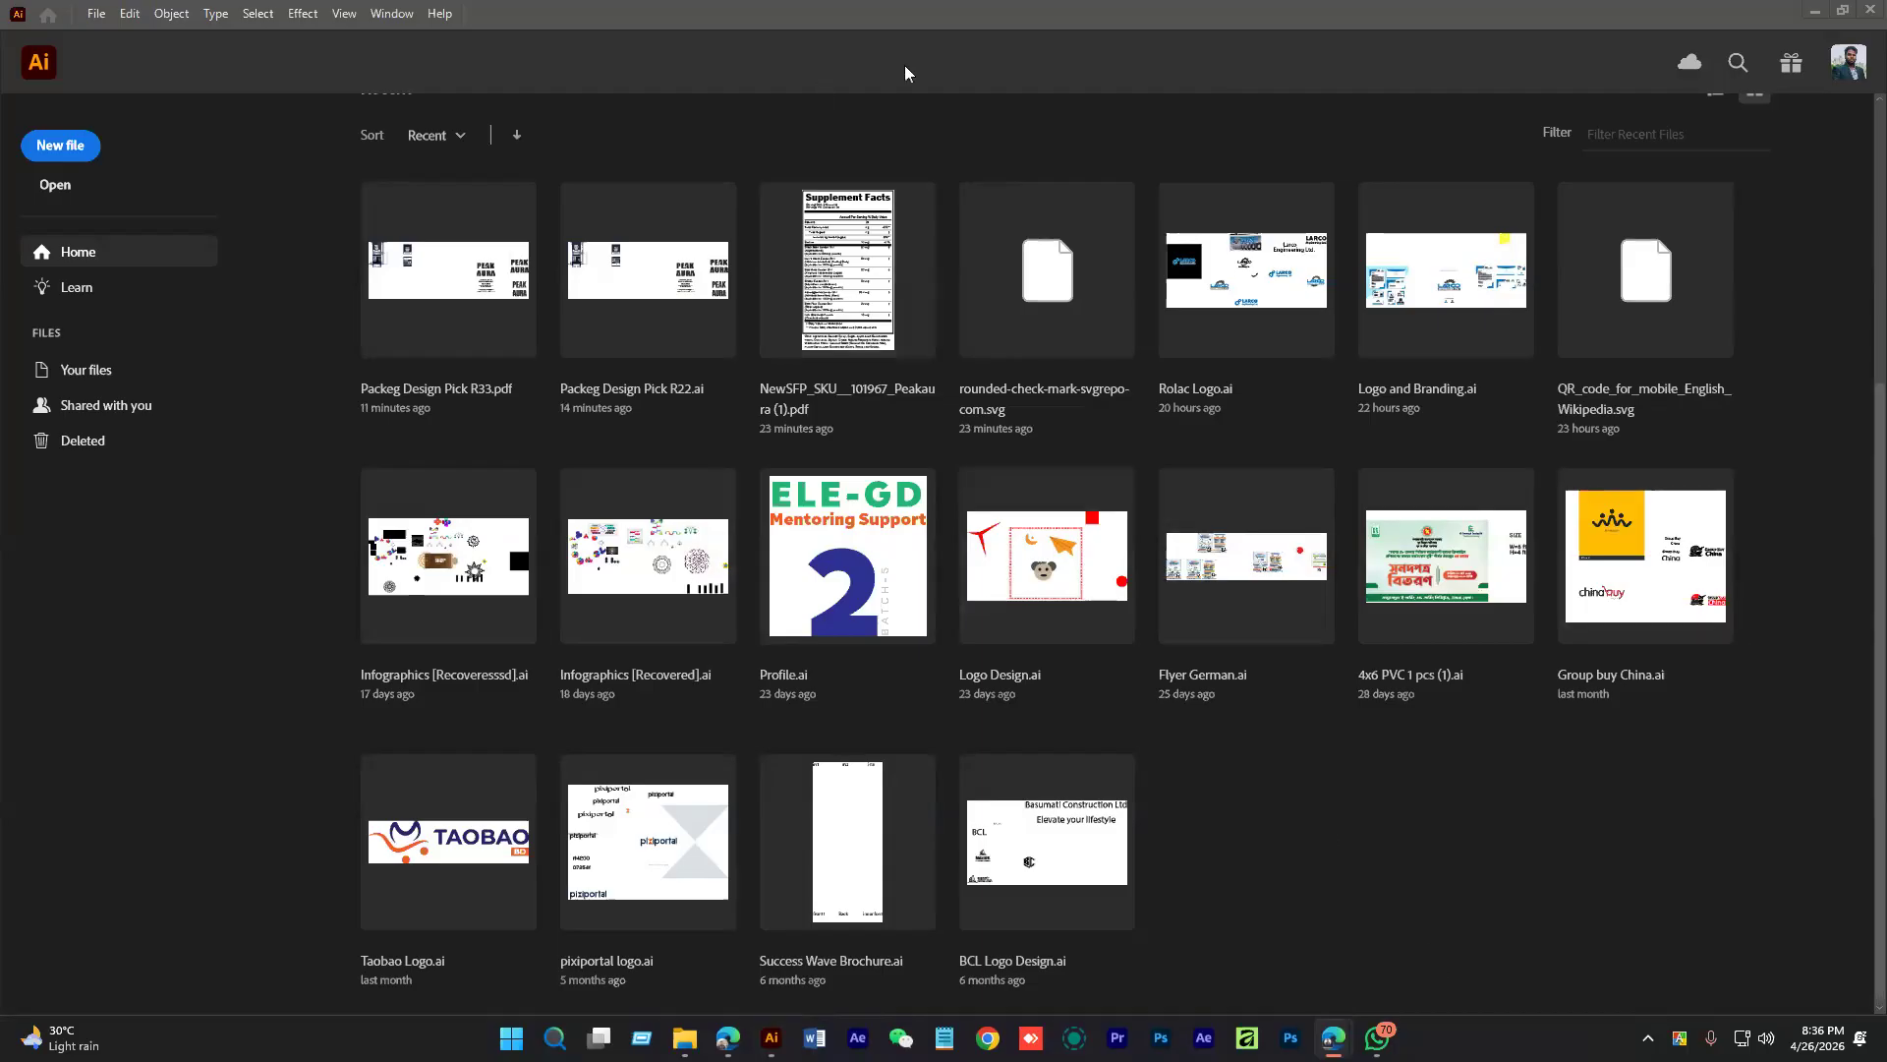
Start a new document from the Print Letter preset, 612 x 792 pt, with RGB Color as the color mode
click(96, 14)
click(134, 37)
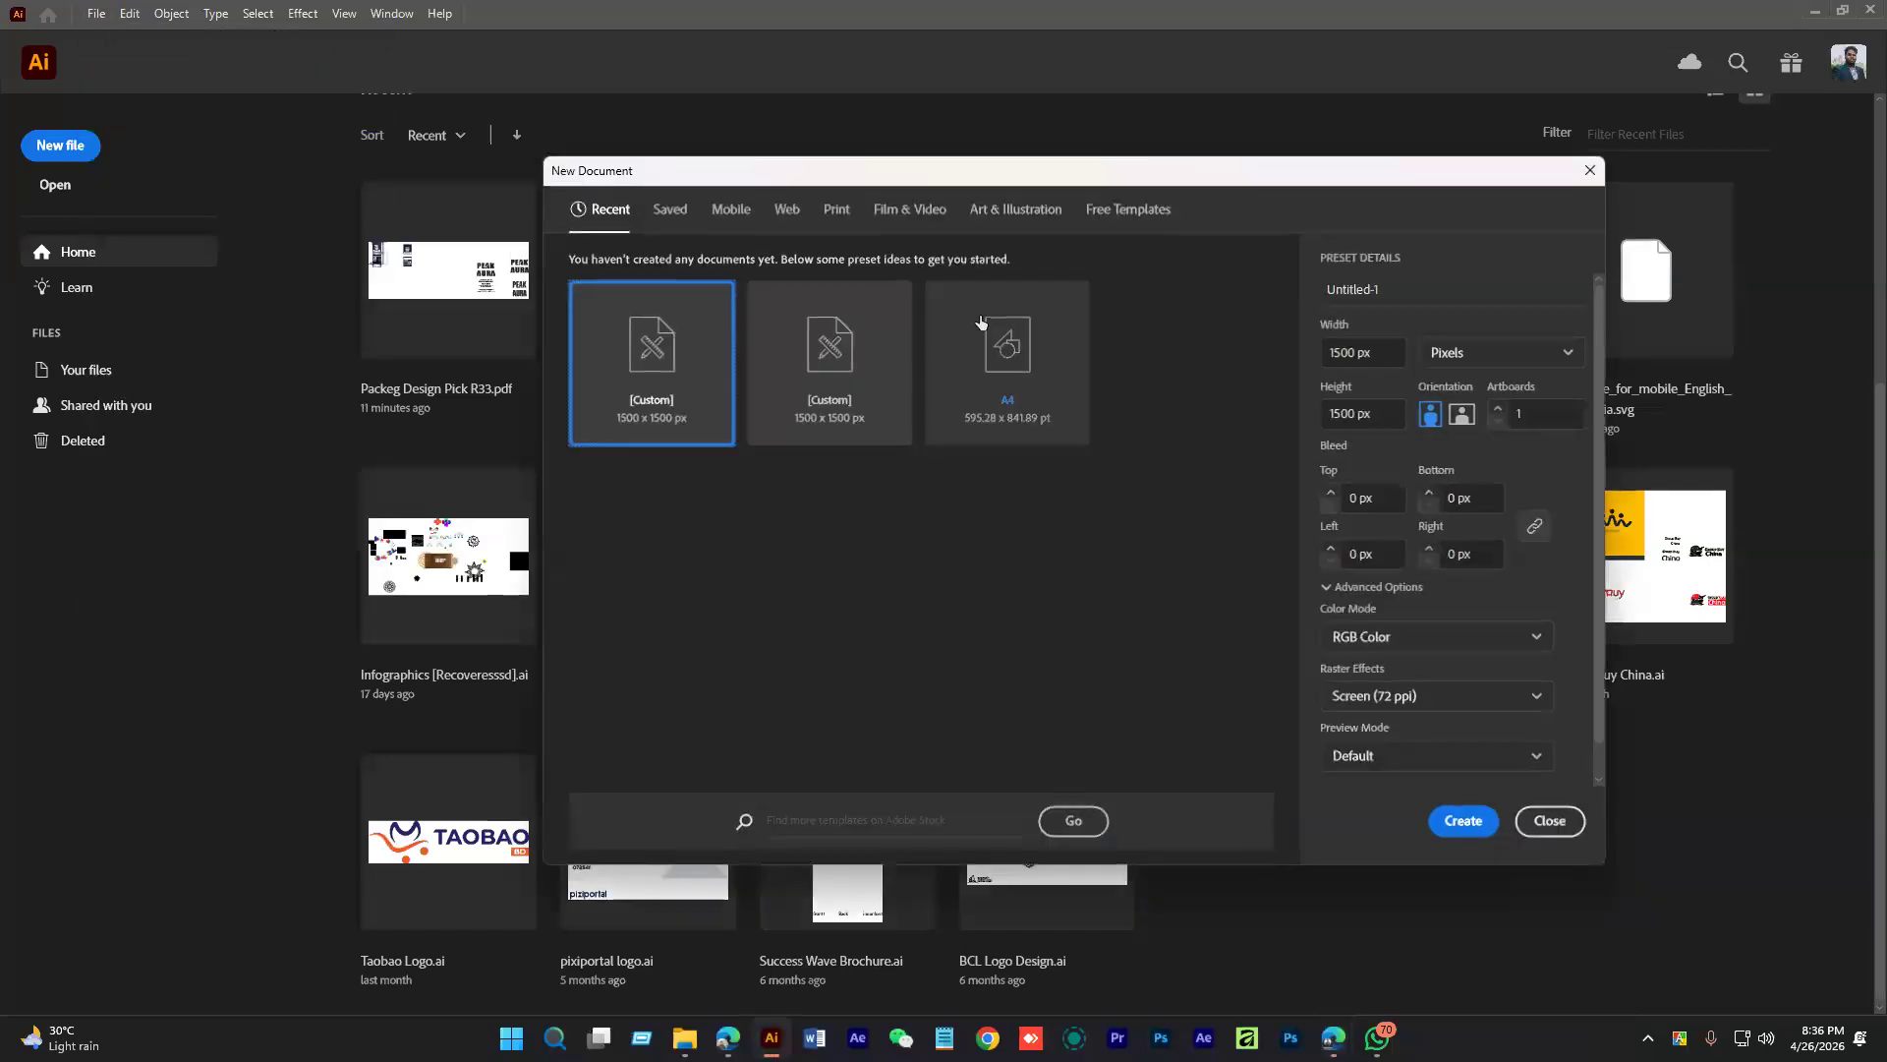
click(810, 204)
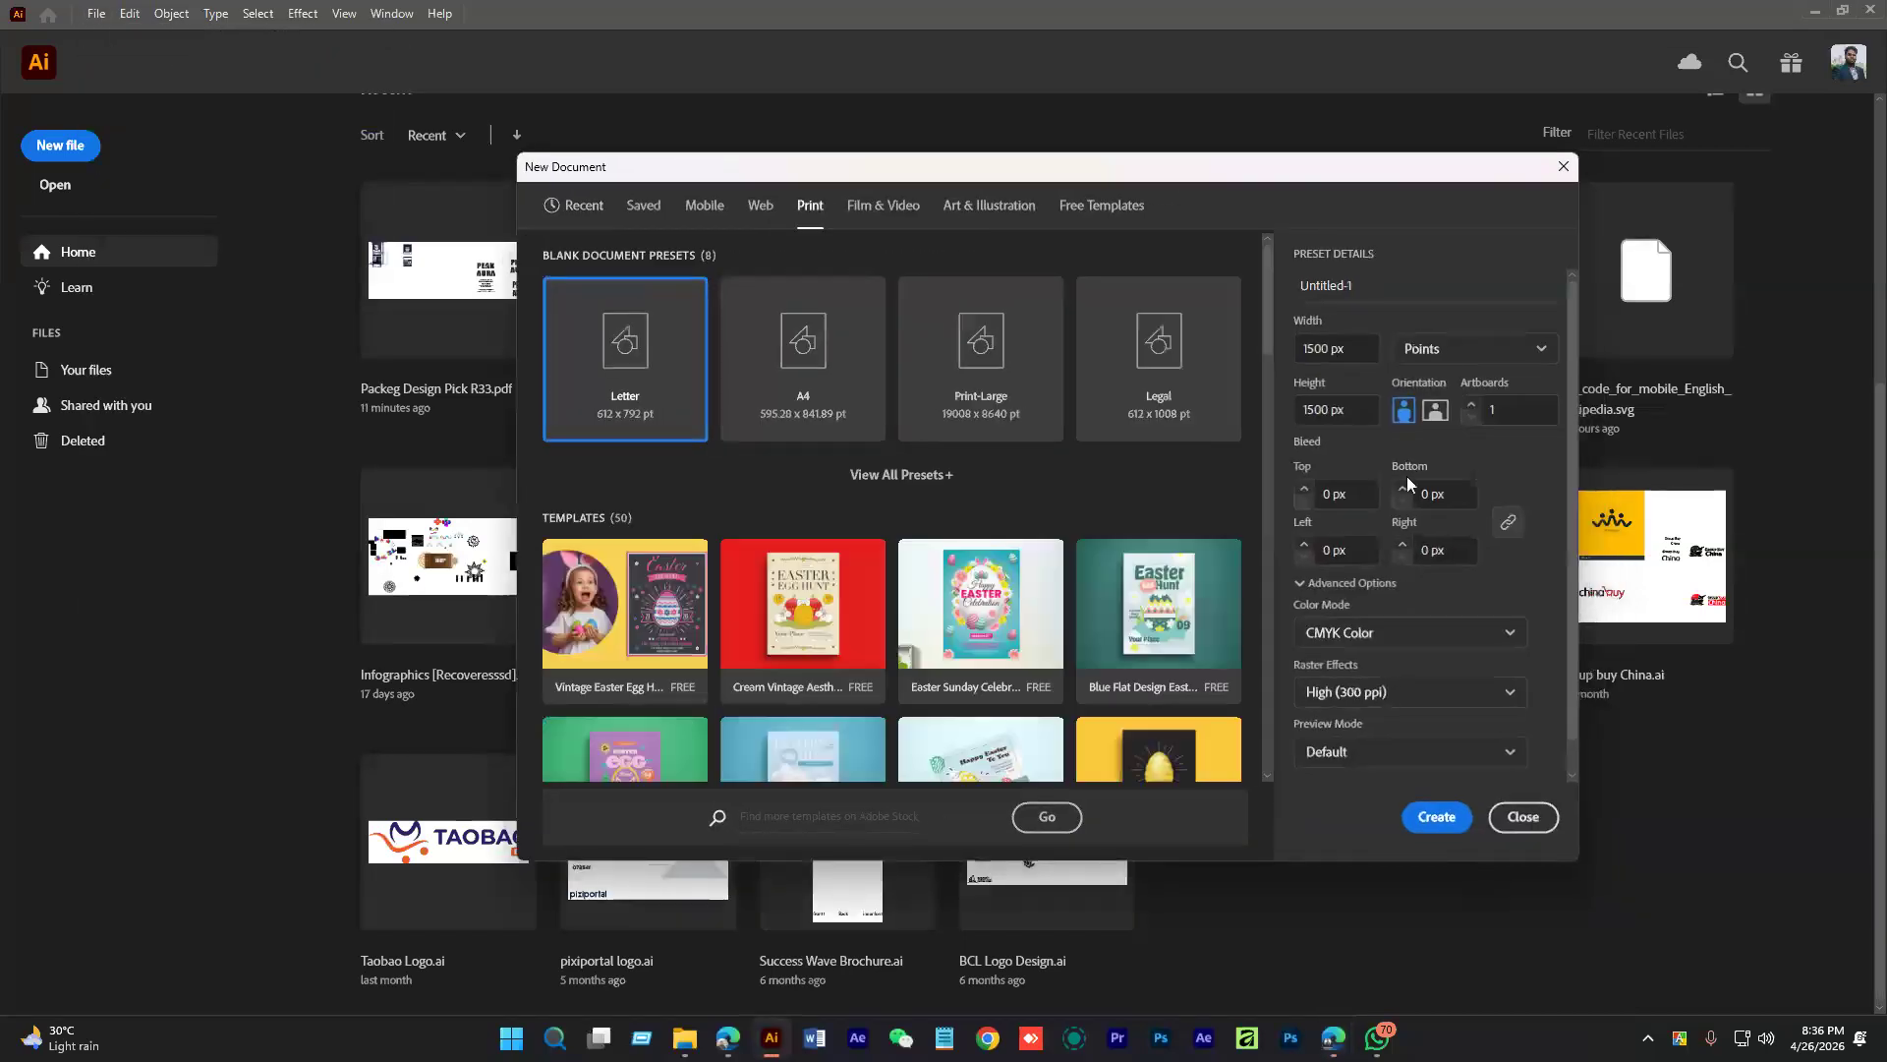
click(1406, 632)
click(1357, 668)
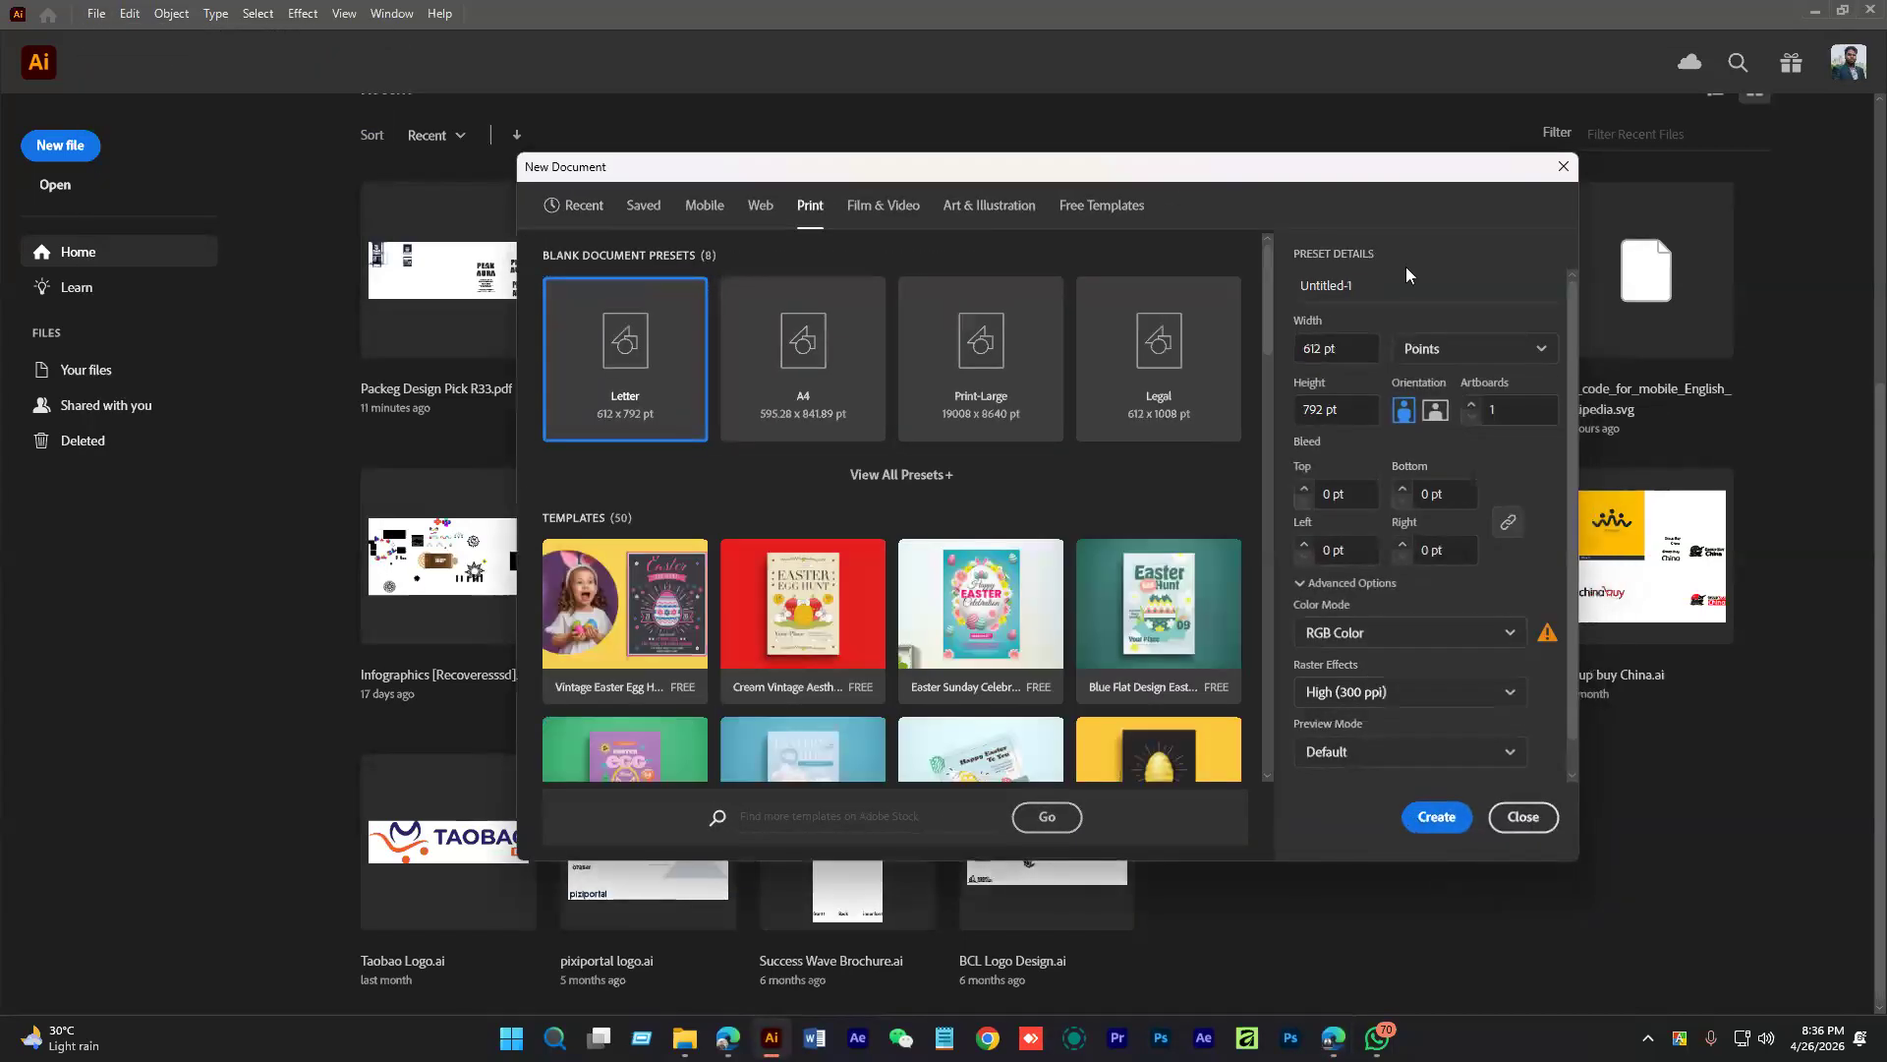
Name the new document "T Shirt Design" and create it
click(1398, 286)
drag(1295, 306, 1381, 296)
text(T Sri)
key(BackSpace)
key(BackSpace)
text(hirt Design)
key(Return)
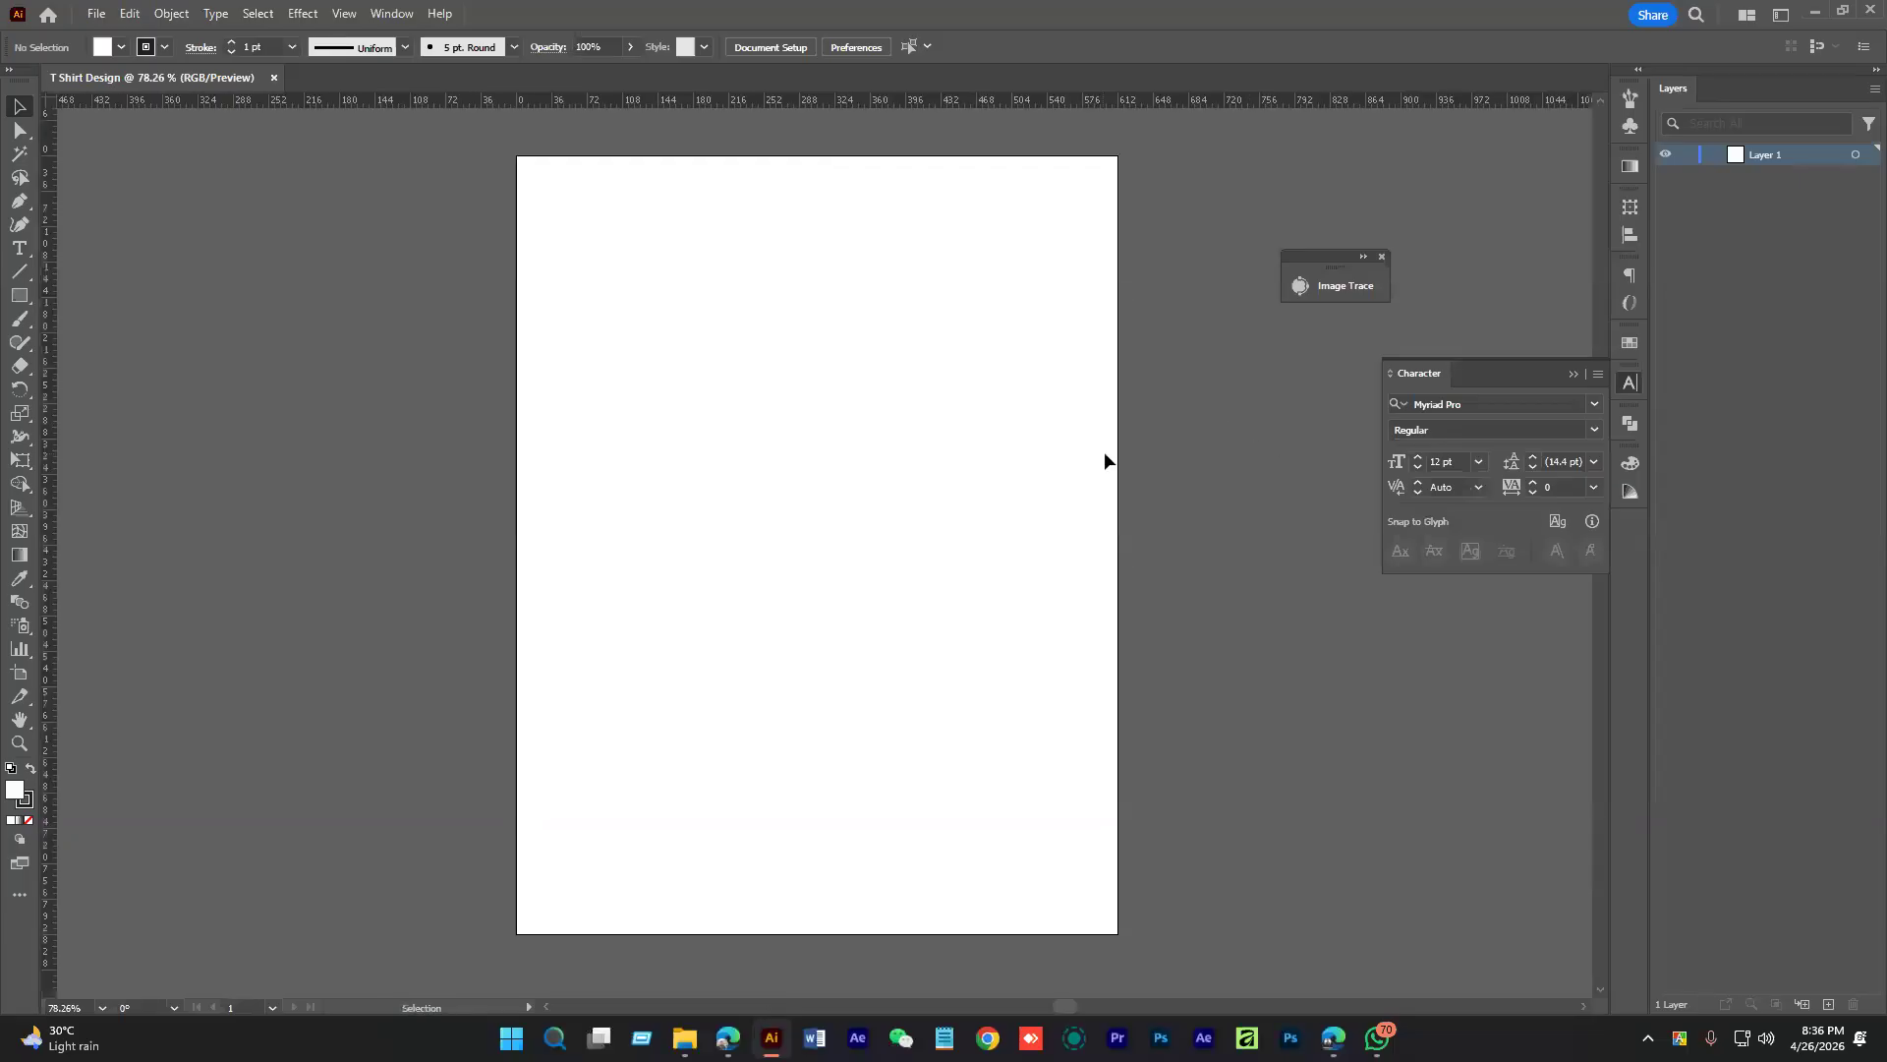
key(ctrl+r)
click(1333, 1037)
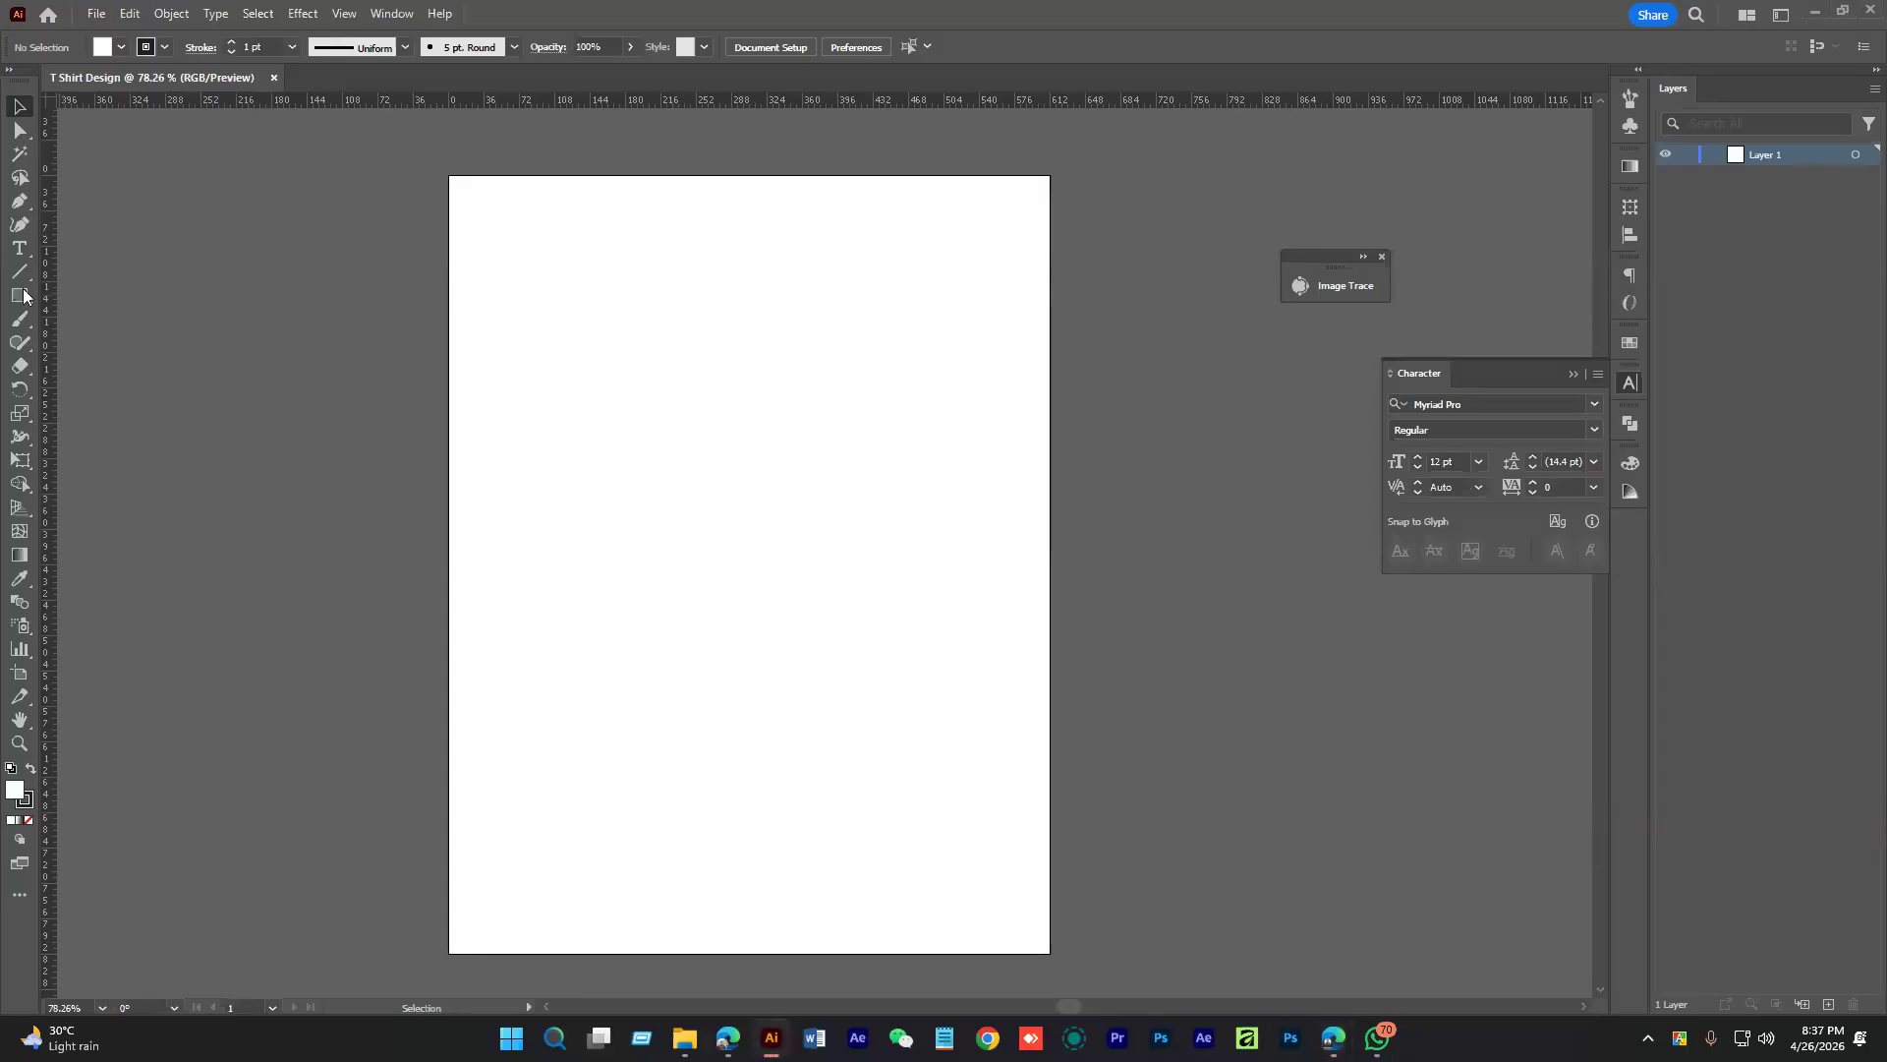
Add the text "SUblimation Print" on the upper part of the artboard and enlarge it to about 66 pt
click(20, 247)
click(651, 376)
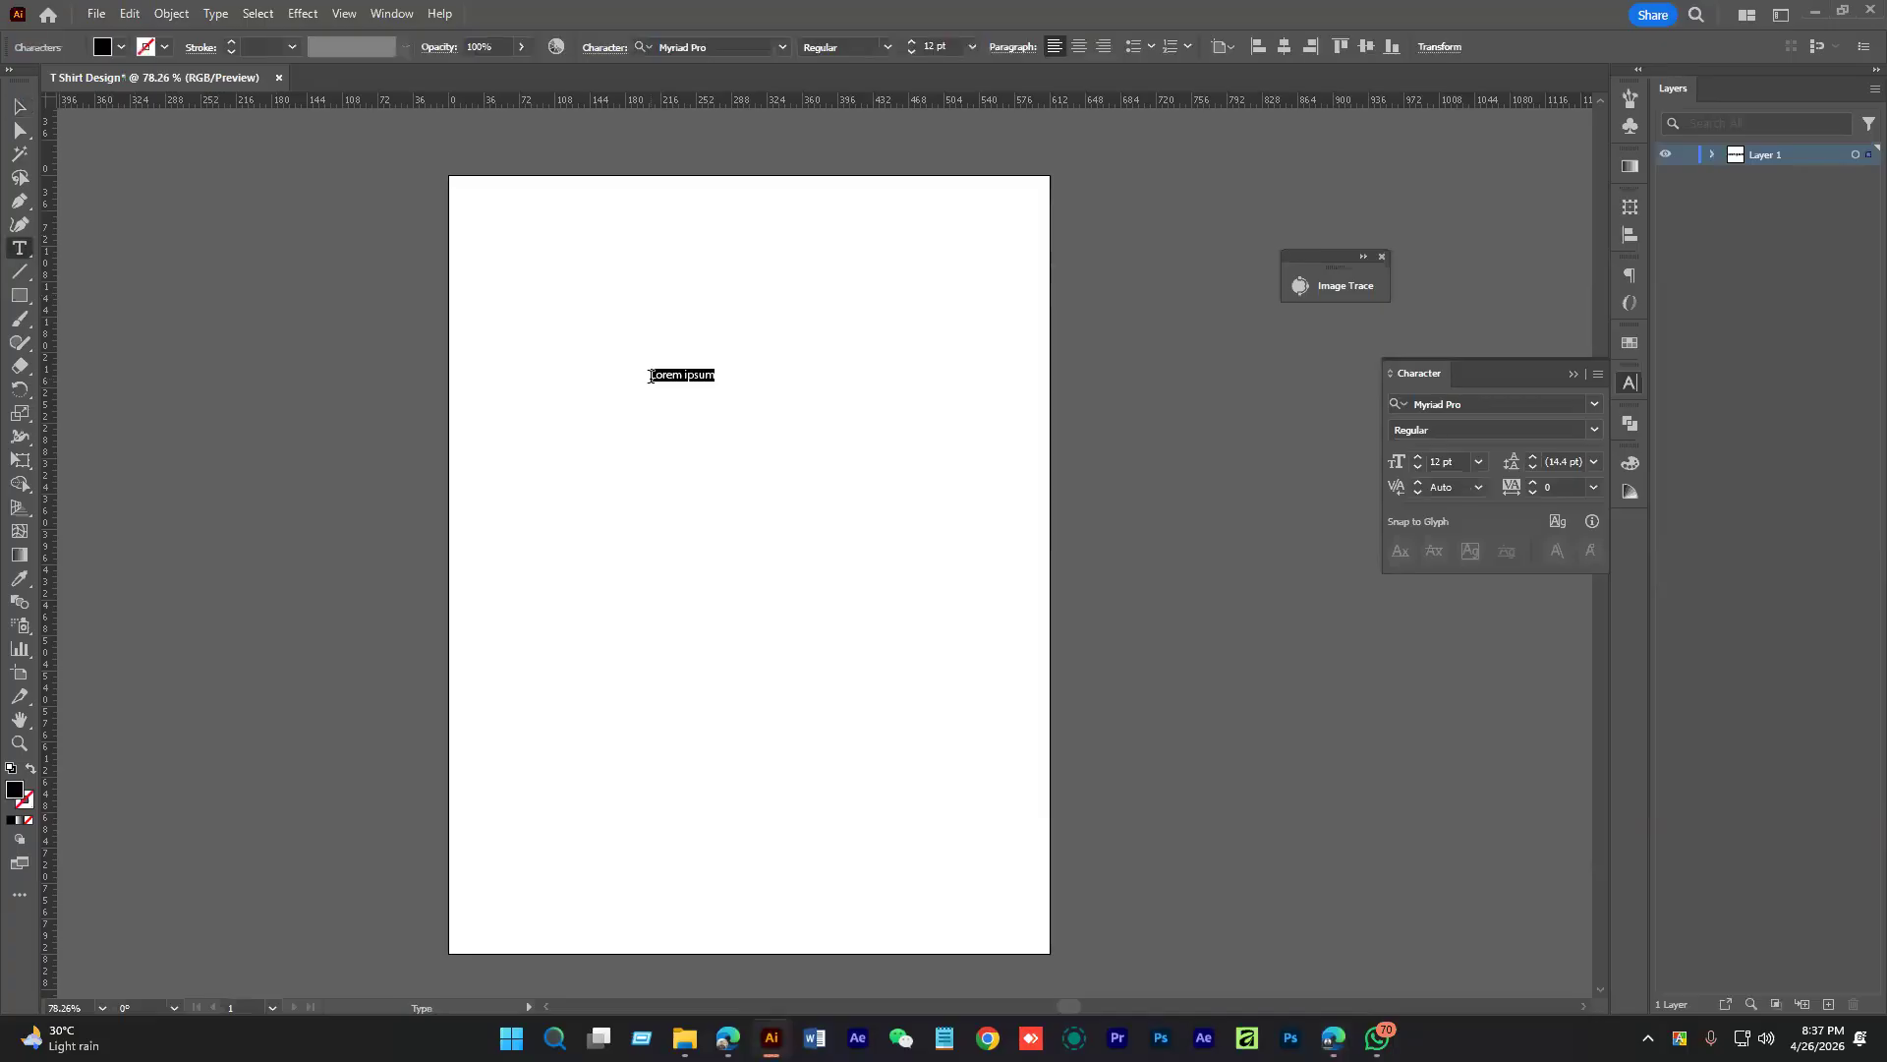
text(Sublimation Print)
click(20, 105)
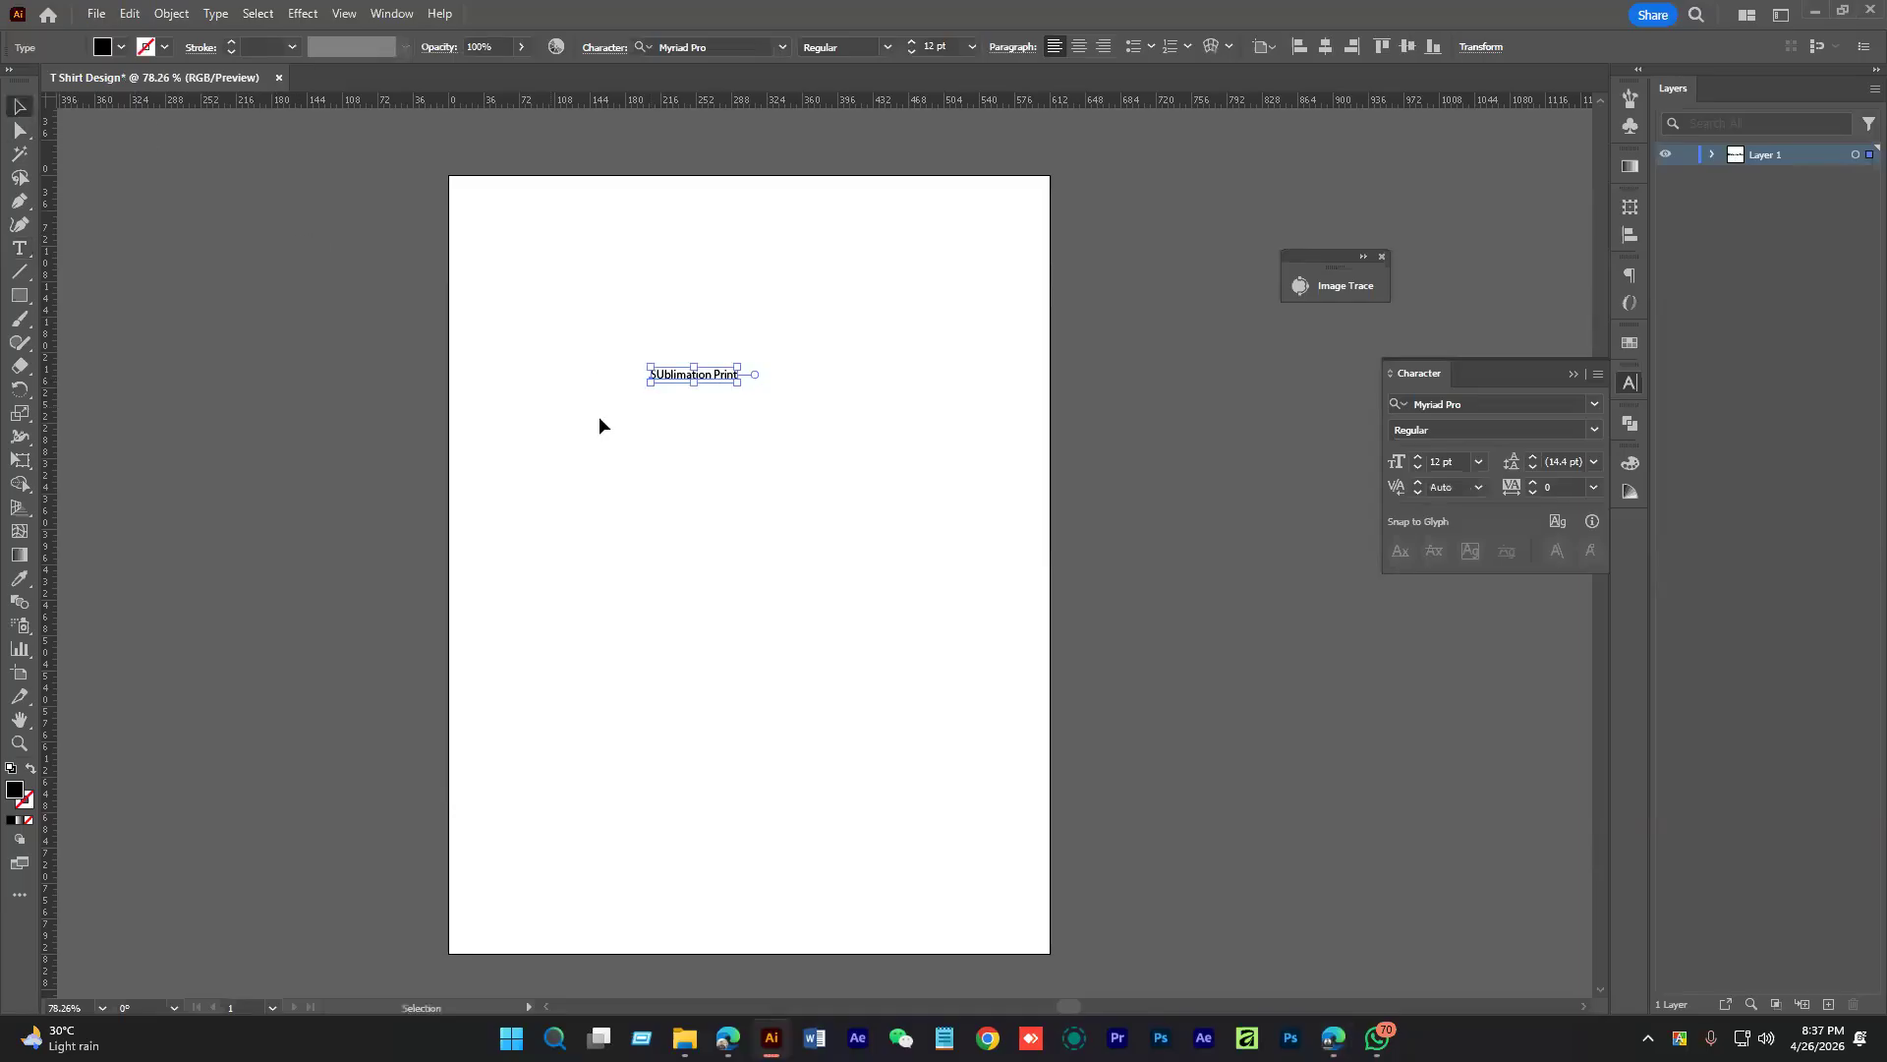
drag(738, 382, 1126, 440)
Duplicate the text line below the original and replace the copy's wording with "Skin Print"
drag(907, 419, 804, 494)
double_click(801, 492)
key(ctrl+a)
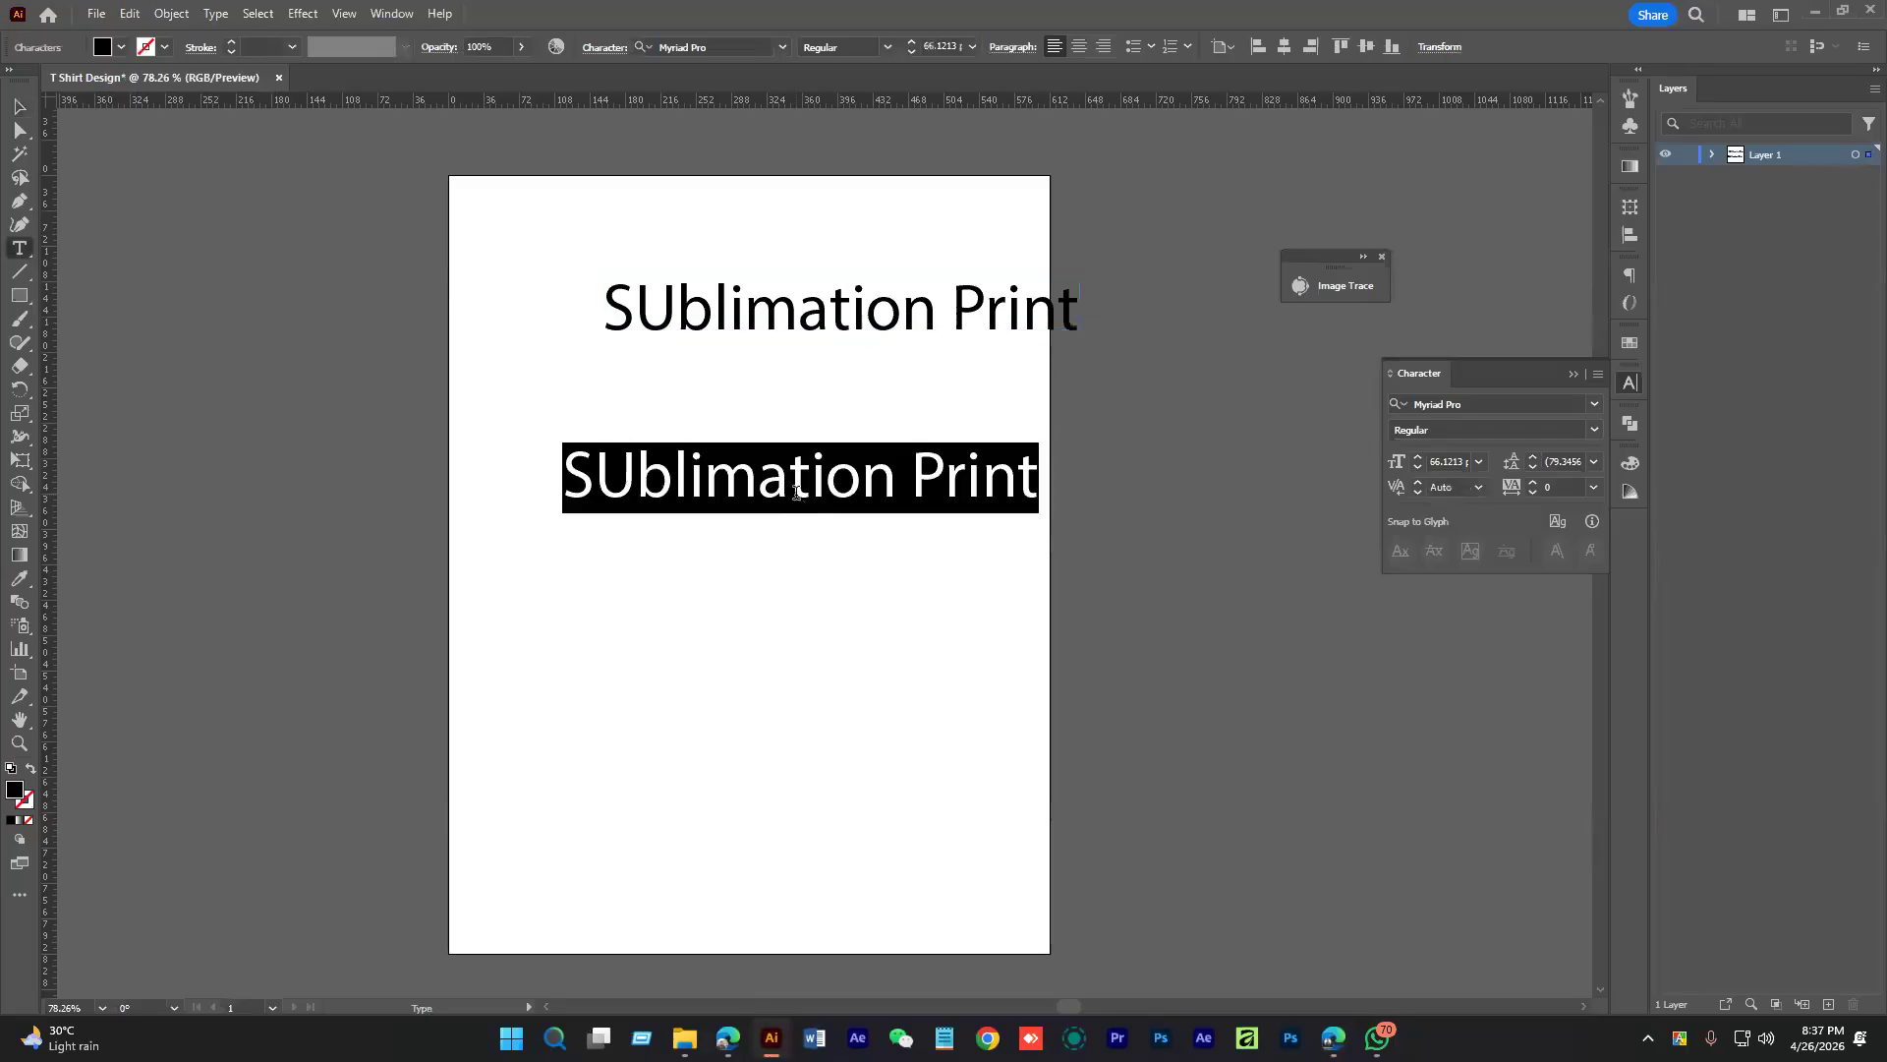
text(Scrin)
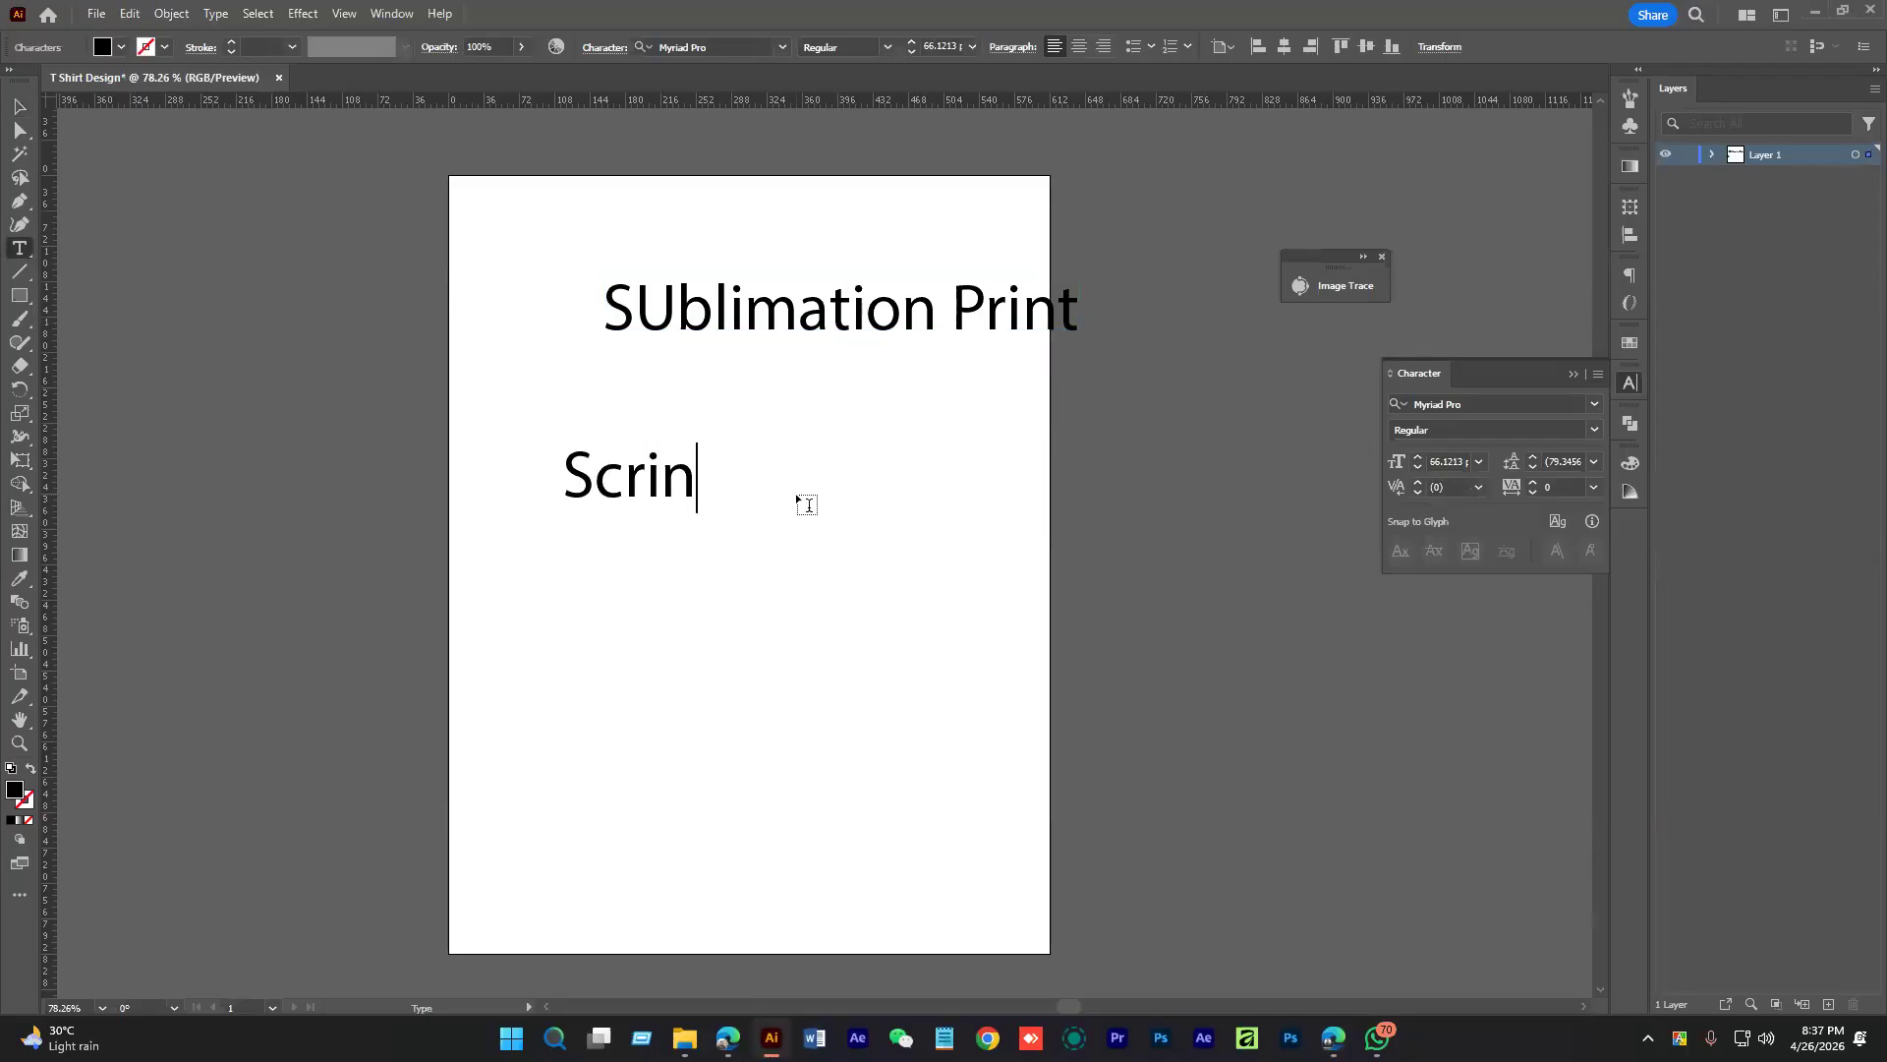
key(BackSpace)
key(BackSpace)
key(BackSpace)
key(BackSpace)
key(BackSpace)
text(kin)
key(BackSpace)
key(BackSpace)
key(BackSpace)
text(Skin Prin)
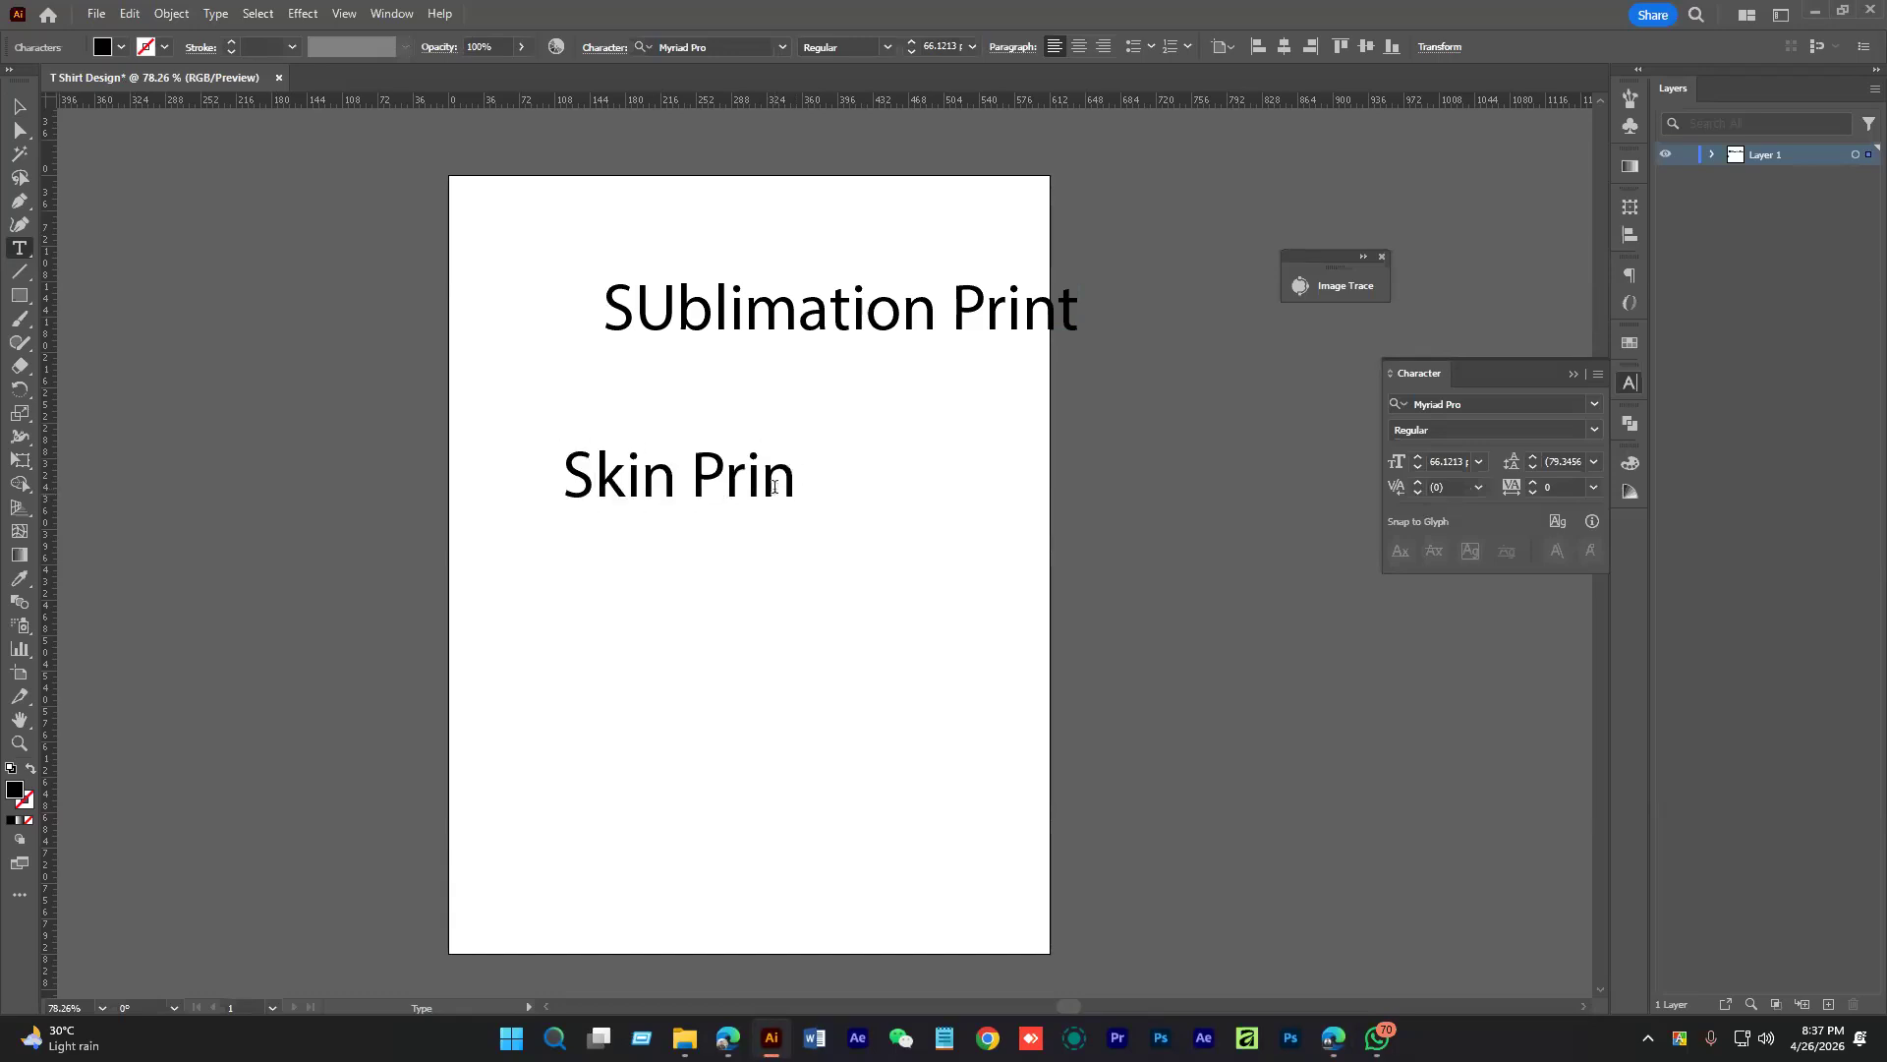
drag(595, 477, 678, 479)
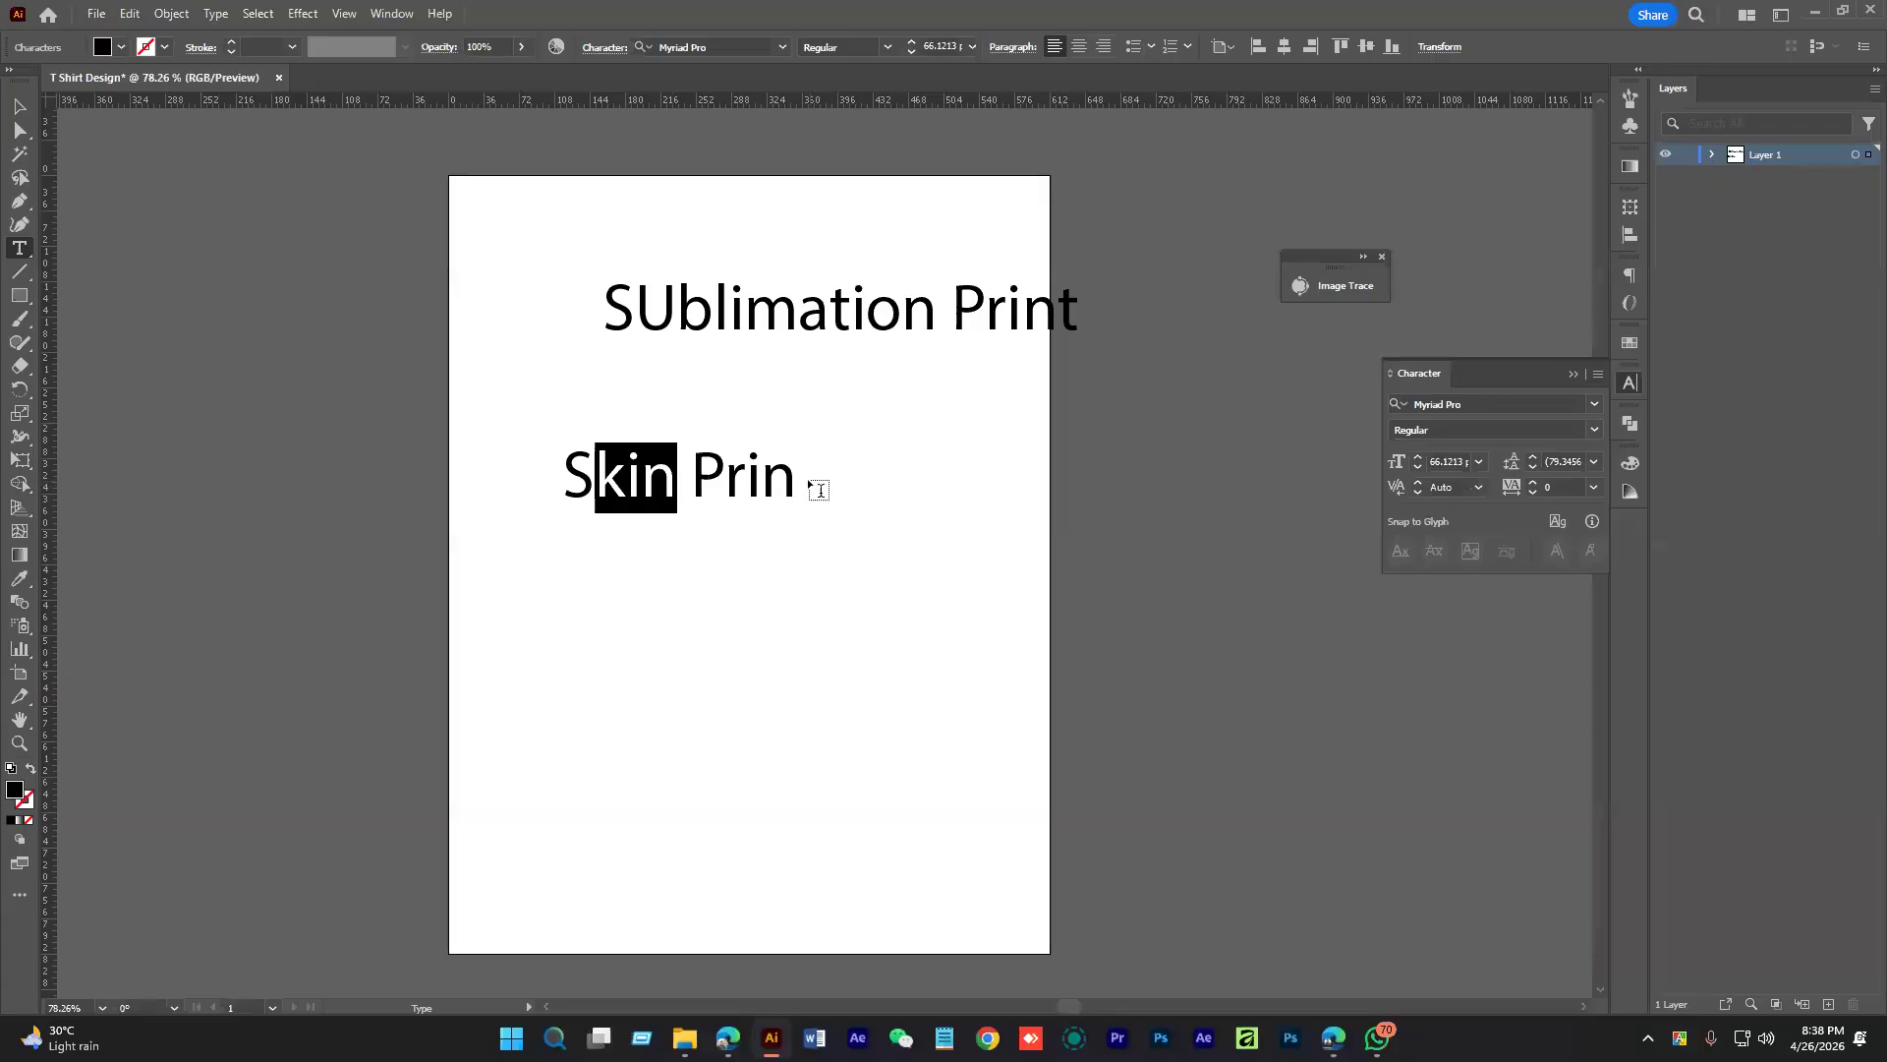
click(819, 490)
text(t)
Move the "Skin Print" line so its left edge lines up with the text line above it
click(19, 105)
click(741, 400)
drag(735, 482, 776, 496)
Correct the capital U in the upper text line so it reads "Sublimation Print"
key(t)
triple_click(666, 314)
click(667, 314)
key(shift+Left)
text(u)
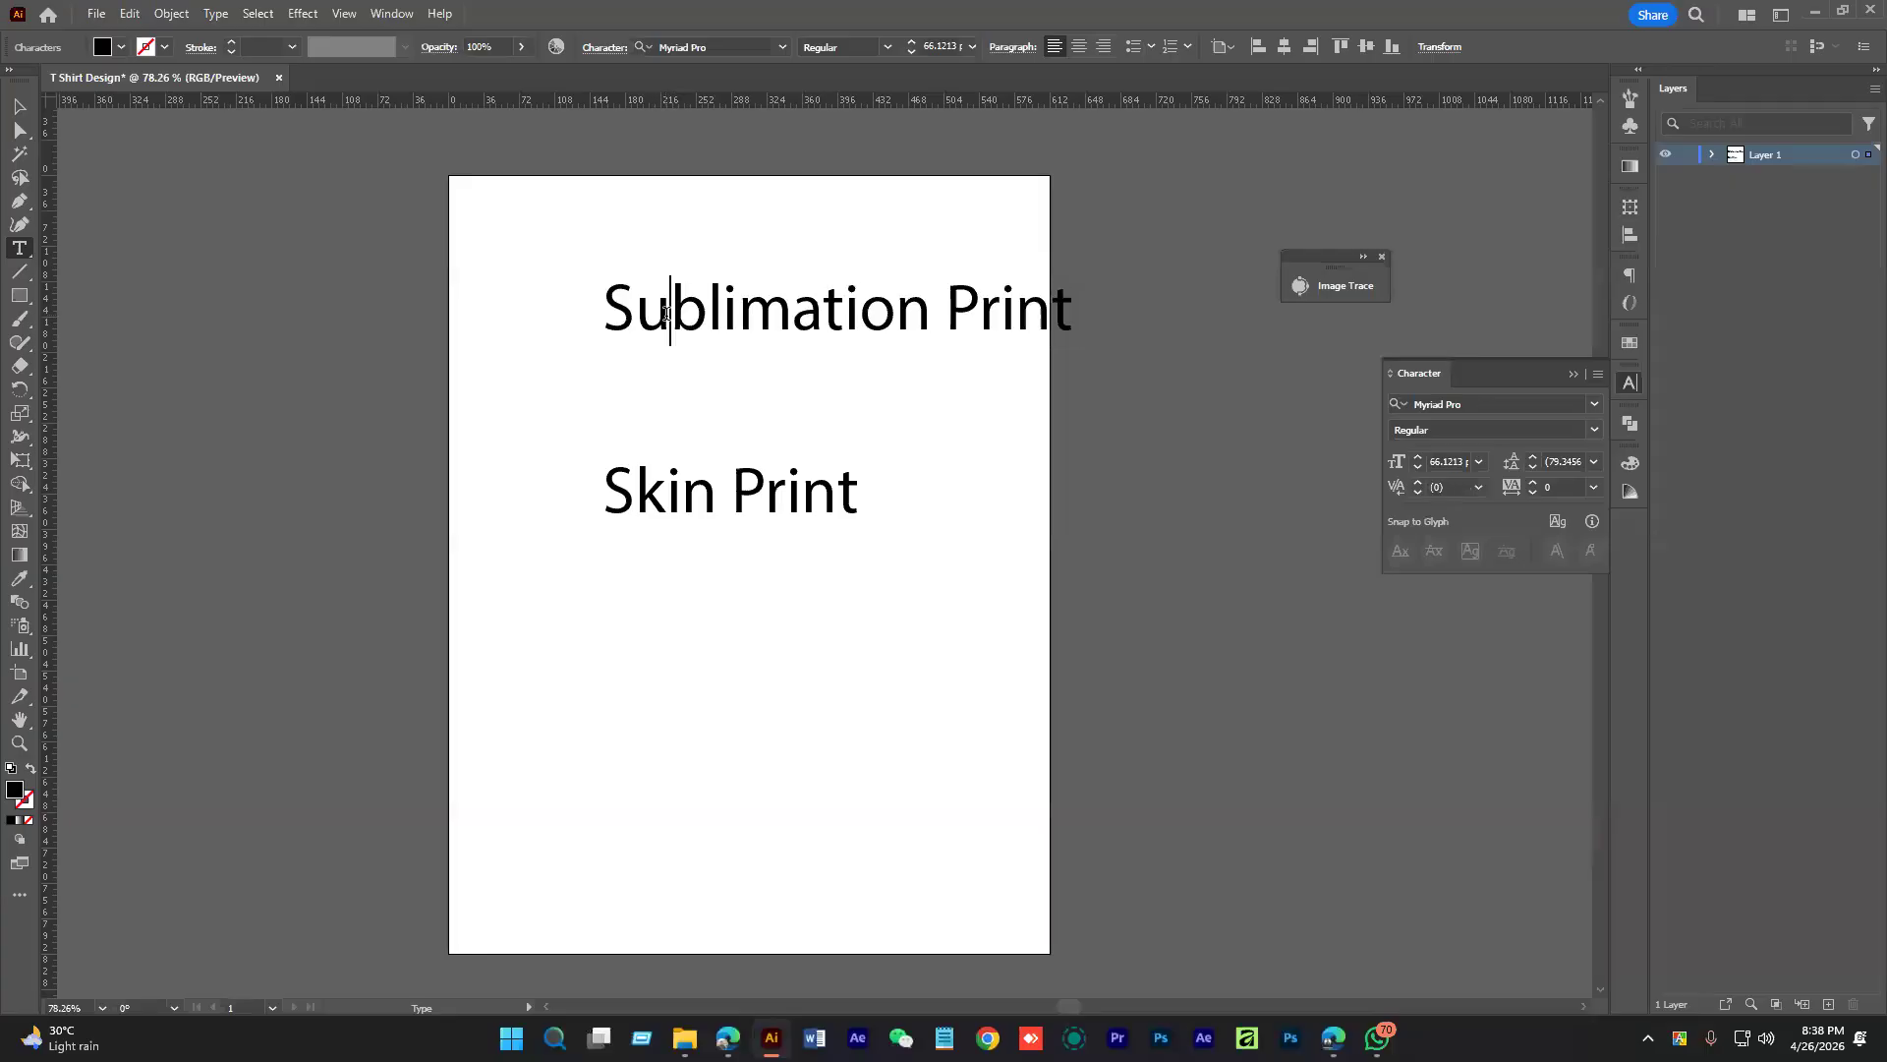
Move "Skin Print" to the lower right across the artboard's edge and bring "Sublimation Print" fully onto the artboard
click(20, 105)
drag(695, 523, 958, 651)
drag(954, 313, 851, 411)
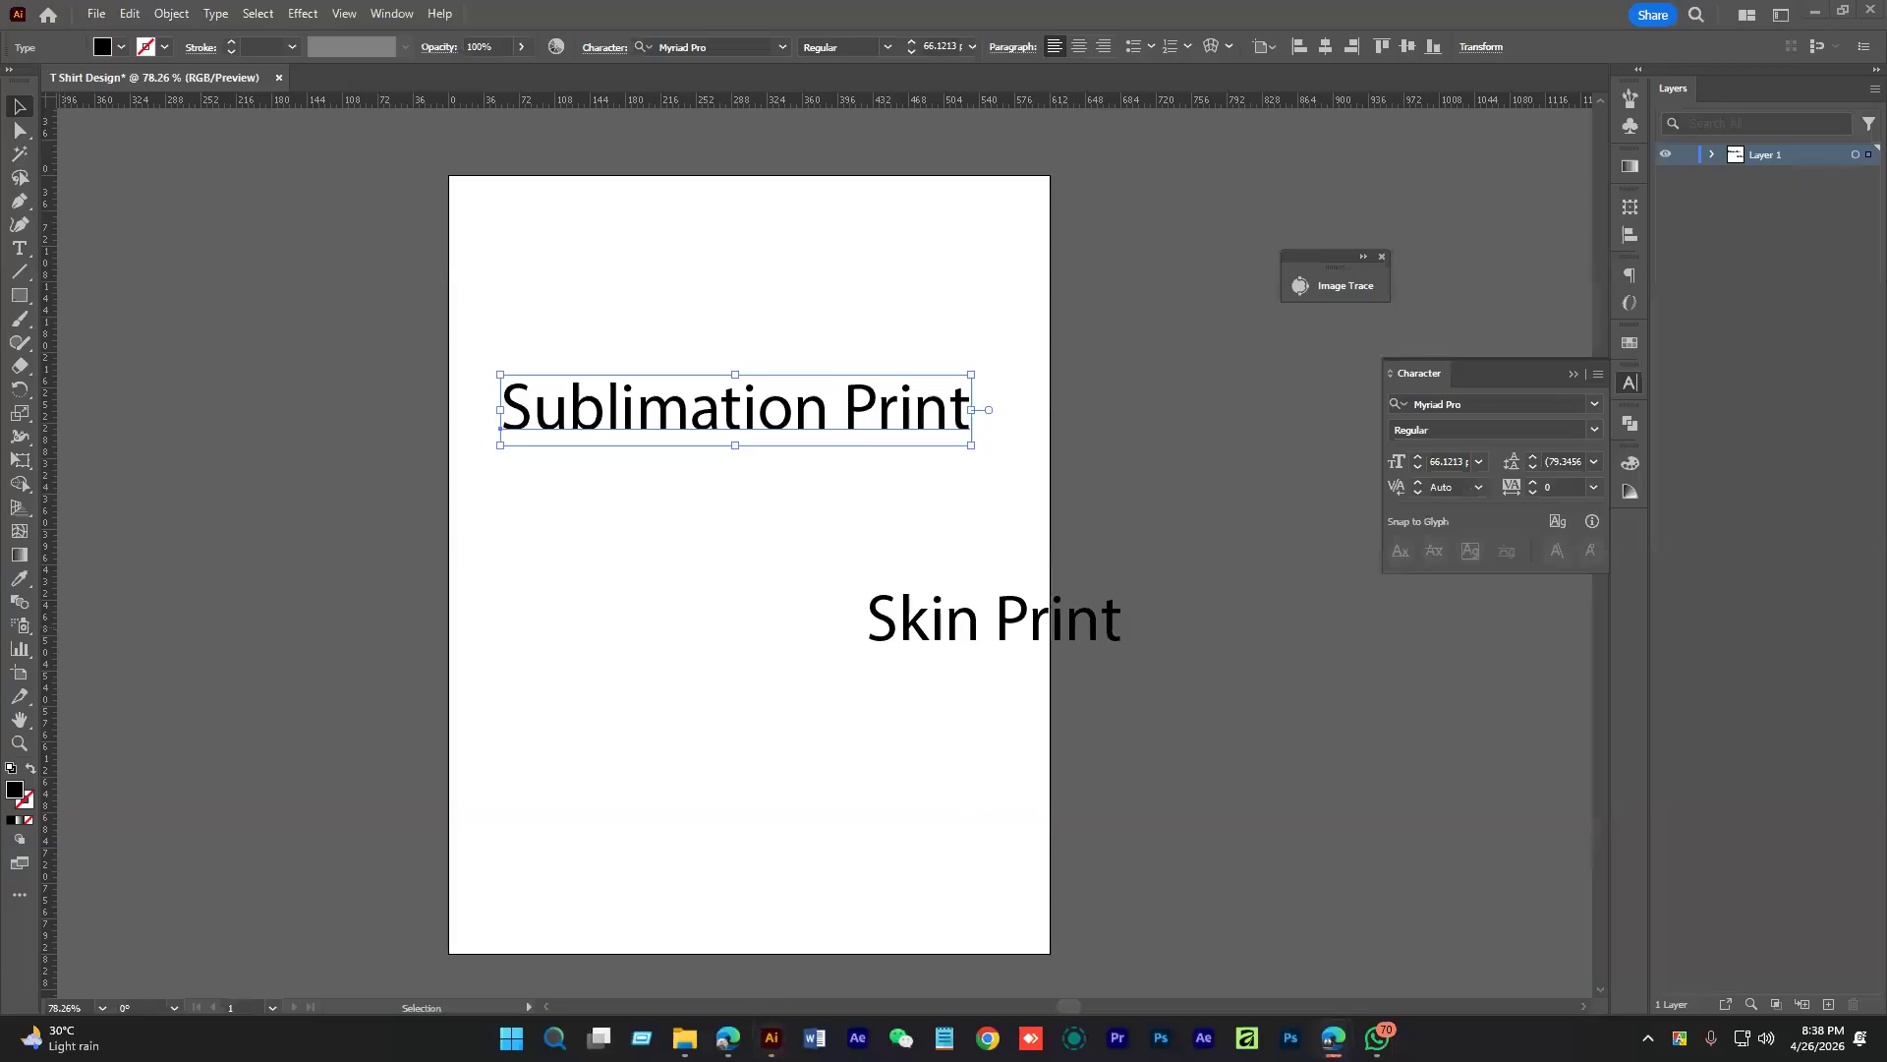
click(1206, 431)
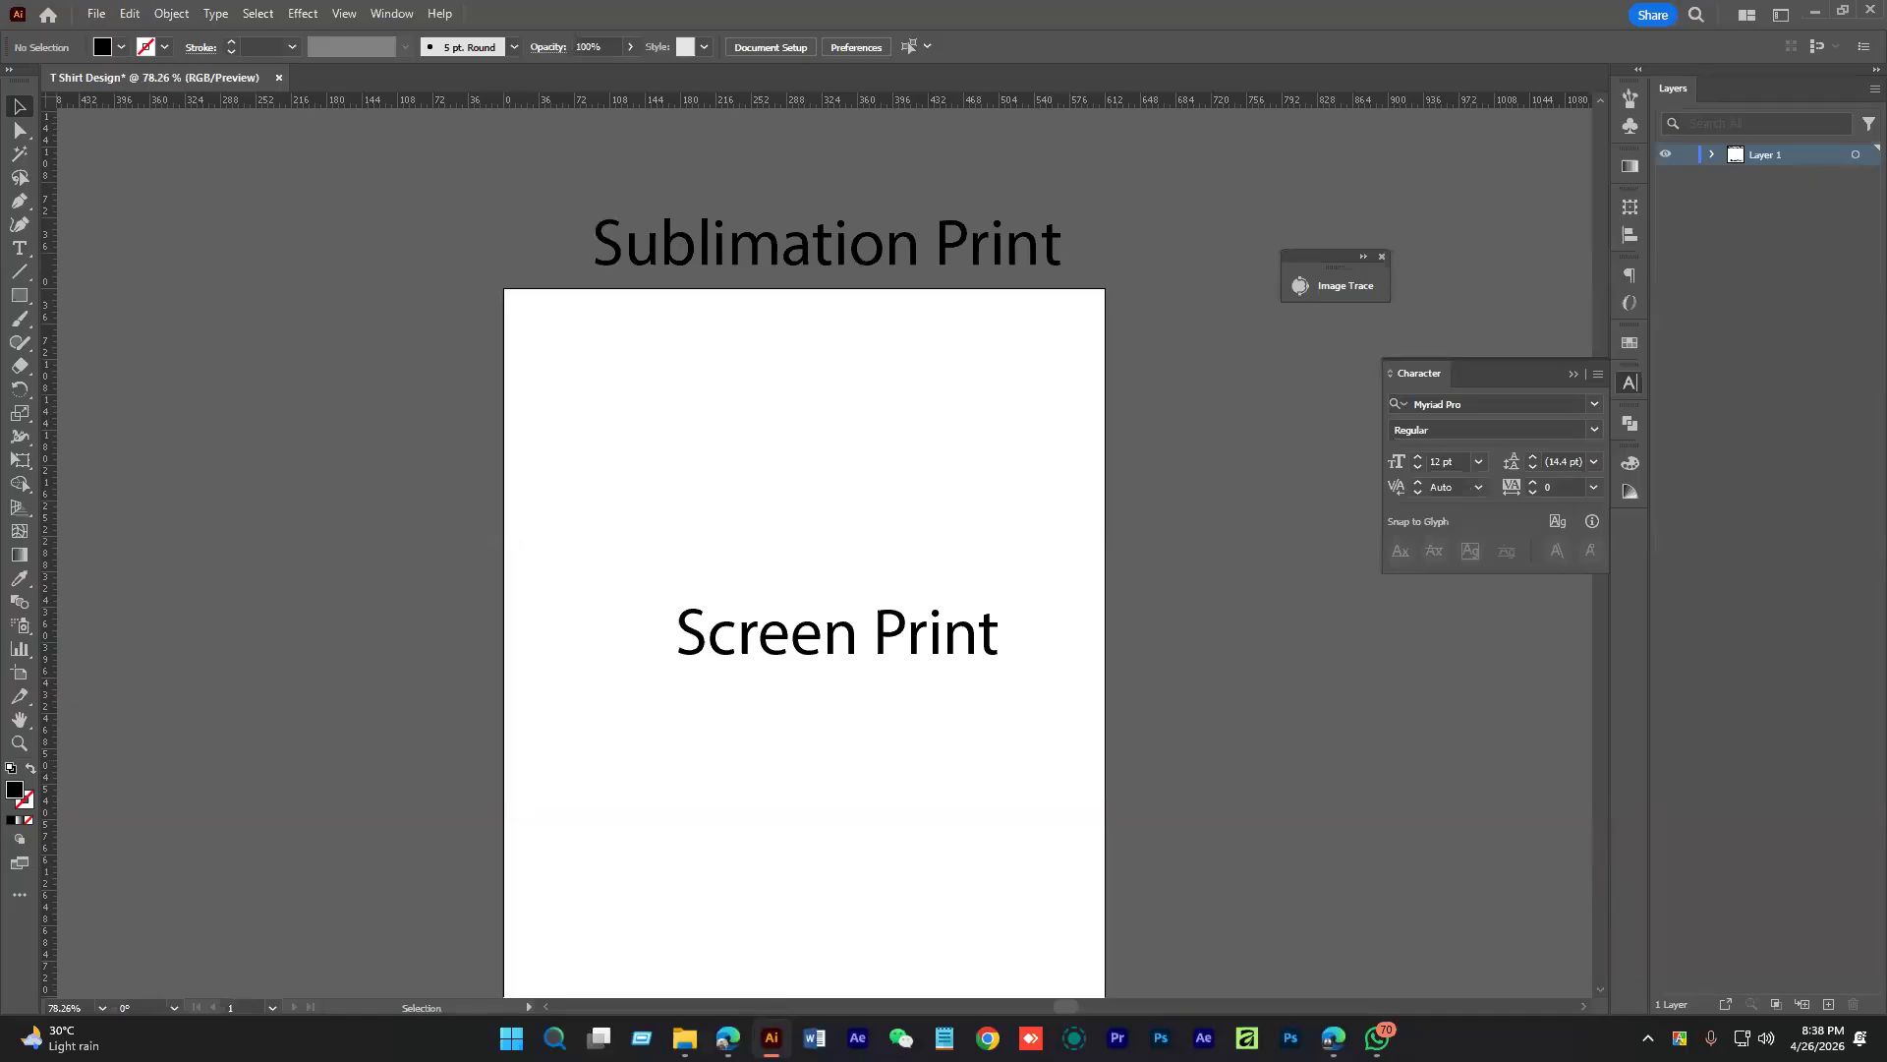
Place "Screen Print" above "Sublimation Print" and move both lines farther up, clear of the artboard
key(ctrl+alt+space)
click(980, 749)
drag(870, 728, 870, 396)
drag(773, 306, 941, 523)
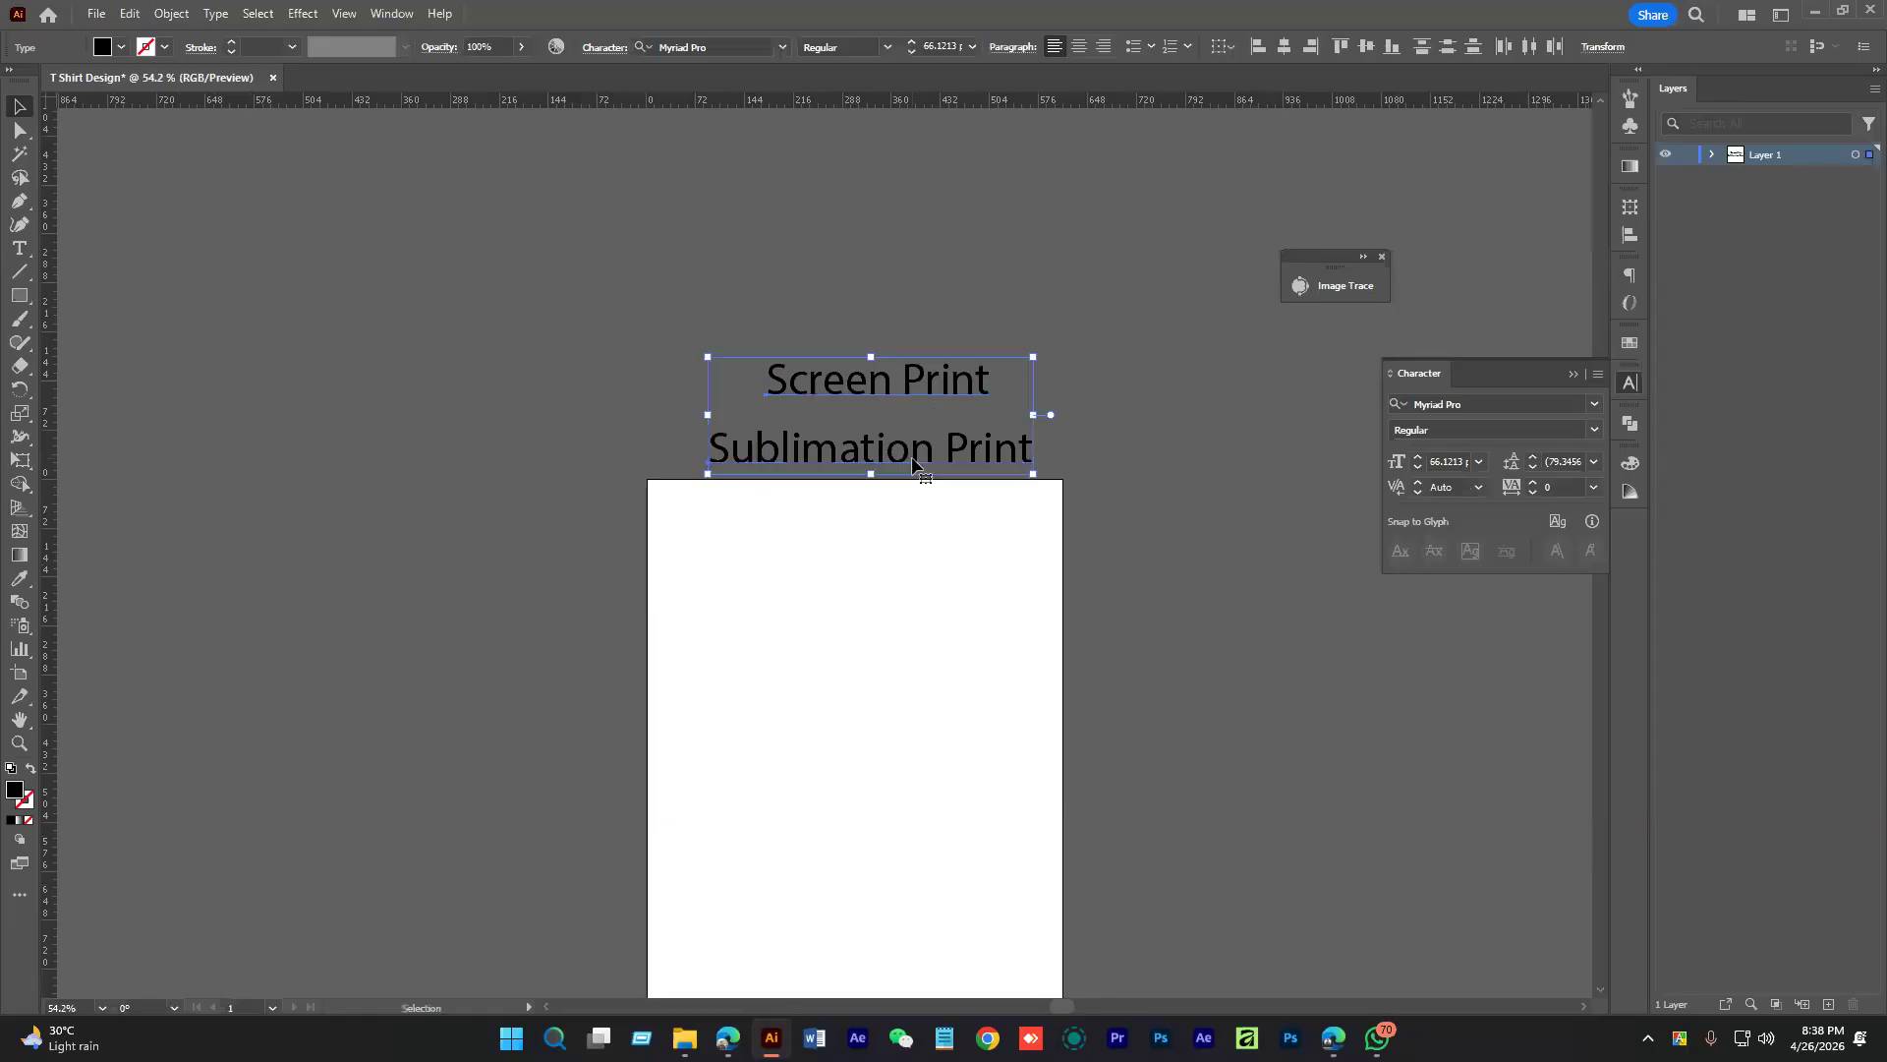
drag(924, 459, 907, 360)
click(905, 583)
click(725, 1040)
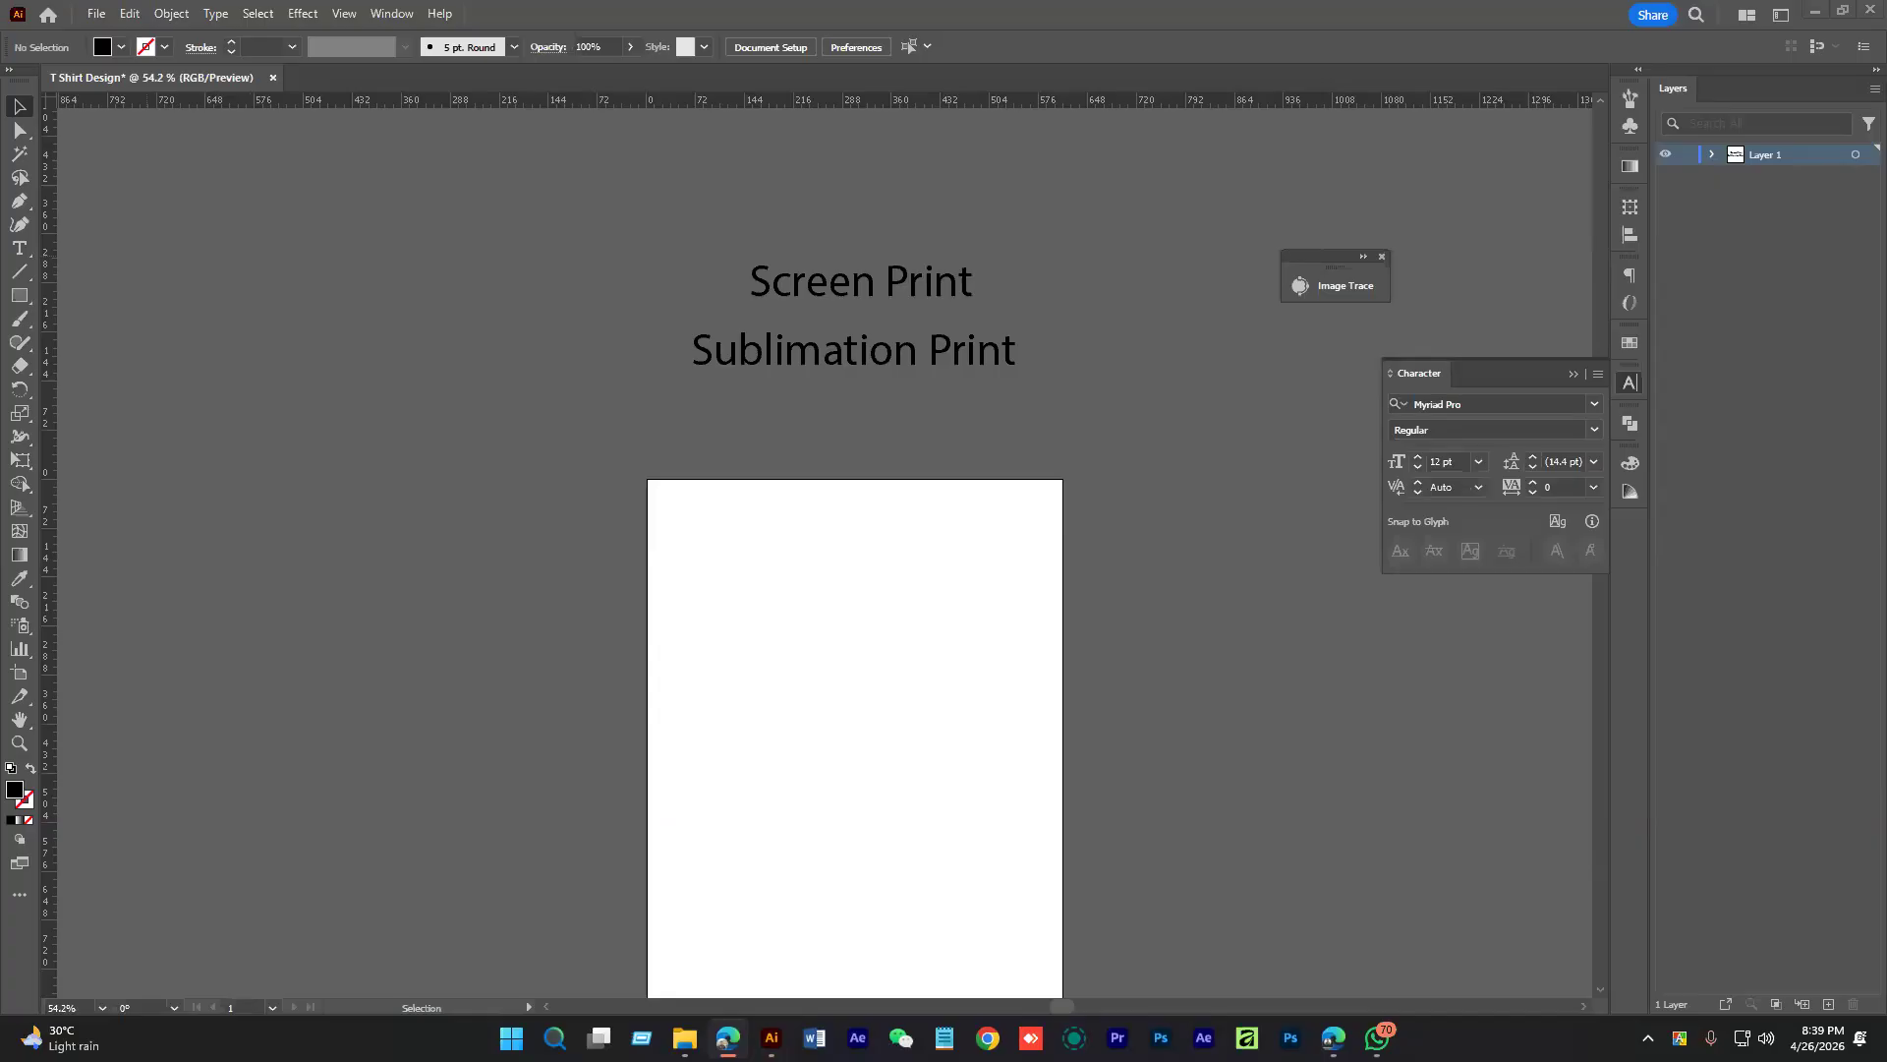
Move the "Screen Print" line onto the artboard and replace its wording with "SUMMER"
scroll(940, 514, down, 3)
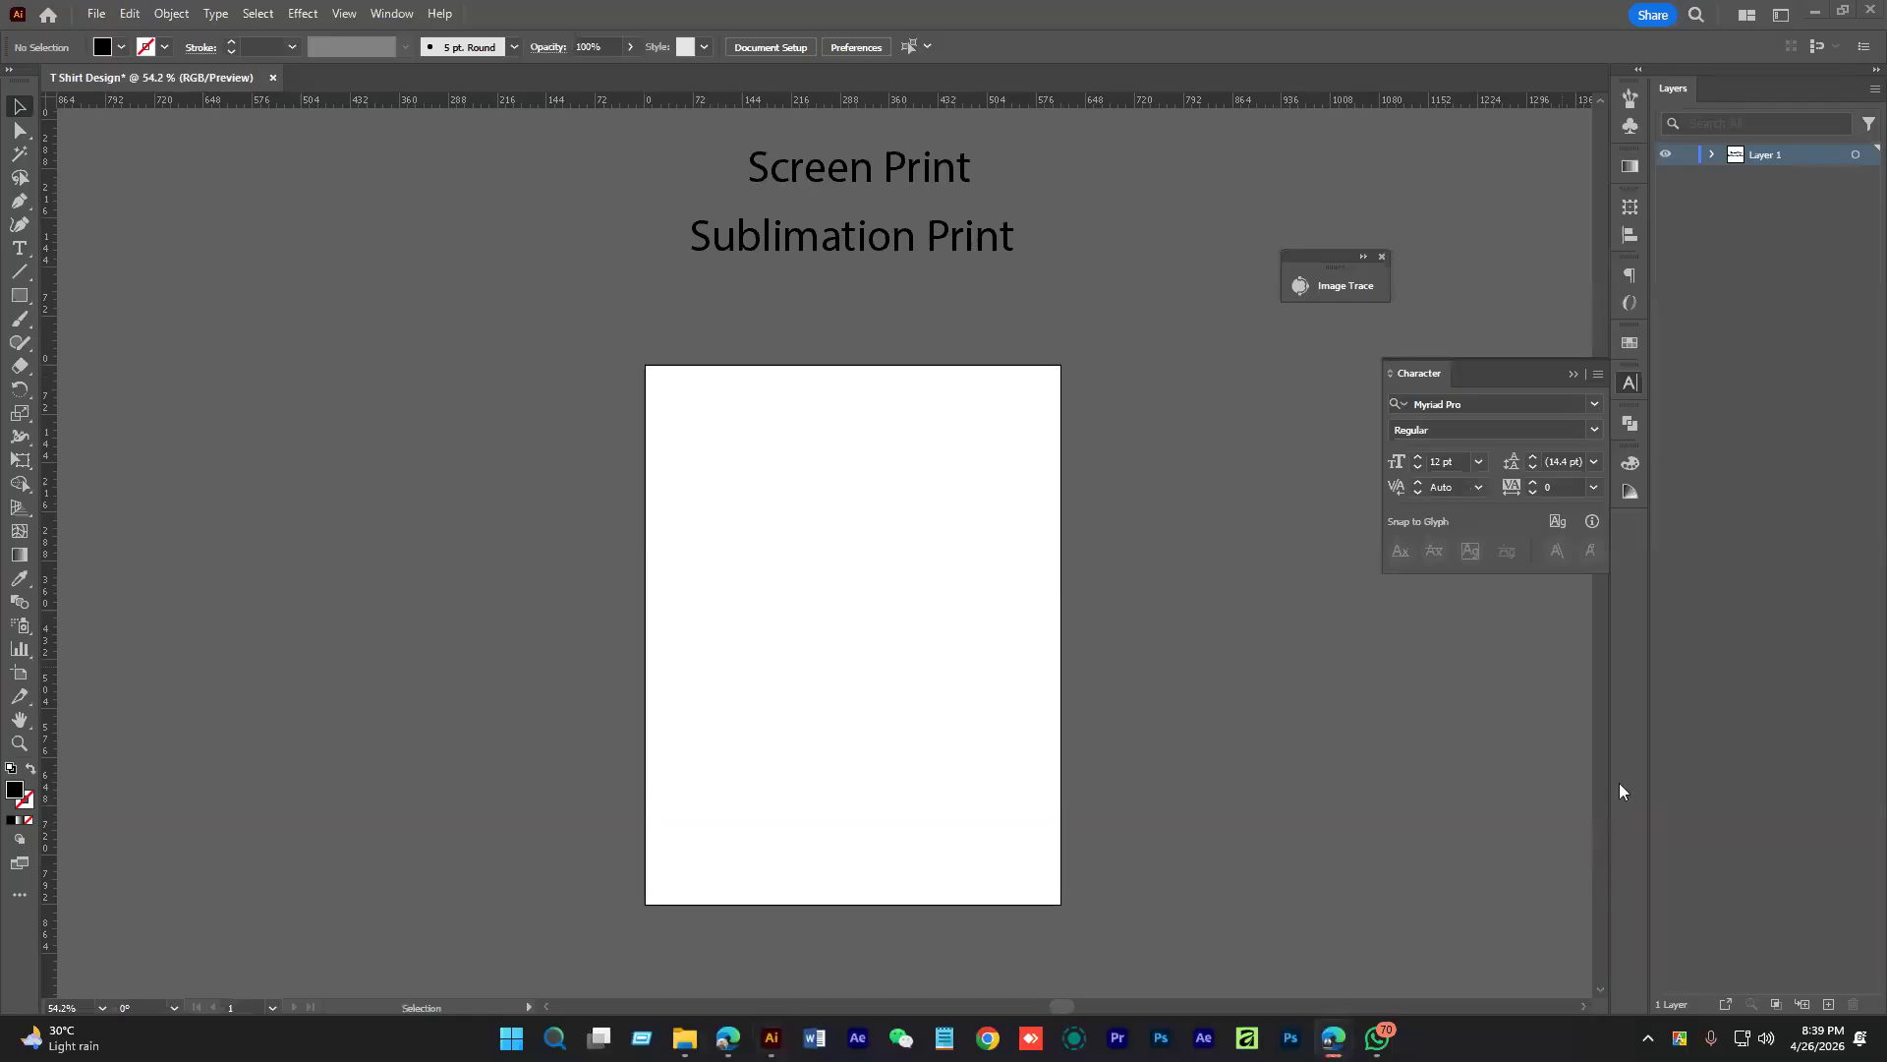
scroll(905, 649, down, 1)
scroll(905, 645, up, 2)
drag(837, 201, 840, 586)
double_click(840, 587)
key(ctrl+a)
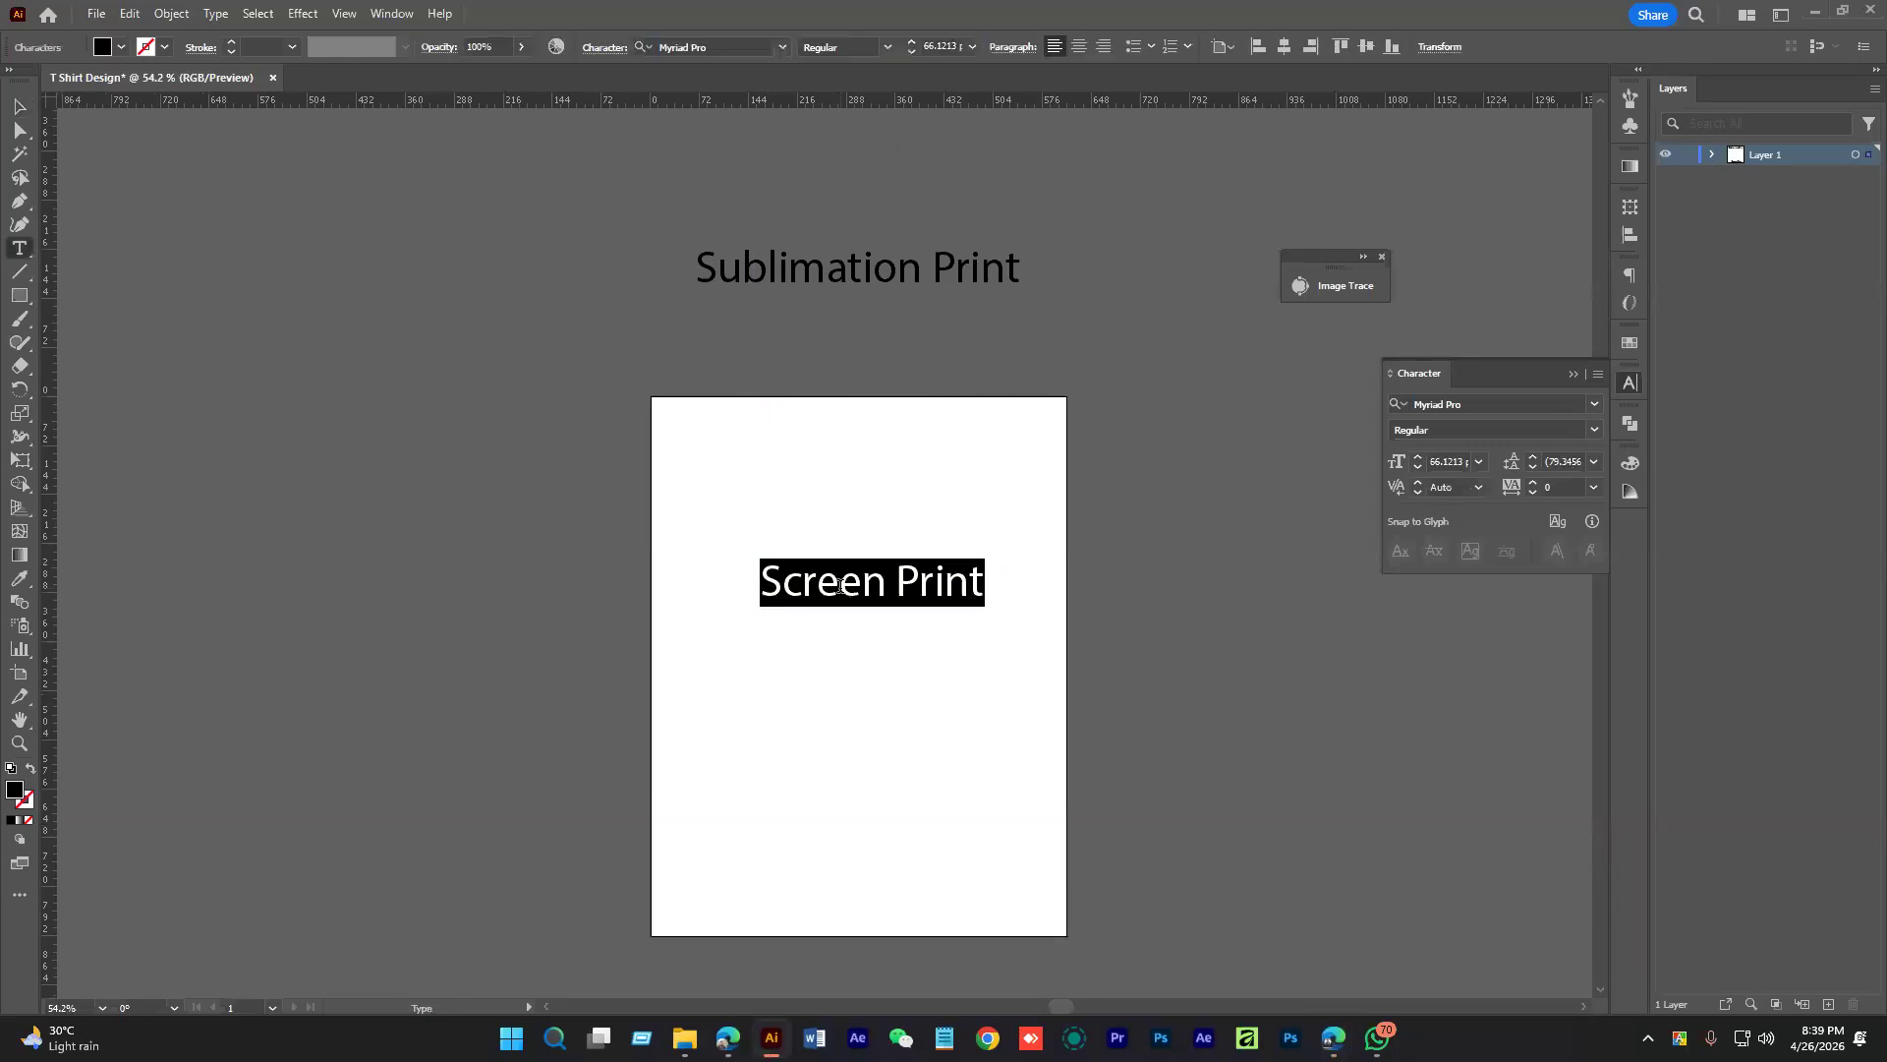
text(SUMMER)
Enlarge the SUMMER text to about 113 pt and position it on the upper part of the artboard
click(20, 107)
drag(854, 713, 790, 568)
drag(866, 463, 923, 503)
click(840, 535)
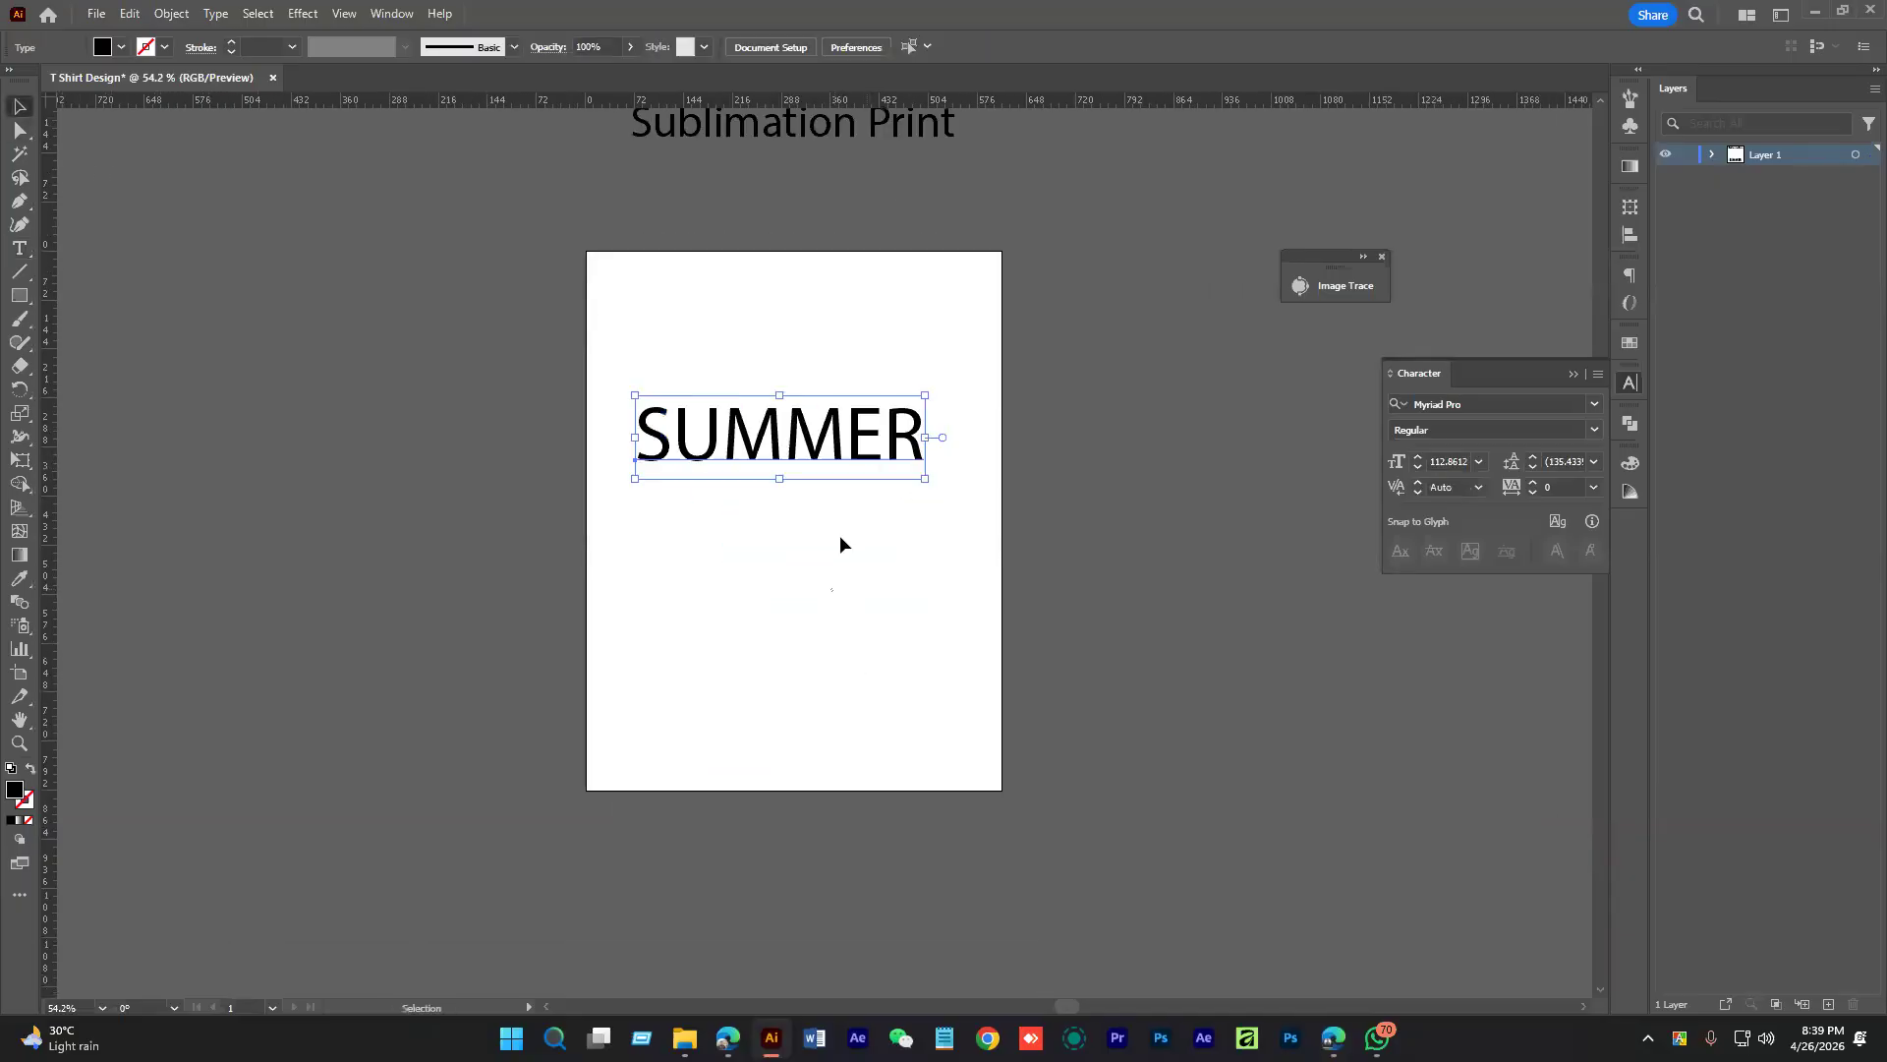
drag(798, 441, 834, 406)
click(820, 486)
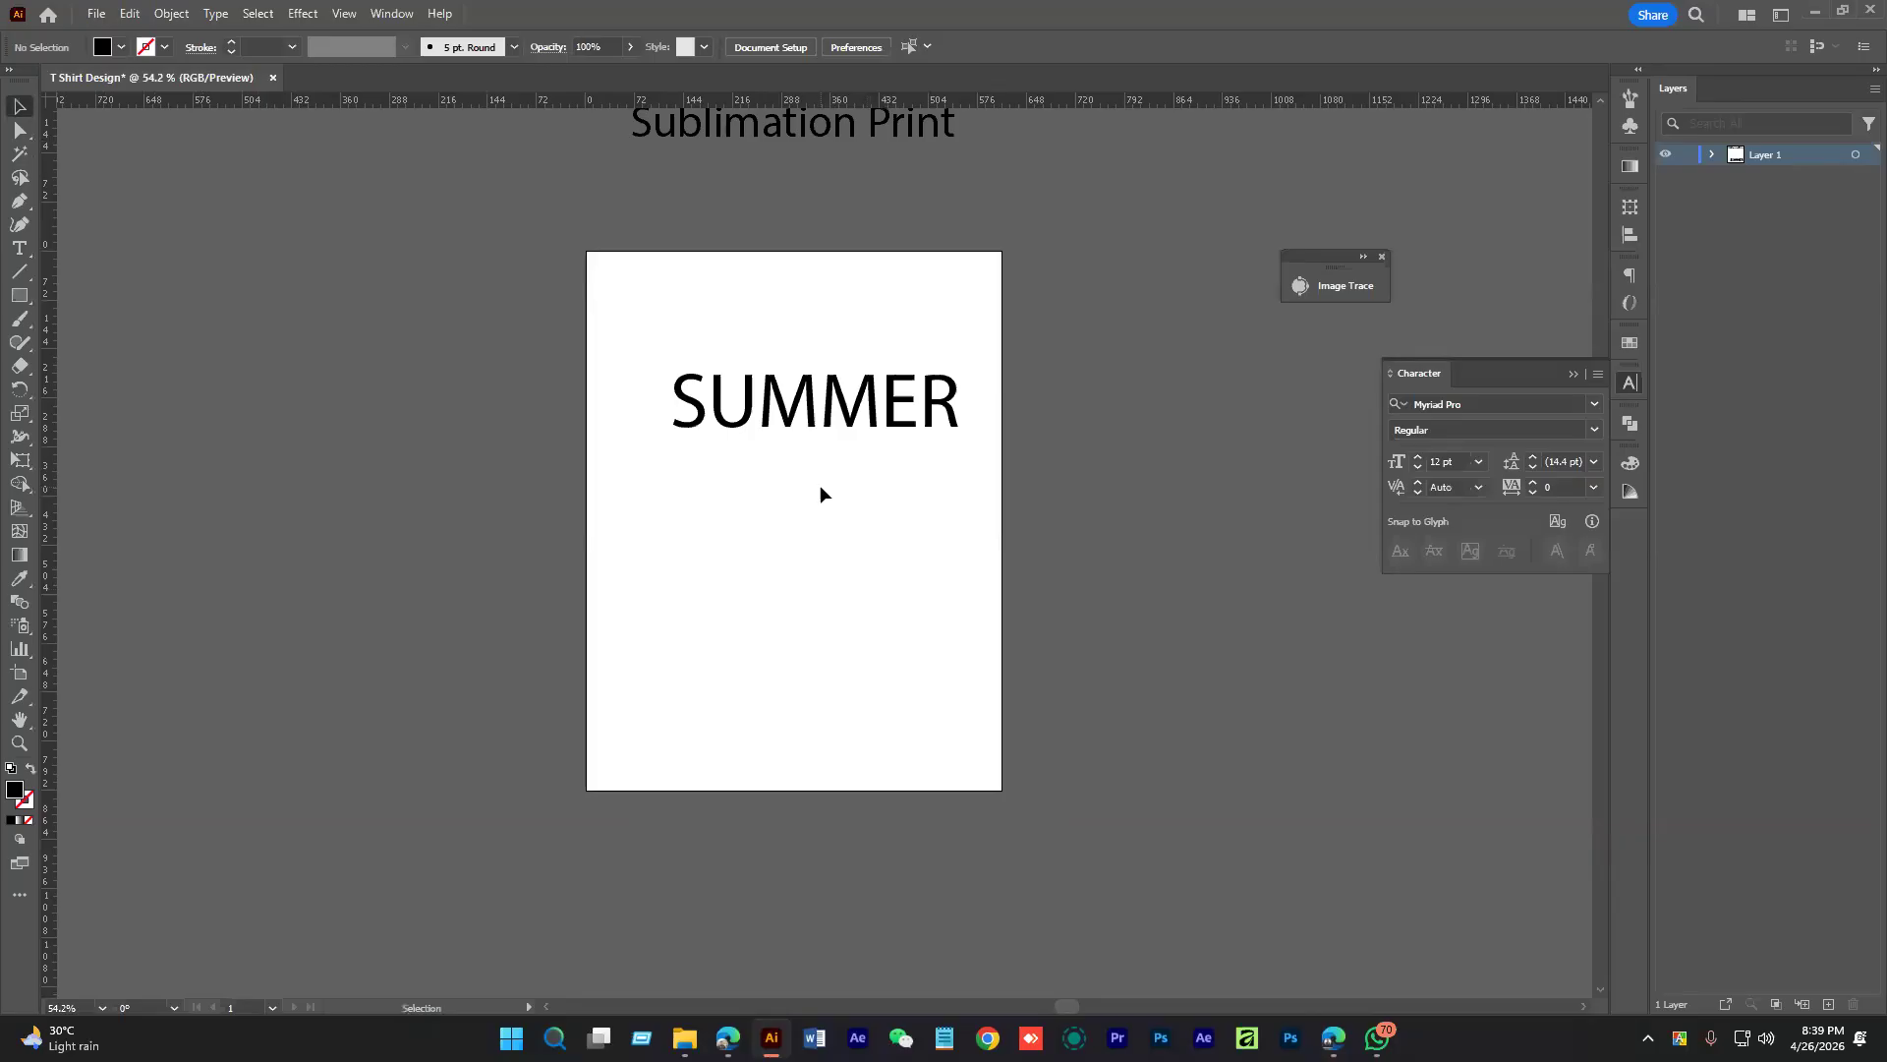
Set the font of the SUMMER text to Anton Regular
drag(852, 503, 862, 582)
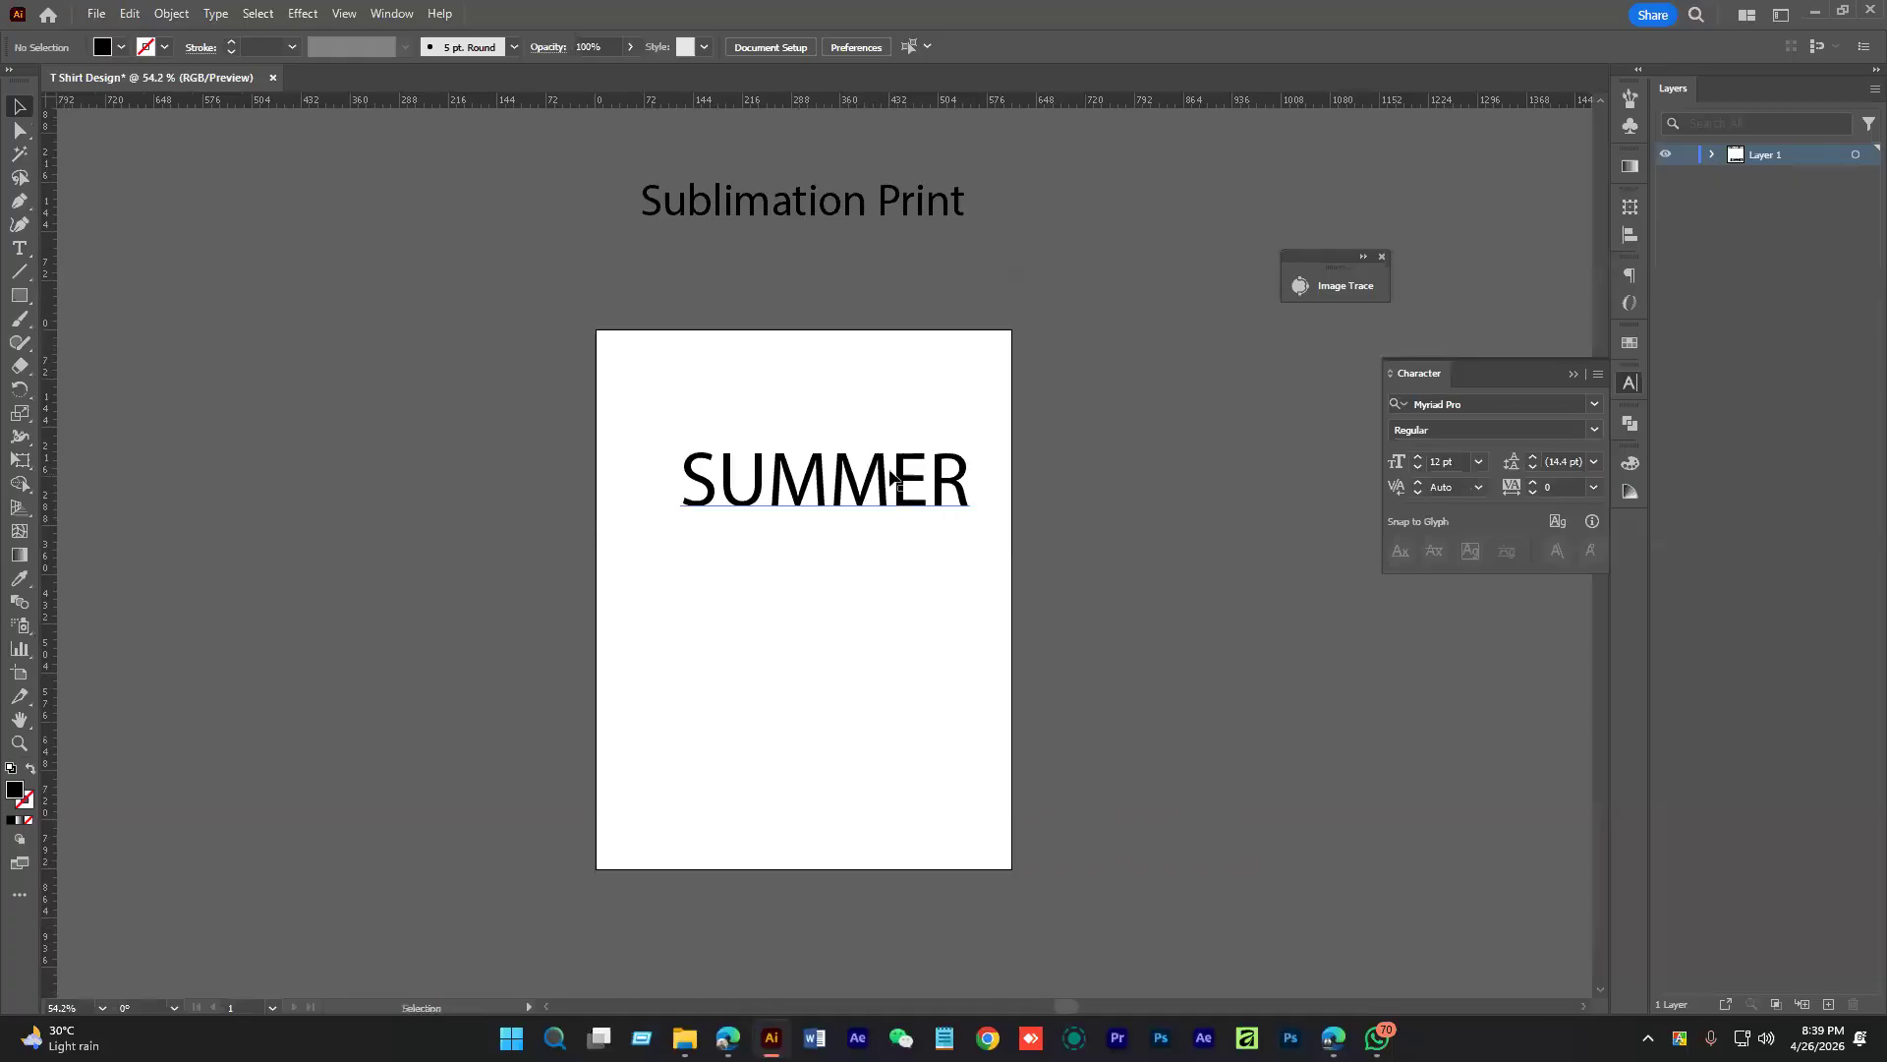
click(892, 478)
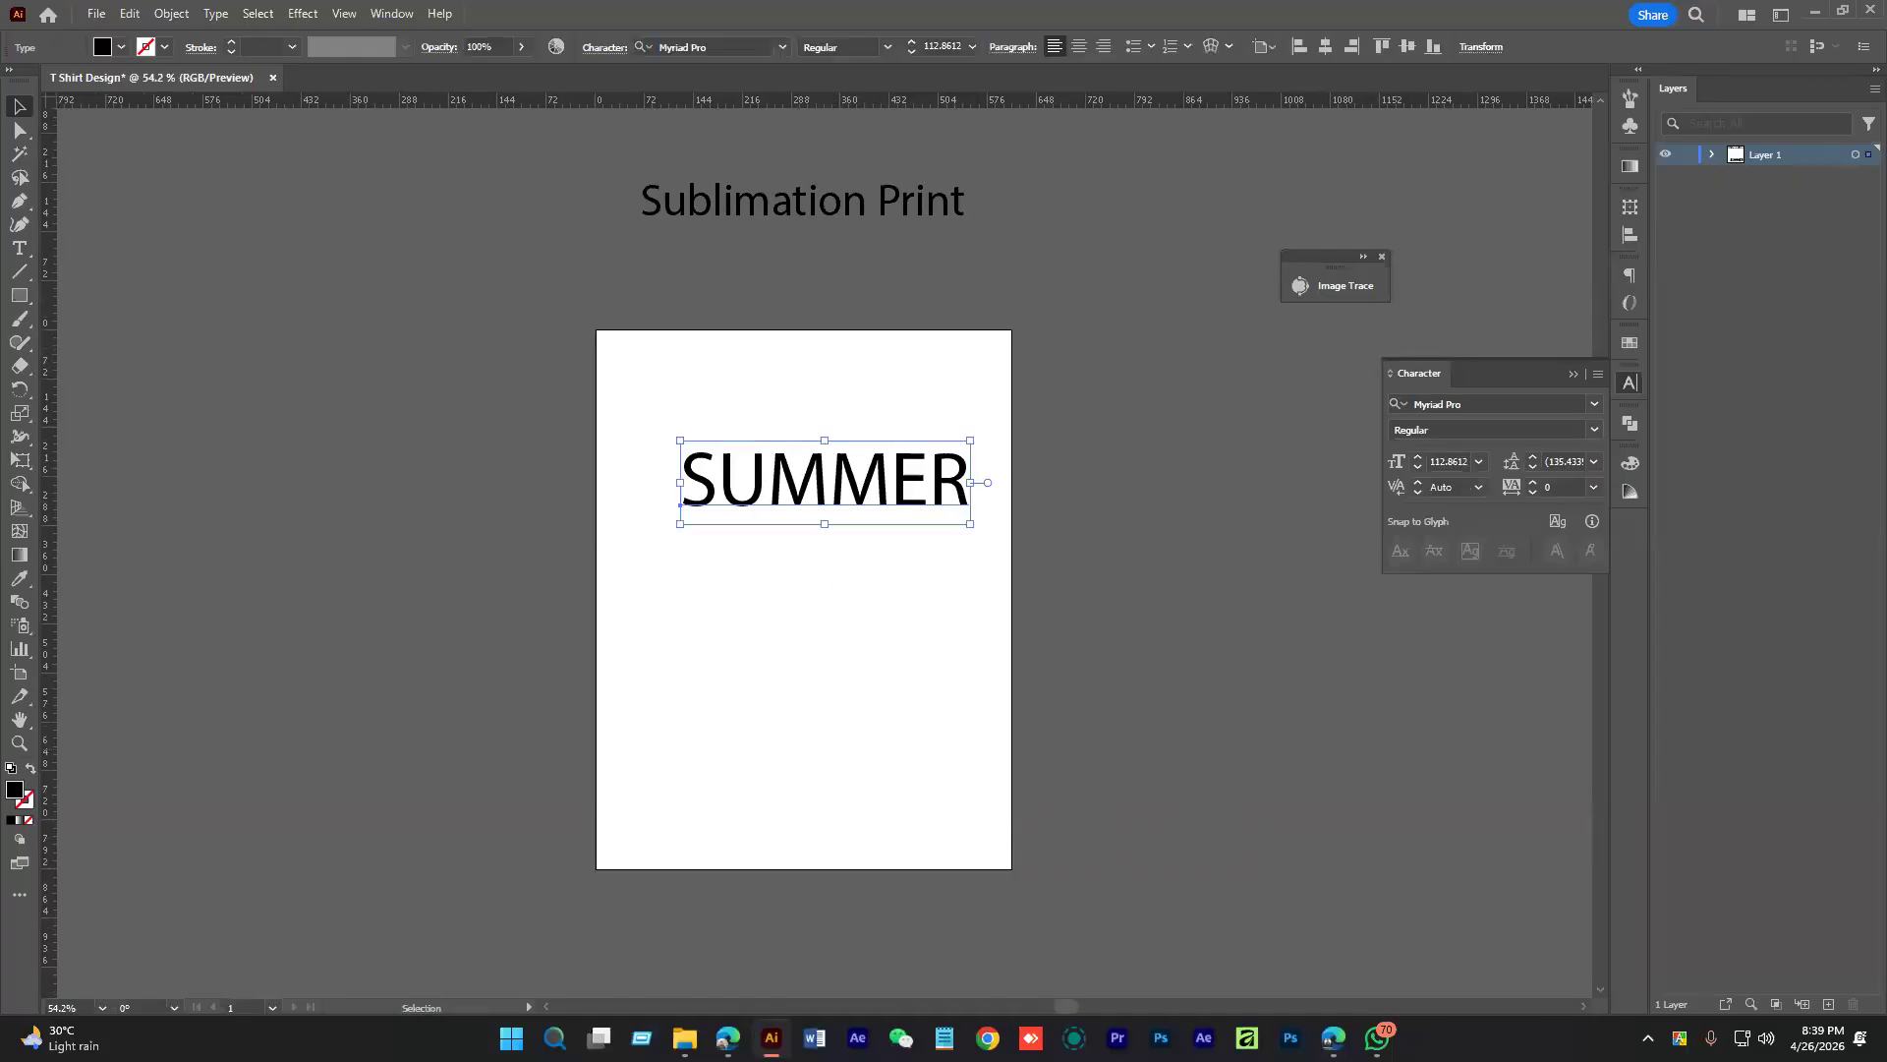
click(1384, 806)
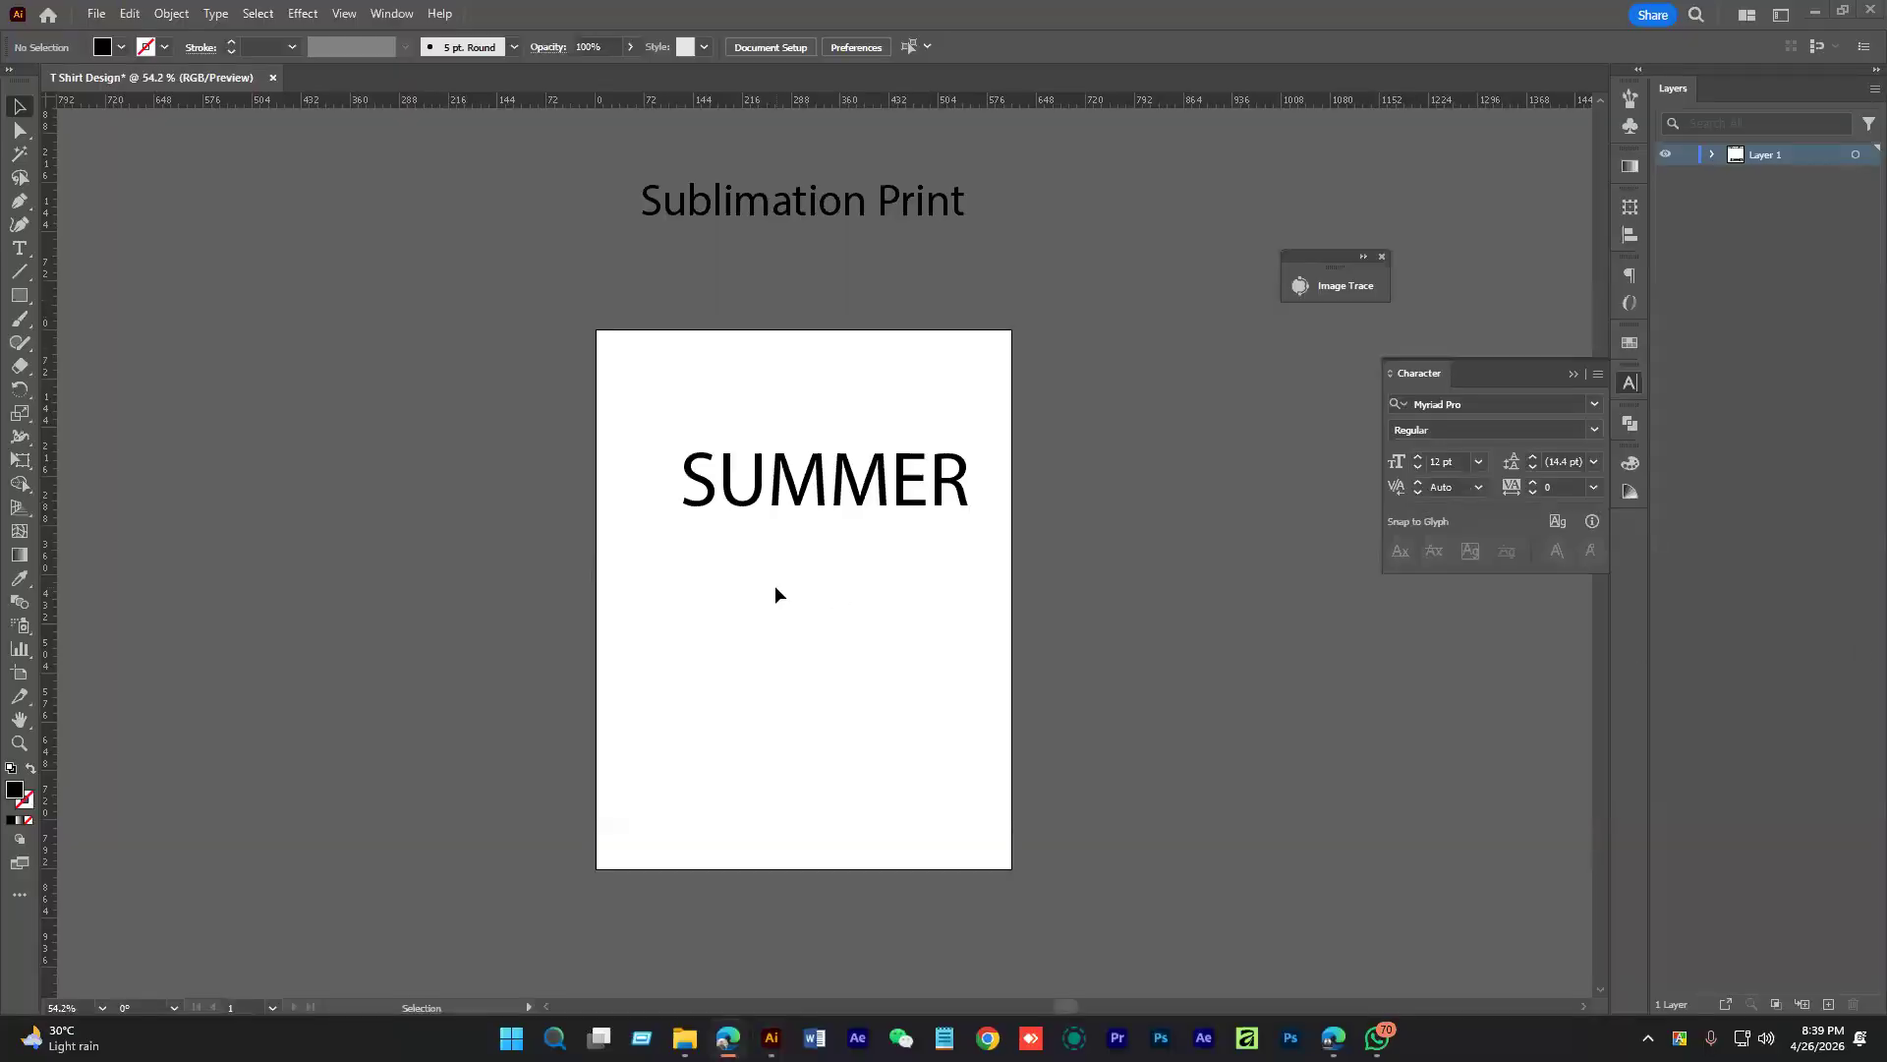
drag(768, 643, 540, 577)
click(763, 464)
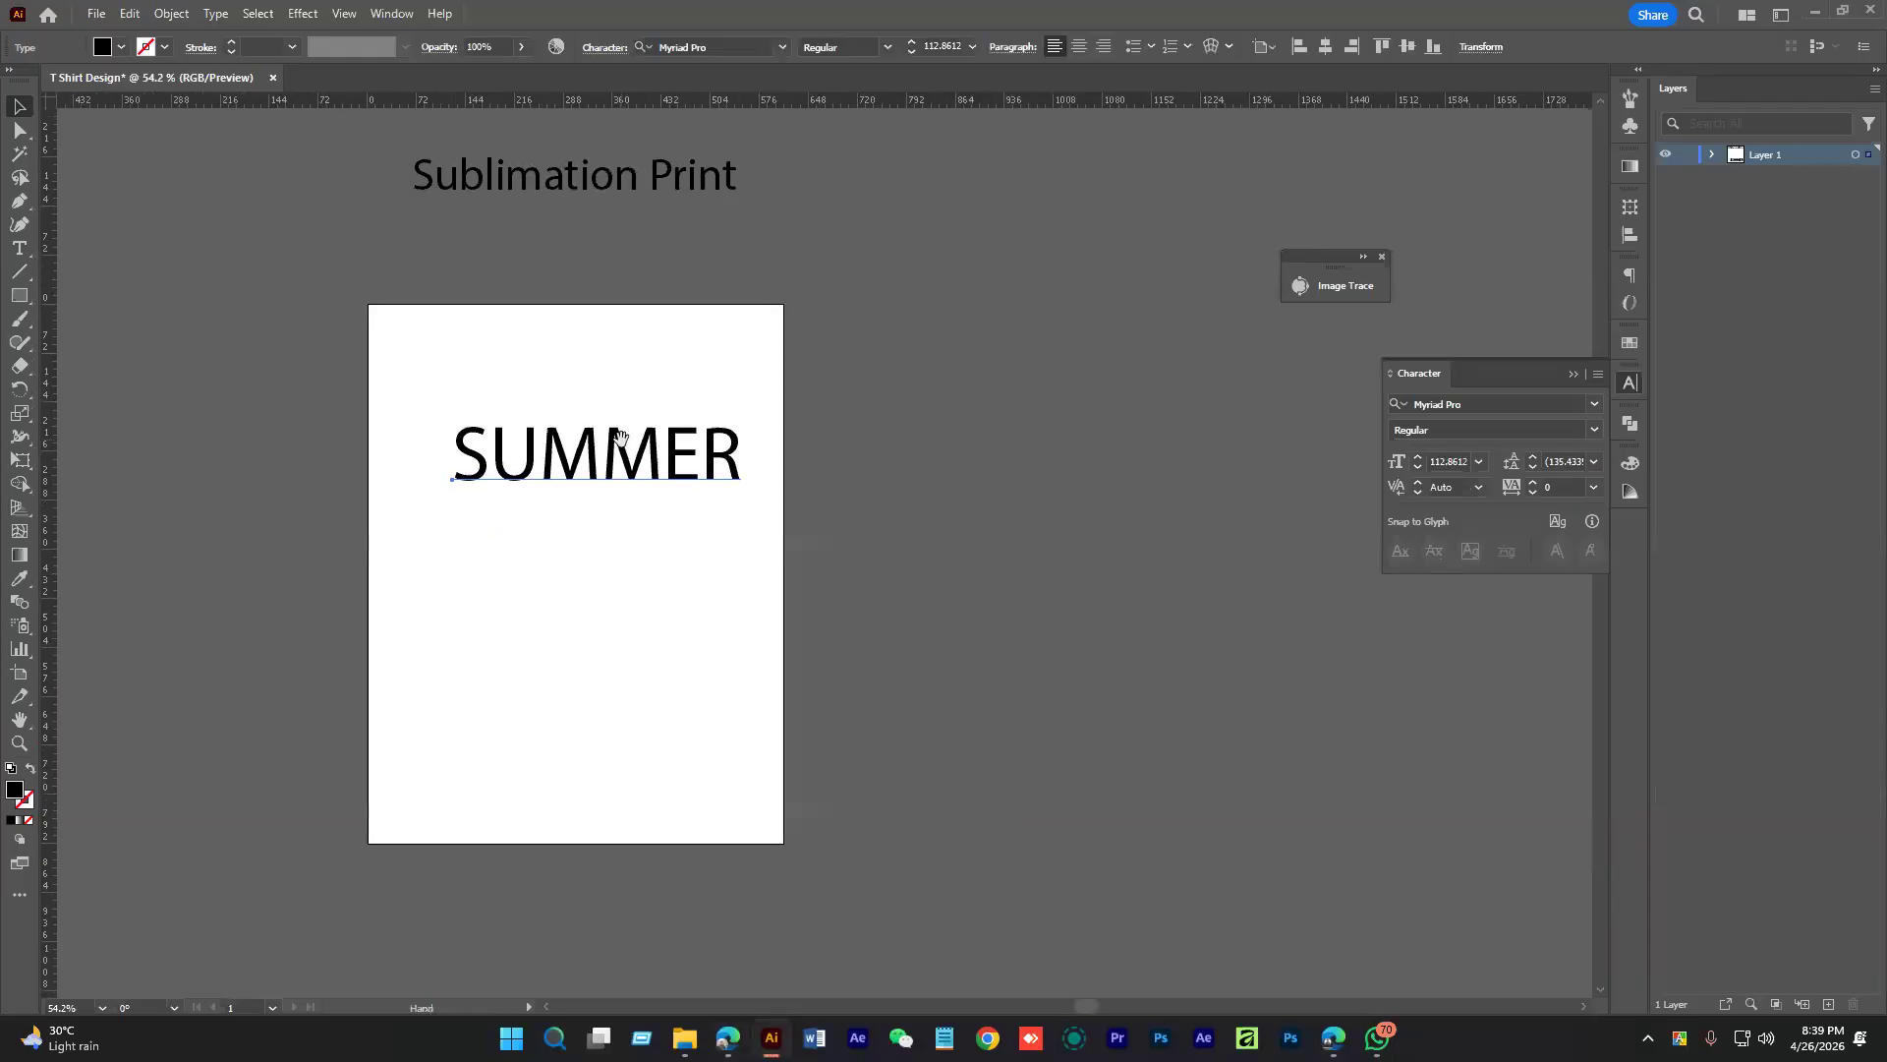
click(783, 46)
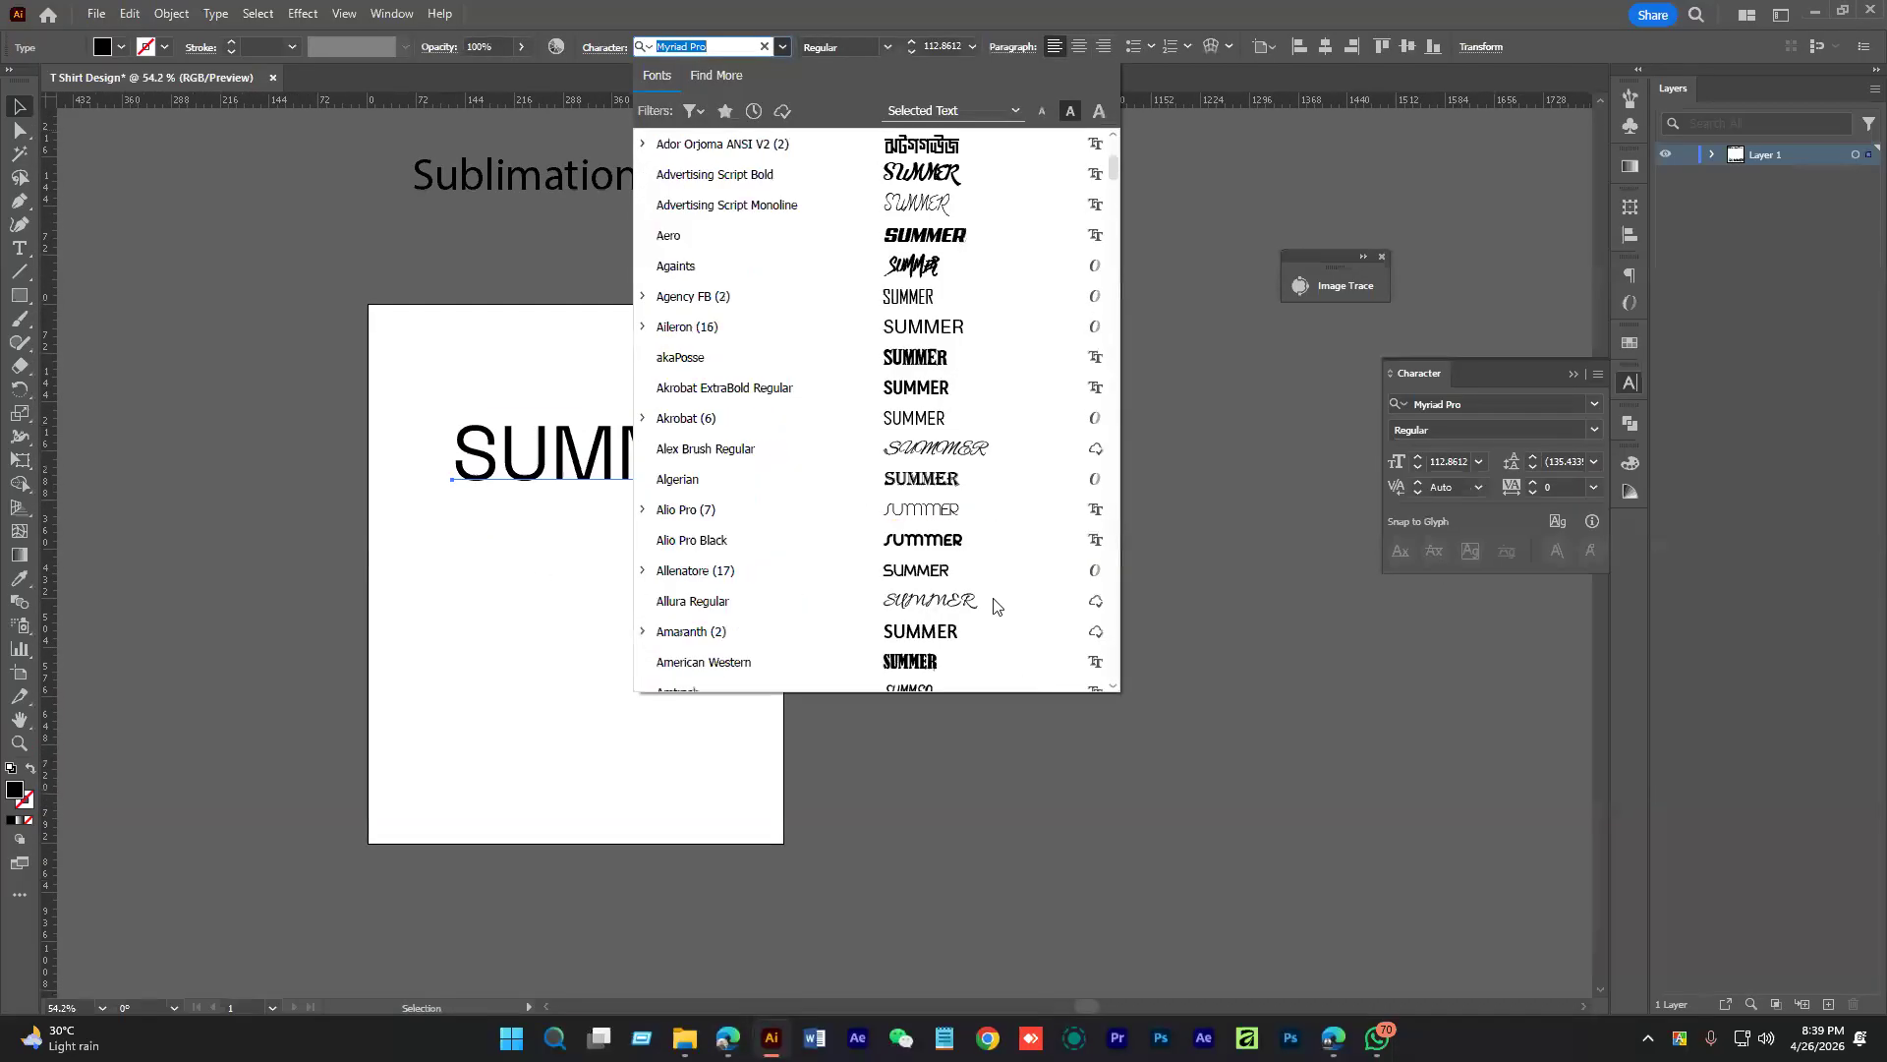
scroll(919, 442, down, 5)
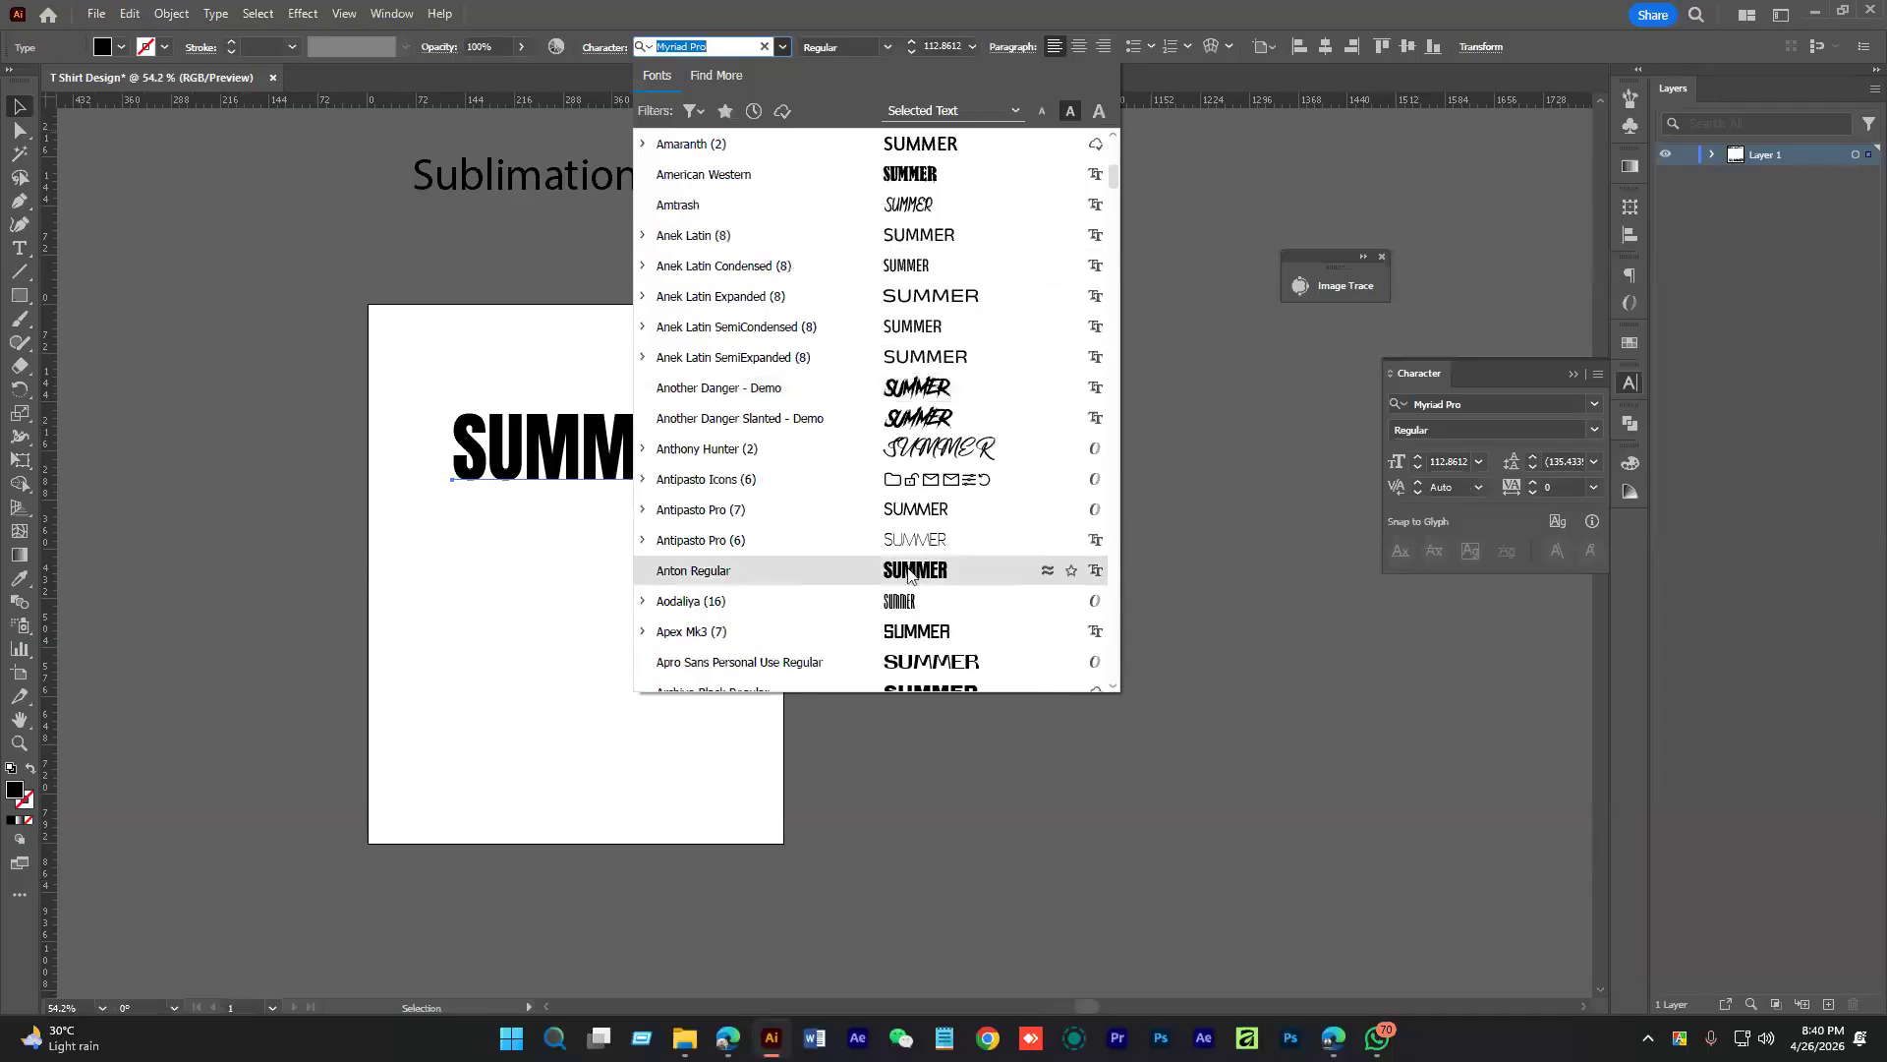
click(909, 576)
Place a duplicate of the SUMMER text above the artboard, below the "Sublimation Print" line
drag(578, 628, 754, 595)
drag(769, 445, 877, 549)
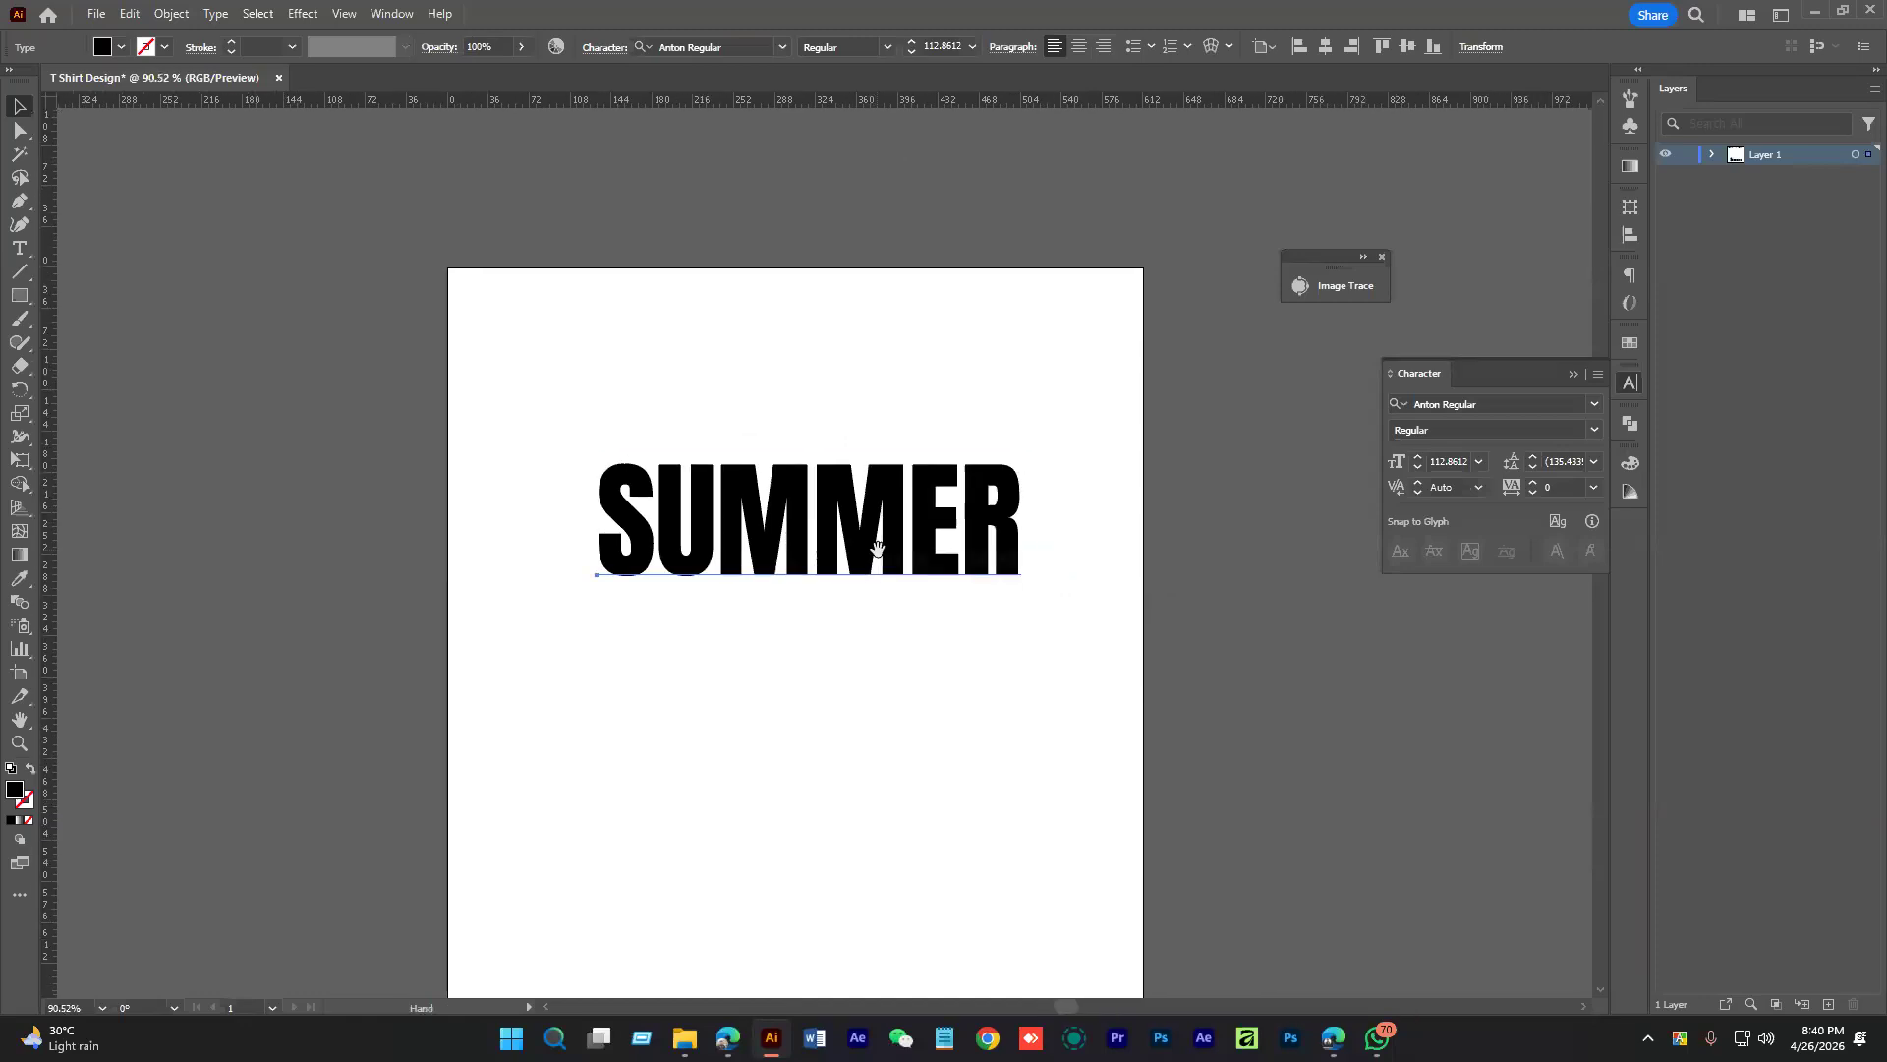
scroll(877, 548, down, 2)
click(873, 629)
right_click(869, 629)
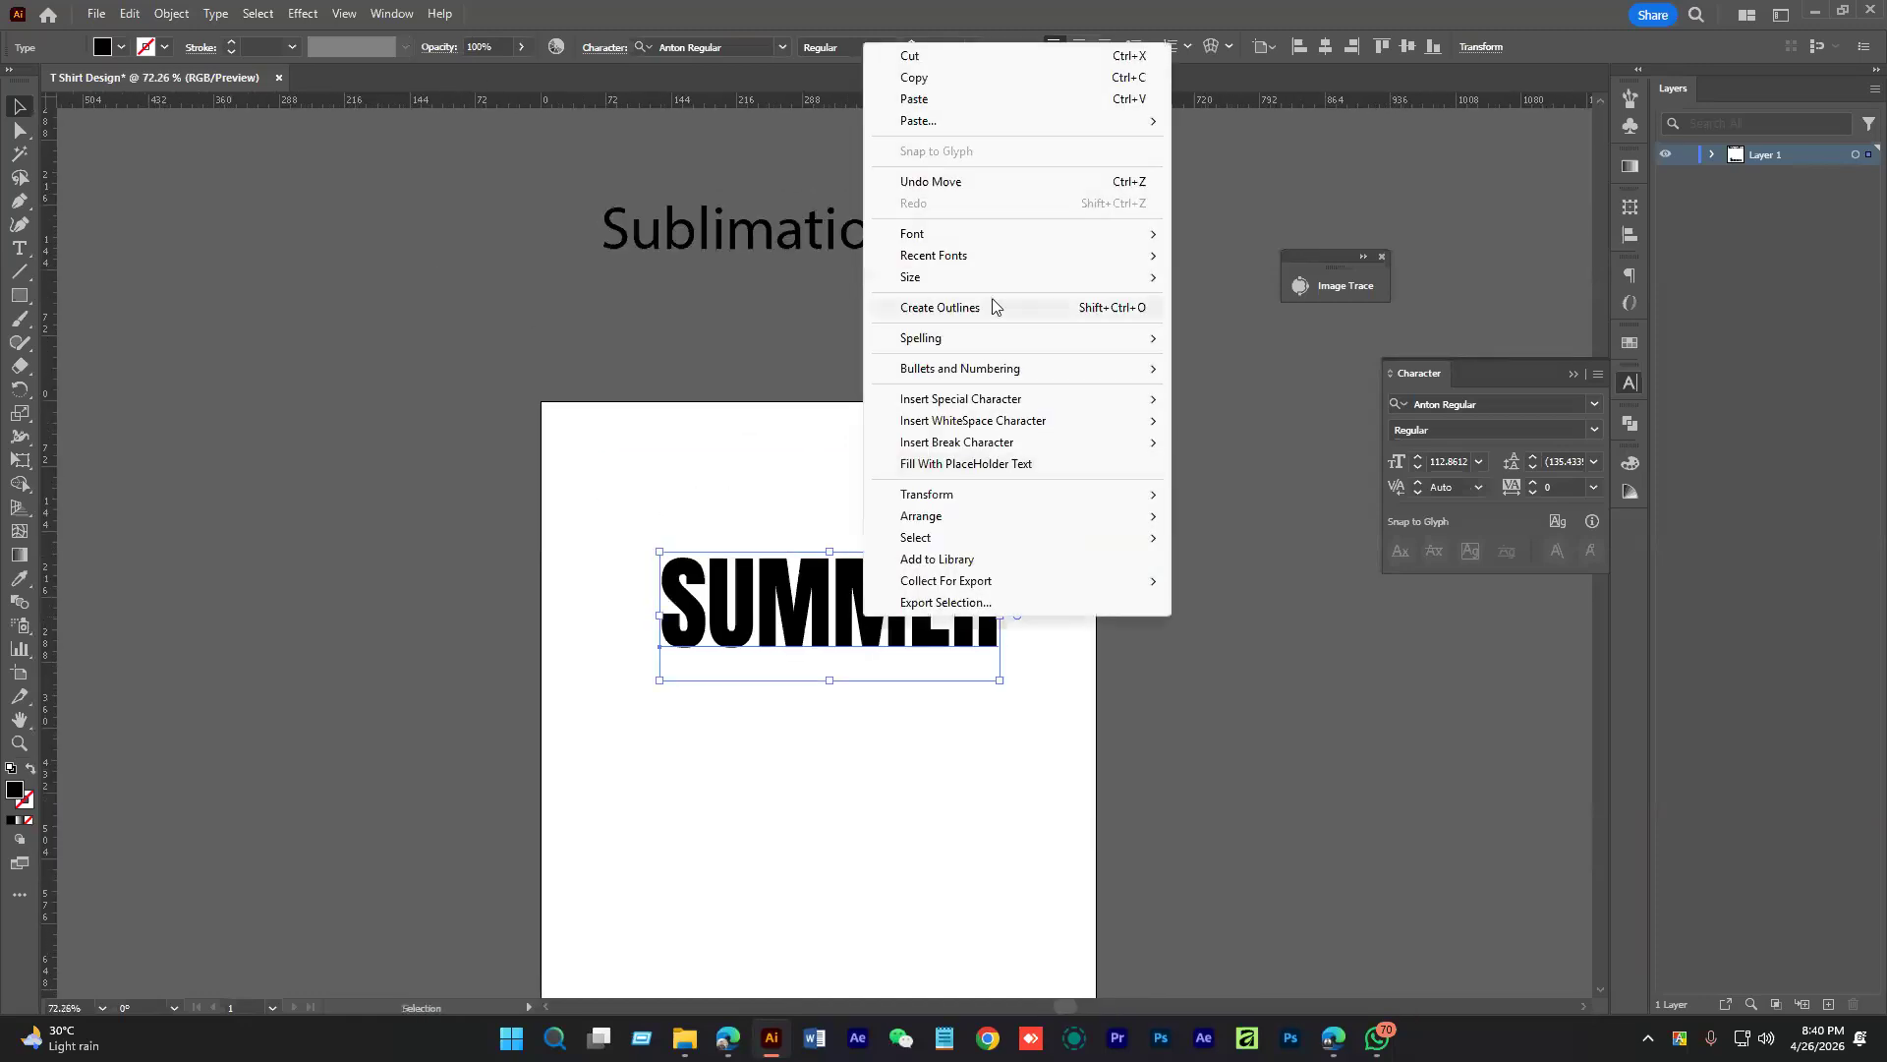
key(Escape)
drag(786, 605, 776, 329)
Convert the SUMMER text on the artboard to outlines and move it lower, centred horizontally at X 306 pt
right_click(853, 619)
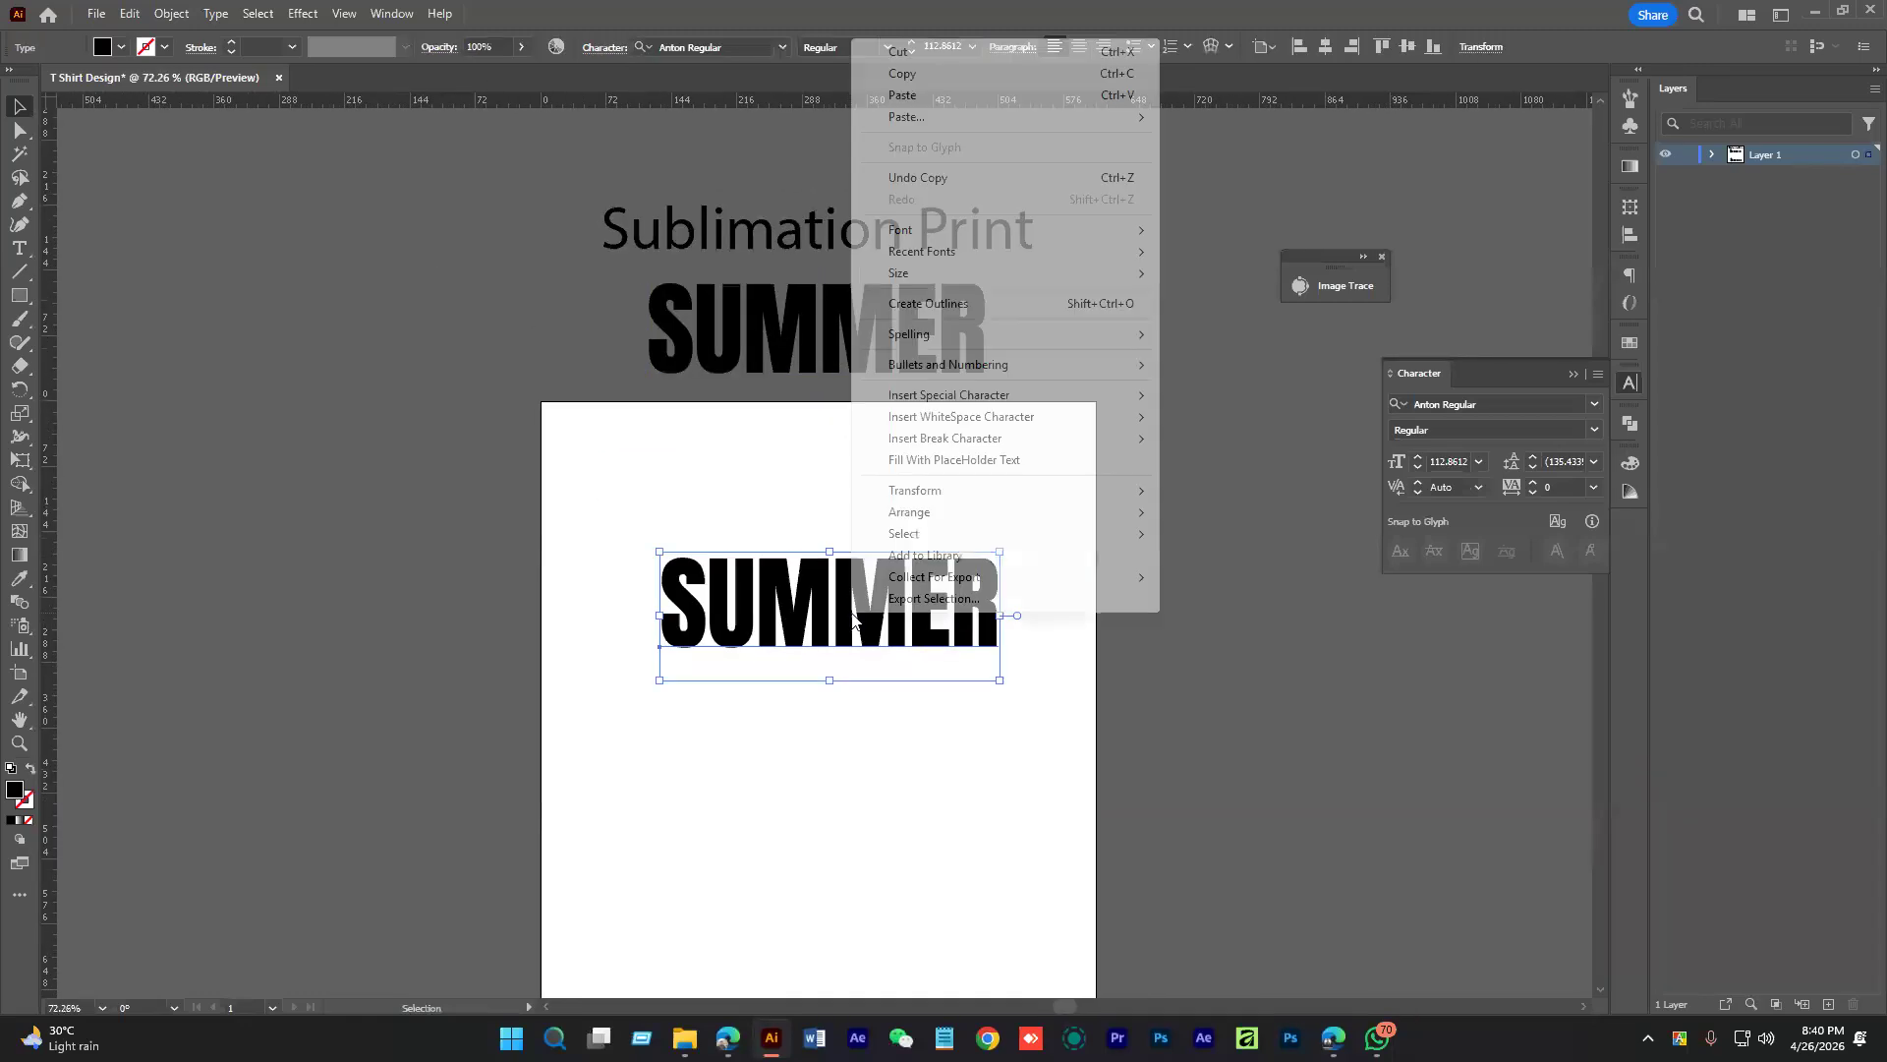
click(953, 305)
scroll(839, 514, up, 3)
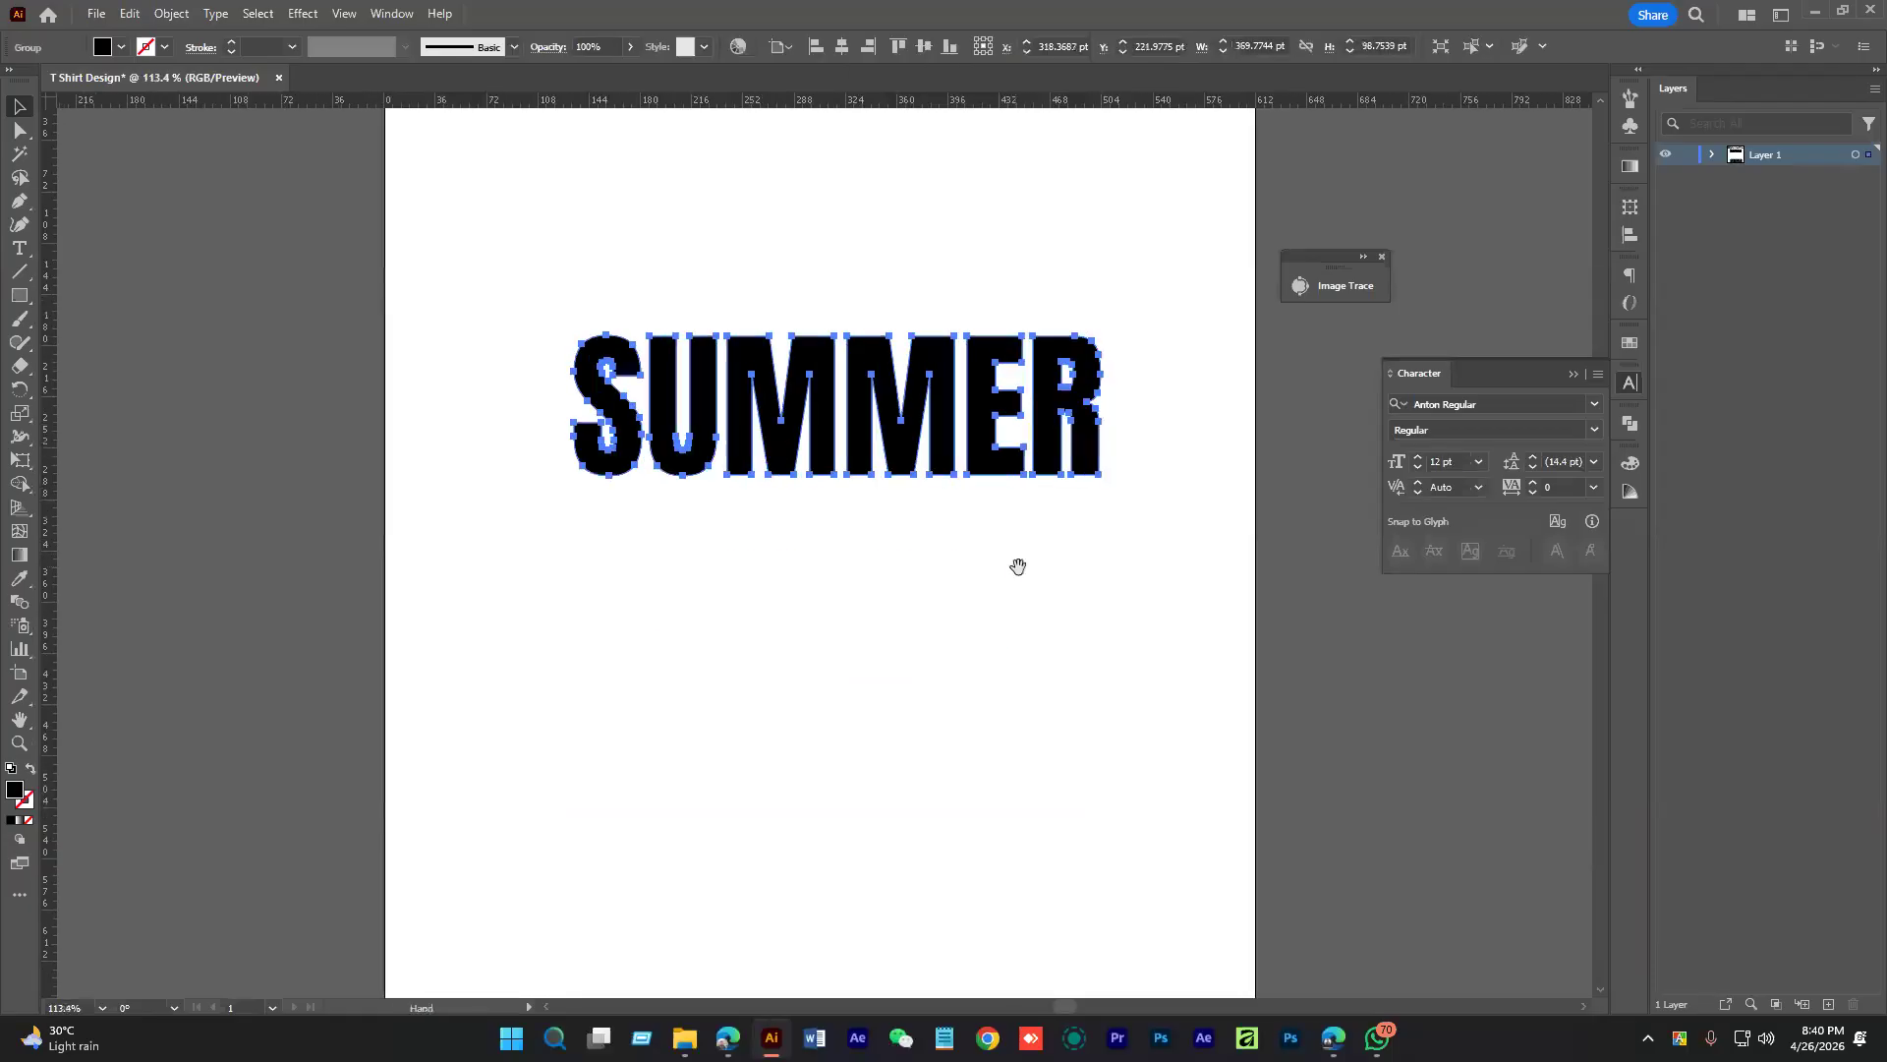
scroll(1018, 567, down, 4)
drag(918, 480, 907, 568)
click(933, 680)
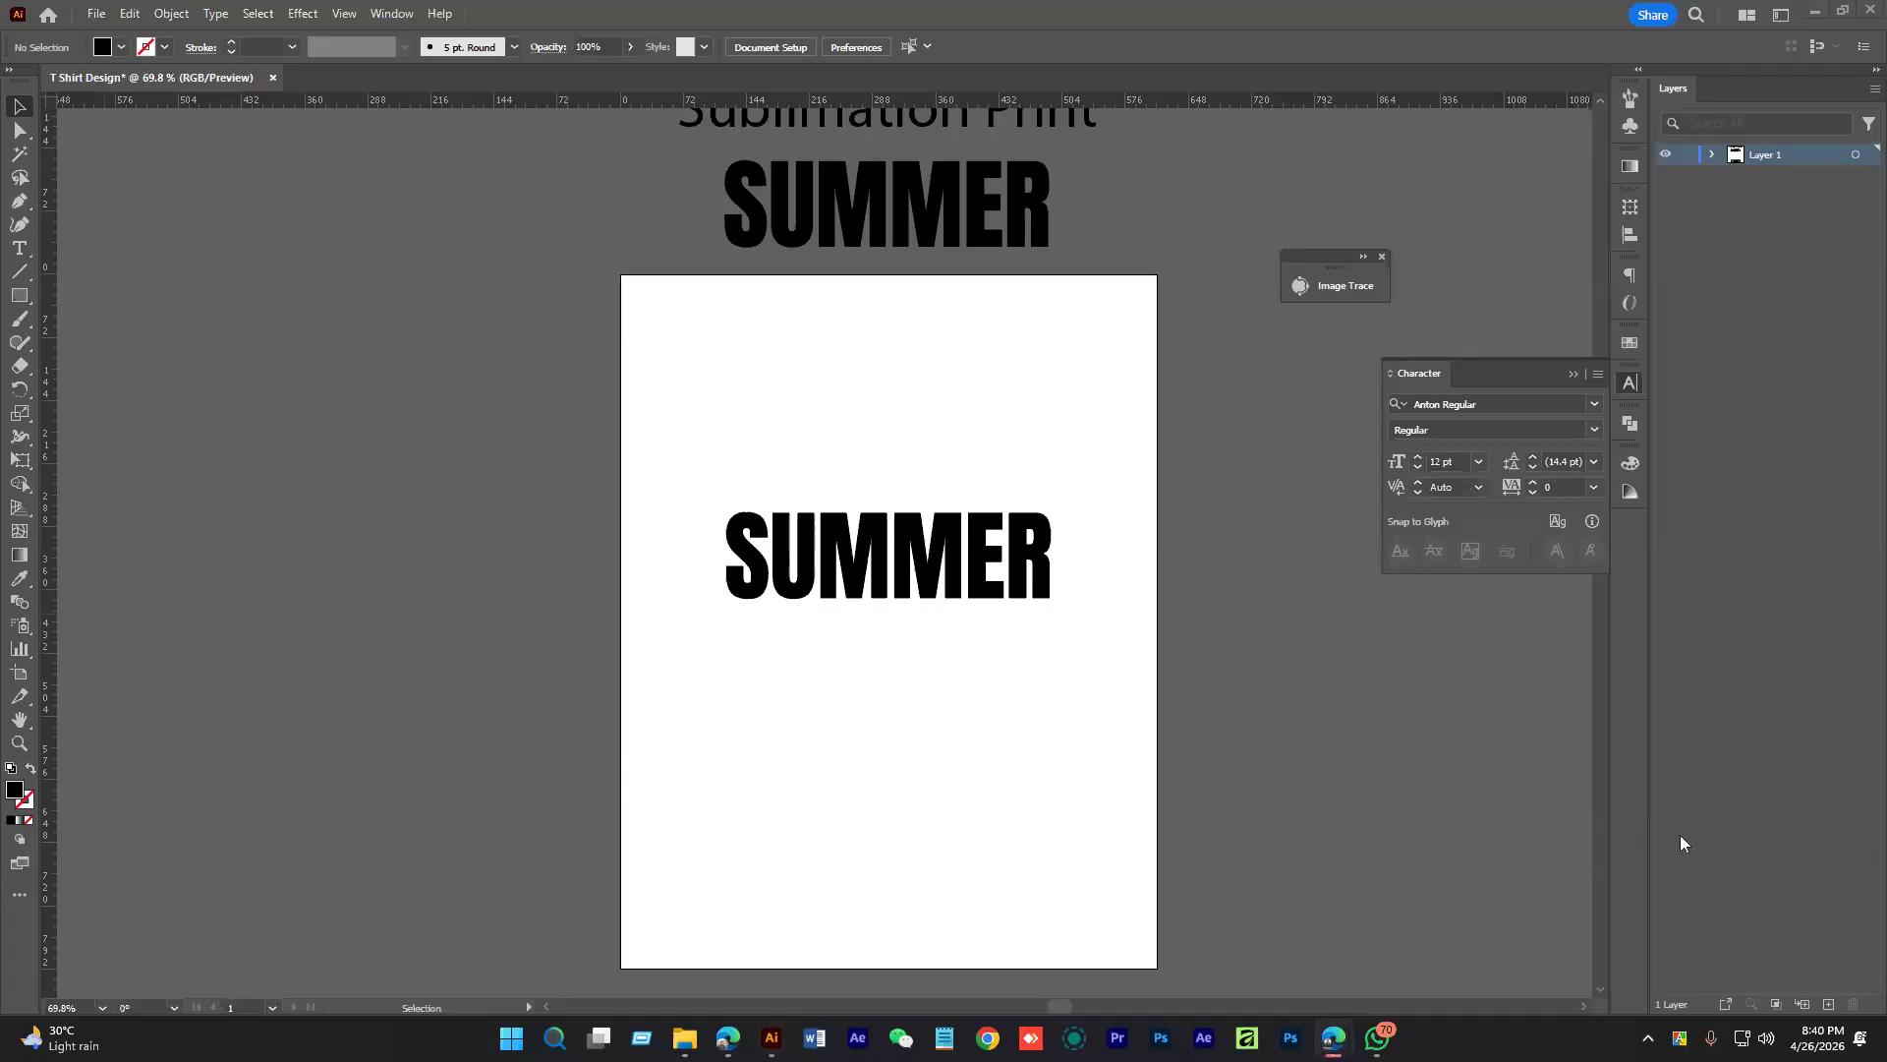
Move the outlined SUMMER lettering up on the artboard to about Y 209 pt
click(833, 575)
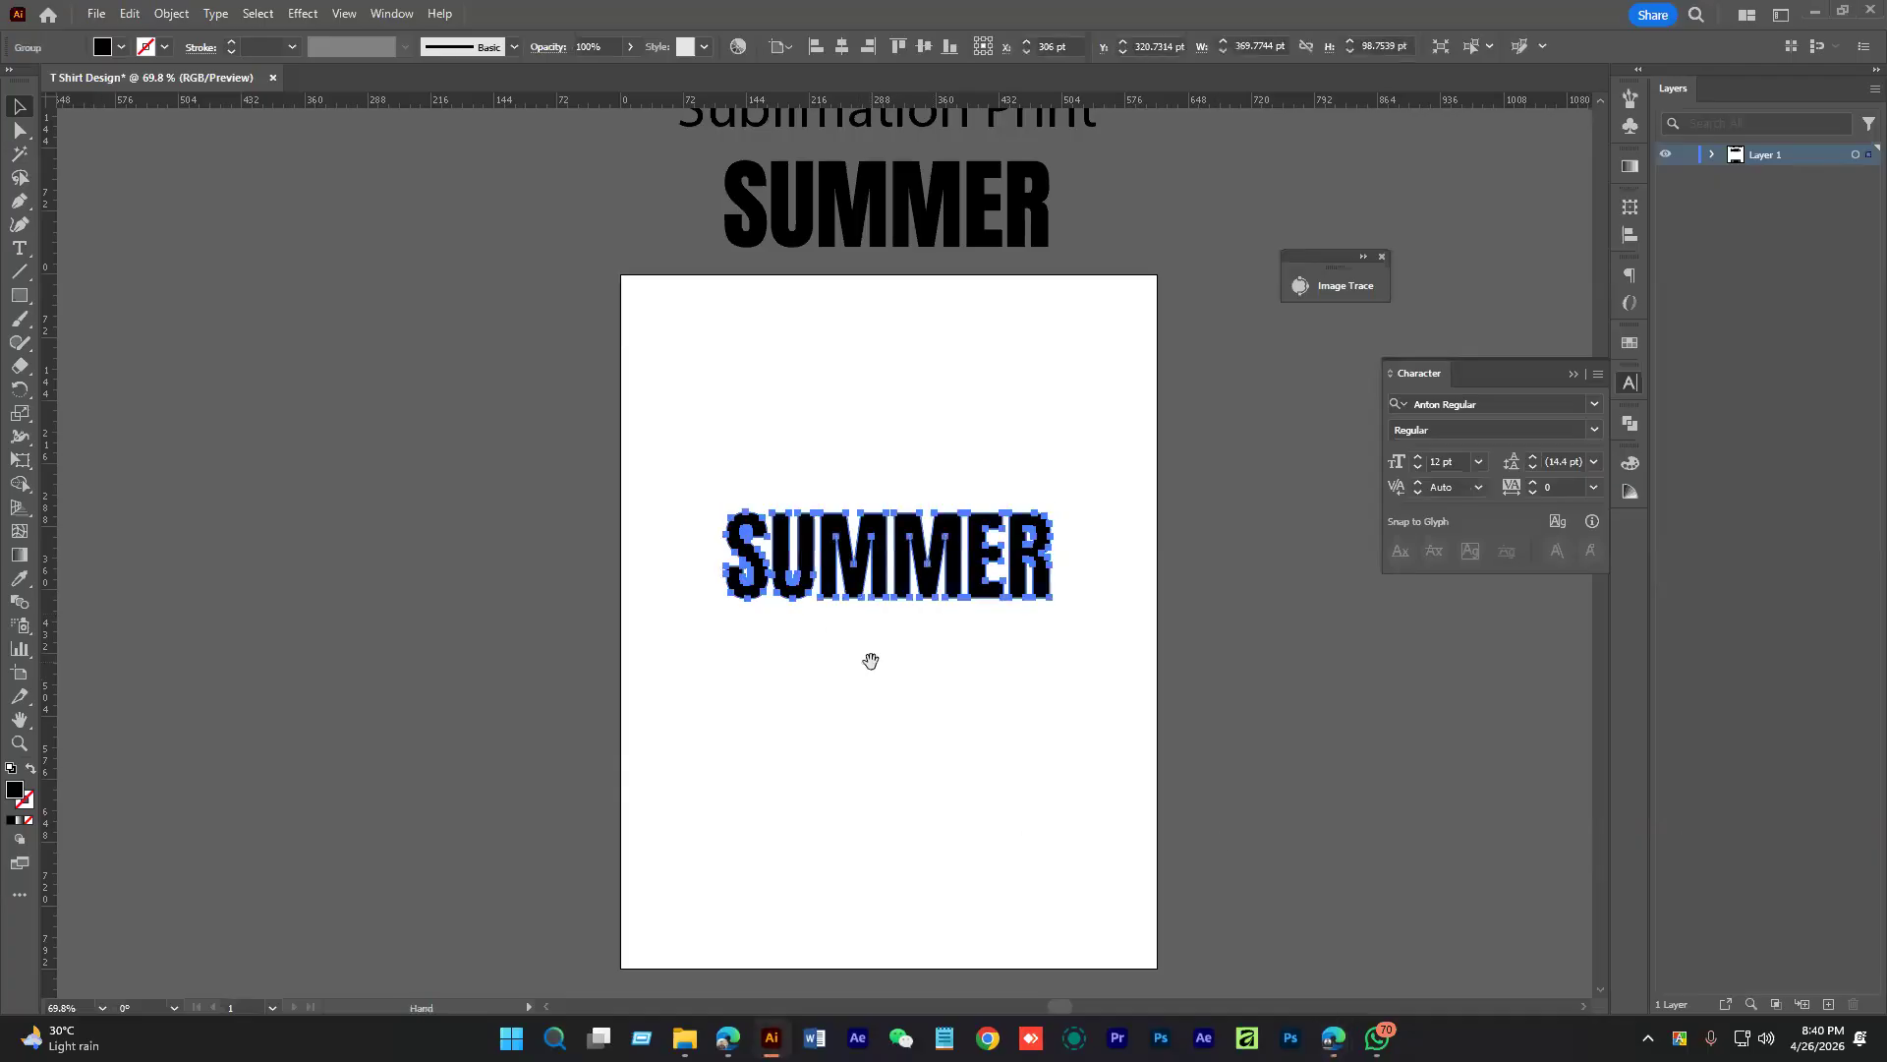
drag(869, 660, 868, 516)
drag(904, 423, 905, 326)
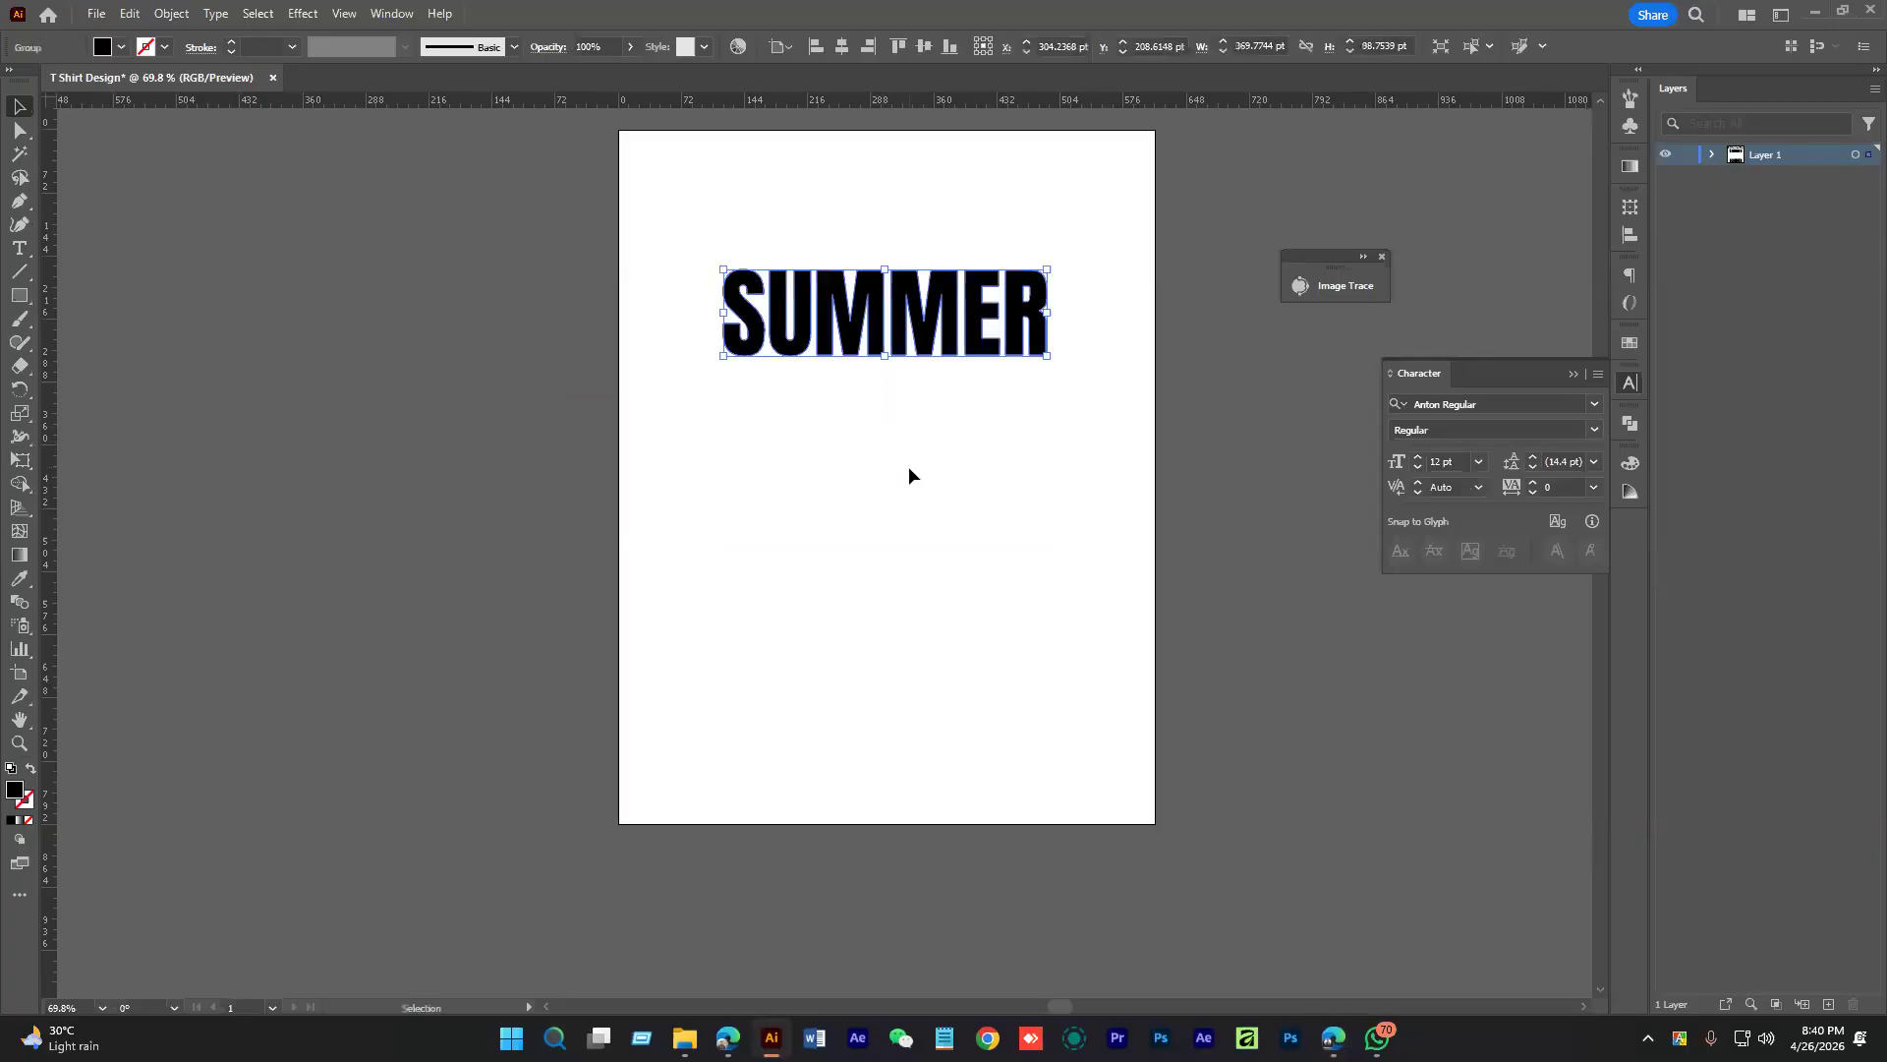
Ungroup the outlined SUMMER lettering into individual letters
scroll(908, 476, up, 2)
scroll(983, 590, up, 3)
scroll(781, 432, up, 2)
right_click(781, 420)
click(865, 703)
click(885, 716)
Move the S outward to the left and the R outward to the right, leaving gaps beside UMME
drag(764, 494, 714, 495)
scroll(1081, 590, right, 3)
drag(1059, 478, 1121, 481)
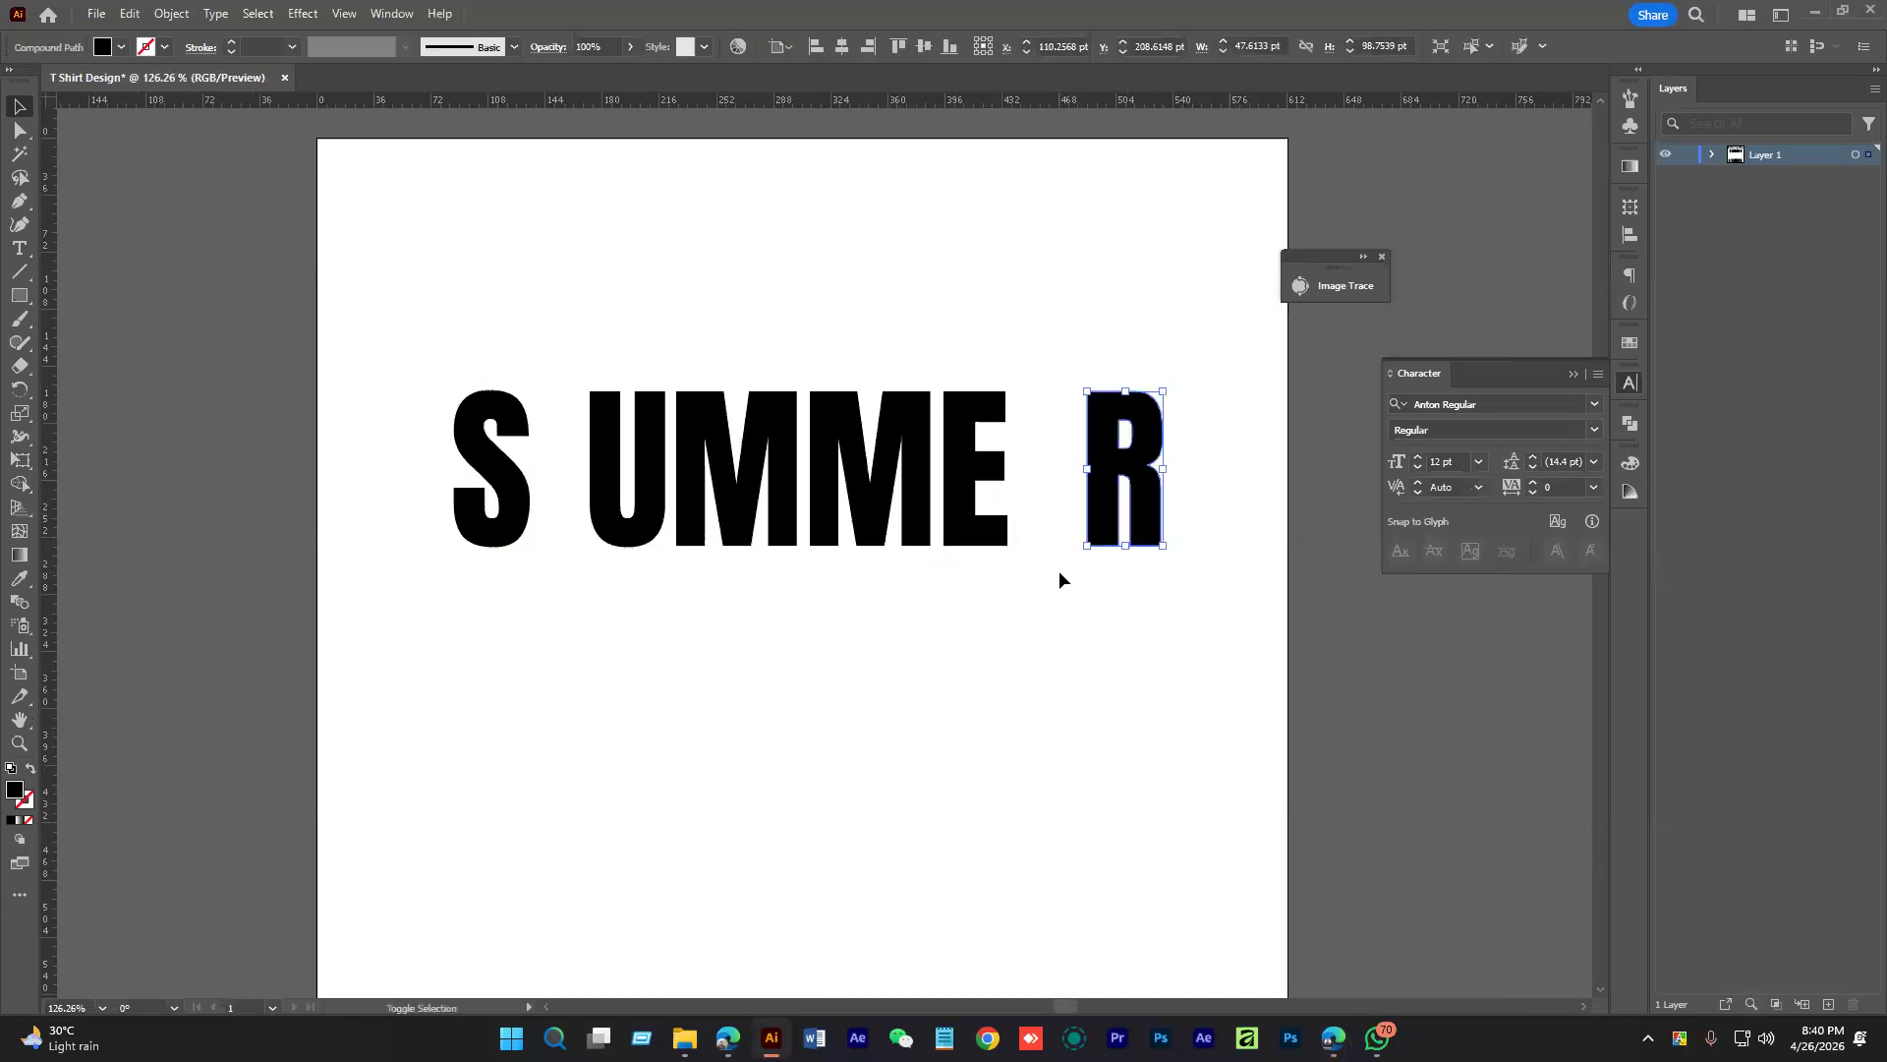
click(1057, 577)
Distribute the six SUMMER letters horizontally by their centres
scroll(633, 475, left, 1)
scroll(632, 475, up, 1)
drag(459, 384, 1229, 656)
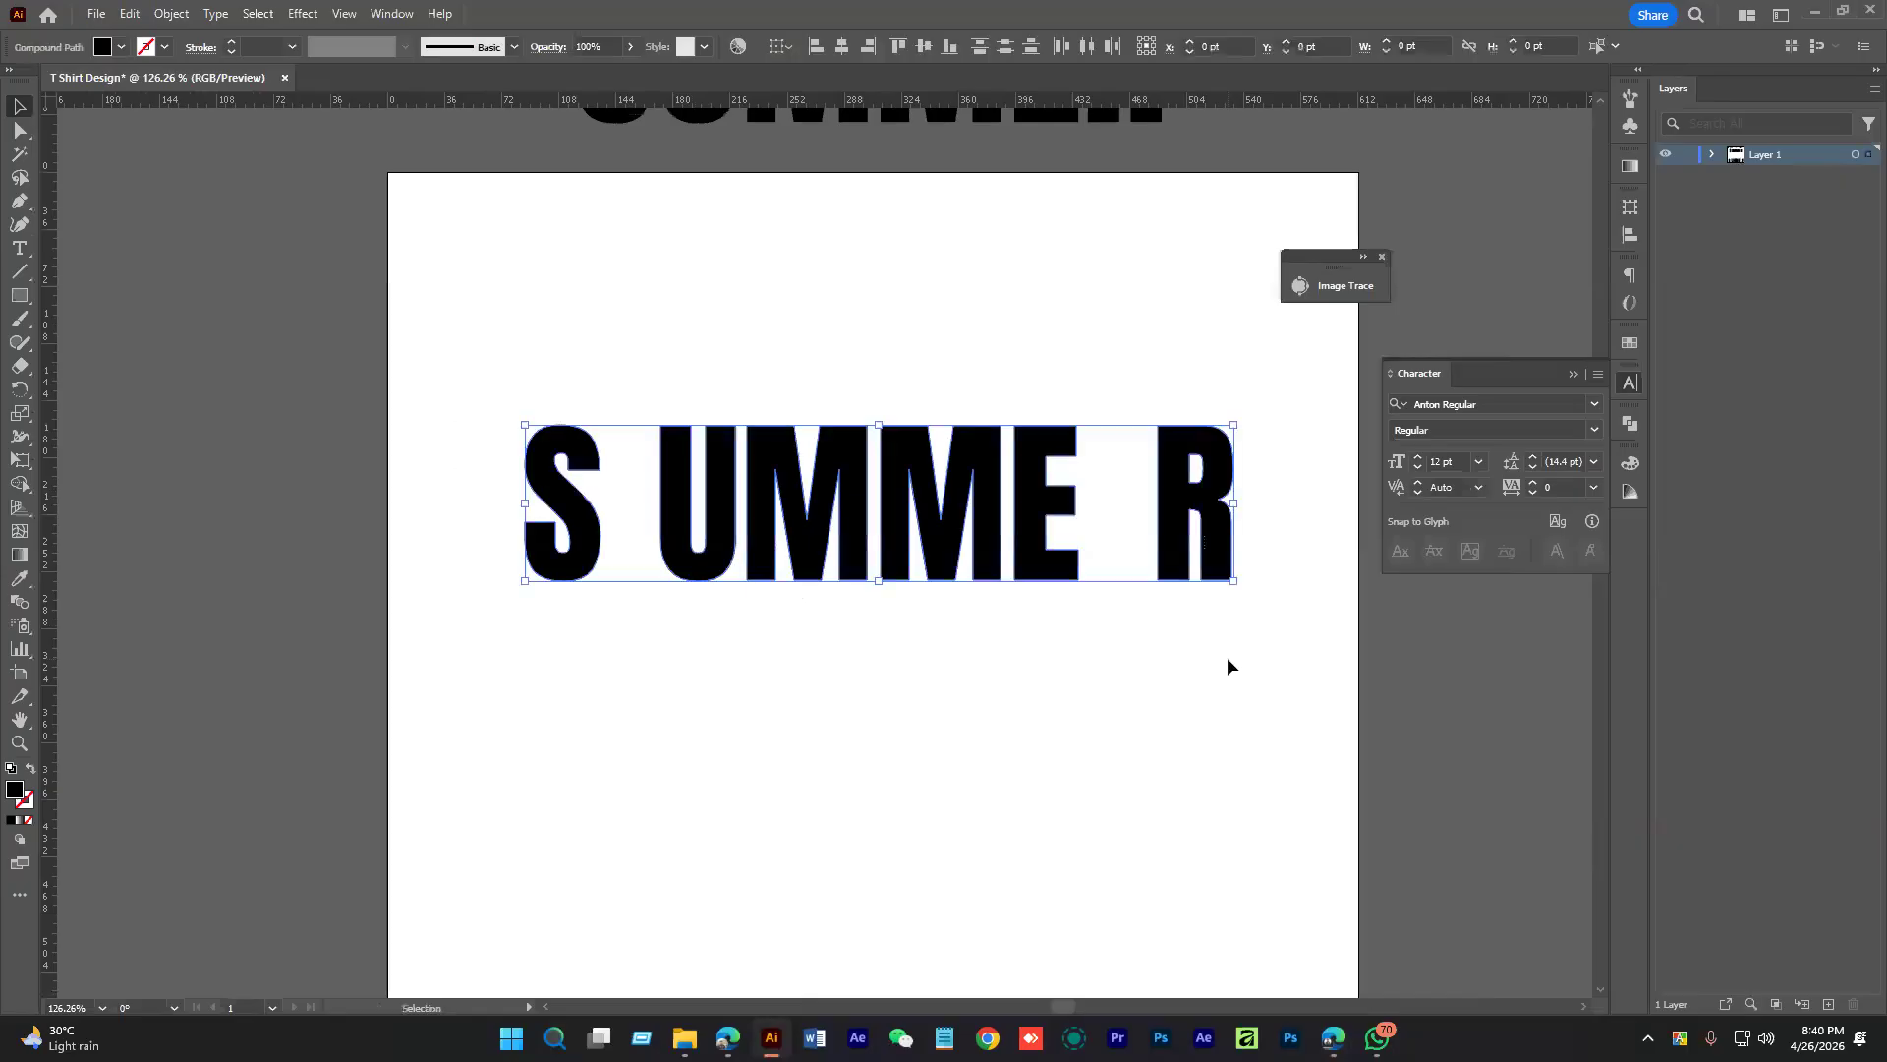
click(1087, 46)
click(1062, 46)
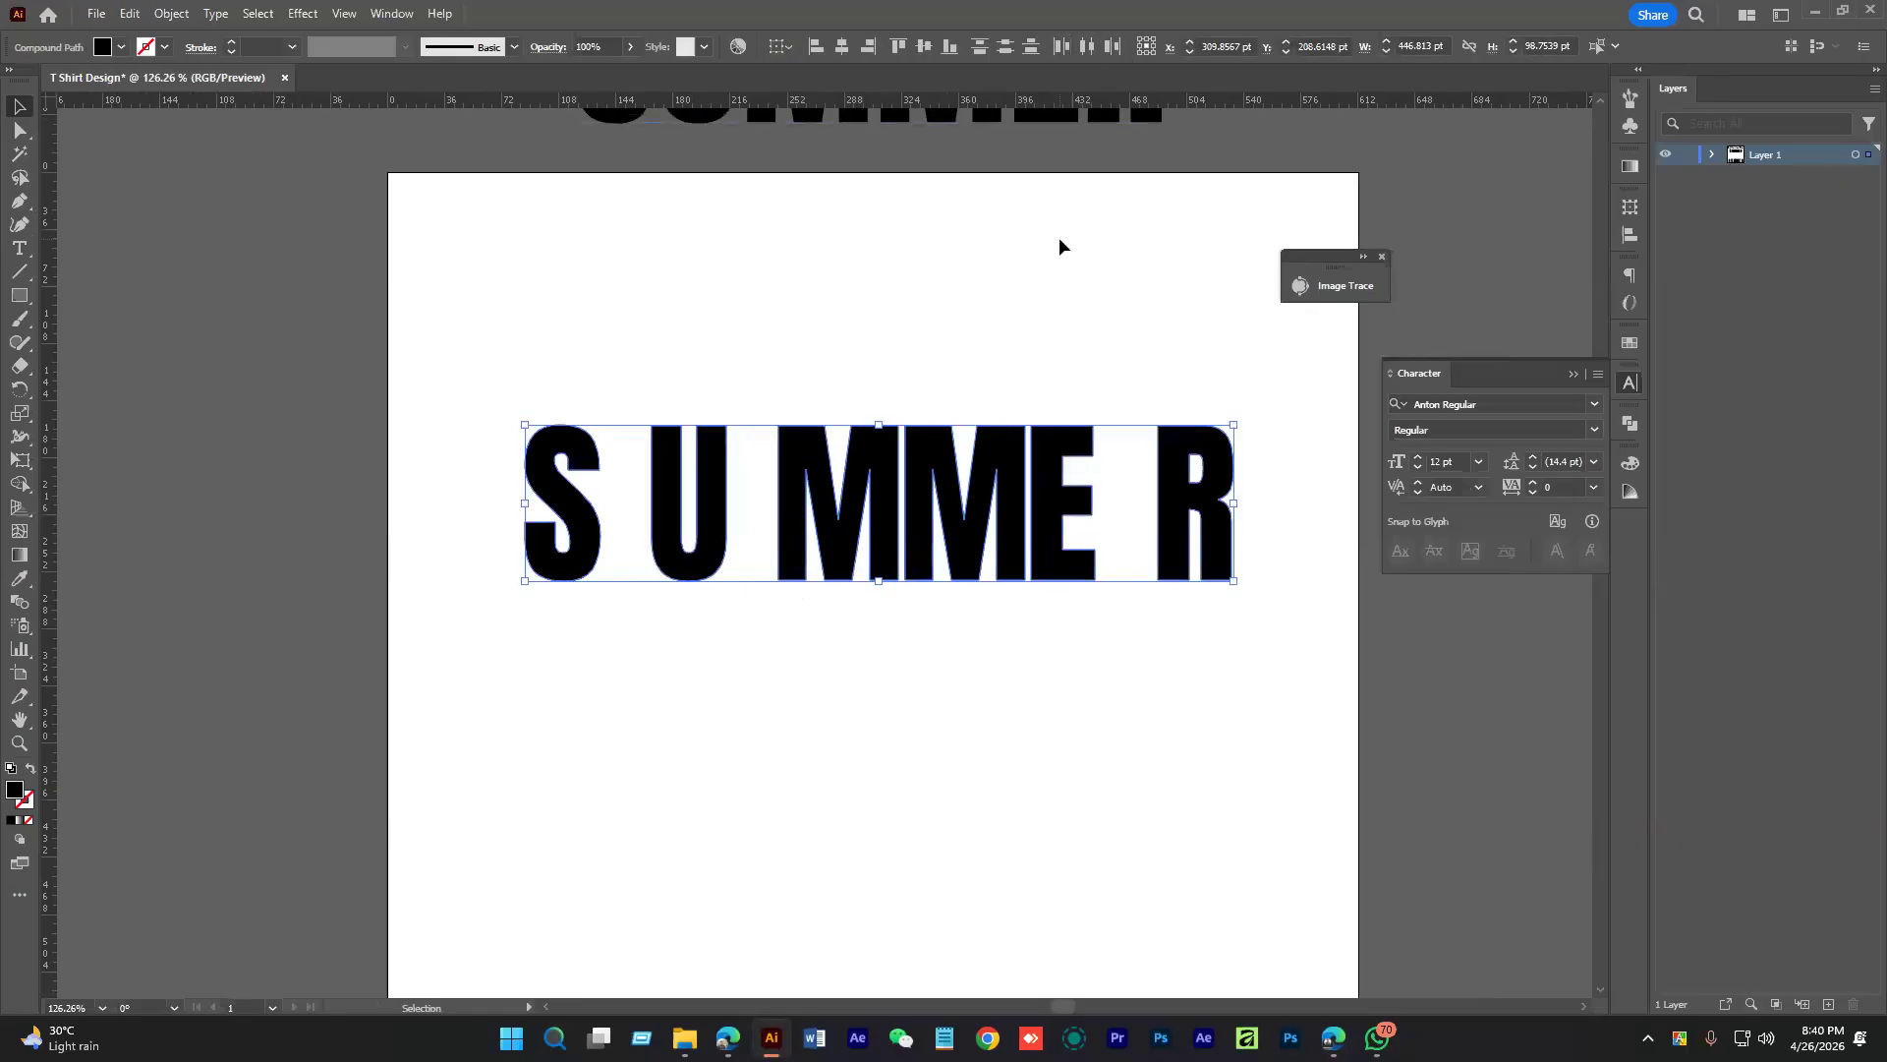
click(1087, 46)
click(911, 348)
Nudge the individual SUMMER letters sideways to even out the gaps between them
drag(711, 497, 843, 469)
drag(990, 465, 977, 464)
drag(1178, 505, 1012, 468)
drag(858, 457, 882, 455)
drag(725, 448, 738, 450)
mouse_move(606, 486)
mouse_down()
mouse_move(590, 556)
mouse_move(619, 501)
mouse_up()
click(859, 674)
Move the spaced SUMMER lettering straight up to about Y 154 pt, near the artboard's upper edge
scroll(914, 674, down, 3)
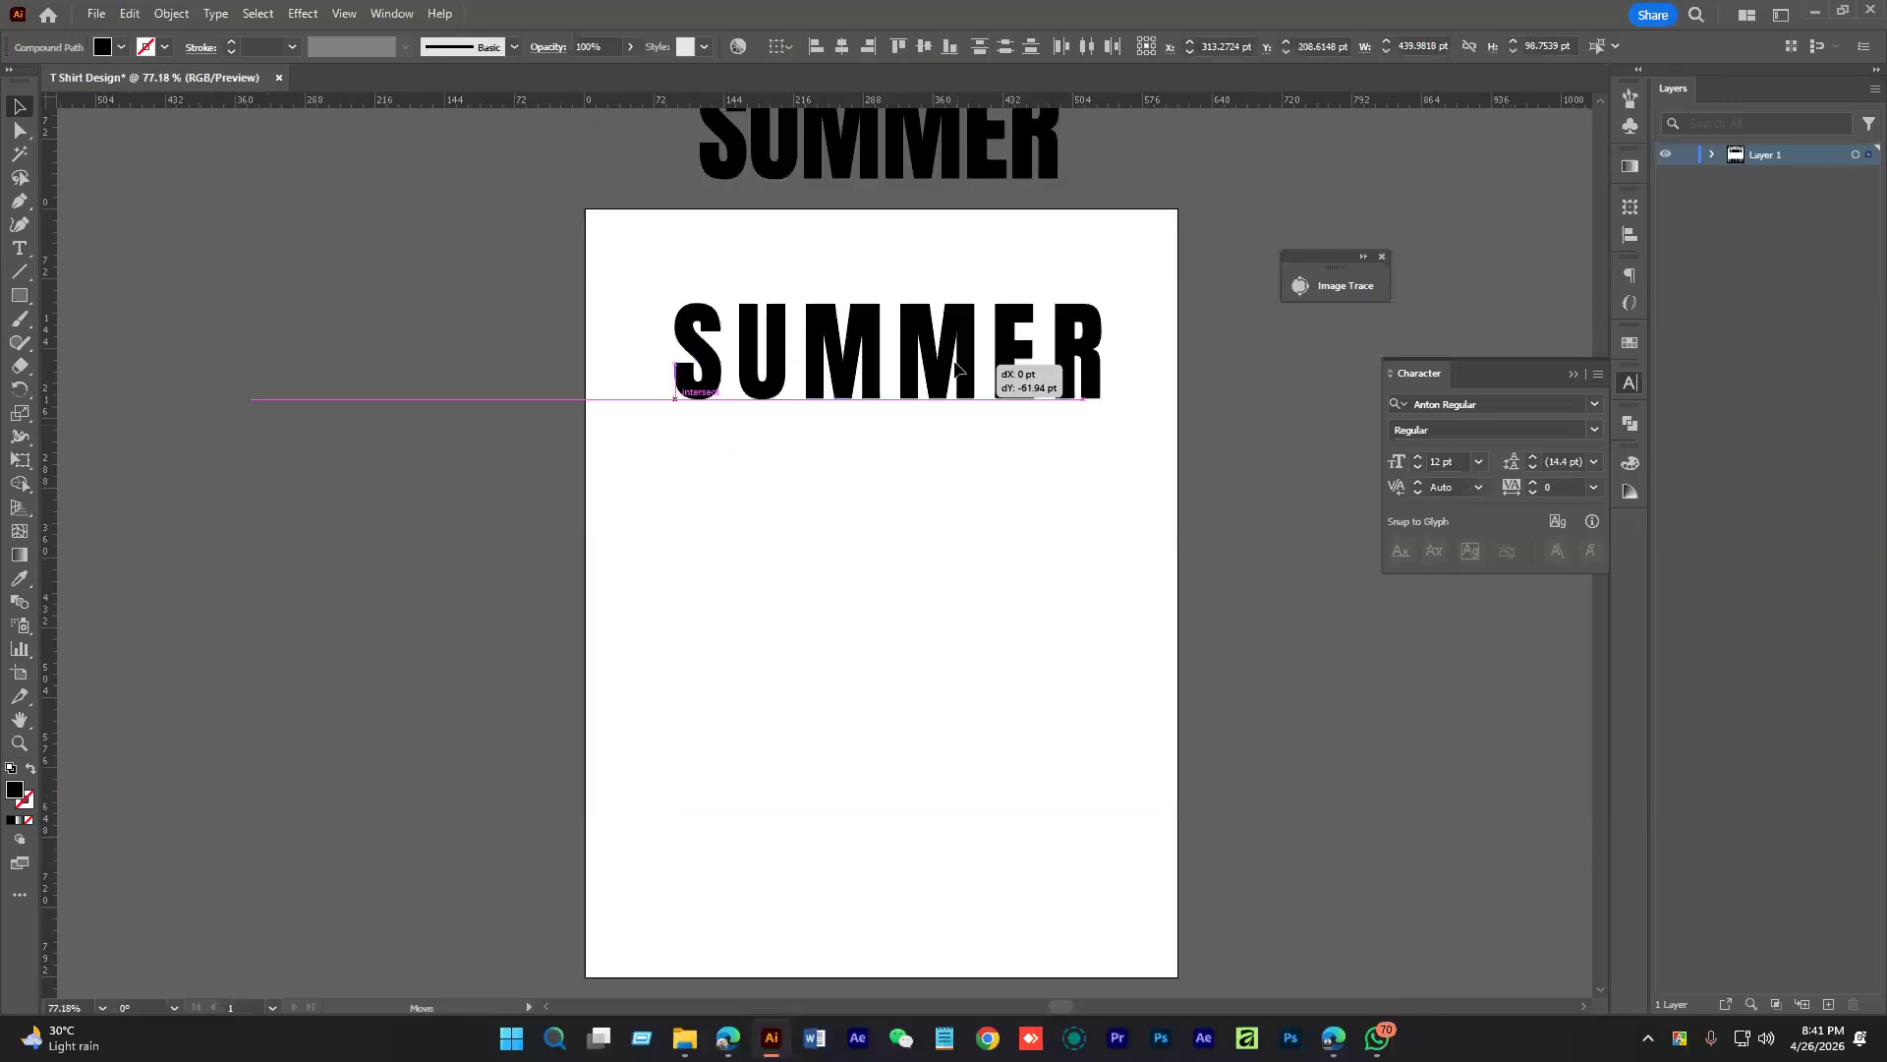
click(875, 491)
drag(906, 510, 865, 510)
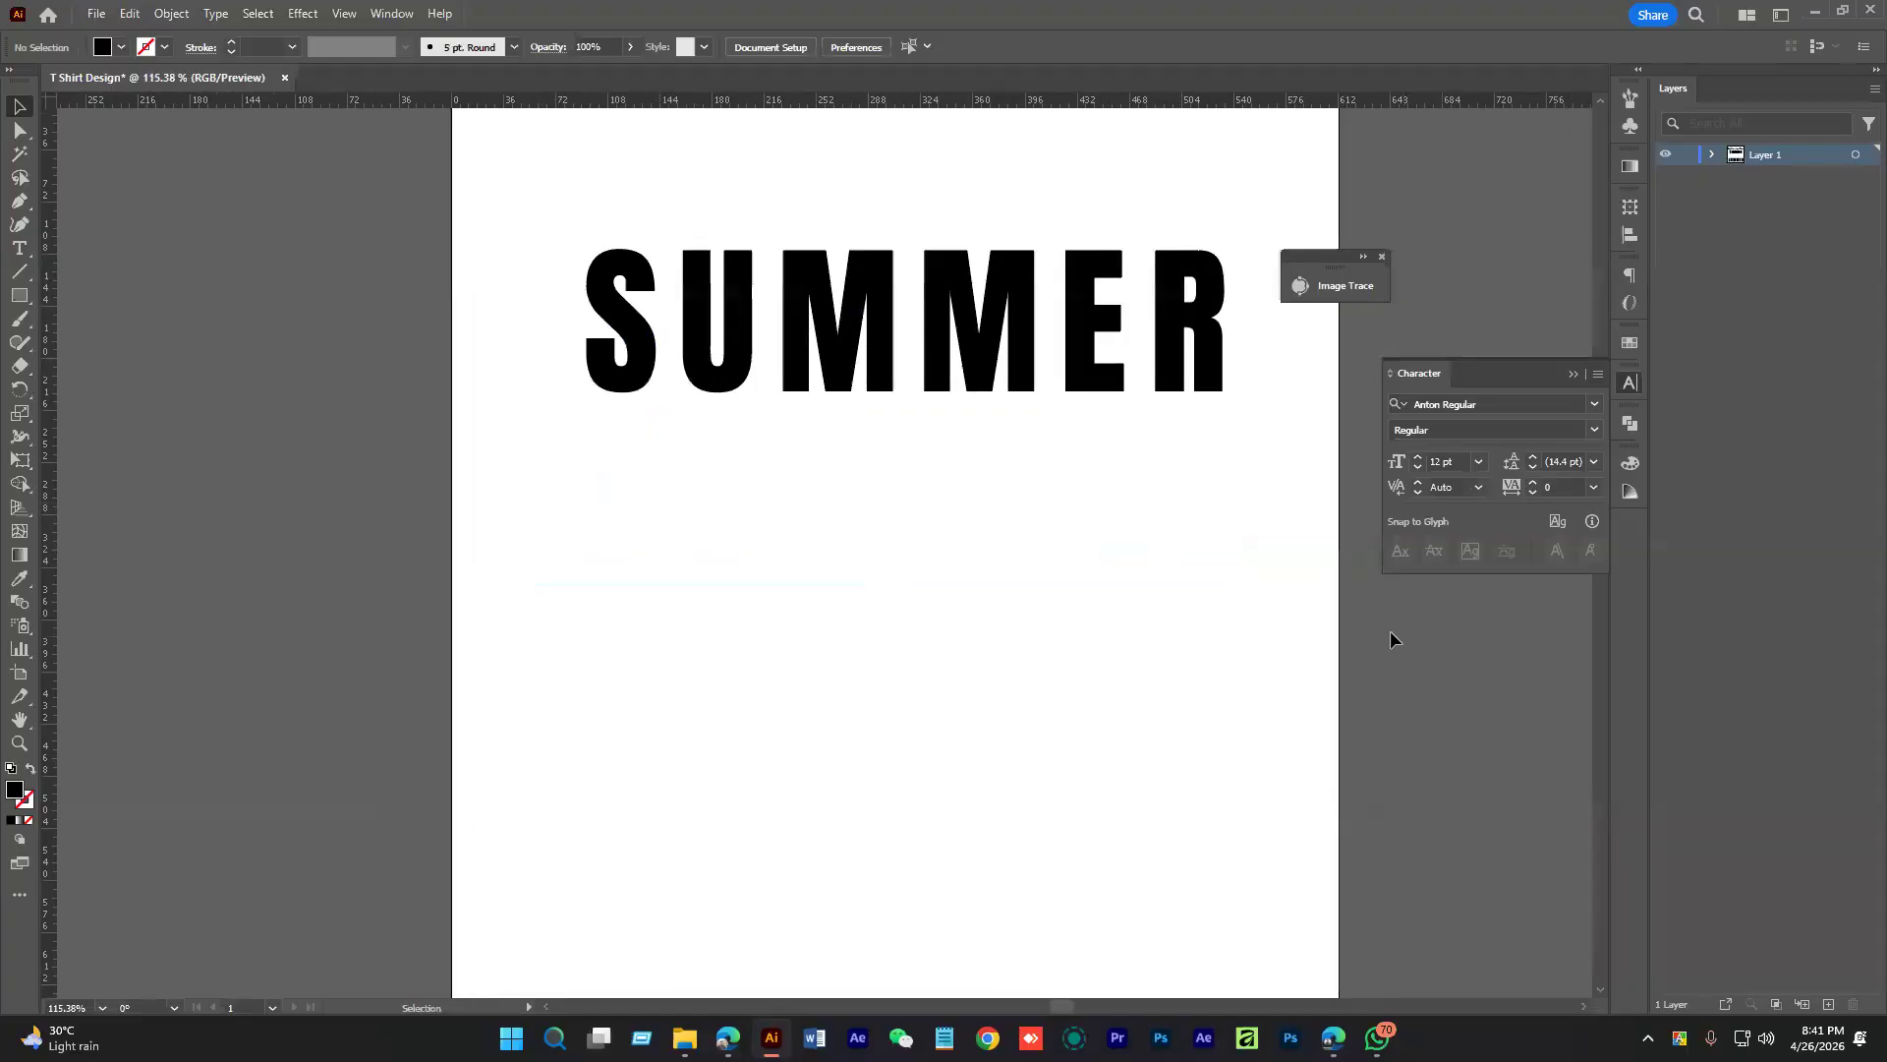
Stretch the R's legs straight down by their bottom anchor points to an overall height of about 405 pt
scroll(1150, 493, right, 3)
key(a)
drag(1094, 371, 1194, 430)
scroll(1203, 442, down, 2)
drag(1185, 334, 1185, 787)
Stretch the bottom anchor points of the E straight down to the same level as the R
click(1049, 393)
drag(1027, 308, 1091, 332)
drag(1086, 316, 1101, 759)
Stretch the second M's bottom anchor points straight down to align with the elongated E and R, about 405 pt tall
drag(882, 305, 986, 332)
scroll(989, 336, up, 5)
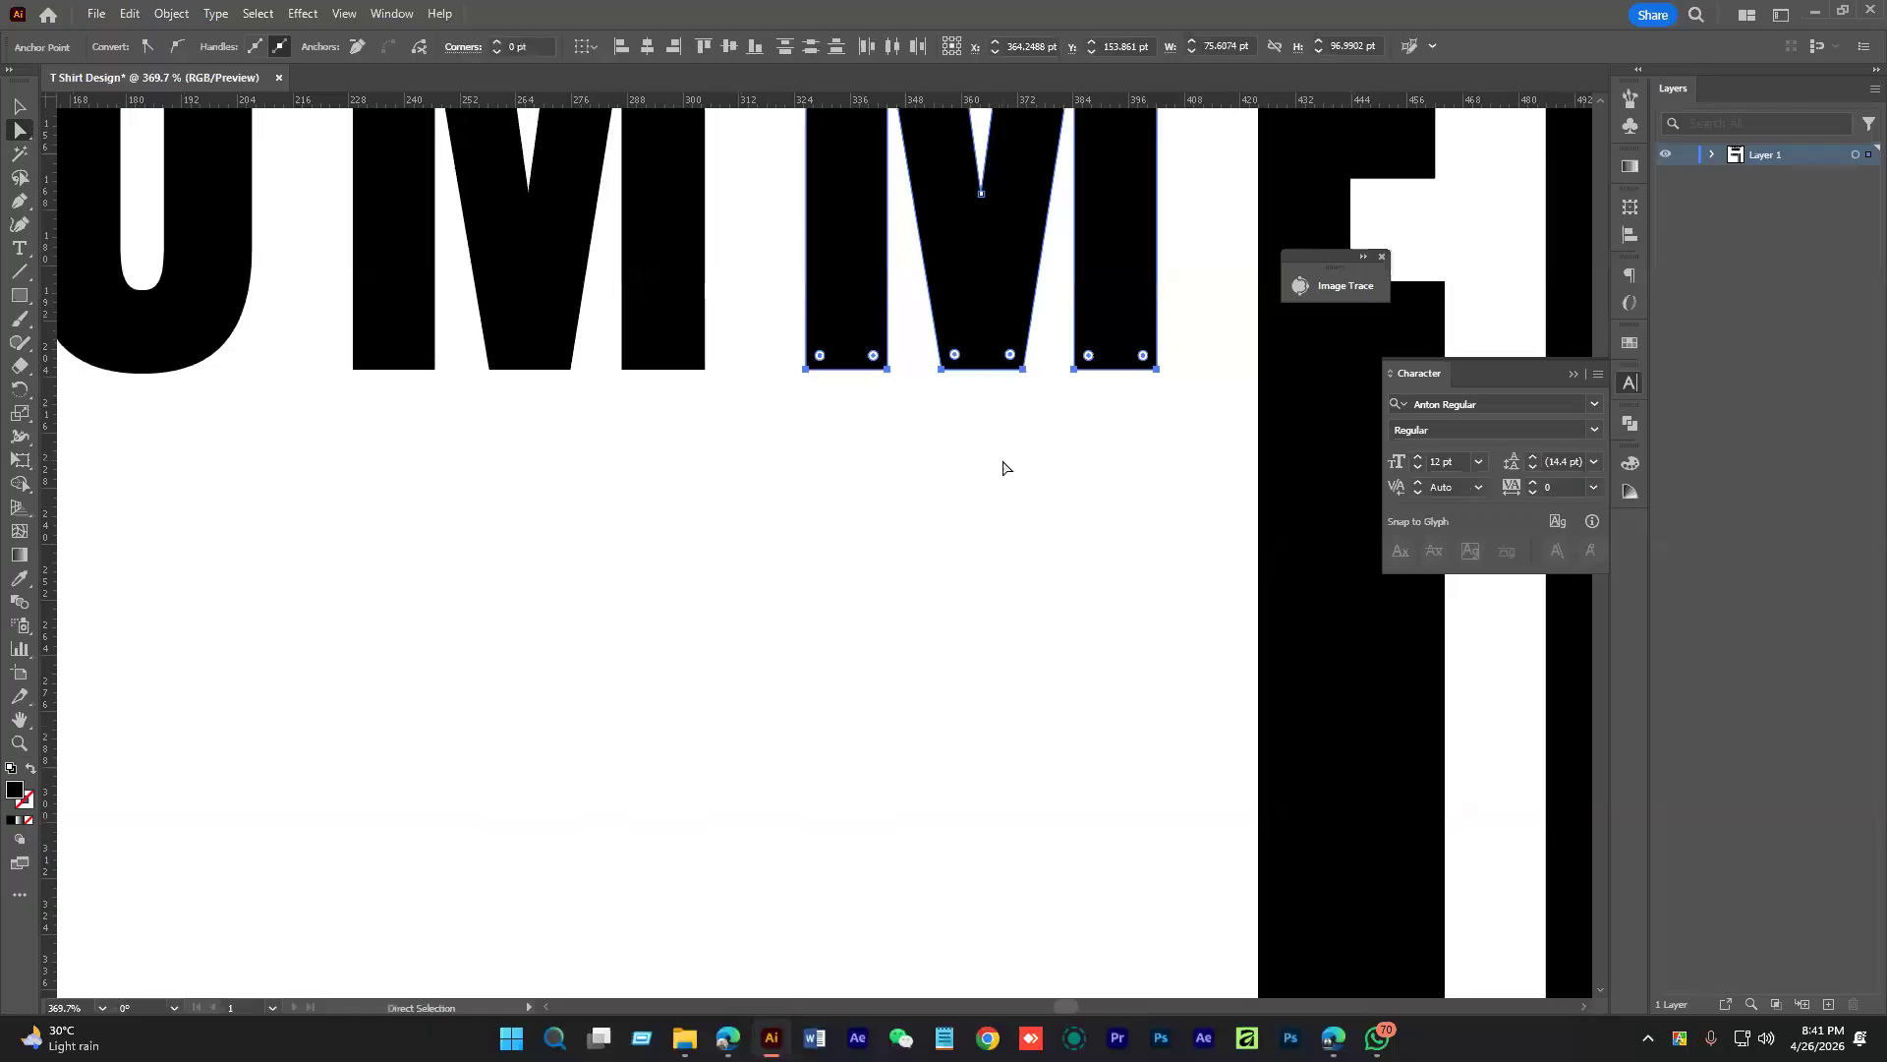
scroll(1066, 487, down, 3)
click(1044, 516)
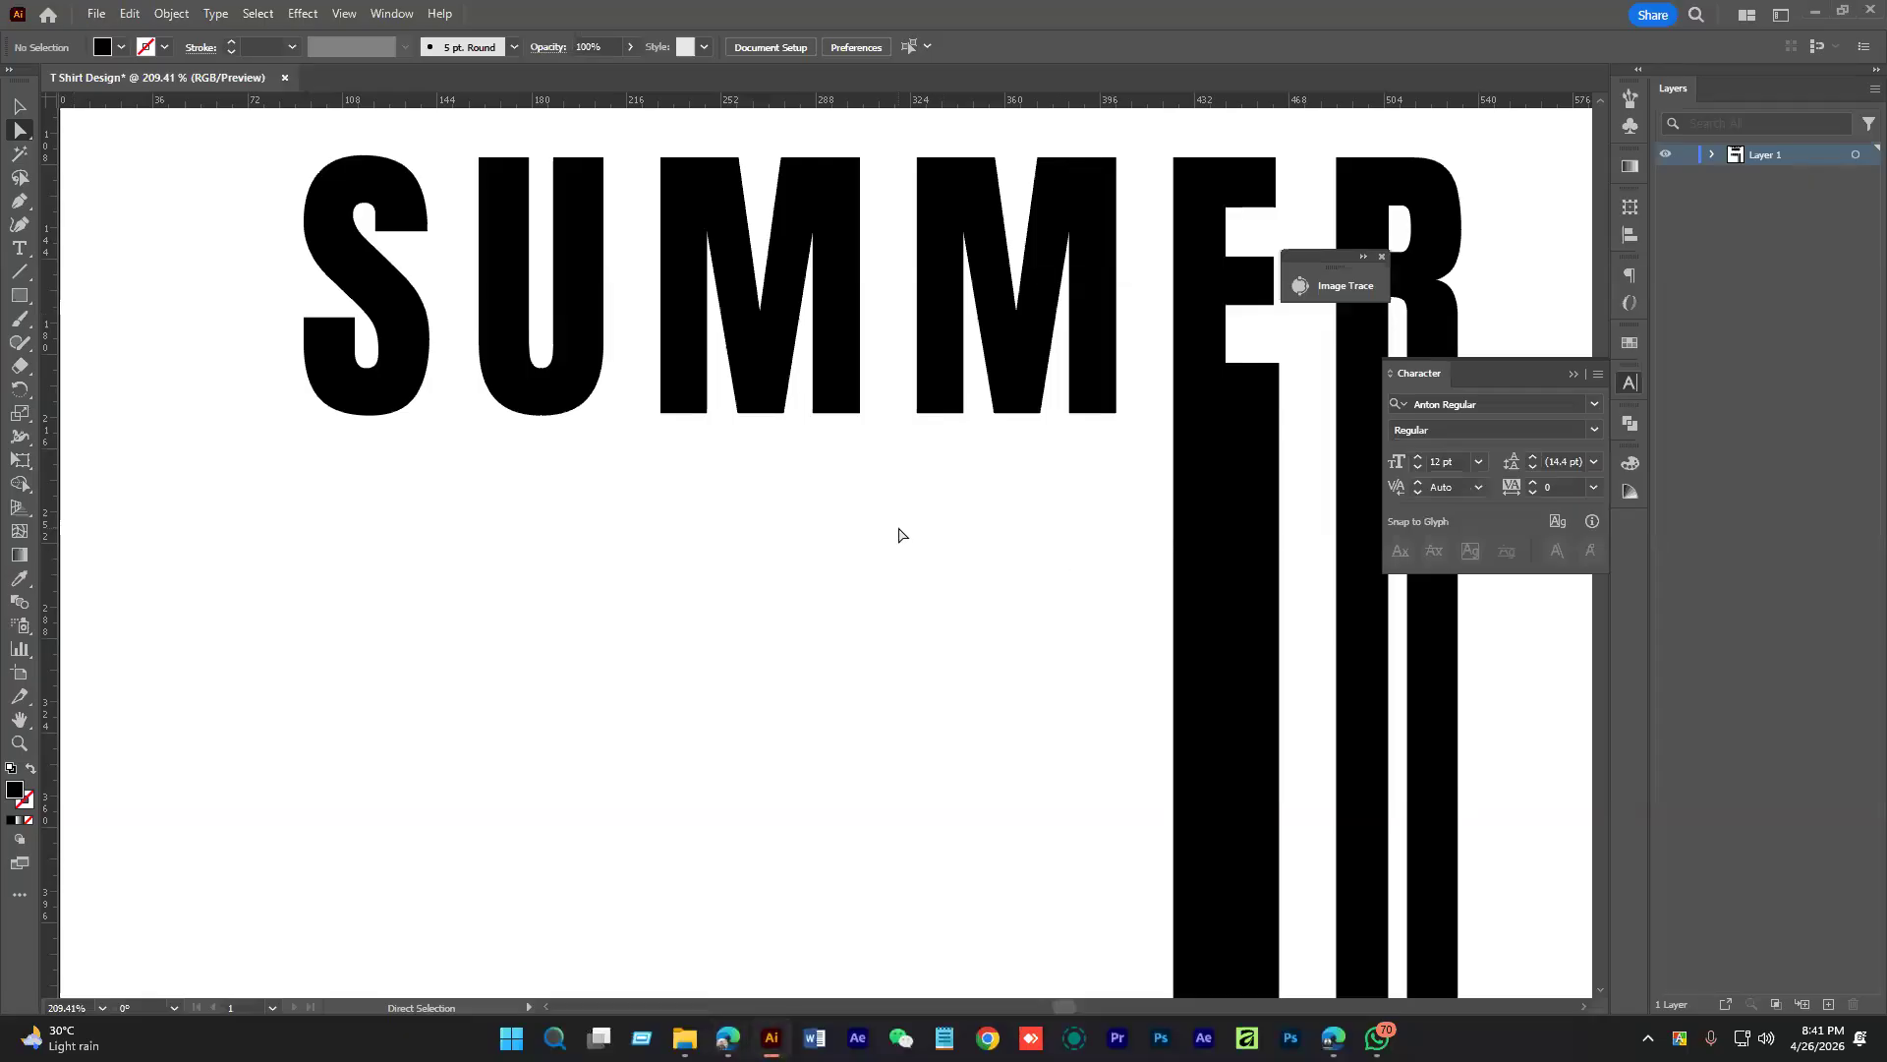
scroll(884, 535, right, 1)
drag(875, 398, 1091, 466)
scroll(1107, 501, down, 3)
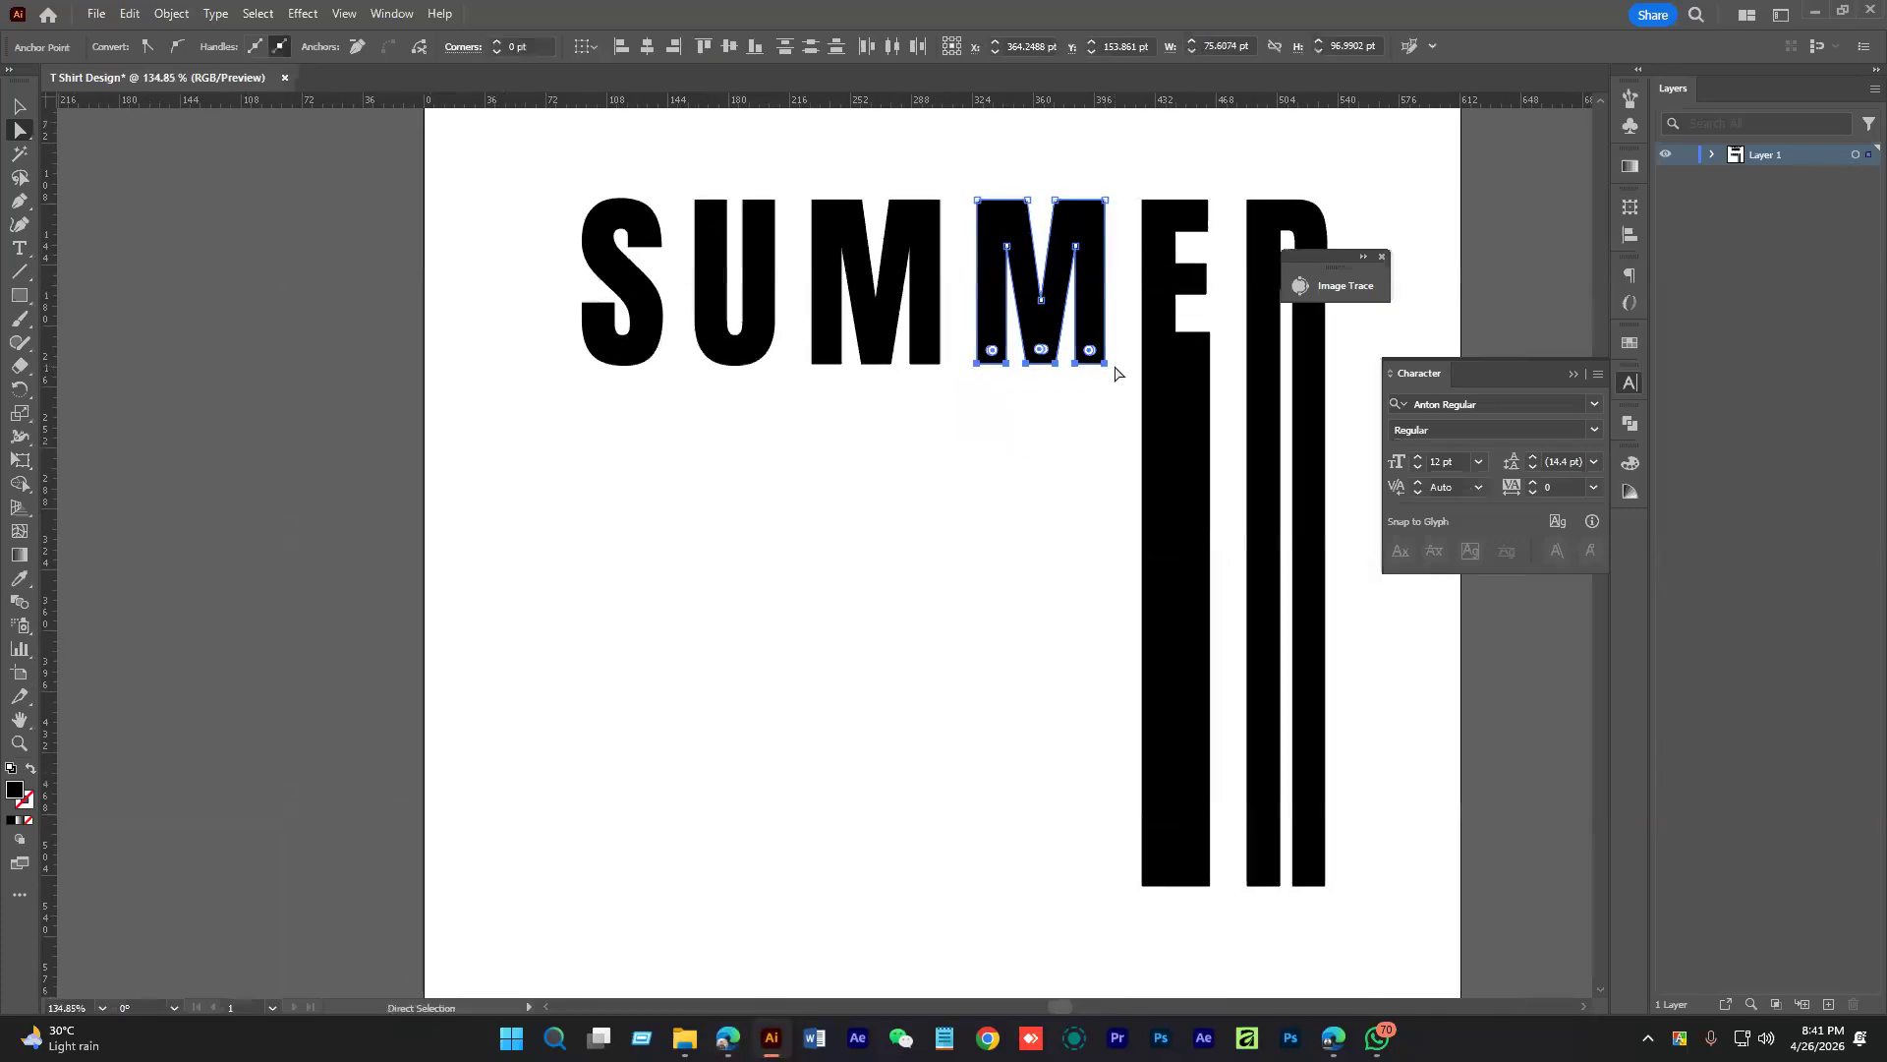
drag(1101, 368, 1140, 888)
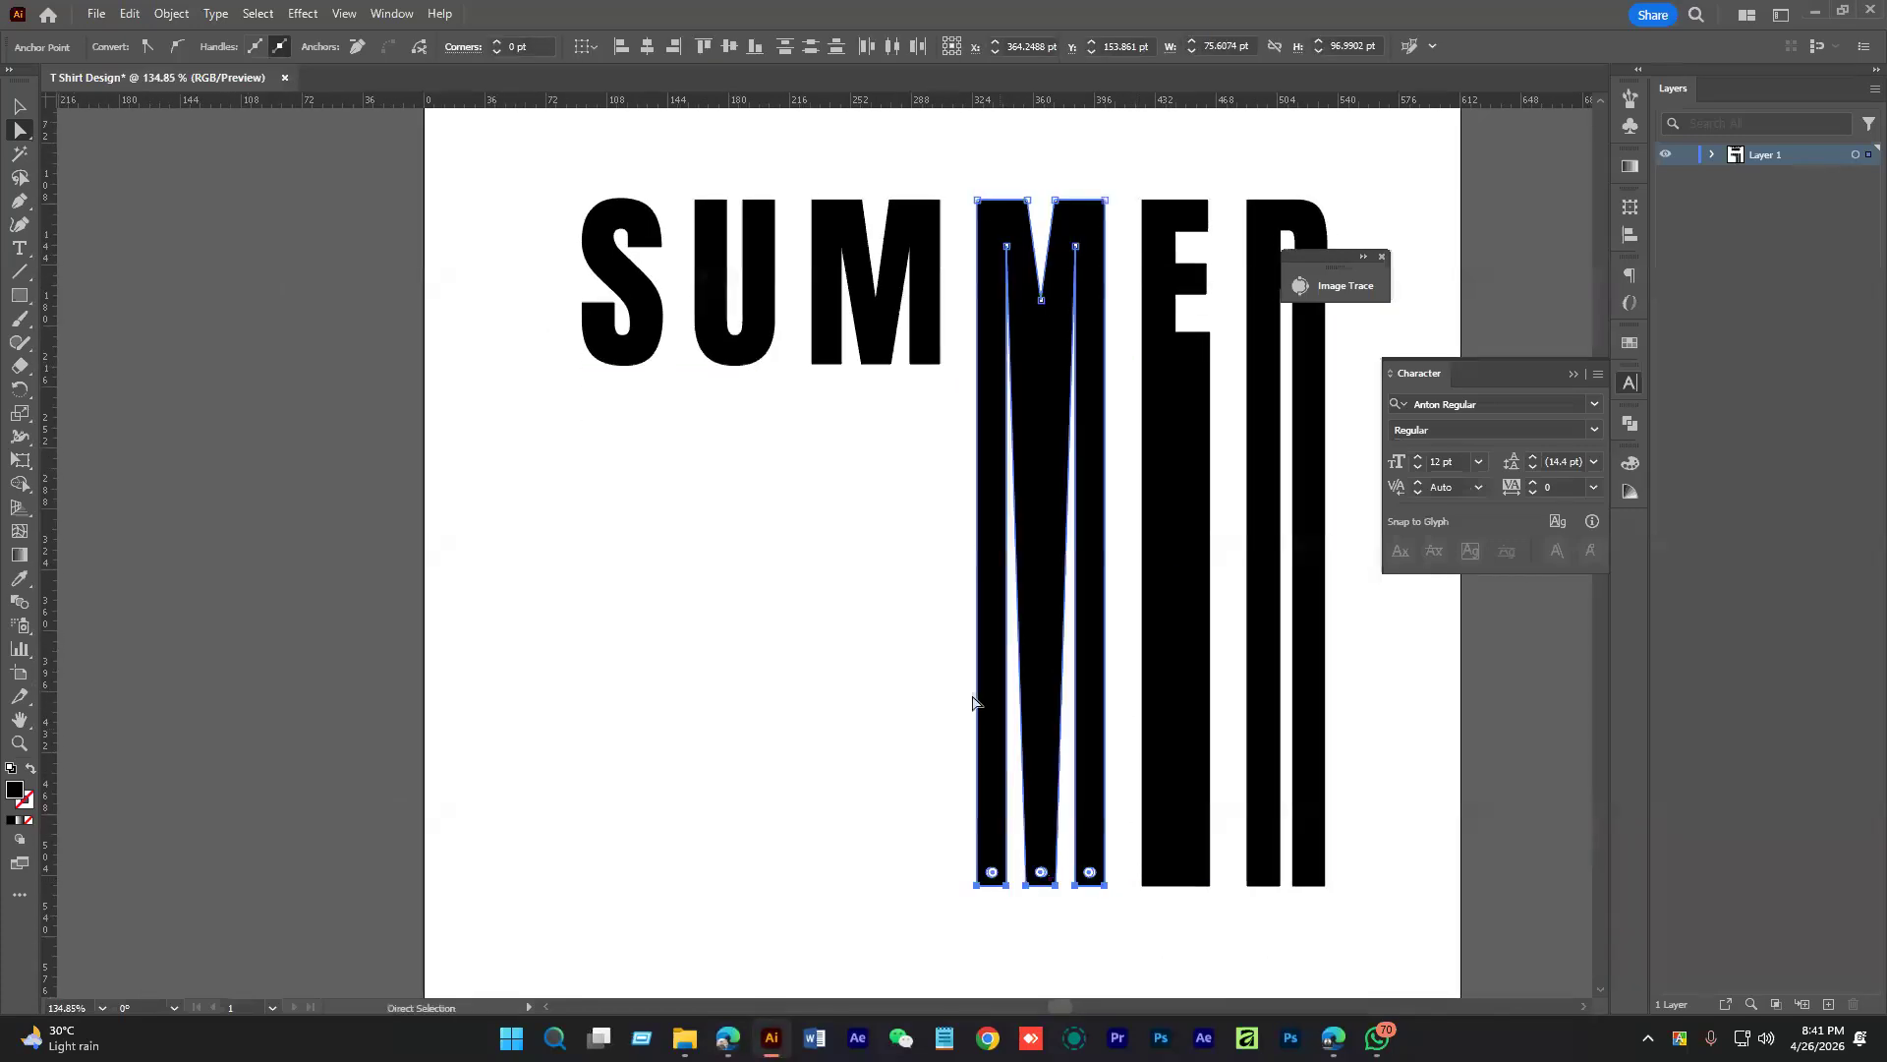
click(796, 560)
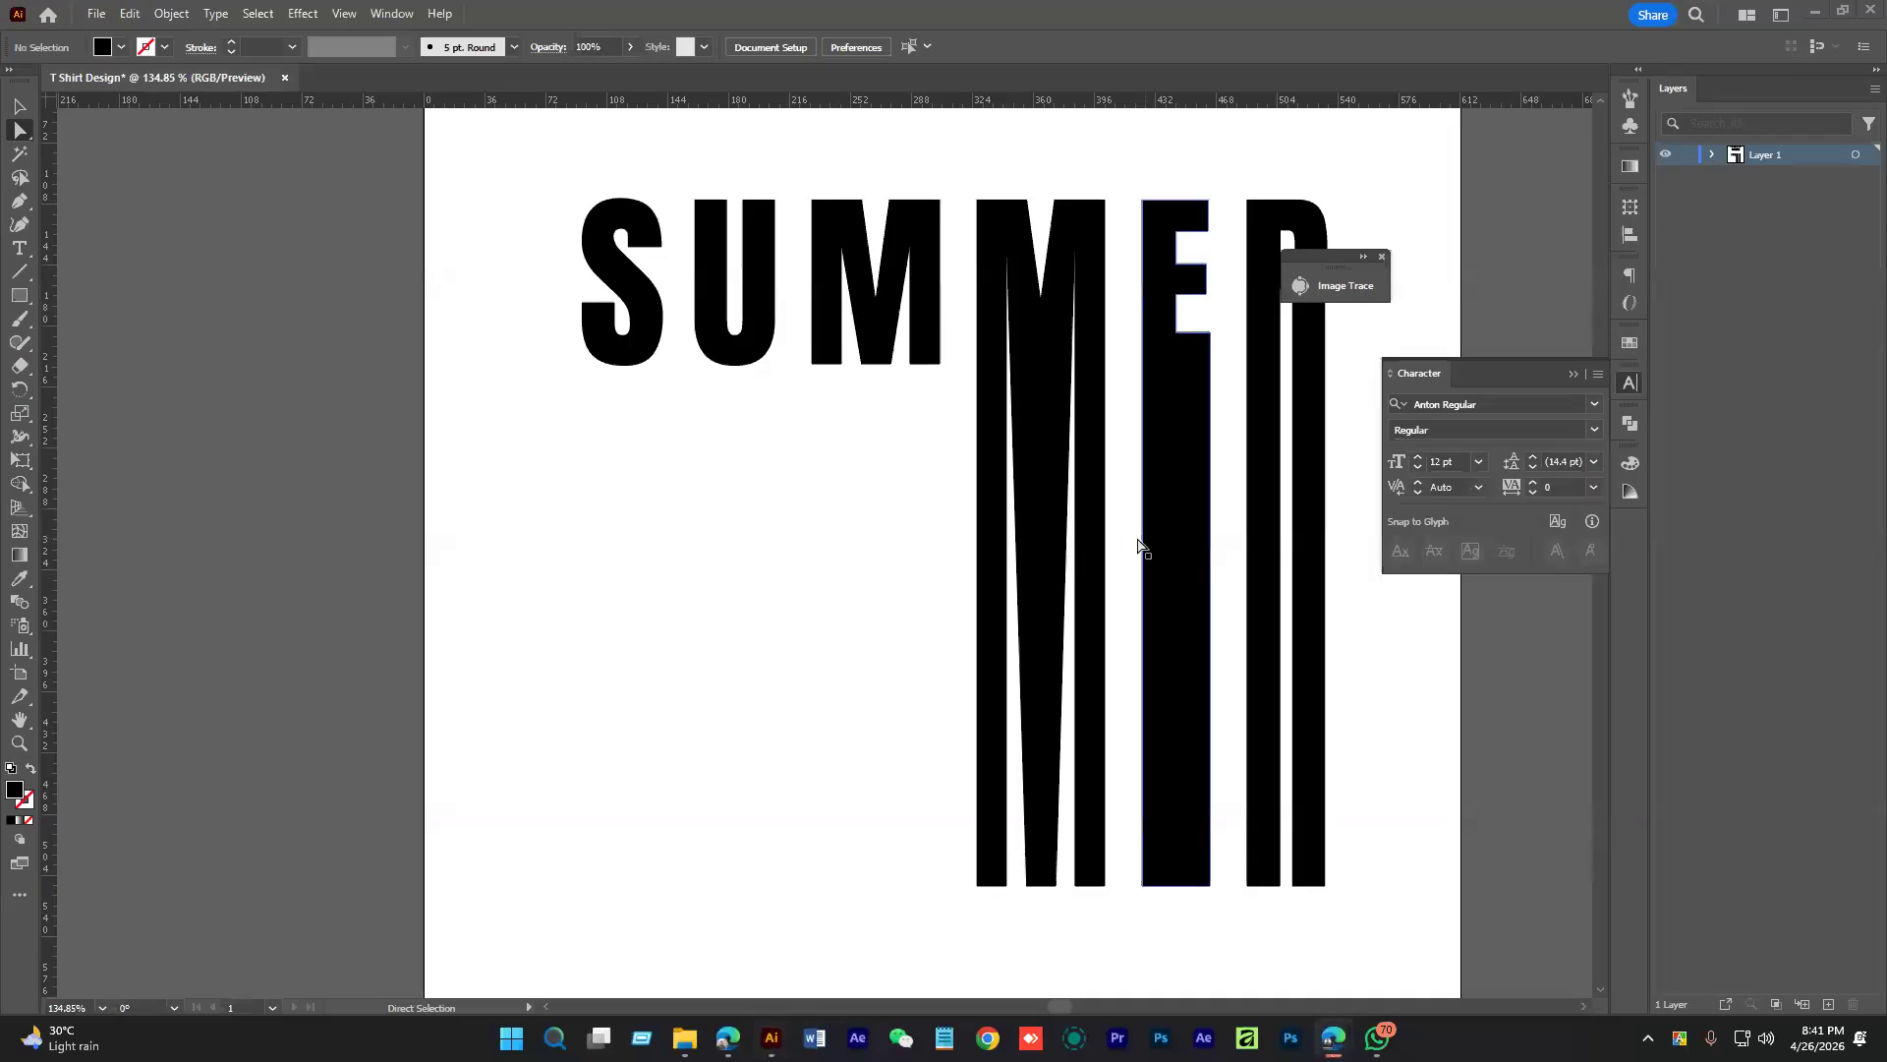
Stretch the first M's bottom anchor points straight down to line up with the base of the second M
scroll(779, 547, right, 2)
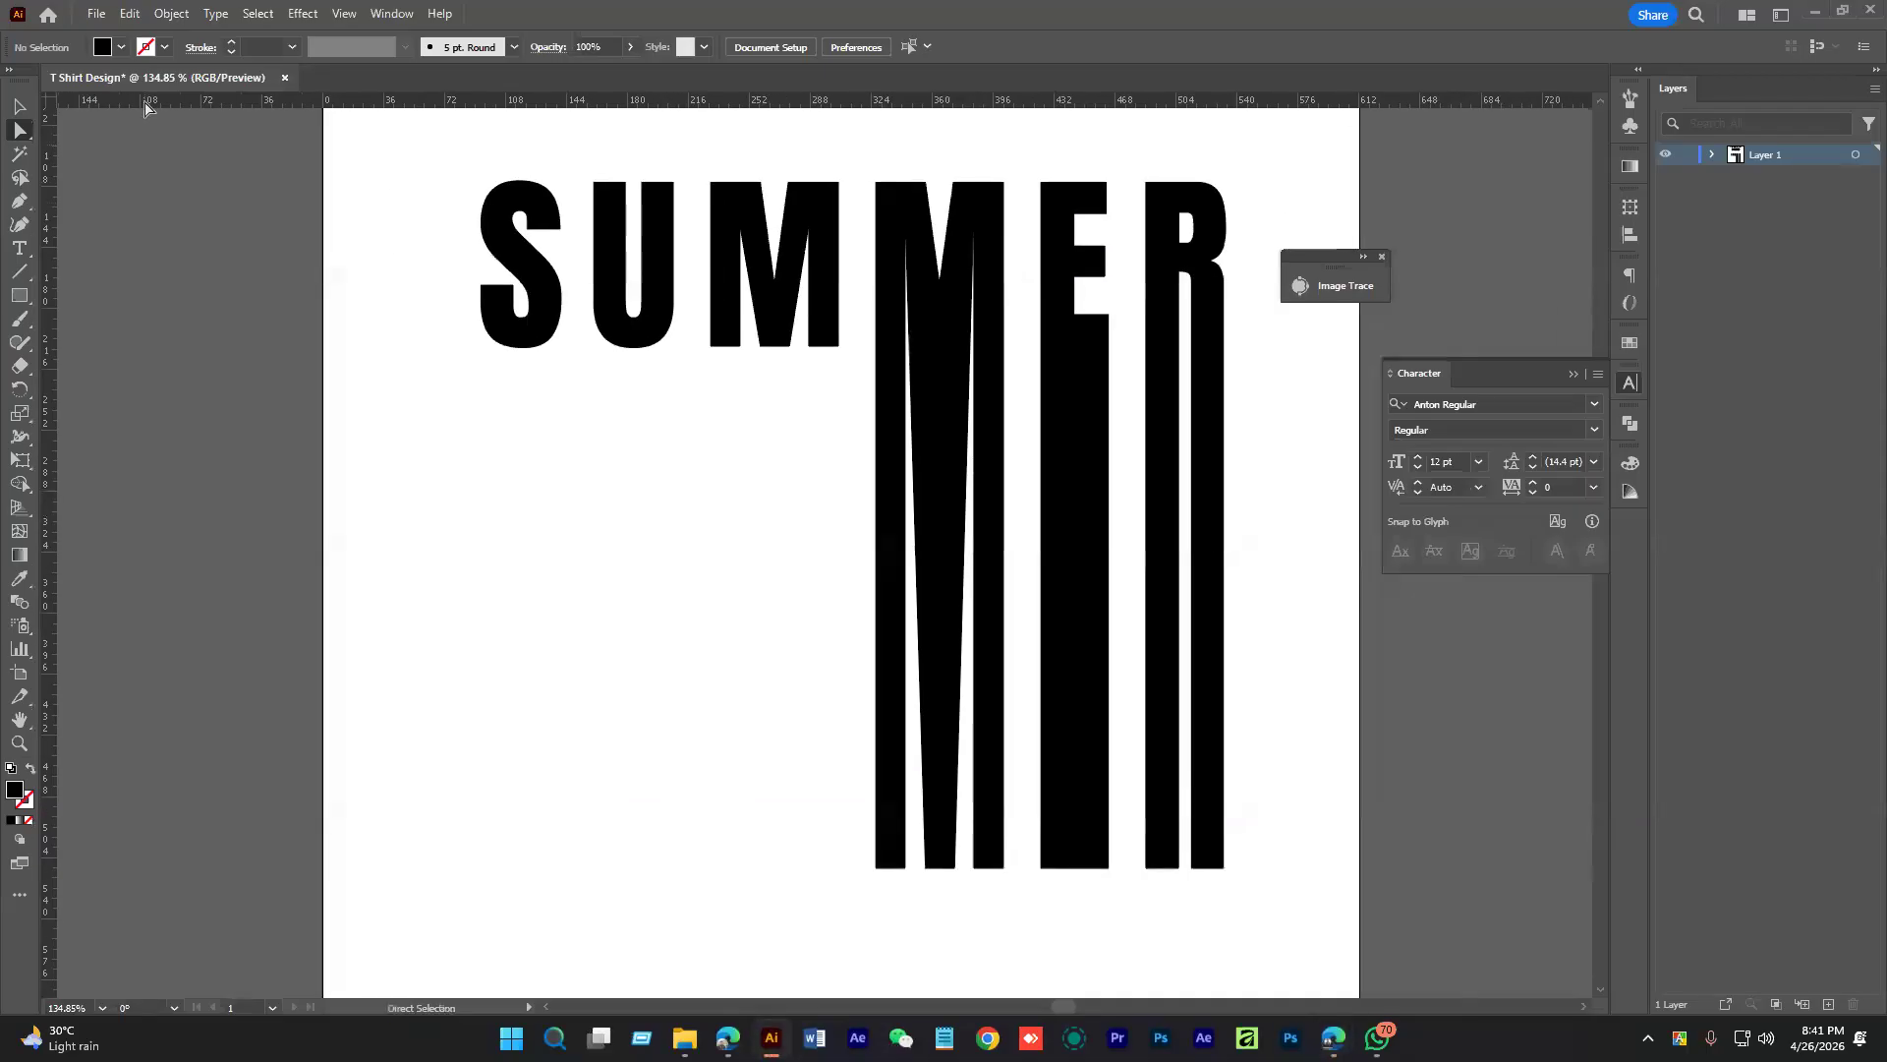
click(32, 131)
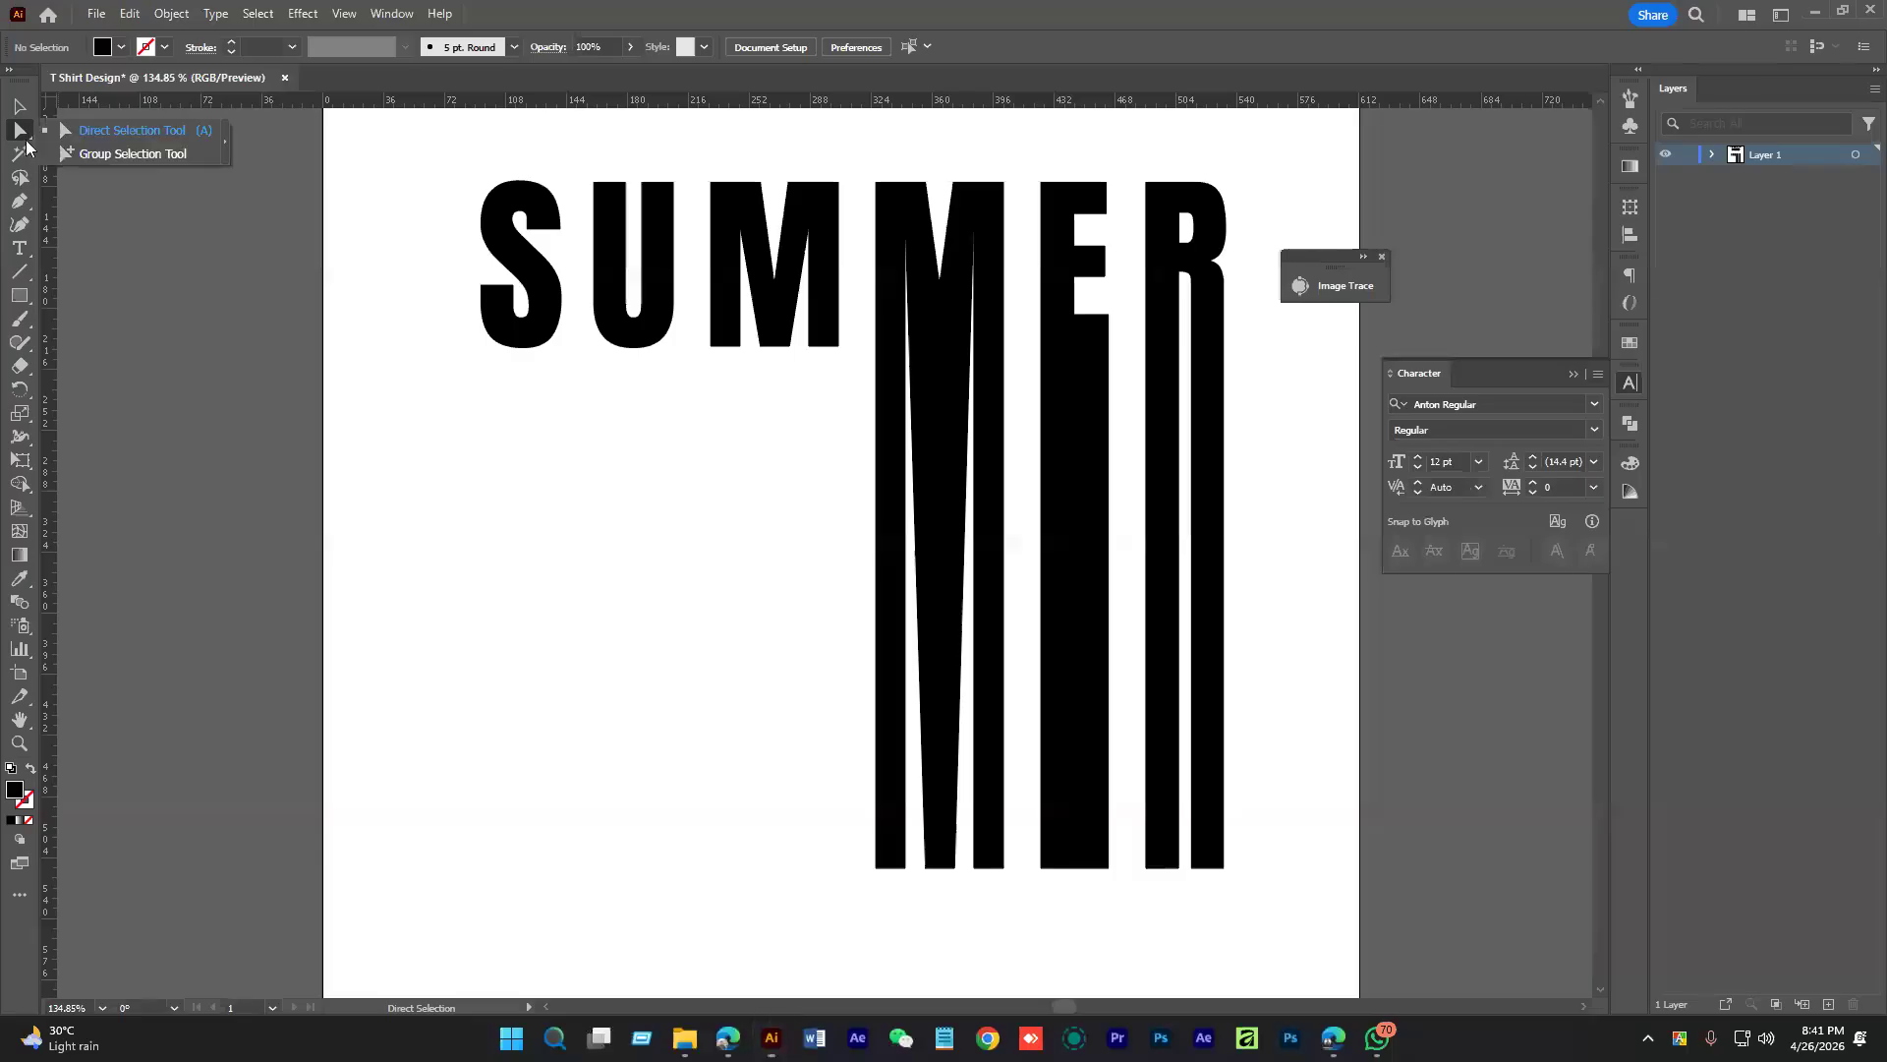
click(141, 131)
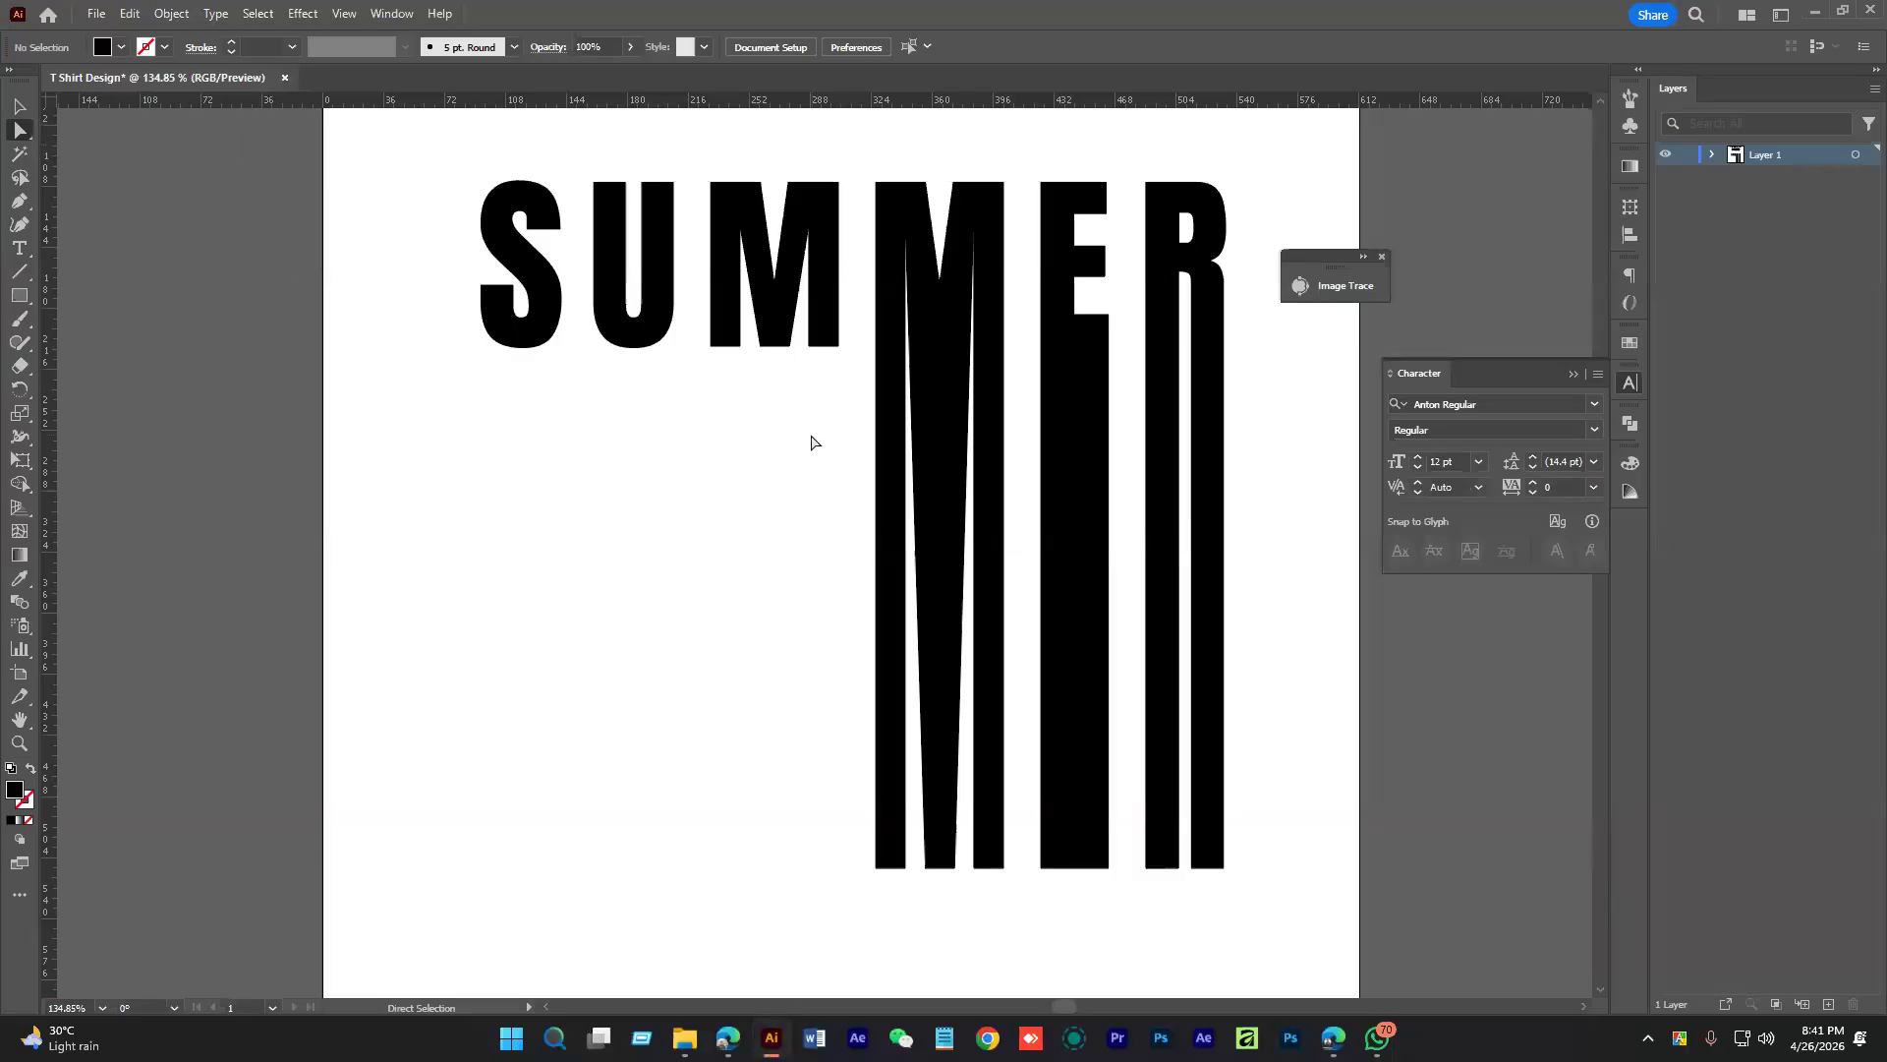
scroll(927, 416, up, 5)
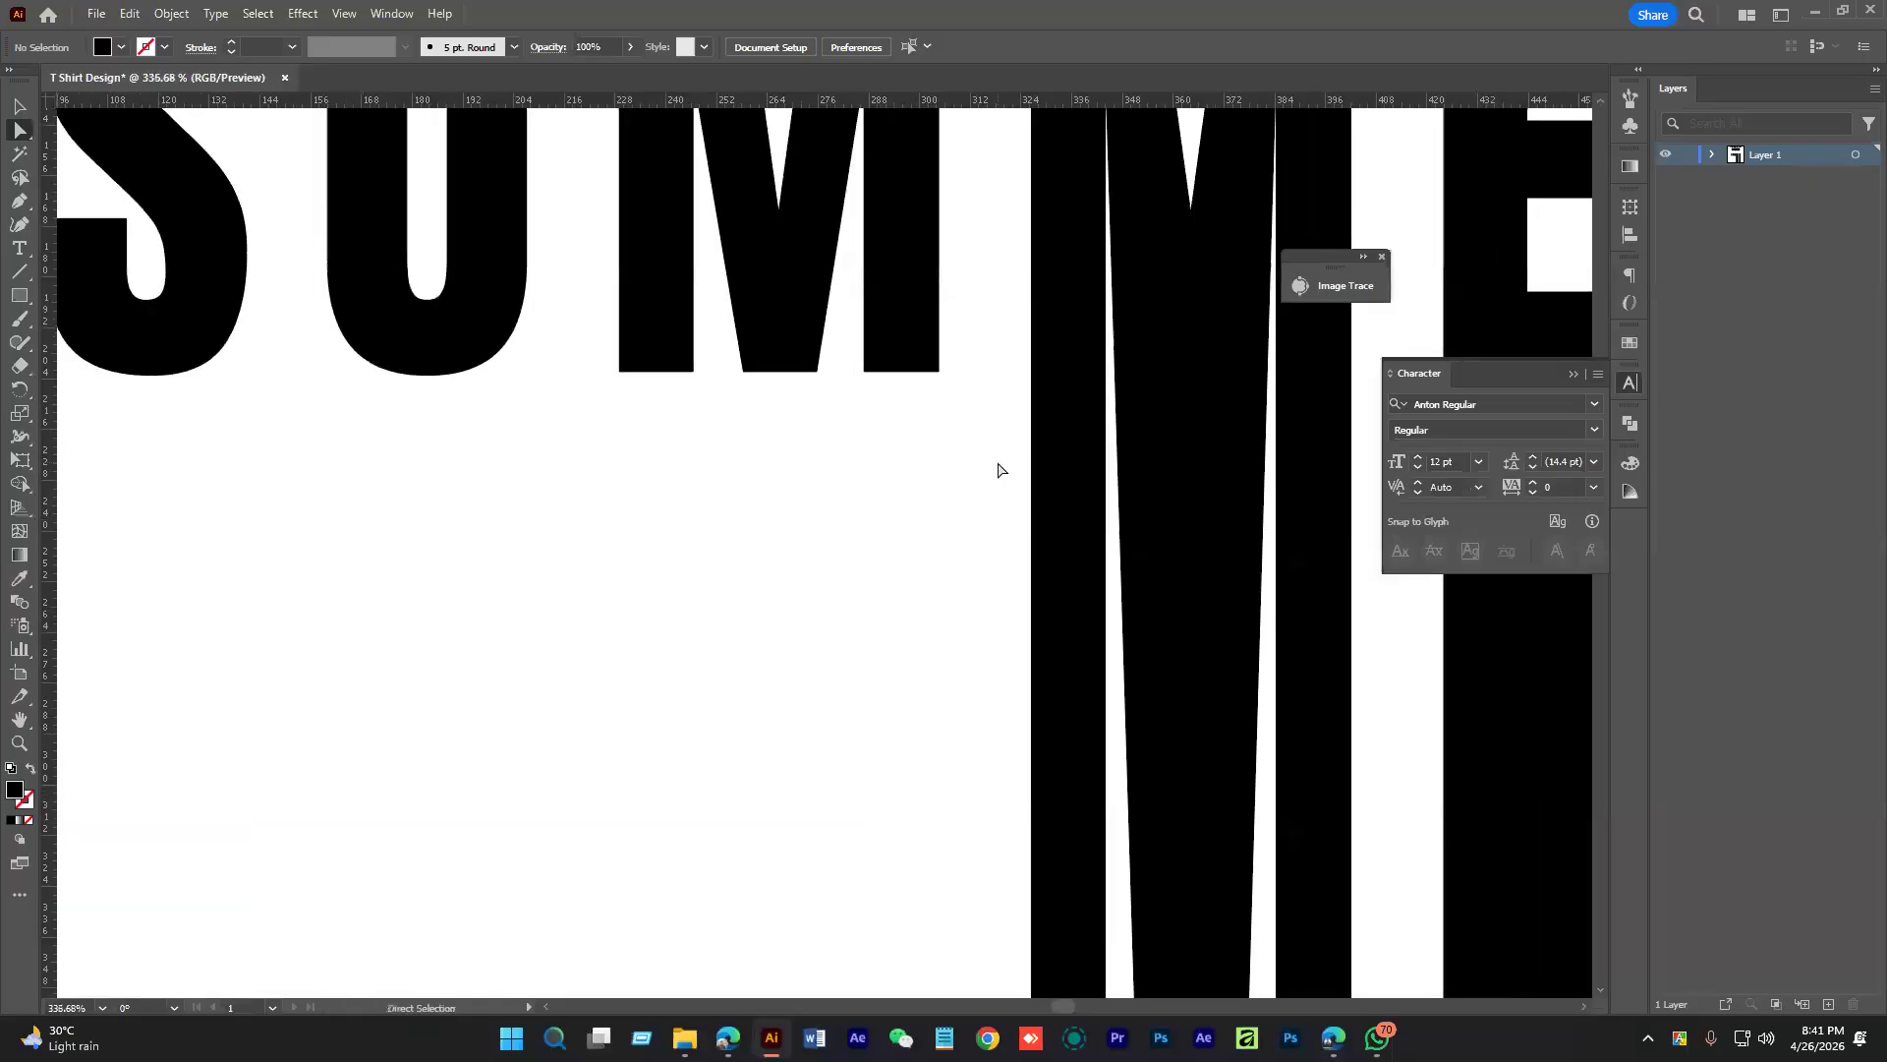
drag(621, 372, 993, 451)
scroll(699, 481, down, 5)
drag(698, 480, 860, 311)
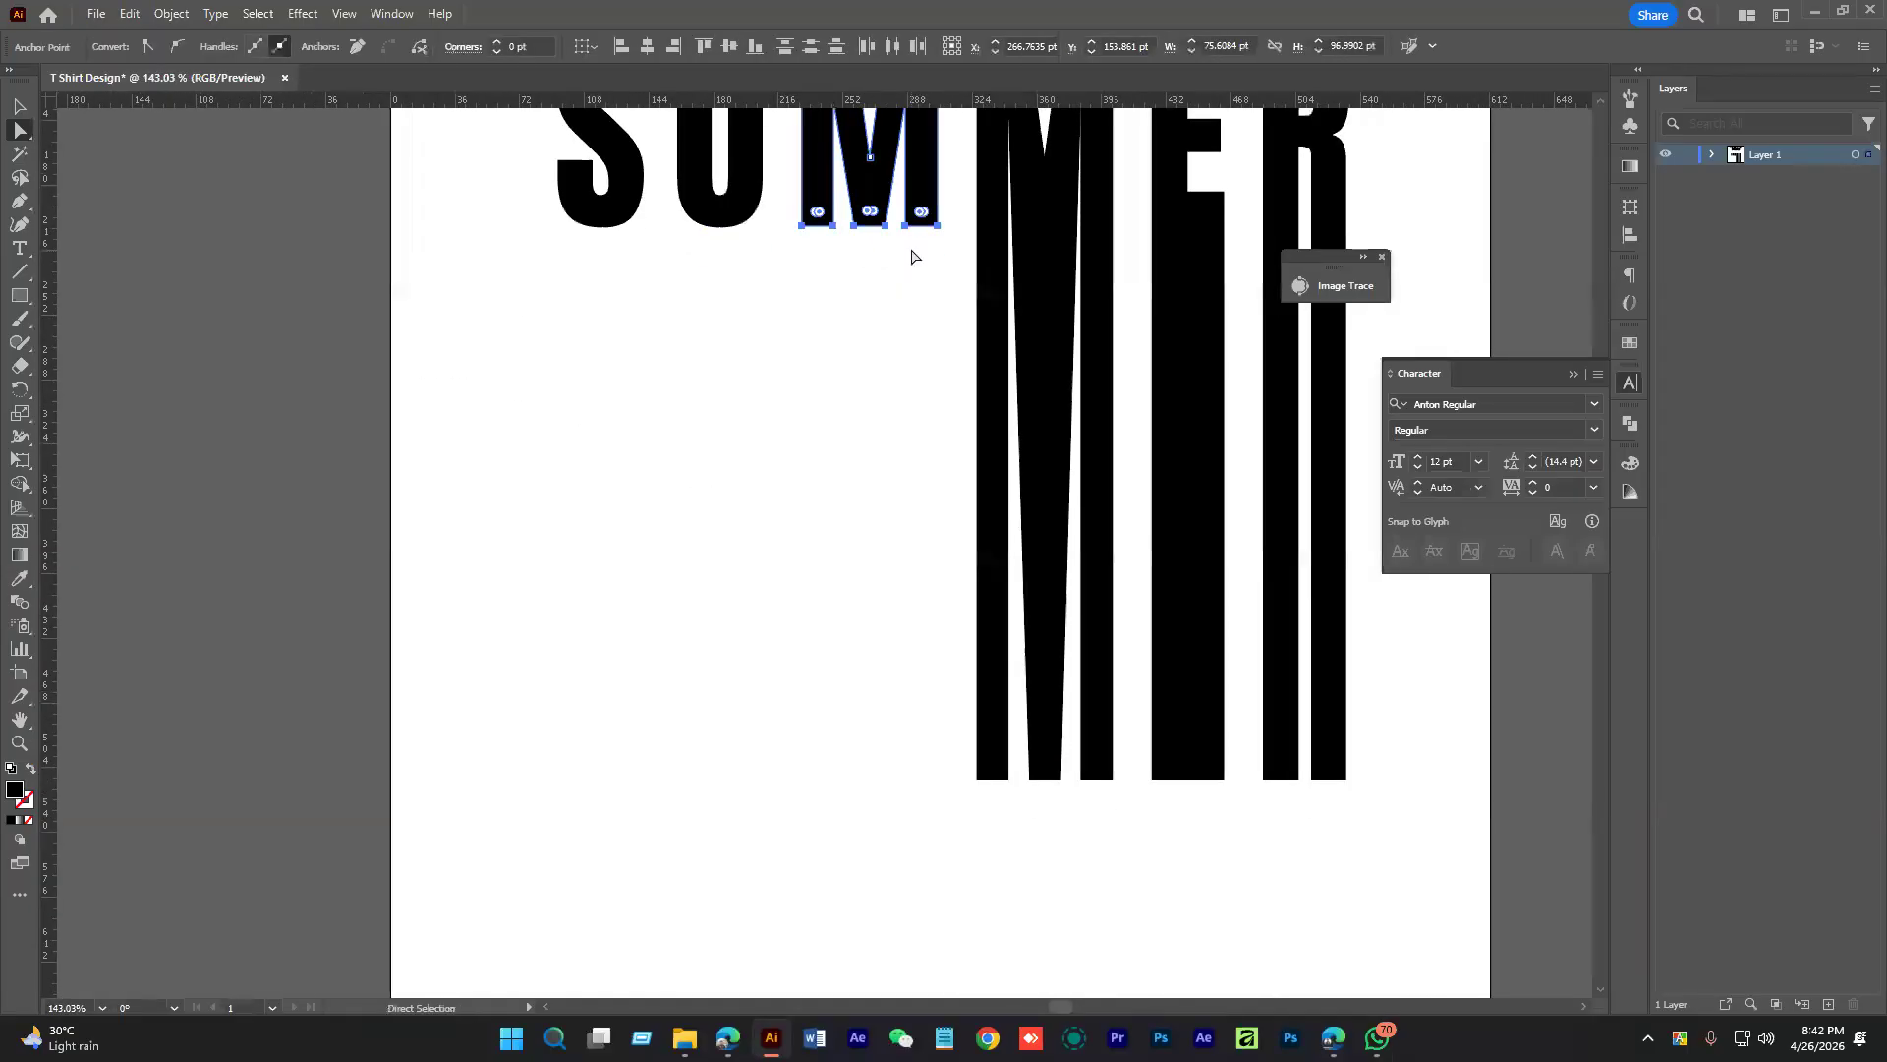
drag(888, 229, 888, 776)
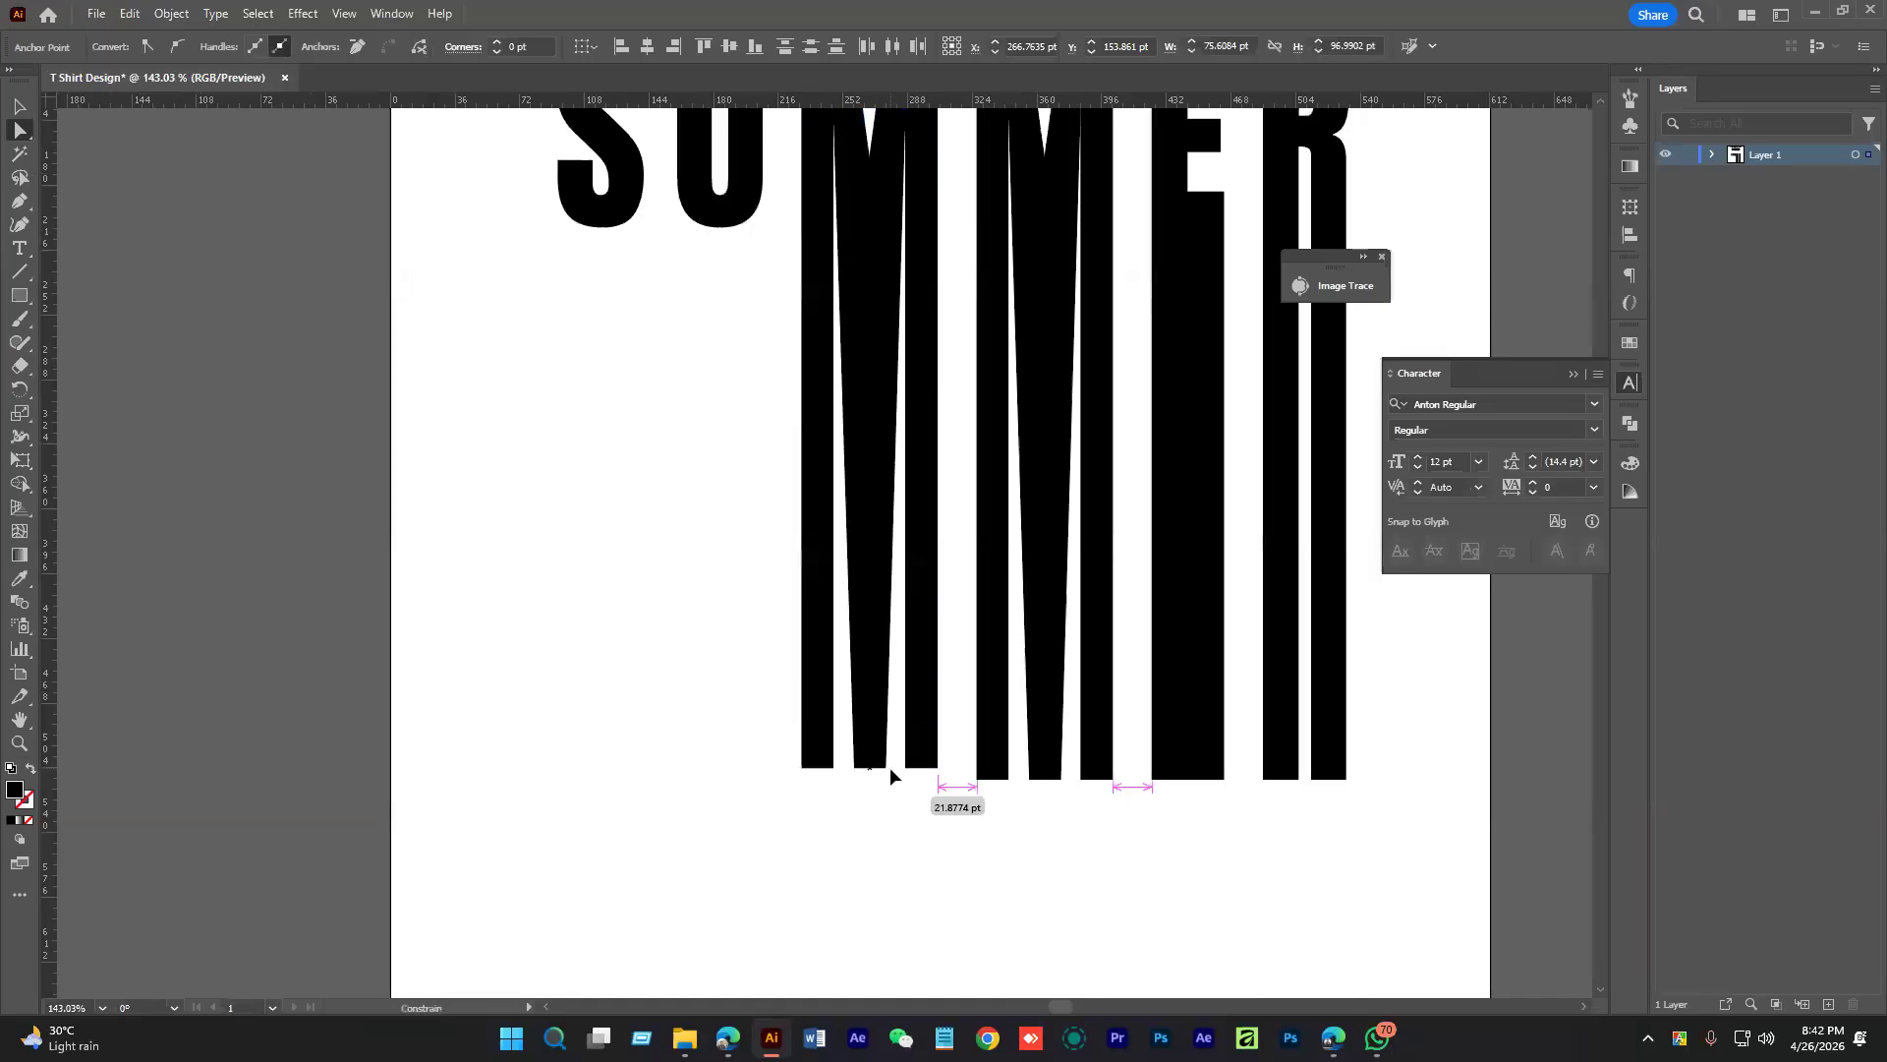
click(734, 624)
Stretch the bottom curve of the U straight down to an overall letter height of about 405 pt
drag(664, 442, 780, 510)
click(831, 285)
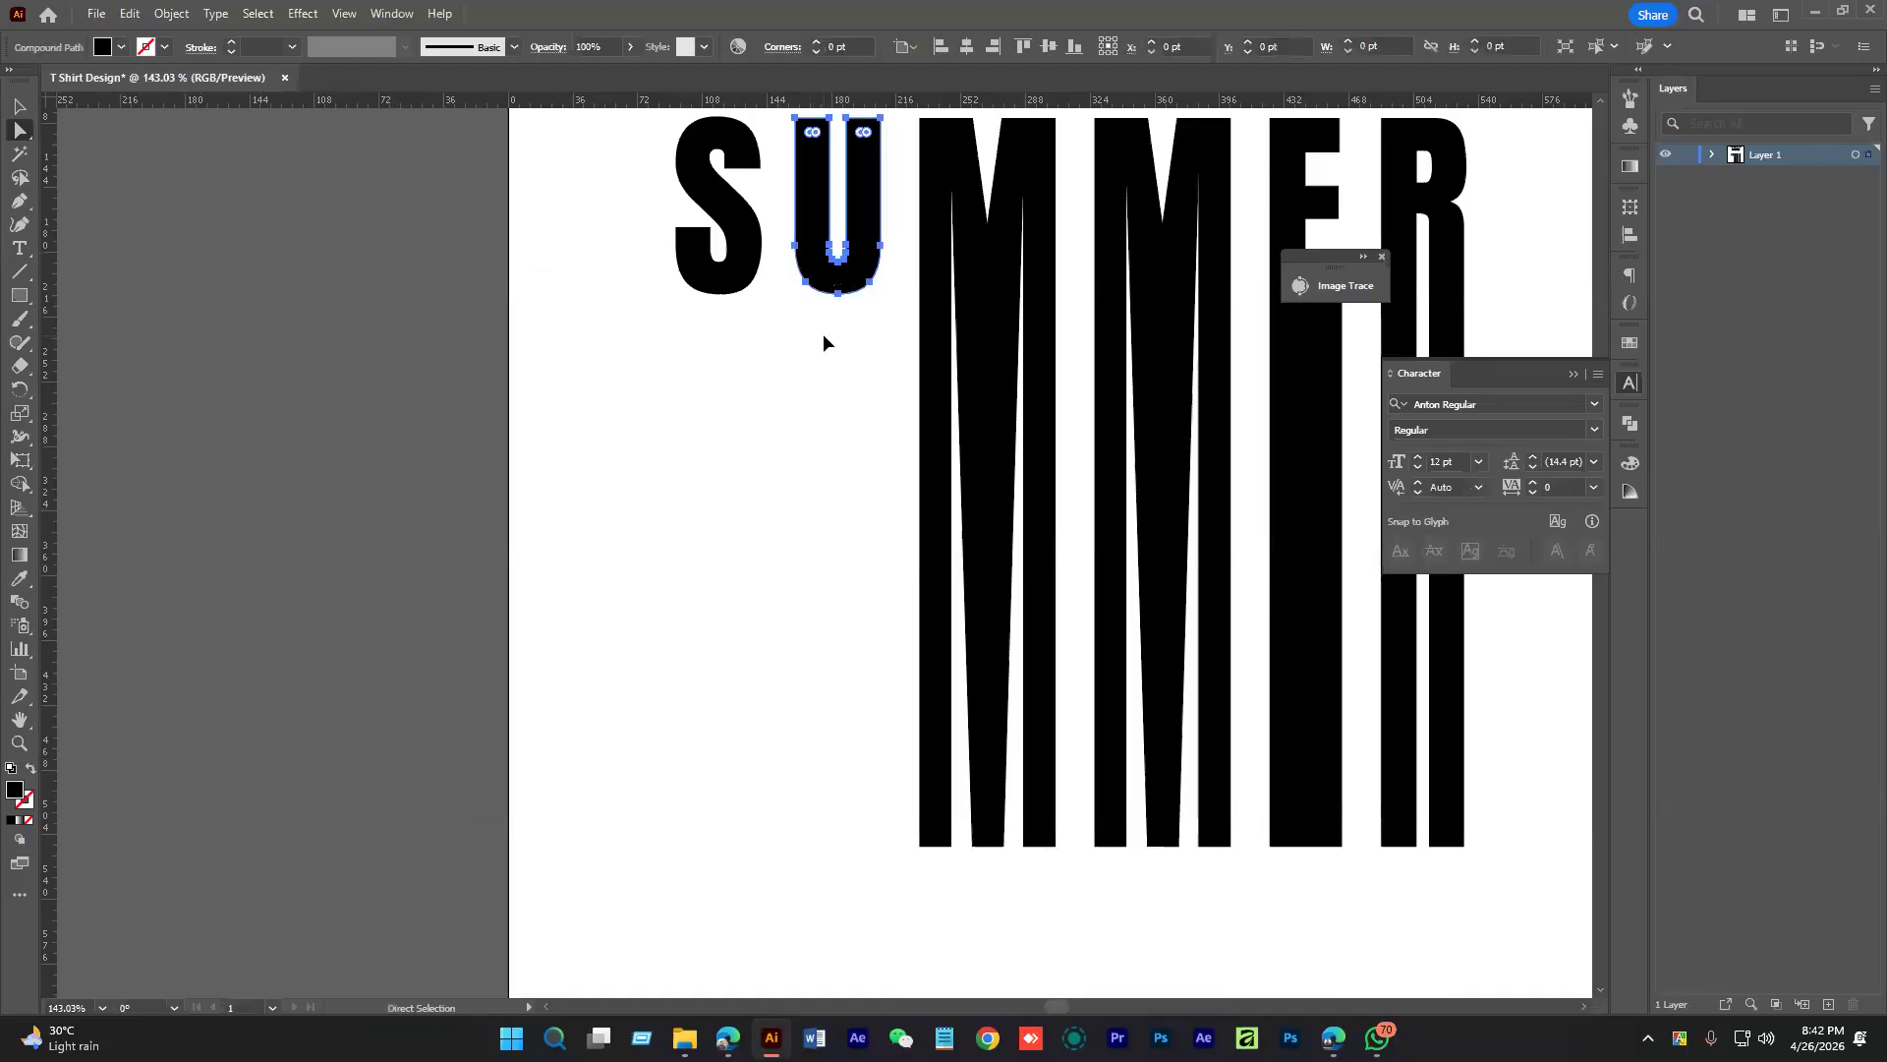
scroll(826, 324, up, 1)
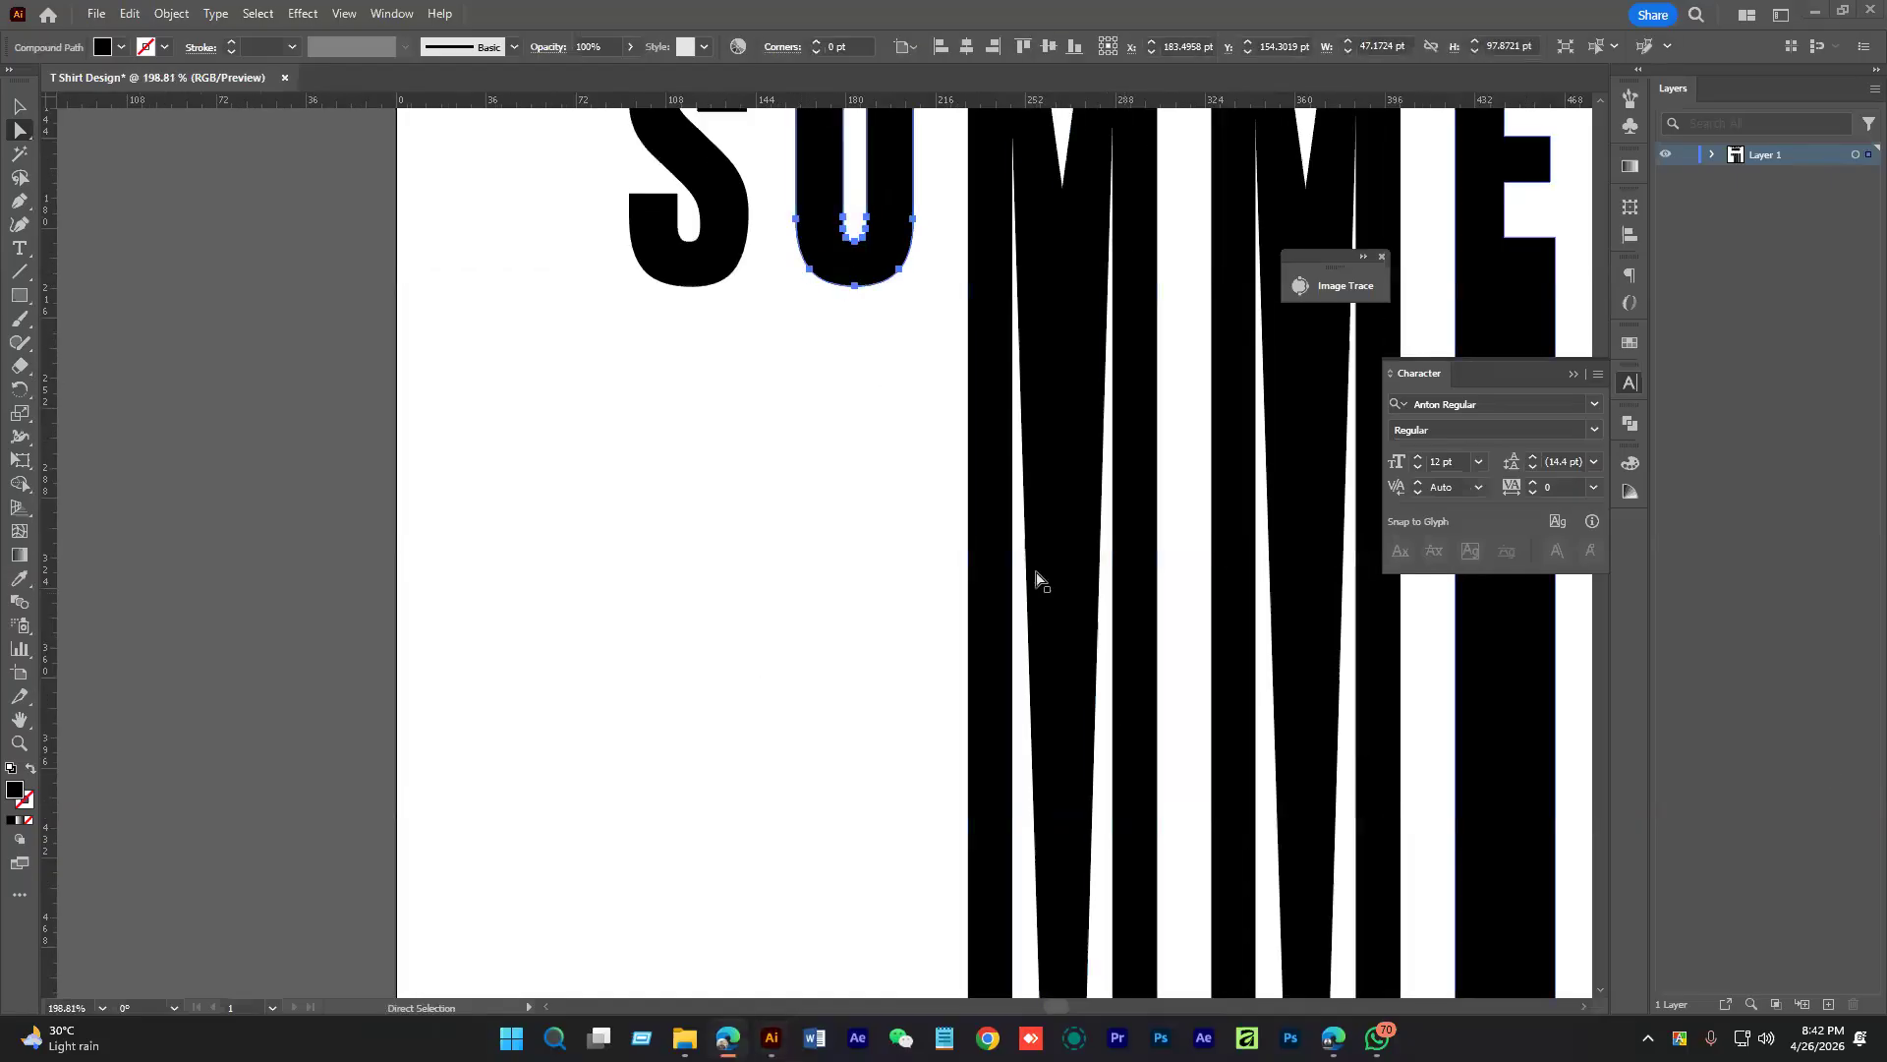
drag(786, 261, 941, 324)
scroll(936, 376, down, 1)
scroll(908, 194, down, 1)
drag(908, 194, 910, 809)
scroll(860, 327, up, 2)
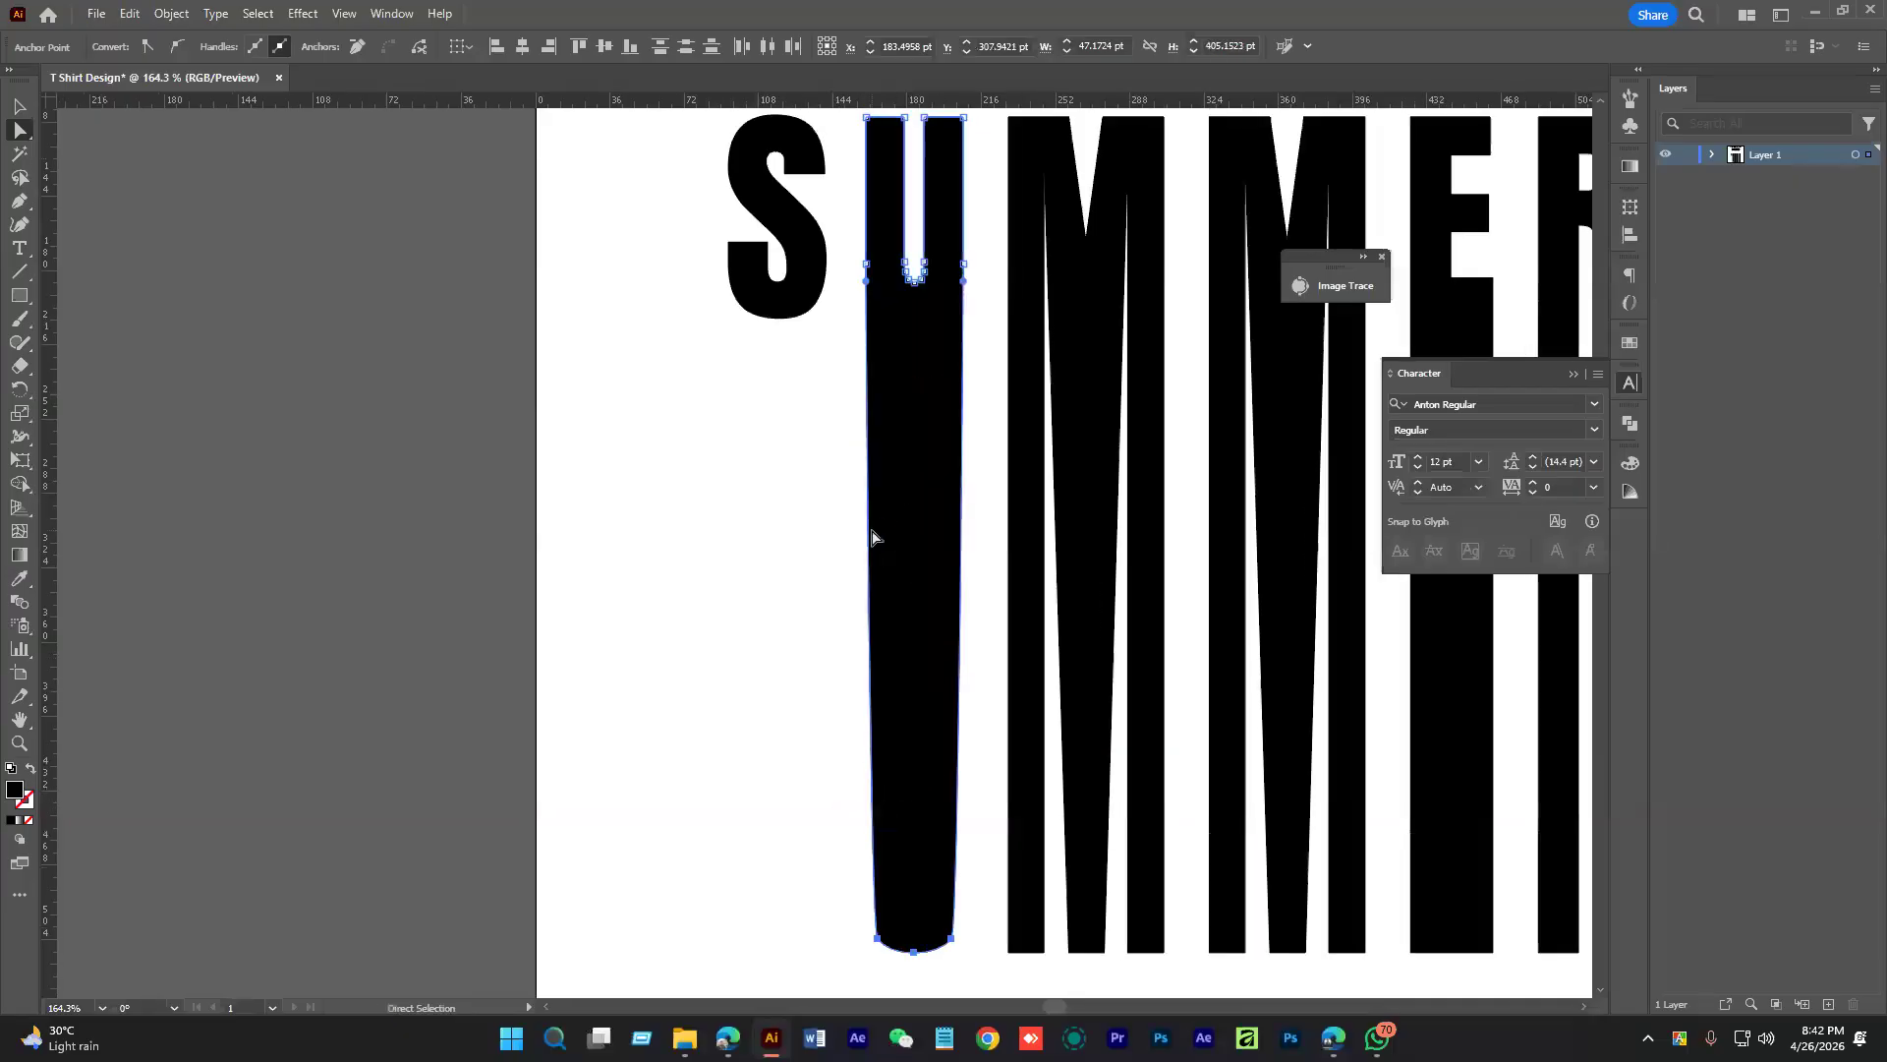
click(729, 434)
Stretch the bottom curve of the S straight down to an overall letter height of about 410 pt
click(763, 308)
drag(711, 295, 826, 328)
scroll(809, 358, down, 2)
scroll(808, 358, left, 1)
drag(822, 246, 821, 885)
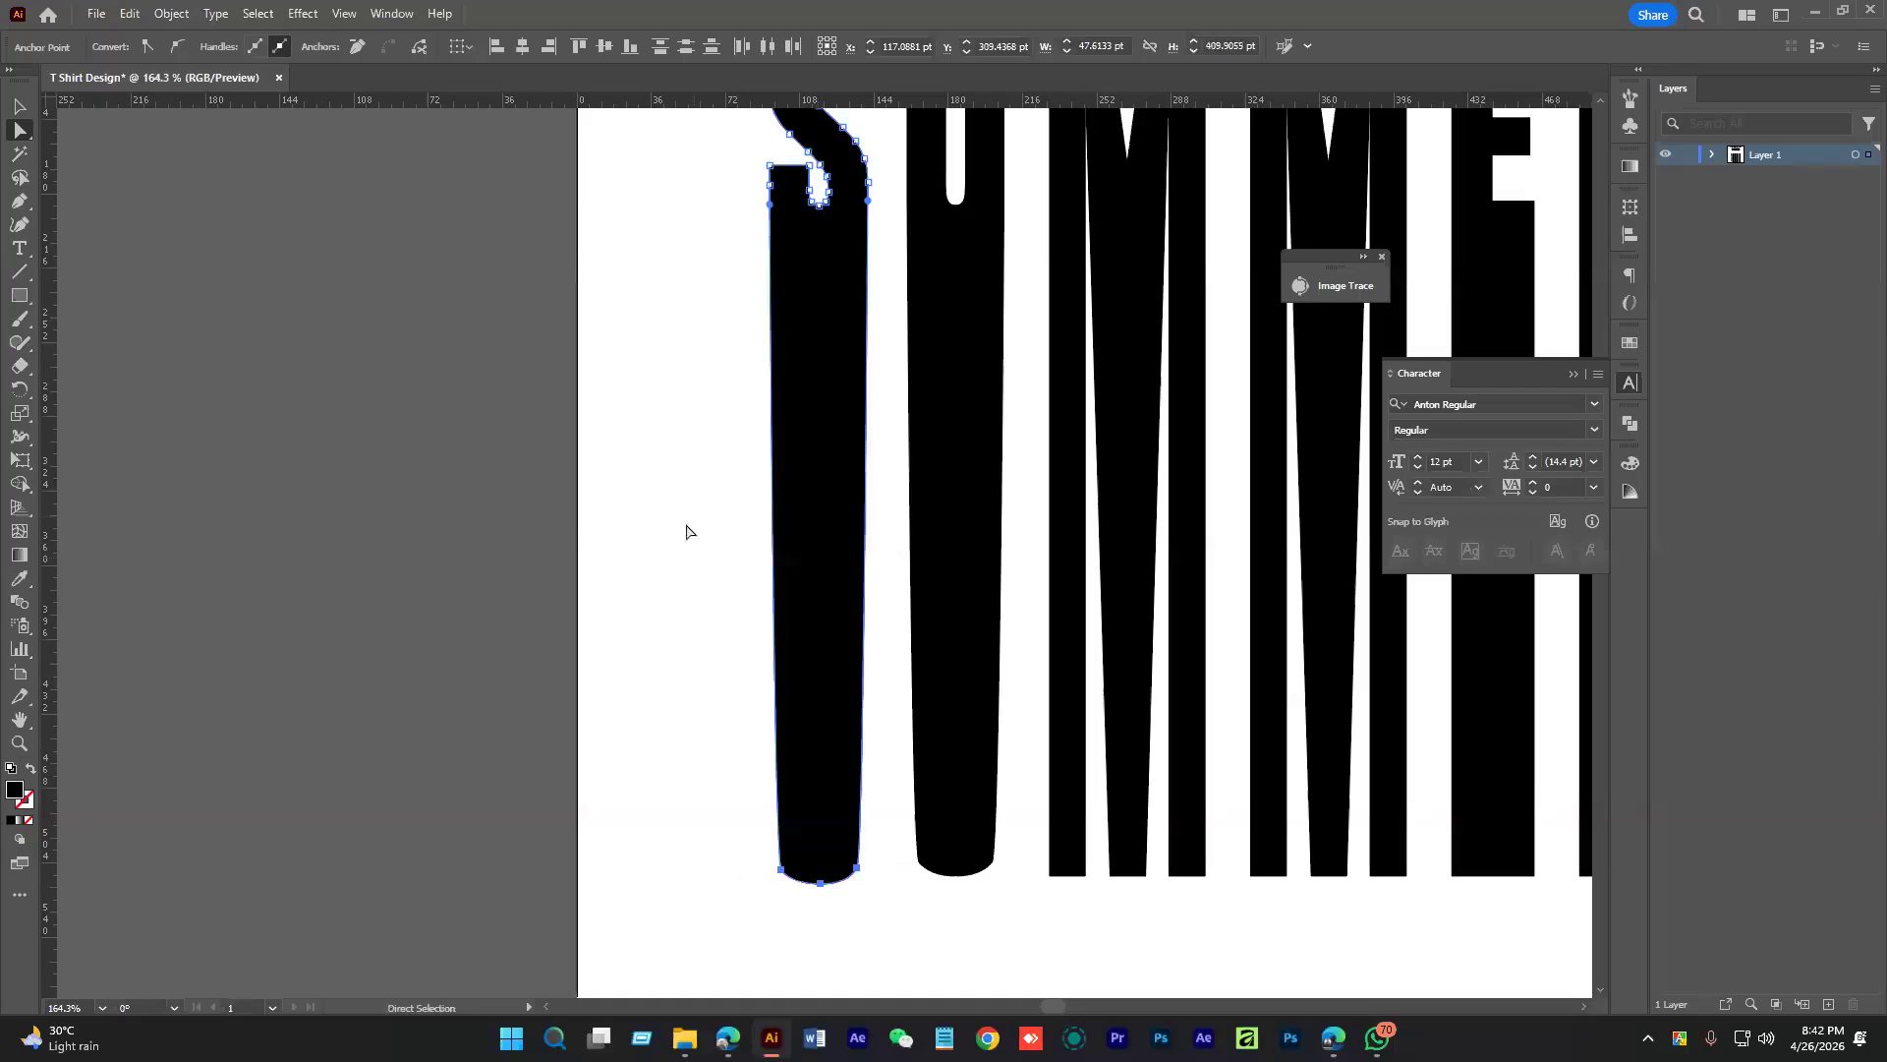
click(686, 531)
scroll(620, 547, down, 4)
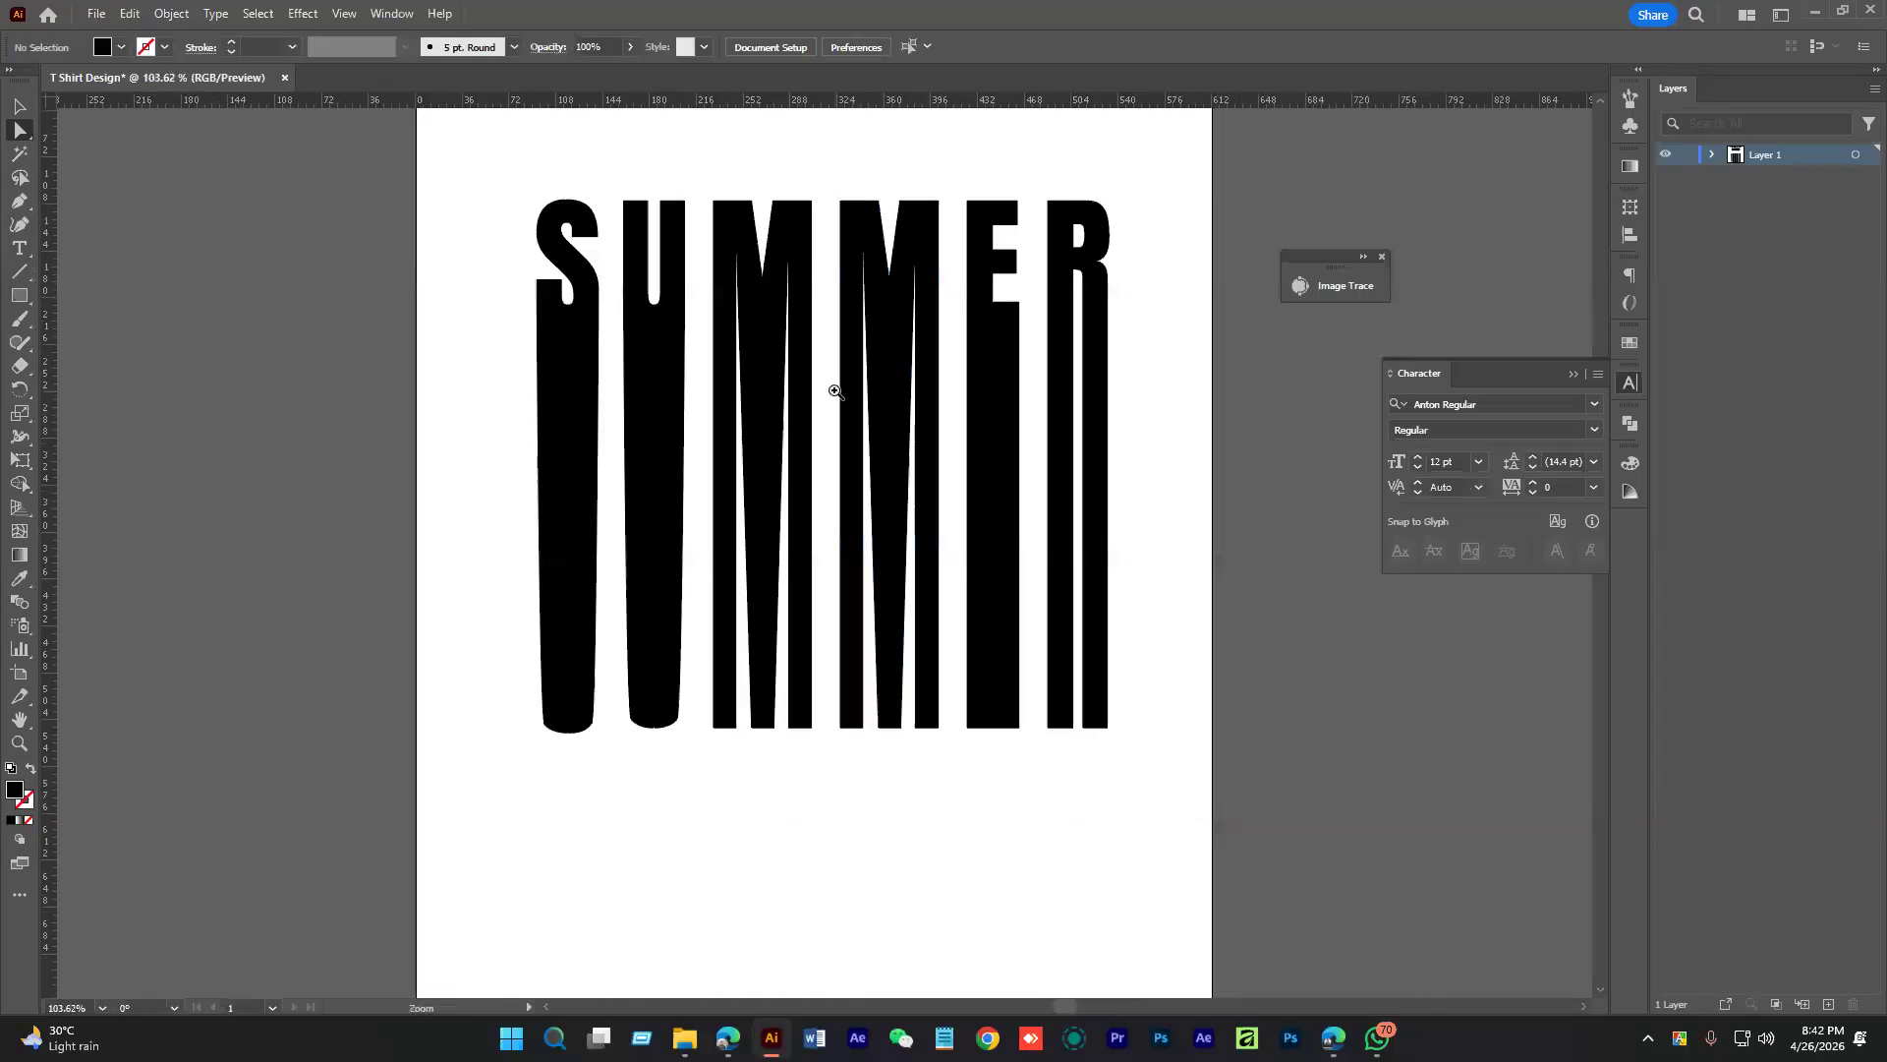
Delete the two upper inner anchor points between the legs of each M, turning both stretched bodies into solid blocks
scroll(835, 391, up, 2)
click(900, 339)
key(-)
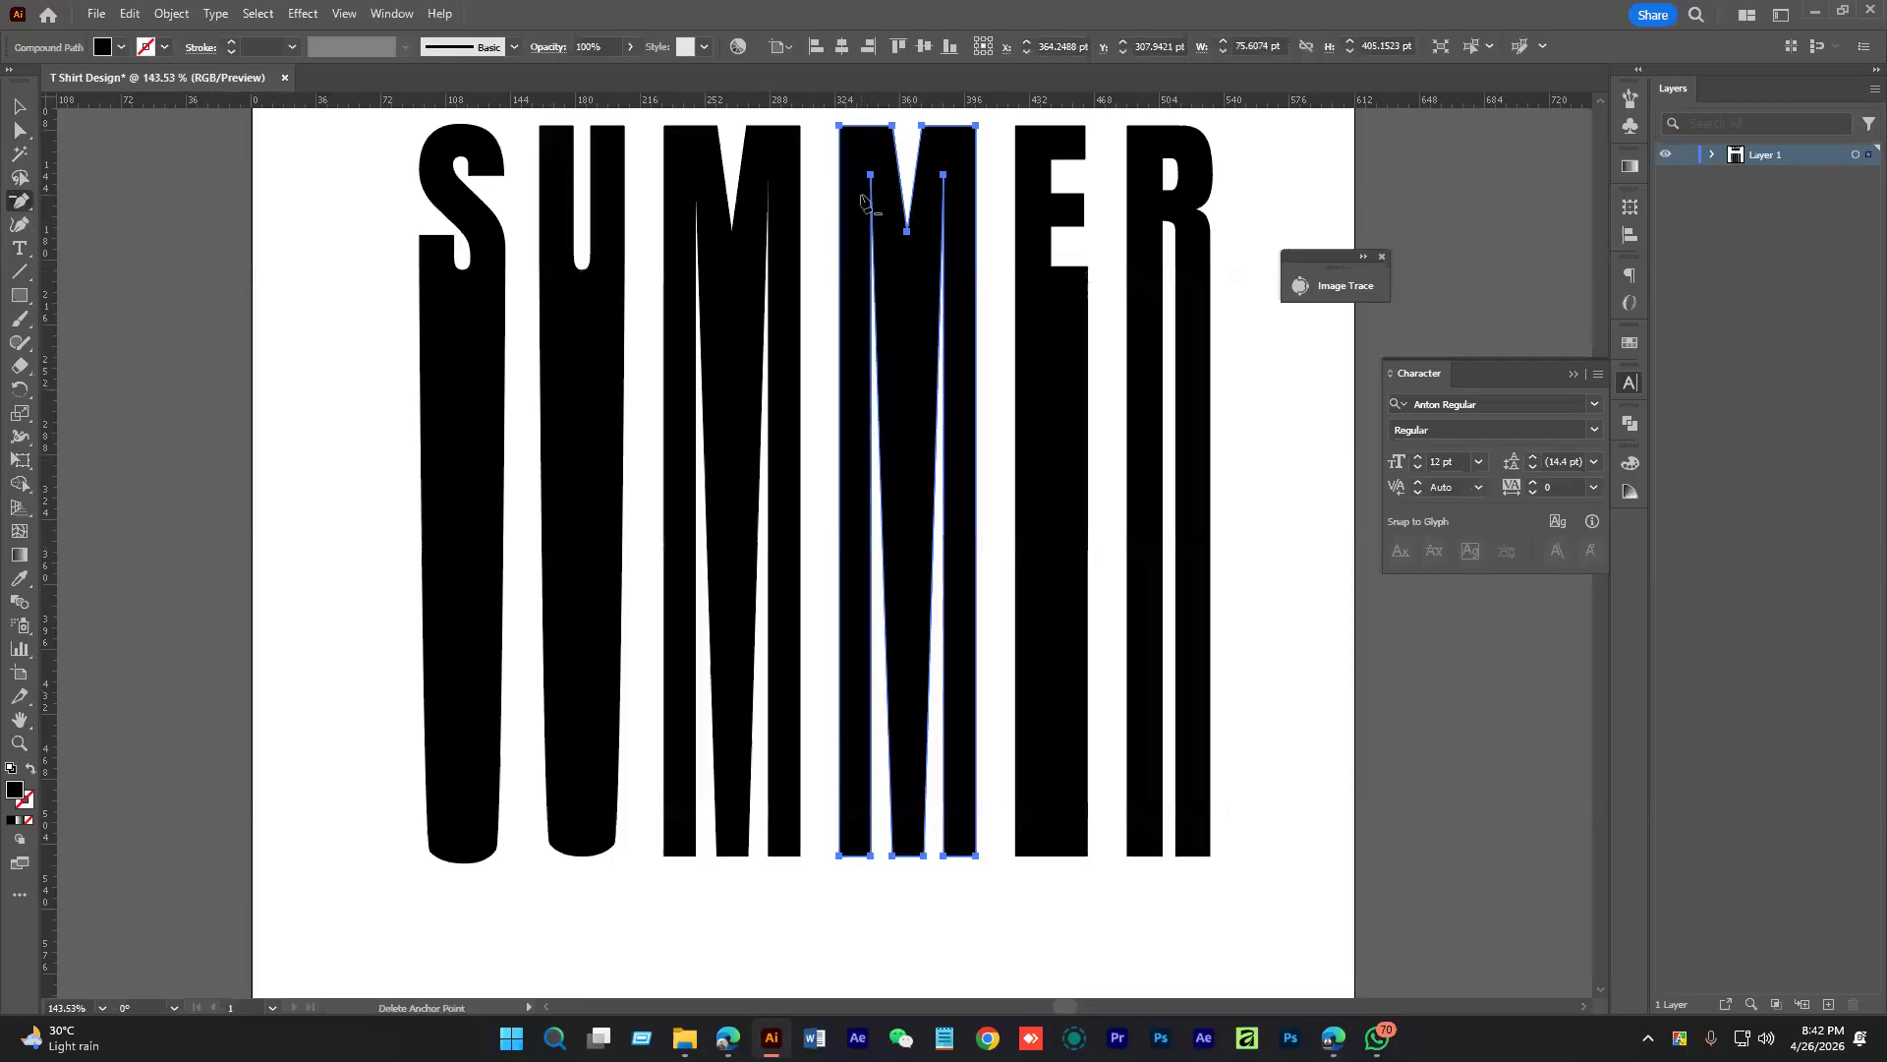
click(870, 175)
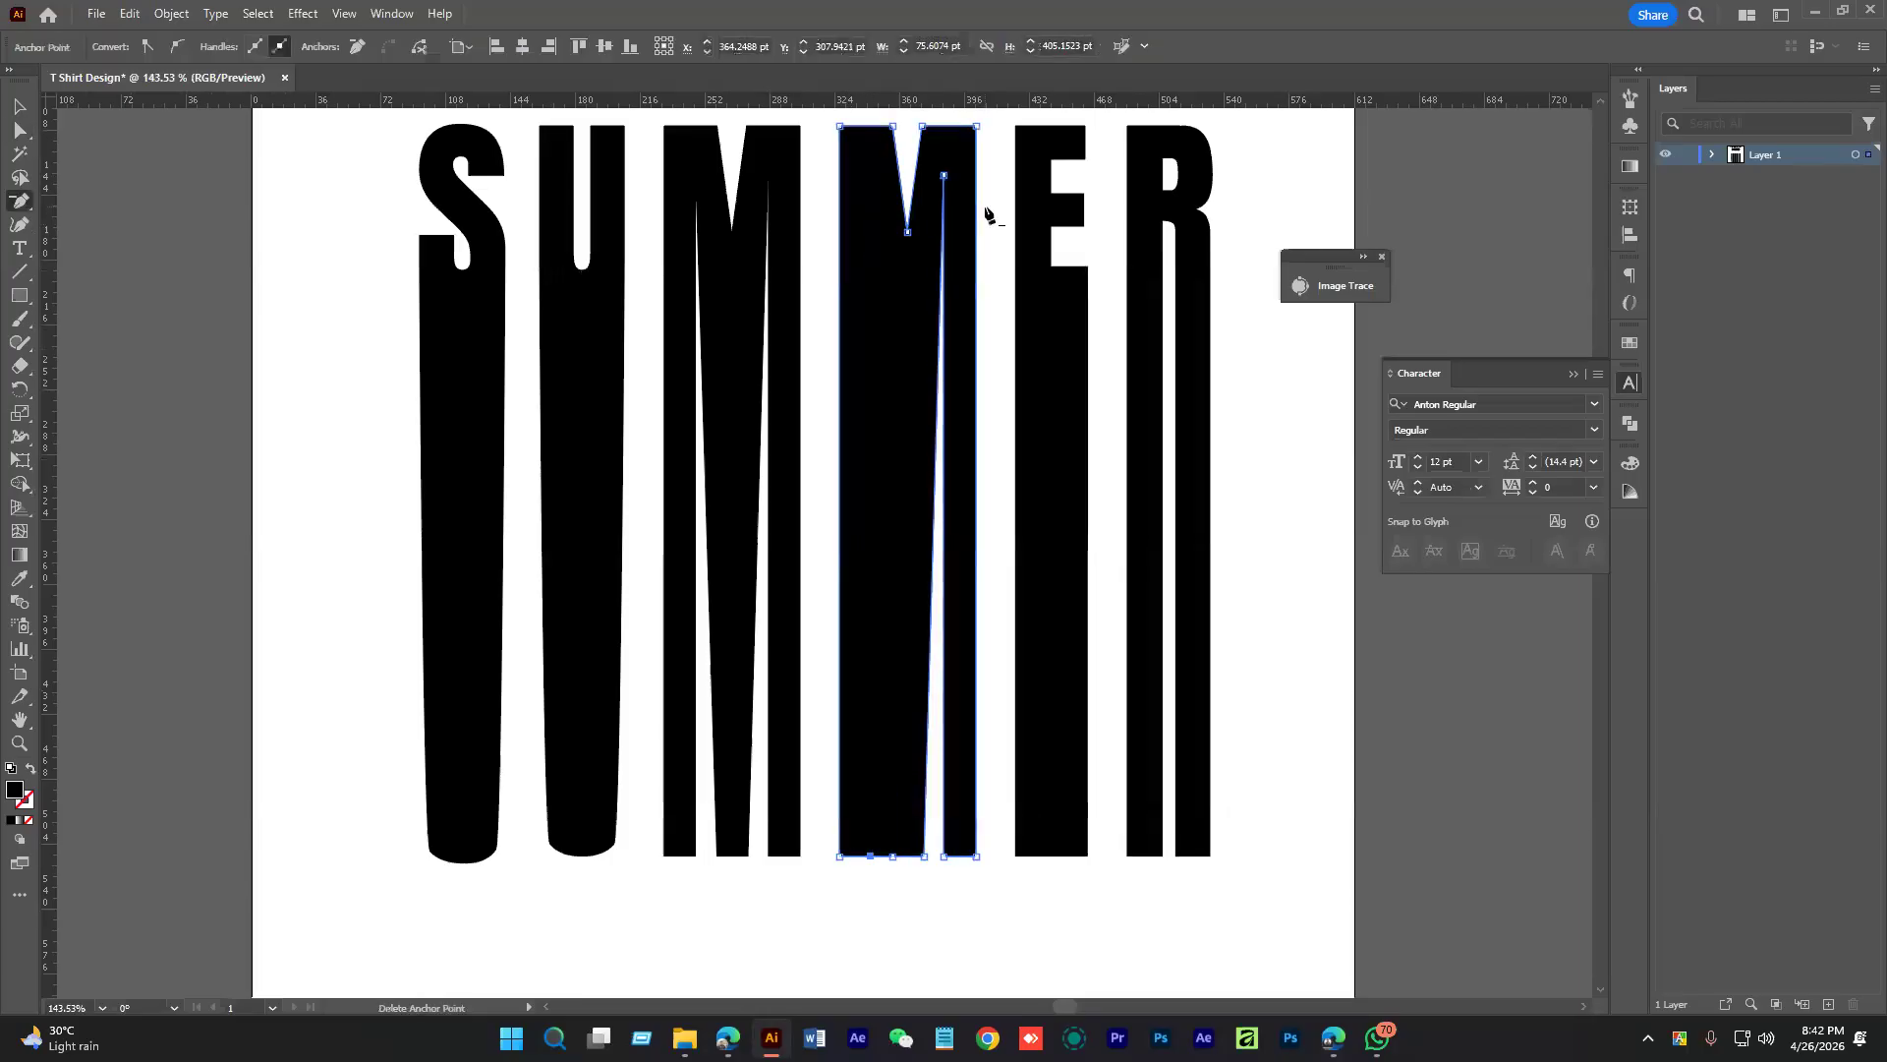
click(944, 177)
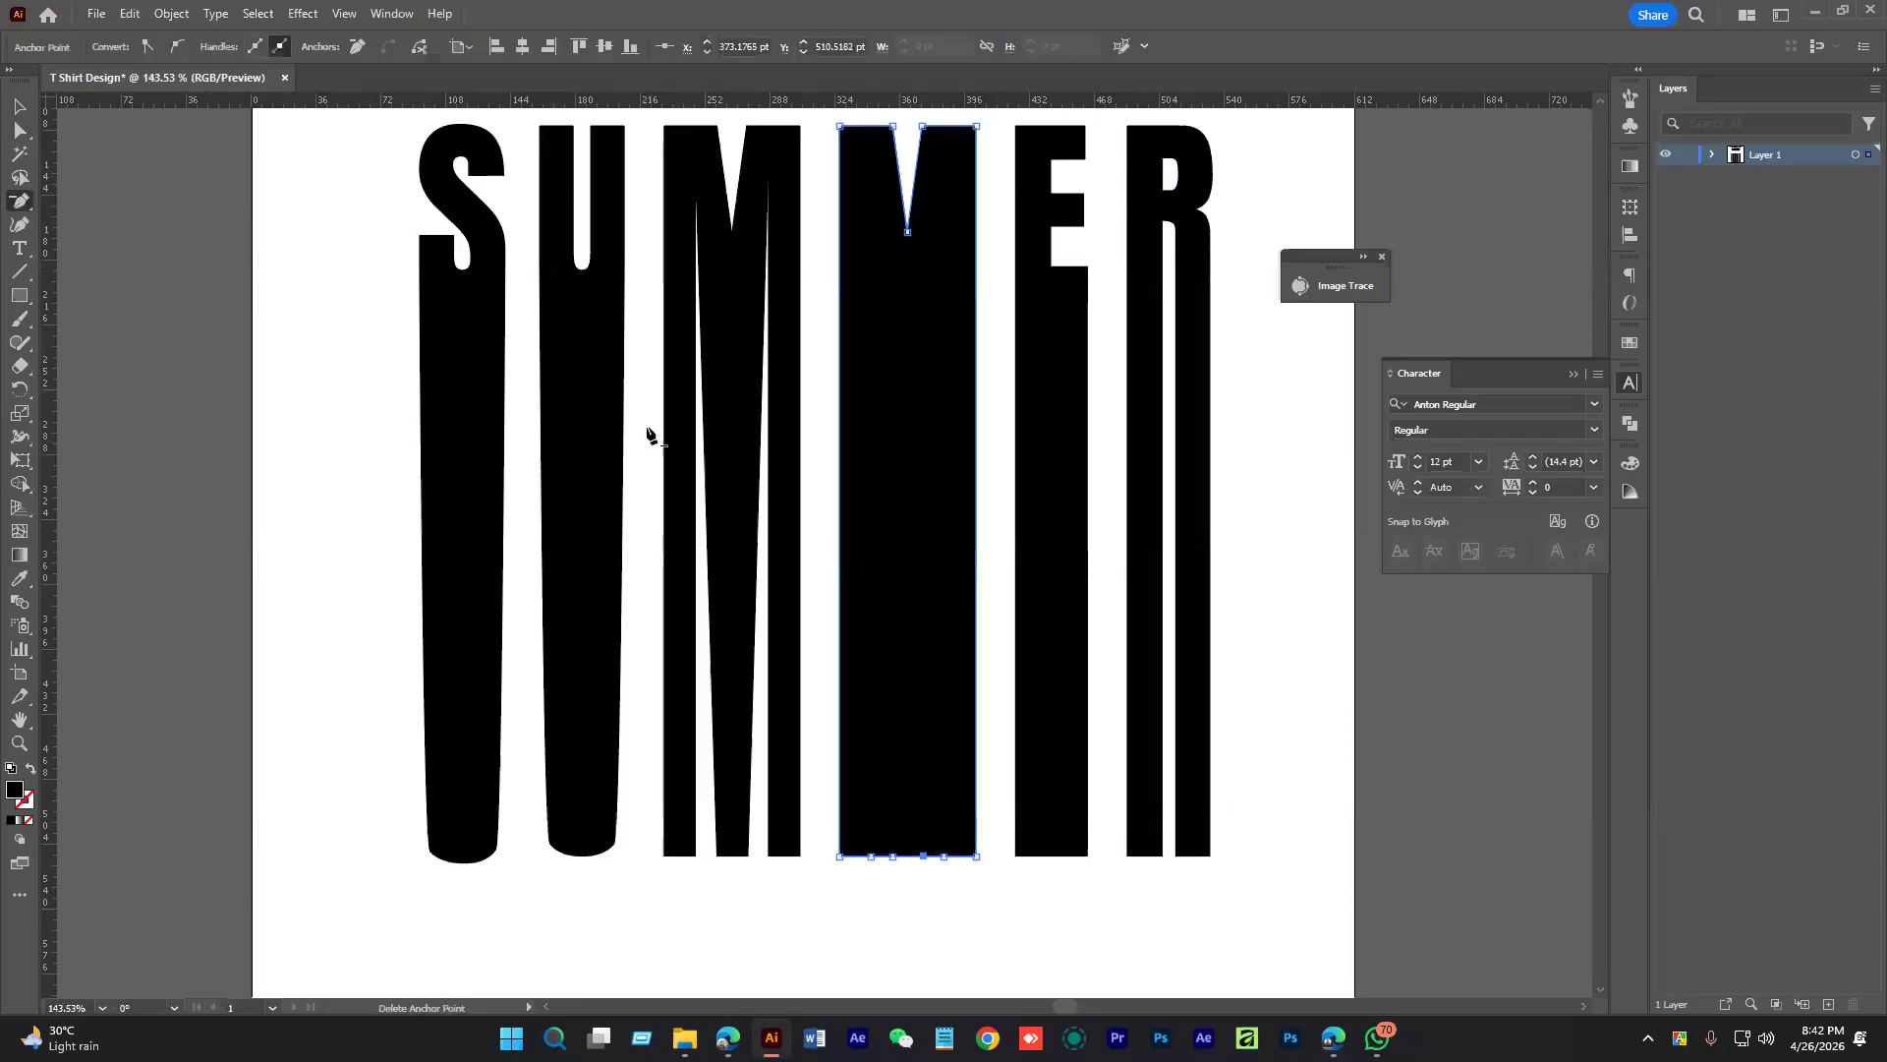
click(697, 179)
click(769, 177)
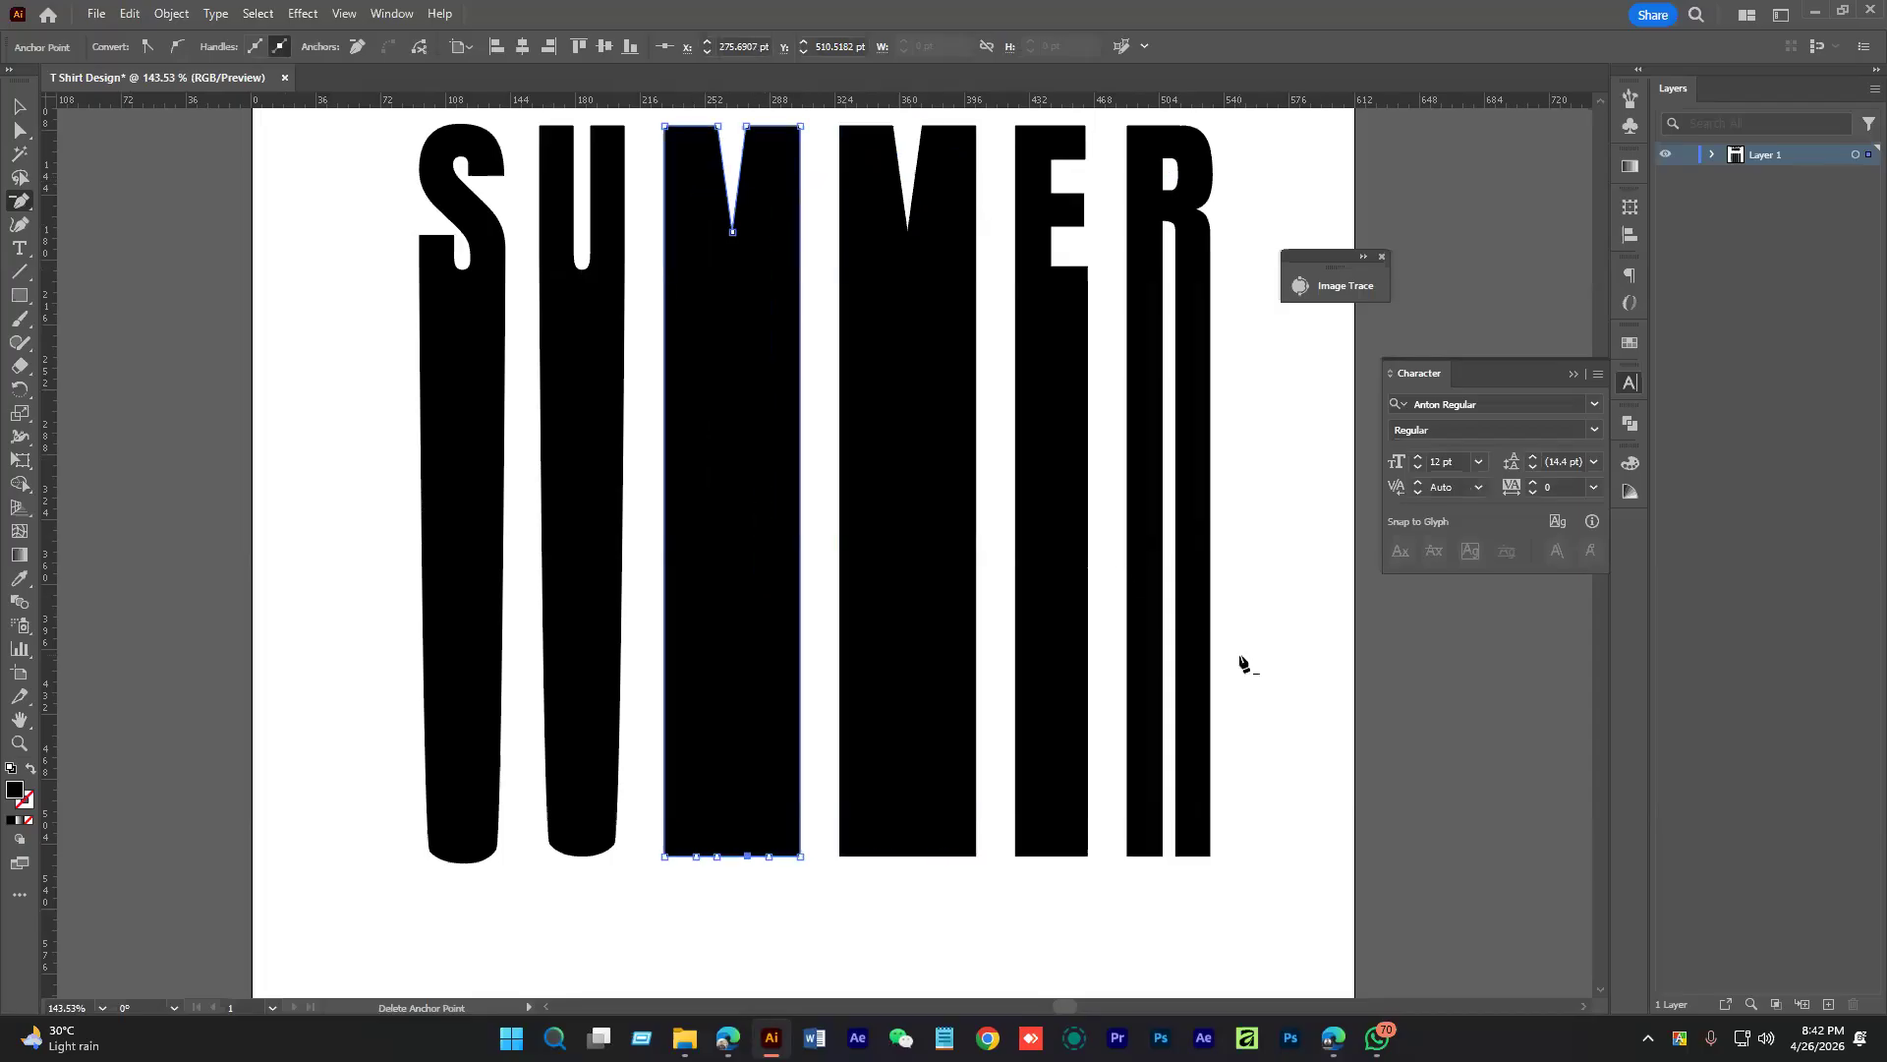
key(v)
click(1286, 686)
scroll(1285, 686, down, 3)
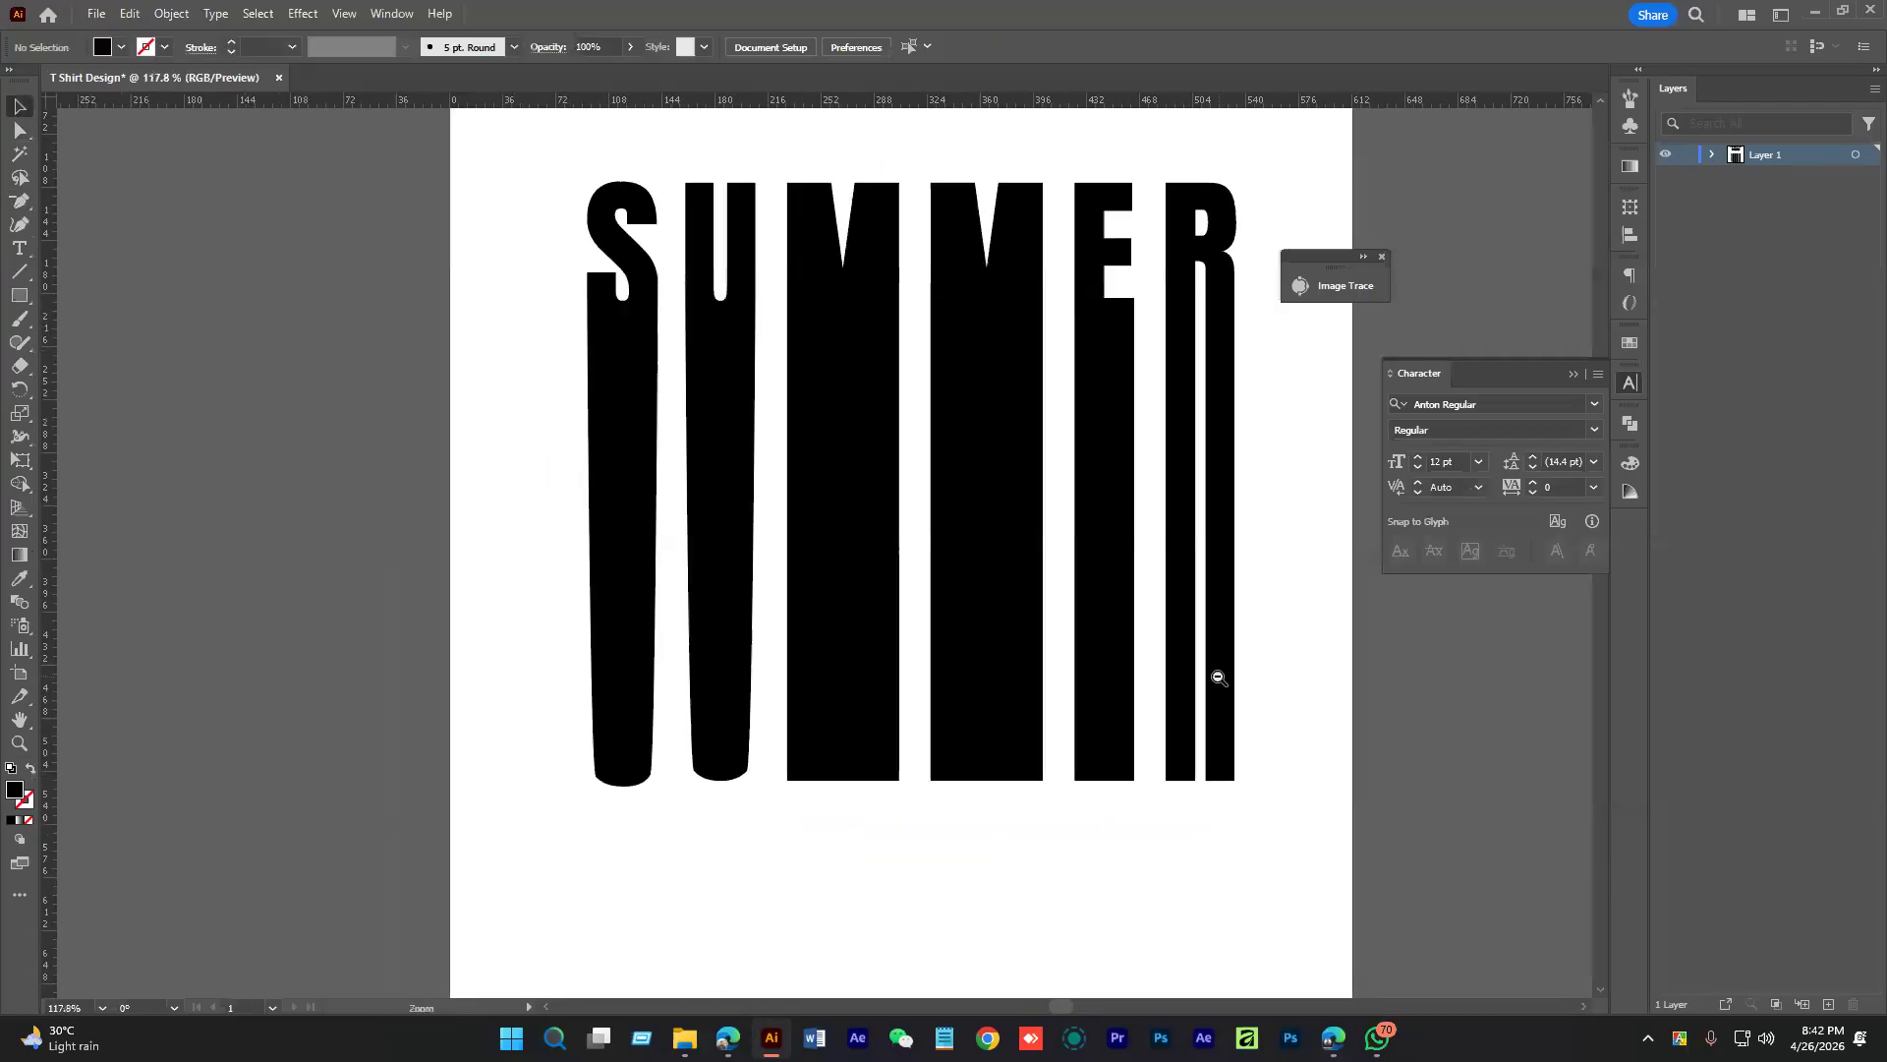
scroll(1145, 685, right, 2)
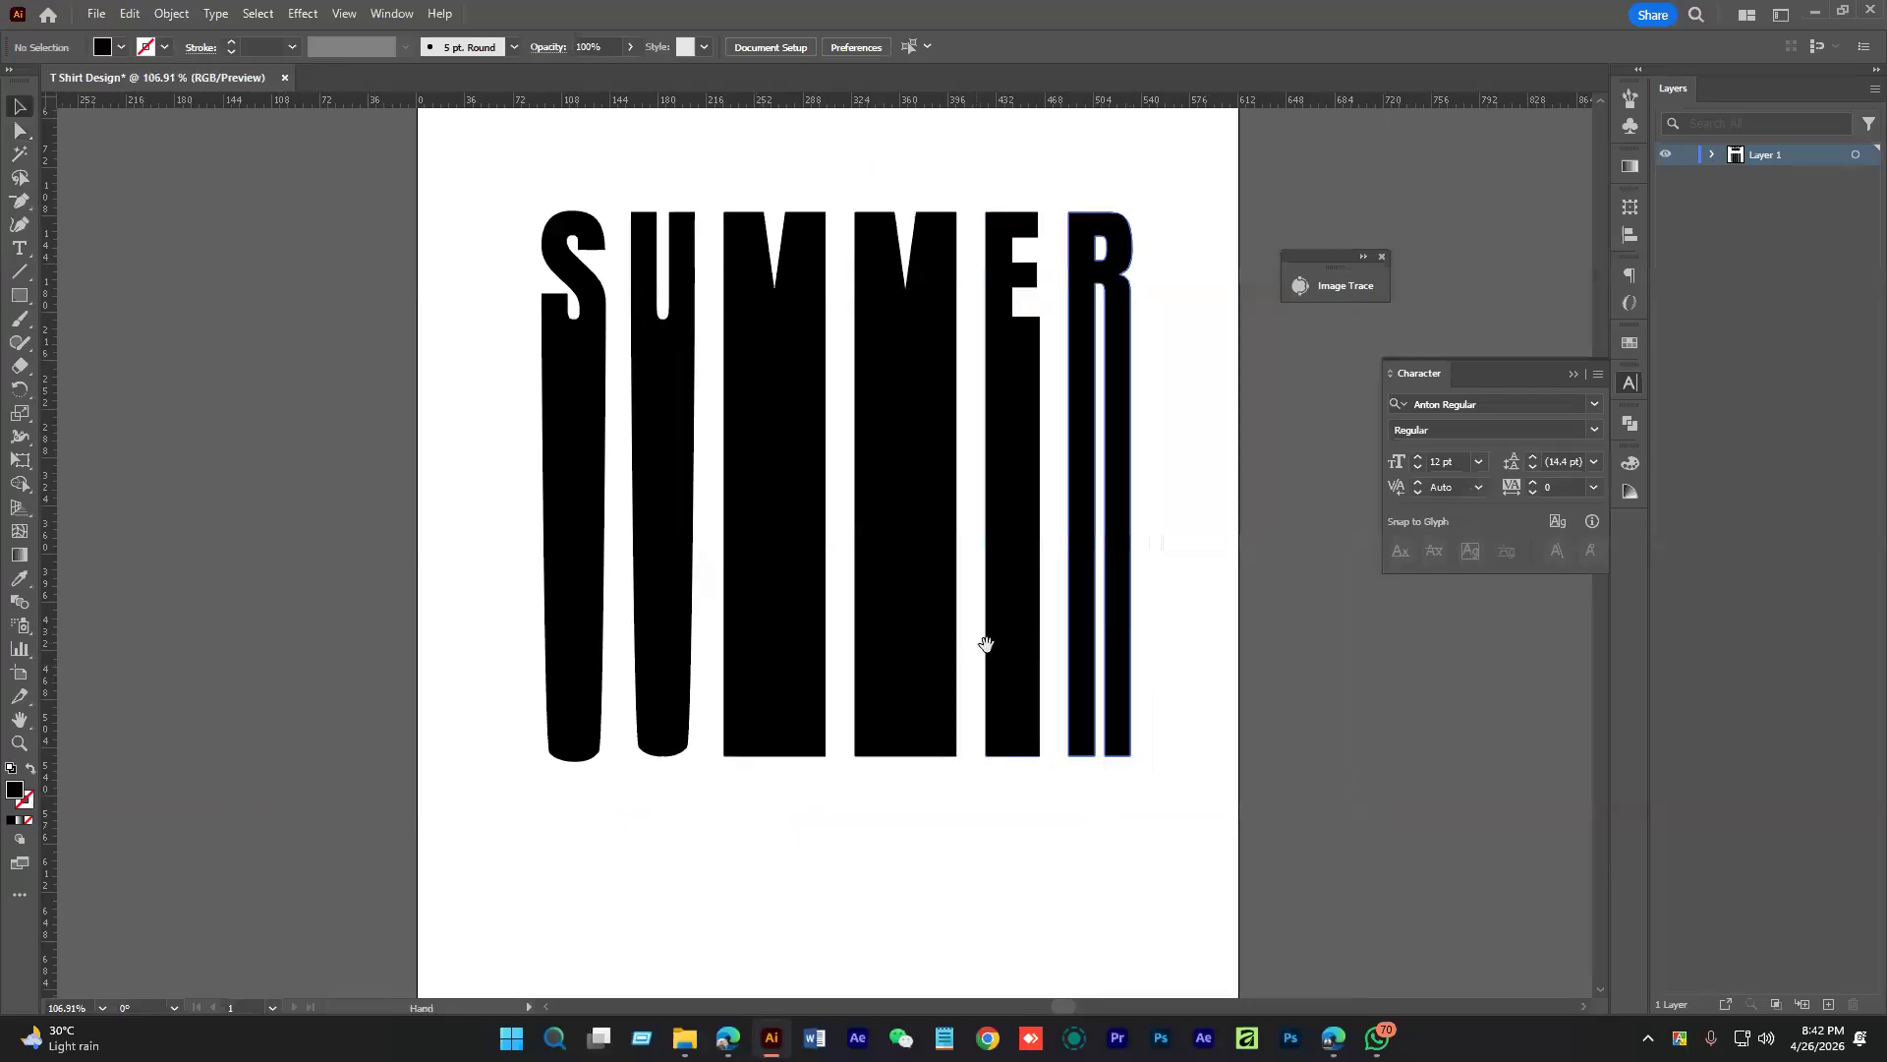
Select the anchor points capping the gap between the R's legs and move them straight down about 119 pt
scroll(1056, 331, up, 6)
key(a)
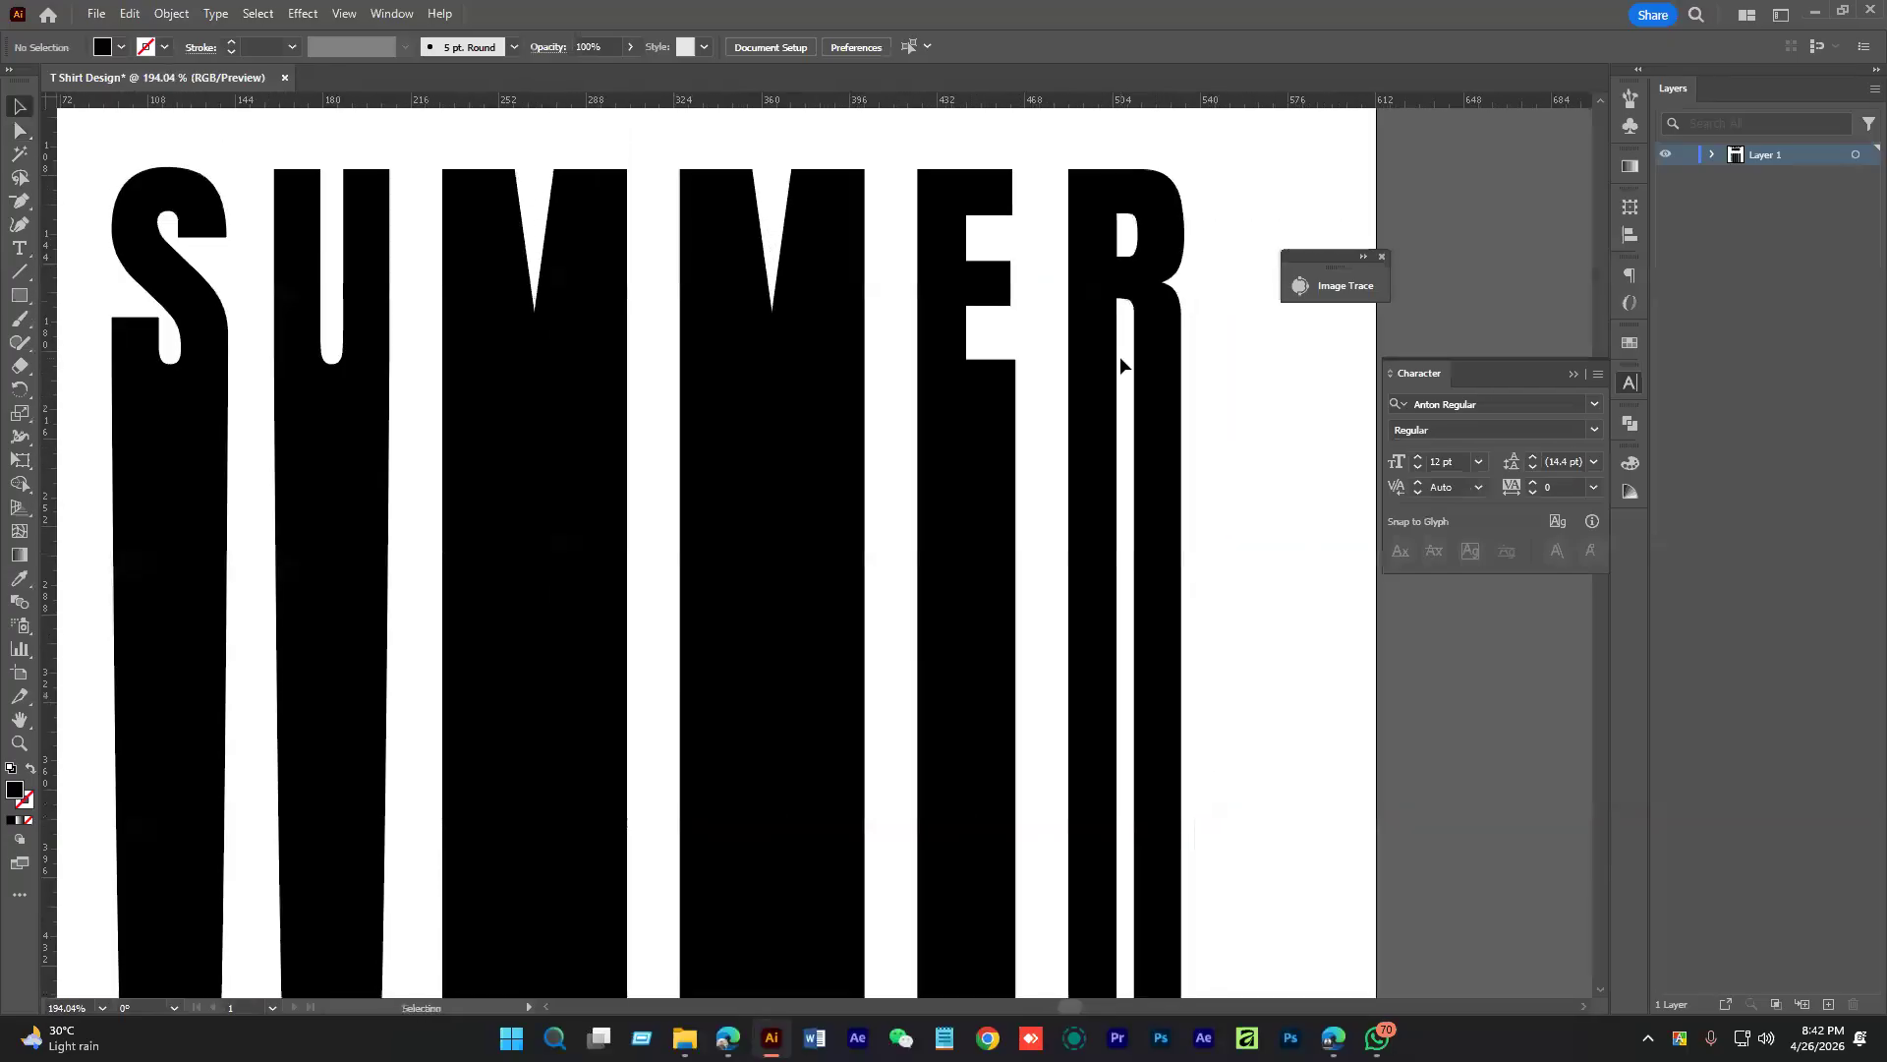
click(1136, 315)
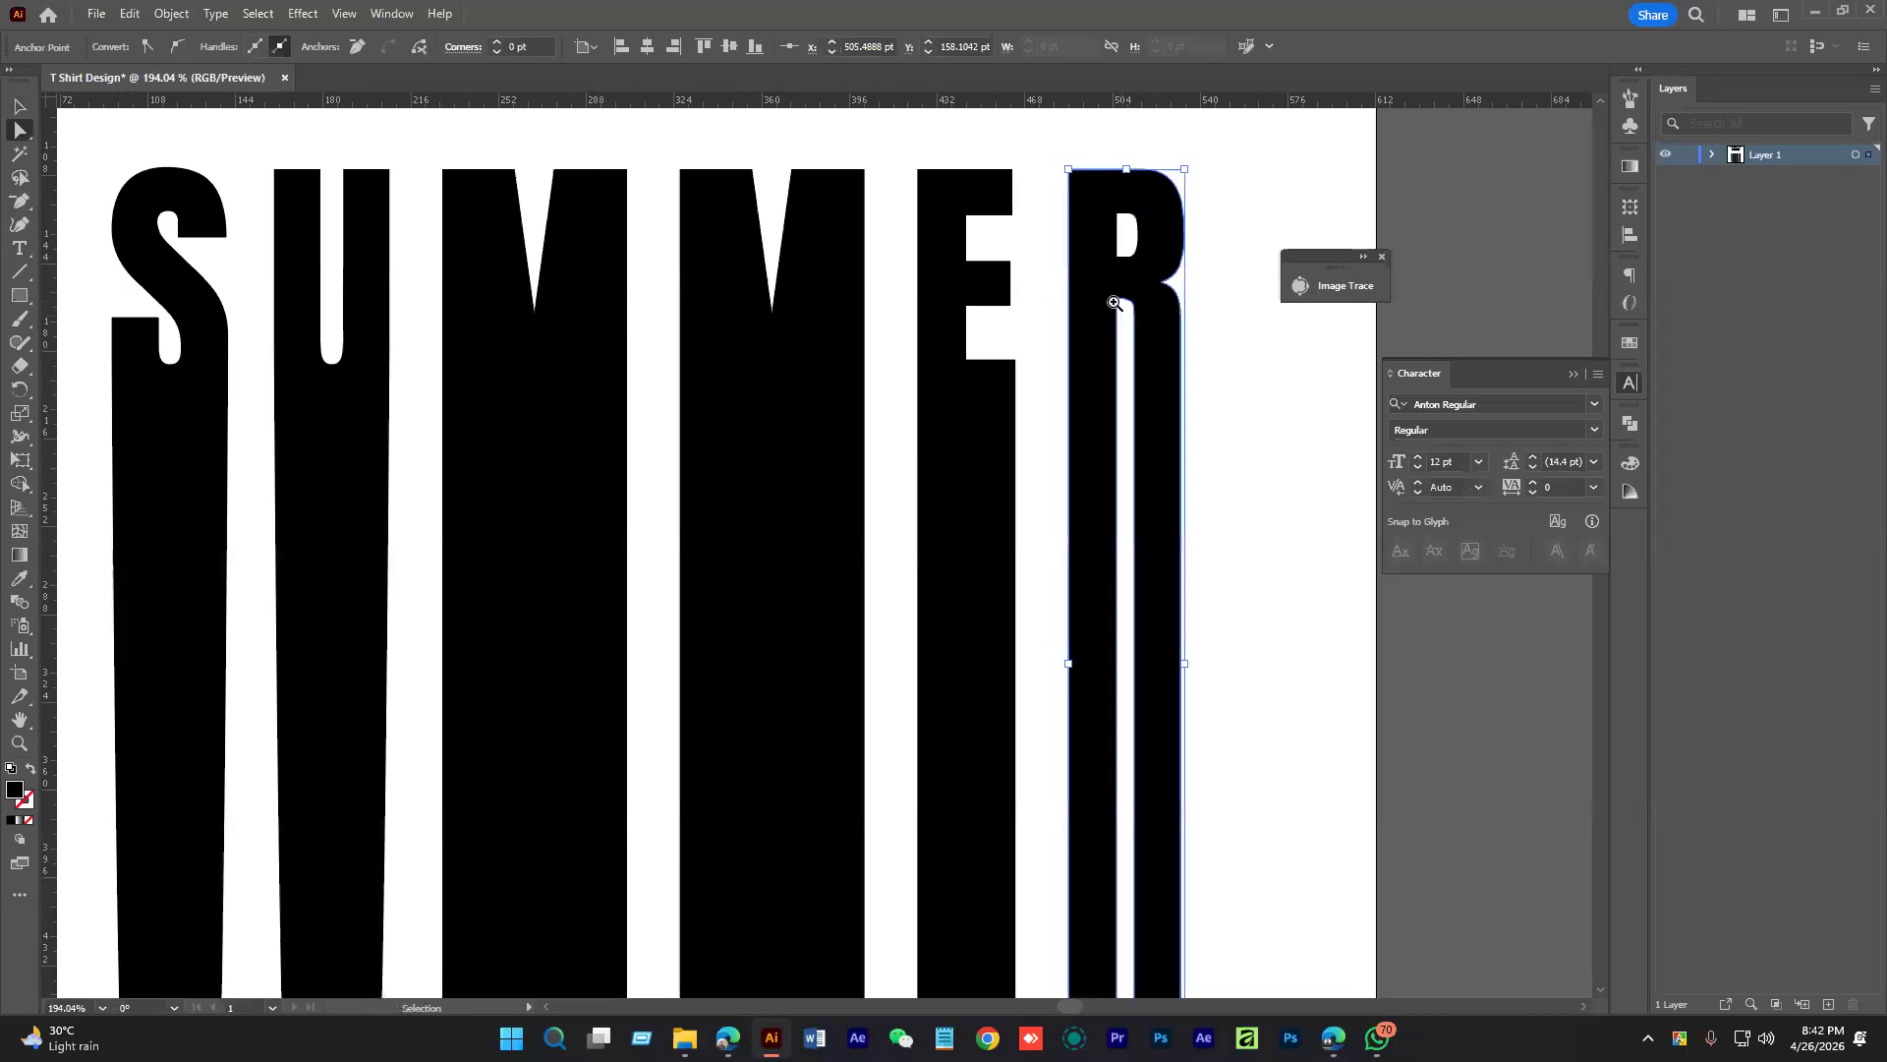
scroll(1081, 314, up, 5)
shift+click(1077, 290)
shift+click(1090, 325)
drag(1191, 492, 1002, 587)
drag(1162, 619, 1143, 437)
drag(1143, 437, 1046, 513)
drag(1164, 316, 1192, 442)
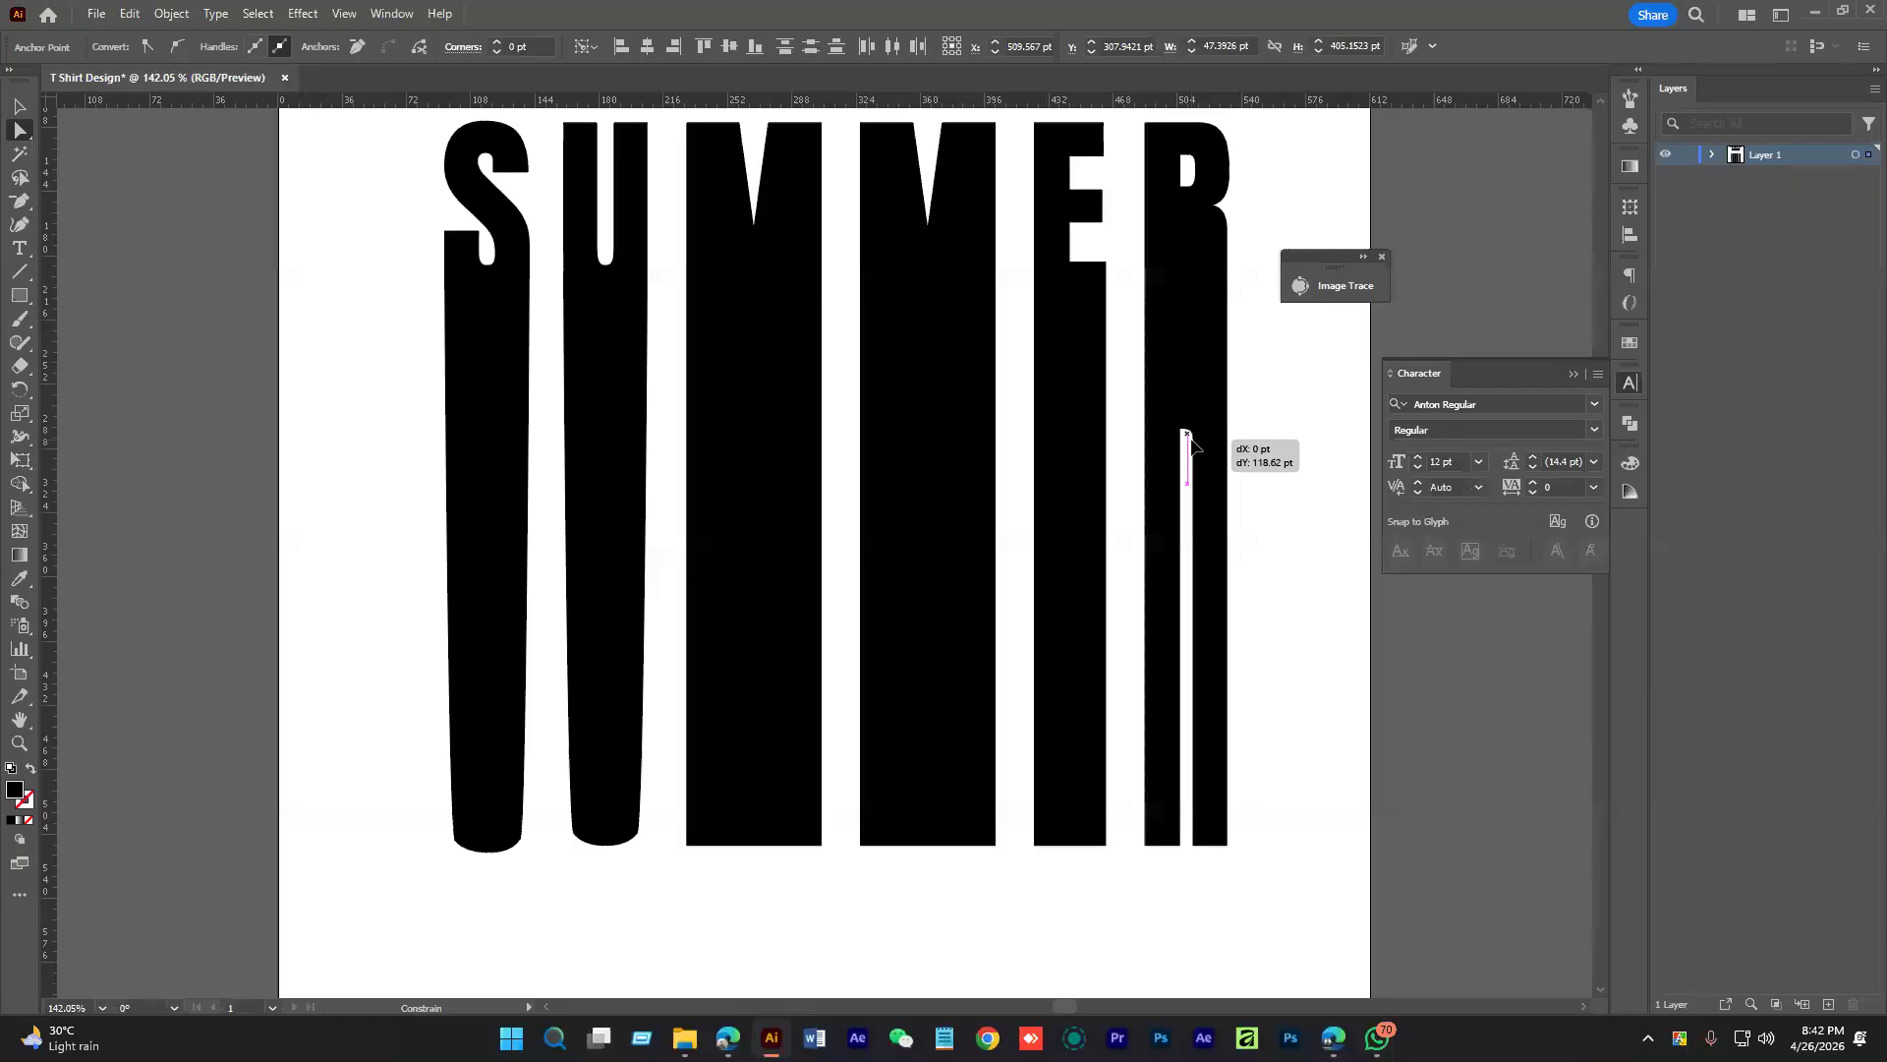
drag(1192, 442, 1193, 445)
Delete the three anchor points capping the gap between the R's legs to make its stretched body solid
key(p)
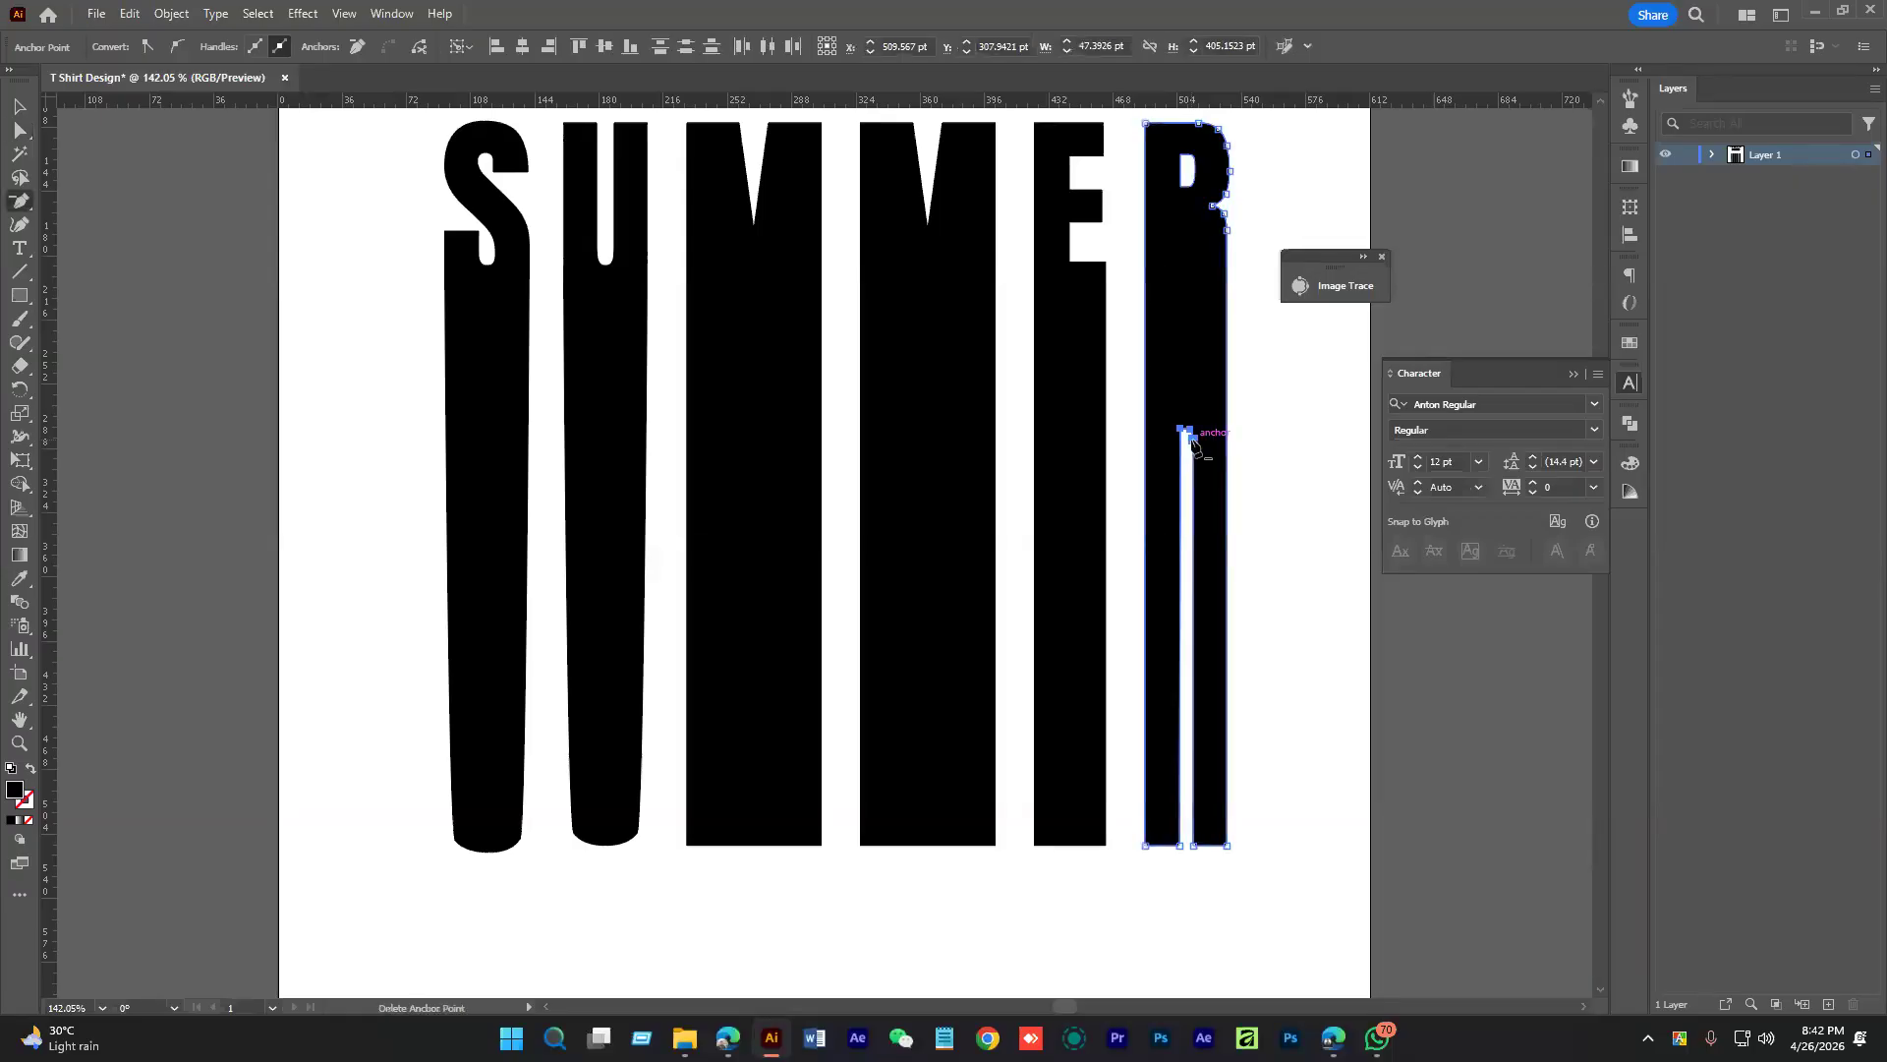
click(1192, 438)
click(1189, 430)
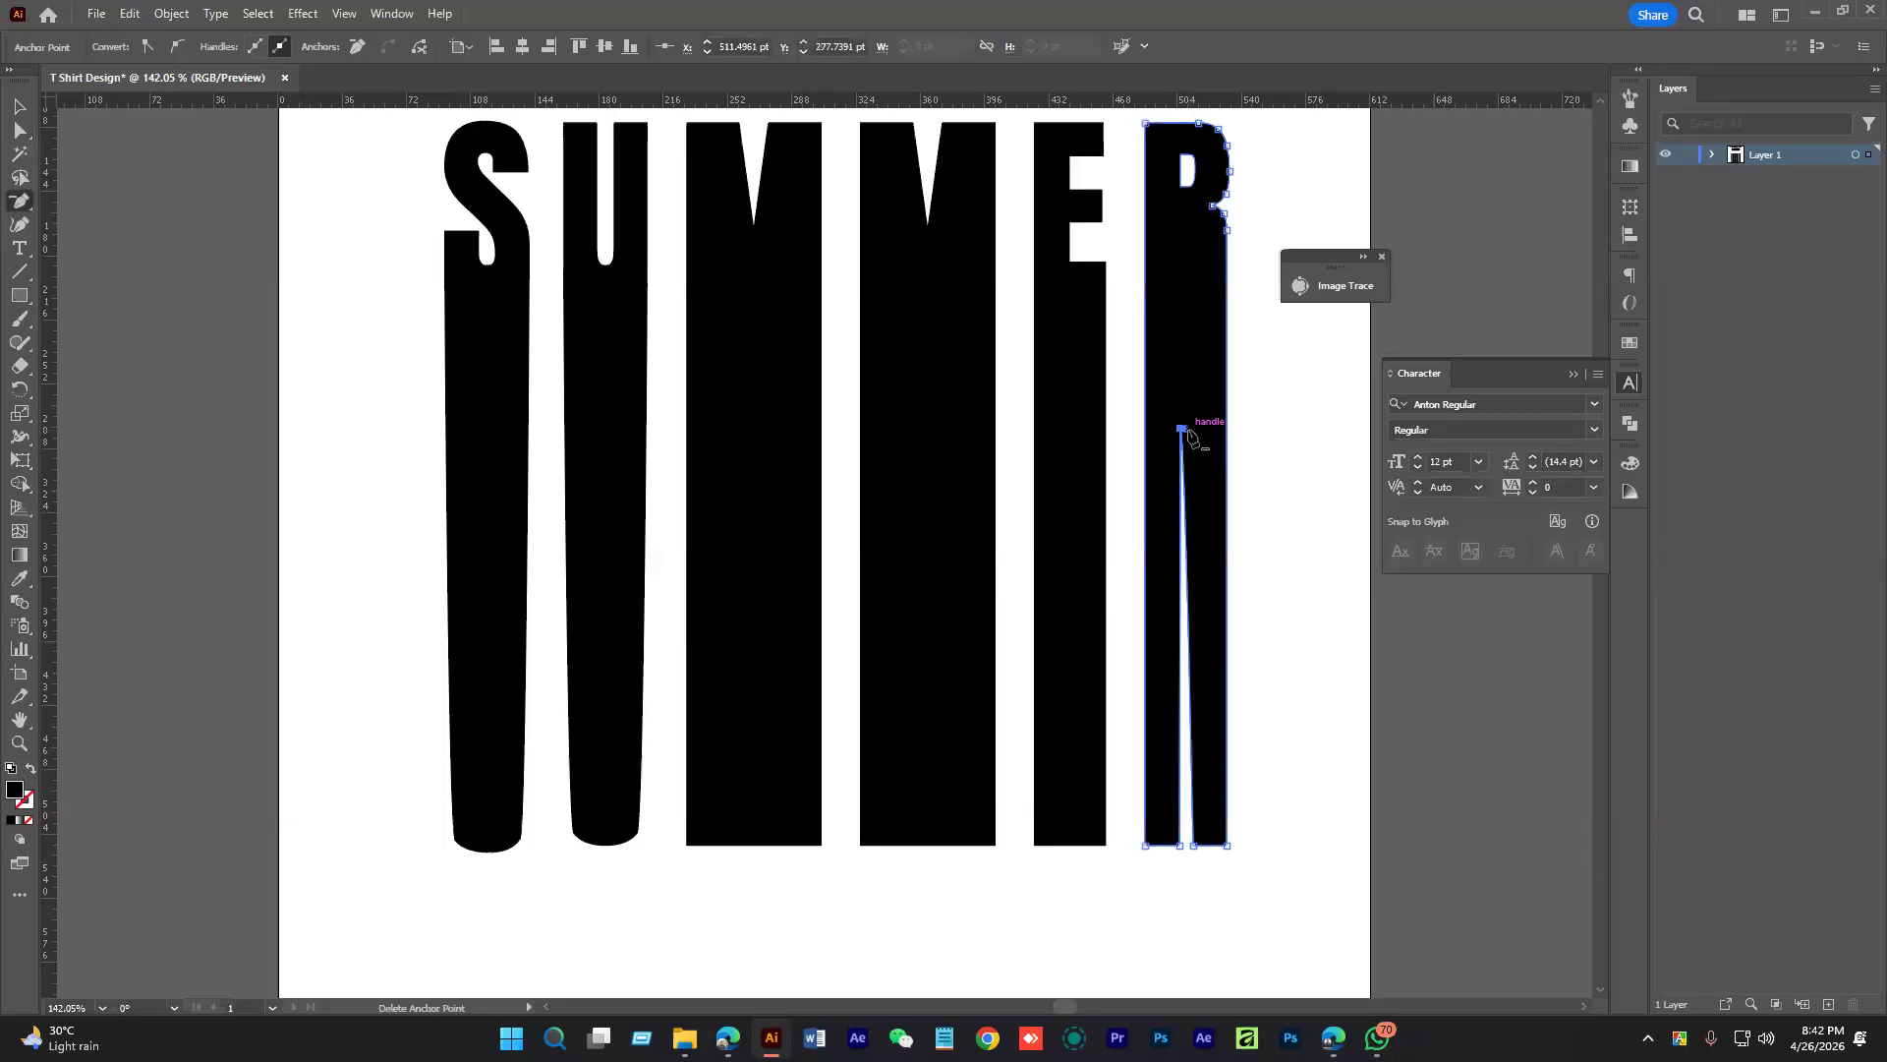
click(1181, 428)
key(v)
click(1290, 593)
drag(1290, 590, 1163, 585)
drag(1097, 649, 1075, 653)
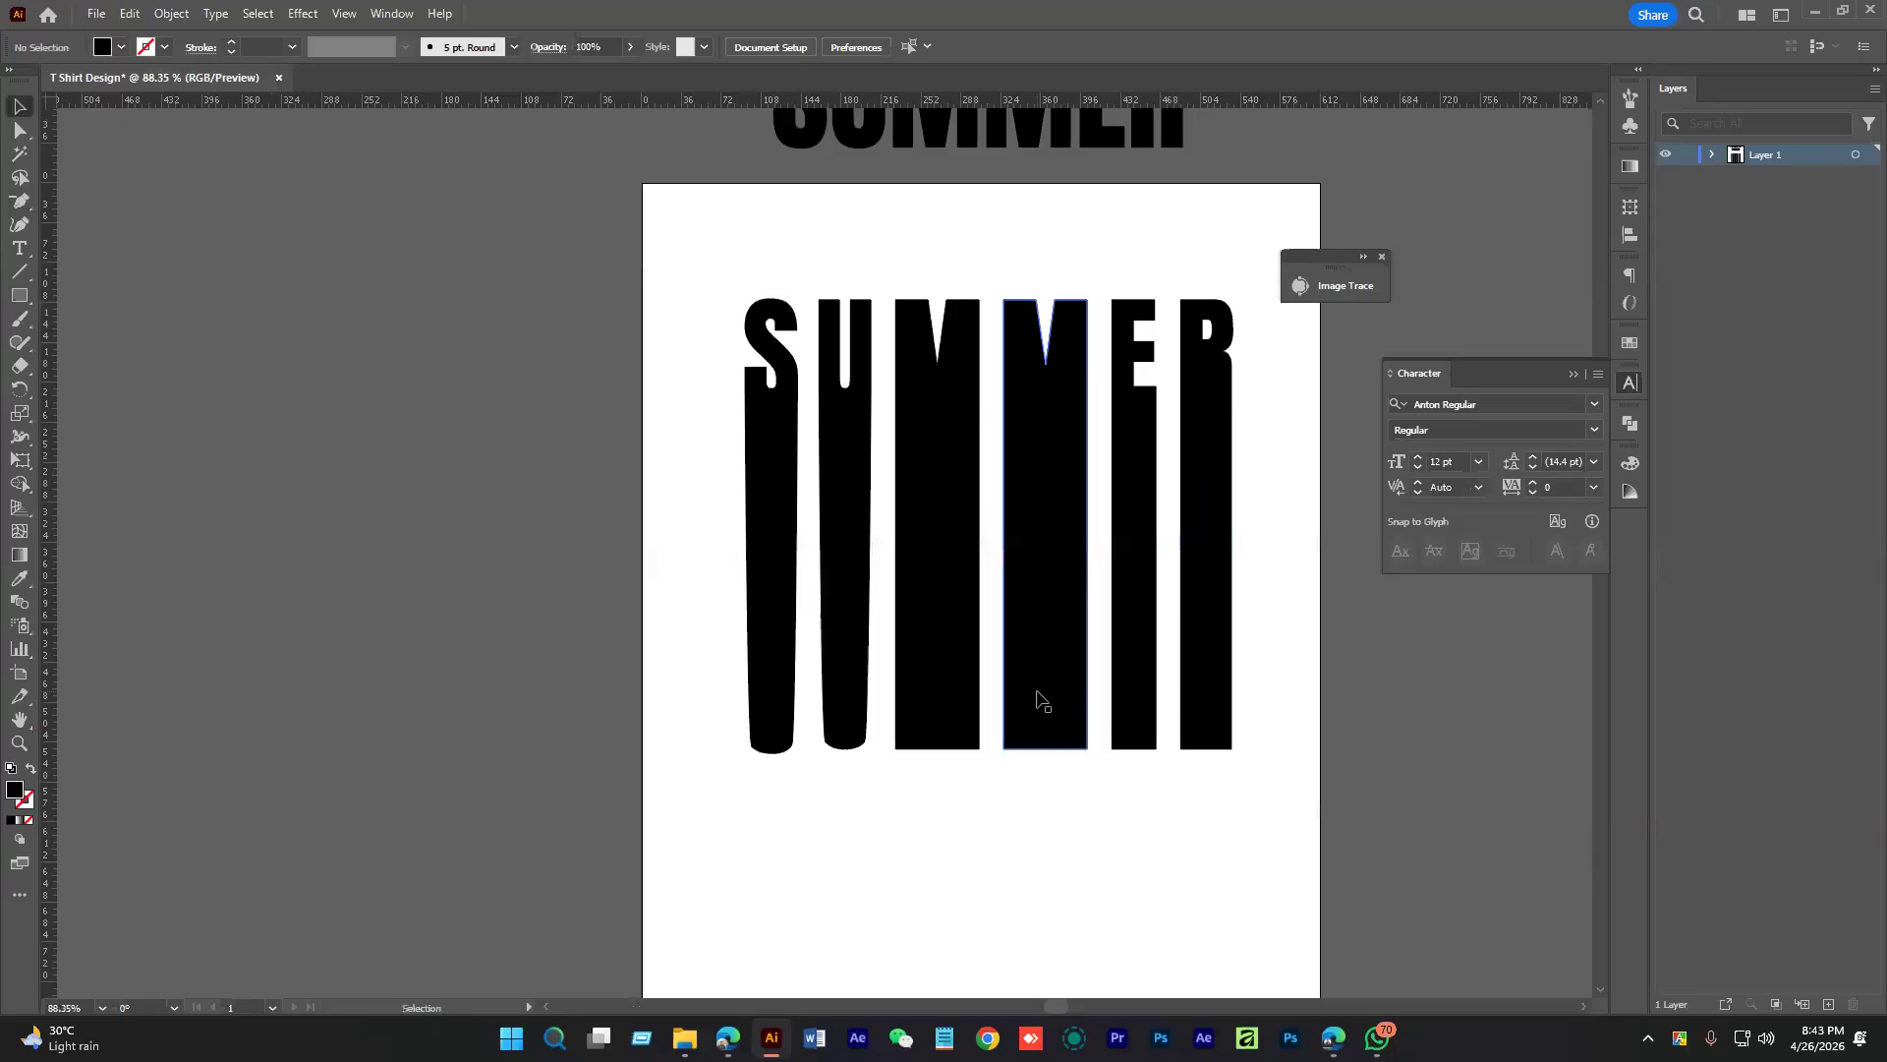
scroll(1053, 463, up, 3)
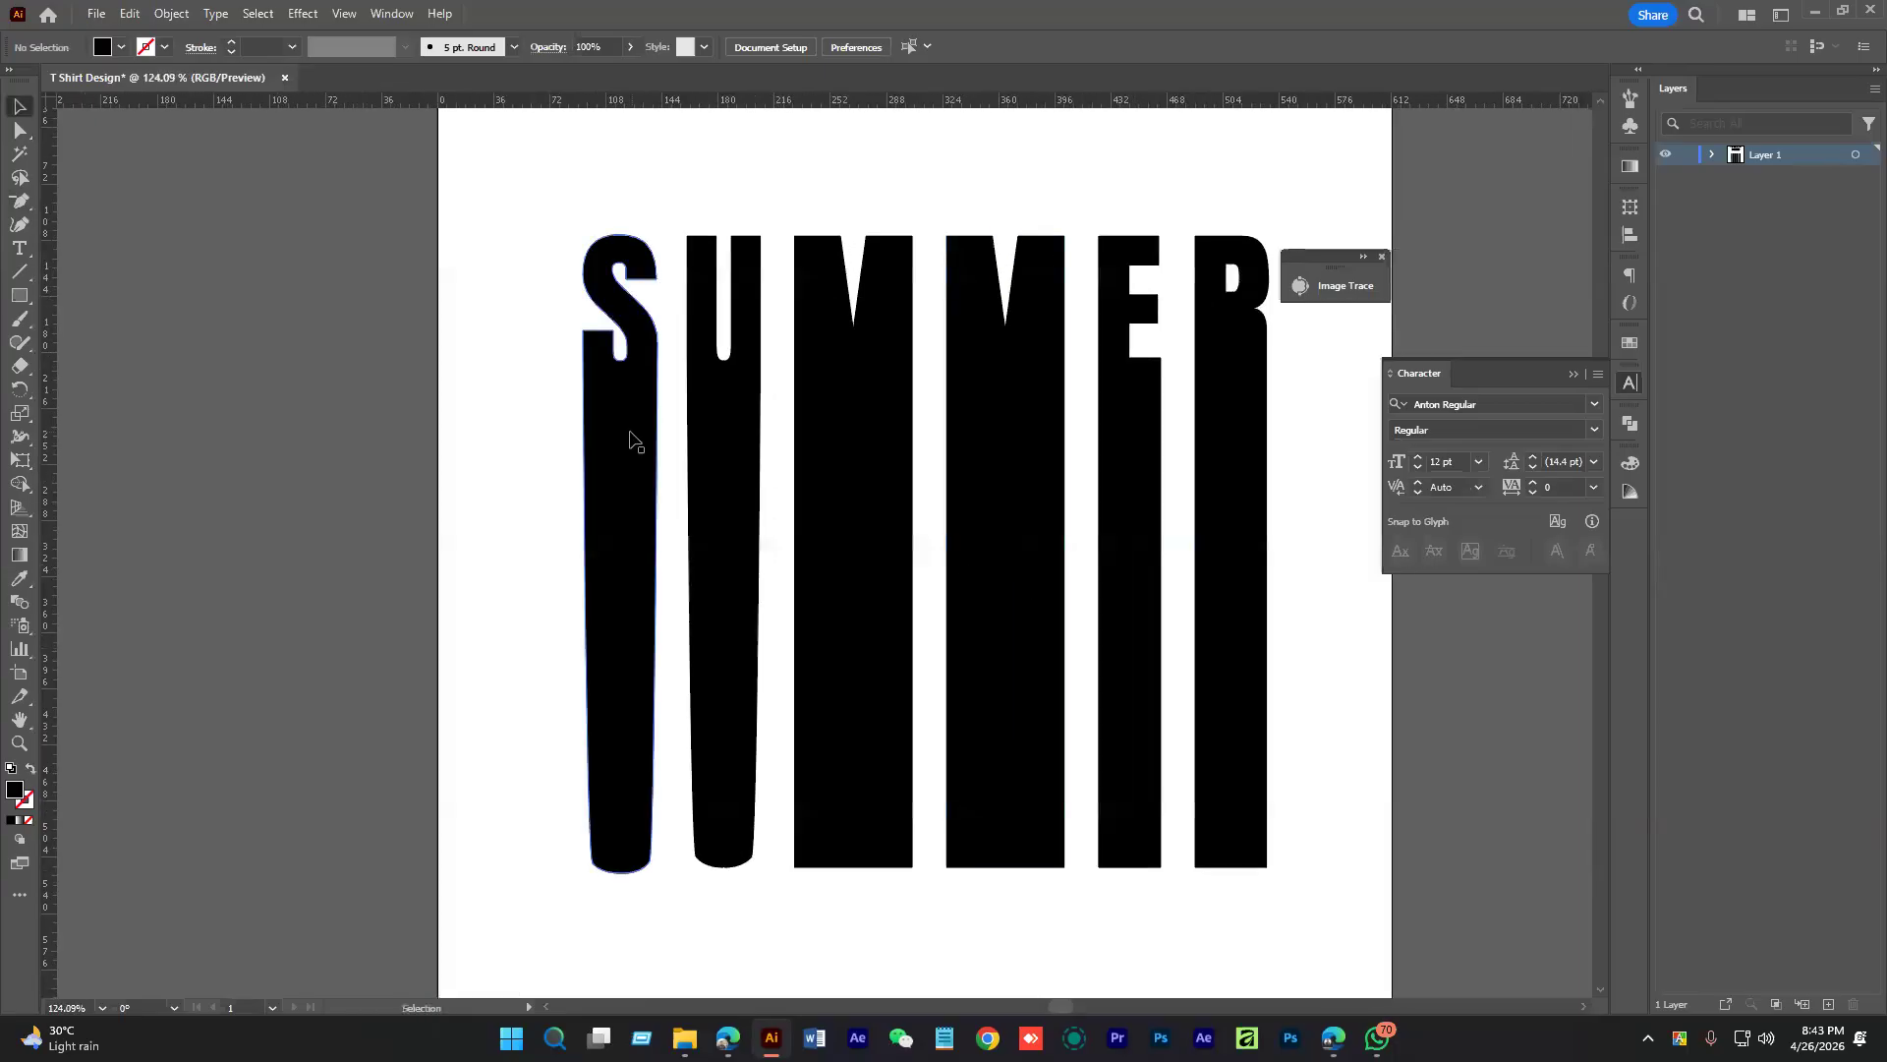
drag(777, 627, 817, 603)
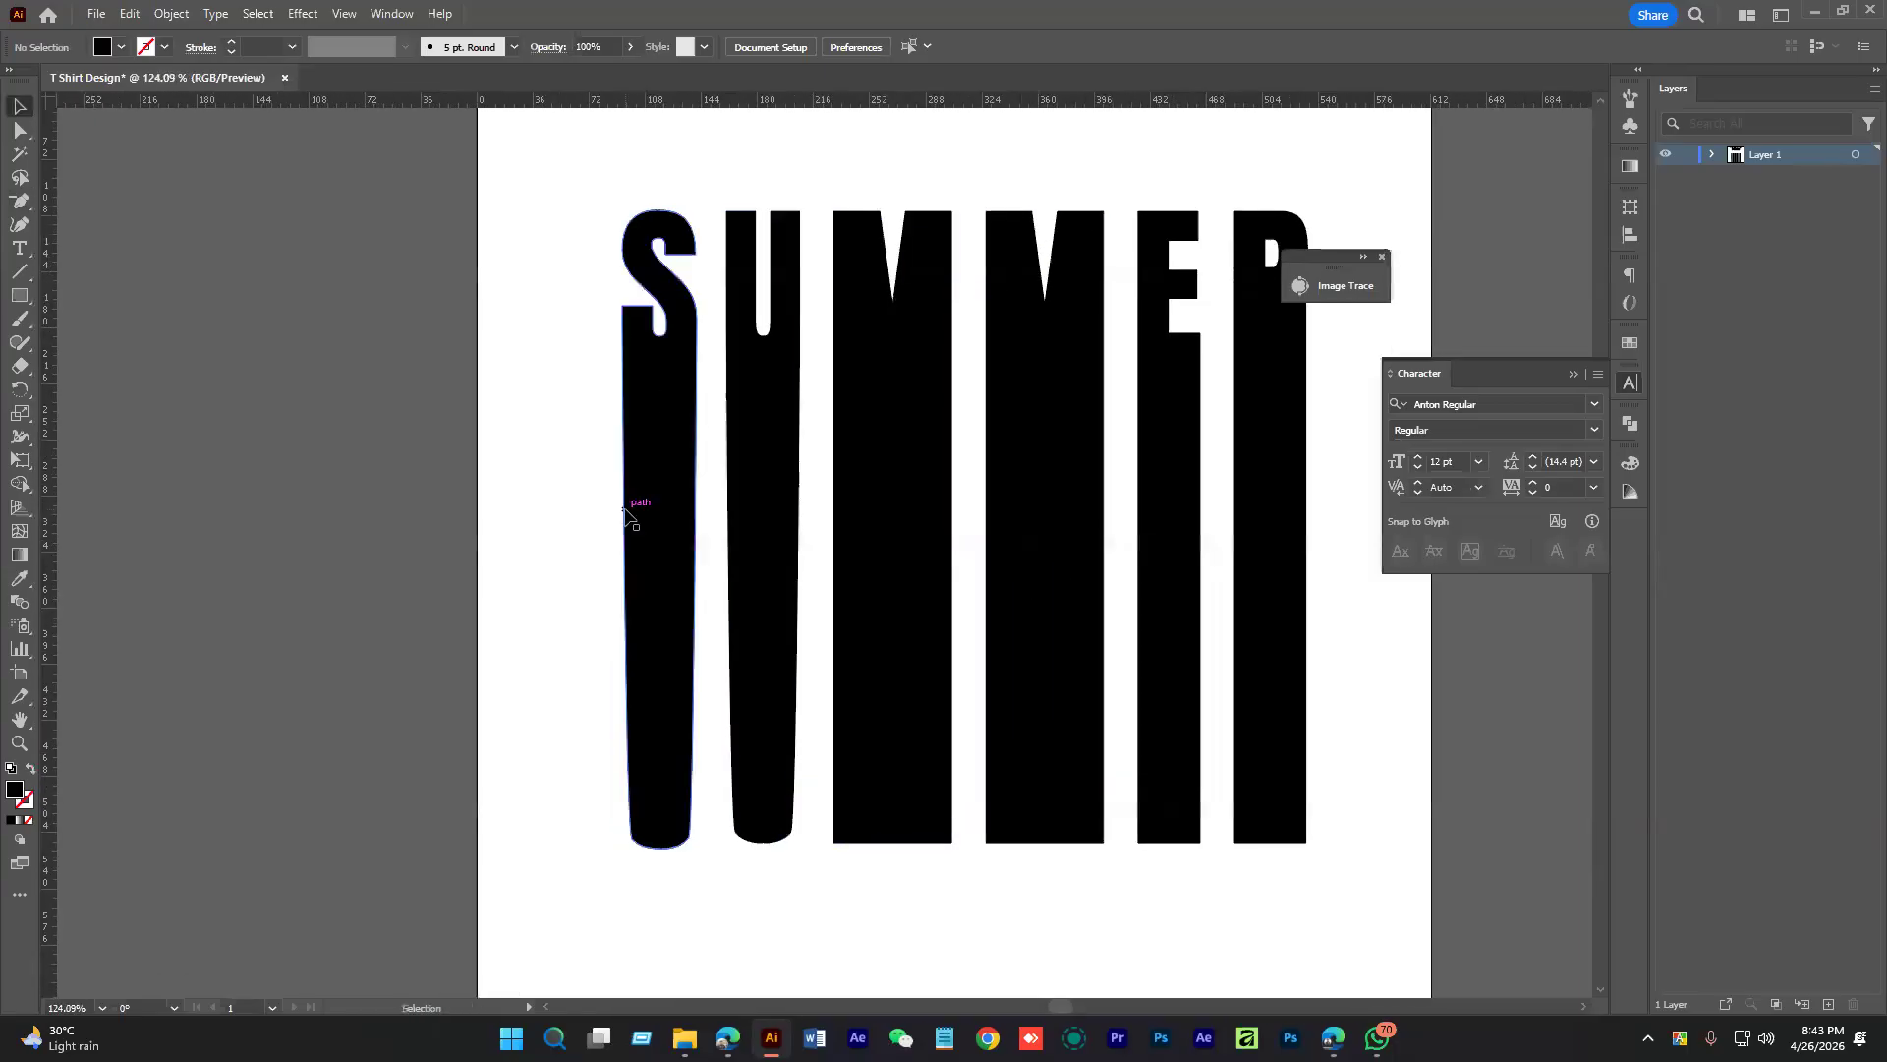
drag(846, 762, 759, 778)
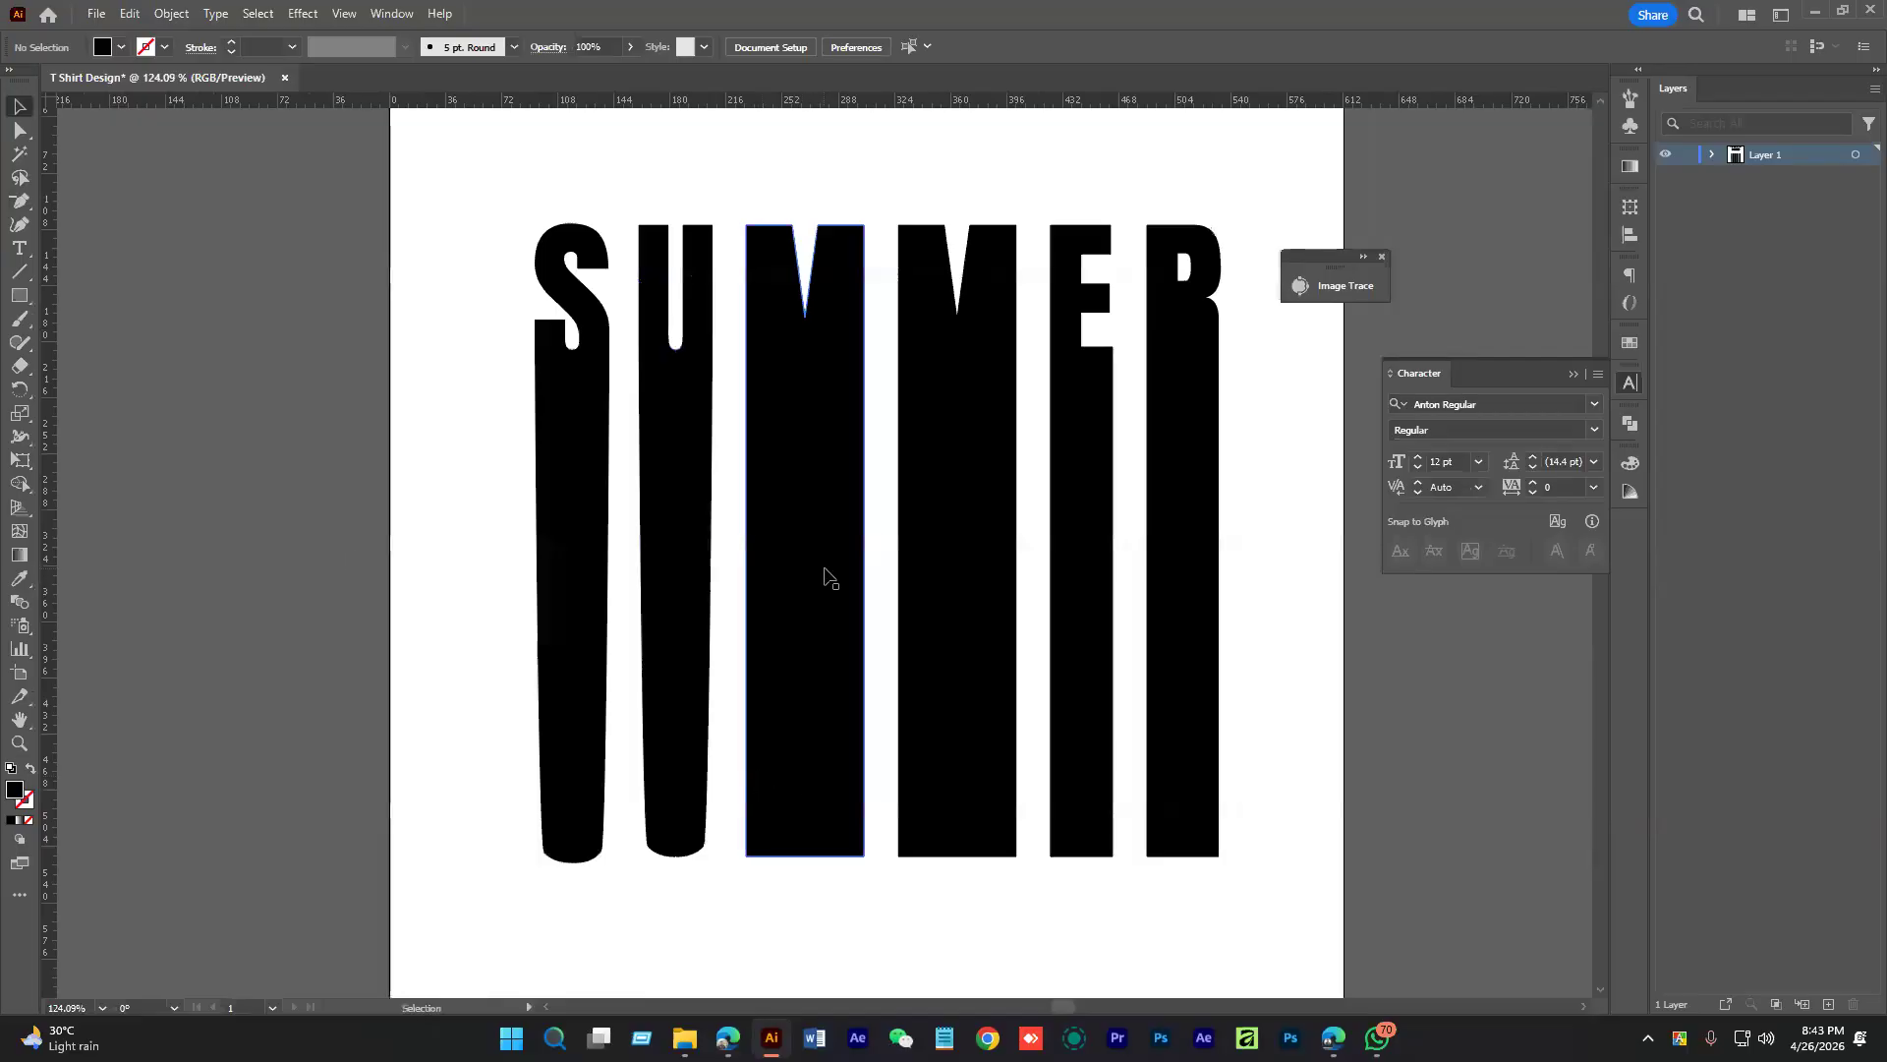
Draw a black rectangle about 48 by 330 pt over the S's stretched body and copy it horizontally onto the U's body
drag(19, 296, 113, 299)
mouse_move(535, 347)
mouse_down()
mouse_move(622, 434)
mouse_move(569, 653)
mouse_move(570, 864)
mouse_up()
key(v)
click(615, 892)
drag(593, 444, 699, 445)
Narrow the rectangle over the U to match the letter's outer edge and lower its upper edge slightly
scroll(719, 369, up, 10)
drag(675, 522, 660, 524)
drag(1140, 634, 885, 515)
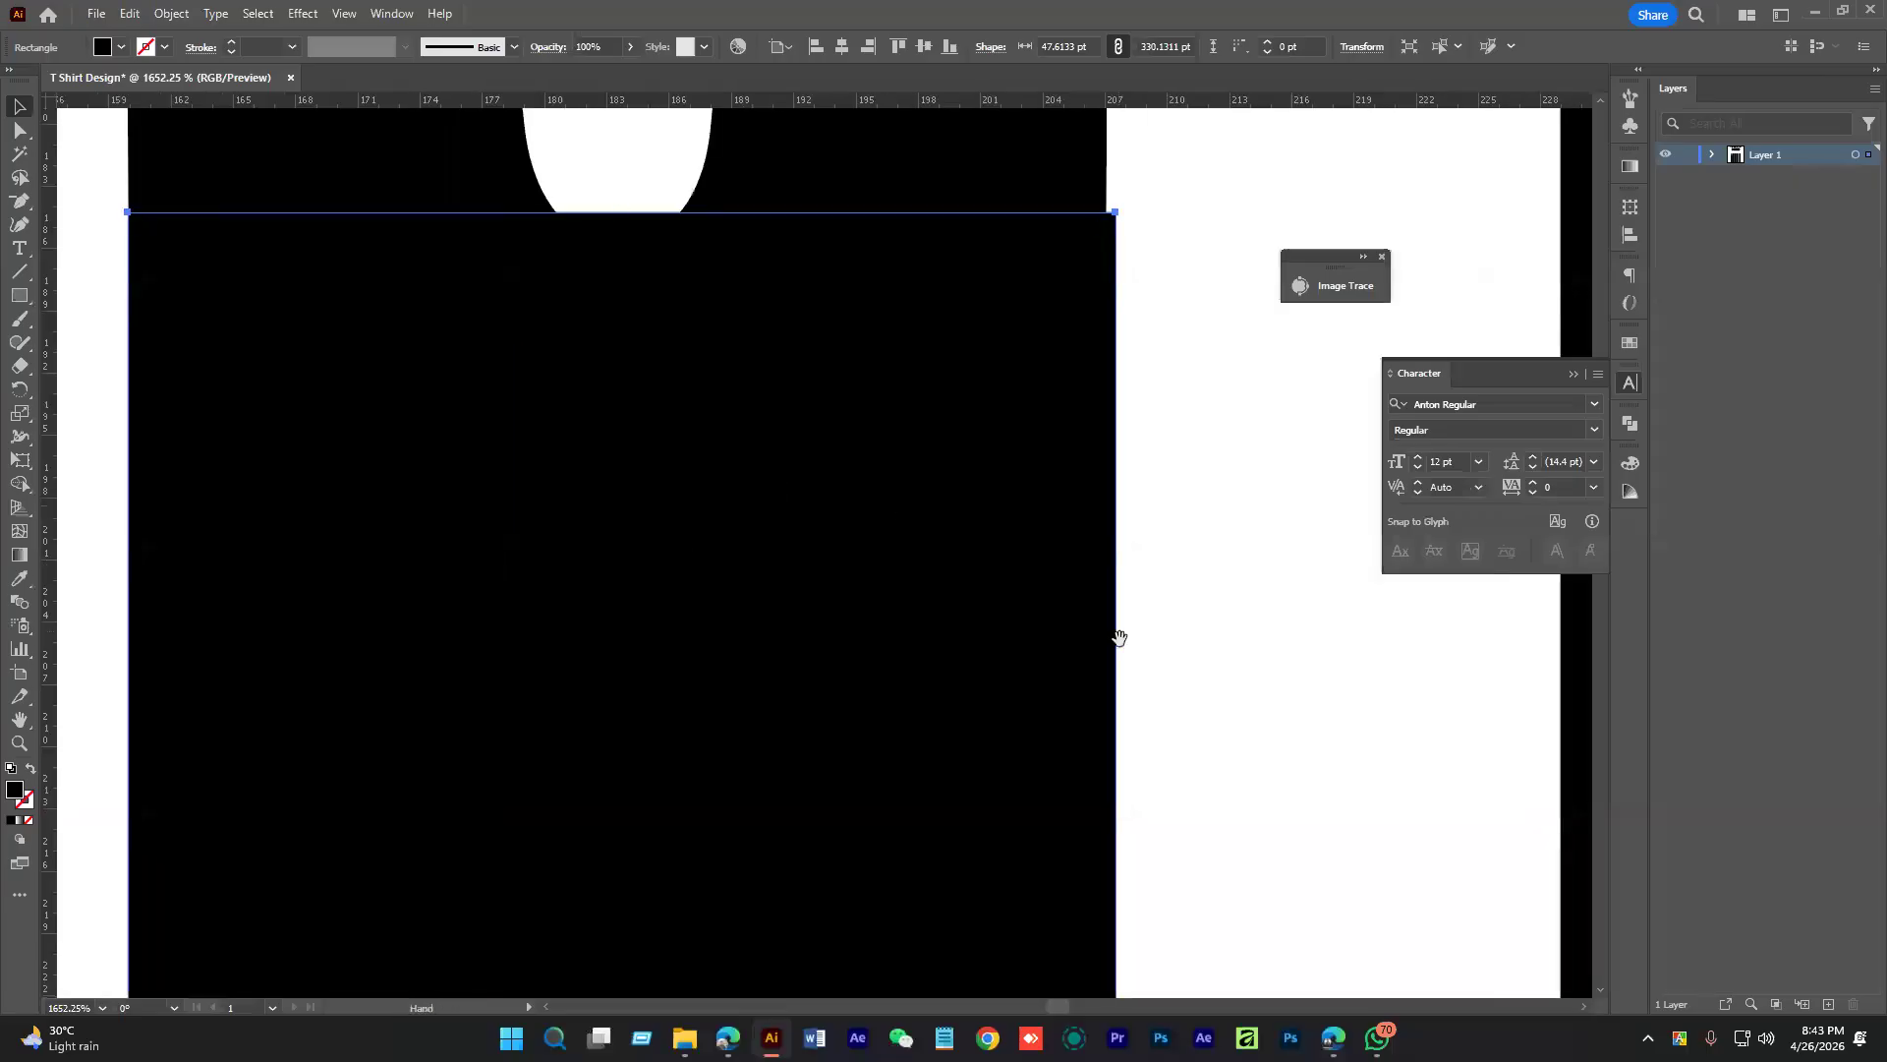
drag(1121, 214, 1108, 216)
drag(619, 217, 620, 261)
scroll(842, 472, down, 10)
click(638, 454)
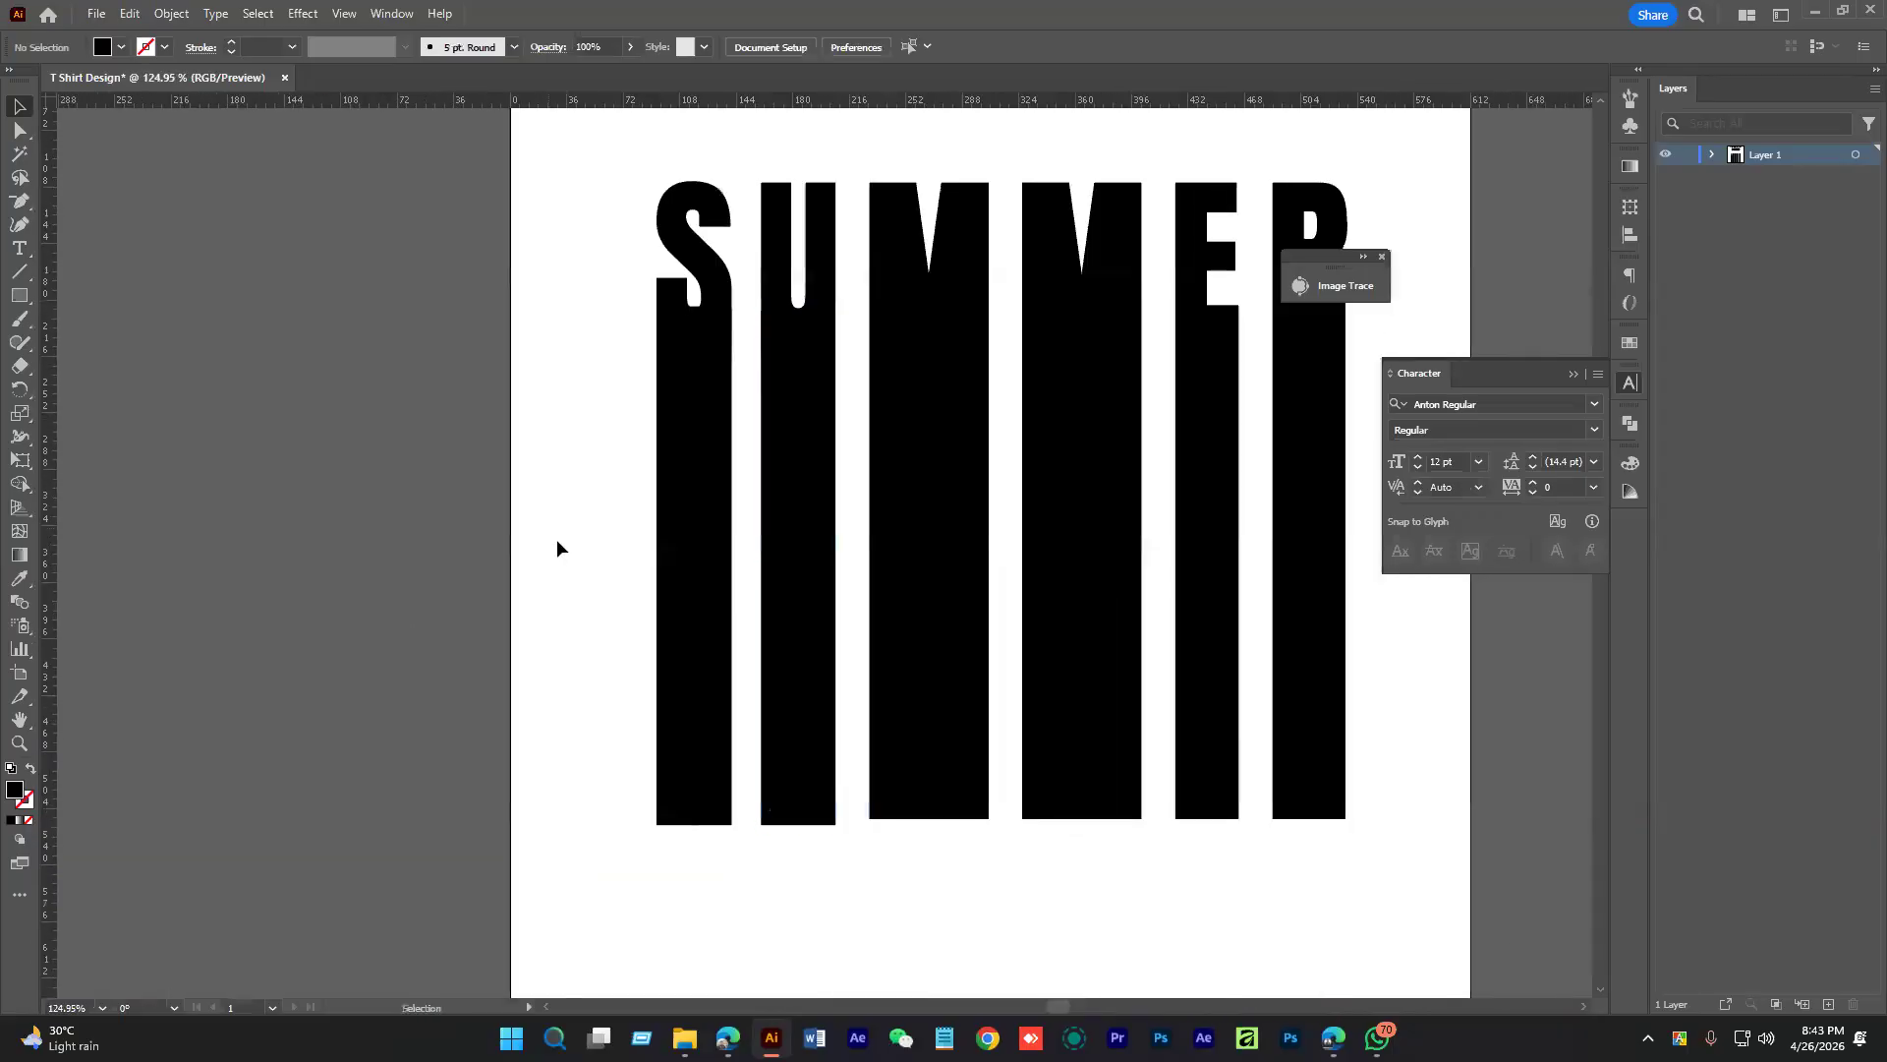
Unite all the stretched SUMMER letters and the two covering rectangles with Pathfinder
scroll(788, 560, right, 5)
scroll(758, 648, up, 2)
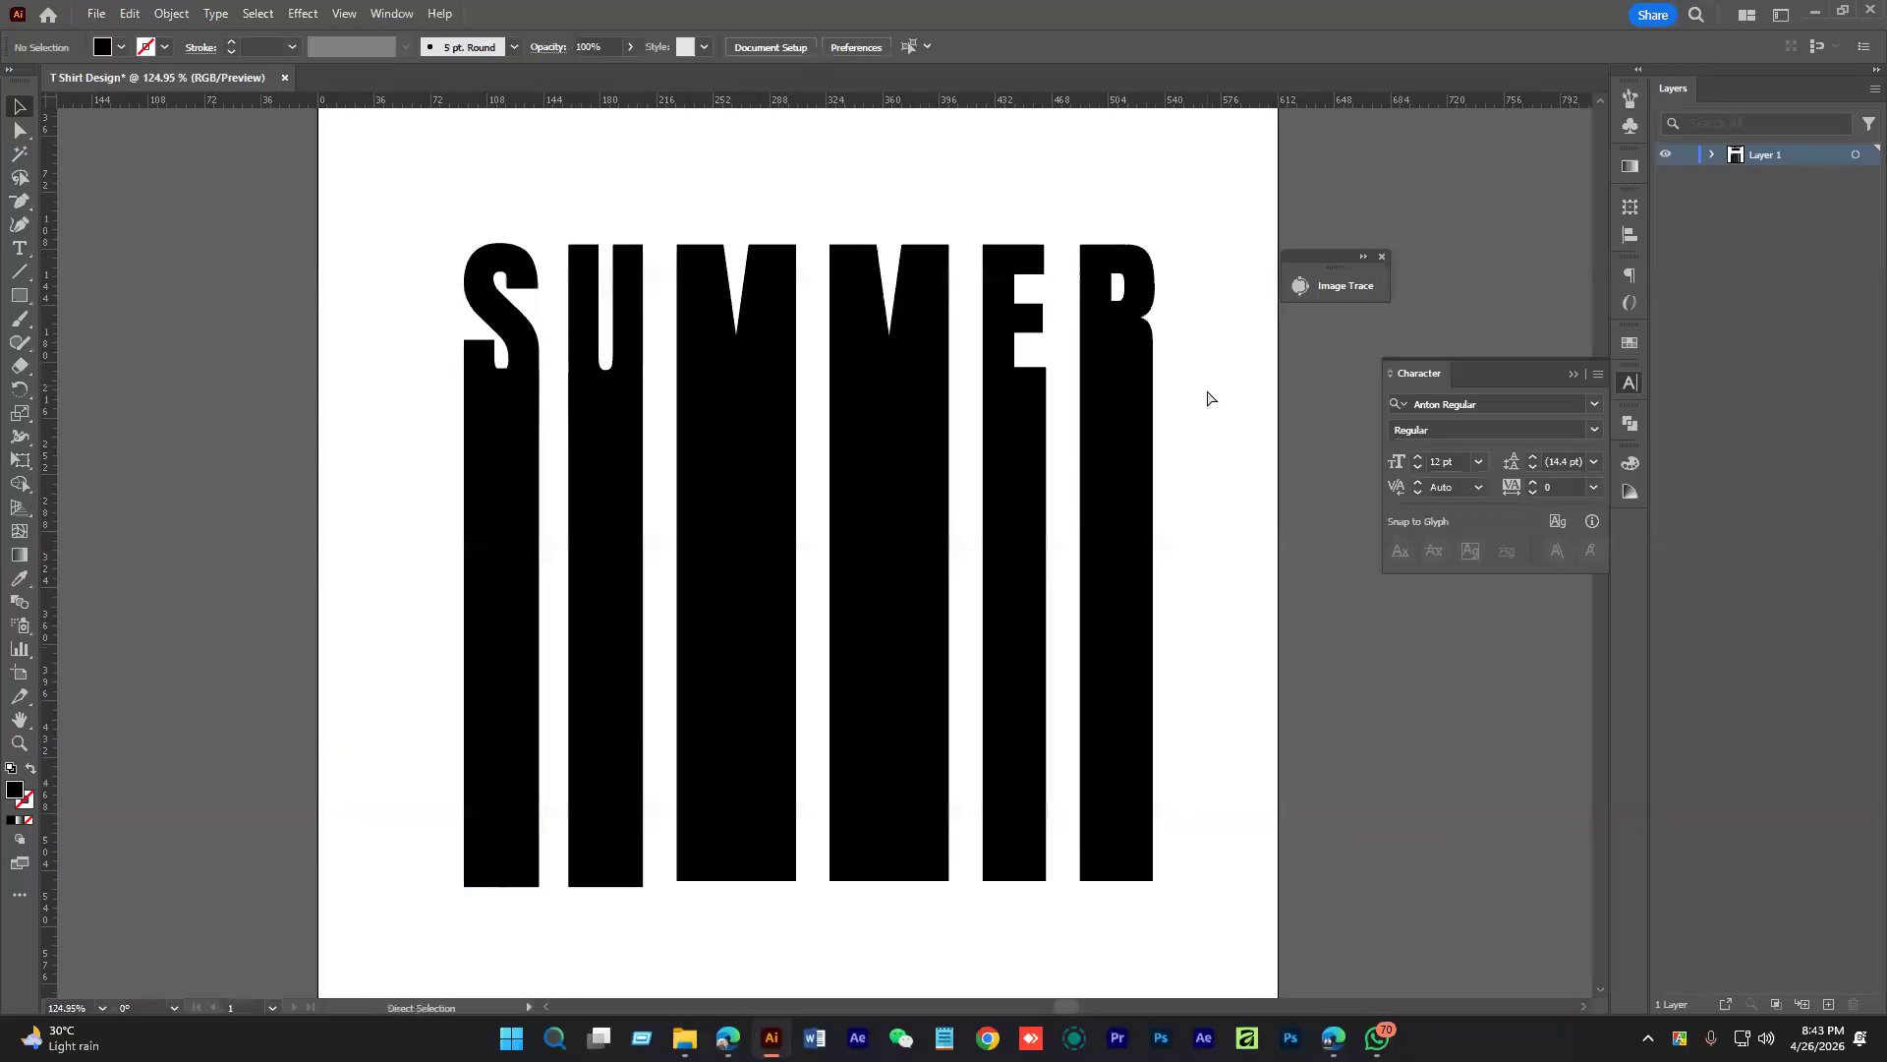
scroll(1130, 481, down, 3)
drag(593, 283, 1206, 888)
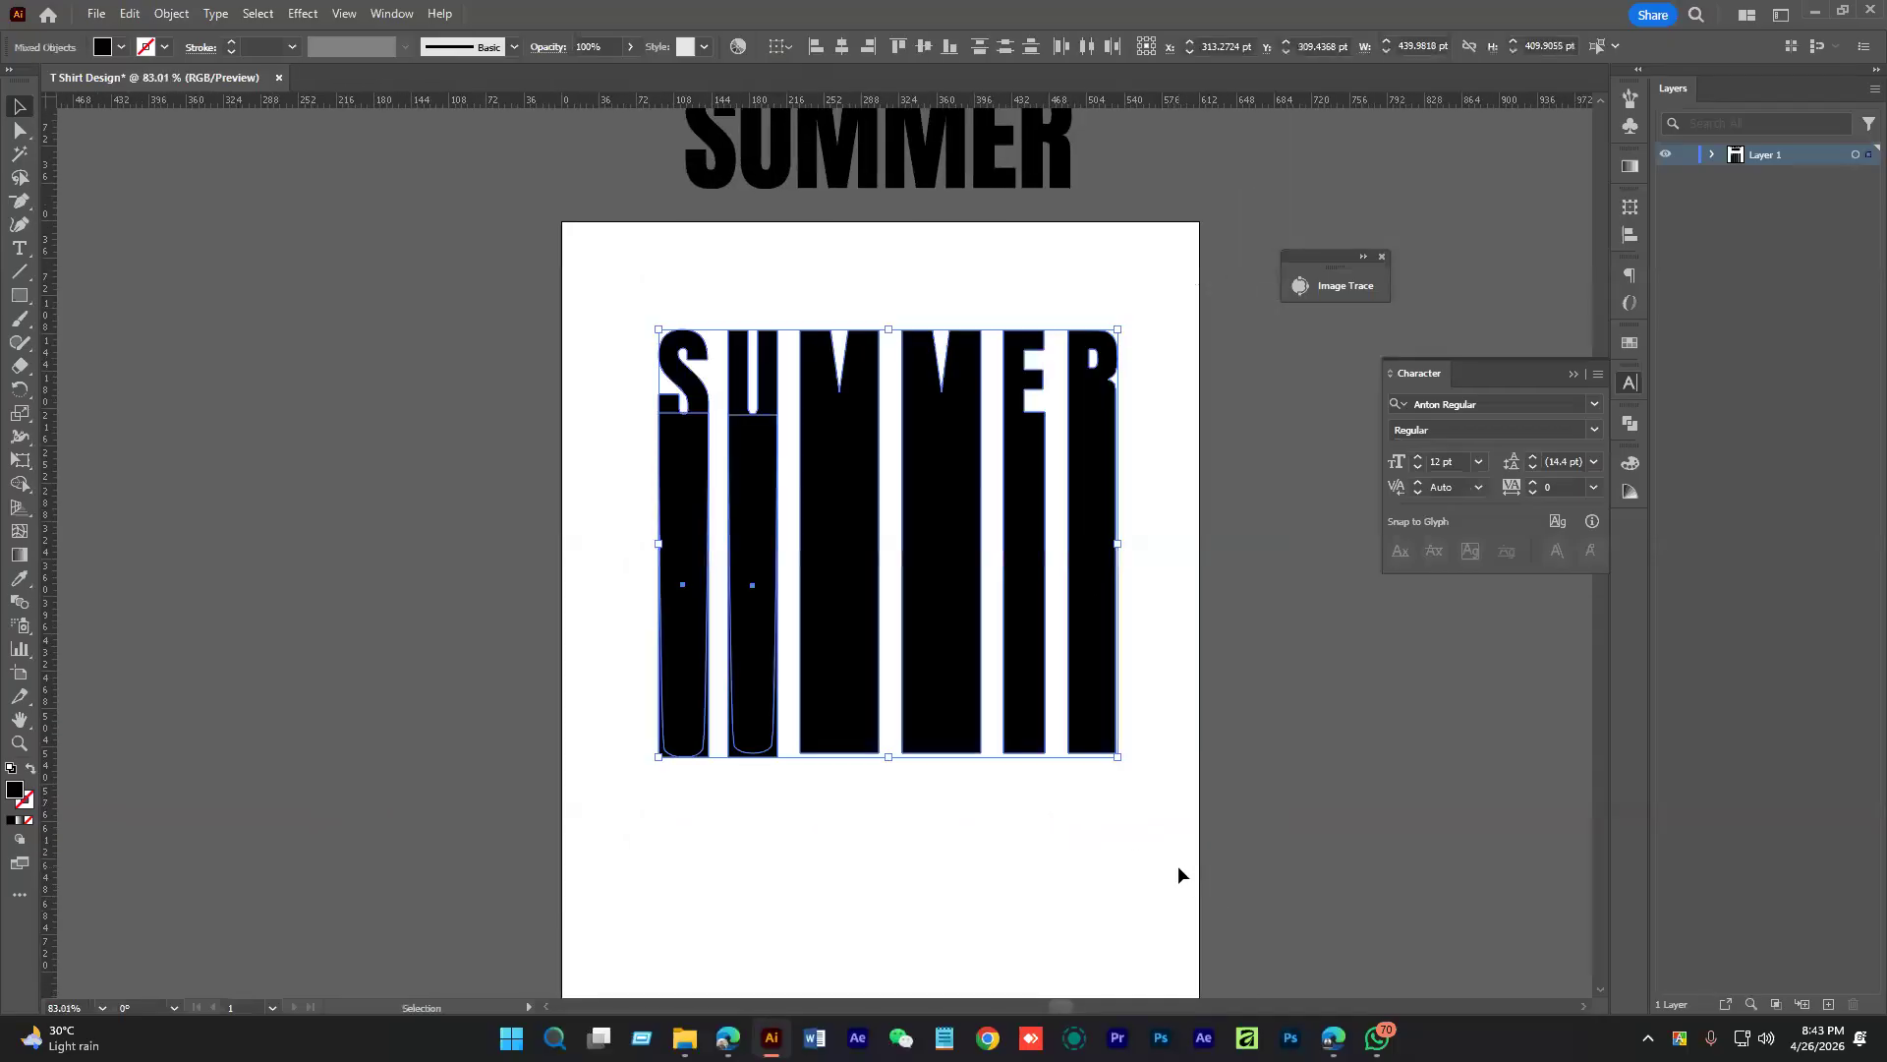
click(1630, 423)
click(1401, 467)
click(1209, 509)
key(space)
drag(1031, 589, 1031, 587)
Draw a horizontal line about 505 pt long across all the letter columns just above their lower ends
click(19, 271)
drag(631, 716, 1158, 717)
key(v)
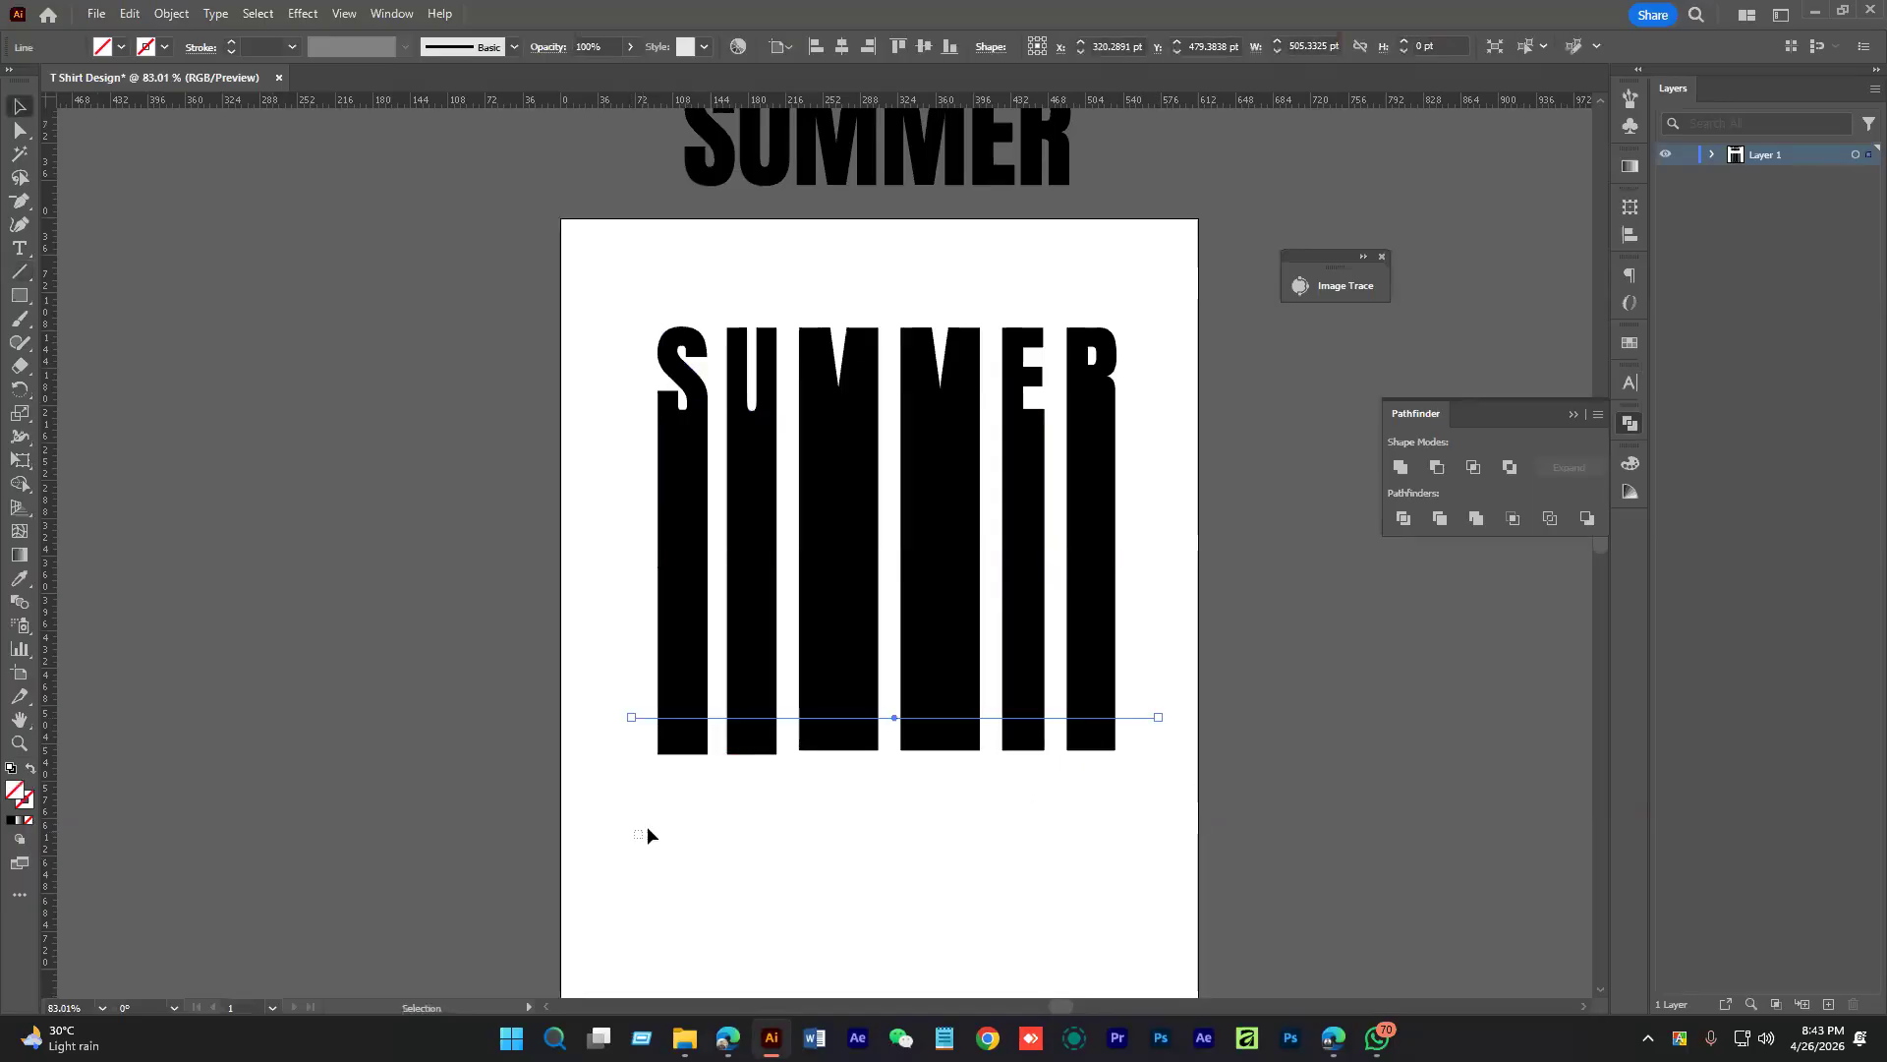
Trim away the column ends beneath the horizontal line with Shape Builder and delete the cutting line
drag(647, 835, 1201, 676)
click(19, 483)
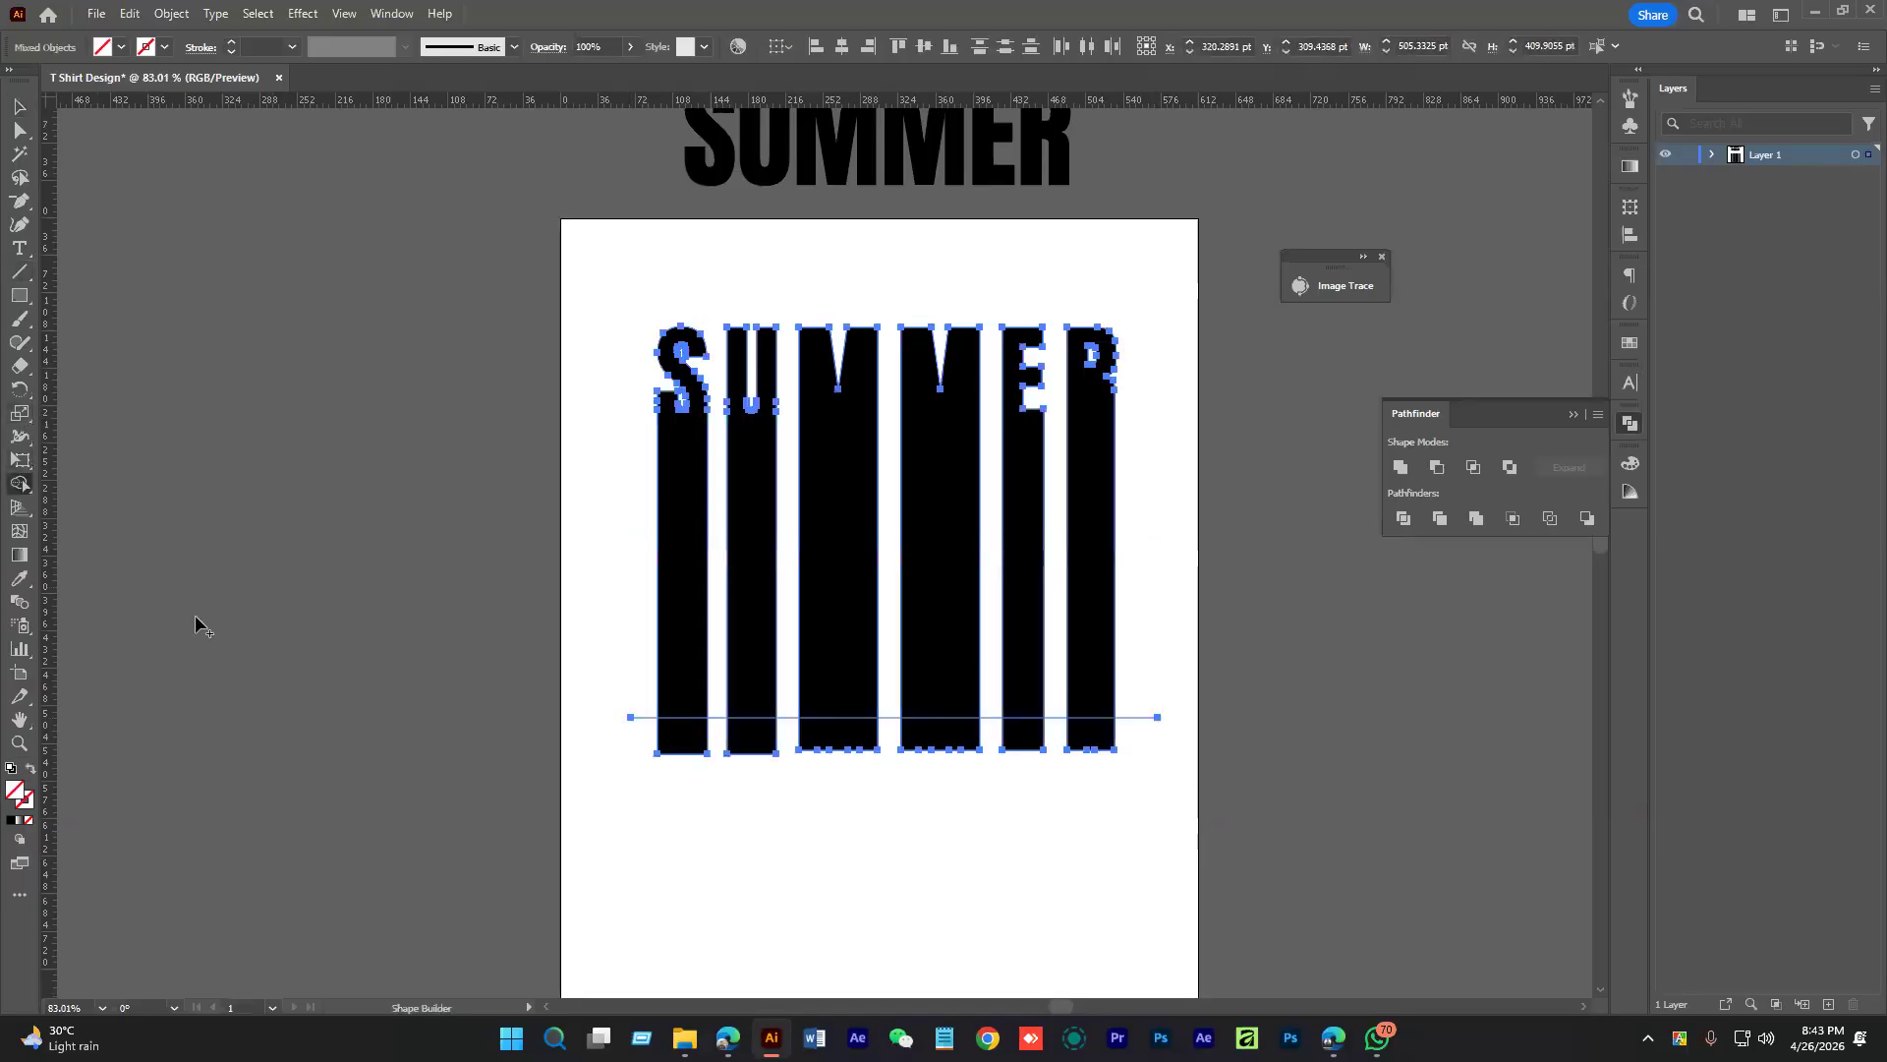
mouse_move(637, 789)
mouse_down()
mouse_move(850, 728)
mouse_move(1097, 741)
mouse_move(1168, 665)
mouse_up()
key(v)
click(1085, 846)
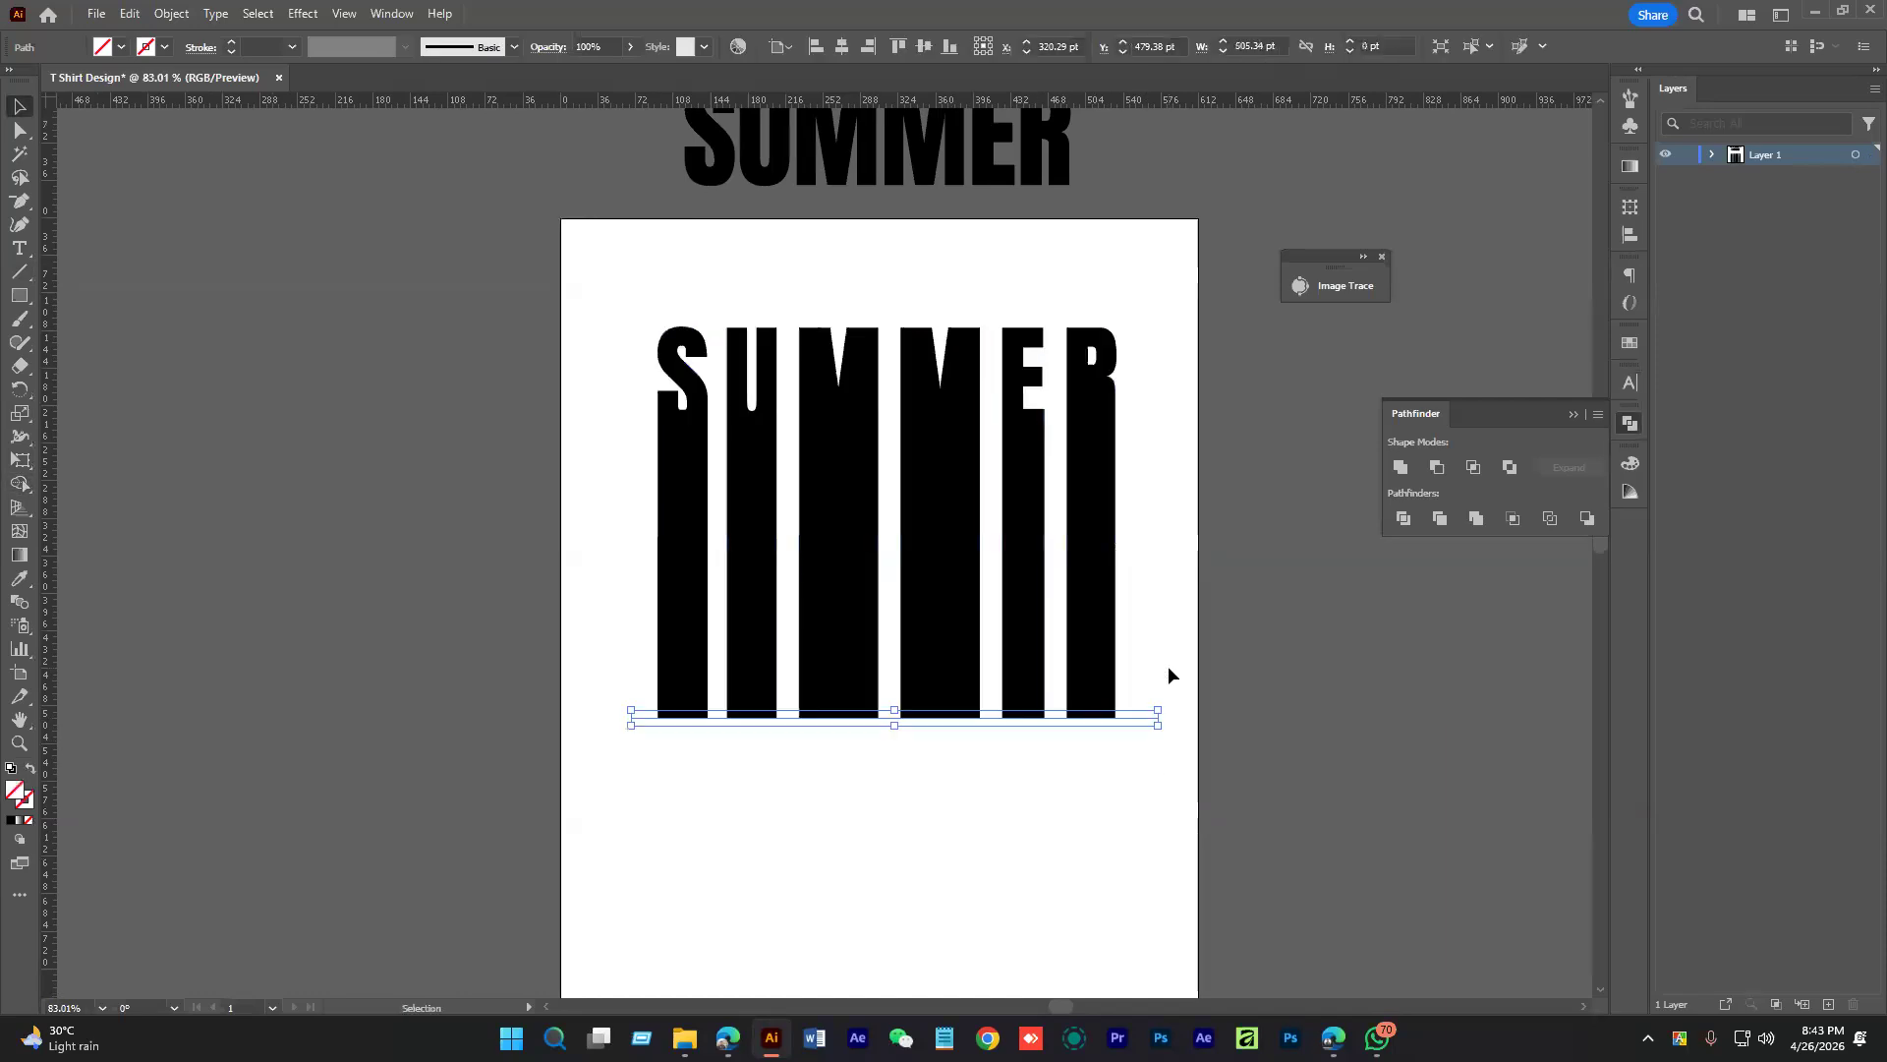
key(Delete)
scroll(1103, 819, down, 3)
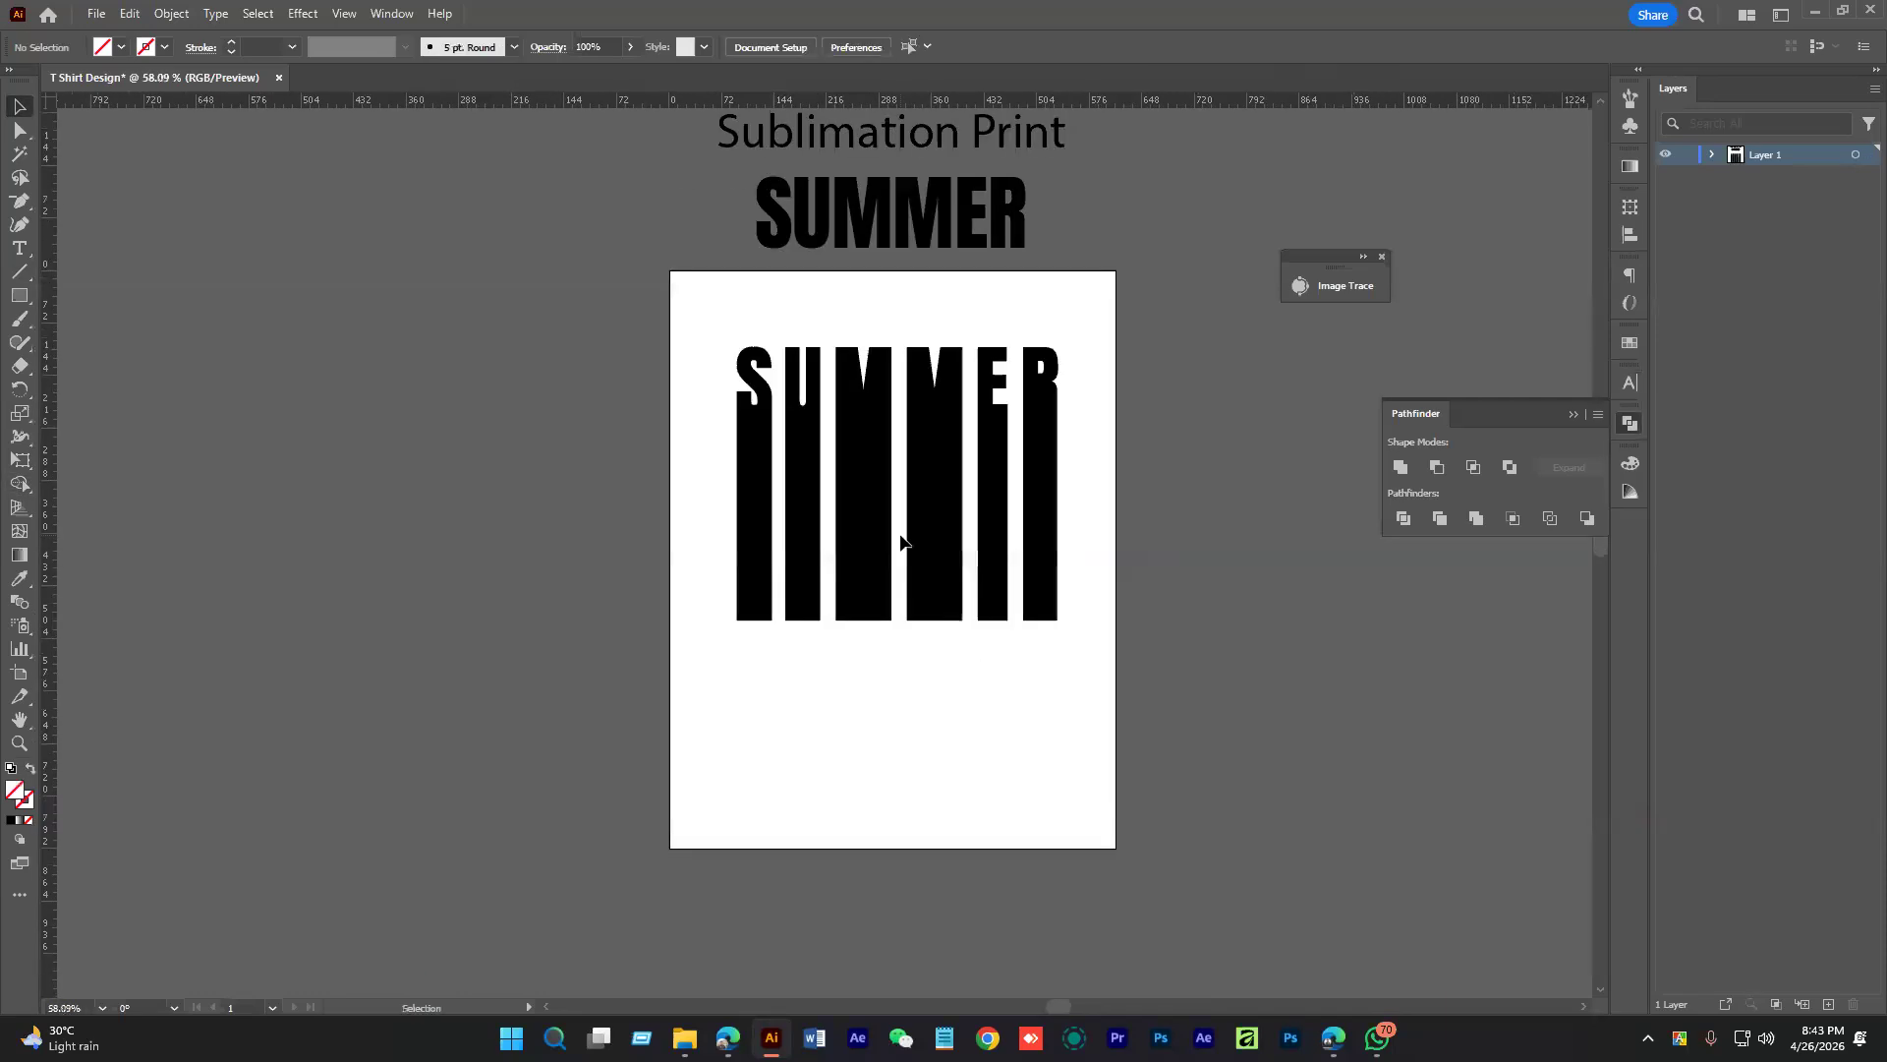
Move the trimmed SUMMER group slightly down on the artboard
click(901, 540)
drag(947, 480, 932, 503)
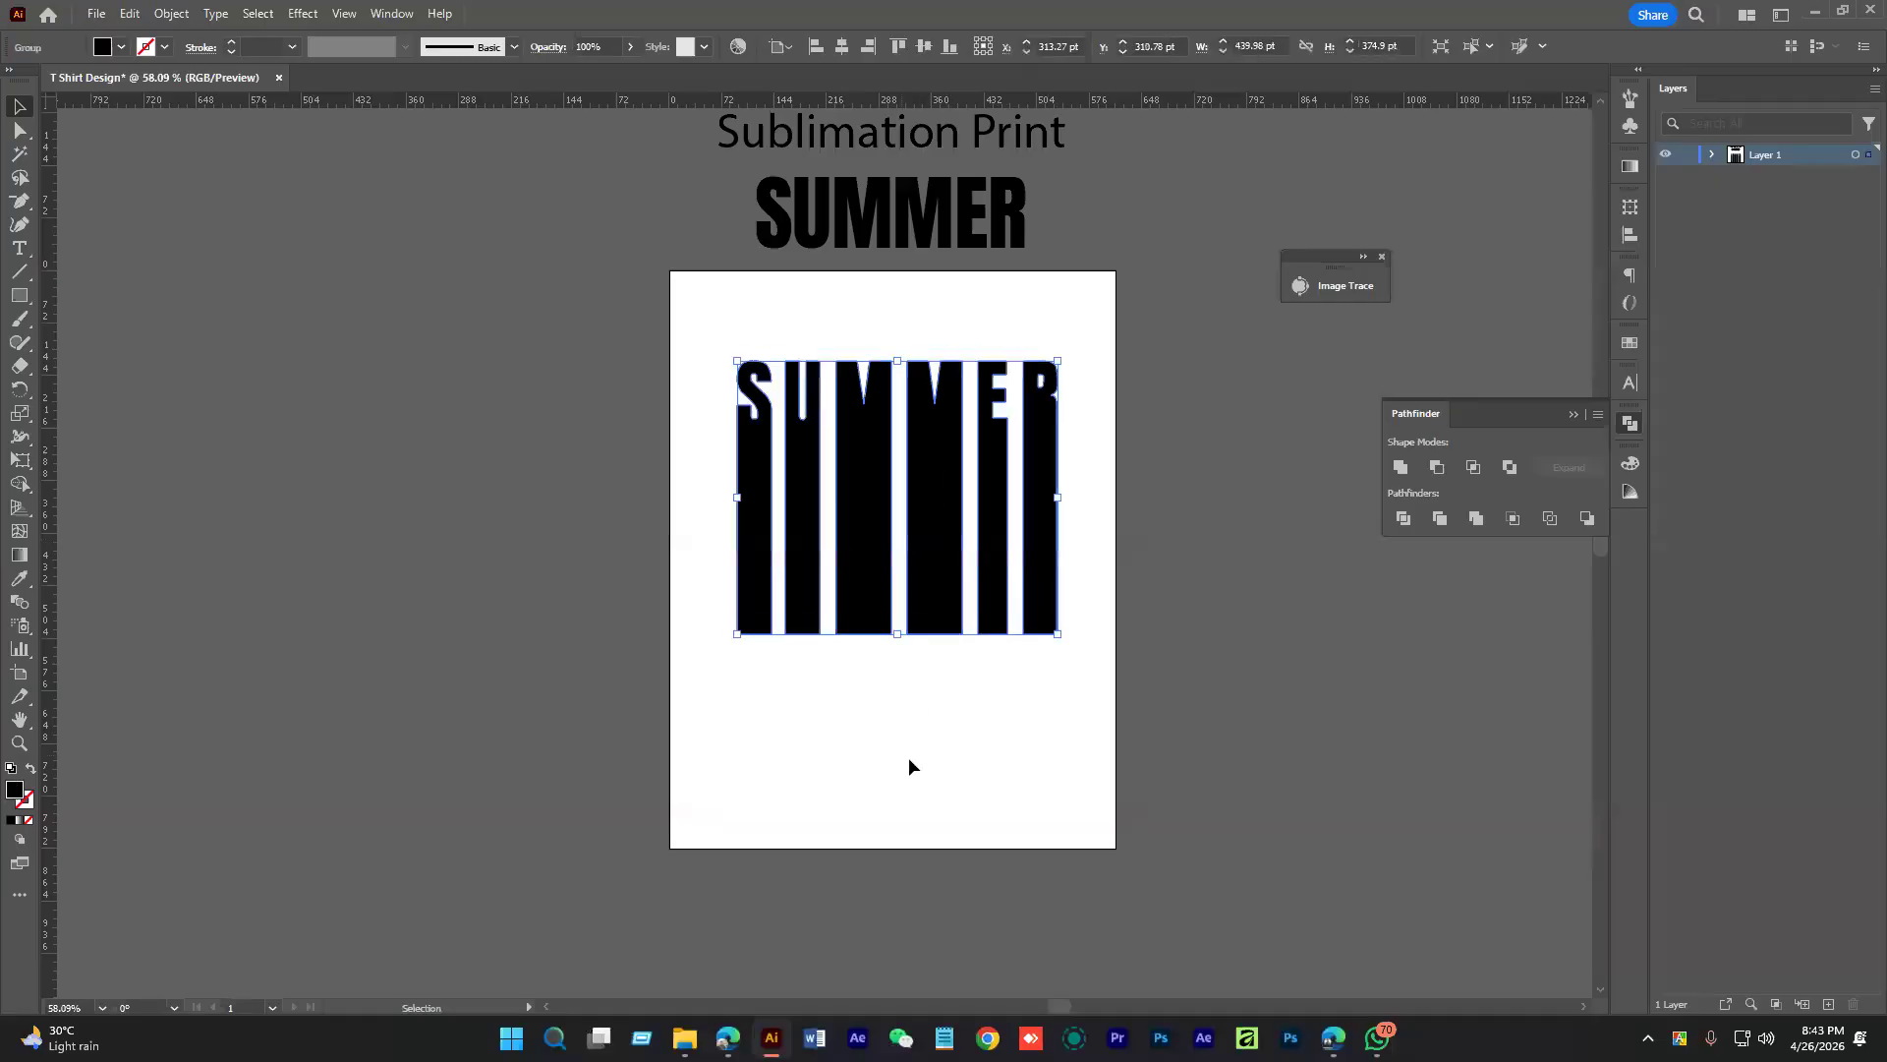
click(1028, 776)
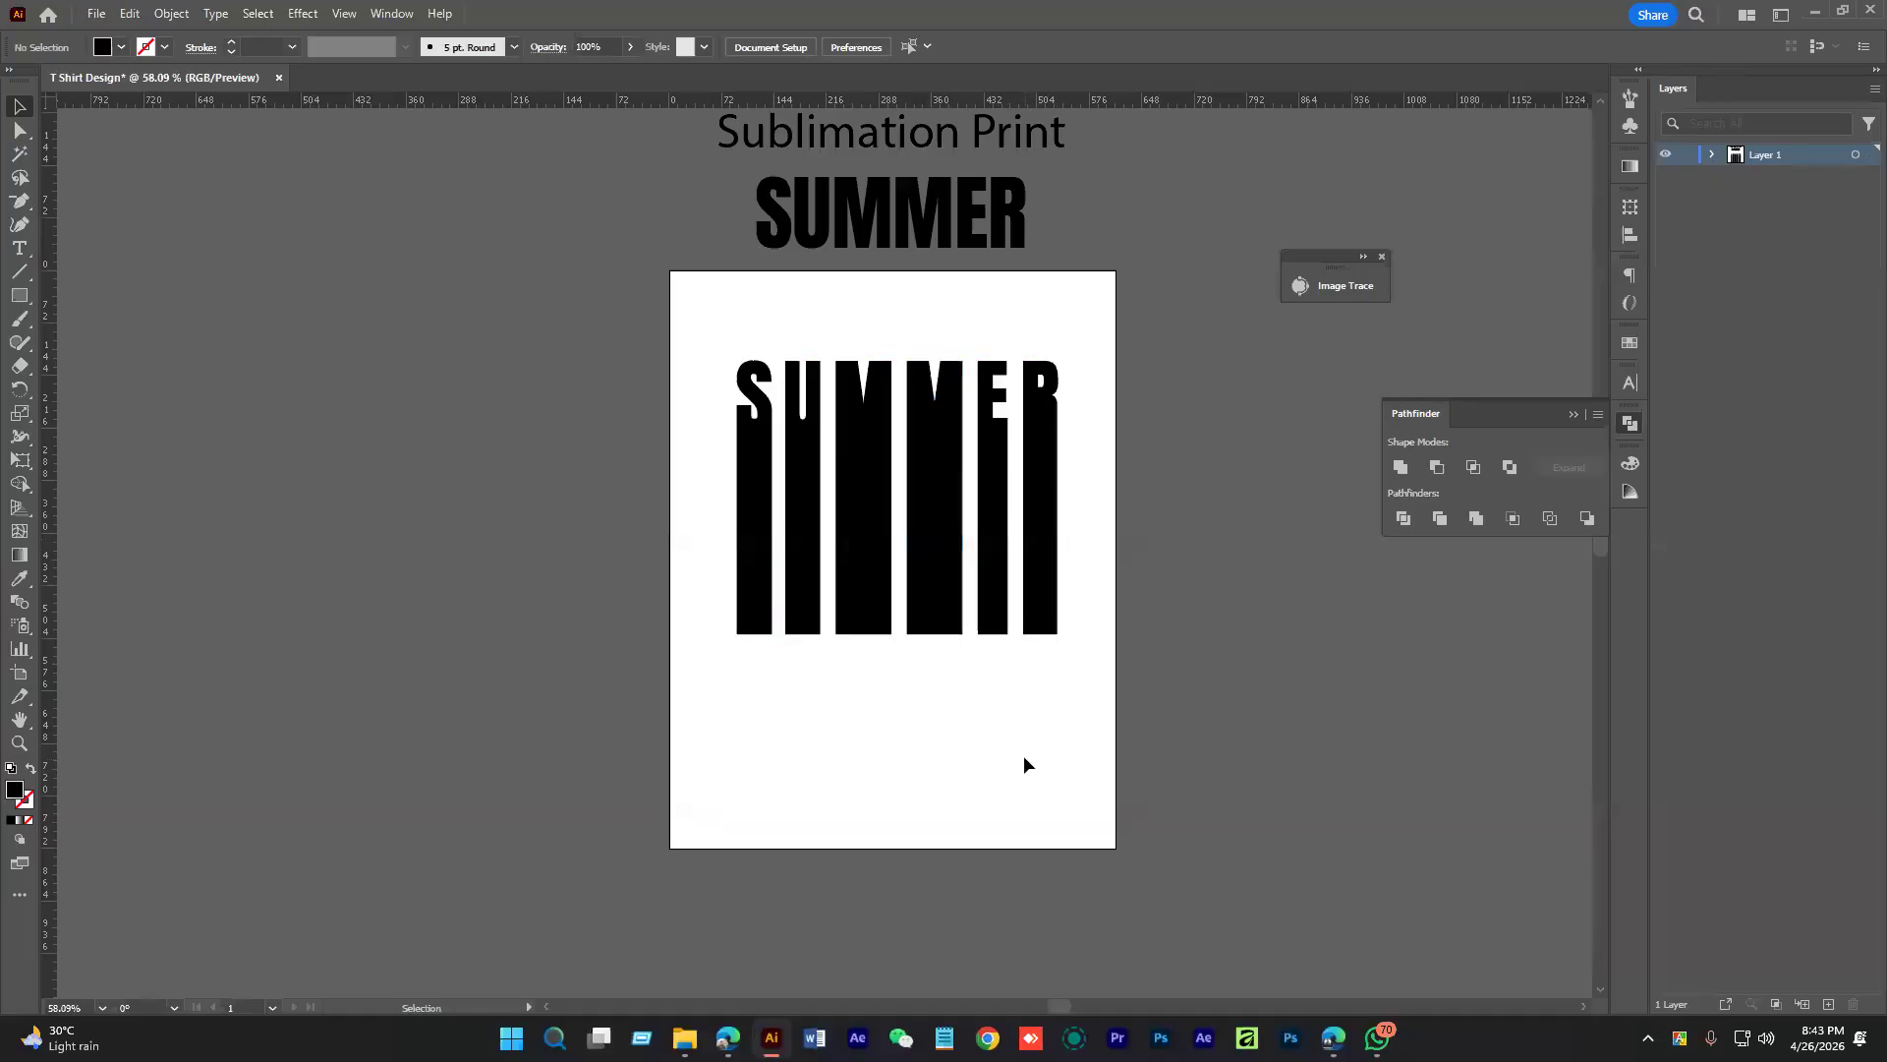
Duplicate the SUMMER group horizontally to the empty area on the right side of the artboard
click(933, 617)
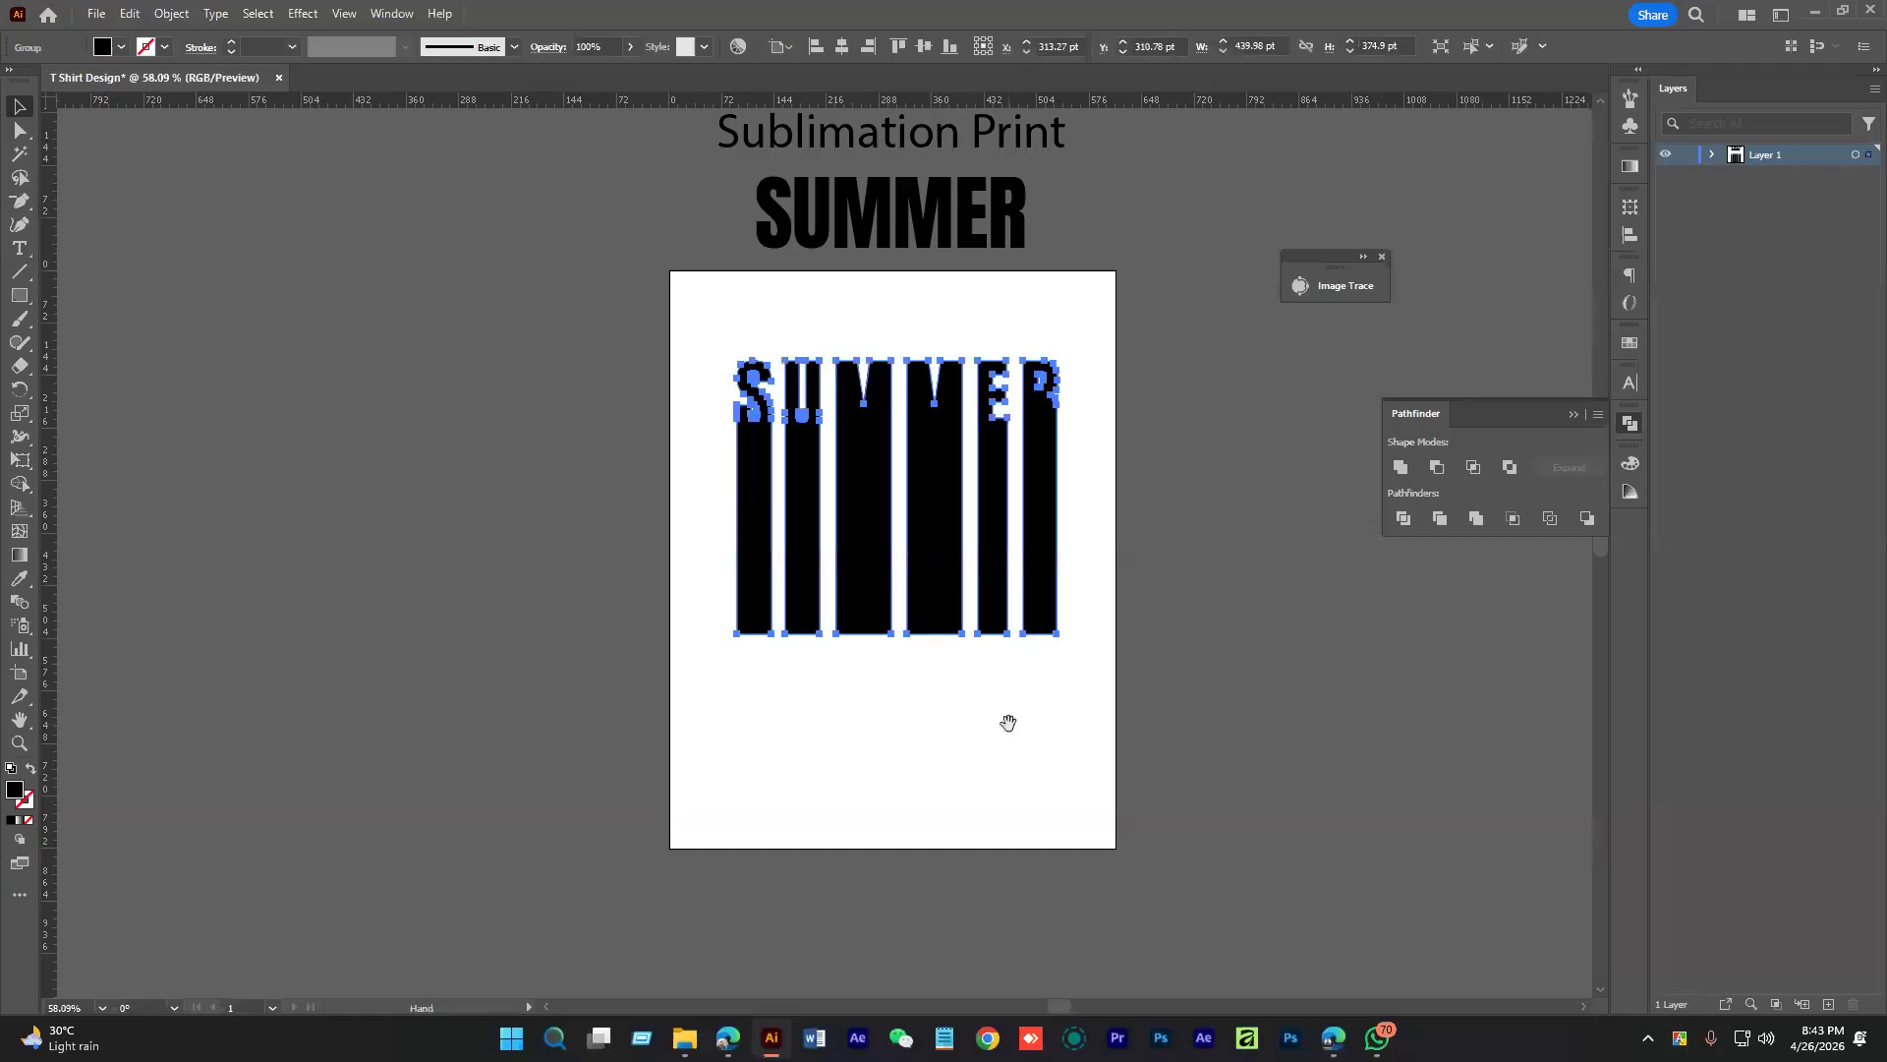
drag(1008, 722, 987, 719)
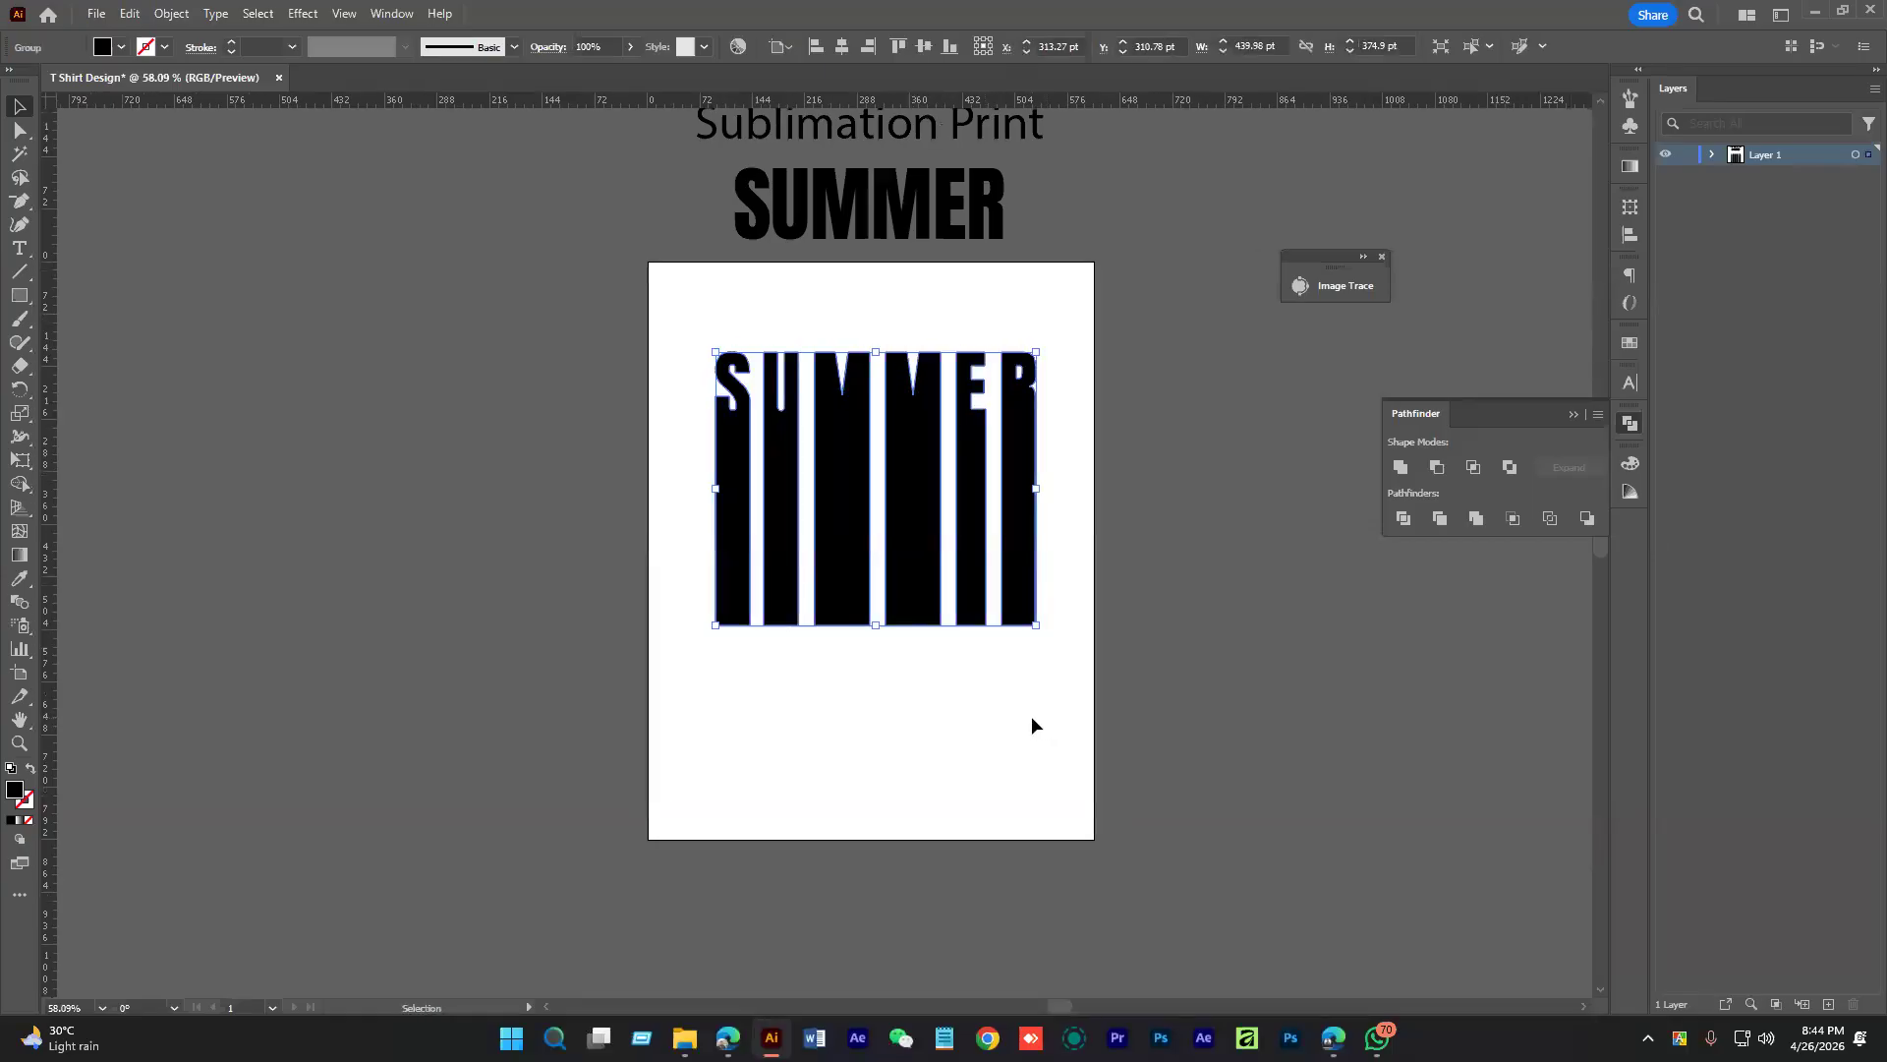
drag(1028, 708, 815, 736)
drag(695, 547, 1172, 543)
drag(661, 701, 737, 688)
scroll(747, 669, up, 2)
click(826, 590)
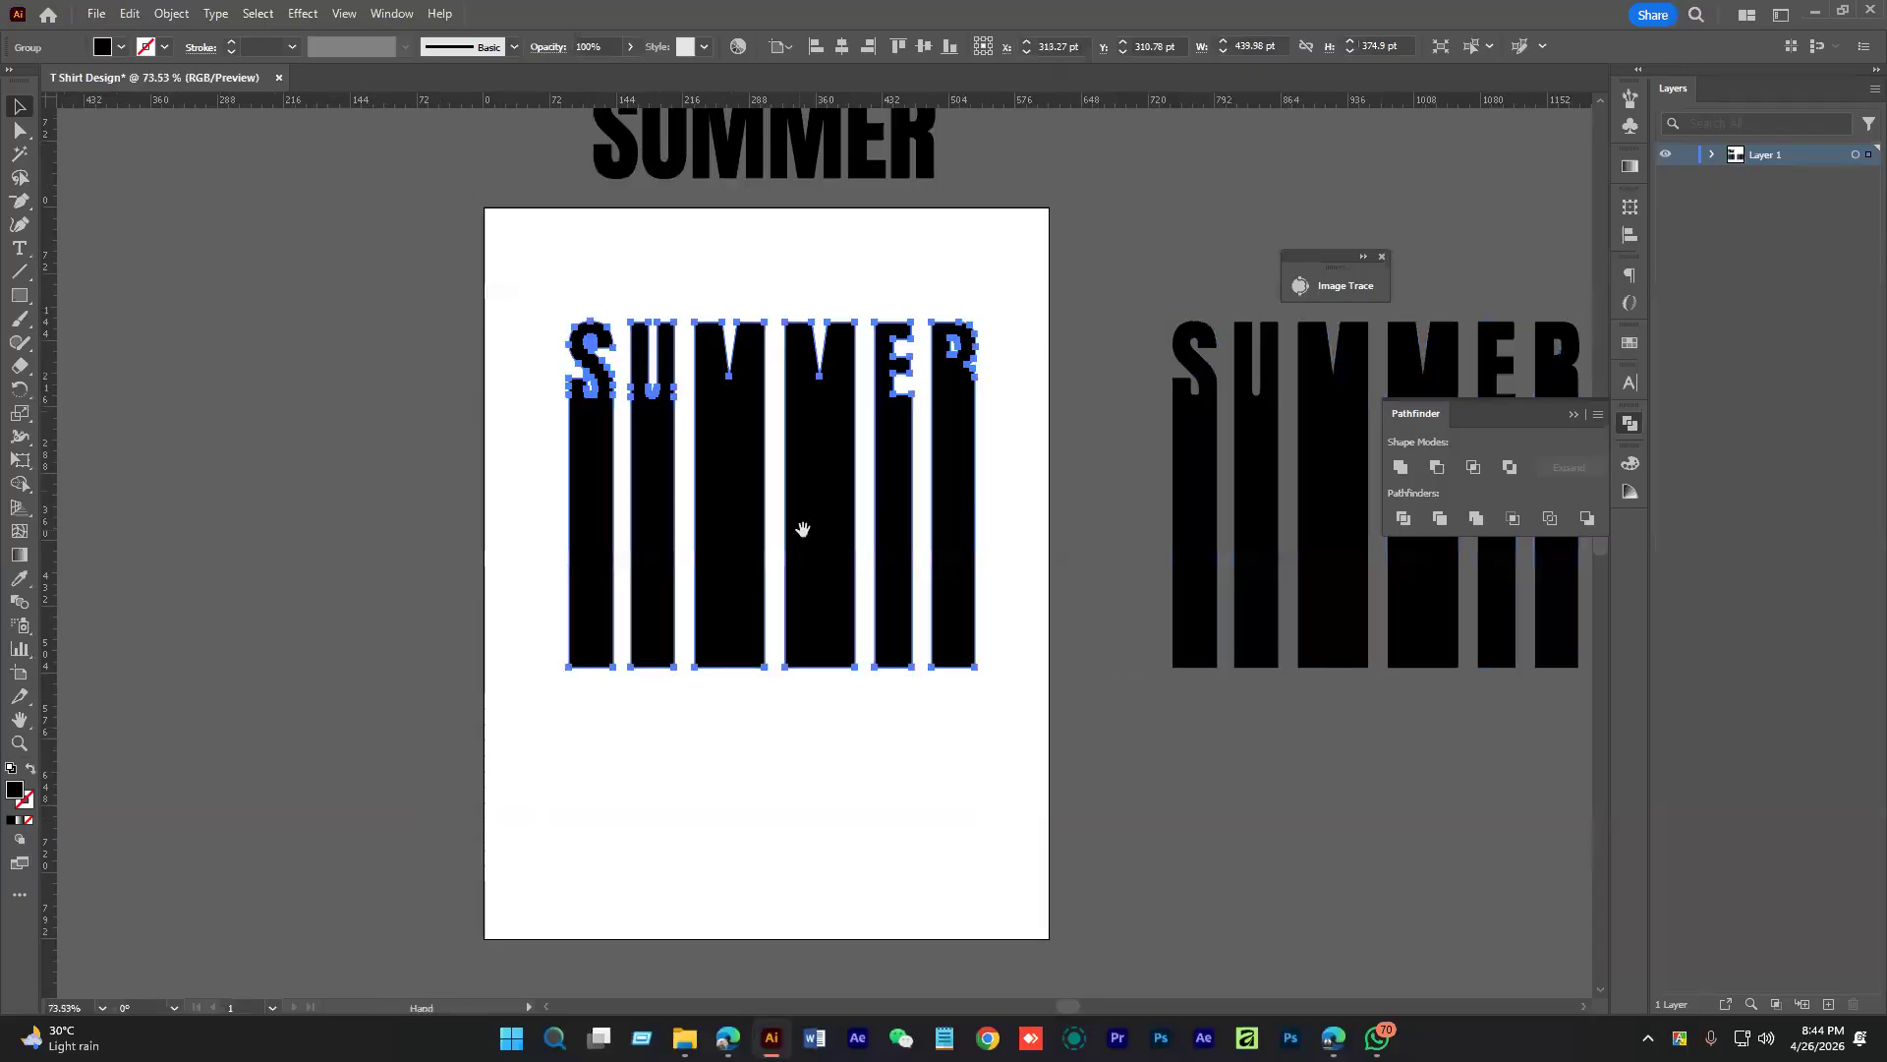
click(1019, 552)
scroll(1006, 594, up, 1)
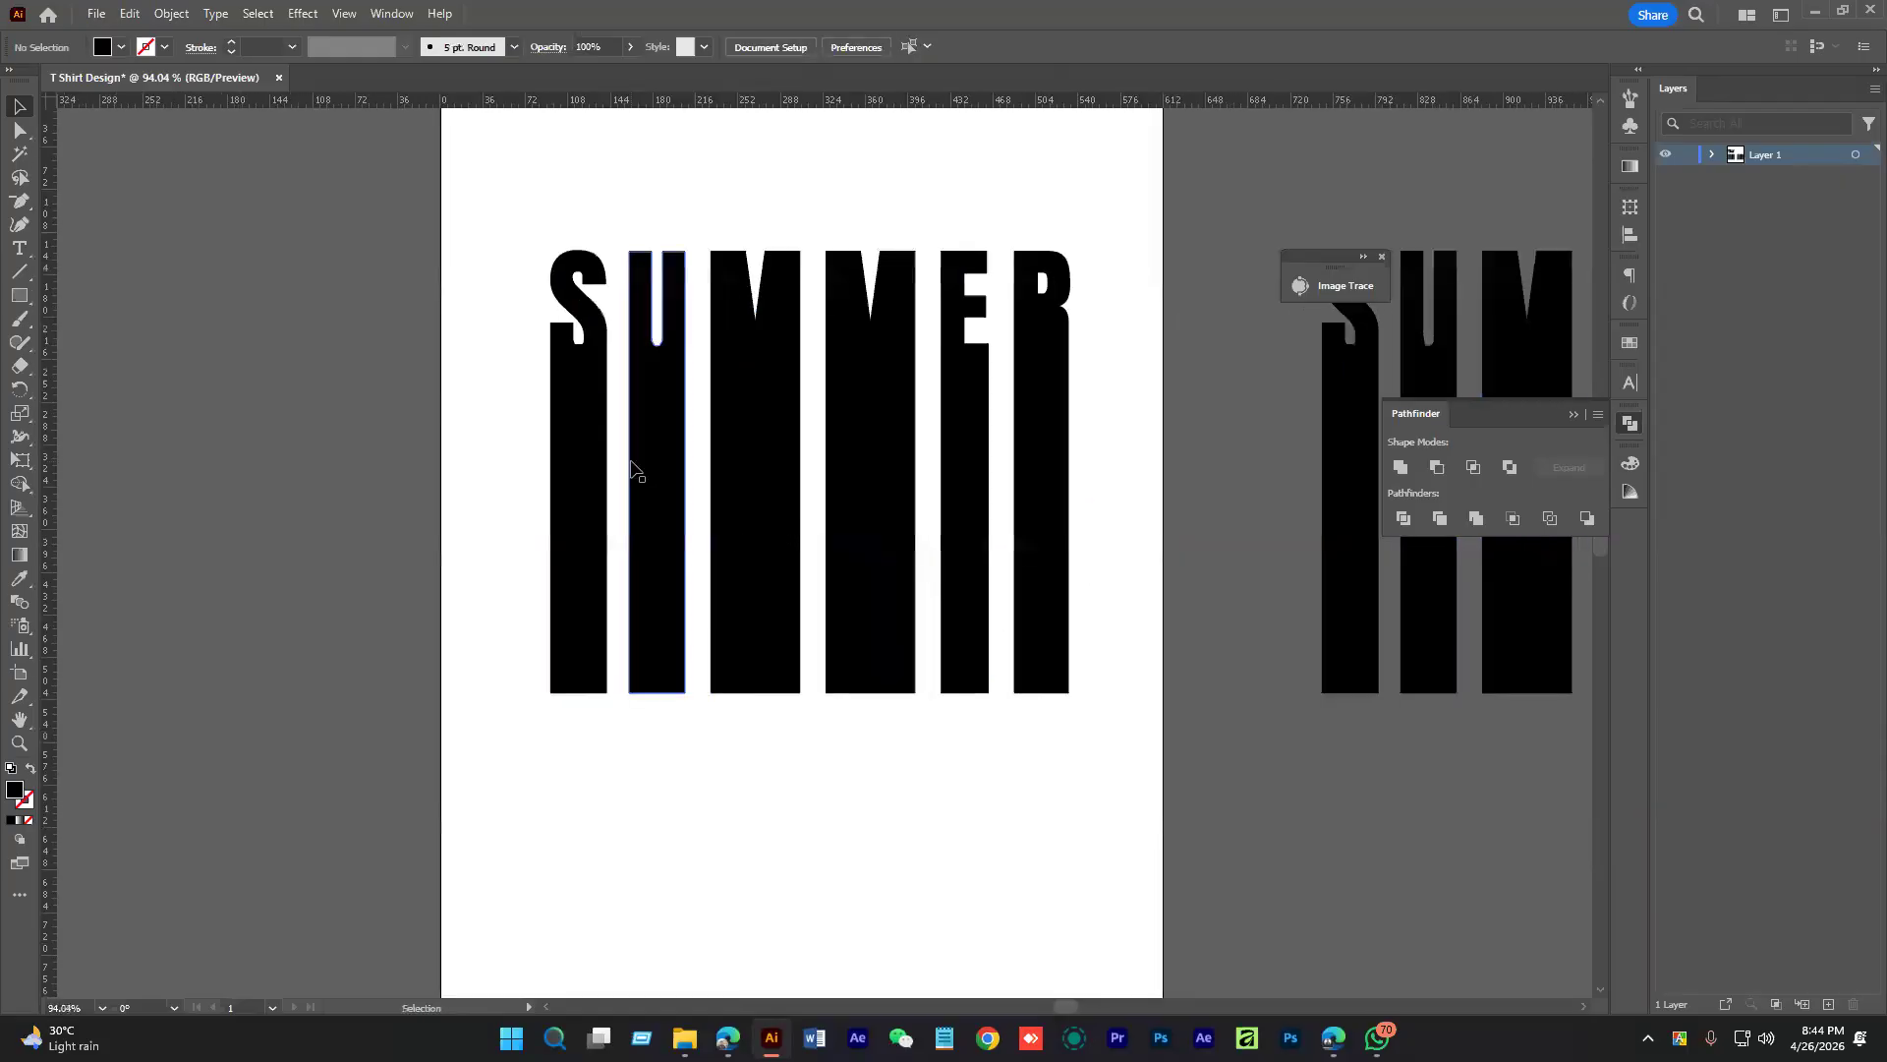
click(854, 448)
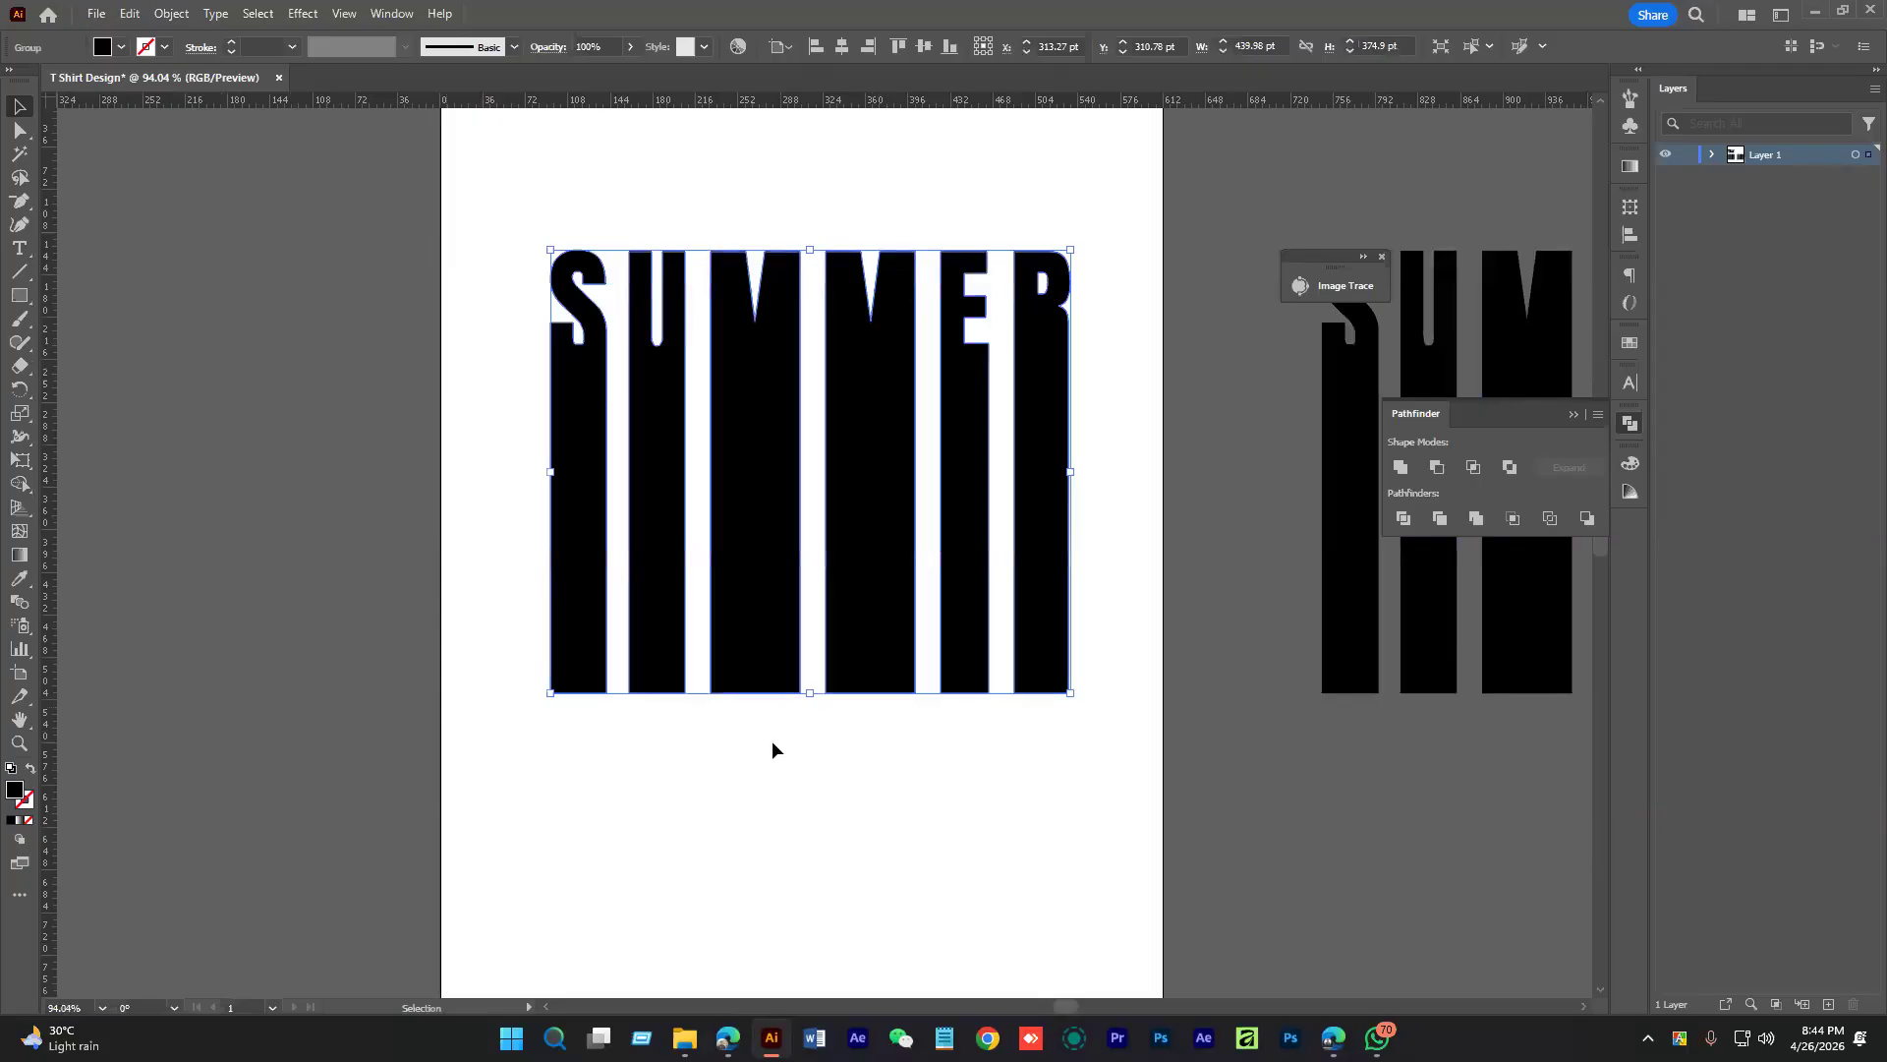
click(1209, 607)
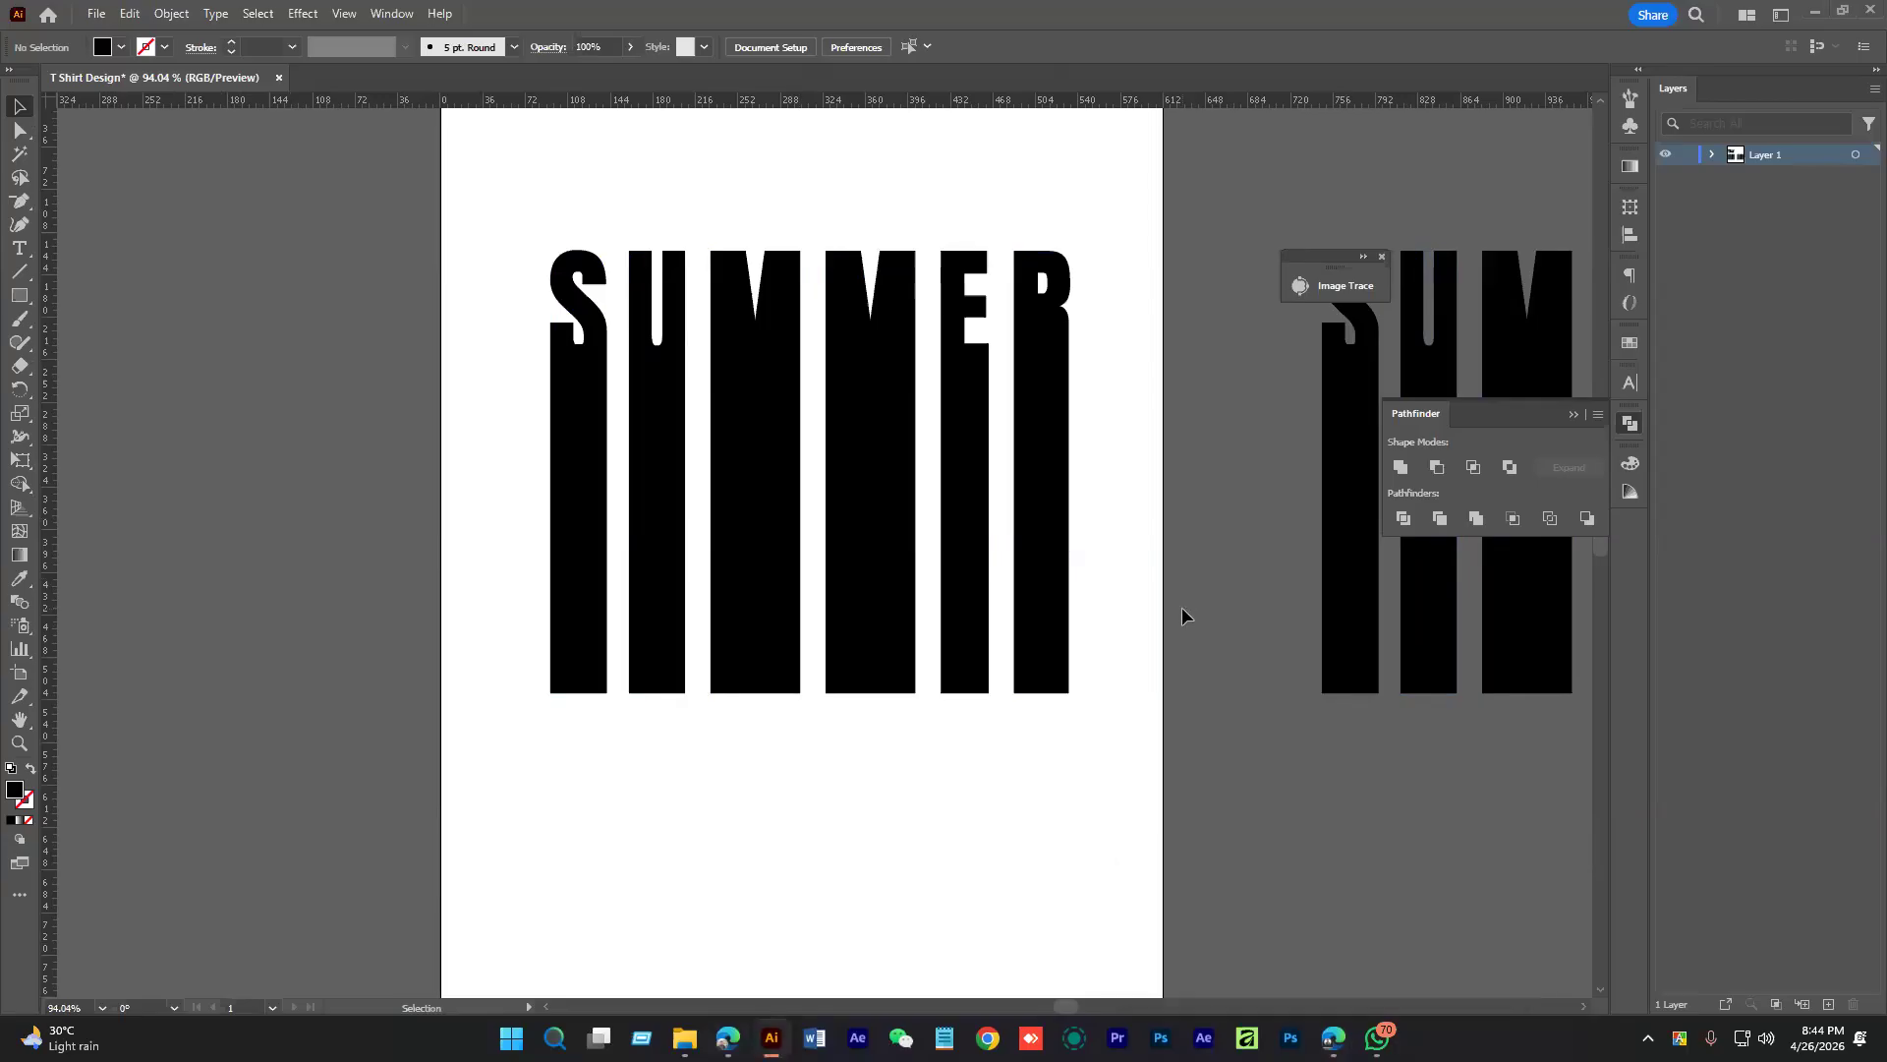
drag(1118, 729, 1003, 735)
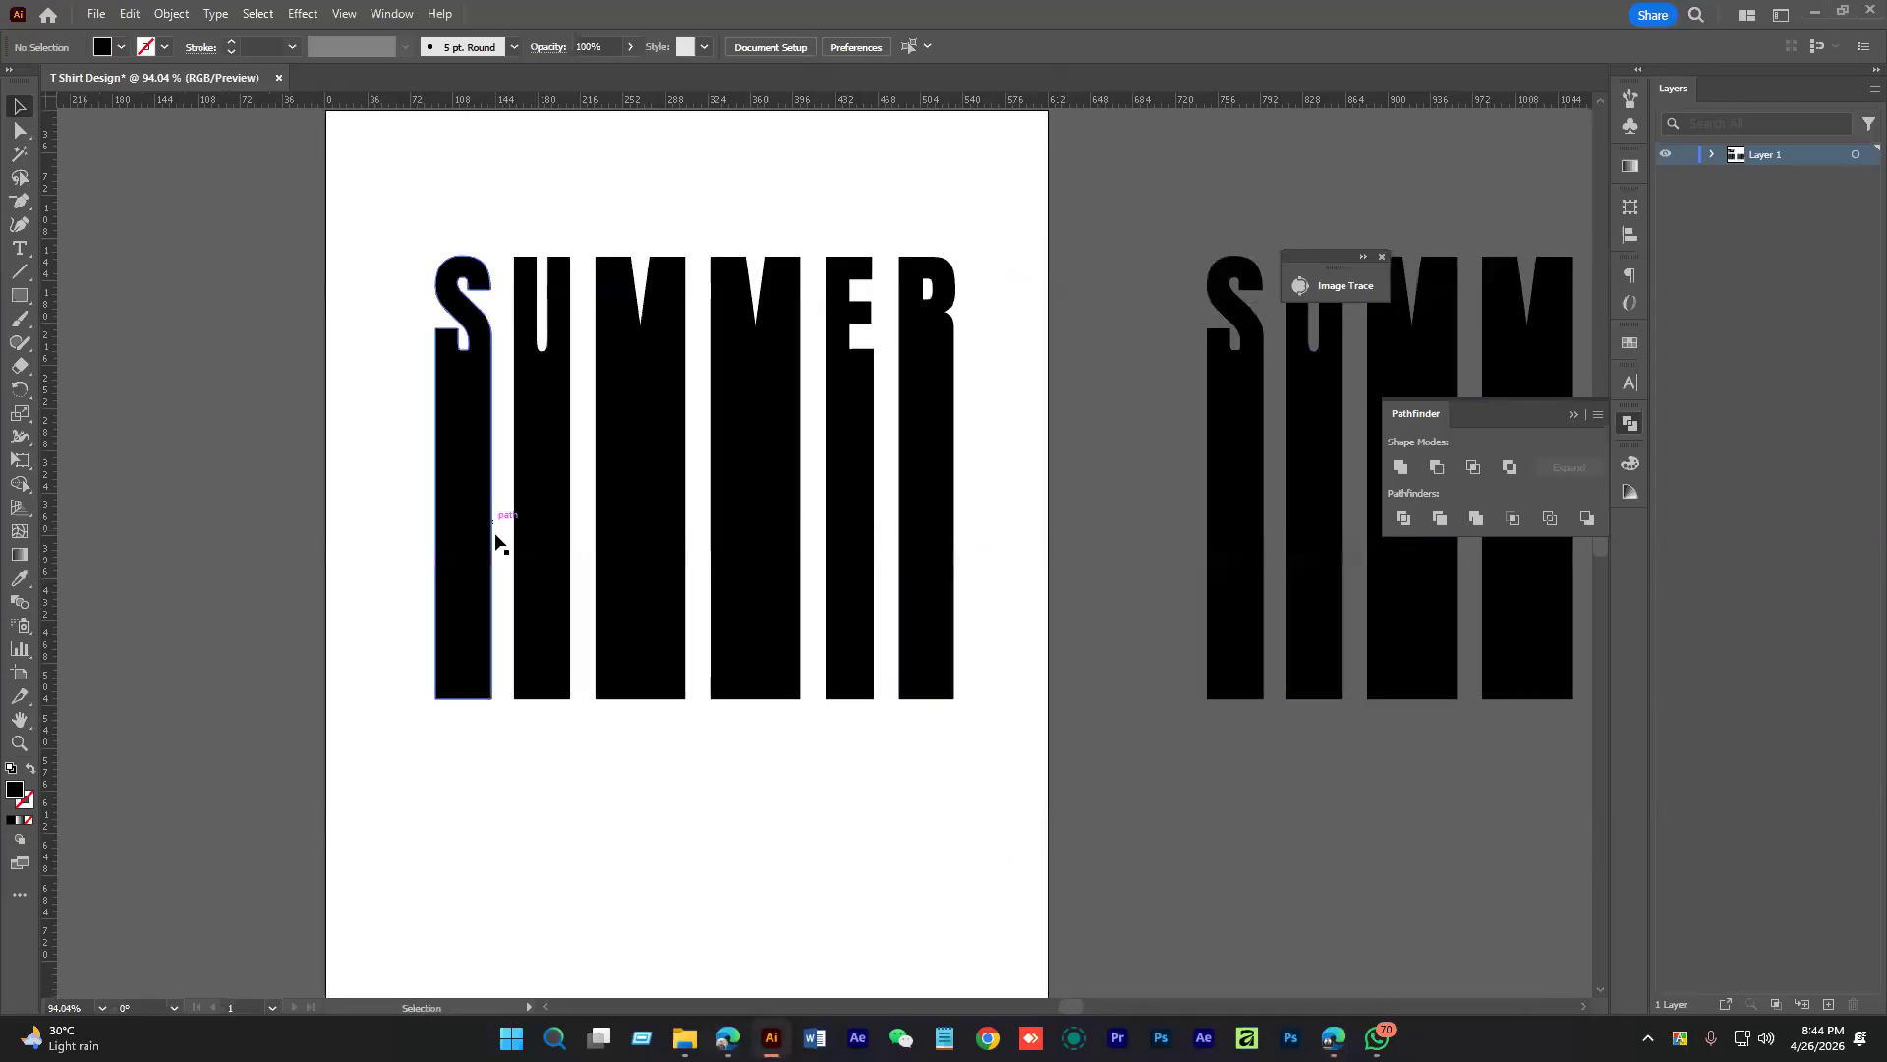
Move the SUMMER group from the artboard straight to the left, outside the artboard
click(658, 541)
drag(815, 687, 645, 720)
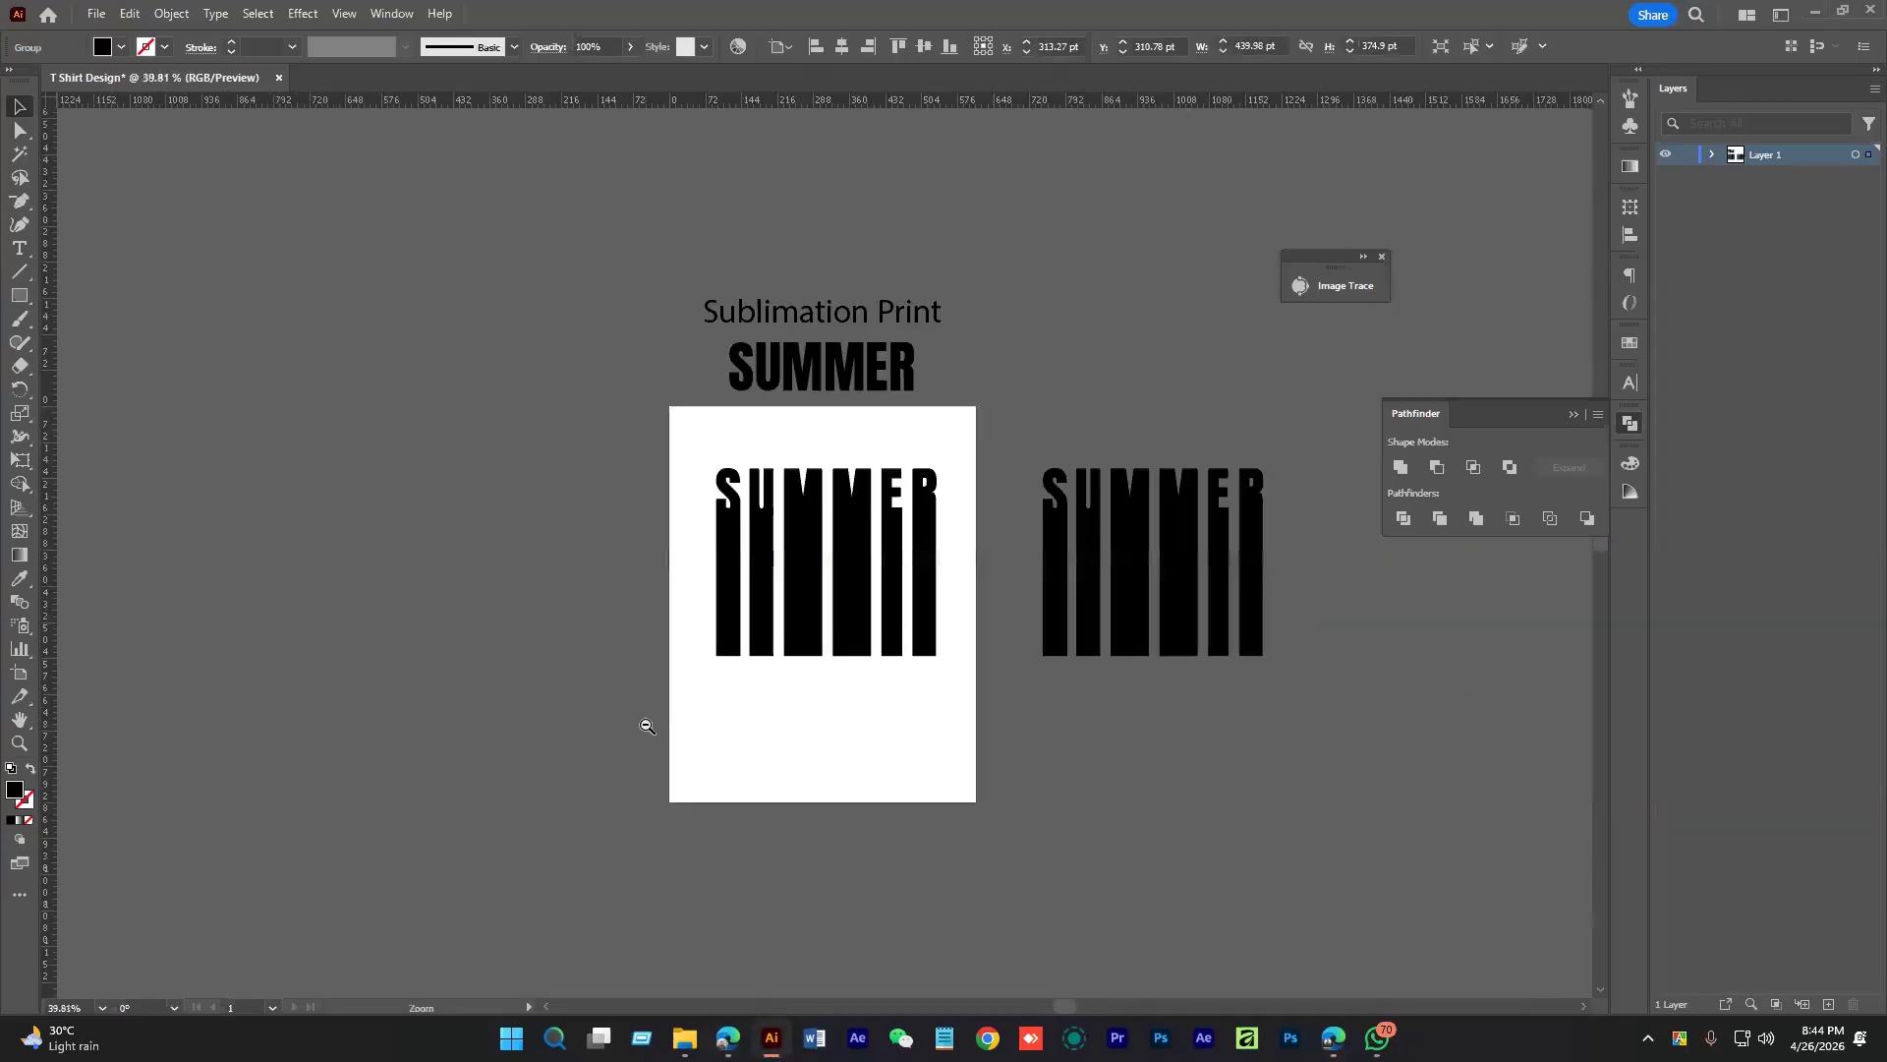
drag(780, 729, 822, 711)
drag(862, 573, 419, 573)
Draw a black circle on the empty artboard, enlarge it to about 259 pt in diameter and move it slightly upward
mouse_move(846, 566)
mouse_down()
mouse_move(915, 585)
mouse_move(958, 644)
mouse_up()
click(915, 588)
key(l)
key(v)
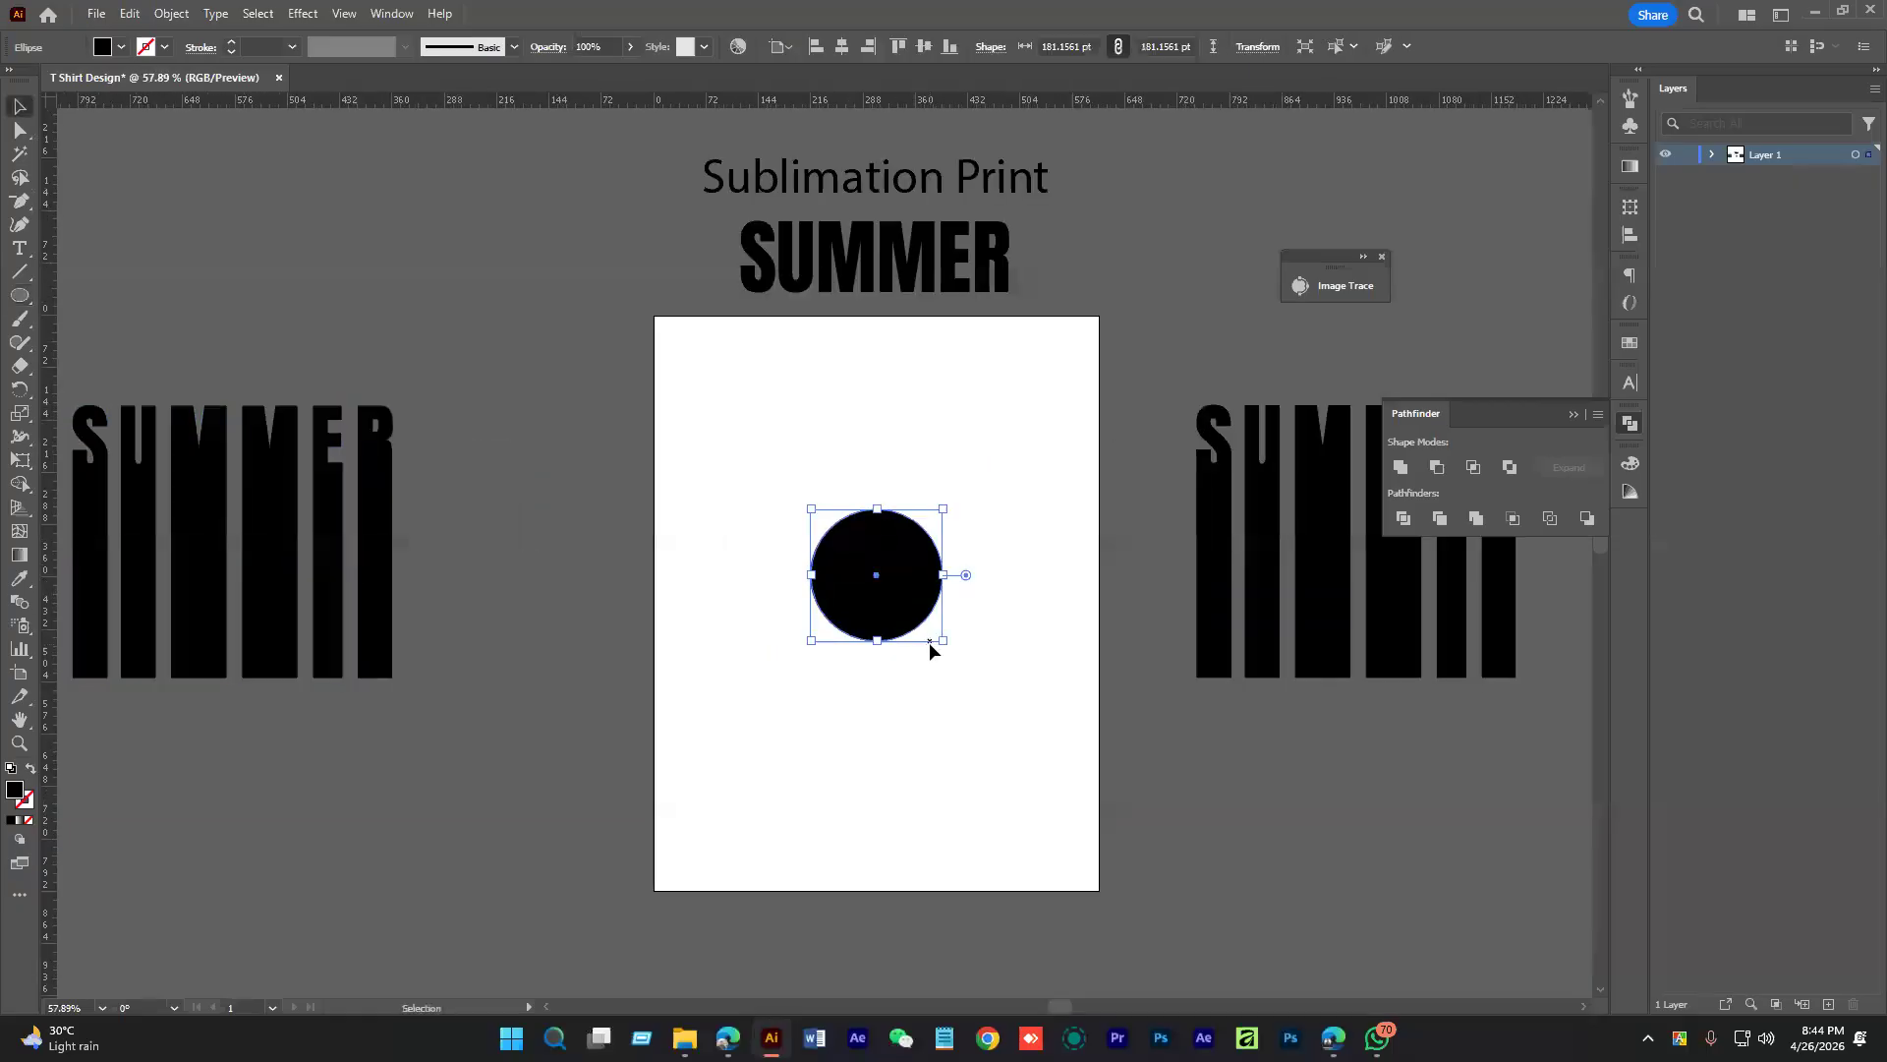
scroll(929, 634, up, 2)
drag(883, 476, 884, 436)
drag(899, 538, 885, 498)
Fill the circle with a linear white-to-black gradient
click(1630, 166)
click(1472, 317)
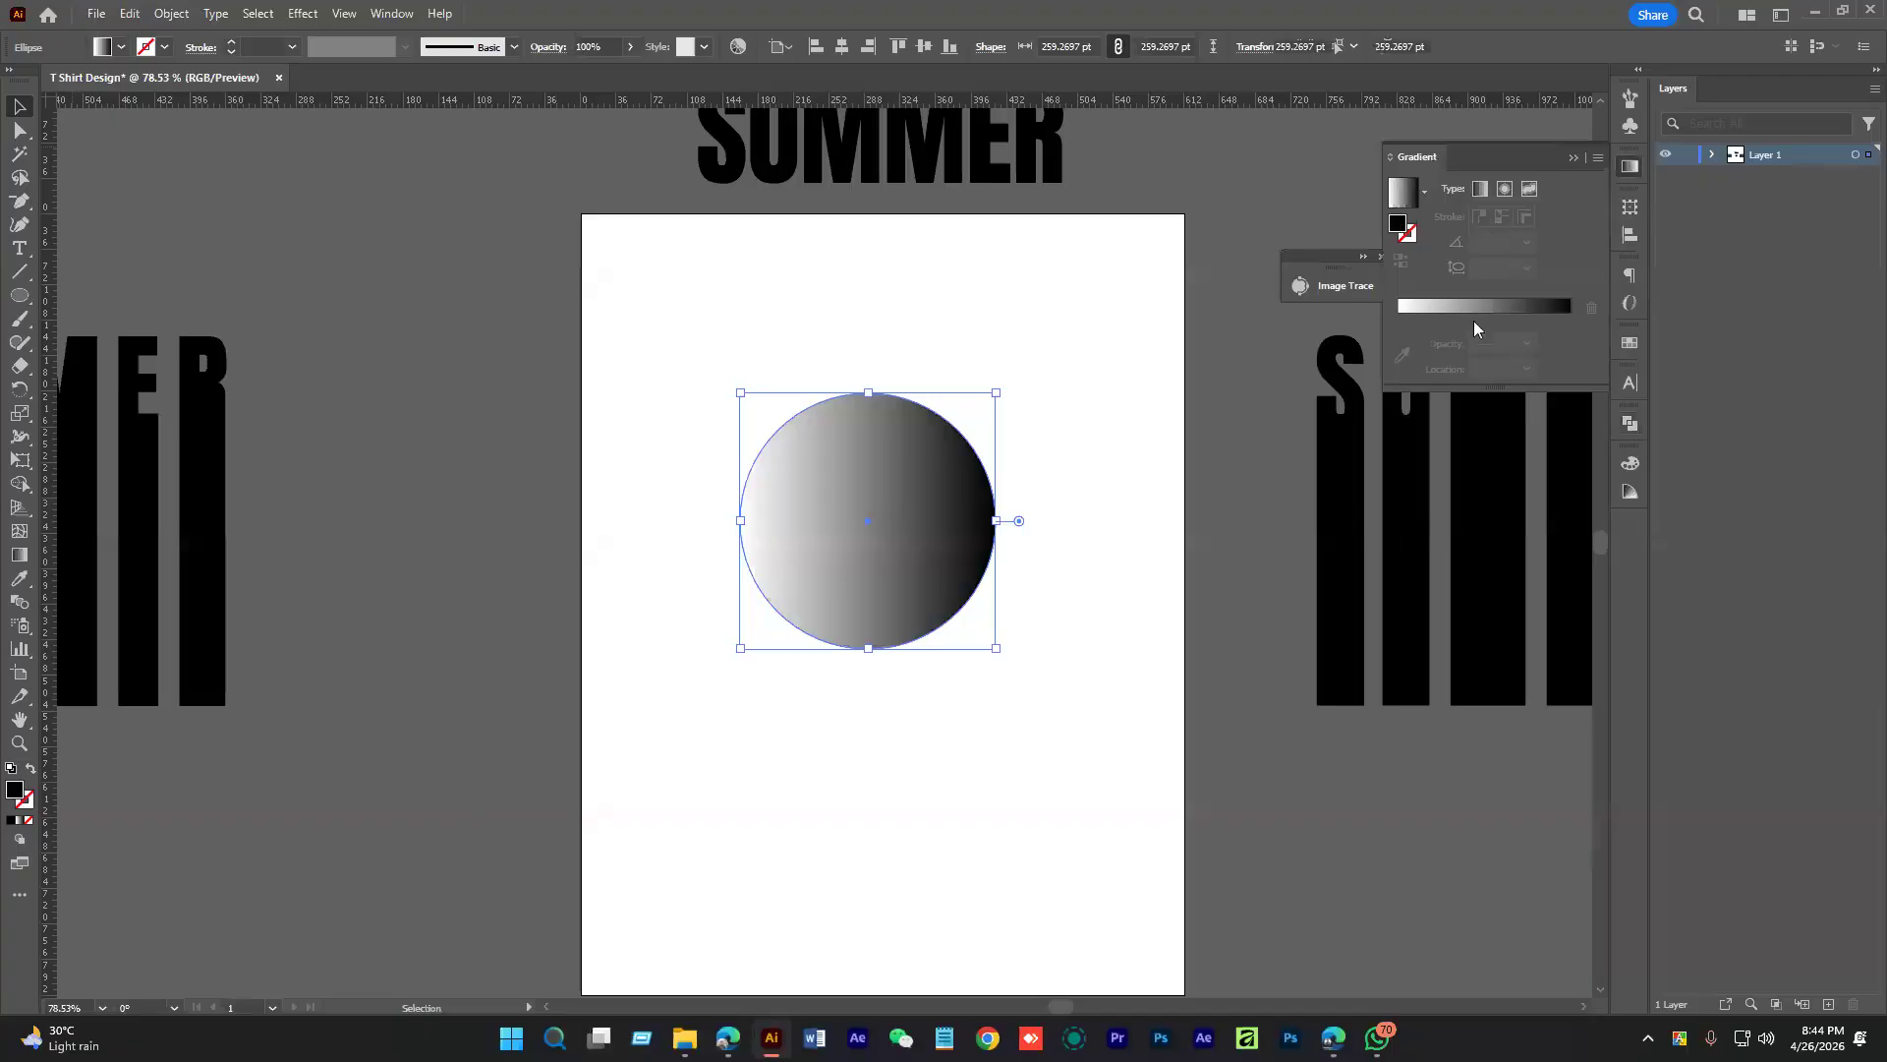
click(1053, 564)
scroll(914, 593, up, 1)
scroll(914, 592, left, 1)
click(914, 593)
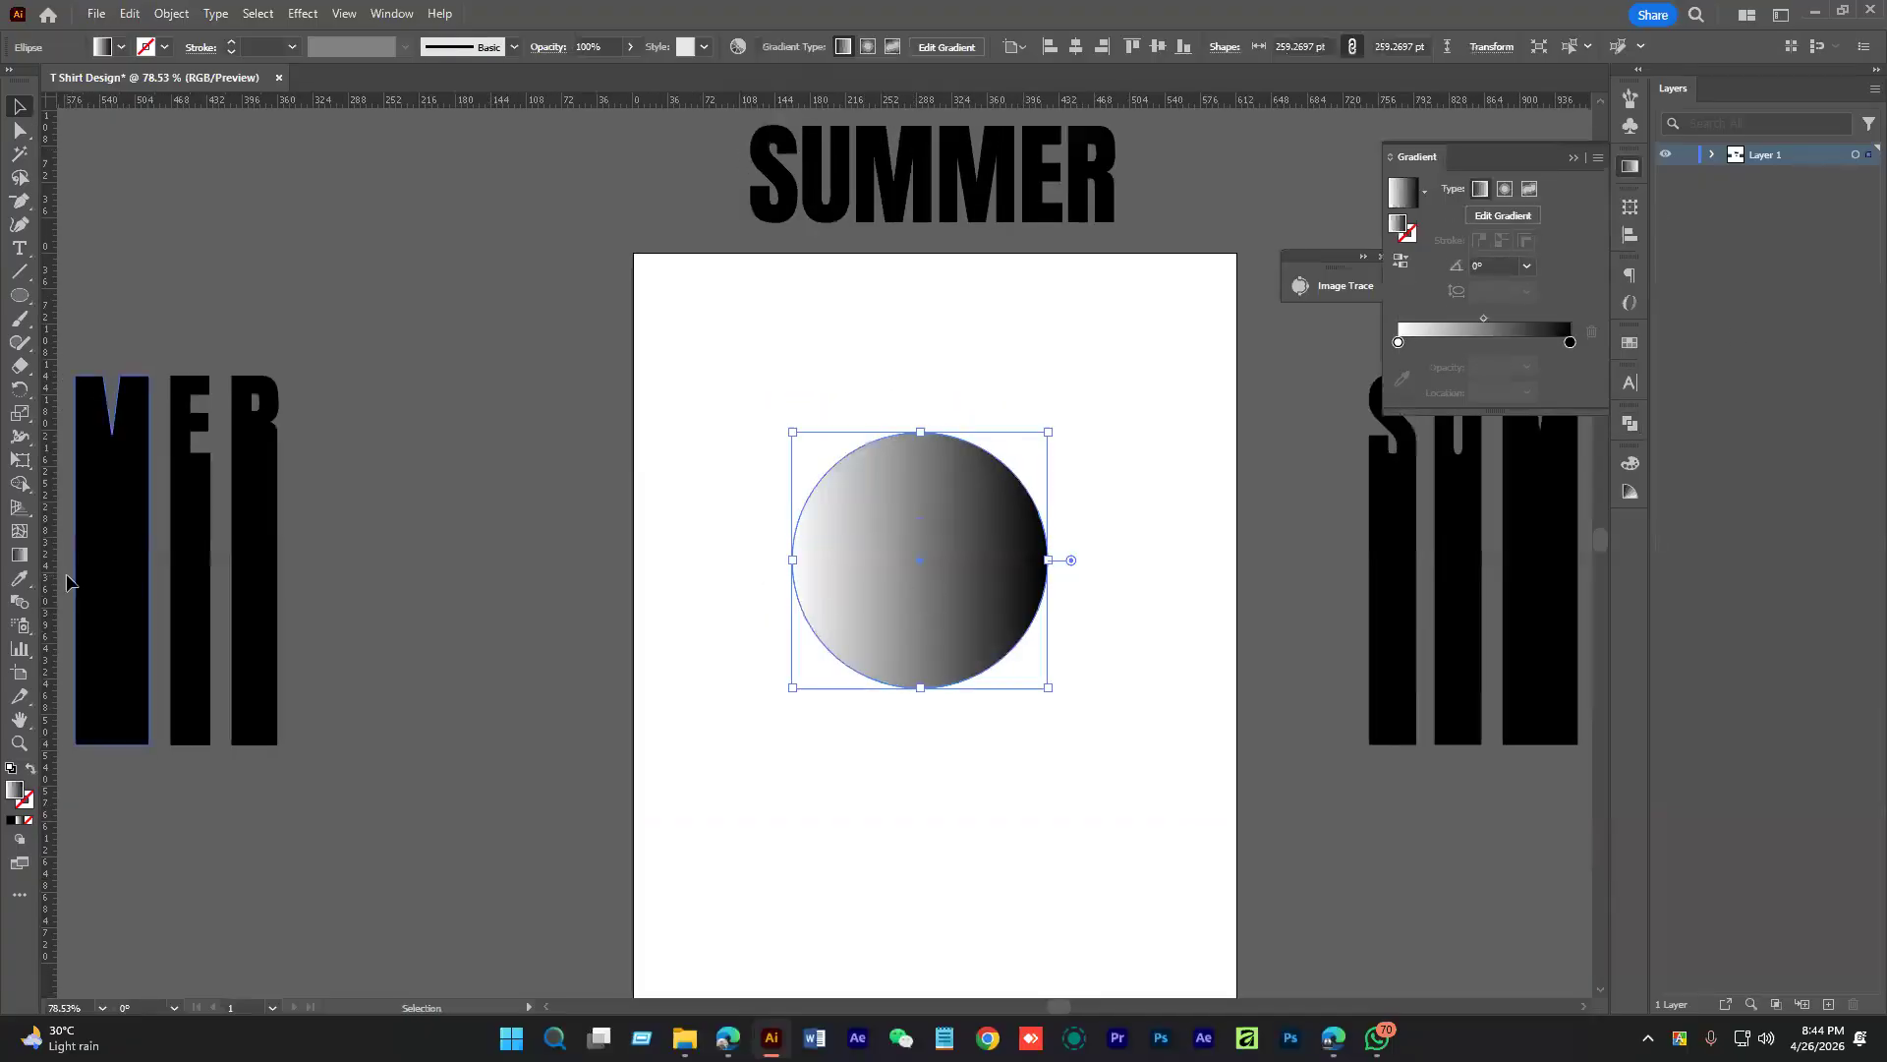
Redirect the circle's gradient vertically at -90°, running from white at its upper edge to black at its lower edge
click(19, 555)
drag(925, 396, 919, 689)
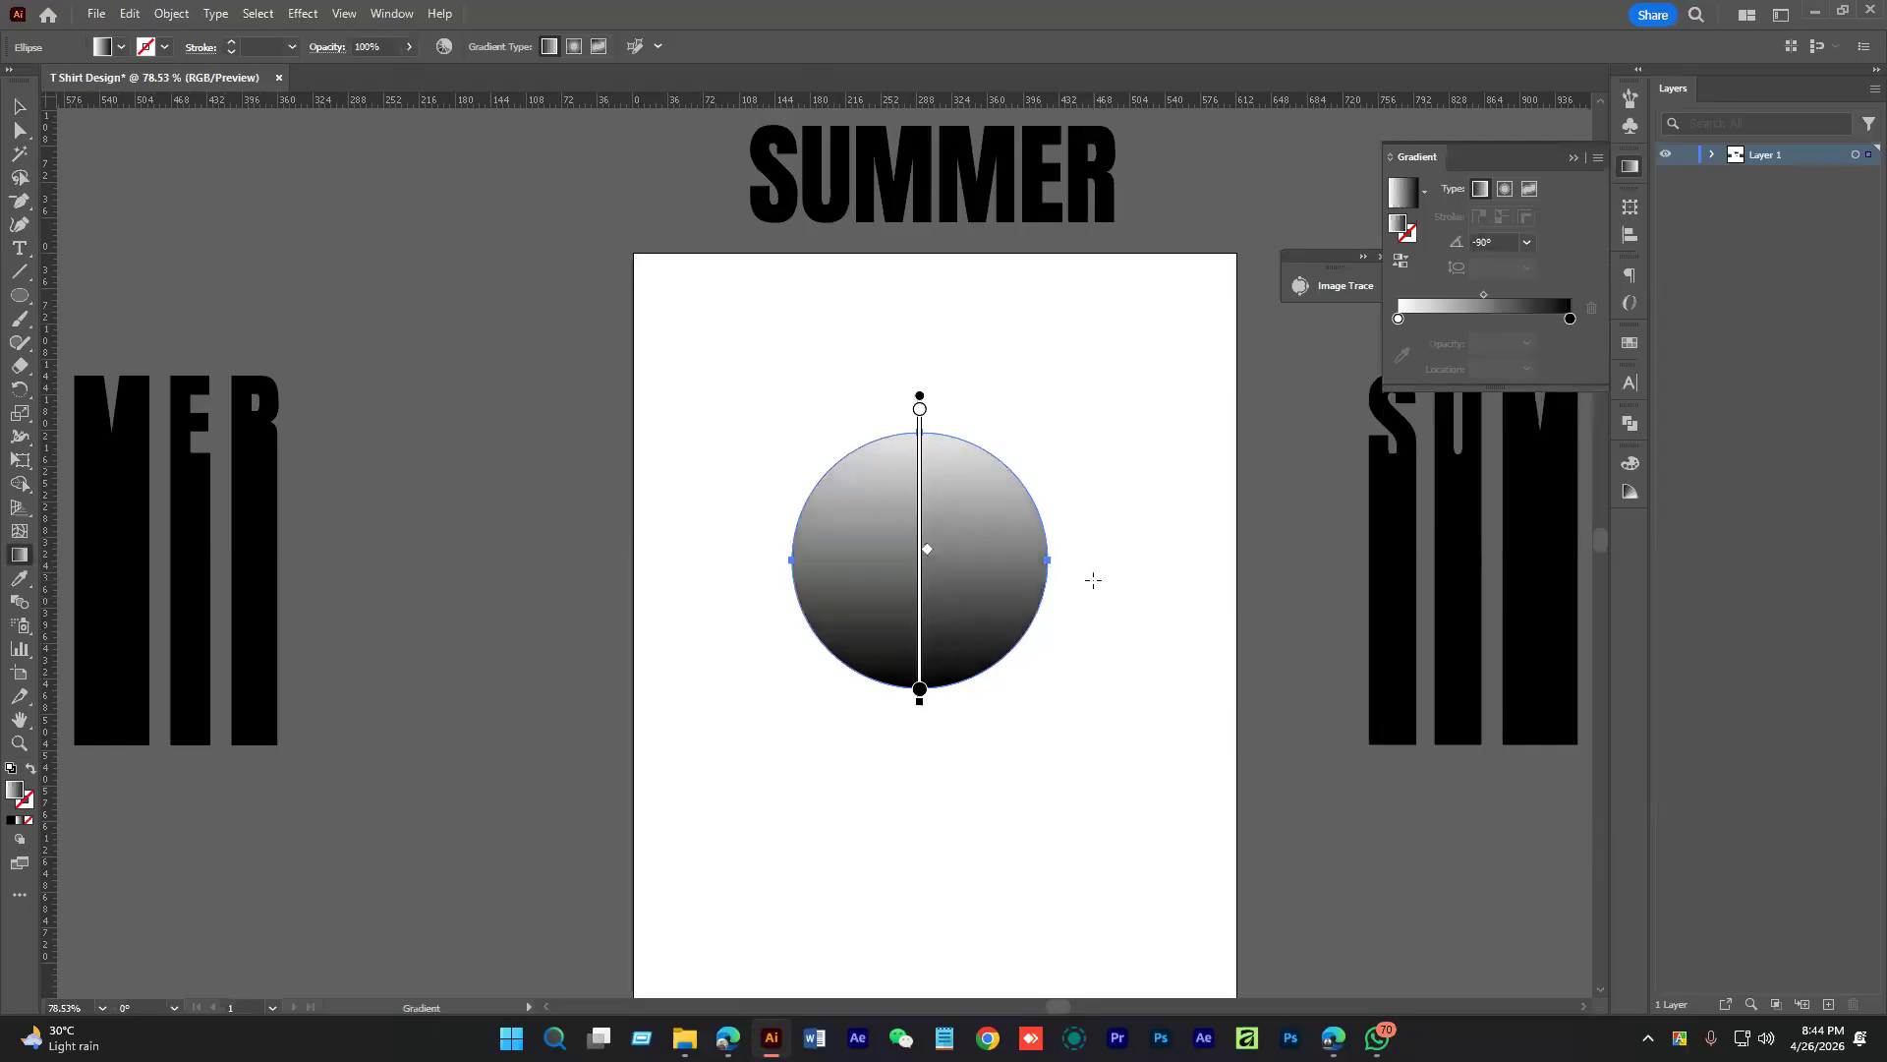
key(v)
click(1124, 552)
Open the Color Halftone effect settings for the gradient circle
scroll(1124, 551, up, 1)
scroll(1124, 551, left, 1)
click(980, 613)
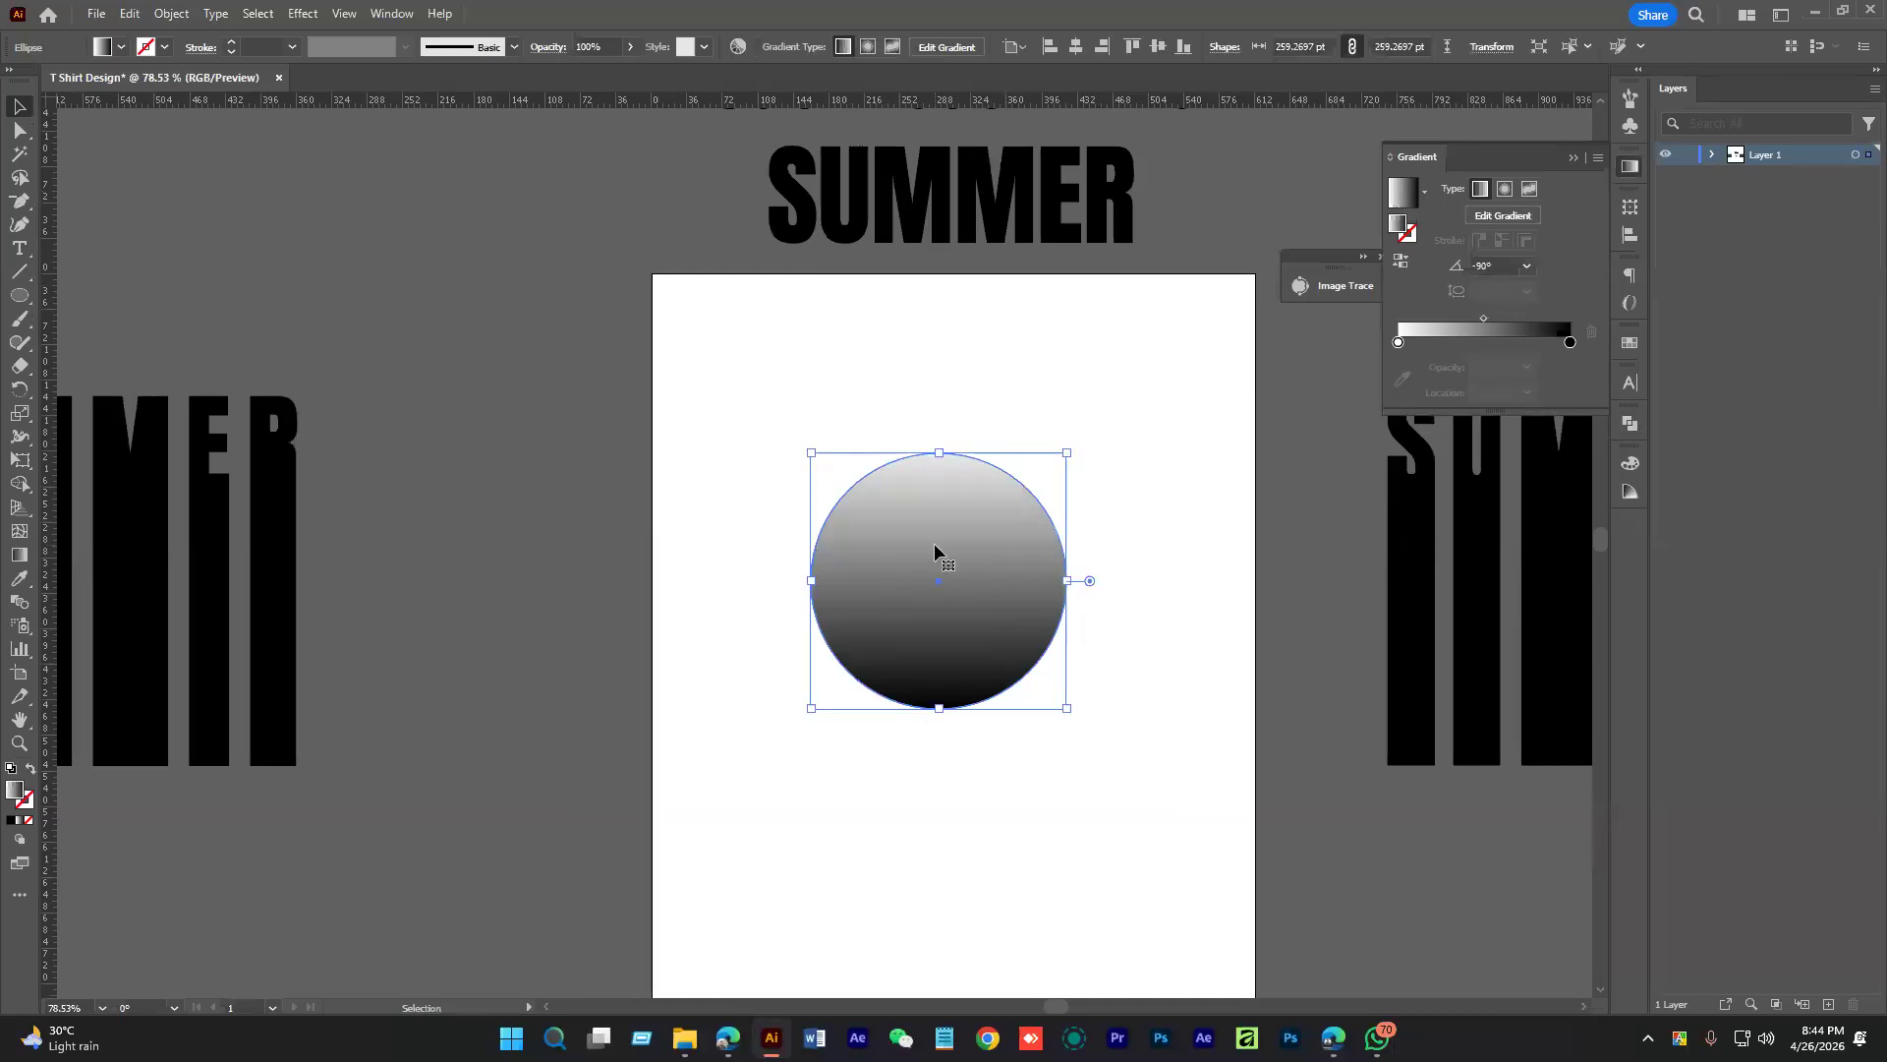
scroll(934, 552, up, 1)
scroll(934, 552, right, 2)
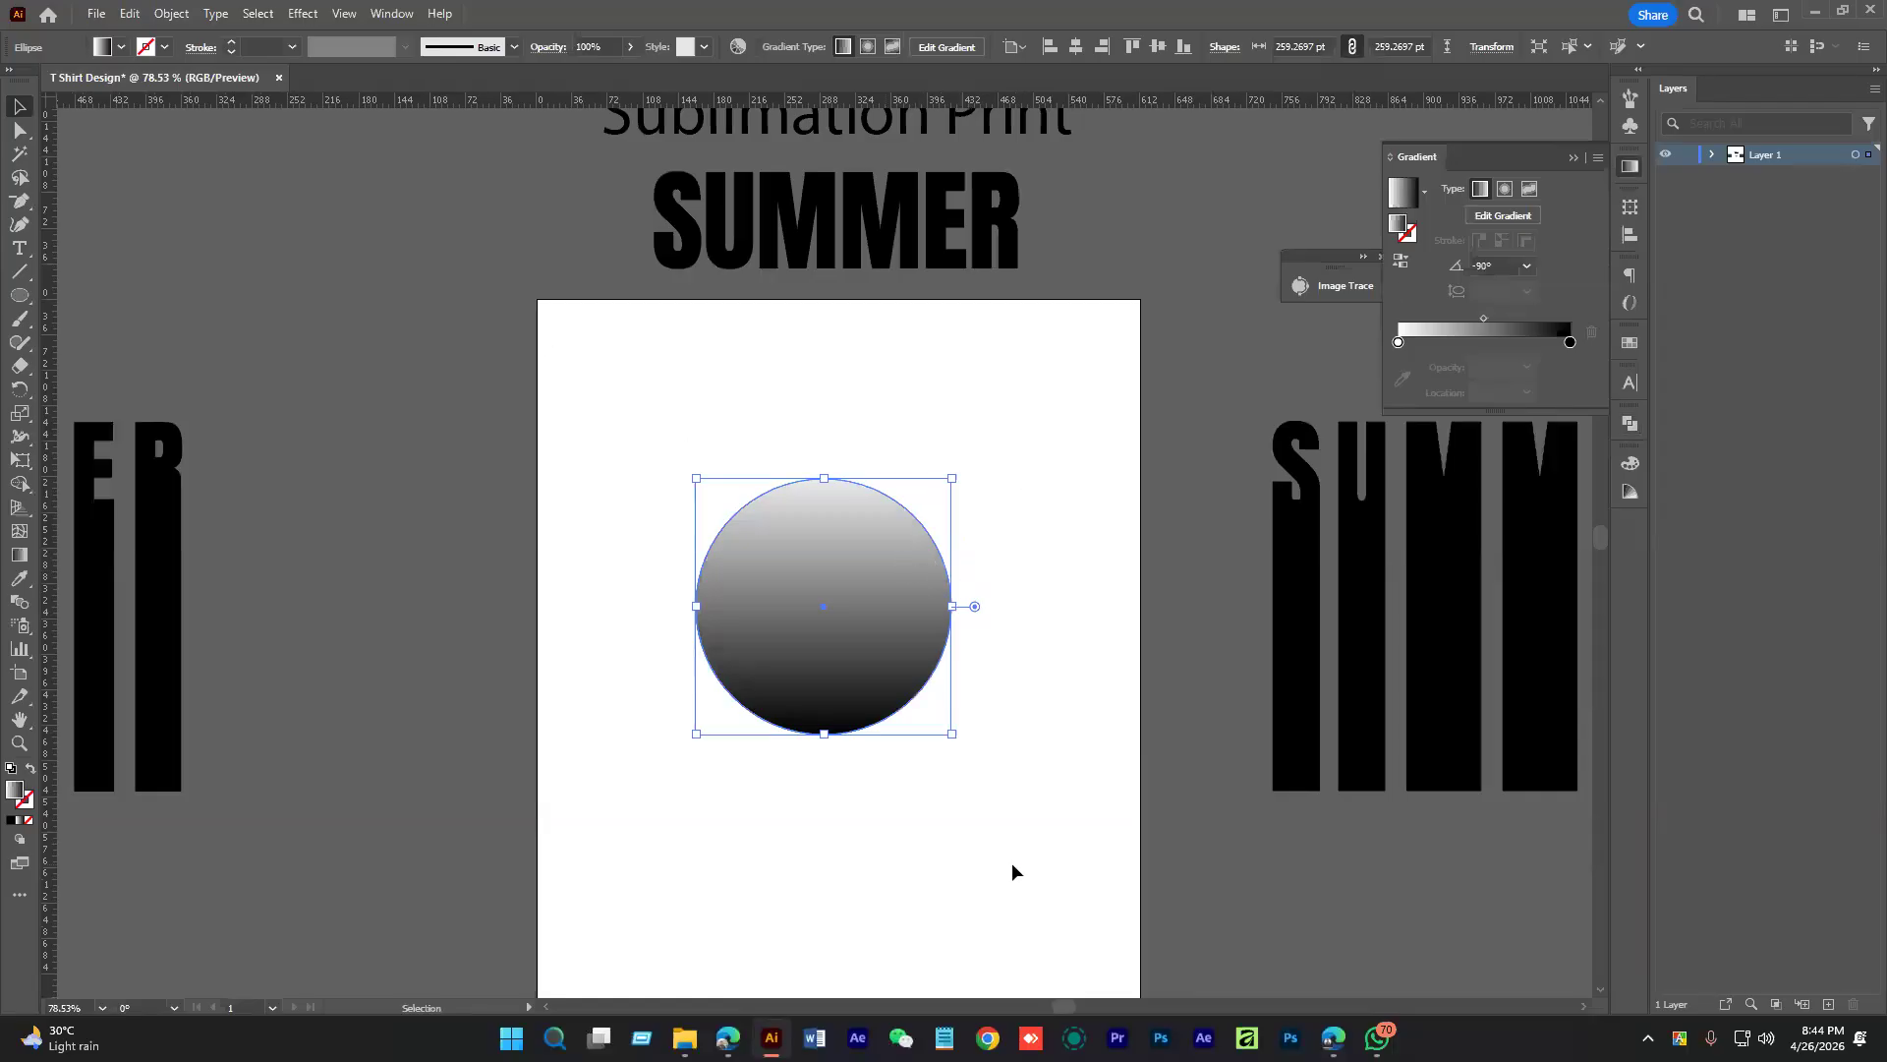
click(302, 14)
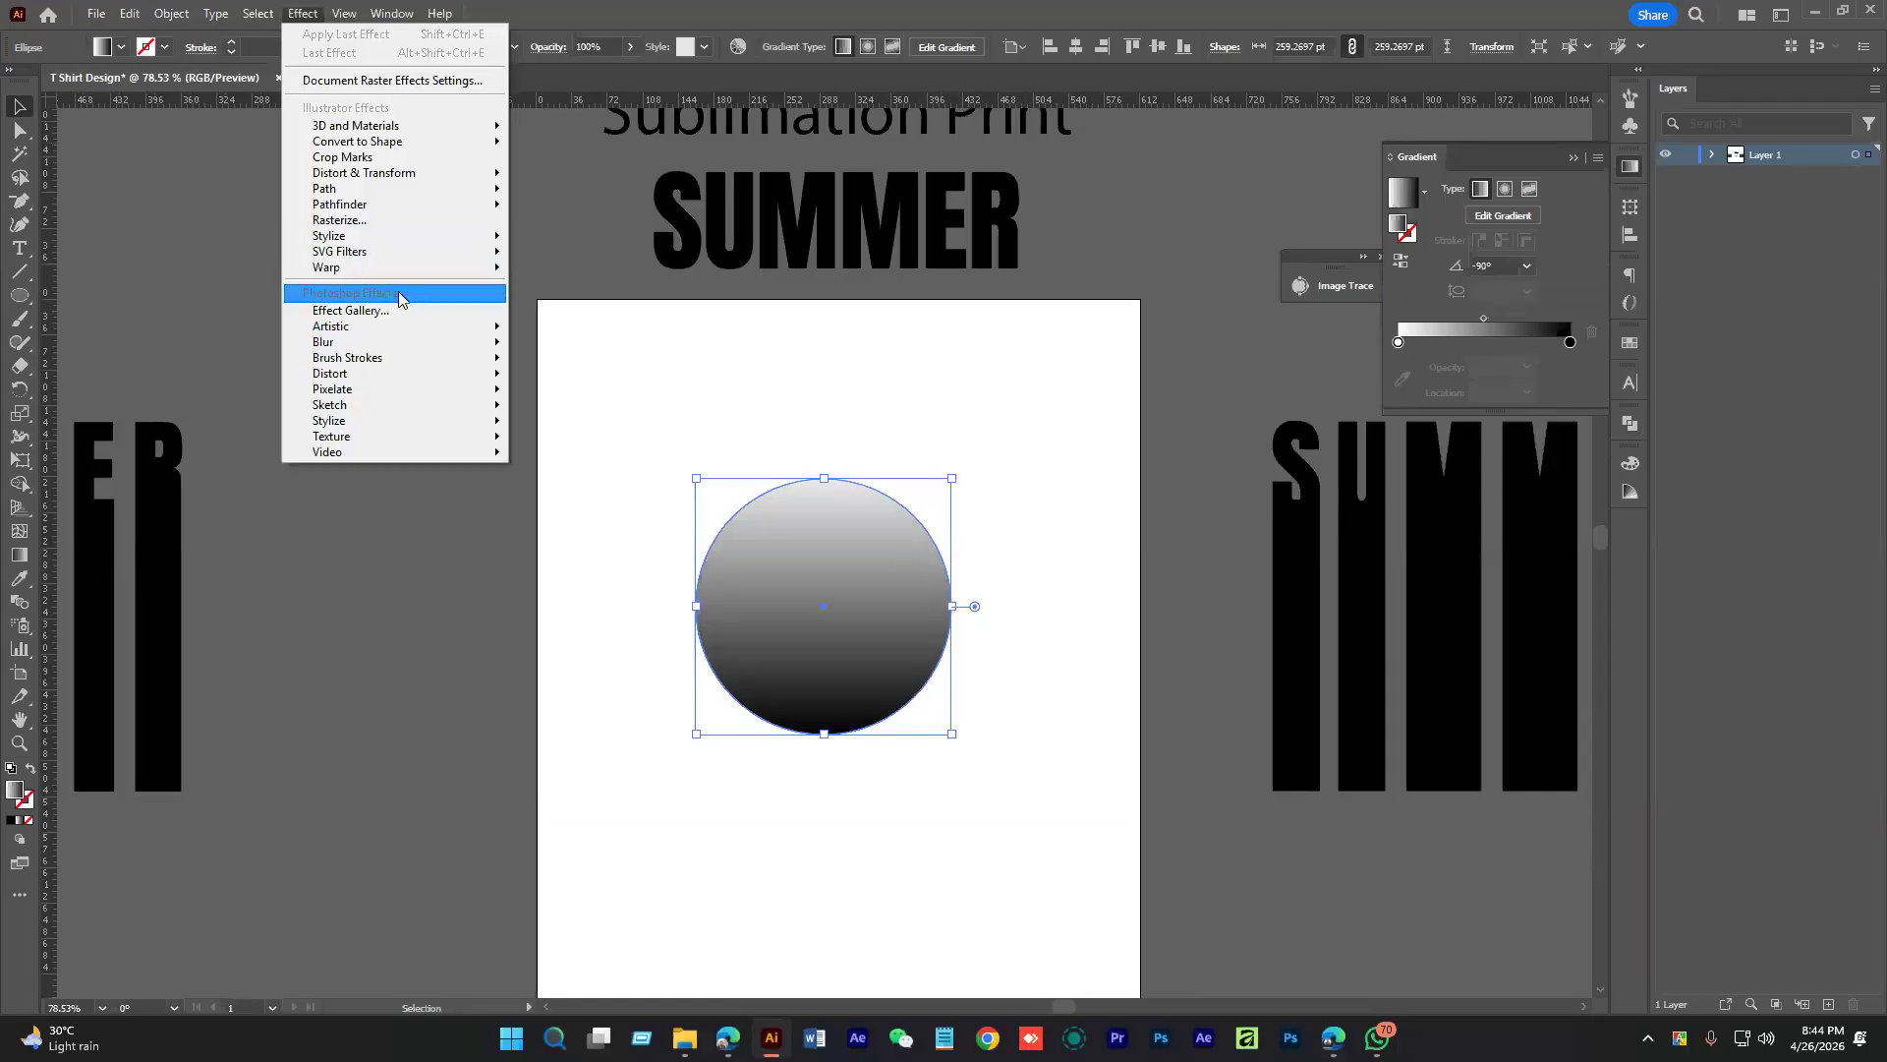
mouse_move(396, 240)
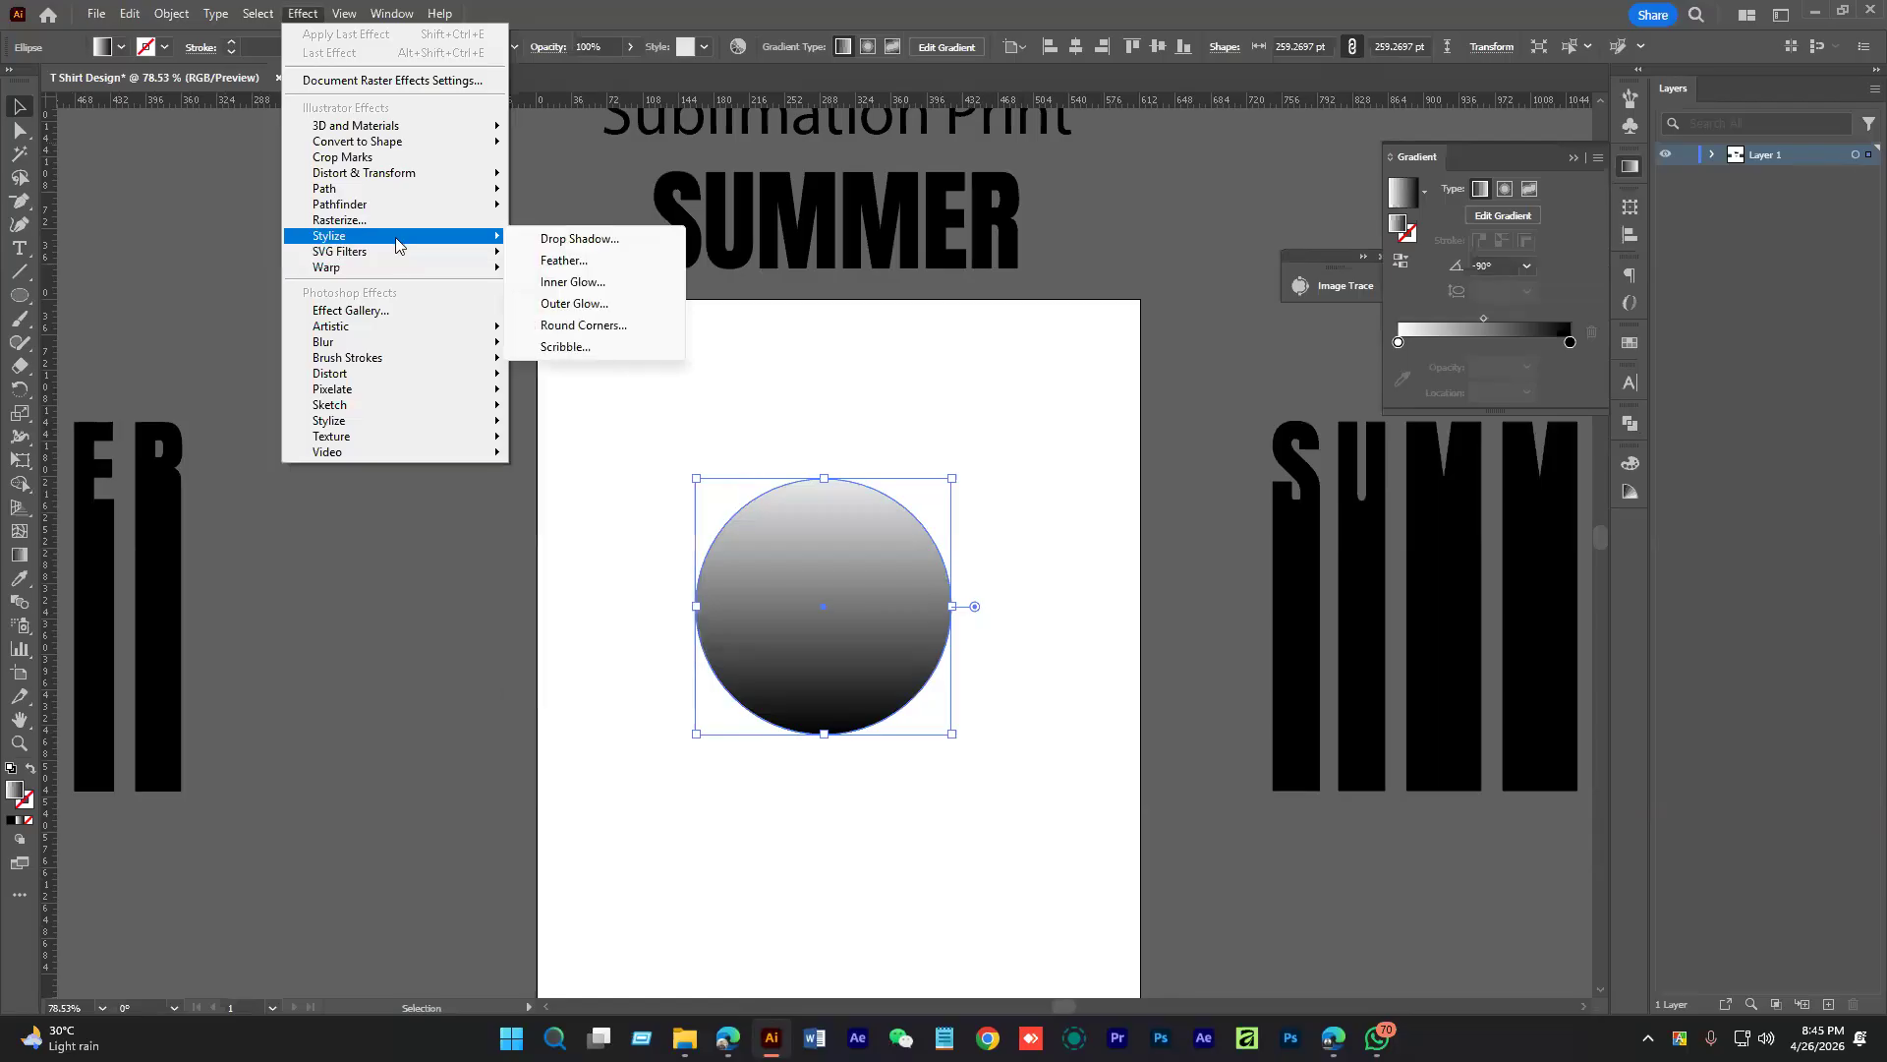
mouse_move(427, 425)
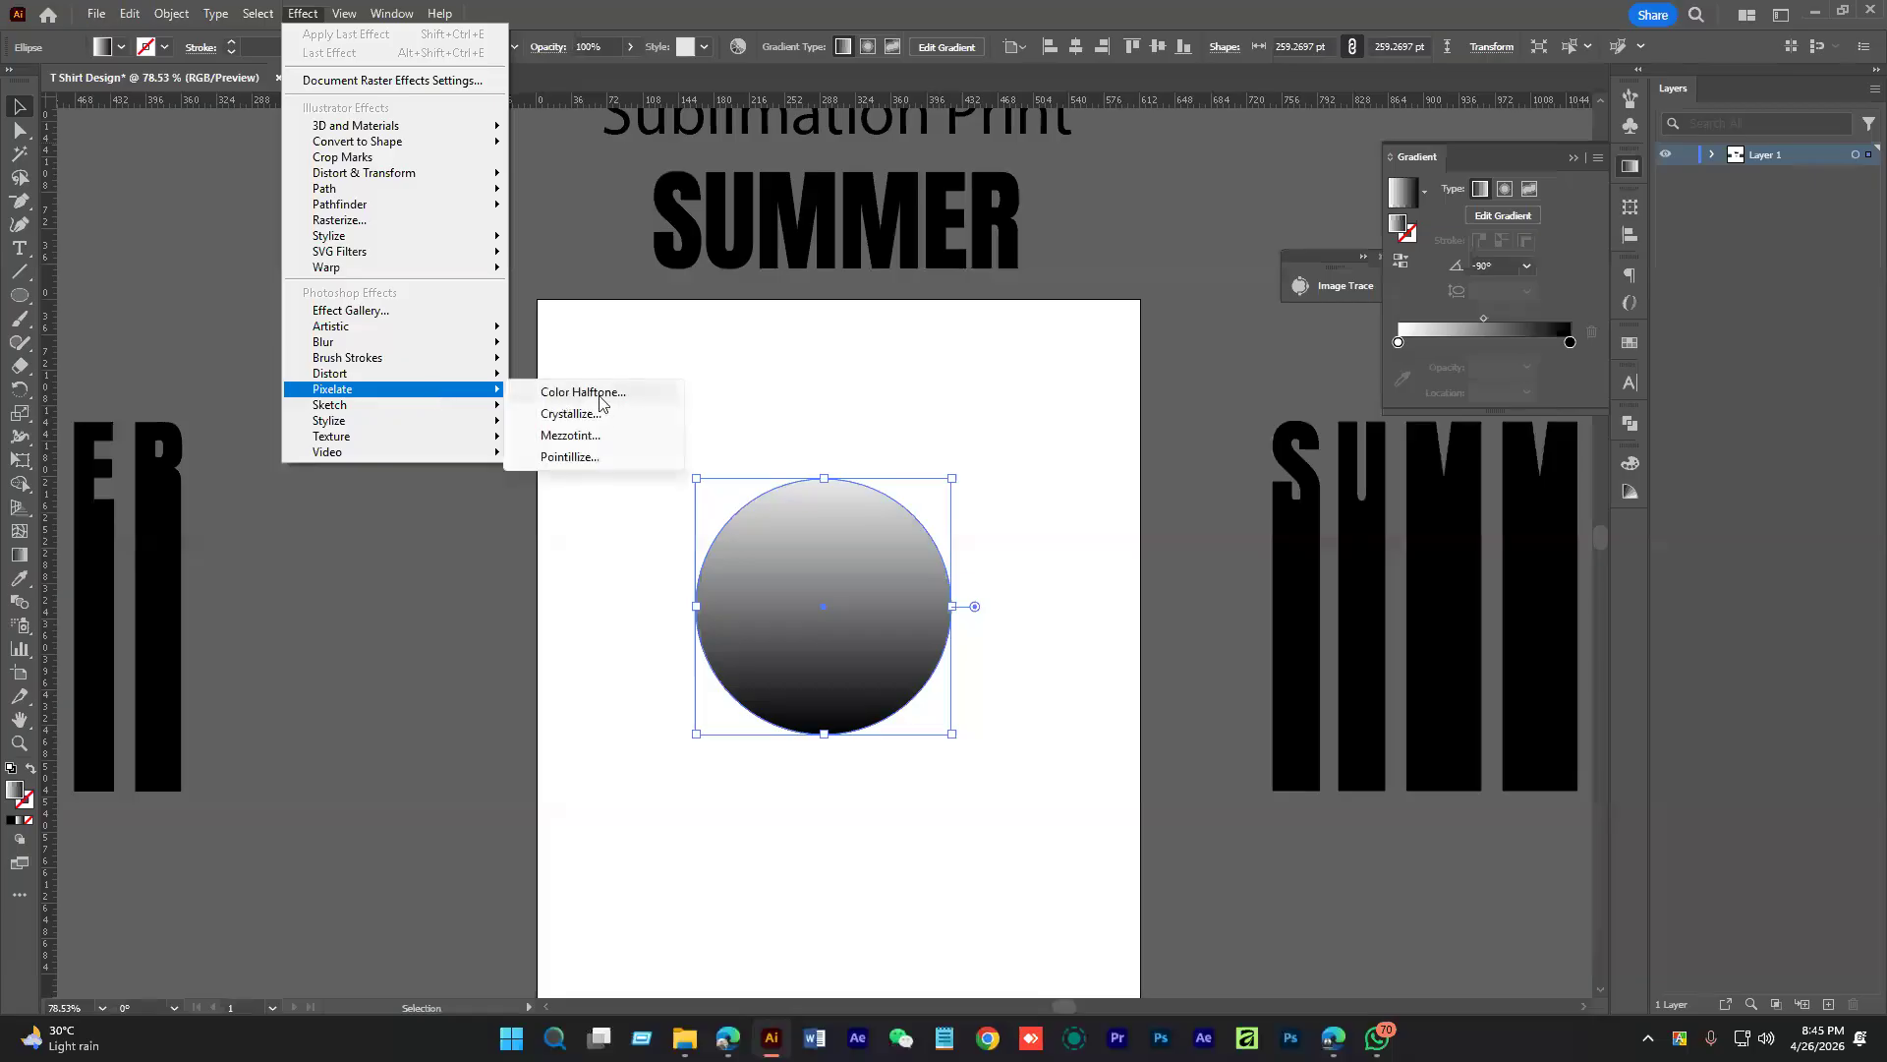
click(599, 397)
drag(947, 265, 1157, 248)
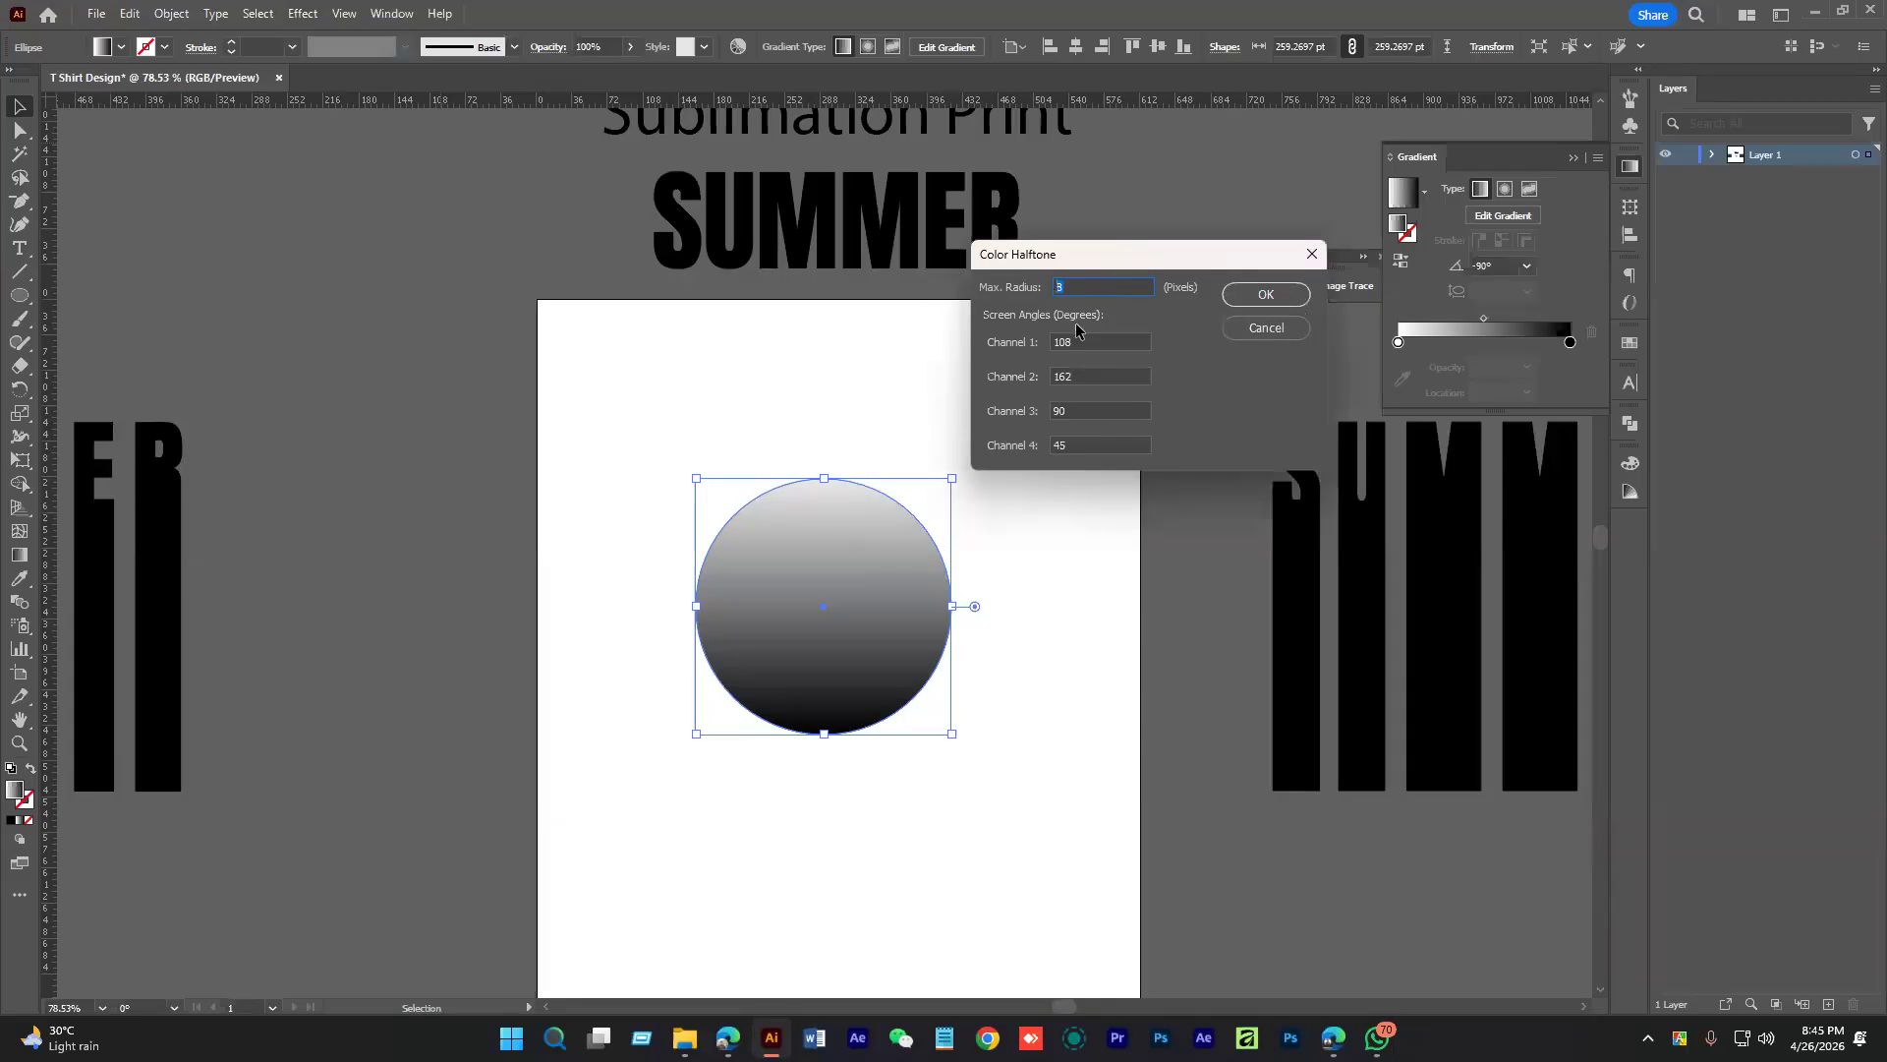
Set the halftone channels' screen angles to 7 degrees and apply the effect to the circle
double_click(1092, 342)
drag(1090, 343, 1018, 349)
text(7)
drag(1106, 412, 1034, 448)
text(7)
click(1267, 295)
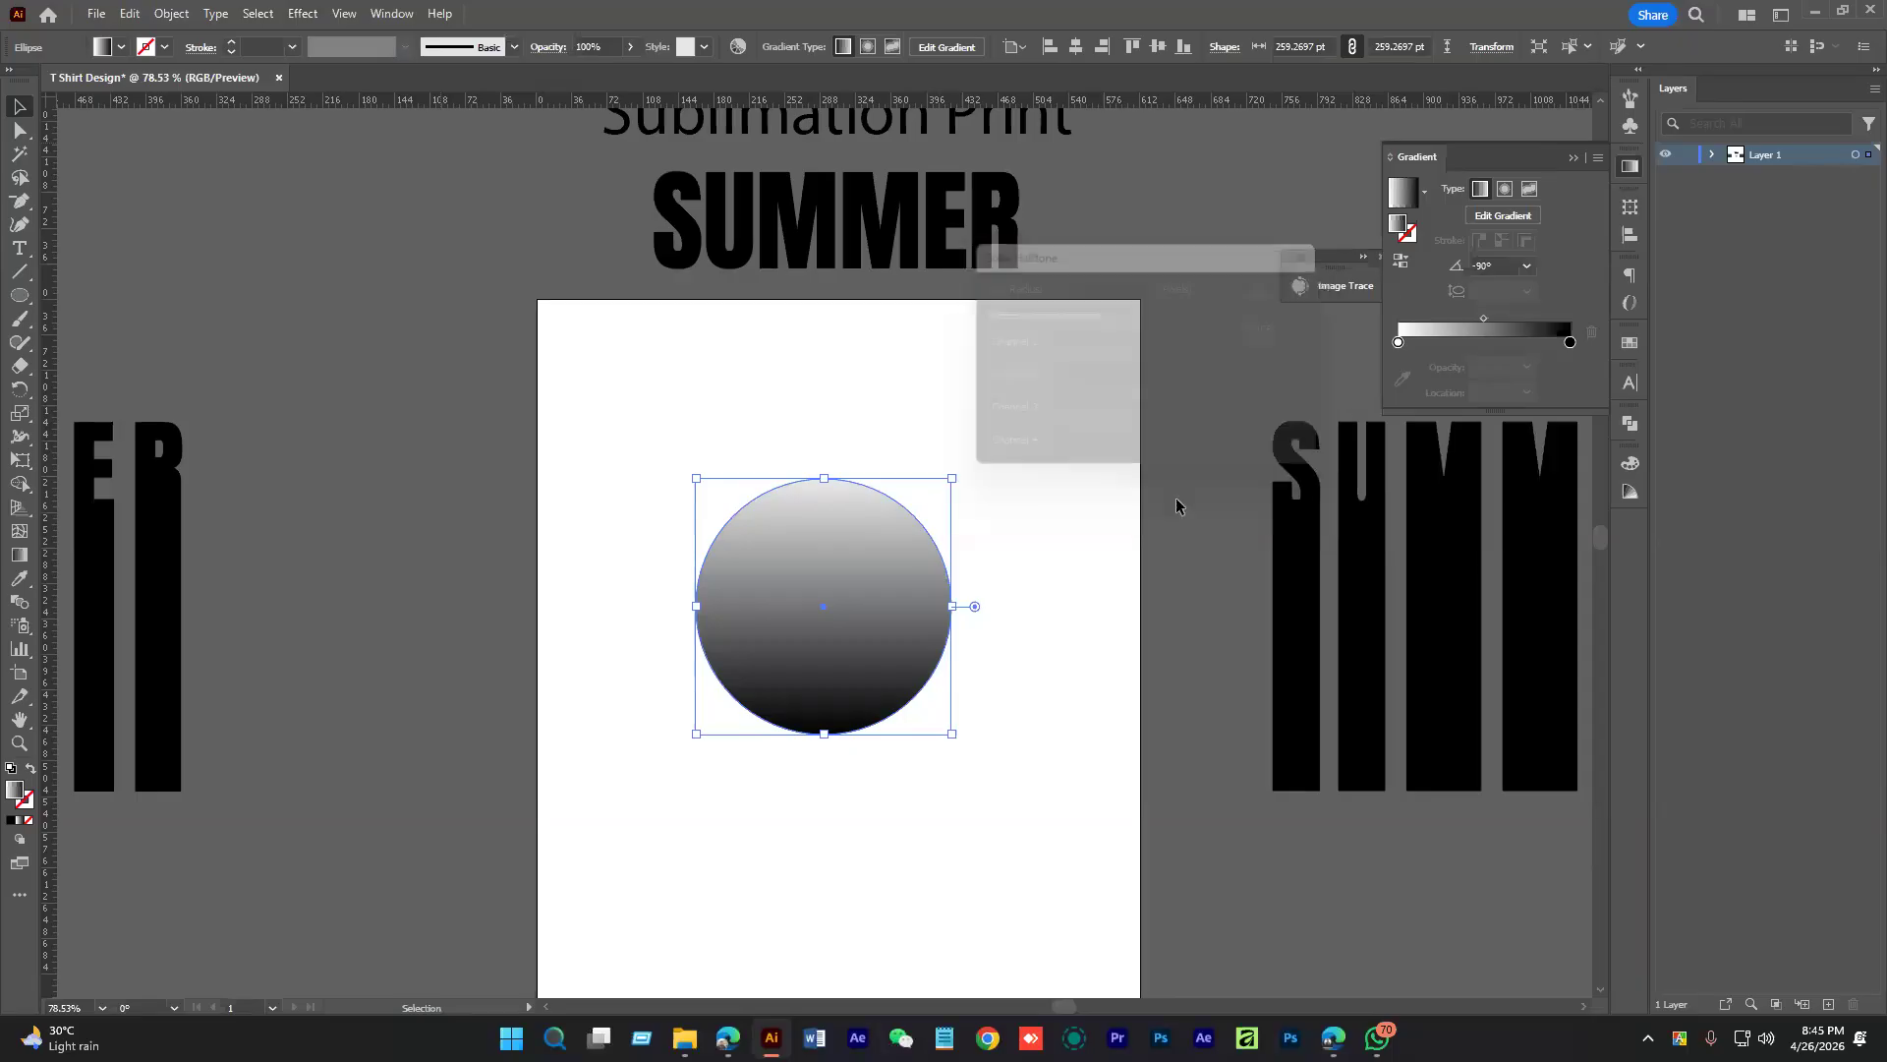
click(1083, 619)
scroll(817, 592, up, 3)
scroll(1192, 724, down, 3)
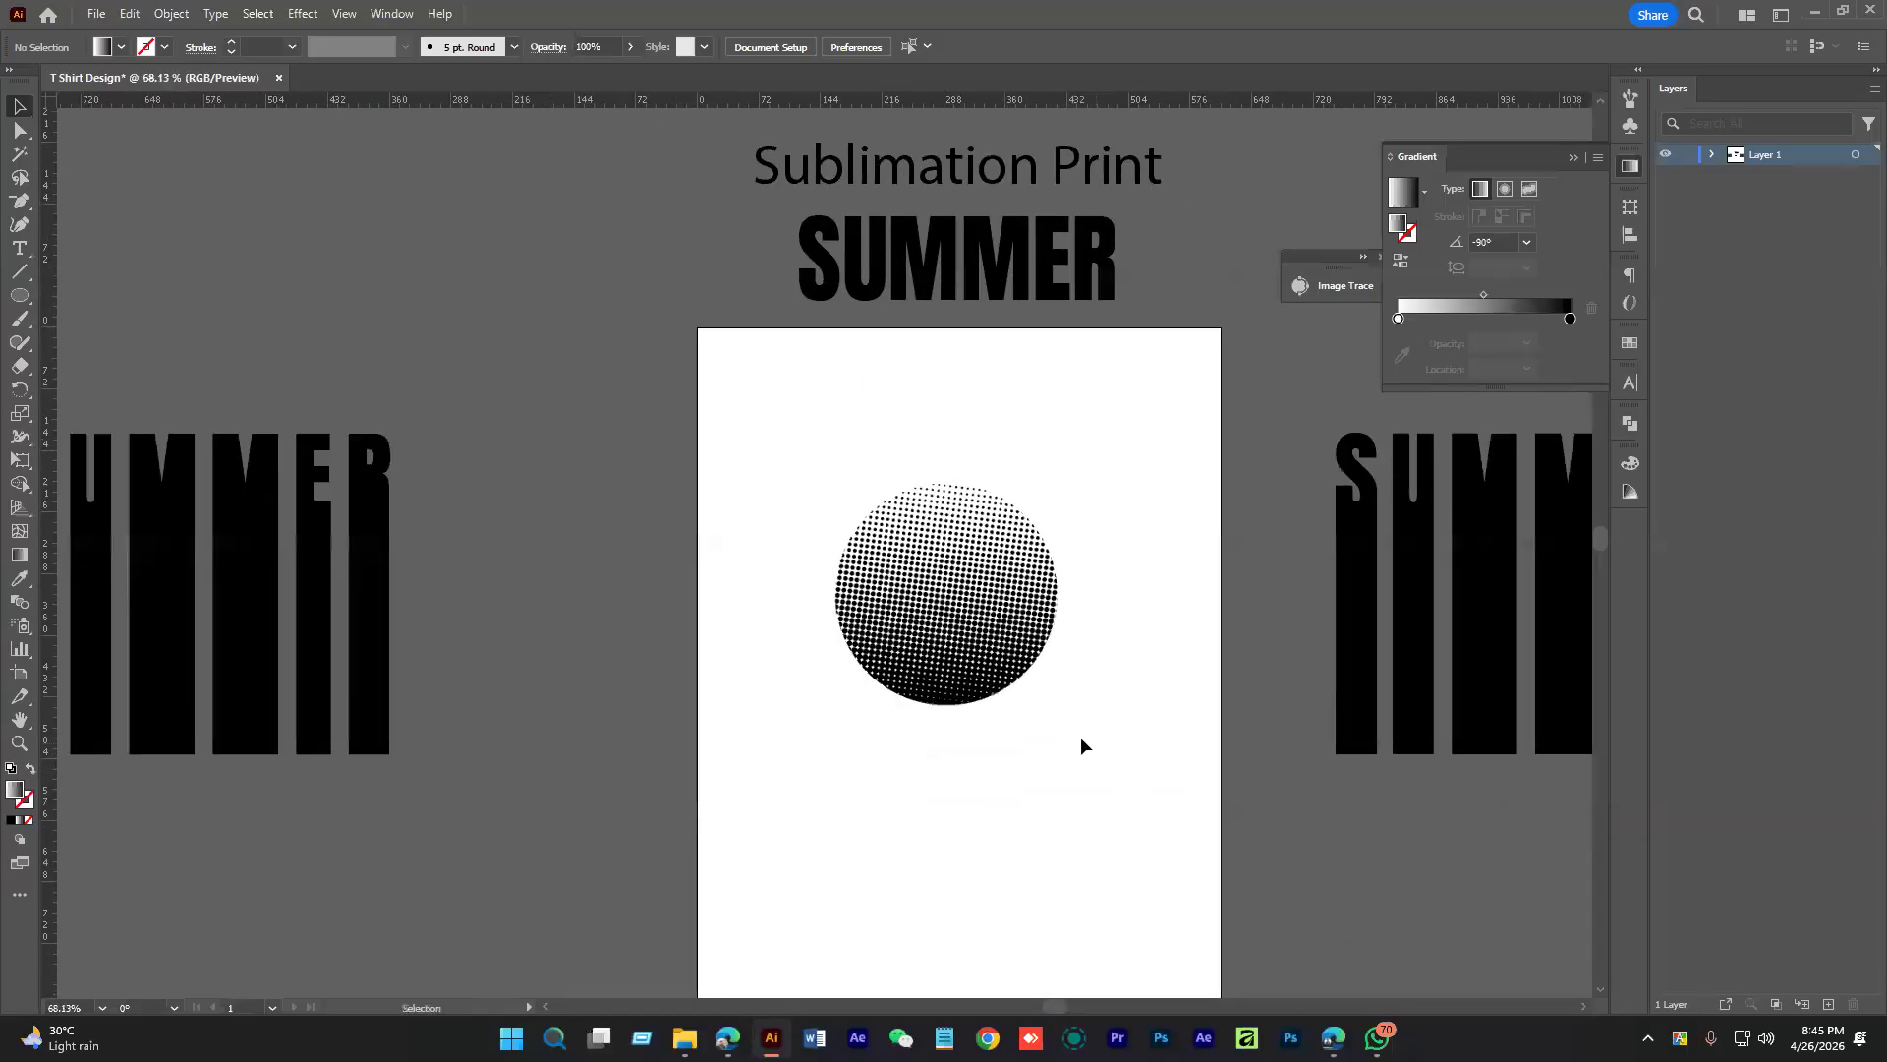
Select the SUMMER group on the left side of the artboard and examine its letters and columns up close
click(1081, 688)
scroll(999, 763, left, 3)
scroll(998, 763, down, 1)
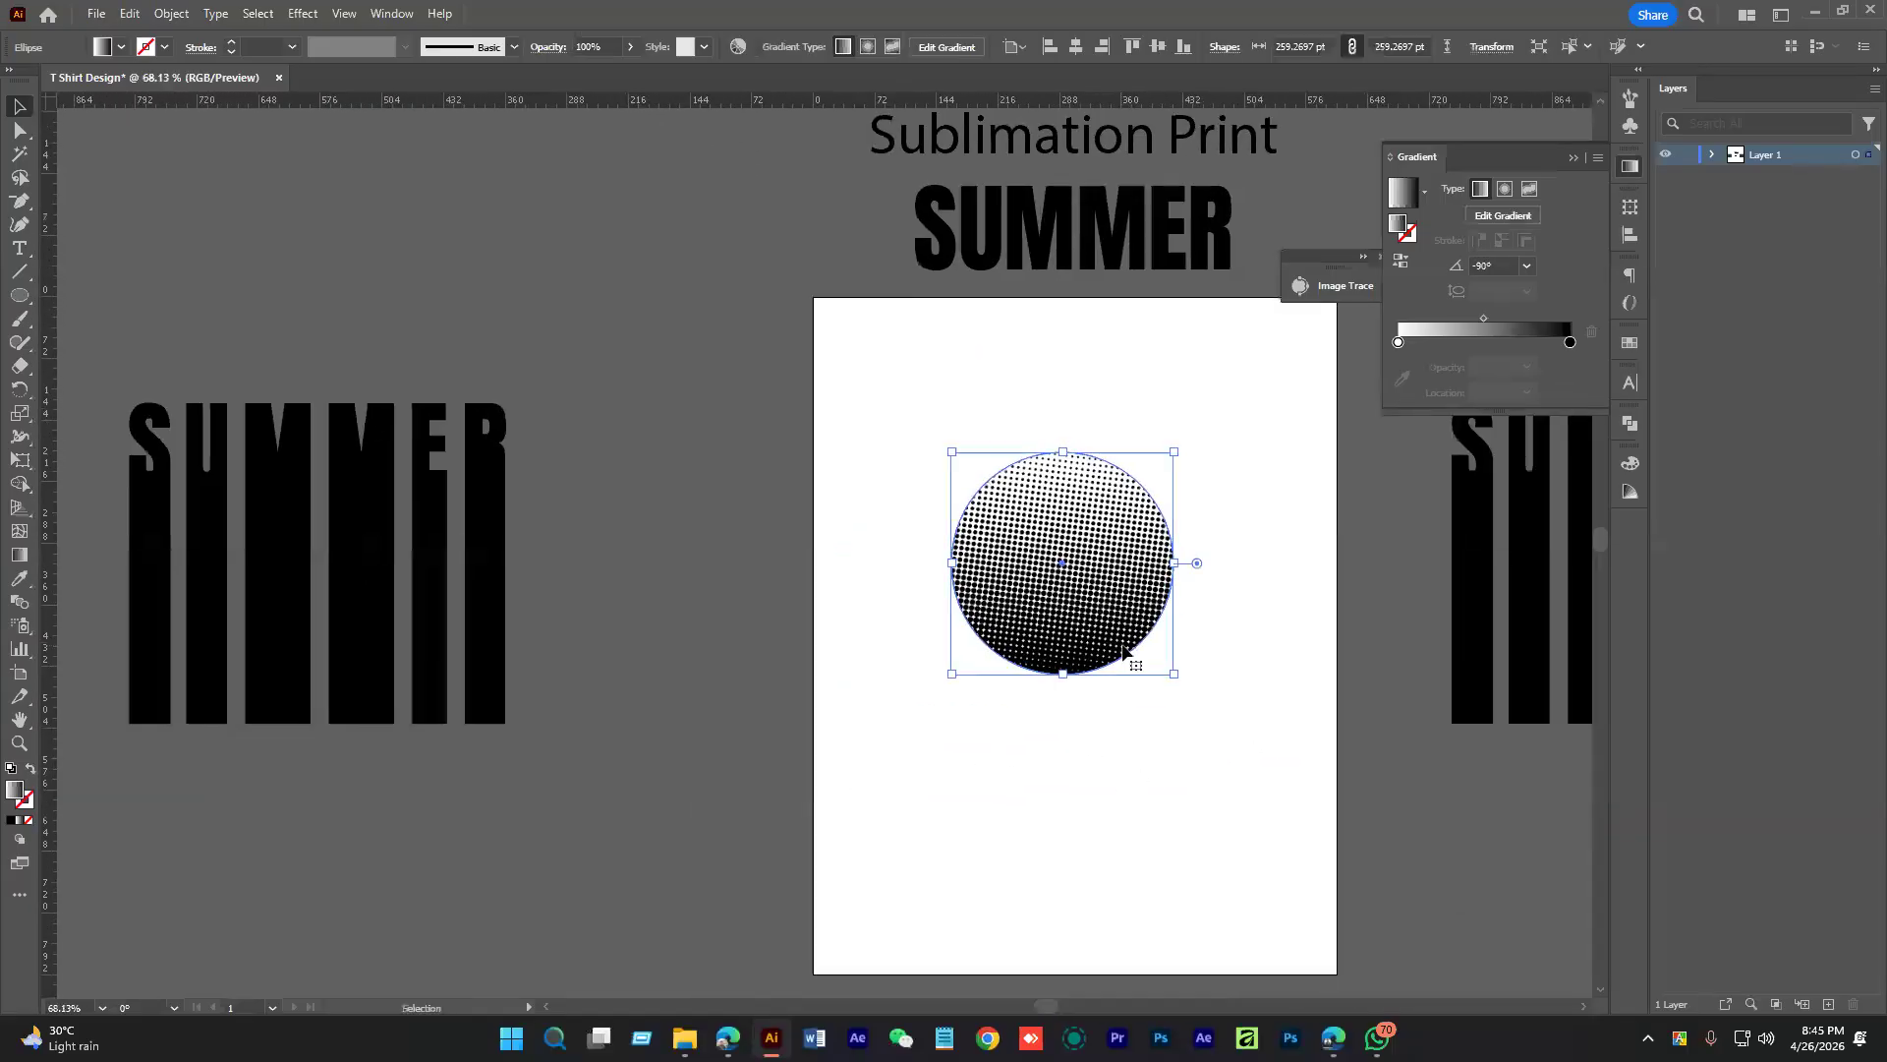
click(497, 700)
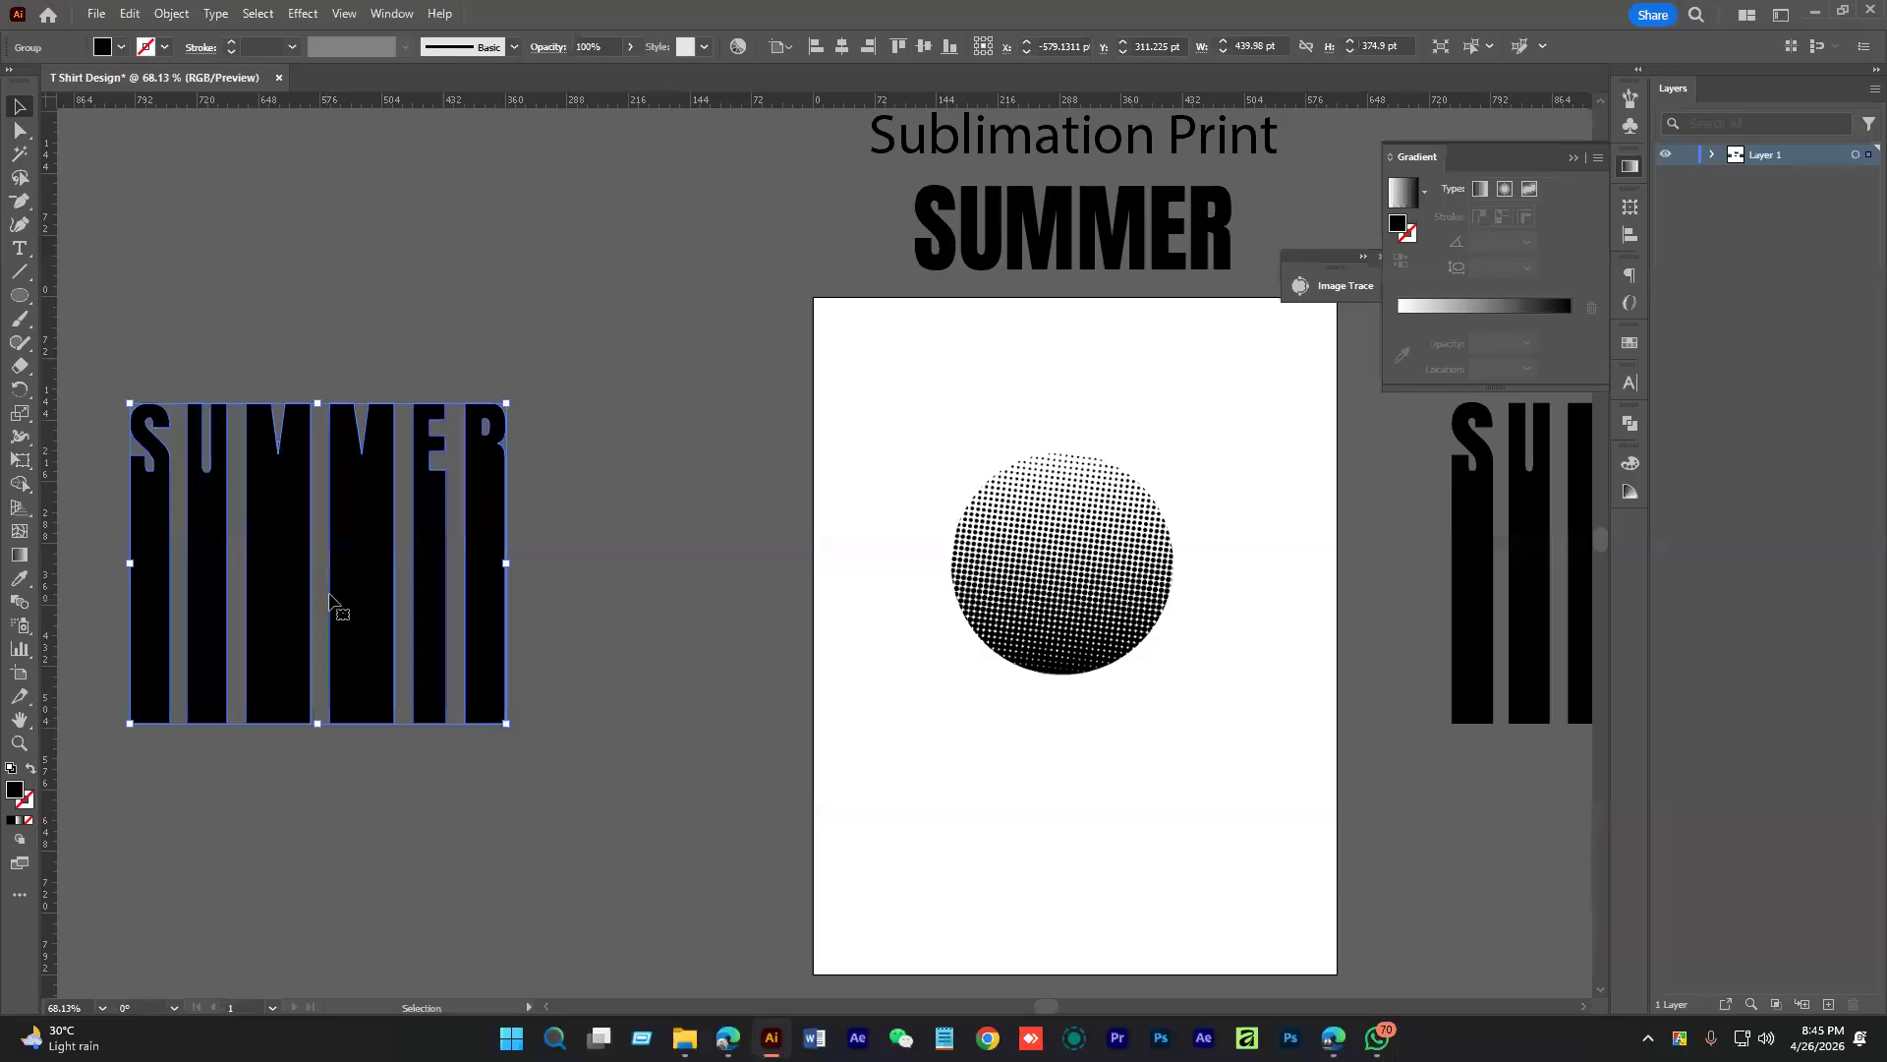
scroll(409, 763, up, 3)
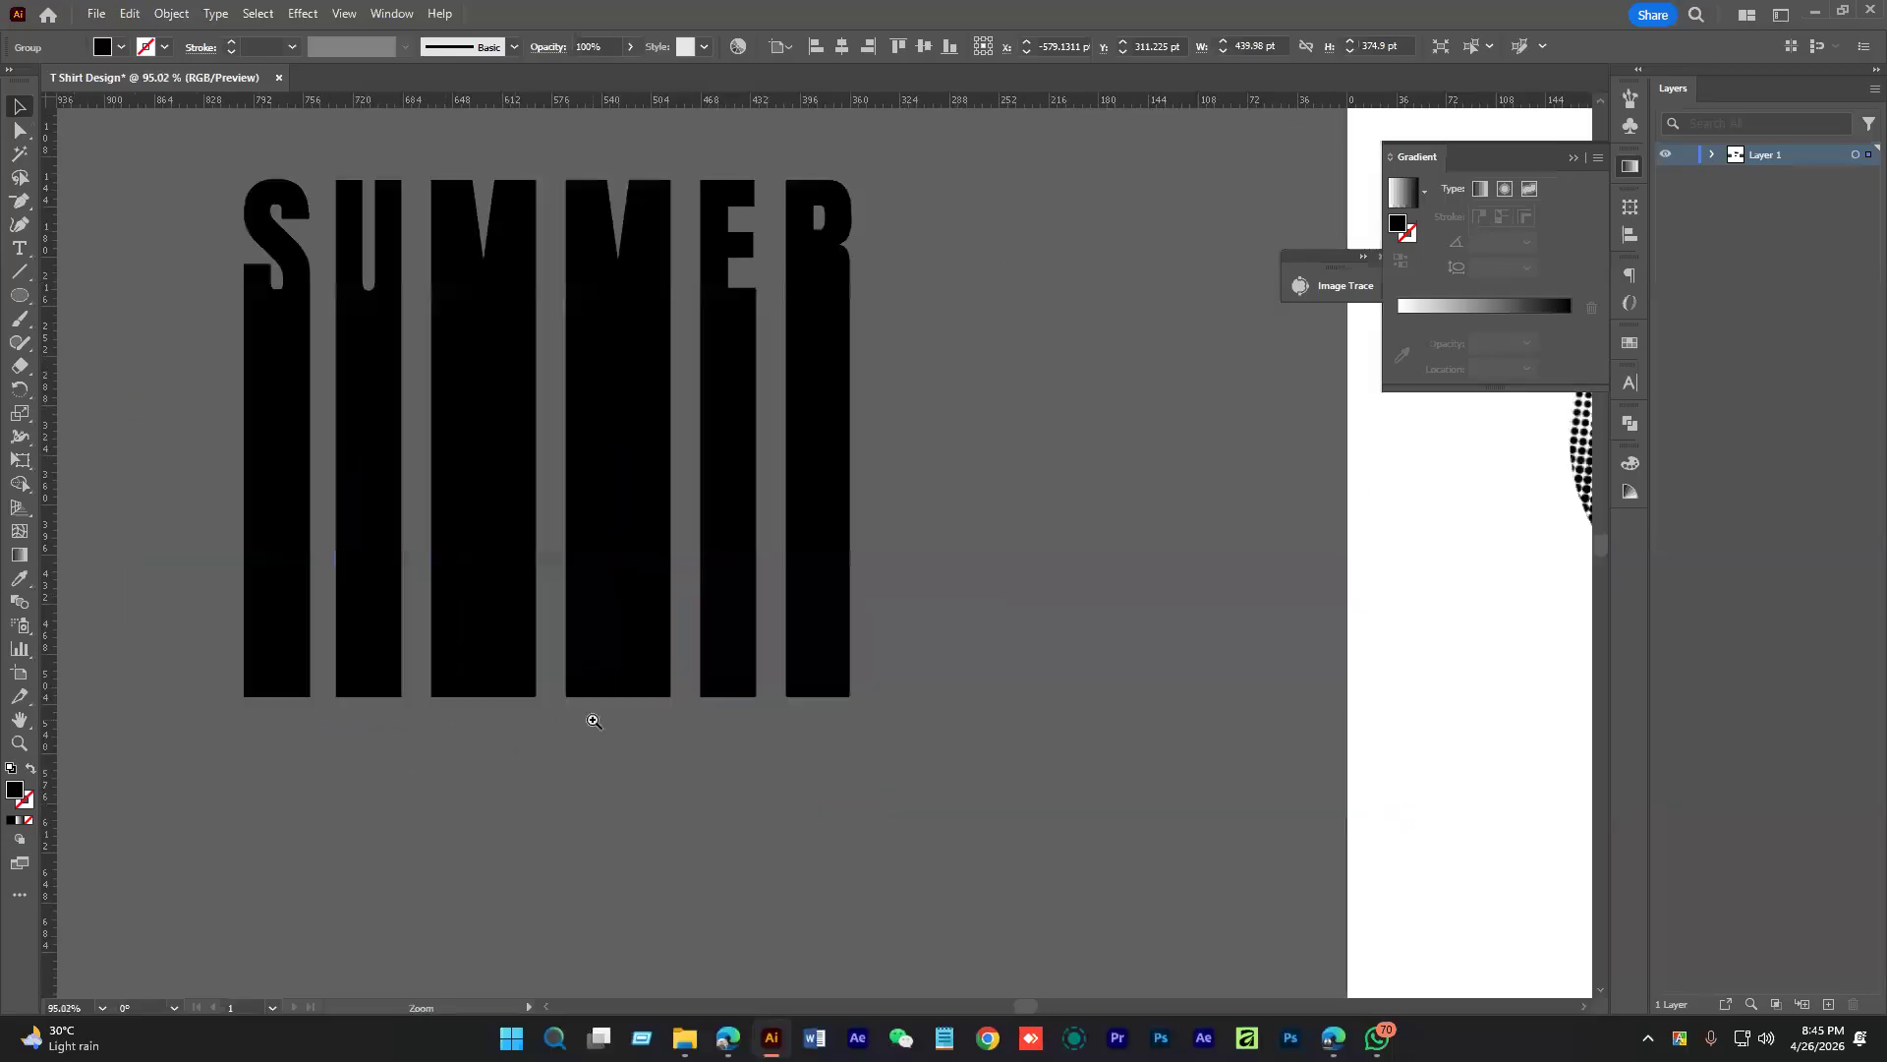
scroll(451, 463, up, 3)
scroll(476, 725, down, 1)
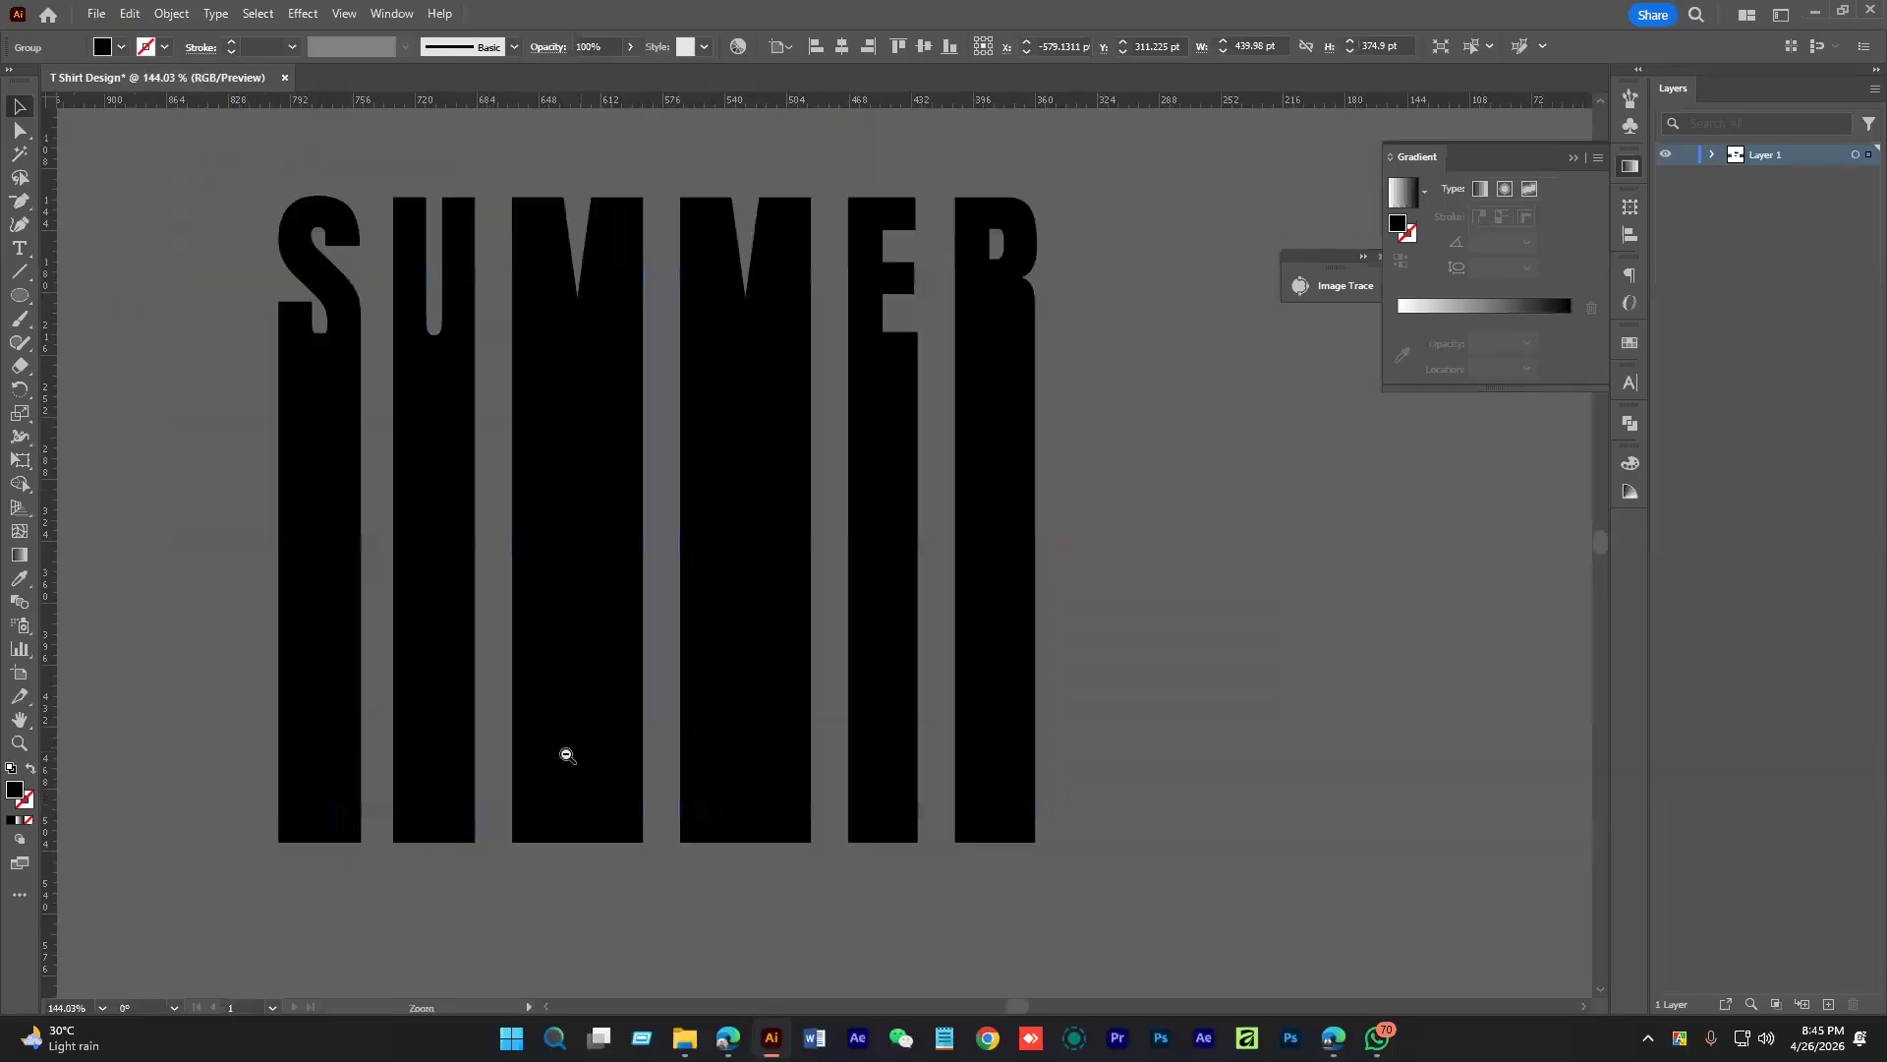
scroll(1045, 615, down, 5)
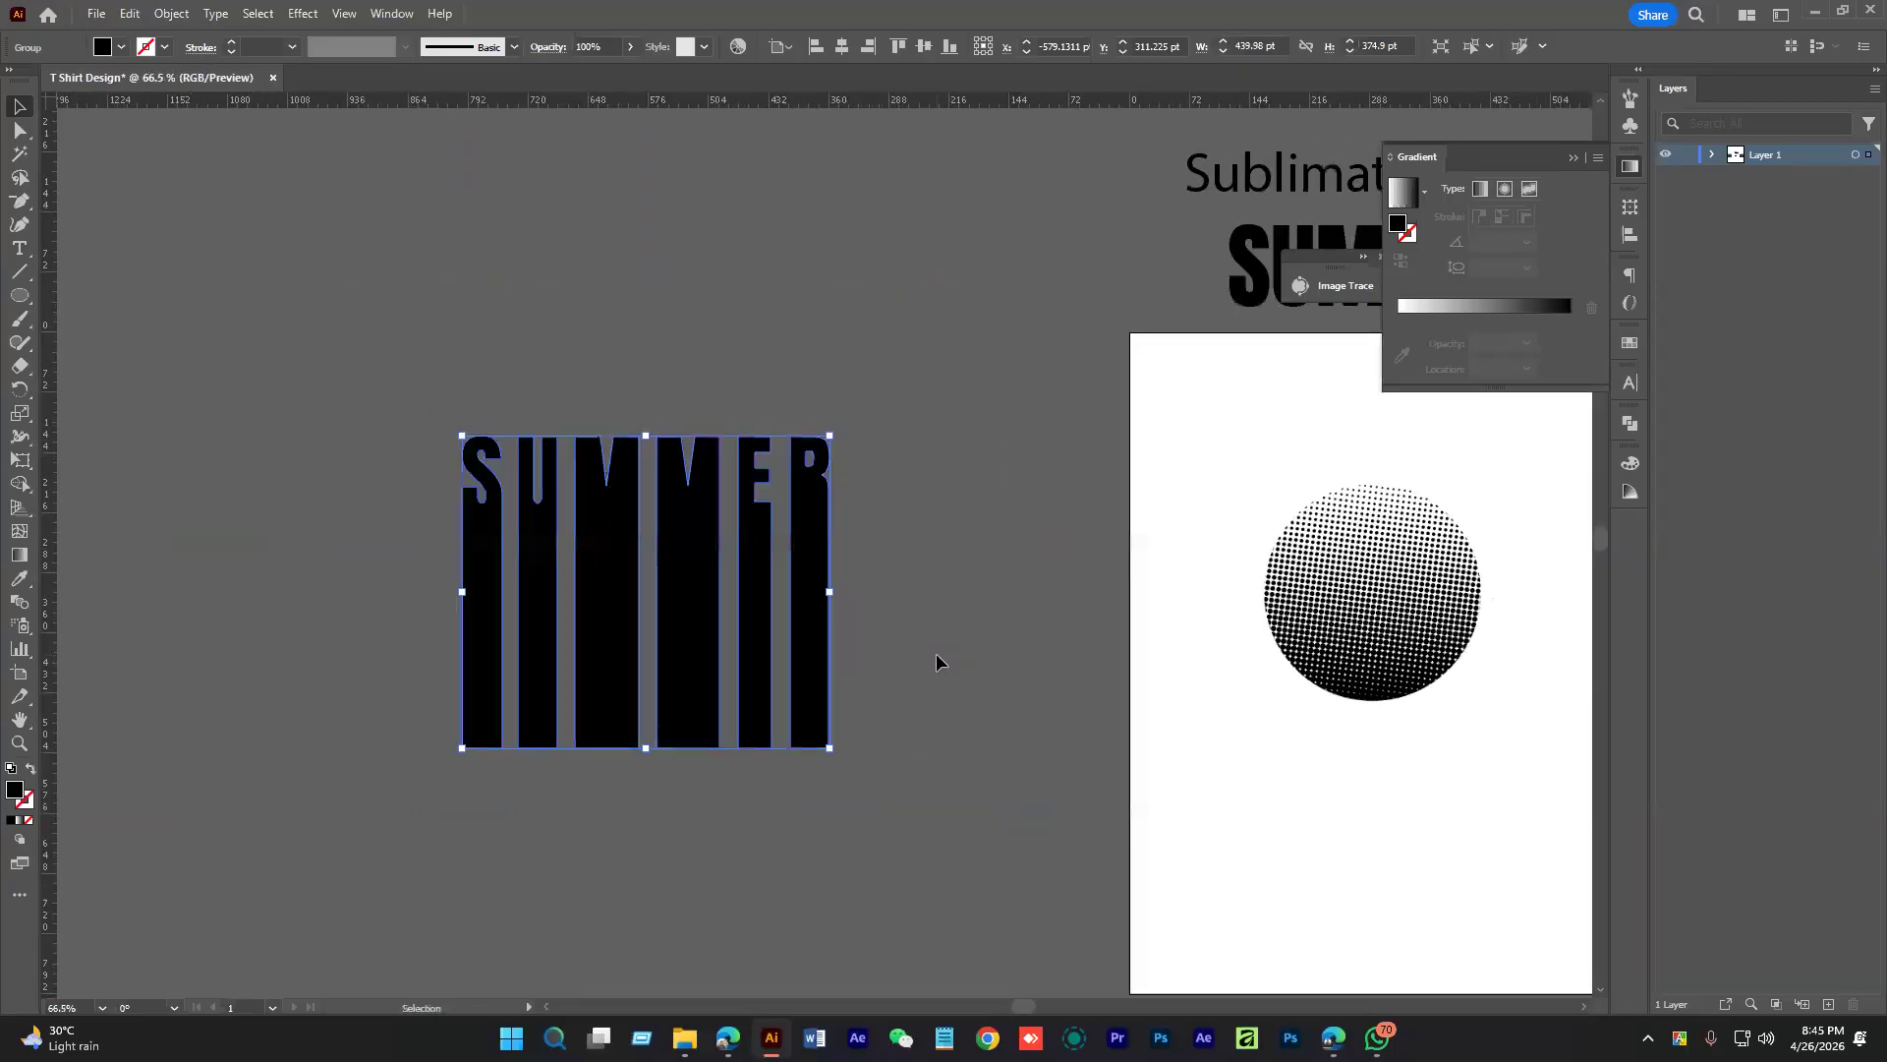
Move the halftone circle off the artboard to just above the SUMMER group on the artboard's left side
click(1295, 731)
drag(1298, 758, 1077, 751)
click(1096, 653)
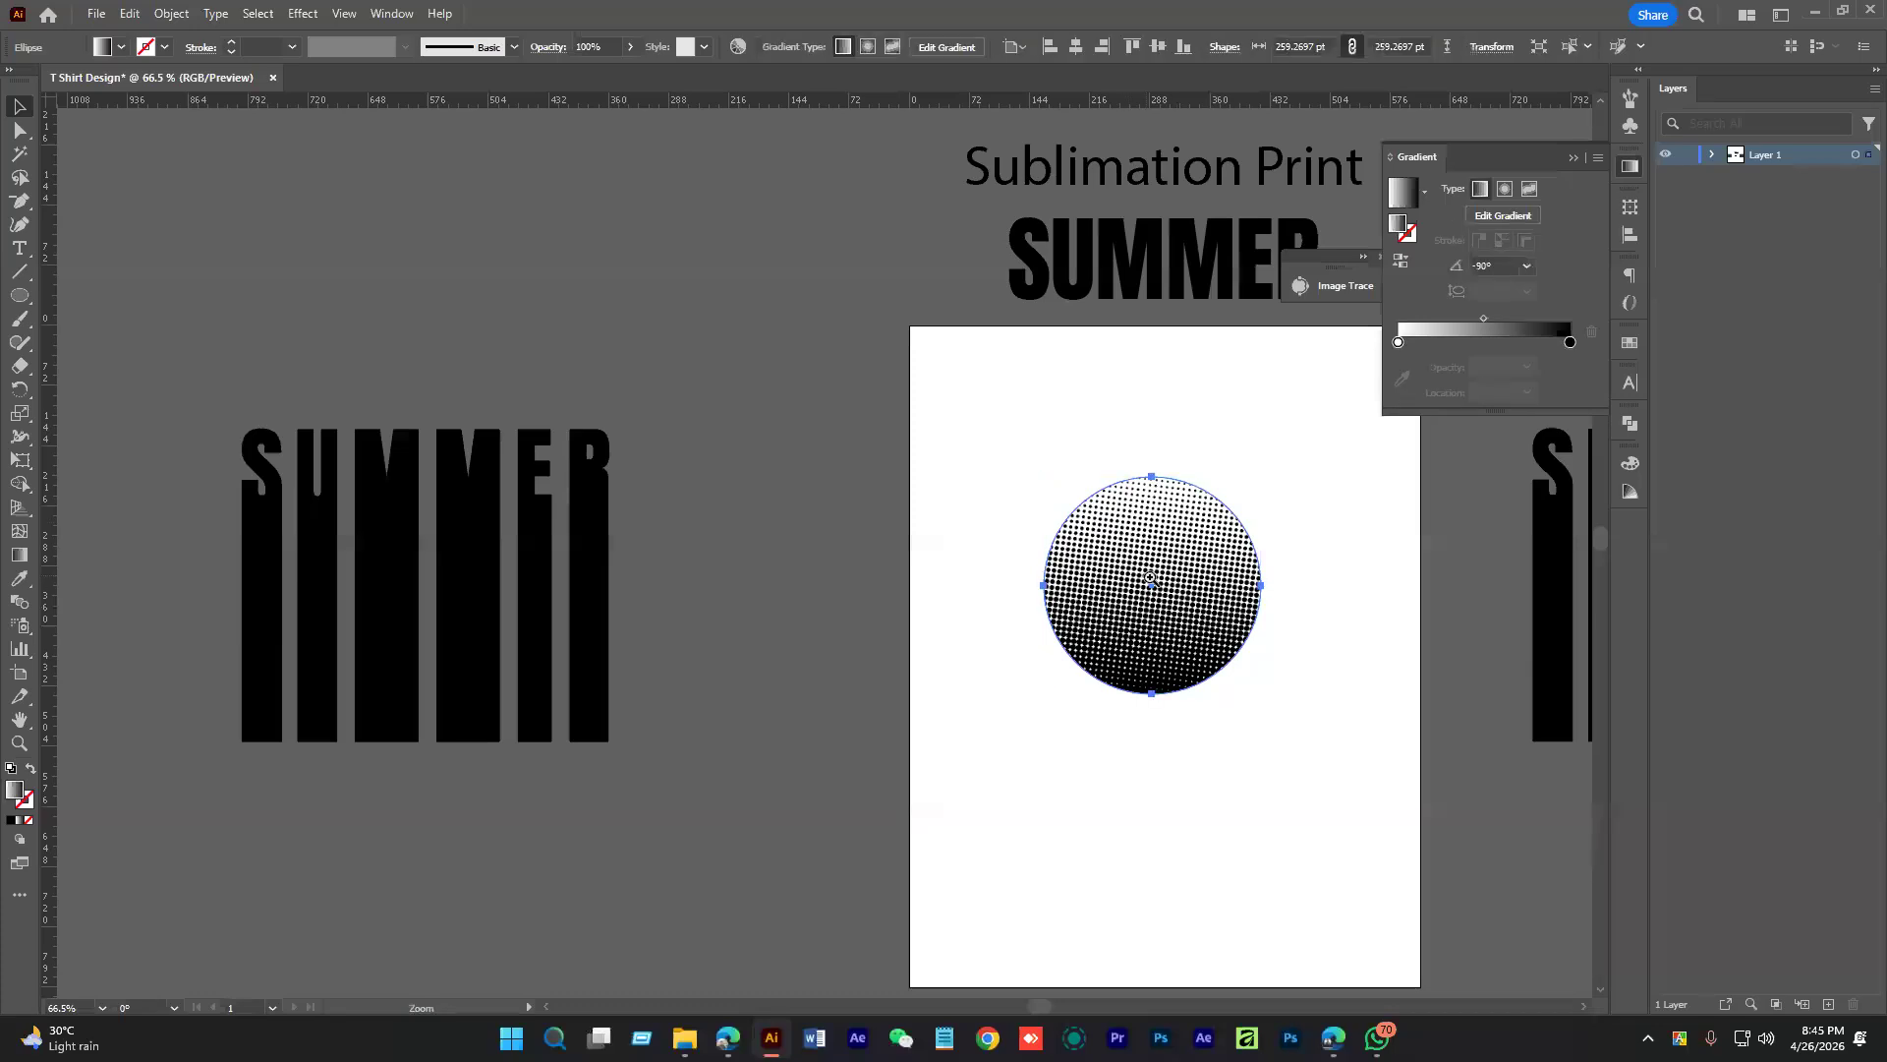
scroll(1142, 577, up, 3)
mouse_move(1185, 698)
mouse_down()
mouse_move(1081, 653)
mouse_move(1198, 670)
mouse_up()
drag(1073, 627, 1160, 590)
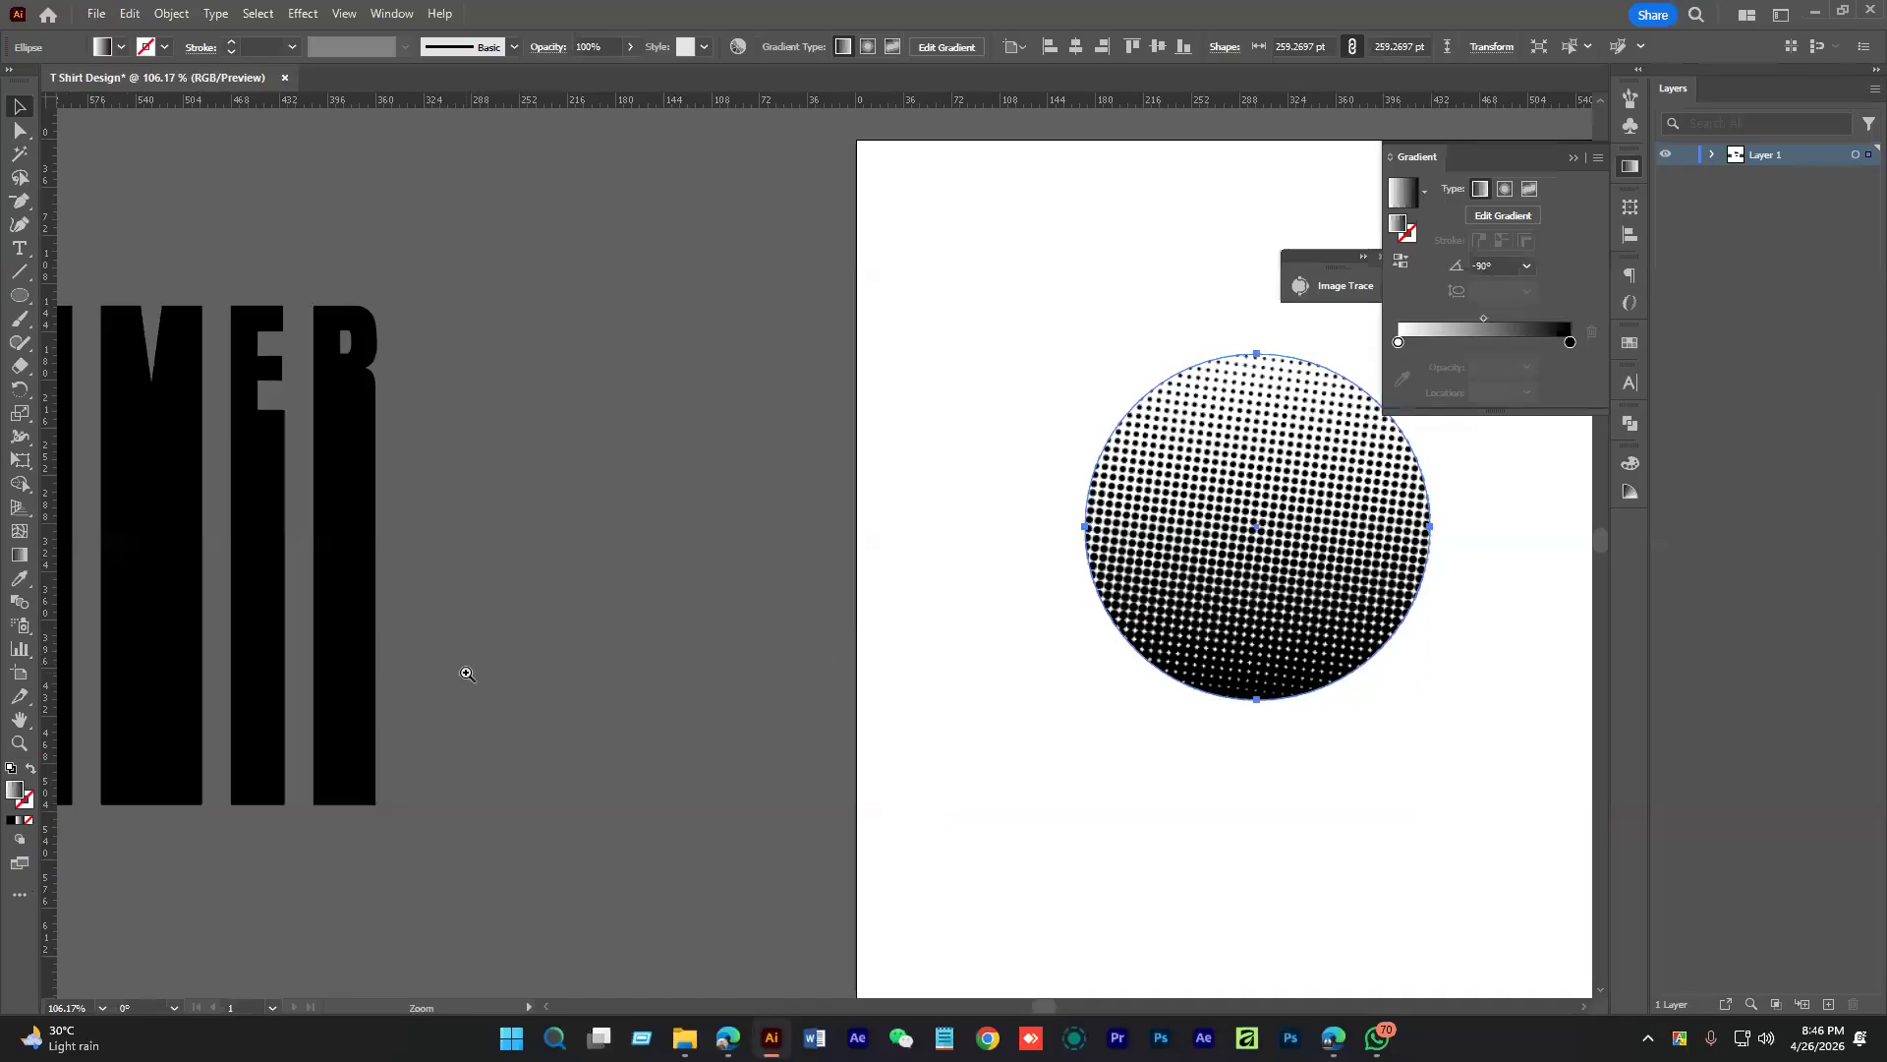
scroll(678, 713, down, 5)
drag(1000, 614, 552, 400)
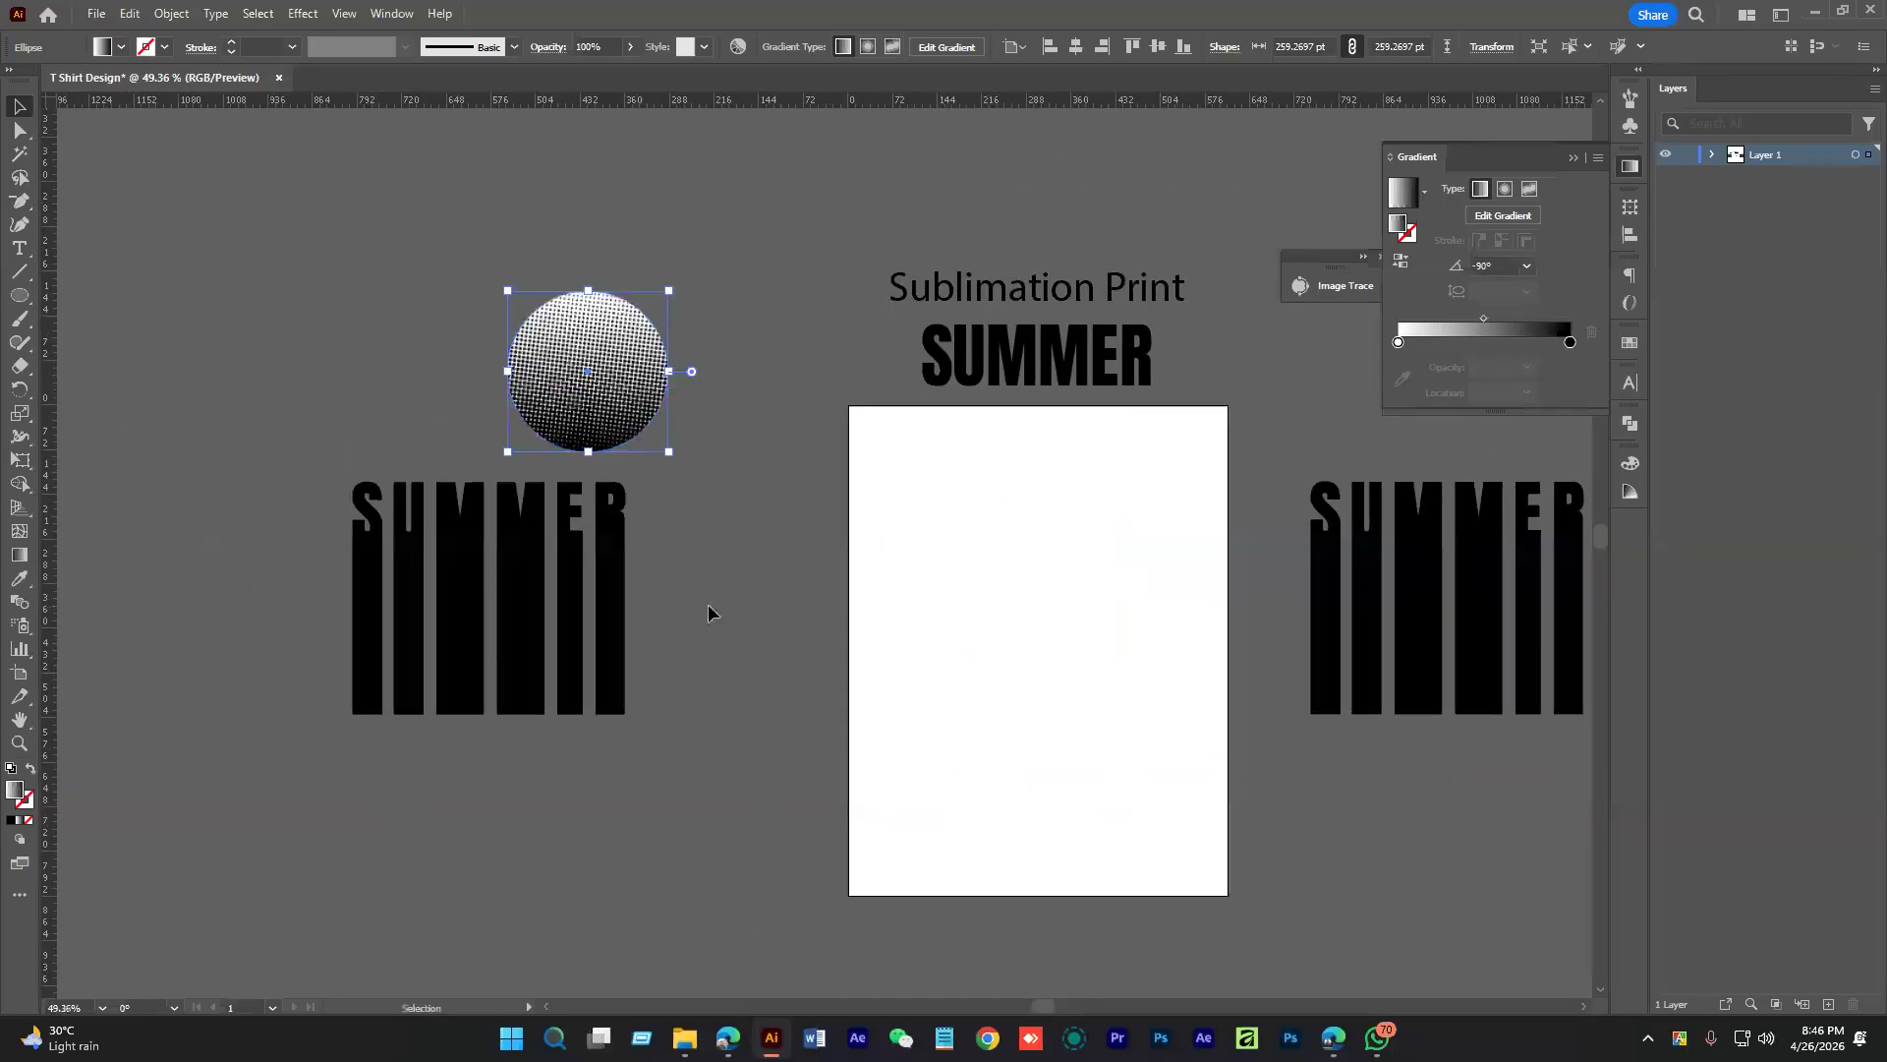
Move the SUMMER group from the left of the artboard onto it, centred horizontally in the upper part
click(412, 652)
drag(448, 629, 1230, 782)
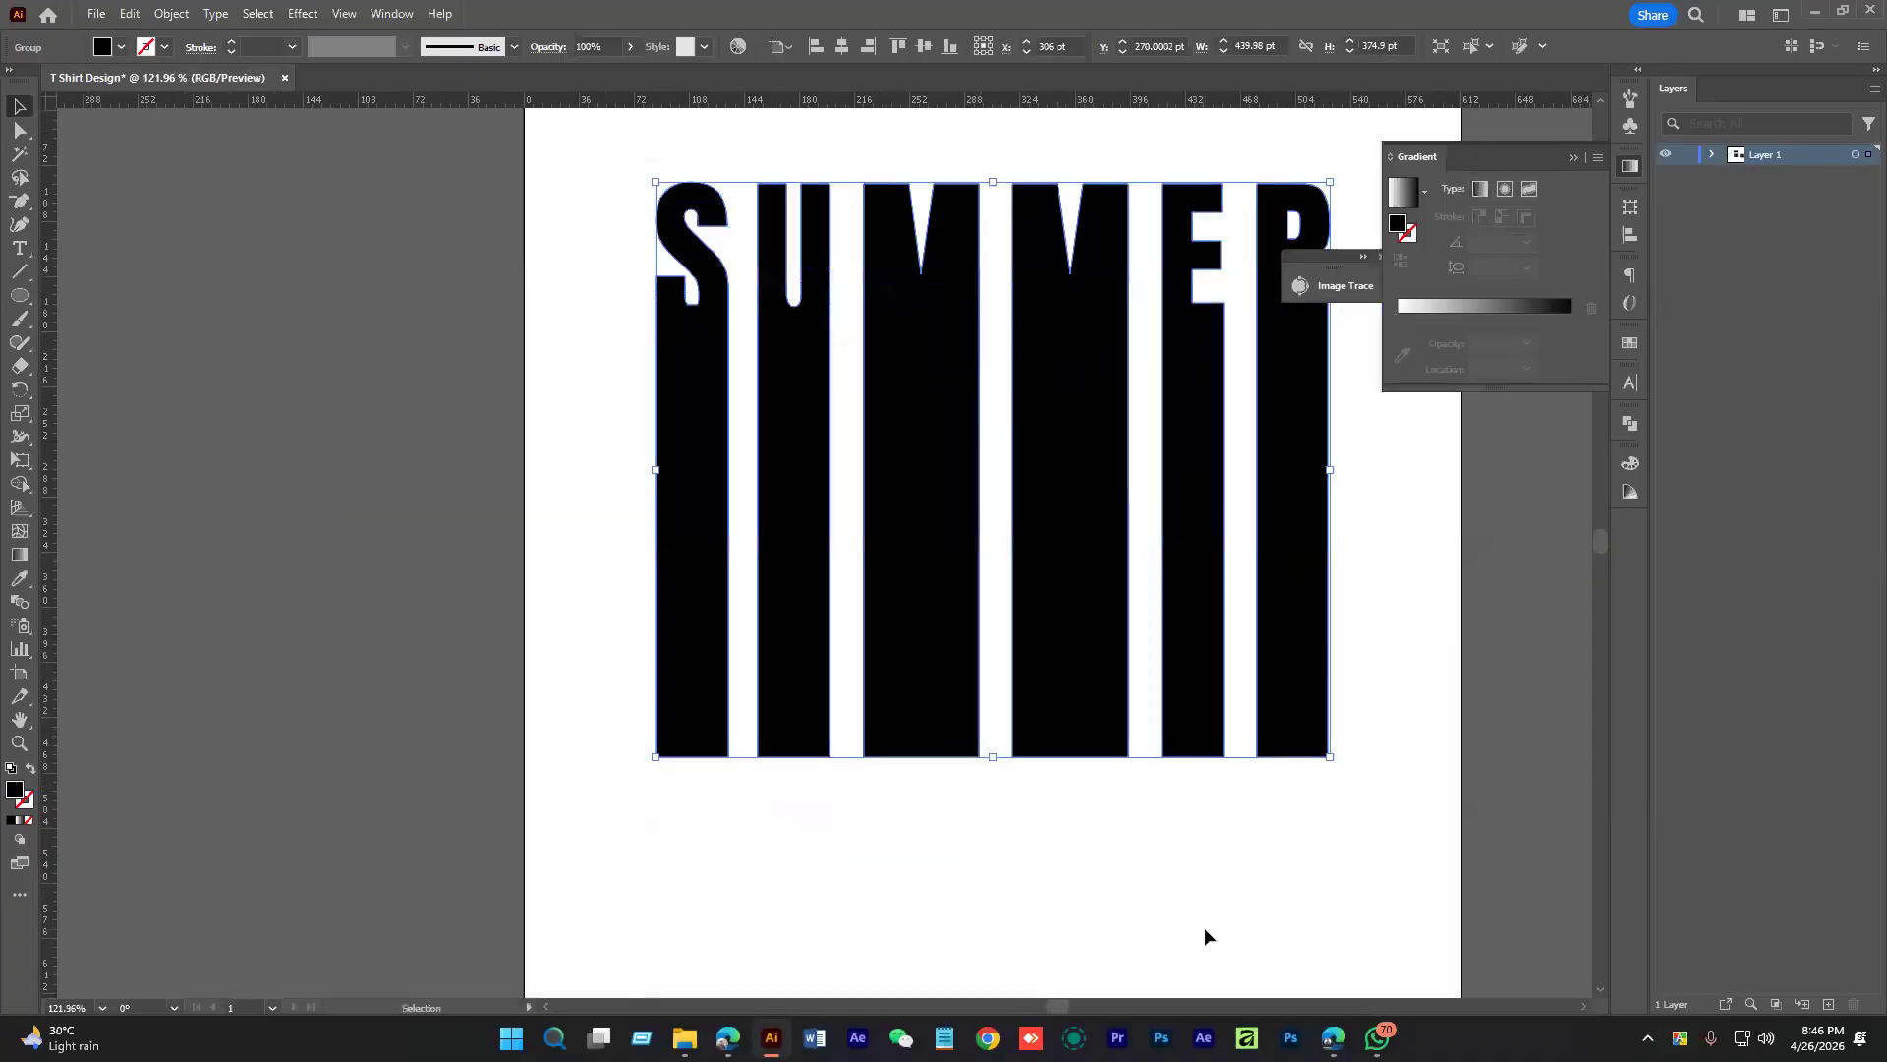
click(1142, 906)
scroll(1142, 904, right, 2)
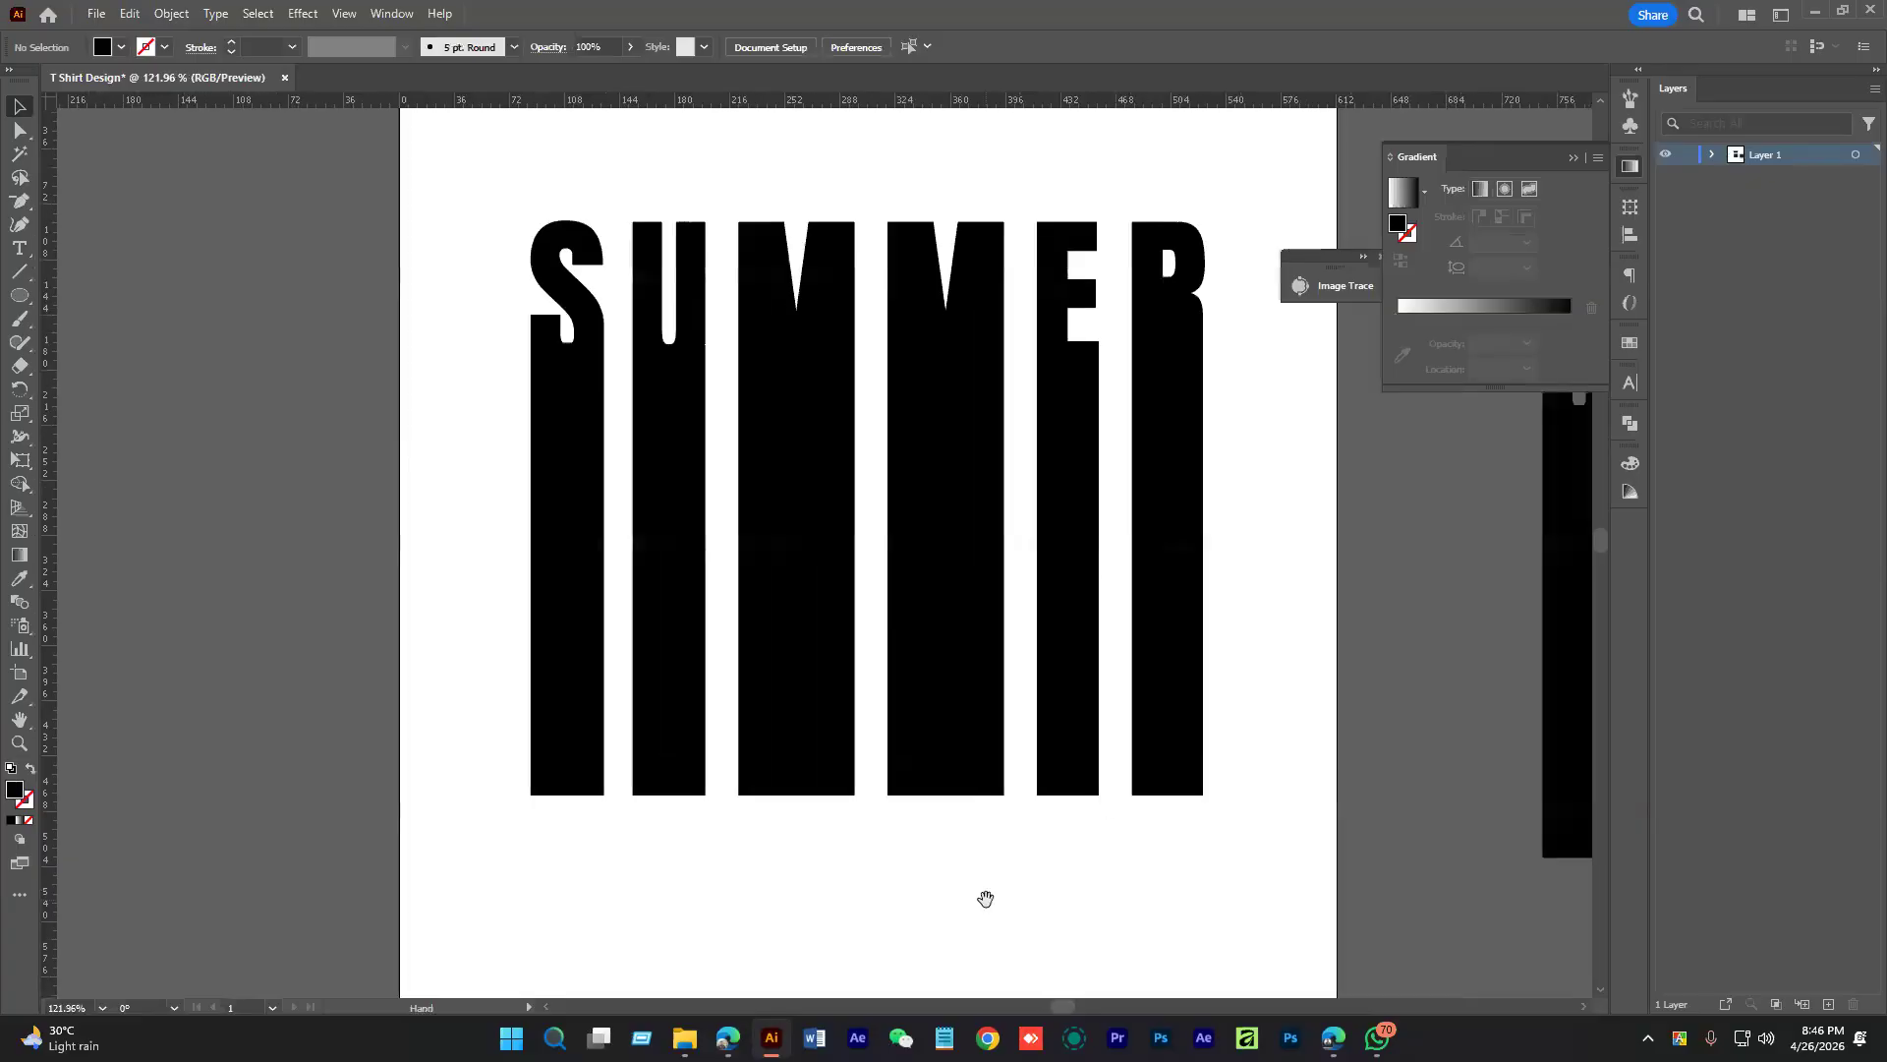
Draw a horizontal line about 508 pt long across all six SUMMER columns, just below the letter shapes
drag(497, 486, 1321, 755)
click(1323, 699)
click(28, 279)
drag(509, 403, 1286, 403)
key(v)
drag(898, 405, 890, 392)
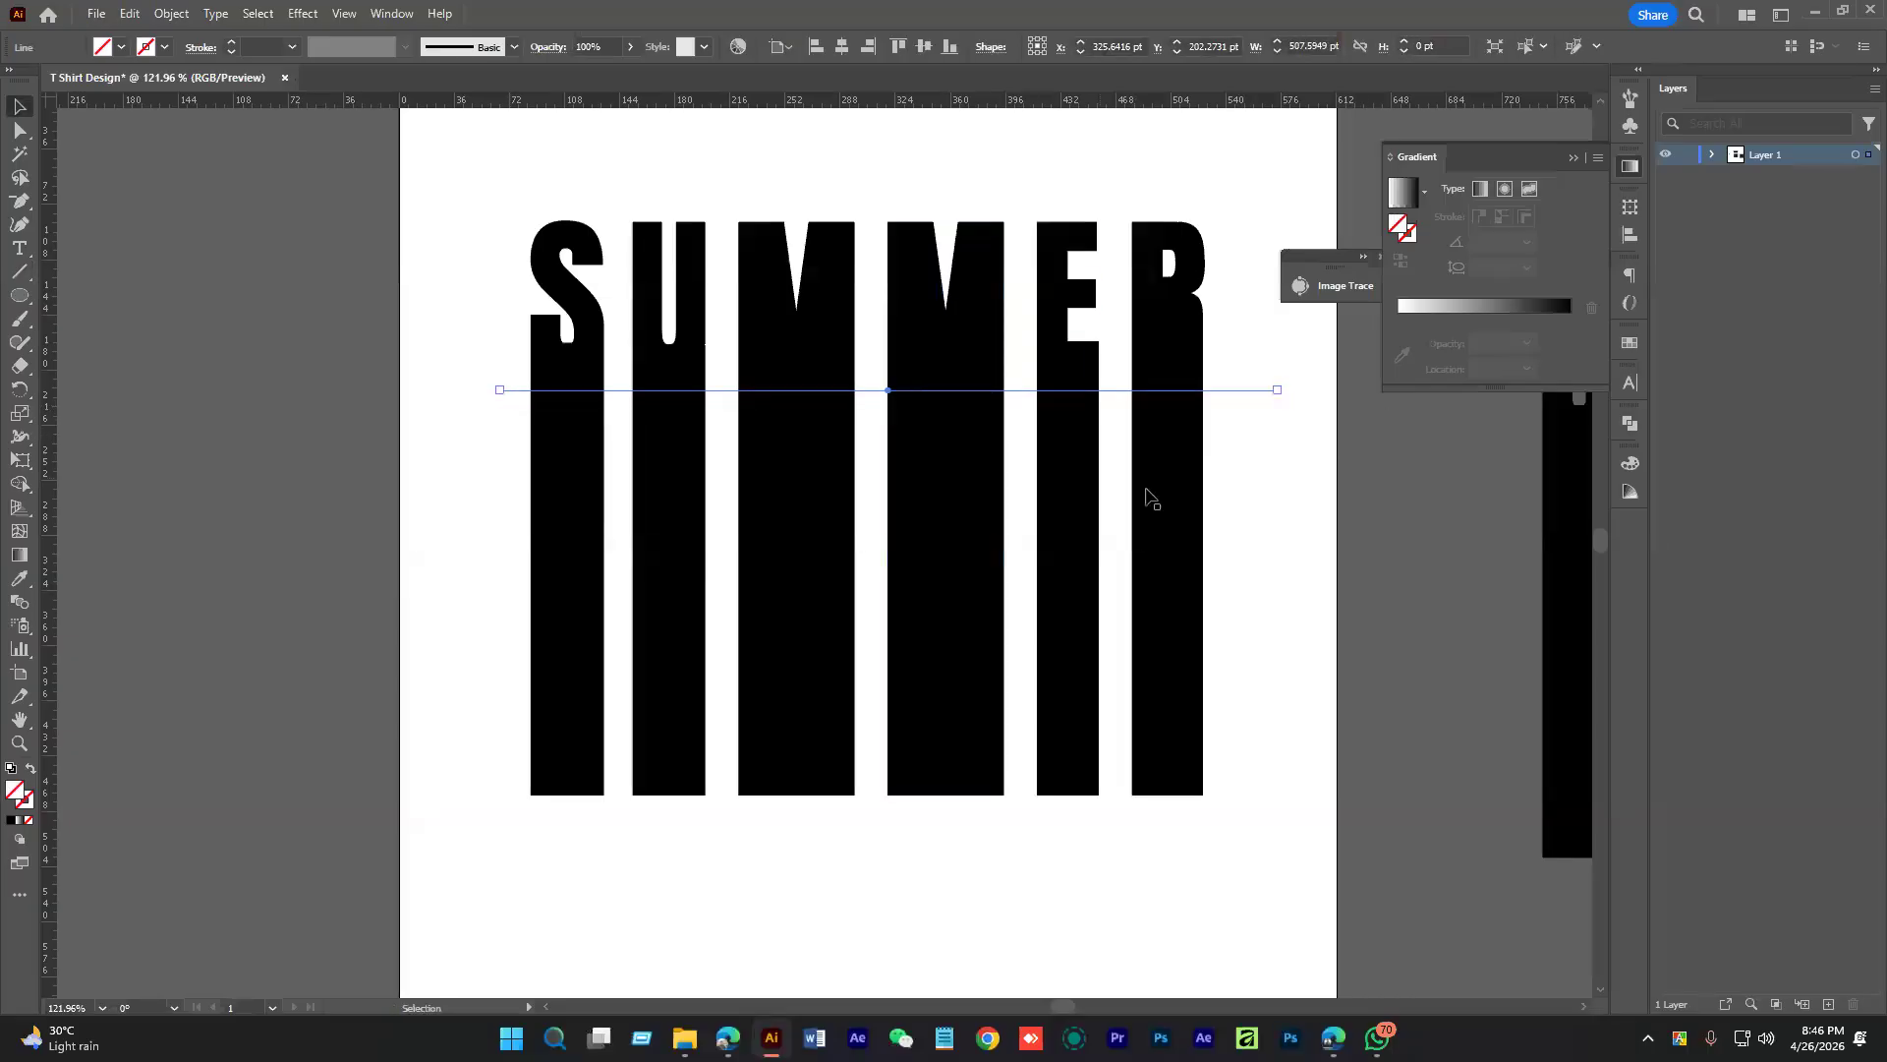
Divide the SUMMER lettering along the horizontal line with Pathfinder and ungroup the resulting pieces
drag(1294, 552, 478, 381)
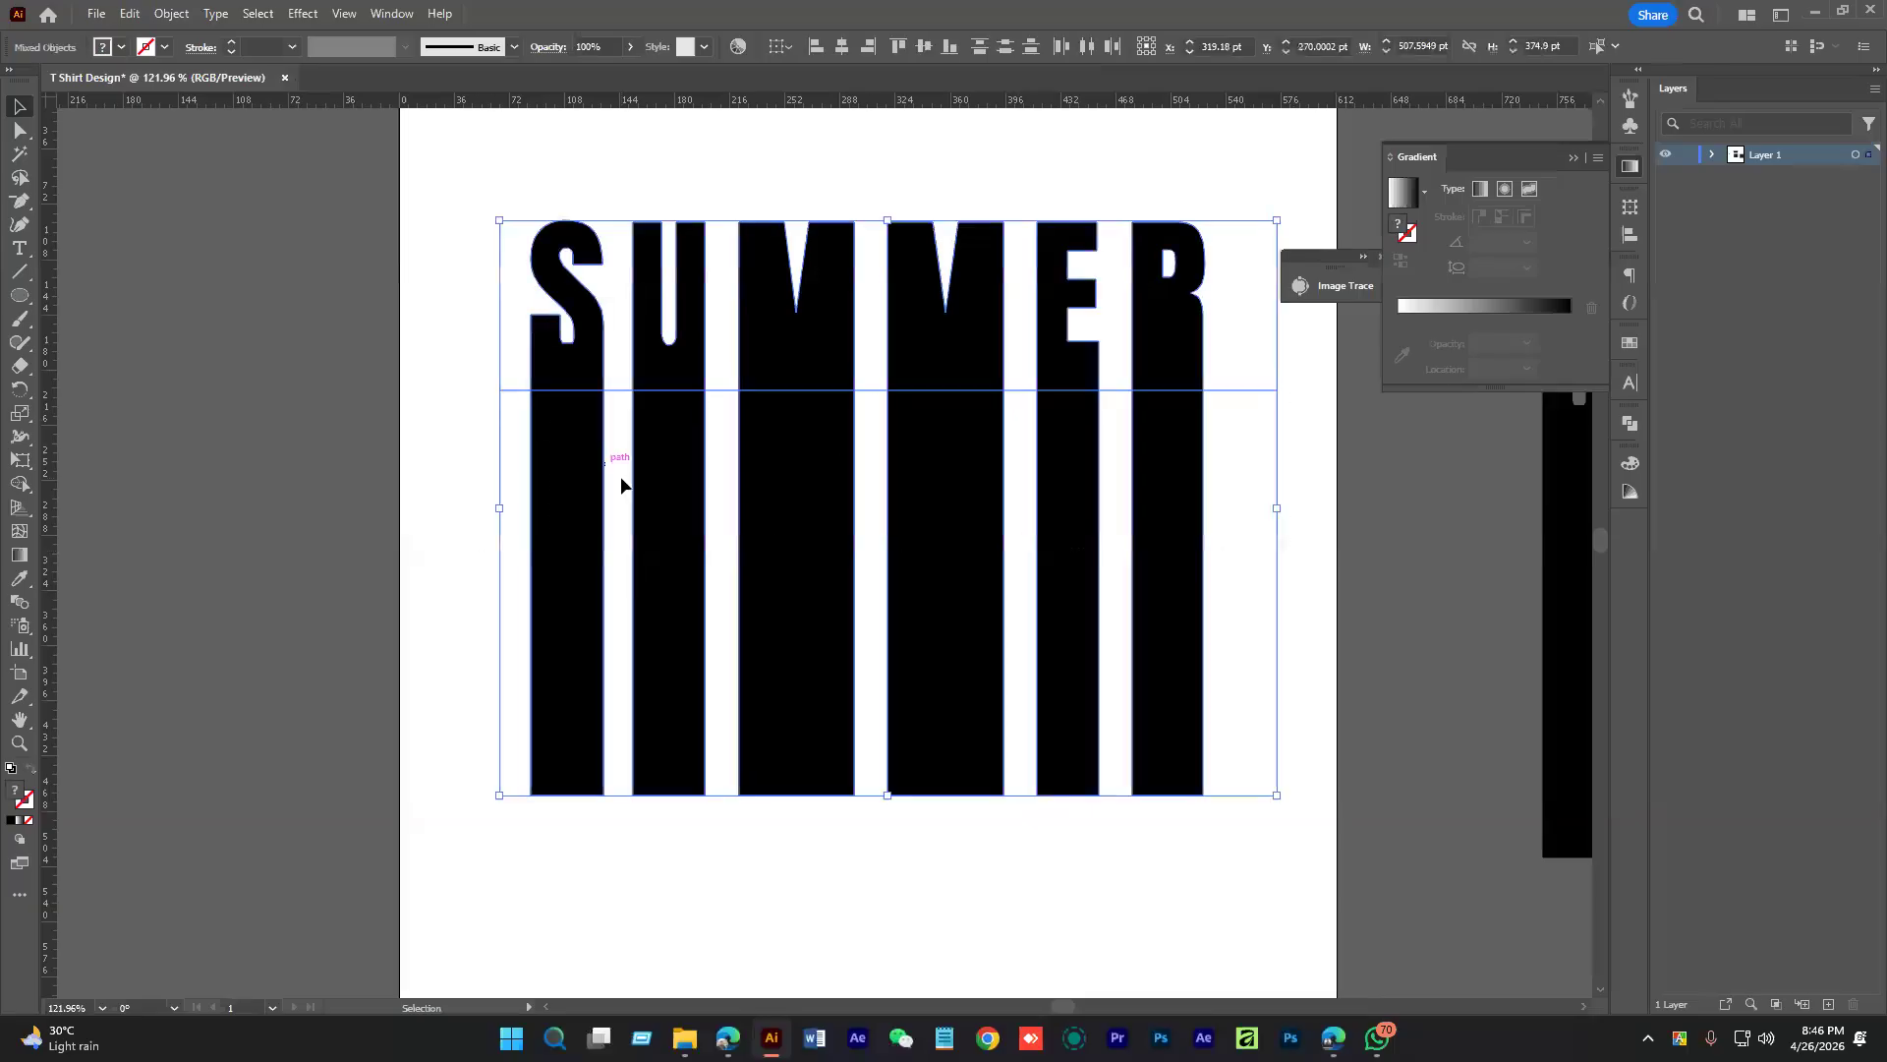
click(1631, 422)
click(1404, 518)
right_click(938, 488)
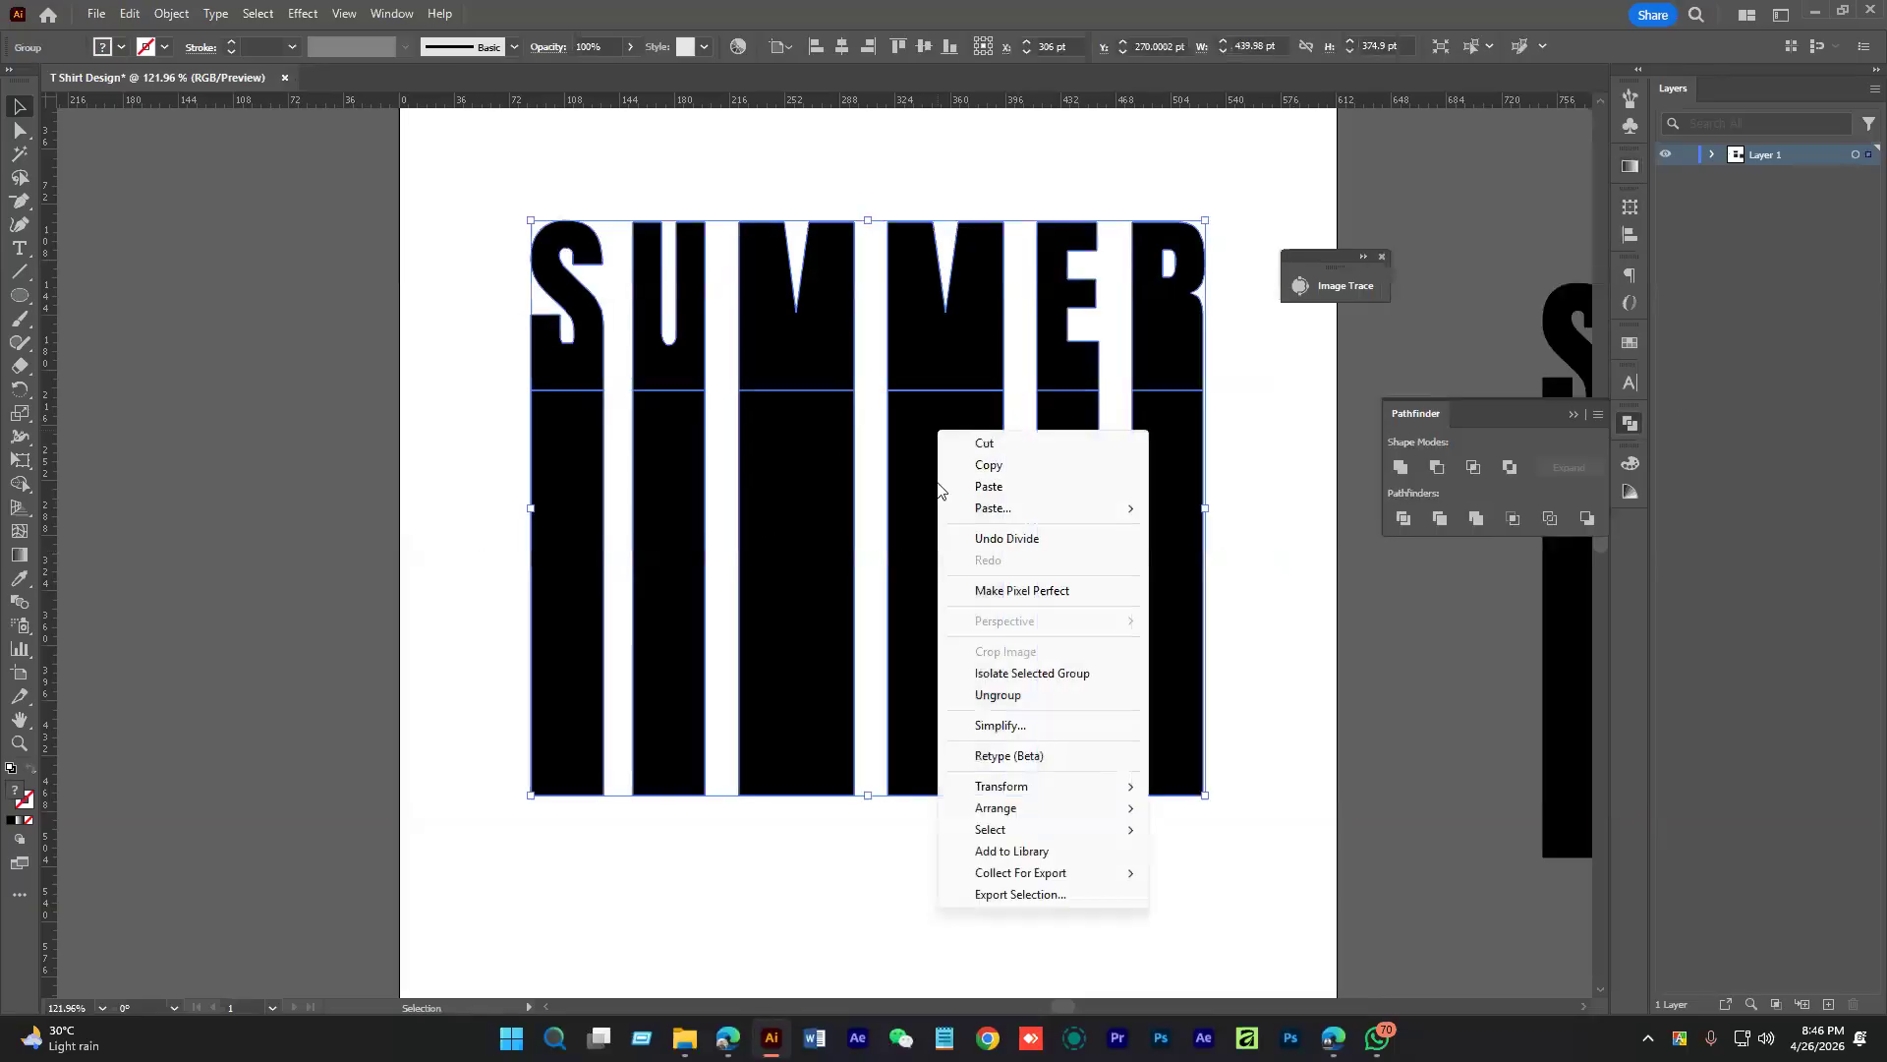
click(998, 695)
click(1265, 684)
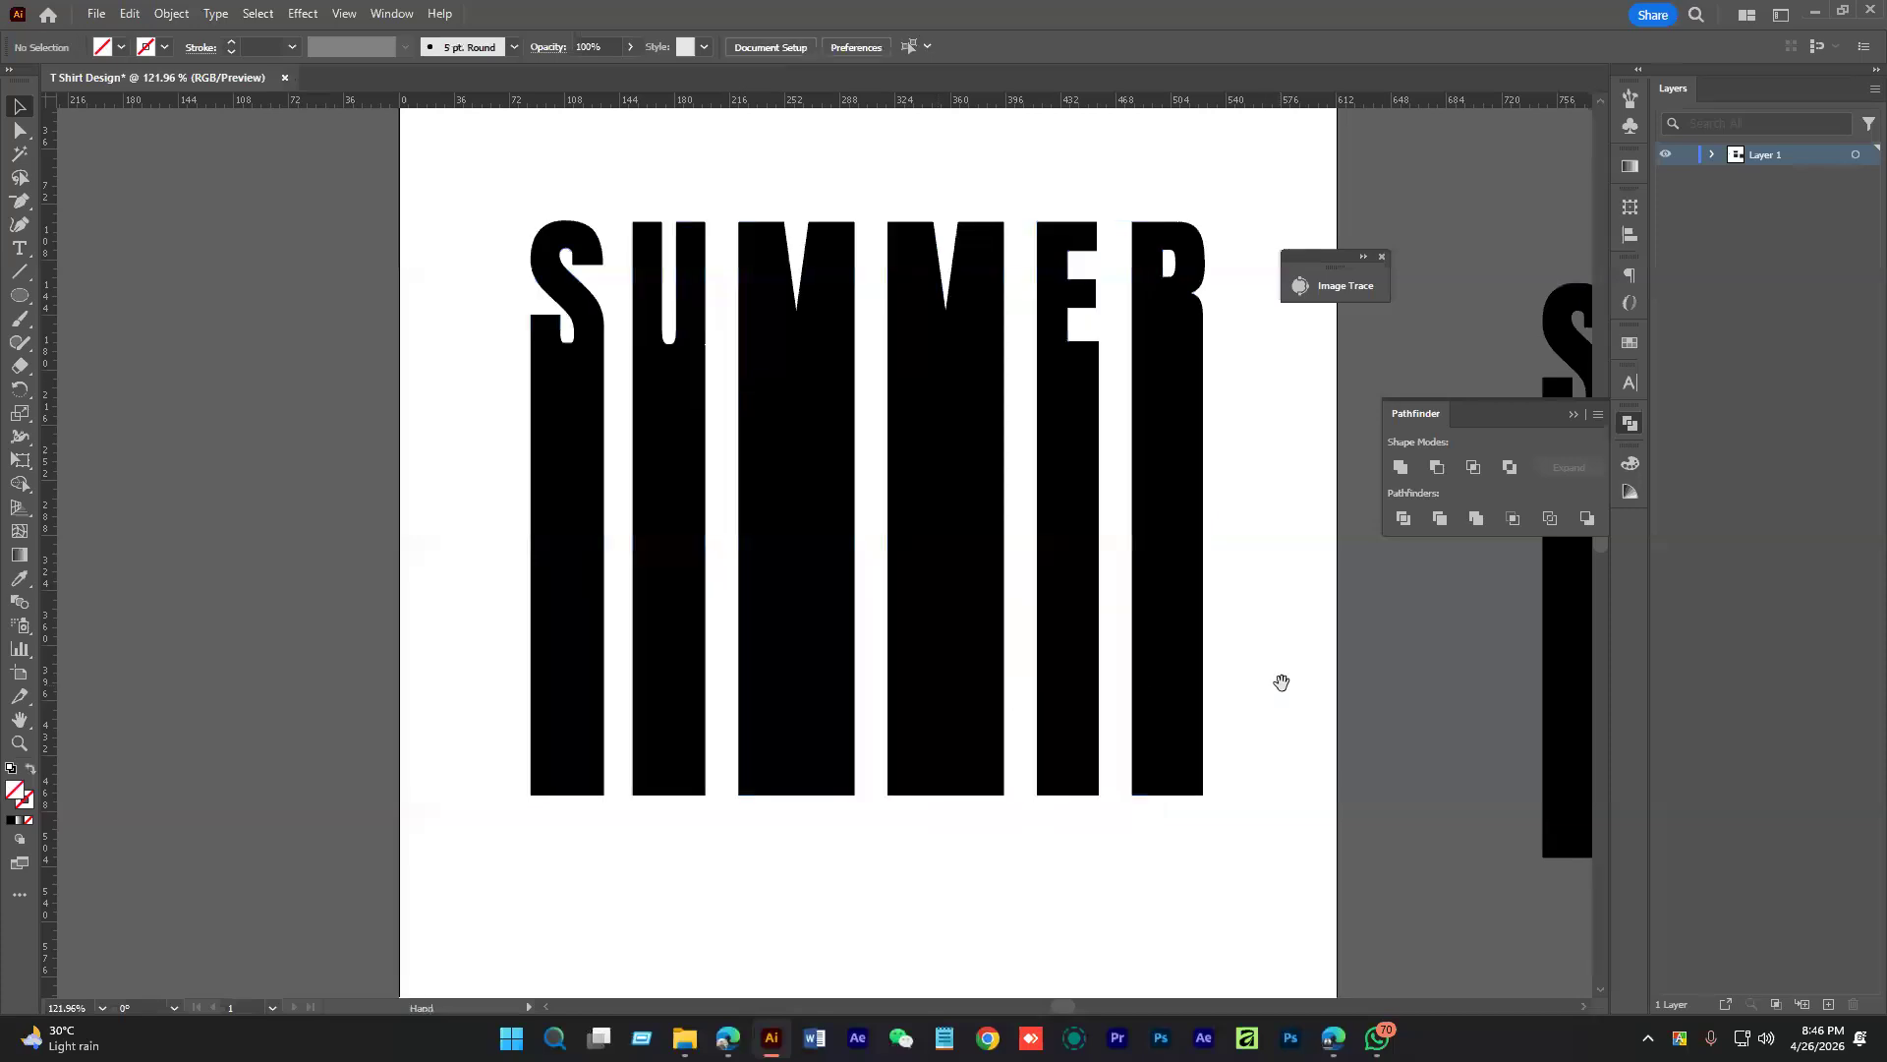
Fill the six column pieces below the dividing line with a white-to-black linear gradient, leaving out the letter pieces
drag(1282, 682, 1311, 644)
click(567, 739)
click(1038, 820)
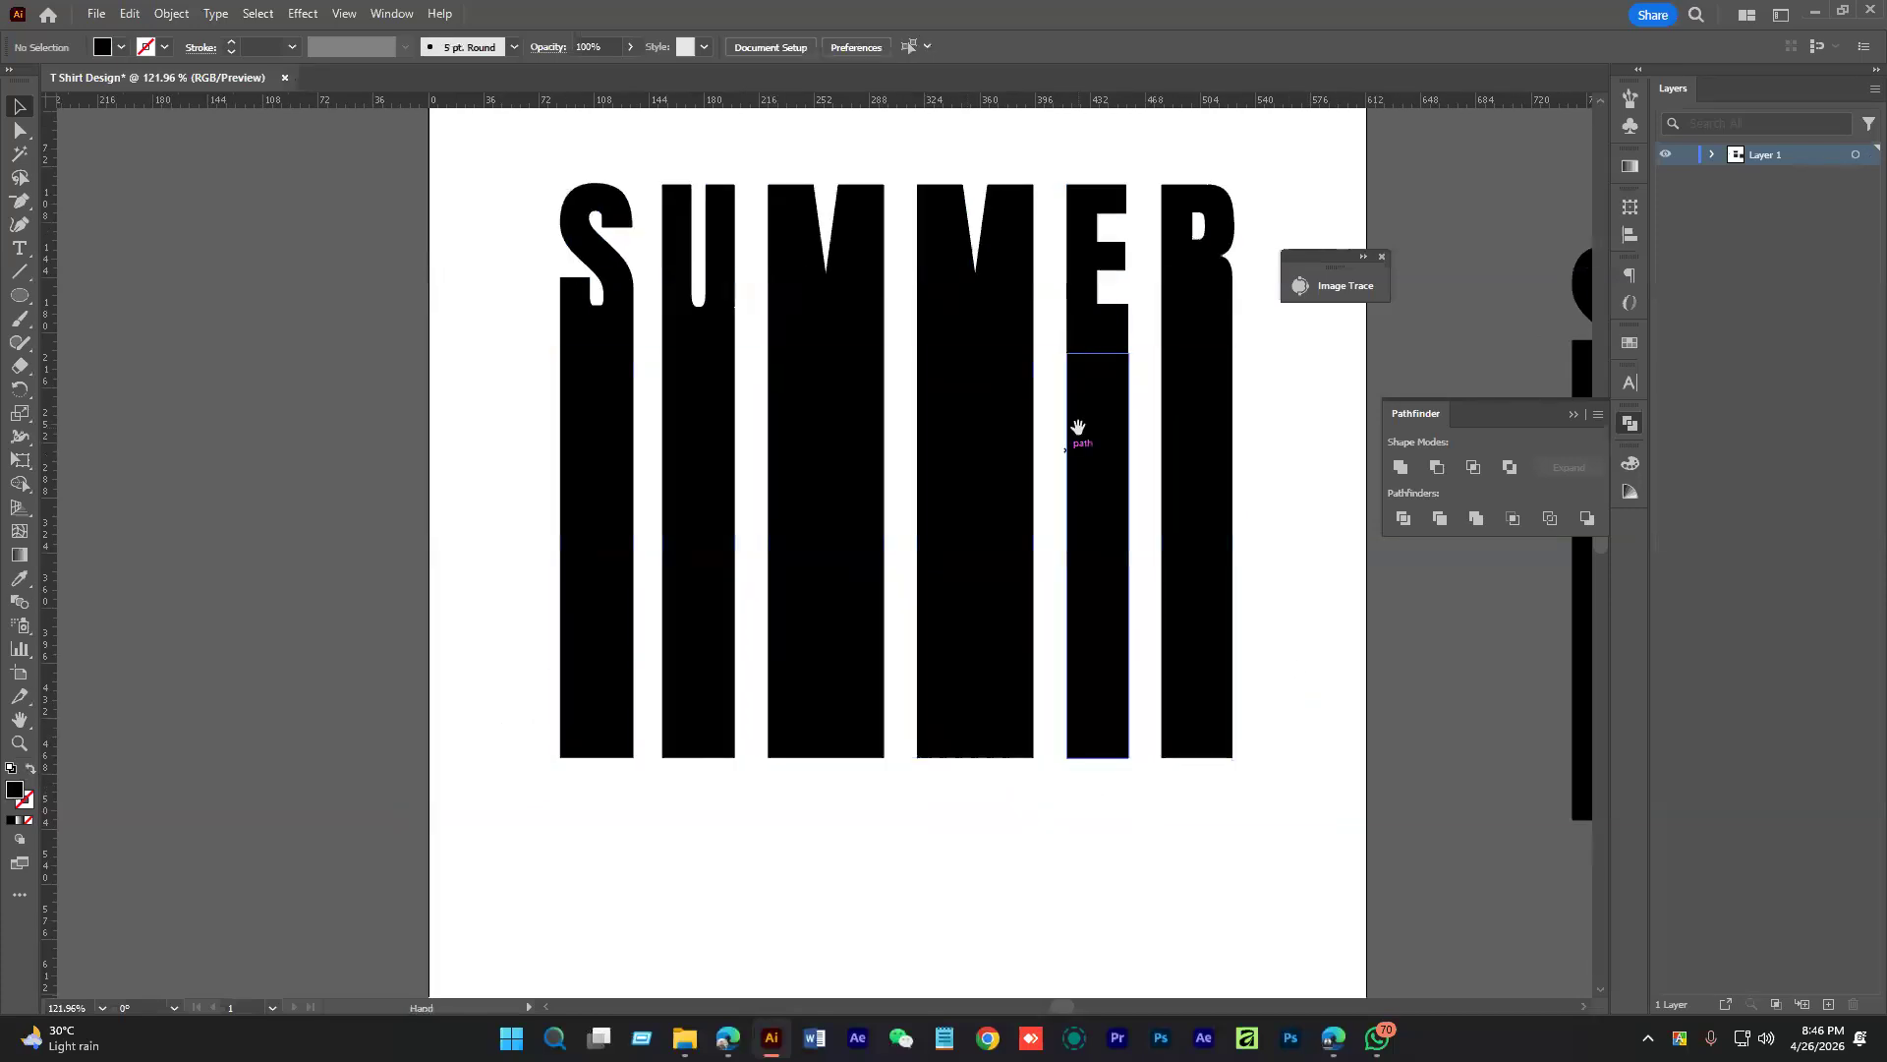
drag(1076, 426, 1018, 616)
drag(1194, 352, 381, 433)
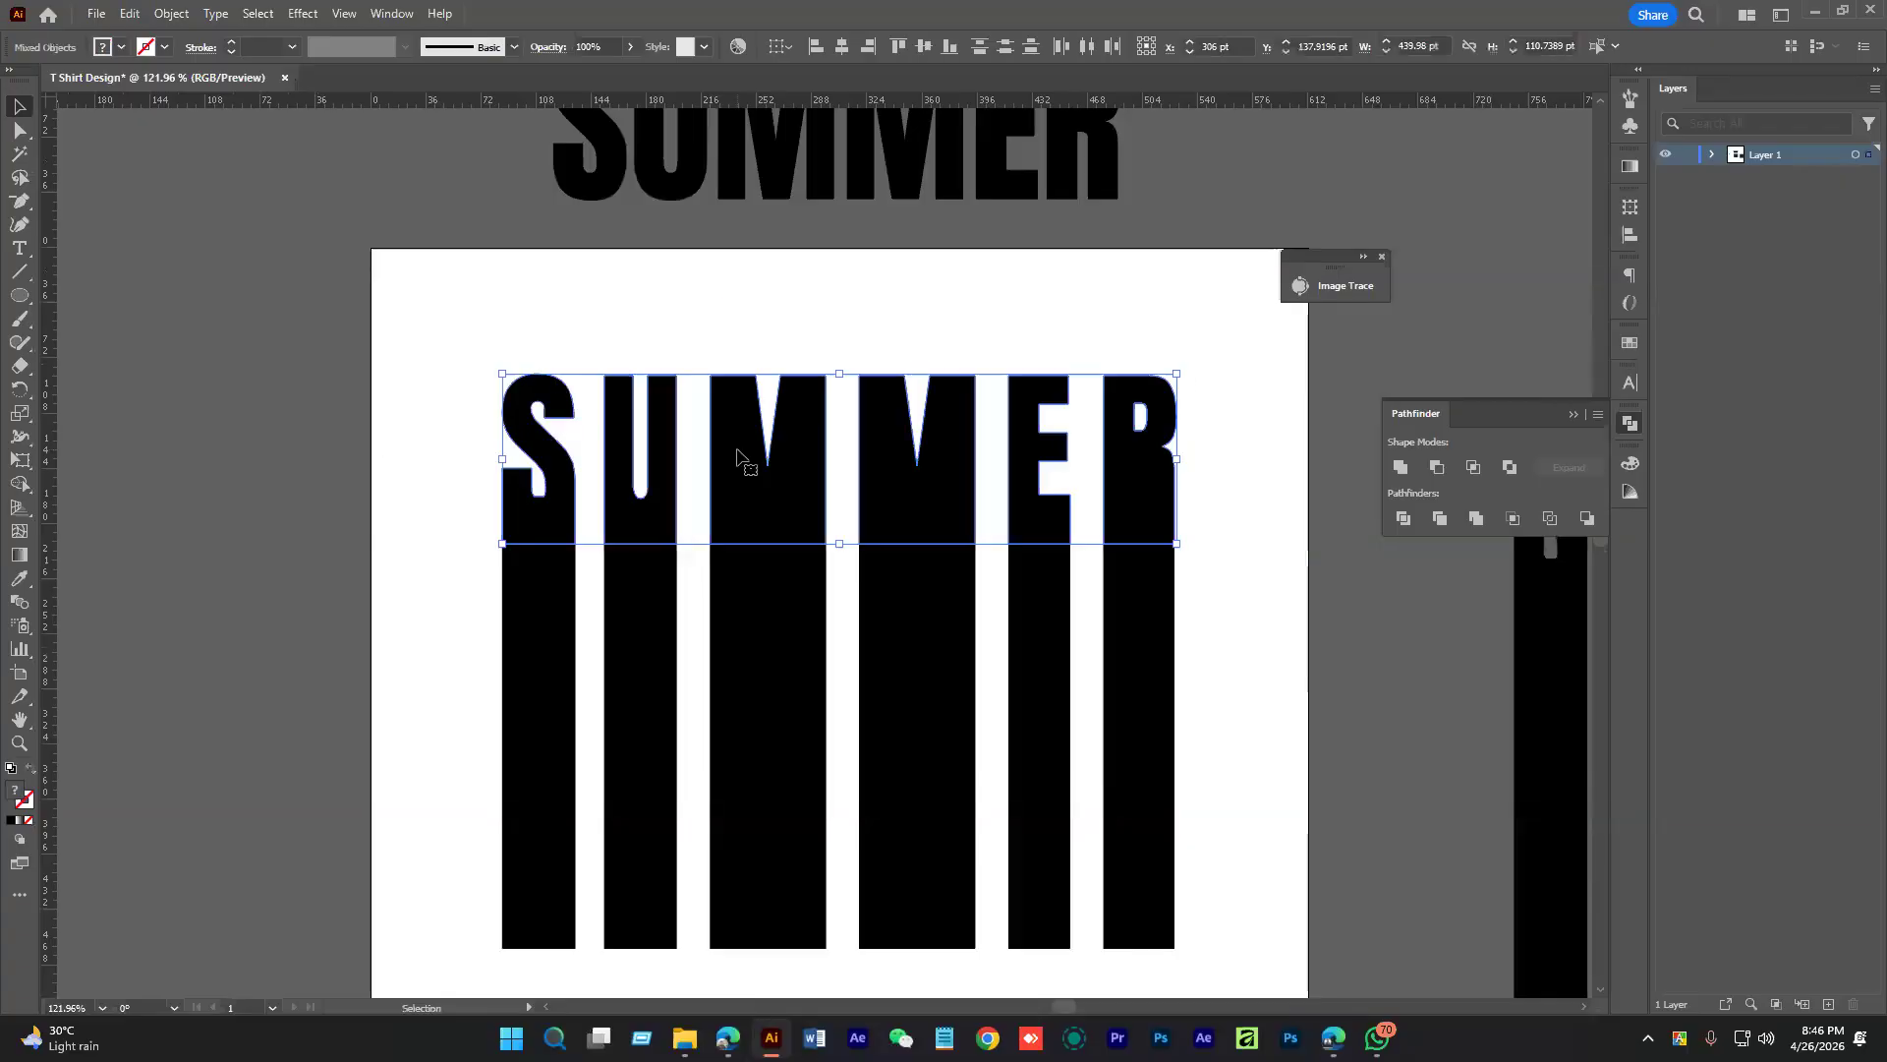
click(1162, 321)
scroll(1235, 653, down, 3)
drag(1268, 605, 693, 751)
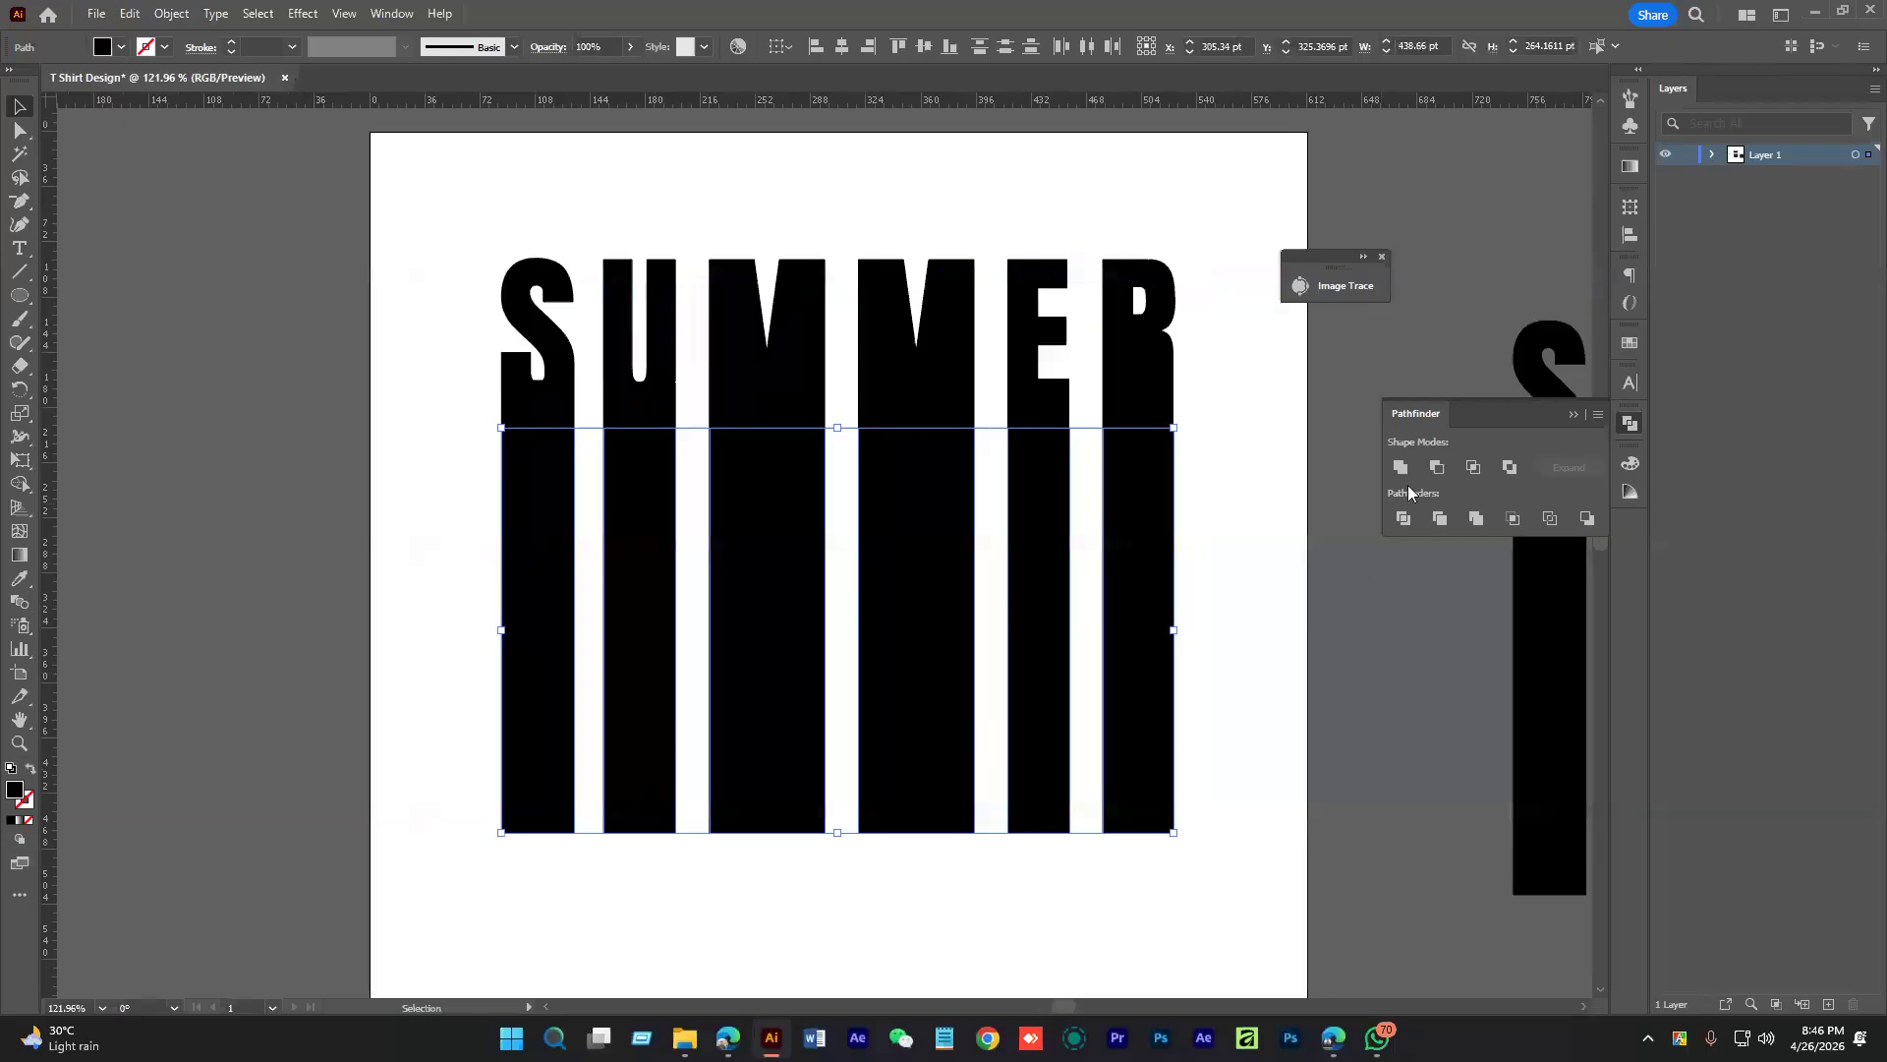
click(1628, 167)
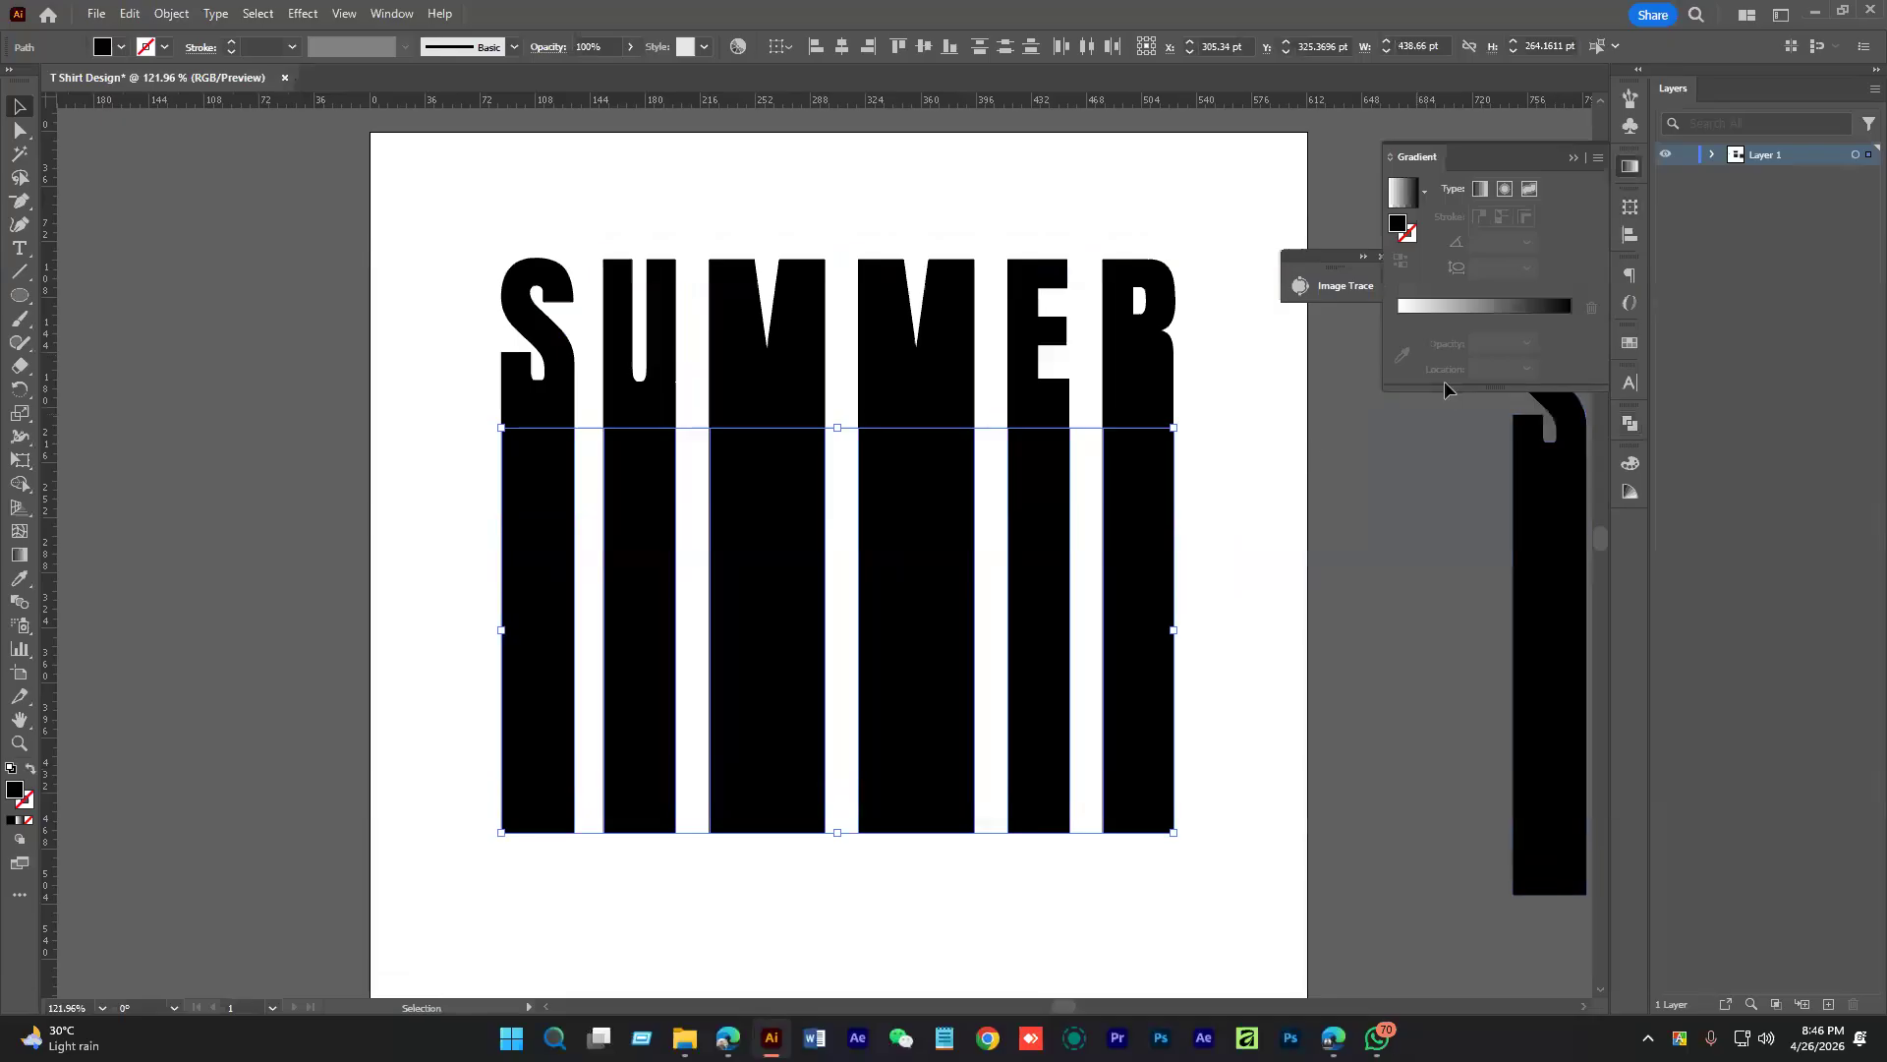
click(1487, 309)
scroll(1228, 566, down, 3)
scroll(1229, 566, right, 3)
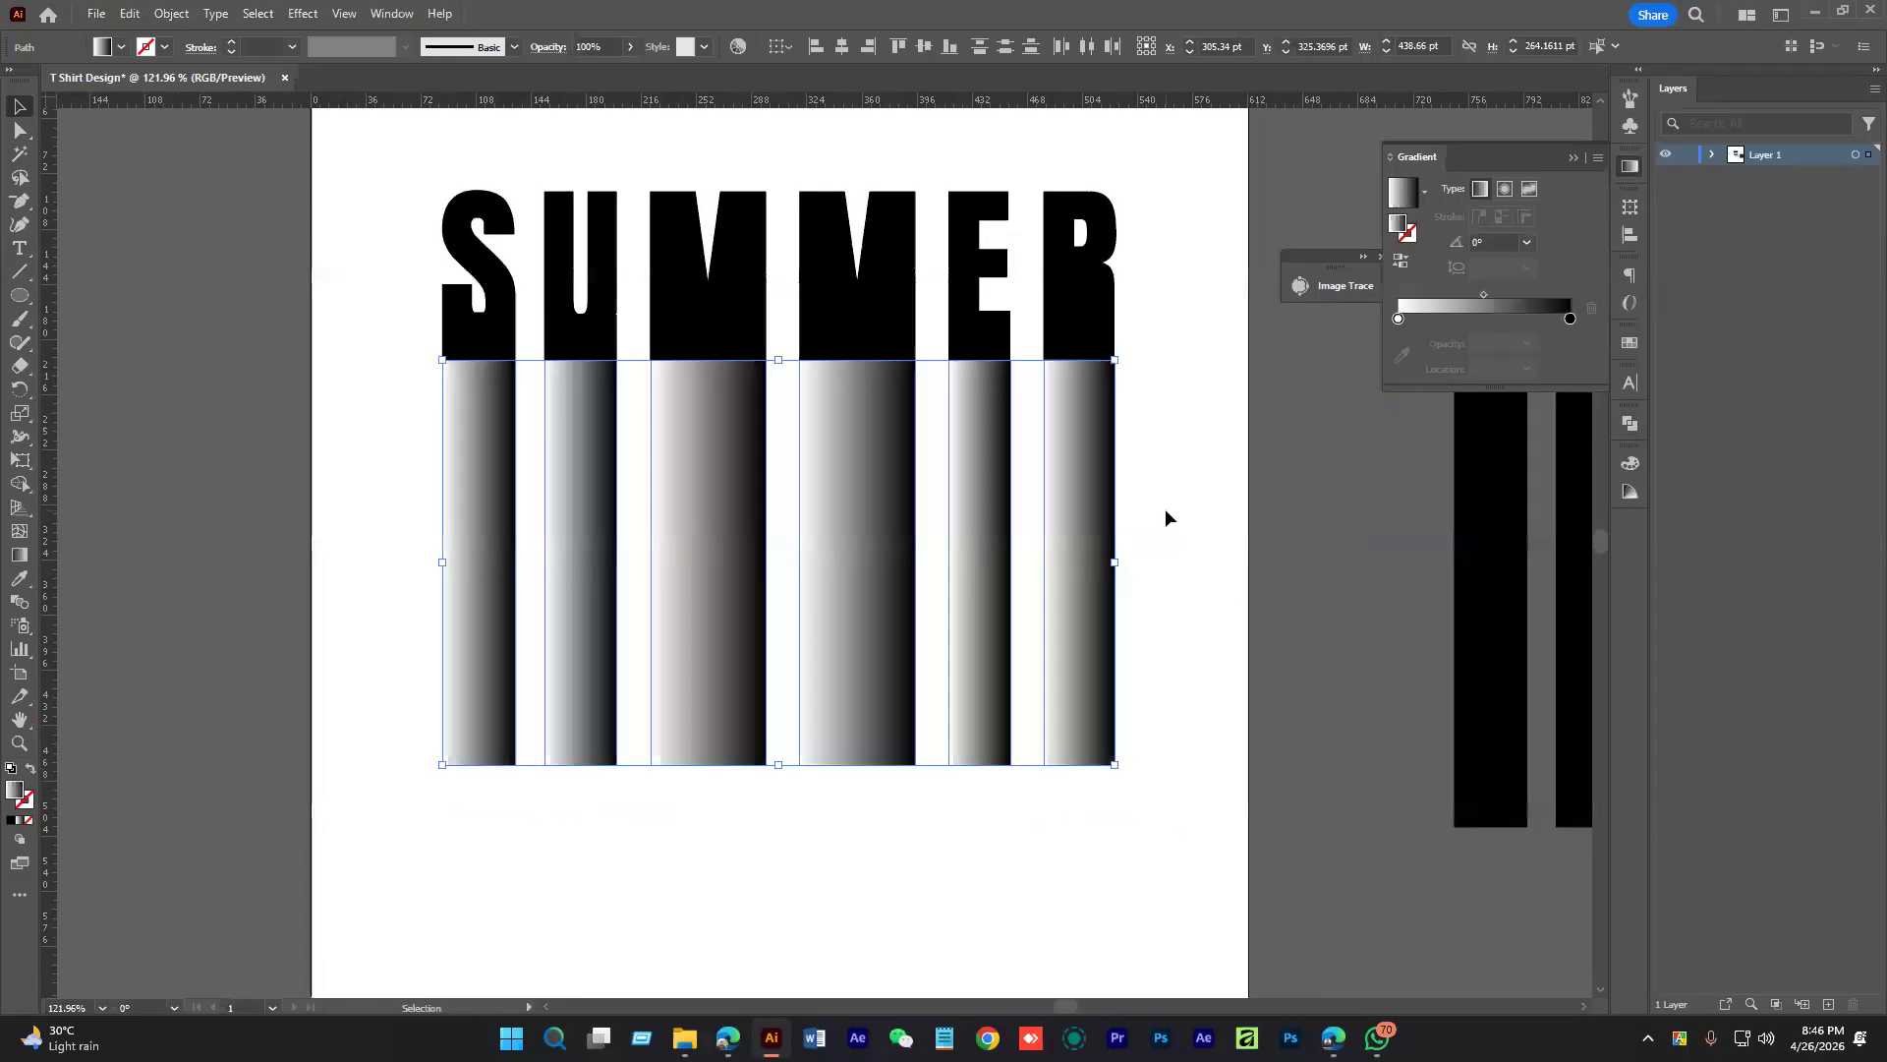
Redirect the six columns' gradients vertically at 90°, running from black just below the letters to white at their lower ends
drag(836, 540, 1521, 518)
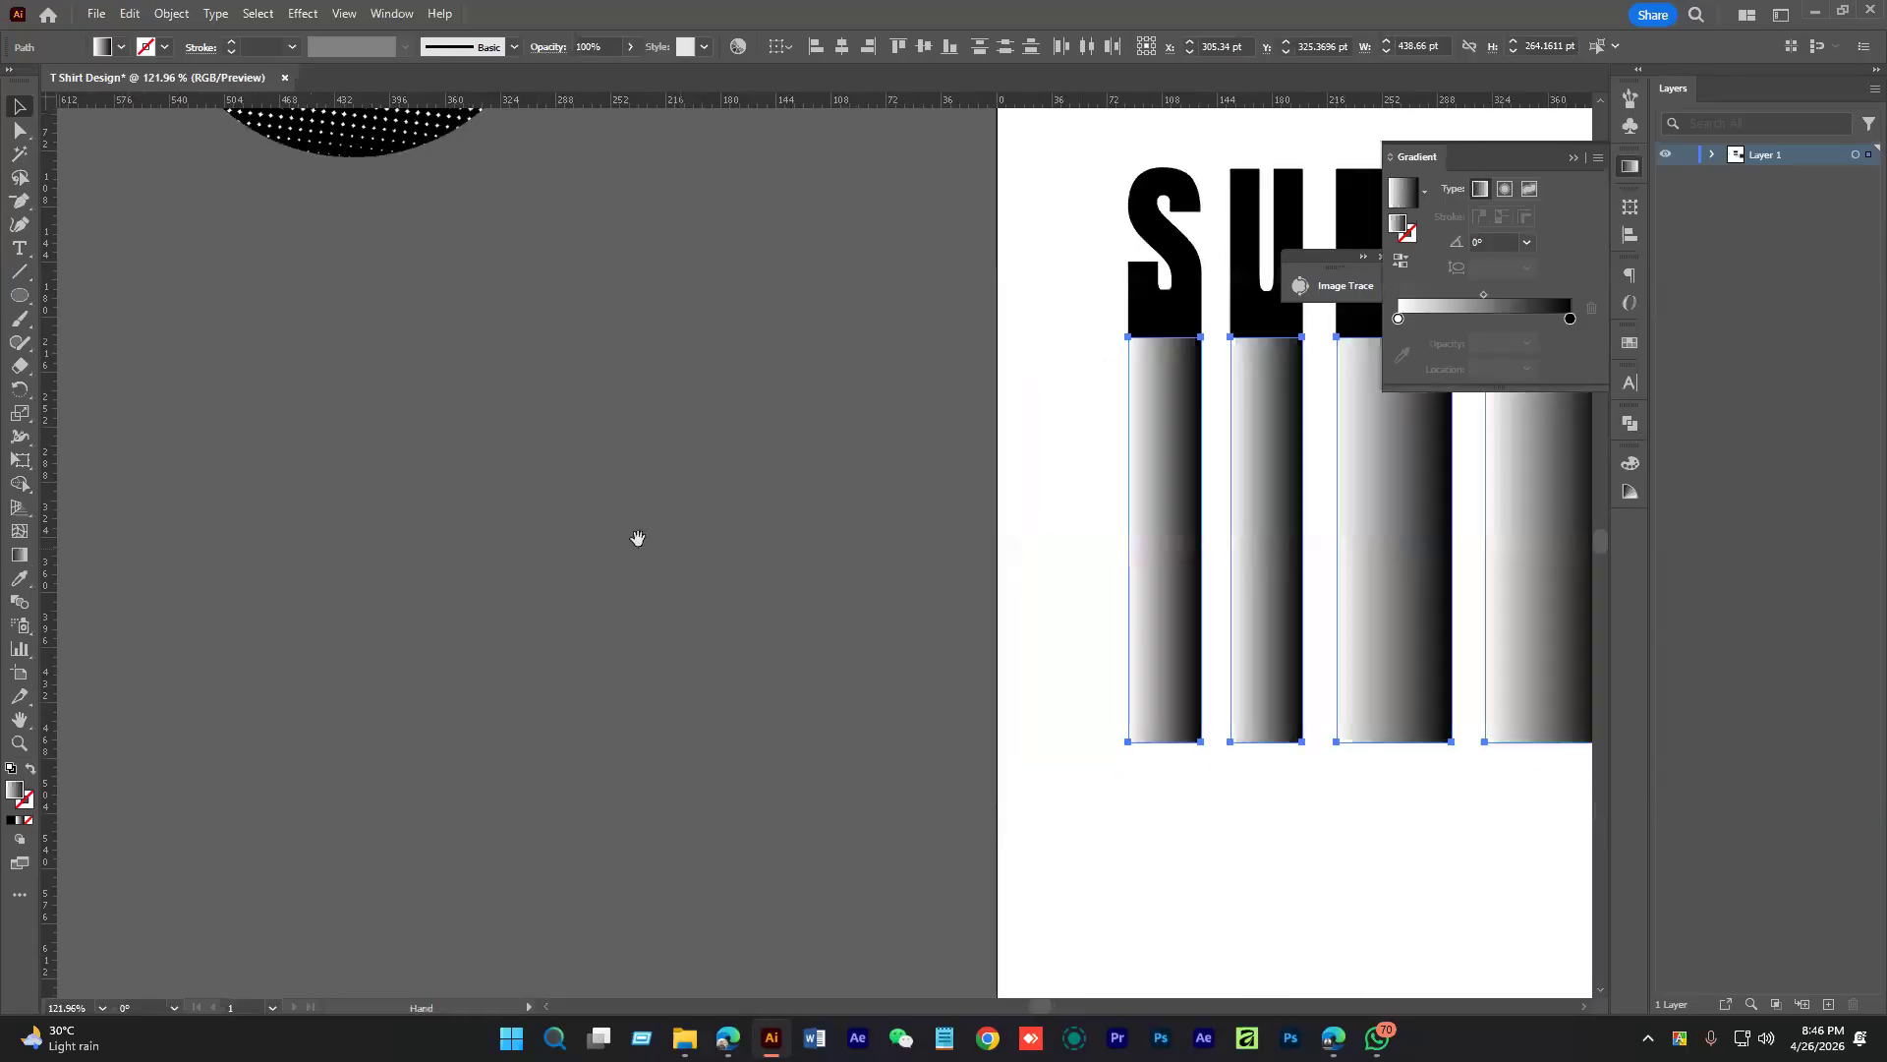
scroll(699, 471, left, 3)
scroll(700, 472, up, 5)
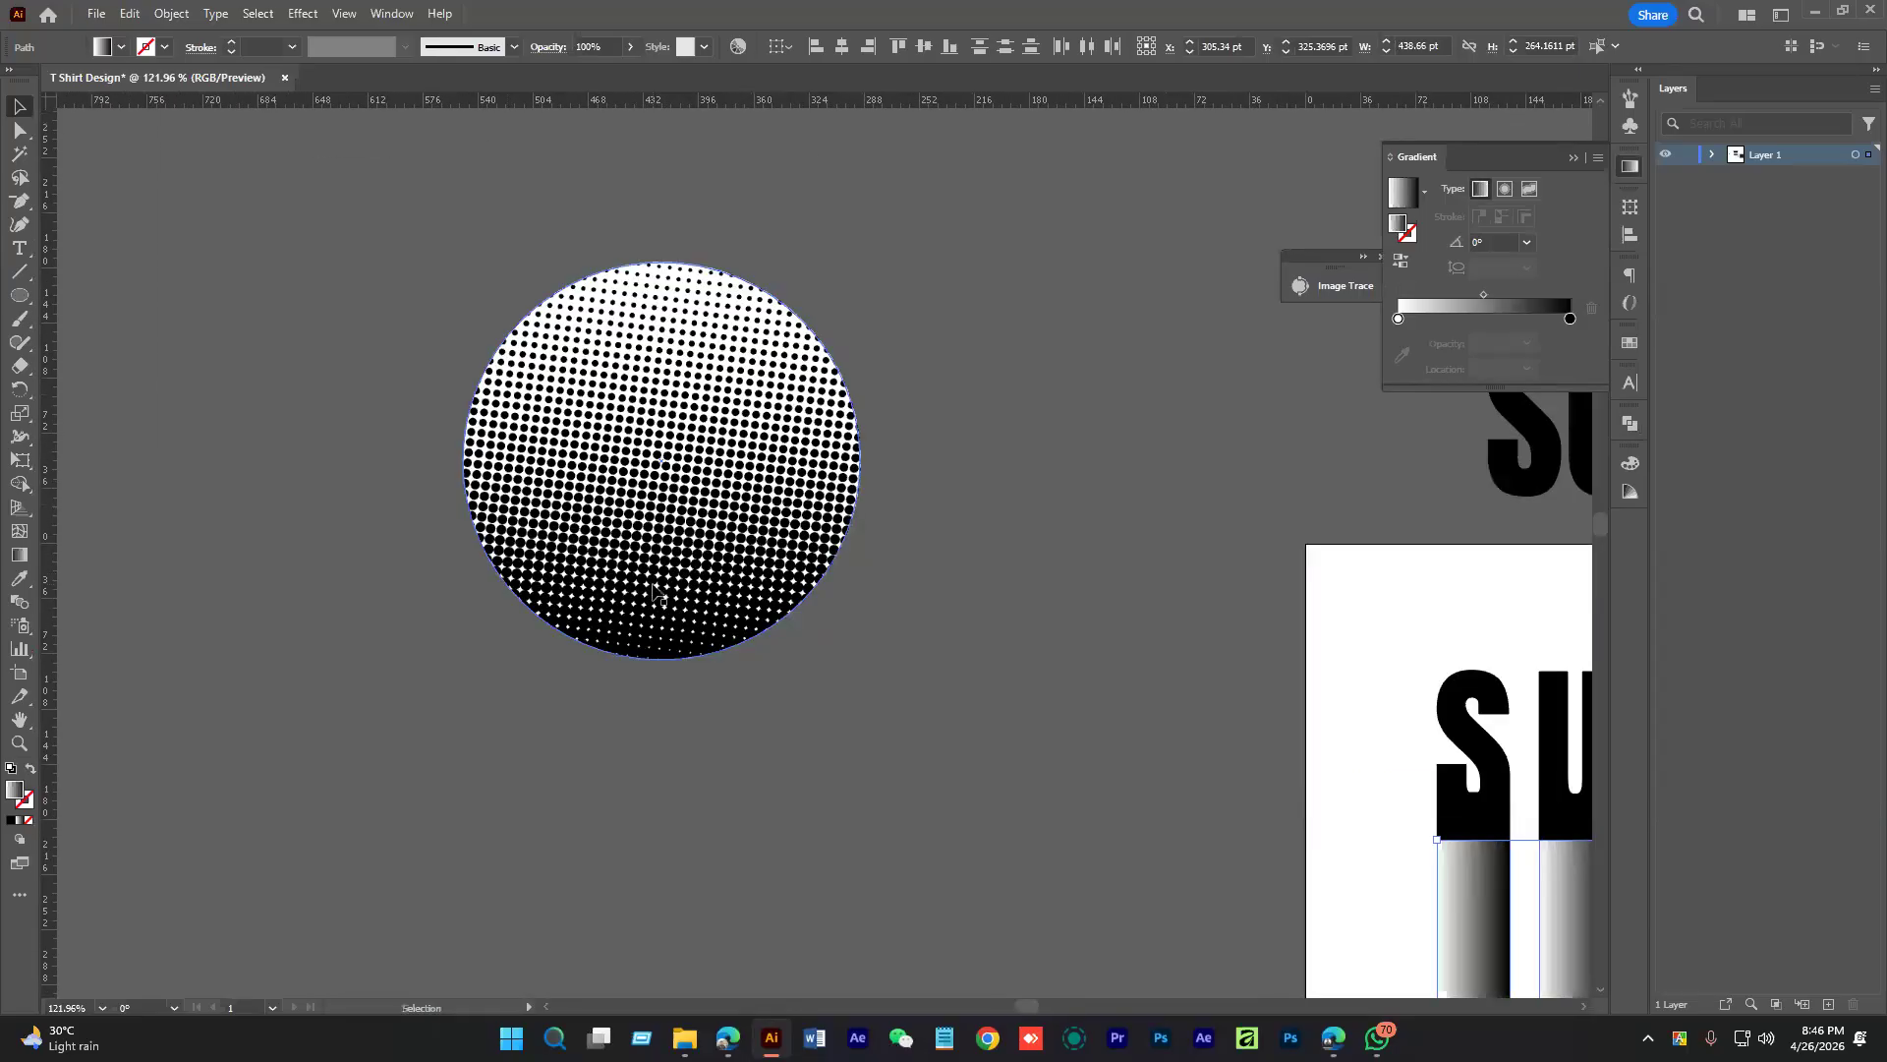
click(1253, 489)
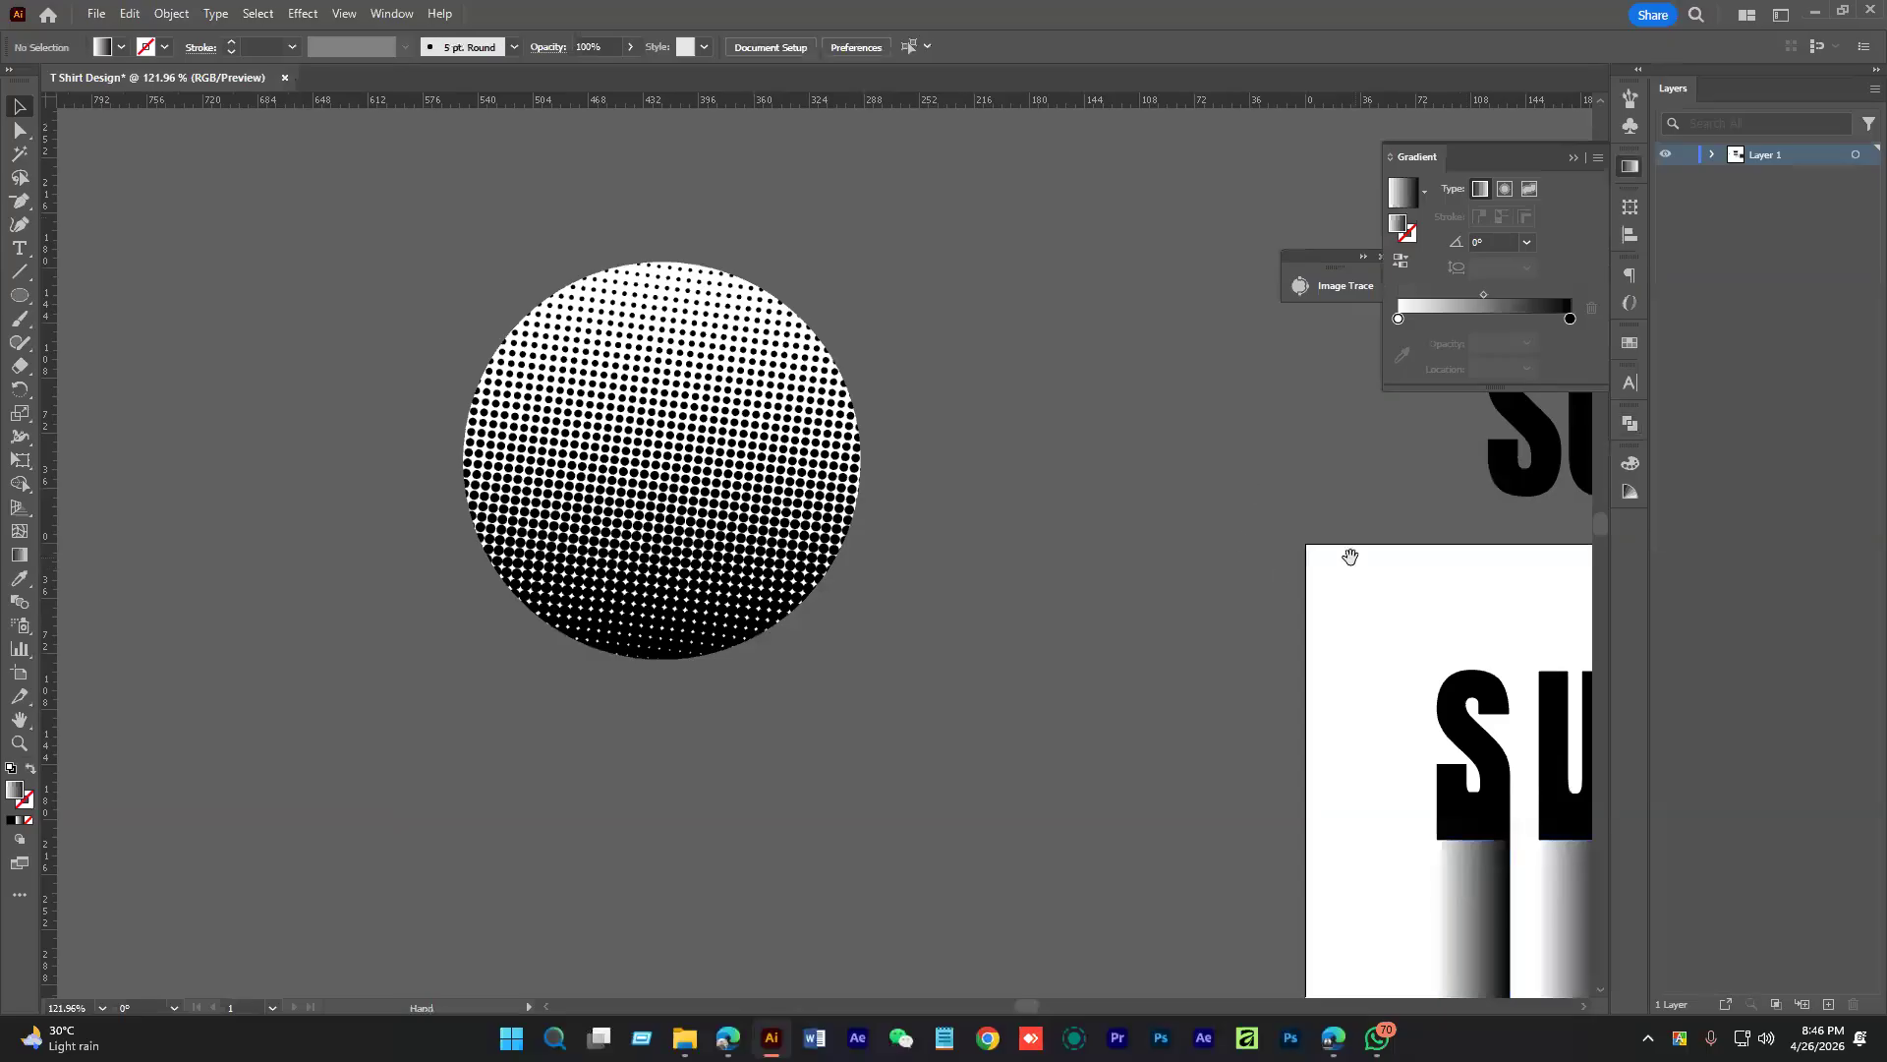
scroll(1108, 476, down, 5)
scroll(1108, 476, right, 8)
click(616, 644)
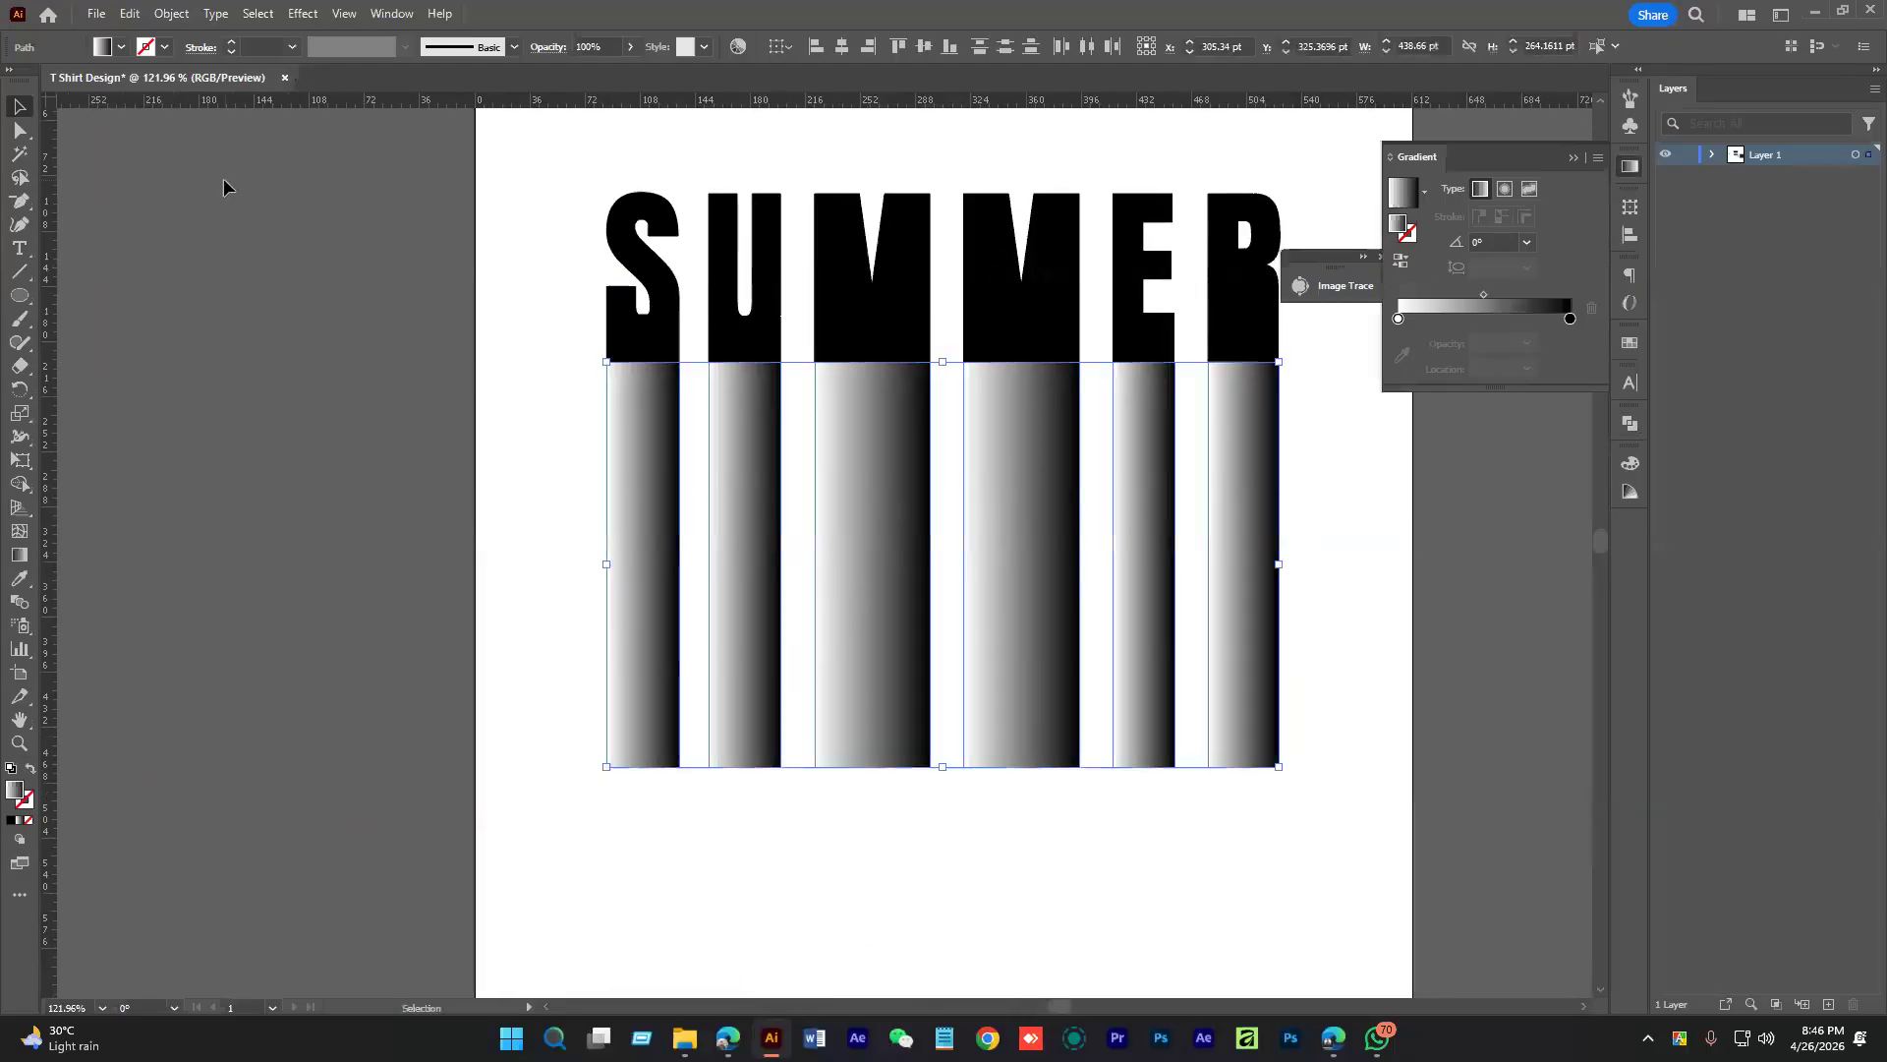
click(19, 555)
mouse_move(891, 343)
mouse_down()
mouse_move(853, 774)
mouse_move(853, 362)
mouse_move(876, 370)
mouse_up()
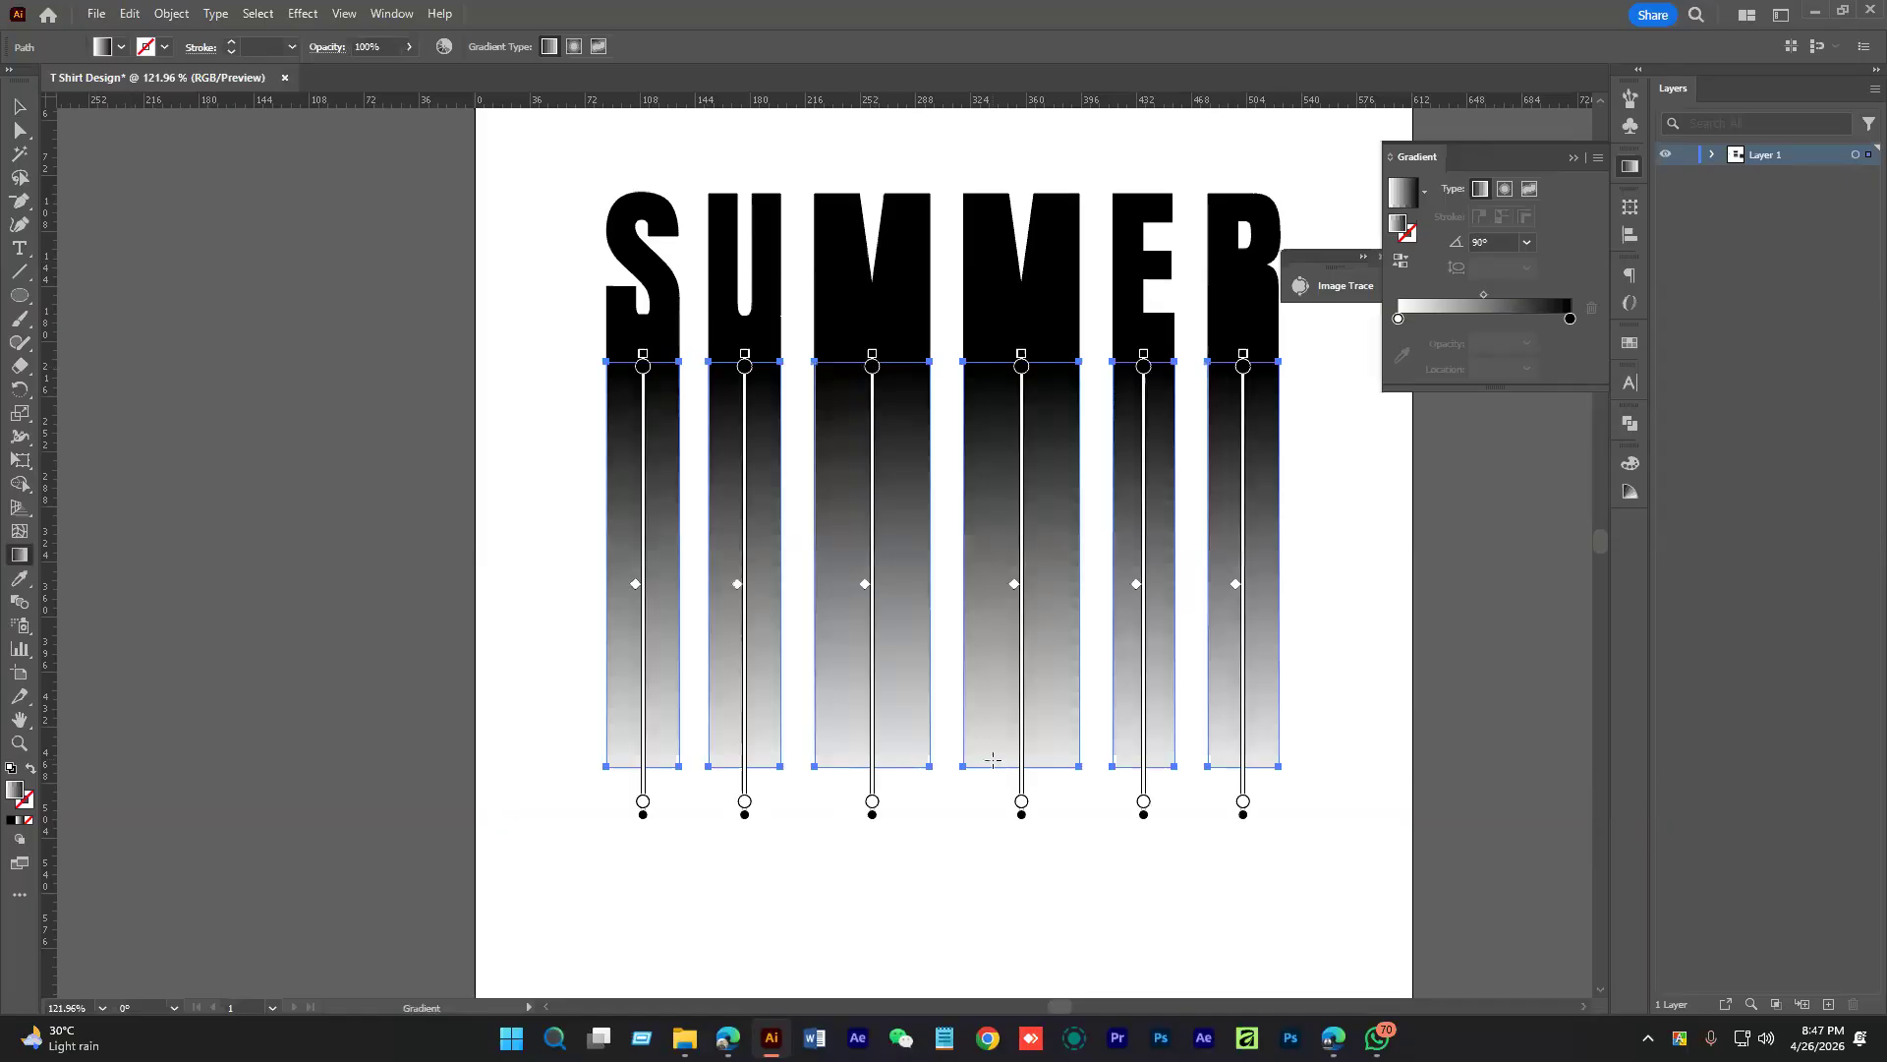
drag(910, 775, 909, 342)
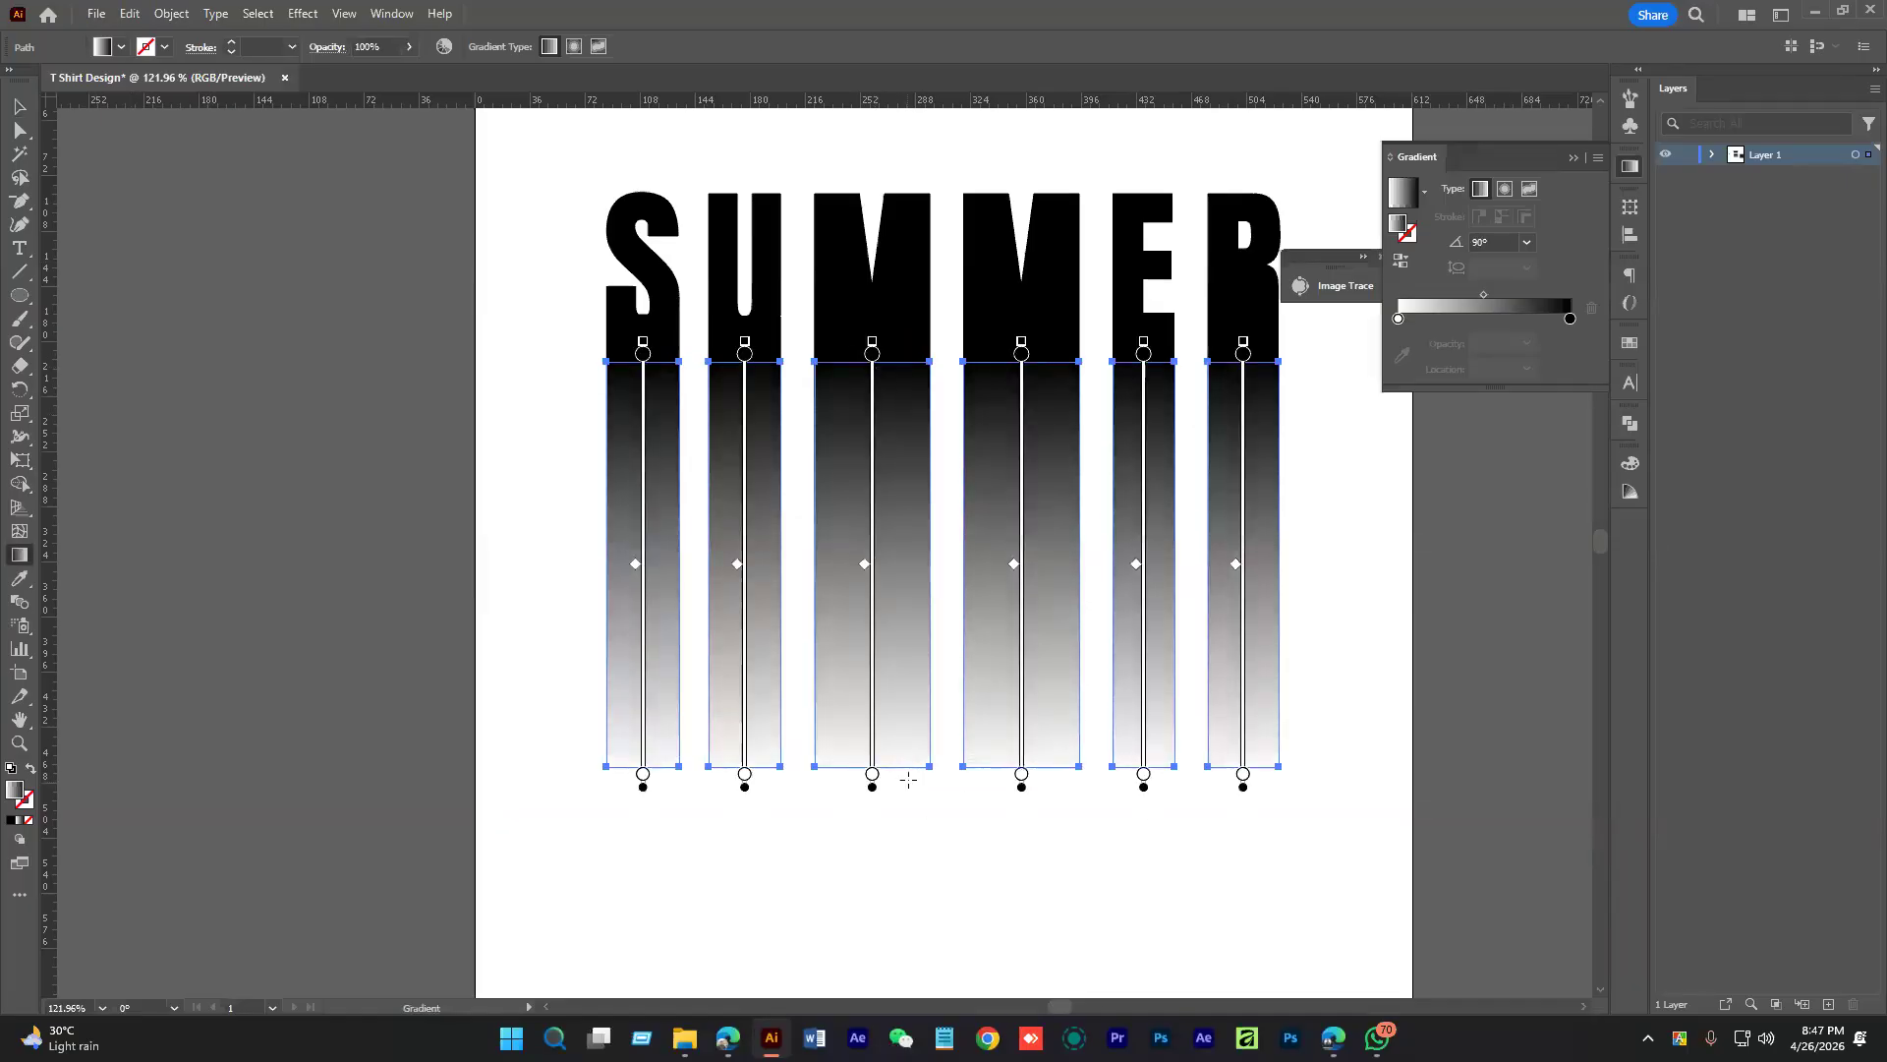
mouse_move(907, 792)
mouse_down()
mouse_move(908, 317)
mouse_move(907, 358)
mouse_up()
key(v)
click(1179, 820)
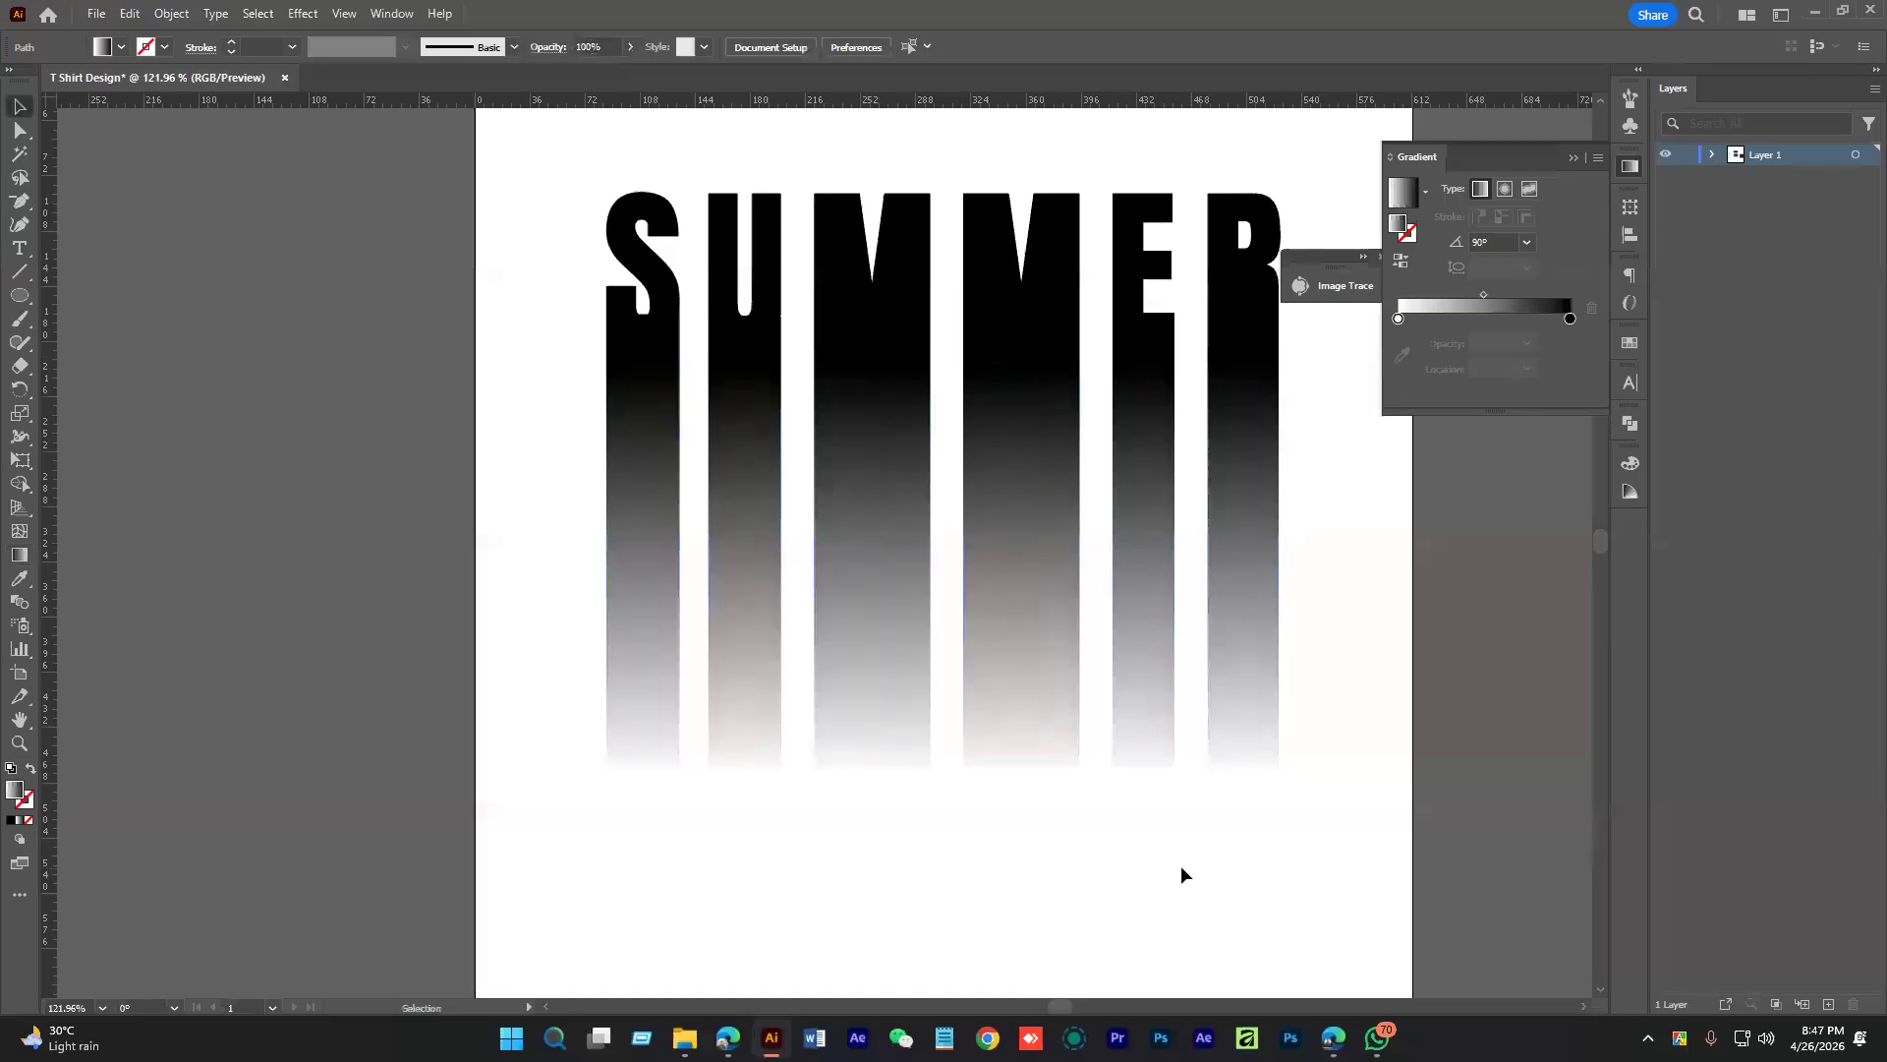
Apply a Color Halftone effect to the six gradient columns with a 20-pixel maximum radius and 7-degree screen angles for all channels
scroll(1183, 815, down, 1)
drag(1165, 728, 1162, 733)
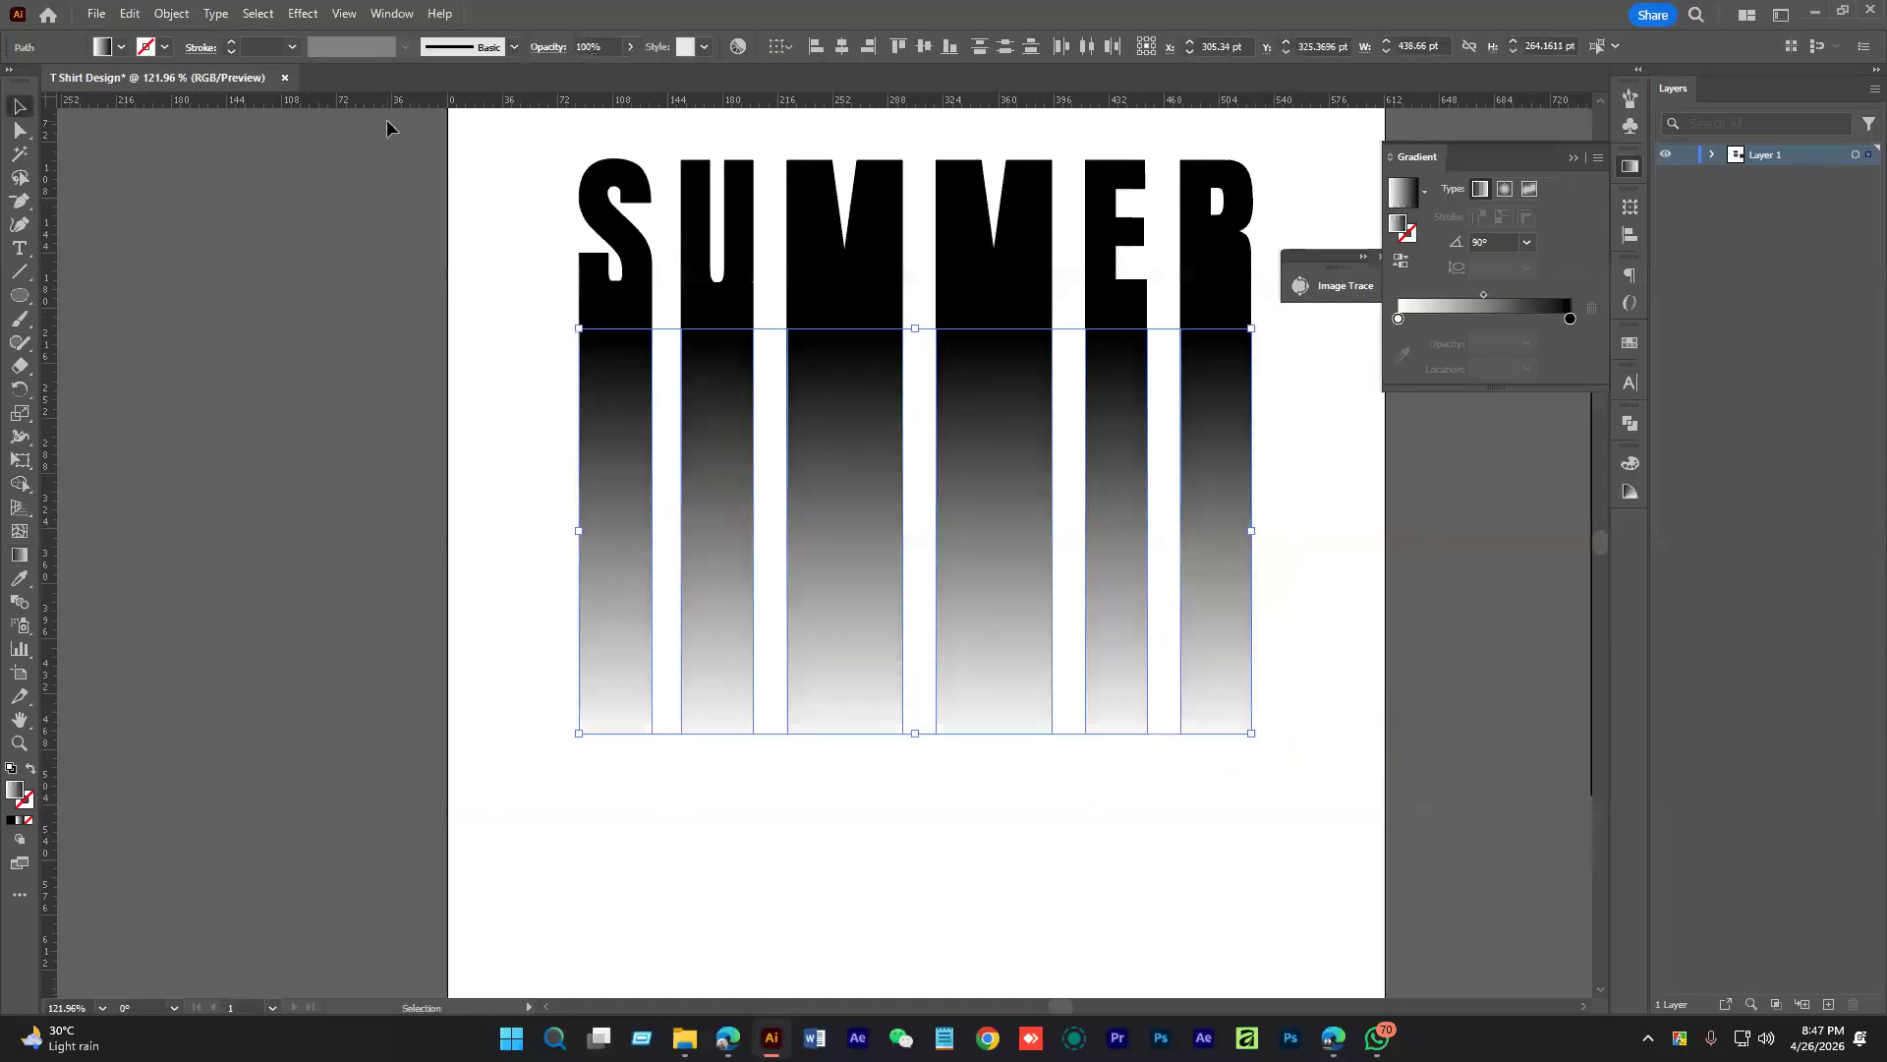
click(303, 14)
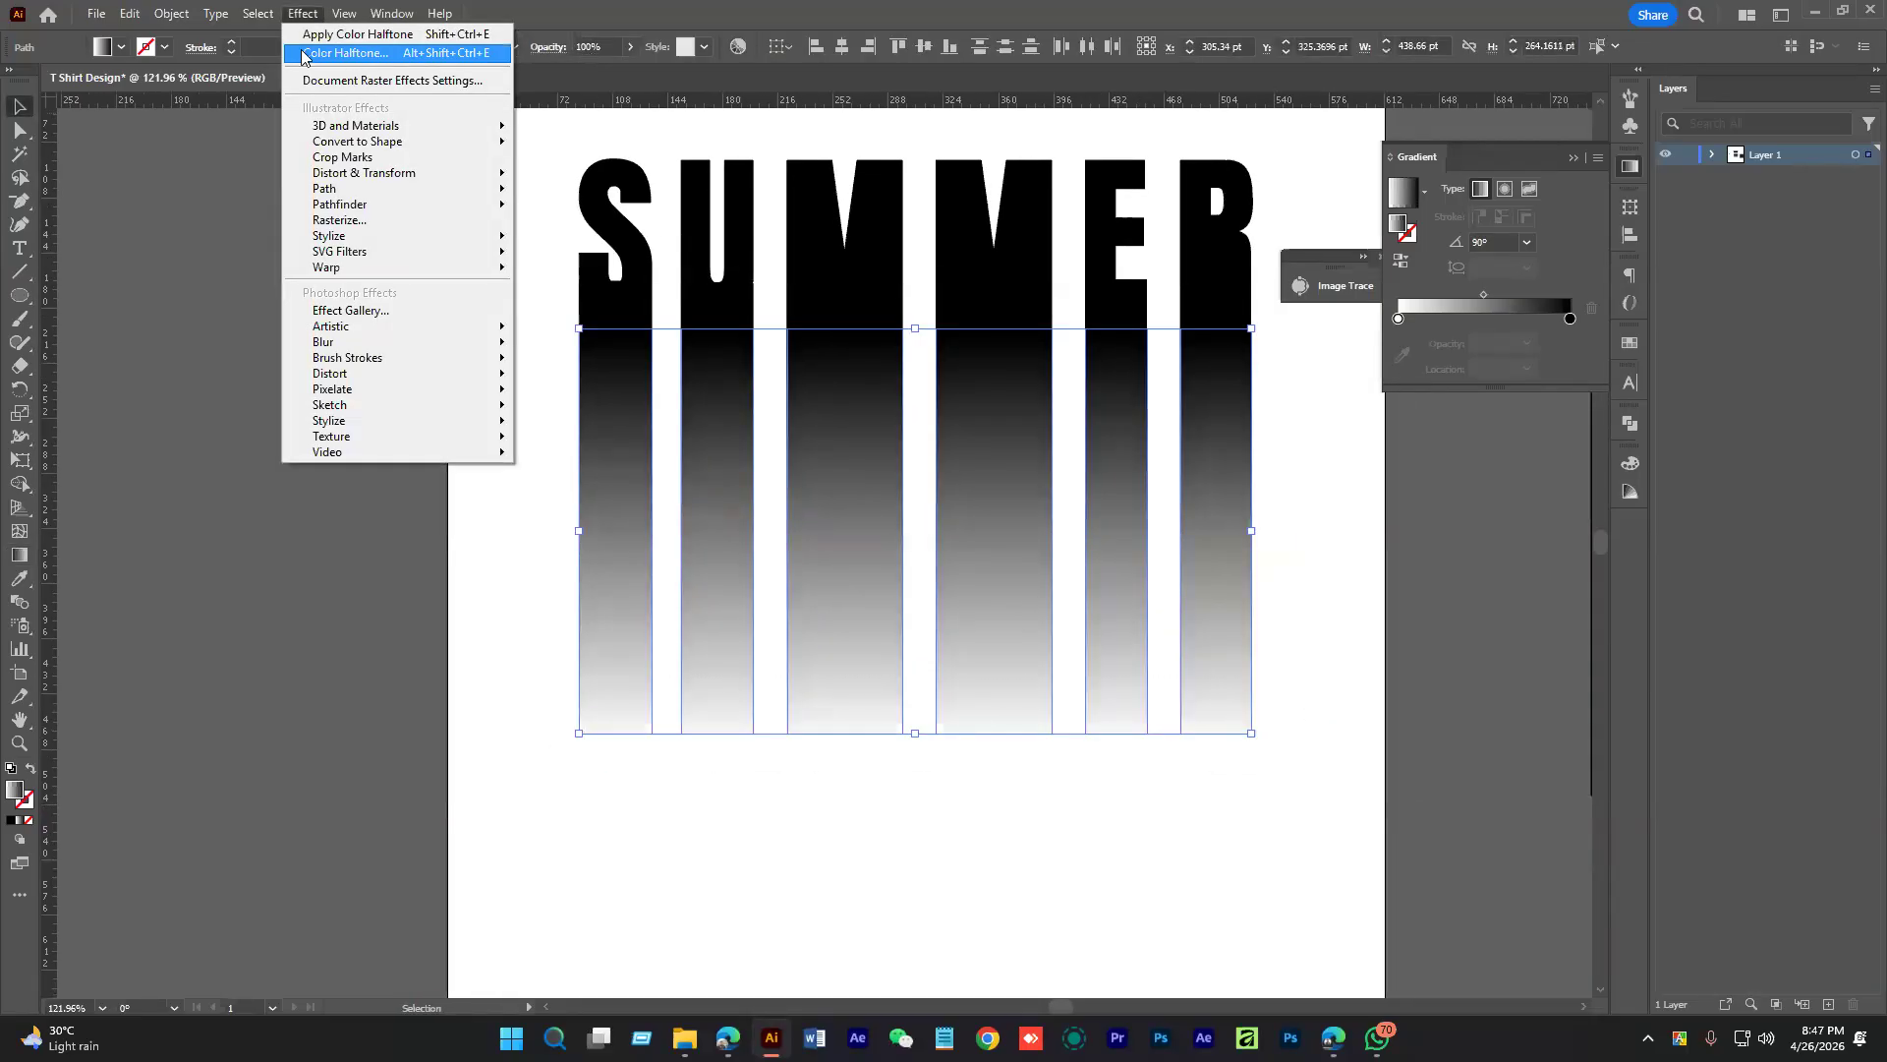
mouse_move(417, 389)
click(610, 393)
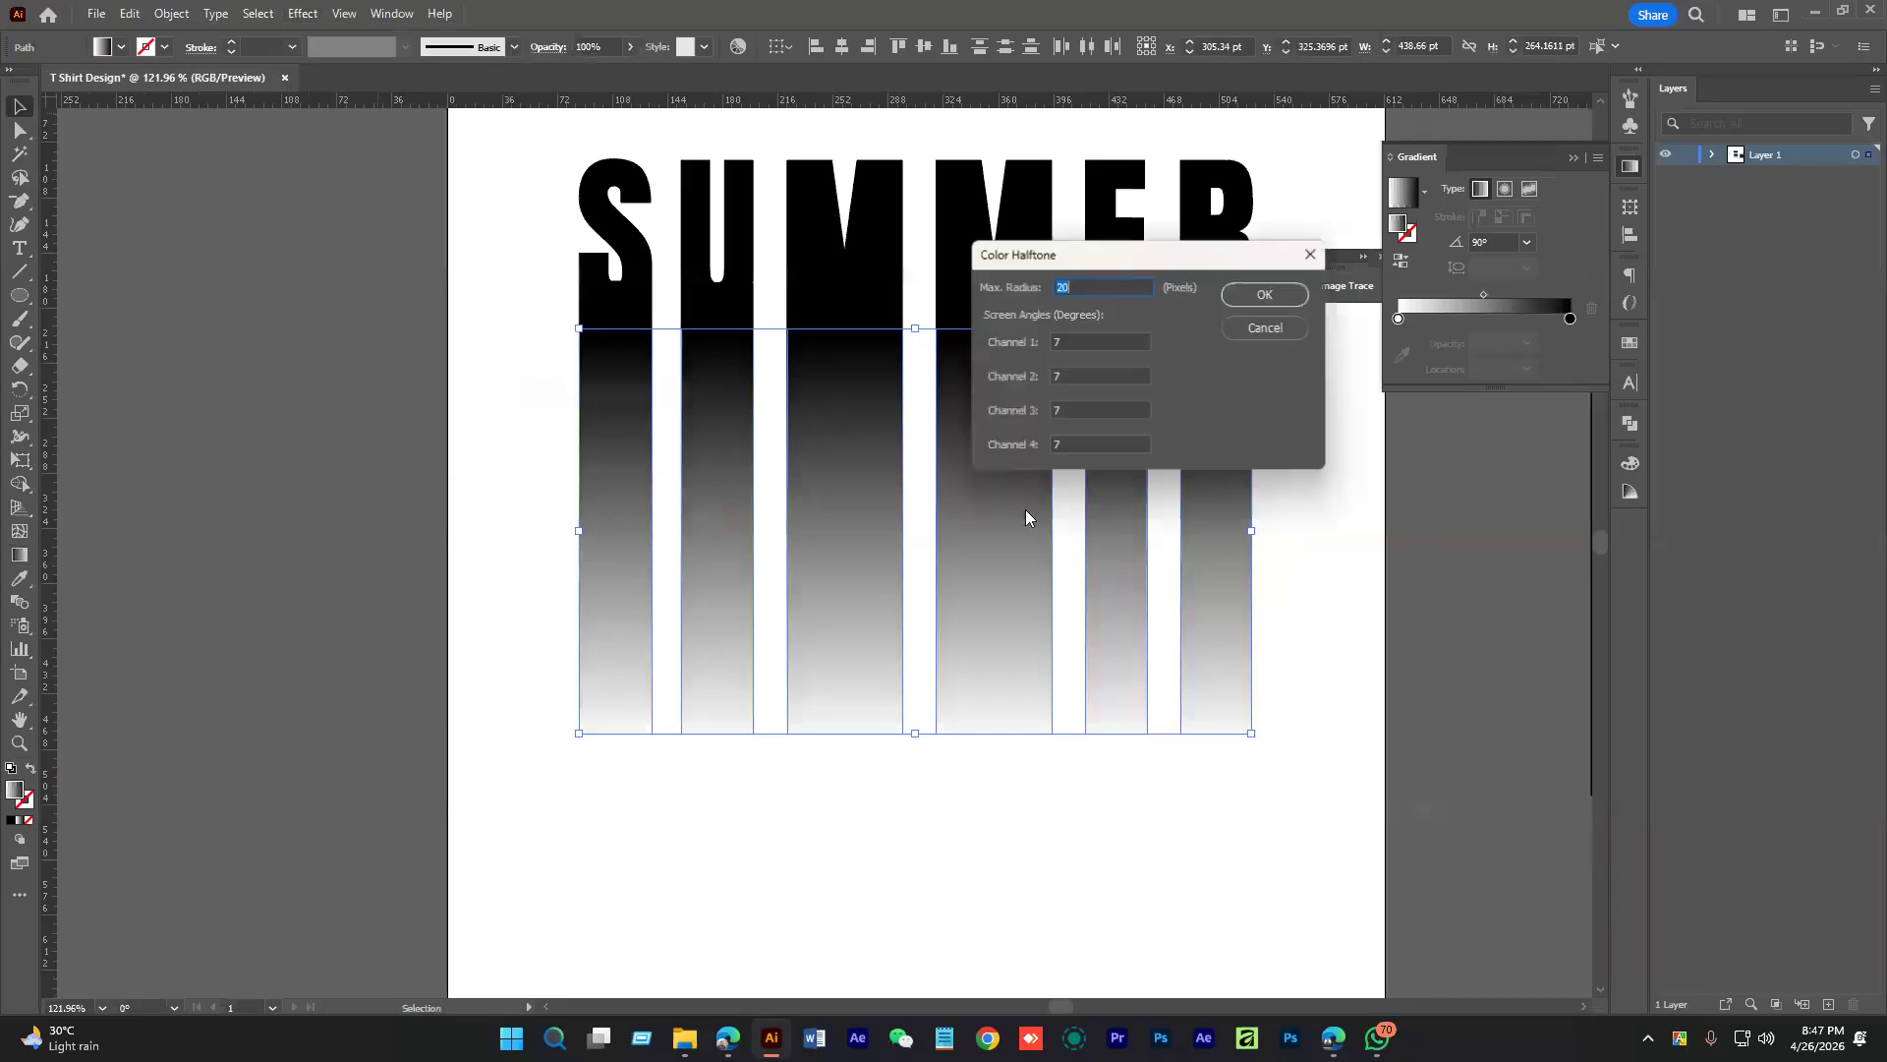
drag(1176, 268, 1400, 278)
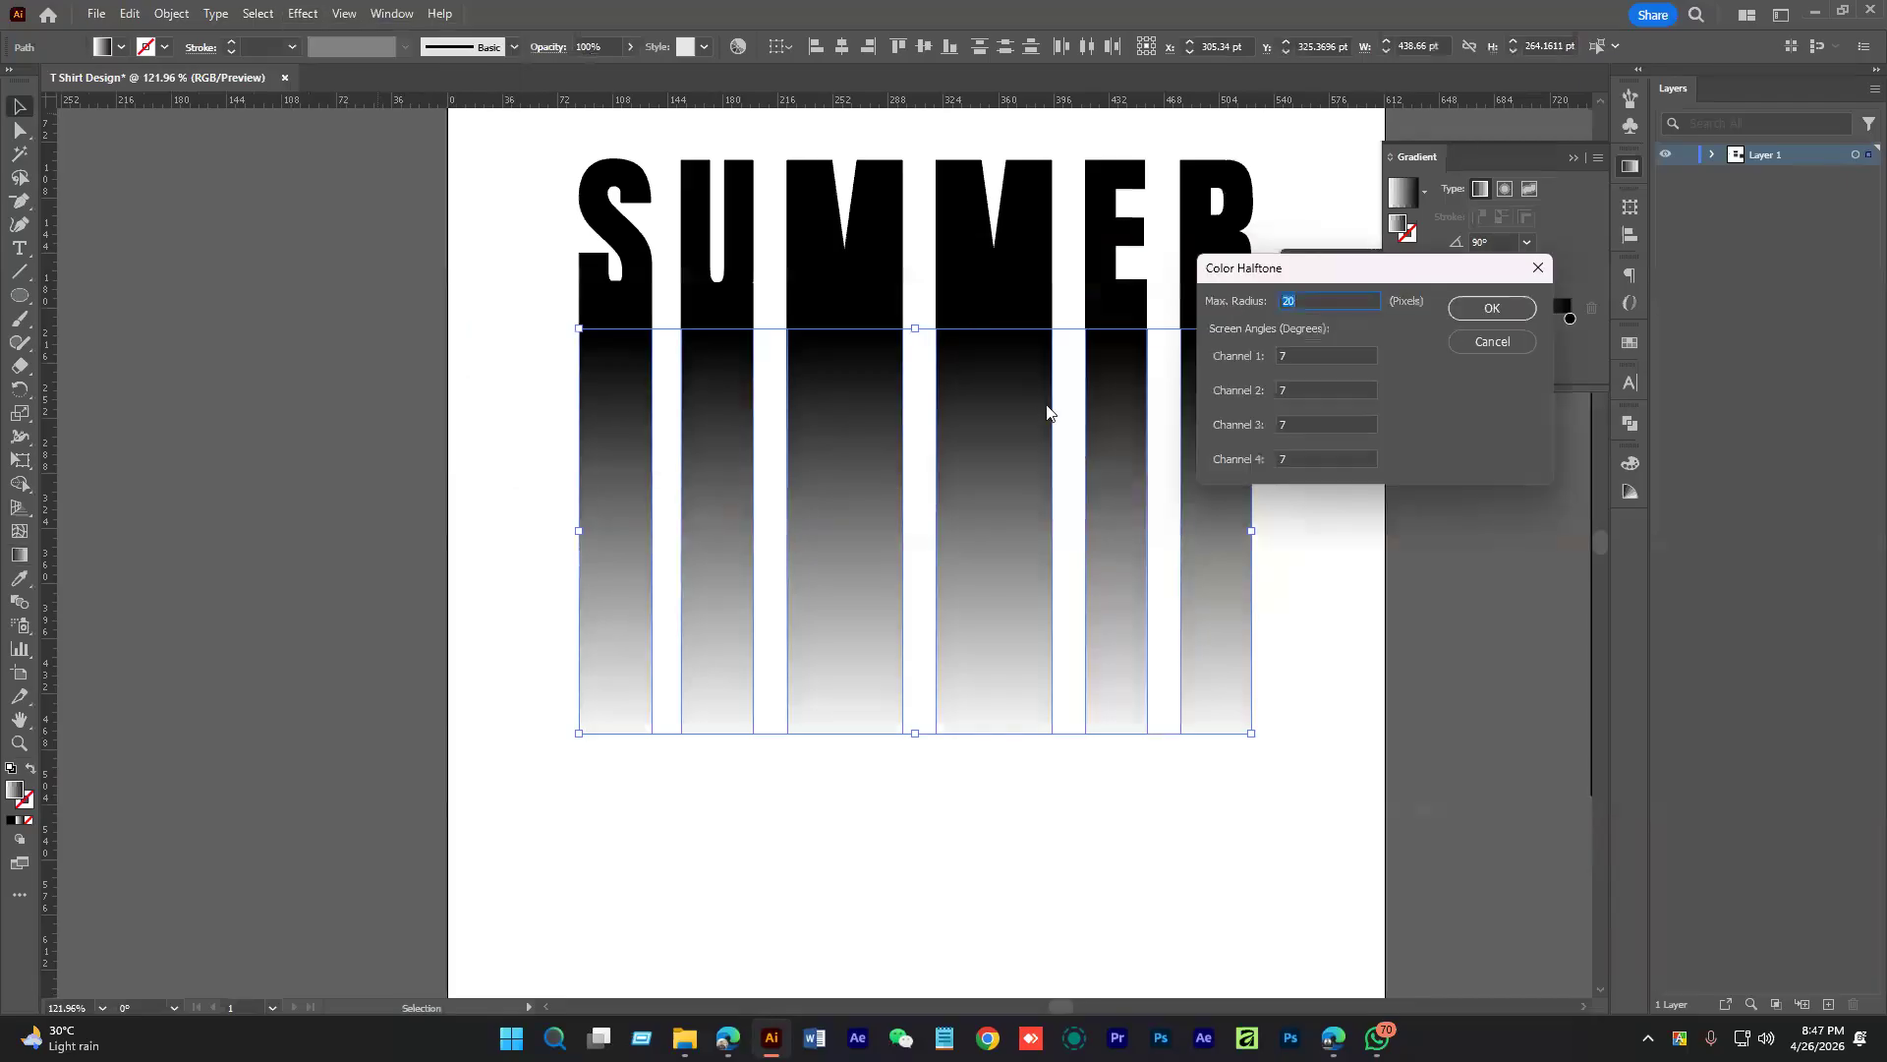
click(1493, 310)
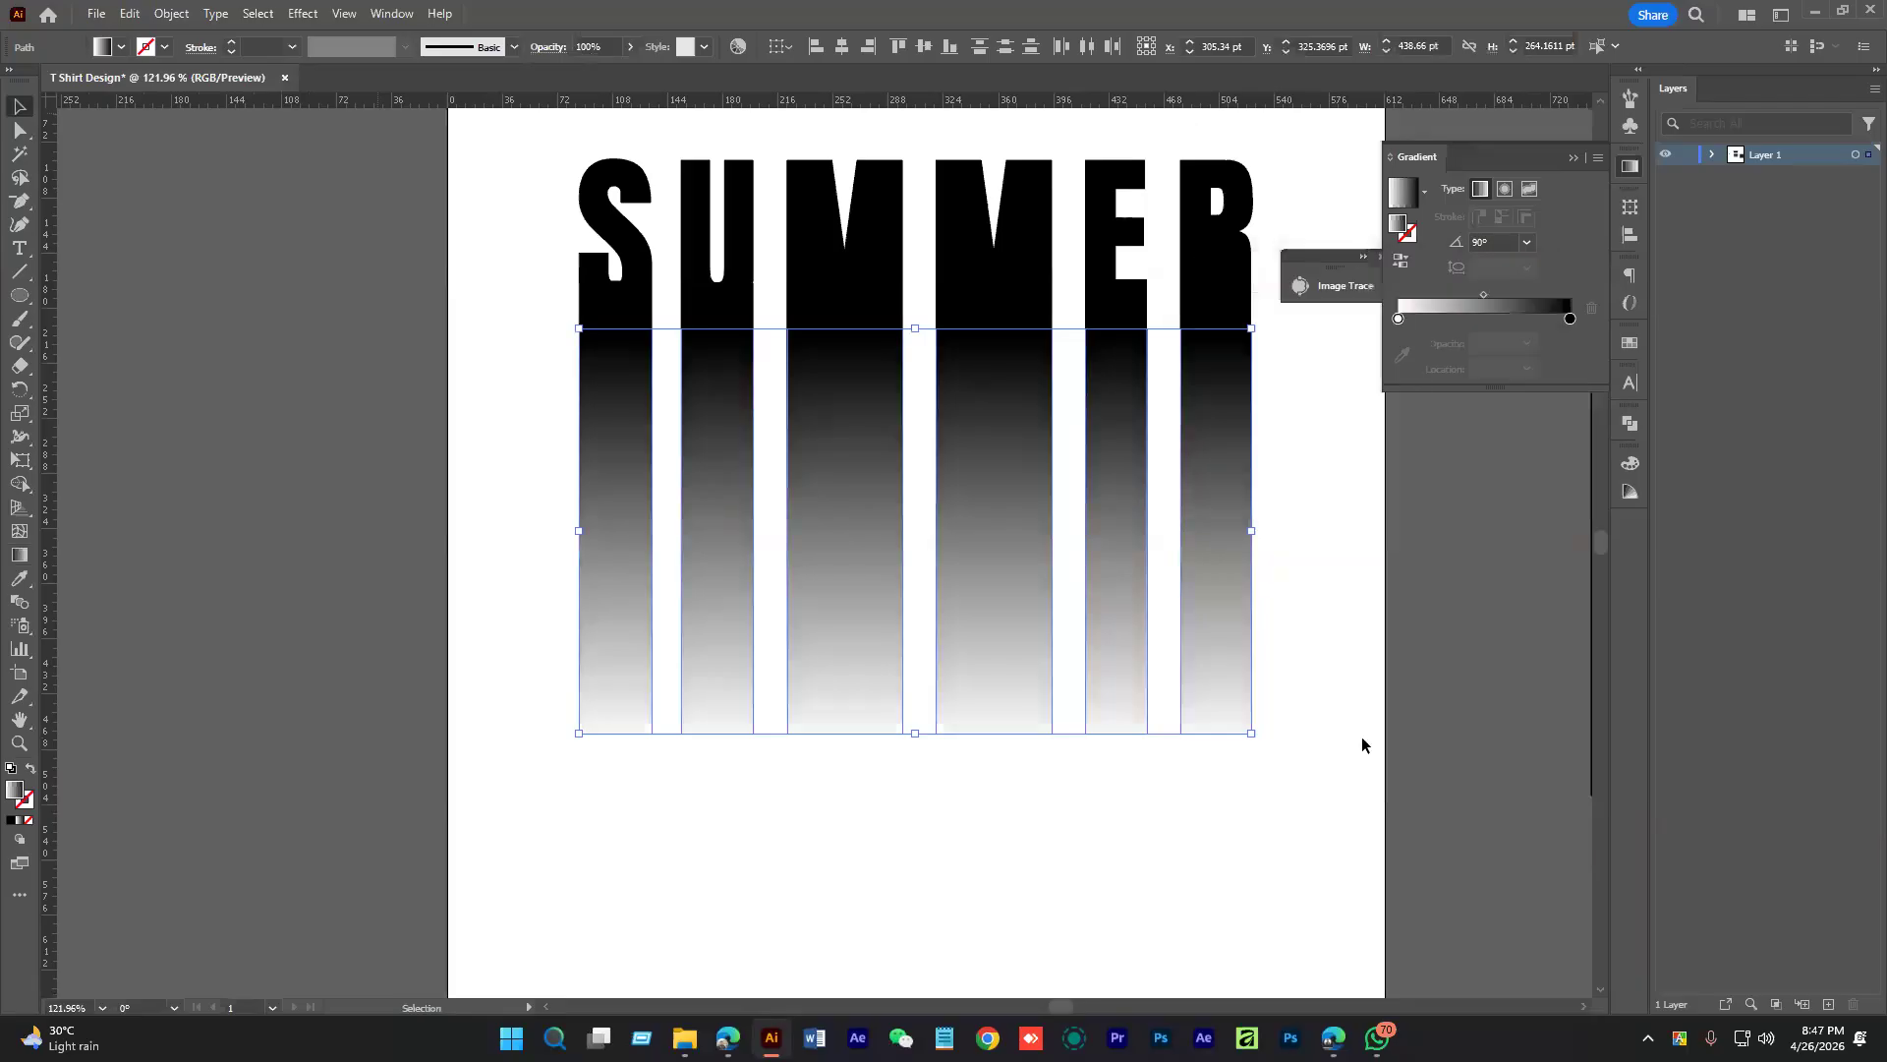
Examine the halftone dots in the columns up close and their transition from the solid letters
click(1359, 753)
key(ctrl+space)
drag(1366, 757, 1234, 813)
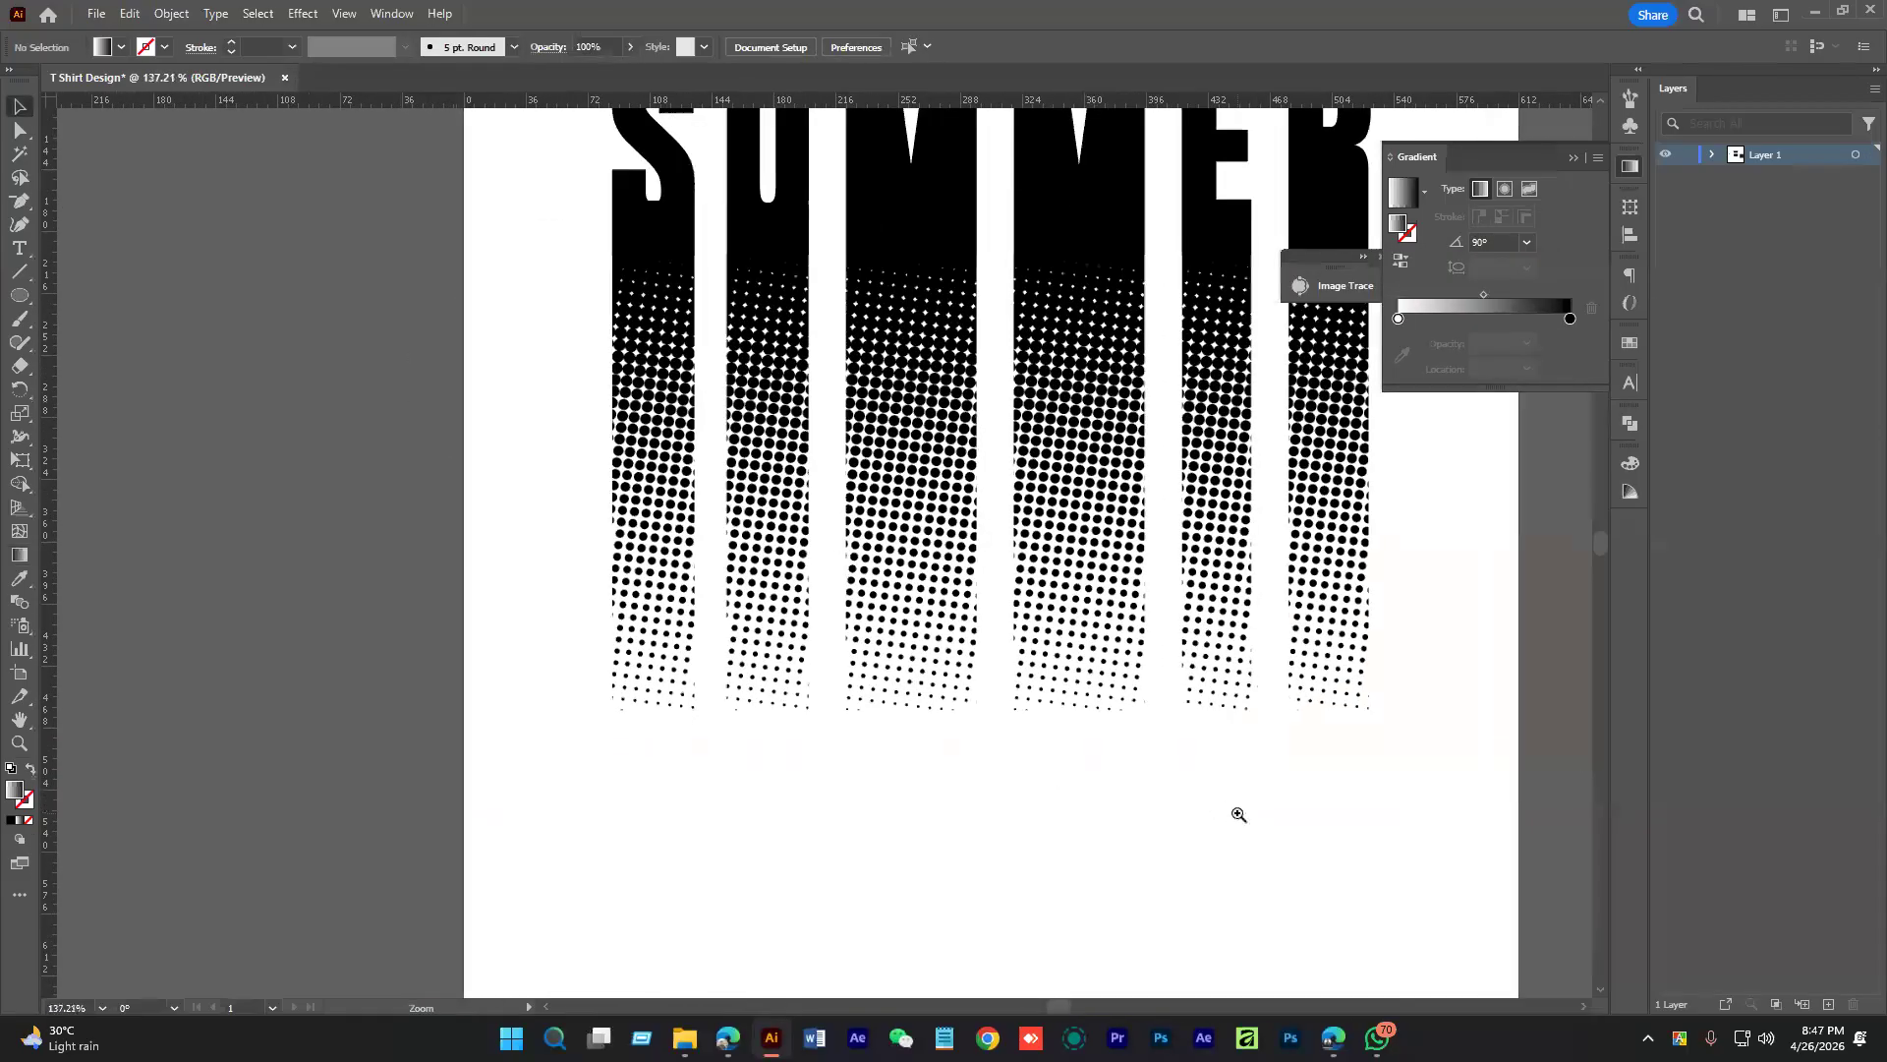
click(982, 632)
drag(1419, 665, 470, 728)
click(1402, 713)
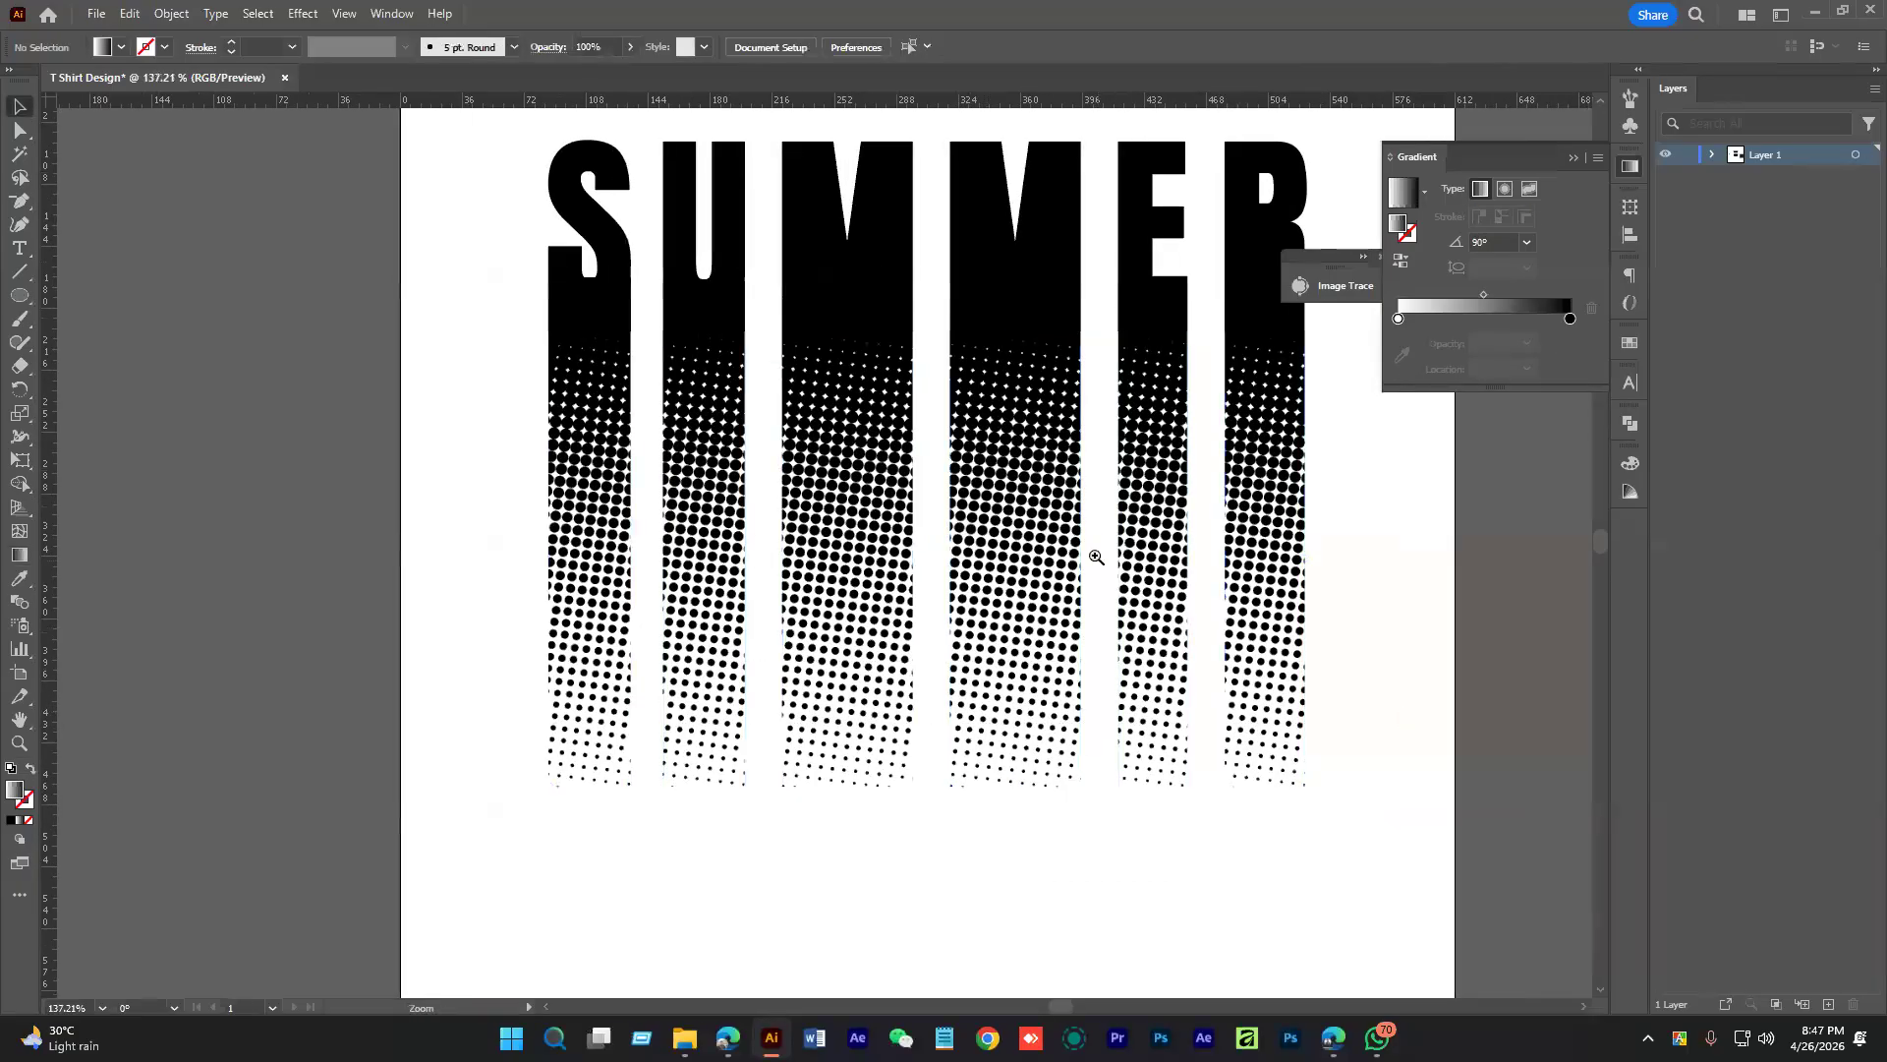
drag(1096, 558, 1005, 796)
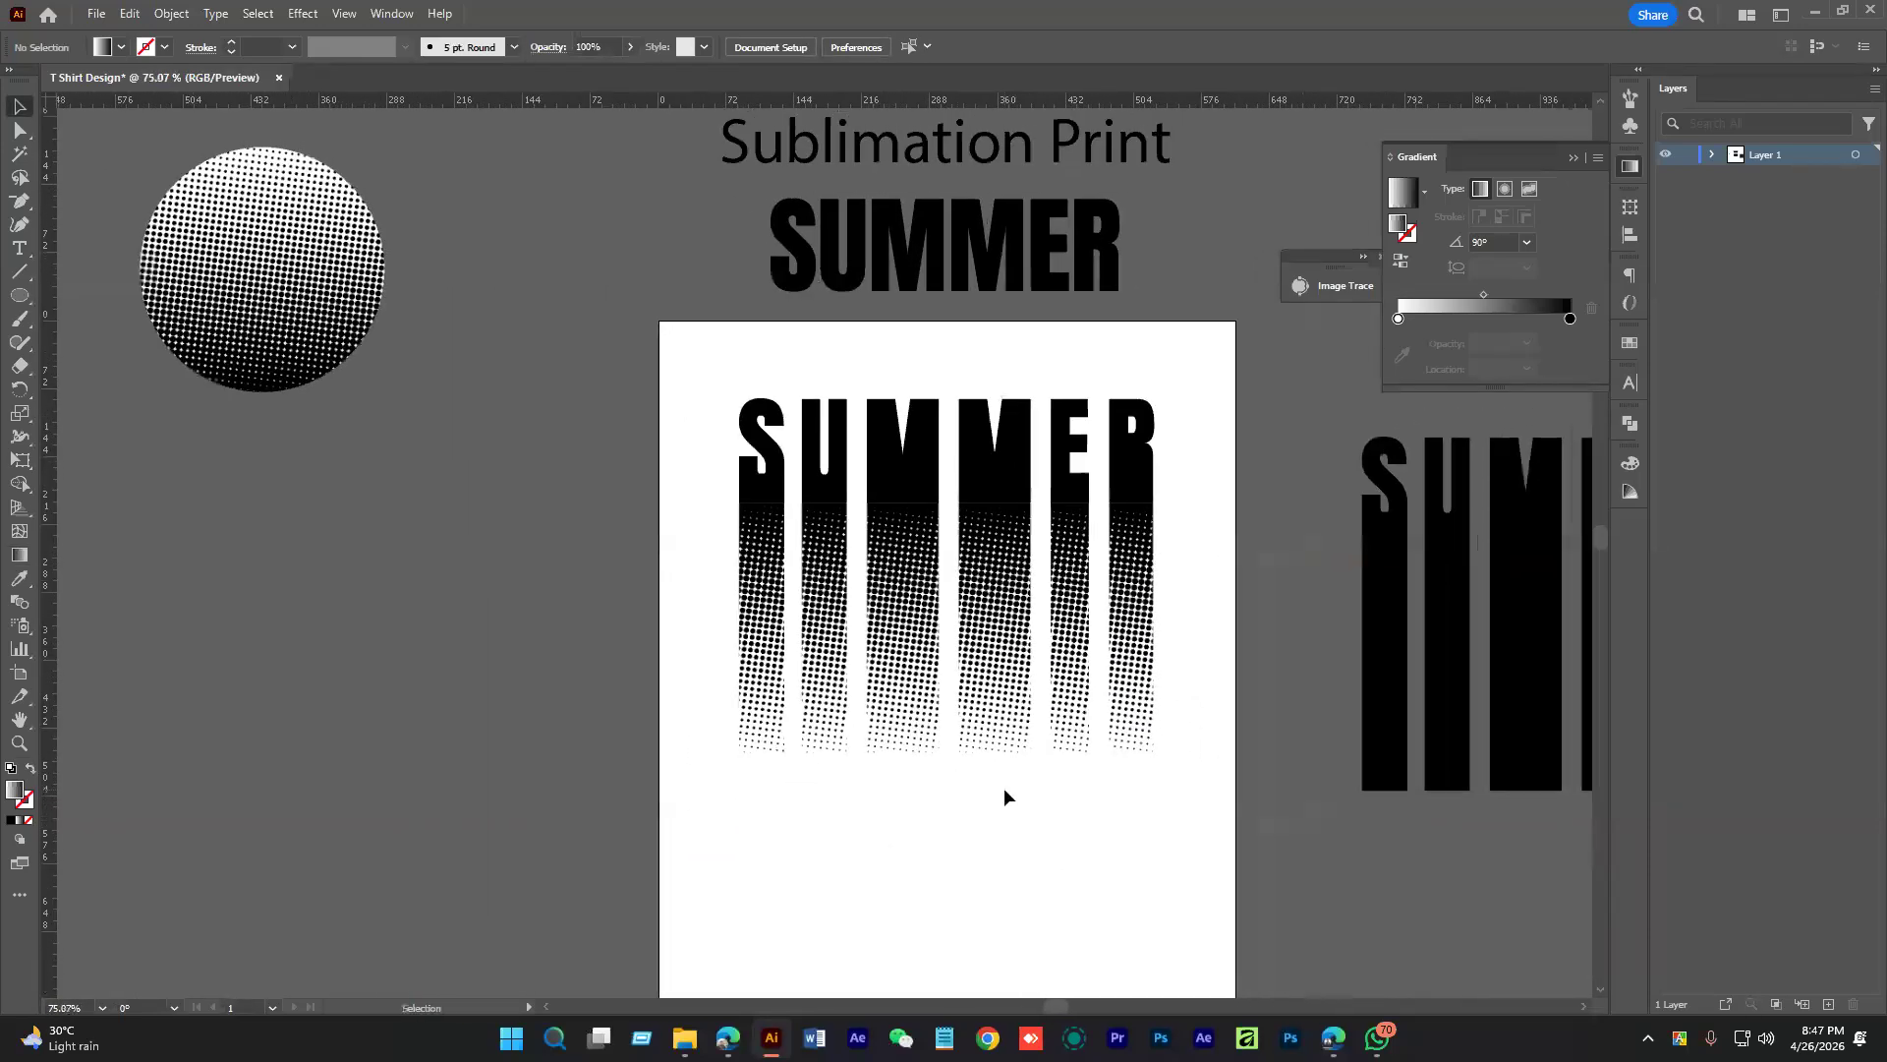
click(1121, 680)
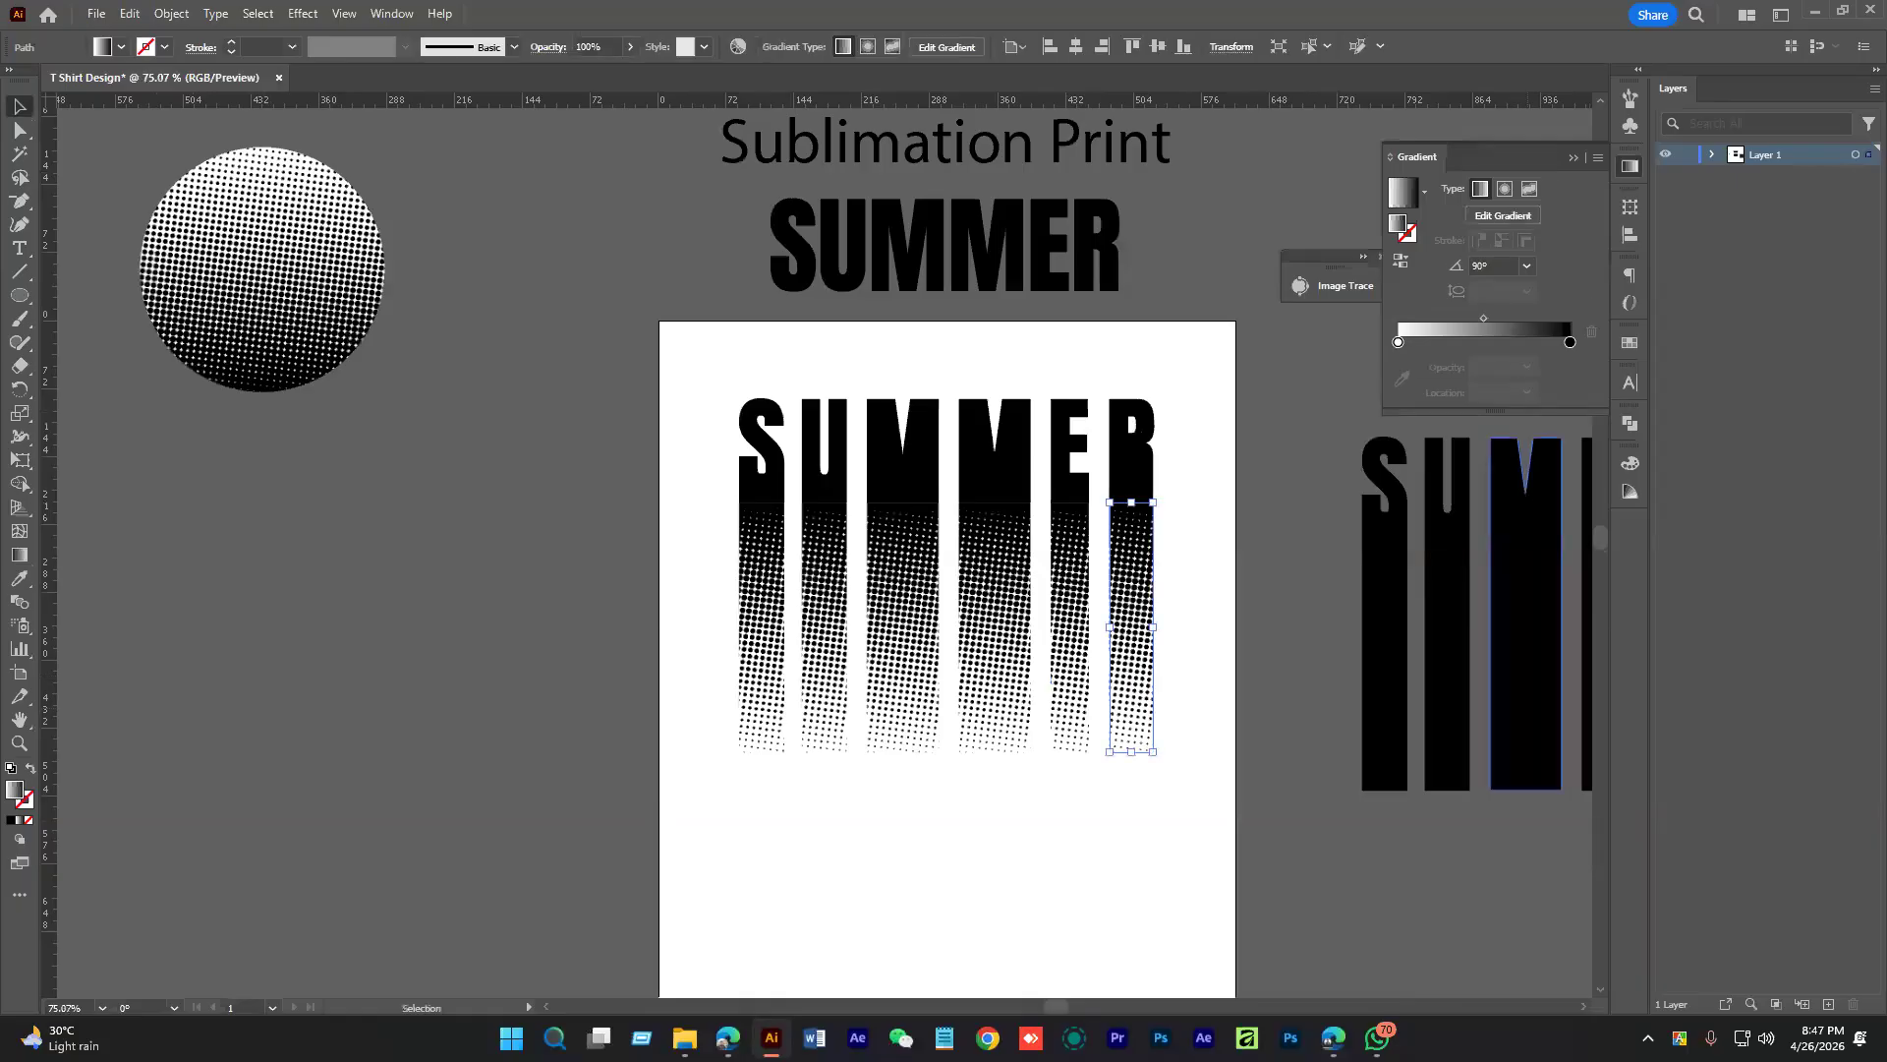
scroll(816, 787, down, 2)
drag(673, 781, 1169, 565)
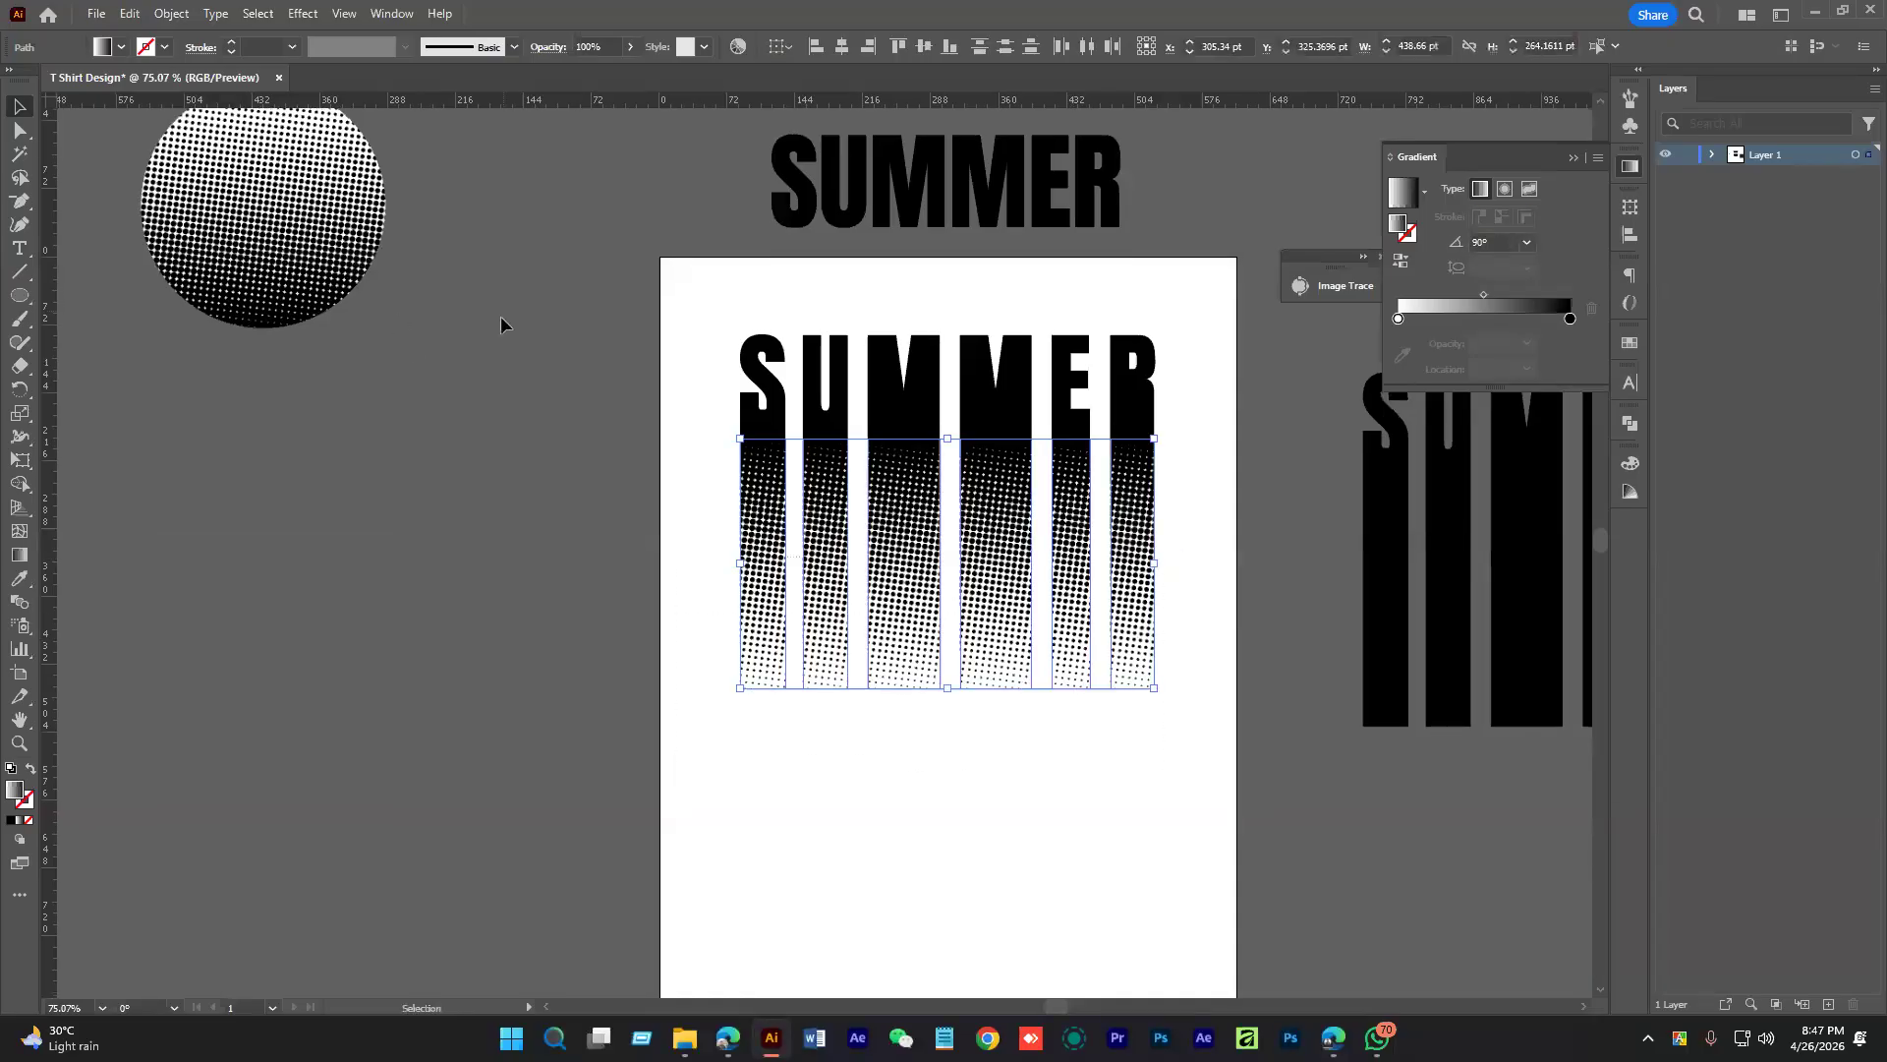
click(167, 14)
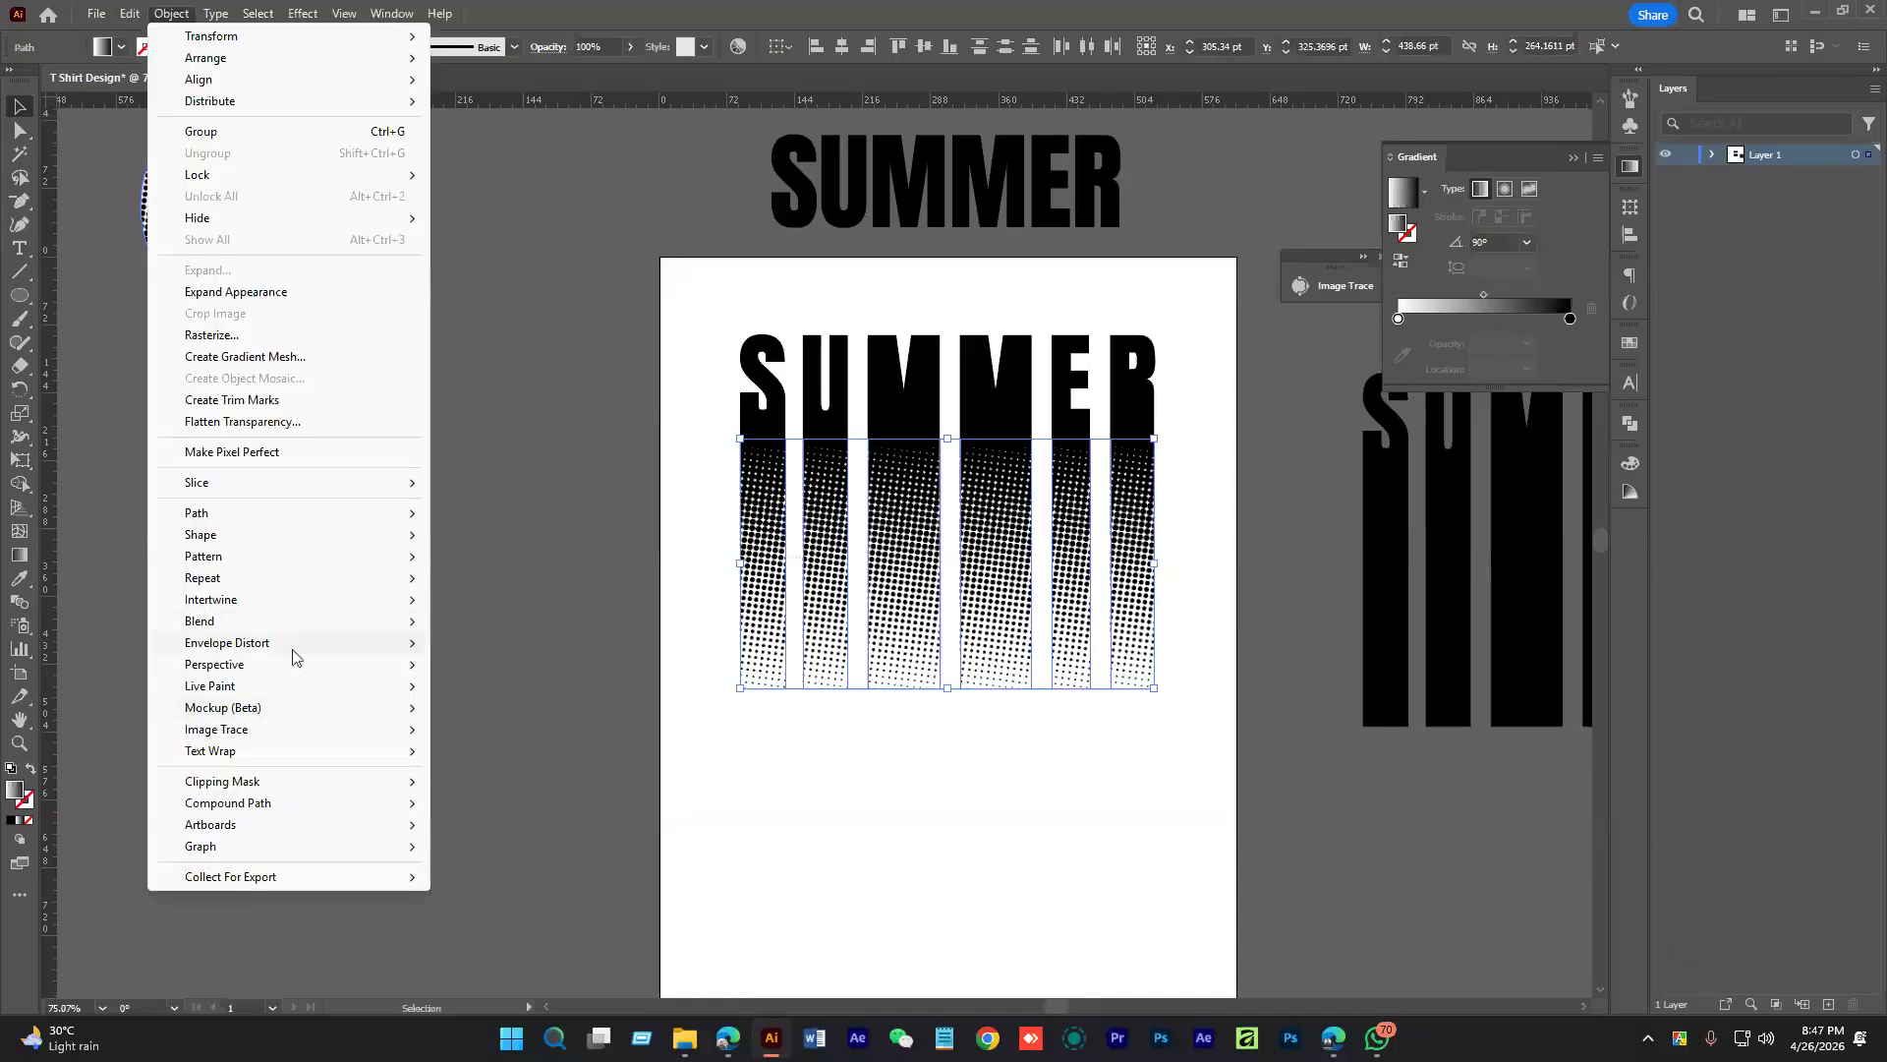
click(825, 822)
click(776, 585)
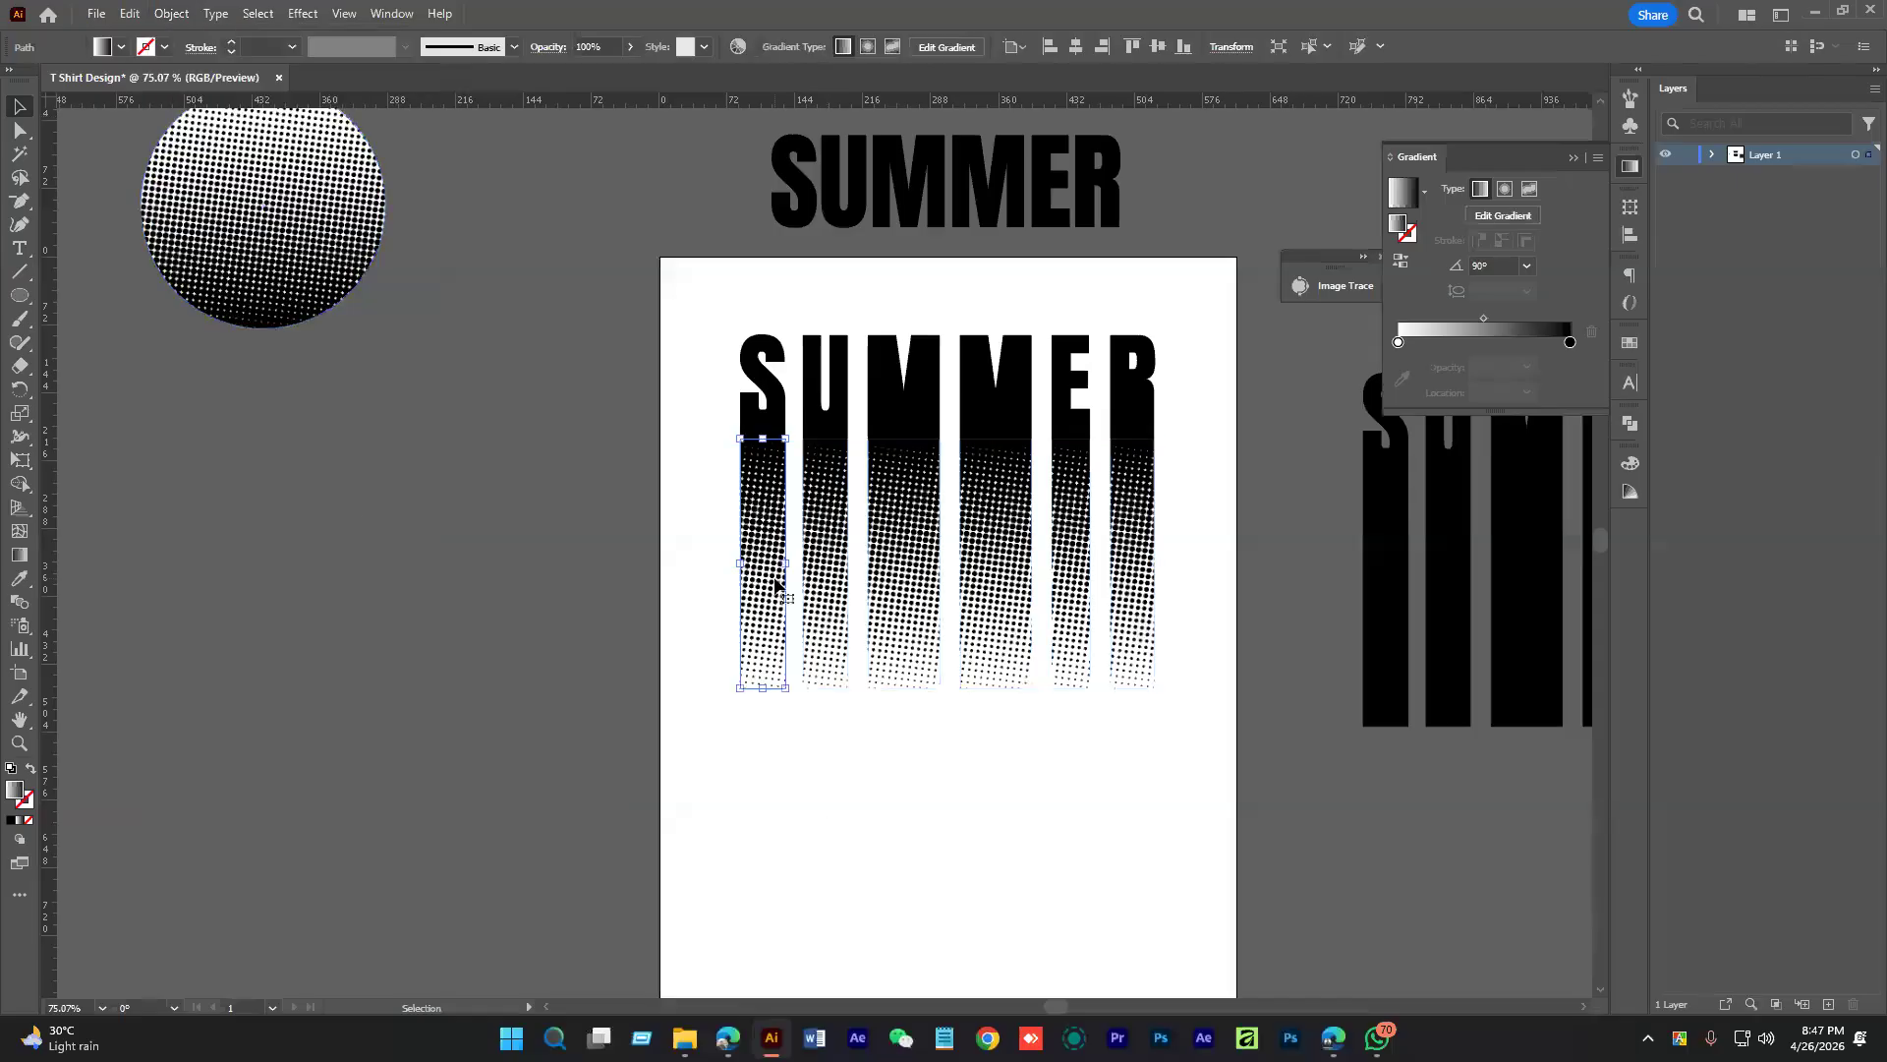
click(1022, 757)
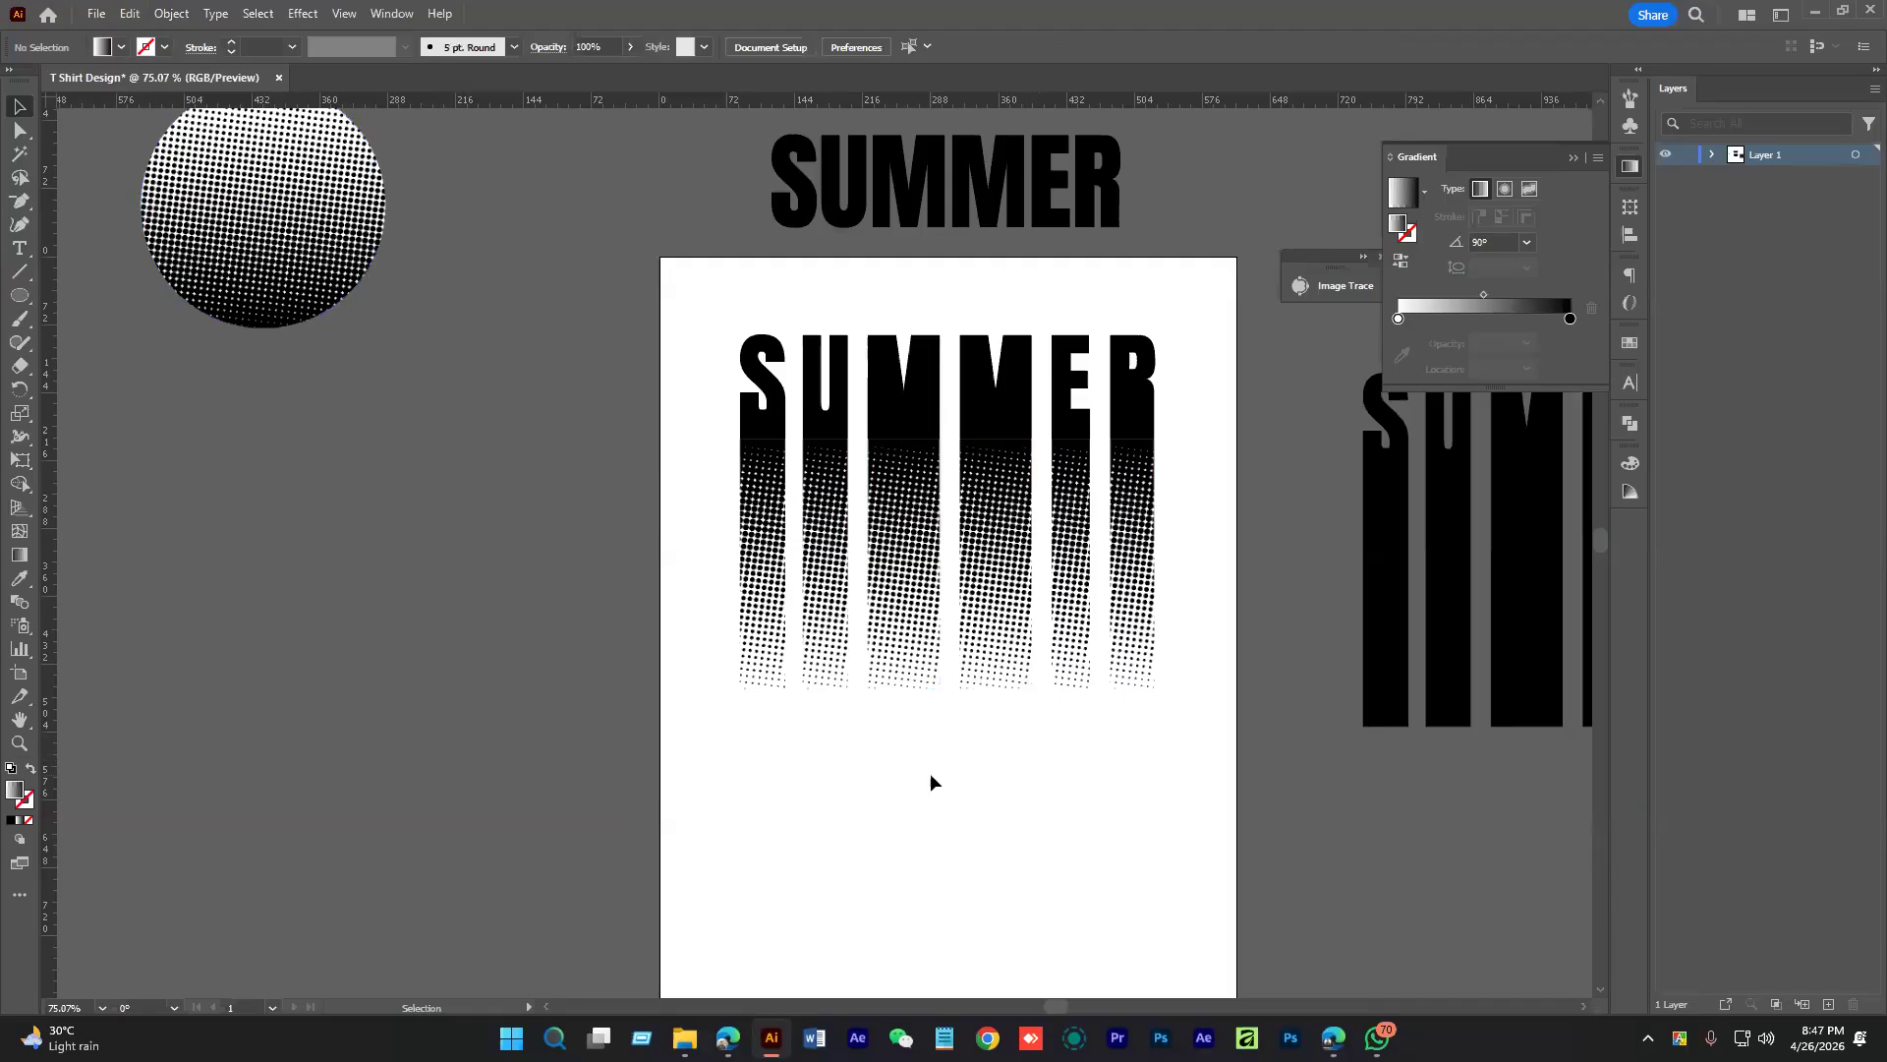
Examine the six halftone columns below the SUMMER letters, both up close and within the whole artboard
drag(744, 783, 1204, 588)
scroll(971, 662, up, 1)
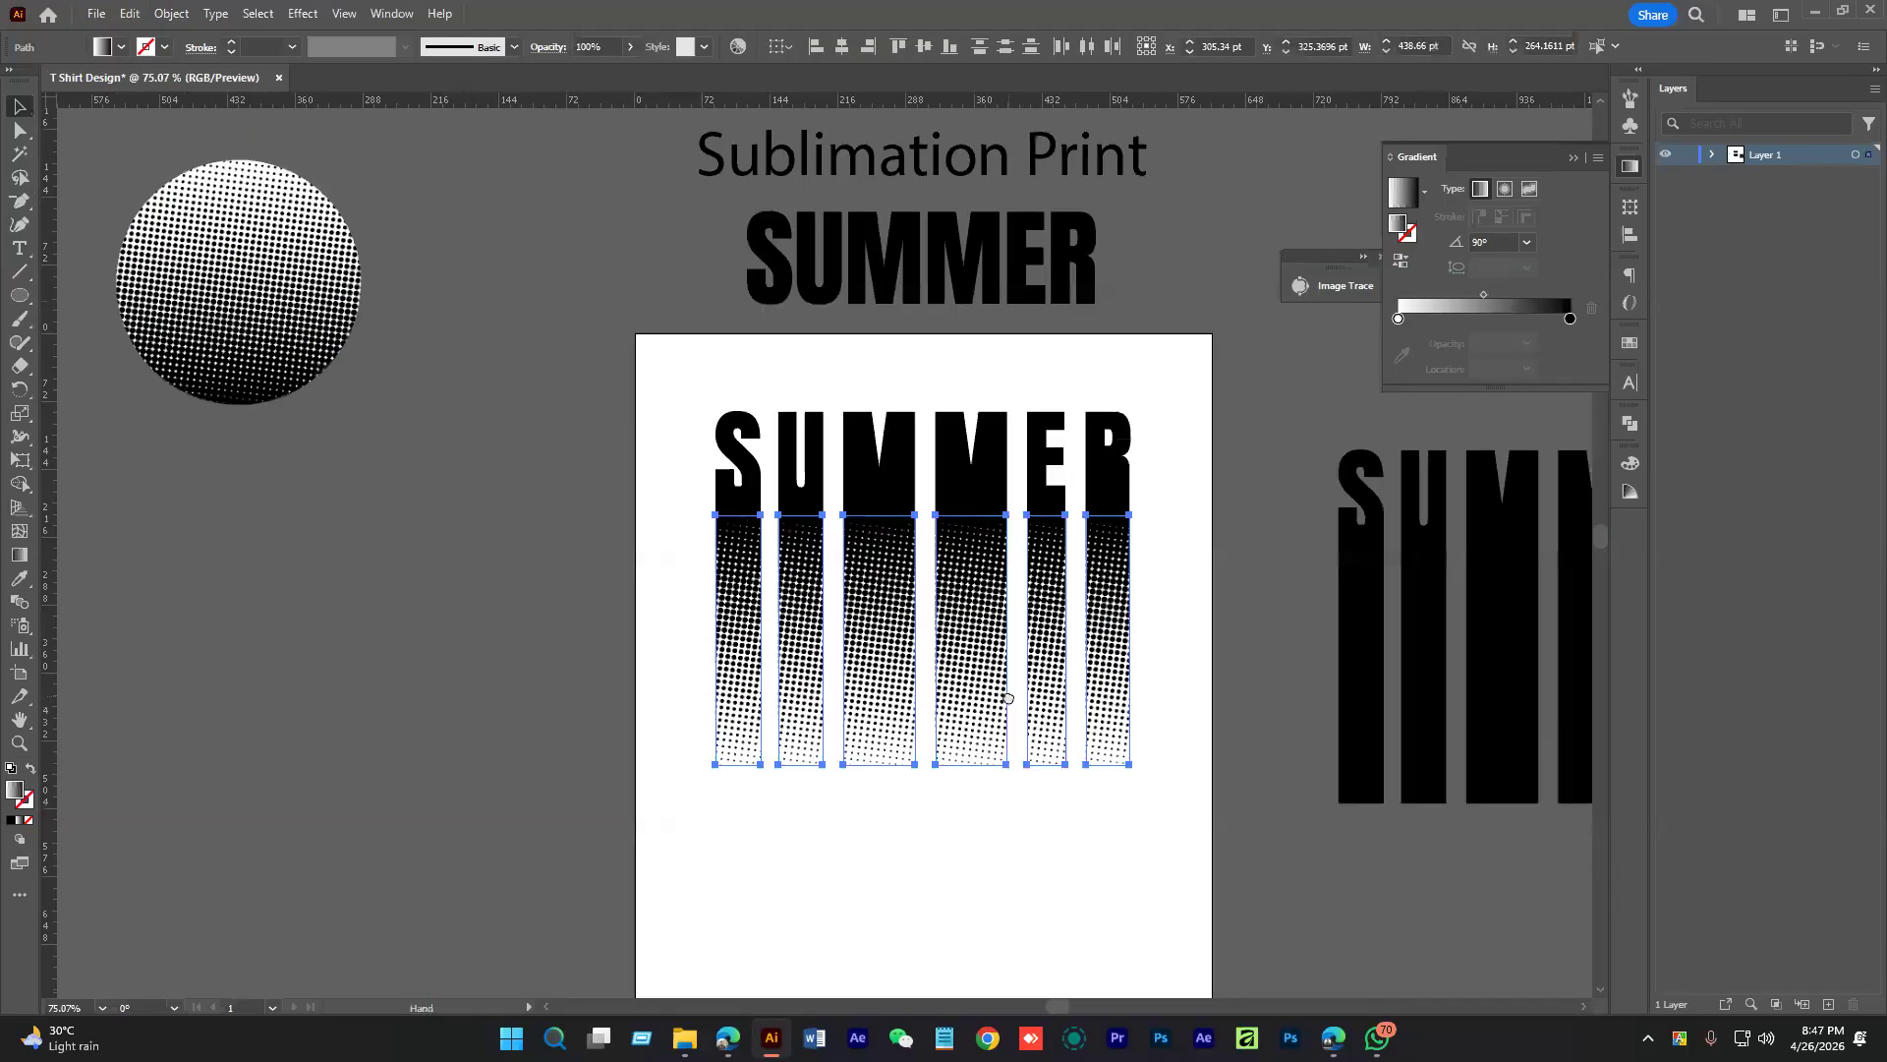
scroll(971, 664, up, 3)
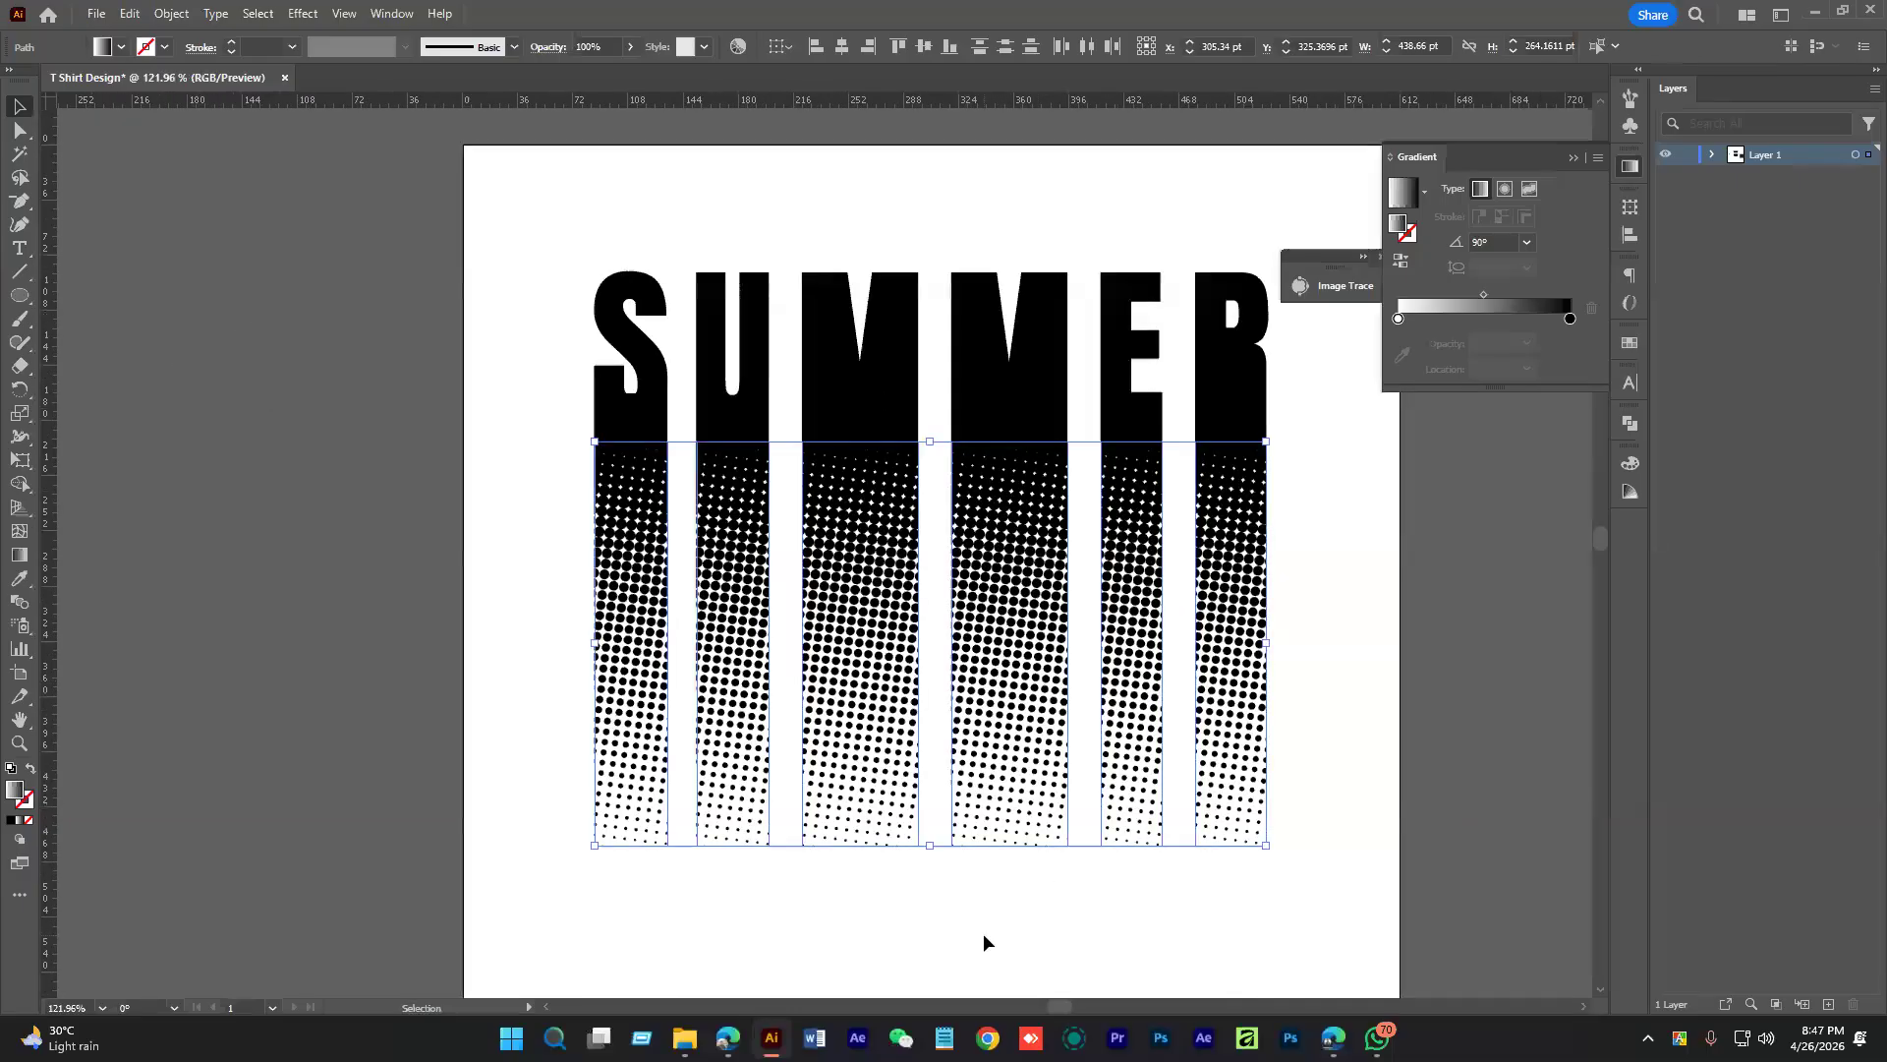
click(998, 826)
click(1282, 533)
key(z)
drag(935, 349, 773, 670)
drag(773, 670, 753, 615)
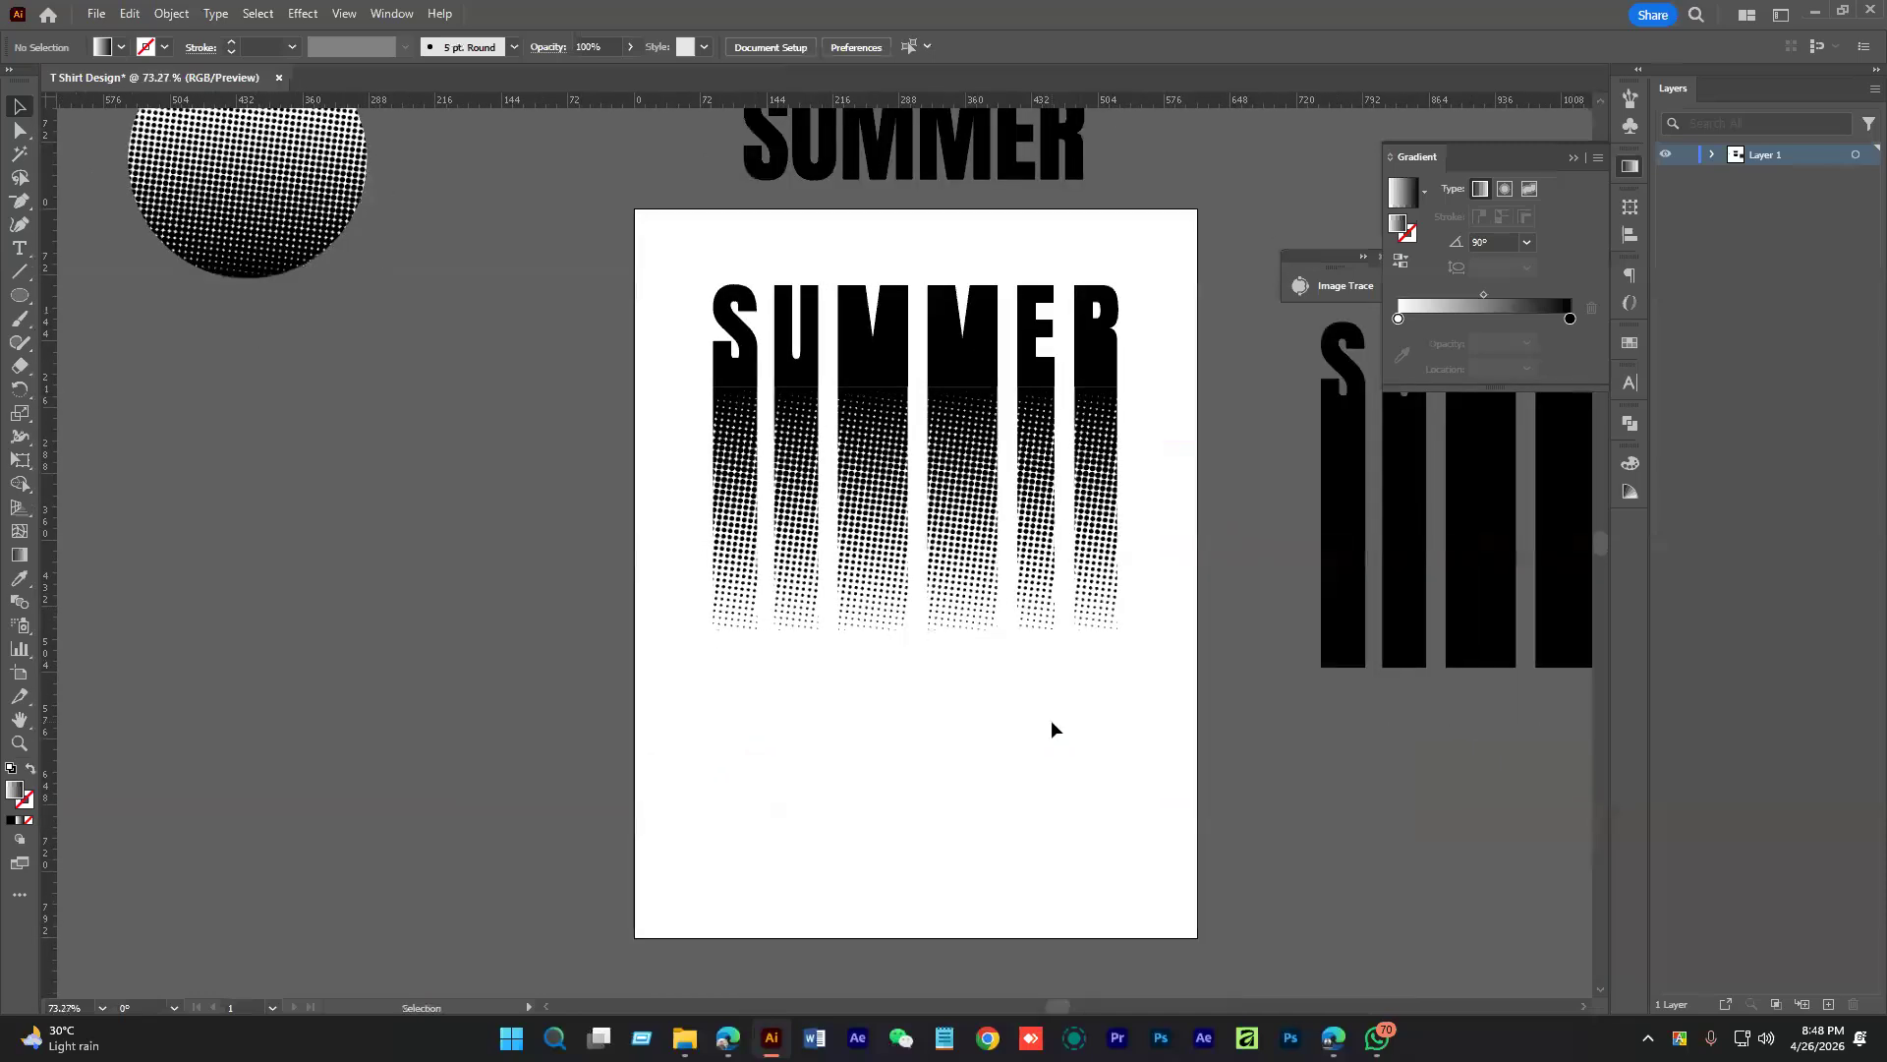
scroll(927, 708, up, 1)
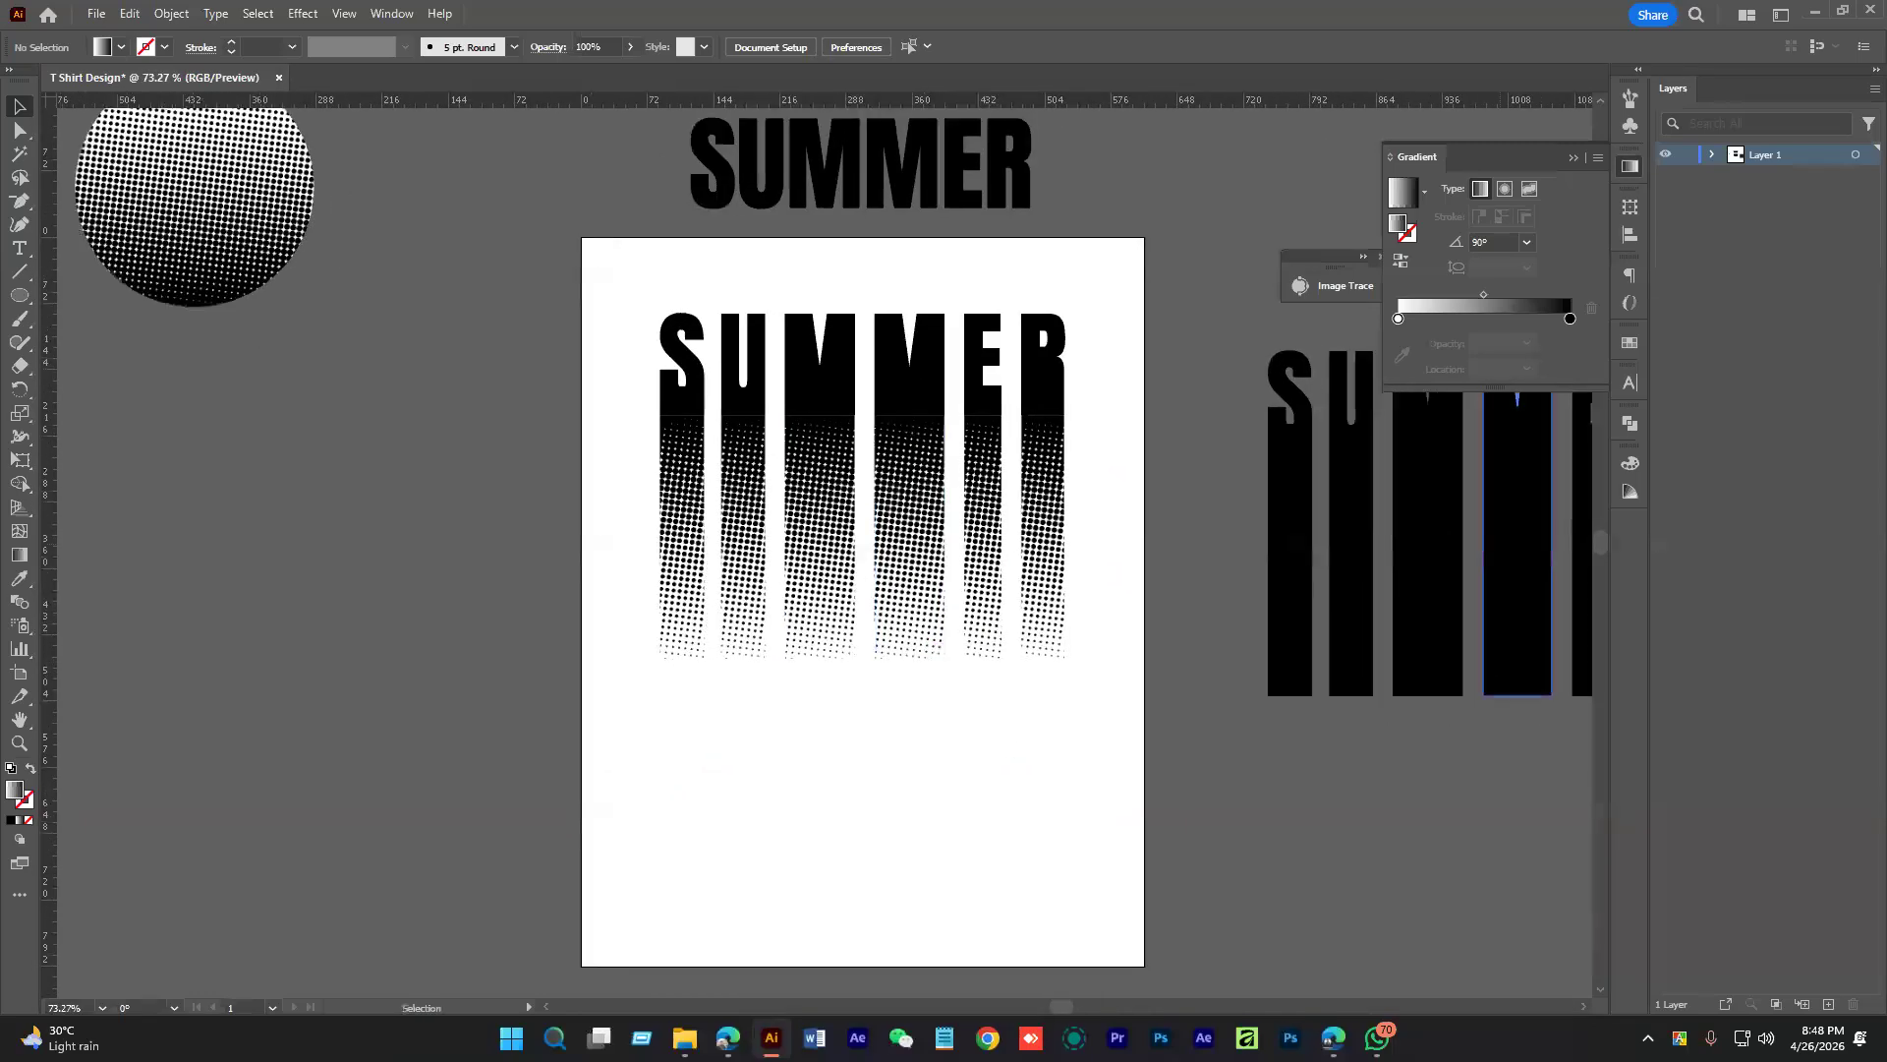
click(725, 1039)
drag(931, 721, 895, 786)
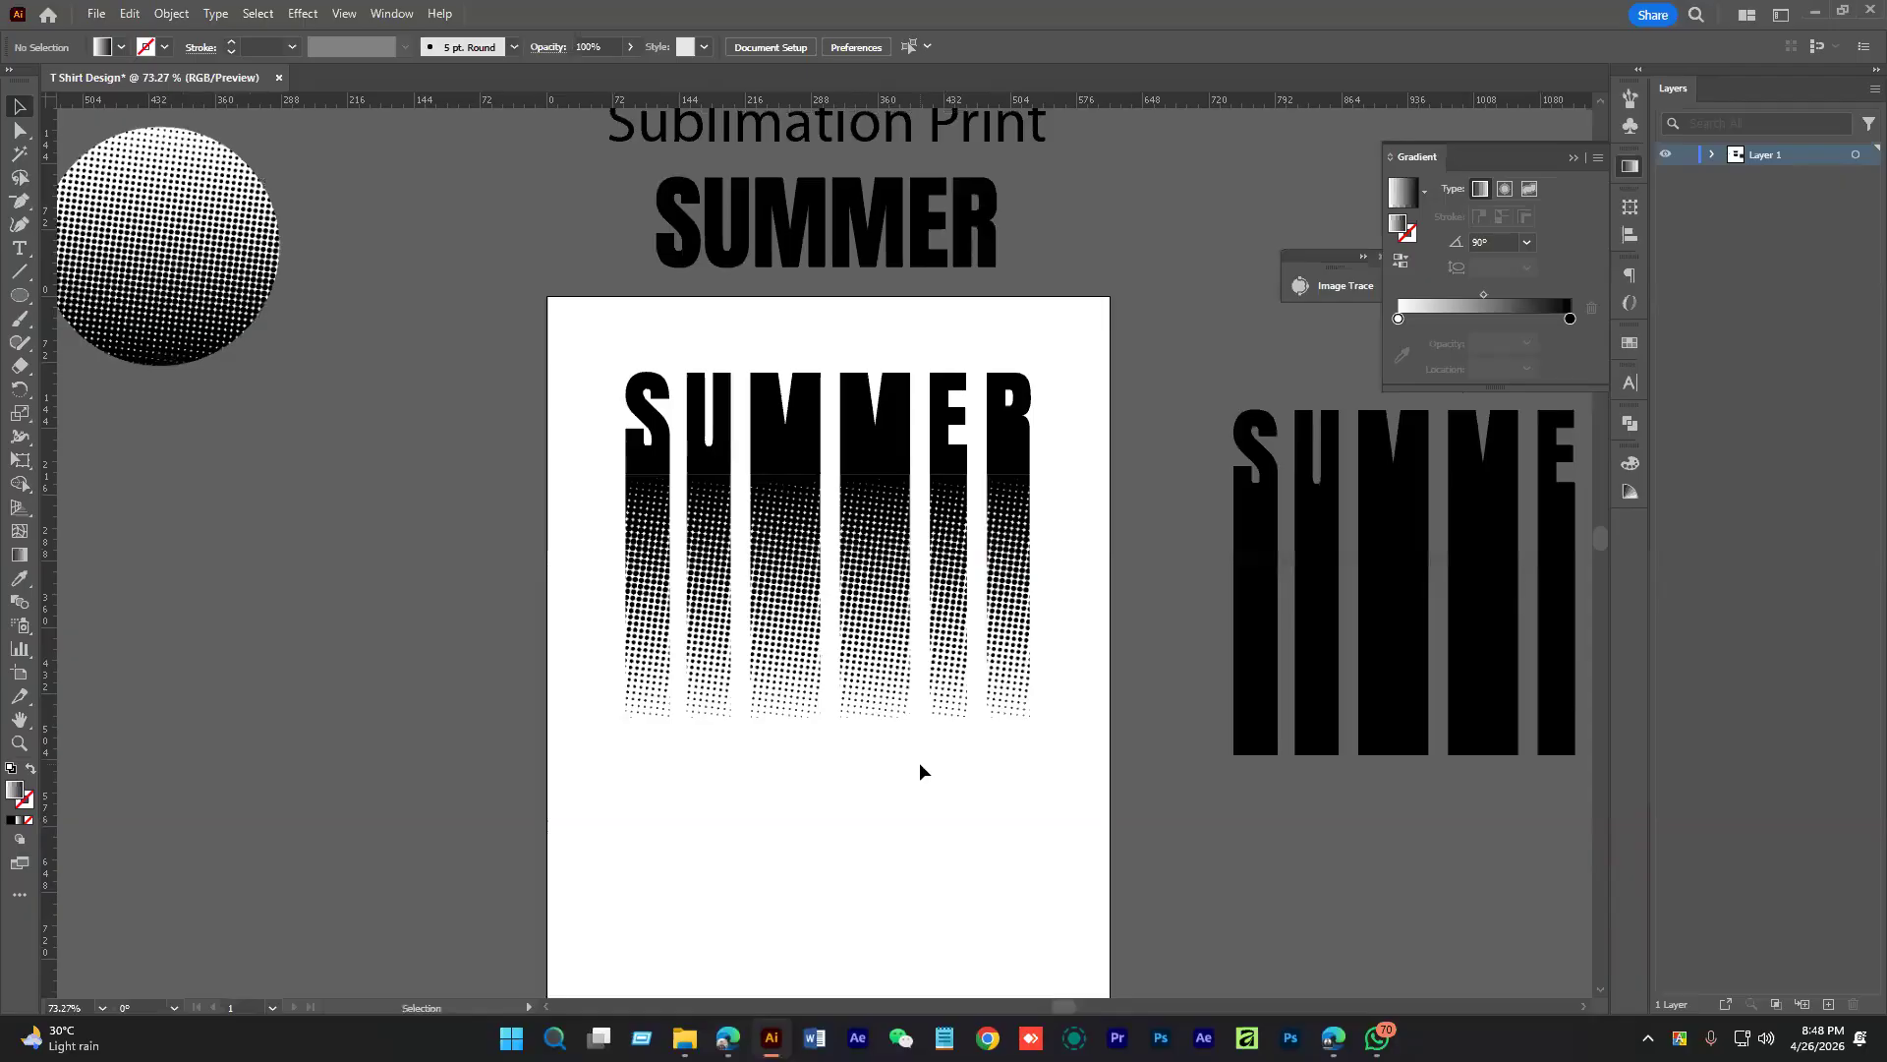
Try to move the halftone column under the R off the artboard, and undo the move
drag(1013, 578, 1154, 429)
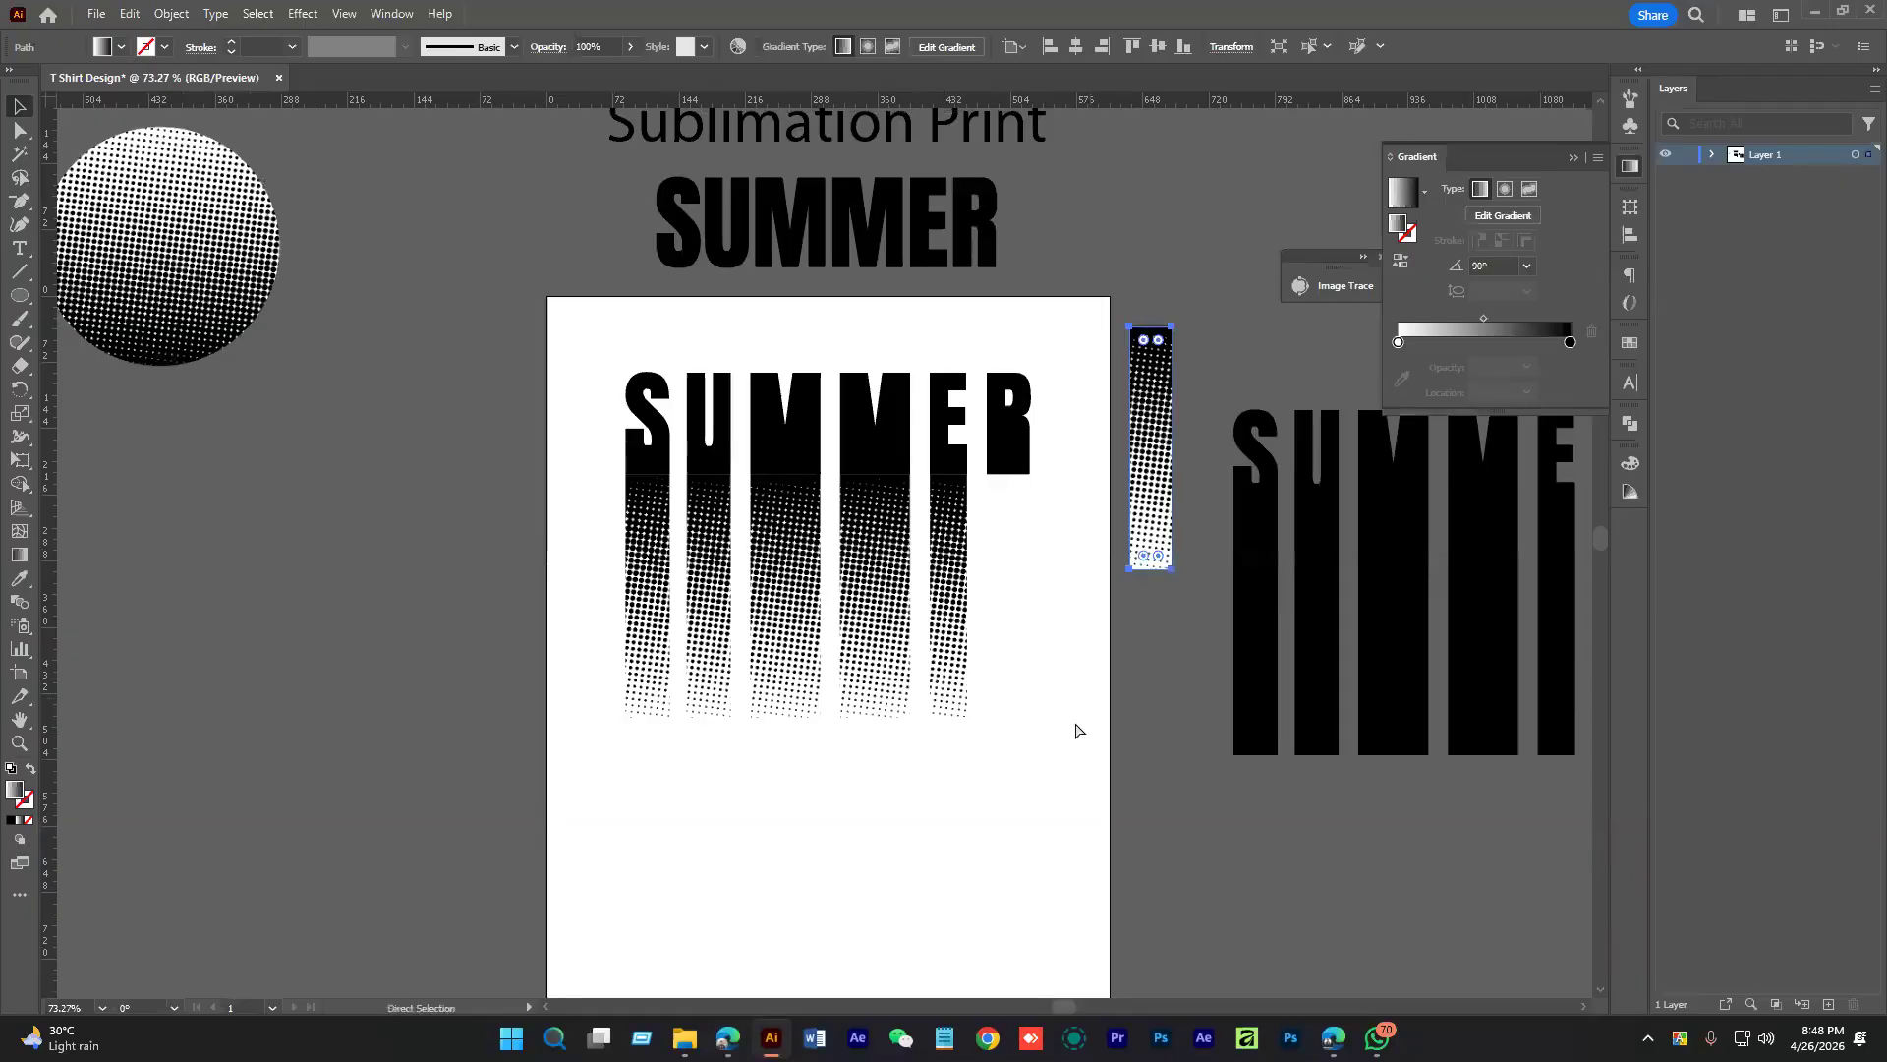
key(ctrl+z)
click(983, 815)
drag(956, 821, 1020, 787)
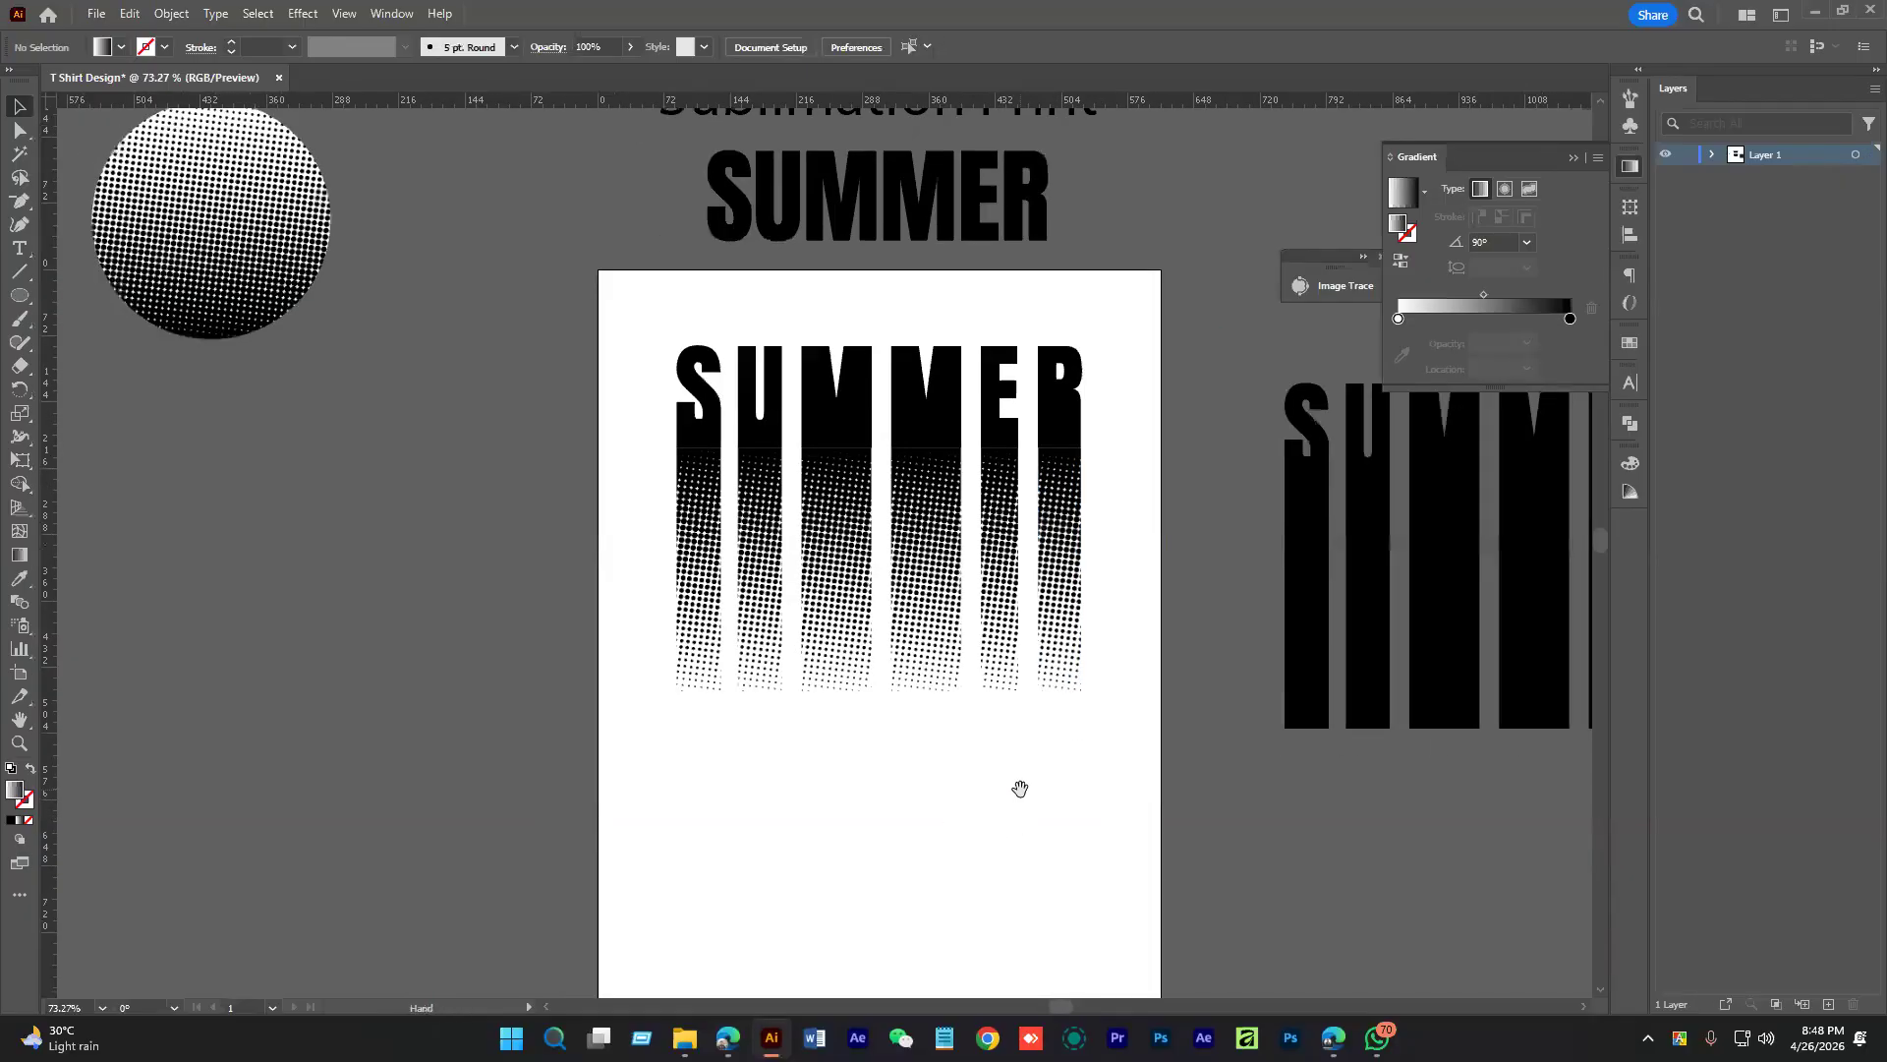
Move the halftone circle down beside the artboard, roughly level with the SUMMER lettering and its columns
drag(303, 203, 435, 411)
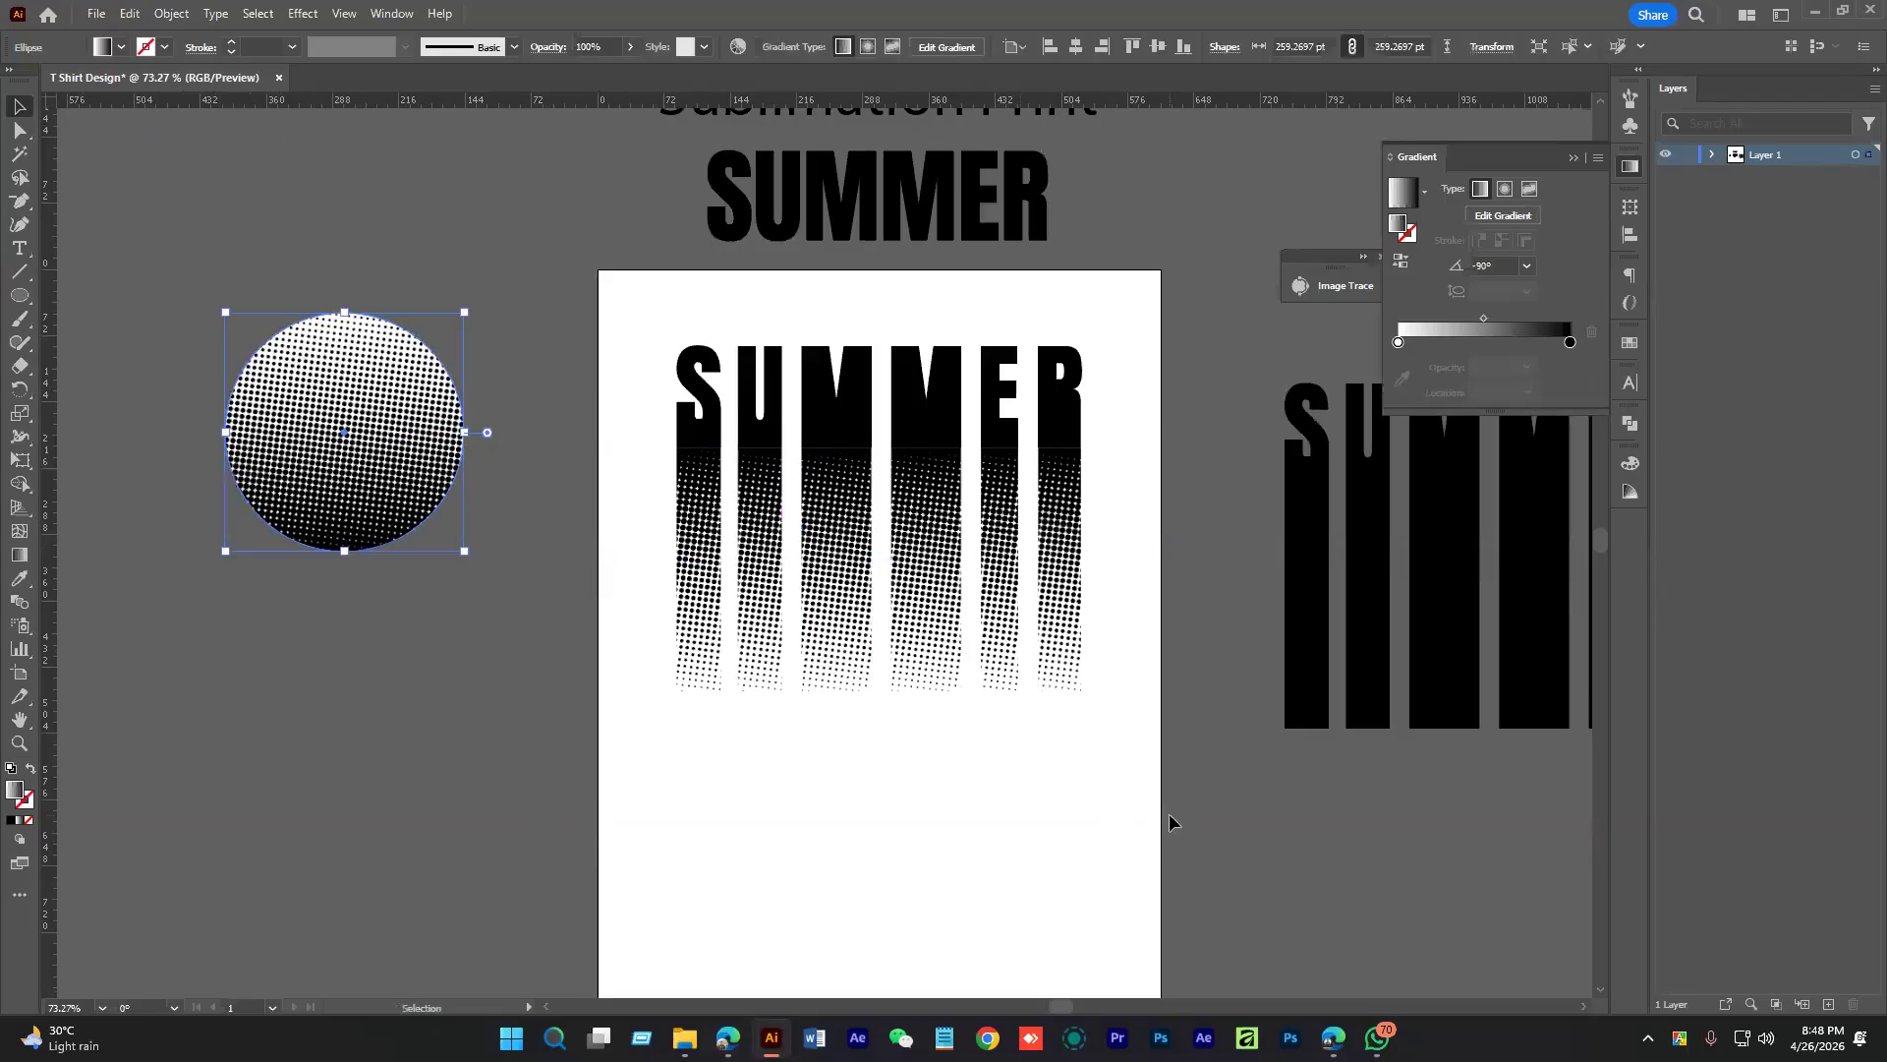
click(1024, 818)
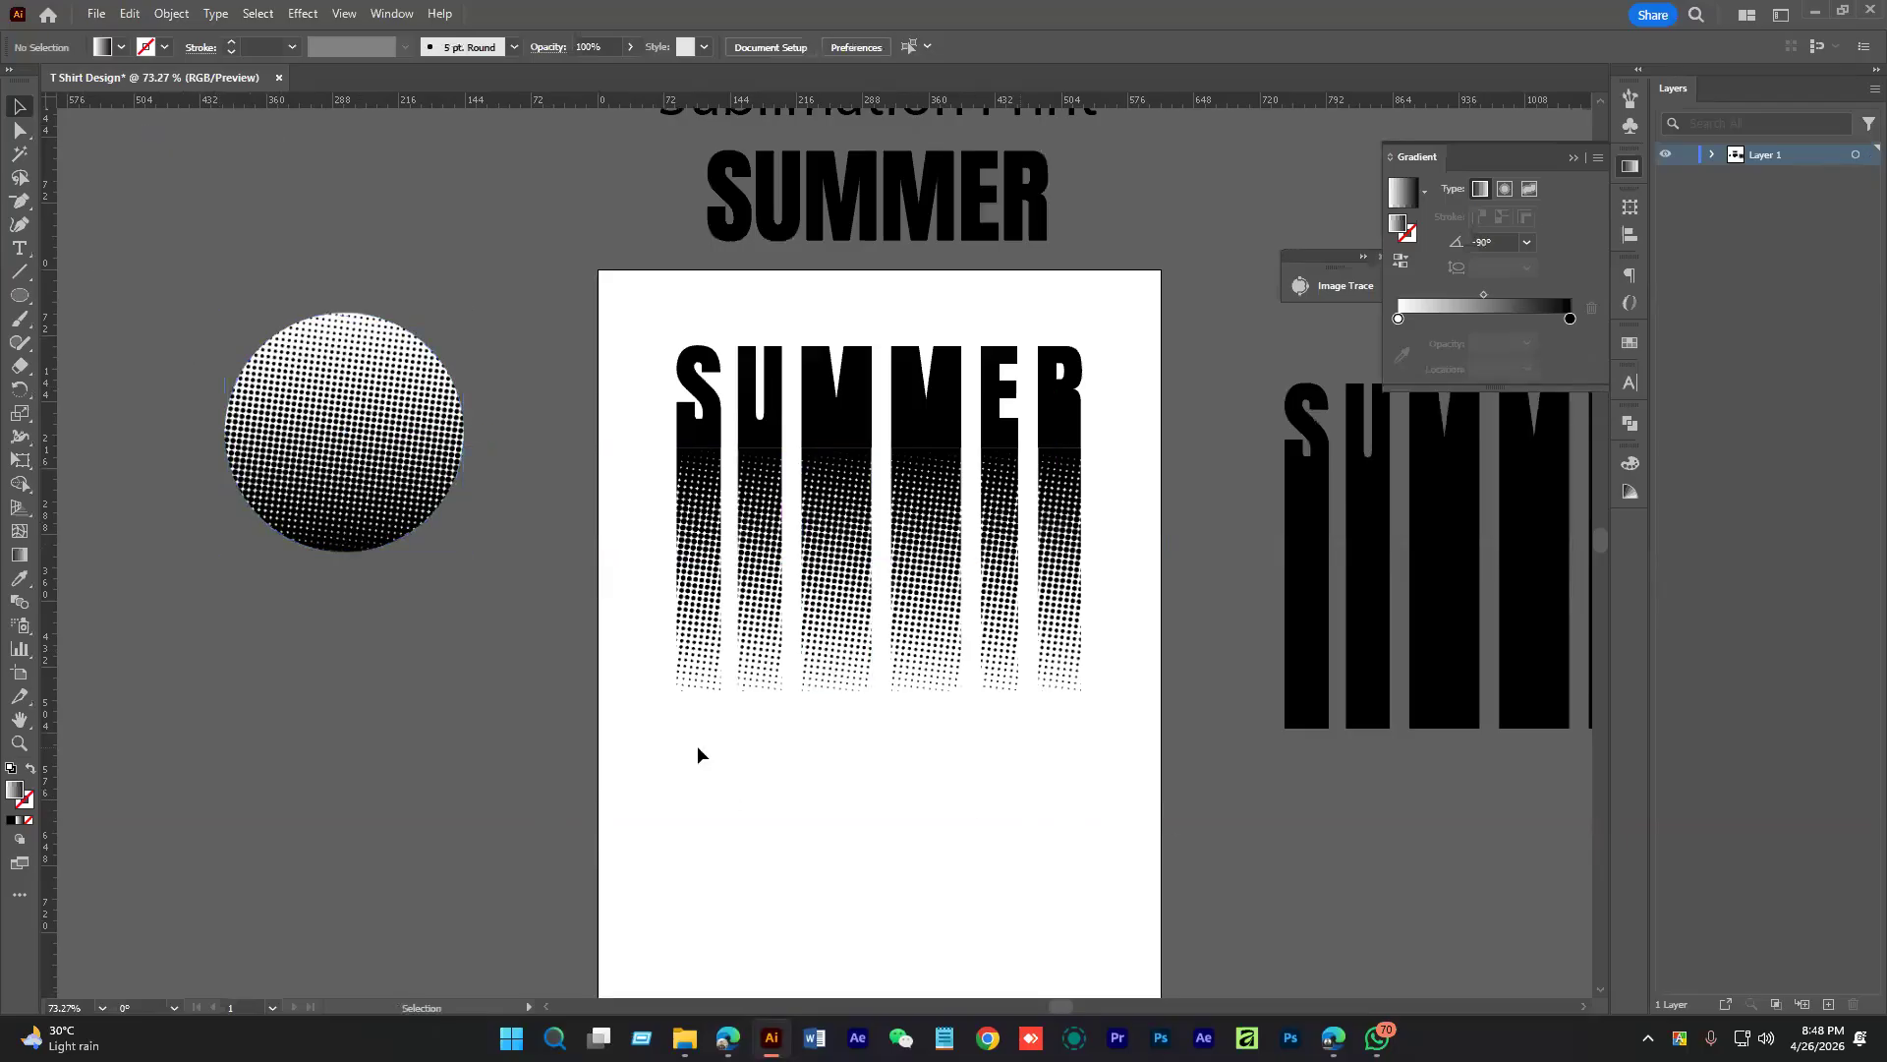
drag(629, 779, 1108, 610)
click(872, 796)
Try to move the halftone column under the S onto the artboard's left edge, and undo the move
click(704, 580)
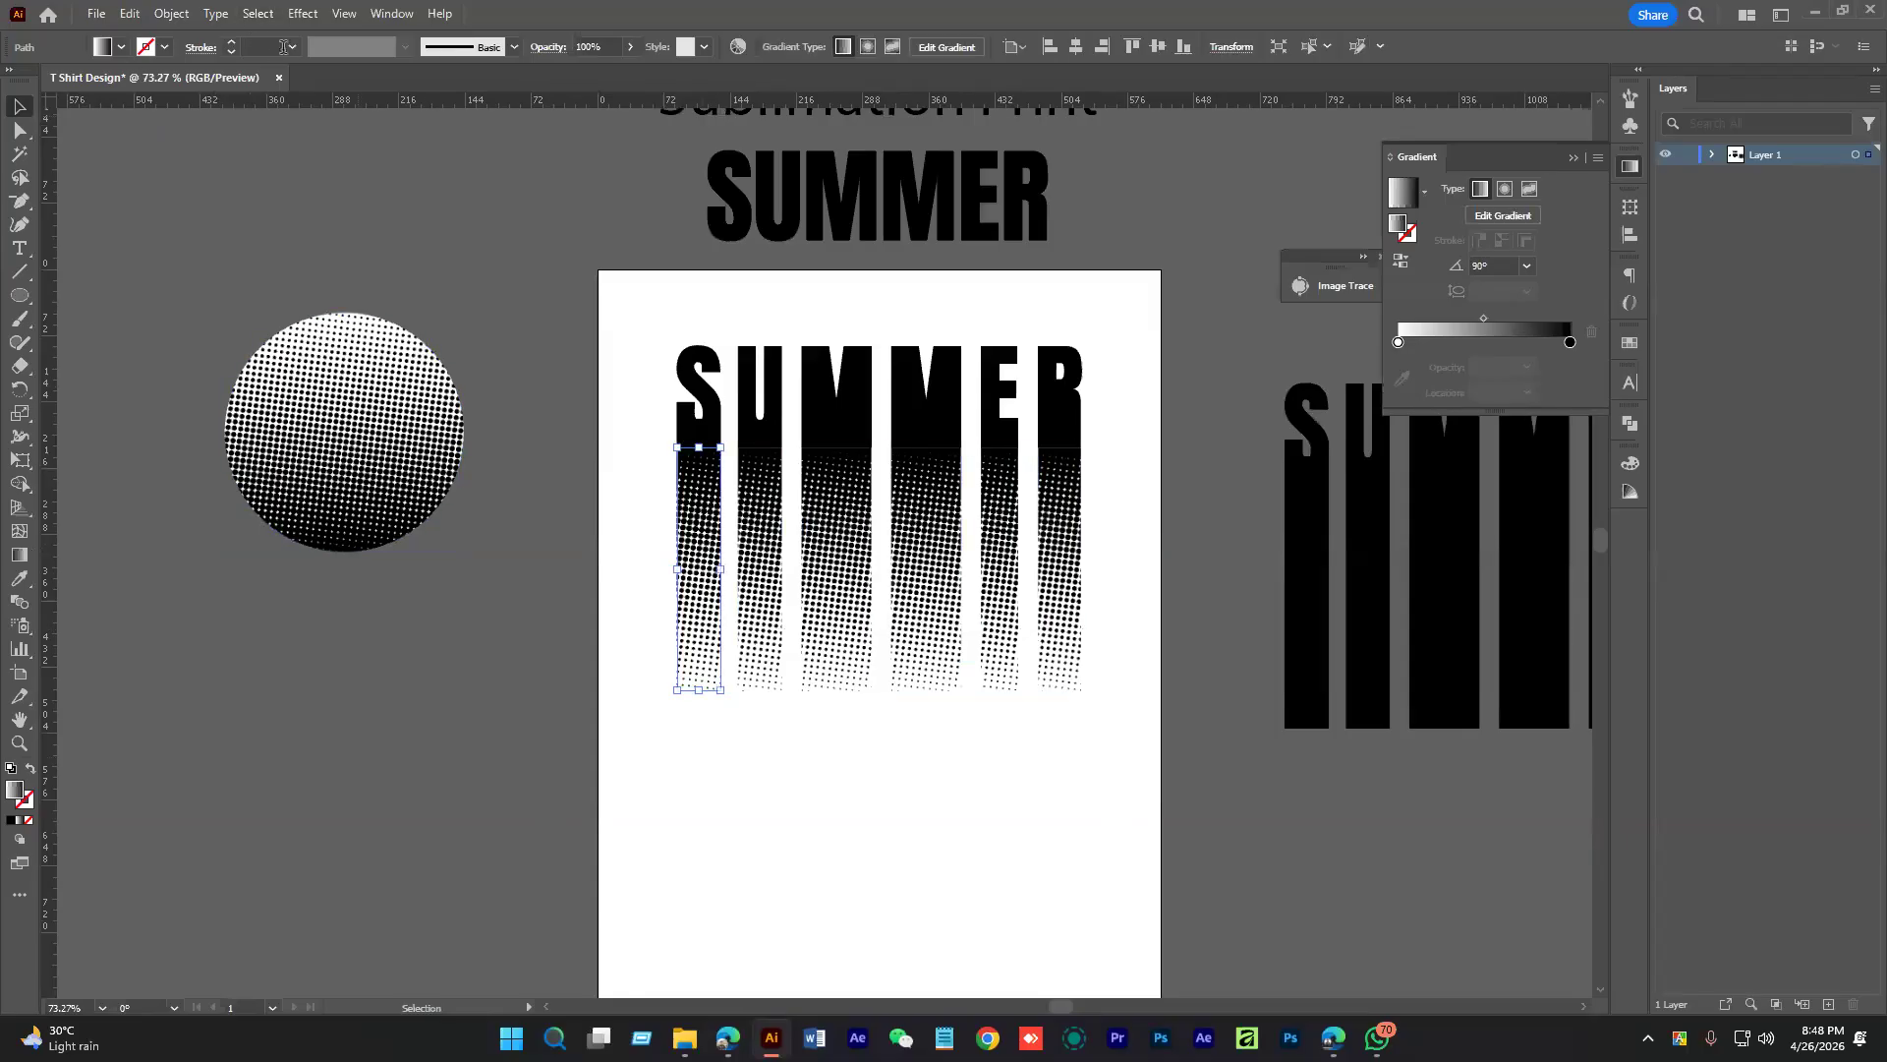
click(167, 14)
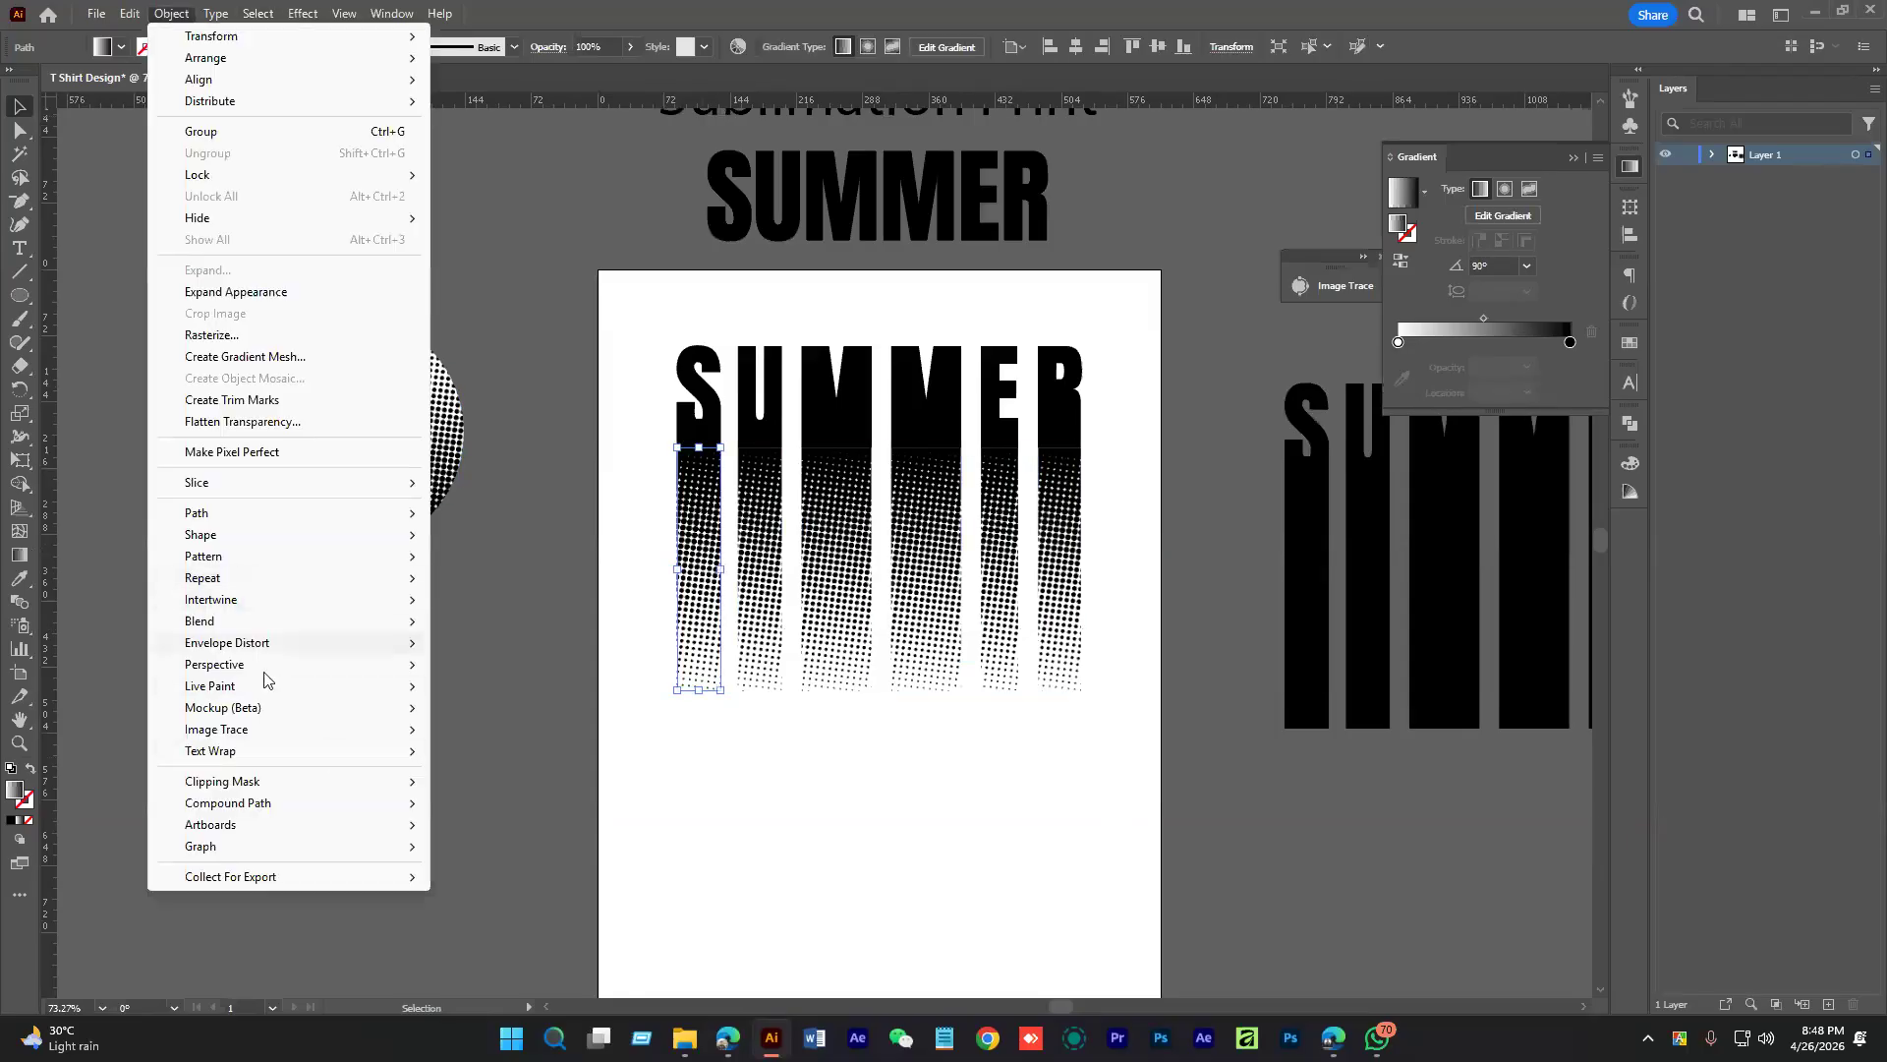
click(817, 851)
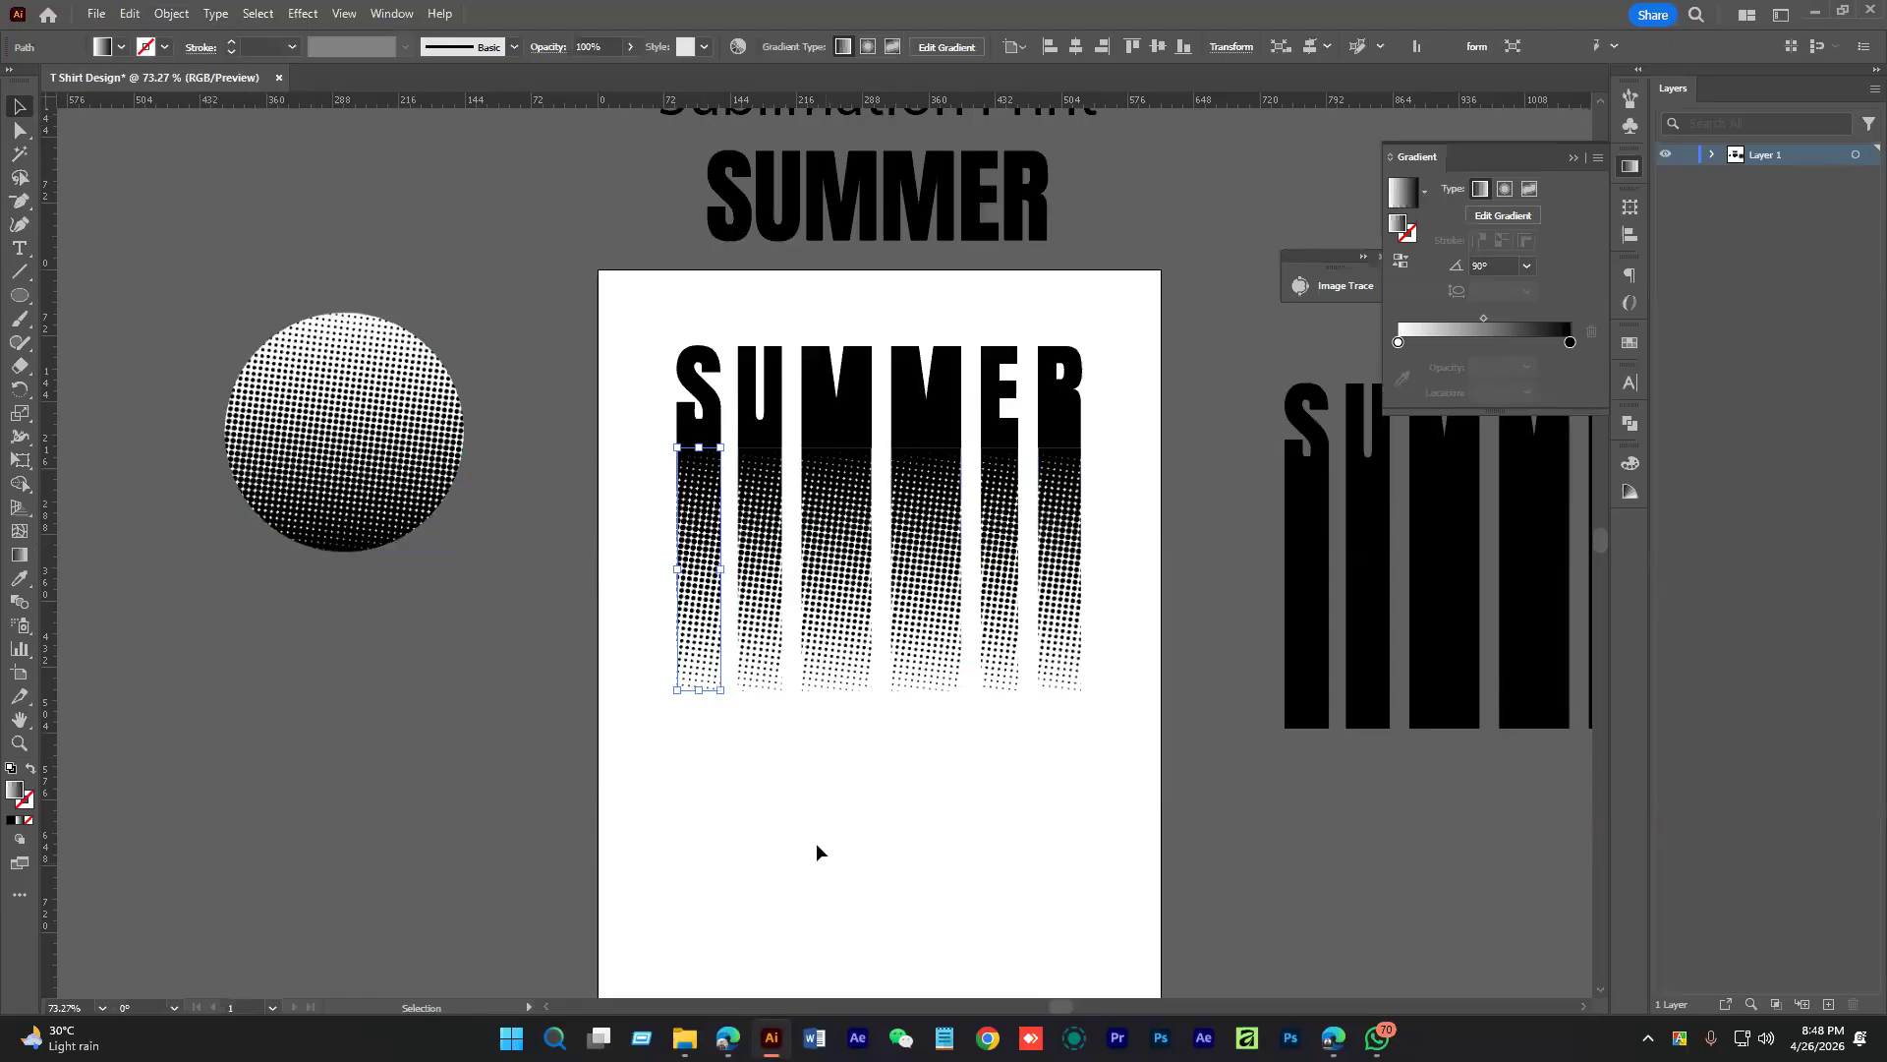
drag(701, 564, 824, 666)
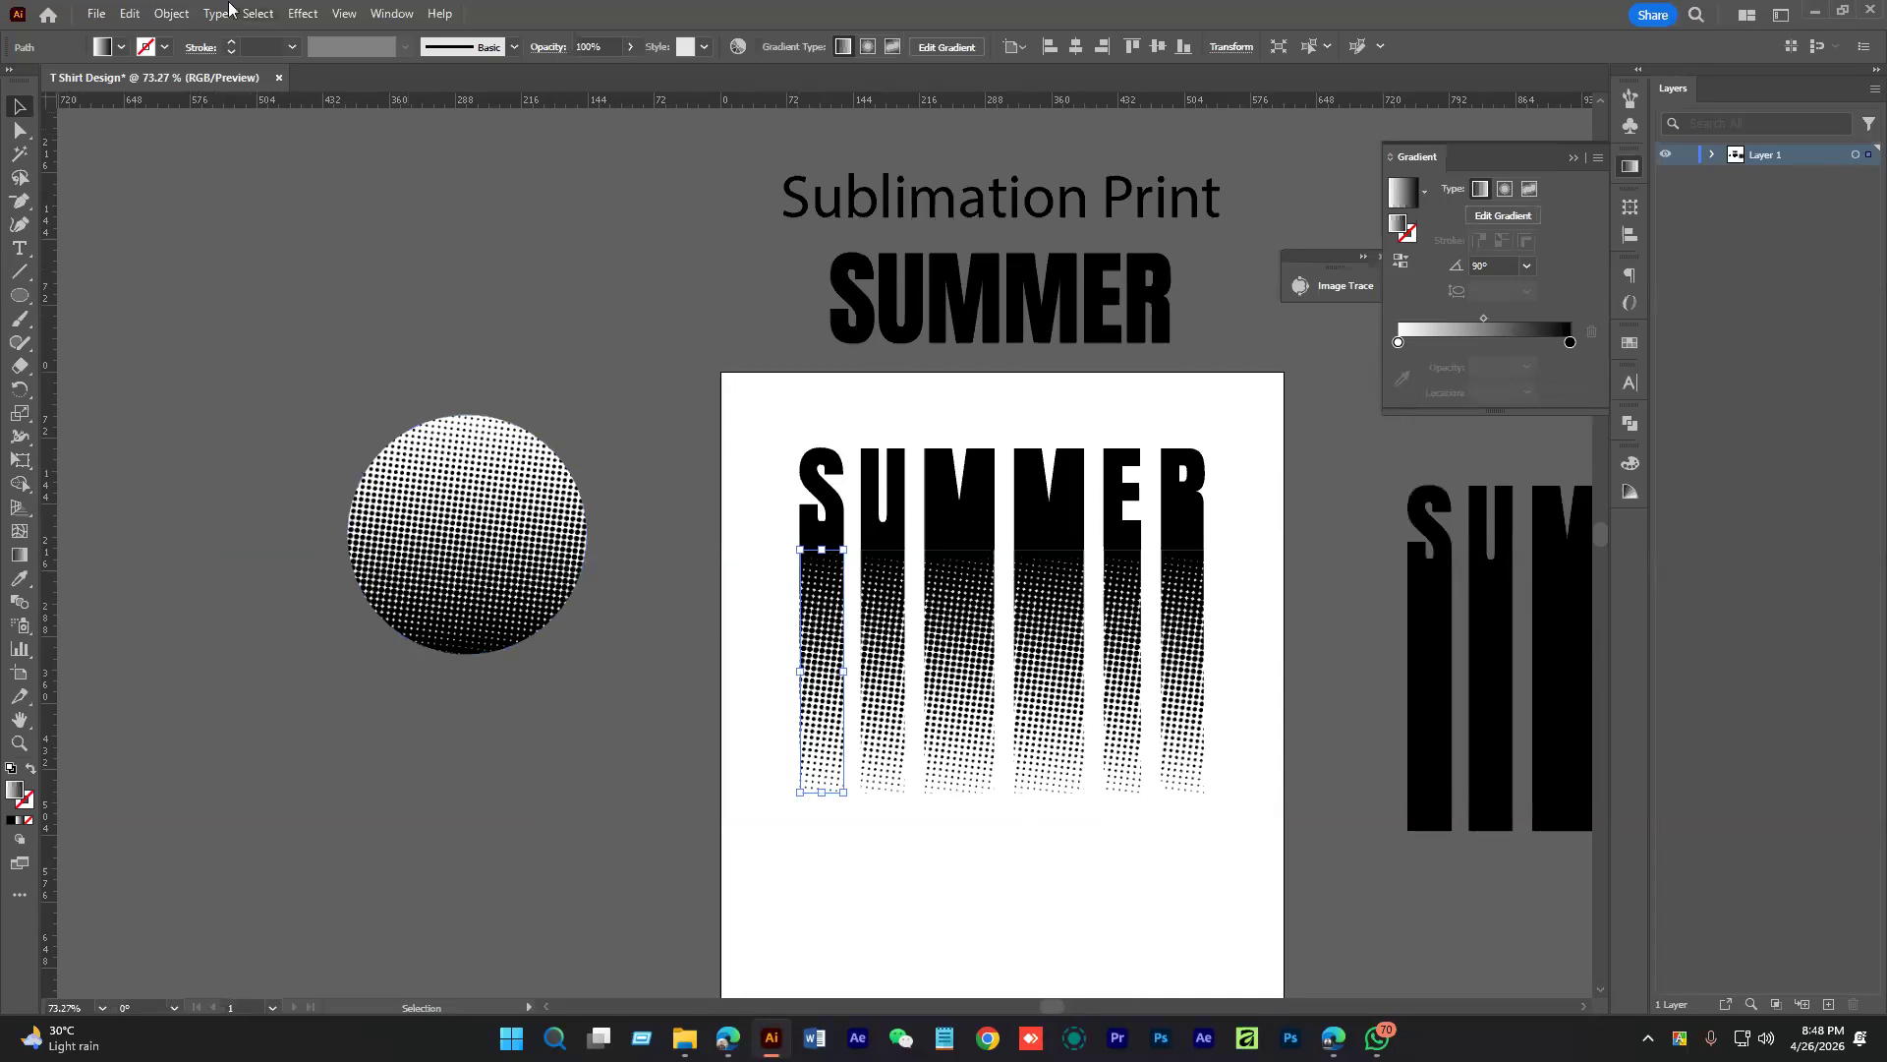
drag(837, 638, 769, 637)
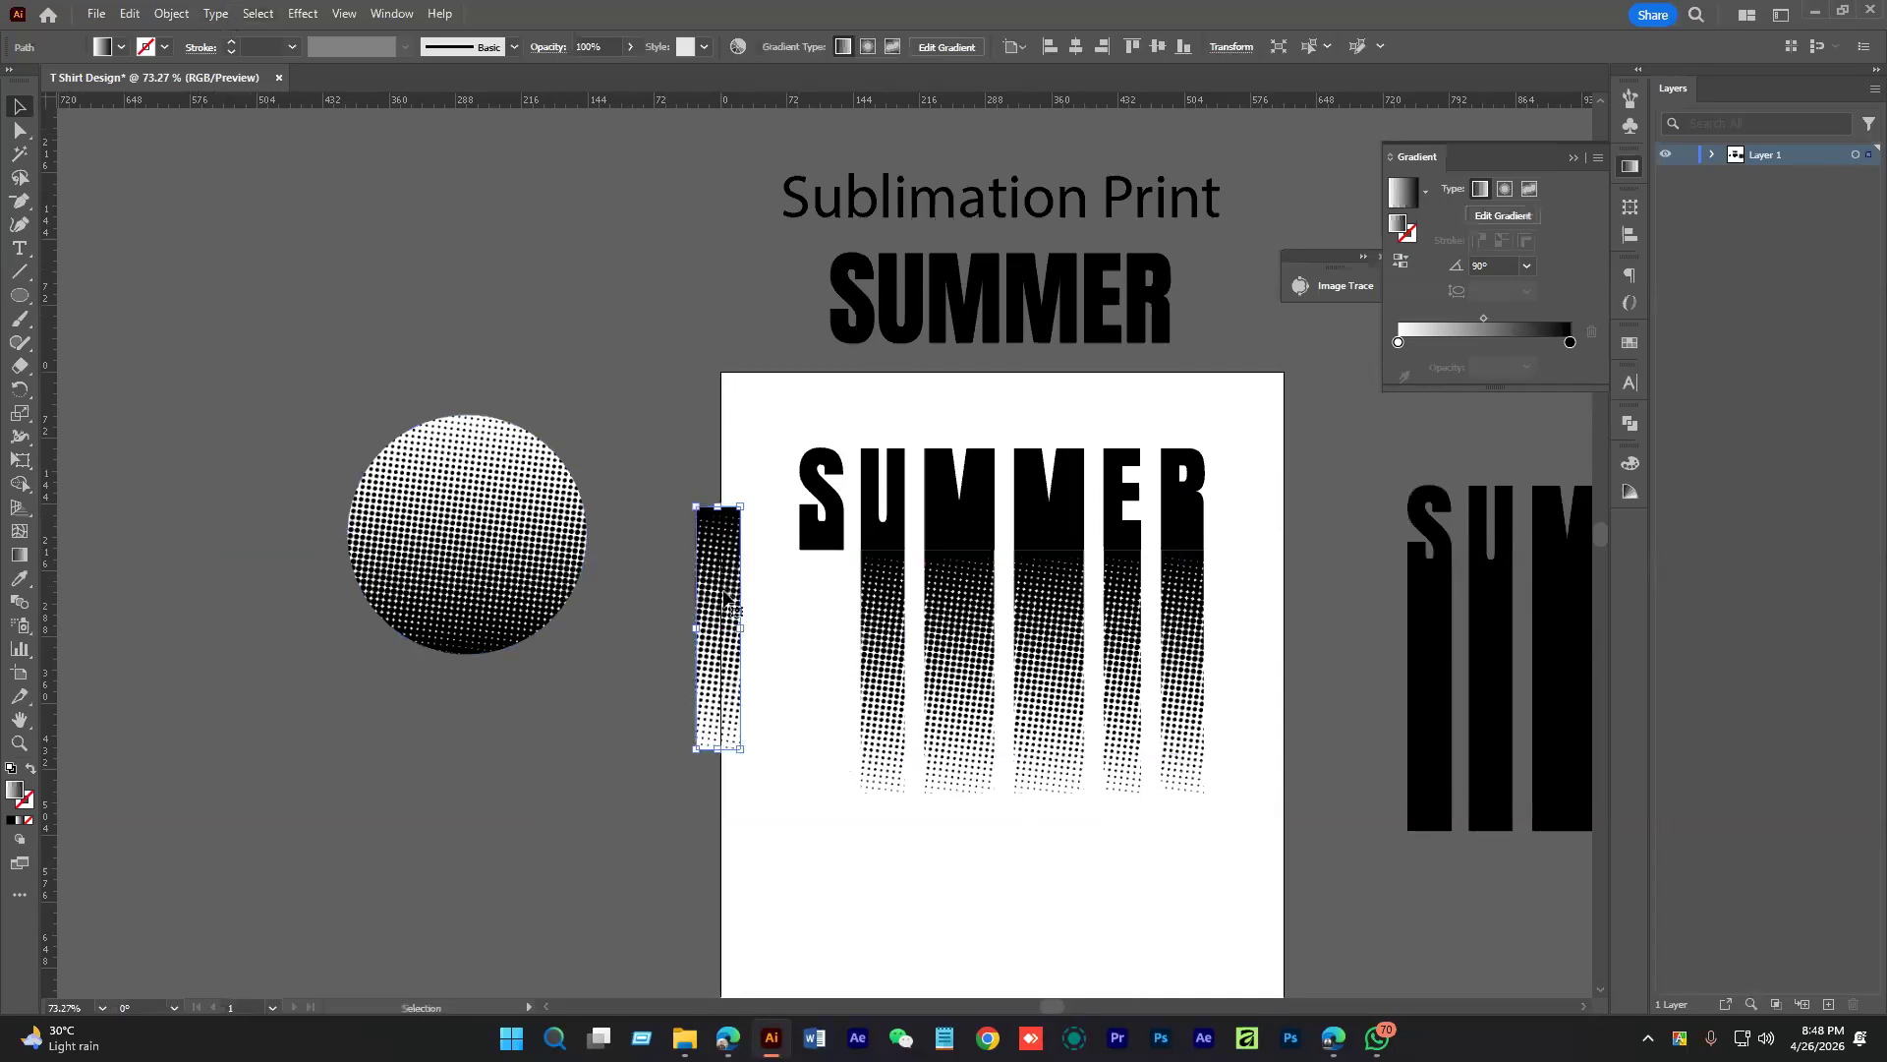
key(ctrl+z)
Check the availability of the Image Trace commands for the S column and for the halftone circle
click(171, 14)
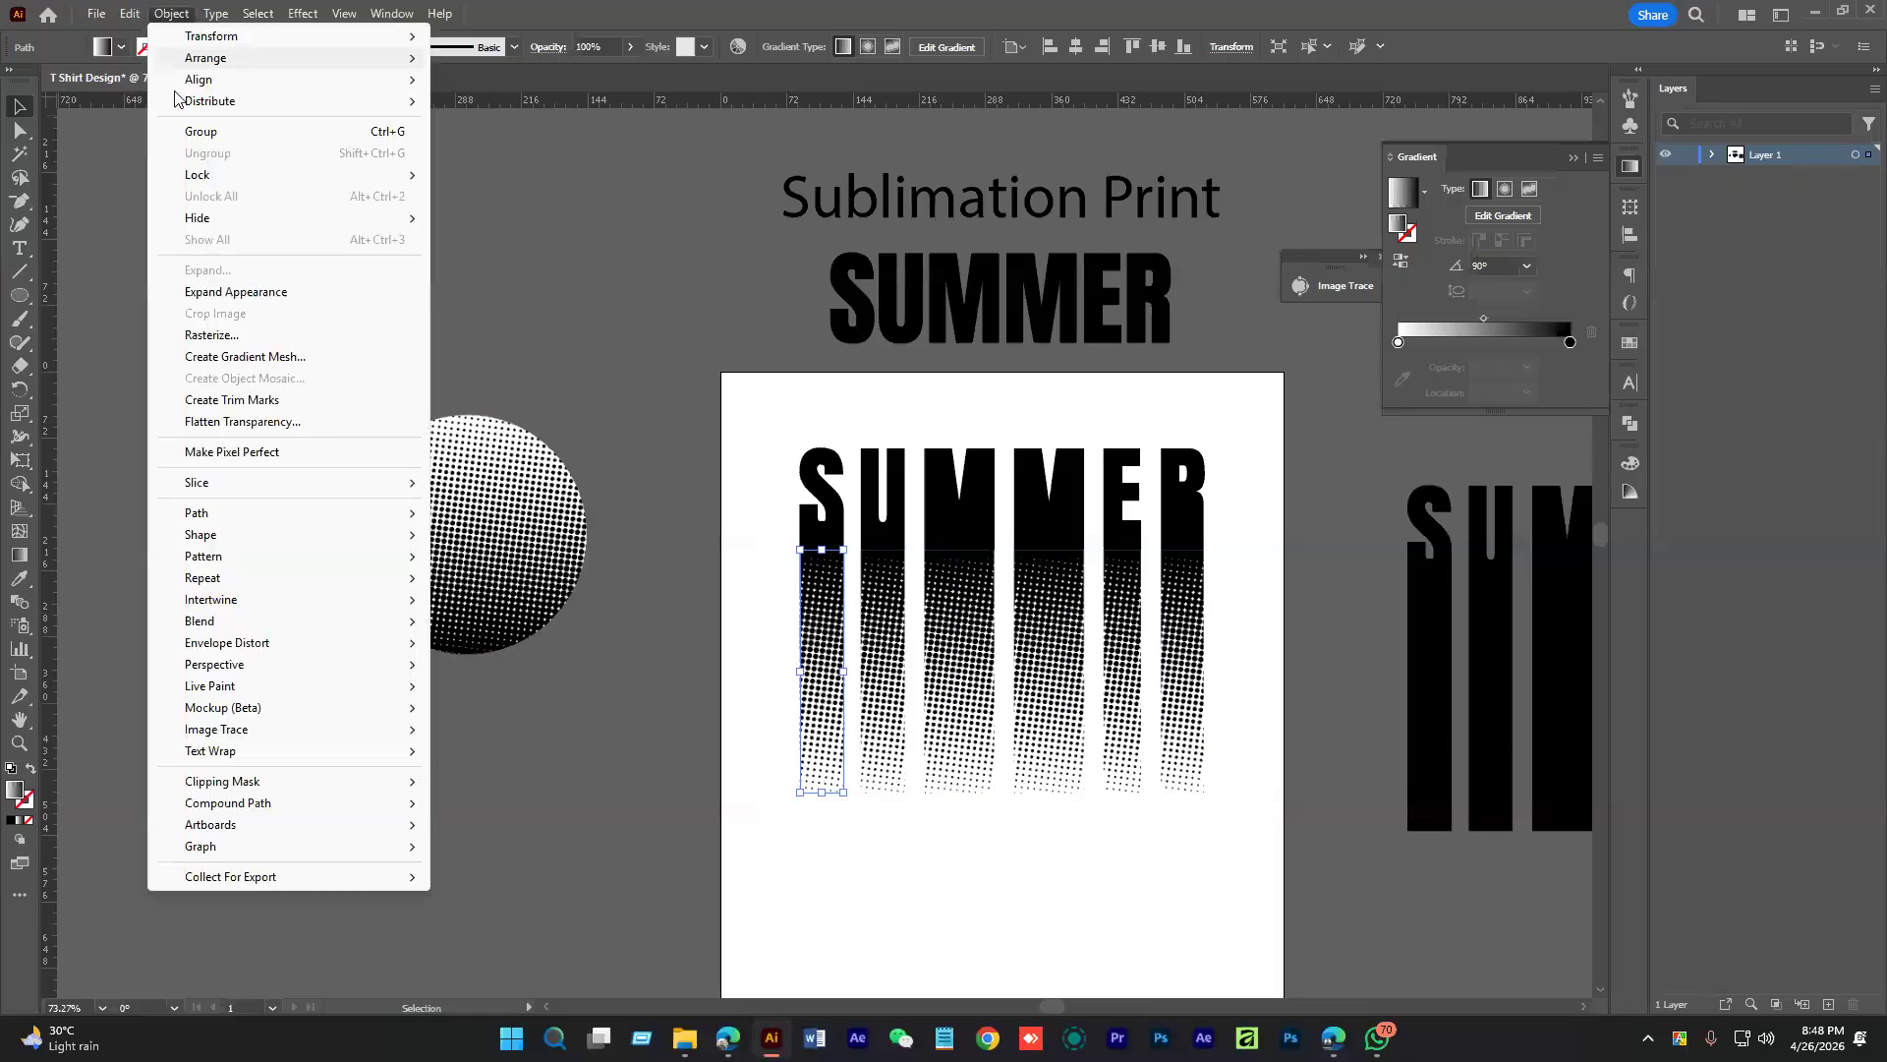
mouse_move(300, 732)
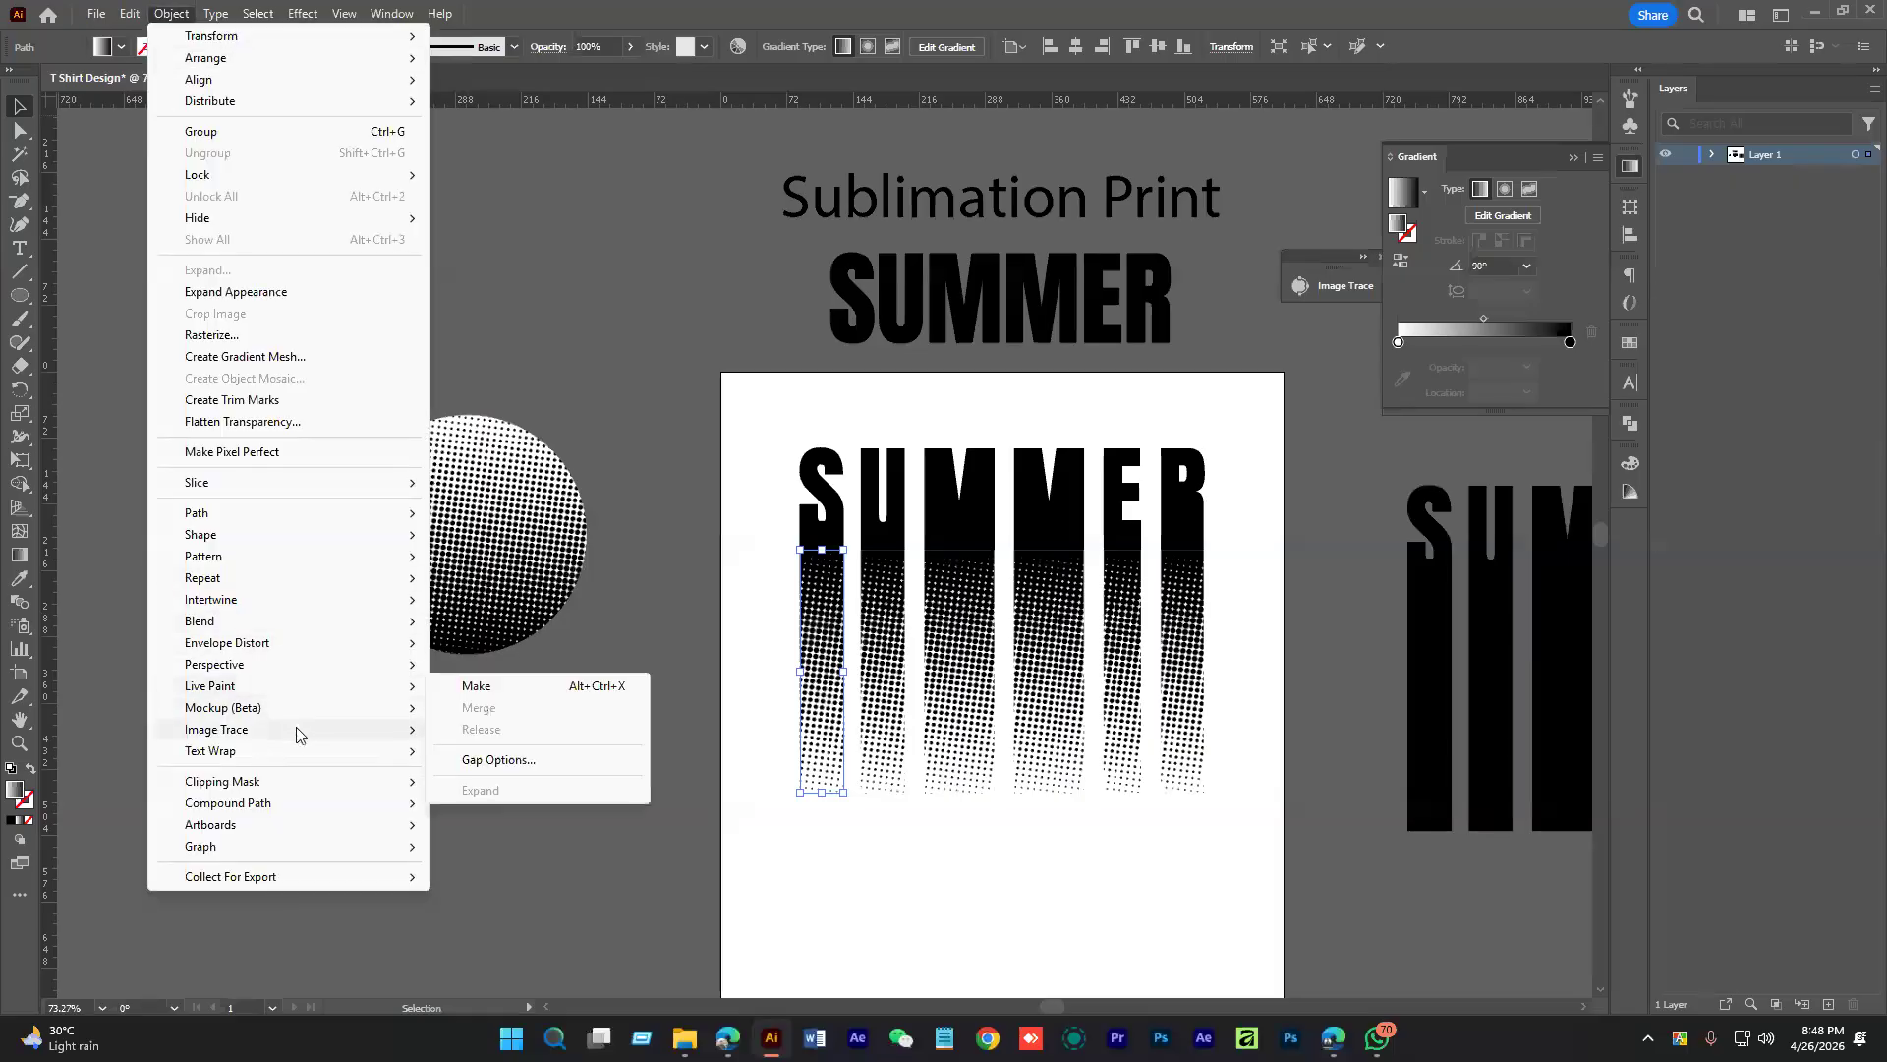
click(708, 594)
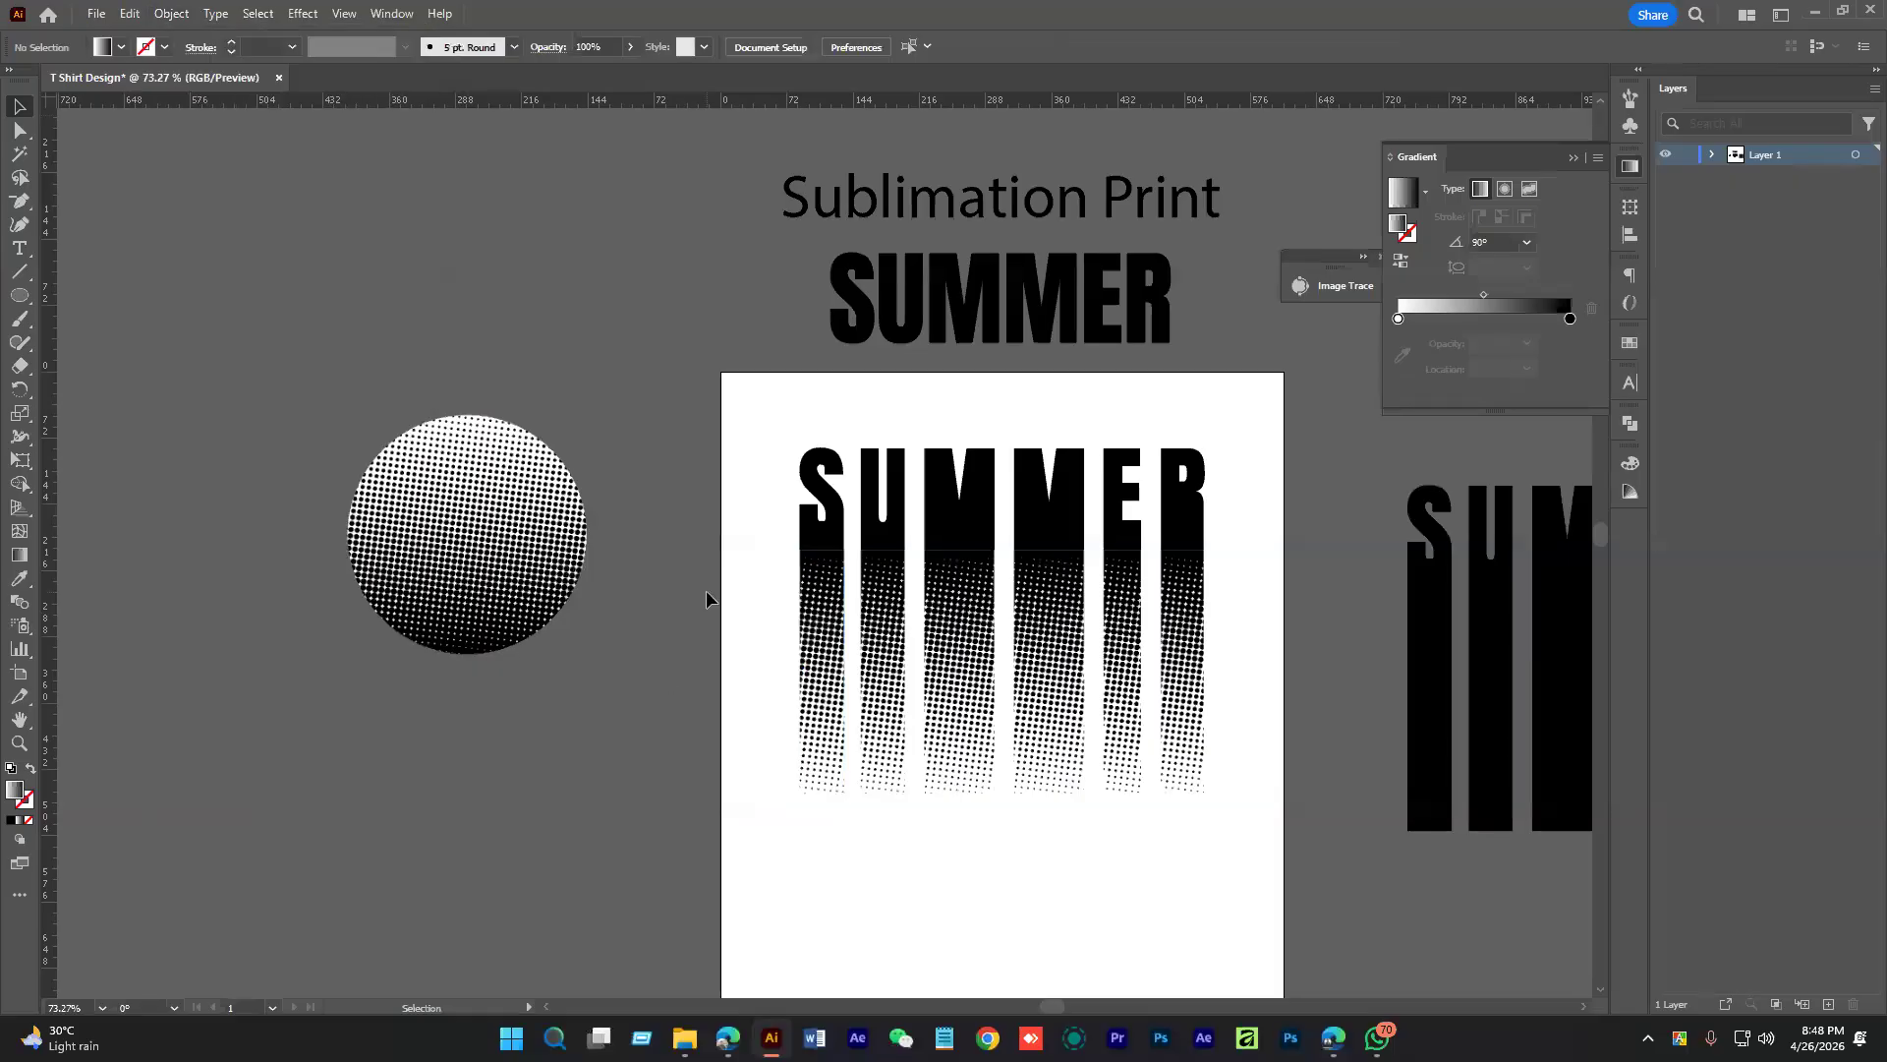
scroll(754, 668, right, 3)
click(433, 496)
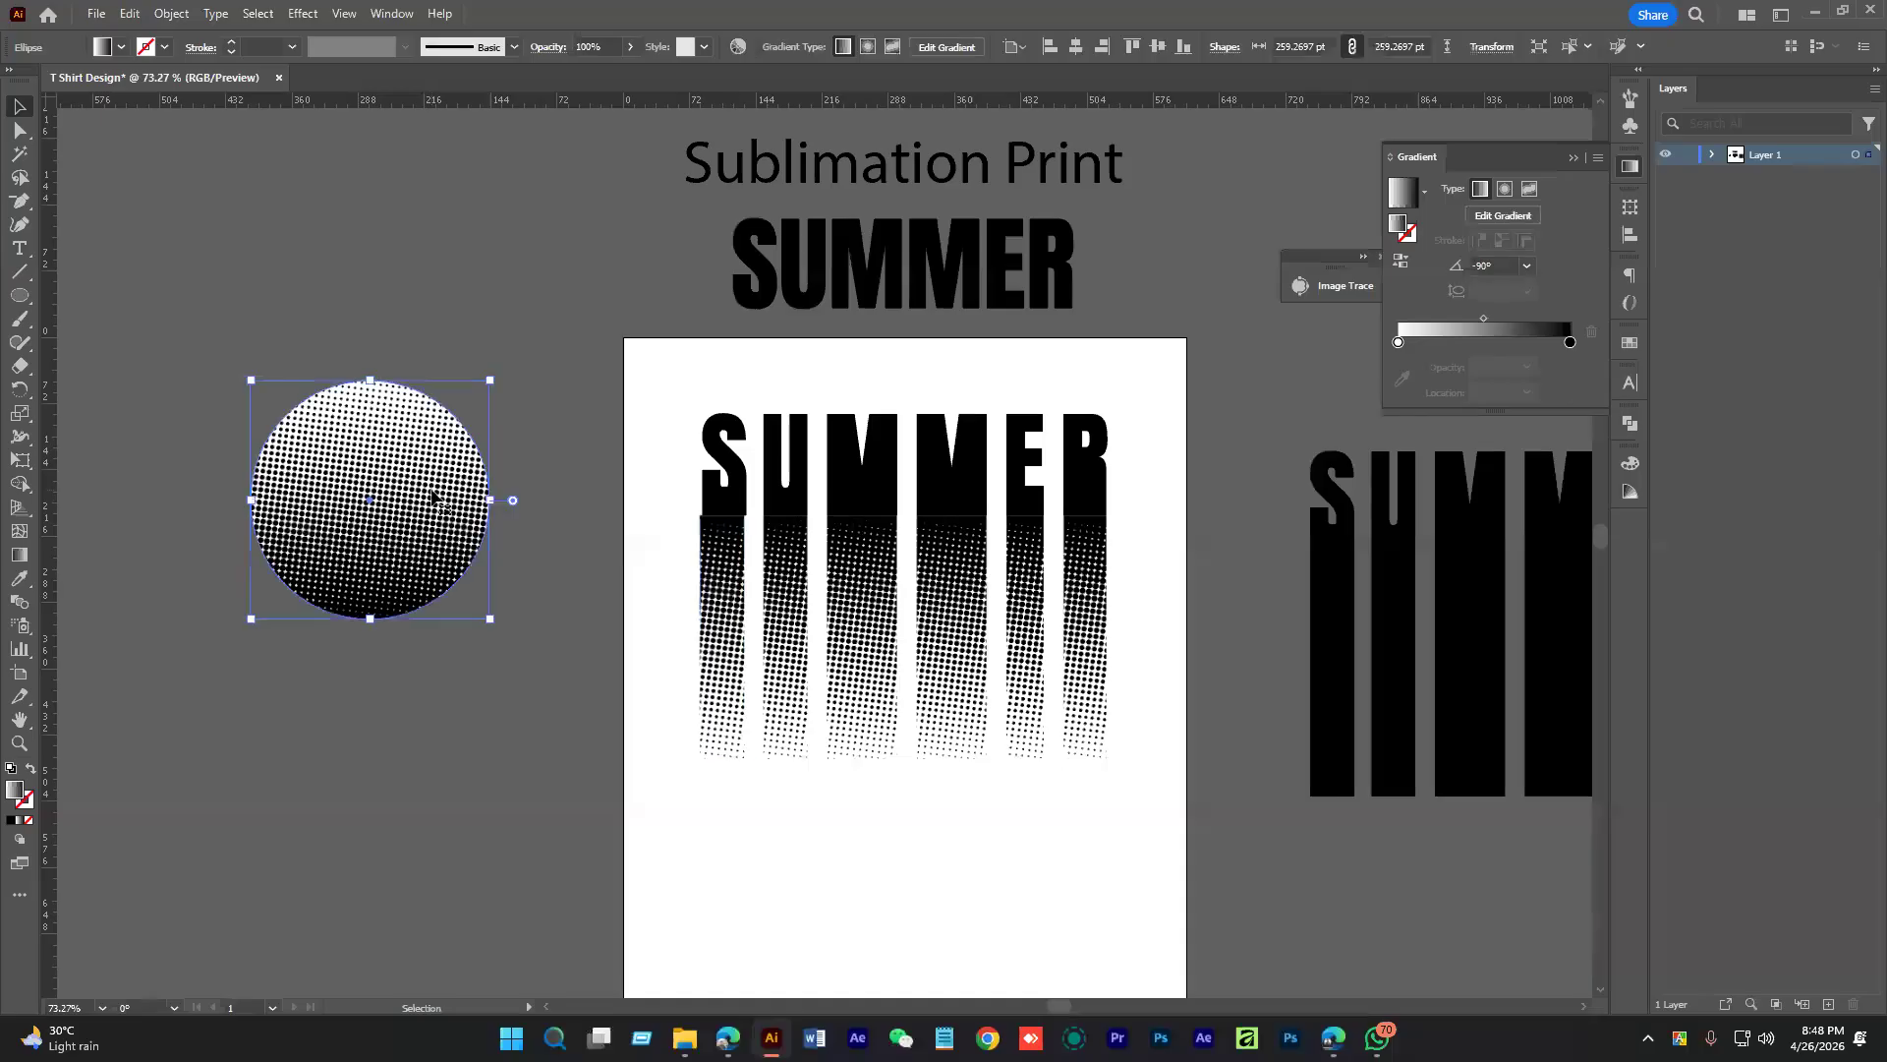
click(158, 14)
mouse_move(293, 732)
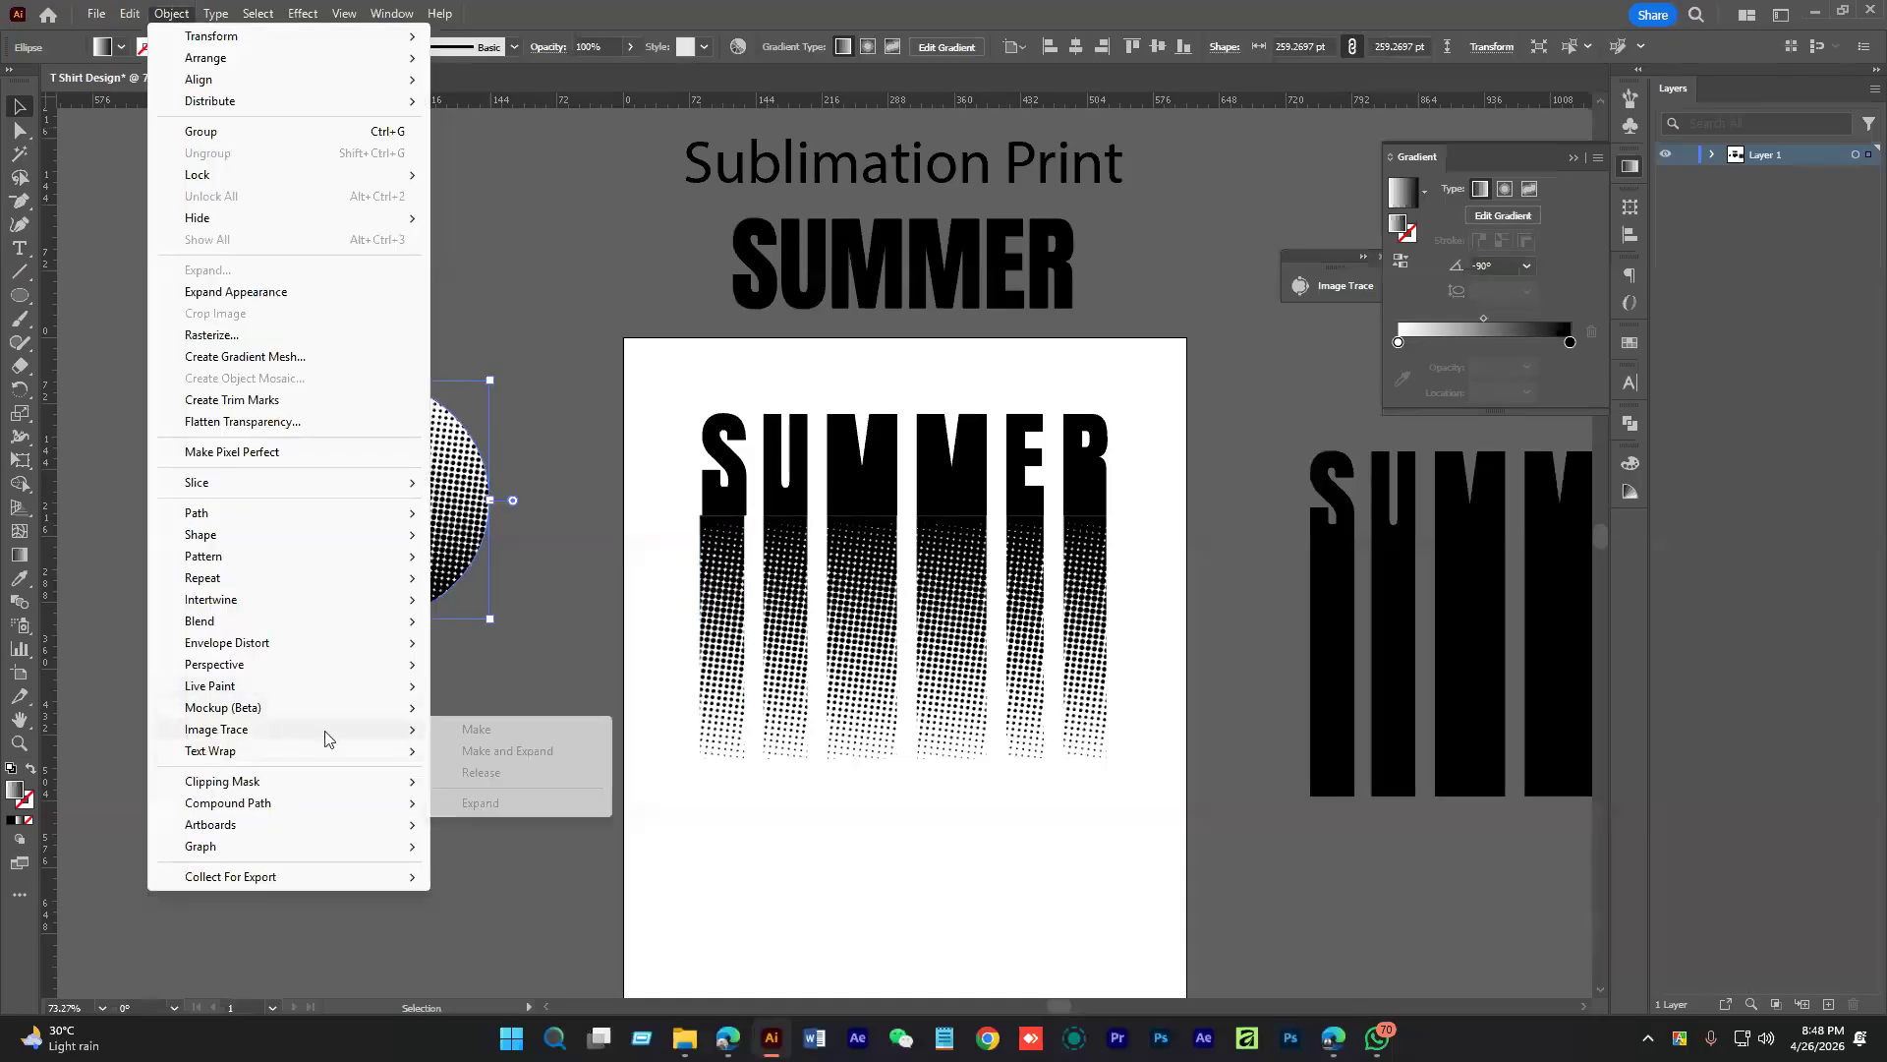
click(525, 612)
key(ctrl+z)
Inspect the columns' dots at high magnification and compare the faded lettering with the halftone circle
key(ctrl+space)
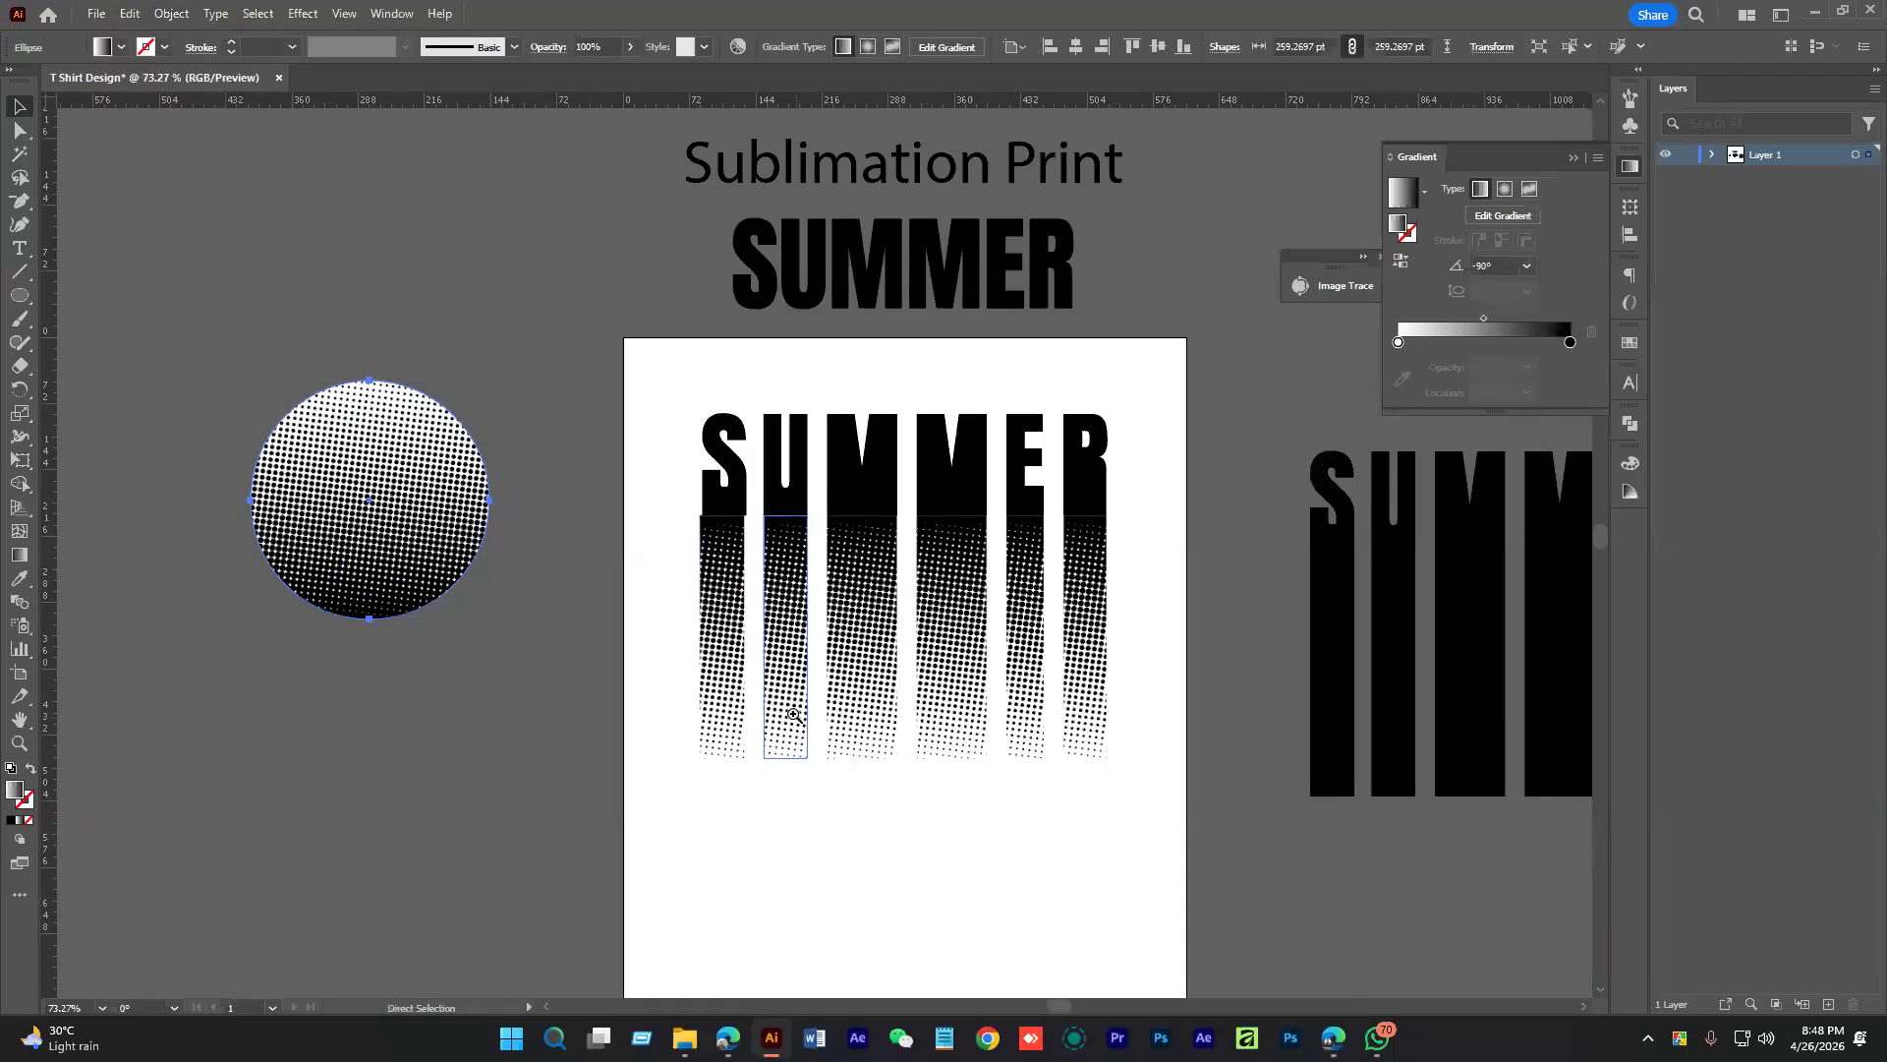
drag(789, 701, 924, 778)
ctrl+click(614, 425)
click(480, 438)
drag(1015, 624, 1011, 624)
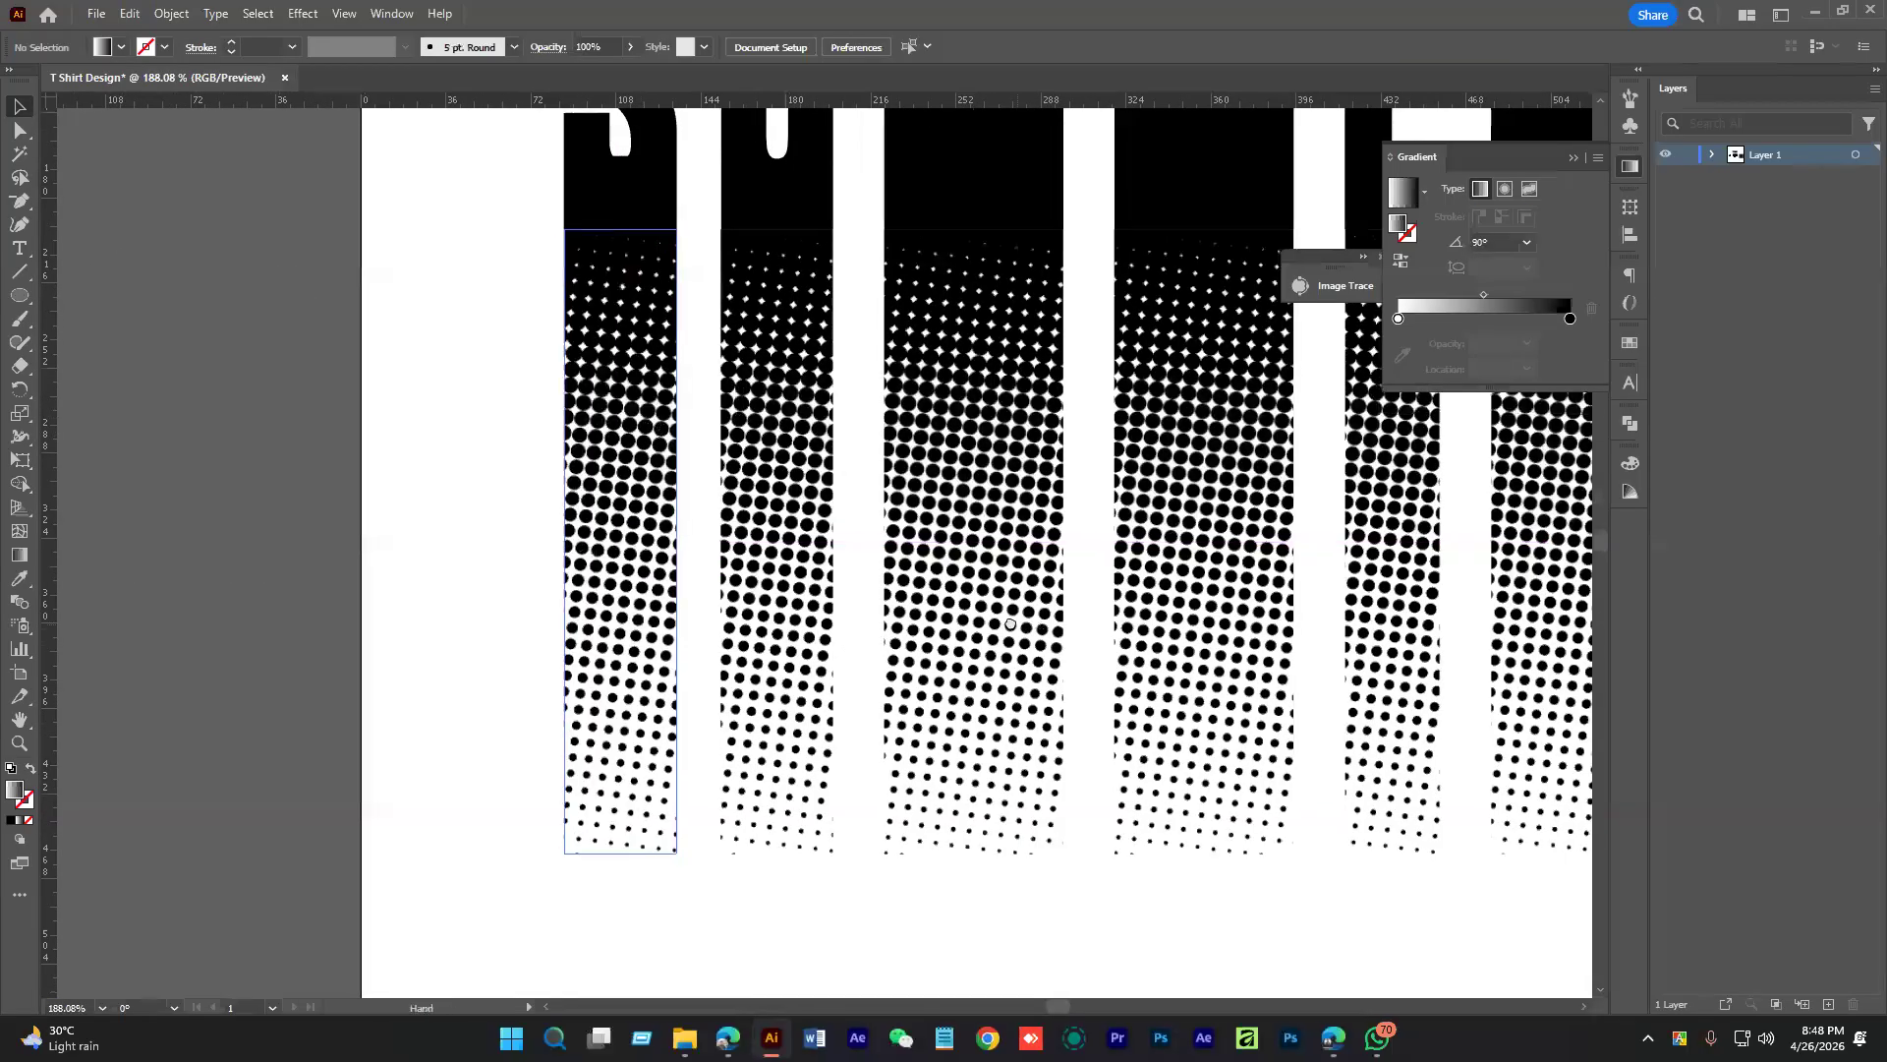
scroll(827, 650, down, 5)
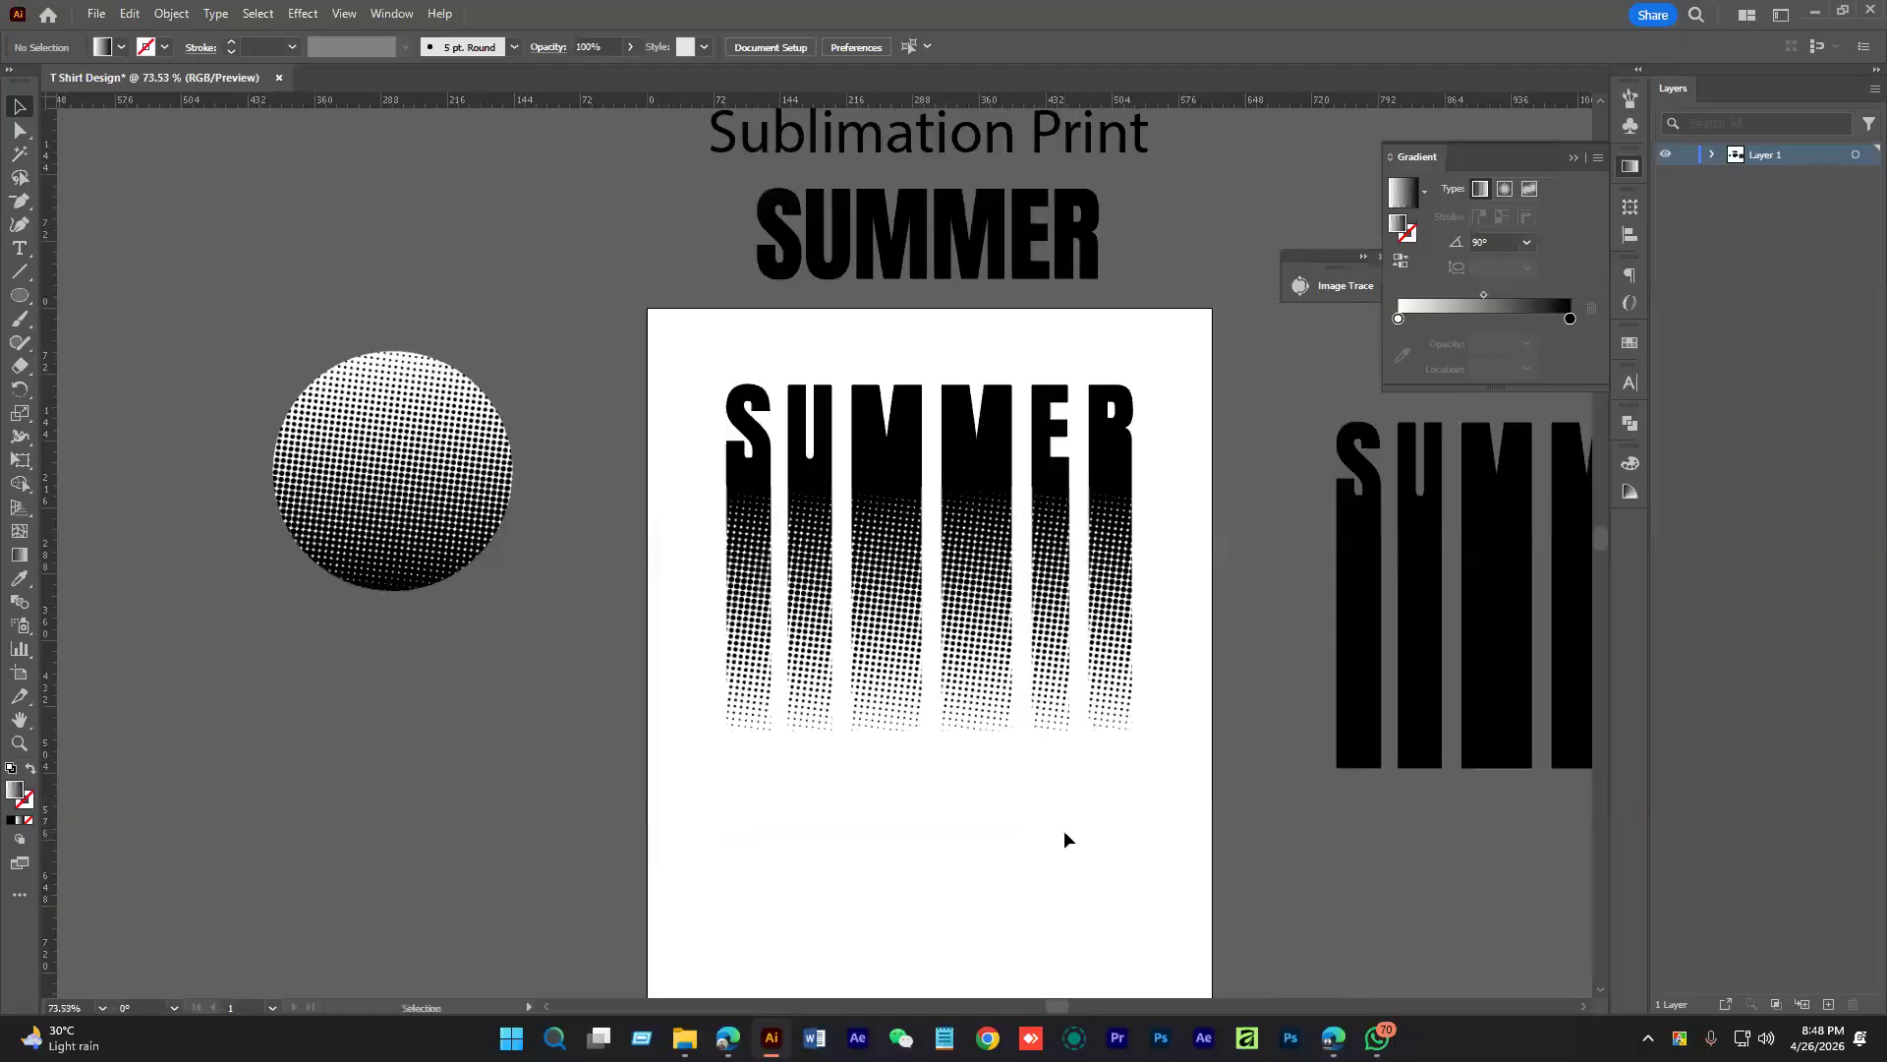
click(1056, 690)
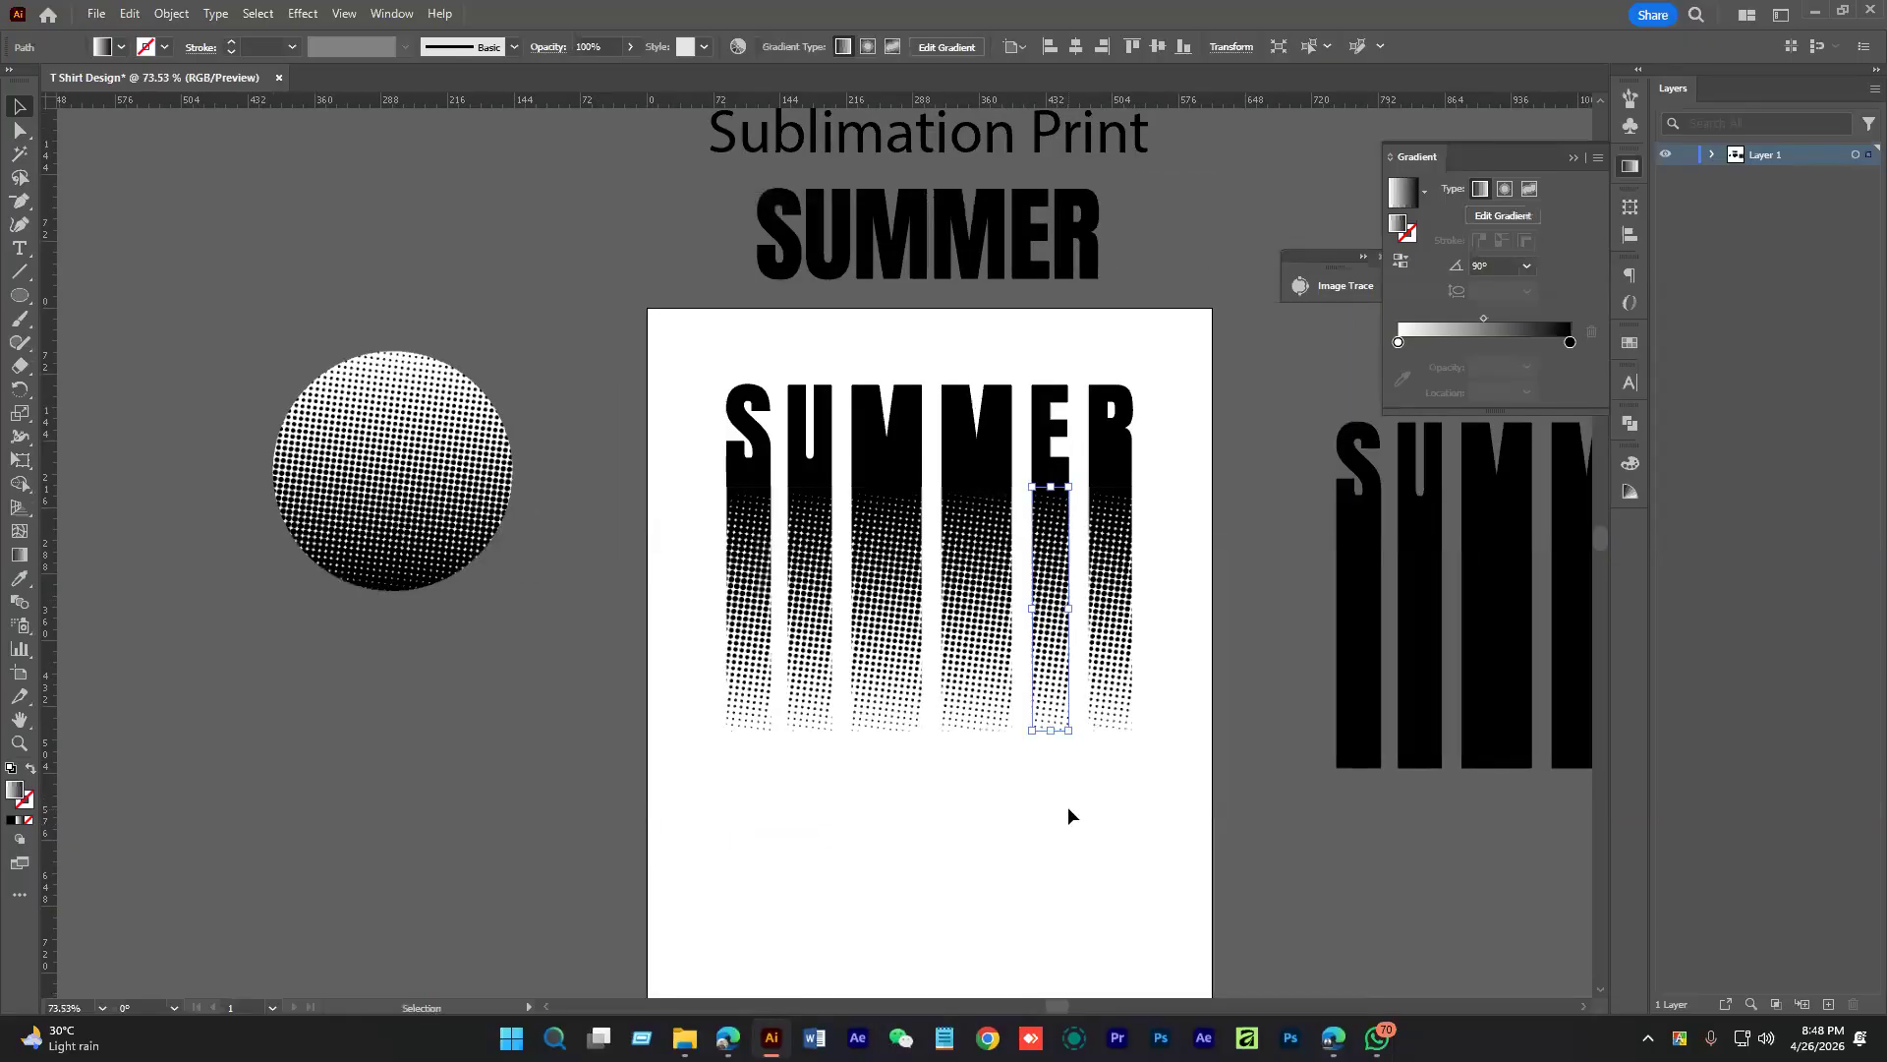
click(1067, 812)
scroll(1028, 791, right, 3)
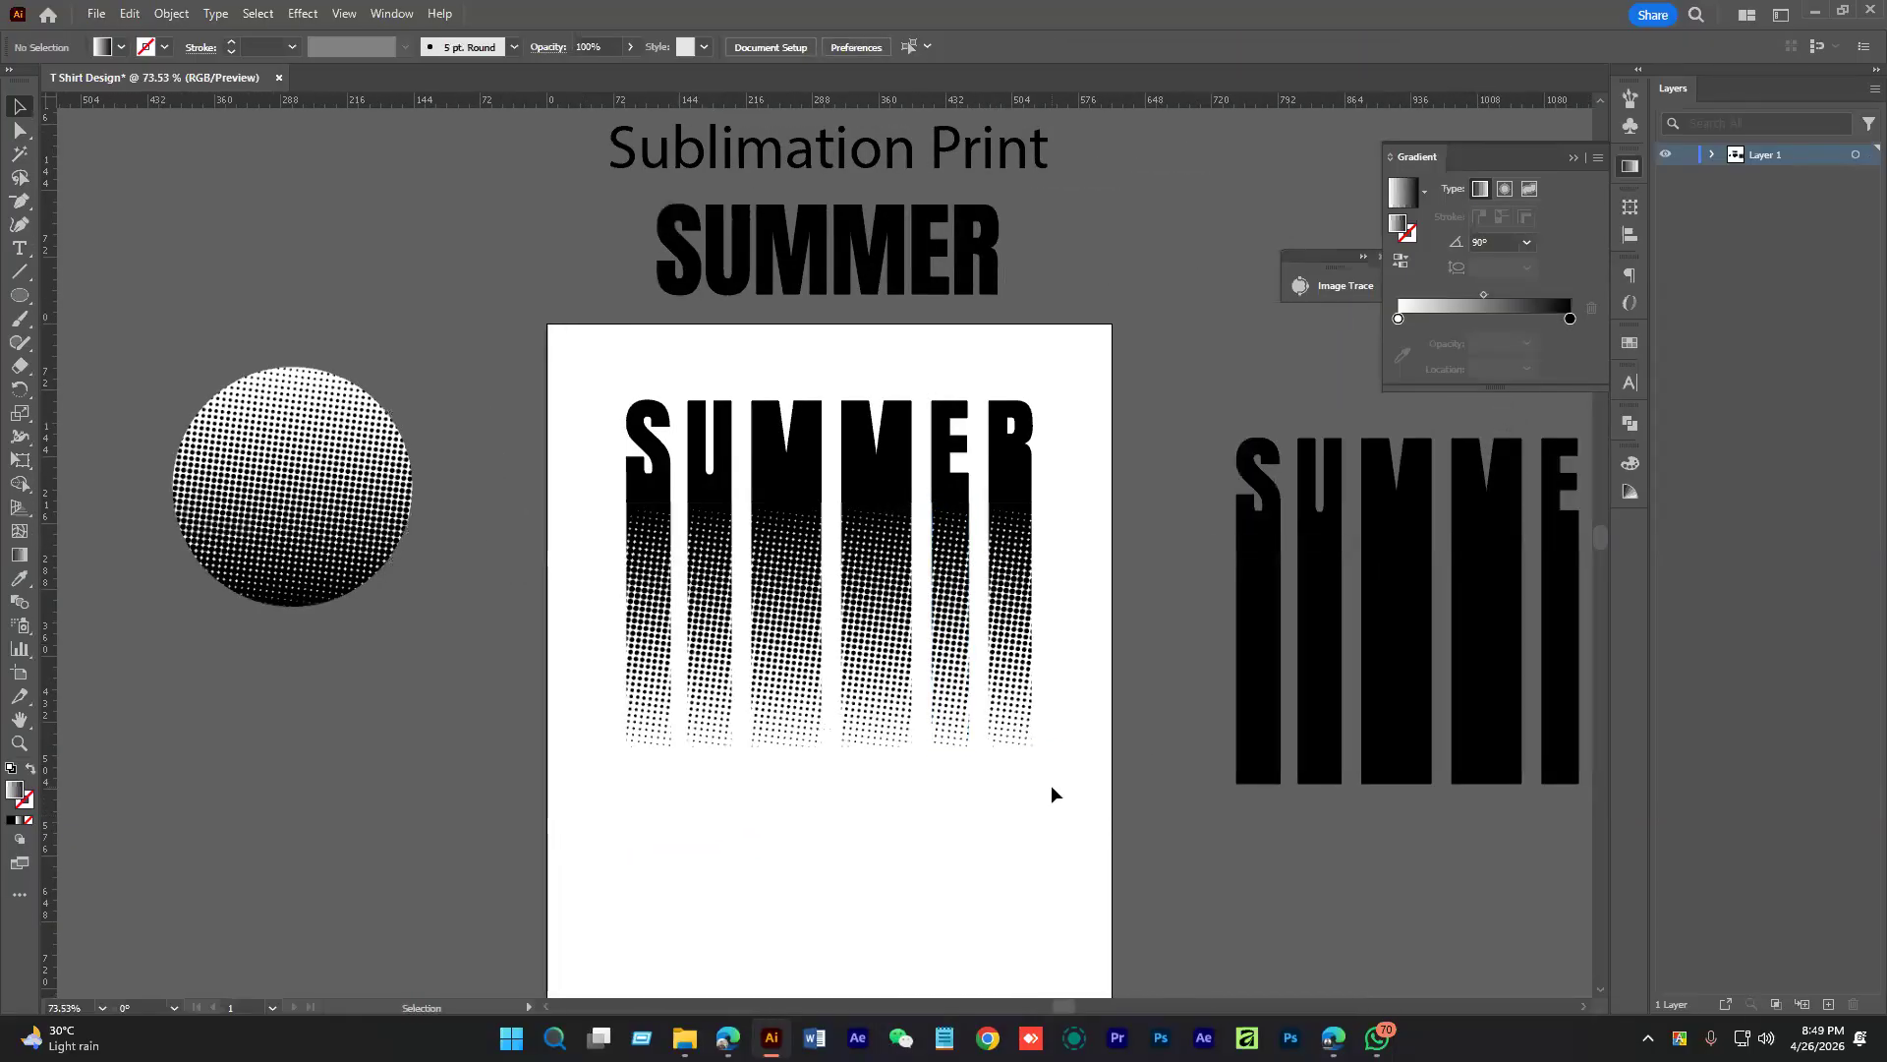
drag(1048, 785, 602, 648)
click(798, 759)
drag(798, 759, 1032, 874)
drag(700, 734, 847, 687)
drag(1192, 792, 906, 783)
click(804, 599)
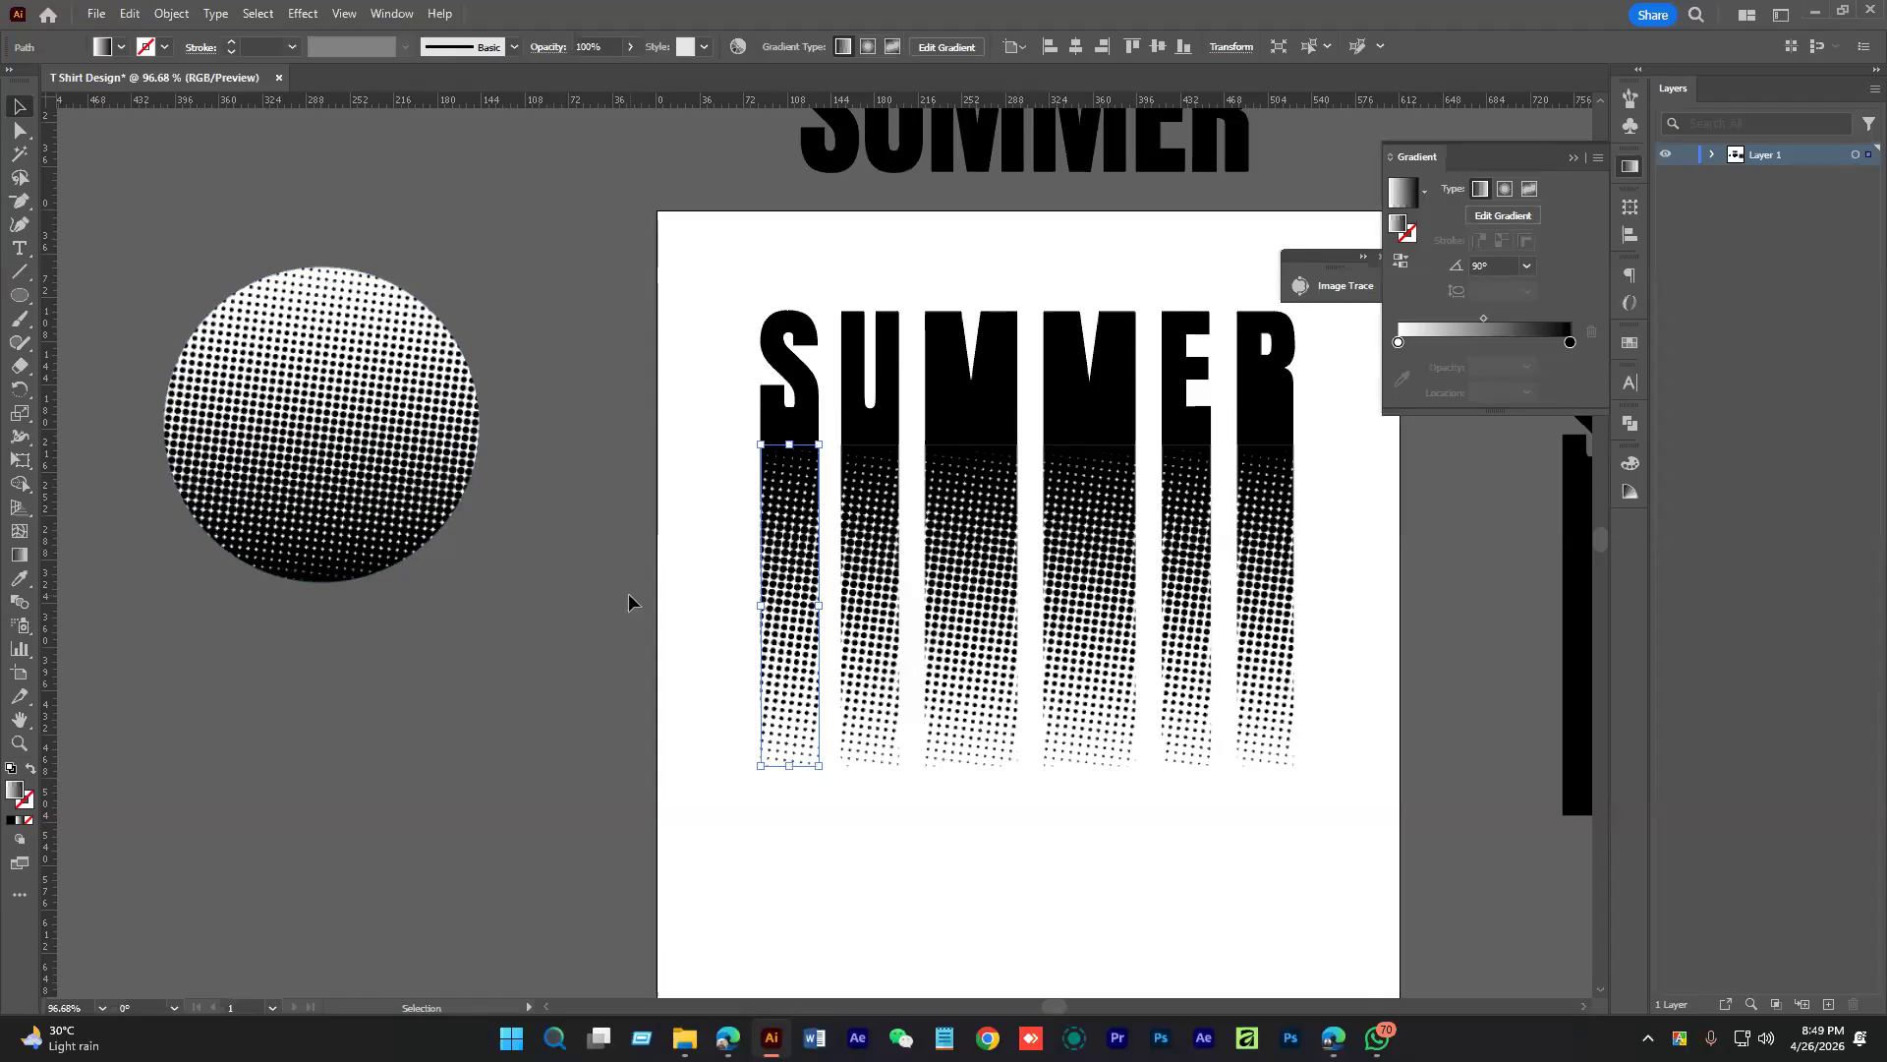
Select and copy the six halftone columns, dismissing the download manager's dialog
scroll(629, 602, down, 3)
key(a)
drag(695, 745, 1275, 565)
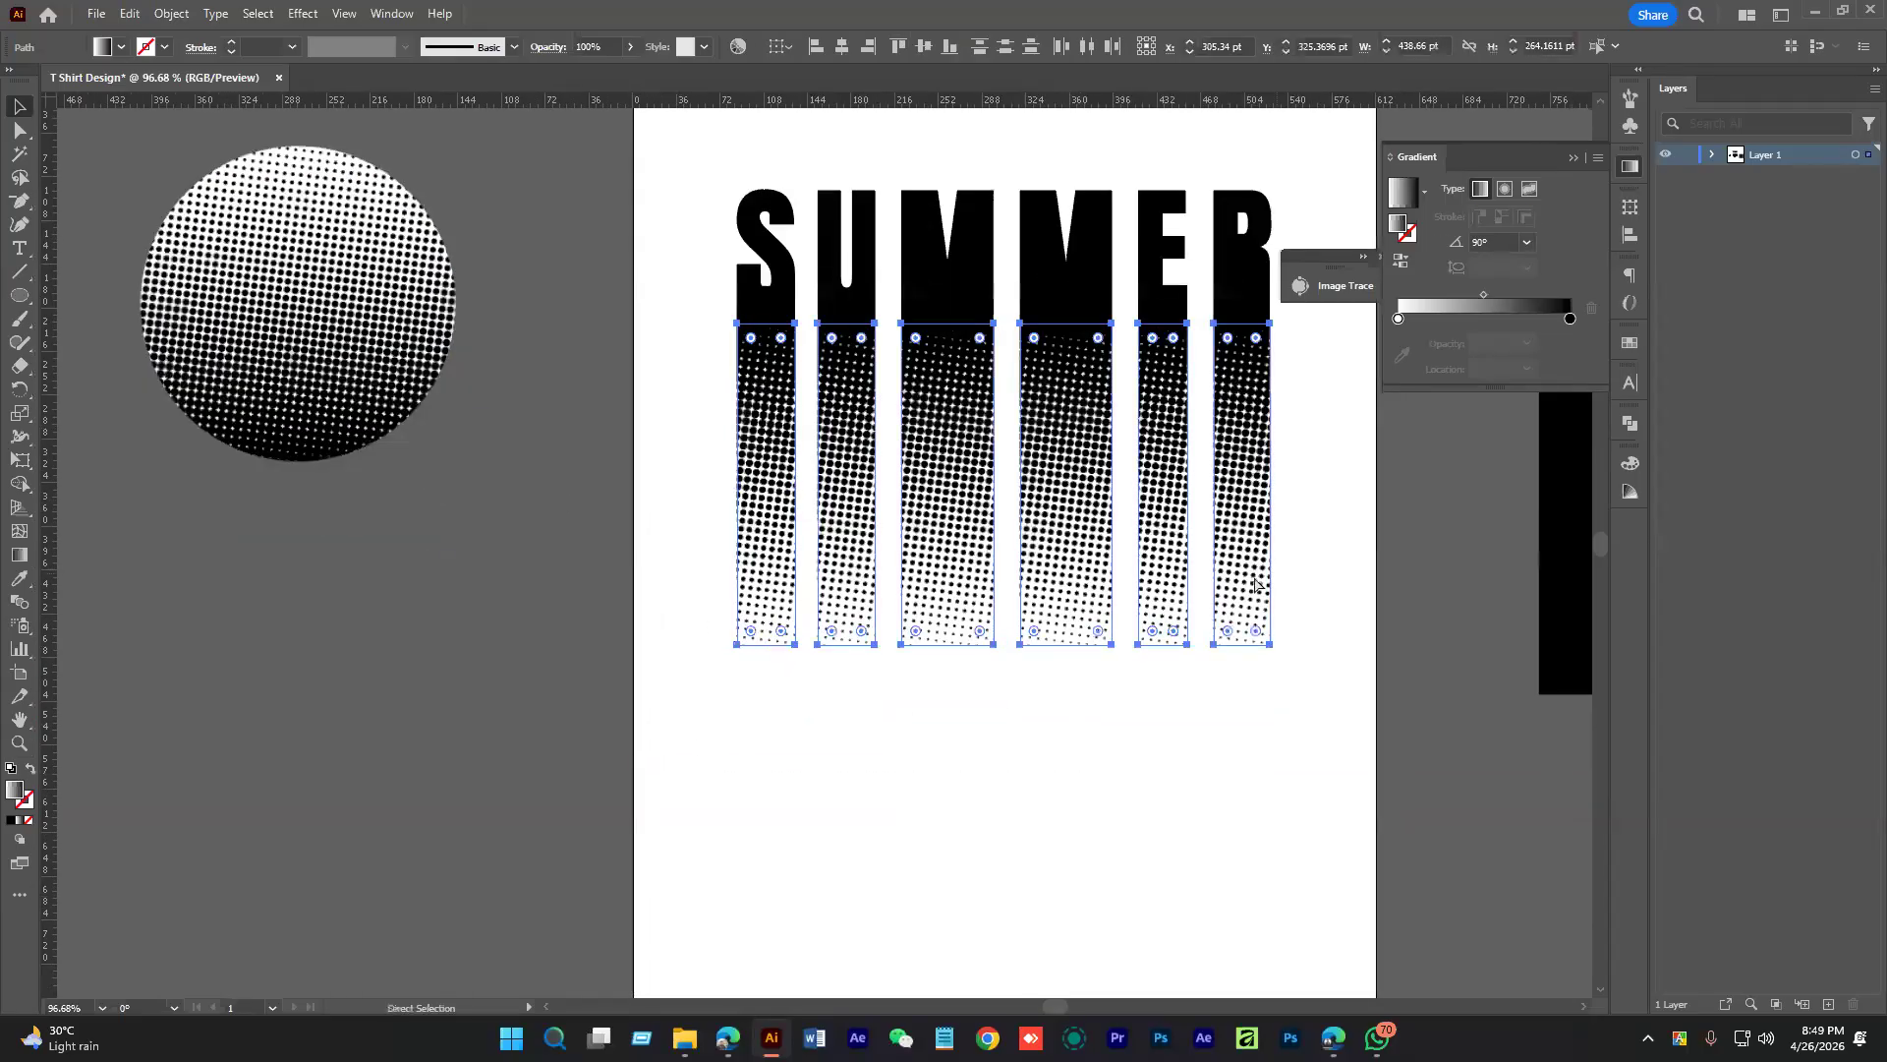
key(ctrl+c)
key(f)
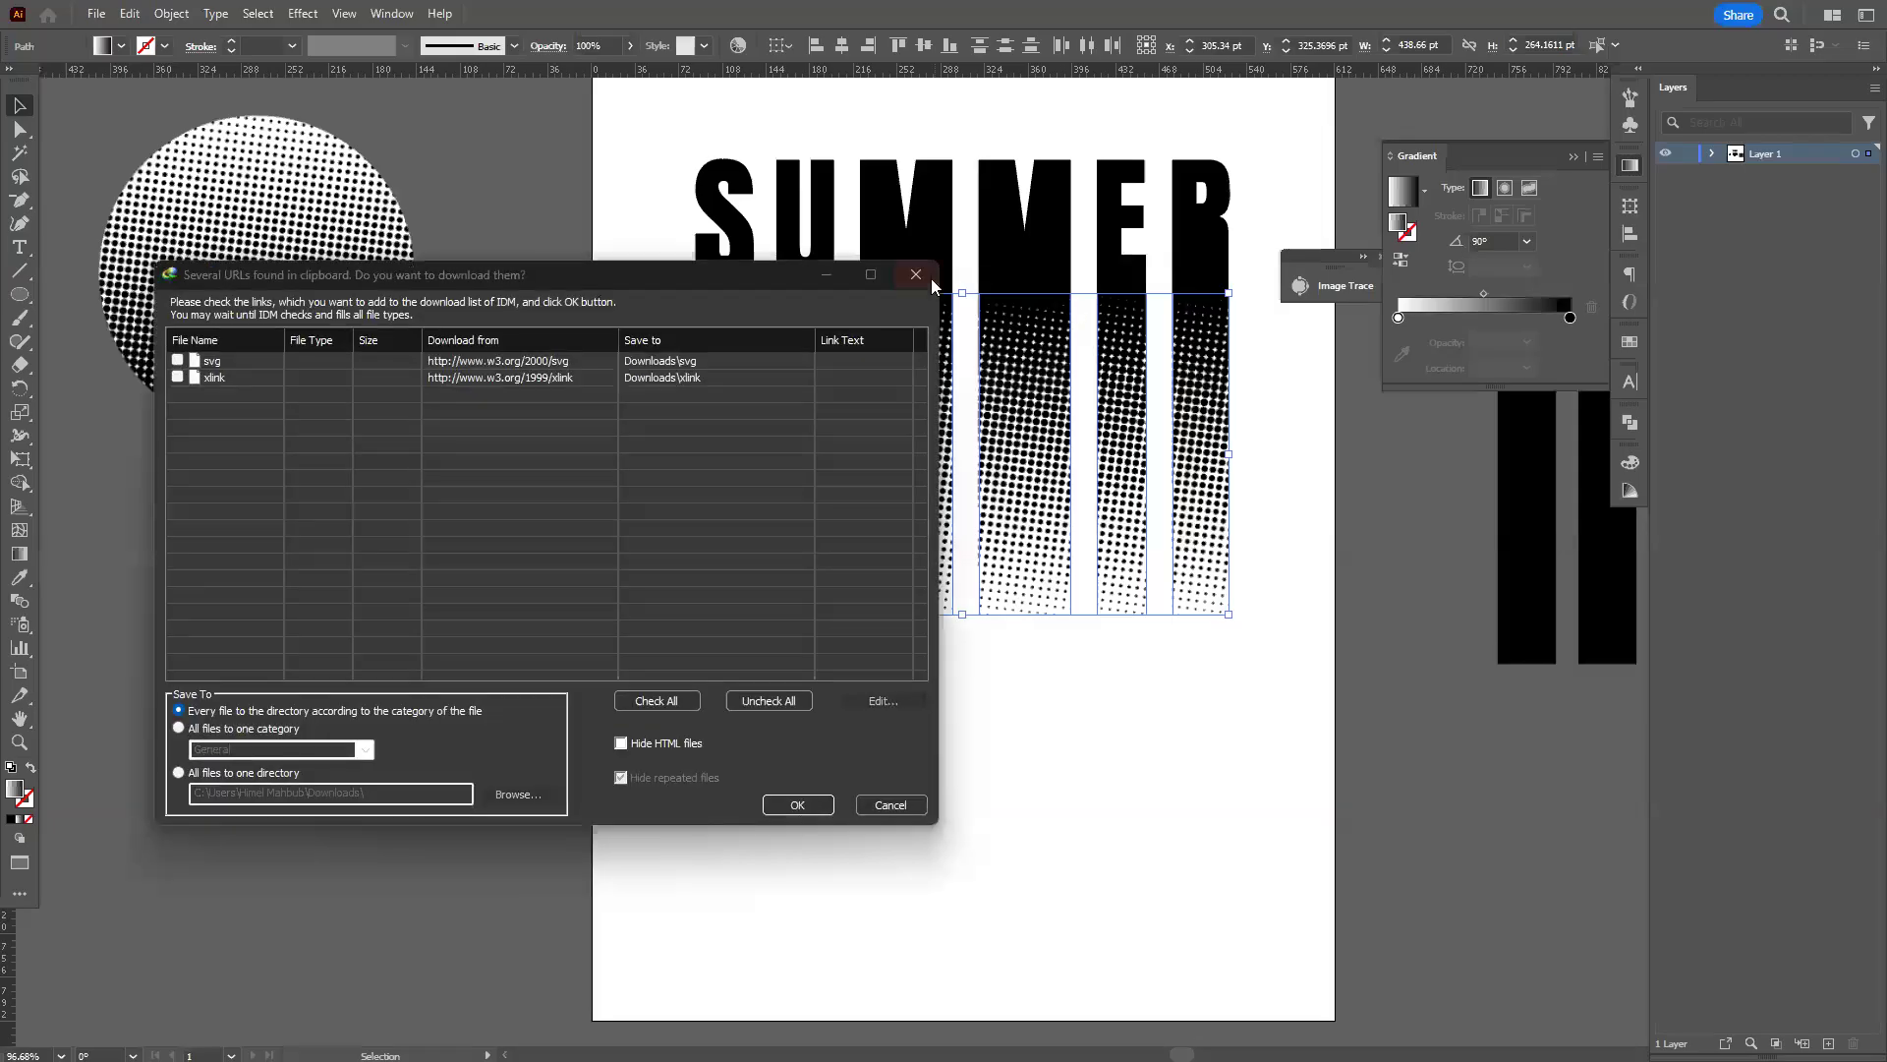
click(929, 280)
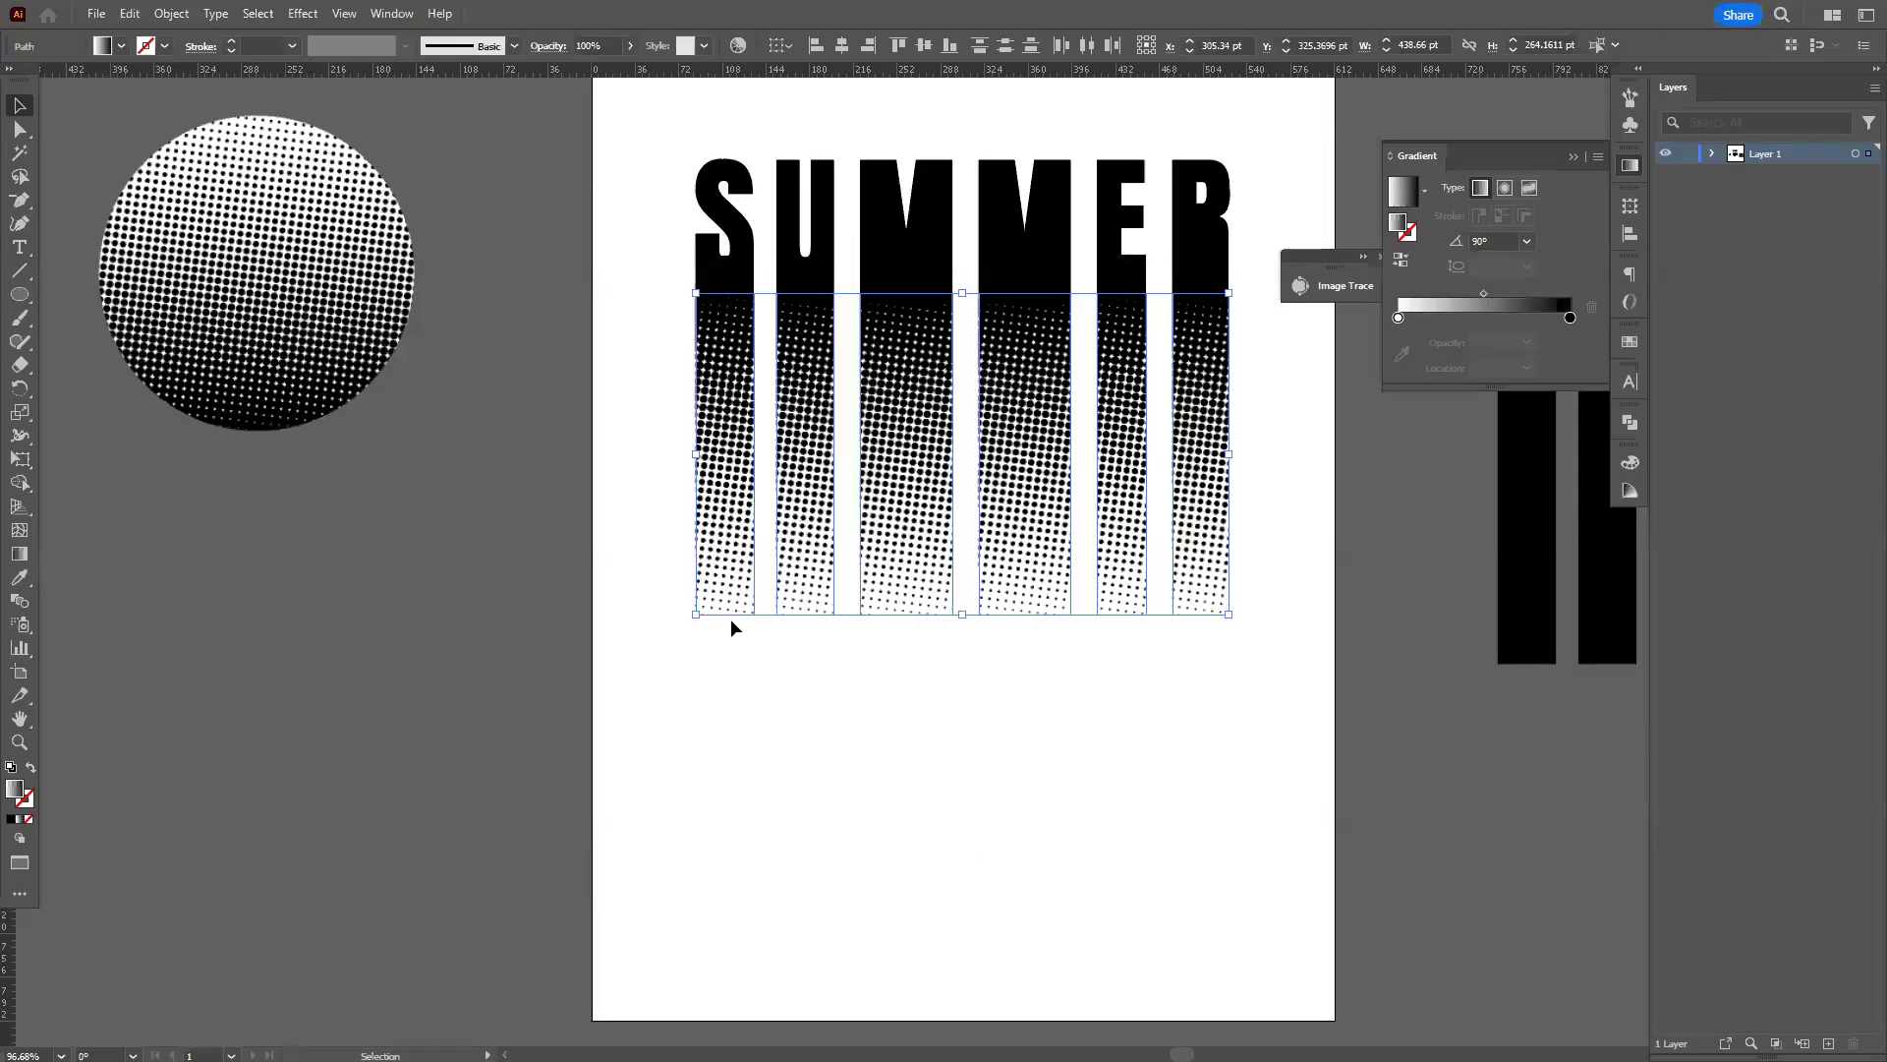
key(f)
key(f)
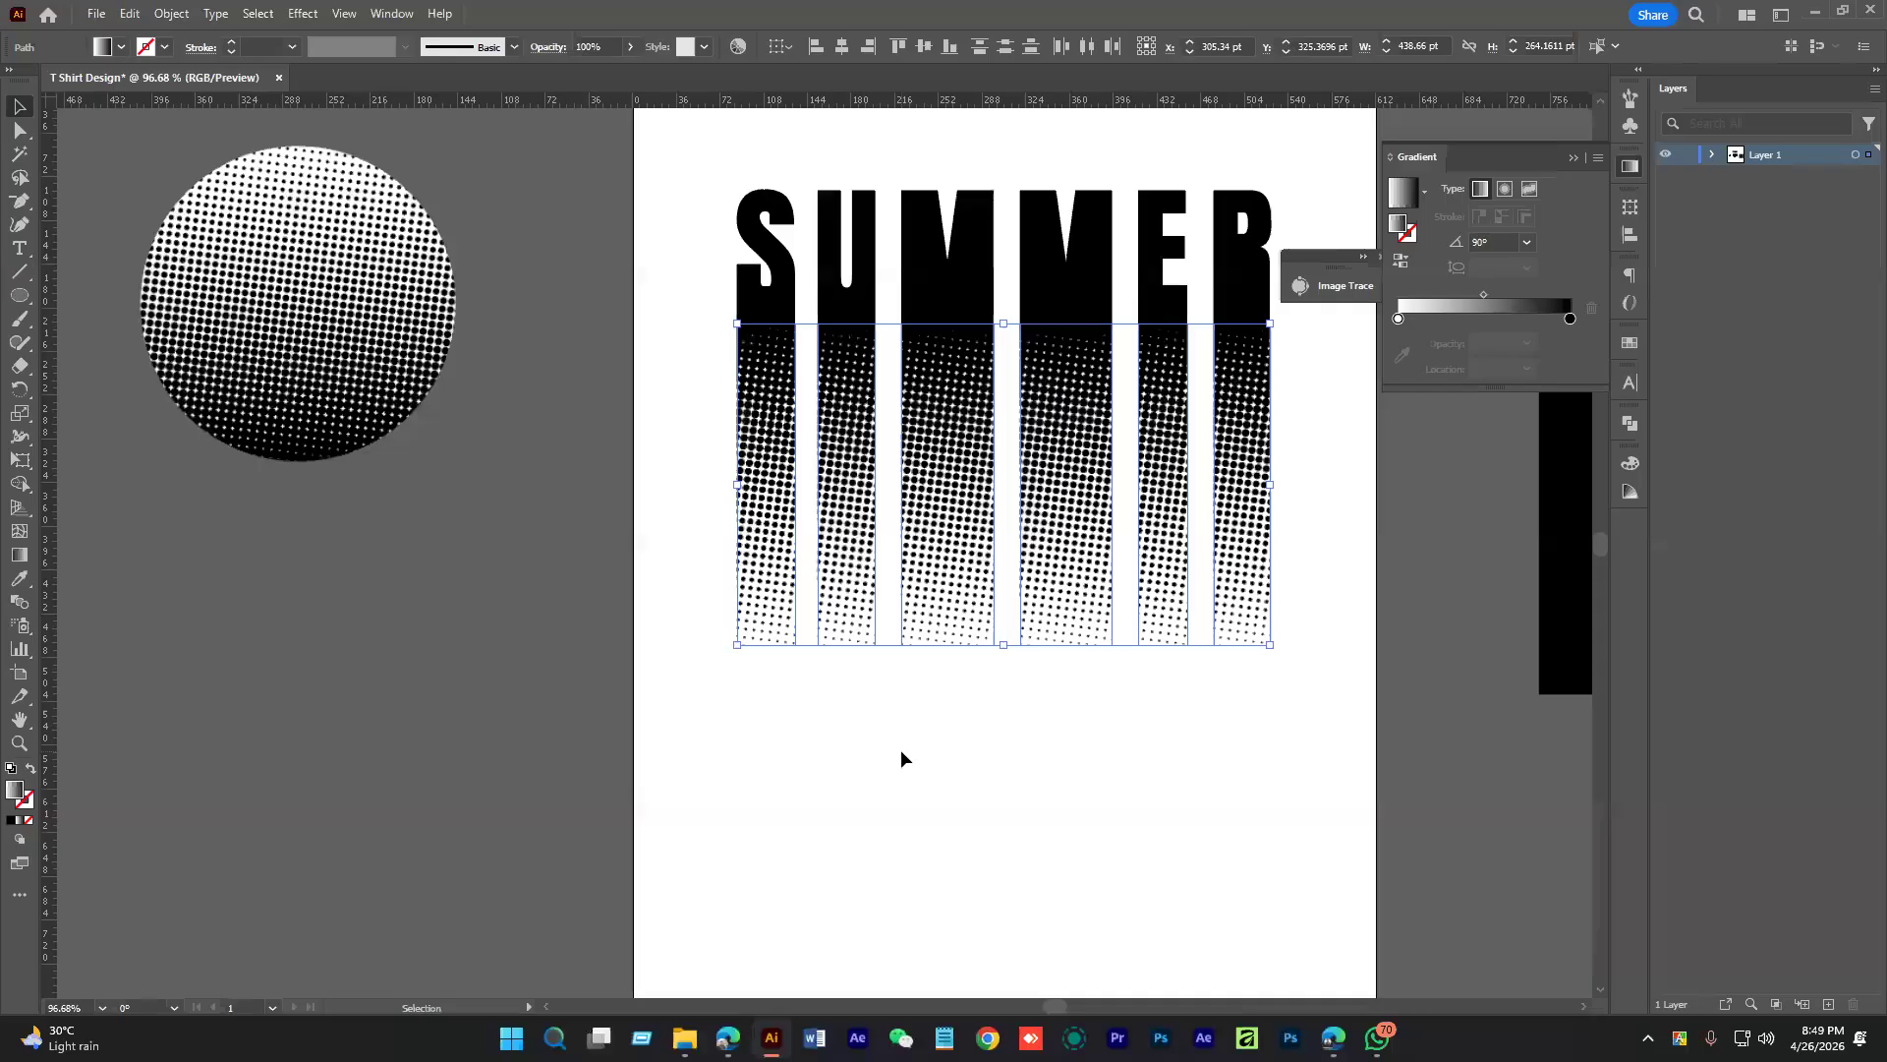
Fill the six columns with white, and refill them with a white-to-black linear gradient at 0°
click(120, 47)
click(38, 82)
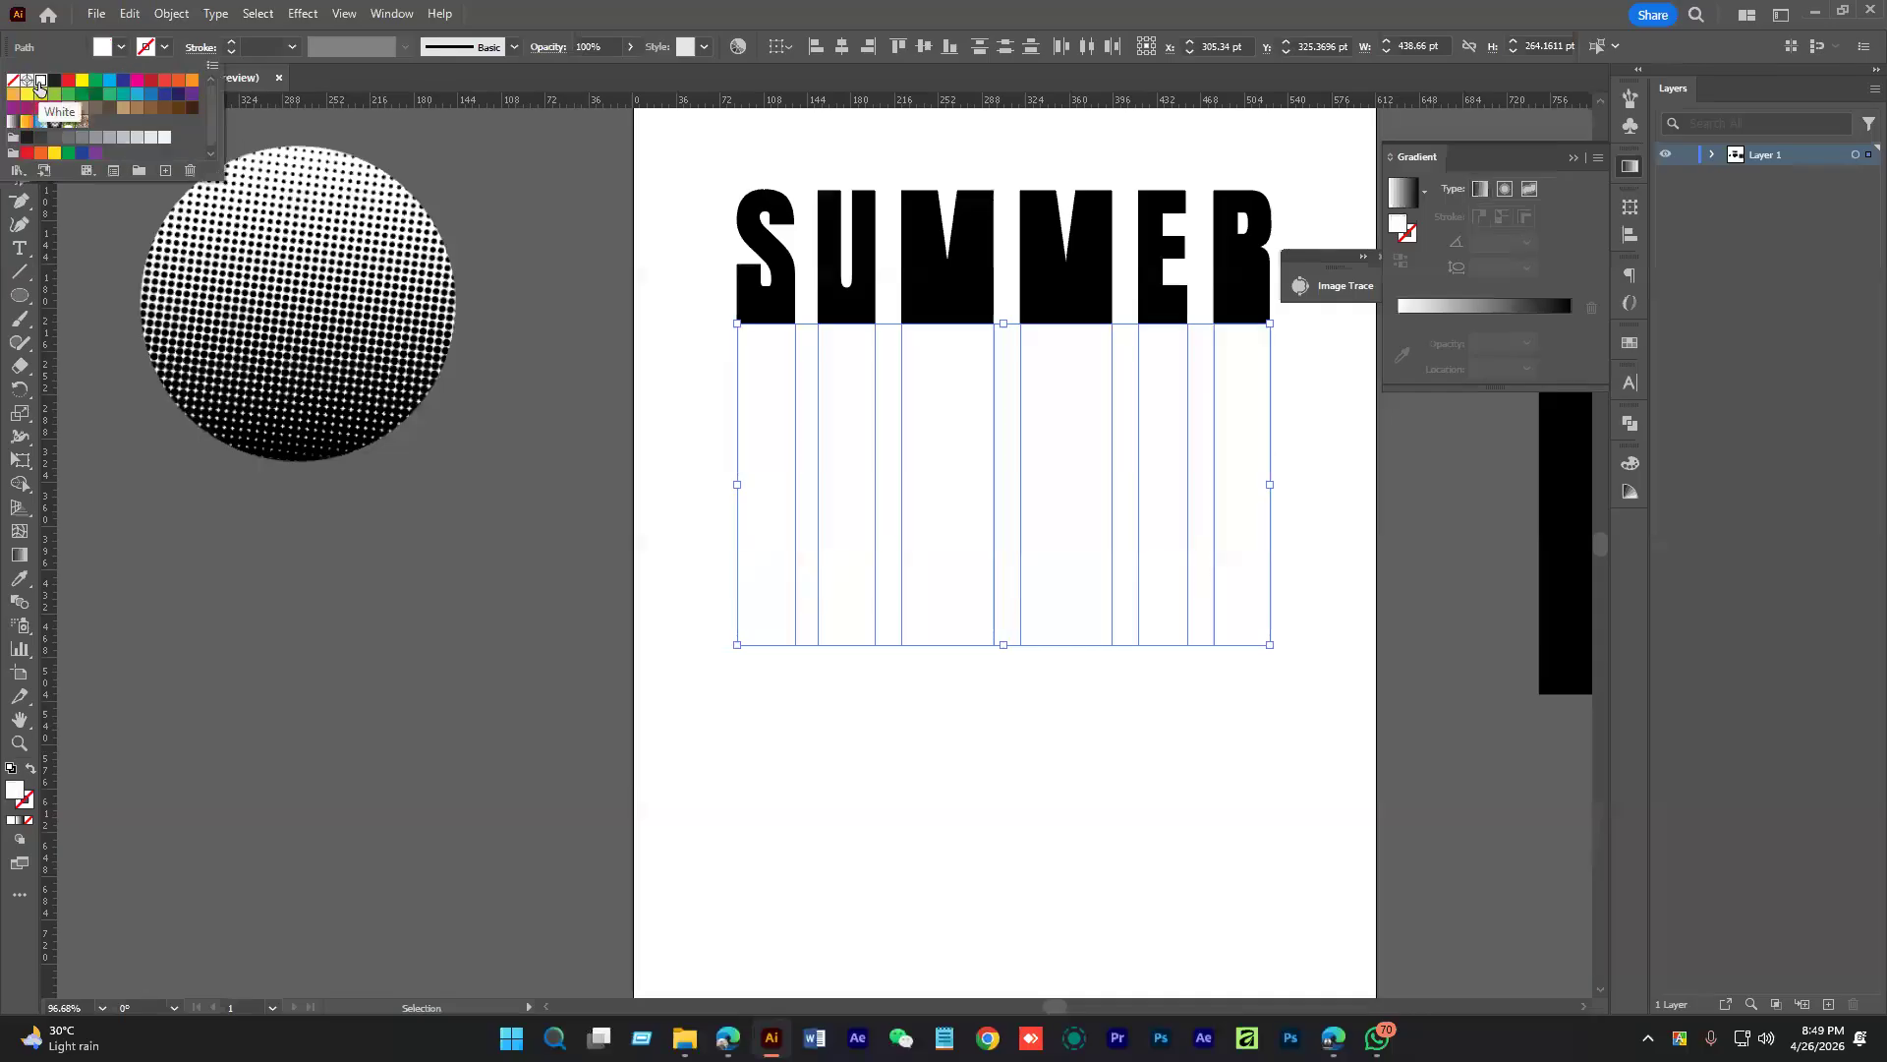
click(1492, 305)
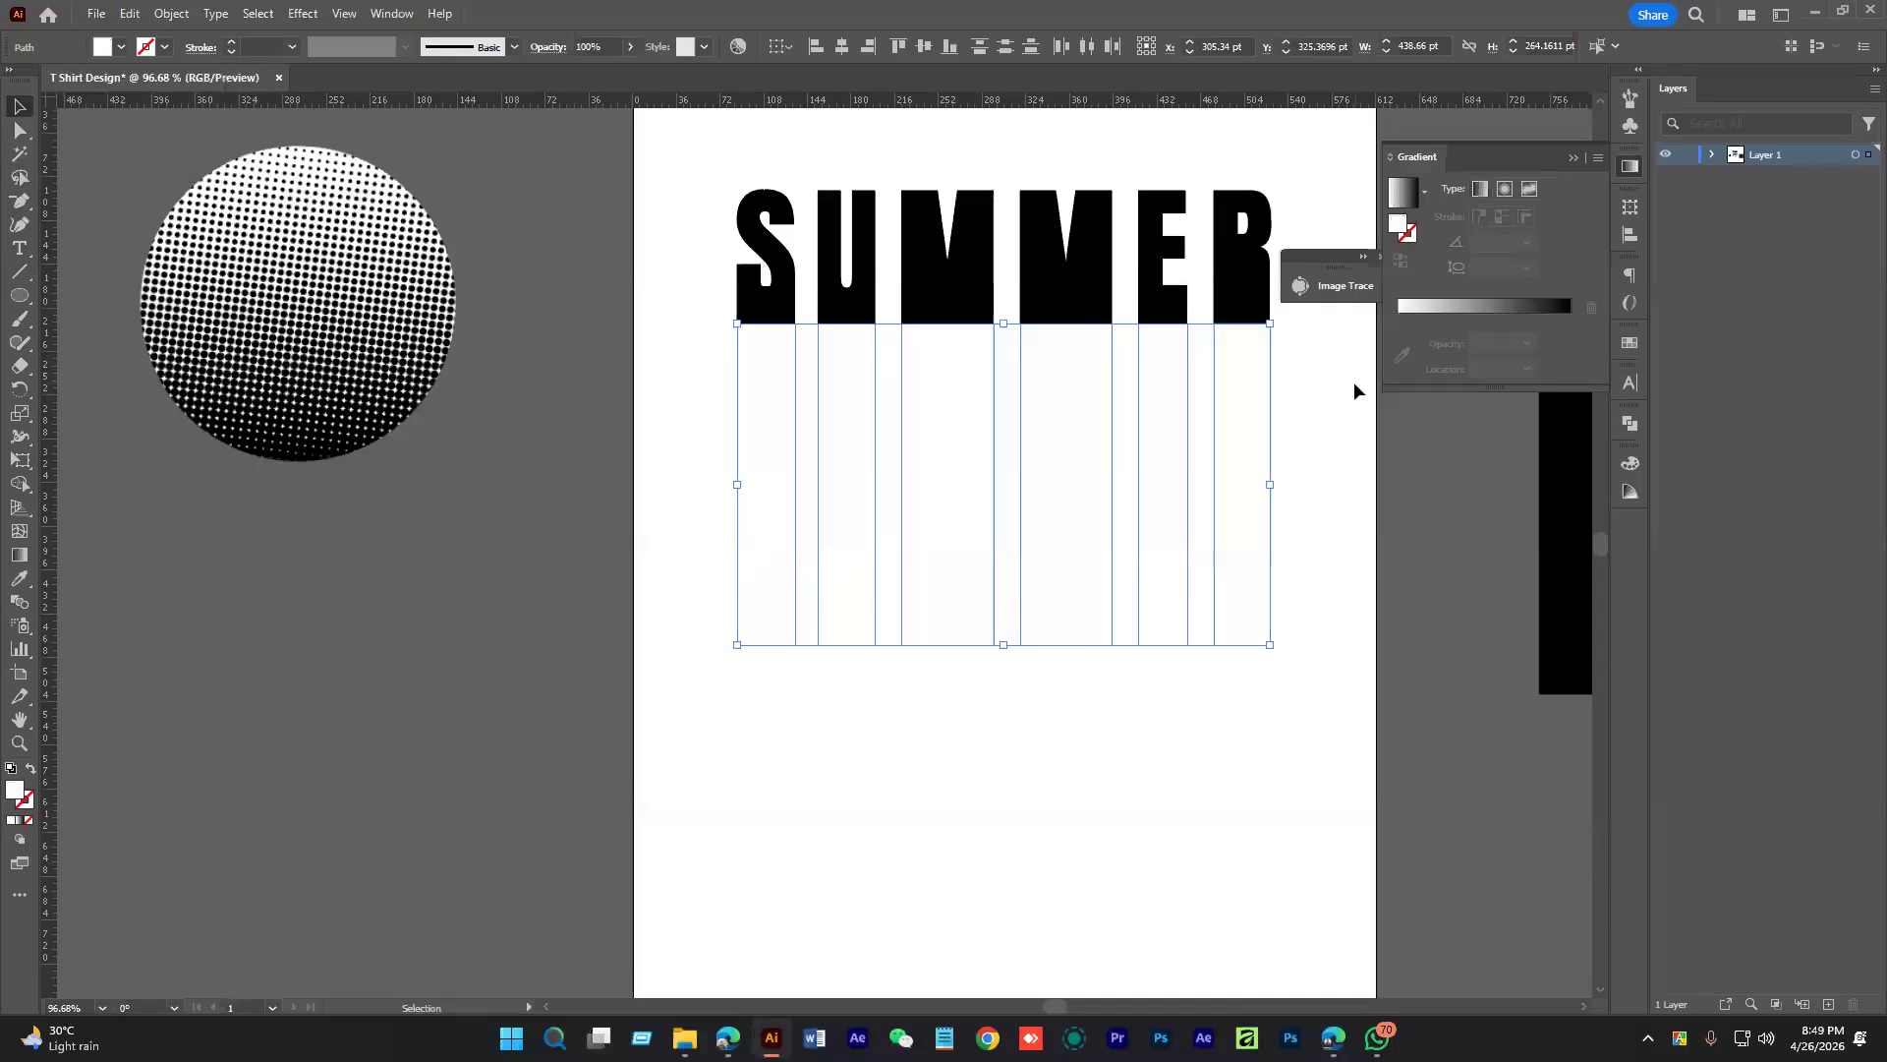
click(1488, 310)
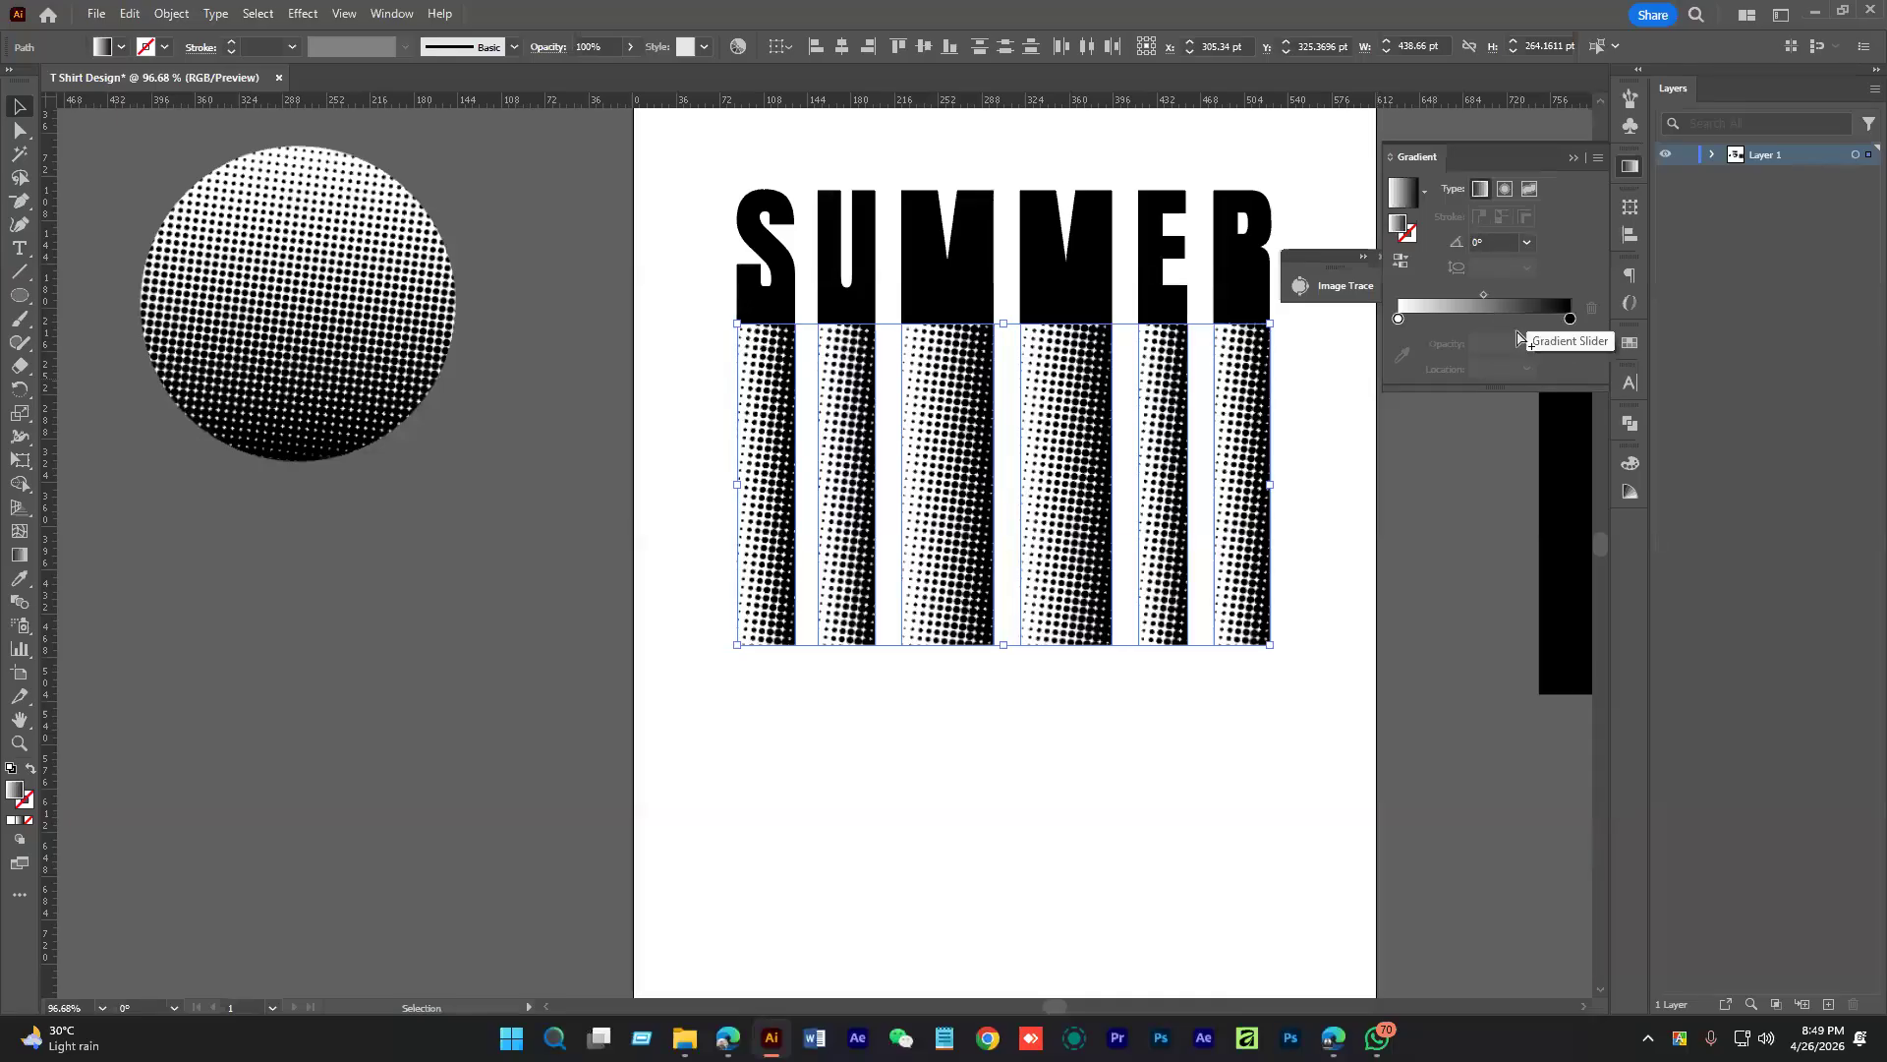
Move the six columns down away from the letters, and undo this move together with the fill changes
drag(1081, 508, 1068, 734)
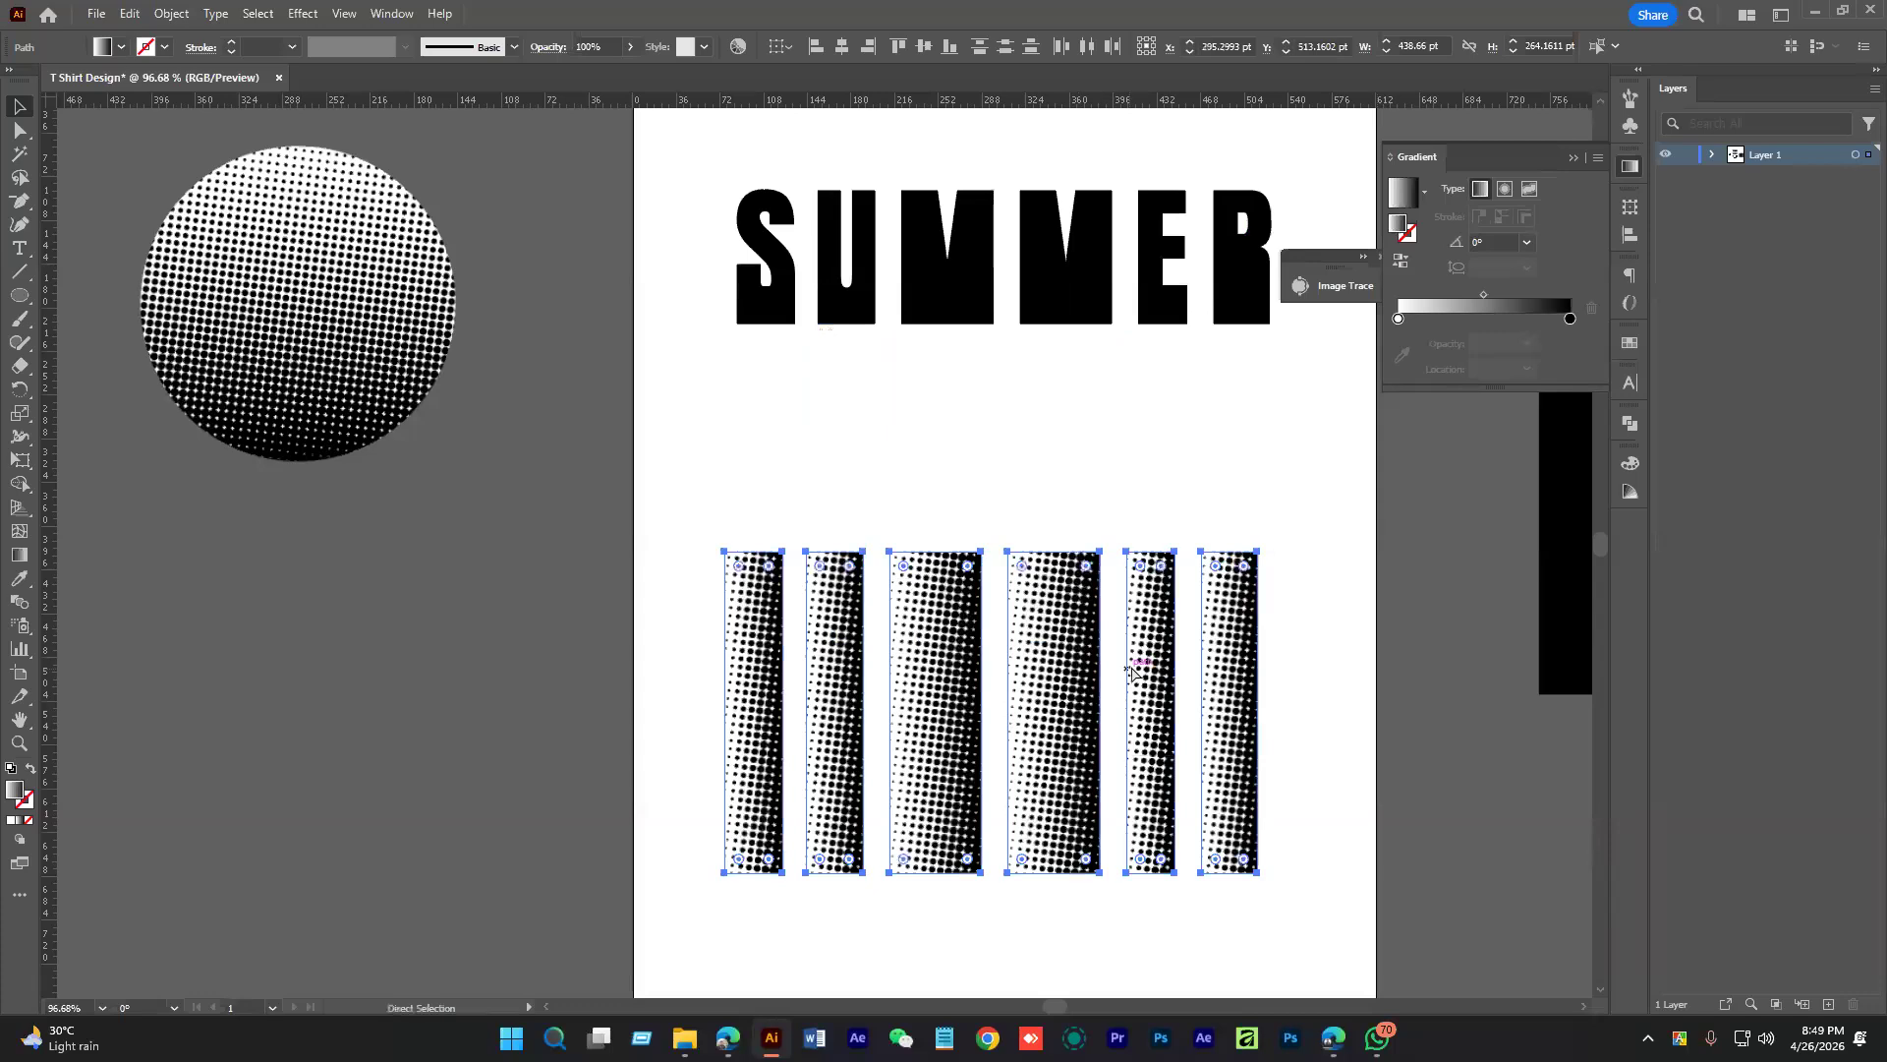
key(ctrl+z)
key(ctrl+z)
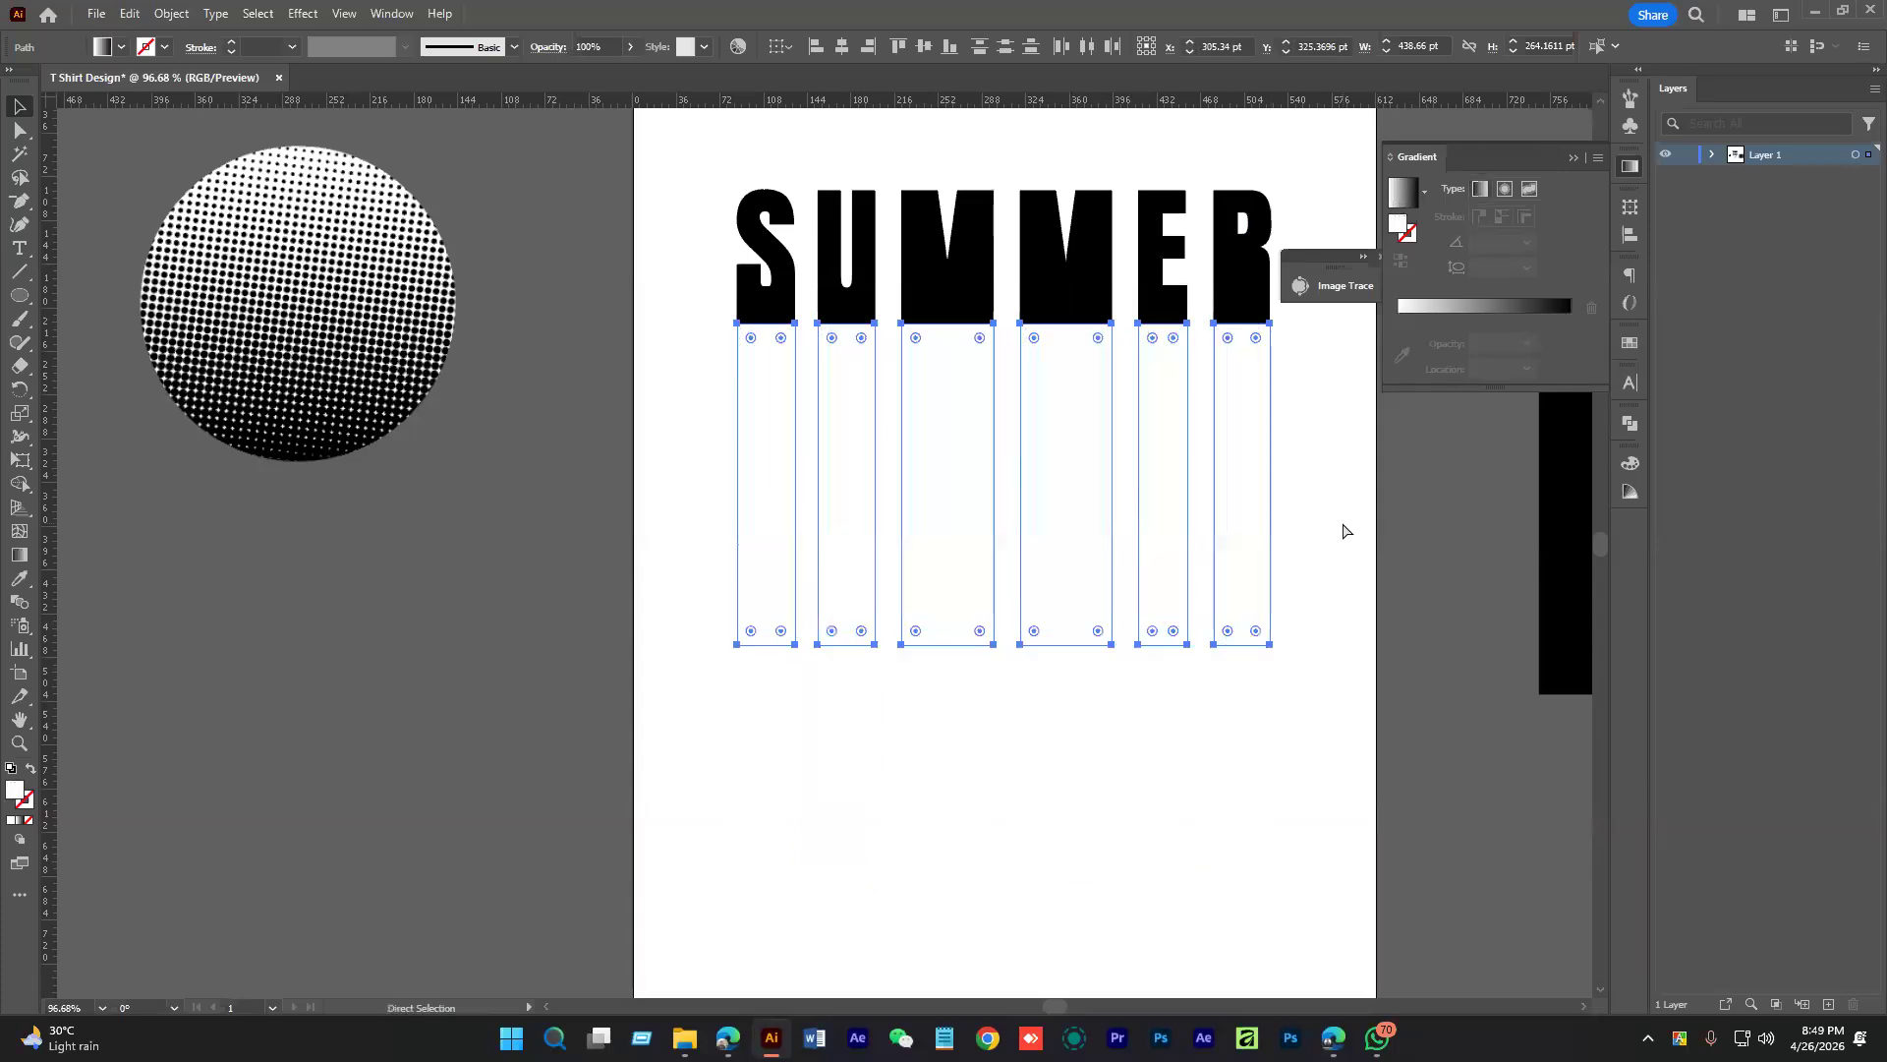
key(ctrl+shift+z)
click(1353, 519)
drag(1339, 615, 1342, 601)
drag(1336, 591, 799, 728)
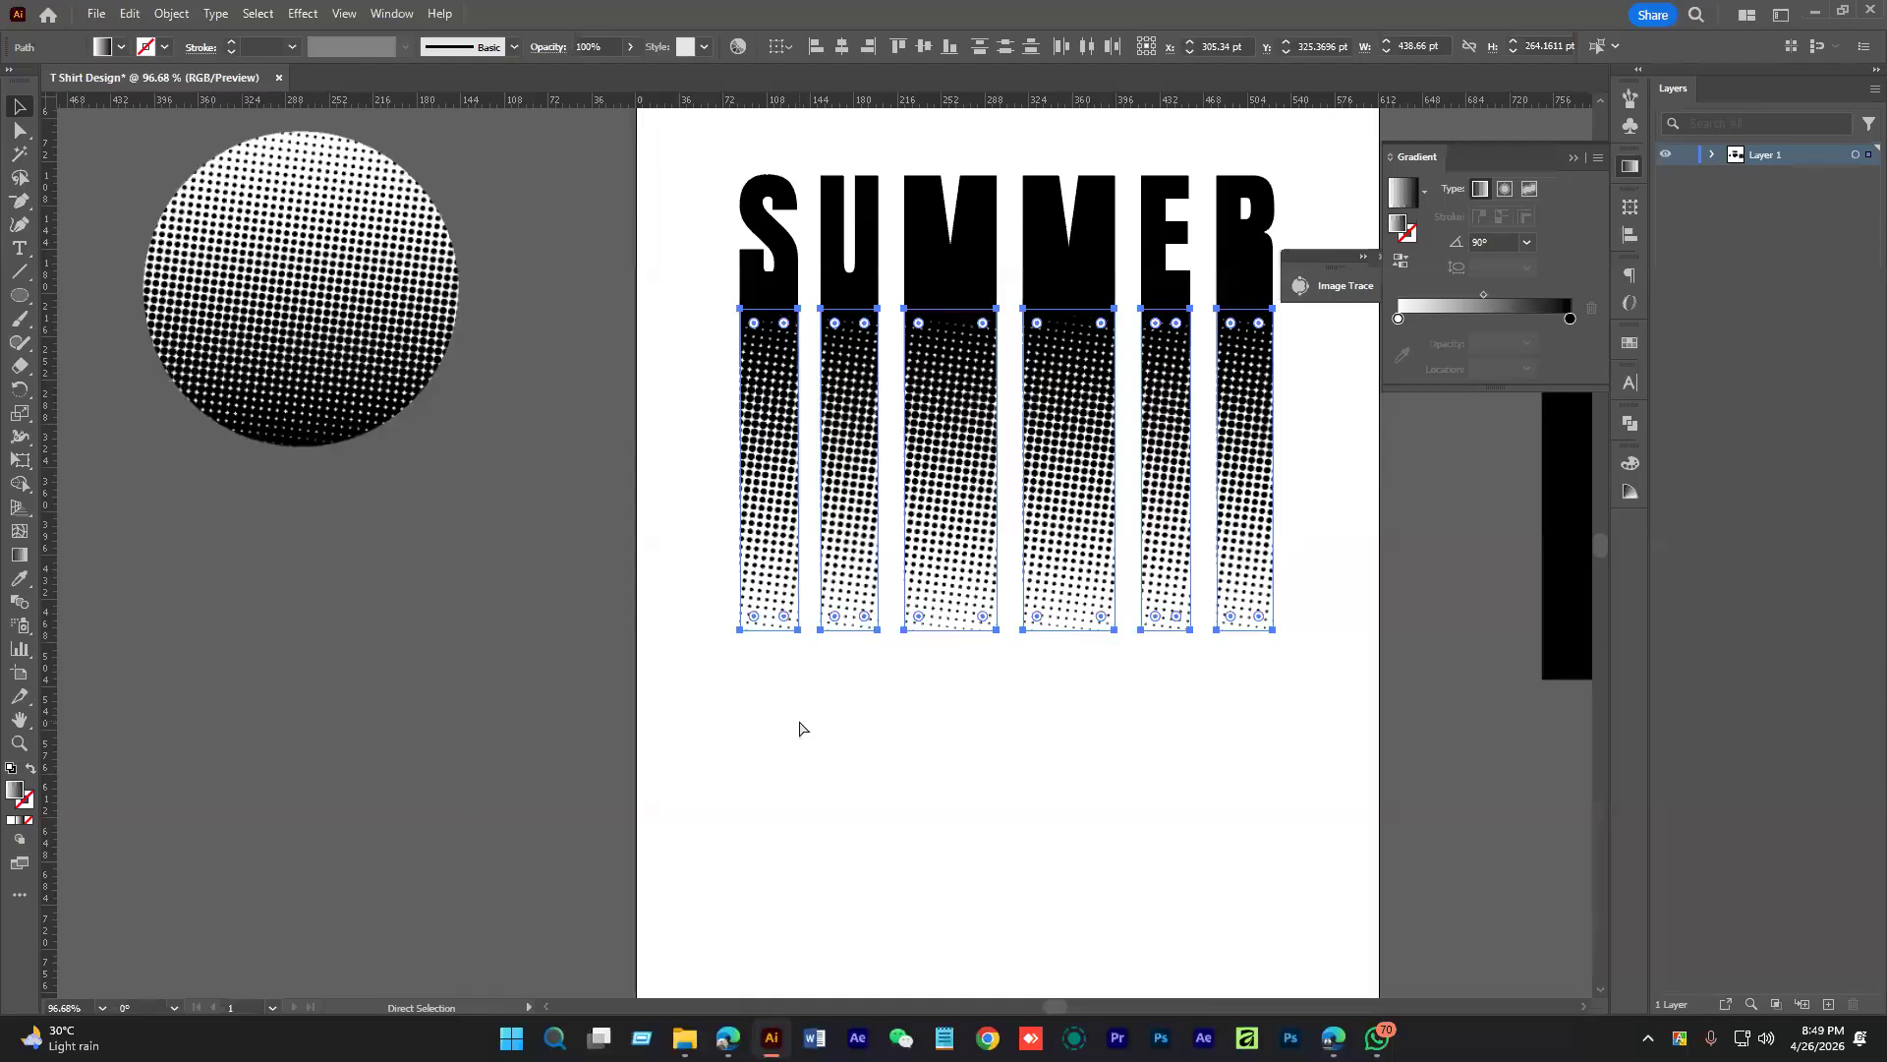
Move the overlaid copy of the six columns below the original halftone columns and fill it with white
key(v)
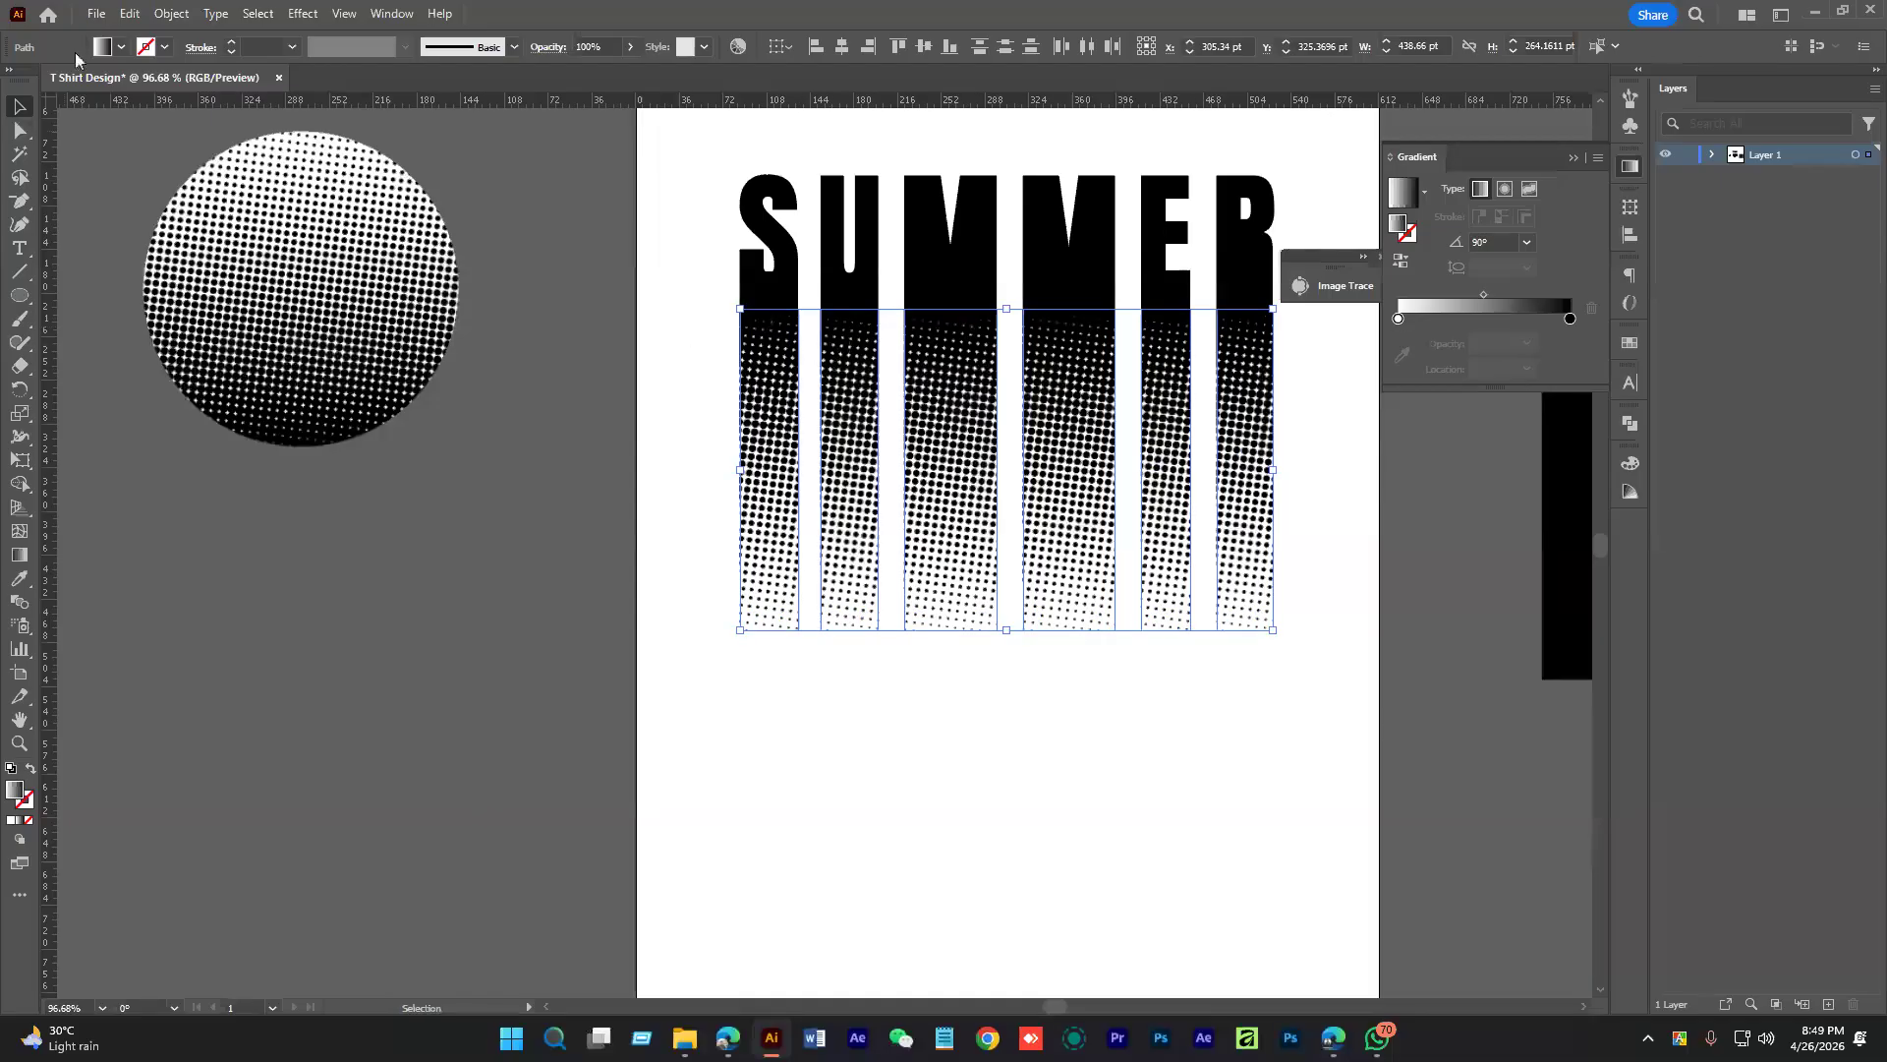
click(121, 47)
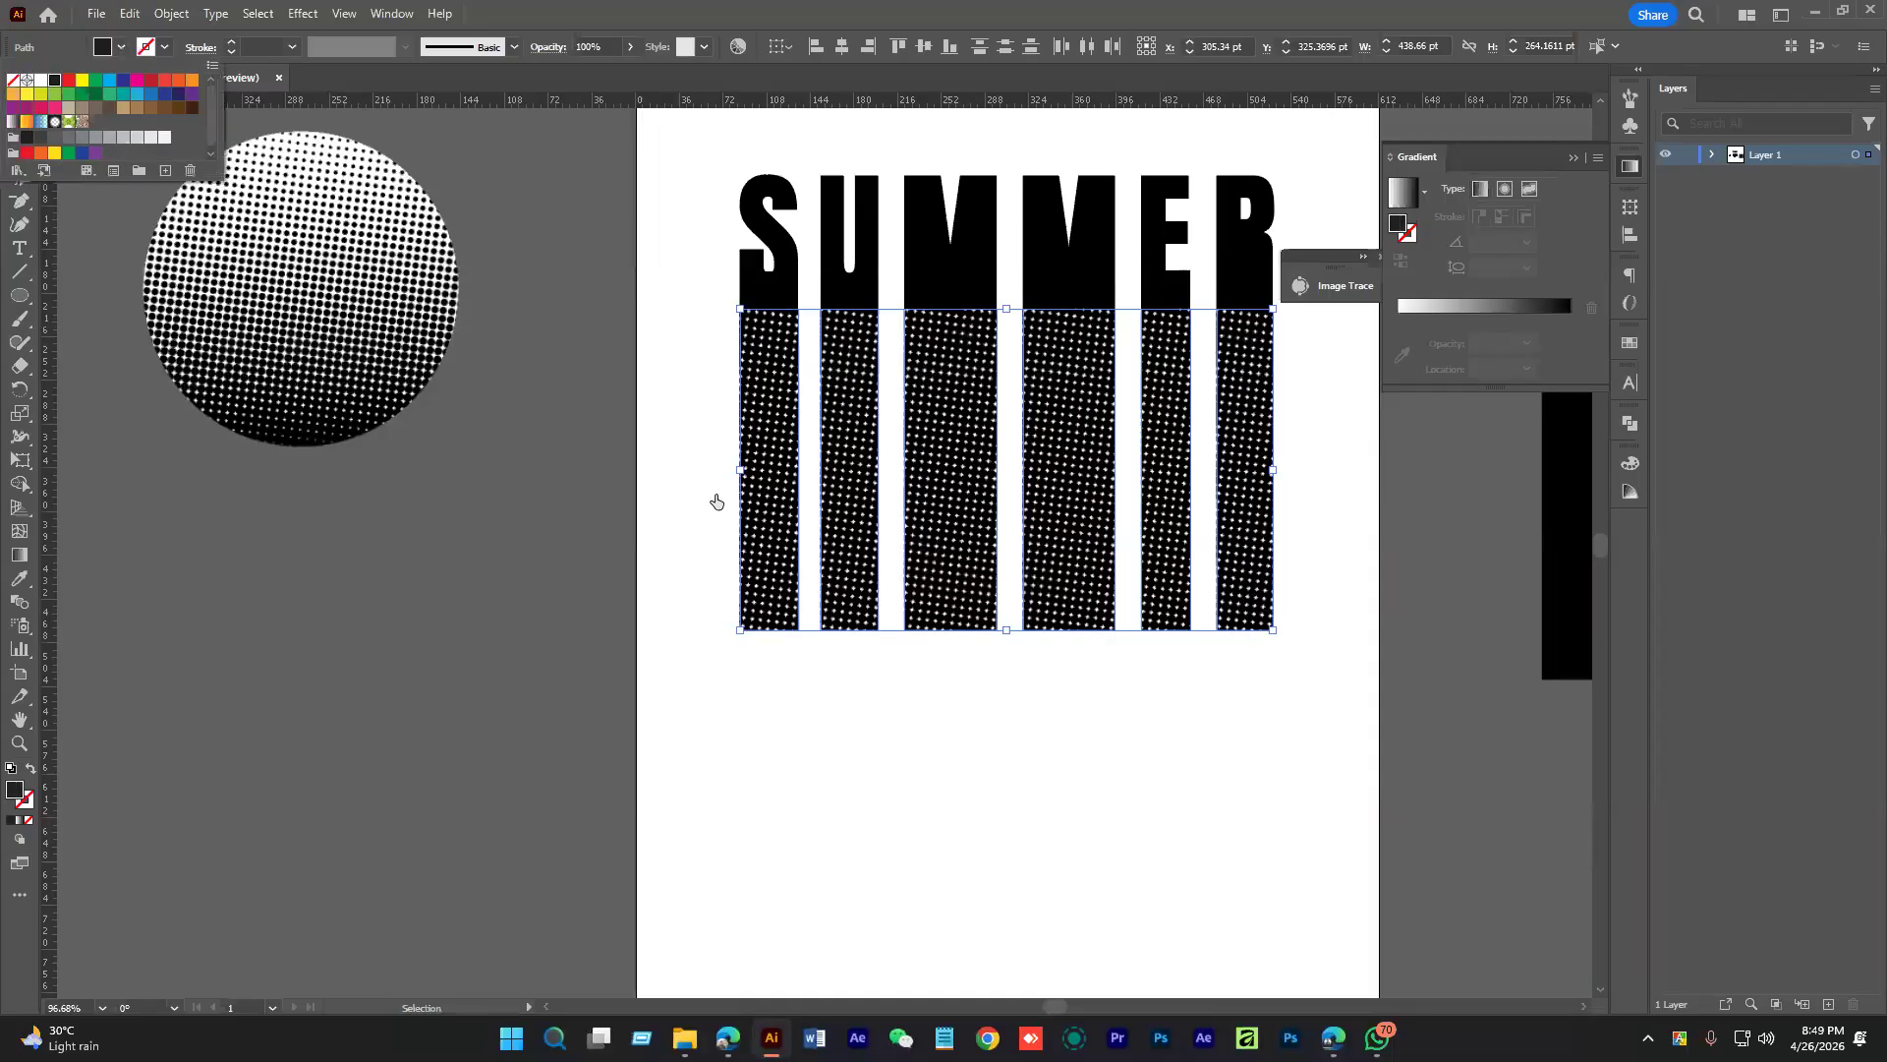
click(960, 491)
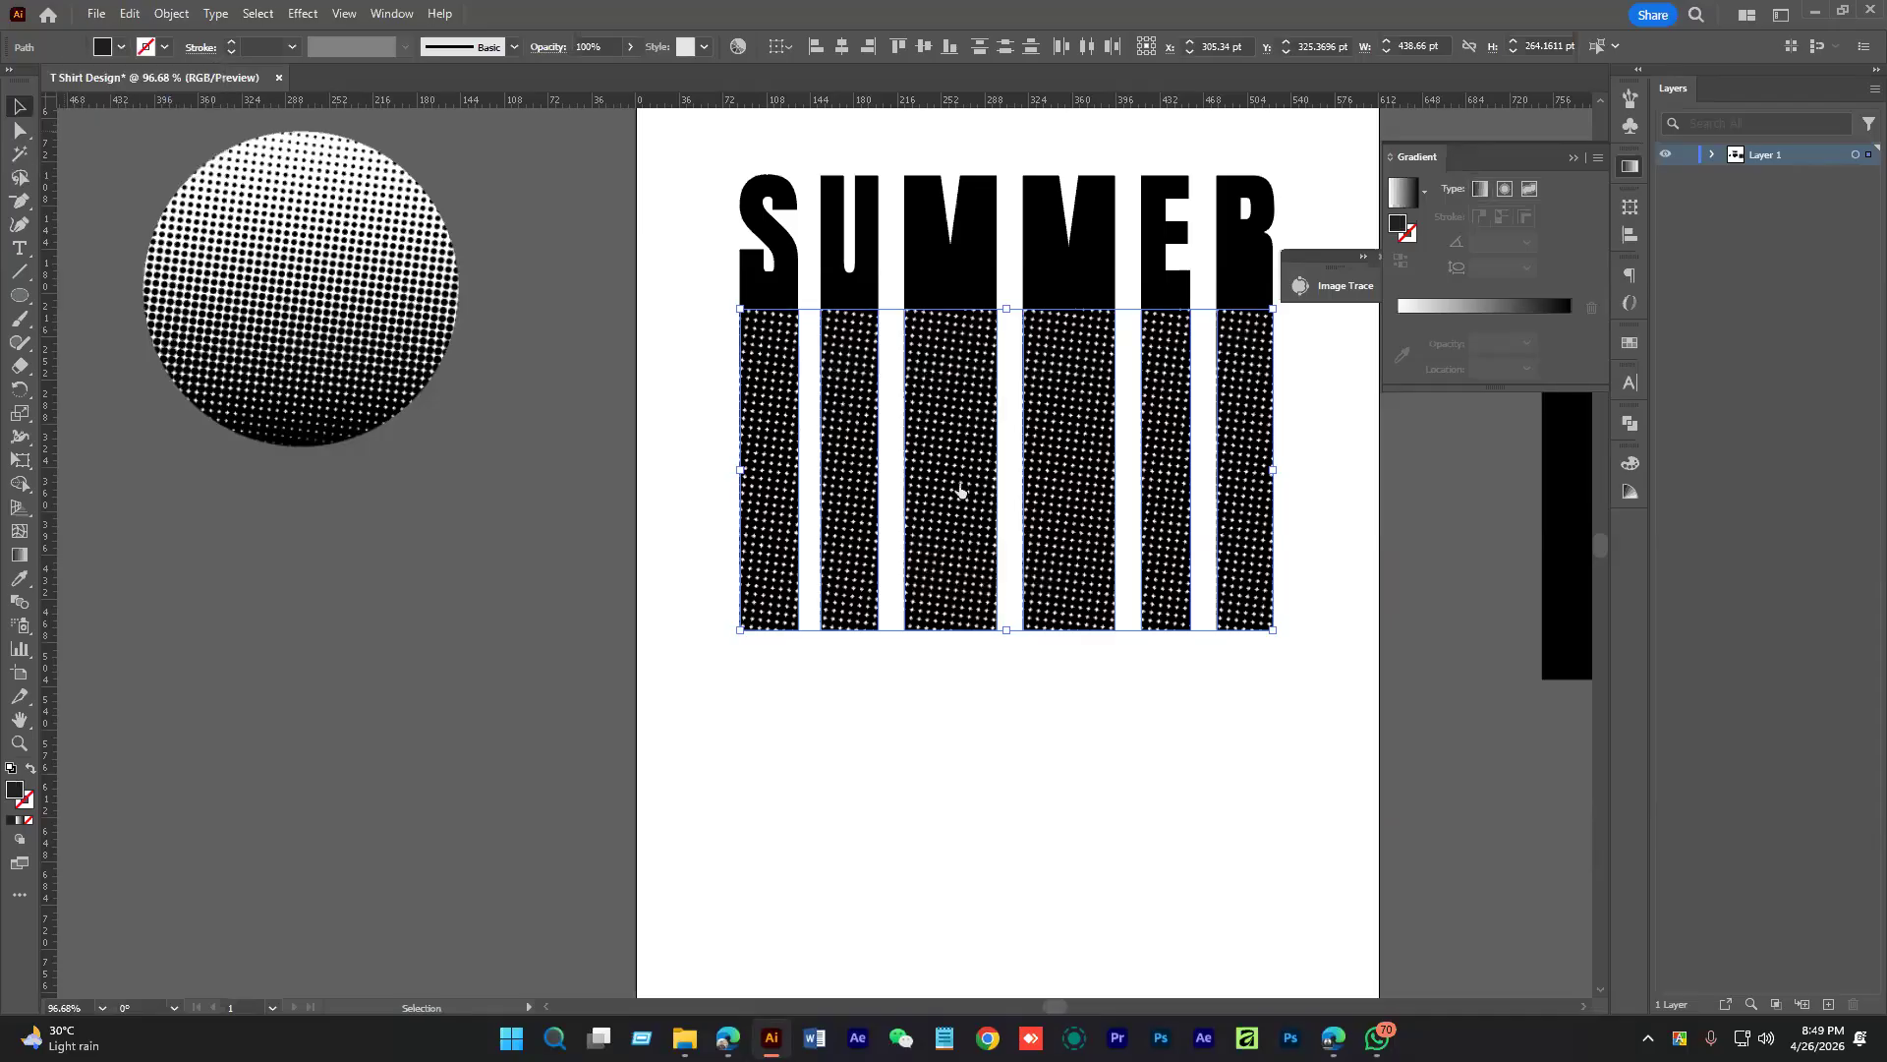
drag(944, 454, 922, 775)
click(120, 47)
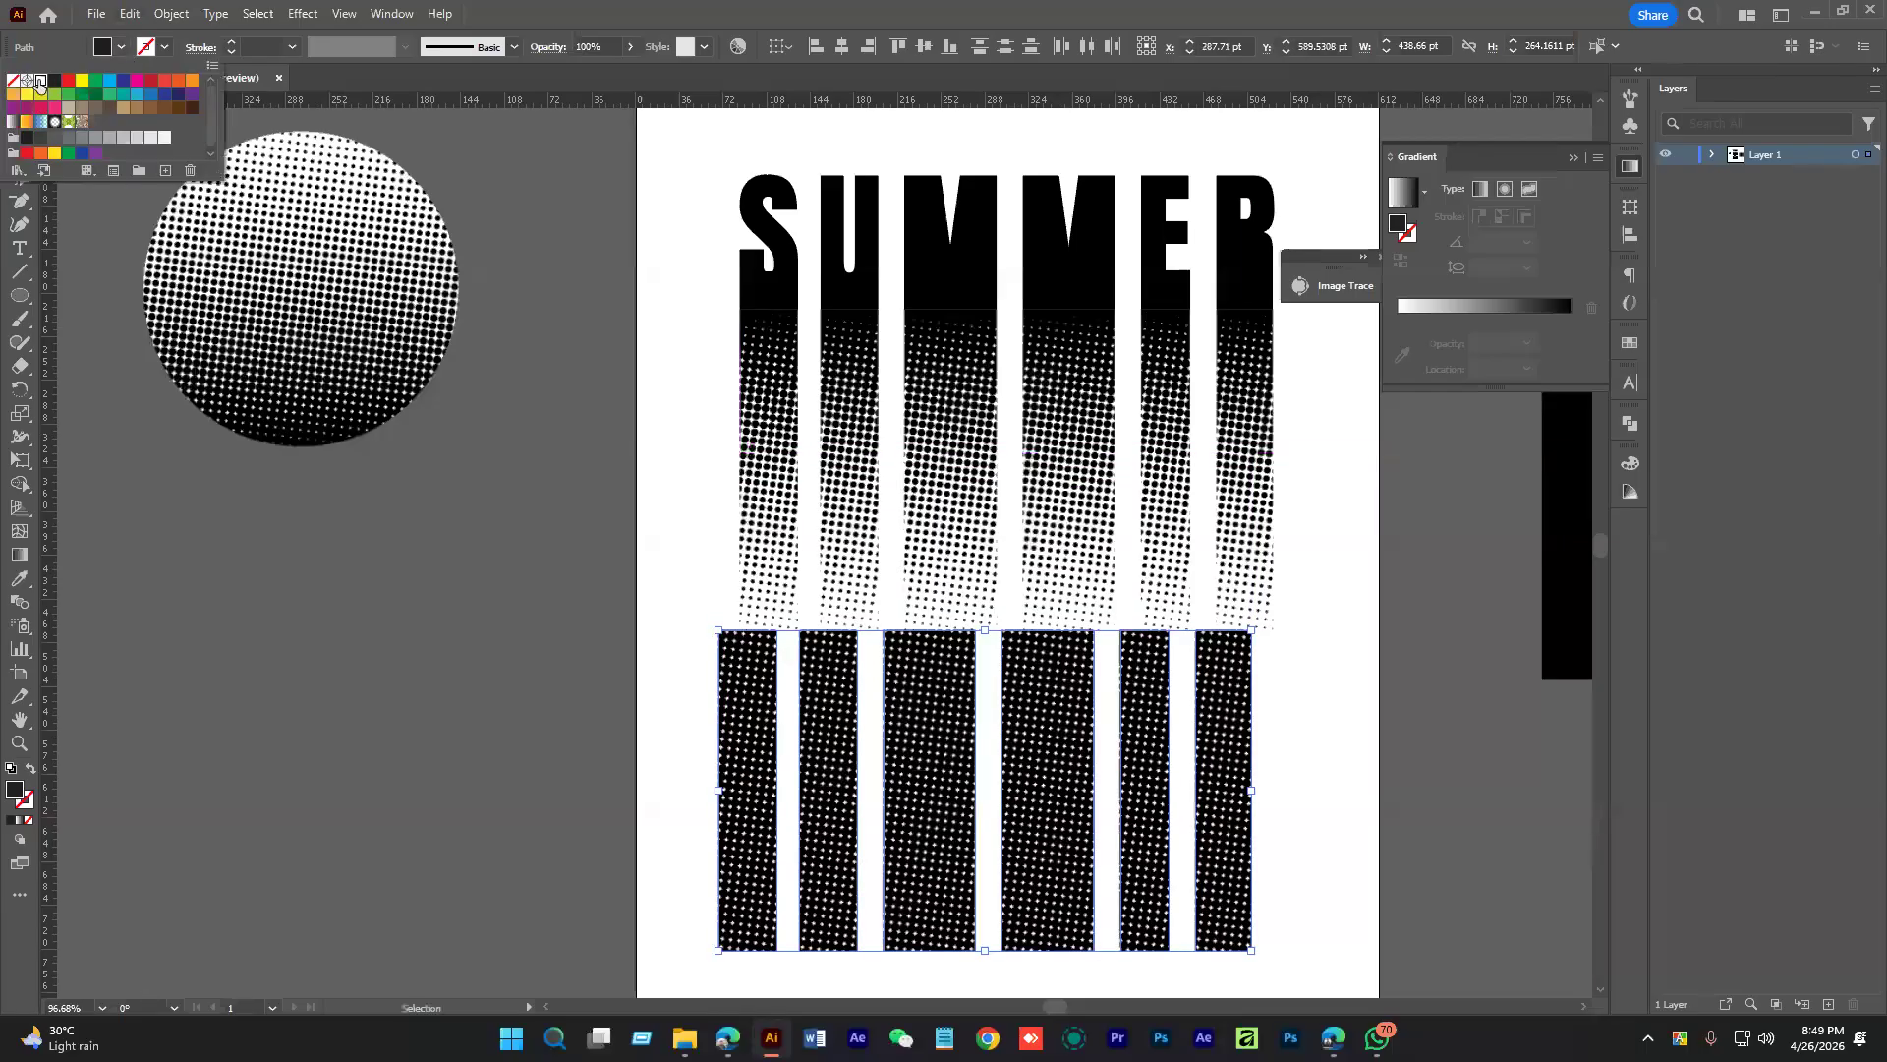
click(40, 81)
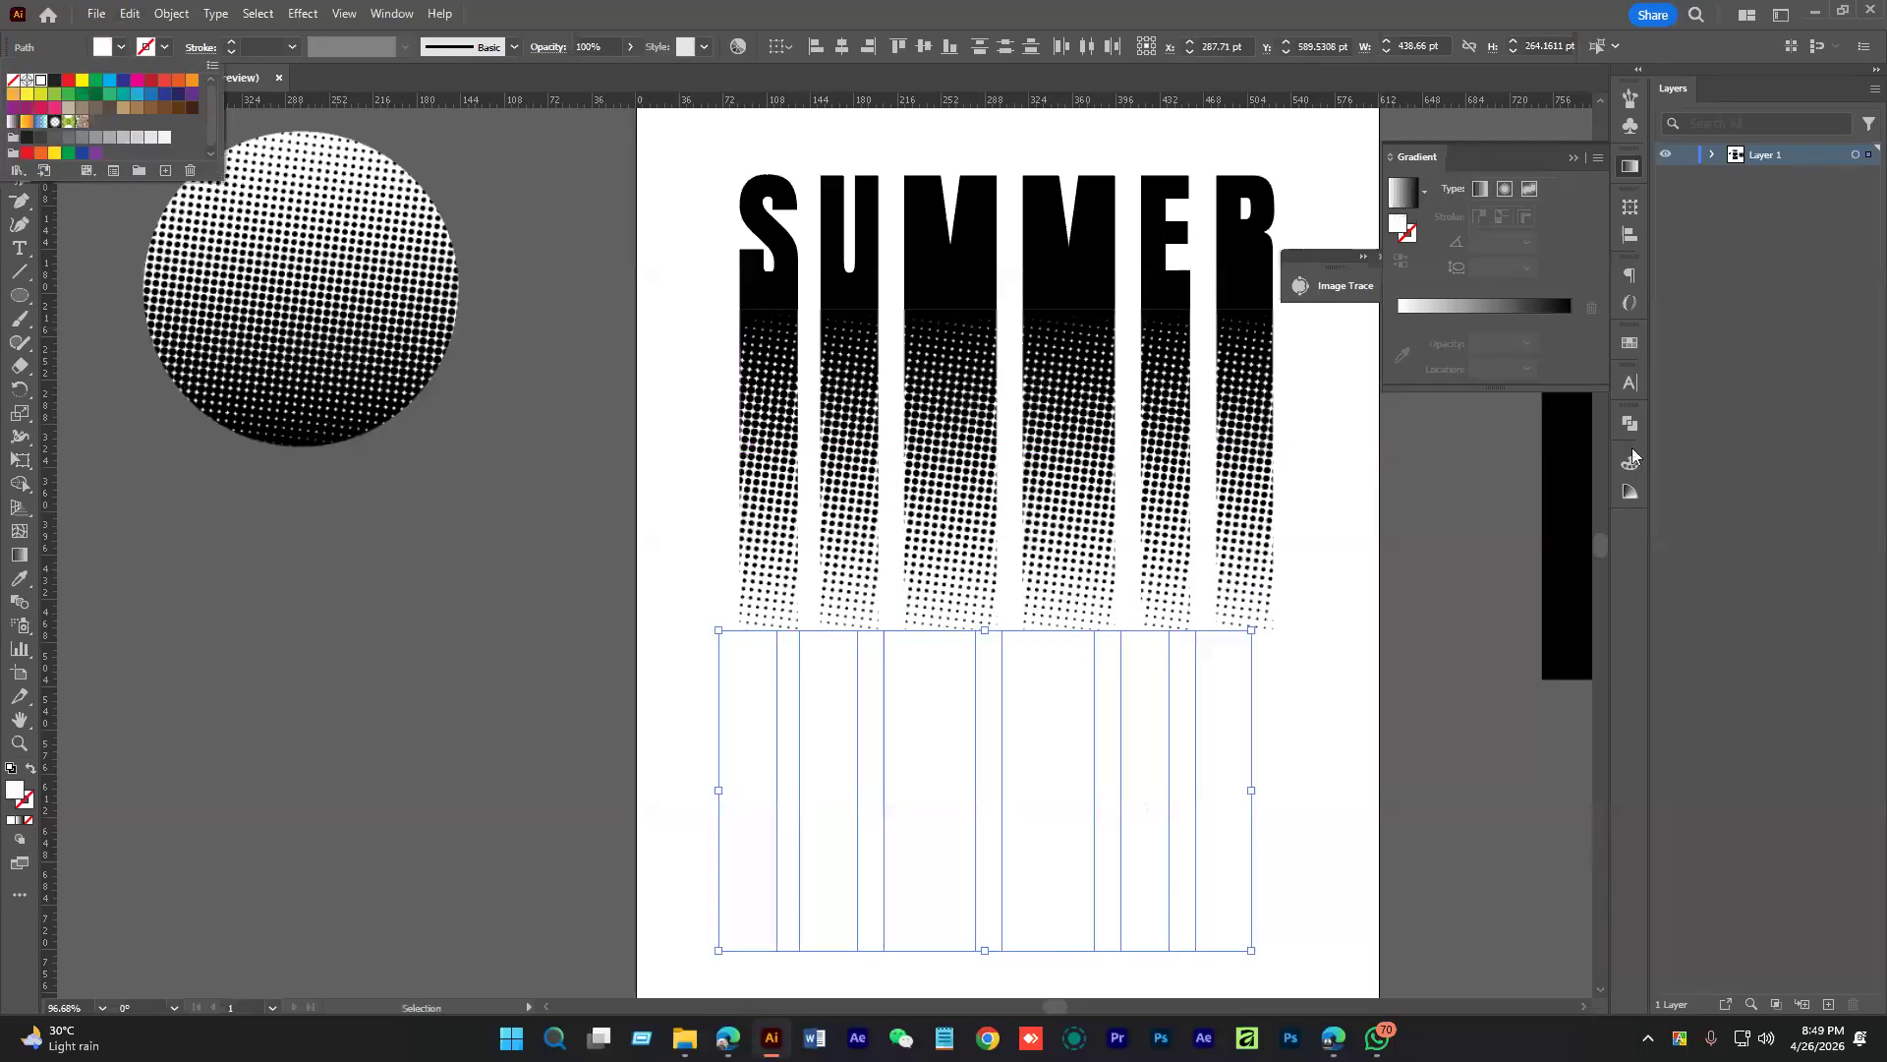
Remove the Color Halftone effect from the appearance of the six white columns
click(1628, 214)
click(1630, 212)
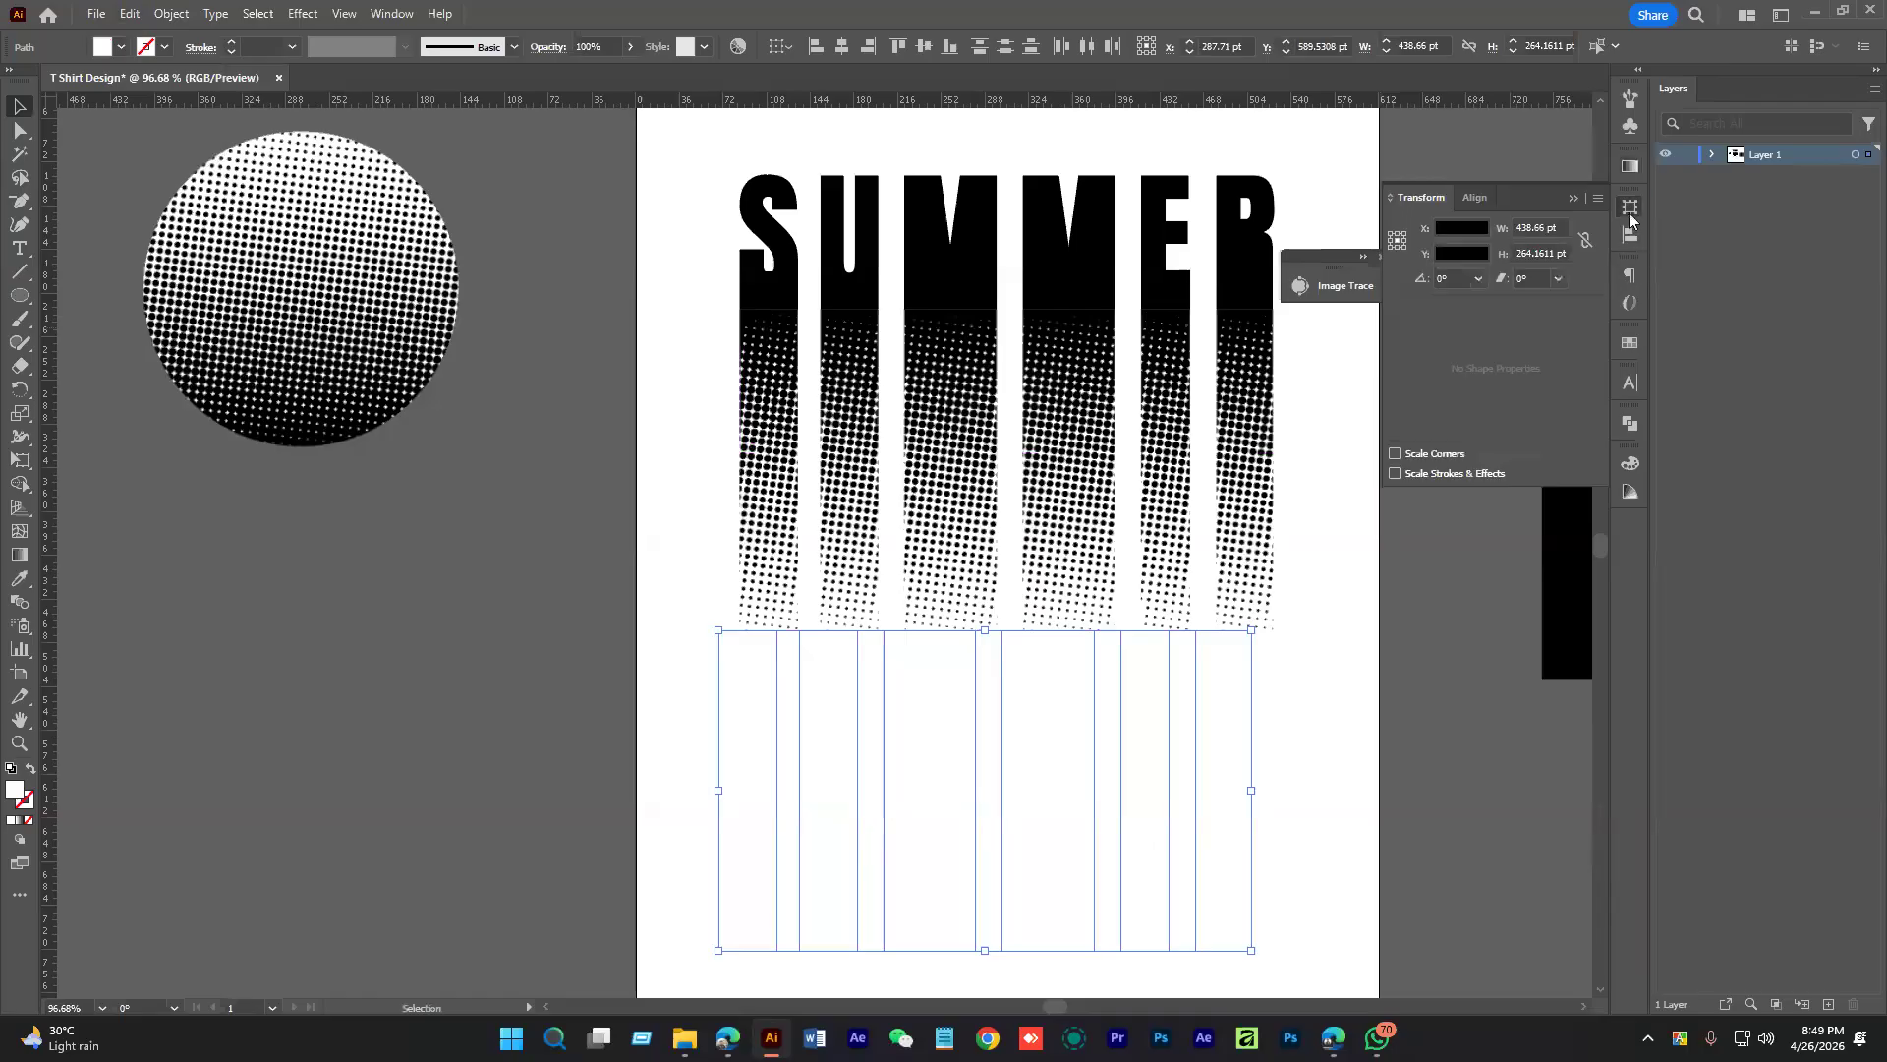
click(1630, 213)
click(391, 14)
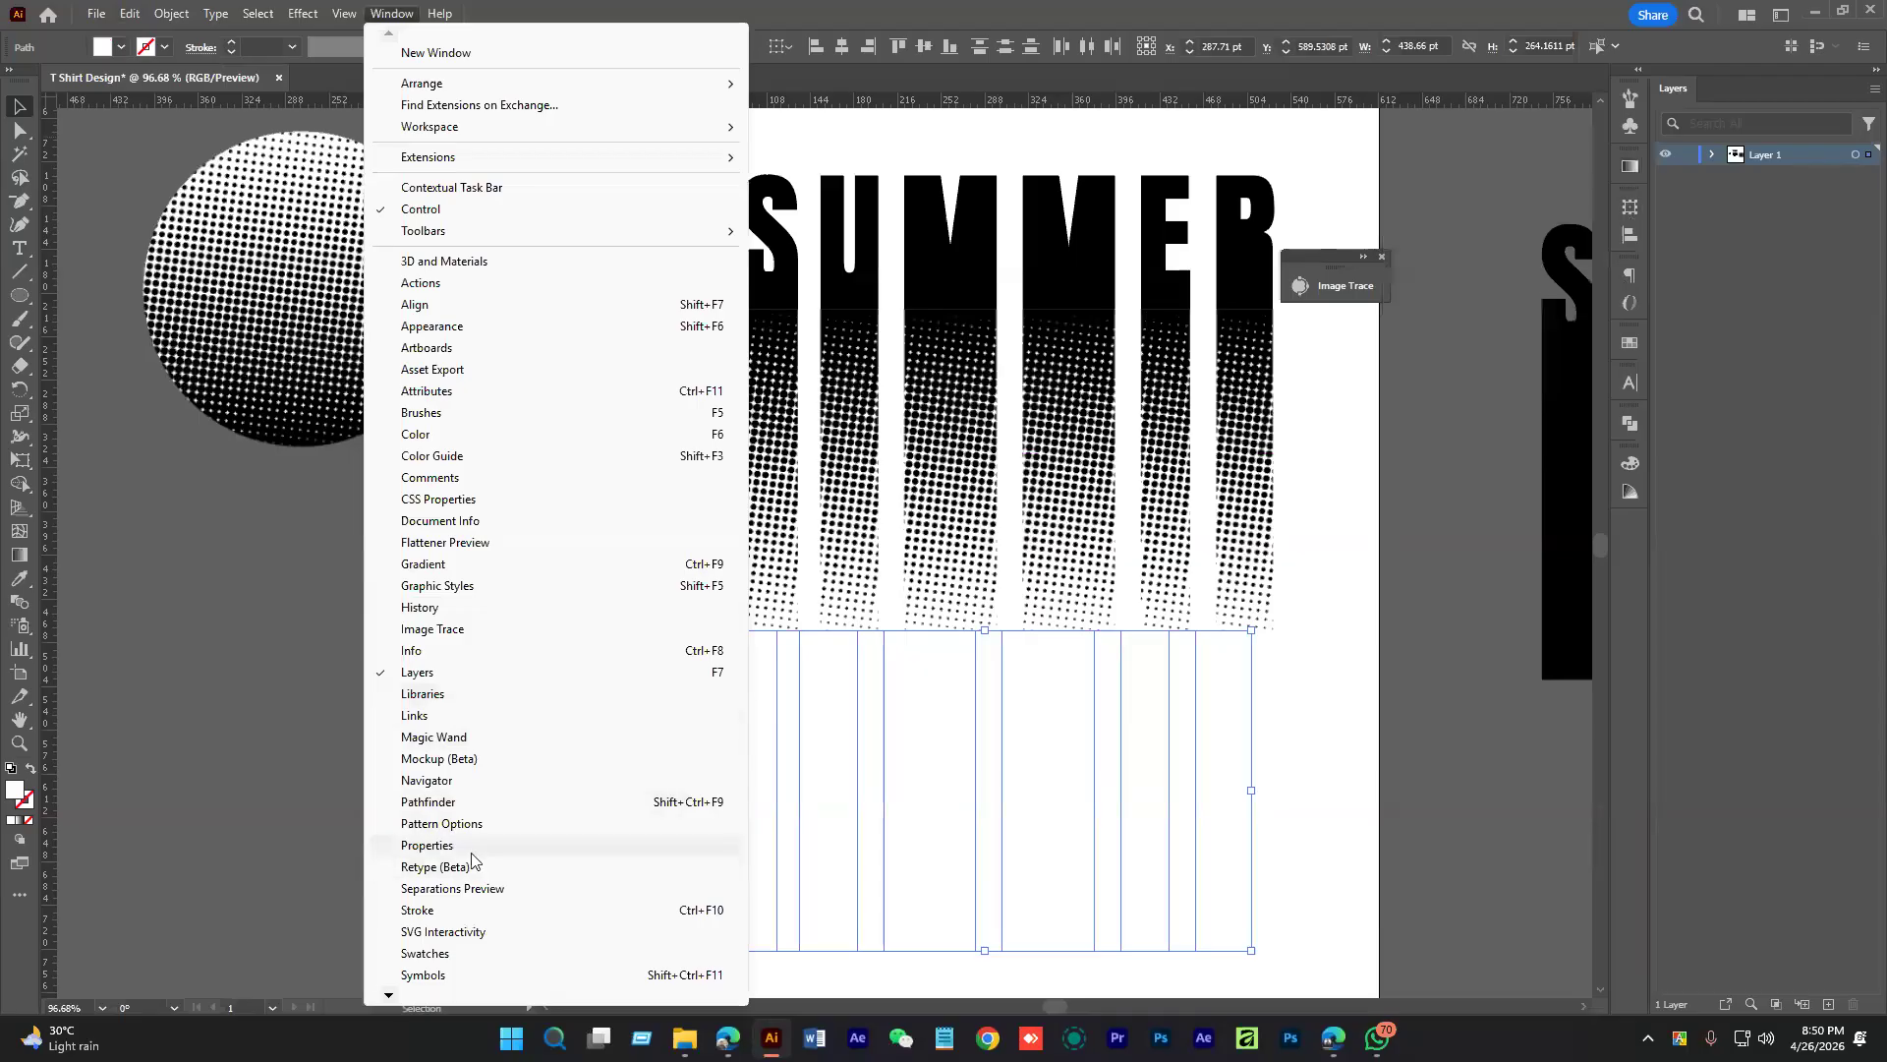
click(462, 325)
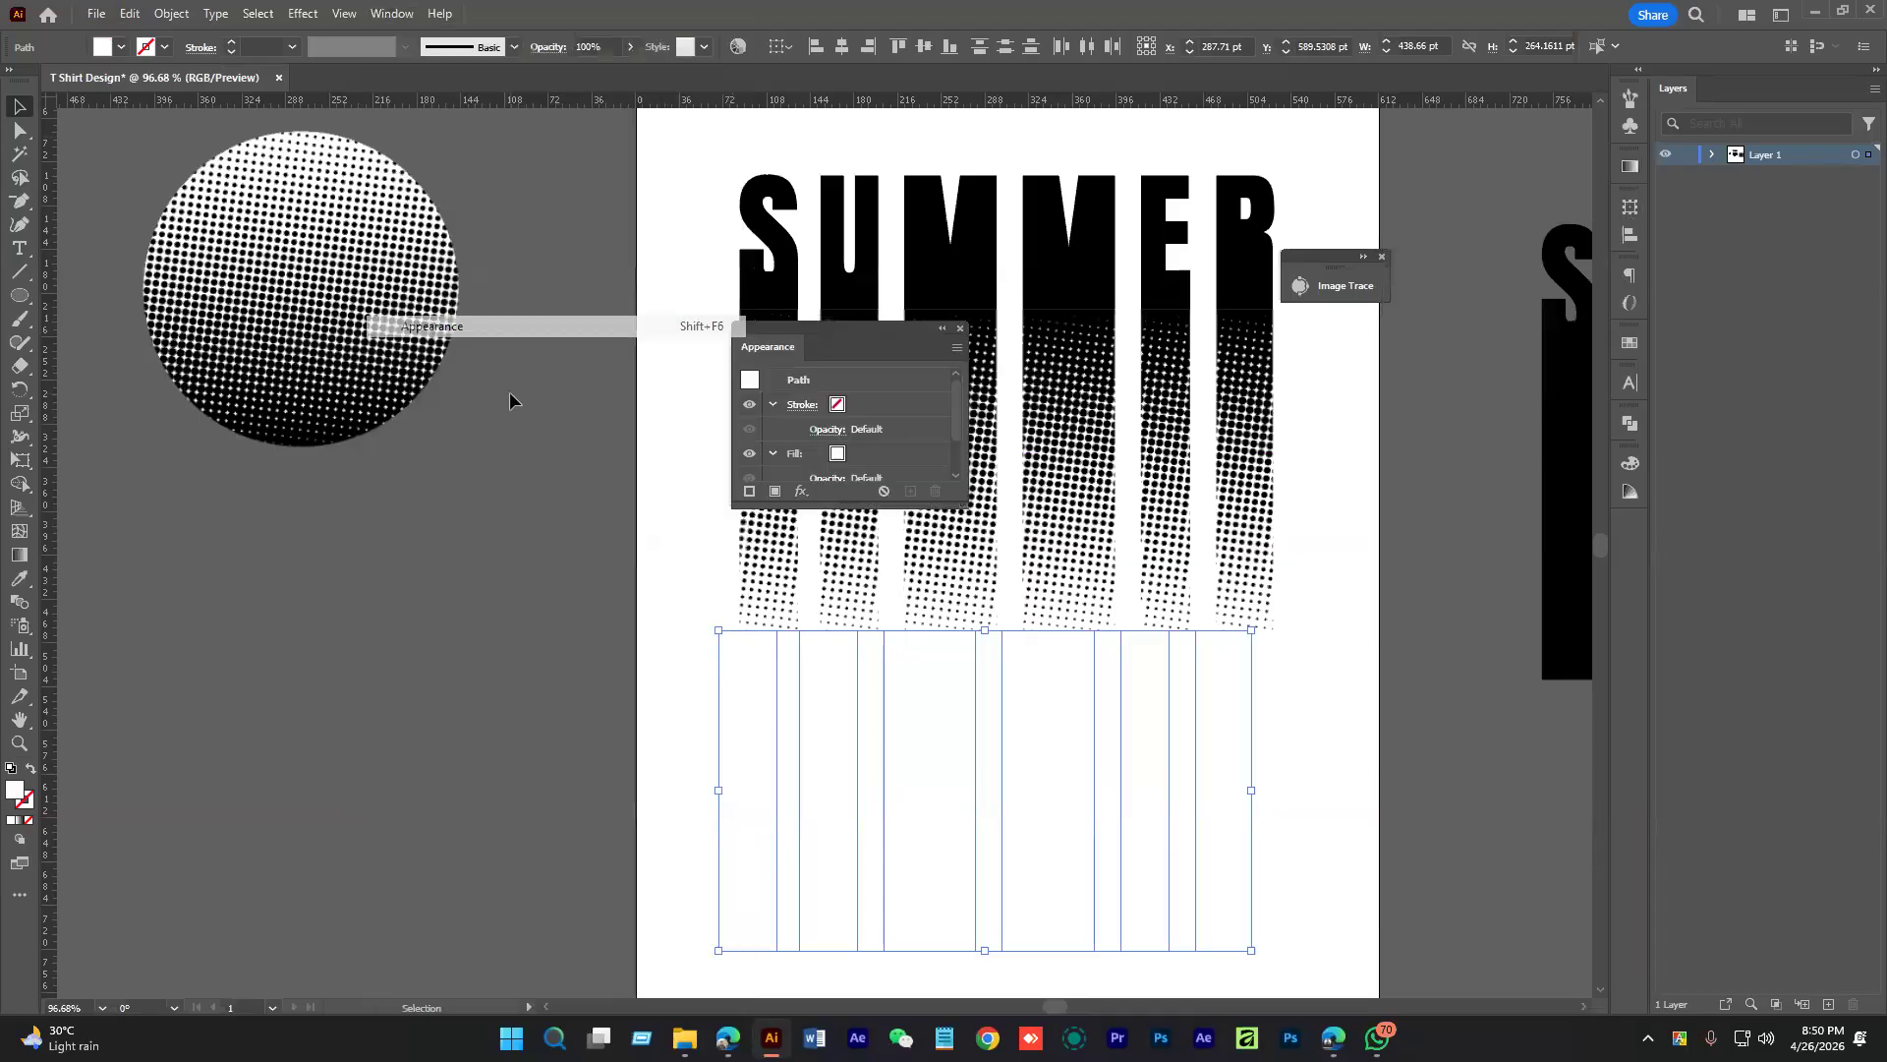
drag(847, 344, 1232, 285)
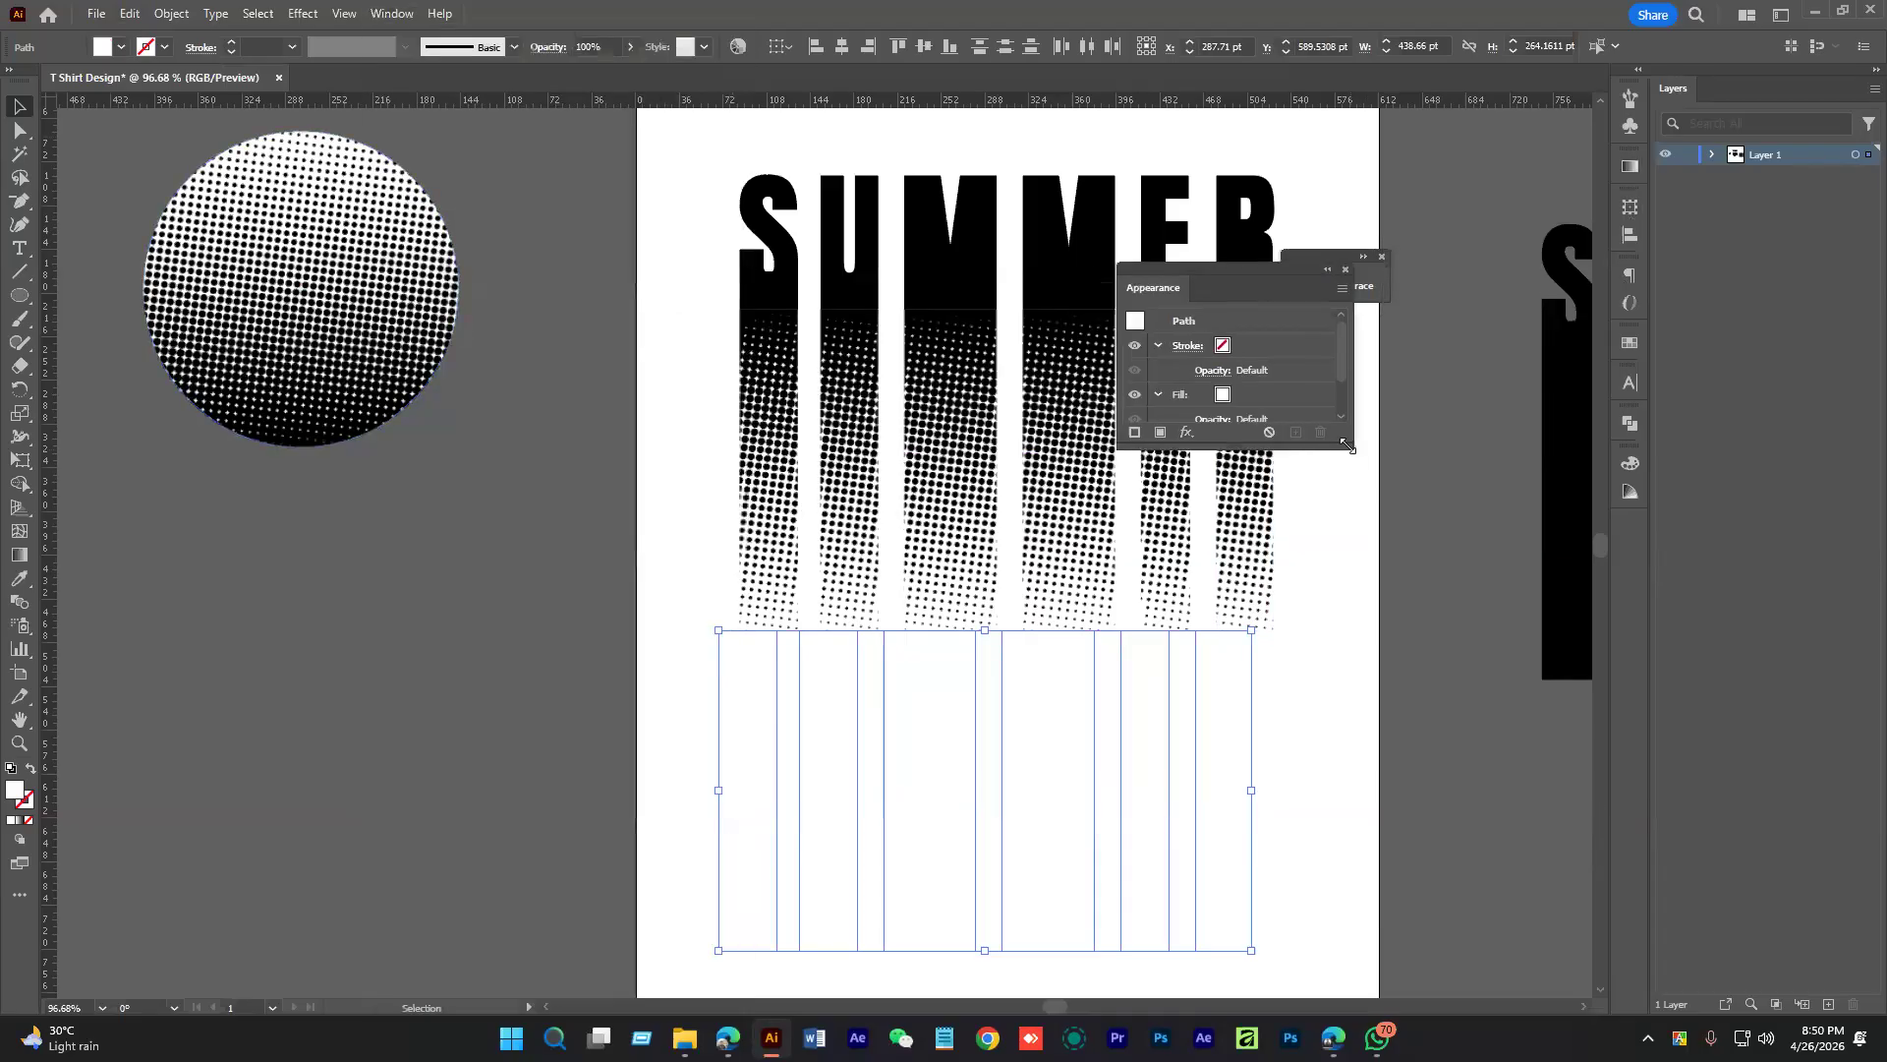
drag(1346, 445, 1416, 608)
click(1281, 448)
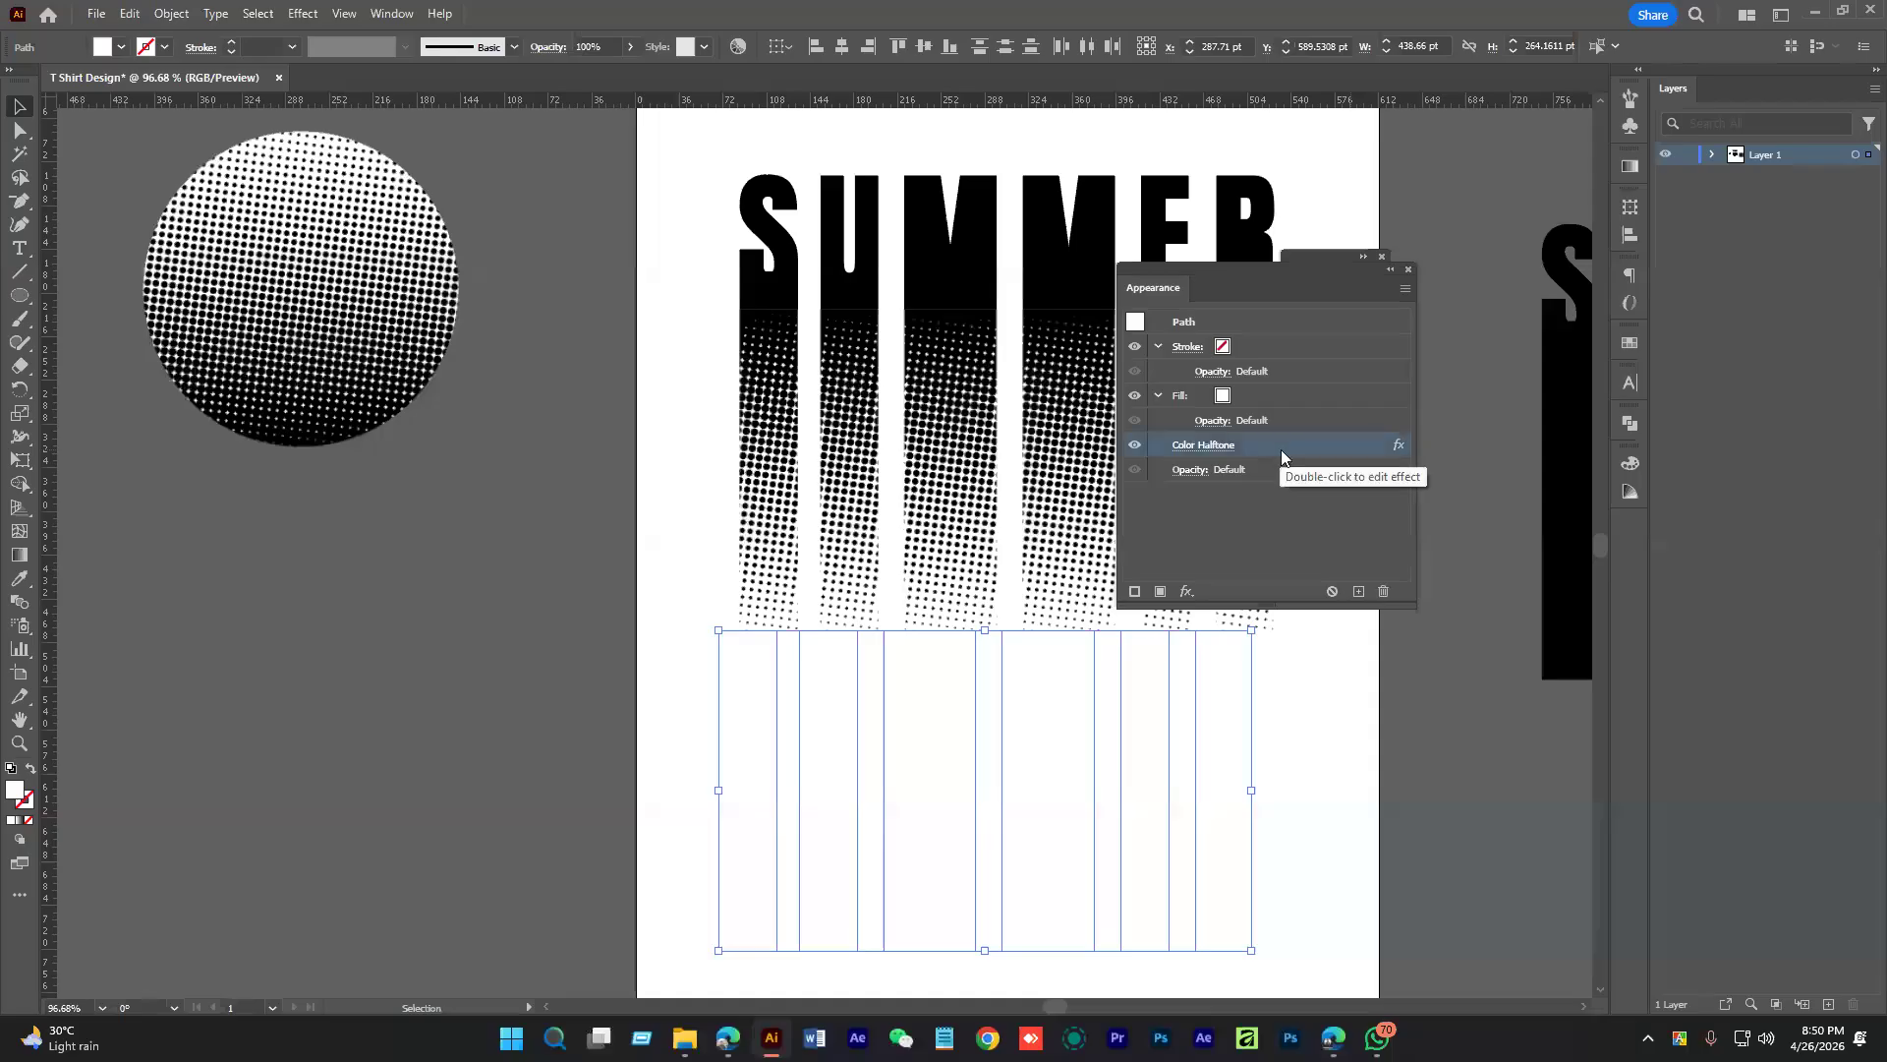
click(1384, 592)
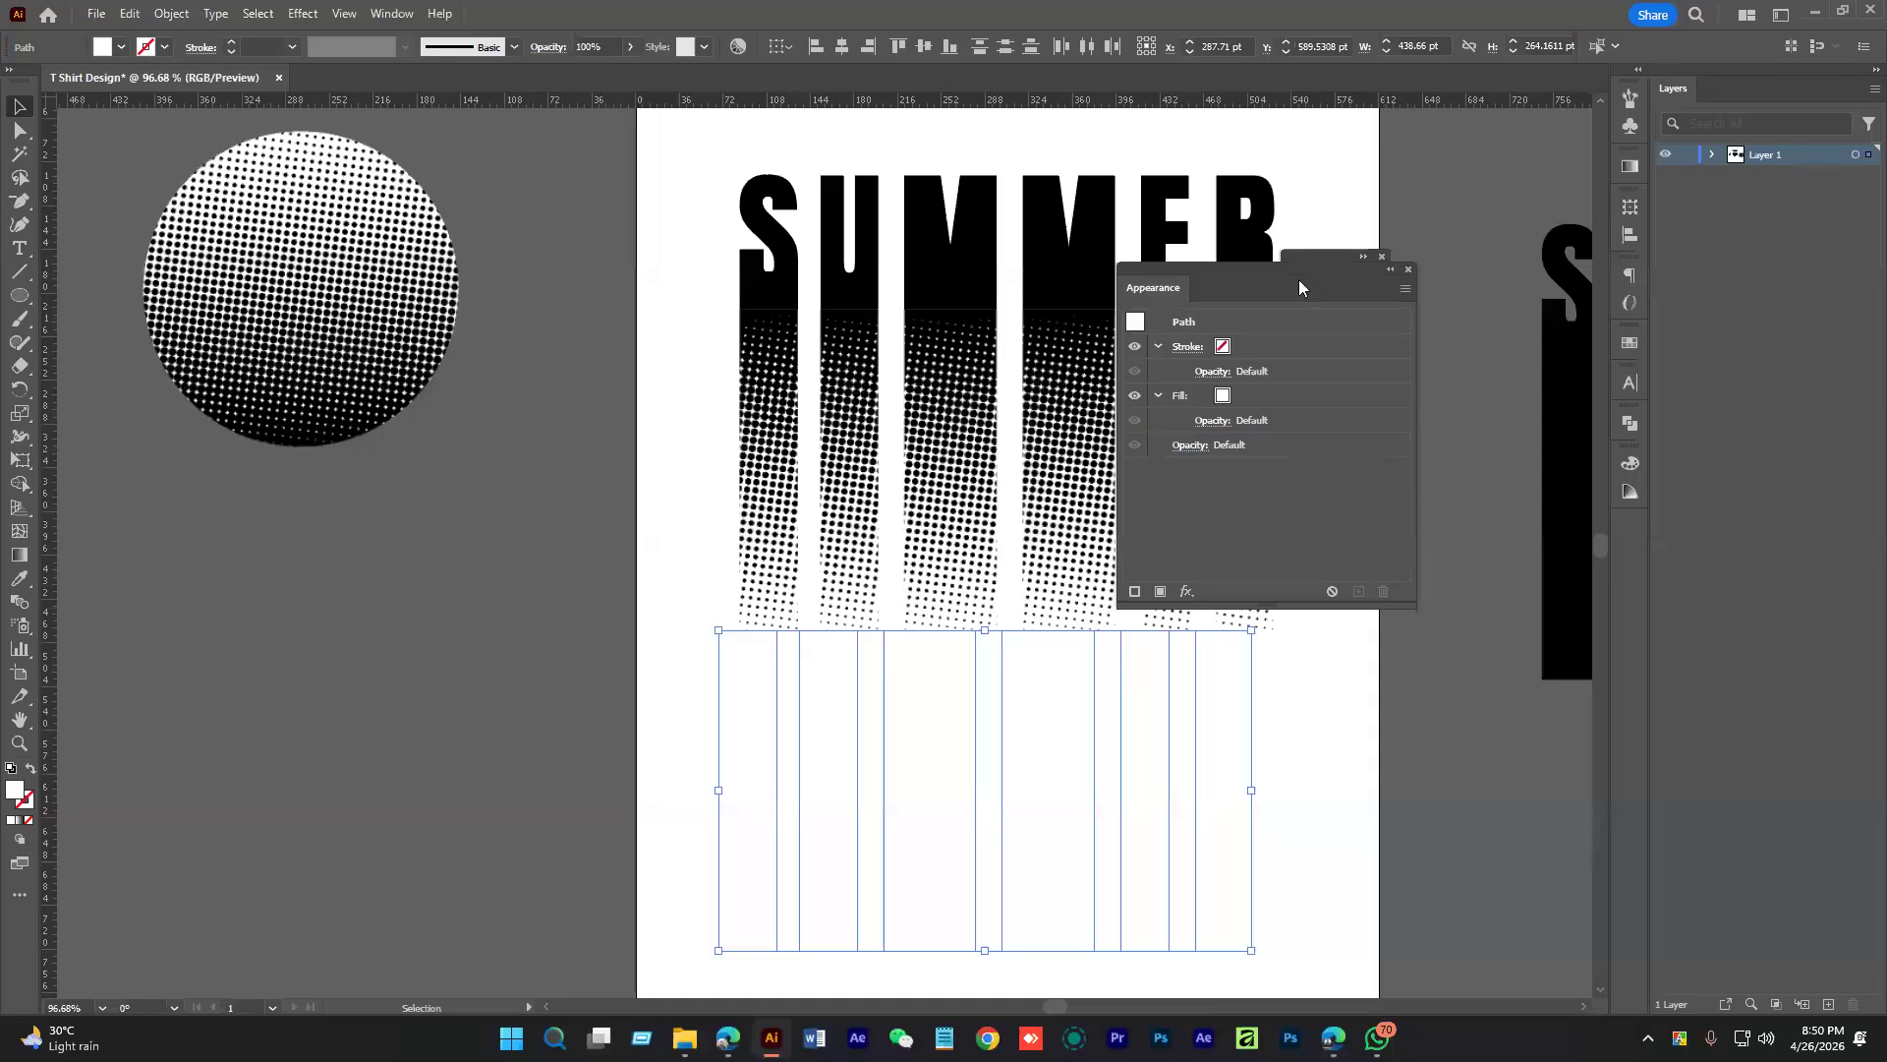
Apply a linear gradient to the six white columns and change its black end stop to white
drag(1299, 279, 1400, 266)
scroll(1327, 708, down, 3)
click(1319, 717)
drag(1309, 733, 721, 847)
drag(1364, 261, 1478, 504)
click(1630, 166)
click(1479, 306)
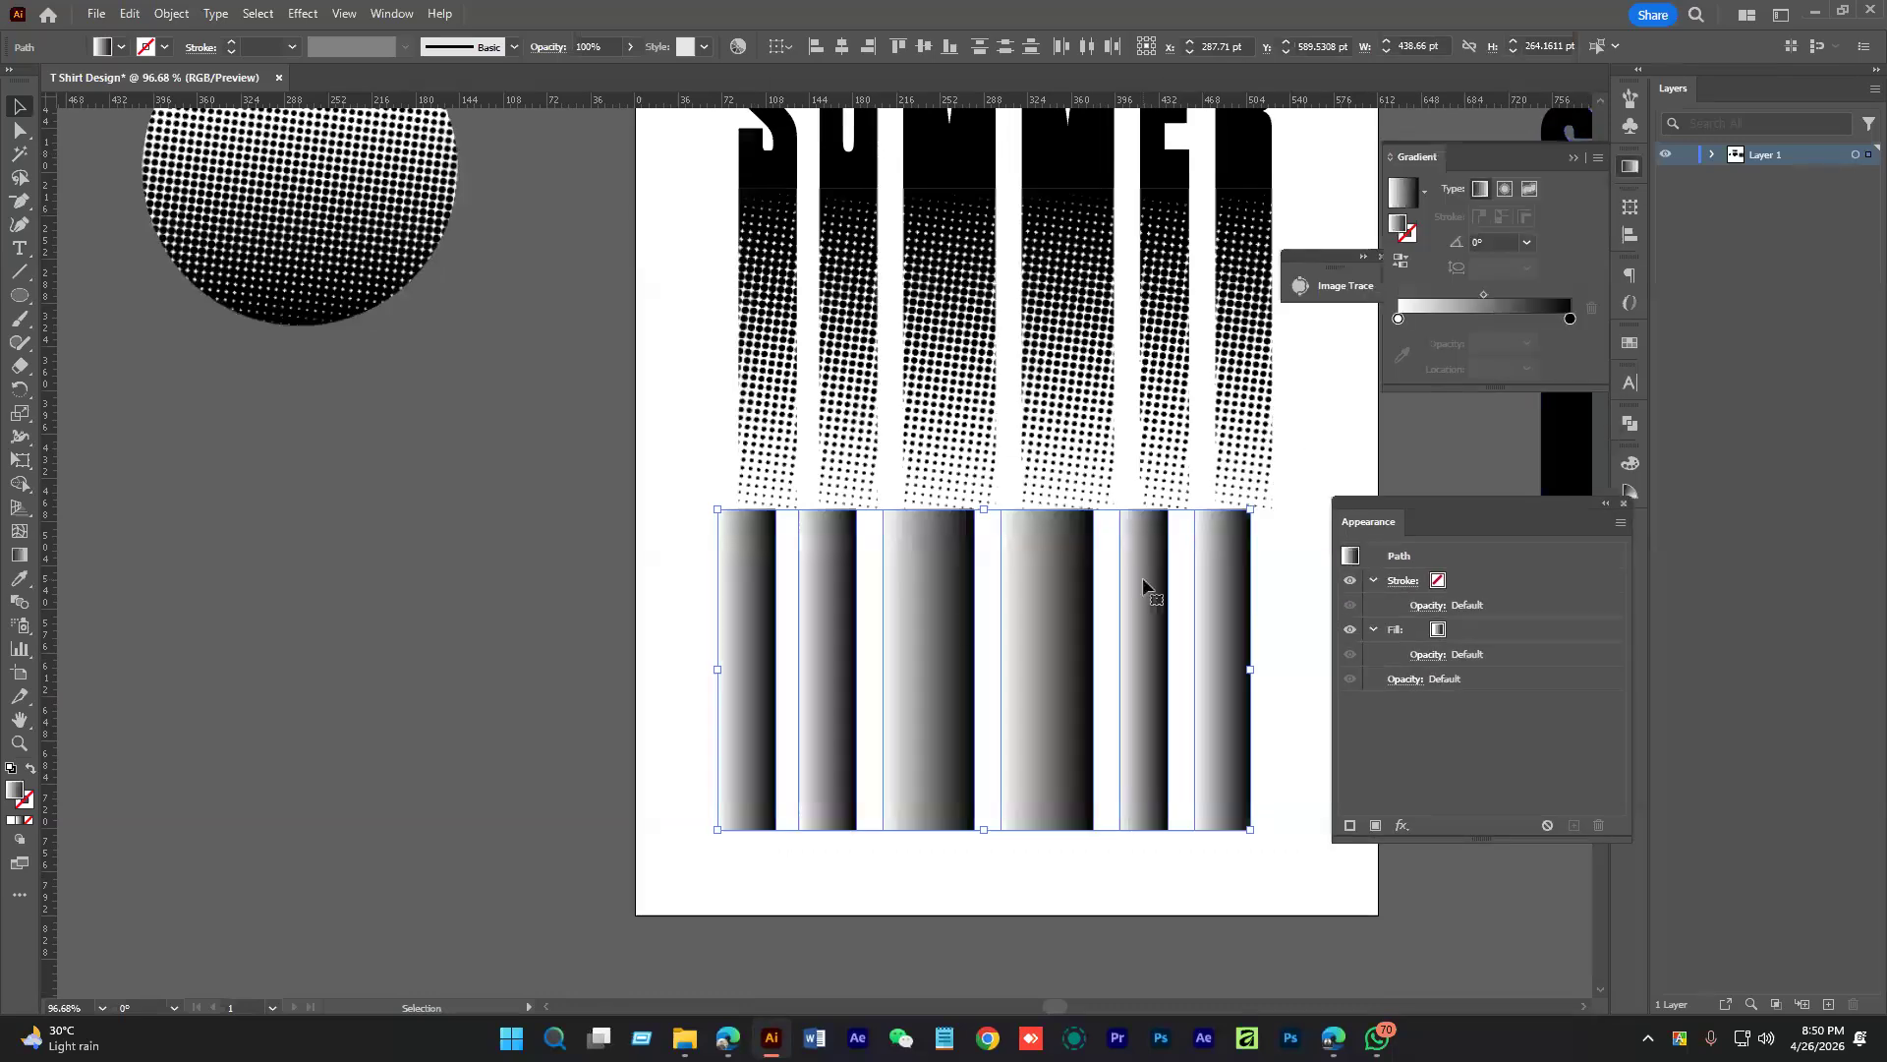
double_click(1570, 319)
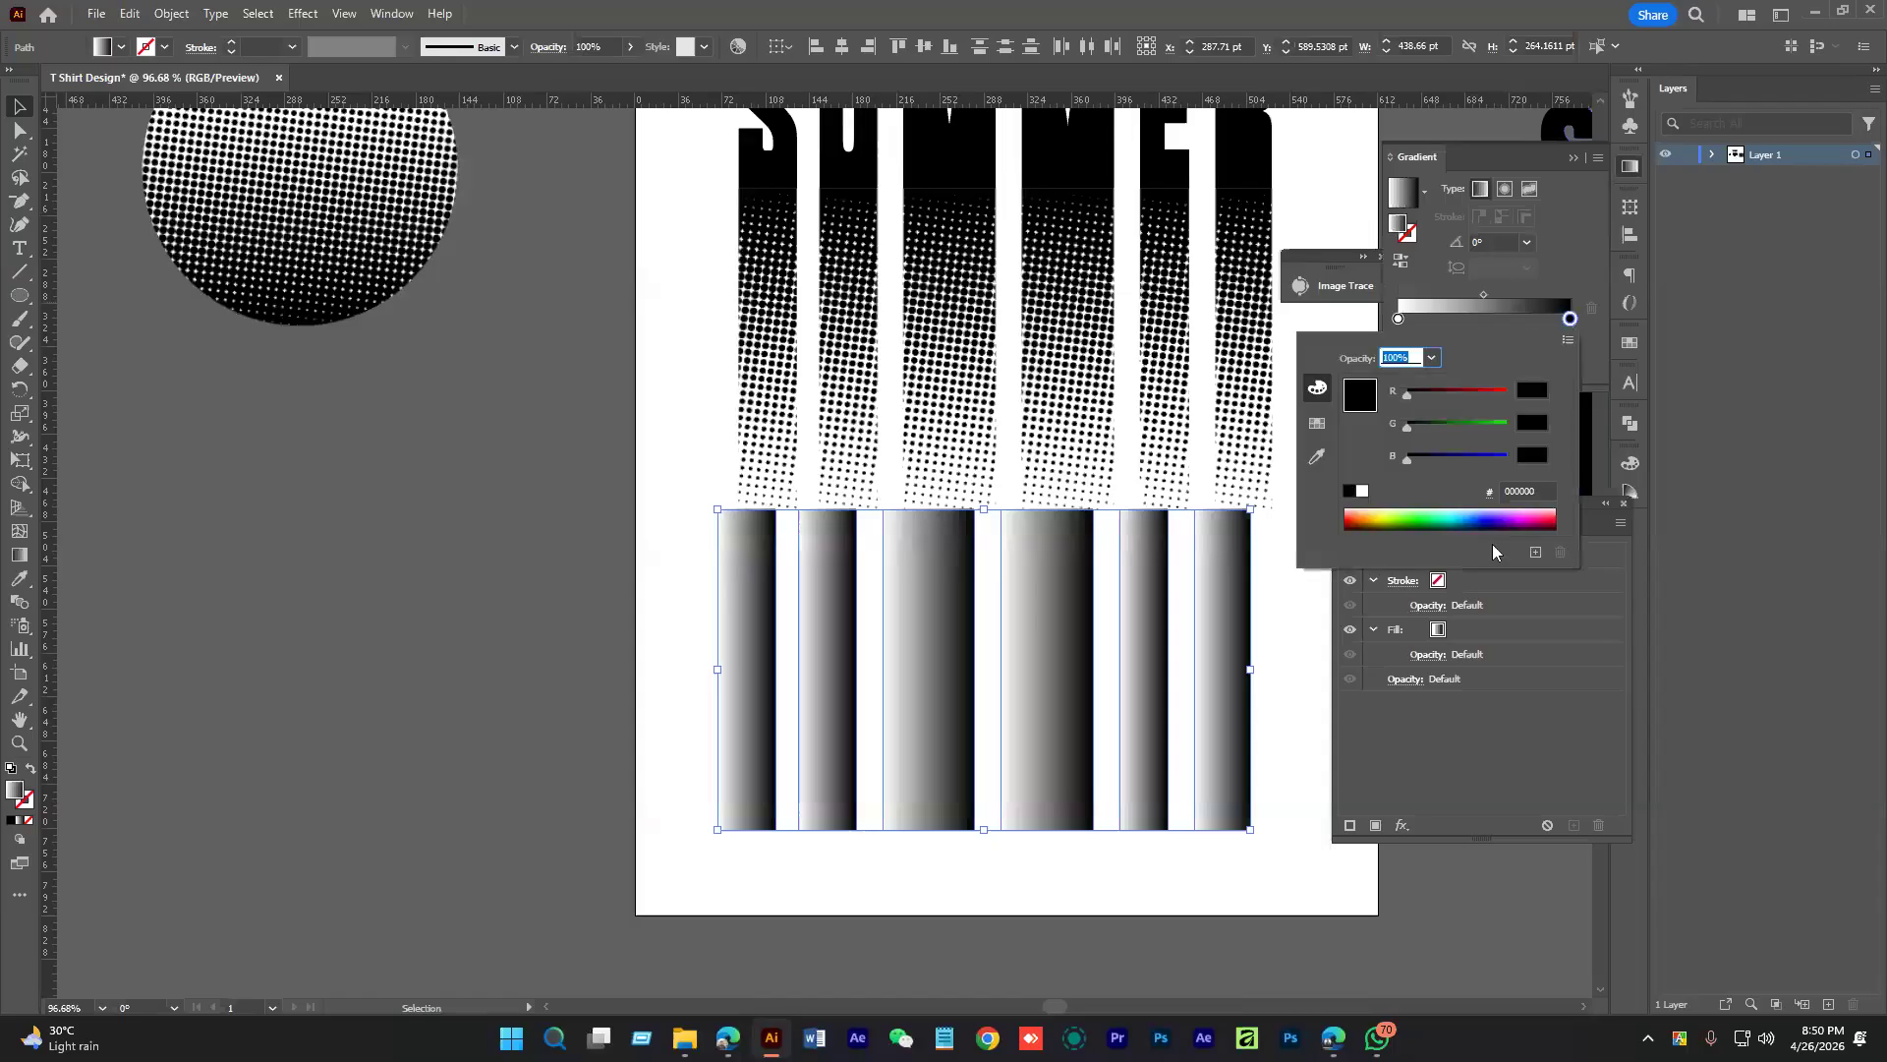
click(1318, 428)
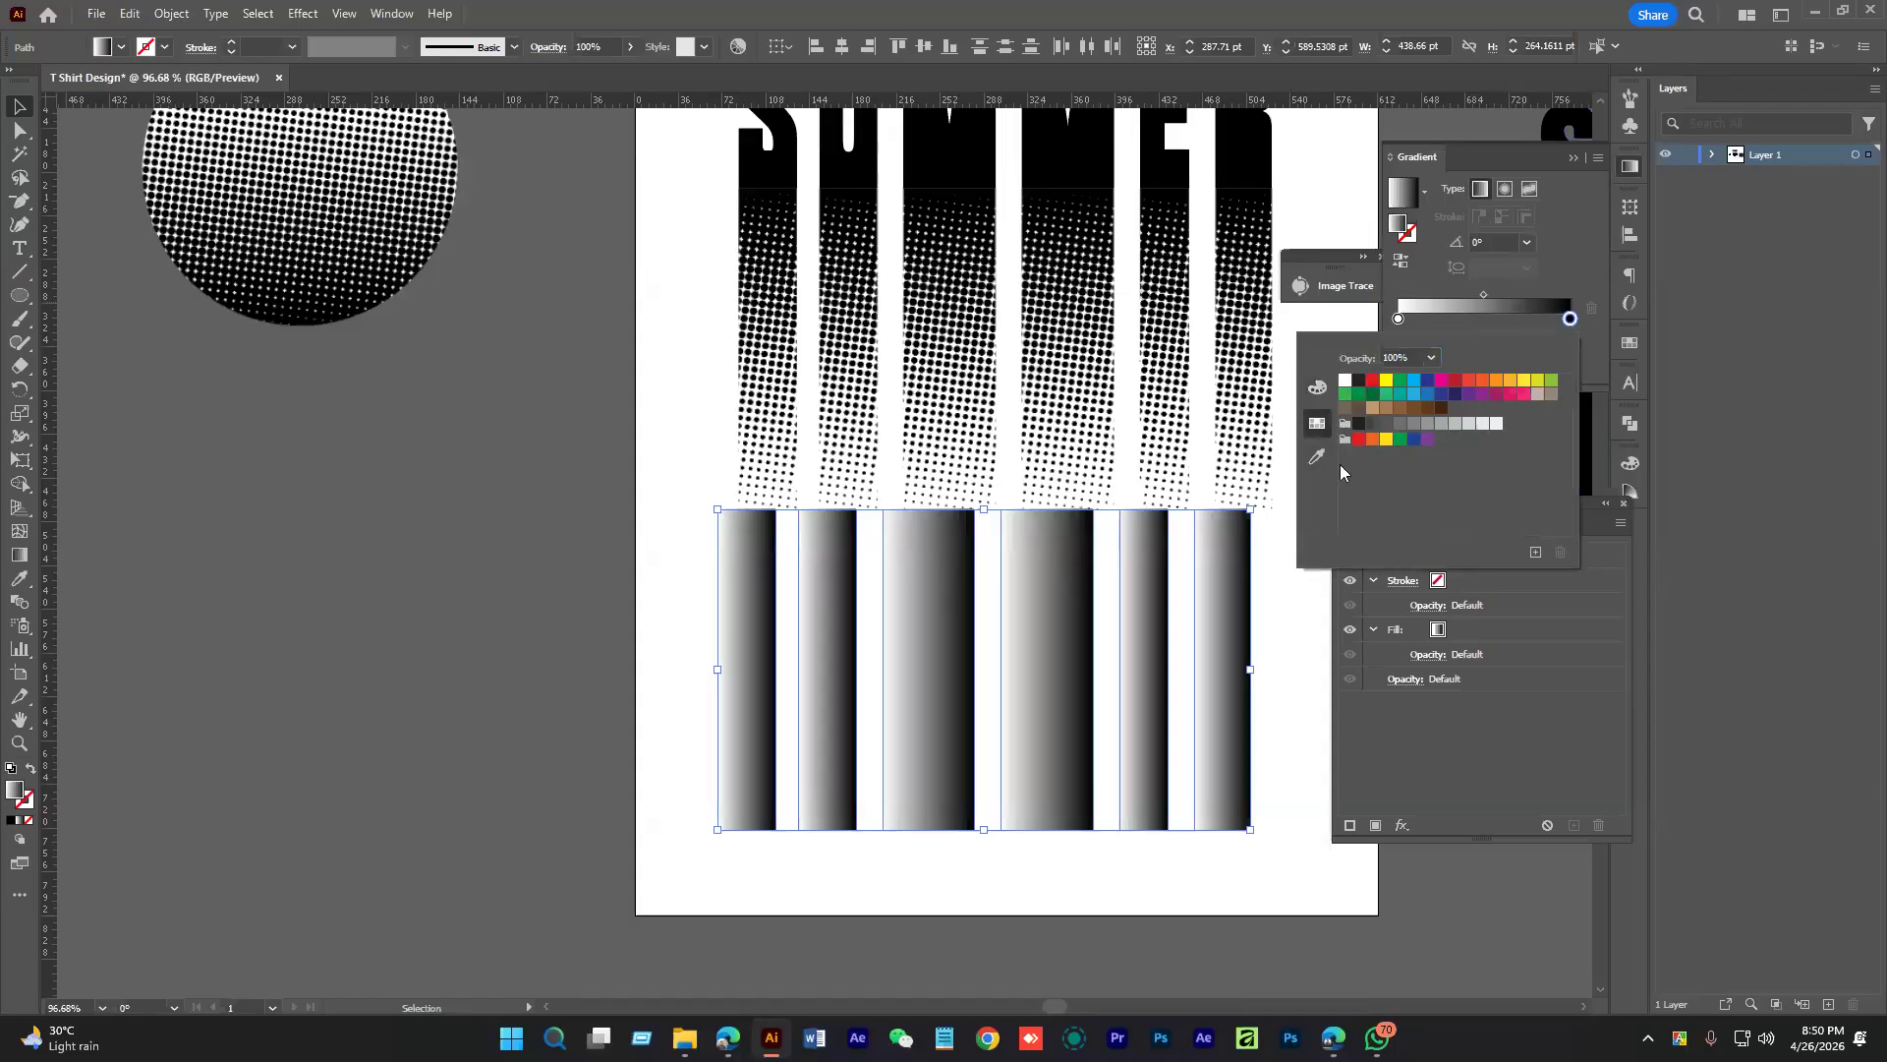
click(1345, 380)
Place the white gradient columns exactly over the halftone columns beneath the SUMMER letters, checking the alignment along their upper edges
drag(826, 580, 845, 332)
scroll(757, 187, up, 10)
drag(903, 727, 840, 585)
scroll(891, 725, up, 10)
scroll(594, 704, down, 10)
scroll(859, 733, down, 5)
scroll(586, 746, down, 10)
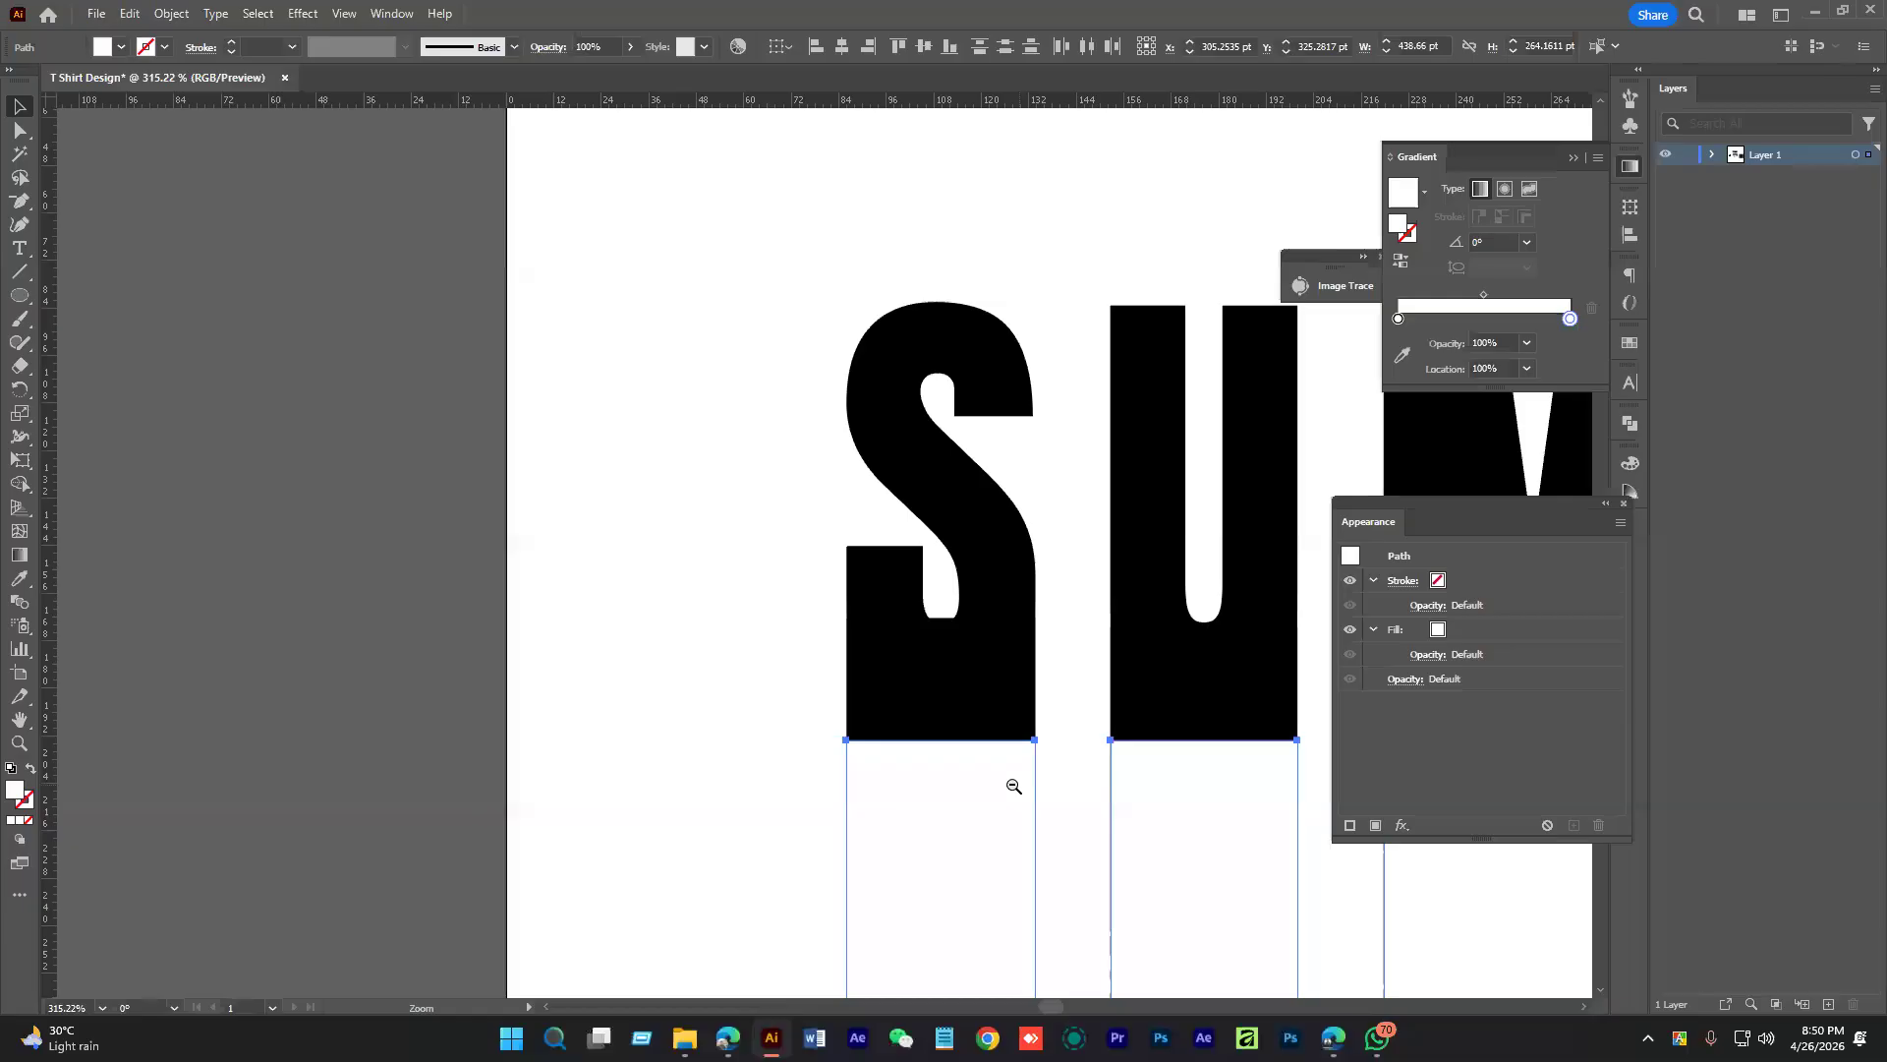
scroll(1013, 787, down, 5)
scroll(838, 531, up, 2)
drag(839, 530, 584, 496)
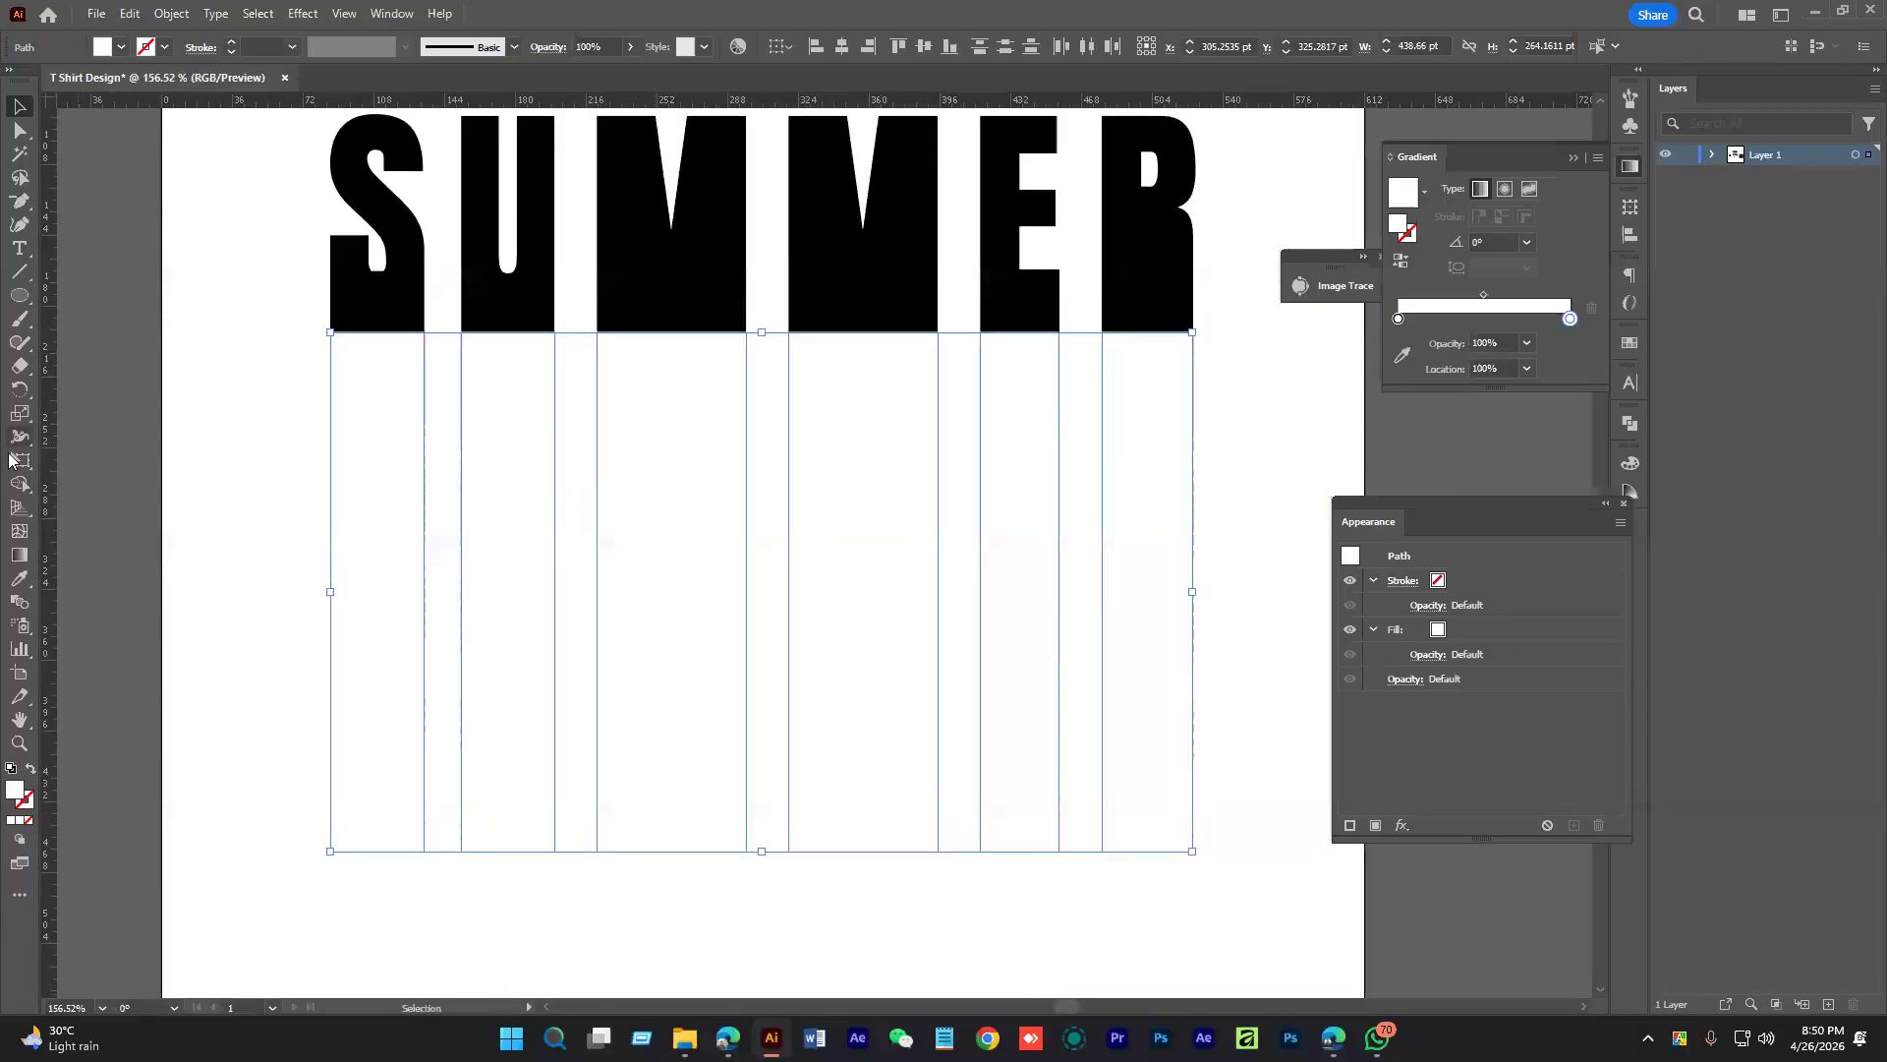
Draw the white gradient vertically down all six columns at -90° and set its starting stop to 0% opacity
click(20, 555)
drag(668, 309, 639, 865)
click(1399, 319)
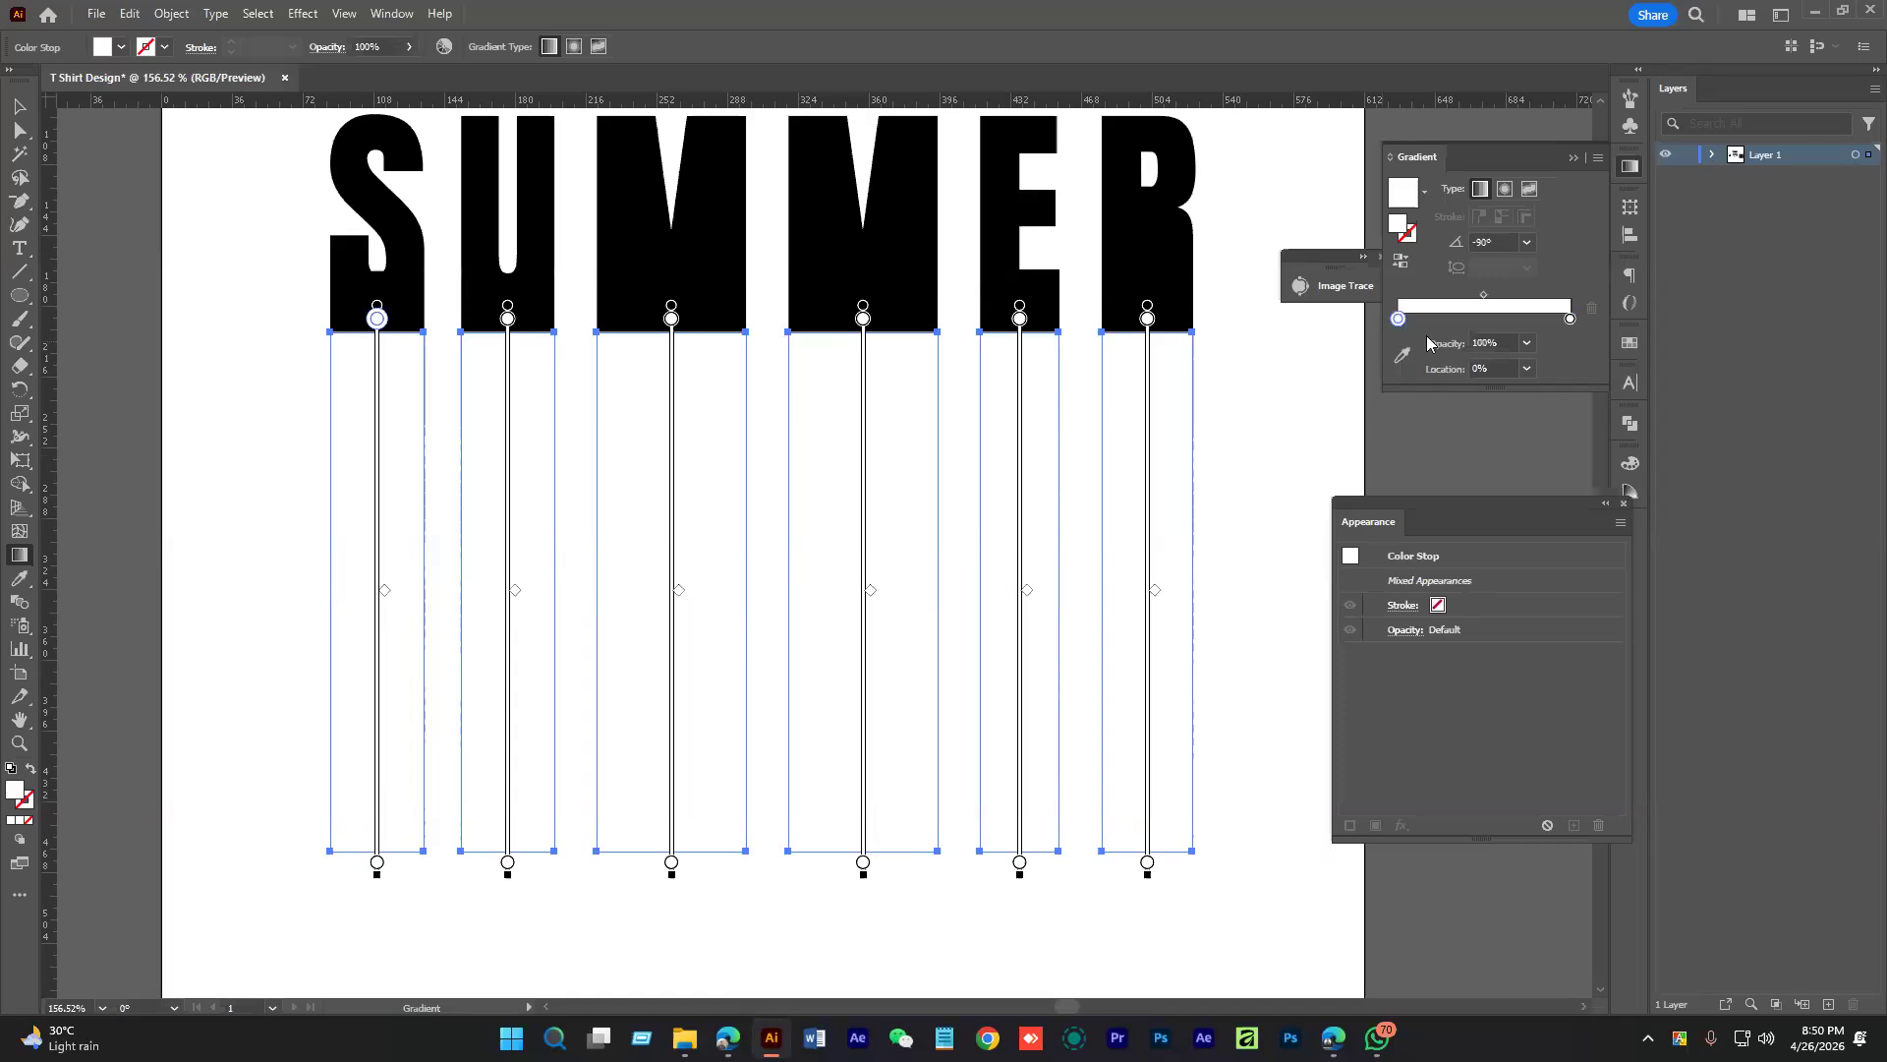
click(1526, 343)
click(1550, 366)
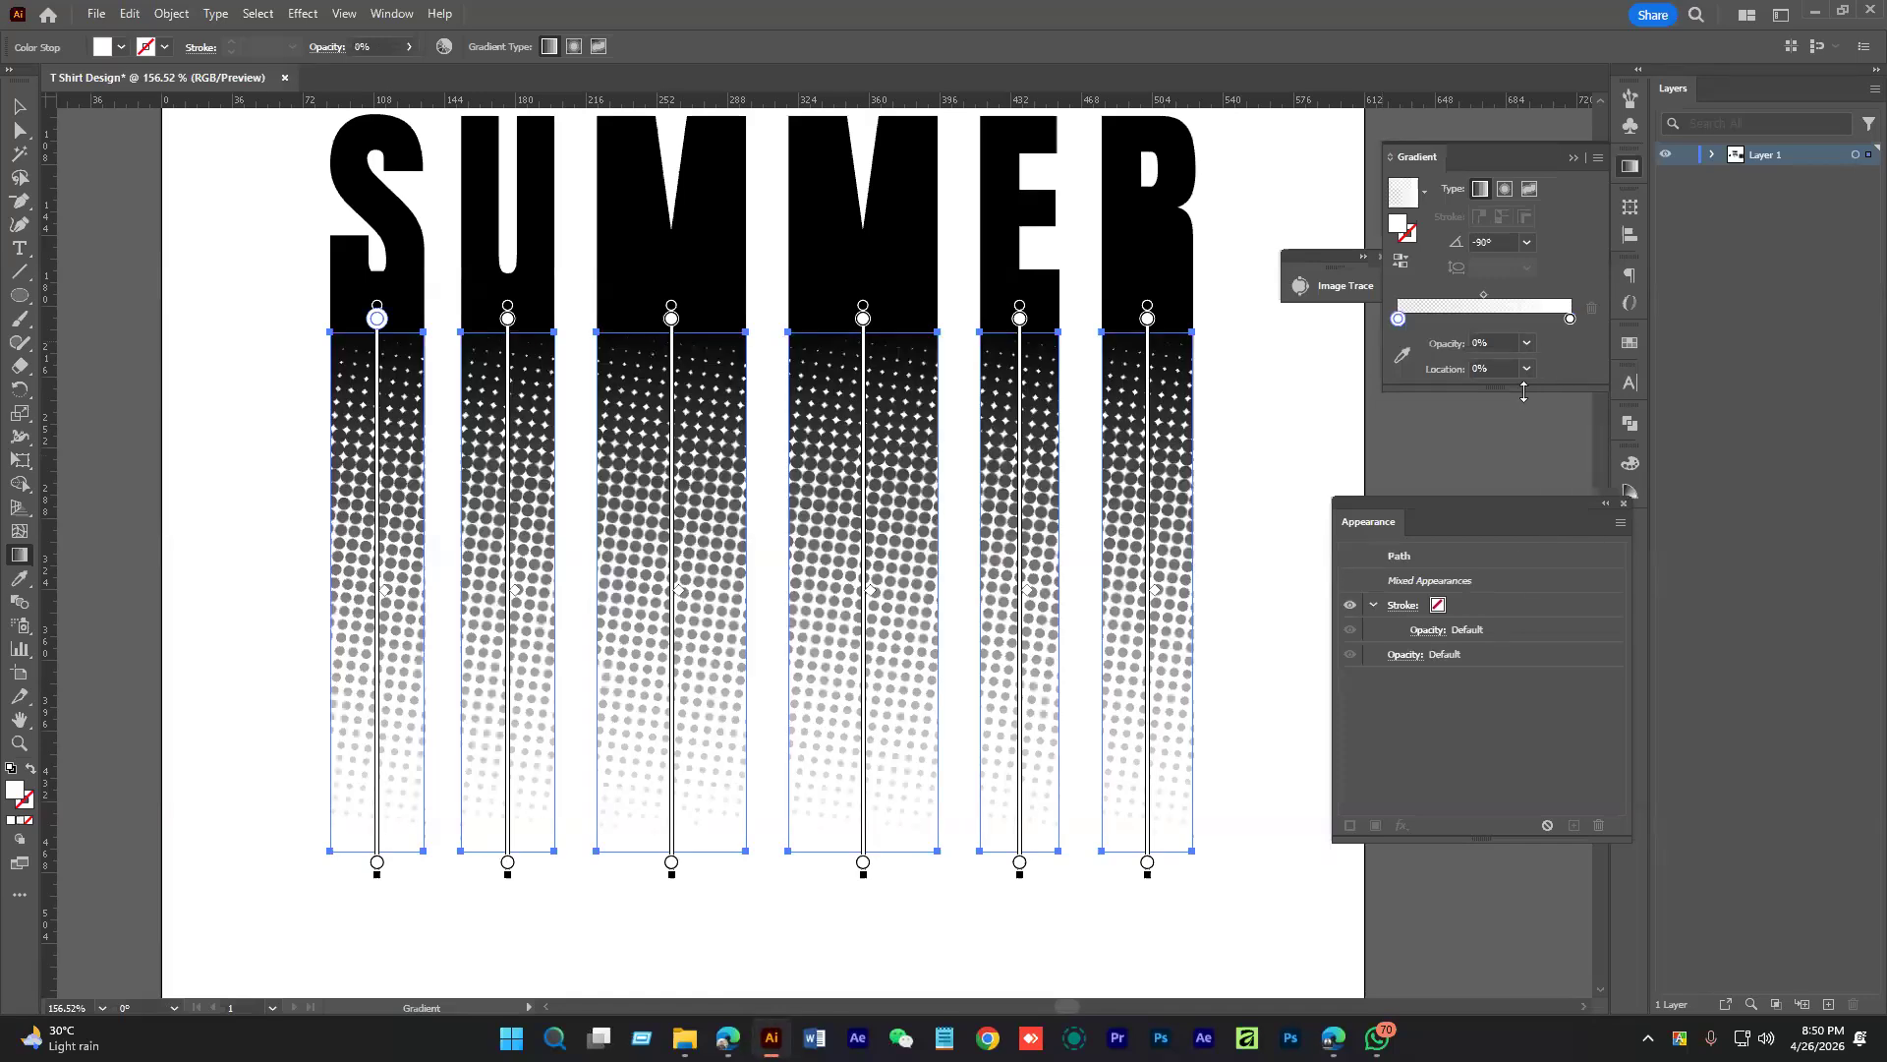
Redraw the fade from just above the columns to near their lower edges, move its midpoint to about 40%, and inspect the result
mouse_move(721, 300)
mouse_down()
mouse_move(722, 816)
mouse_move(704, 844)
mouse_up()
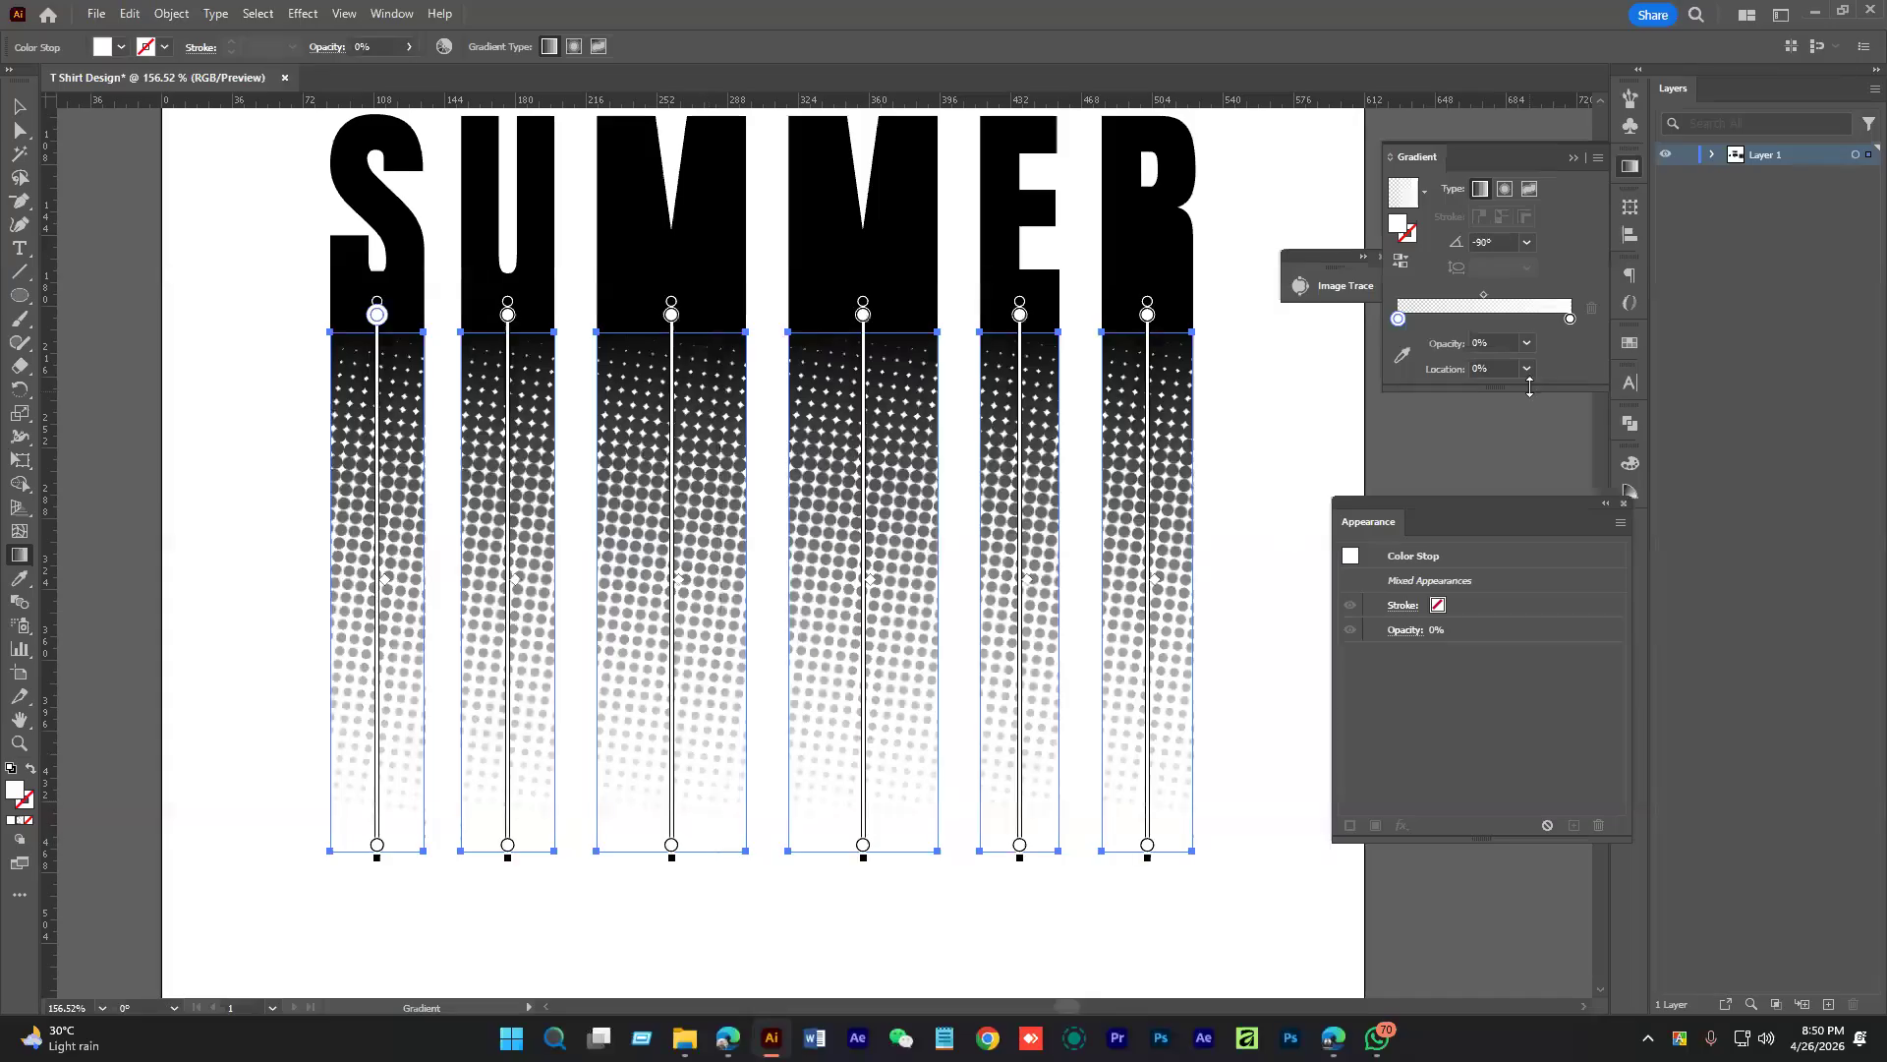
drag(1485, 299, 1466, 296)
click(20, 106)
click(218, 336)
scroll(548, 527, down, 6)
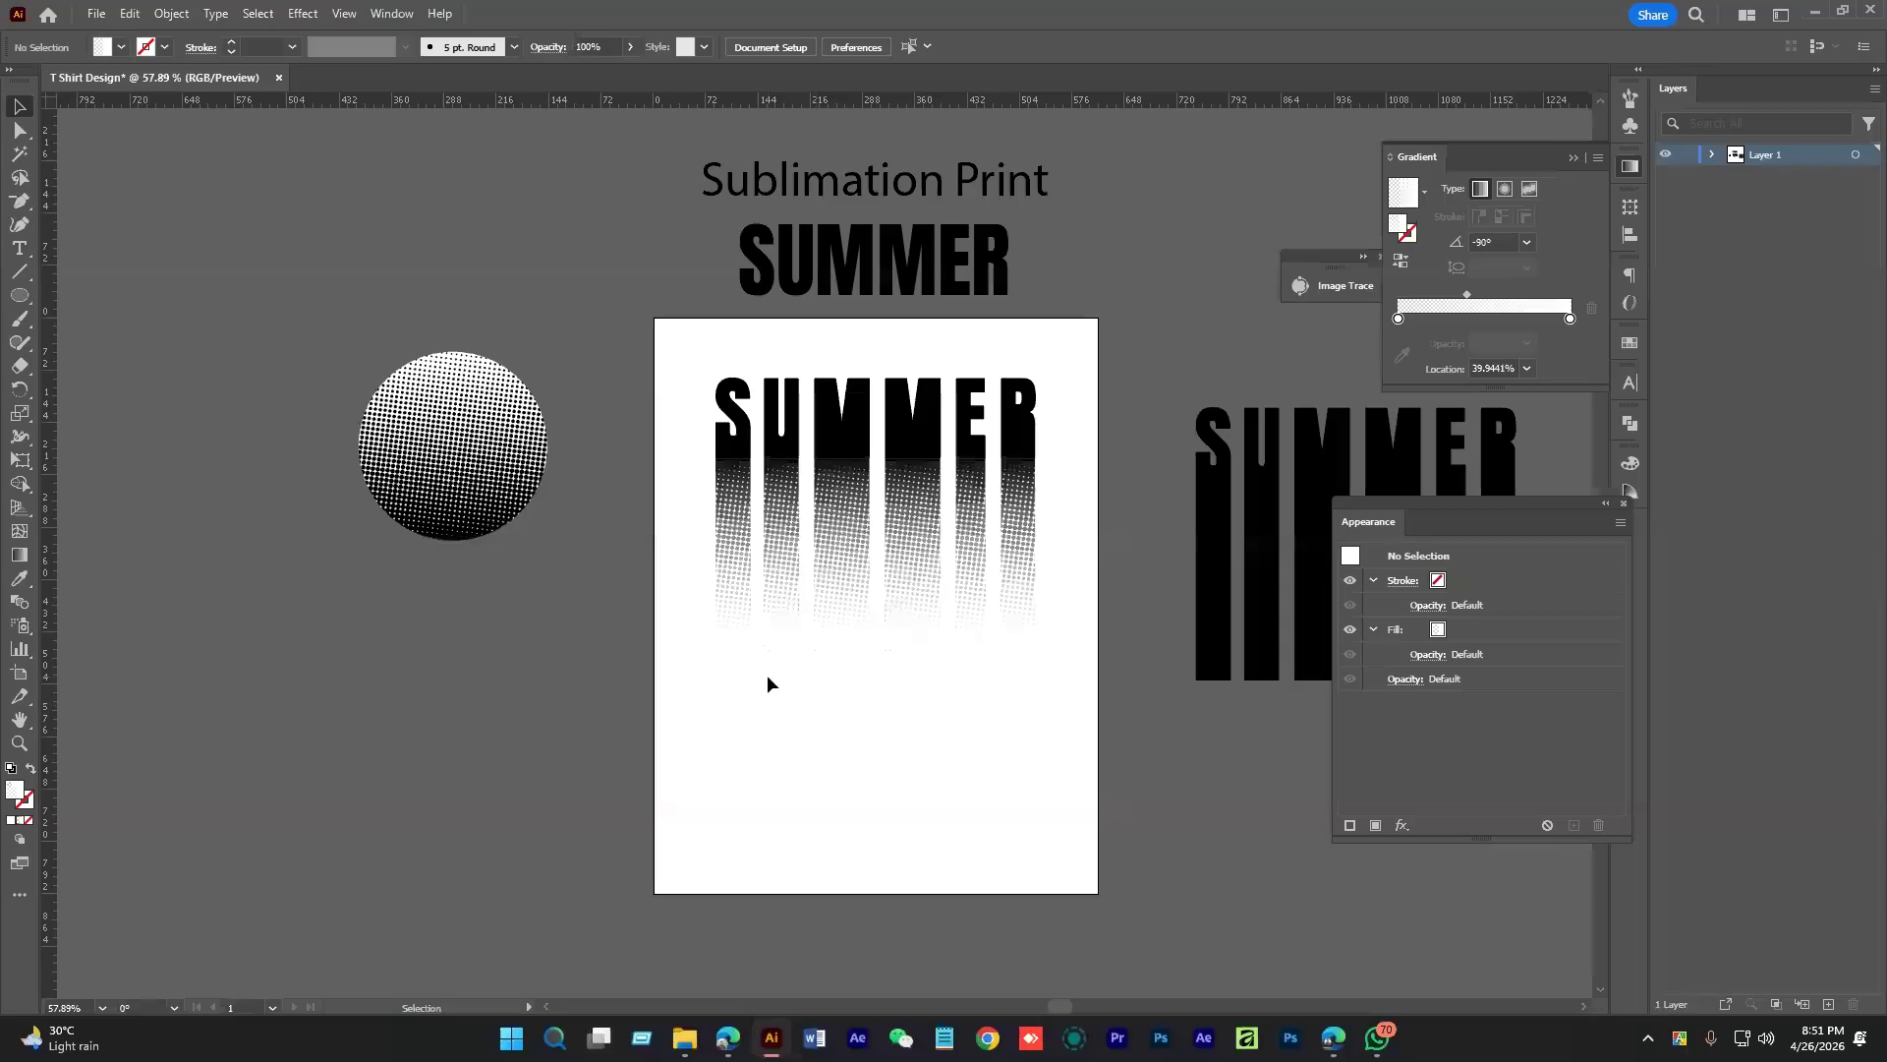
key(z)
scroll(700, 533, up, 6)
scroll(563, 562, down, 3)
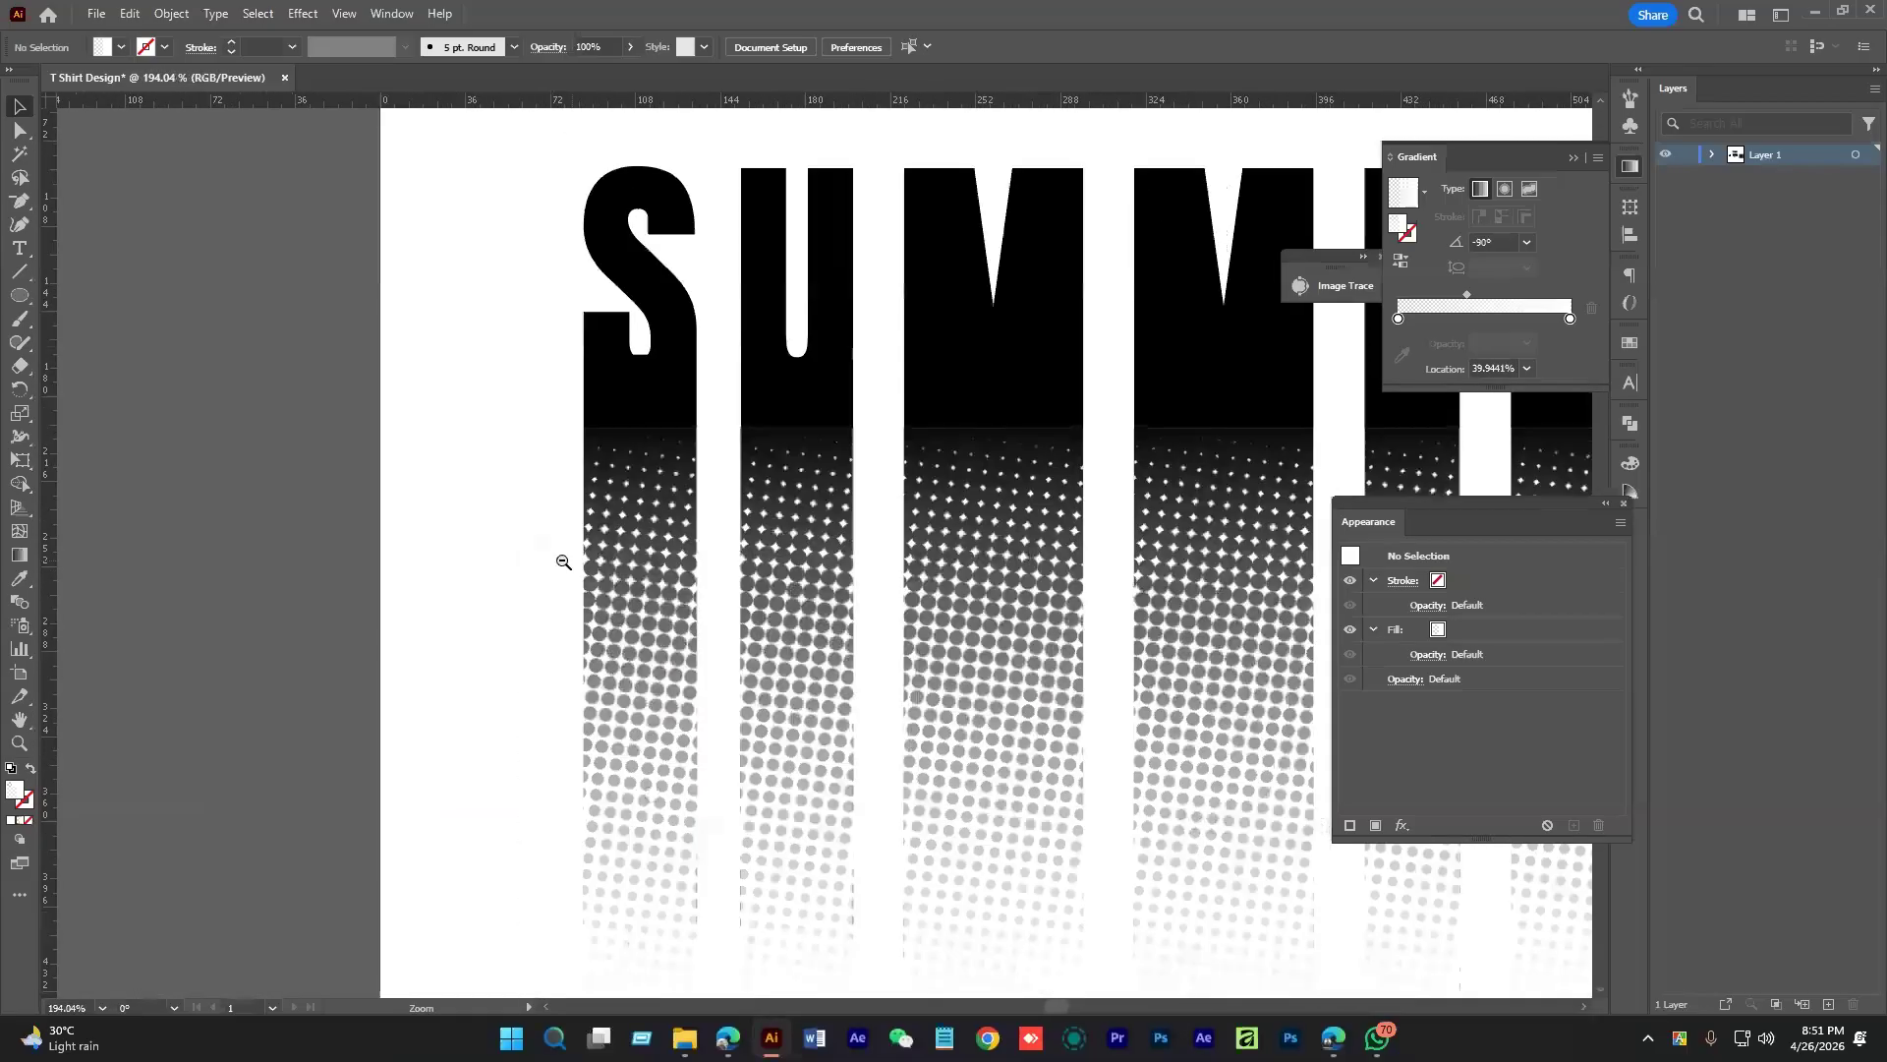
scroll(563, 561, down, 4)
Group the SUMMER letters with all the columns and scale the group down to about 428 × 365 pt
key(v)
drag(515, 307, 1042, 822)
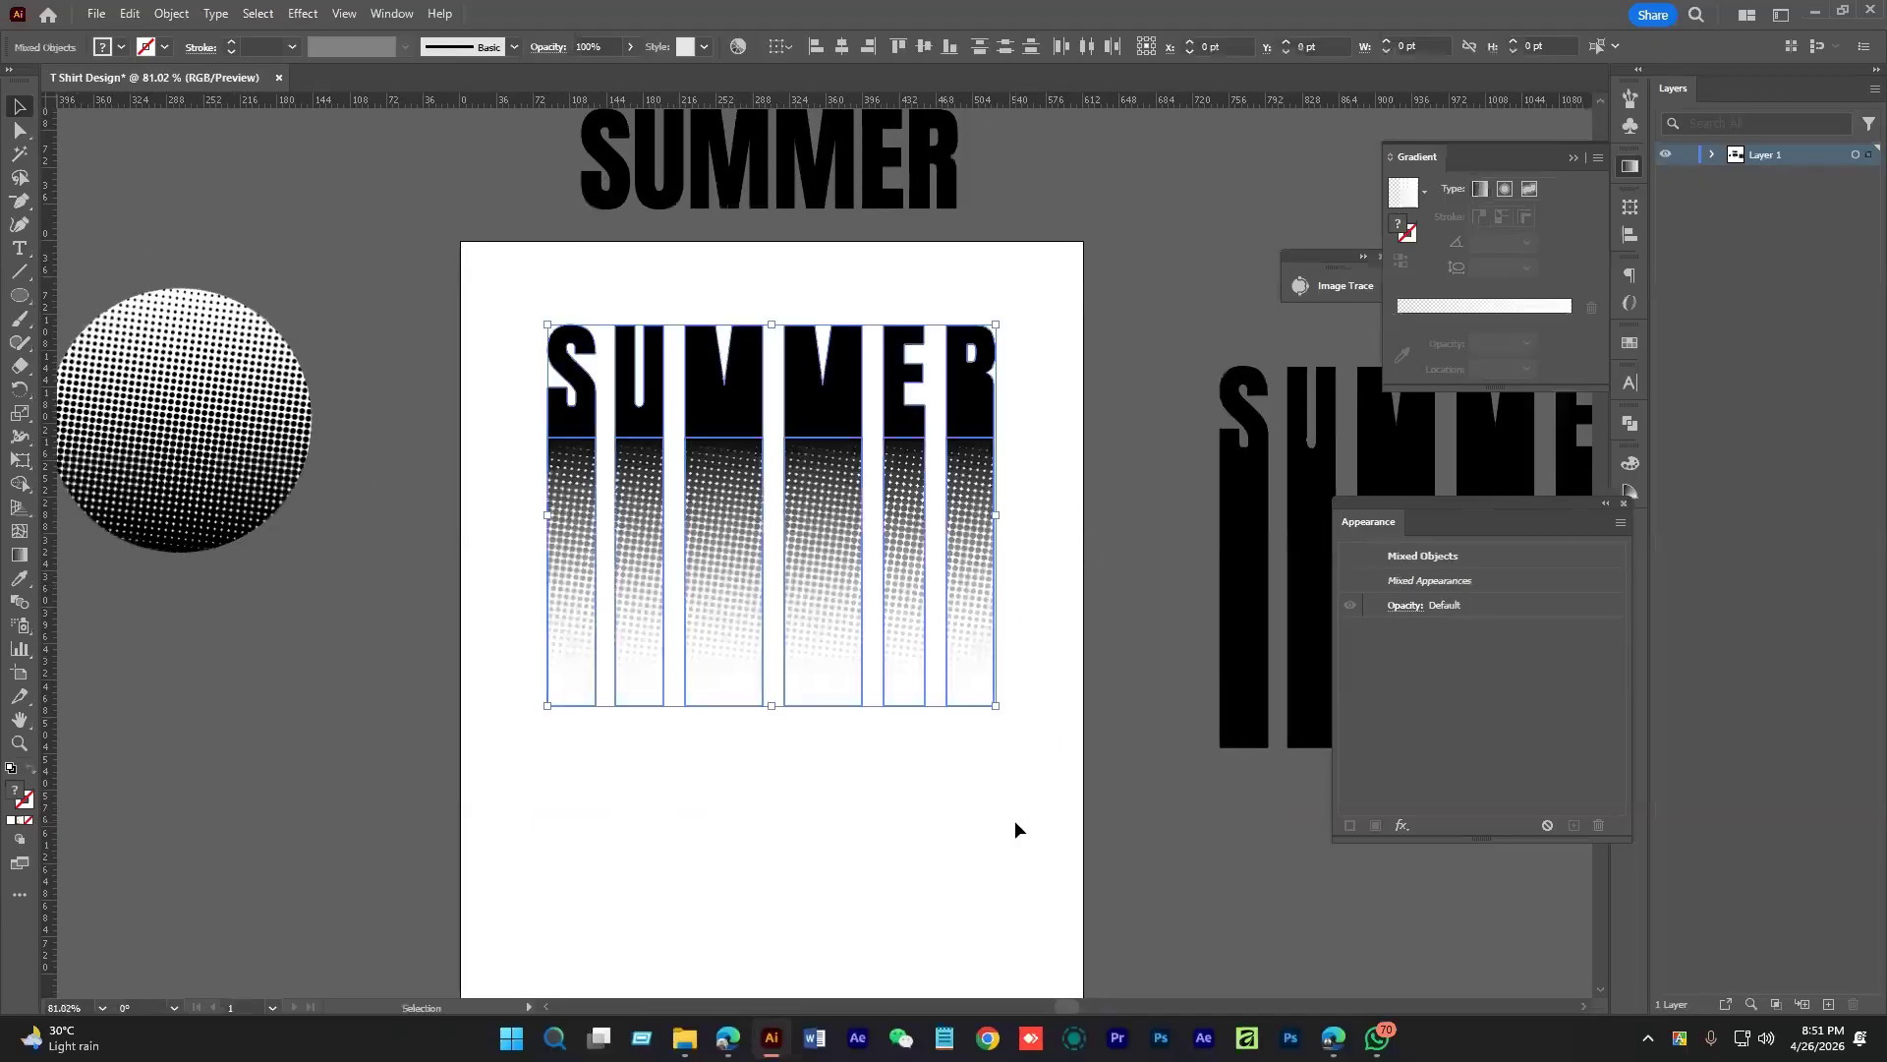
key(a)
key(v)
key(ctrl+g)
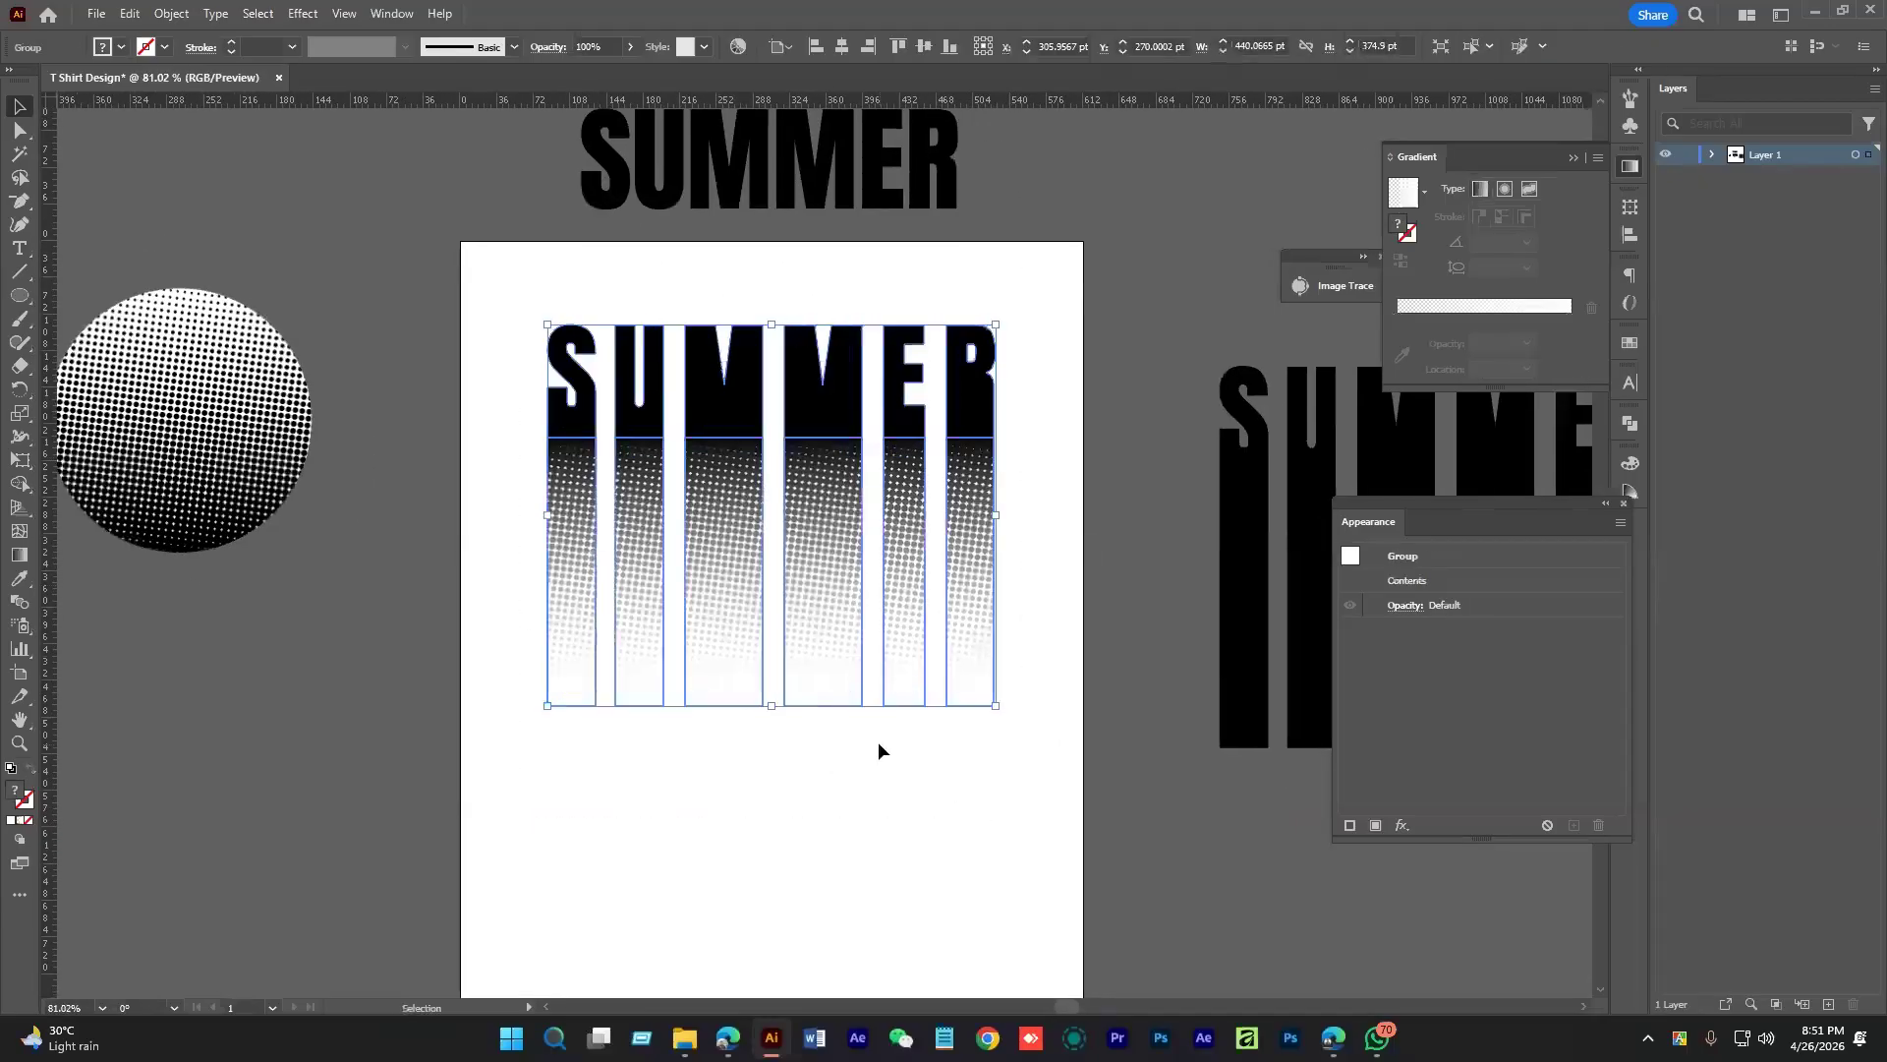
drag(767, 704, 769, 698)
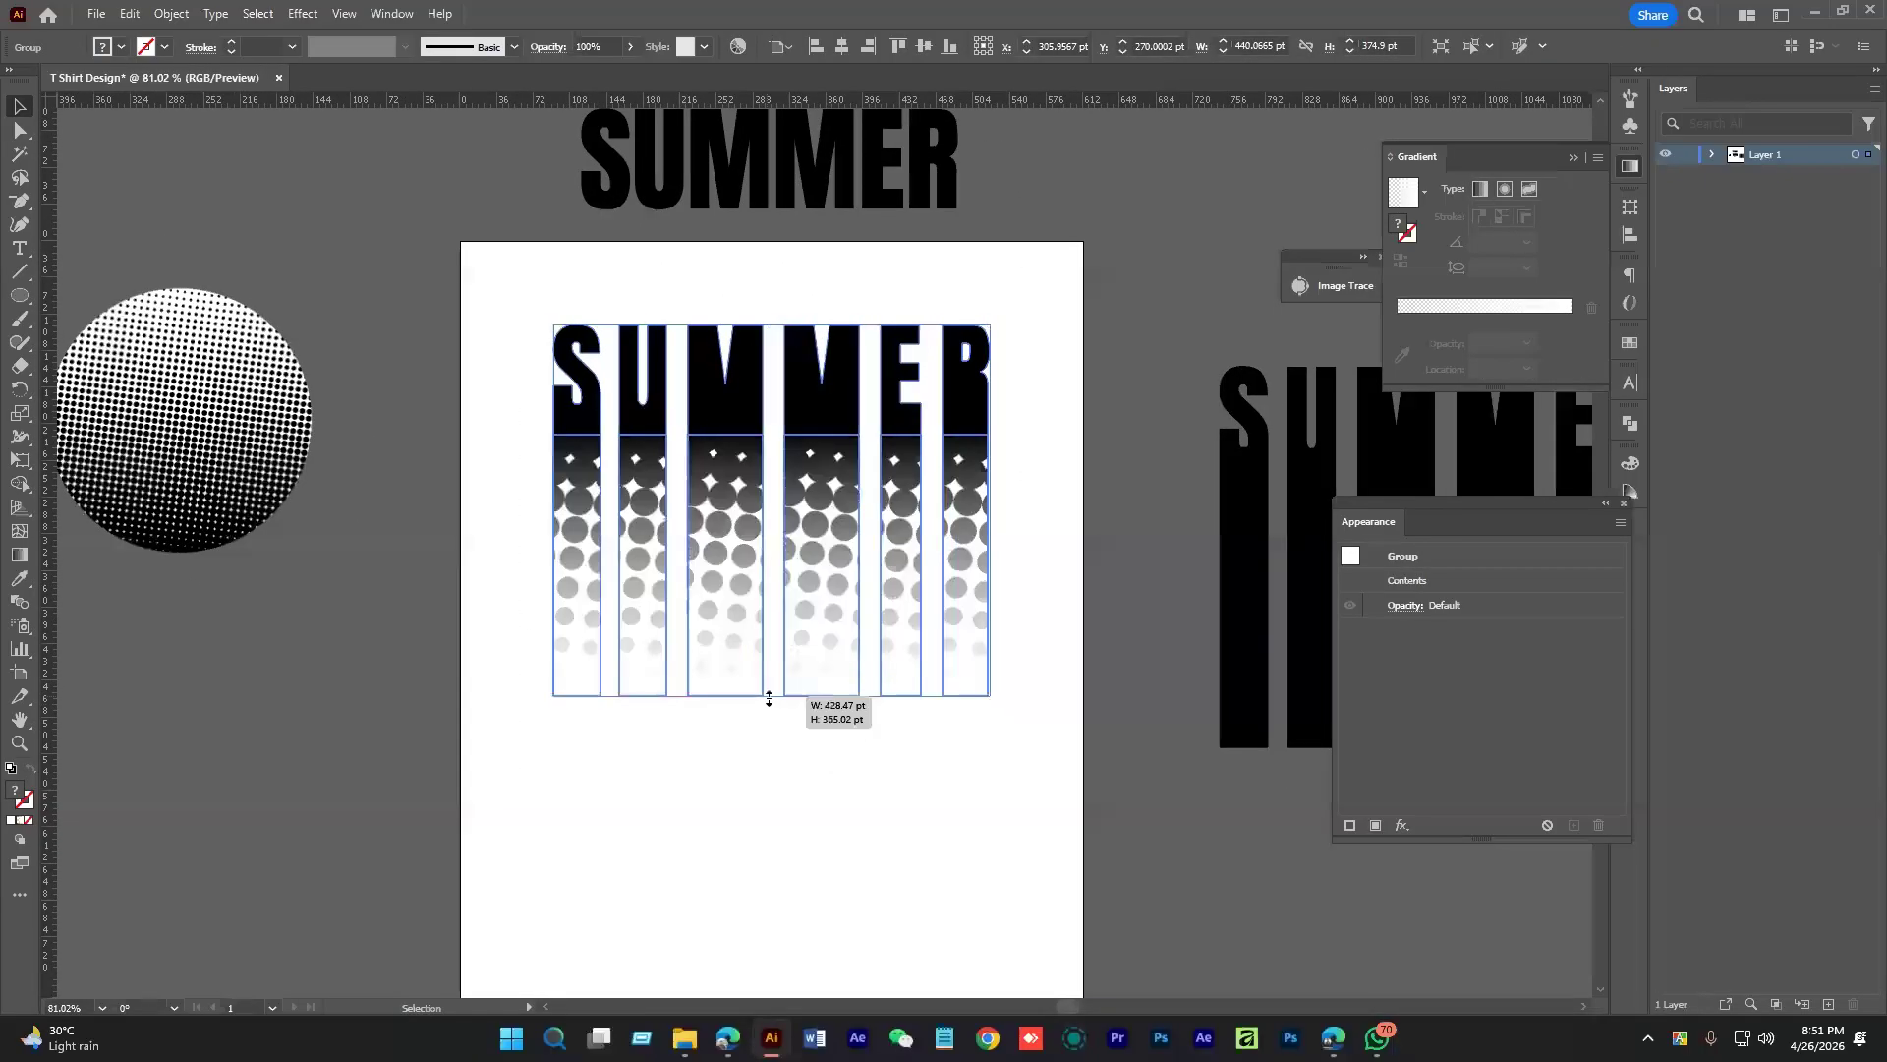
click(792, 834)
drag(841, 801, 855, 725)
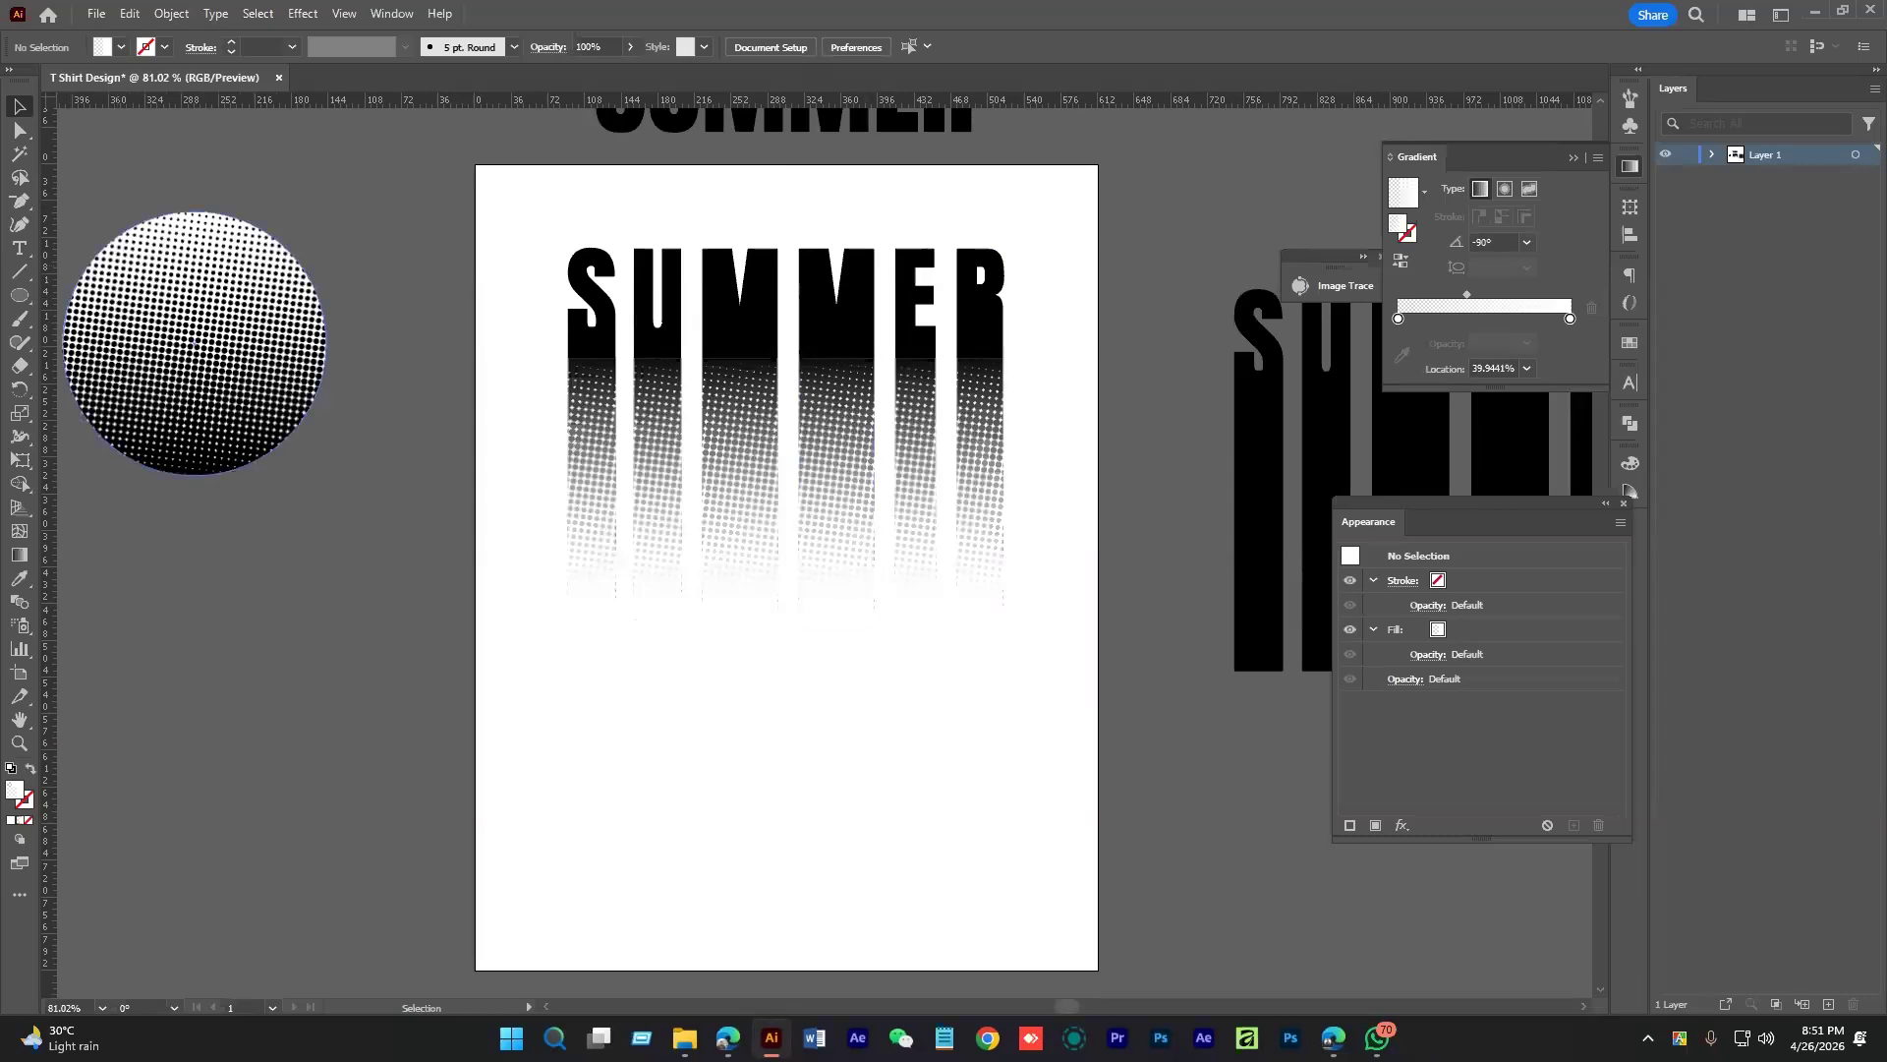
click(727, 1038)
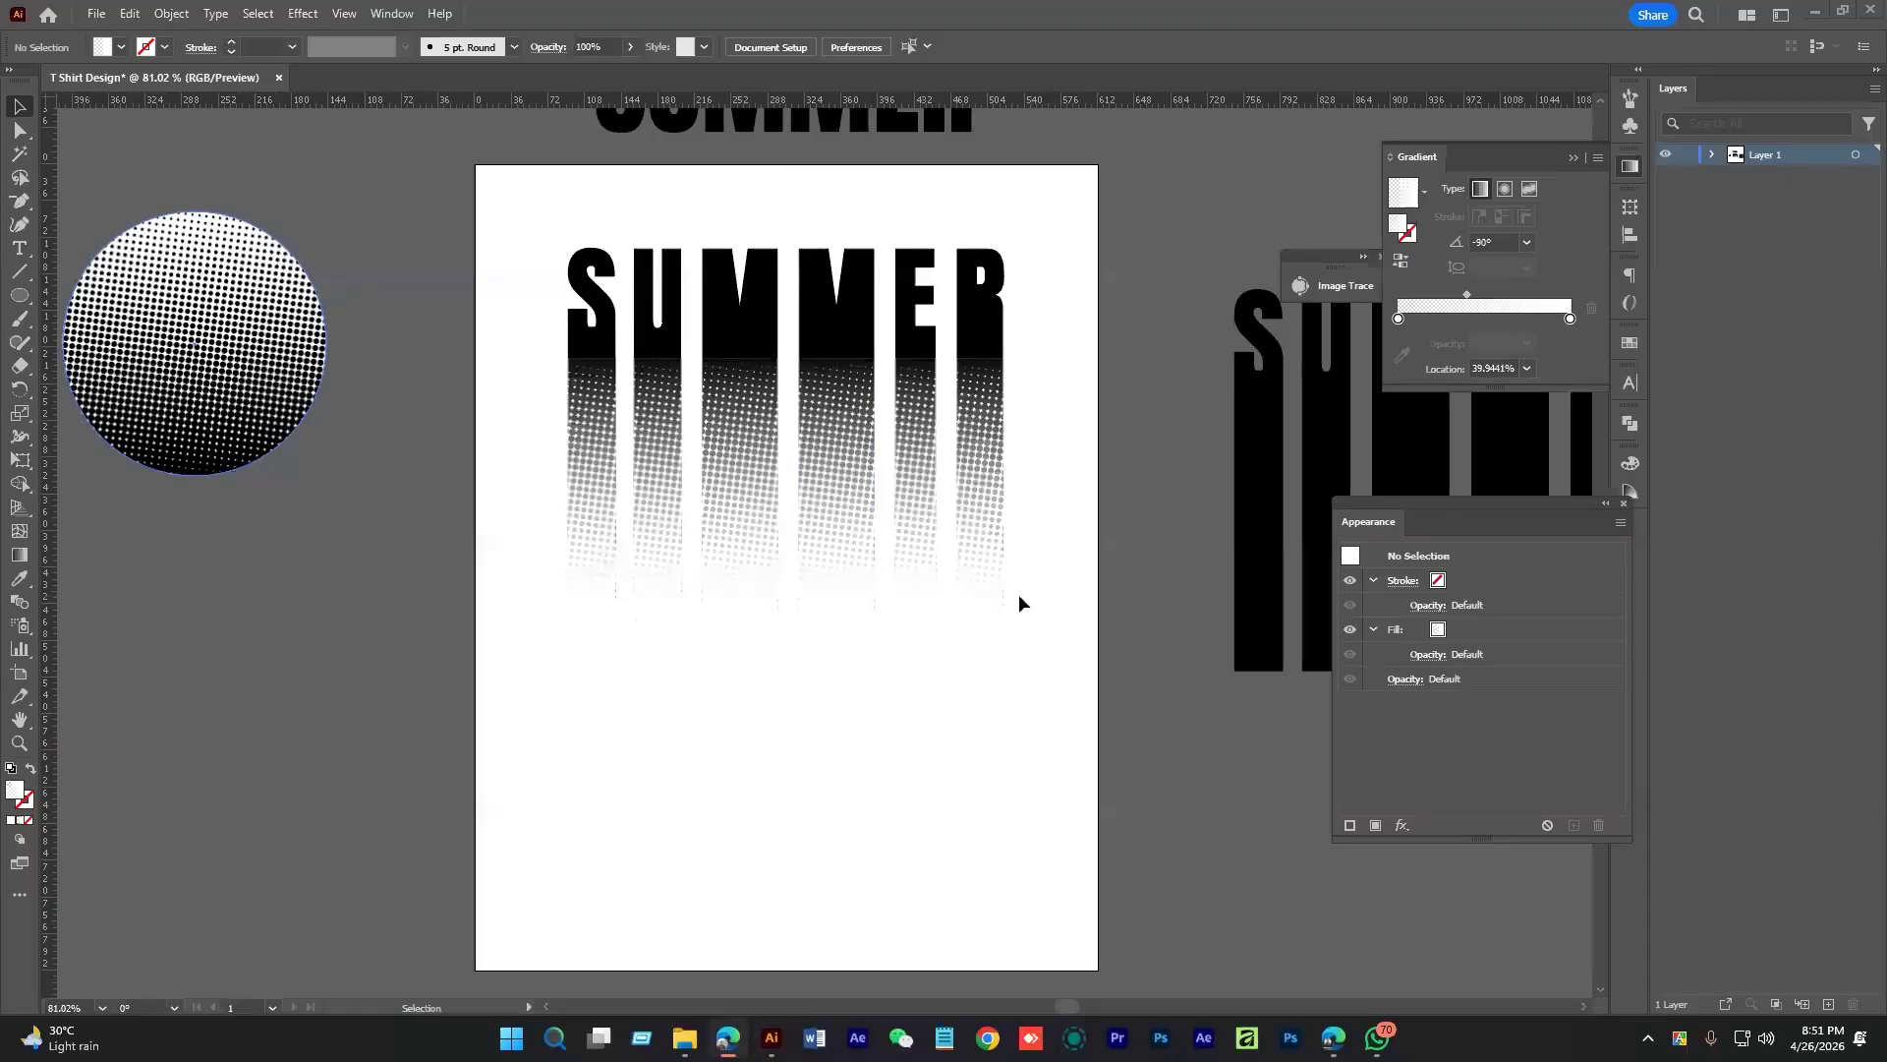
scroll(1018, 604, up, 1)
click(575, 469)
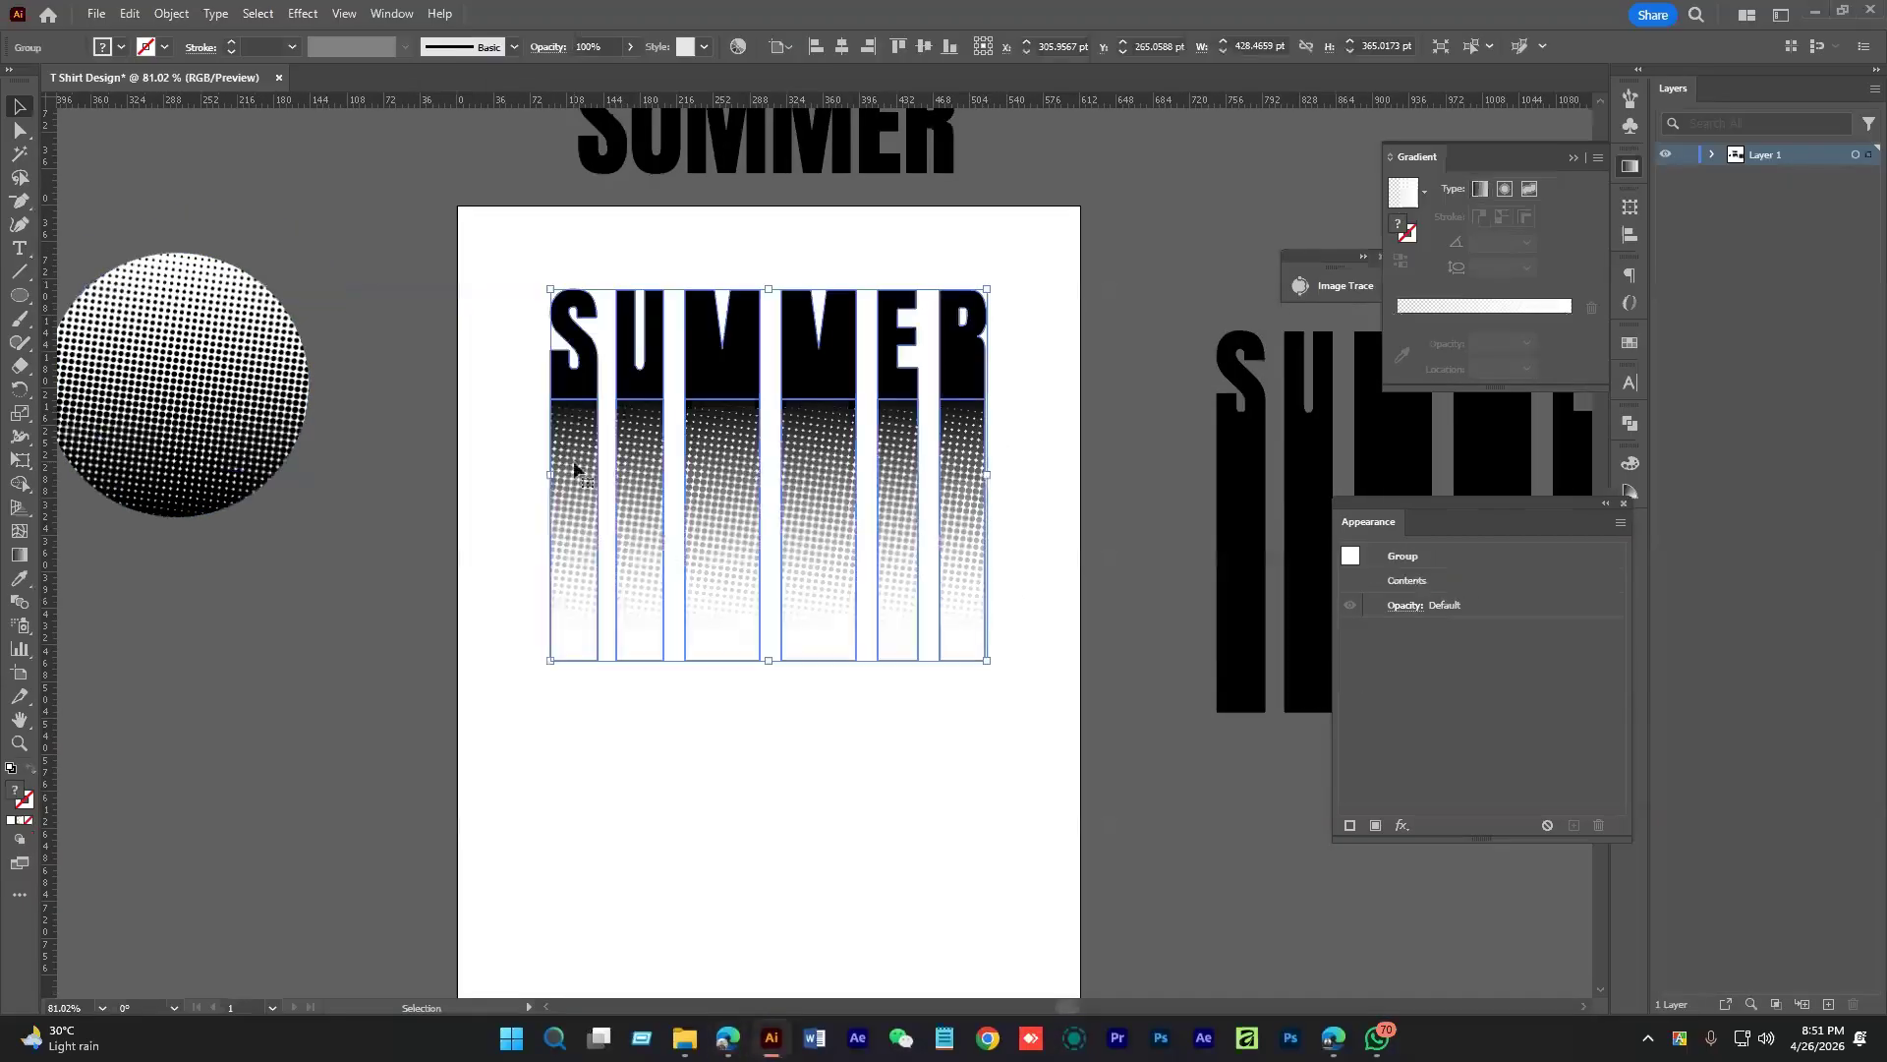
click(171, 13)
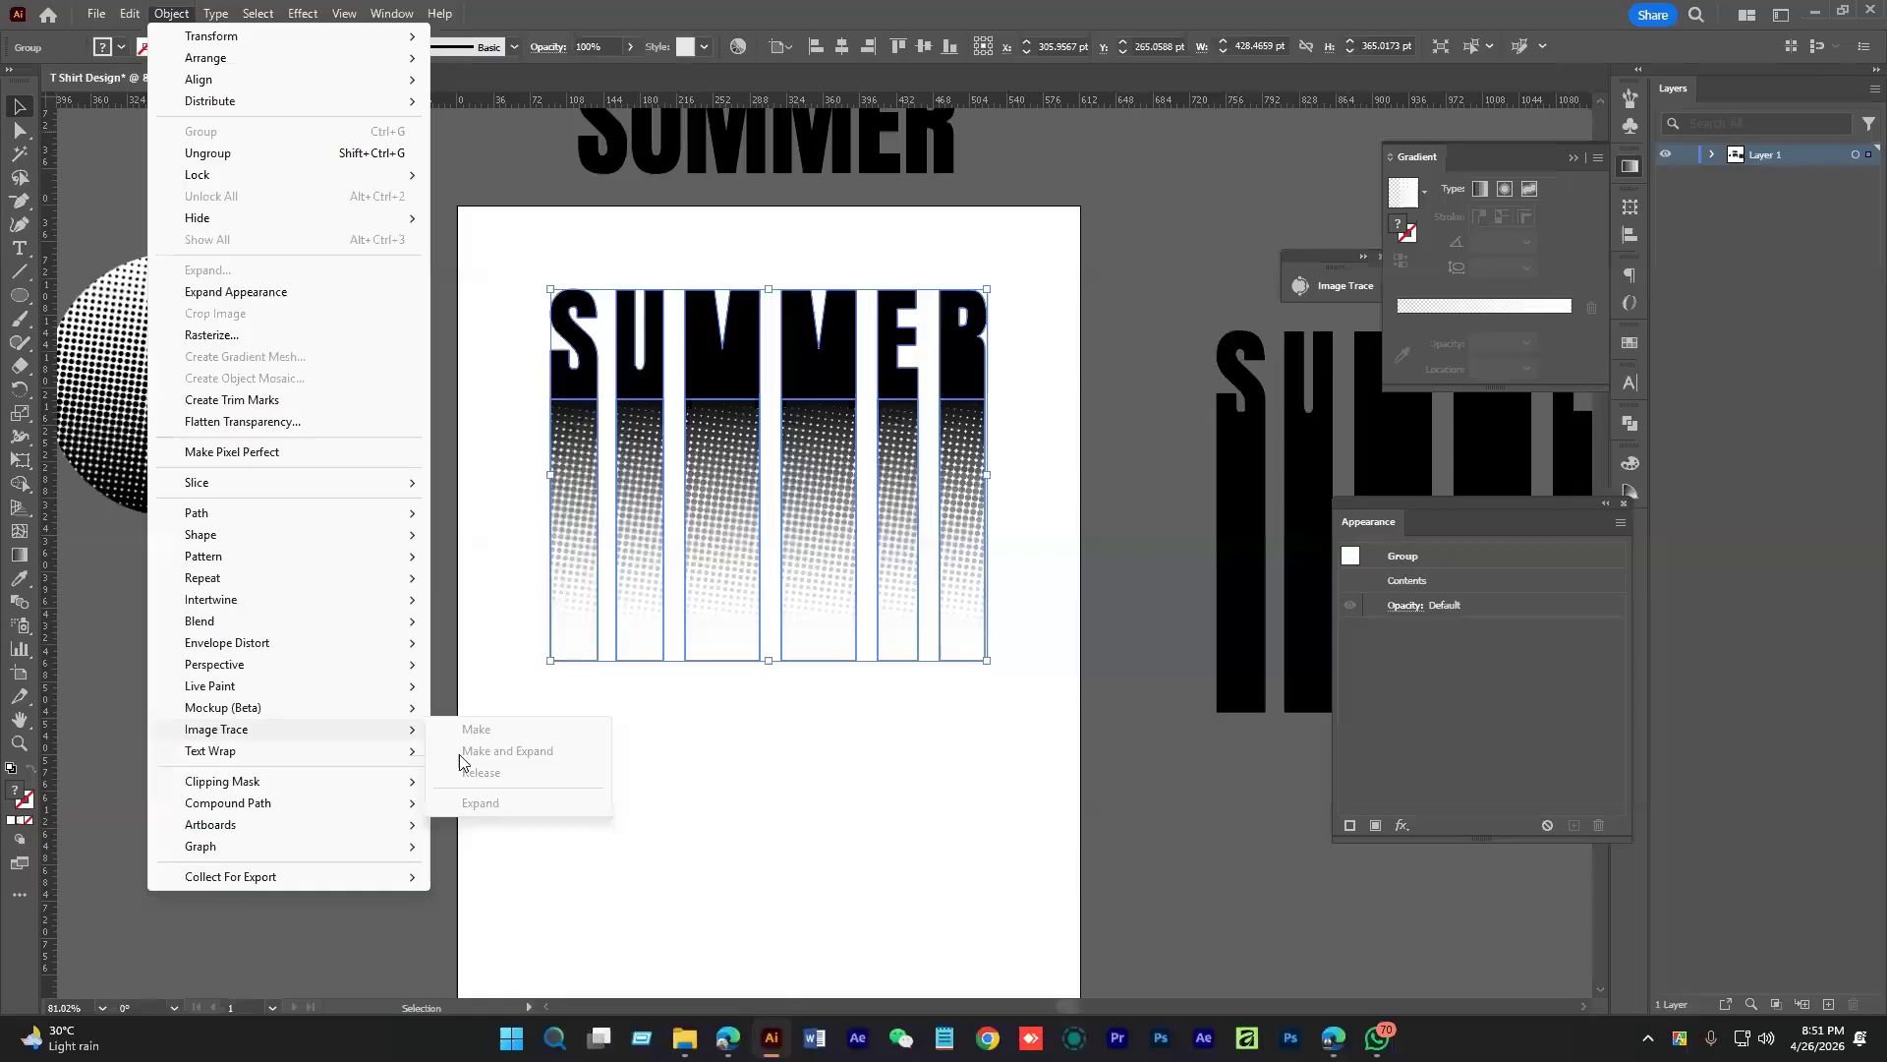
click(458, 752)
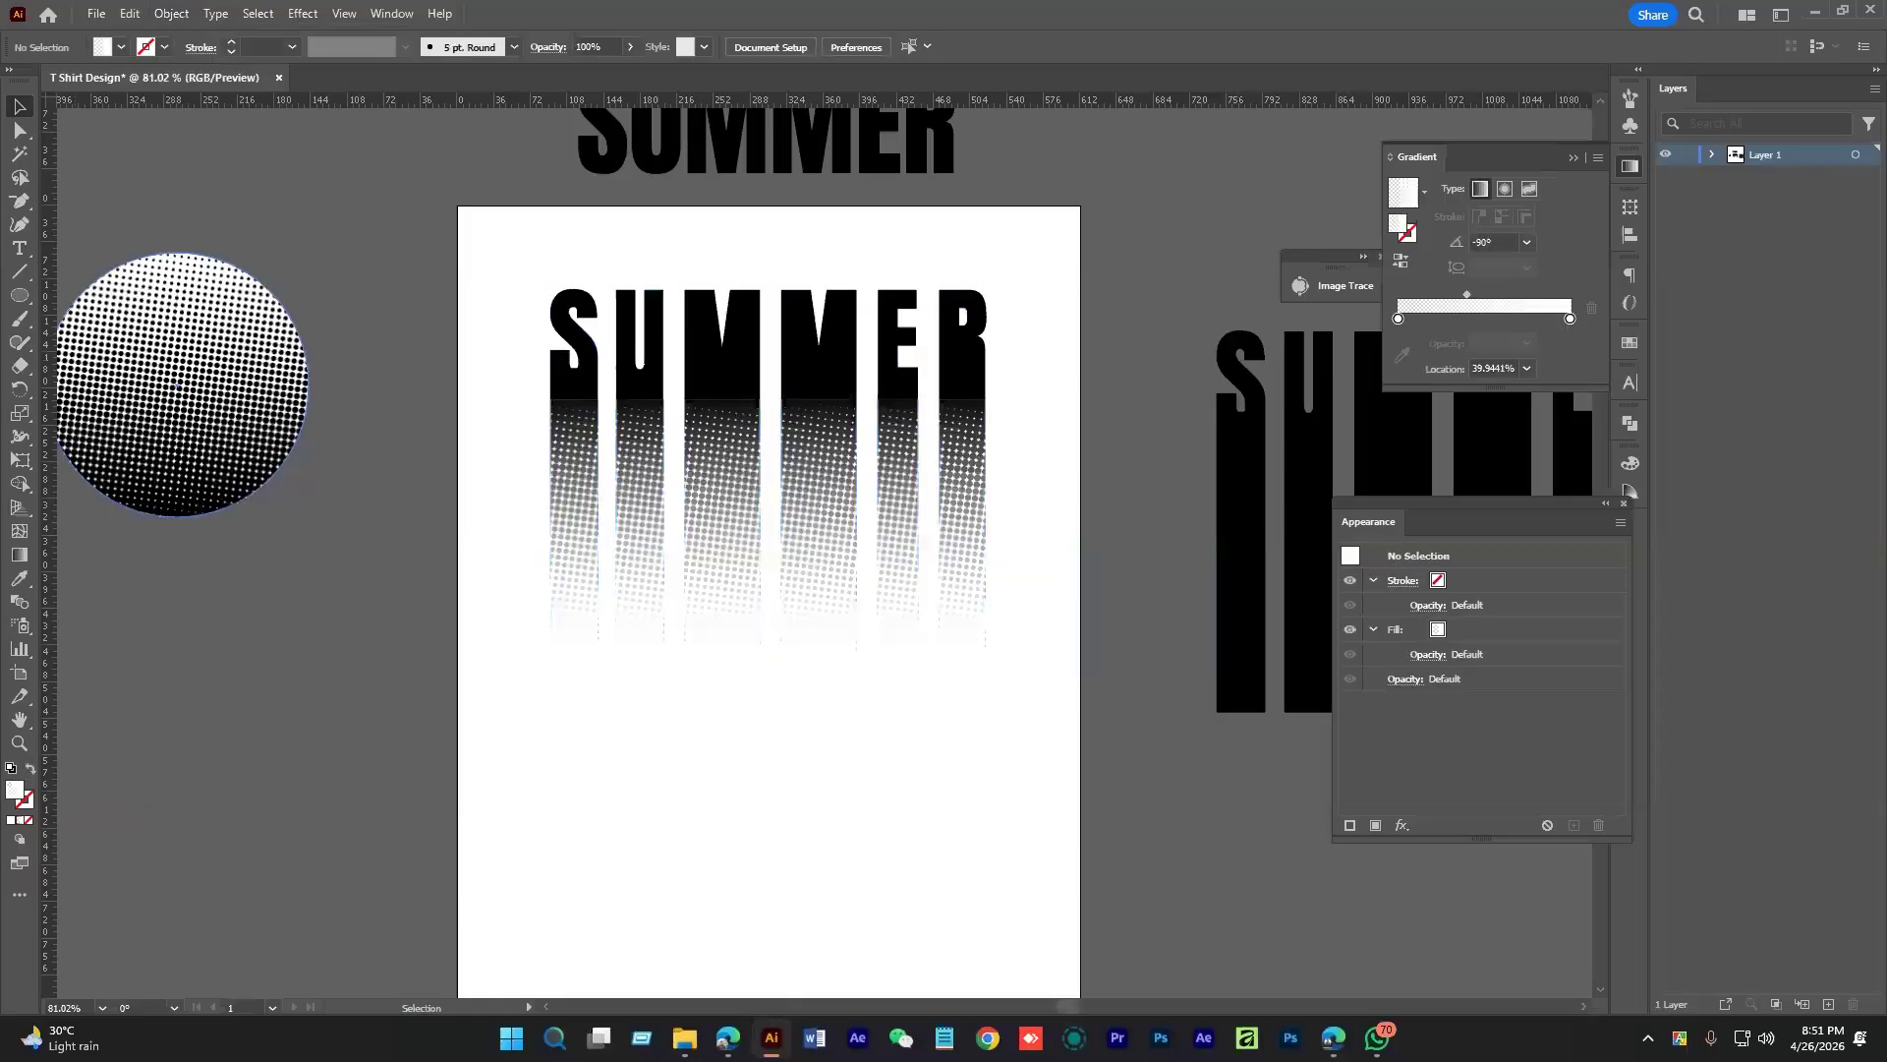
Switch to the browser's "summer tree silhouette" image results and open Pinterest's illustrations of palm tree silhouette
key(alt+Tab)
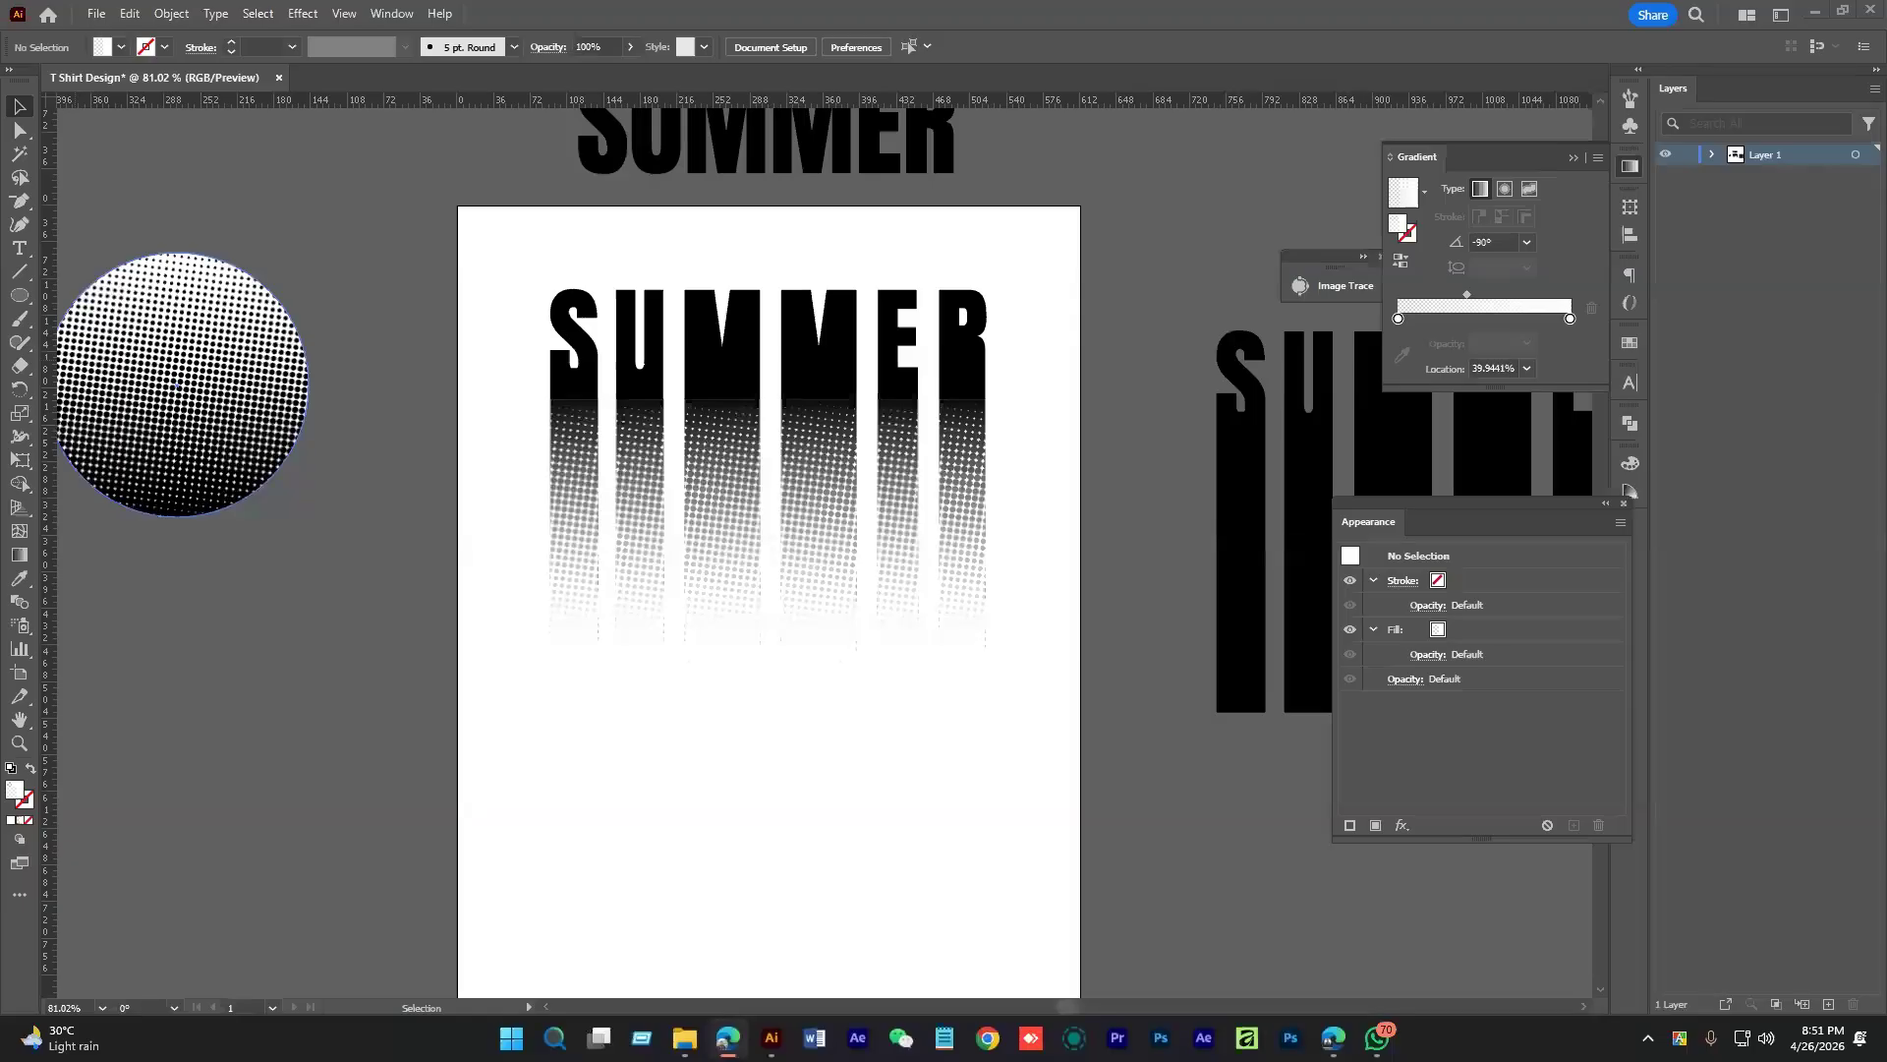
key(alt+Tab)
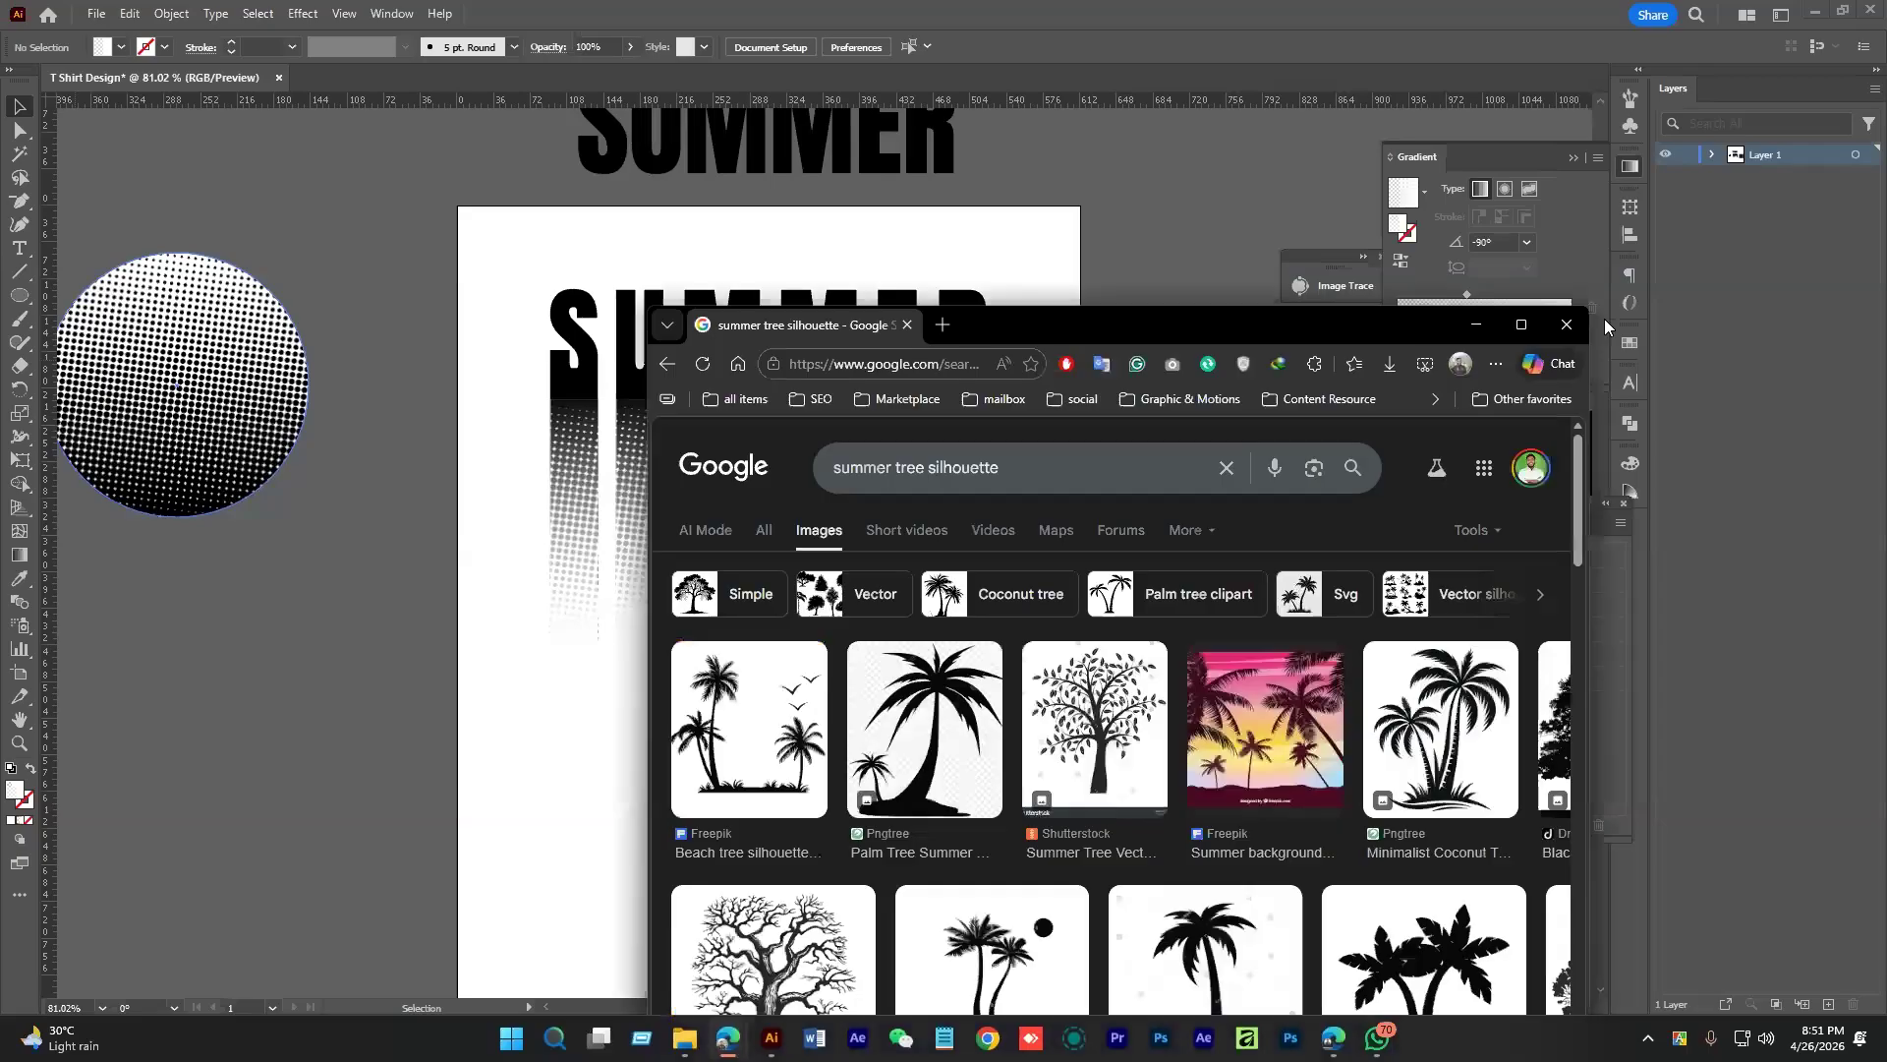
click(1521, 324)
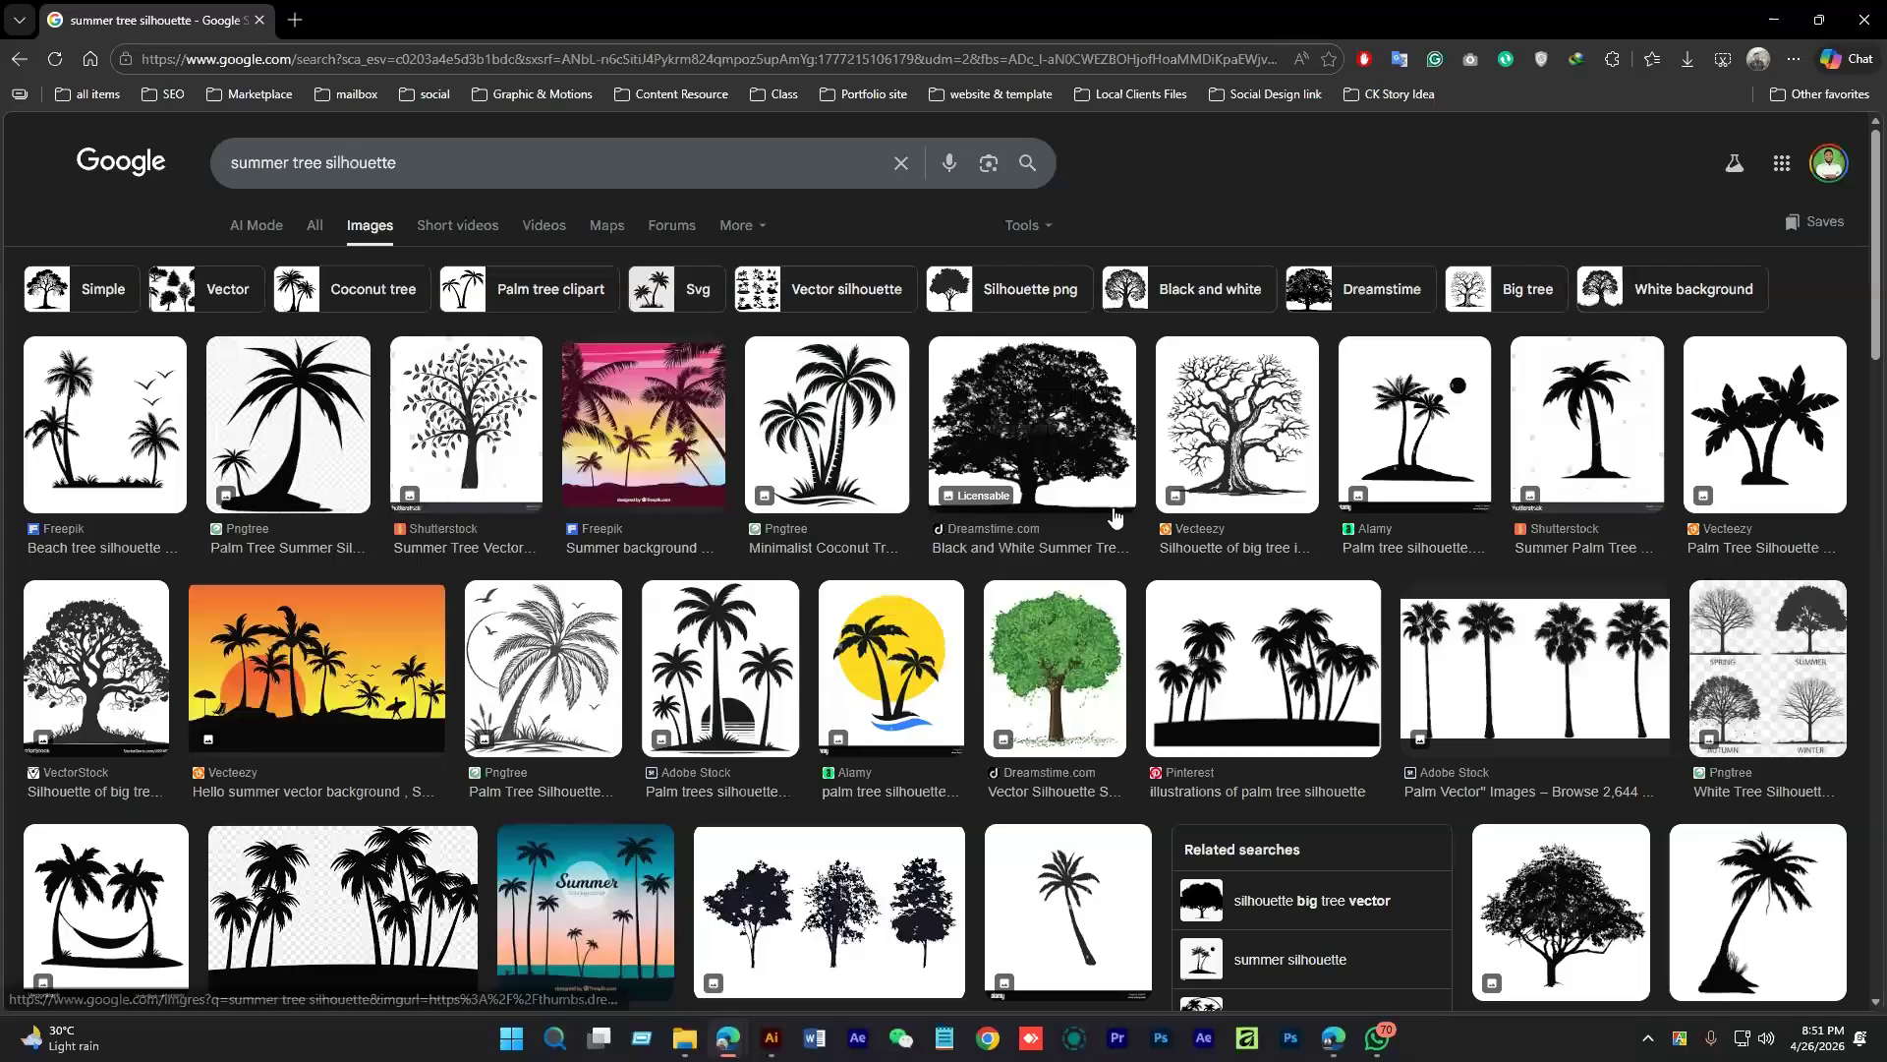
click(1297, 685)
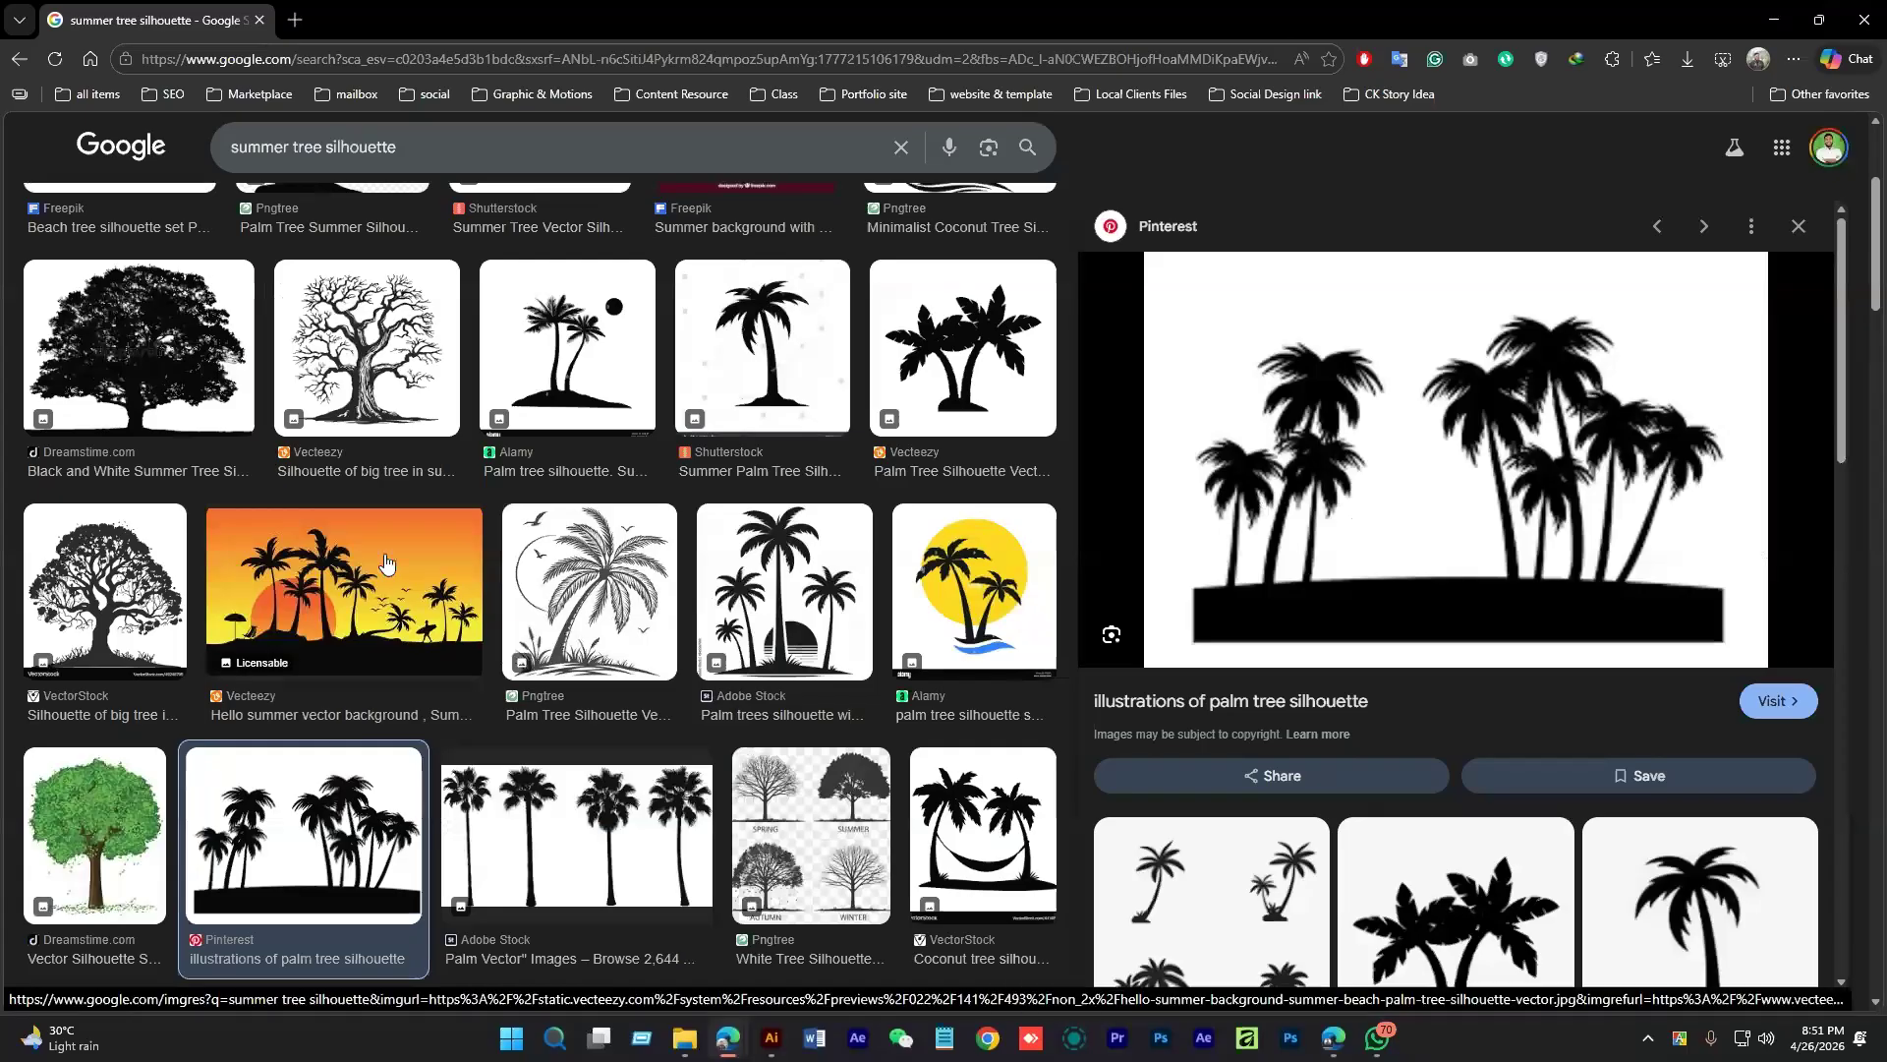
scroll(491, 575, down, 3)
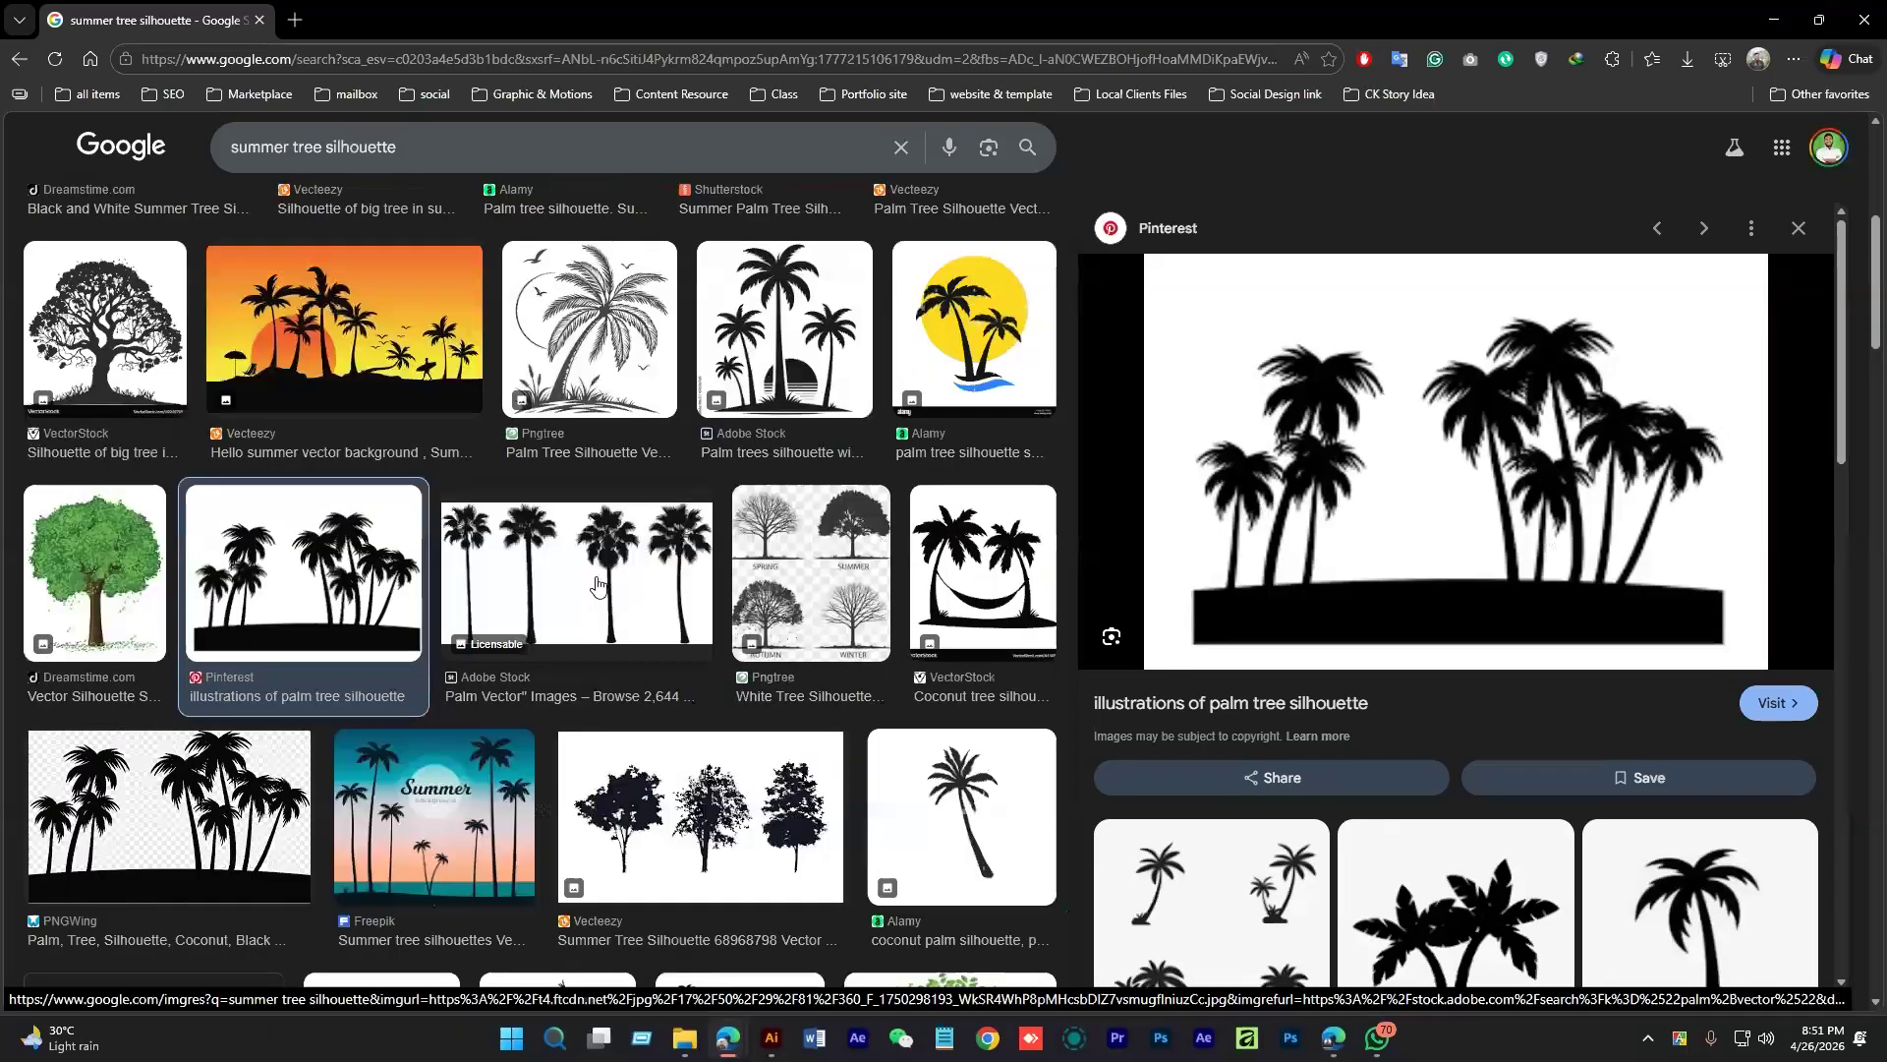
scroll(597, 586, down, 1)
scroll(1447, 533, down, 4)
scroll(1448, 534, up, 4)
right_click(1412, 605)
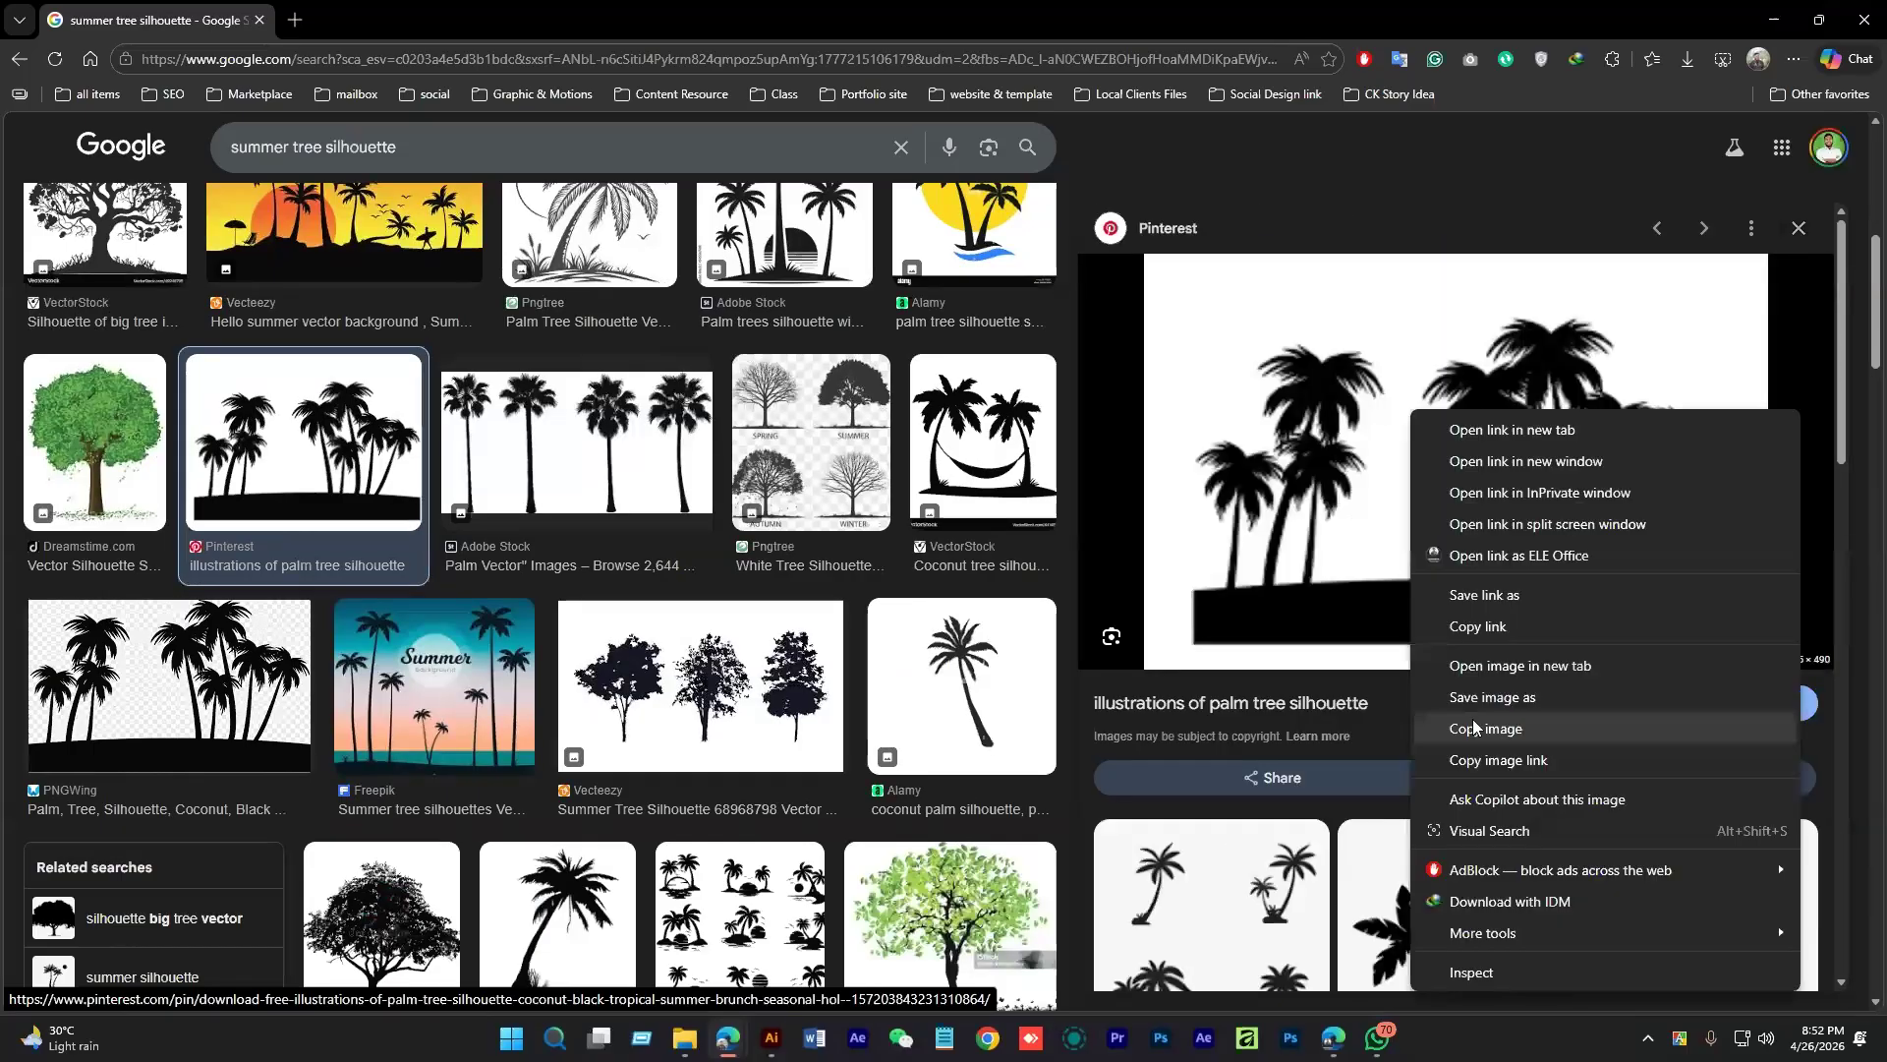
click(1473, 728)
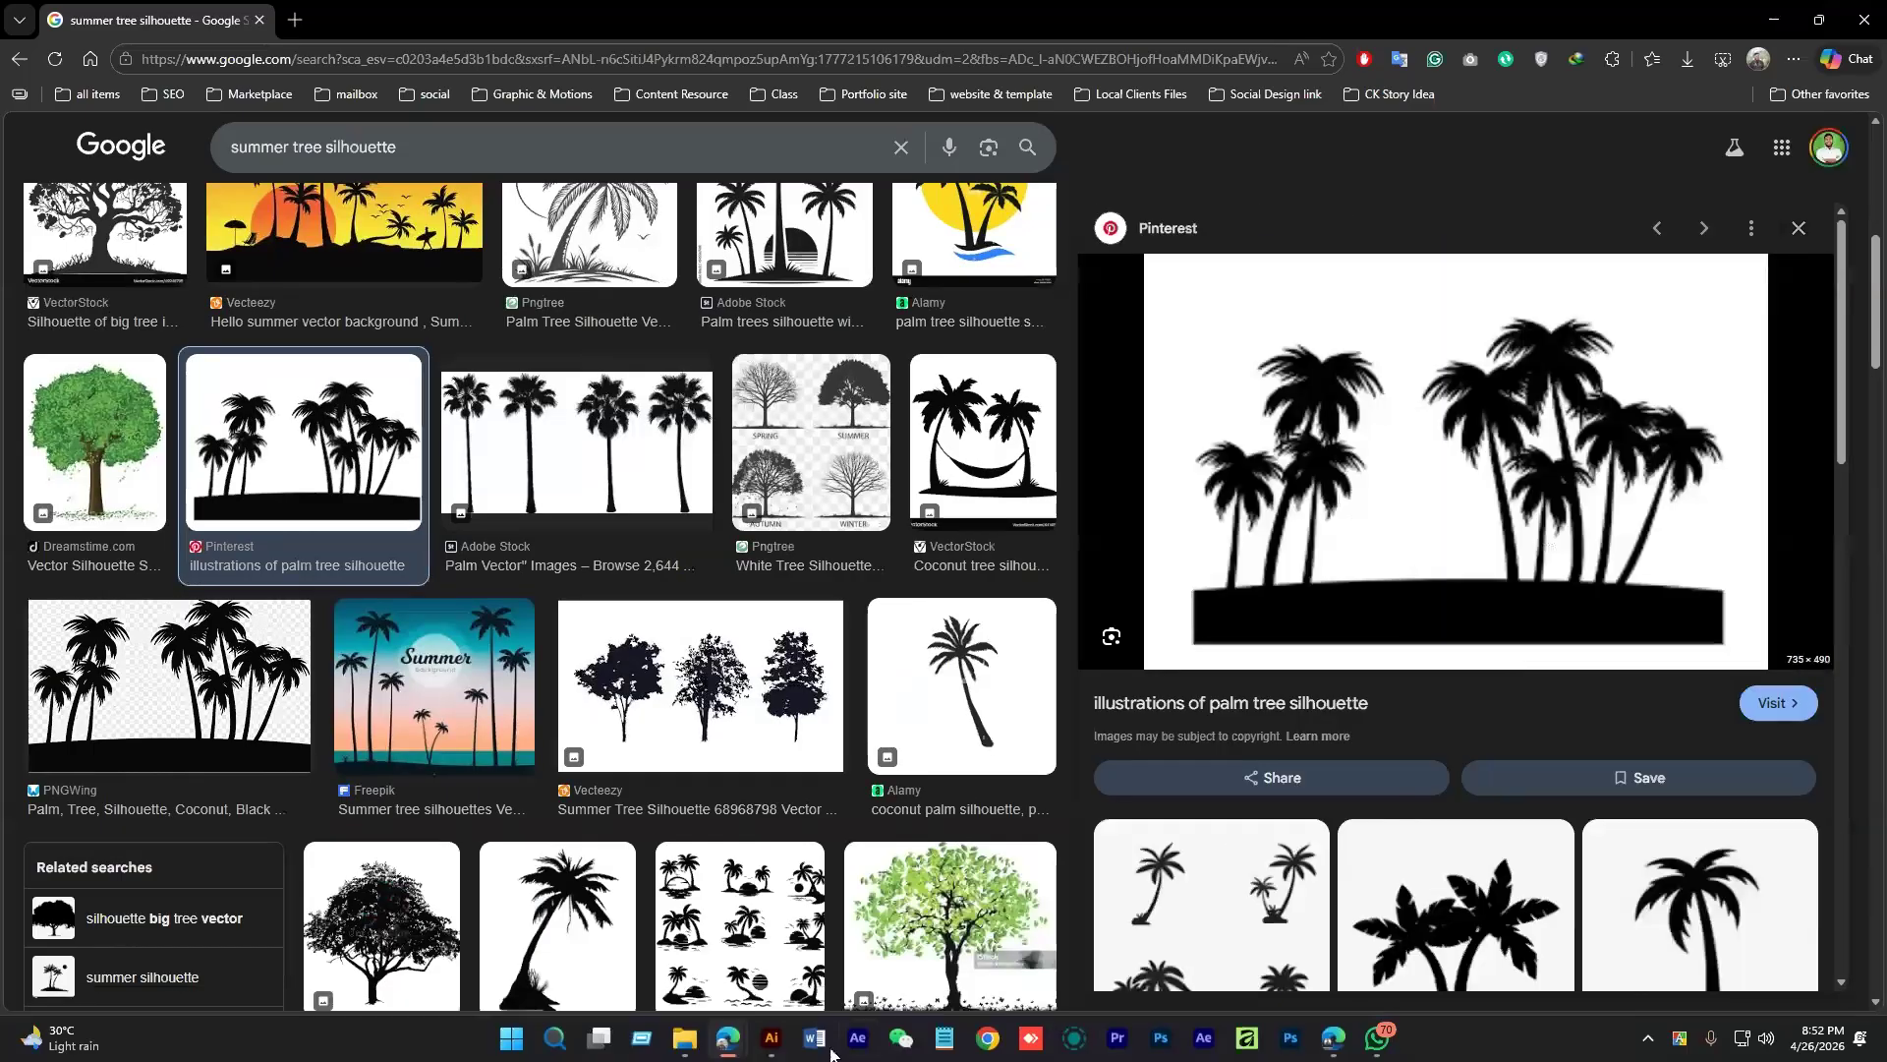
click(772, 1036)
key(ctrl+v)
click(461, 47)
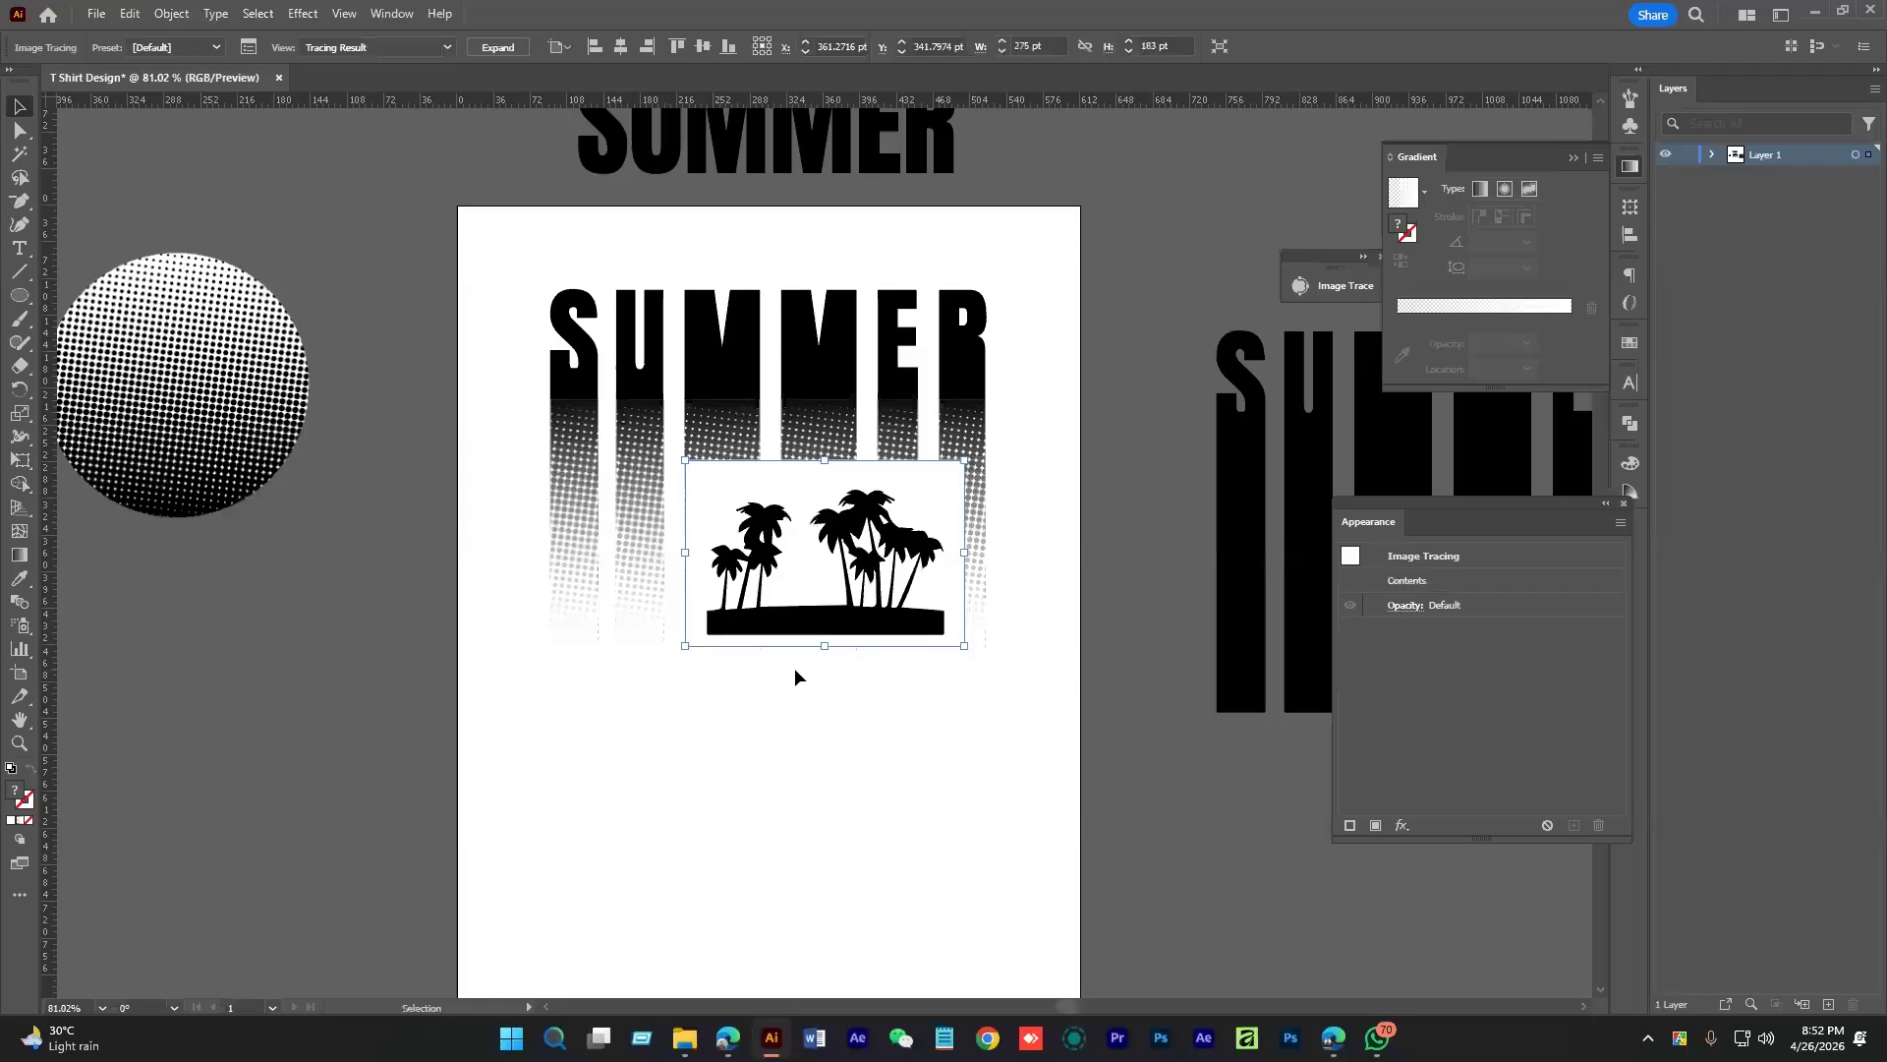
key(a)
key(v)
click(249, 47)
click(1148, 340)
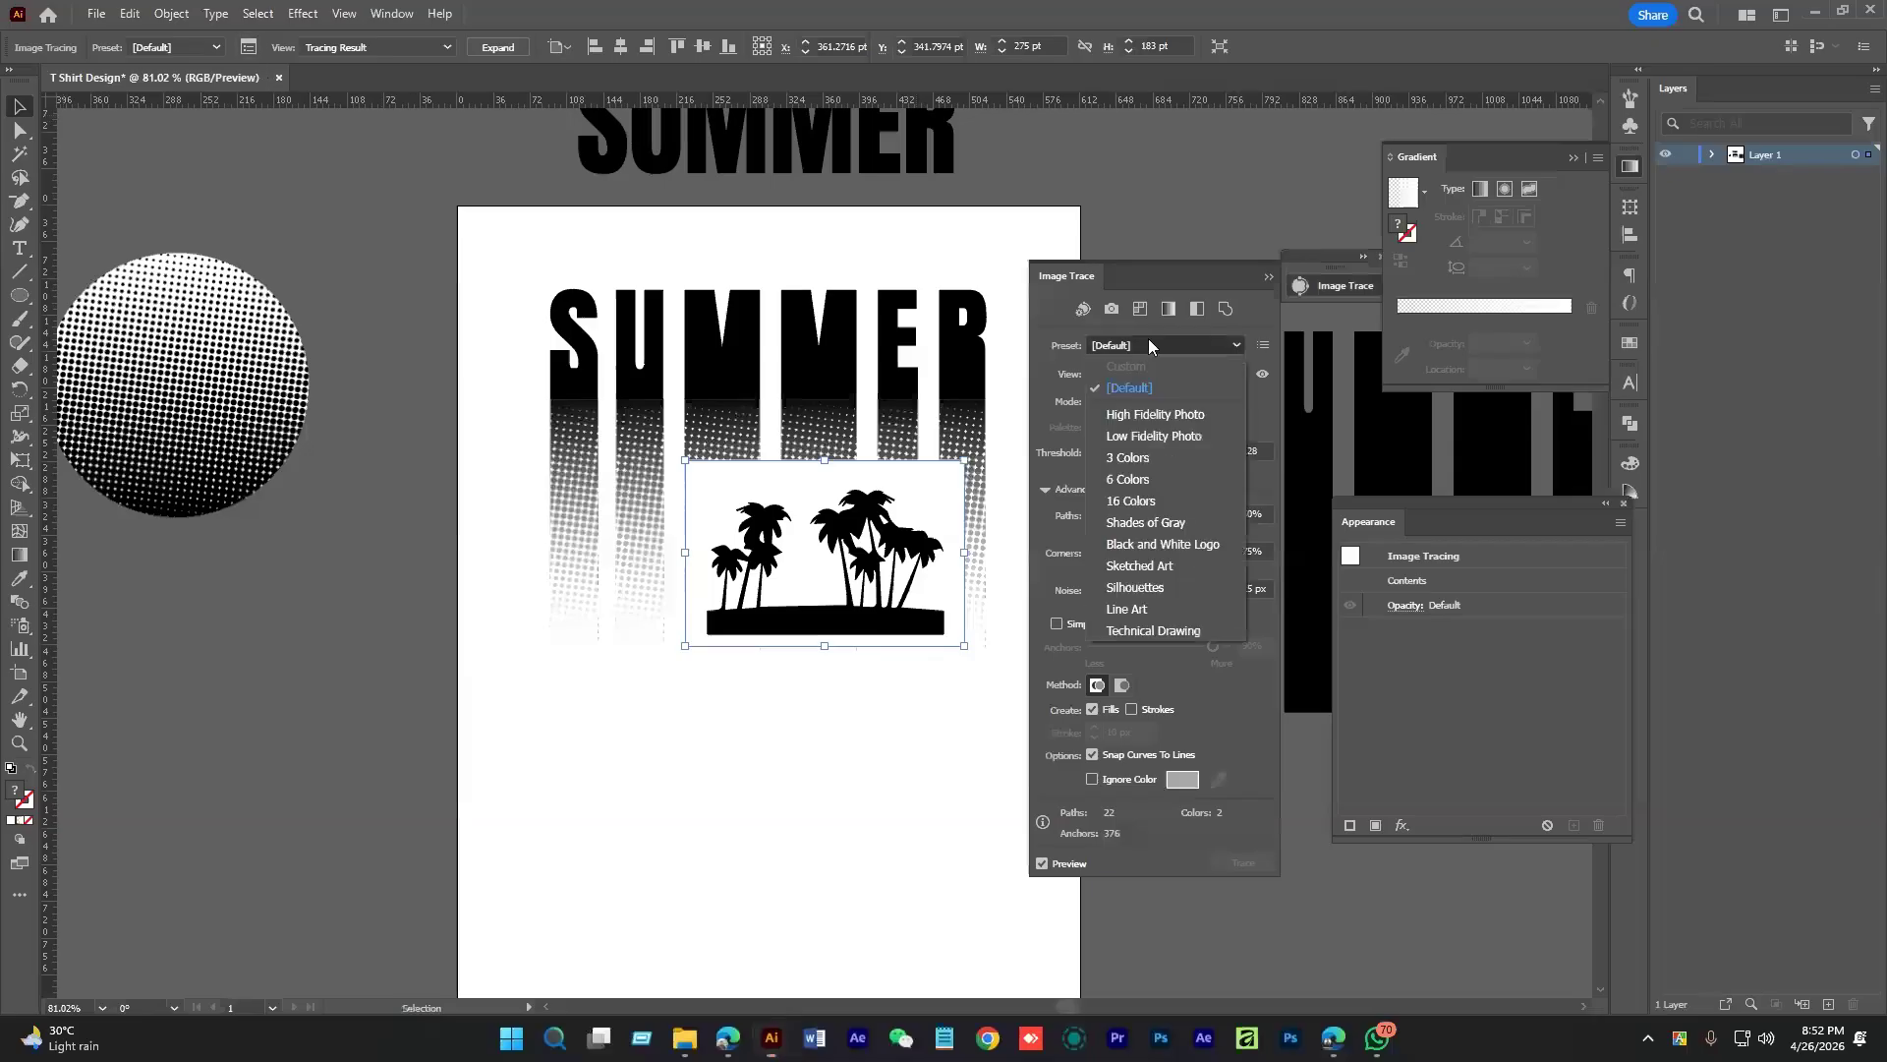
click(1164, 605)
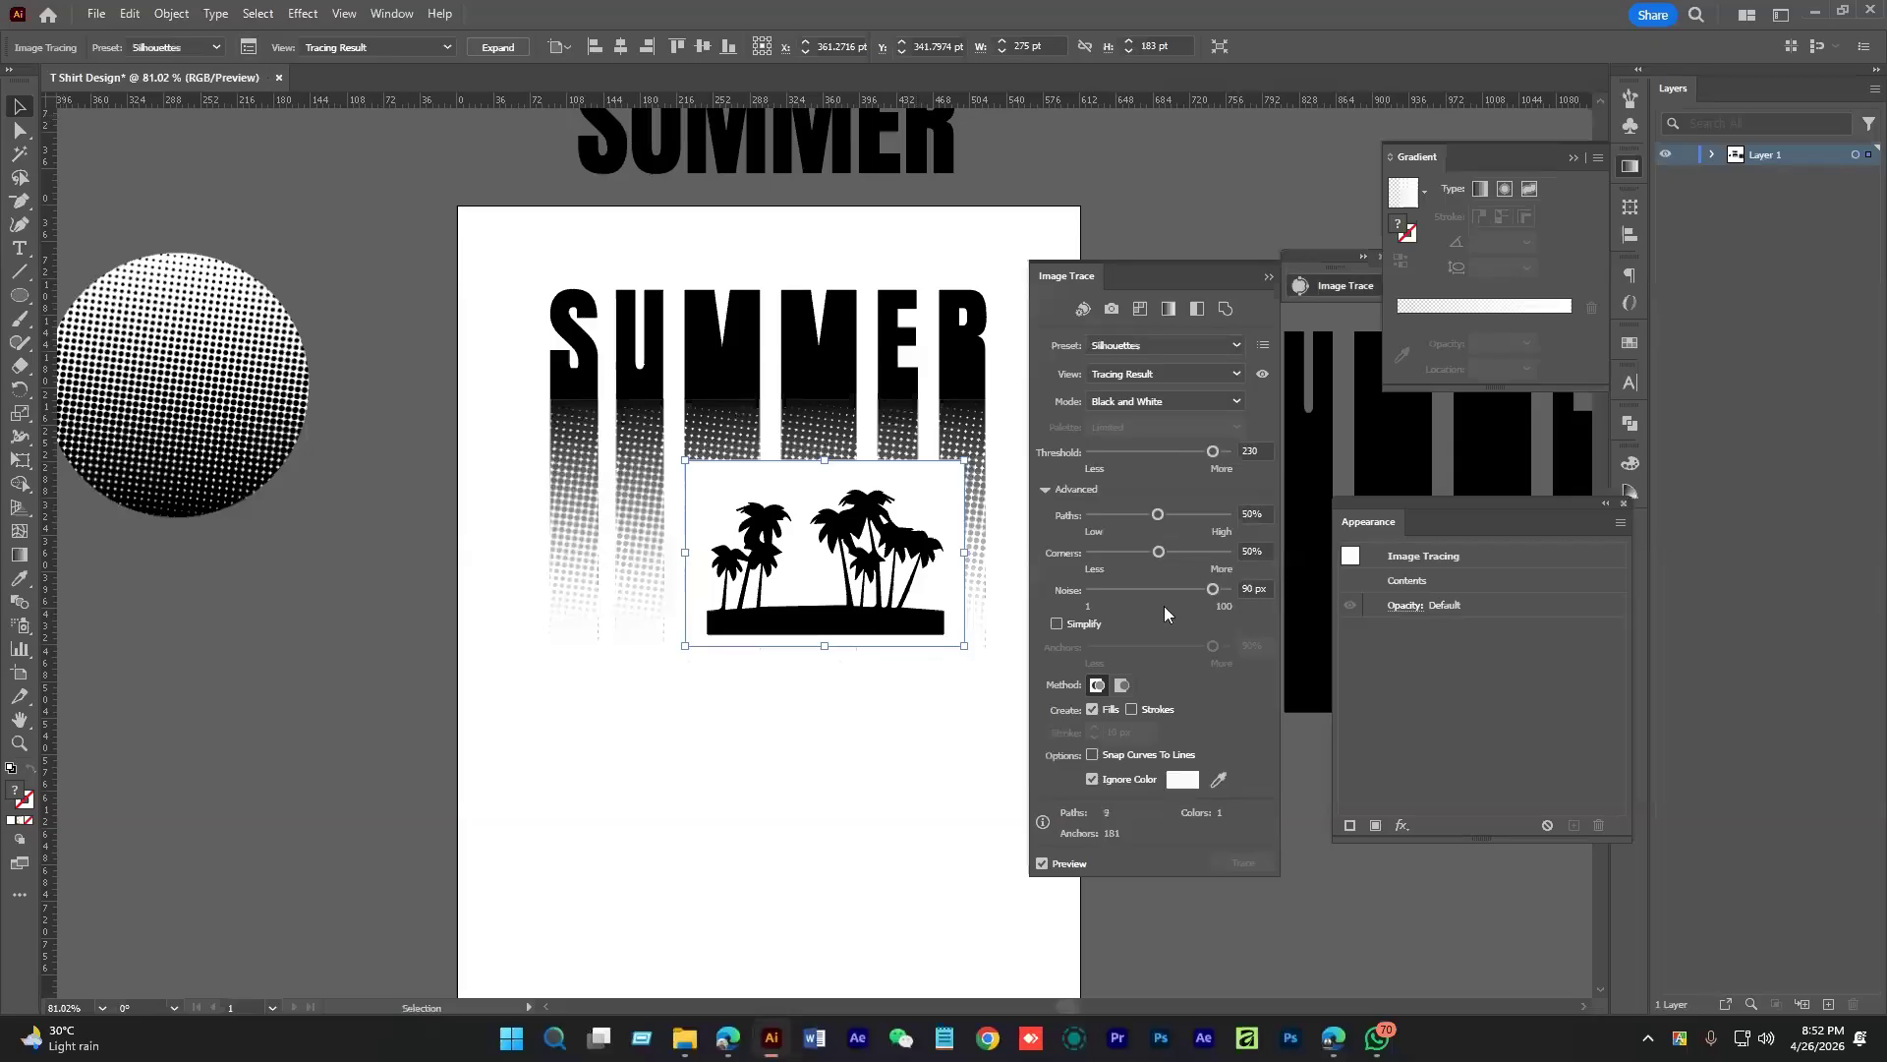
click(1270, 279)
drag(872, 641, 885, 851)
key(Delete)
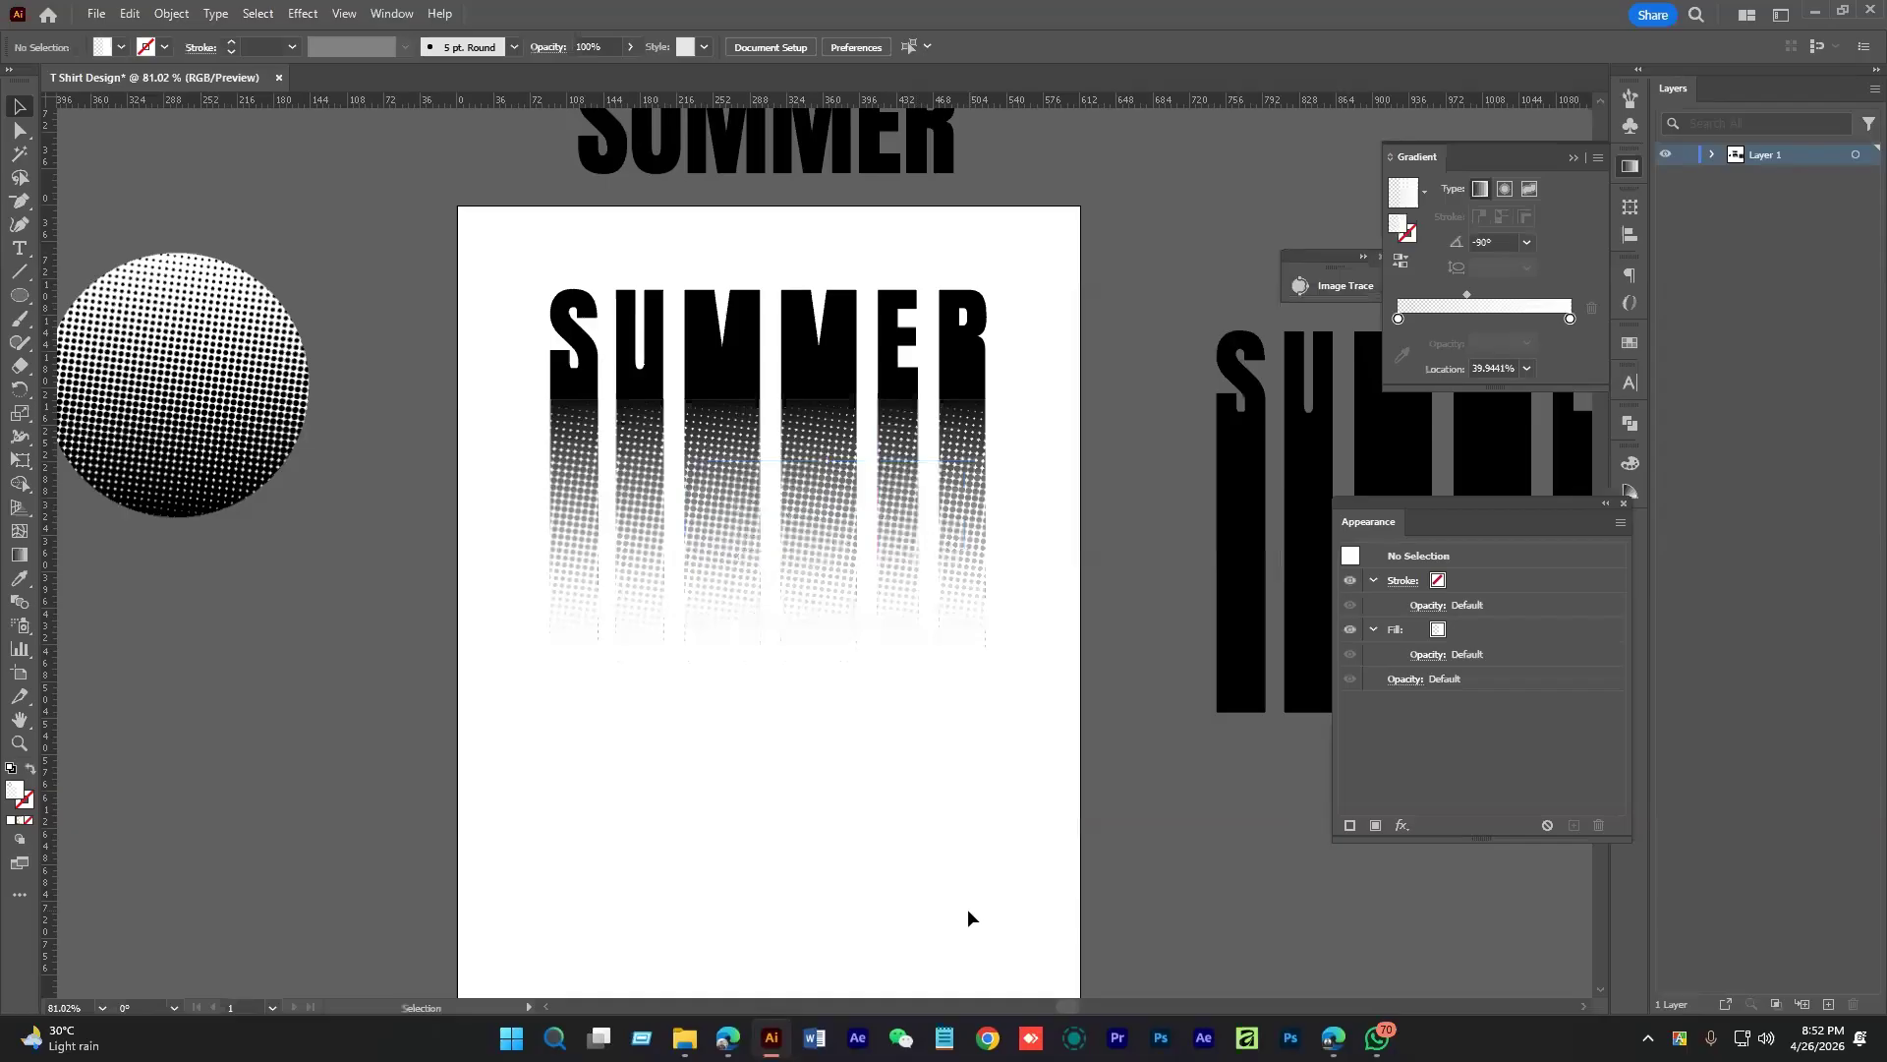
Copy the full-size palm tree image from the browser, paste it into the Illustrator document and place it below the halftone circle
mouse_move(1333, 1037)
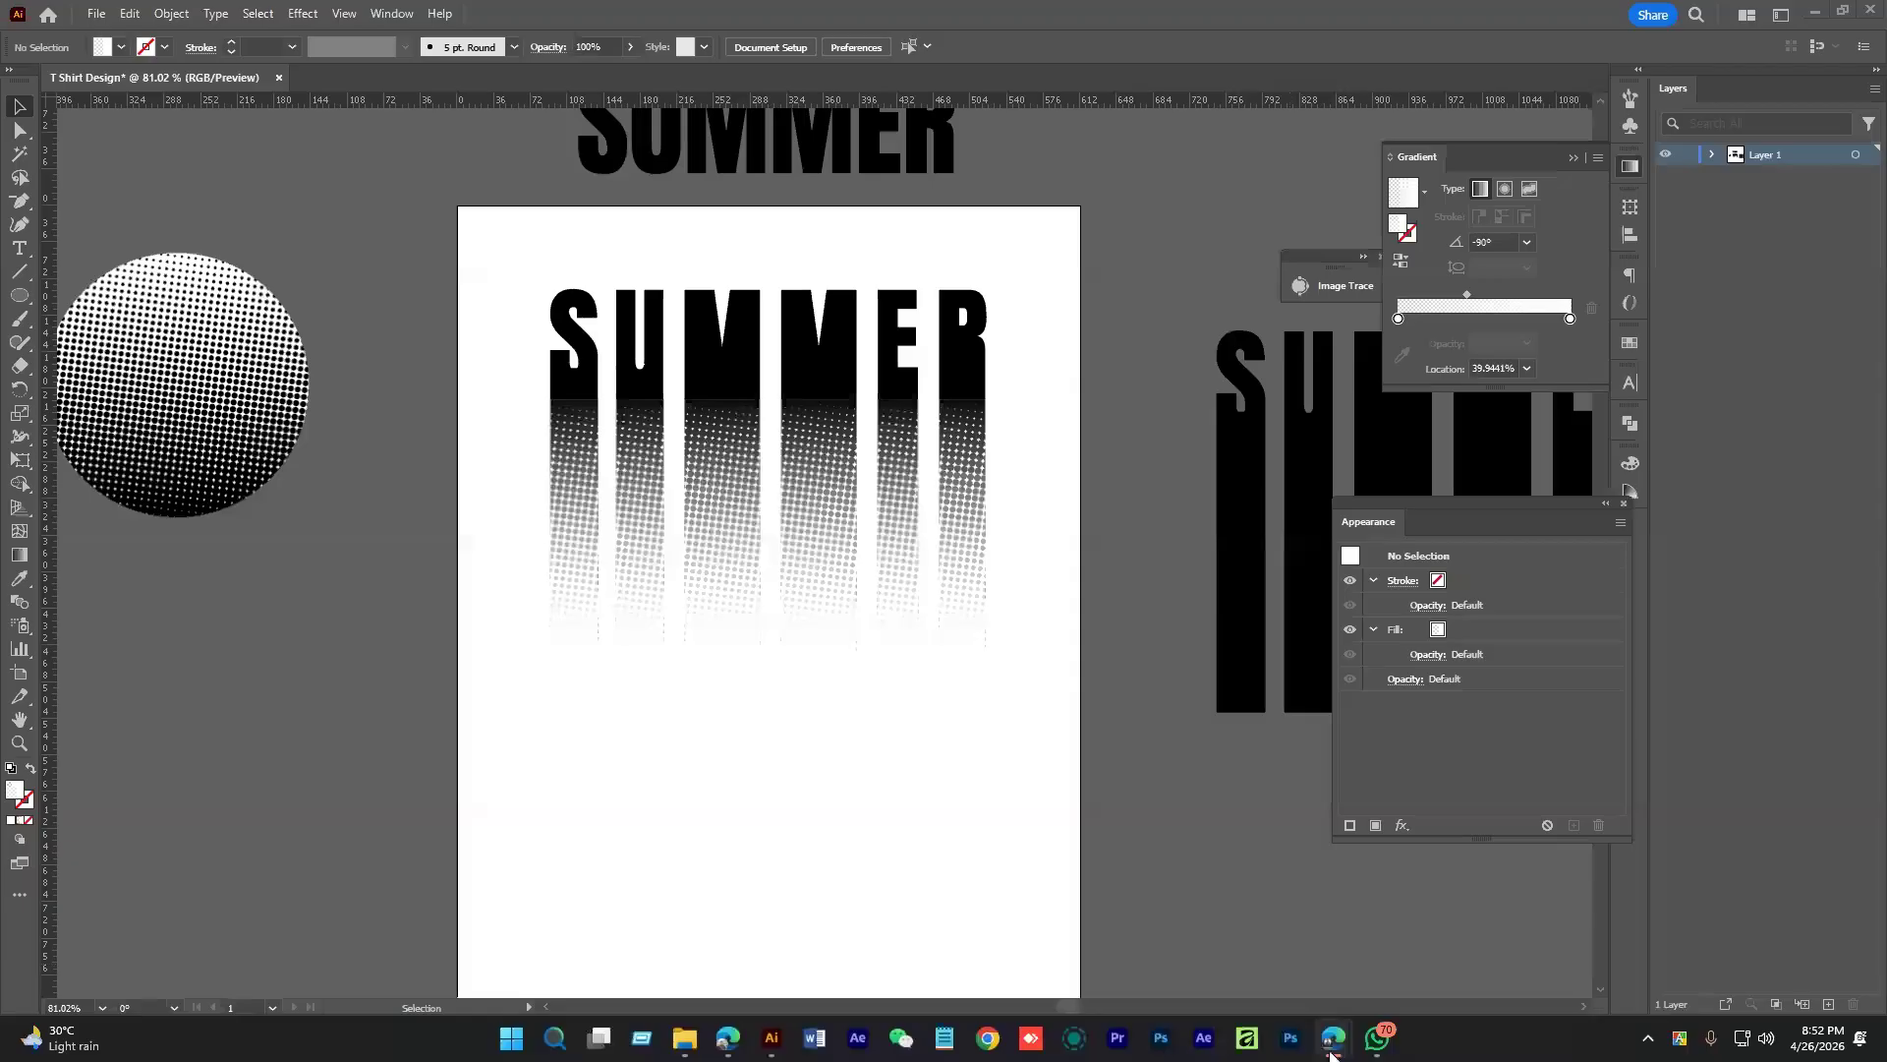
mouse_move(729, 1037)
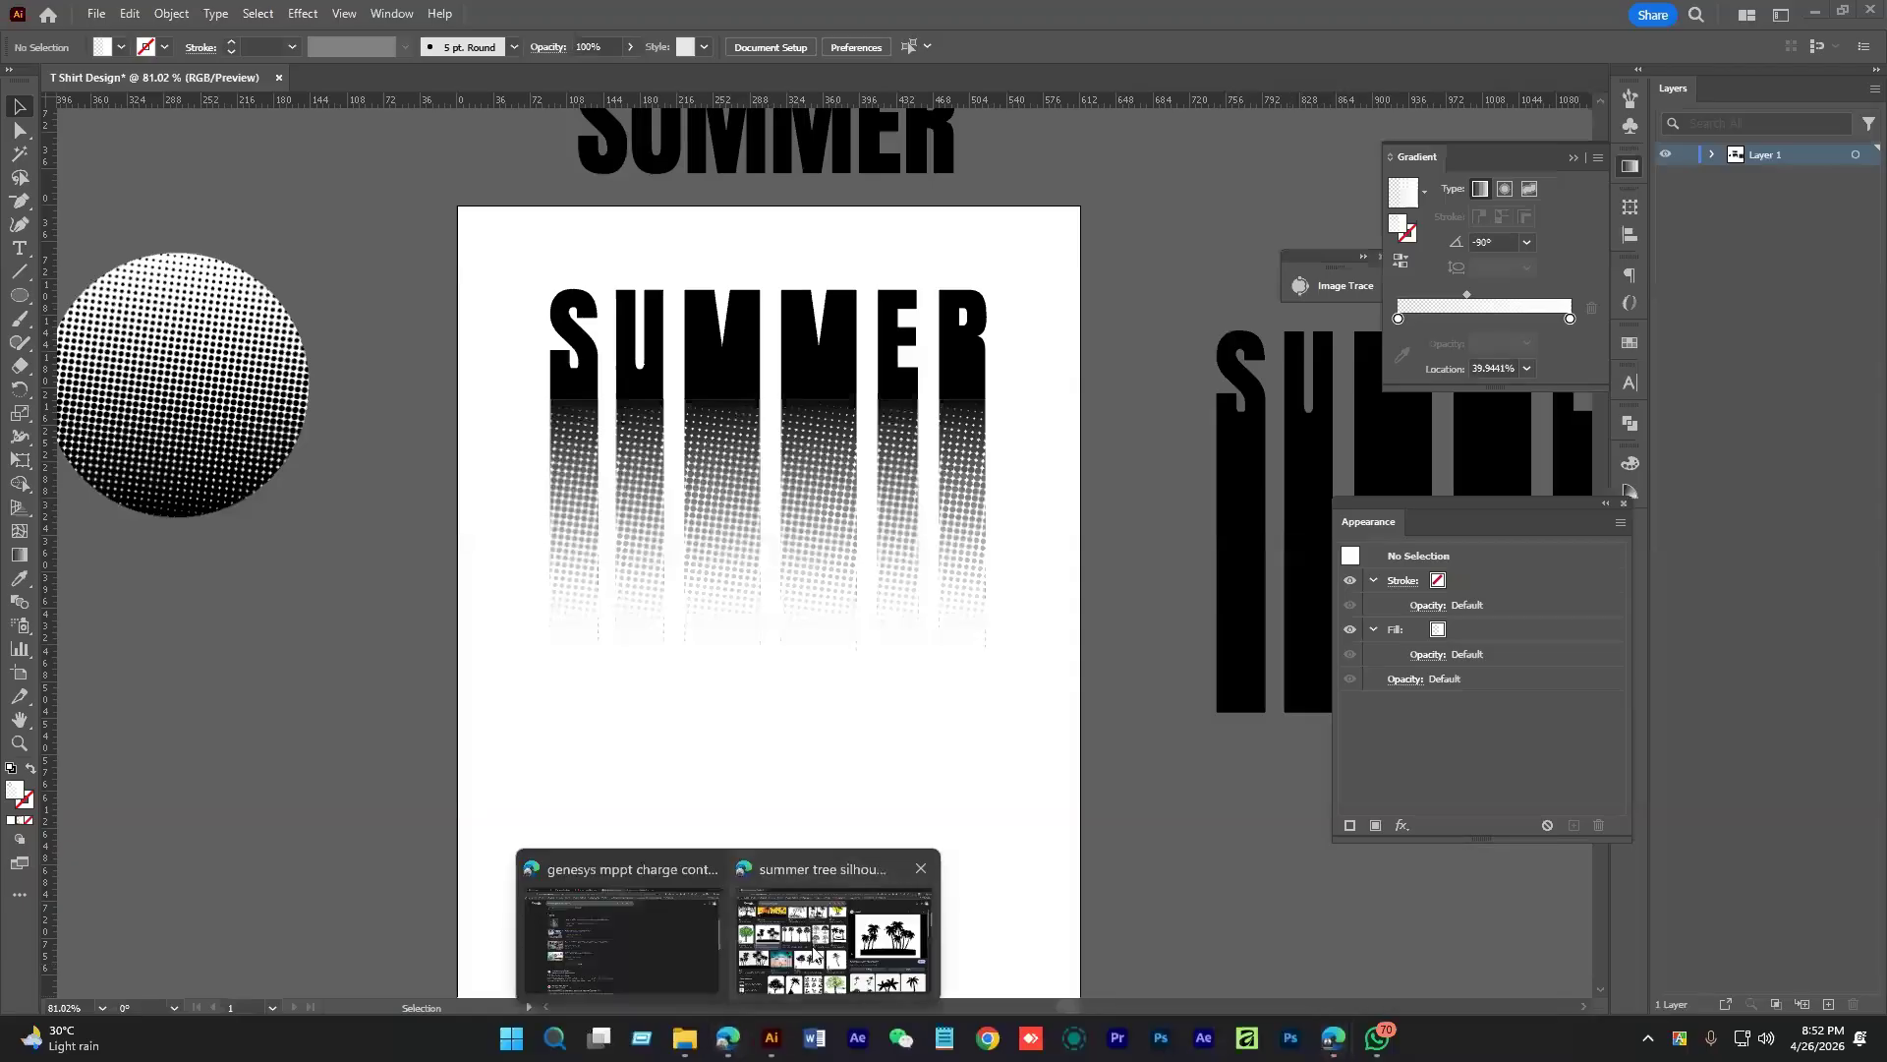
click(816, 952)
right_click(1372, 671)
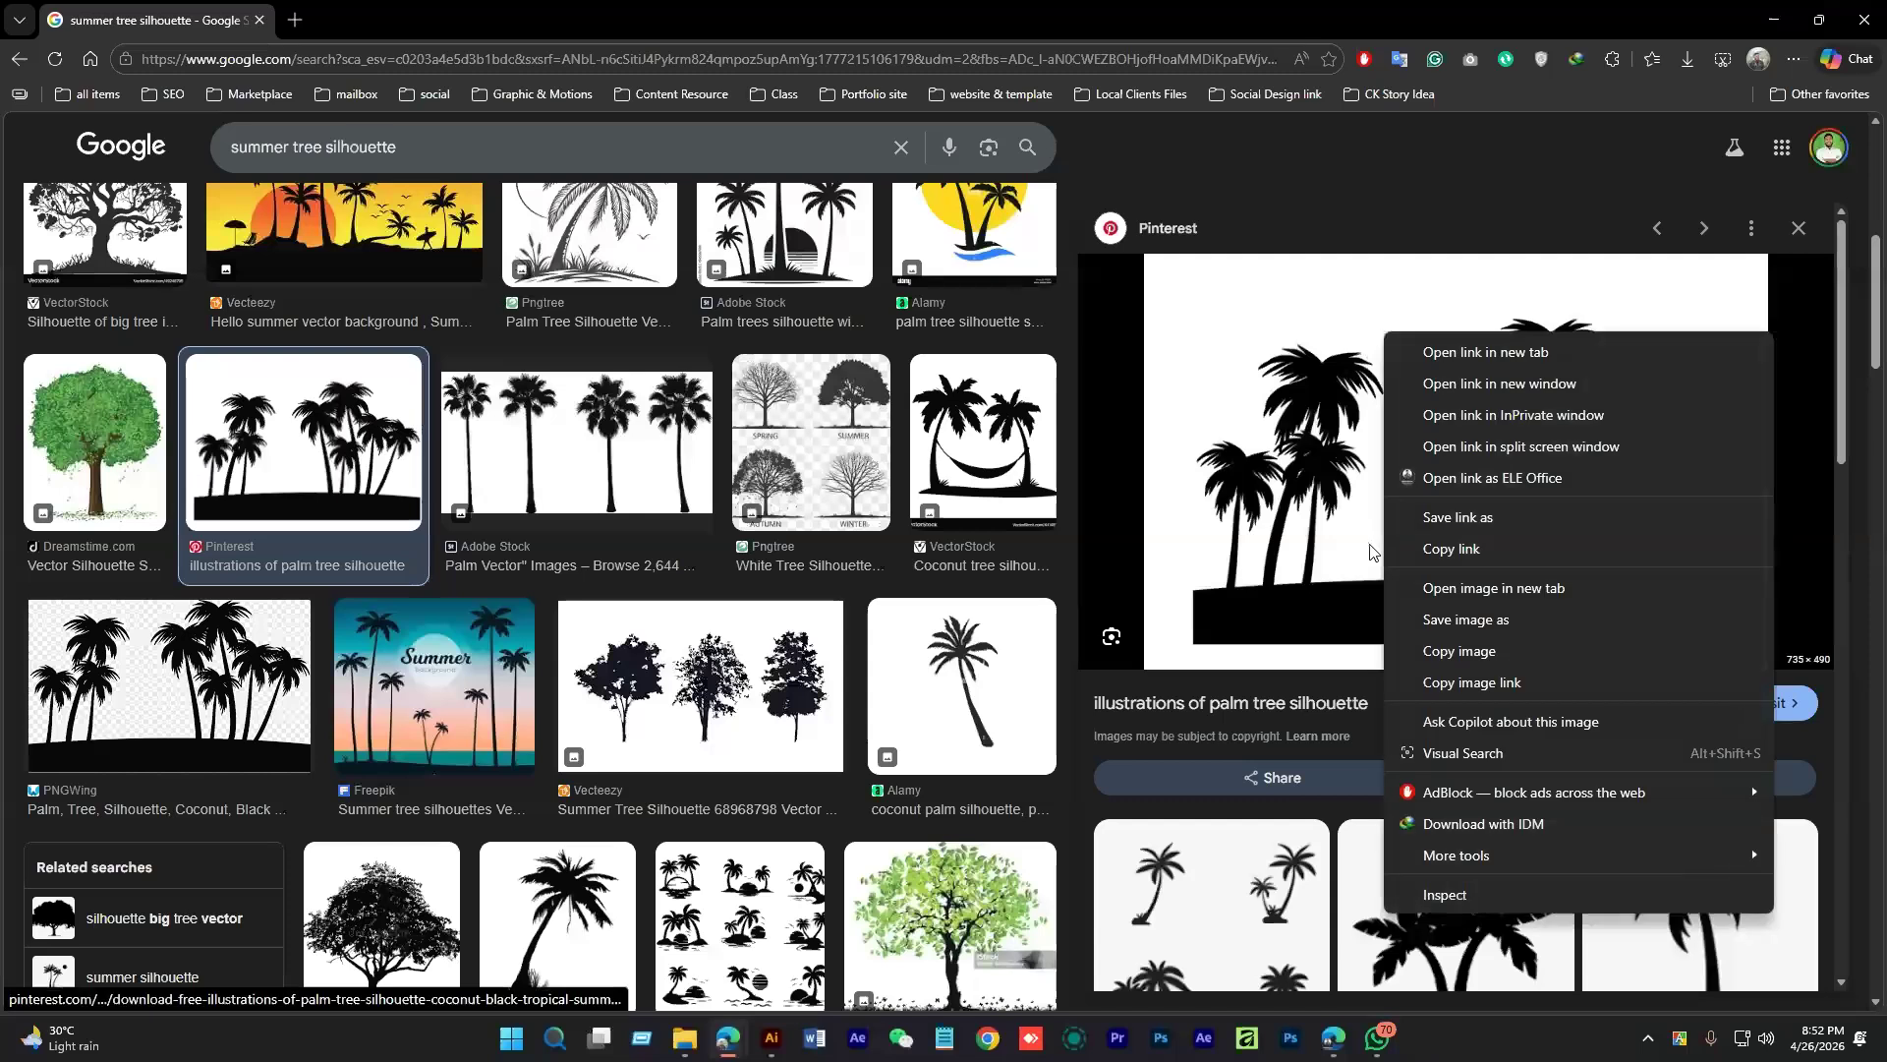
click(1416, 650)
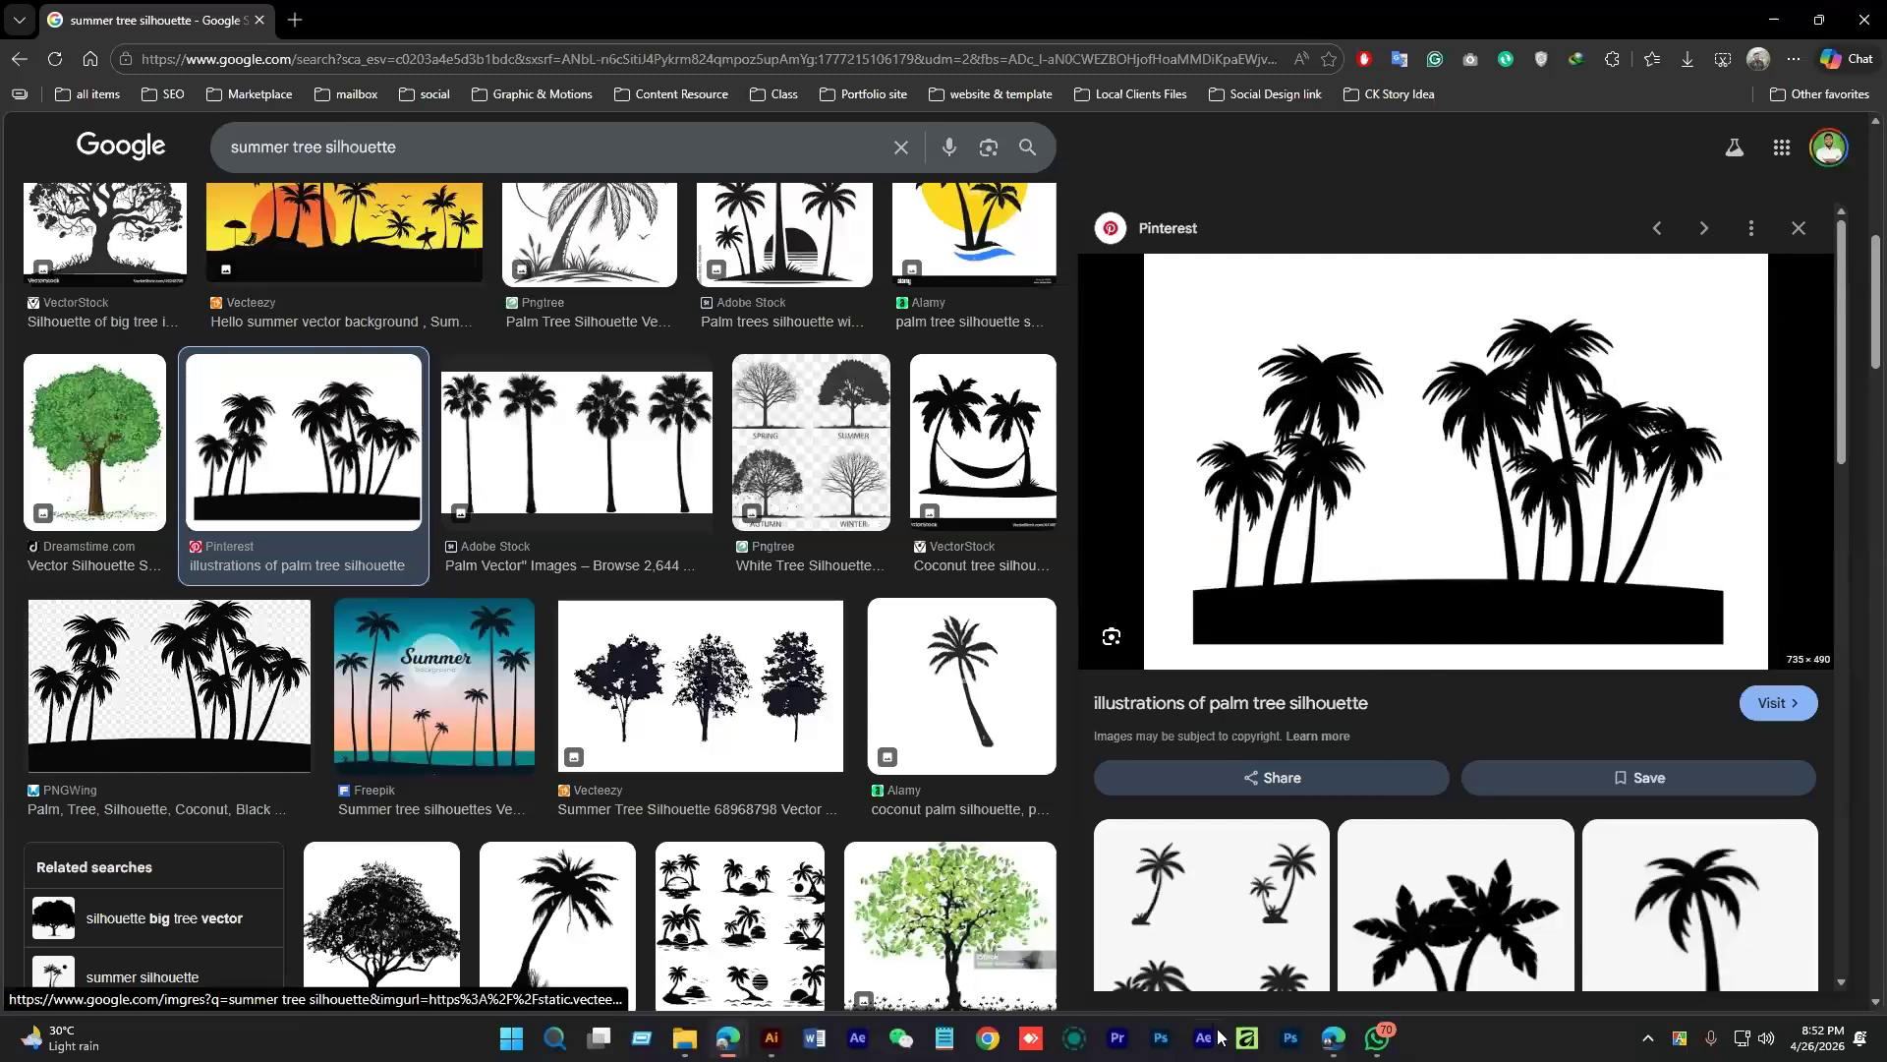
click(772, 1038)
key(ctrl+v)
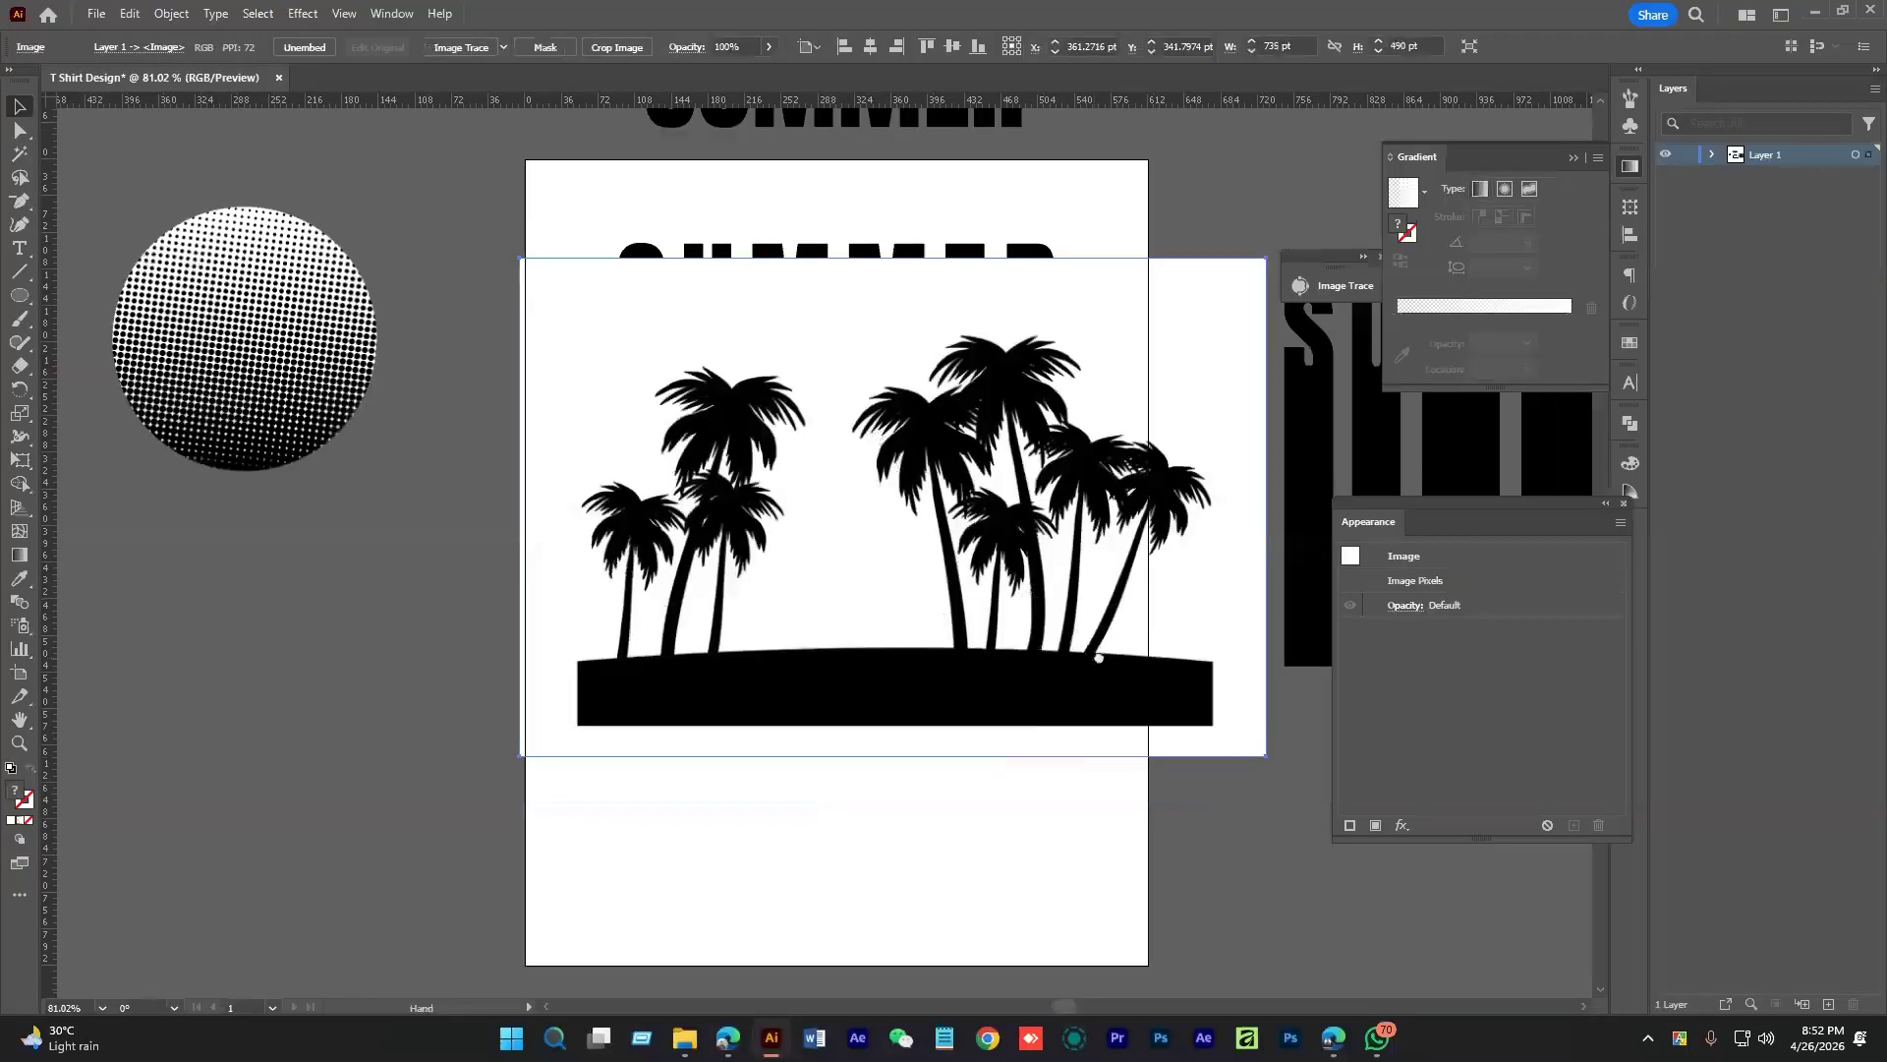
scroll(1102, 547, down, 3)
drag(1018, 558, 558, 694)
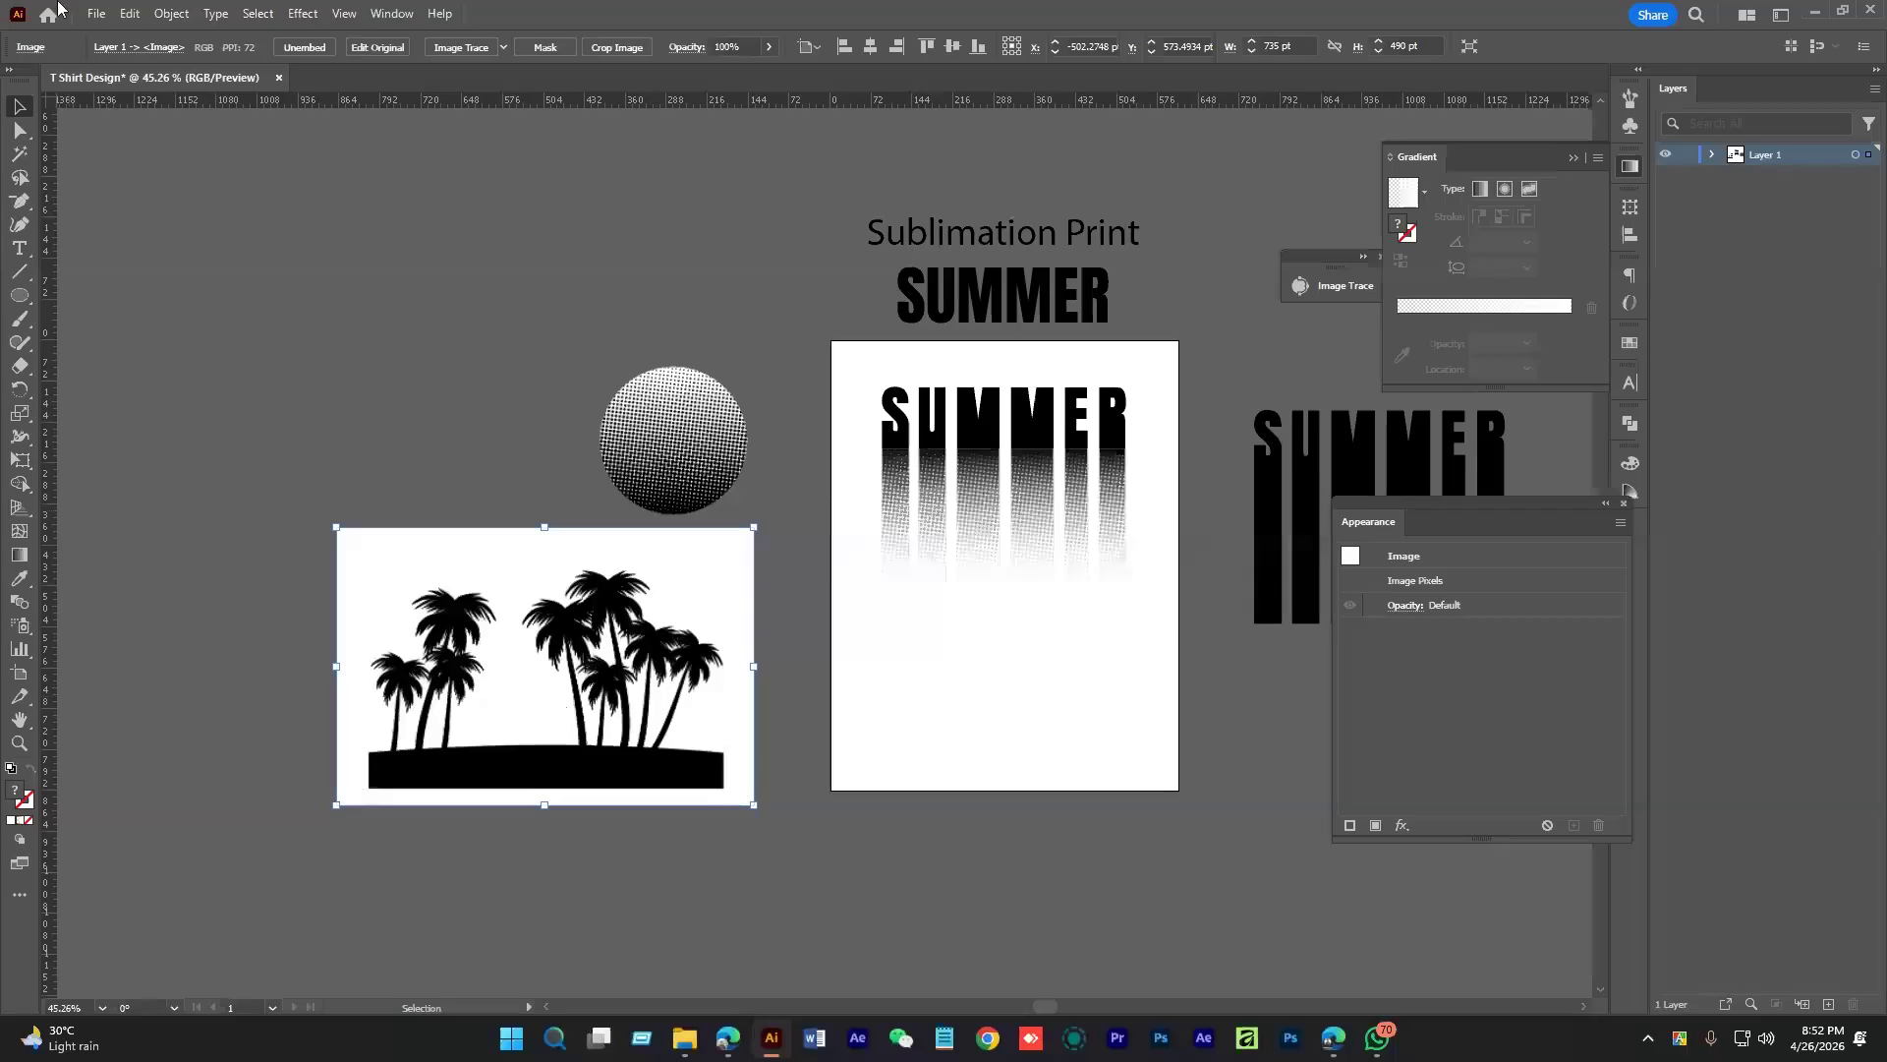
Image Trace the palm tree picture with the Silhouettes preset and expand the tracing
click(474, 47)
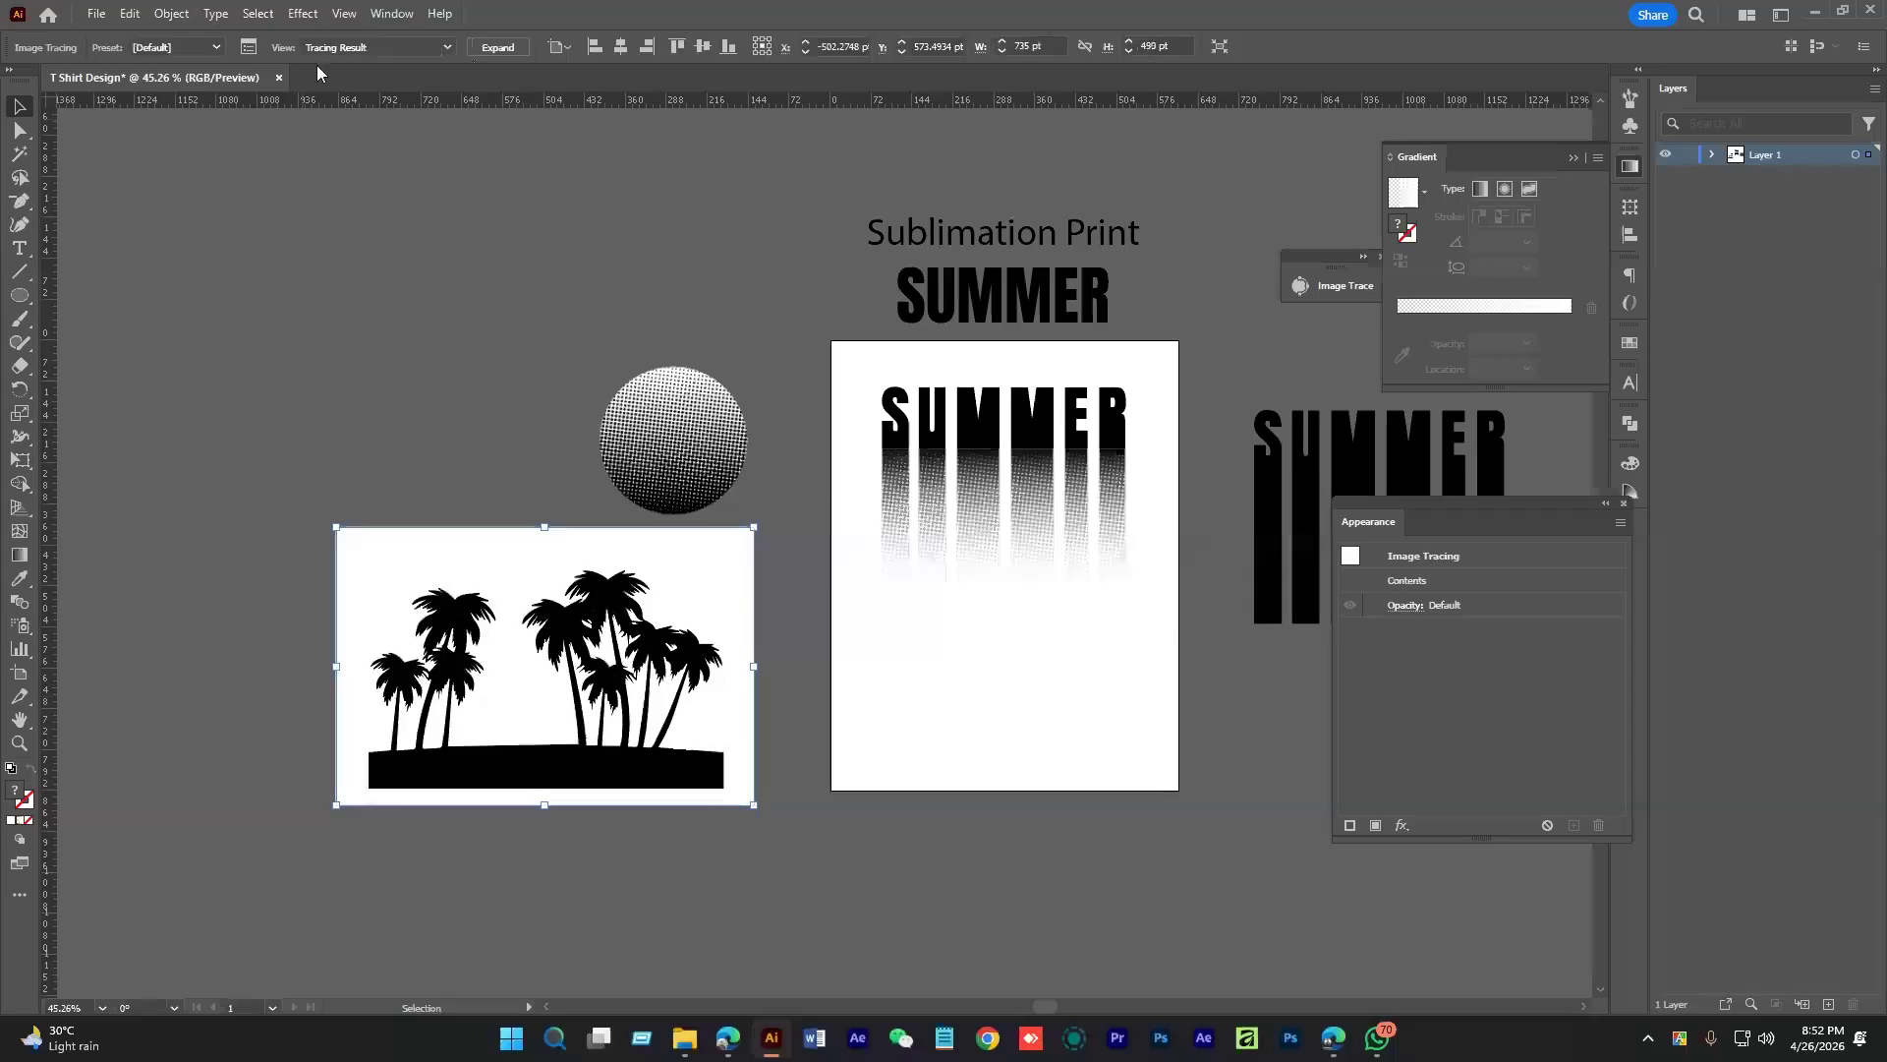
click(249, 47)
click(1140, 345)
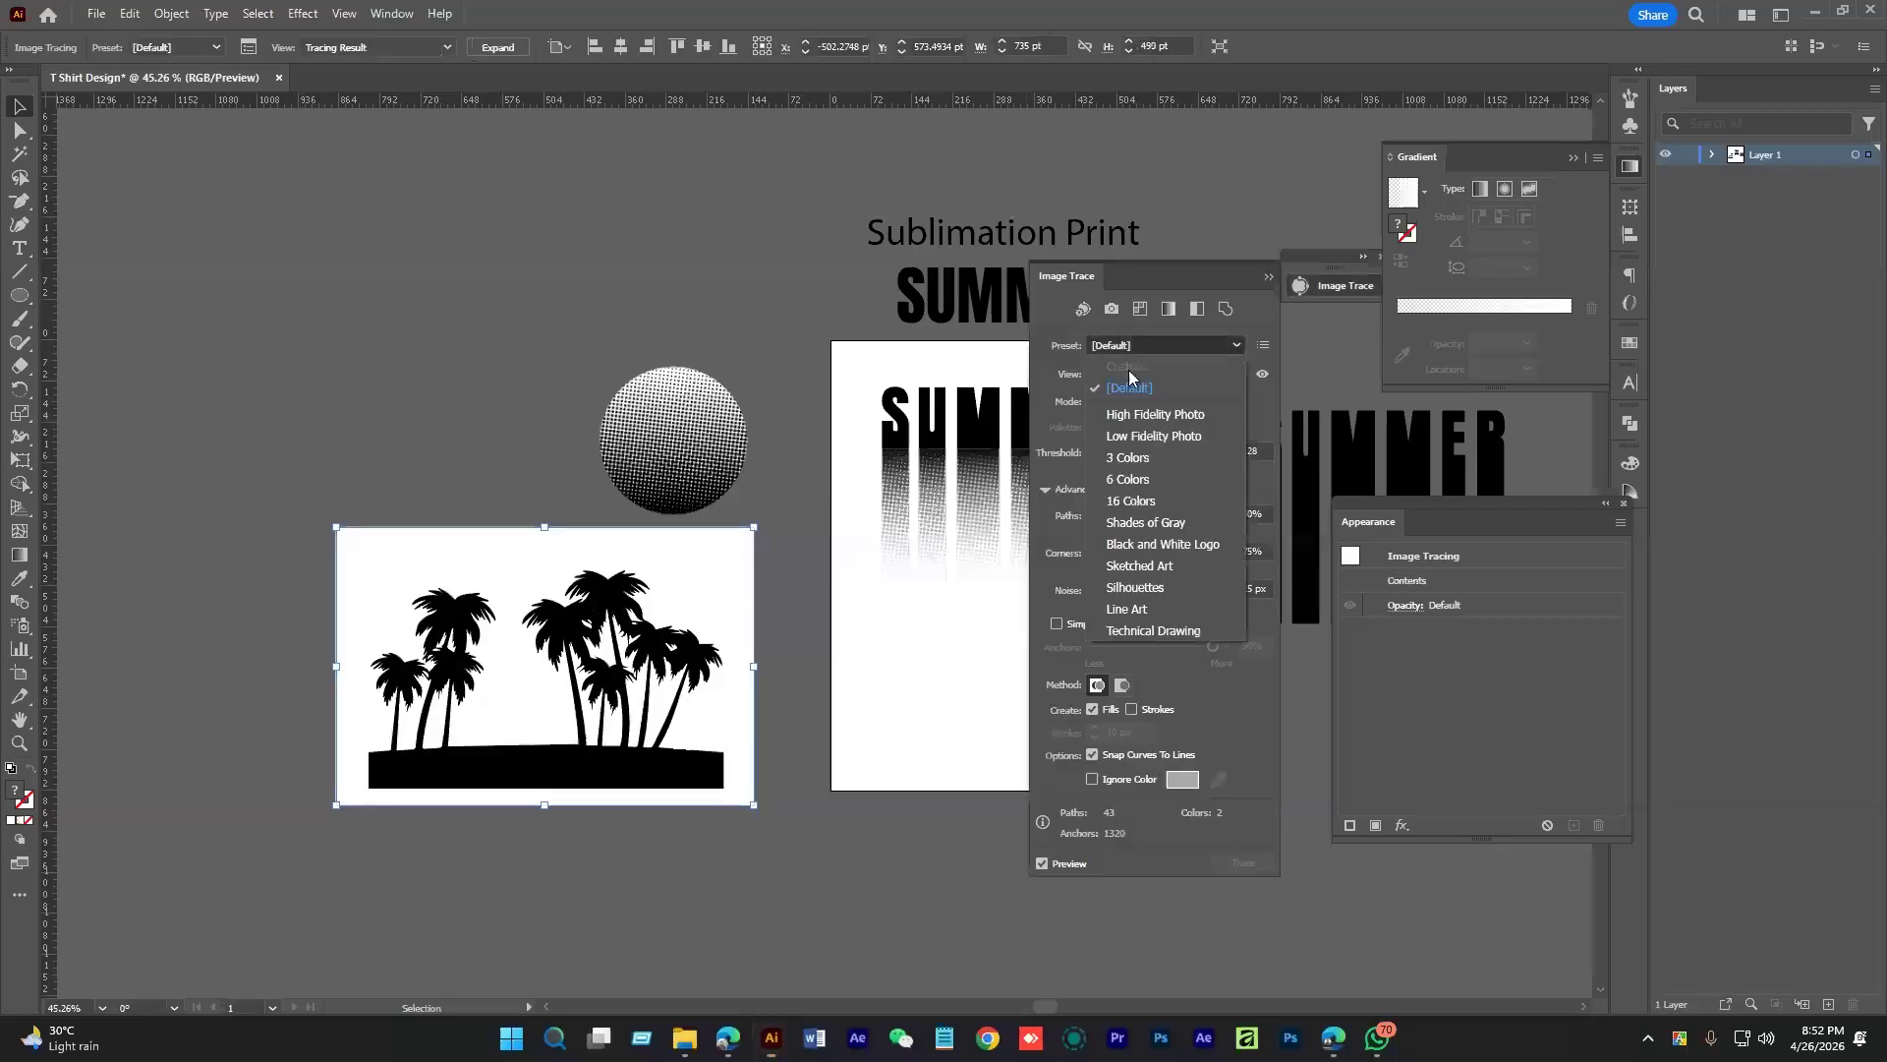
click(1148, 589)
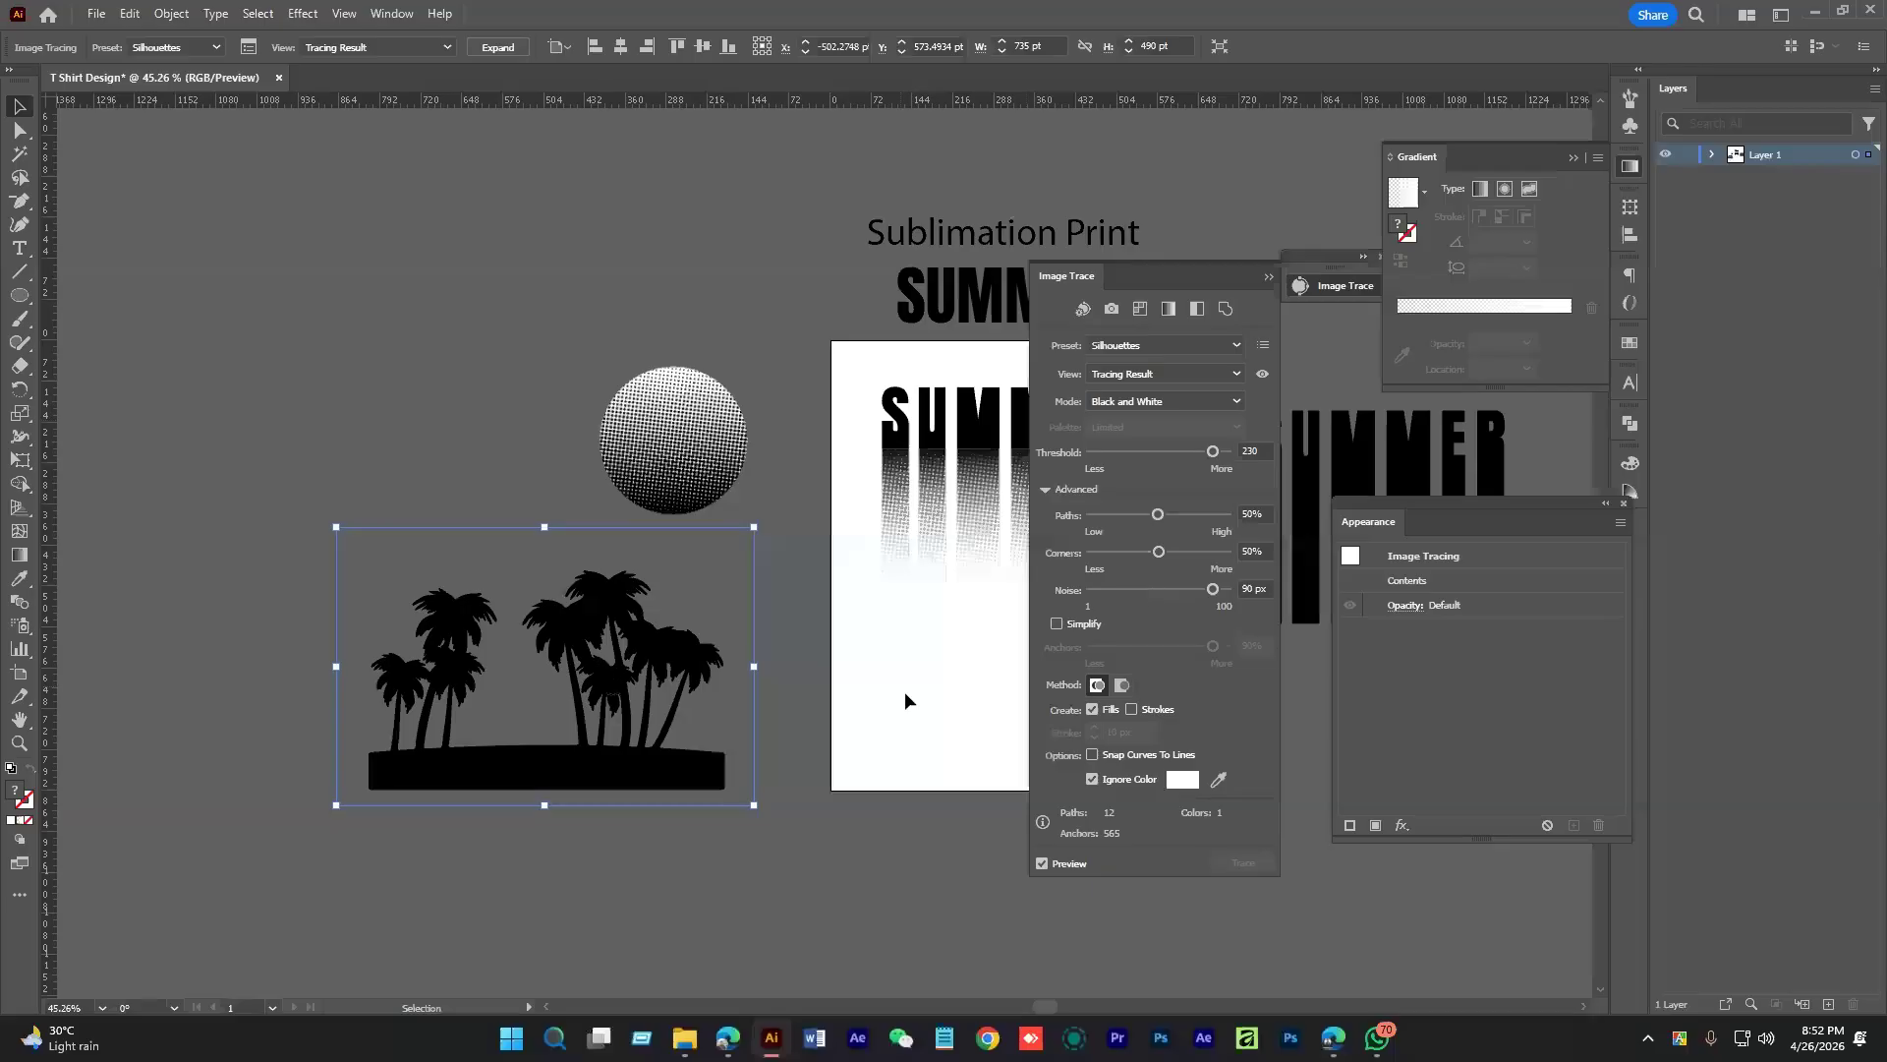
click(1271, 277)
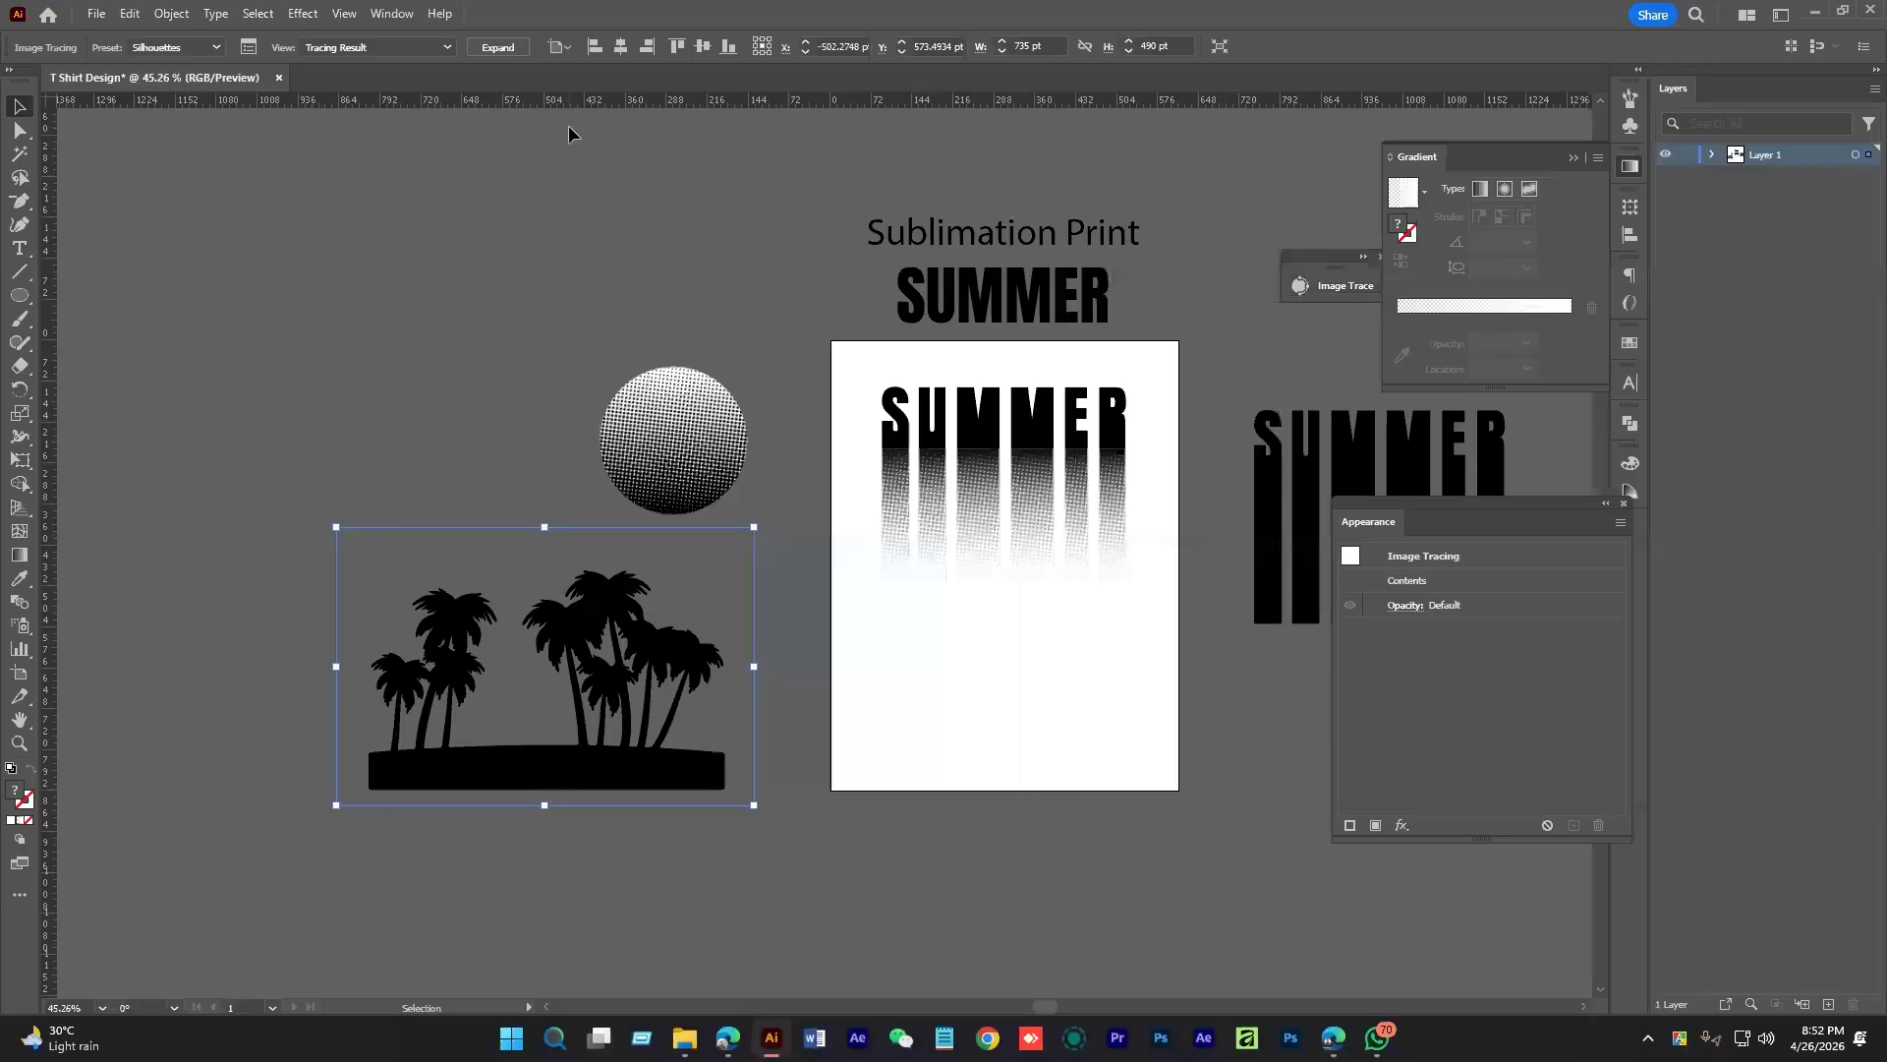
click(498, 47)
Place the palm silhouettes over the lower part of the SUMMER columns, scaled to about 427 × 263 pt to match the lettering's width
mouse_move(677, 733)
mouse_down()
mouse_move(978, 685)
mouse_move(961, 716)
mouse_move(912, 666)
mouse_move(1005, 664)
mouse_move(1011, 644)
mouse_up()
scroll(997, 665, up, 2)
drag(1032, 614, 1023, 601)
drag(1171, 612, 1197, 647)
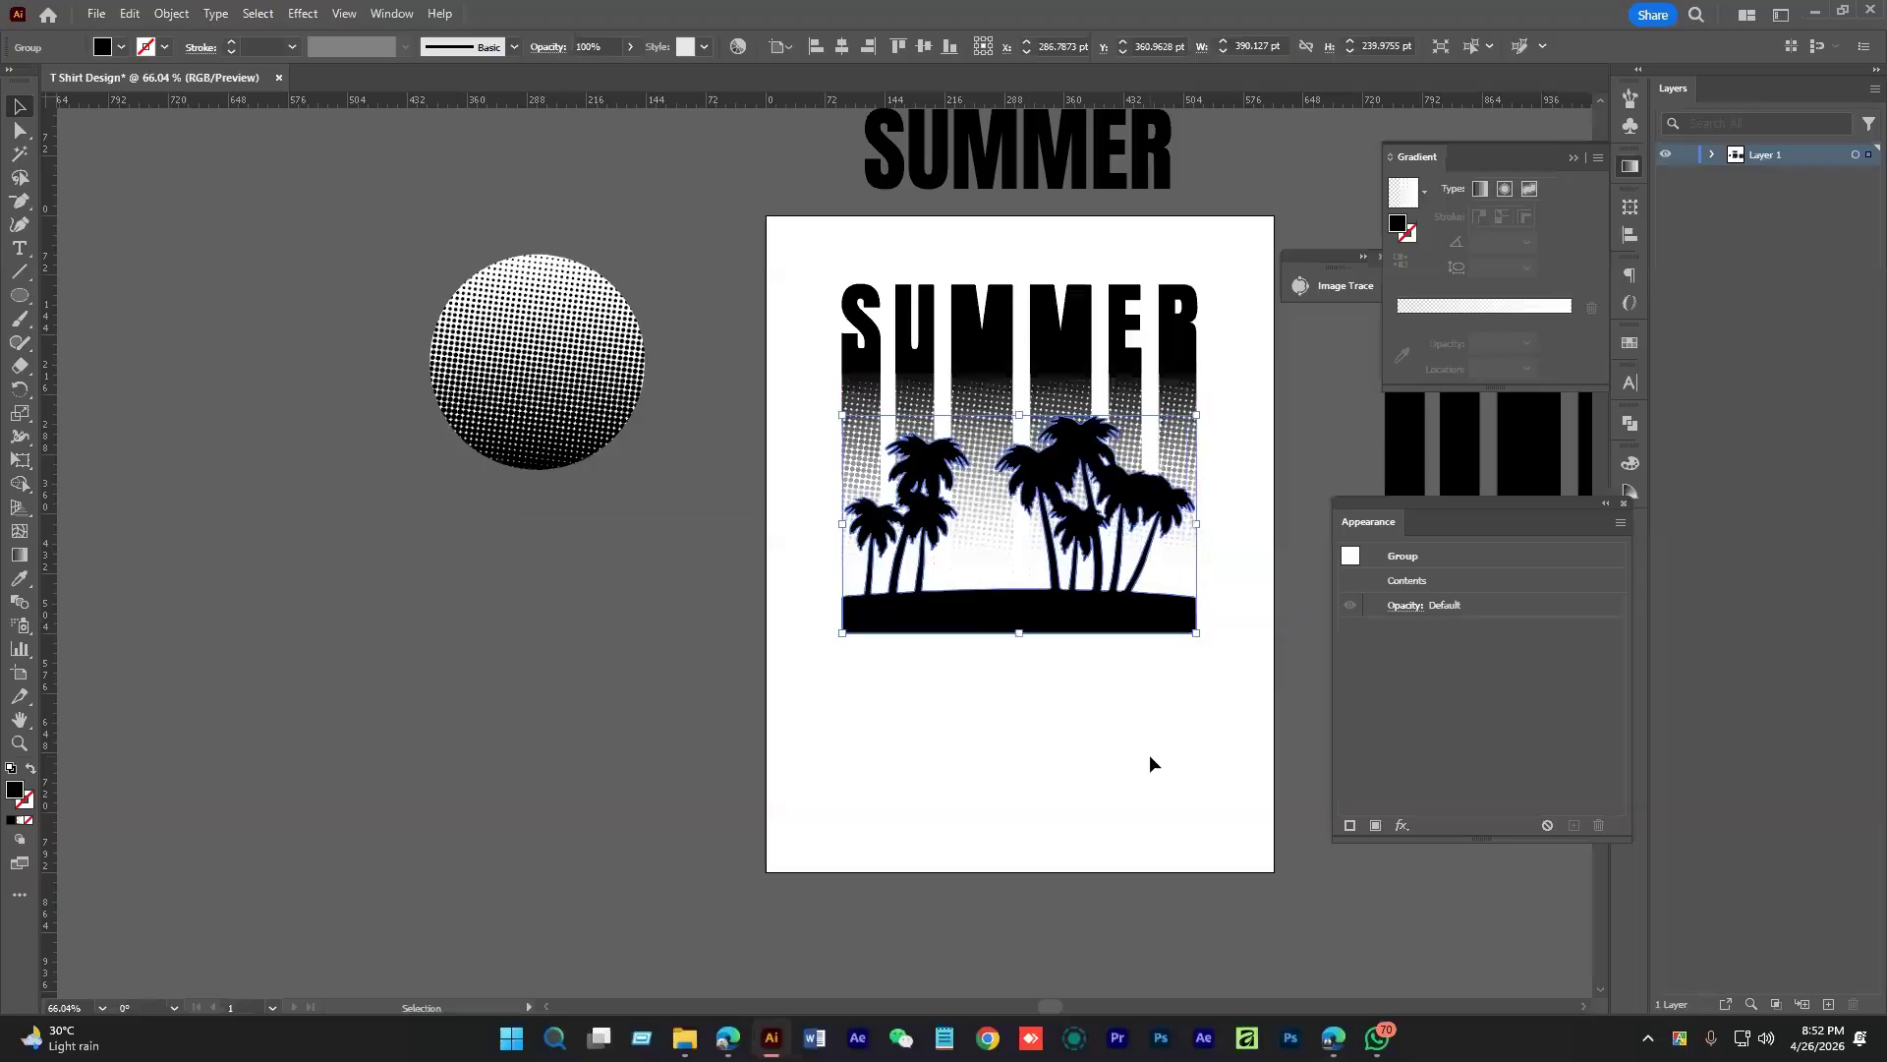
click(982, 678)
scroll(1052, 721, up, 2)
click(1029, 634)
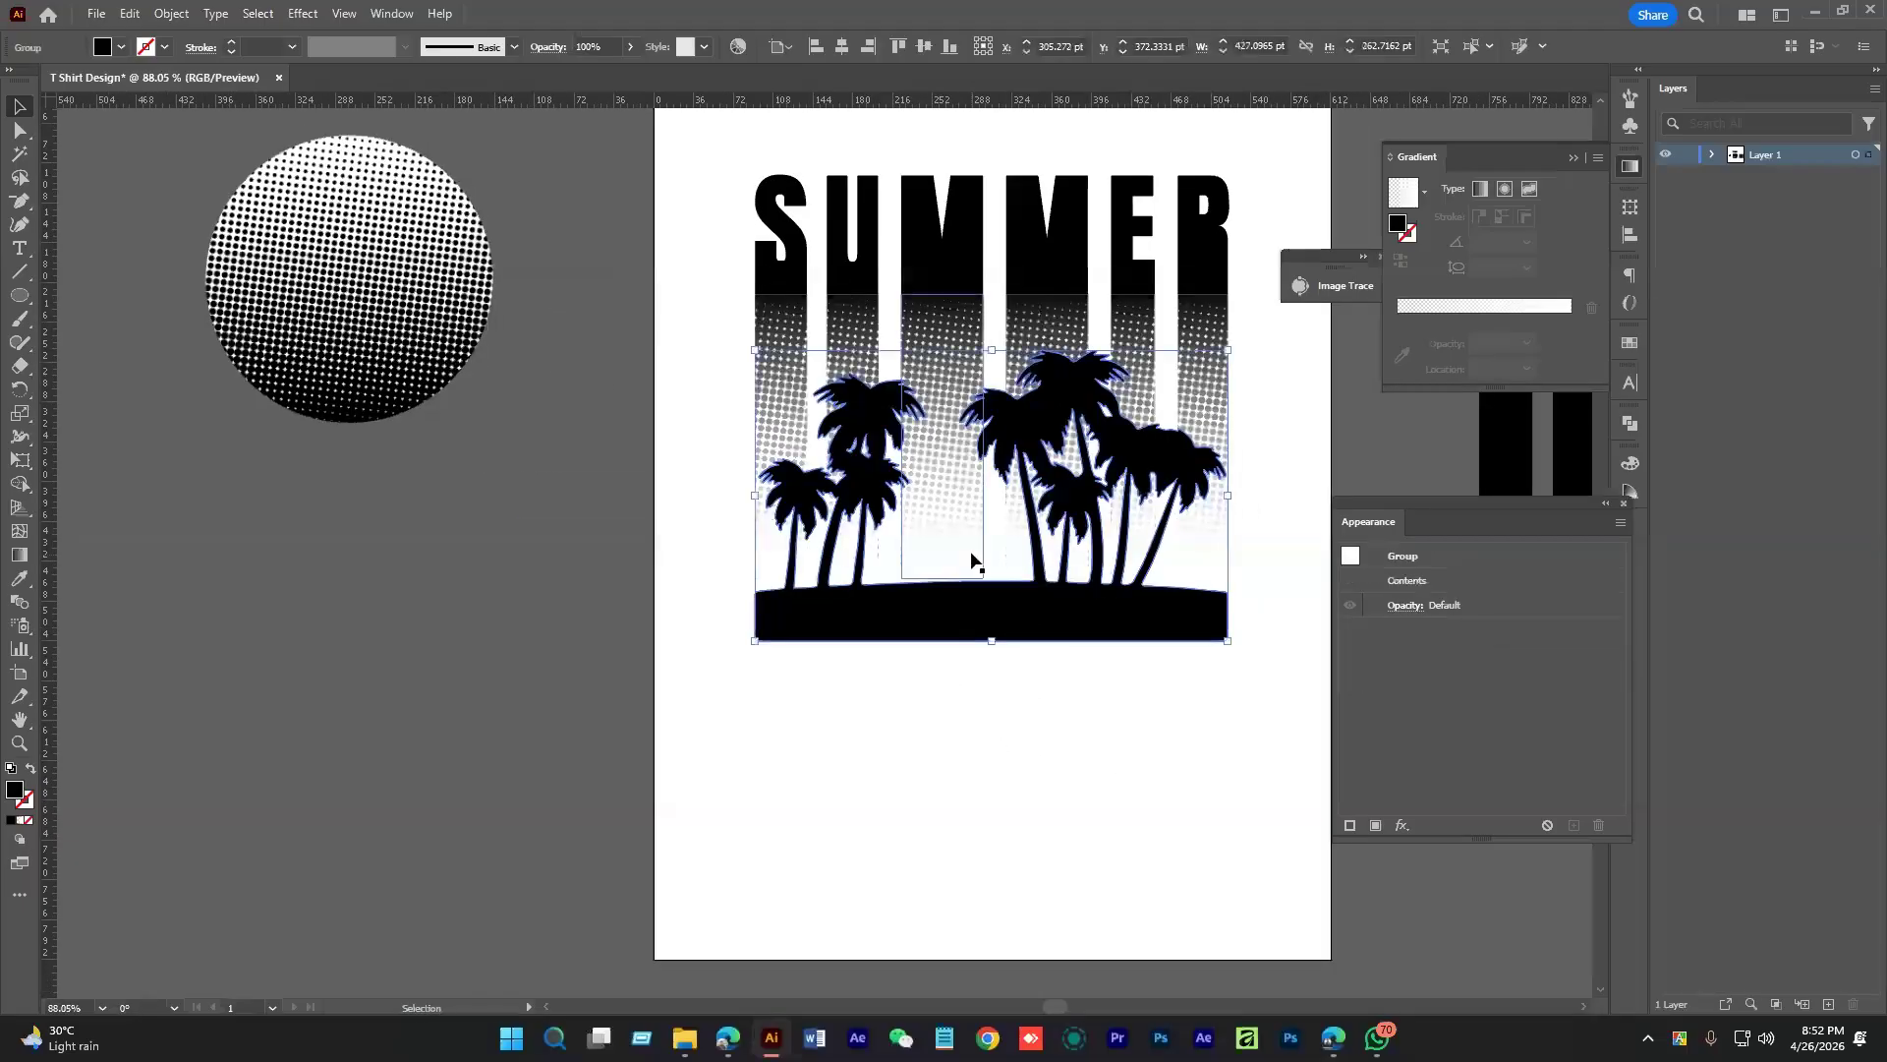
drag(1029, 619, 1028, 641)
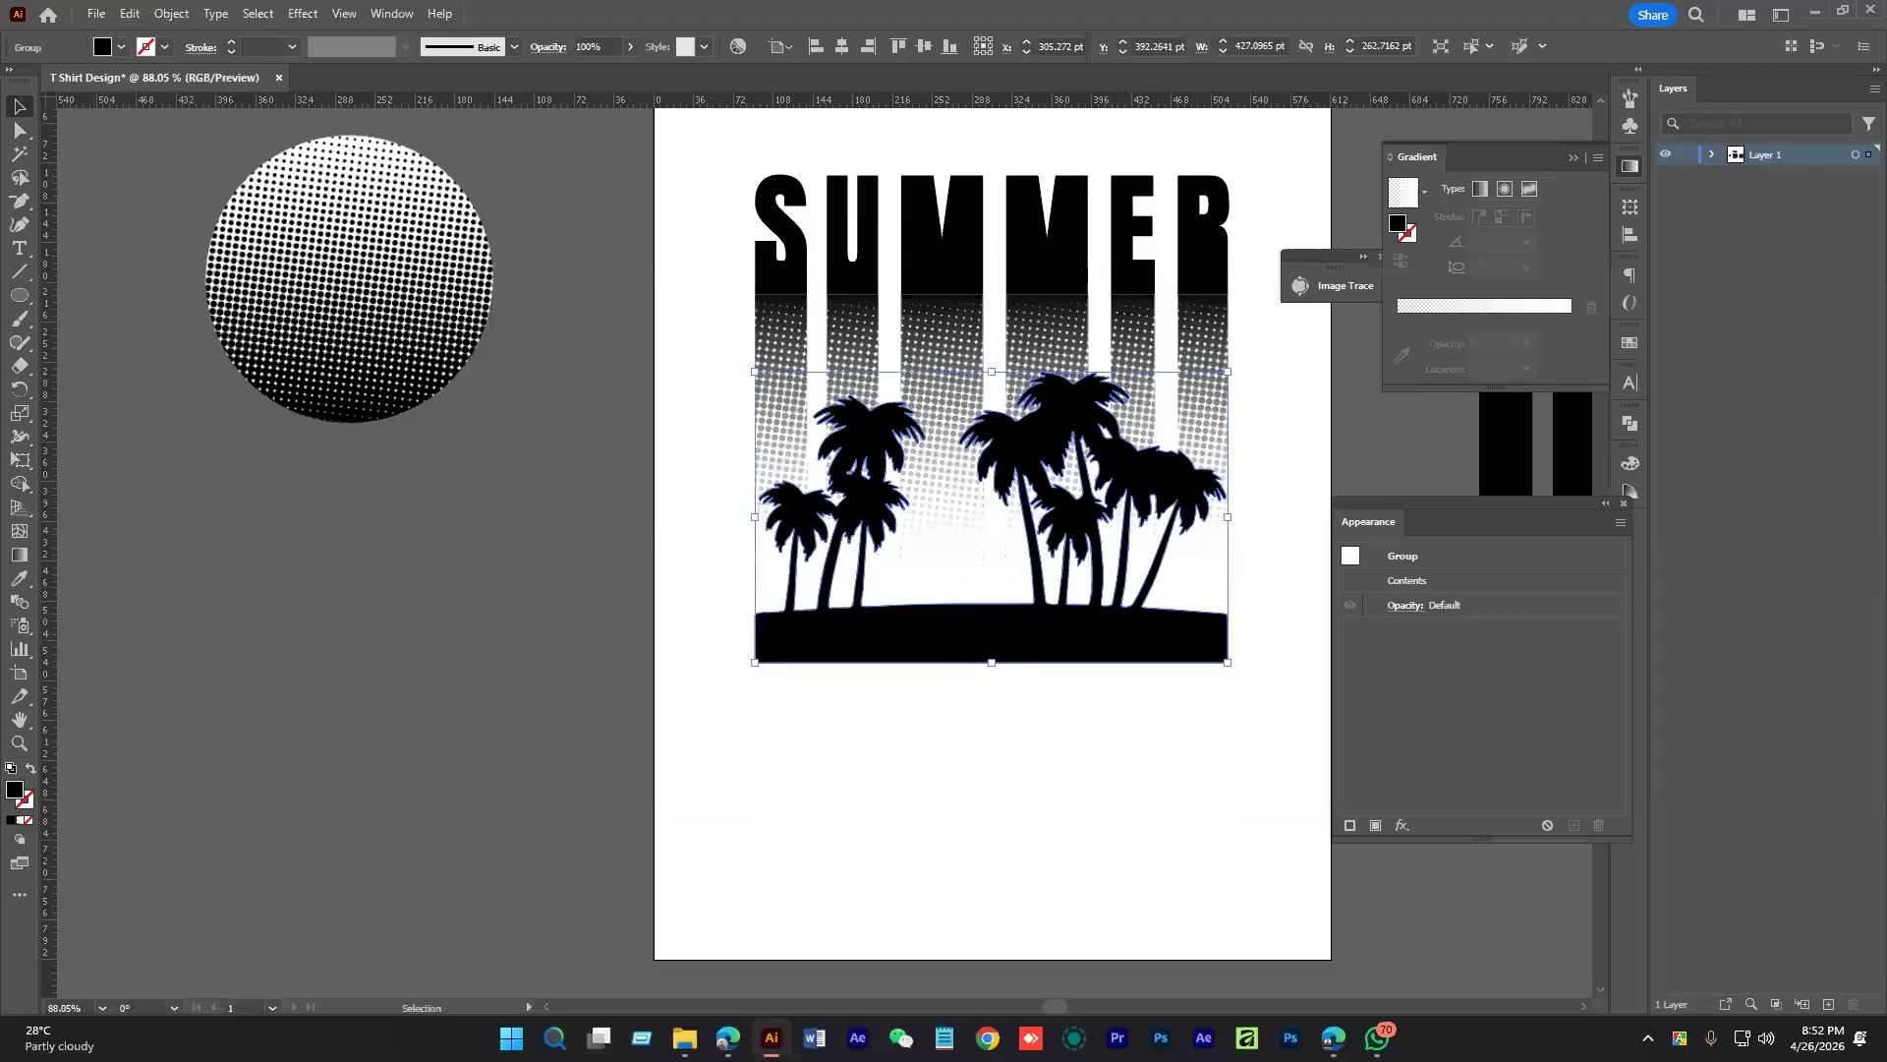
click(1059, 803)
scroll(1055, 781, right, 1)
scroll(1056, 782, up, 1)
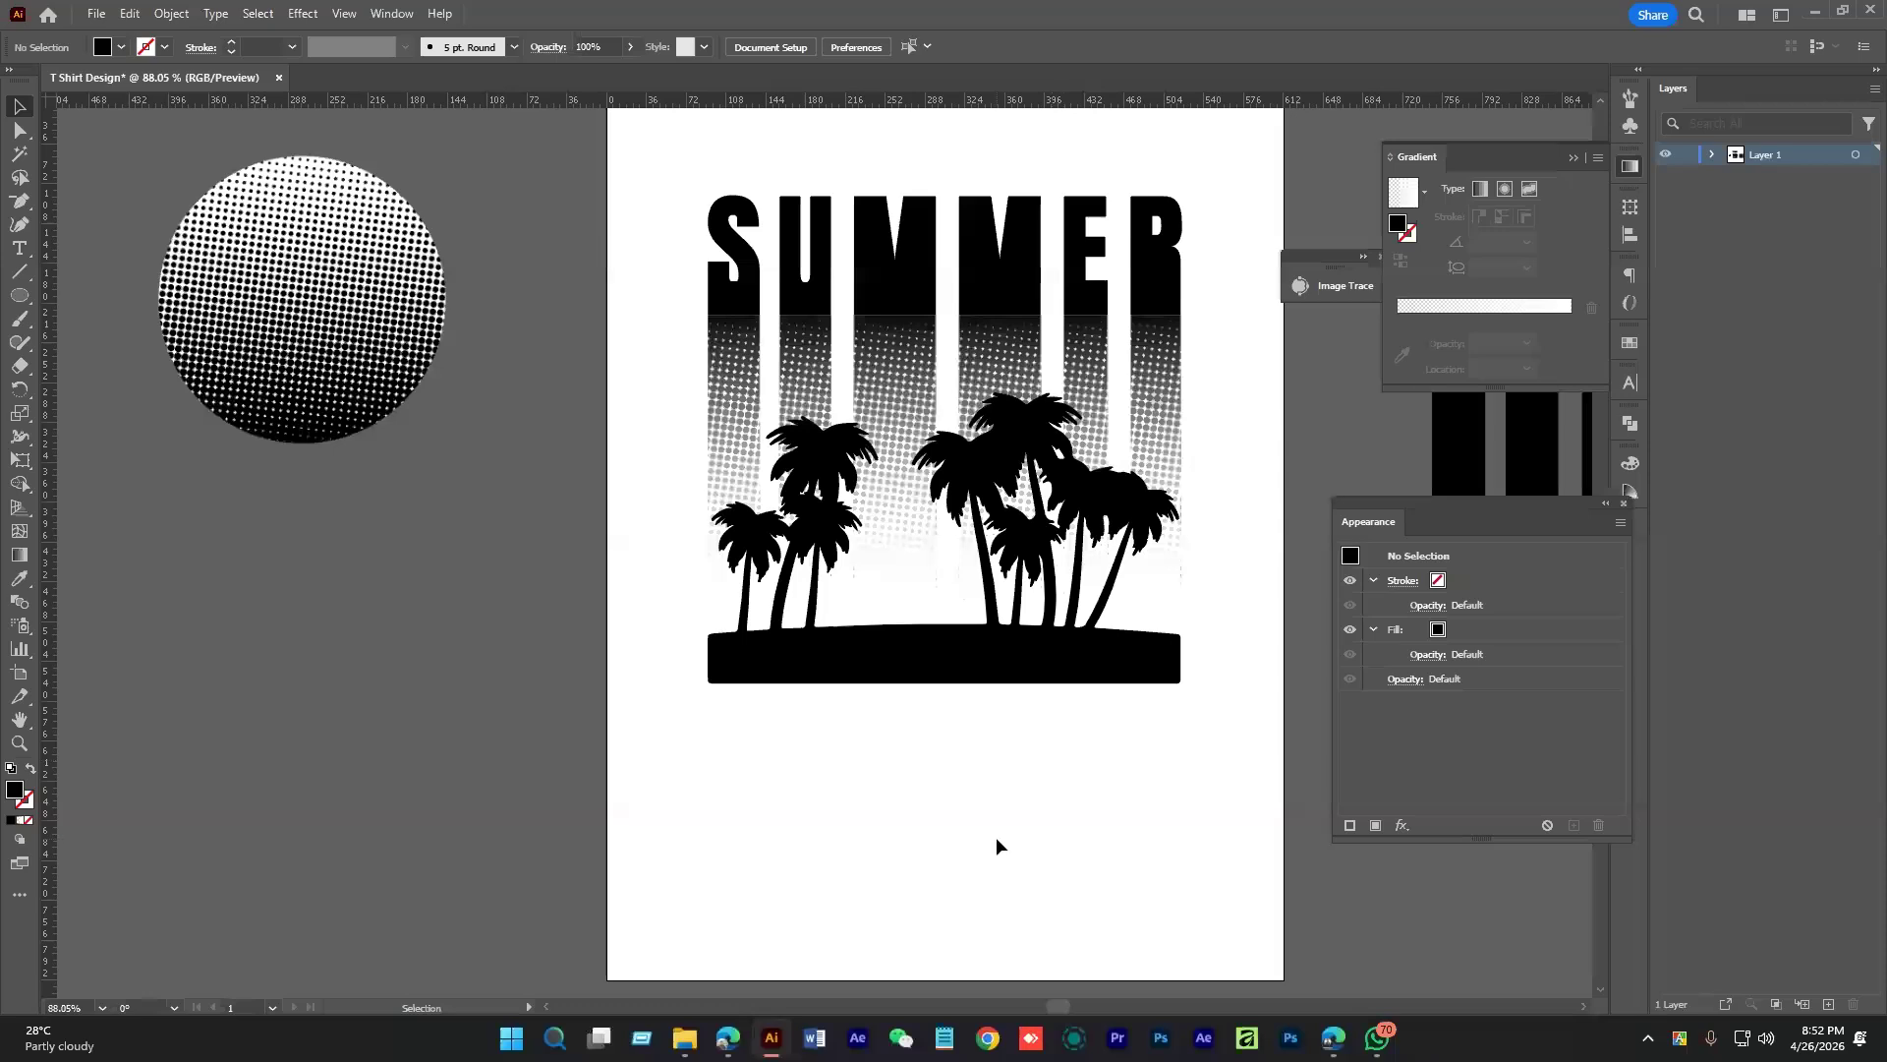
Cut a wavy line across the full width of the black ground beneath the palm trees with the Knife tool
click(897, 662)
scroll(999, 716, up, 4)
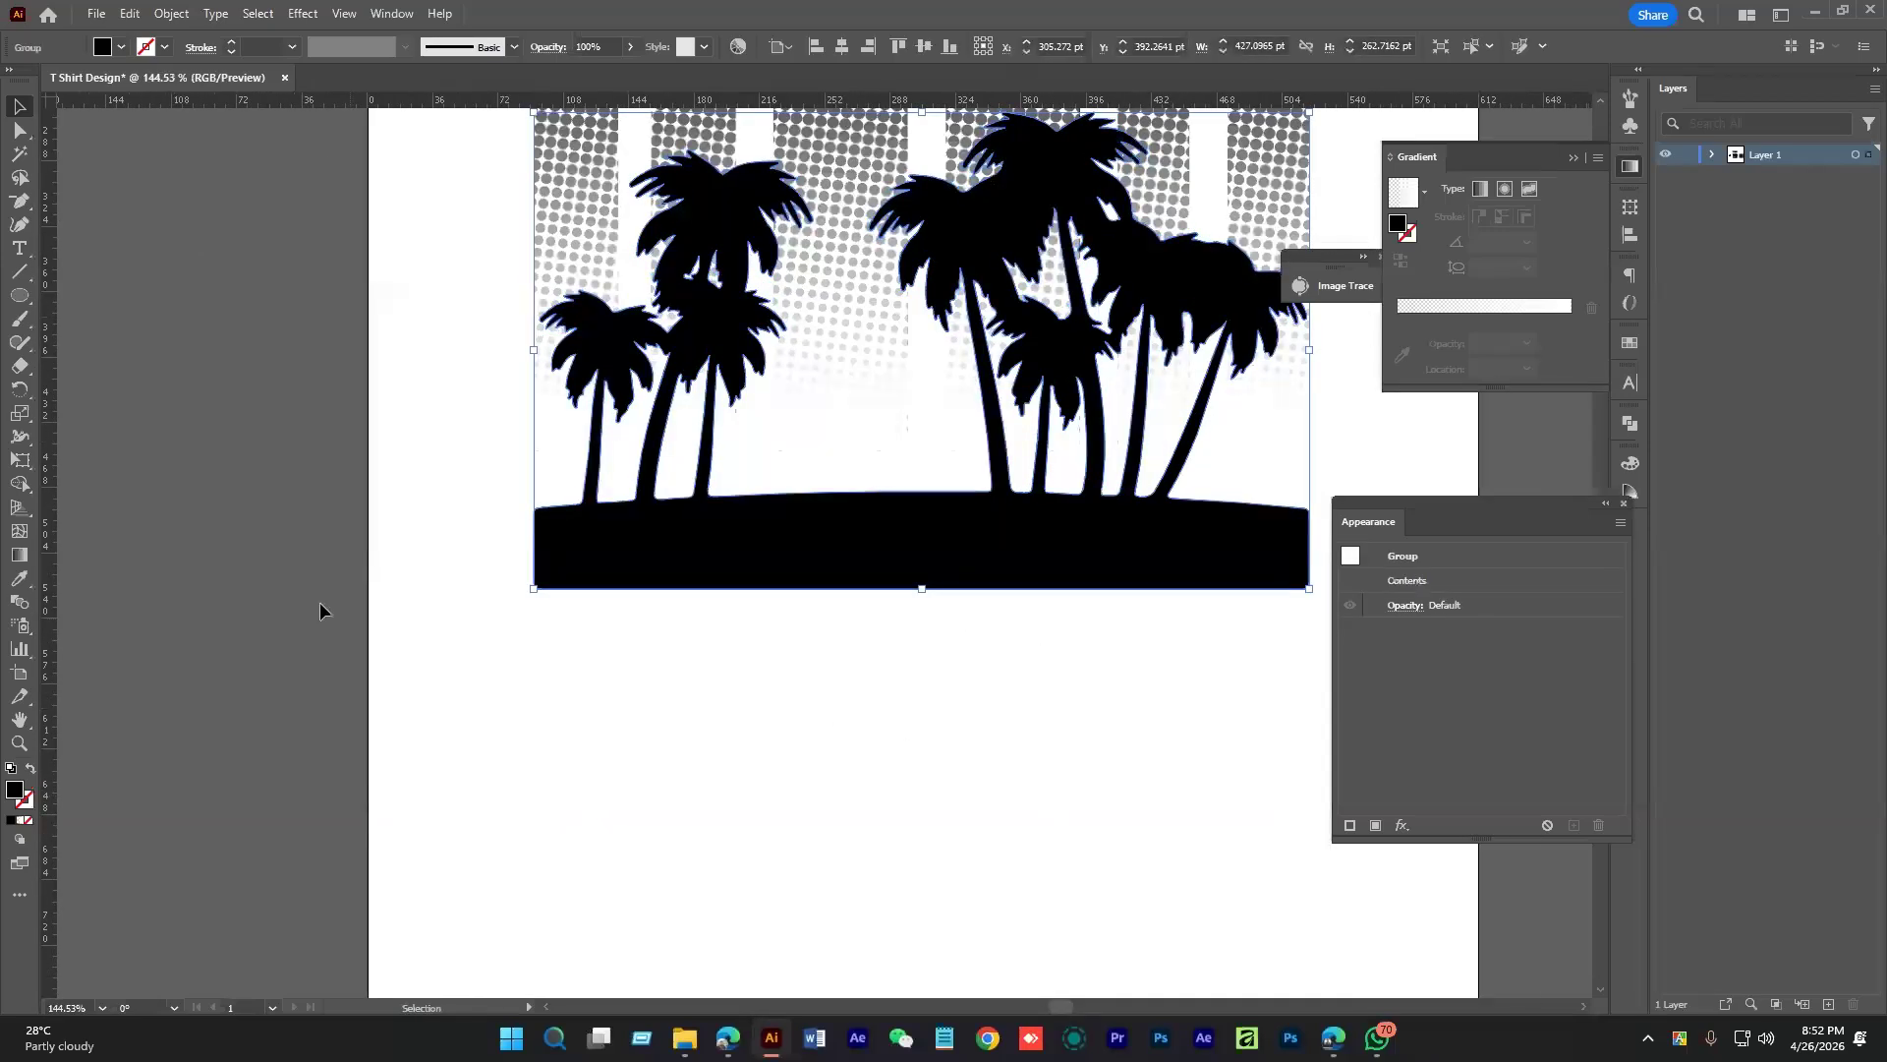
mouse_move(19, 366)
mouse_down()
mouse_move(119, 385)
mouse_move(103, 410)
mouse_up()
drag(609, 657, 457, 558)
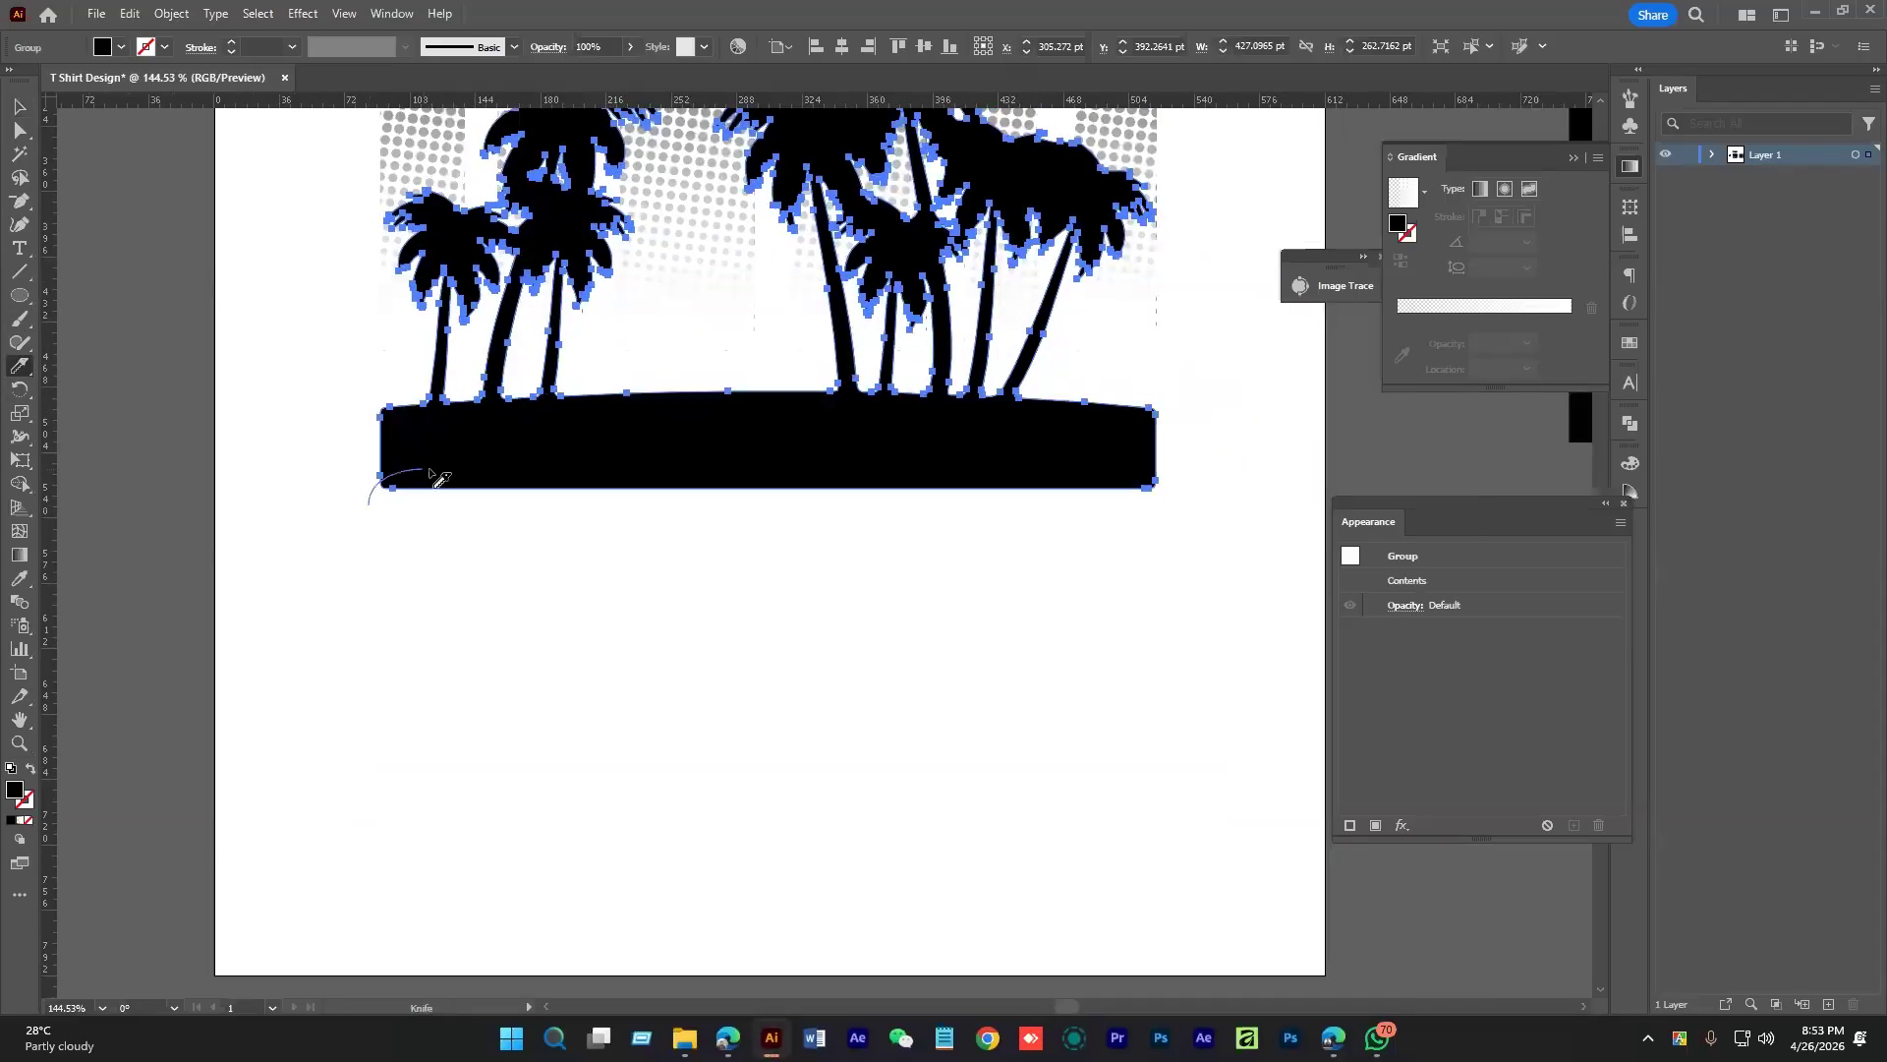
mouse_move(557, 470)
mouse_down()
mouse_move(927, 464)
mouse_move(1022, 446)
mouse_up()
drag(1128, 470, 1193, 472)
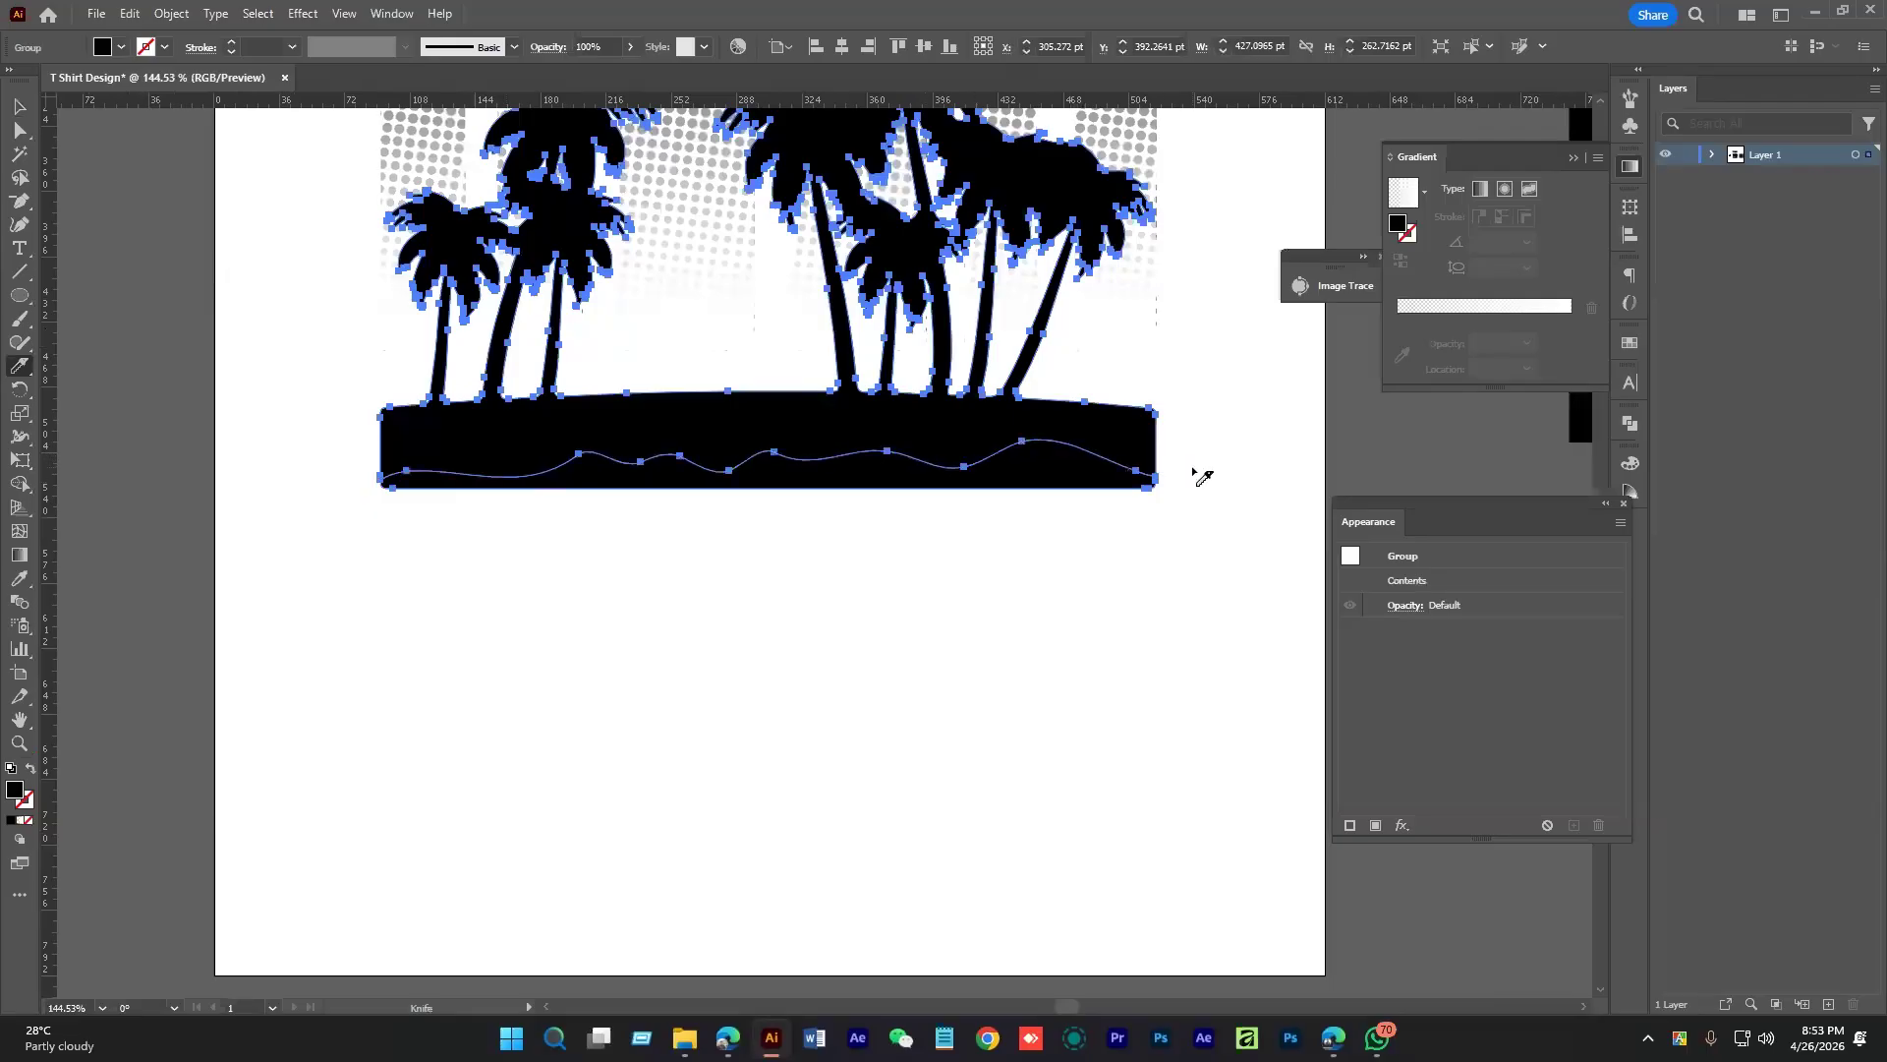
Ungroup the cut palm artwork and move the strip below the wavy cut down, clear of the ground shape
key(v)
click(1093, 672)
drag(918, 475, 915, 597)
key(ctrl+z)
right_click(830, 484)
click(884, 724)
drag(857, 462, 850, 614)
click(844, 704)
drag(1013, 680, 1051, 680)
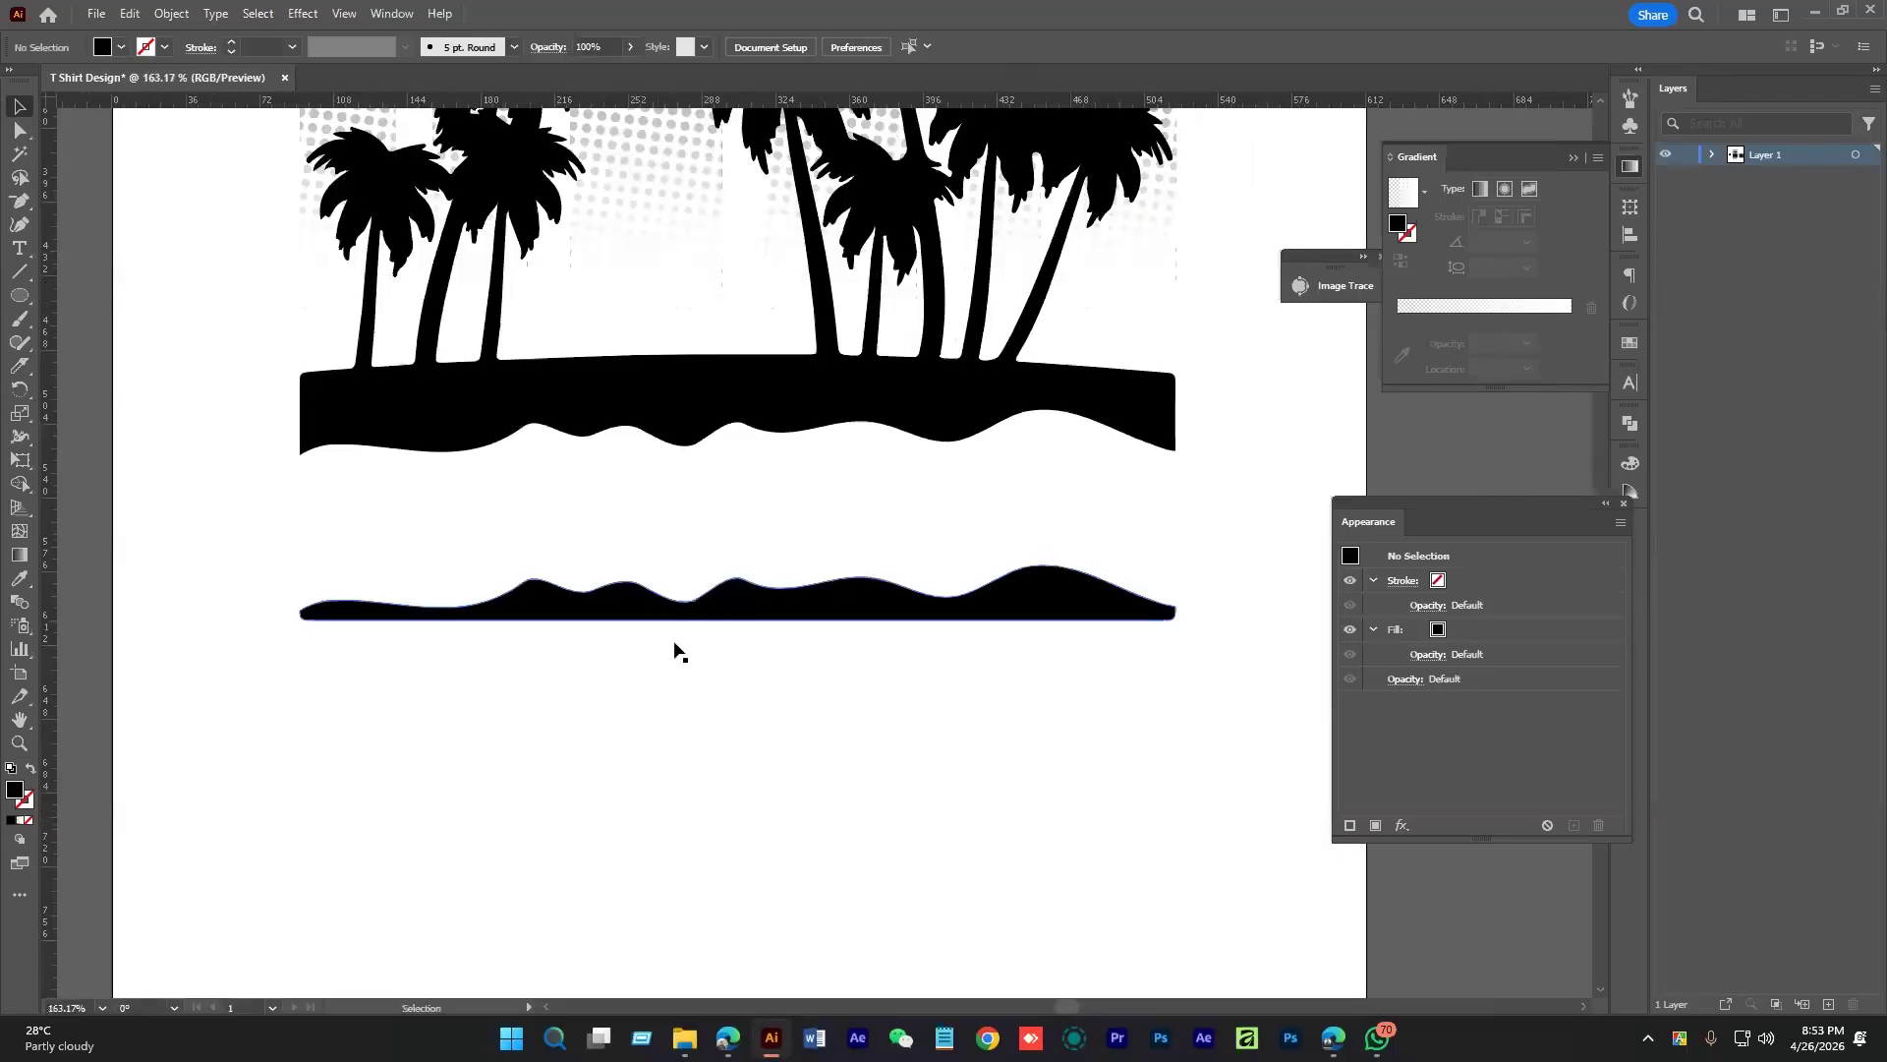
Switch to the browser and search Google Images for "sea boat silhouette"
mouse_move(728, 1037)
click(796, 982)
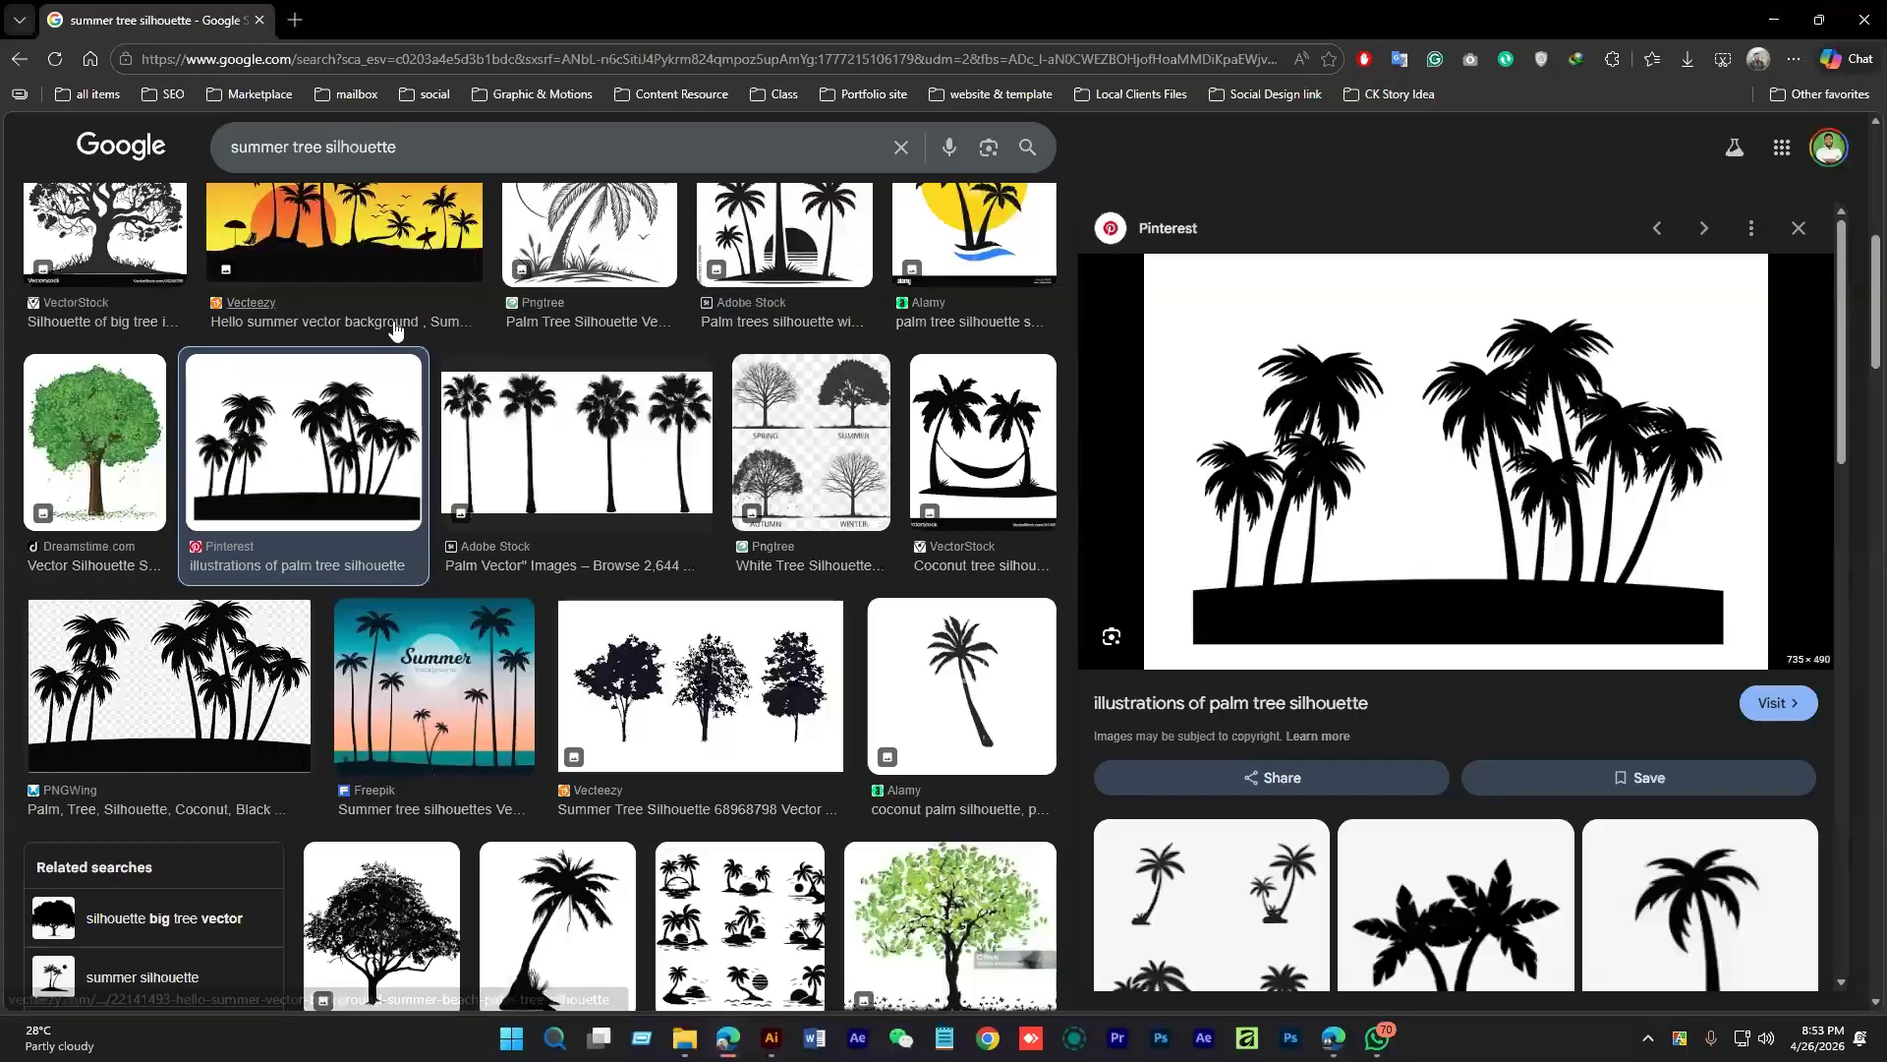
drag(322, 147, 225, 144)
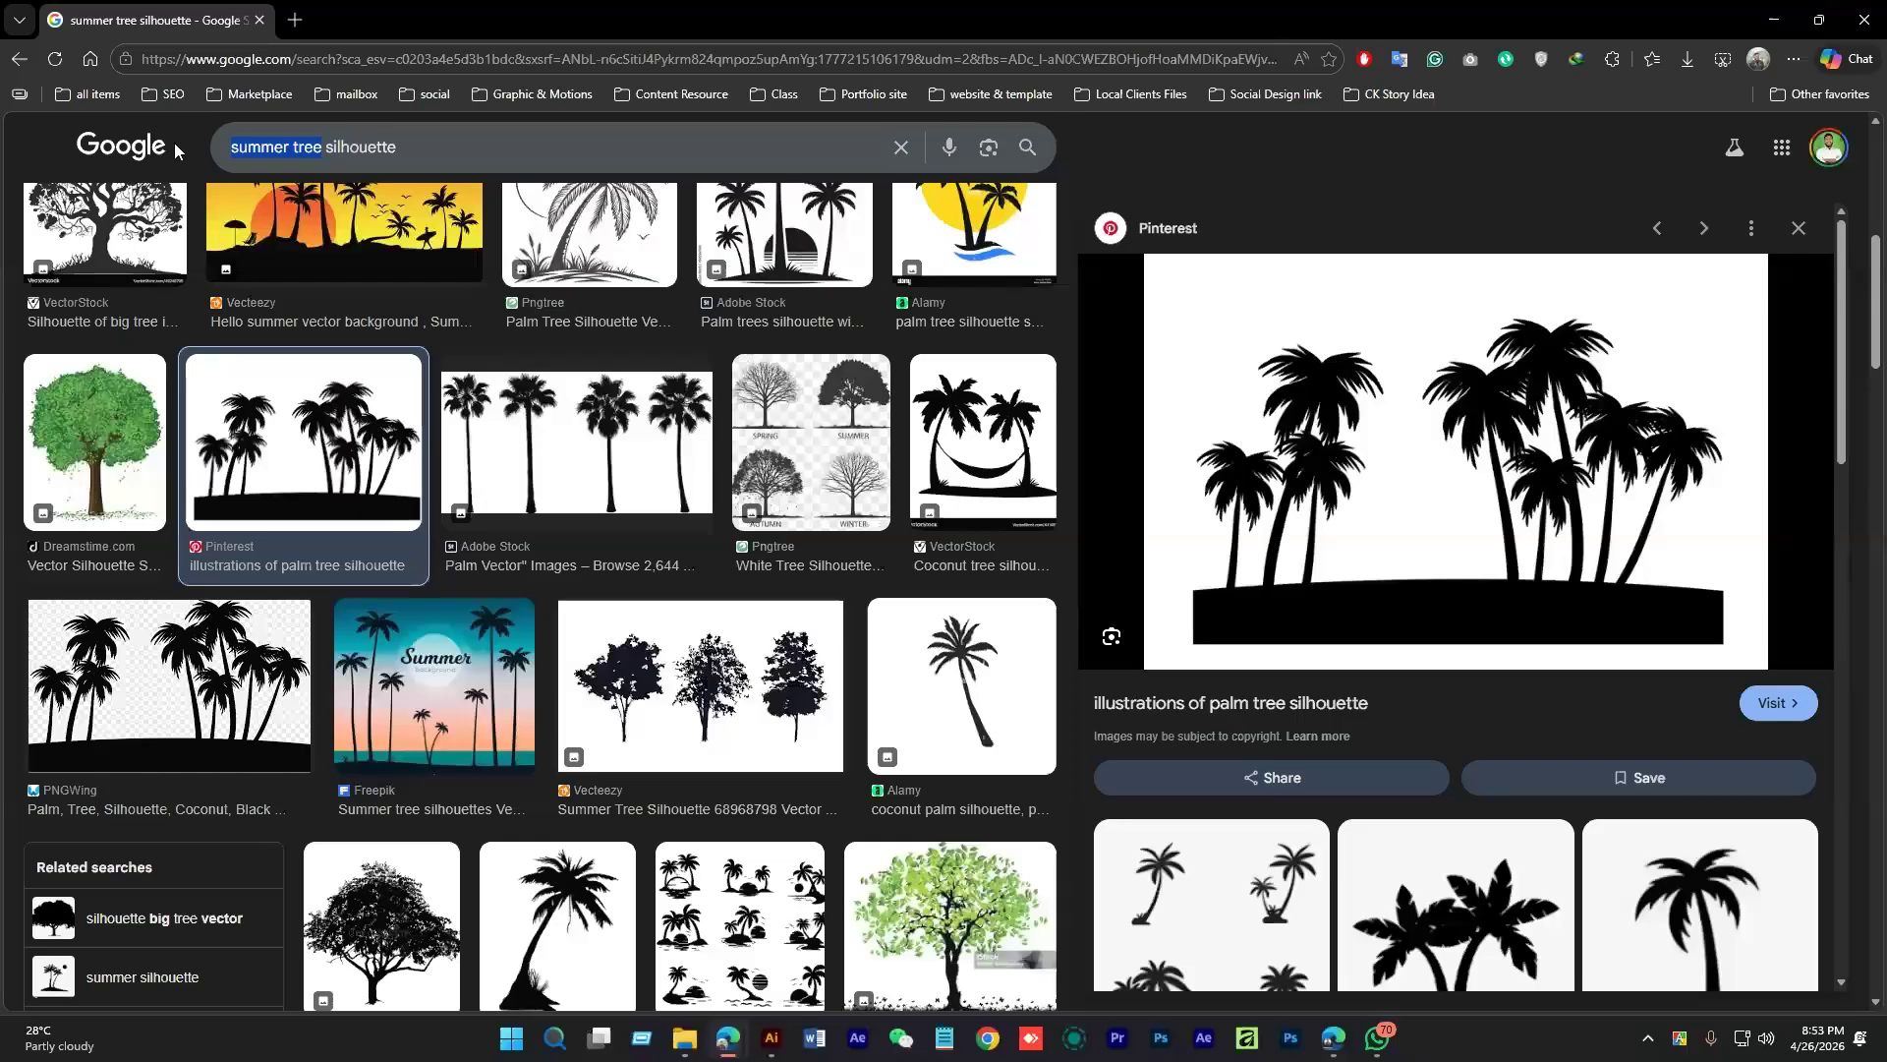
text(sea boa)
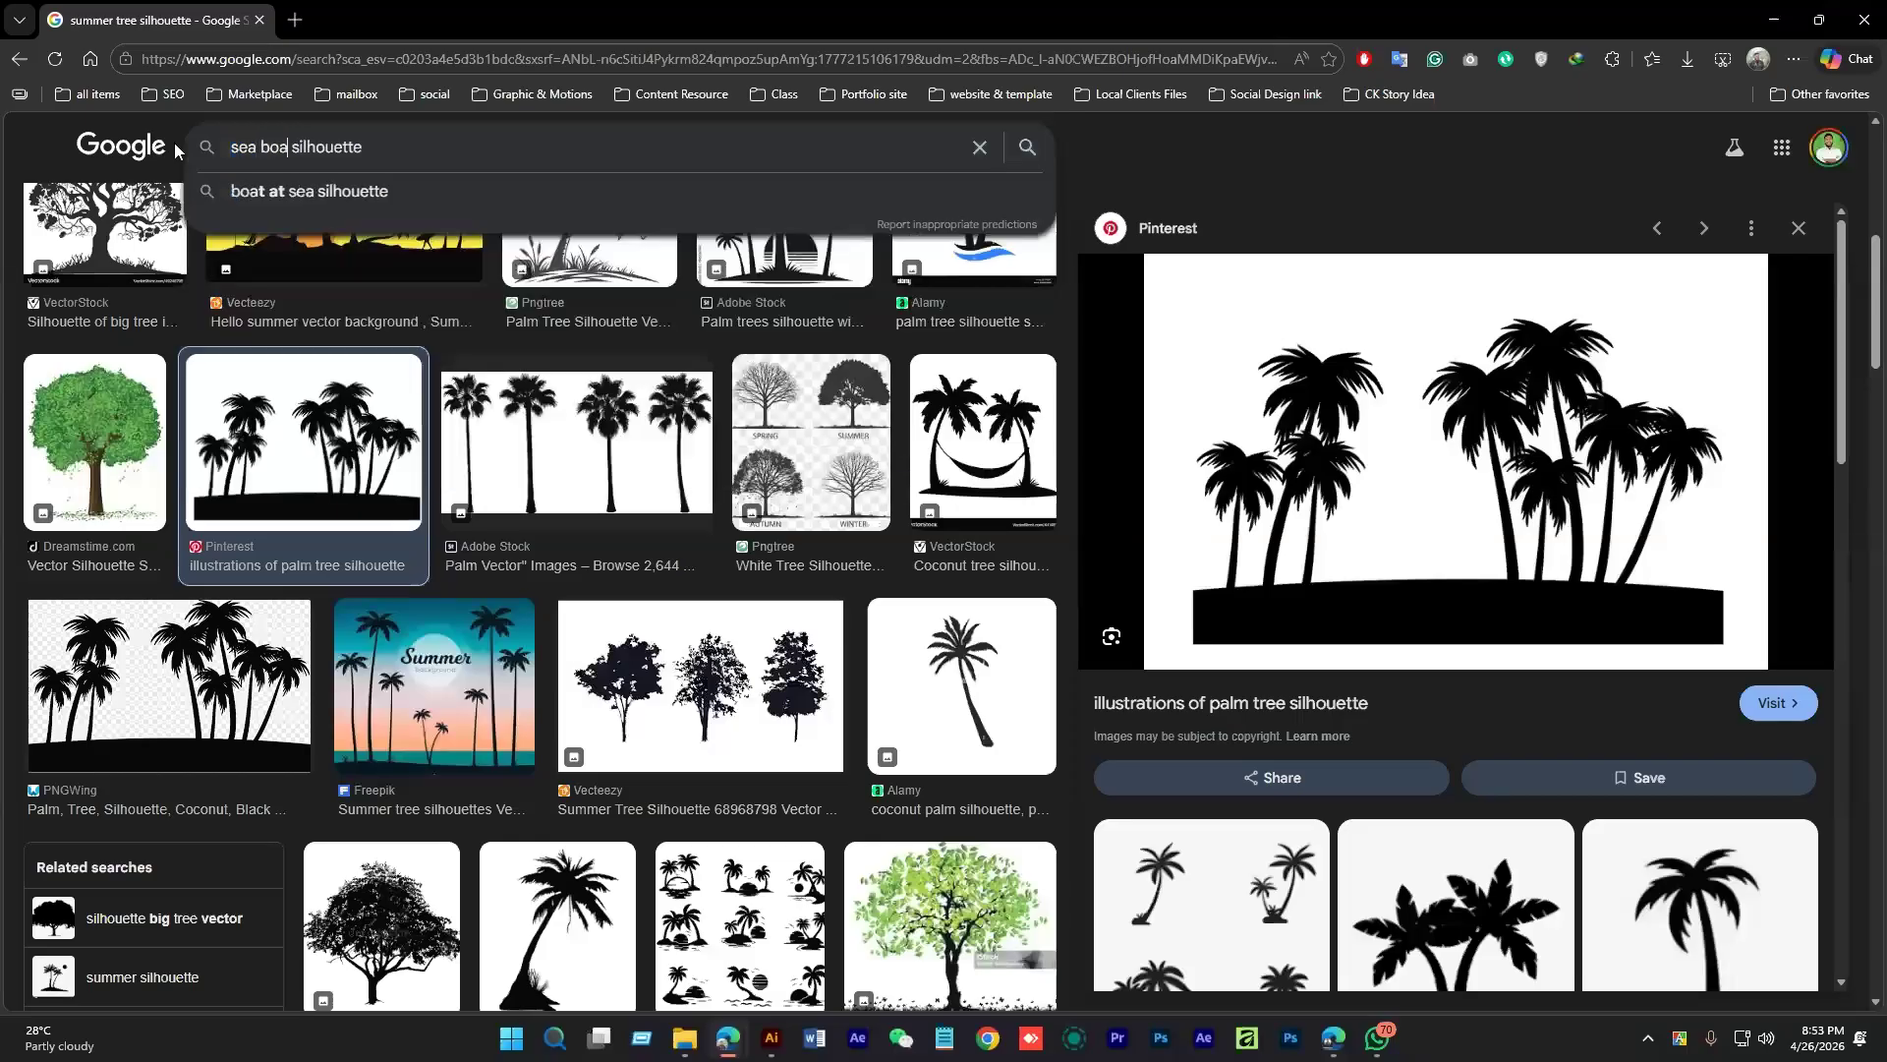
text(t)
key(Return)
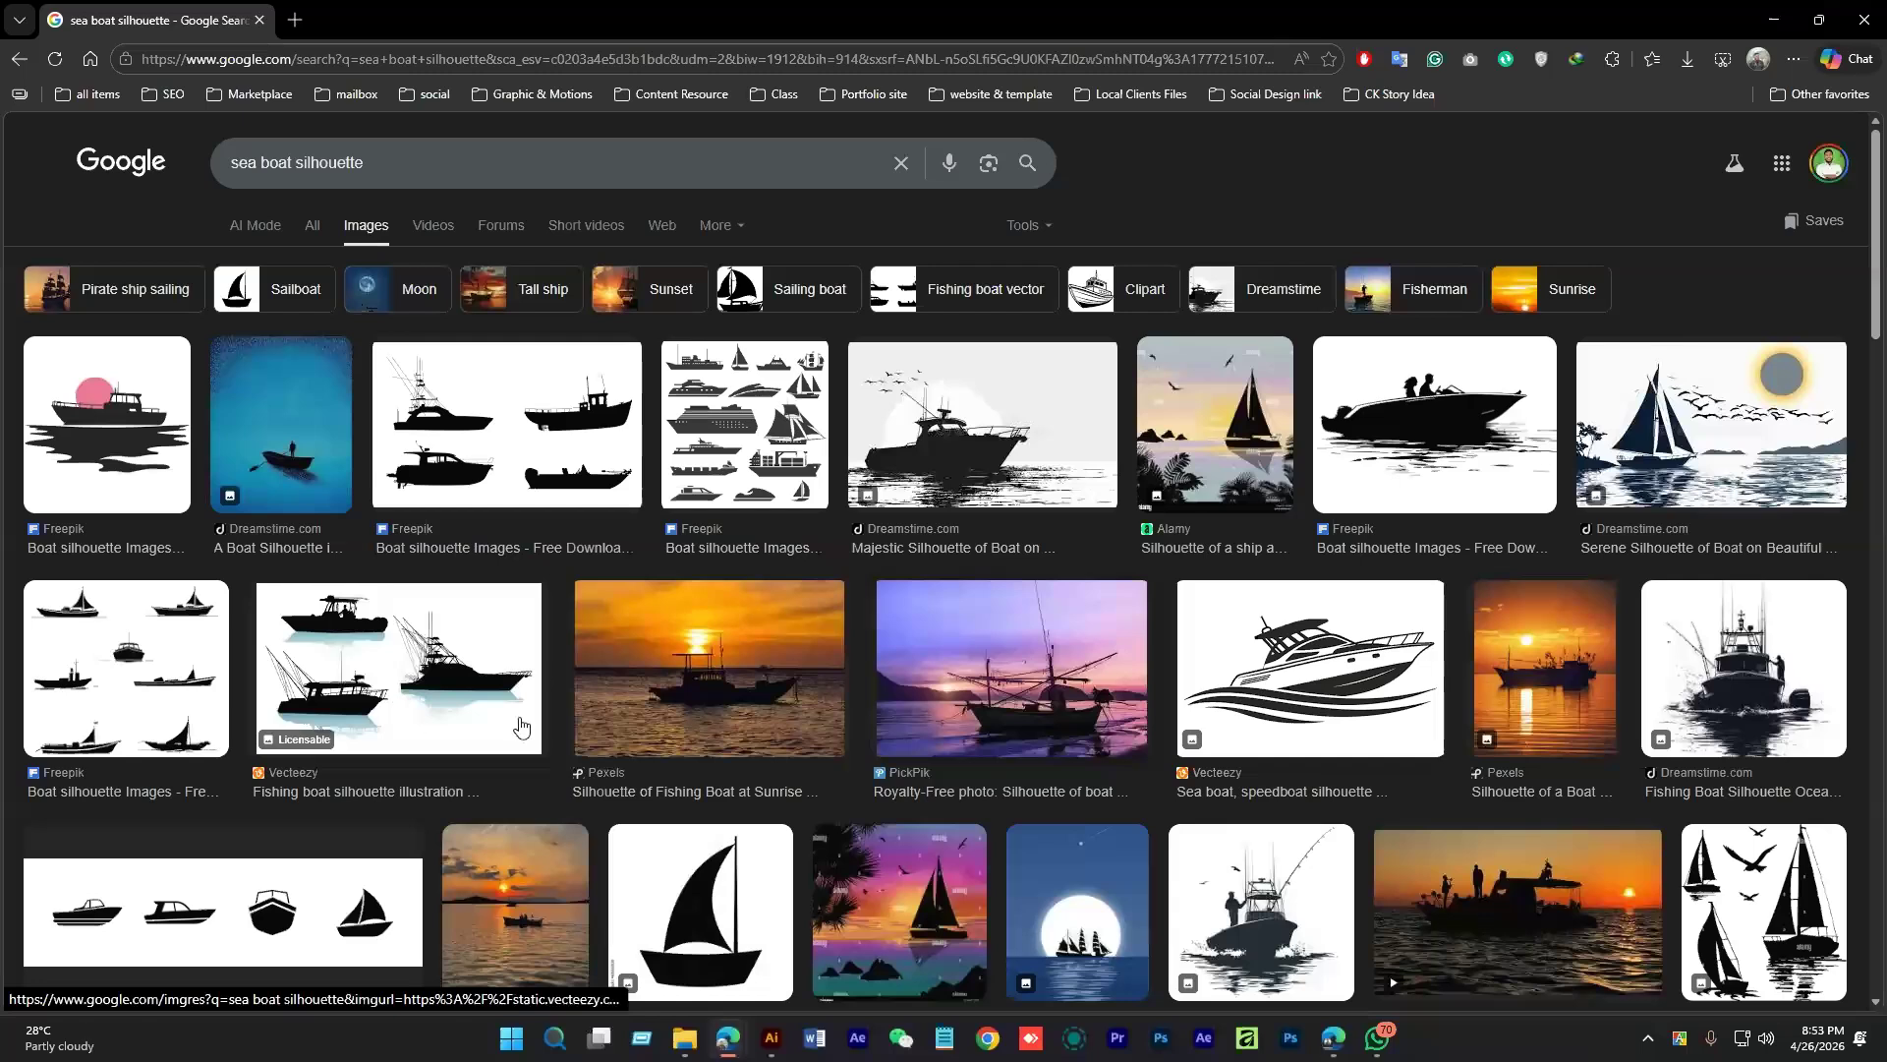
Copy the Freepik image of four boat silhouettes and paste it into the Illustrator document, beside the artboard under the halftone circle
click(492, 433)
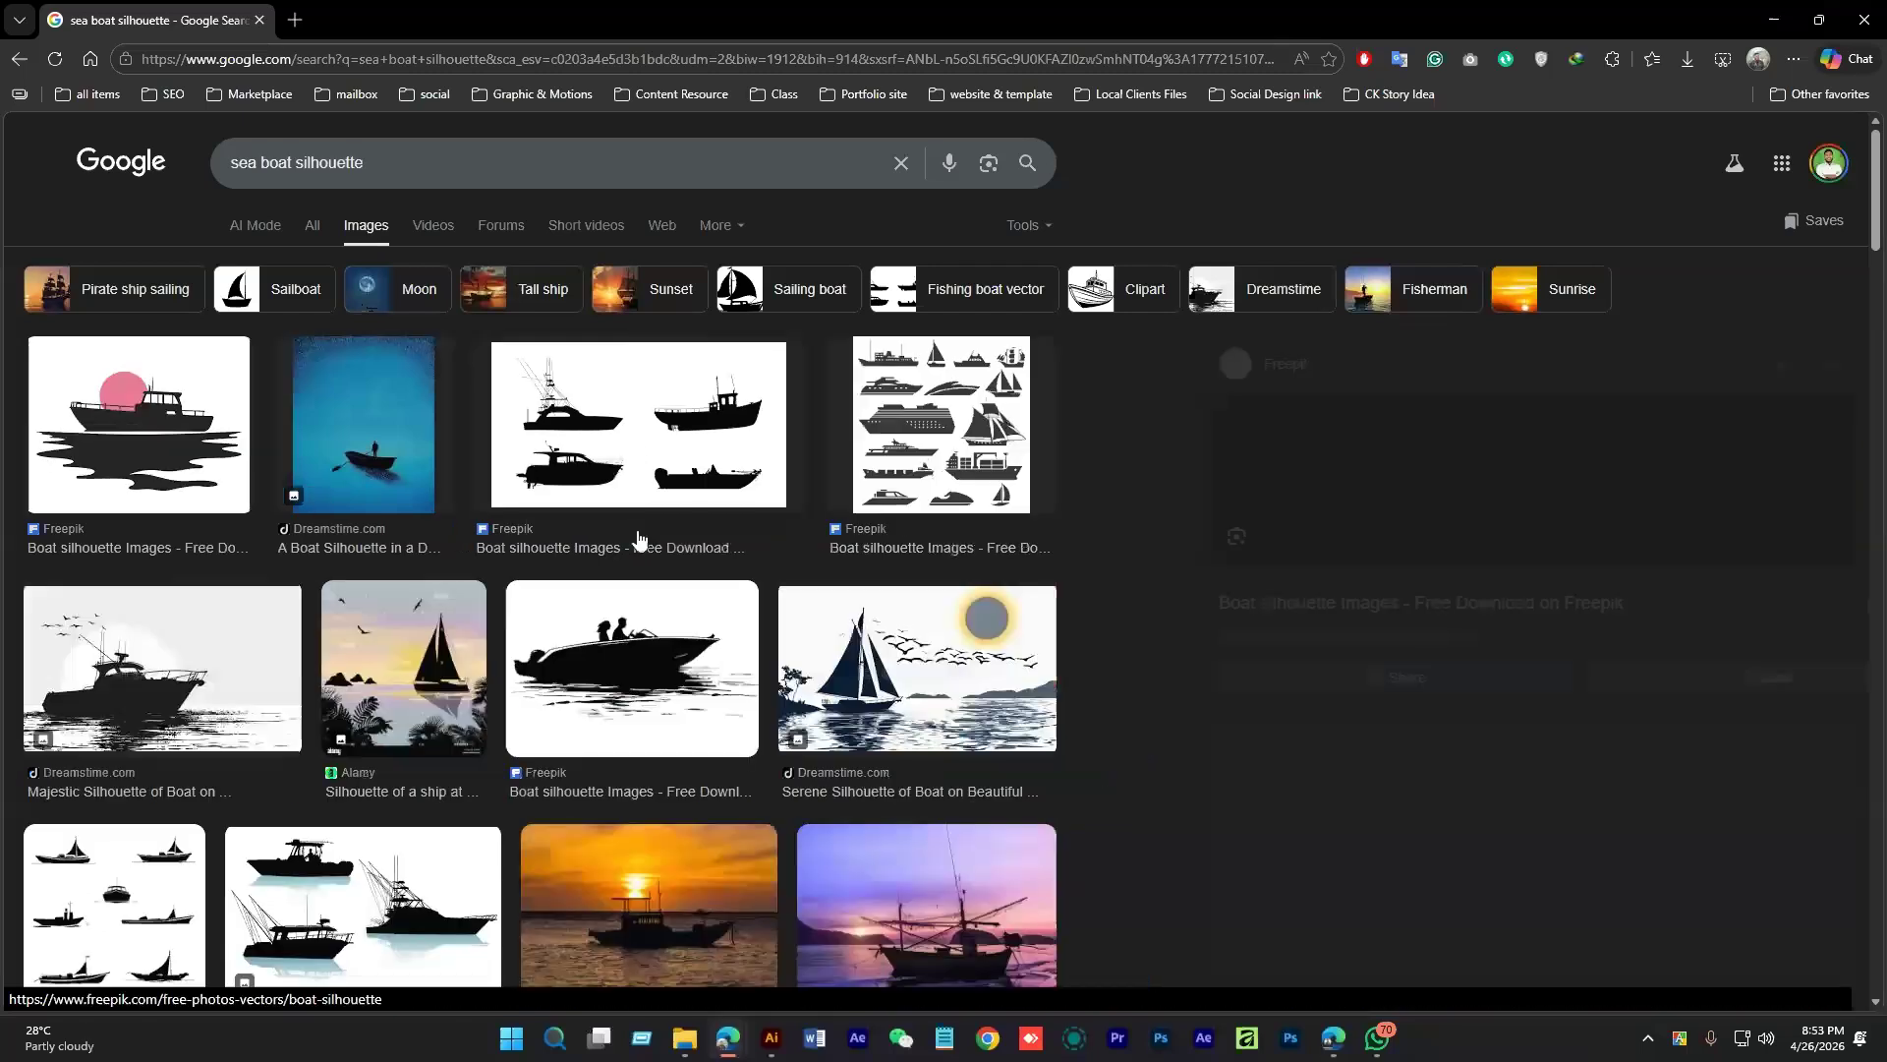
right_click(1356, 522)
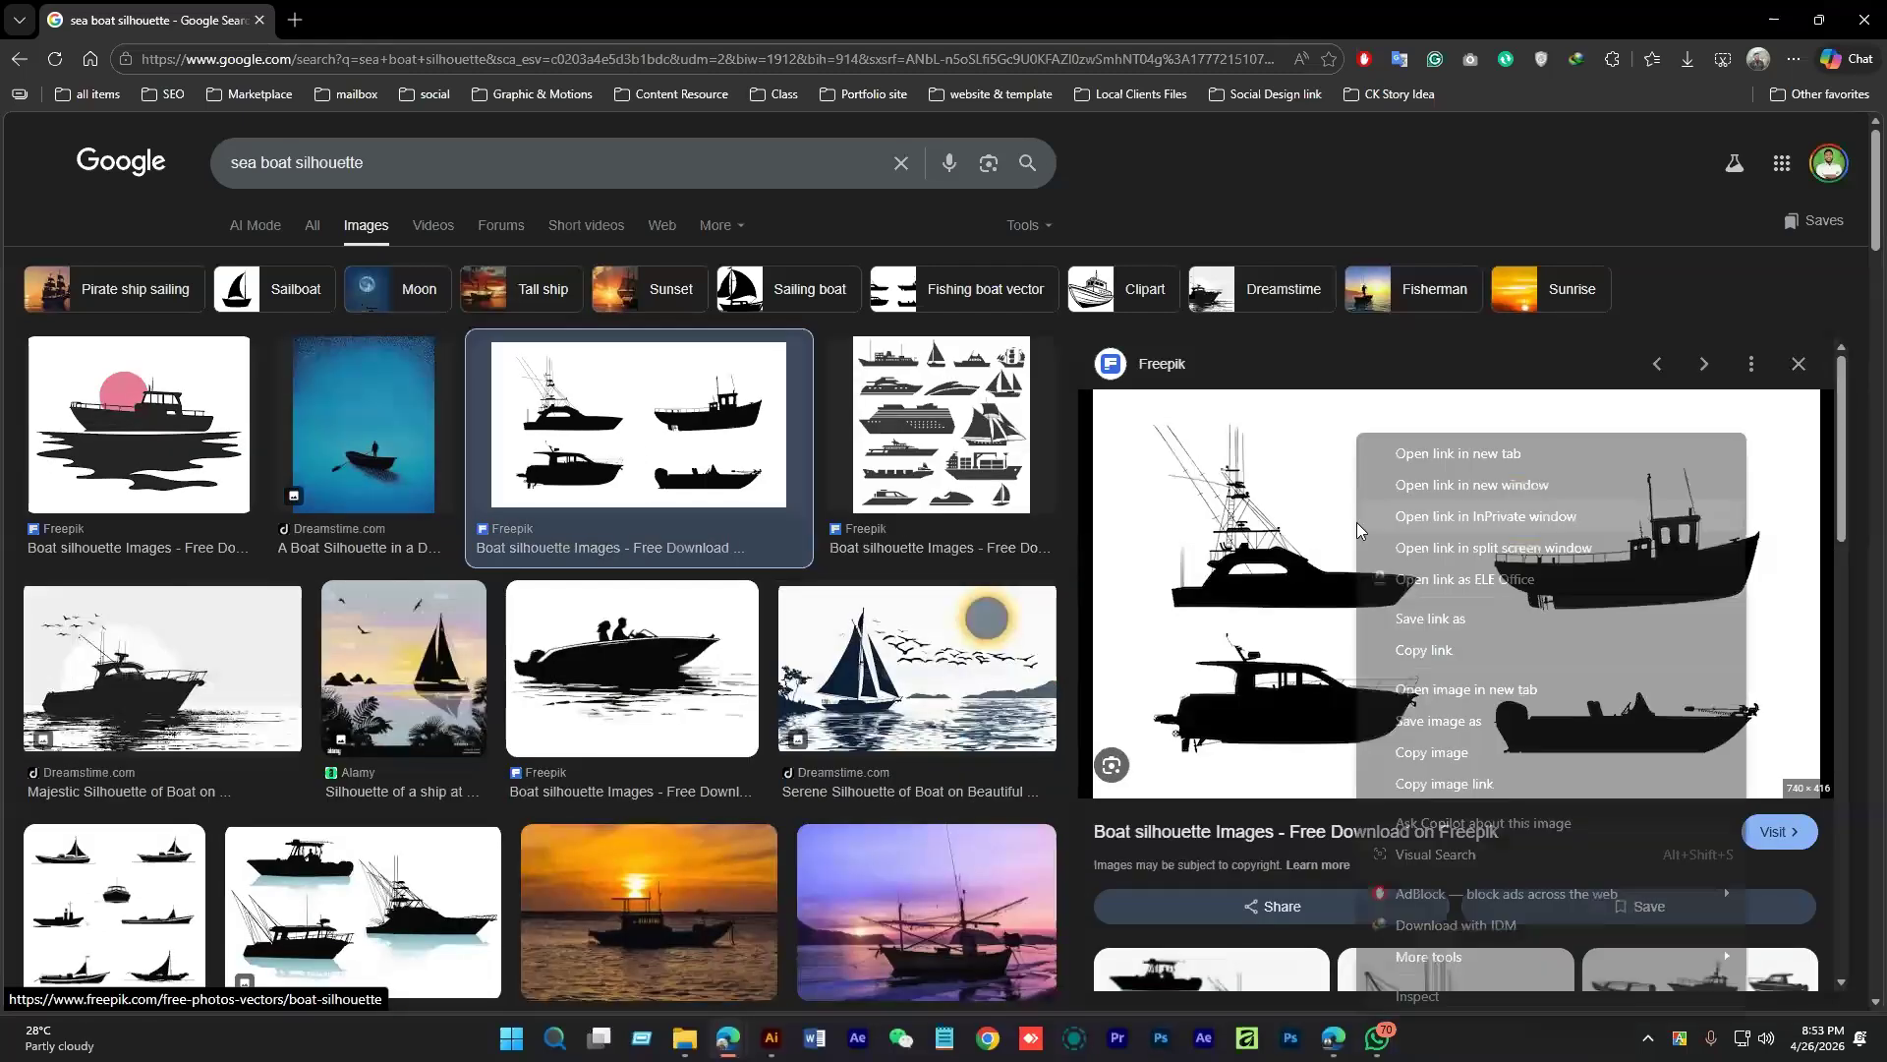
click(1422, 765)
click(772, 1037)
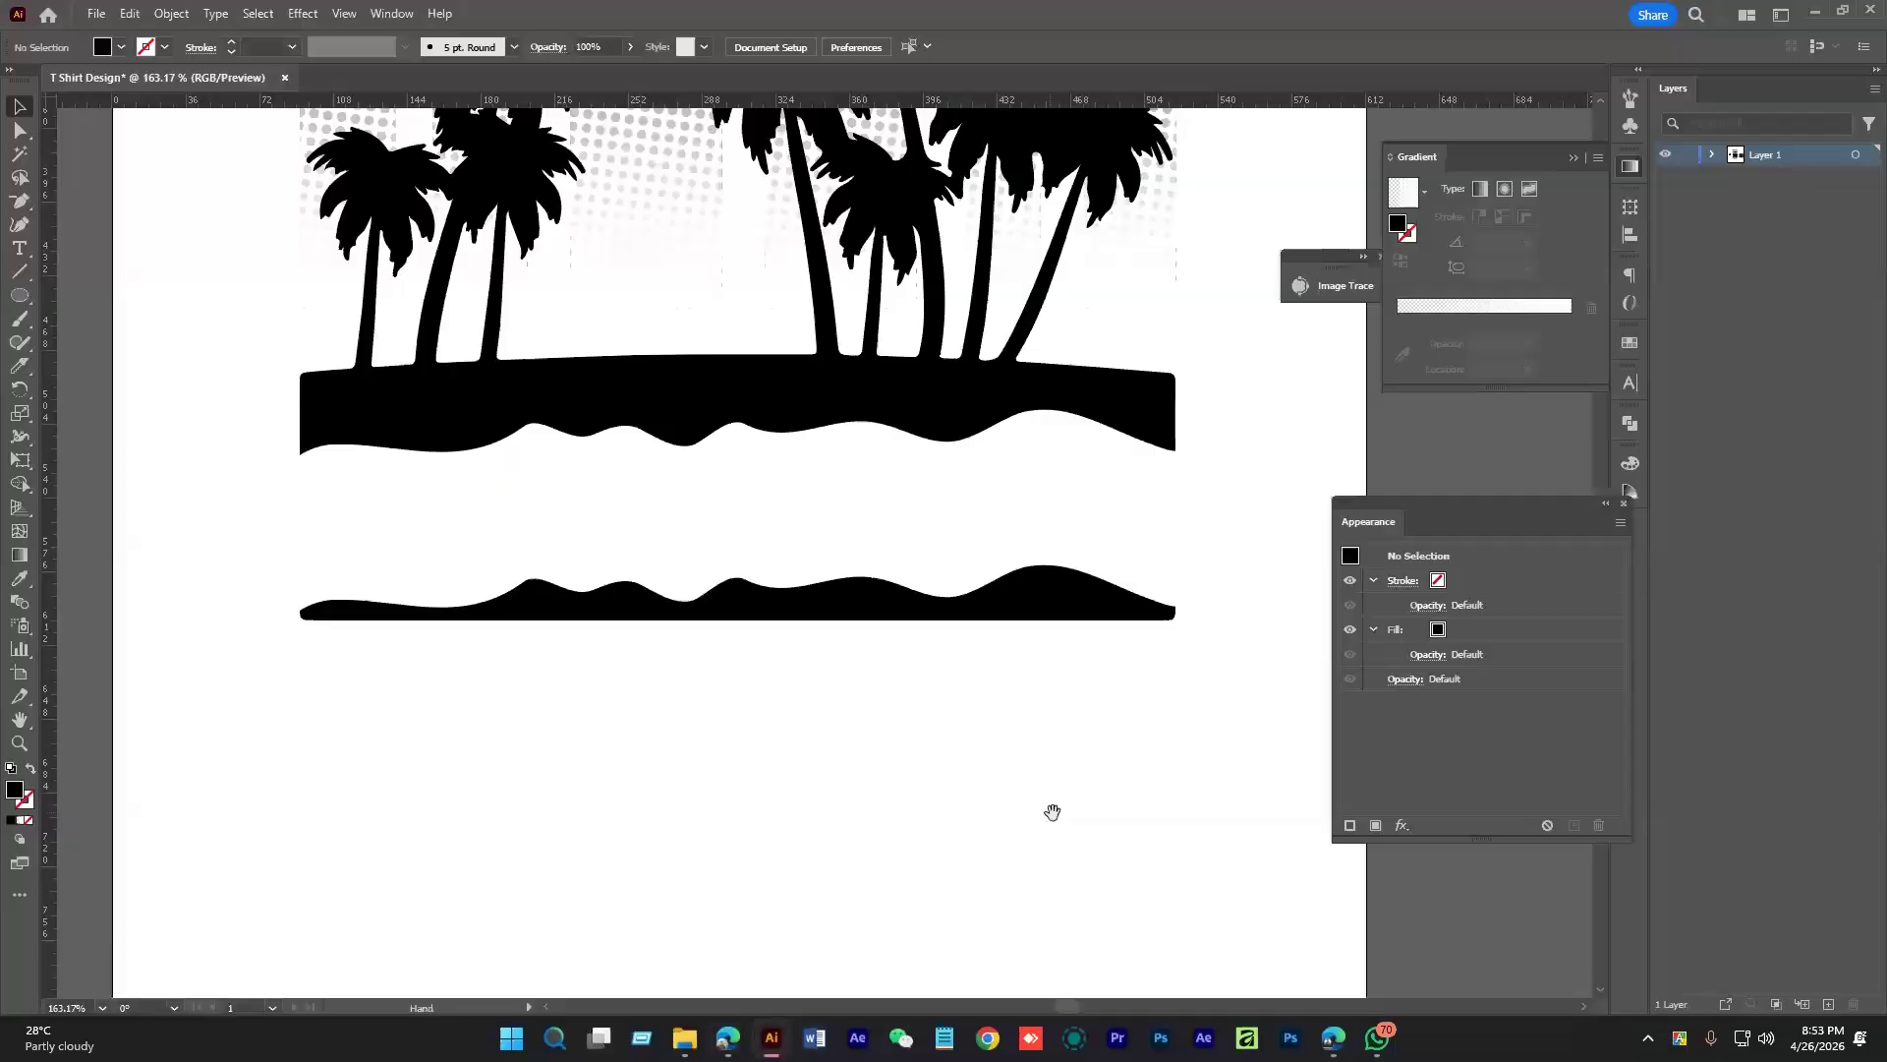
scroll(1053, 813, down, 5)
key(ctrl+v)
drag(895, 590, 452, 674)
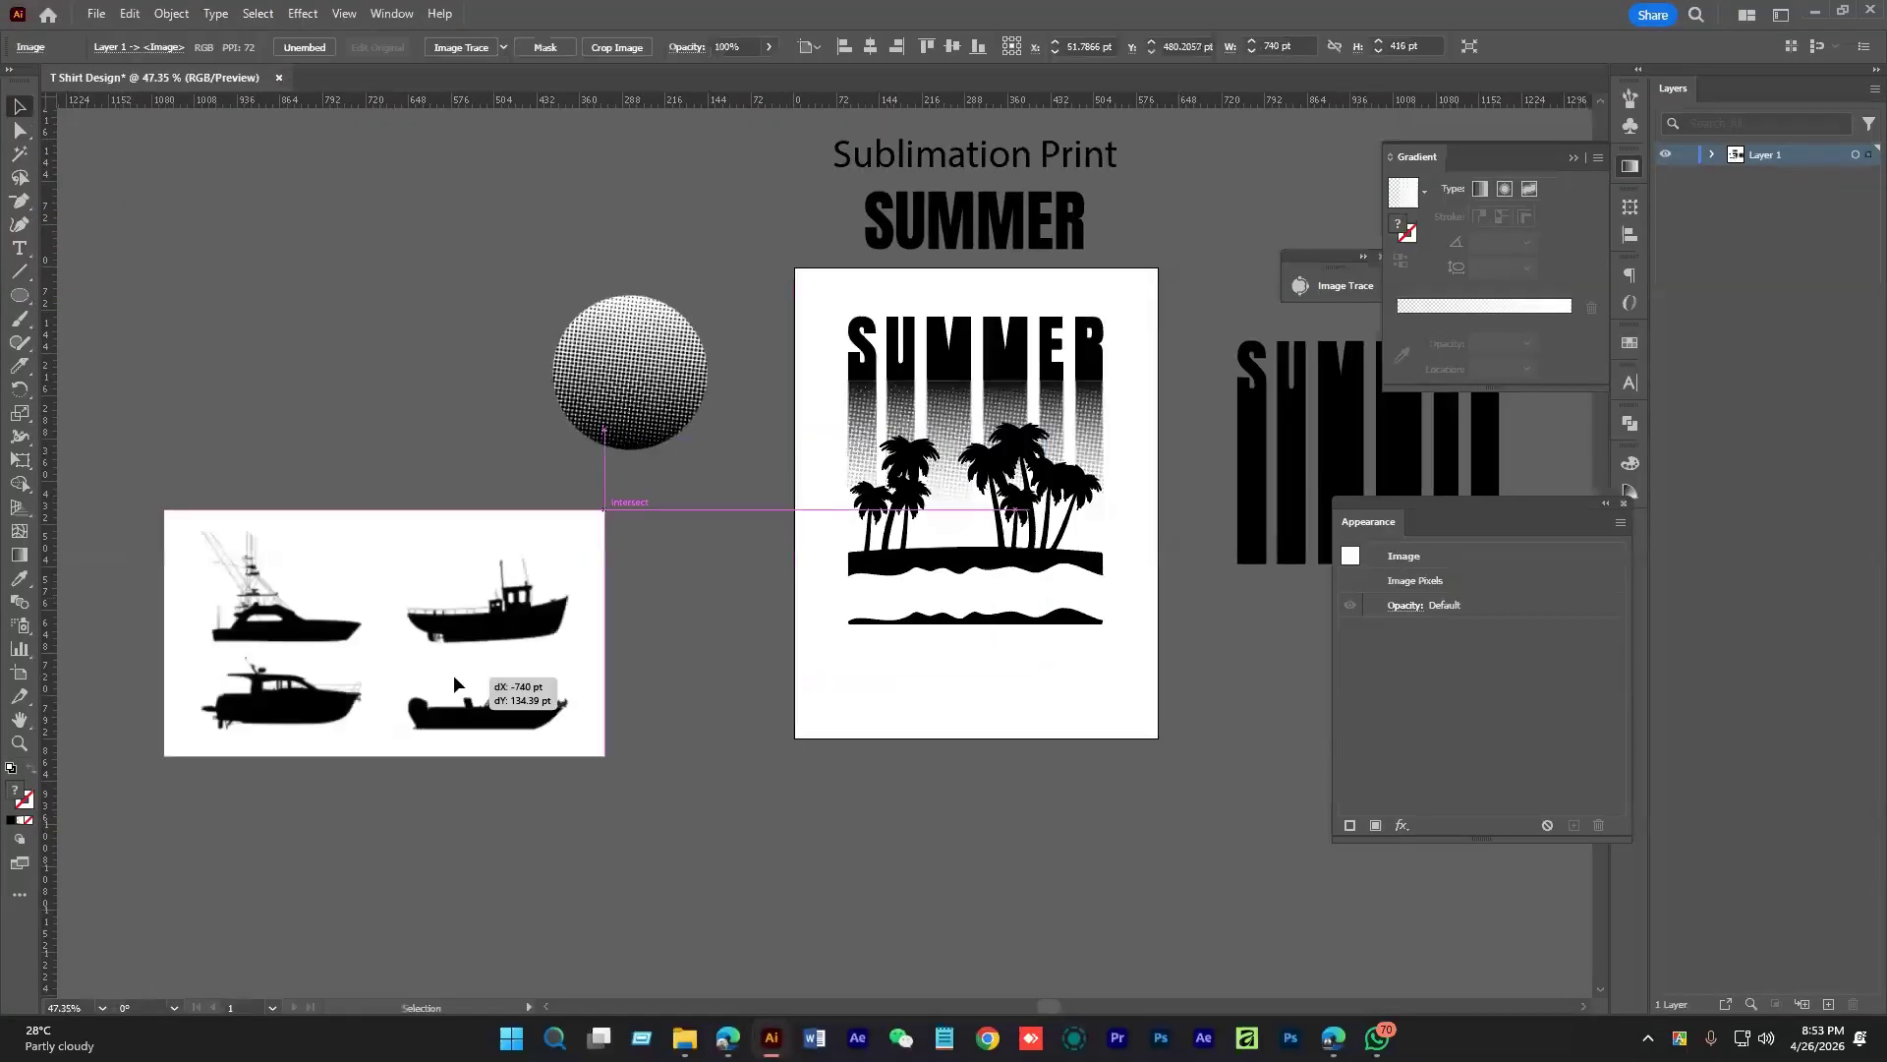
Image Trace the four-boat picture with the default settings, expand the tracing and ungroup it
click(443, 48)
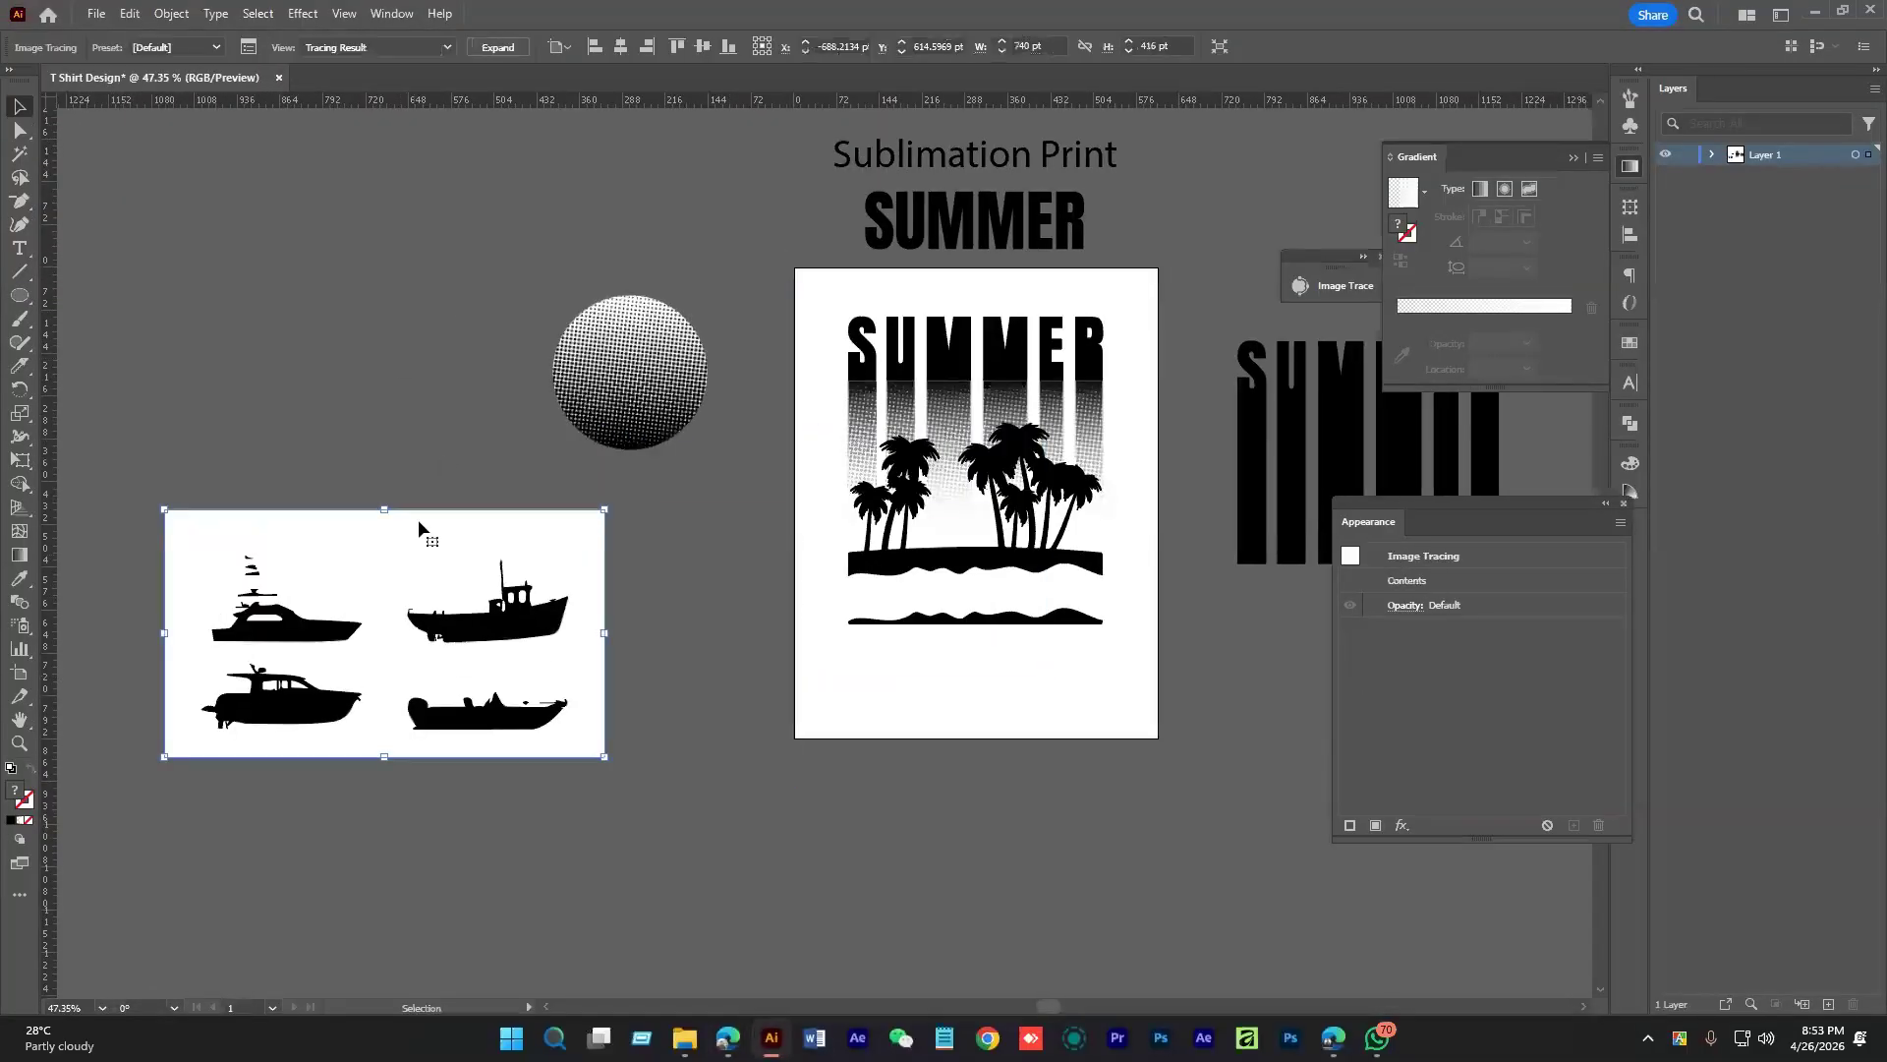
click(497, 47)
right_click(452, 138)
click(533, 405)
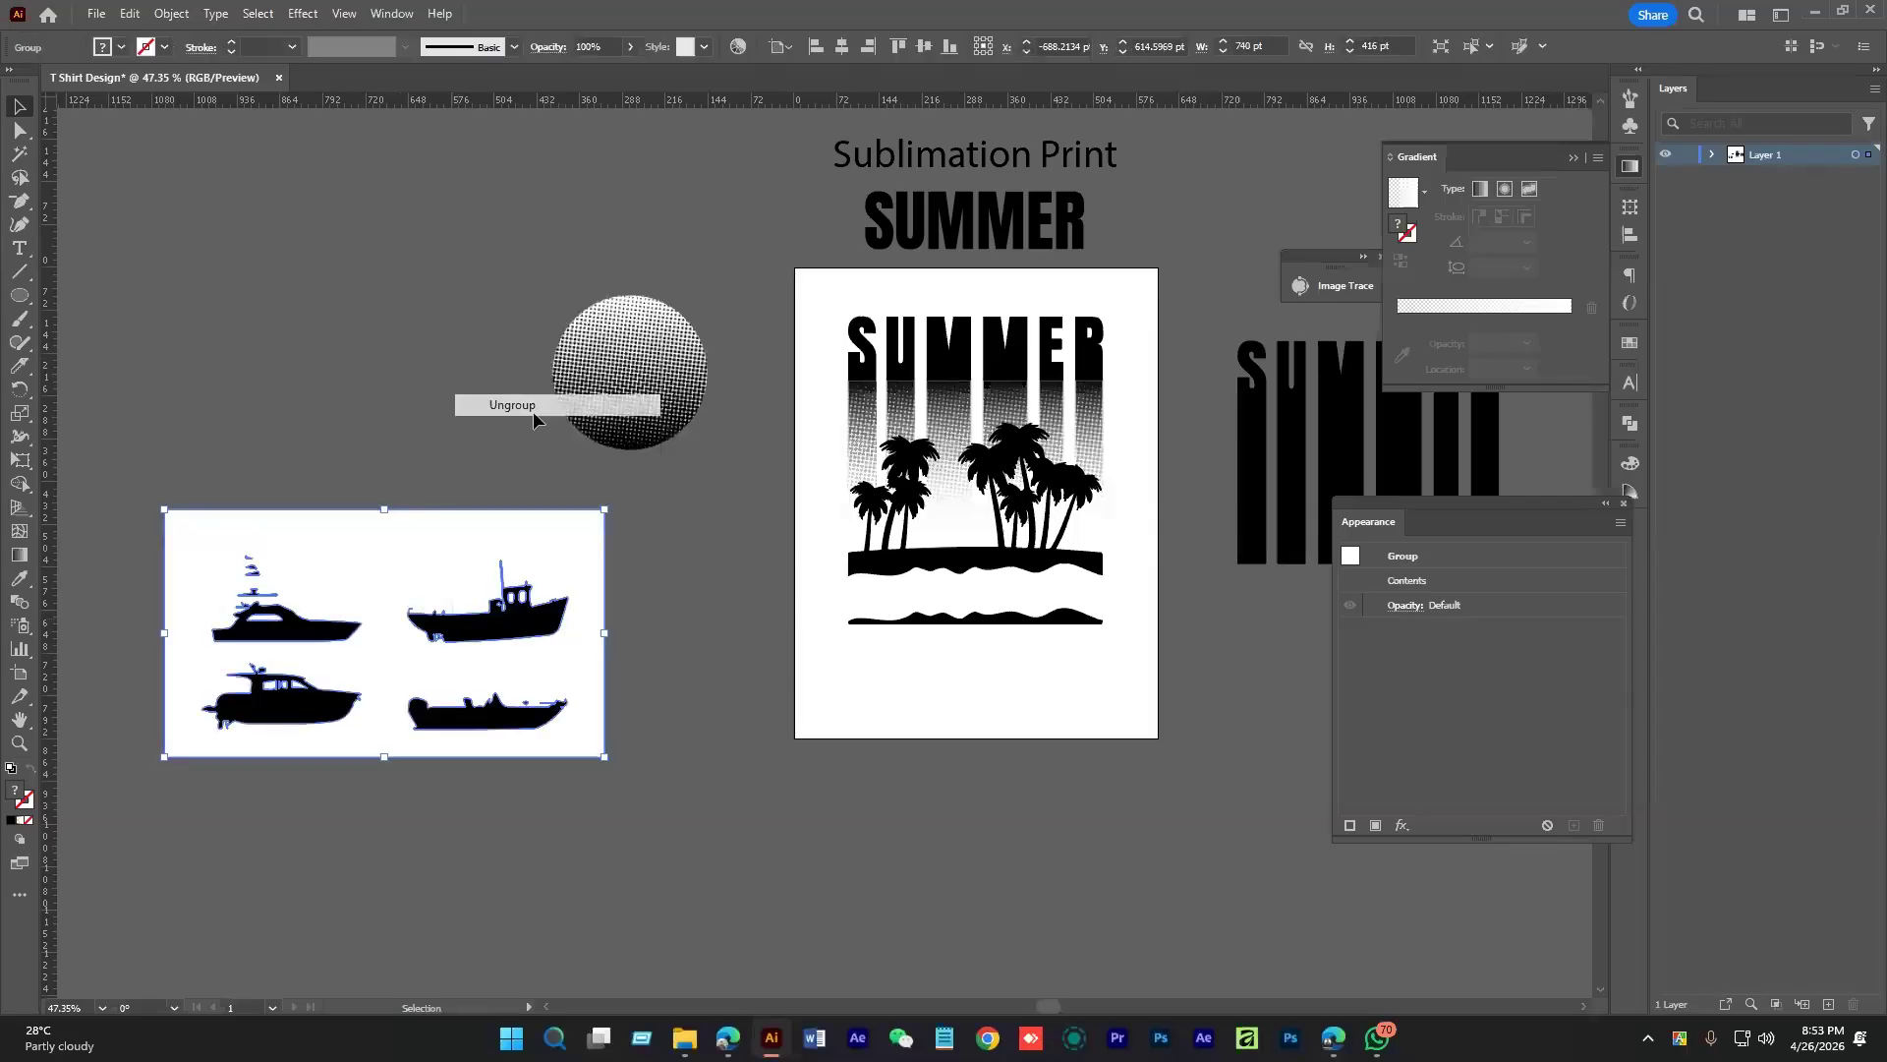
Copy the small open motorboat onto the artboard, scaled down to about 68 × 16 pt, over the wavy strip below the palms
drag(476, 710, 915, 645)
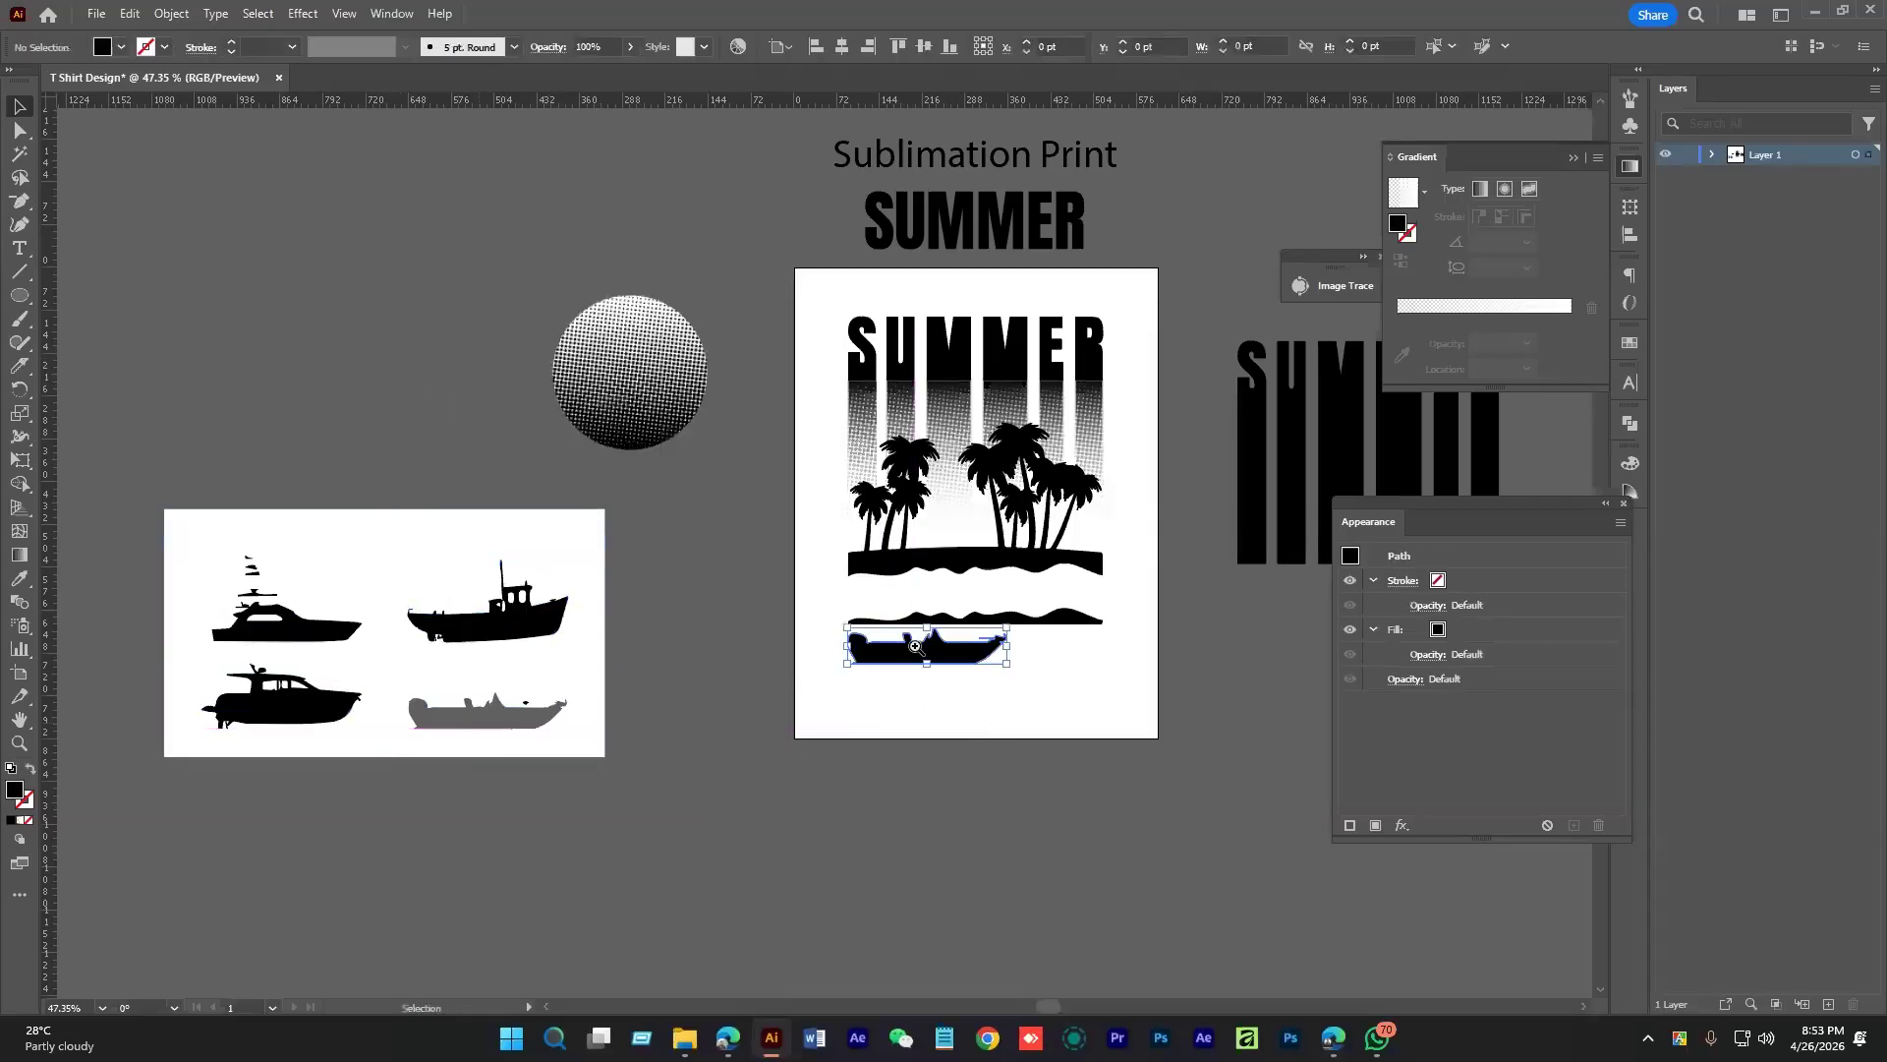
scroll(915, 646, up, 5)
drag(1222, 651, 823, 521)
scroll(867, 542, up, 3)
drag(869, 596, 987, 638)
scroll(1141, 620, right, 3)
click(1079, 687)
scroll(1095, 733, down, 6)
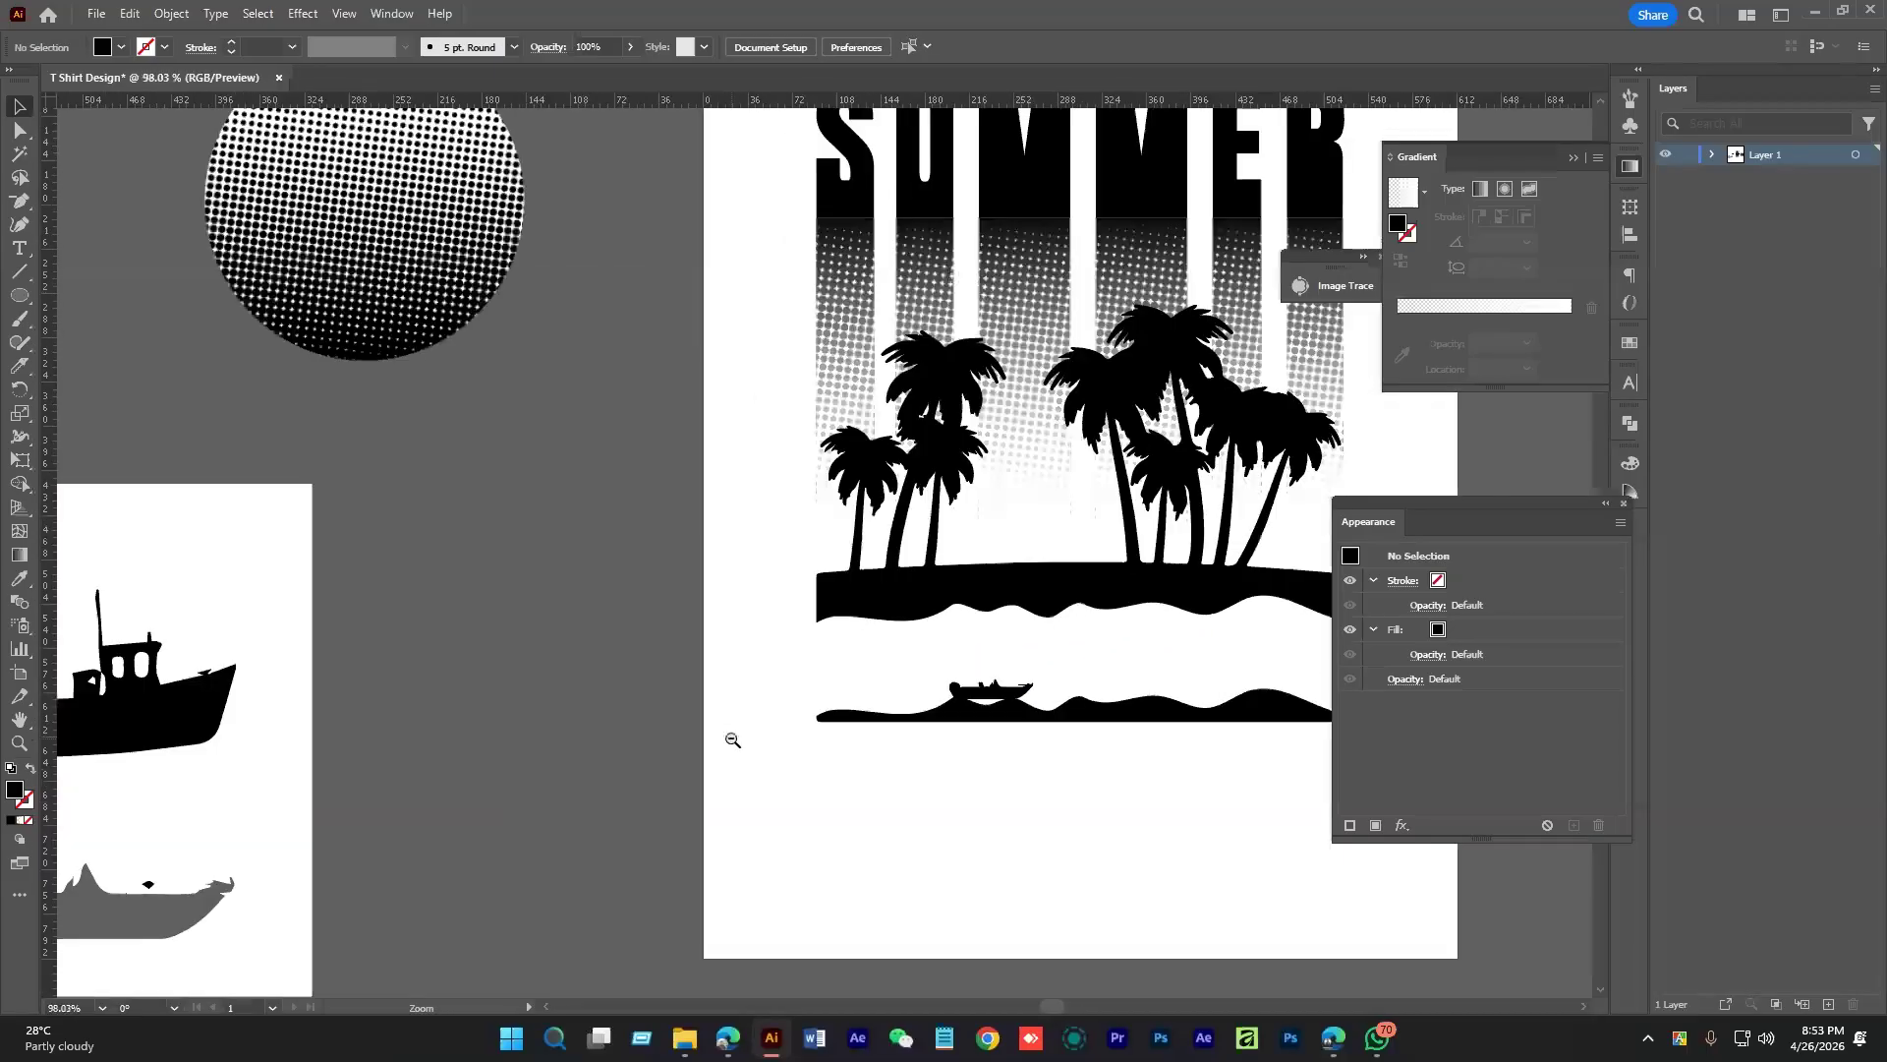
Nudge the small boat up slightly so its hull clears the wavy strip beneath it
scroll(897, 708, down, 4)
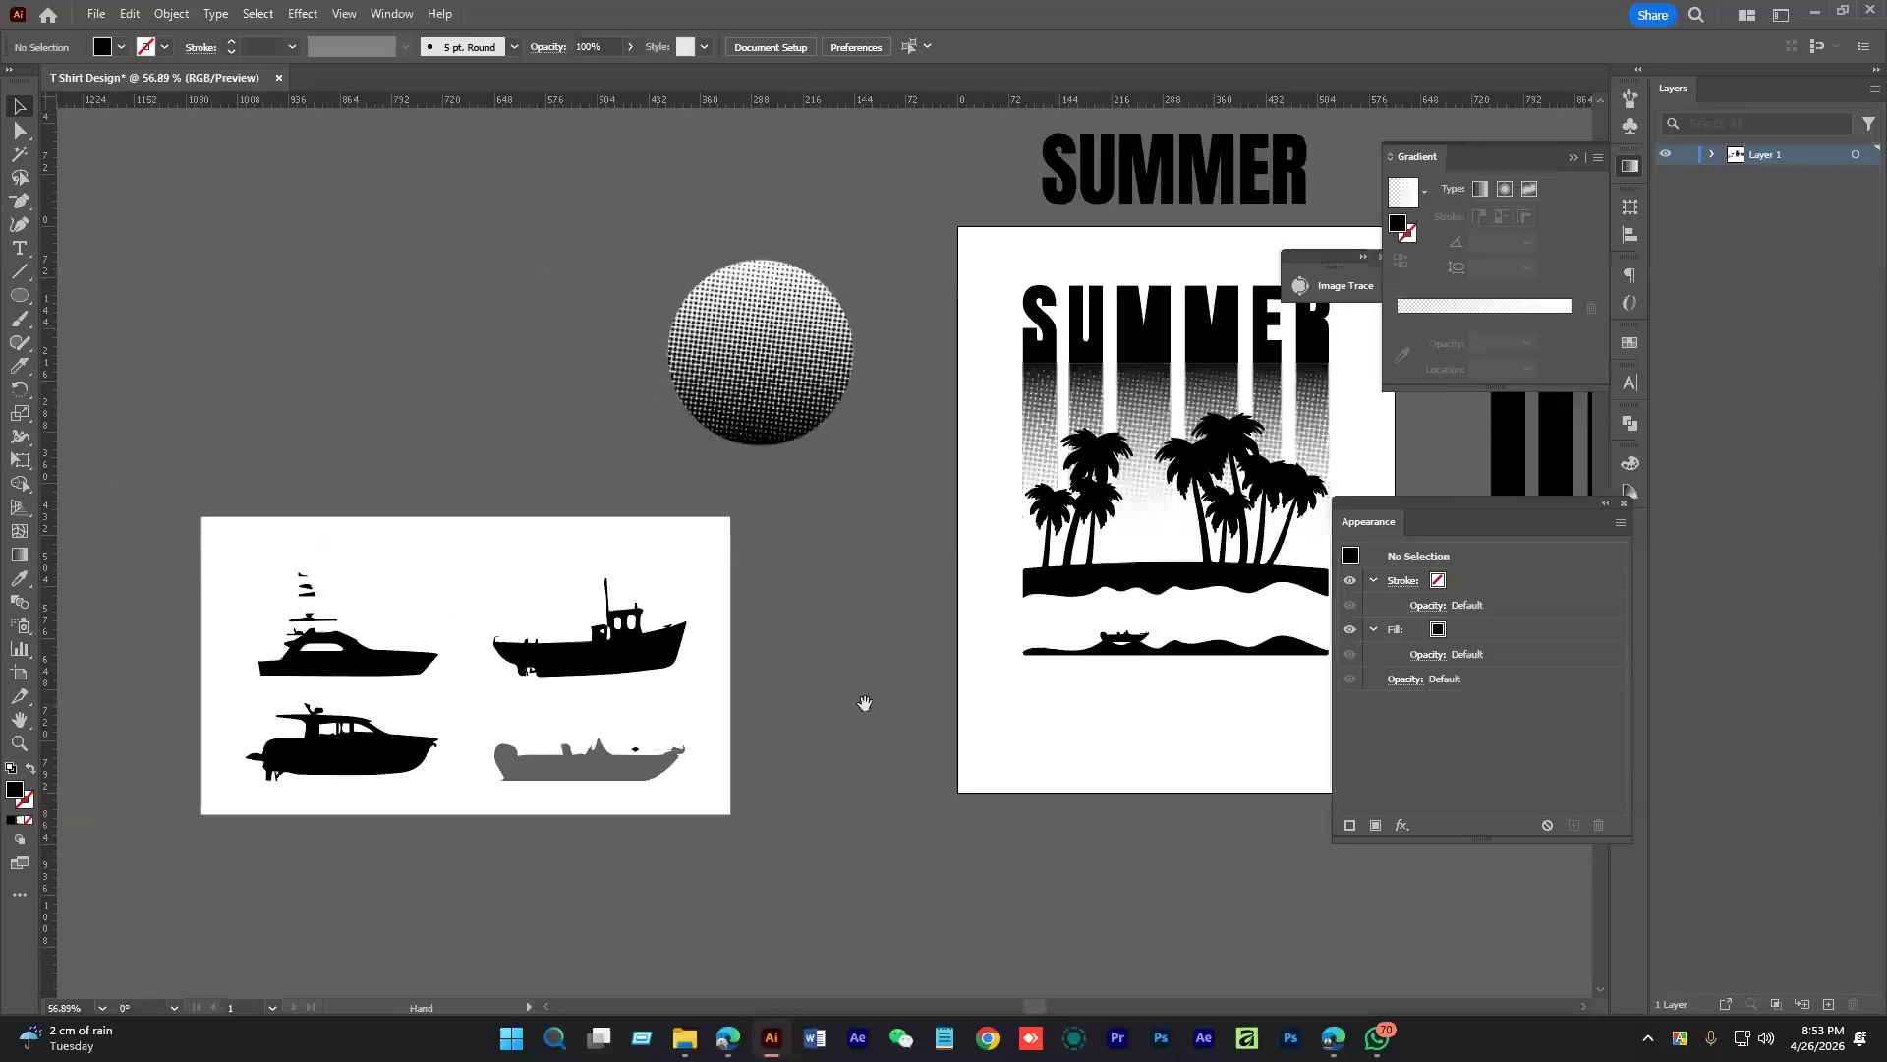
drag(864, 703, 610, 703)
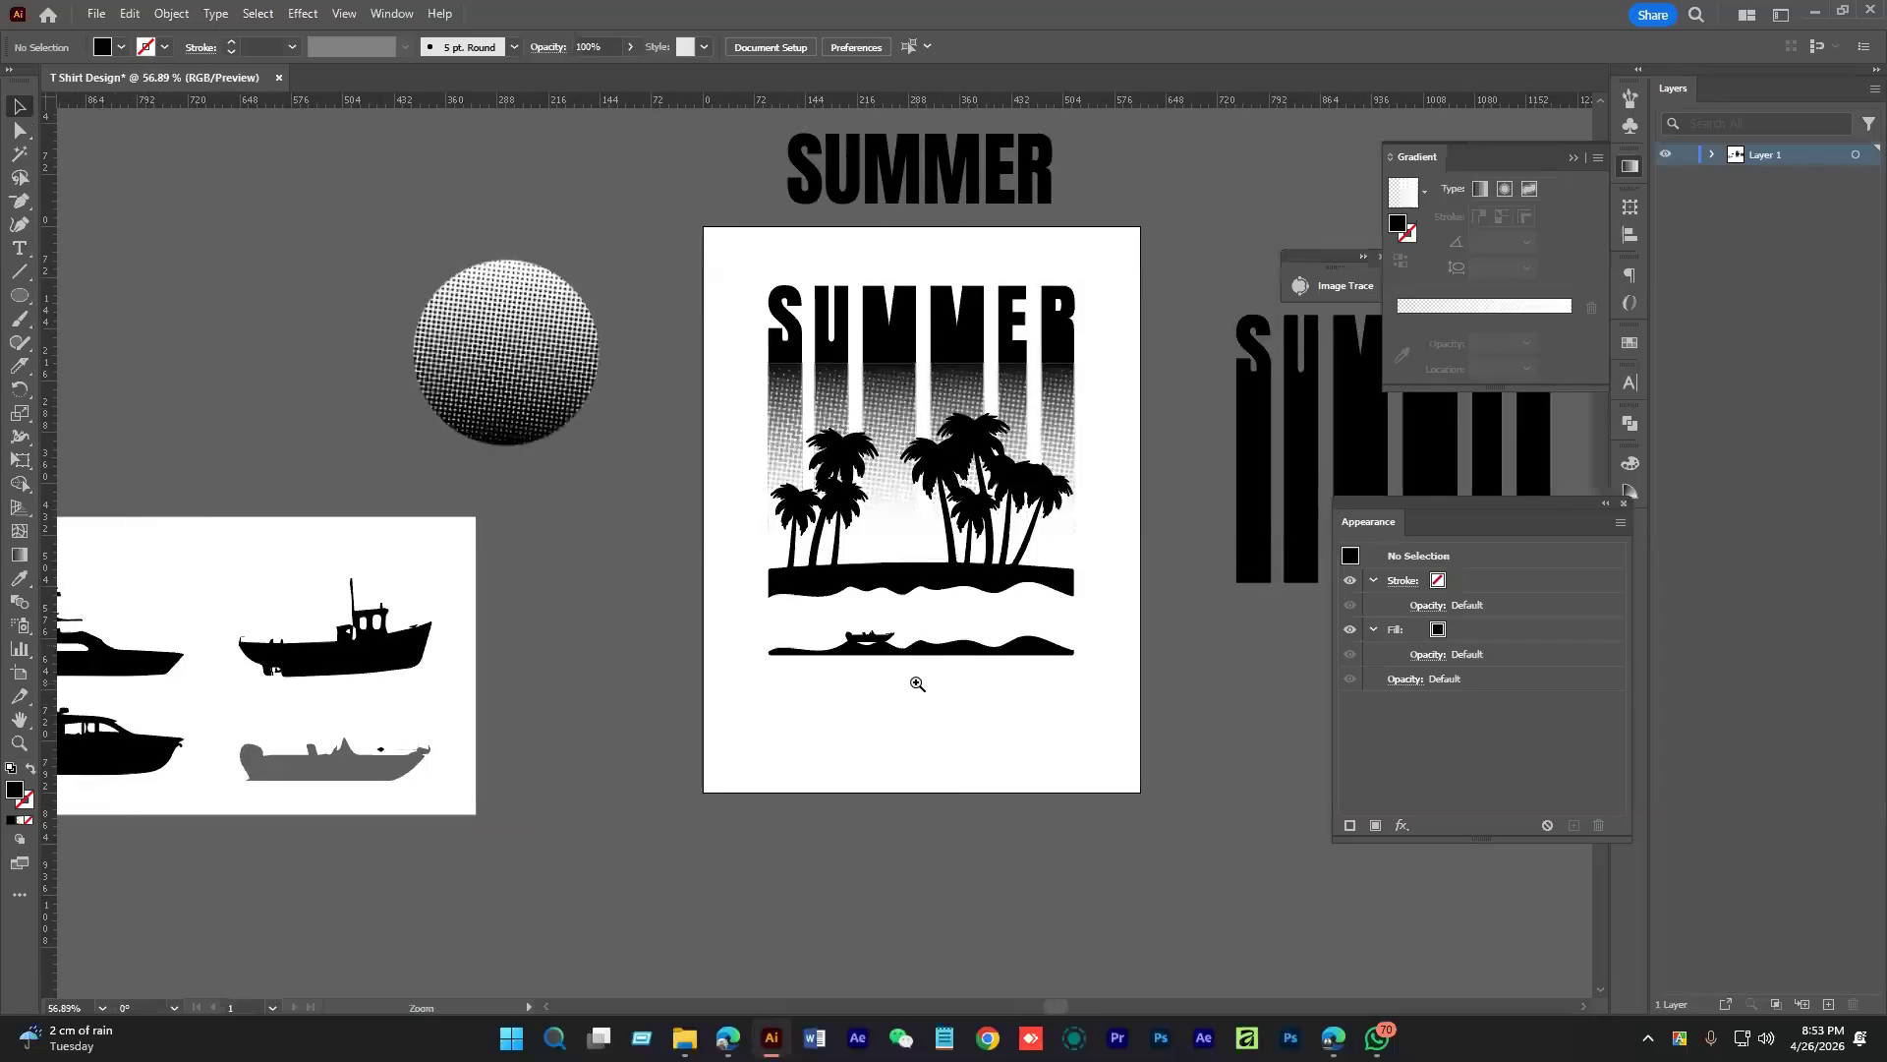
scroll(917, 683, up, 1)
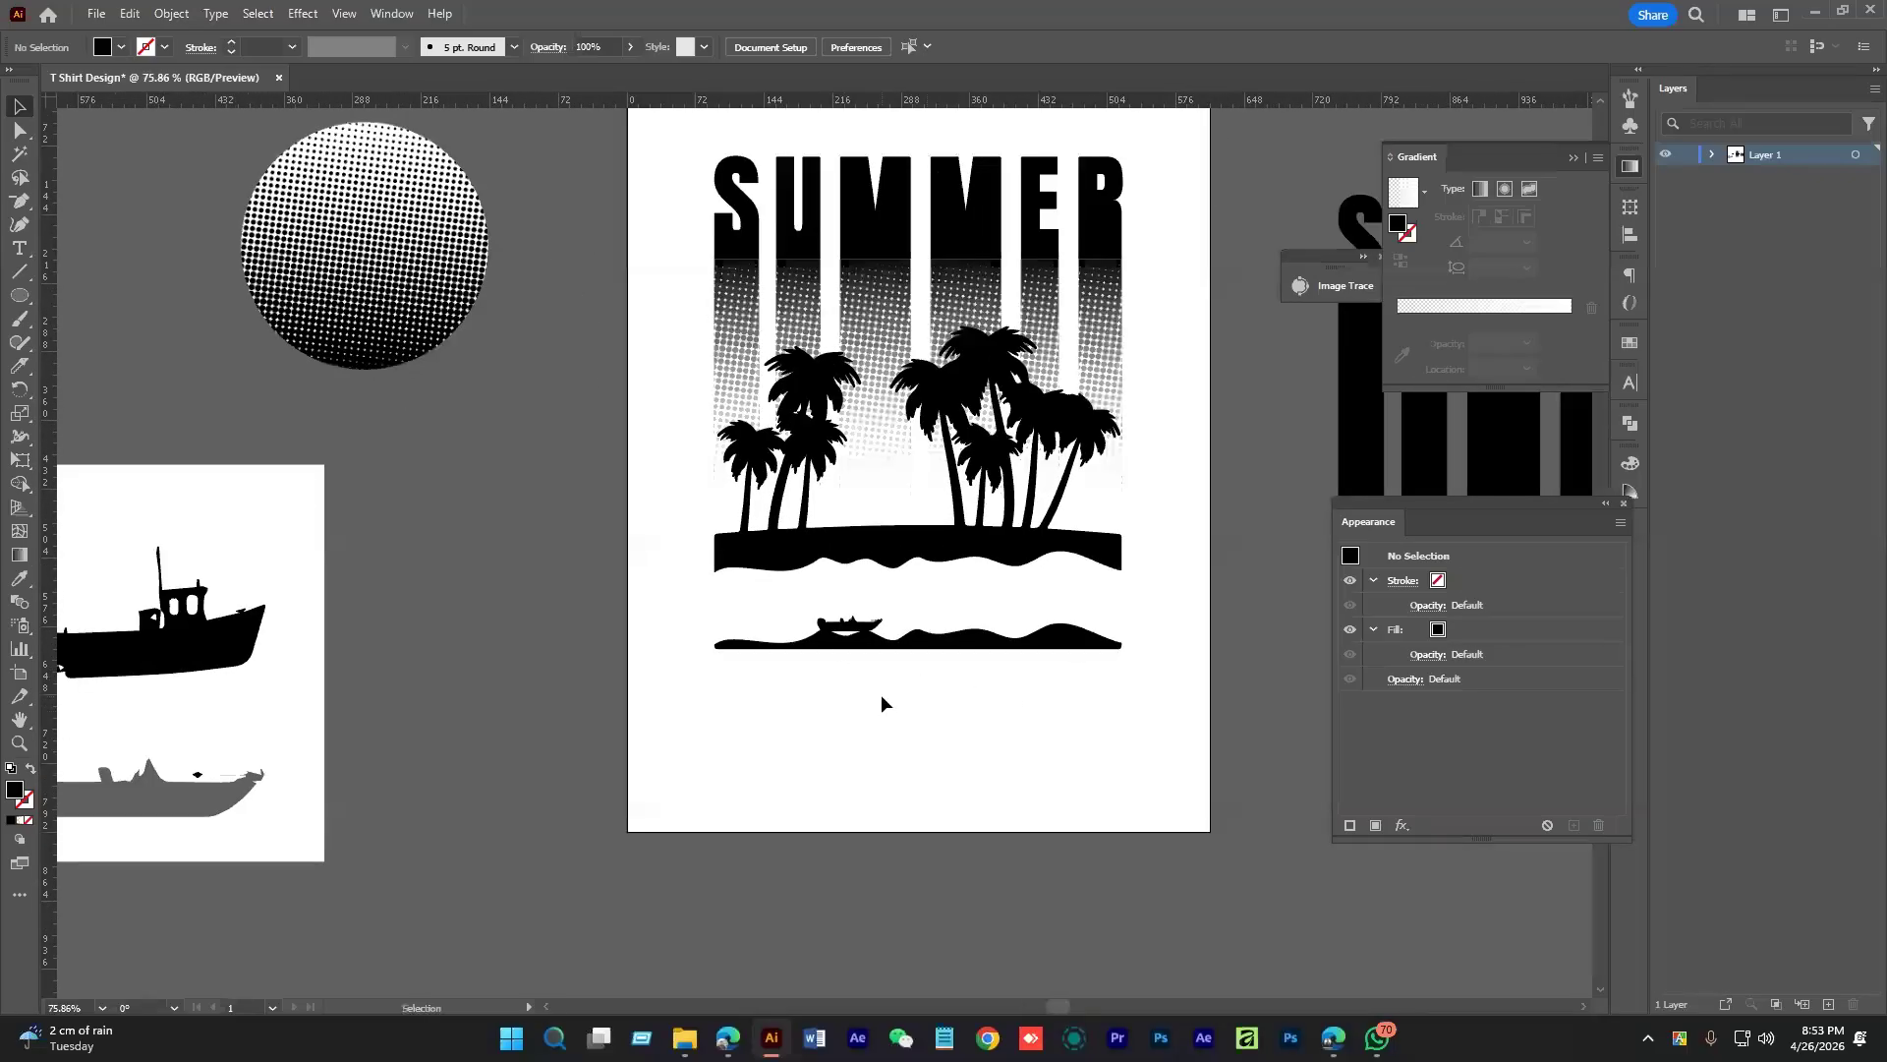
click(849, 625)
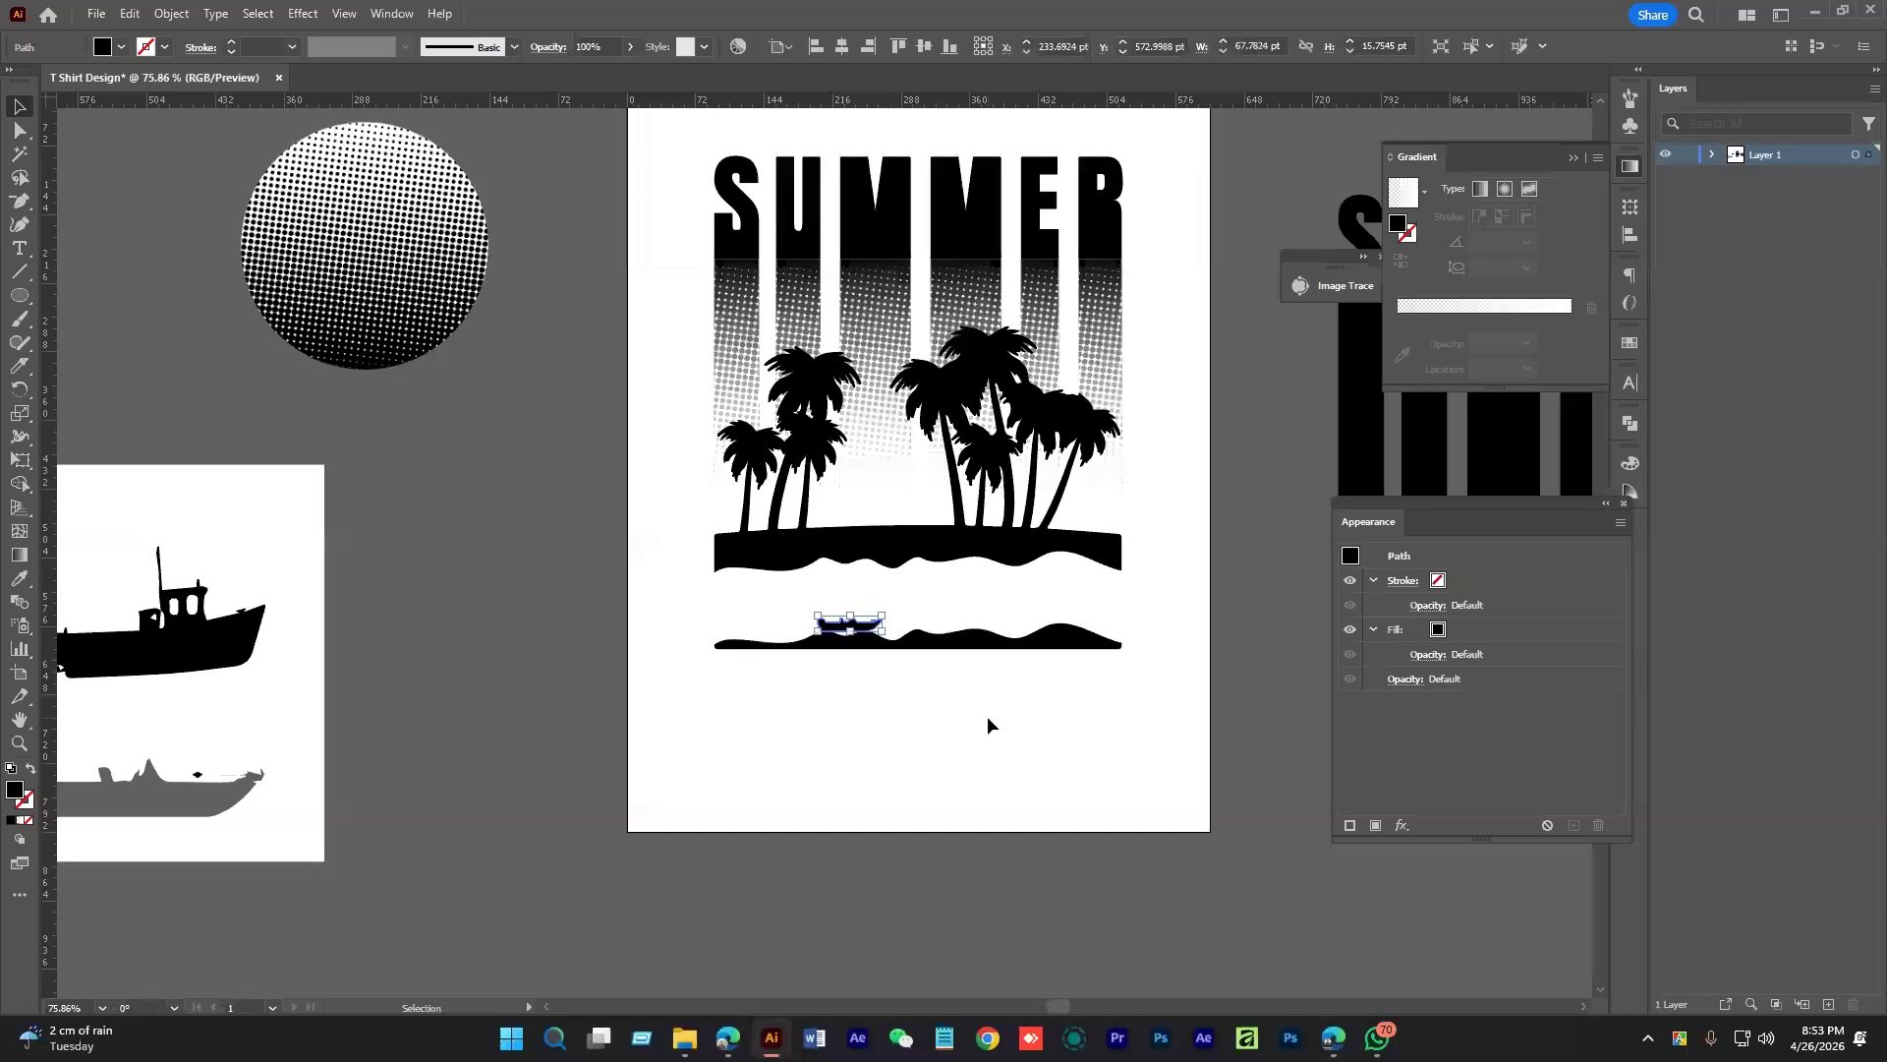
click(921, 726)
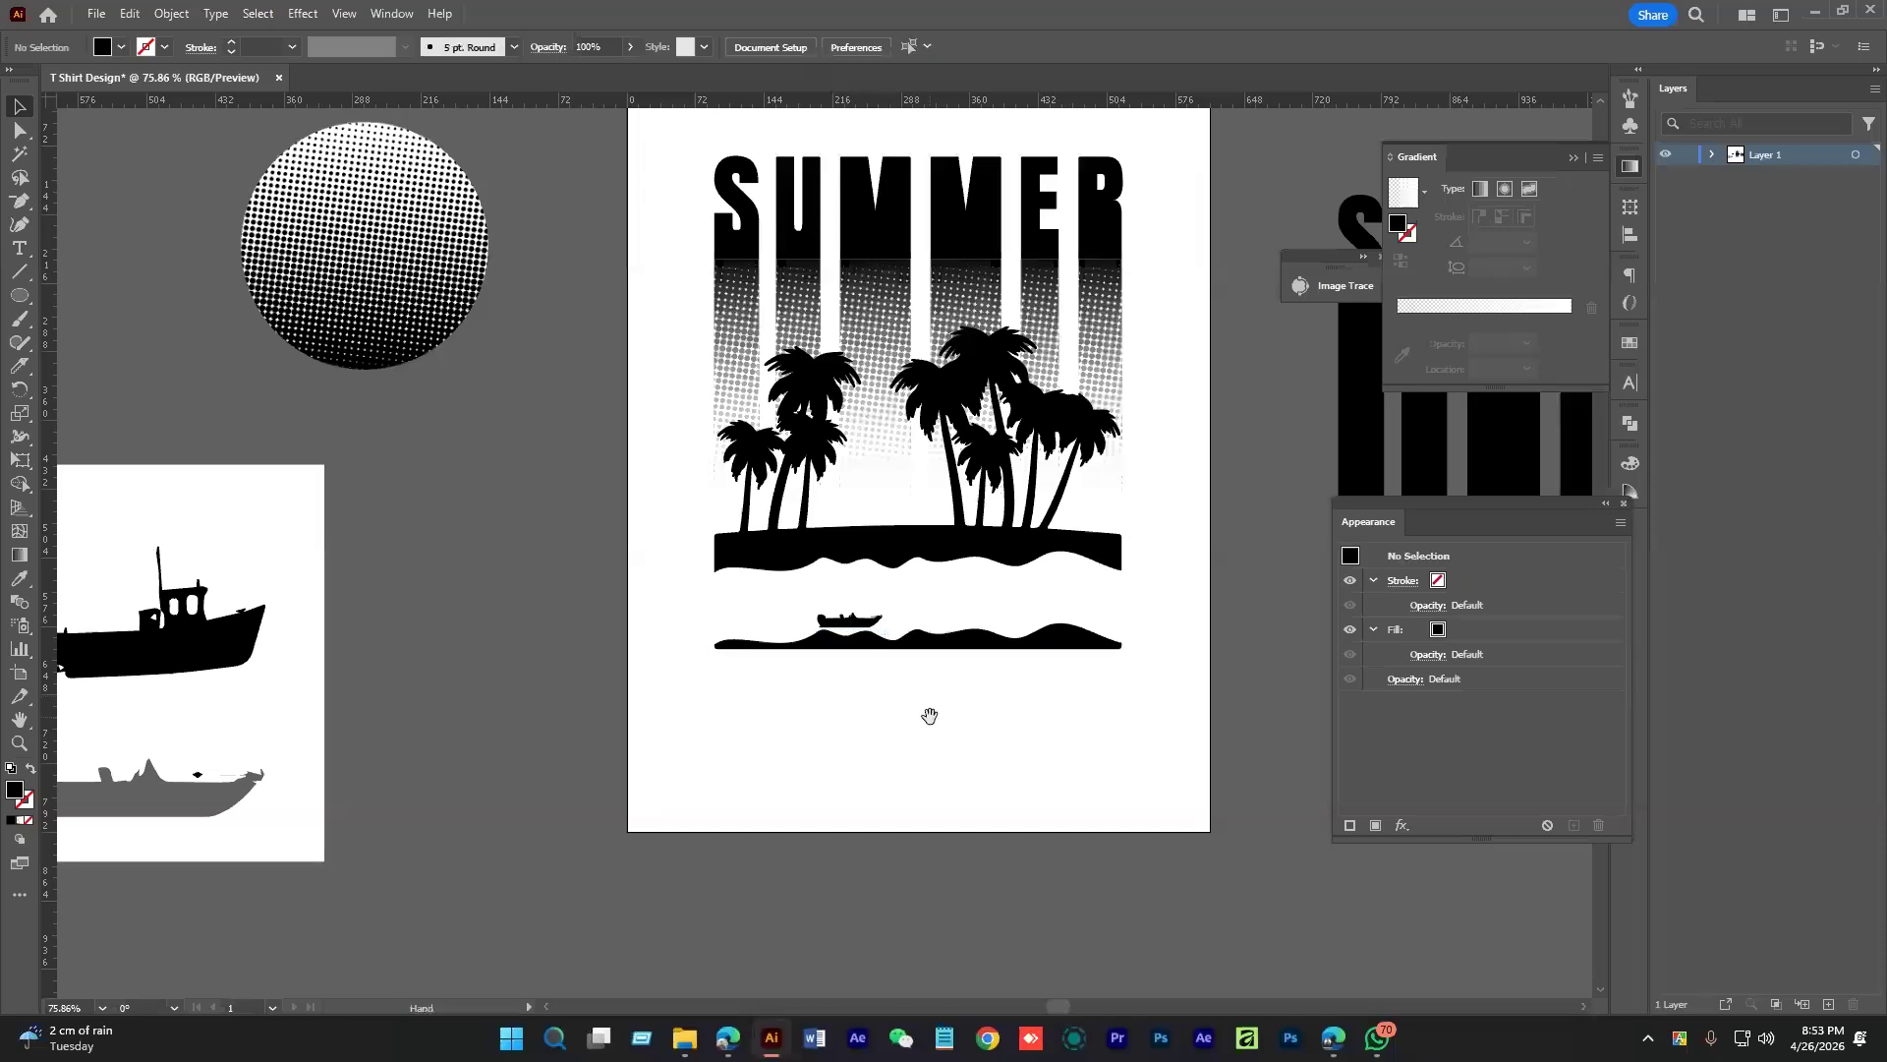
drag(934, 719, 911, 742)
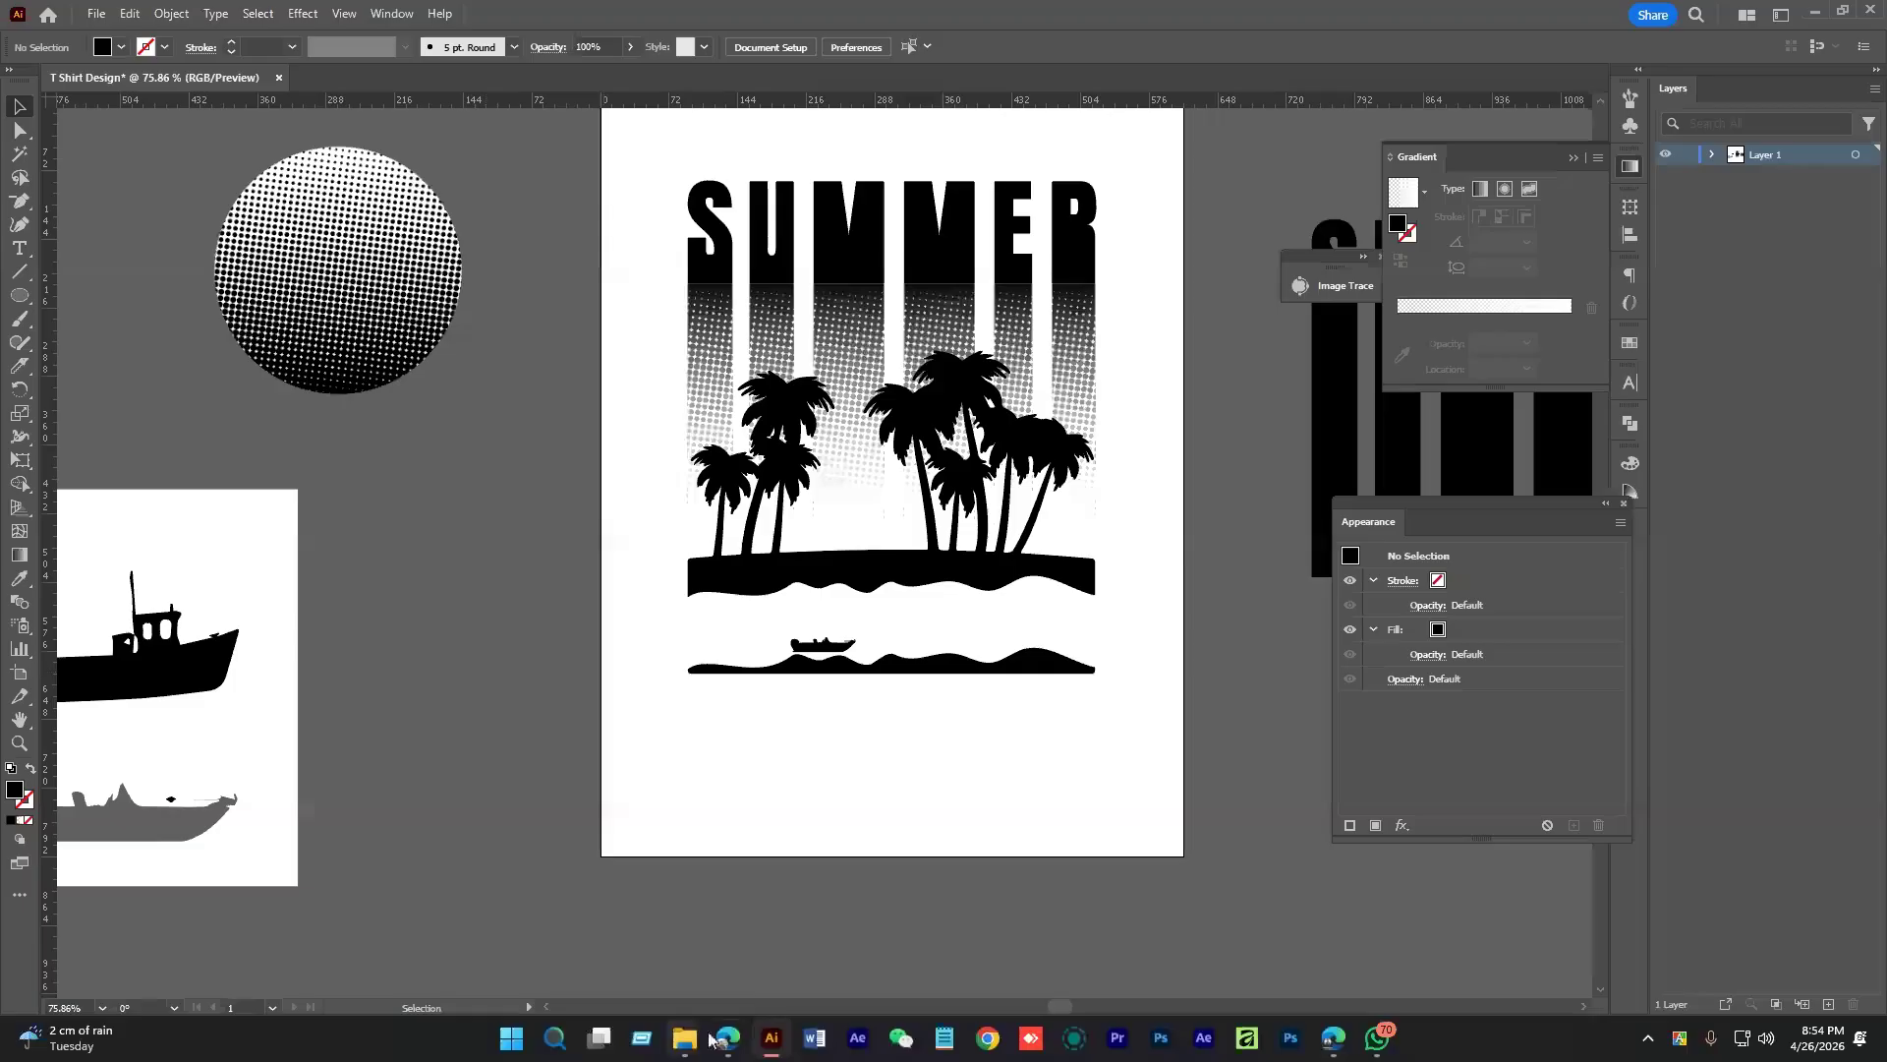
Switch to the browser and search Google Images for "sea beach skeeting silhouette"
mouse_move(727, 1040)
click(834, 914)
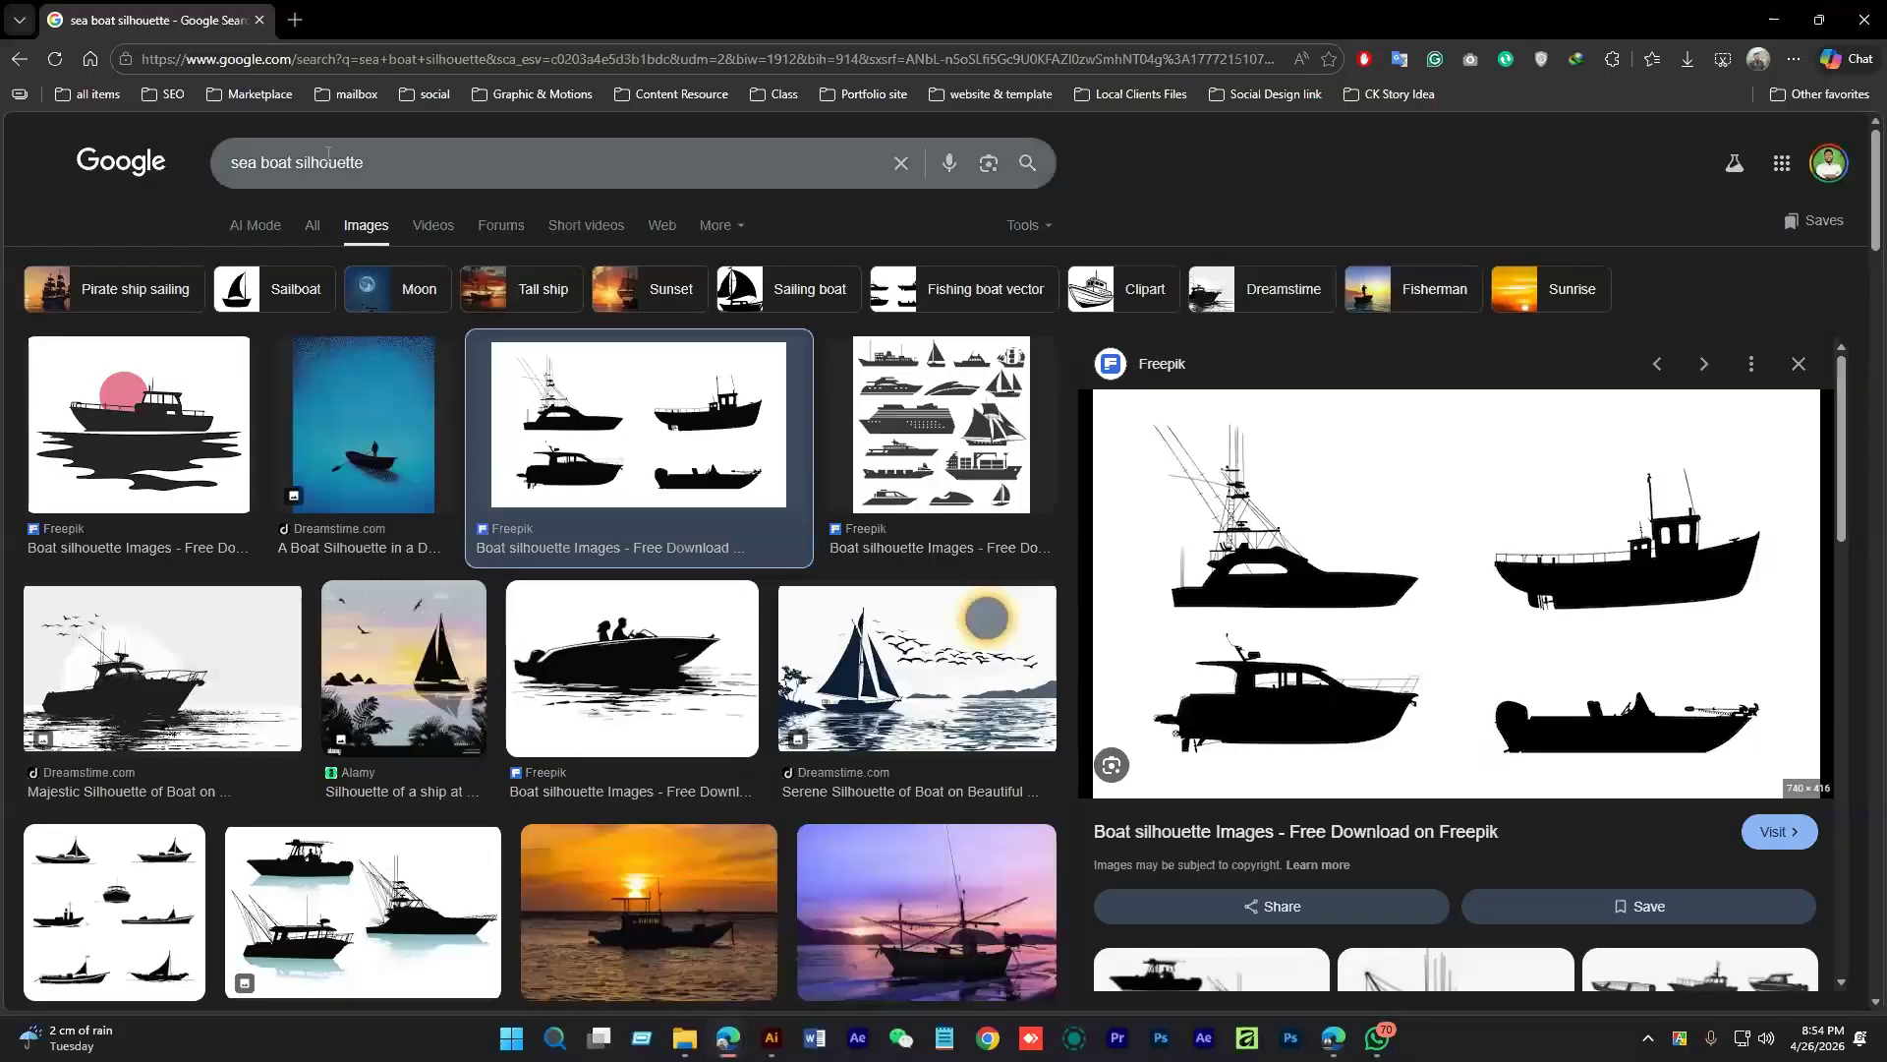
drag(293, 160, 231, 162)
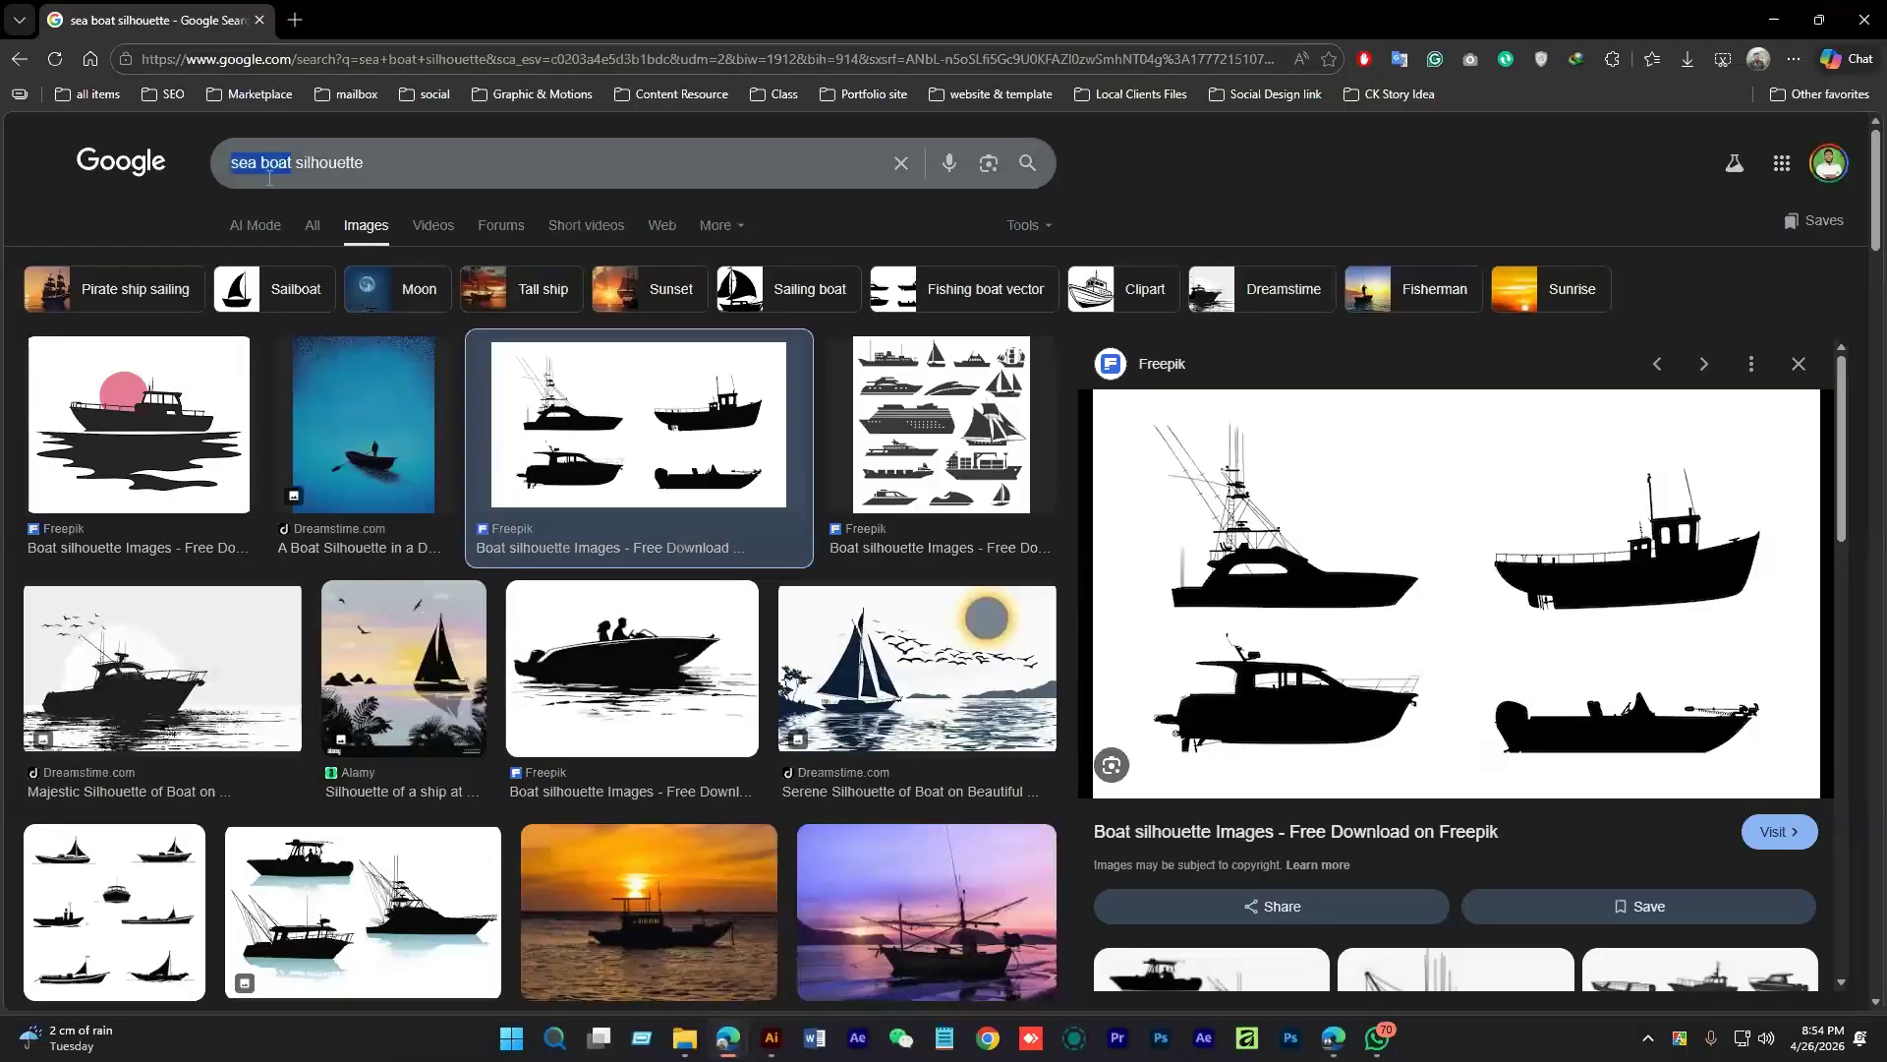
click(272, 165)
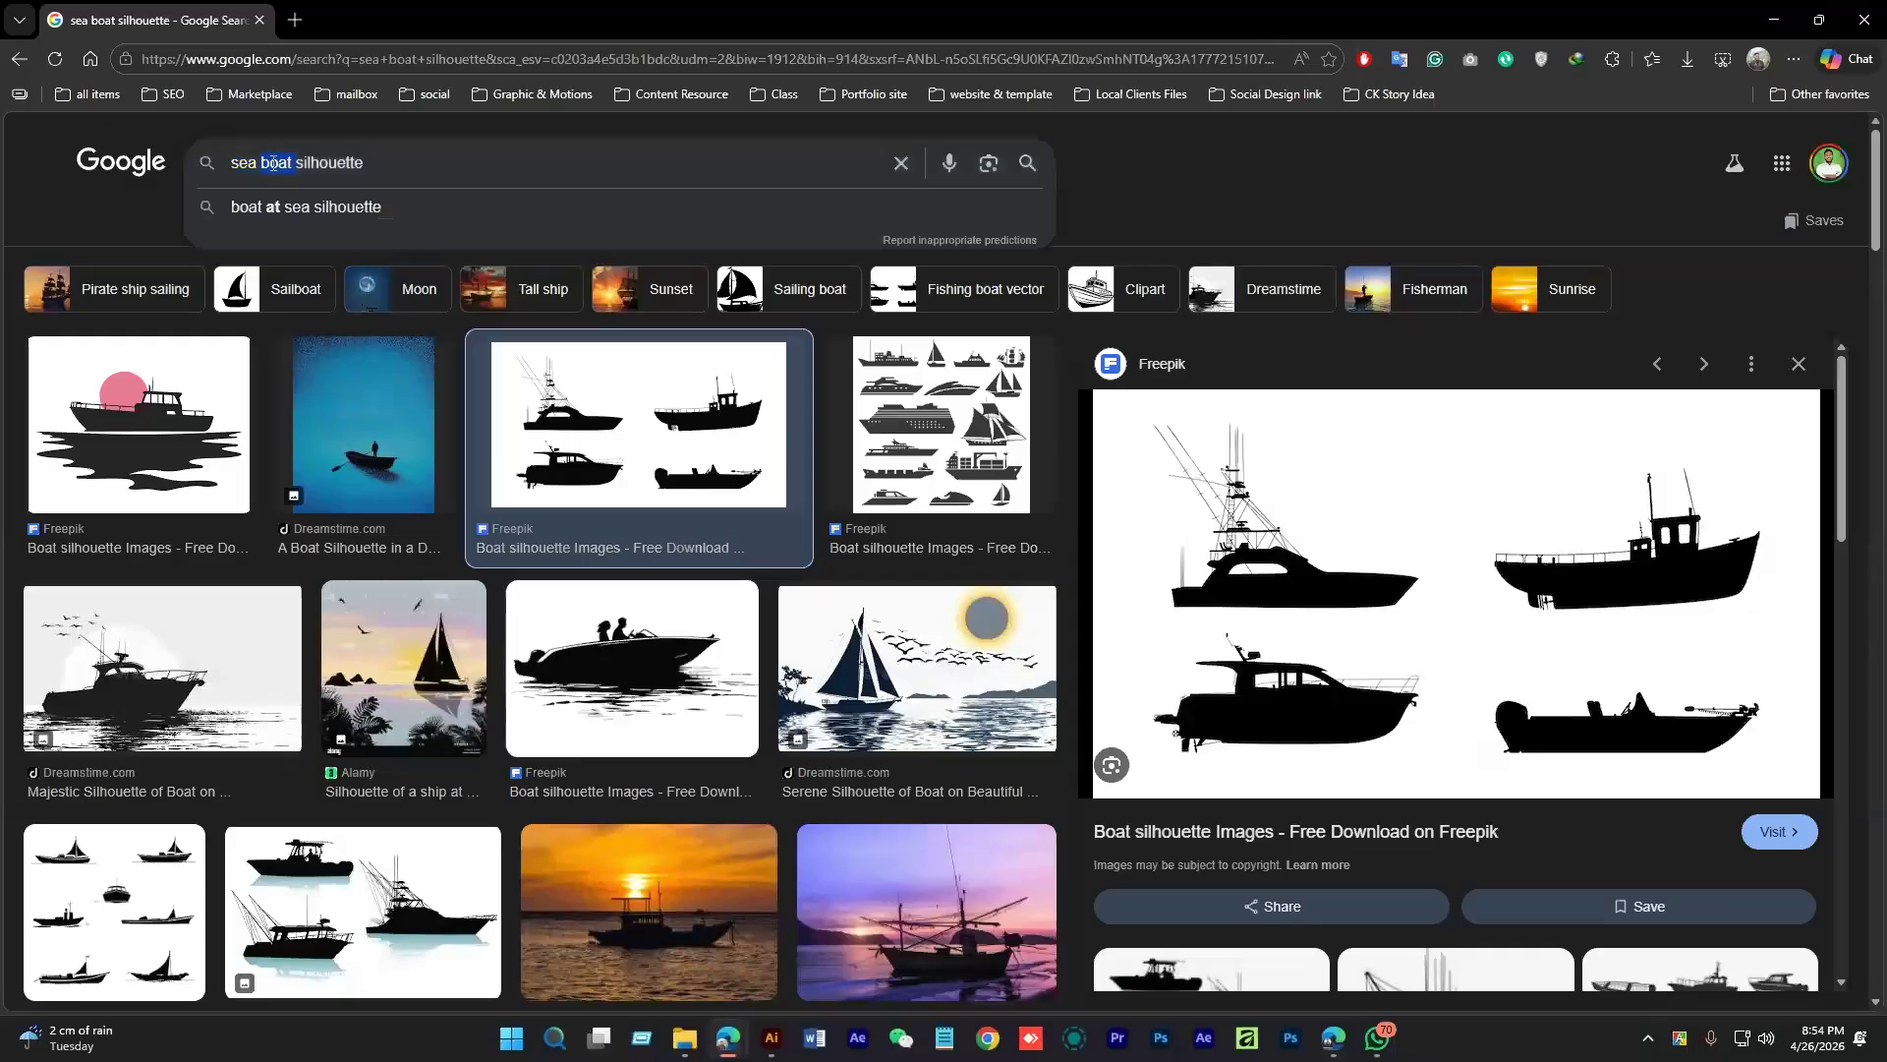
key(BackSpace)
key(BackSpace)
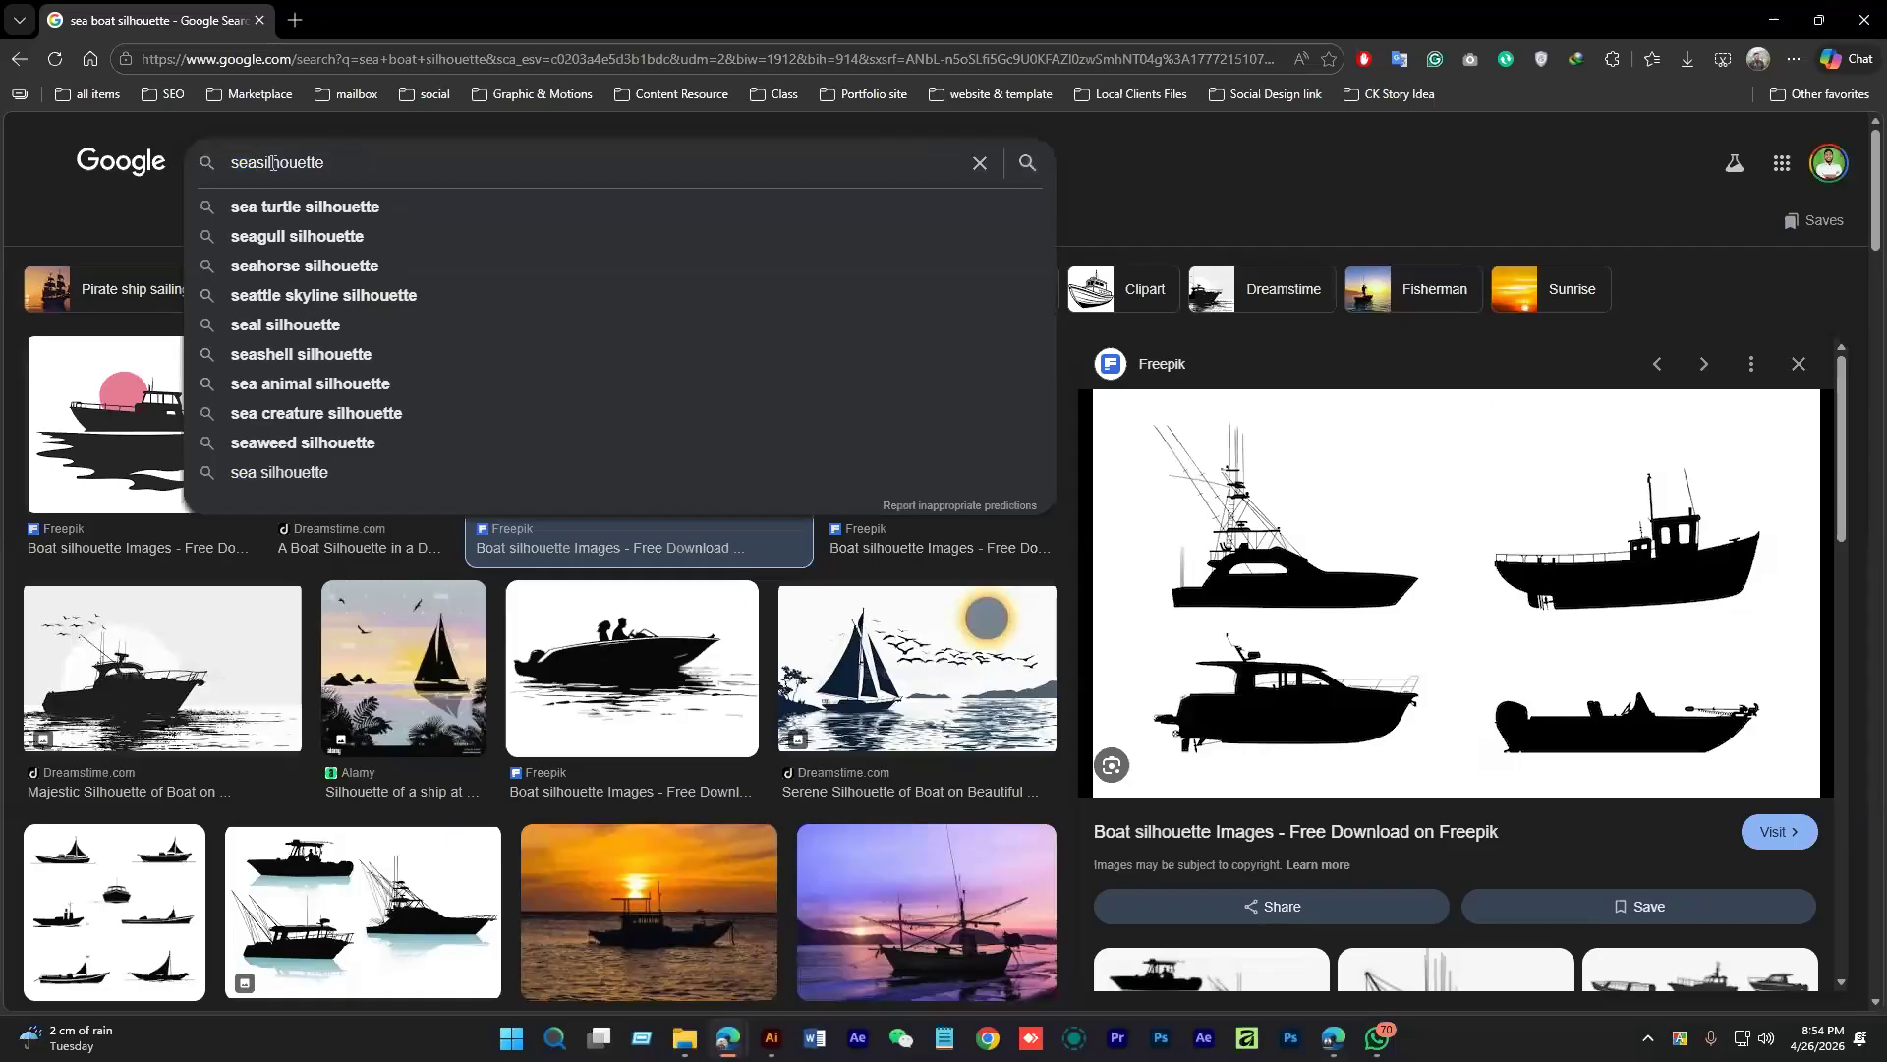
text(beach skeet)
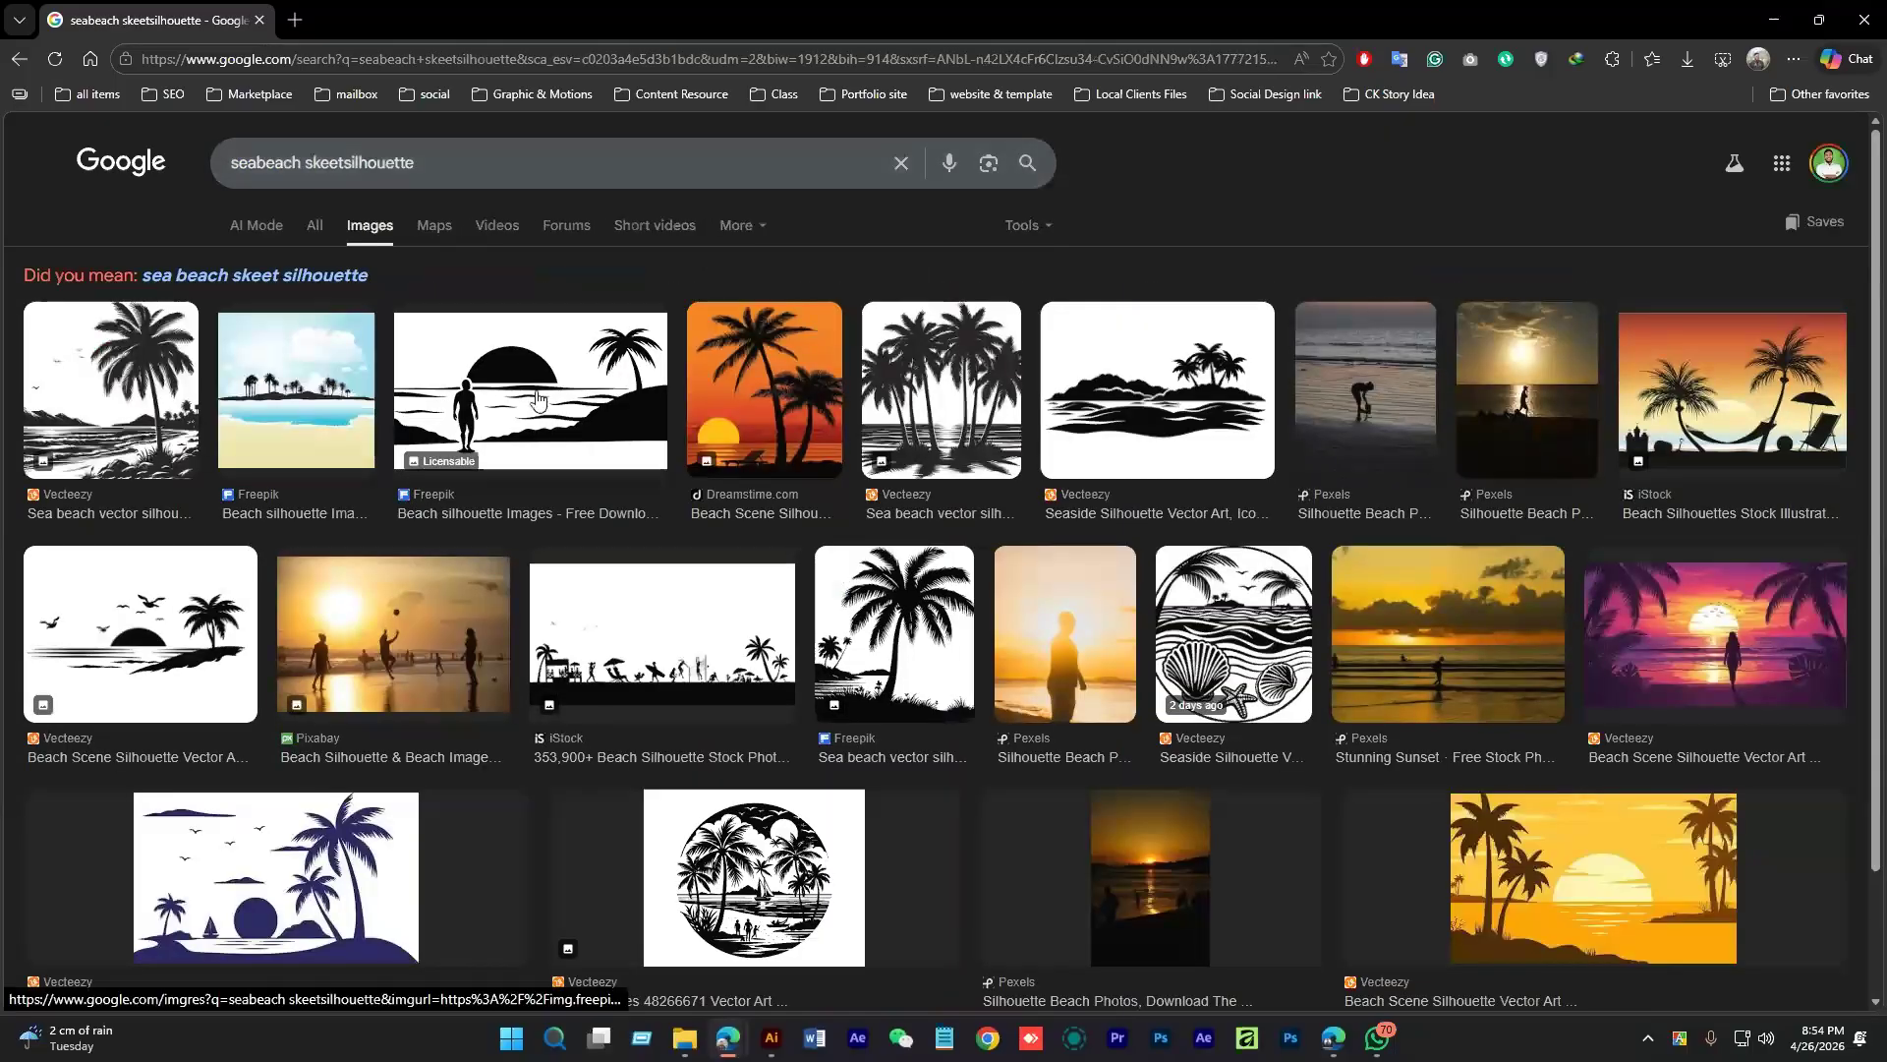
click(350, 163)
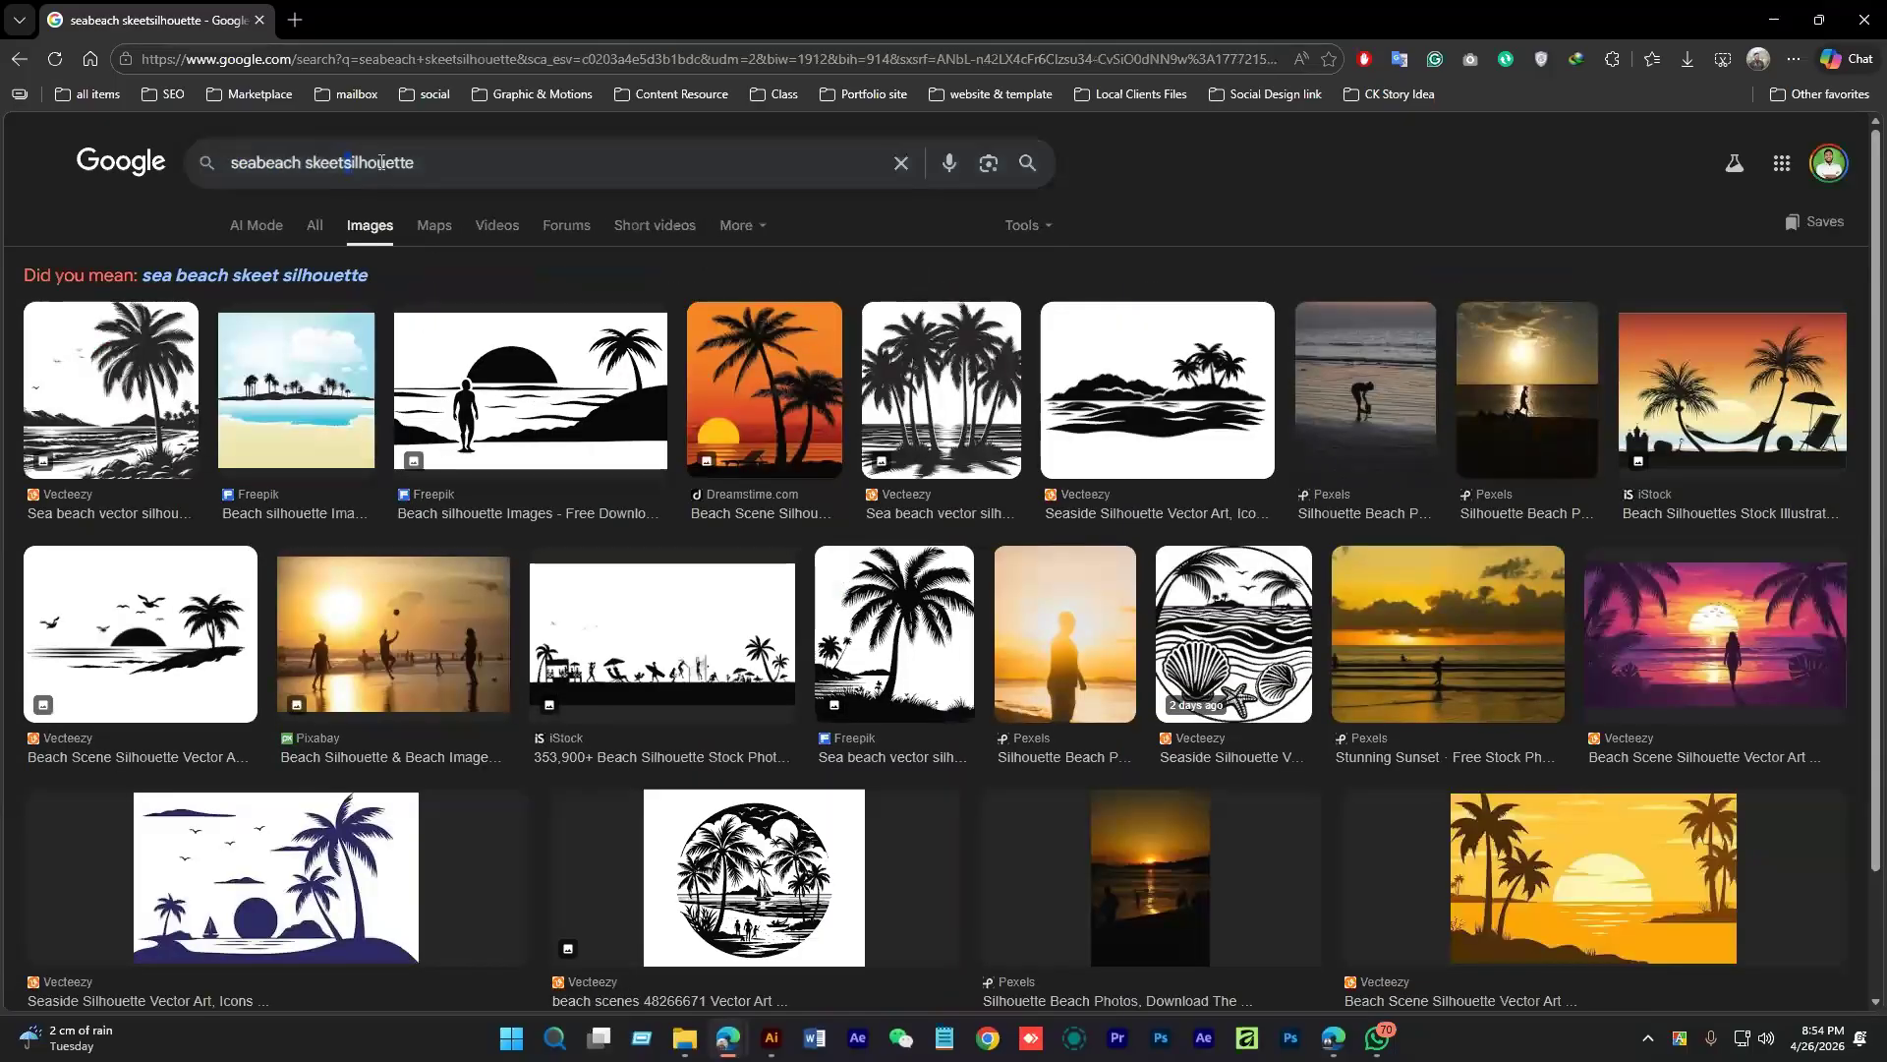
click(299, 279)
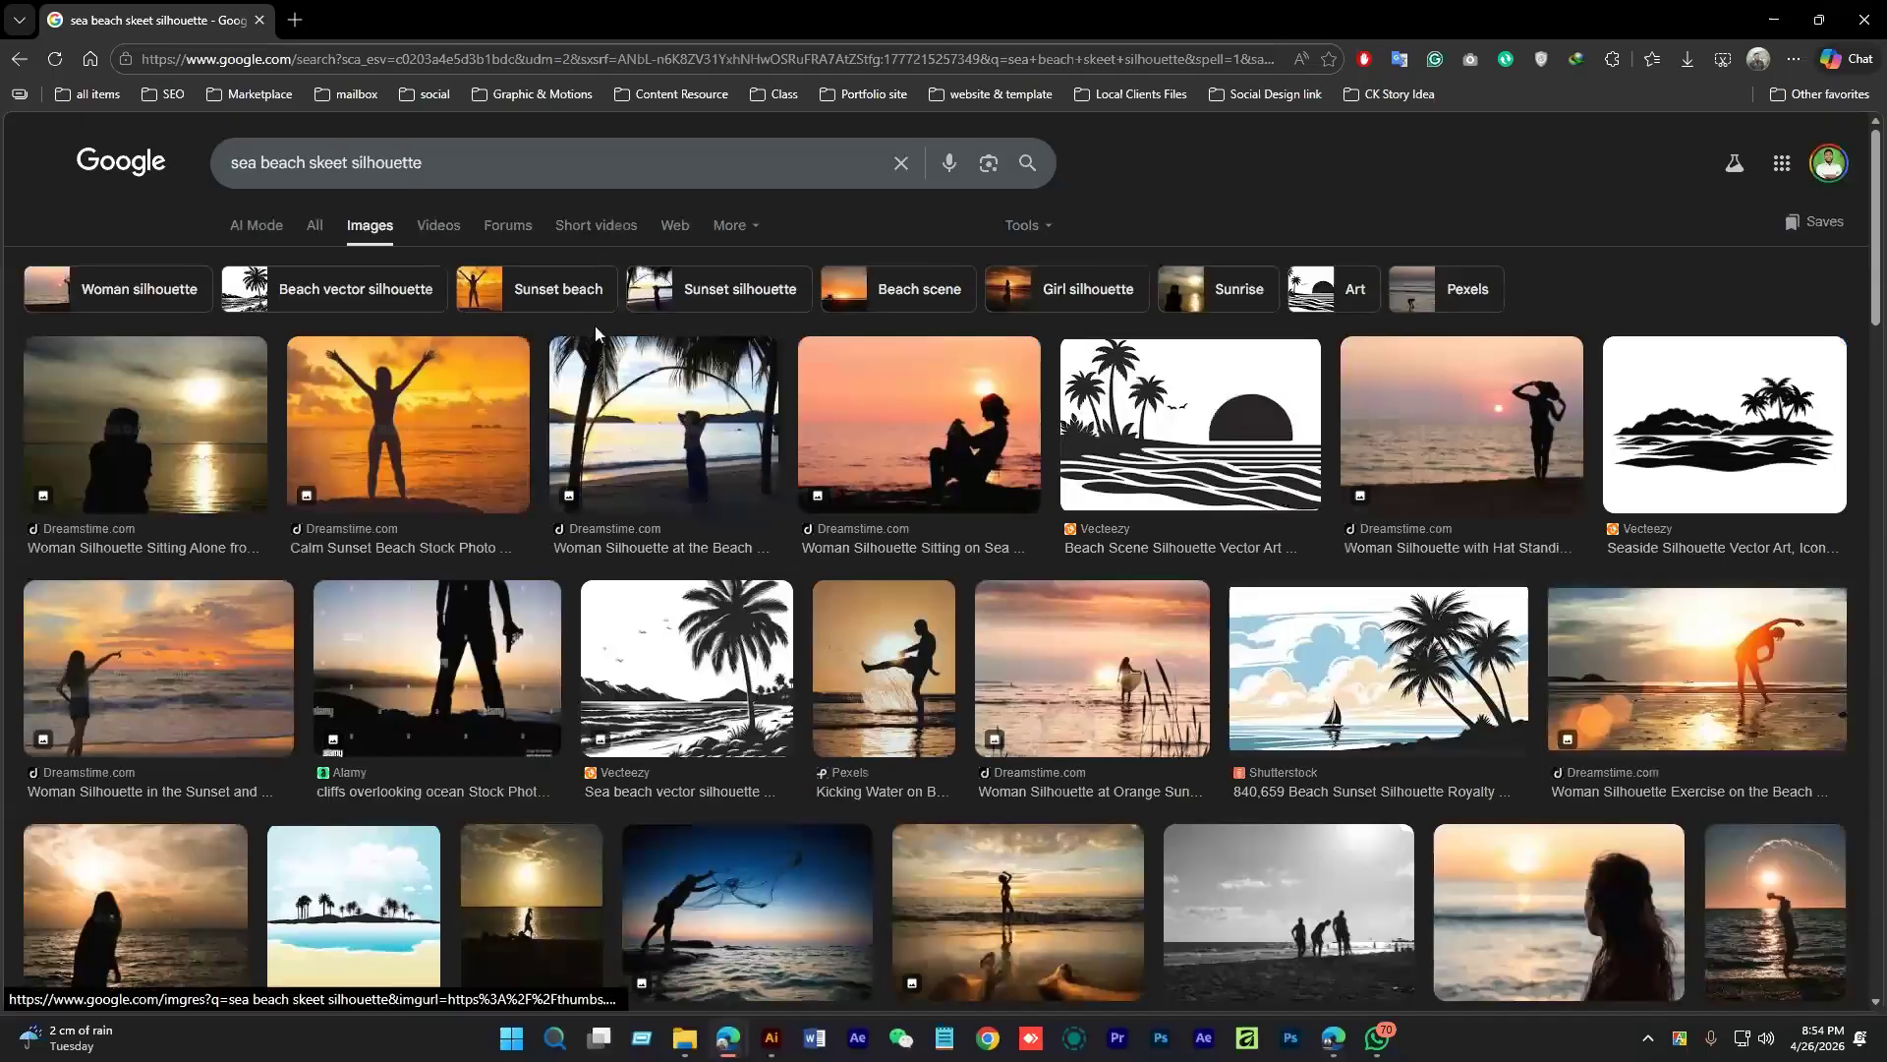
click(351, 163)
text(ing)
key(Return)
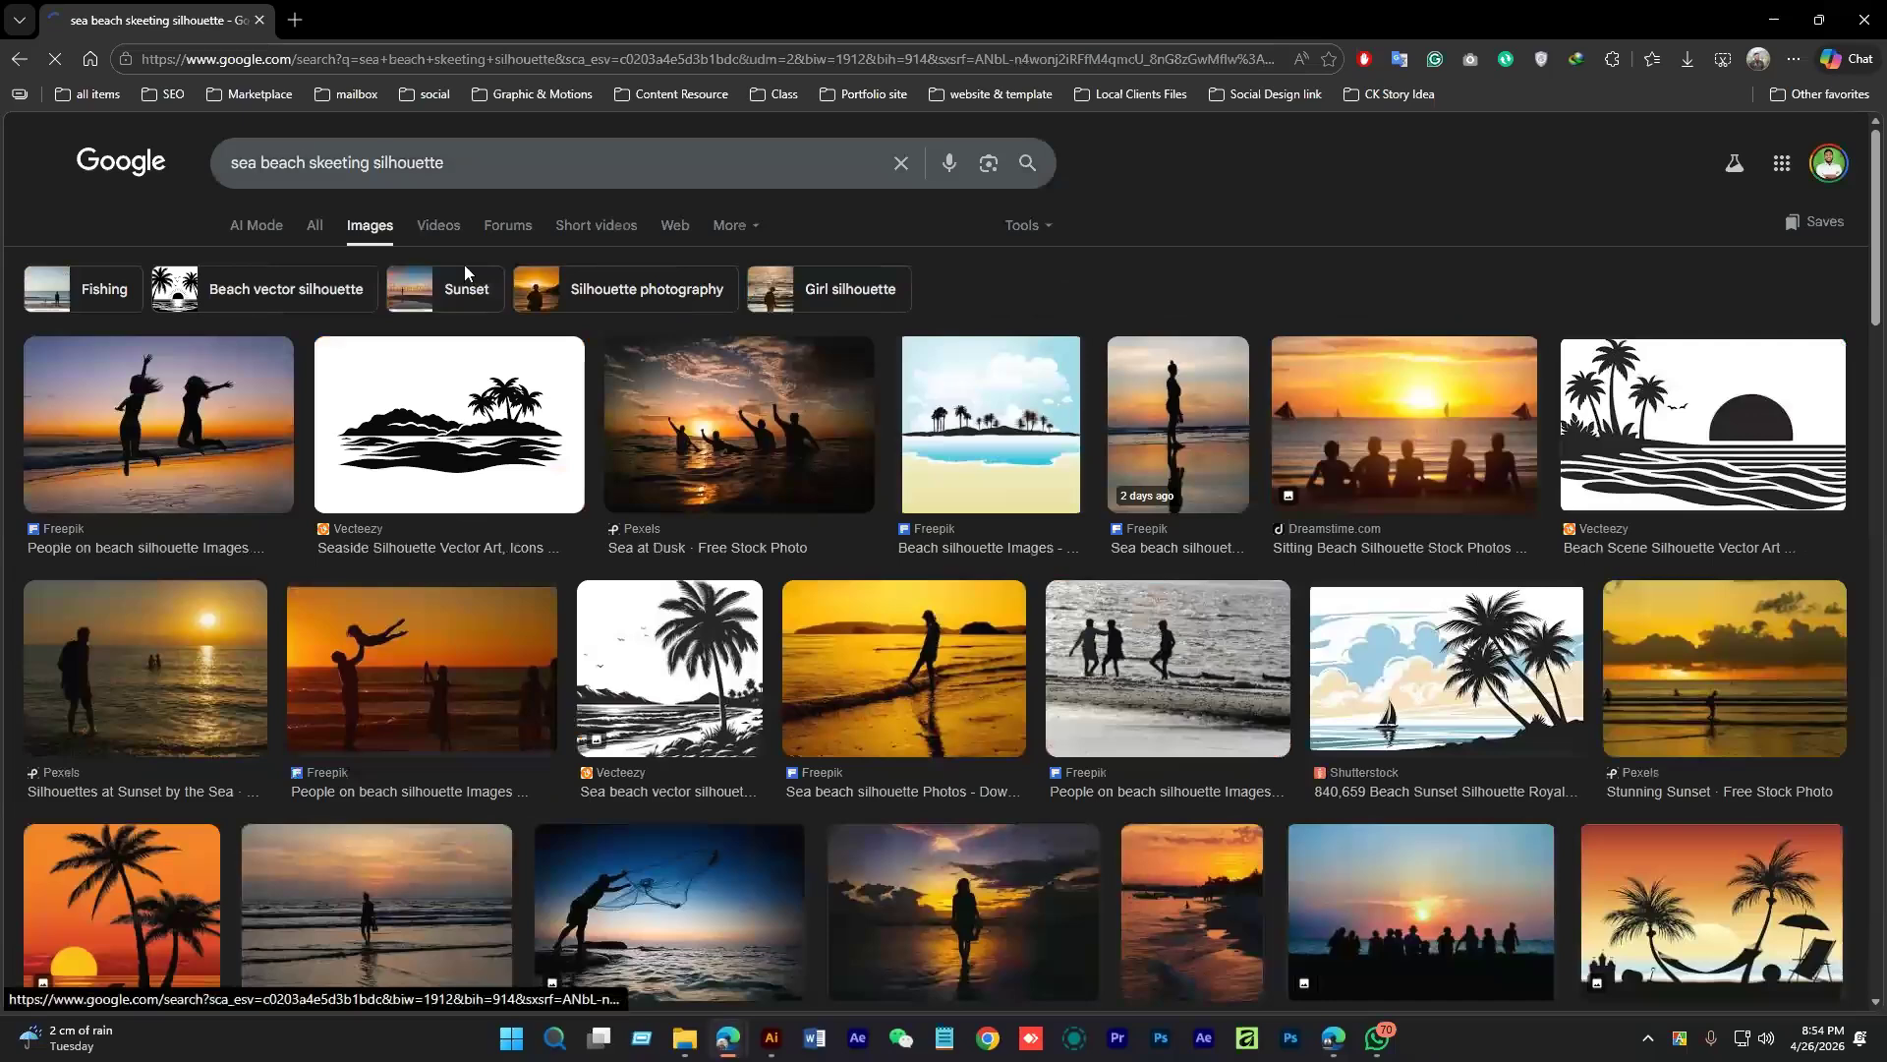
Look through the image results and the related surfer previews for a suitable beach silhouette
scroll(519, 641, down, 5)
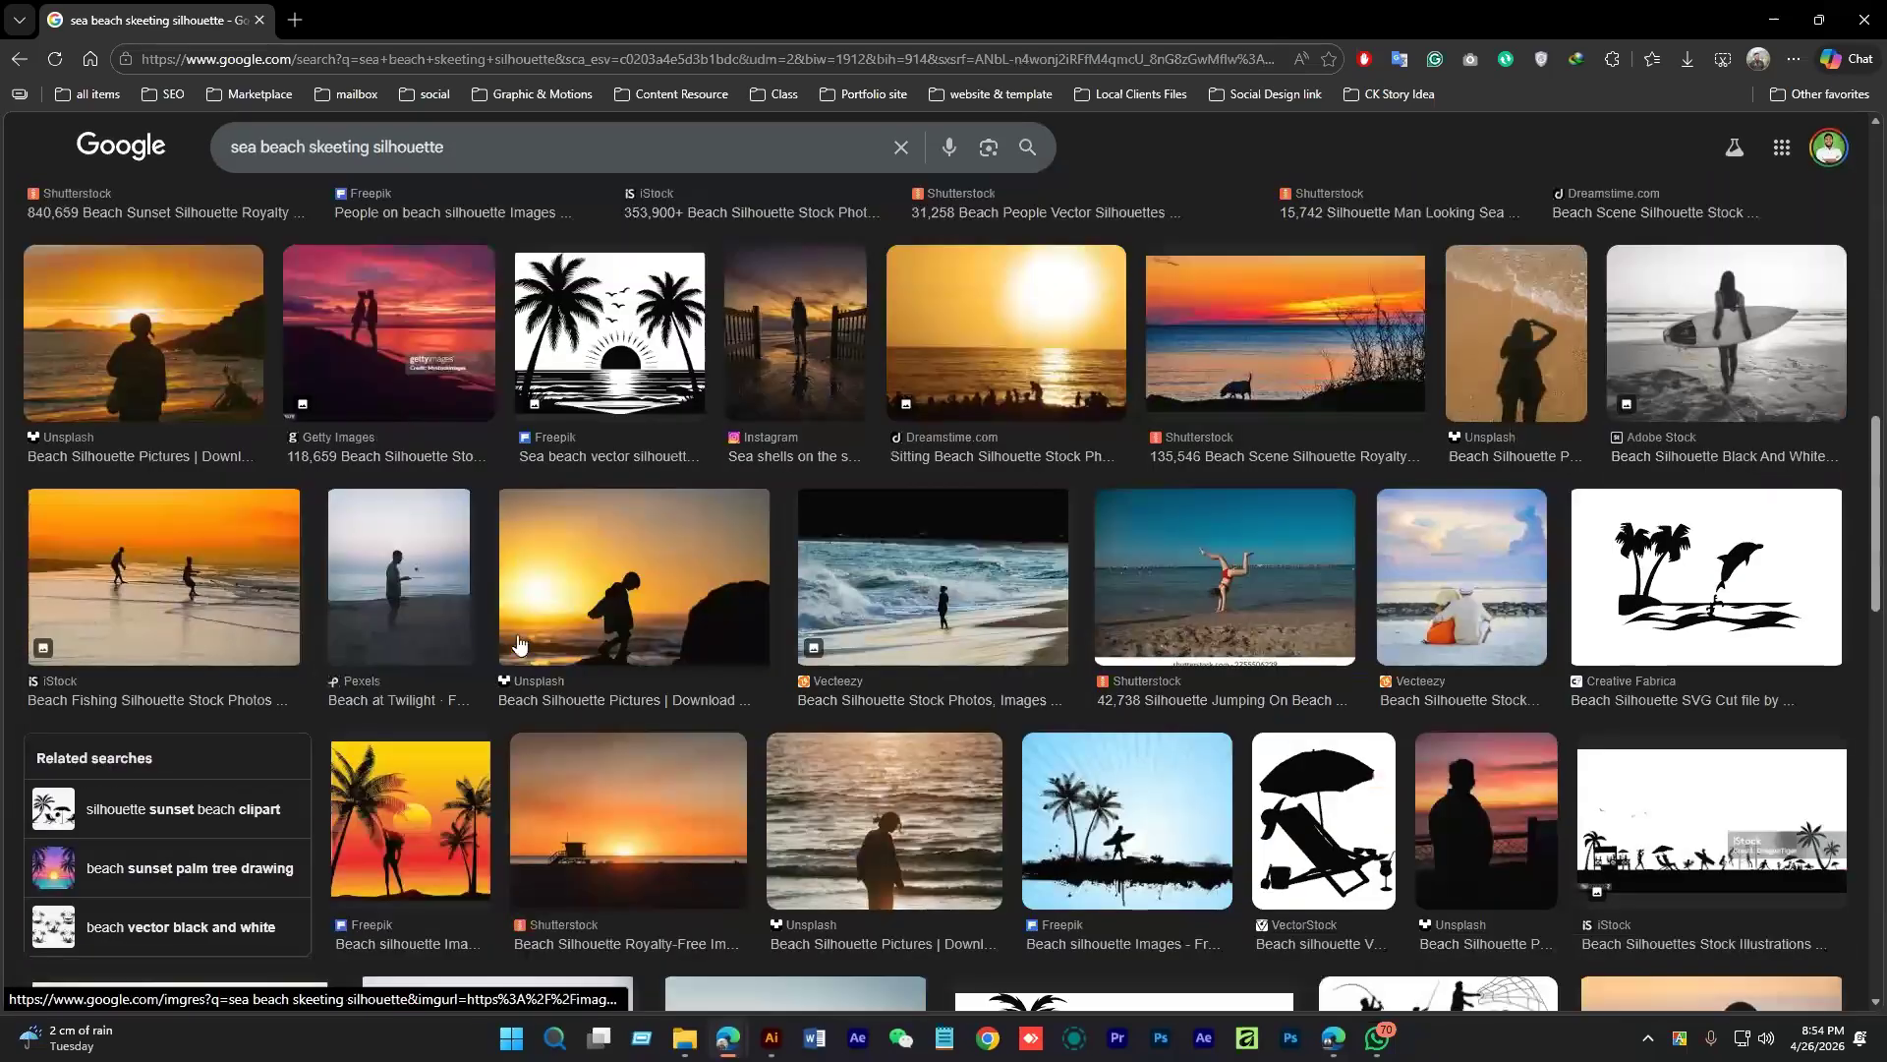
click(519, 644)
scroll(1624, 637, down, 6)
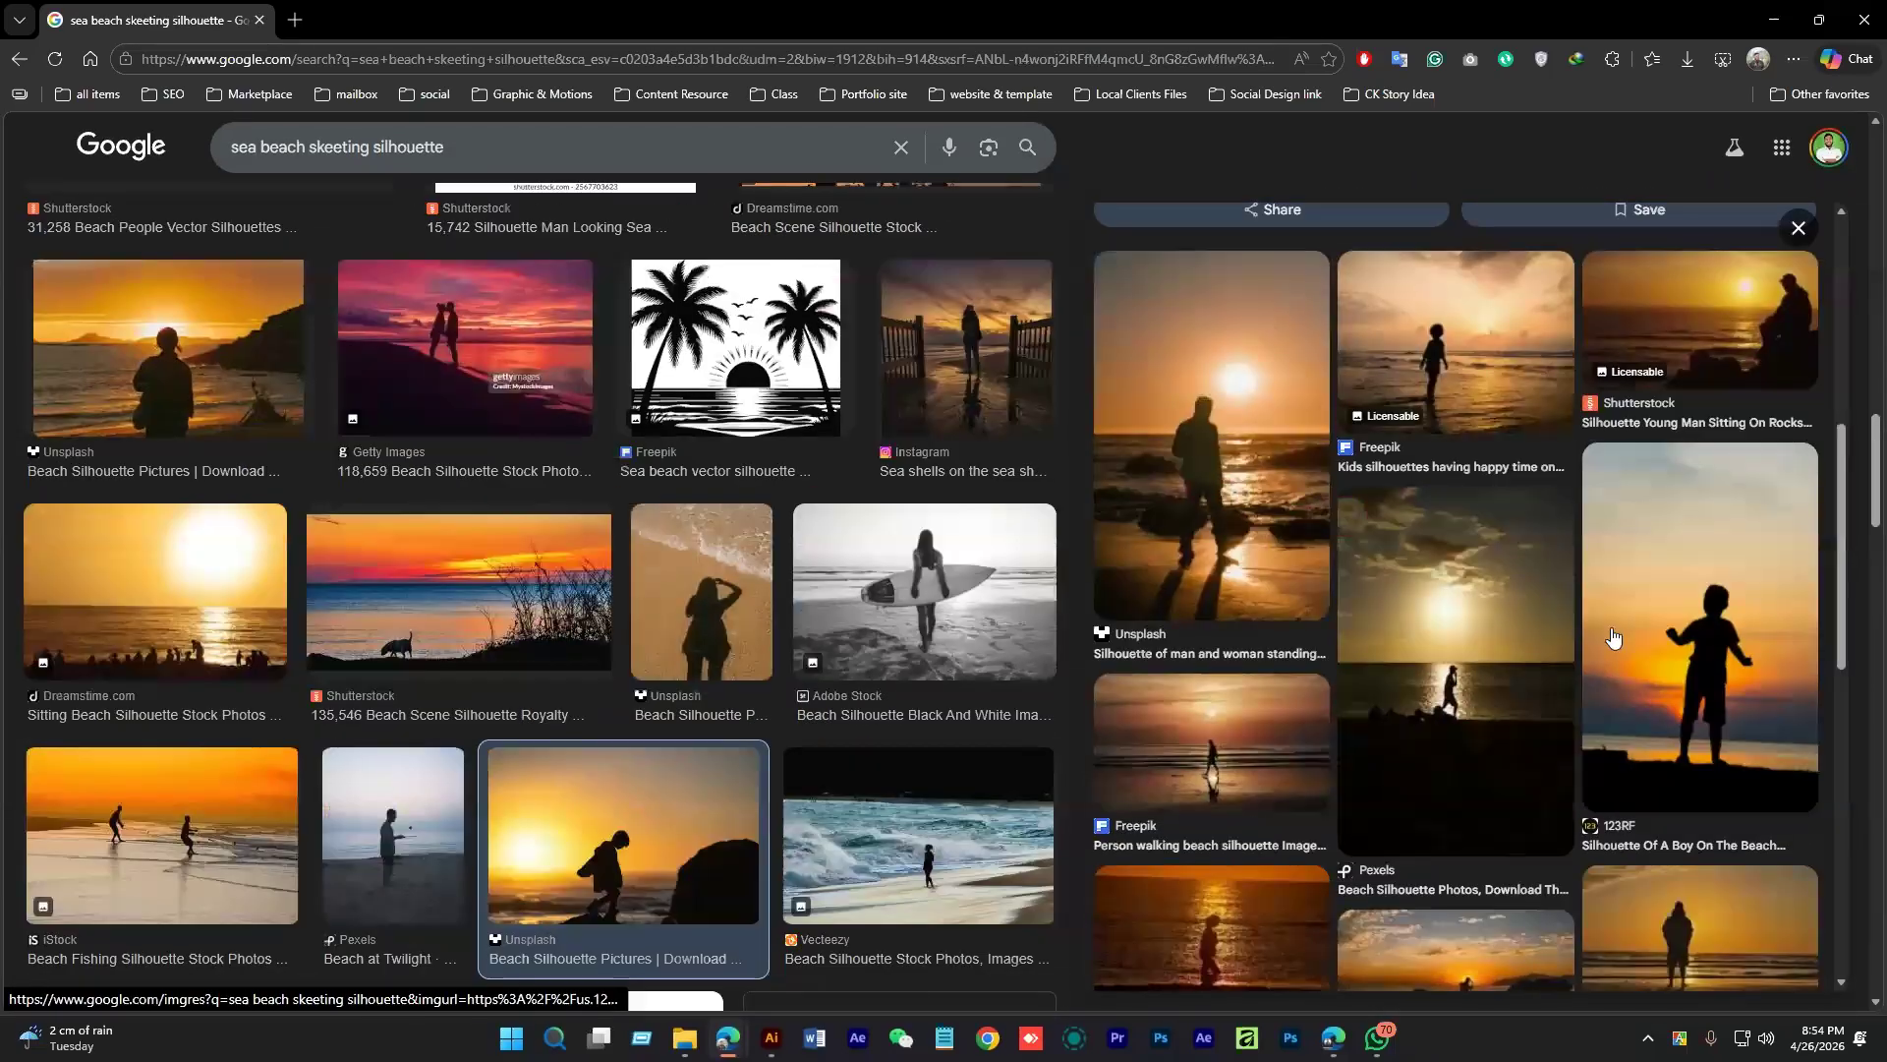
scroll(1613, 637, down, 3)
click(924, 590)
scroll(1647, 648, down, 5)
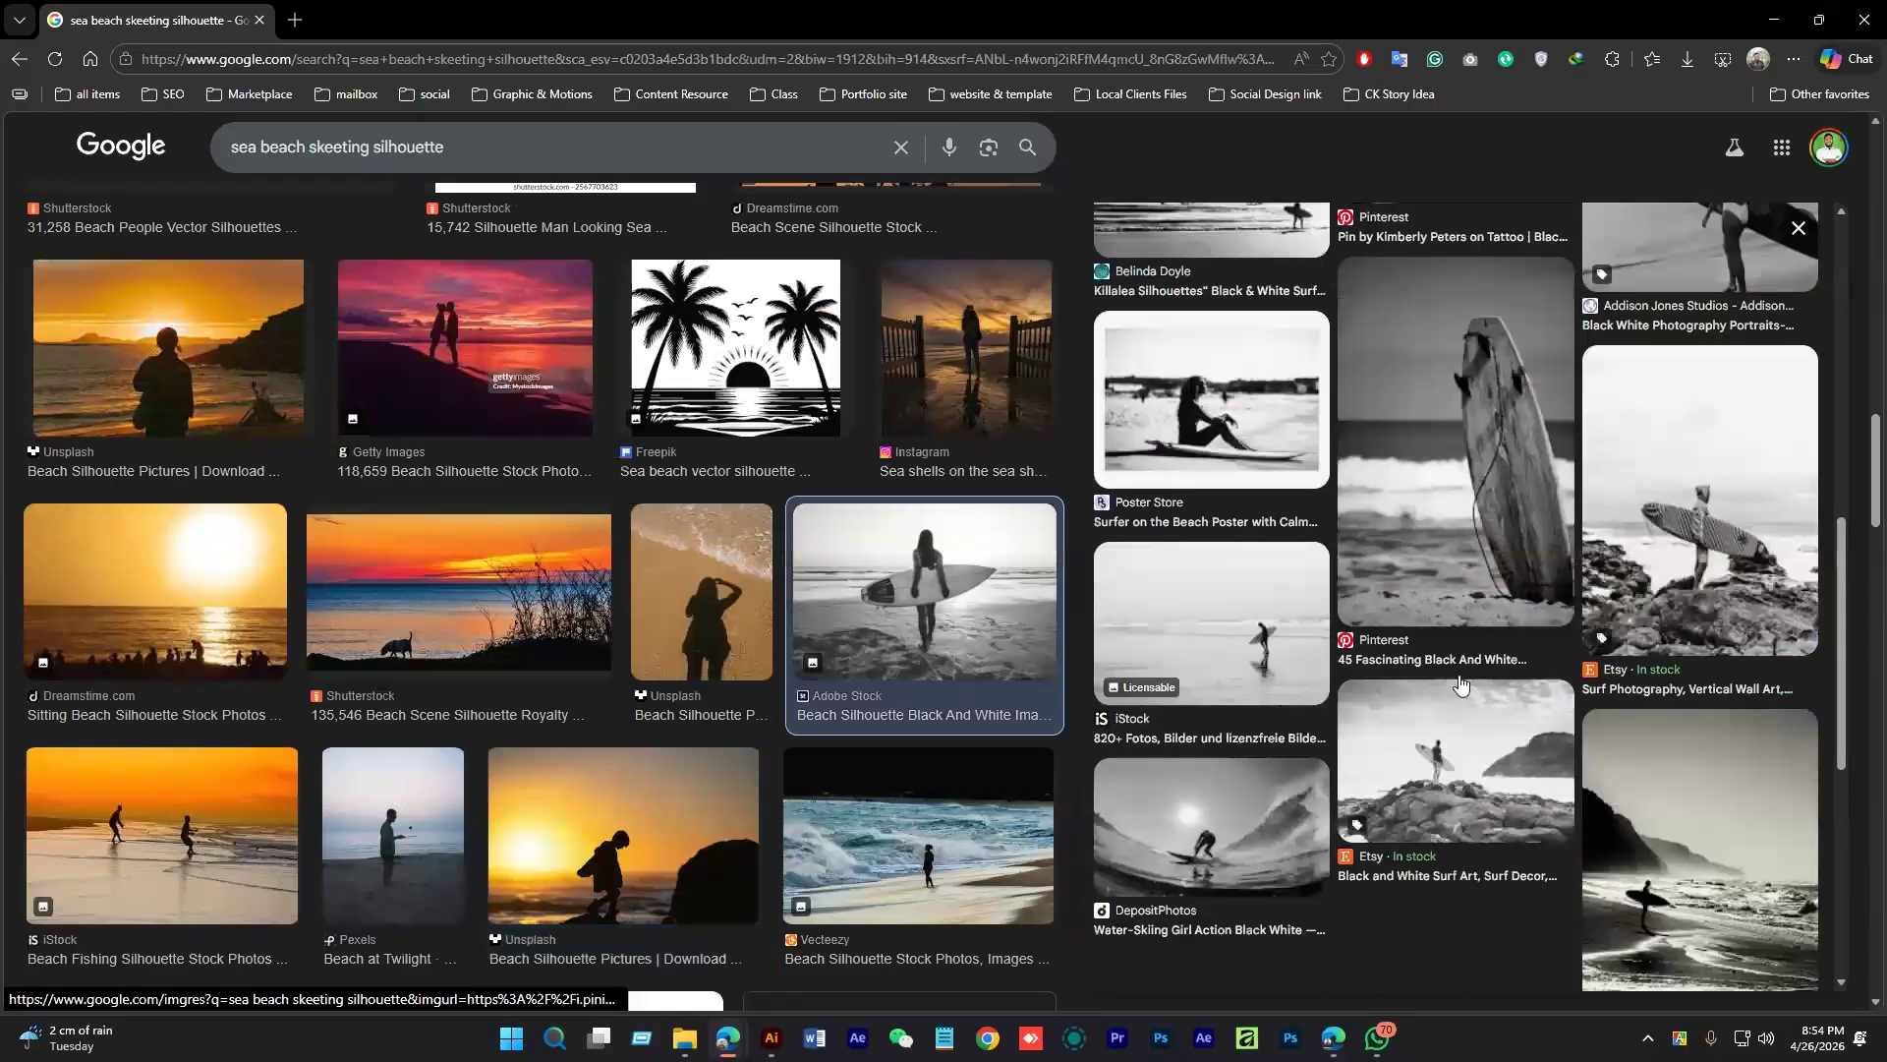
scroll(1400, 617, down, 2)
click(1291, 504)
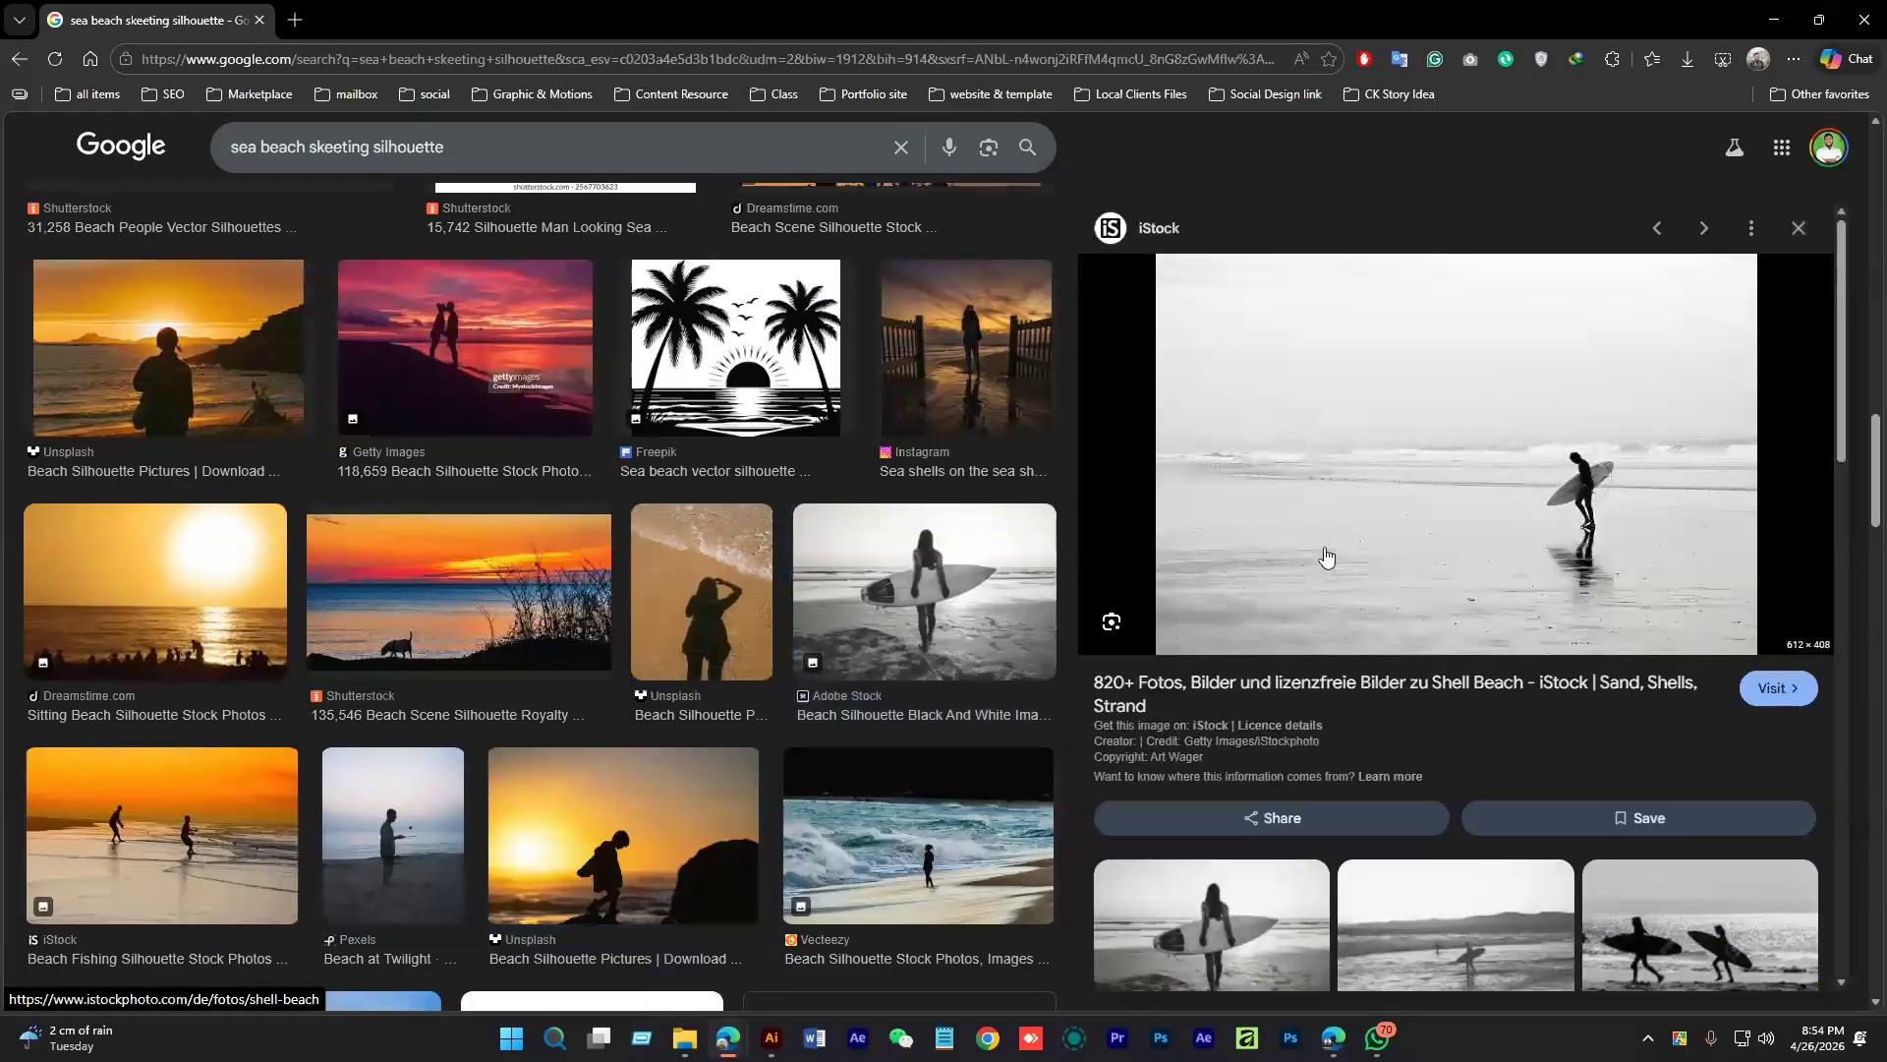
scroll(1334, 561, down, 5)
scroll(1361, 595, down, 5)
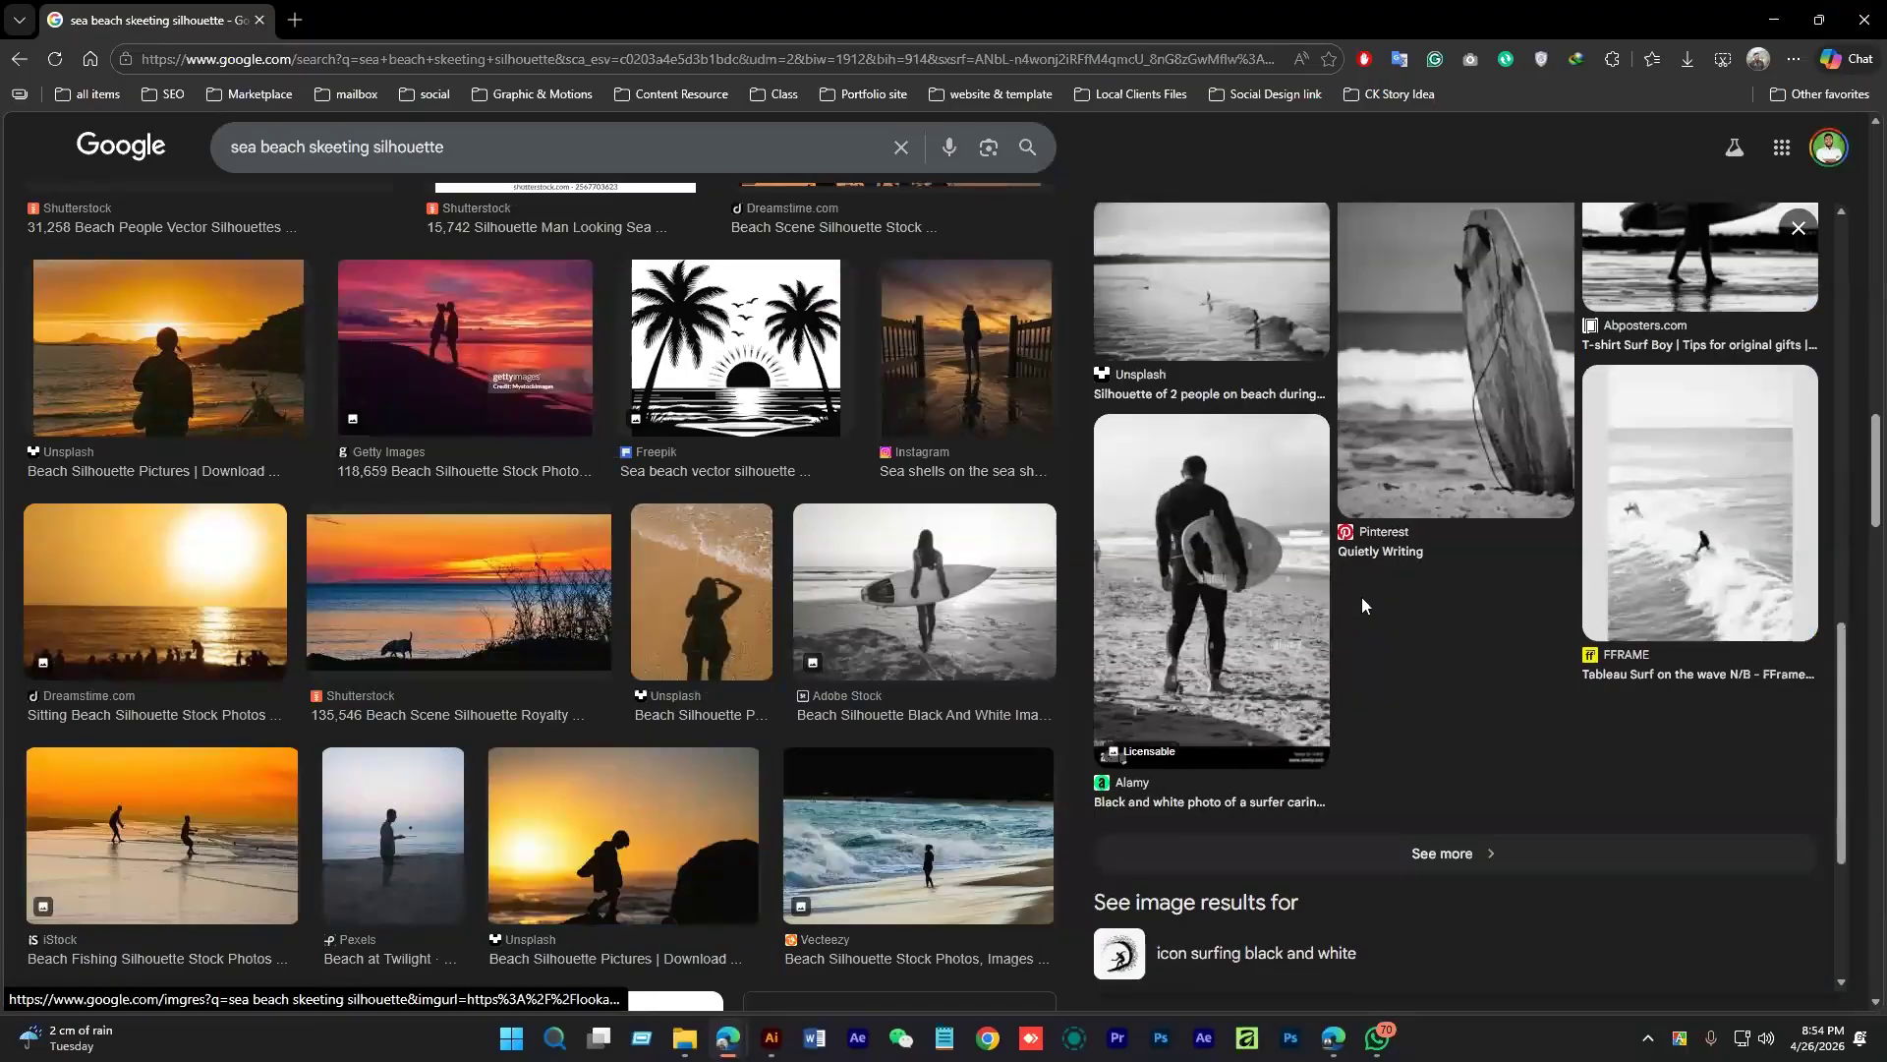
scroll(555, 620, down, 6)
scroll(588, 606, down, 5)
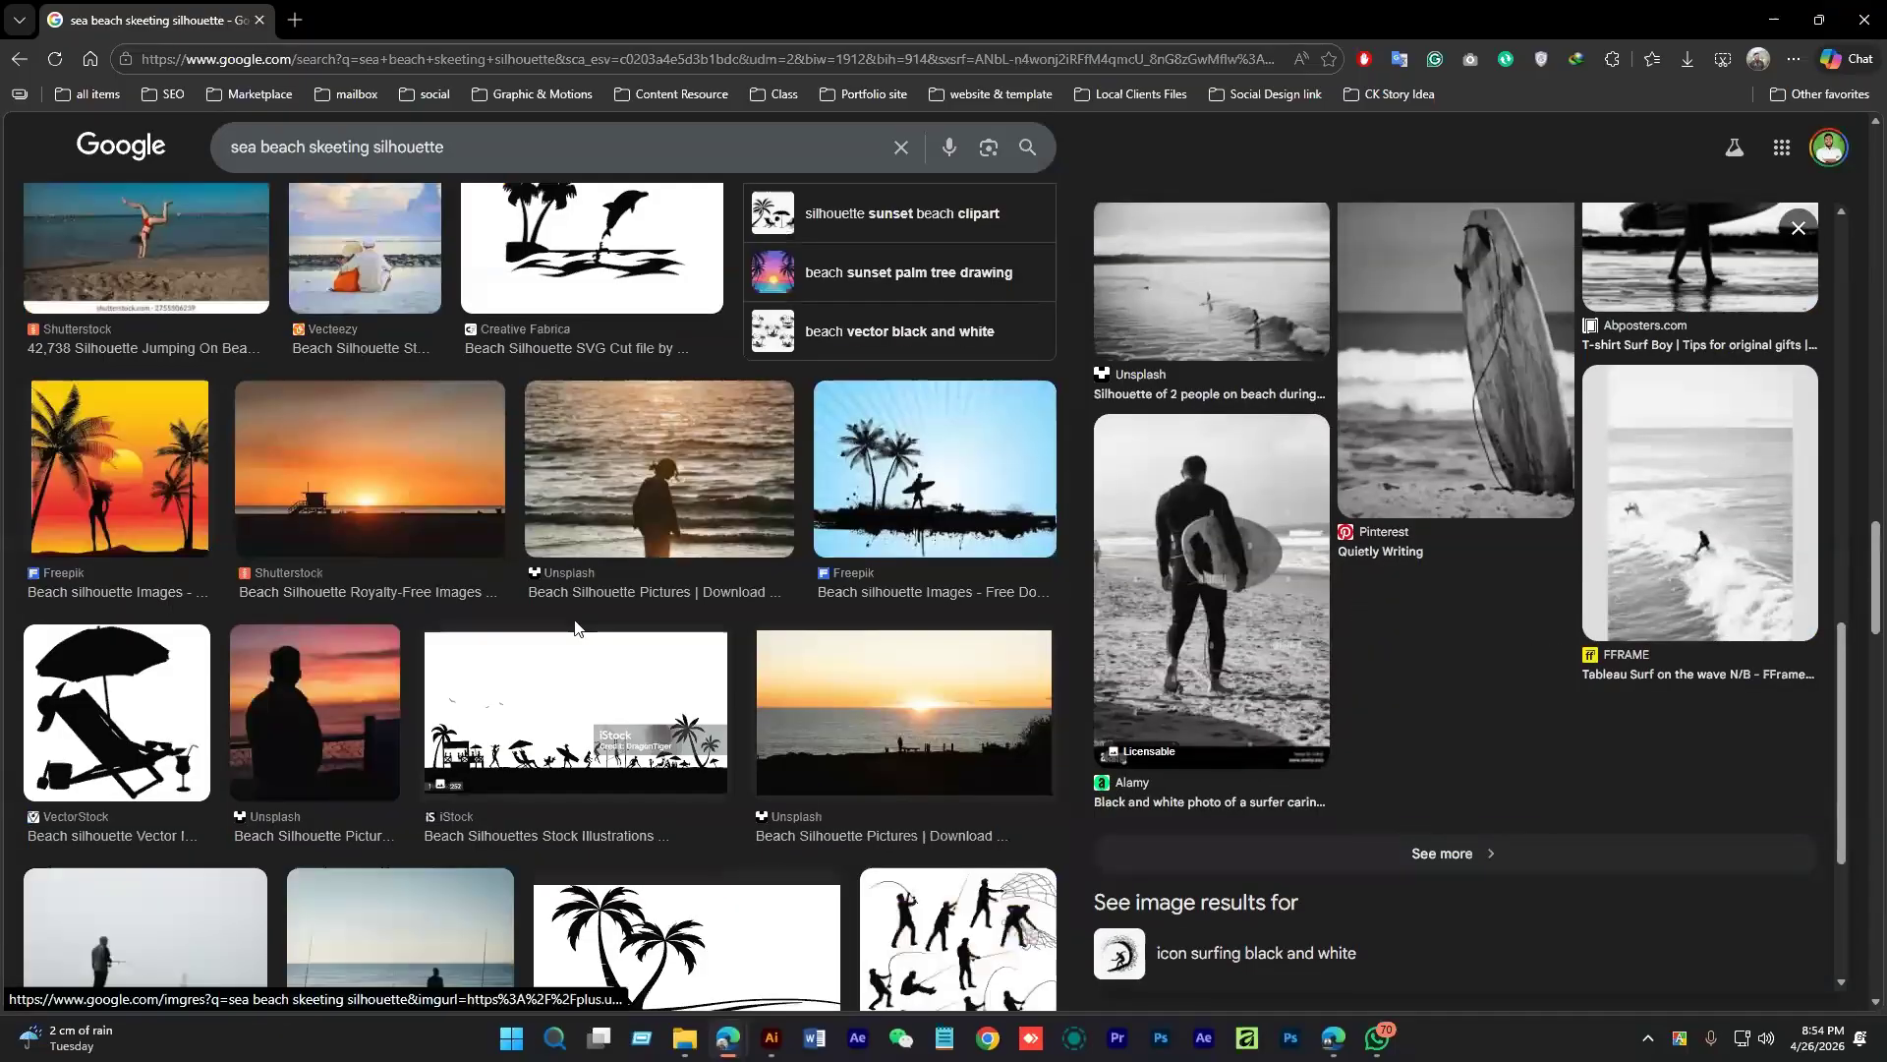
Copy the VectorStock silhouette of a deck chair under an umbrella and paste it into Illustrator, below the artboard
click(98, 386)
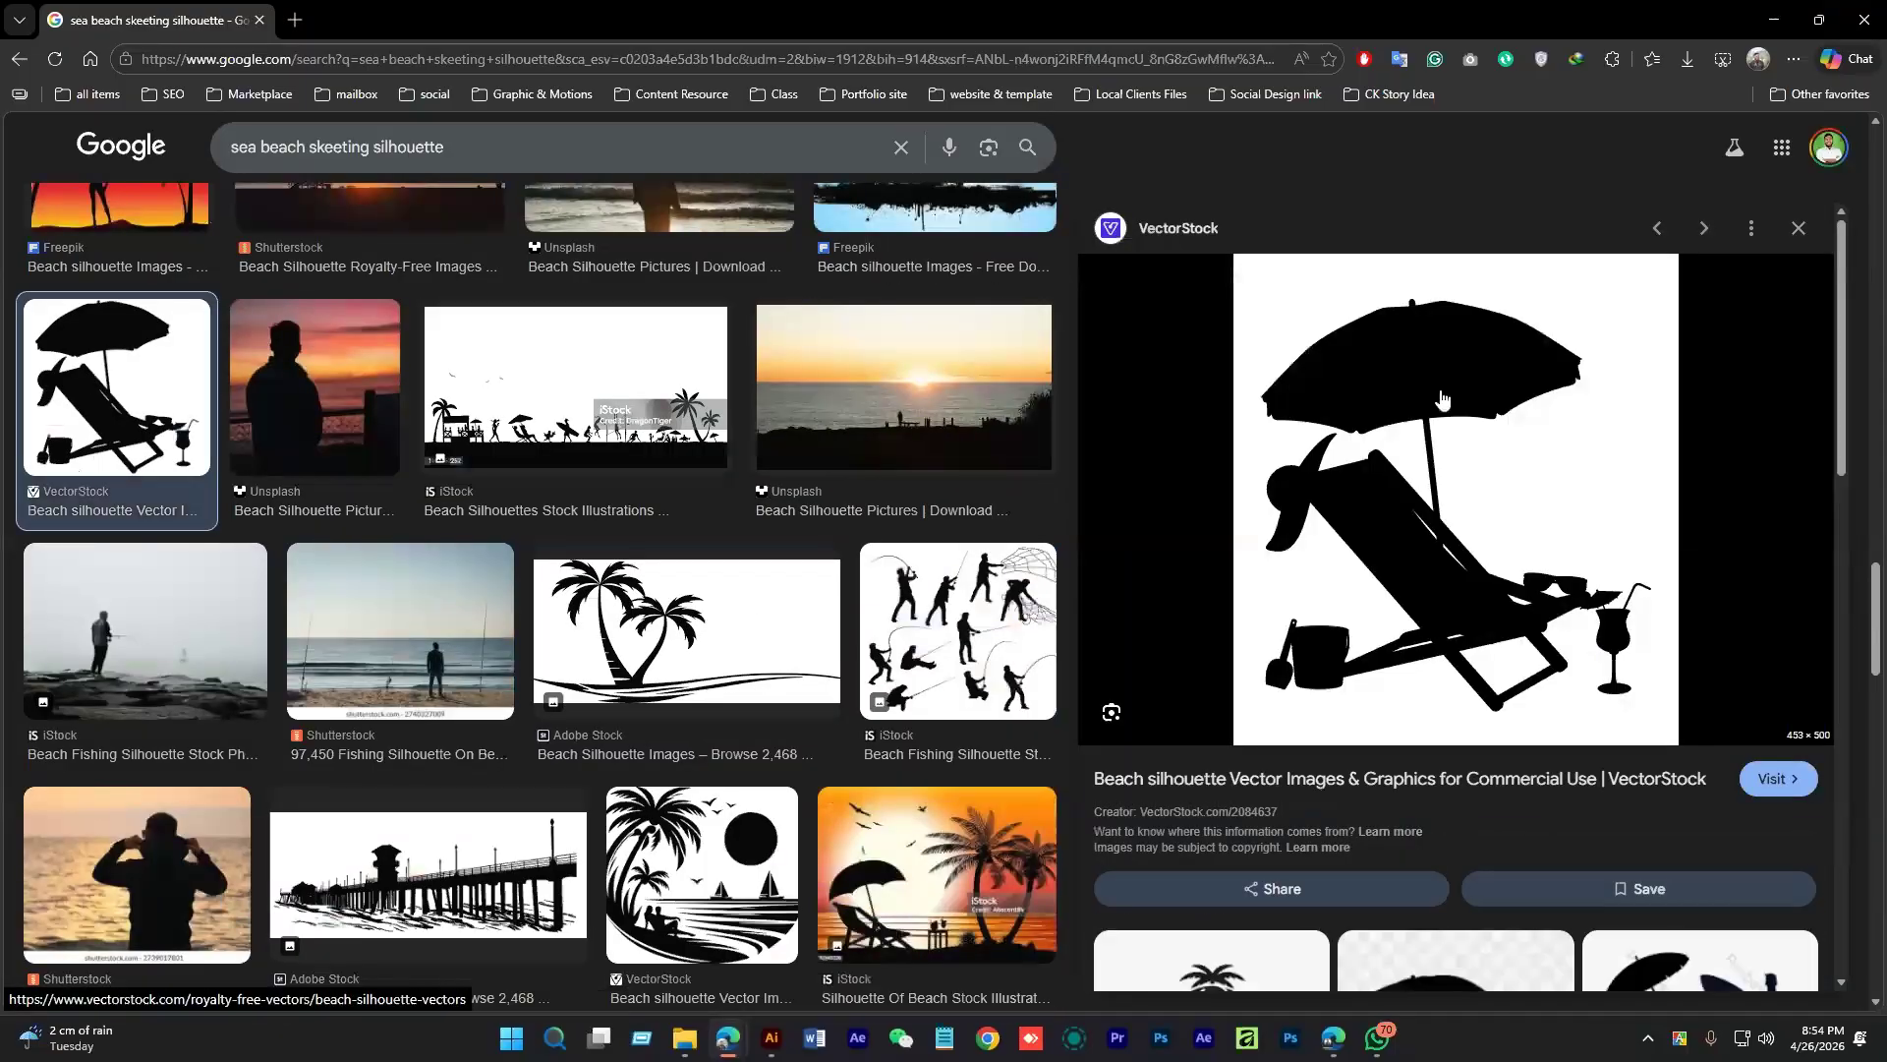
right_click(1435, 385)
click(1494, 699)
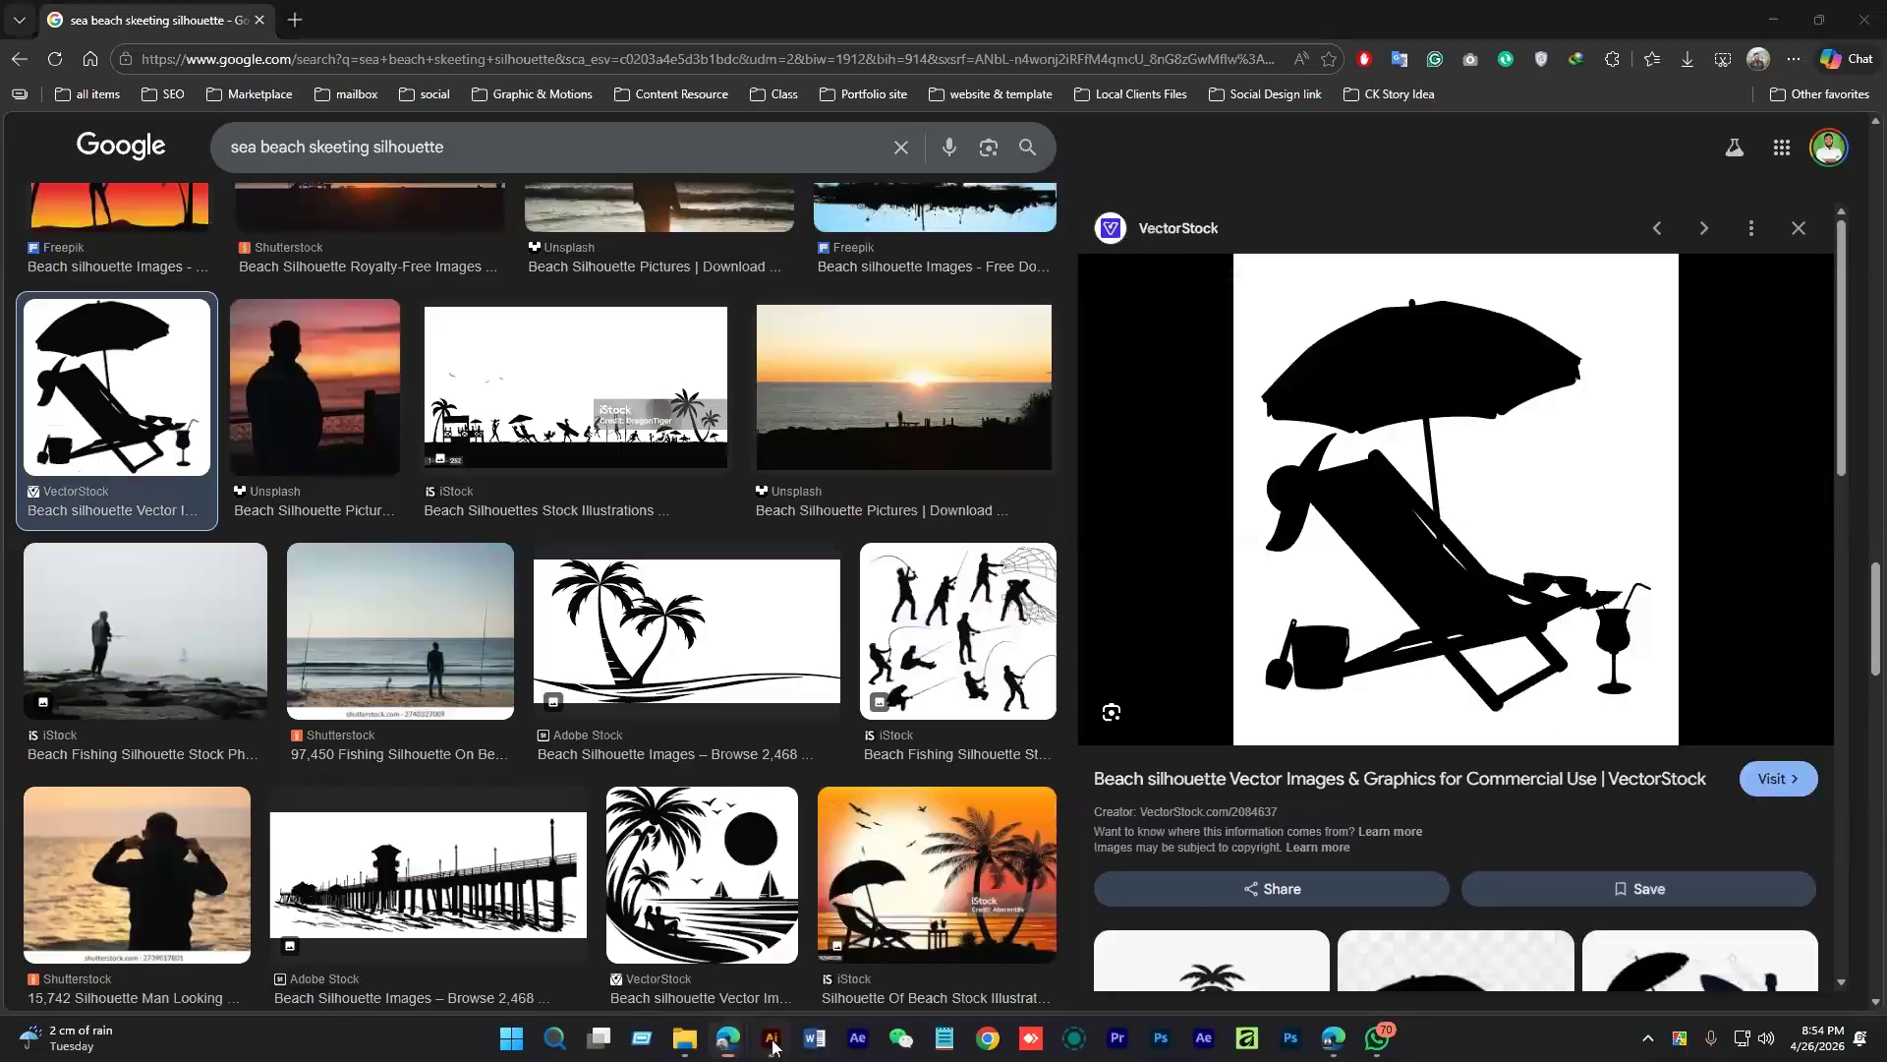
click(771, 1037)
key(ctrl+v)
drag(1010, 750, 910, 688)
drag(904, 679, 924, 546)
drag(923, 531, 776, 661)
drag(794, 661, 729, 753)
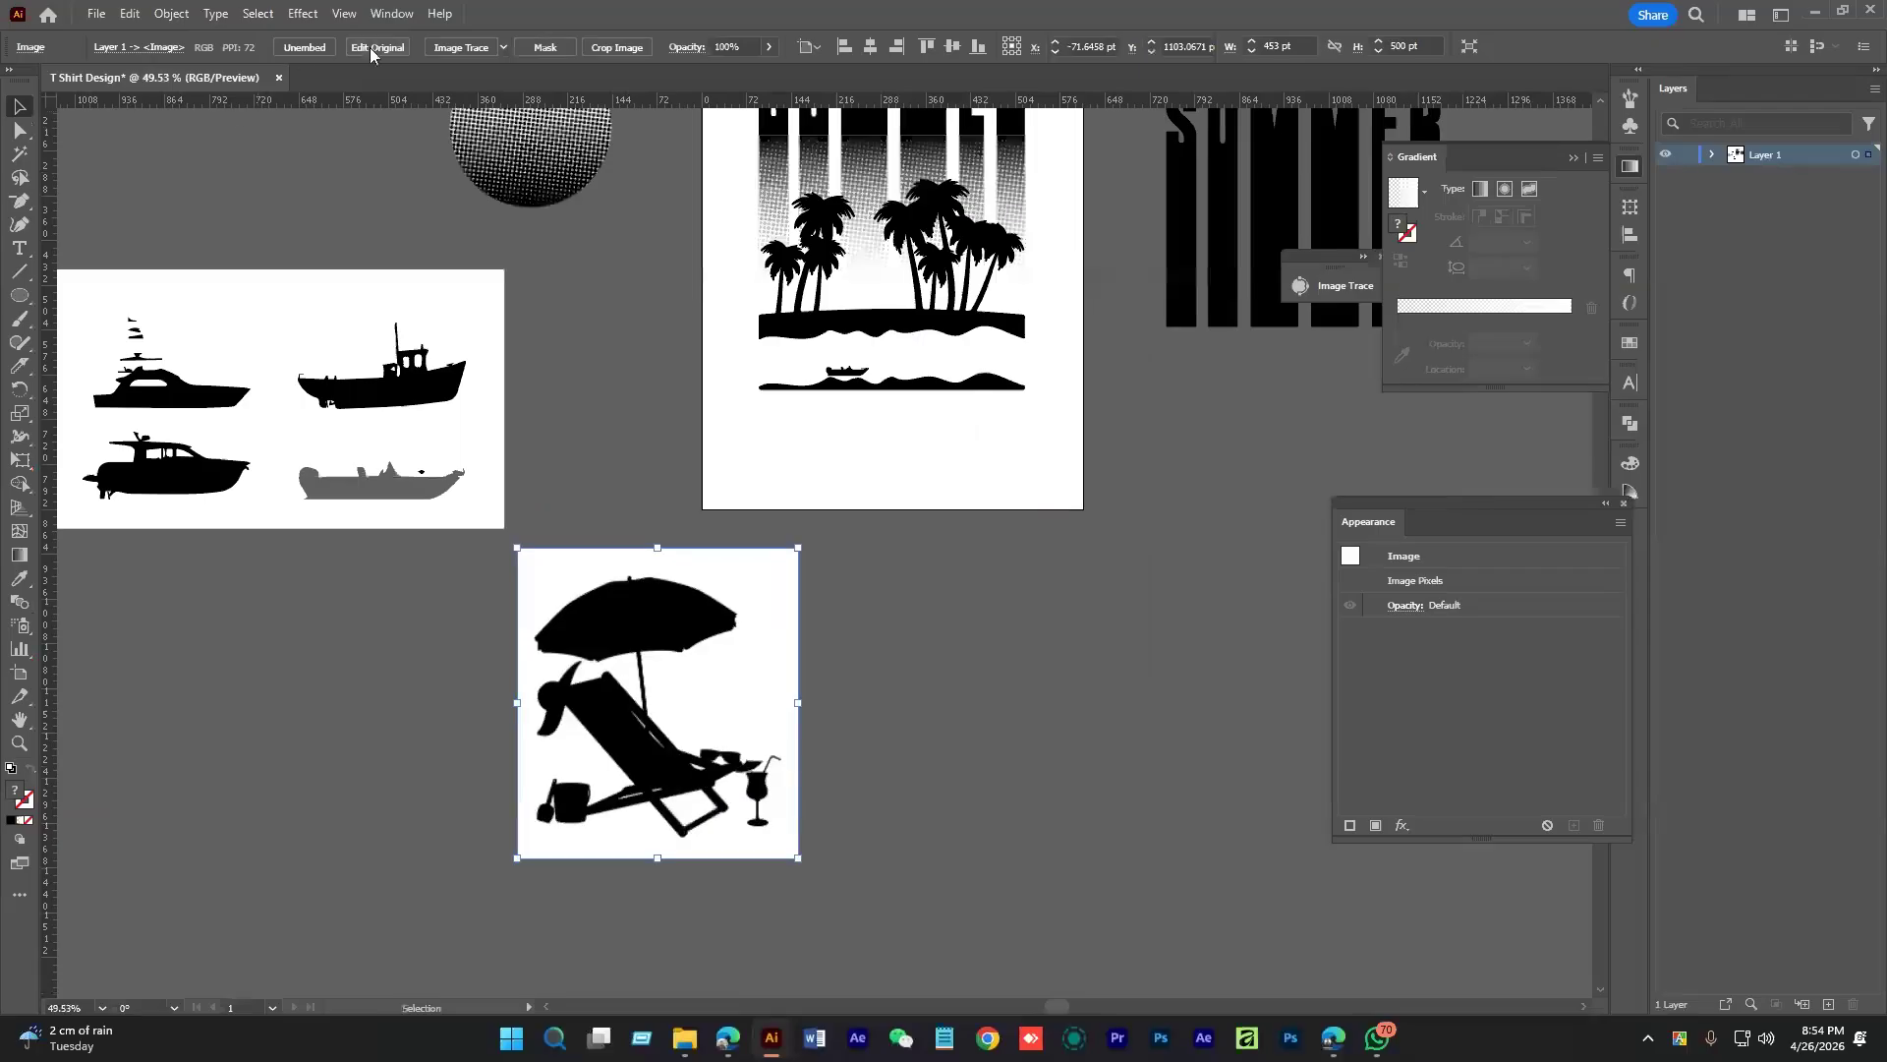
Image Trace the deck chair picture with the default settings, expand the tracing and ungroup it
click(441, 44)
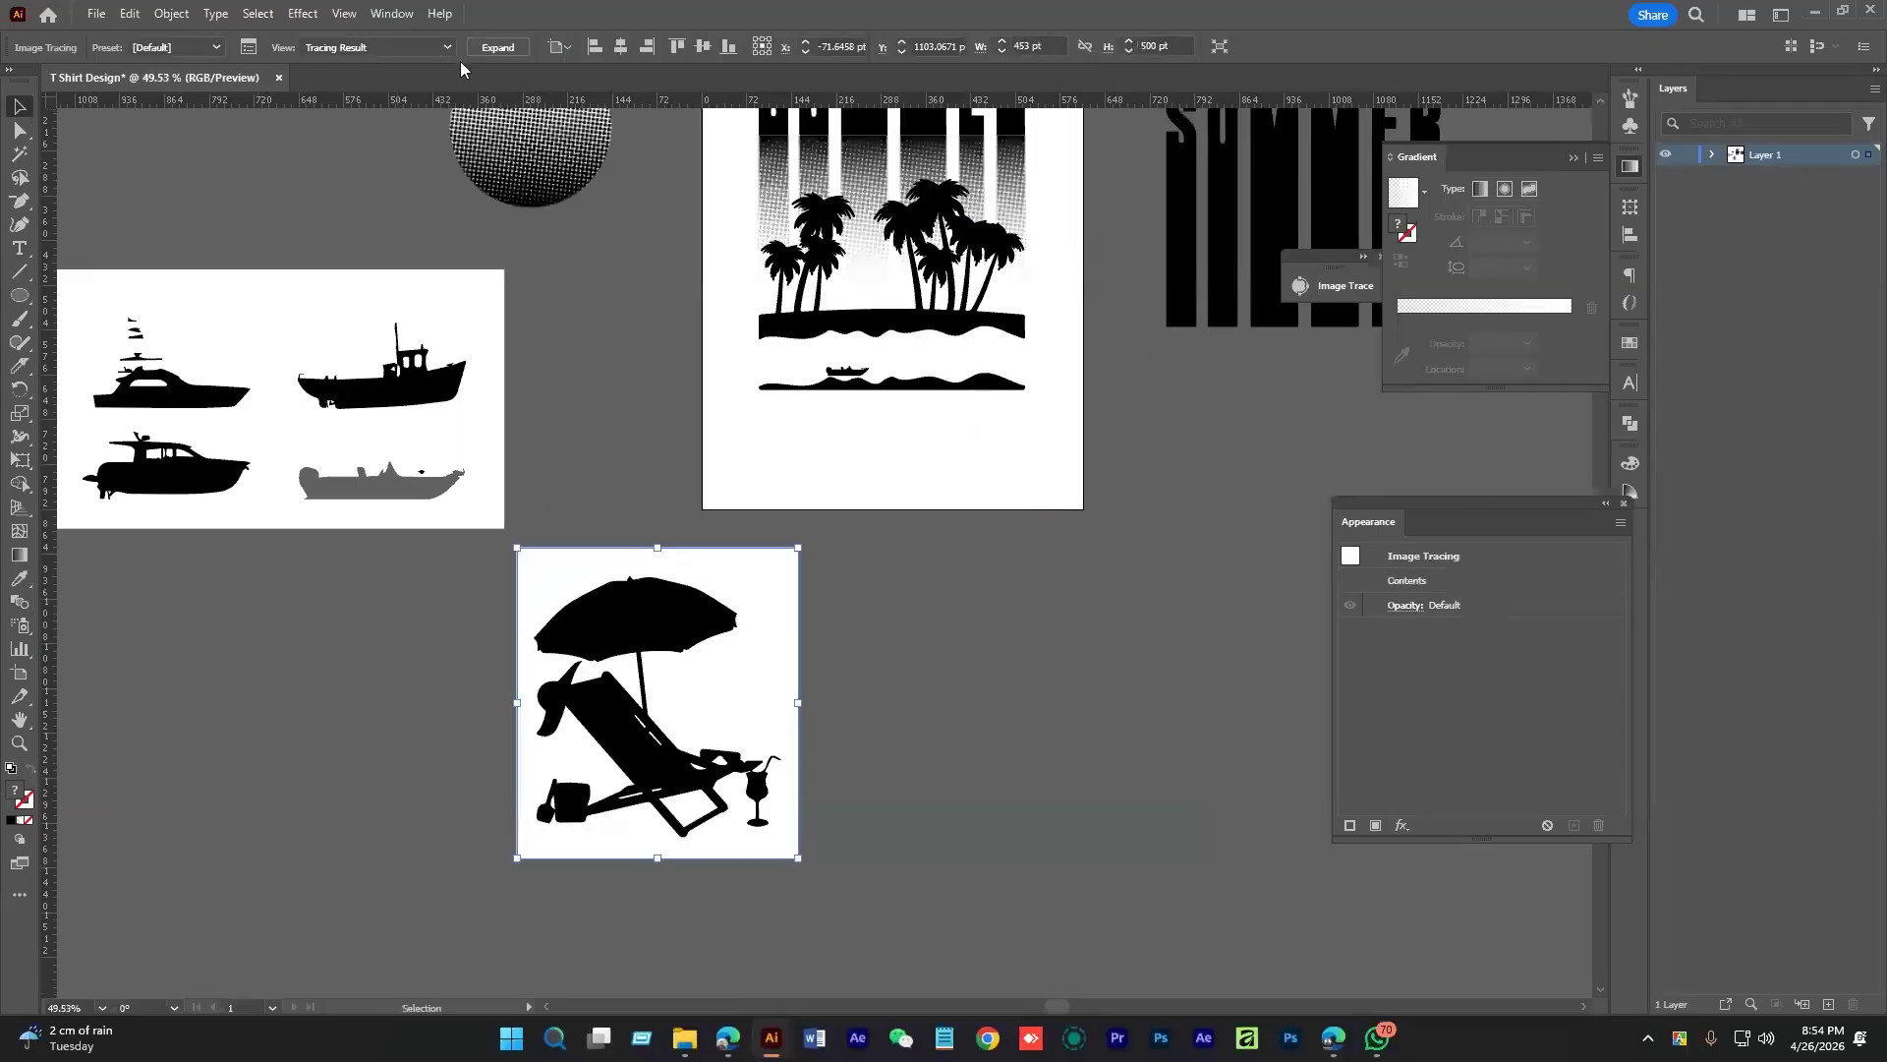
click(492, 47)
right_click(654, 749)
click(715, 520)
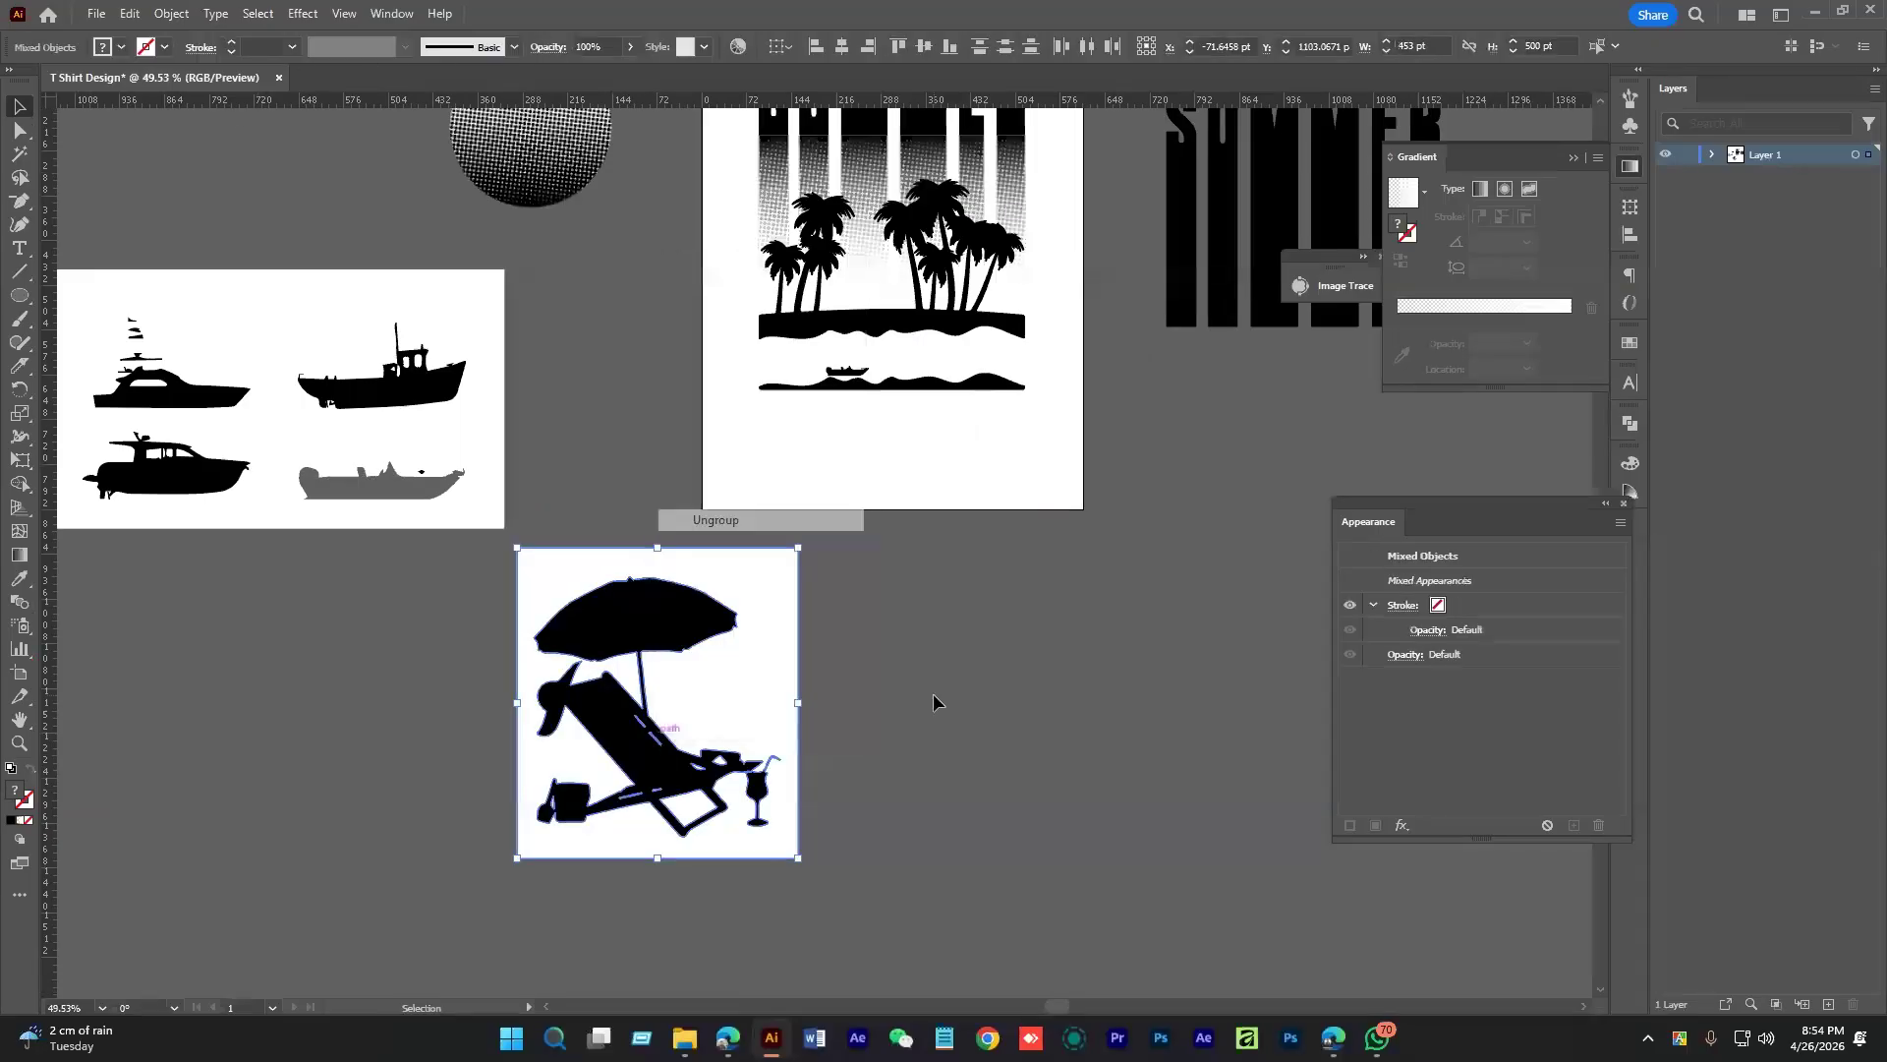
Select all white shapes of the traced pictures with the Magic Wand and delete them
key(y)
click(758, 687)
key(Delete)
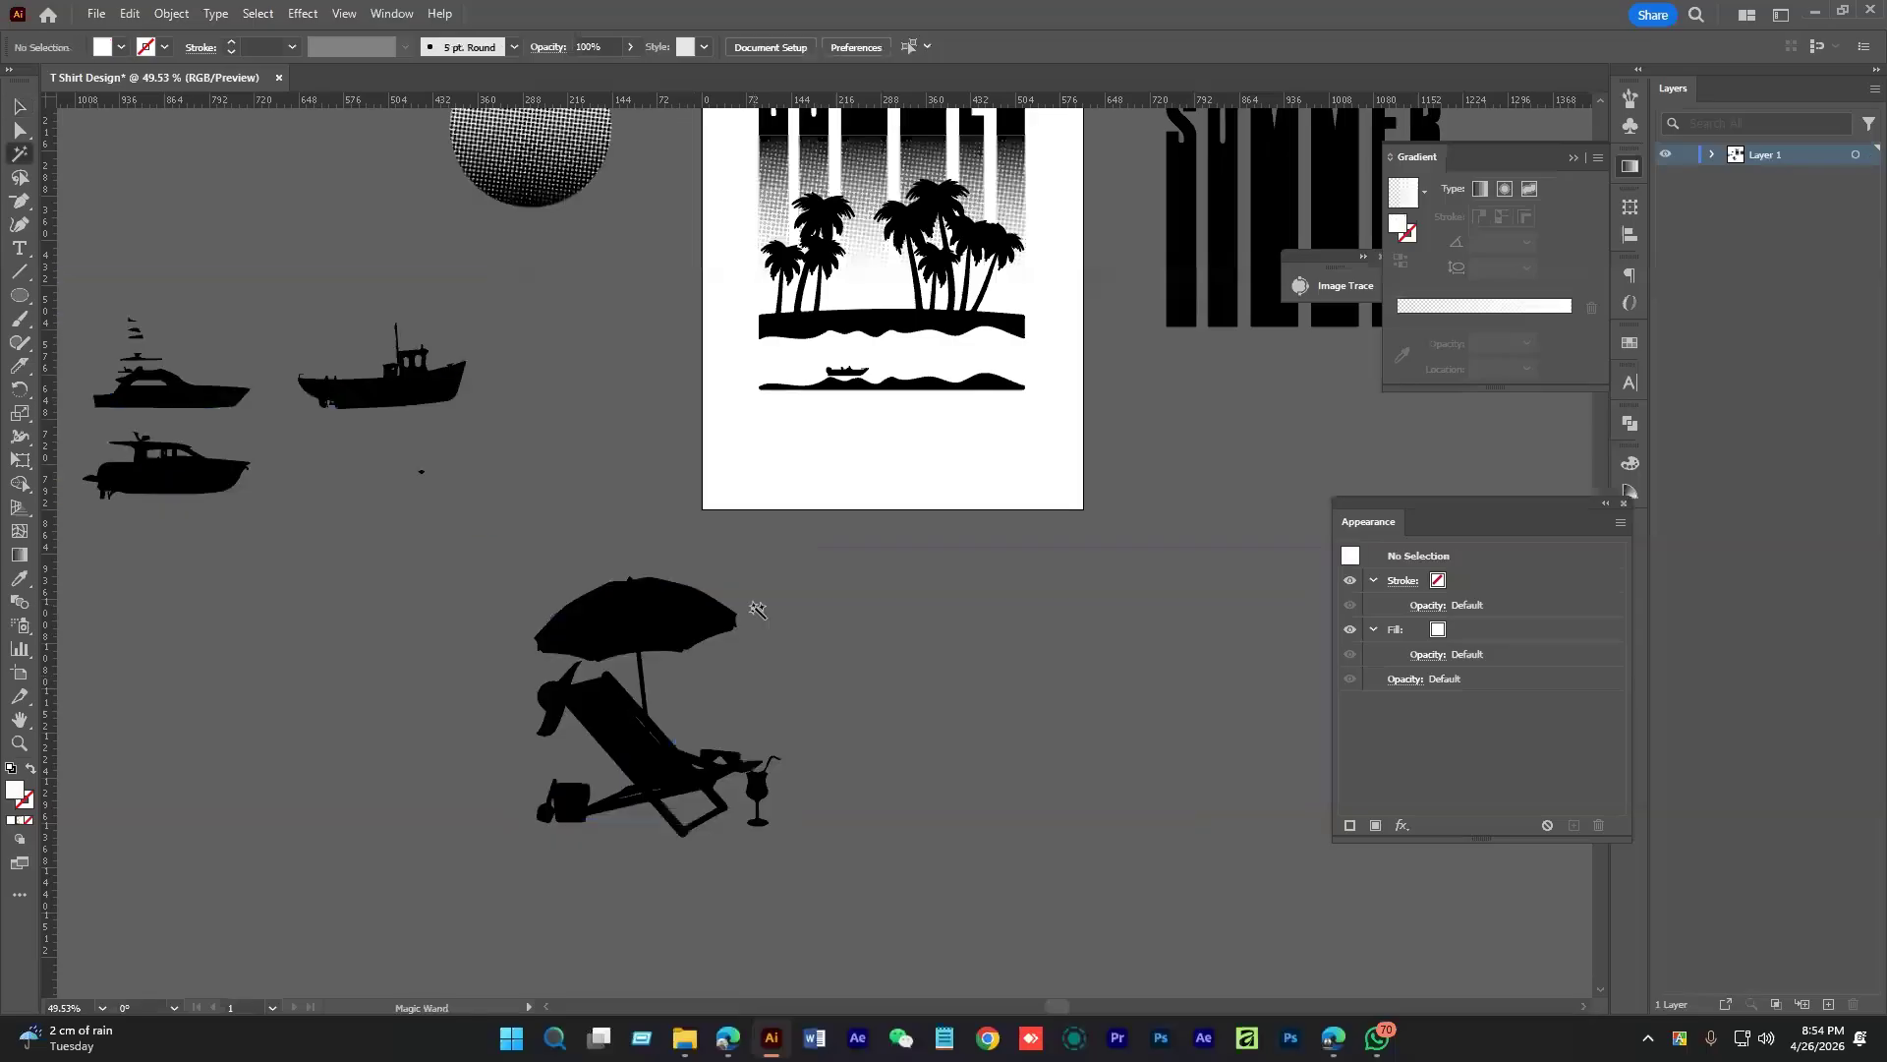
Place the deck chair and umbrella silhouette on the island between the palm groups, scaled down to stand on the ground
key(v)
click(646, 616)
drag(657, 570, 816, 337)
scroll(837, 350, up, 6)
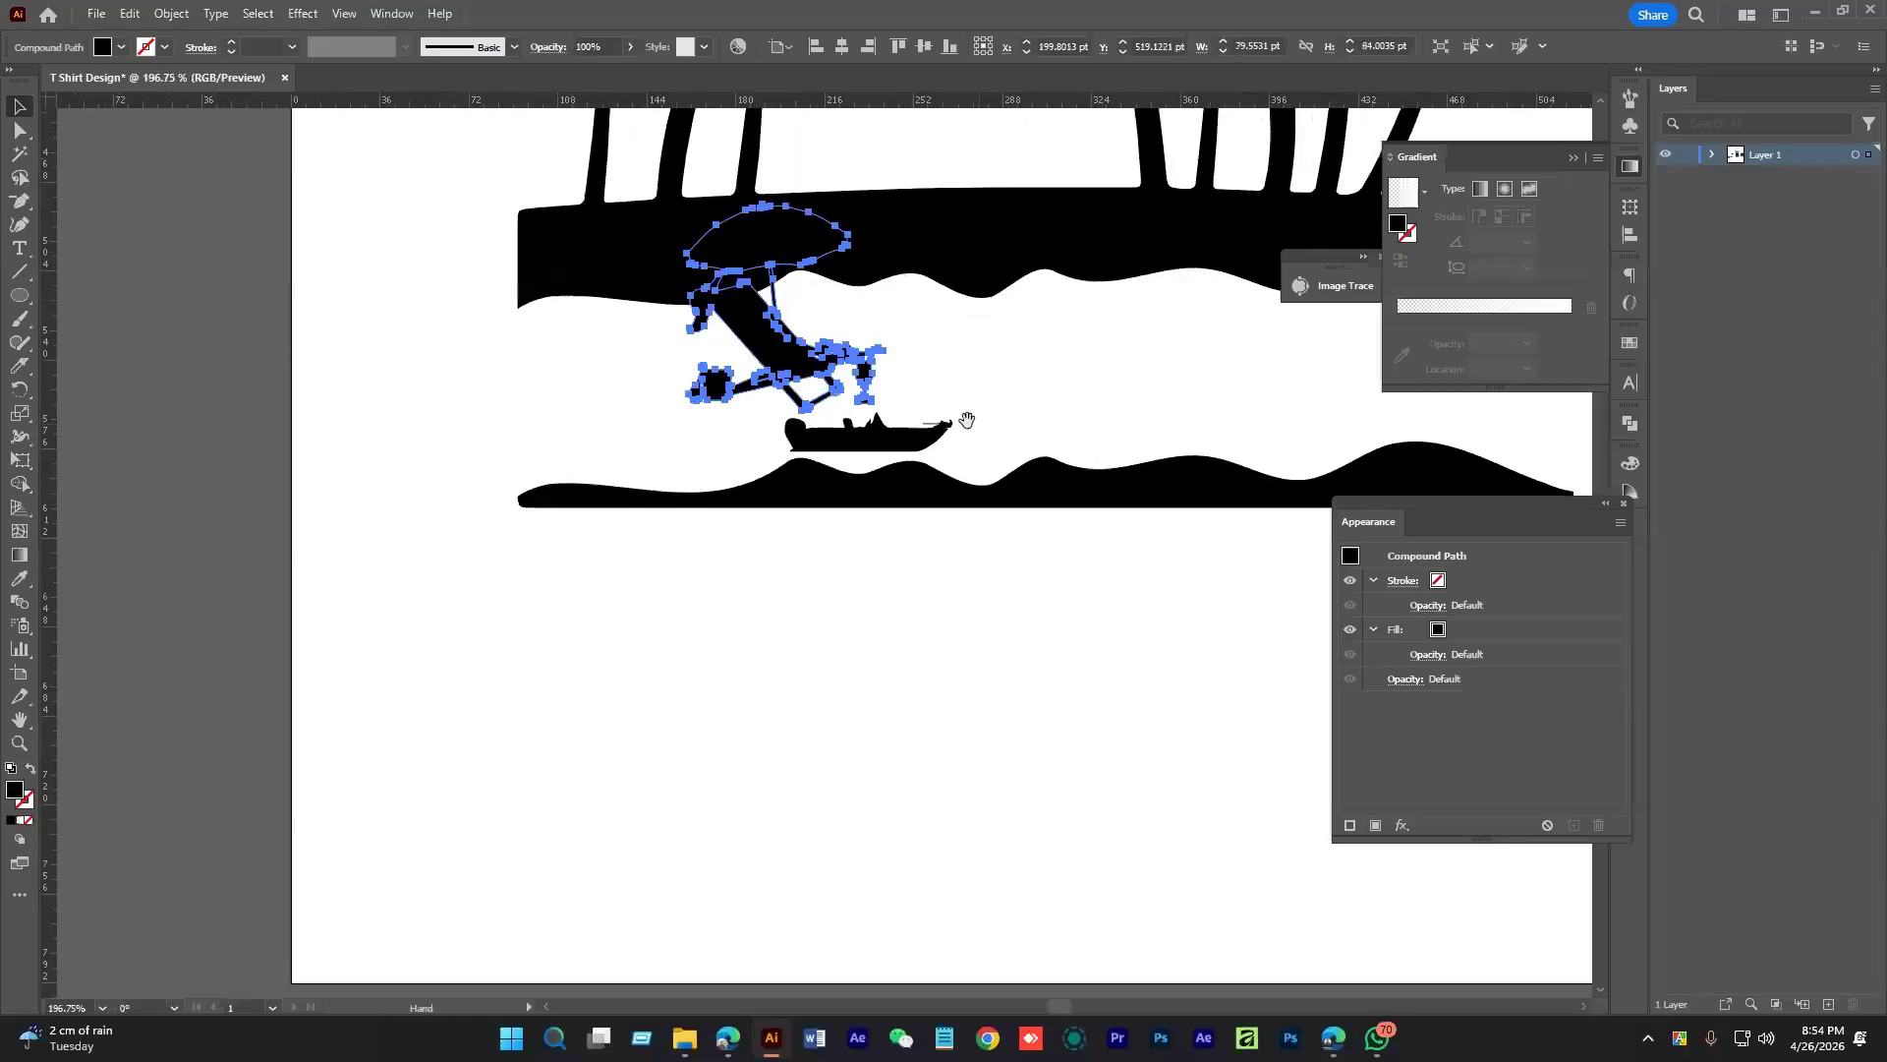
drag(969, 421, 816, 817)
drag(685, 782, 851, 566)
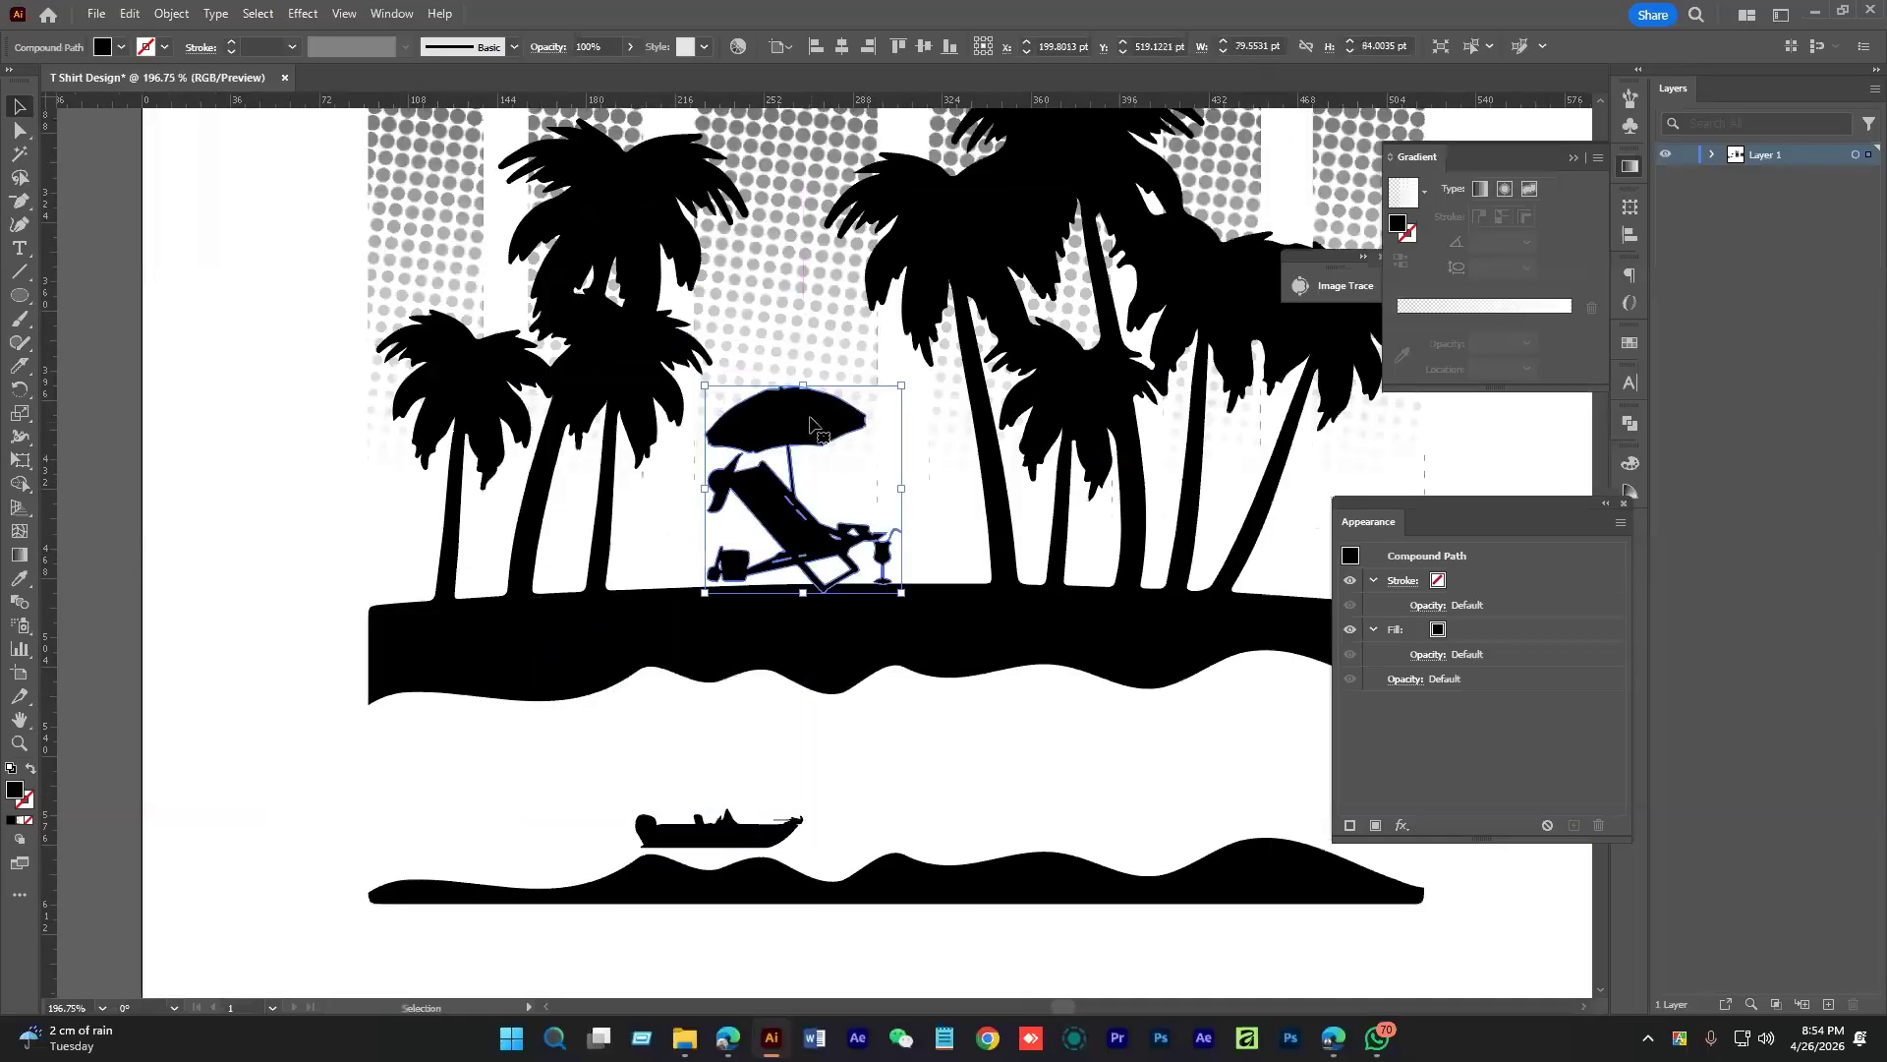
drag(808, 388, 807, 442)
drag(787, 519, 776, 524)
Group all the artwork on the artboard and align it to the artboard's vertical centre
scroll(897, 538, down, 5)
key(ctrl+shift+a)
drag(898, 539, 1067, 779)
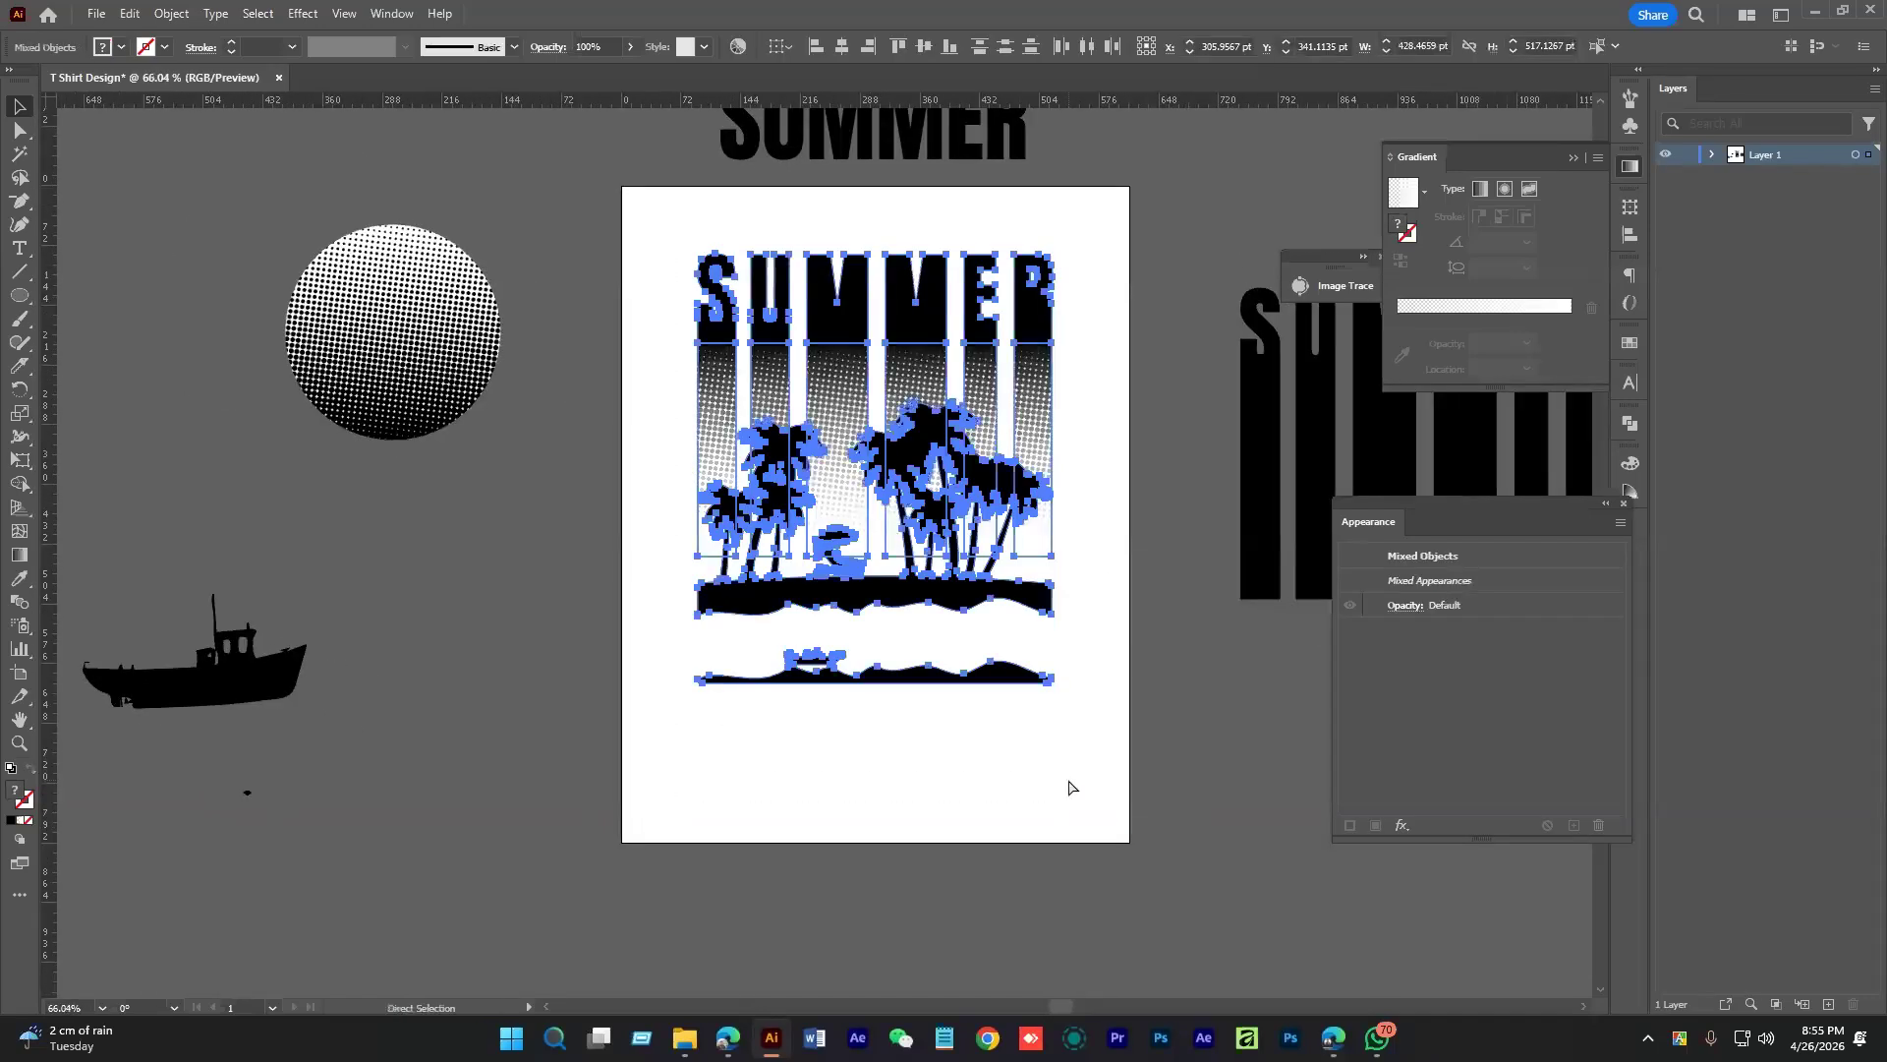
key(v)
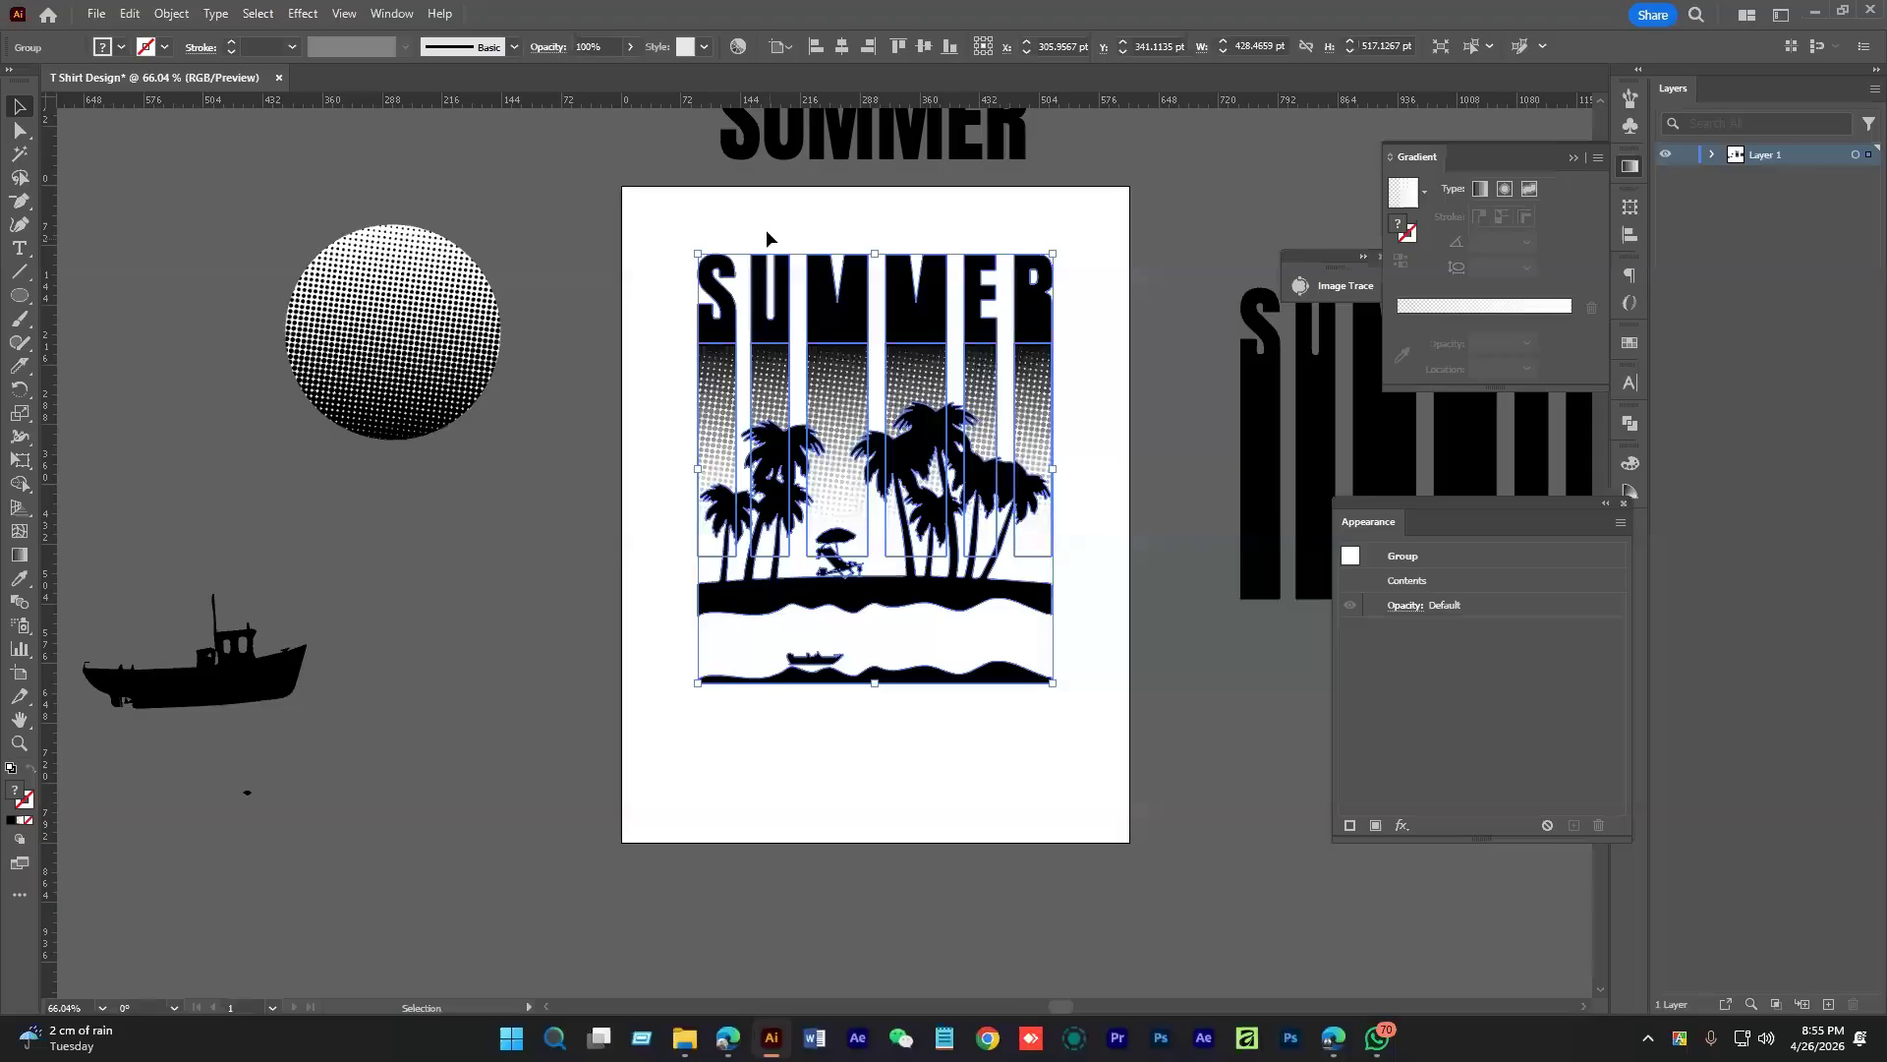
click(924, 47)
click(1057, 236)
Examine the centred beach design on the artboard and the plain black SUMMER columns beside it
scroll(1025, 401, right, 3)
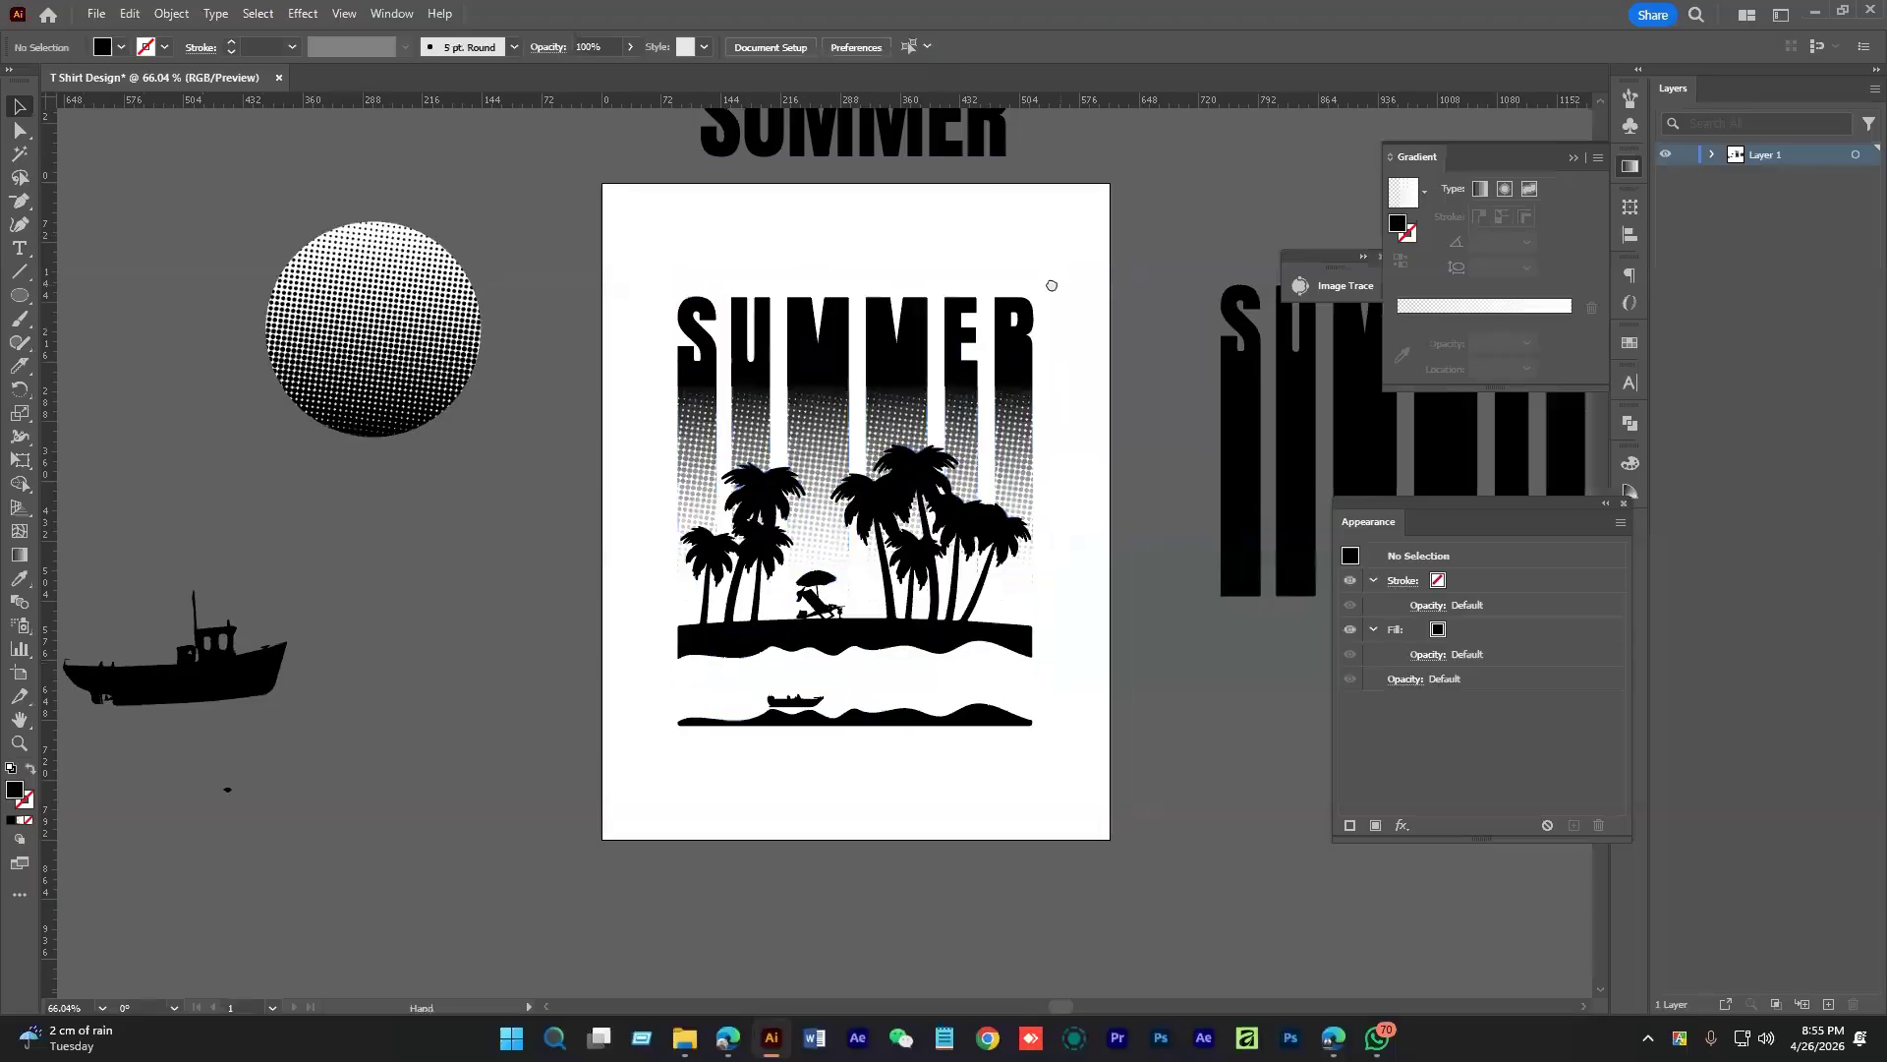
scroll(1026, 401, down, 1)
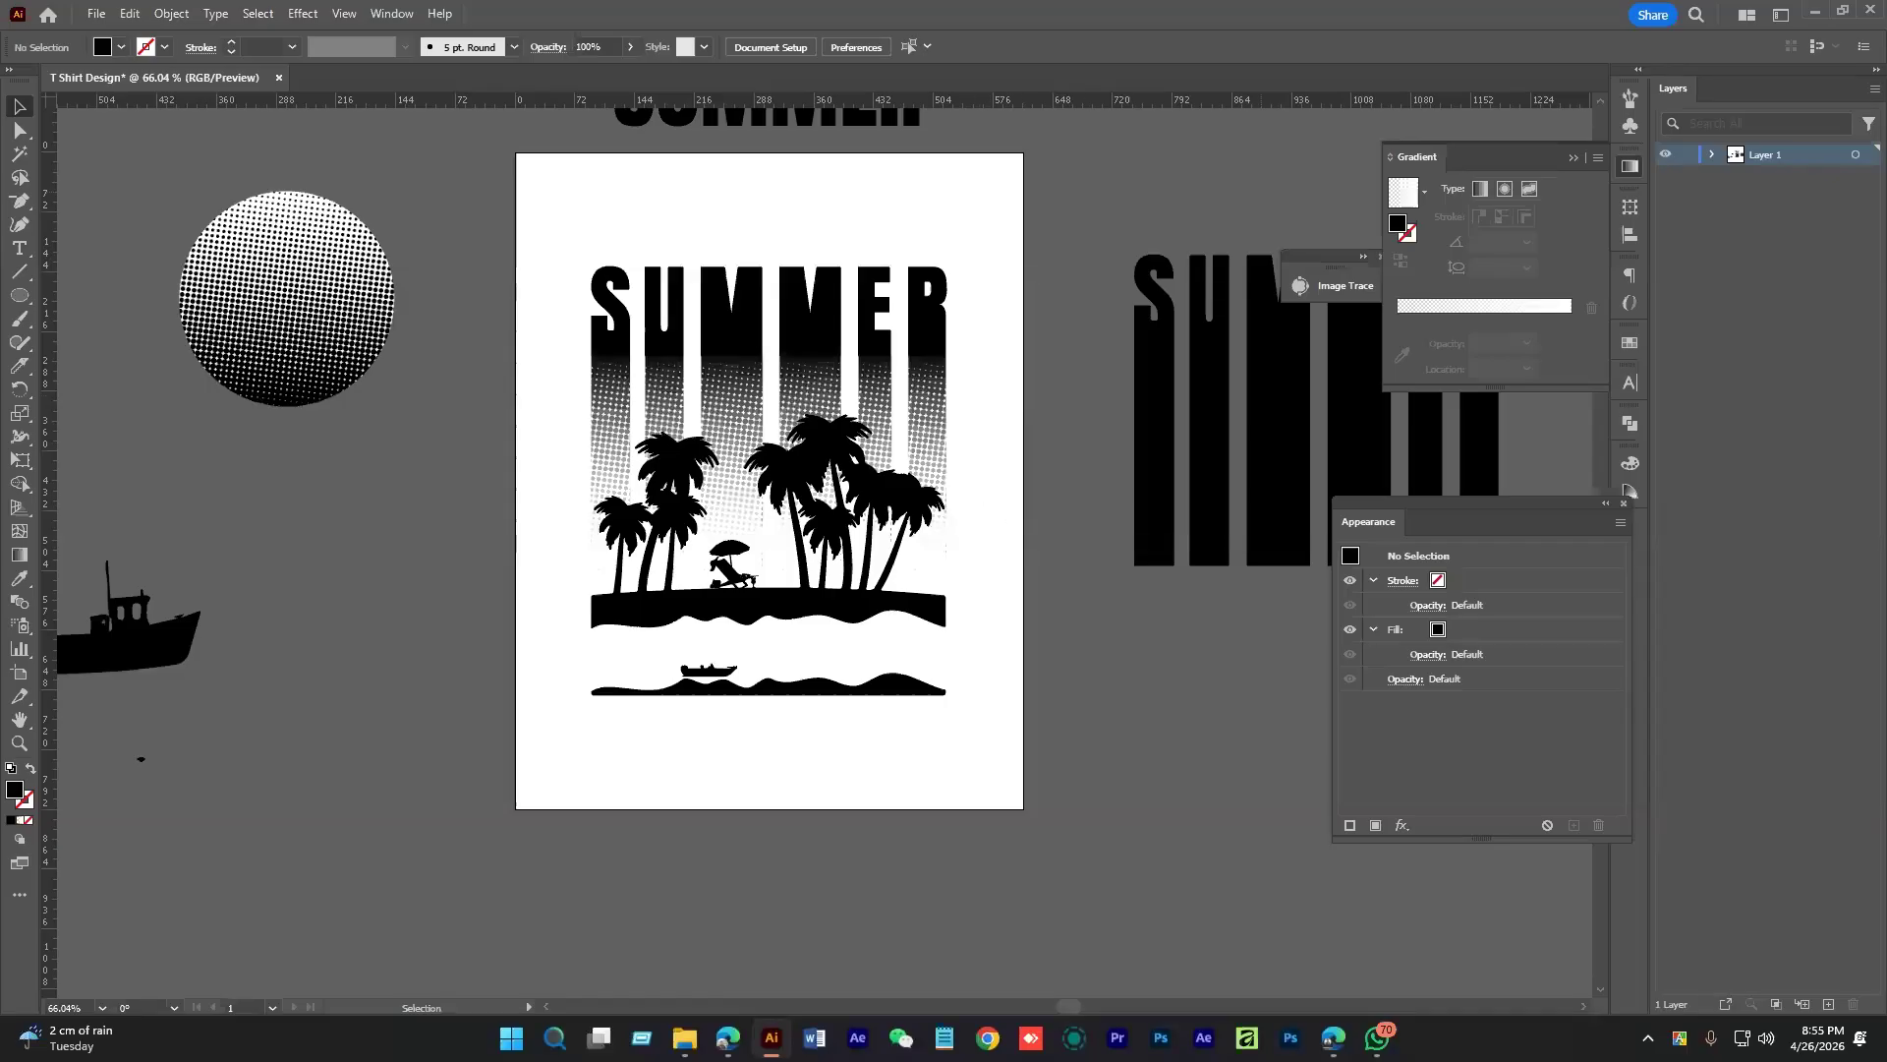
drag(819, 720, 859, 758)
click(963, 460)
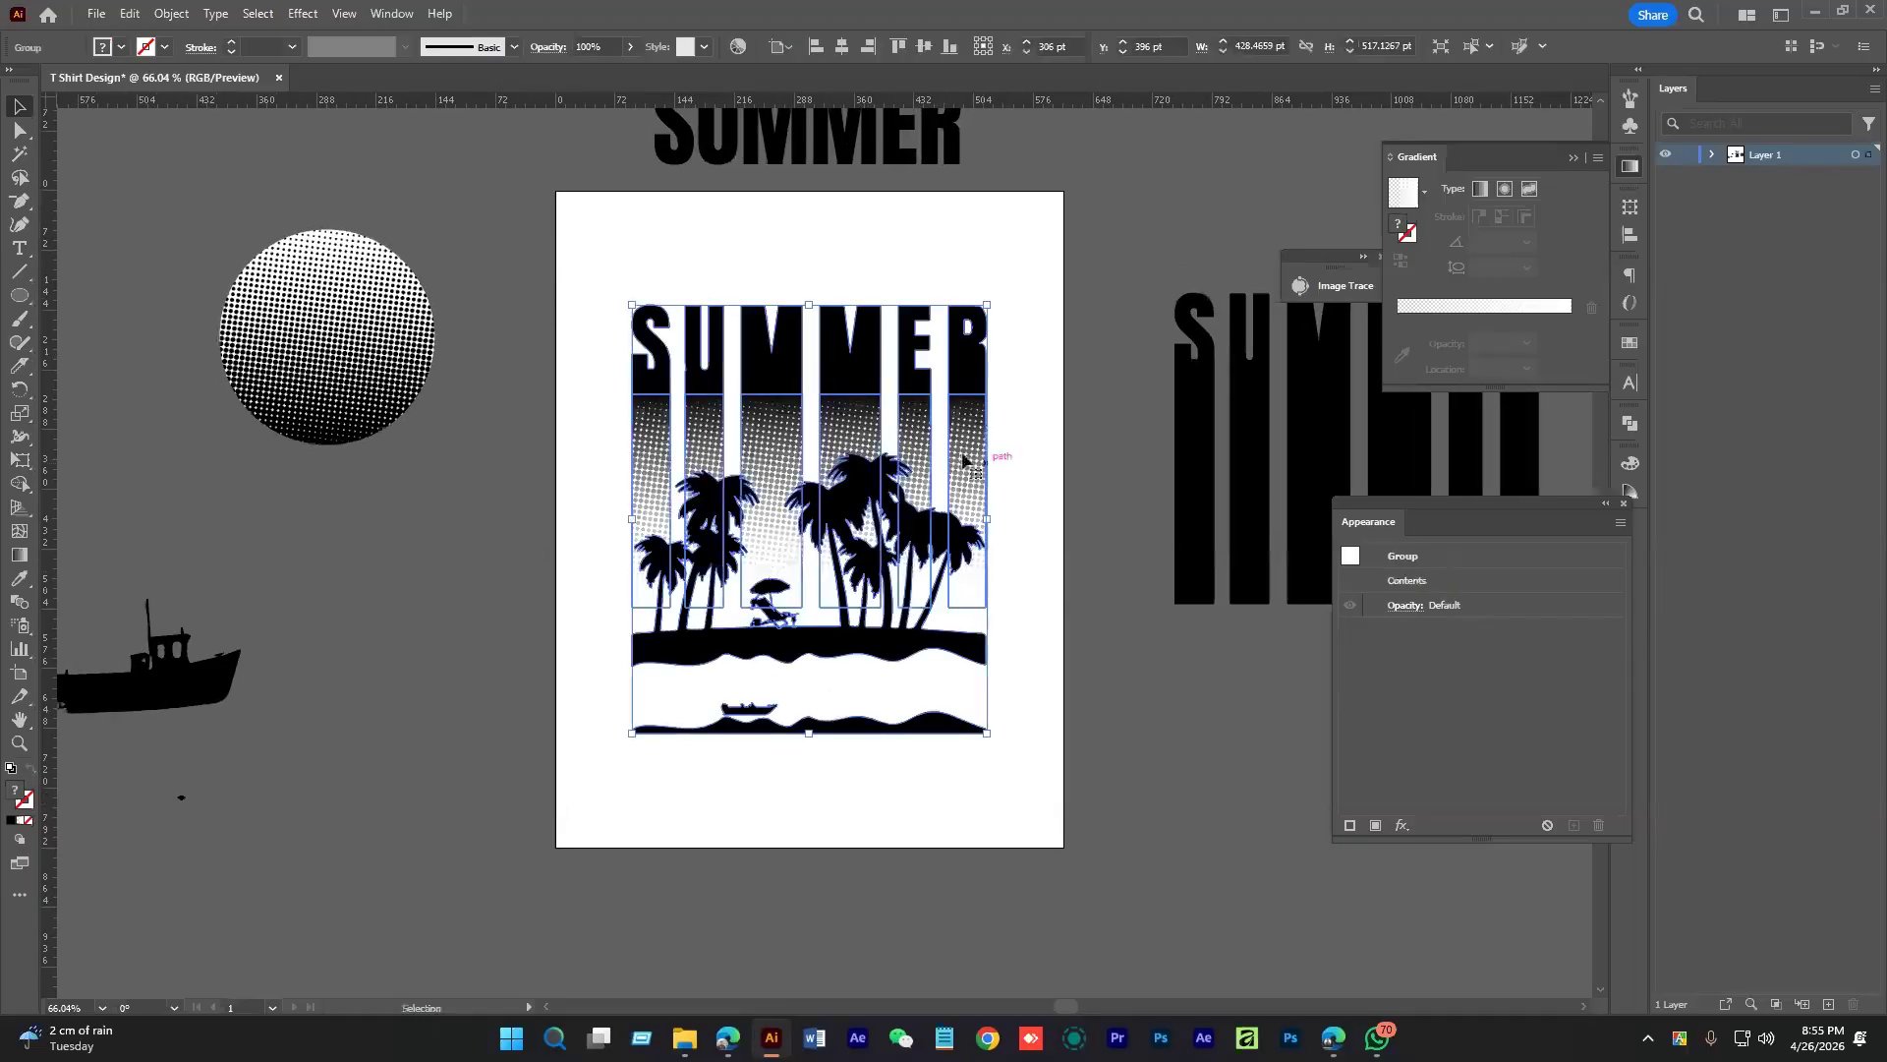
click(1043, 582)
scroll(1042, 584, down, 2)
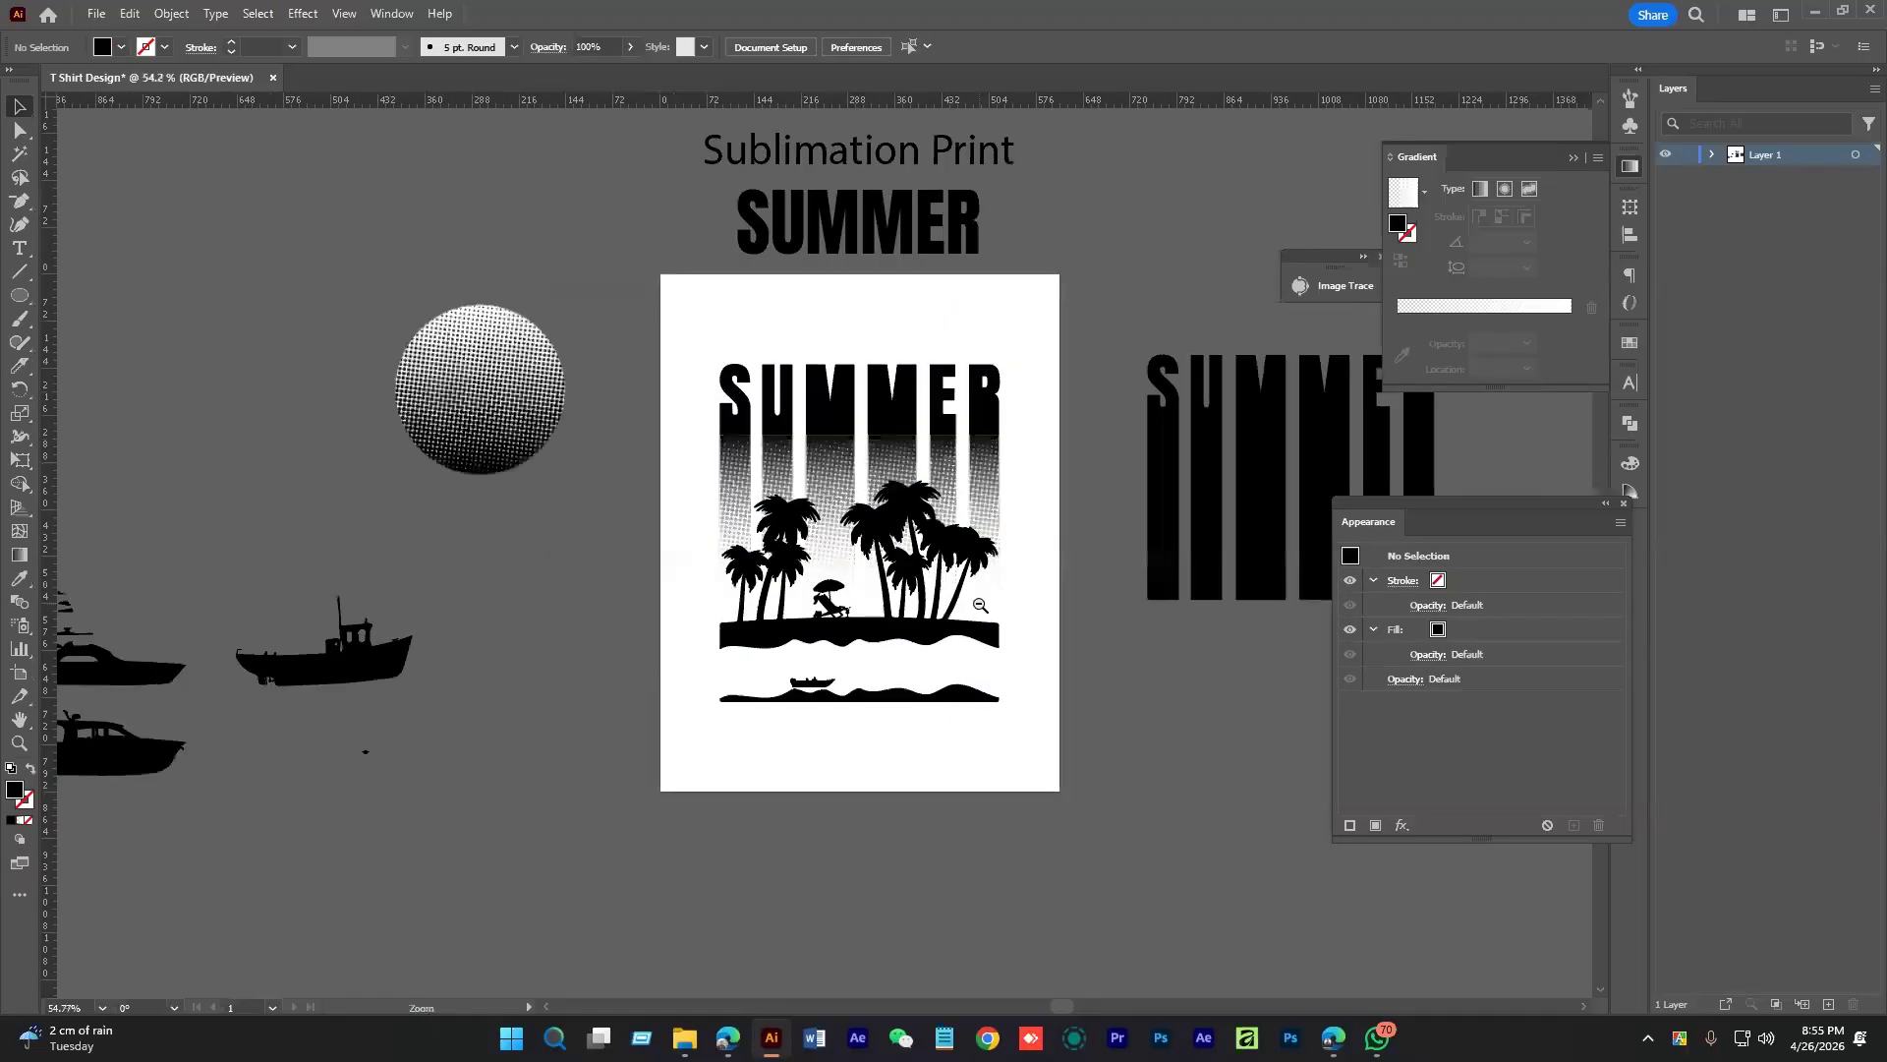
drag(1042, 583, 988, 621)
click(899, 637)
click(1126, 589)
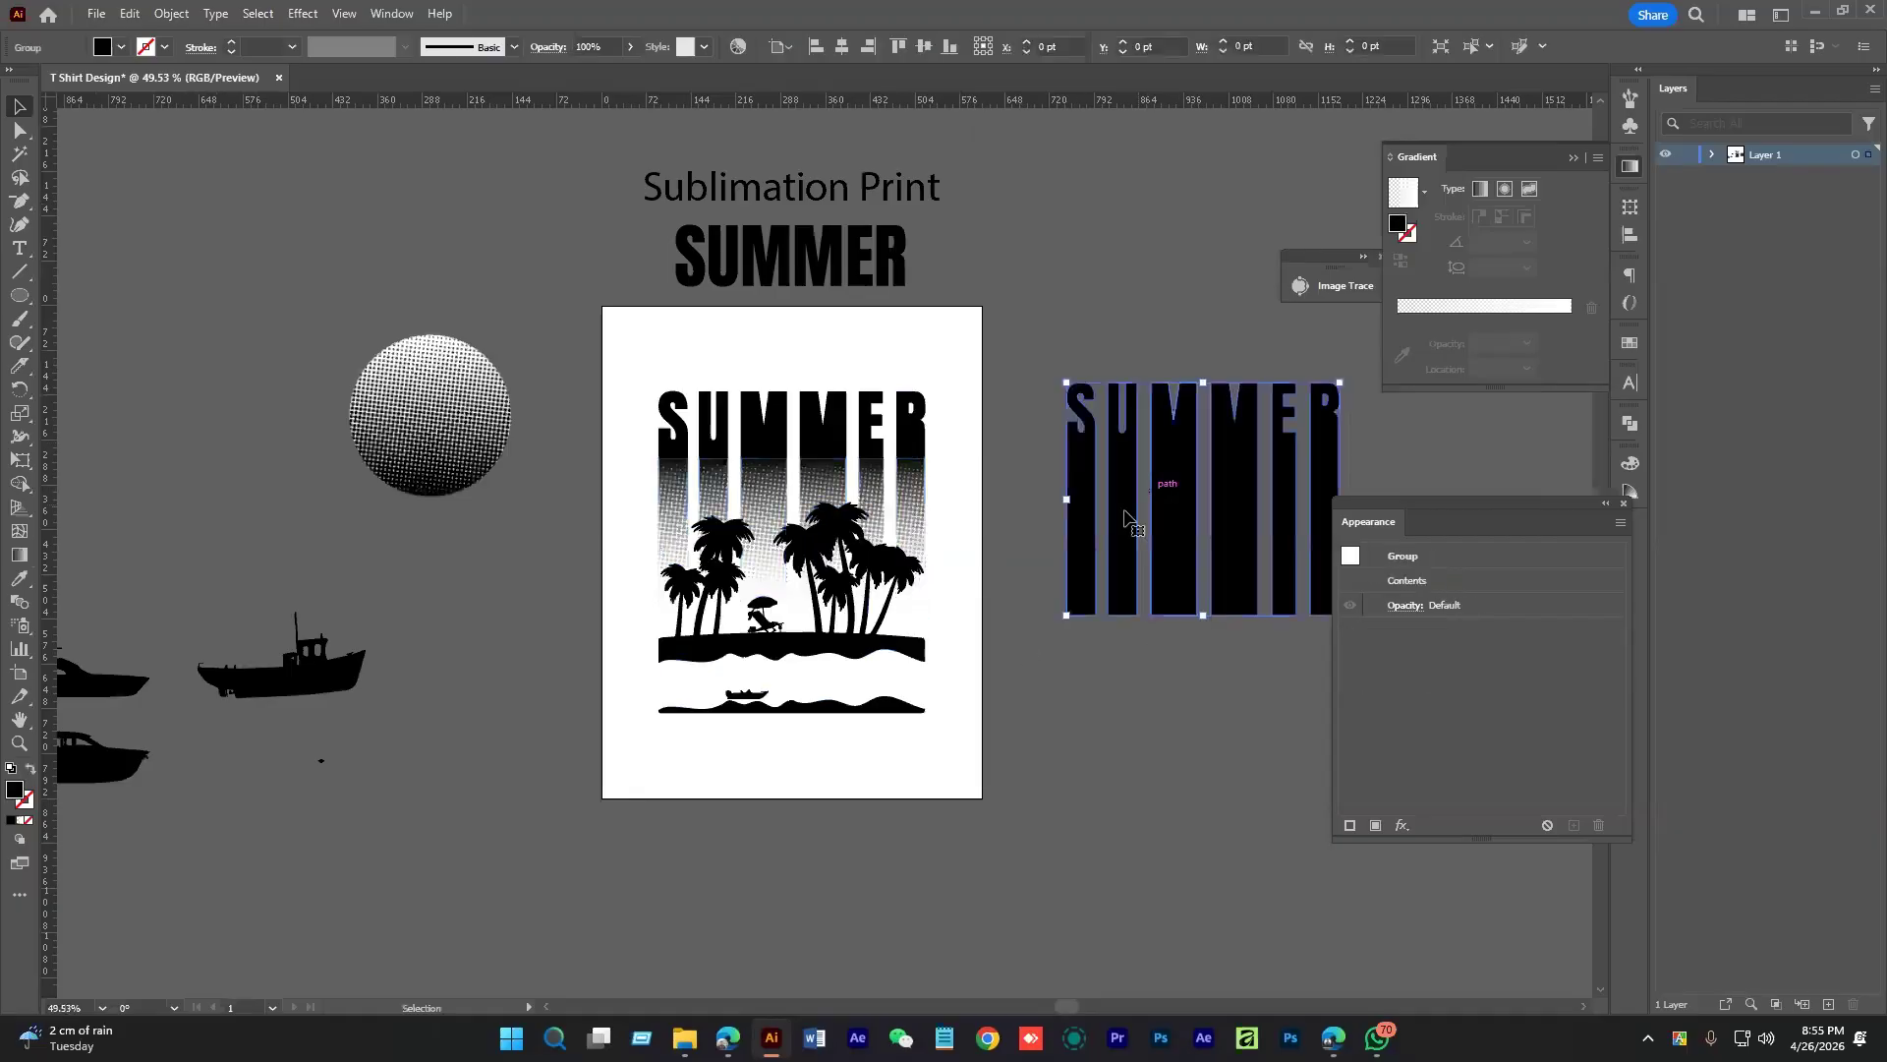
click(1108, 701)
drag(1100, 696, 1076, 685)
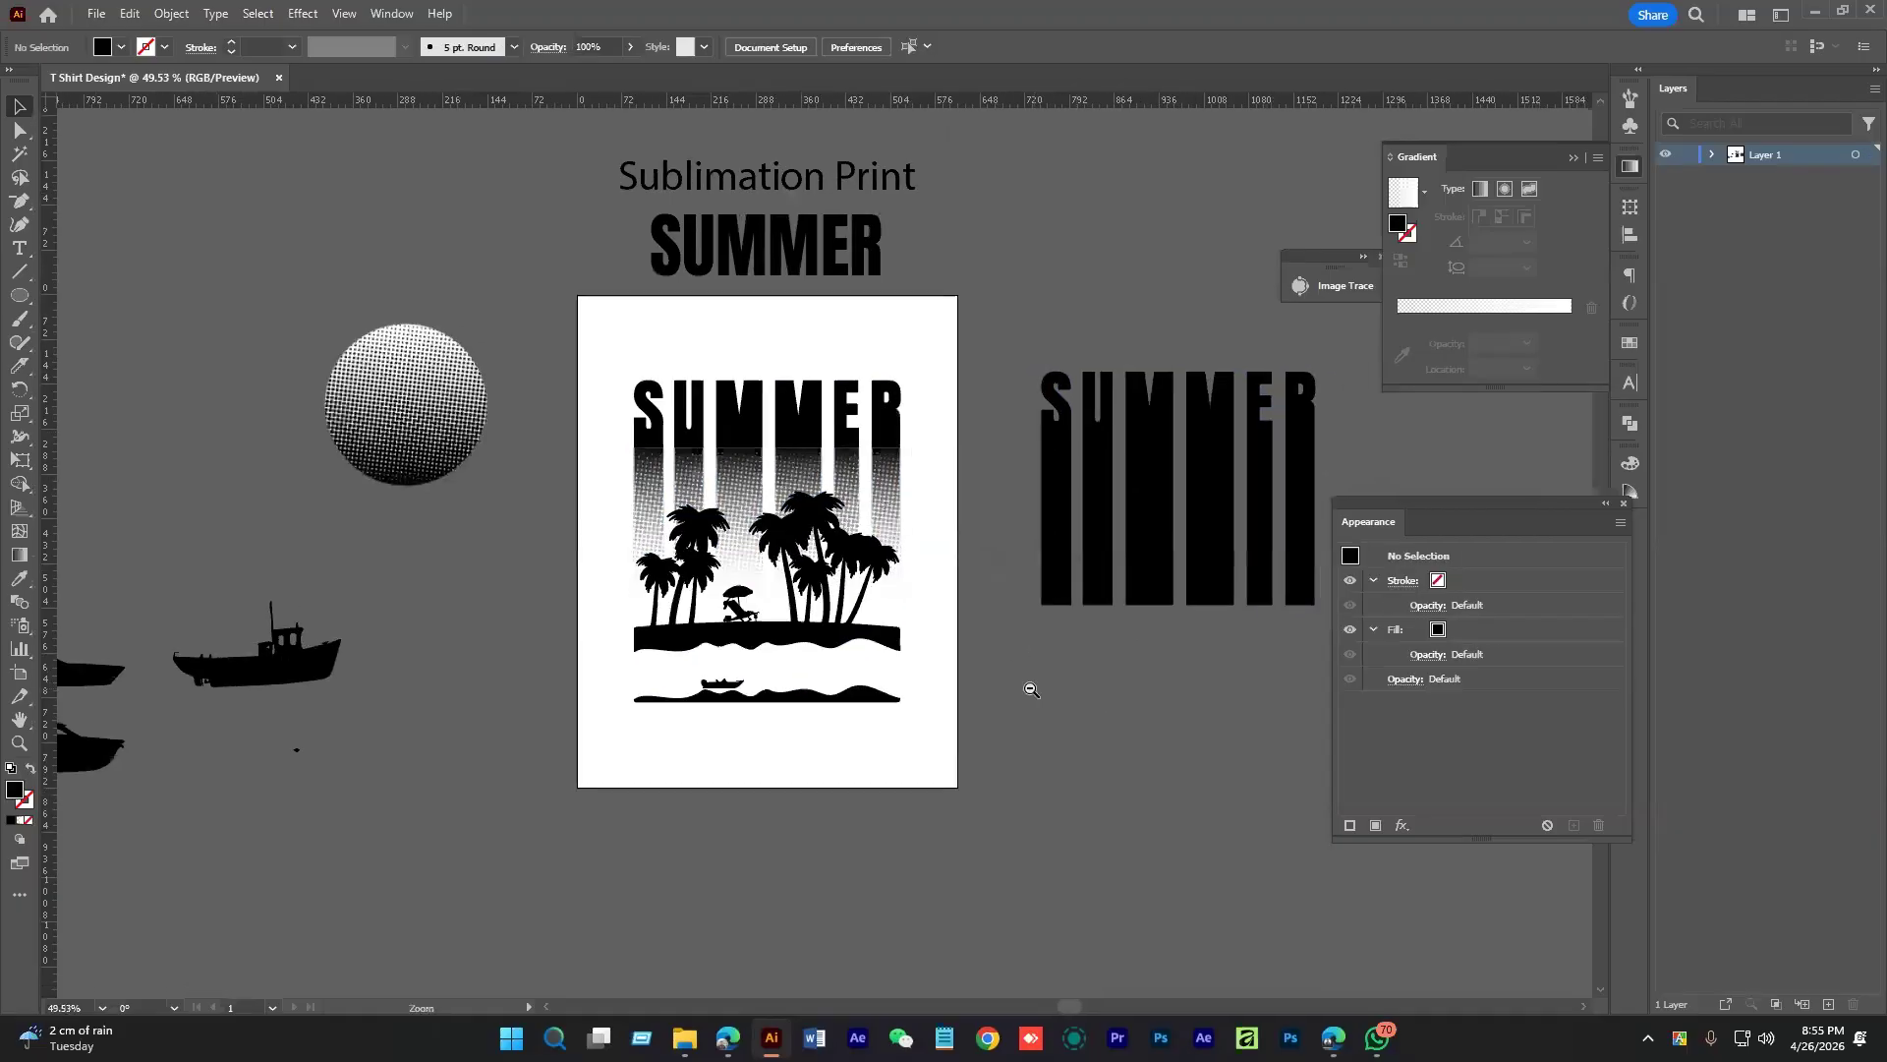
Enlarge the grouped beach design proportionally about its centre so it fills more of the artboard's width
scroll(1031, 690, down, 1)
click(814, 470)
drag(781, 385, 784, 362)
click(815, 335)
scroll(791, 477, up, 5)
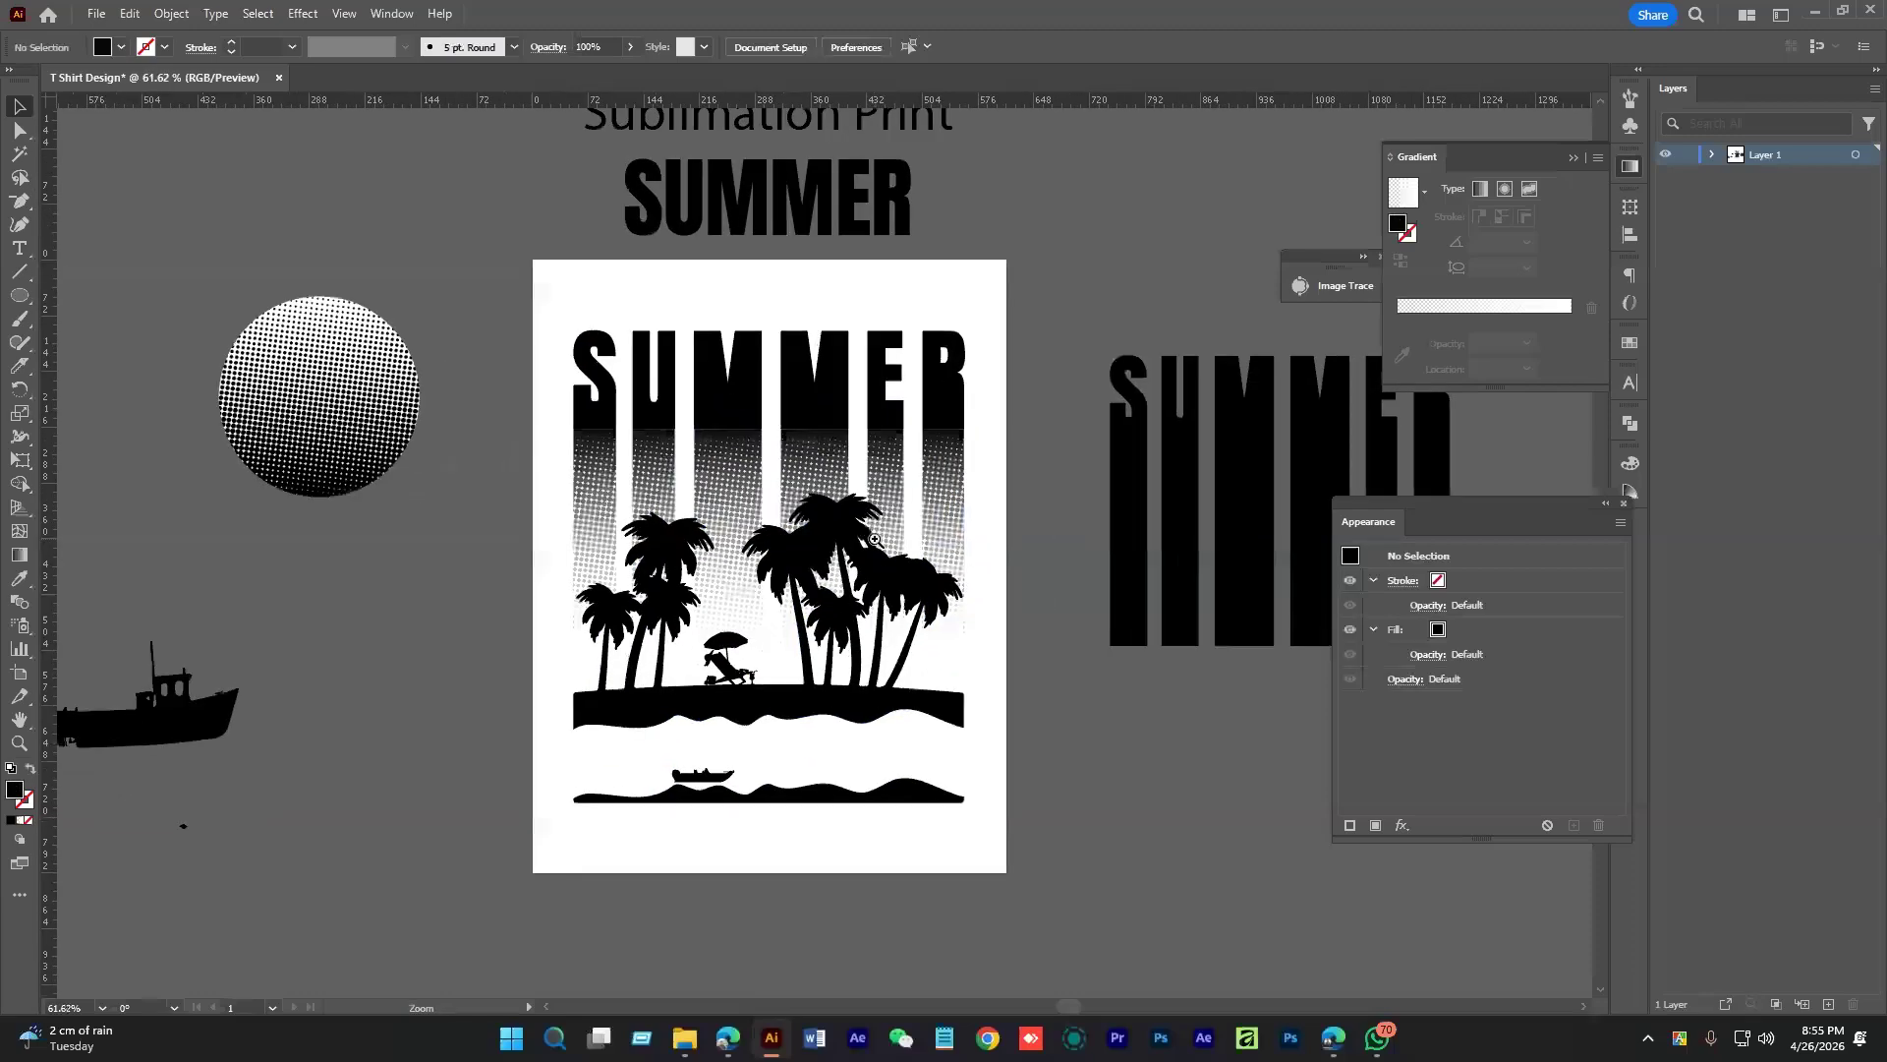
click(884, 547)
click(1059, 668)
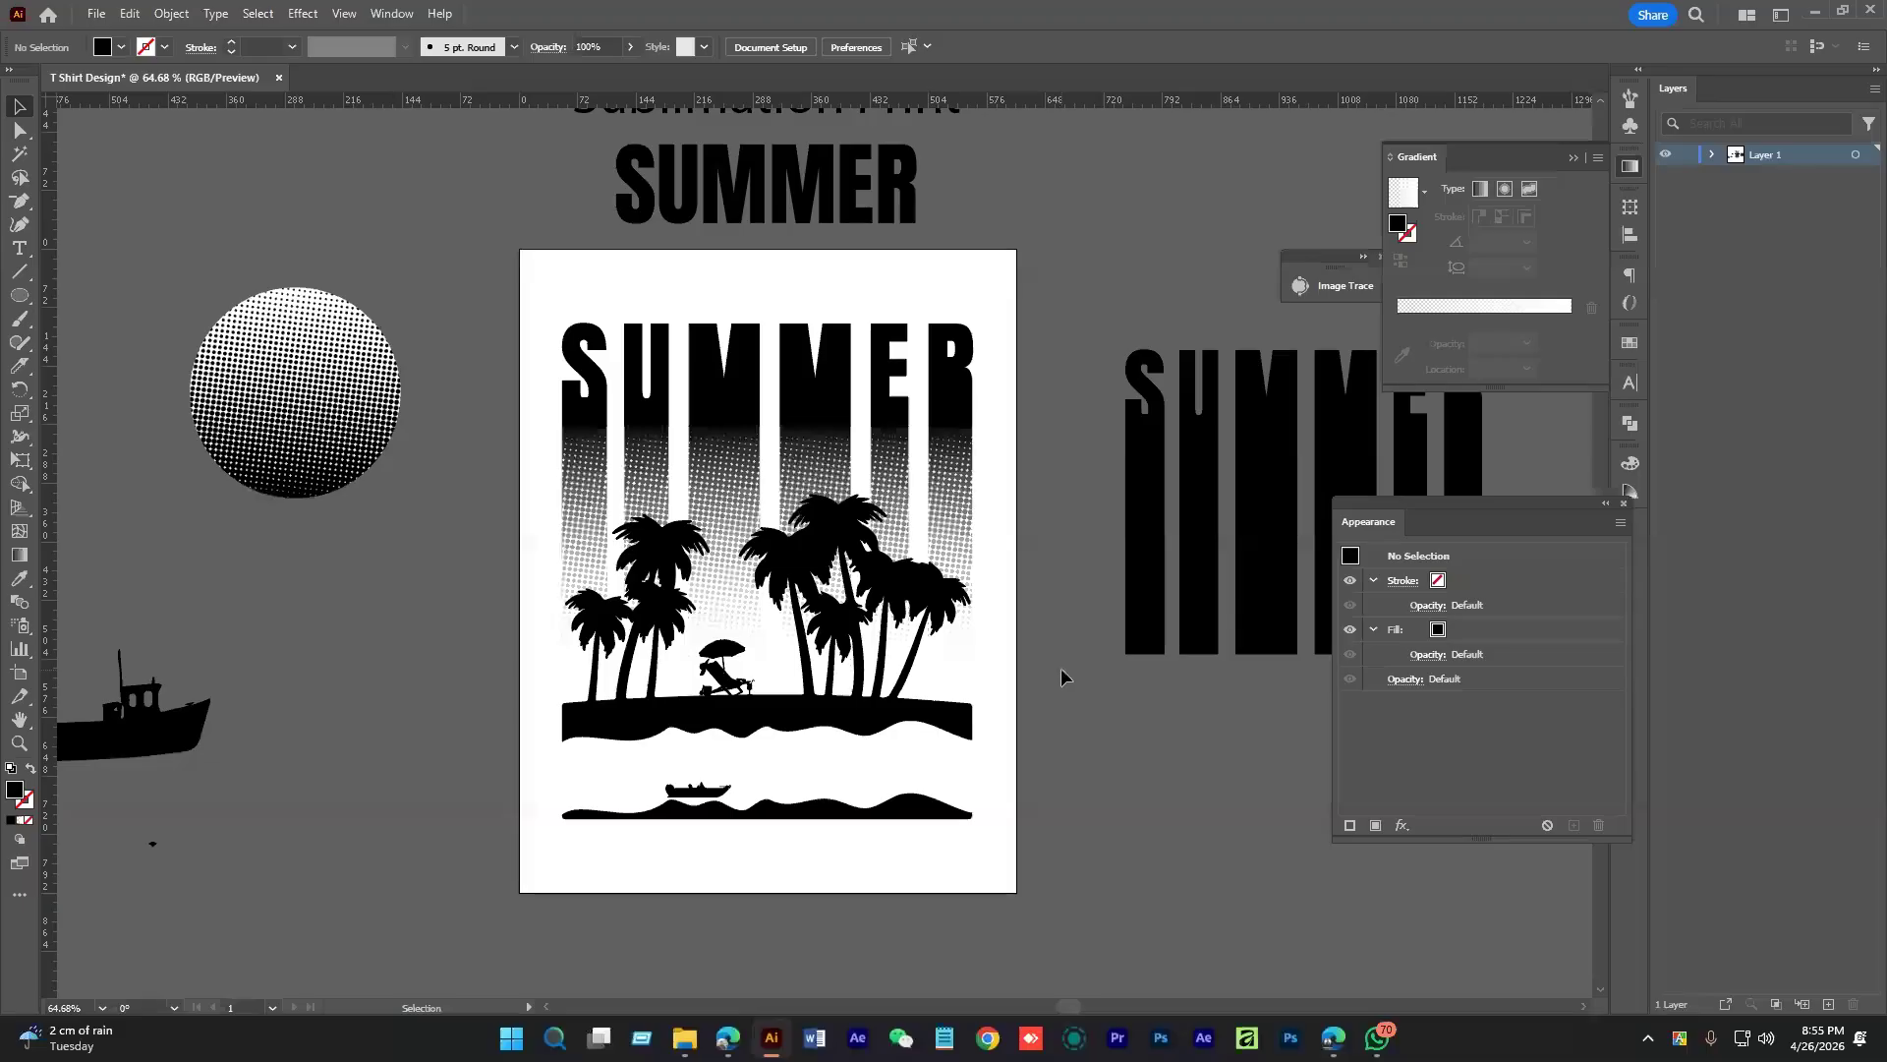
Move the finished beach design off the artboard, to the left of the halftone circle
scroll(1060, 668, down, 3)
scroll(1032, 639, left, 2)
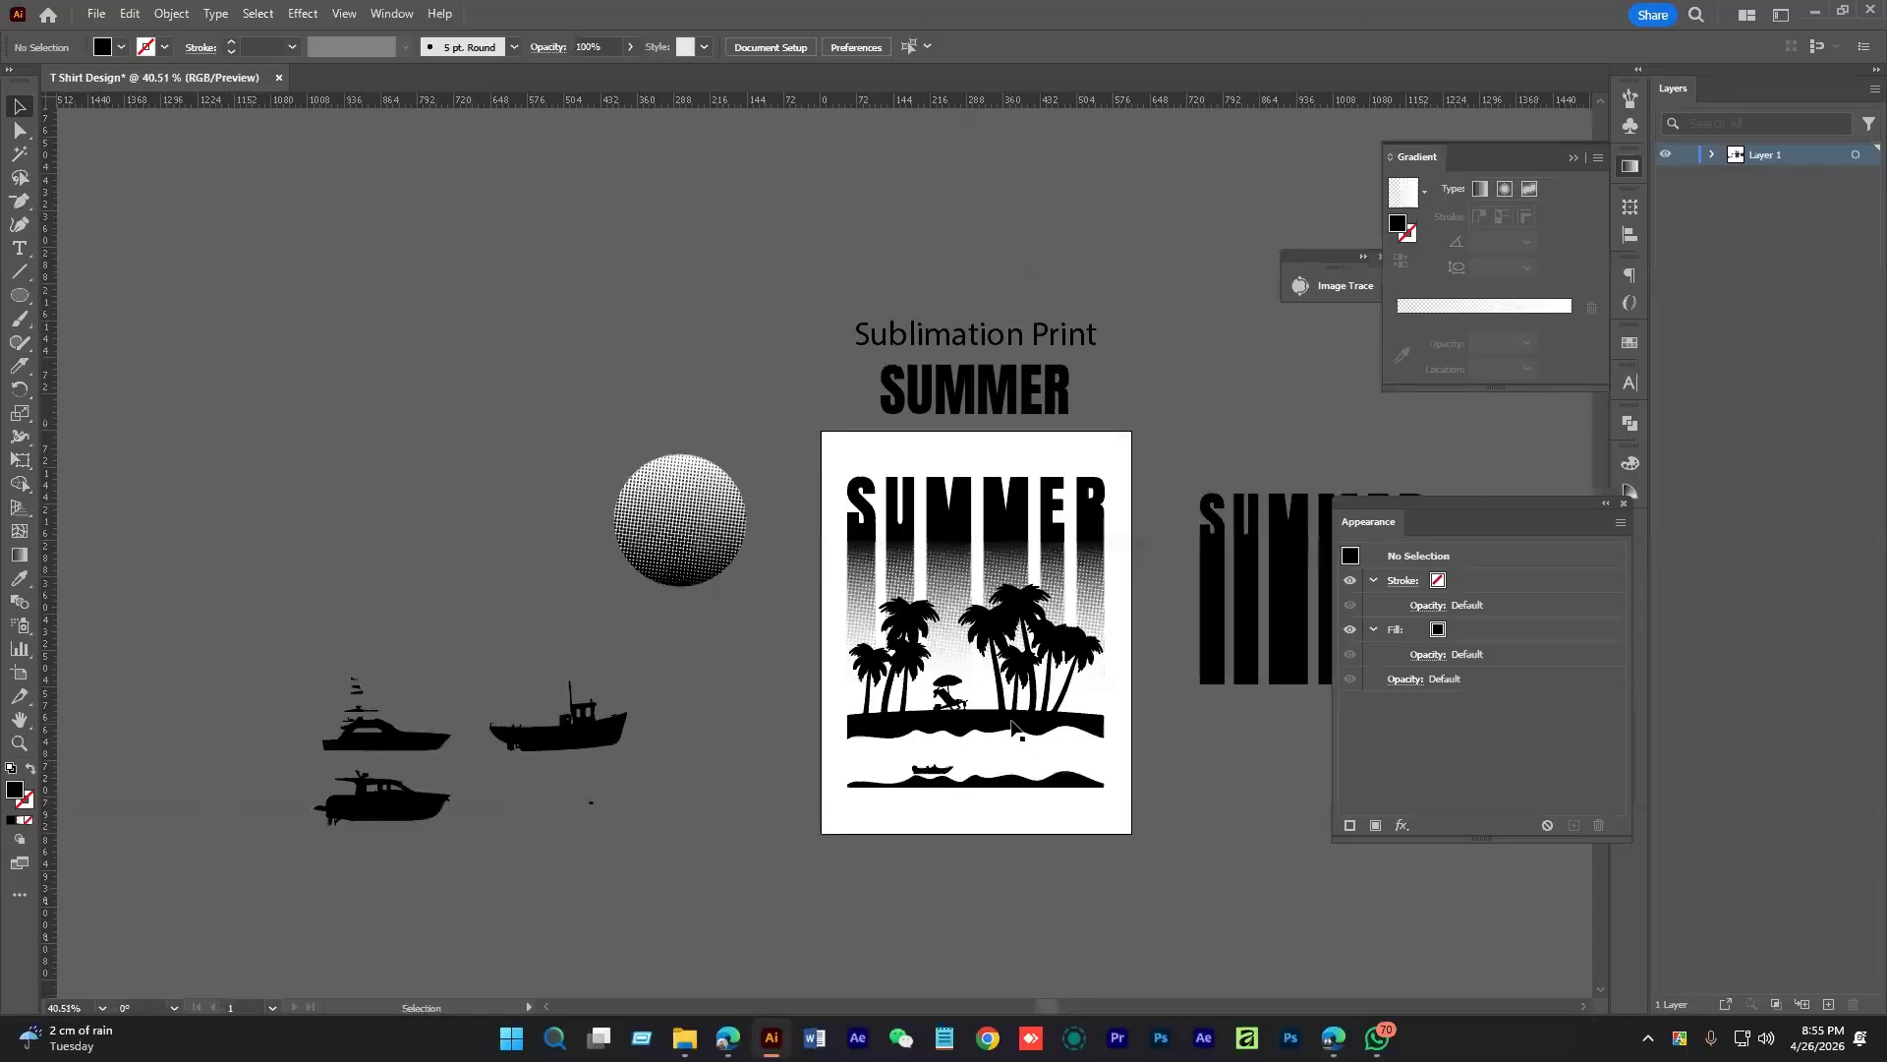
click(999, 619)
drag(999, 619, 413, 457)
click(946, 657)
Move the plain black SUMMER column lettering onto the artboard, centred horizontally at X 306 pt
scroll(947, 657, right, 3)
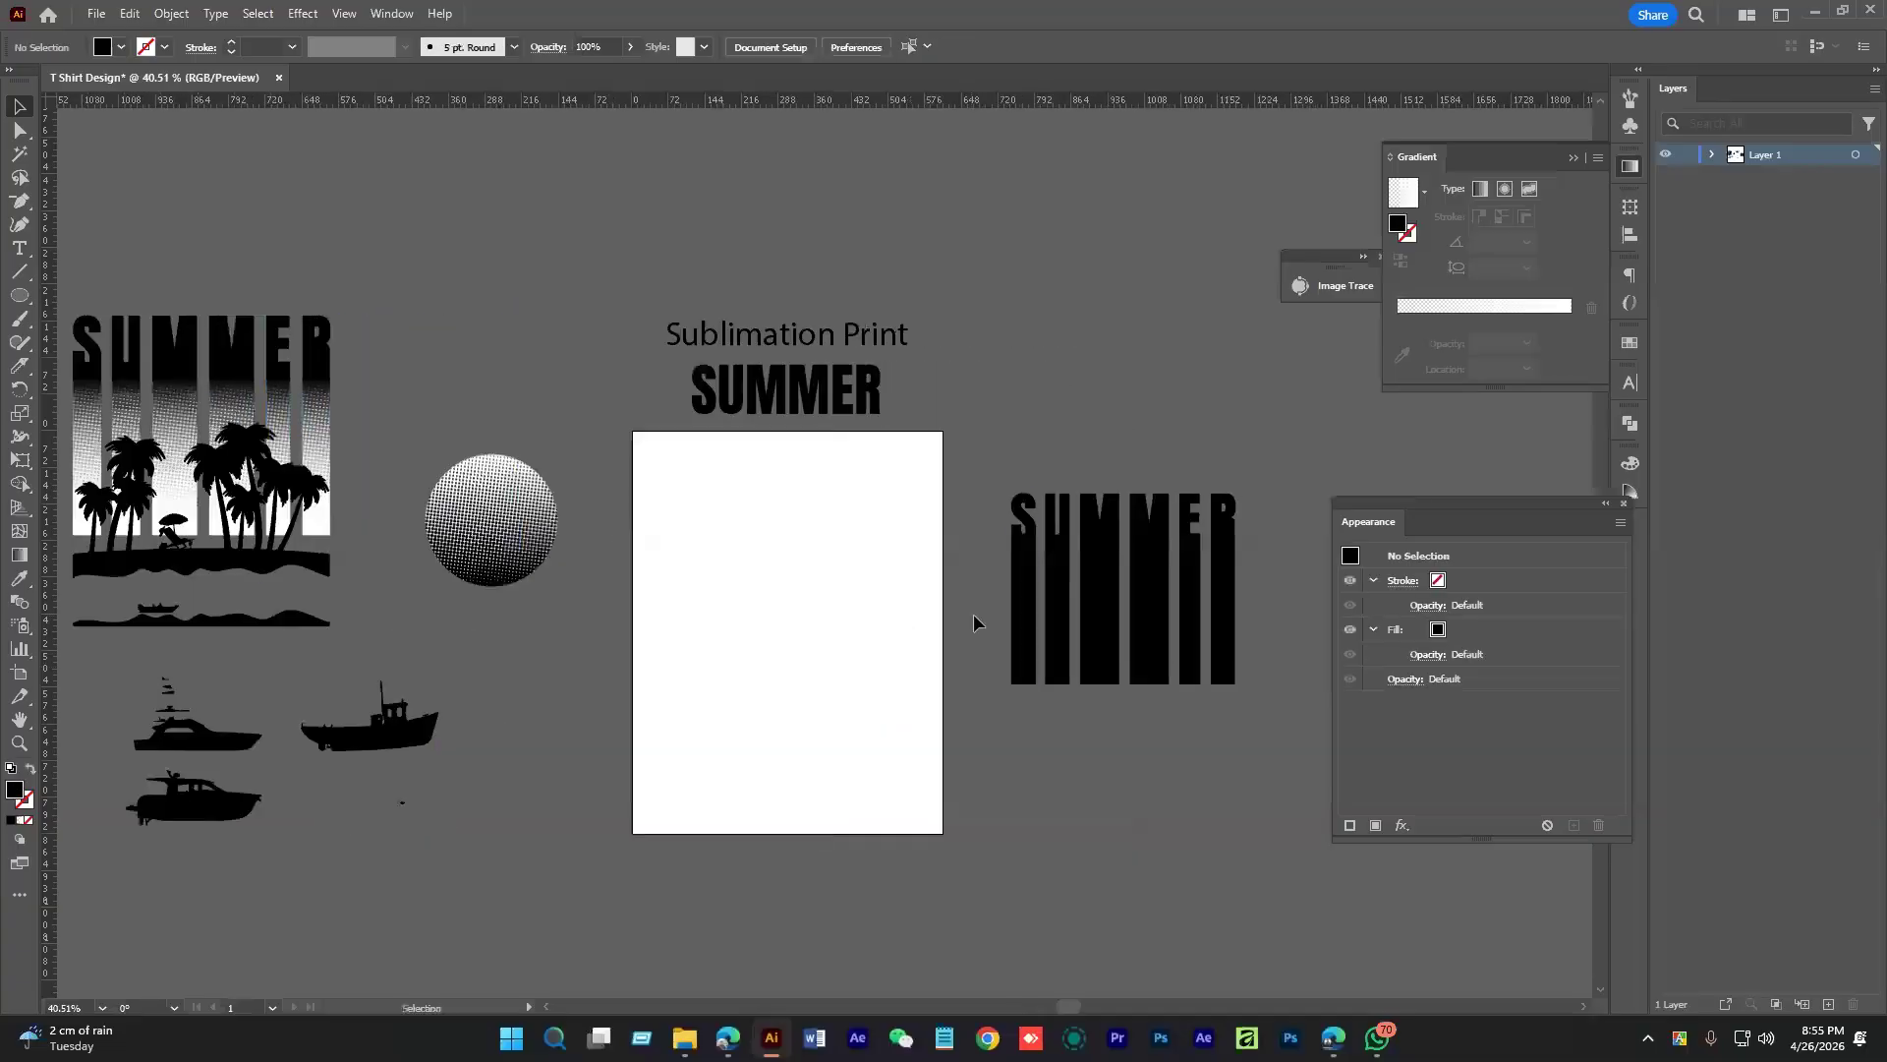
drag(1115, 588, 778, 585)
scroll(834, 637, up, 1)
scroll(843, 643, up, 3)
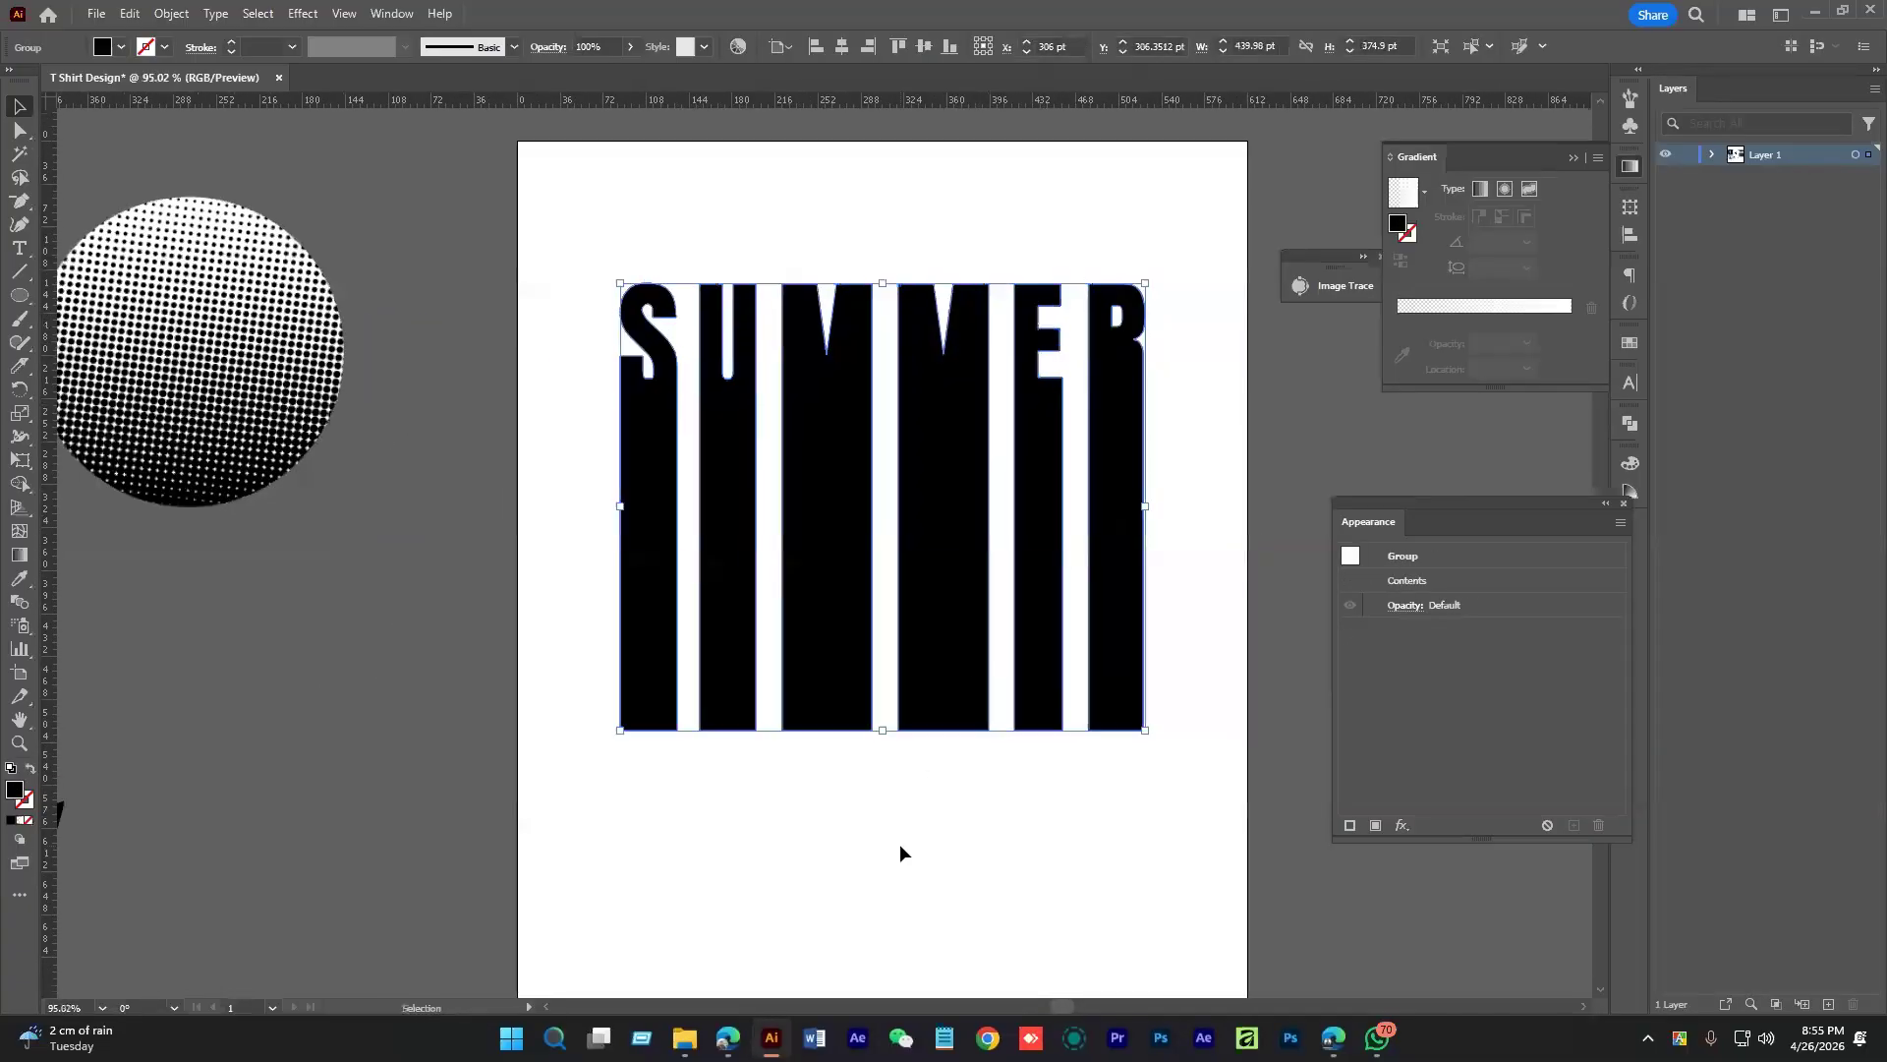
Round the bottom corners of all six SUMMER columns together
key(a)
drag(580, 690, 1186, 806)
drag(1137, 724, 1111, 702)
click(995, 818)
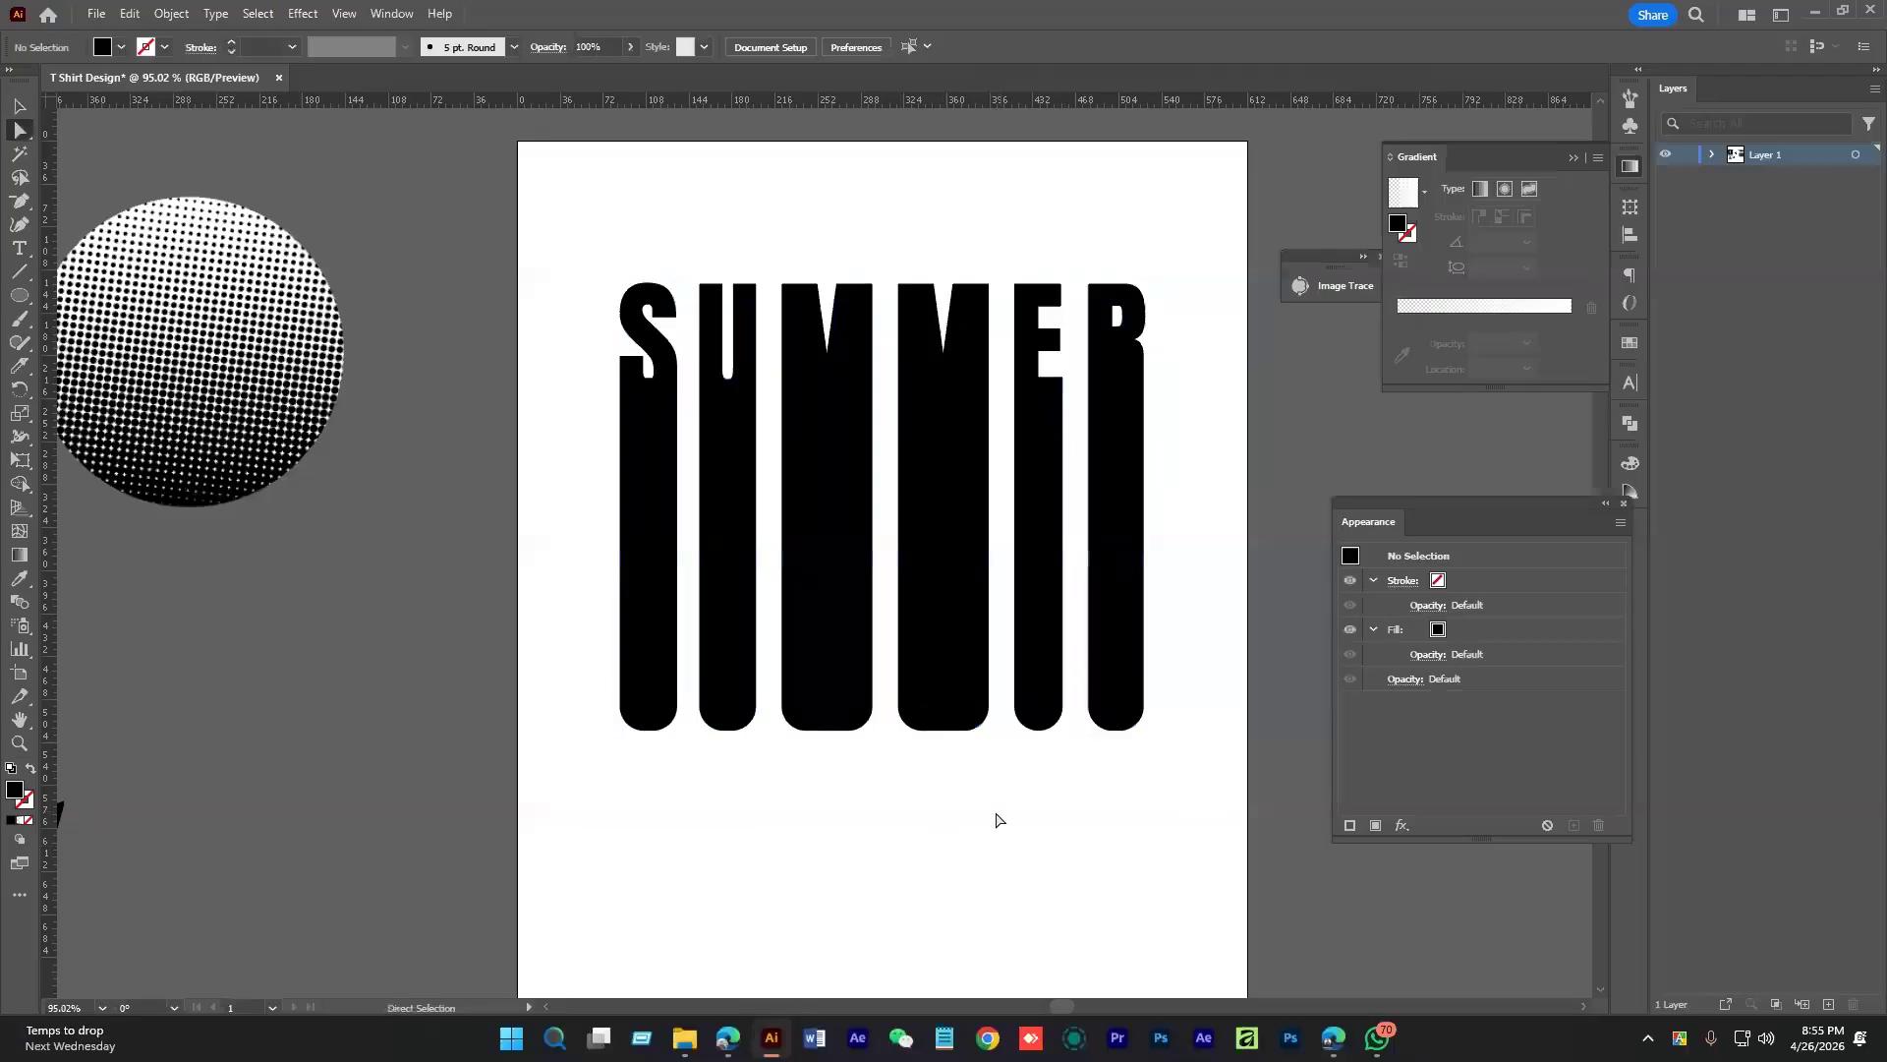
Increase the bottom corner radius column by column until each SUMMER column ends in a full half-round
scroll(772, 730, up, 2)
drag(491, 595, 630, 749)
drag(590, 674, 784, 784)
drag(725, 682, 695, 632)
drag(776, 608, 960, 779)
drag(914, 678, 864, 455)
drag(995, 757, 758, 732)
drag(732, 572, 914, 725)
drag(866, 644, 845, 455)
drag(1031, 757, 1032, 759)
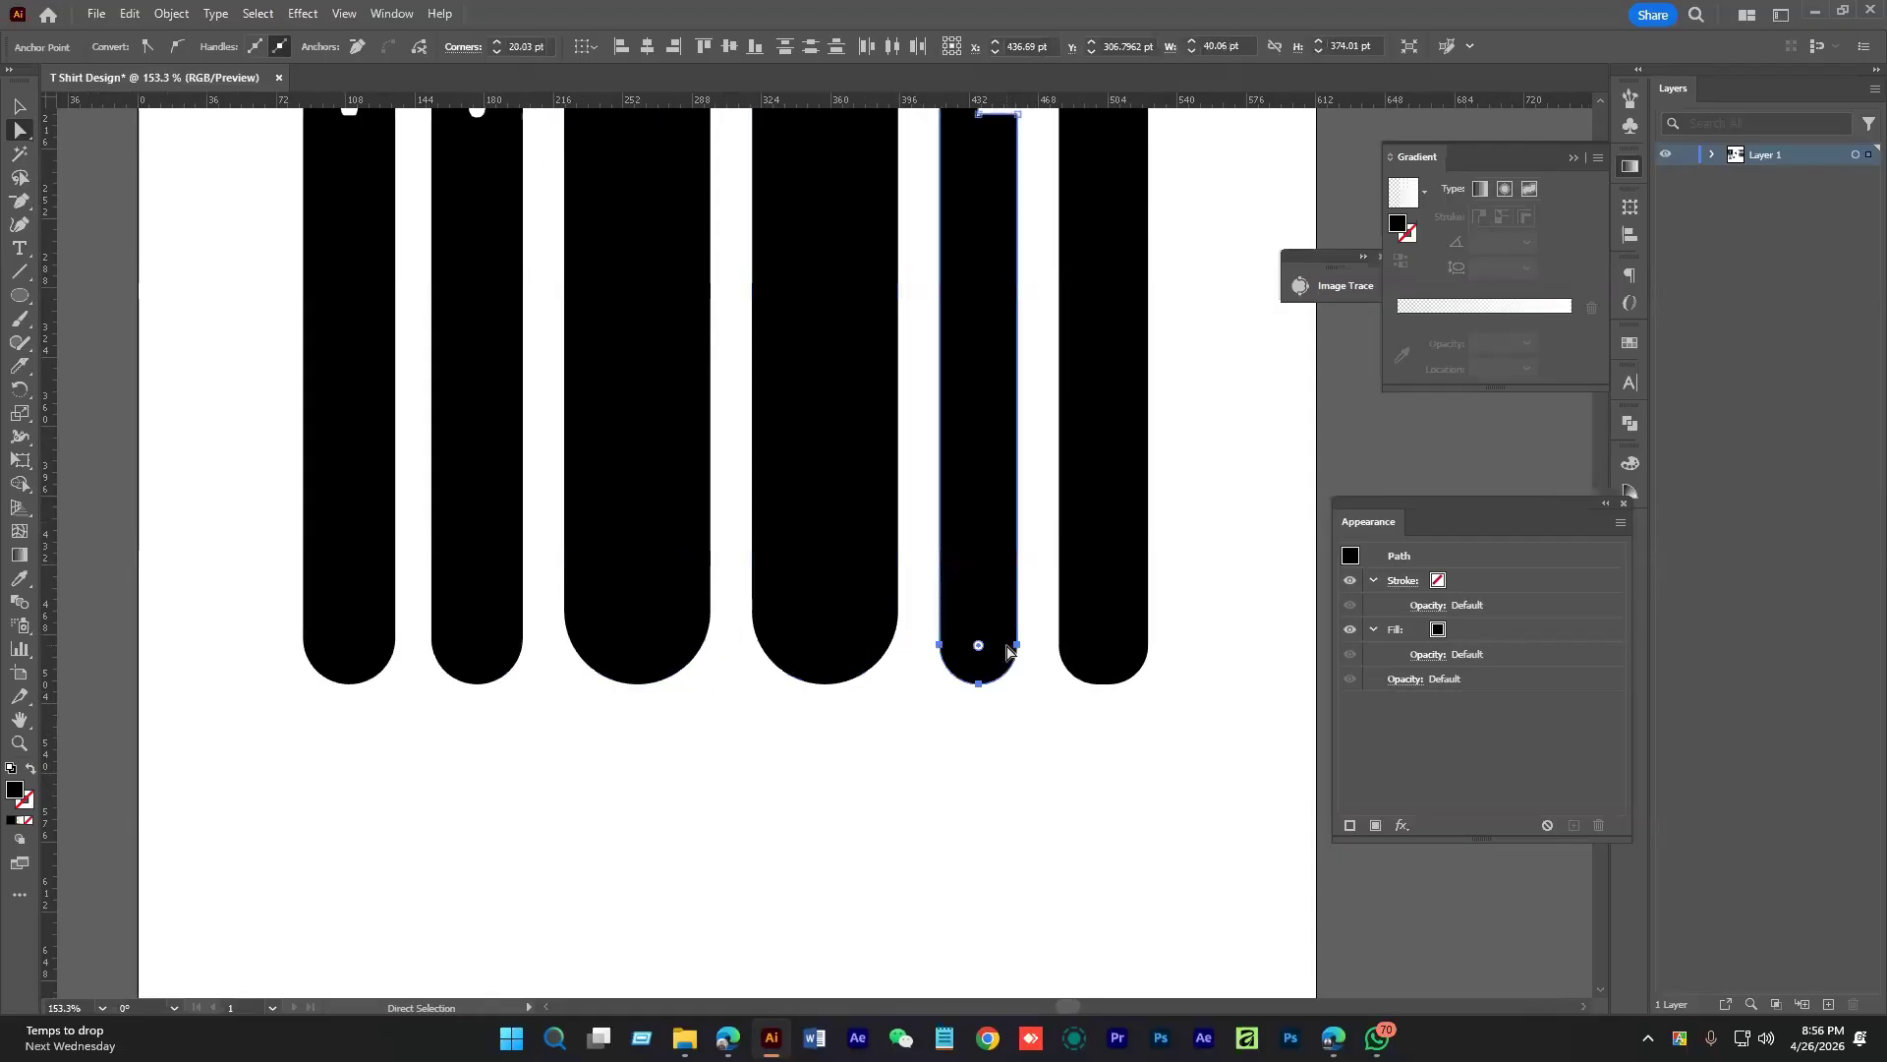
drag(1046, 590, 1214, 786)
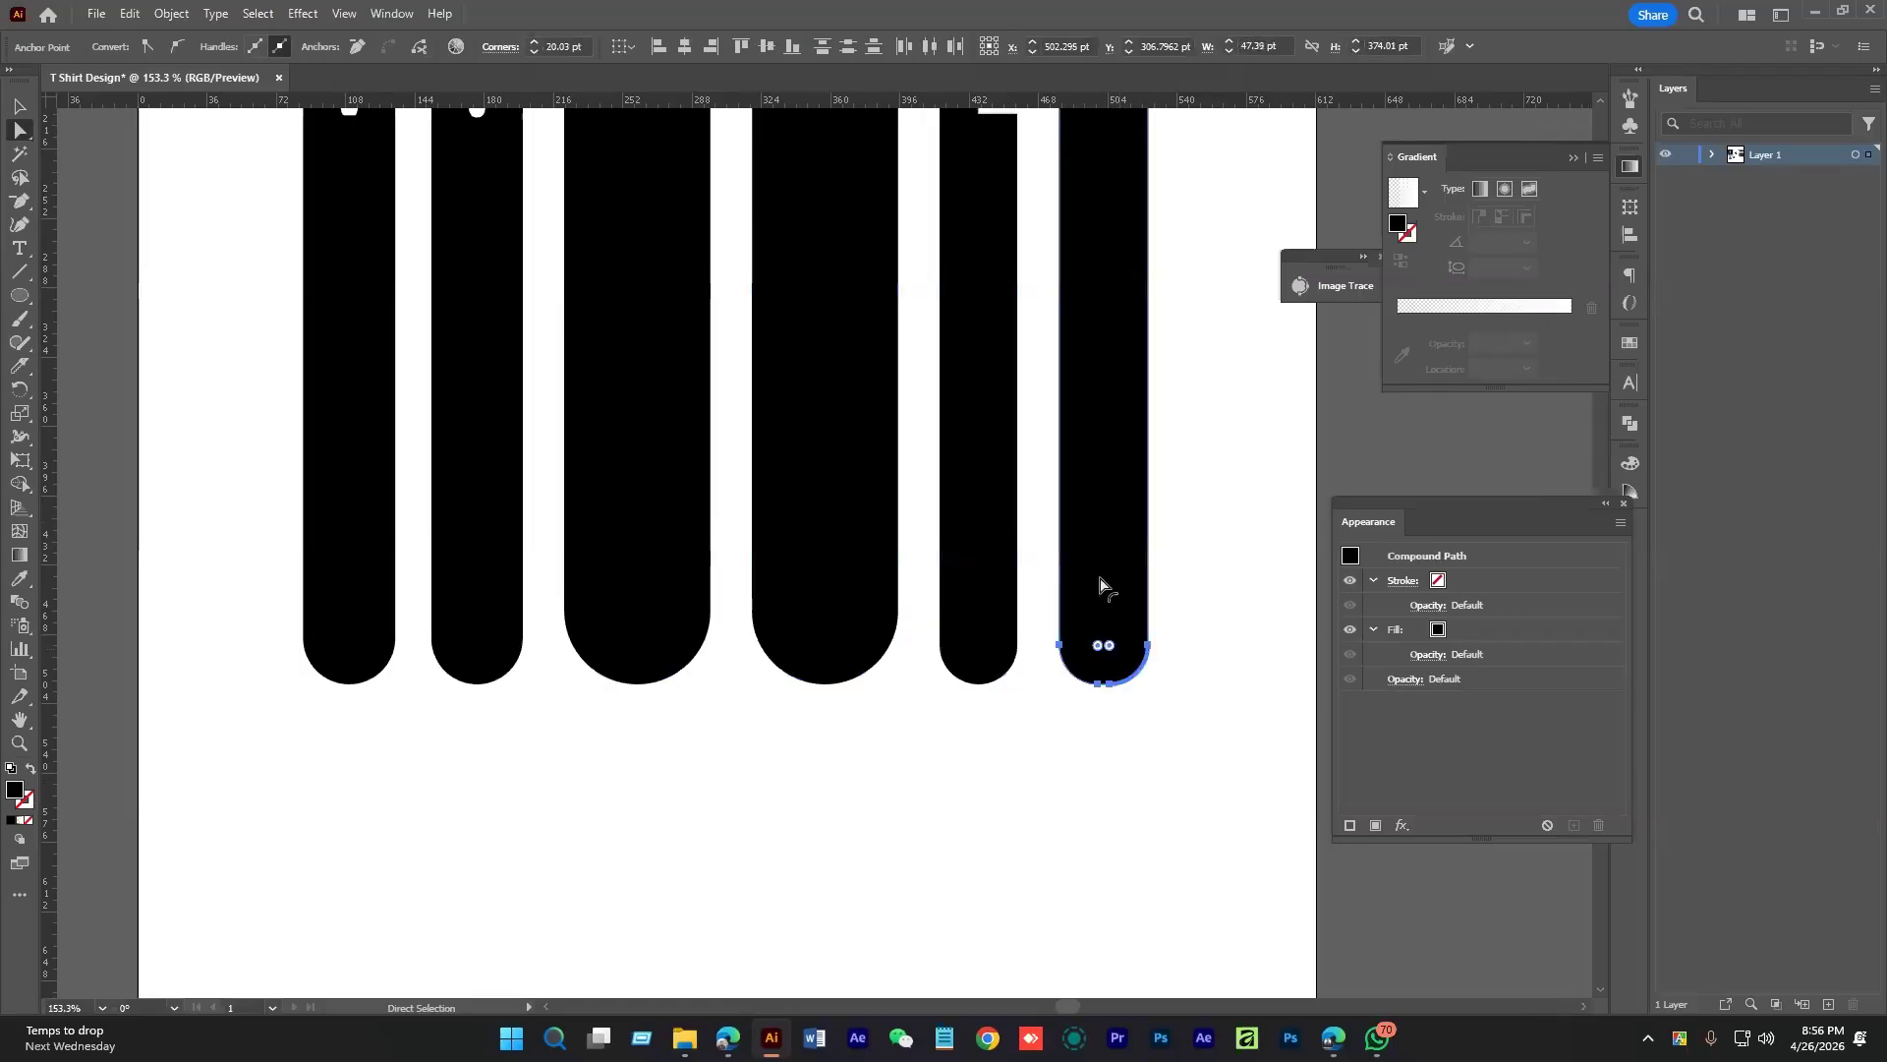
click(1180, 800)
Copy the palm island silhouette from the beach design and paste it below the columns, about 189 pt wide
scroll(1148, 794, down, 5)
key(v)
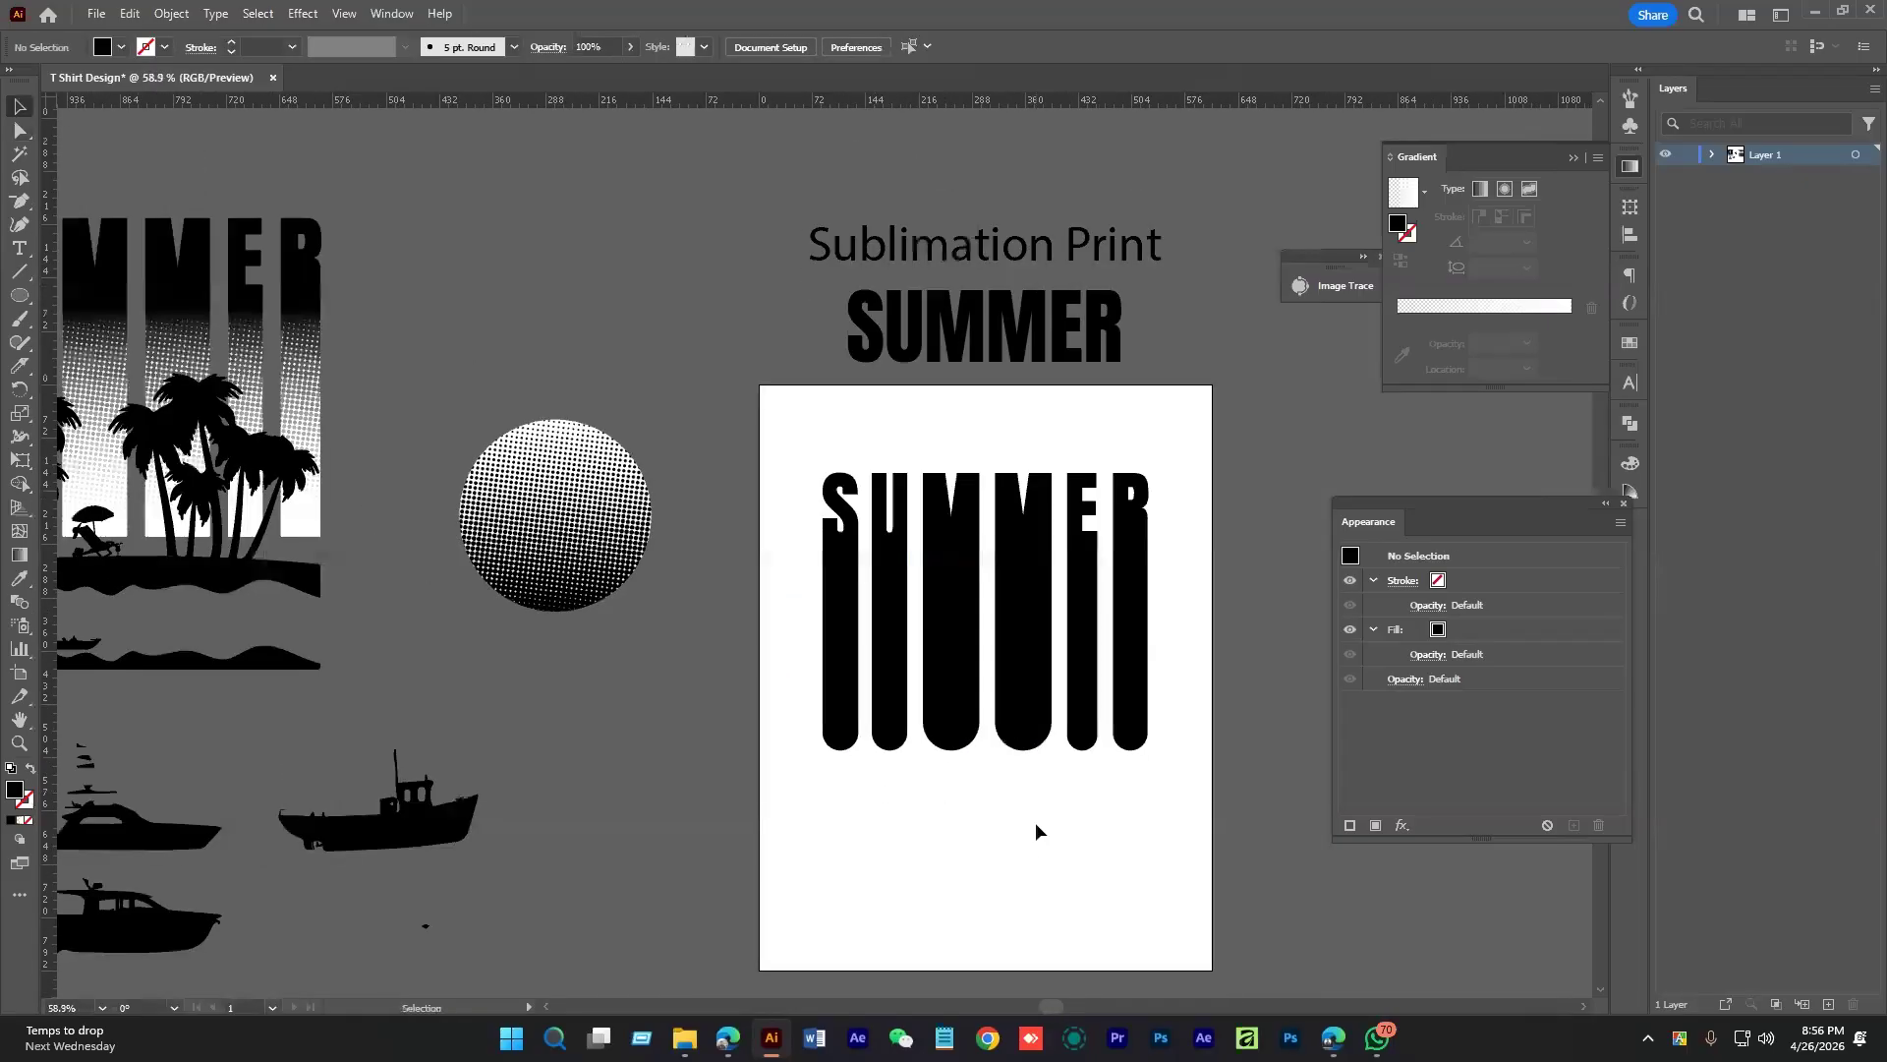
drag(981, 831, 1005, 772)
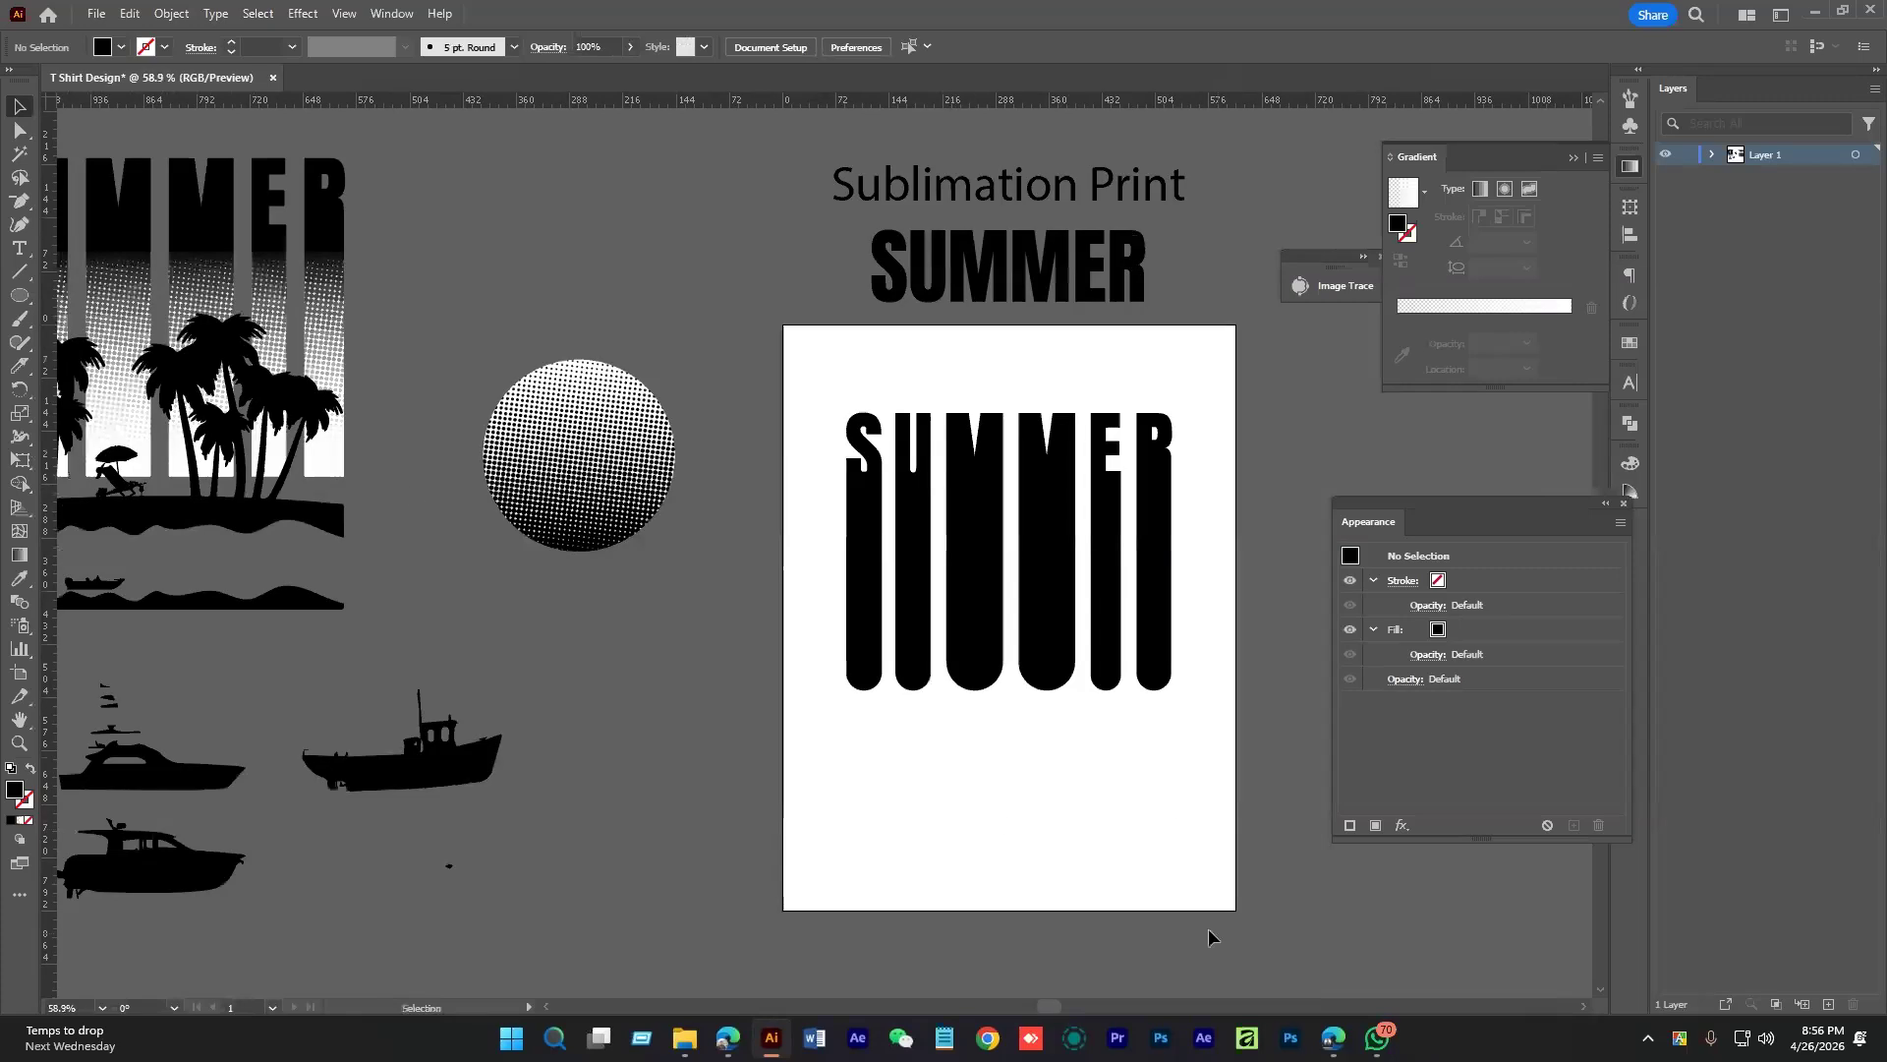
double_click(245, 519)
click(246, 519)
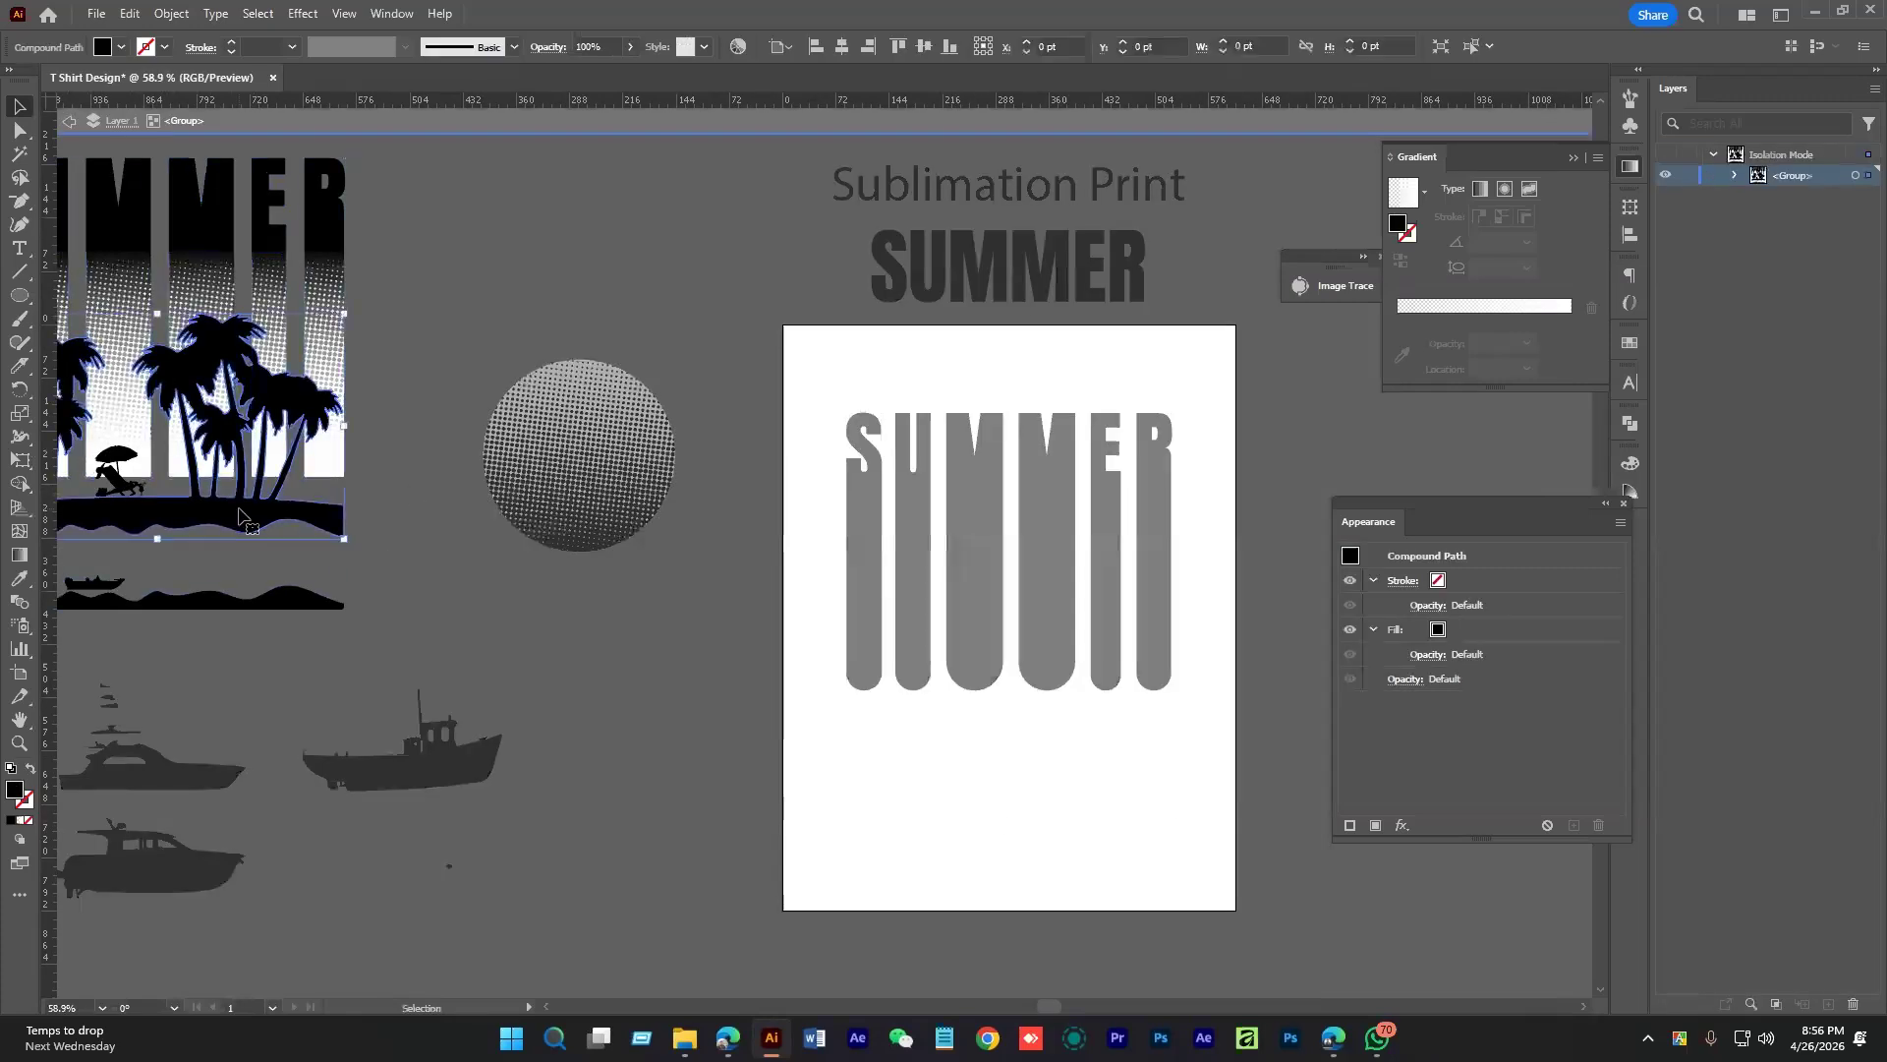
key(Escape)
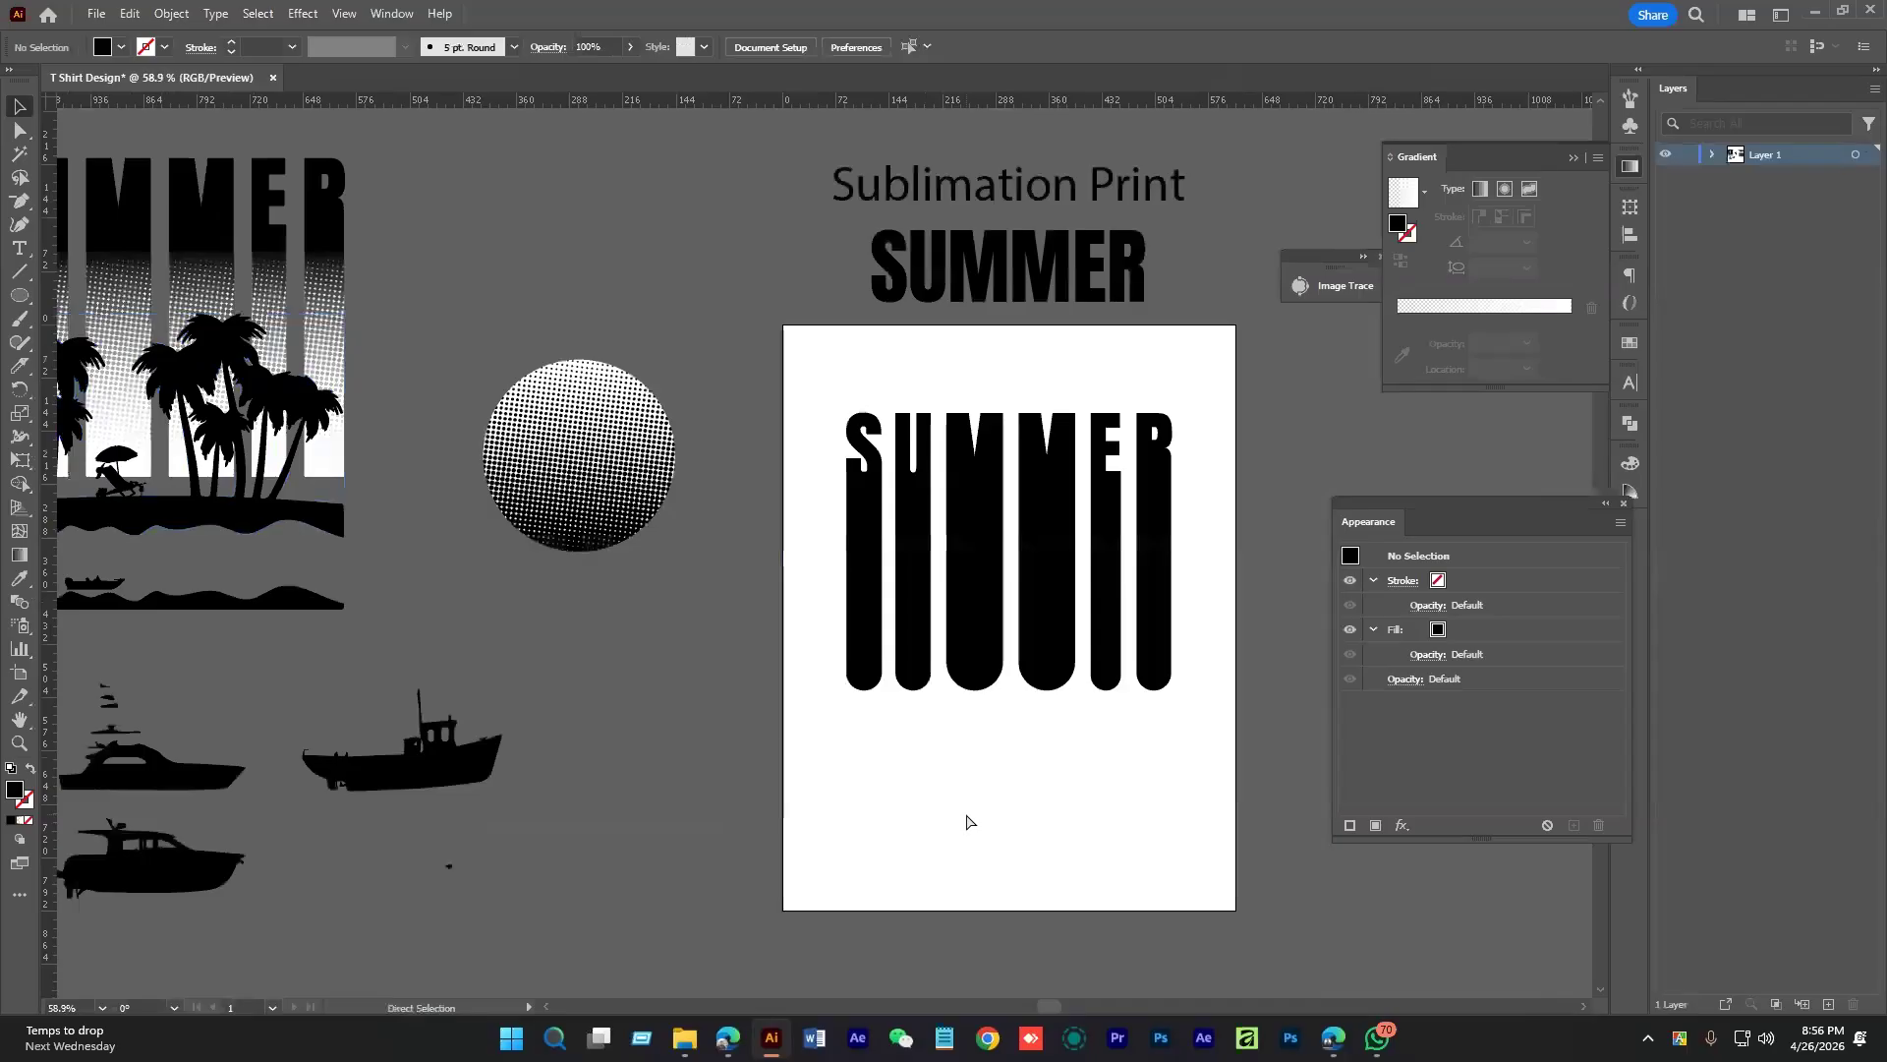
key(ctrl+c)
key(ctrl+v)
drag(825, 431, 810, 578)
drag(822, 655, 916, 844)
drag(878, 823, 978, 748)
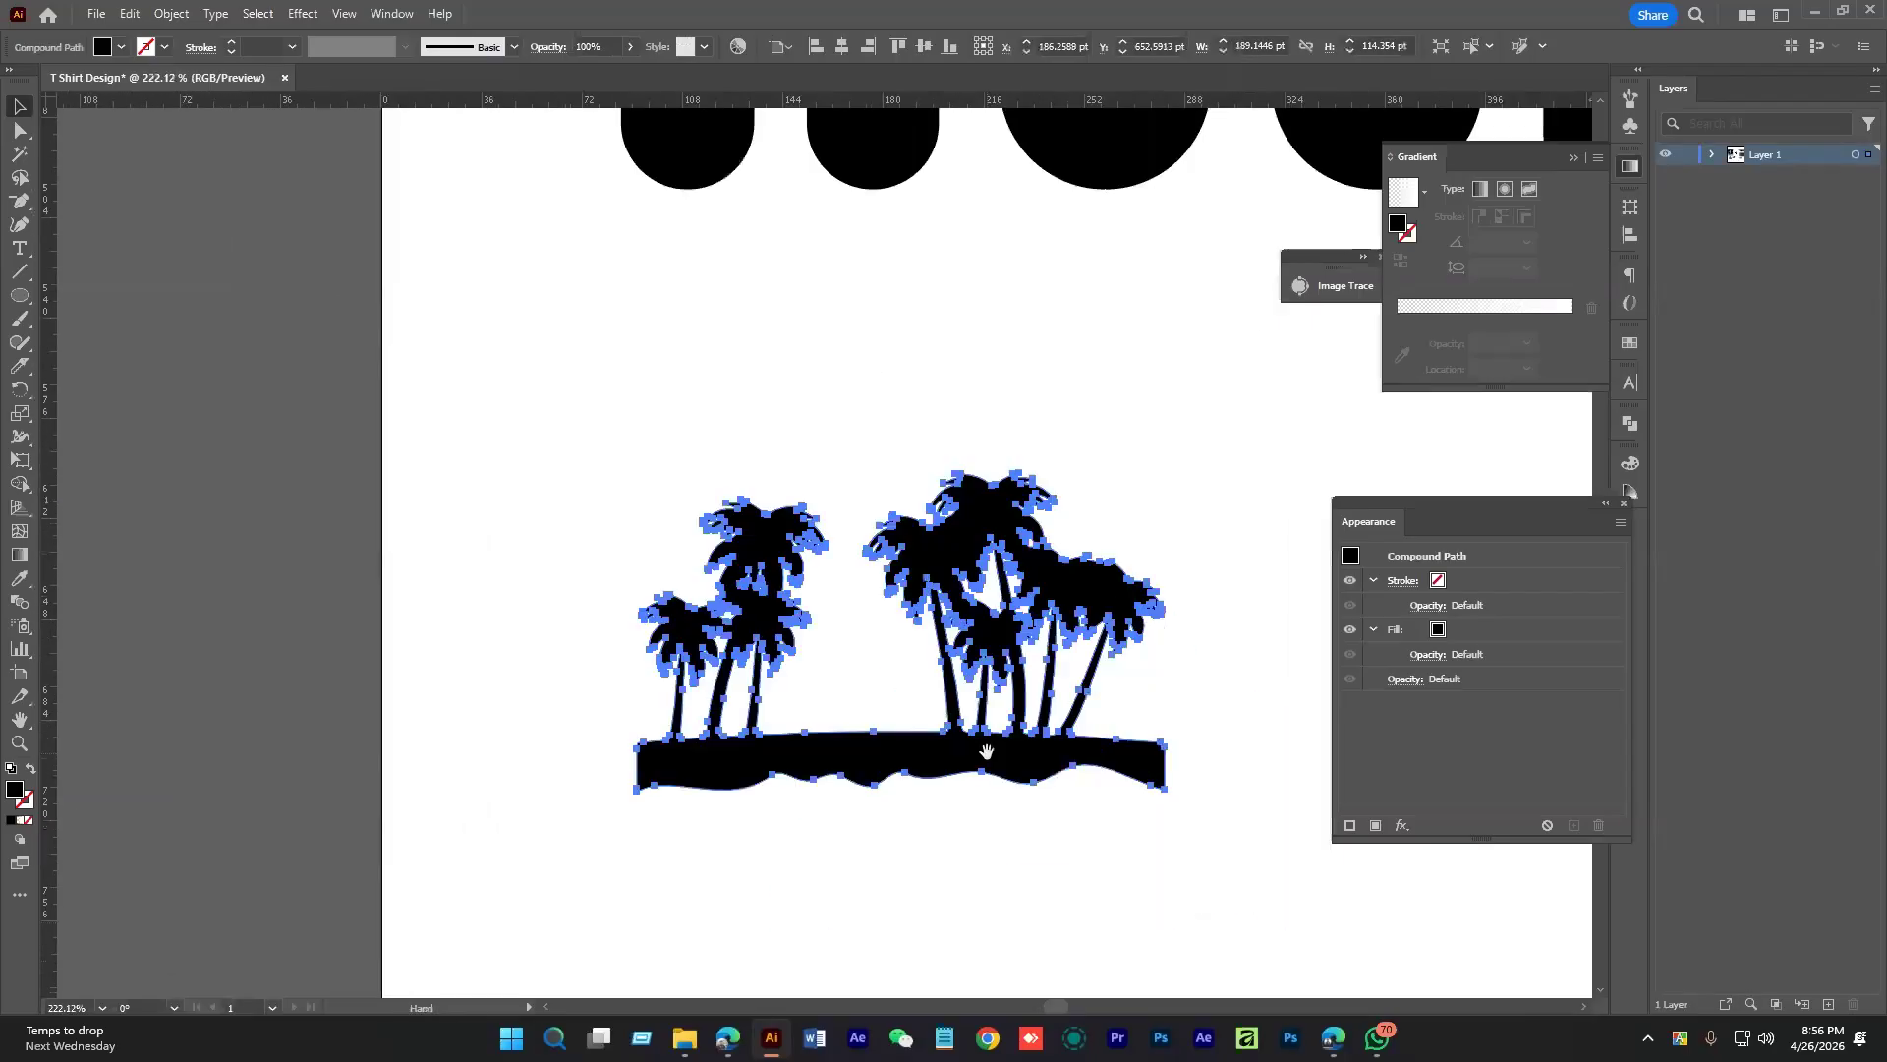
Cut the left palm group free from the pasted island and move the rest of the island off the artboard
click(19, 366)
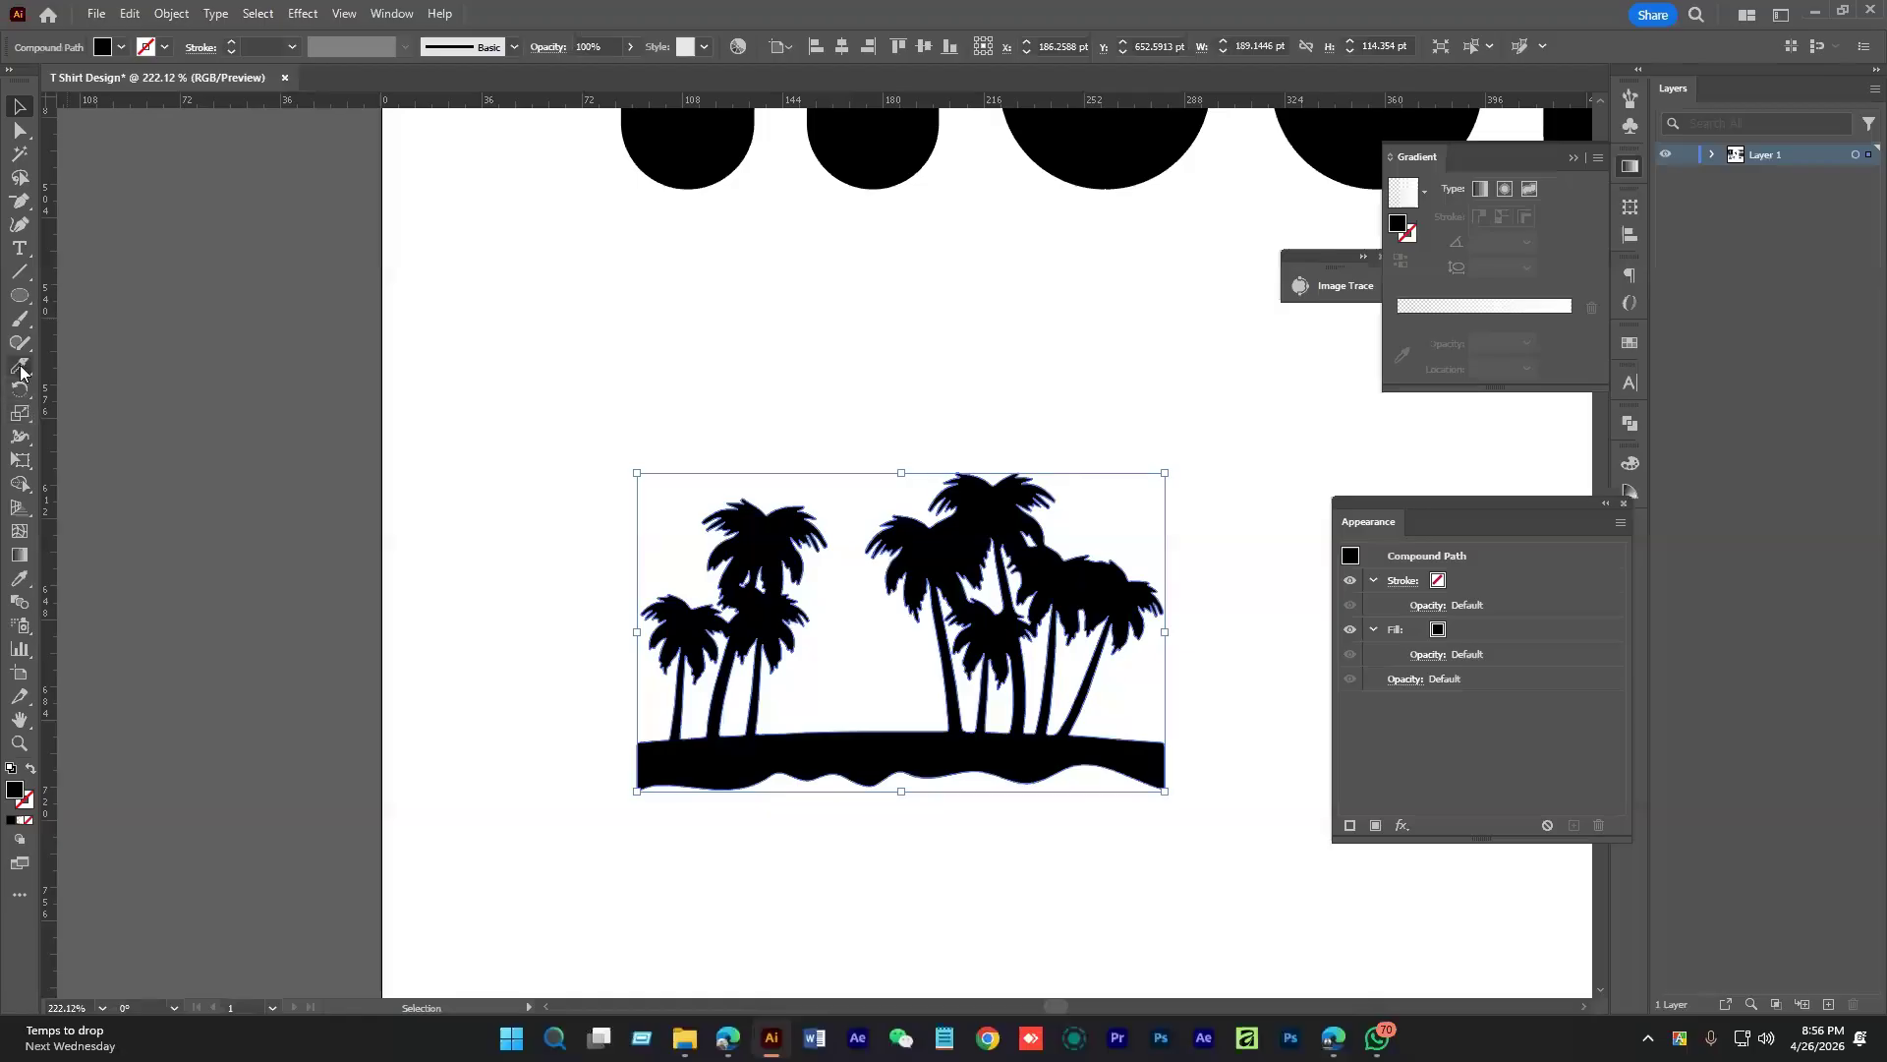
mouse_move(648, 716)
mouse_down()
mouse_move(773, 727)
mouse_move(835, 663)
mouse_up()
key(v)
drag(881, 762, 374, 486)
Scale the separated three palms to about 37 by 45 pt and place them just below the first column
drag(675, 535, 928, 760)
drag(824, 716, 464, 481)
drag(989, 722, 900, 477)
click(975, 771)
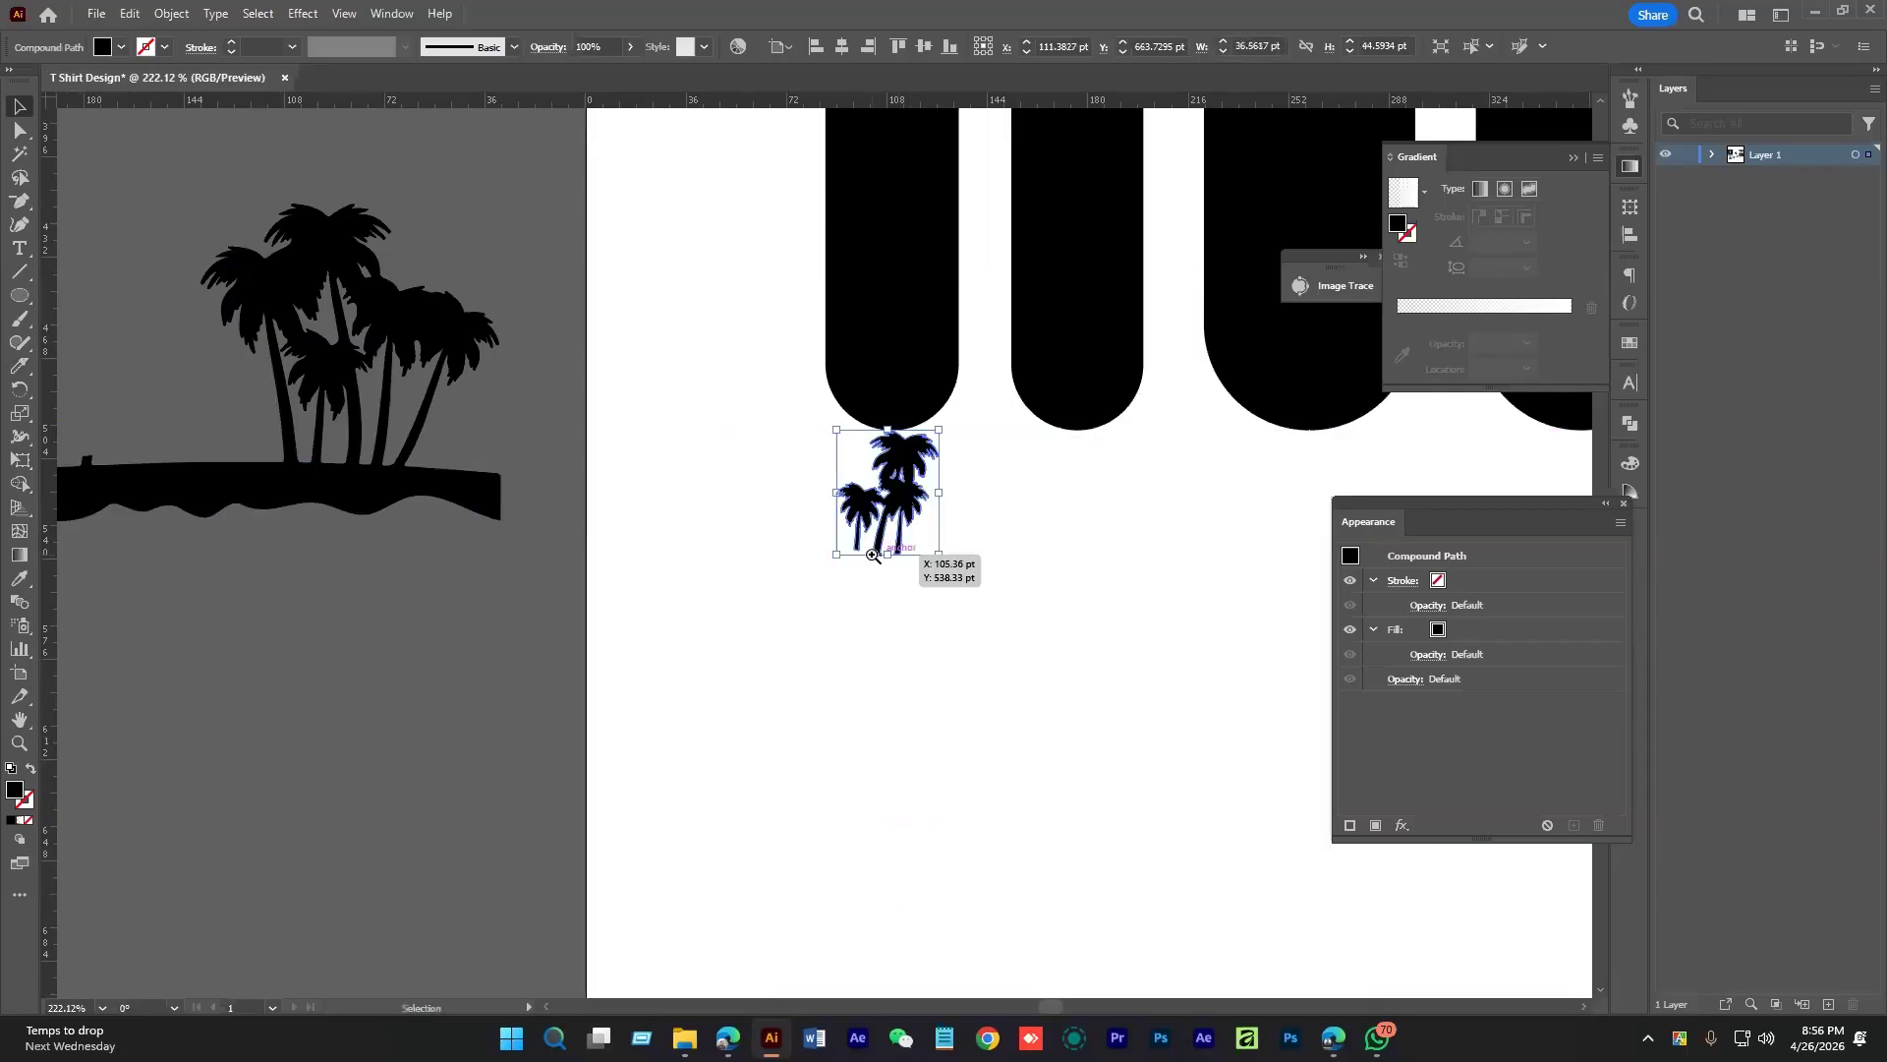
Fill the three palms with white and move them onto the rounded end of the first column
scroll(843, 557, up, 5)
drag(948, 569, 982, 974)
scroll(982, 974, down, 2)
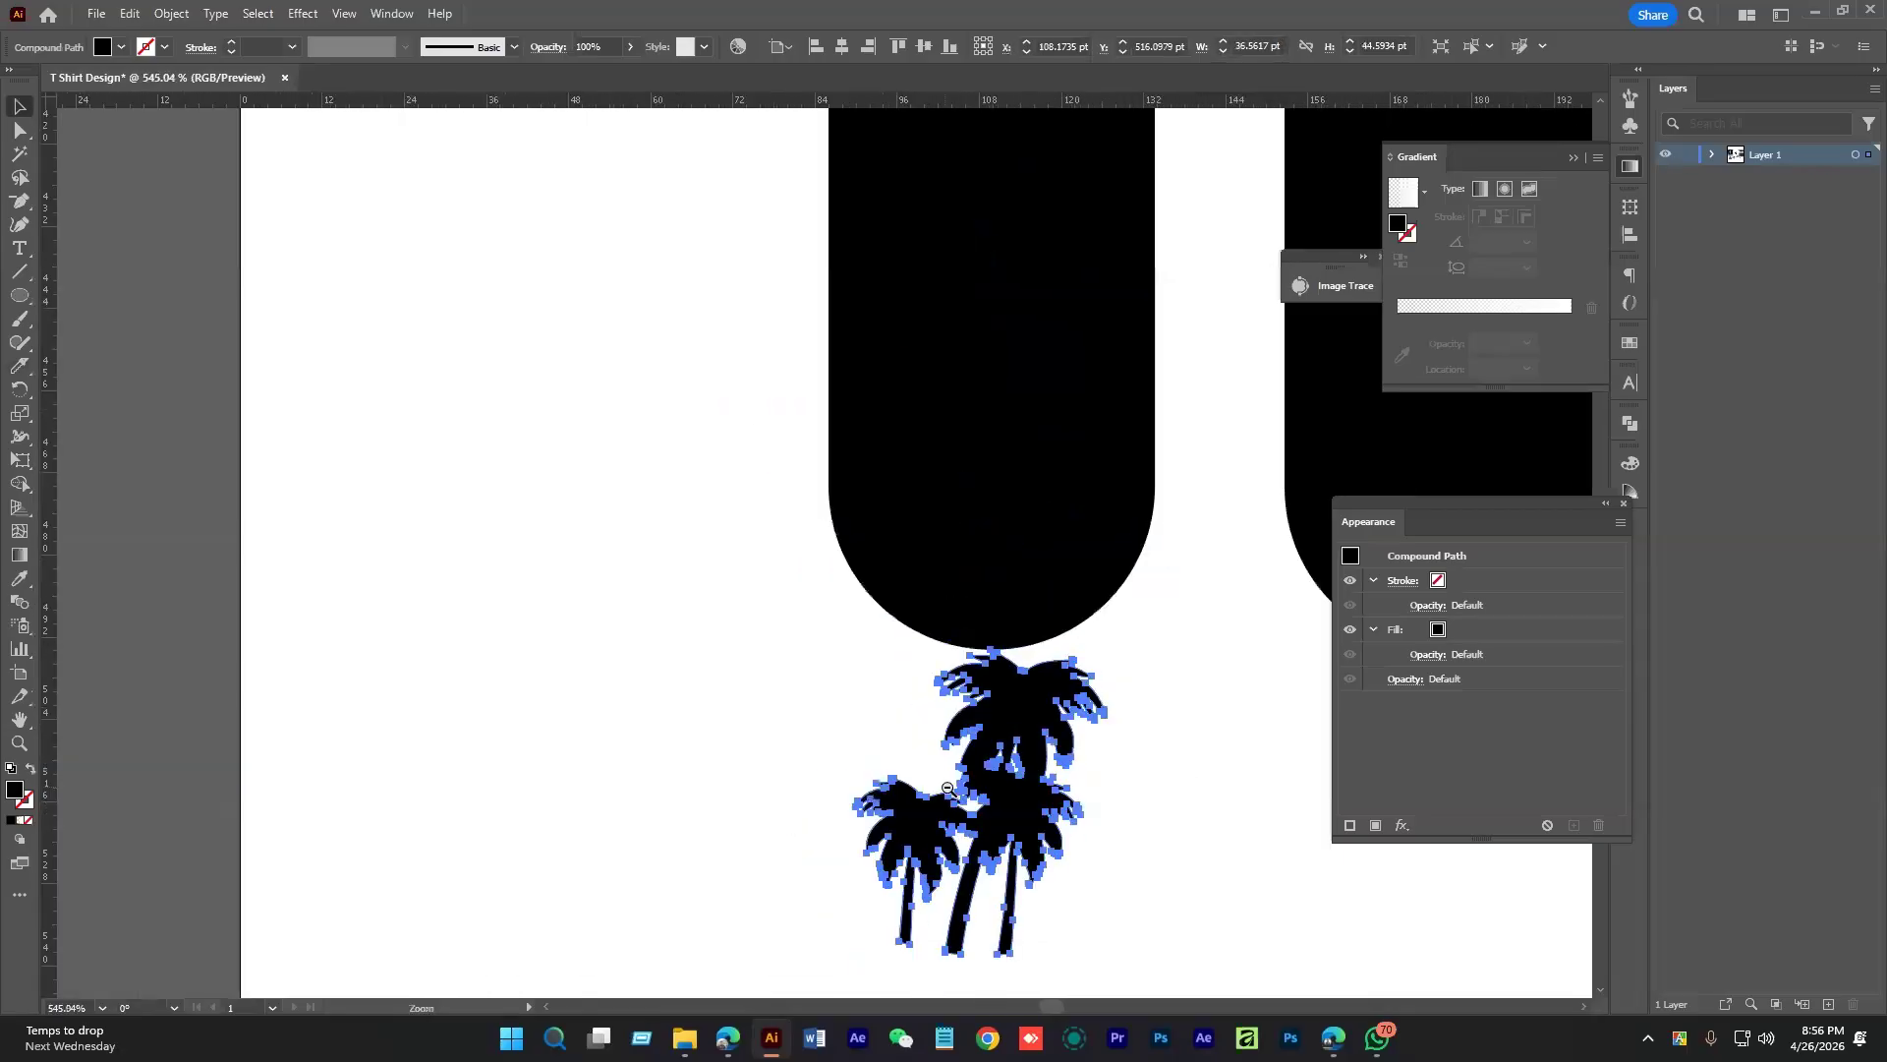
key(i)
click(1157, 832)
key(v)
drag(1002, 762, 1029, 453)
scroll(1209, 620, down, 3)
drag(1115, 704, 902, 860)
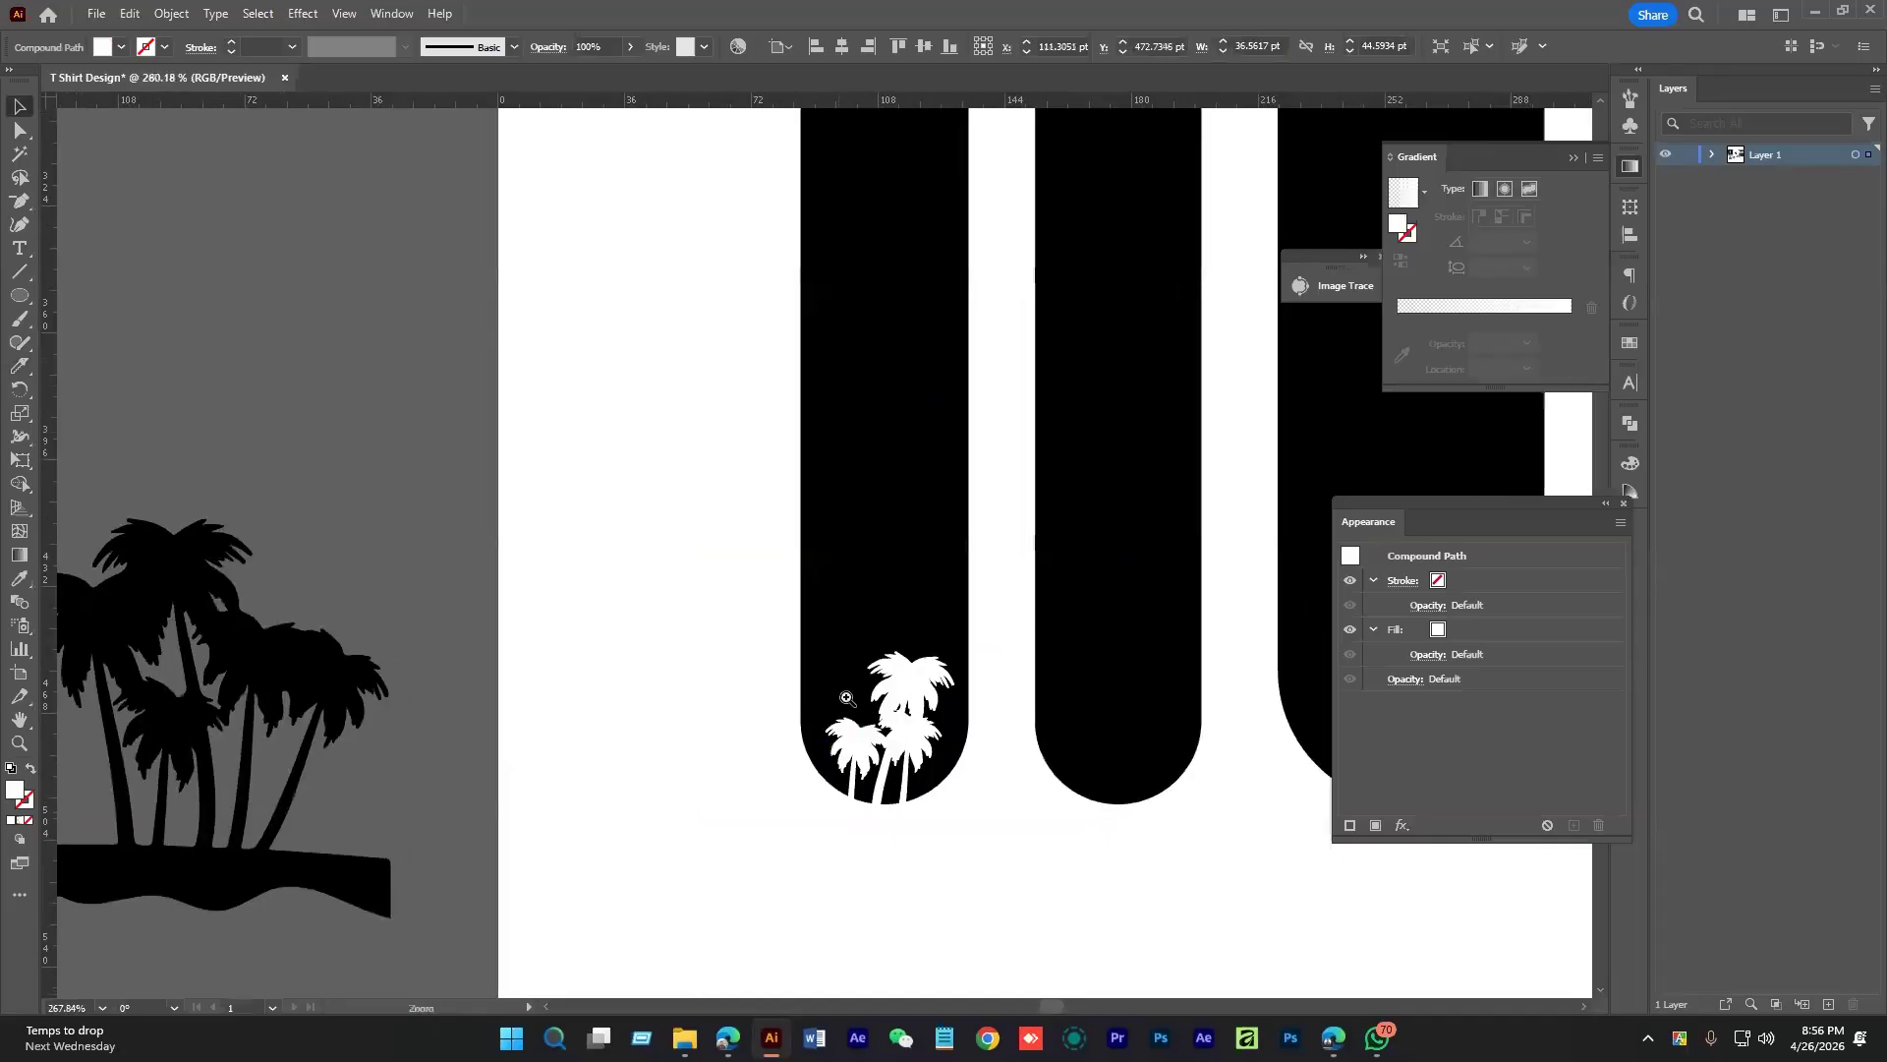
Lengthen the white palm trunks past the first column's rounded end and fit the palms' size and position to the column
scroll(928, 704, up, 1)
drag(929, 703, 971, 666)
key(z)
drag(971, 667, 891, 784)
key(a)
scroll(896, 752, down, 2)
drag(733, 814, 1084, 927)
drag(1044, 823, 991, 883)
key(v)
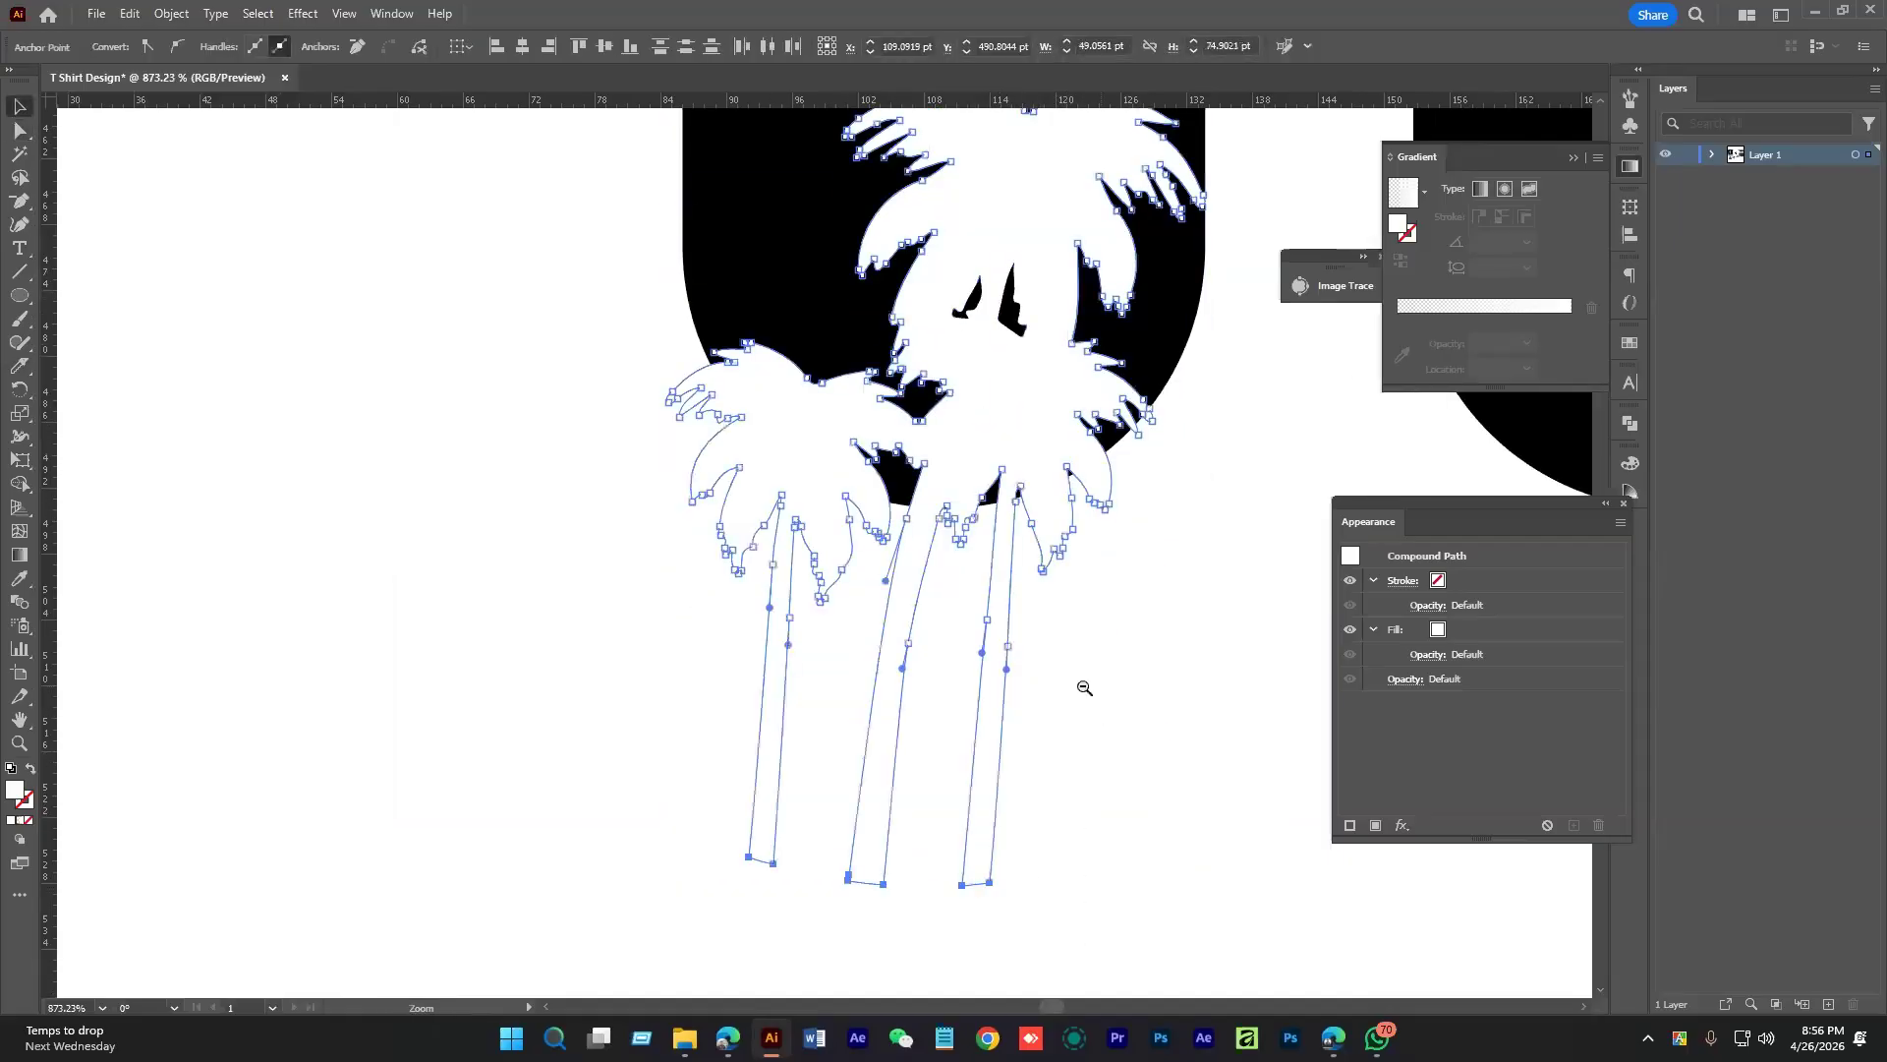
scroll(1013, 639, down, 1)
drag(996, 597, 992, 478)
drag(1147, 217, 1128, 262)
click(1194, 693)
Duplicate the white palms onto the second column's end and enlarge the copy to about 51 by 78 pt
alt+click(1183, 720)
drag(1183, 723, 735, 735)
alt+click(746, 750)
alt+drag(643, 653, 835, 678)
shift+drag(881, 549, 898, 509)
drag(835, 637, 840, 624)
drag(912, 700, 805, 703)
Duplicate the white palms onto the third column's end and reflect the copy across the vertical axis
alt+drag(720, 597, 1023, 579)
drag(1123, 669, 763, 669)
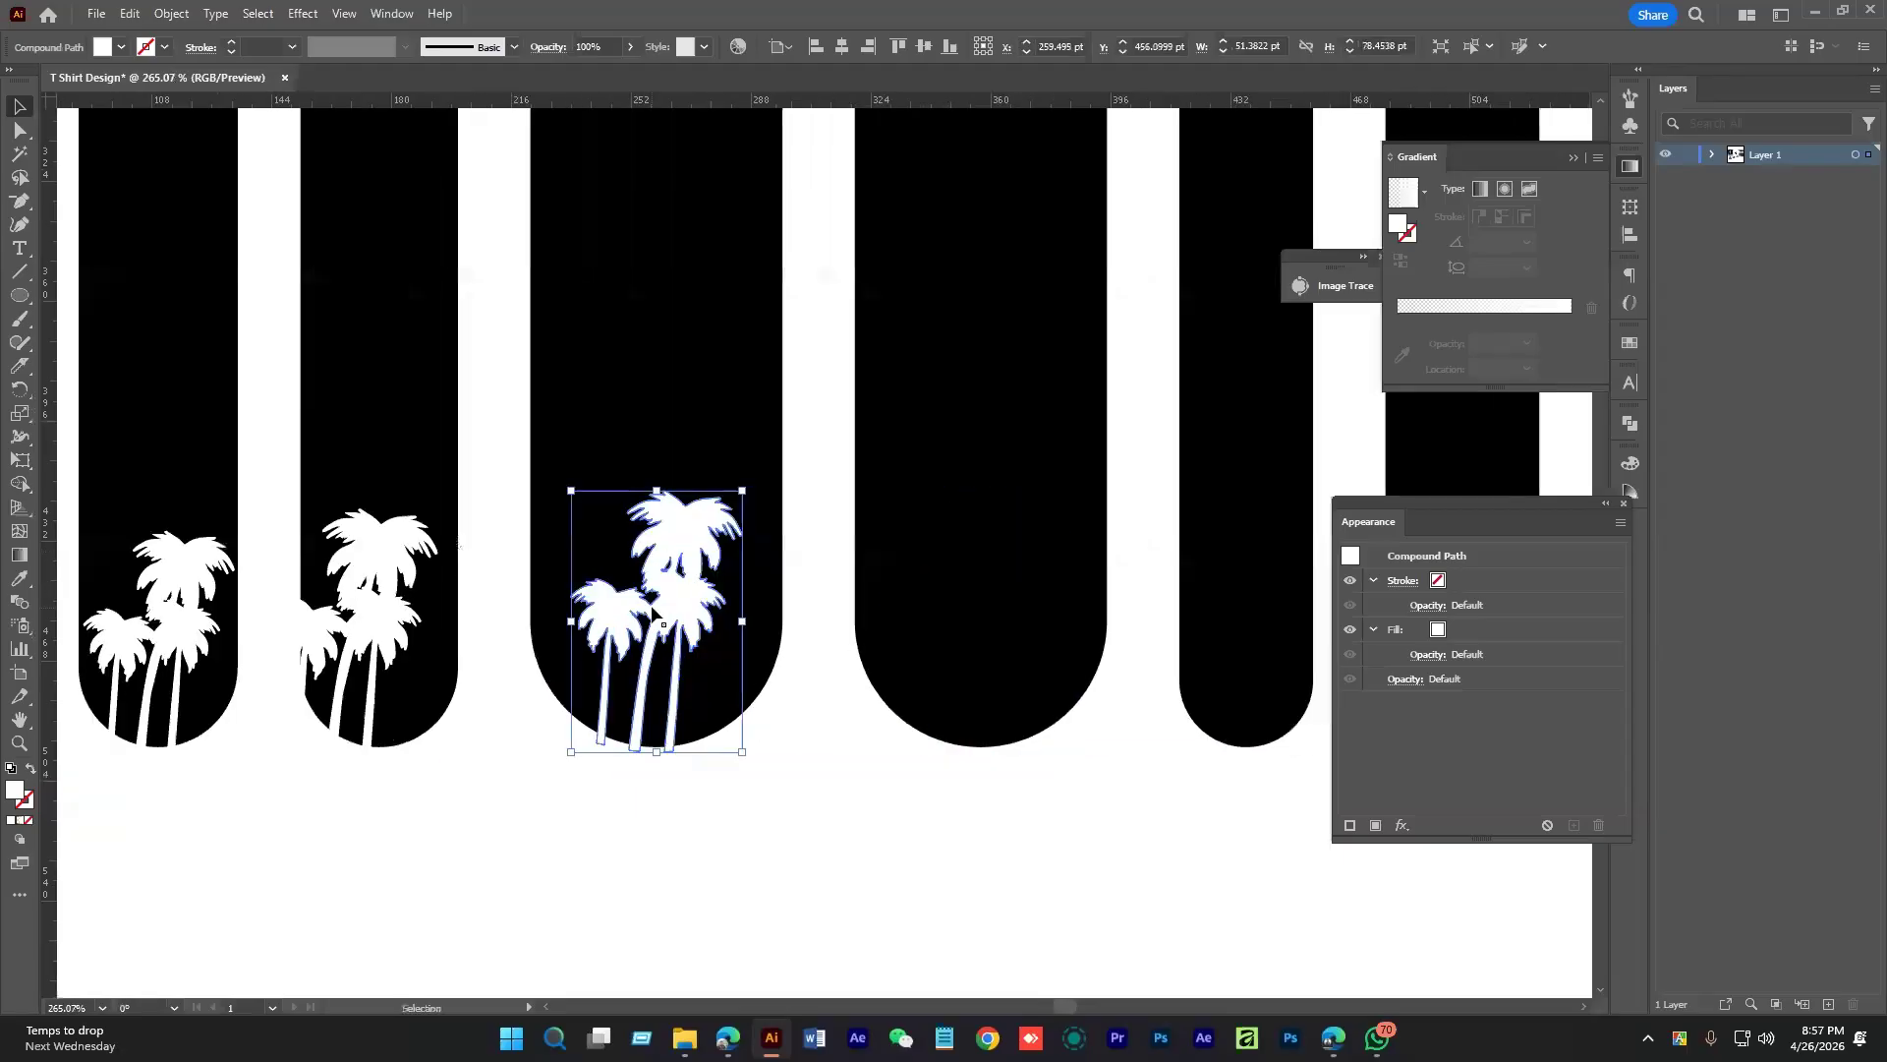
right_click(654, 602)
mouse_move(770, 508)
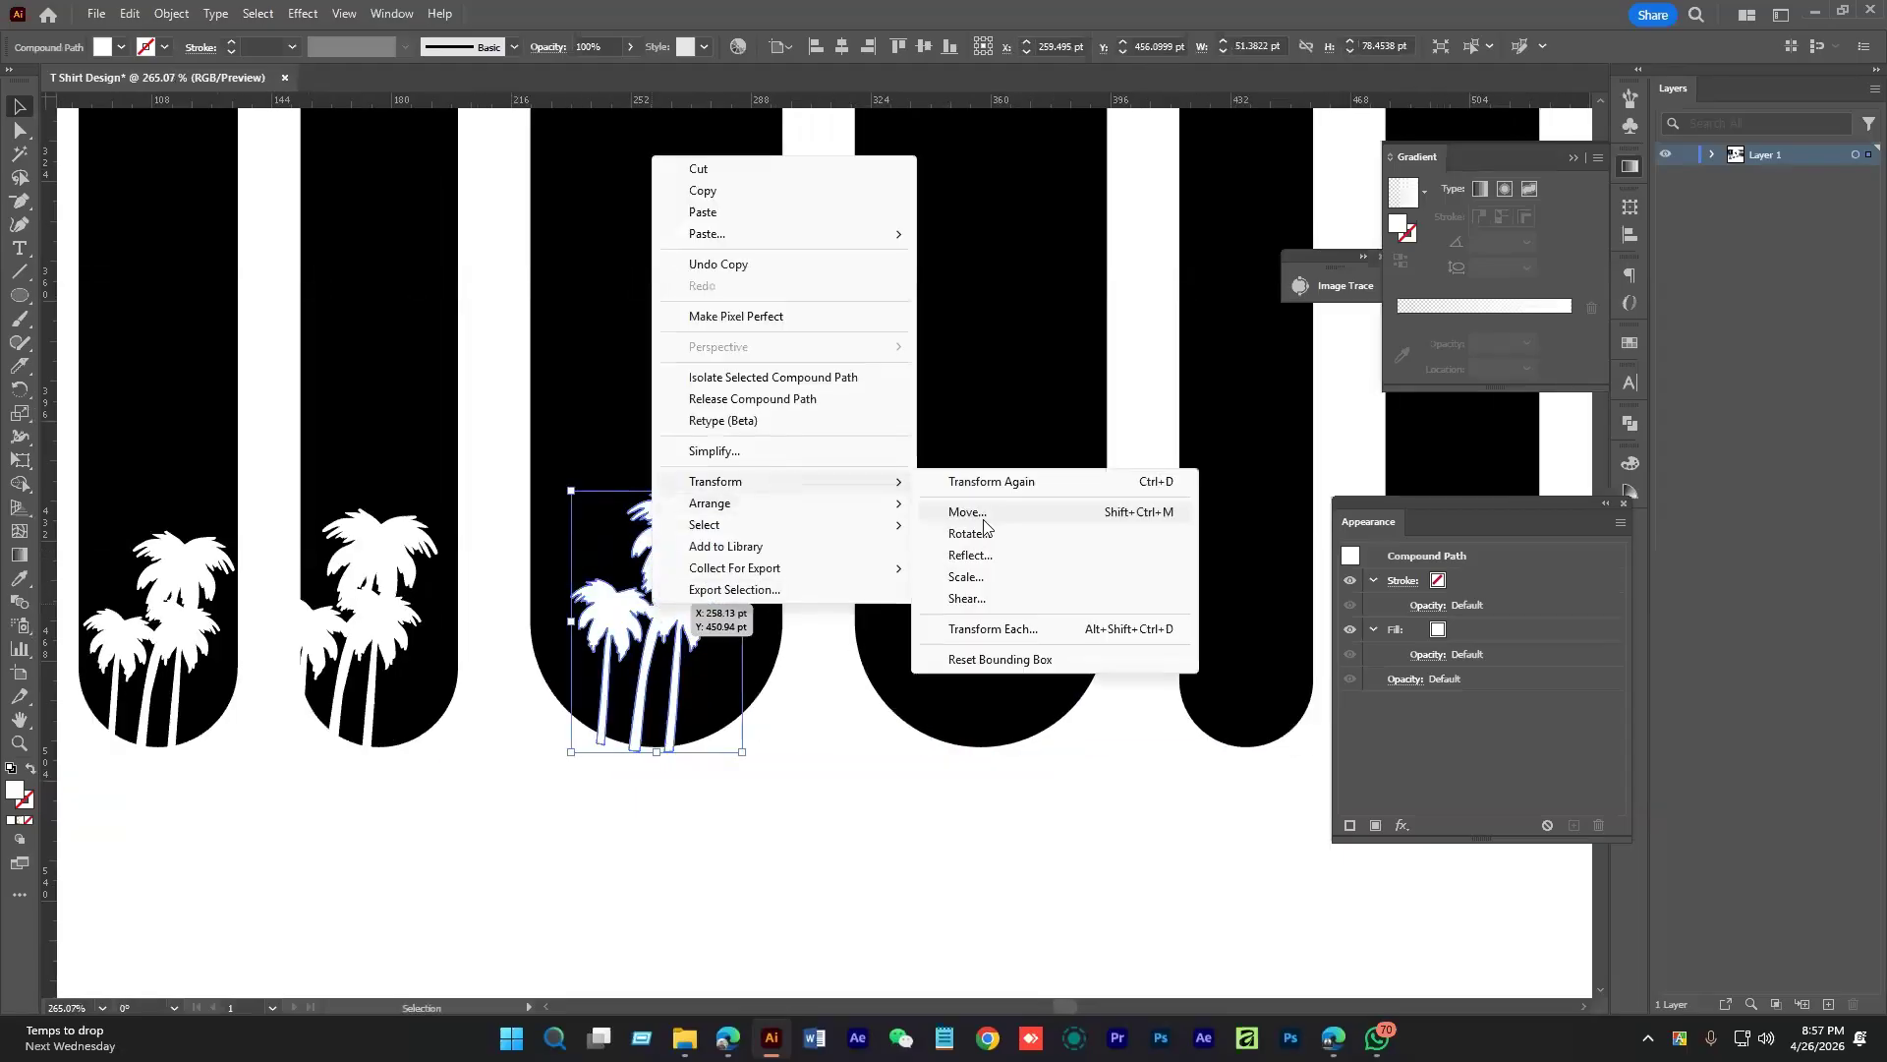
click(983, 551)
click(945, 637)
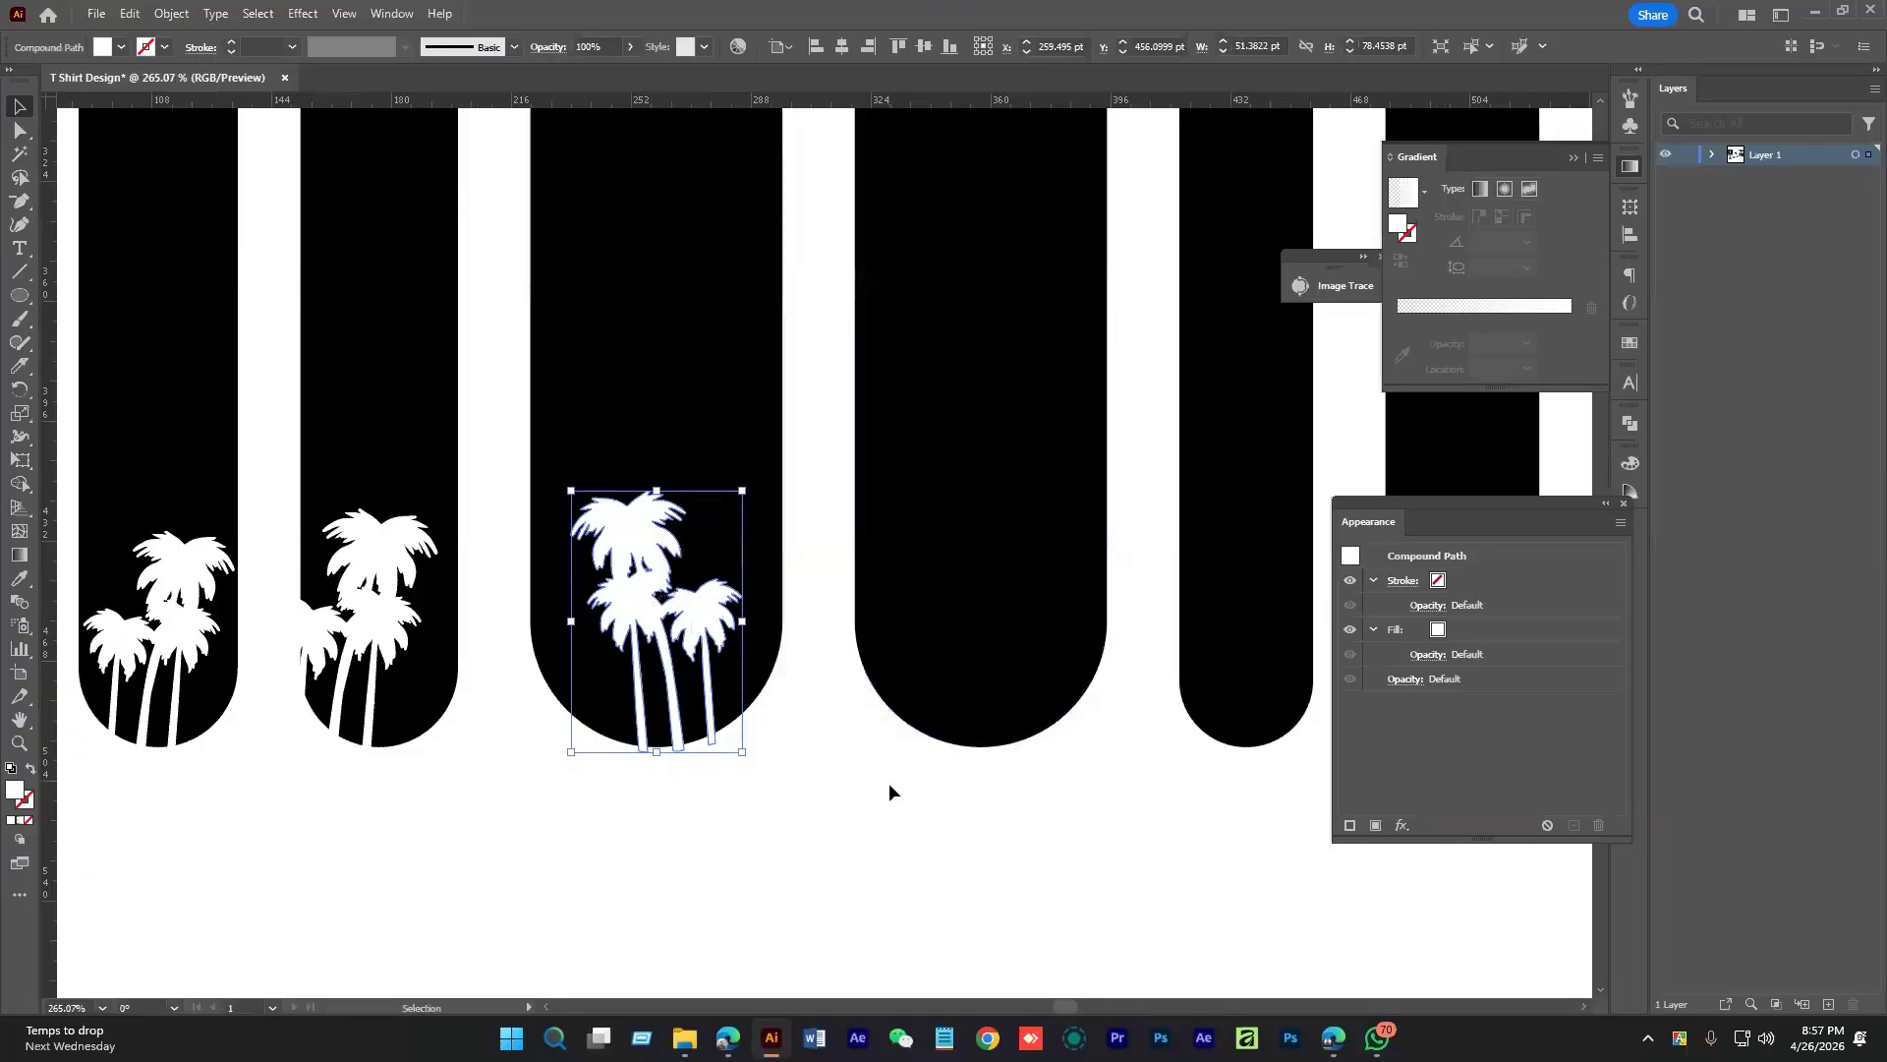
Duplicate the mirrored palms onto the fourth column's end, enlarge the copy and reposition it within the column
drag(889, 788, 784, 813)
alt+drag(578, 649, 902, 659)
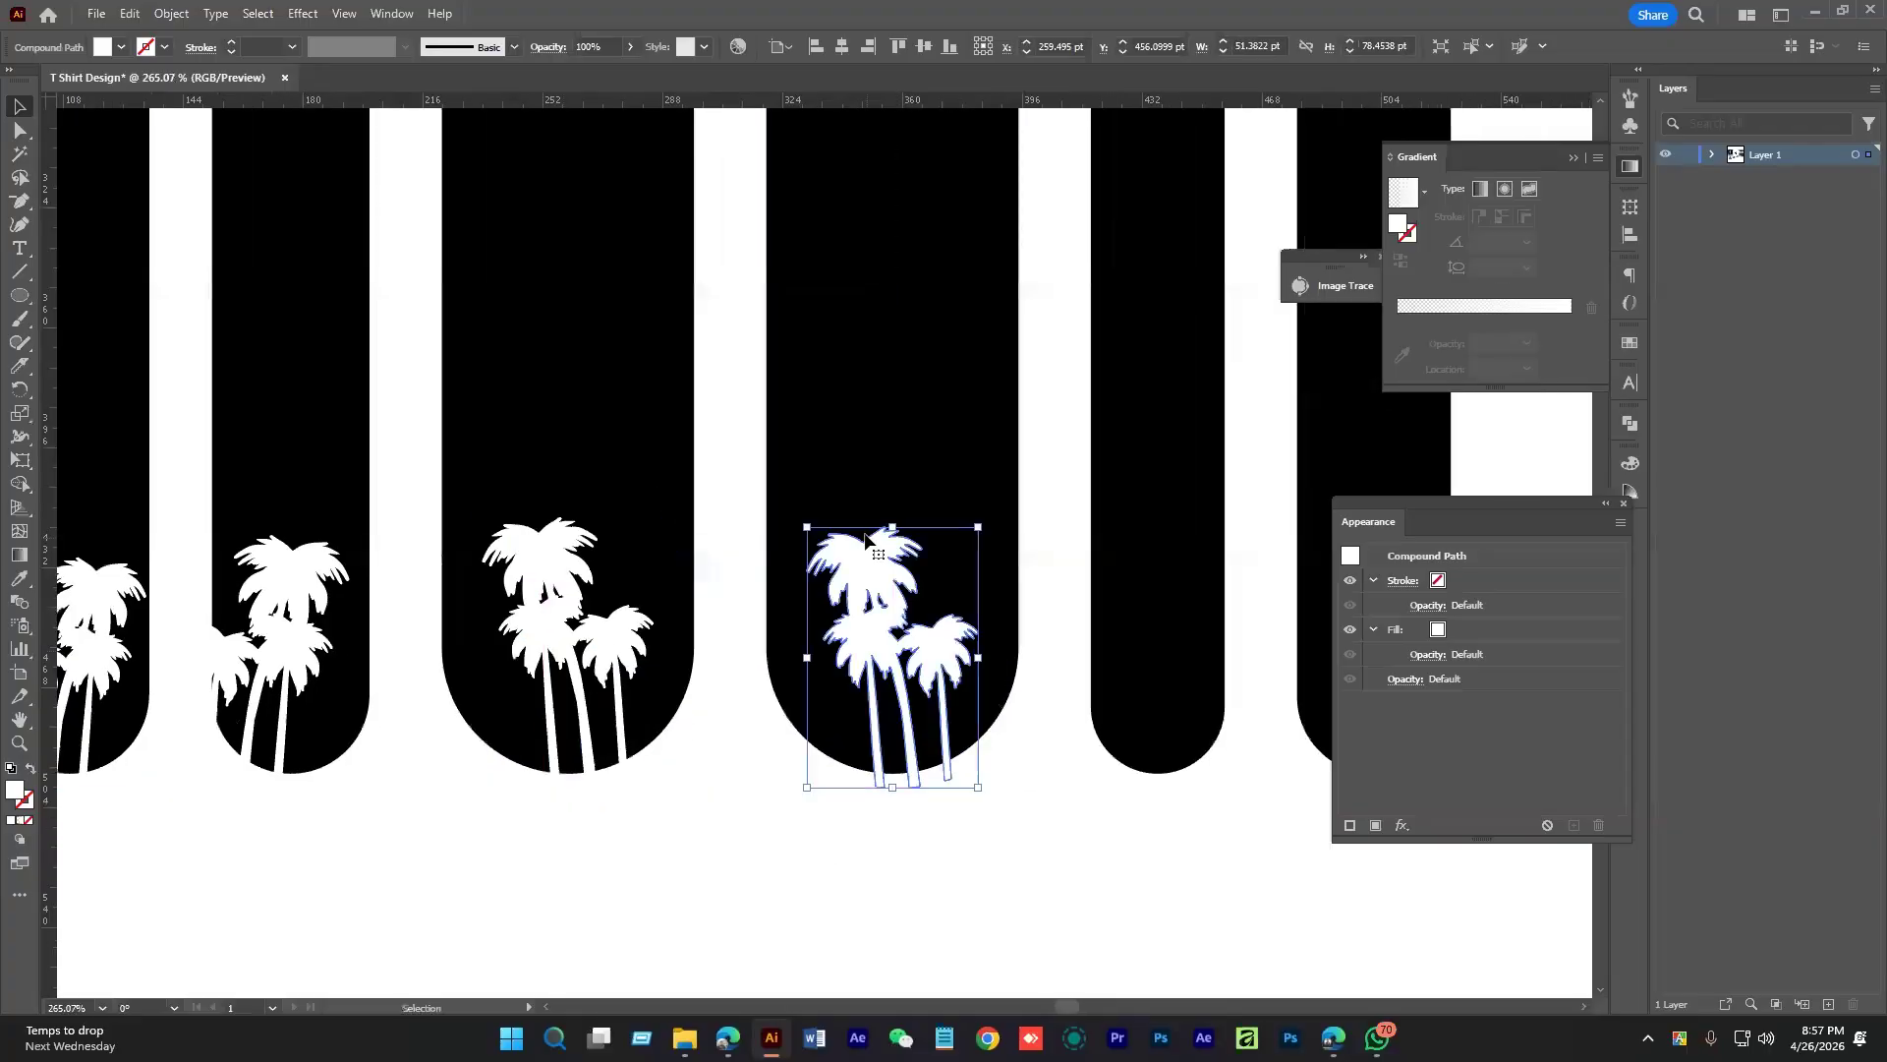
shift+drag(892, 528, 895, 413)
drag(873, 509, 859, 498)
key(space)
Add palm copies to the fifth and sixth columns' ends and reflect the sixth column's copy across the vertical axis
ctrl+drag(1124, 765, 872, 773)
alt+drag(538, 662, 1236, 644)
right_click(1237, 644)
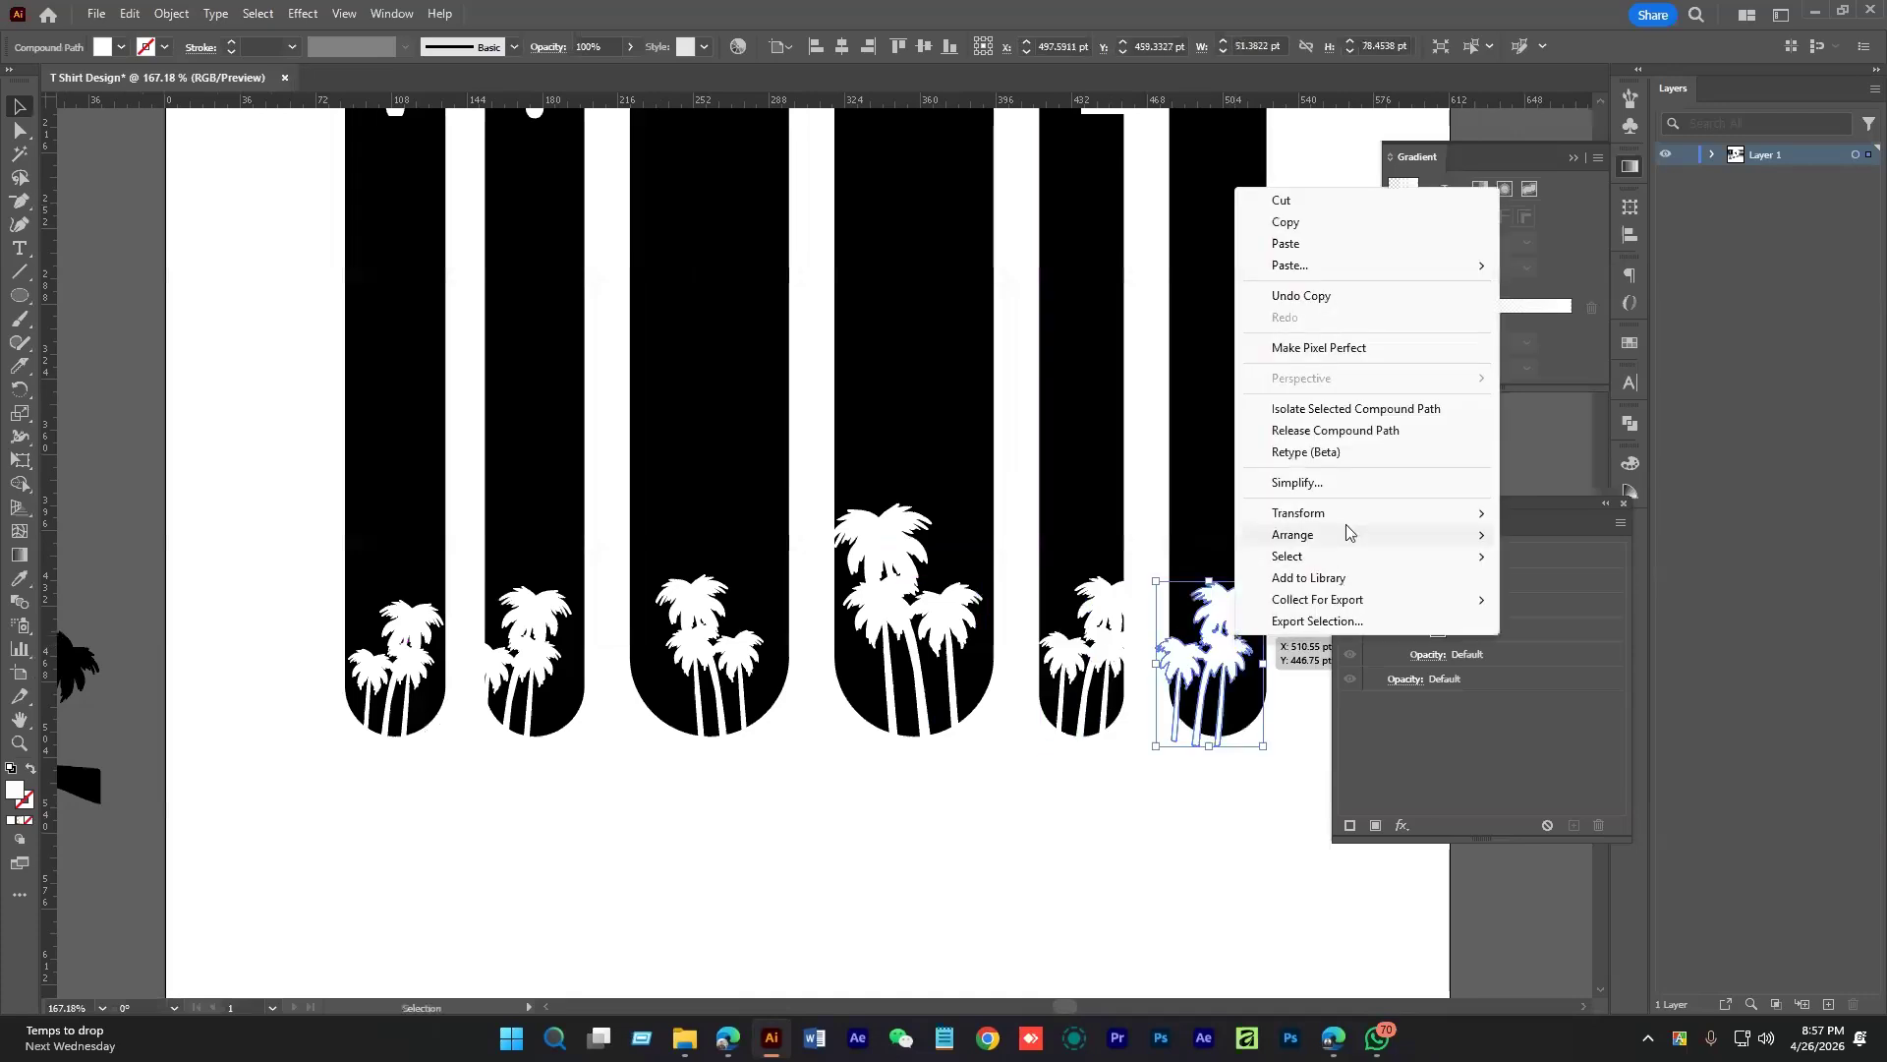
mouse_move(1348, 516)
click(1572, 592)
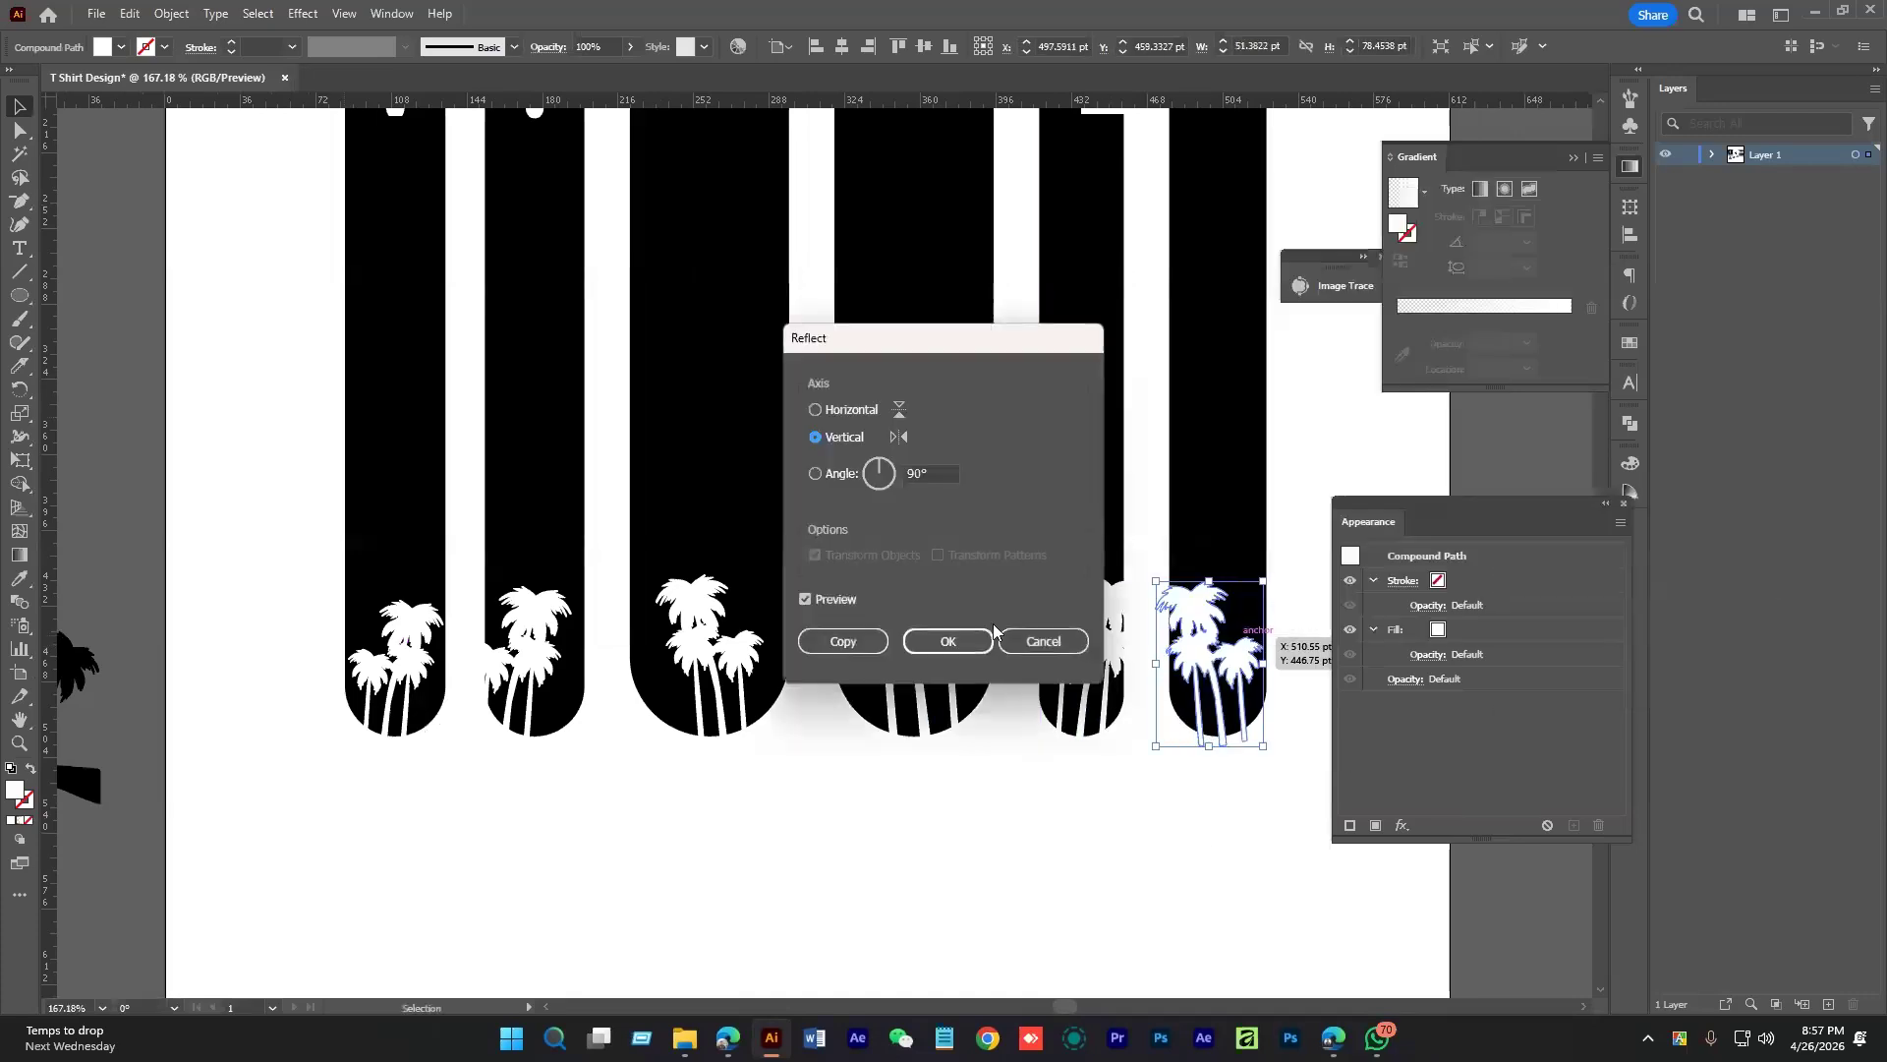
click(991, 637)
click(1125, 834)
ctrl+drag(1194, 845, 962, 836)
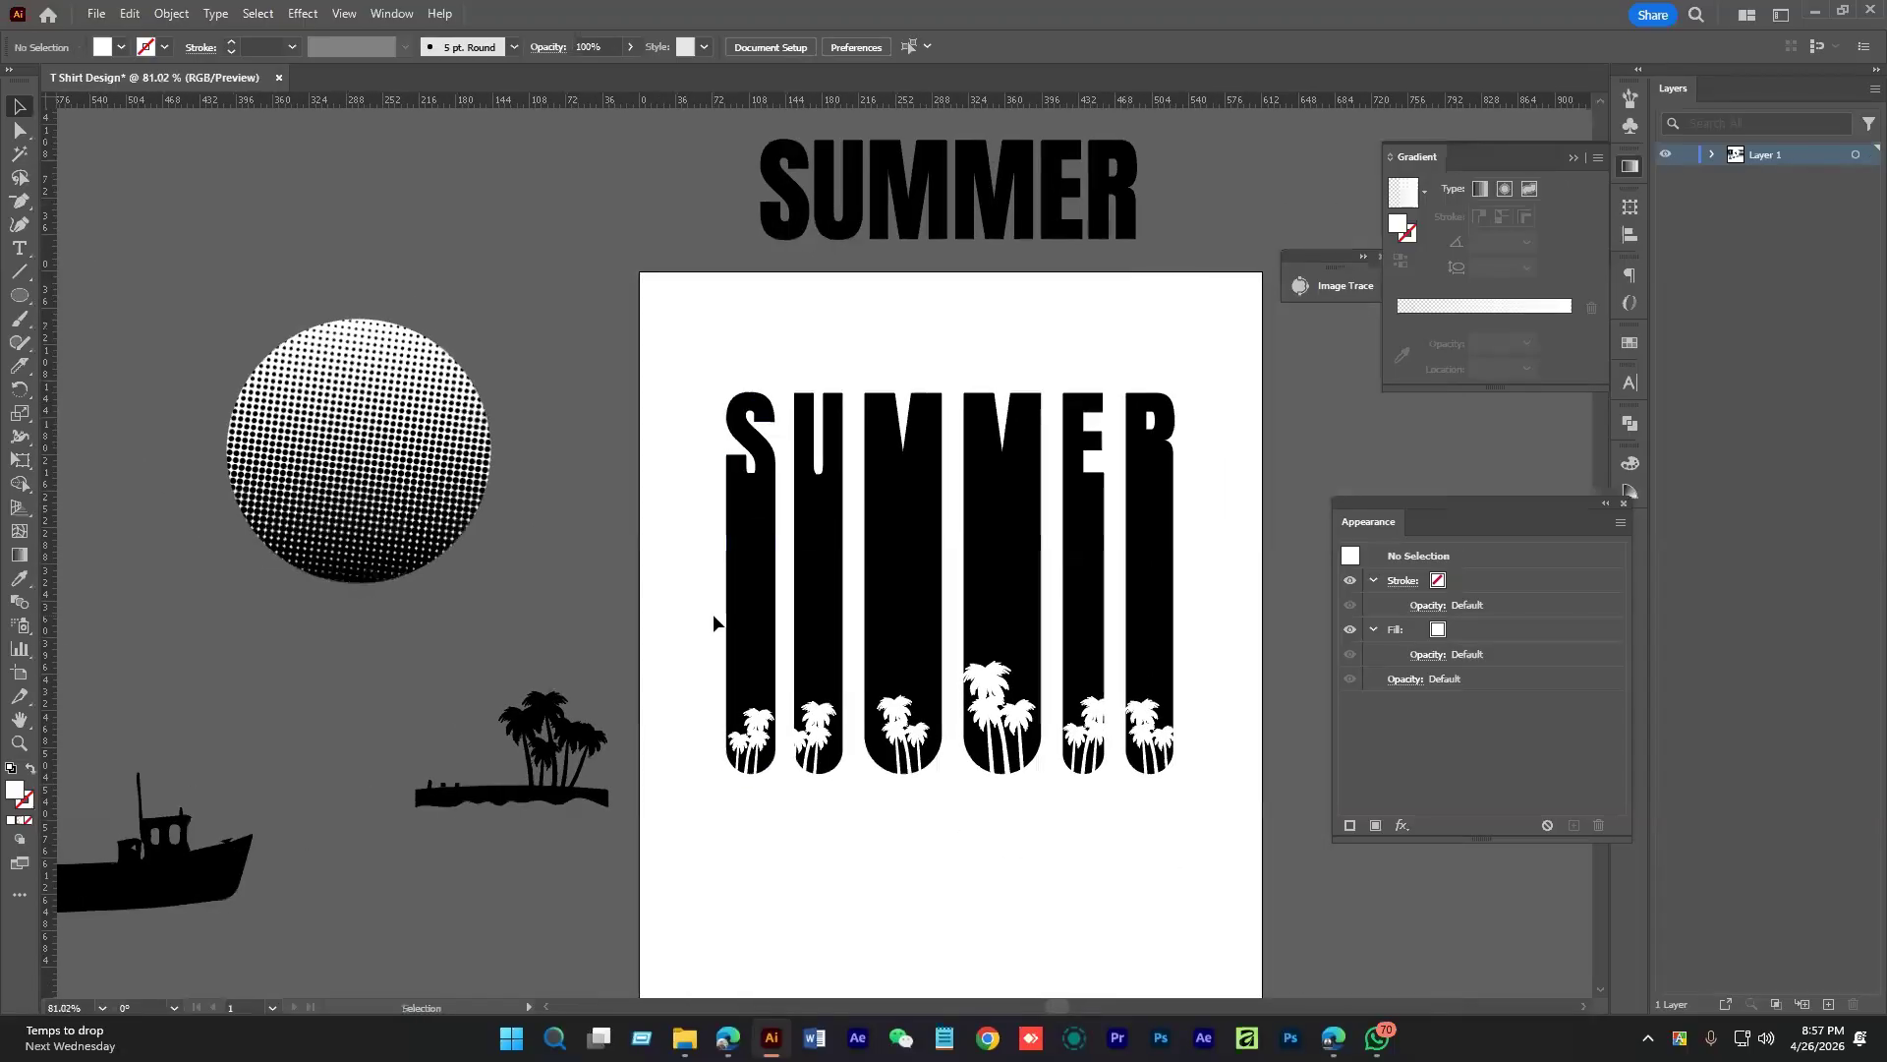
Ungroup the SUMMER letter columns so each column can be selected on its own
click(752, 599)
right_click(751, 579)
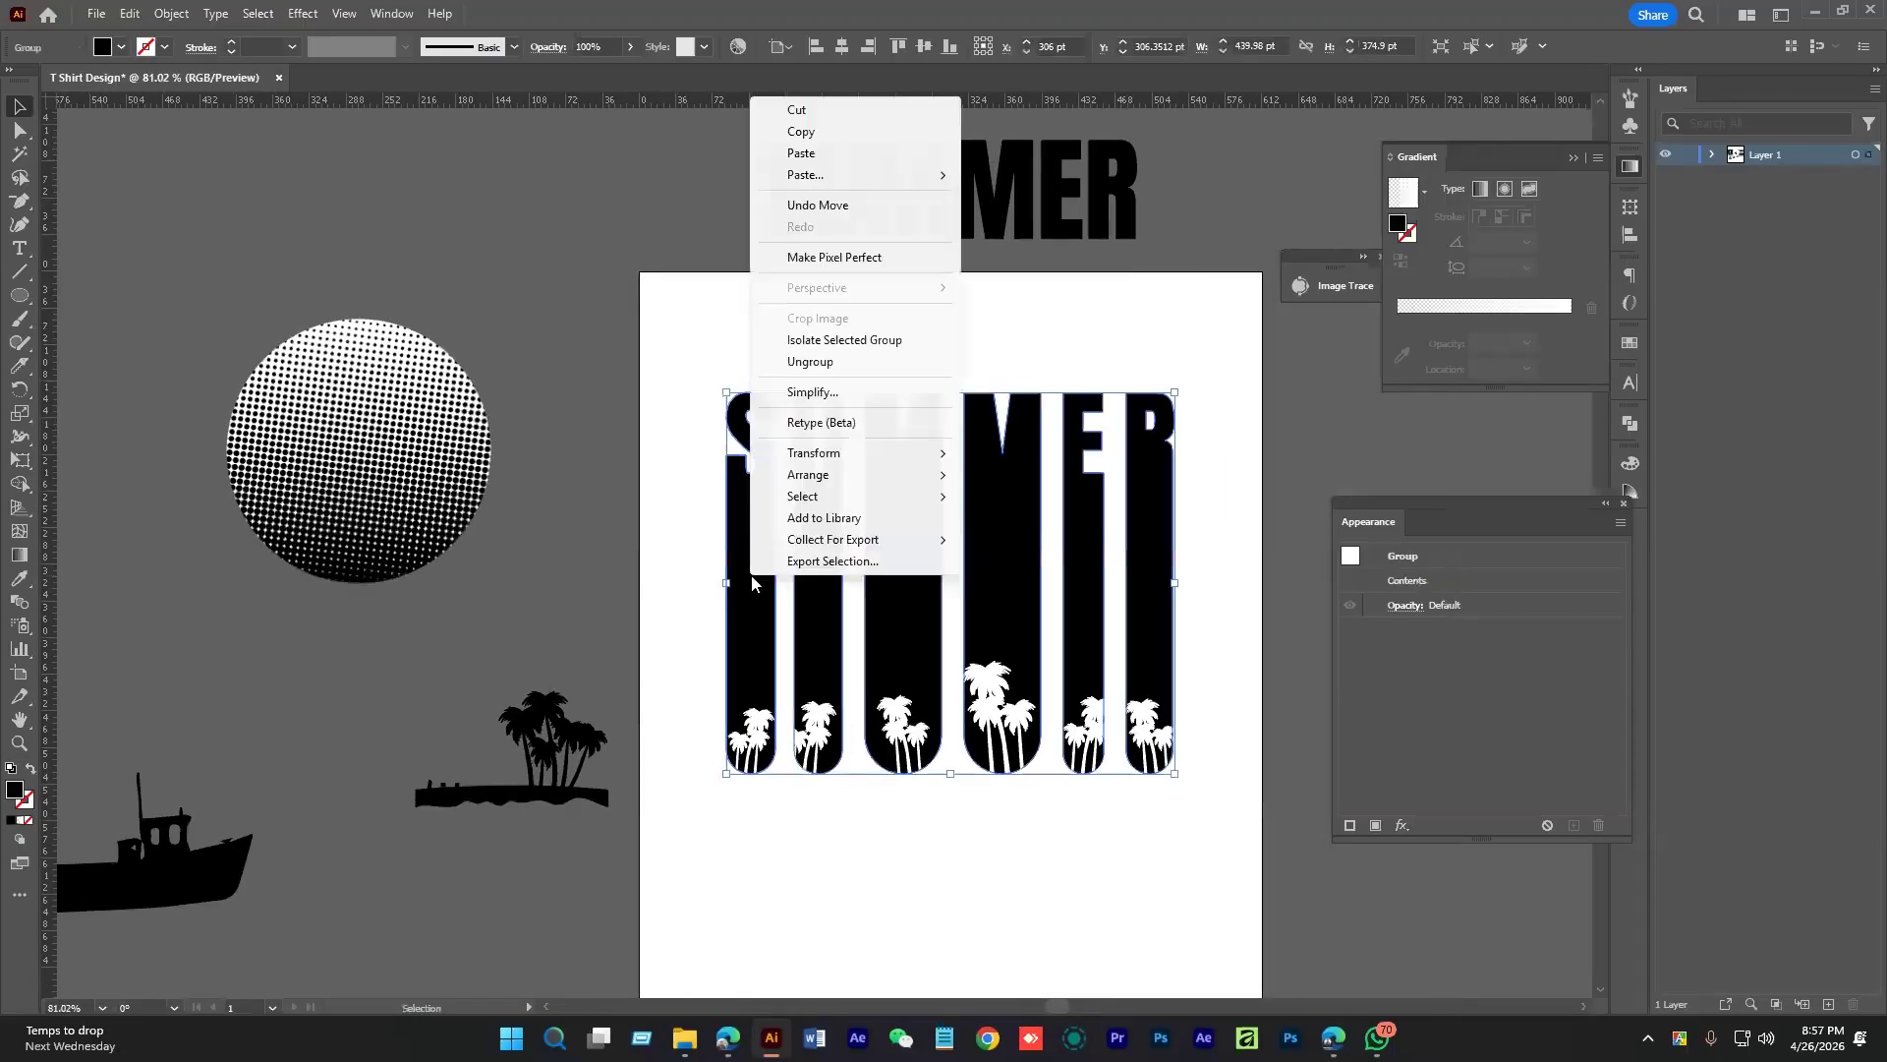
click(801, 364)
click(789, 351)
click(749, 538)
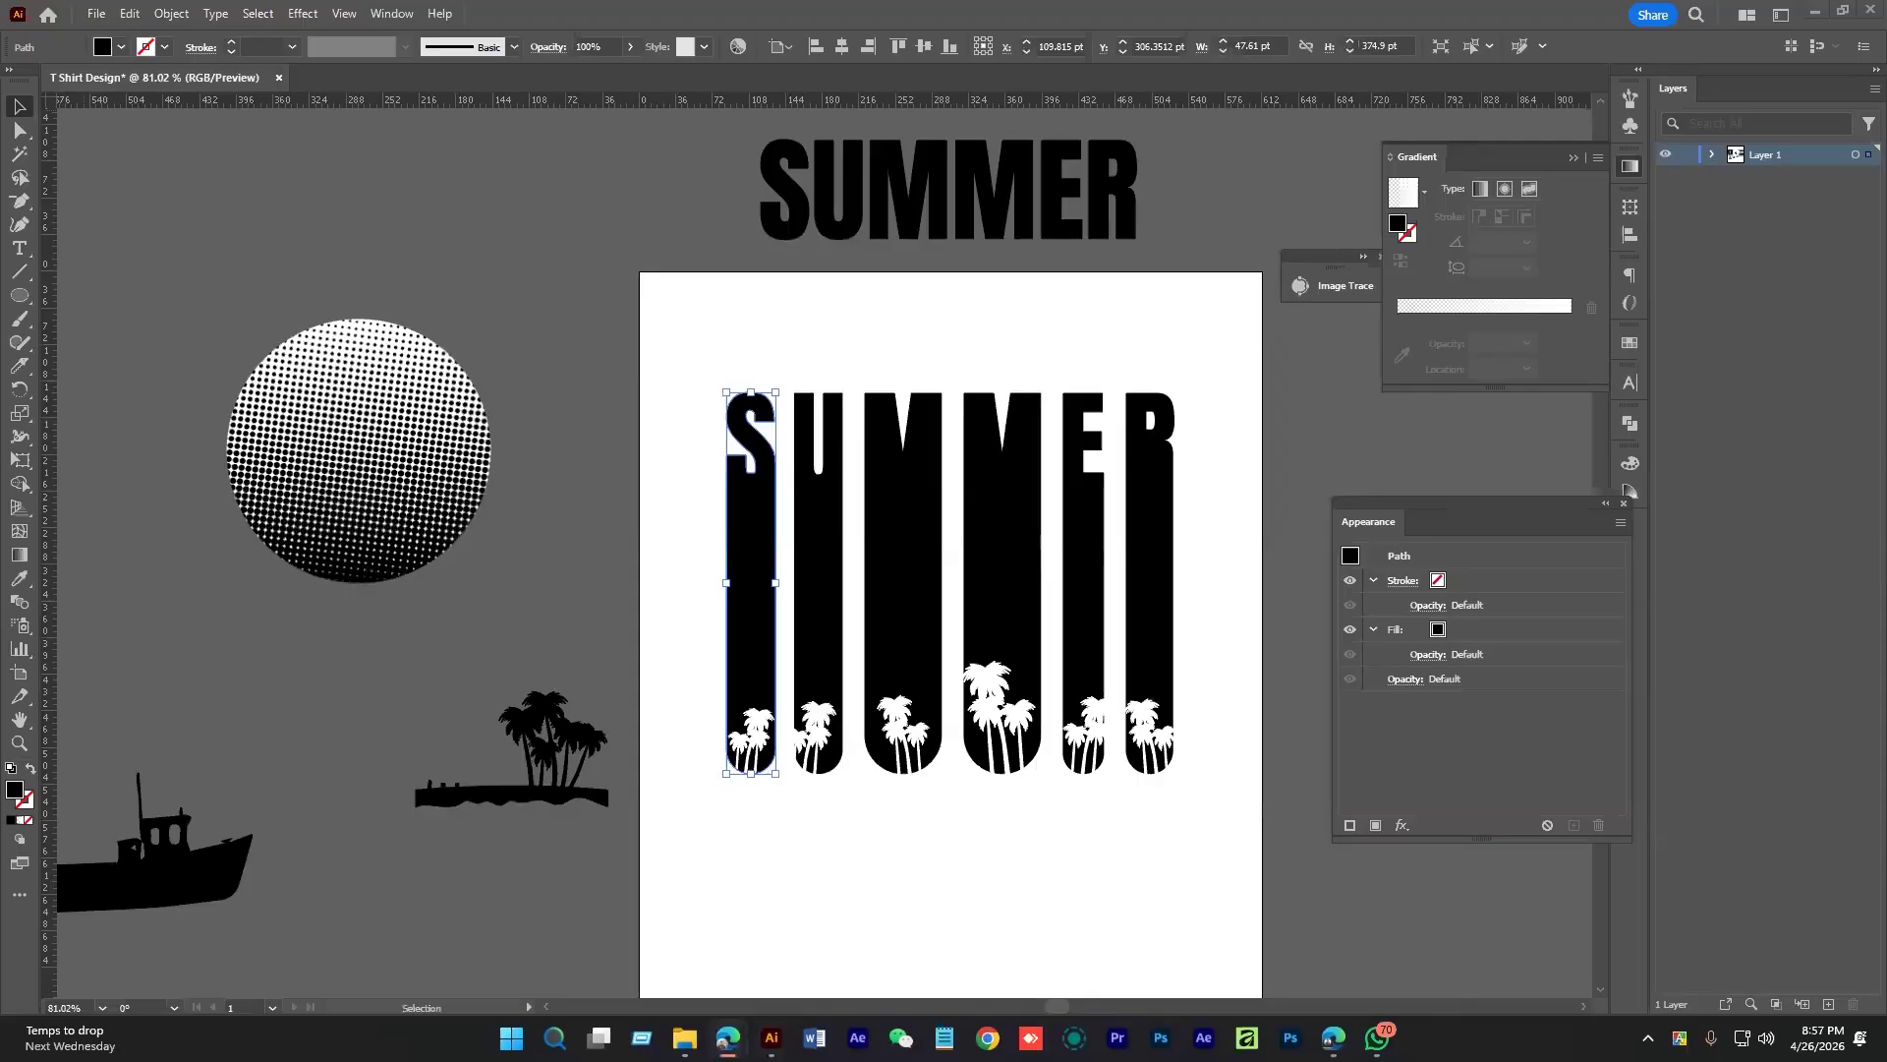
click(858, 556)
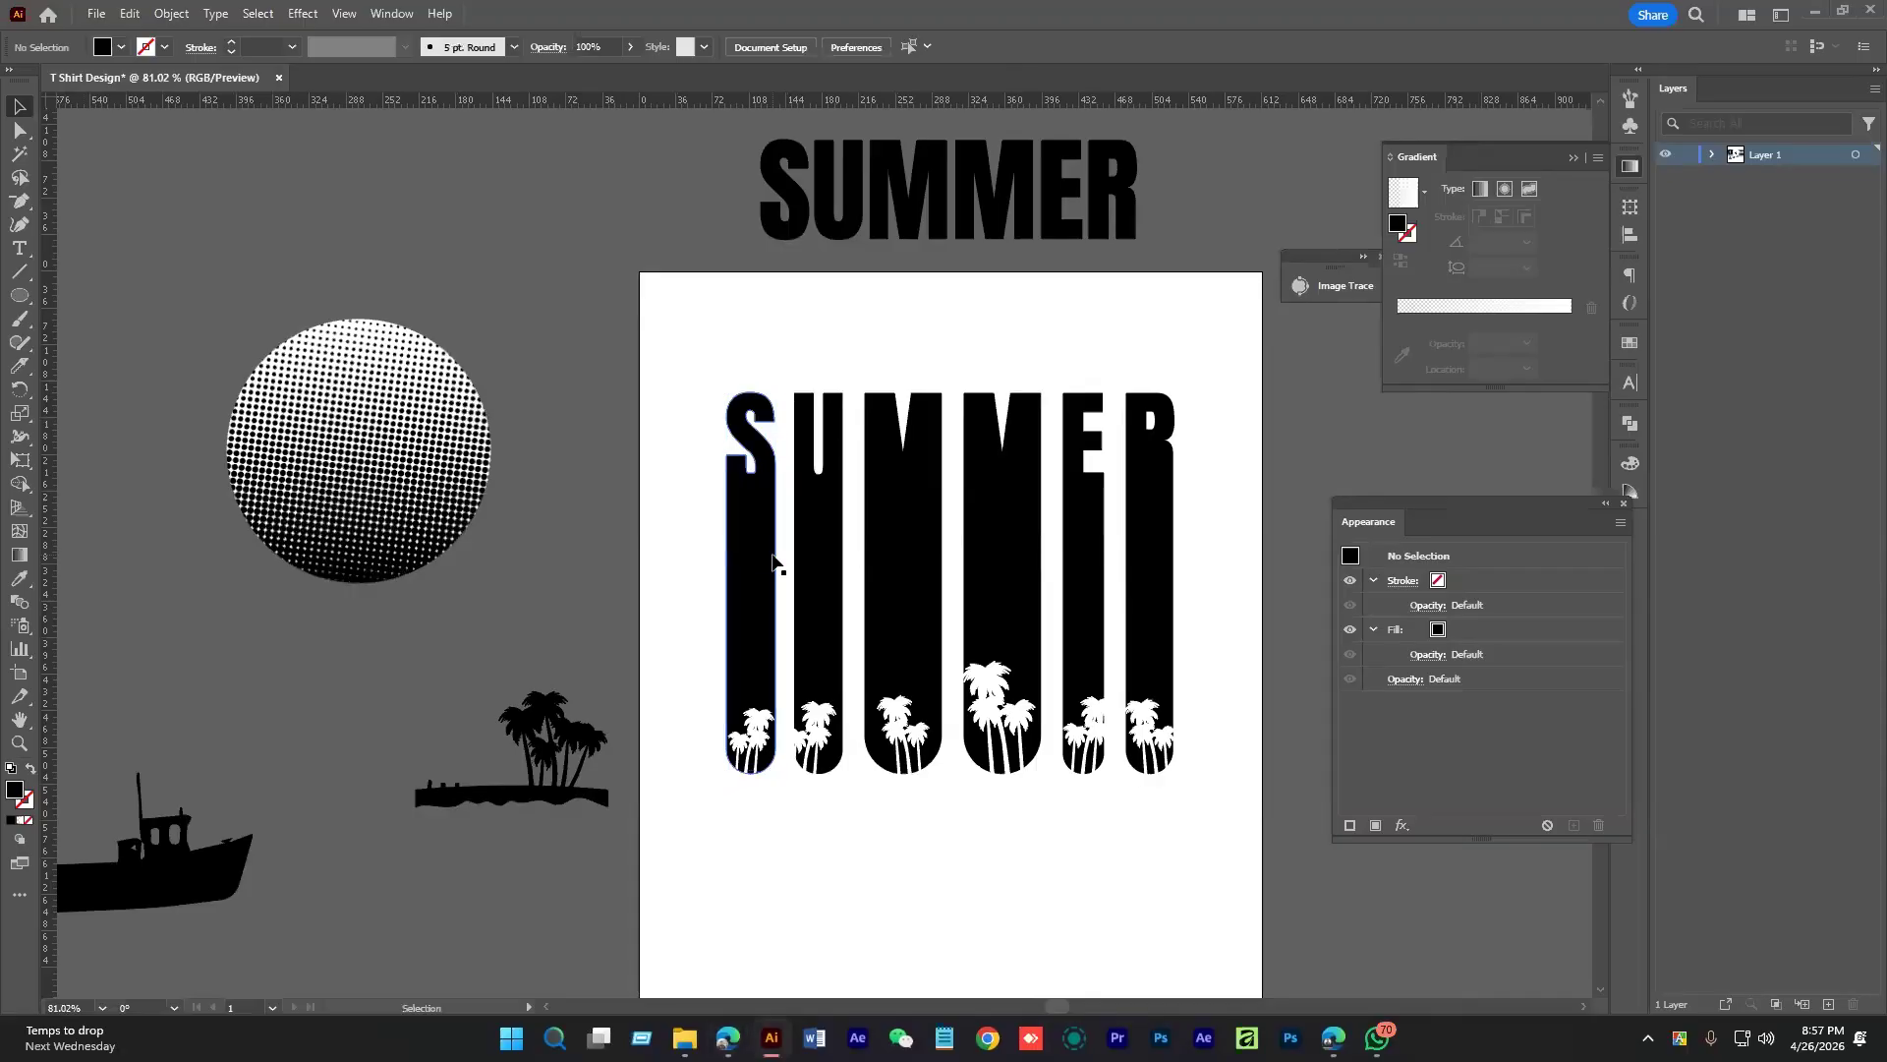
scroll(787, 551, right, 3)
scroll(796, 546, down, 1)
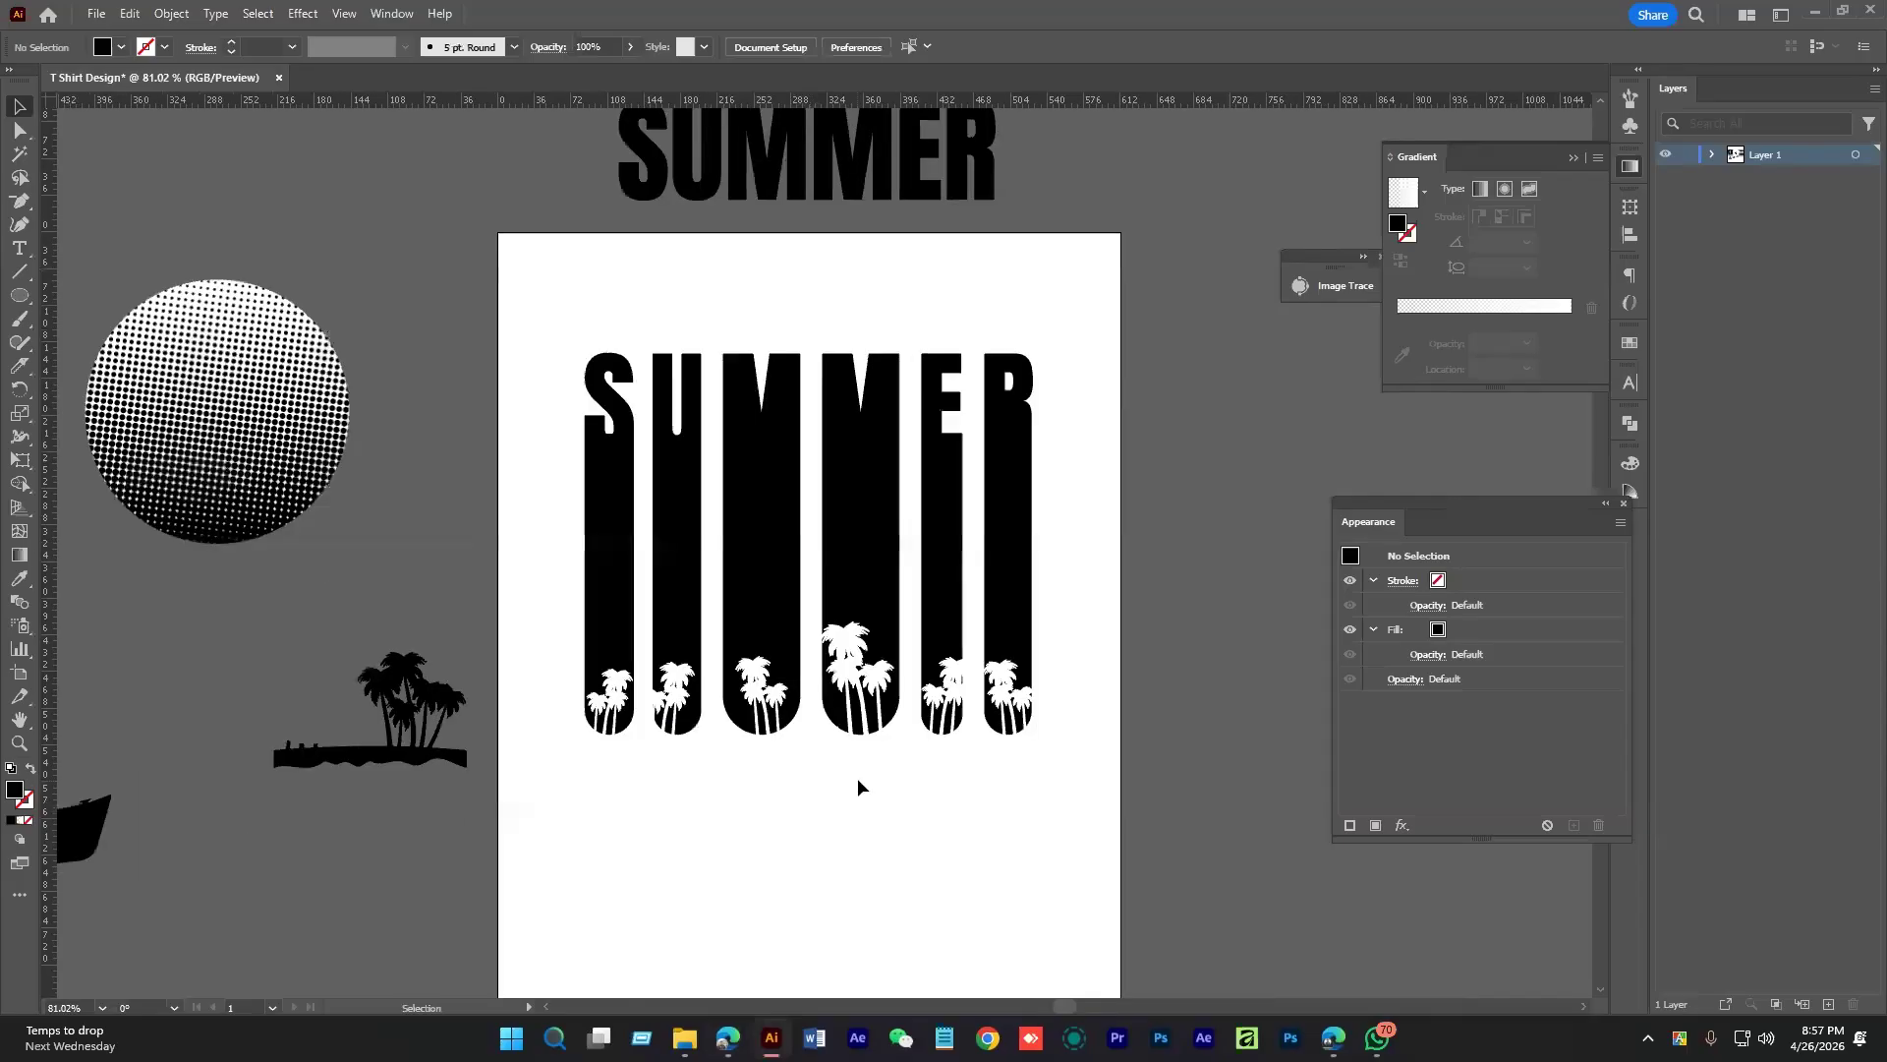
drag(601, 671, 688, 754)
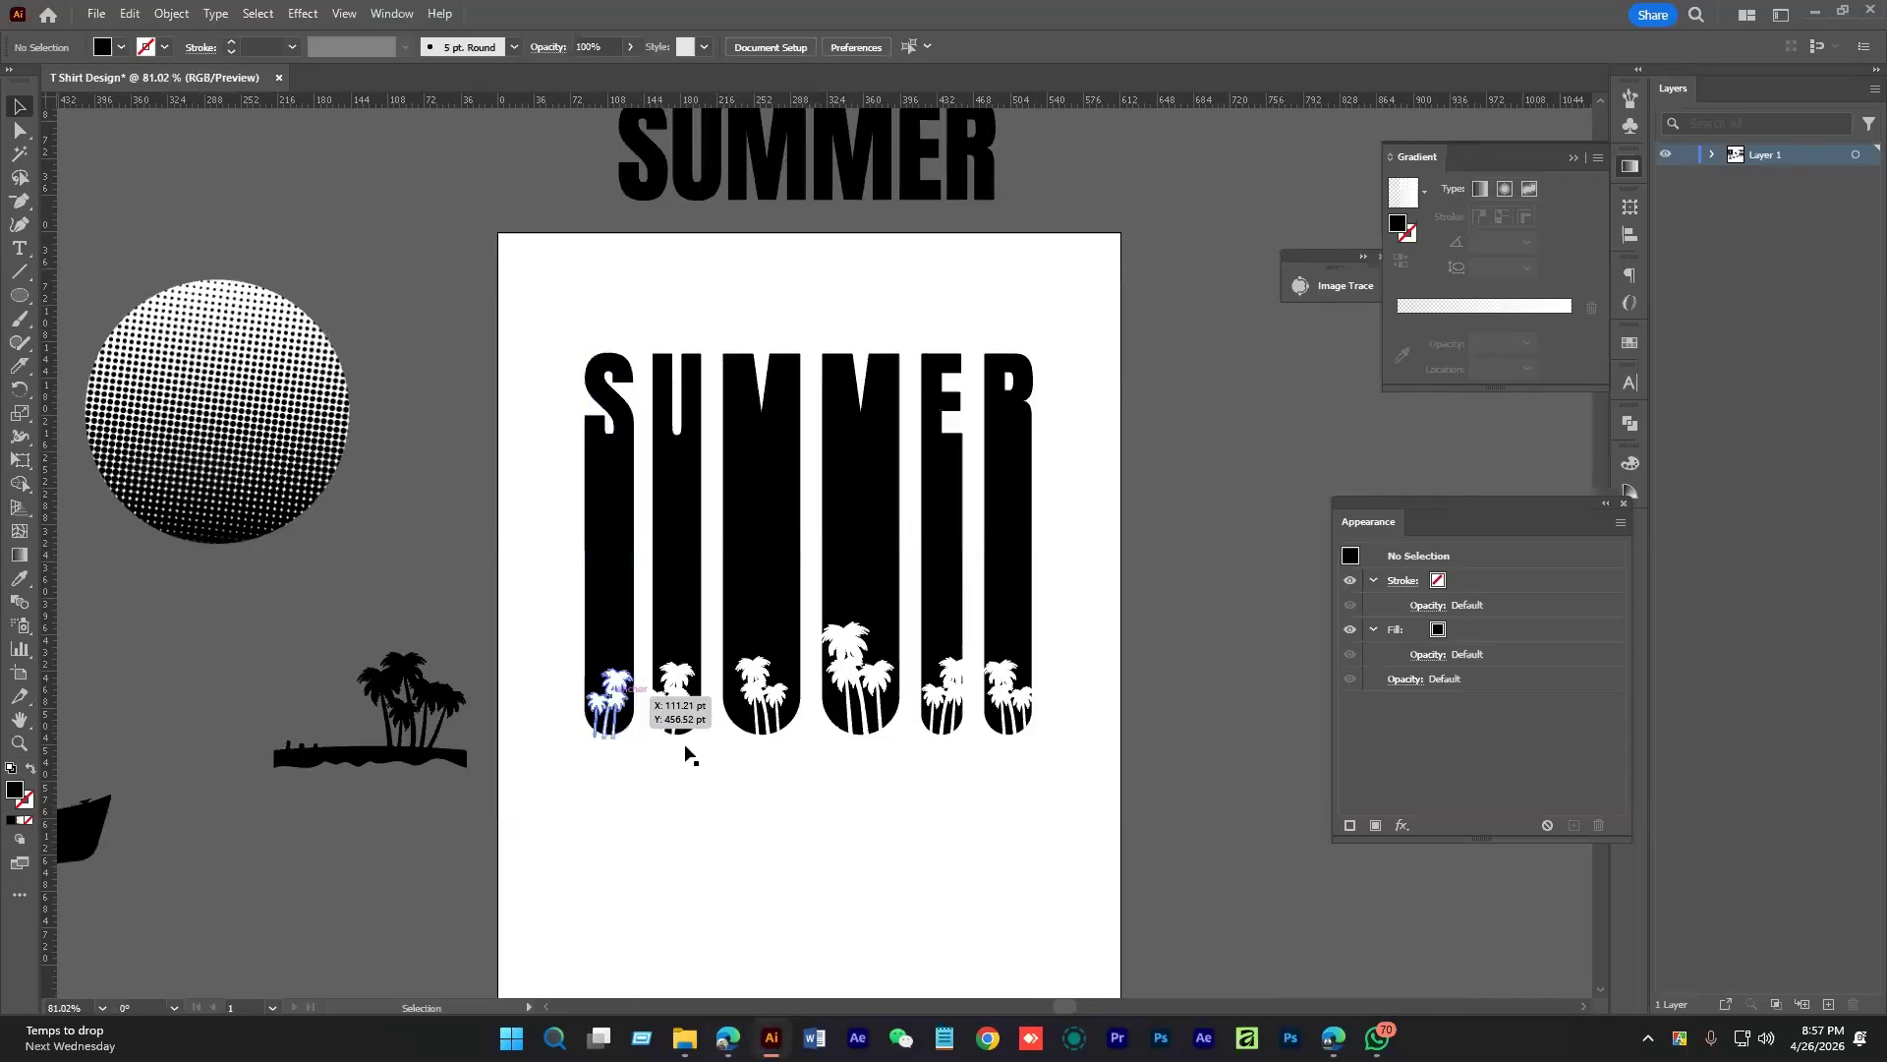
drag(927, 732, 826, 680)
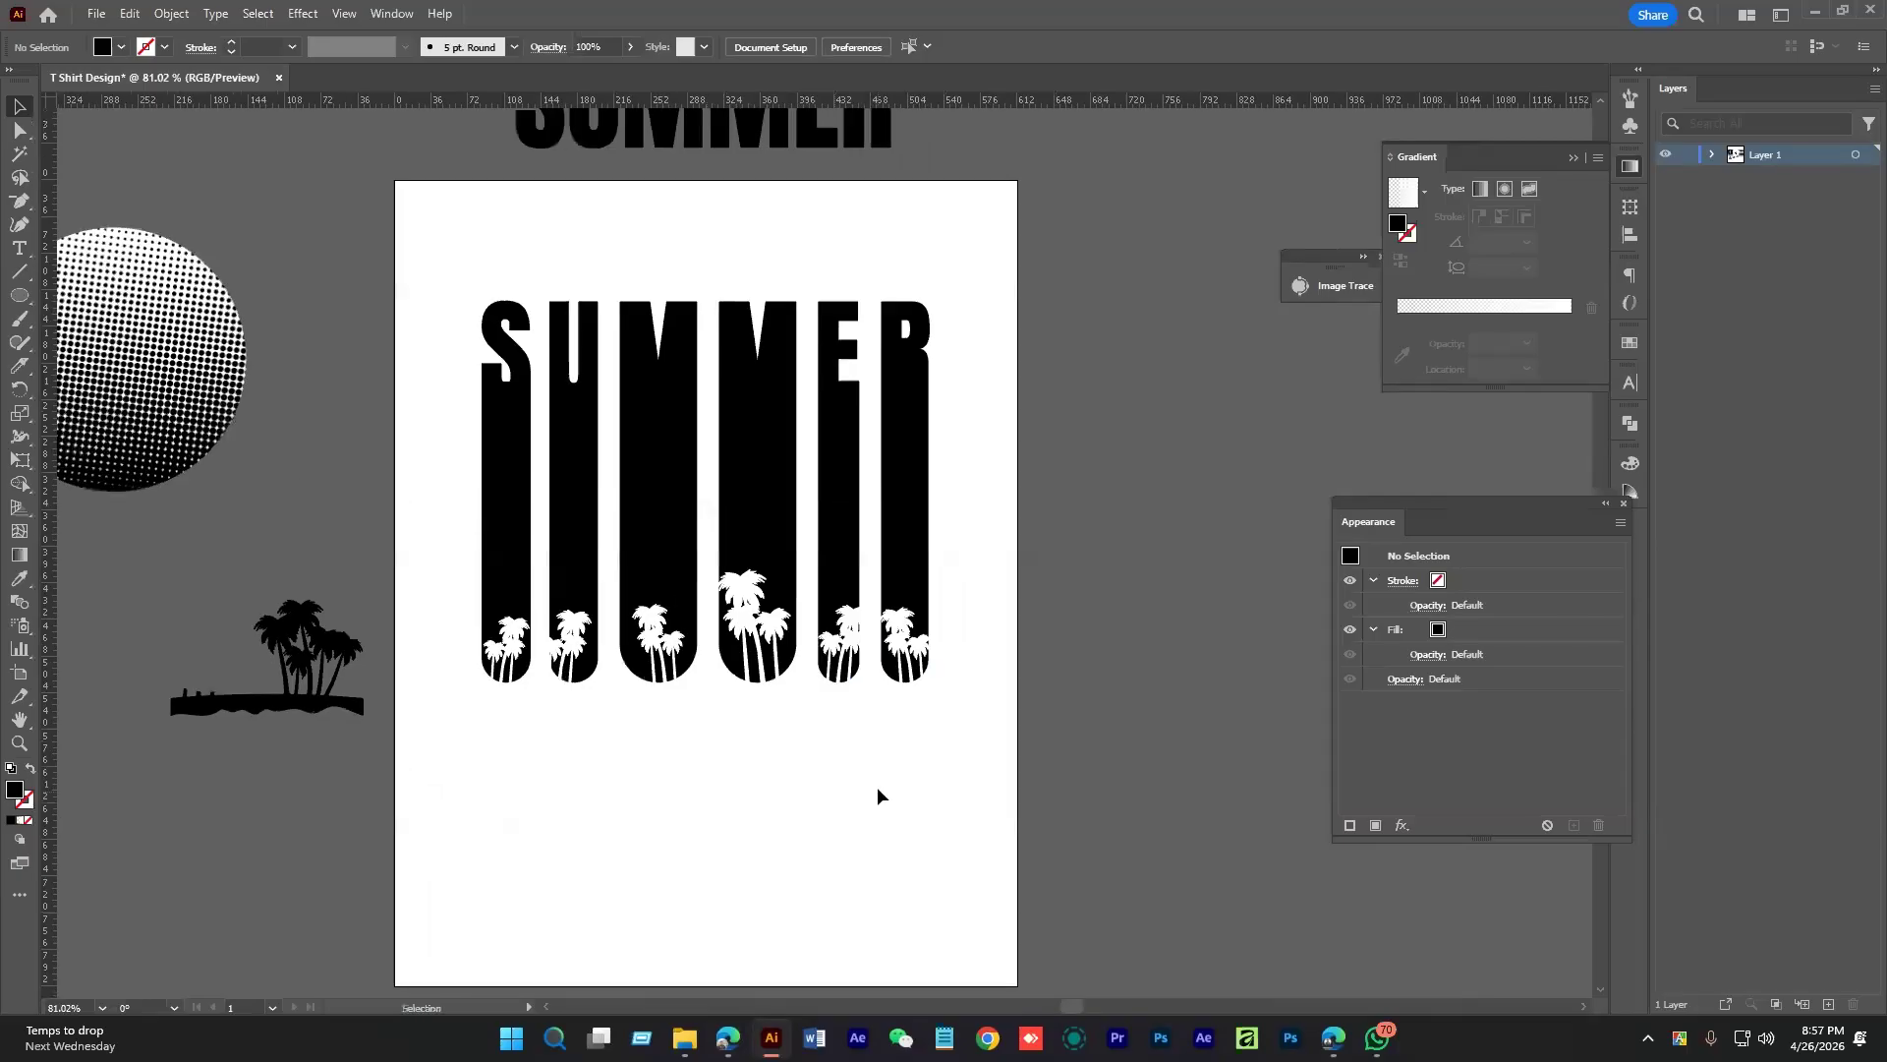
drag(975, 478, 999, 486)
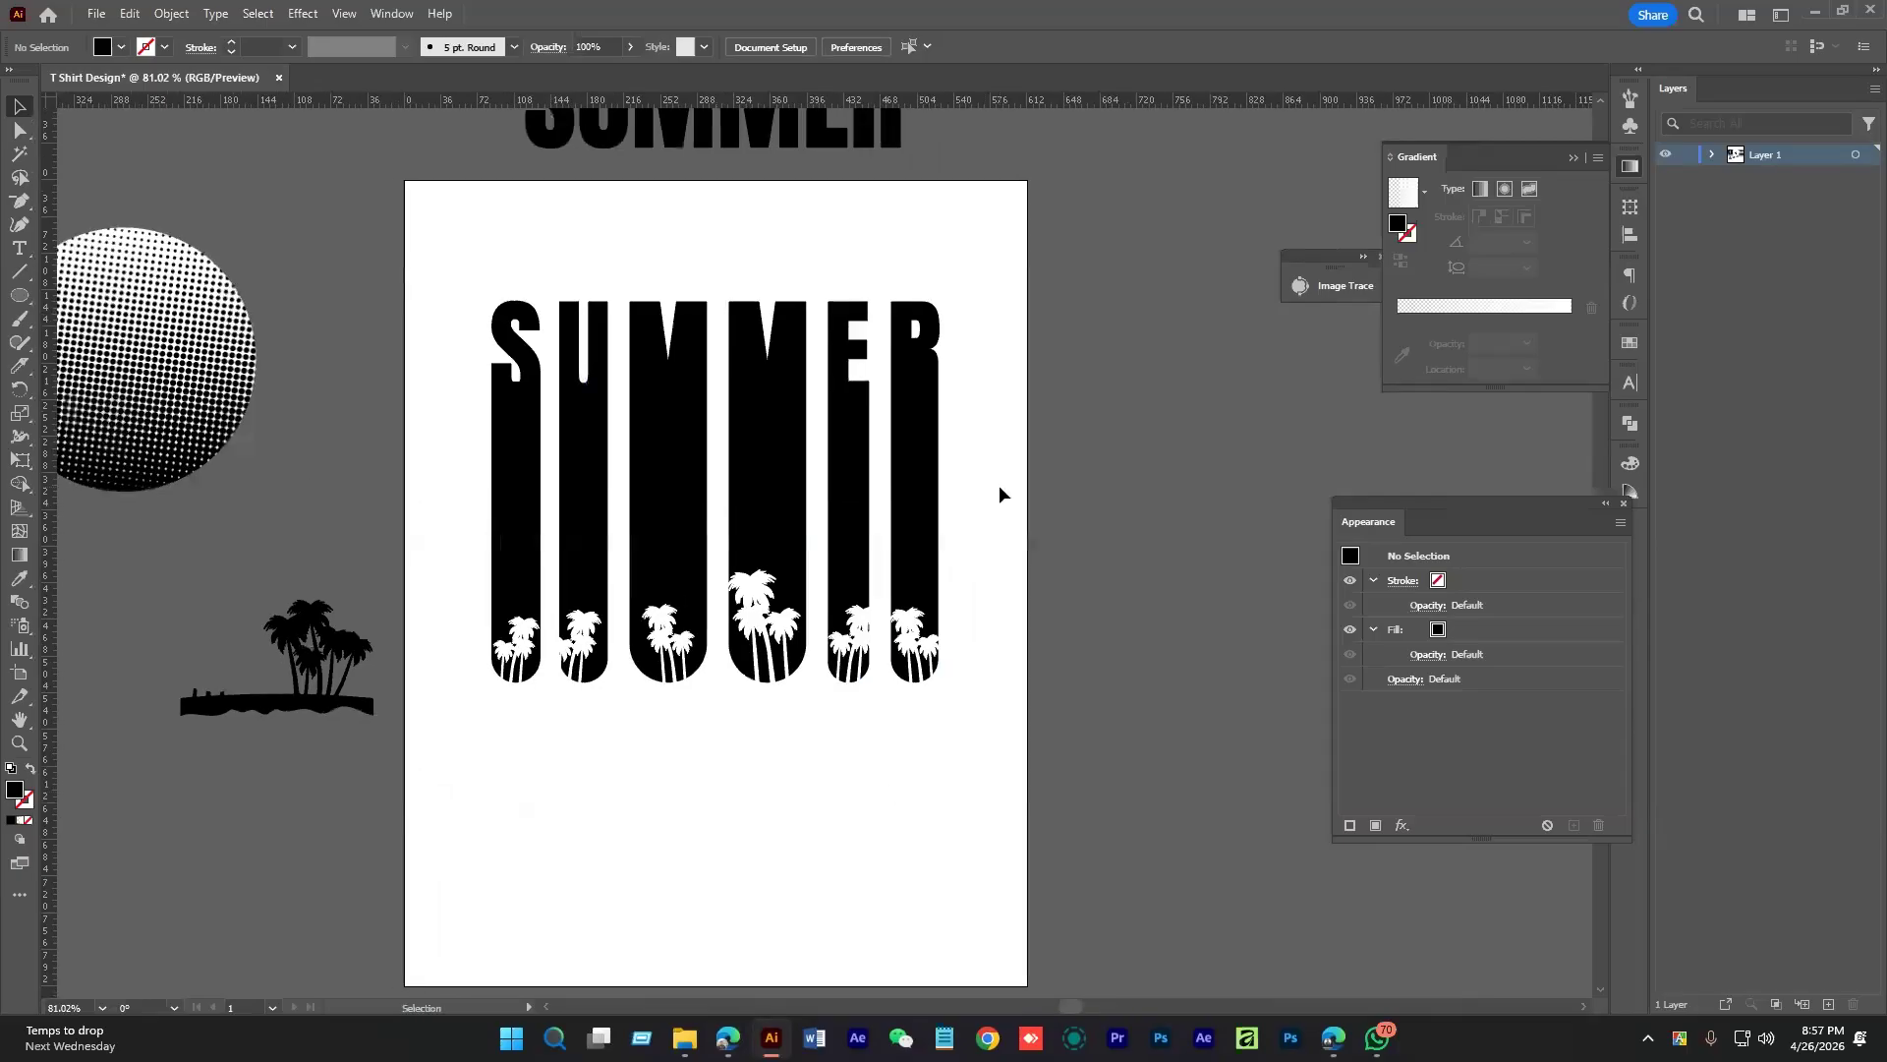
Switch to the web browser and search Google Images for "green orange collor pallet" in a new tab
click(729, 1039)
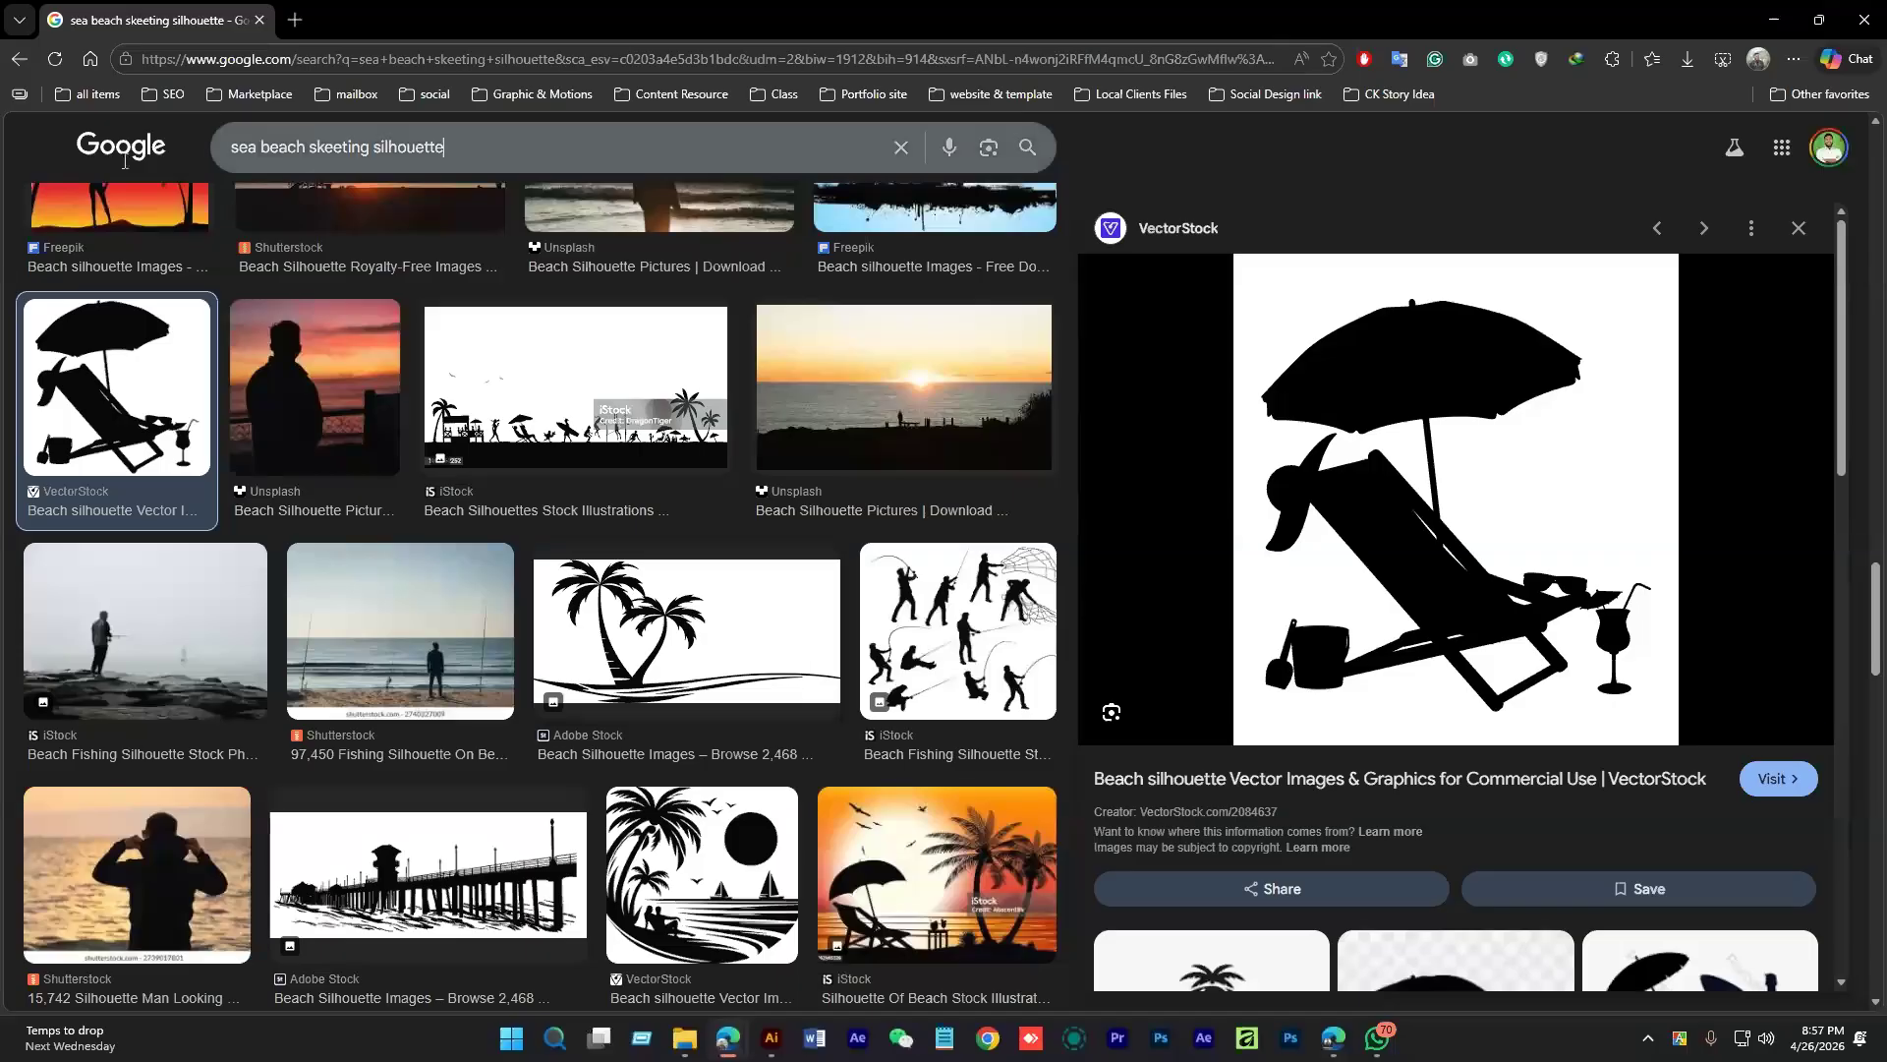
key(ctrl+t)
text(gre)
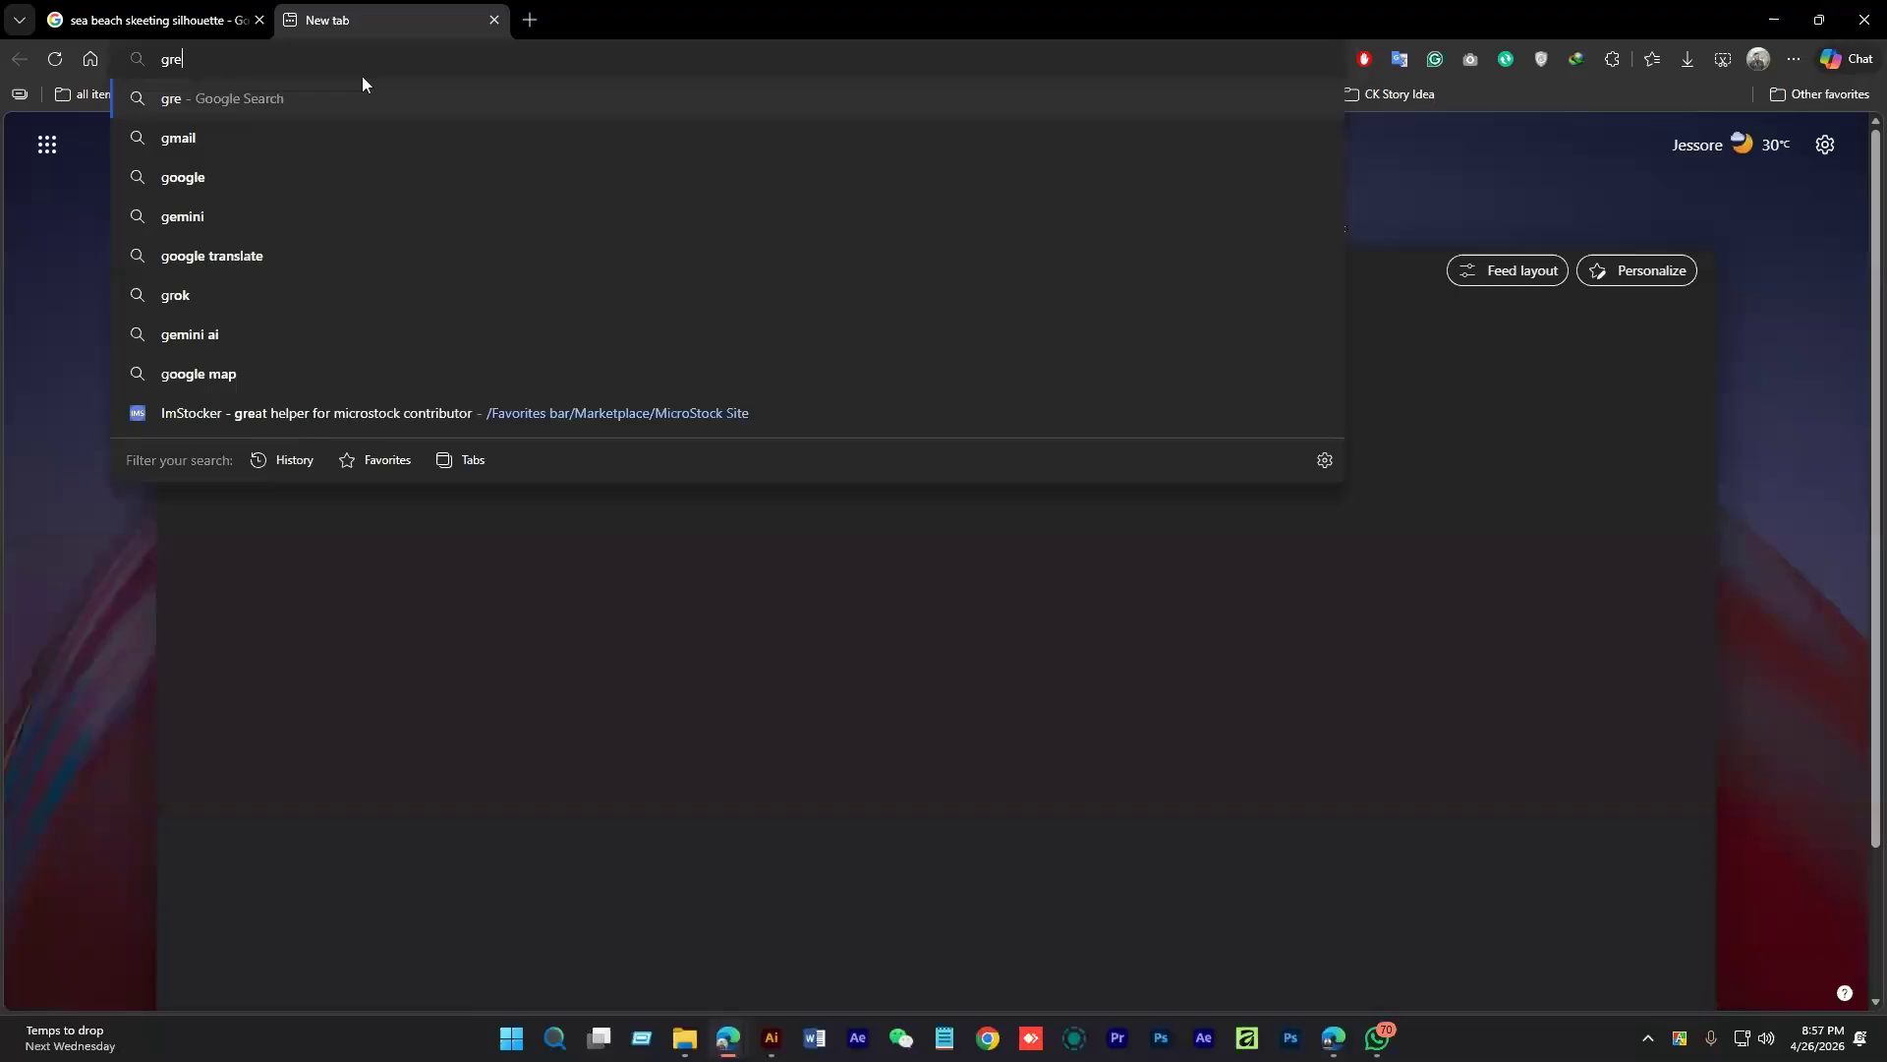
text(en orange co)
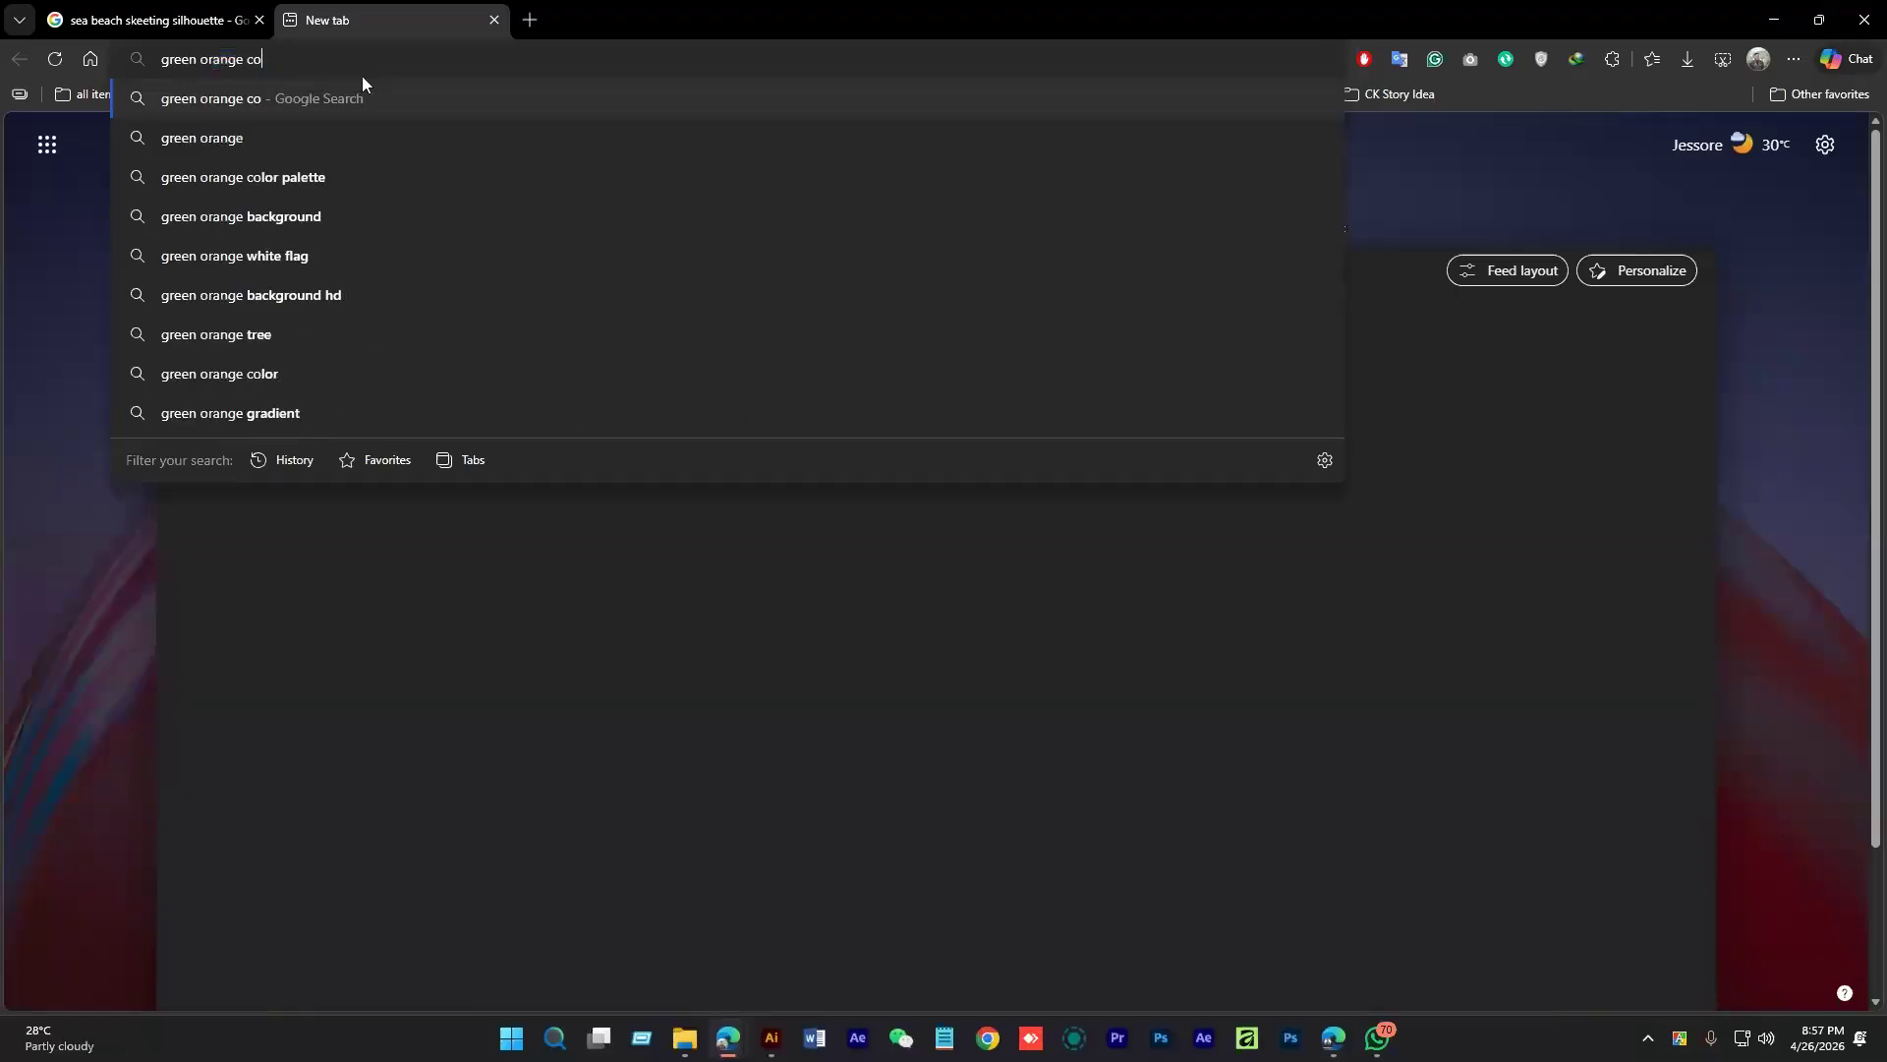
text(lollo)
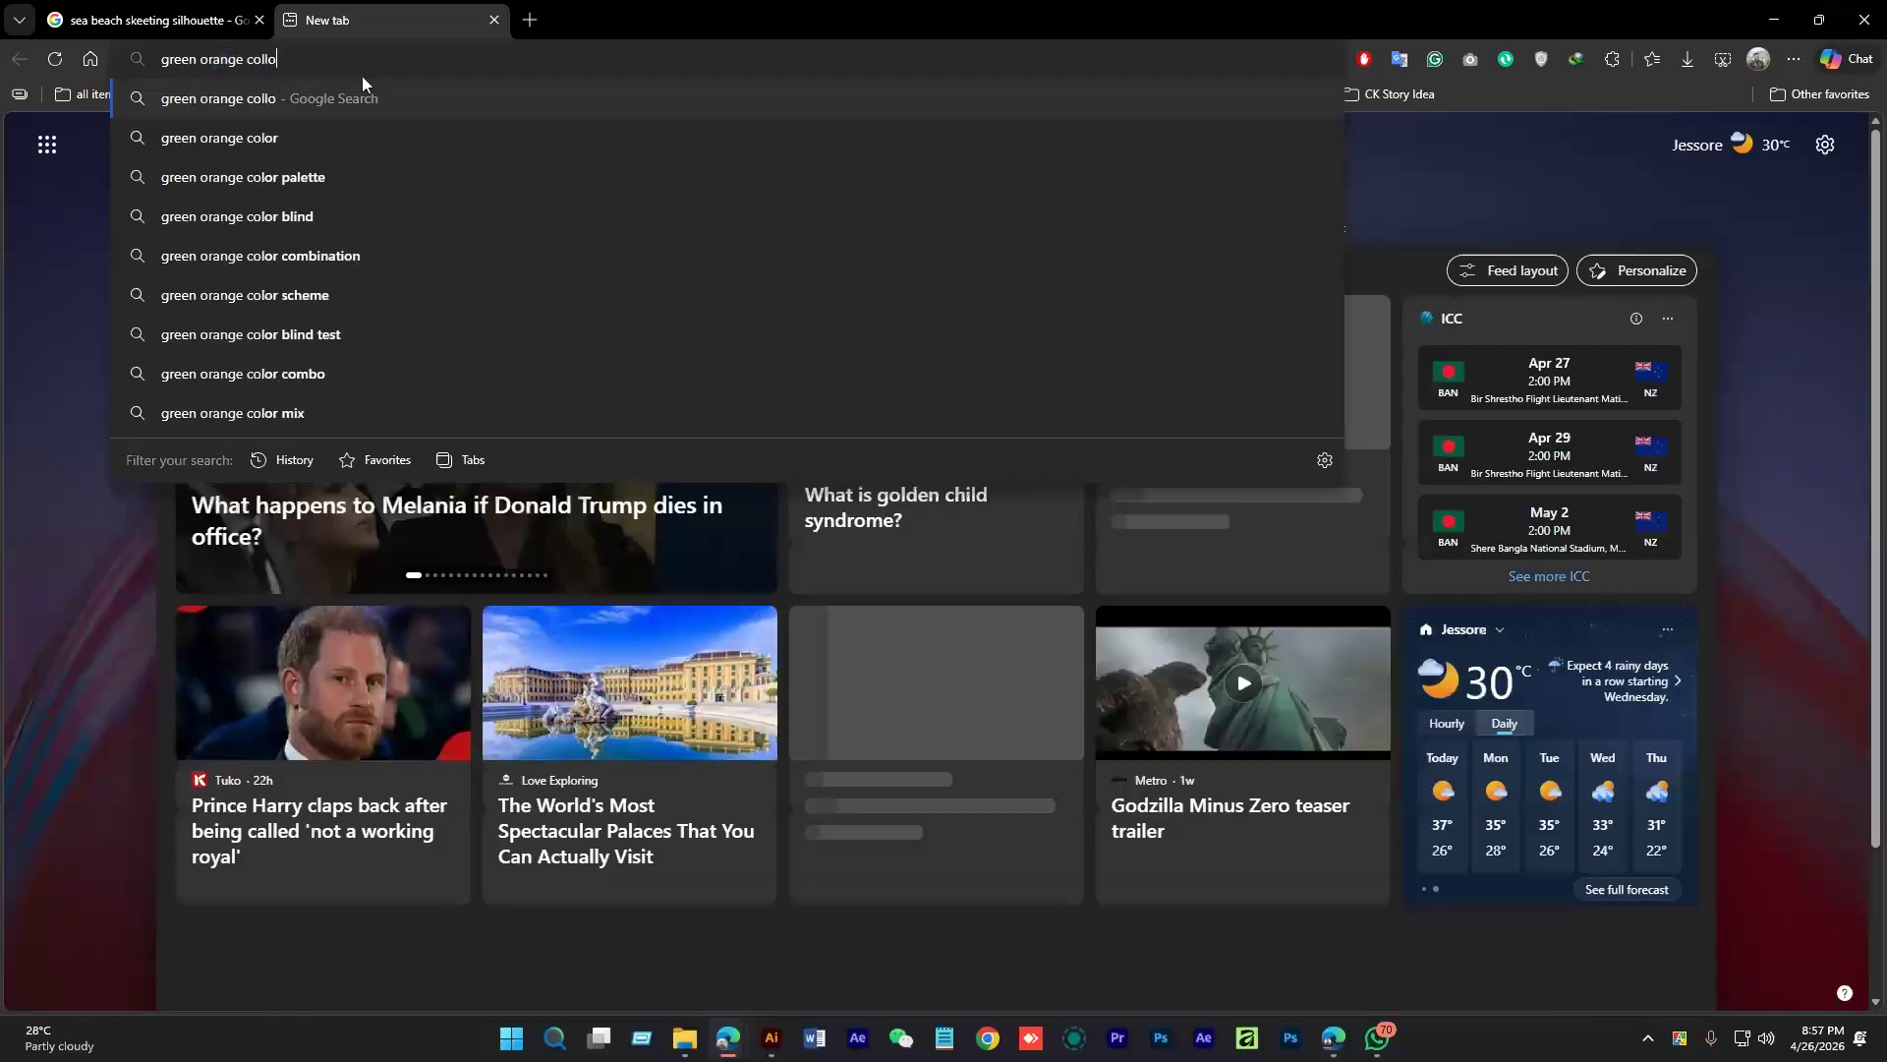
text(r pallet)
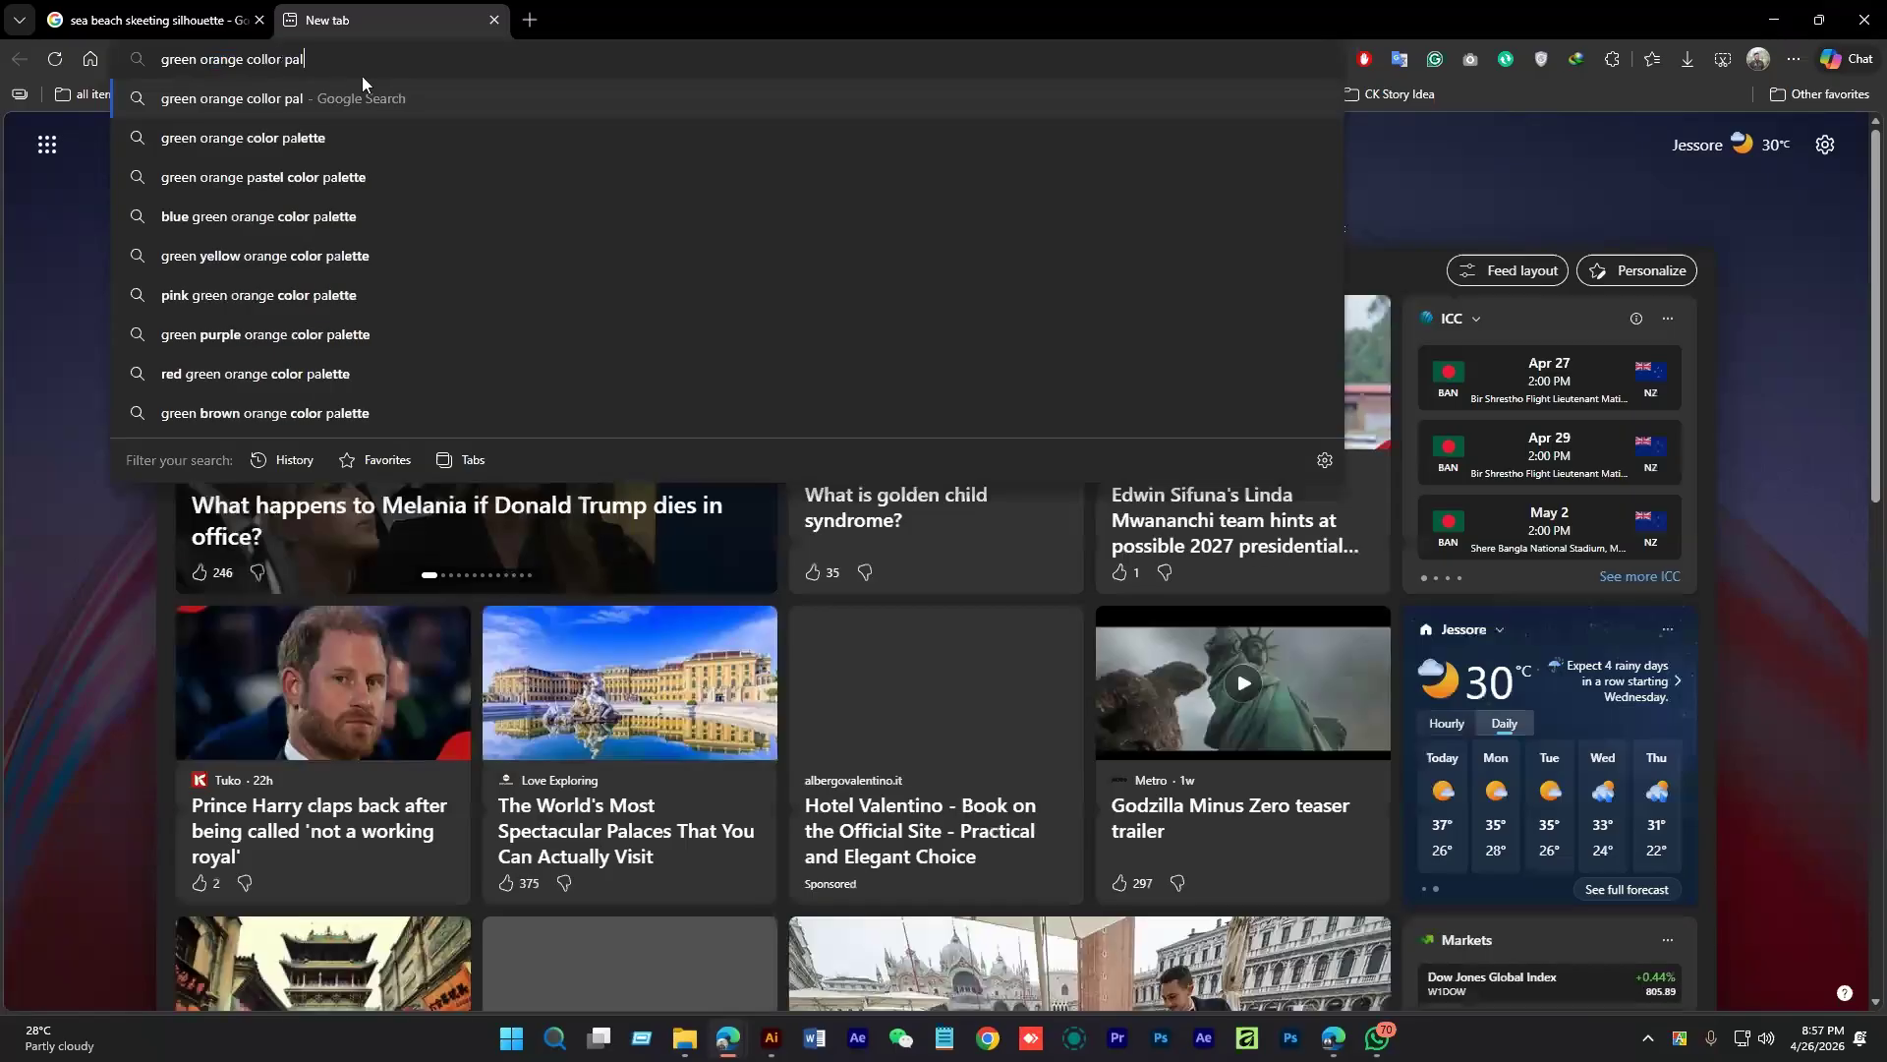
key(Return)
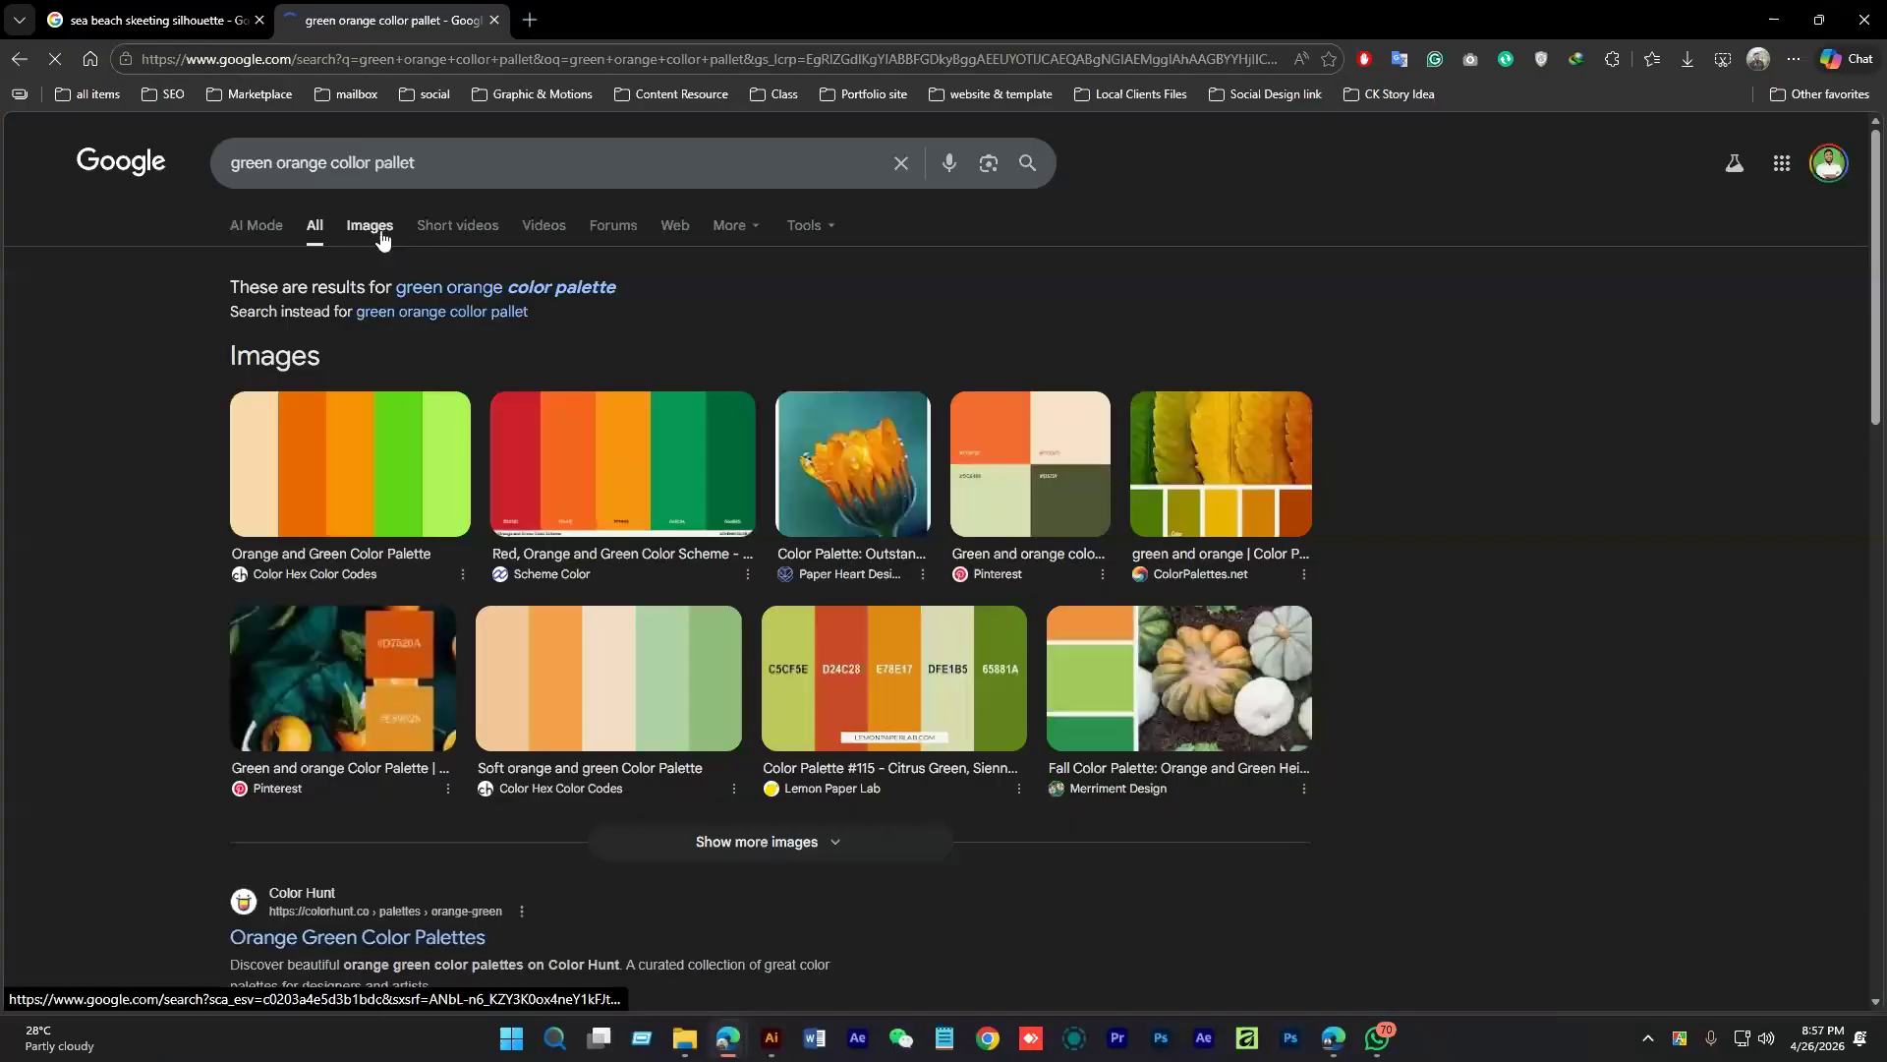
click(382, 239)
Copy the Red, Orange and Green Color Scheme image into the Illustrator document and place it beside the artboard
click(1331, 443)
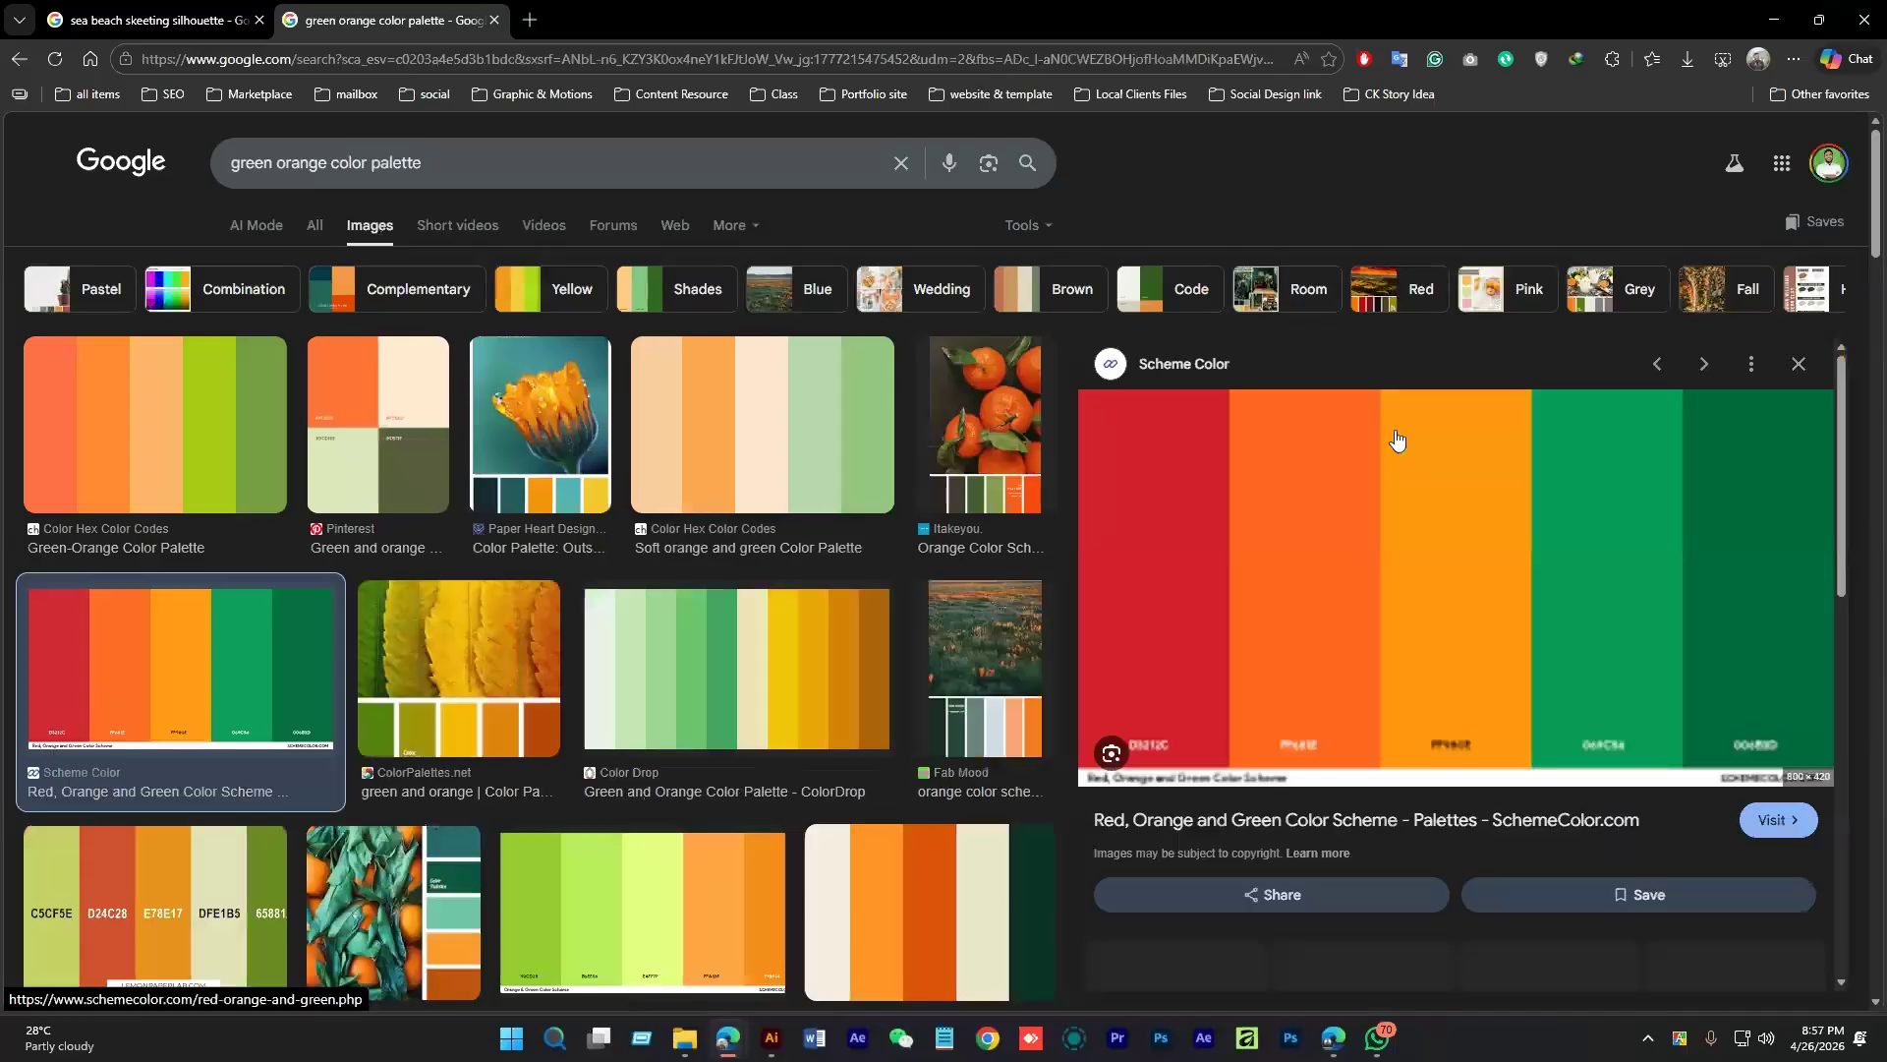
right_click(1334, 432)
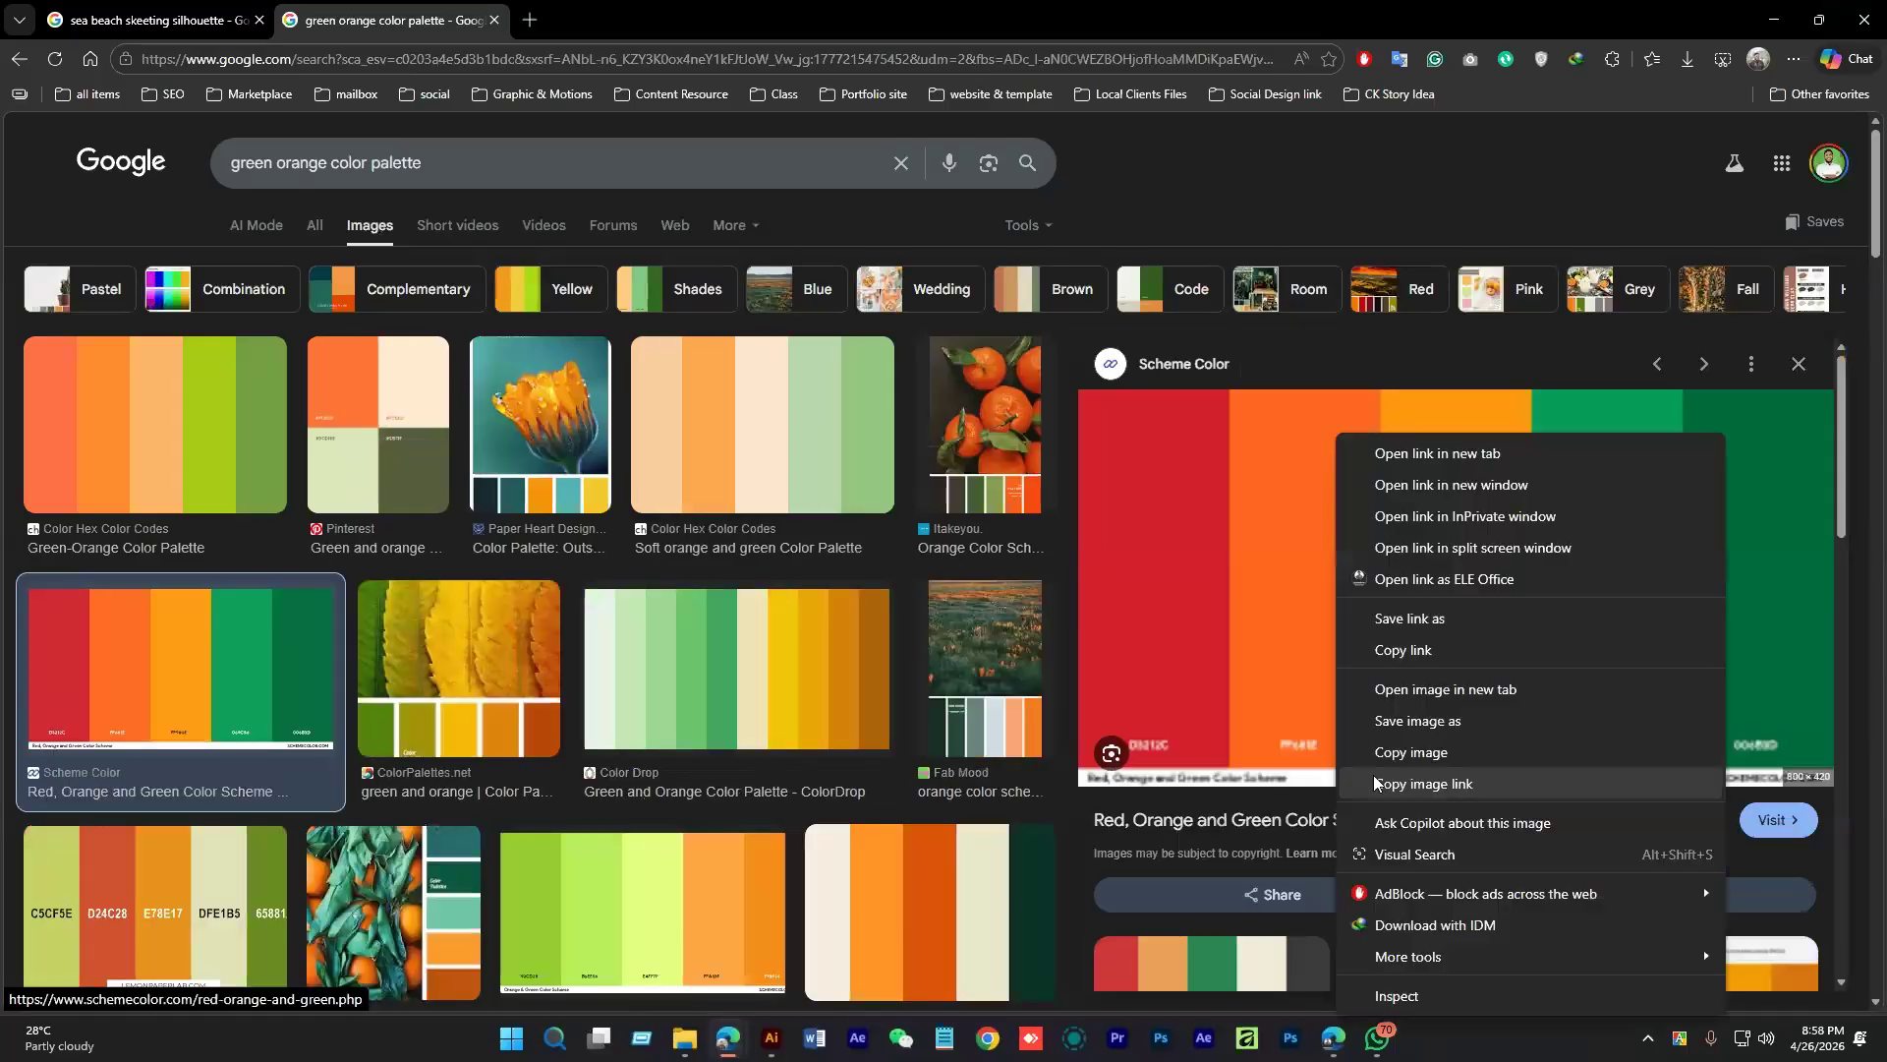
click(1377, 783)
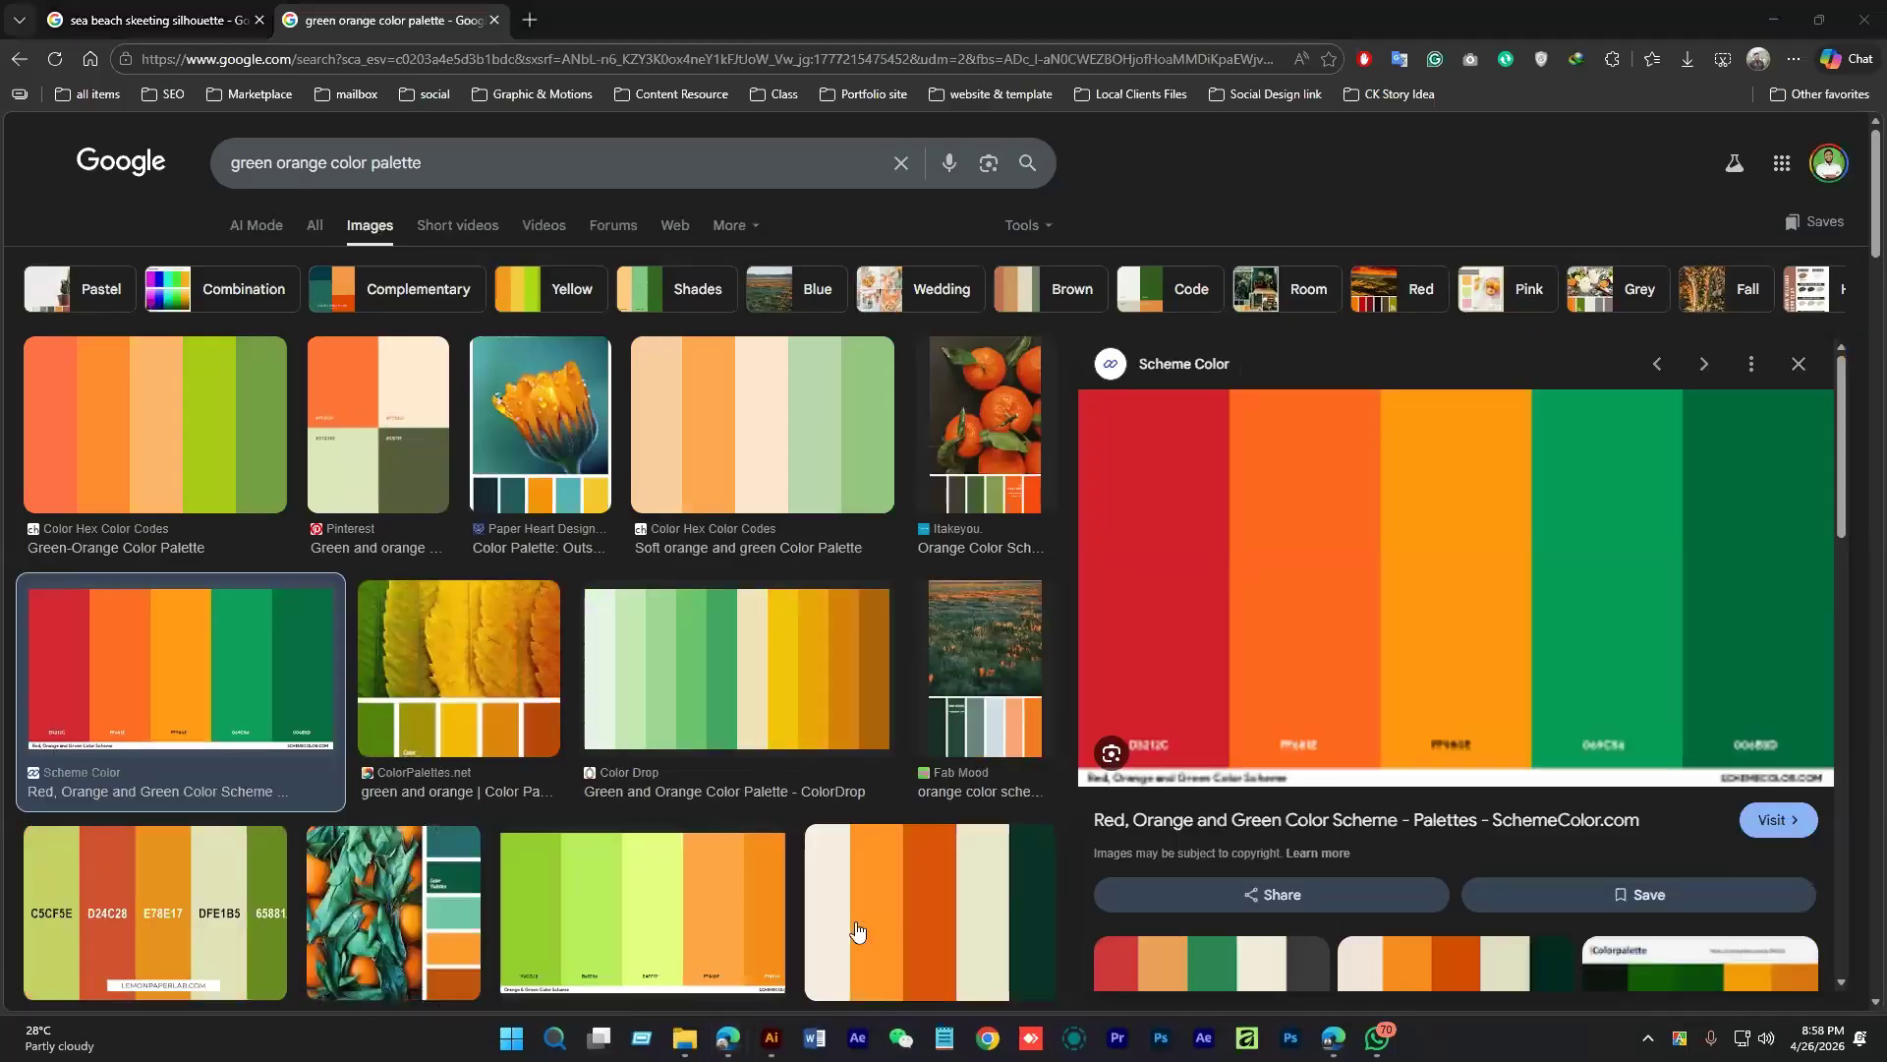
key(alt+Tab)
key(ctrl+v)
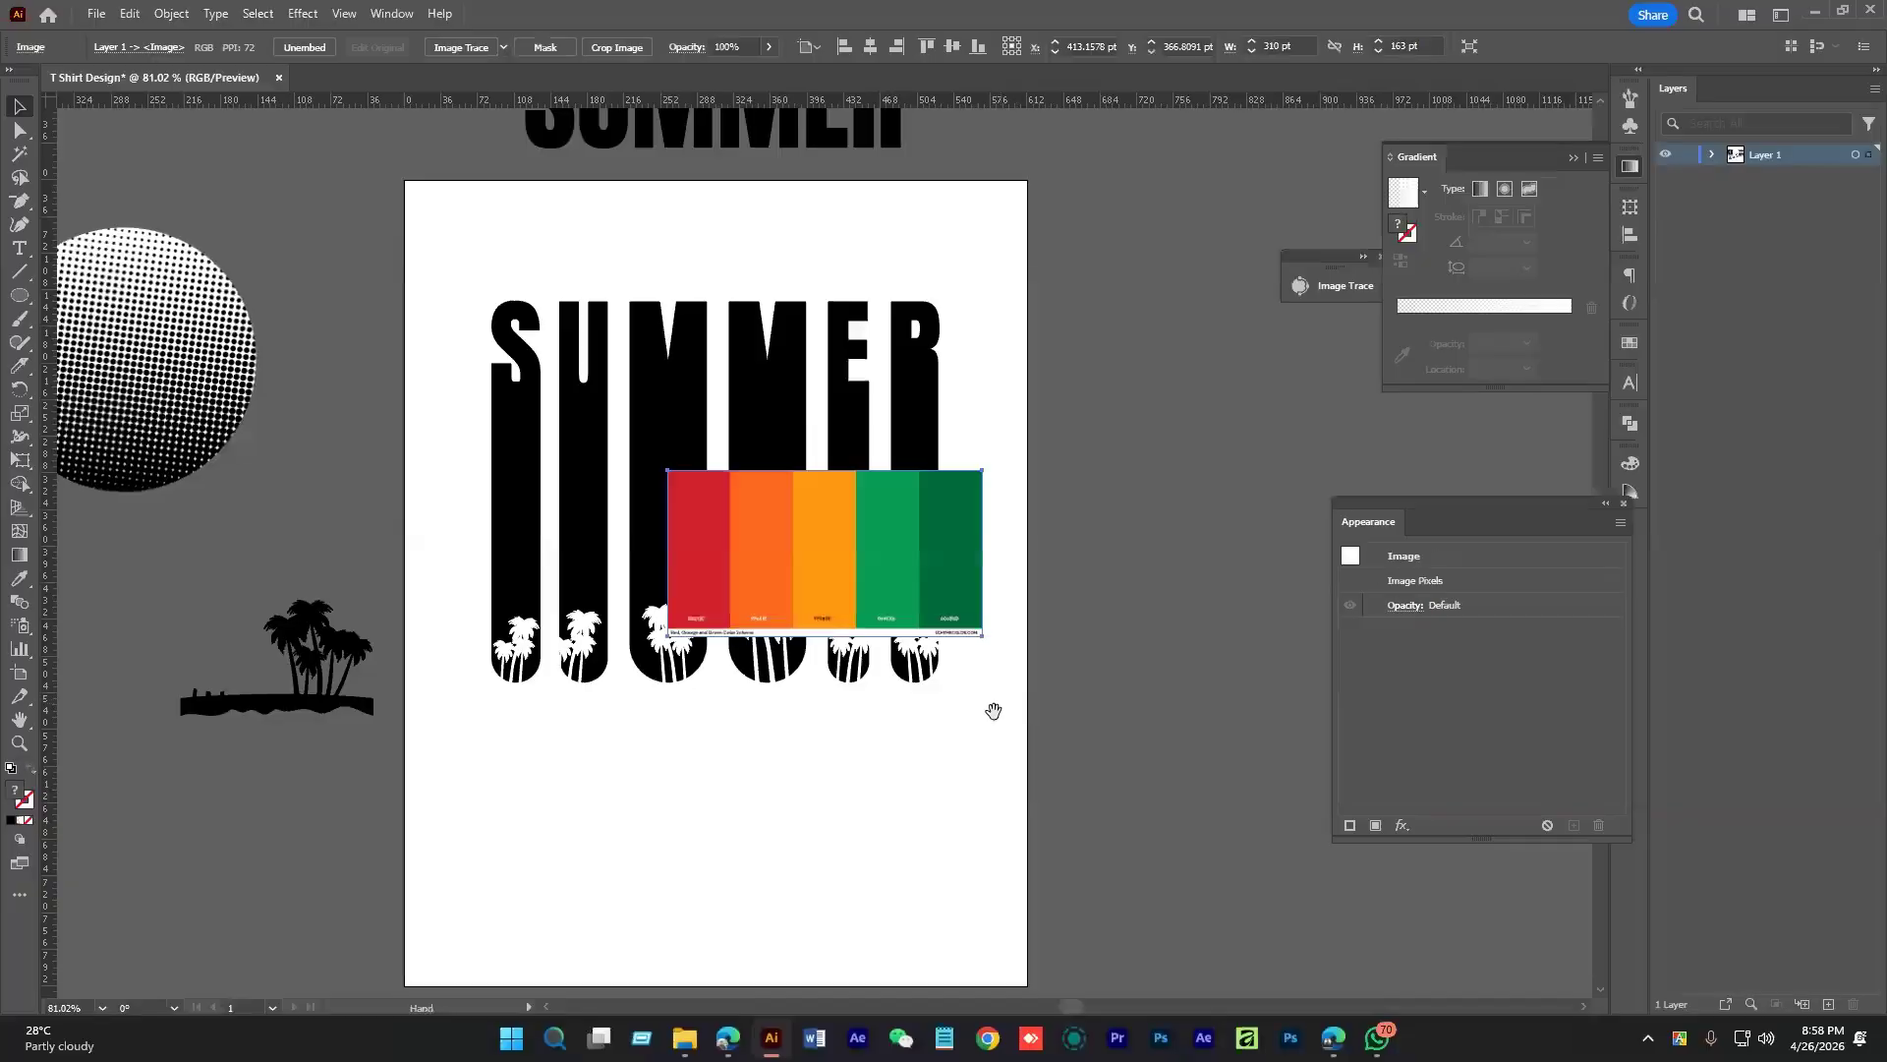
drag(993, 710, 921, 848)
drag(843, 551, 1077, 285)
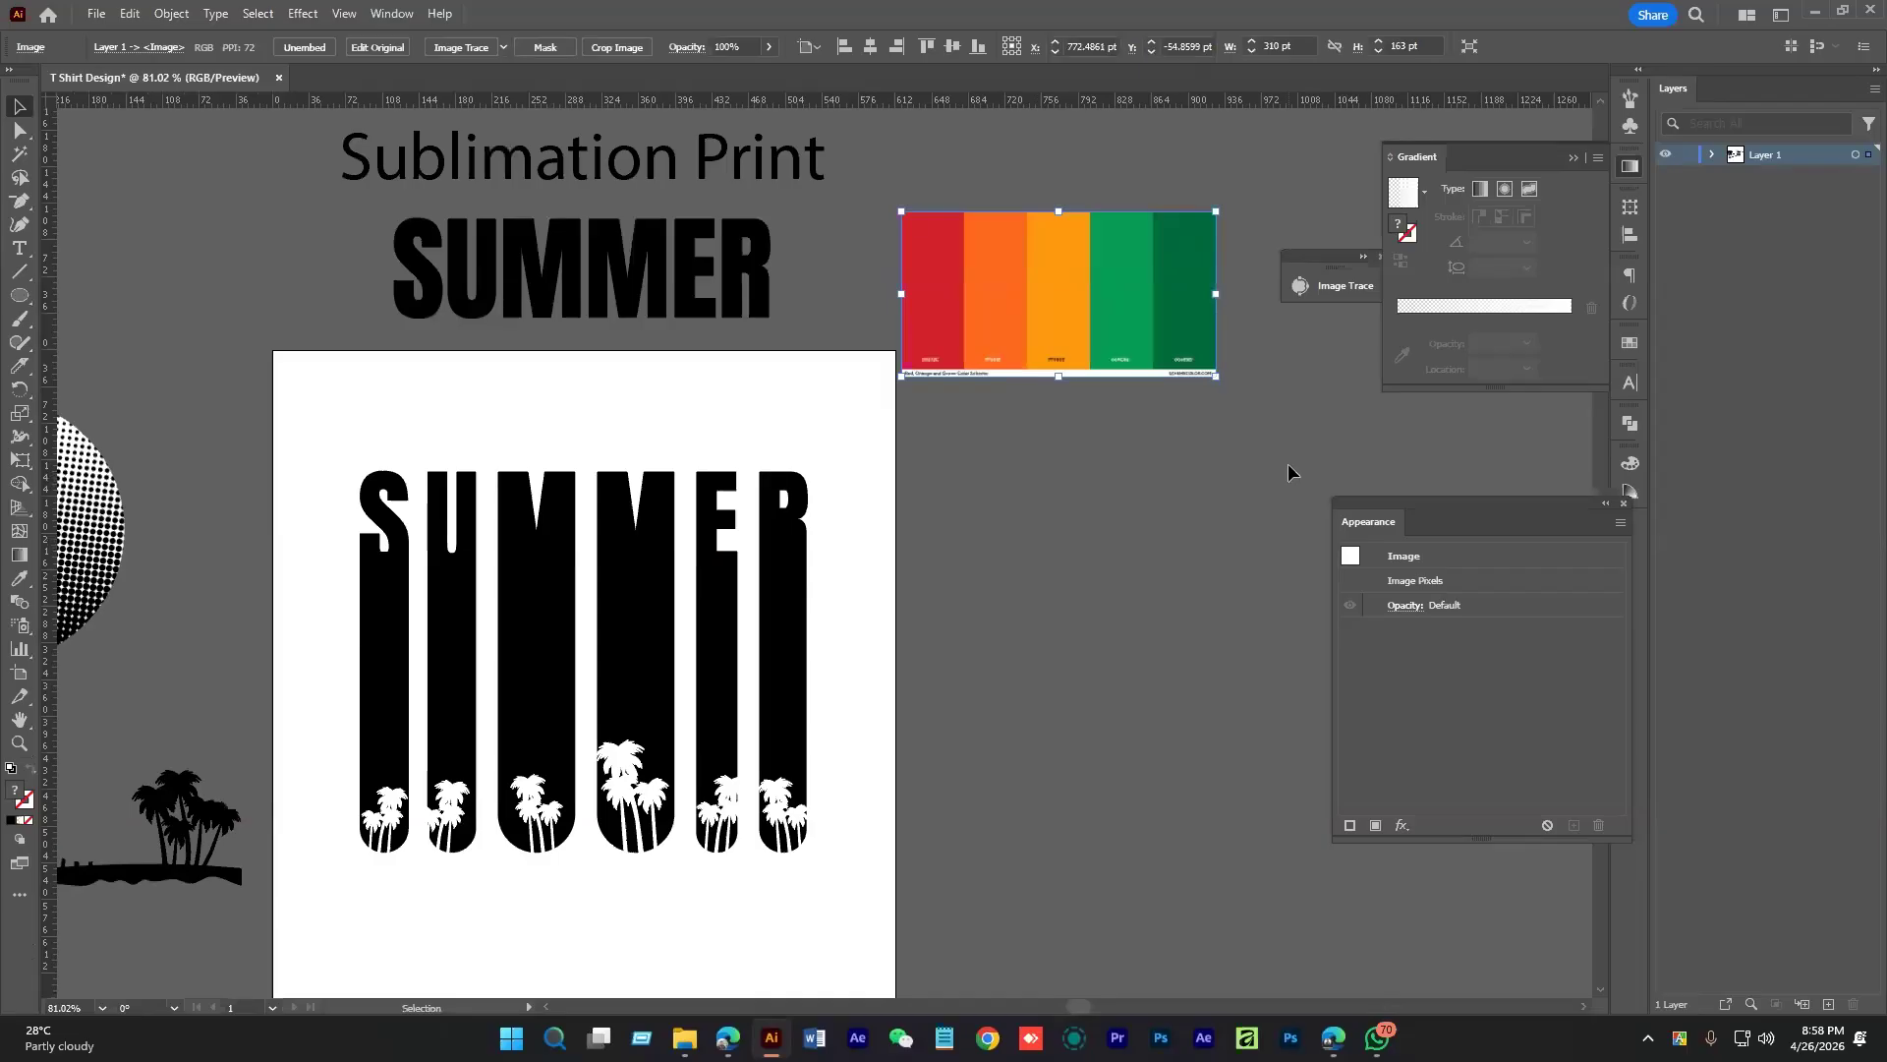
Fill the S column with the palette's dark green and the U column with its lighter green using the Eyedropper
click(381, 636)
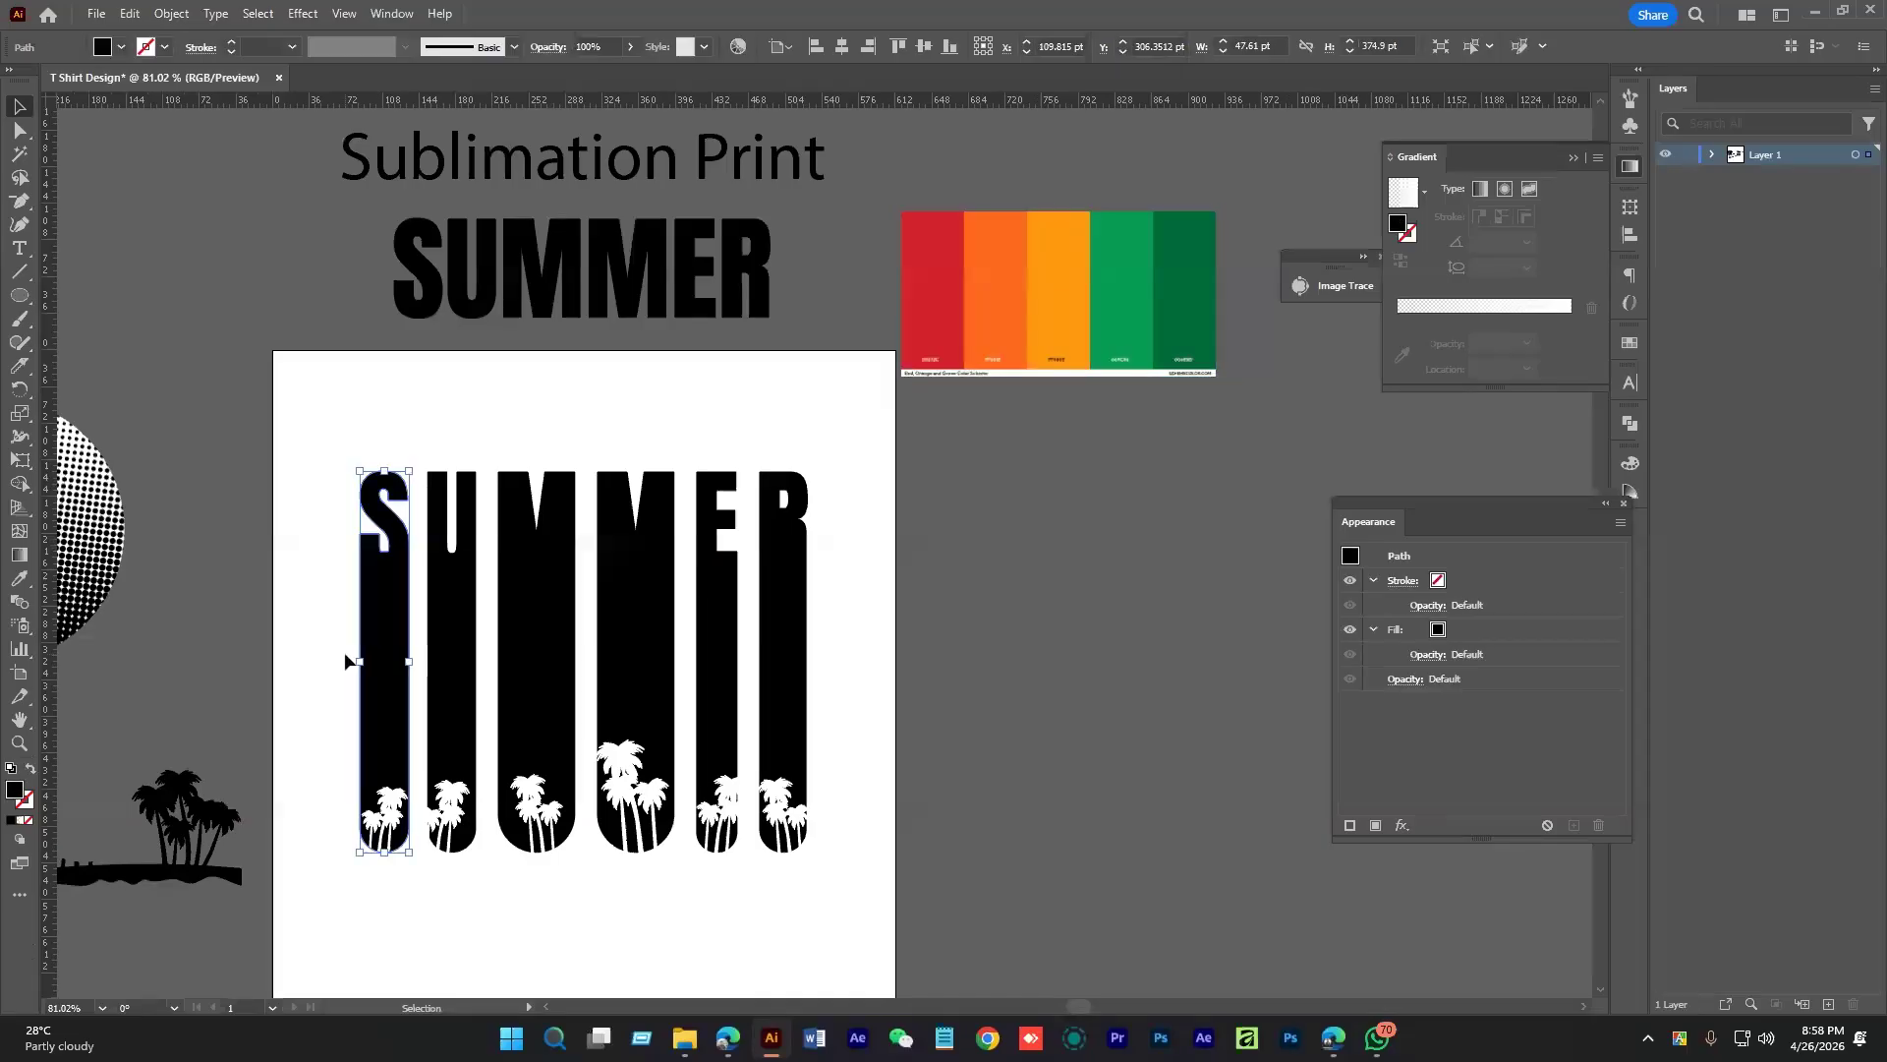
key(i)
click(1173, 291)
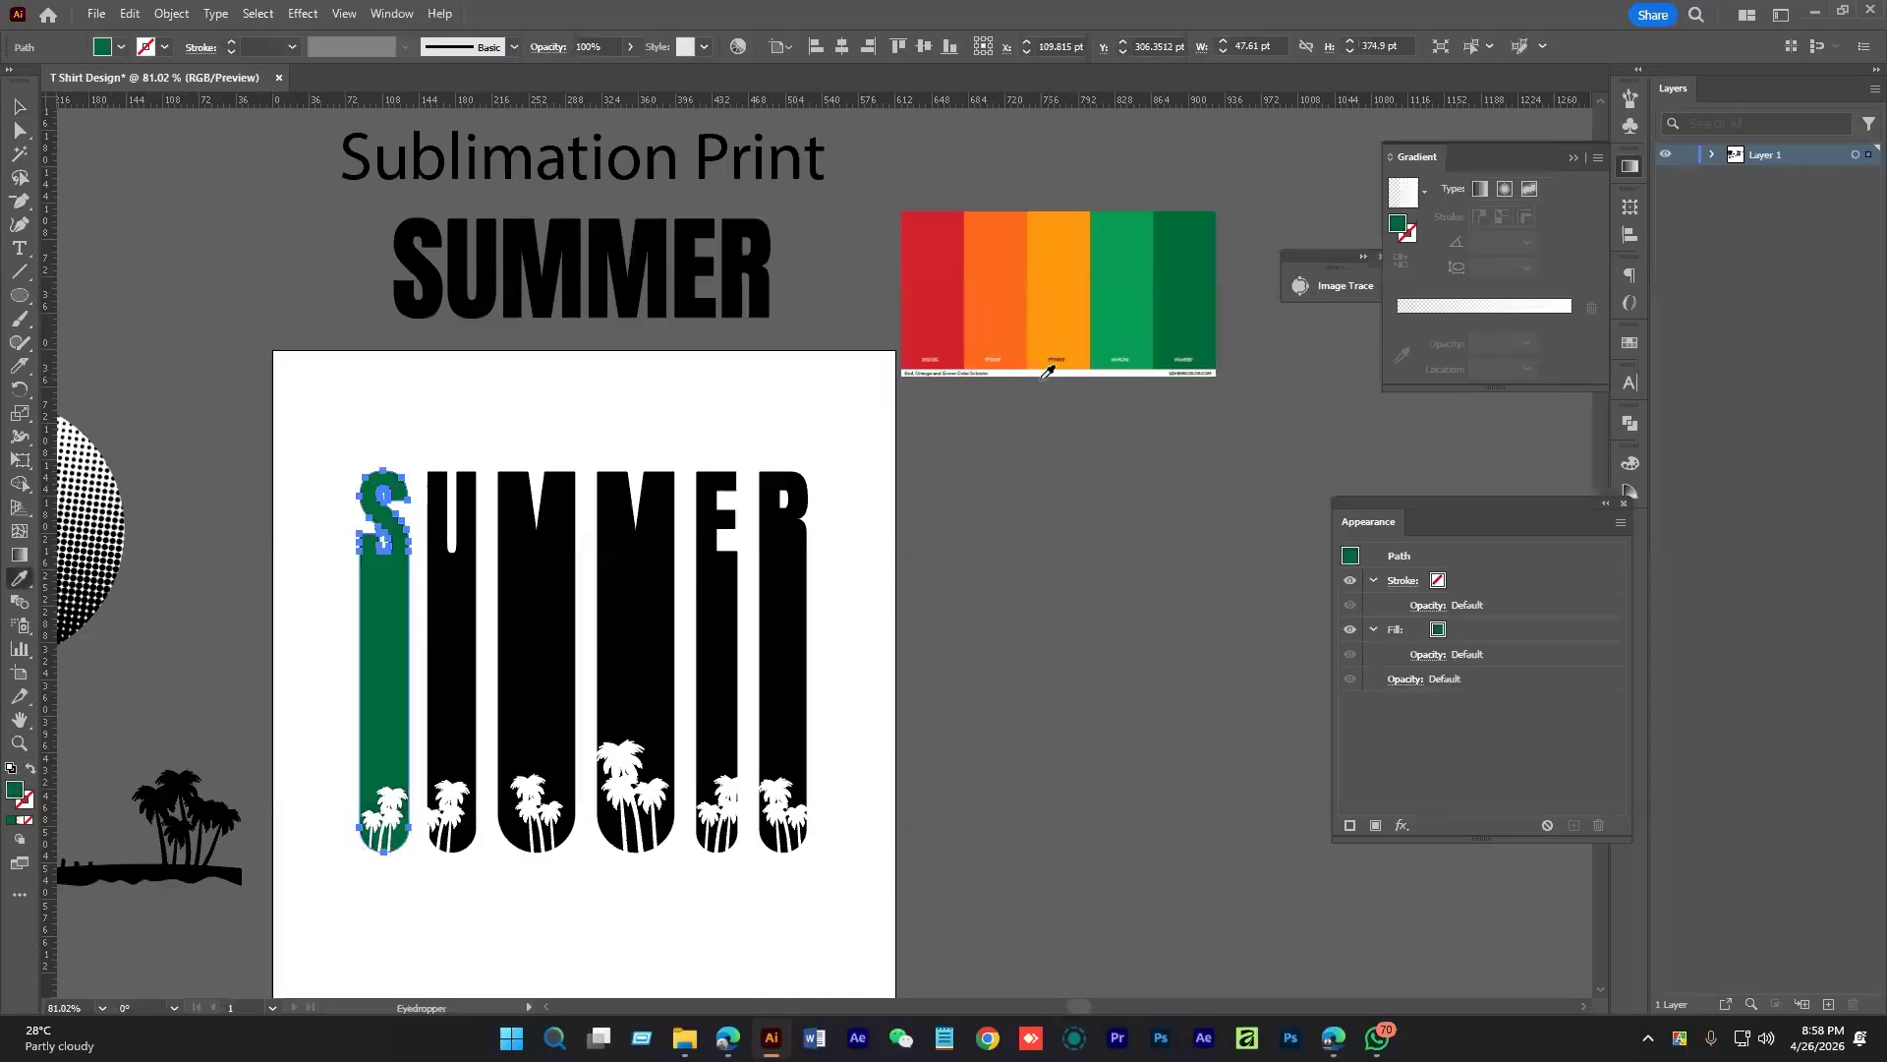
key(v)
click(470, 616)
key(i)
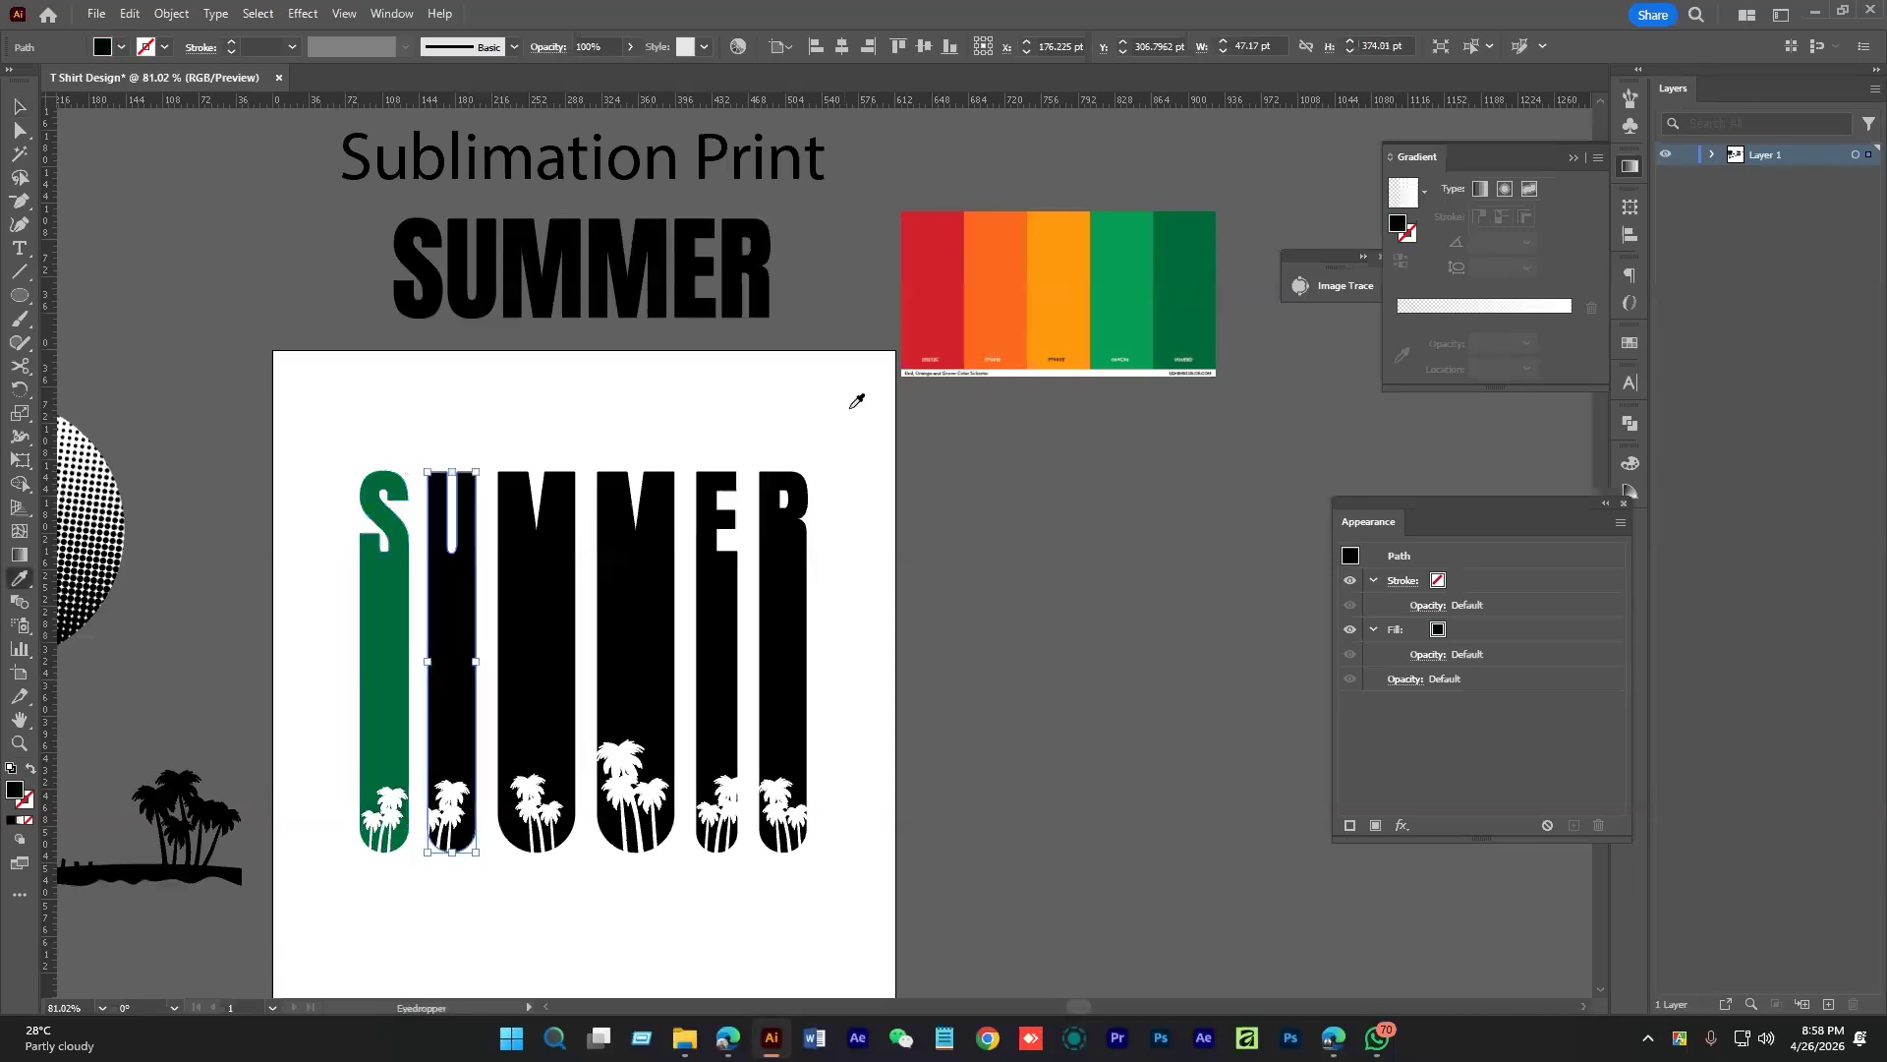
click(1116, 294)
Fill the first M column with the palette's yellow-orange and the second M column with its deeper orange
key(v)
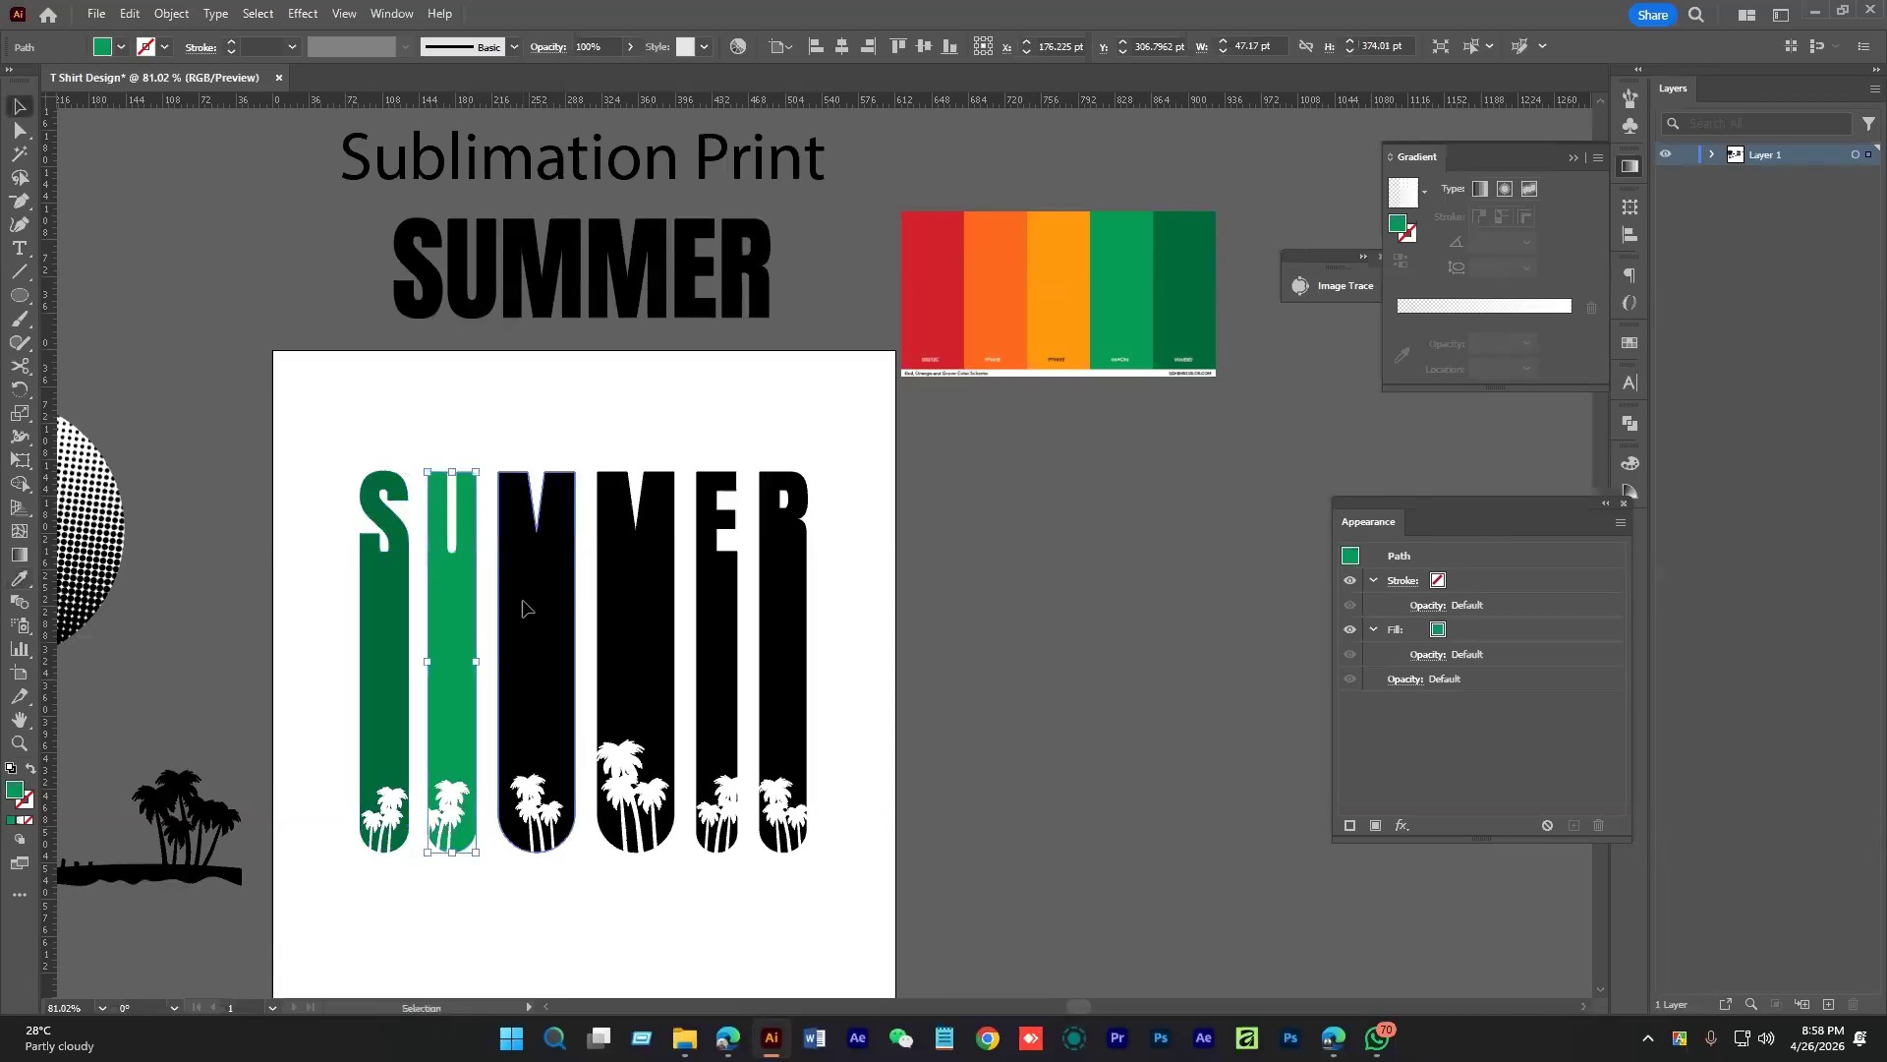
click(522, 608)
key(i)
click(1057, 295)
key(v)
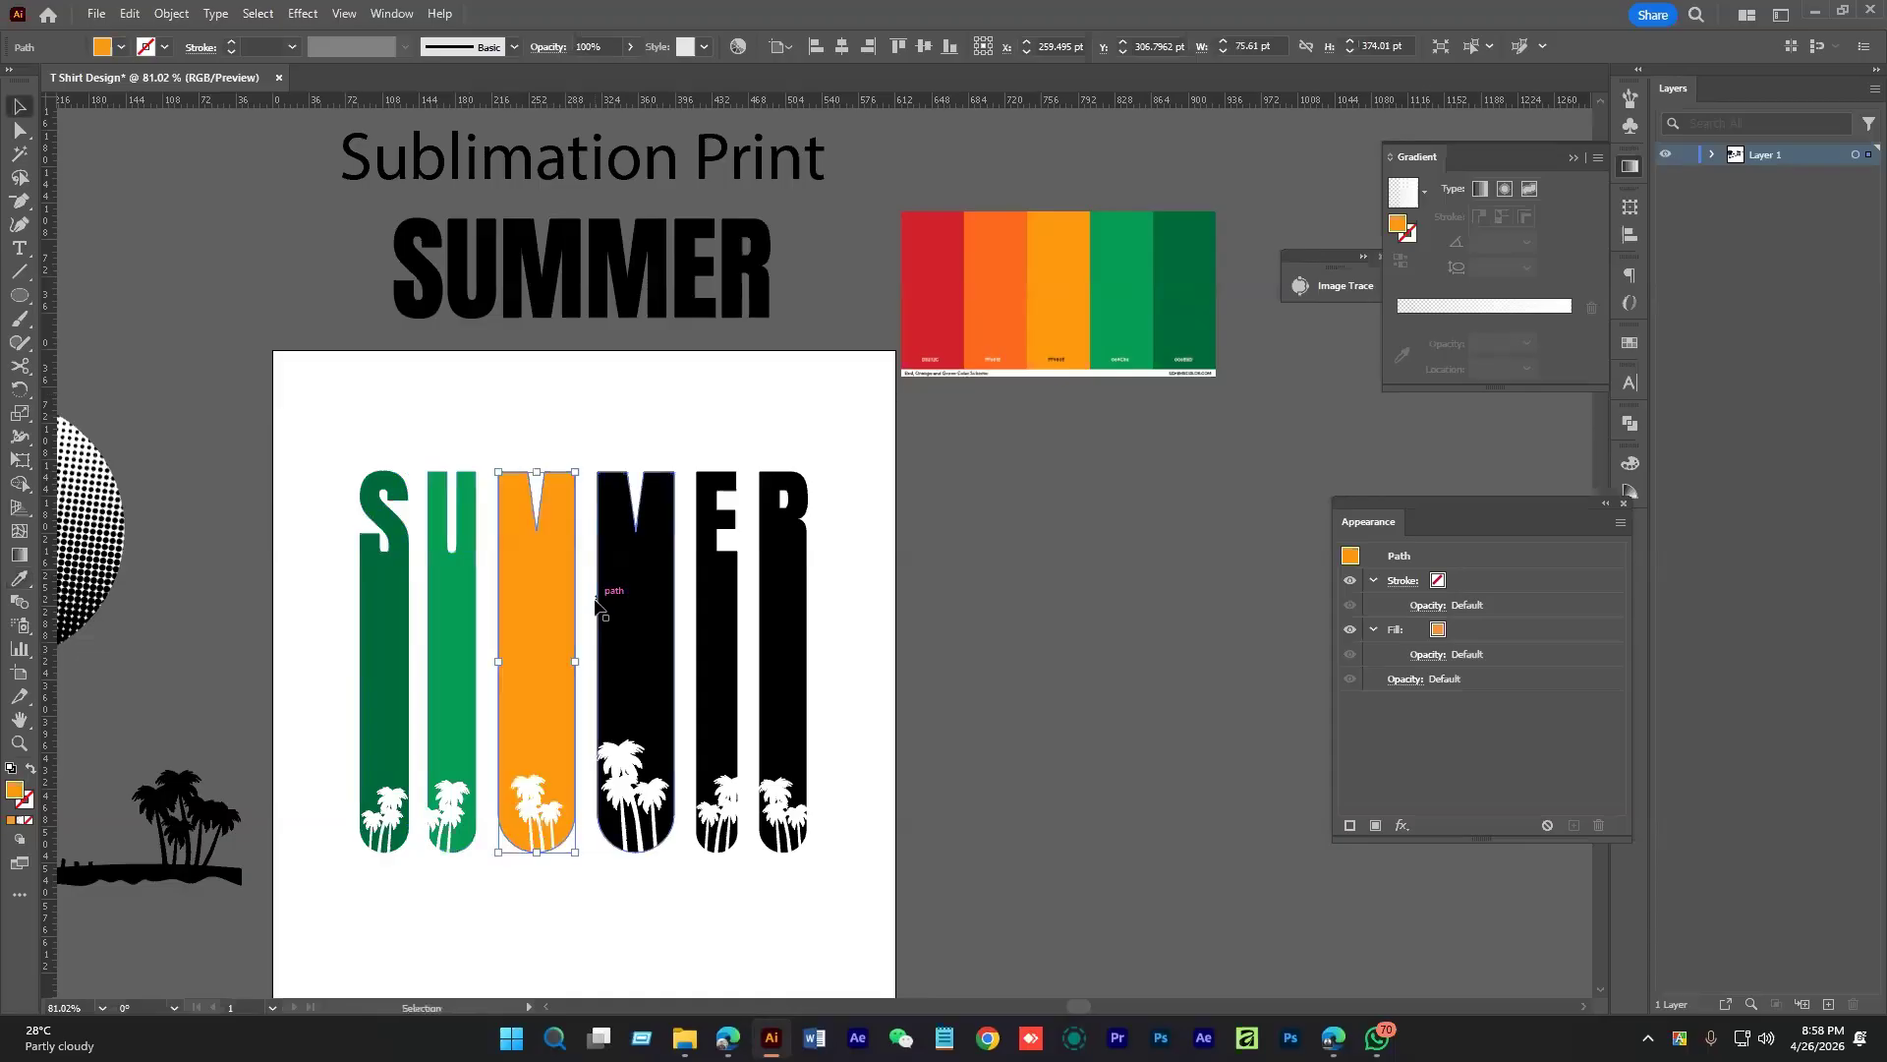
click(639, 629)
key(i)
click(995, 294)
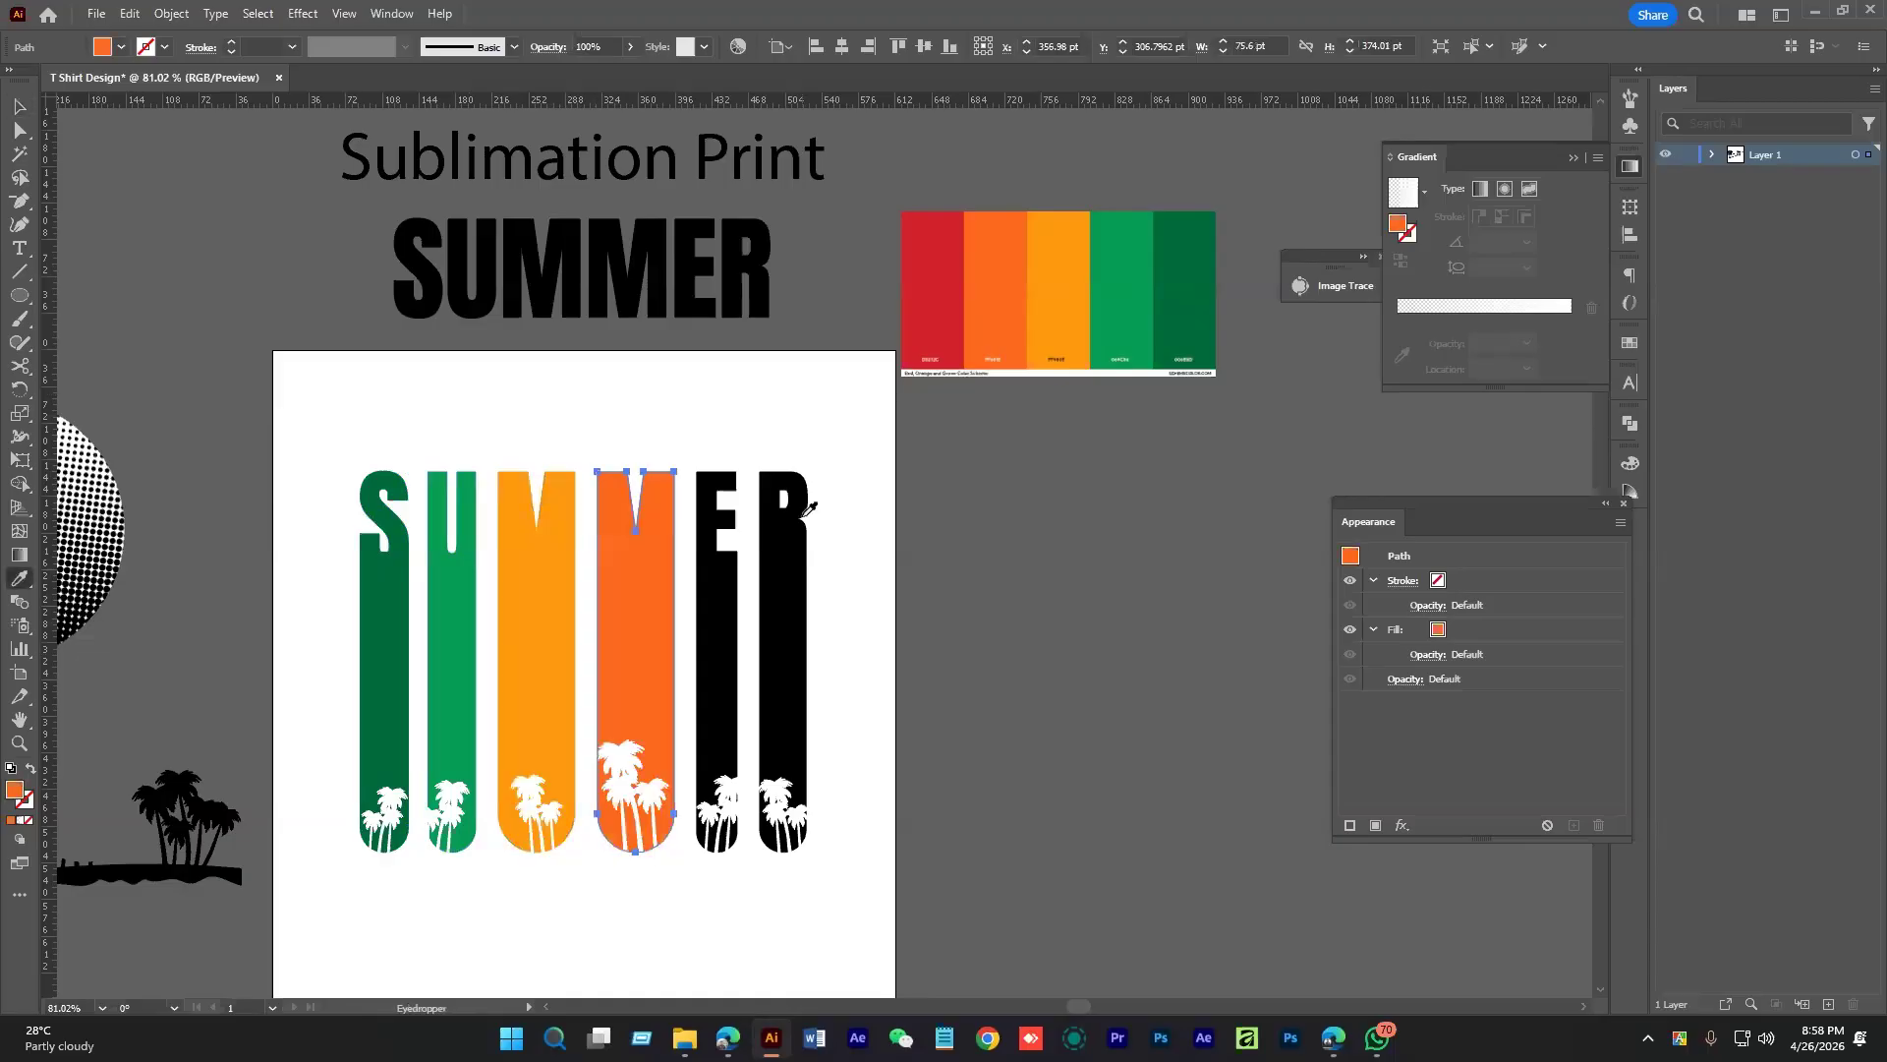
Fill the E column with the red sampled from the palette image
key(v)
click(722, 601)
key(i)
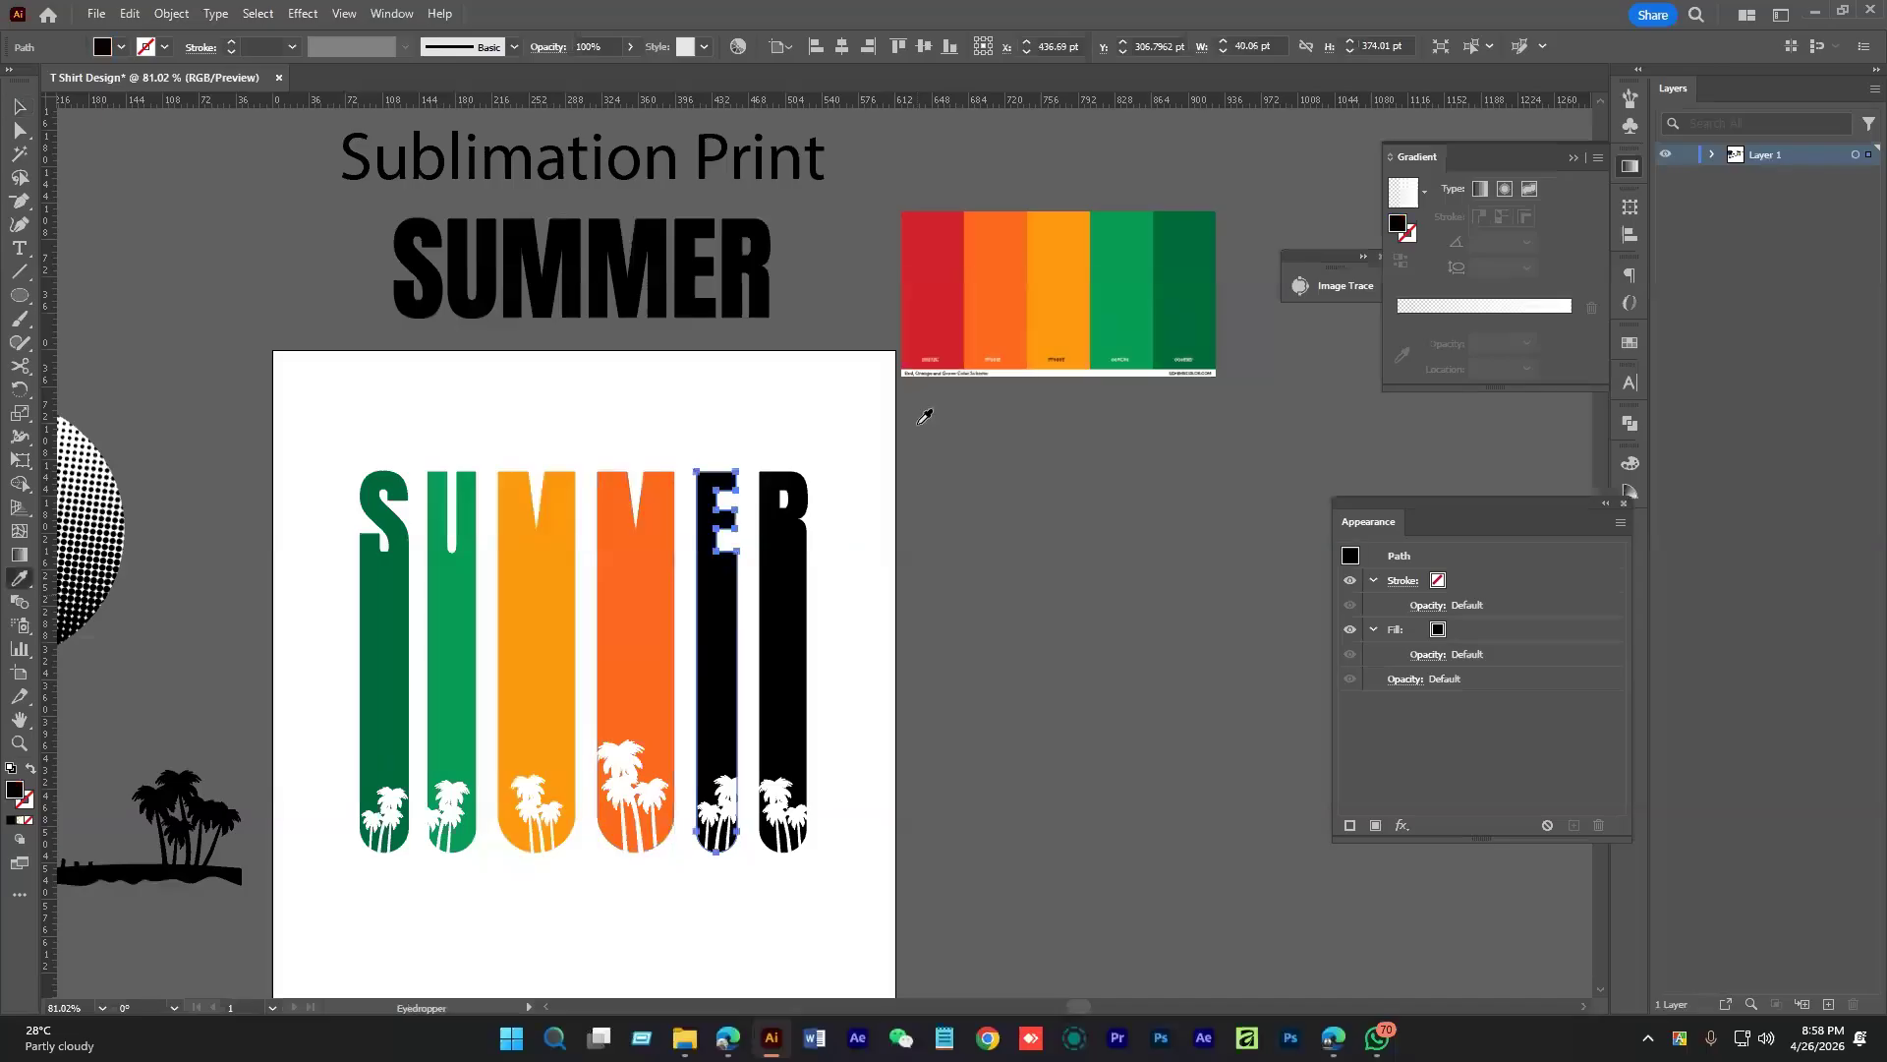
click(929, 295)
key(v)
click(933, 578)
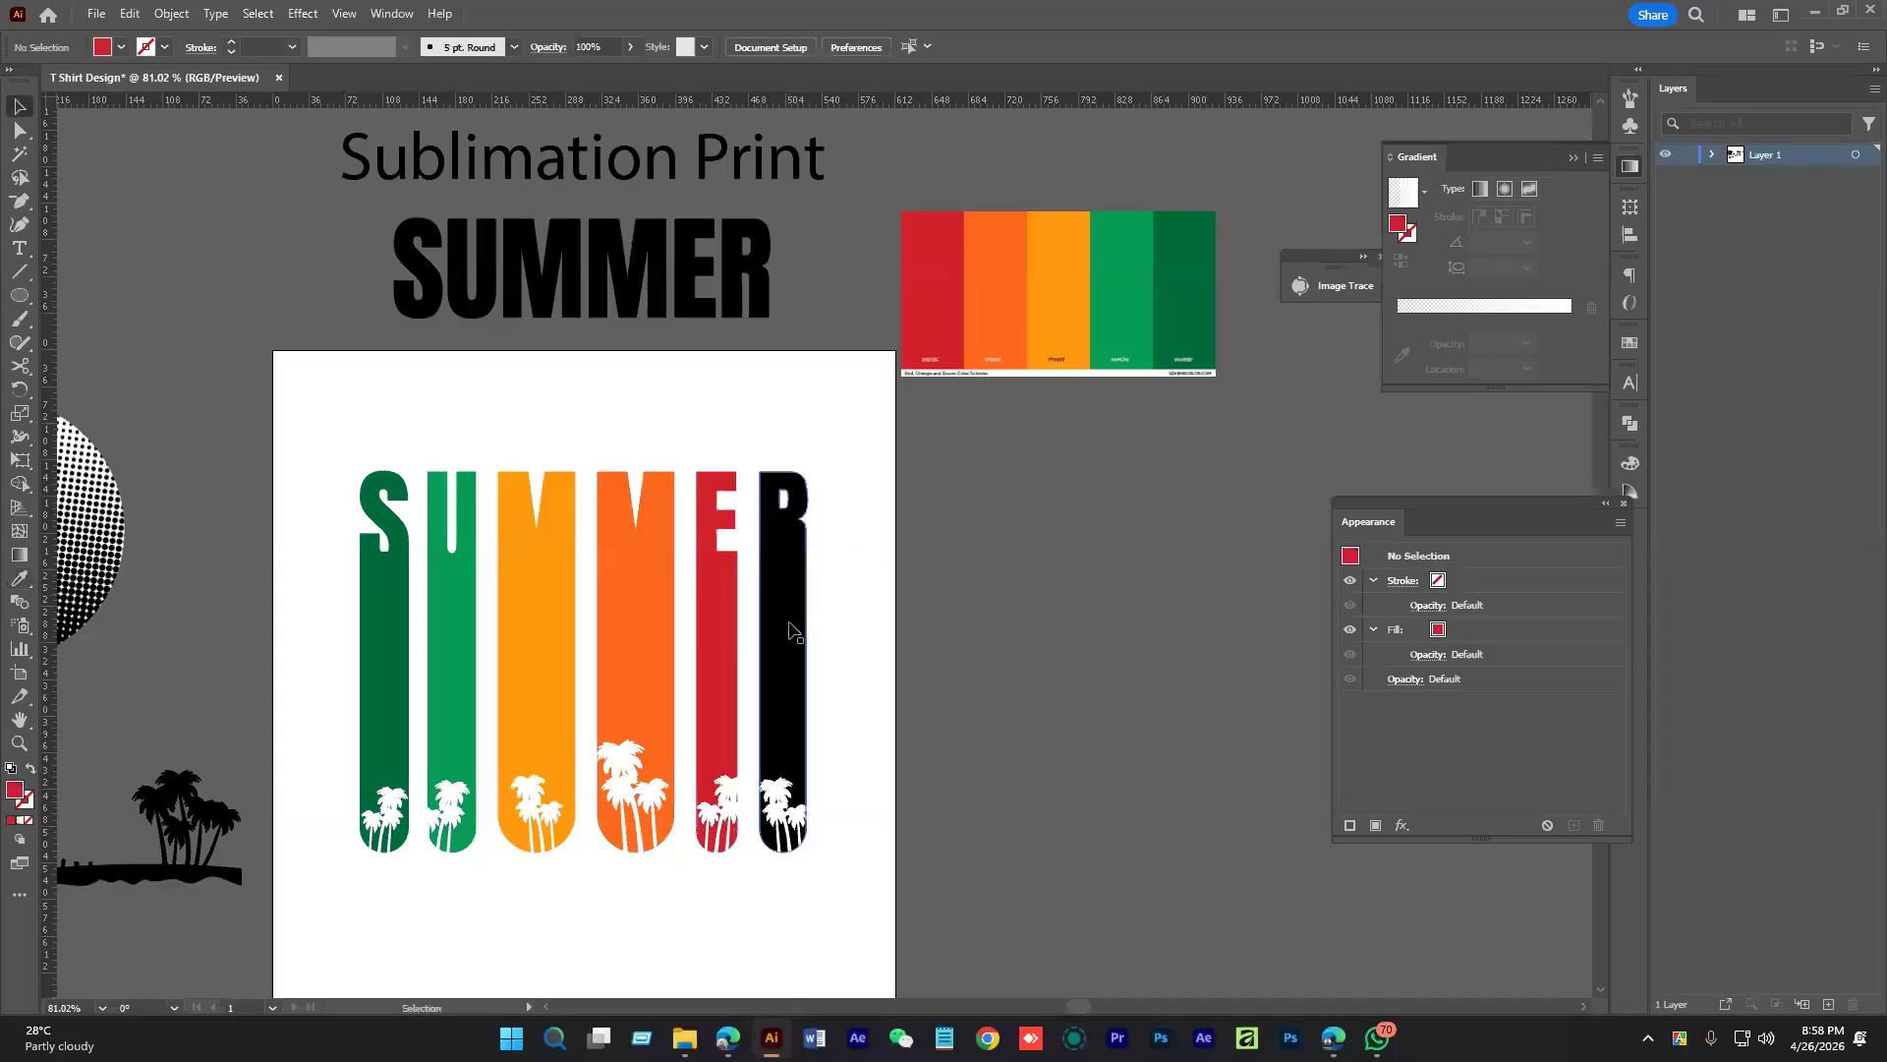
Fill the R column with a dark gray swatch
click(792, 632)
click(122, 47)
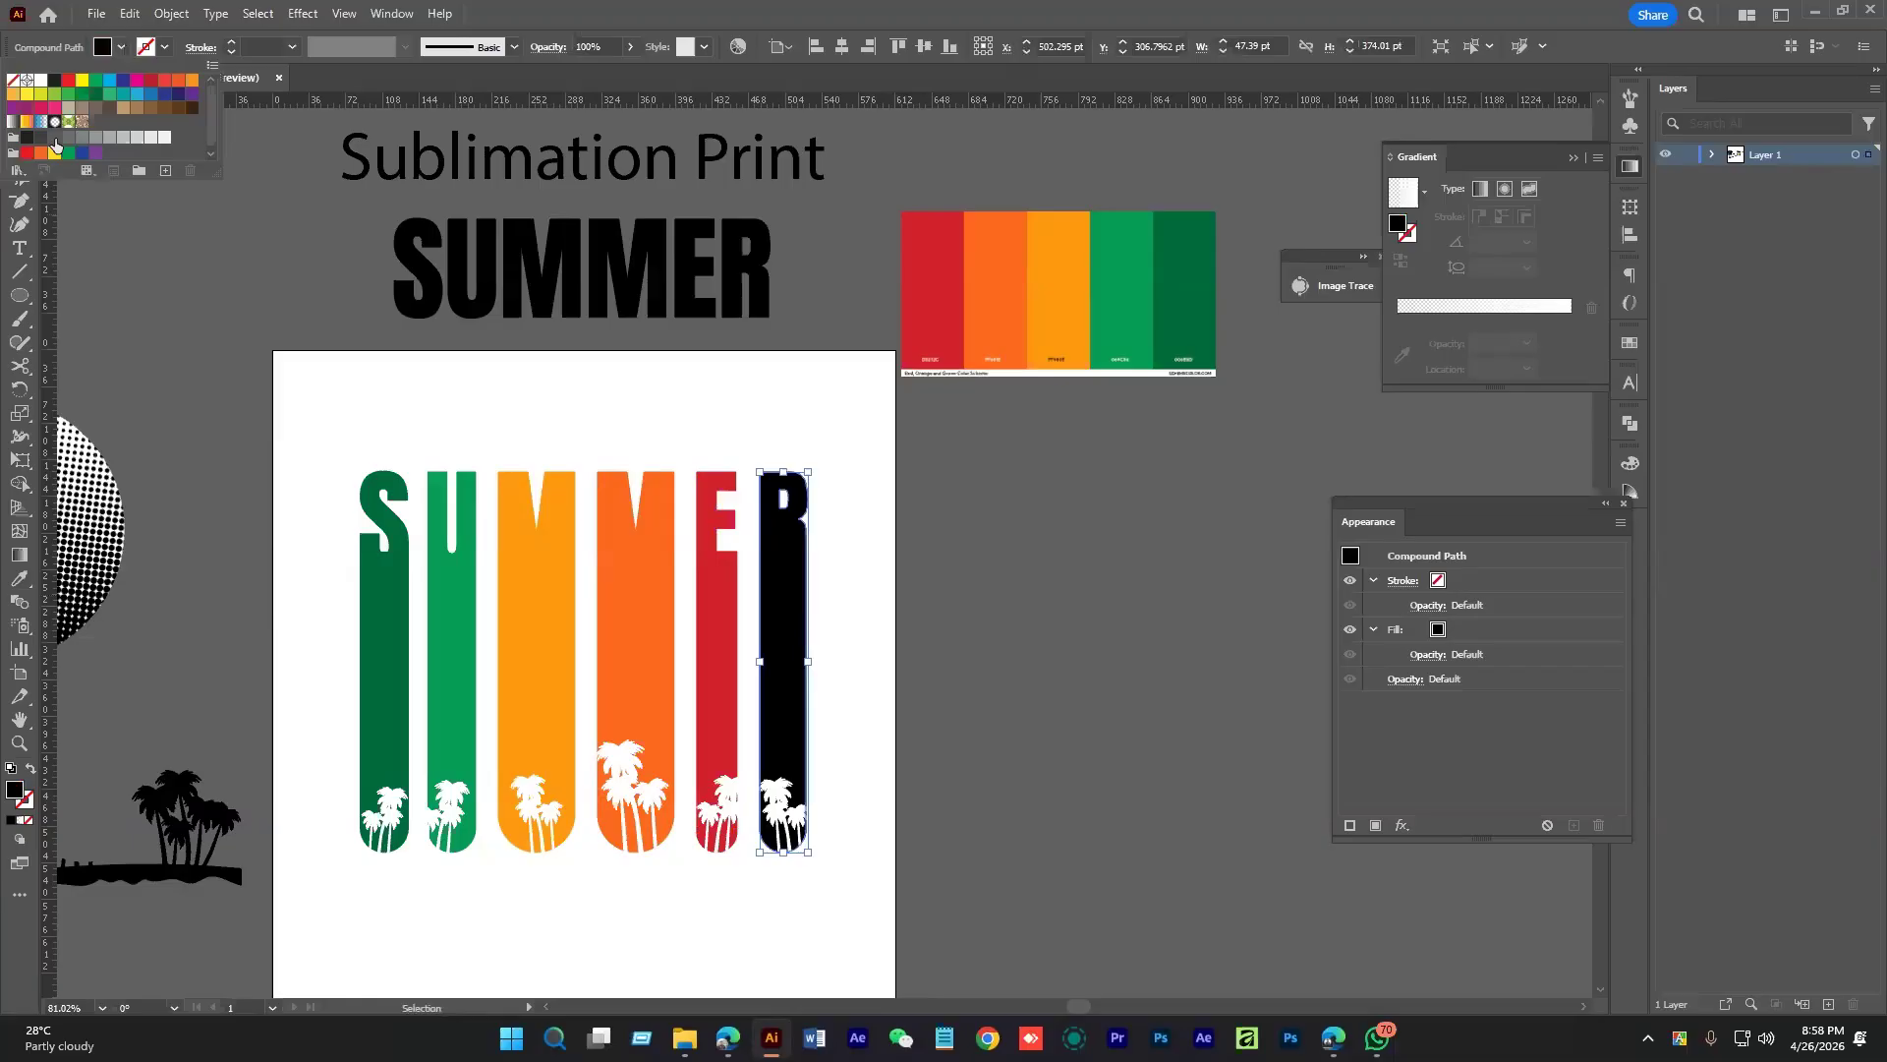
click(55, 140)
click(906, 588)
Shorten all six columns by moving only their letter-end anchor points down toward the palms
drag(906, 587, 1062, 560)
drag(507, 323, 998, 527)
key(a)
drag(602, 326, 1002, 489)
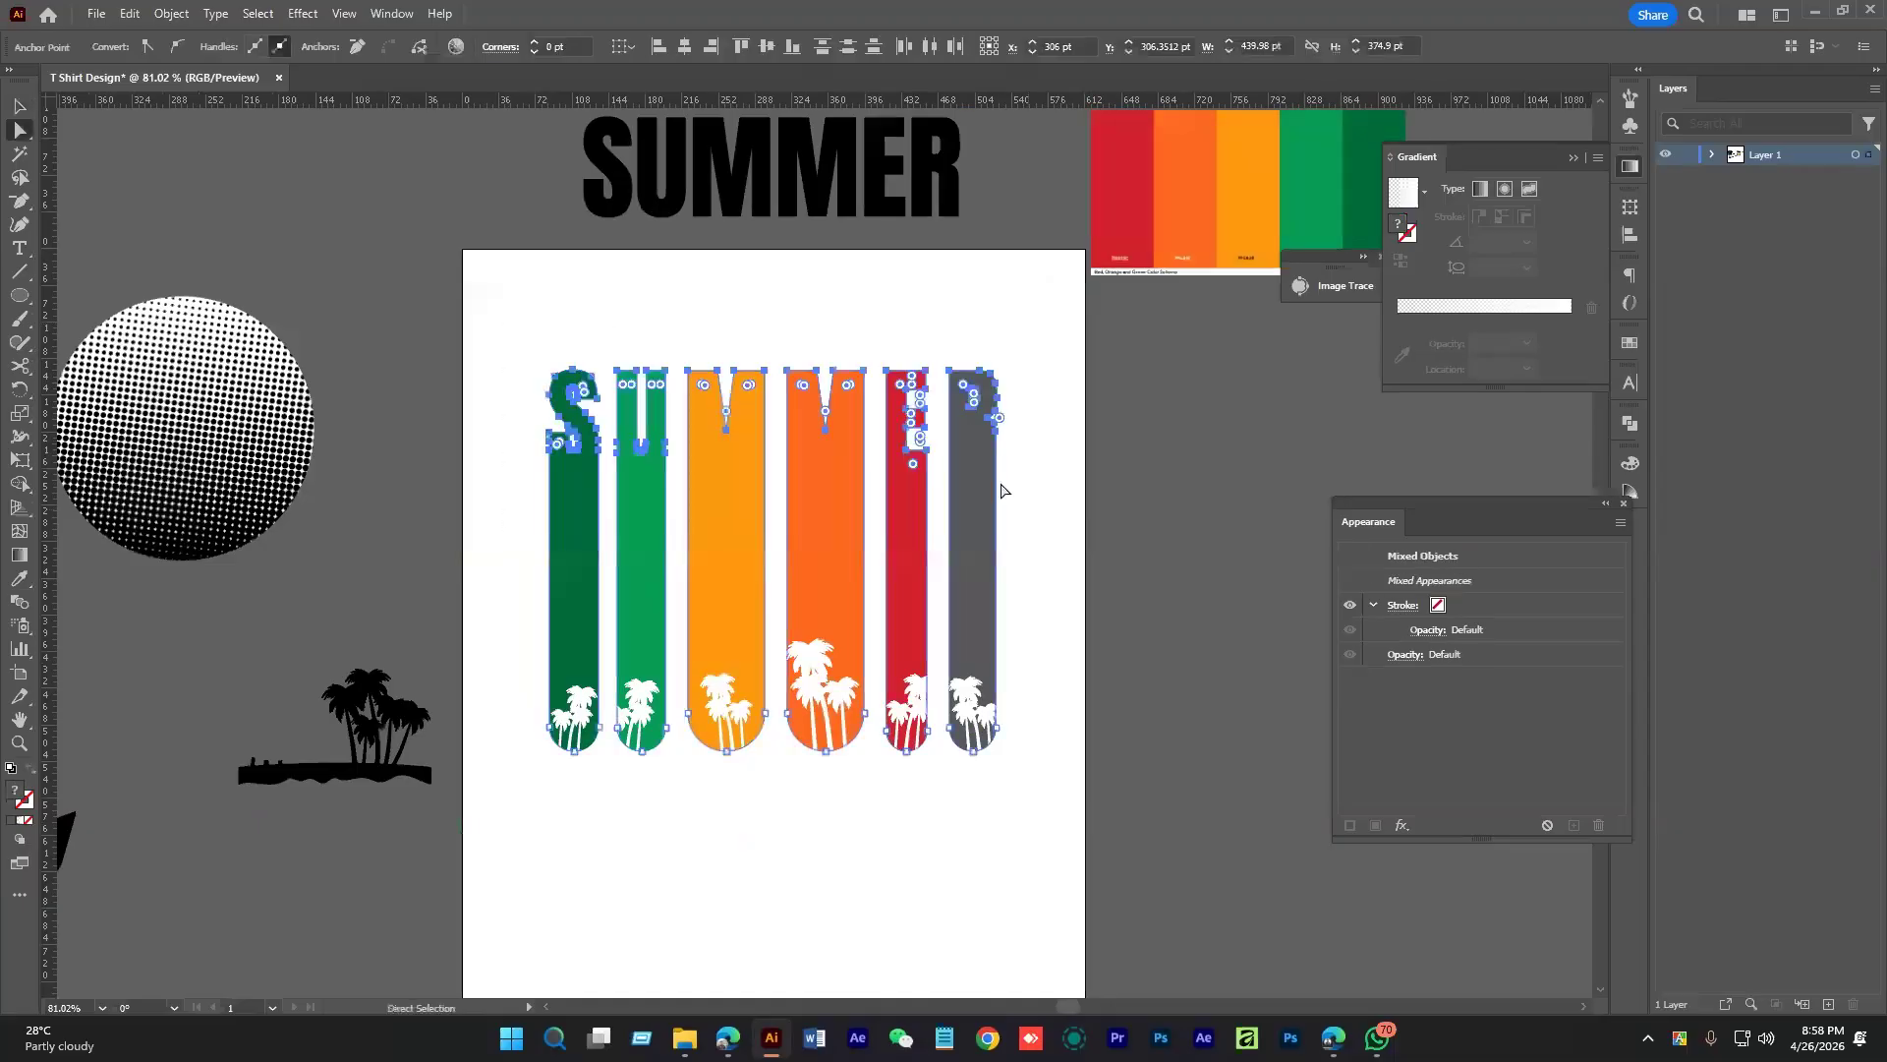
drag(864, 373, 861, 465)
click(855, 411)
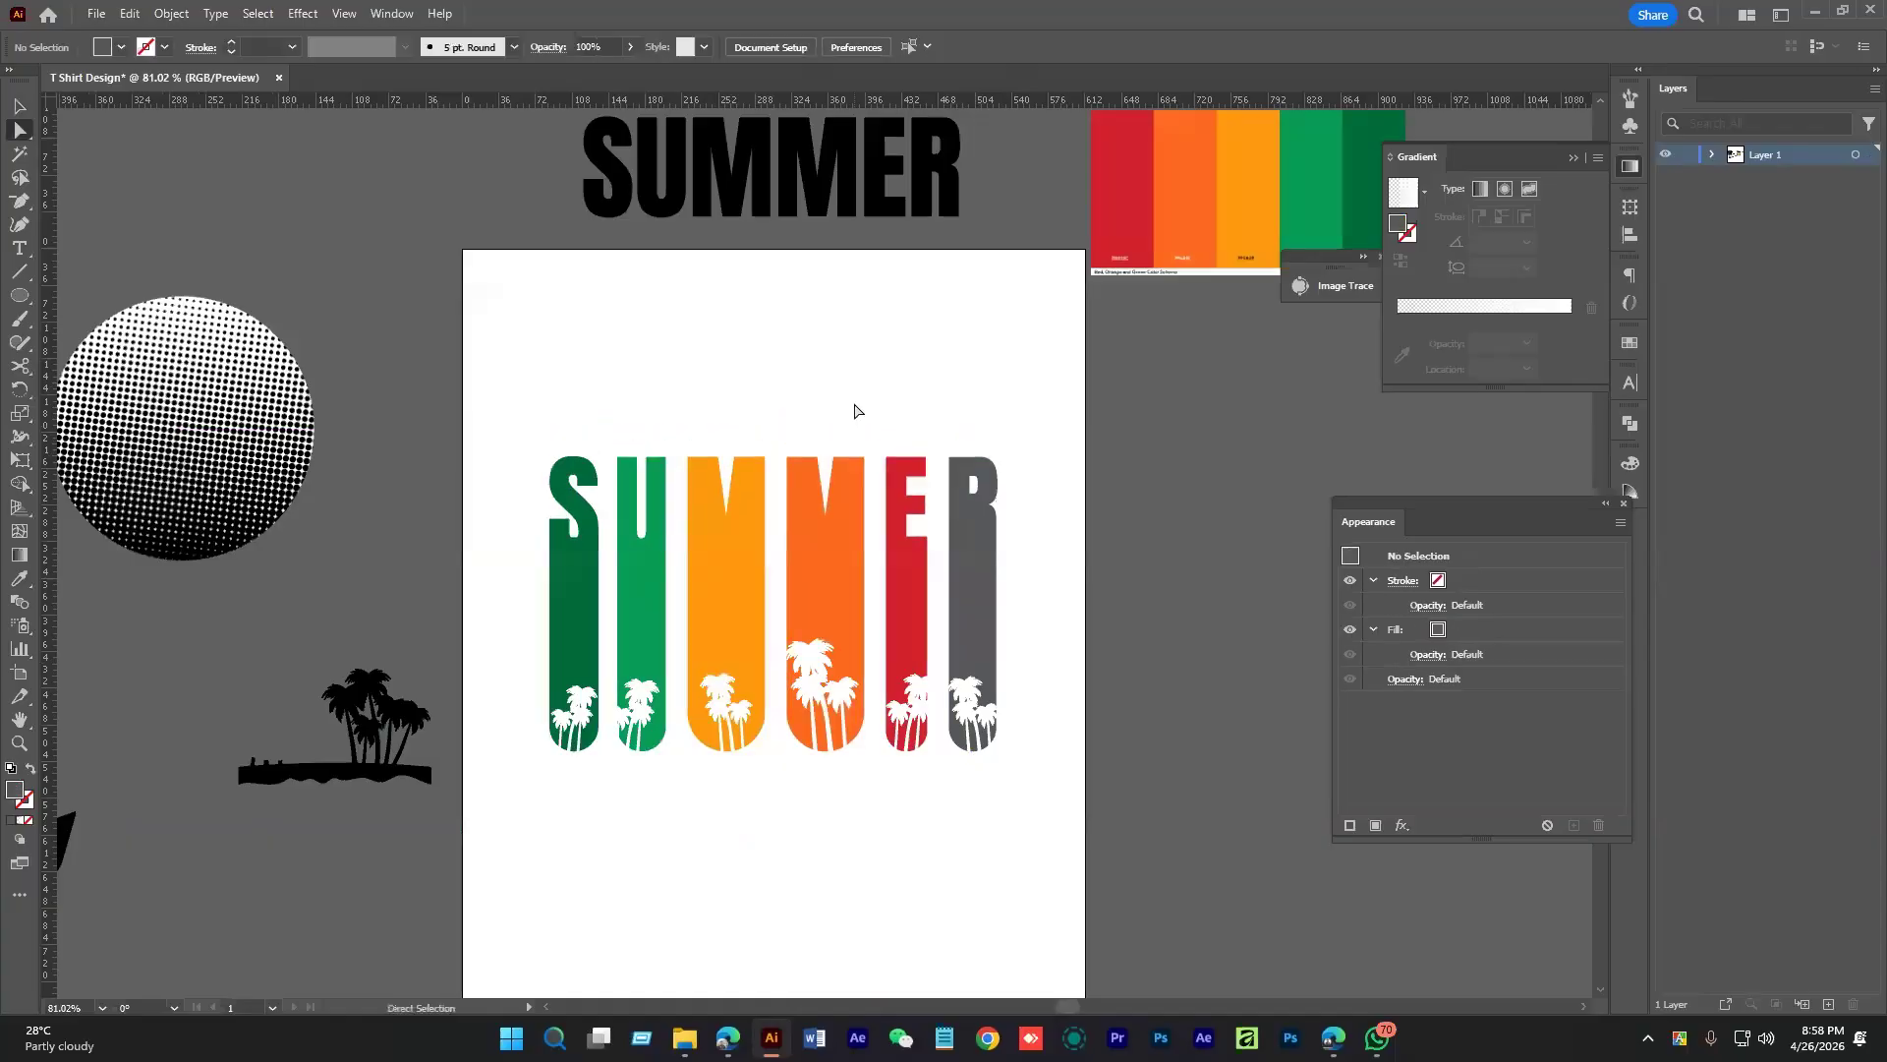
Add the text "Let's Enjoy The Best" above the SUMMER columns and enlarge it to about 35 pt
key(t)
click(597, 404)
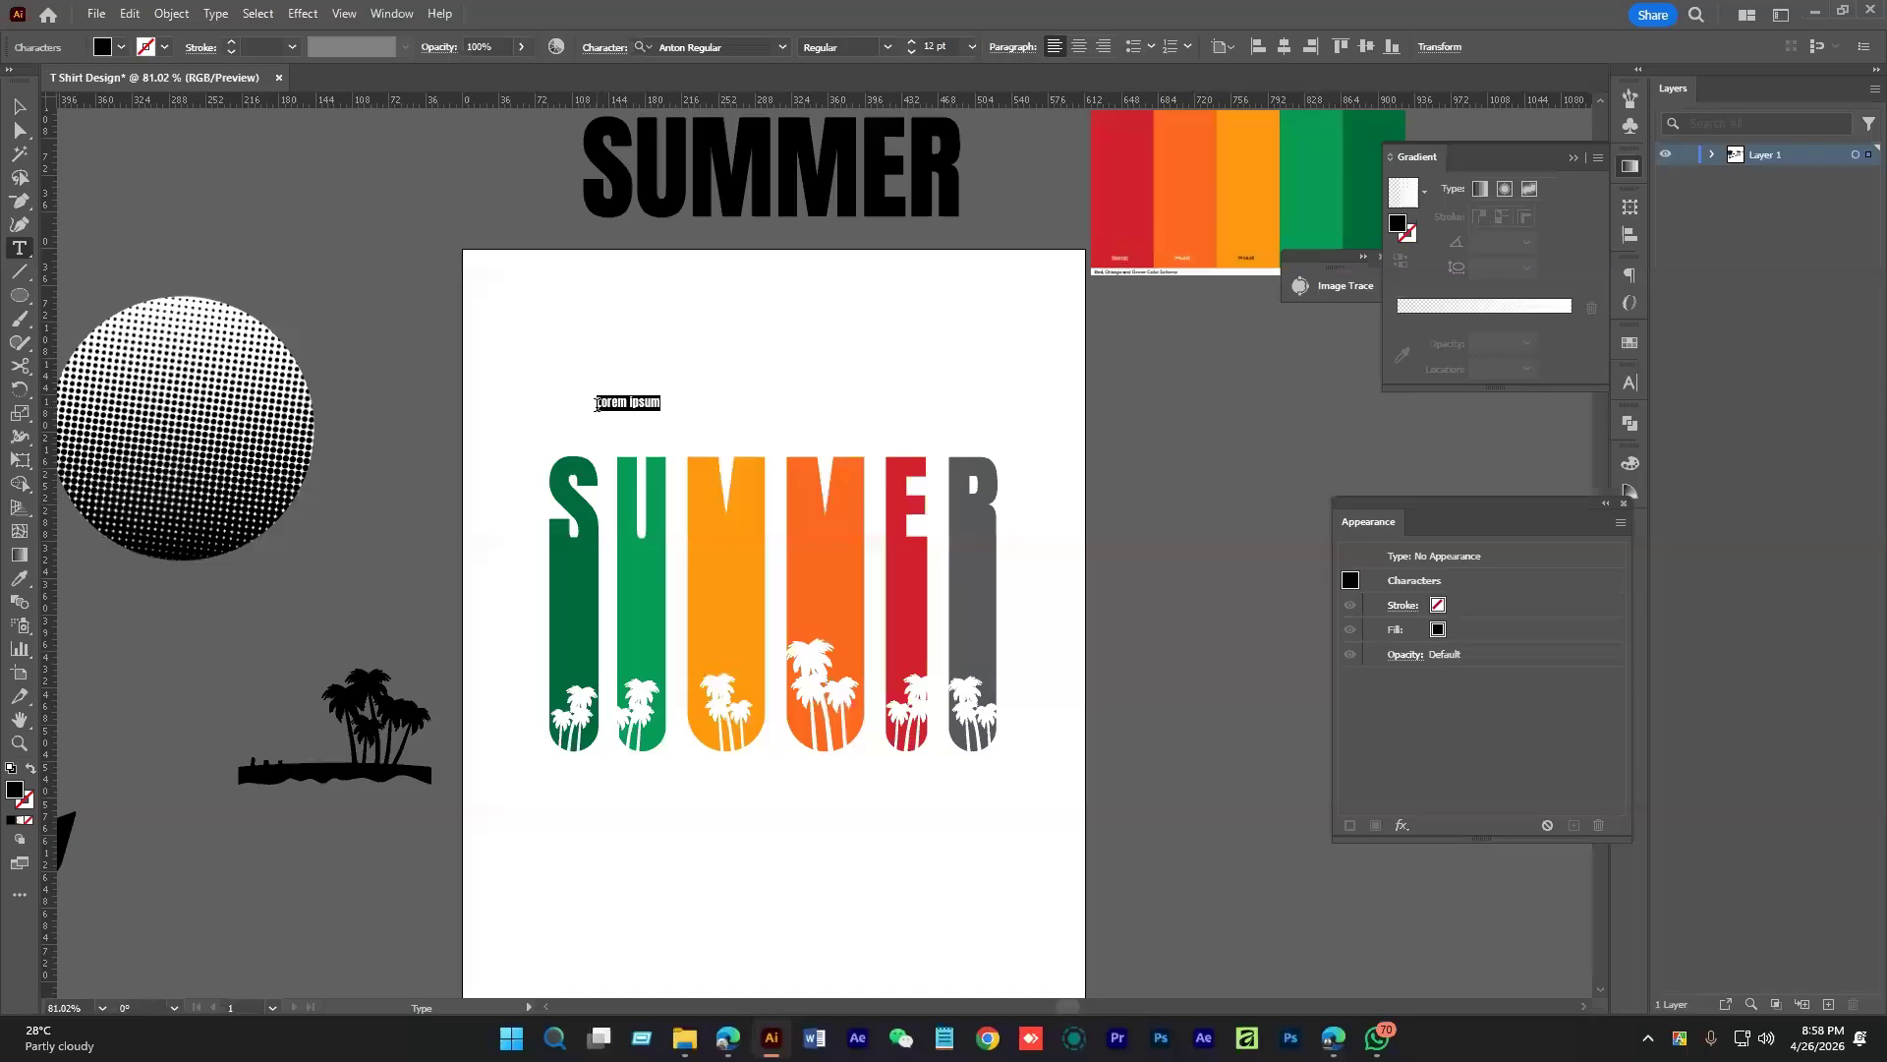
text(Let's Enjoy)
key(ctrl)
text(The Best)
key(Escape)
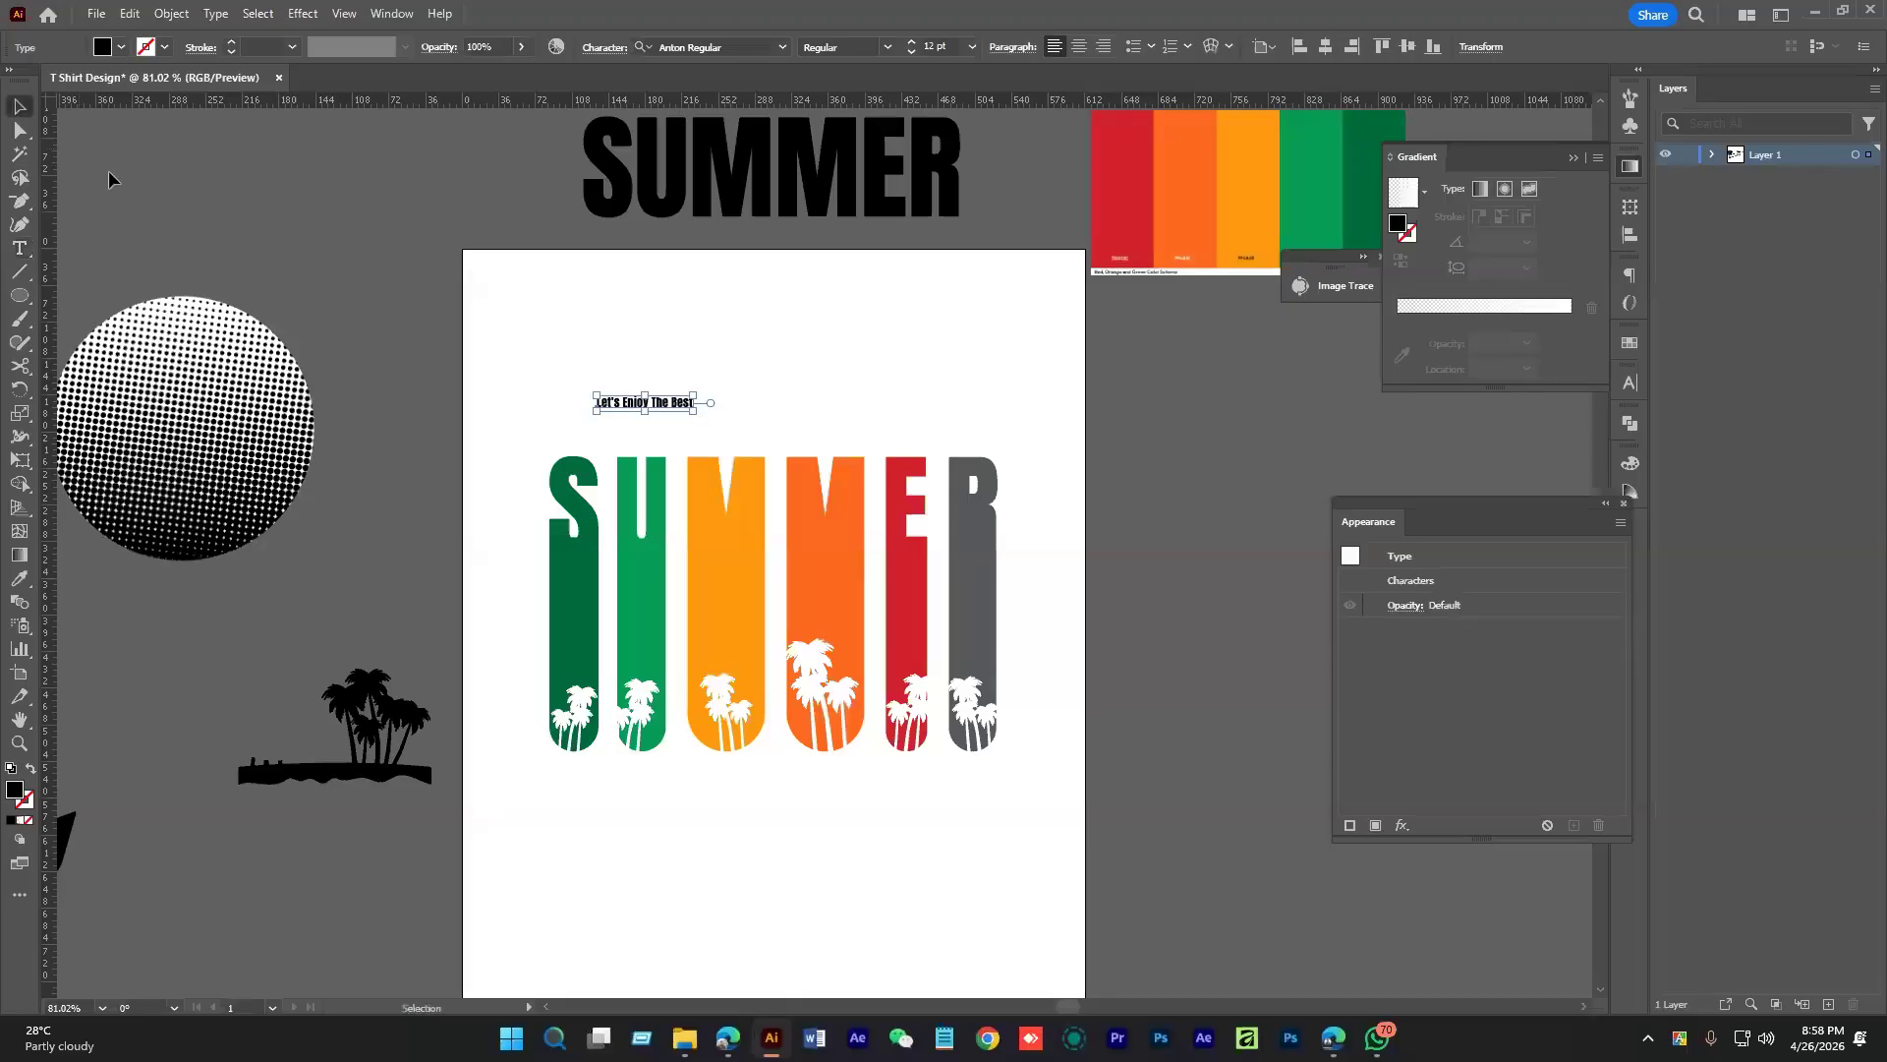
drag(694, 411, 895, 447)
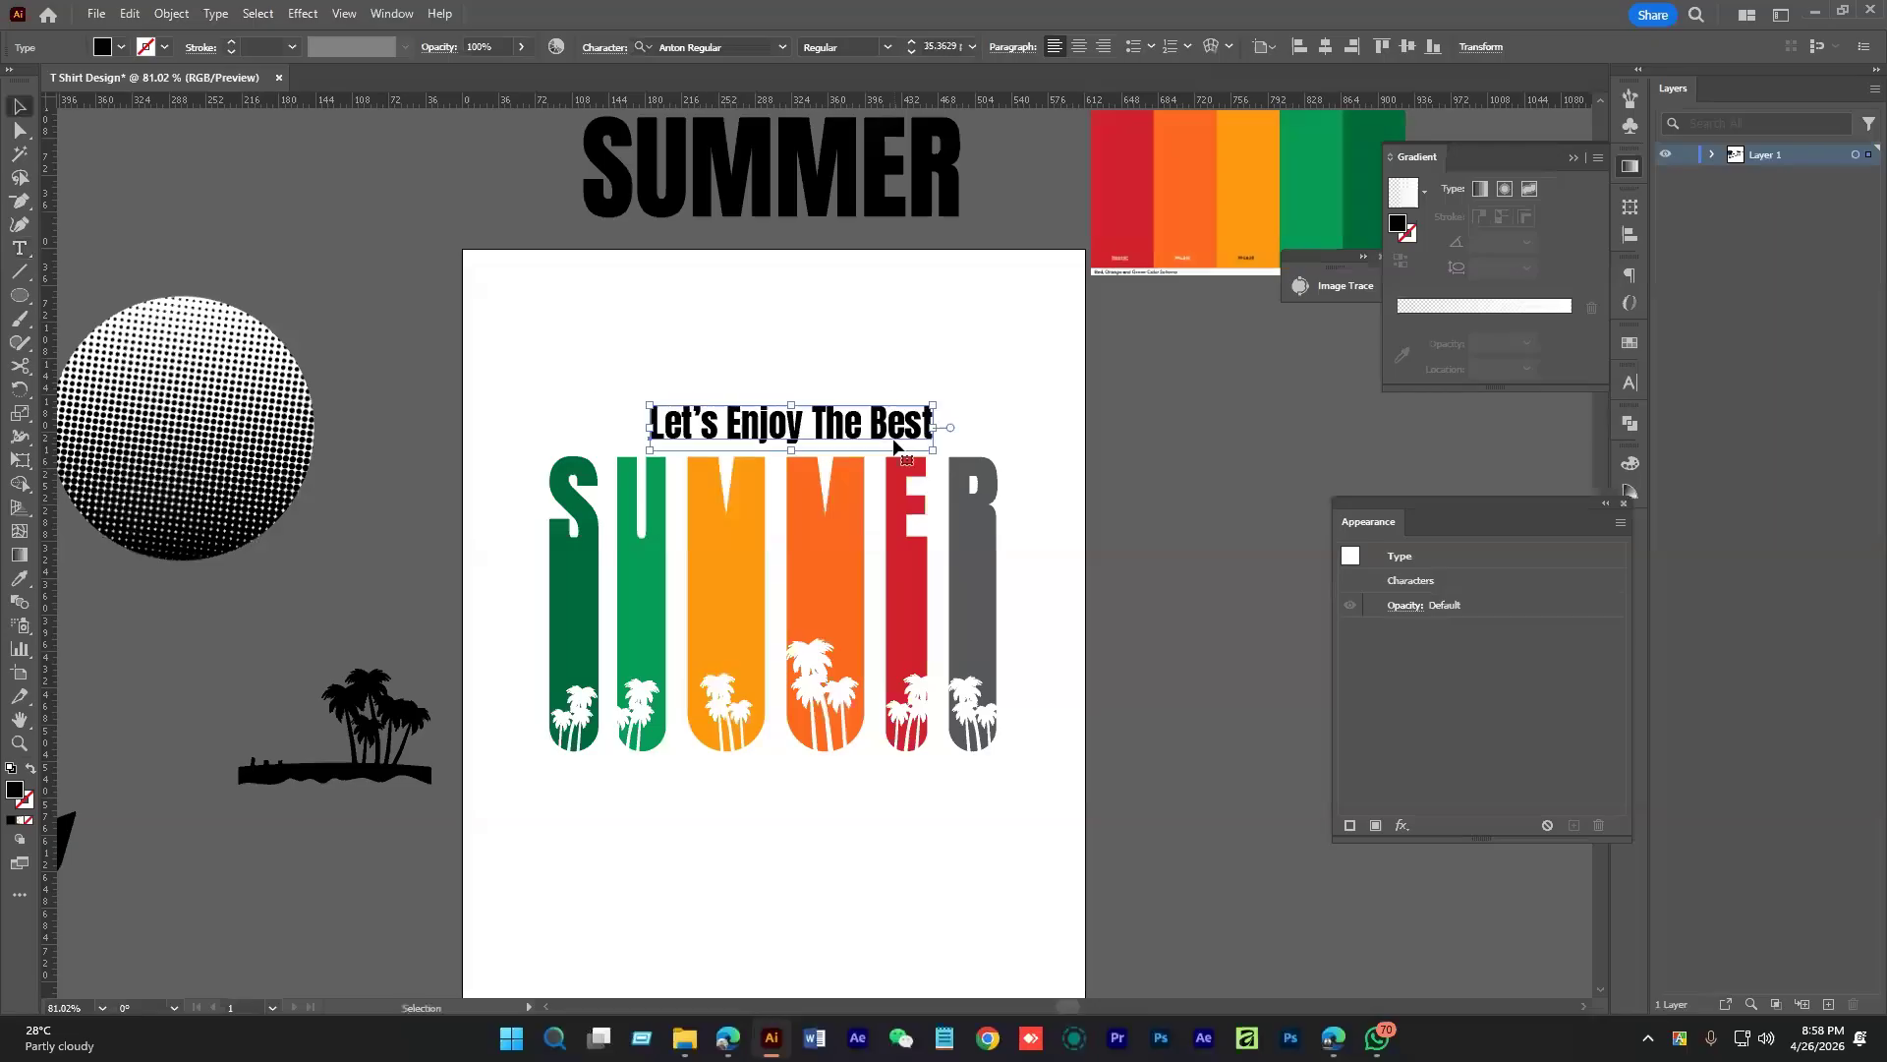
Change the font of the "Let's Enjoy The Best" tagline to the script typeface Anthony Hunter
drag(901, 326, 547, 327)
click(703, 46)
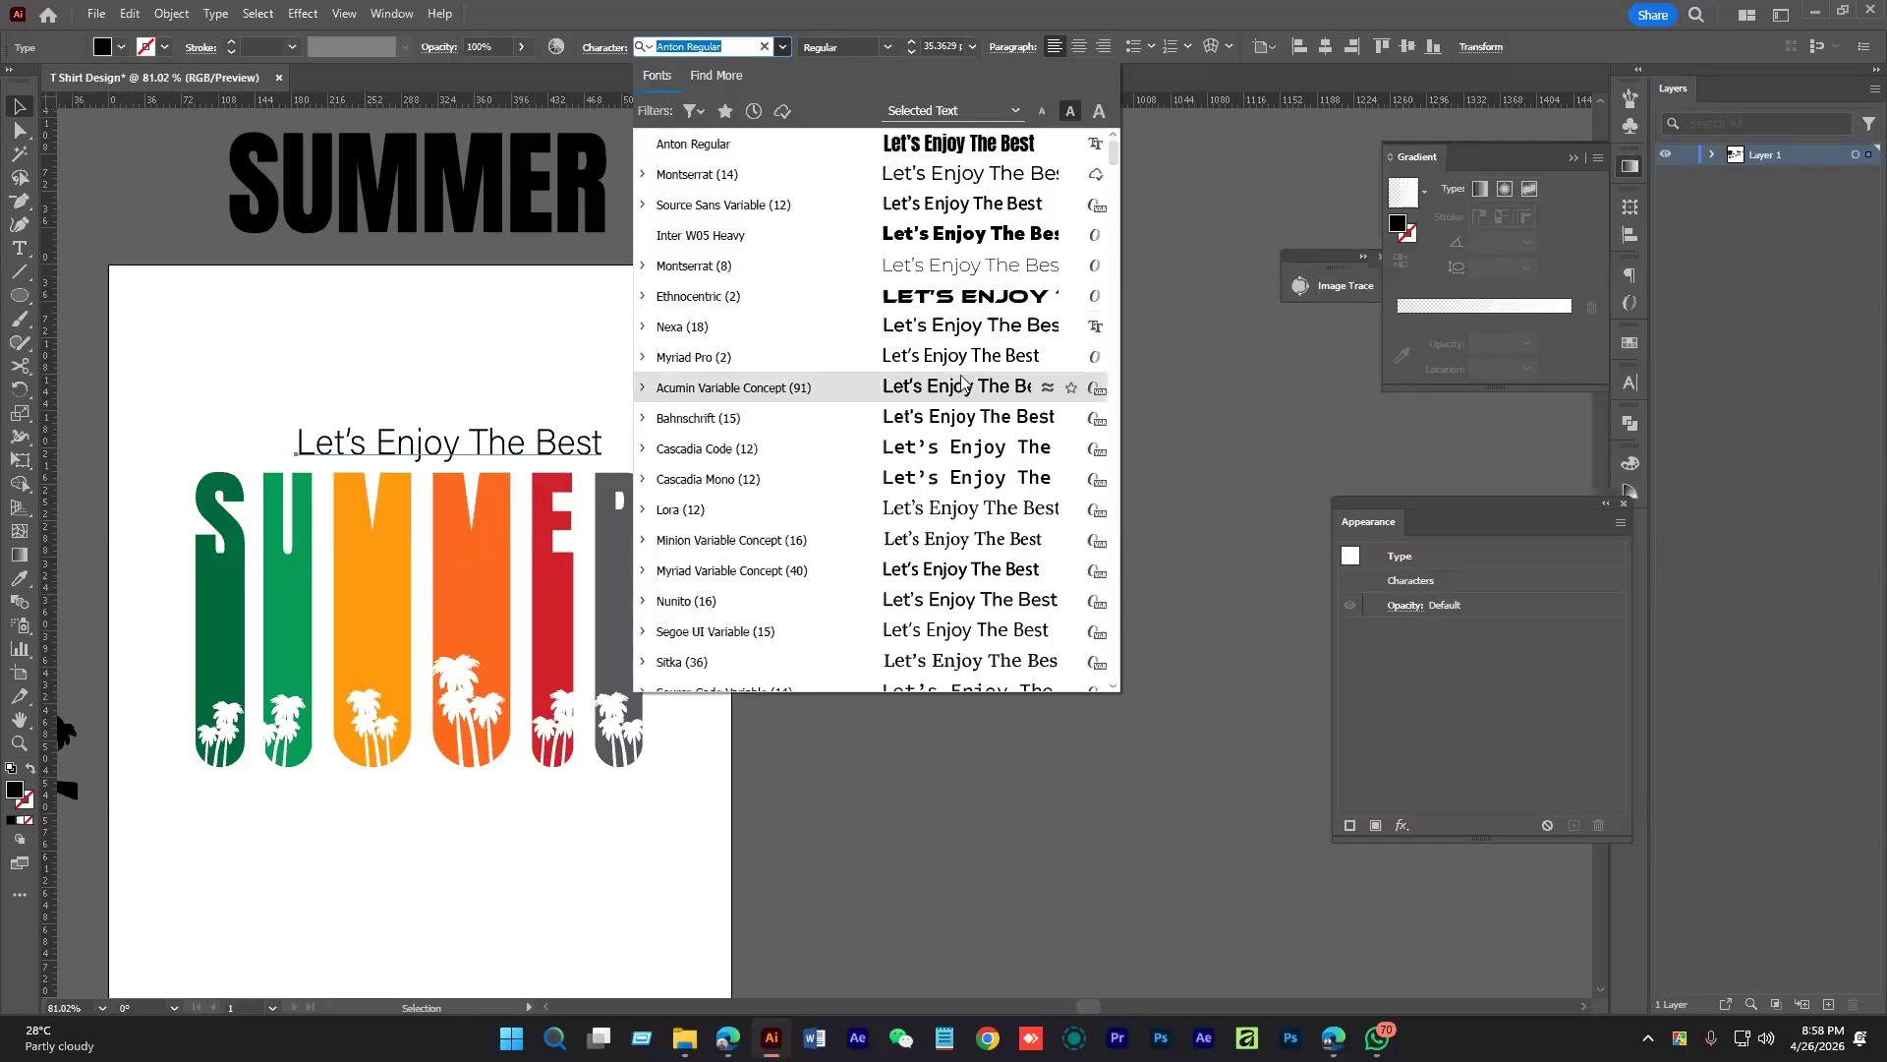
scroll(954, 442, down, 5)
scroll(948, 490, up, 5)
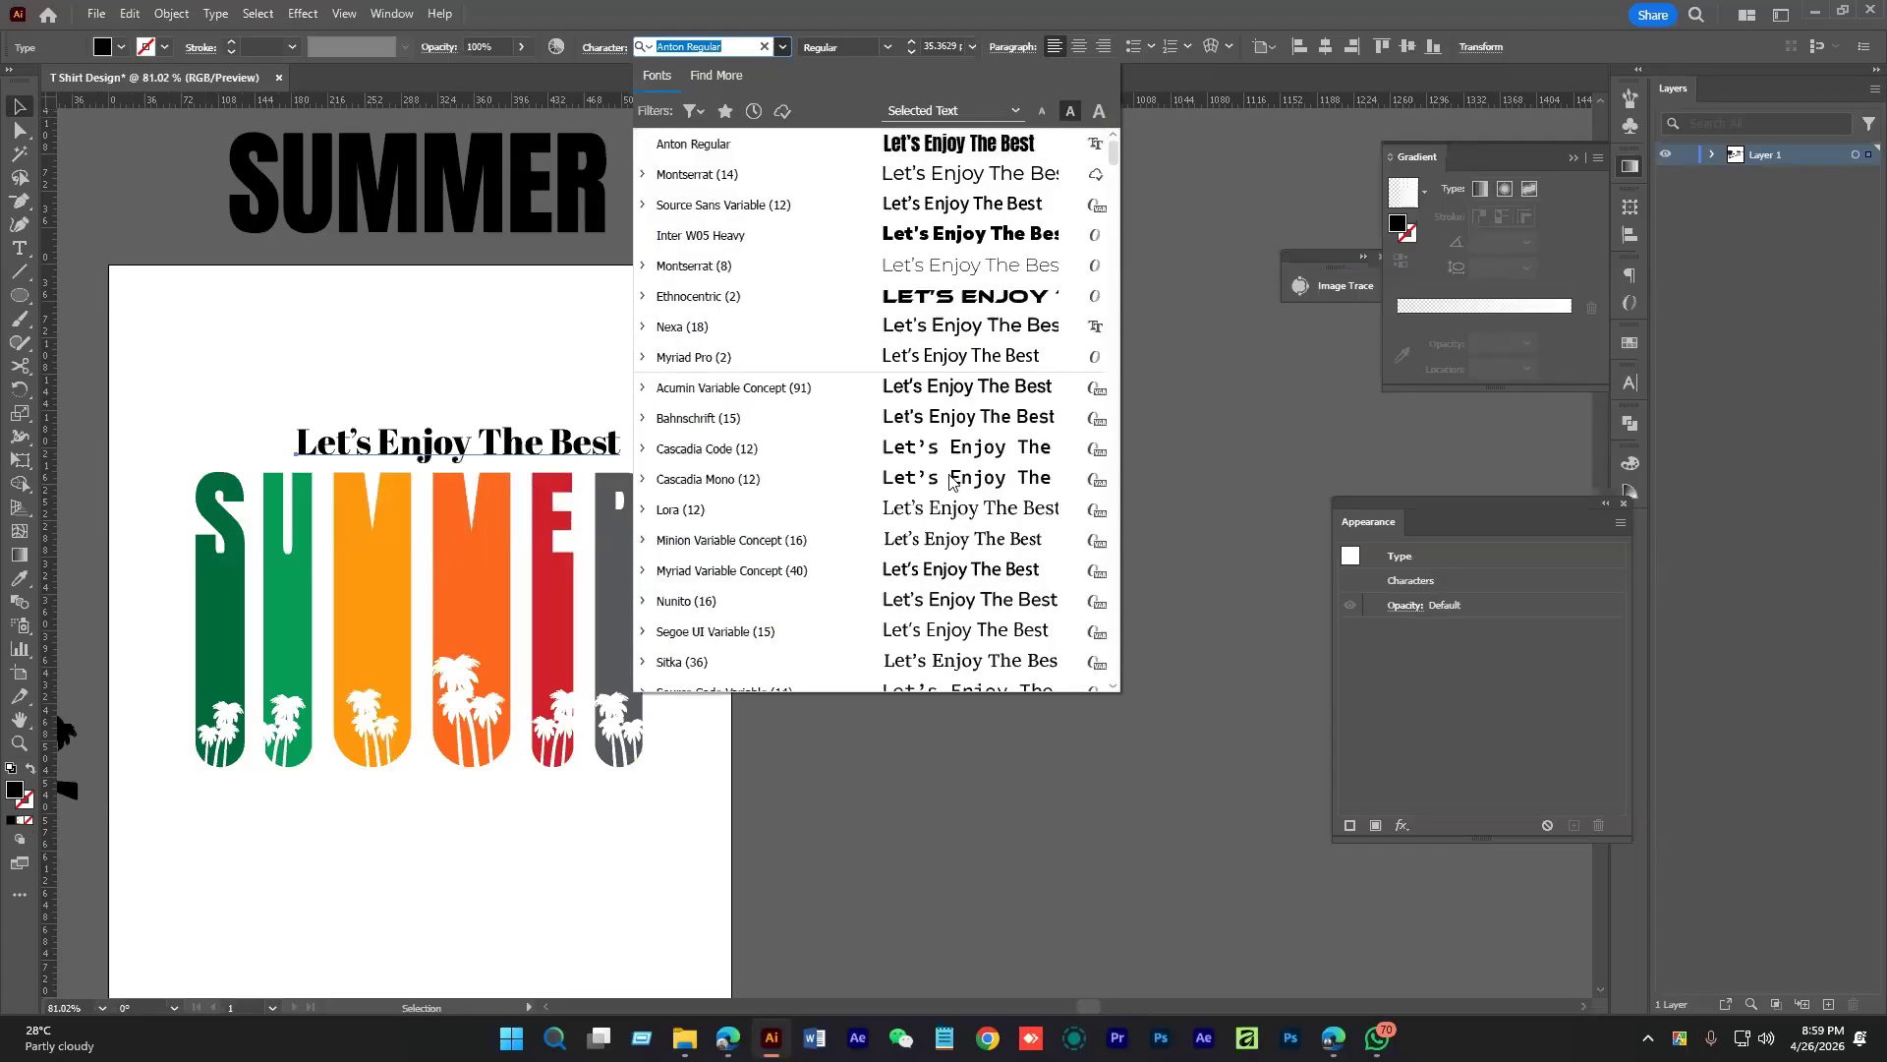
scroll(953, 477, down, 6)
scroll(969, 433, down, 3)
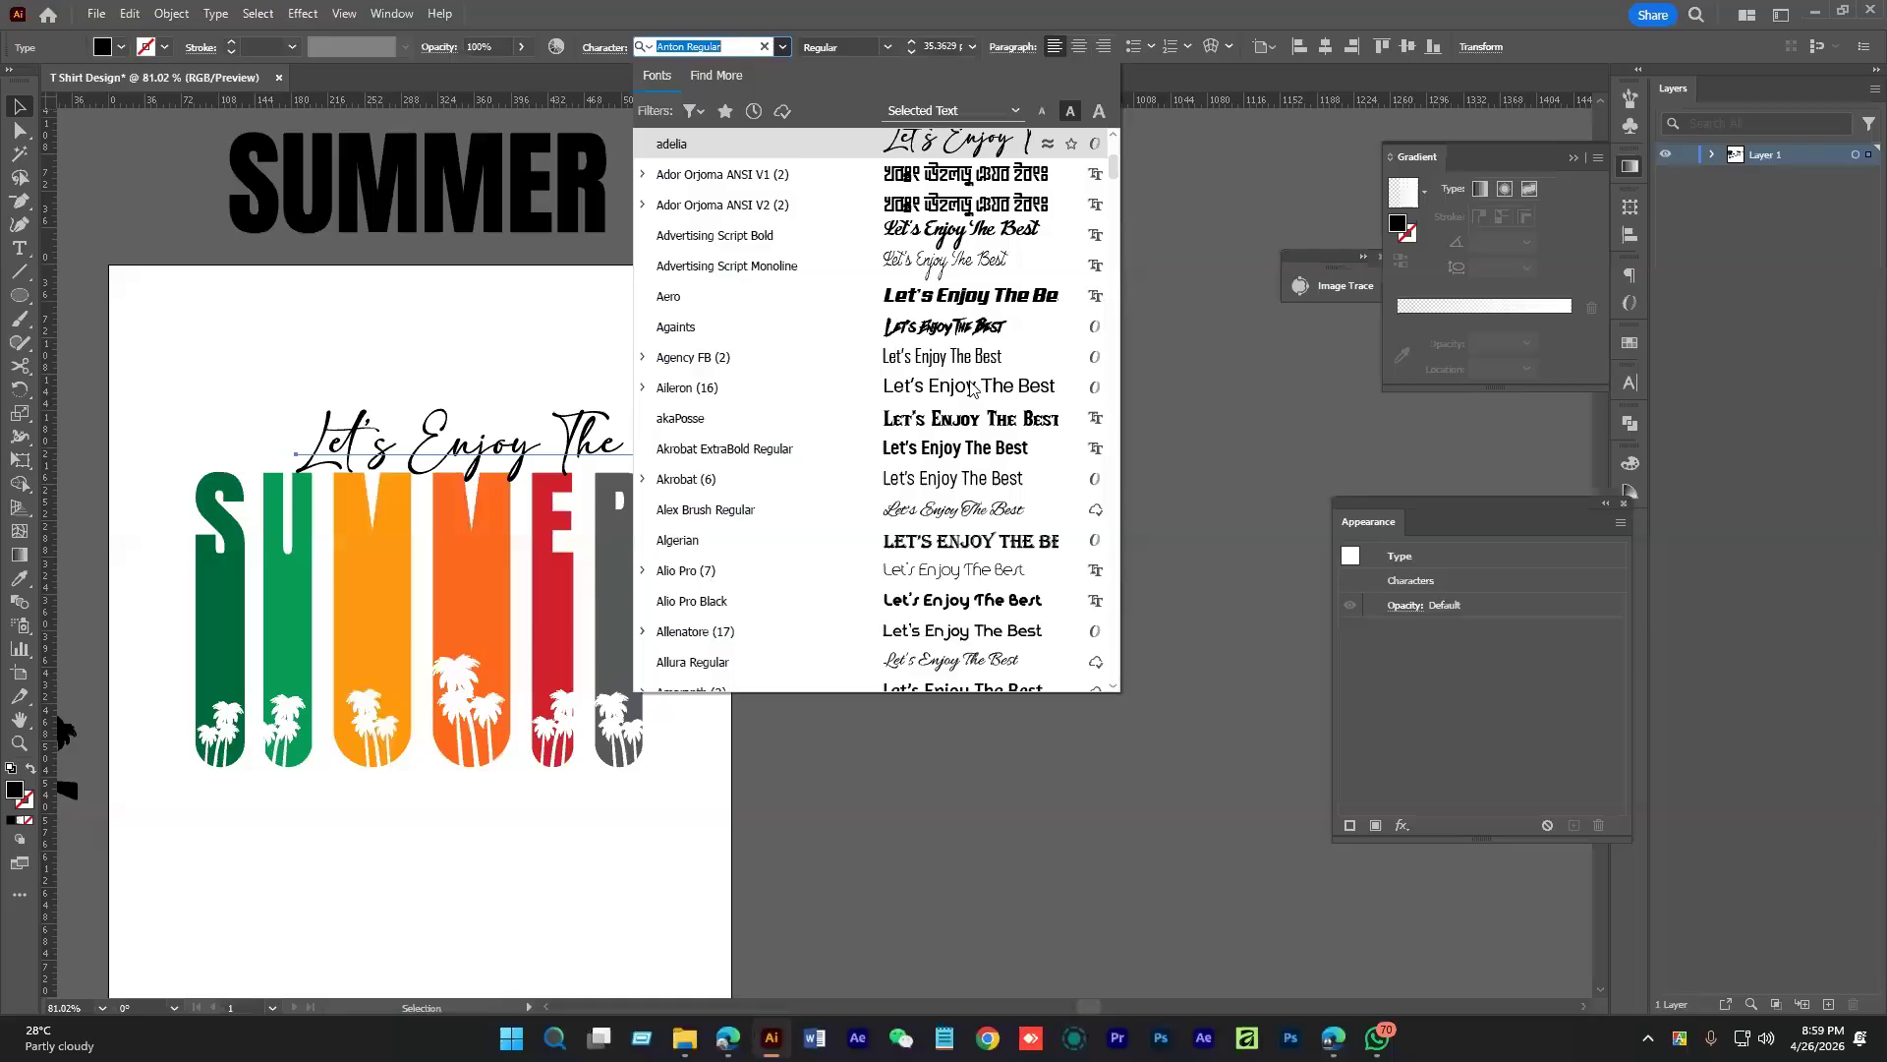
scroll(971, 390, down, 5)
click(952, 507)
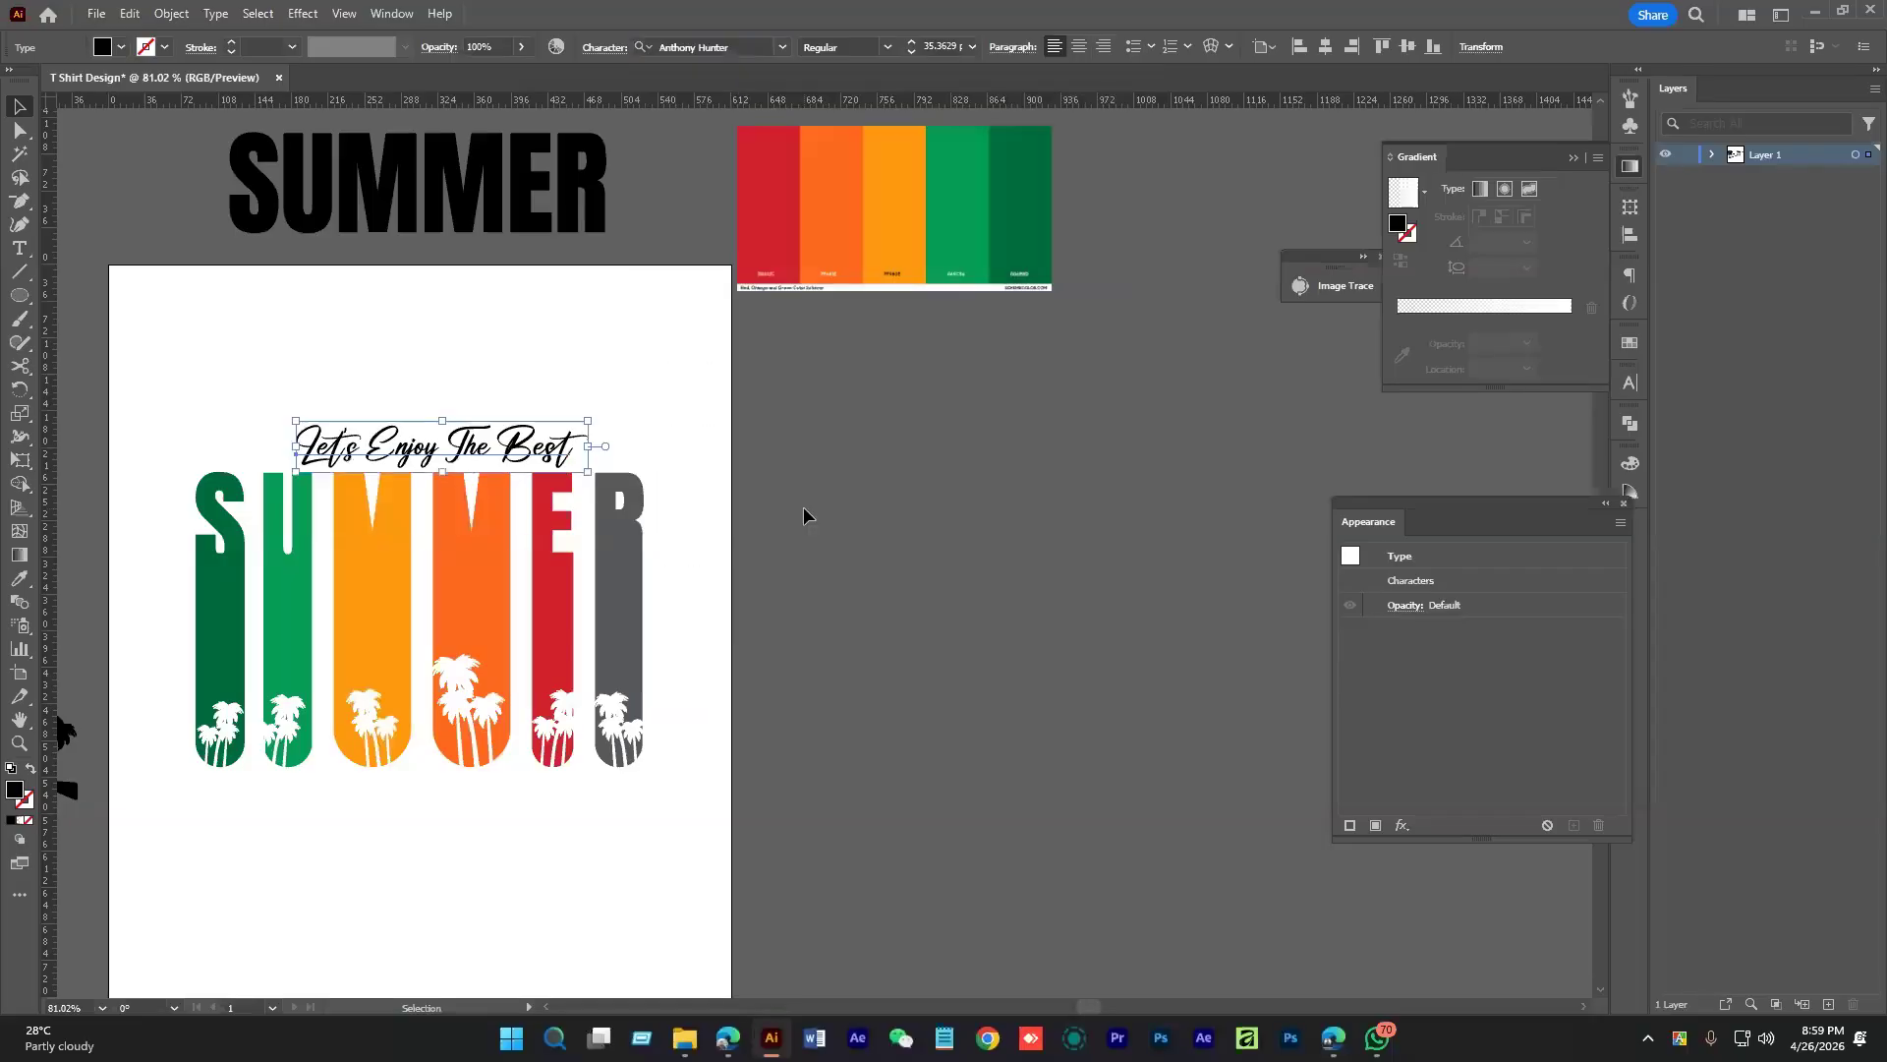
Enlarge the tagline to about 39 pt, centred above the SUMMER columns, and convert it to outlines
scroll(804, 507, left, 3)
mouse_move(704, 481)
mouse_down()
mouse_move(751, 465)
mouse_move(666, 449)
mouse_move(720, 450)
mouse_move(694, 450)
mouse_up()
drag(648, 456, 644, 452)
drag(815, 407, 905, 331)
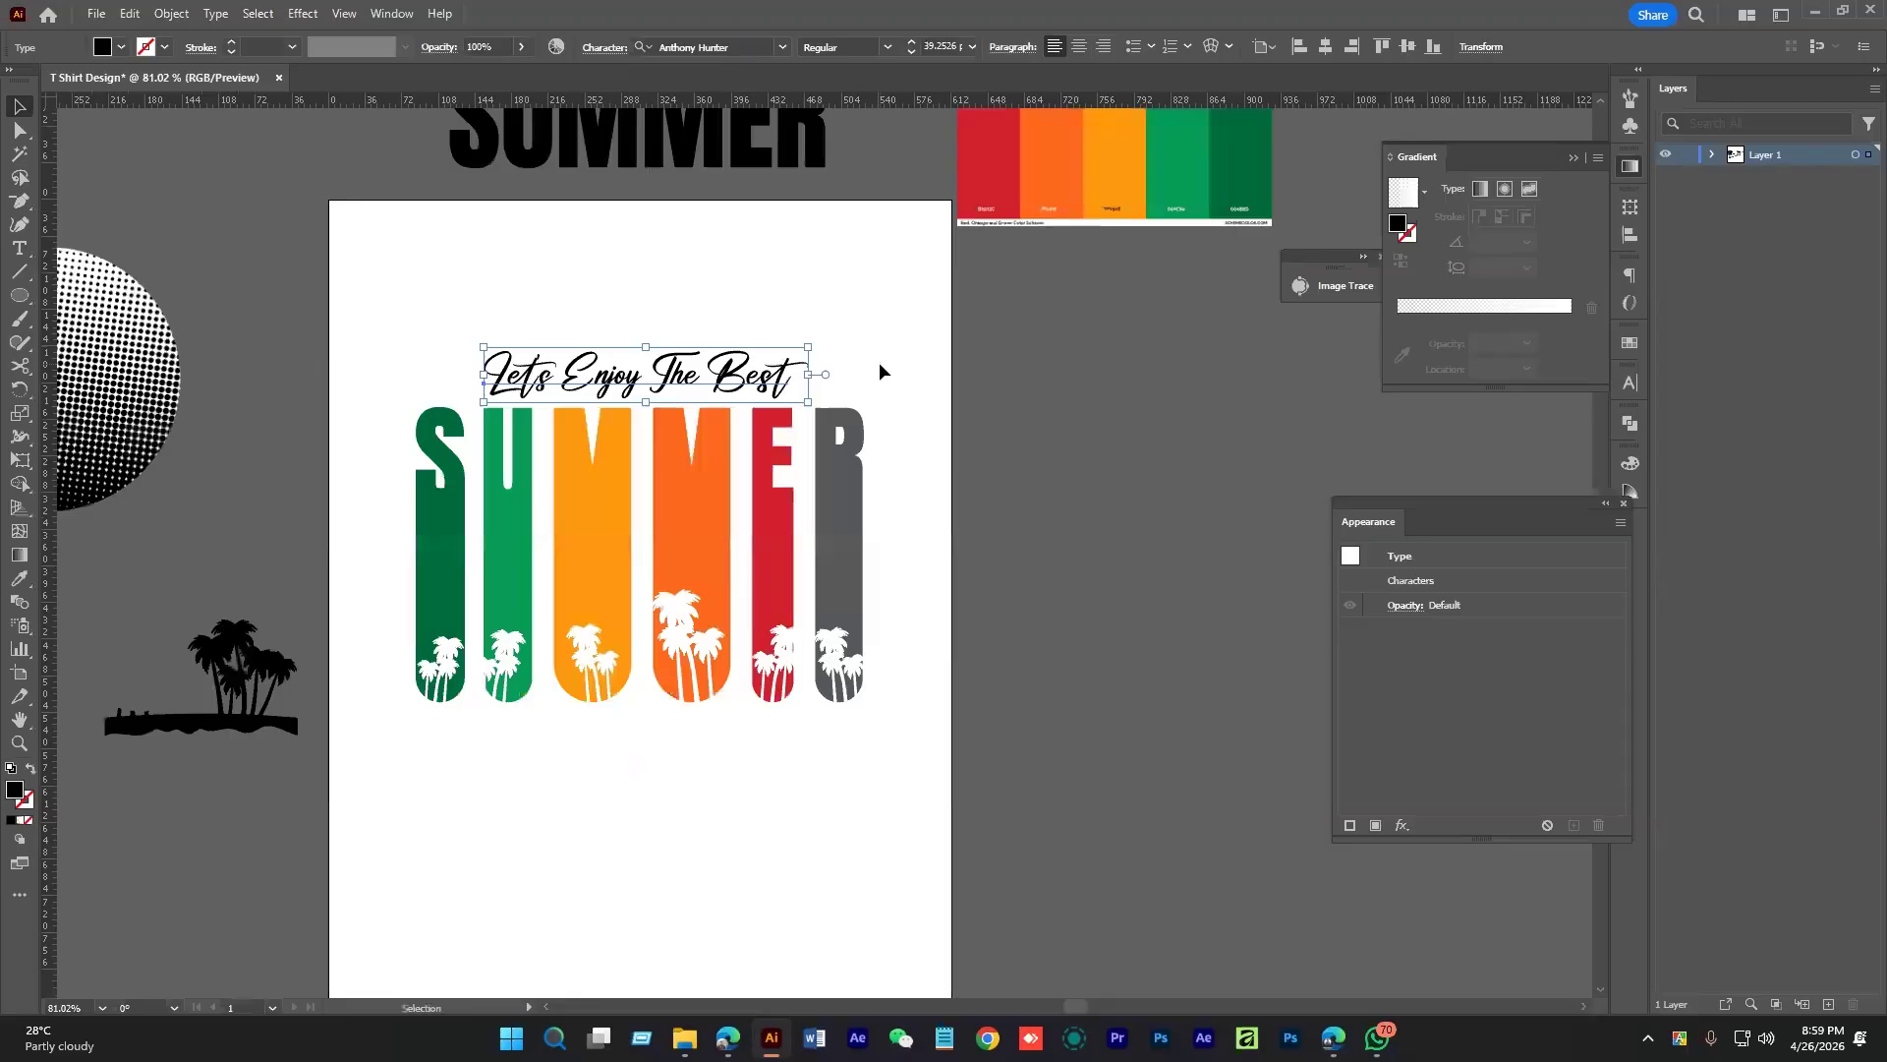
key(ctrl+shift+o)
click(880, 366)
Select all columns with their palms and cut away the trunk ends overhanging the dark gray R column with the Shape Builder
drag(950, 546, 480, 716)
drag(825, 663, 909, 690)
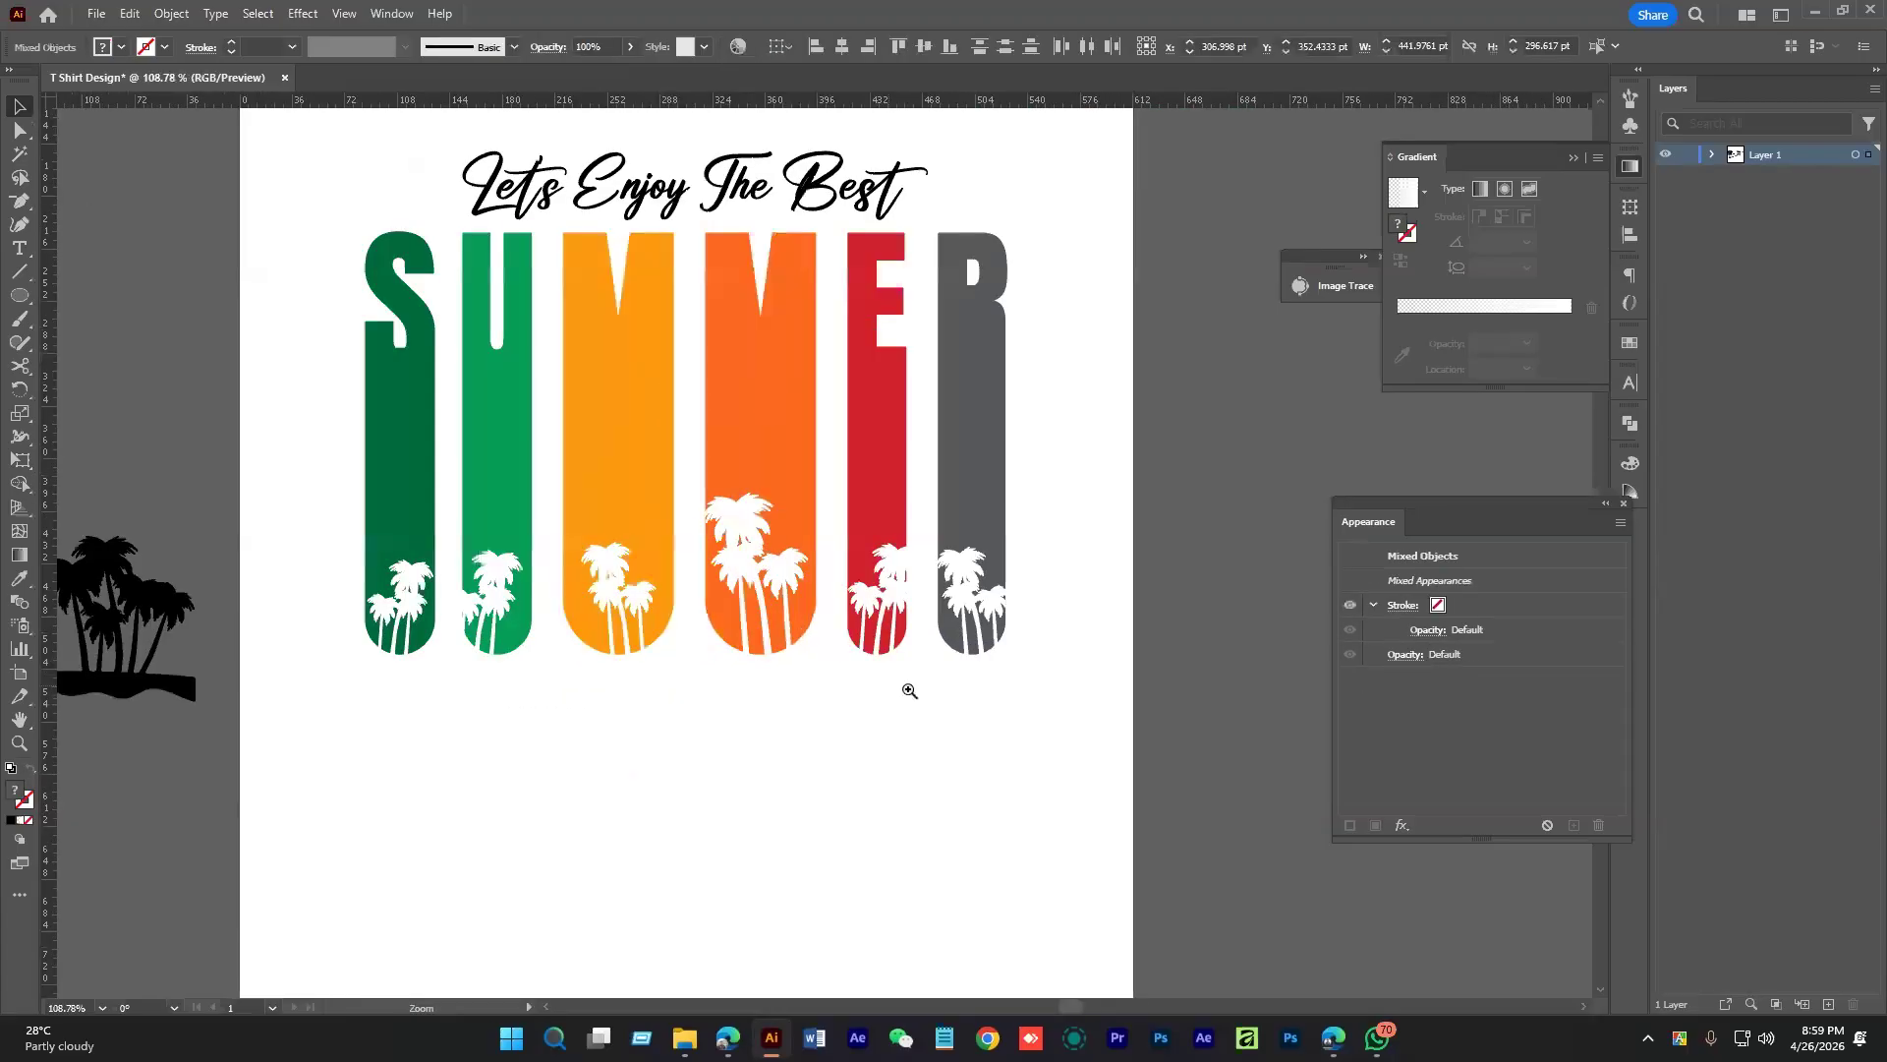
scroll(728, 653, up, 4)
drag(1032, 762, 839, 663)
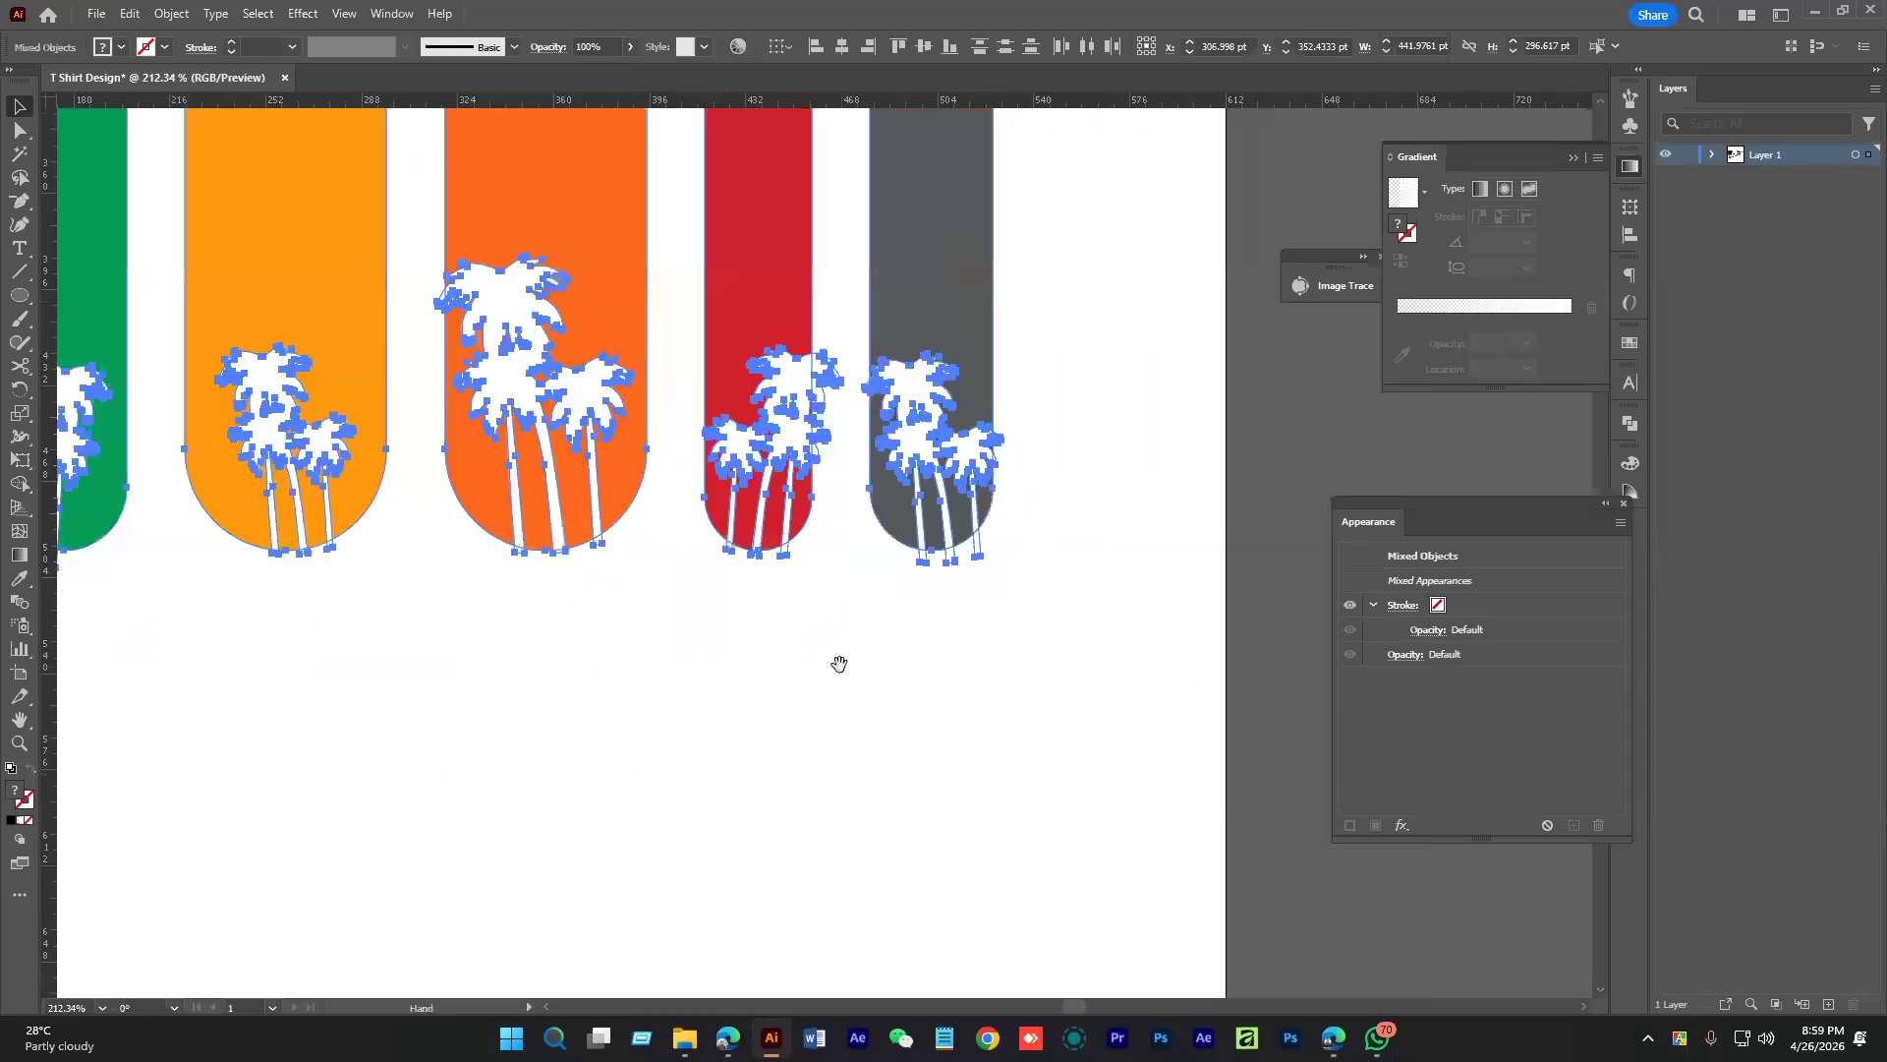
scroll(850, 639, up, 2)
click(19, 483)
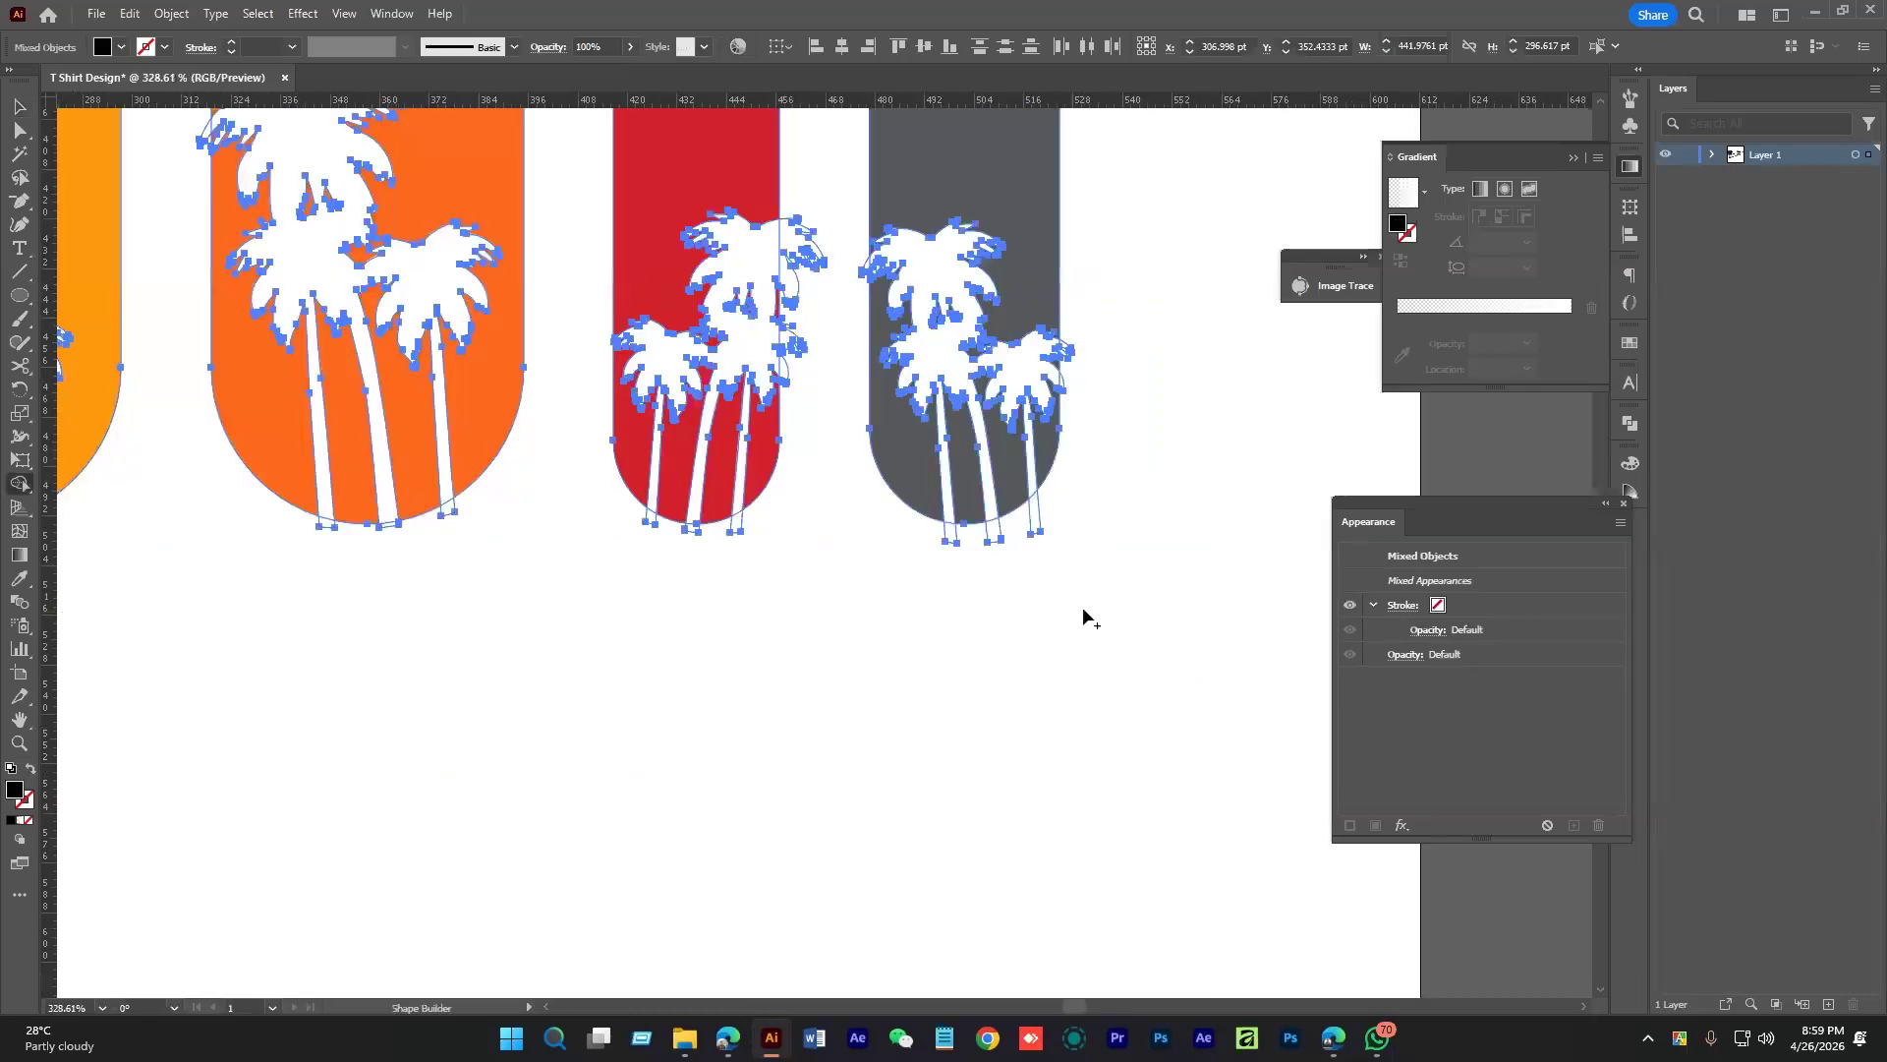
drag(1067, 512, 938, 548)
drag(934, 546, 932, 547)
Try to cut away the palm trunk ends overhanging the rounded base of the red E column with the Shape Builder
key(space)
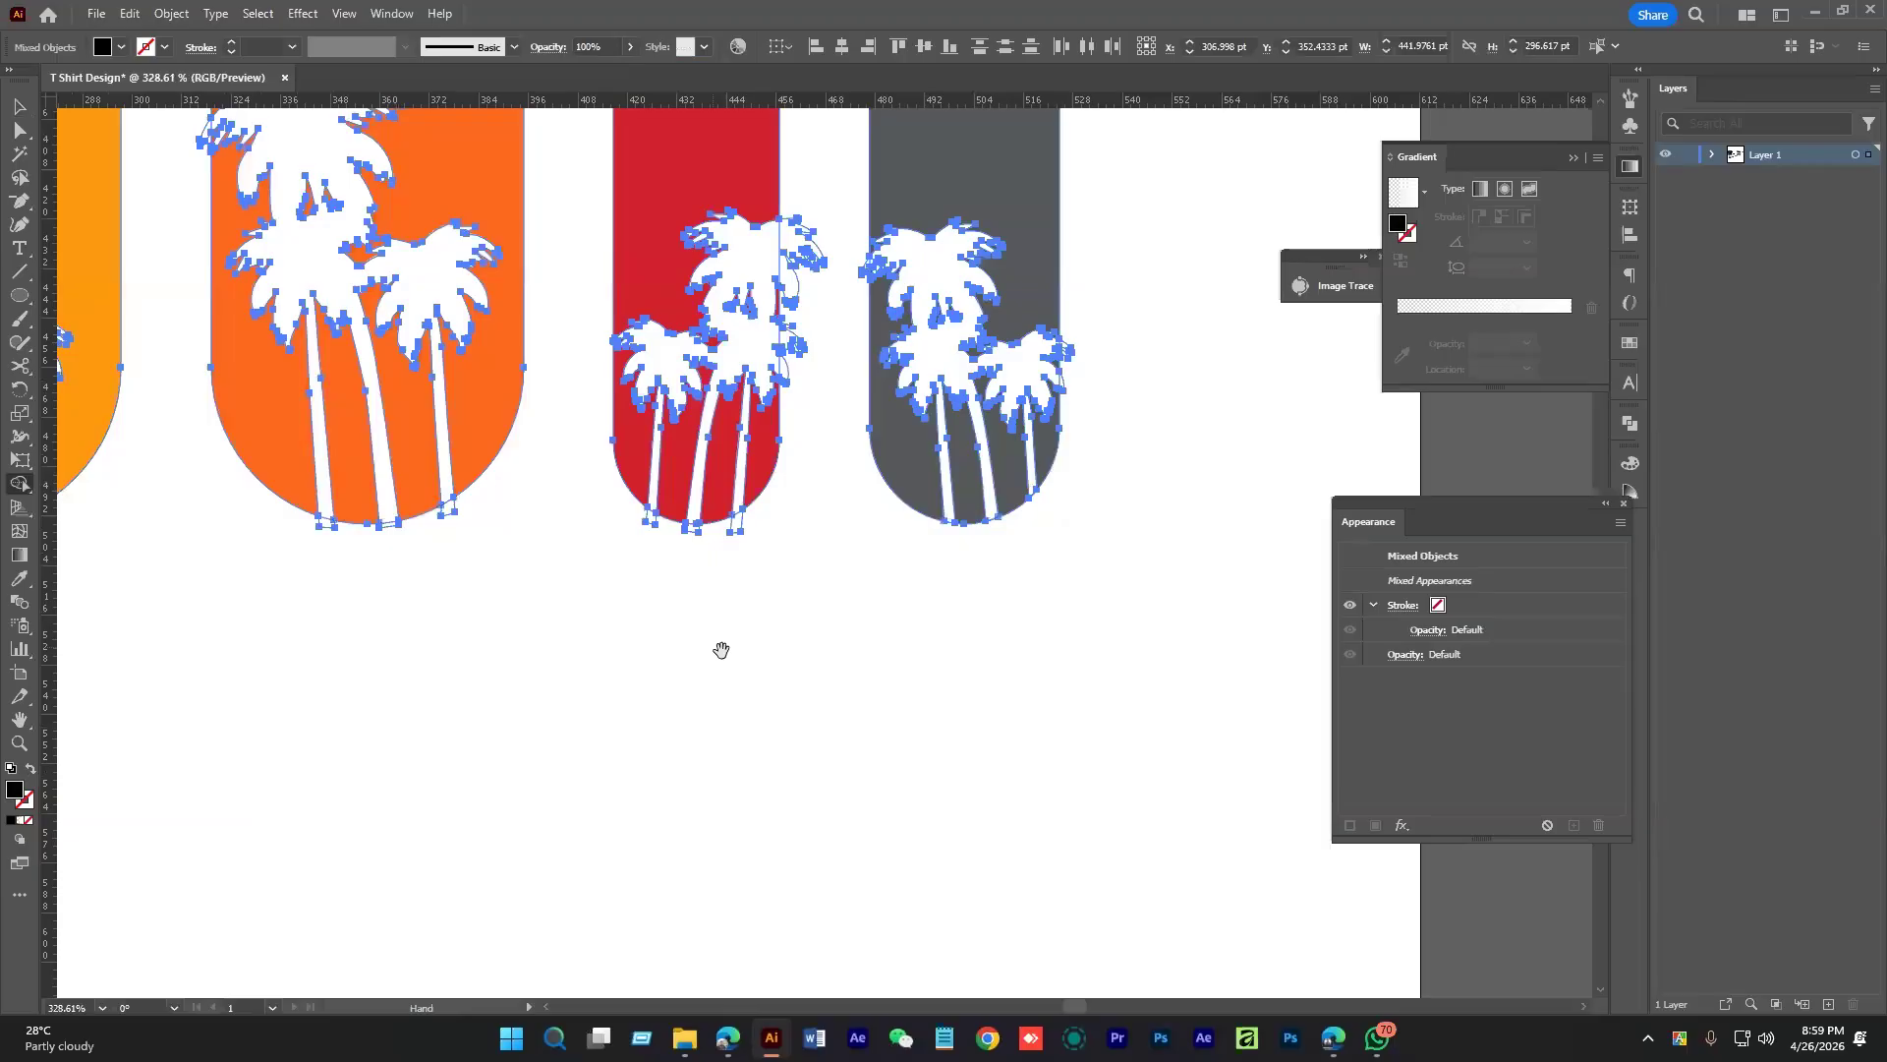
drag(530, 528, 967, 724)
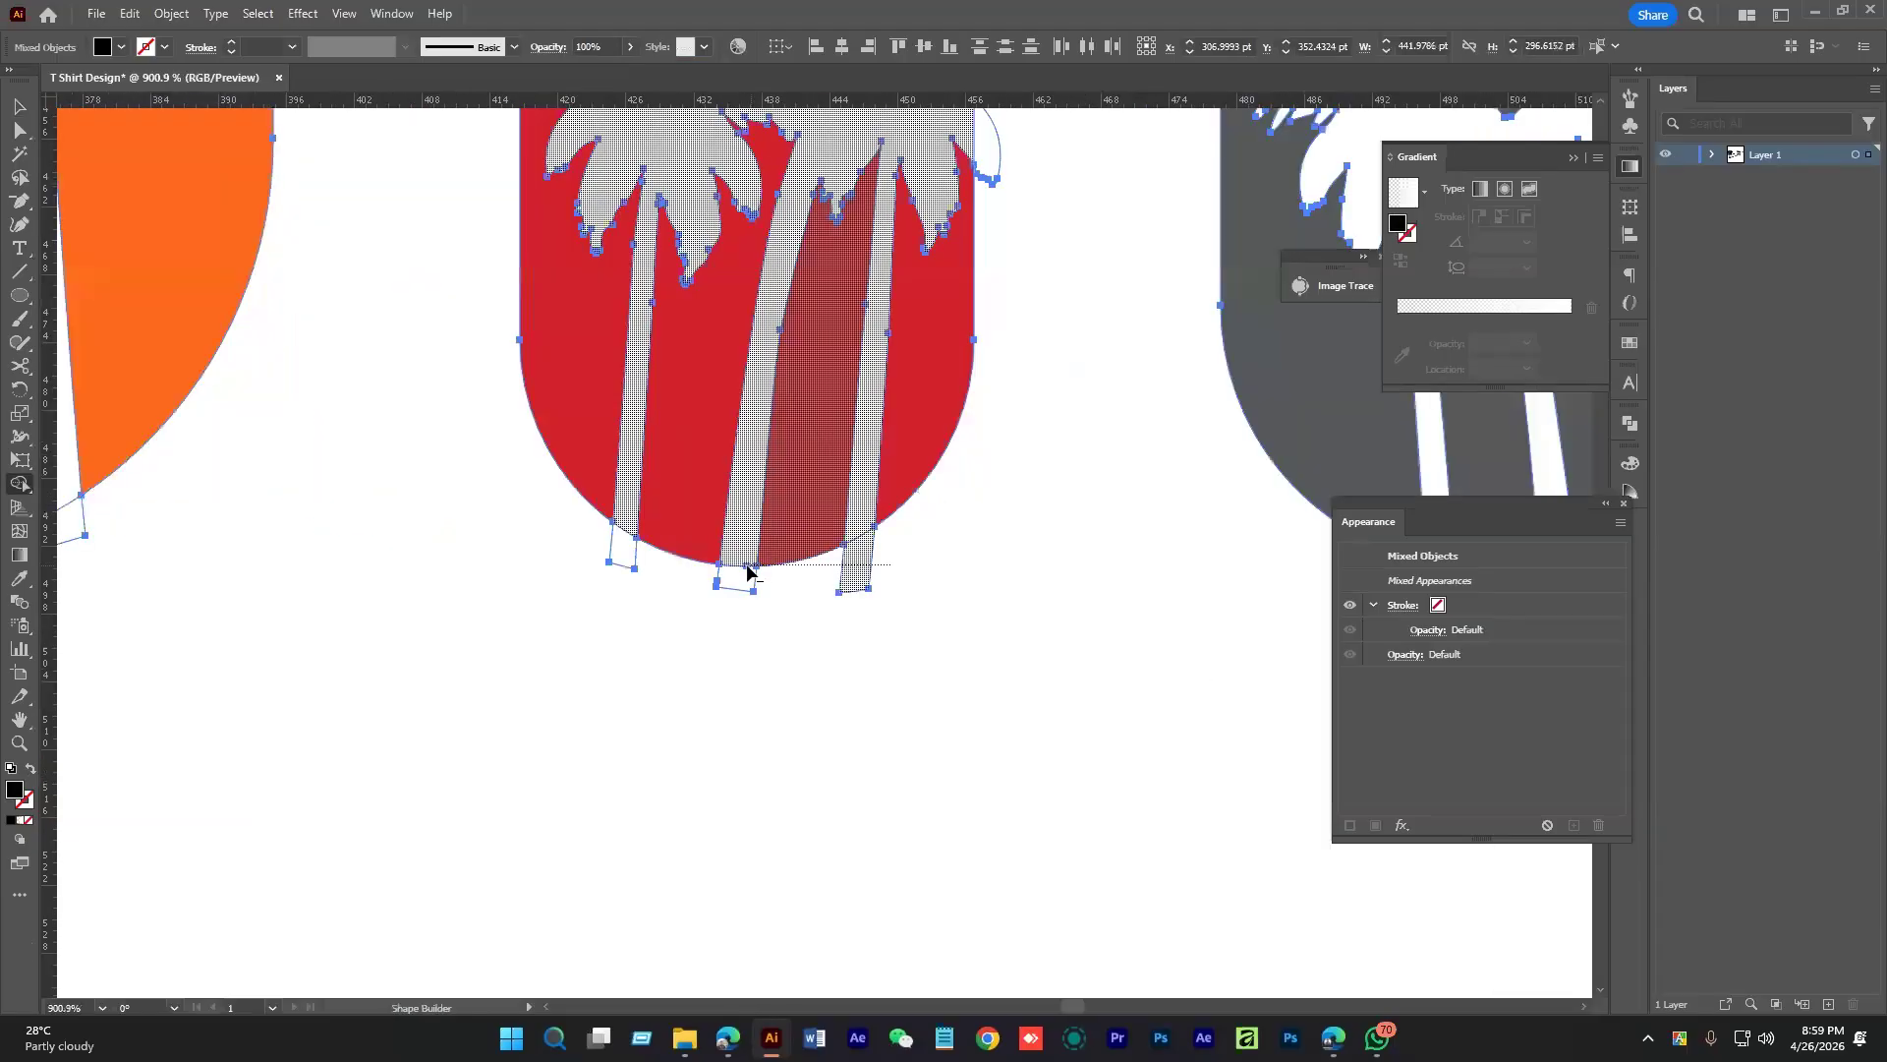
drag(747, 565, 747, 566)
key(ctrl+z)
Remove the three palm trunk ends that overhang the rounded base of the dark orange M column
mouse_move(890, 568)
mouse_down()
mouse_move(574, 617)
mouse_move(804, 610)
mouse_up()
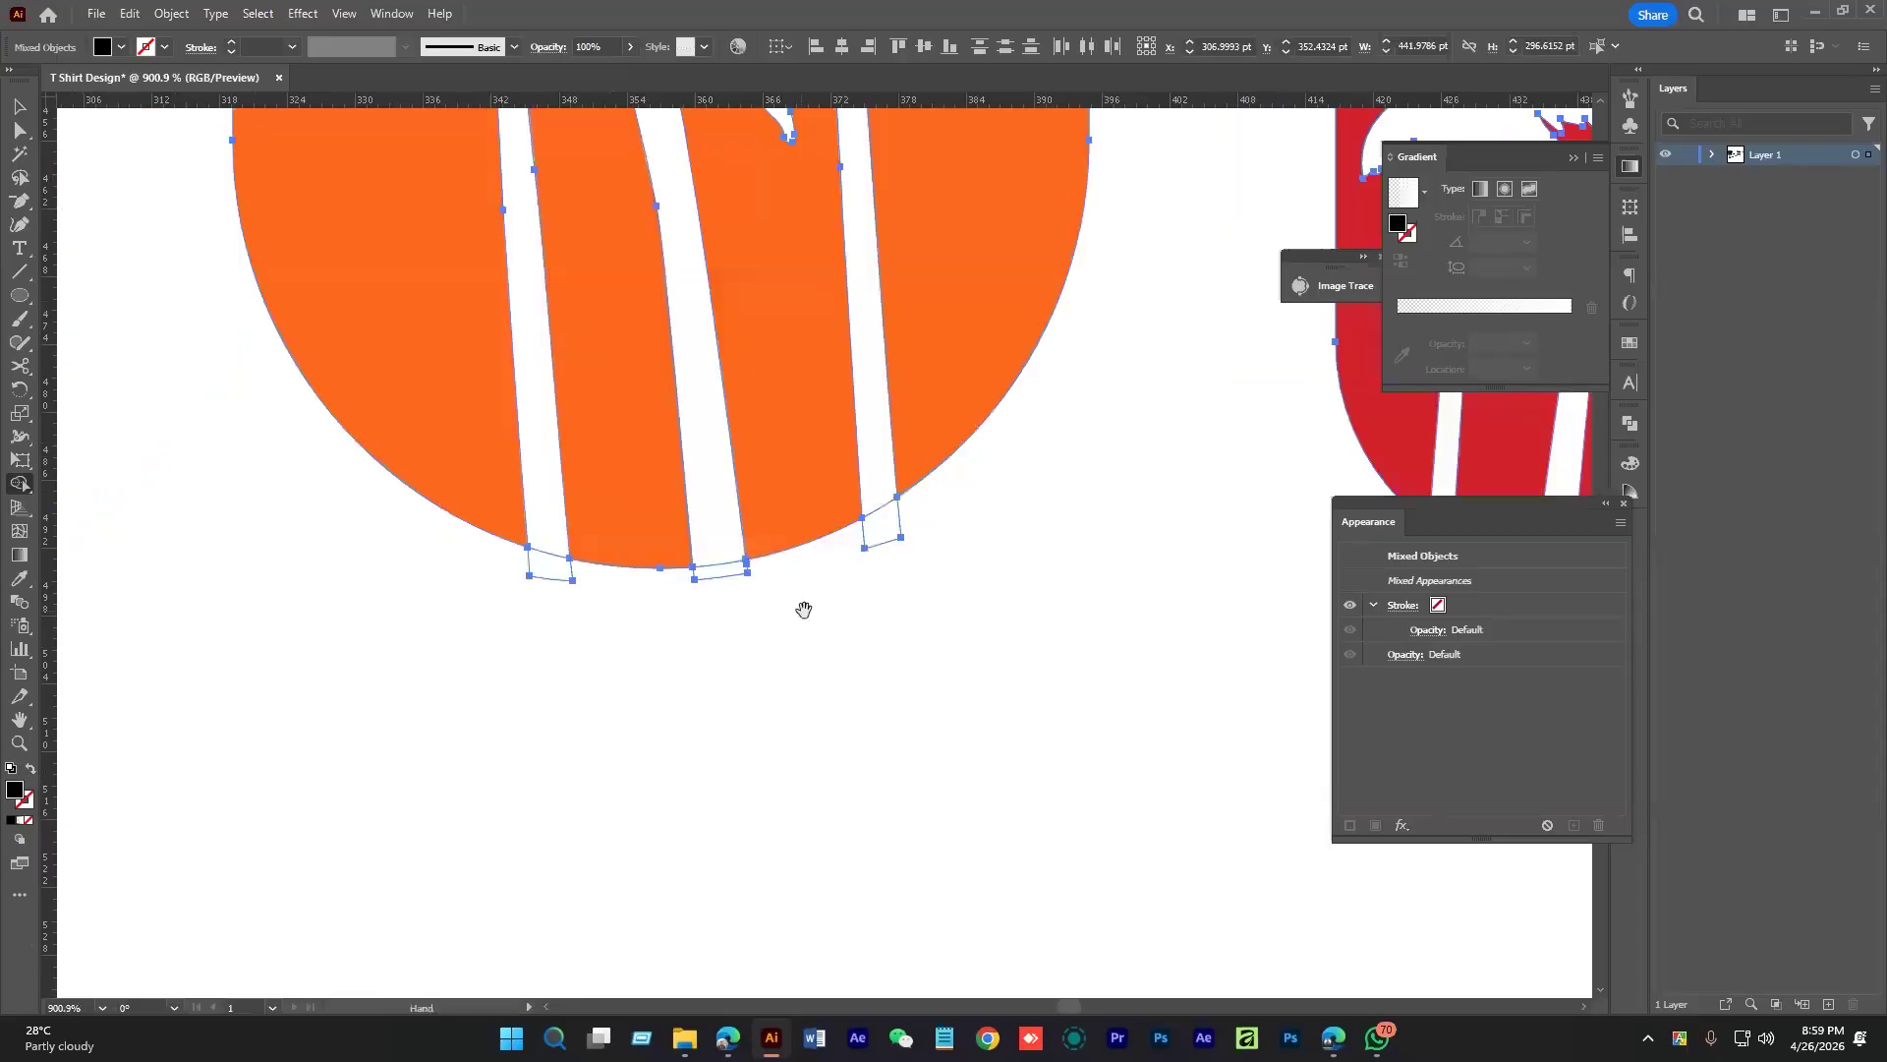
alt+click(880, 524)
alt+click(744, 571)
alt+click(551, 567)
Remove the palm trunk ends that overhang the rounded base of the yellow-orange M column
drag(384, 648, 962, 632)
drag(329, 558, 853, 557)
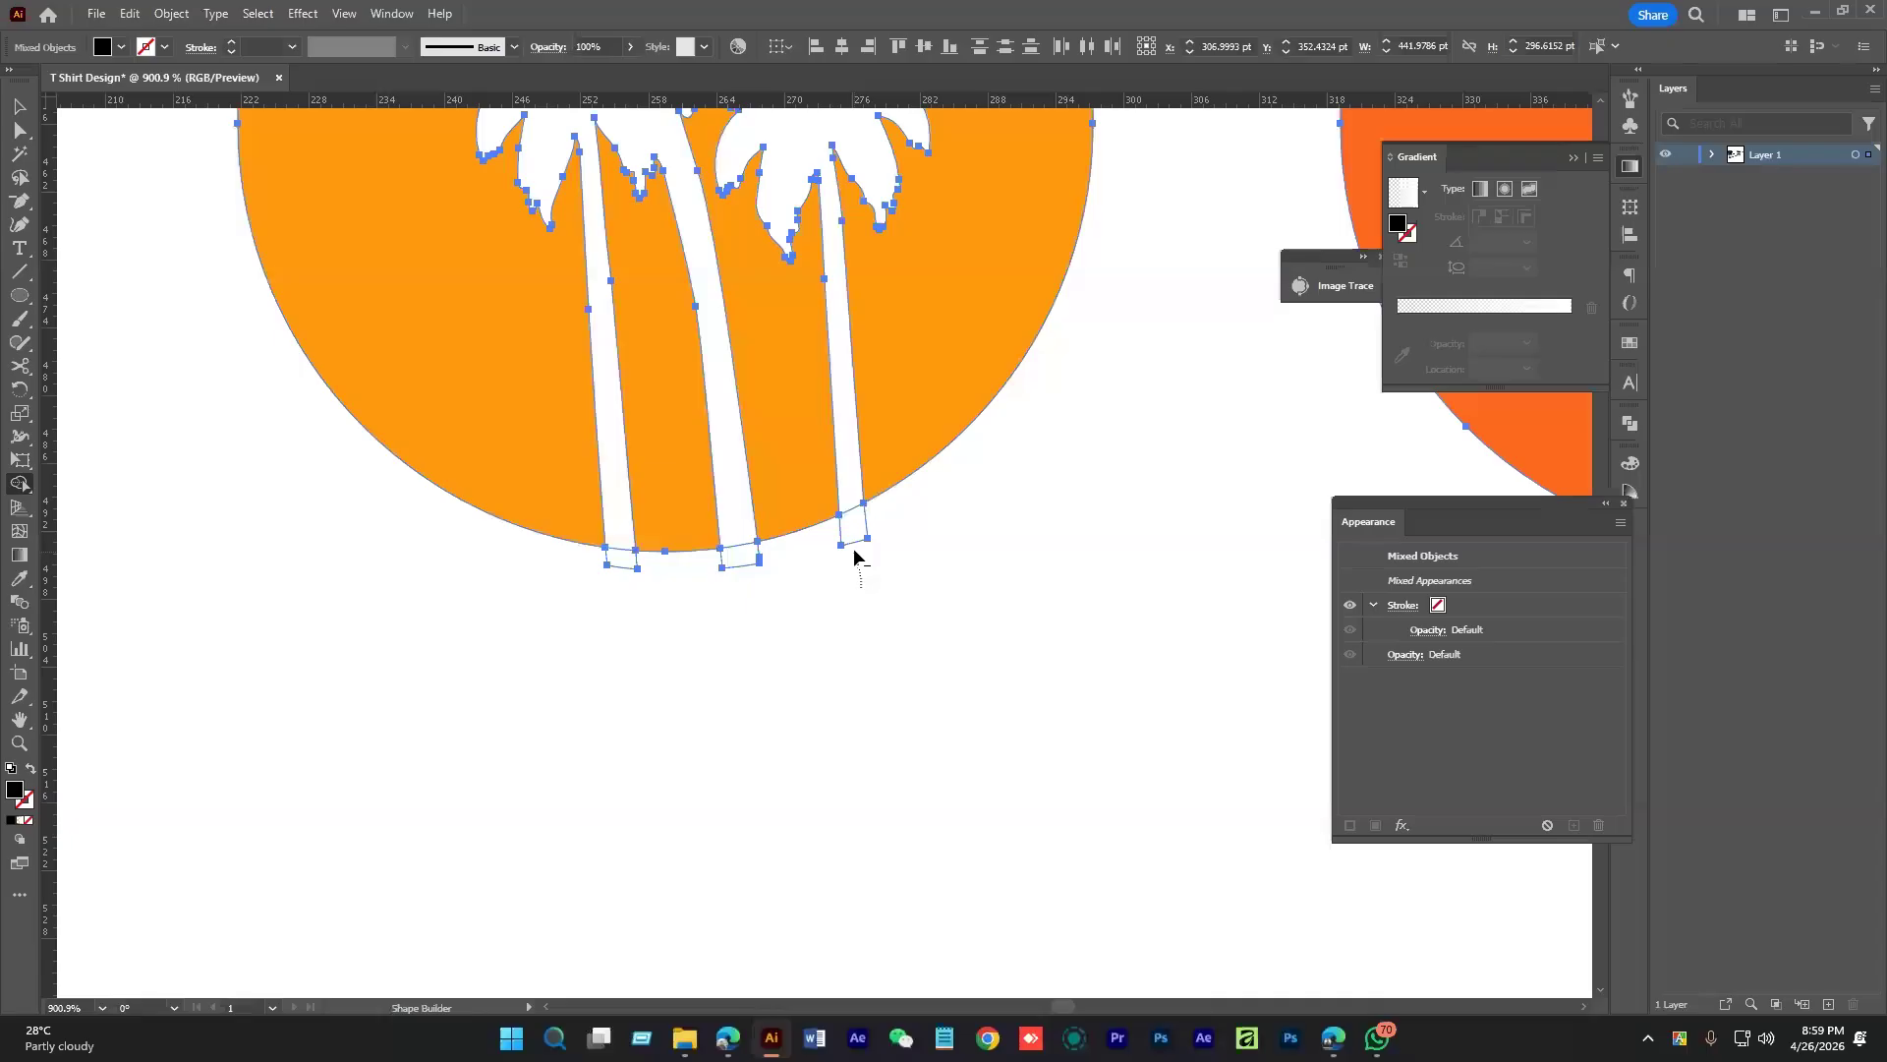
Remove the palm trunk ends protruding below the rounded bottoms of the coloured letters with the Shape Builder tool
alt+click(853, 530)
alt+click(739, 556)
alt+click(621, 557)
scroll(603, 597, down, 6)
drag(491, 654, 889, 702)
scroll(788, 703, up, 5)
alt+click(537, 678)
drag(638, 634, 442, 625)
scroll(844, 617, down, 5)
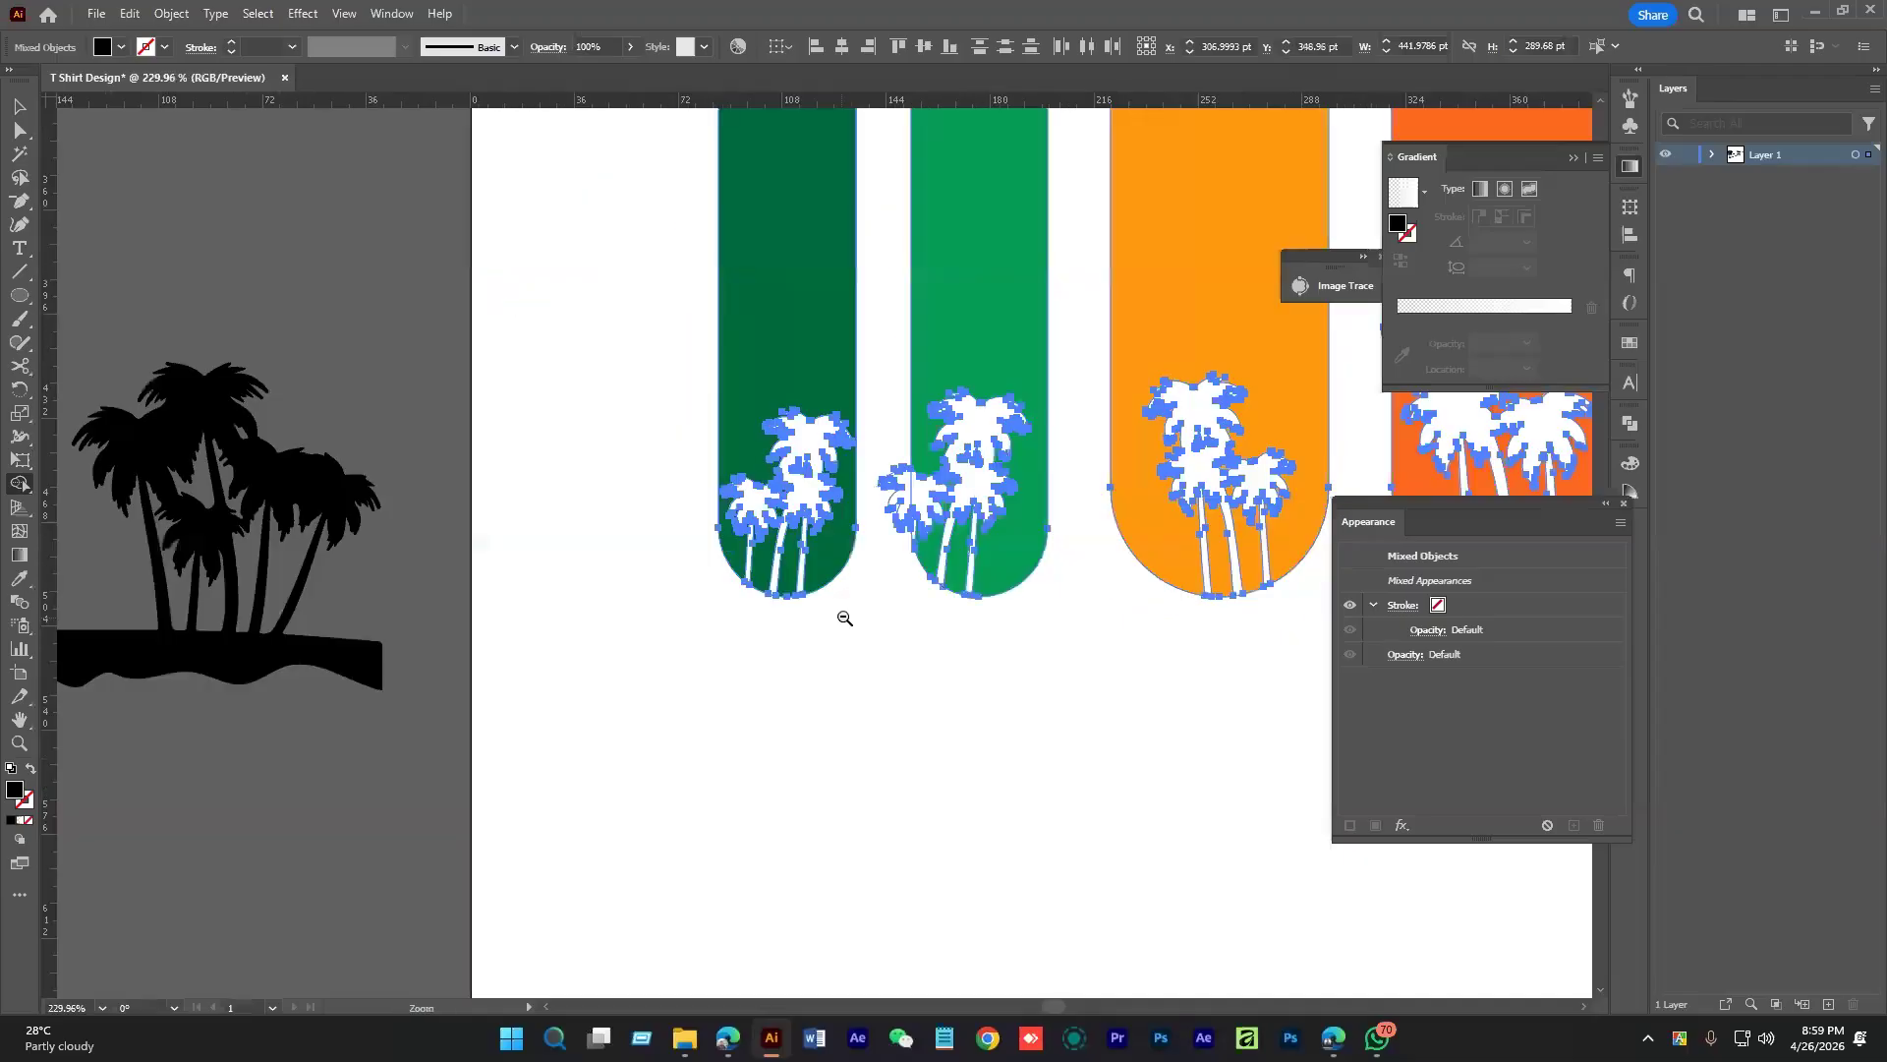
scroll(844, 617, down, 2)
key(v)
click(682, 700)
drag(969, 706, 880, 722)
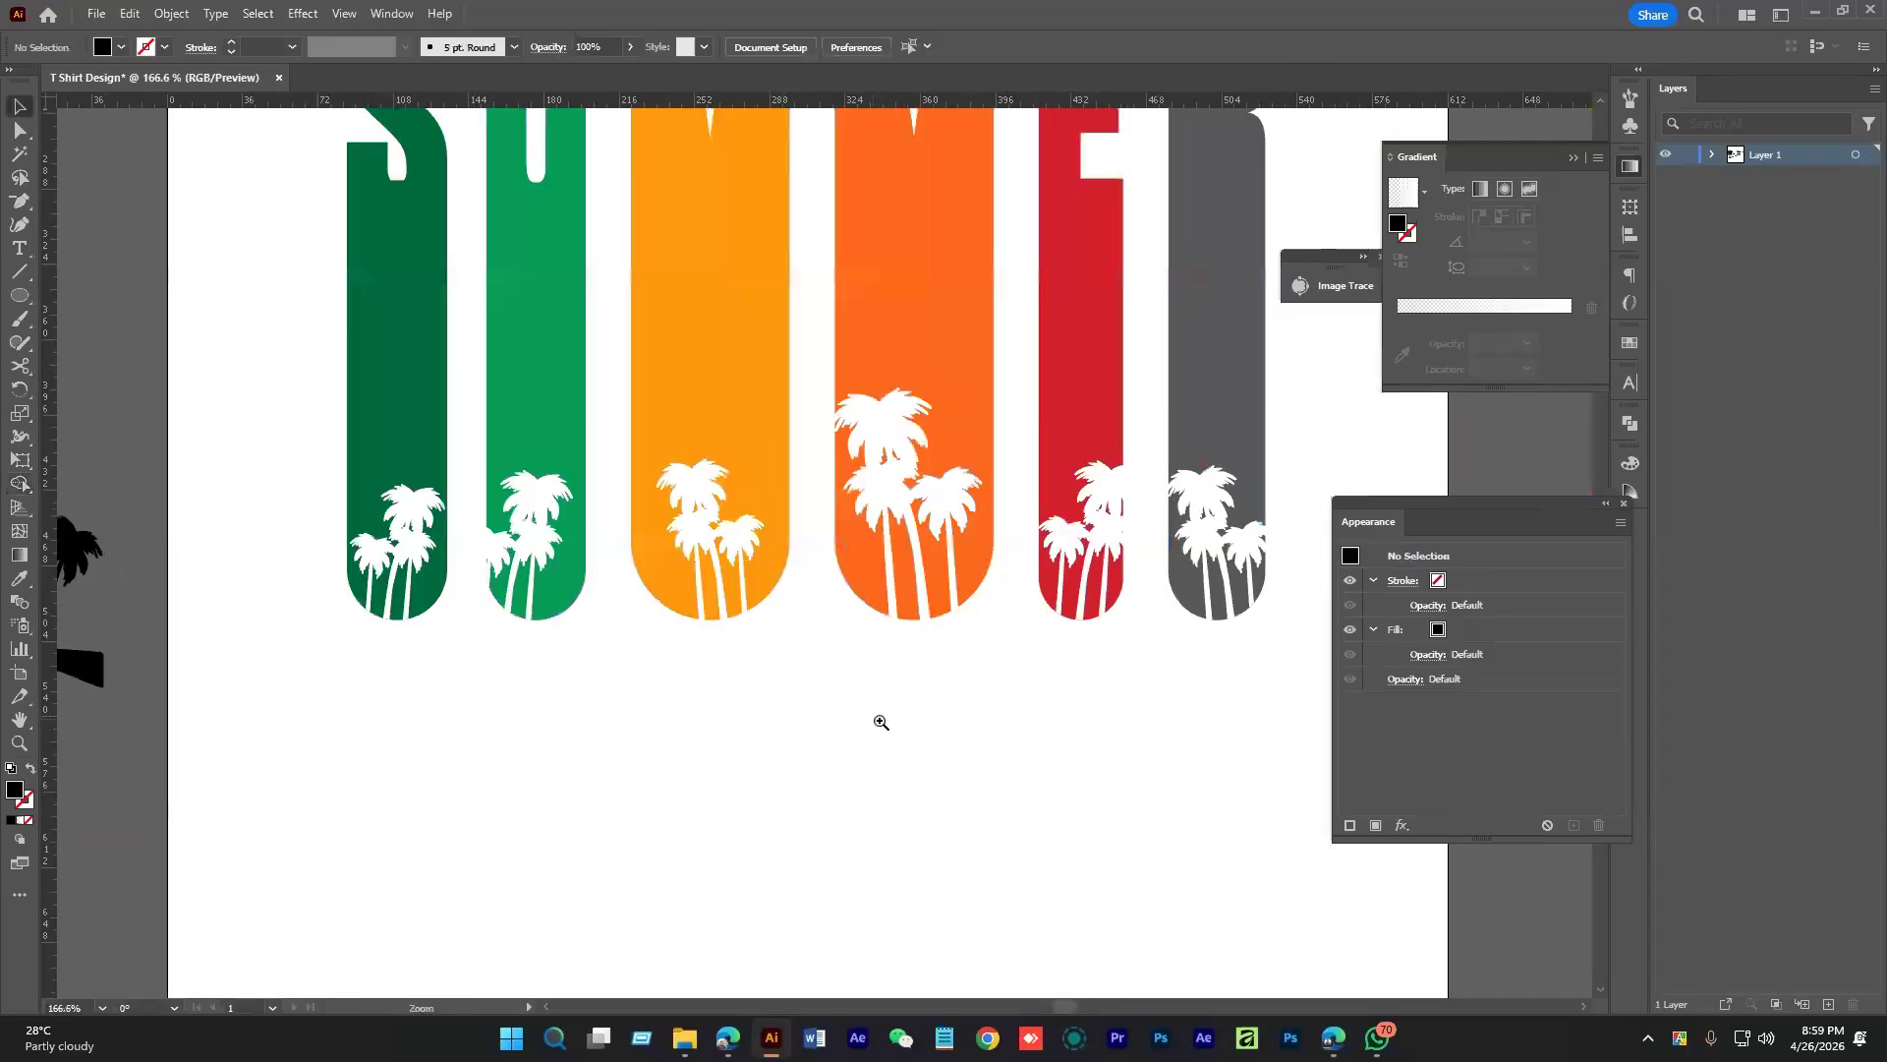
scroll(816, 792, down, 2)
click(806, 491)
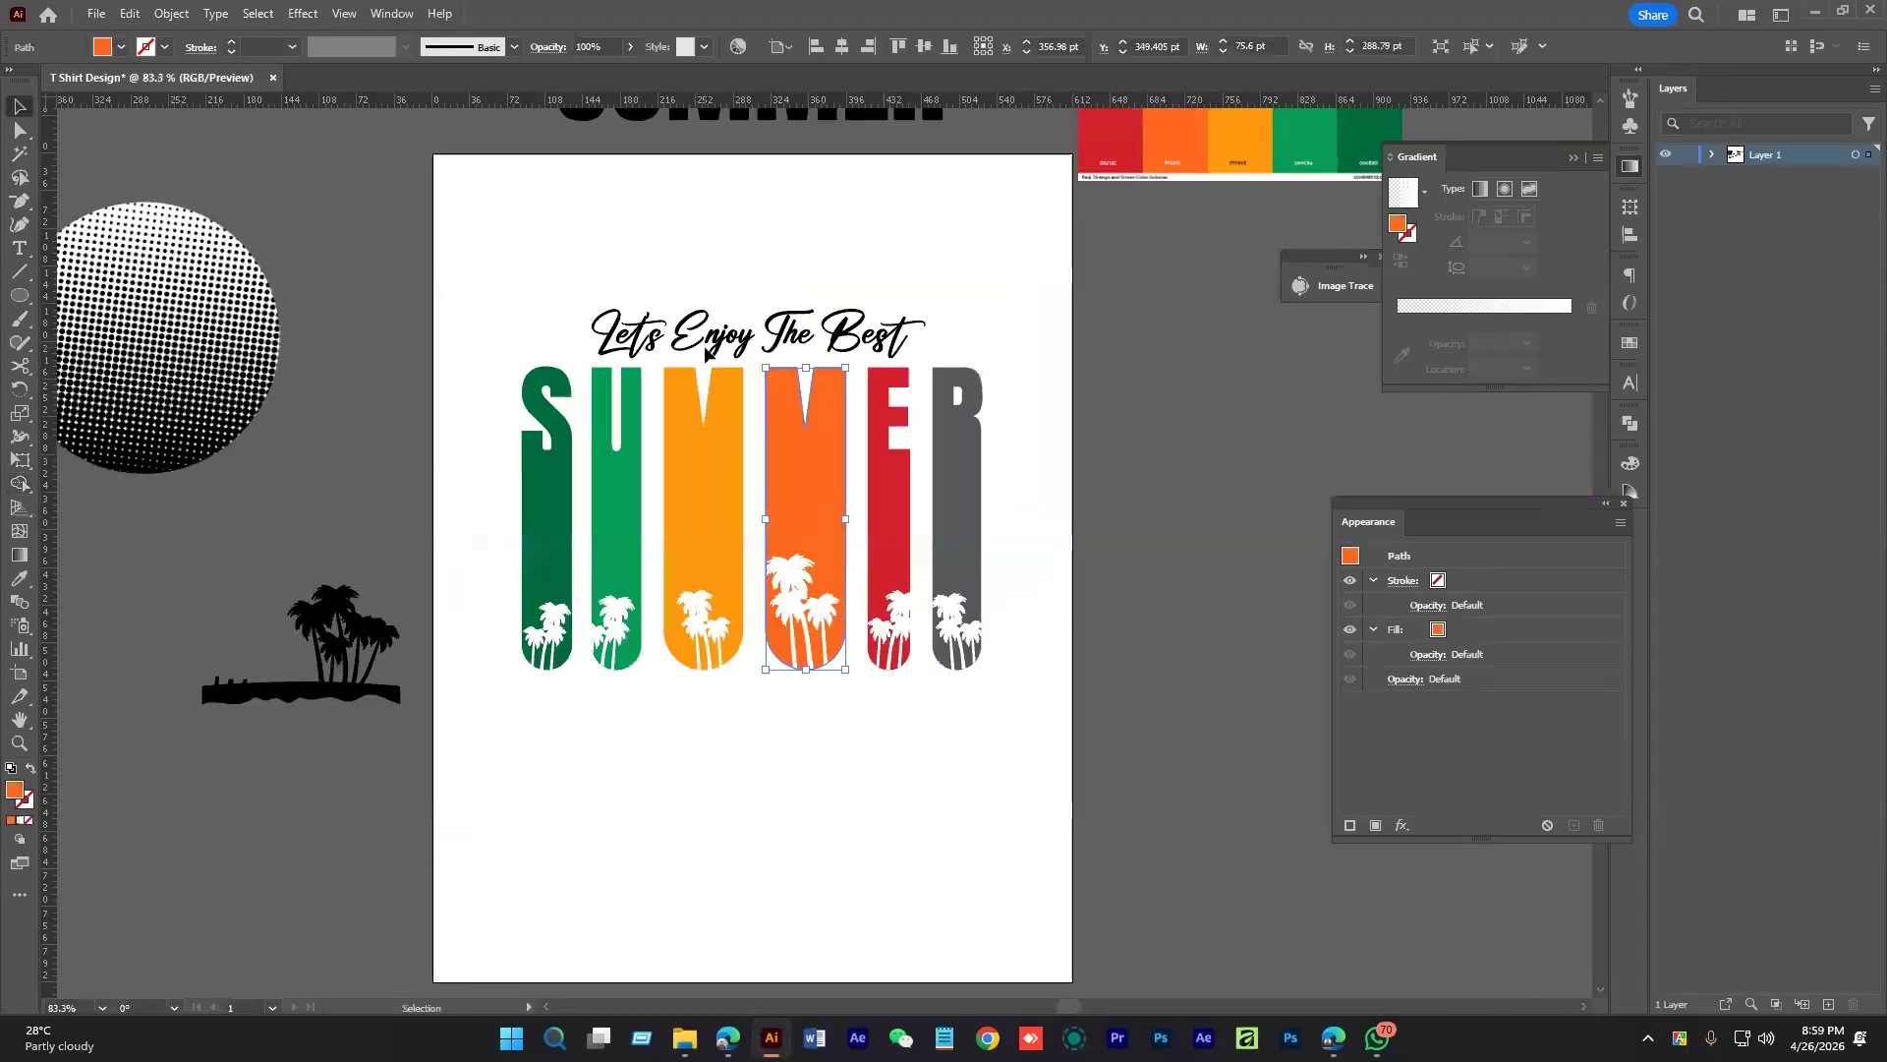
click(708, 344)
click(732, 339)
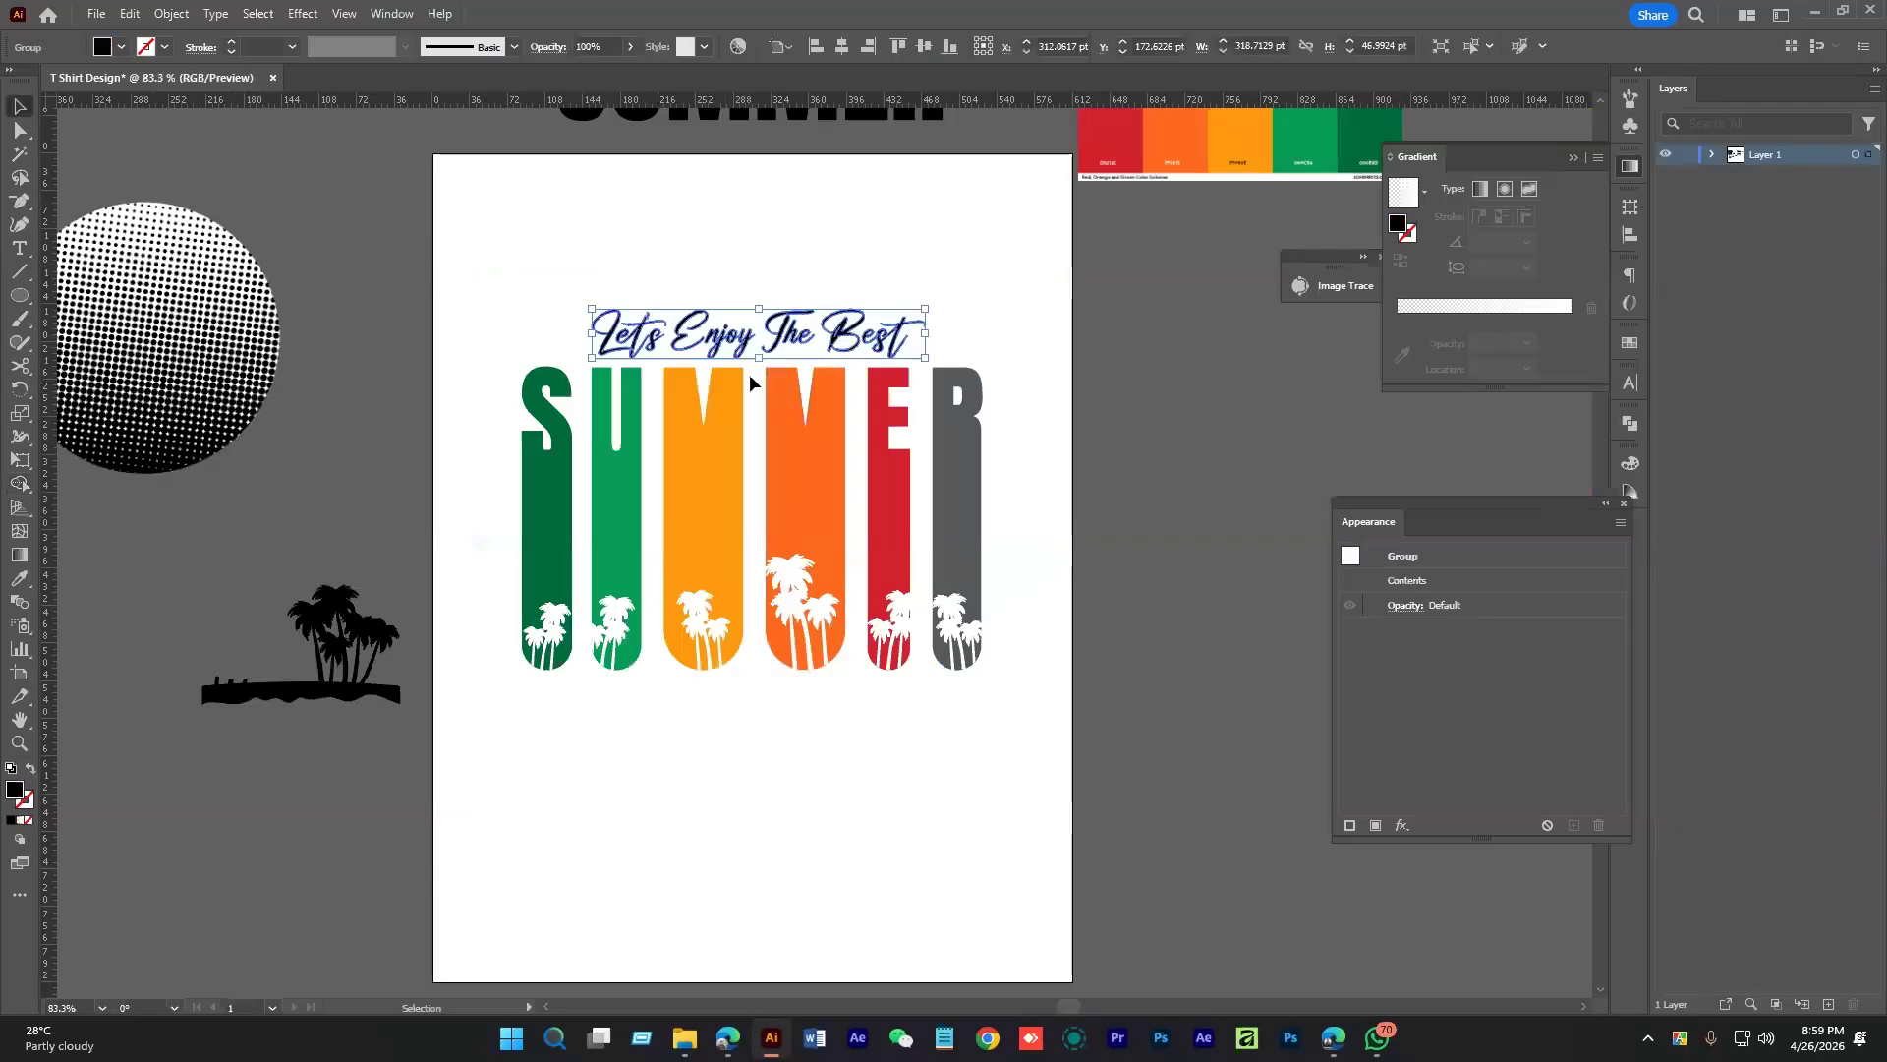
click(864, 763)
scroll(892, 756, down, 1)
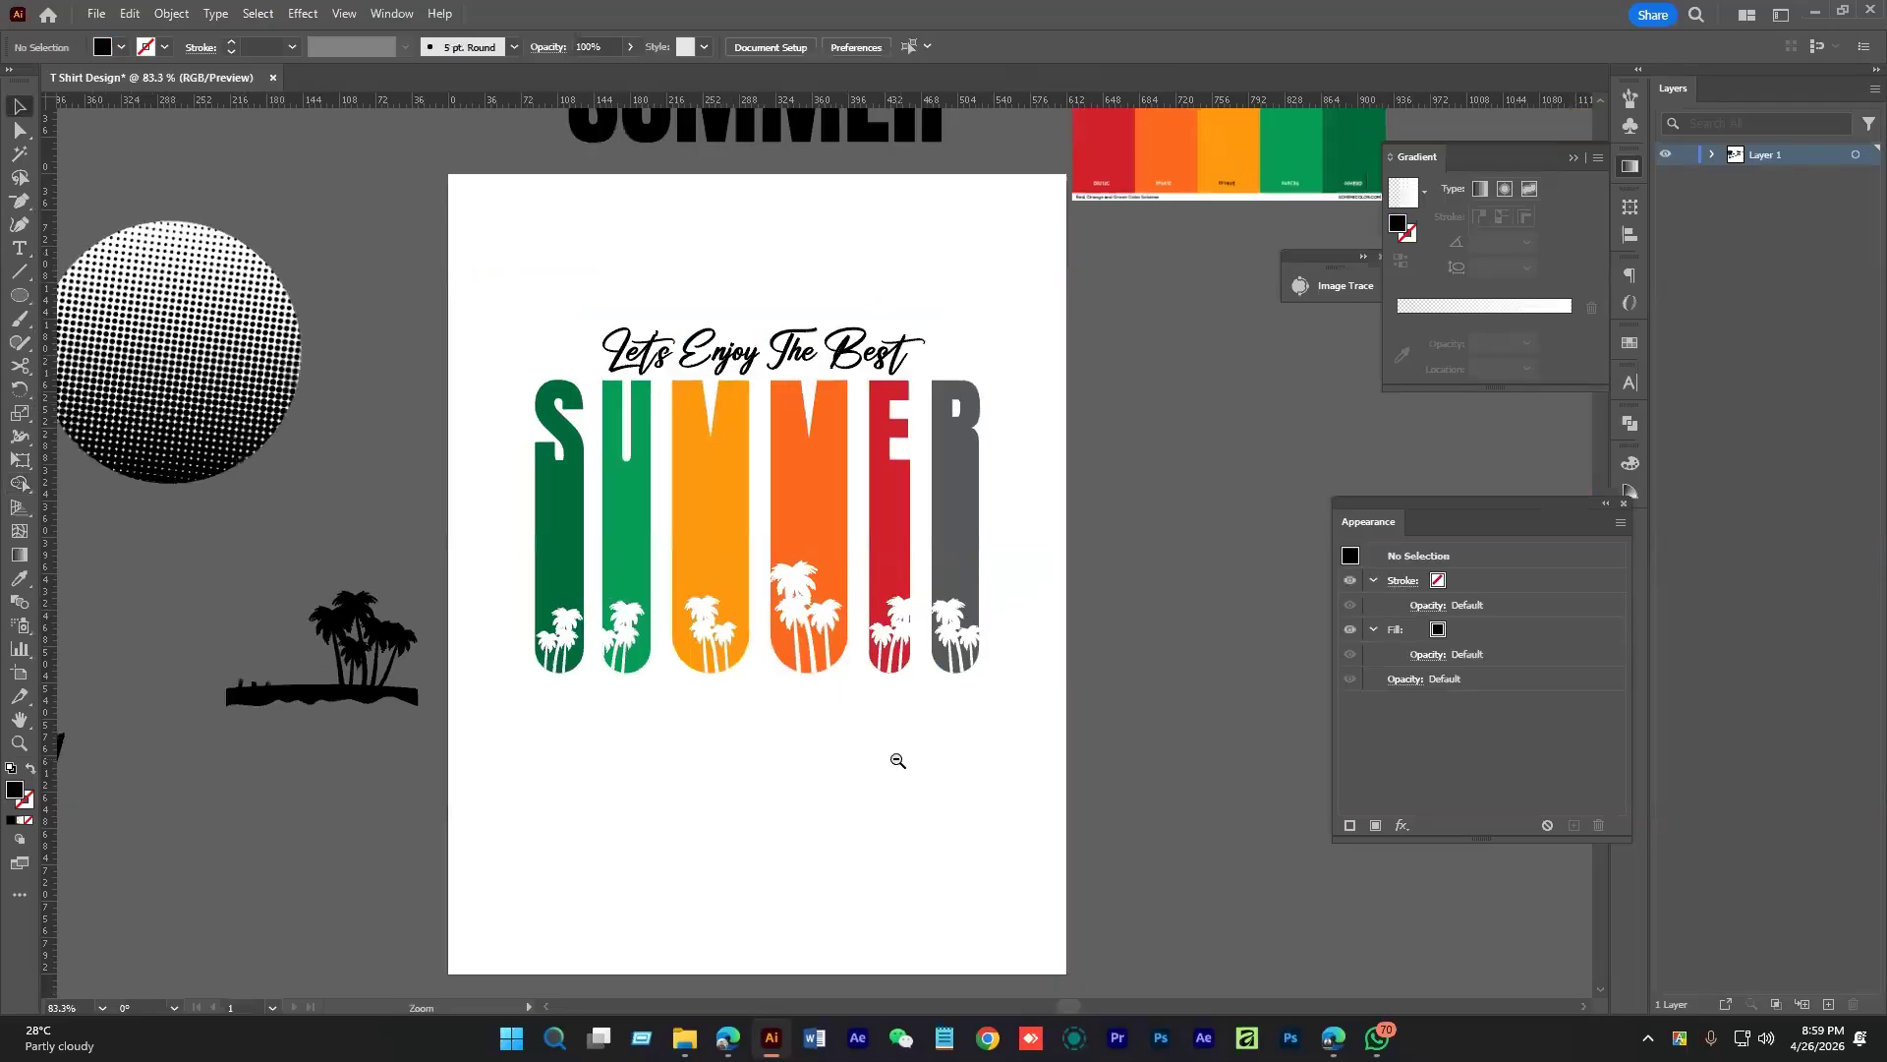
scroll(898, 761, down, 1)
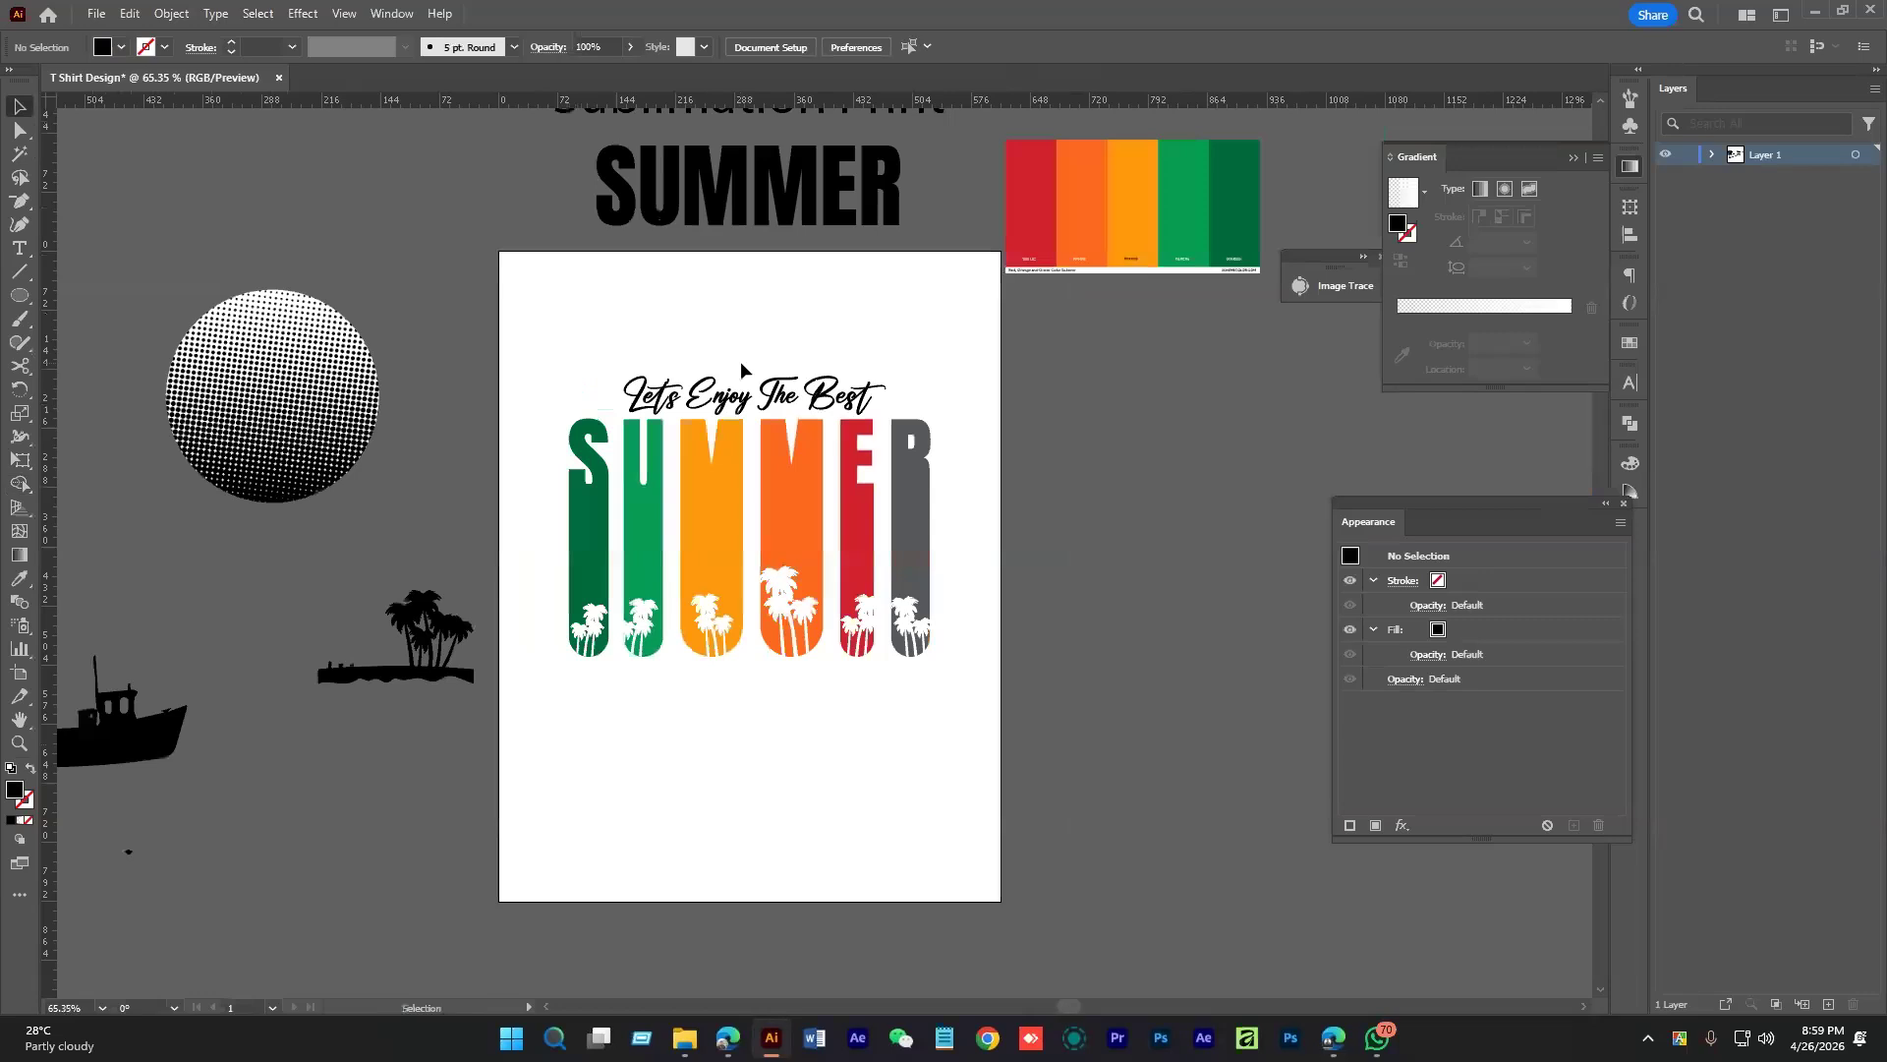
click(747, 394)
click(851, 736)
Group the slogan with the coloured SUMMER letters and centre the group on the artboard
click(680, 405)
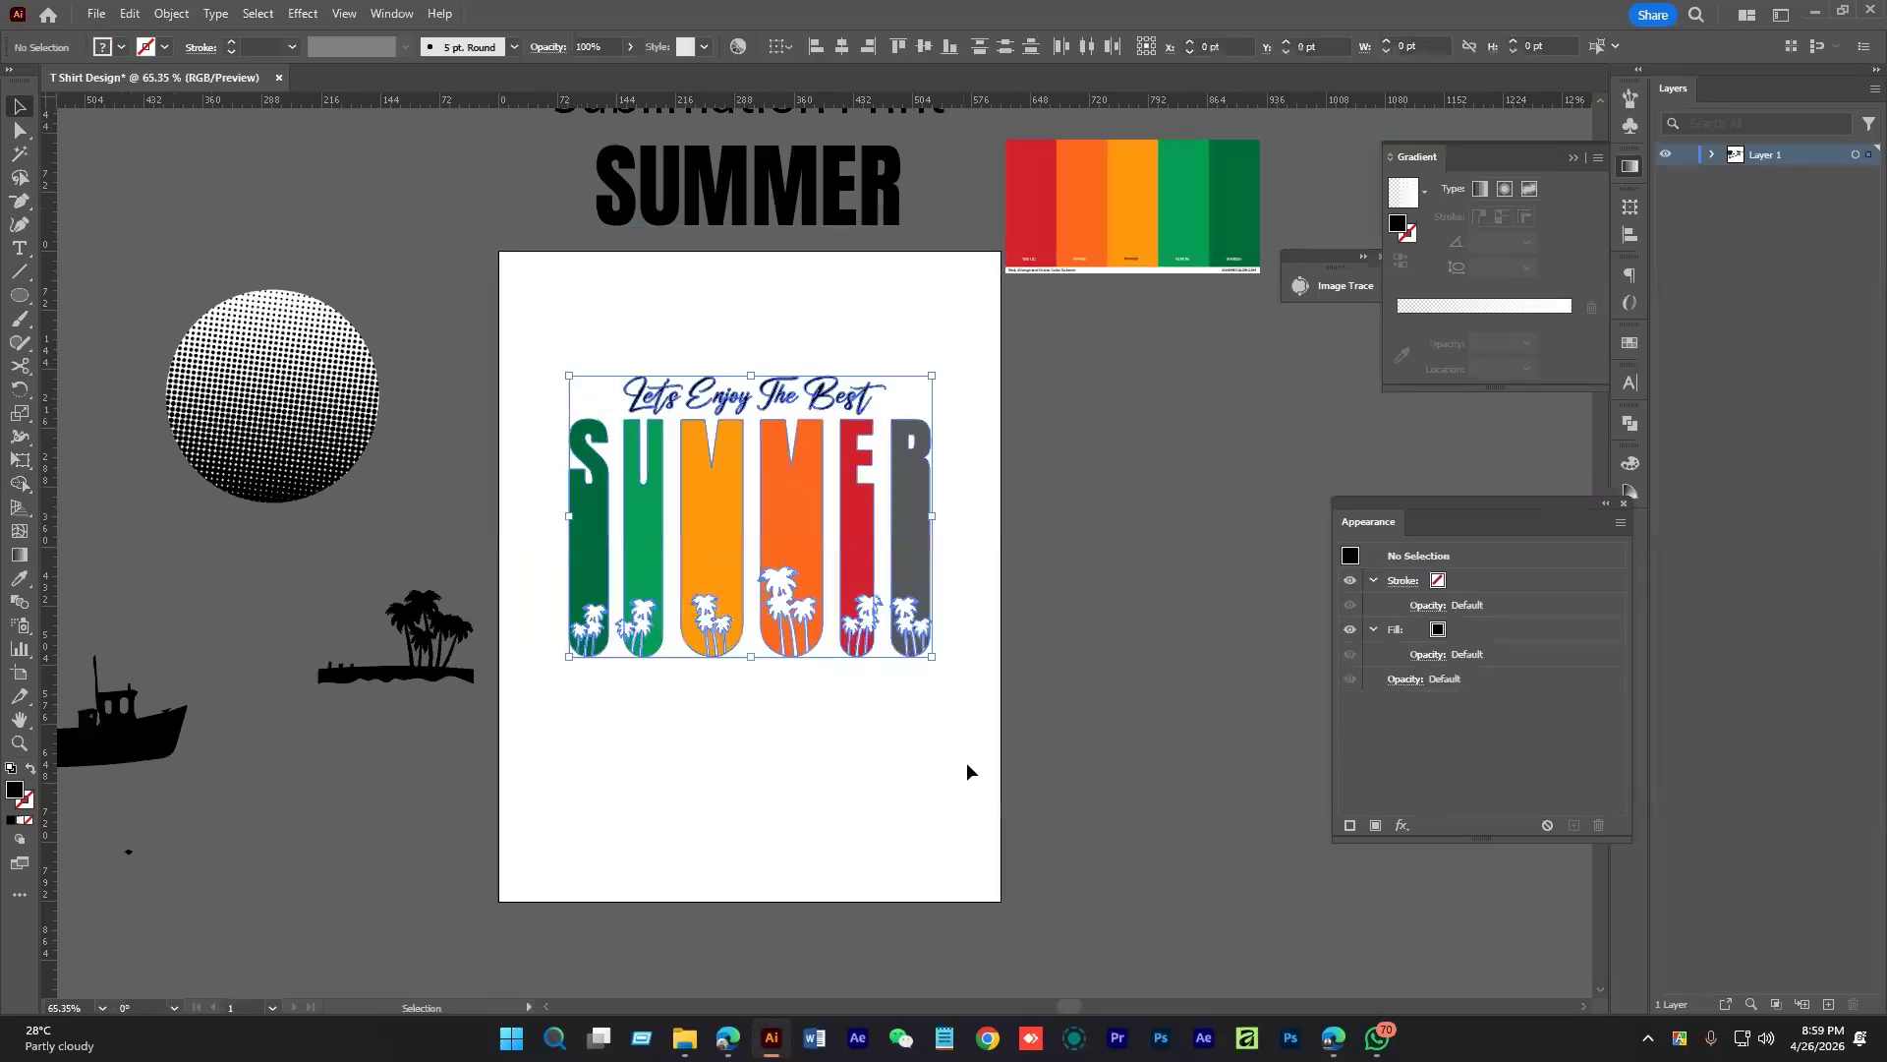
key(a)
key(v)
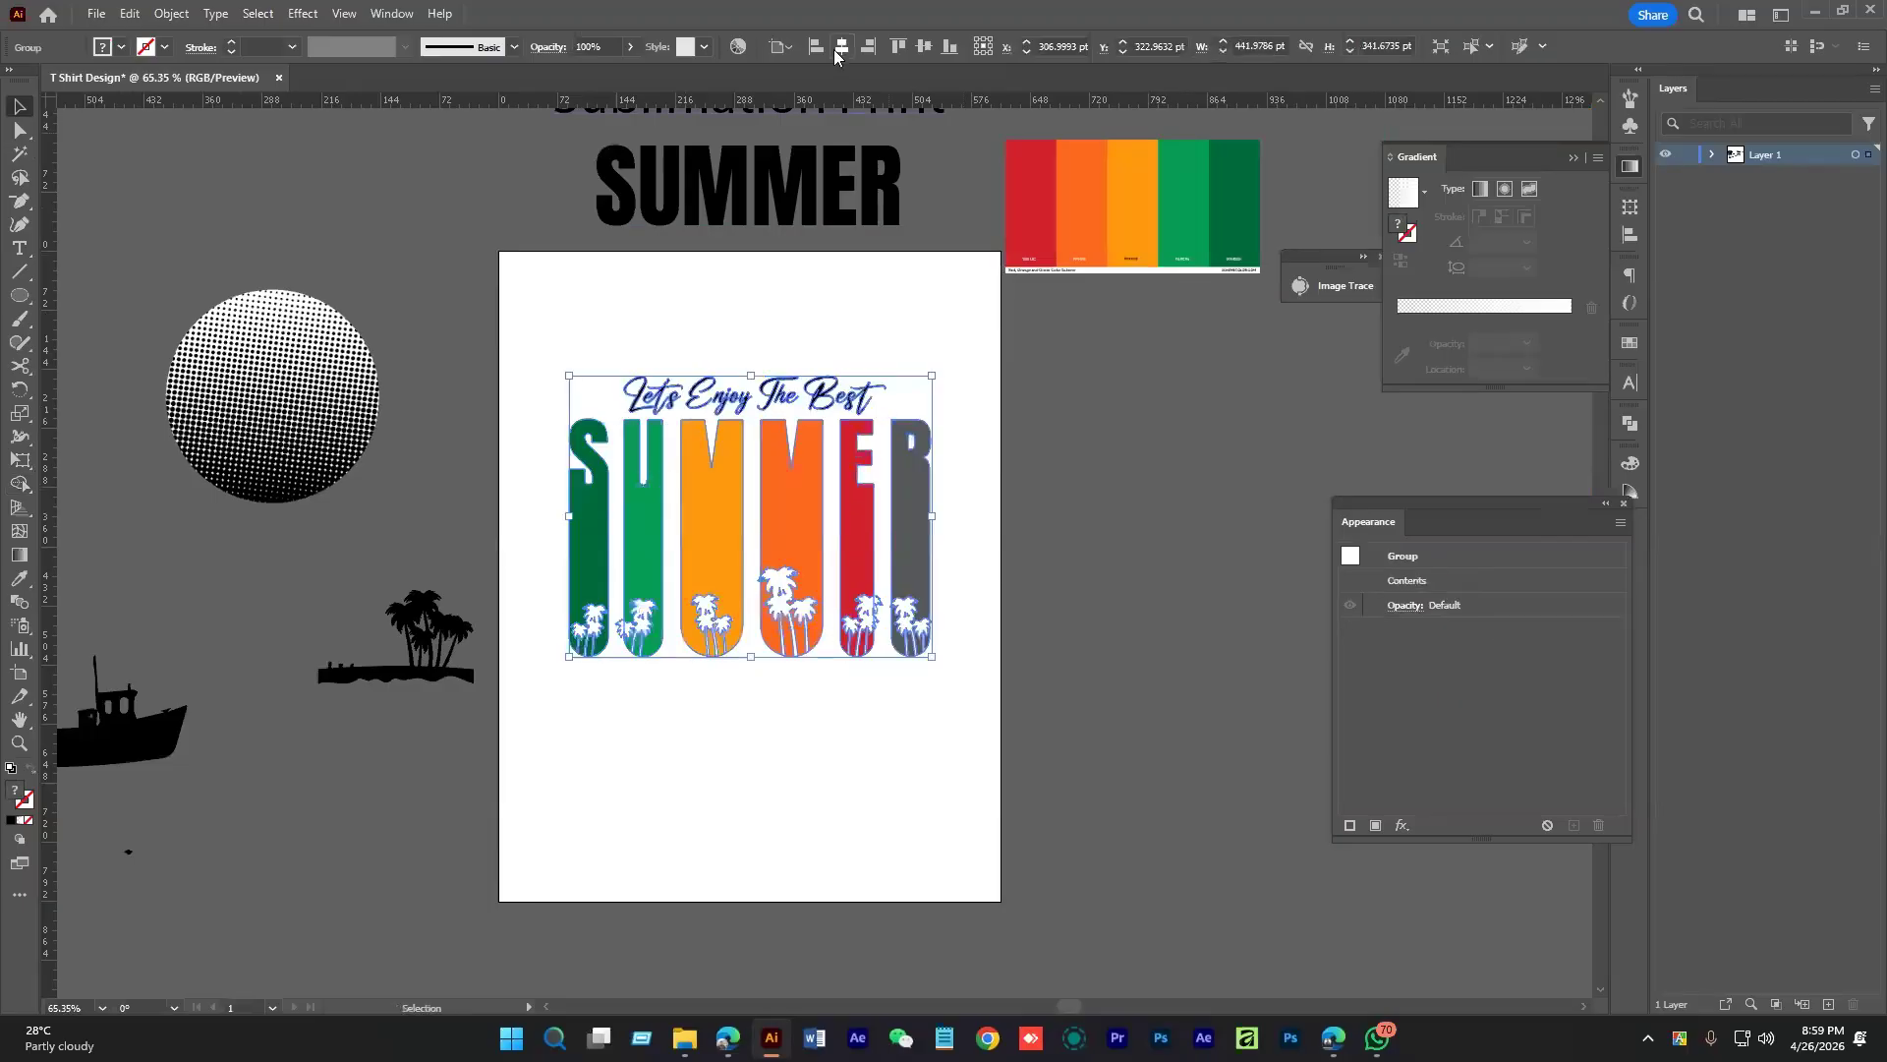
click(923, 46)
click(955, 380)
drag(1012, 357, 887, 486)
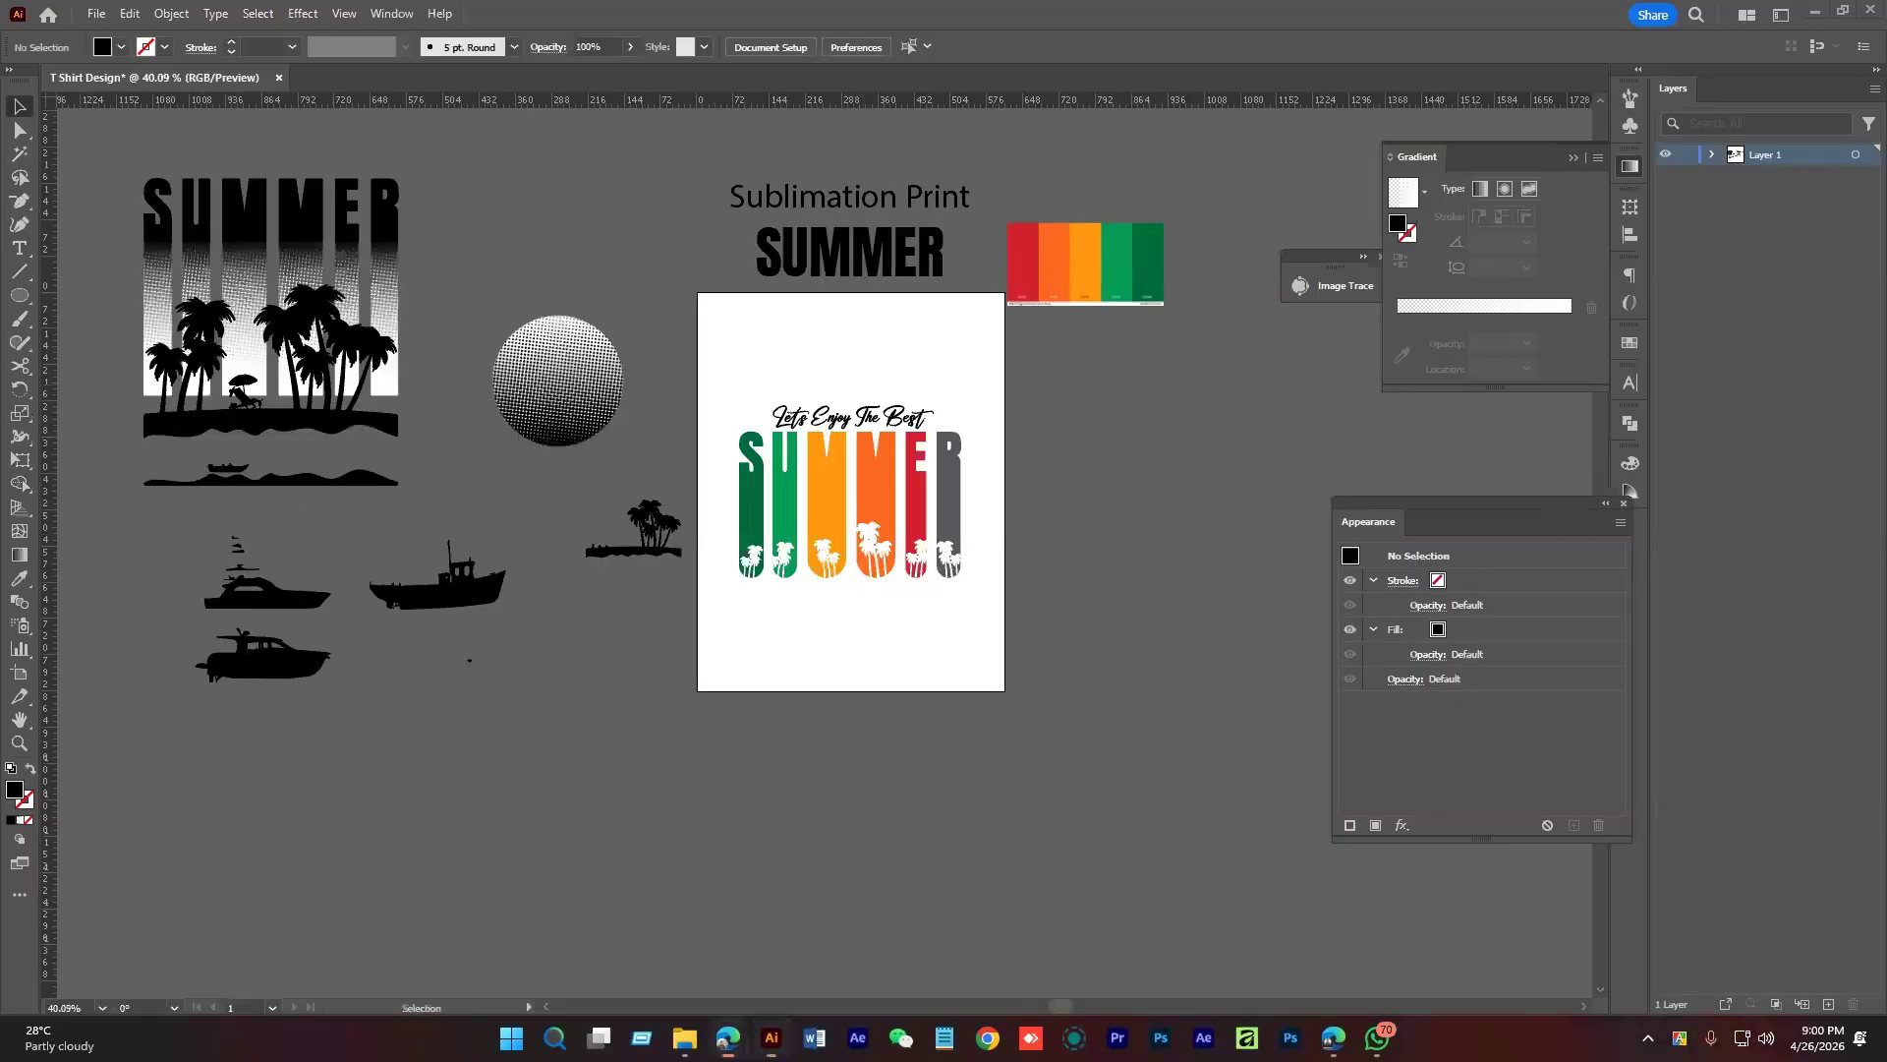
Move the grouped colourful SUMMER design off the artboard onto the empty canvas beside it
click(727, 1038)
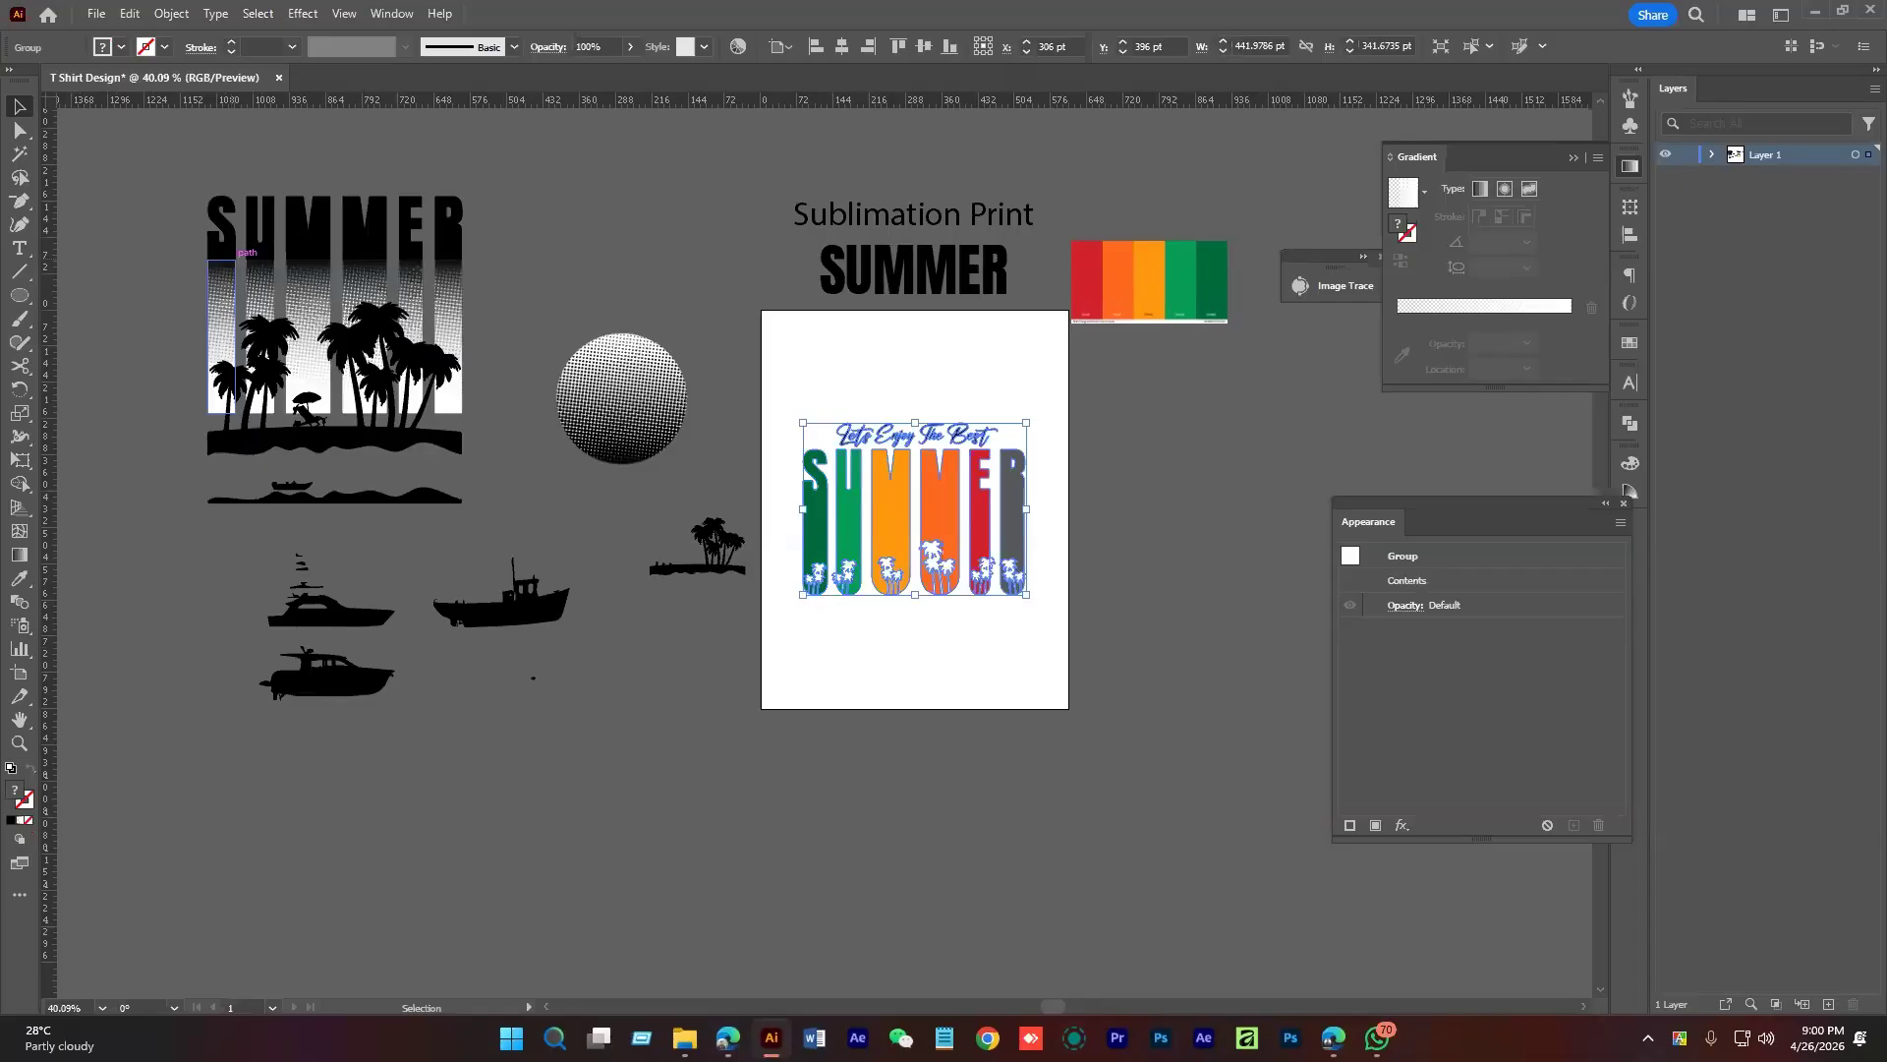
click(1072, 657)
drag(1069, 658, 988, 743)
click(789, 578)
drag(789, 578, 1136, 546)
Duplicate the black SUMMER title and the Sublimation Print text onto the empty artboard, with the text line above the title
alt+drag(841, 374, 842, 551)
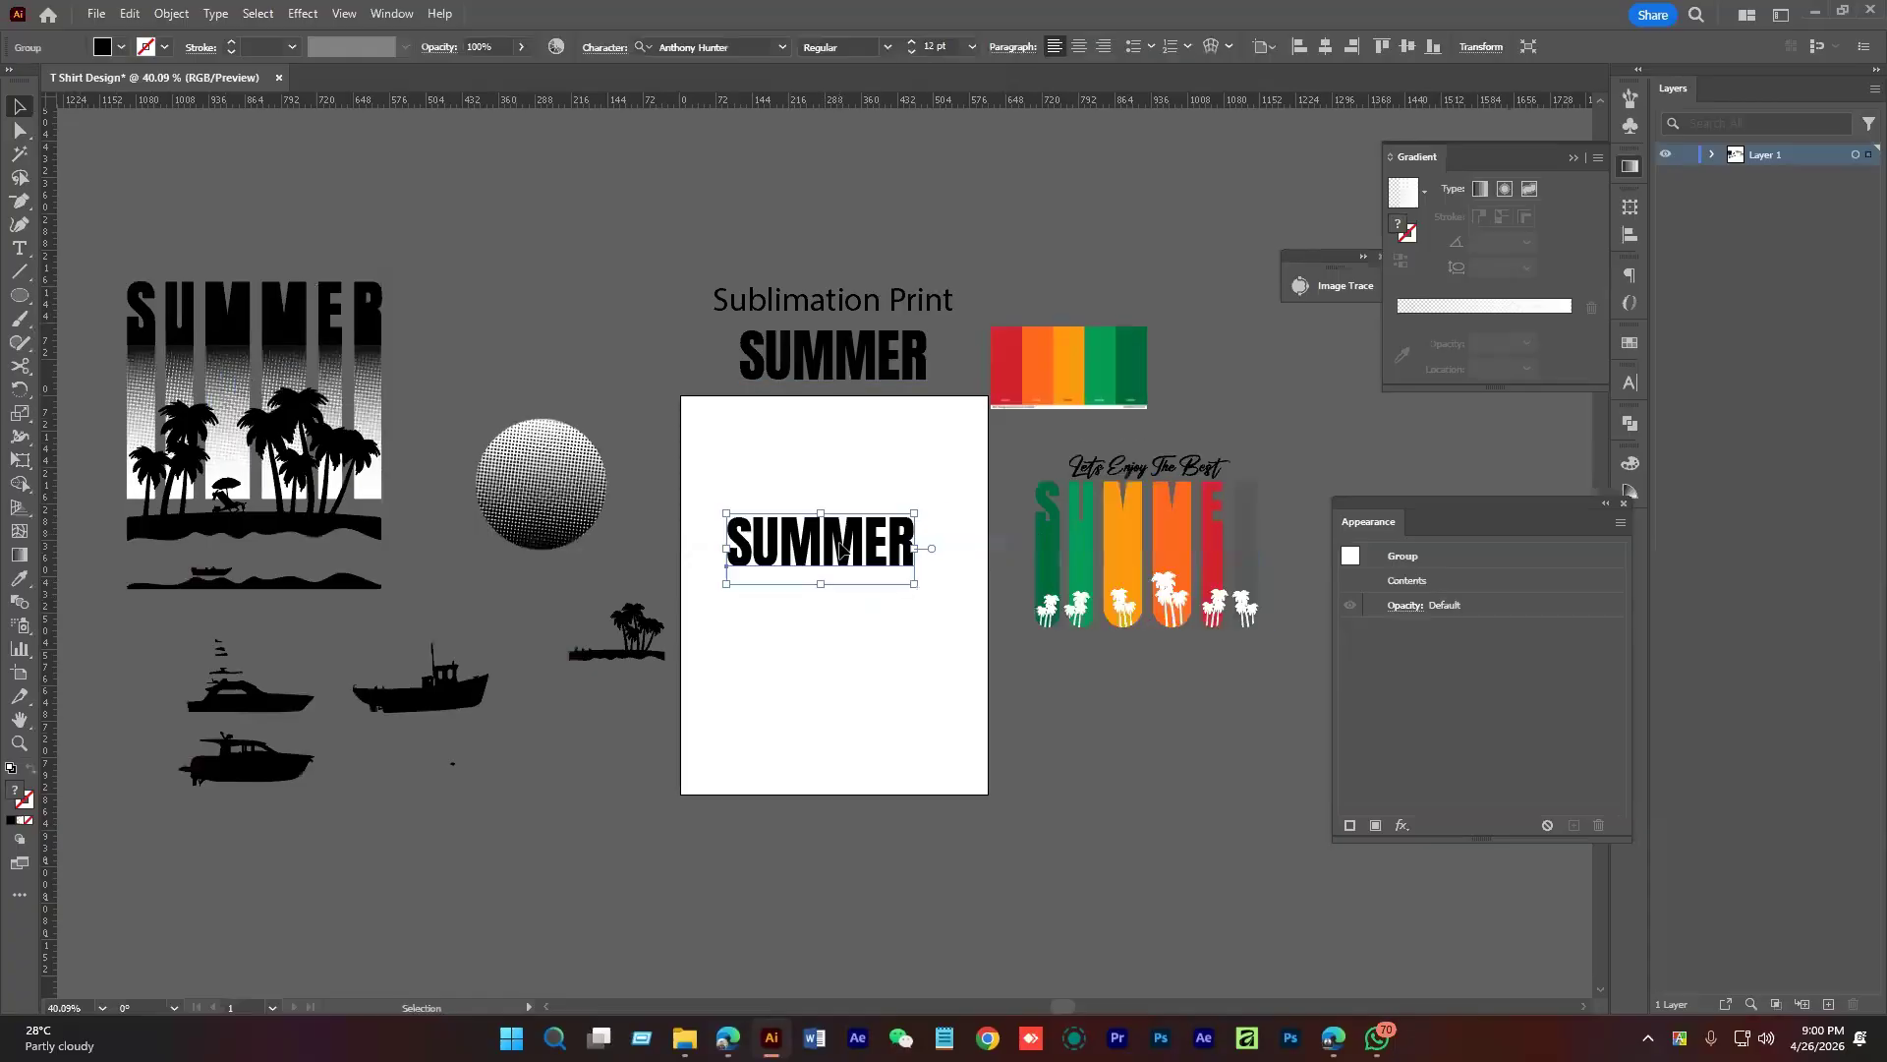
scroll(840, 548, up, 3)
alt+drag(882, 207, 878, 481)
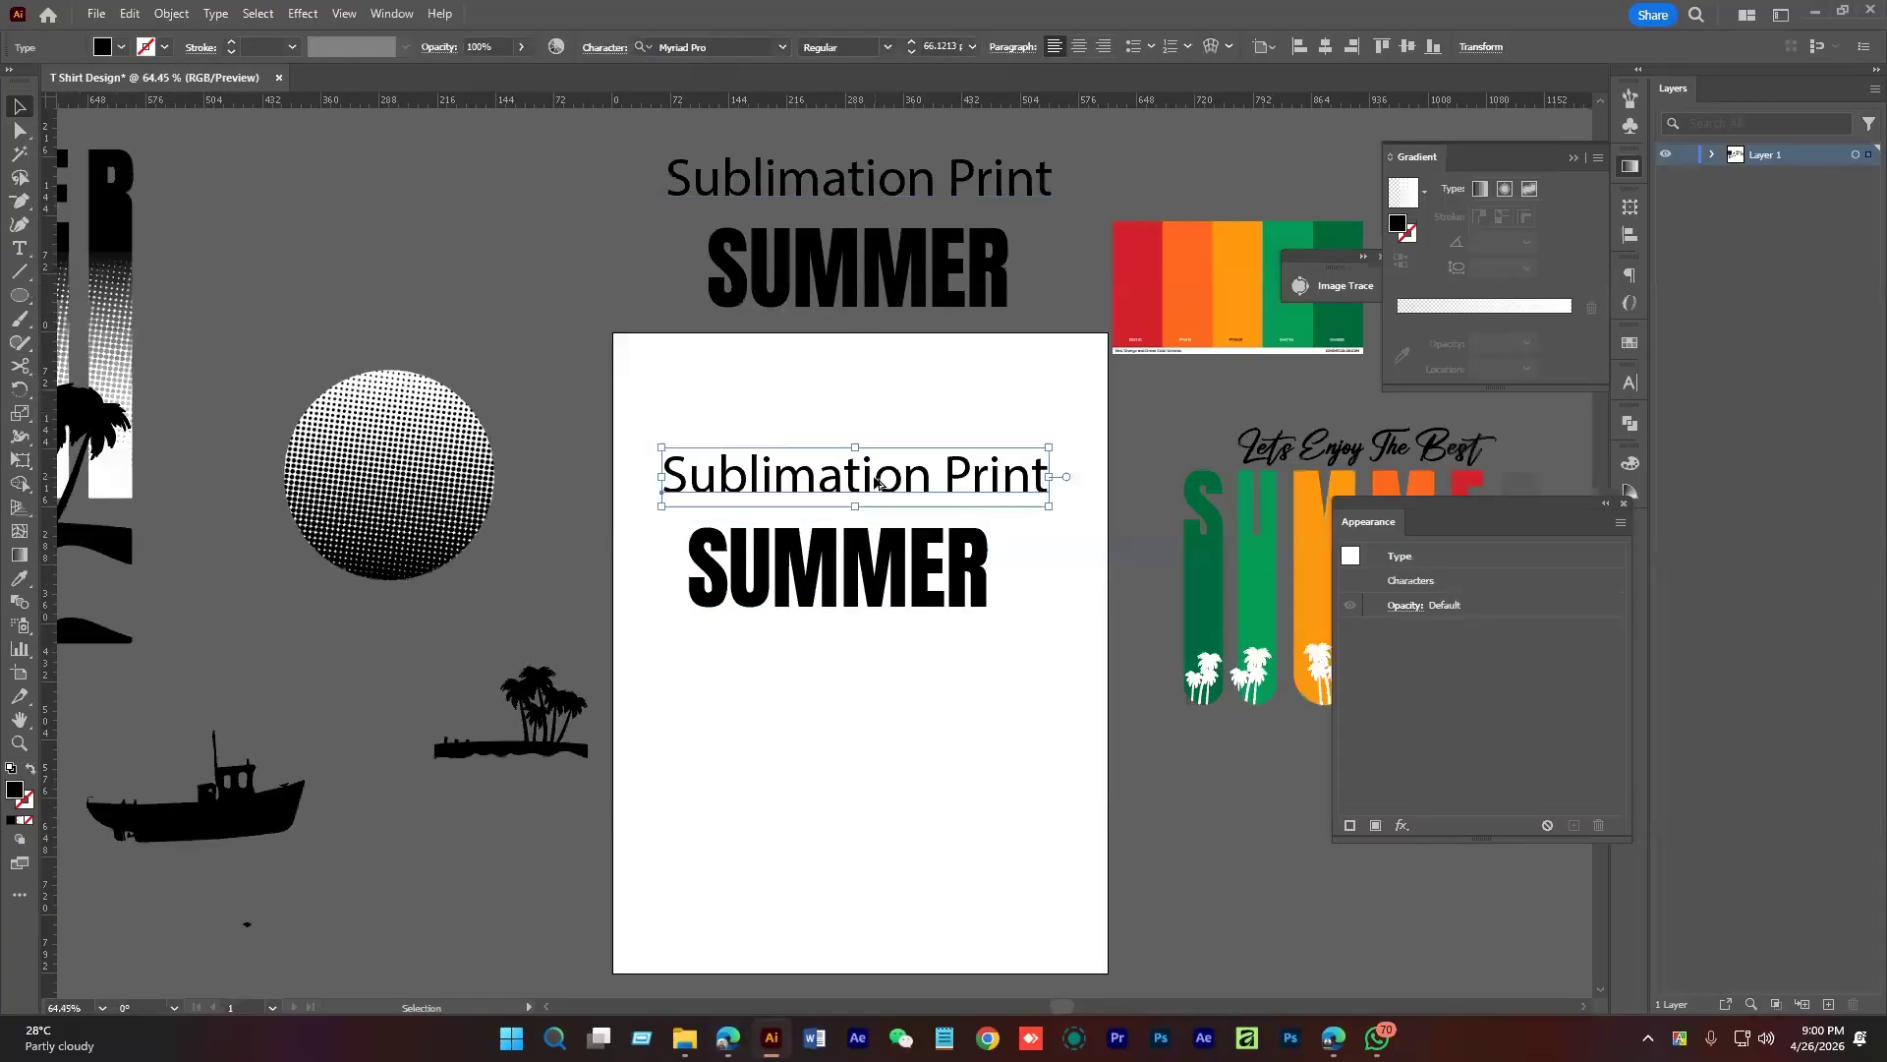
Replace the copied Sublimation Print text with "Let's Enjoy Together"
triple_click(877, 481)
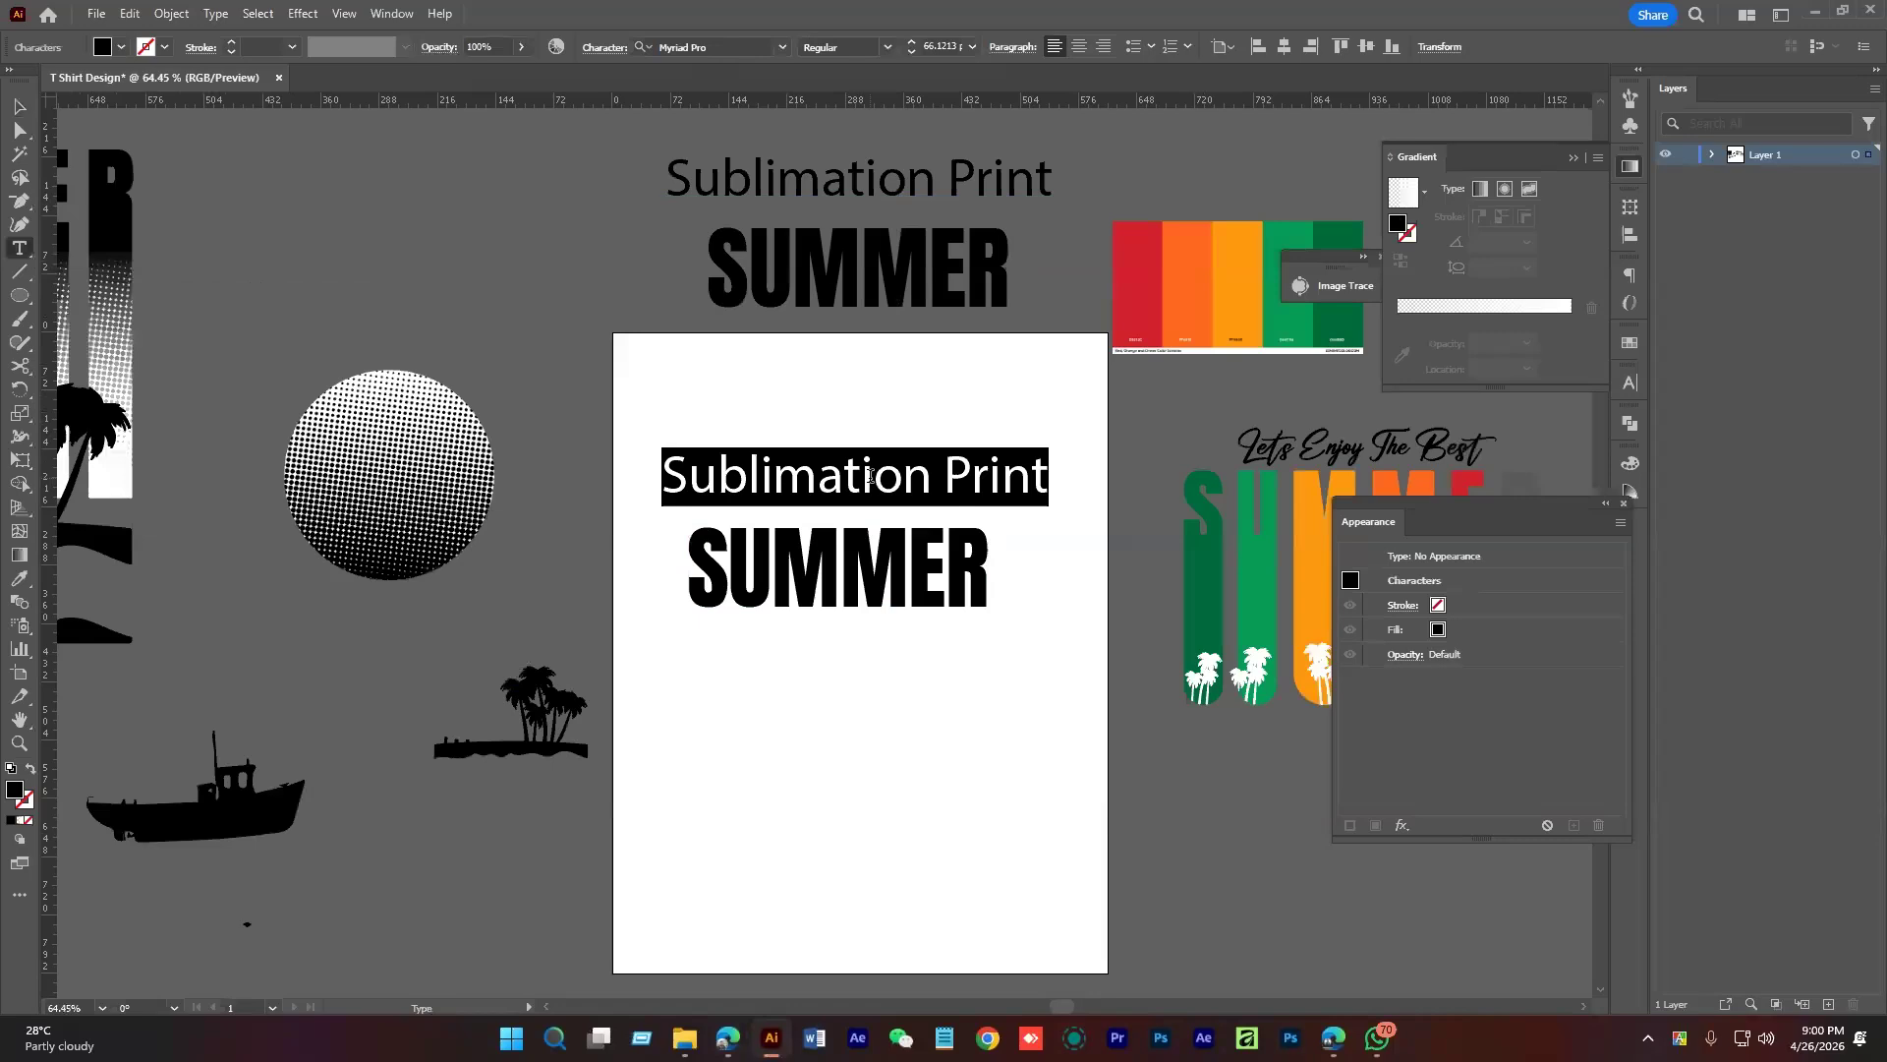
text(Let)
text('s E)
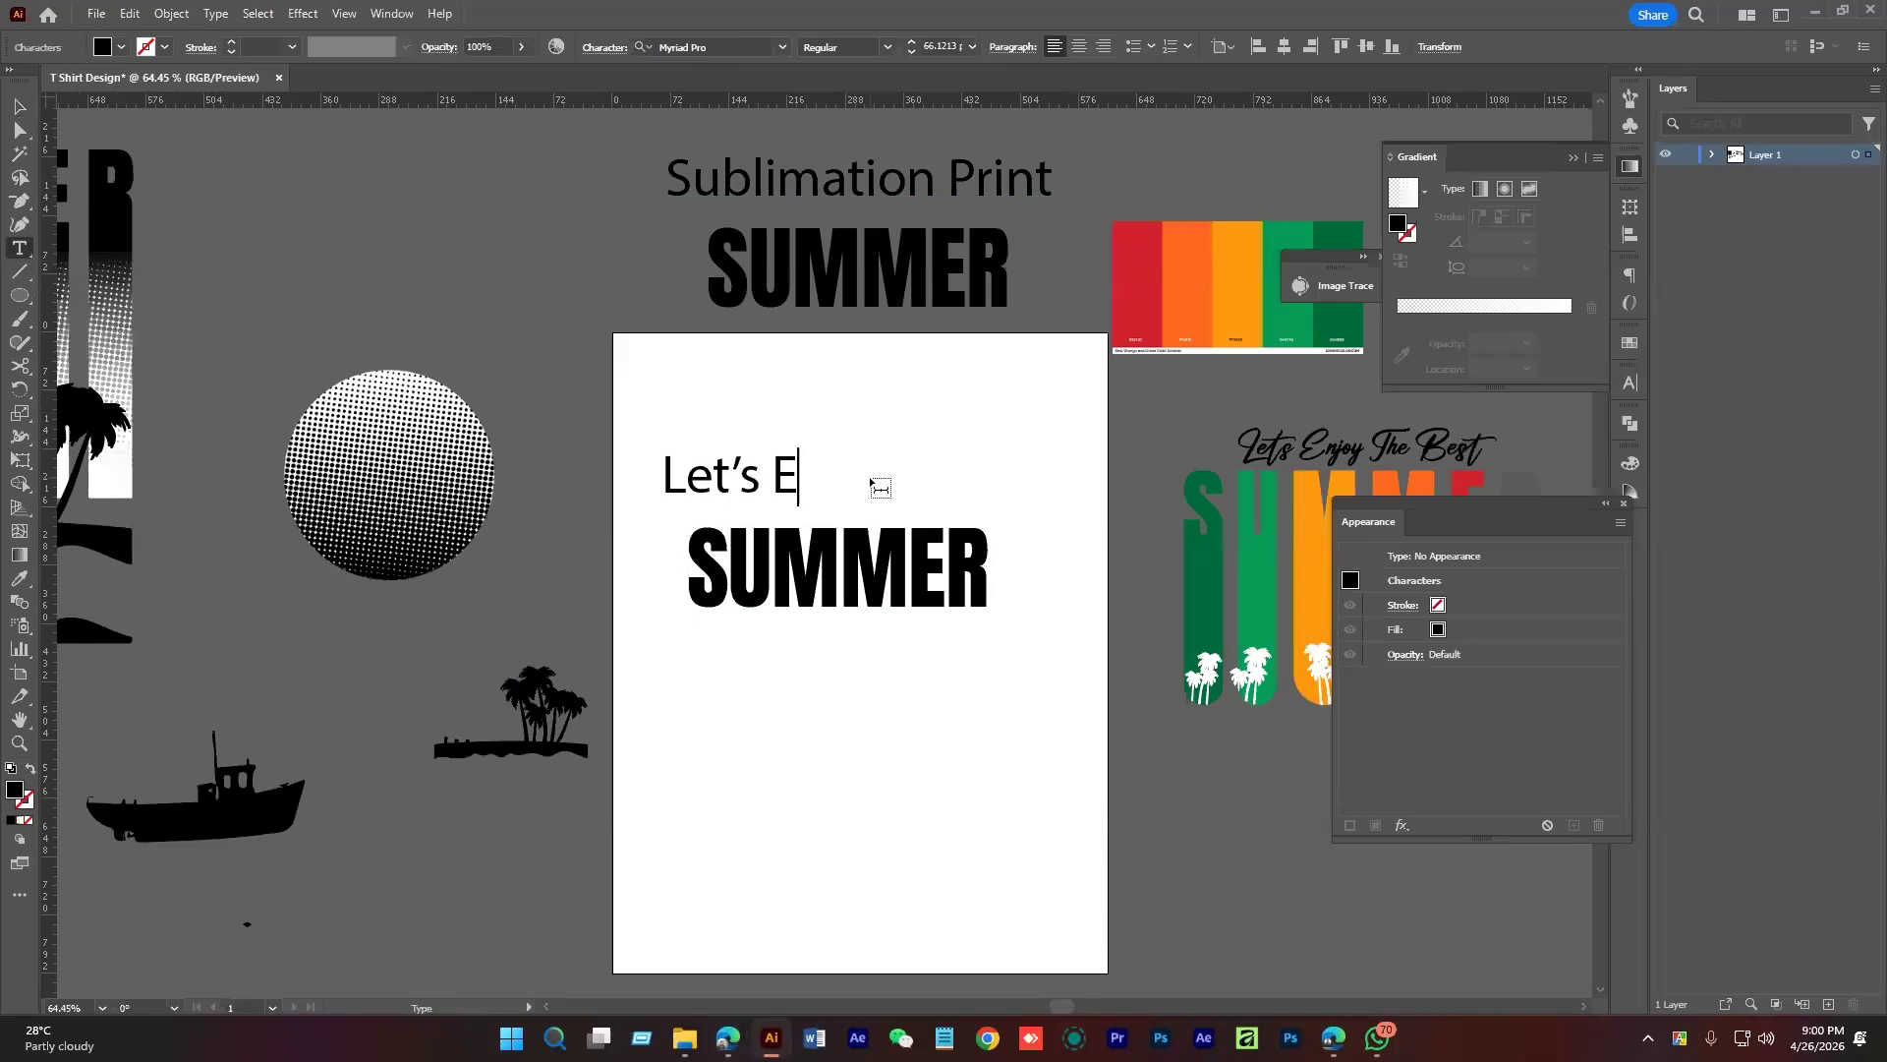
text(njoy Together)
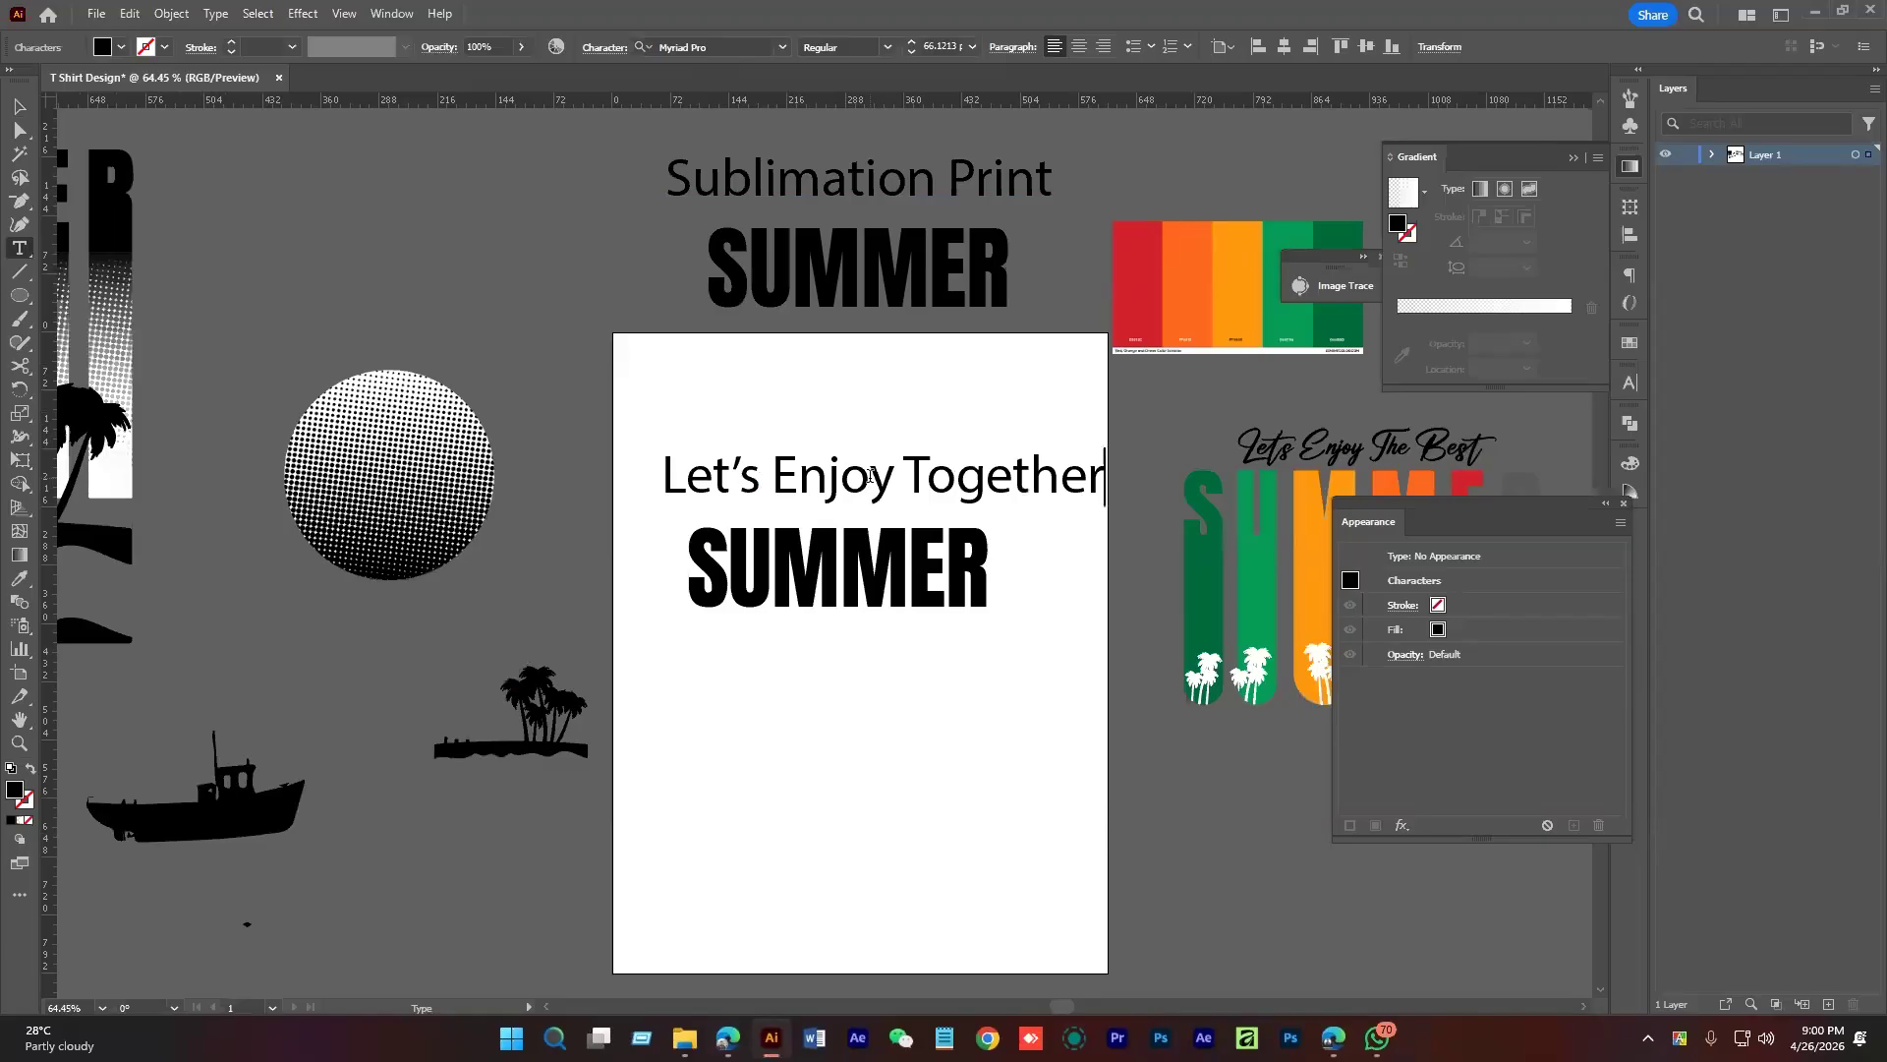
click(20, 108)
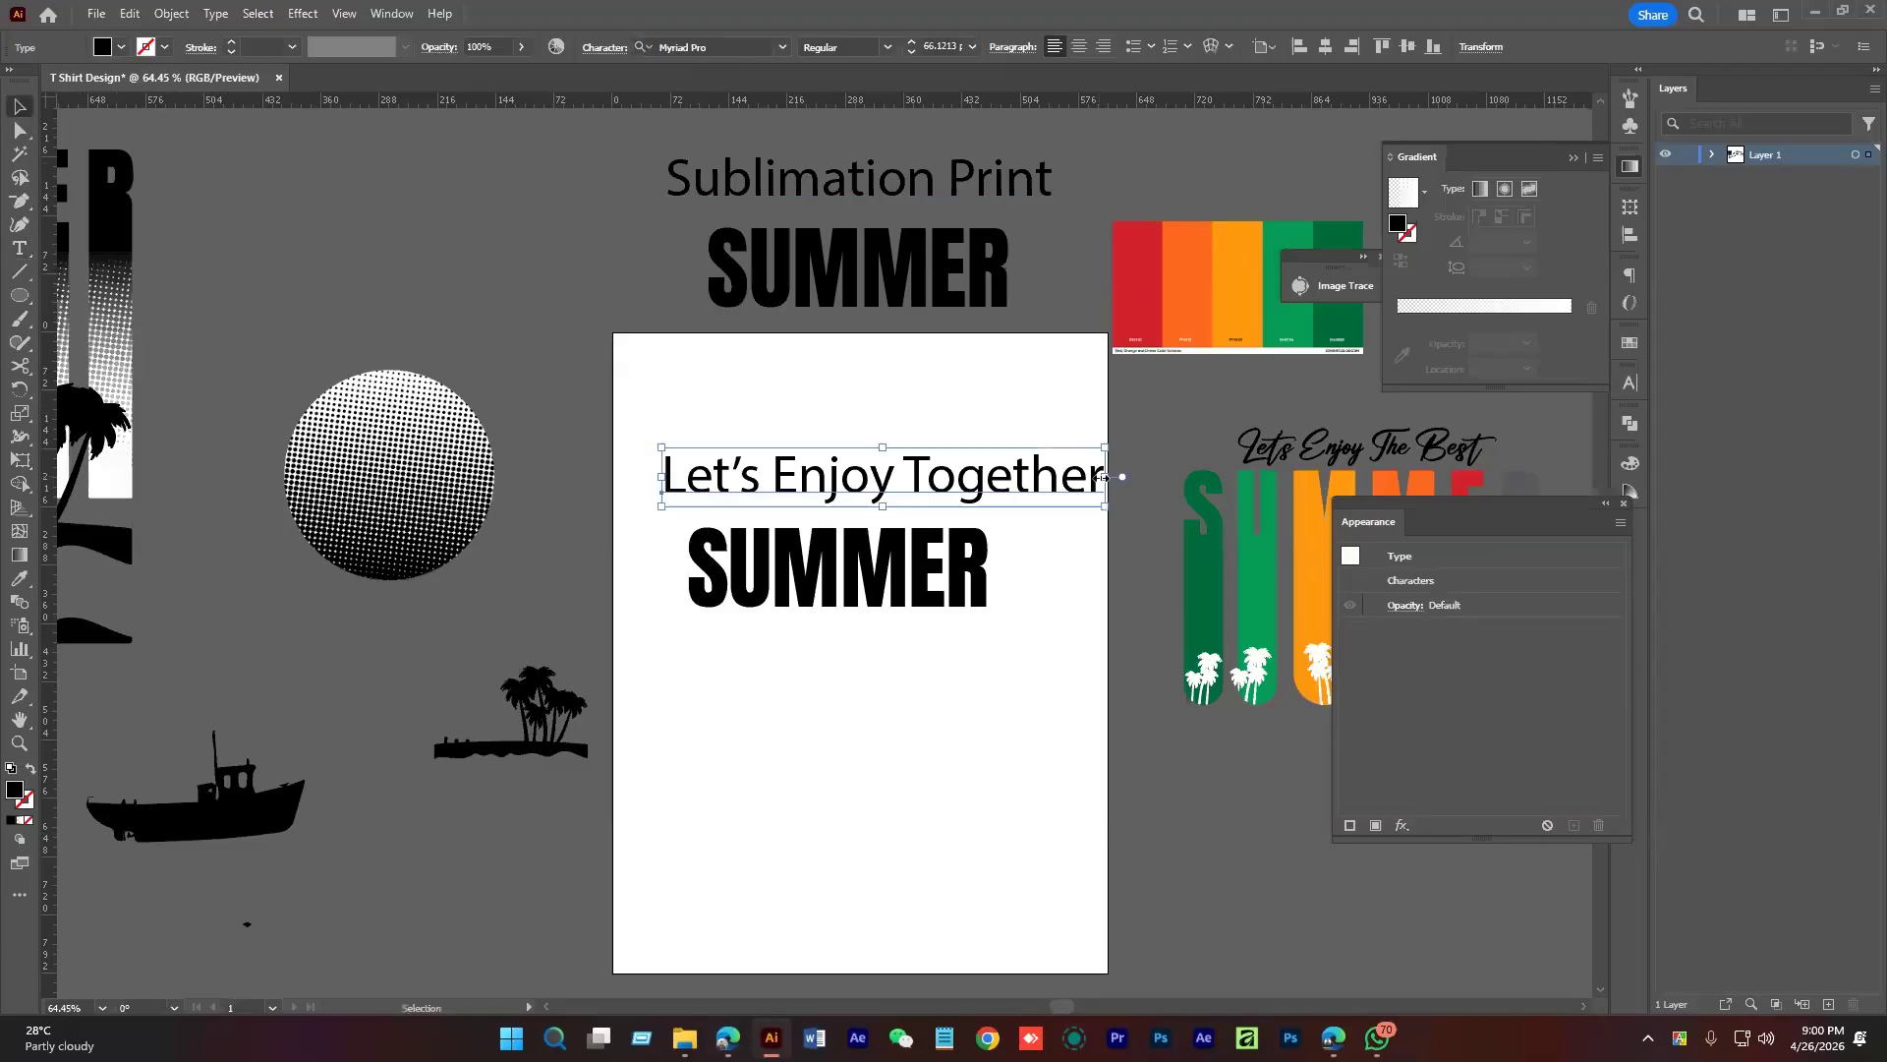
Reword the line above SUMMER to "Let's Enjoy The Best" and scale it down to about 39.5 pt
drag(1103, 476, 1009, 487)
drag(933, 465, 1322, 511)
double_click(882, 479)
text(he )
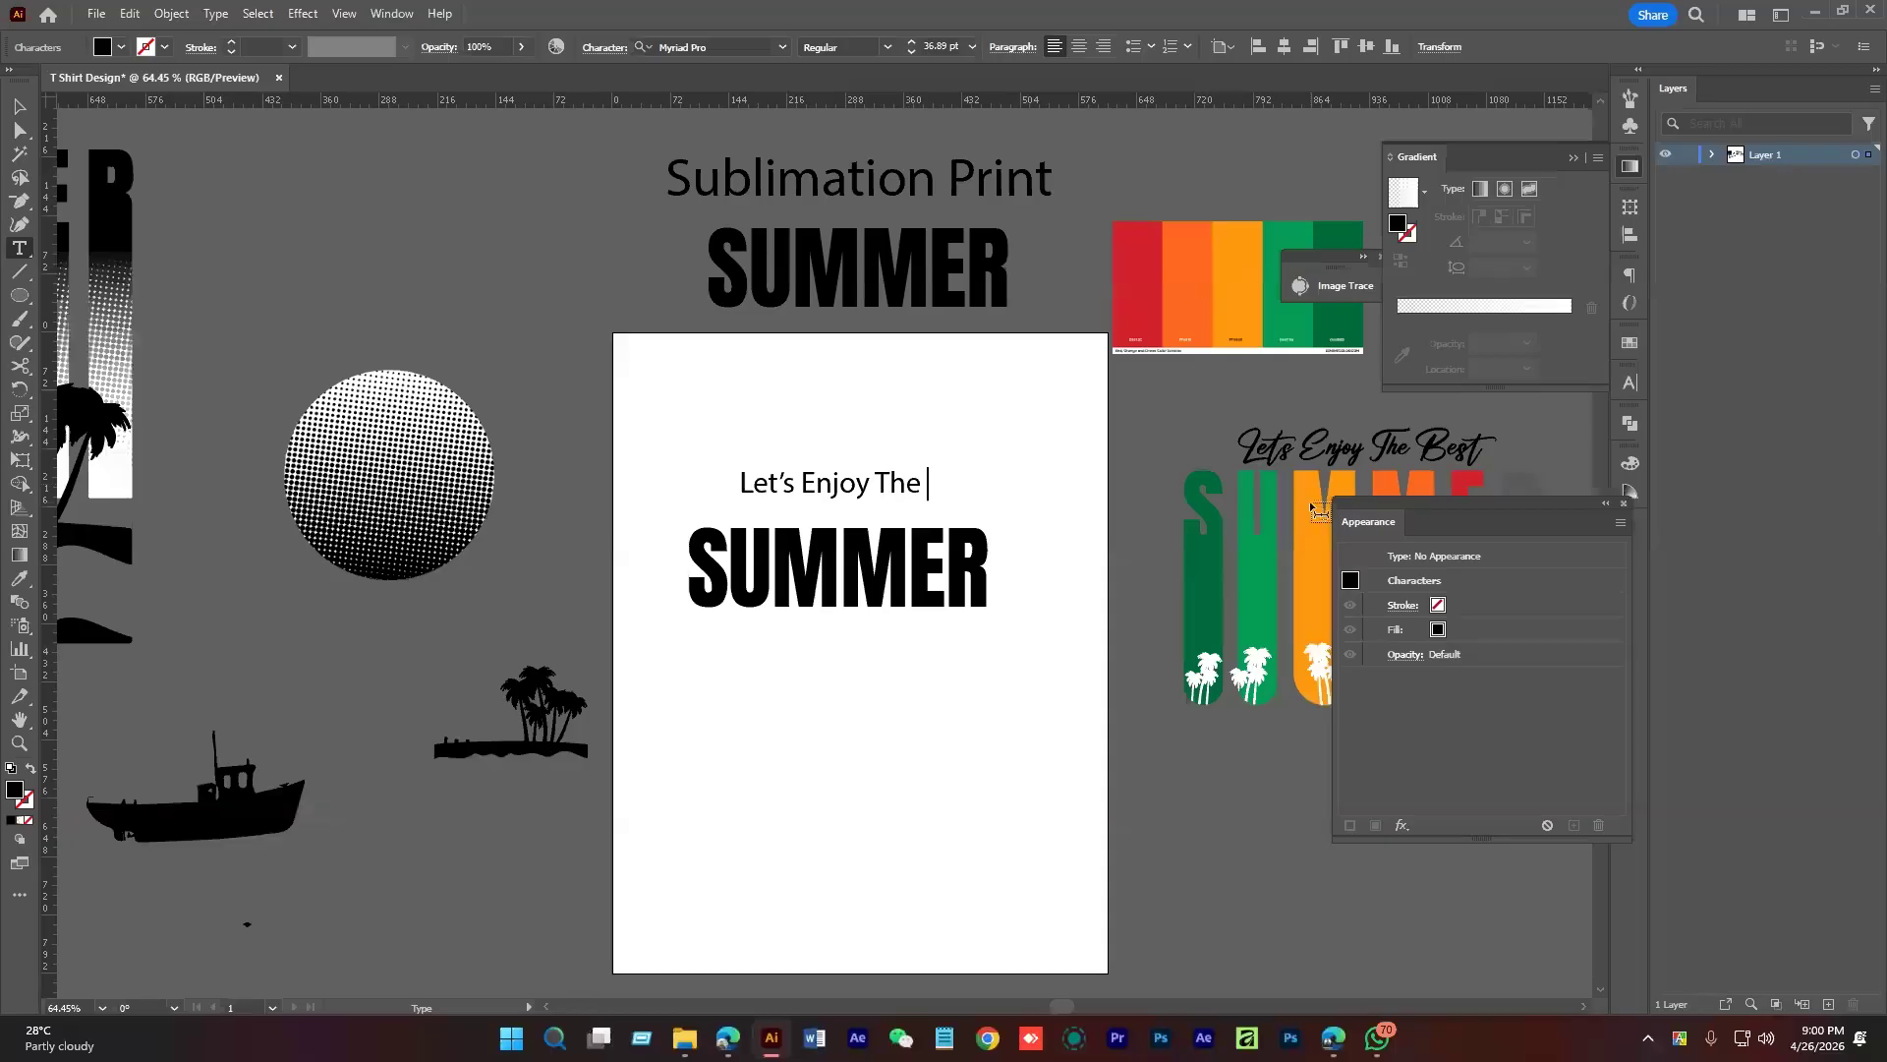
text(Best)
key(Escape)
drag(932, 489, 982, 501)
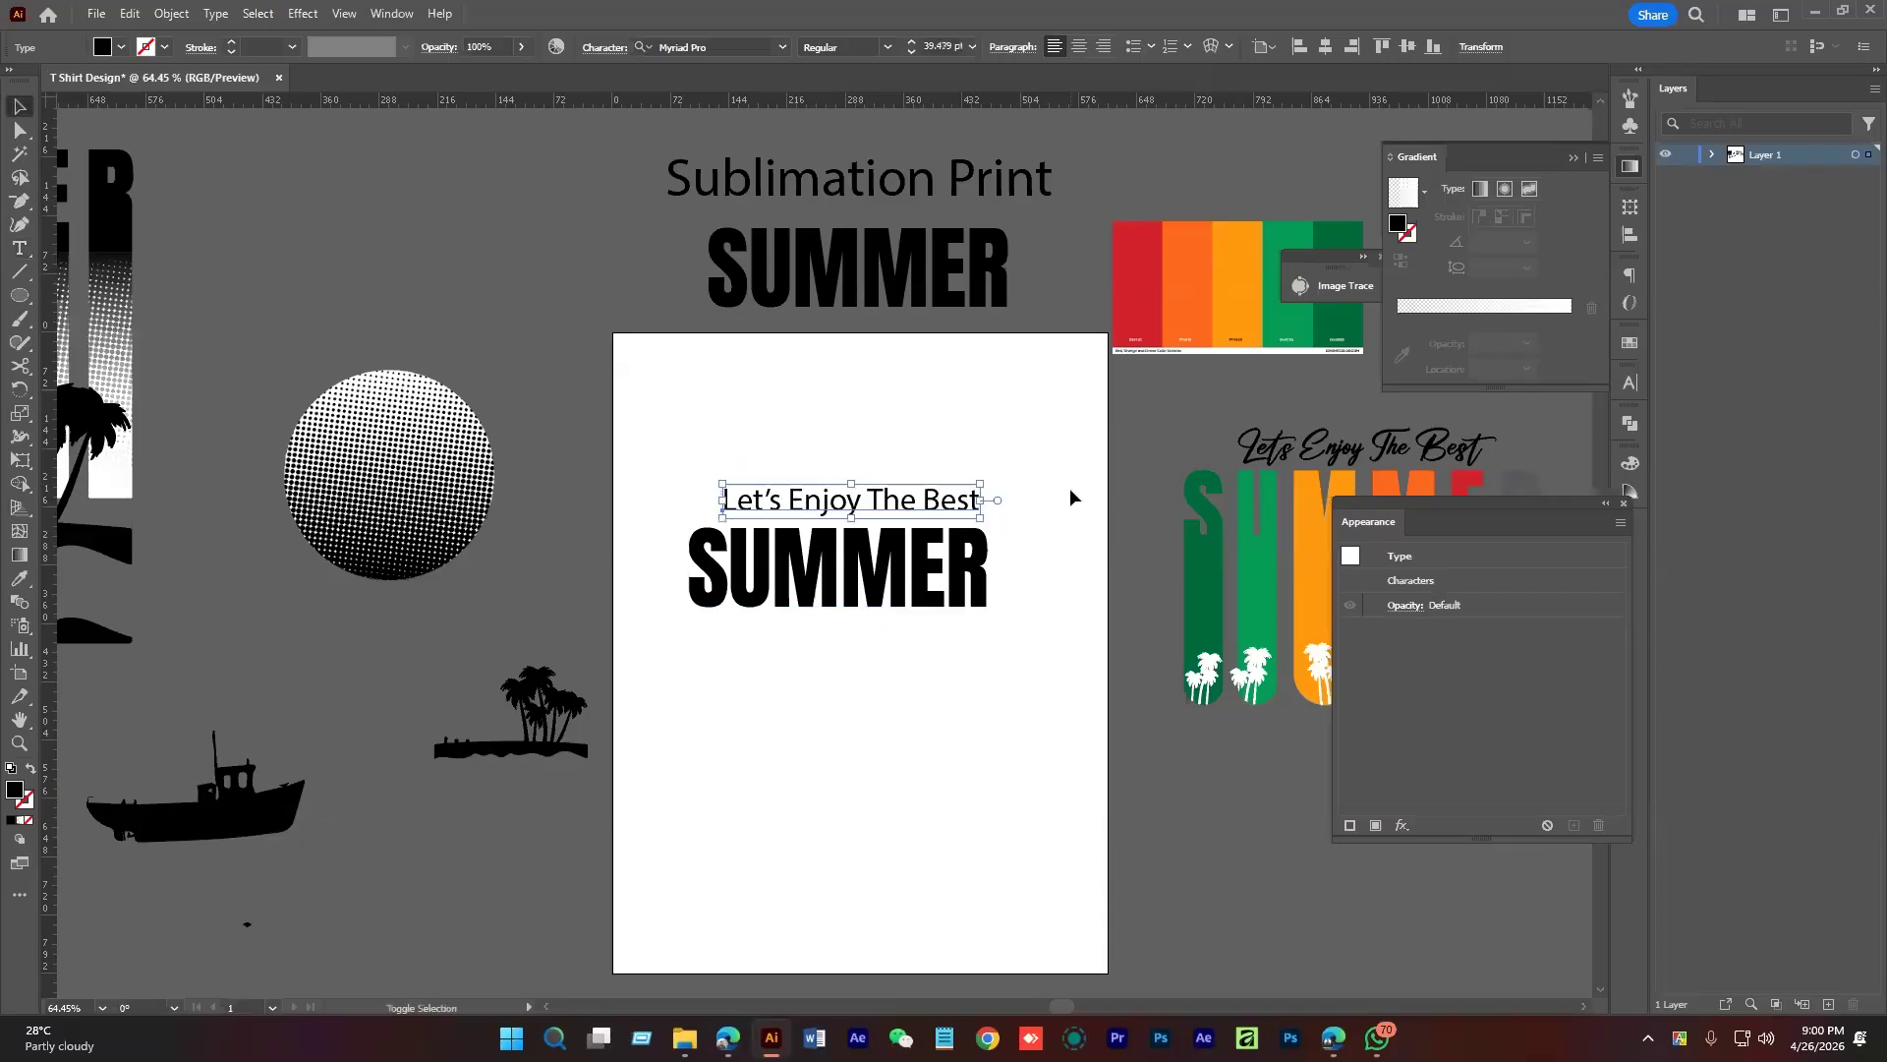
click(1069, 497)
Duplicate the "Let's Enjoy The Best" line below SUMMER and change the copy's text to "Together"
scroll(947, 398, down, 2)
alt+drag(946, 397, 911, 538)
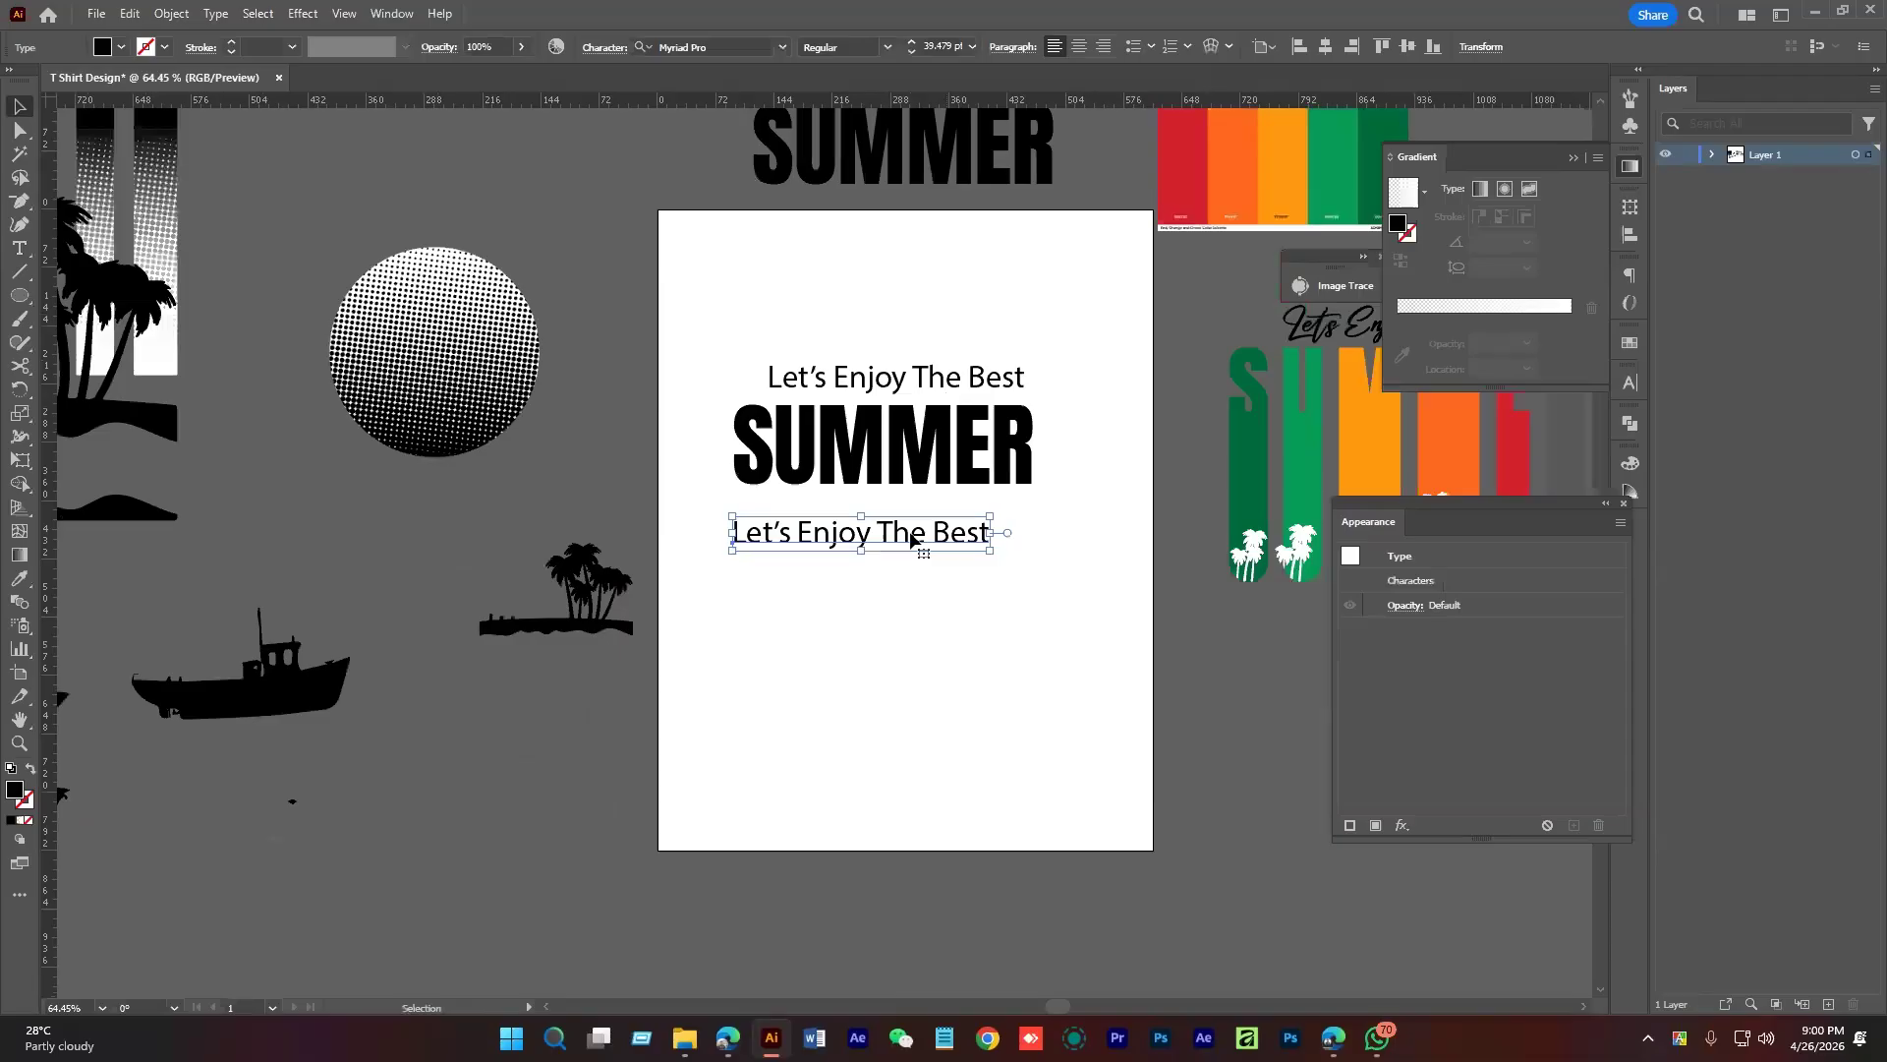
double_click(911, 539)
key(ctrl+a)
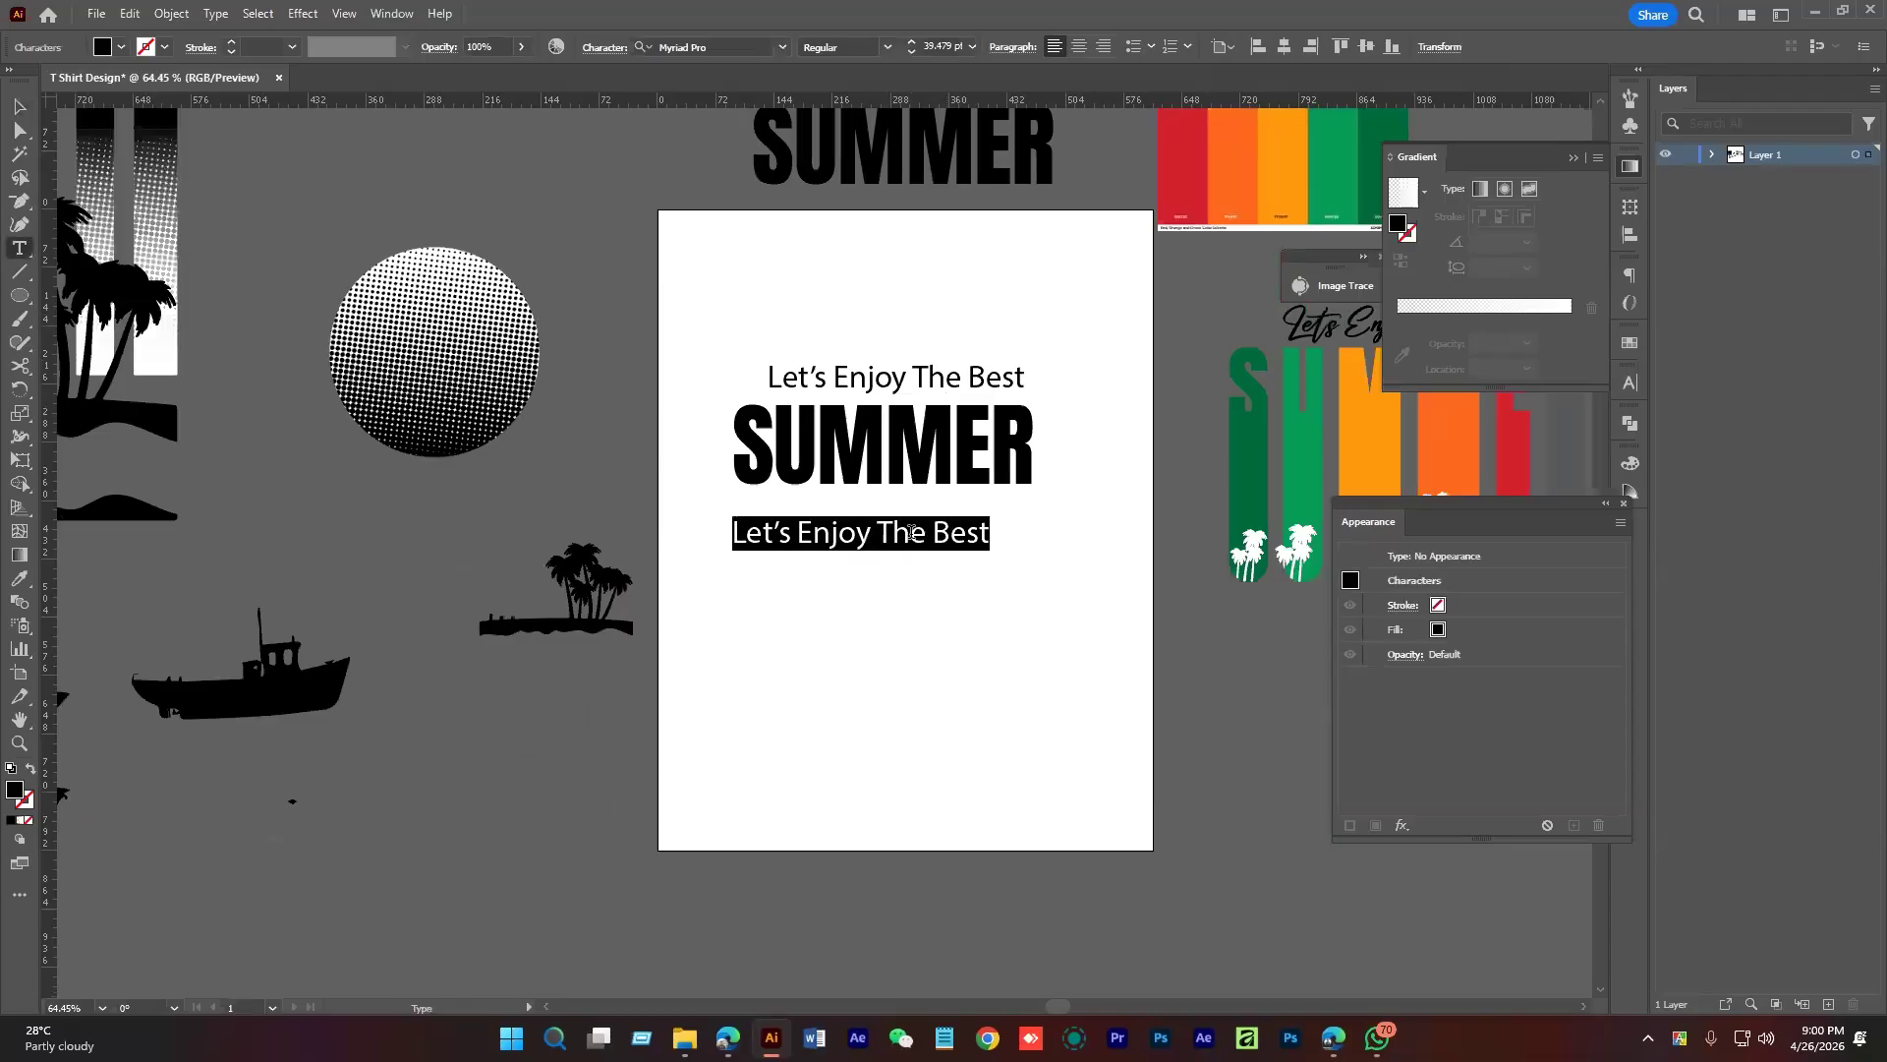
text(To)
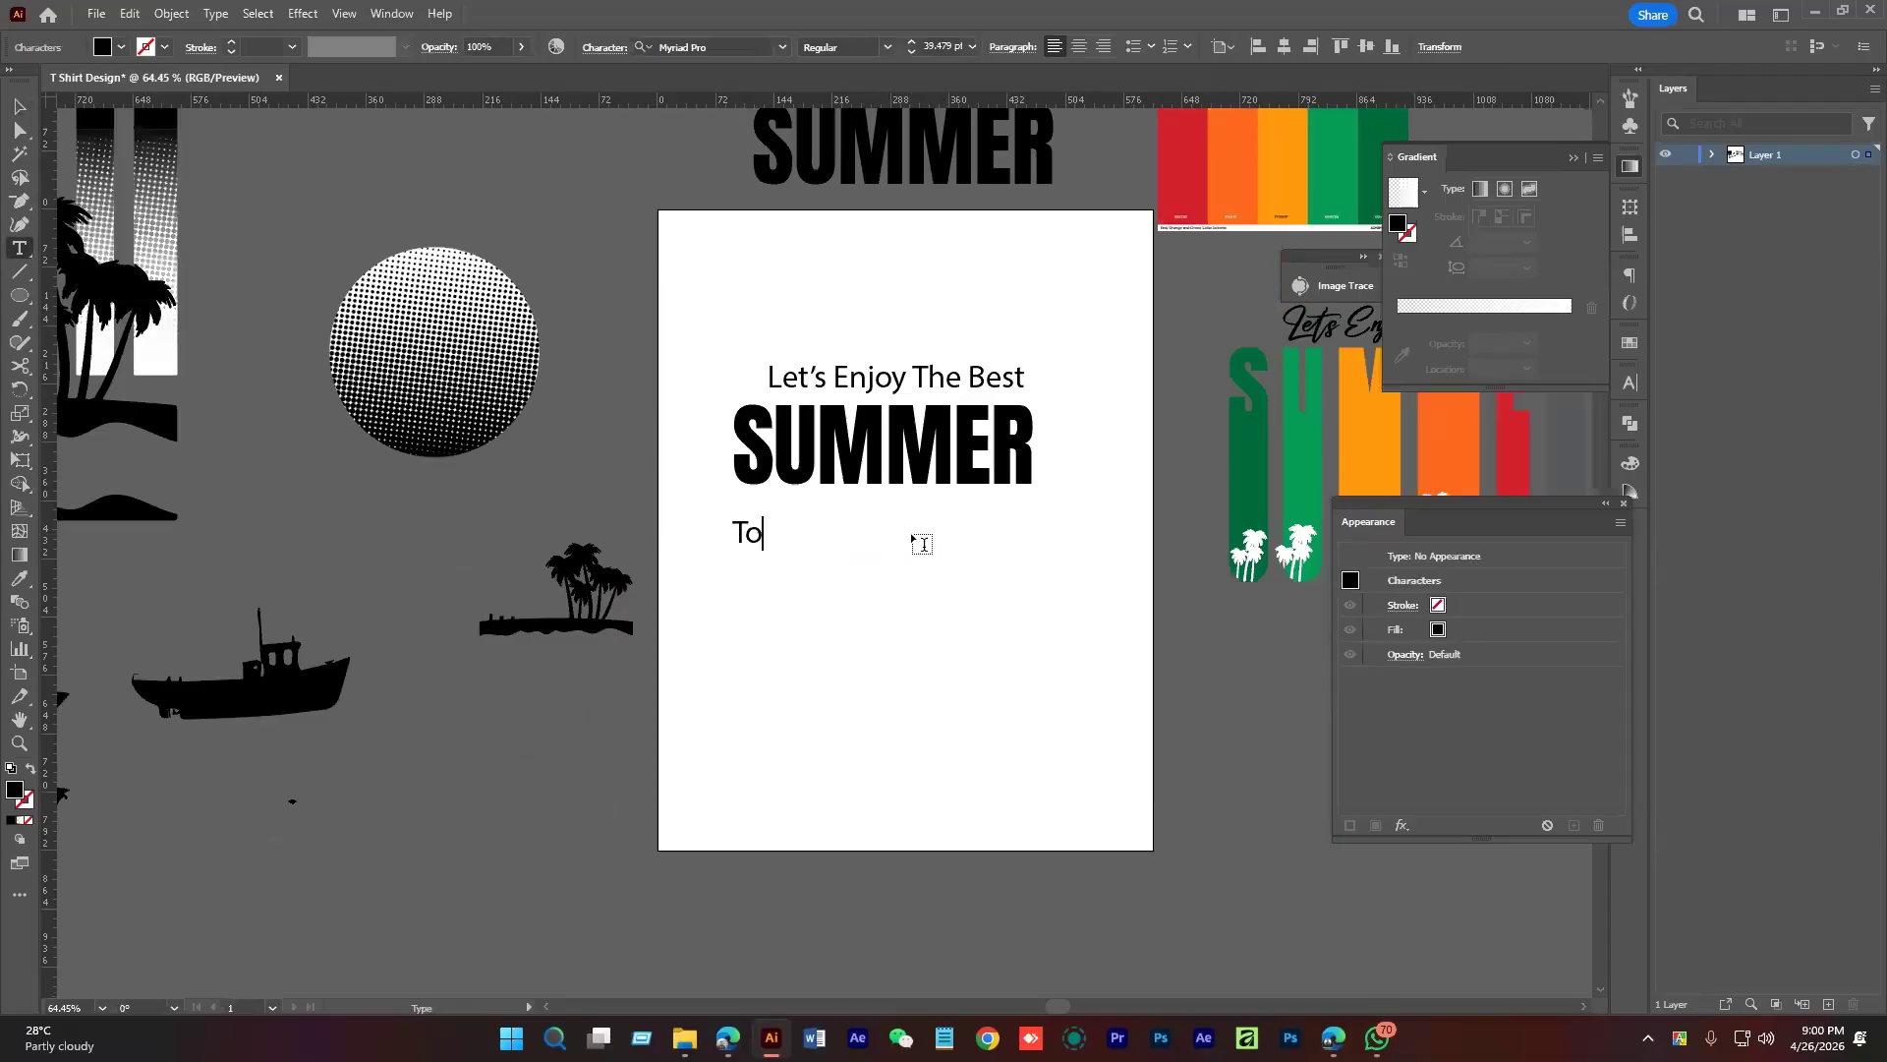
text(gether)
click(18, 104)
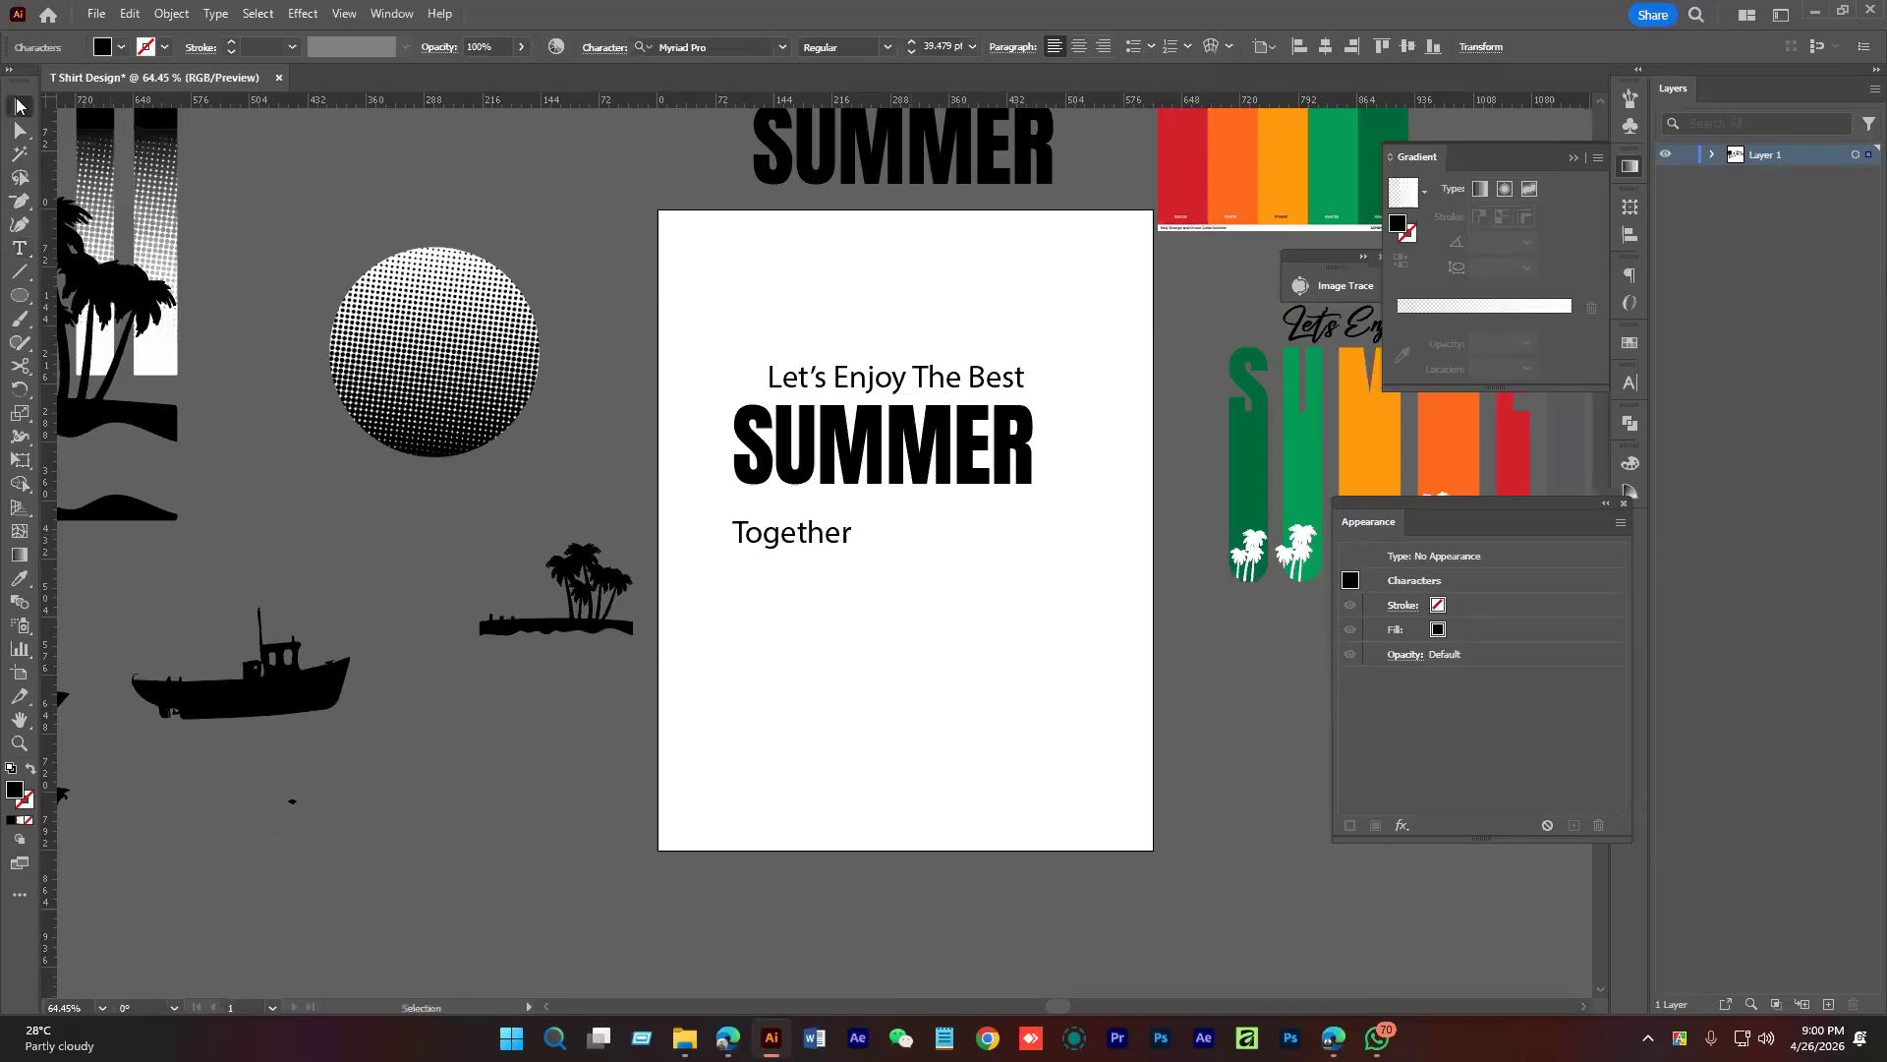
Set the tracking of the "Together" text to 400
click(1633, 384)
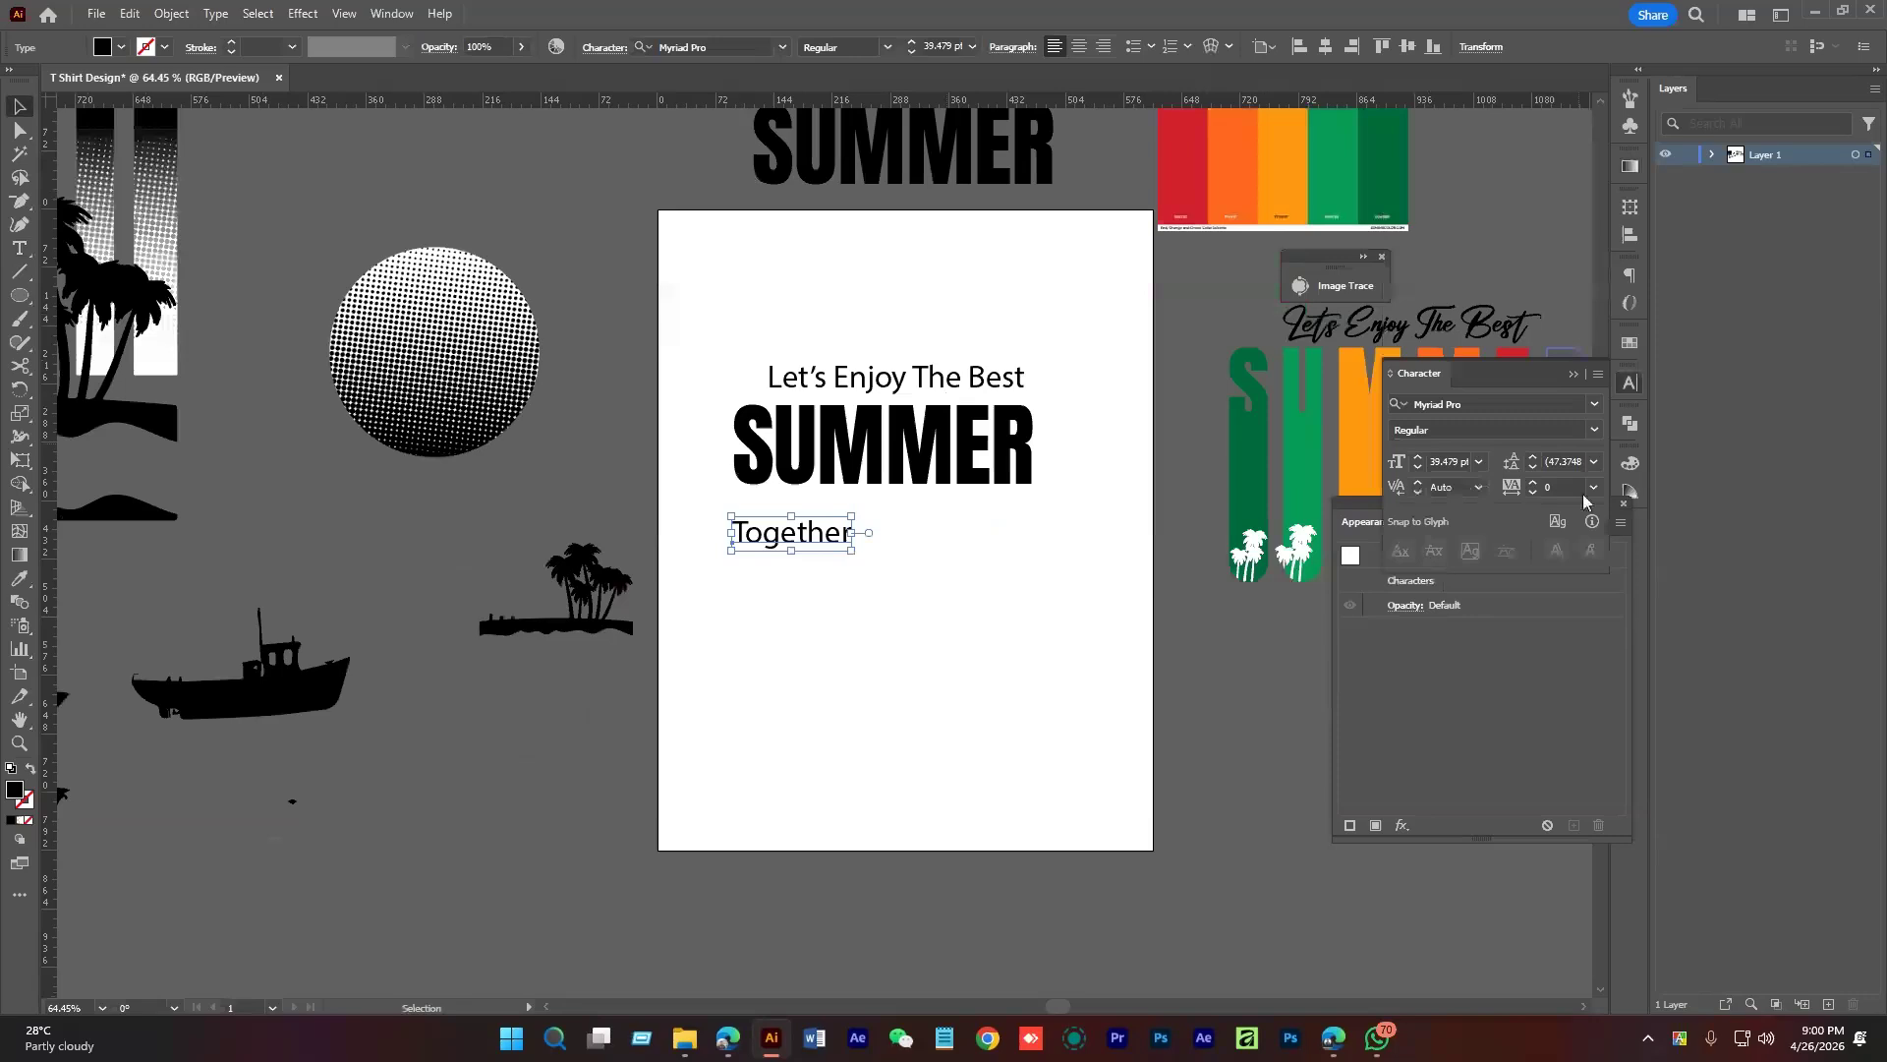
click(1563, 487)
text(400)
key(Return)
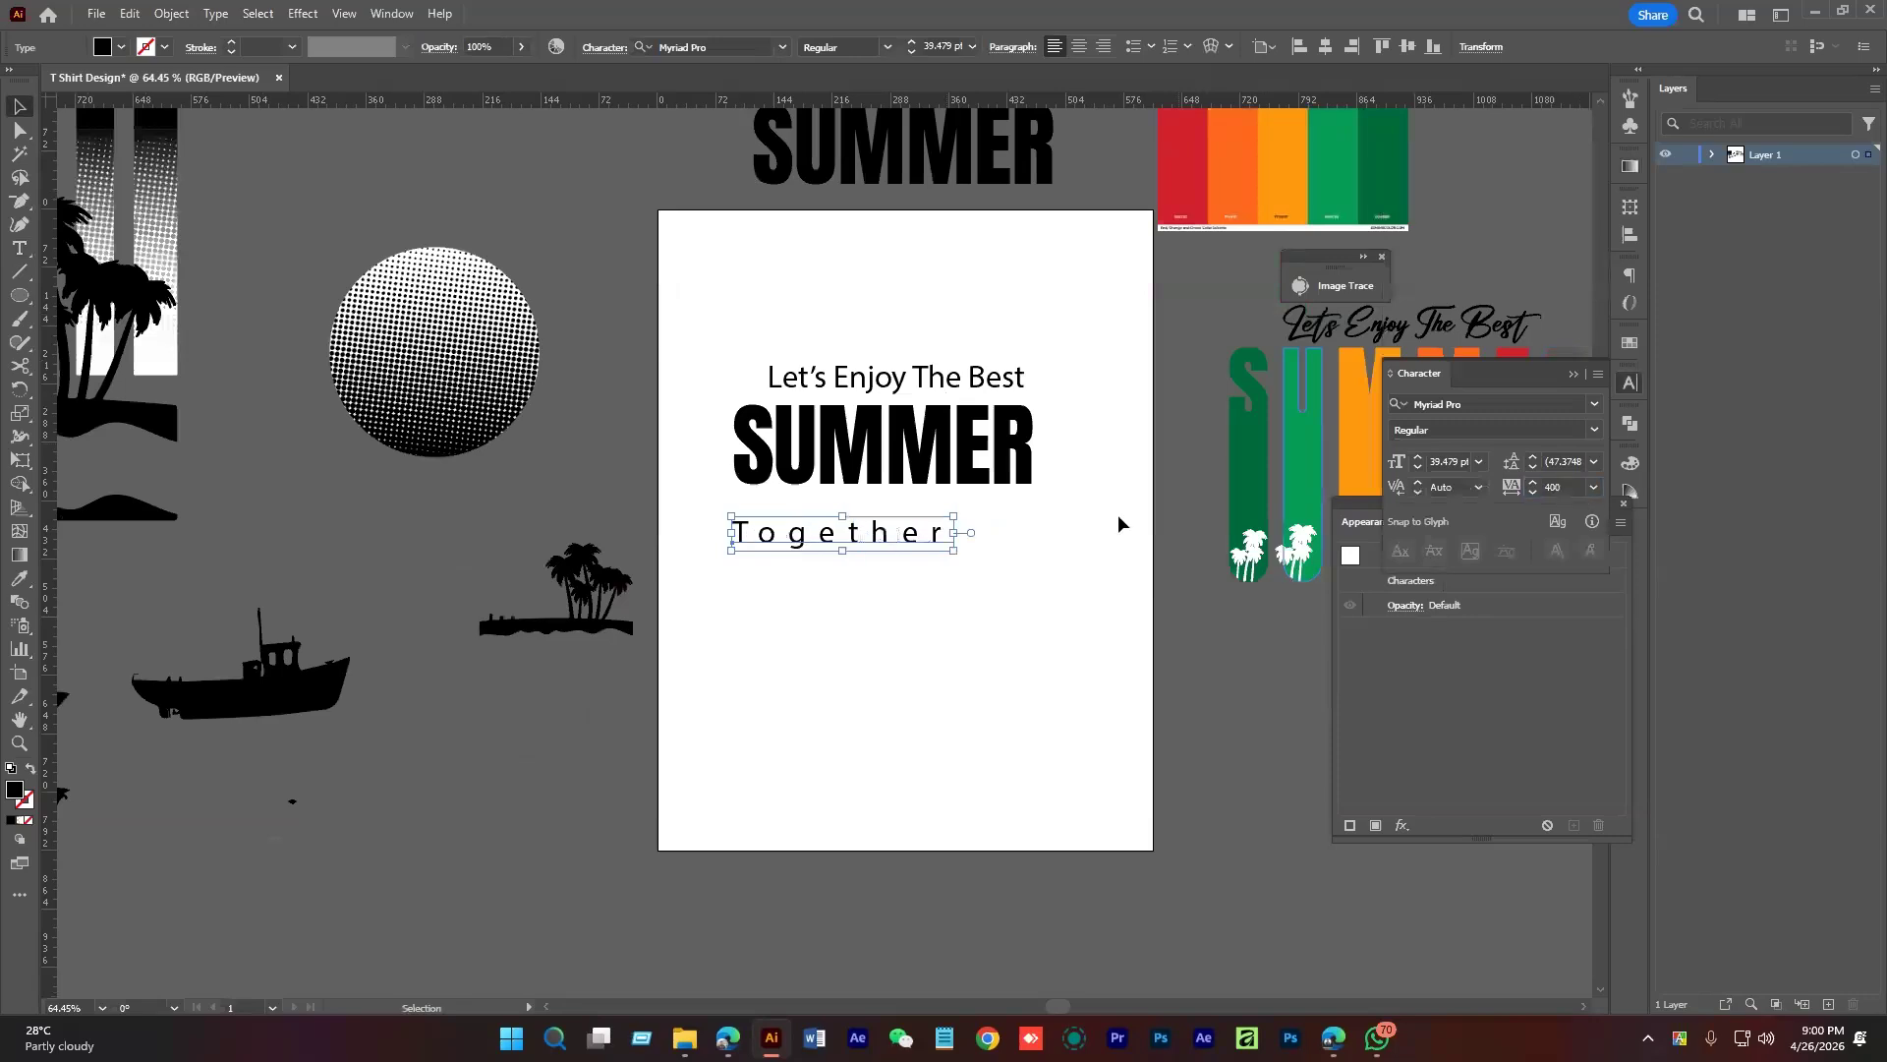
key(alt+Tab)
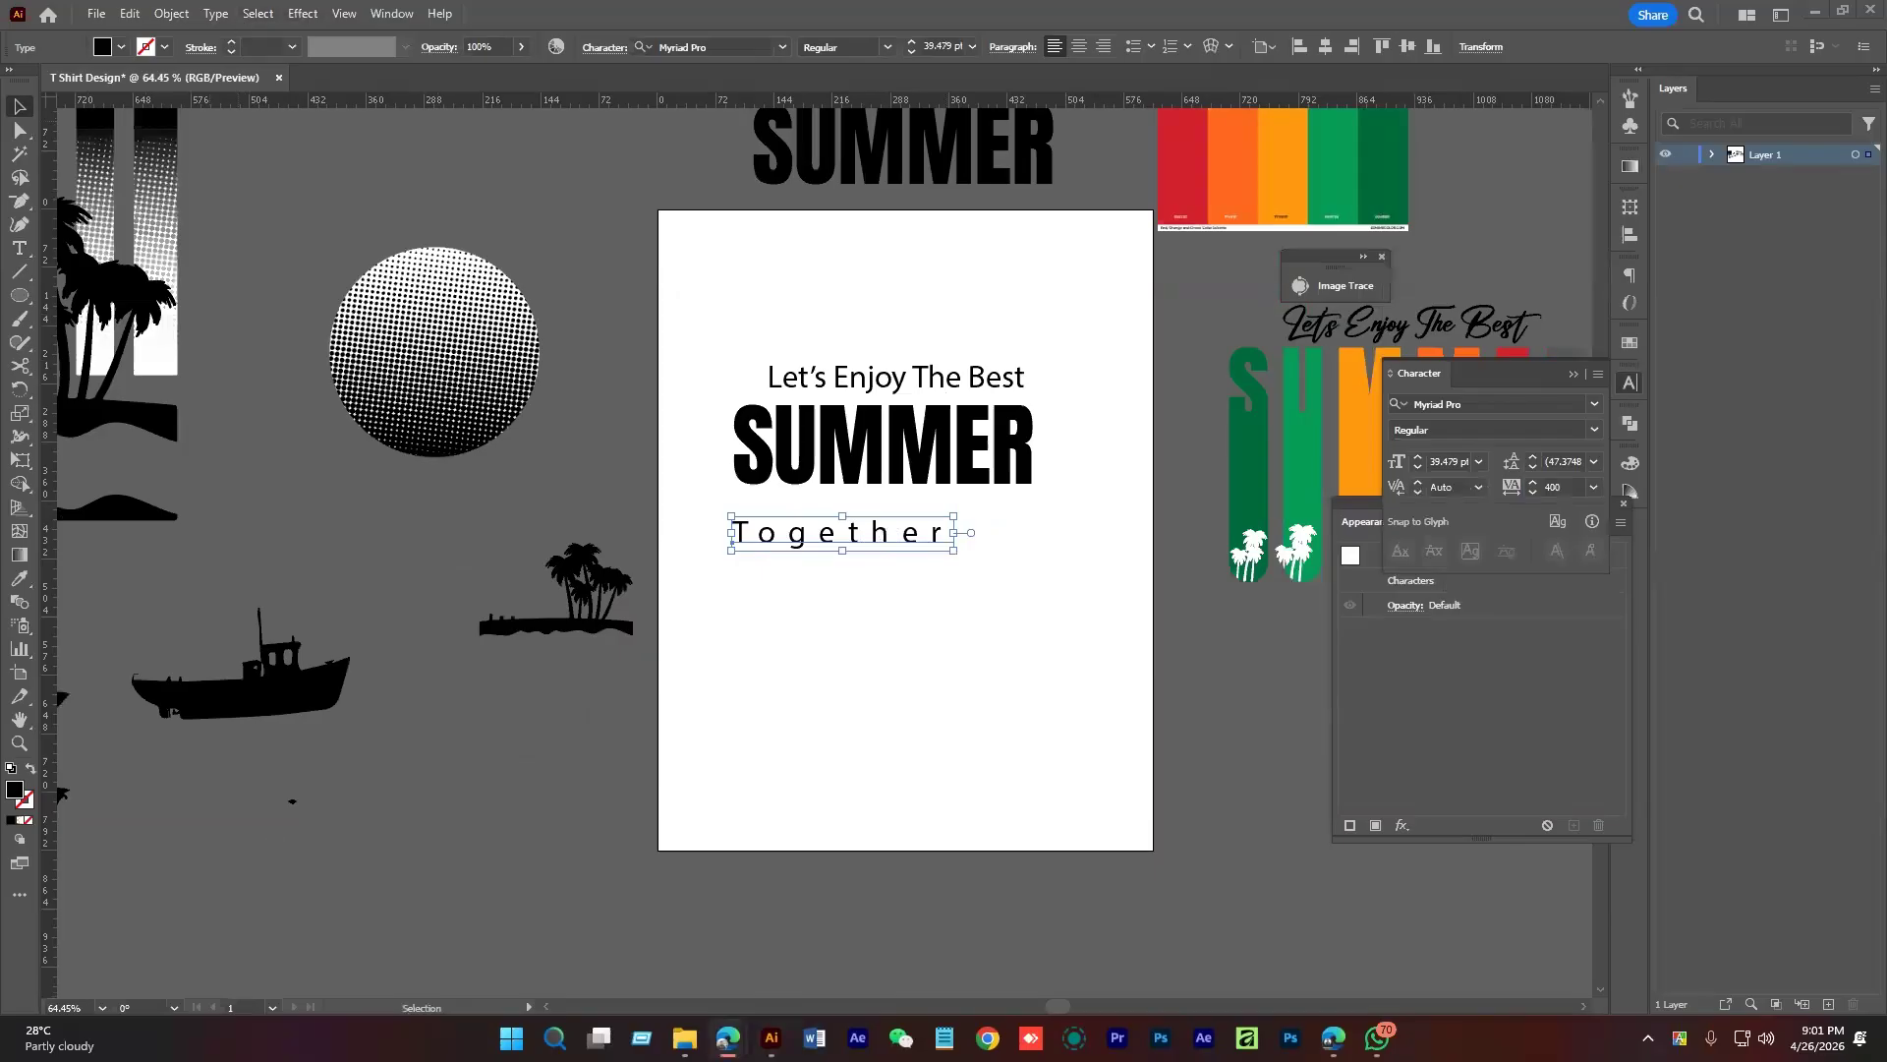
key(alt+Tab)
Convert the "Together" text to uppercase and shift it closer beneath the SUMMER title
click(216, 12)
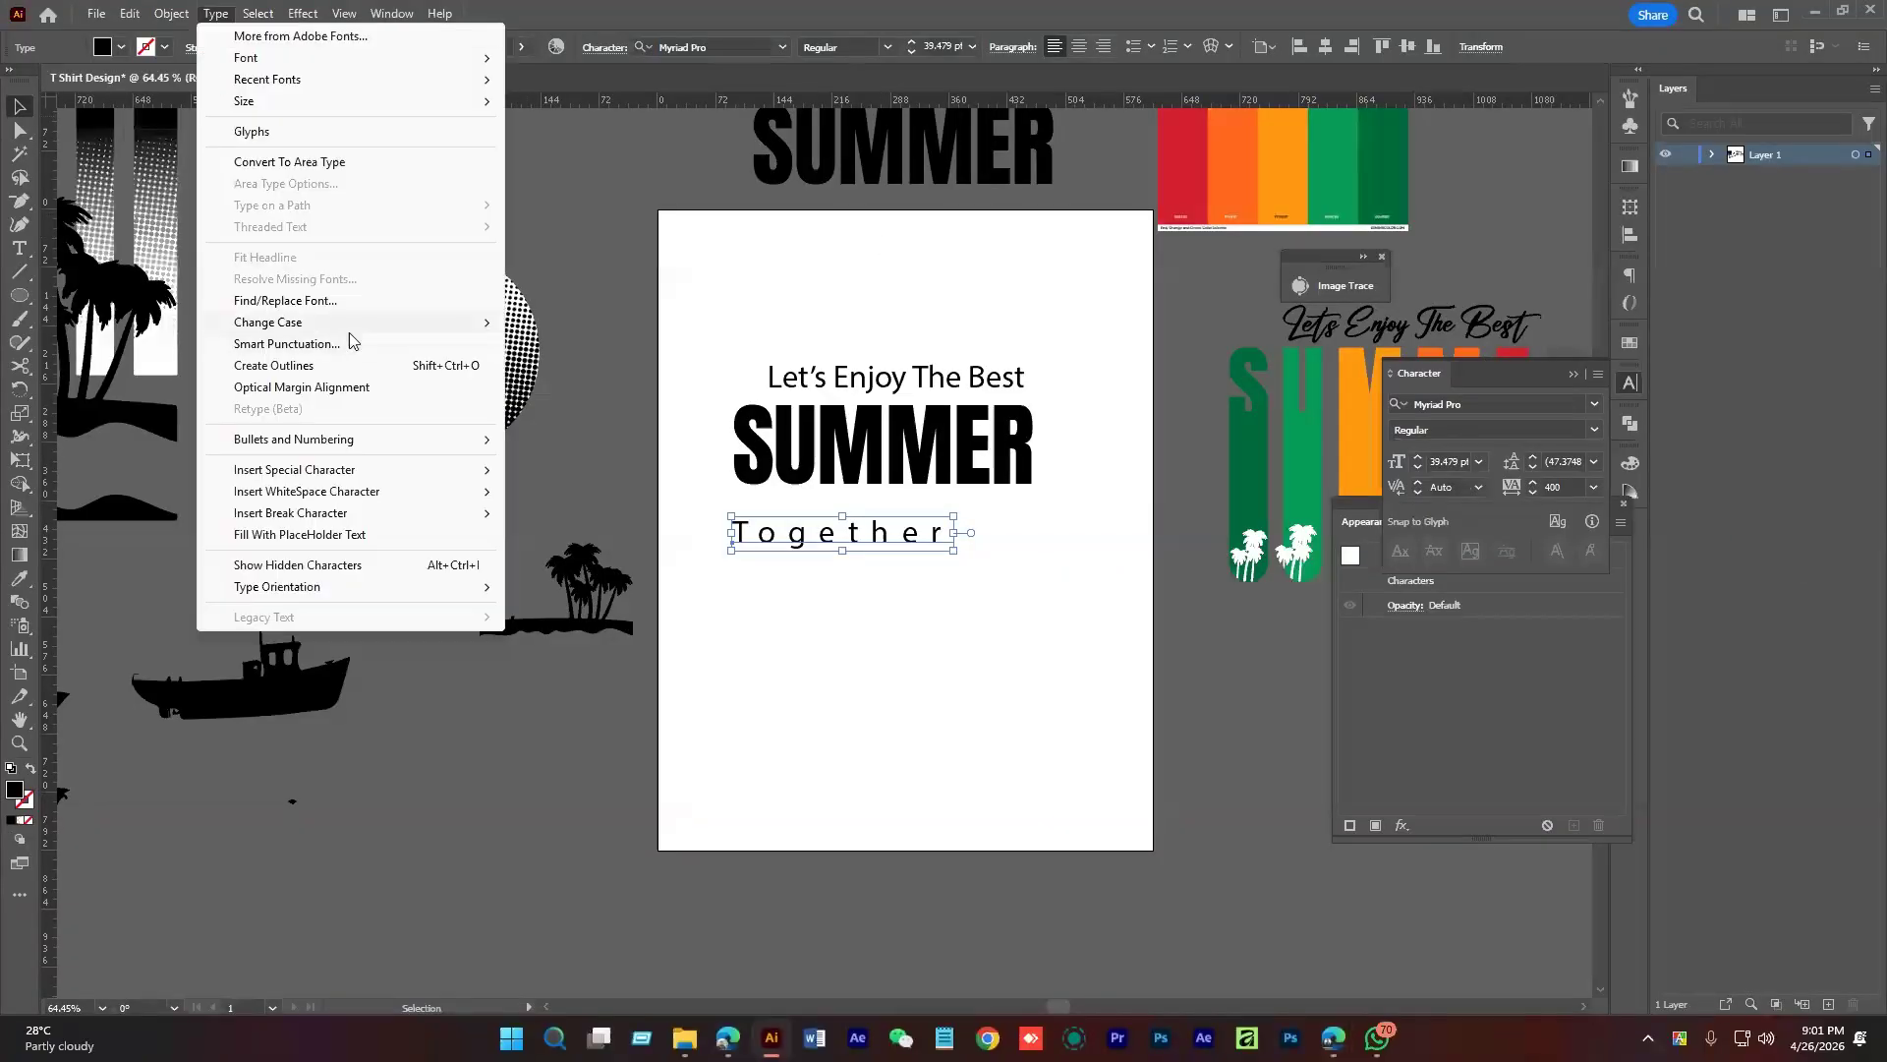
click(624, 324)
click(645, 379)
drag(891, 545, 927, 527)
Set the tracking of the TOGETHER text to 500
click(1522, 497)
text(500)
key(Return)
click(908, 625)
Draw a black rectangle about 366 × 57 pt behind the TOGETHER text, matching the width of the SUMMER title
drag(845, 498, 1005, 548)
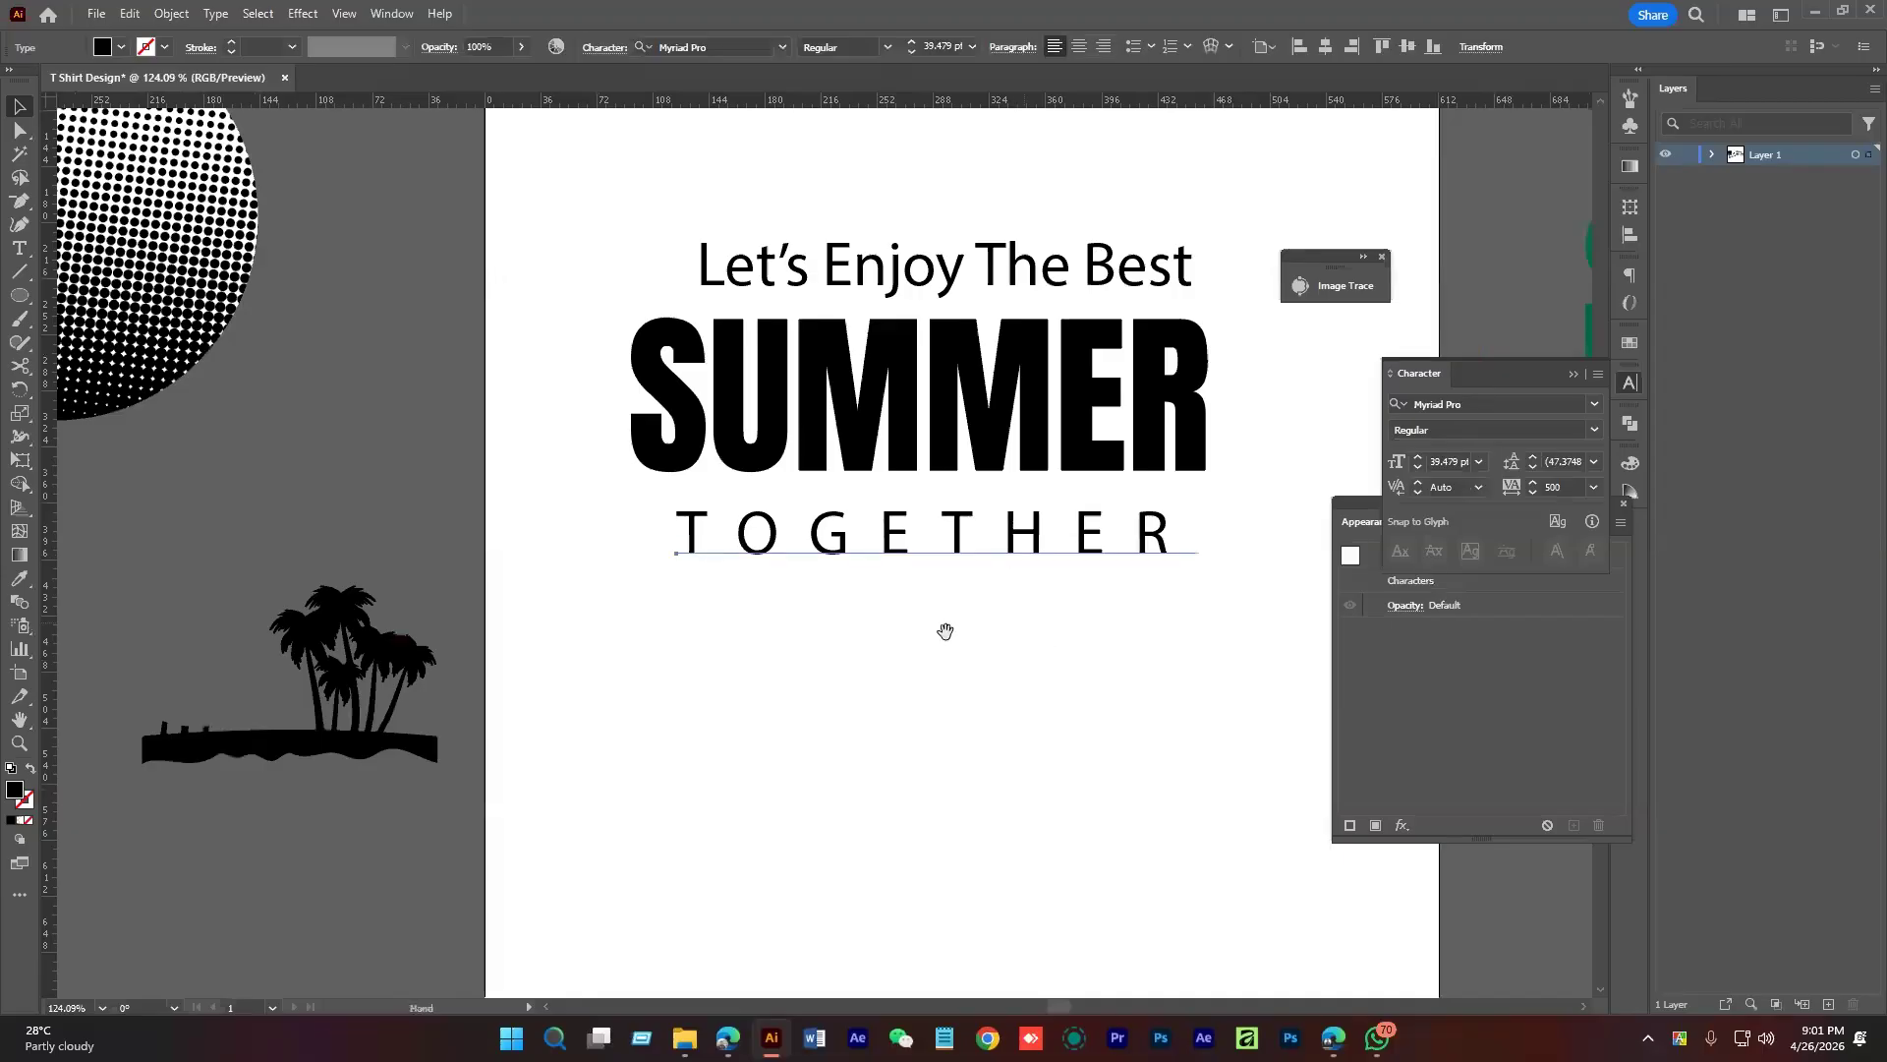
drag(946, 631, 737, 546)
drag(20, 295, 103, 295)
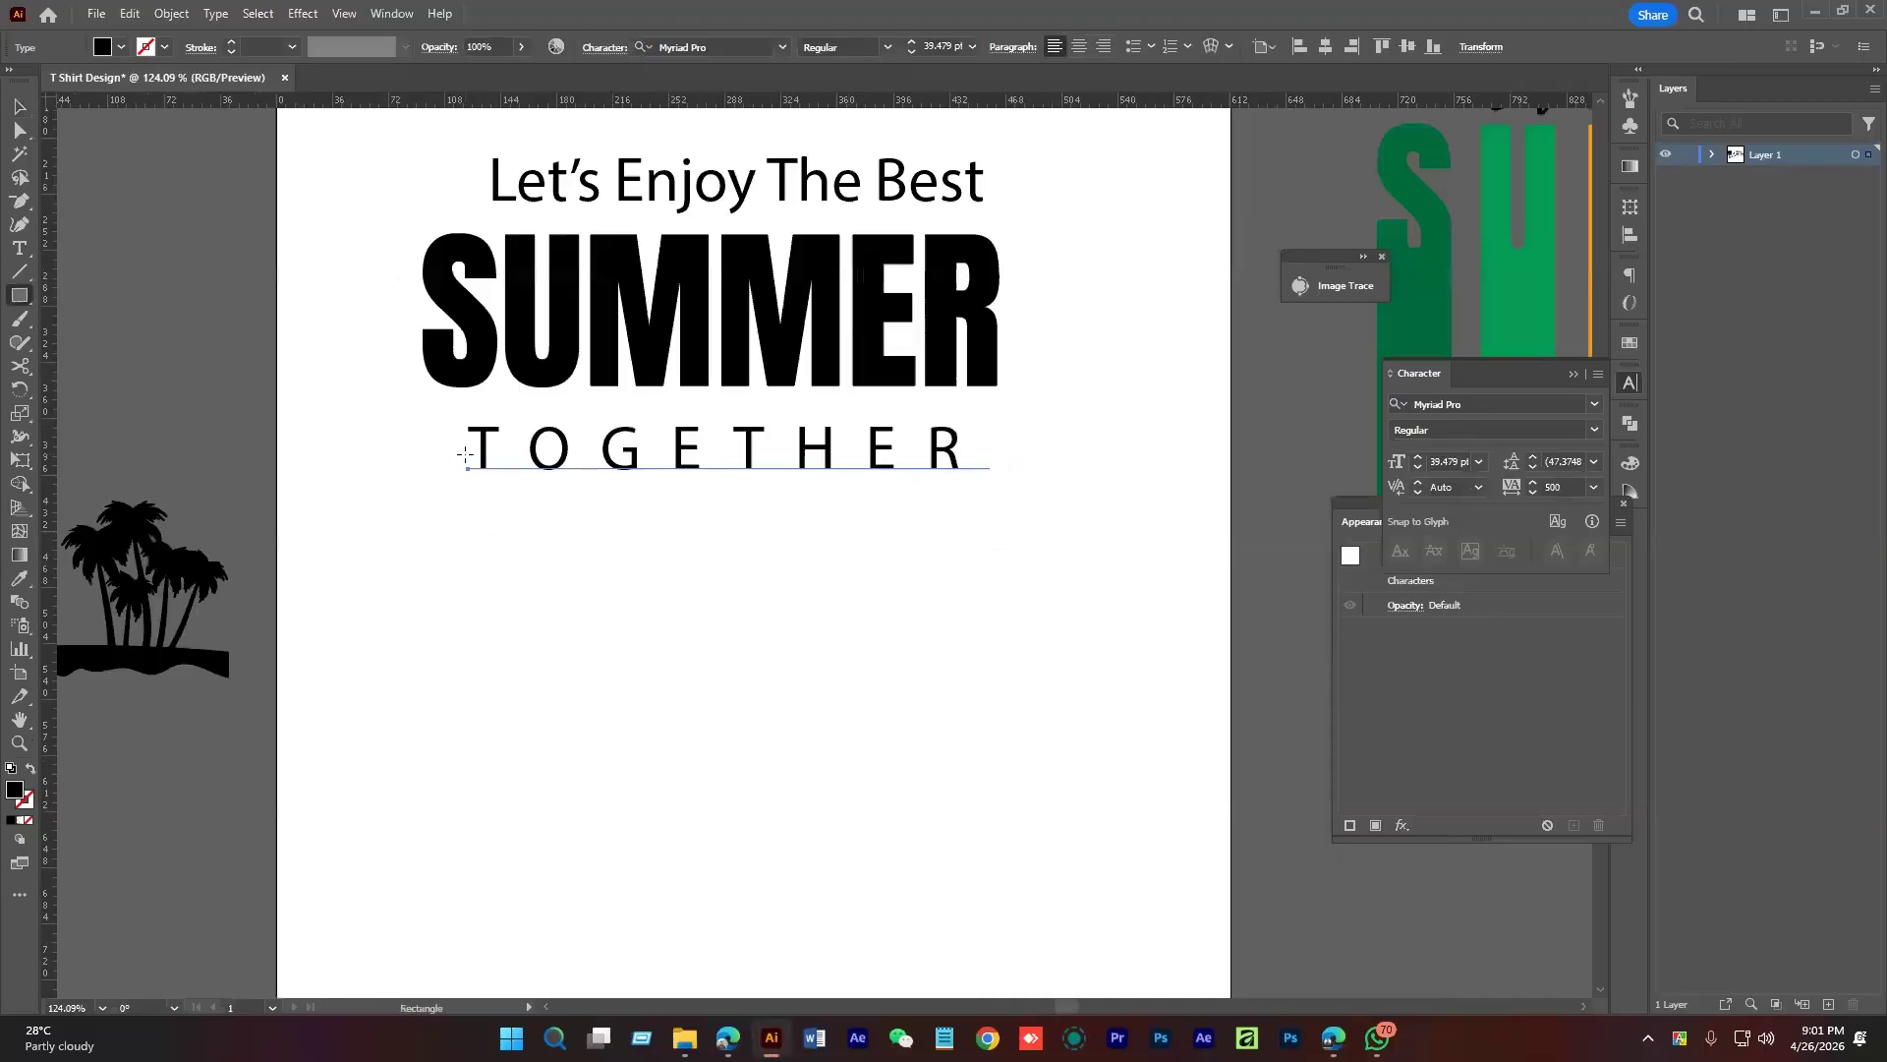
drag(426, 402, 999, 492)
key(v)
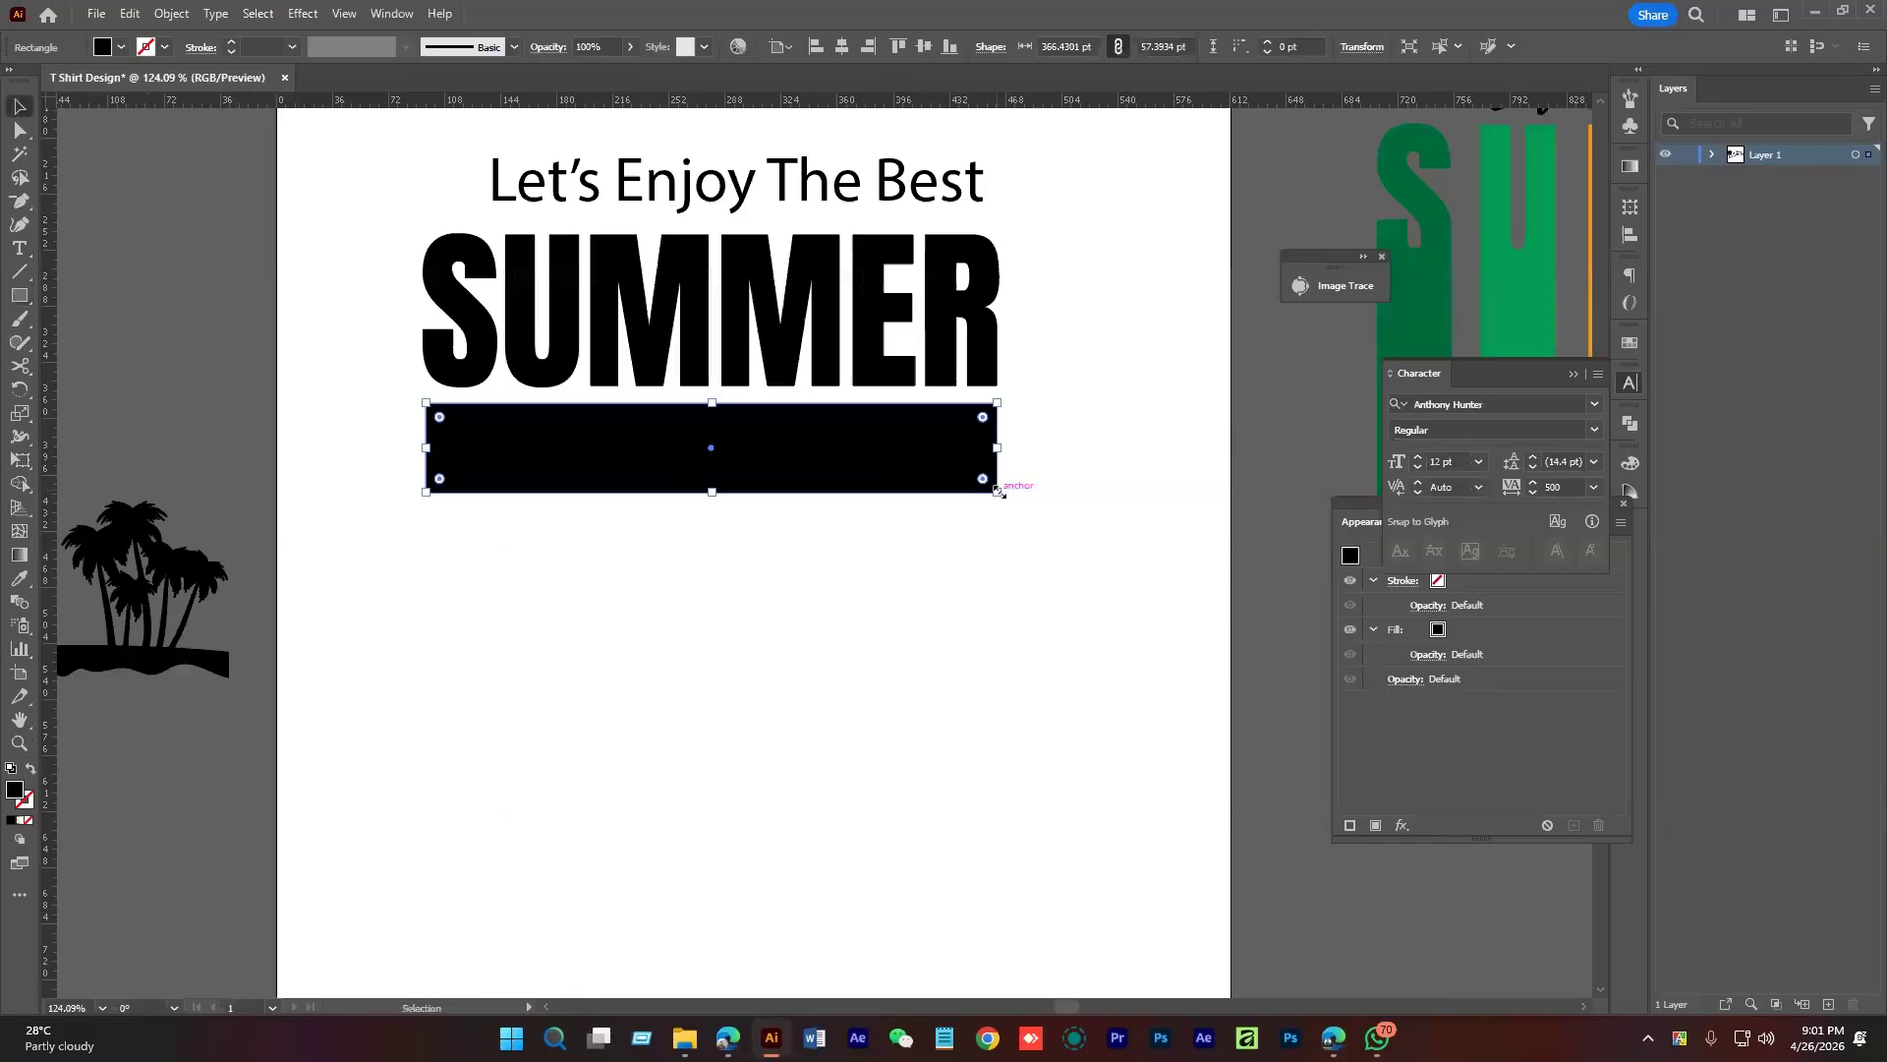
Recolour the TOGETHER text white by sampling the artboard with the Eyedropper tool
ctrl+click(873, 455)
key(i)
click(998, 615)
key(v)
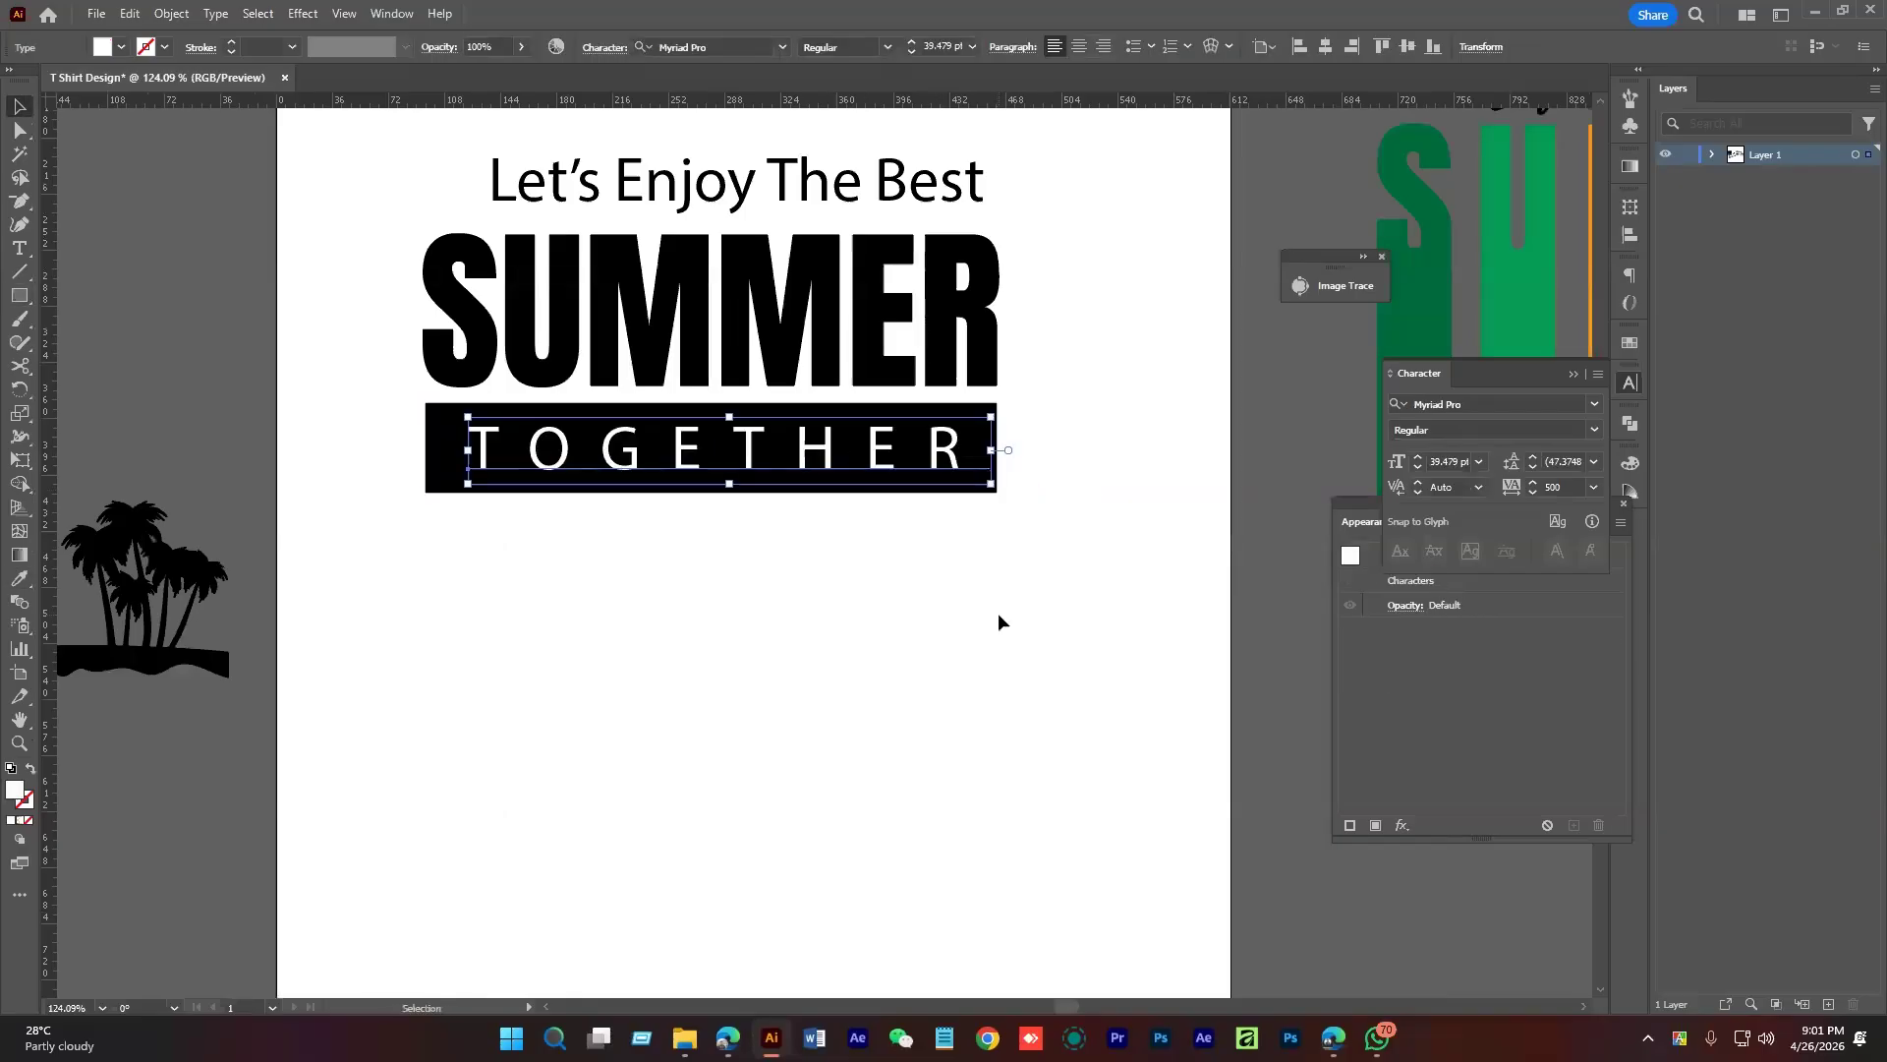
click(998, 615)
drag(798, 562, 953, 650)
click(1168, 580)
click(1177, 609)
click(595, 574)
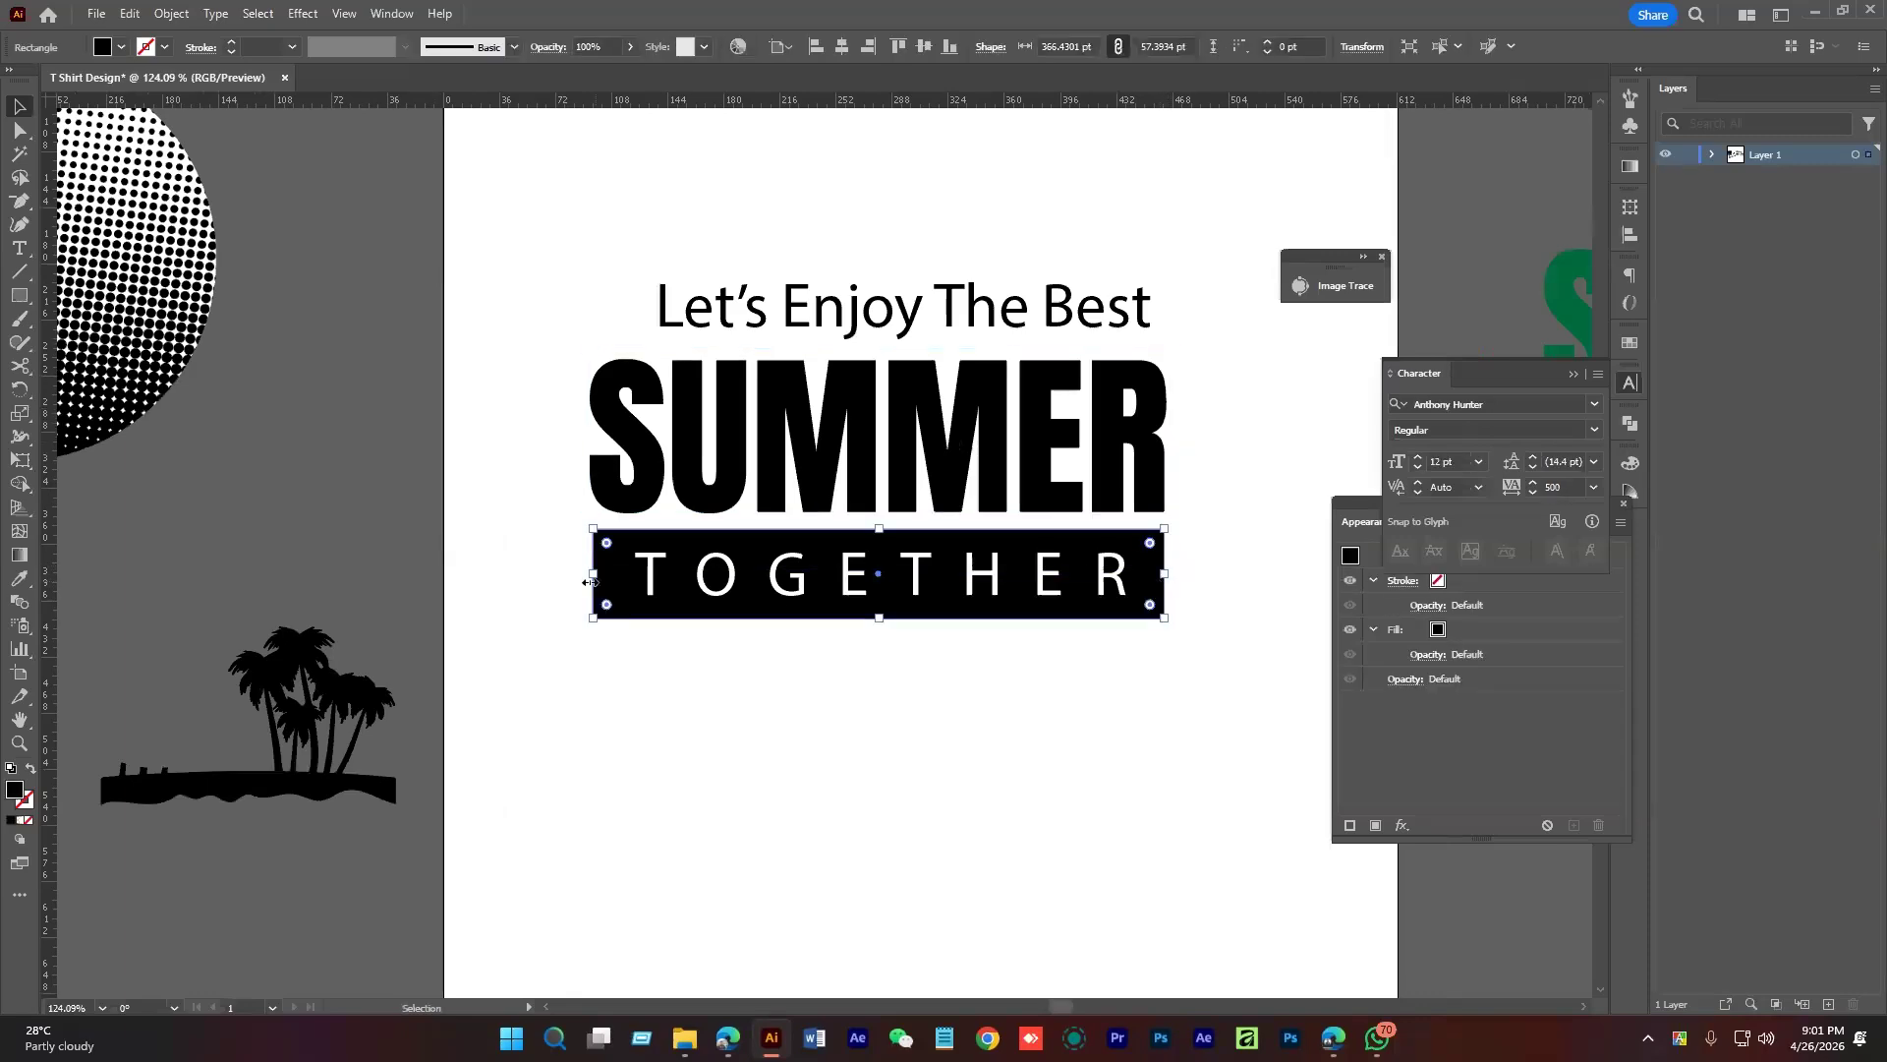
click(820, 745)
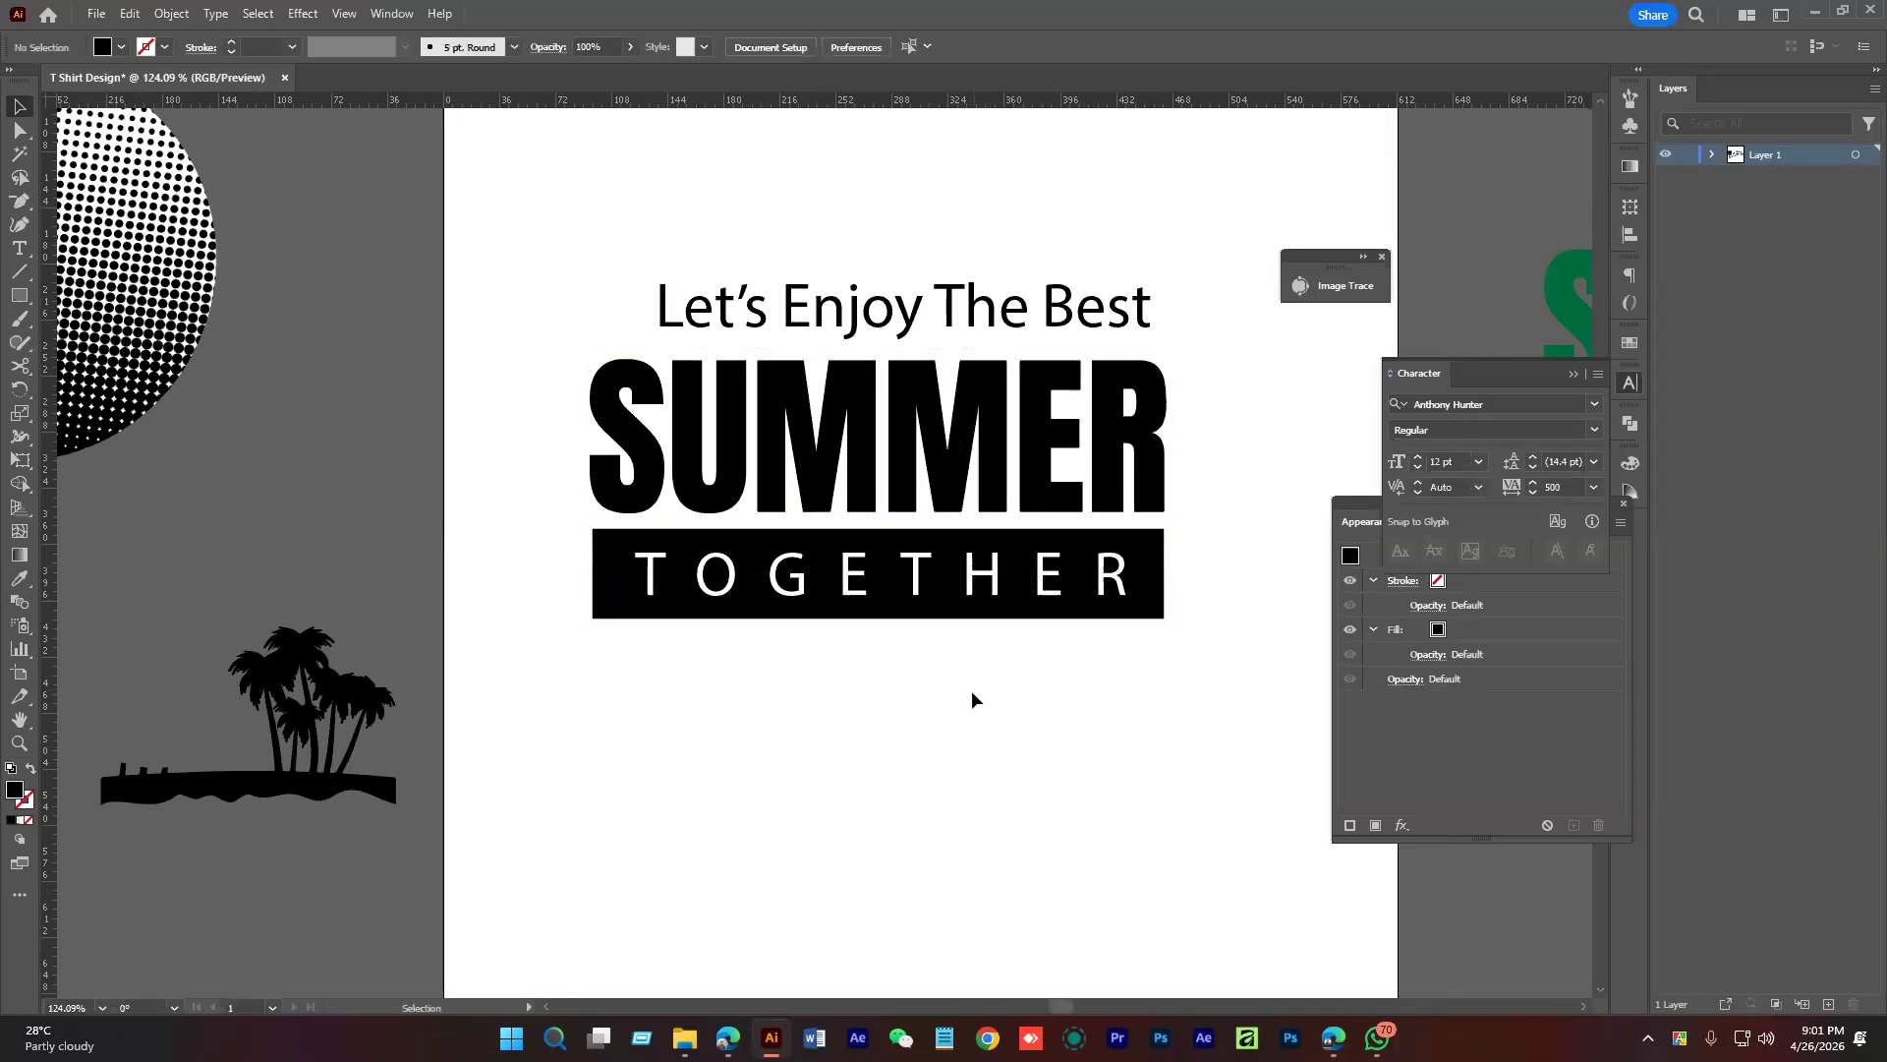
drag(872, 705, 847, 777)
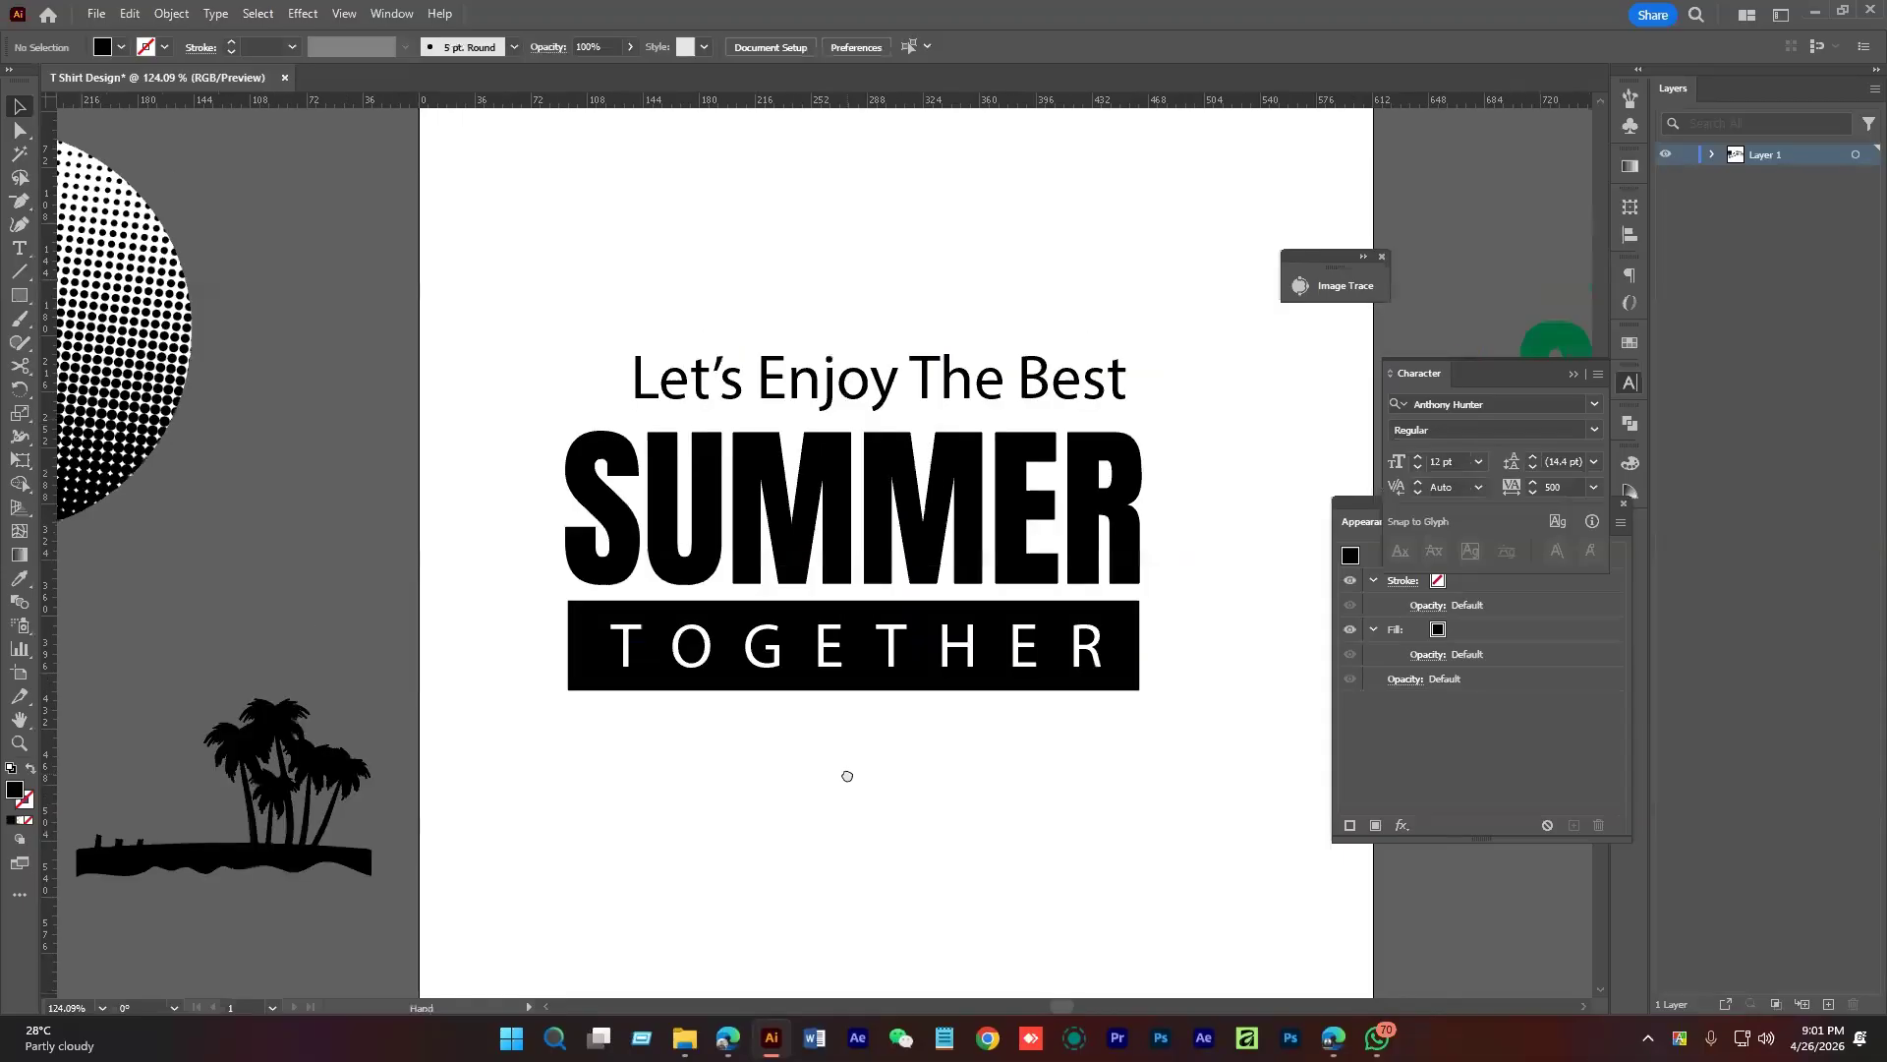
Set the "Let's Enjoy The Best" line in the Aero font and scale it to about 31.3 pt just above SUMMER
click(885, 379)
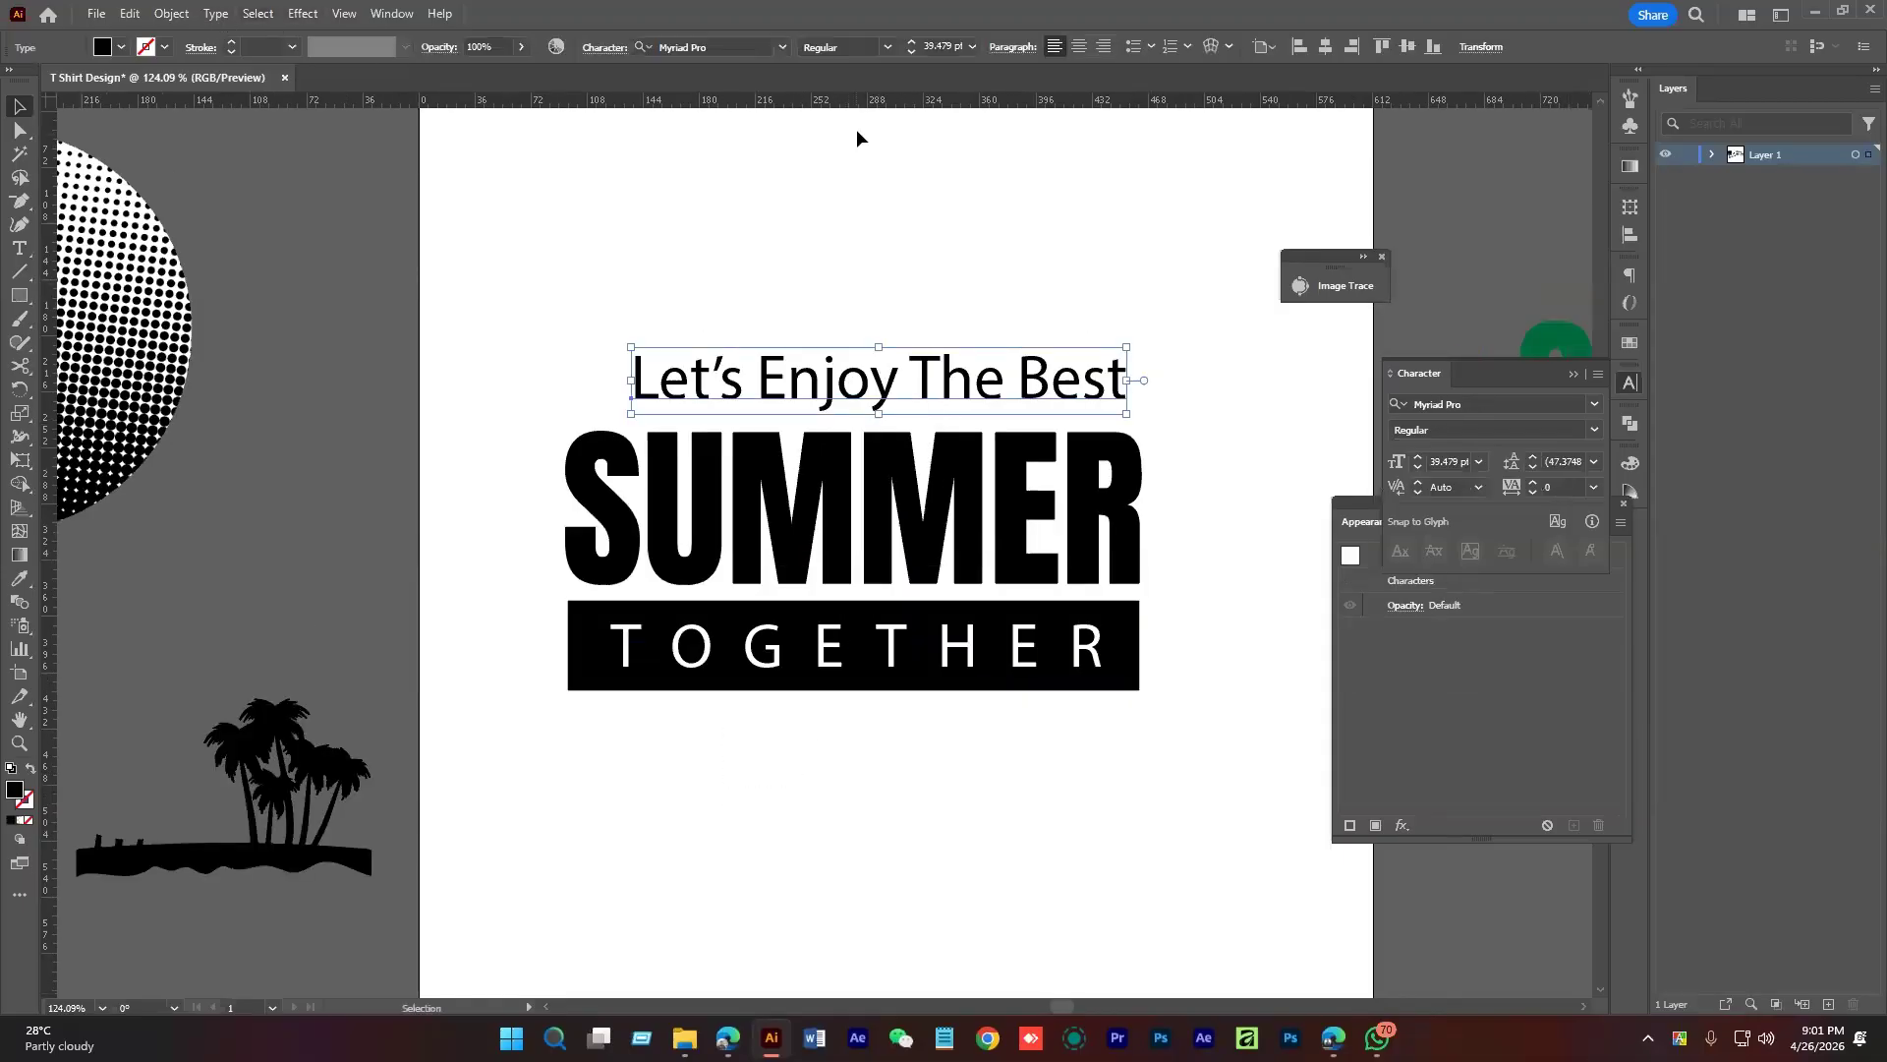
click(782, 46)
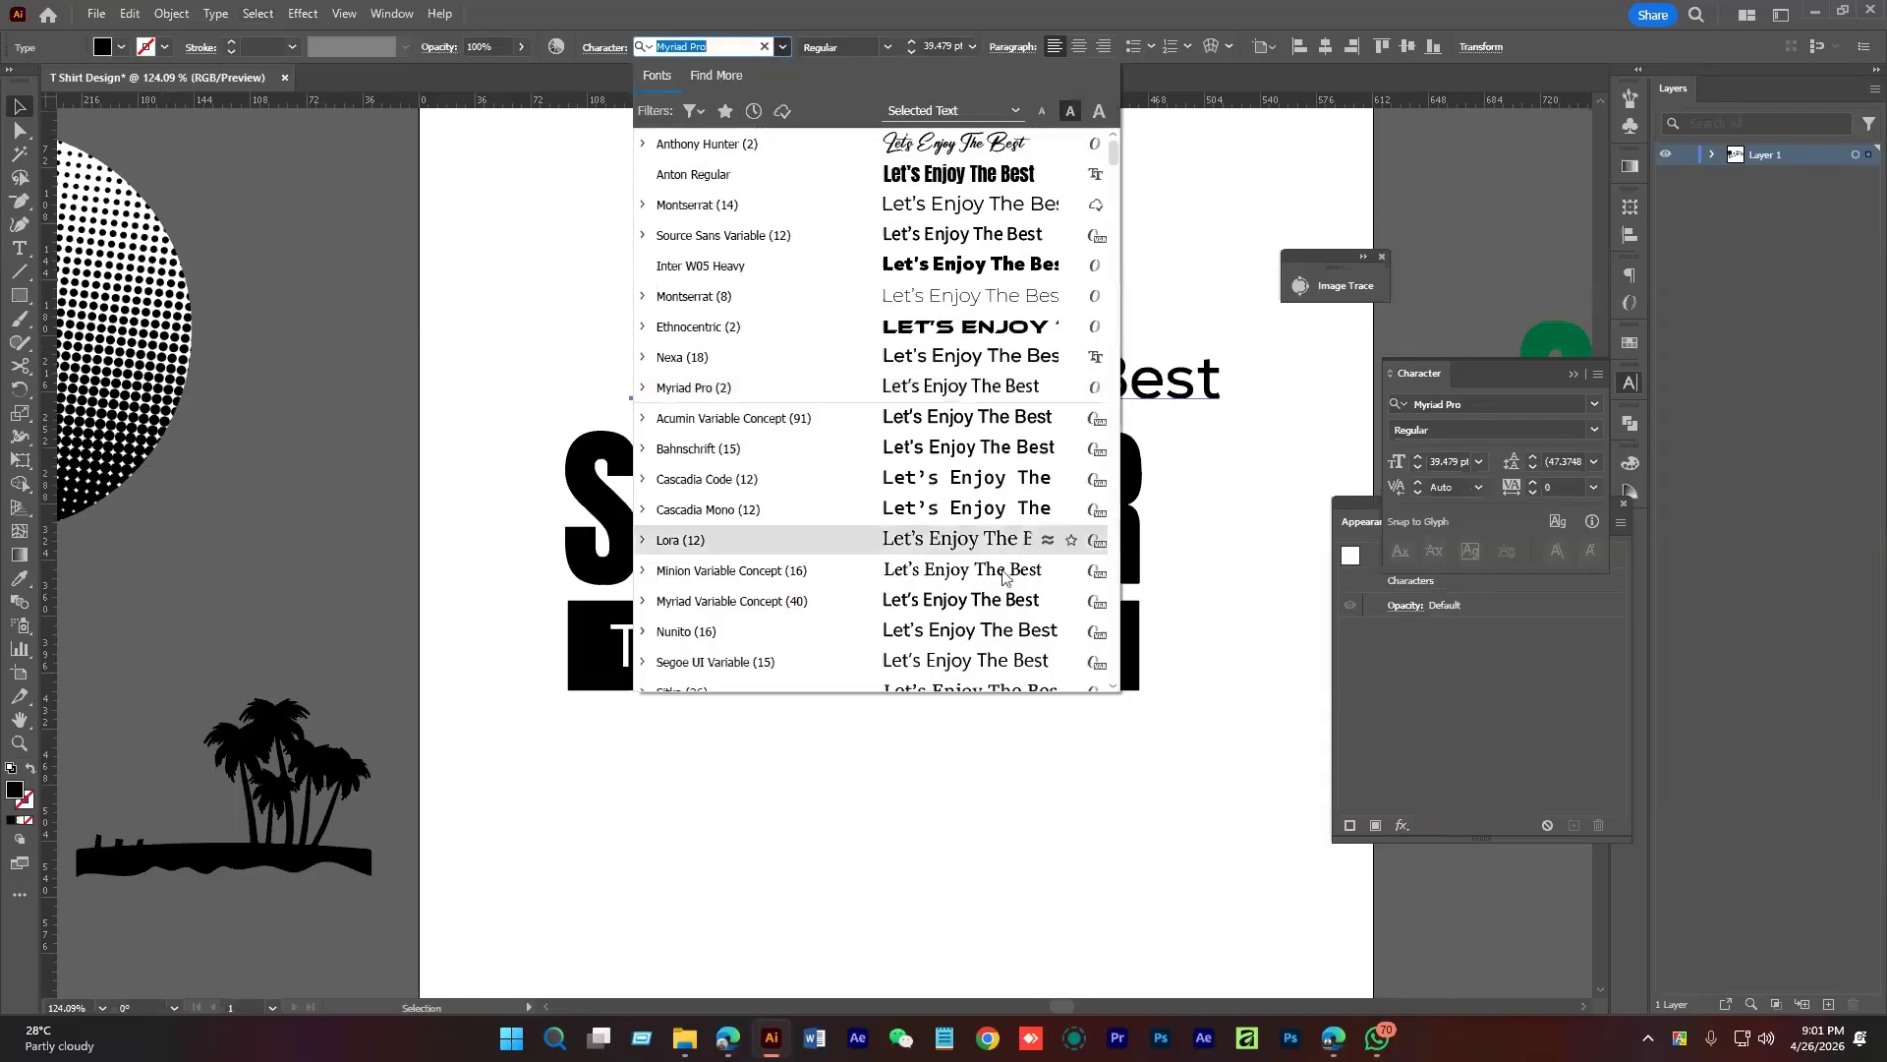
scroll(1012, 447, down, 2)
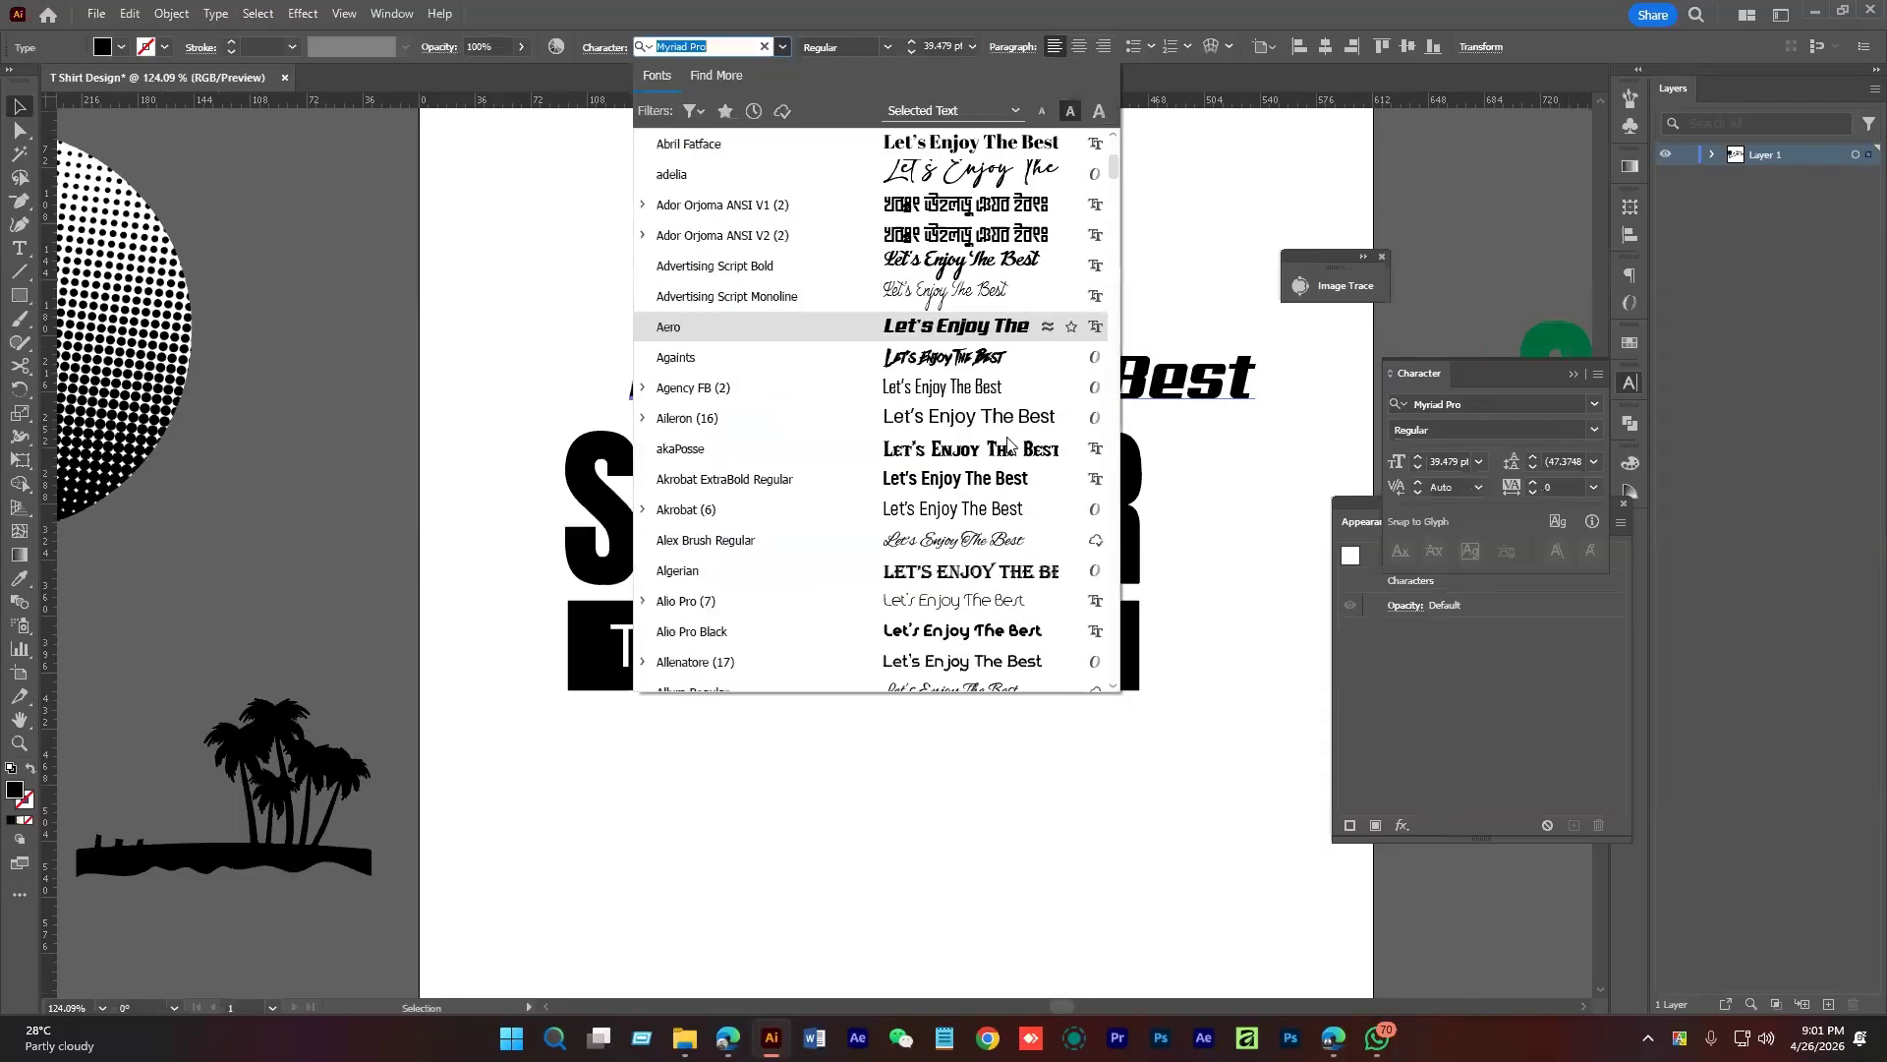
click(993, 329)
drag(1257, 378, 1114, 391)
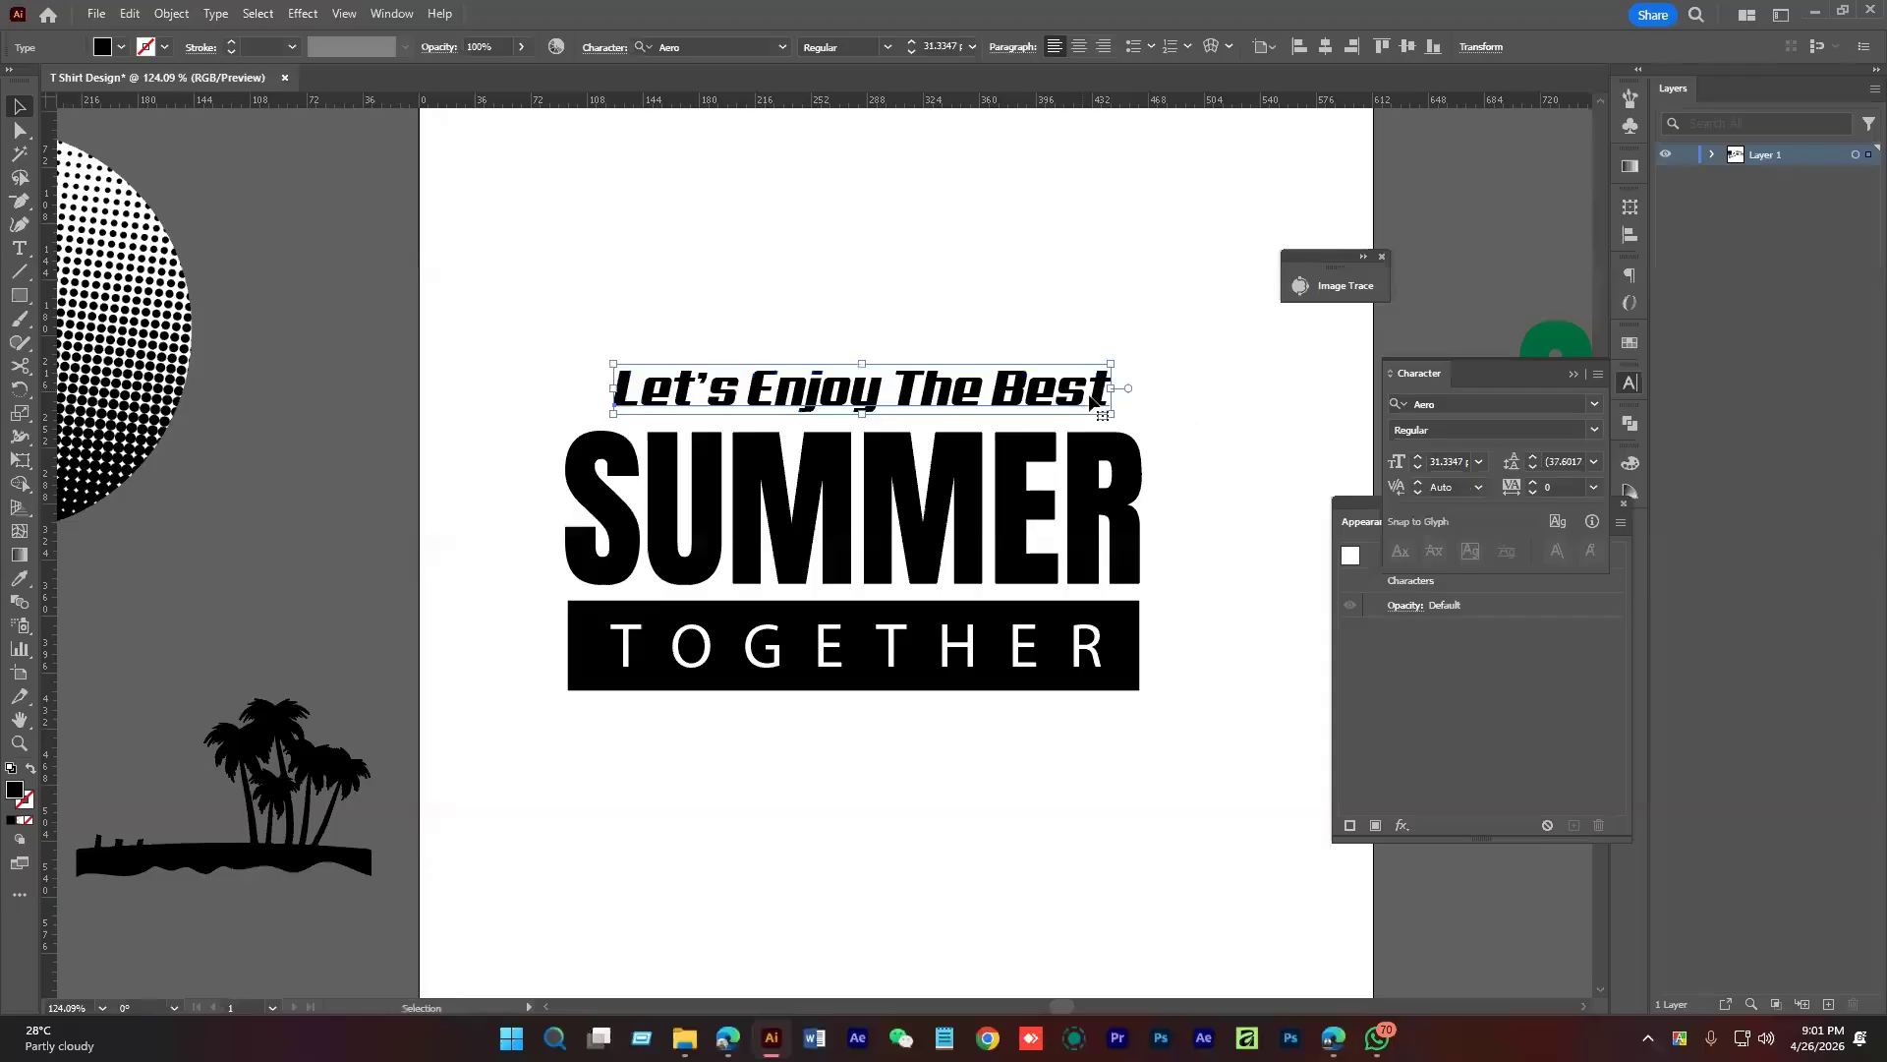
click(1224, 497)
Duplicate the whole three-line typography onto the canvas below the artboard as a spare editable copy
key(z)
scroll(1229, 500, down, 5)
key(v)
drag(796, 382, 966, 620)
drag(960, 620, 986, 518)
drag(1013, 393, 695, 837)
drag(892, 481, 890, 619)
key(ctrl+space)
click(747, 313)
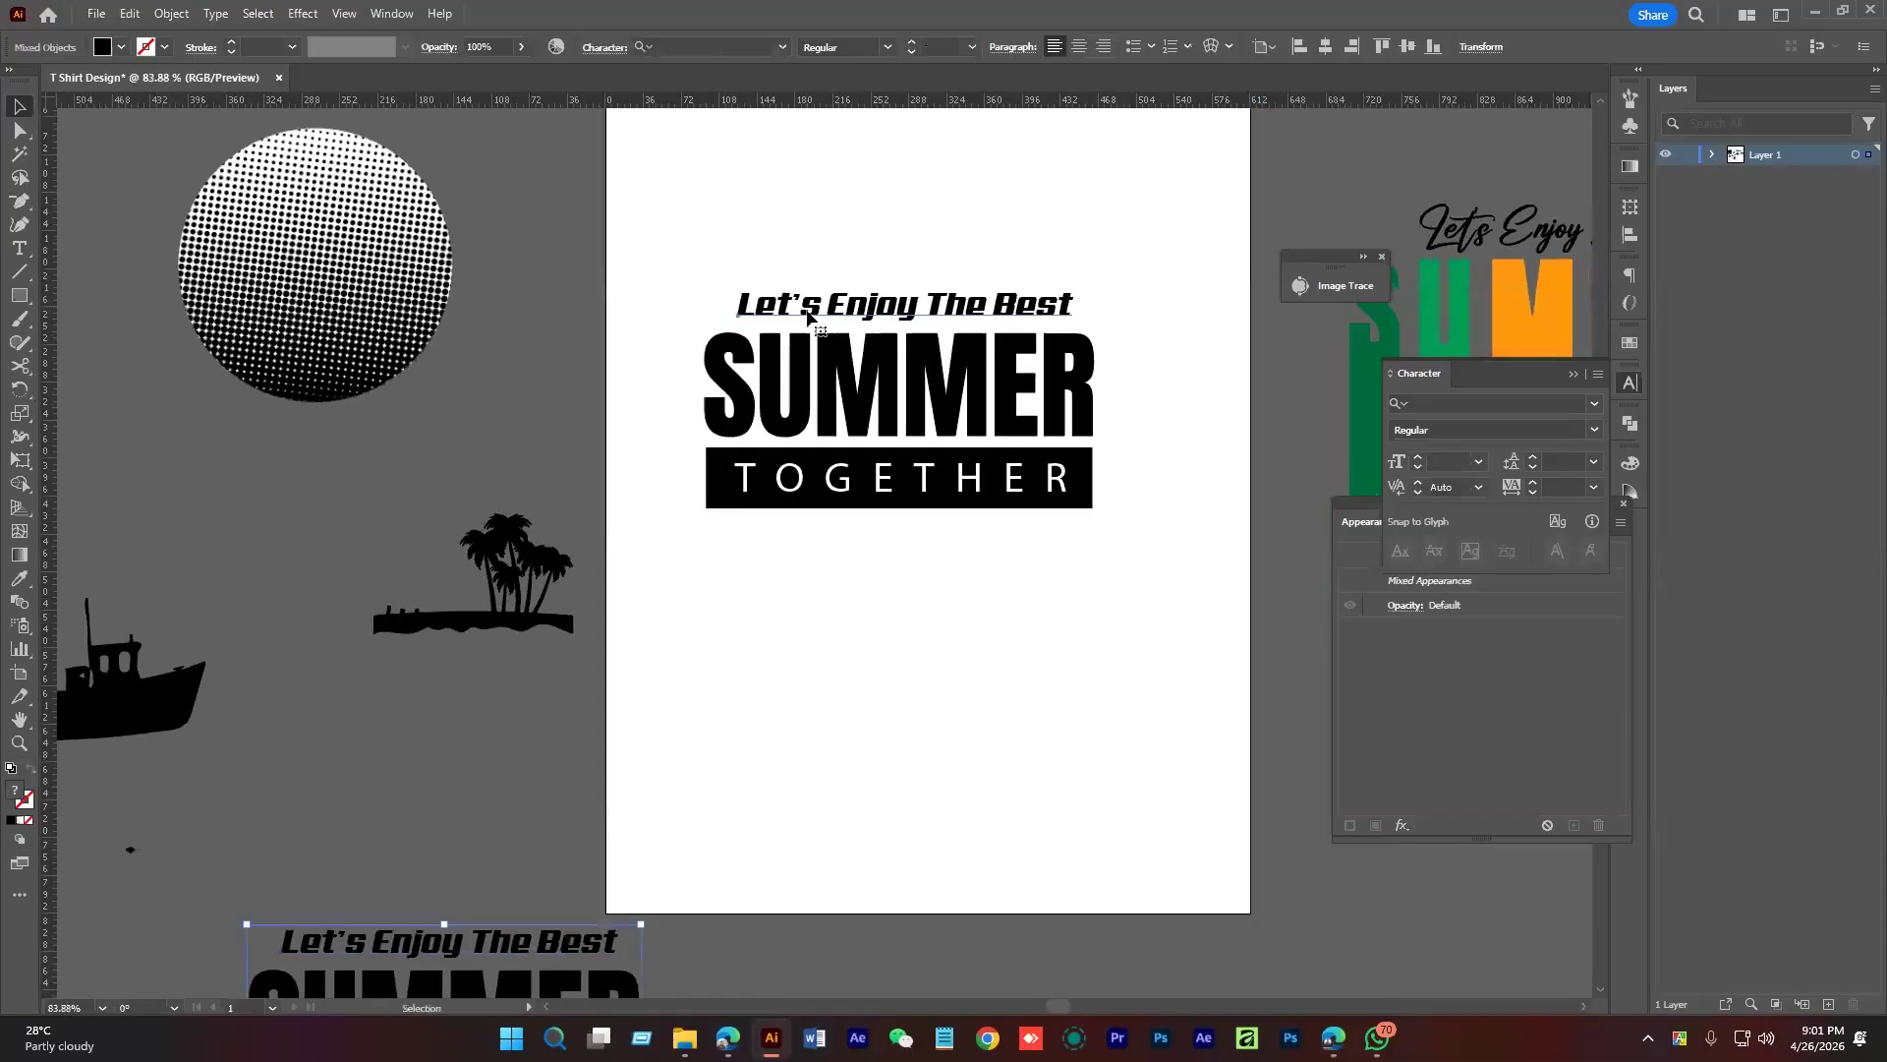
triple_click(747, 312)
click(970, 222)
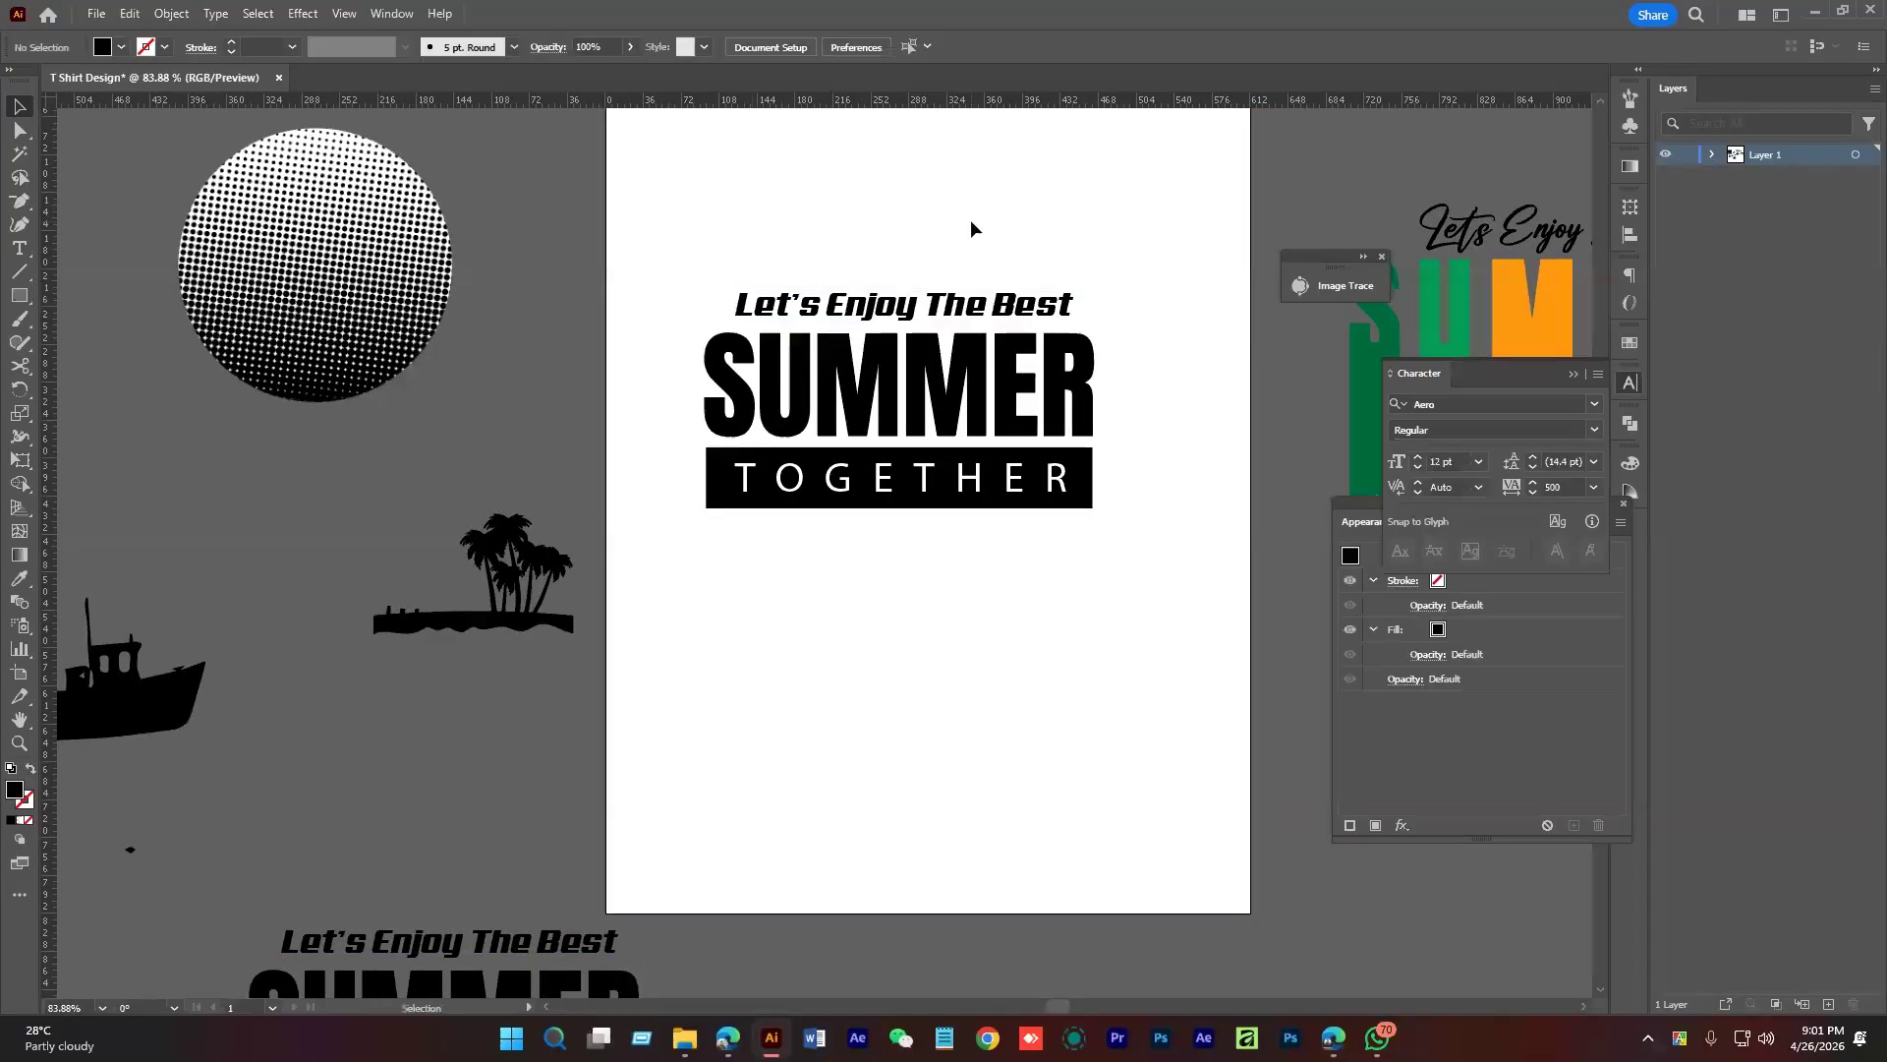
Convert the three text lines on the artboard to outlines and group them with the black rectangle
drag(753, 212, 1097, 699)
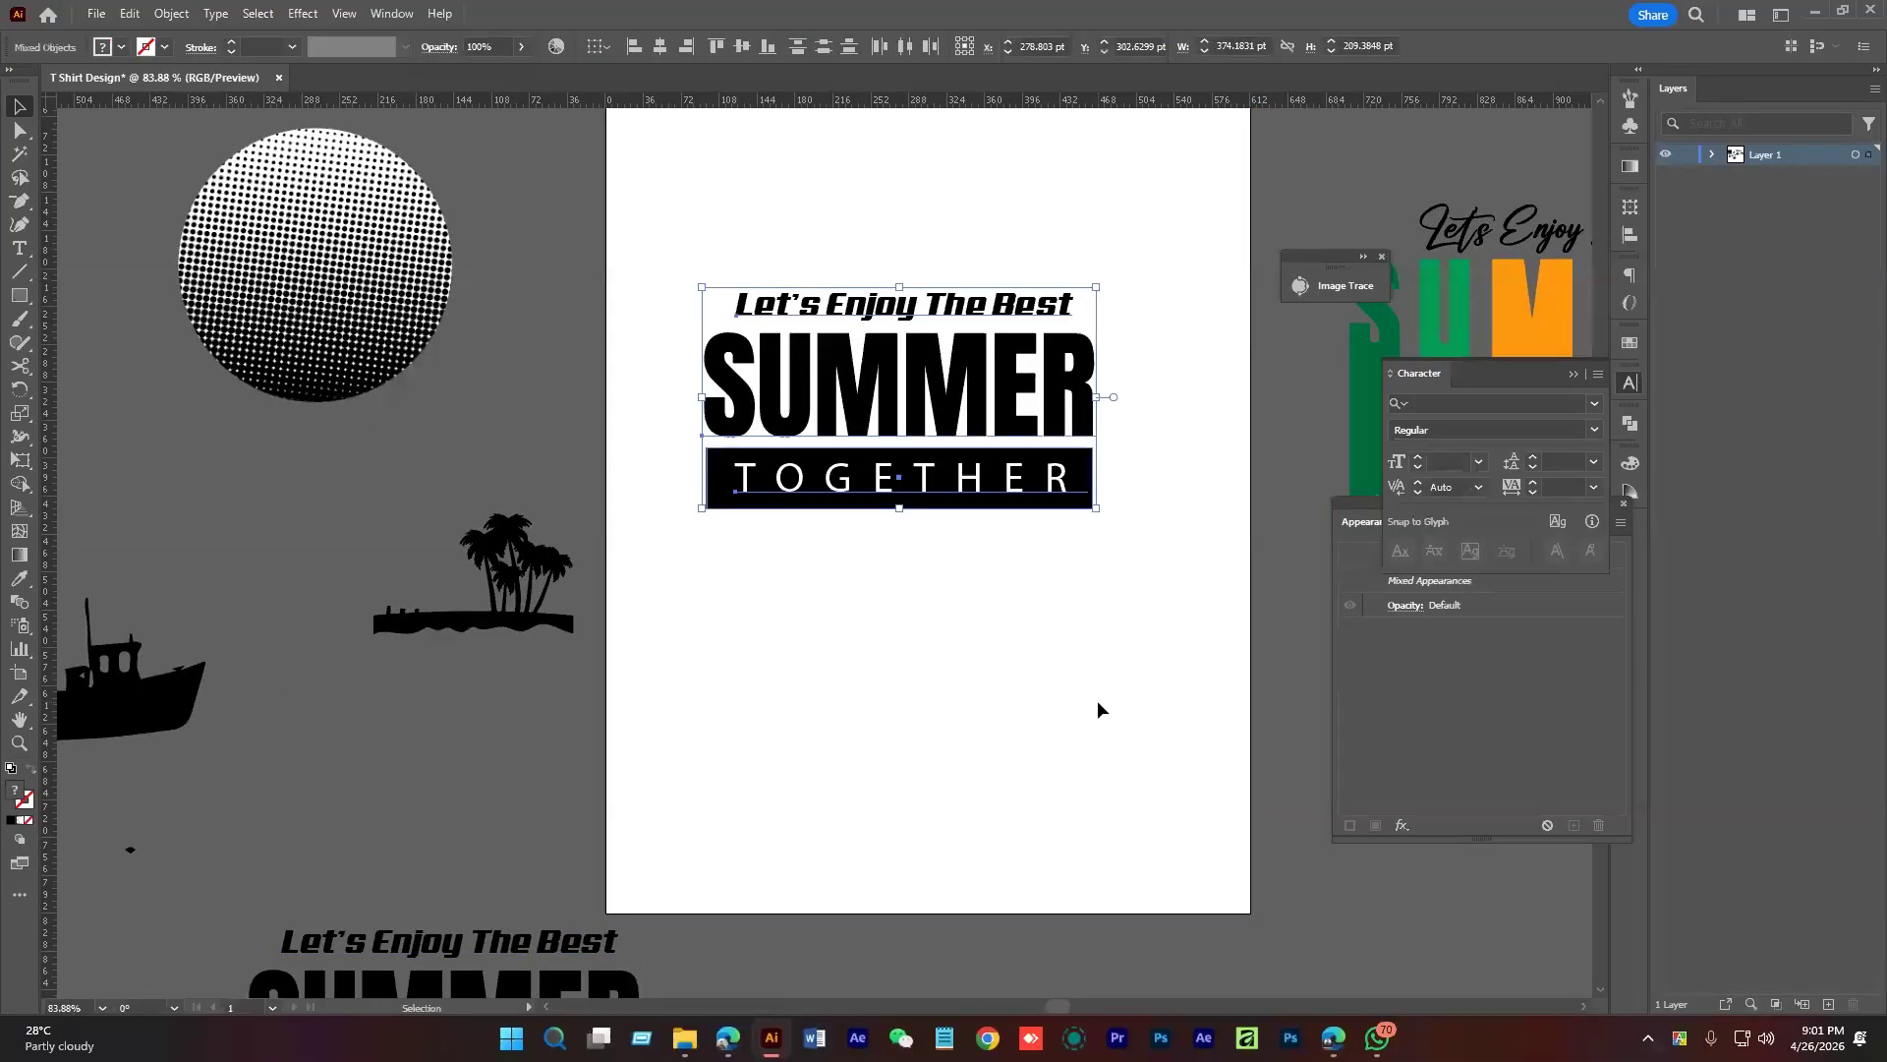
right_click(940, 389)
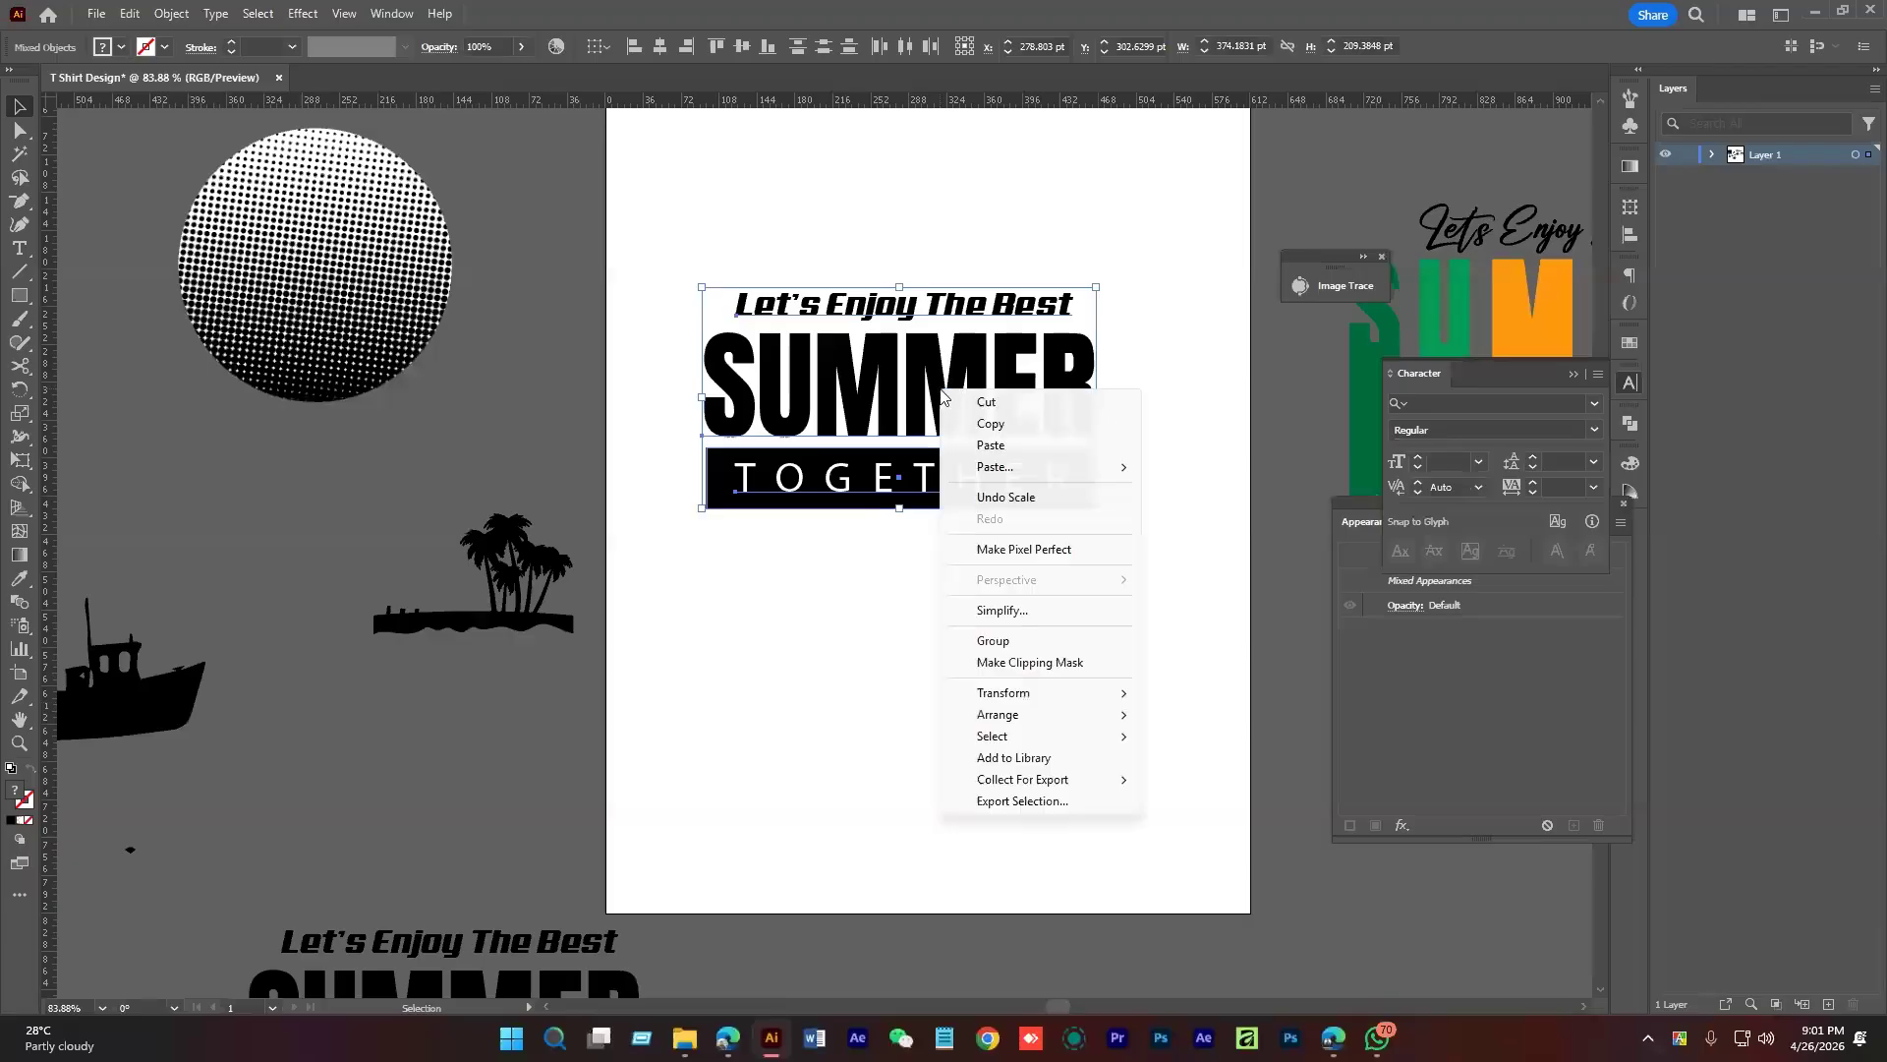
click(806, 605)
drag(806, 606, 993, 228)
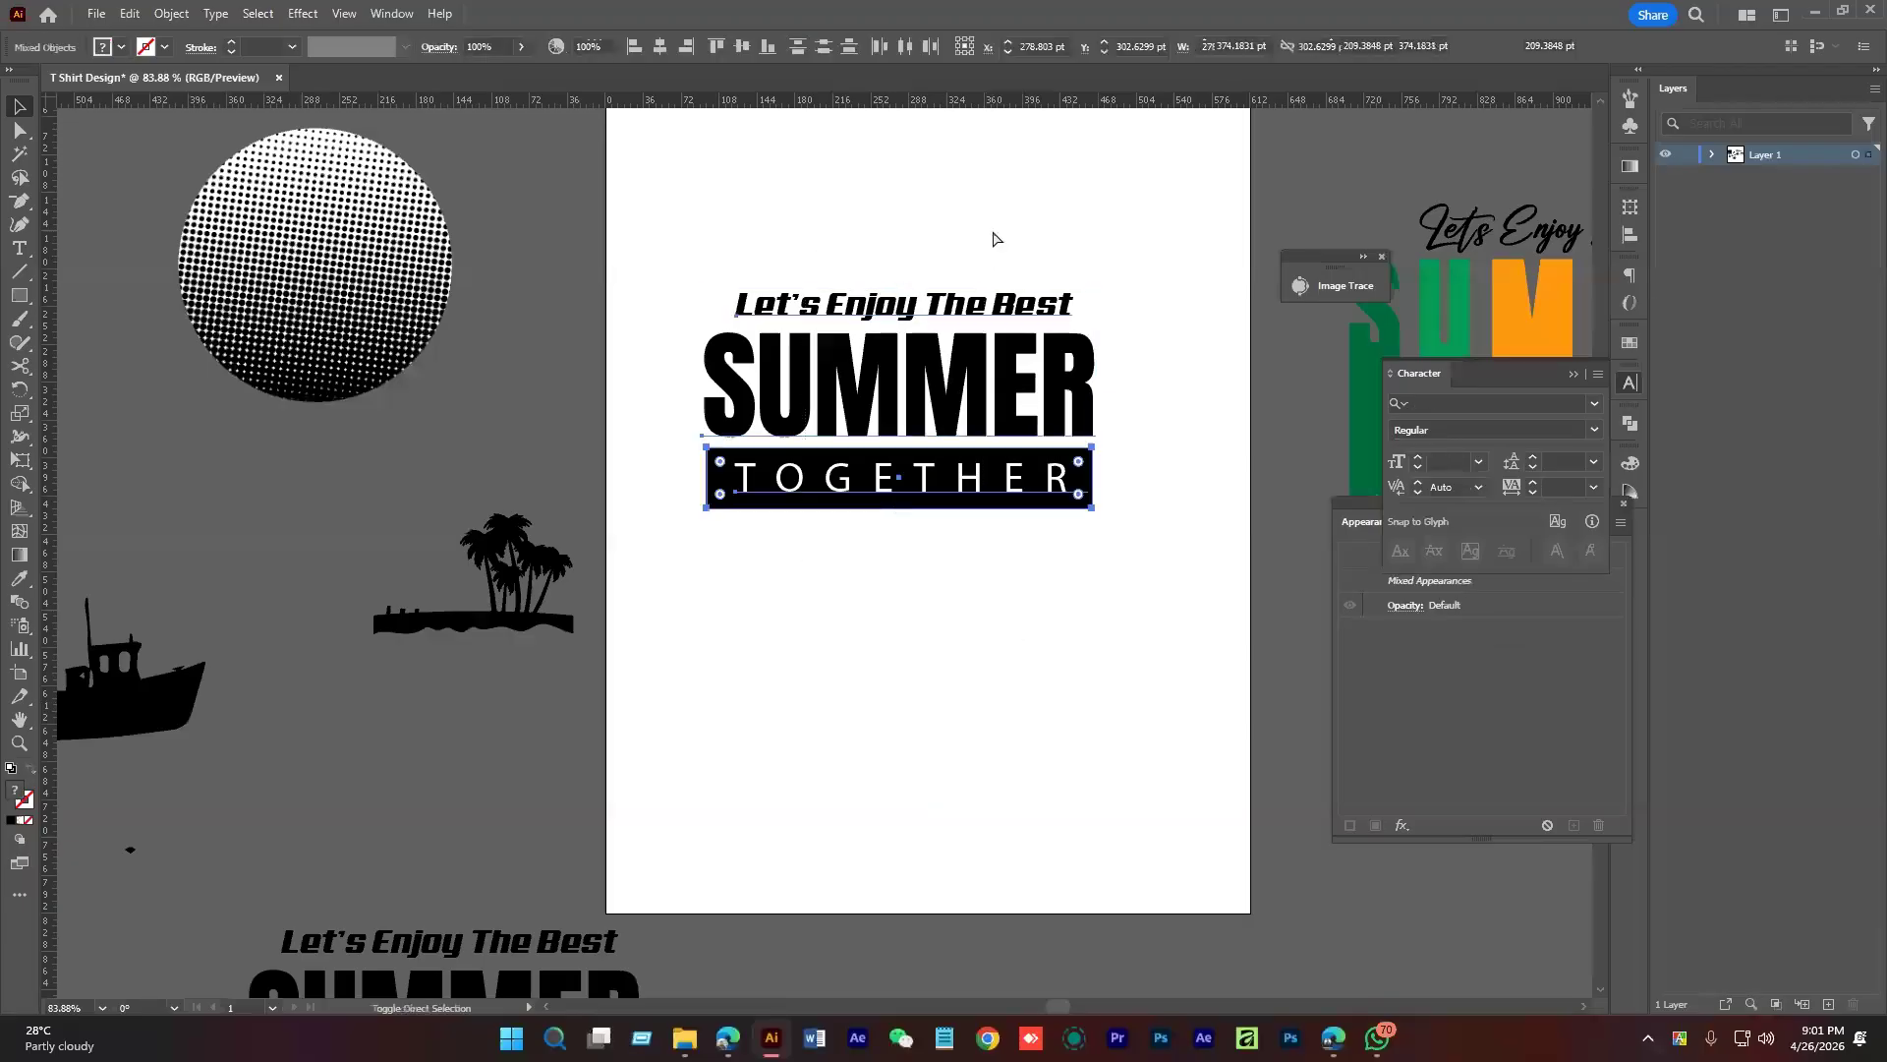
key(ctrl+g)
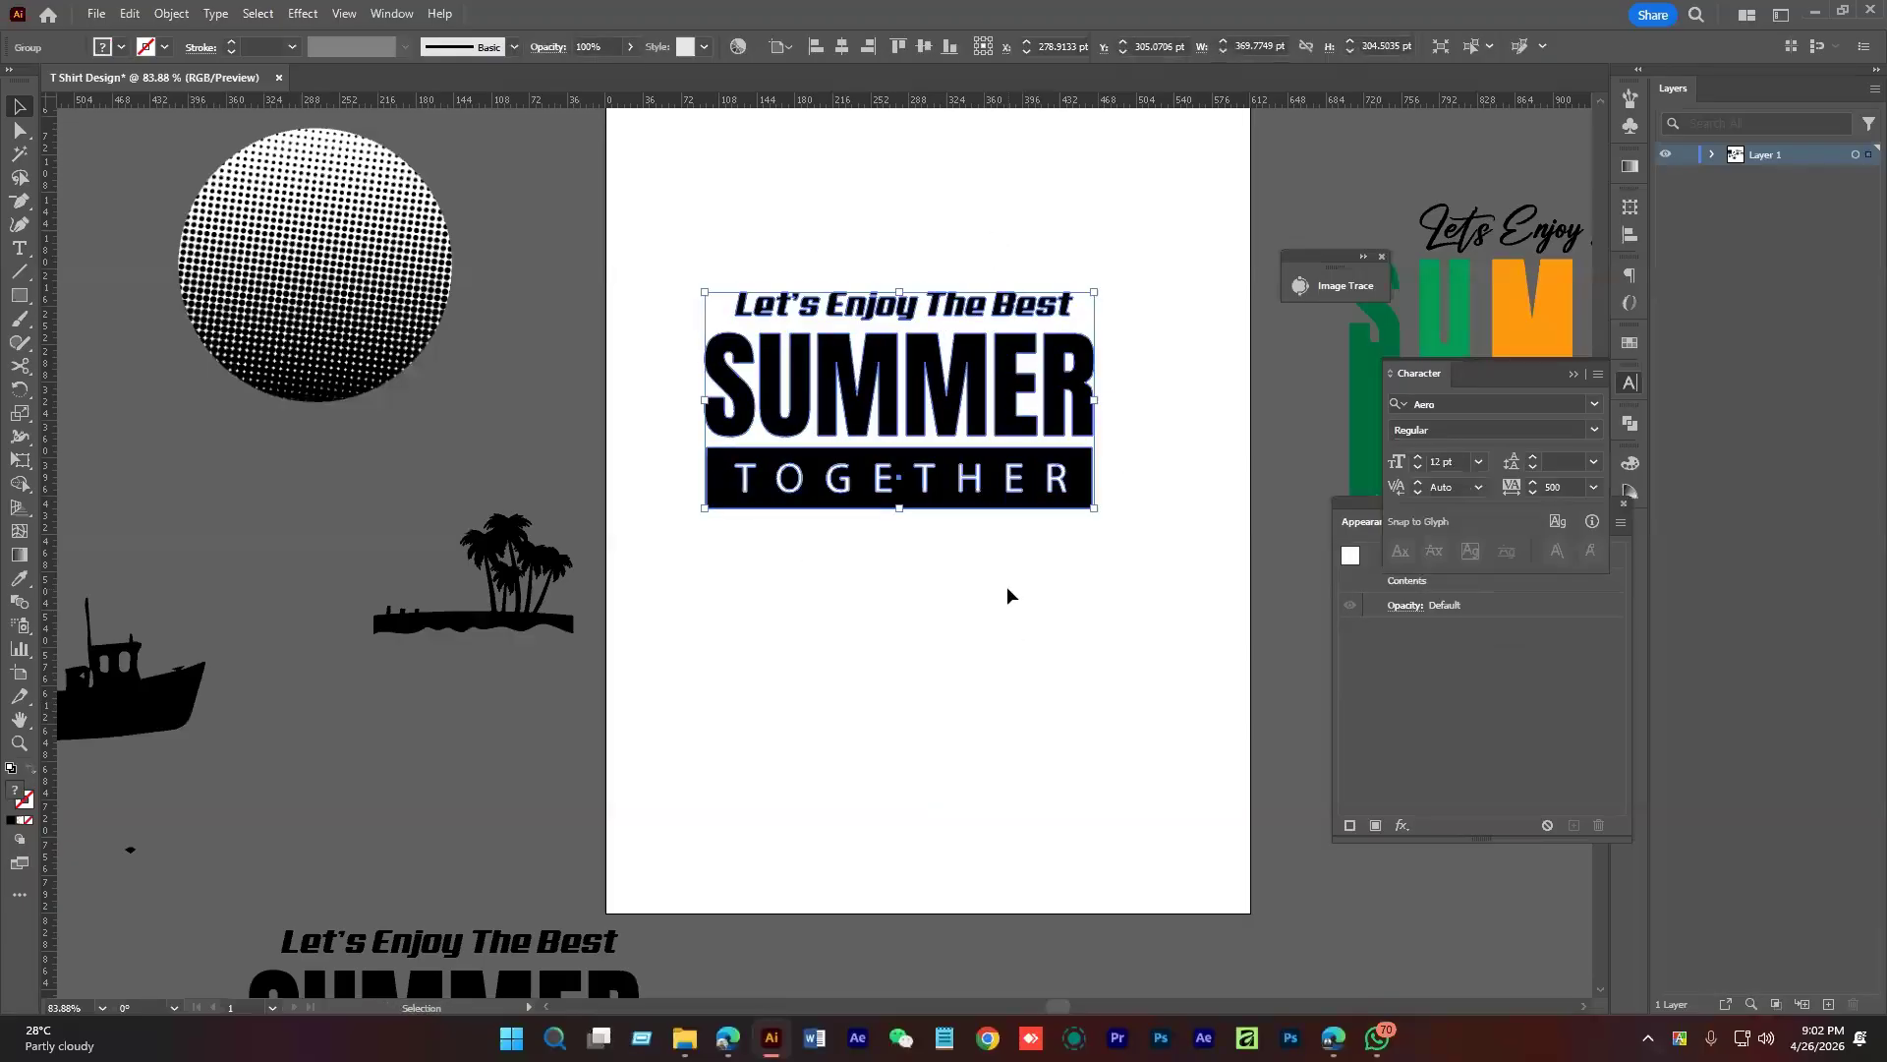
click(1007, 588)
drag(1034, 592, 910, 636)
click(743, 419)
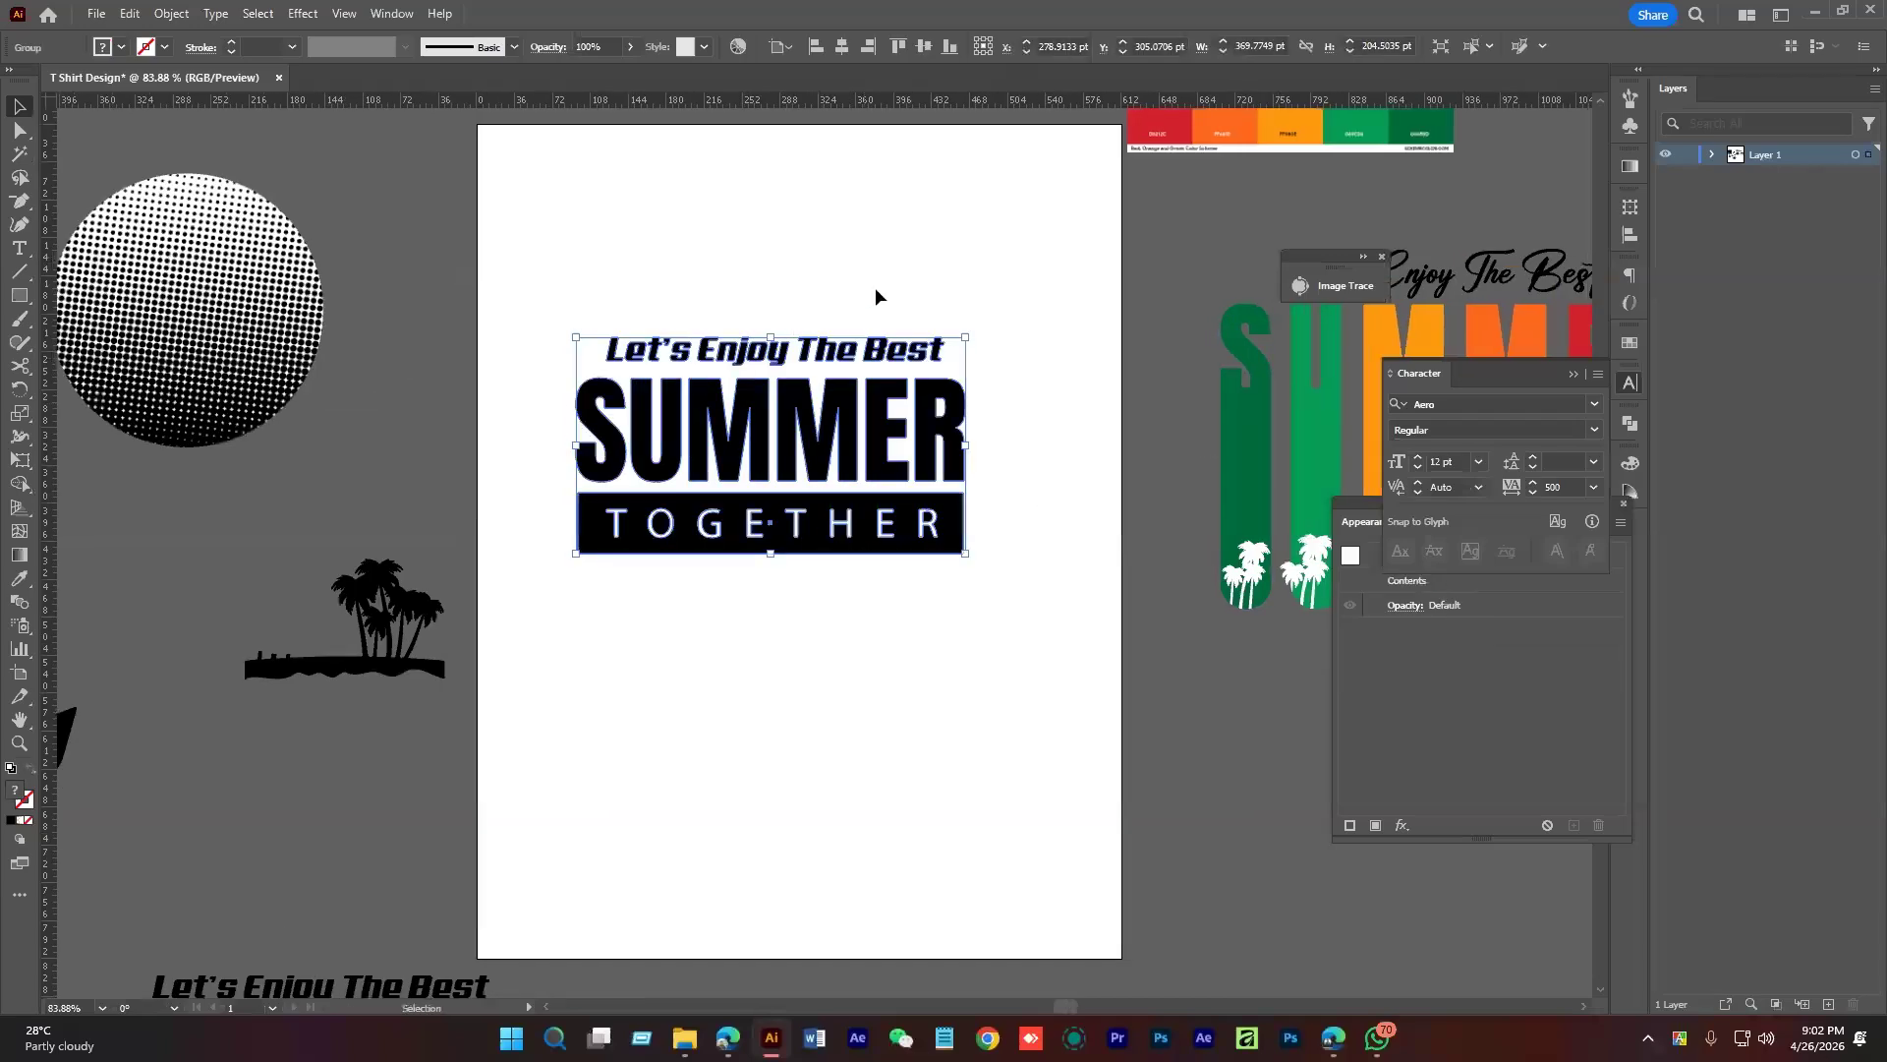
Start an Arc warp effect on the grouped typography with its preview in view
drag(875, 287, 851, 312)
click(302, 12)
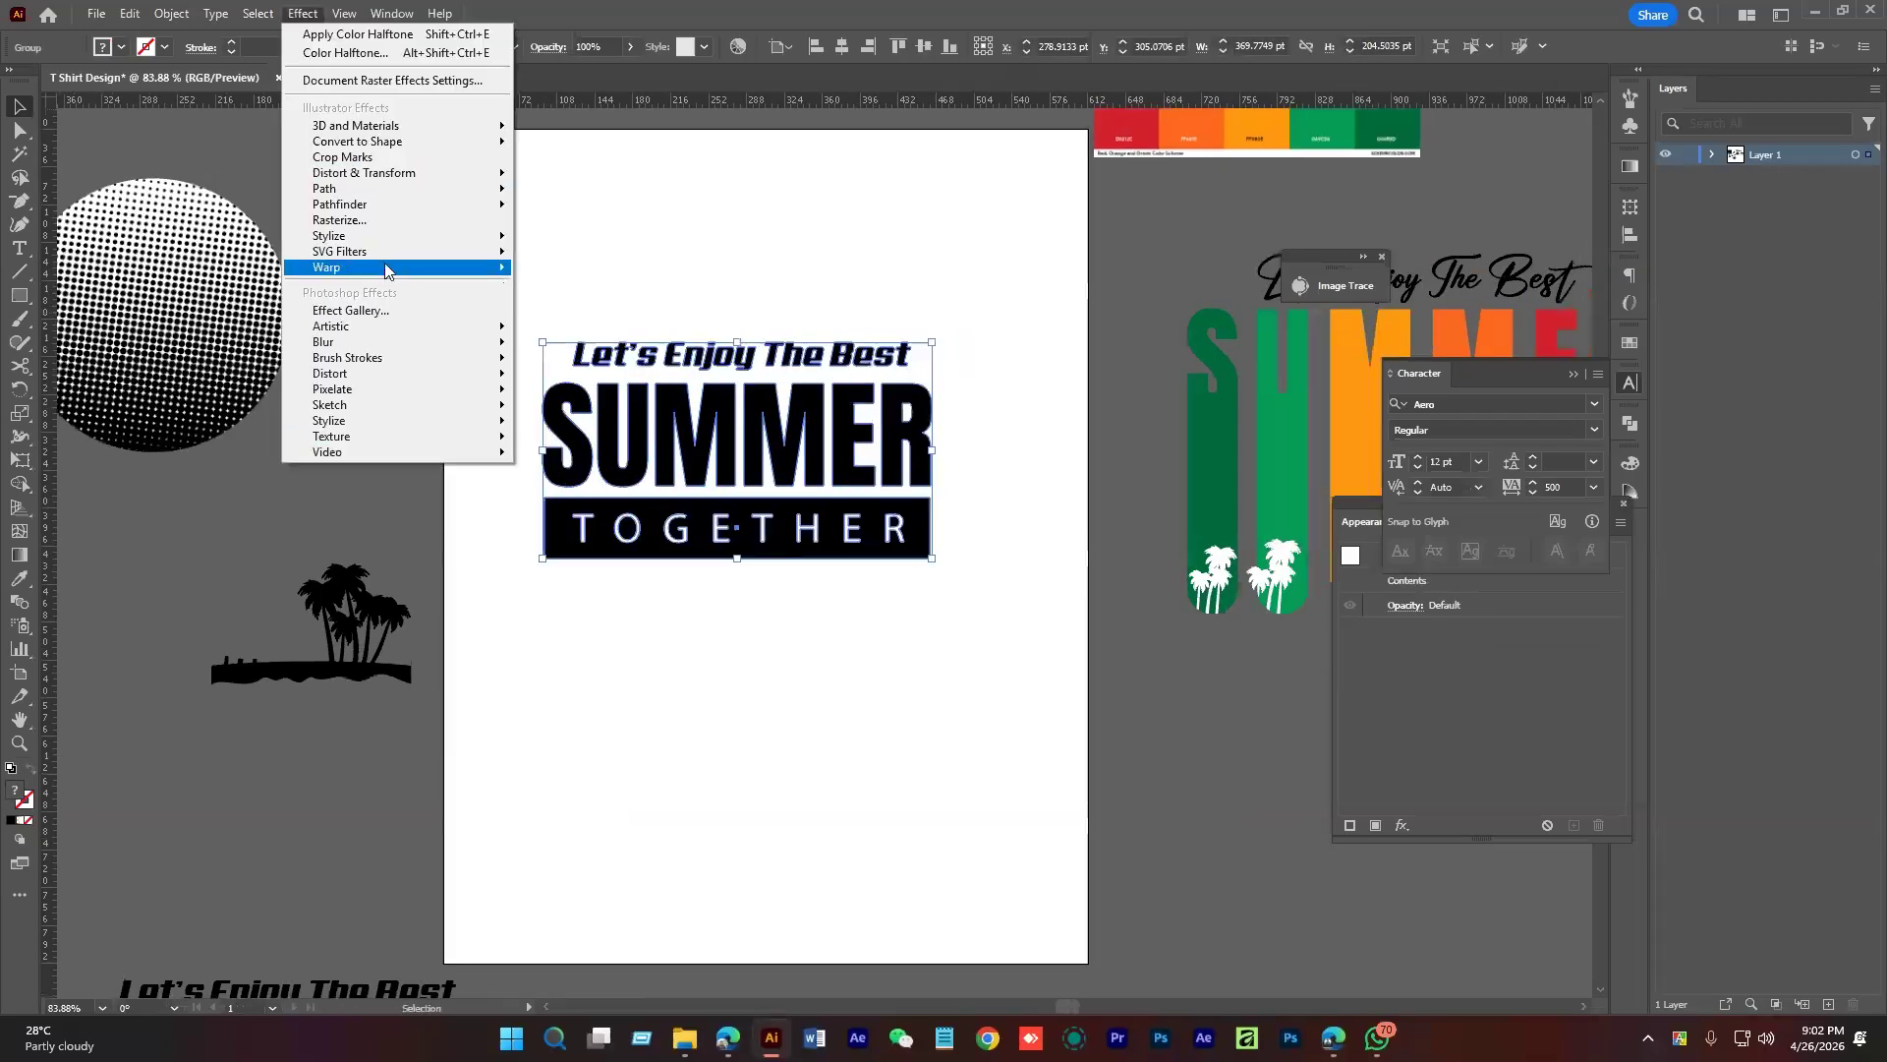
mouse_move(413, 267)
click(566, 273)
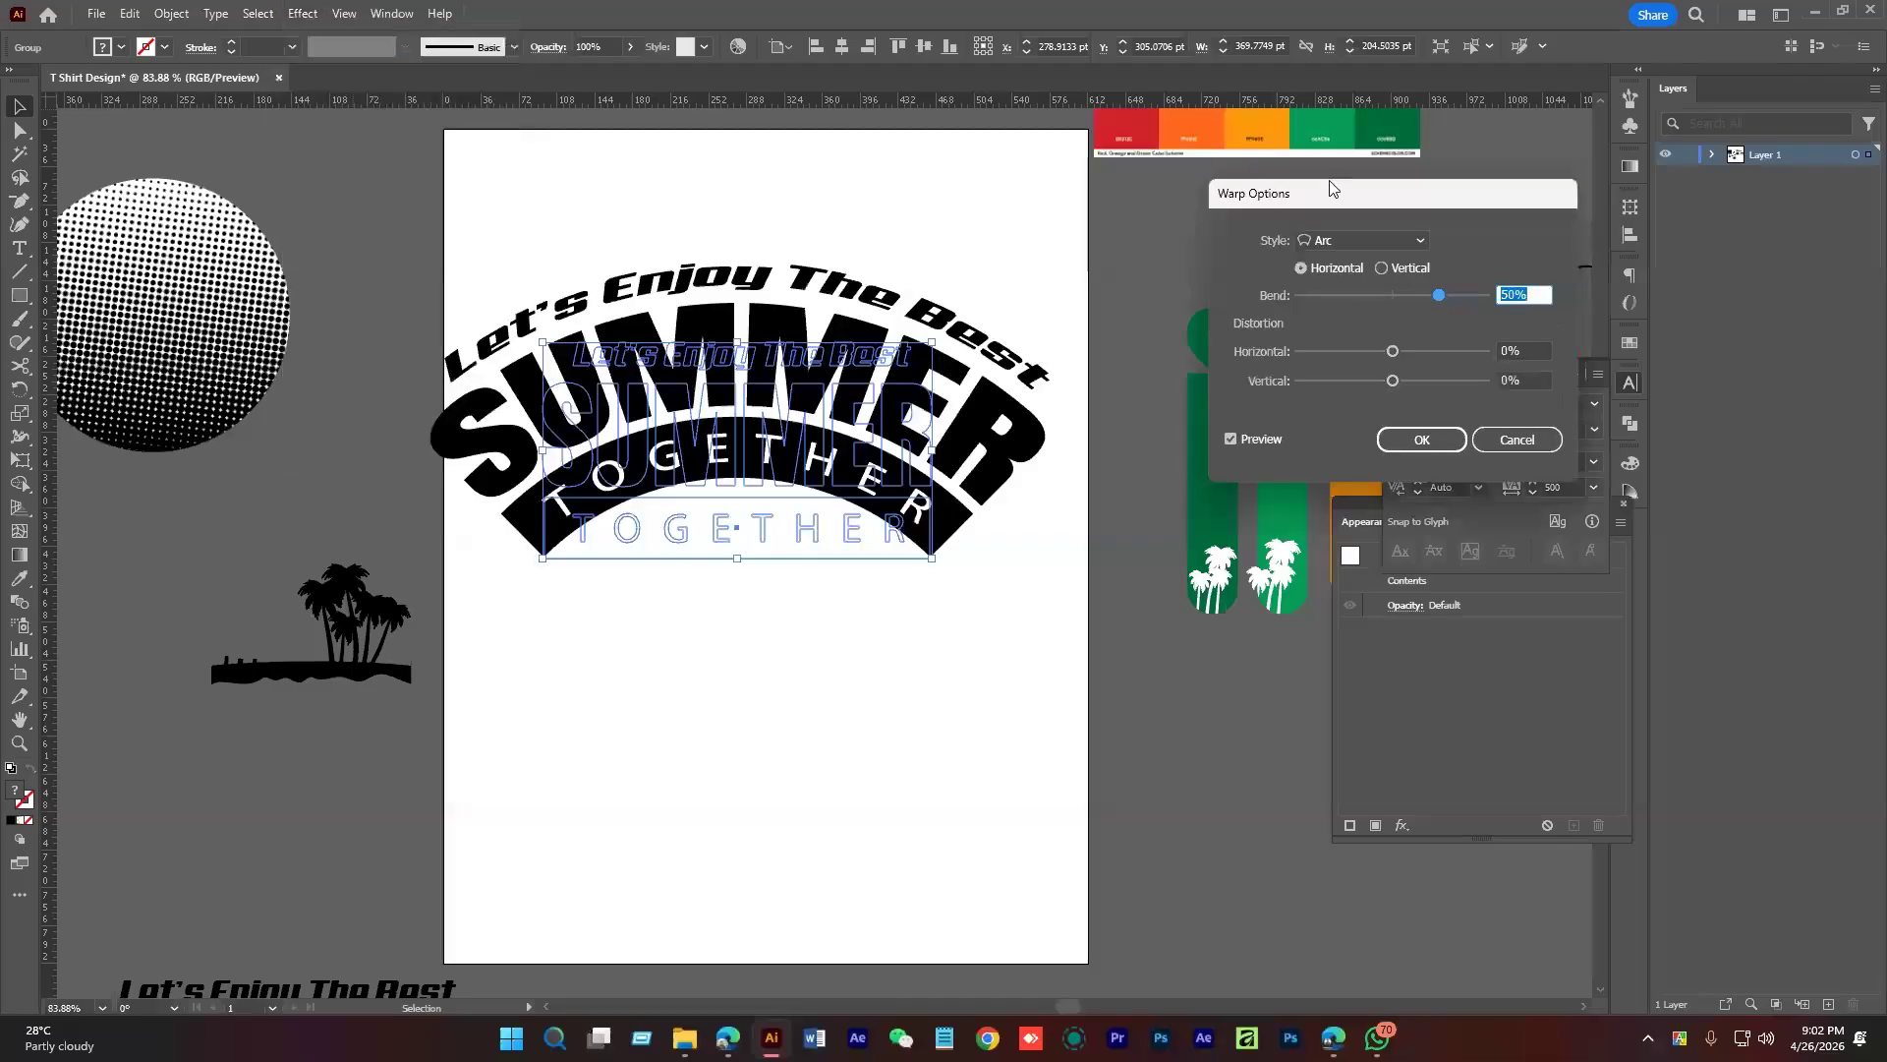
drag(1332, 188, 1409, 187)
Try the Arc Lower warp style at 47% bend and the Arc Upper style at 44% bend
click(1449, 238)
click(1445, 284)
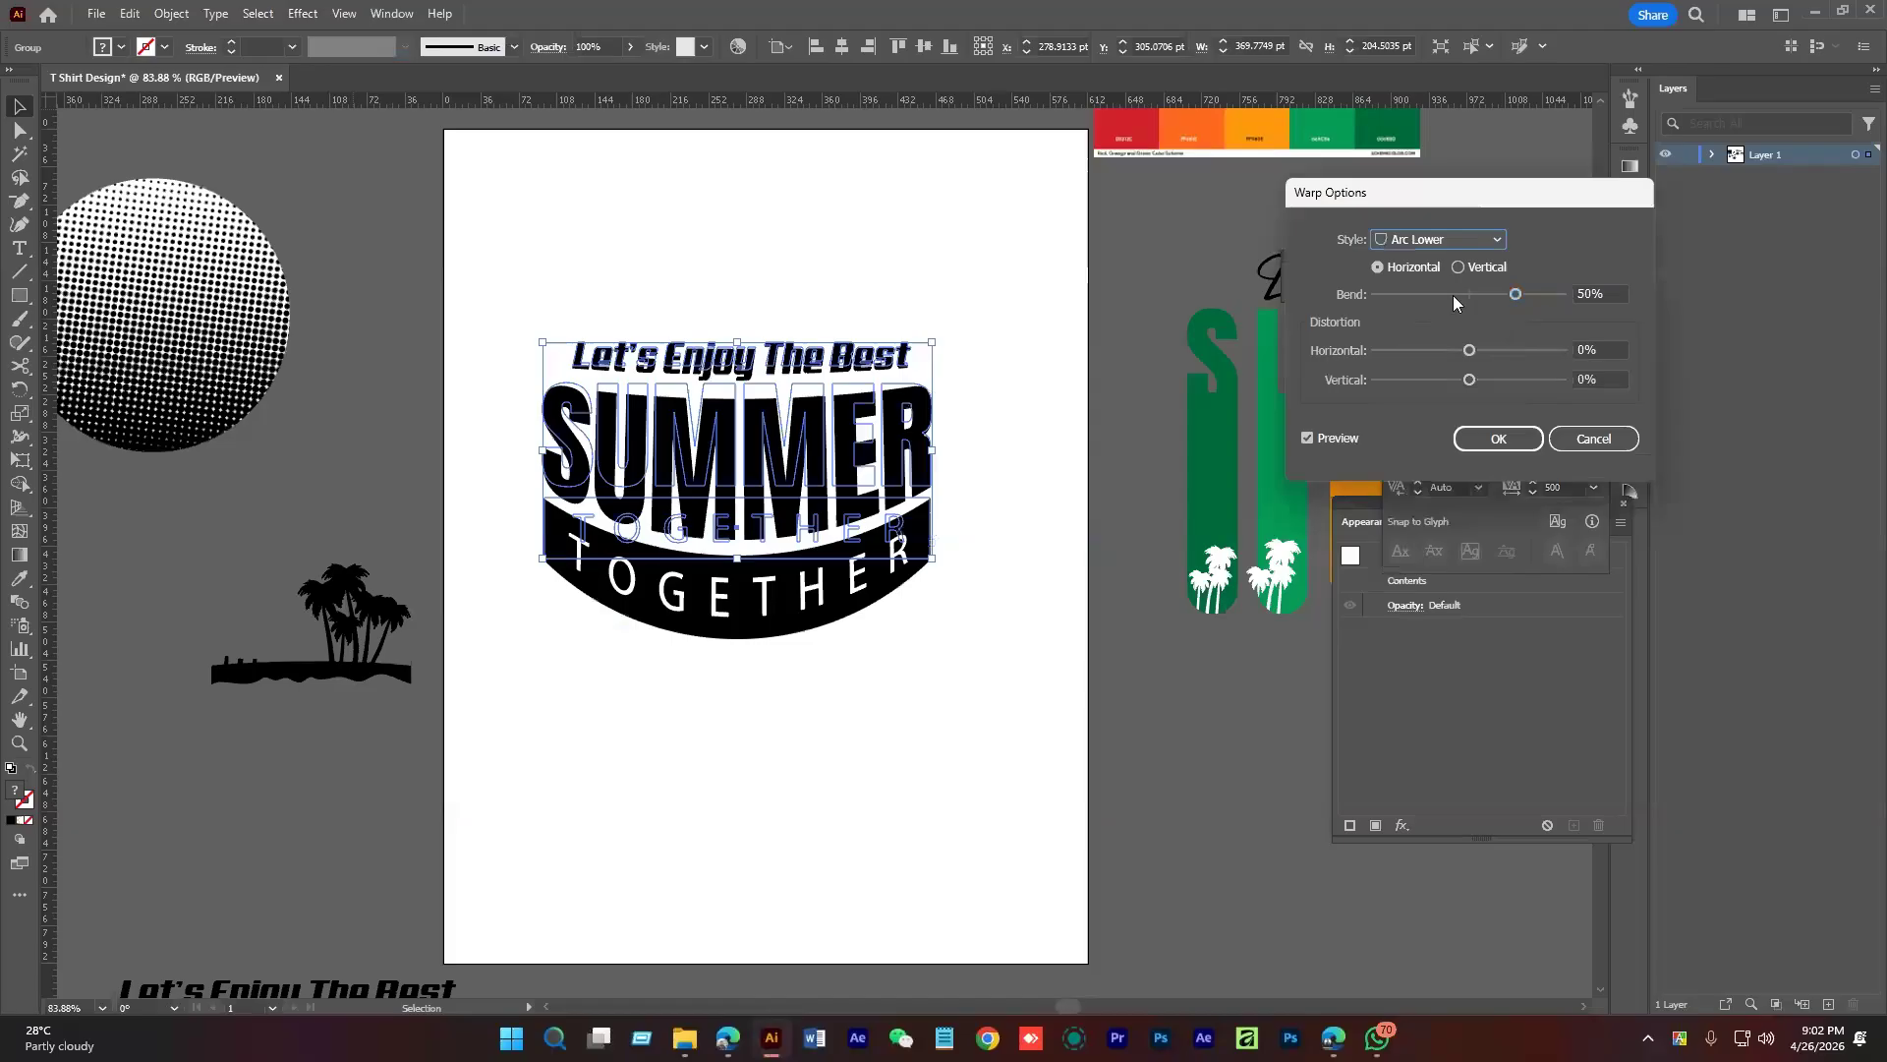
mouse_move(1515, 294)
mouse_down()
mouse_move(1532, 294)
mouse_move(1512, 295)
mouse_up()
click(1452, 240)
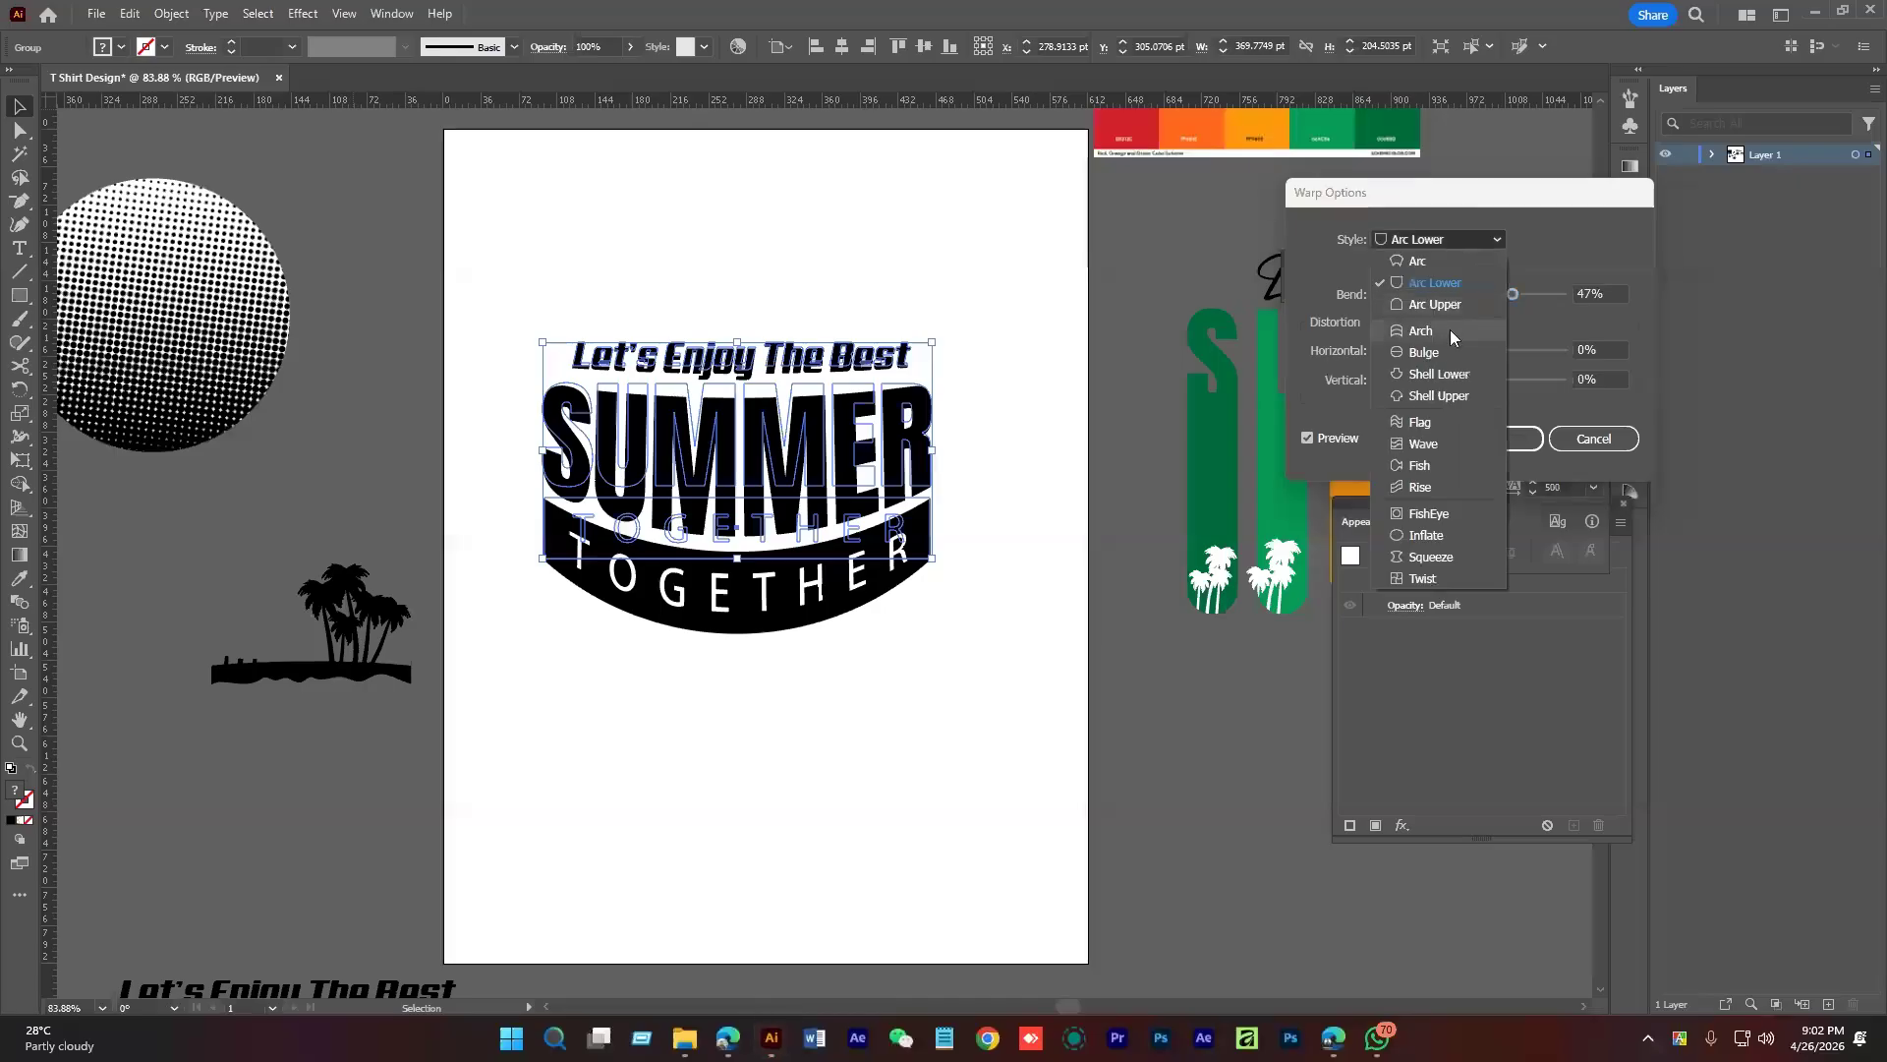
click(1445, 304)
drag(1518, 295, 1511, 295)
Apply the warp with the Bulge style and a horizontal bend of -33%
click(1444, 240)
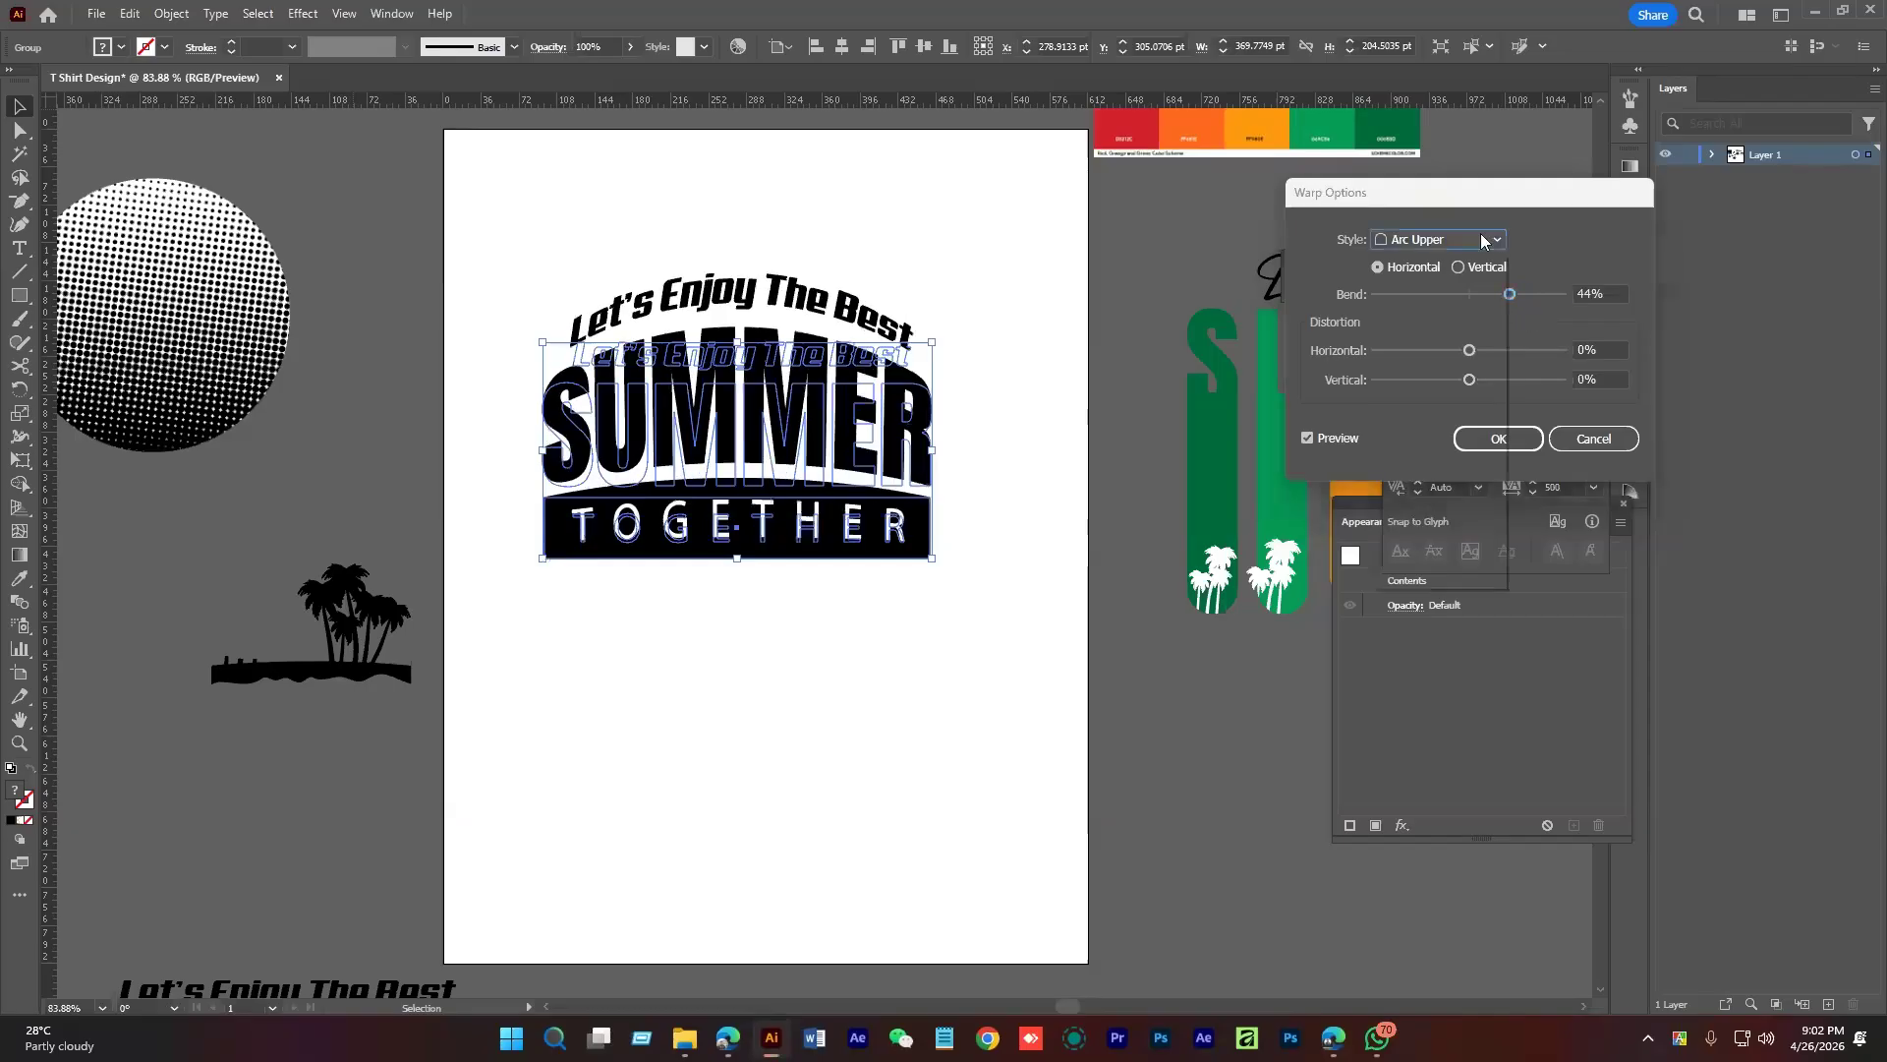
click(1419, 328)
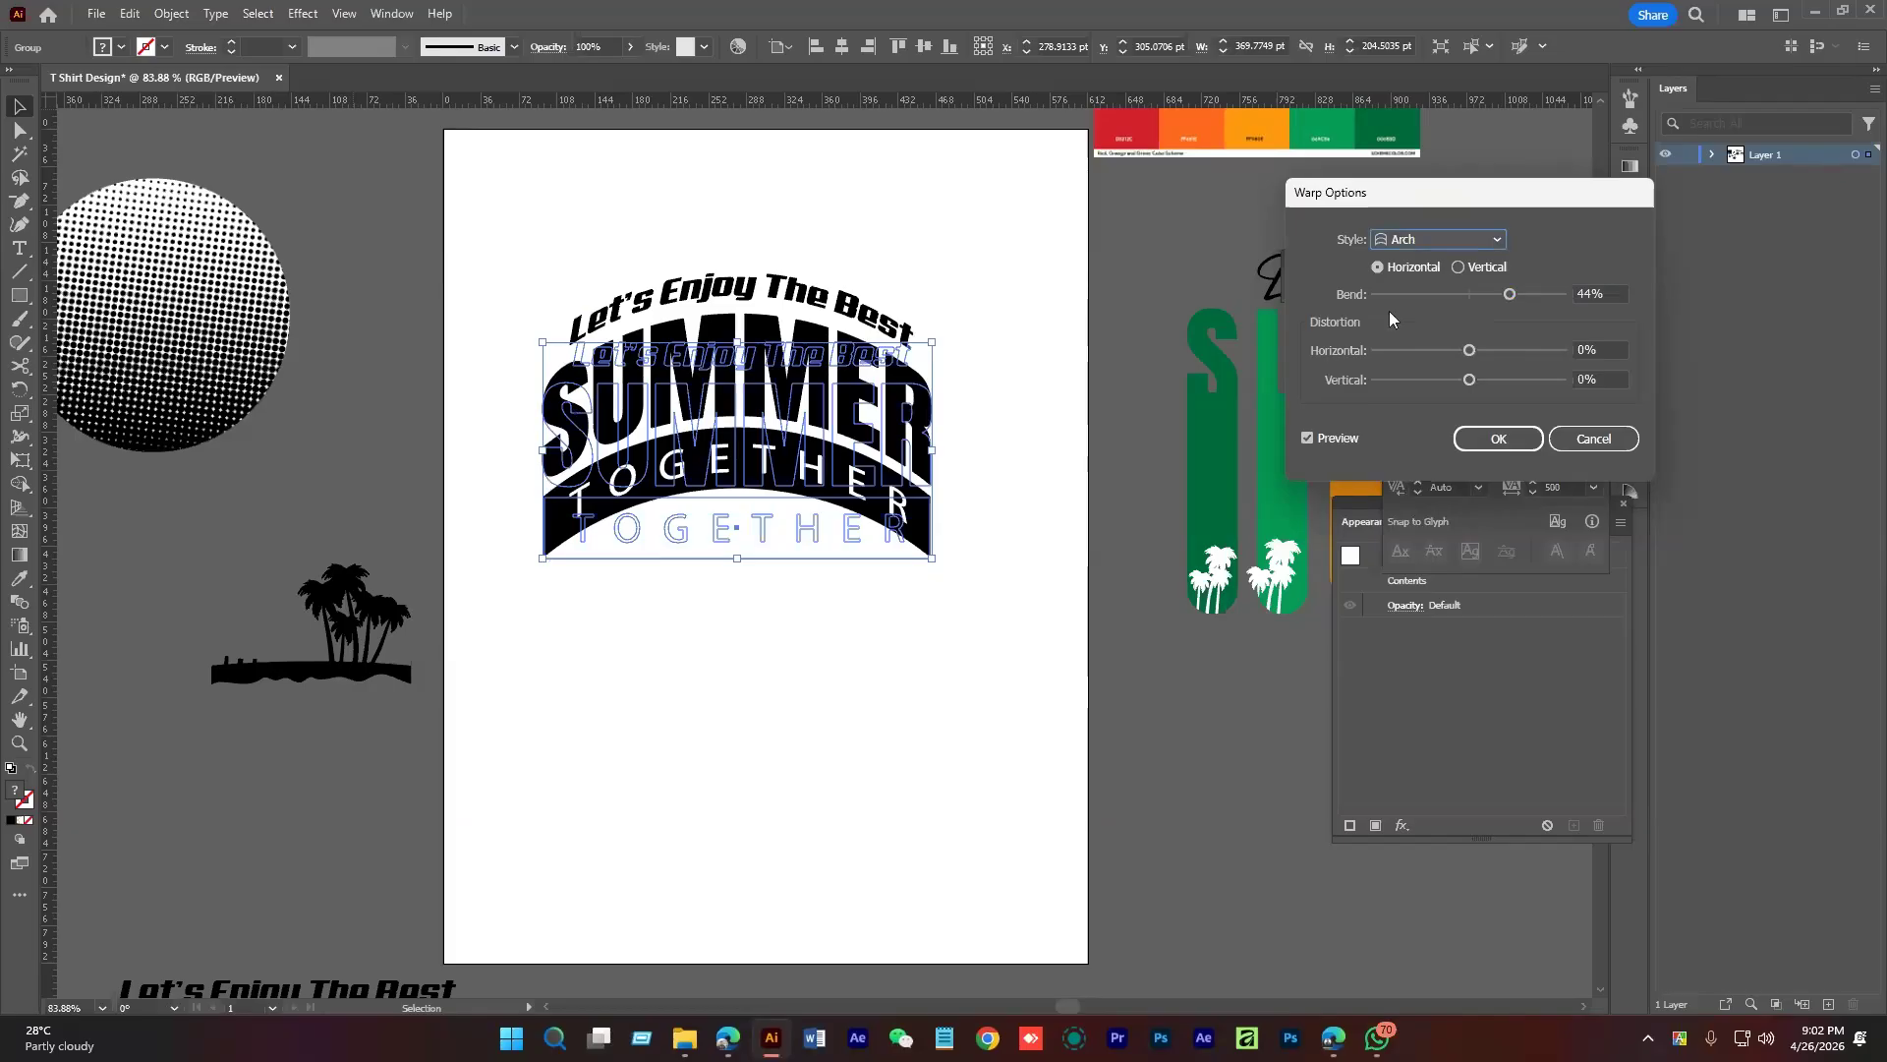
drag(1509, 295, 1439, 293)
click(1465, 240)
click(1433, 351)
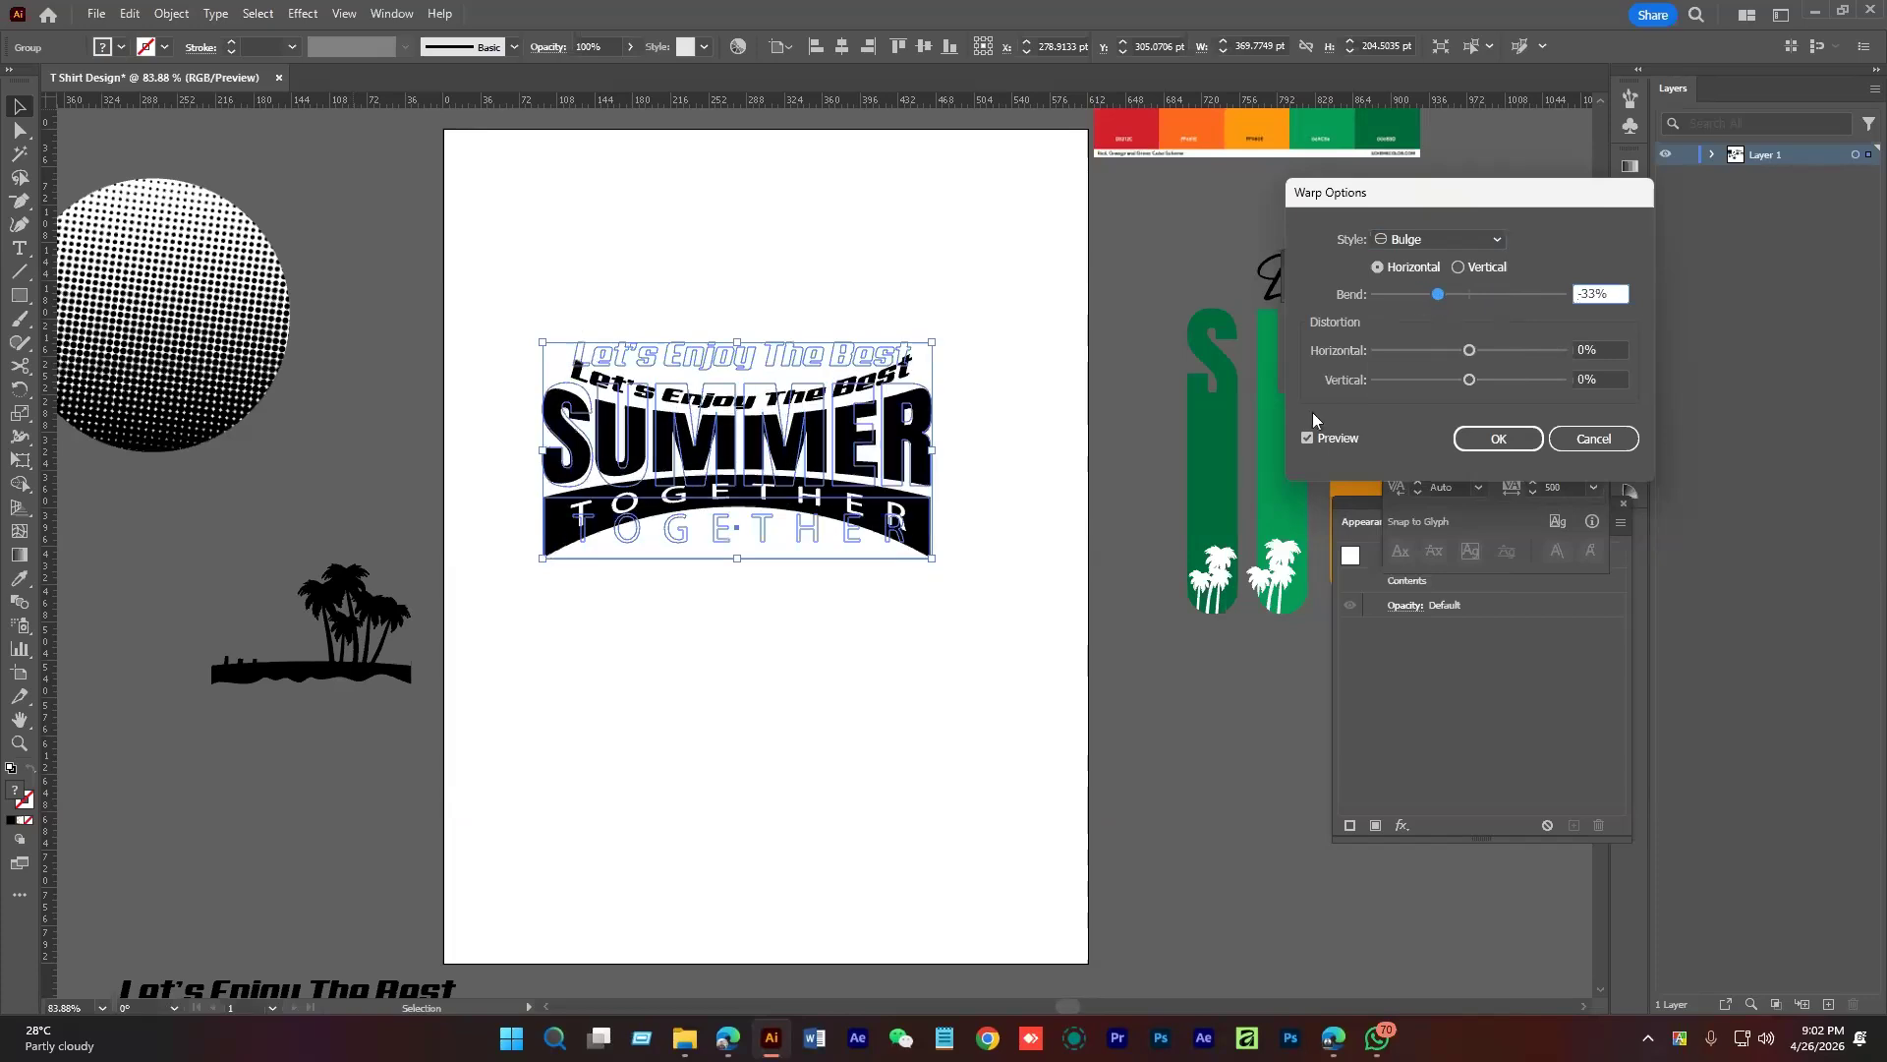
click(1477, 447)
Move the warped typography group rightward on the artboard to about X 324 pt, Y 331 pt
click(914, 684)
scroll(930, 674, up, 1)
scroll(931, 674, left, 2)
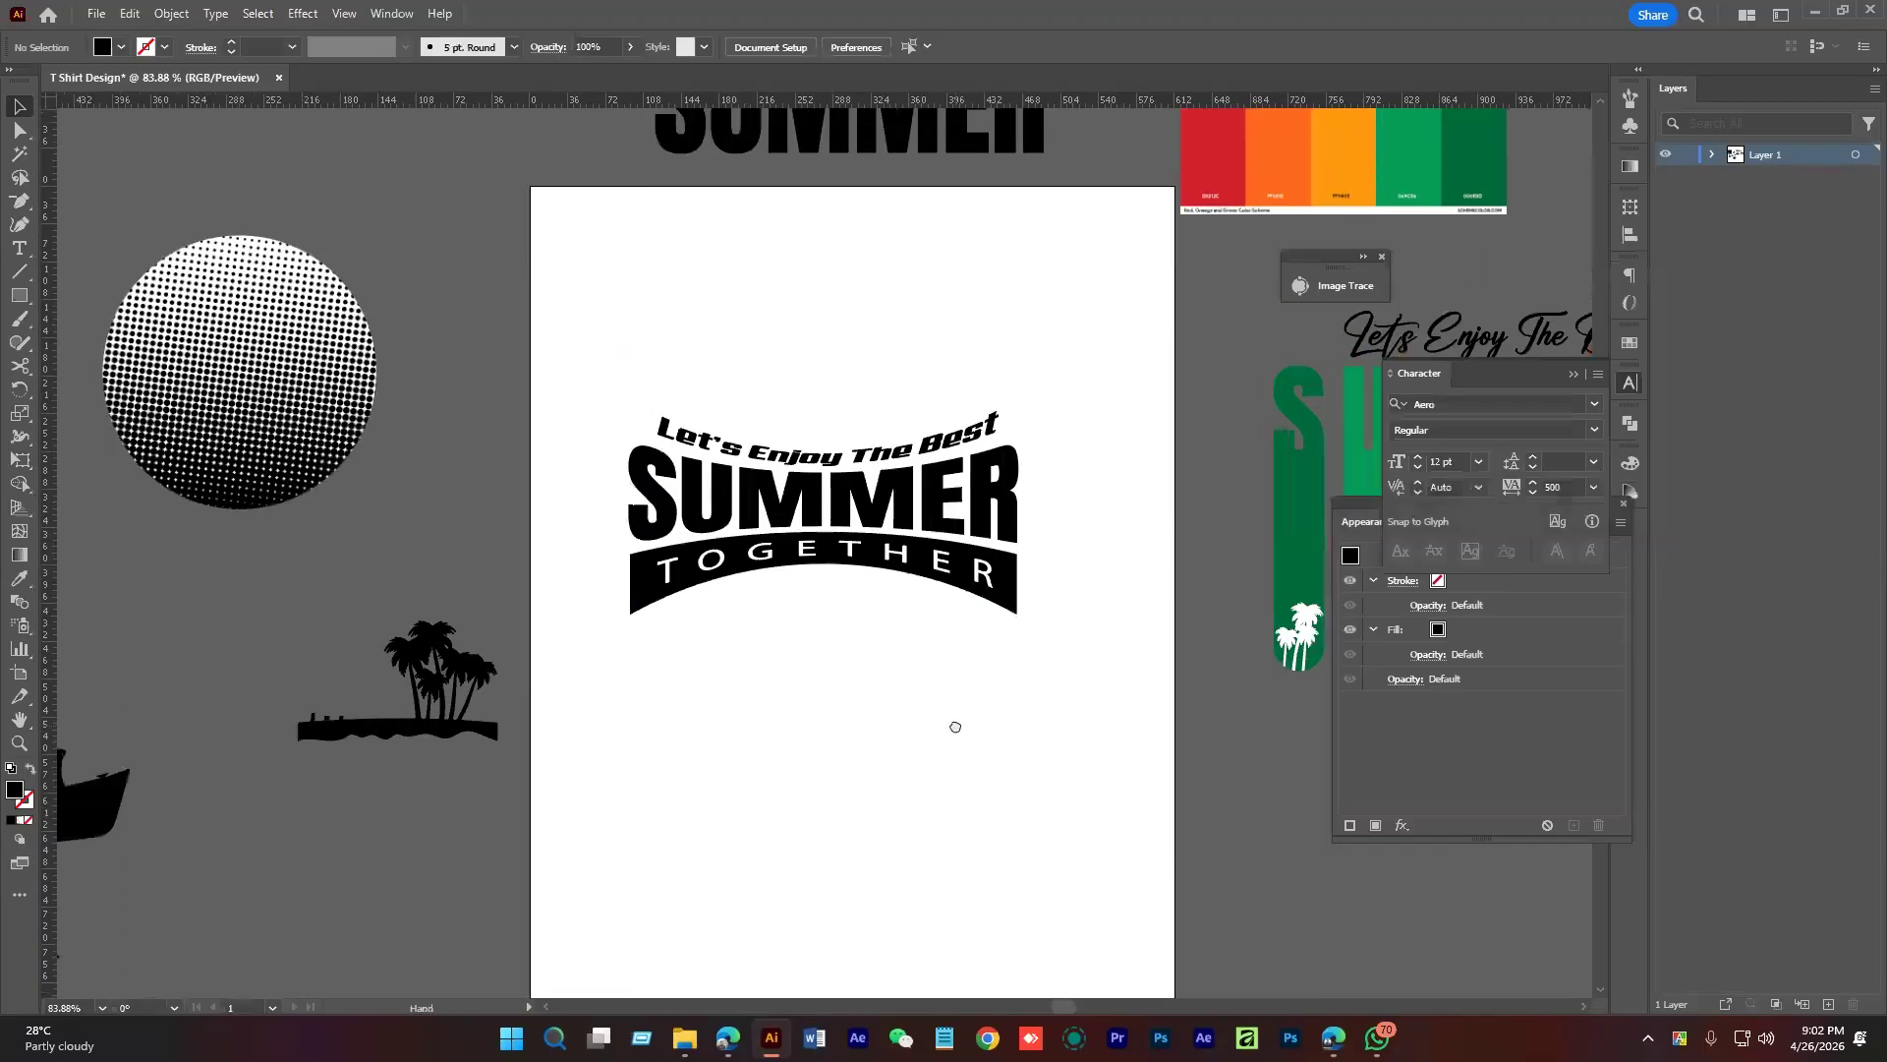
drag(901, 533, 980, 541)
drag(909, 552, 909, 552)
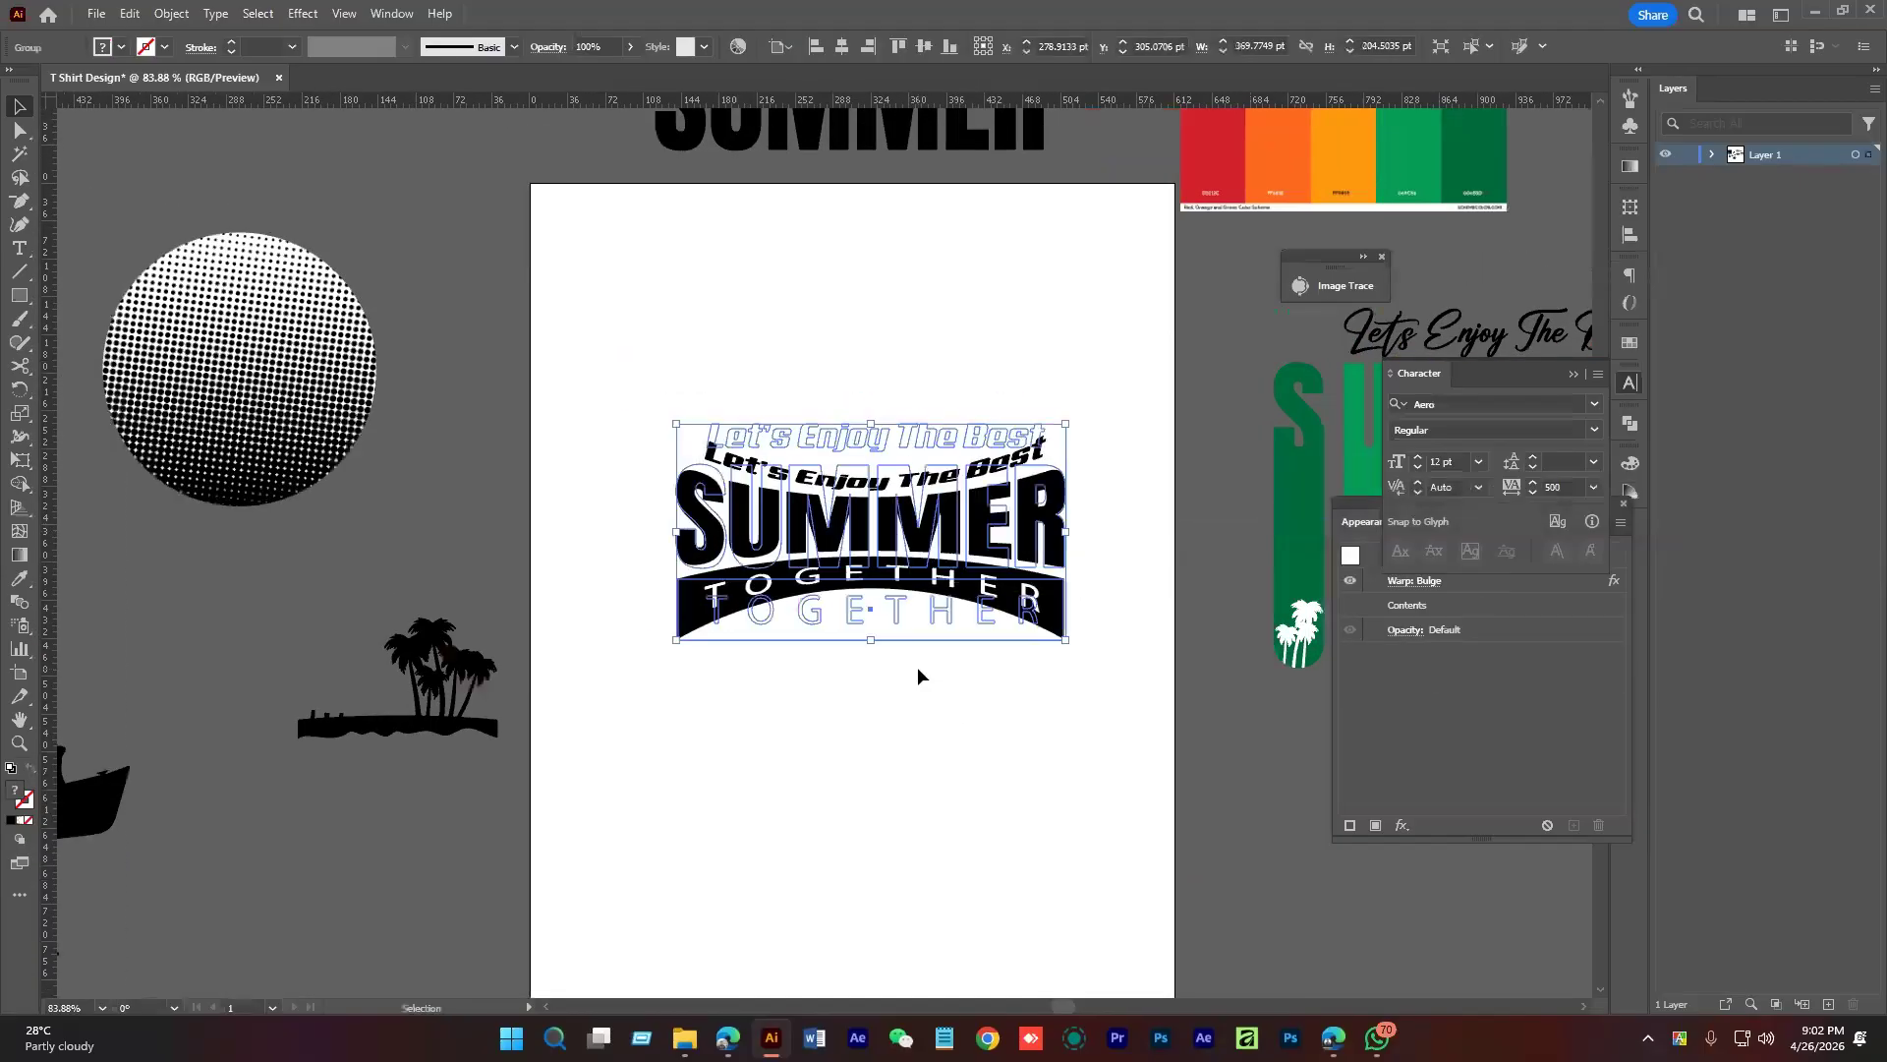
drag(939, 703, 910, 699)
click(891, 740)
Expand the appearance of the warped typography group
click(862, 559)
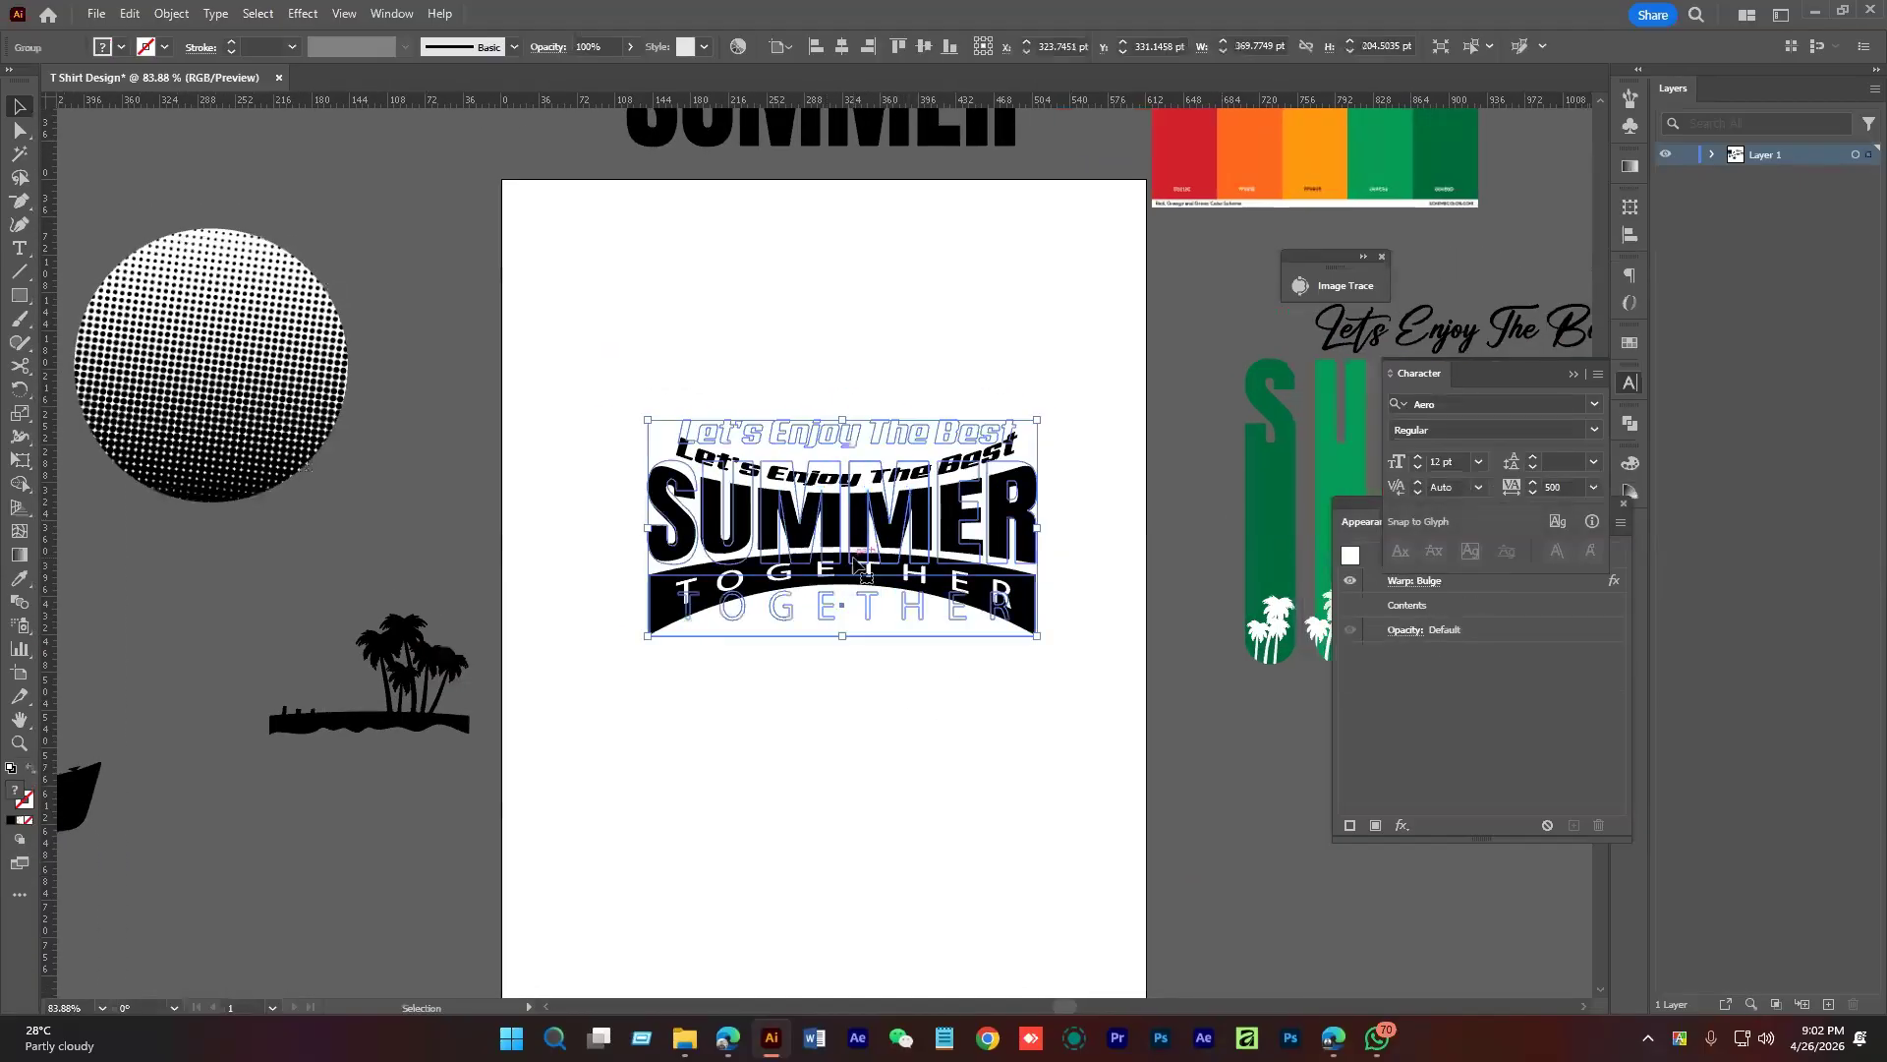
click(171, 14)
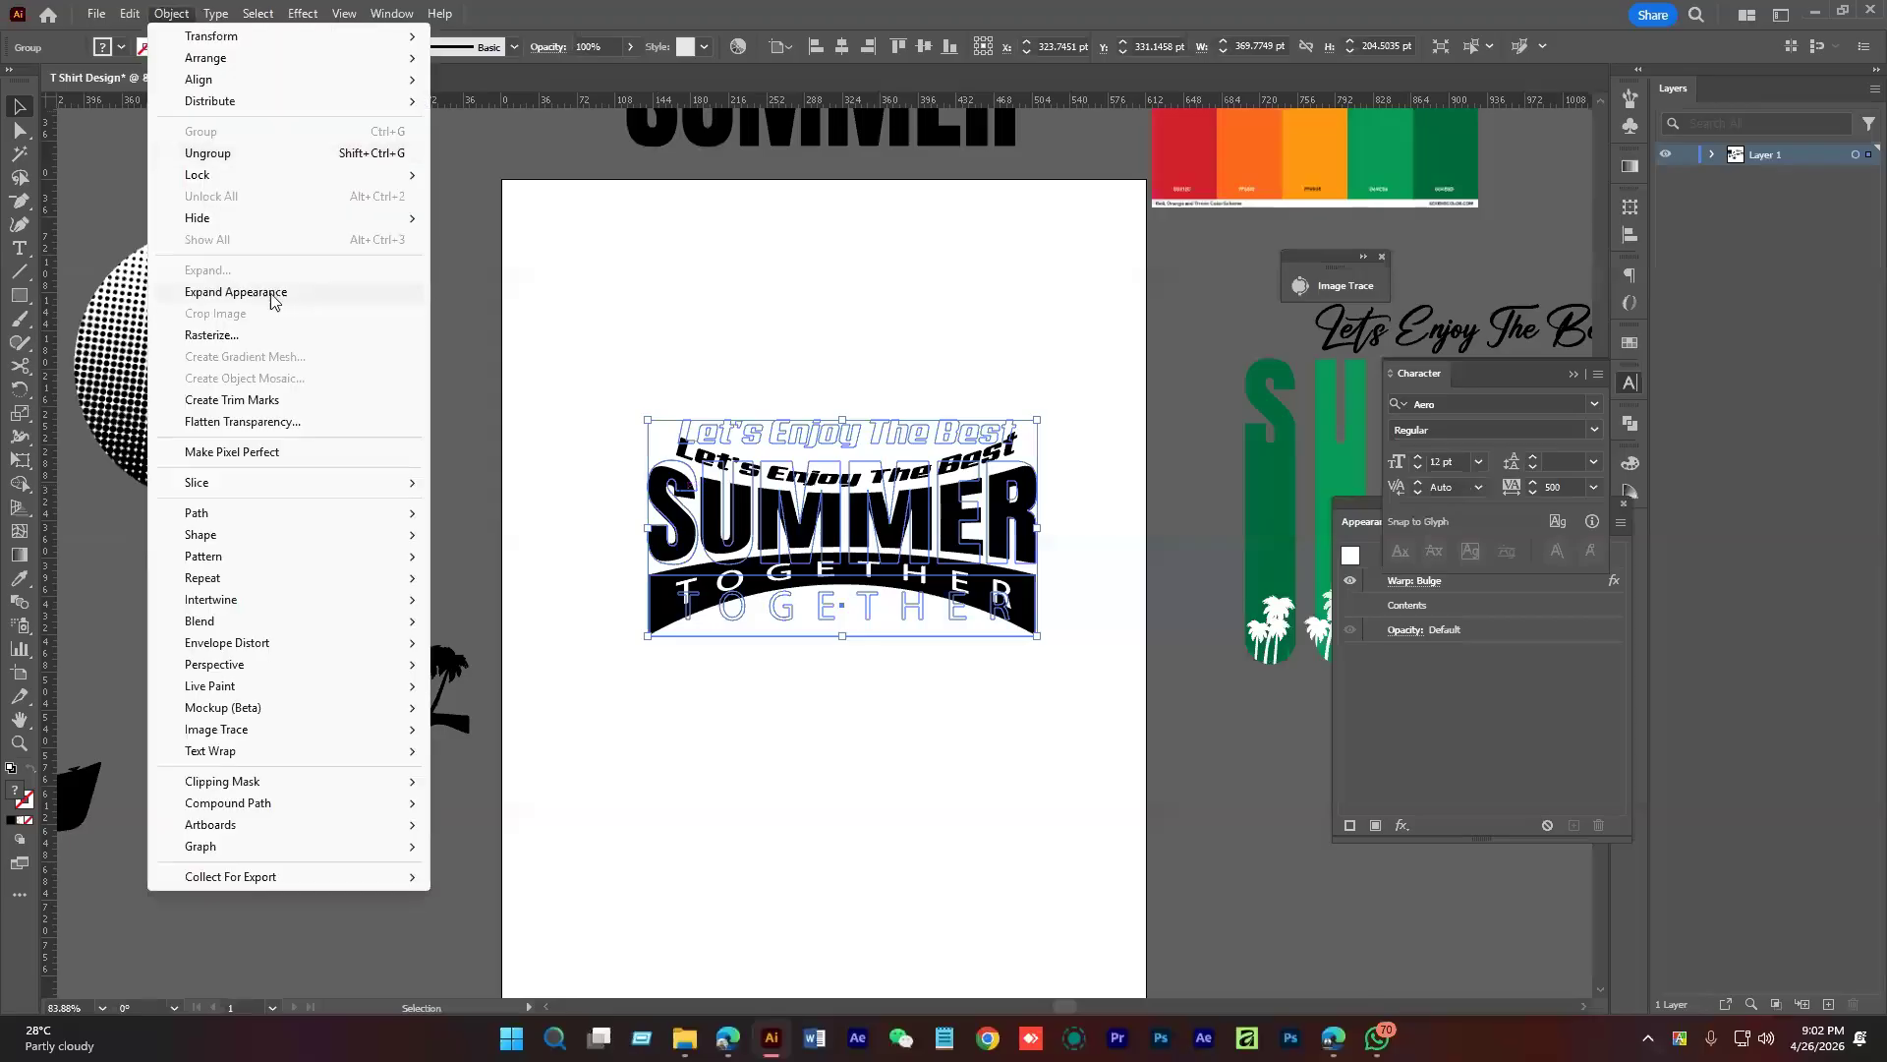
click(269, 298)
click(905, 763)
Isolate the typography group and recolour the SUMMER lettering with the orange sampled from the palette image
drag(806, 545, 855, 636)
drag(851, 554, 798, 575)
double_click(847, 538)
click(964, 551)
drag(1048, 563, 870, 699)
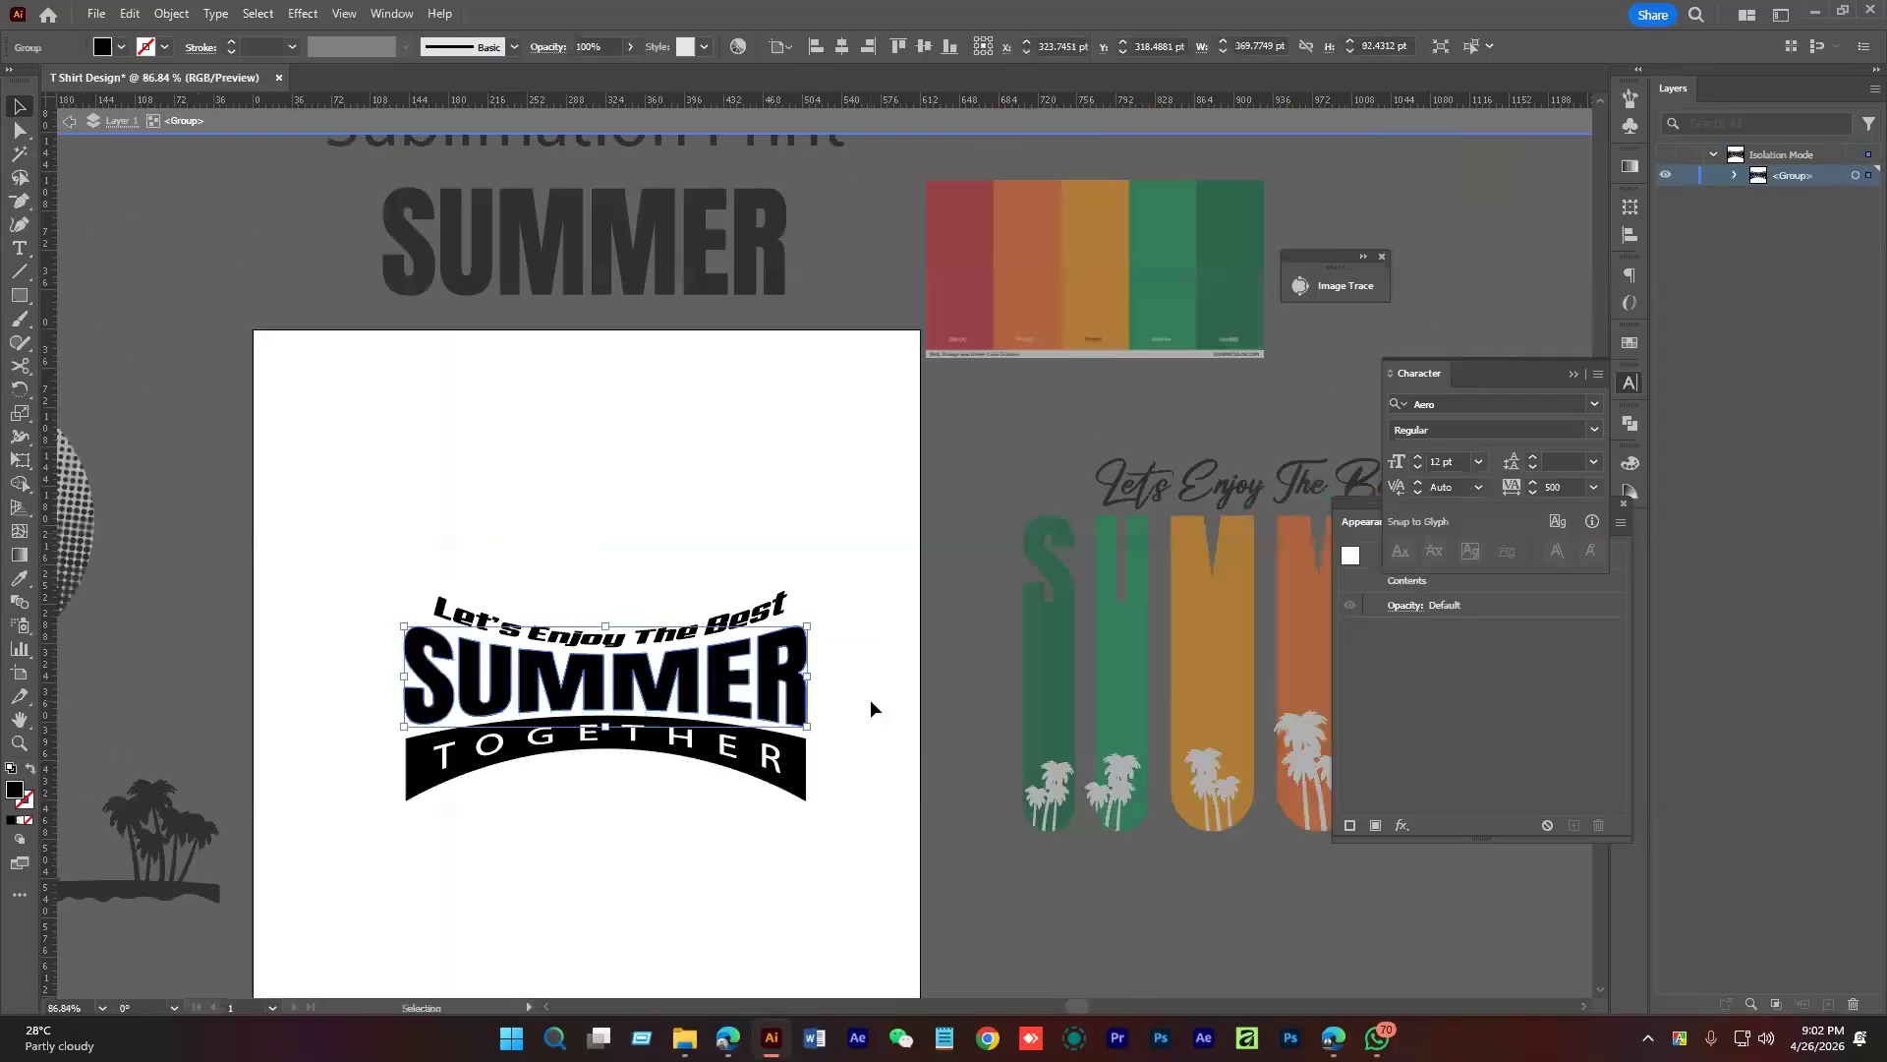
key(i)
click(1034, 293)
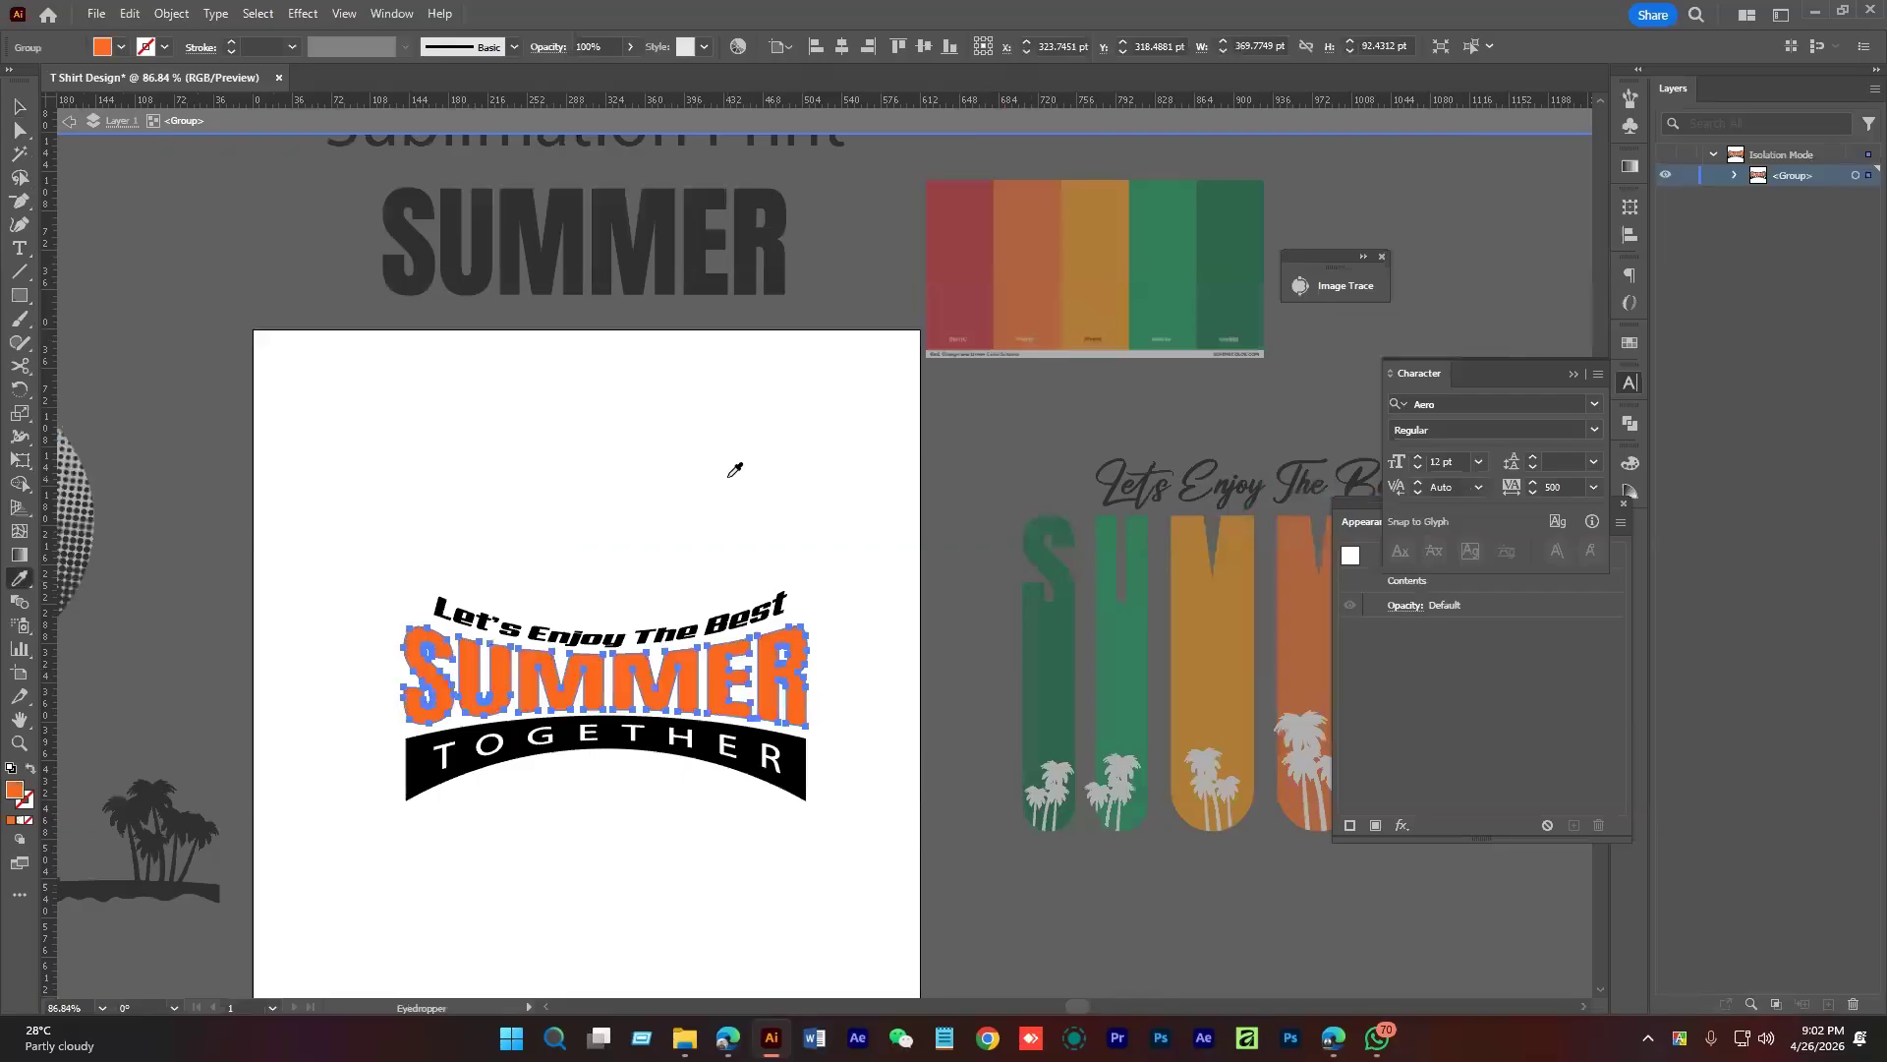
key(v)
click(719, 475)
Recolour the curved banner behind TOGETHER with the lighter green sampled from the palette image
click(798, 775)
key(i)
click(1186, 255)
key(v)
click(706, 588)
Fill the "Let's Enjoy The Best" lettering with a medium grey swatch and exit isolation mode
click(700, 618)
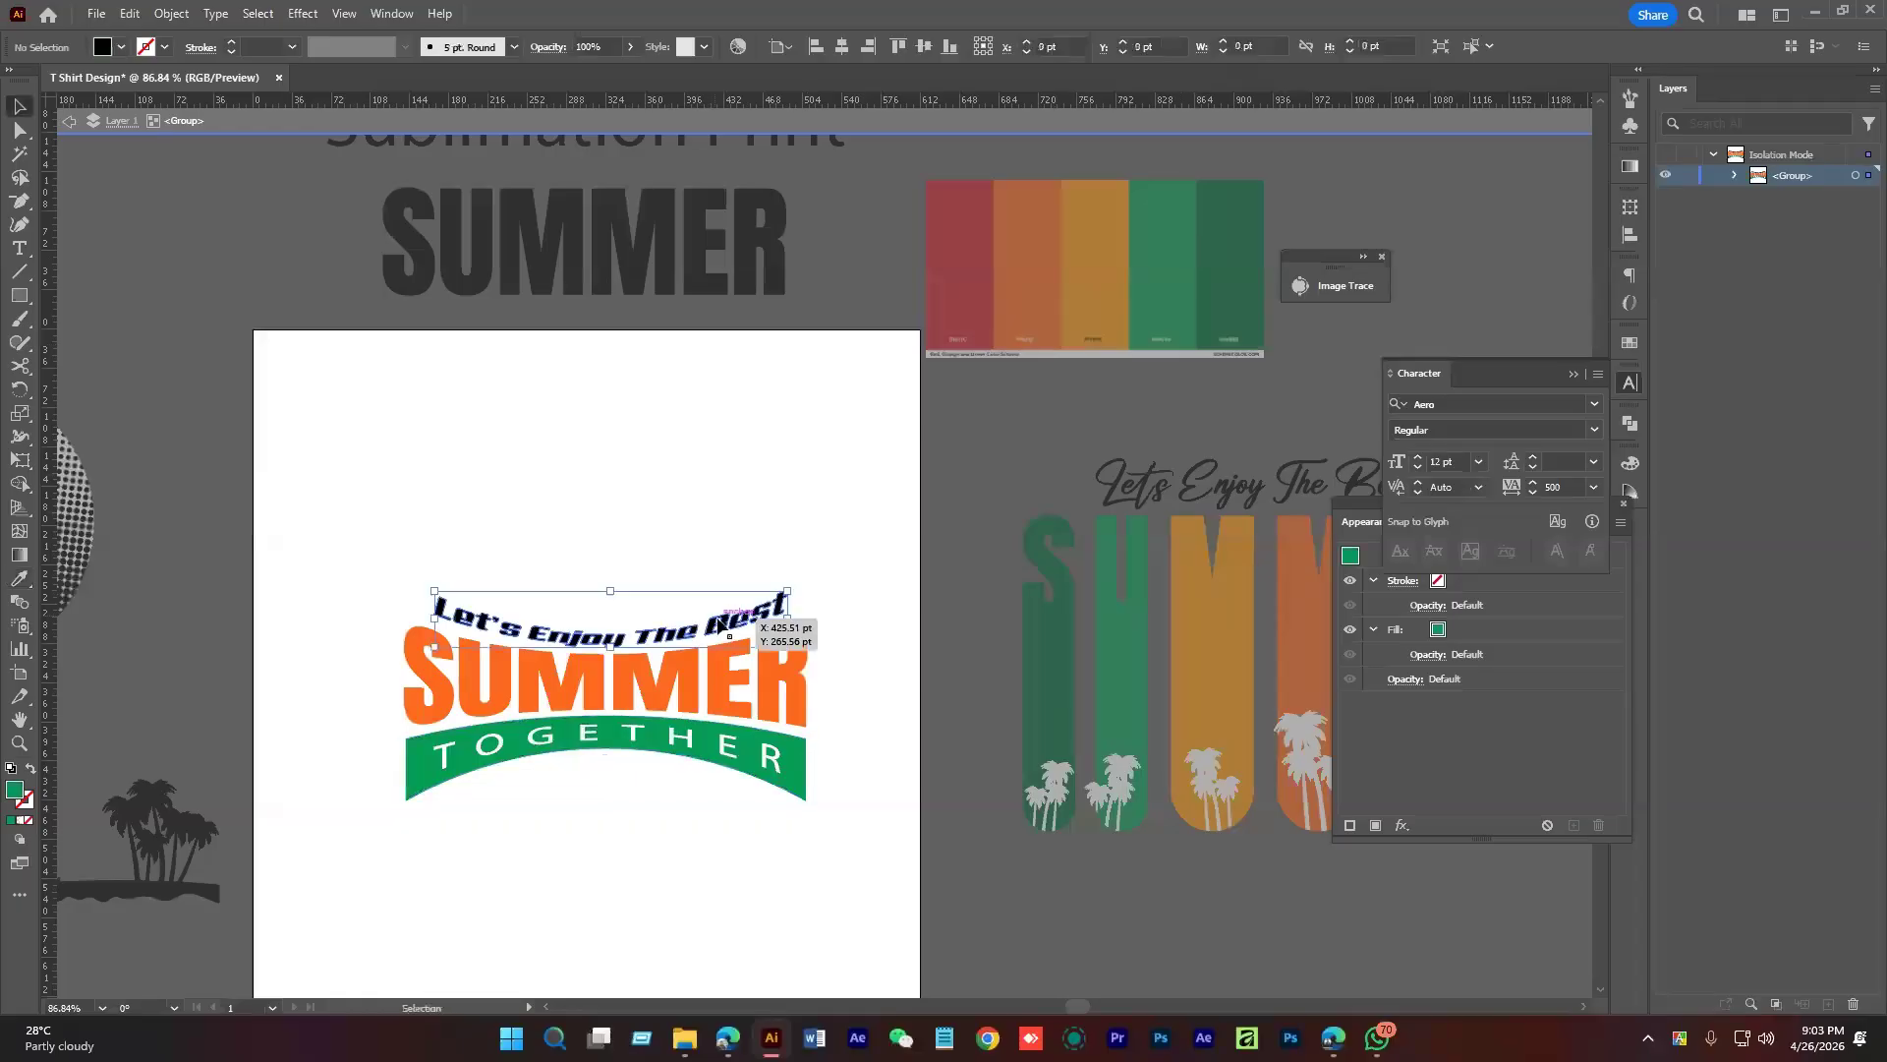
click(121, 47)
click(67, 140)
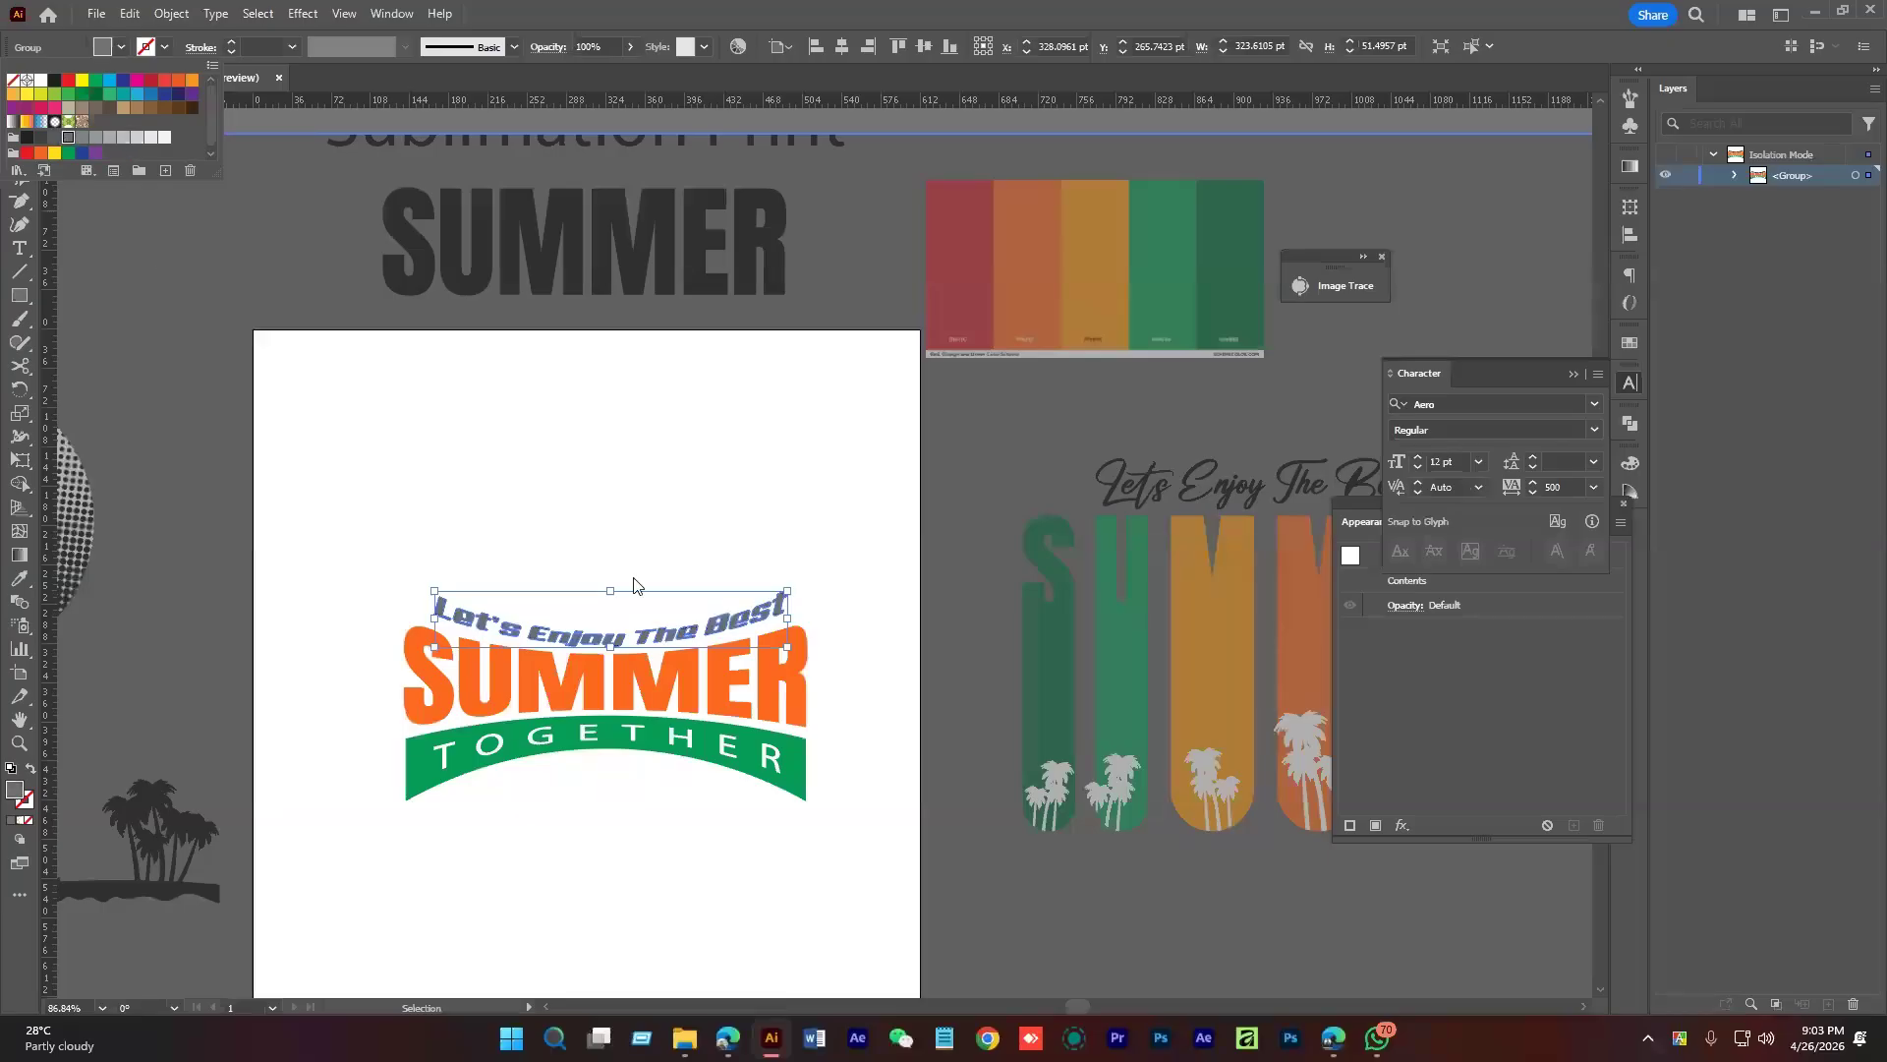
double_click(604, 539)
click(604, 540)
drag(671, 535, 742, 389)
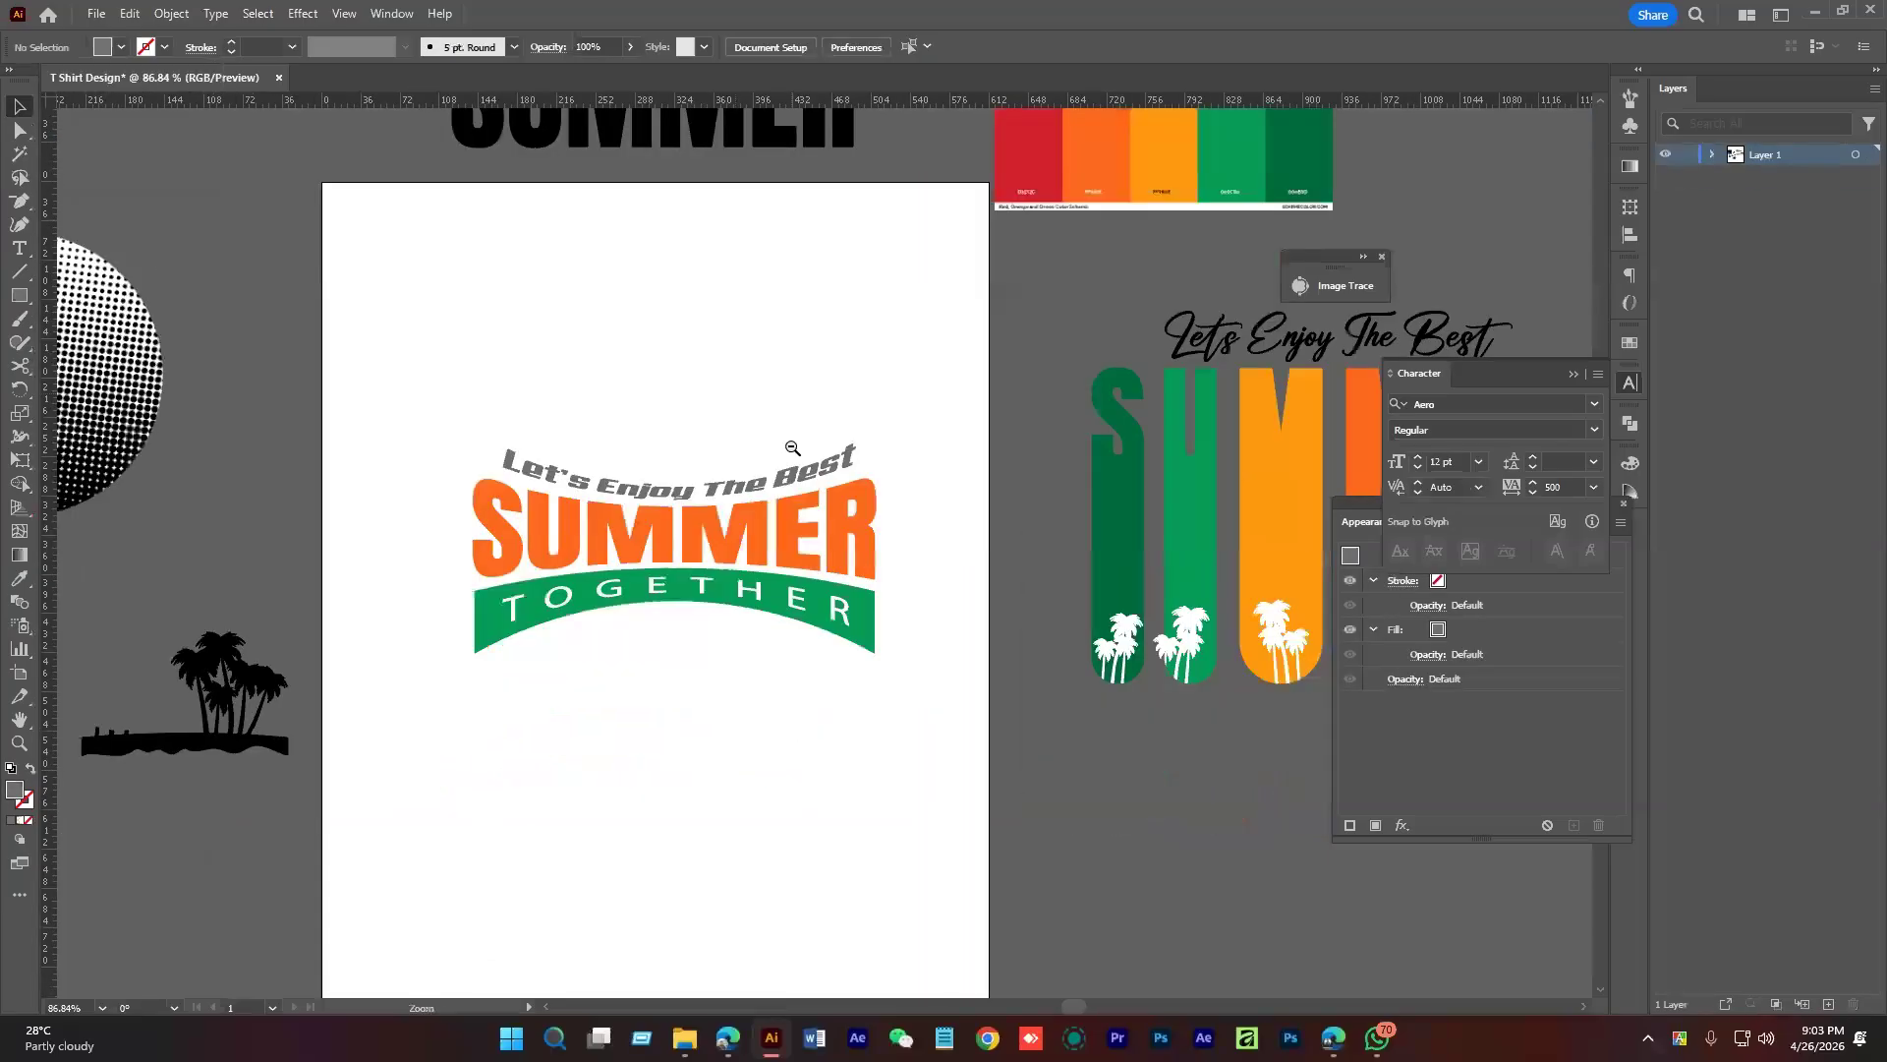
Move the black palm island silhouette onto the artboard beneath the TOGETHER banner
scroll(787, 441, down, 3)
drag(364, 660, 778, 540)
scroll(779, 724, up, 5)
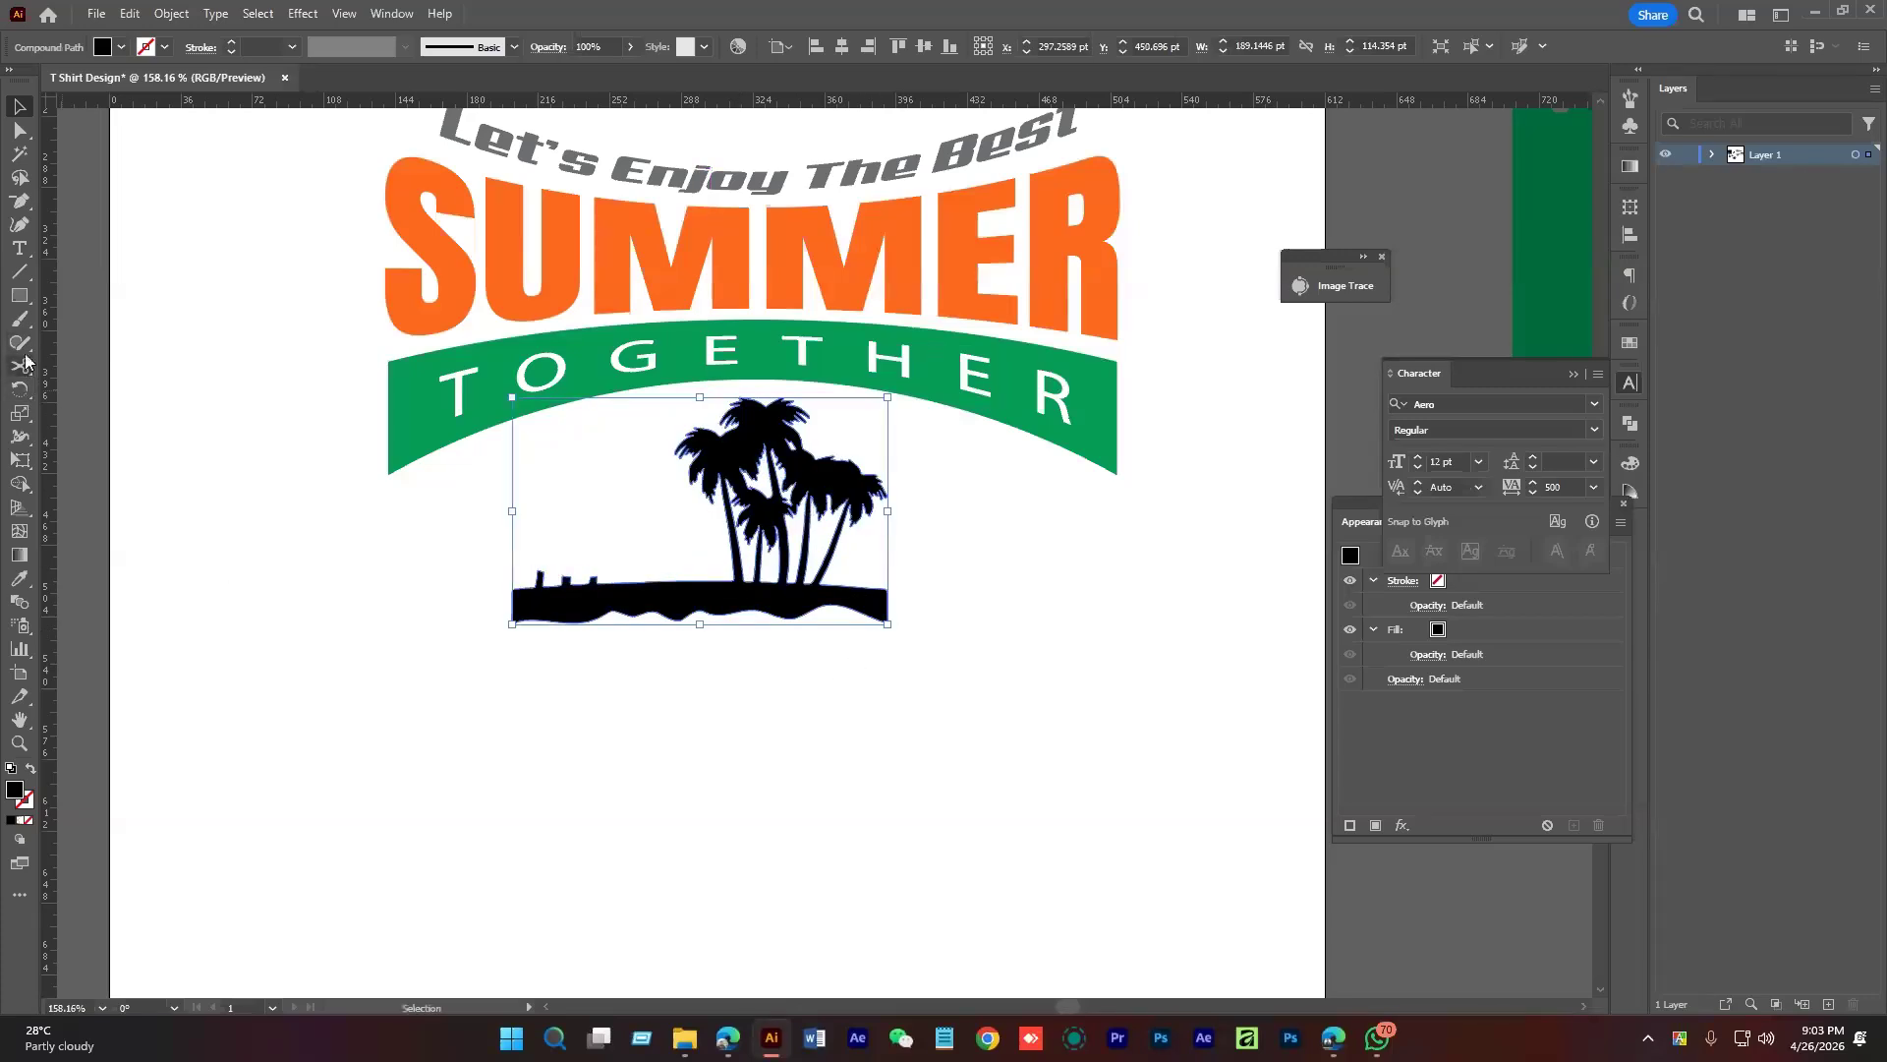
Cut the palm island's ground with the Knife along a curve left of the trees and delete the severed left piece
drag(22, 365, 98, 409)
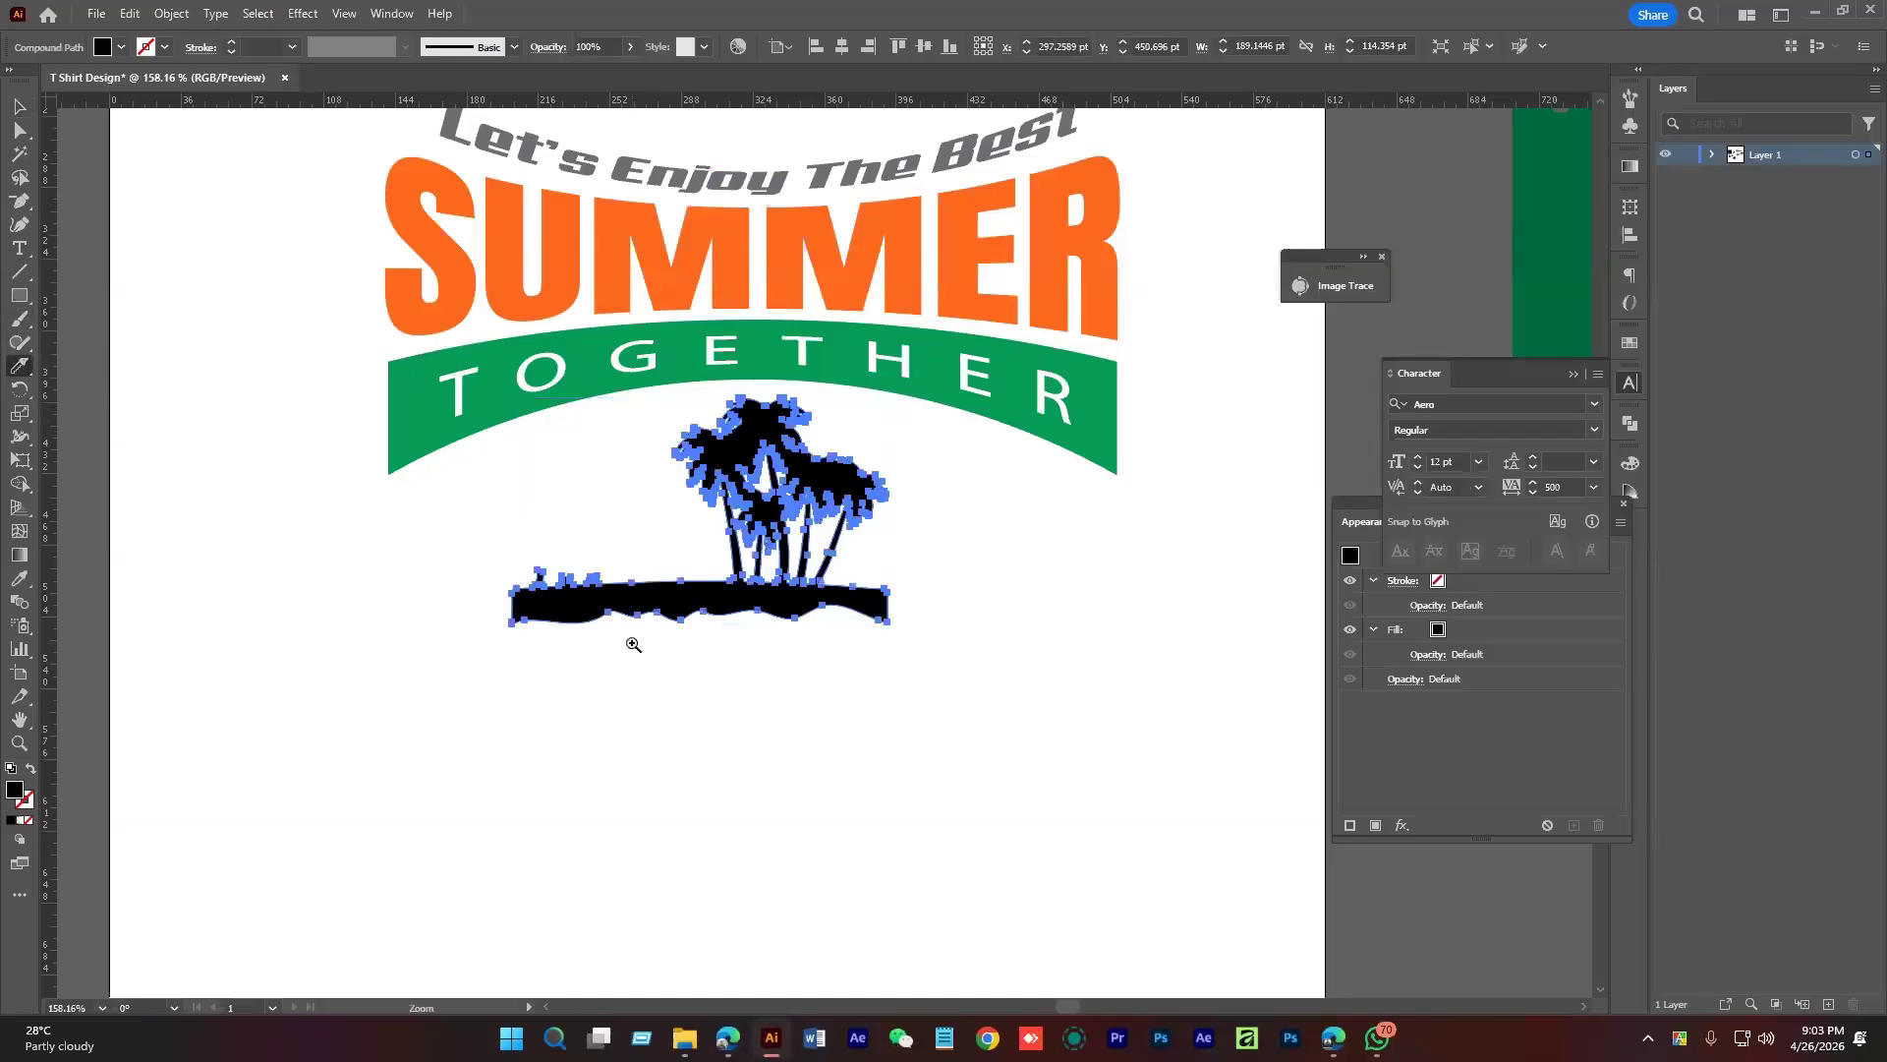
scroll(639, 648, up, 4)
mouse_move(778, 491)
mouse_down()
mouse_move(659, 502)
mouse_move(653, 611)
mouse_up()
key(v)
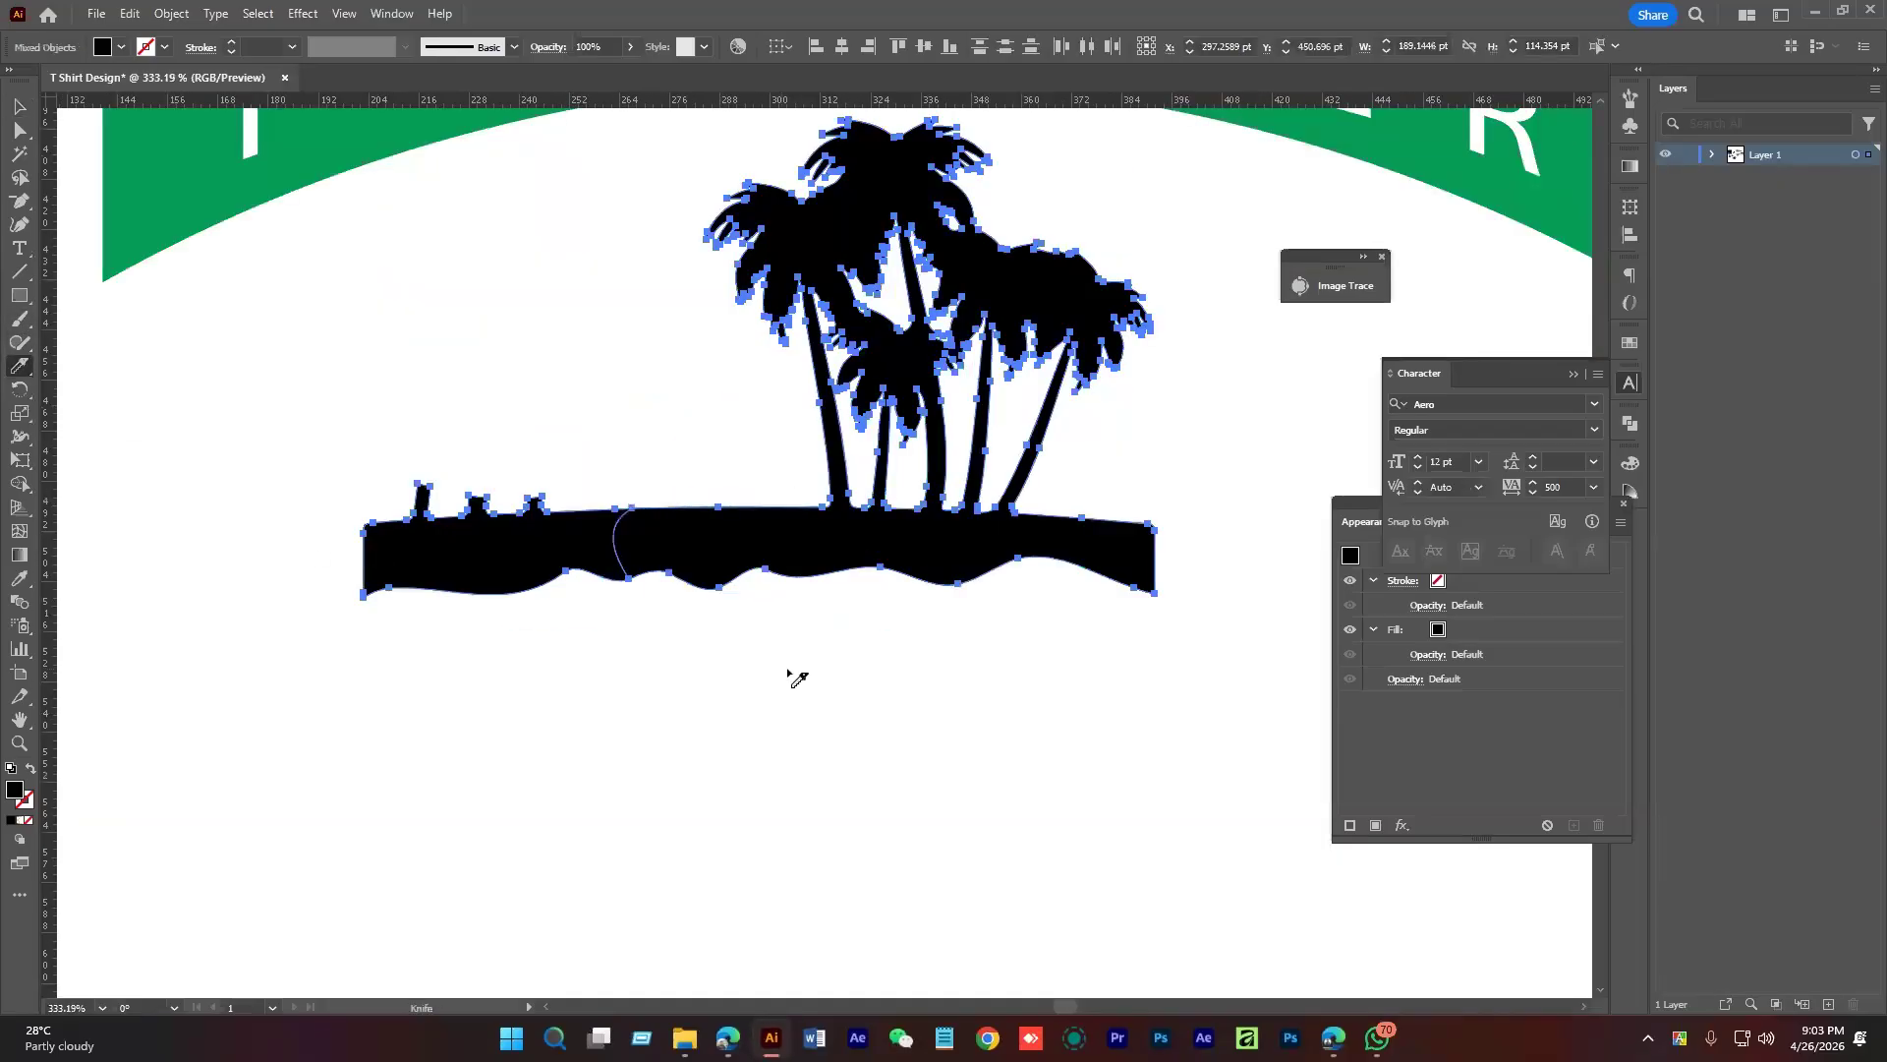
click(570, 568)
key(Delete)
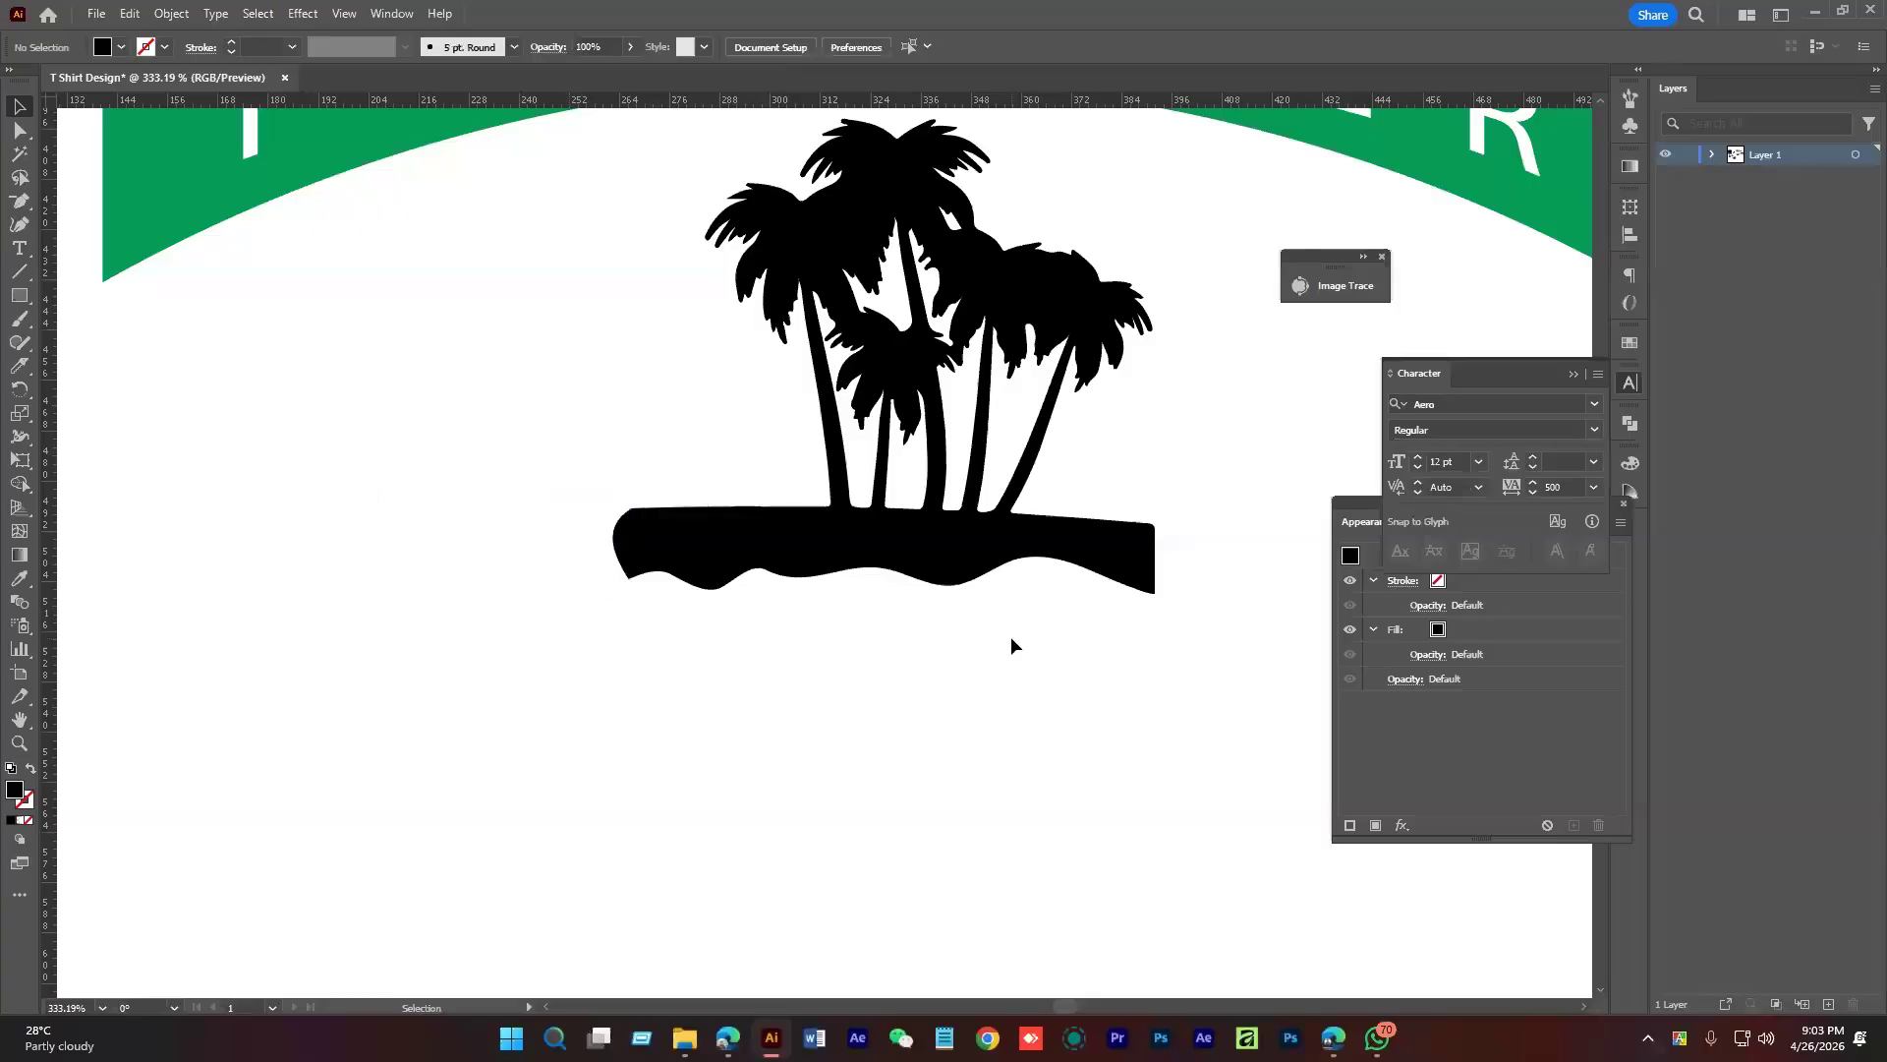
Shift the trimmed palm island slightly left beneath the TOGETHER banner, to about X 314 pt
scroll(1013, 640, down, 5)
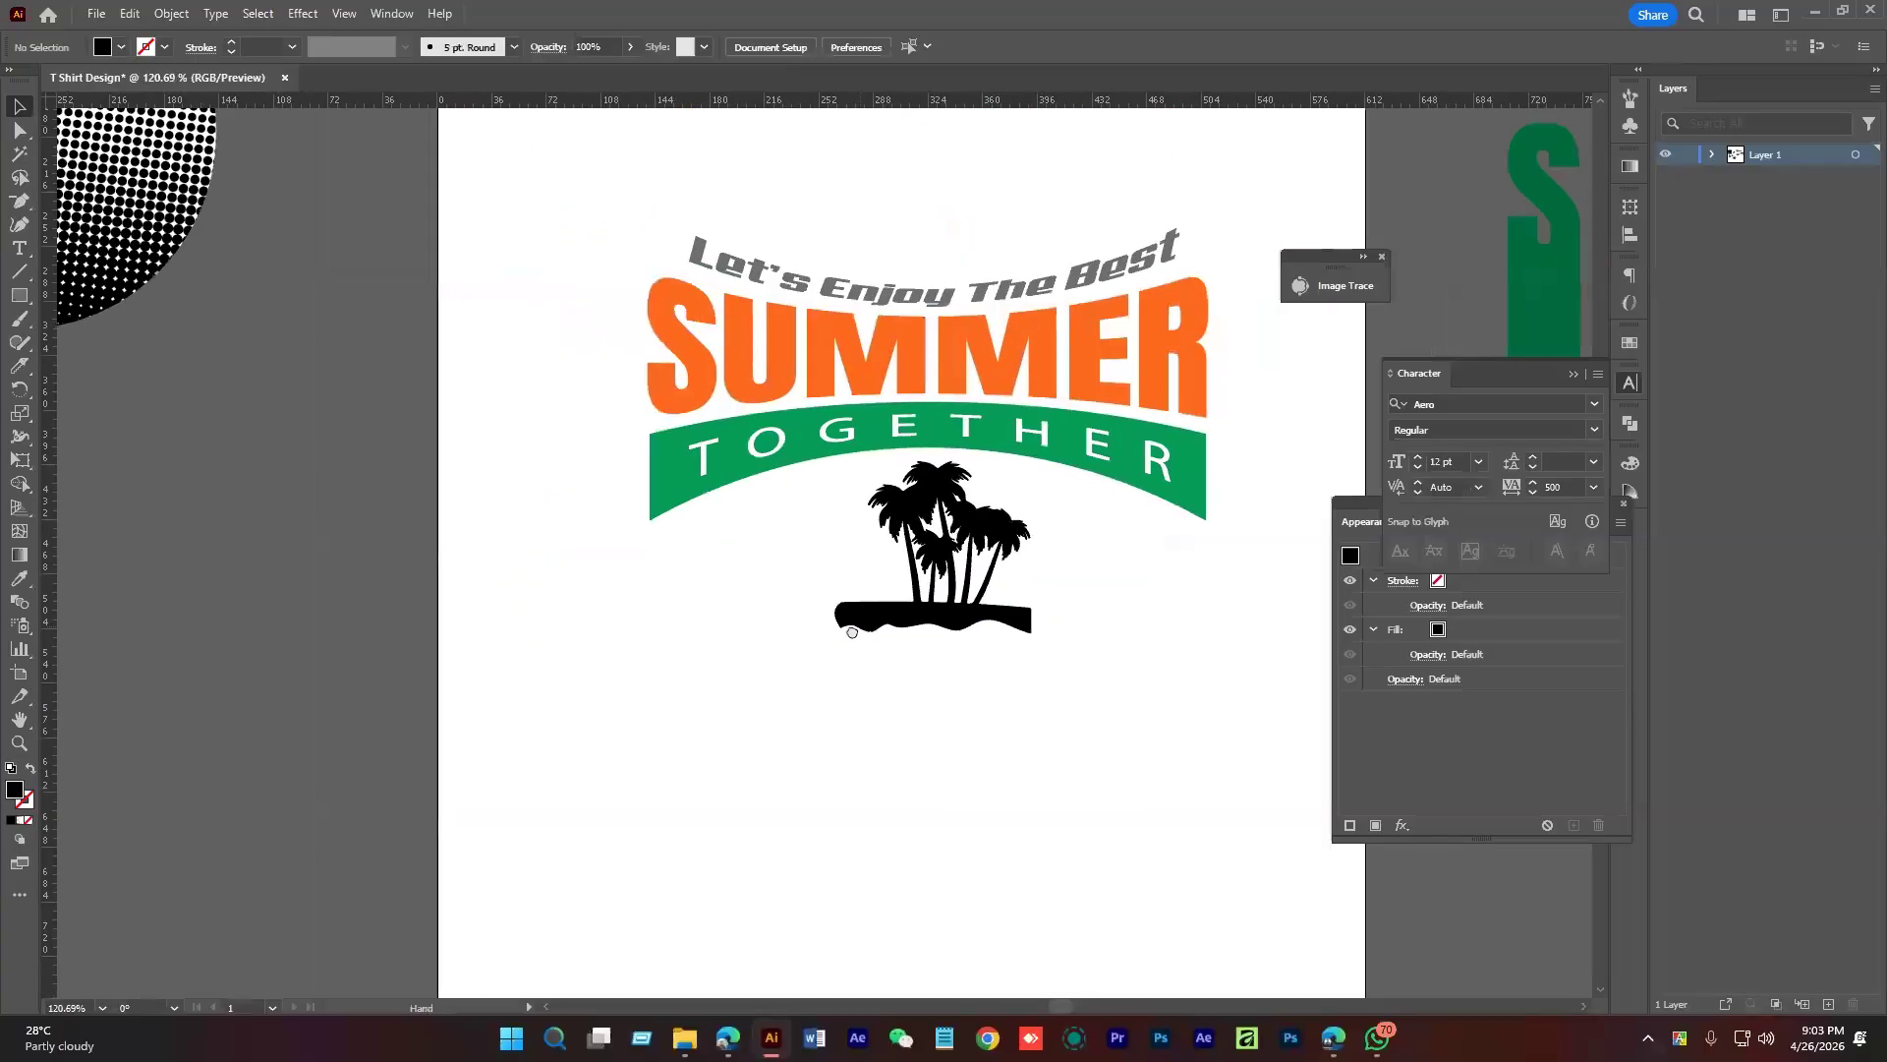
drag(852, 632, 798, 745)
drag(912, 717, 895, 717)
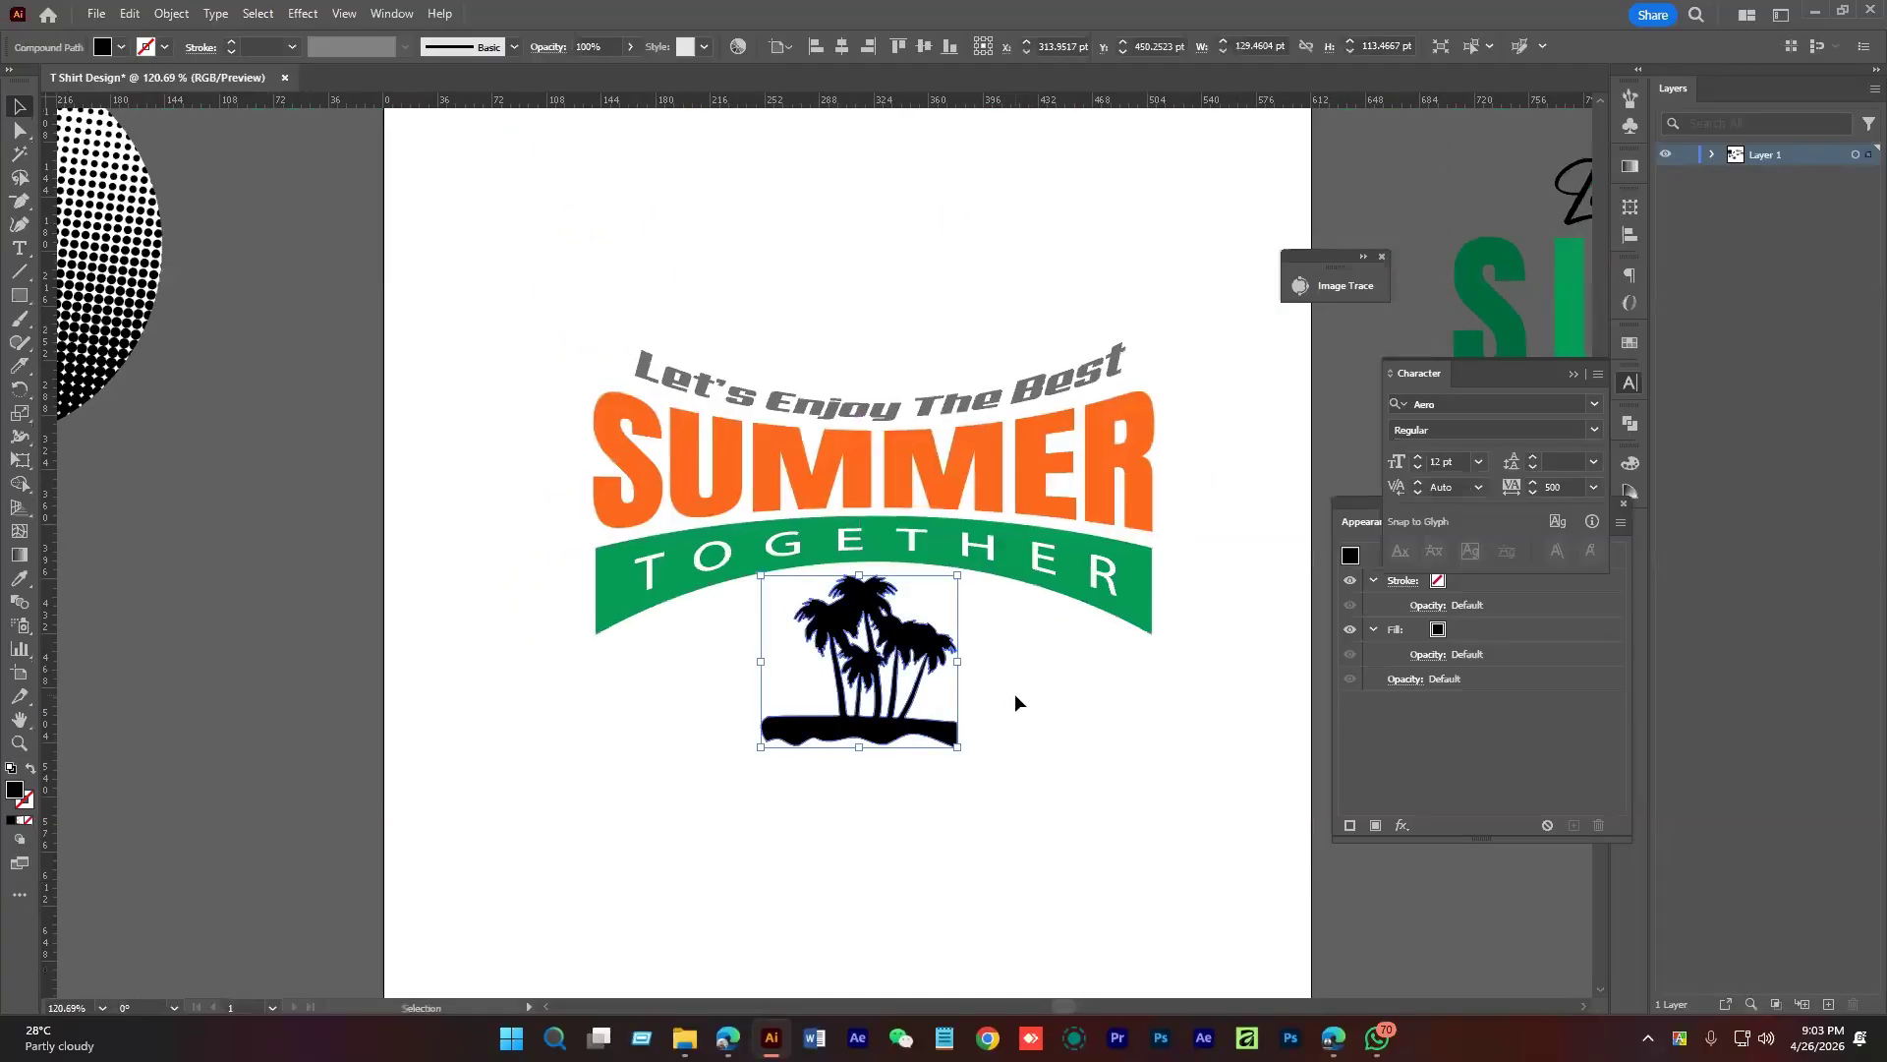
click(1014, 692)
Leave isolation mode and nudge the black palm island slightly right beneath the TOGETHER banner, to about X 322 pt
scroll(1049, 704, down, 5)
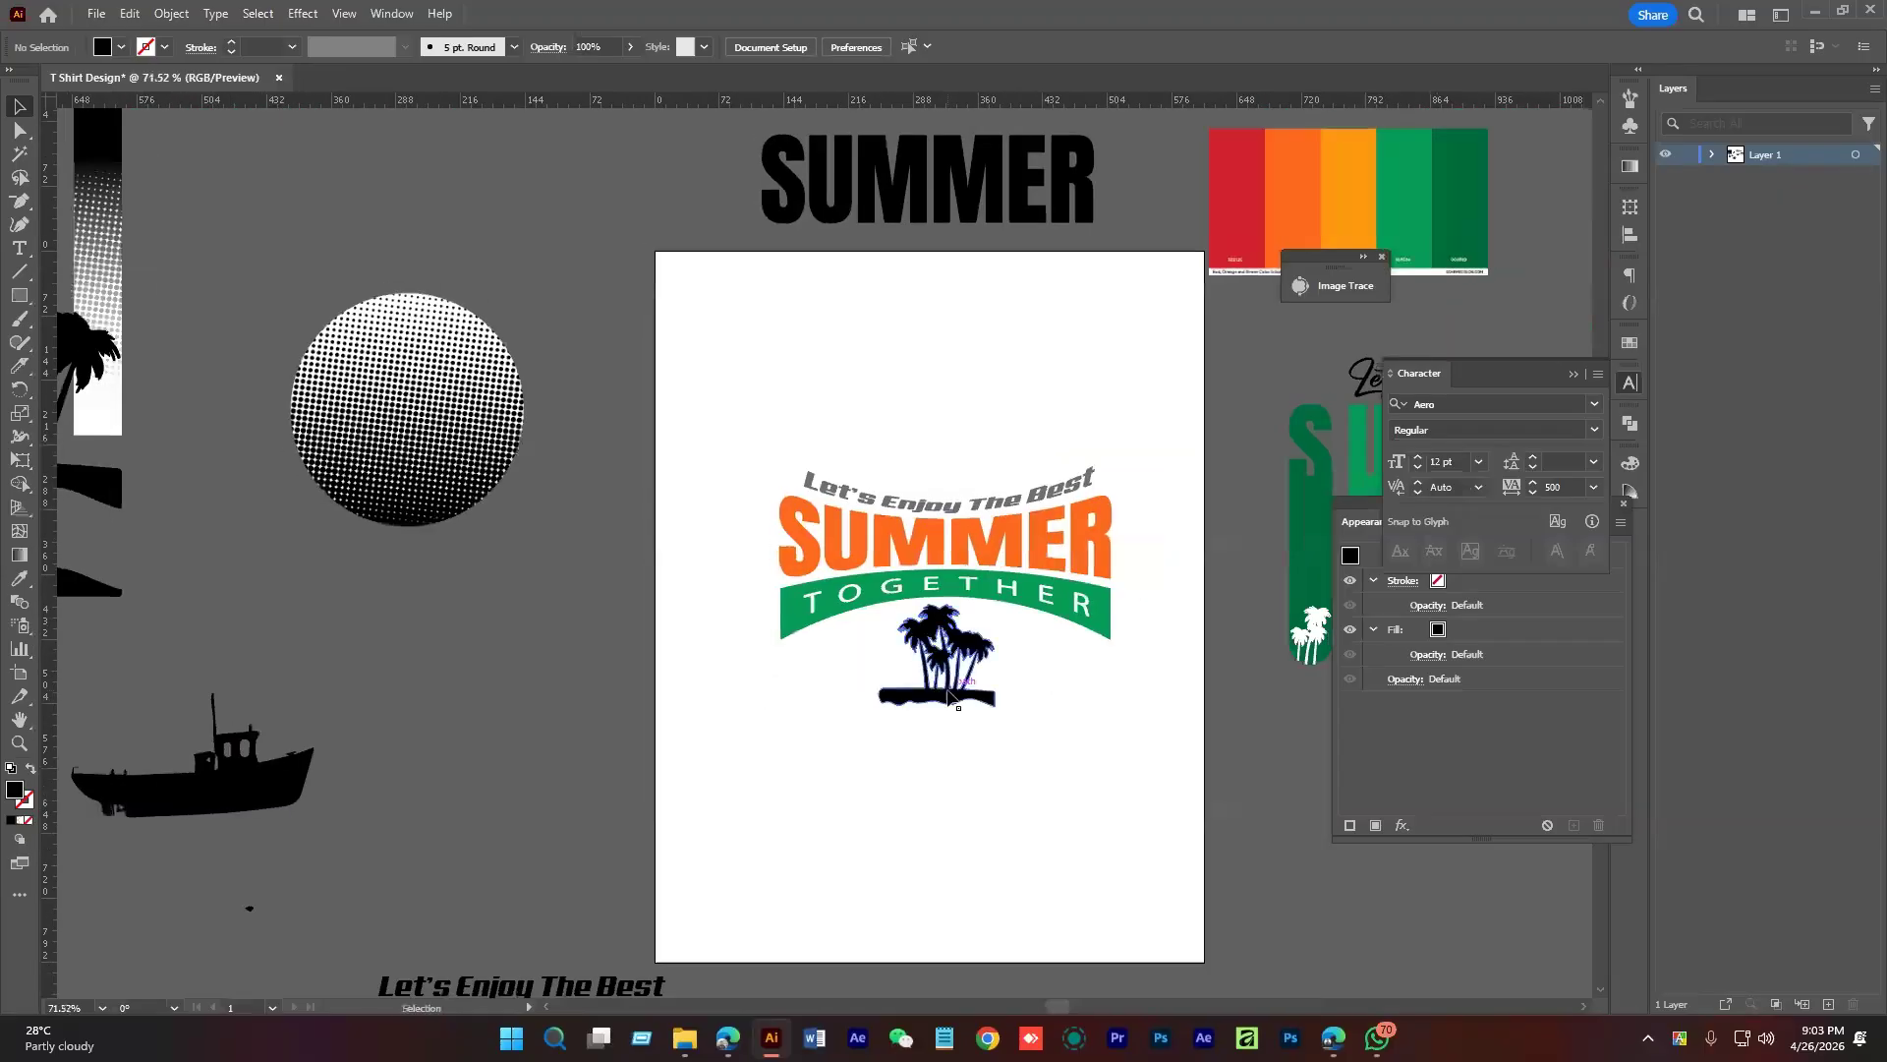
double_click(942, 690)
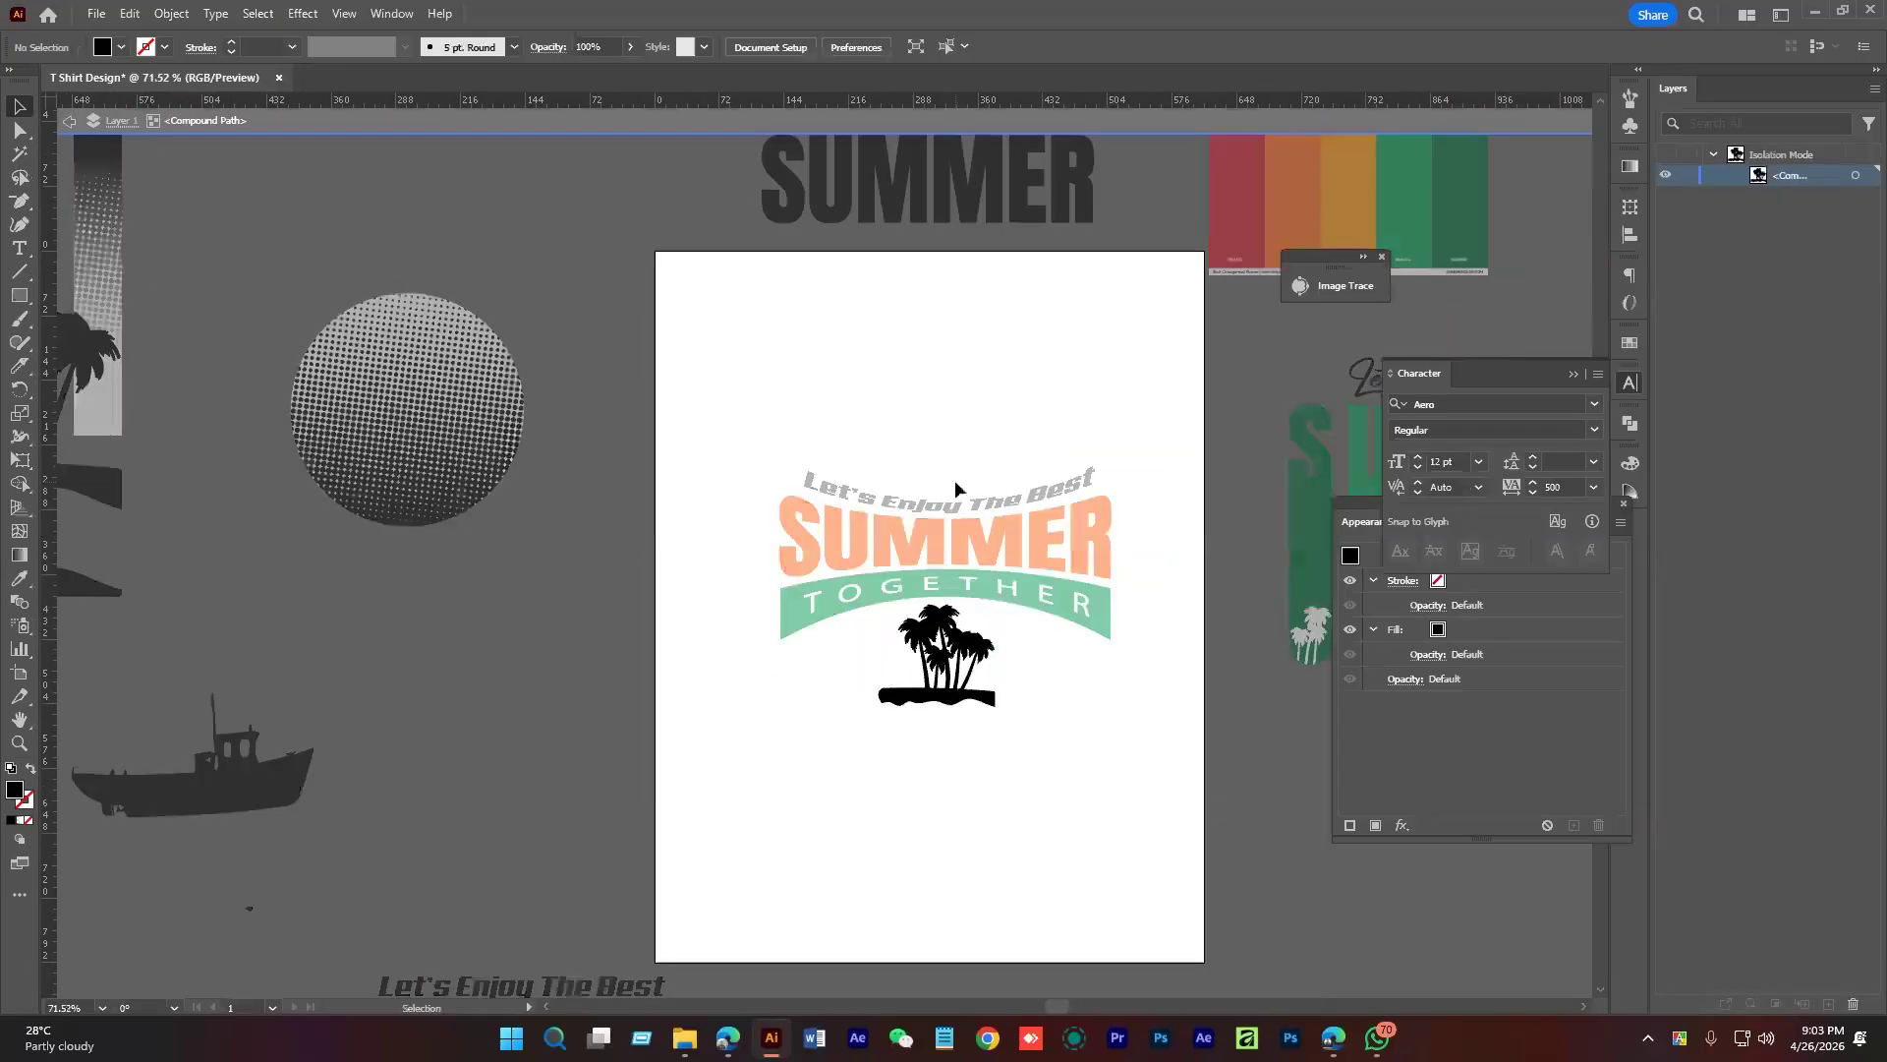
double_click(982, 756)
drag(941, 651, 942, 700)
click(970, 750)
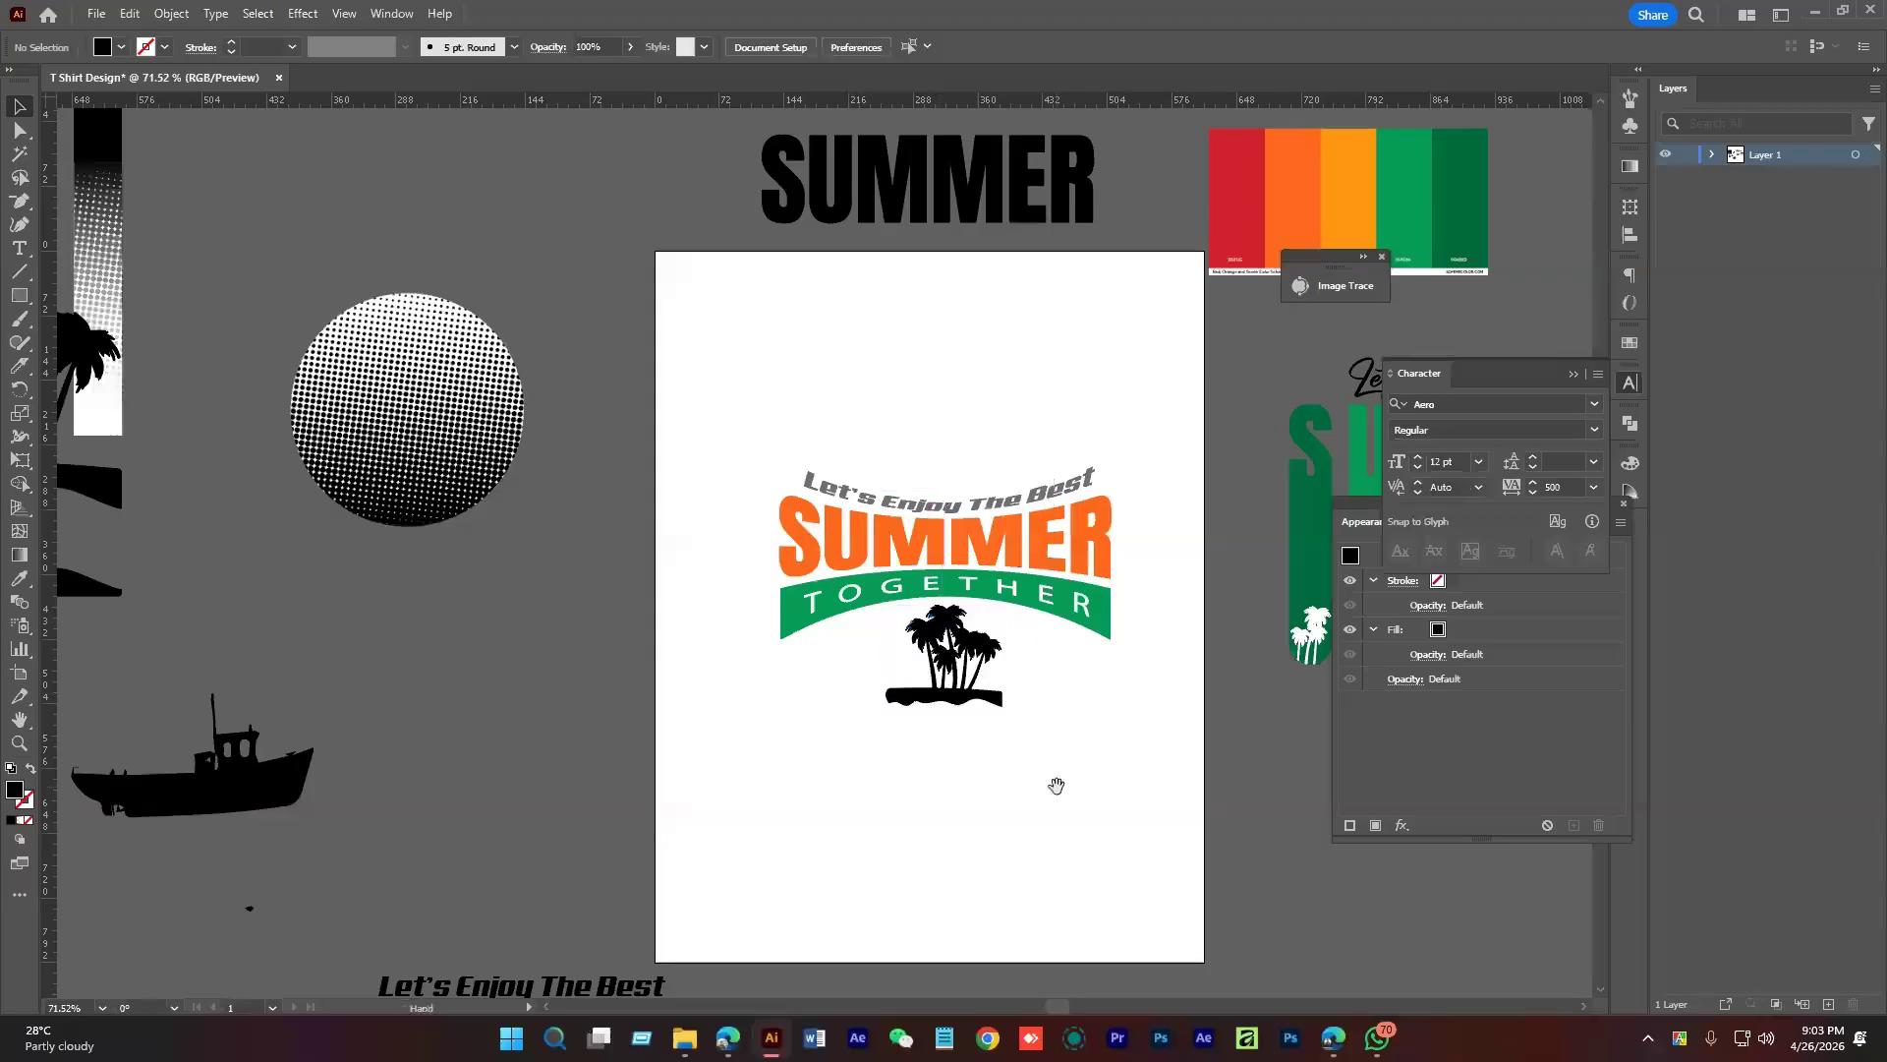
Recolour the black palm island silhouette with the dark green sampled from the colour palette image
drag(1056, 786, 976, 743)
click(865, 619)
key(i)
click(1027, 570)
drag(1143, 457, 1089, 596)
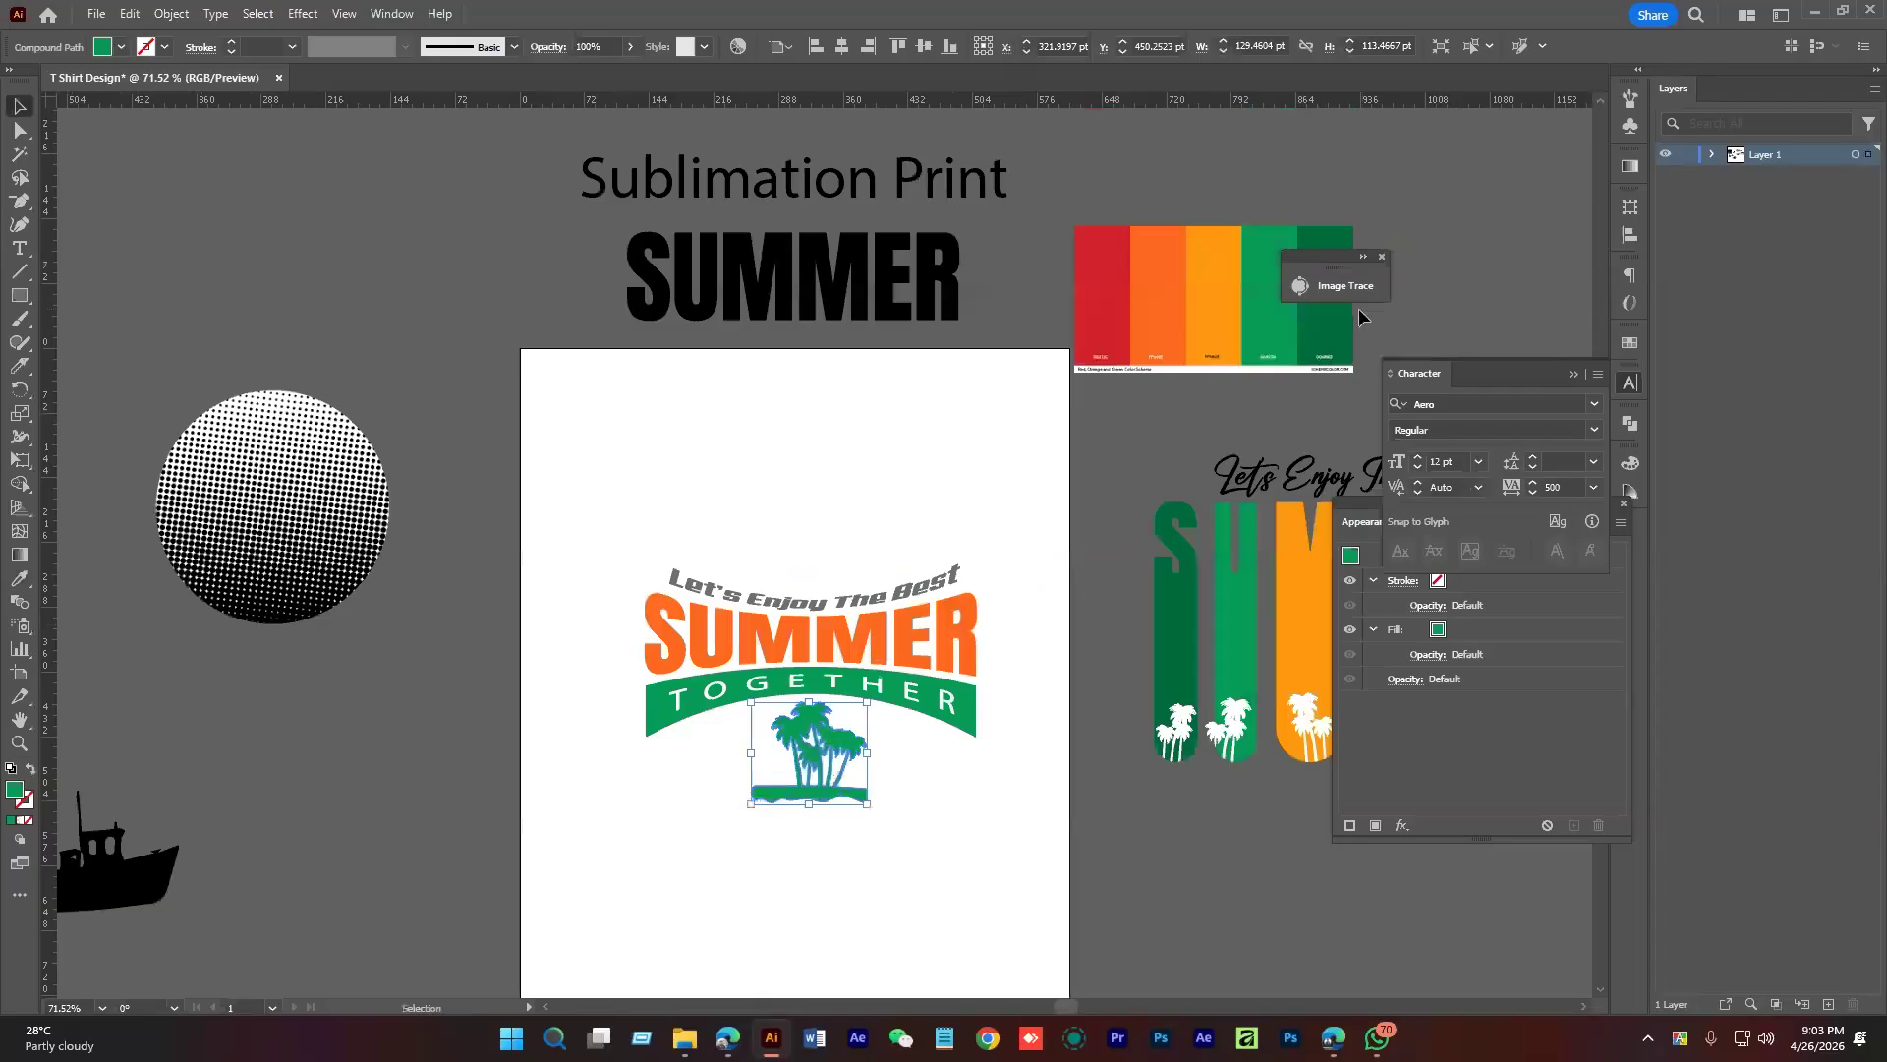
click(917, 840)
drag(917, 840, 832, 769)
click(893, 694)
click(935, 775)
Centre the warped lettering, banner and palm island horizontally on each other and group them as one design
drag(770, 531, 1008, 832)
drag(956, 650, 955, 625)
click(841, 48)
click(981, 506)
click(984, 583)
drag(996, 712, 1020, 759)
click(1001, 752)
click(937, 640)
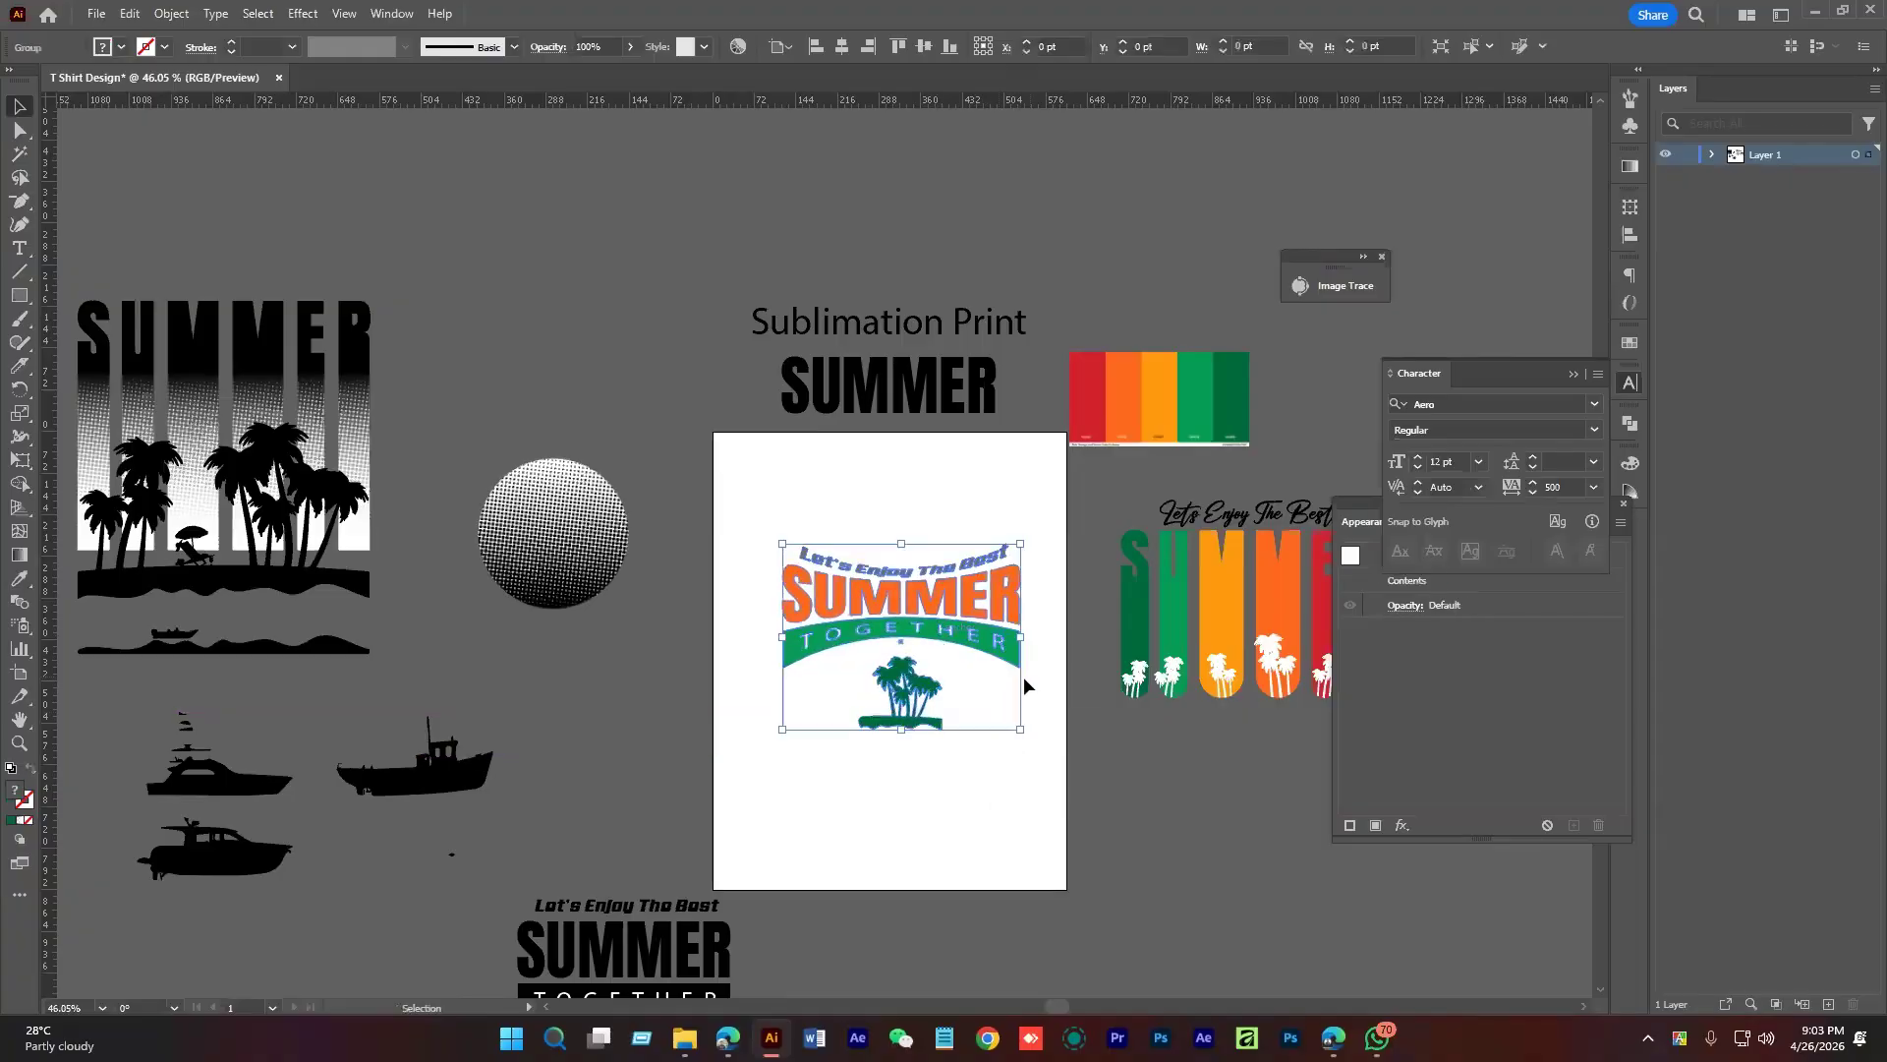
click(871, 485)
click(928, 639)
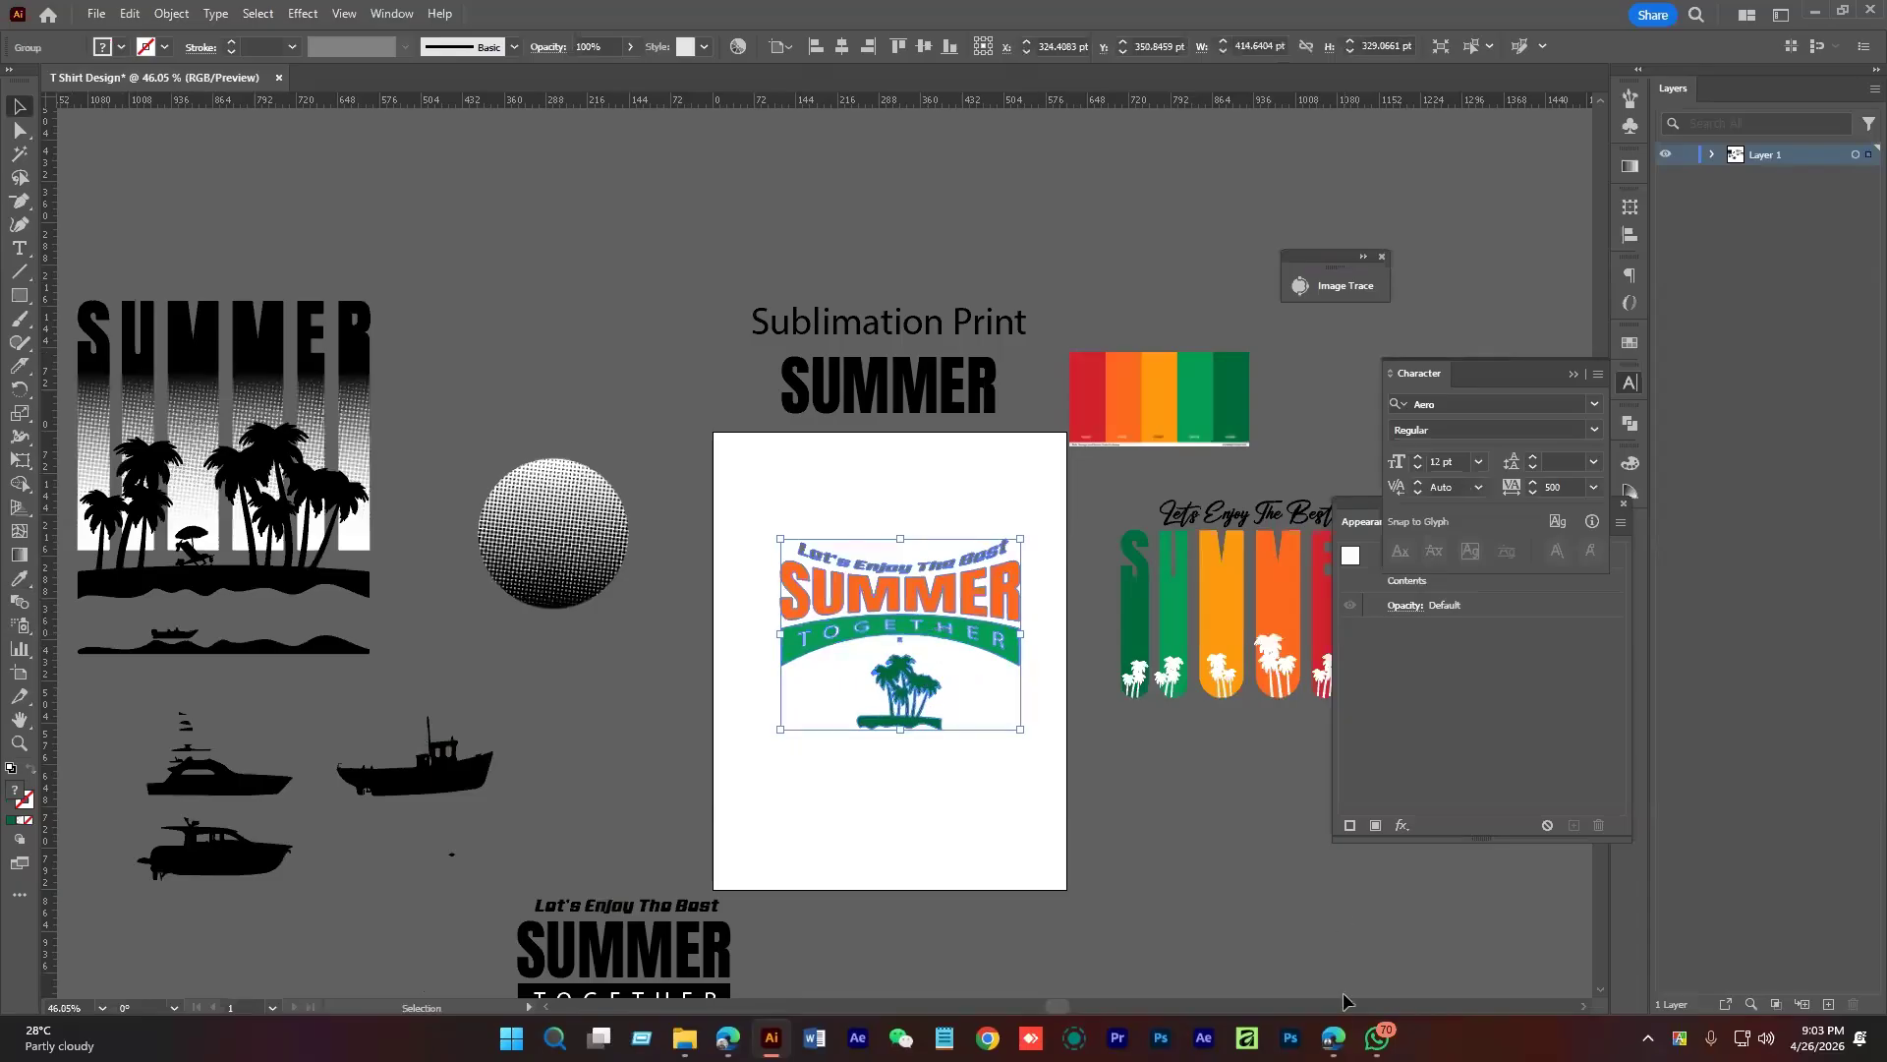
Switch to the Edge browser and run a Google image search for "NAS DAILY" in a new tab
mouse_move(727, 1039)
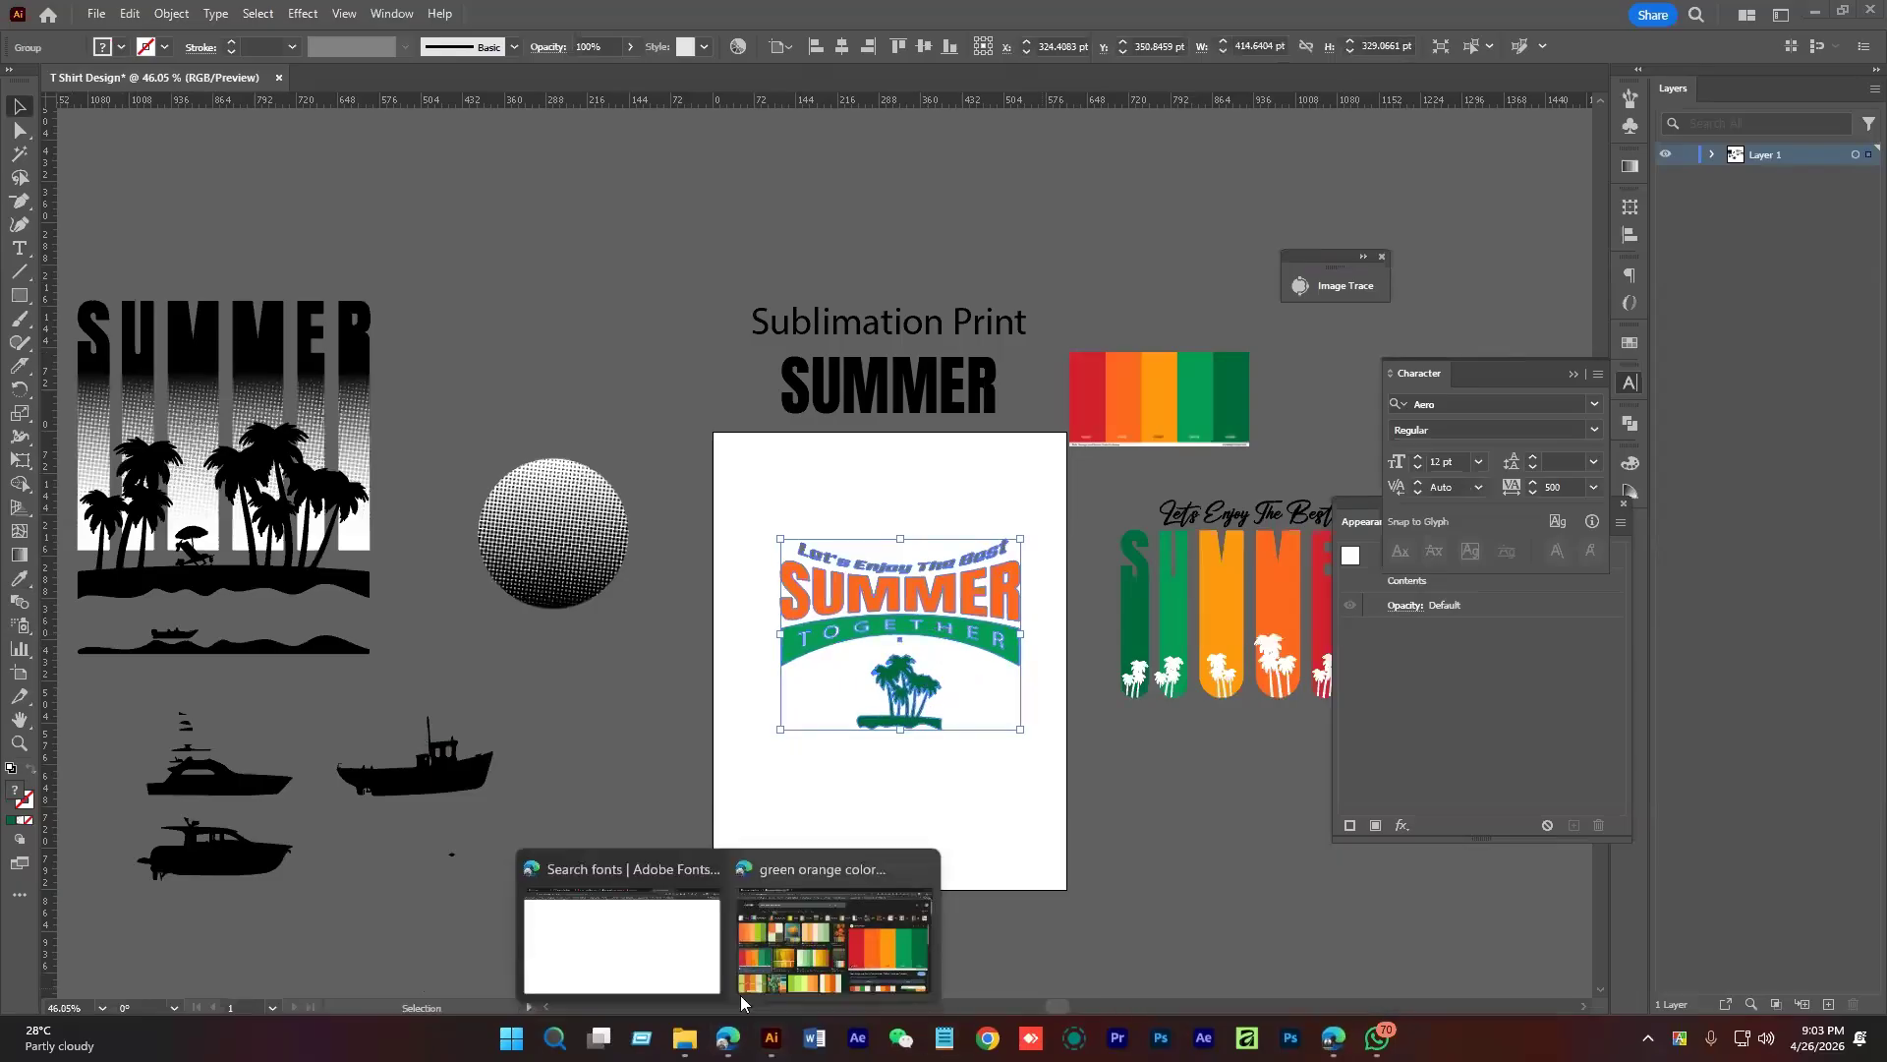
click(835, 902)
click(537, 28)
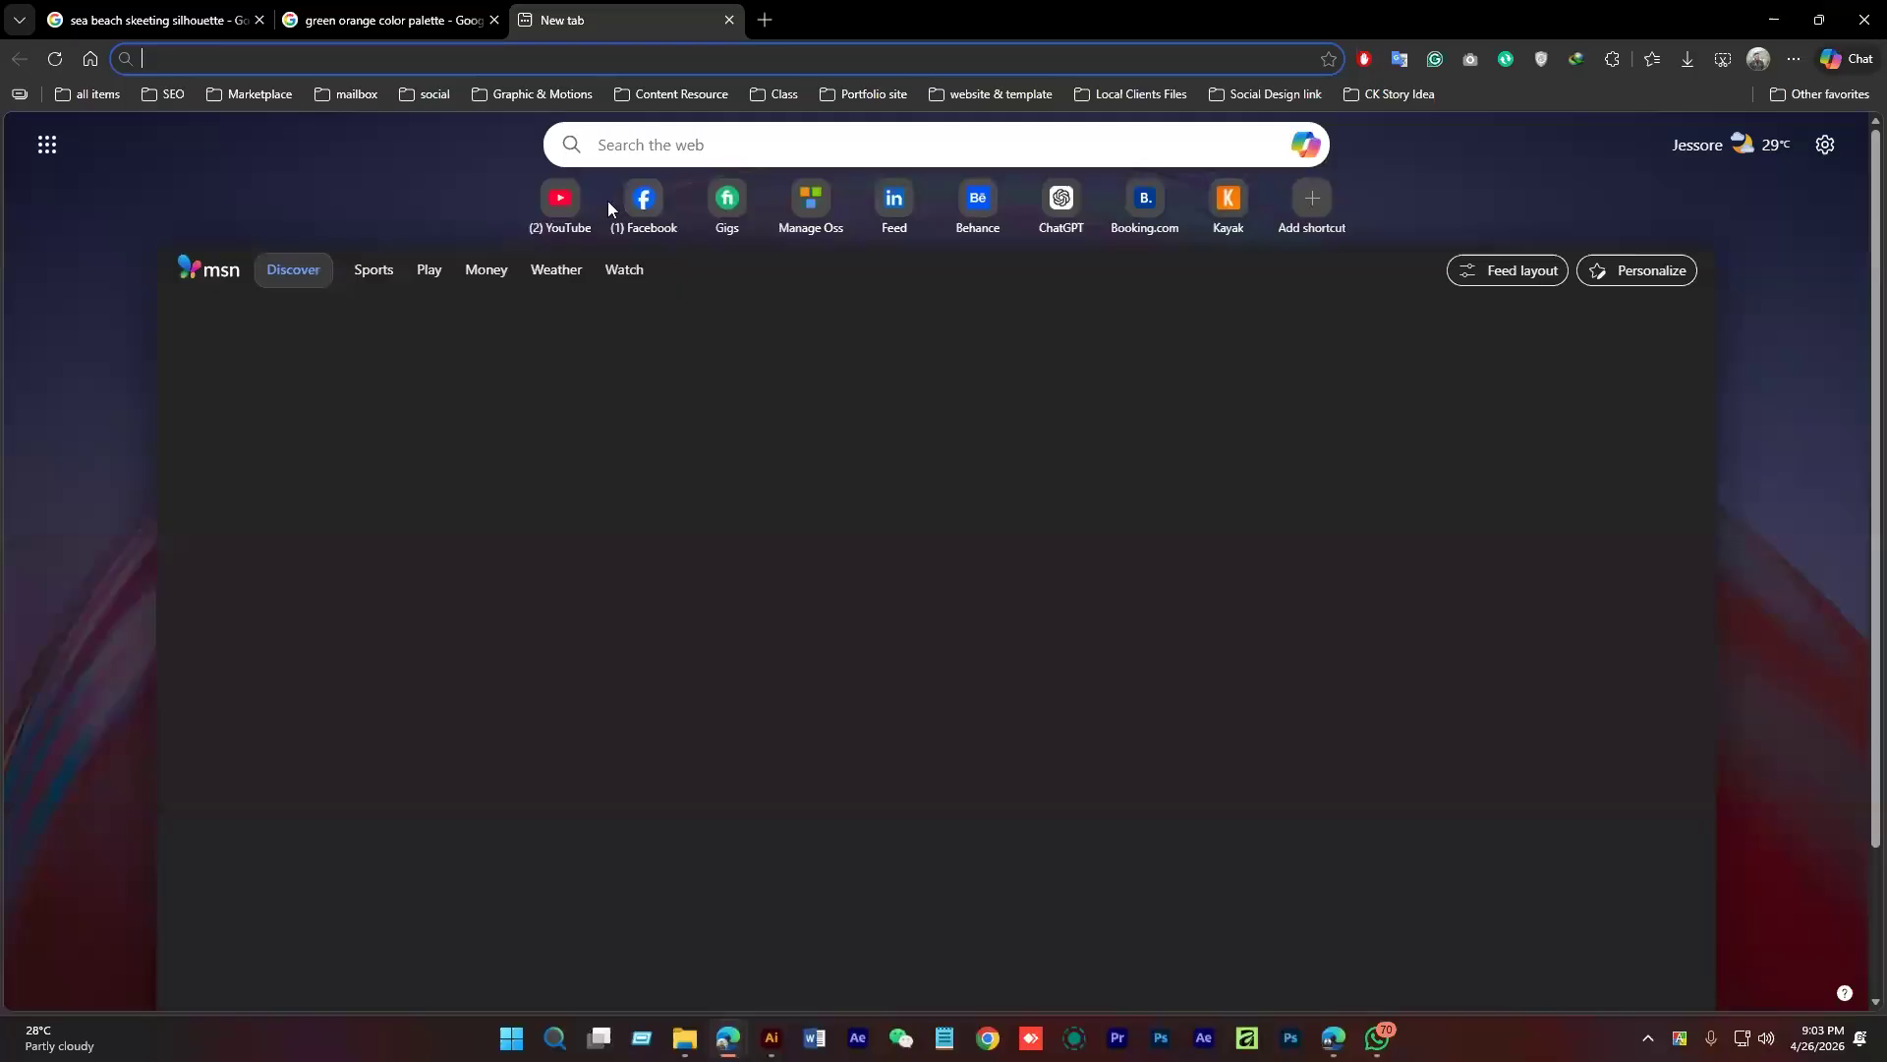
text(NAS DAILY)
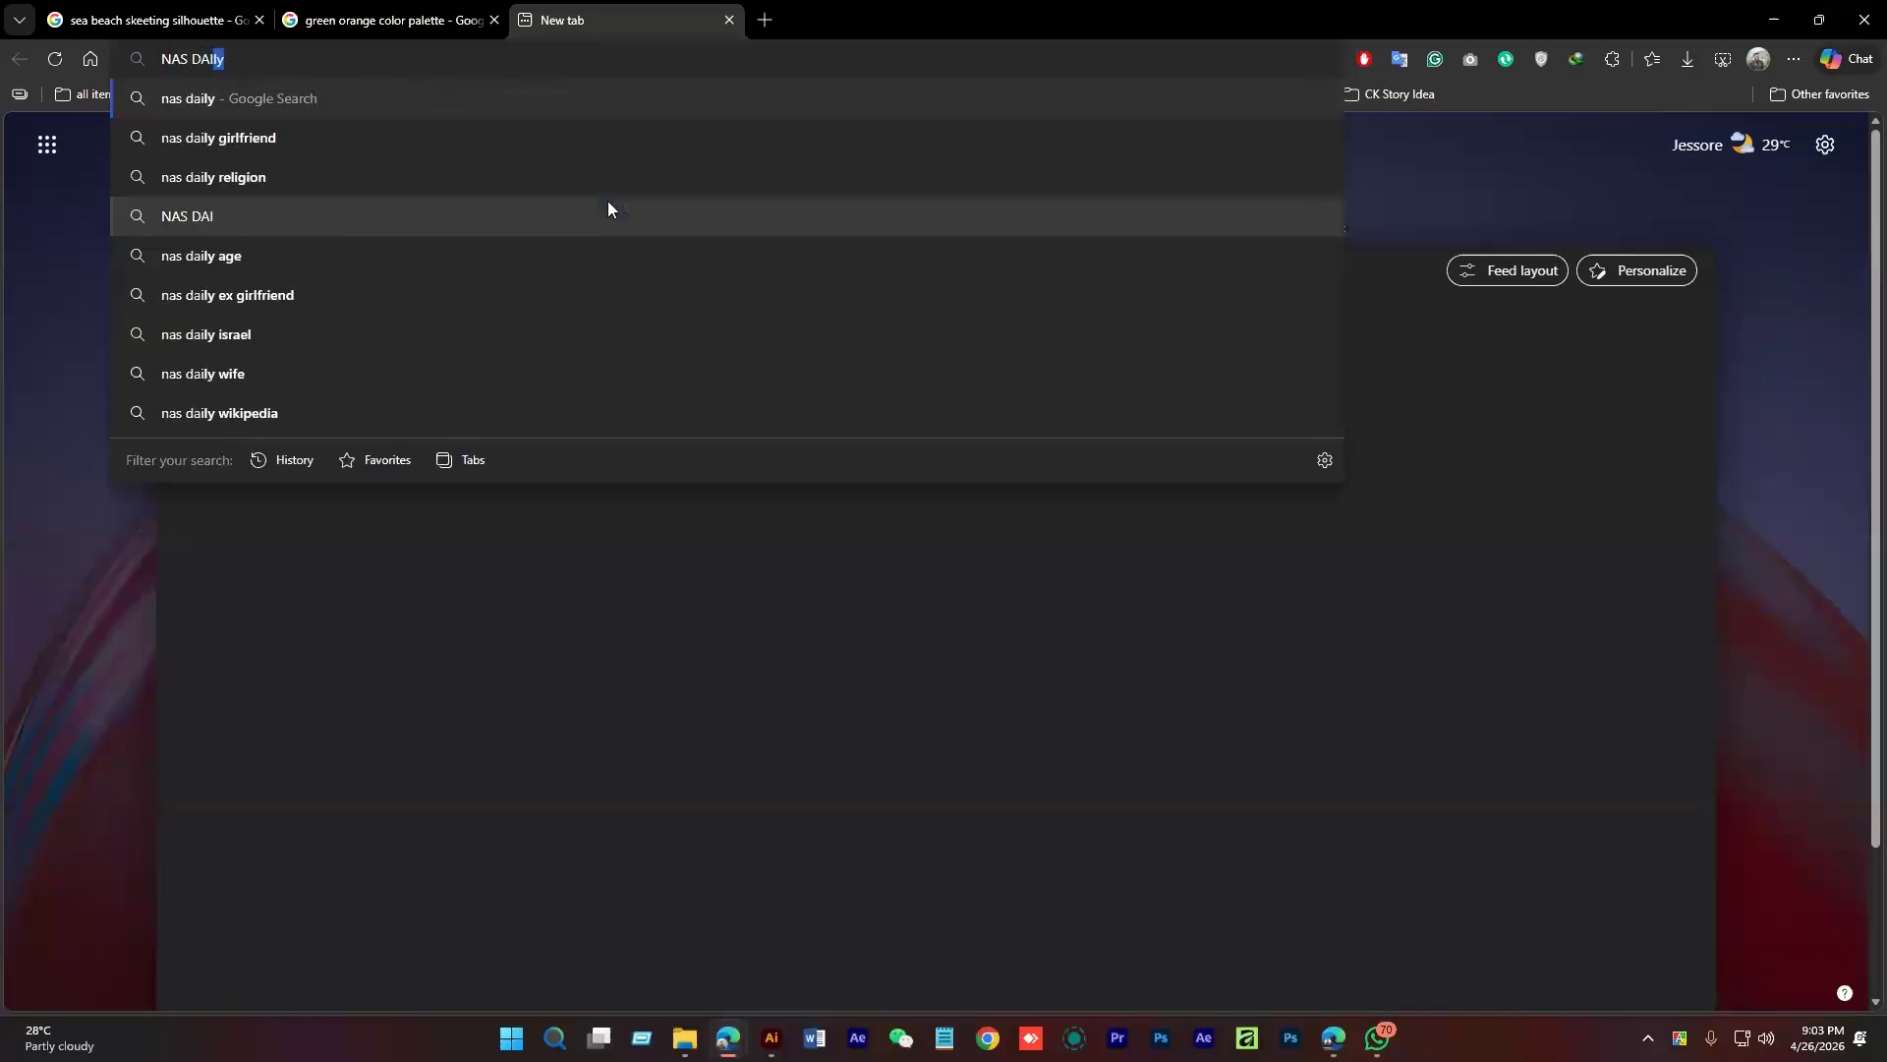
key(Return)
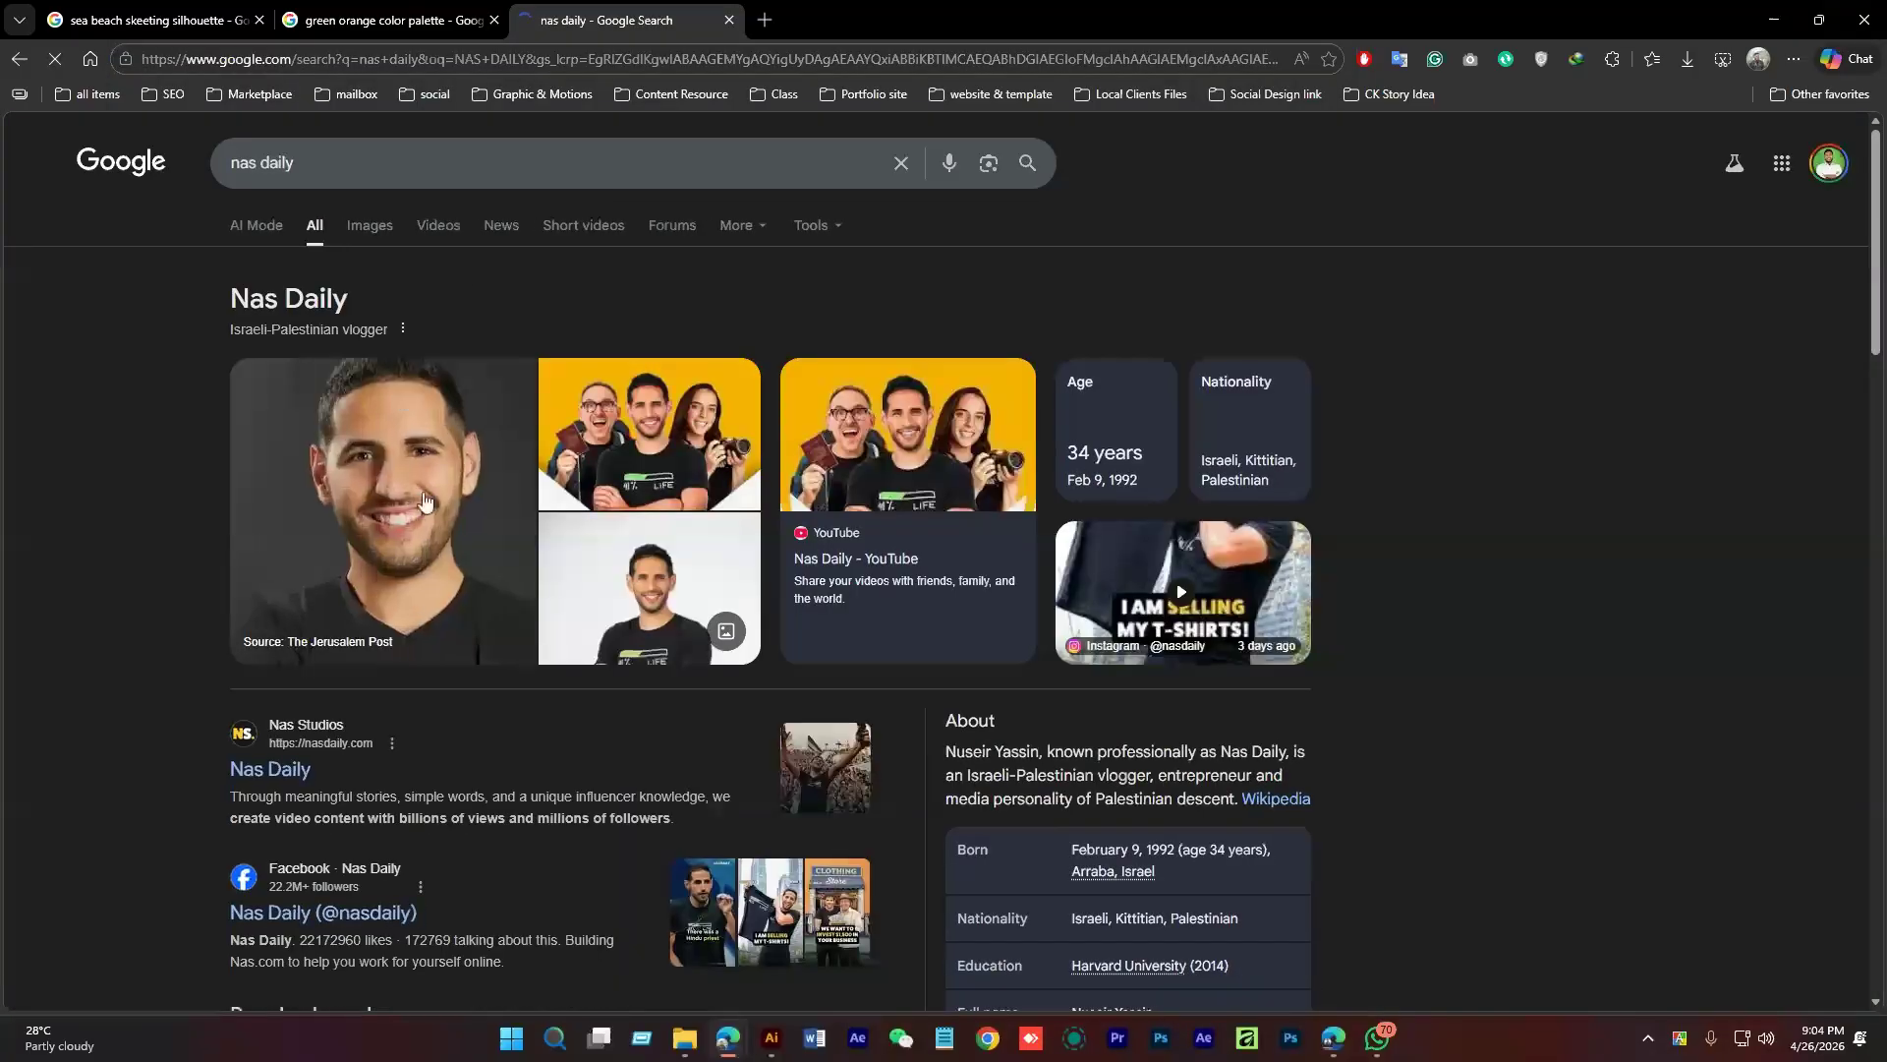
click(370, 225)
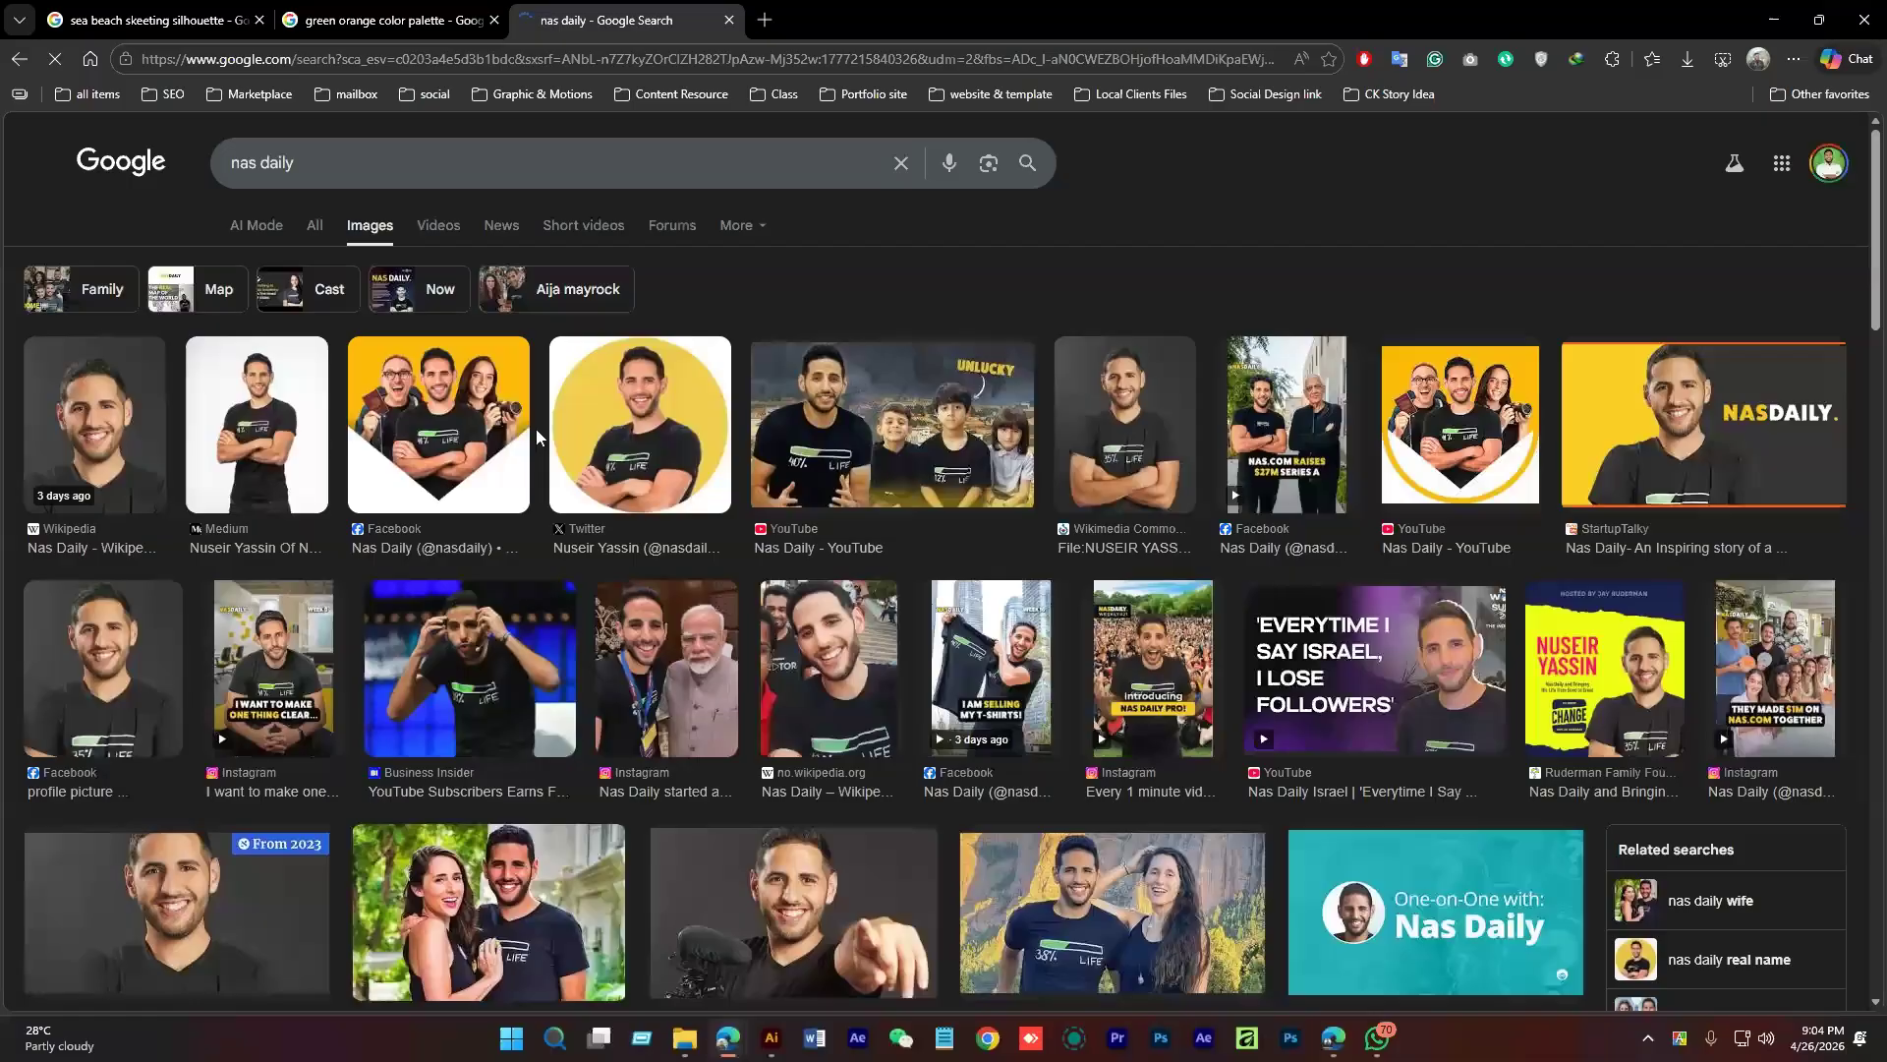
Open the Medium photo of the man in the black T-shirt at full size in a new tab and examine the shirt print
click(262, 424)
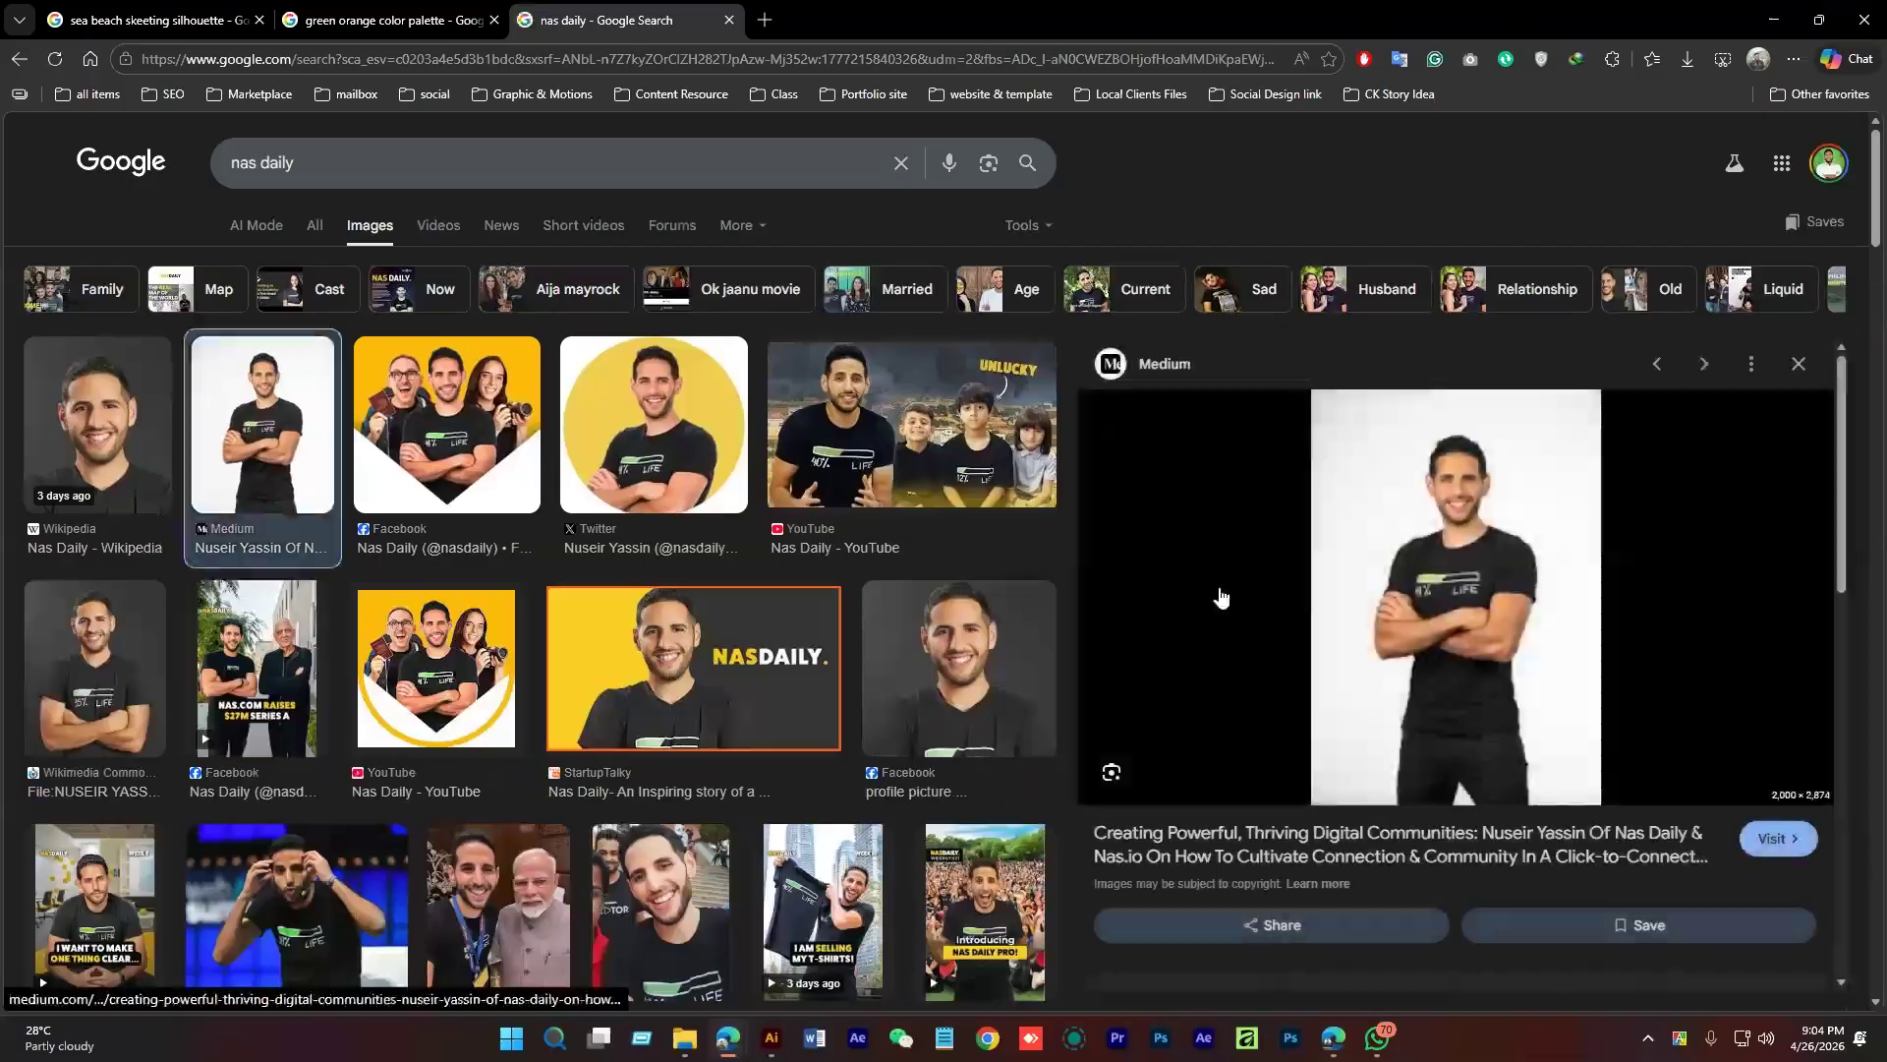
right_click(1457, 509)
key(Escape)
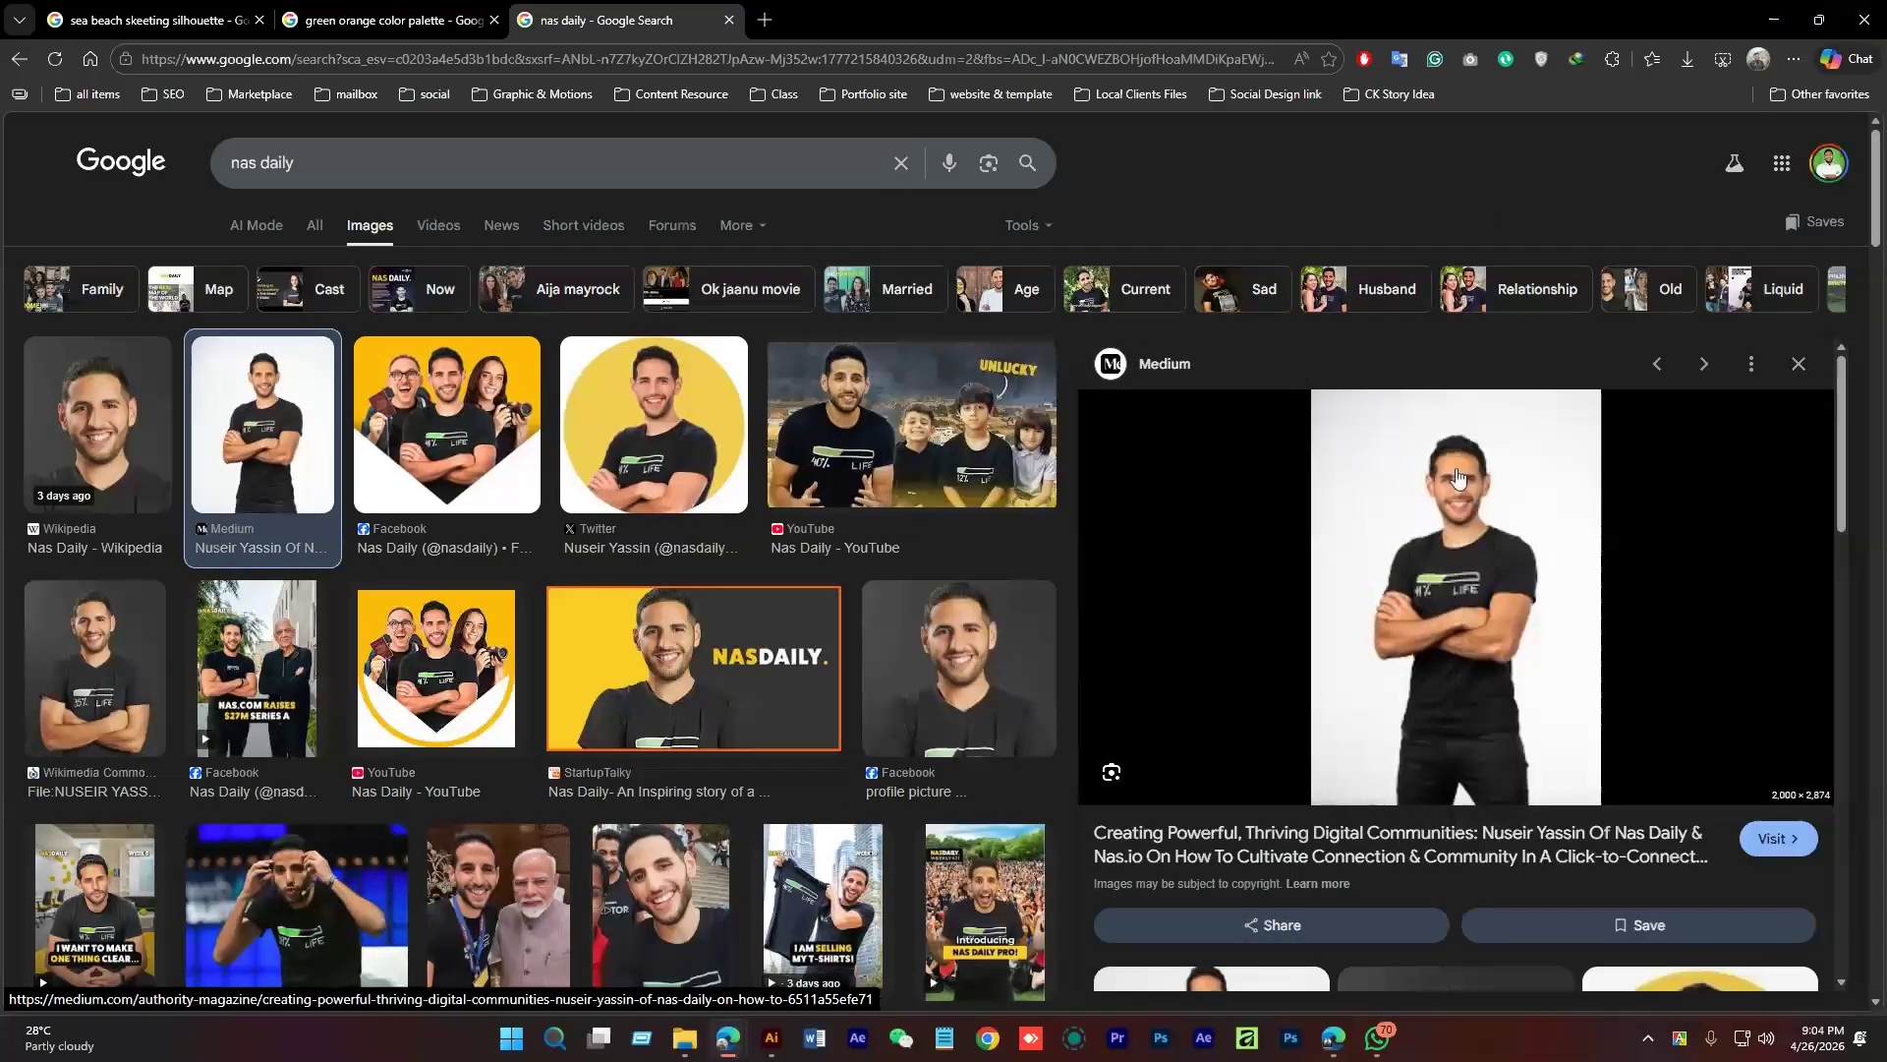
right_click(1469, 529)
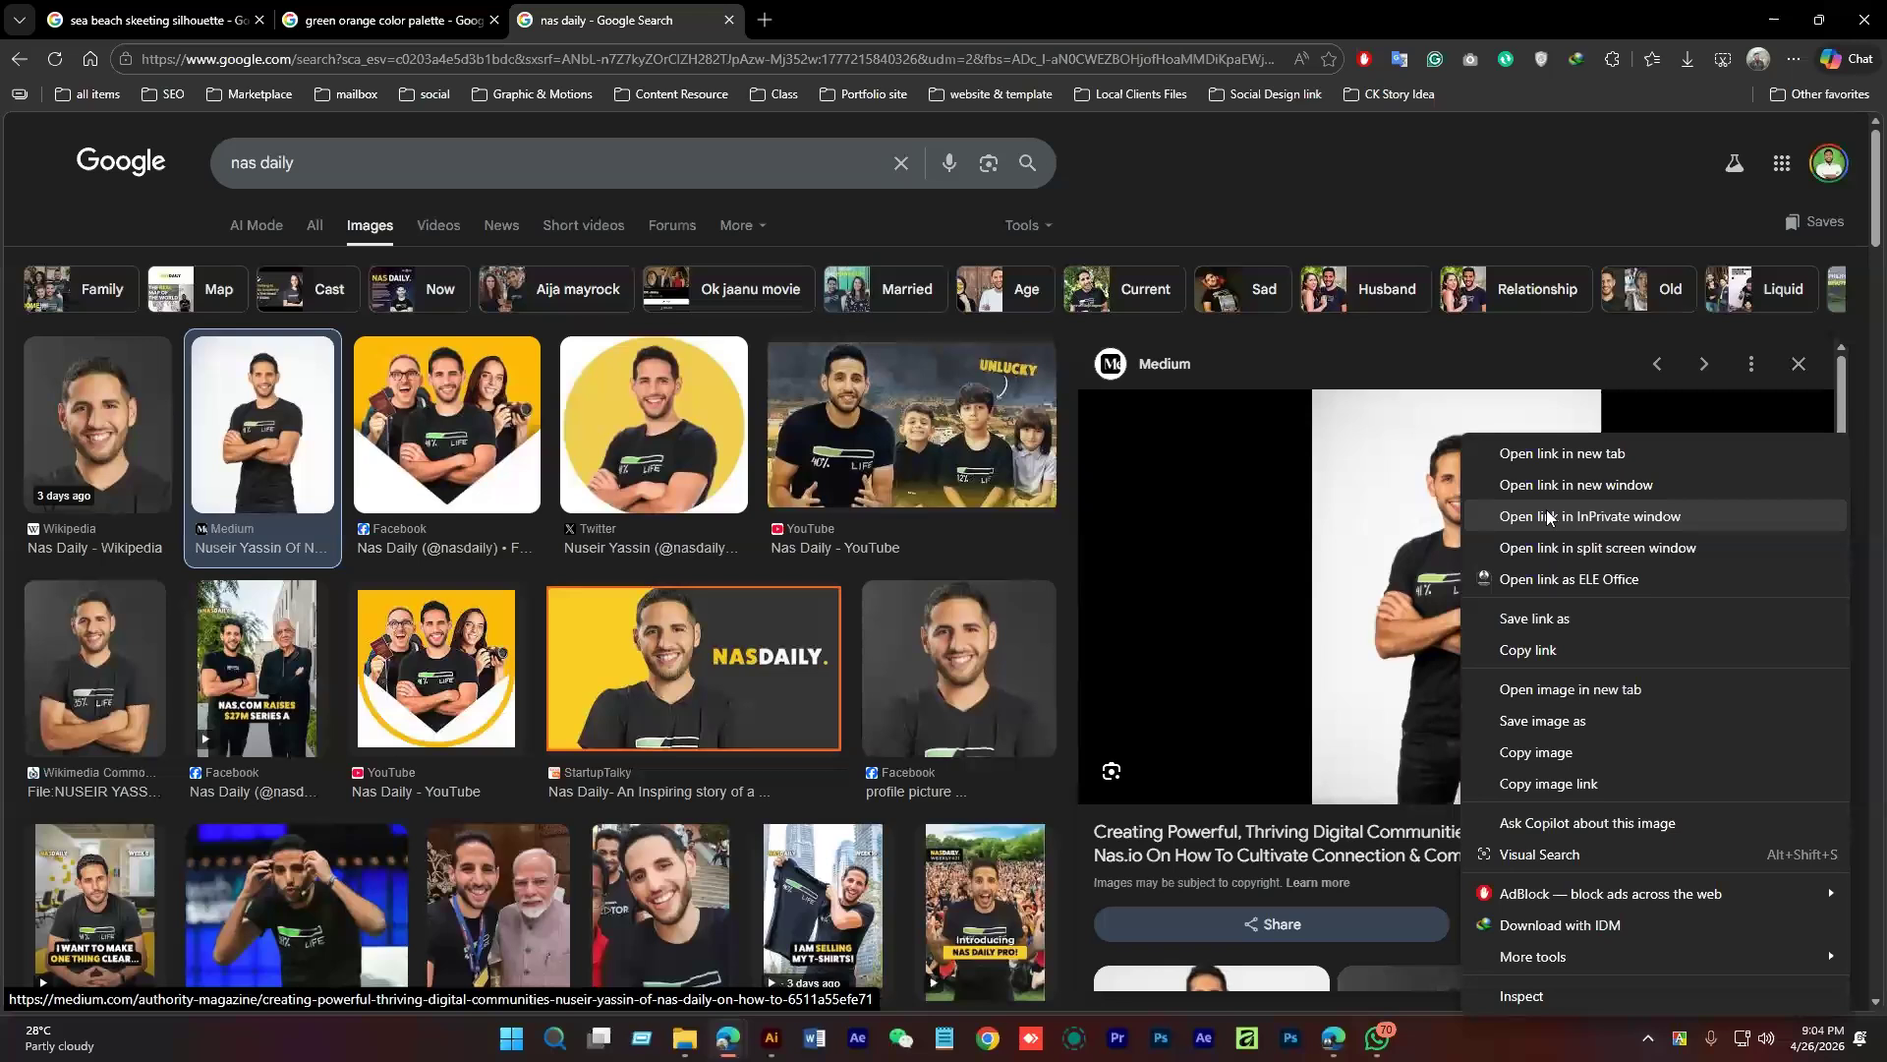
click(1569, 689)
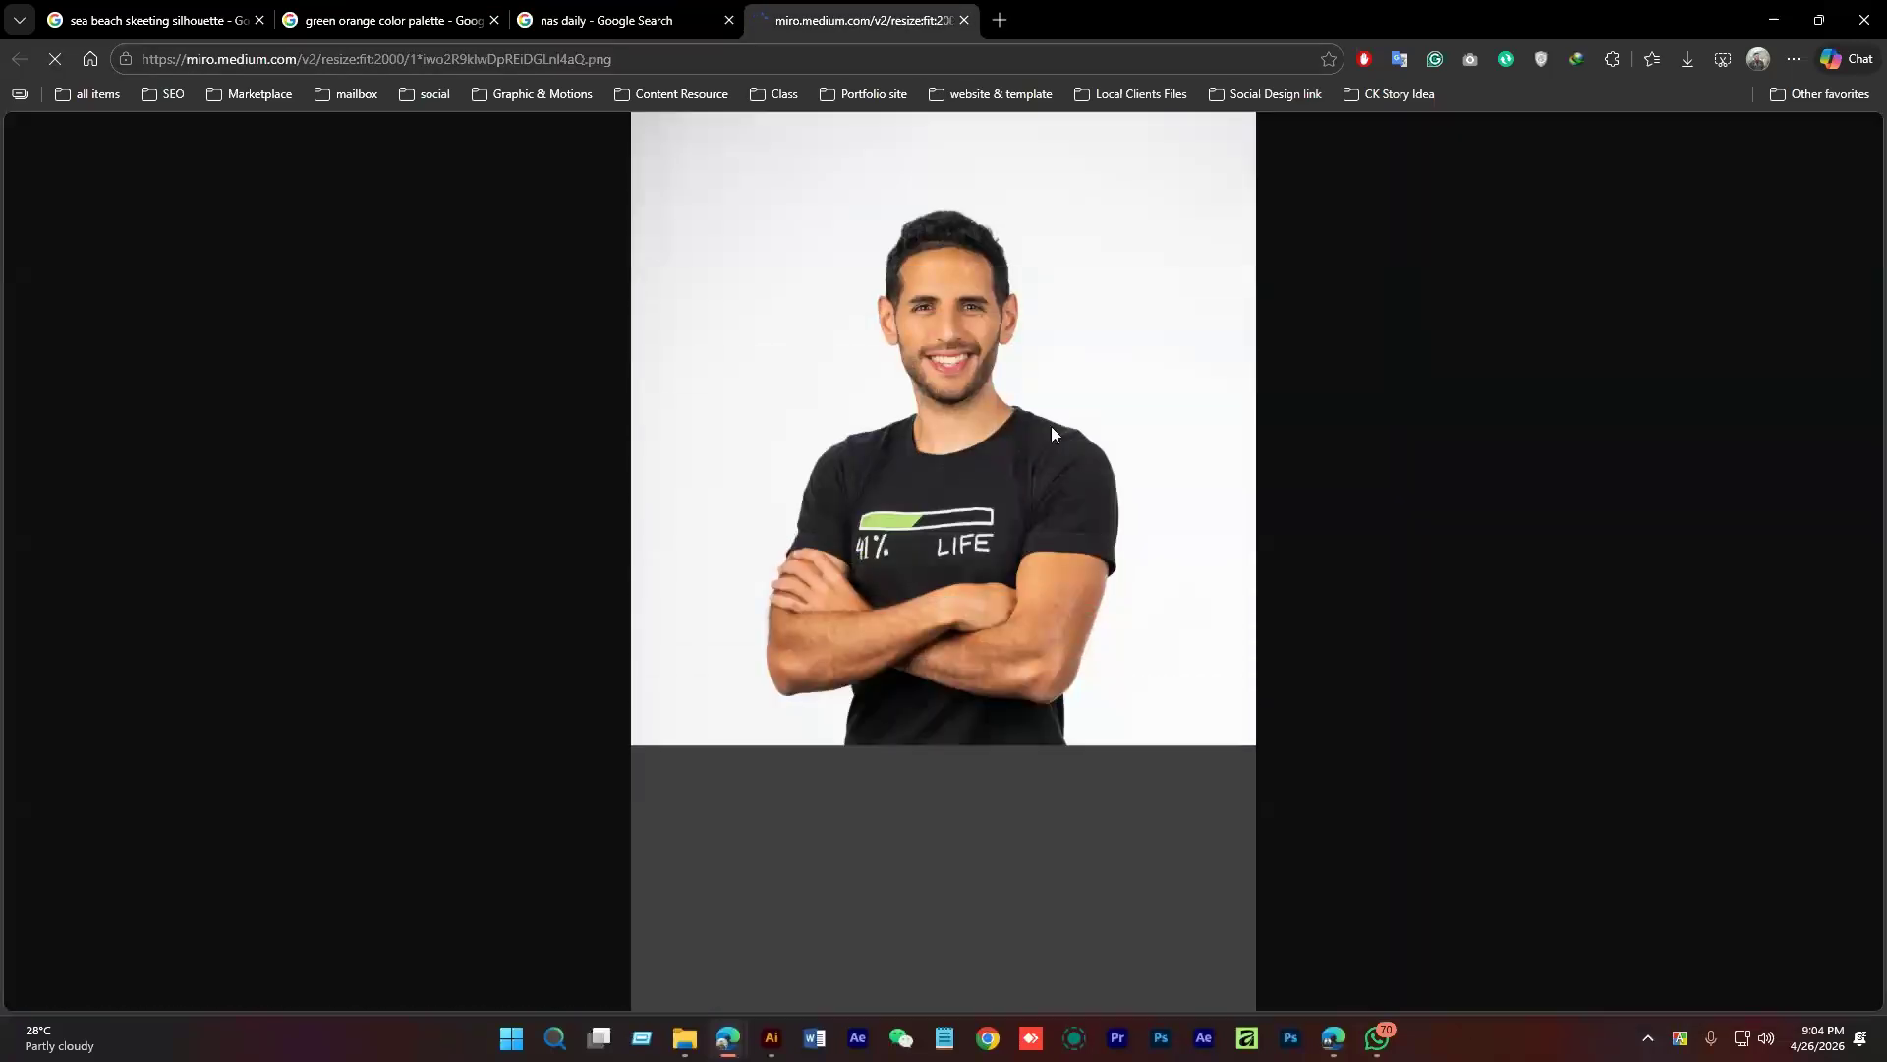
click(910, 551)
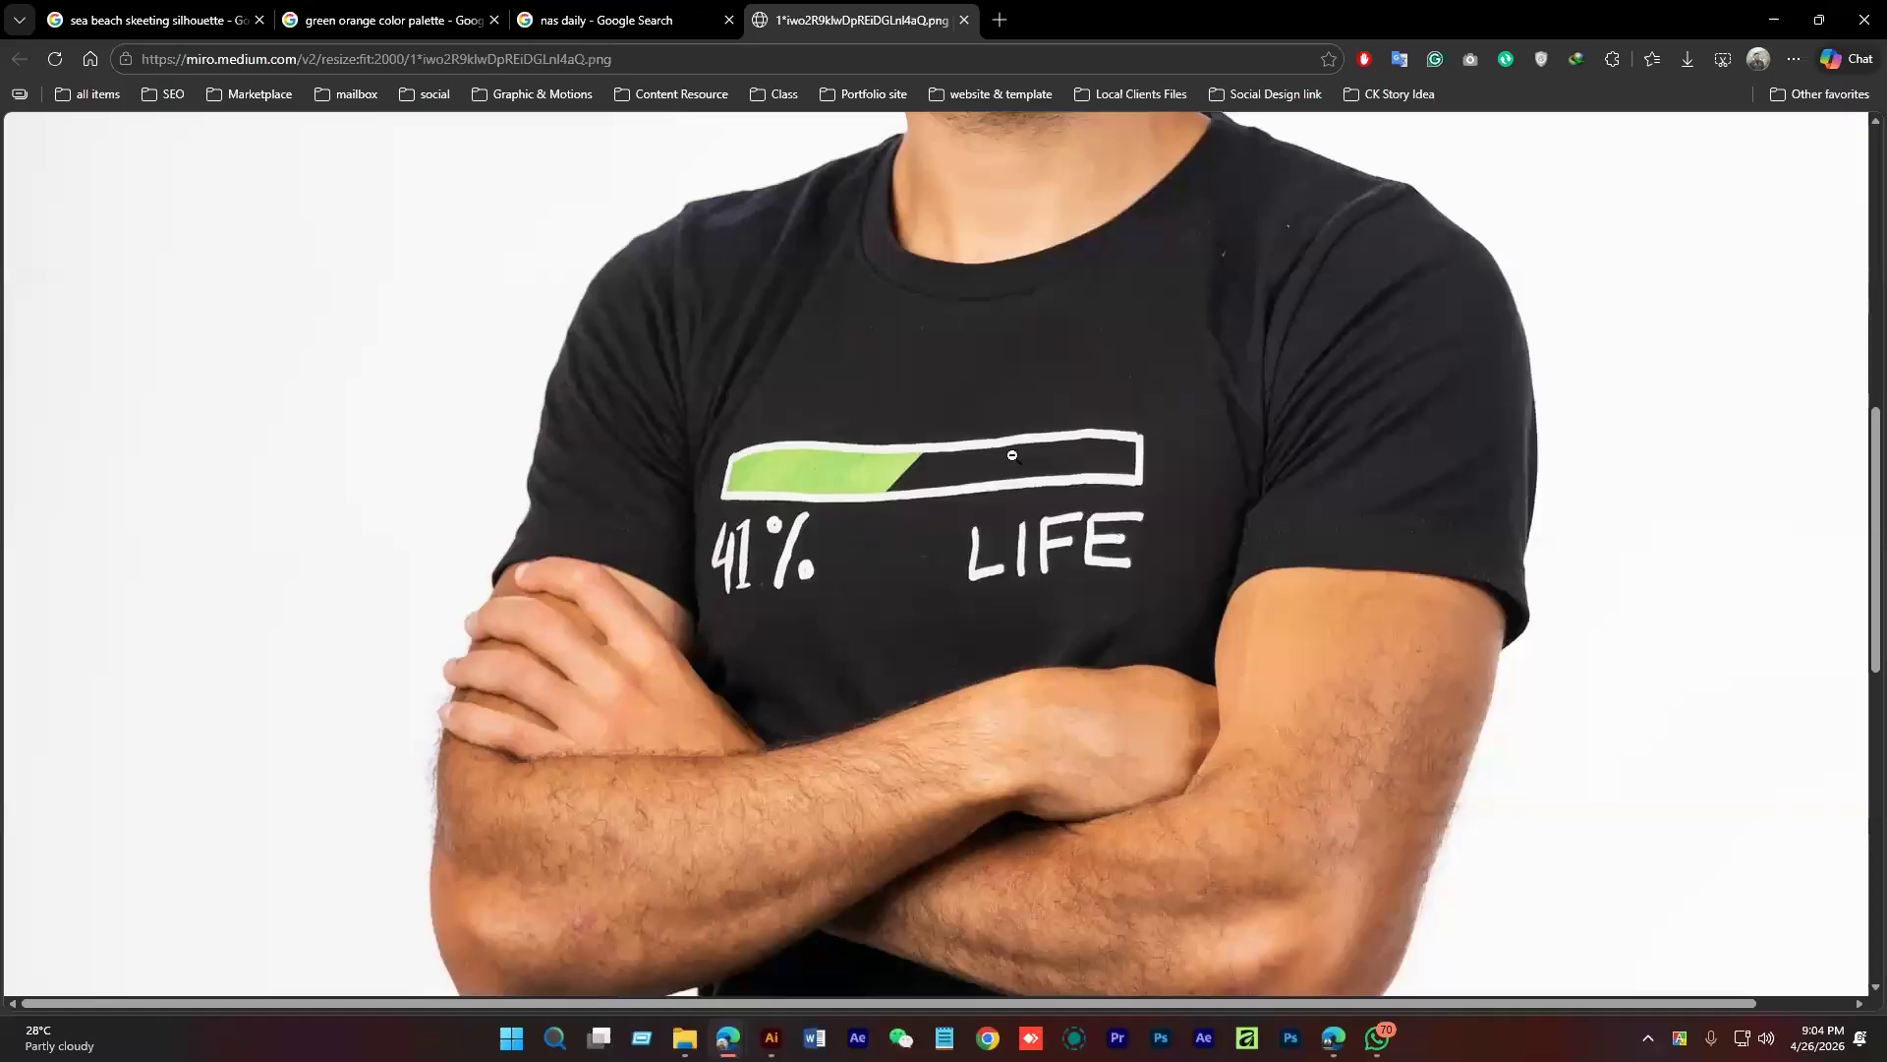
click(998, 509)
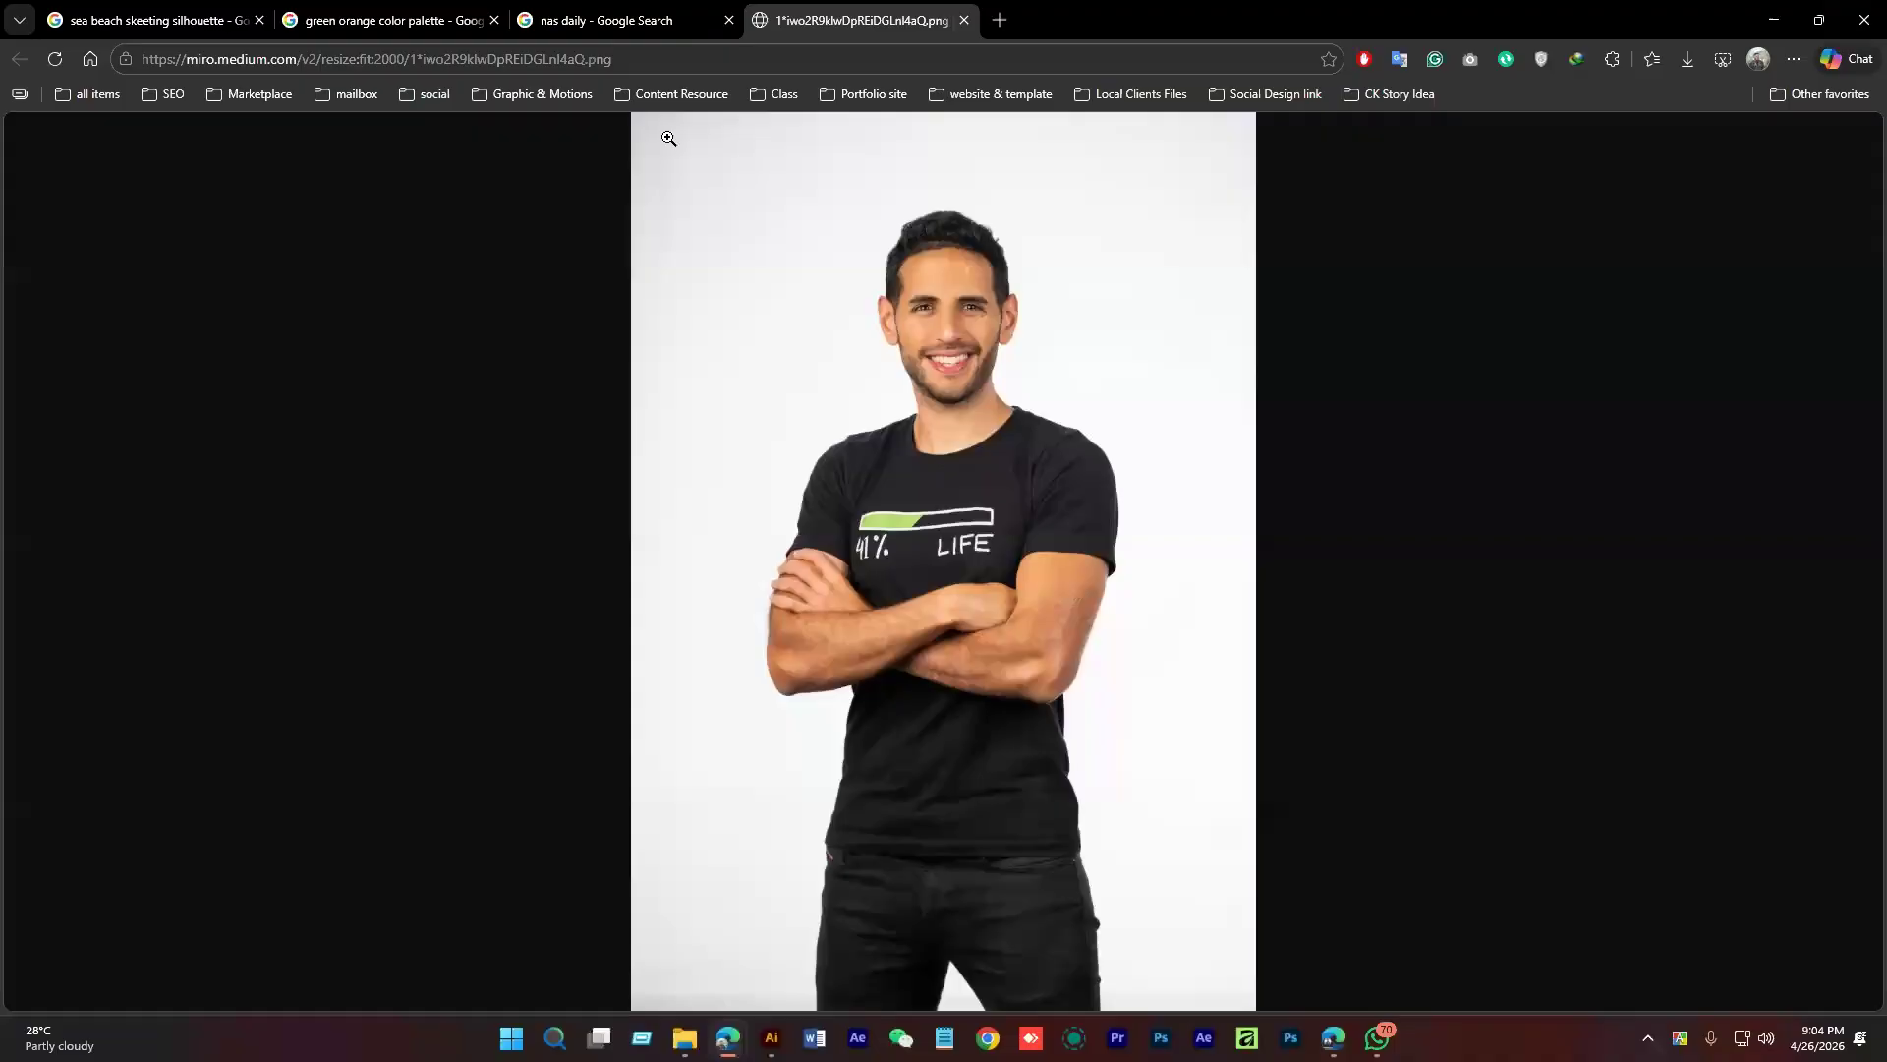
Preview the YouTube image with the three children, then examine the enlarged chest print in the Medium photo again
click(625, 20)
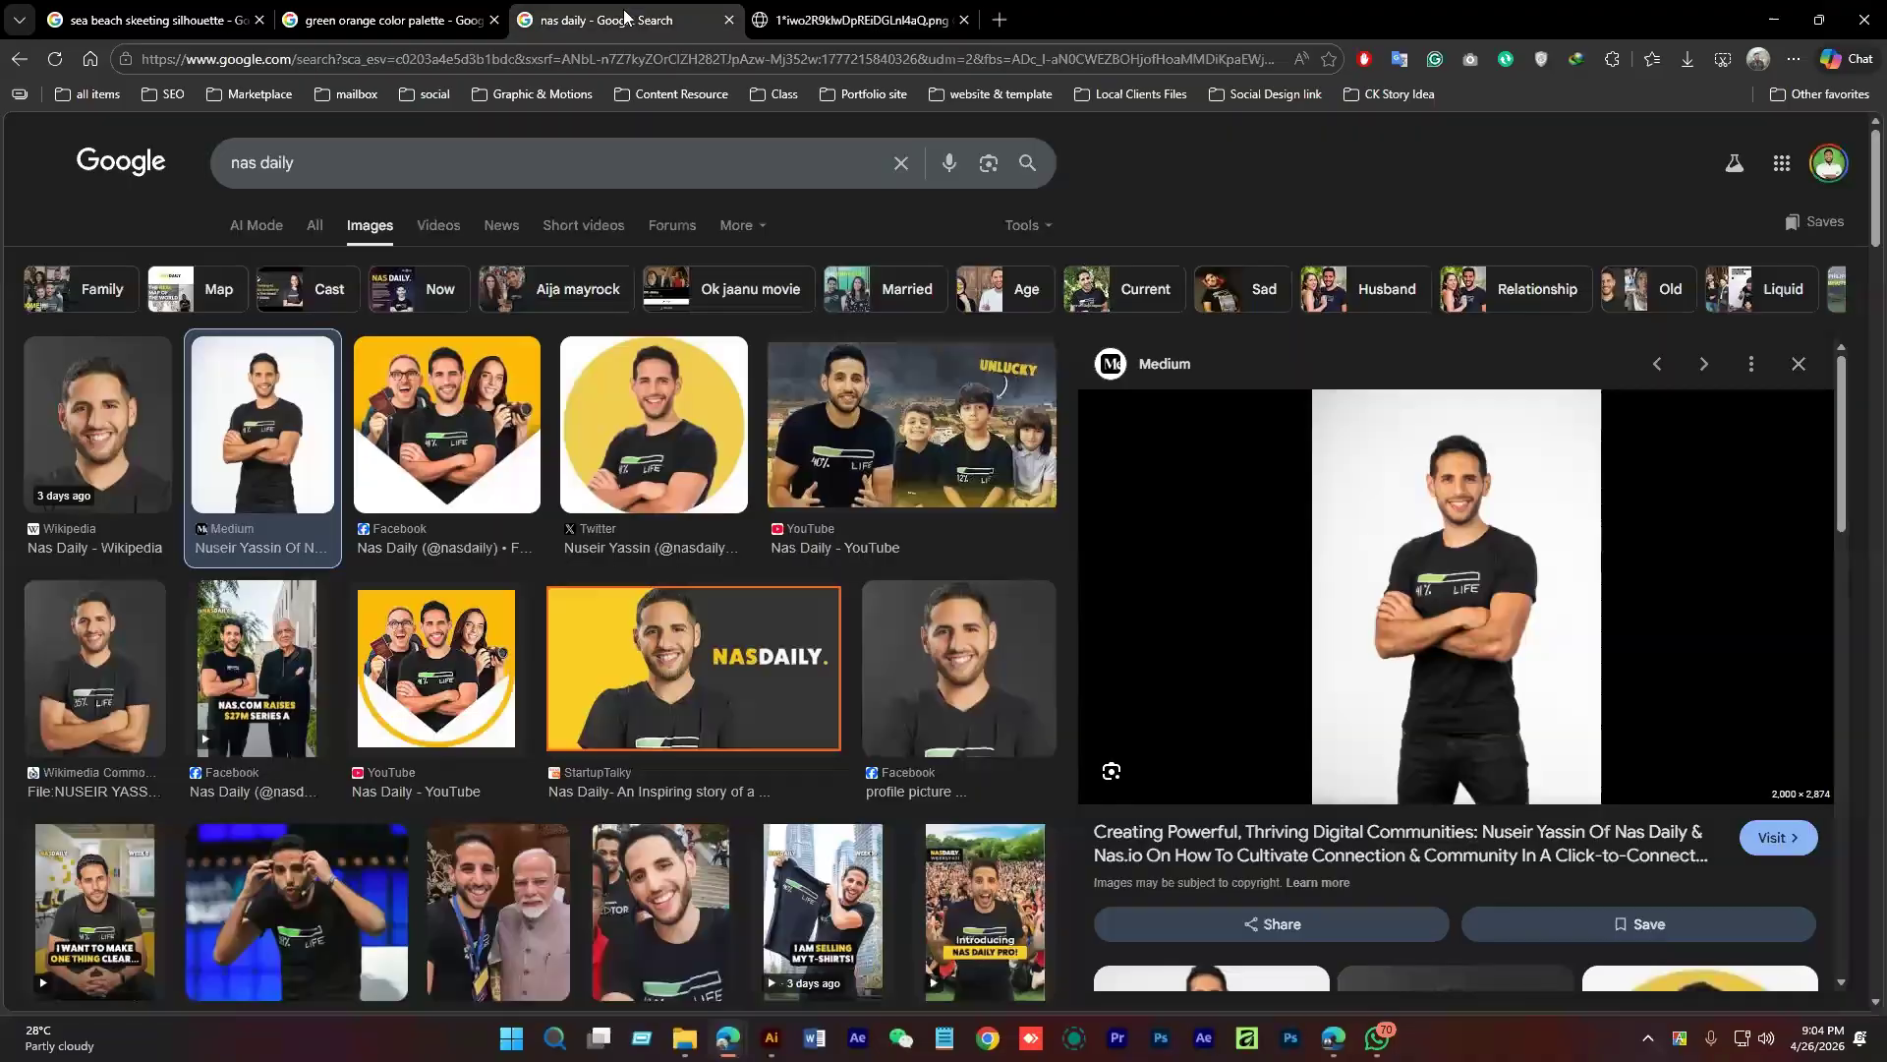
click(991, 422)
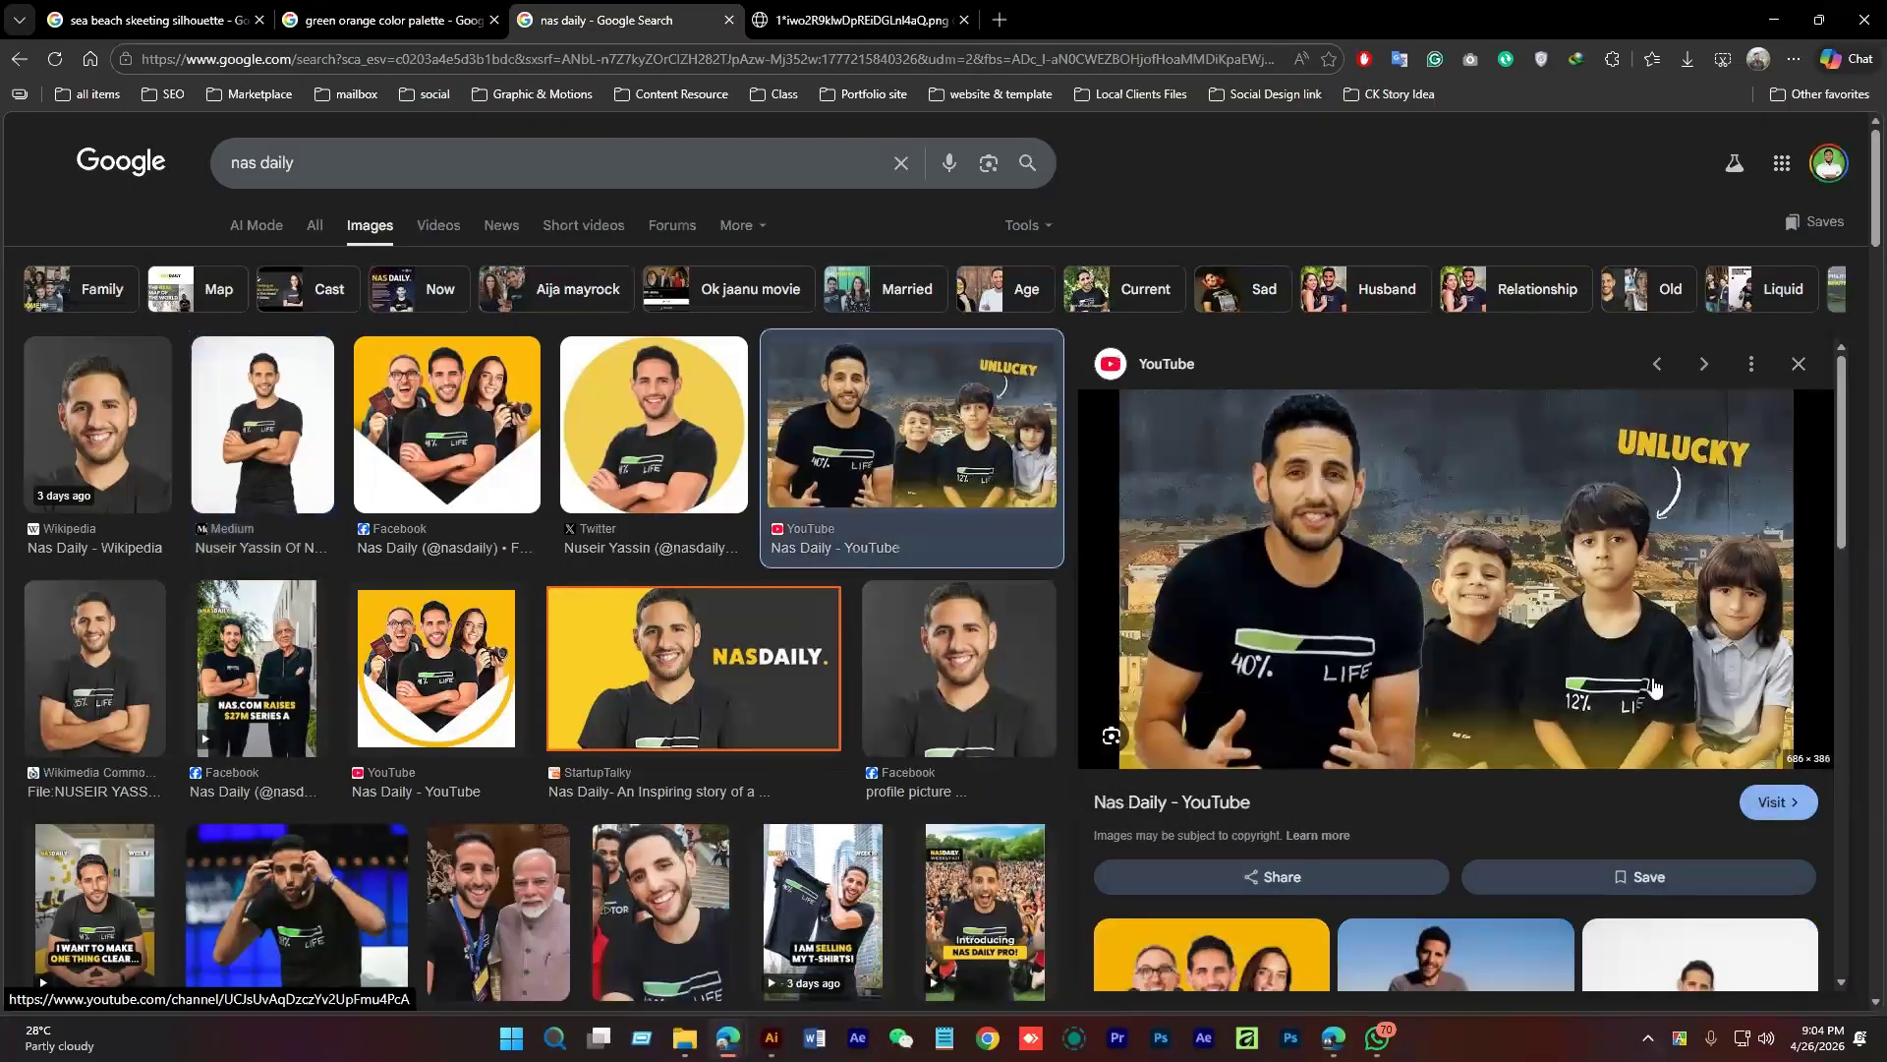
key(ctrl+Tab)
click(935, 547)
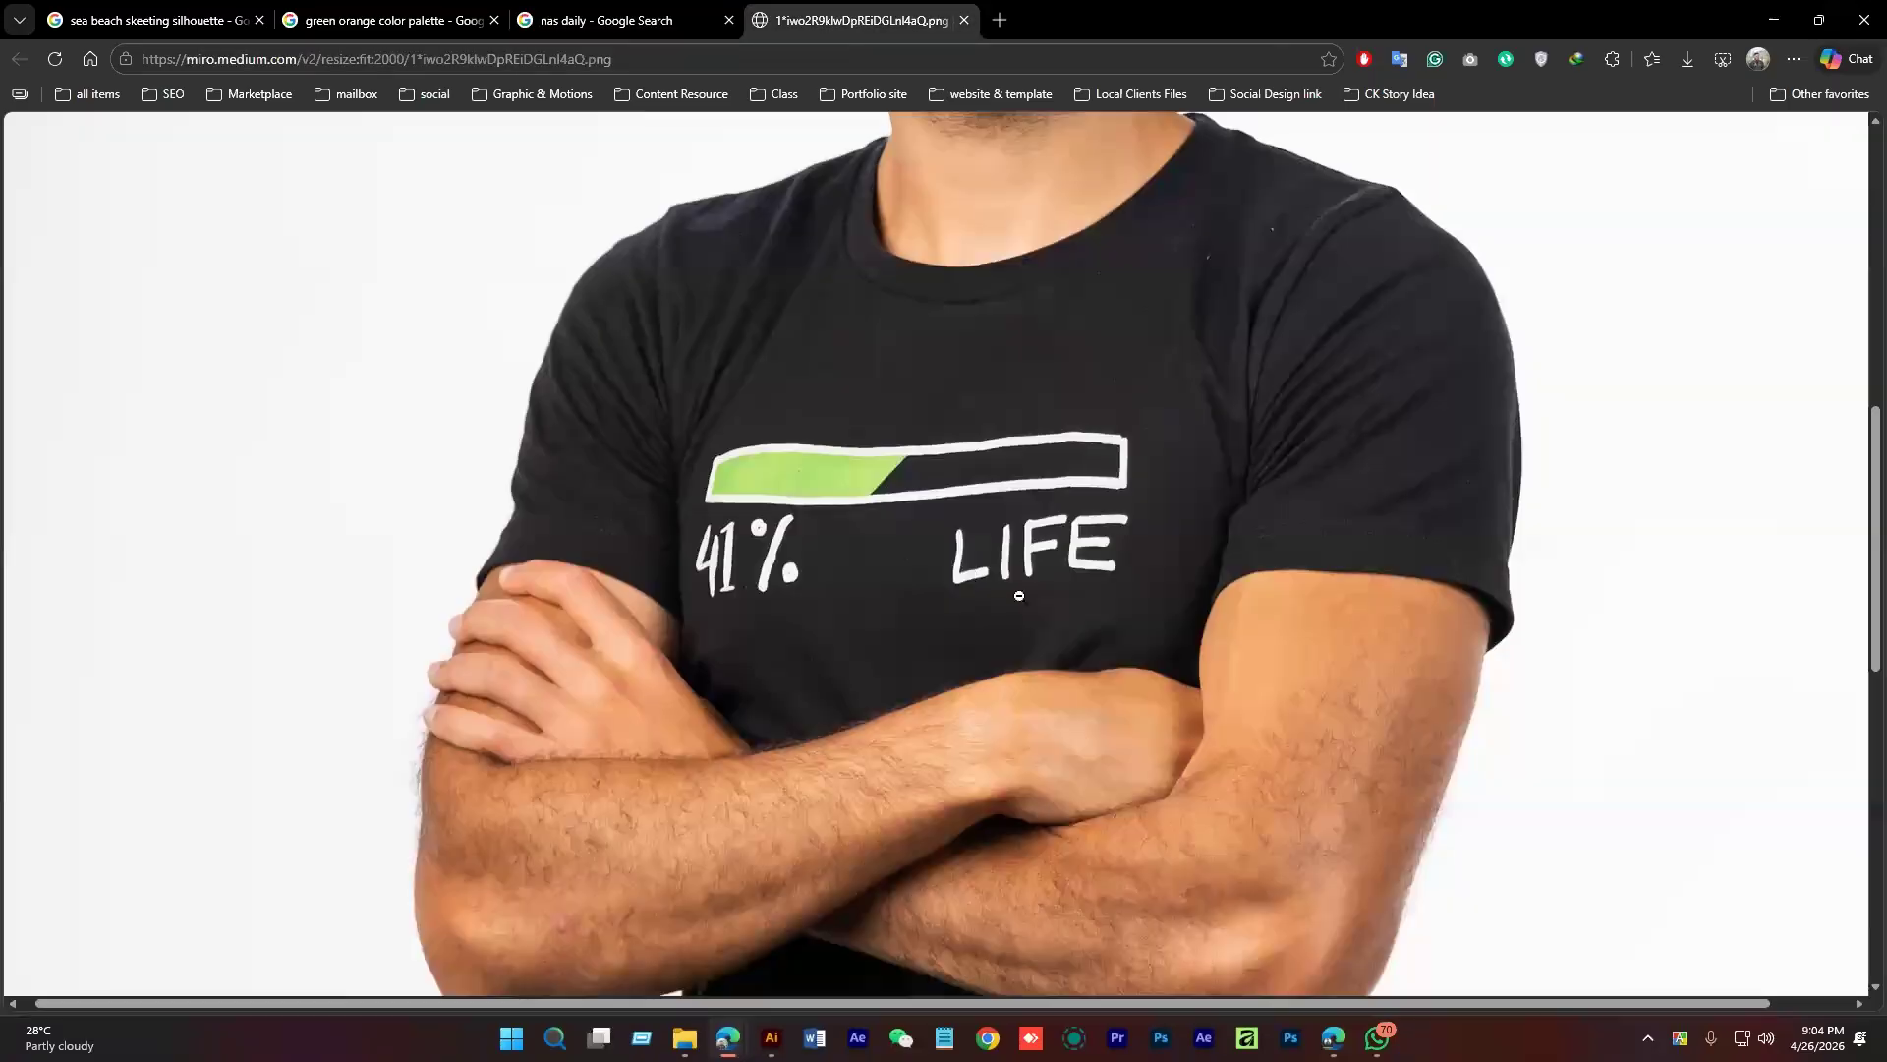
scroll(834, 662, up, 3)
scroll(822, 662, down, 1)
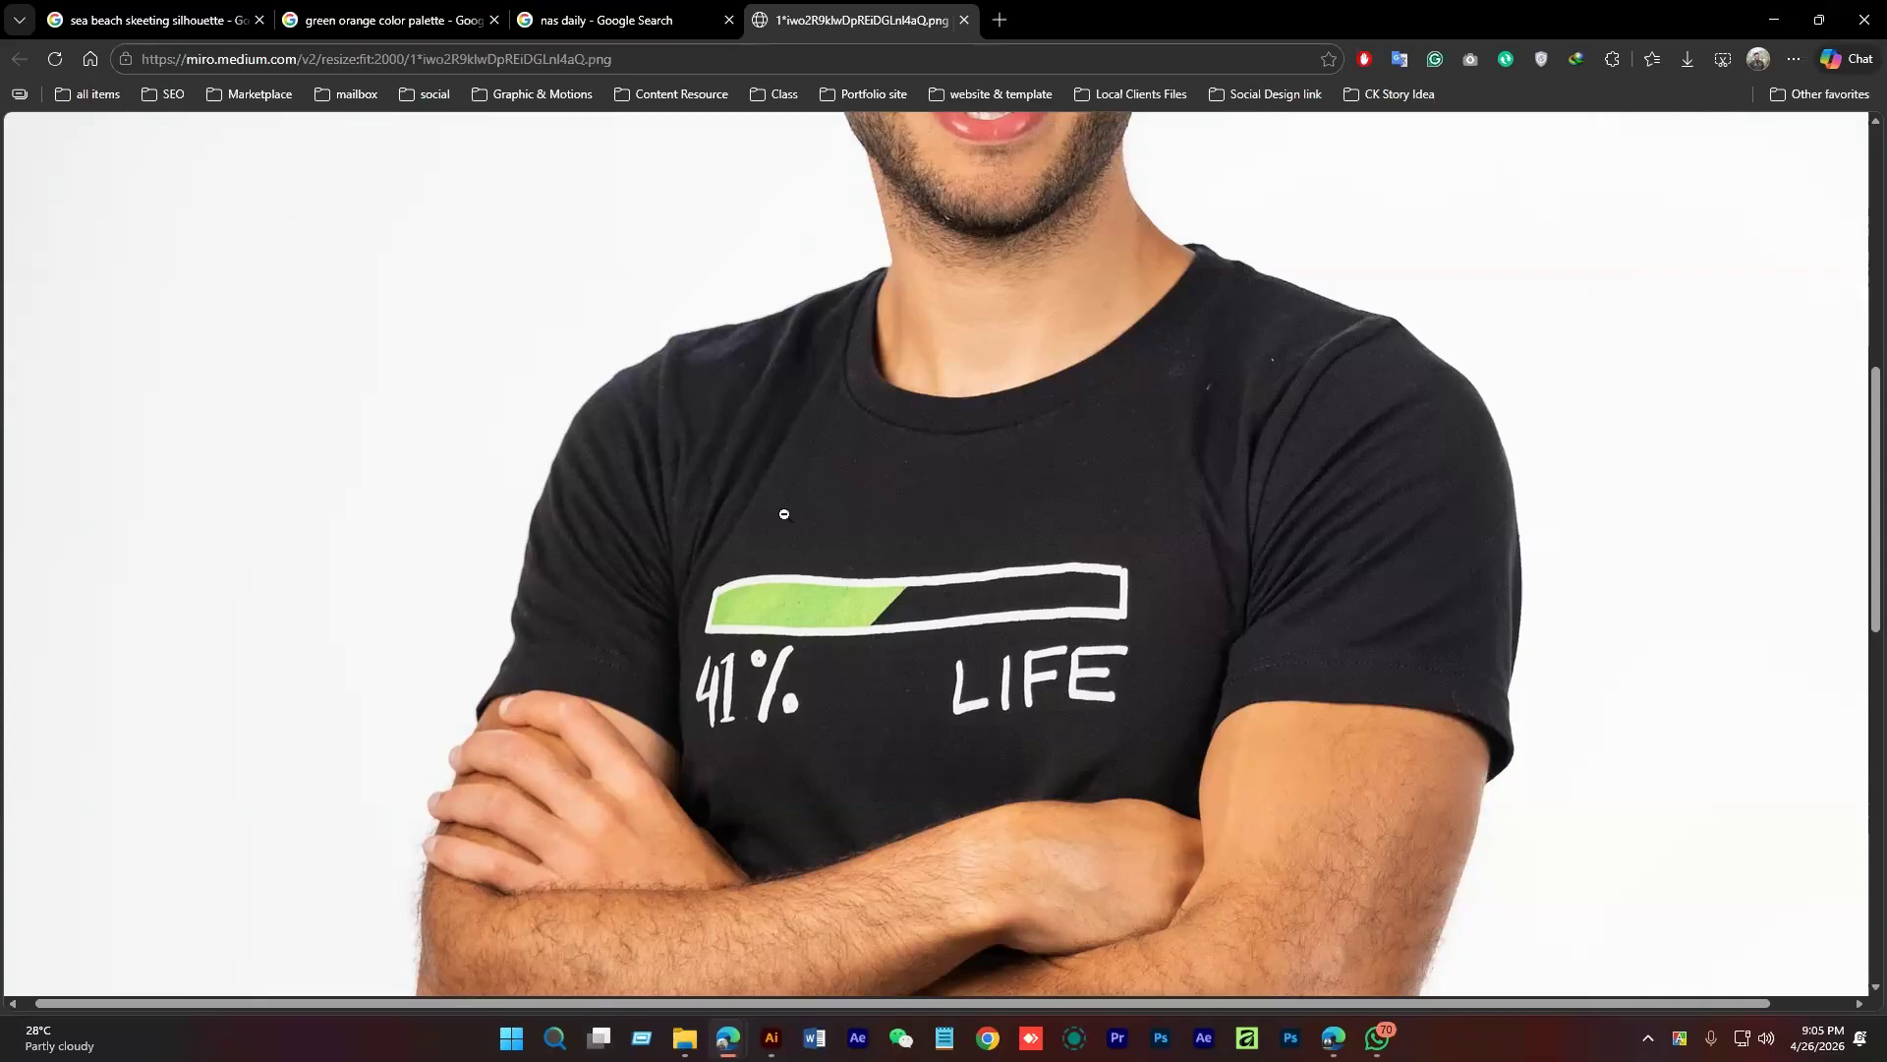
scroll(834, 561, down, 5)
click(873, 422)
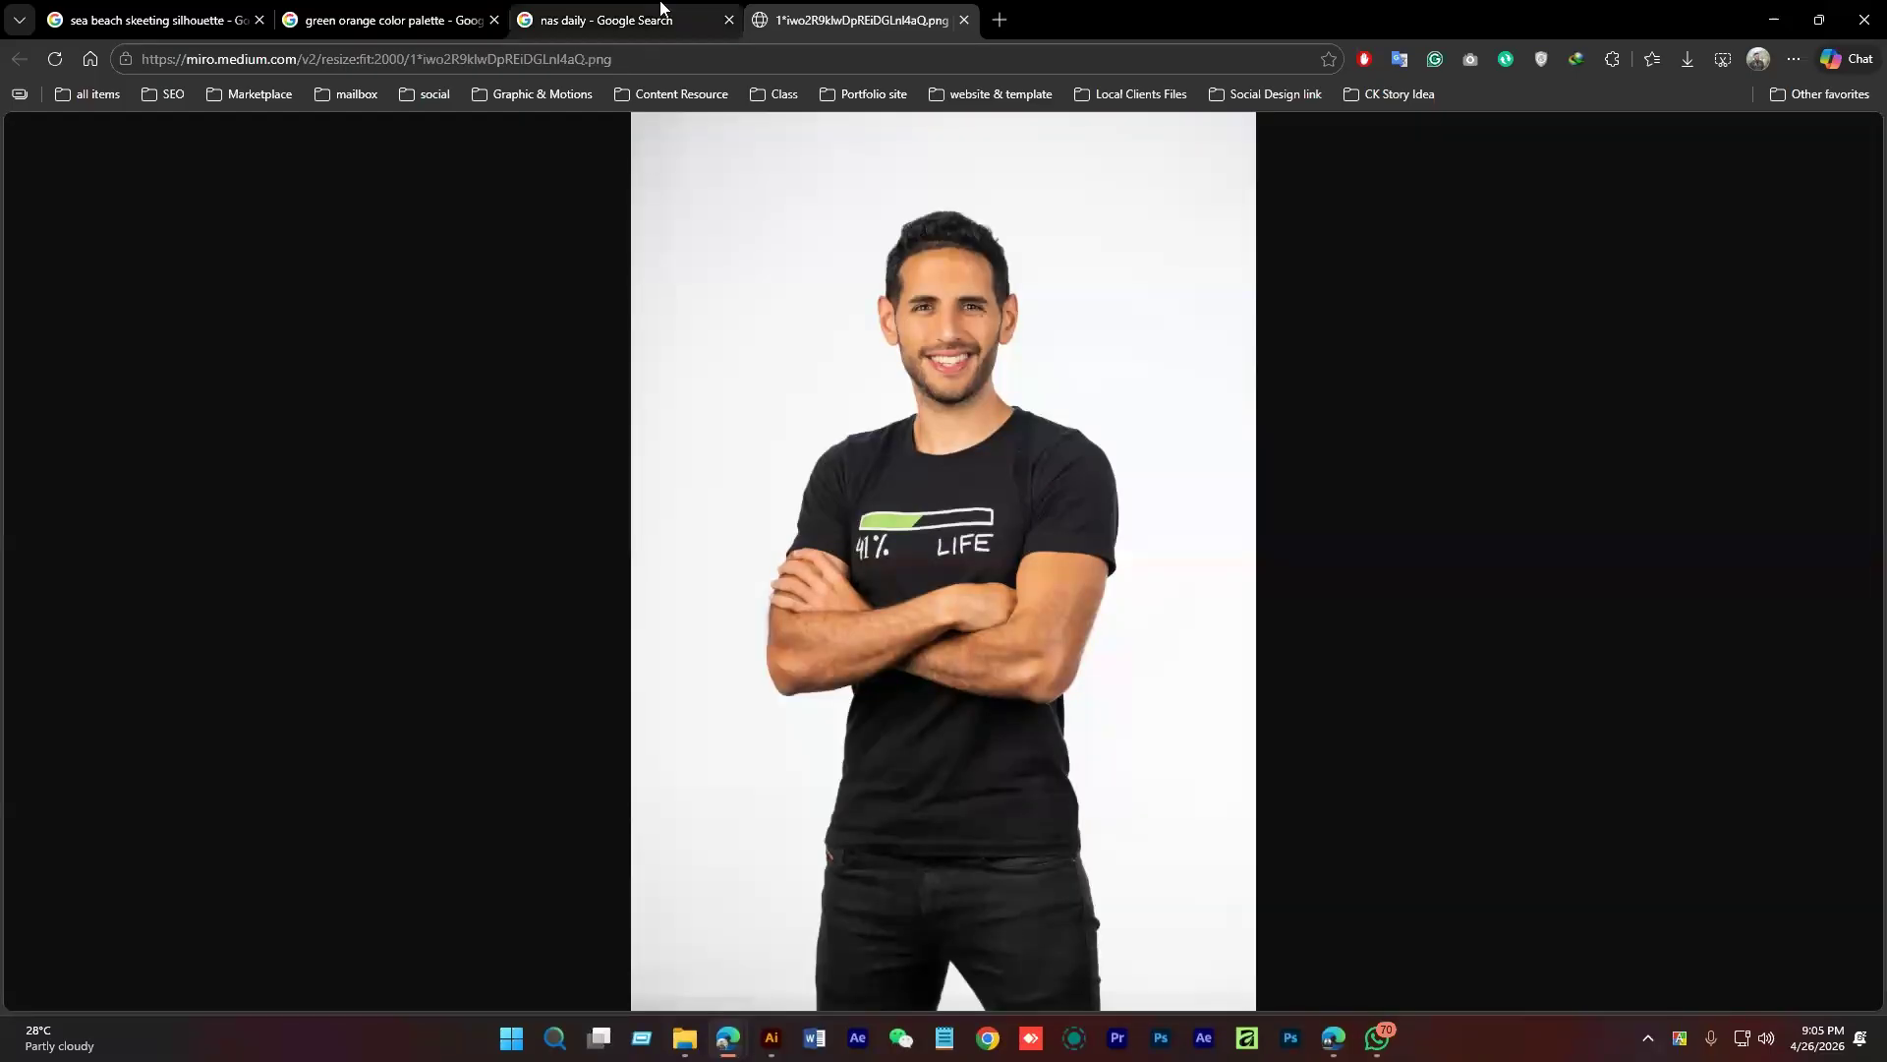
Browse the Nas Daily image results and related pictures for the T-shirt print, then return to the full-size photo
click(638, 23)
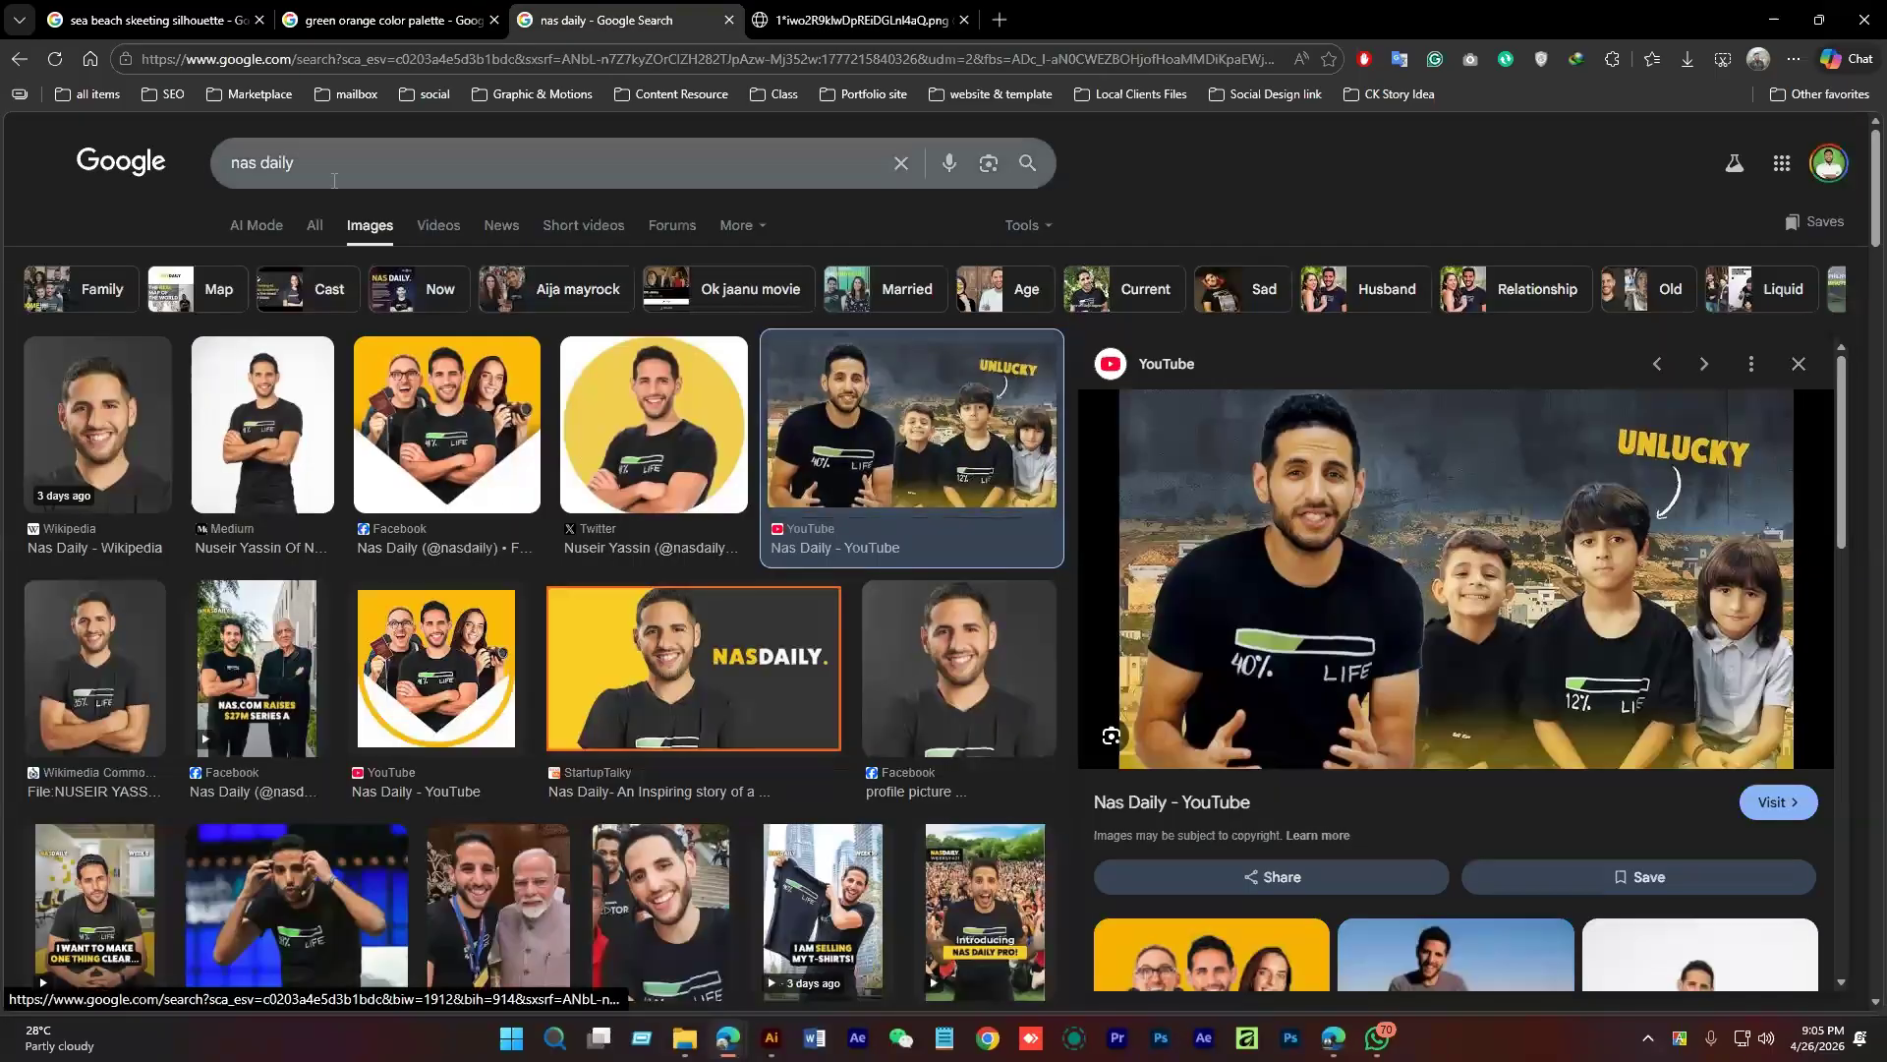
triple_click(432, 169)
scroll(640, 600, down, 8)
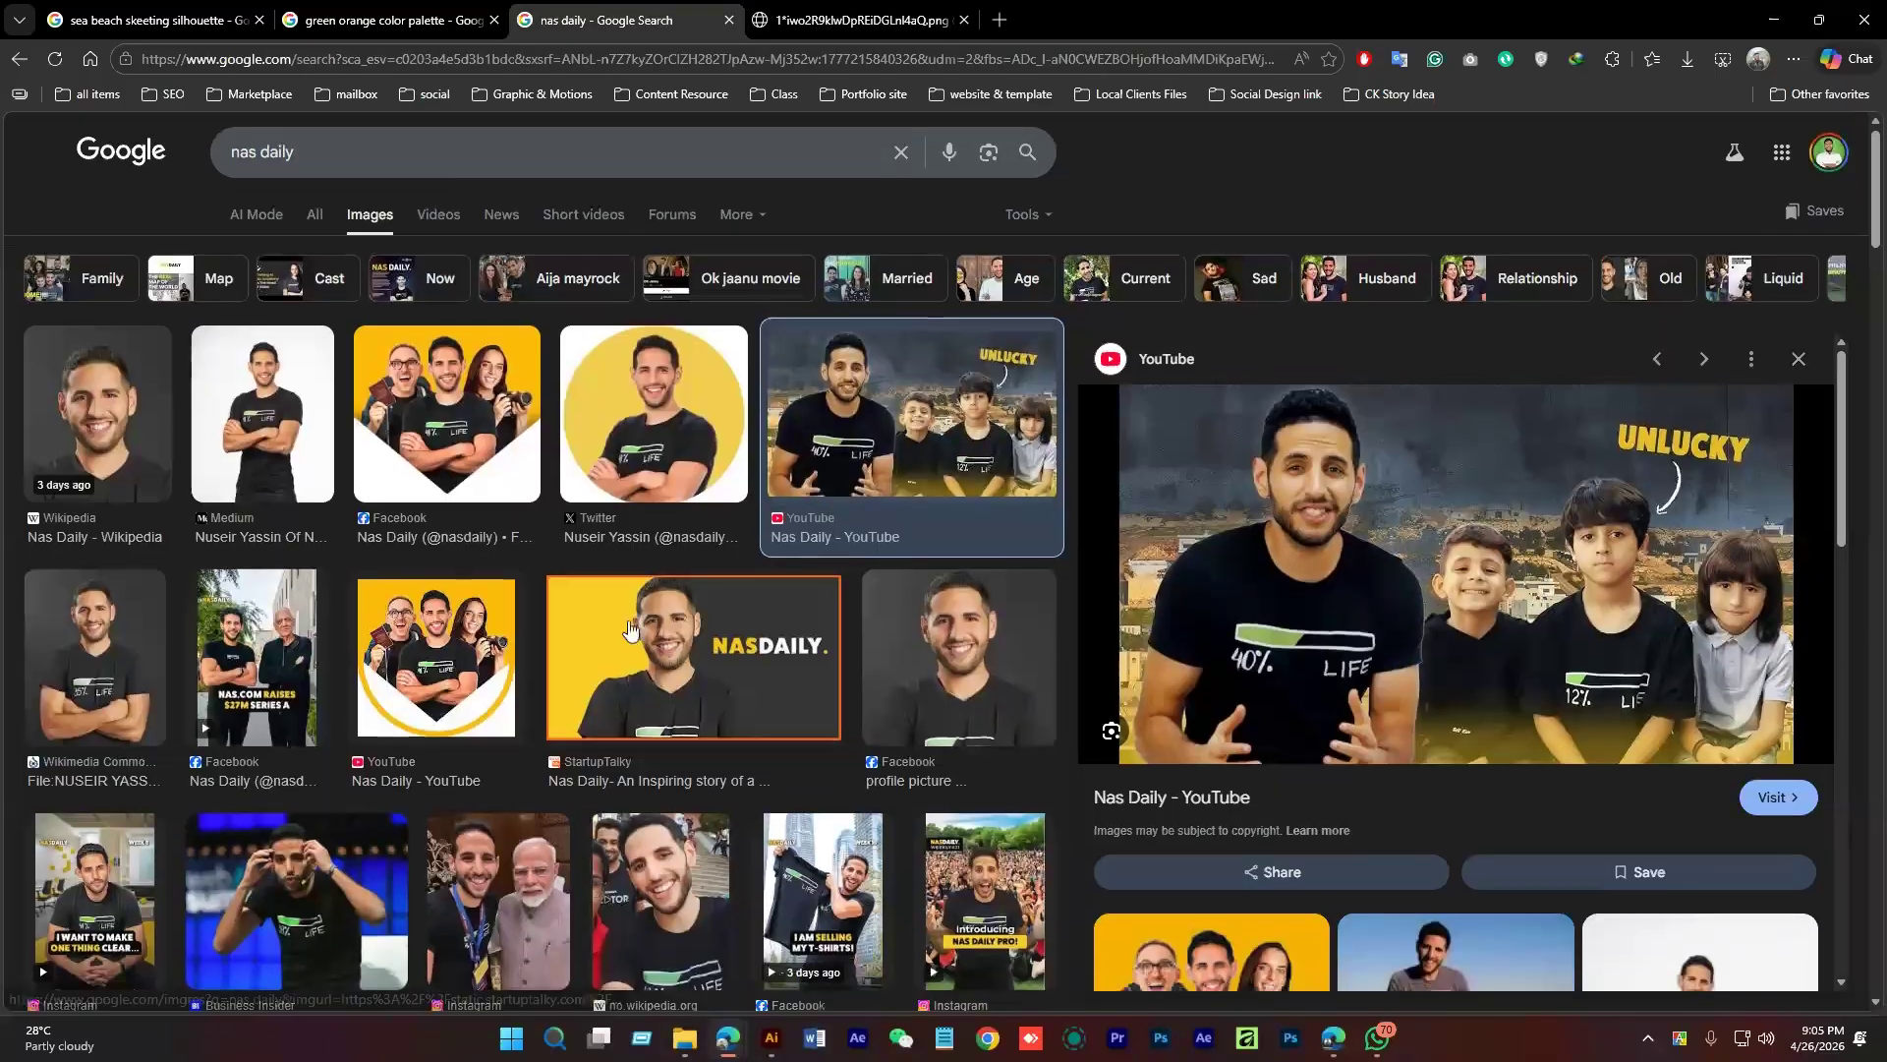
scroll(638, 599, down, 5)
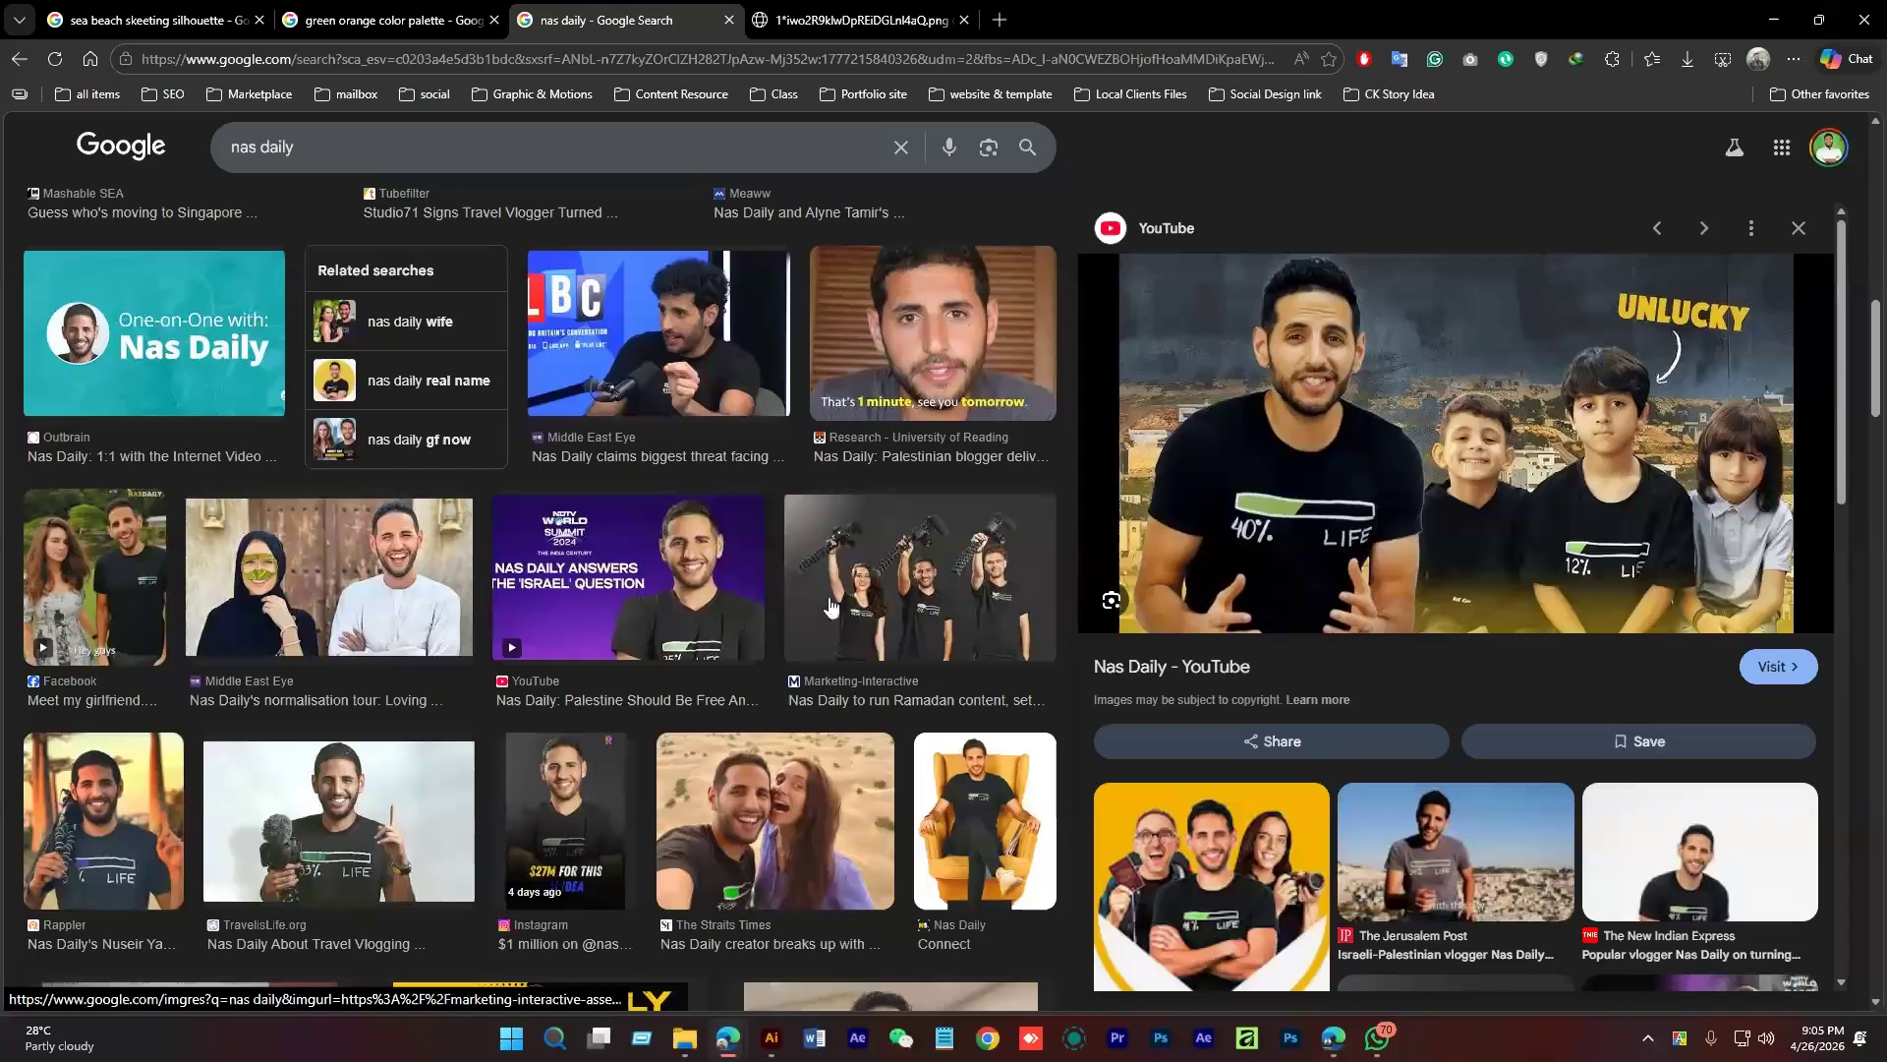
scroll(1416, 644, down, 5)
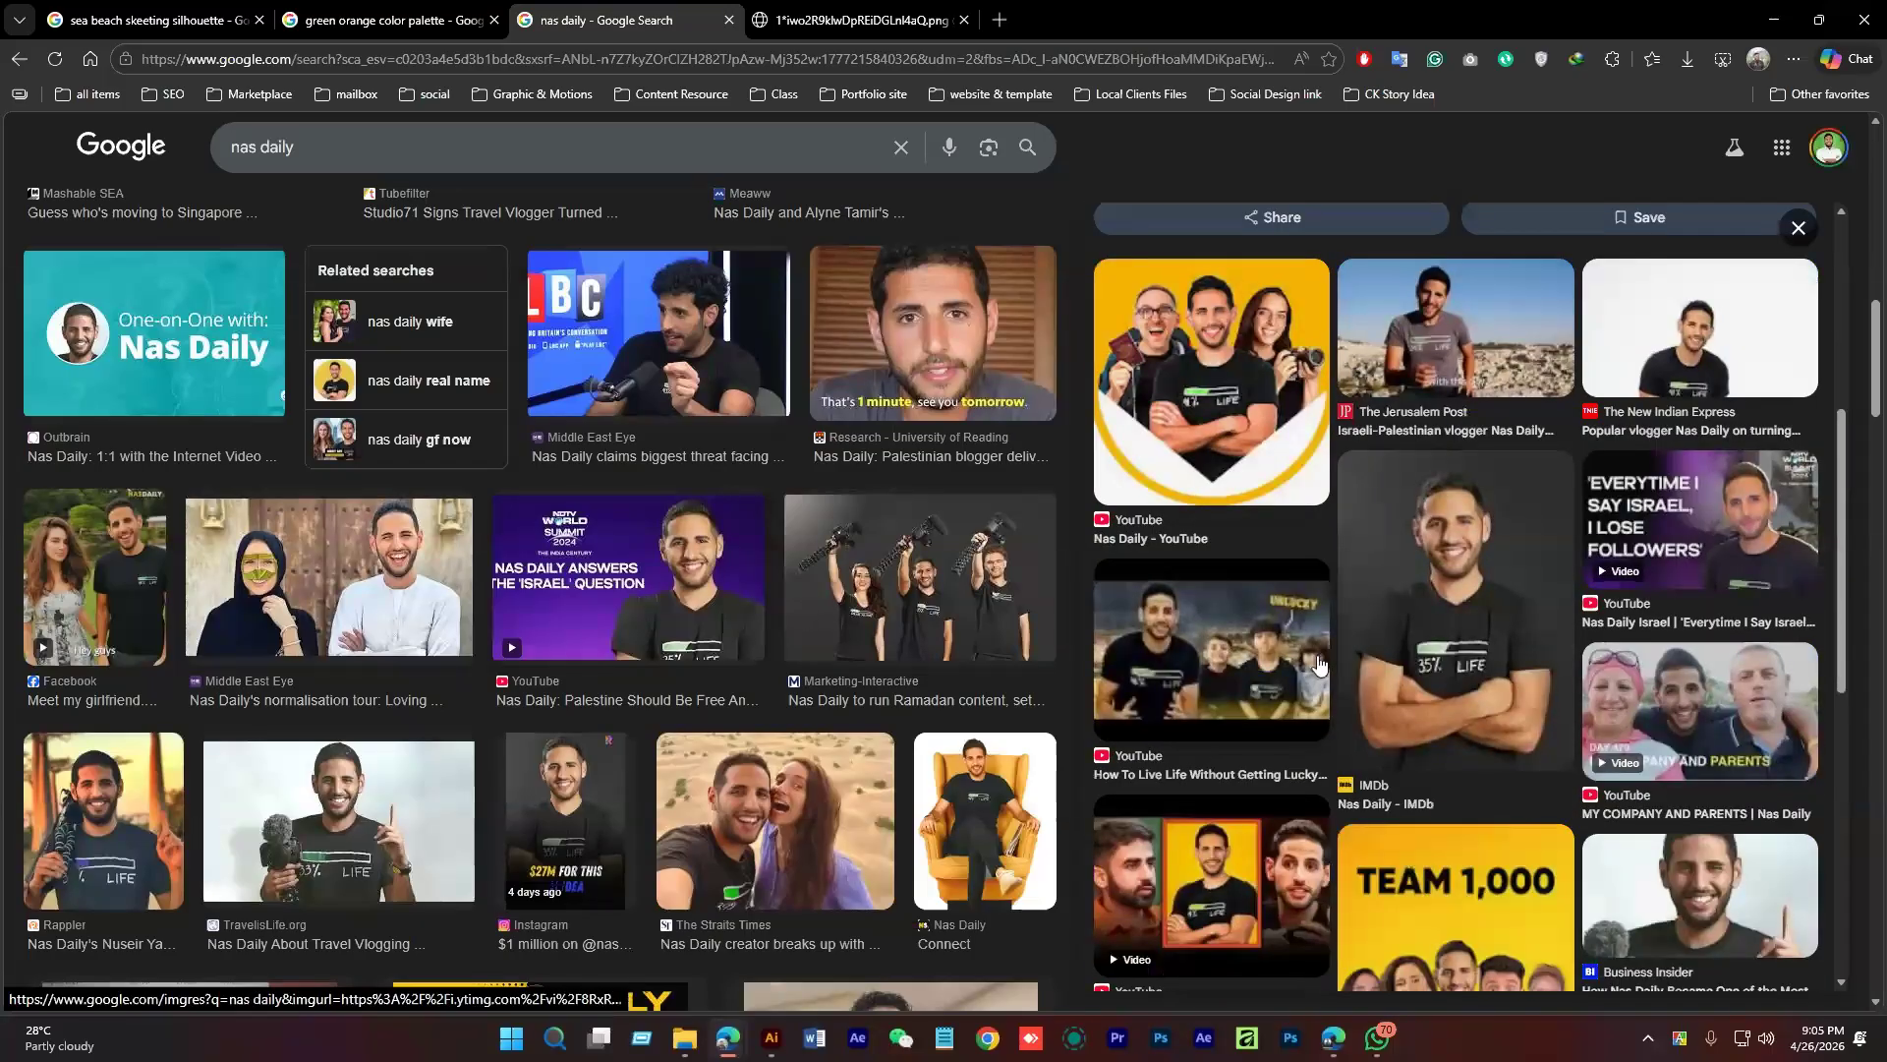
scroll(1551, 474, down, 3)
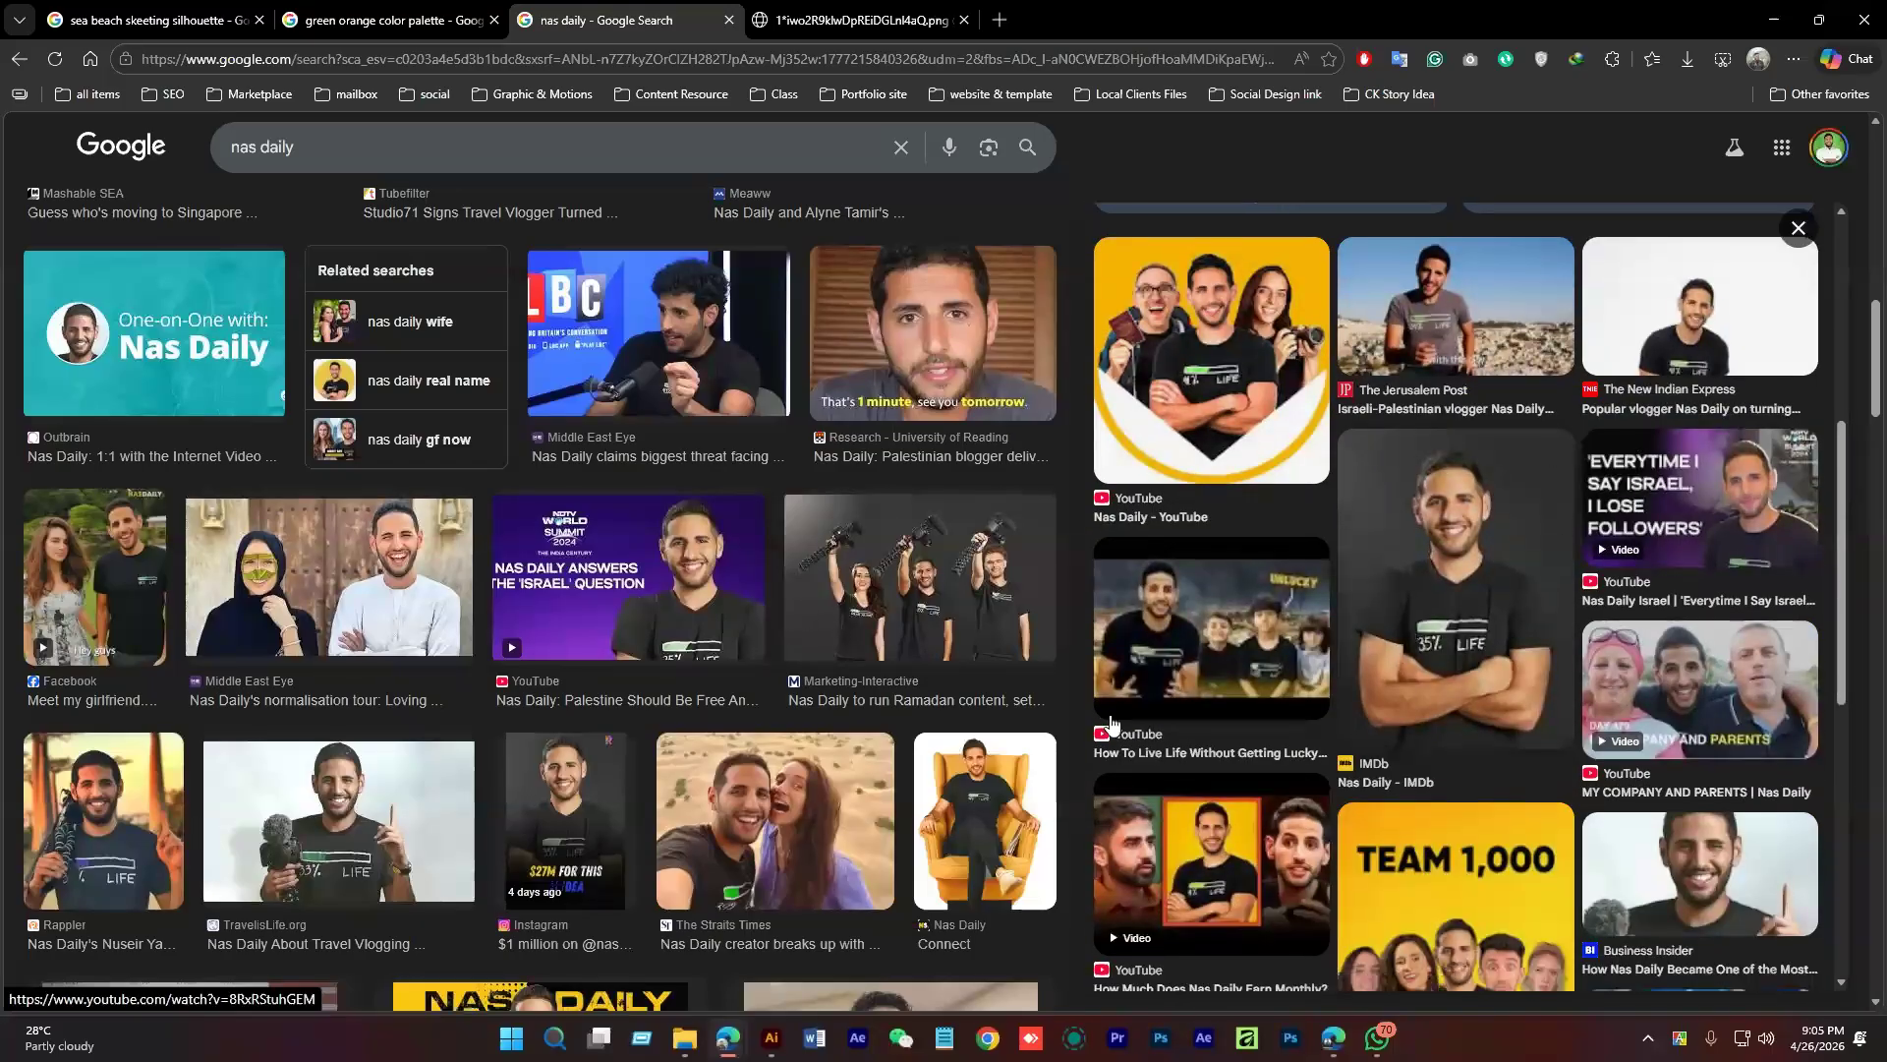
scroll(437, 702, down, 3)
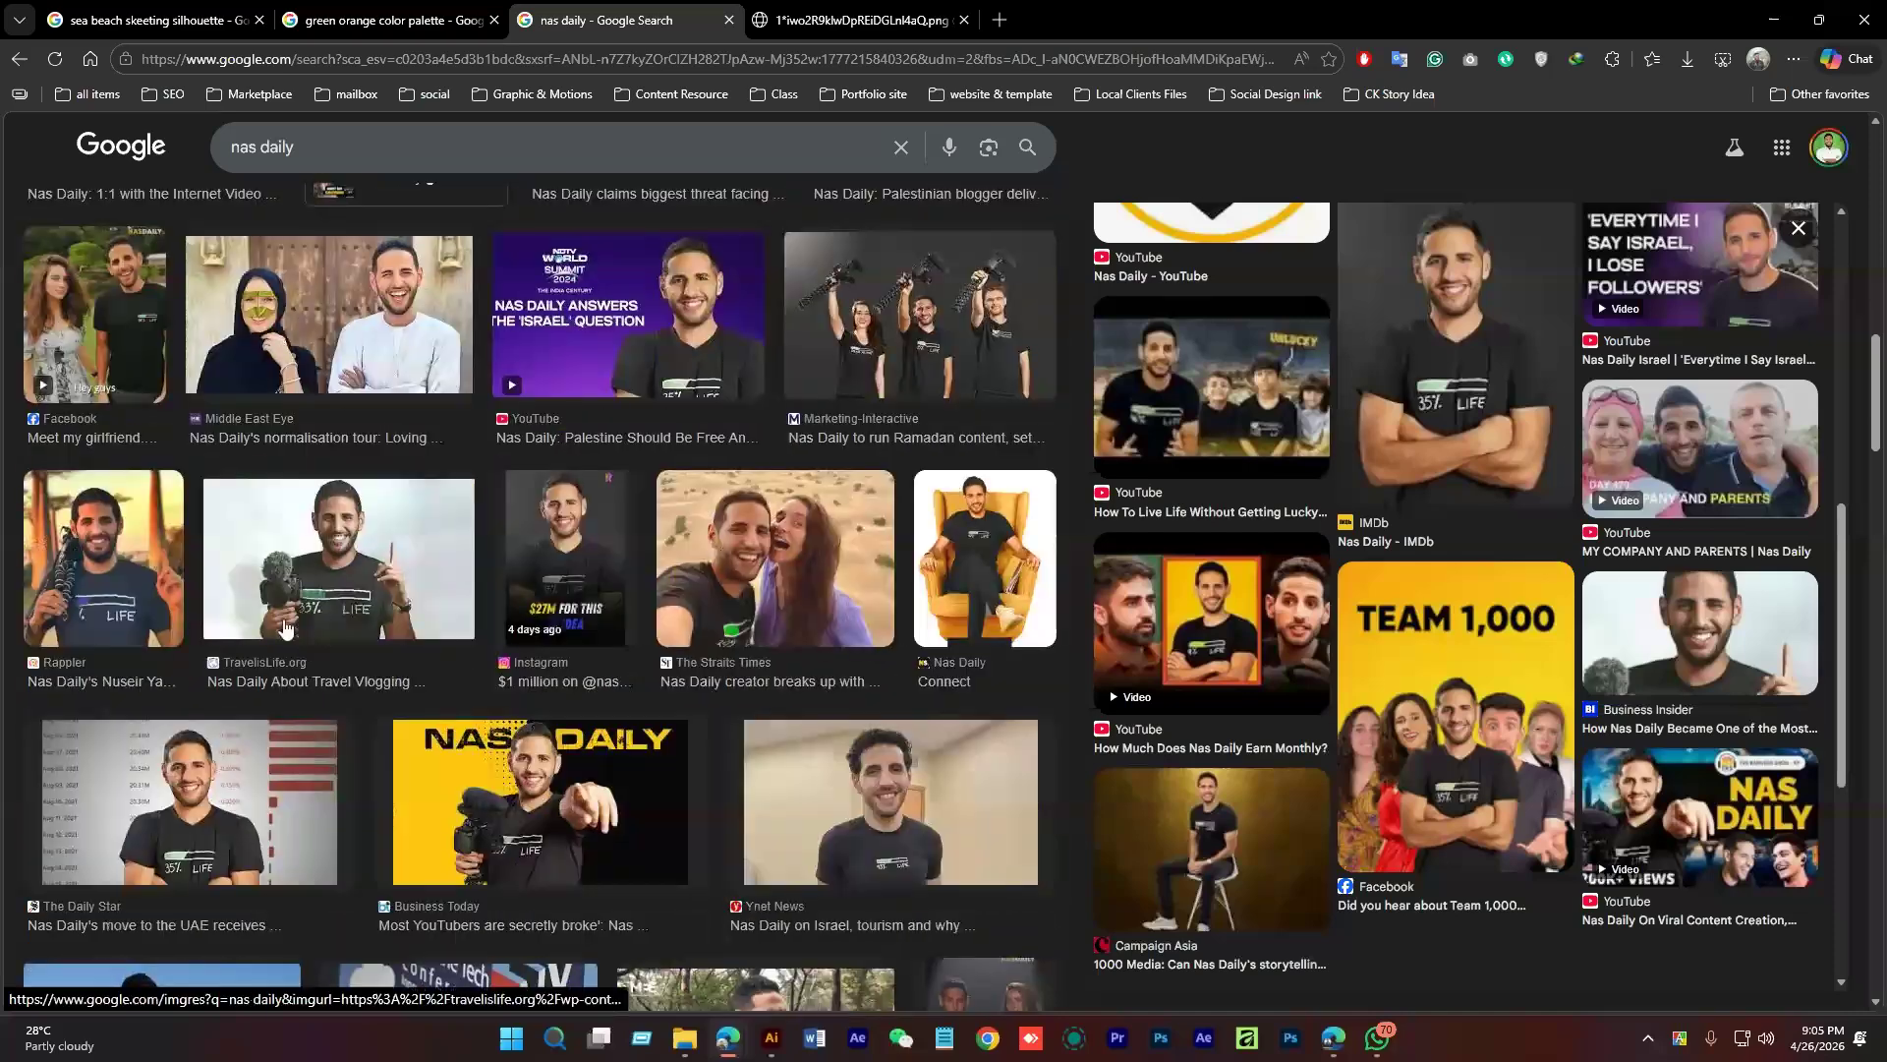
scroll(864, 752, up, 10)
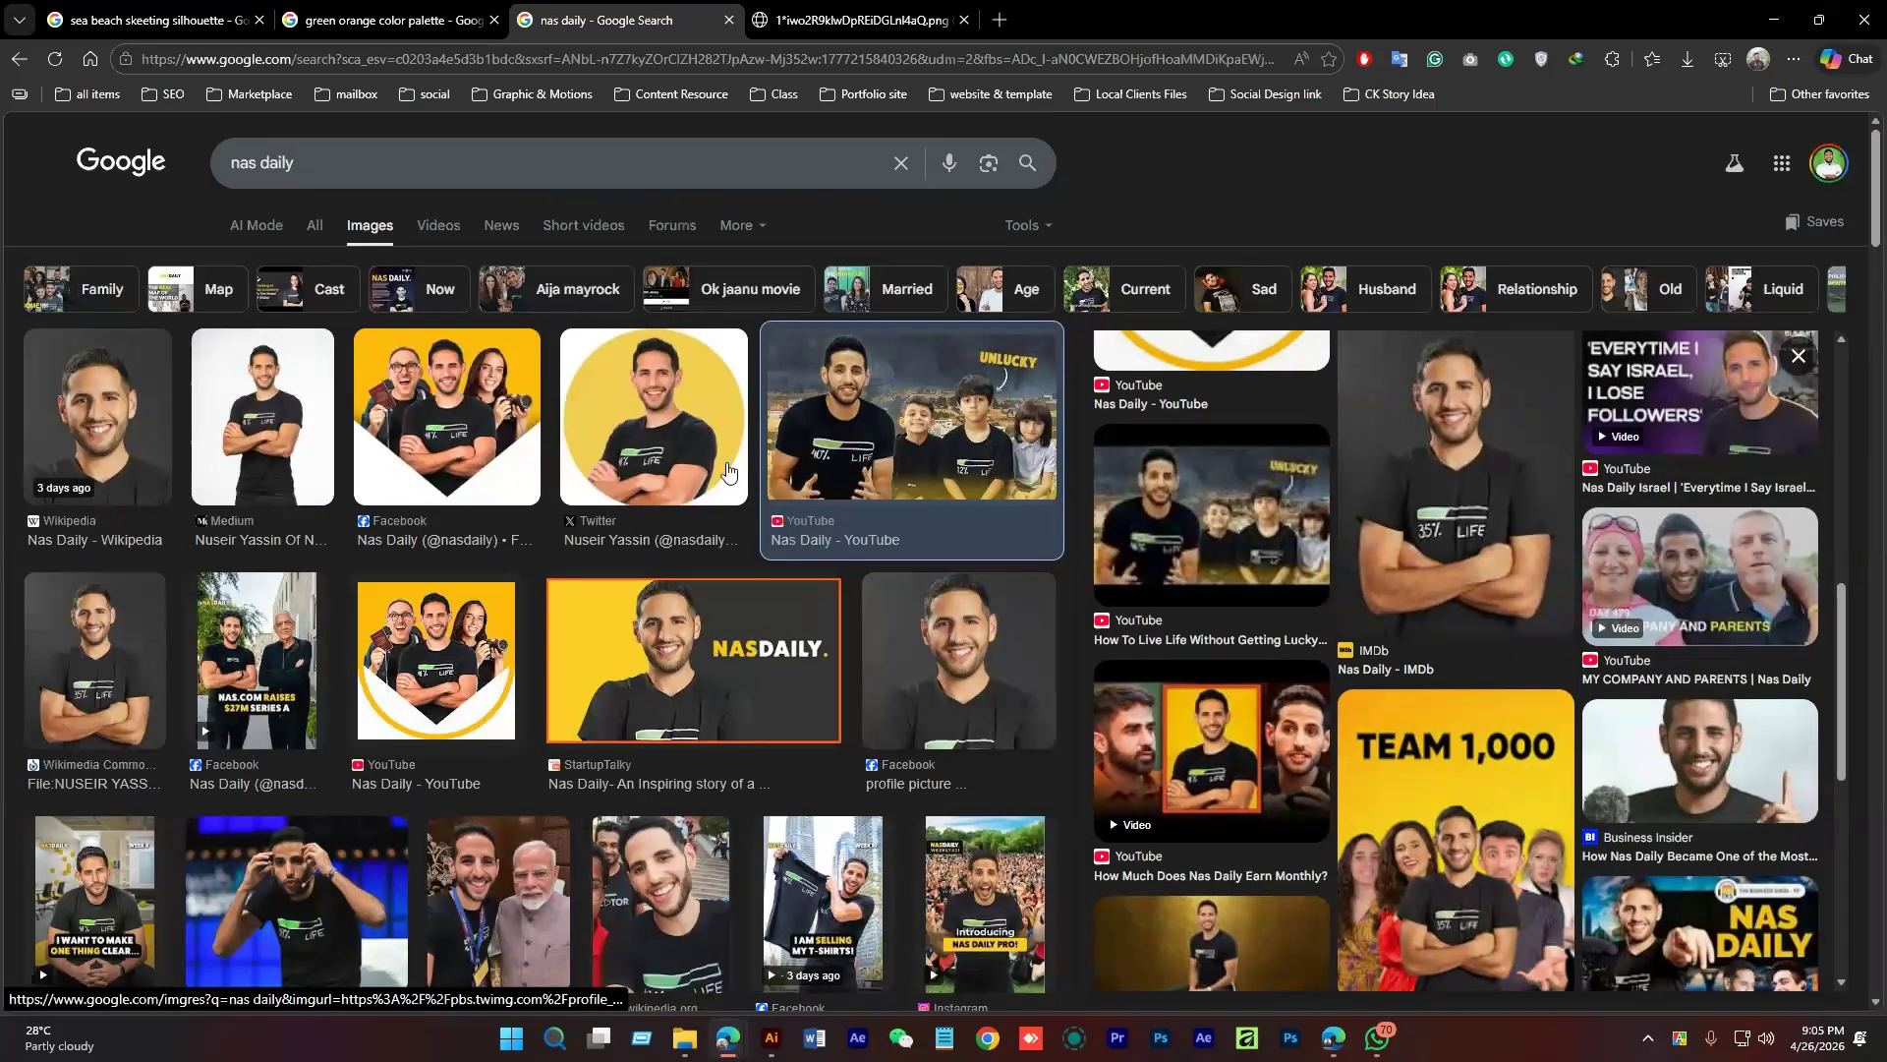
click(855, 19)
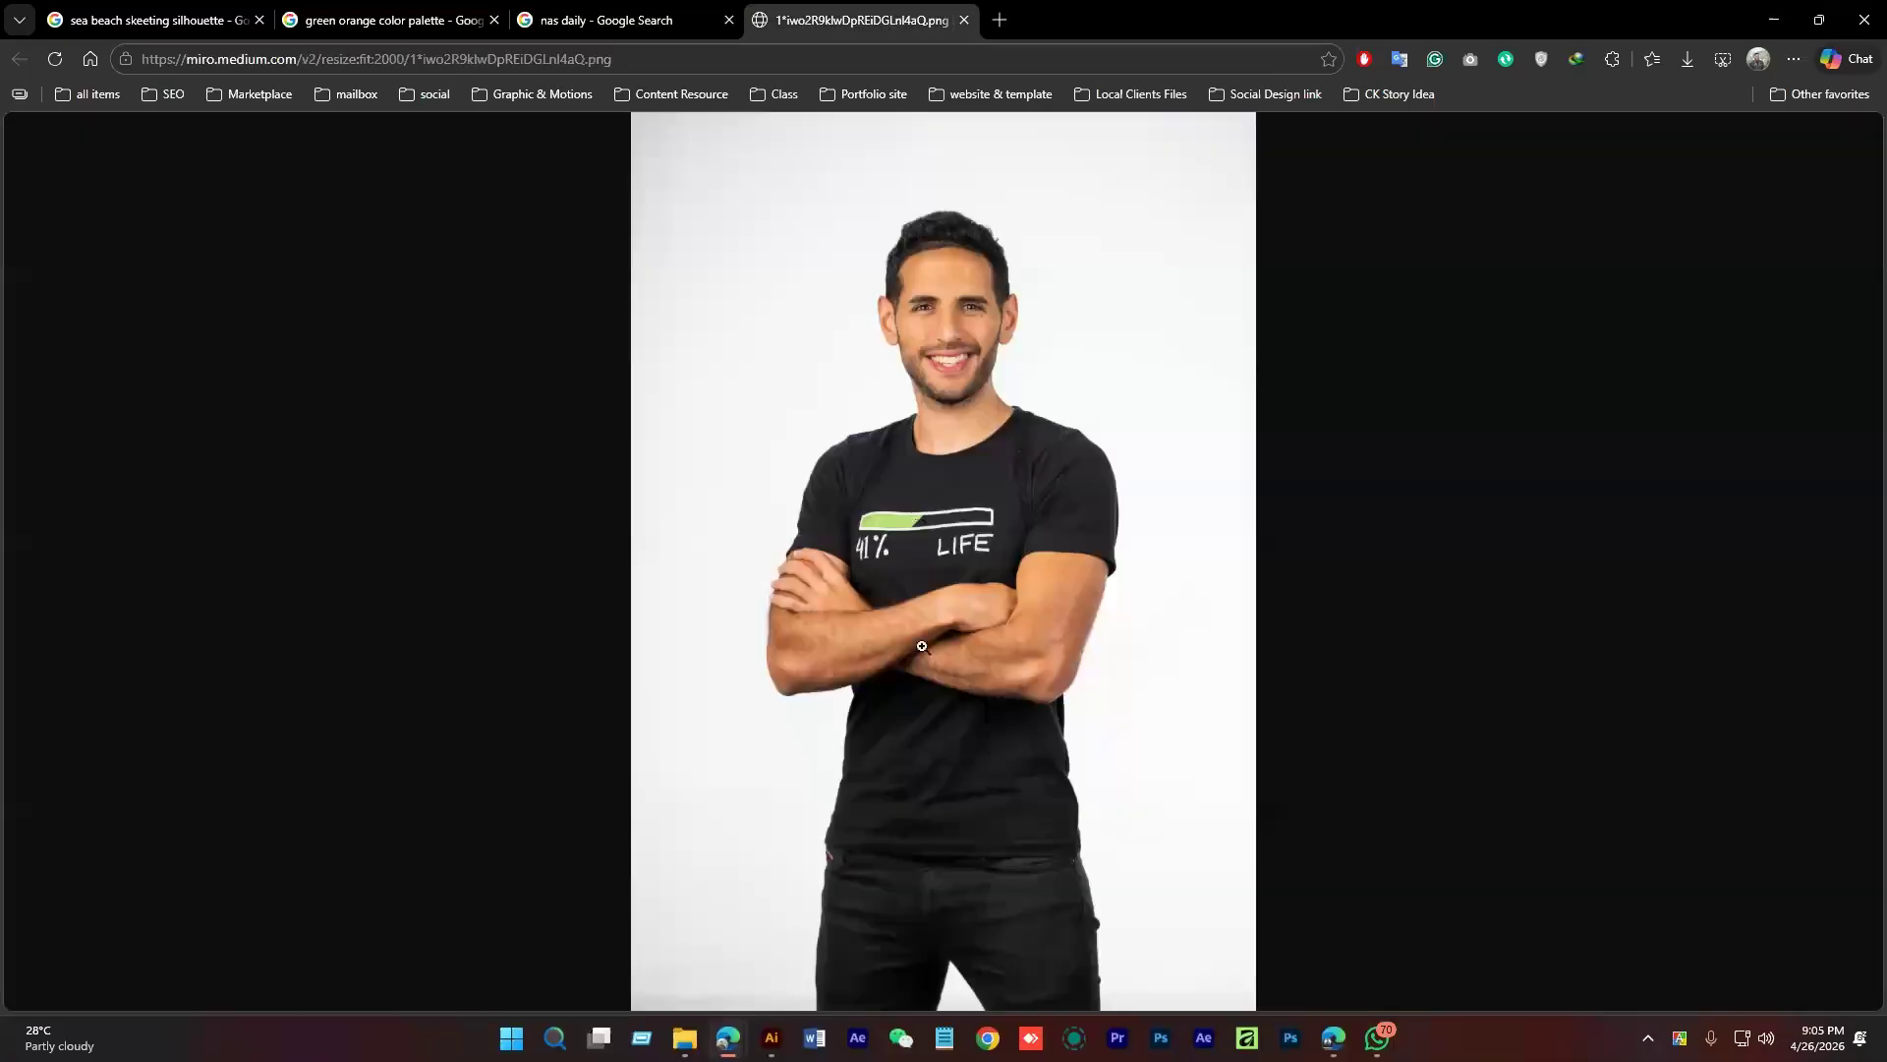
Switch back to Illustrator and move the coloured SUMMER TOGETHER design off the artboard, above the colour palette
click(771, 1037)
click(908, 842)
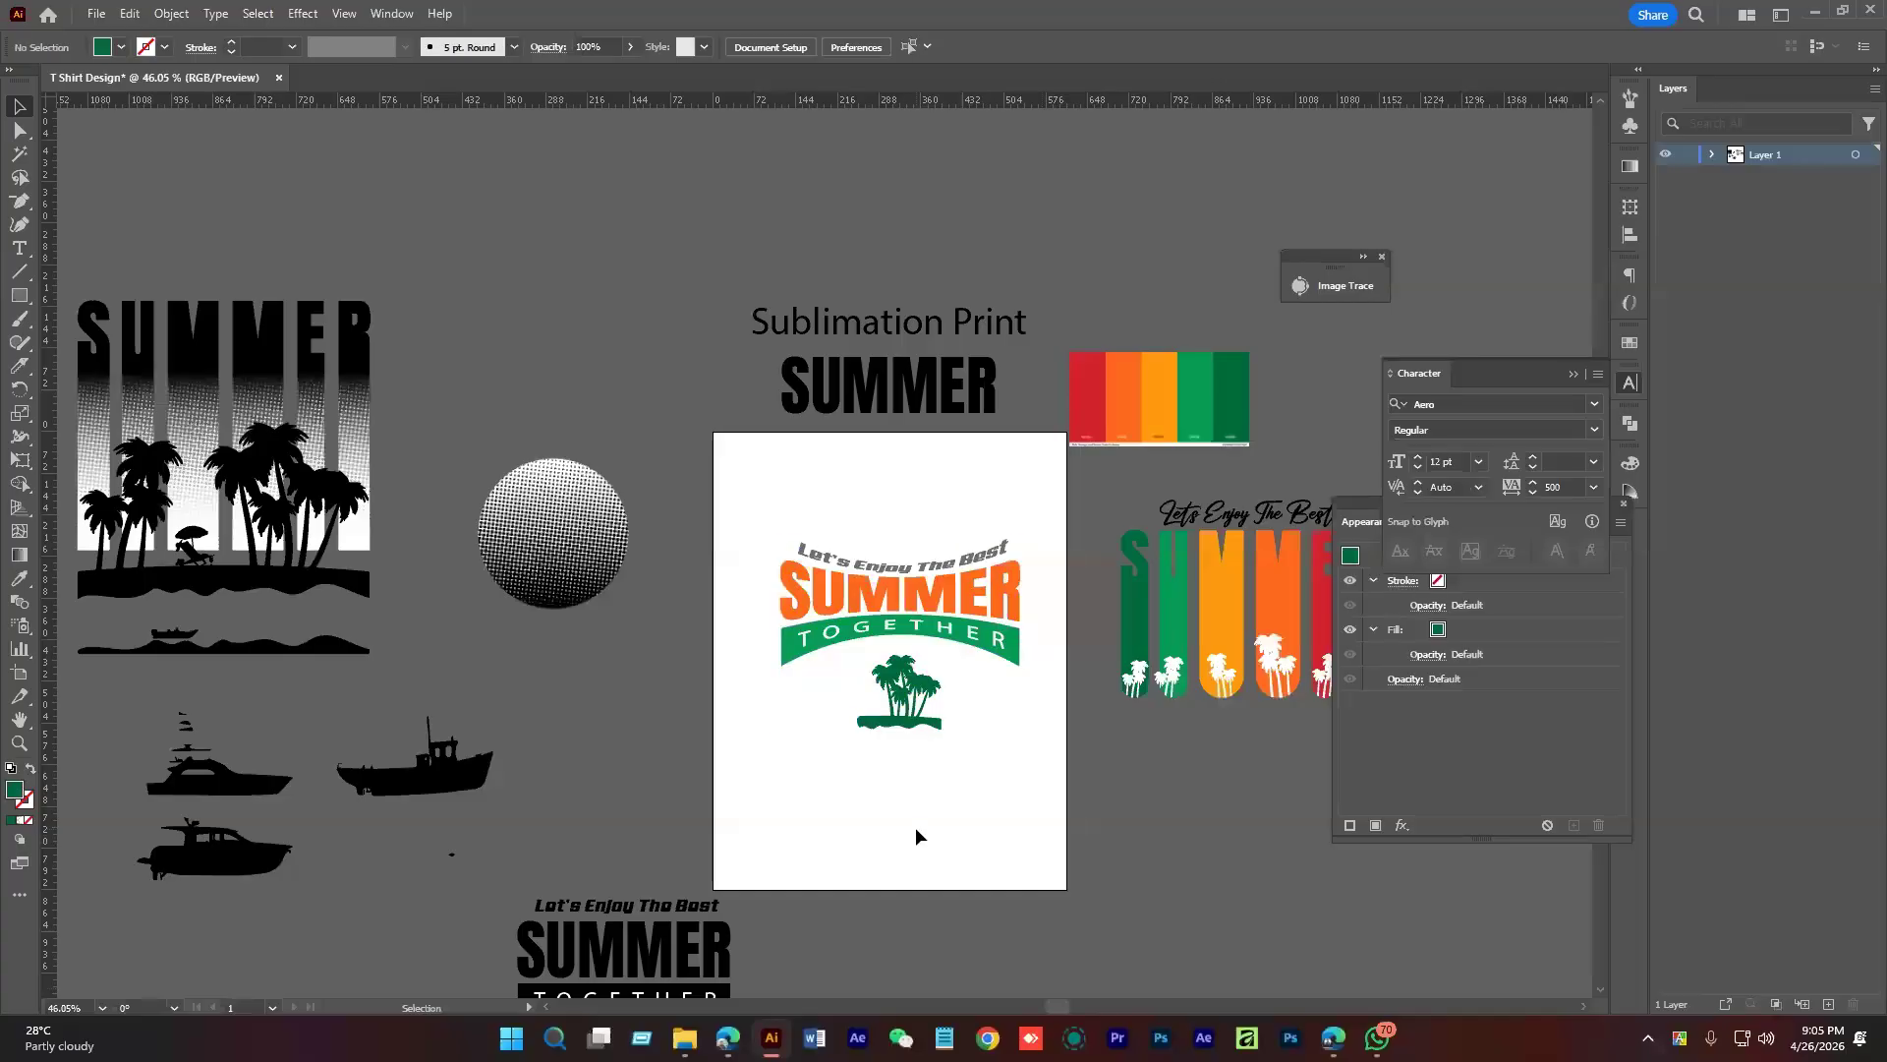
drag(914, 834, 859, 778)
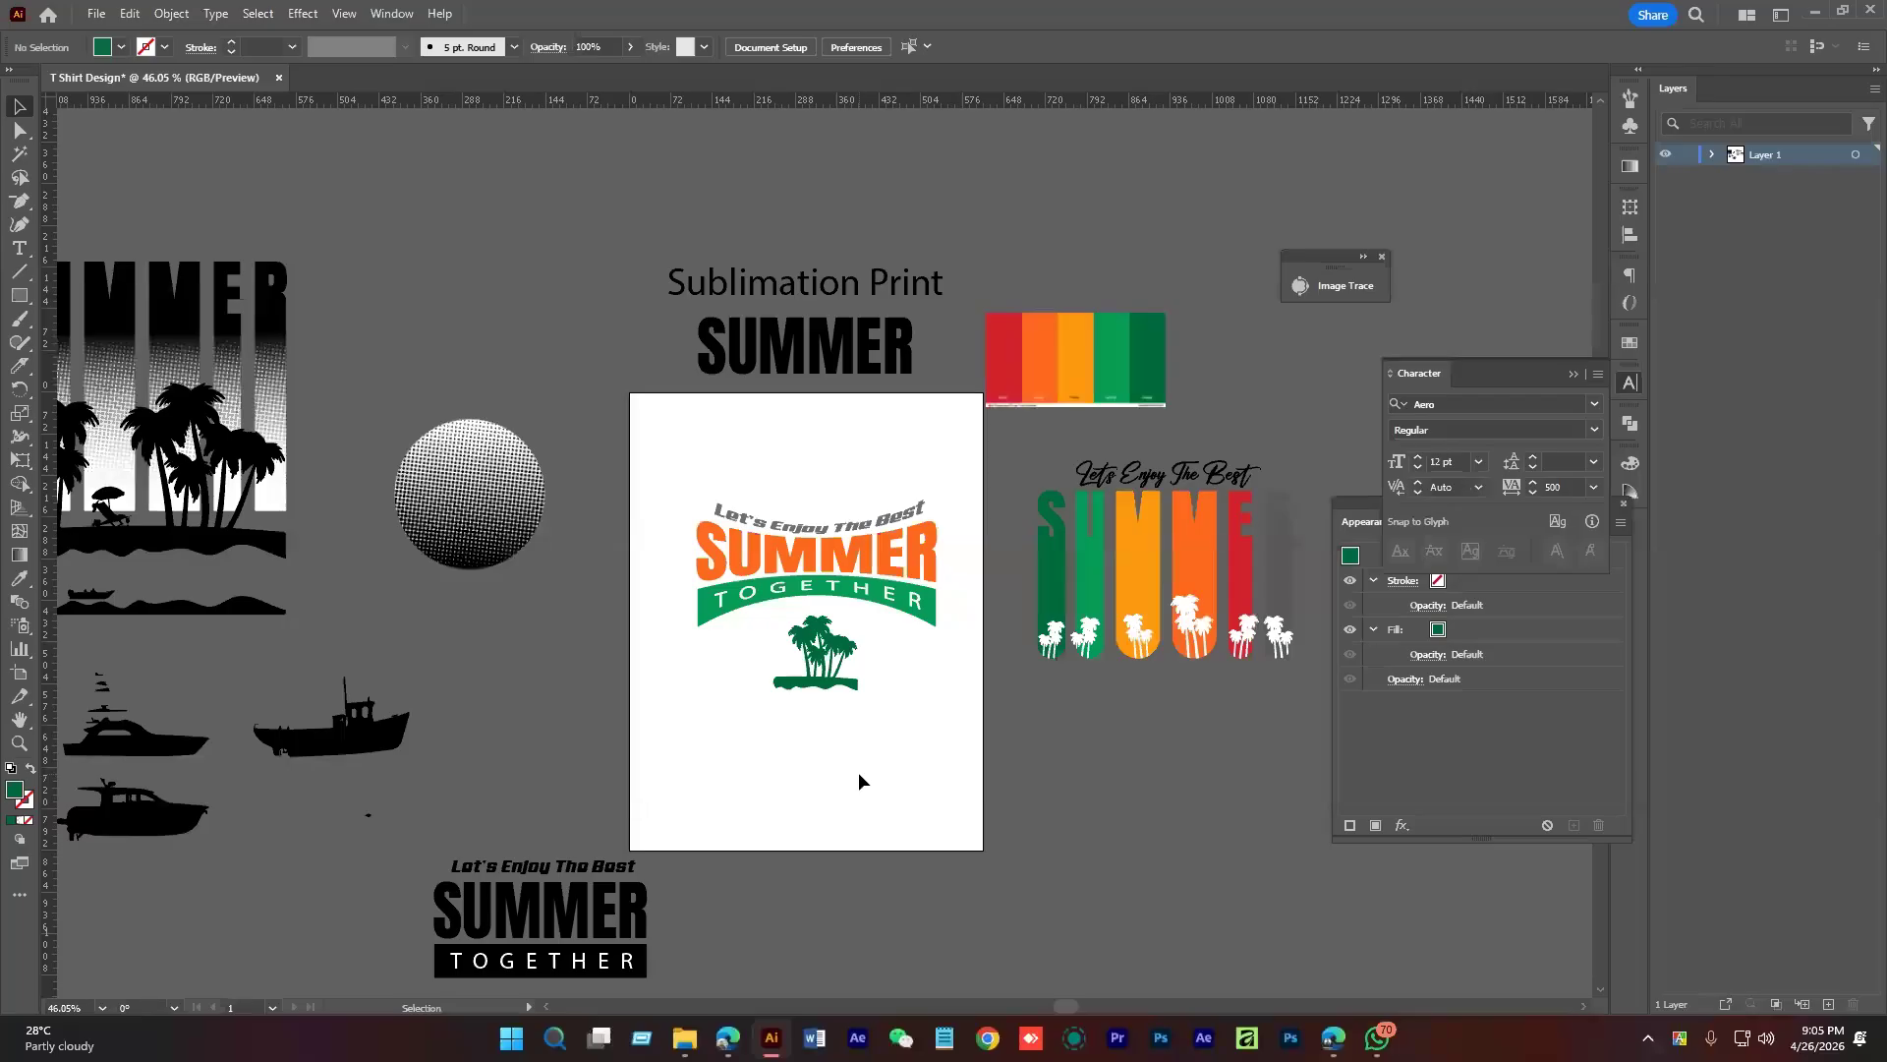
drag(686, 462, 1037, 209)
scroll(906, 753, up, 2)
click(879, 647)
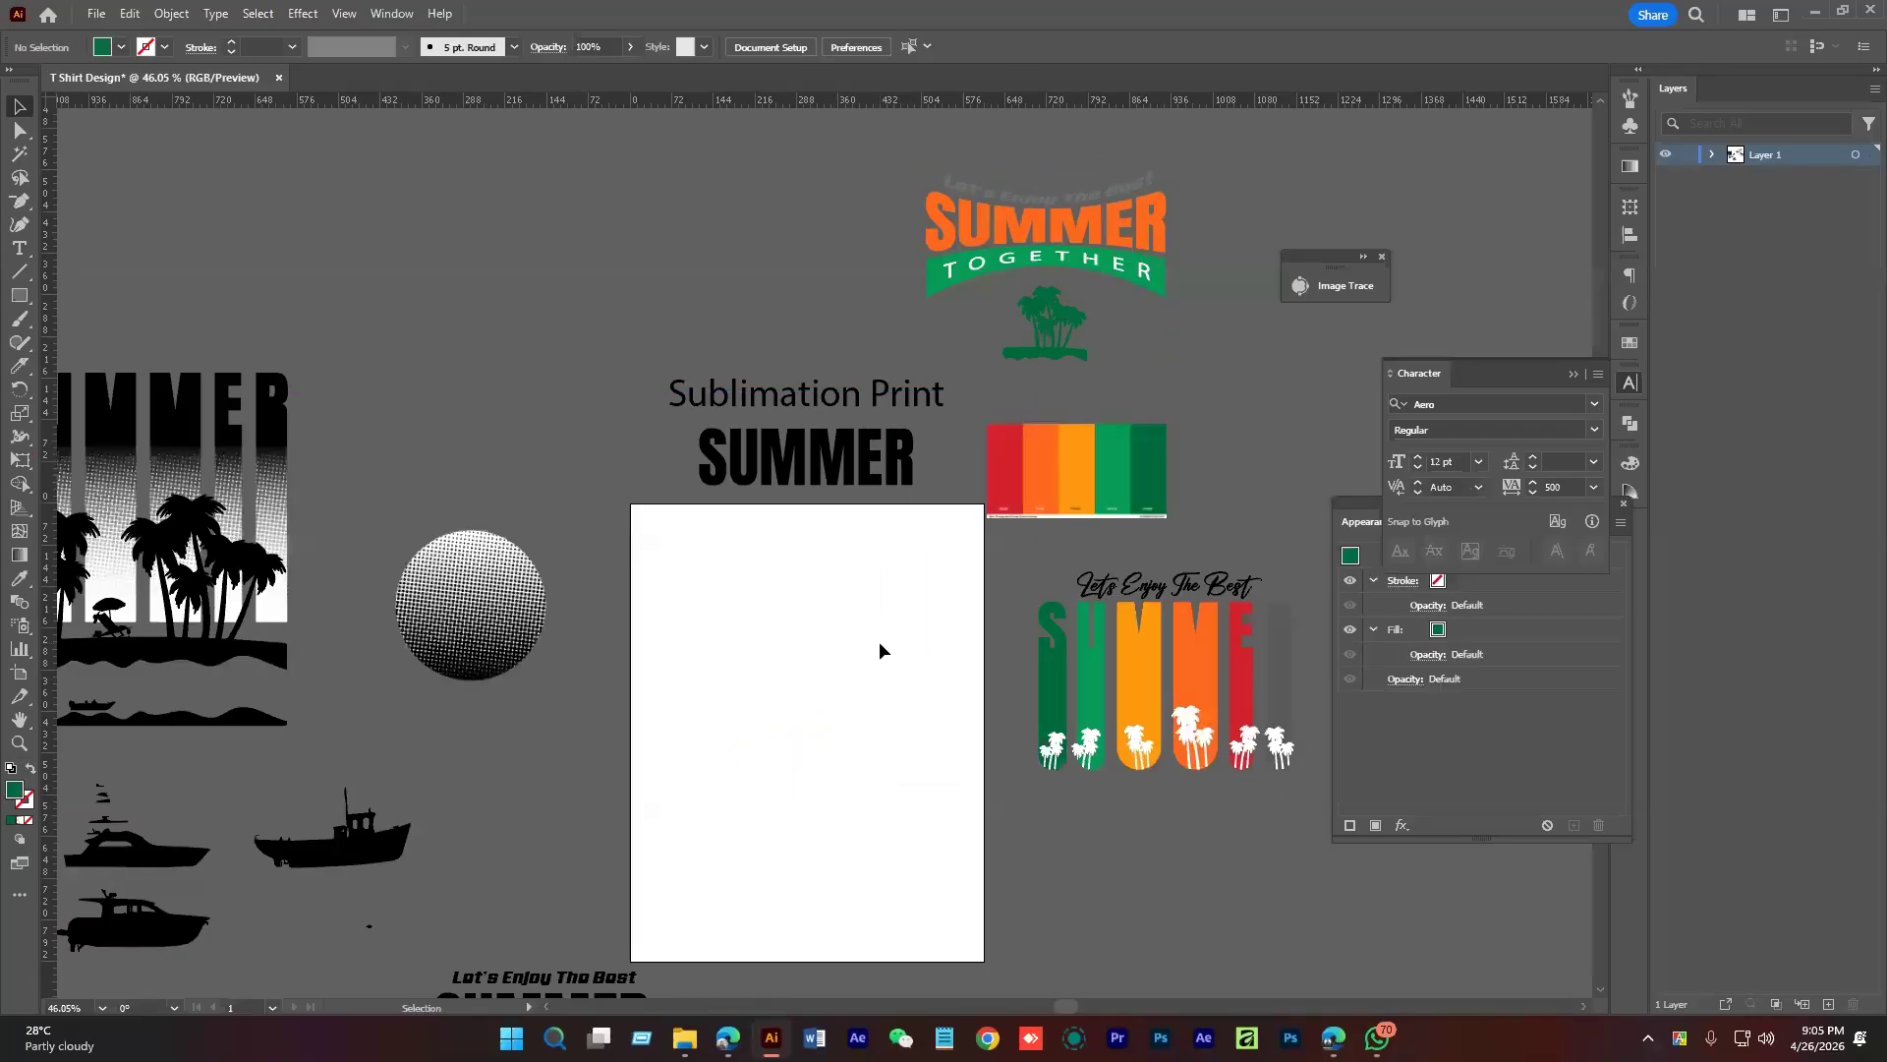
scroll(747, 637, down, 3)
scroll(688, 635, left, 2)
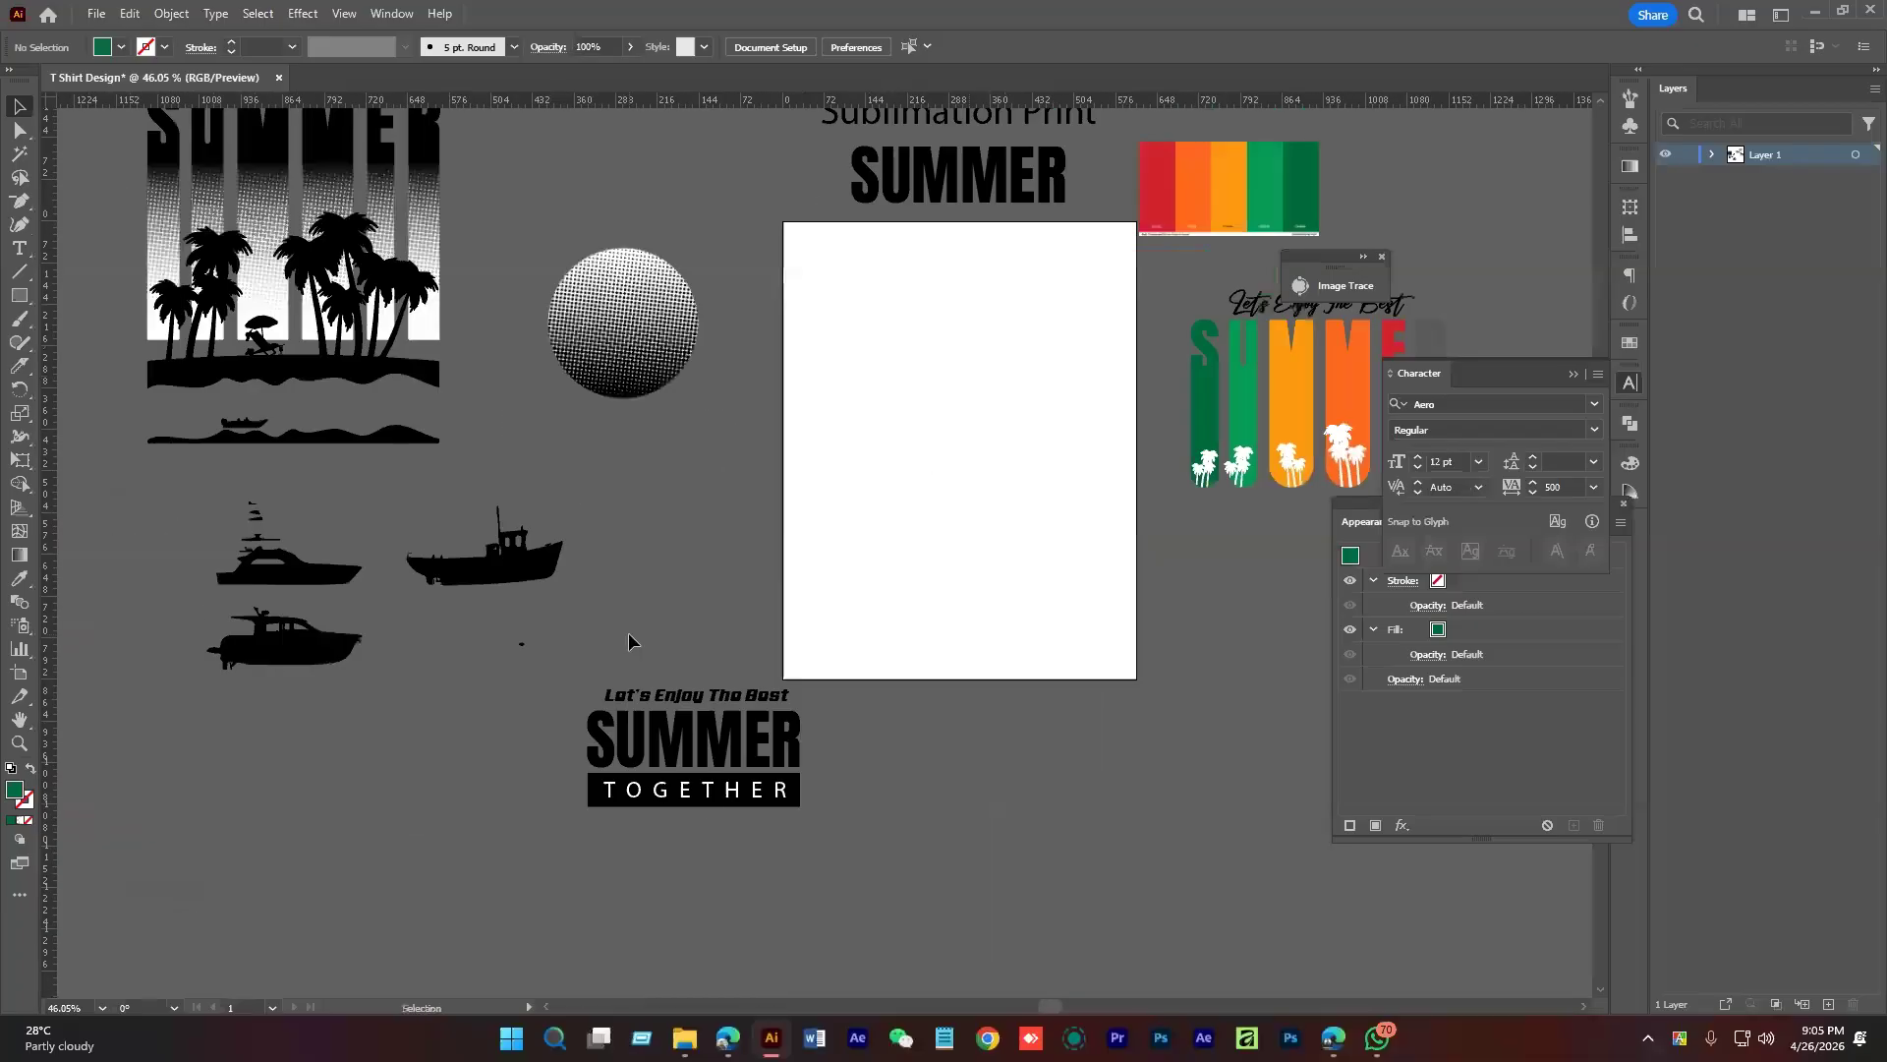
drag(628, 640, 737, 829)
scroll(975, 770, up, 1)
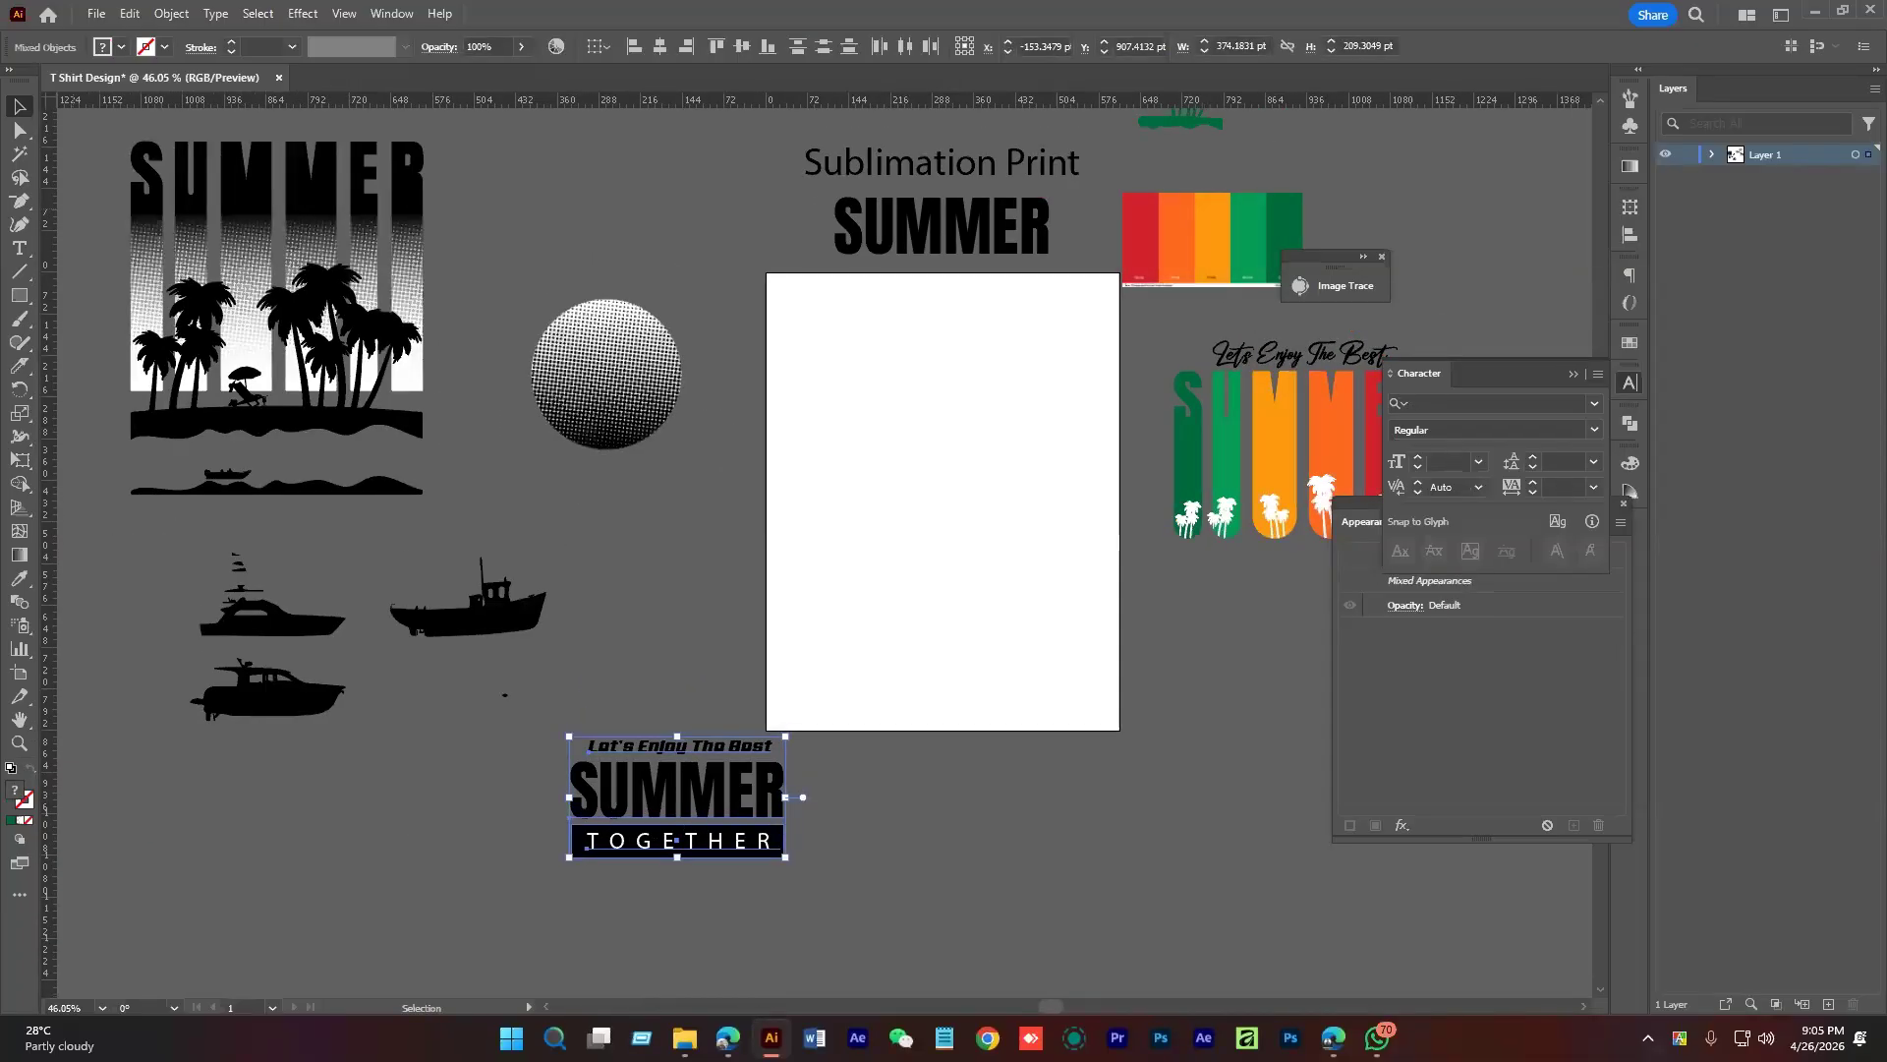
key(super+d)
key(super+d)
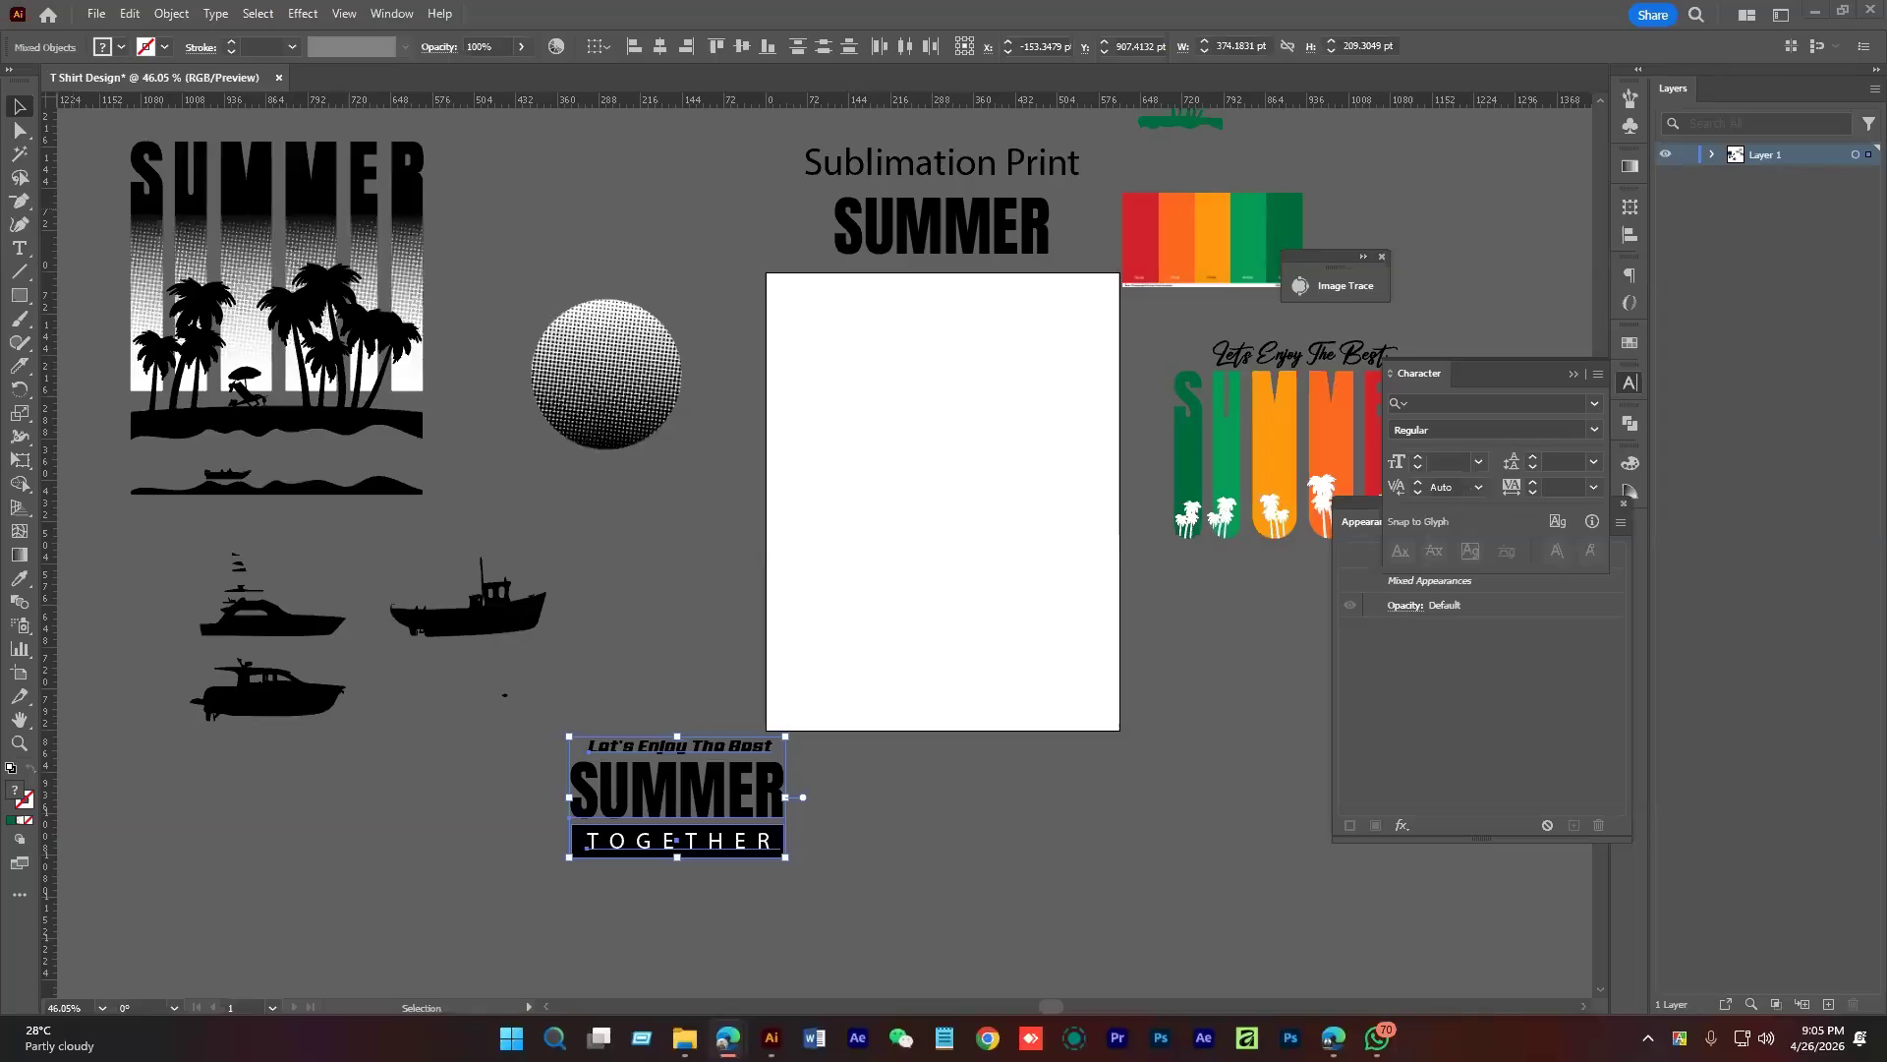
click(949, 580)
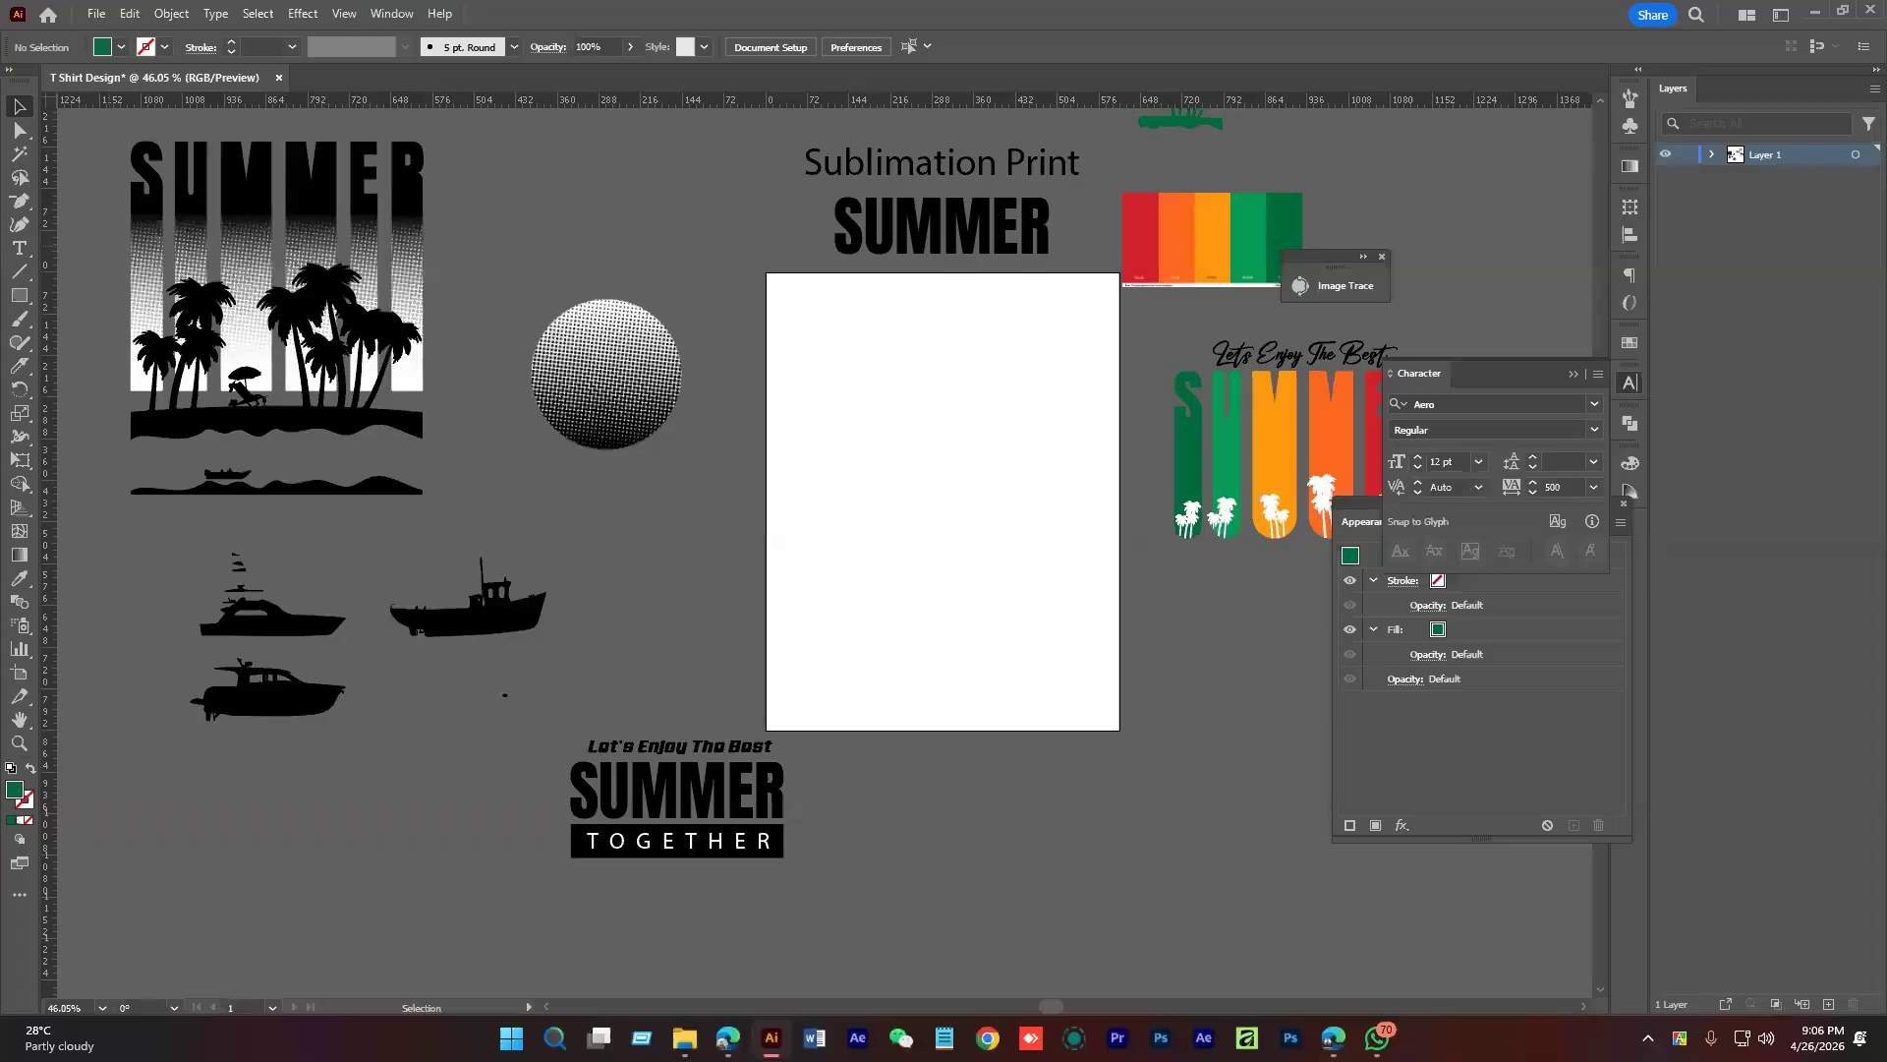
key(alt+Tab)
Draw a green upright ellipse about 415 by 487 pt on the empty artboard and nudge it into place
scroll(929, 529, up, 2)
drag(900, 478, 899, 477)
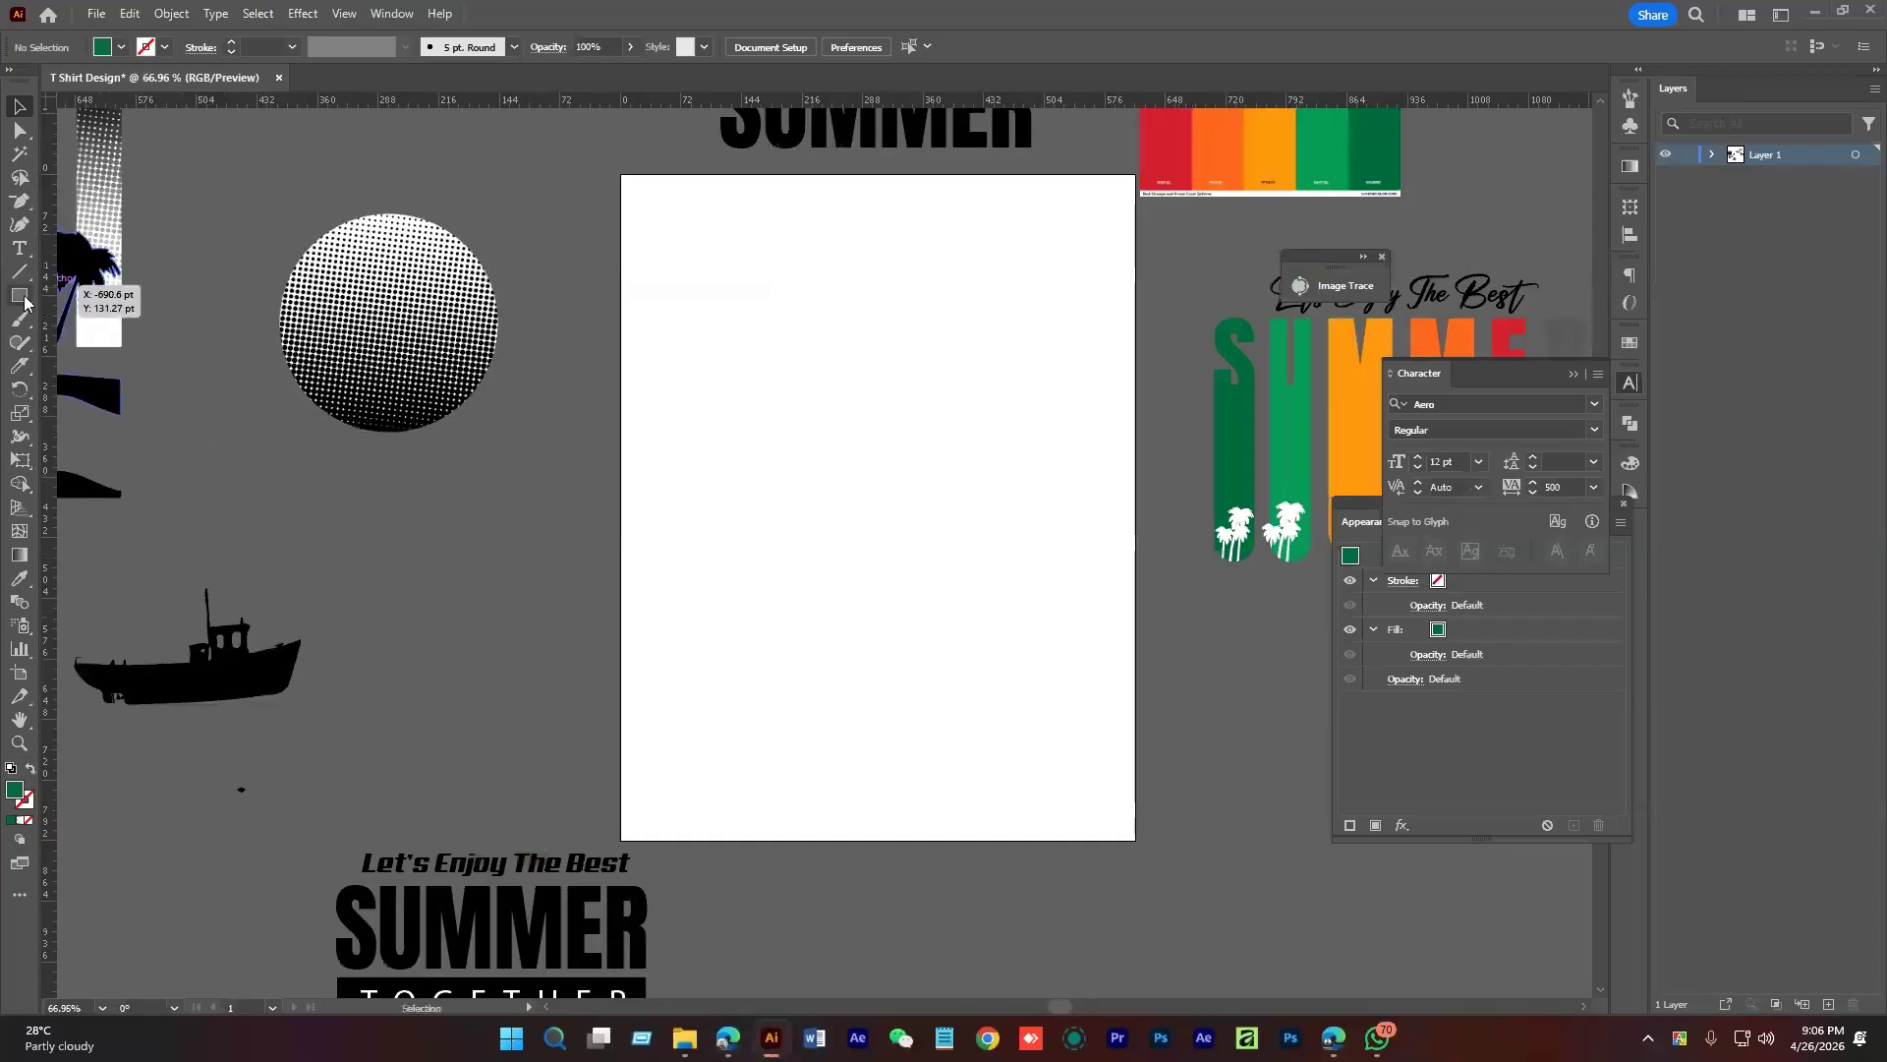
right_click(25, 300)
click(108, 342)
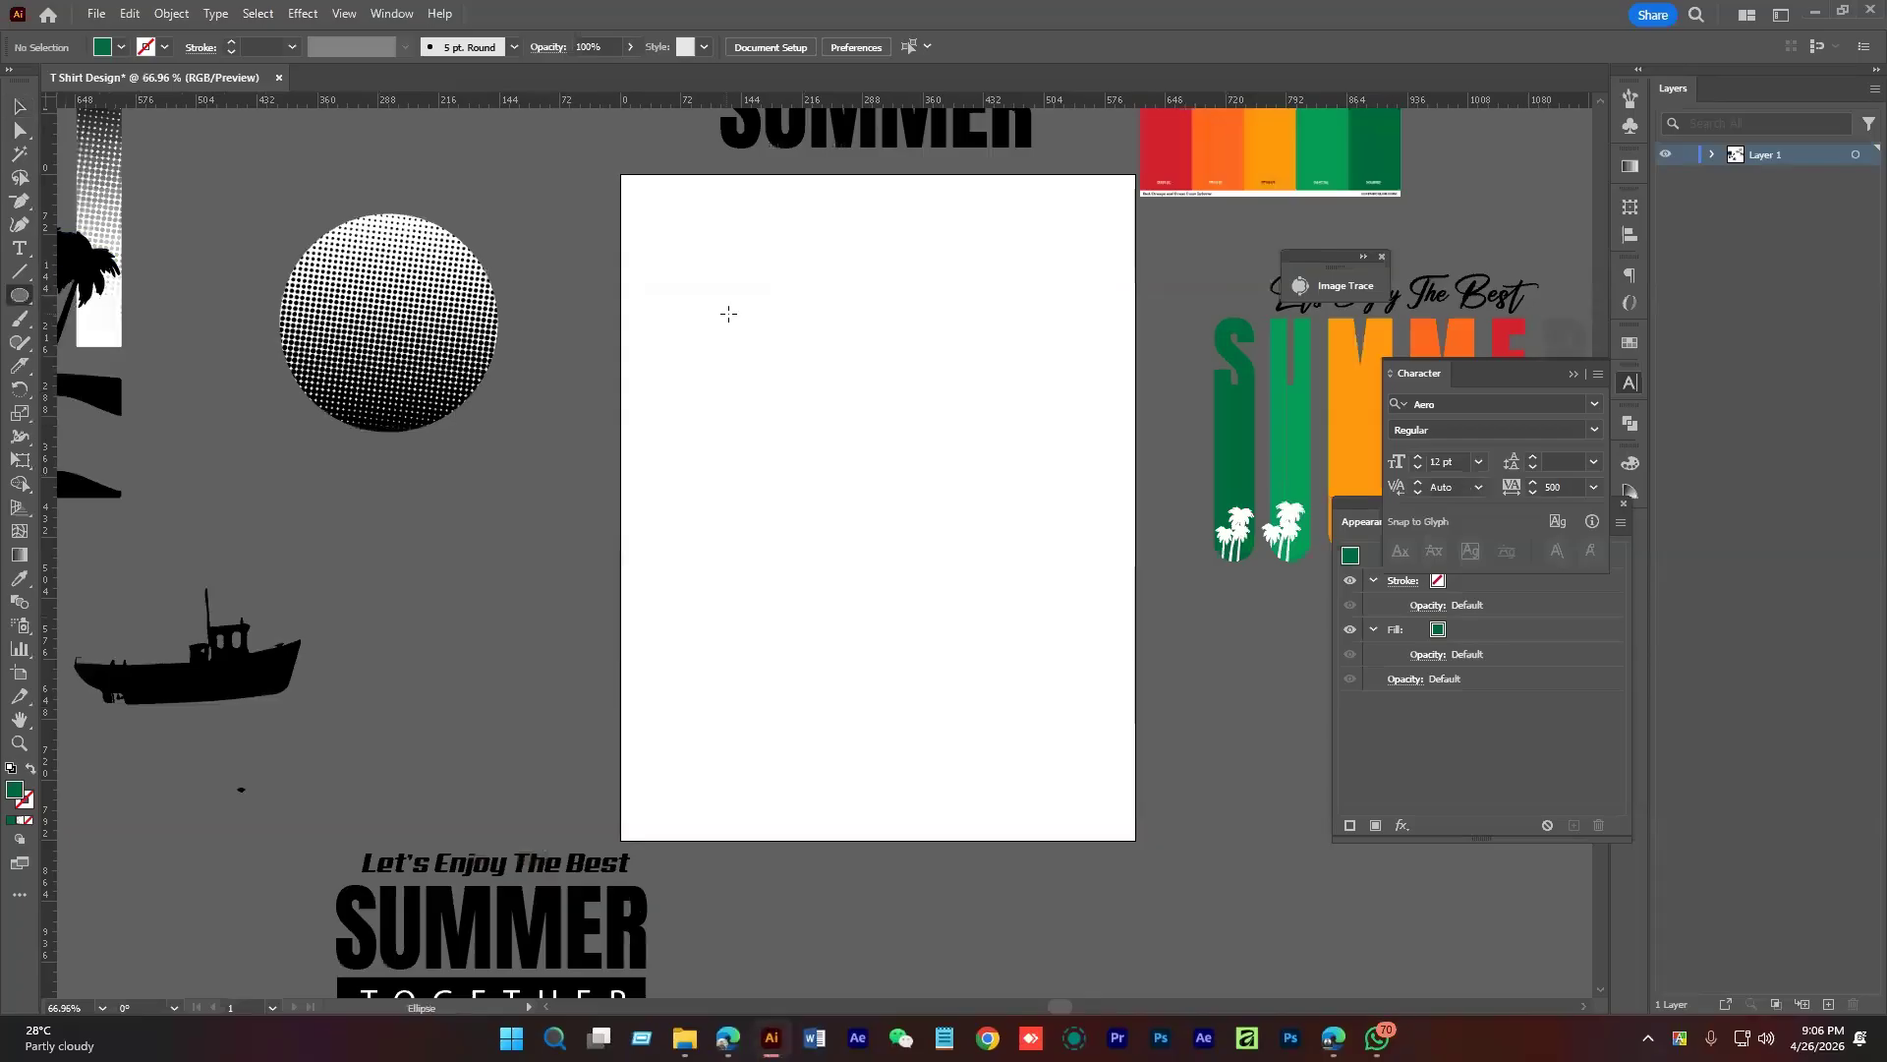
drag(729, 313, 1081, 721)
key(v)
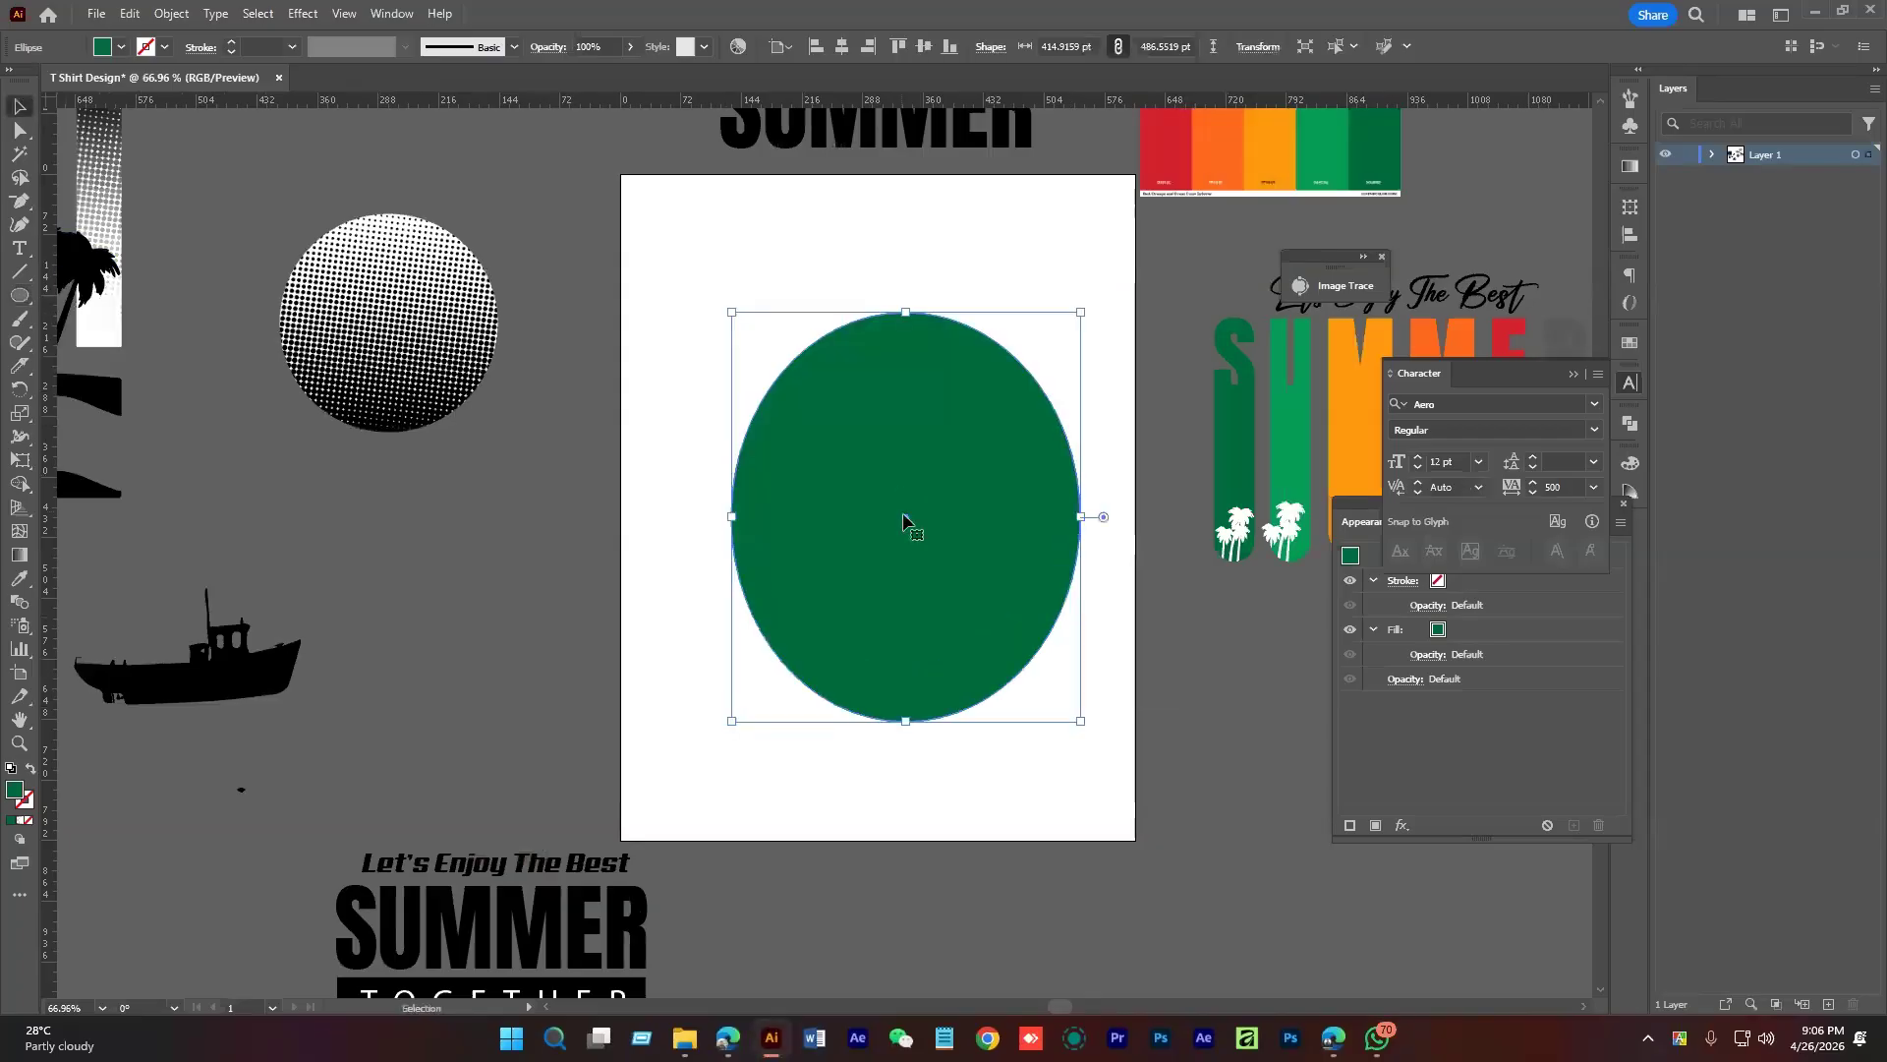
drag(904, 514, 890, 494)
key(space)
Duplicate the black Let's Enjoy The Best SUMMER TOGETHER lettering and place the copy beside the artboard's lower right corner
drag(819, 682, 889, 449)
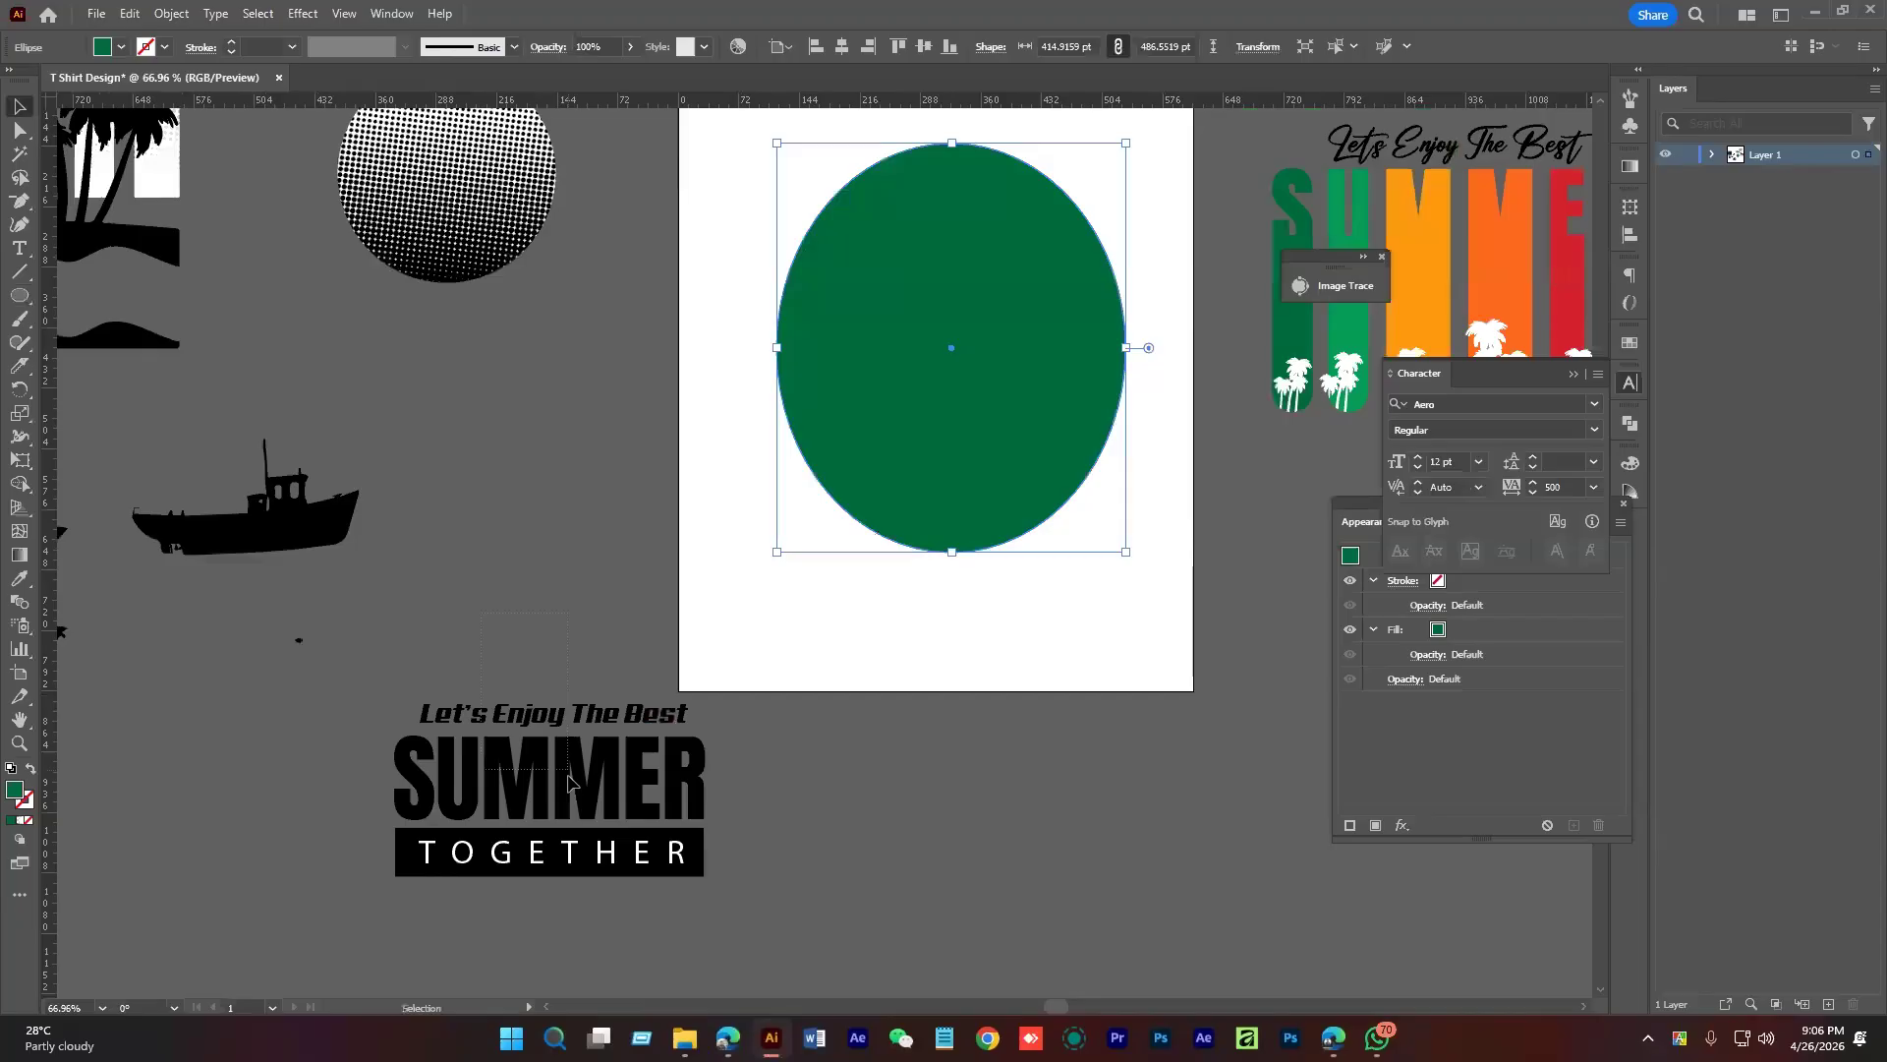
drag(569, 781, 729, 874)
click(546, 646)
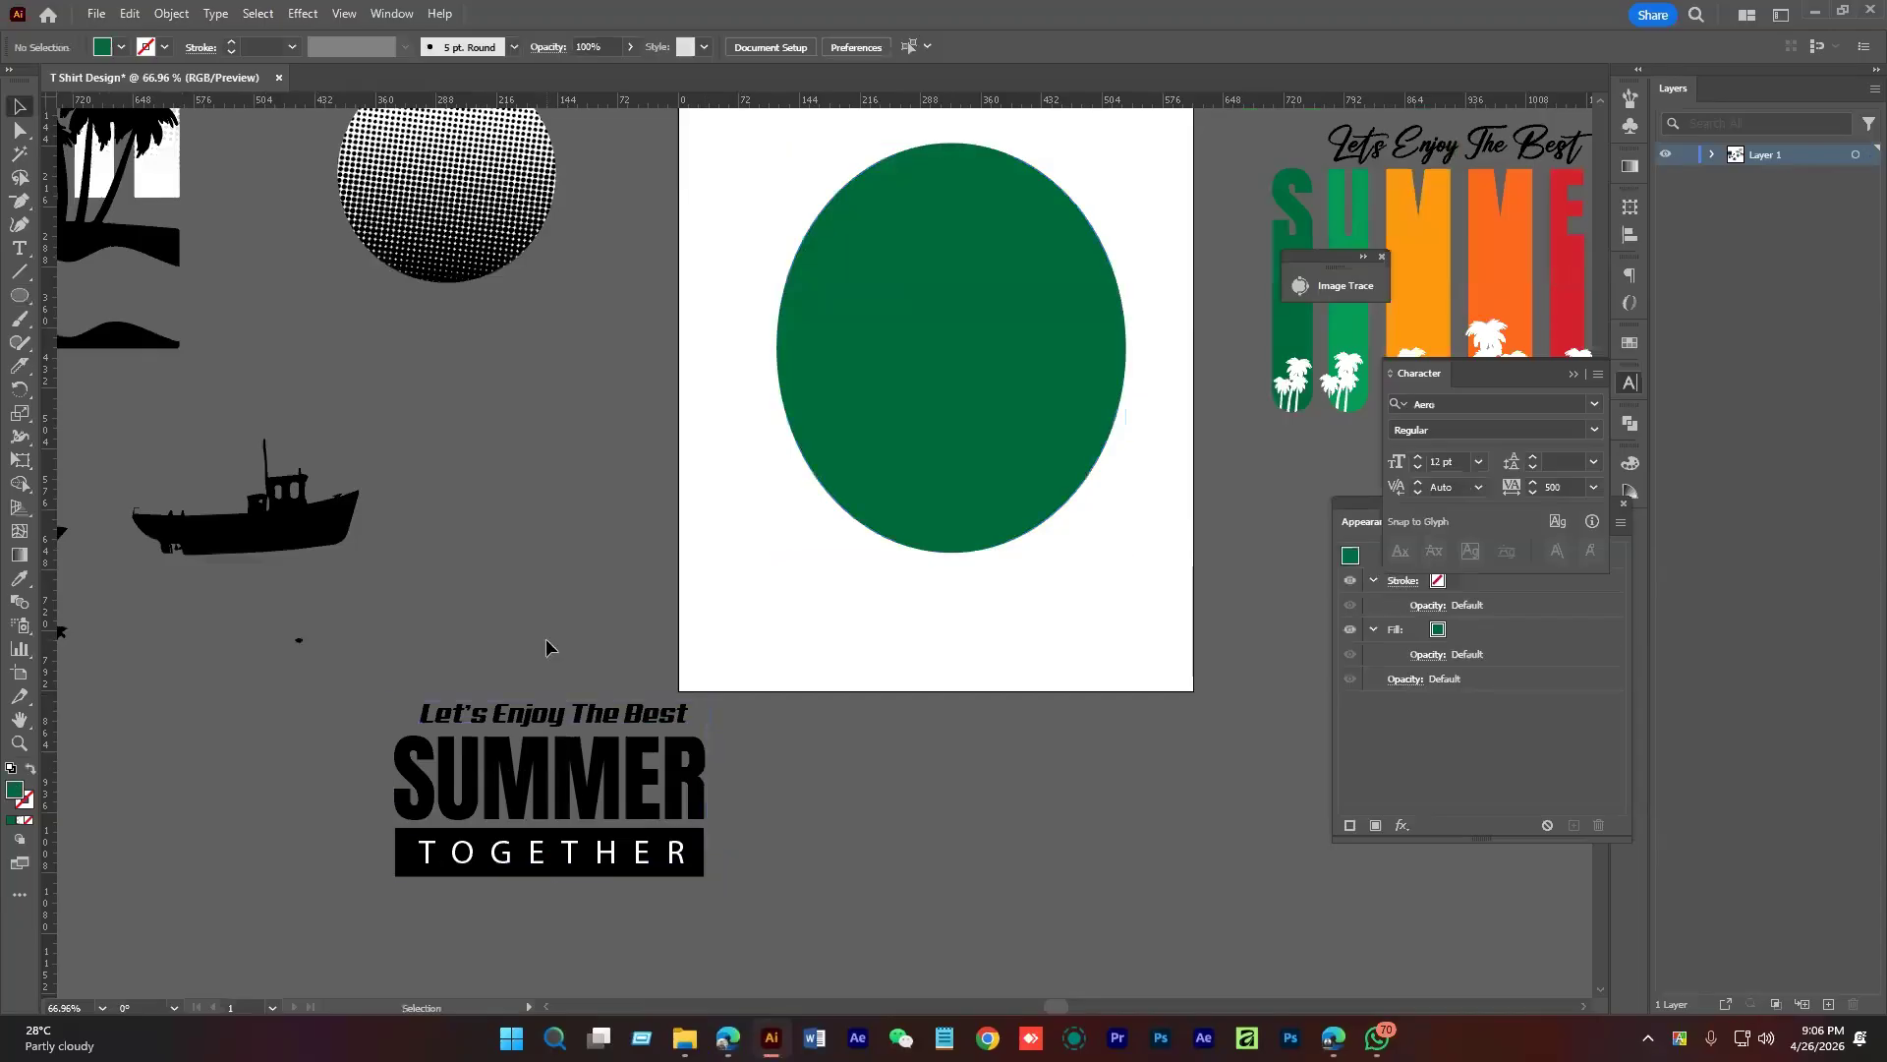
drag(524, 676, 607, 924)
drag(578, 811, 1069, 744)
click(1179, 664)
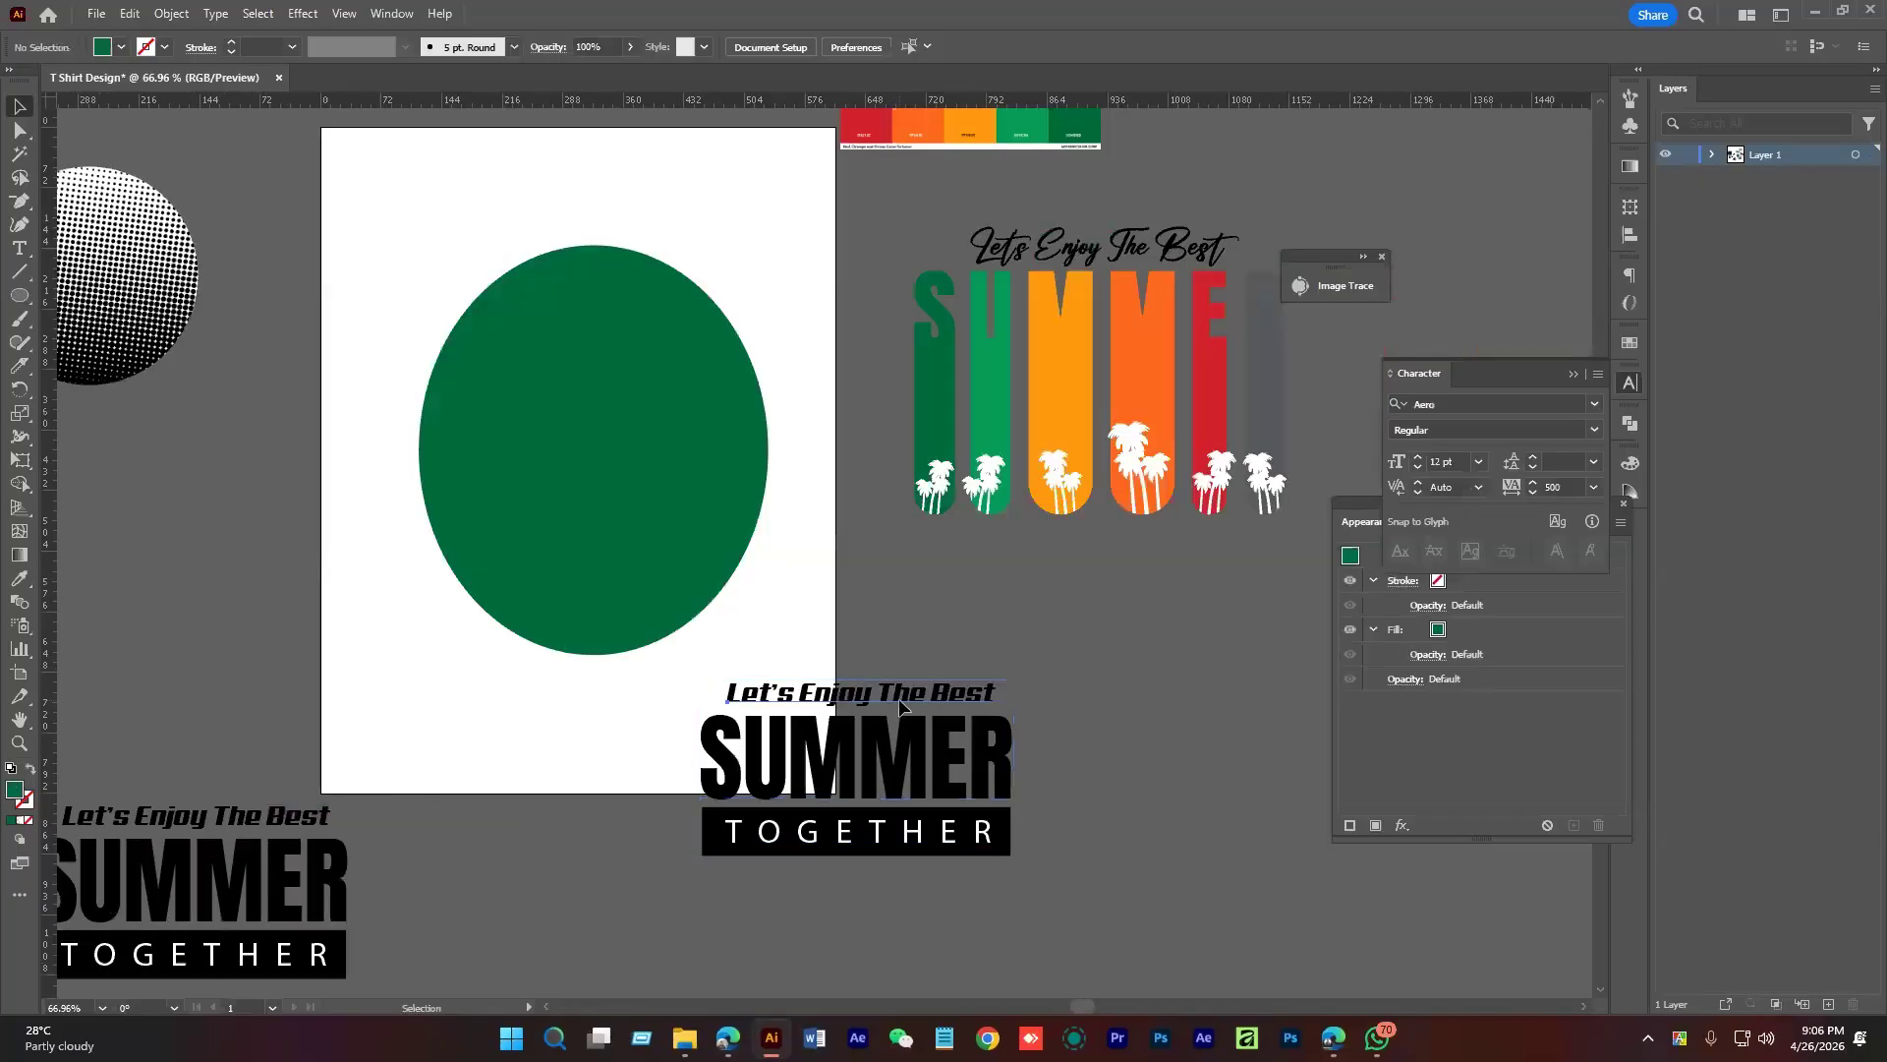
Delete the black bar behind TOGETHER in the copied lettering
click(900, 706)
click(939, 851)
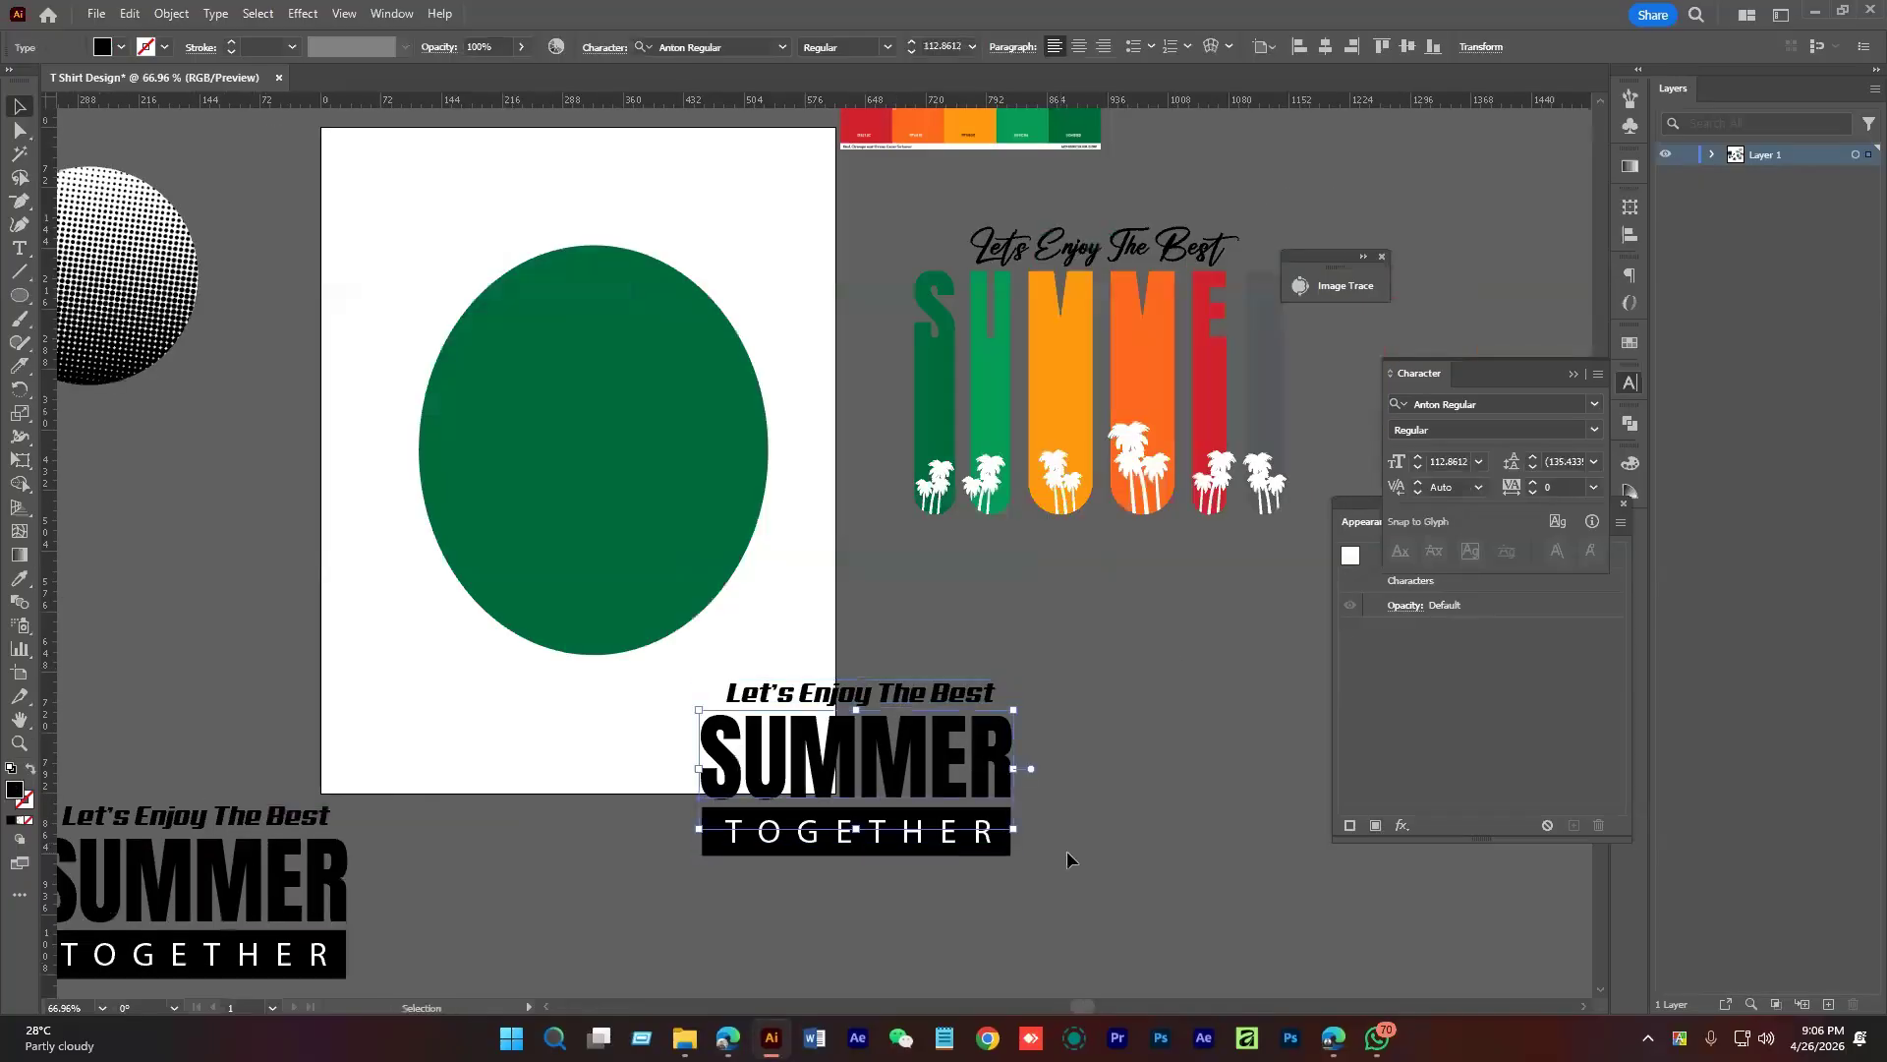
click(1005, 852)
key(Delete)
Match the copied tagline and TOGETHER to SUMMER's Anton Regular style with the Eyedropper and convert both to uppercase
click(986, 835)
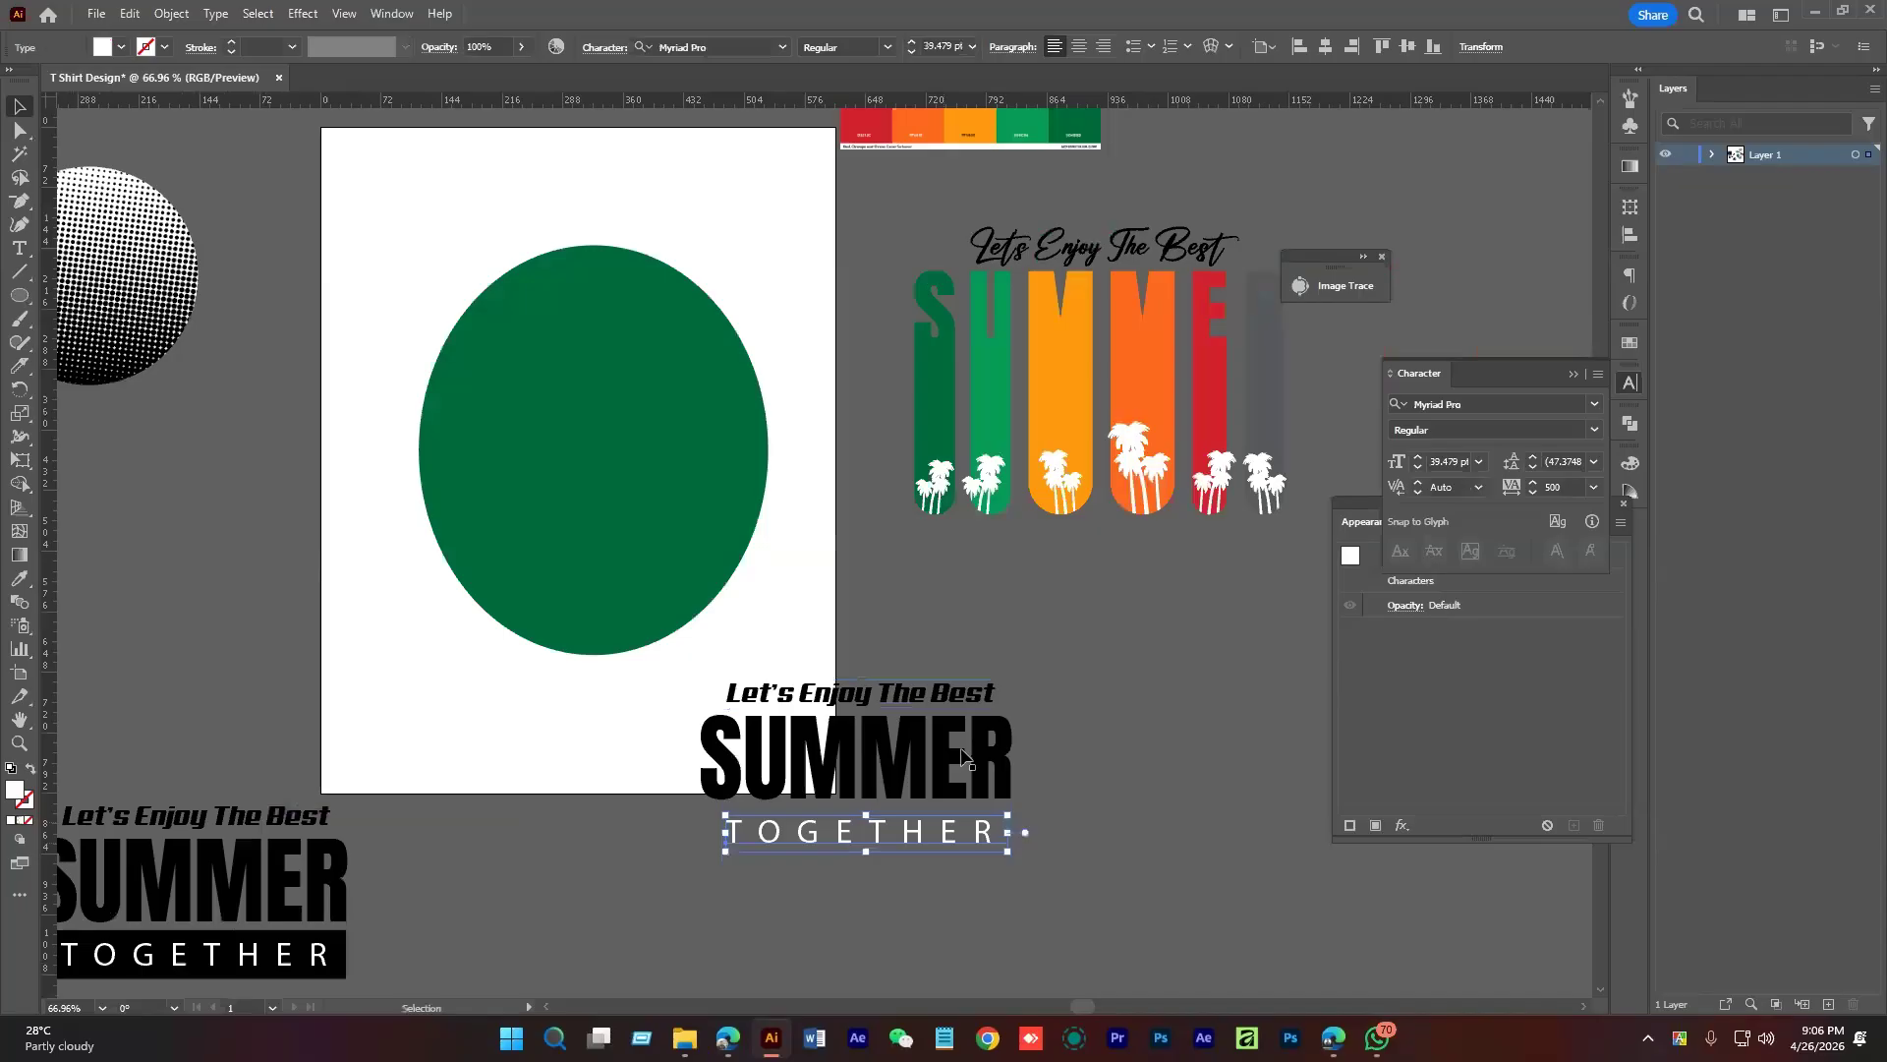
shift+click(948, 705)
key(i)
click(1011, 749)
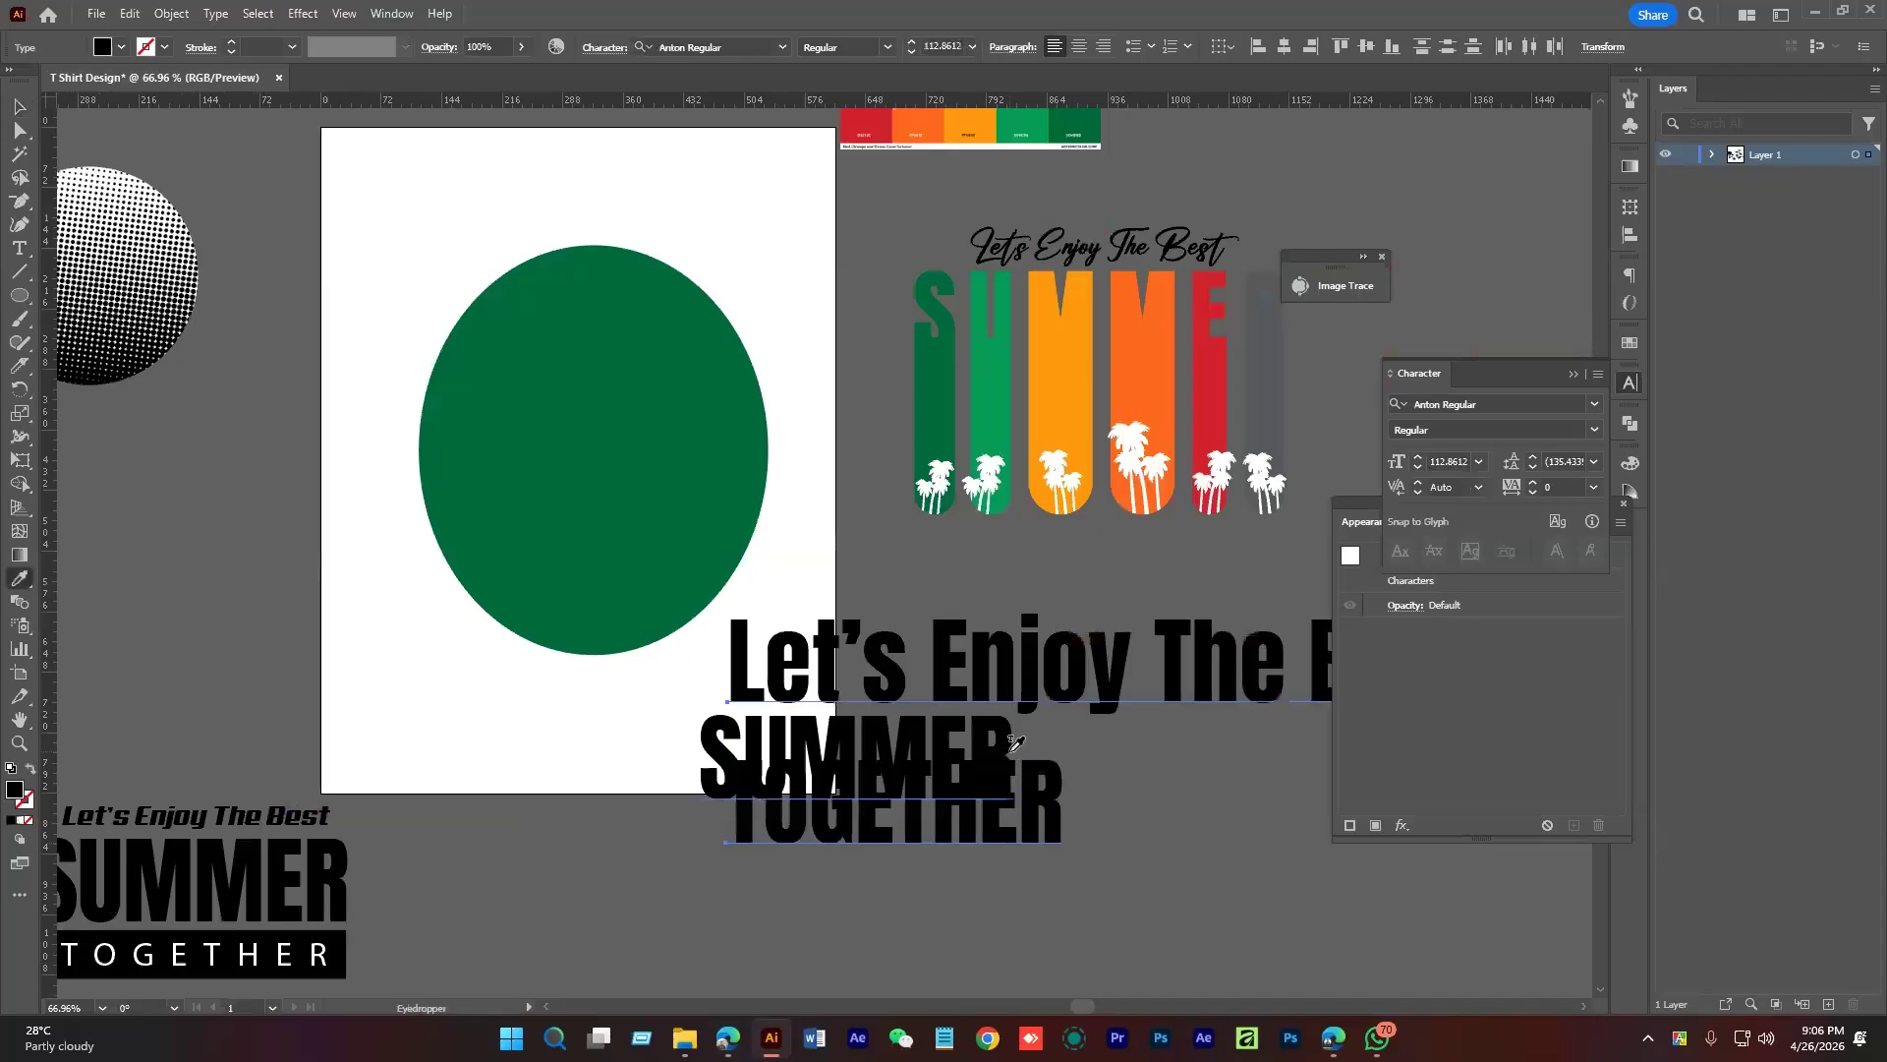
key(v)
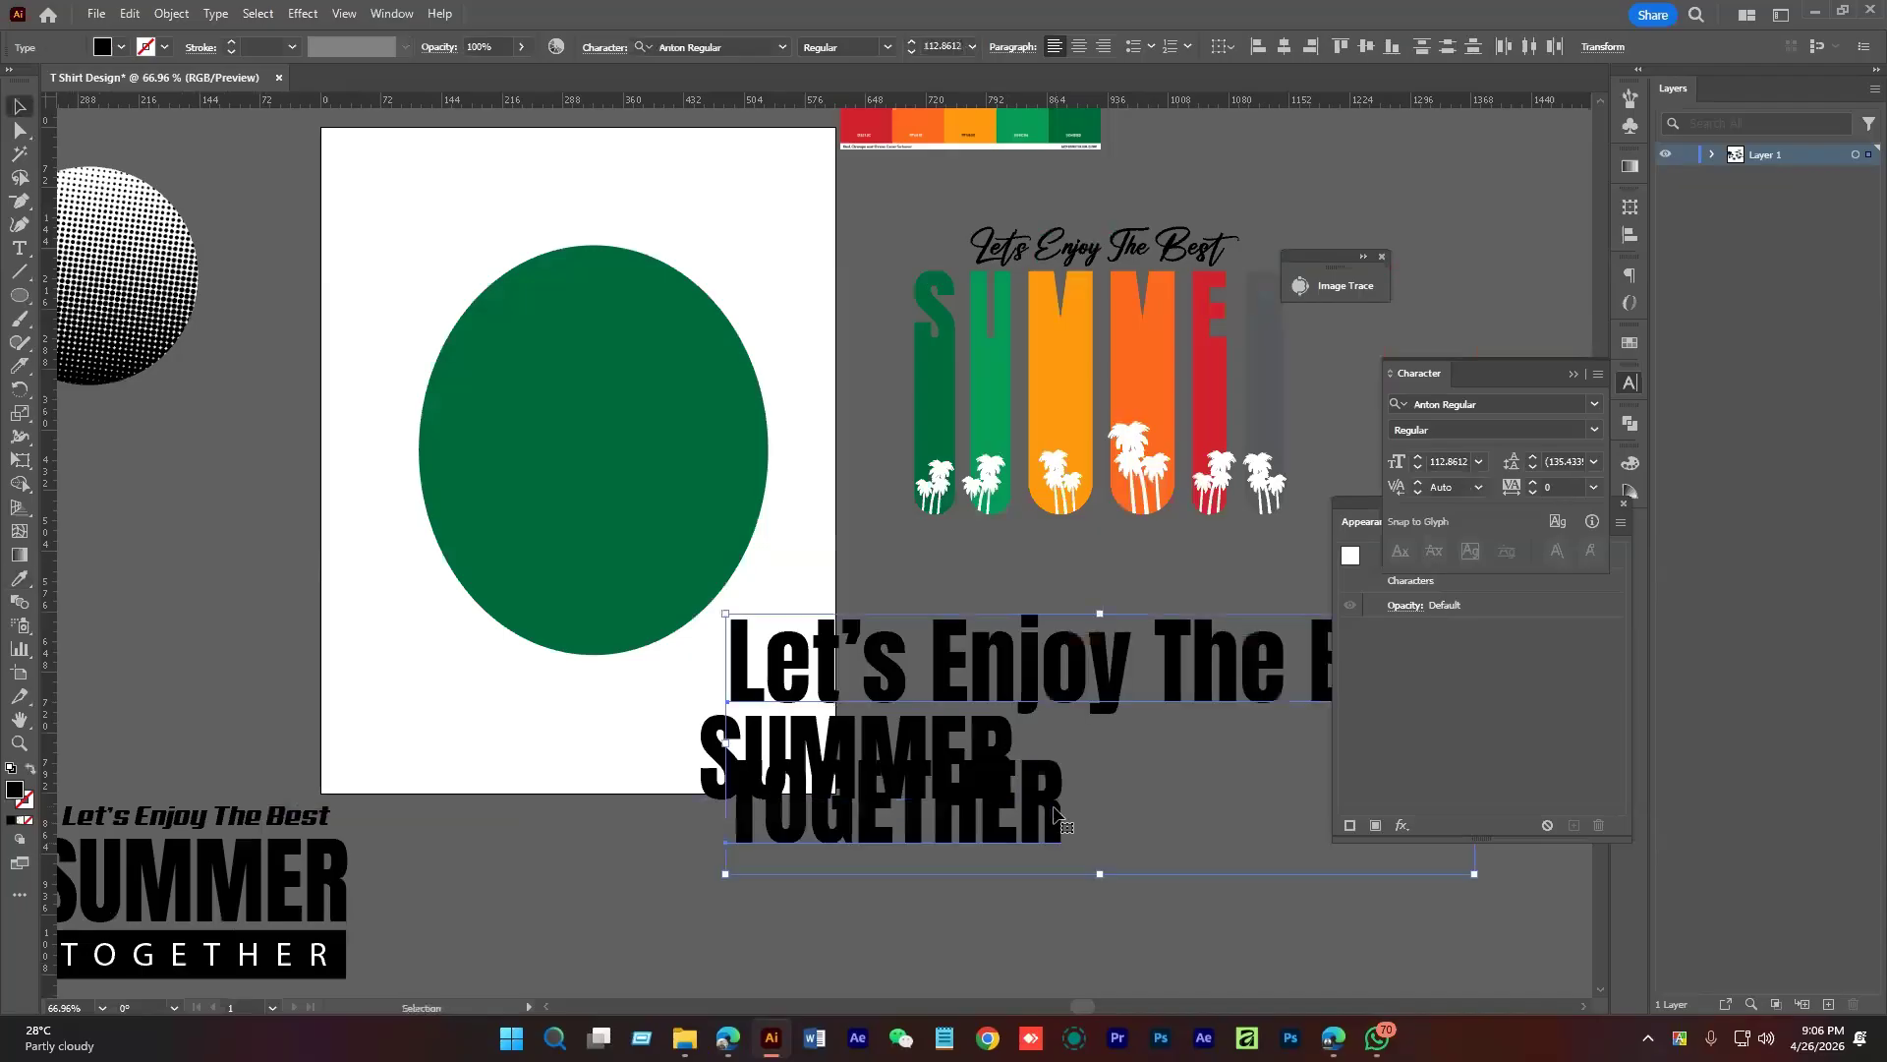
click(215, 13)
mouse_move(462, 322)
click(567, 321)
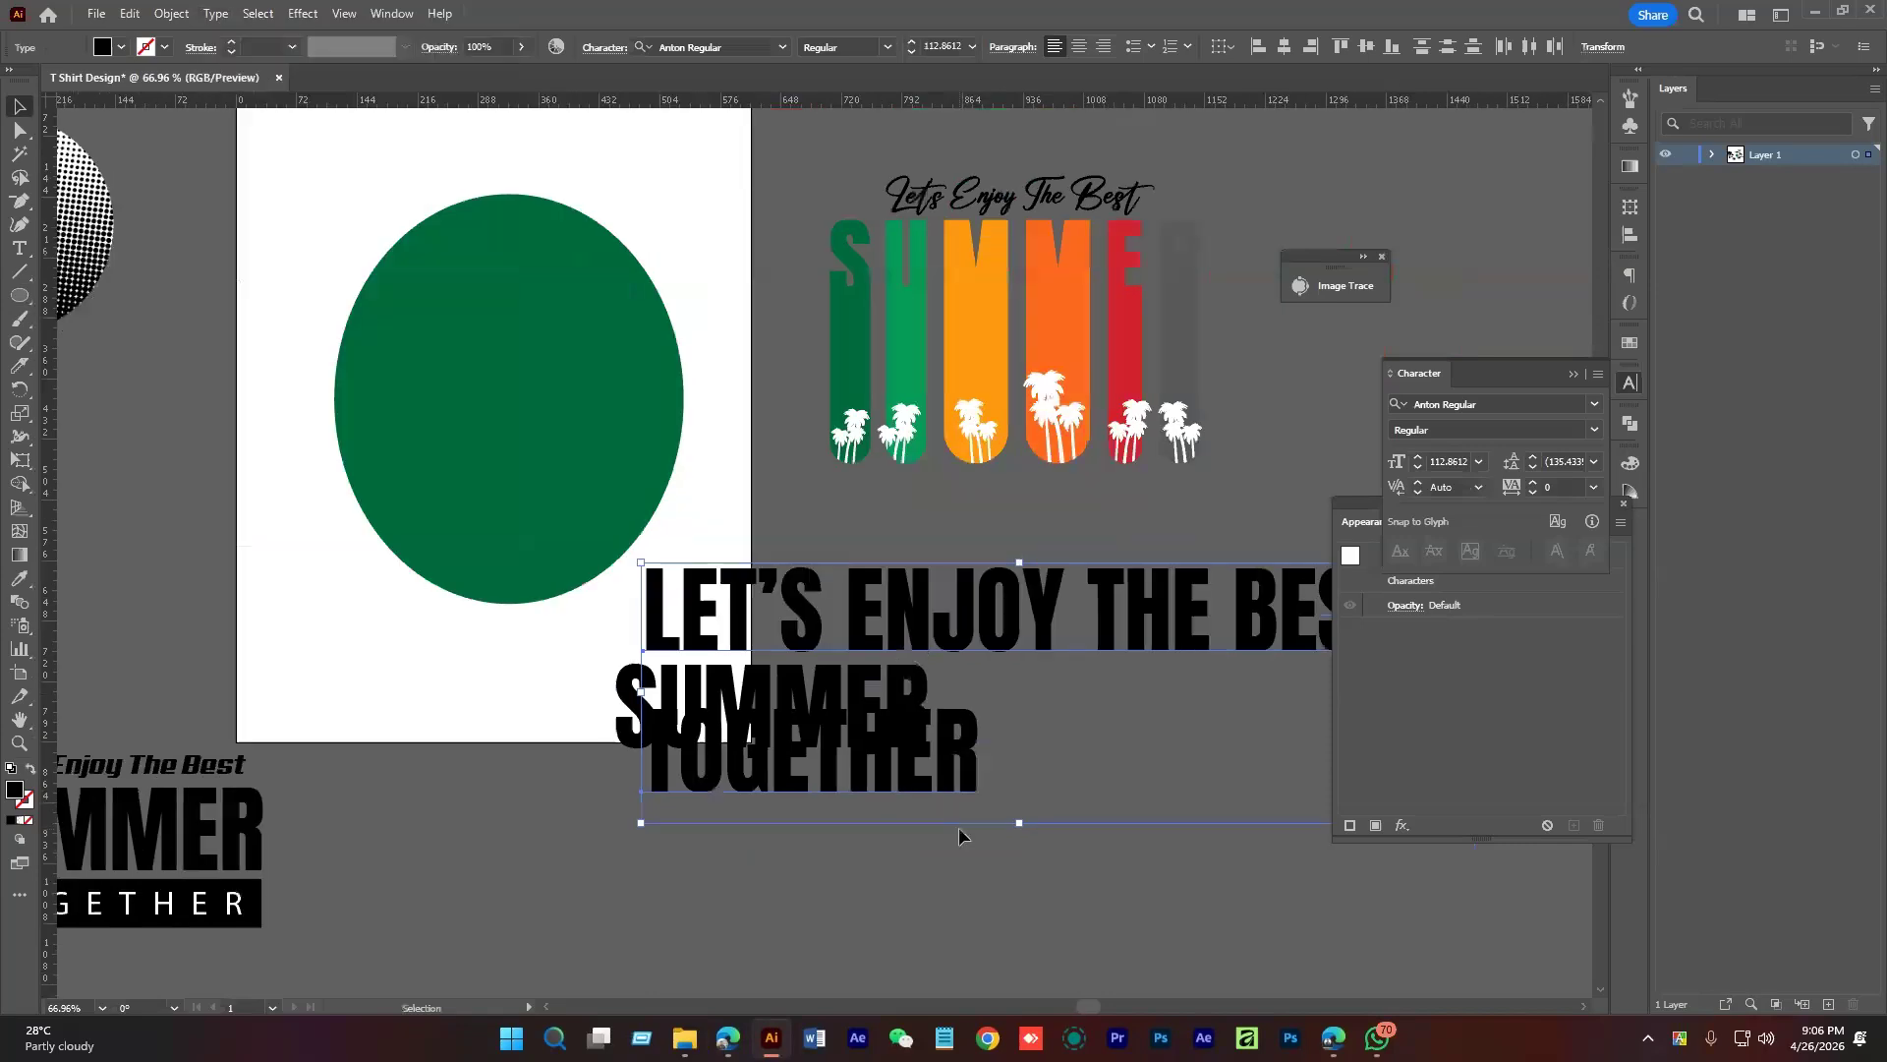
Move the copied SUMMER below TOGETHER and shorten the tagline text to the single word ENJOY
drag(889, 773, 858, 896)
drag(1004, 616, 1293, 604)
key(t)
key(BackSpace)
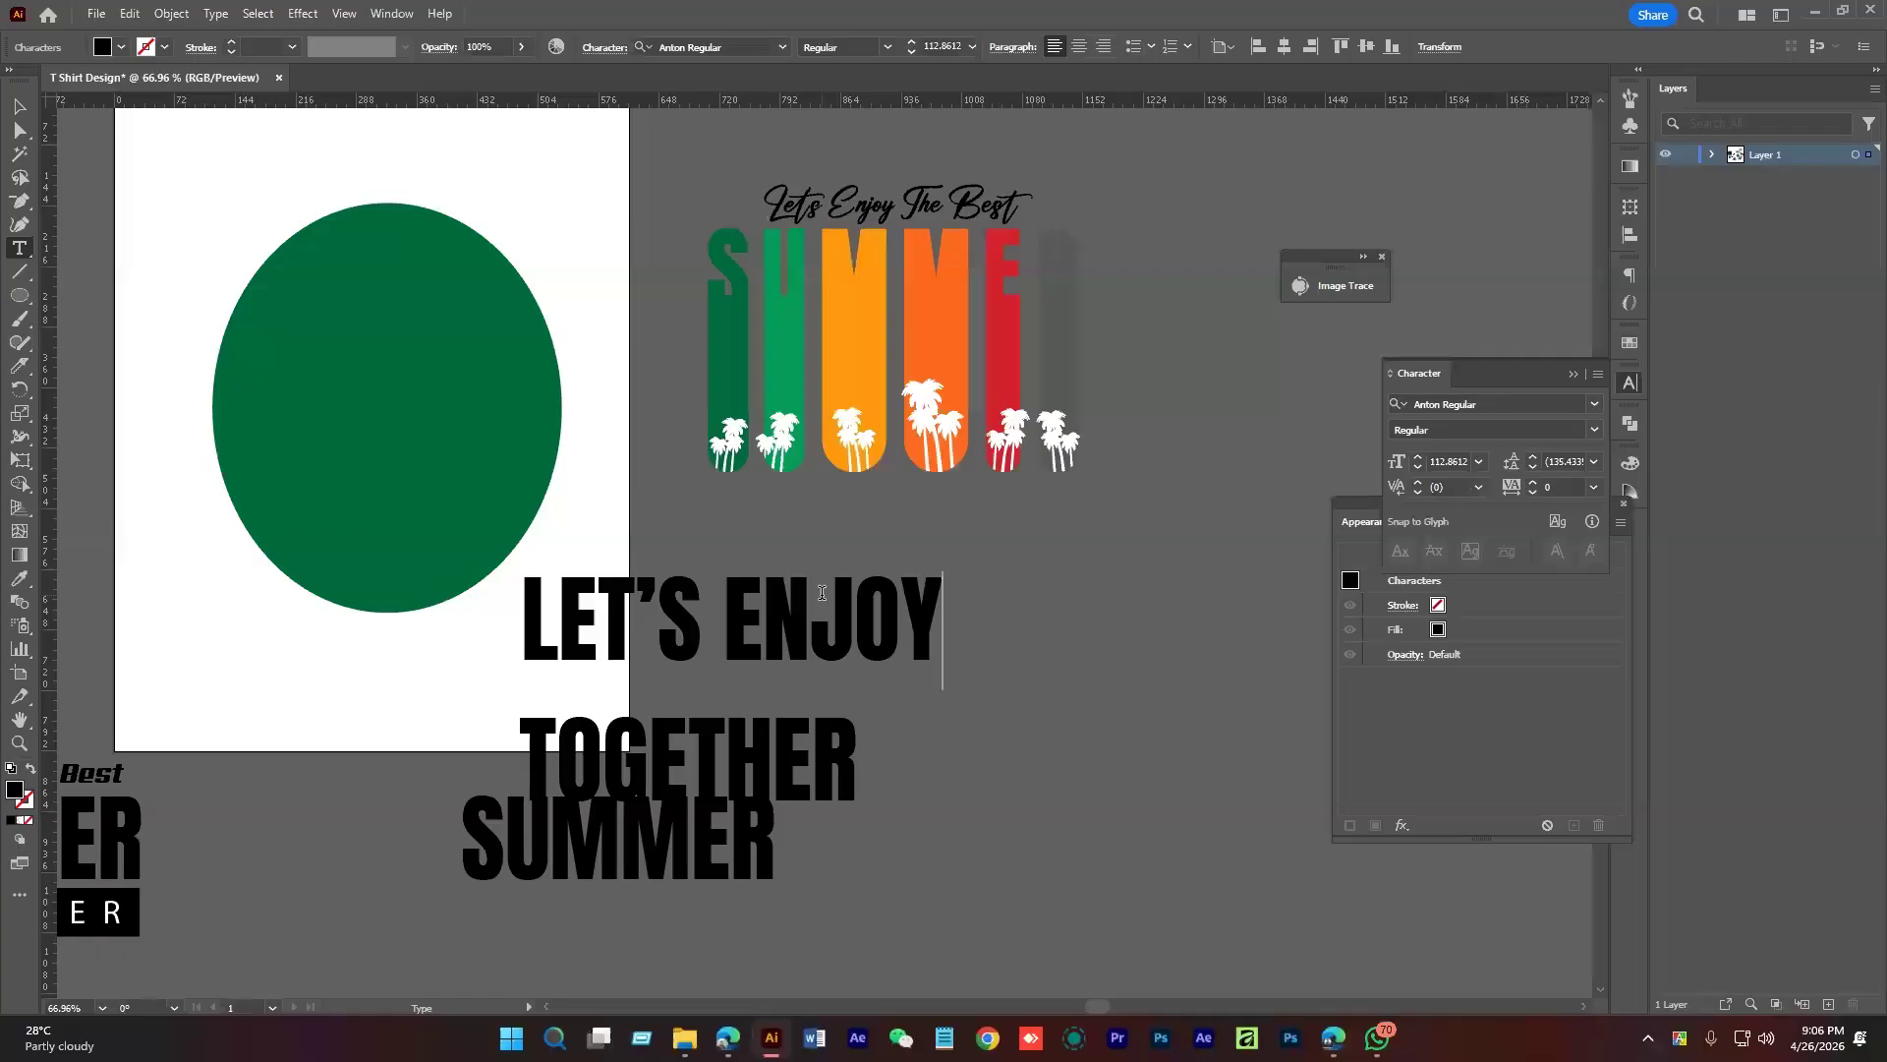
drag(725, 595, 320, 589)
key(BackSpace)
click(9, 106)
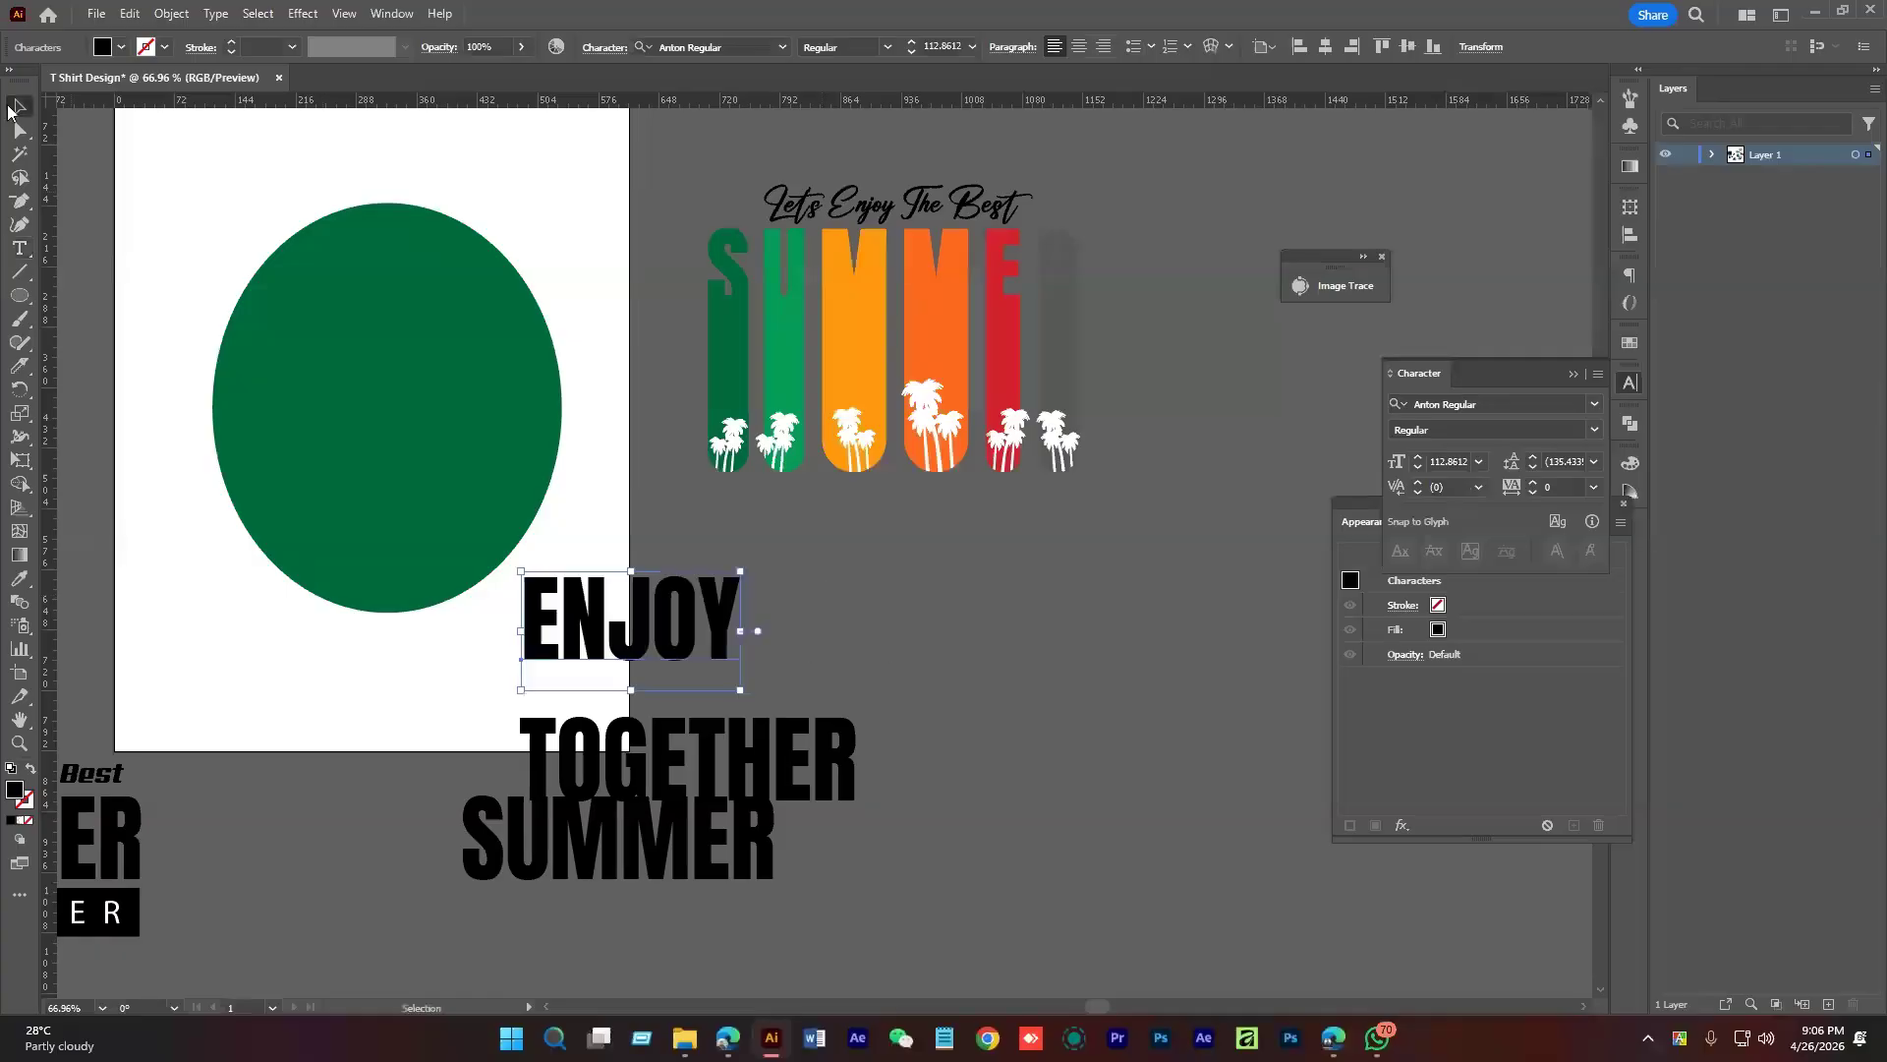
Stack ENJOY, SUMMER and TOGETHER as three centred lines and move them to the right of the ellipse
drag(560, 594, 573, 334)
drag(702, 840, 779, 586)
drag(565, 467, 556, 263)
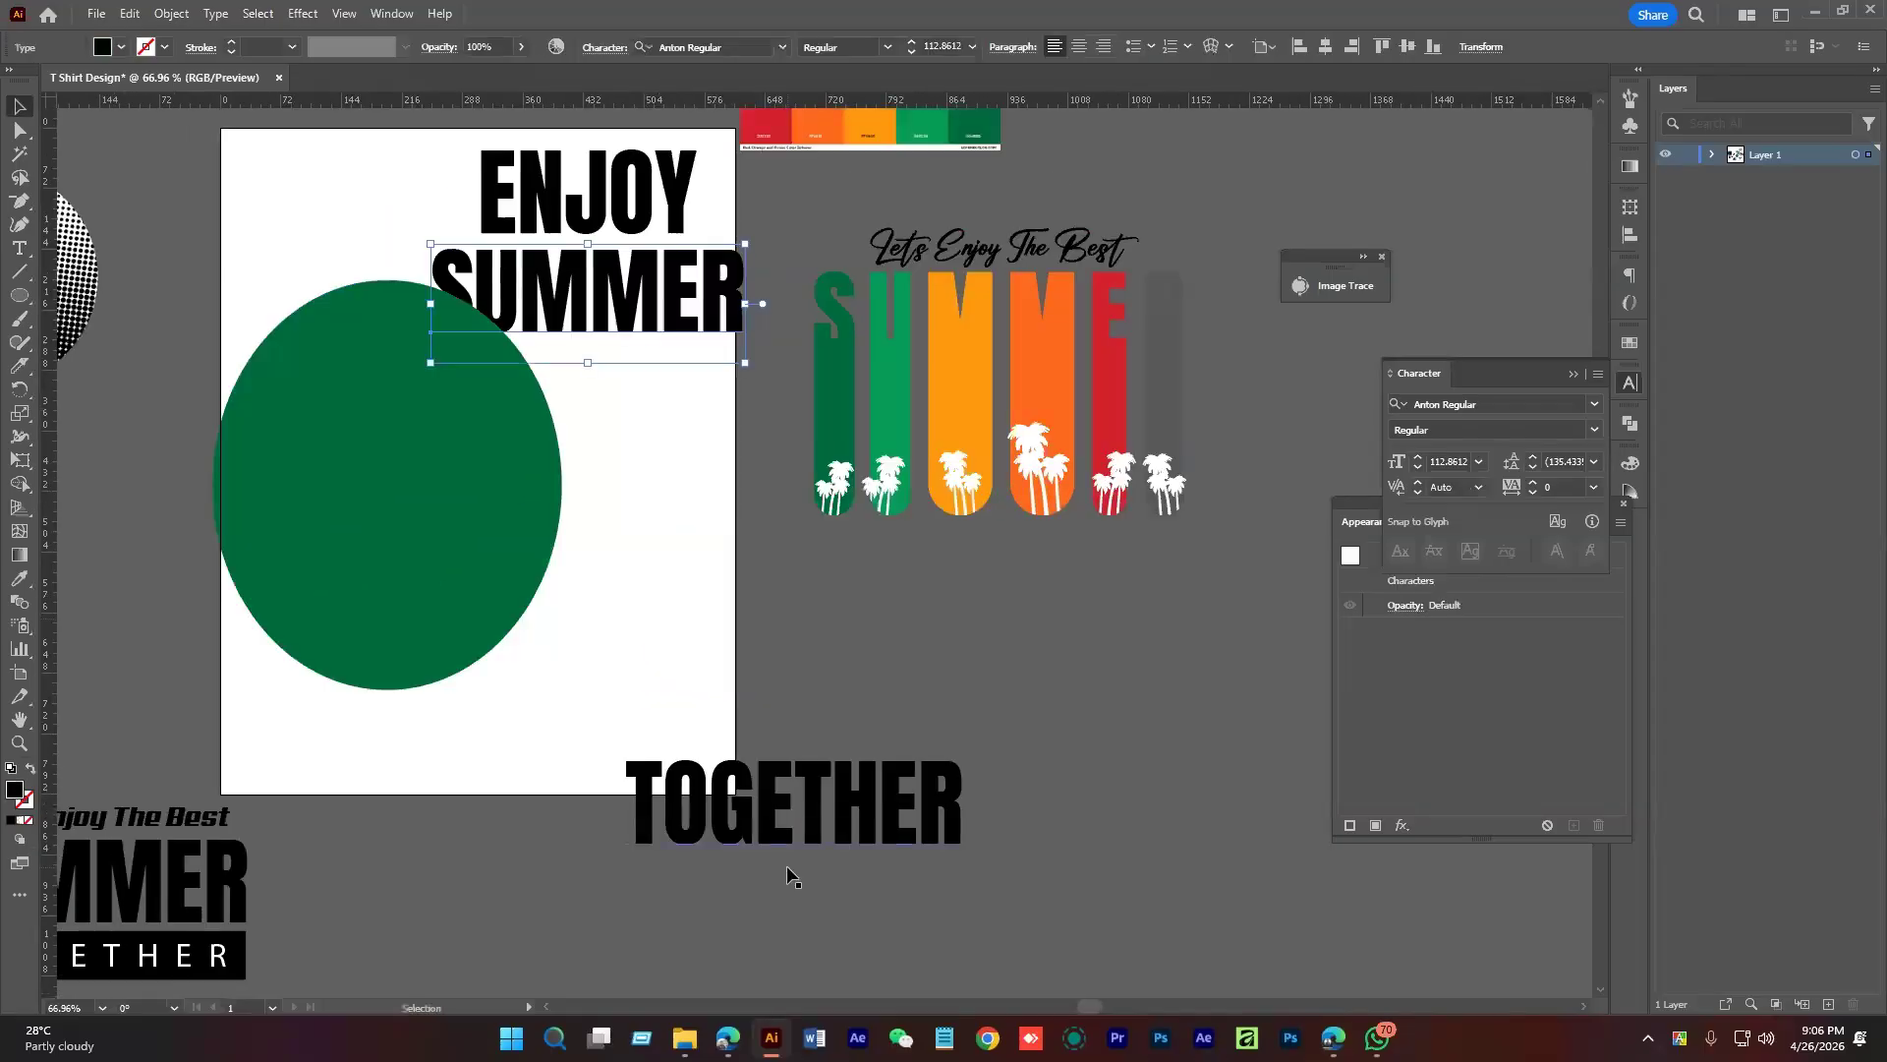
drag(786, 865, 633, 464)
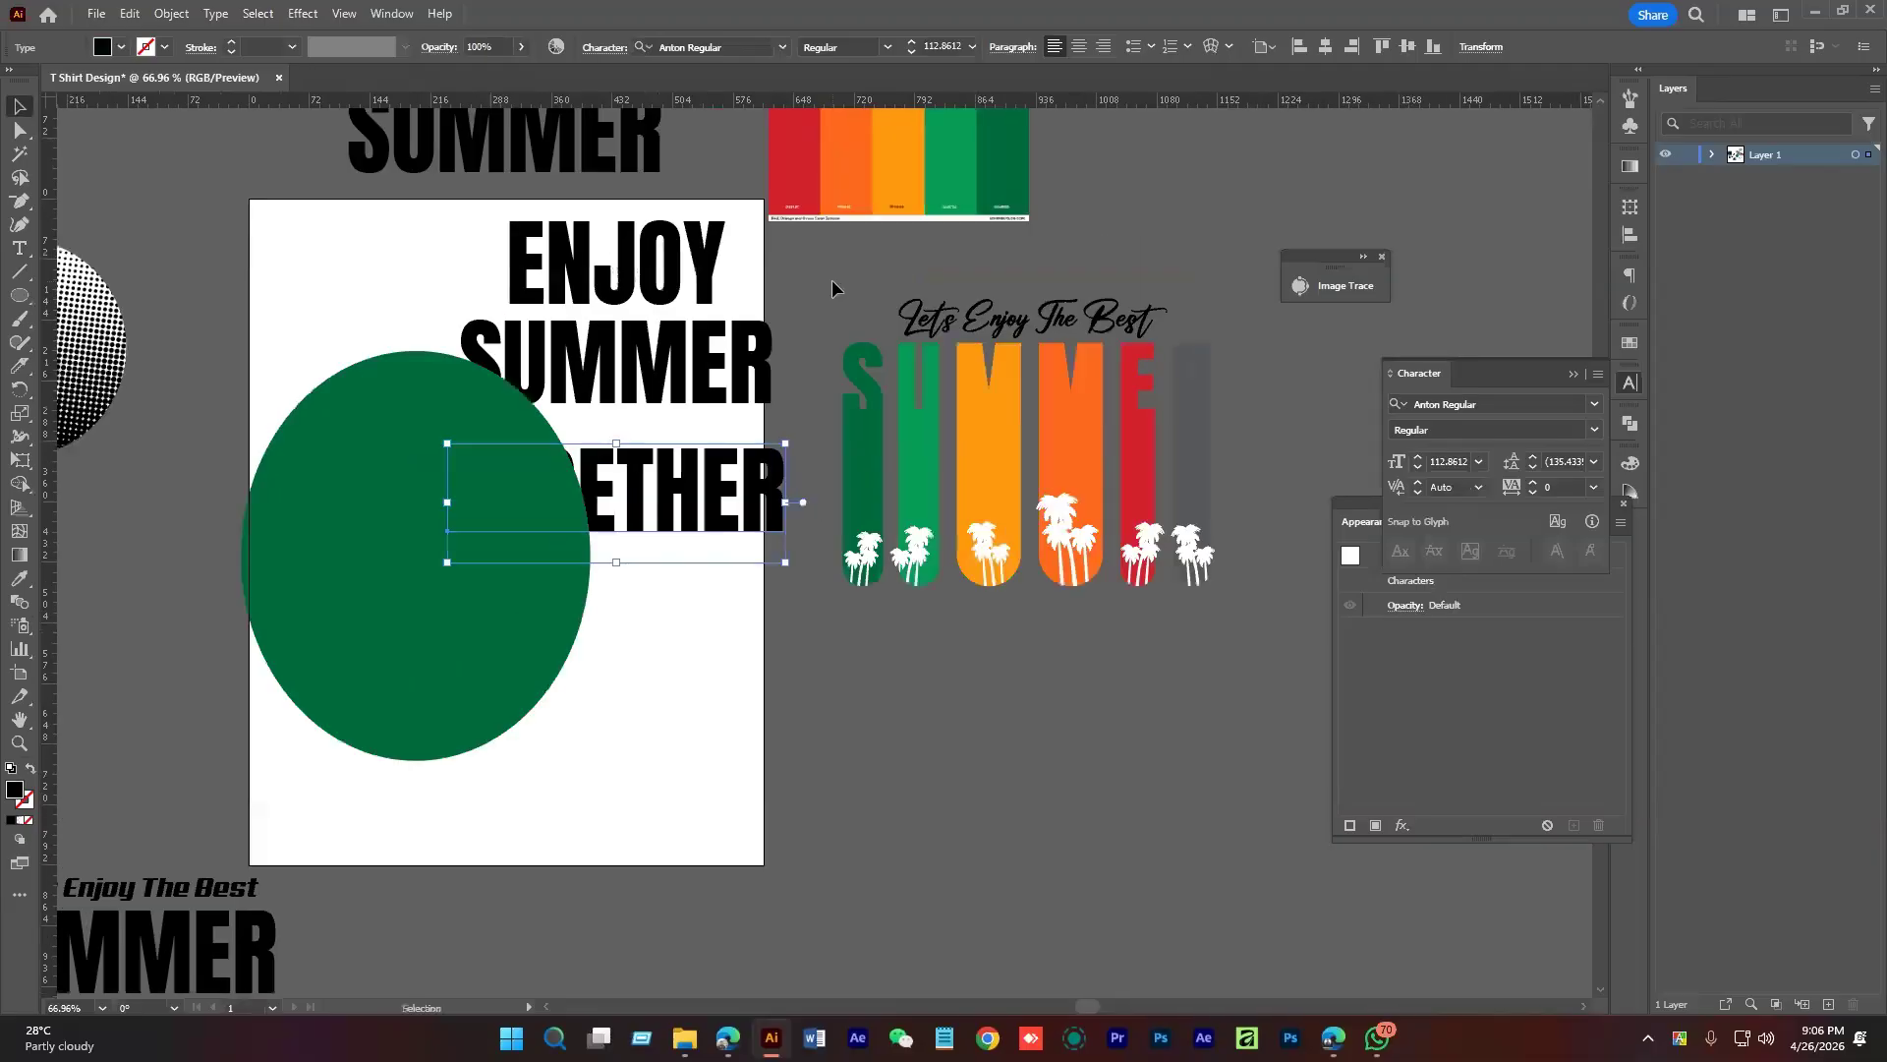
drag(831, 279, 540, 318)
click(726, 492)
drag(726, 492, 963, 510)
drag(850, 491, 1014, 527)
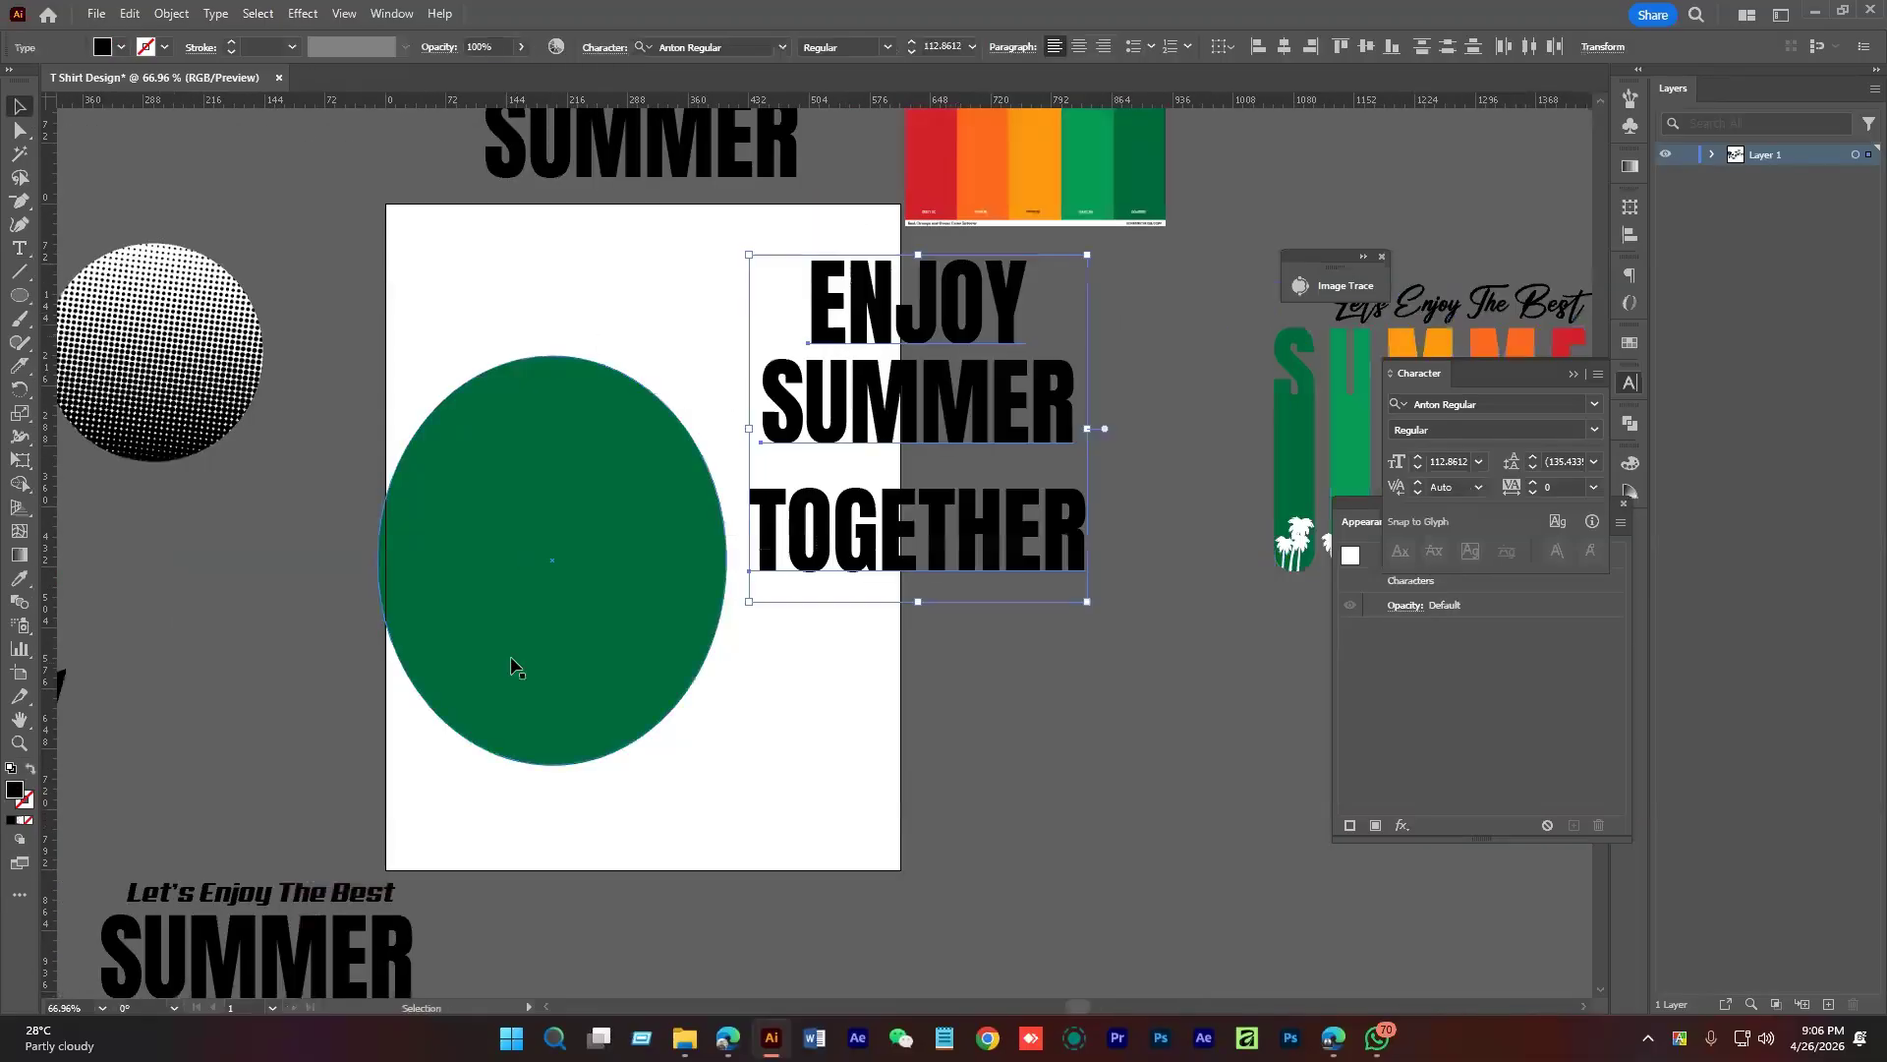
Move the green ellipse up toward the artboard's centre and shift the three stacked words further right
drag(574, 530, 608, 476)
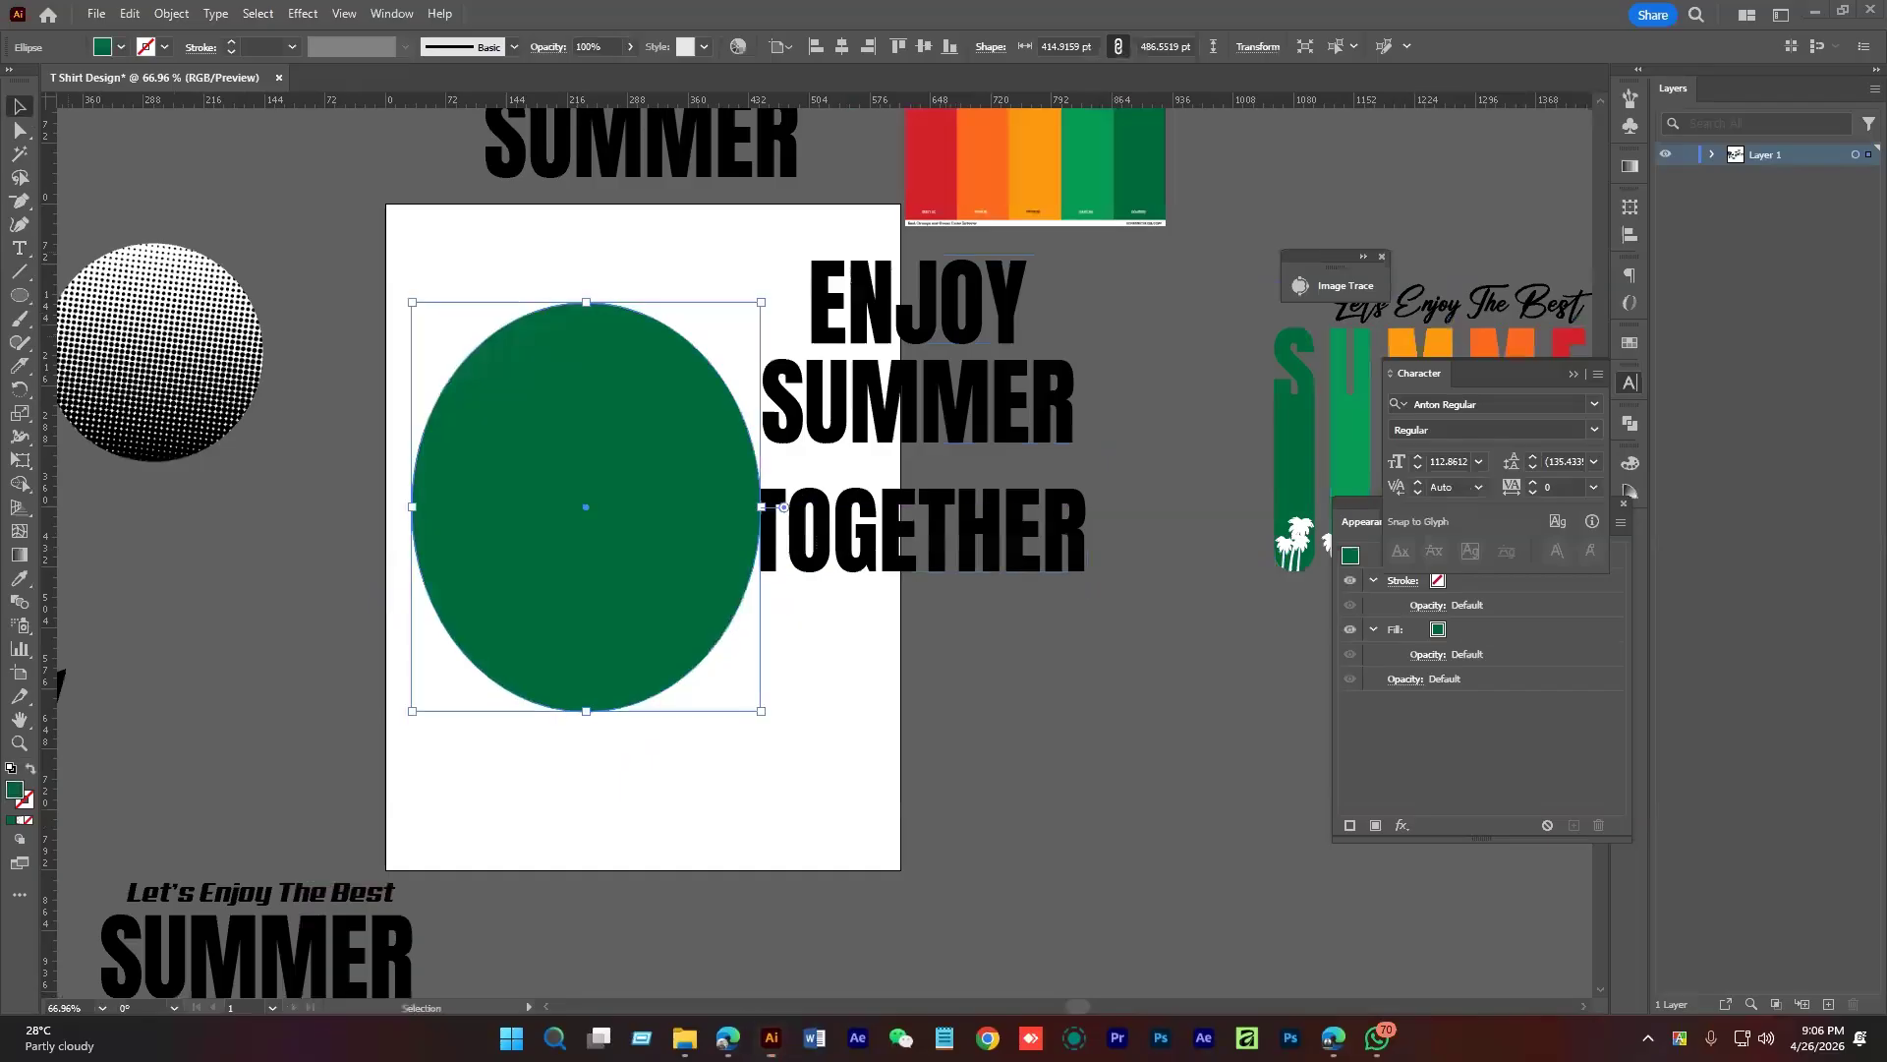
key(super+d)
key(super+d)
click(892, 675)
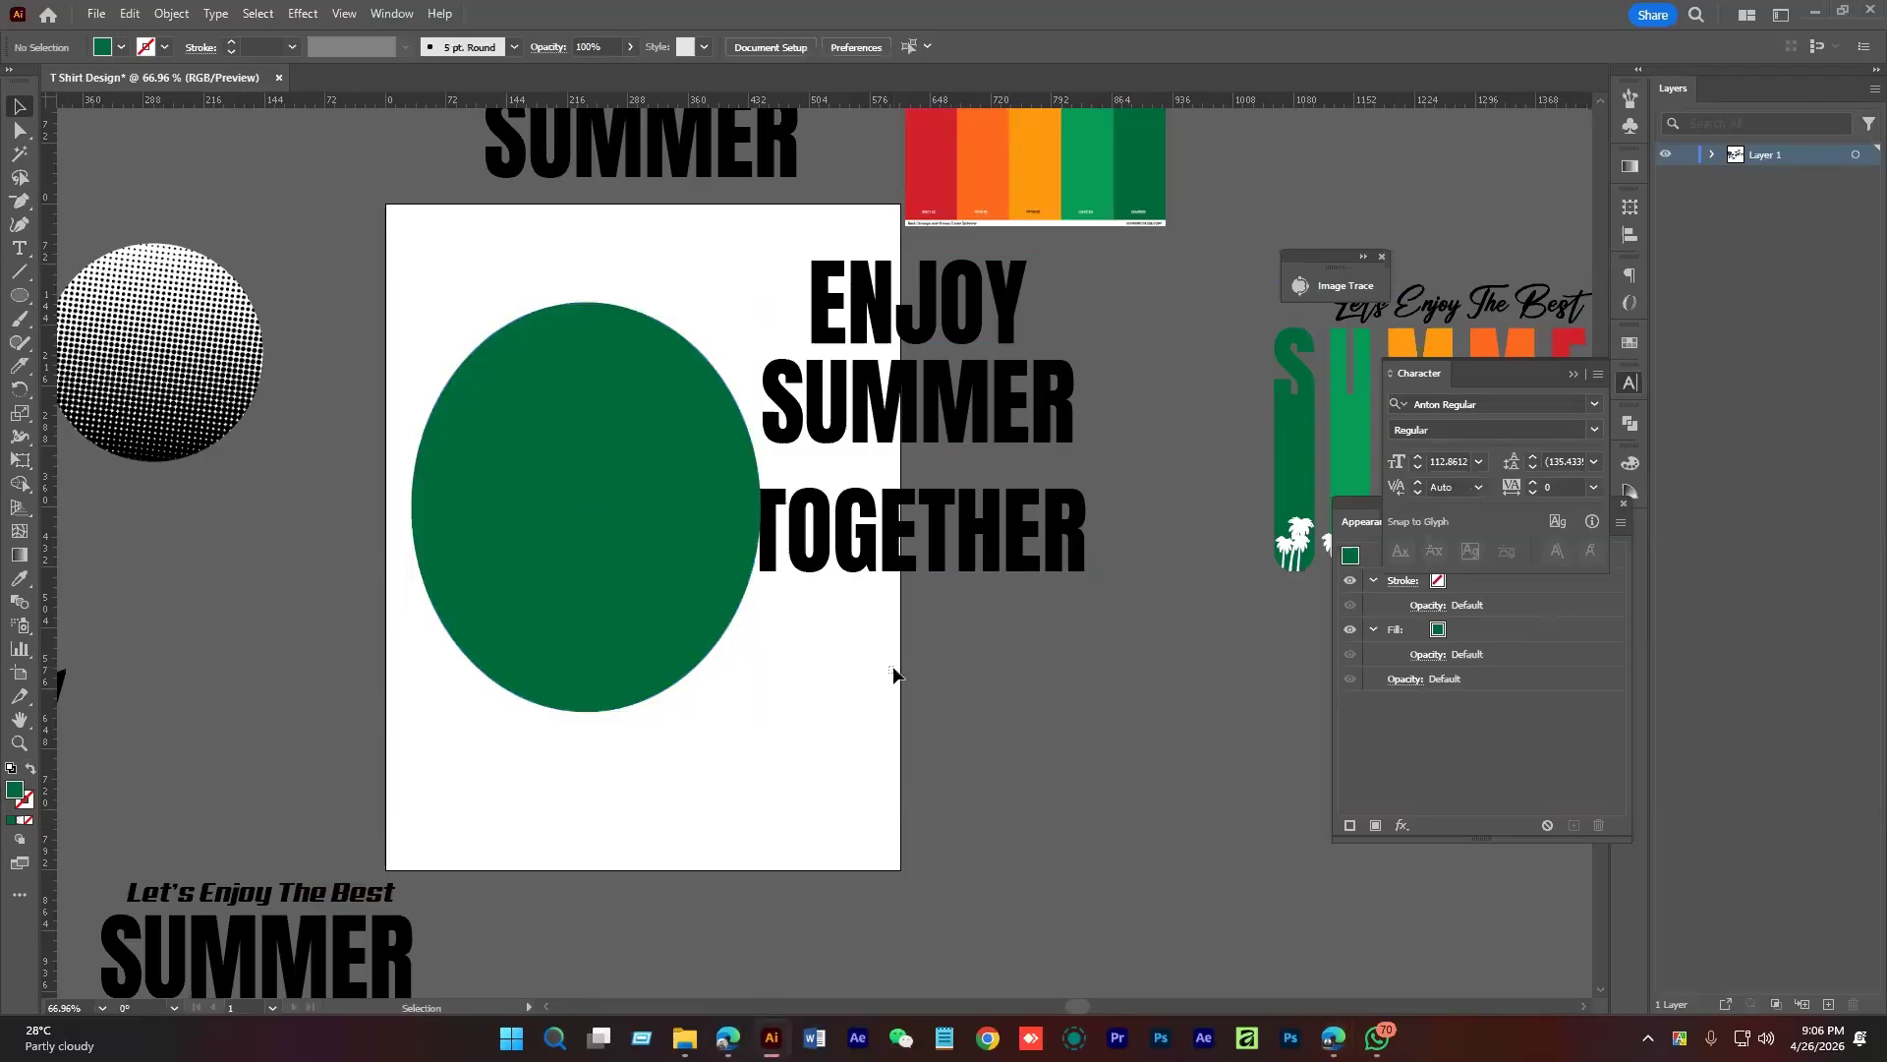
drag(958, 300, 1072, 300)
drag(727, 512, 774, 530)
Reposition the ellipse near the artboard's centre and enlarge it proportionally to about 434 by 509 pt
click(774, 531)
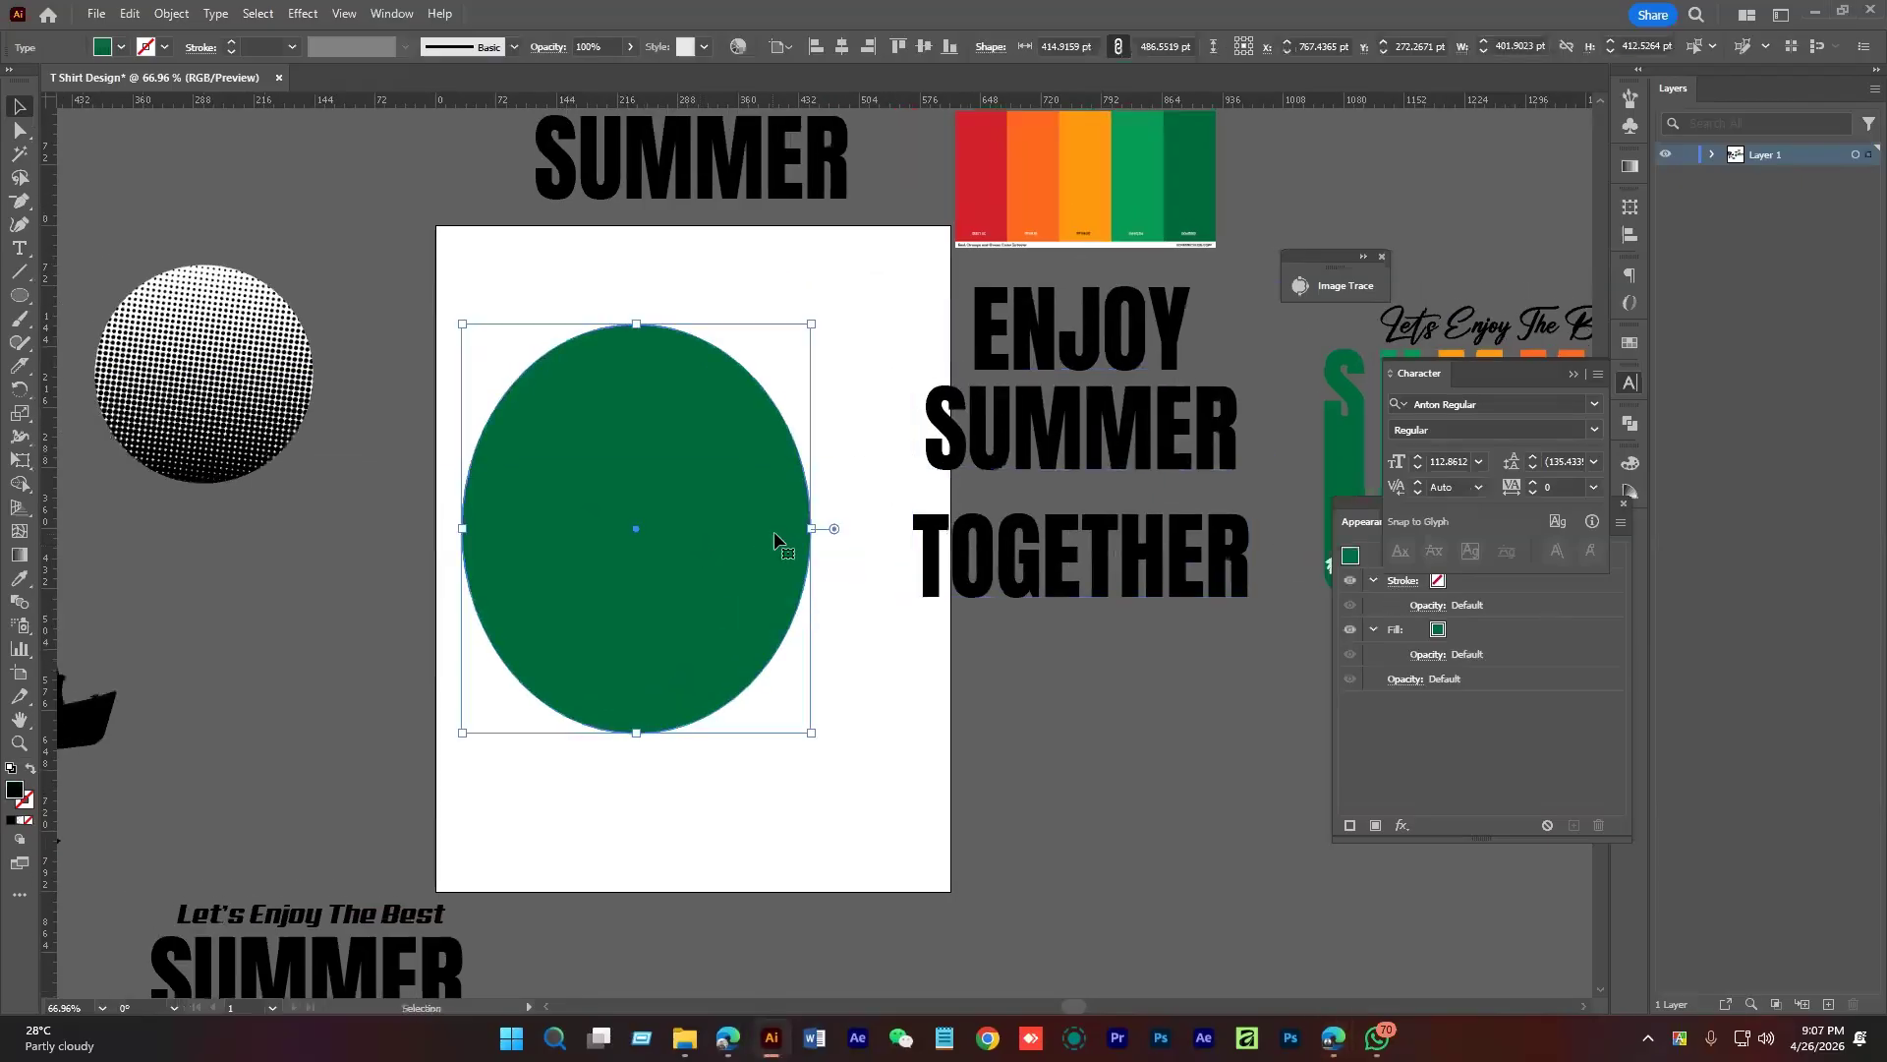
drag(637, 556, 684, 540)
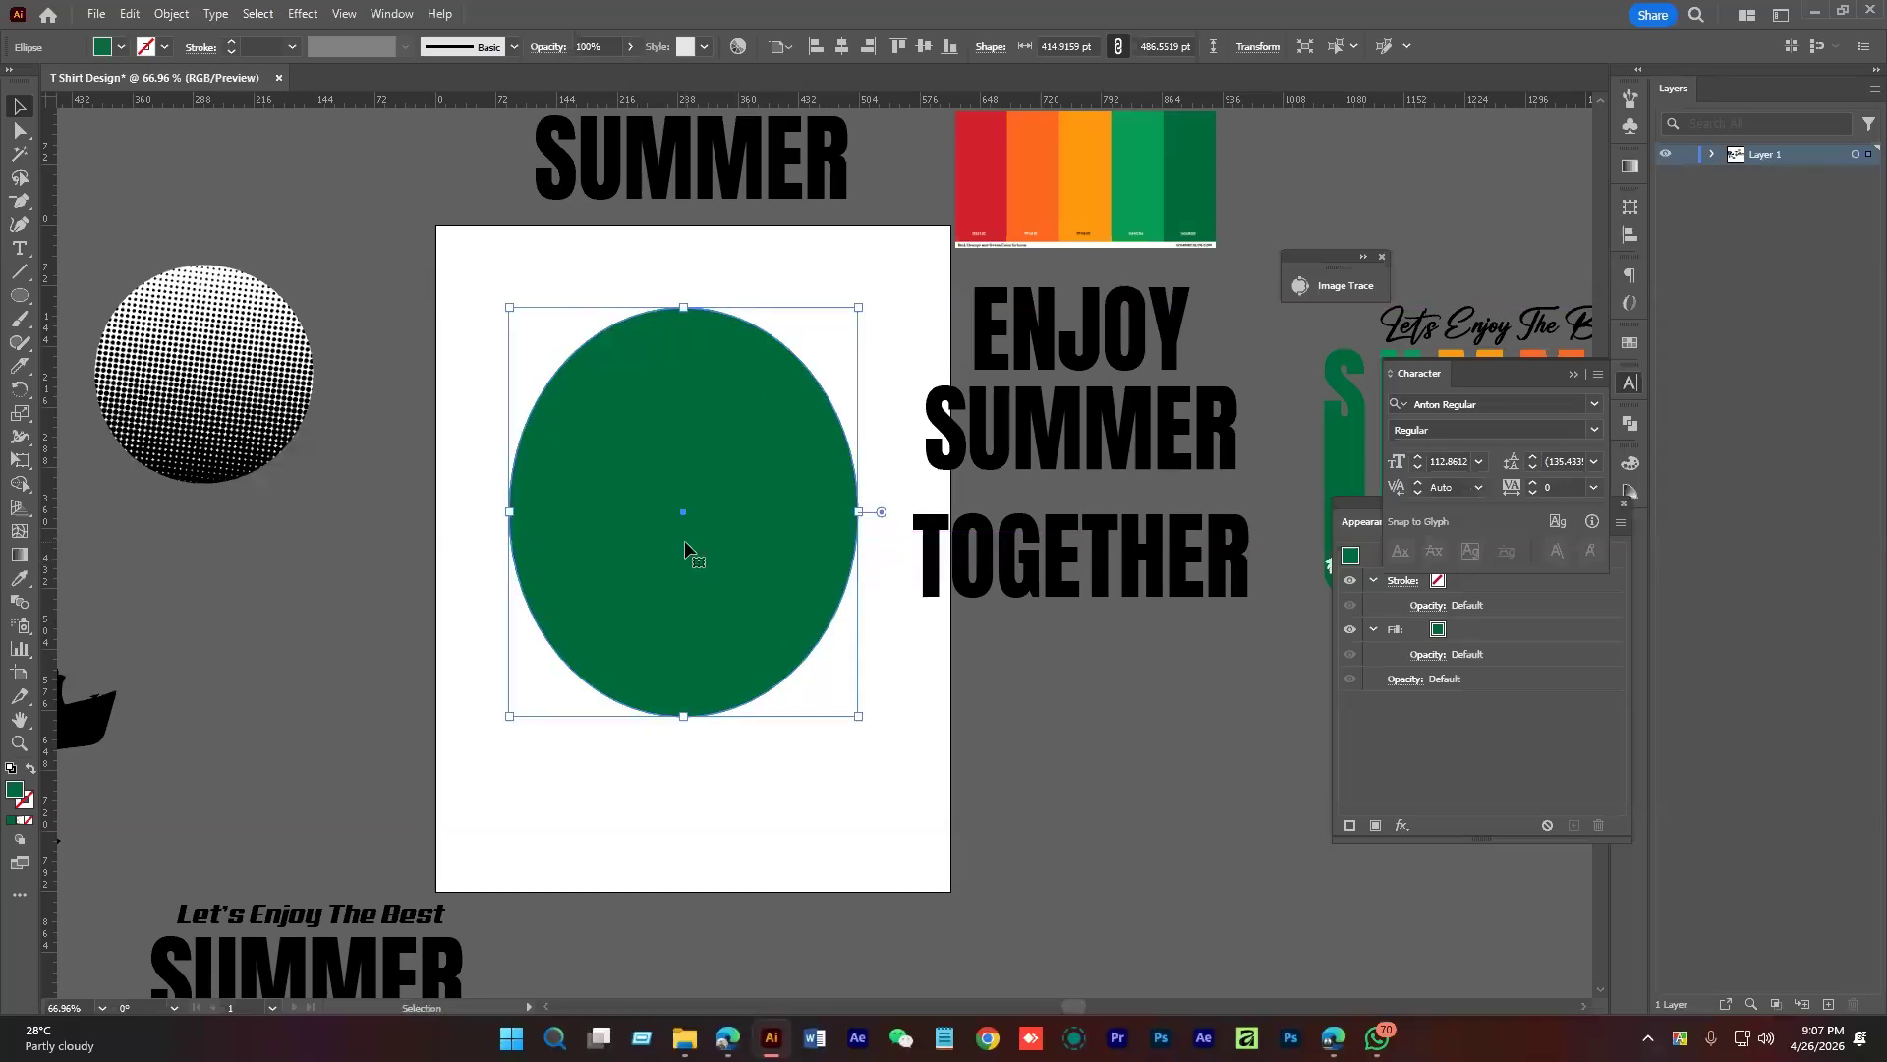
drag(720, 535, 718, 522)
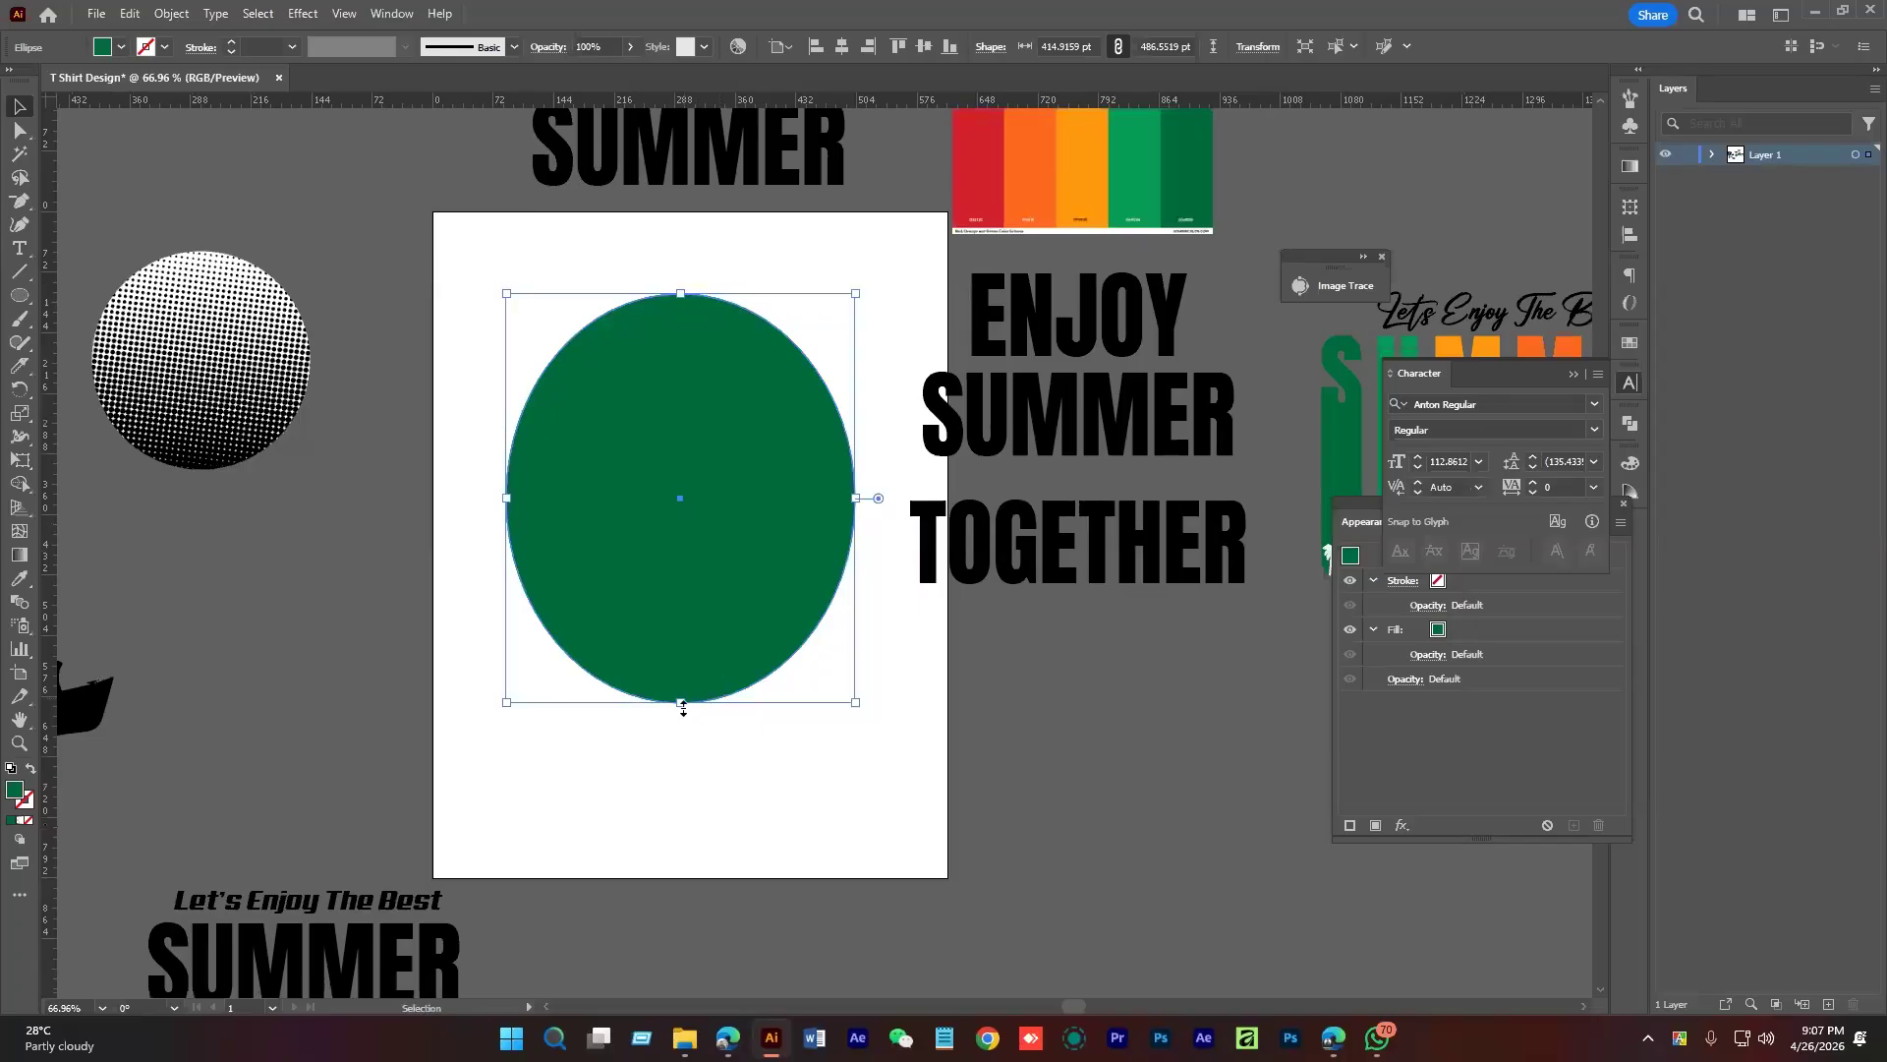
drag(683, 708, 683, 727)
drag(691, 560, 651, 593)
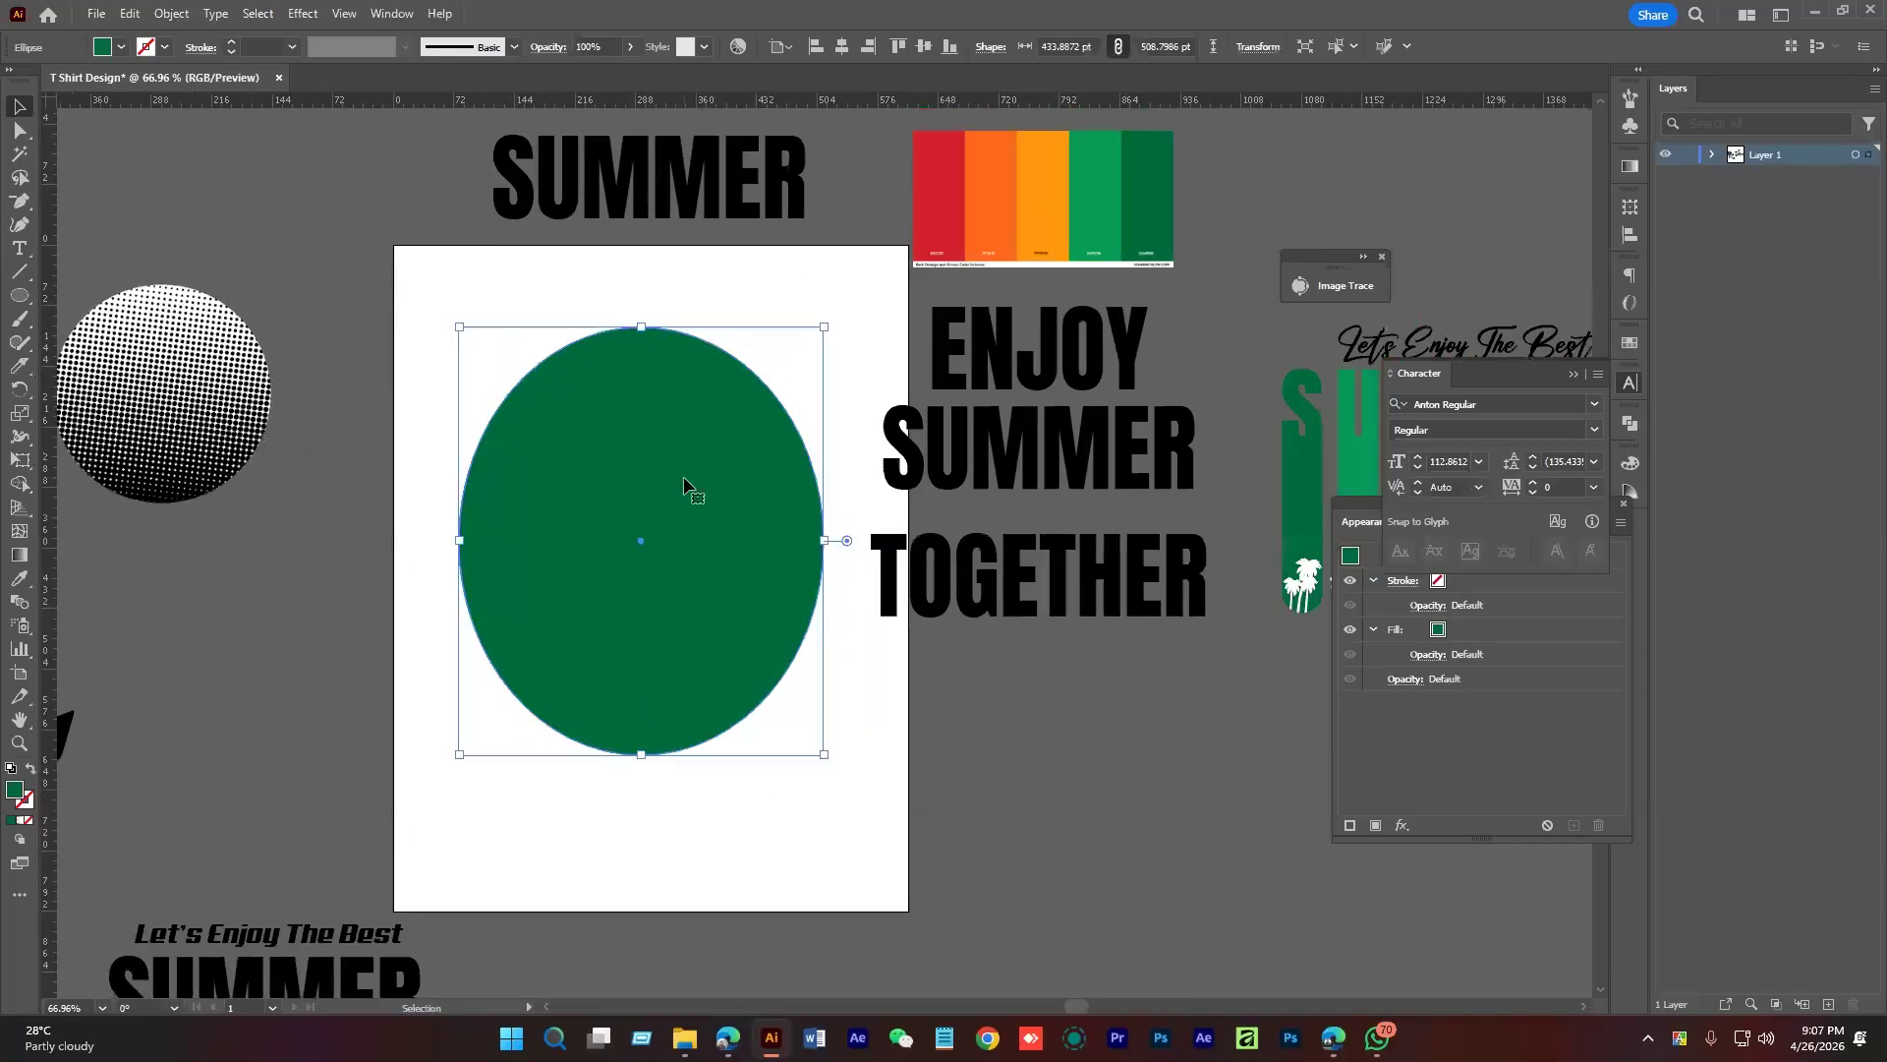
Cut the ellipse into three pieces with two wavy horizontal Knife strokes, one across the upper part and one across the lower part
drag(19, 365, 128, 413)
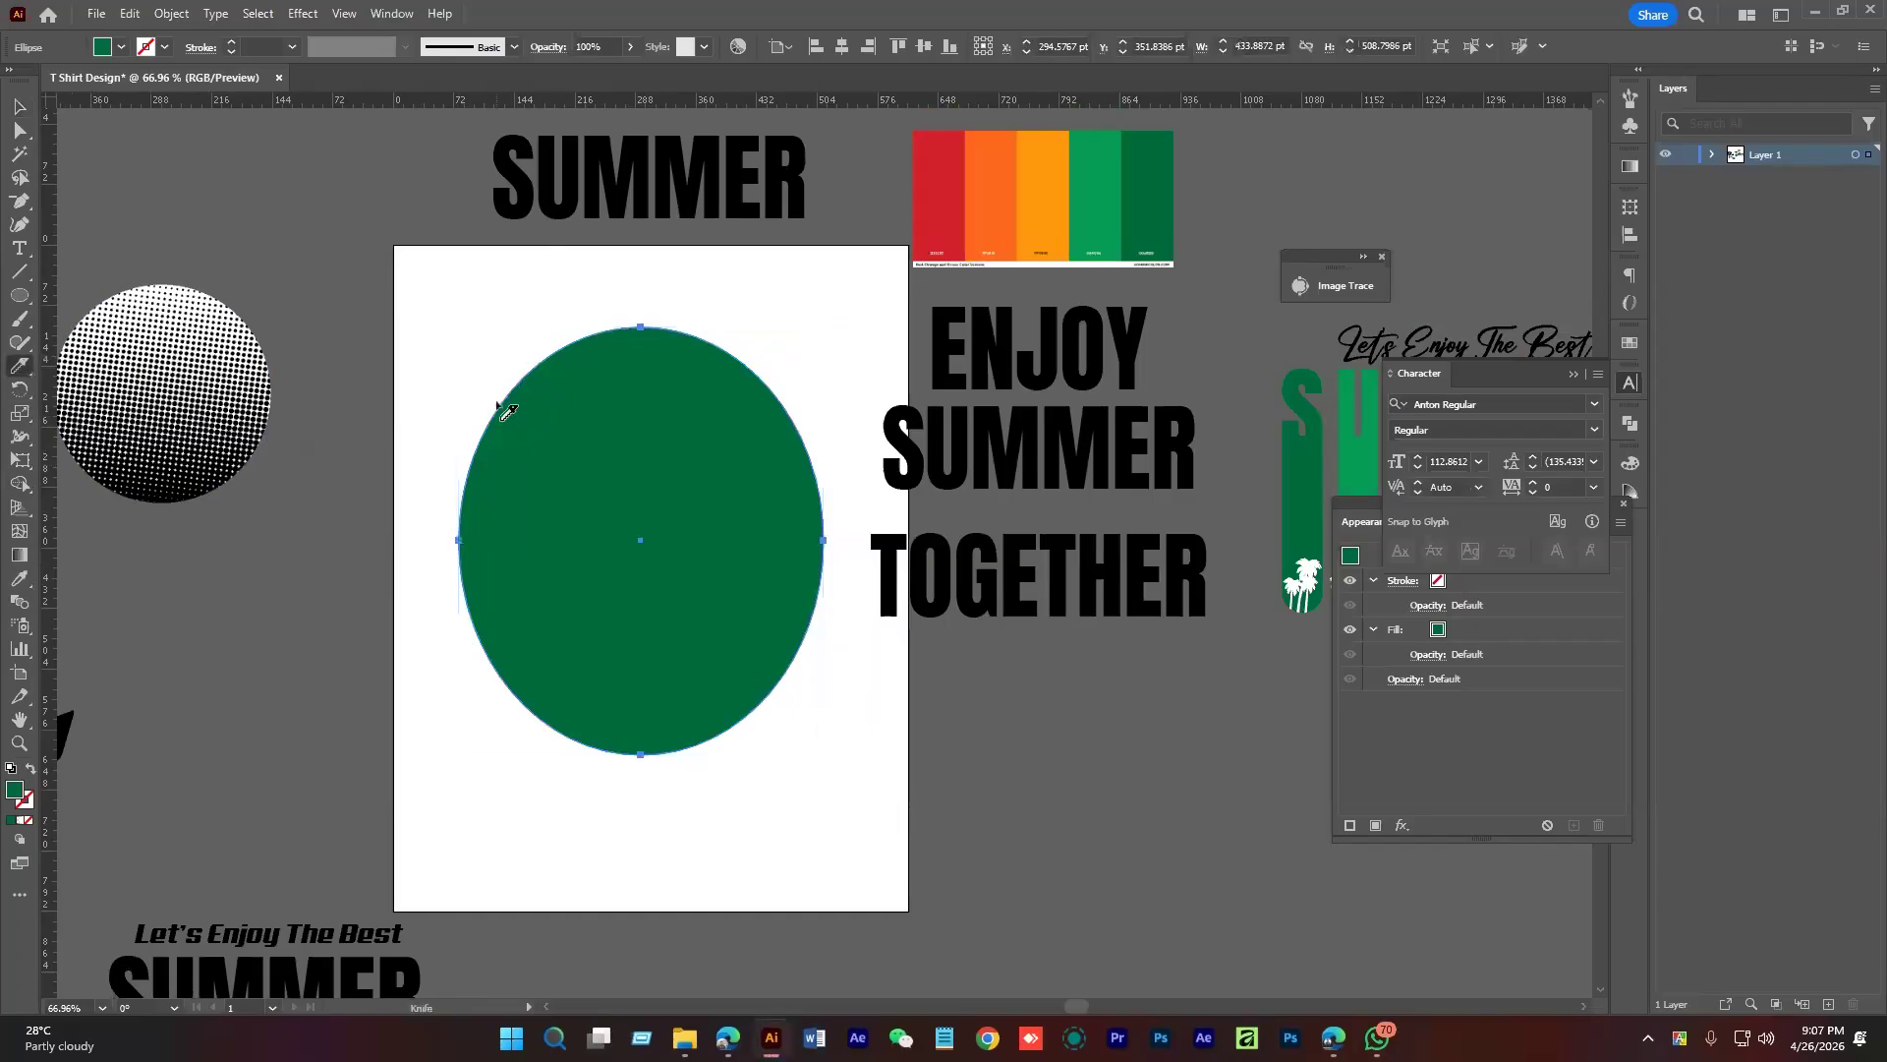
mouse_move(494, 374)
mouse_down()
mouse_move(518, 447)
mouse_move(681, 467)
mouse_move(768, 466)
mouse_move(823, 395)
mouse_up()
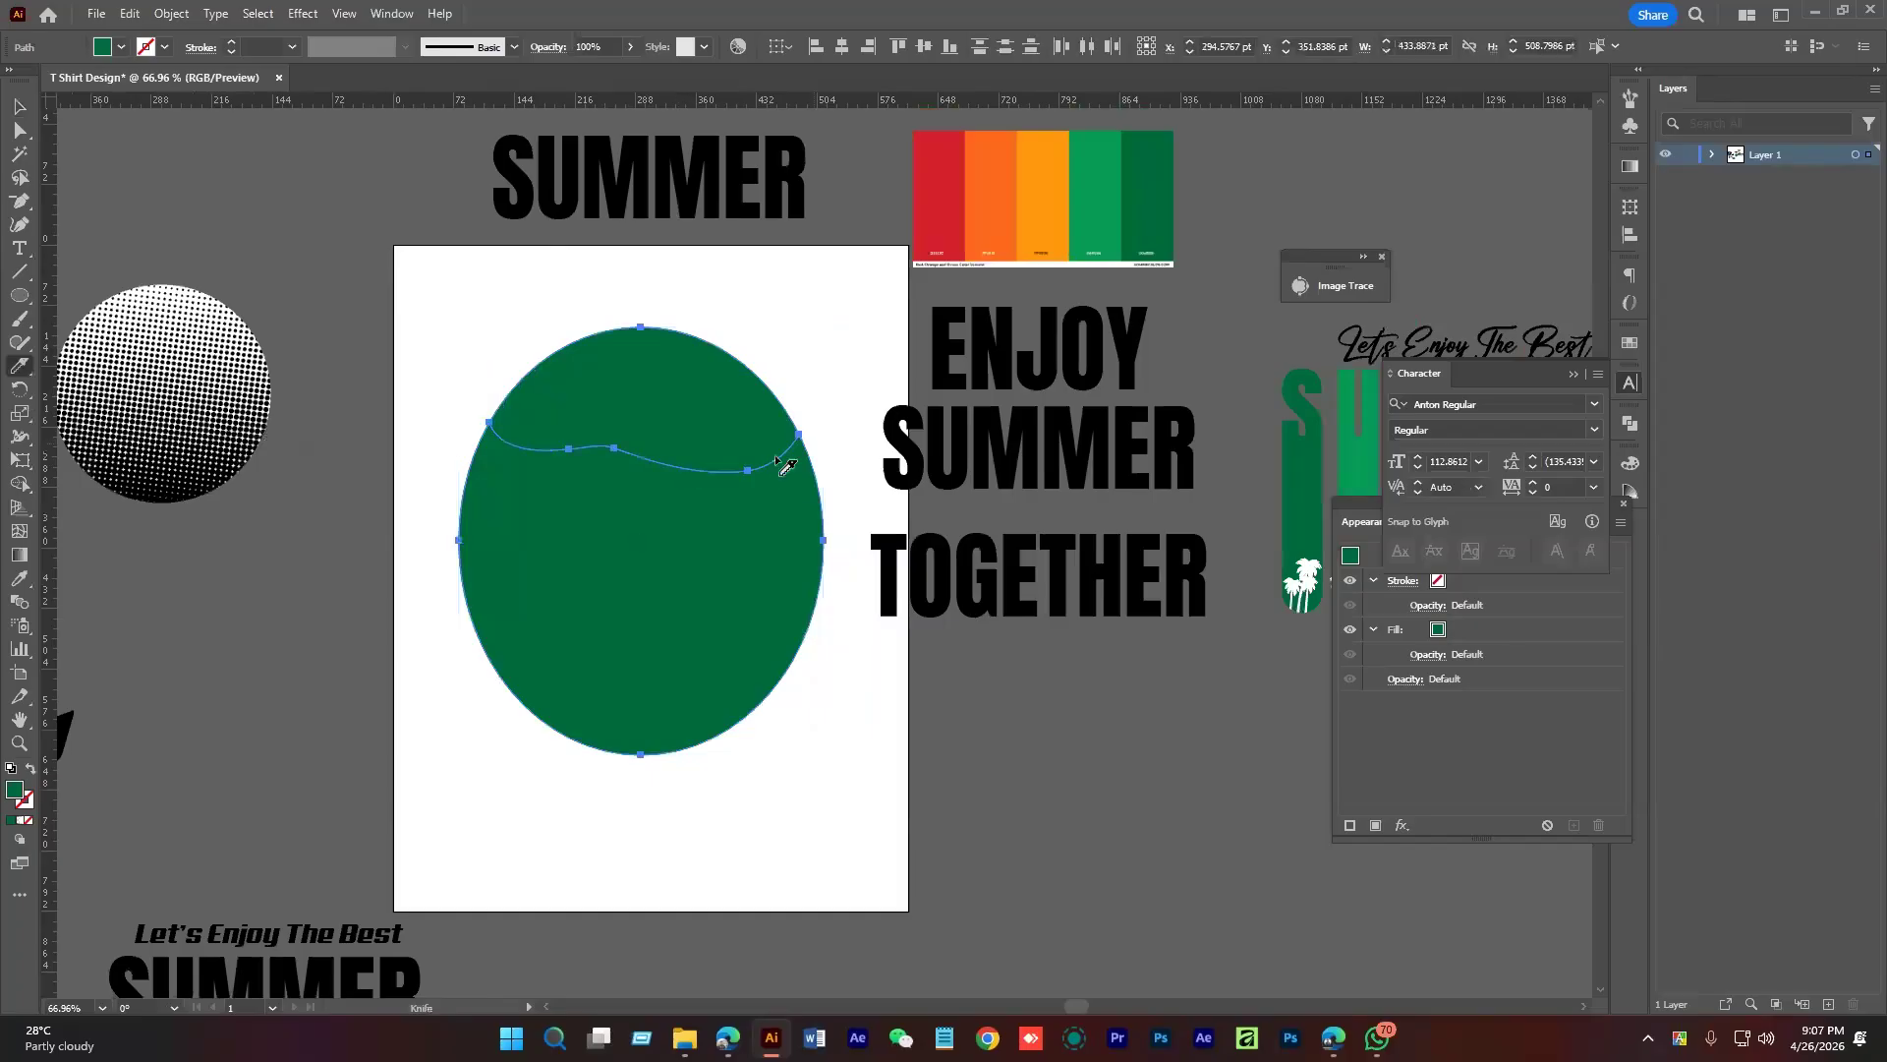
mouse_move(470, 665)
mouse_down()
mouse_move(494, 619)
mouse_move(831, 608)
mouse_up()
key(v)
click(813, 757)
Select the top piece of the cut ellipse together with the word ENJOY
scroll(771, 609, up, 2)
click(728, 471)
click(983, 462)
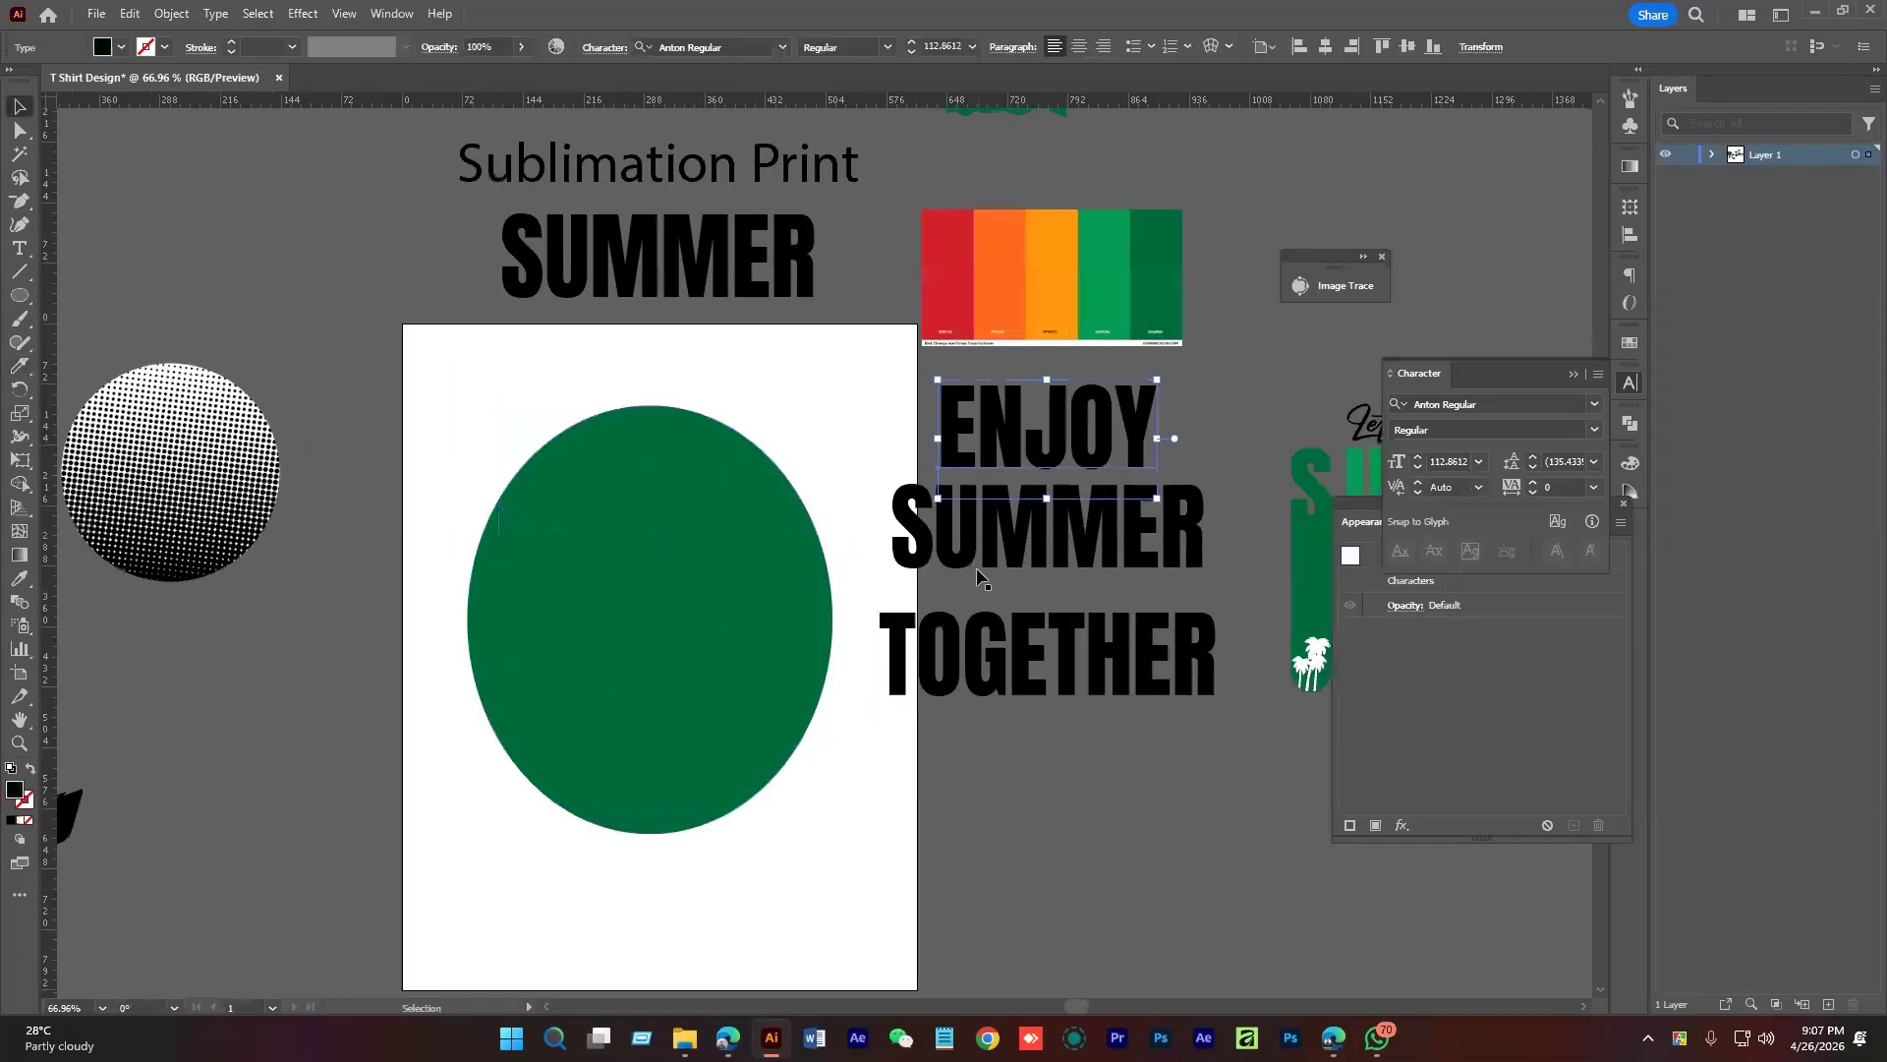
click(492, 424)
click(707, 479)
shift+click(973, 454)
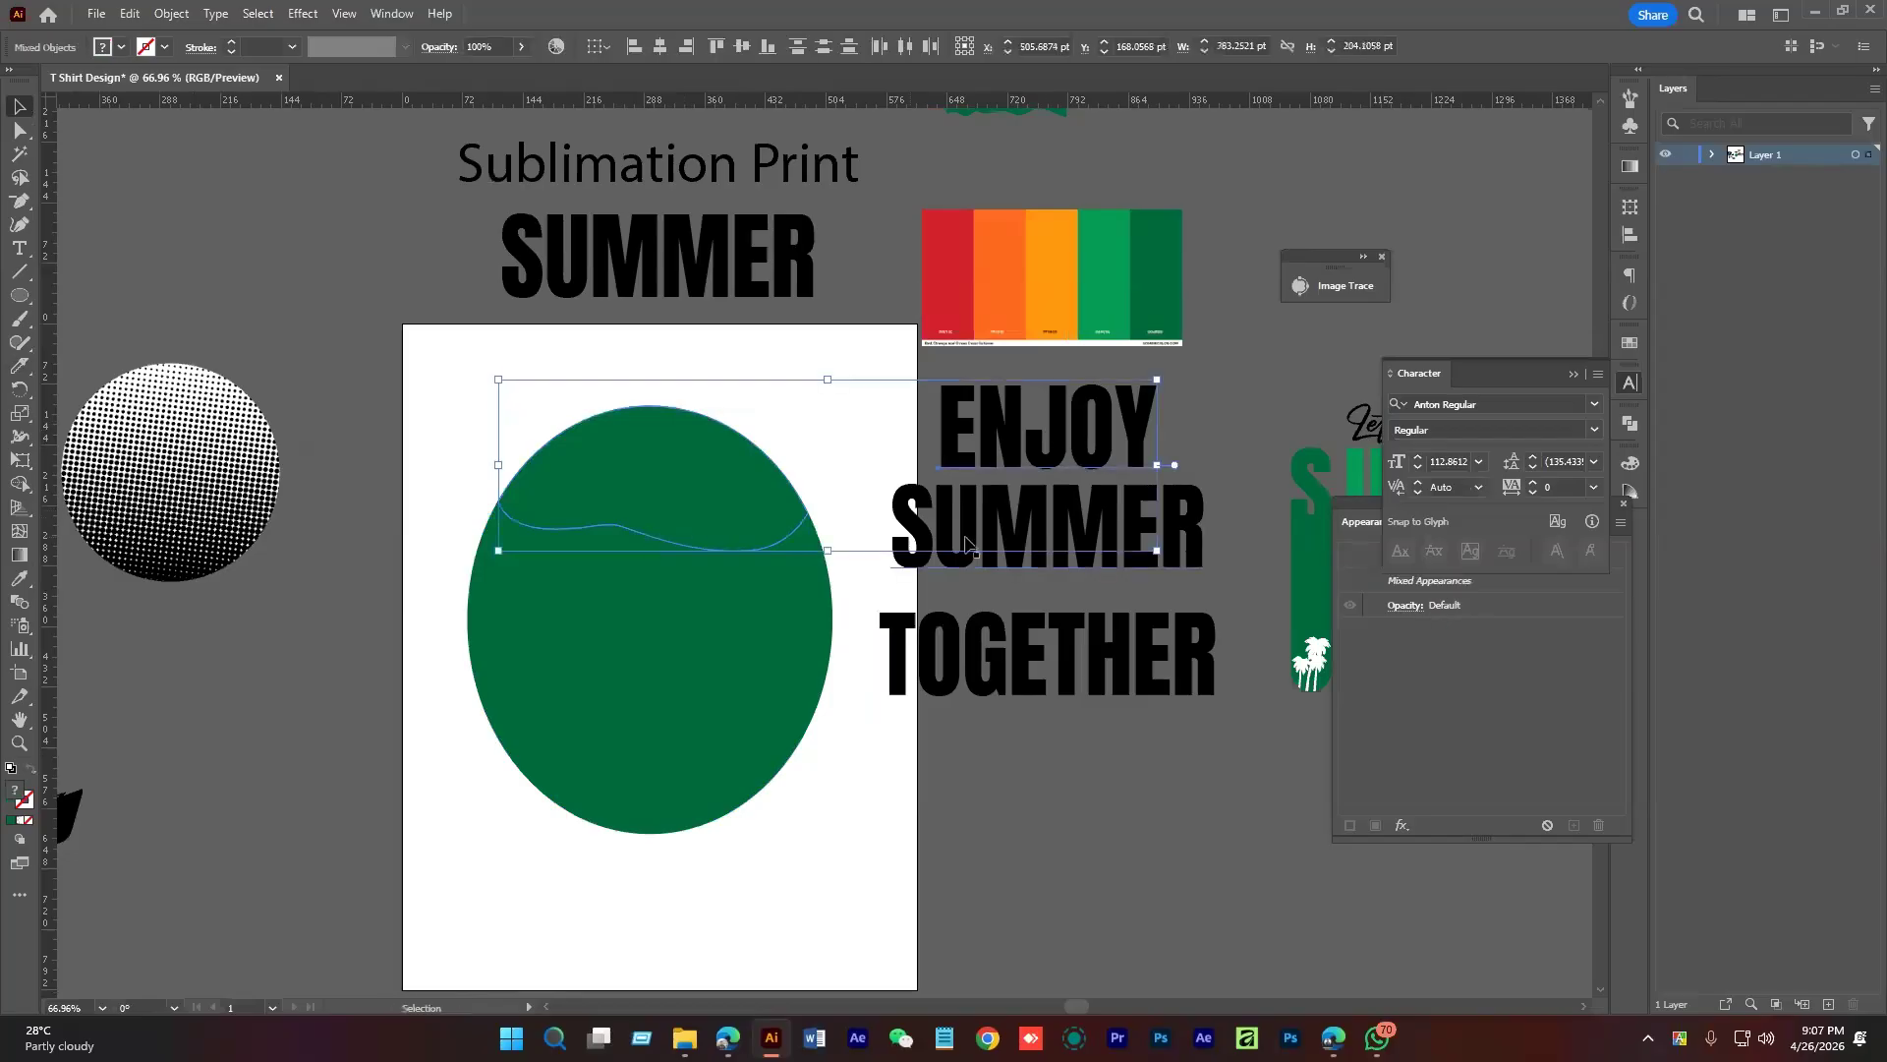
click(786, 468)
shift+click(980, 436)
click(171, 12)
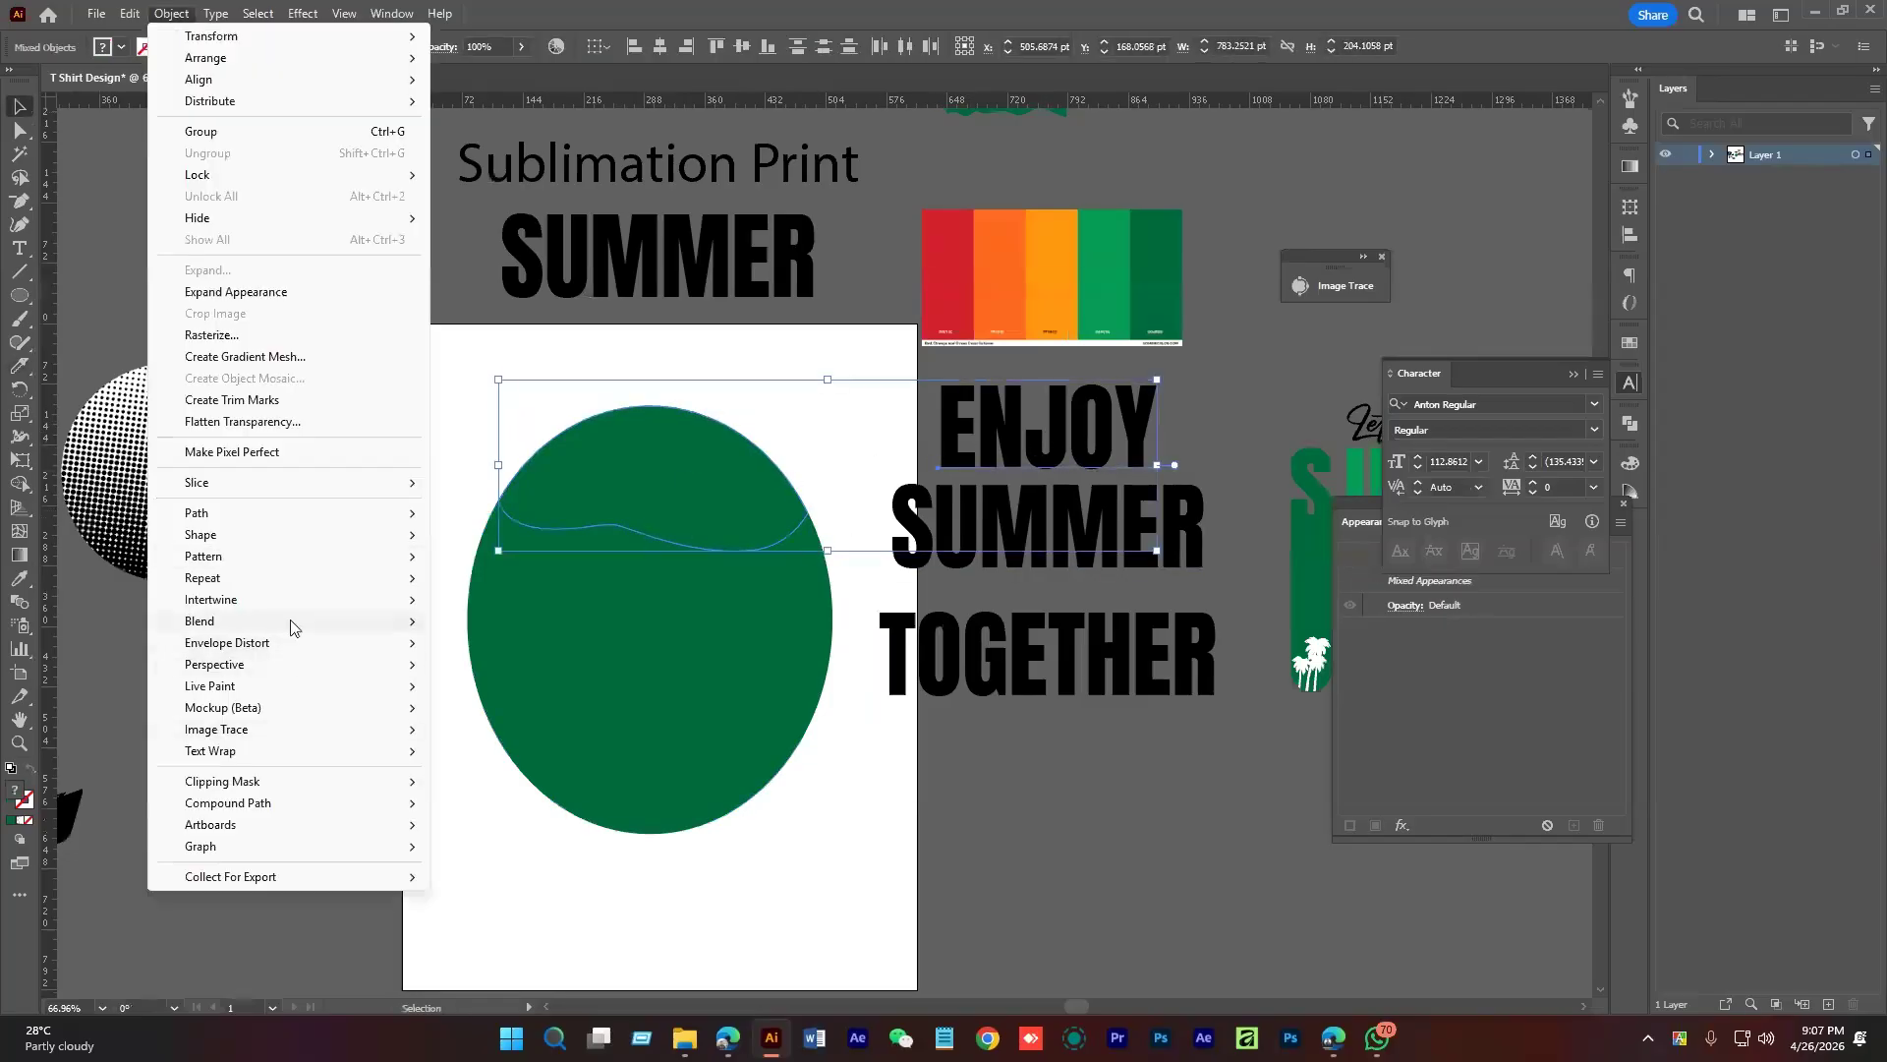
mouse_move(279, 621)
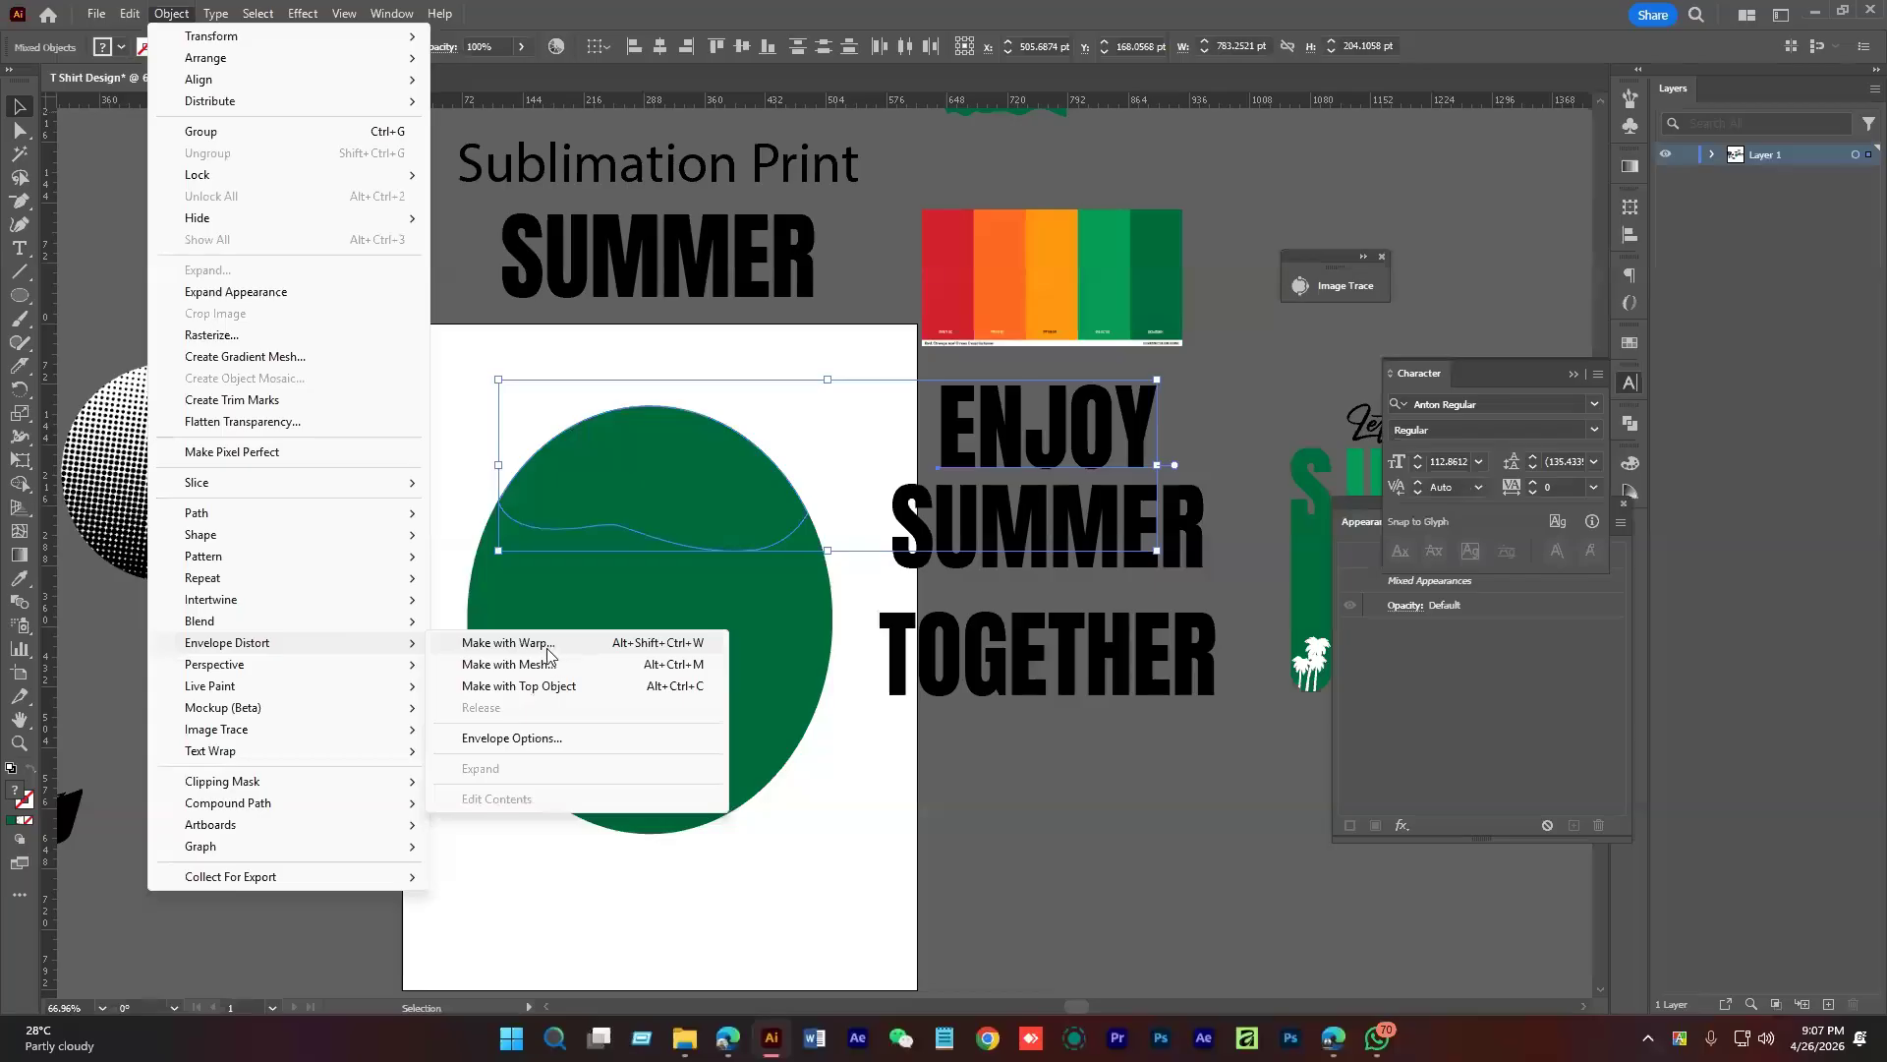
click(508, 643)
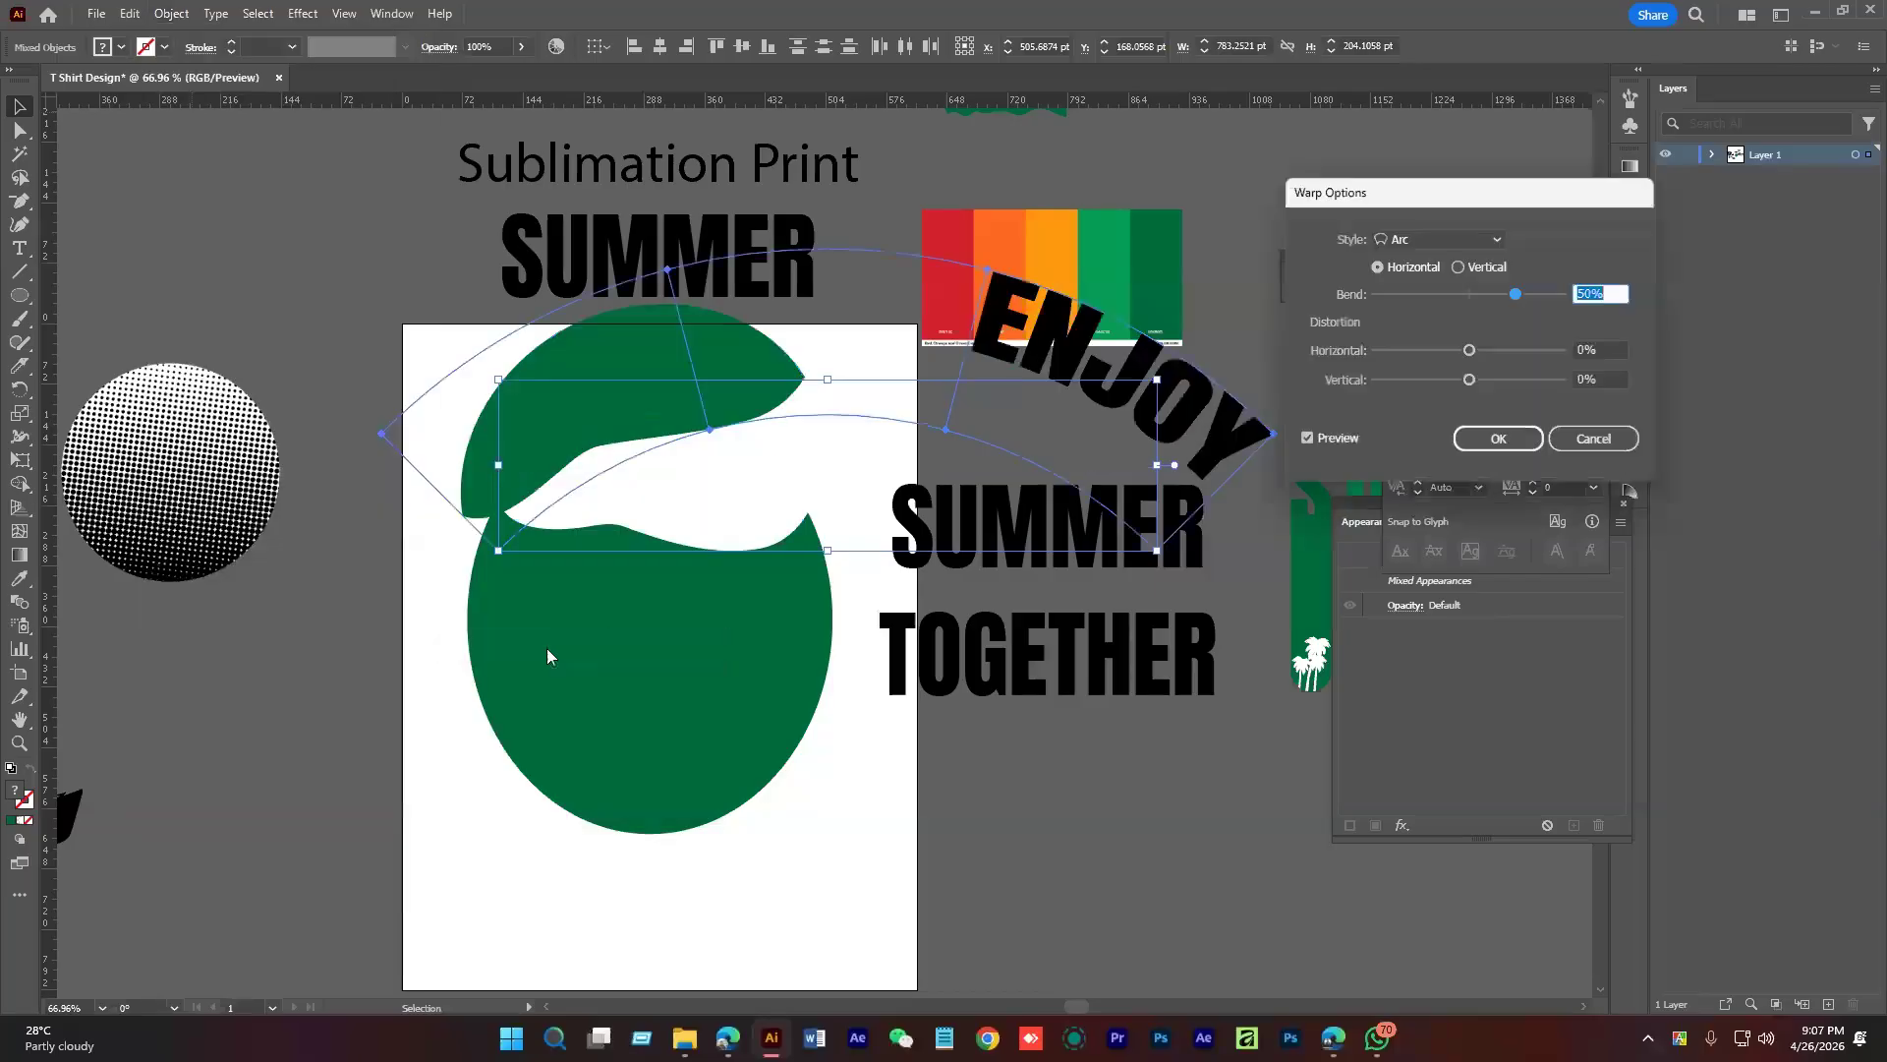
click(1592, 445)
Fit the word ENJOY into the ellipse's top piece with an envelope distort made from the top object
click(302, 14)
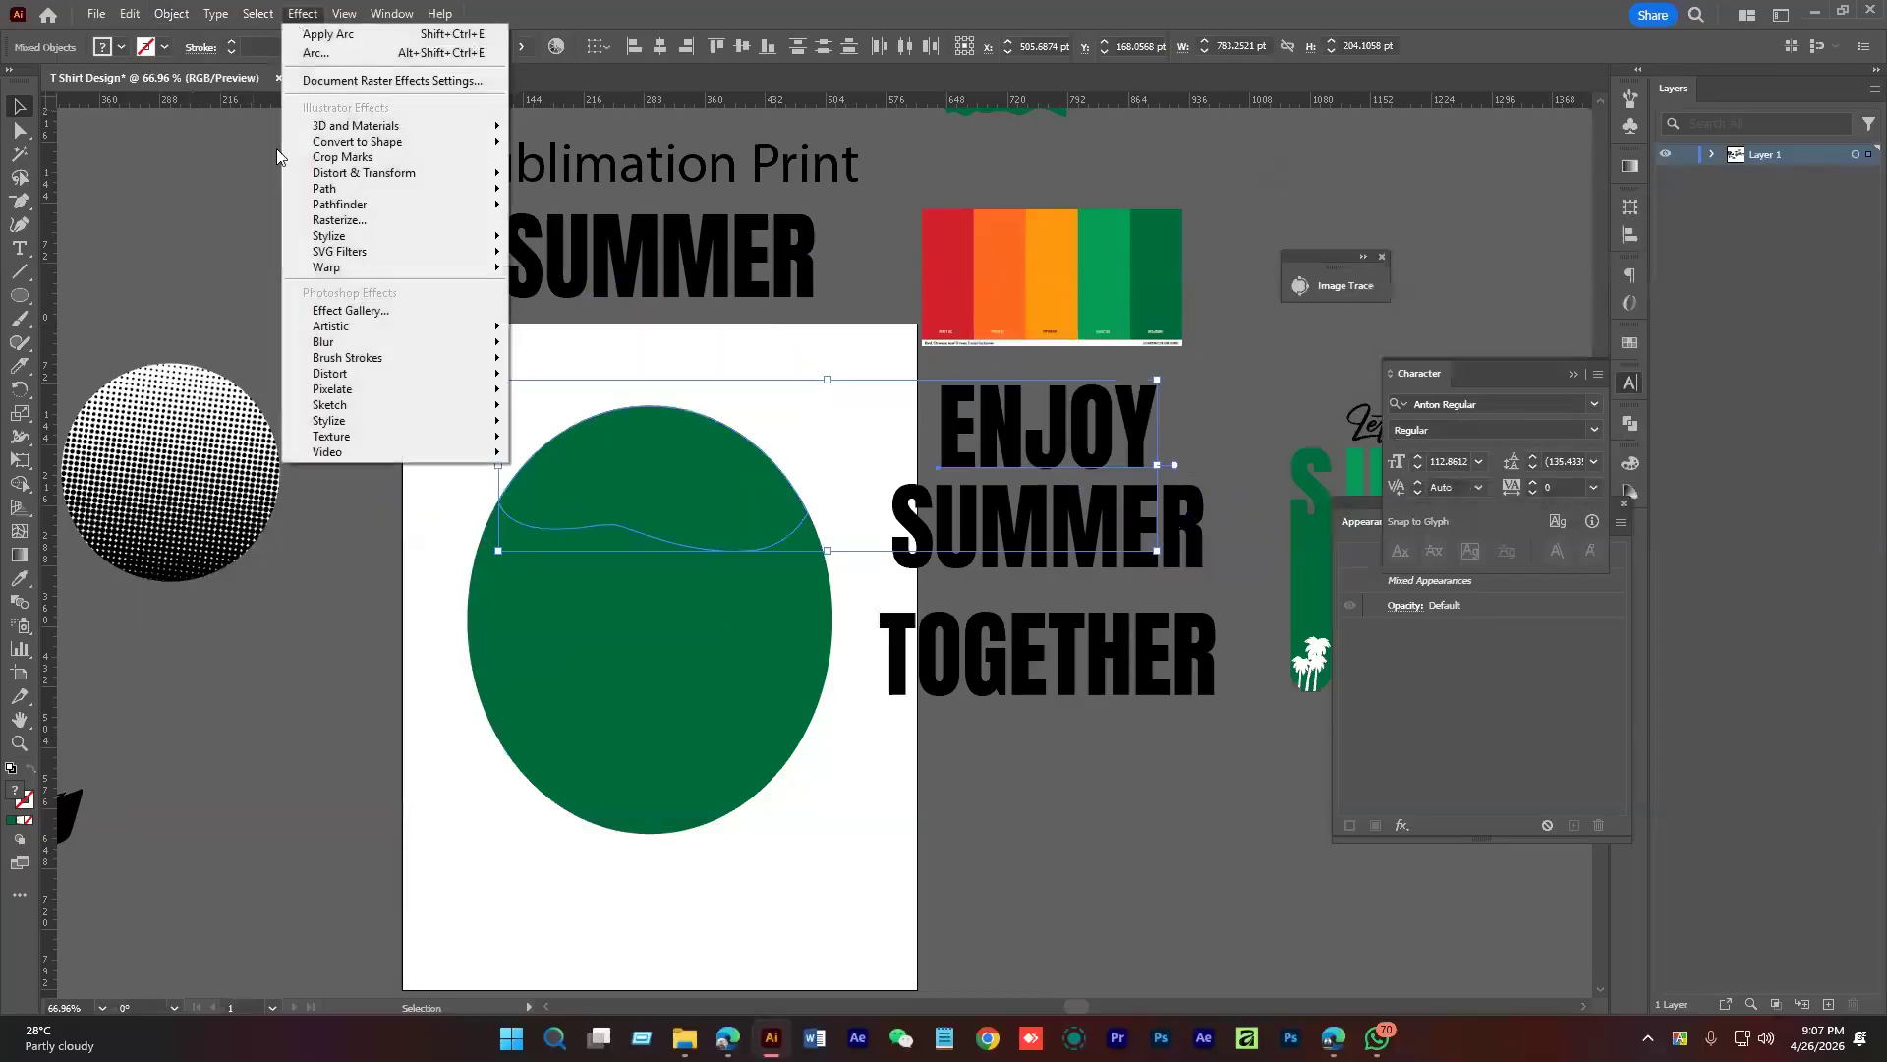
click(171, 14)
mouse_move(302, 651)
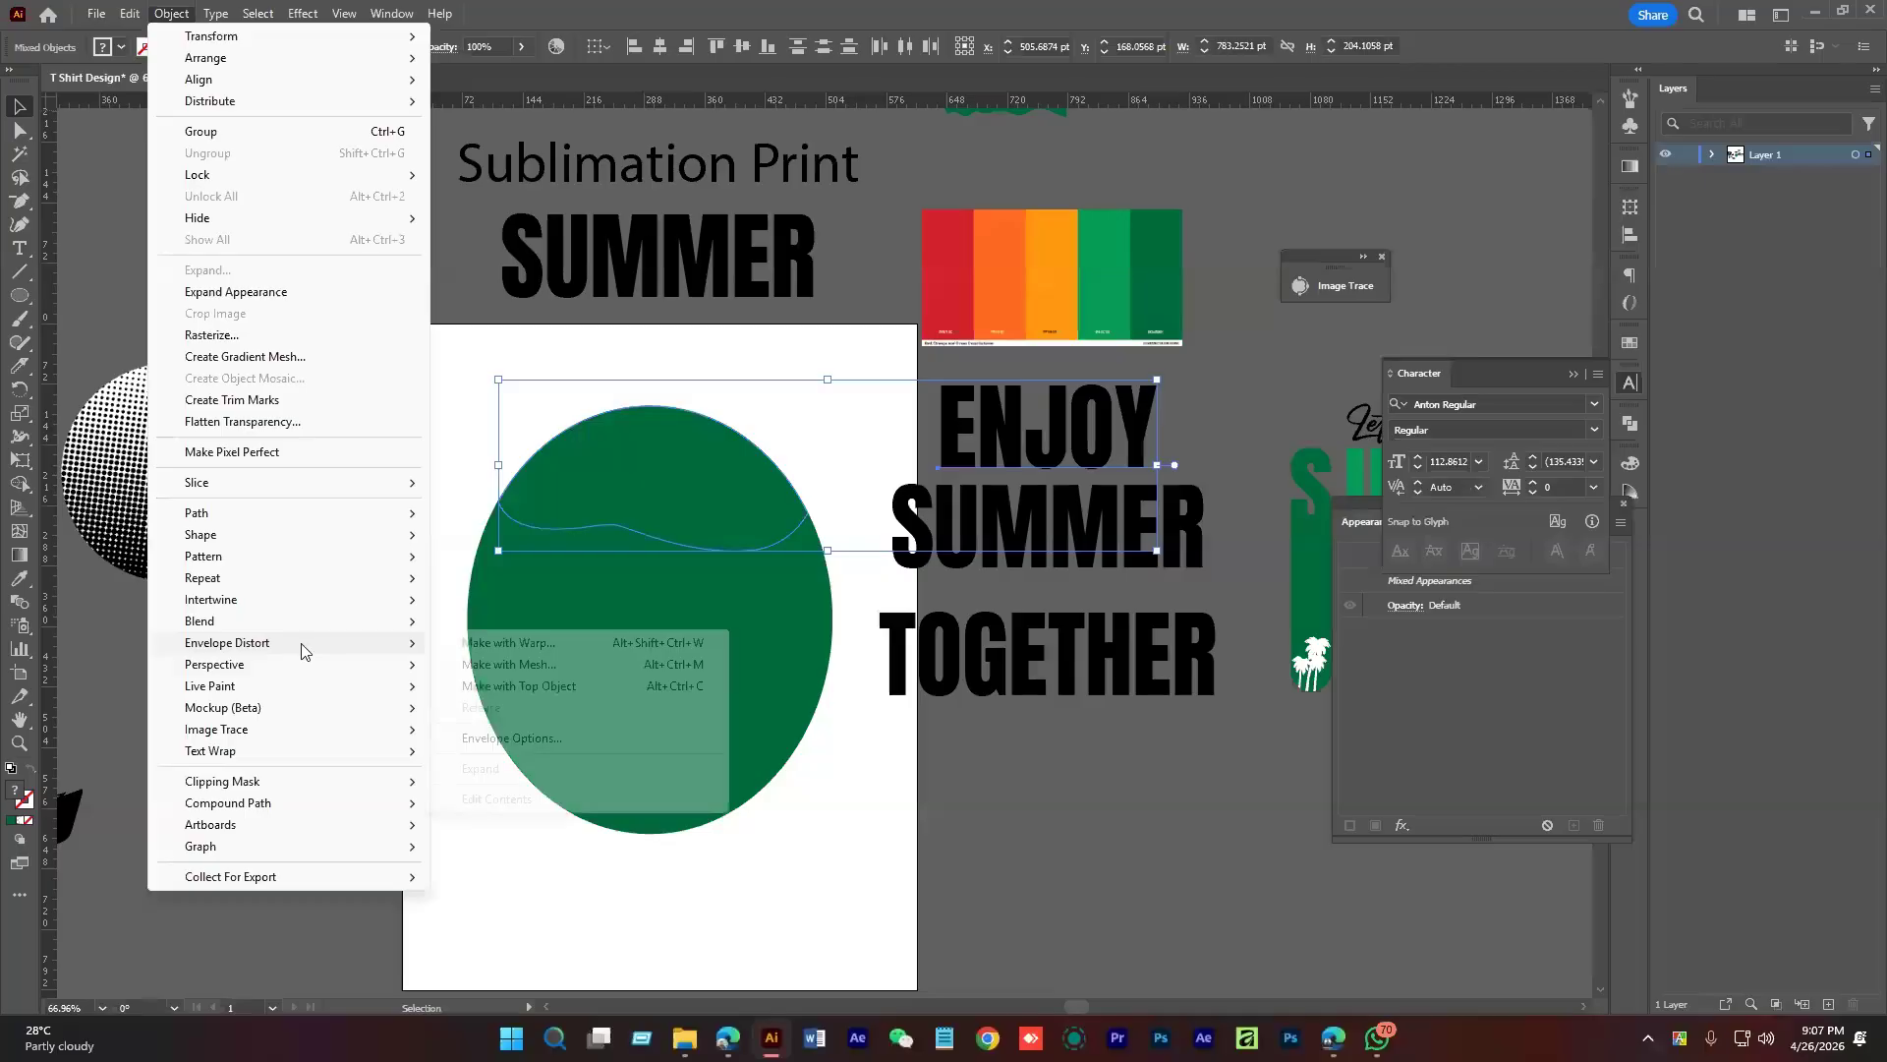
click(534, 686)
Fit the word SUMMER beside the ellipse into its middle piece with a top-object envelope distort
click(716, 640)
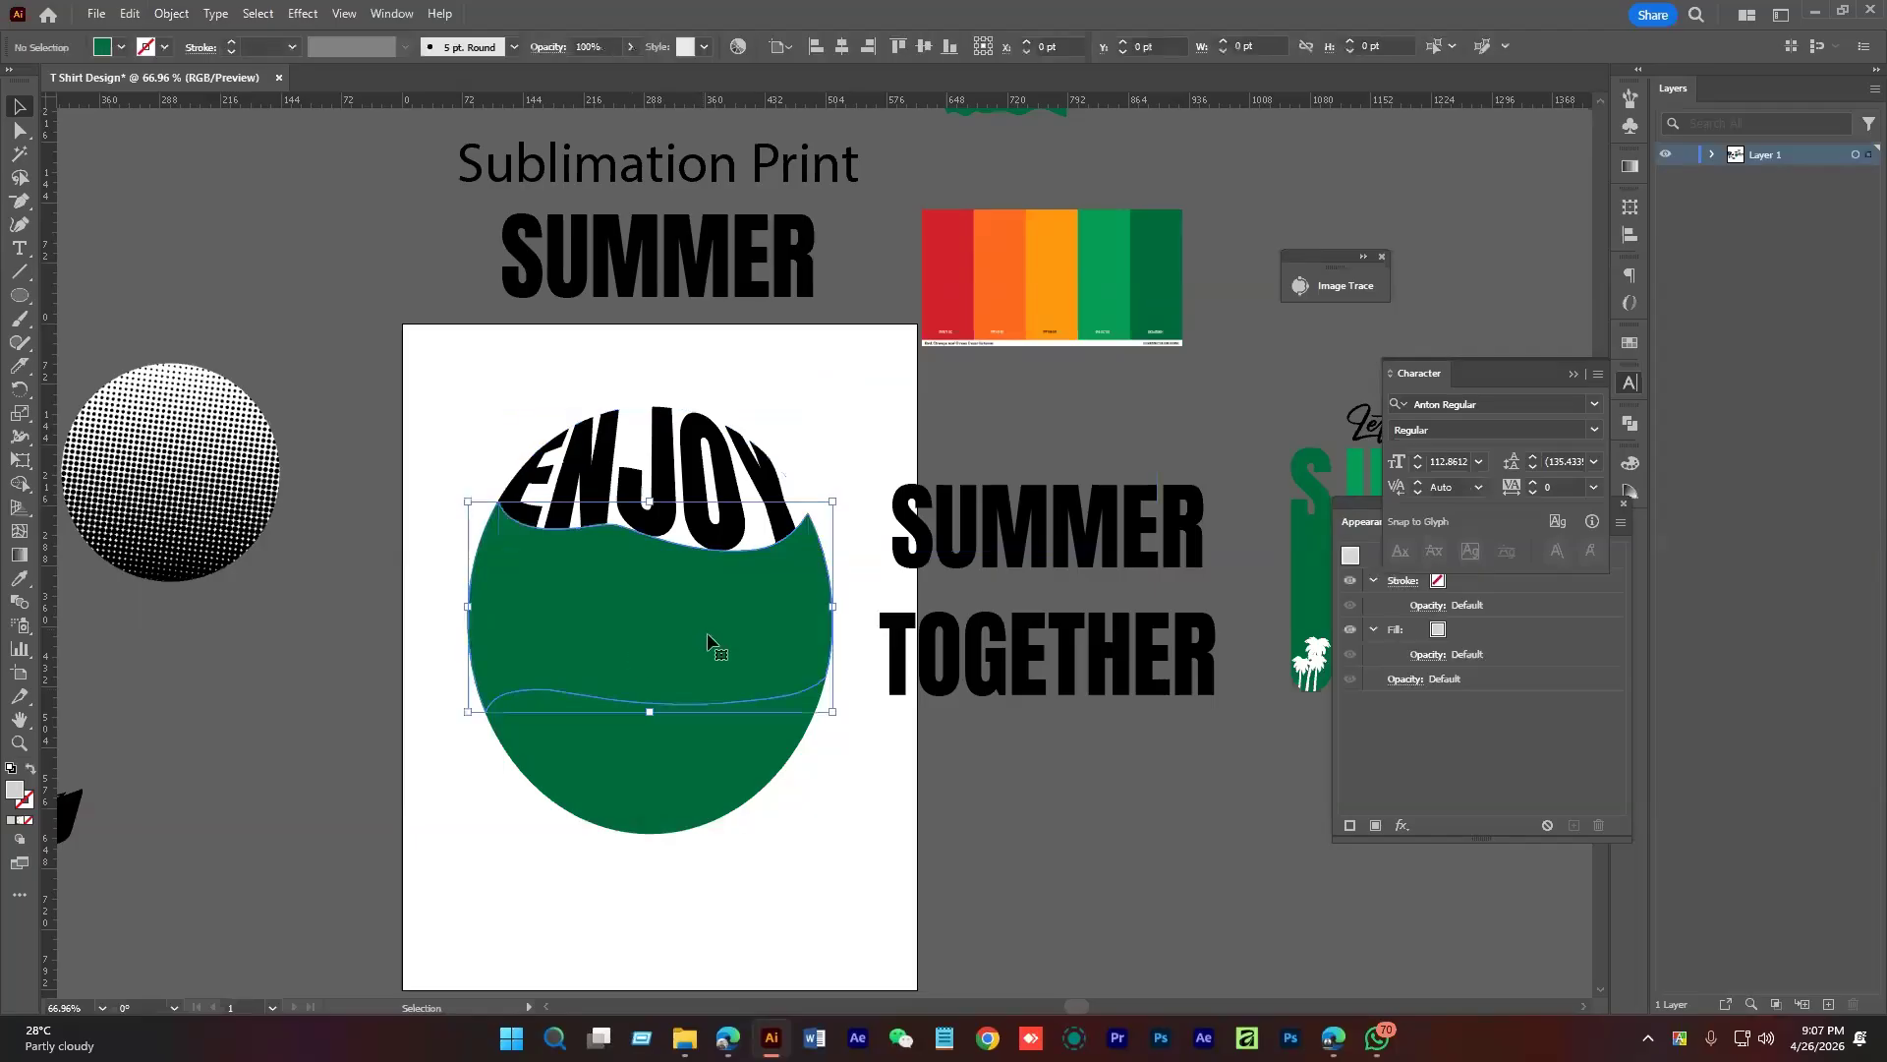
shift+click(1056, 551)
click(172, 13)
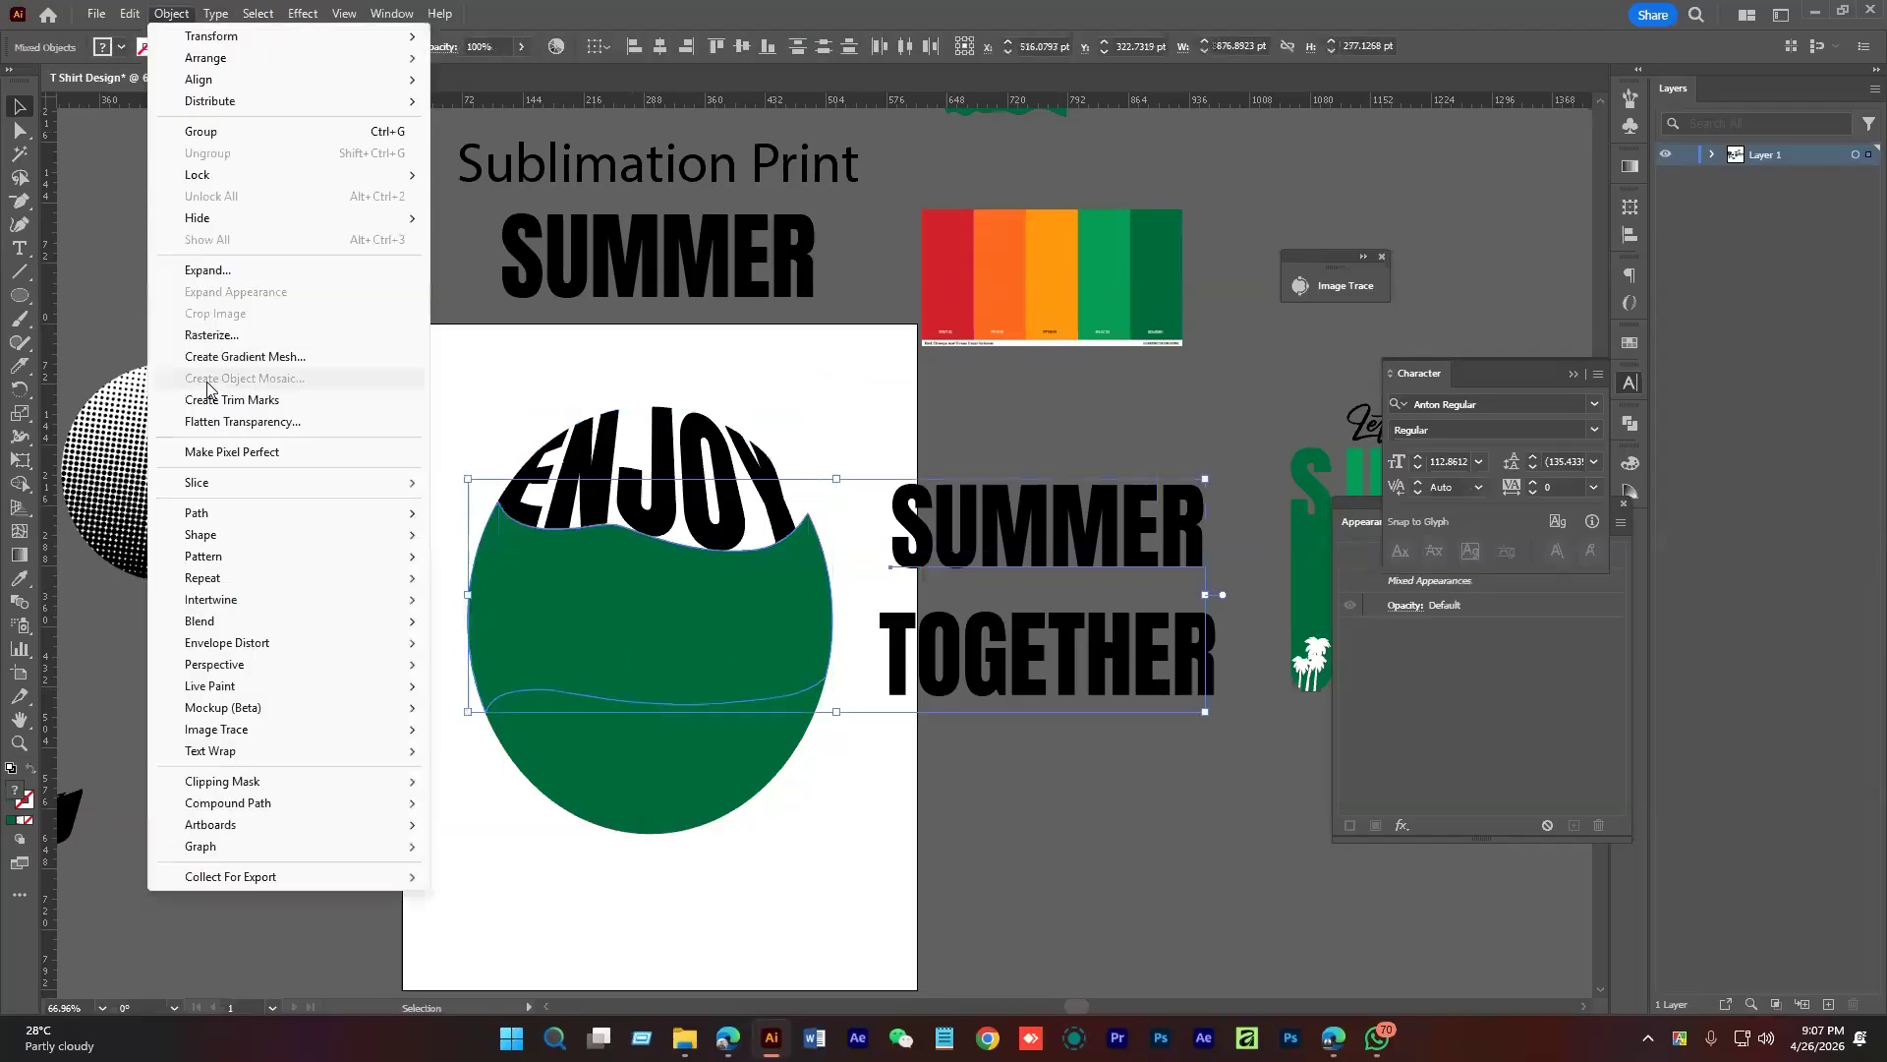
mouse_move(288, 650)
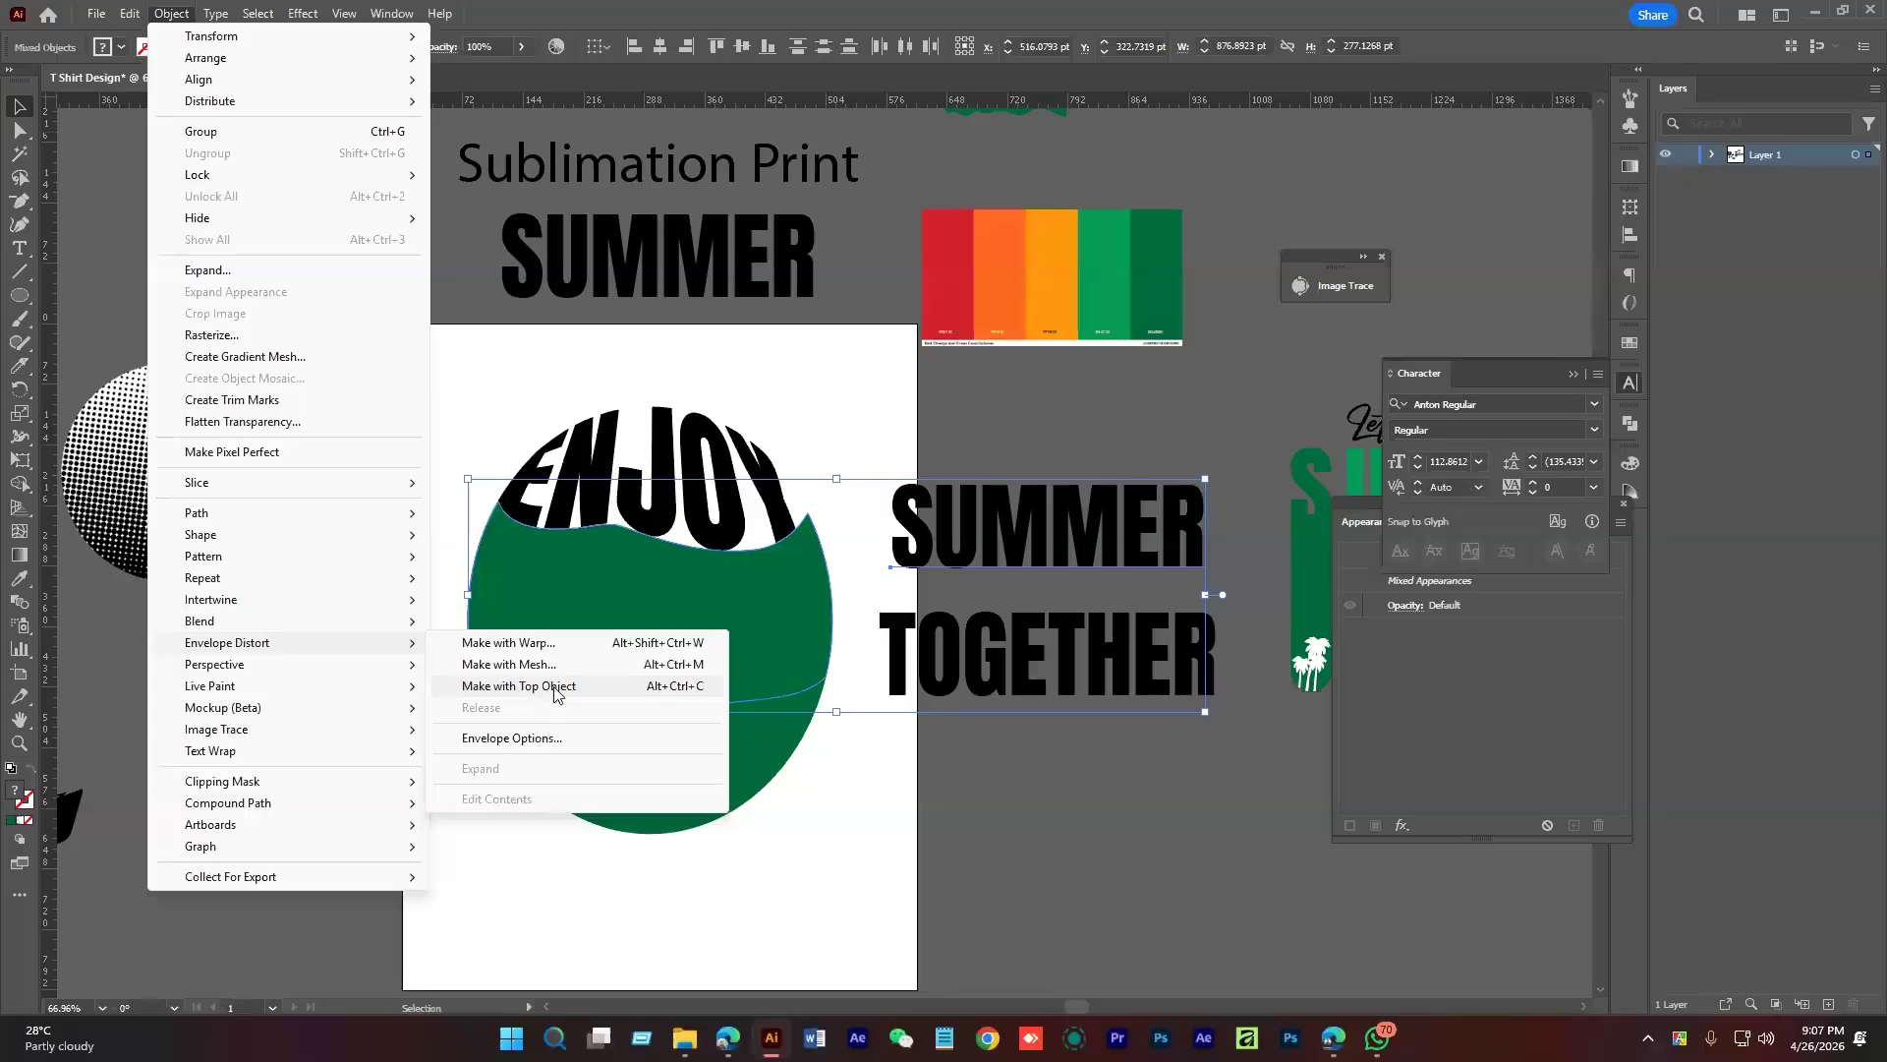
click(555, 695)
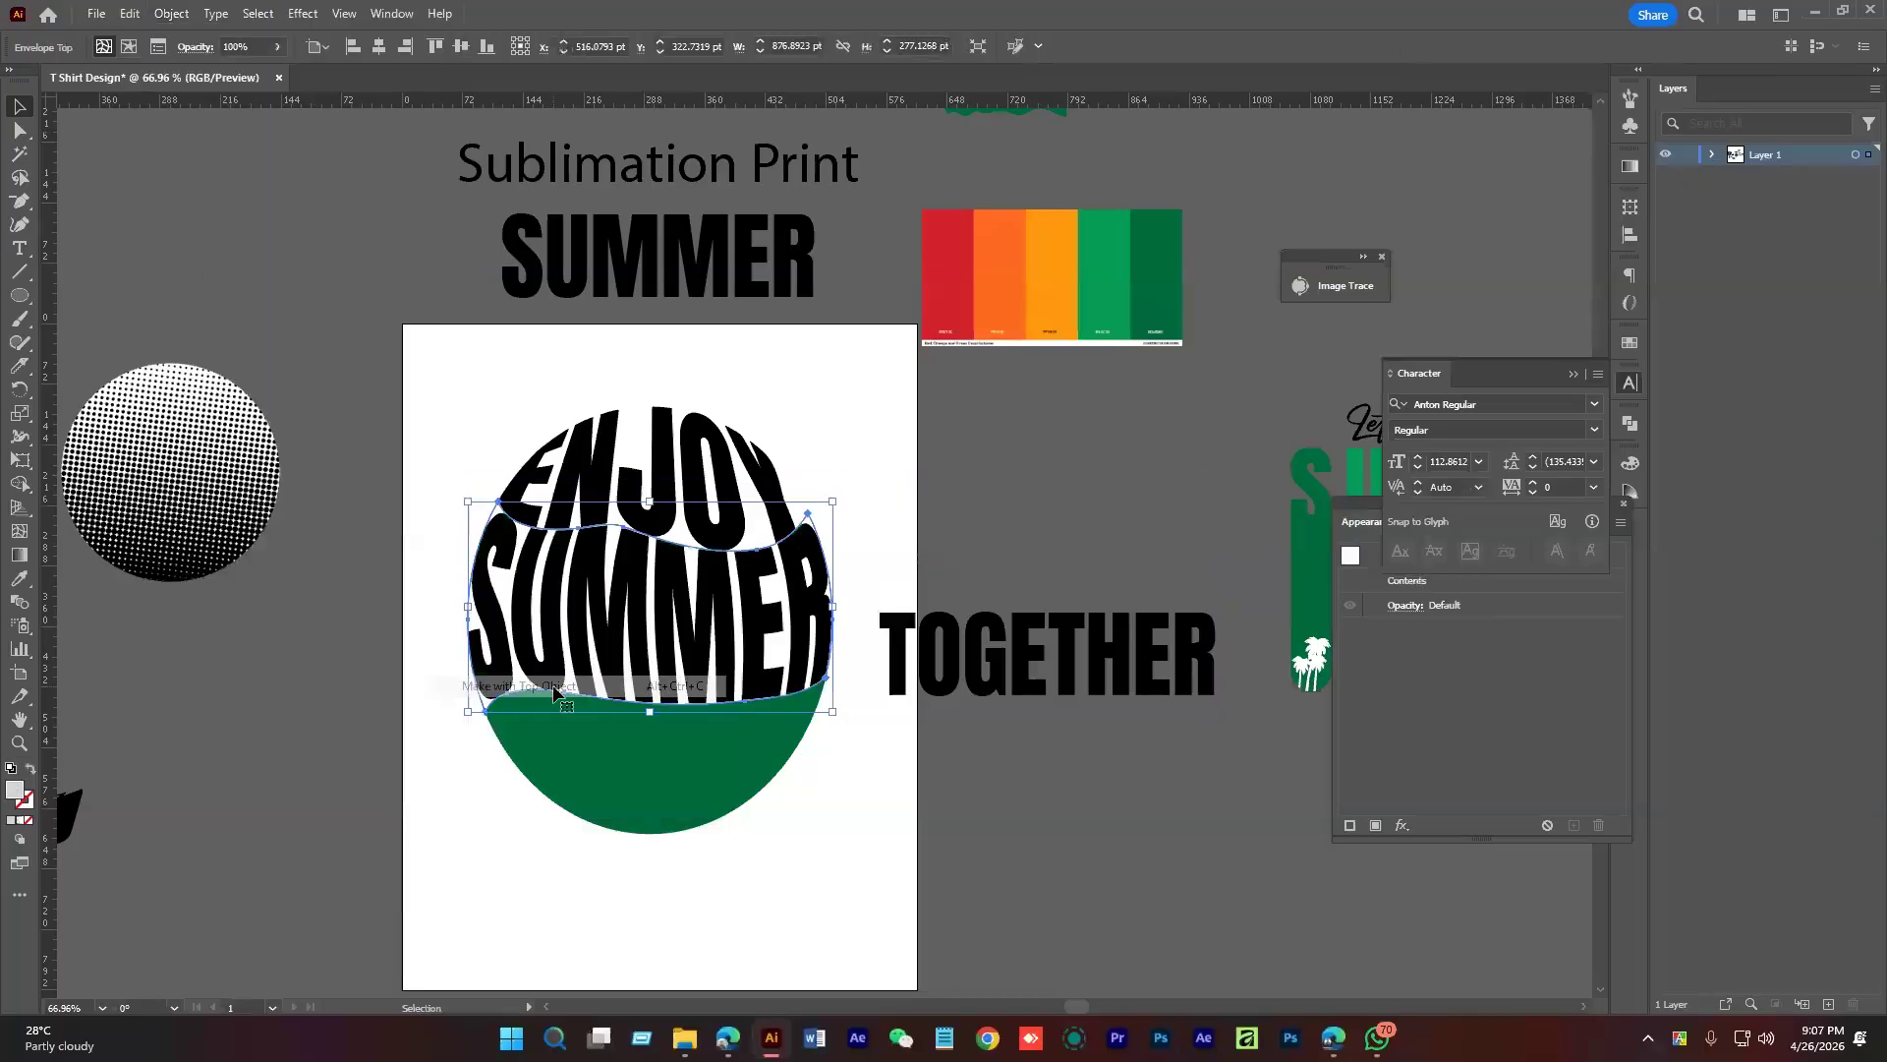
Fit the word TOGETHER into the ellipse's bottom piece with a top-object envelope distort and clear the selection
click(816, 775)
click(733, 762)
shift+click(983, 654)
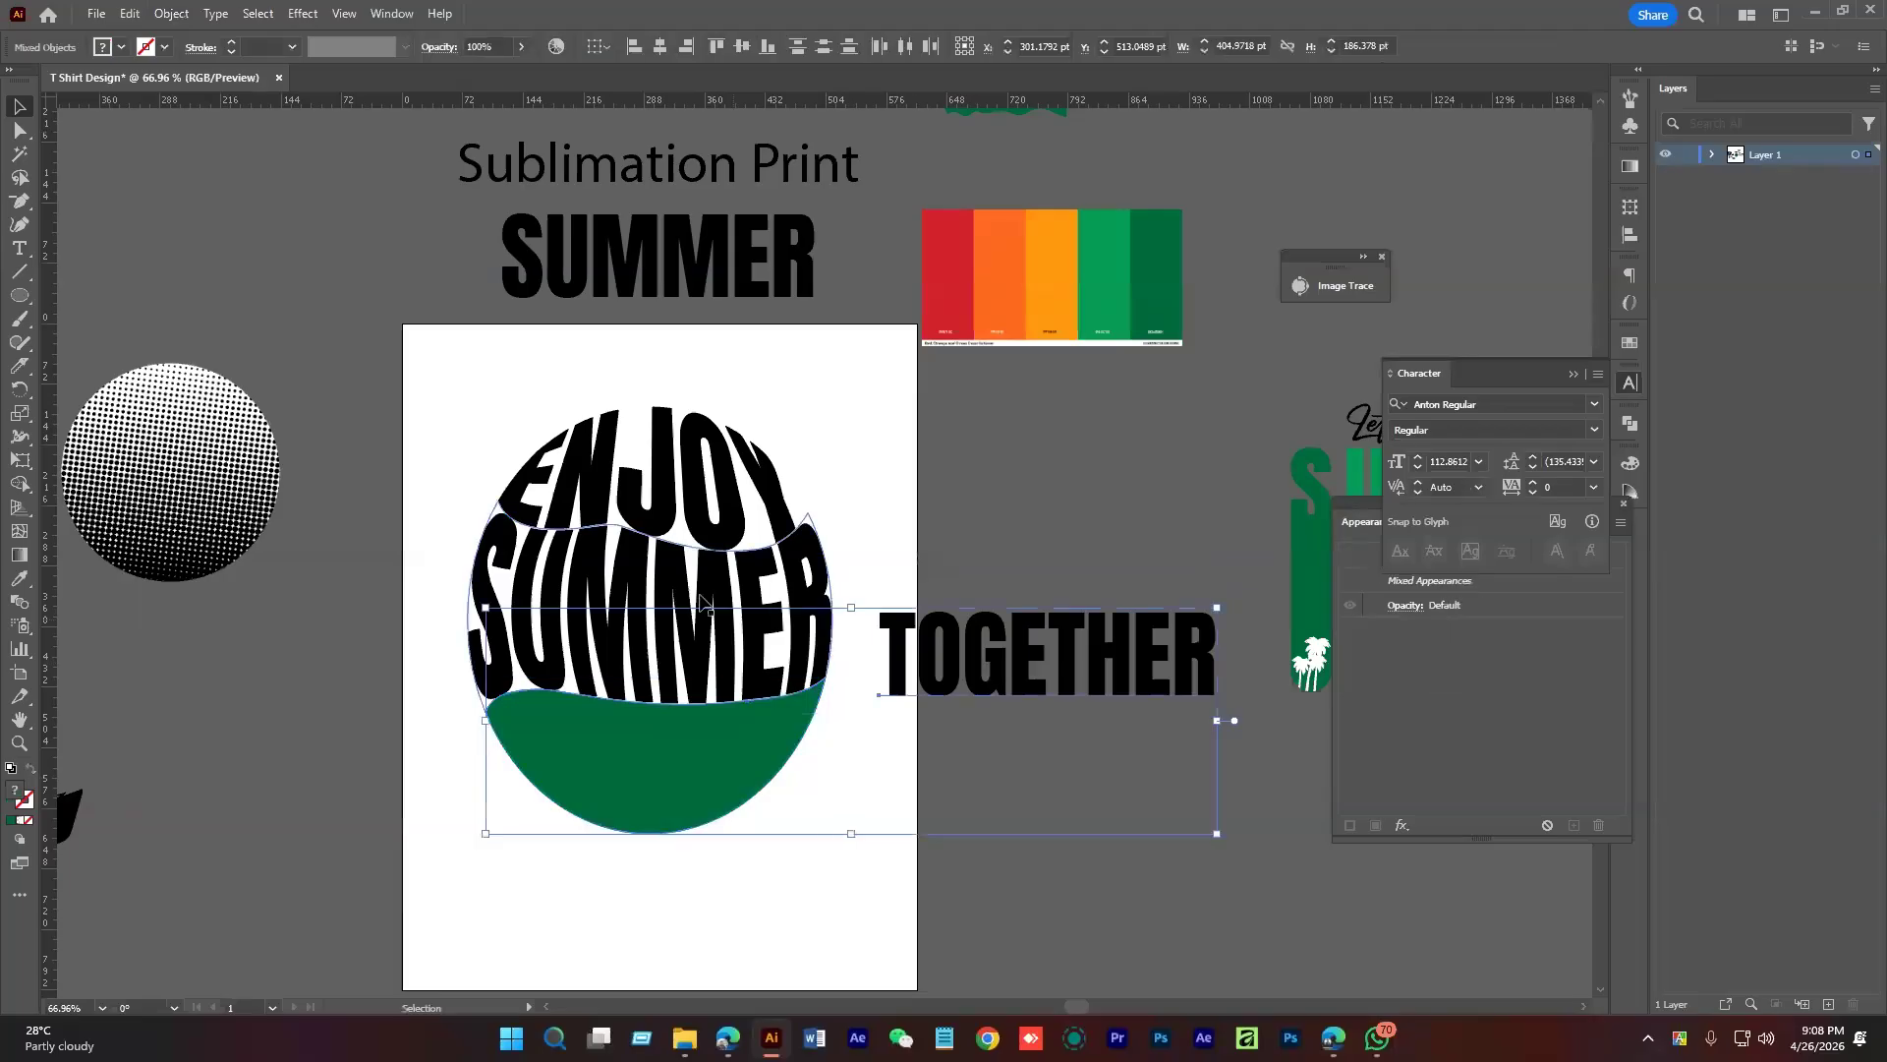
click(172, 14)
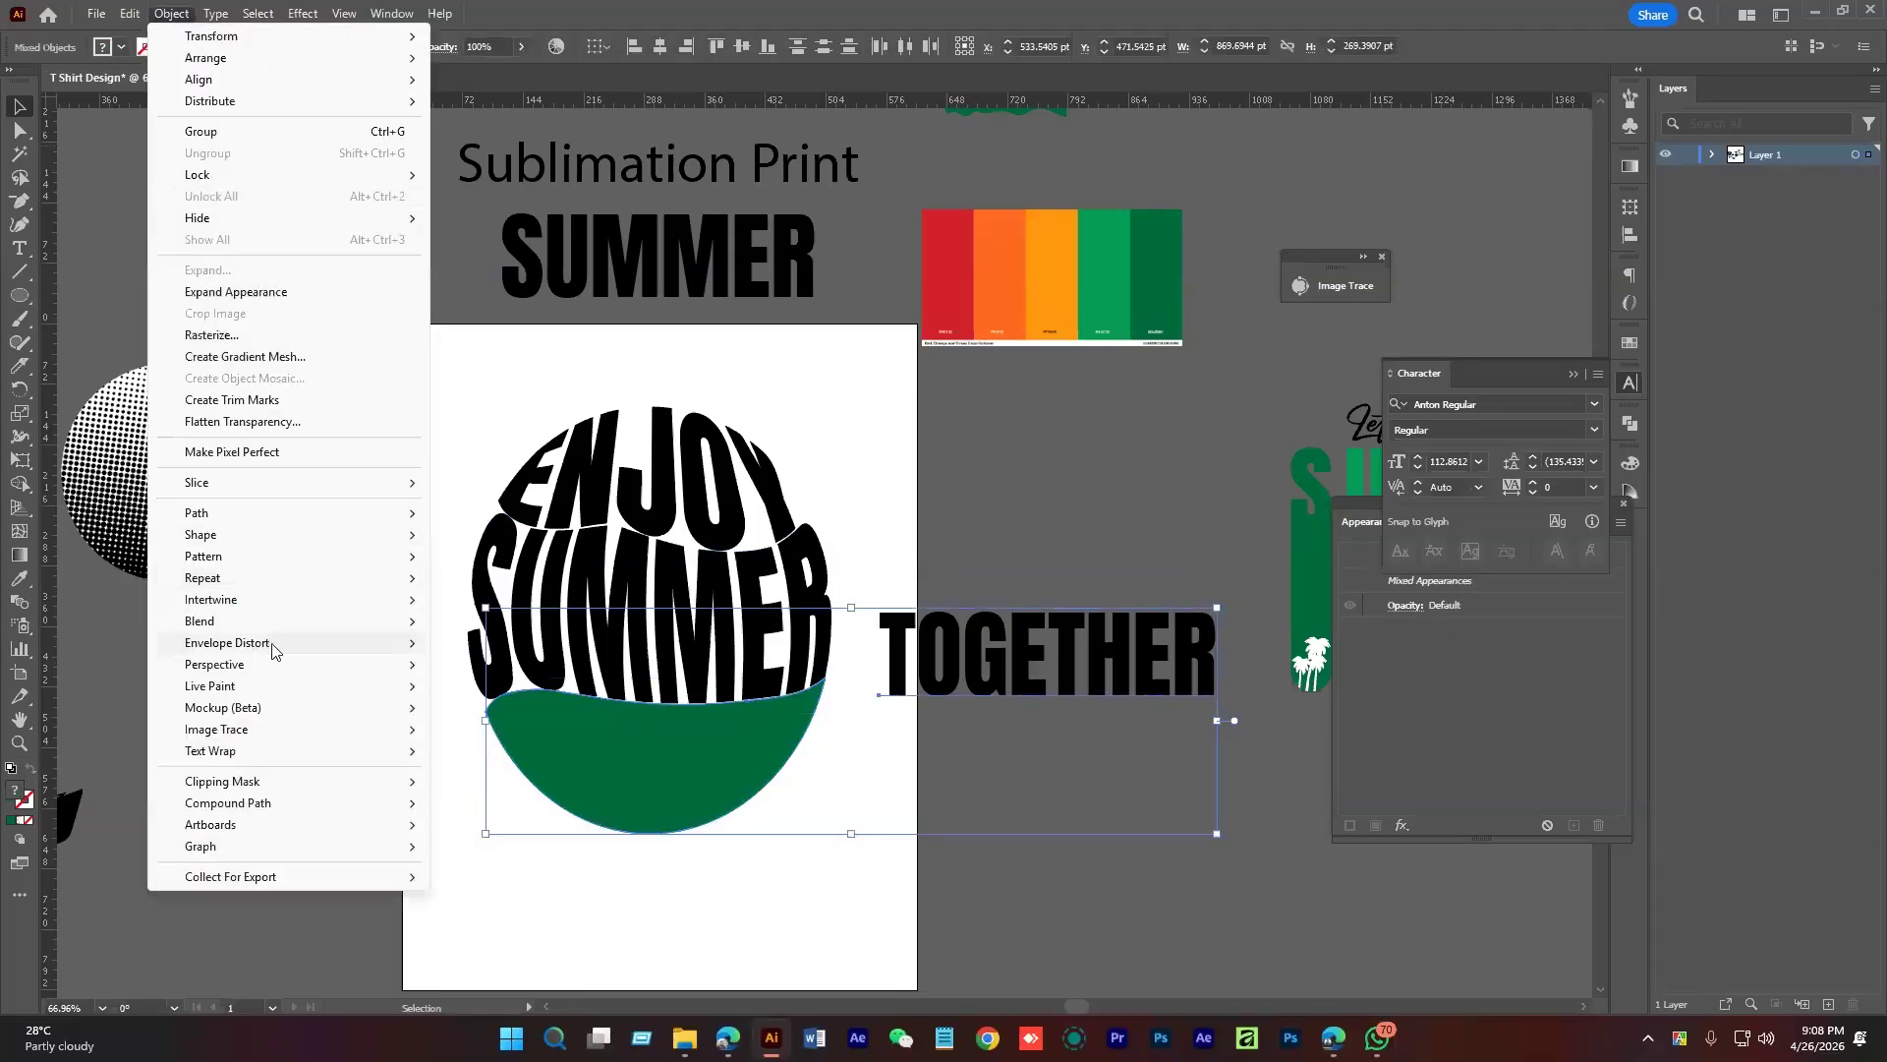
click(555, 695)
click(971, 787)
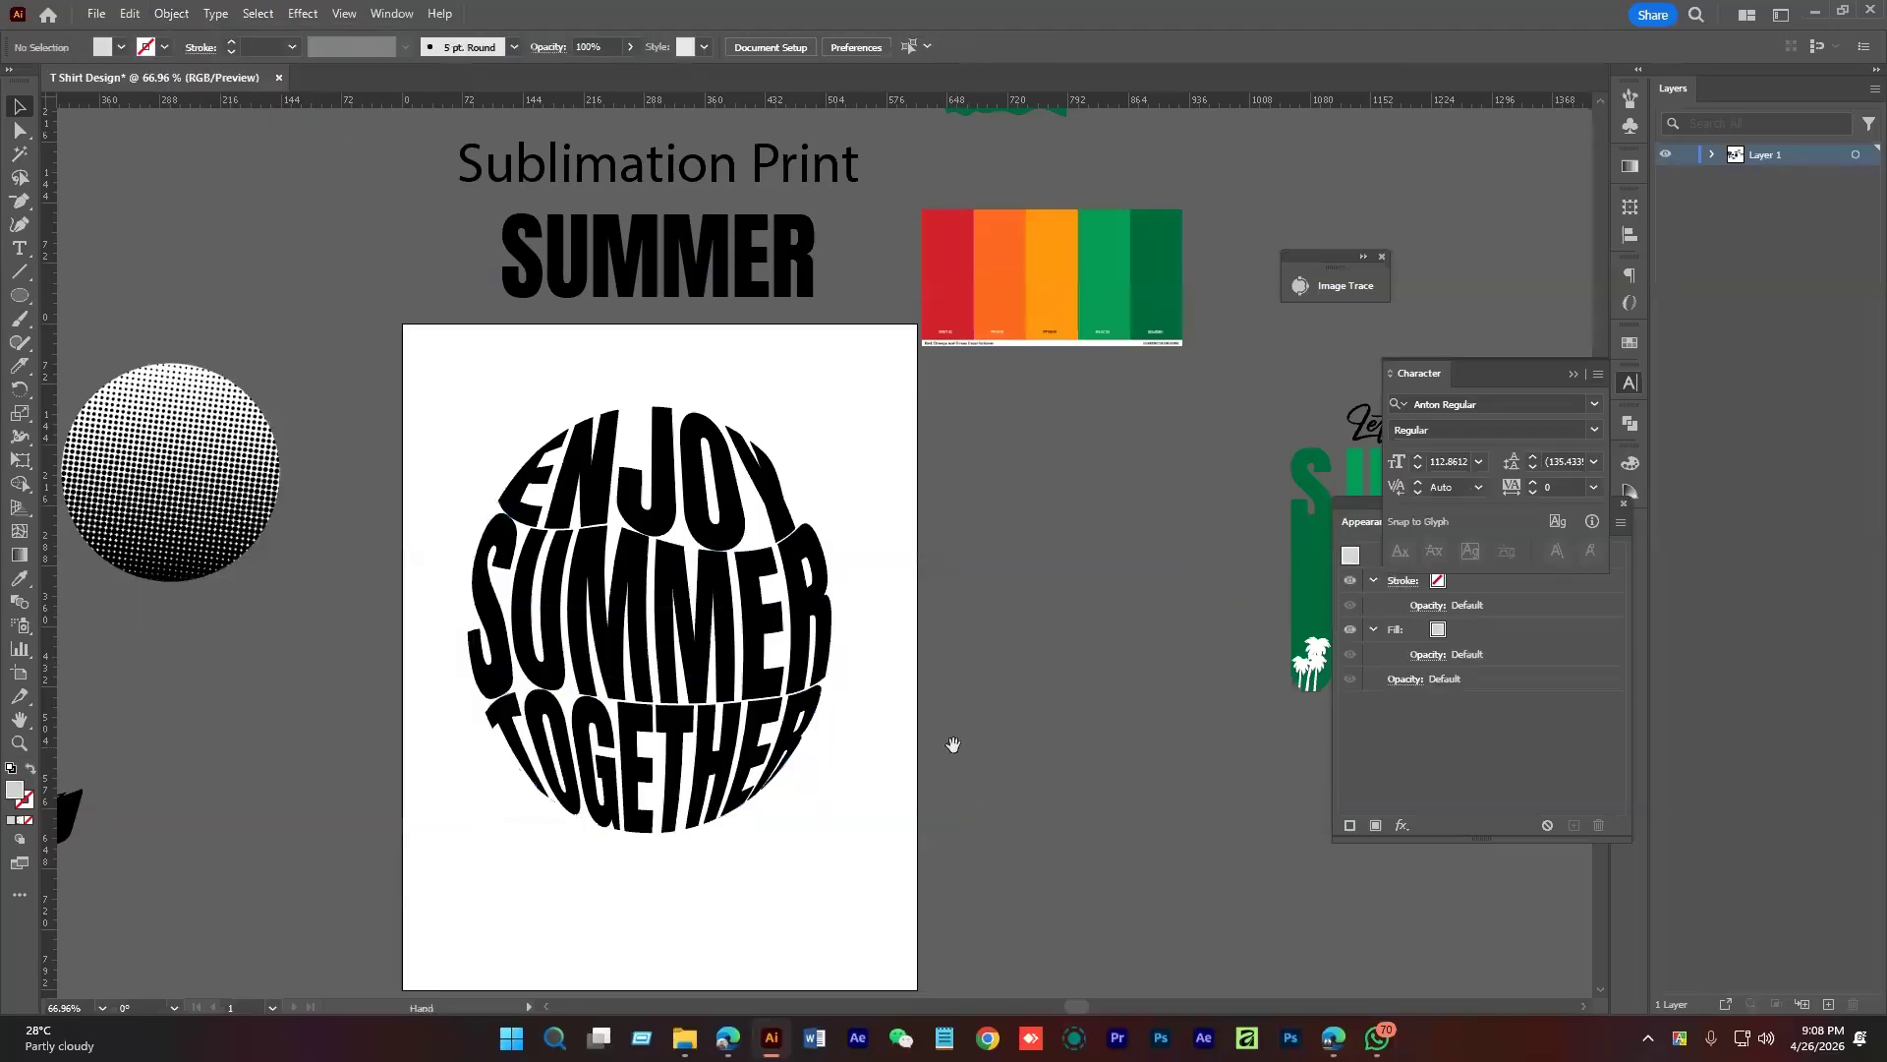
Move warped ENJOY slightly up and warped TOGETHER slightly down to open even gaps around SUMMER
scroll(951, 750, left, 2)
click(779, 519)
drag(778, 519, 782, 496)
drag(769, 733, 771, 753)
click(970, 645)
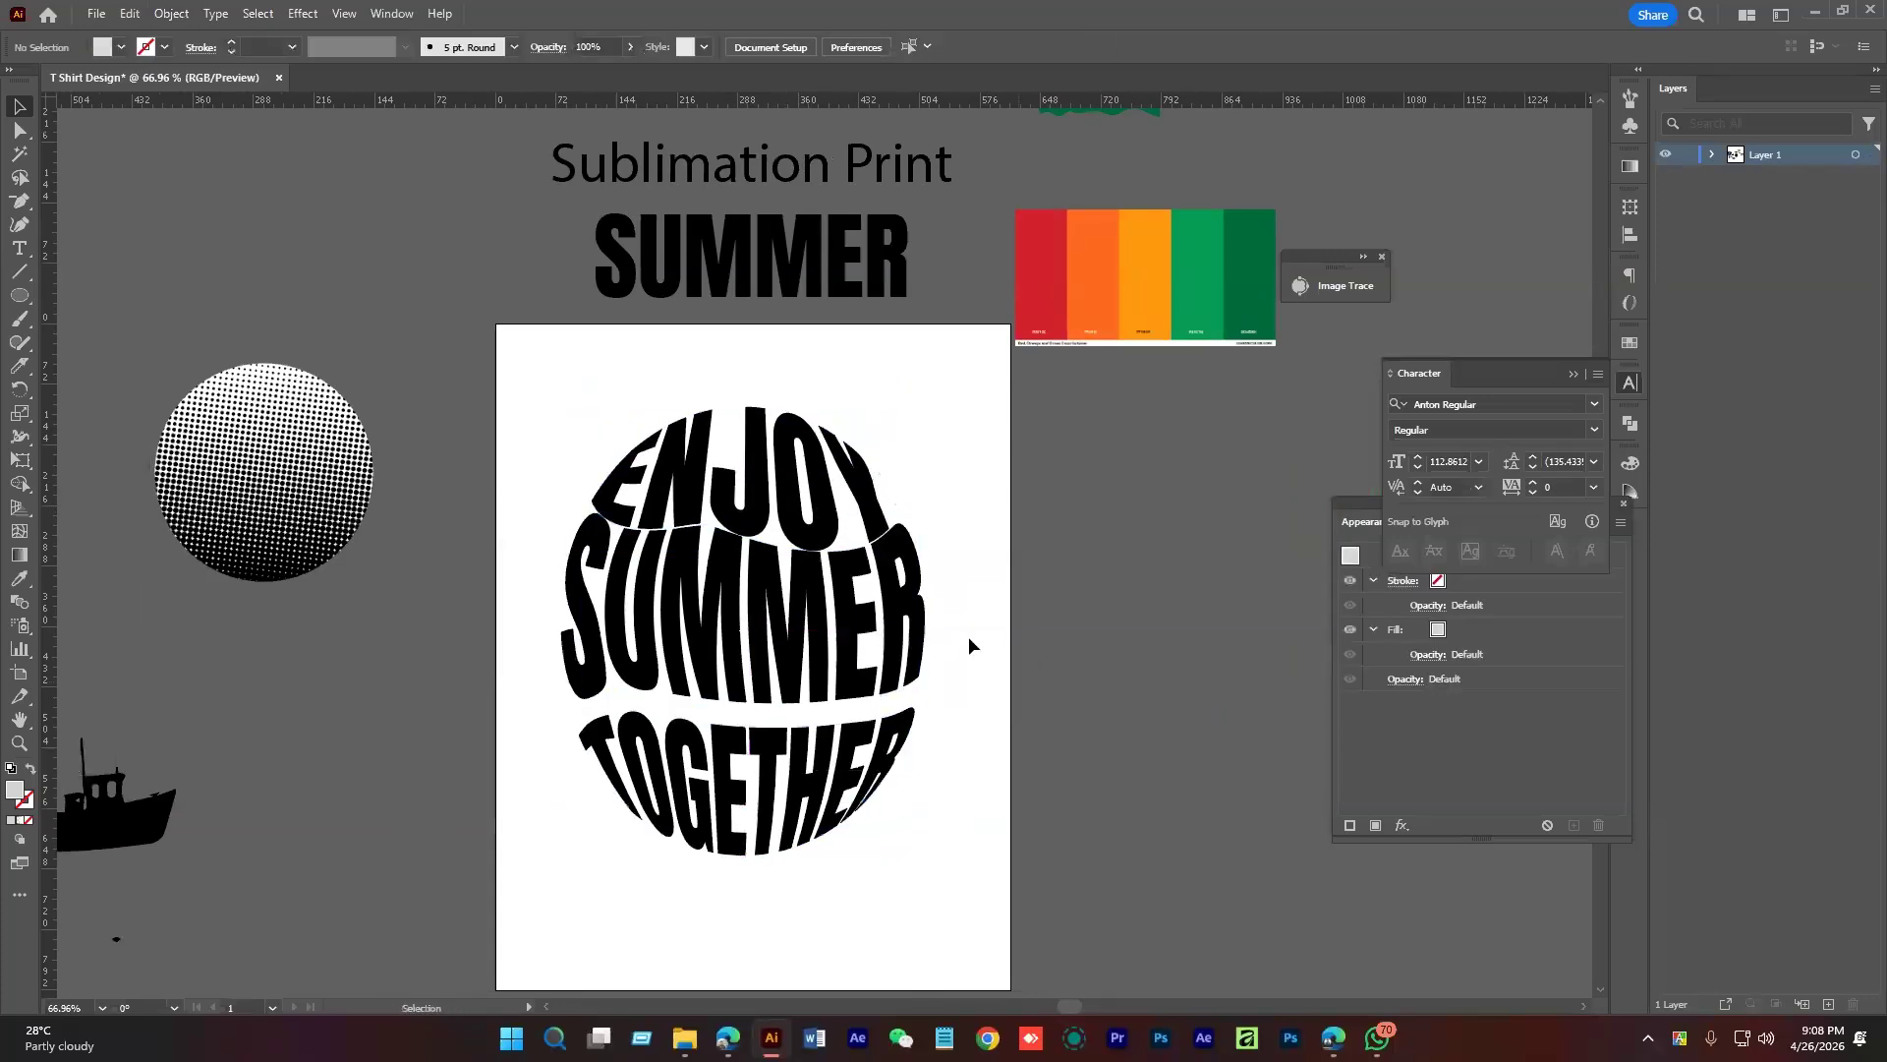
click(767, 482)
click(1047, 612)
drag(1001, 653, 1019, 628)
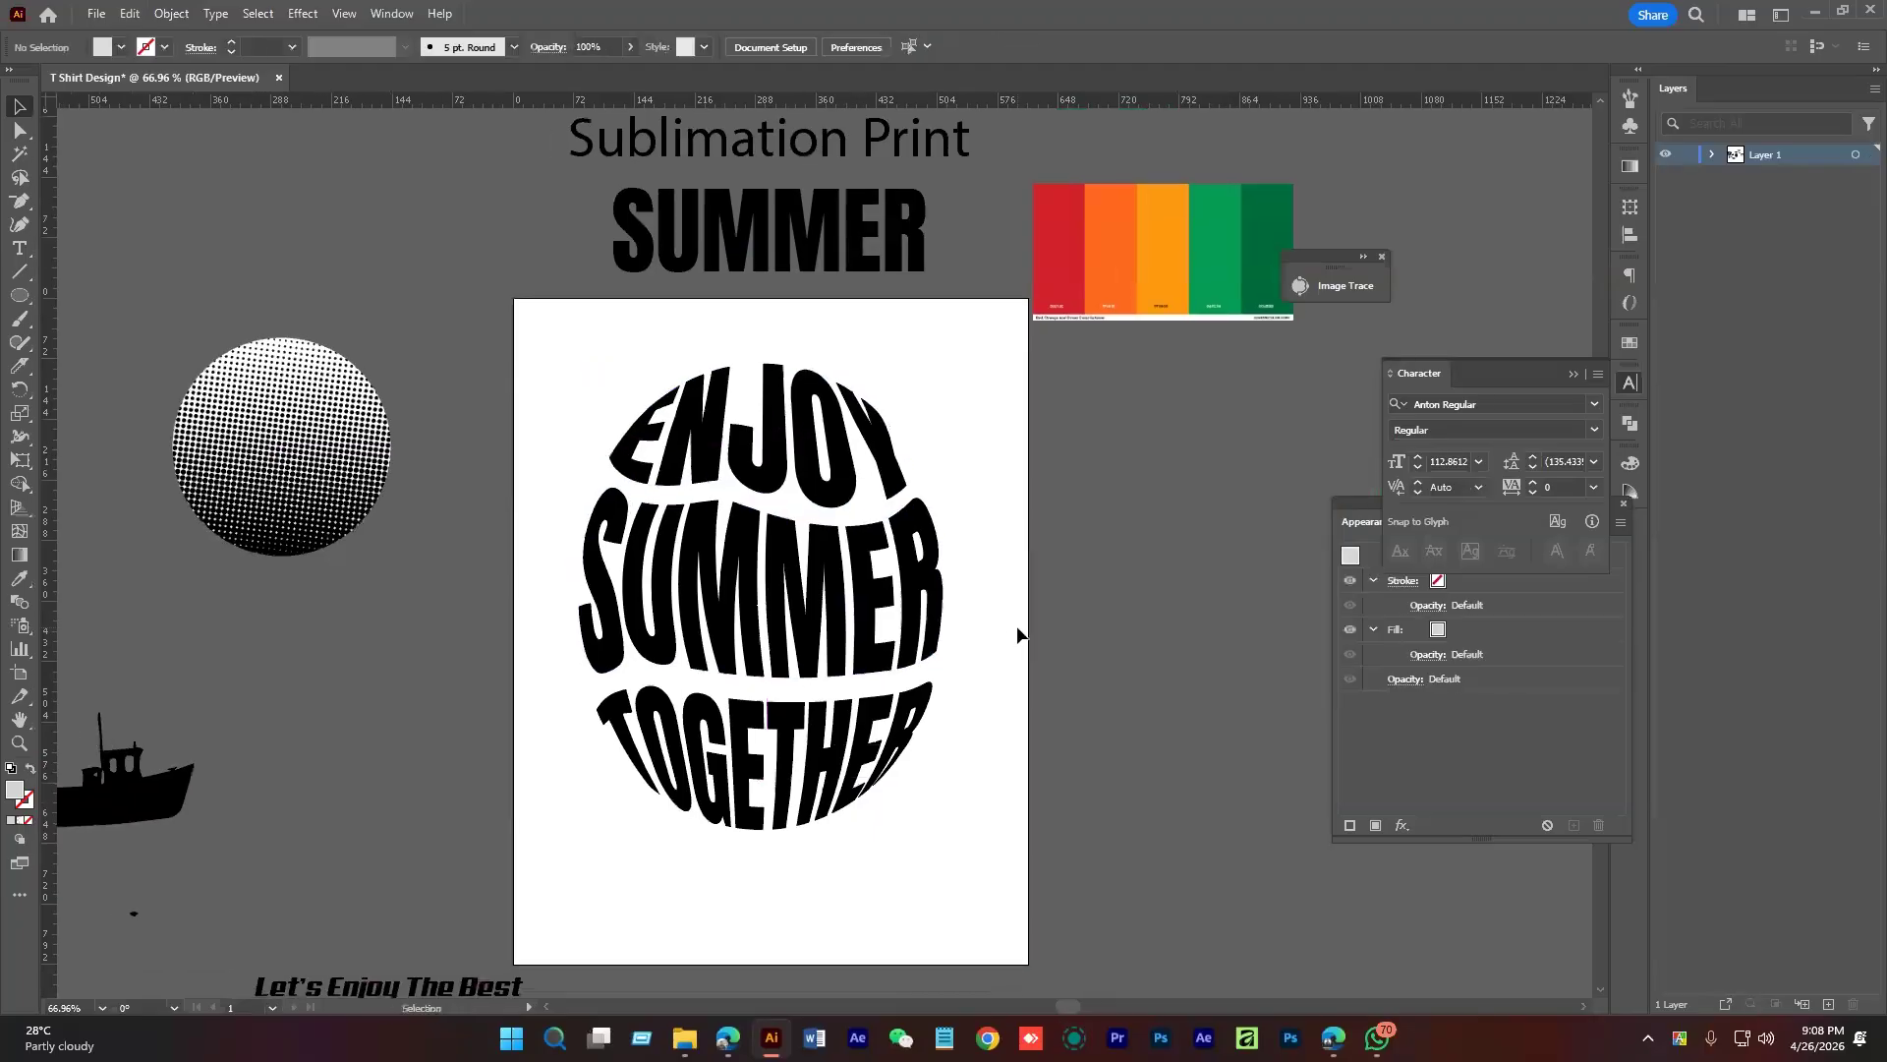
click(822, 593)
click(1002, 653)
double_click(786, 602)
click(1153, 574)
double_click(1117, 507)
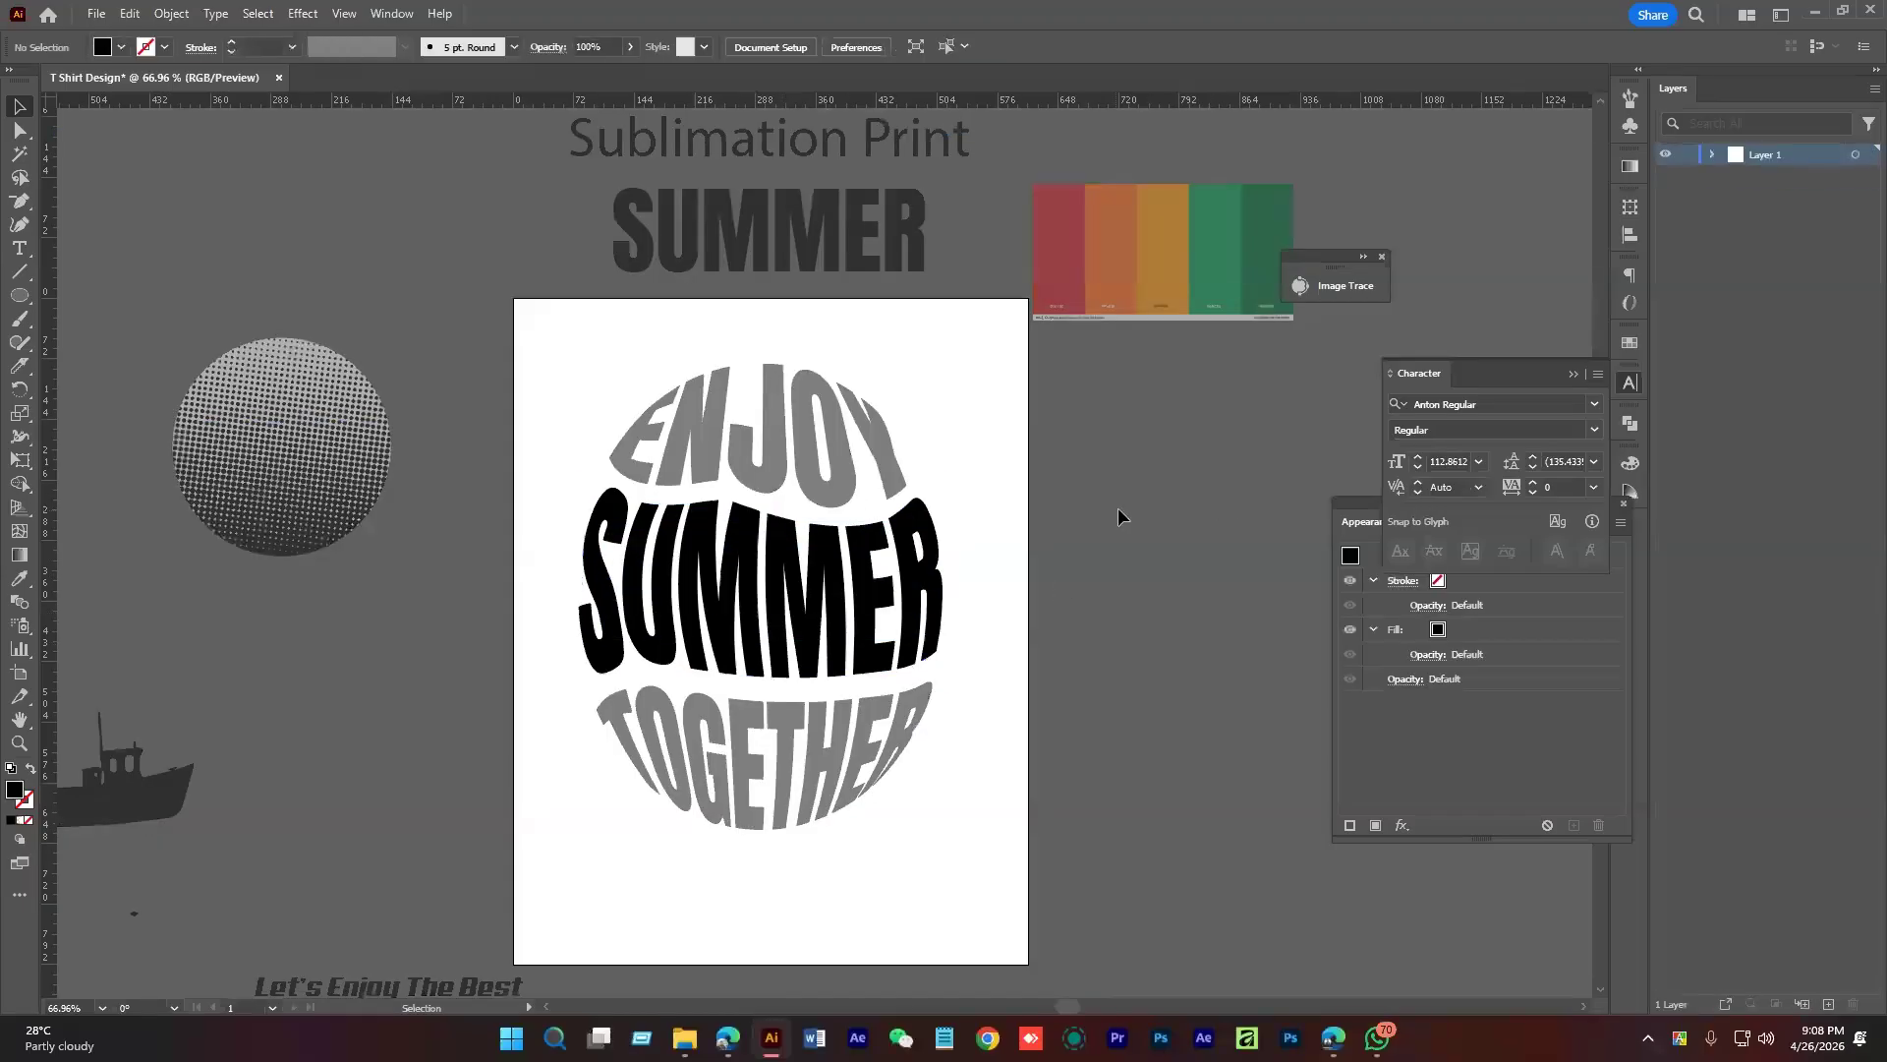
Edit the text inside the top envelope, replacing ENJOY with ELEEL, and leave isolation mode
double_click(757, 449)
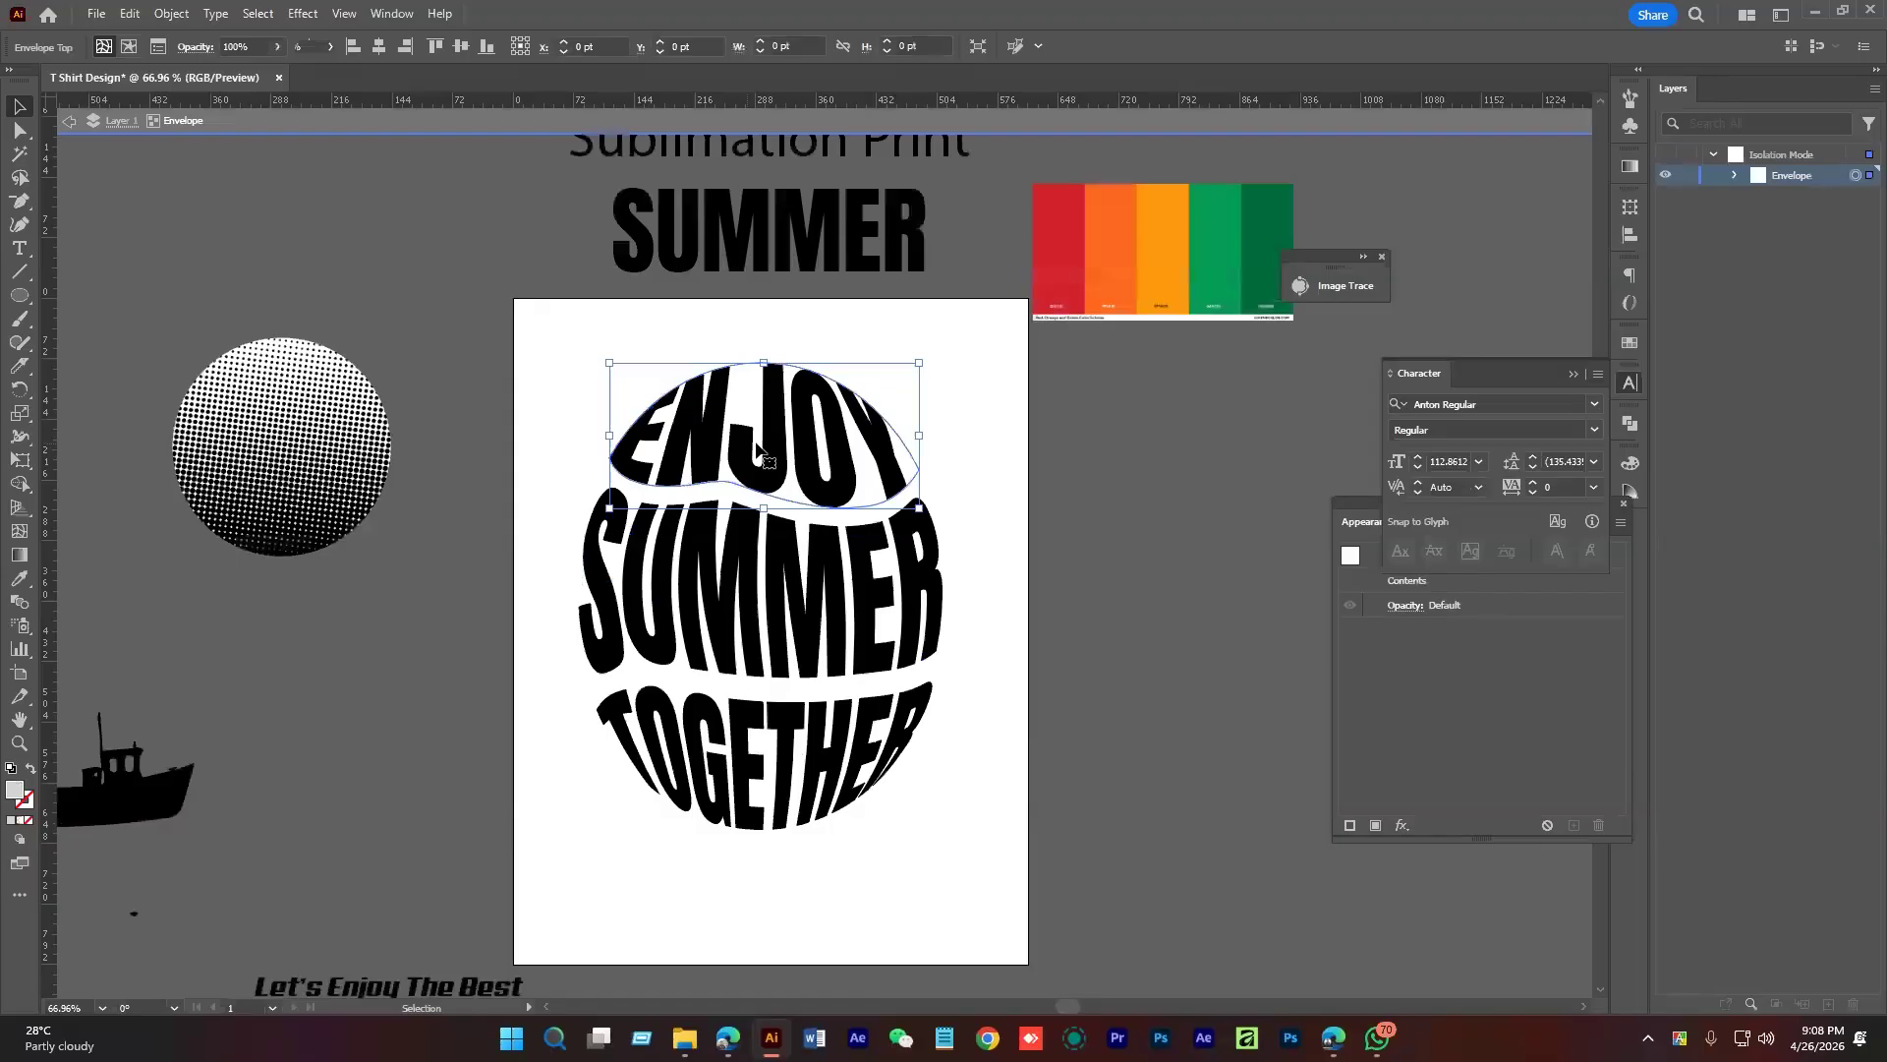
double_click(757, 449)
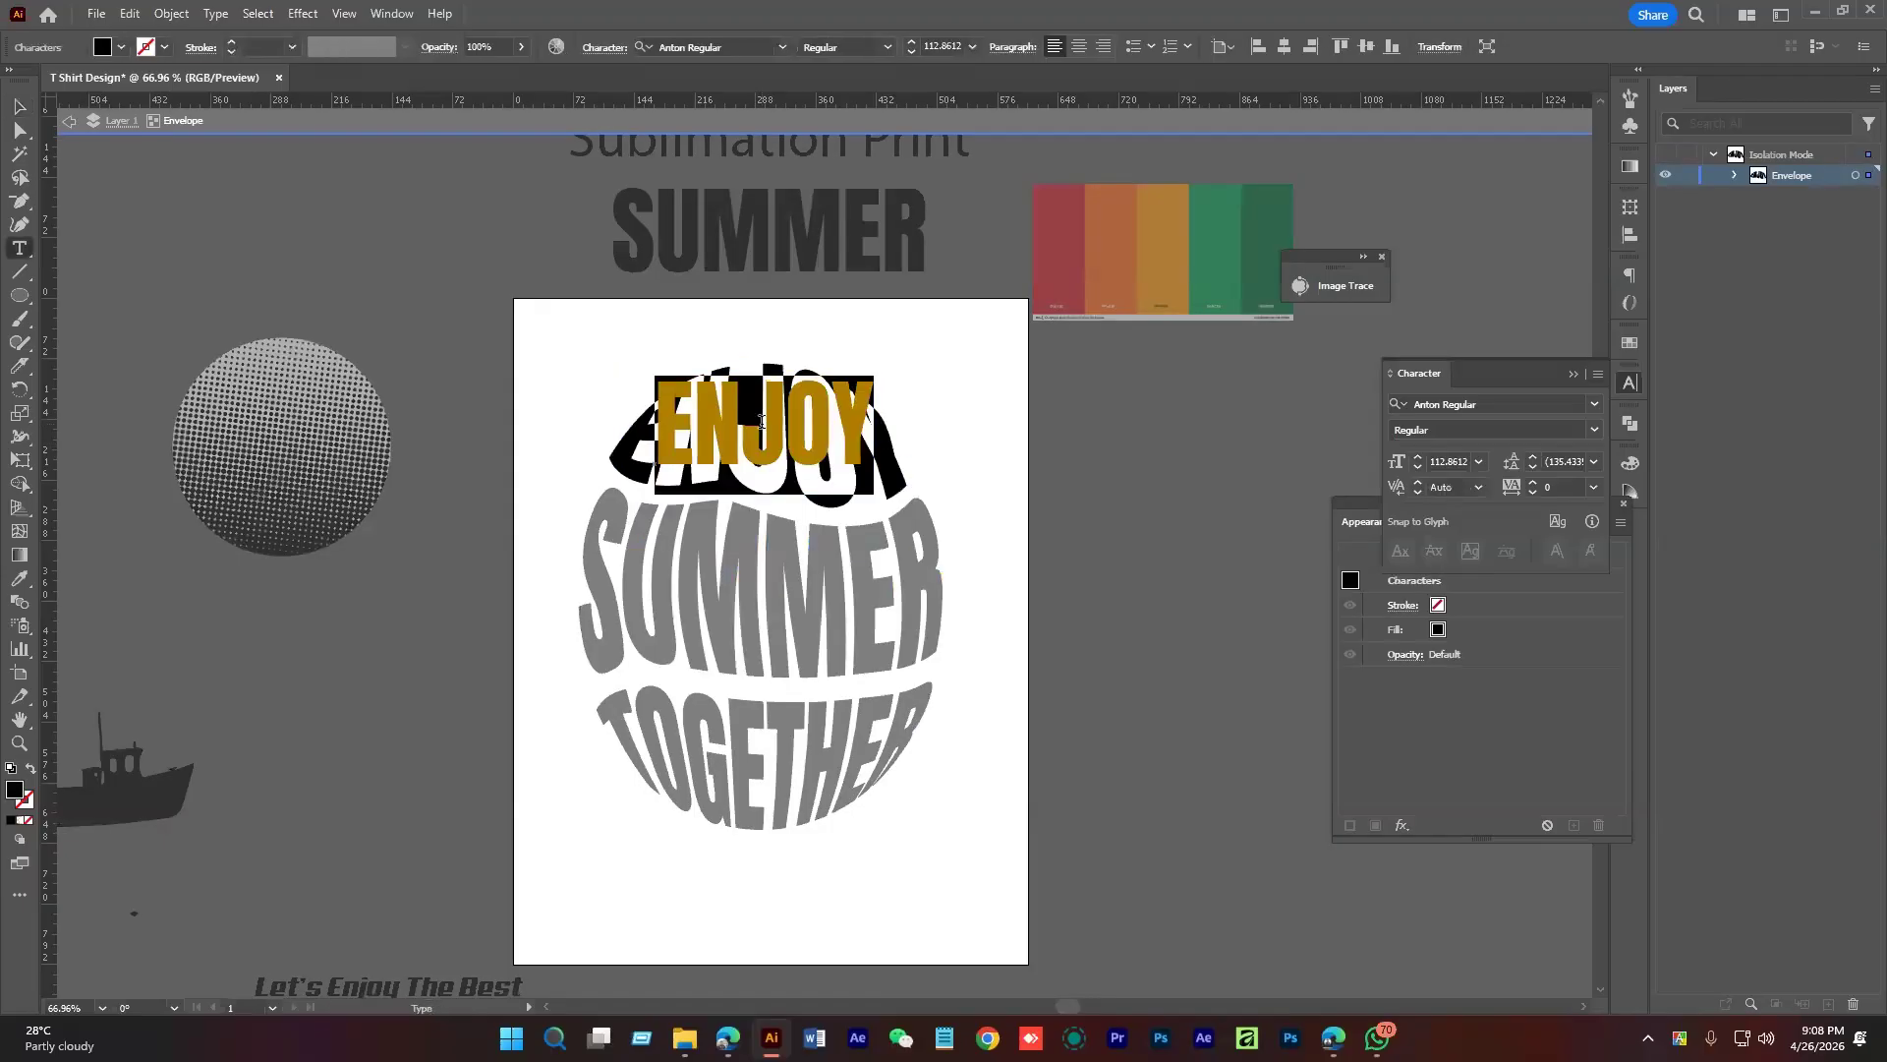
text(ELEEL)
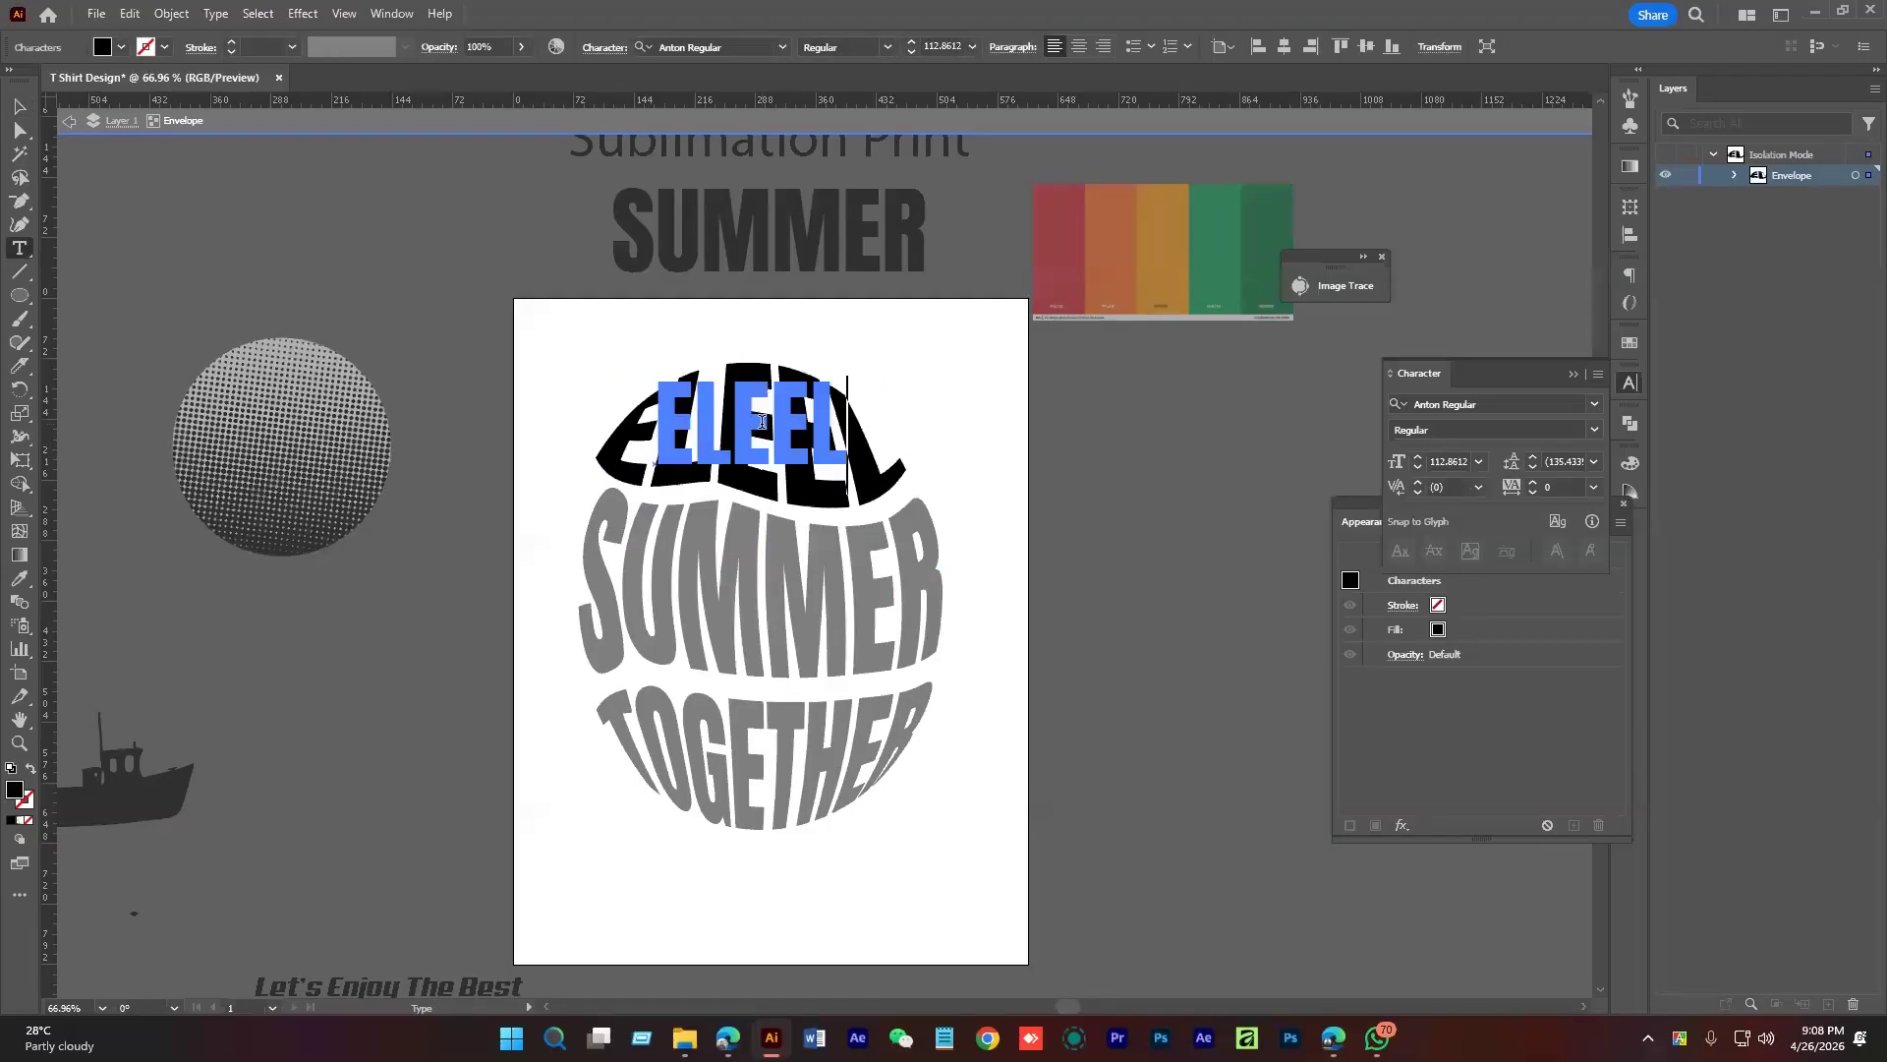
click(19, 105)
click(394, 303)
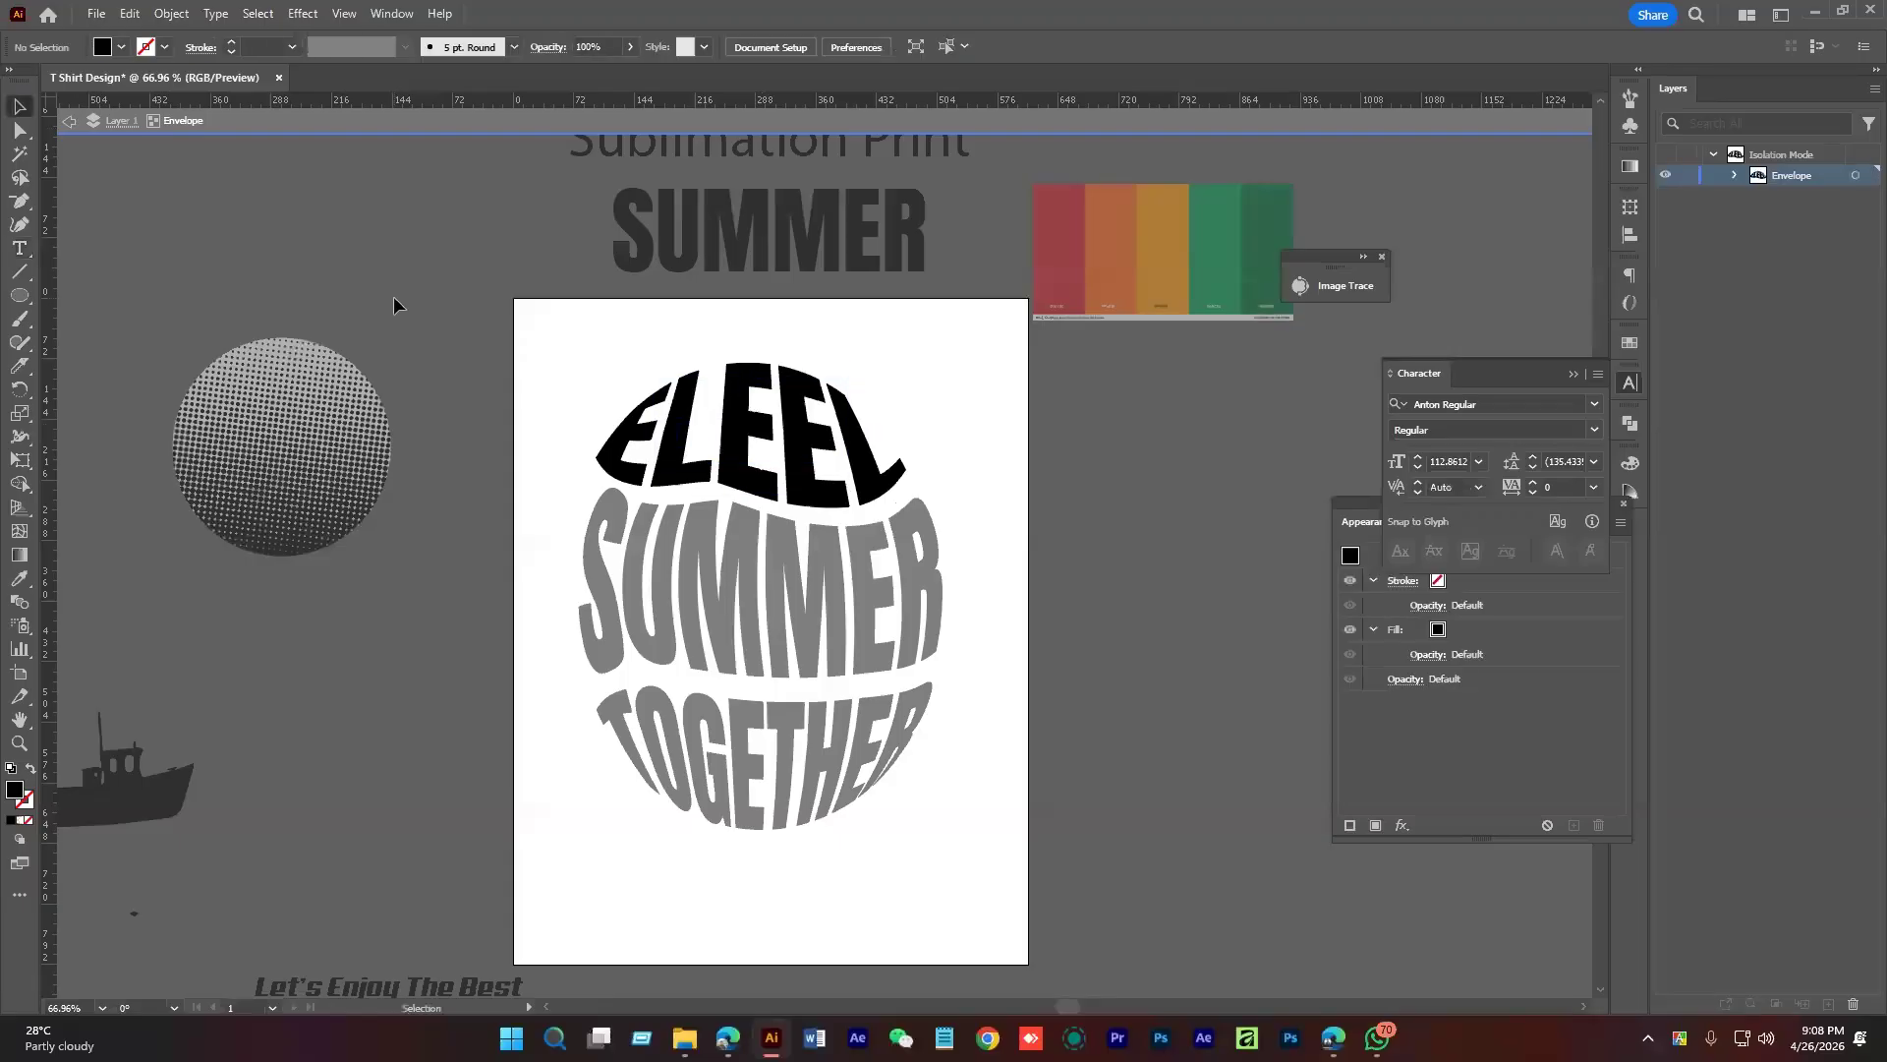
double_click(581, 385)
Move the complete three-word ellipse design off the artboard to the empty area at its lower right
scroll(863, 657, down, 2)
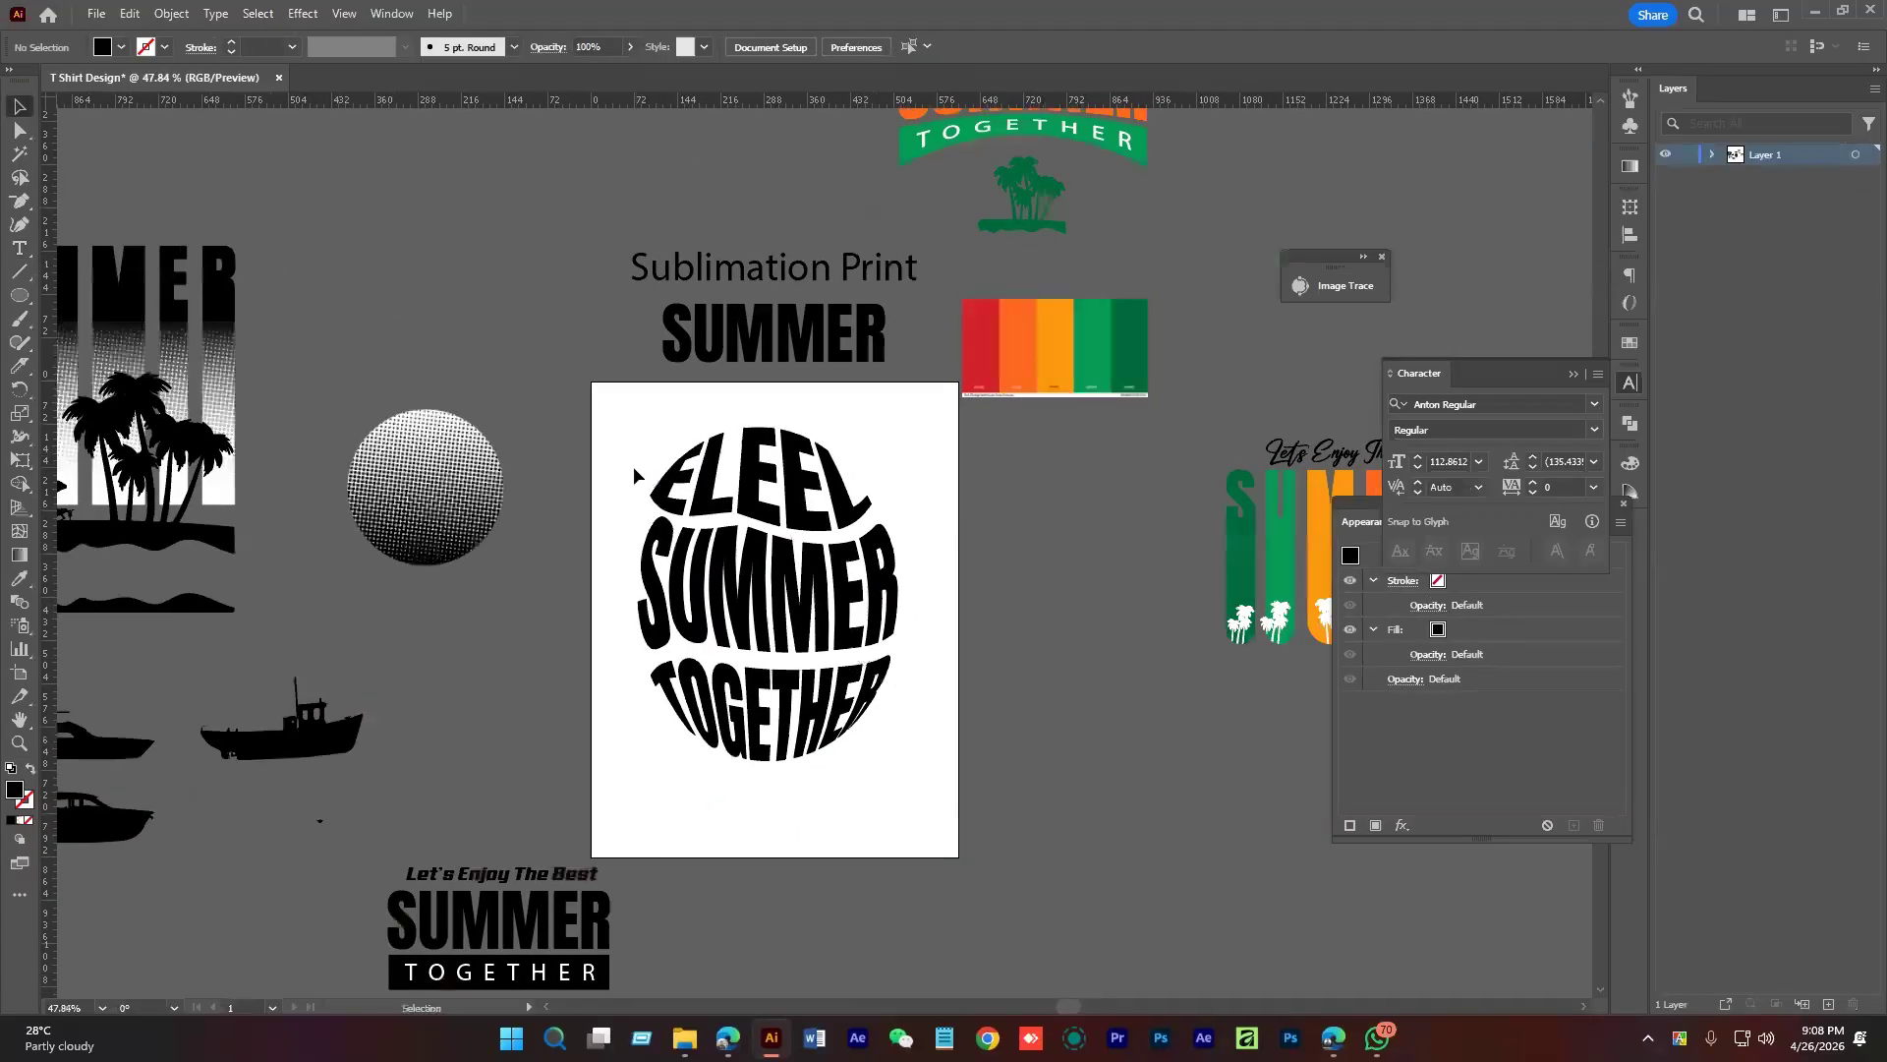
click(874, 756)
scroll(688, 617, right, 2)
drag(688, 616, 1029, 775)
click(752, 572)
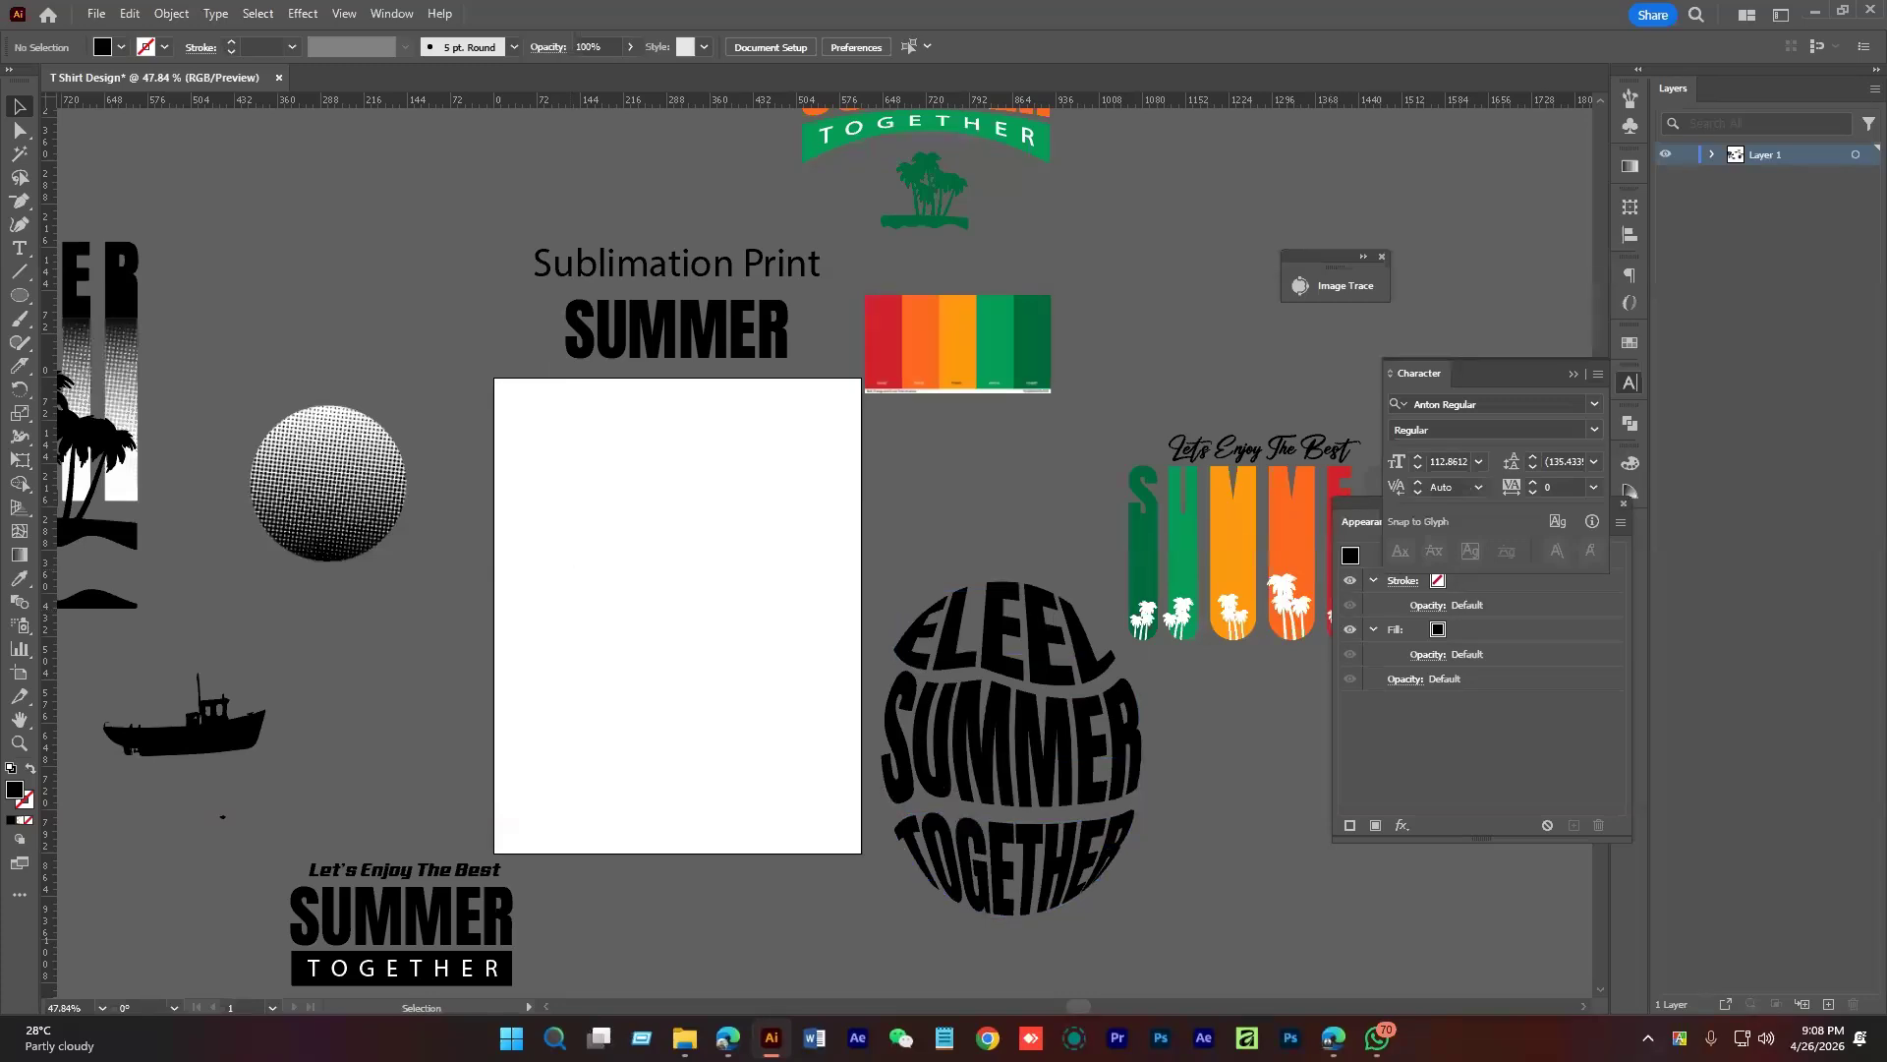
key(super+d)
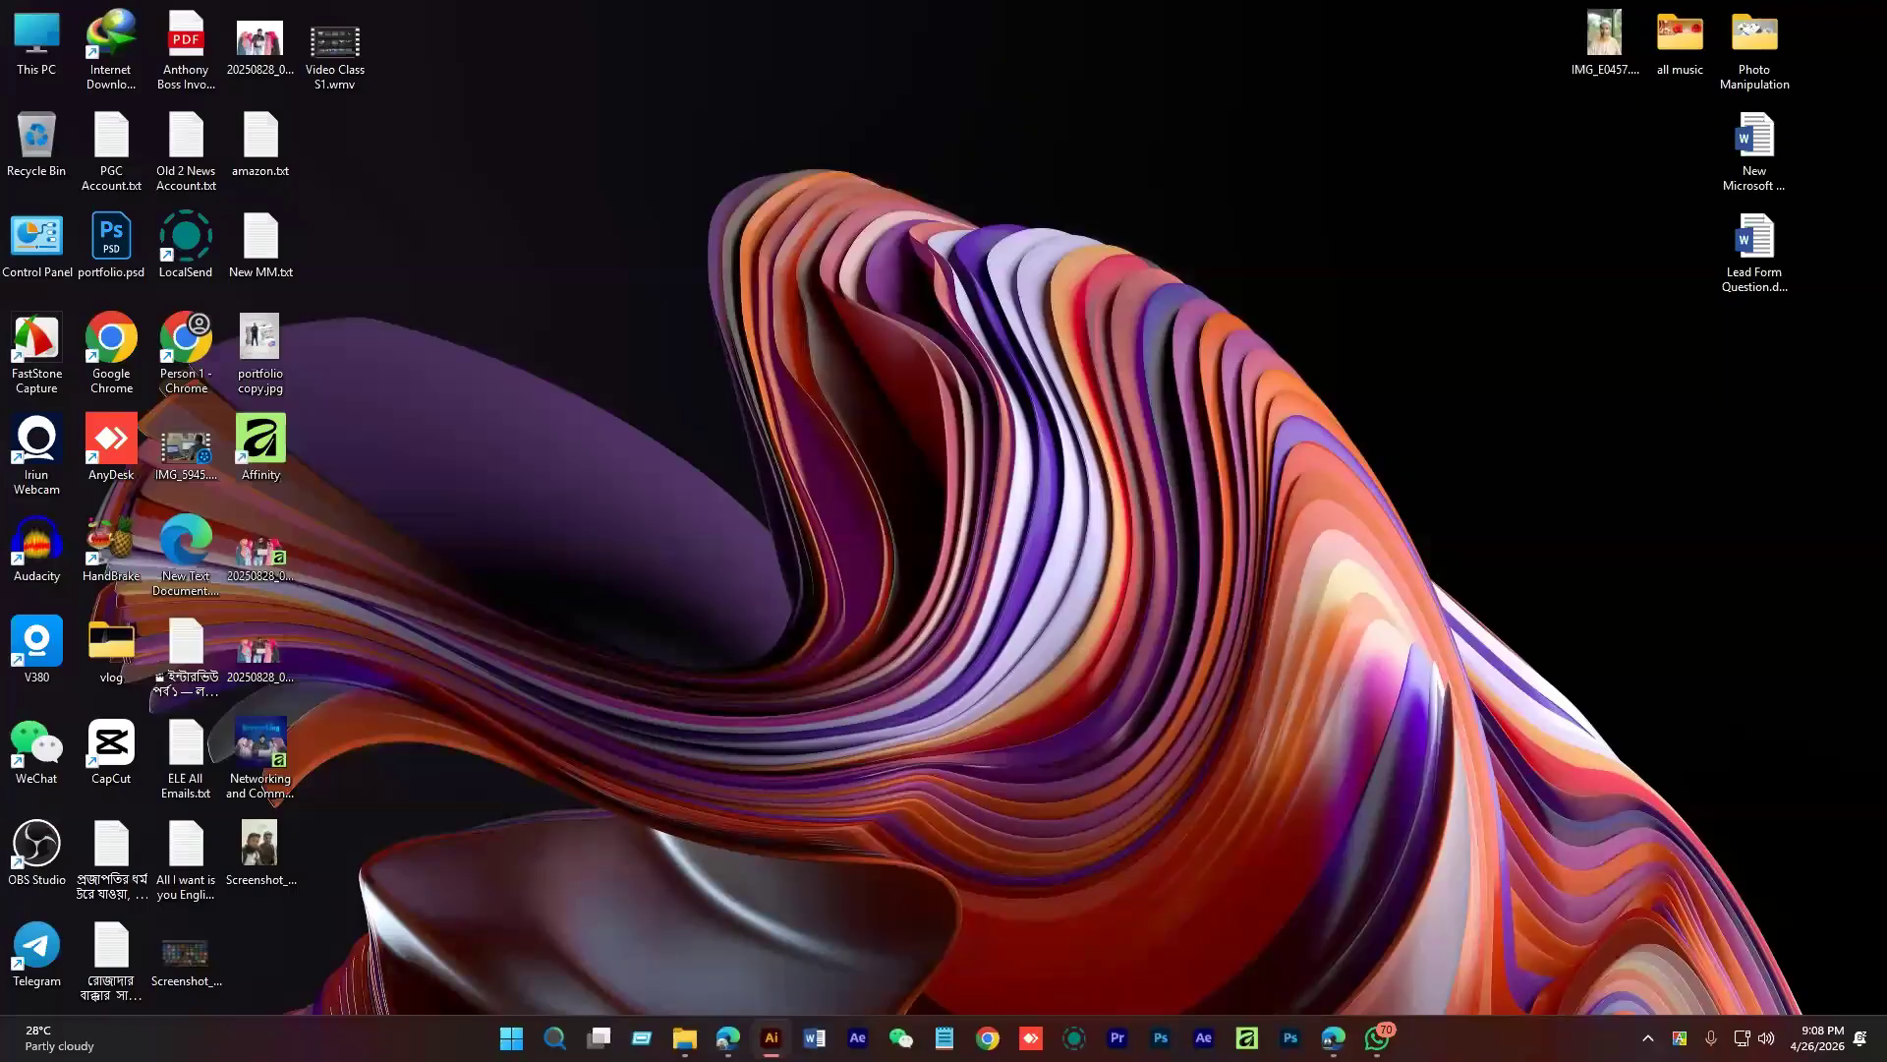
key(super+d)
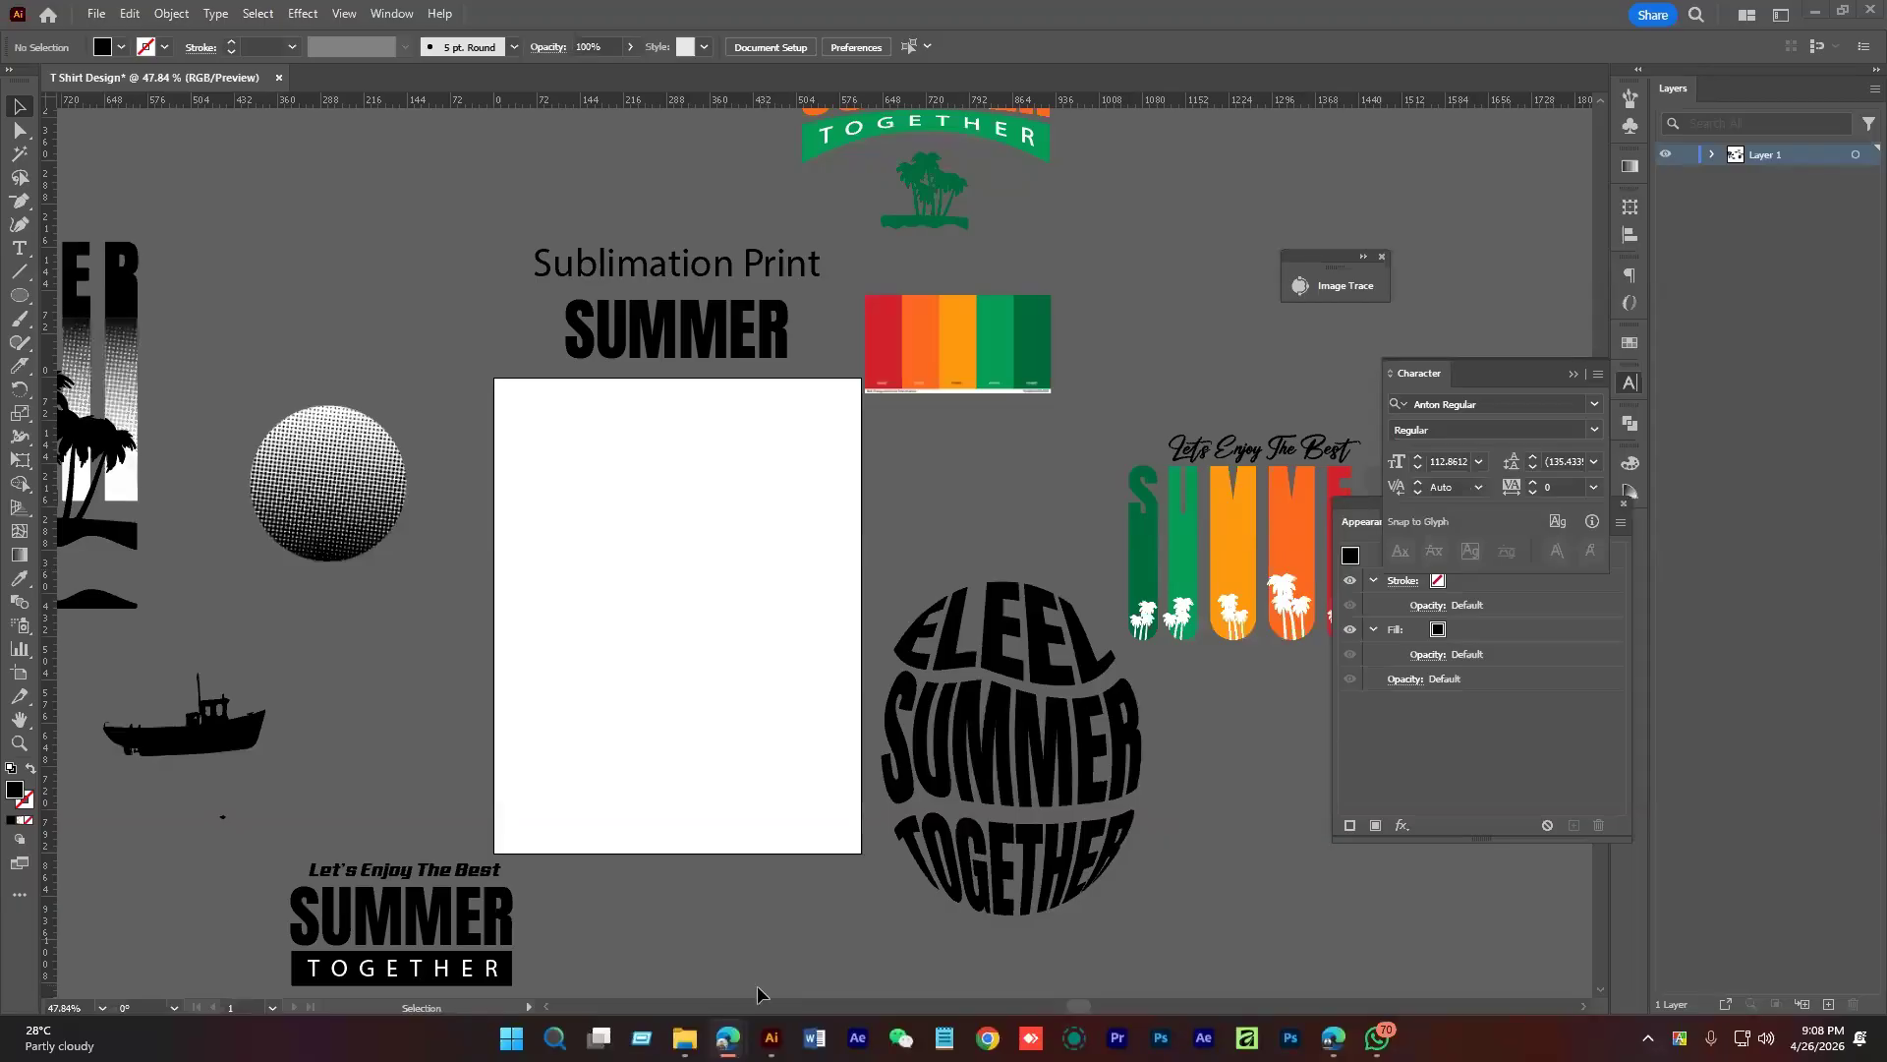
Switch to the web browser, close the T-shirt photo tab and search Google Images for "Fish vector"
mouse_move(728, 1037)
click(806, 953)
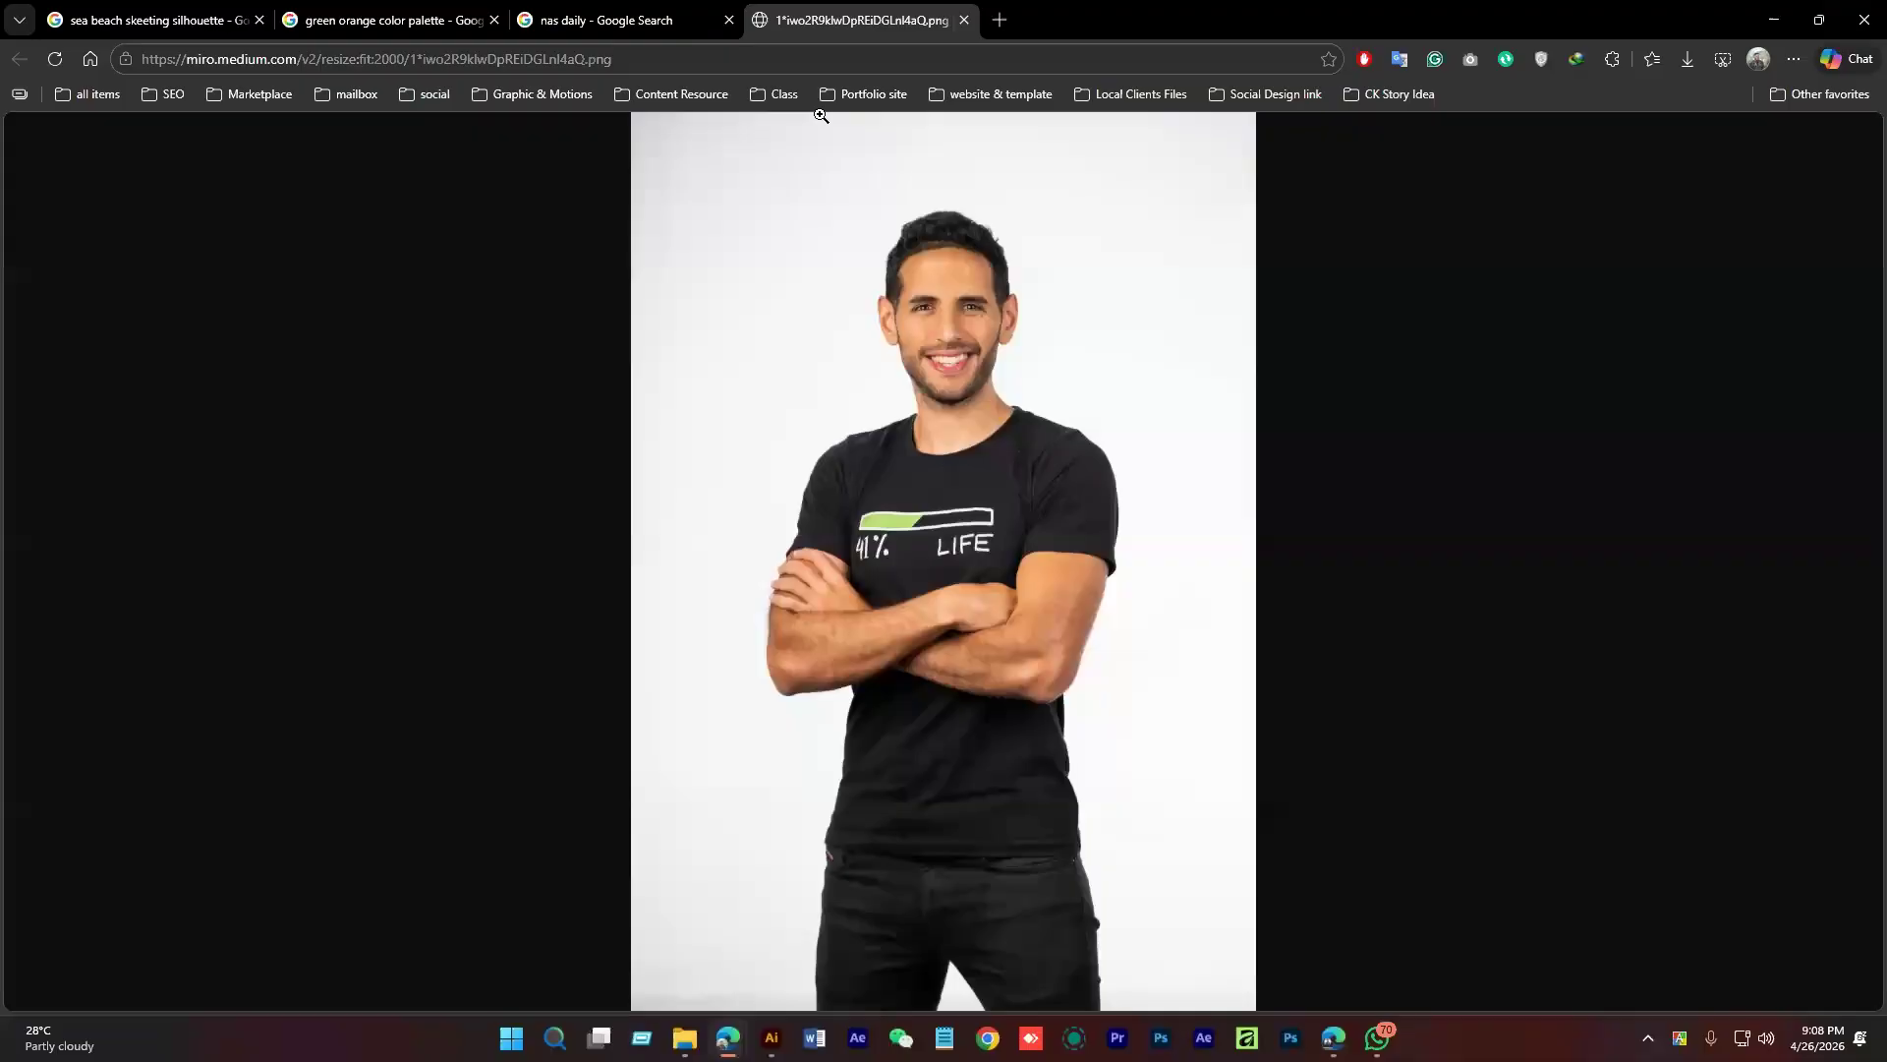
key(ctrl+w)
drag(300, 163, 150, 169)
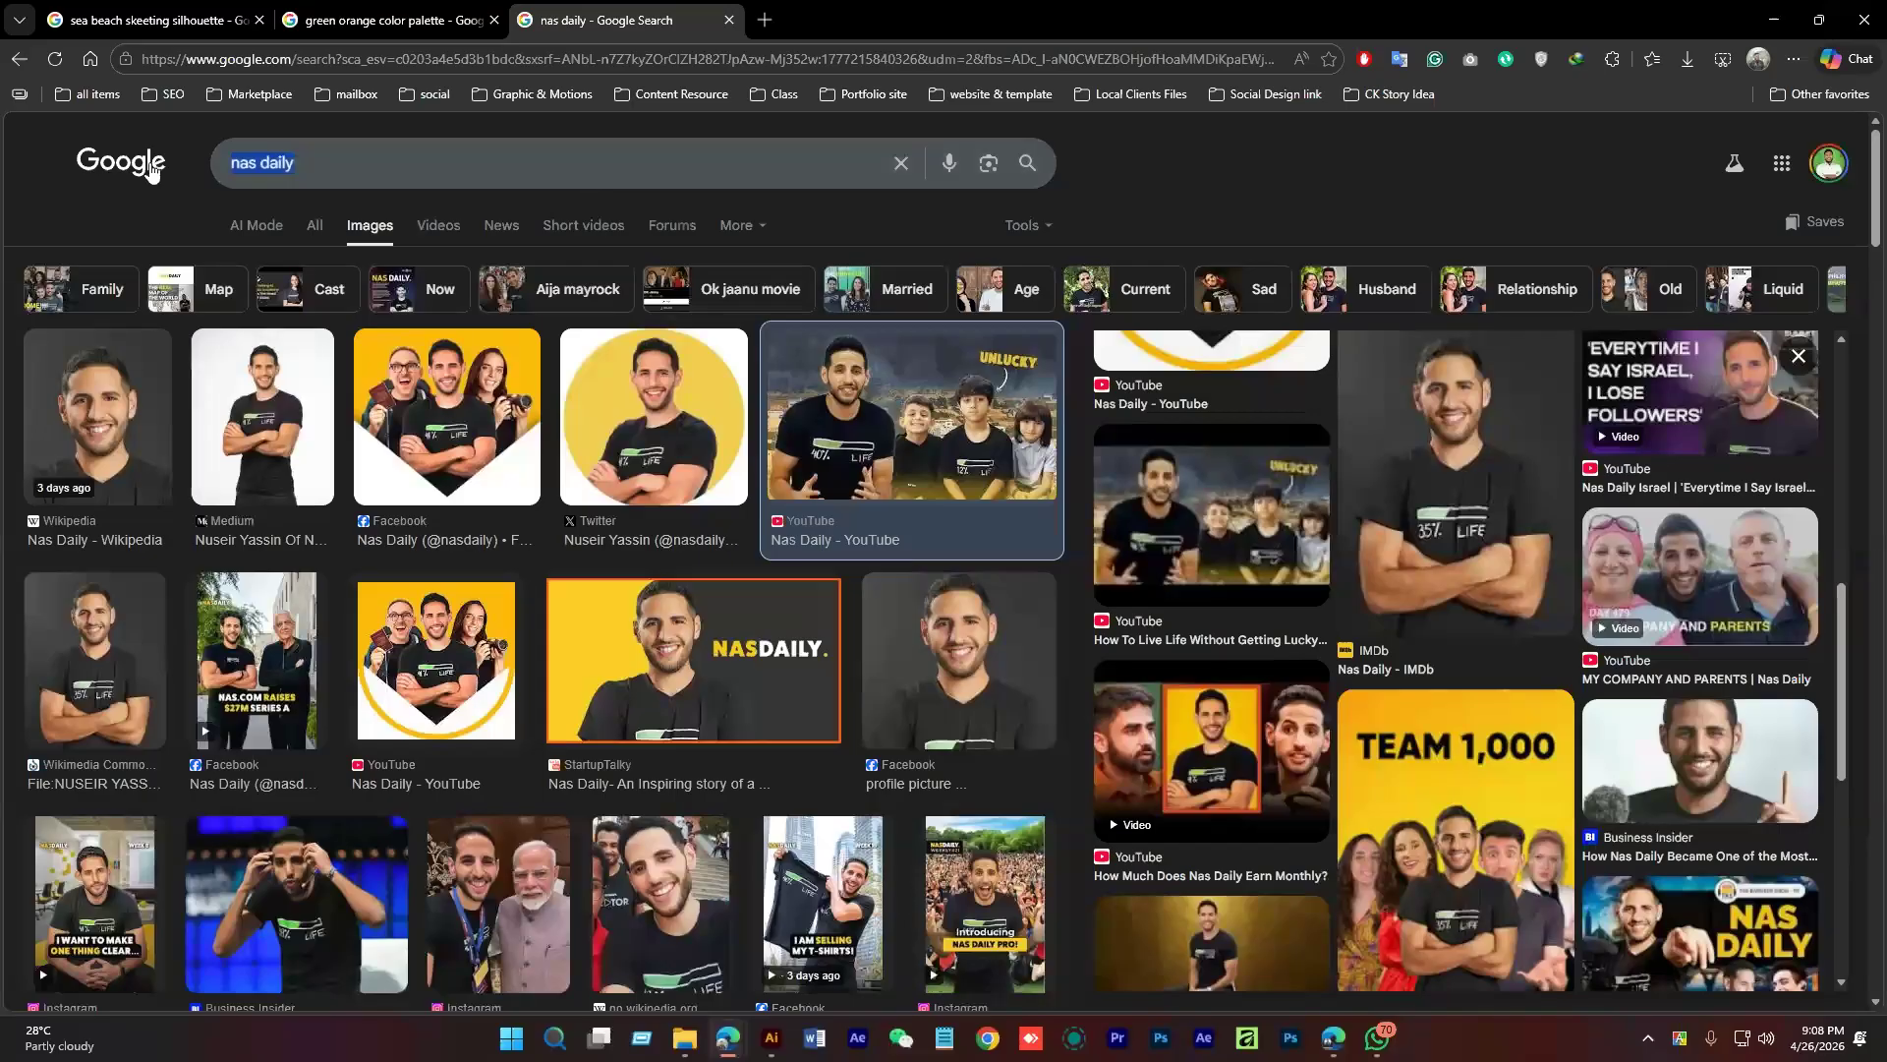
text(Fish v)
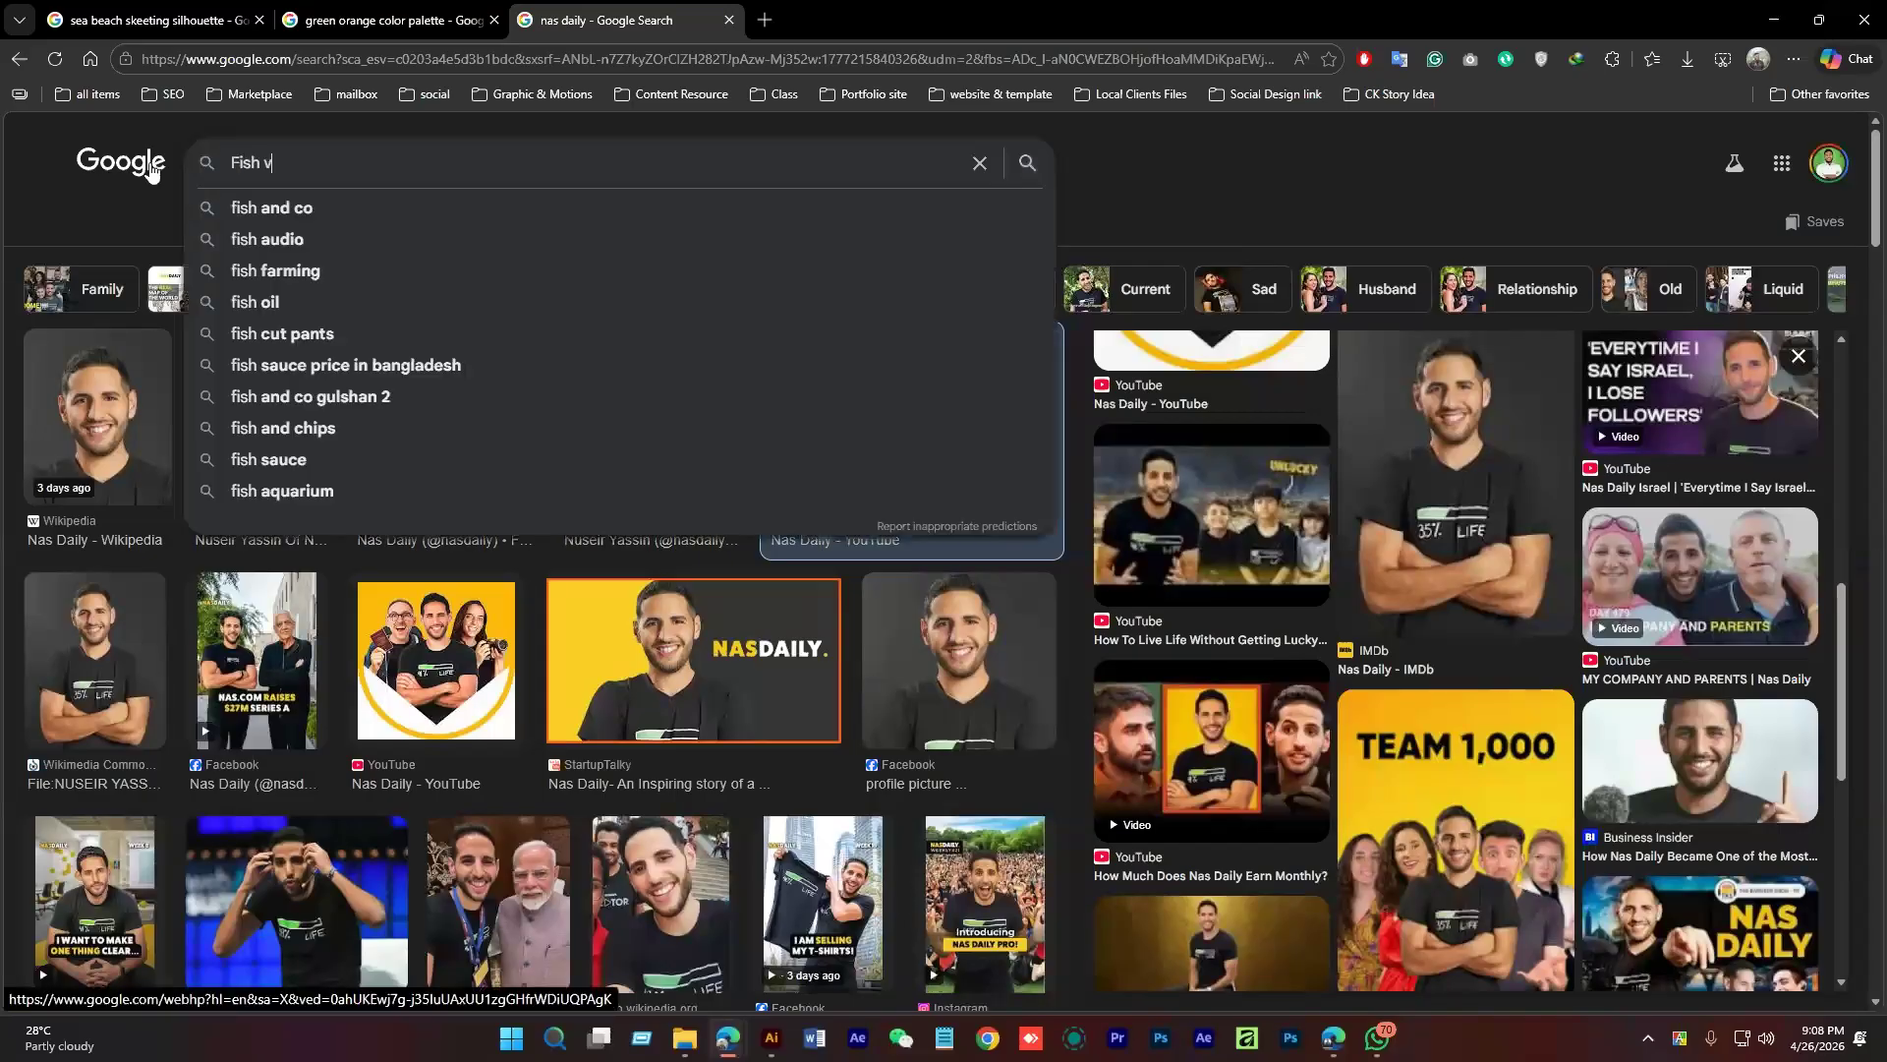
text(ector)
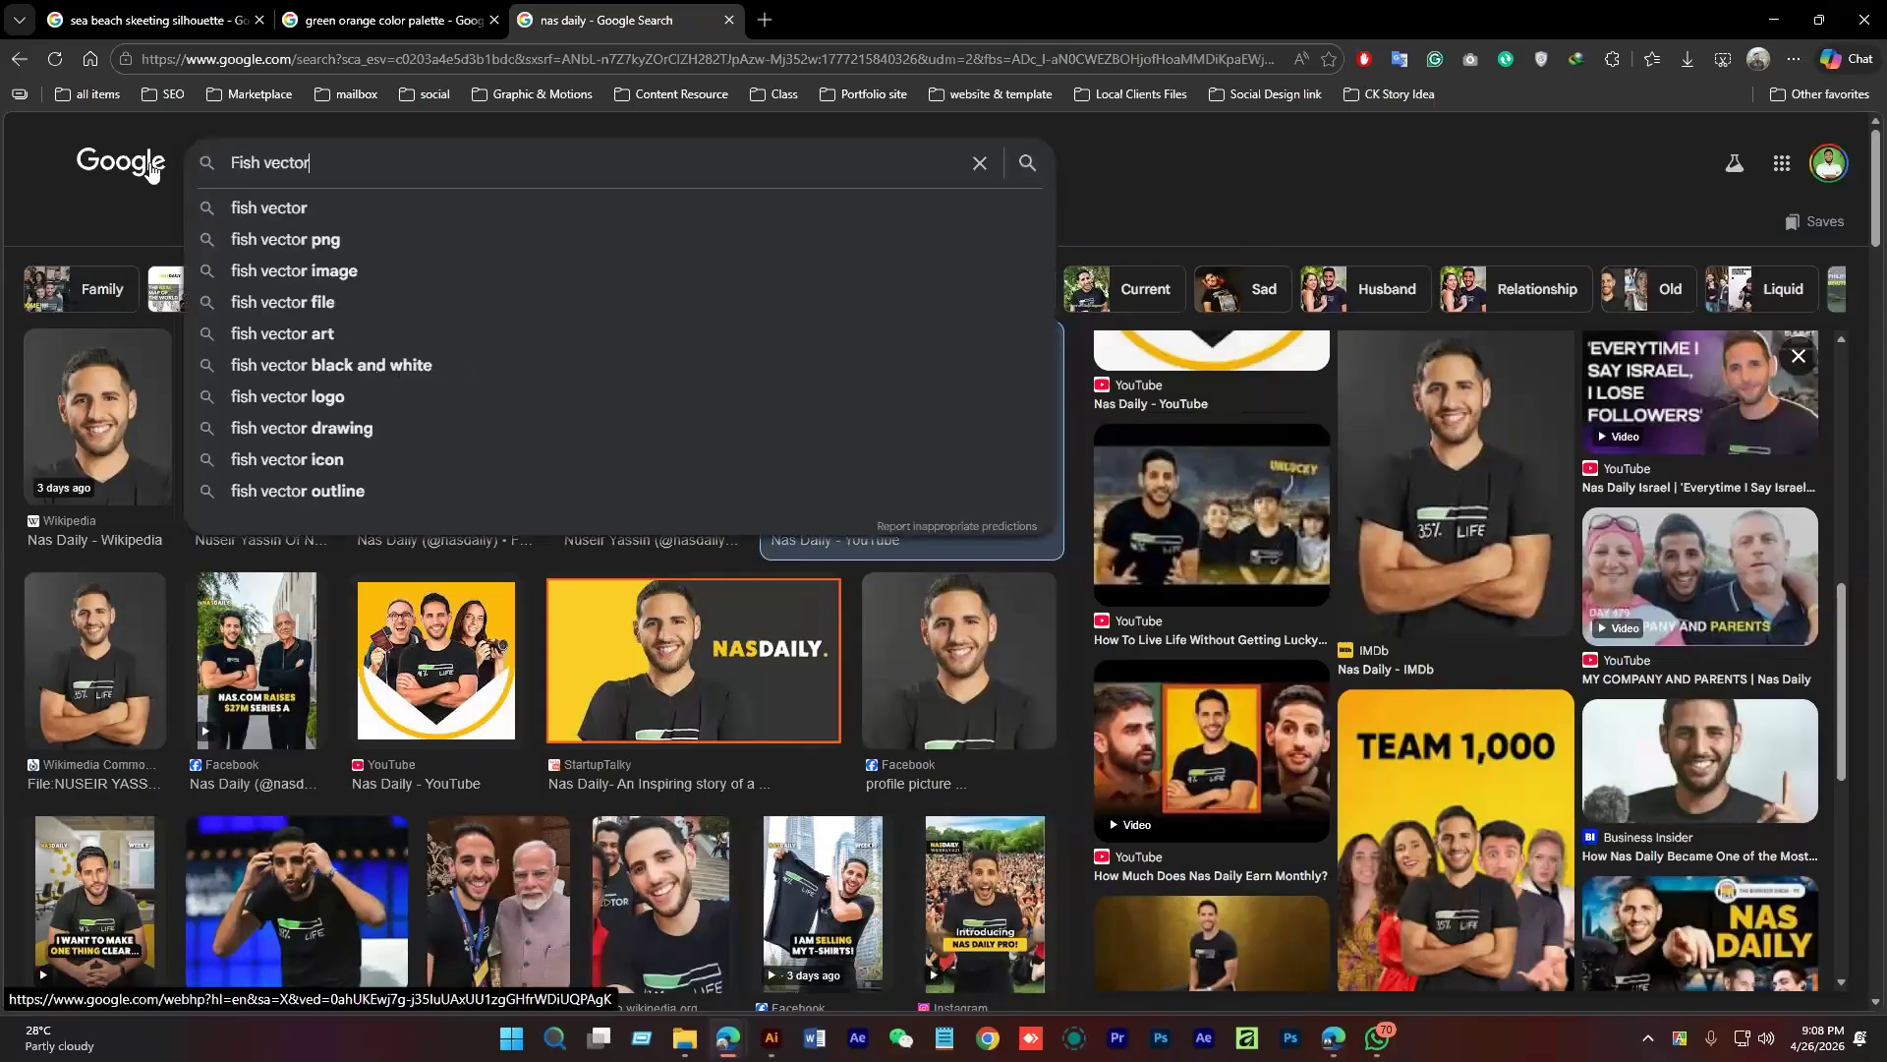
key(Return)
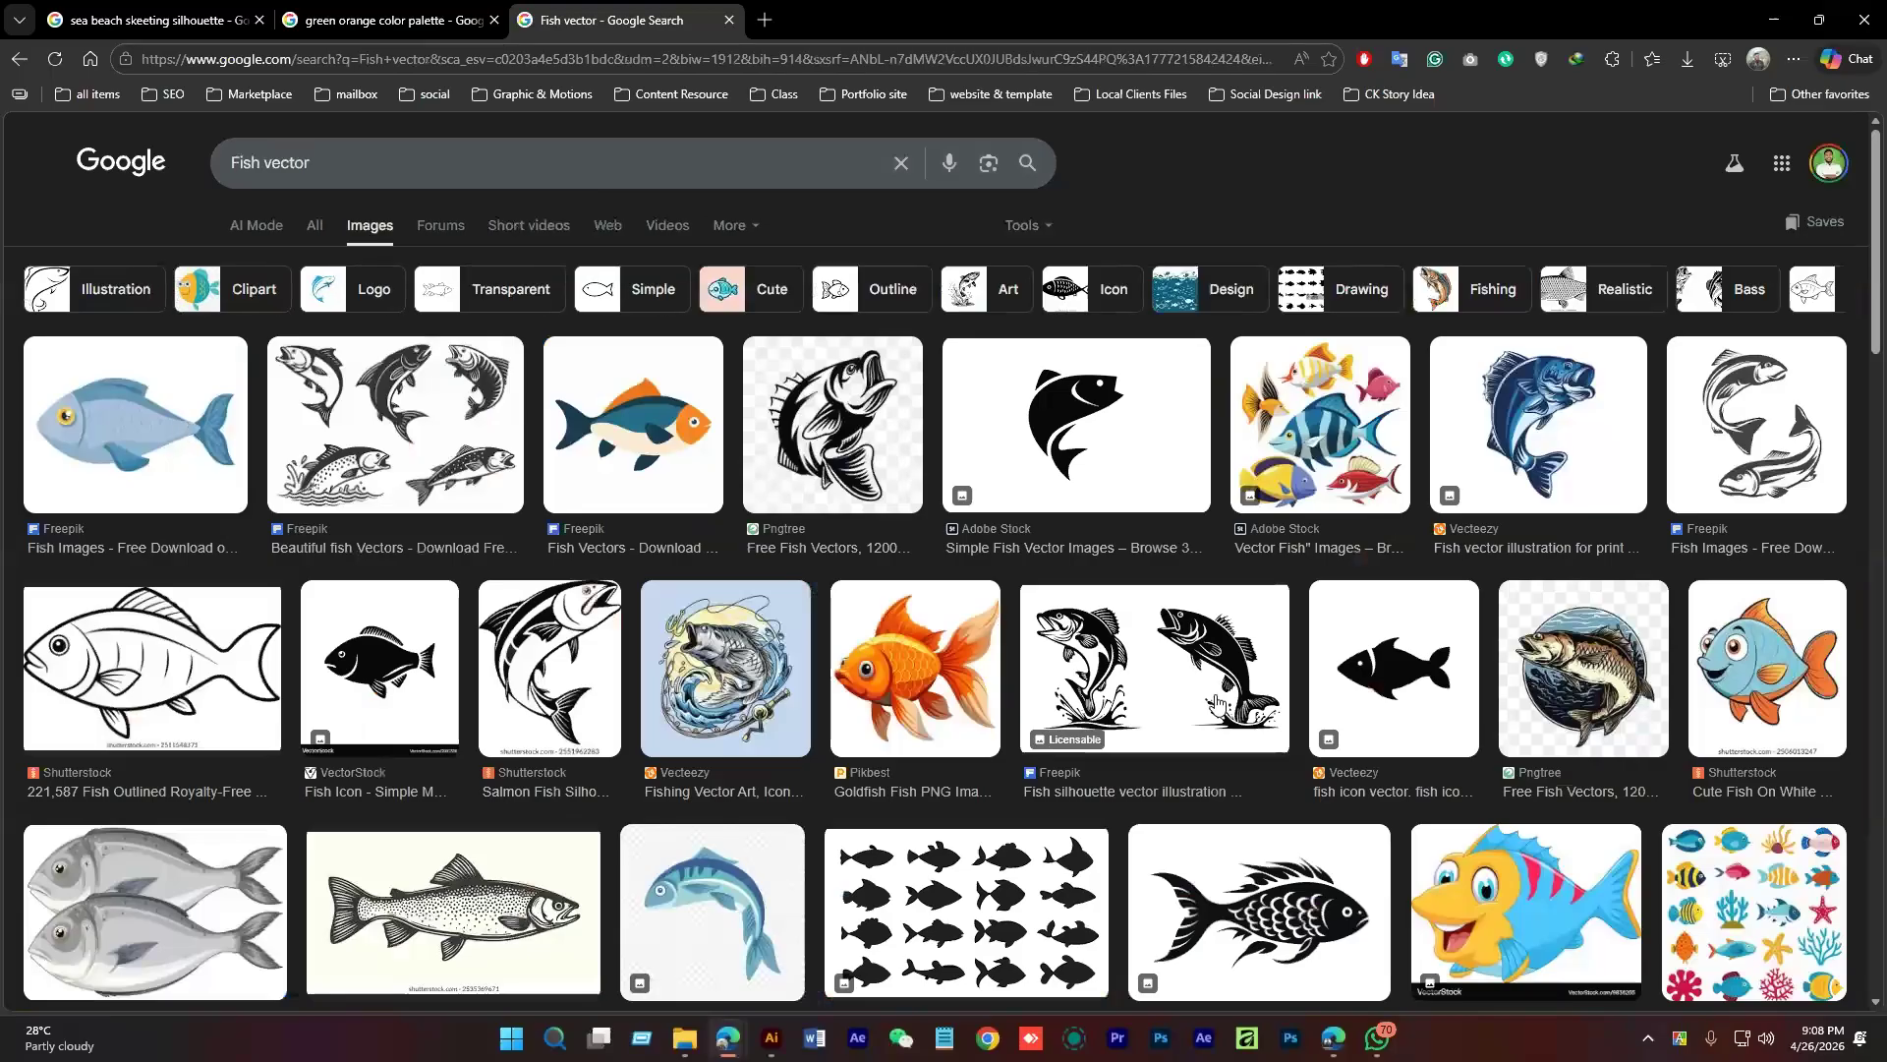
Open the black Vecteezy fish icon result, browse the similar images, and copy the fish icon's image
click(1394, 669)
scroll(997, 704, down, 5)
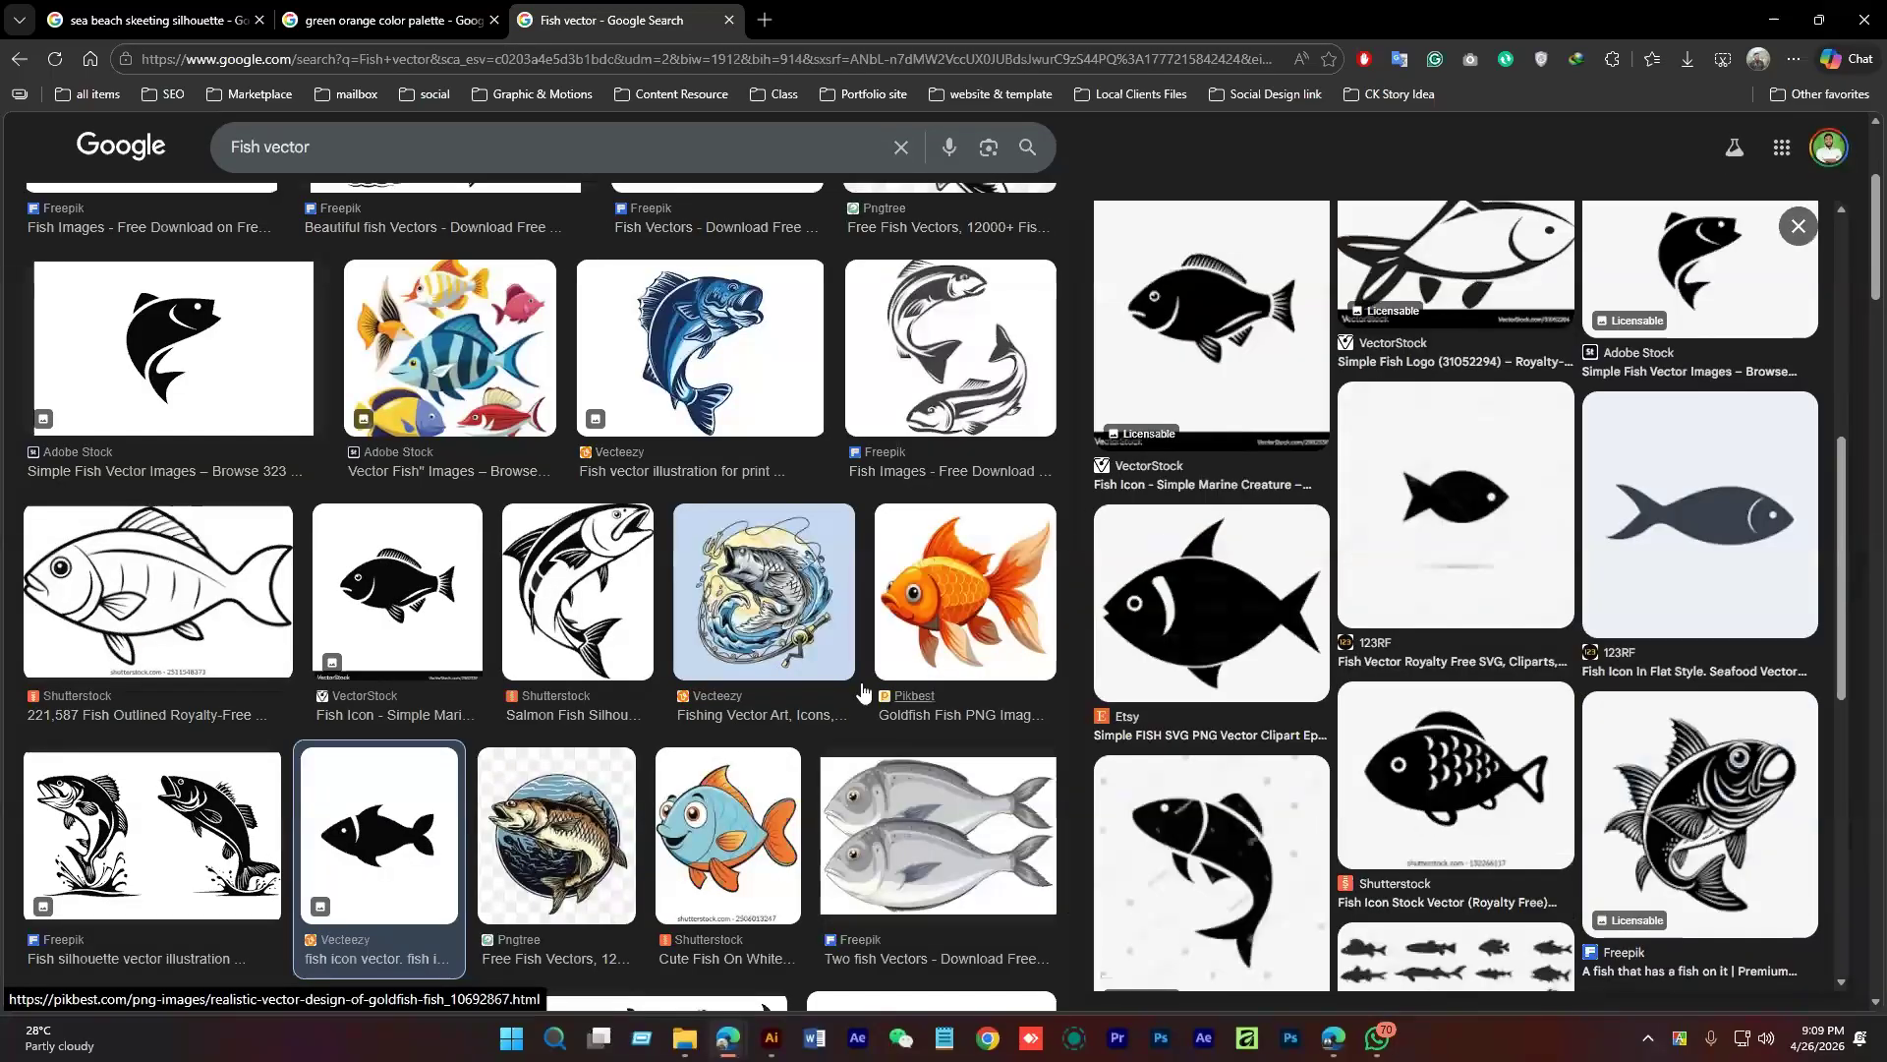
scroll(913, 581, down, 3)
scroll(451, 745, down, 4)
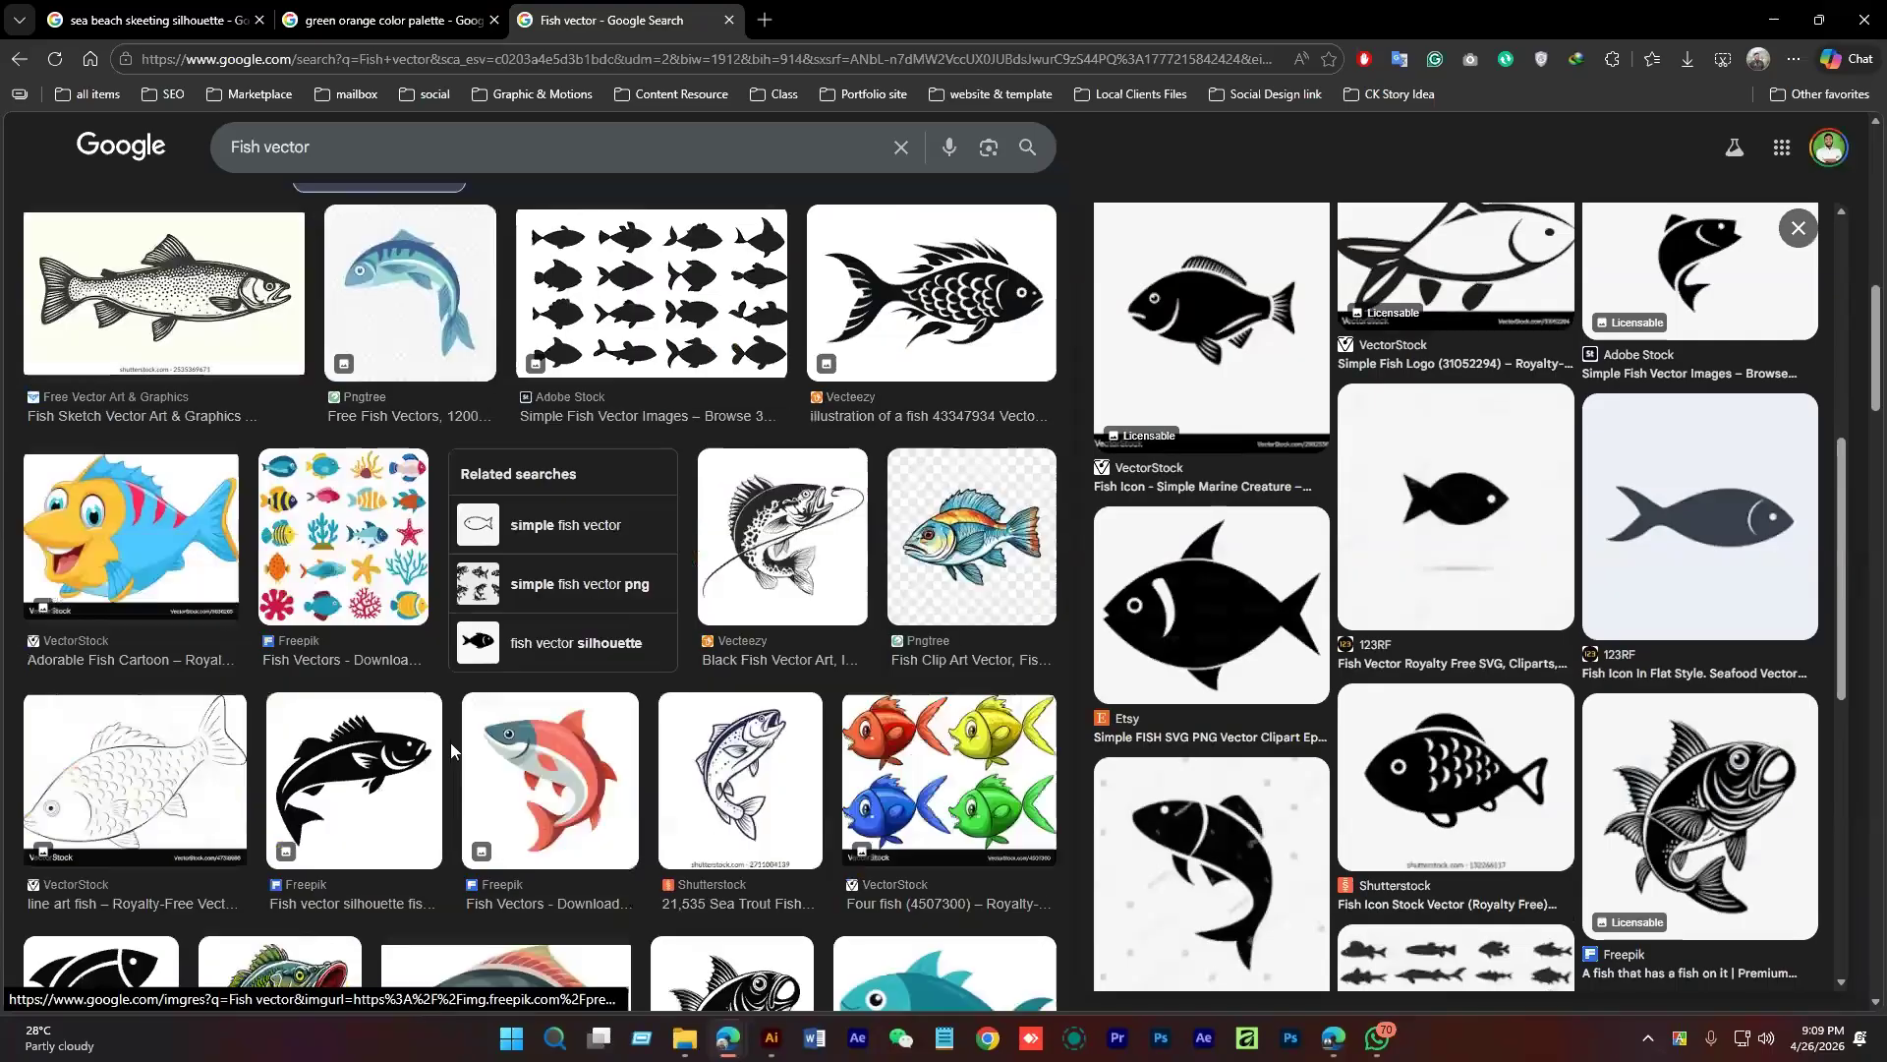
scroll(1008, 587, up, 6)
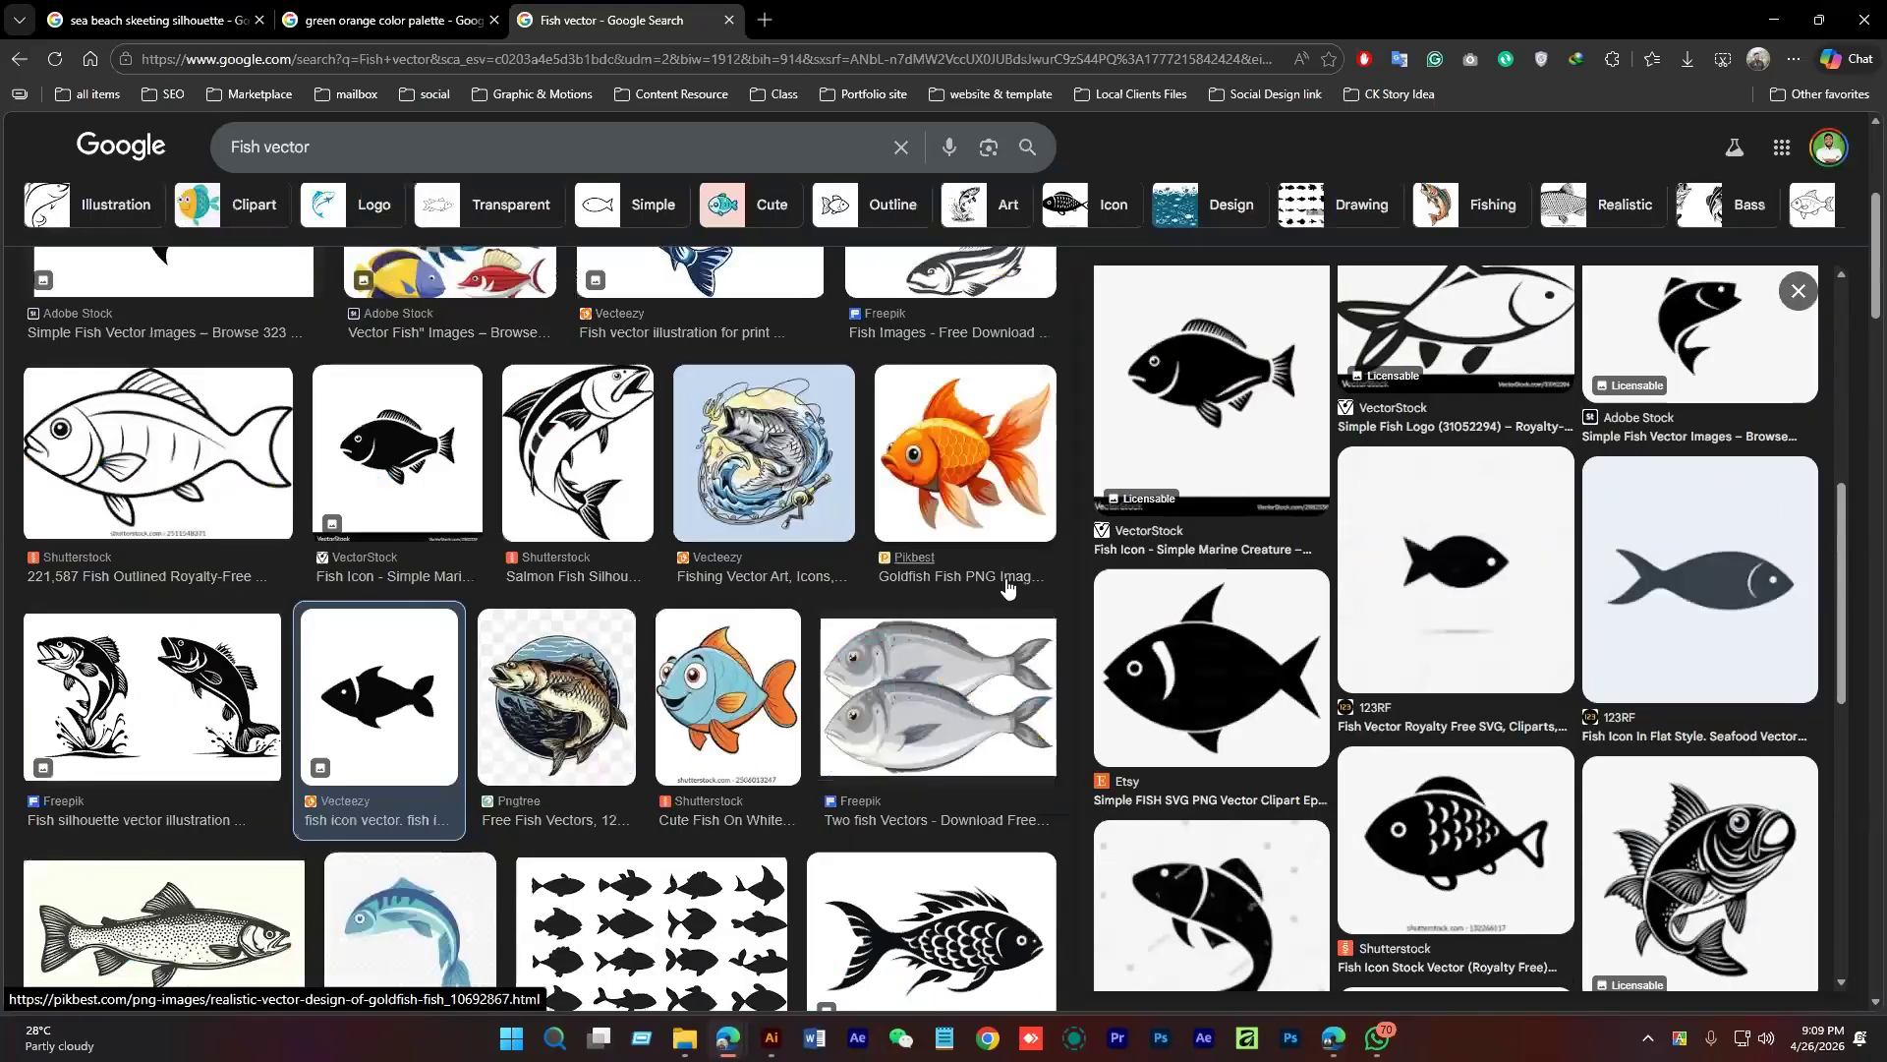
scroll(1007, 586, up, 4)
scroll(1550, 589, up, 6)
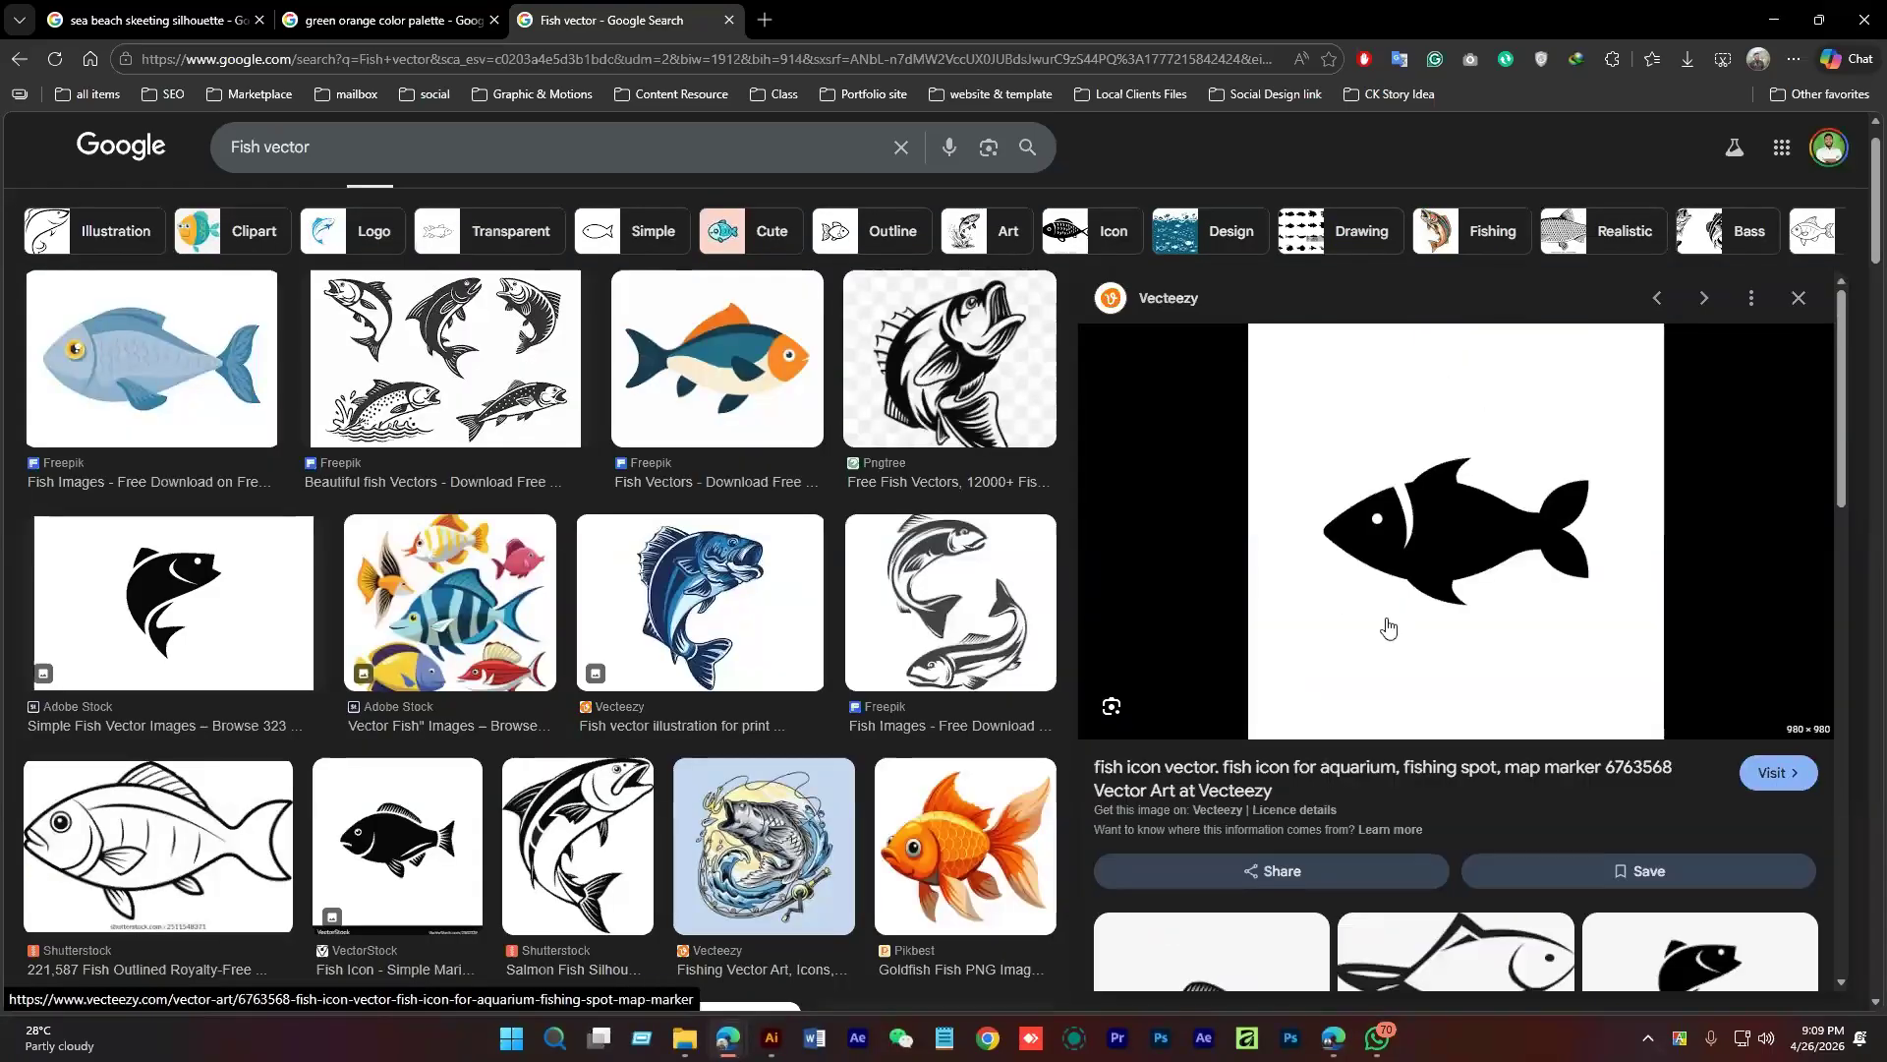
right_click(1430, 466)
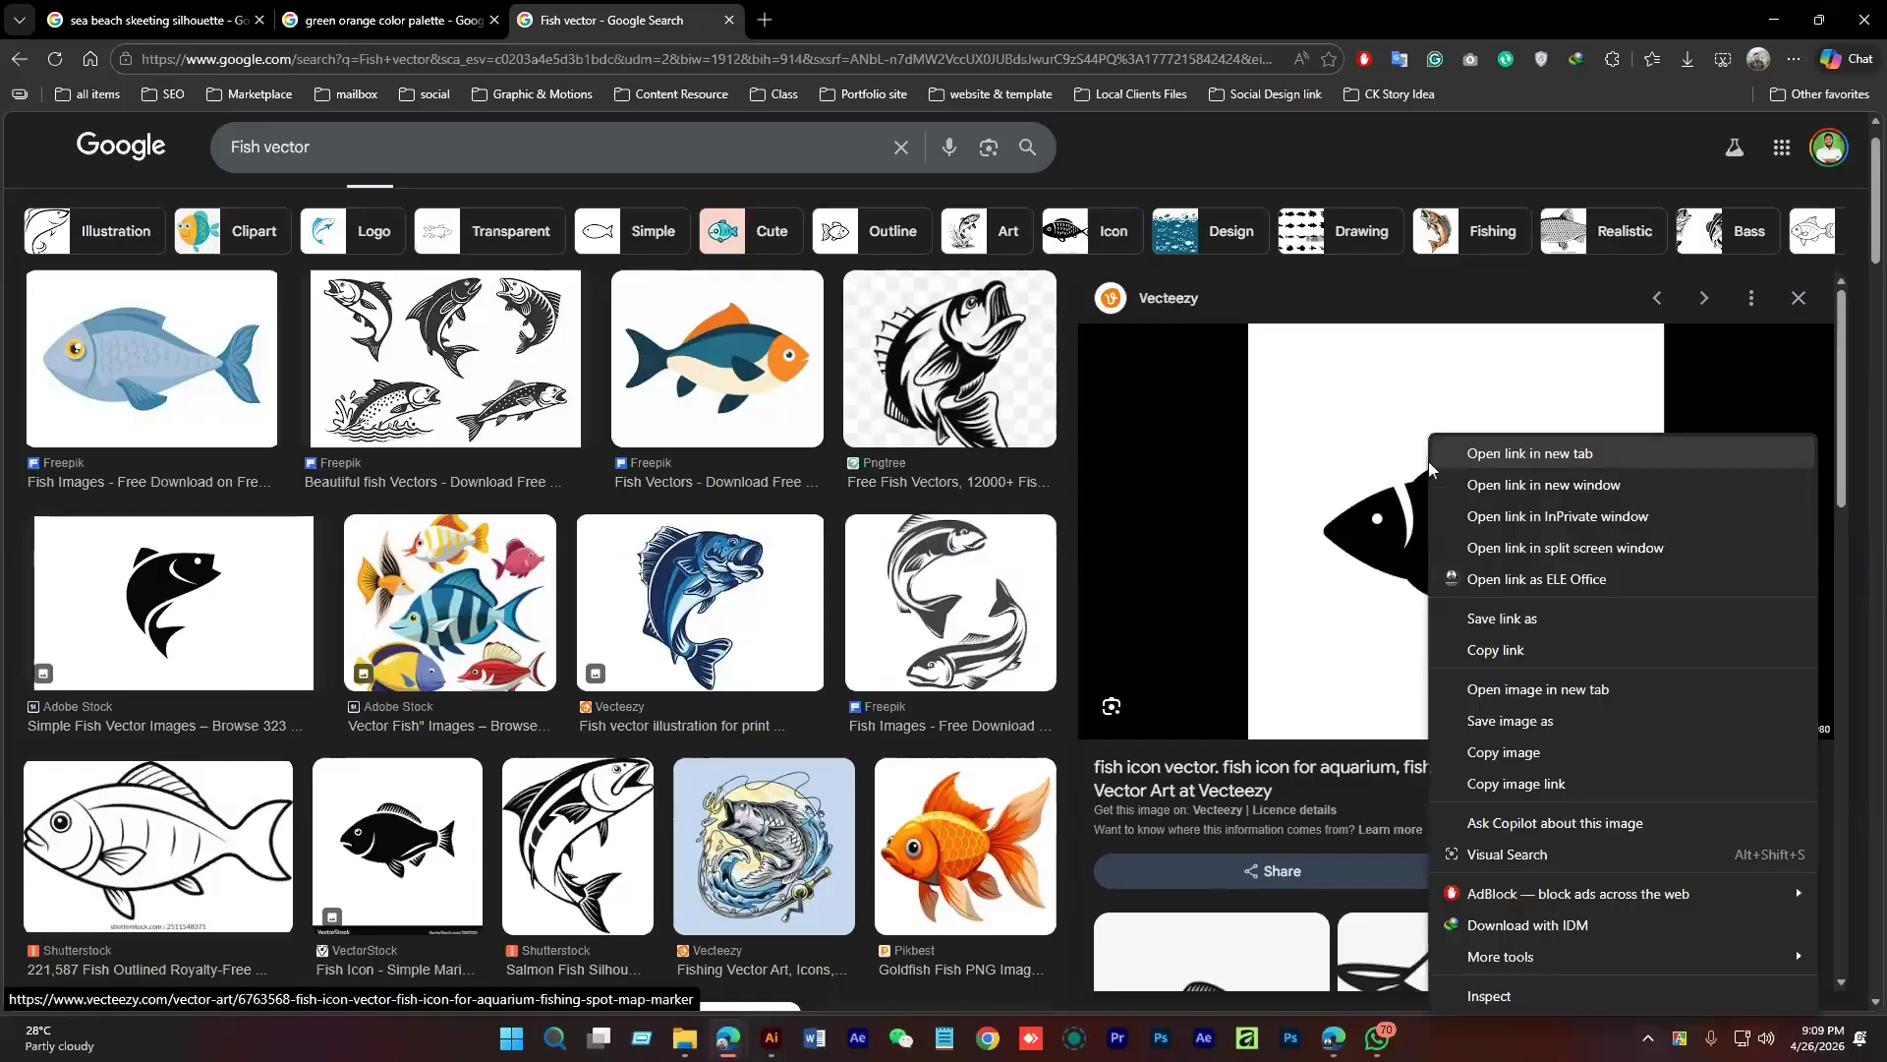
click(1489, 649)
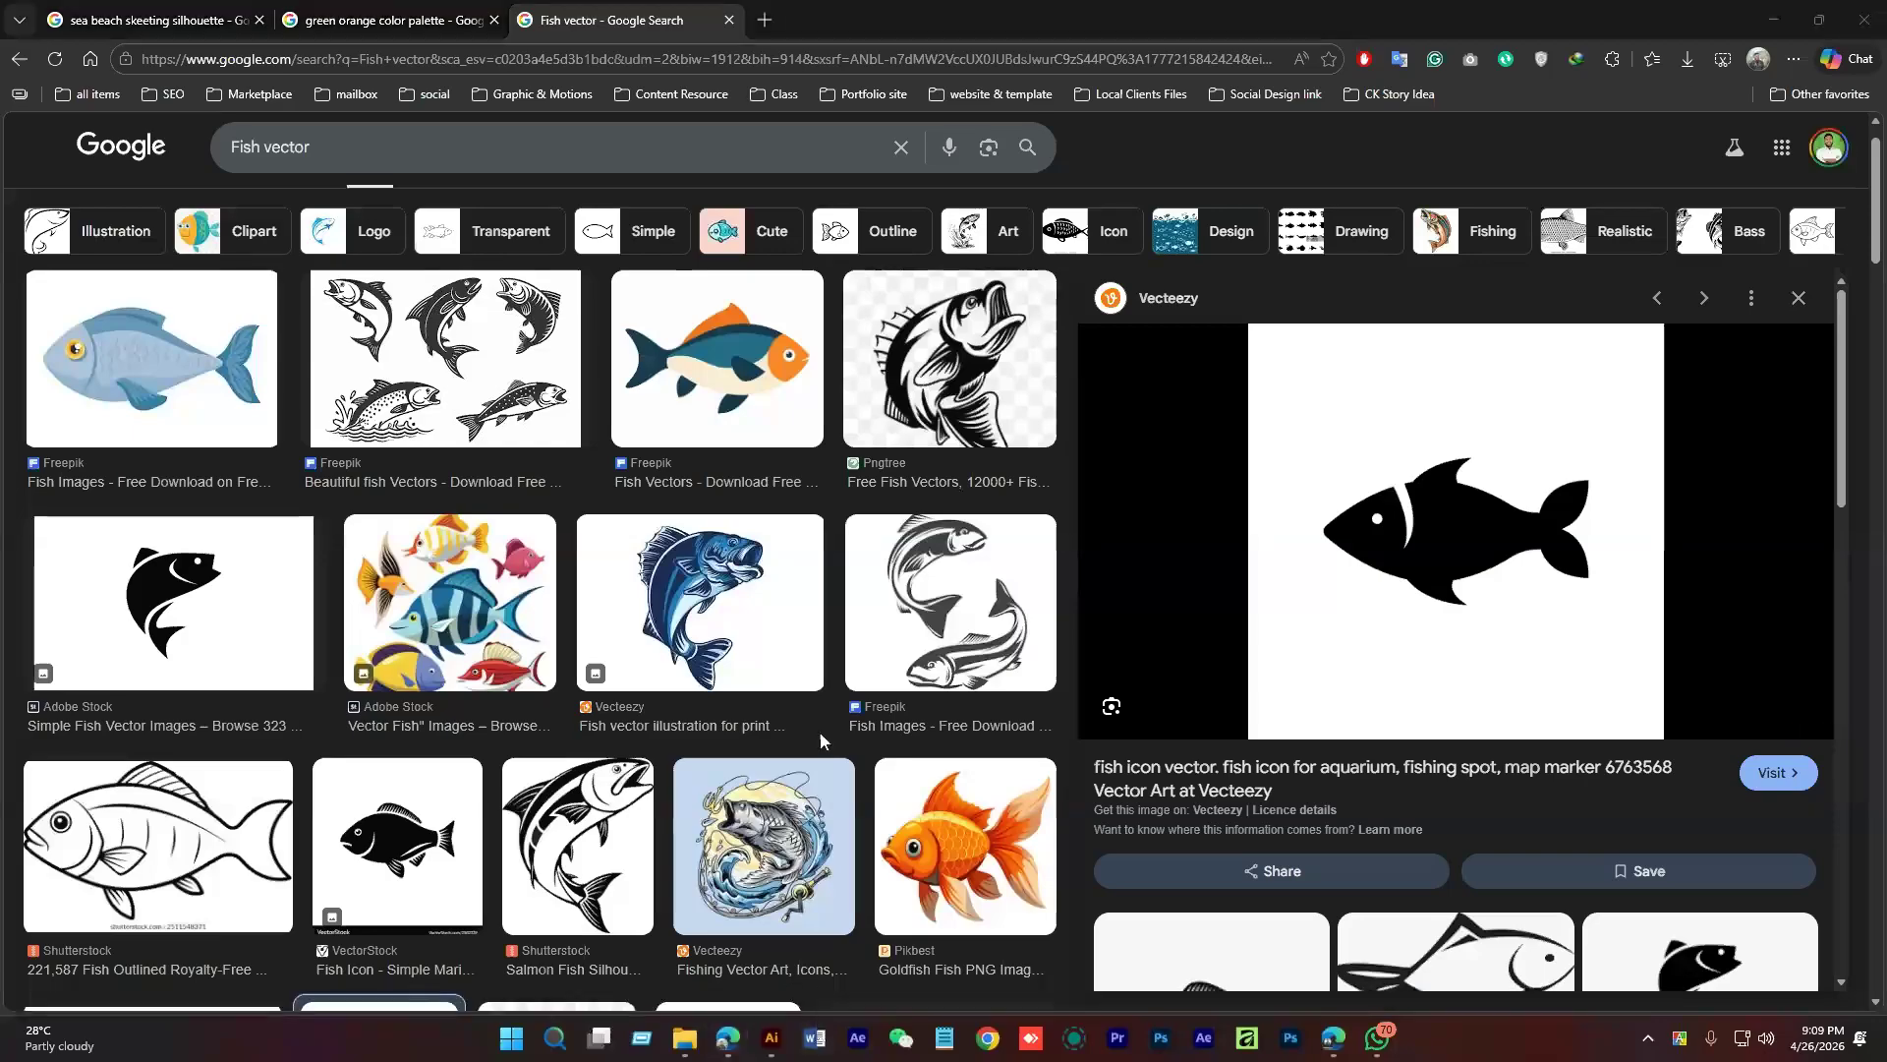
Switch back to Illustrator, paste the copied fish image and move it left to line up with the artboard's left edge
key(alt+Tab)
key(ctrl+v)
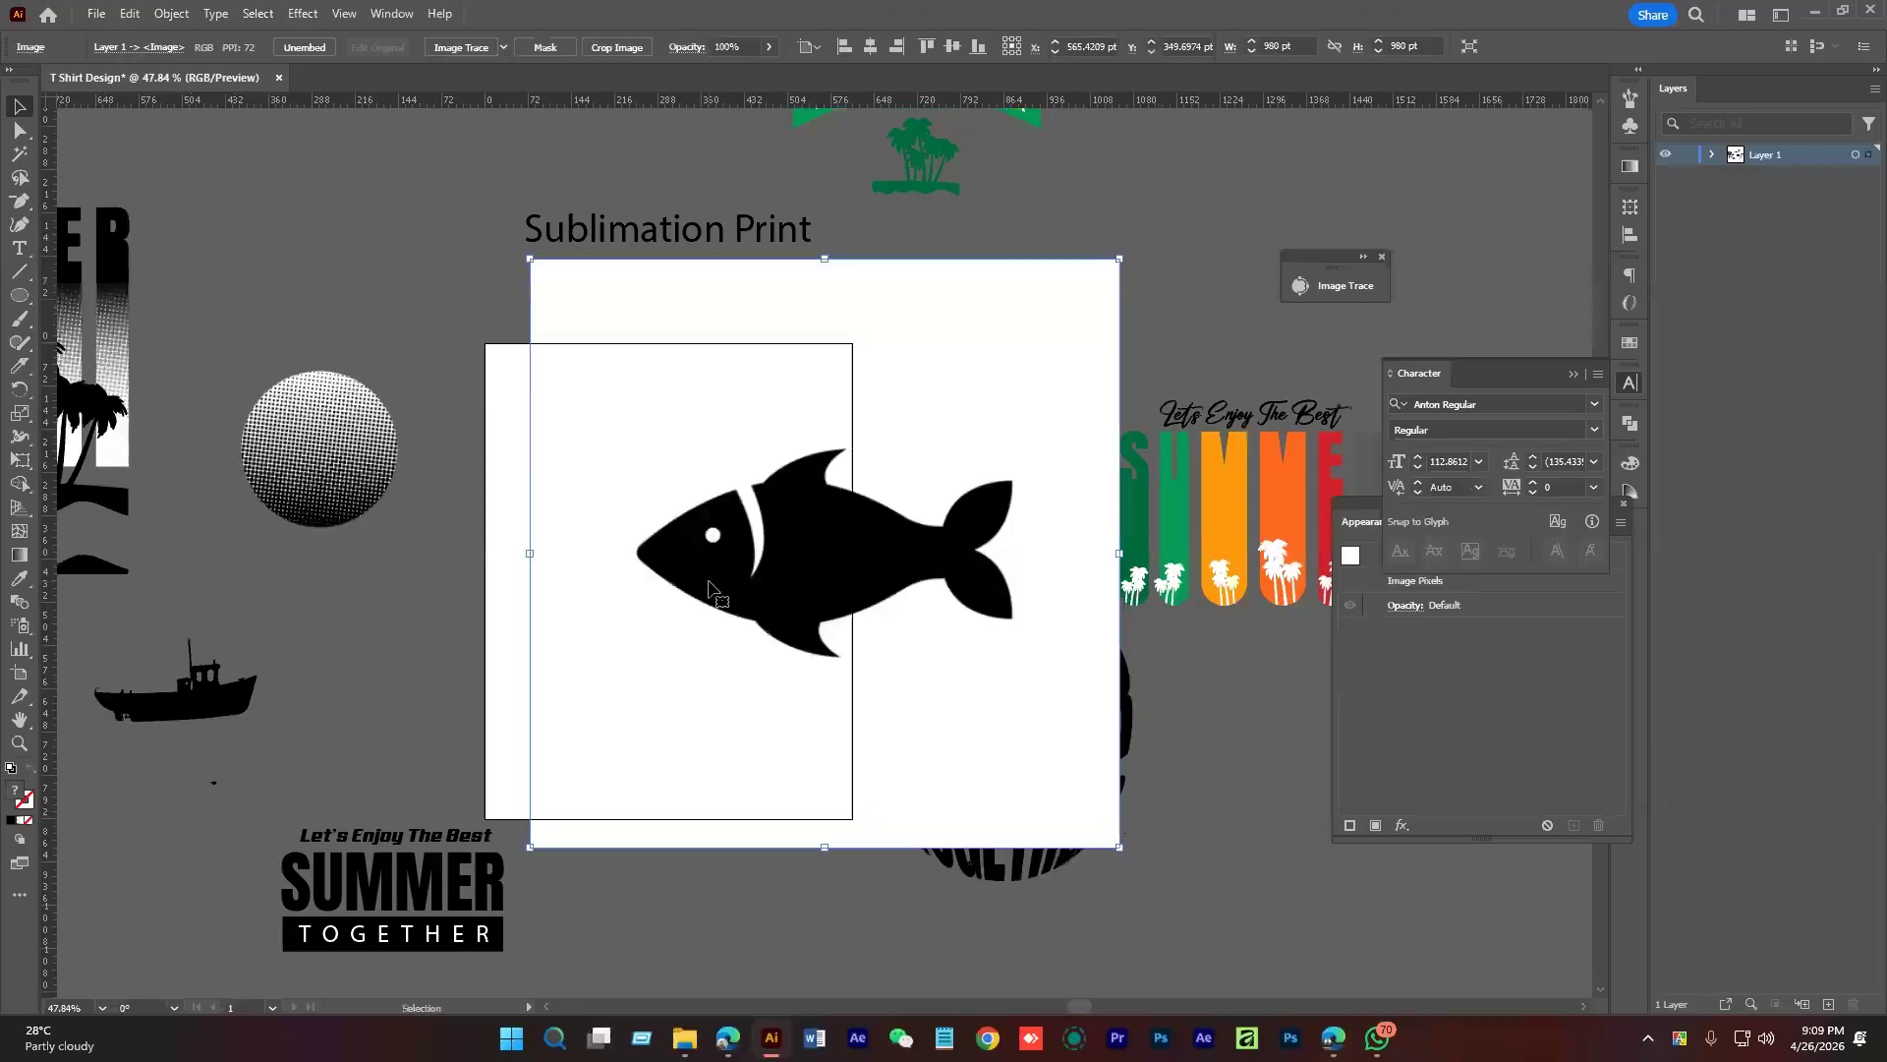
drag(708, 587, 662, 587)
scroll(847, 584, down, 1)
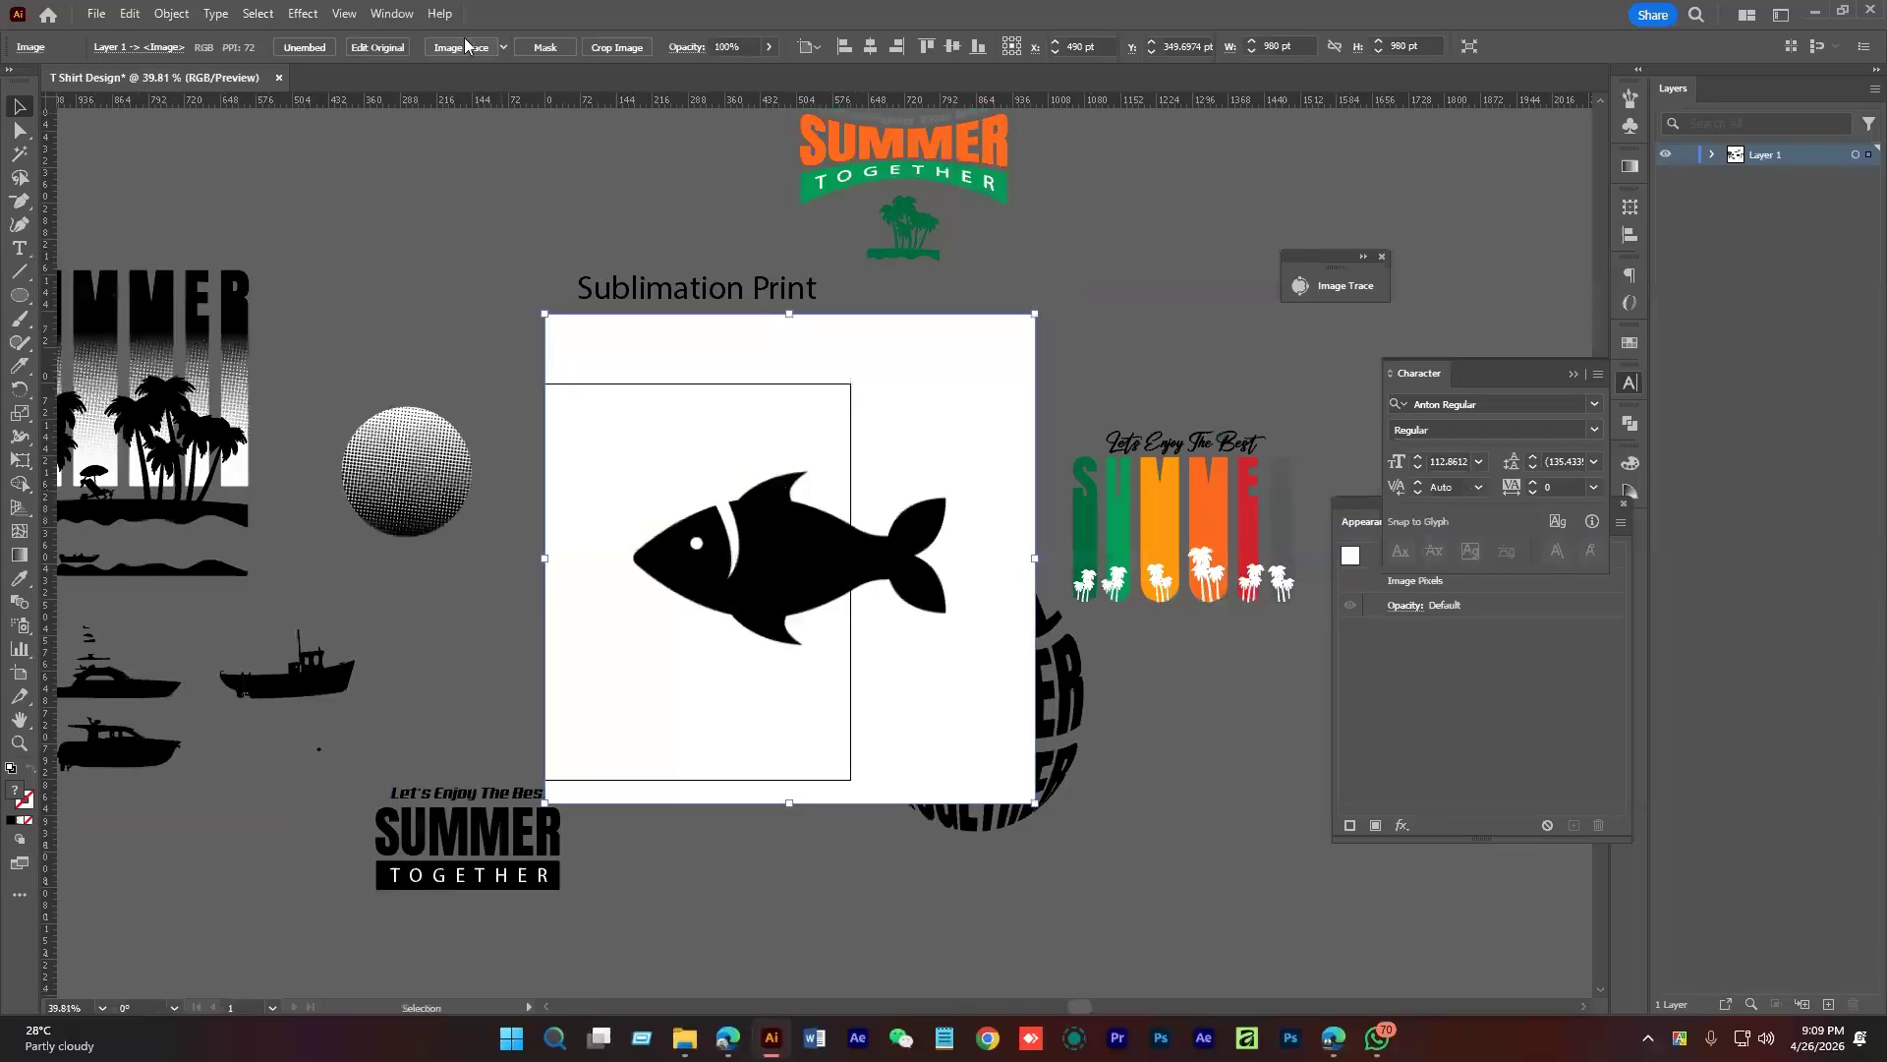
Image Trace and expand the fish picture, and ungroup it to delete the white background
click(462, 47)
click(474, 46)
right_click(793, 550)
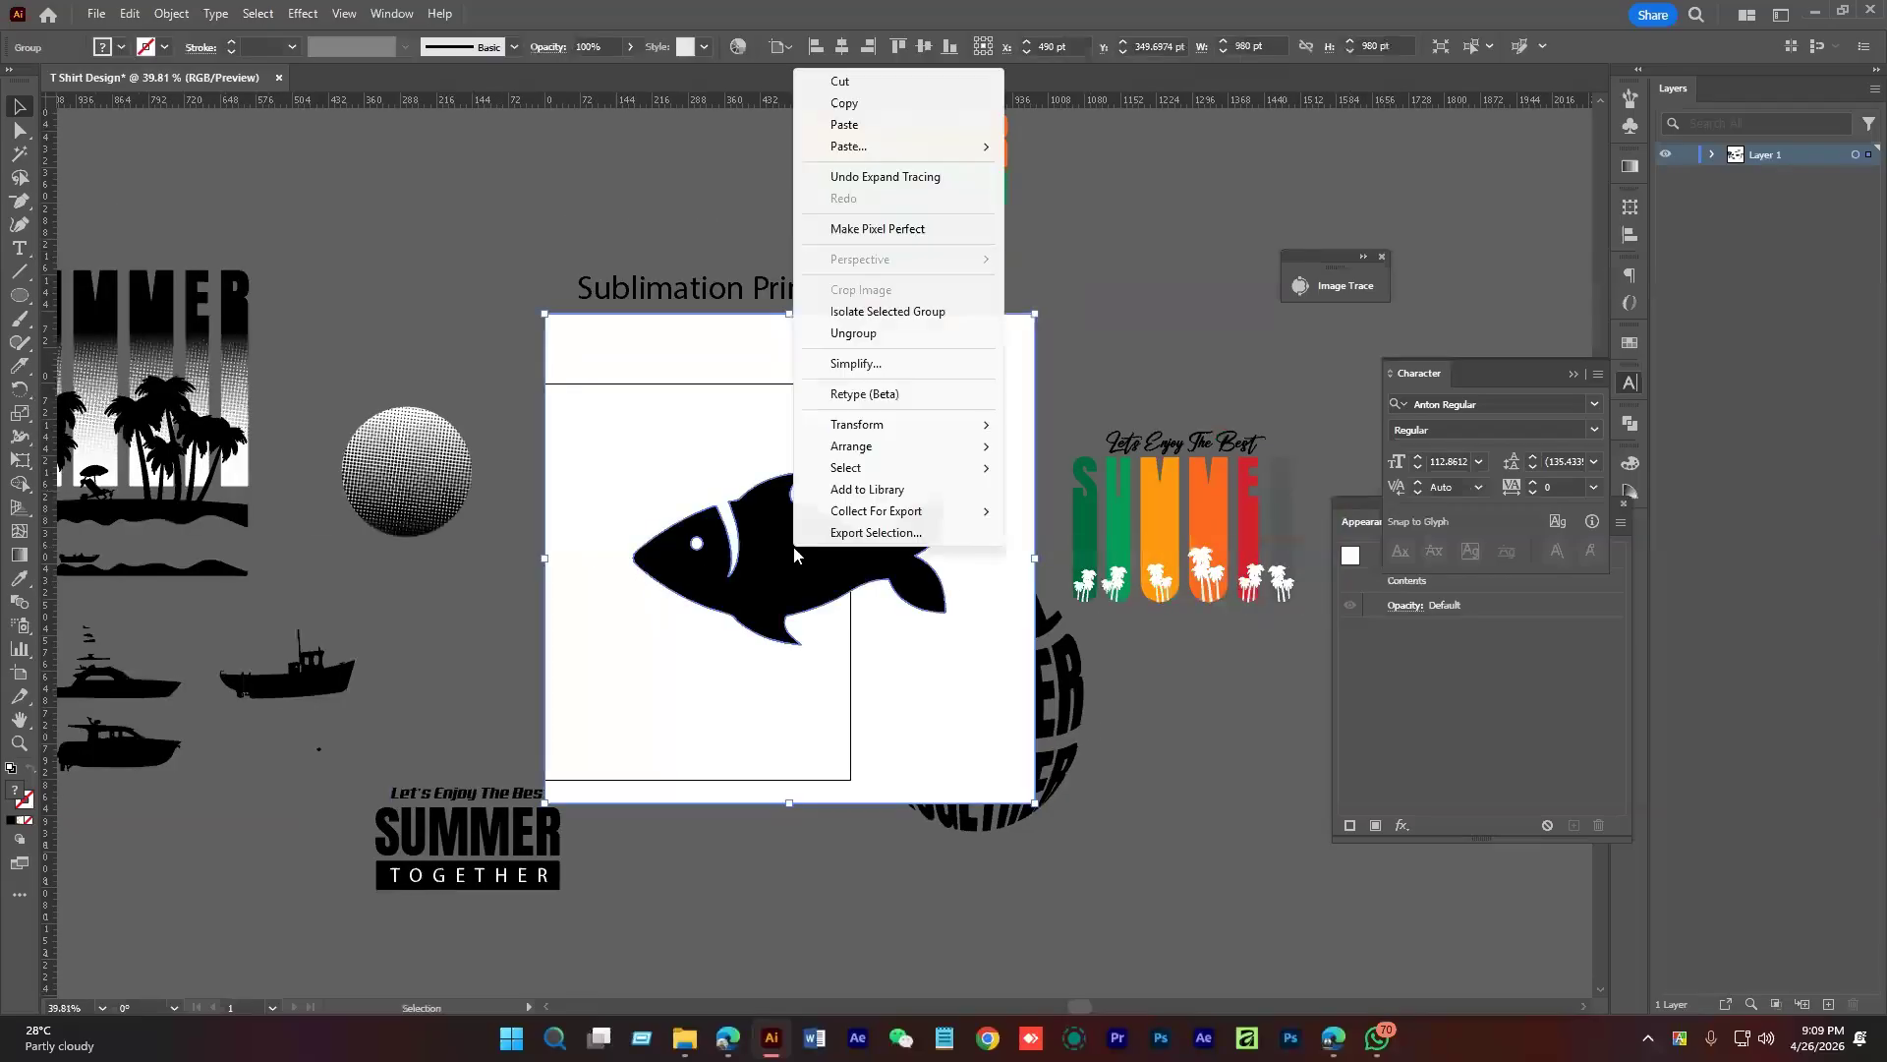
click(853, 332)
click(949, 432)
key(Delete)
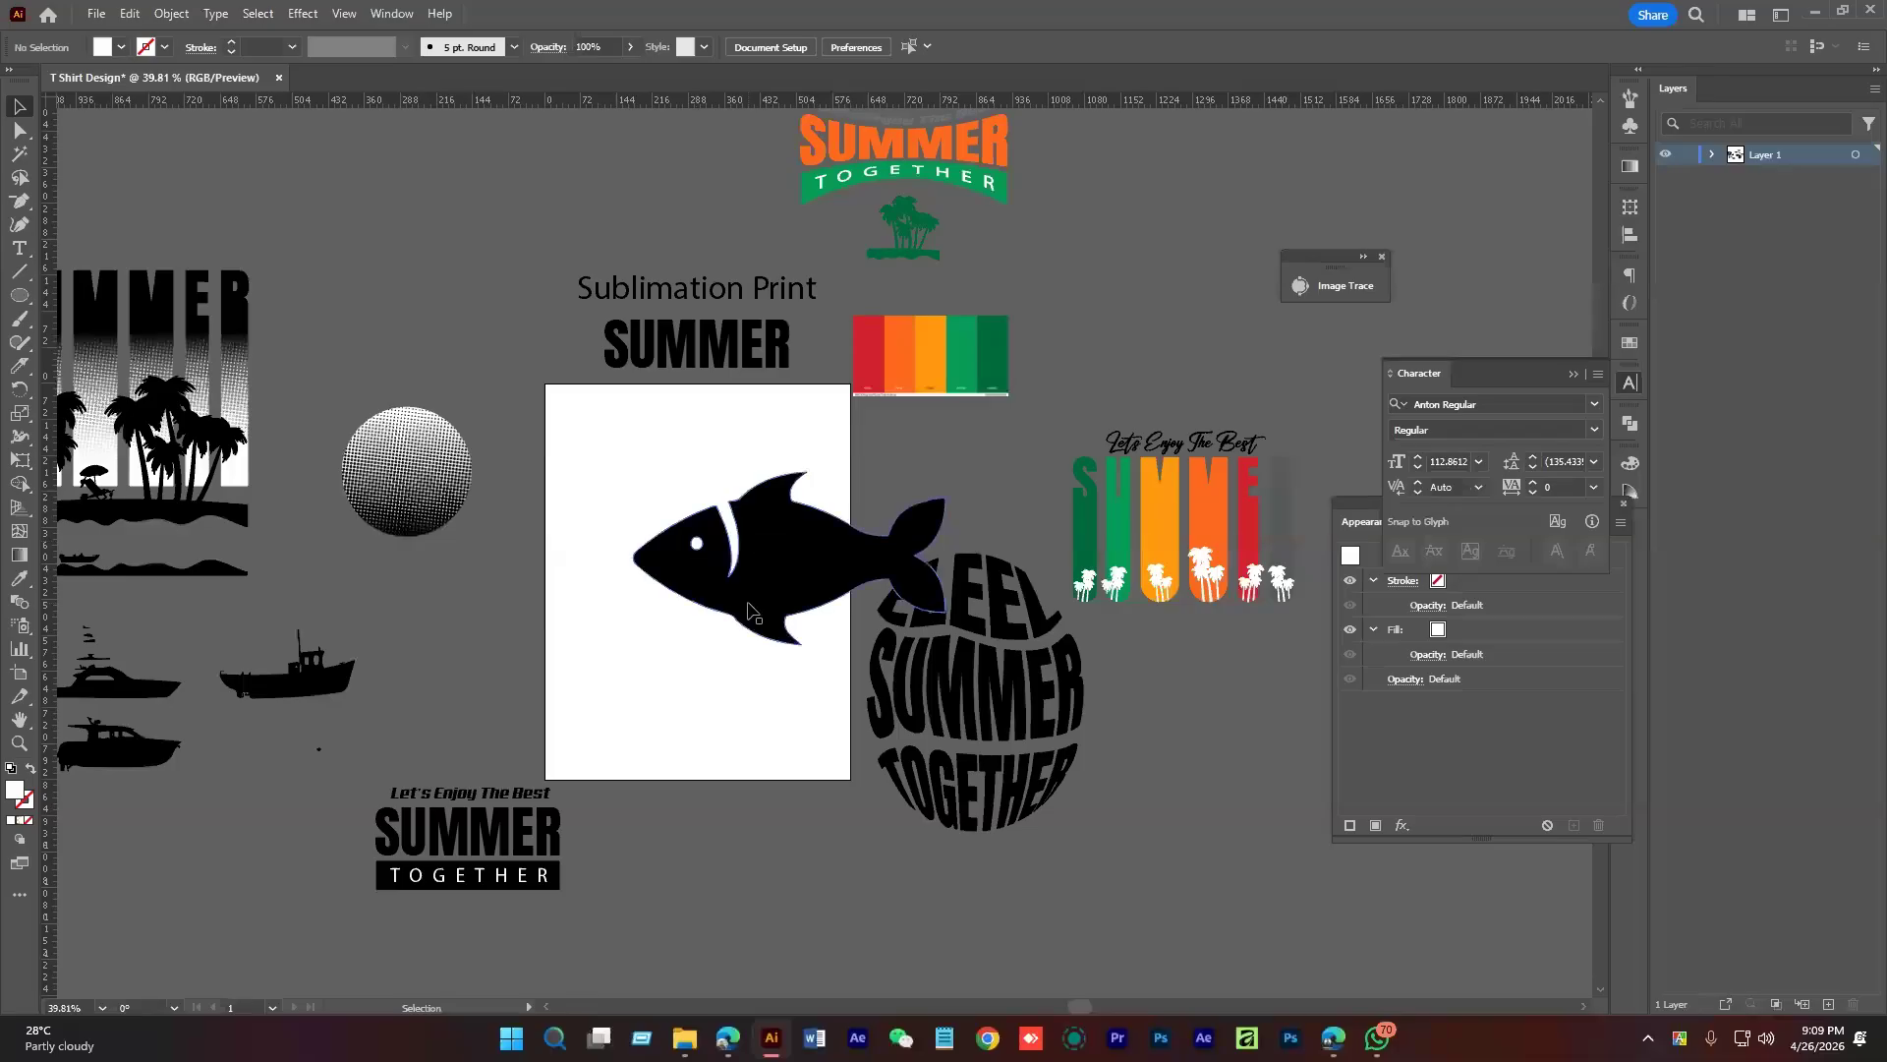
Rotate the fish 180 degrees to face right, scale it to about 485 pt wide and centre it across the artboard
drag(749, 612, 663, 582)
drag(859, 527, 789, 526)
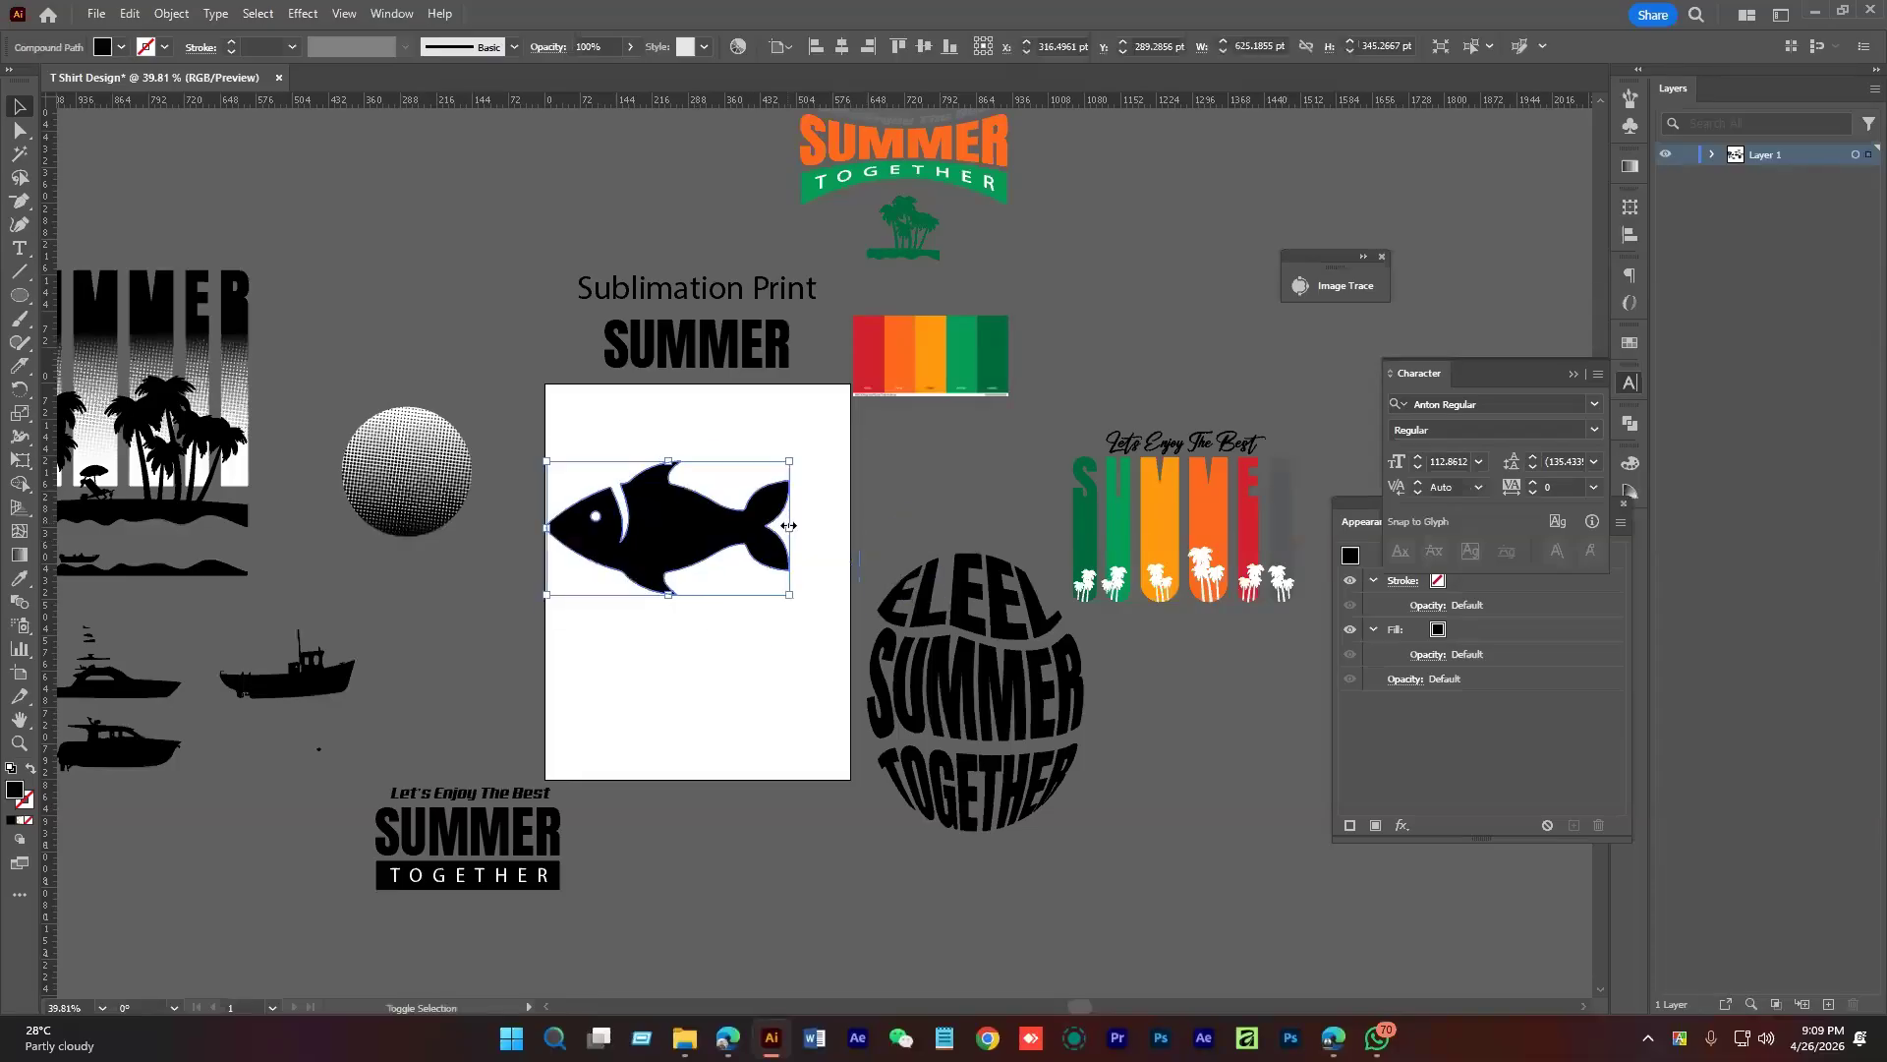
drag(794, 454, 865, 639)
drag(593, 486, 665, 504)
key(ctrl+shift+a)
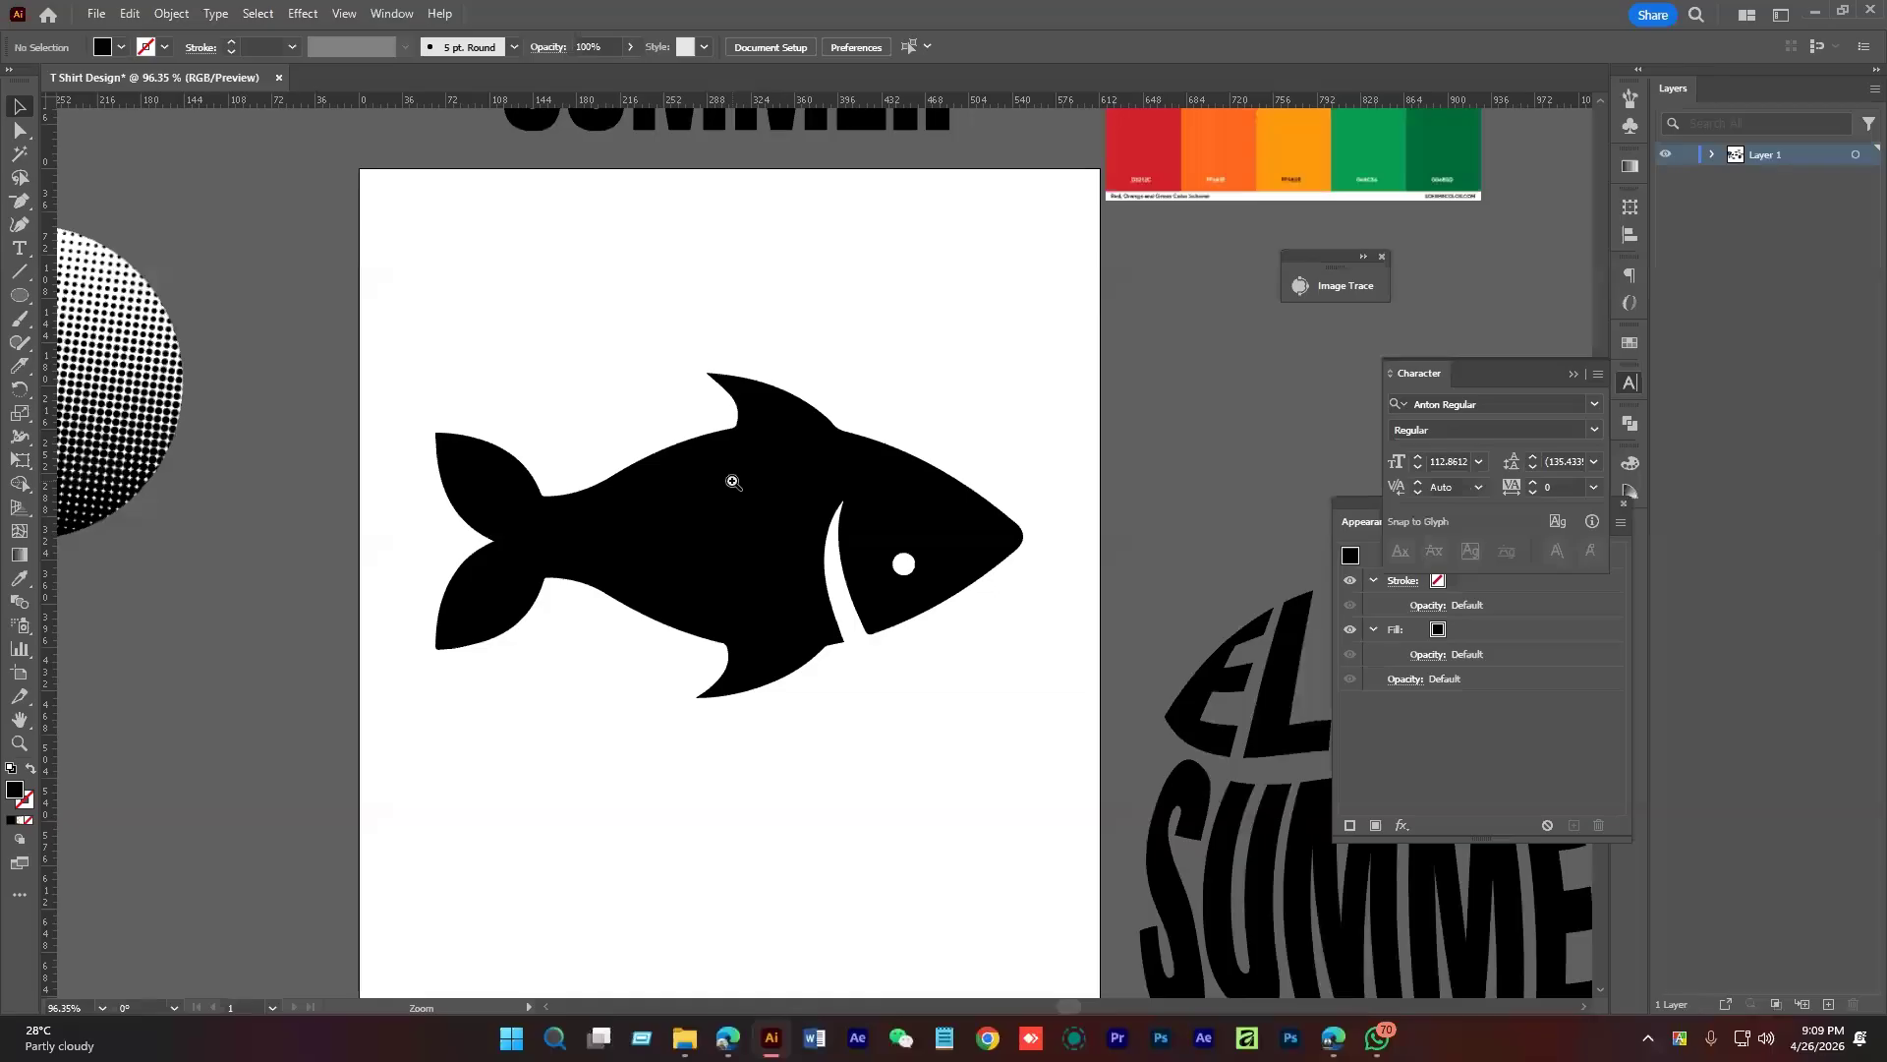
click(732, 482)
Cut the fish with the Knife tool from the gill's upper end to the back, and across the body behind the fins
click(618, 546)
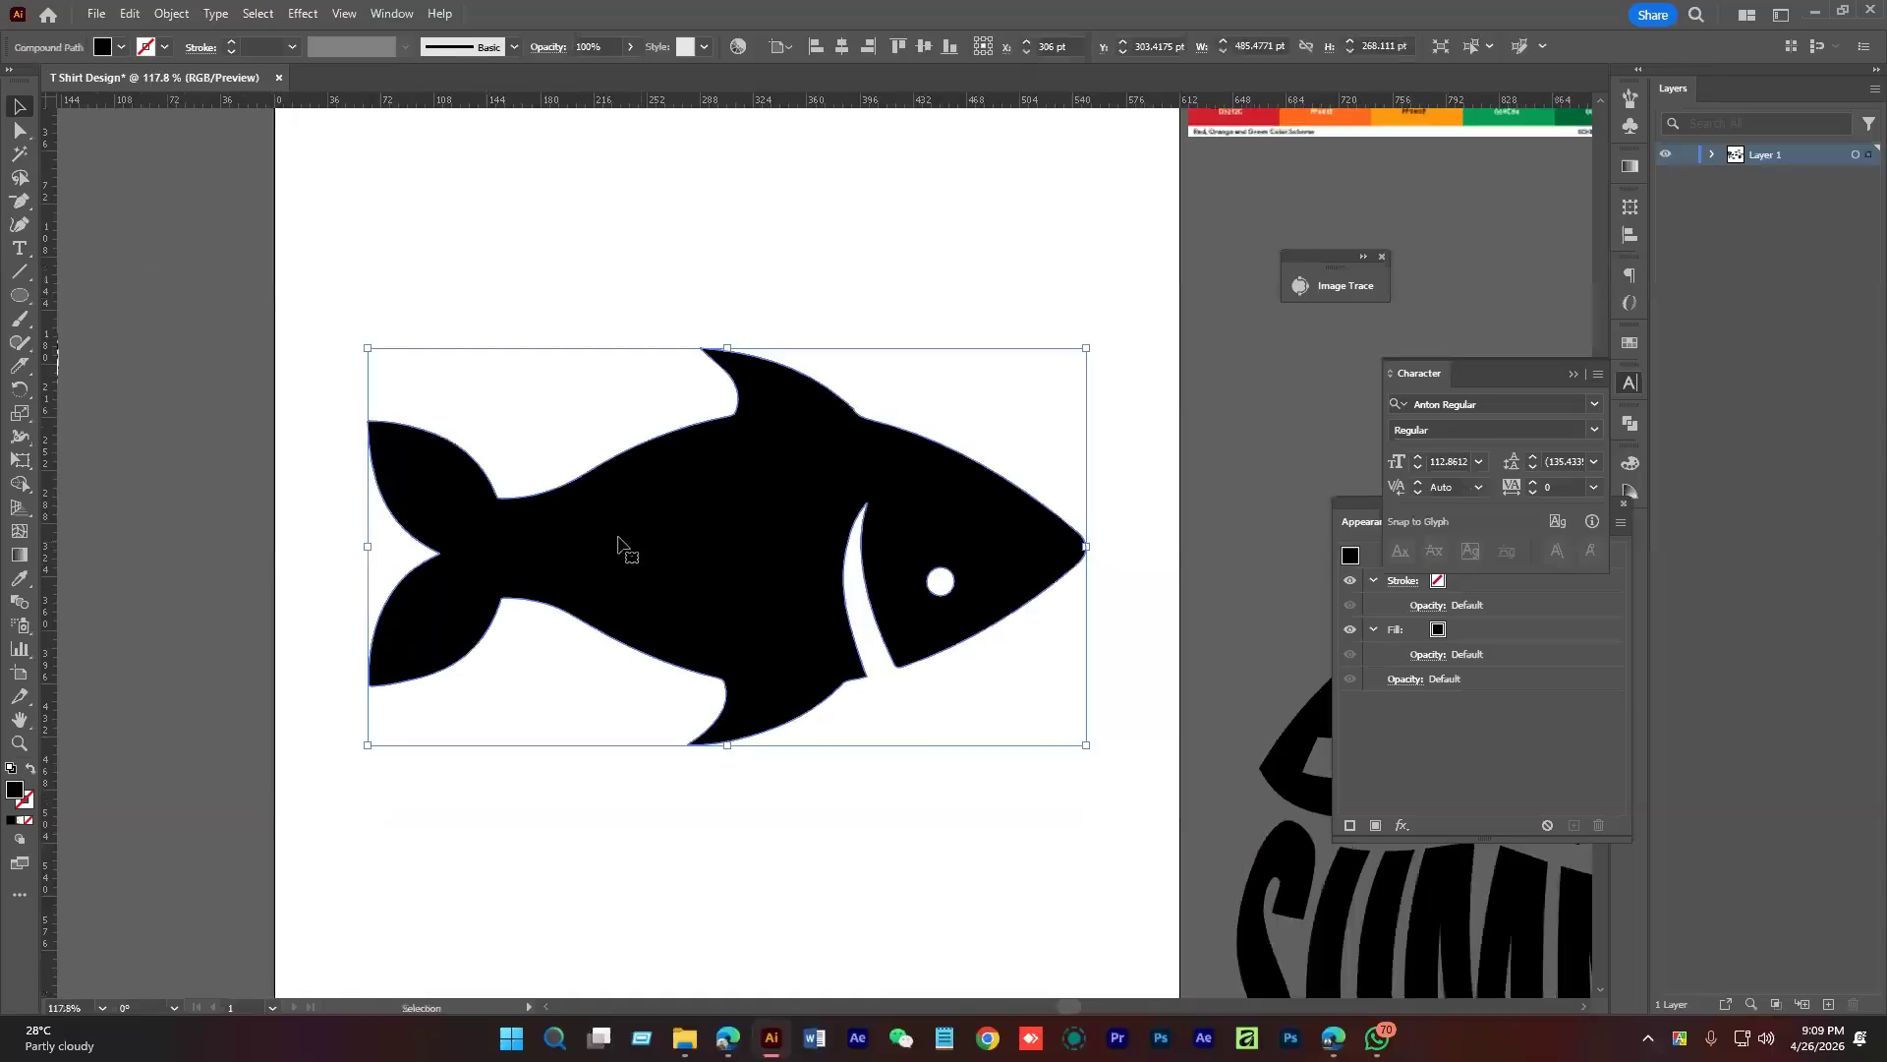
click(28, 364)
mouse_move(847, 467)
mouse_down()
mouse_move(1011, 395)
mouse_move(874, 532)
mouse_up()
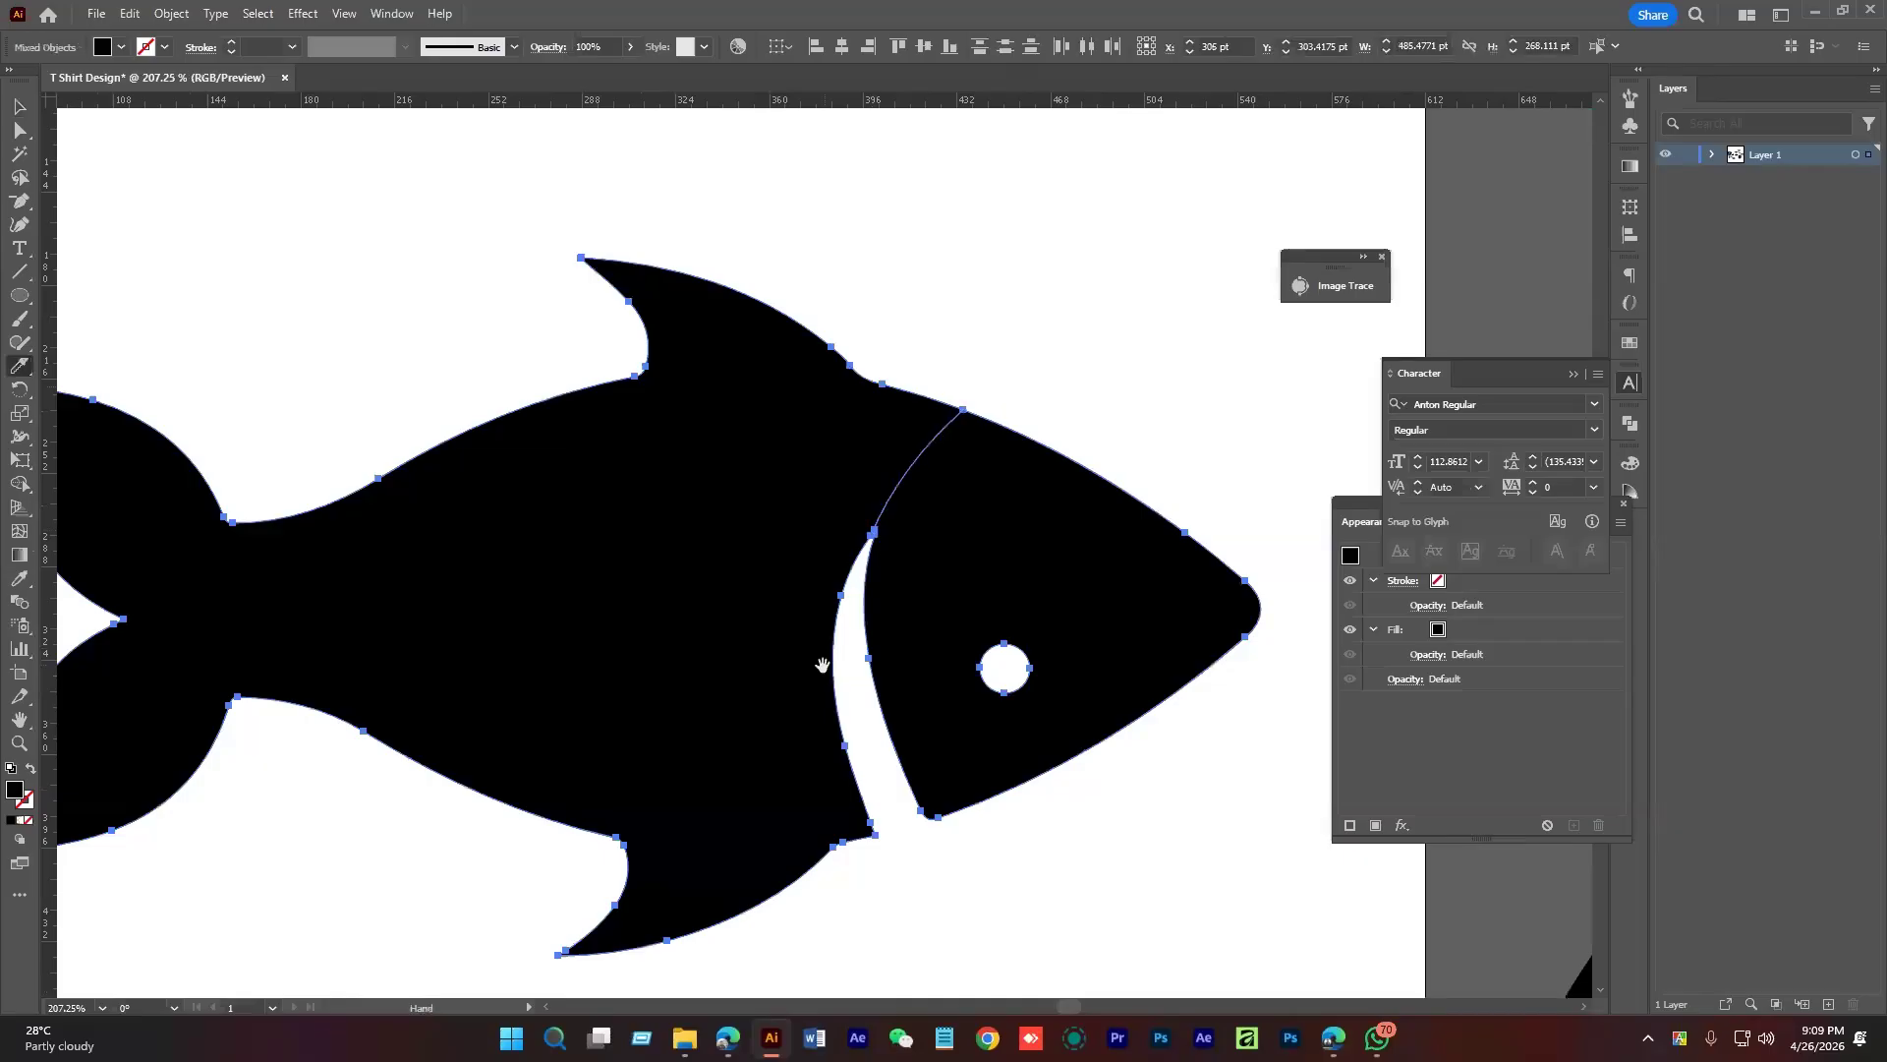
drag(822, 665, 992, 600)
drag(732, 287, 620, 776)
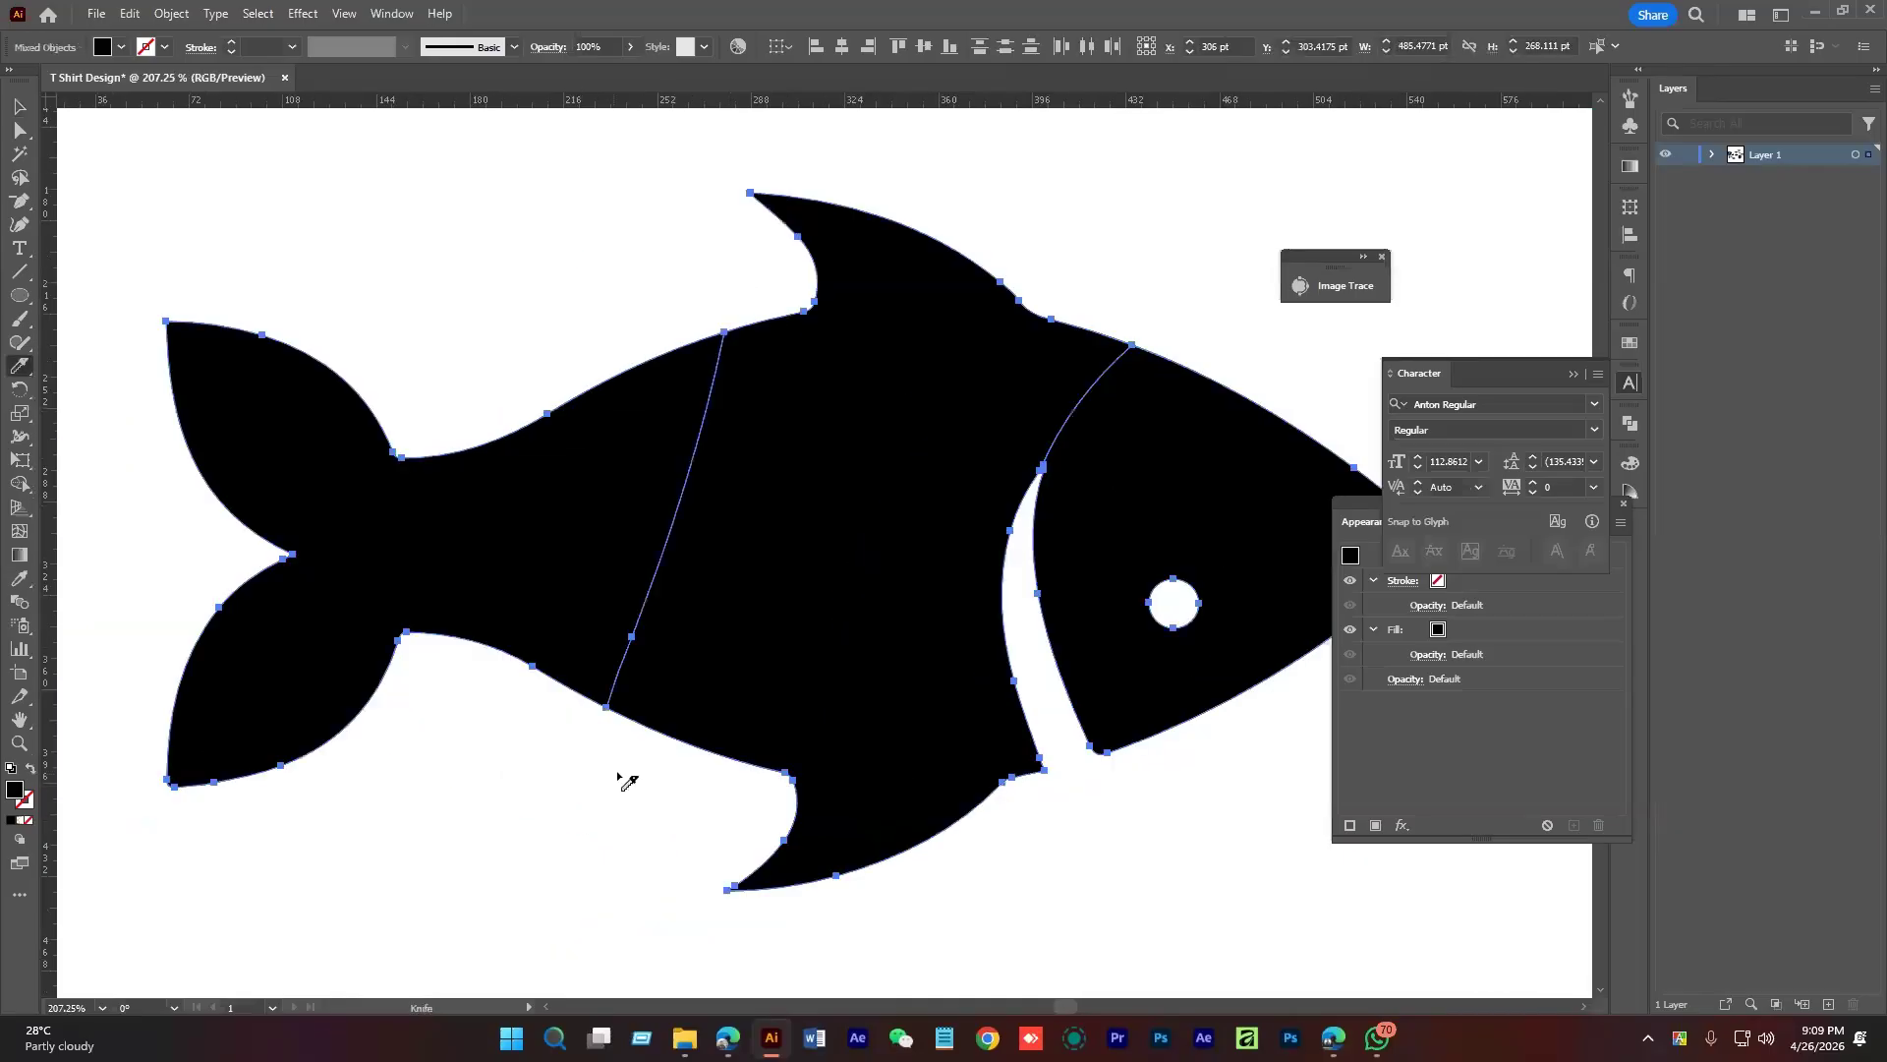
key(v)
click(634, 804)
scroll(634, 804, down, 3)
click(654, 608)
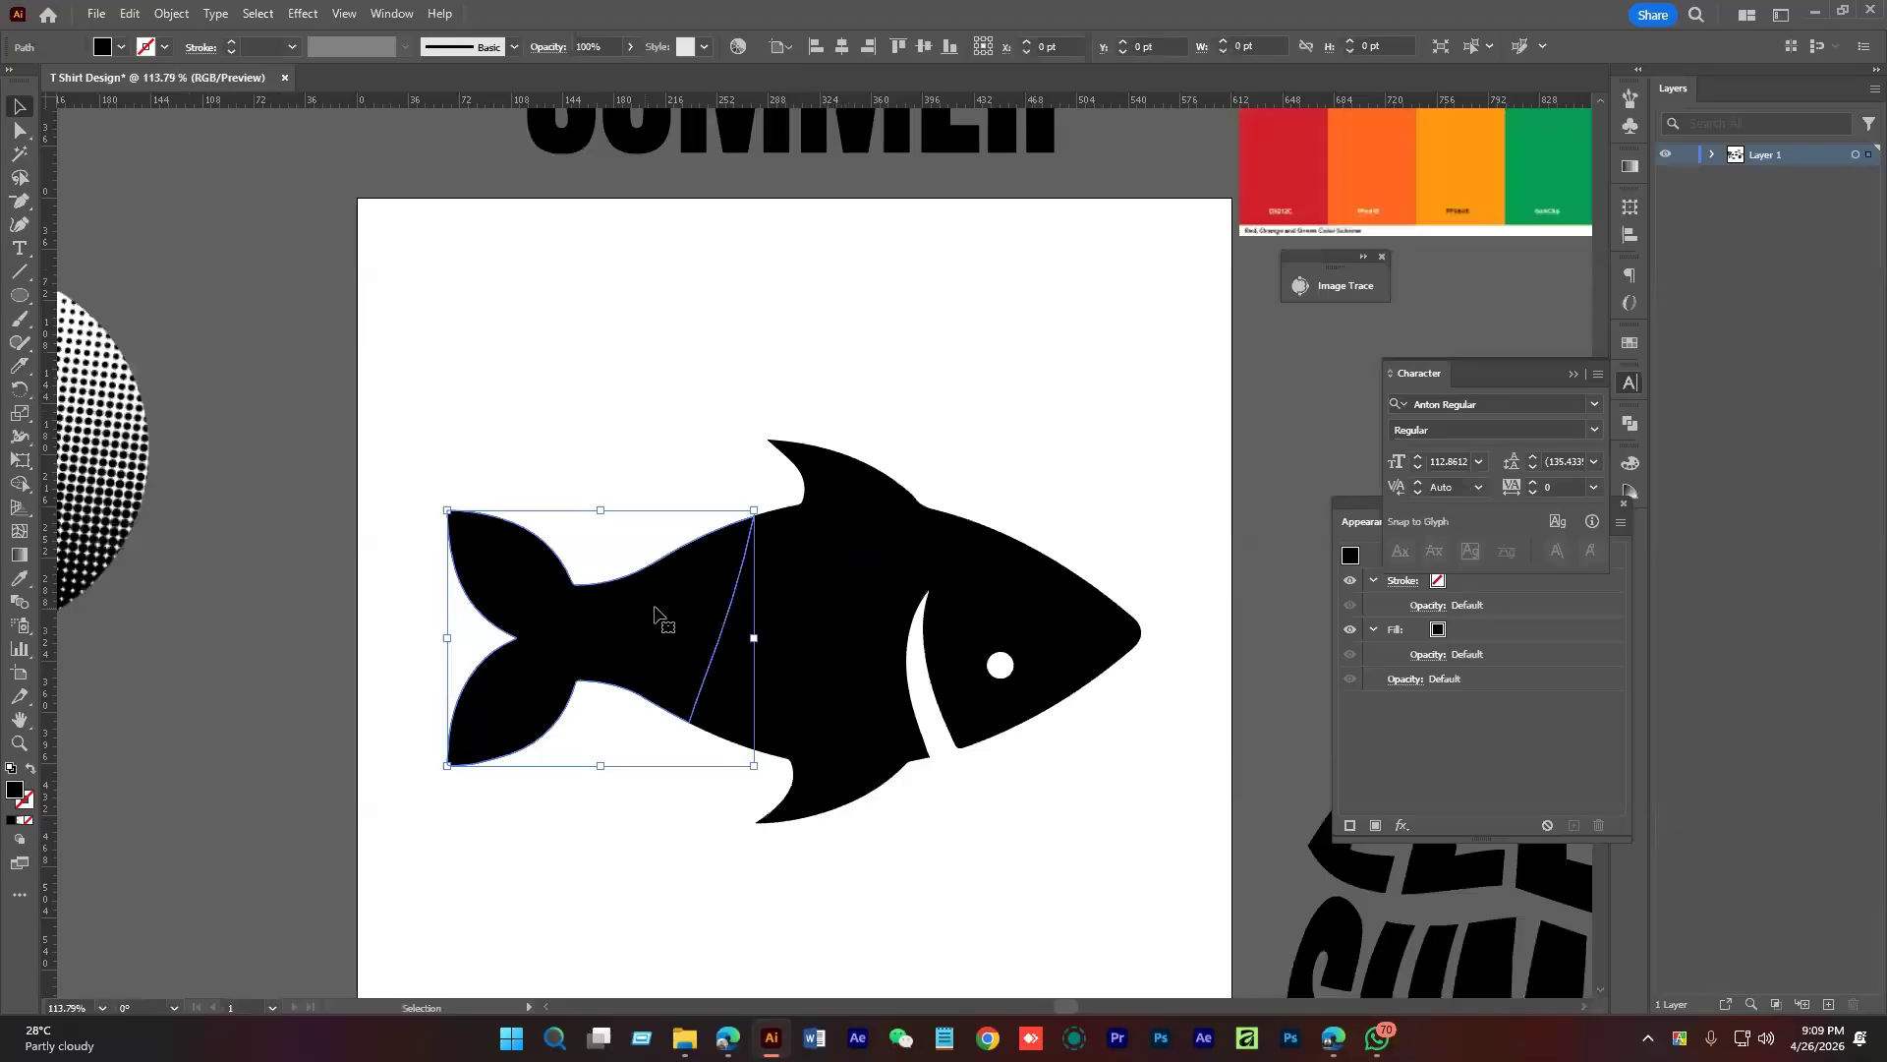
scroll(730, 650, down, 1)
click(737, 583)
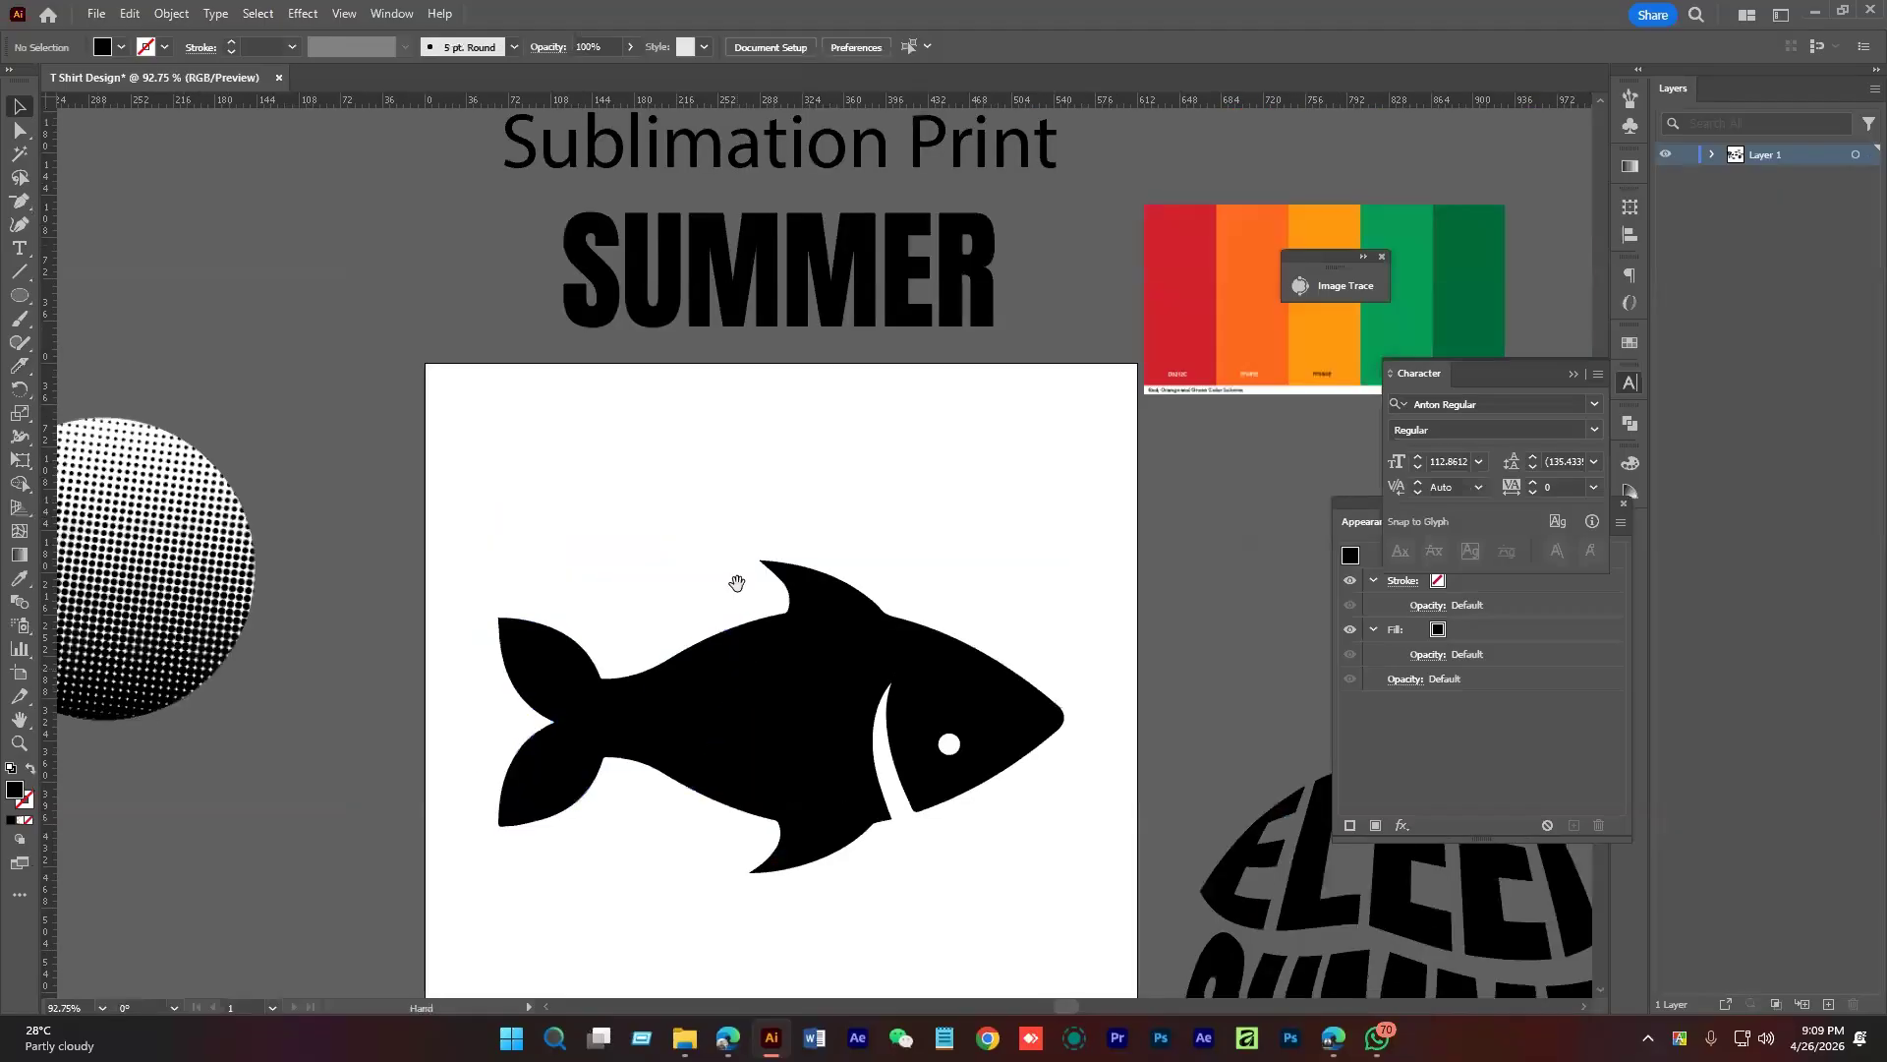
Duplicate the SUMMER text down onto the artboard and change the copy's wording to "Let's"
scroll(737, 583, down, 1)
click(781, 423)
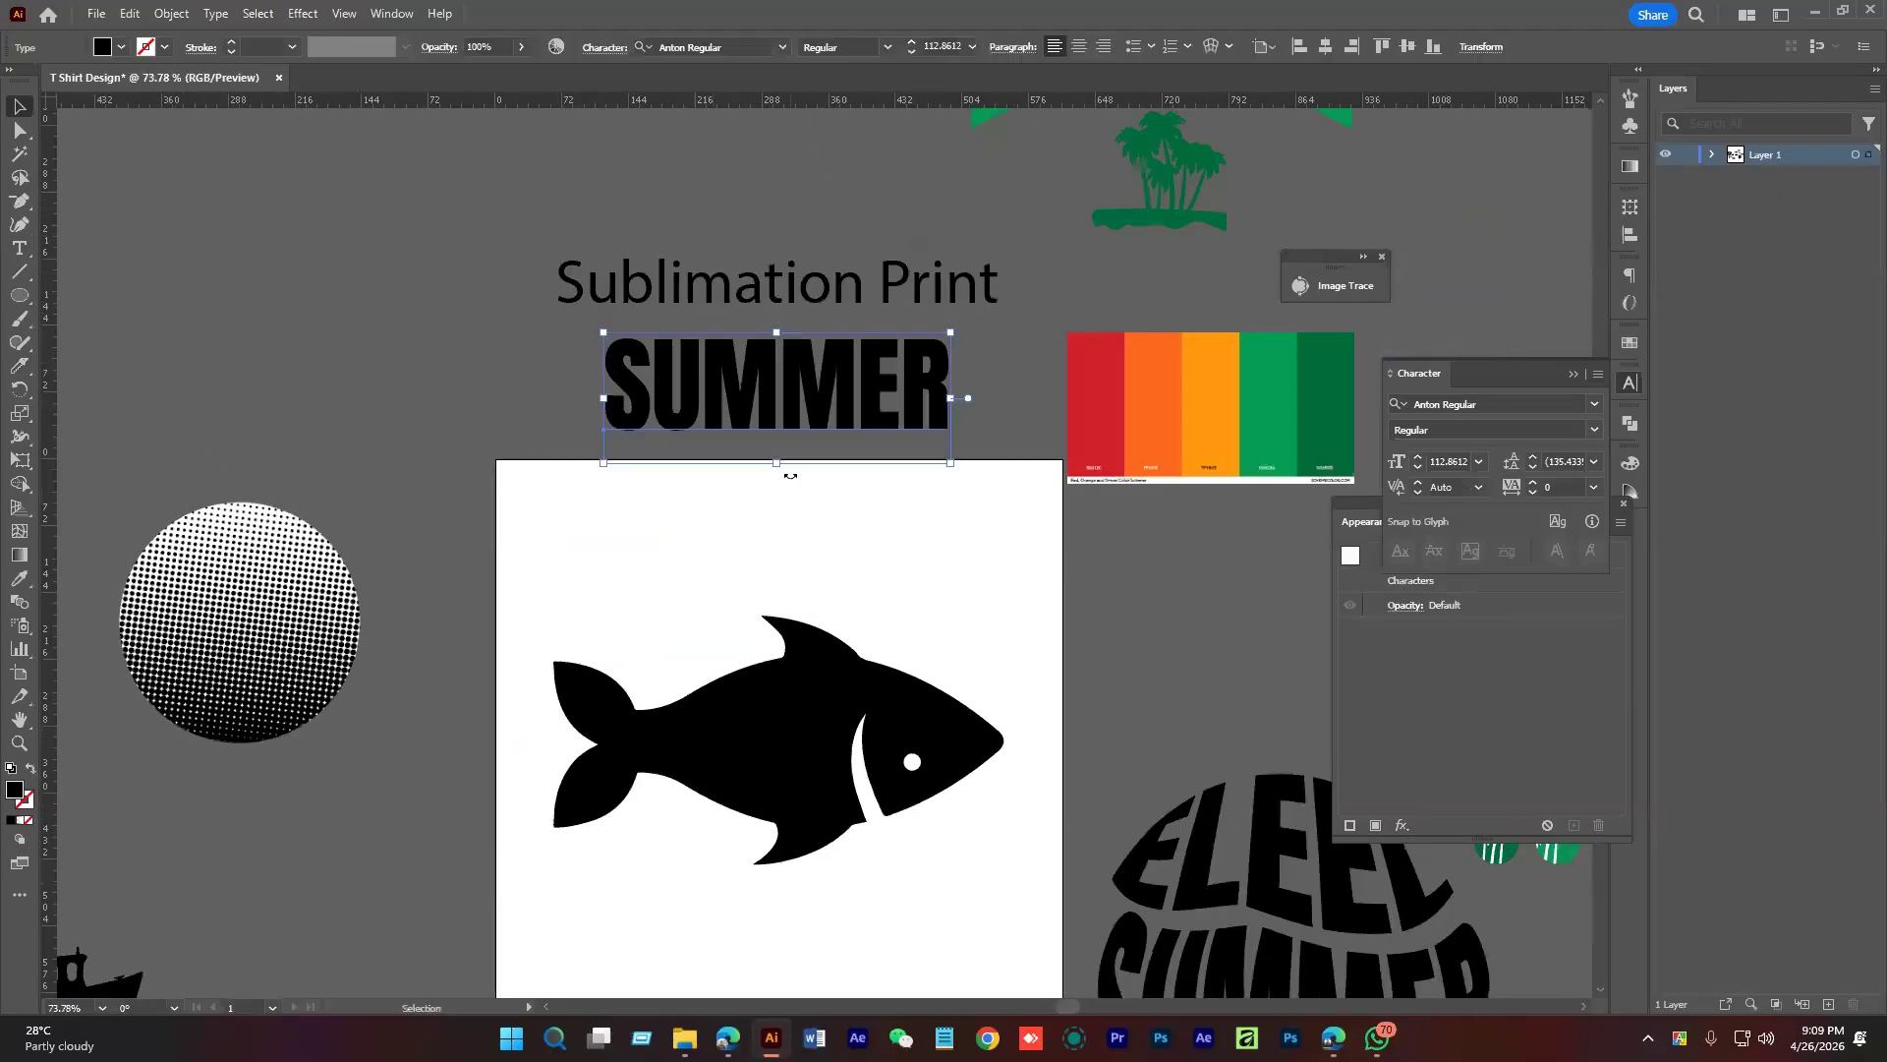
drag(811, 540, 722, 407)
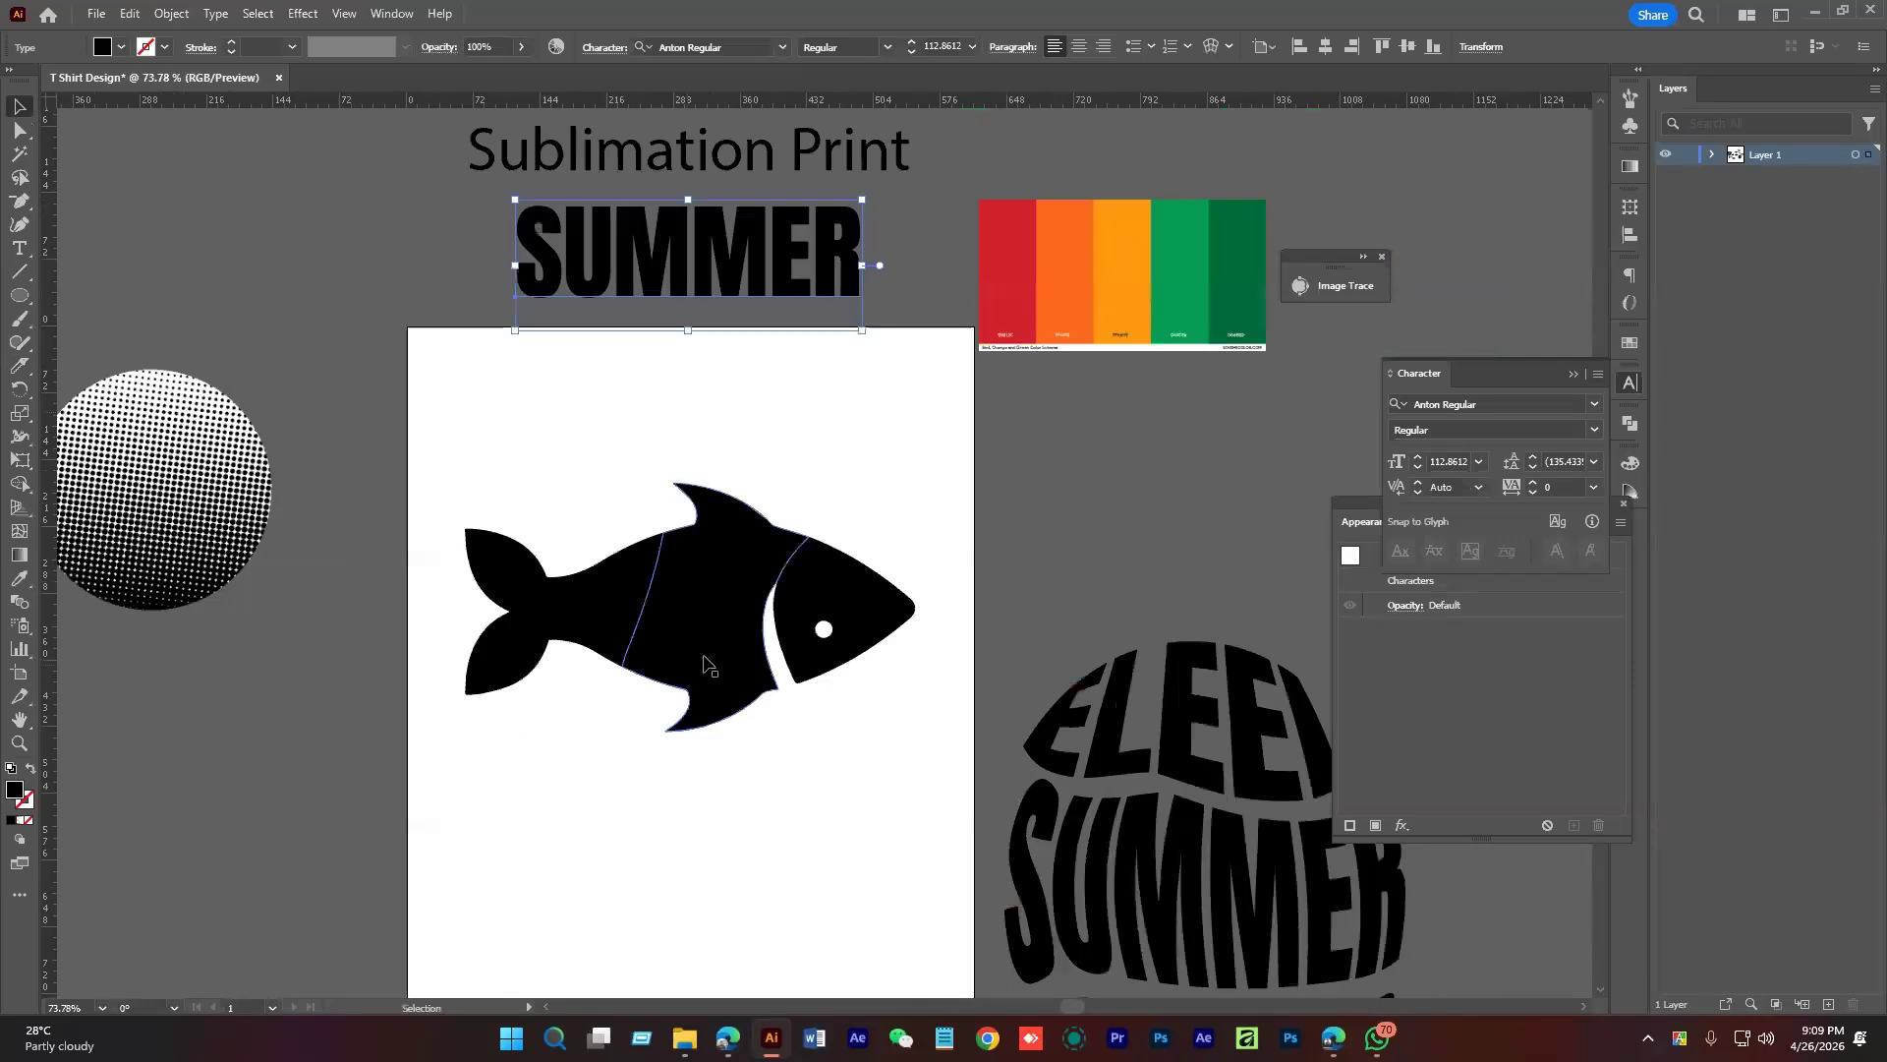
click(560, 609)
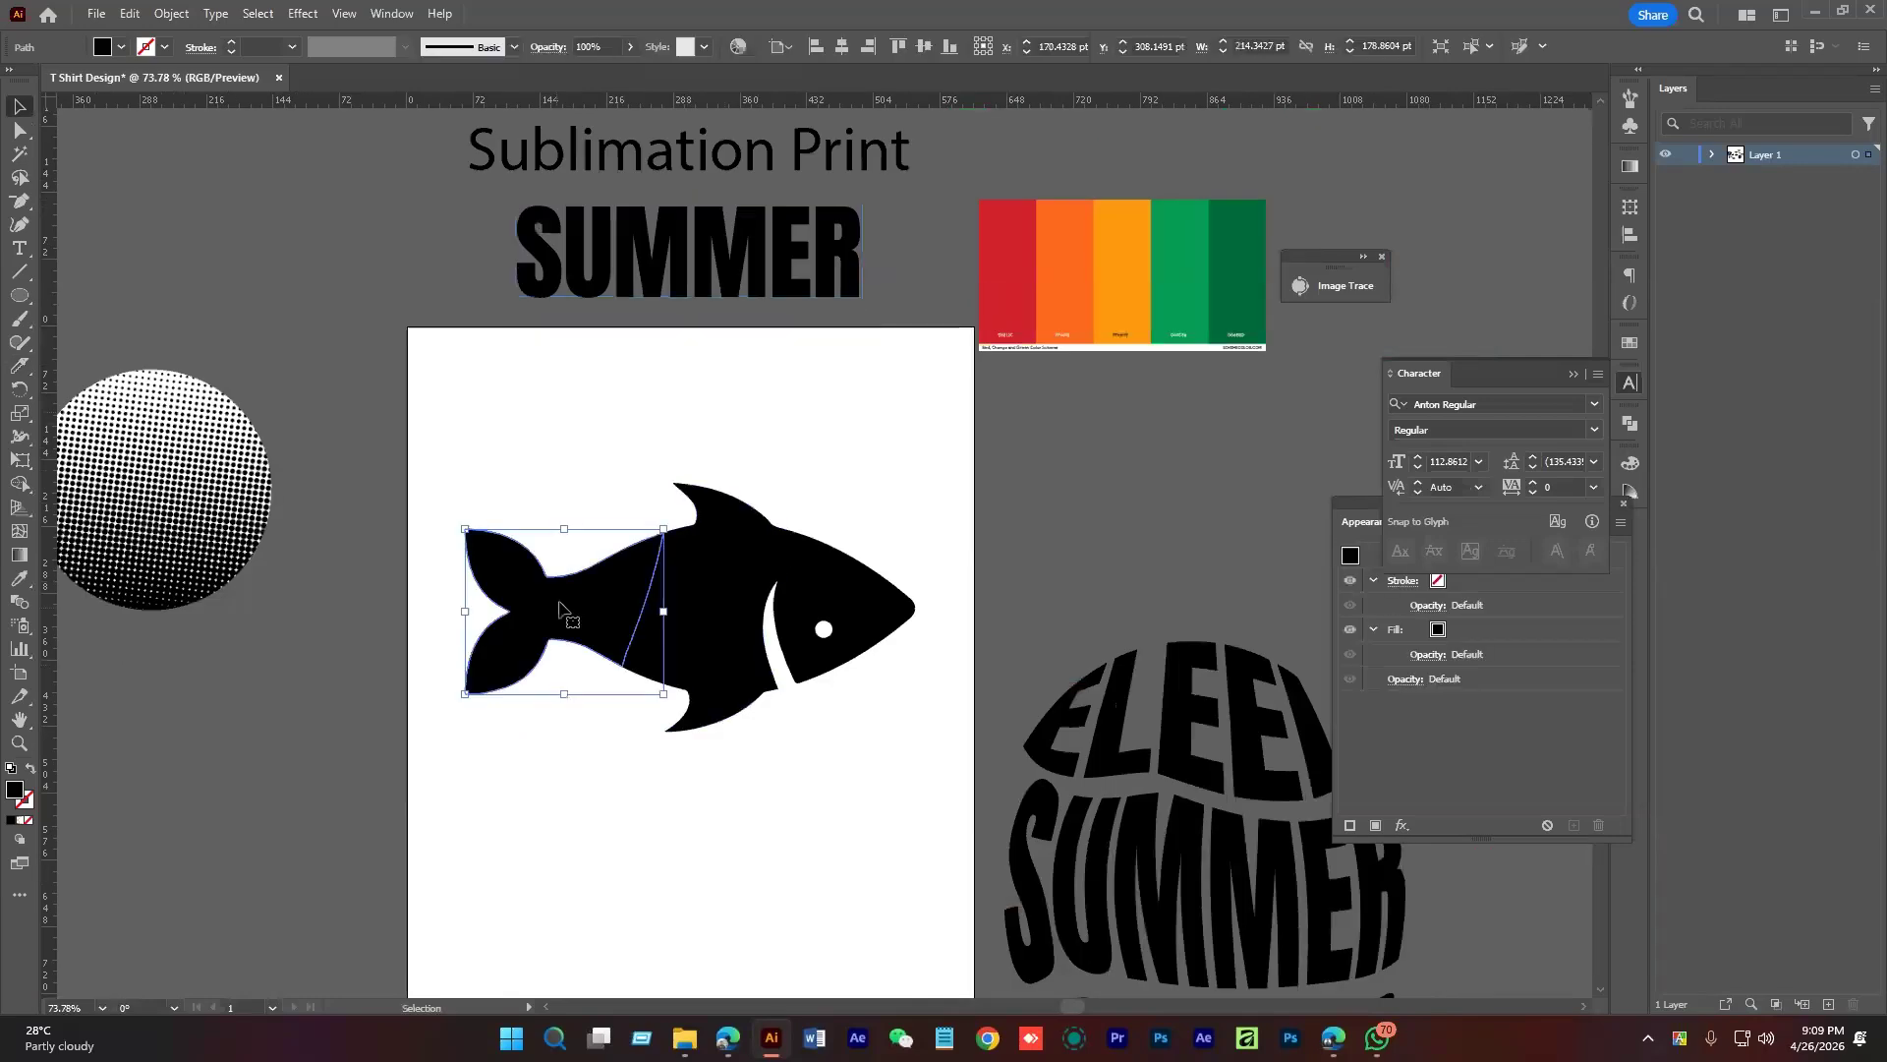
drag(700, 267, 726, 381)
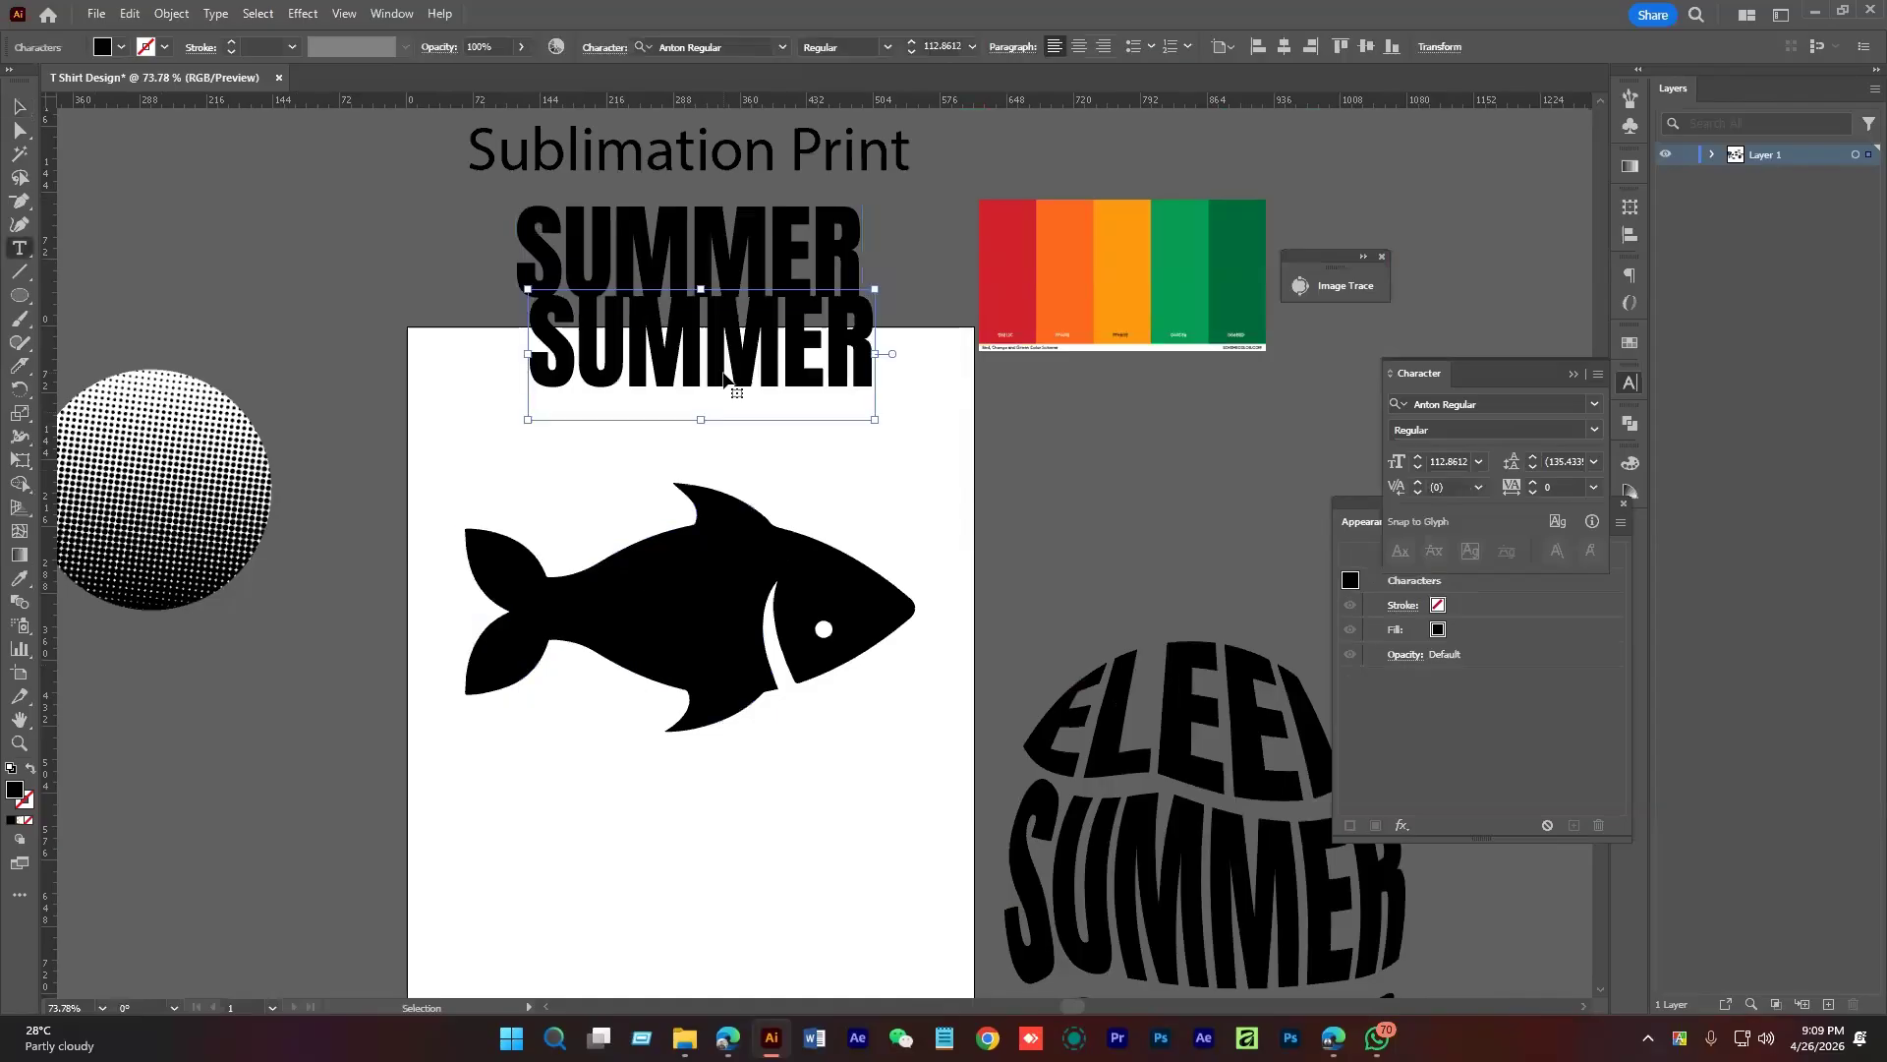
double_click(821, 359)
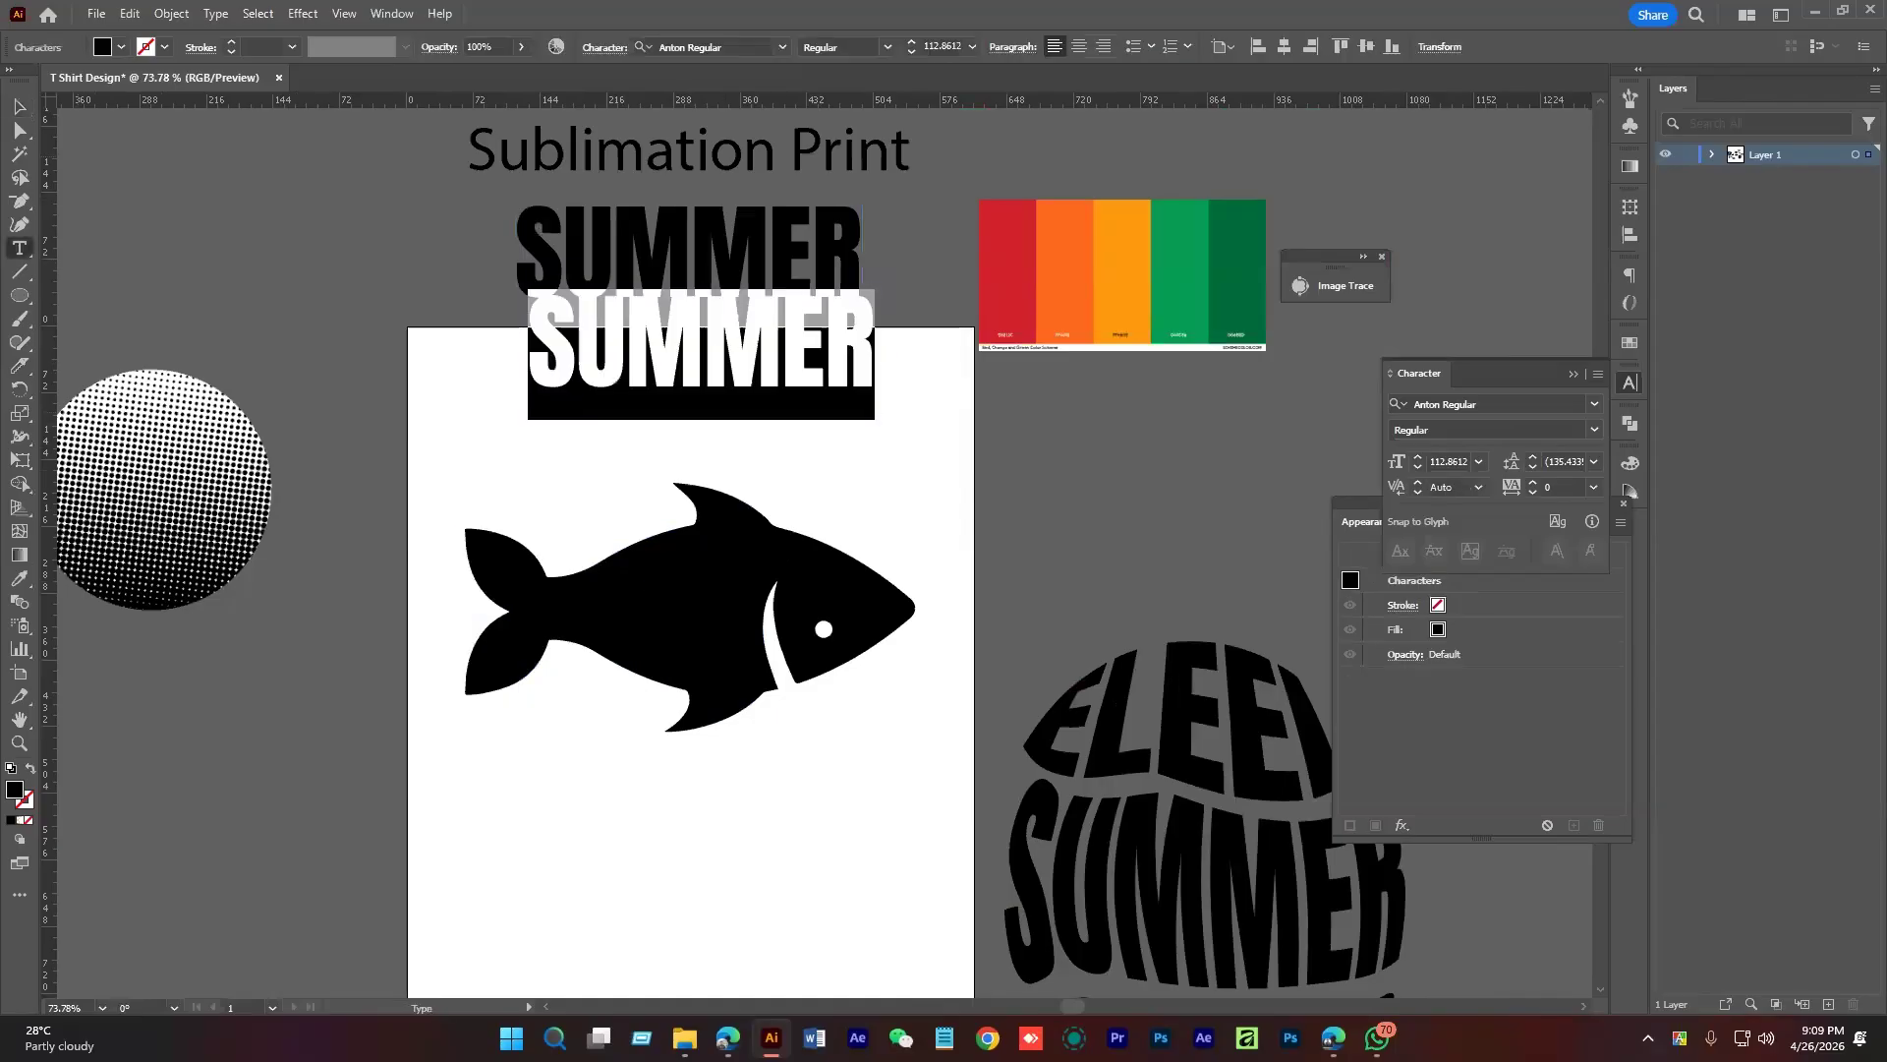
key(Escape)
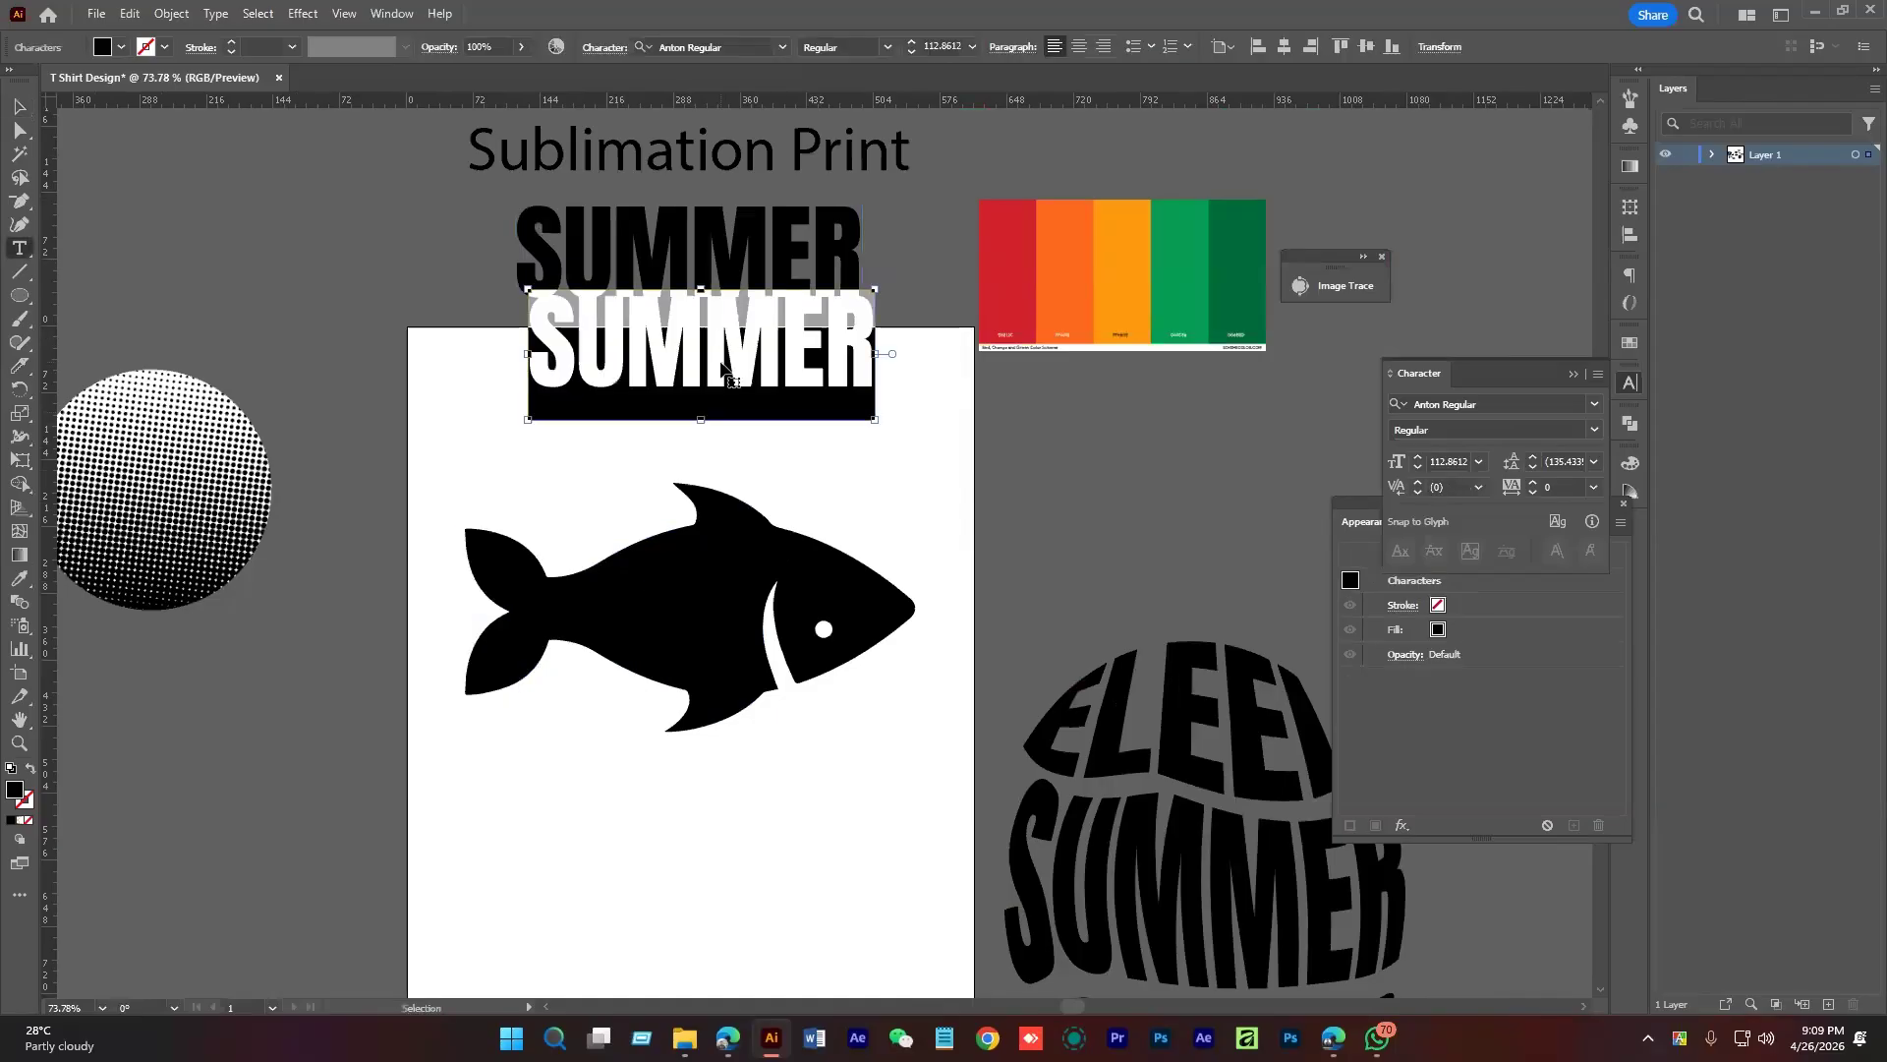
text(Le)
text(t's)
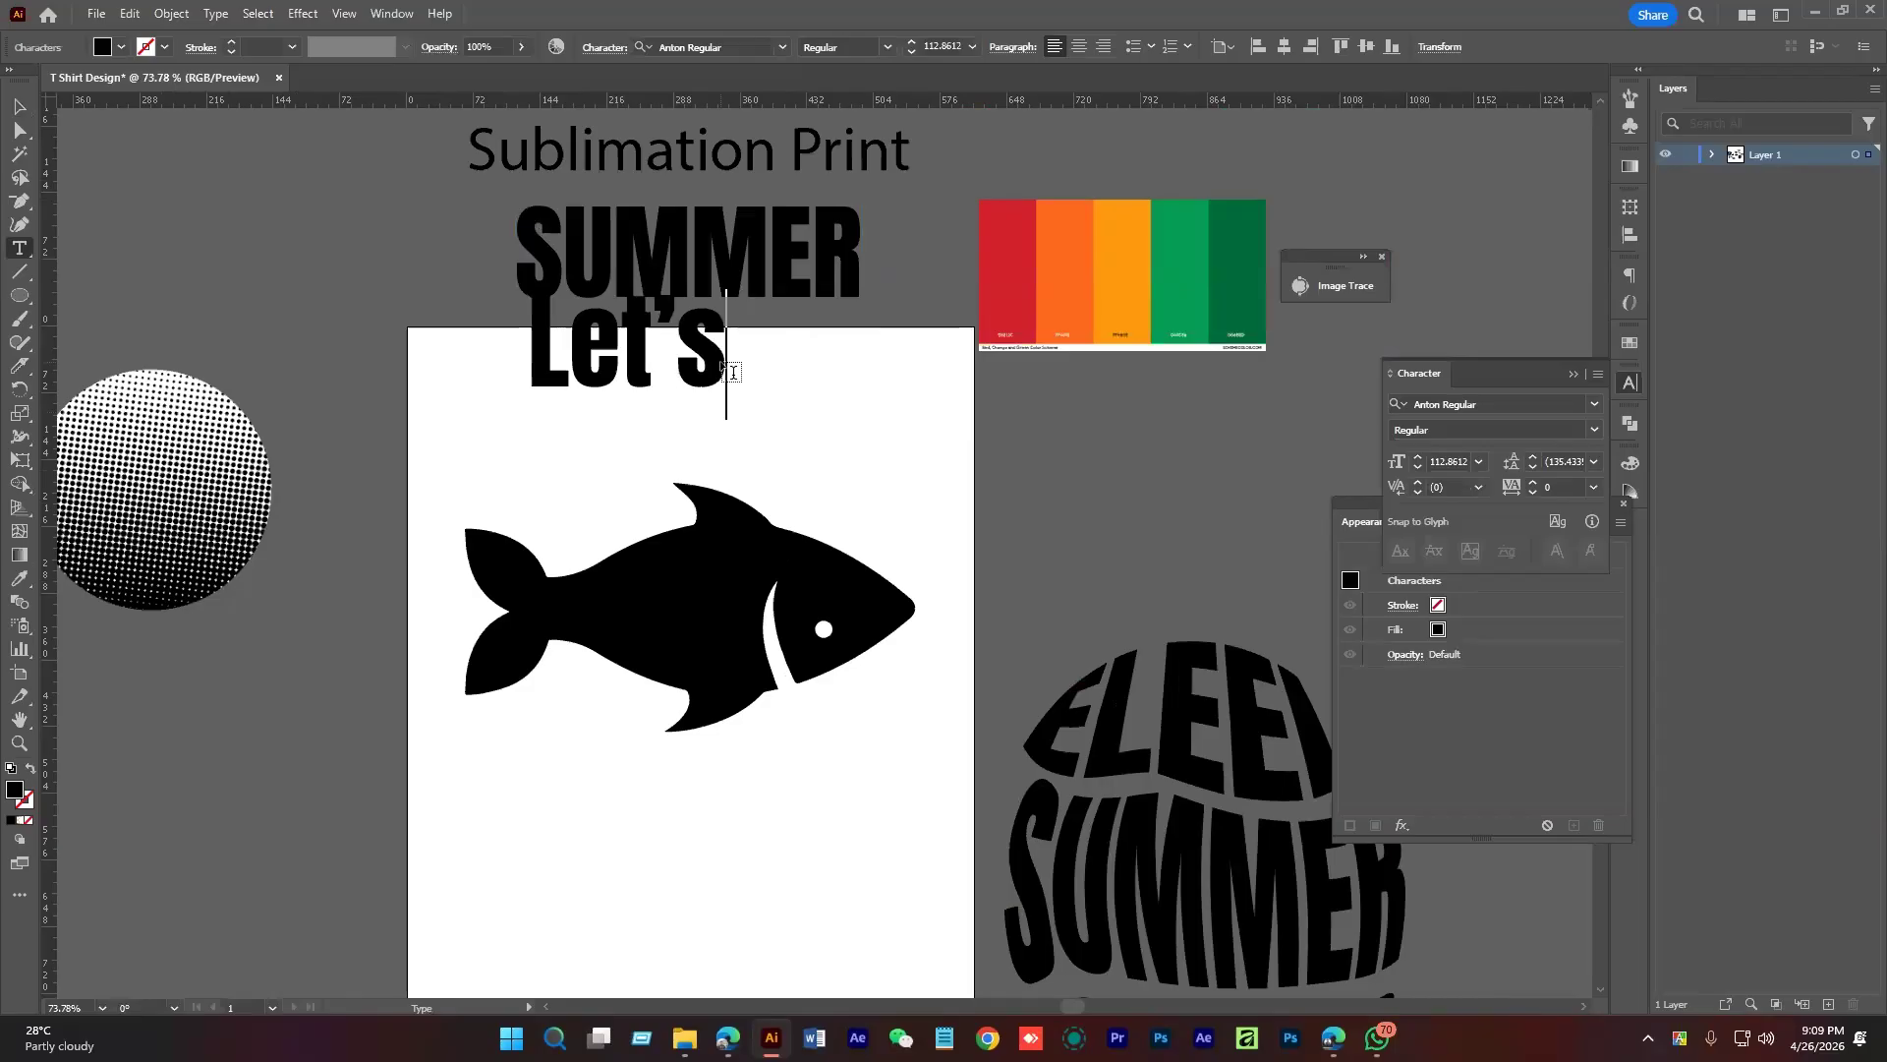
Duplicate the "Let's" text, change the copy to "Eat" and place it just above the fish's upper fin
click(209, 153)
drag(783, 459, 810, 381)
drag(696, 289, 853, 366)
double_click(855, 368)
text(Eat)
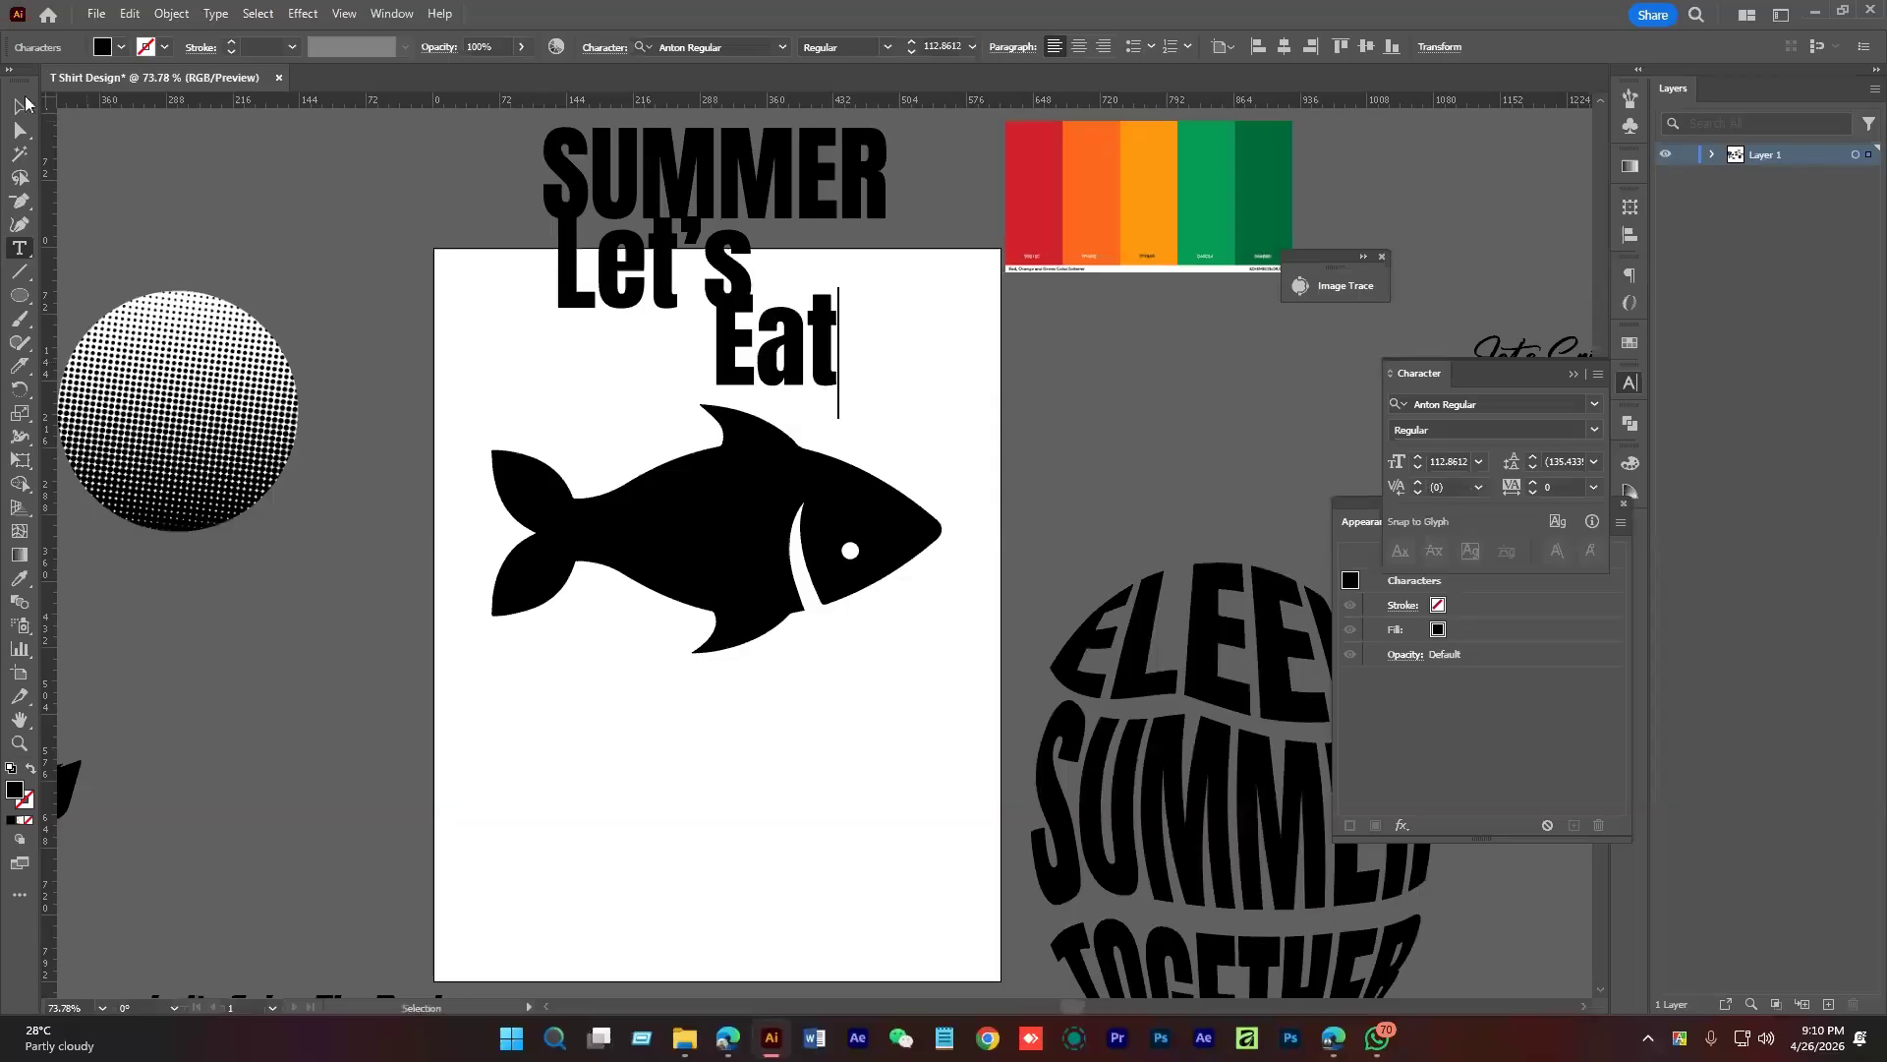
click(22, 105)
drag(780, 348, 799, 340)
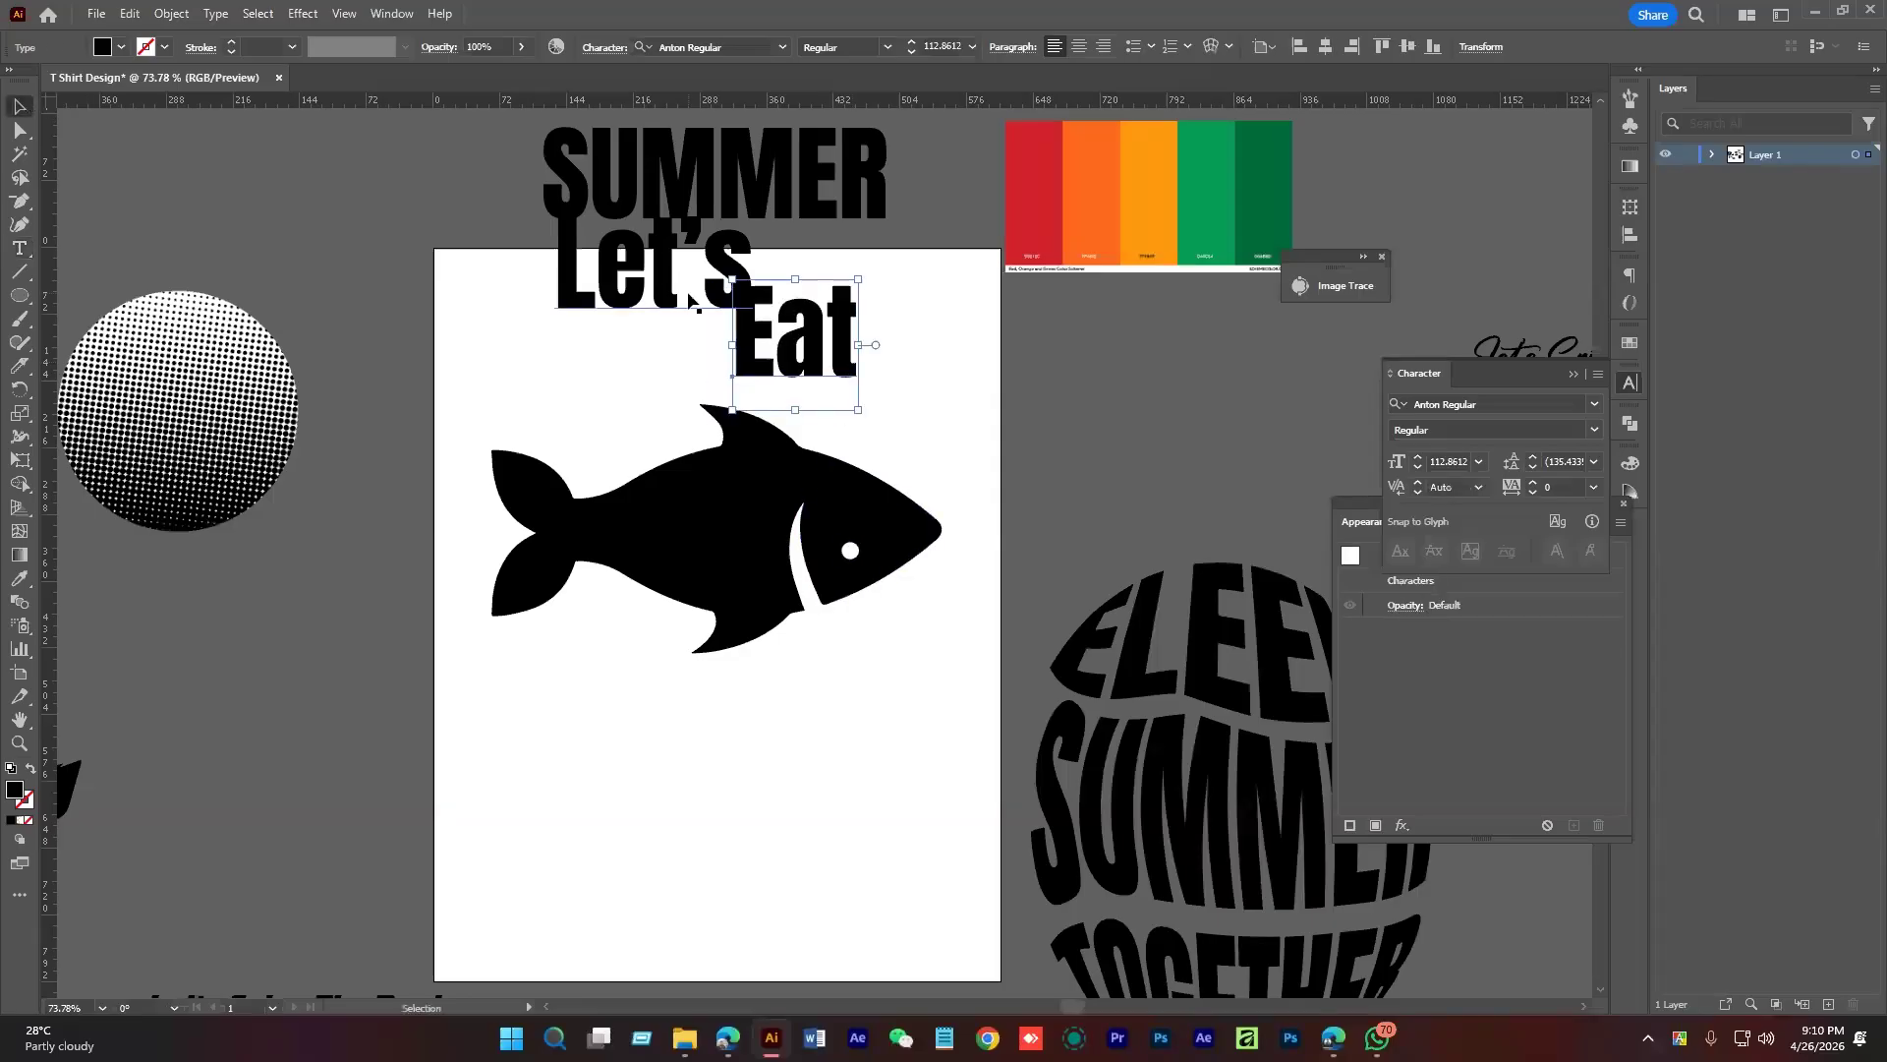
Replace the "Let's" text with "Don't"
double_click(683, 295)
key(ctrl+a)
text(D)
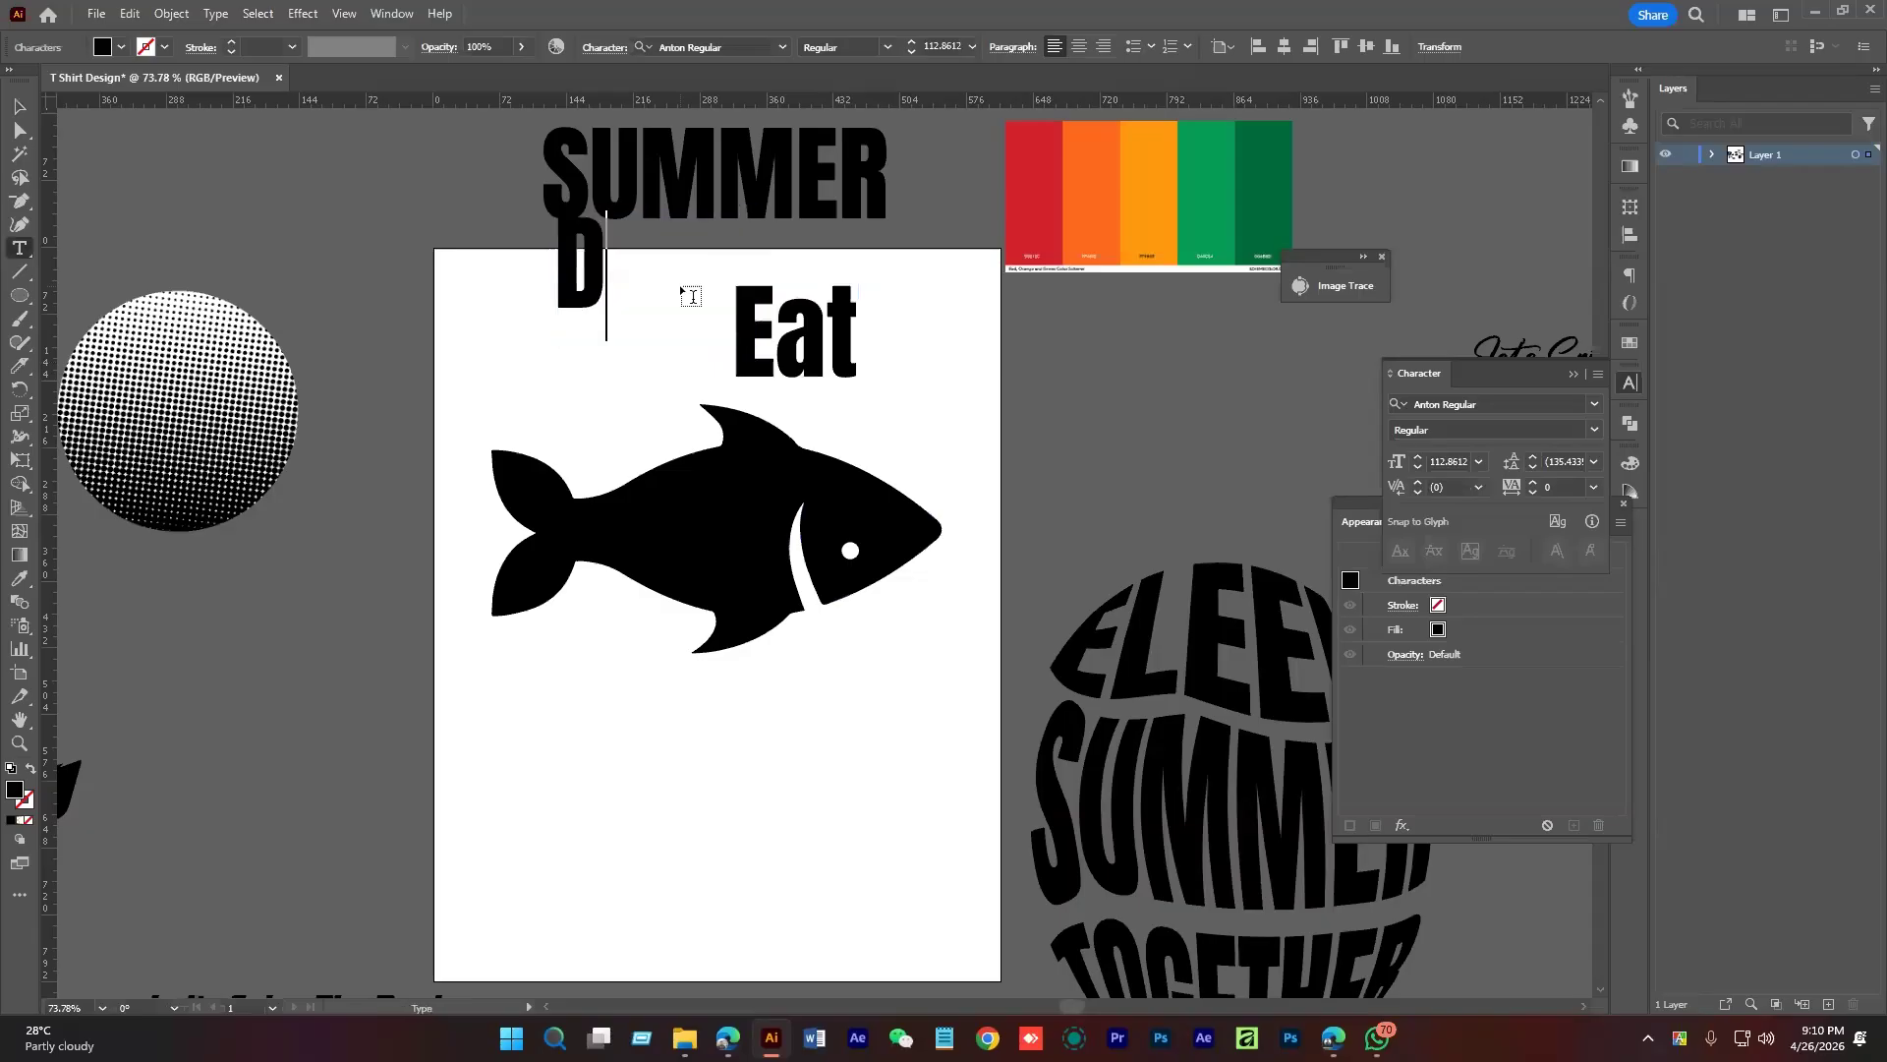
text(on')
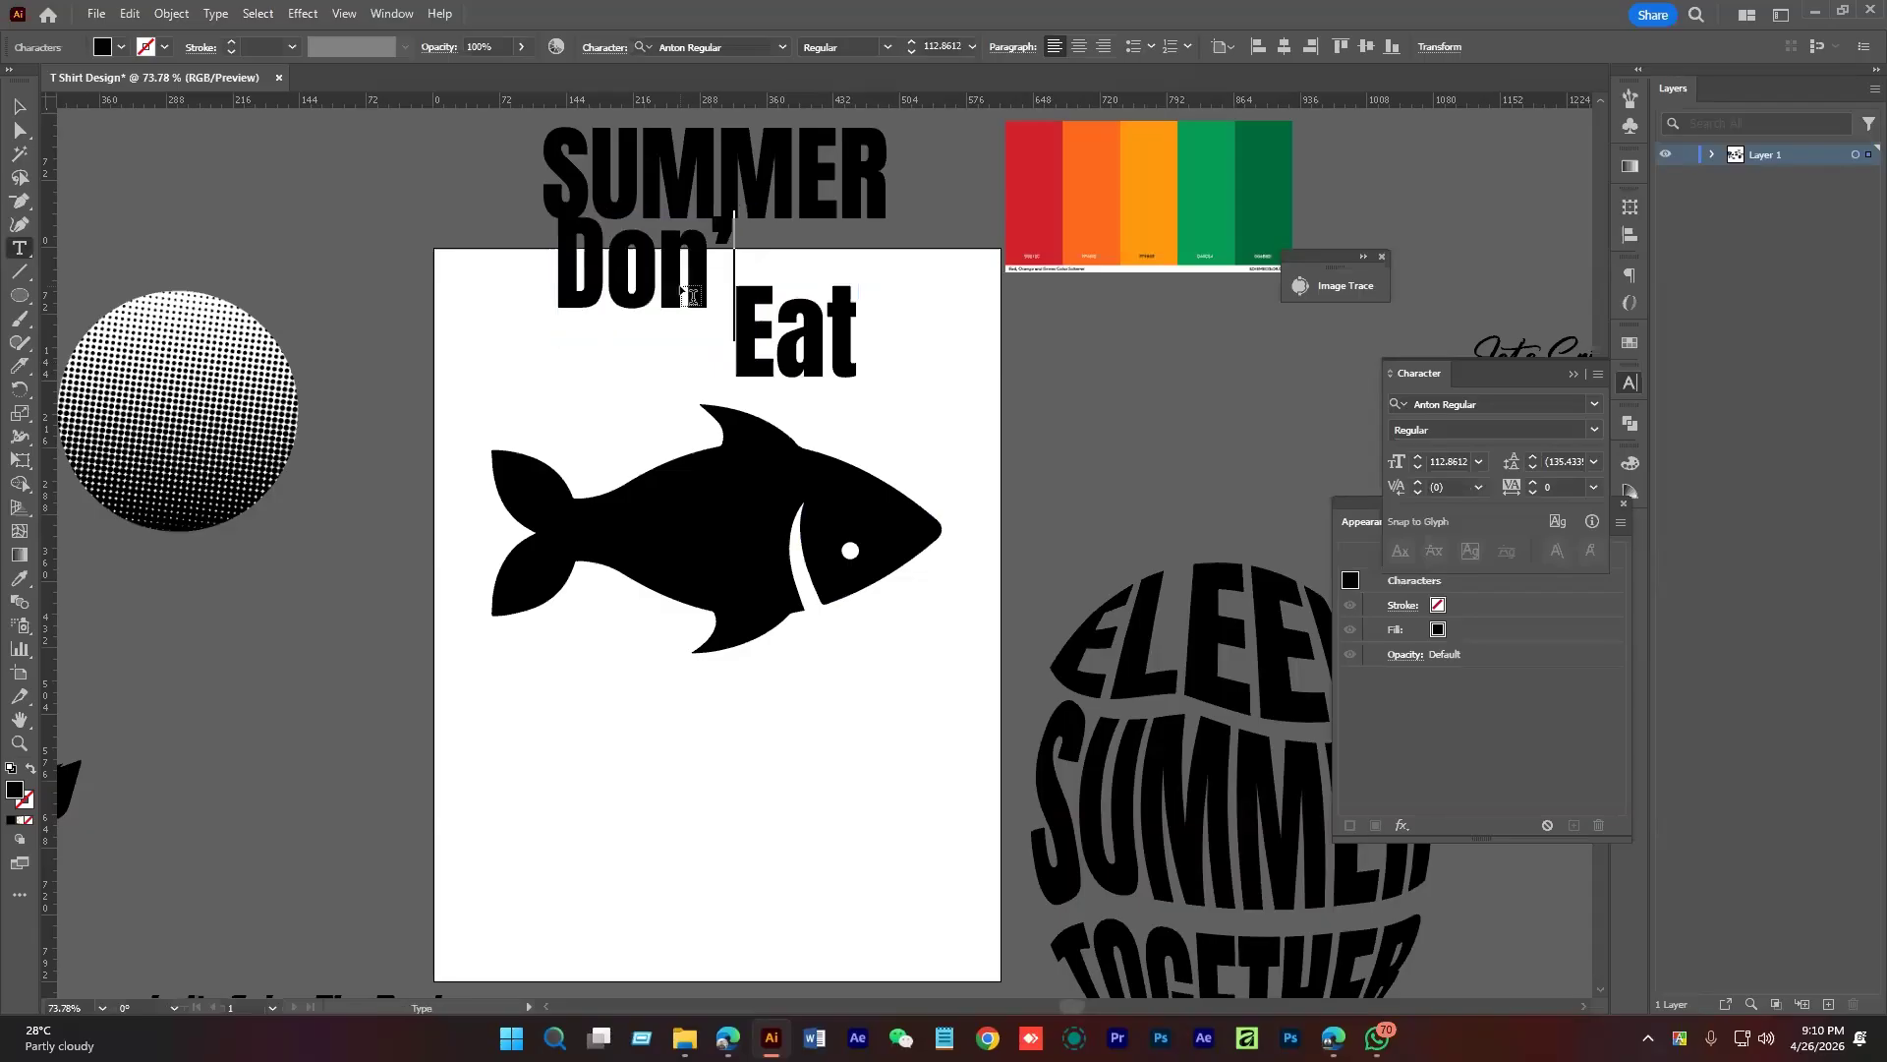
text(t)
key(Escape)
Duplicate the "Eat" text to its right and change the copy to "Me"
alt+drag(824, 338, 963, 388)
double_click(965, 381)
key(ctrl+a)
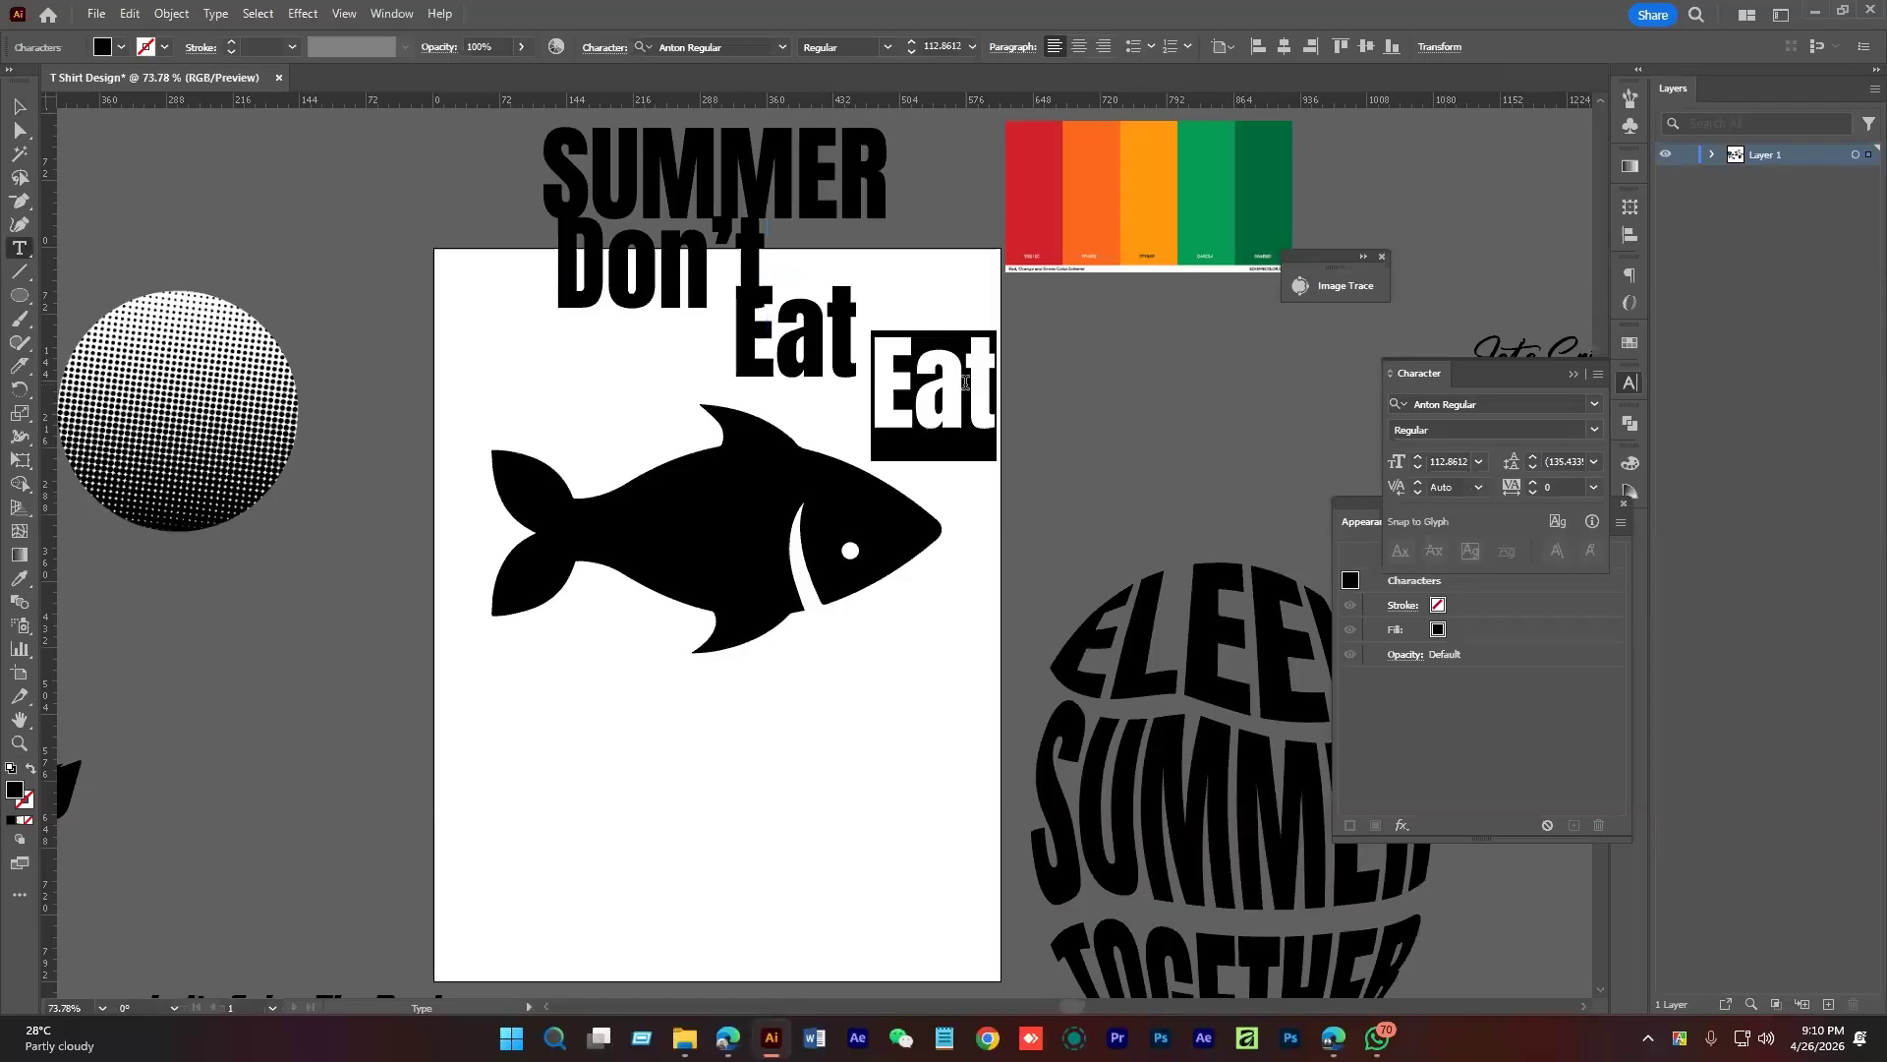
text(Me)
Replace the "Eat" text with "Fry"
double_click(797, 344)
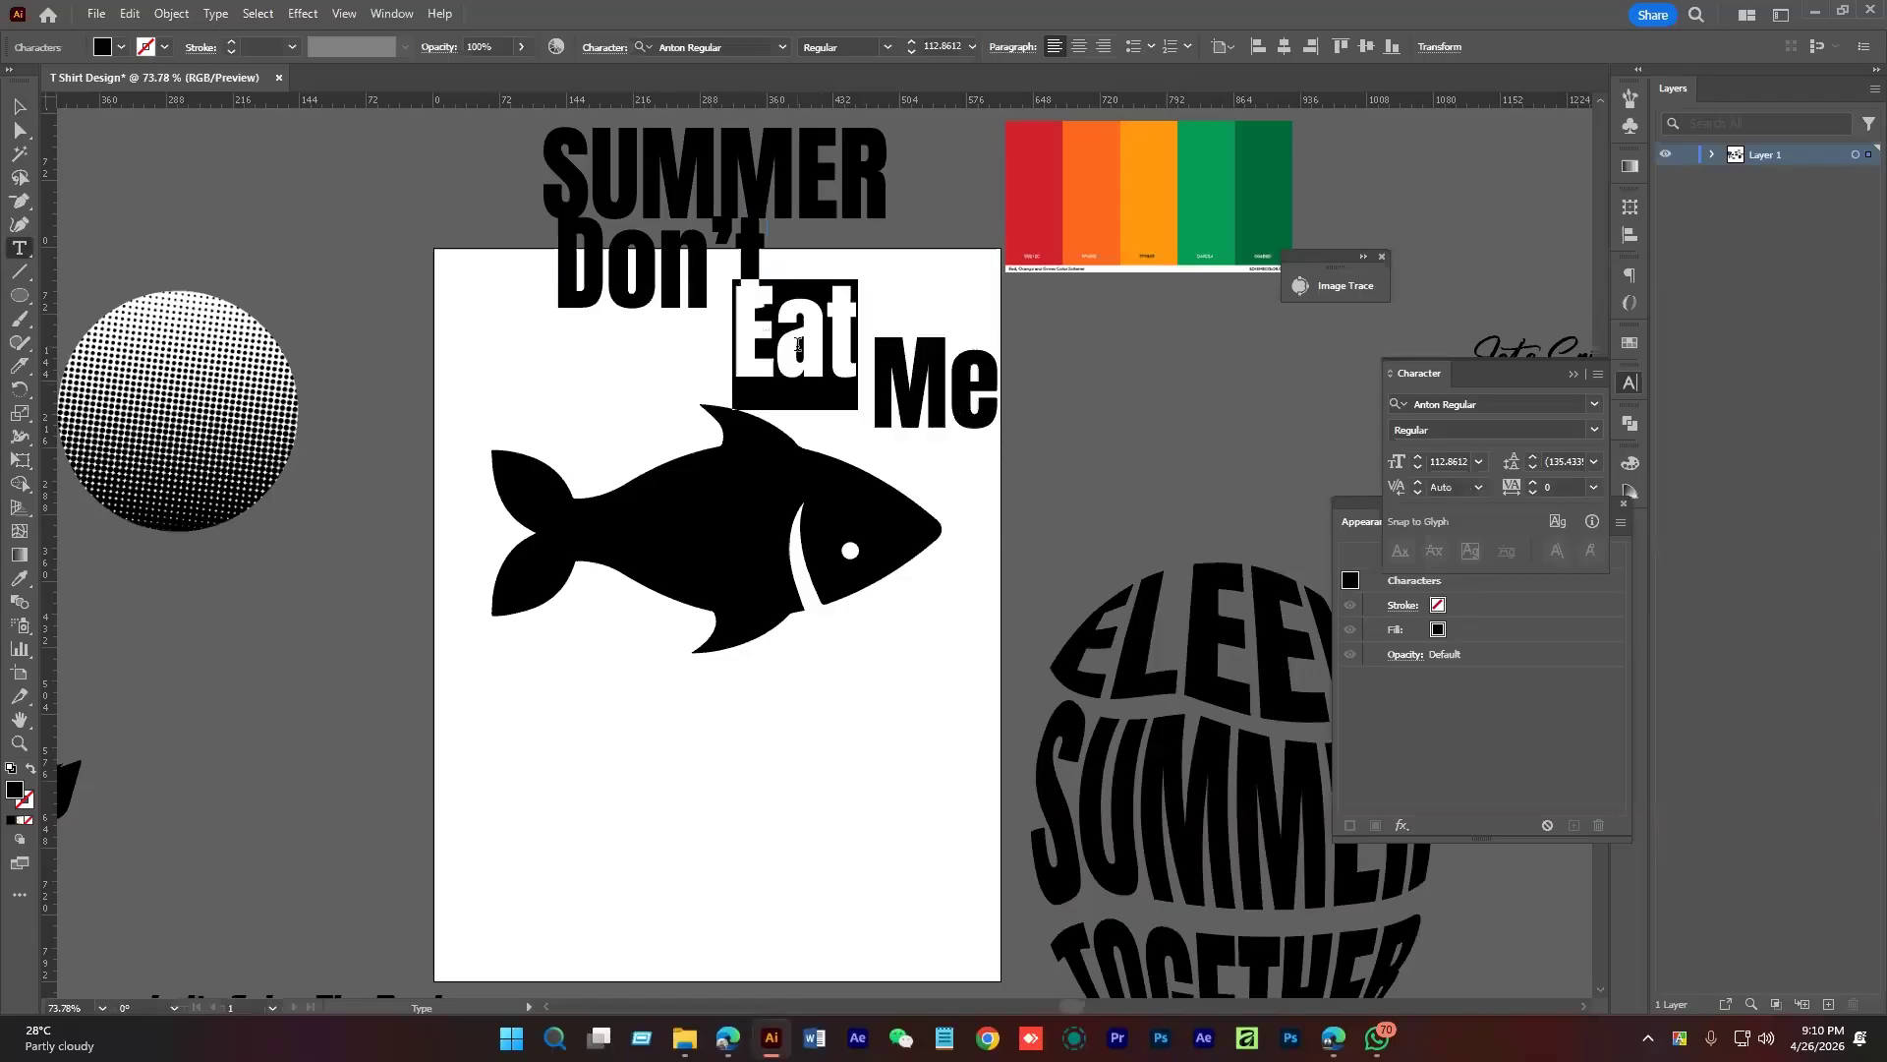
text(Fry)
key(Escape)
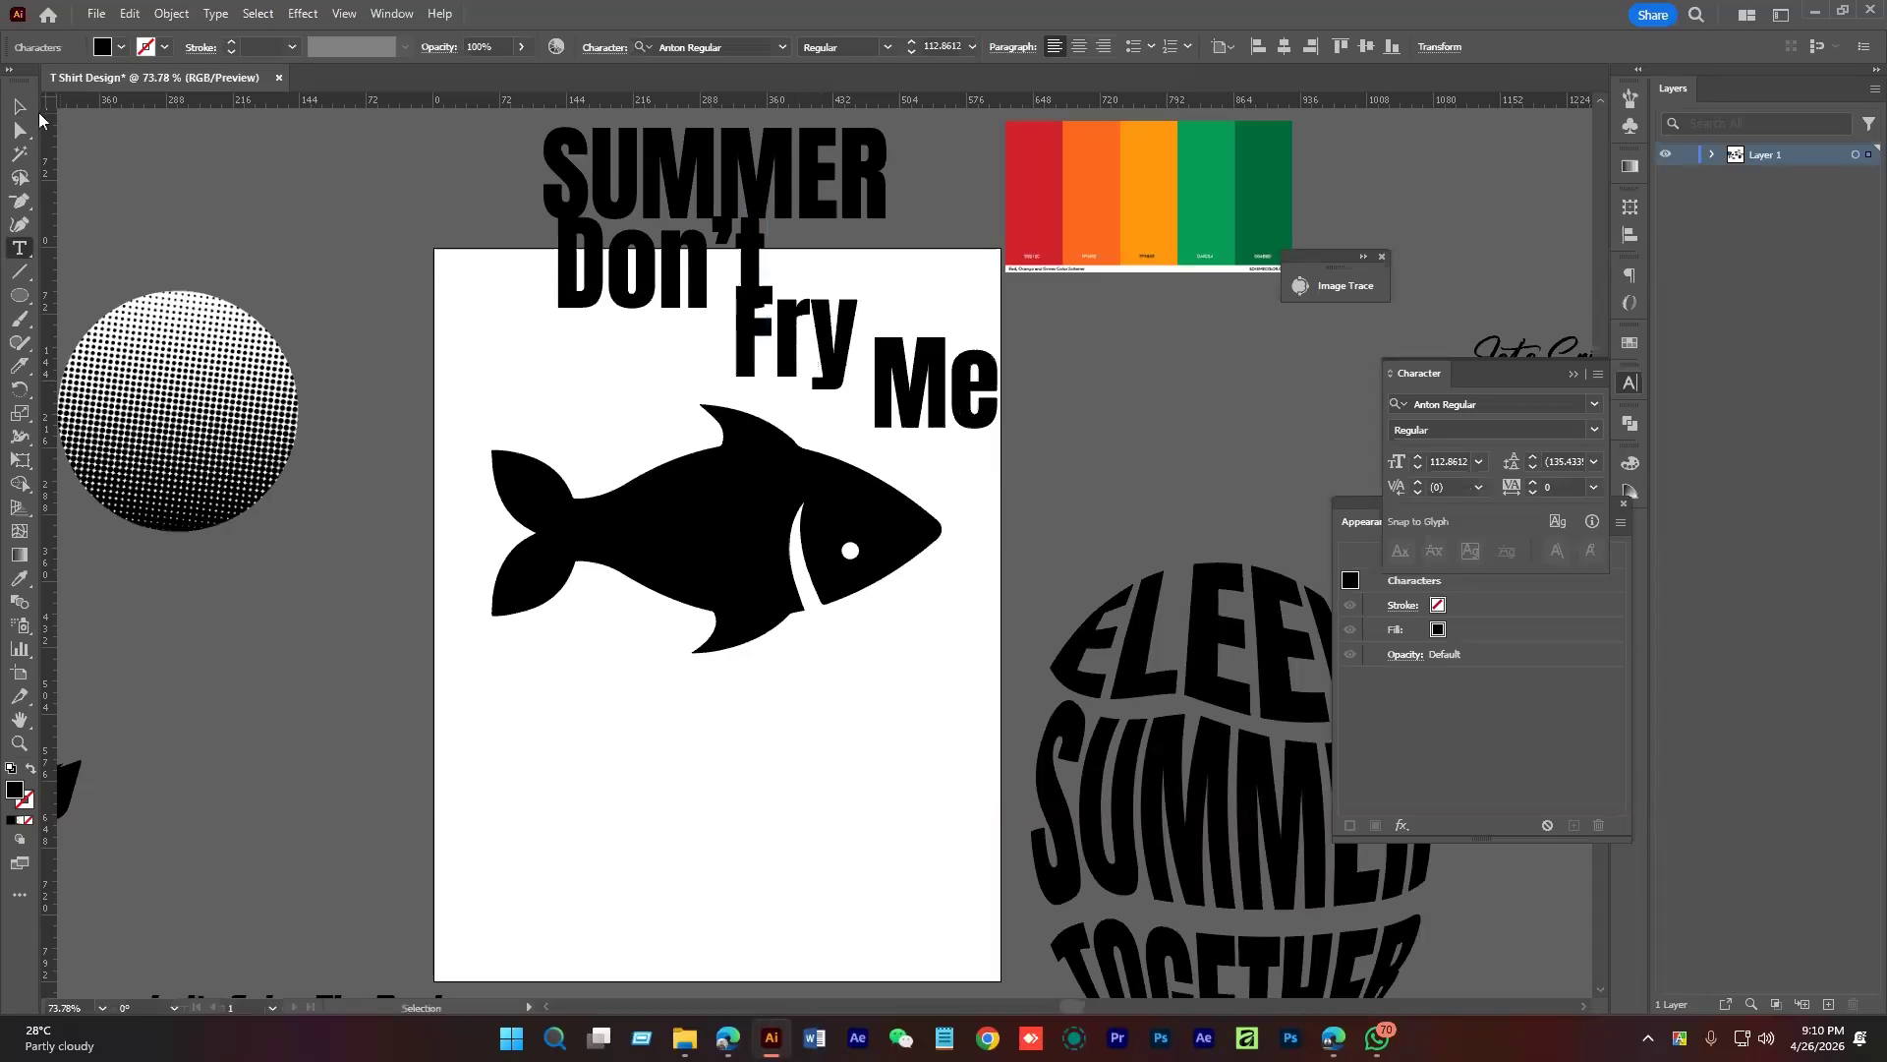
click(791, 540)
Try to envelope-distort "Don't" into the fish's whole rear piece, tail fin included, using Make with Top Object, and undo it
click(684, 285)
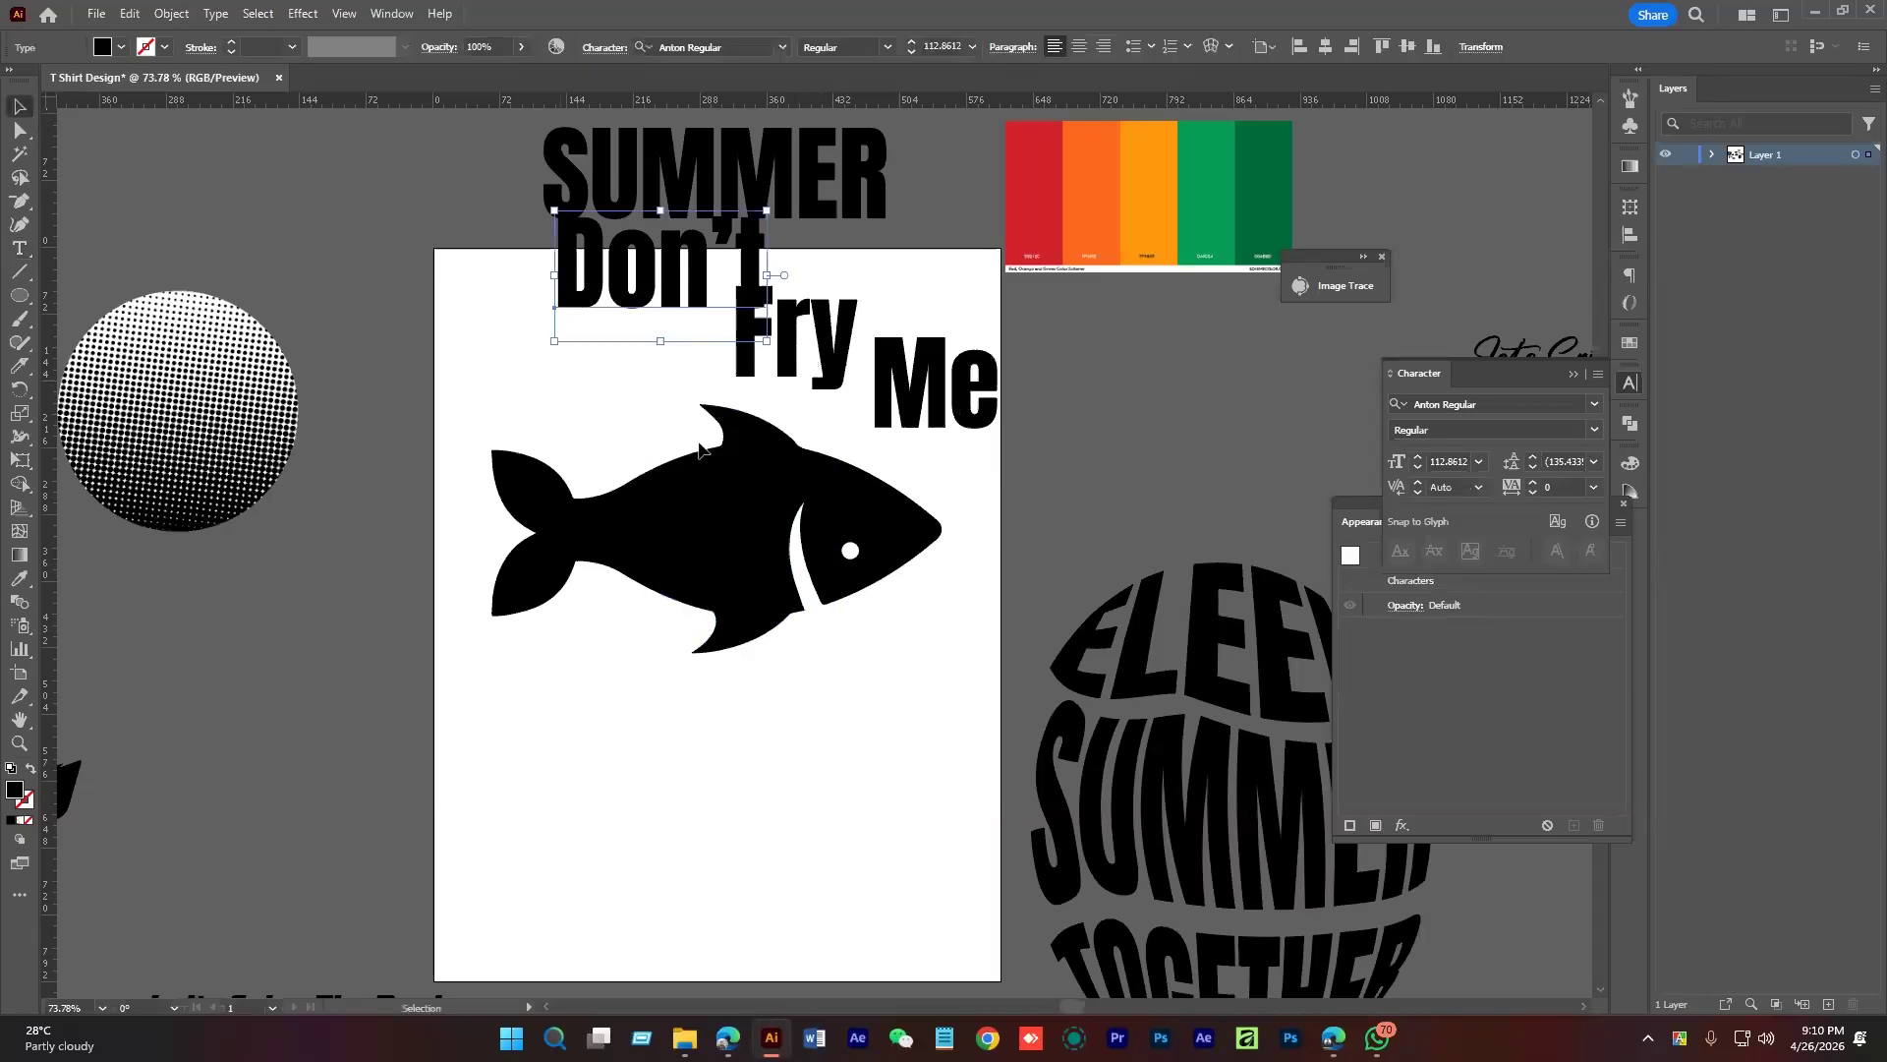
scroll(700, 451, up, 2)
shift+click(628, 579)
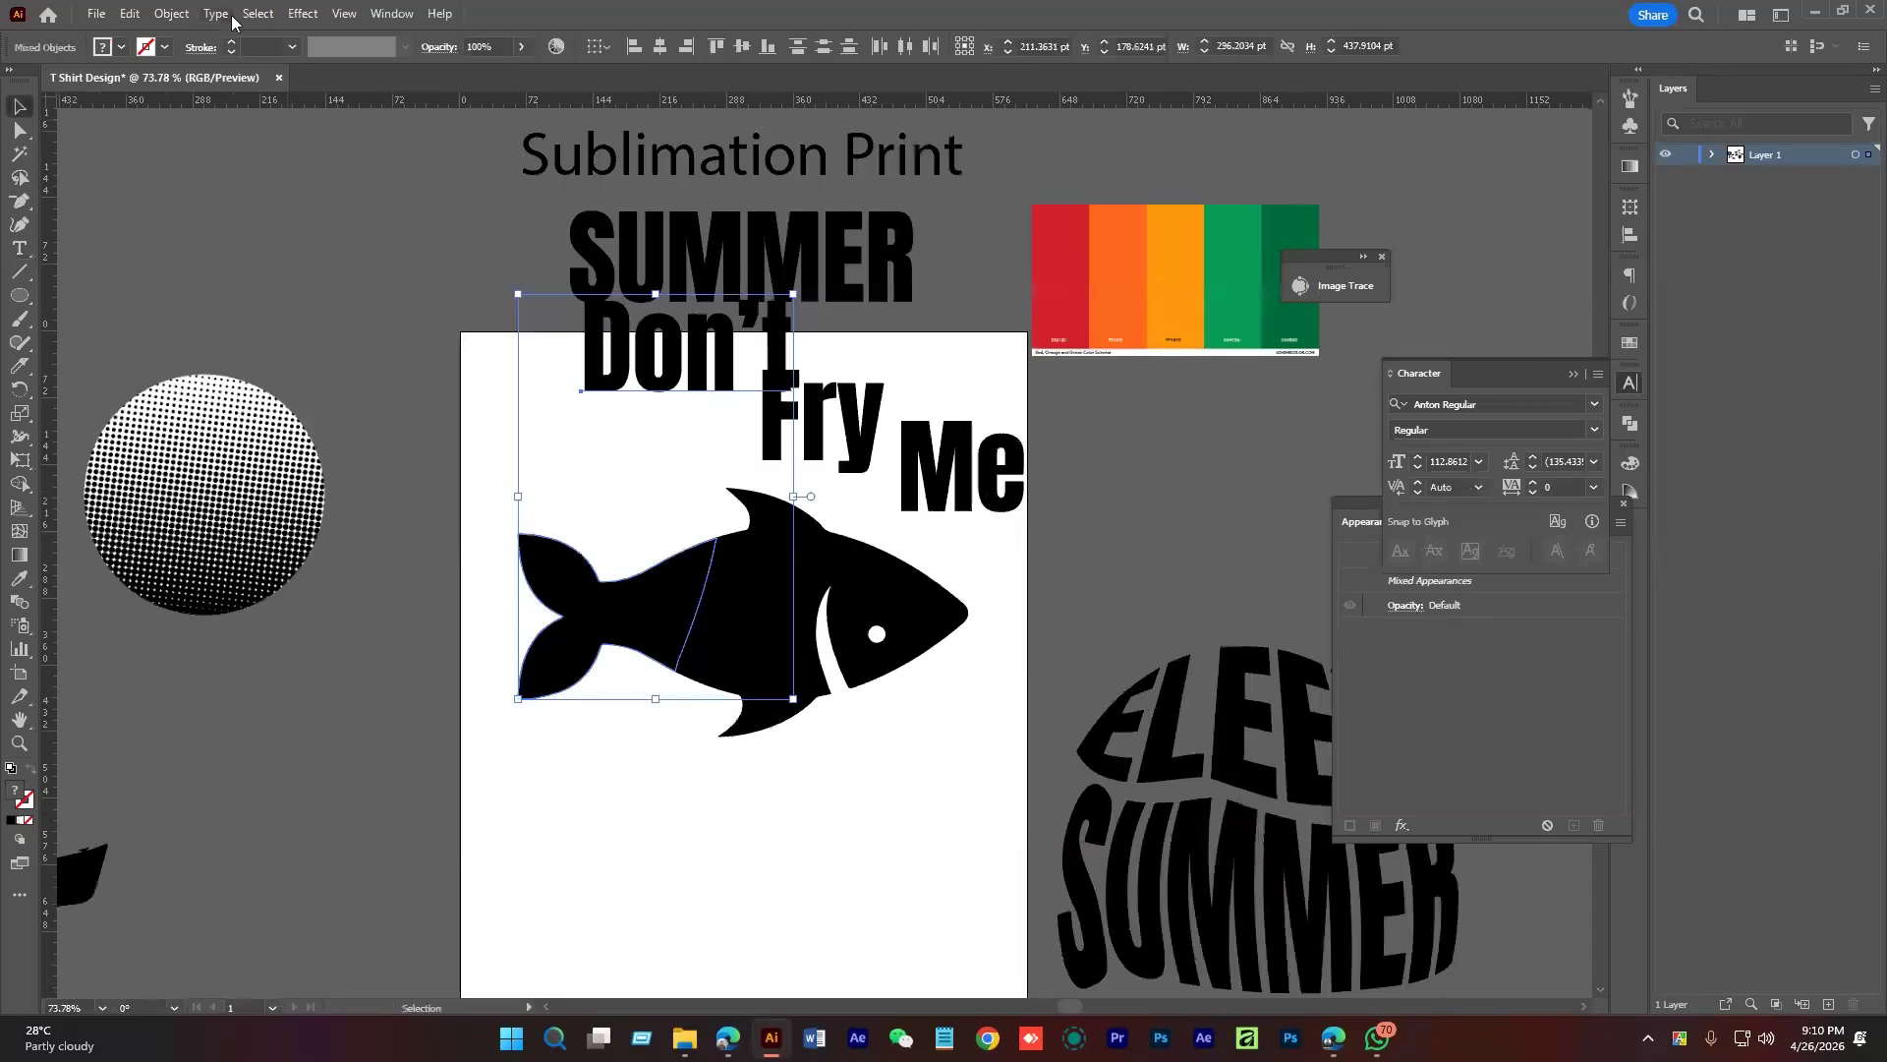
click(171, 14)
mouse_move(262, 649)
click(550, 685)
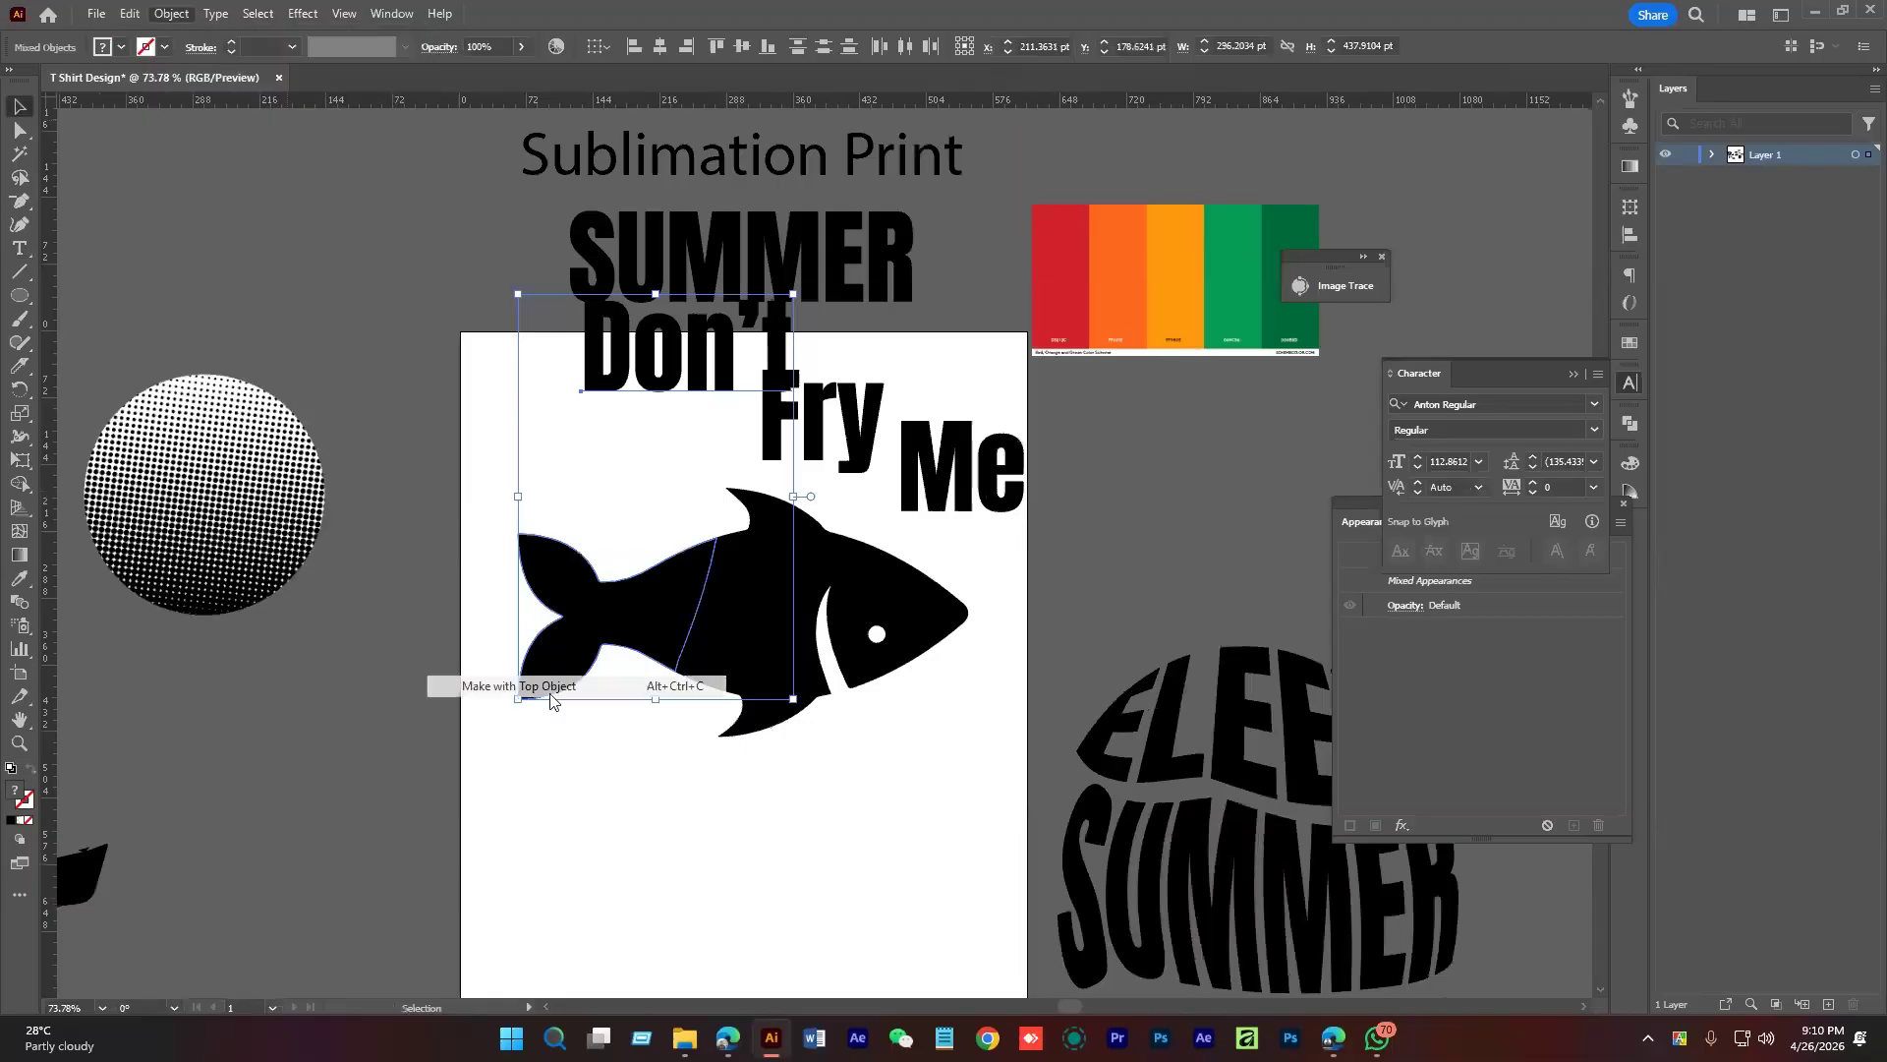
click(720, 807)
drag(720, 807, 693, 803)
scroll(693, 802, up, 4)
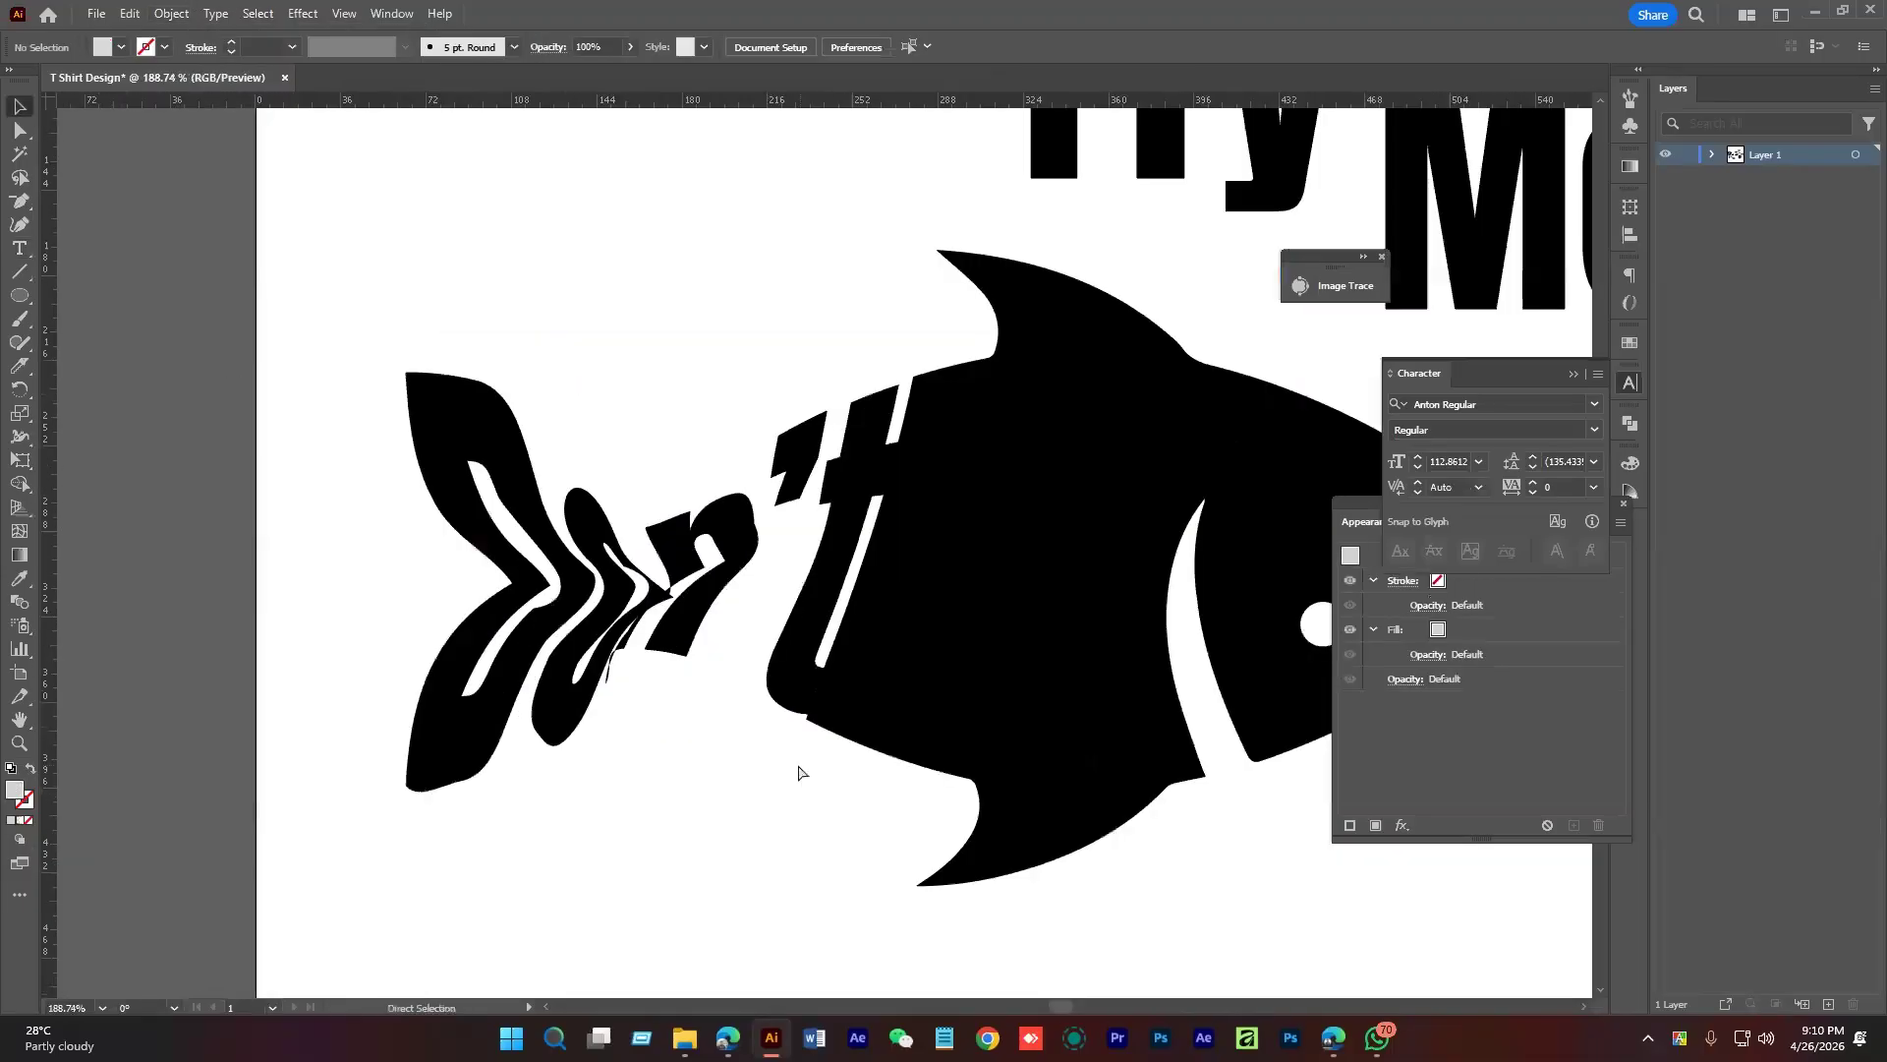
key(ctrl+z)
key(ctrl+z)
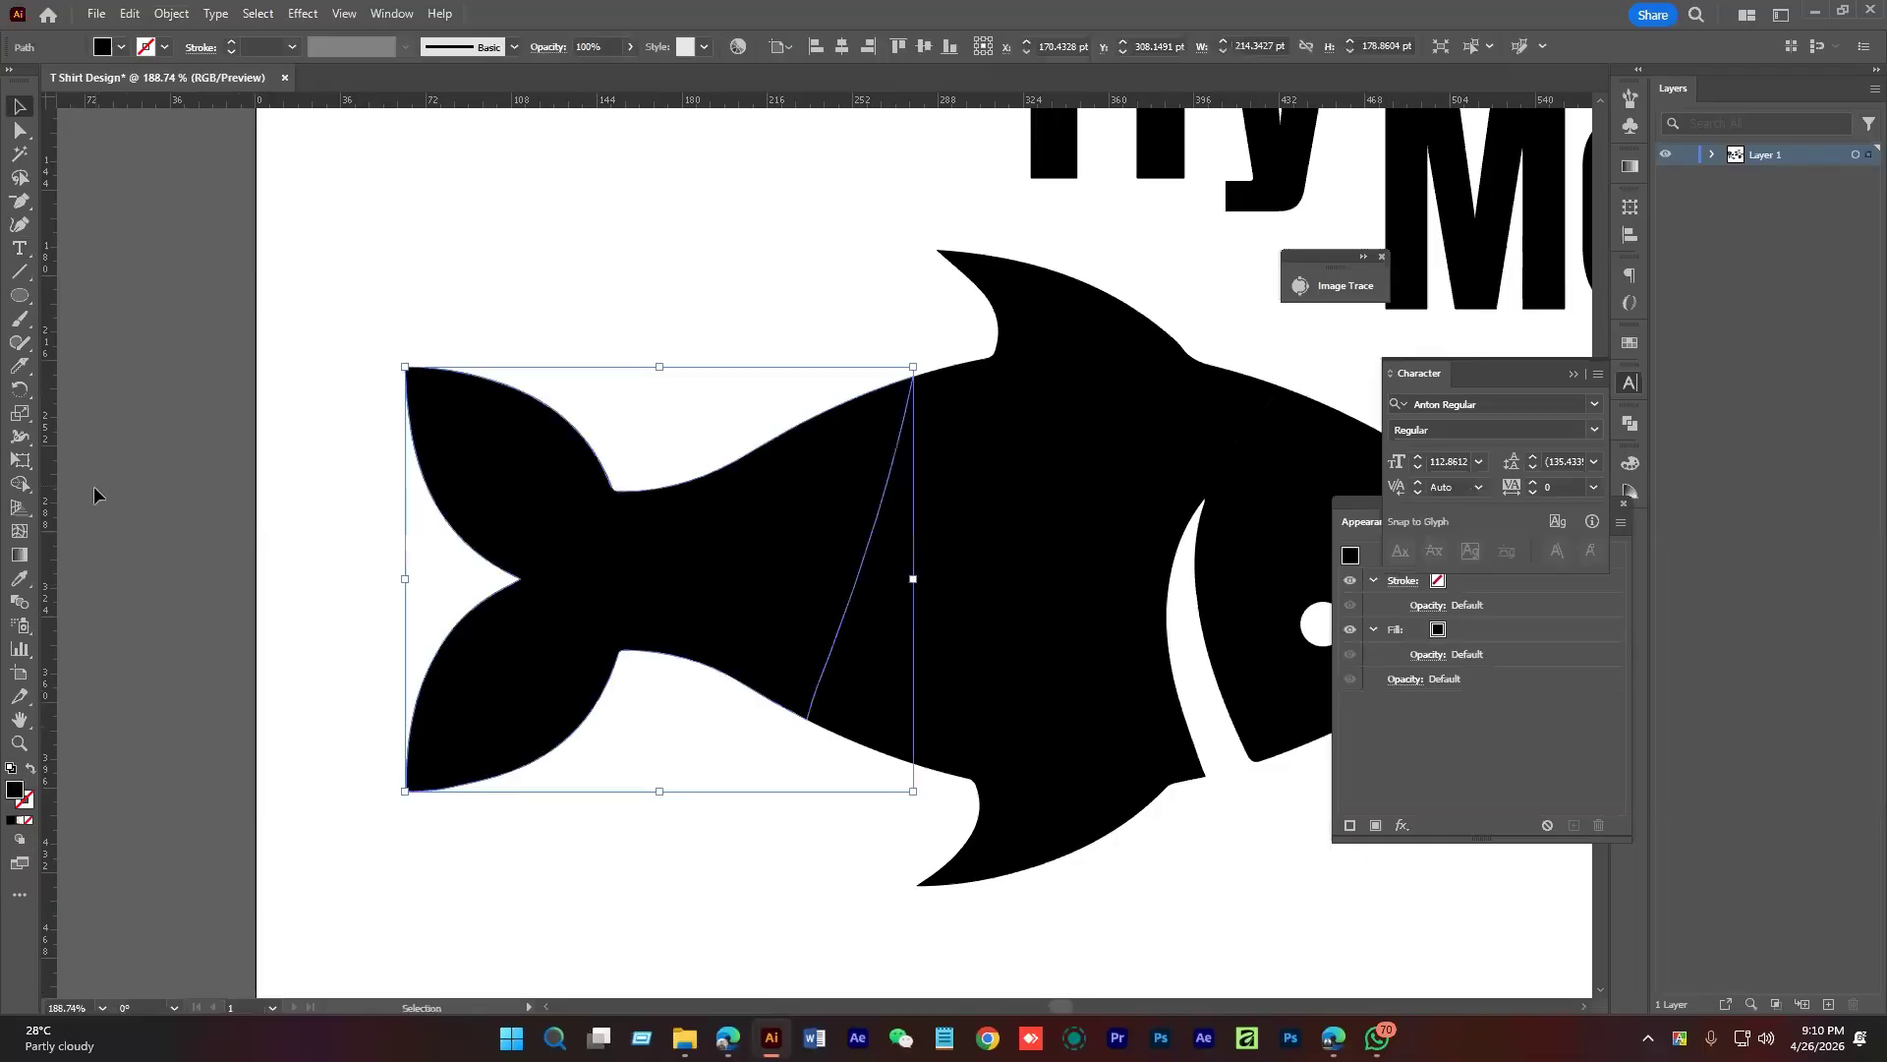
Cut the tail fin off the fish's rear piece with a curved Knife stroke just before the narrow part of the body
click(17, 368)
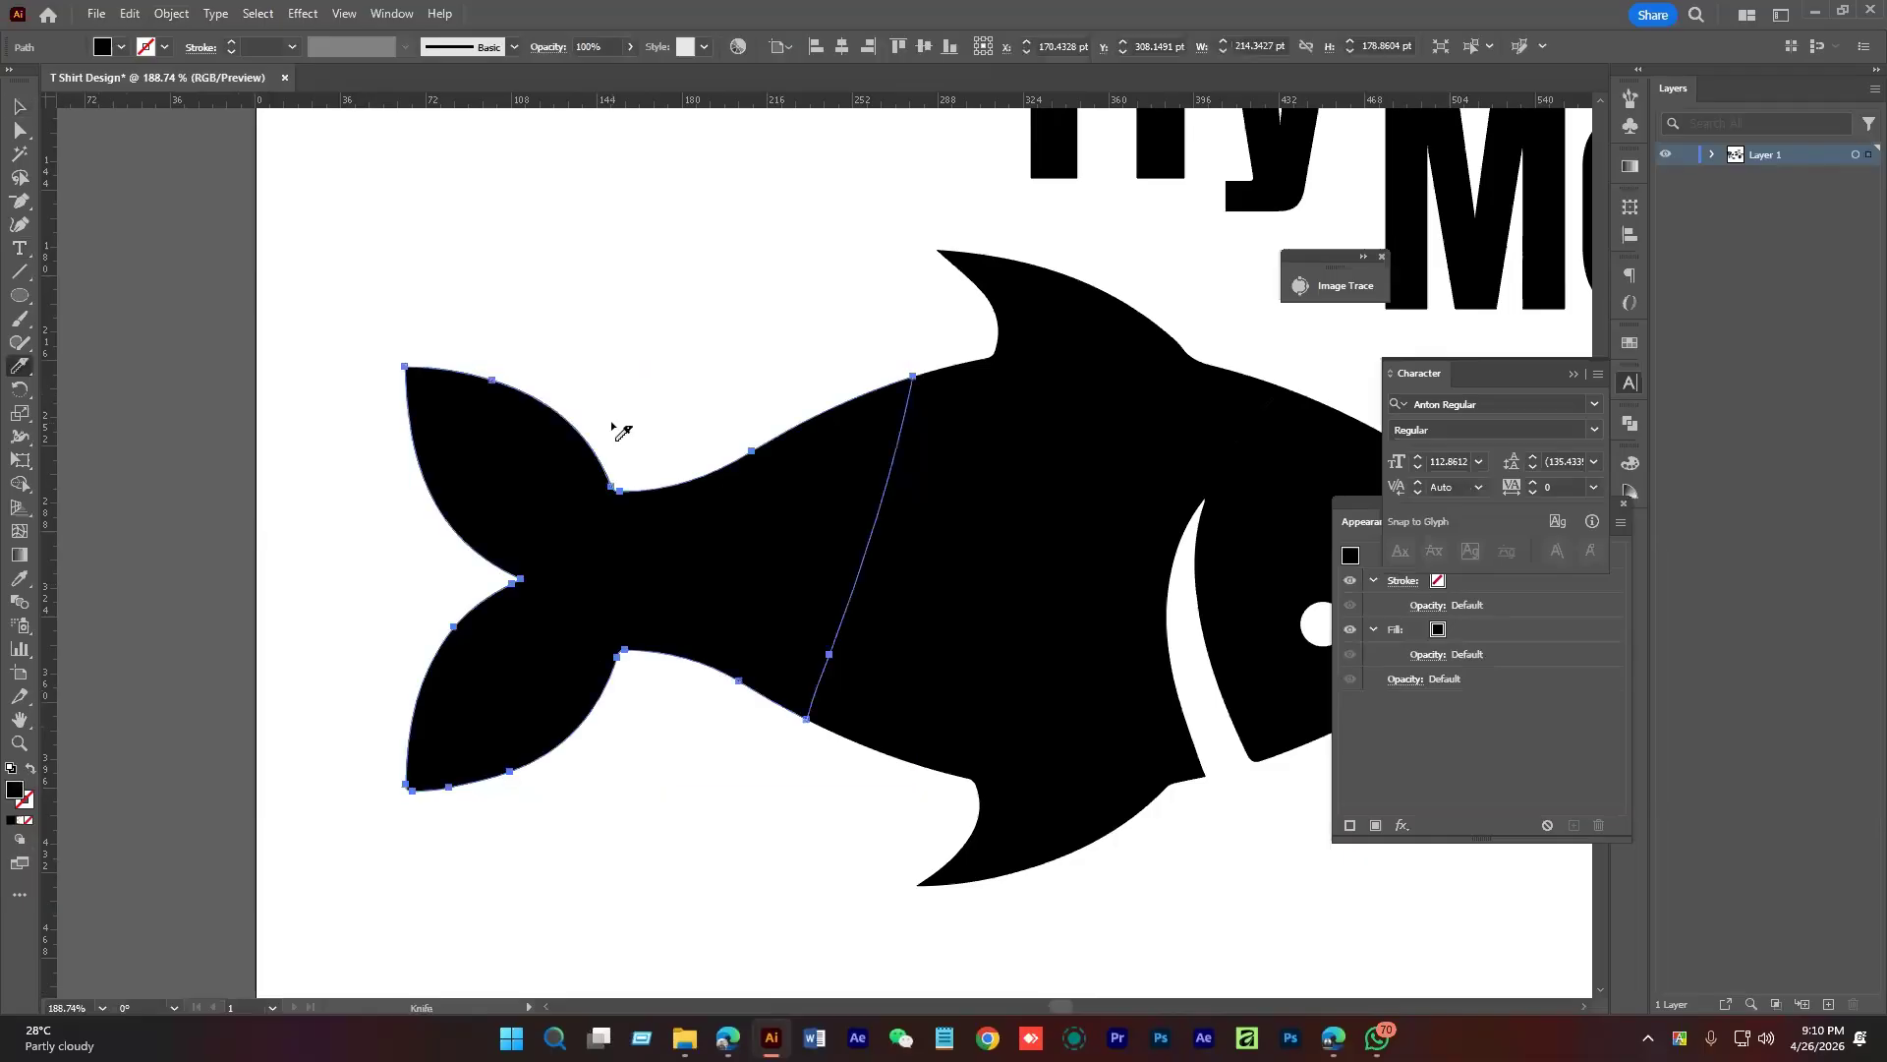
drag(612, 423, 633, 793)
key(v)
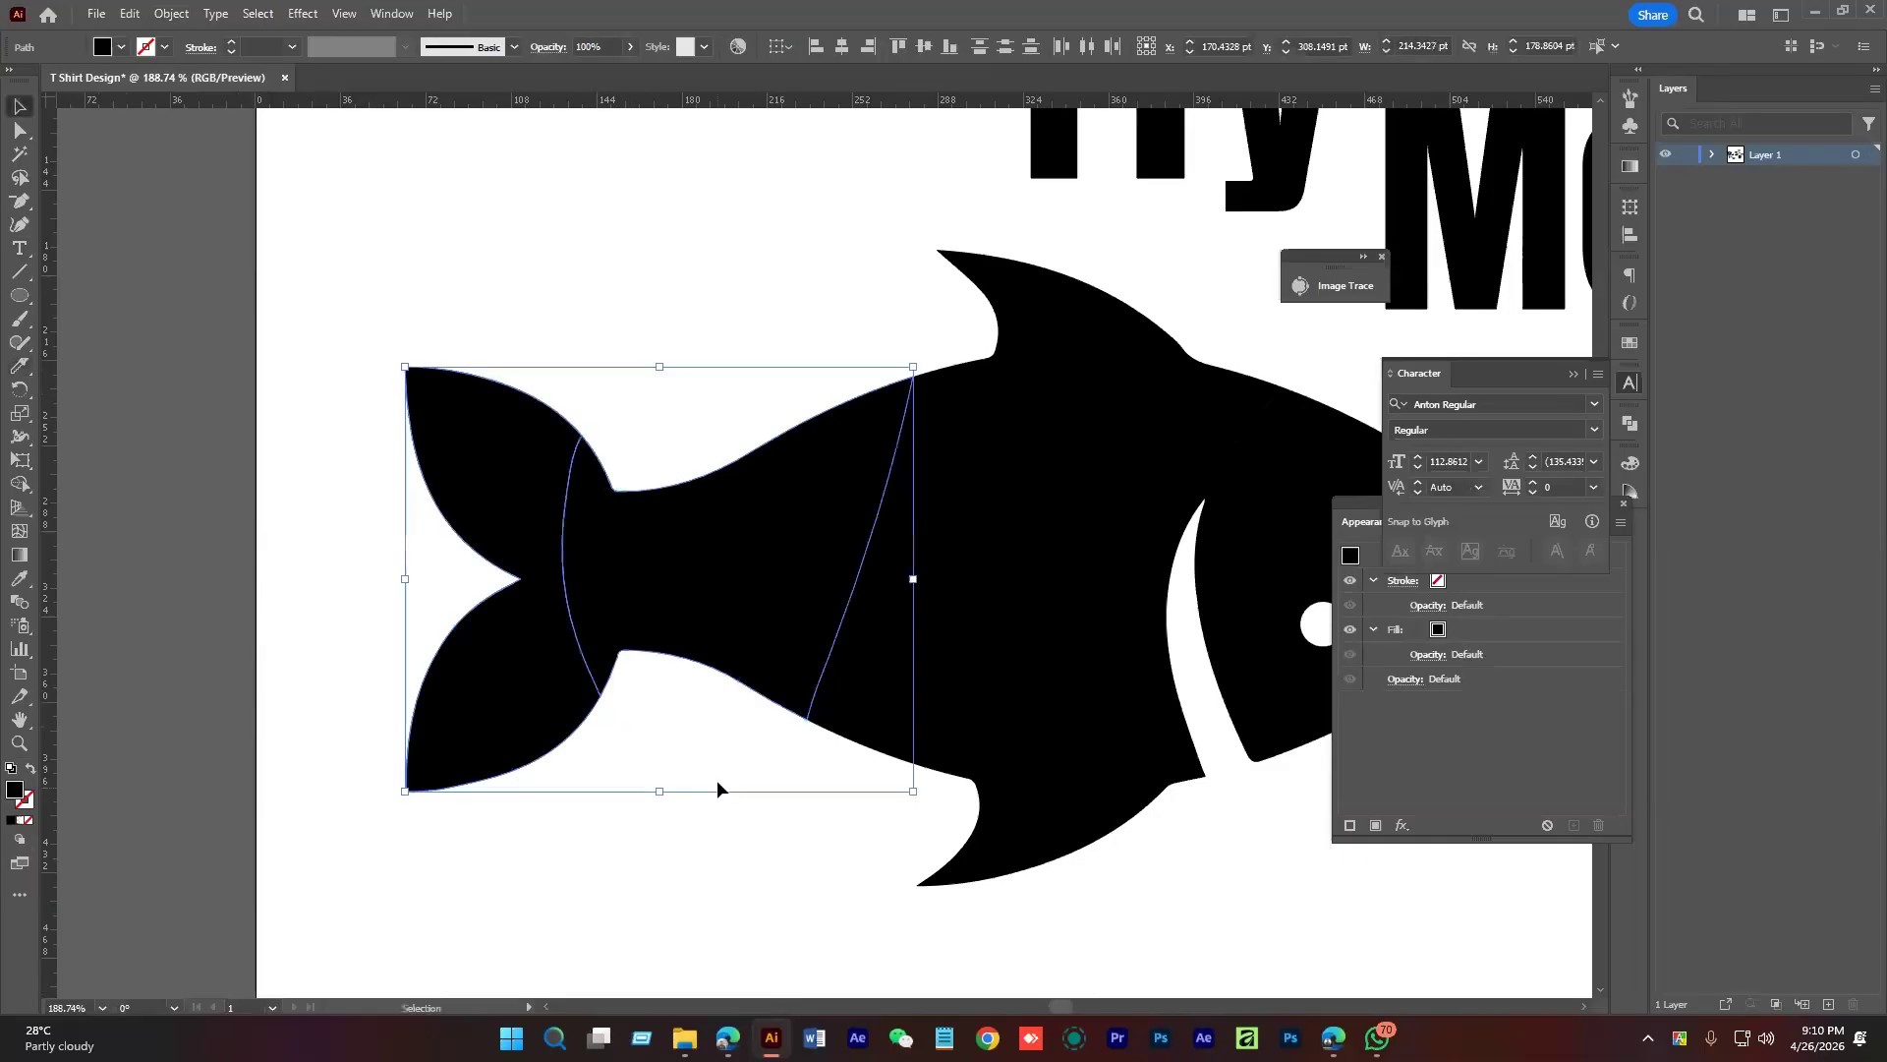
click(718, 782)
click(551, 678)
key(space)
drag(750, 730, 640, 805)
scroll(640, 805, down, 2)
Envelope-distort the "Don't" text into the body piece next to the tail fin using Make with Top Object
click(623, 668)
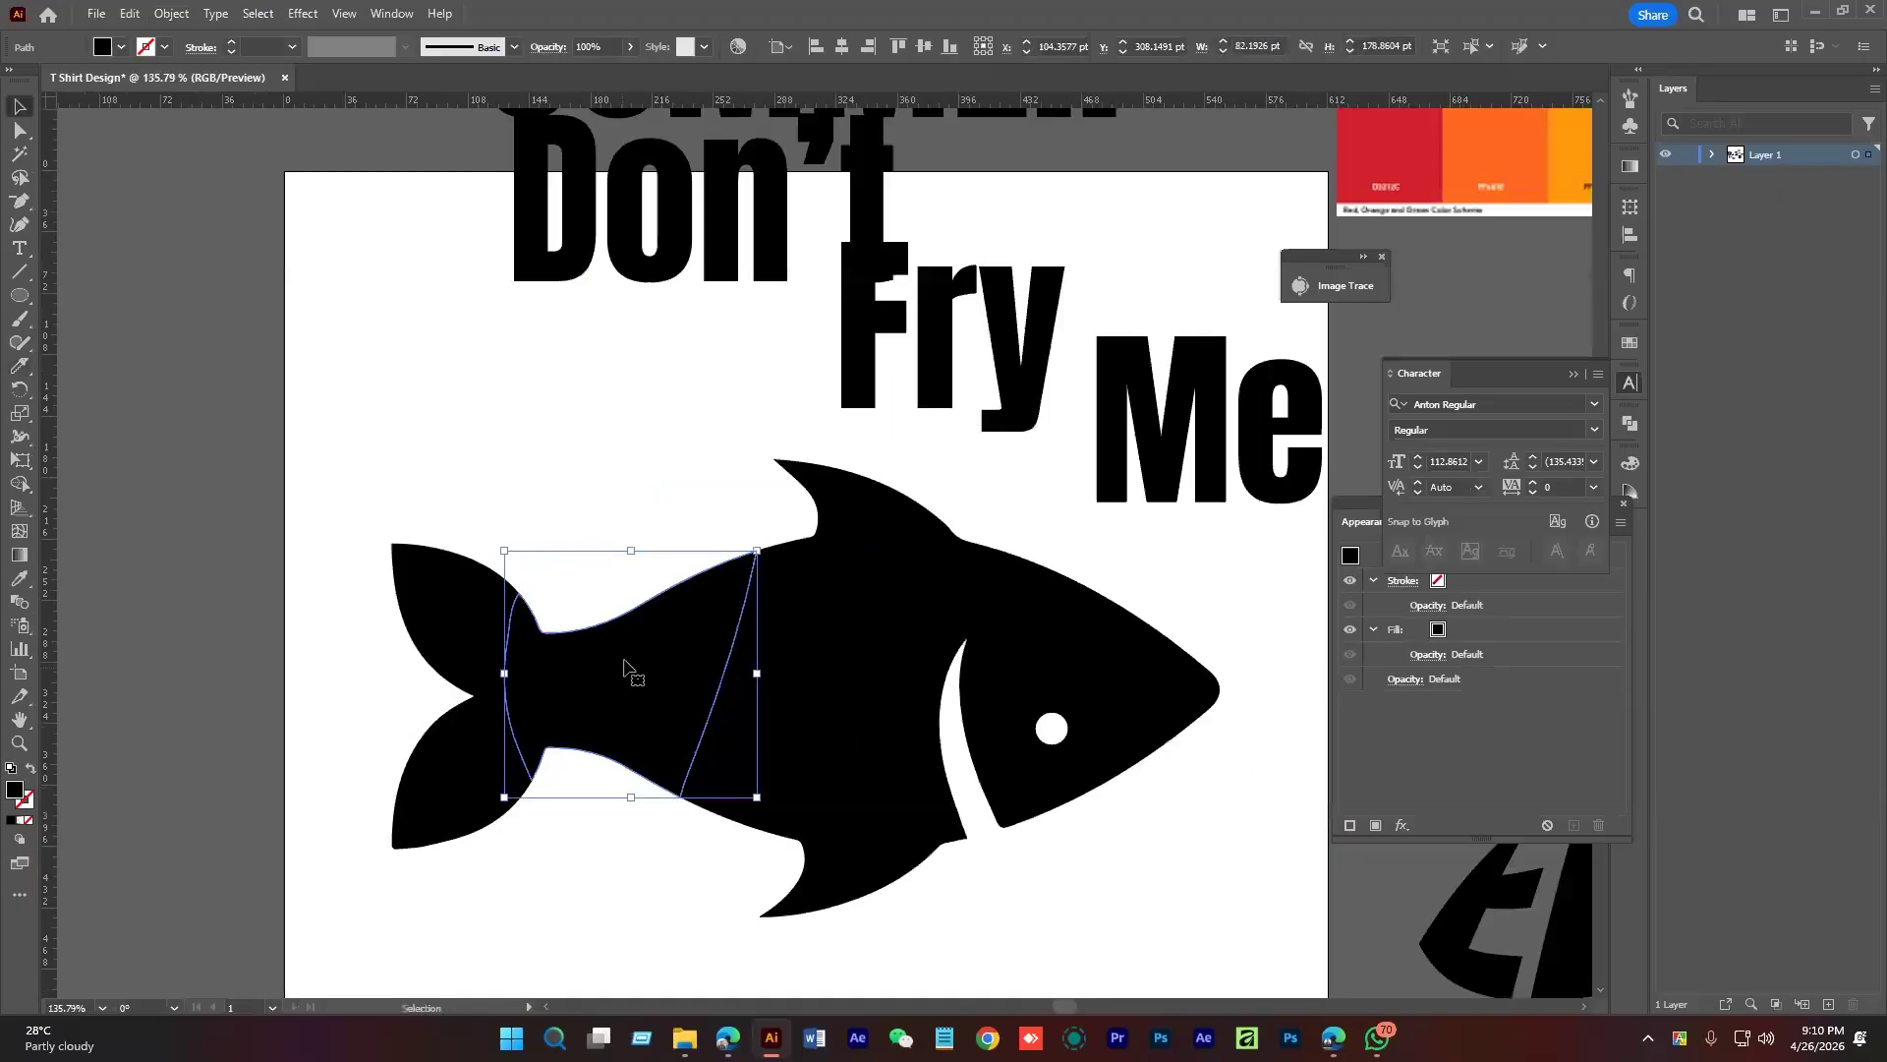
shift+click(582, 231)
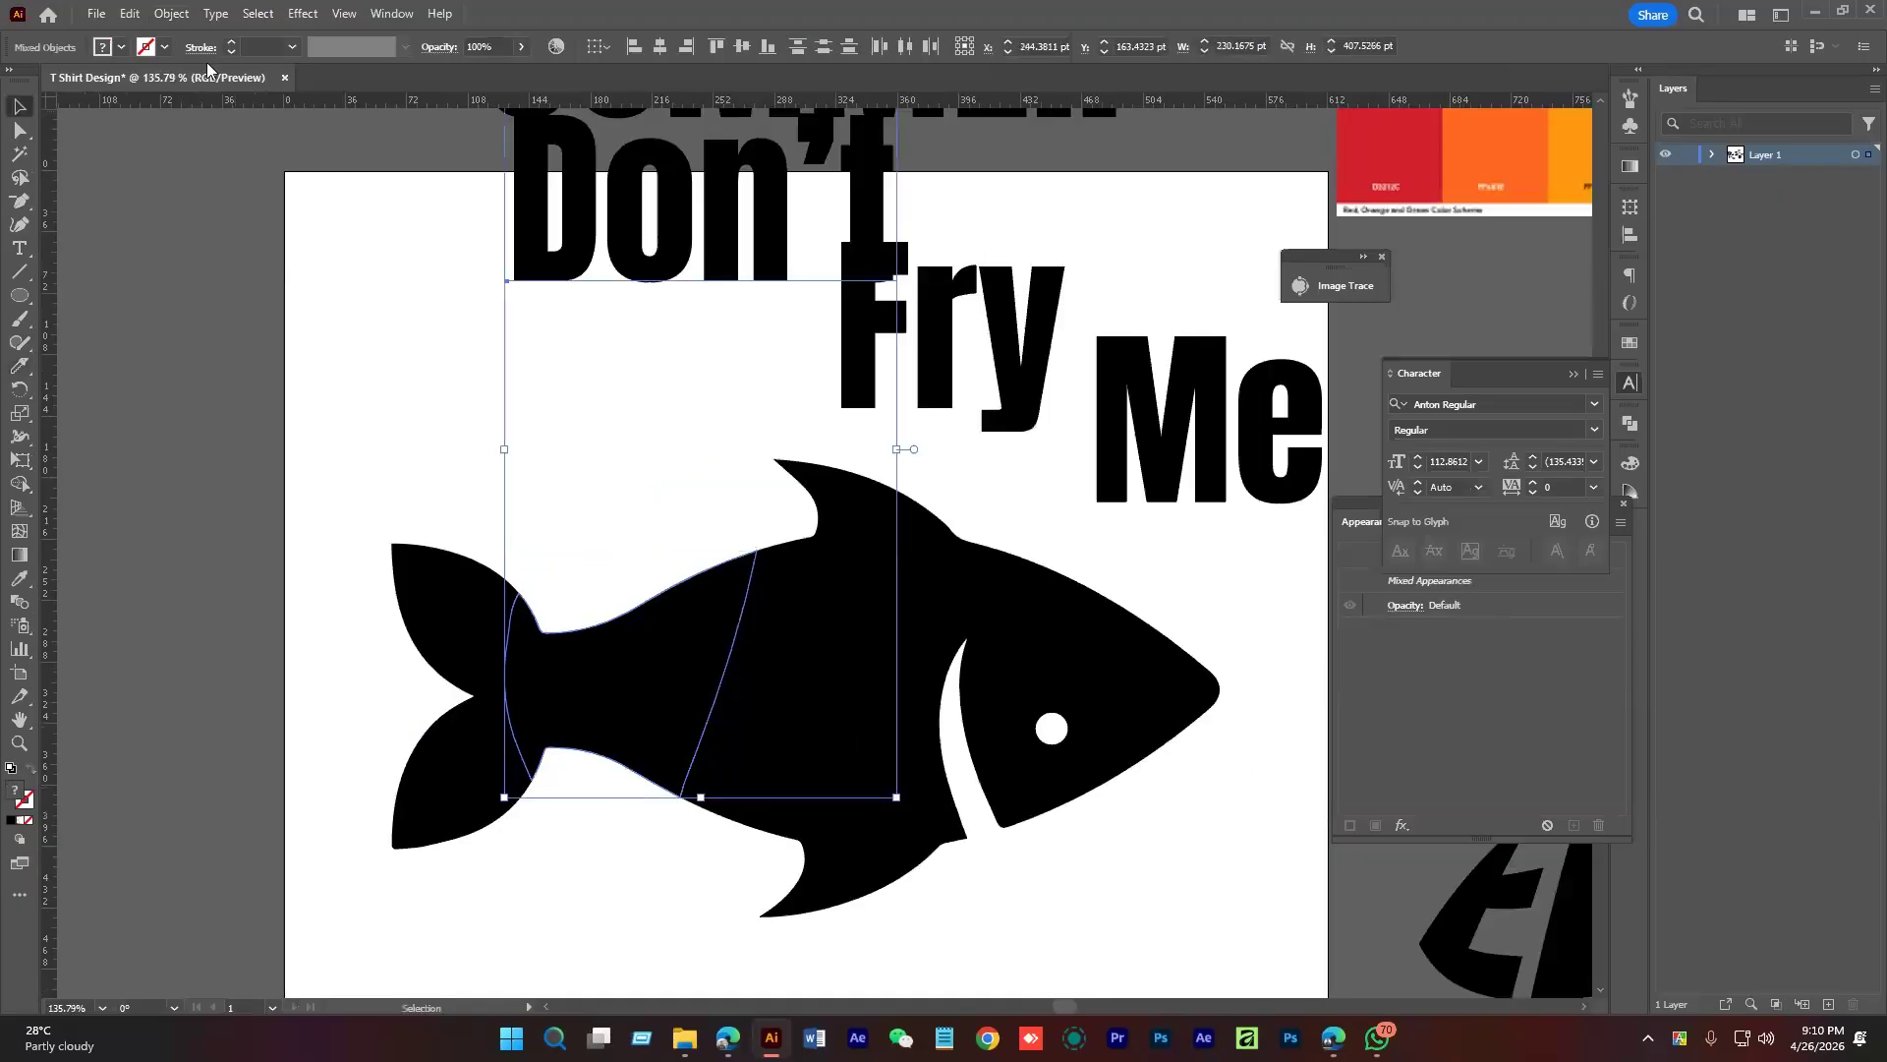
click(171, 13)
mouse_move(266, 649)
click(519, 685)
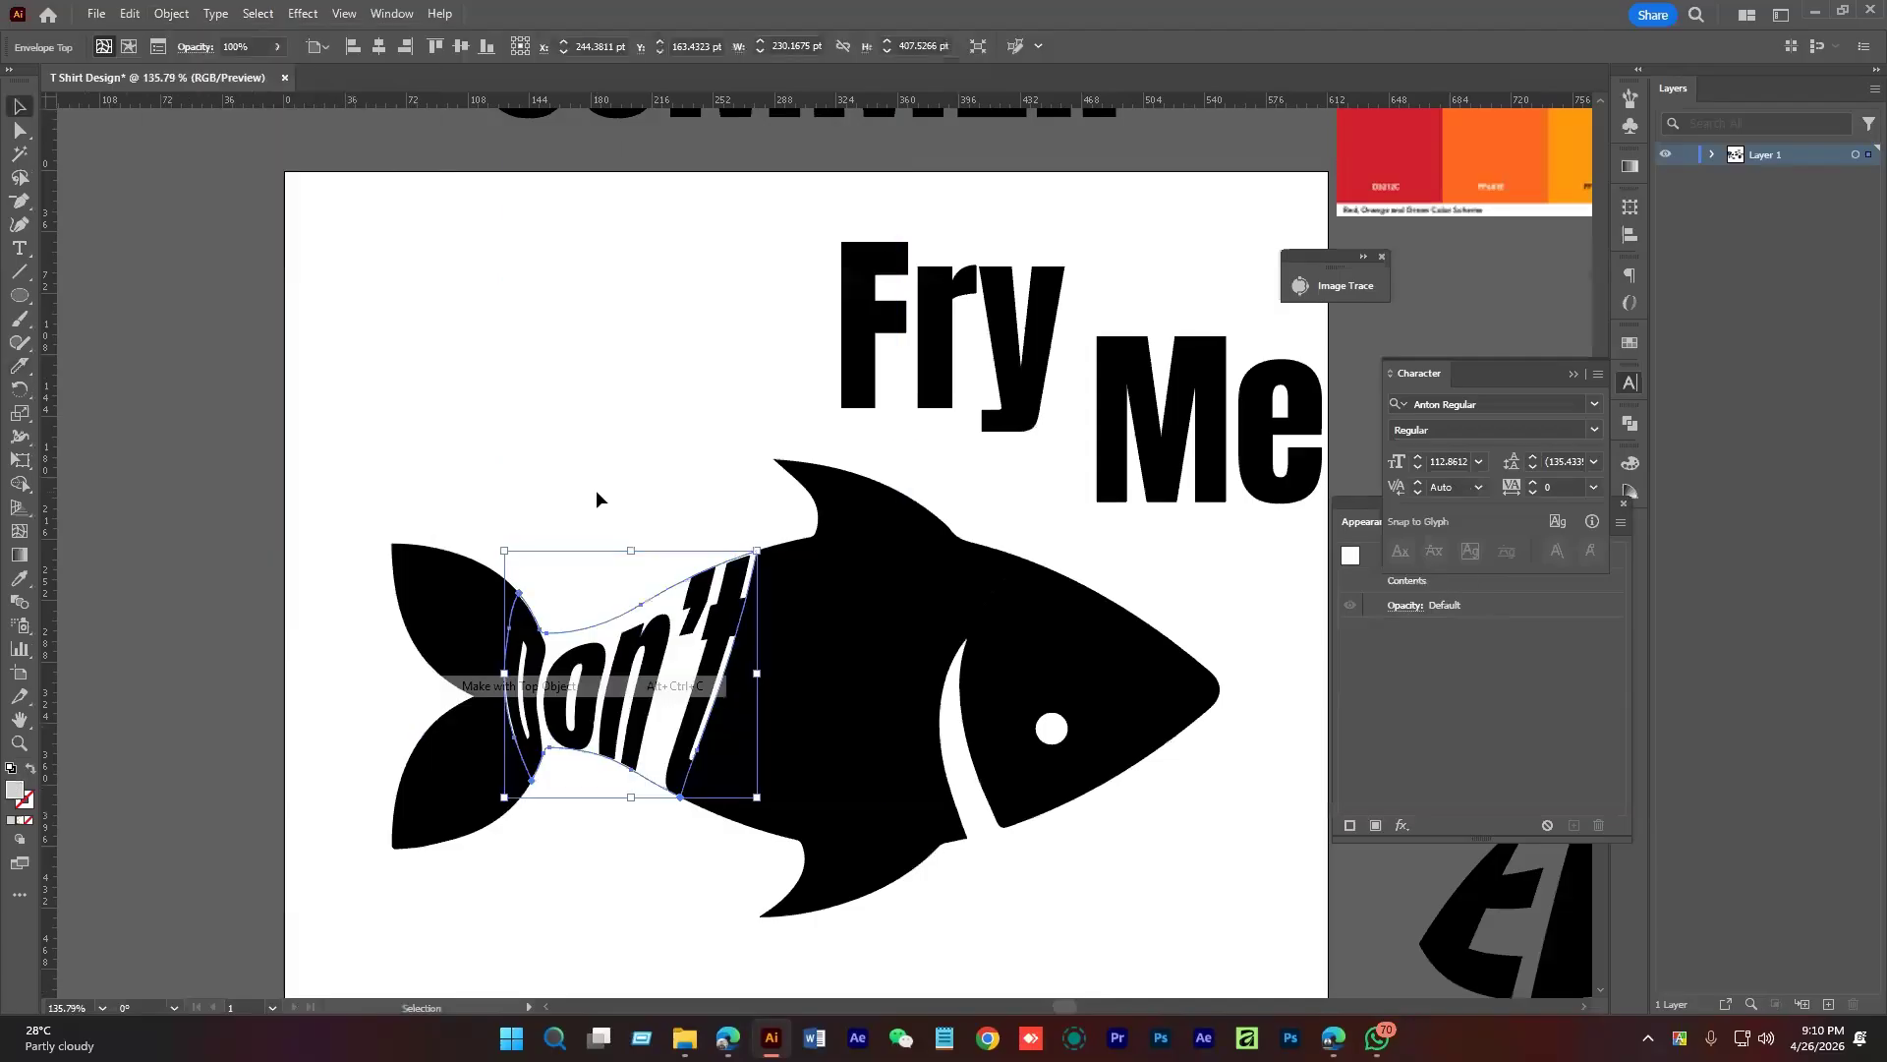
click(595, 489)
Envelope-distort the "Fry" text into the fish's middle body piece with the fins using Make with Top Object
drag(721, 548, 498, 505)
click(709, 366)
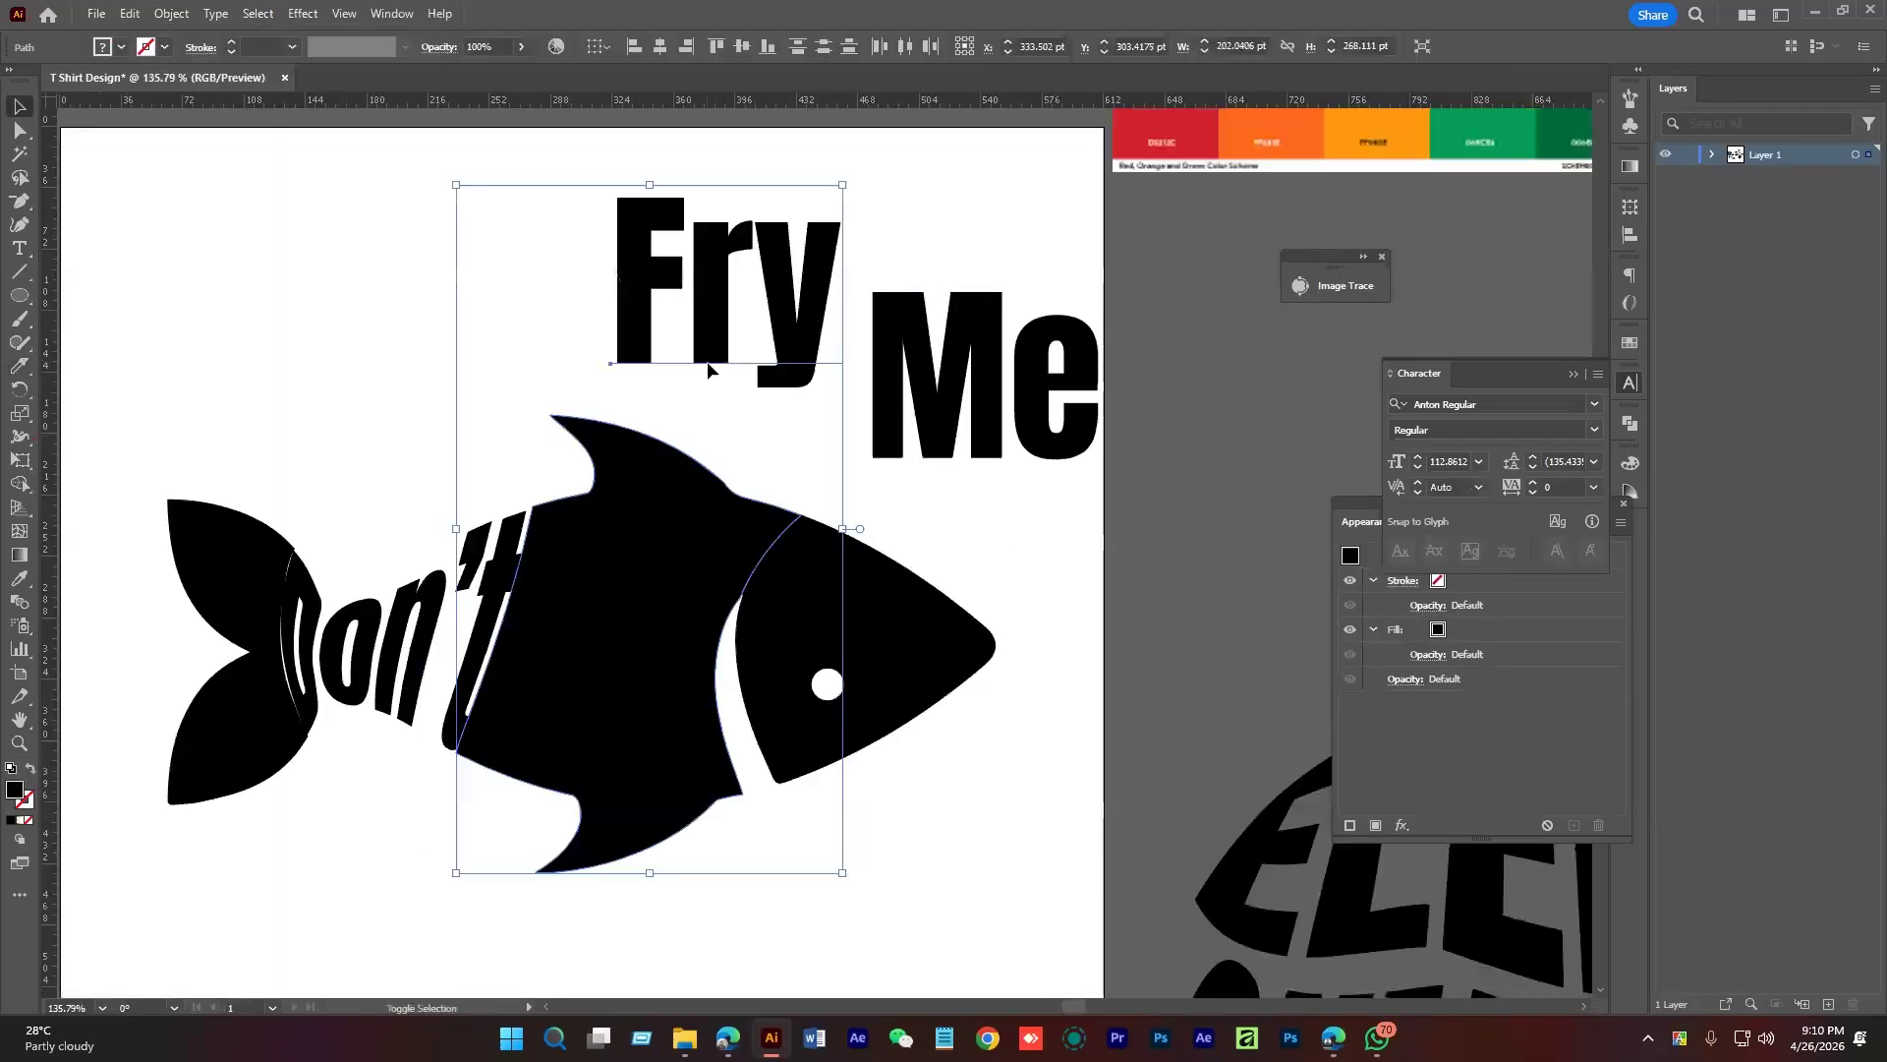
shift+click(708, 369)
click(172, 14)
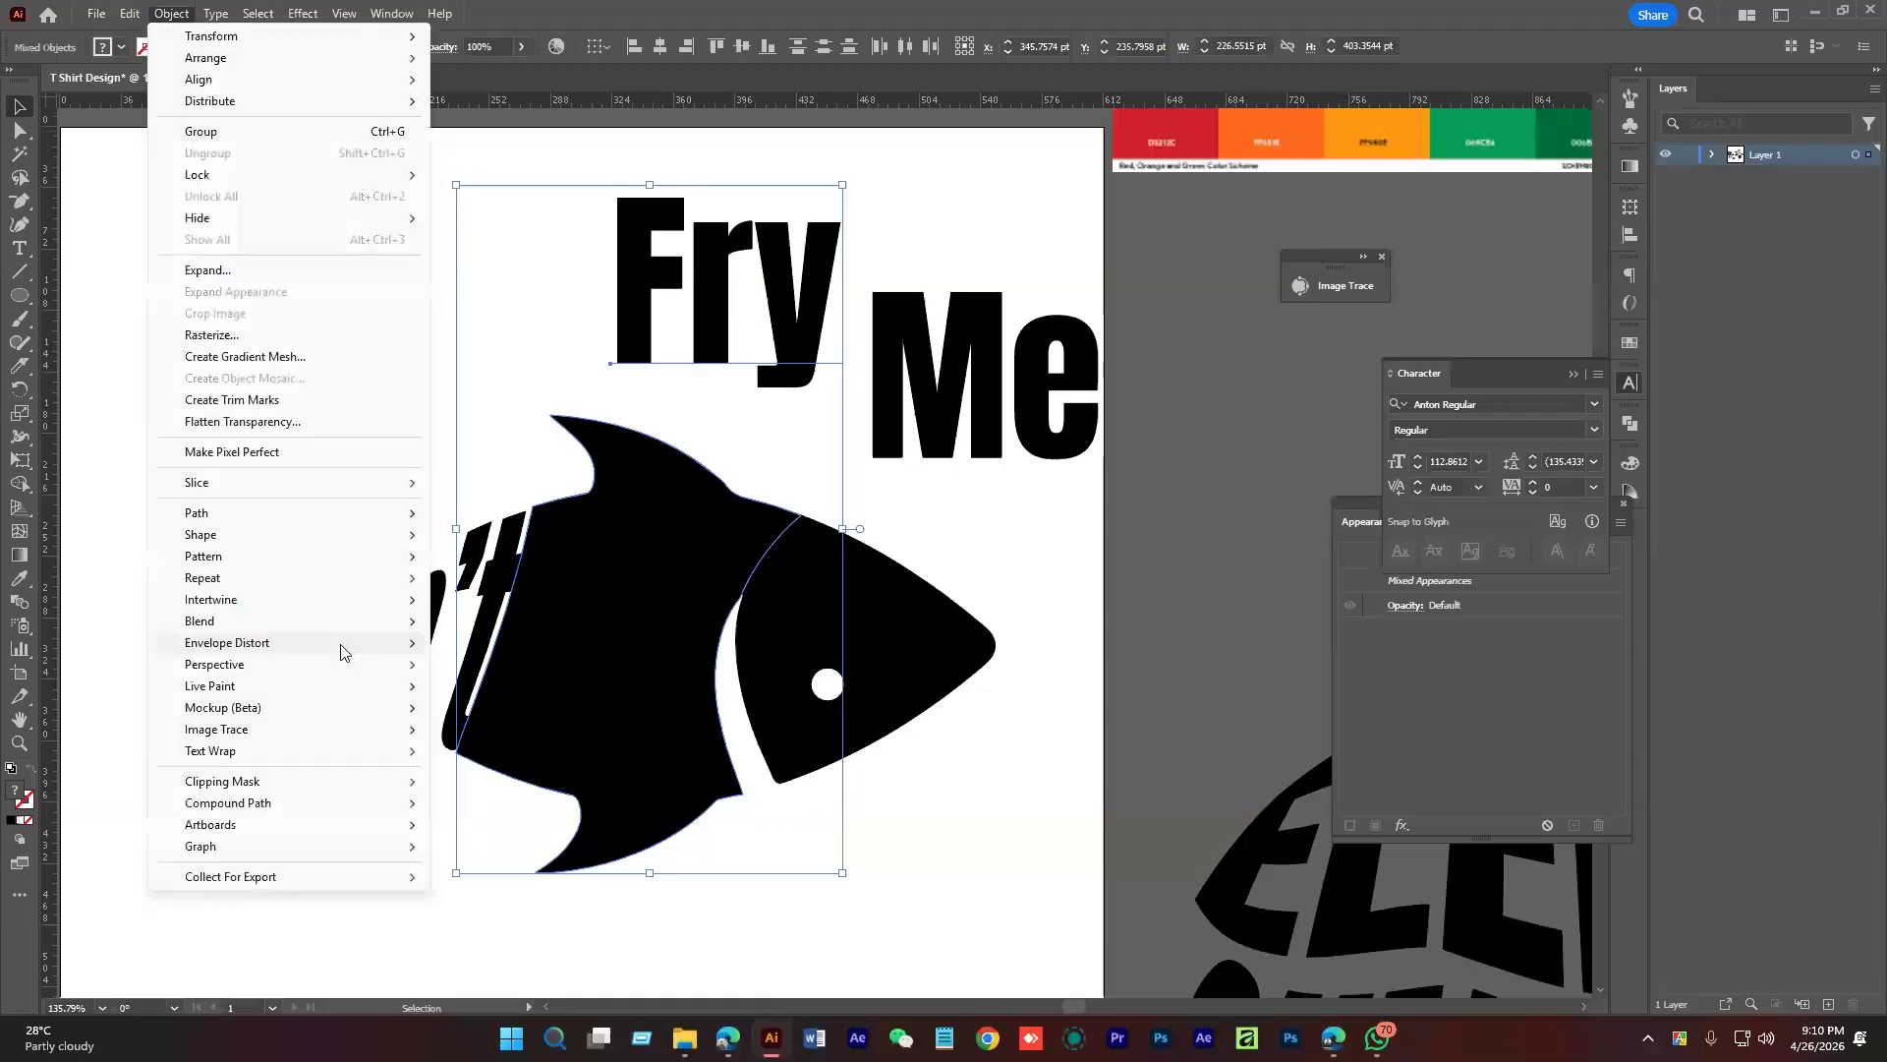
mouse_move(341, 652)
click(561, 689)
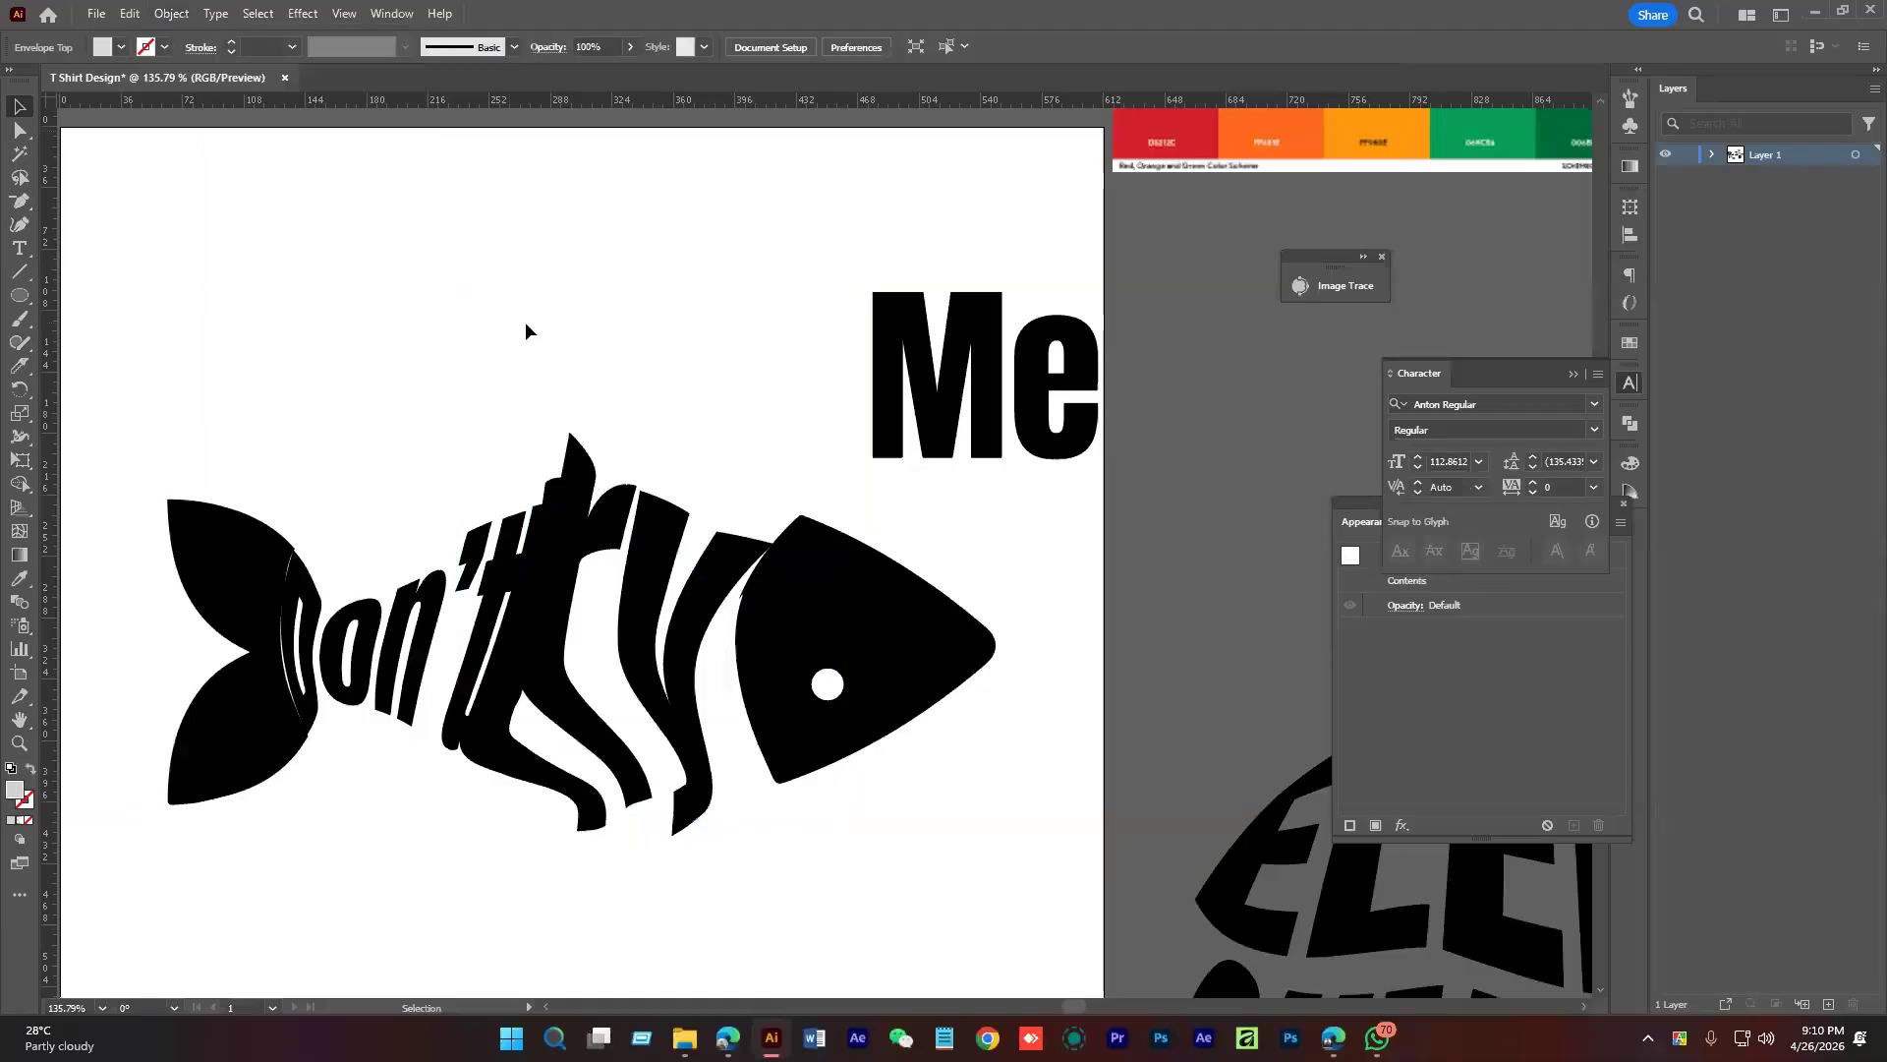
click(525, 321)
drag(719, 366, 608, 311)
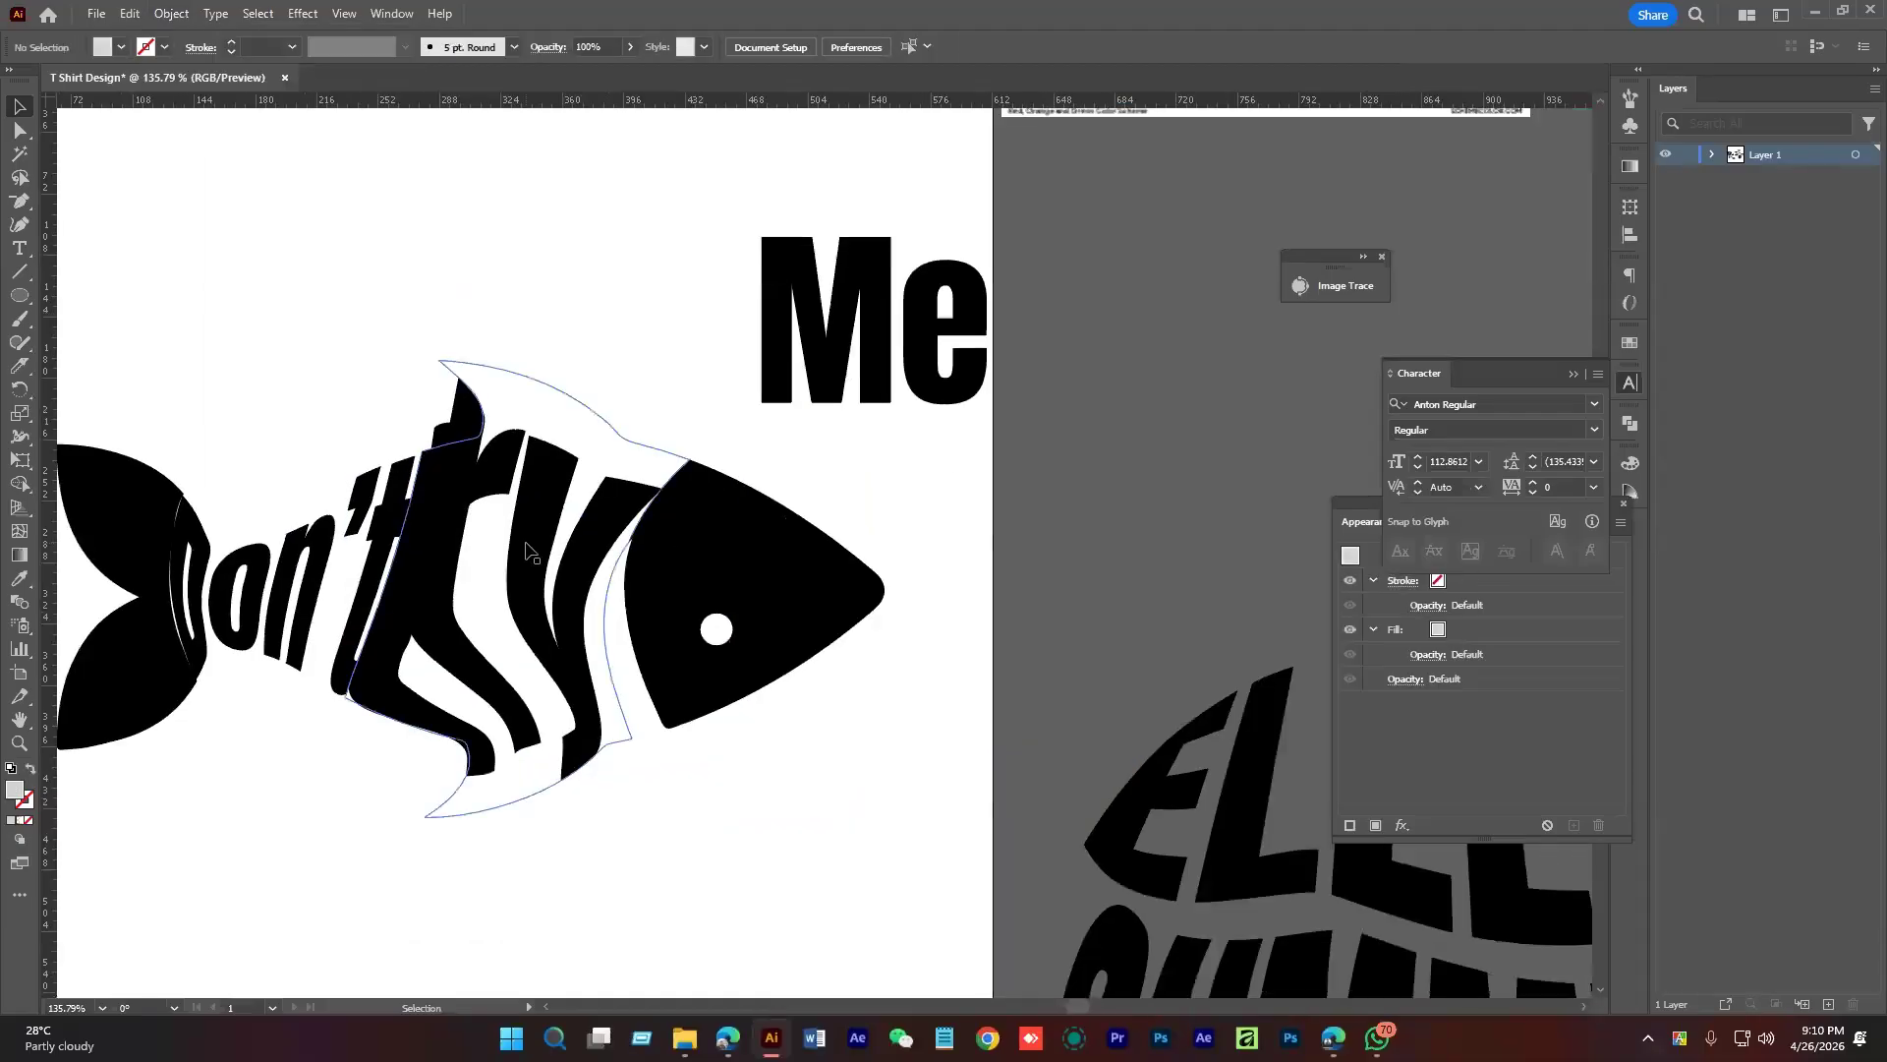
Try to envelope-distort the "Me" text into the fish's head piece with the eye hole using Make with Top Object
click(622, 434)
click(718, 401)
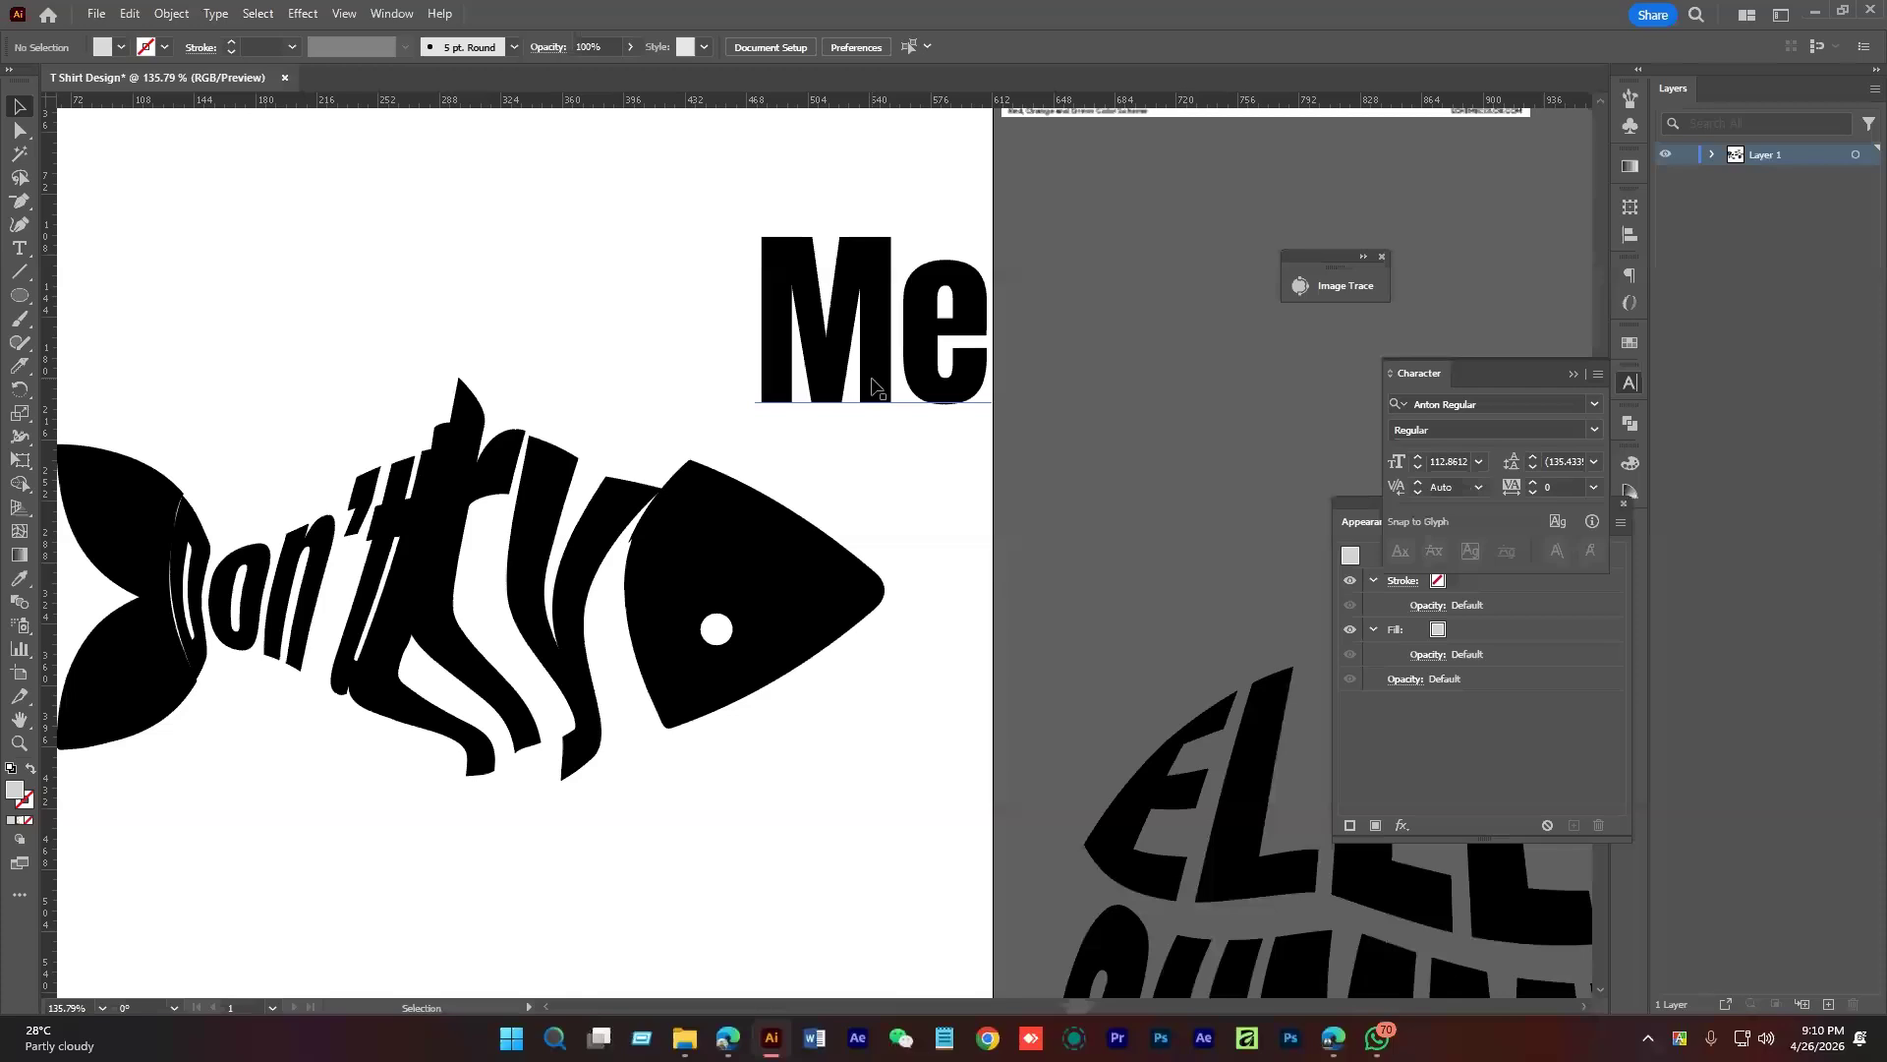
click(872, 381)
shift+click(767, 550)
click(171, 14)
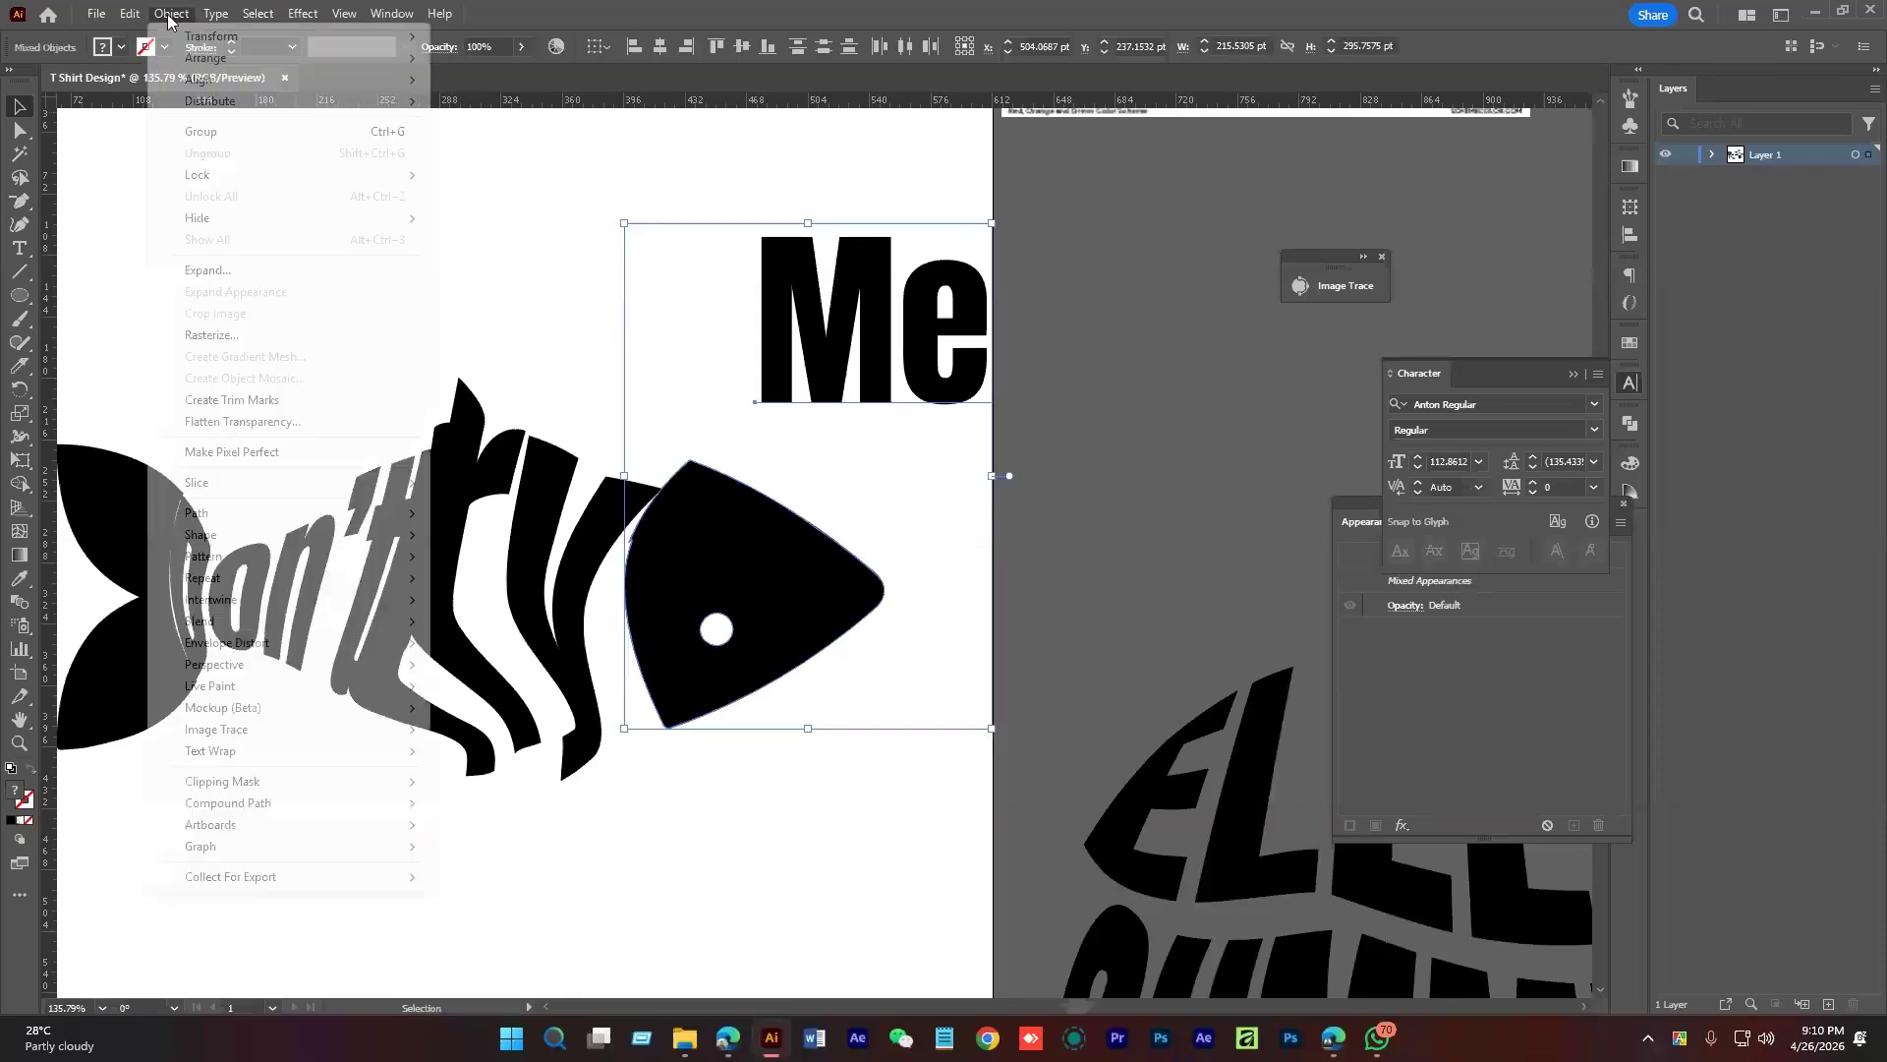
mouse_move(261, 656)
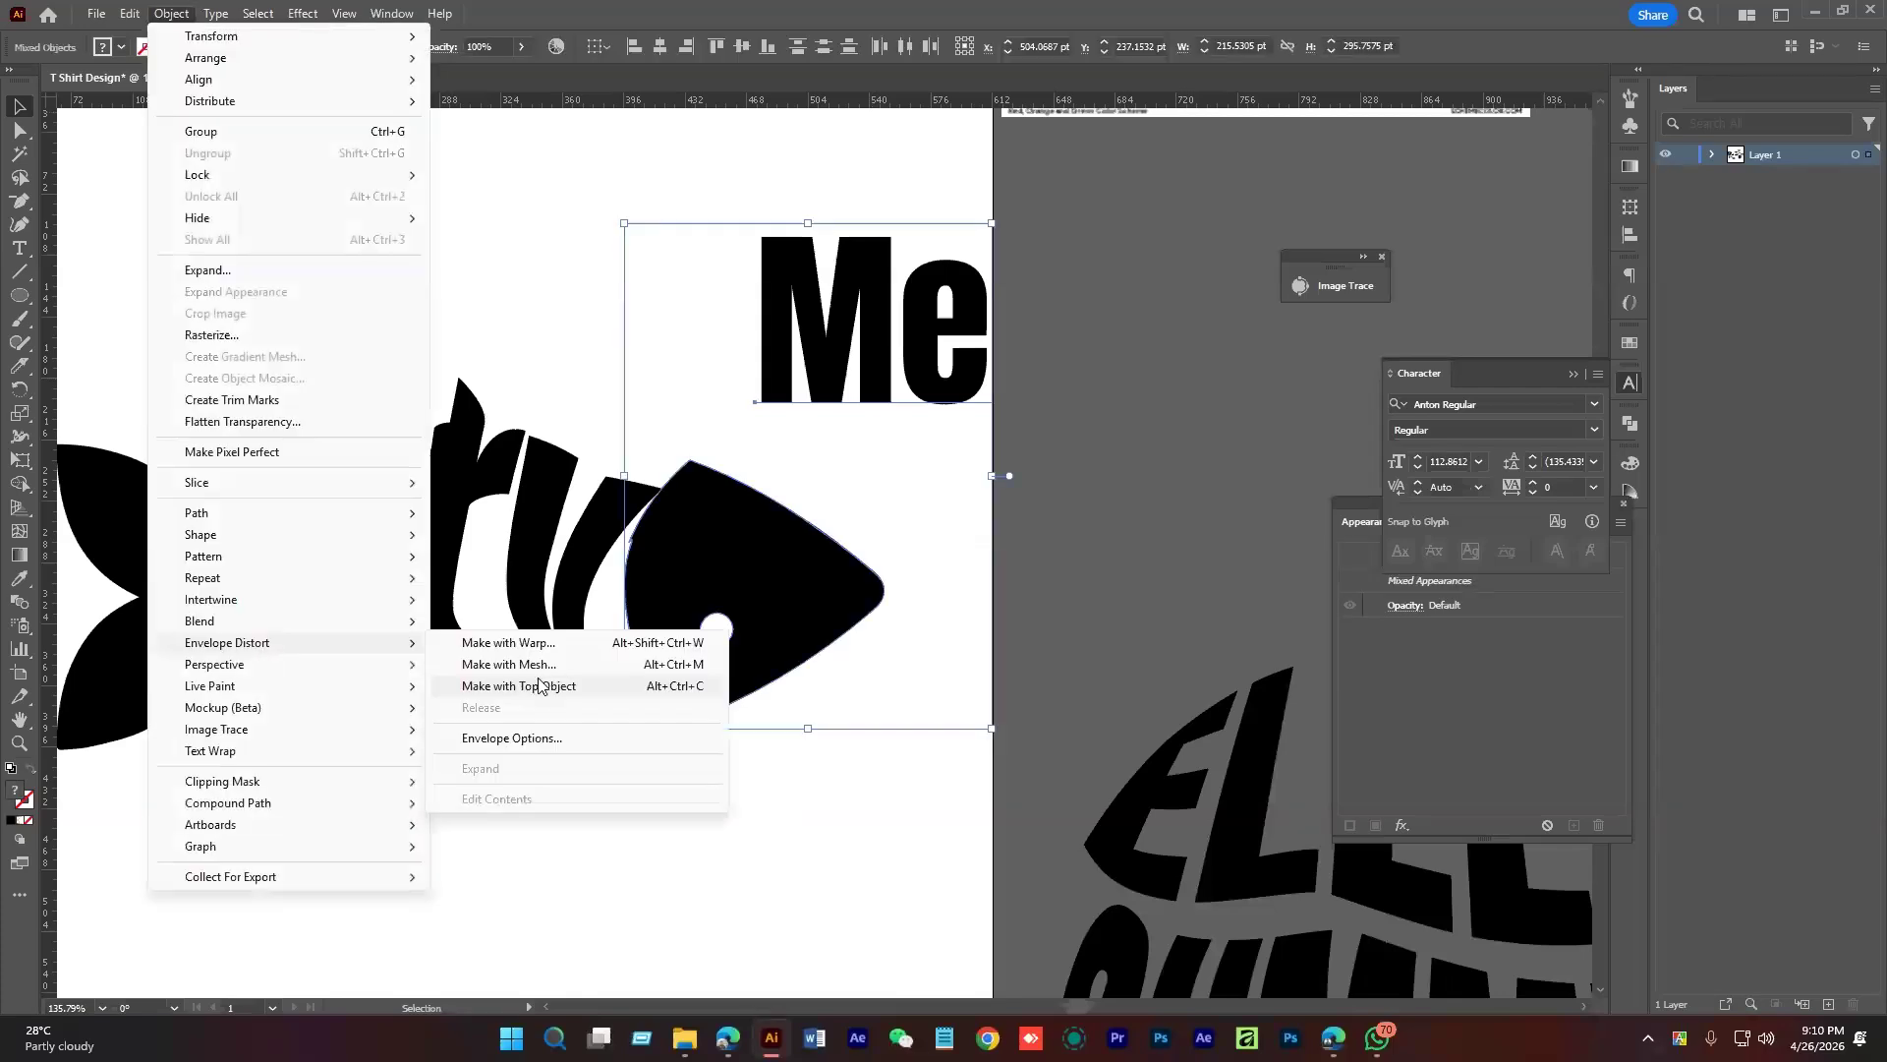
click(539, 686)
click(1126, 547)
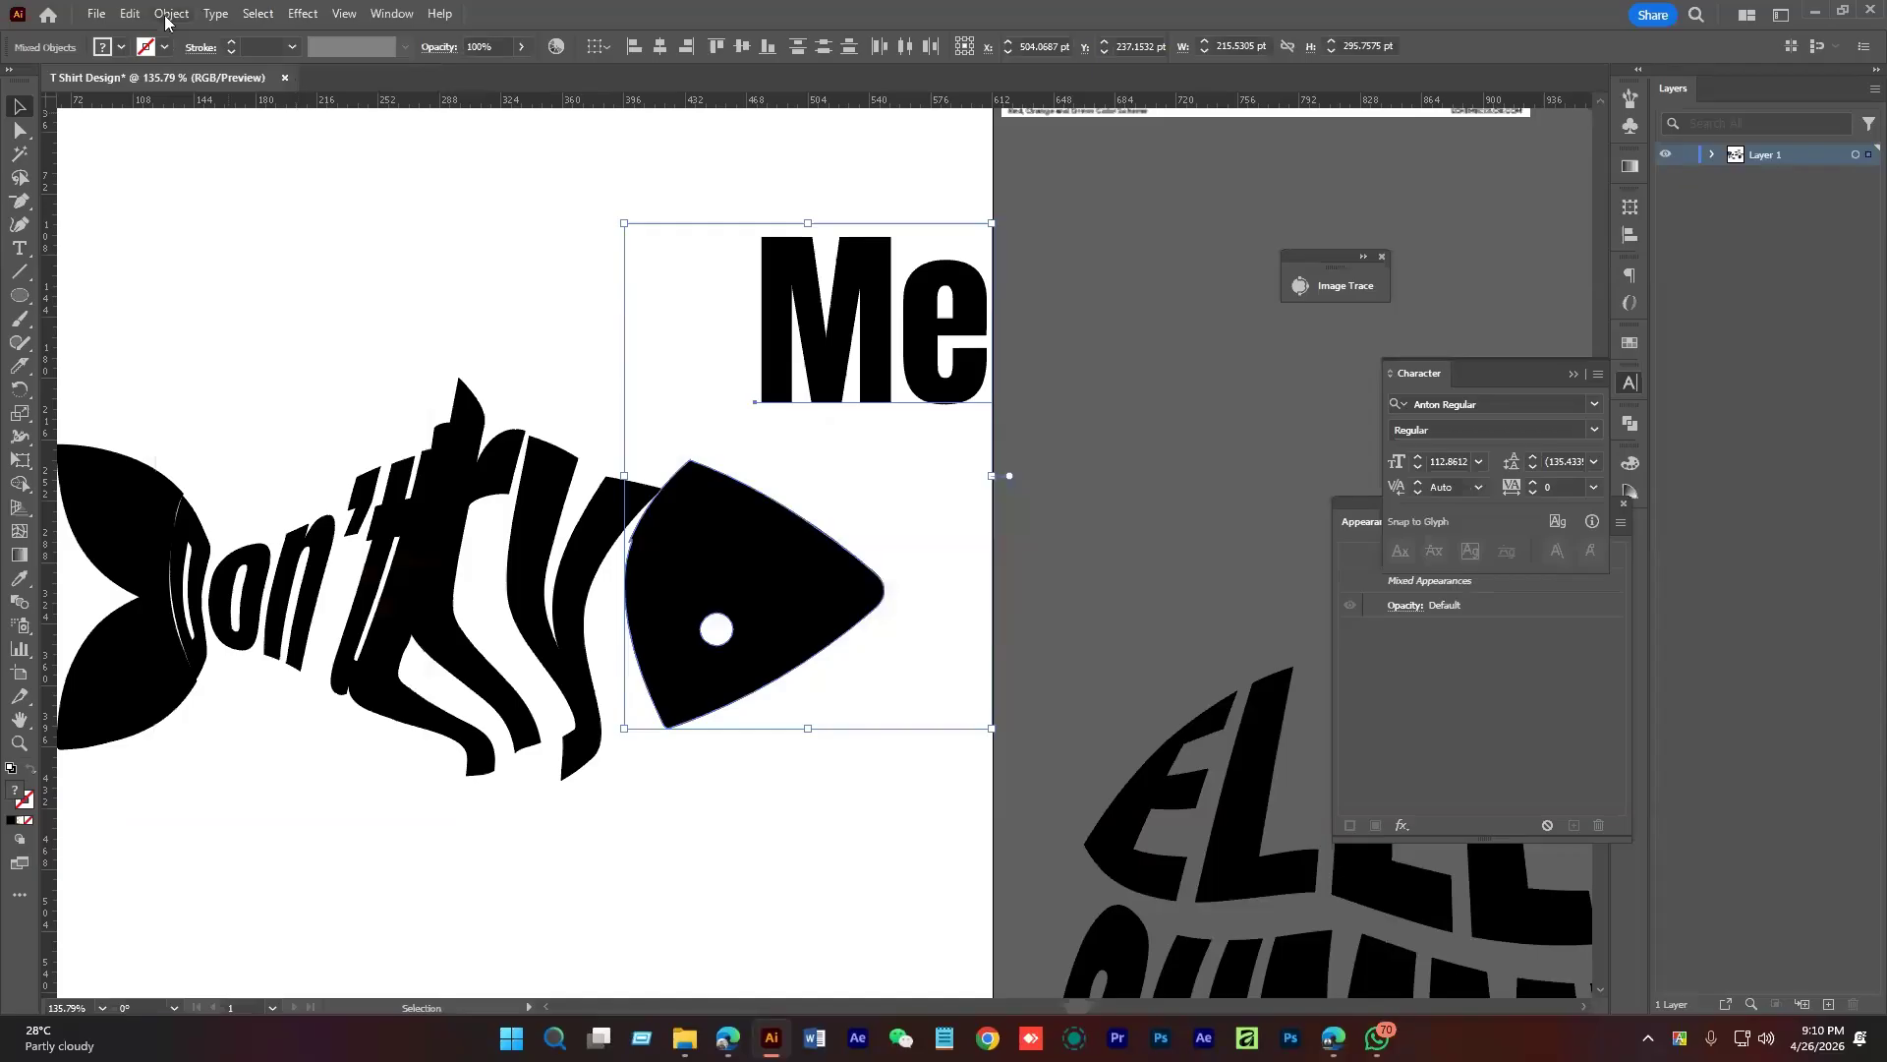
click(169, 14)
mouse_move(303, 644)
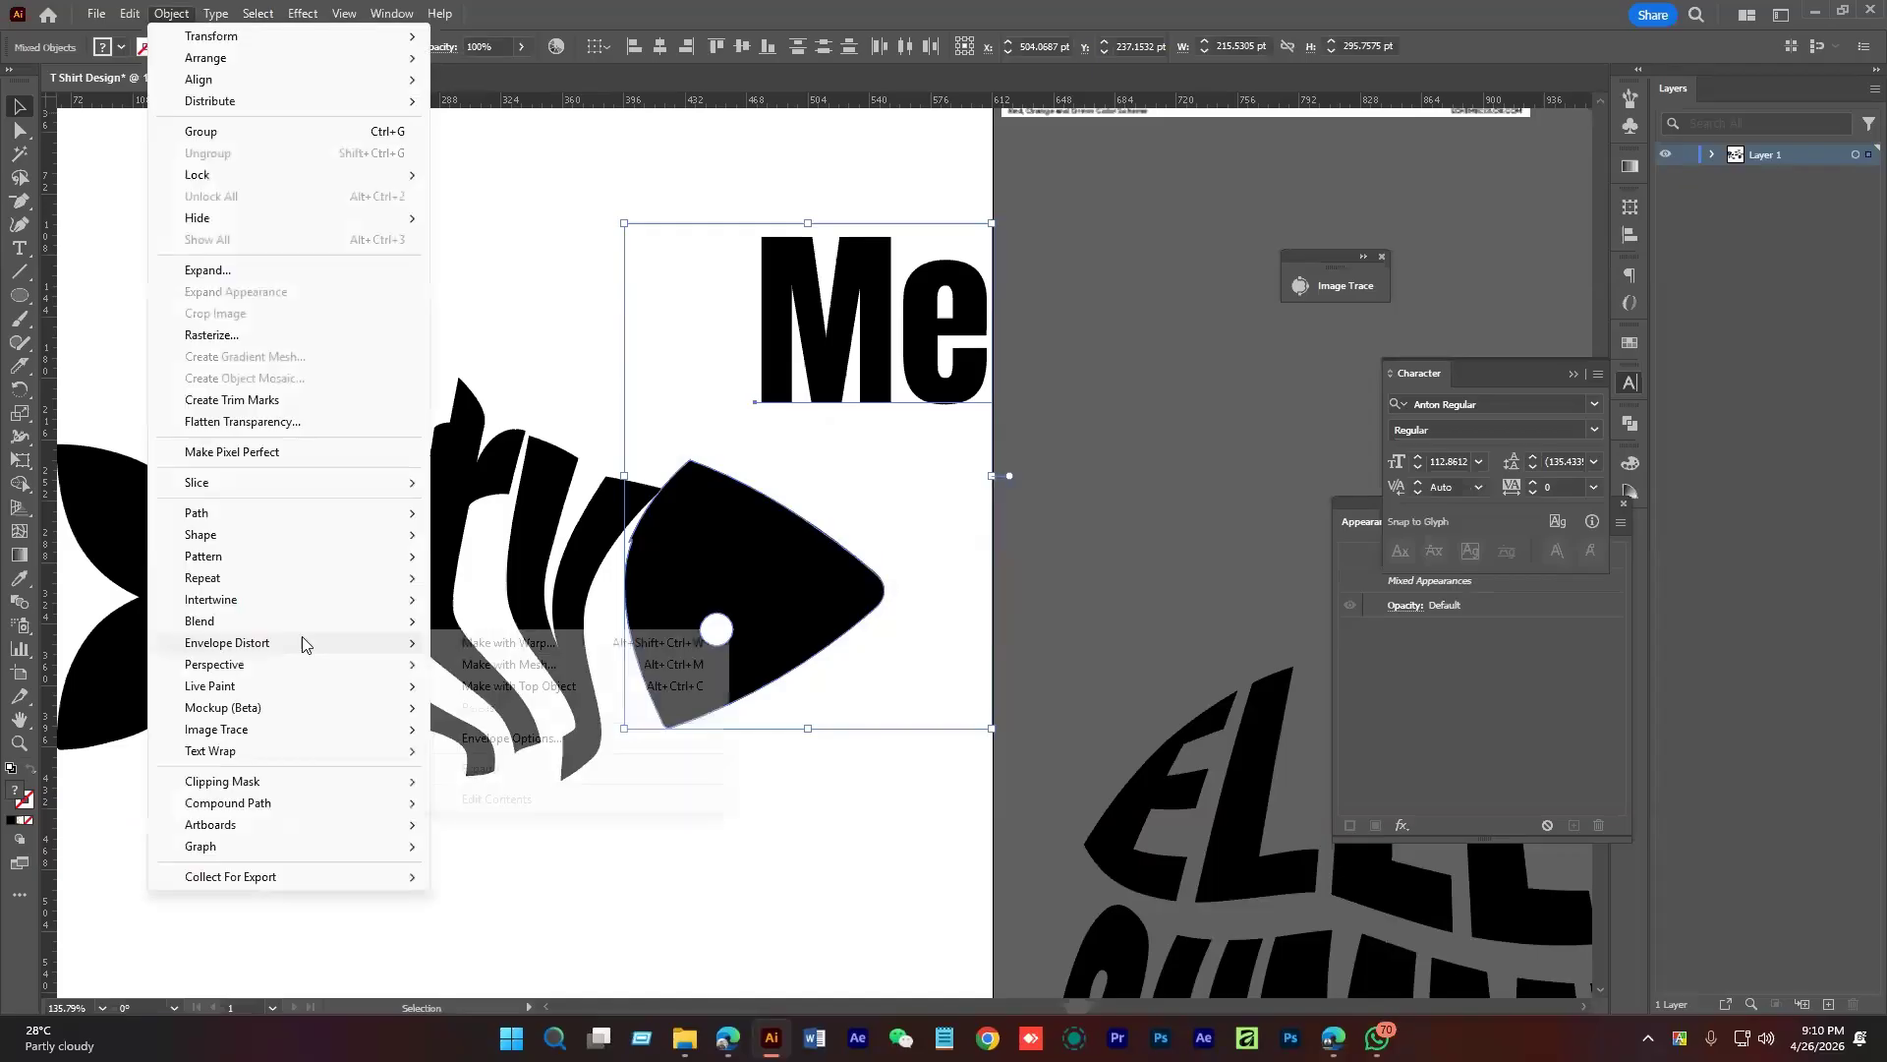
click(540, 693)
click(1132, 543)
key(ctrl+shift+a)
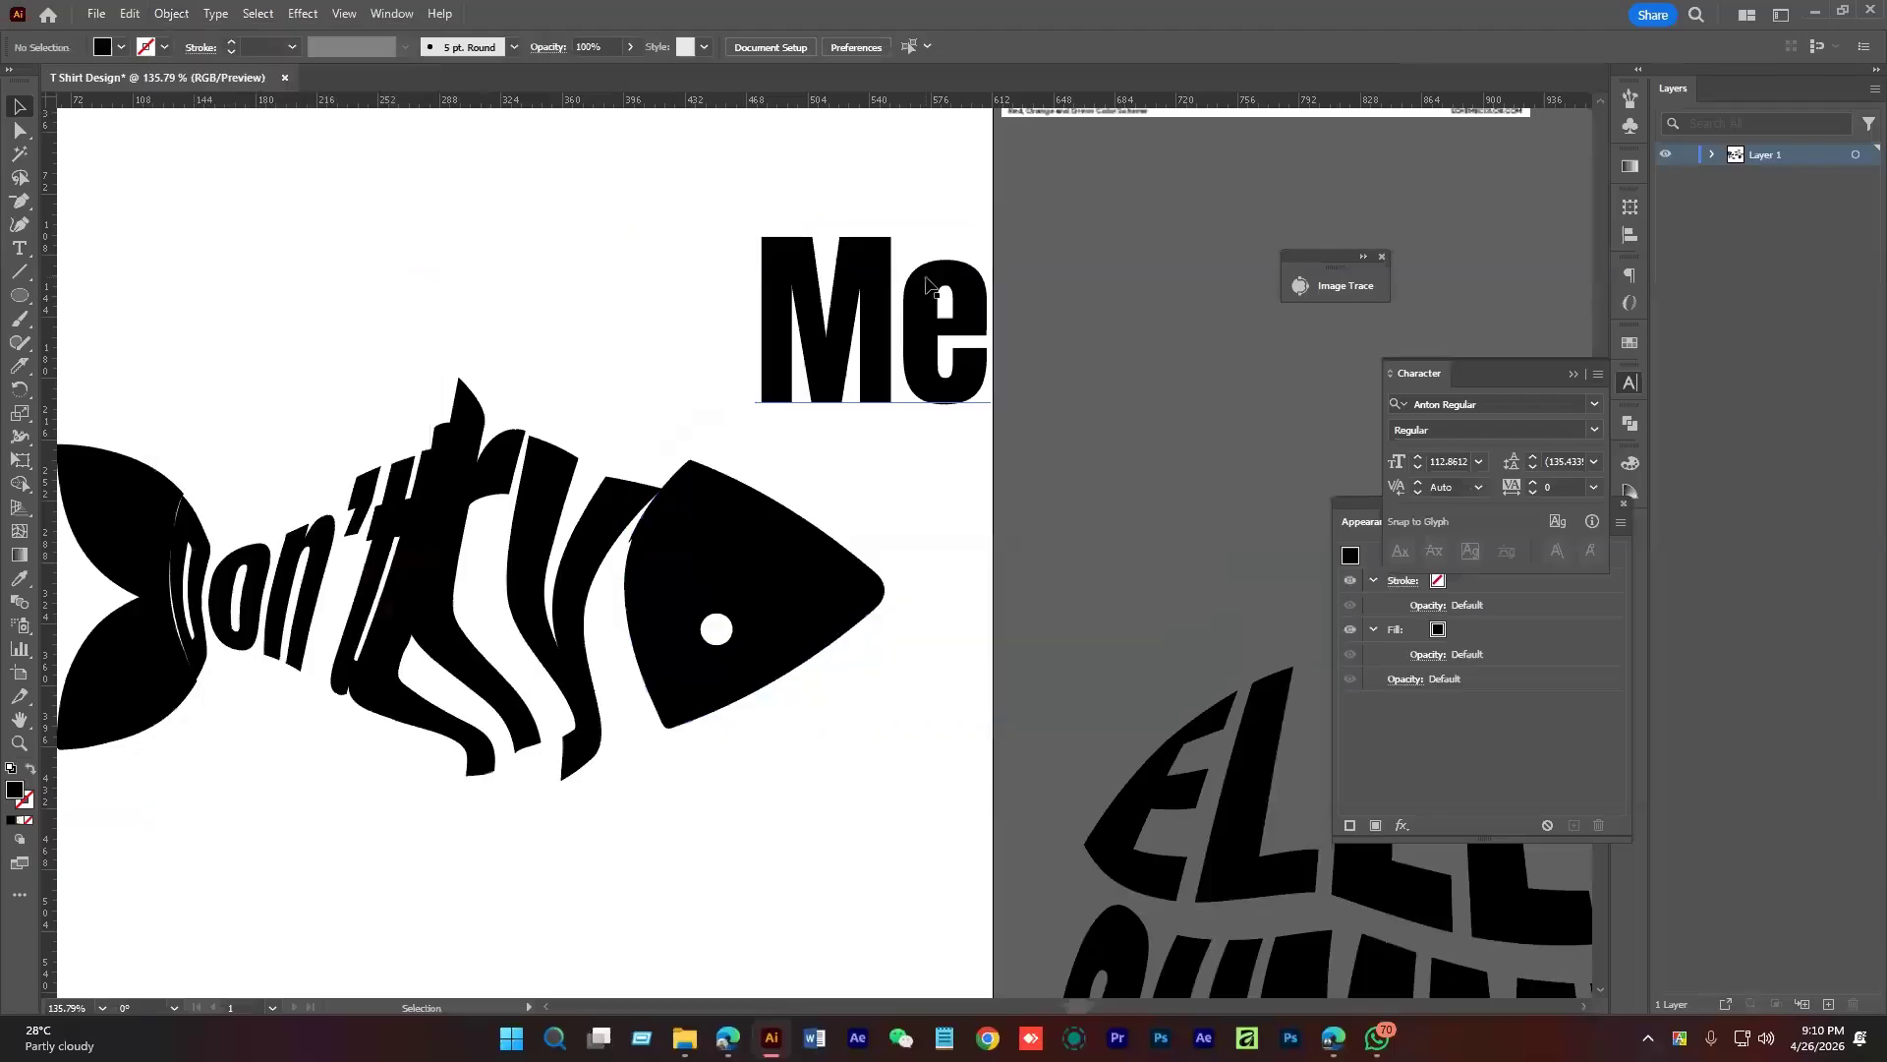
Reselect the "Me" text and the head piece with the eye hole and retry the Make with Top Object envelope
click(920, 285)
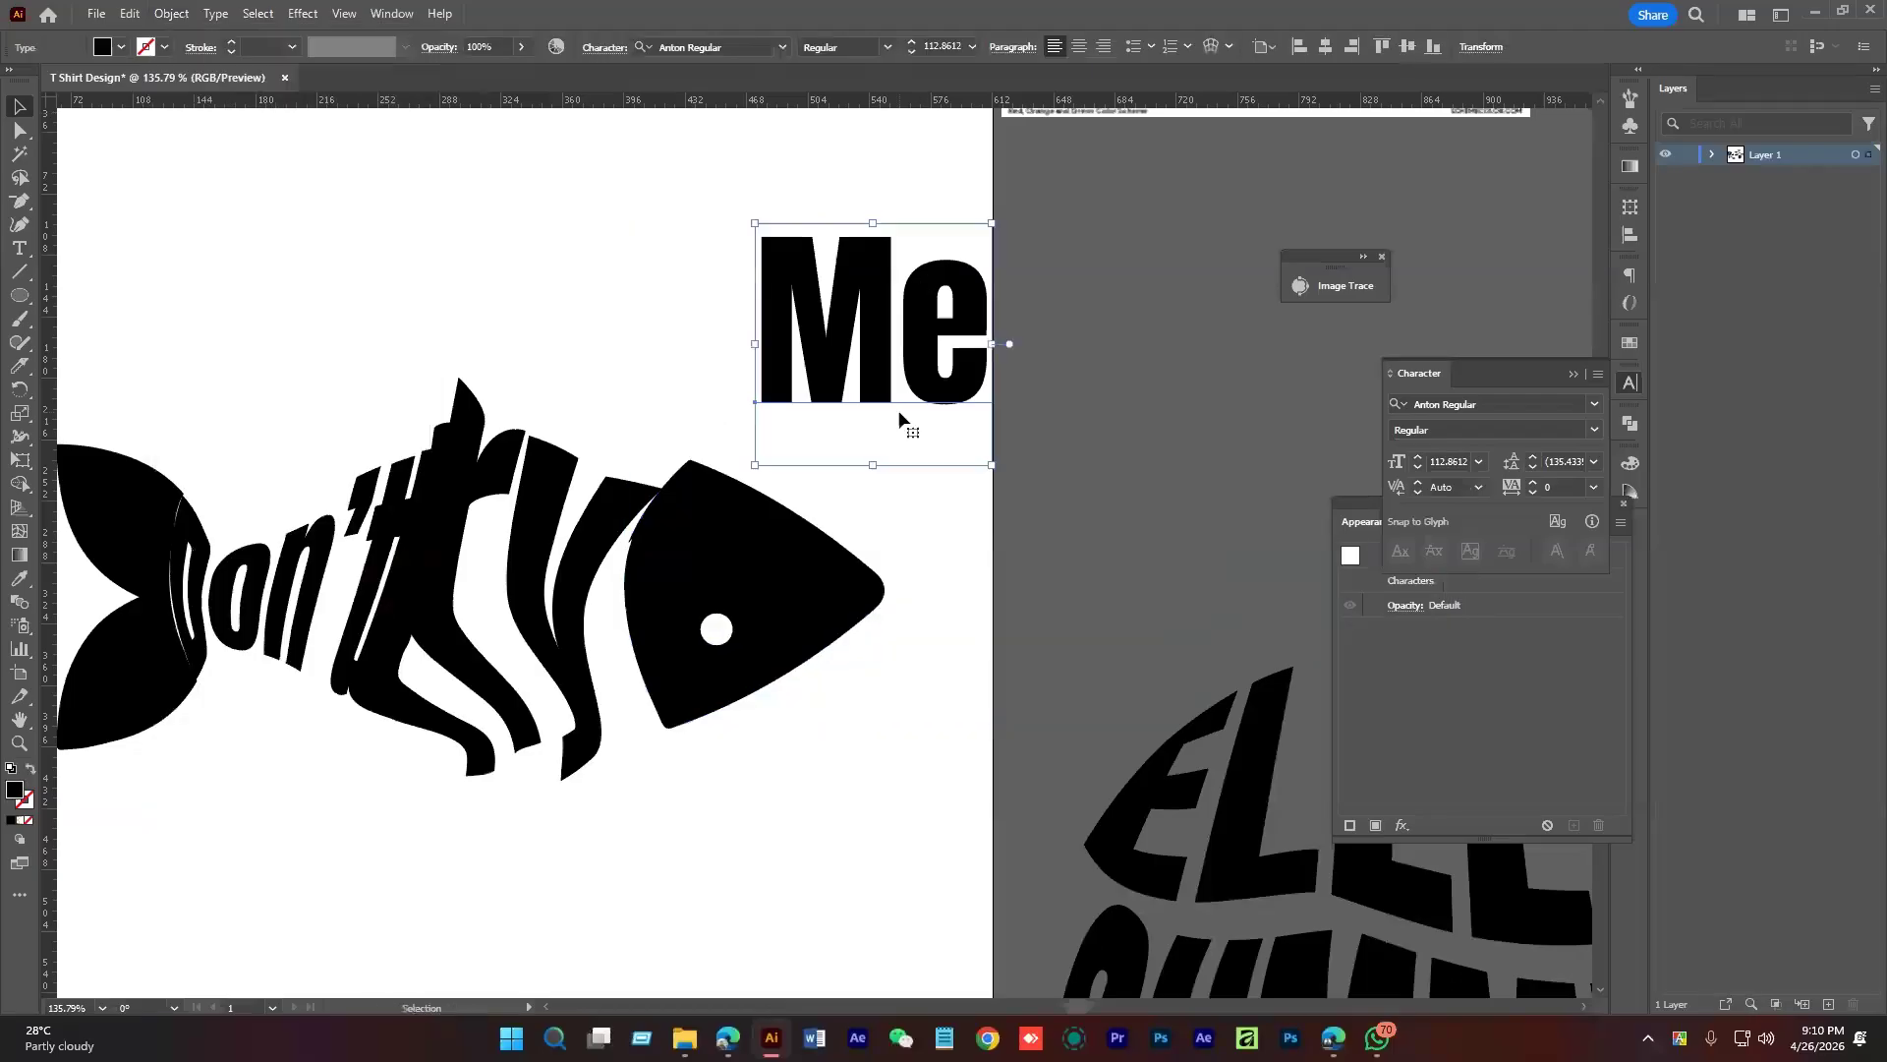
shift+click(801, 551)
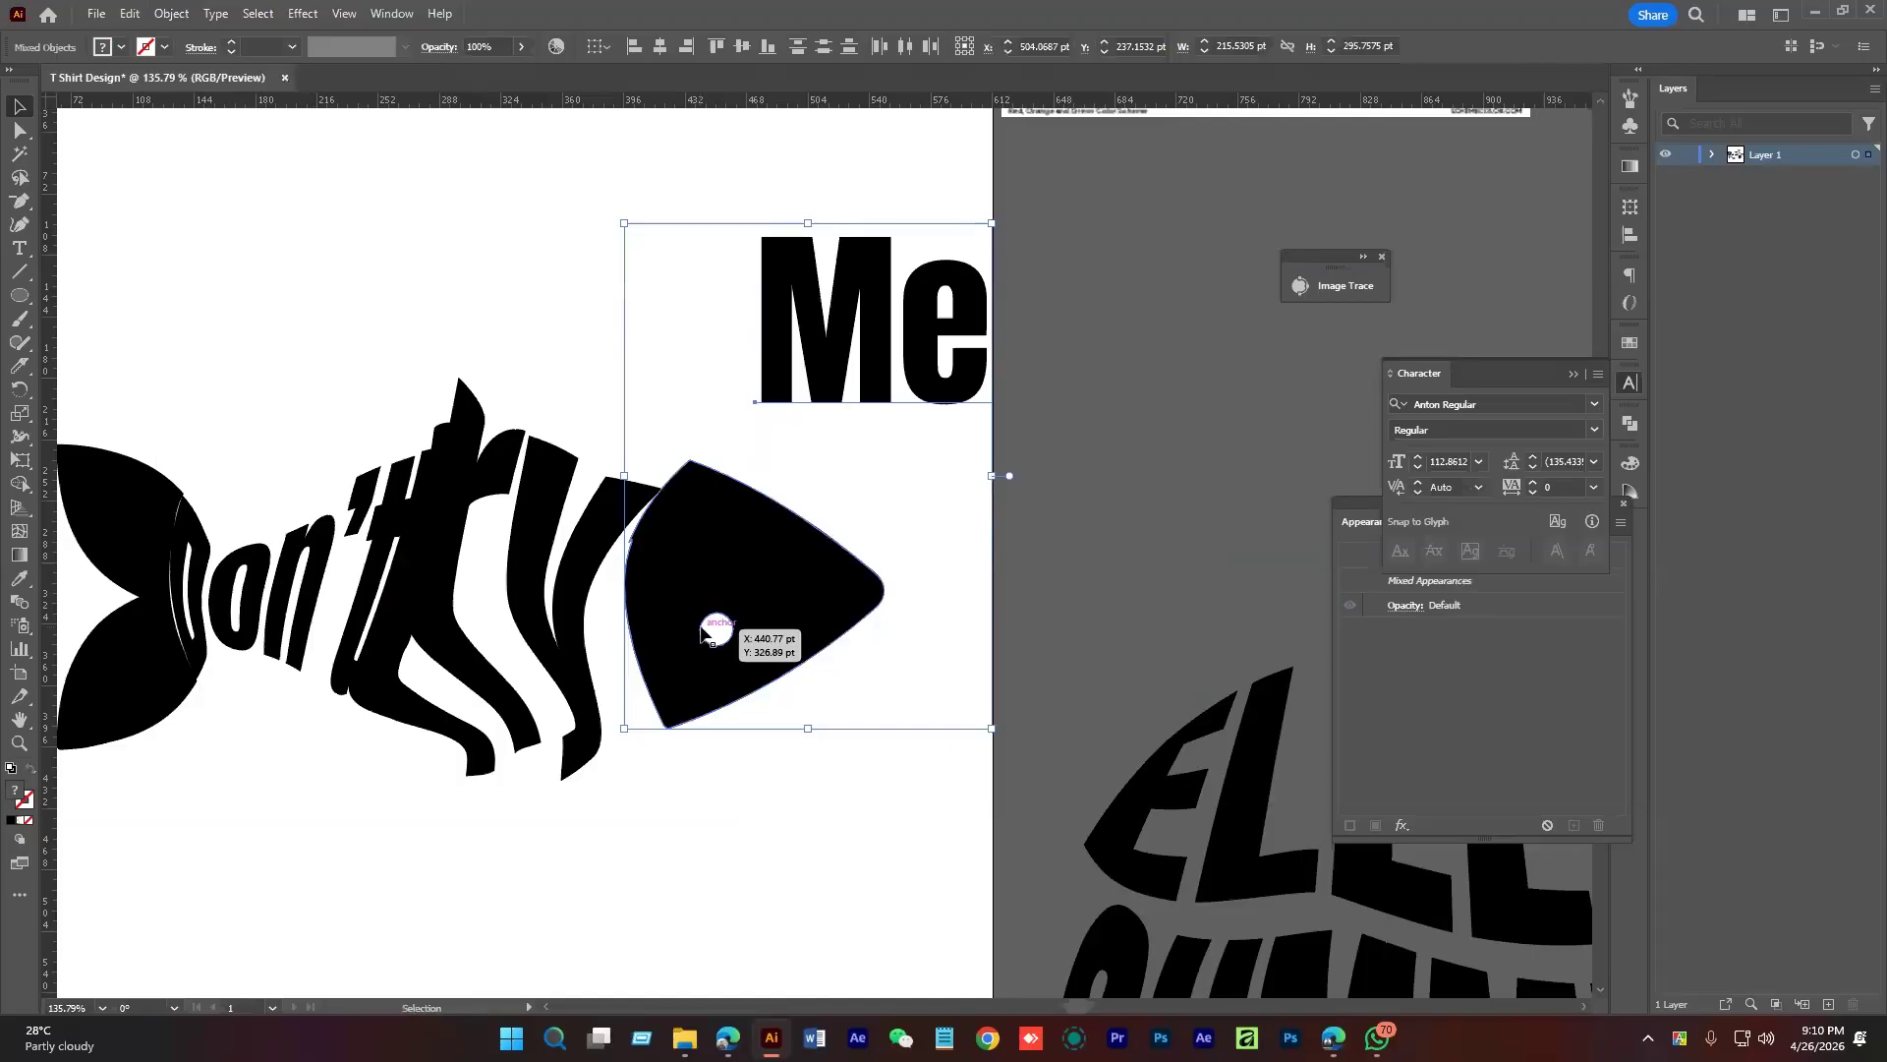
click(171, 13)
mouse_move(295, 643)
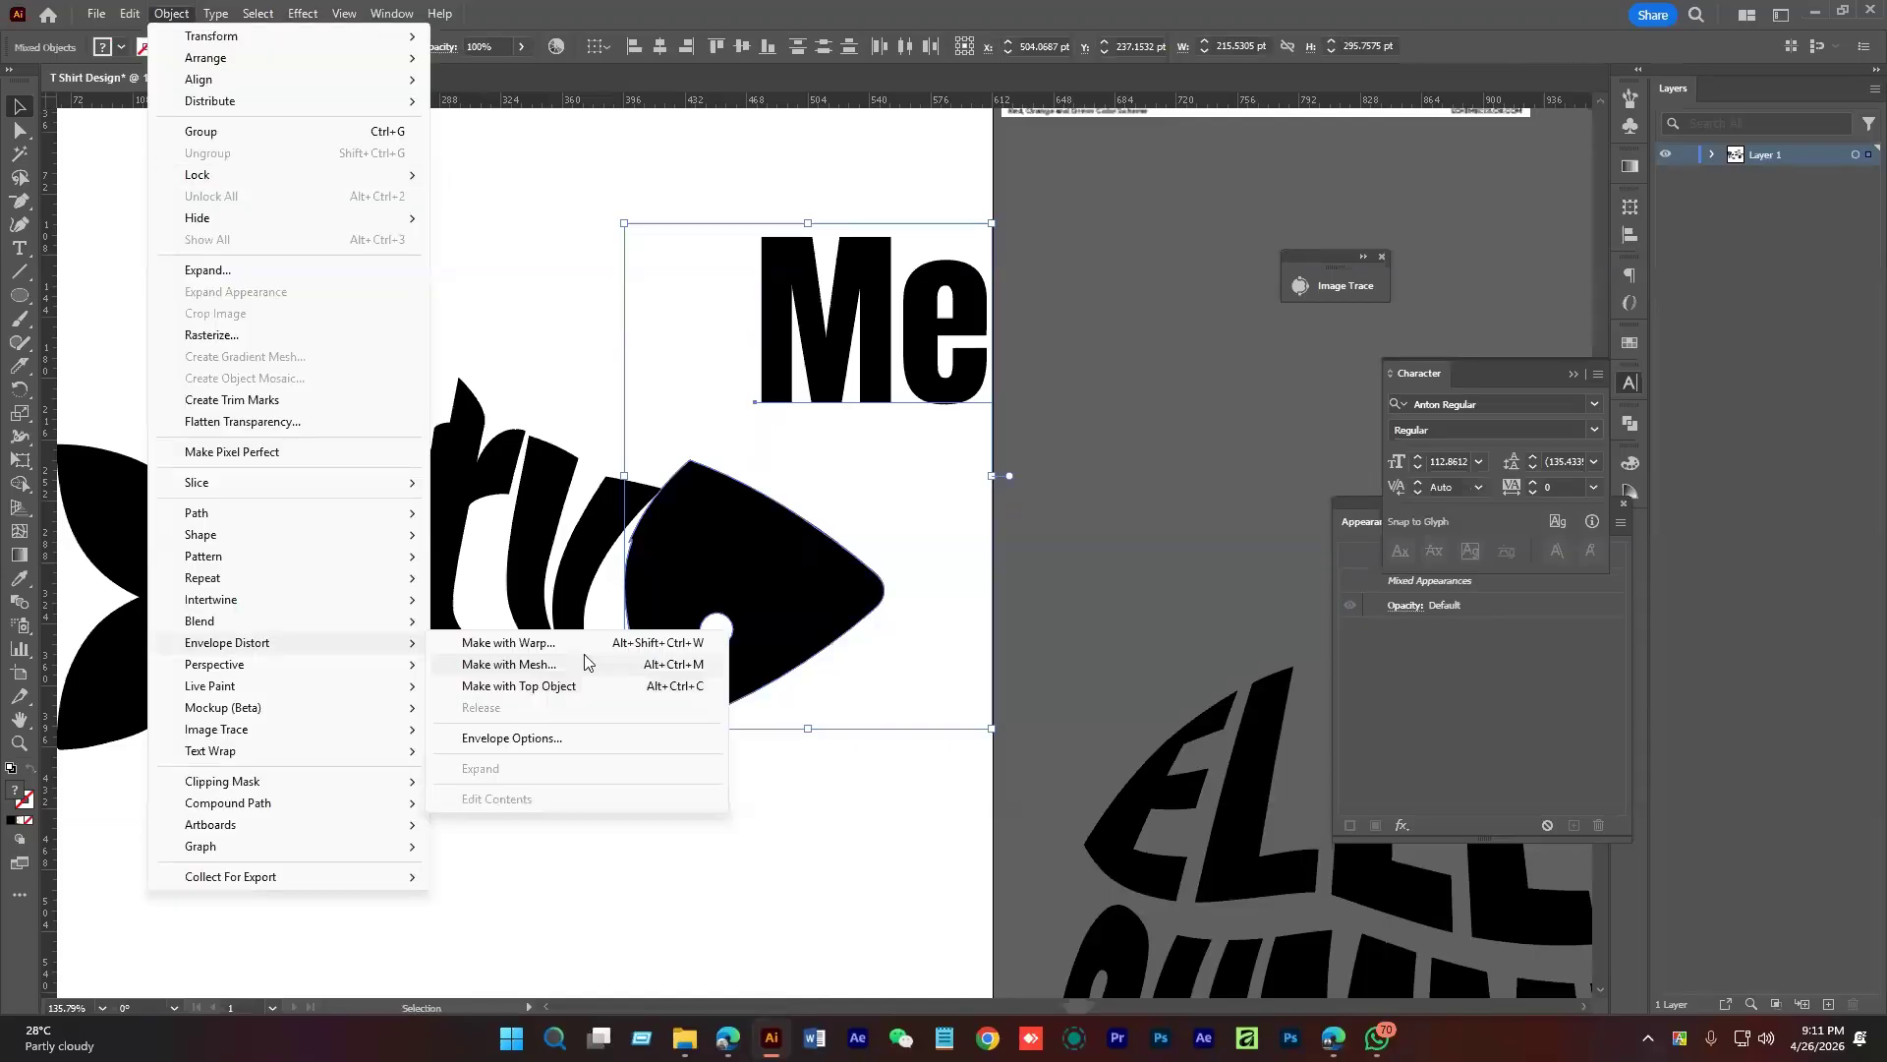
click(591, 685)
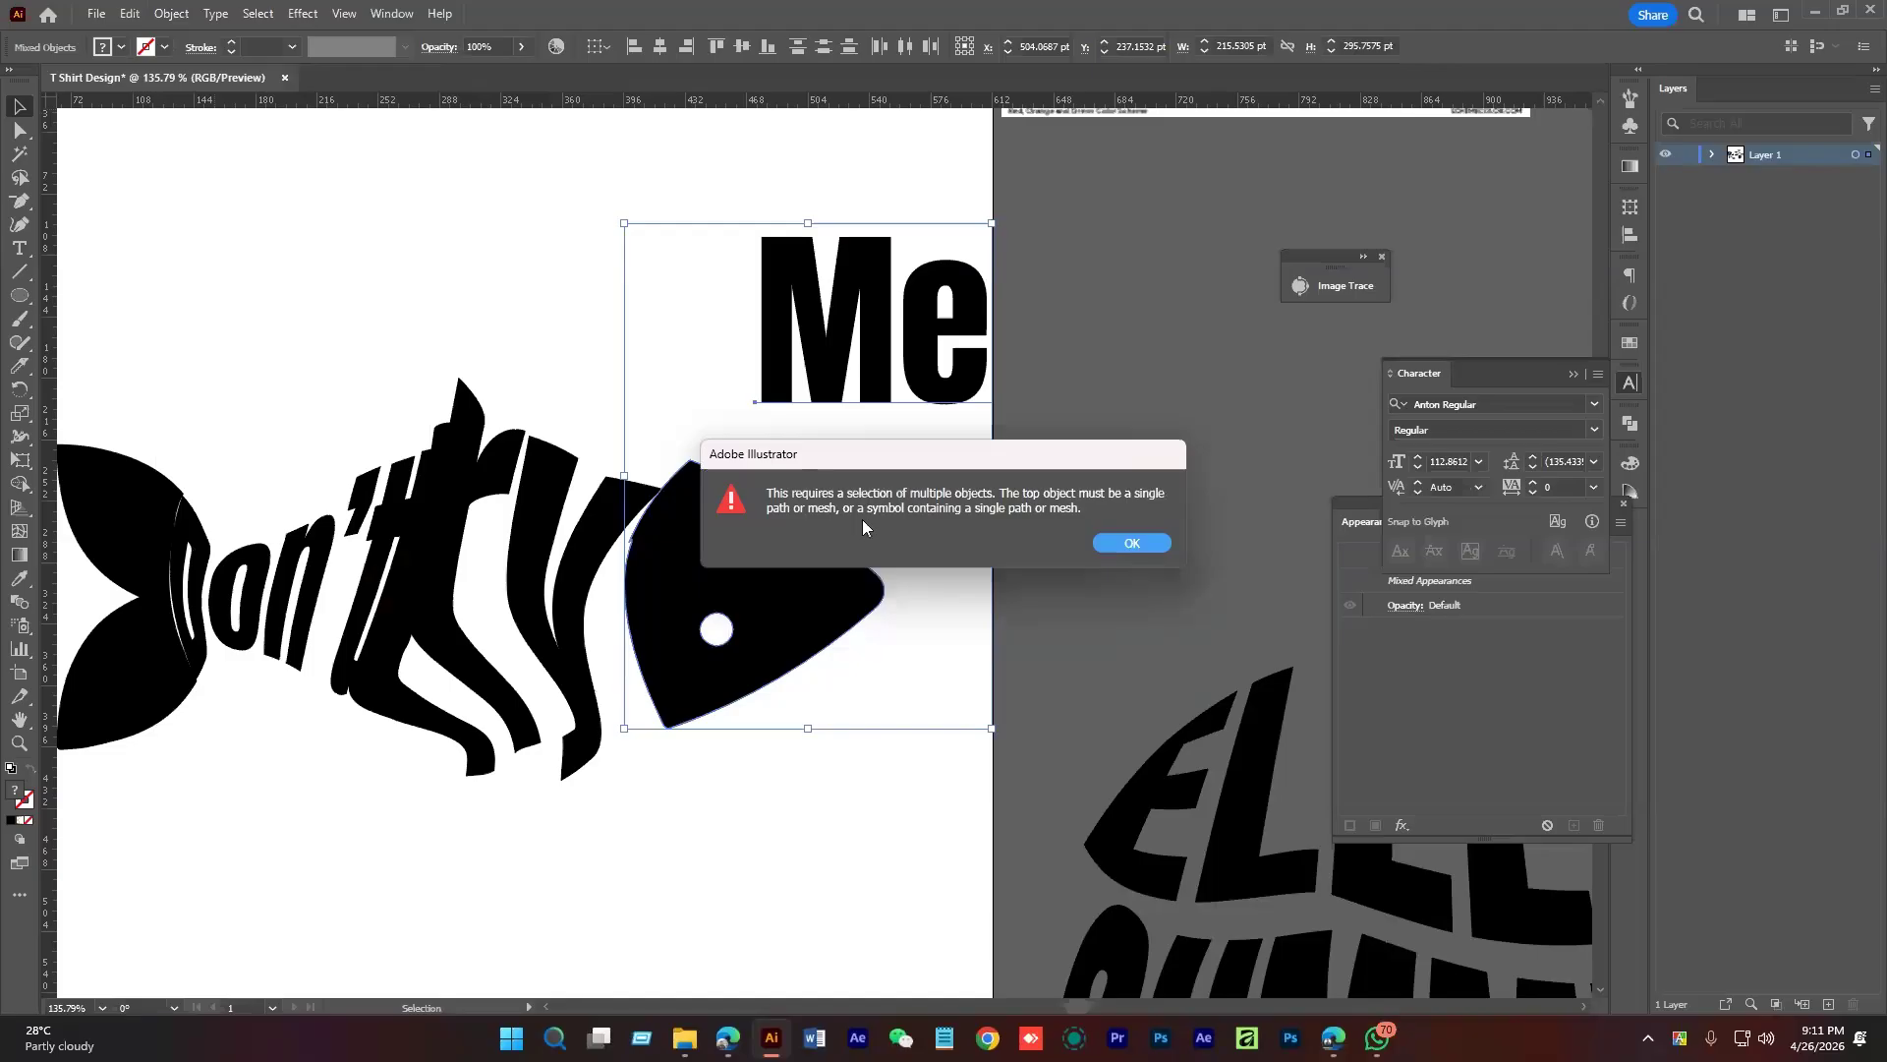
click(1133, 543)
Remove the eye hole from the fish's head piece to leave a single solid path
click(759, 631)
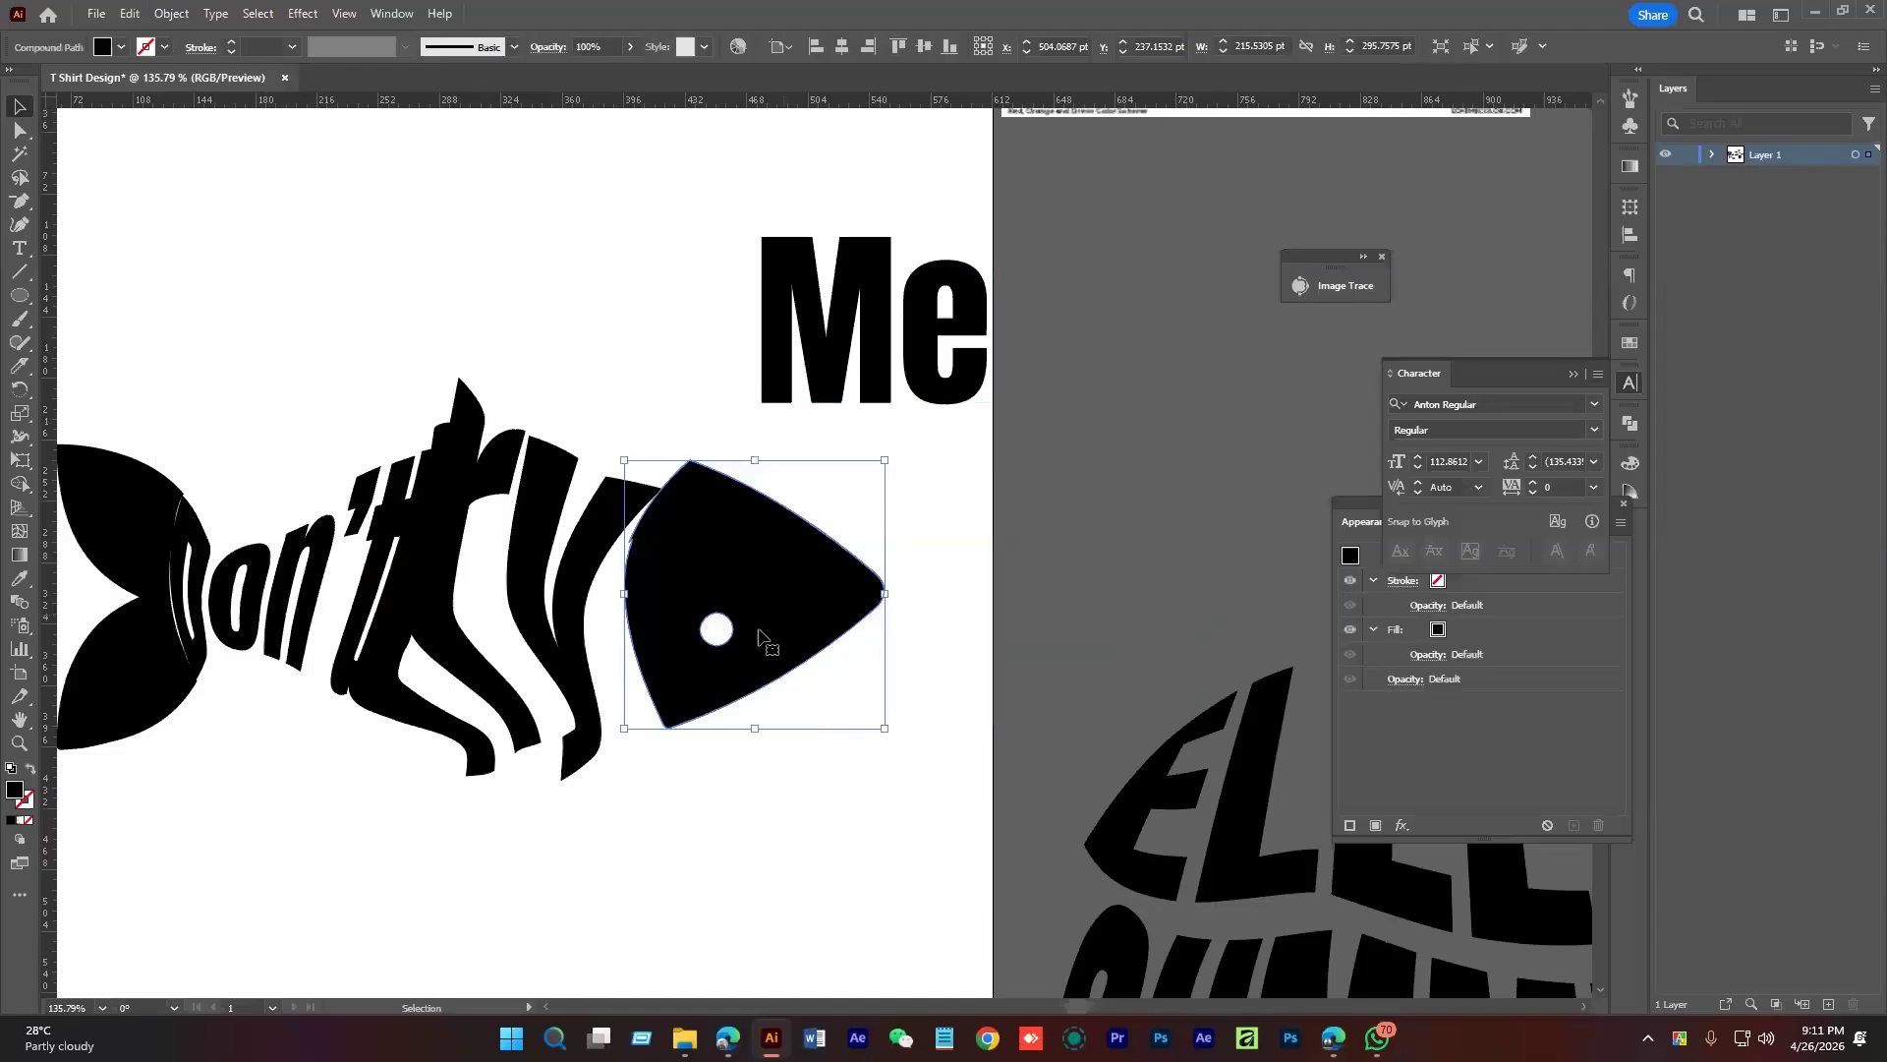
click(1629, 383)
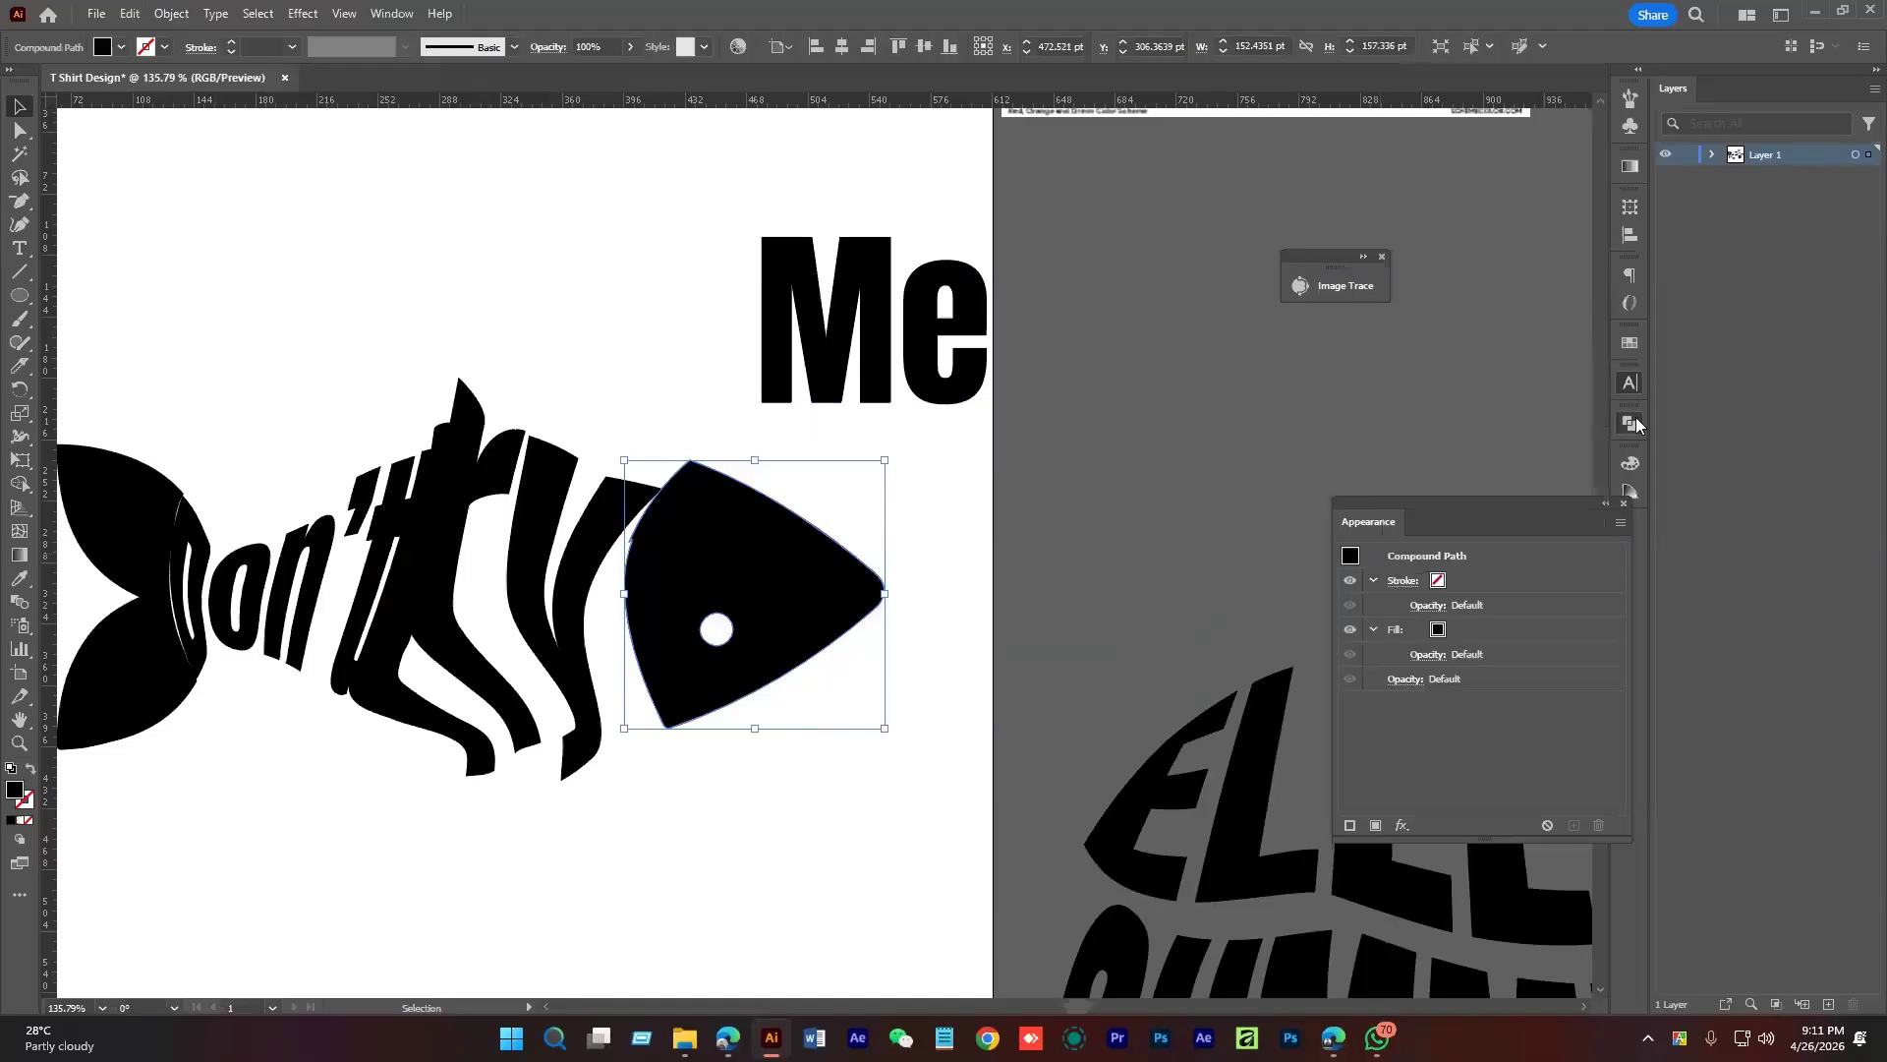
click(1633, 421)
key(Delete)
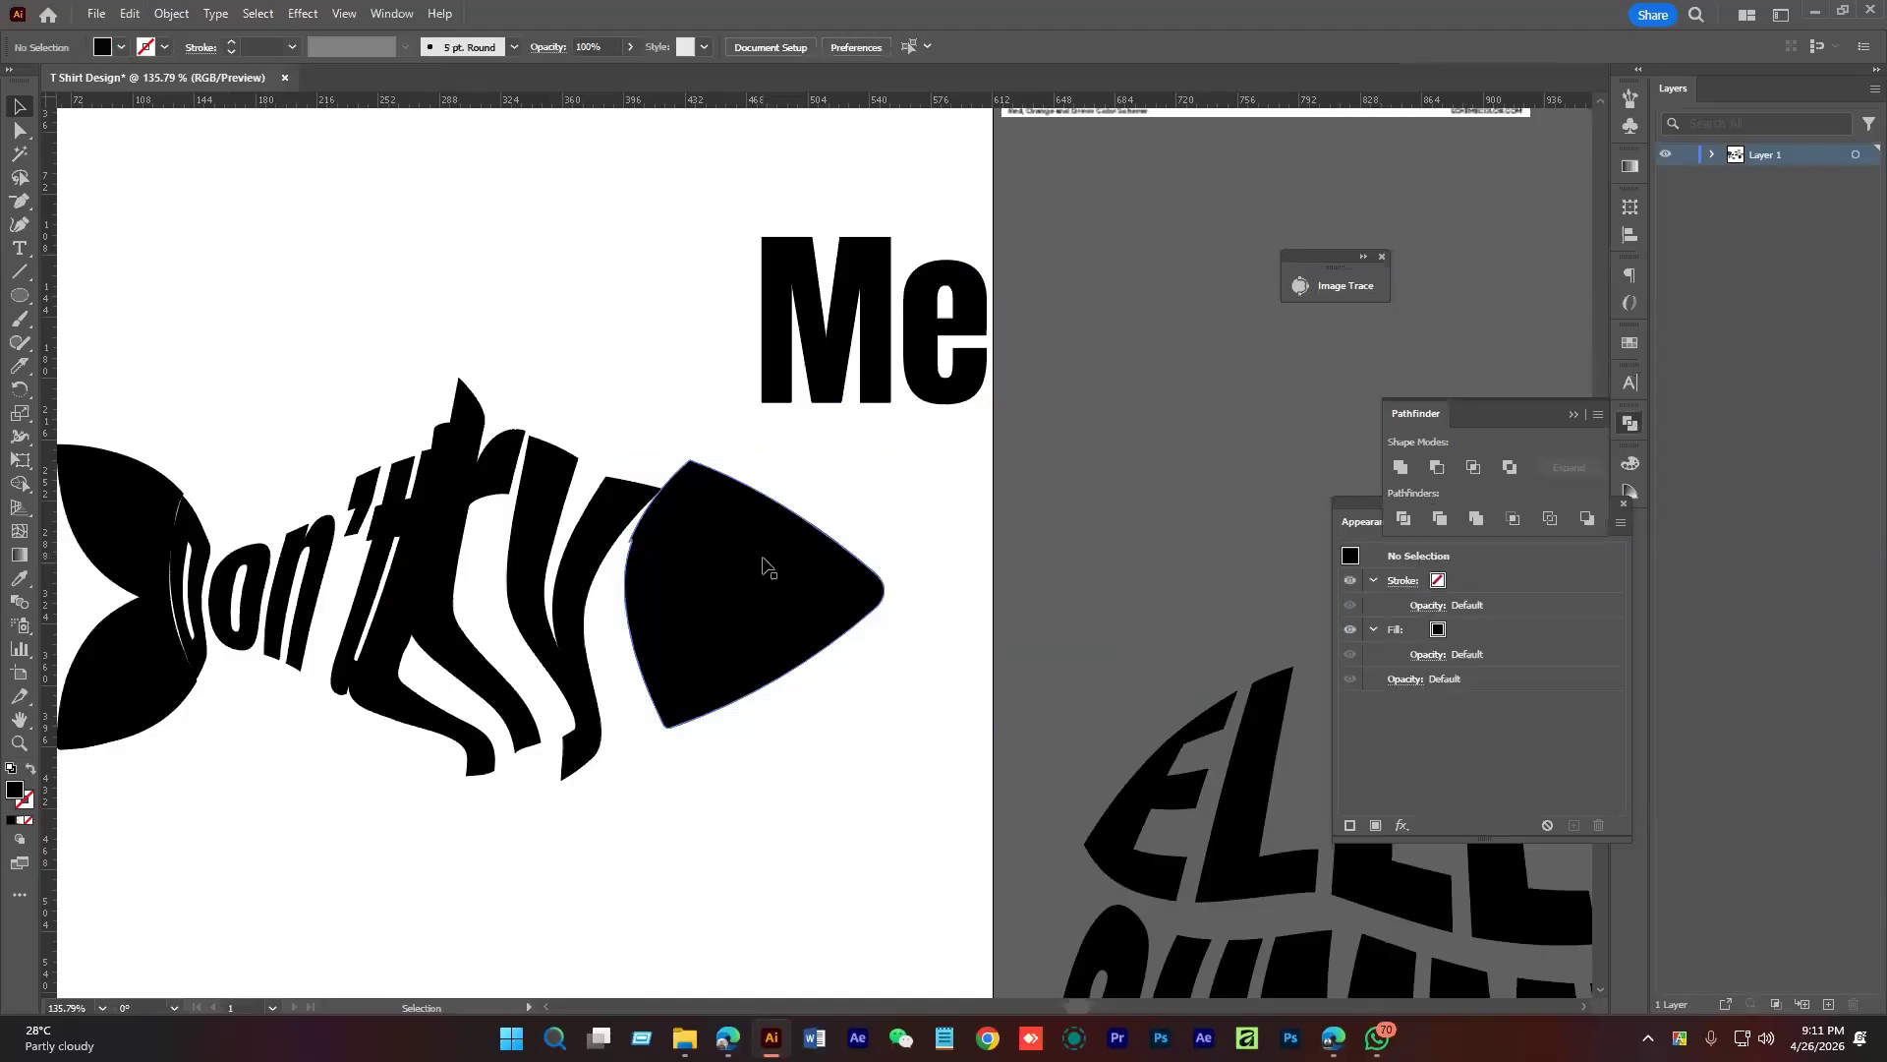
Try to envelope-distort "Me" into the solid head piece with Make with Top Object
click(767, 567)
shift+click(789, 374)
click(171, 13)
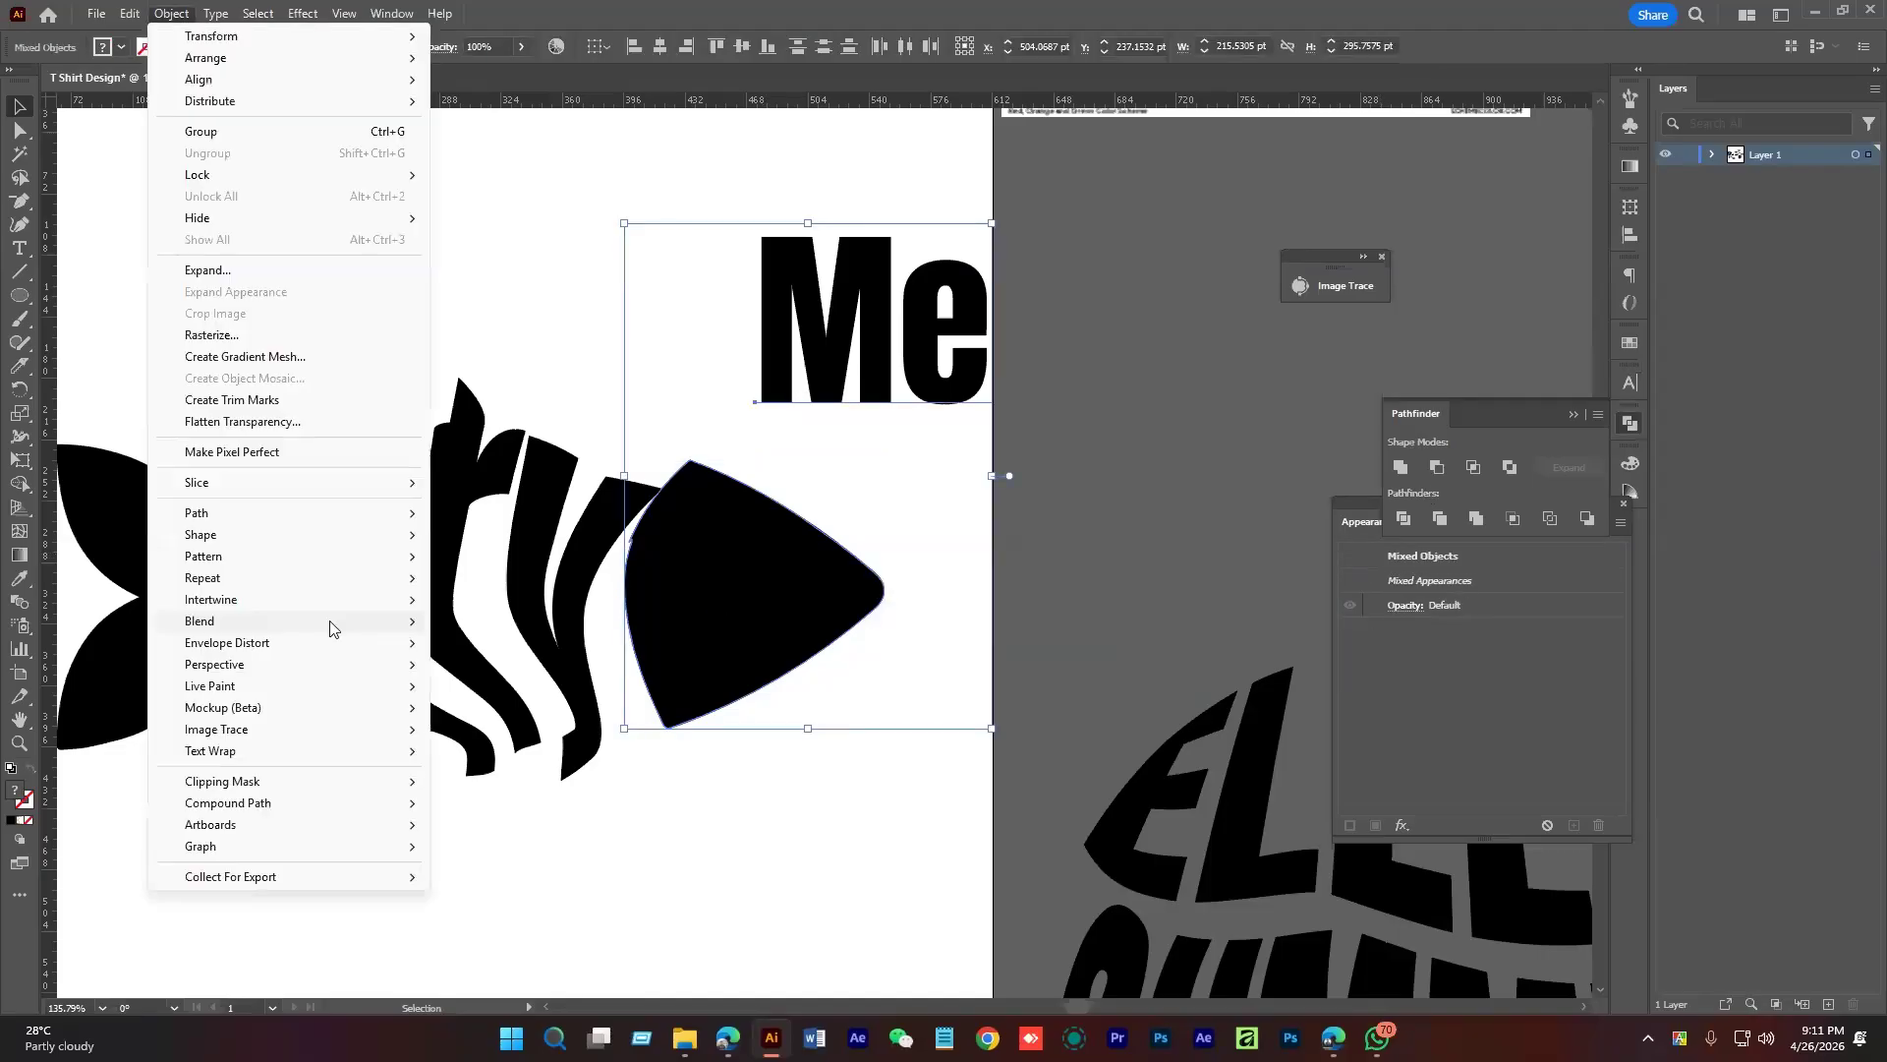
mouse_move(359, 643)
click(528, 687)
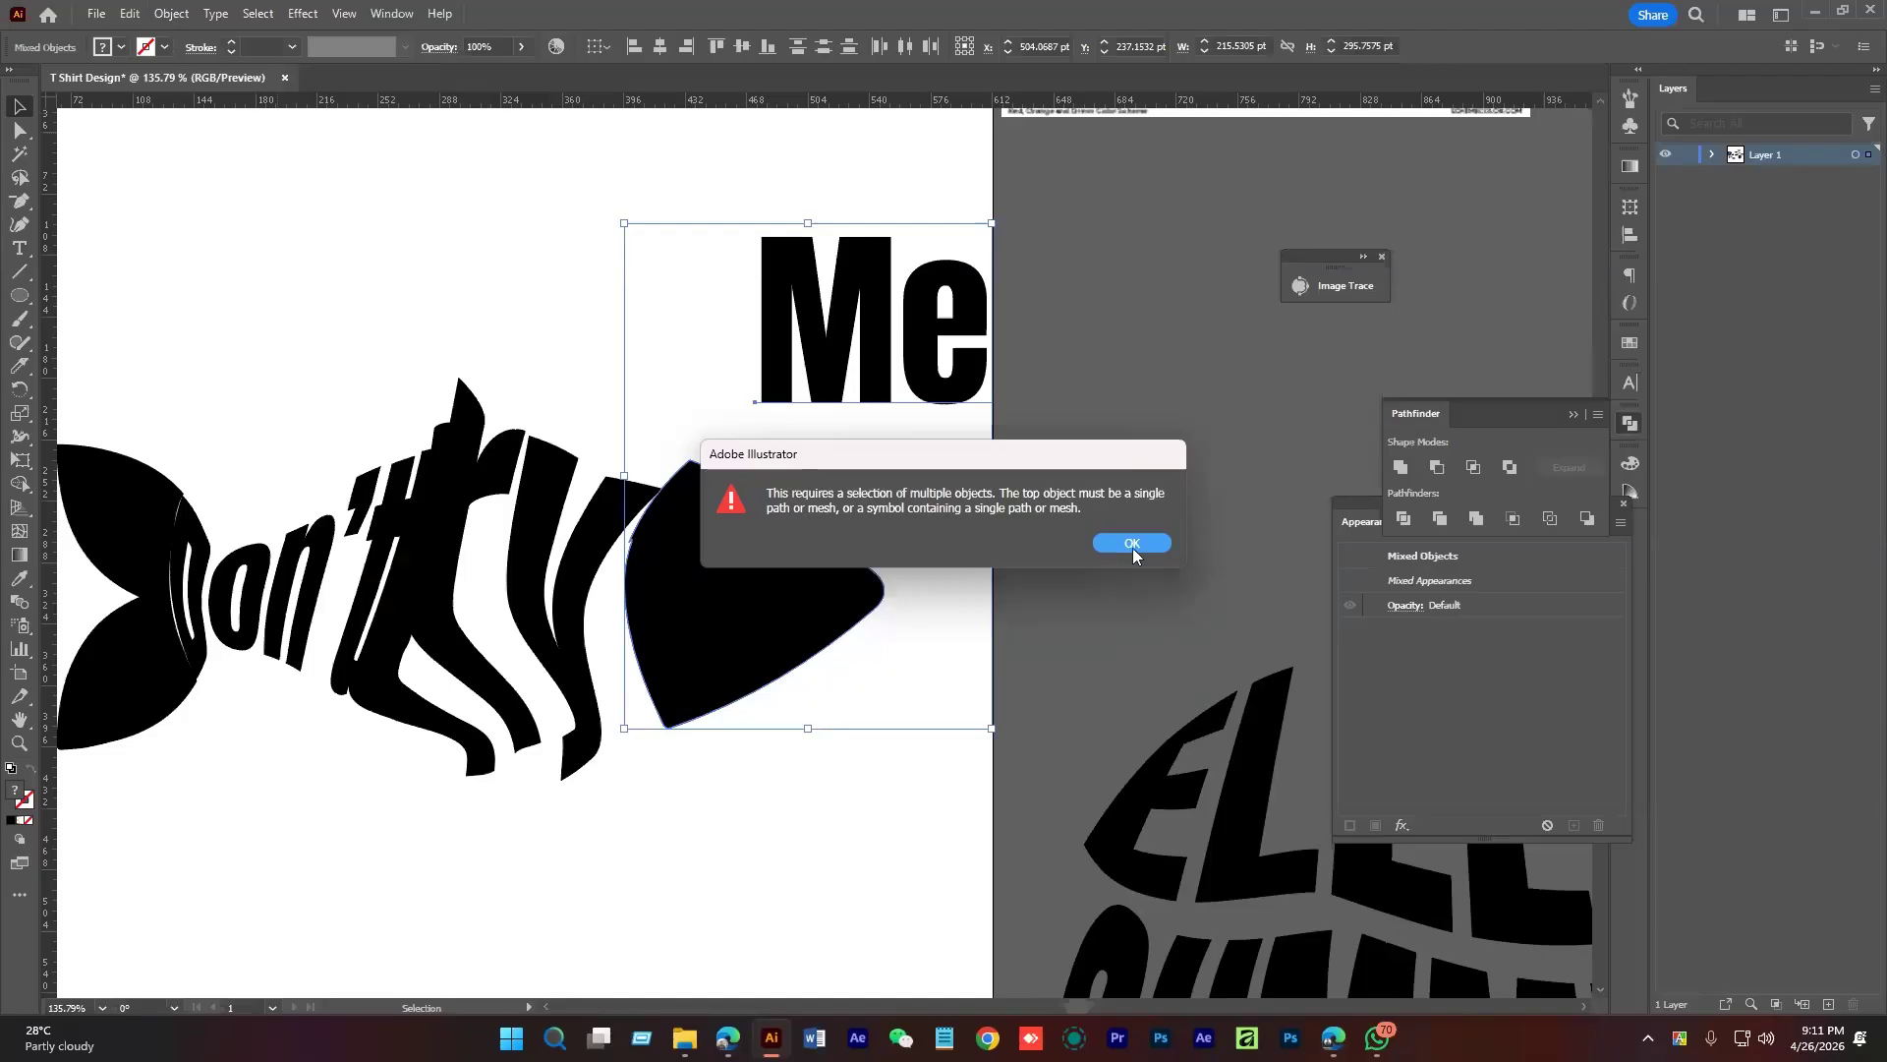
click(1133, 543)
Bring the solid head piece to the front and envelope-distort the "Me" text into it using Make with Top Object
click(783, 606)
key(ctrl)
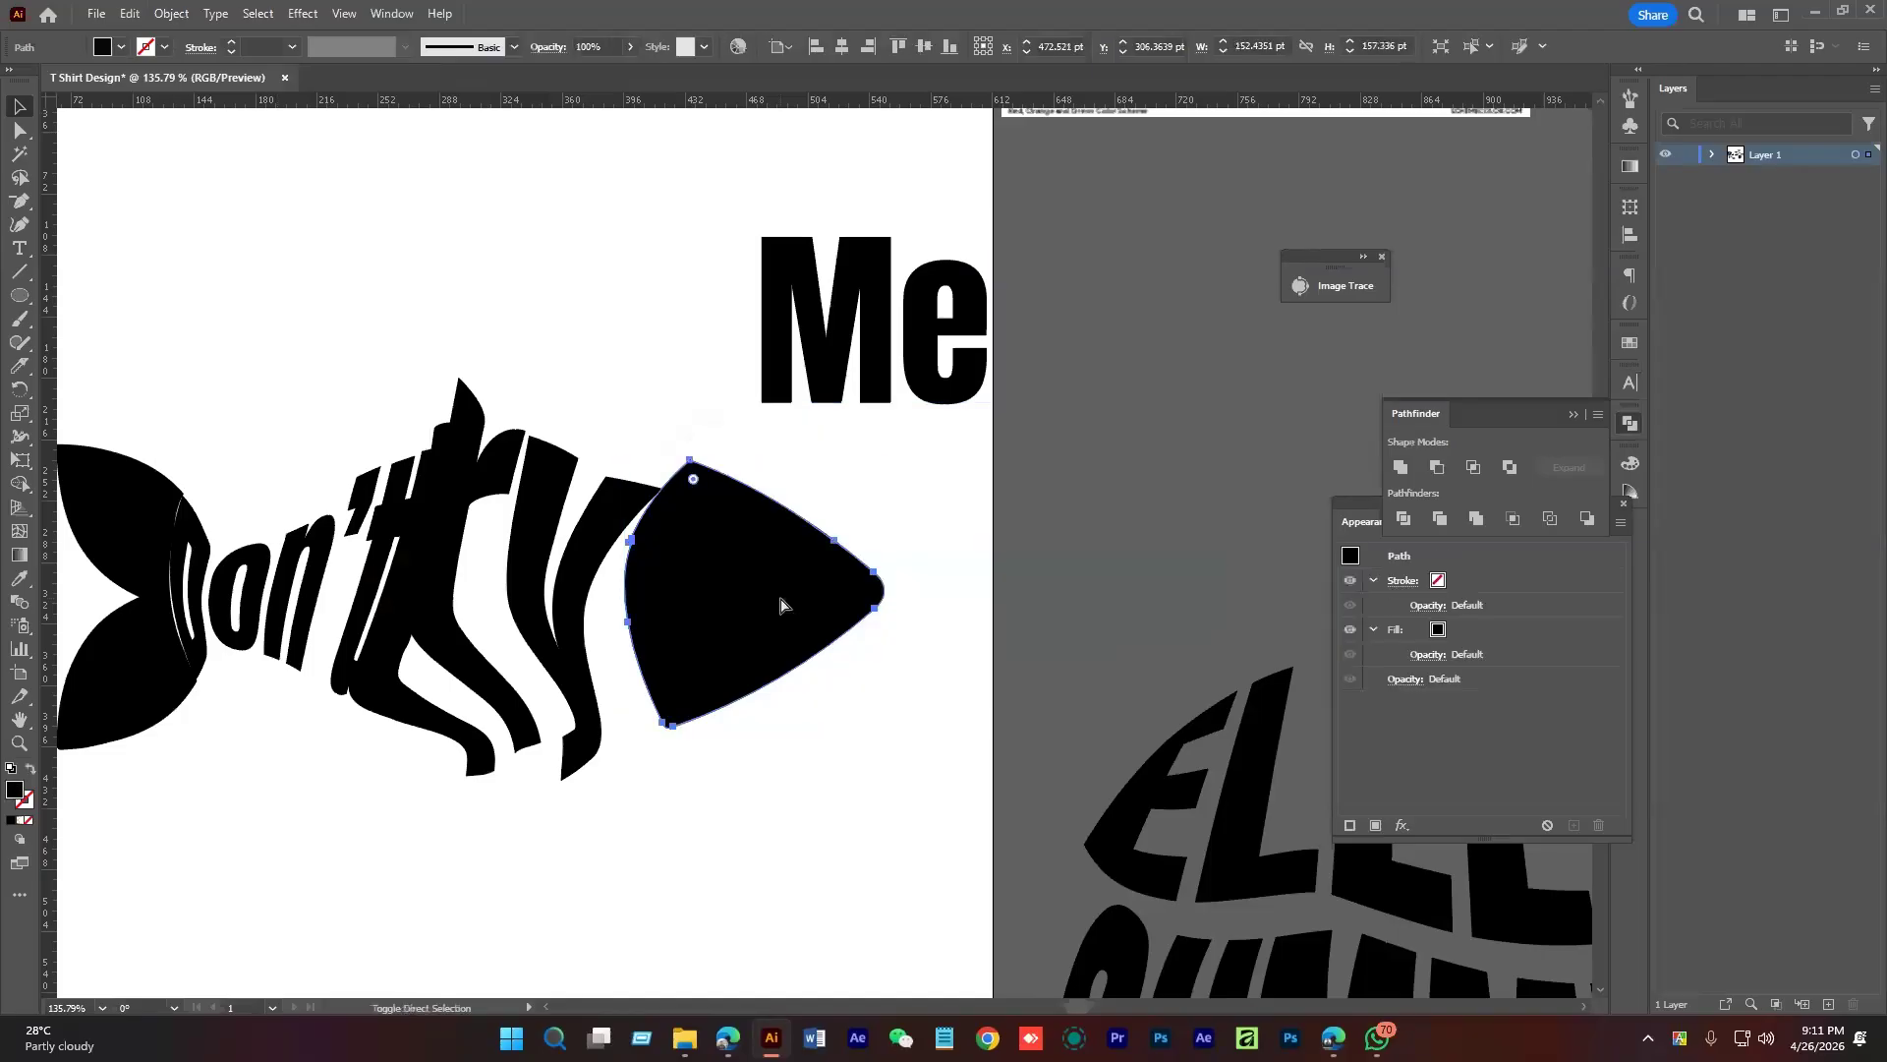
shift+click(808, 362)
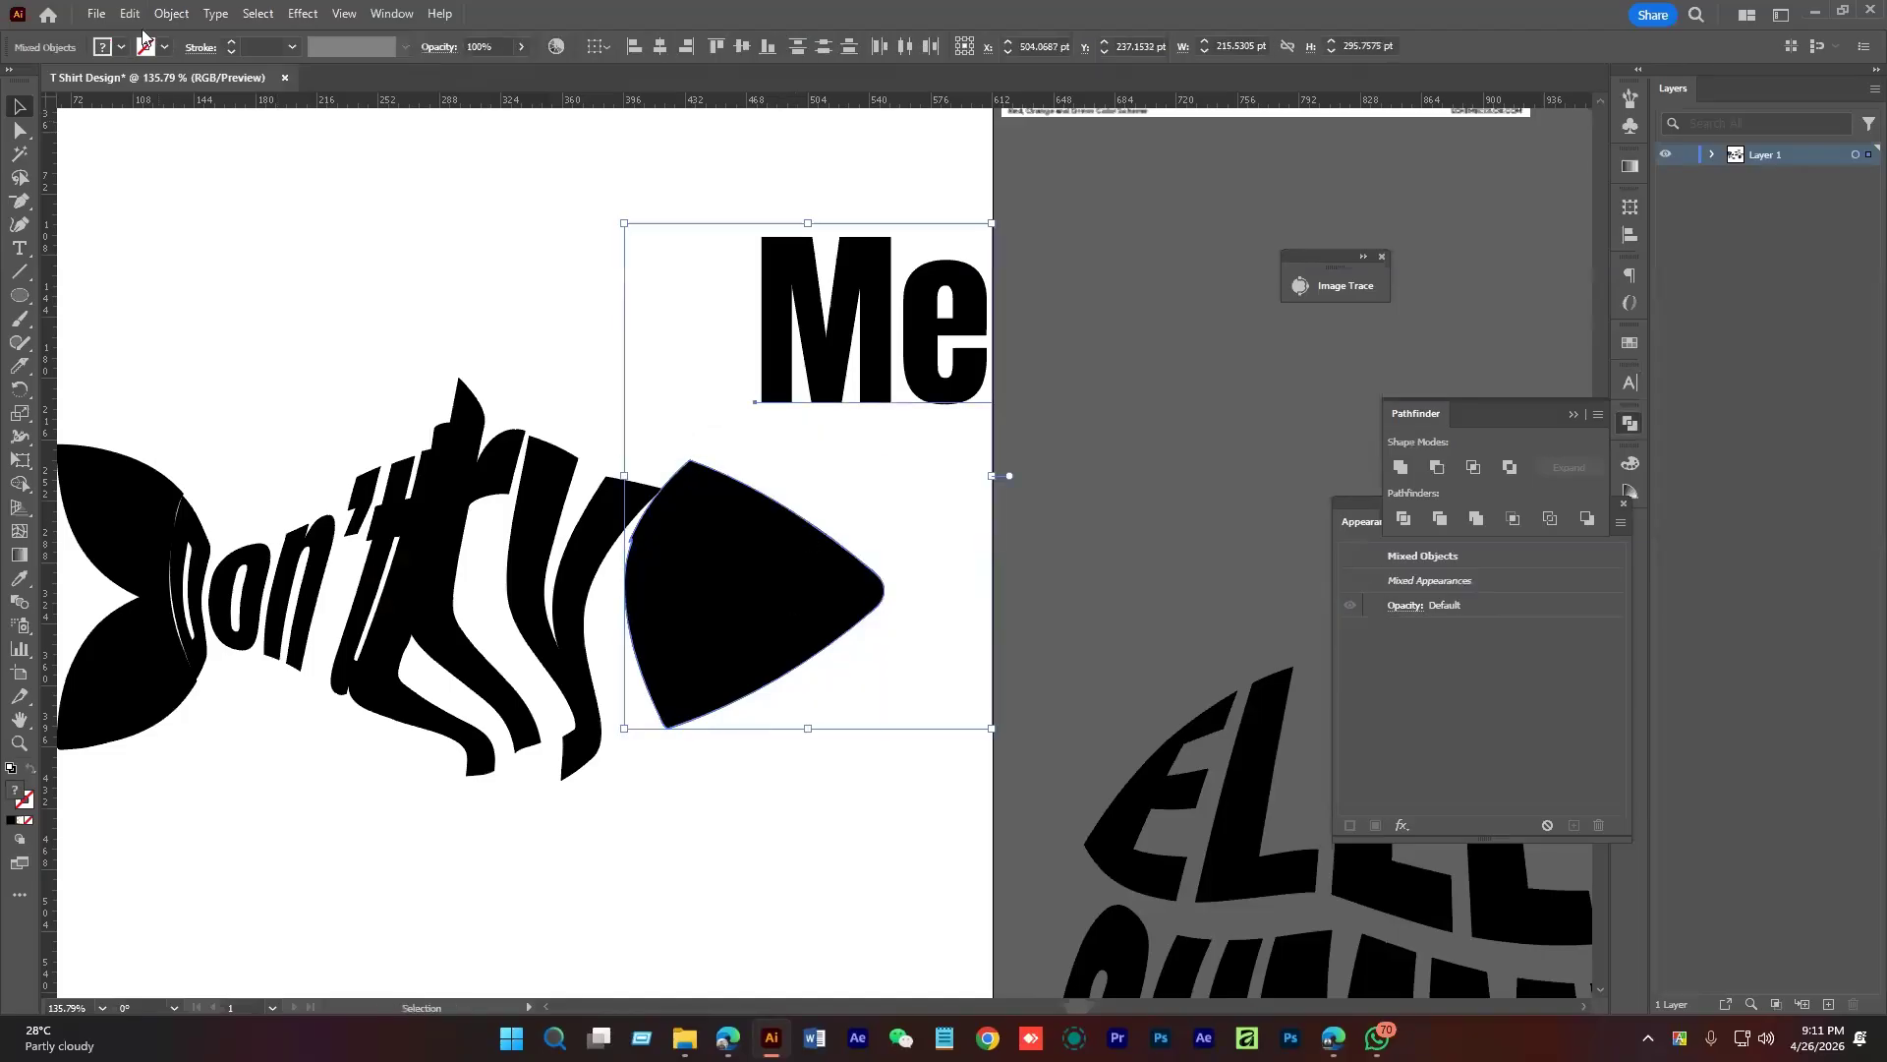
click(171, 13)
mouse_move(296, 647)
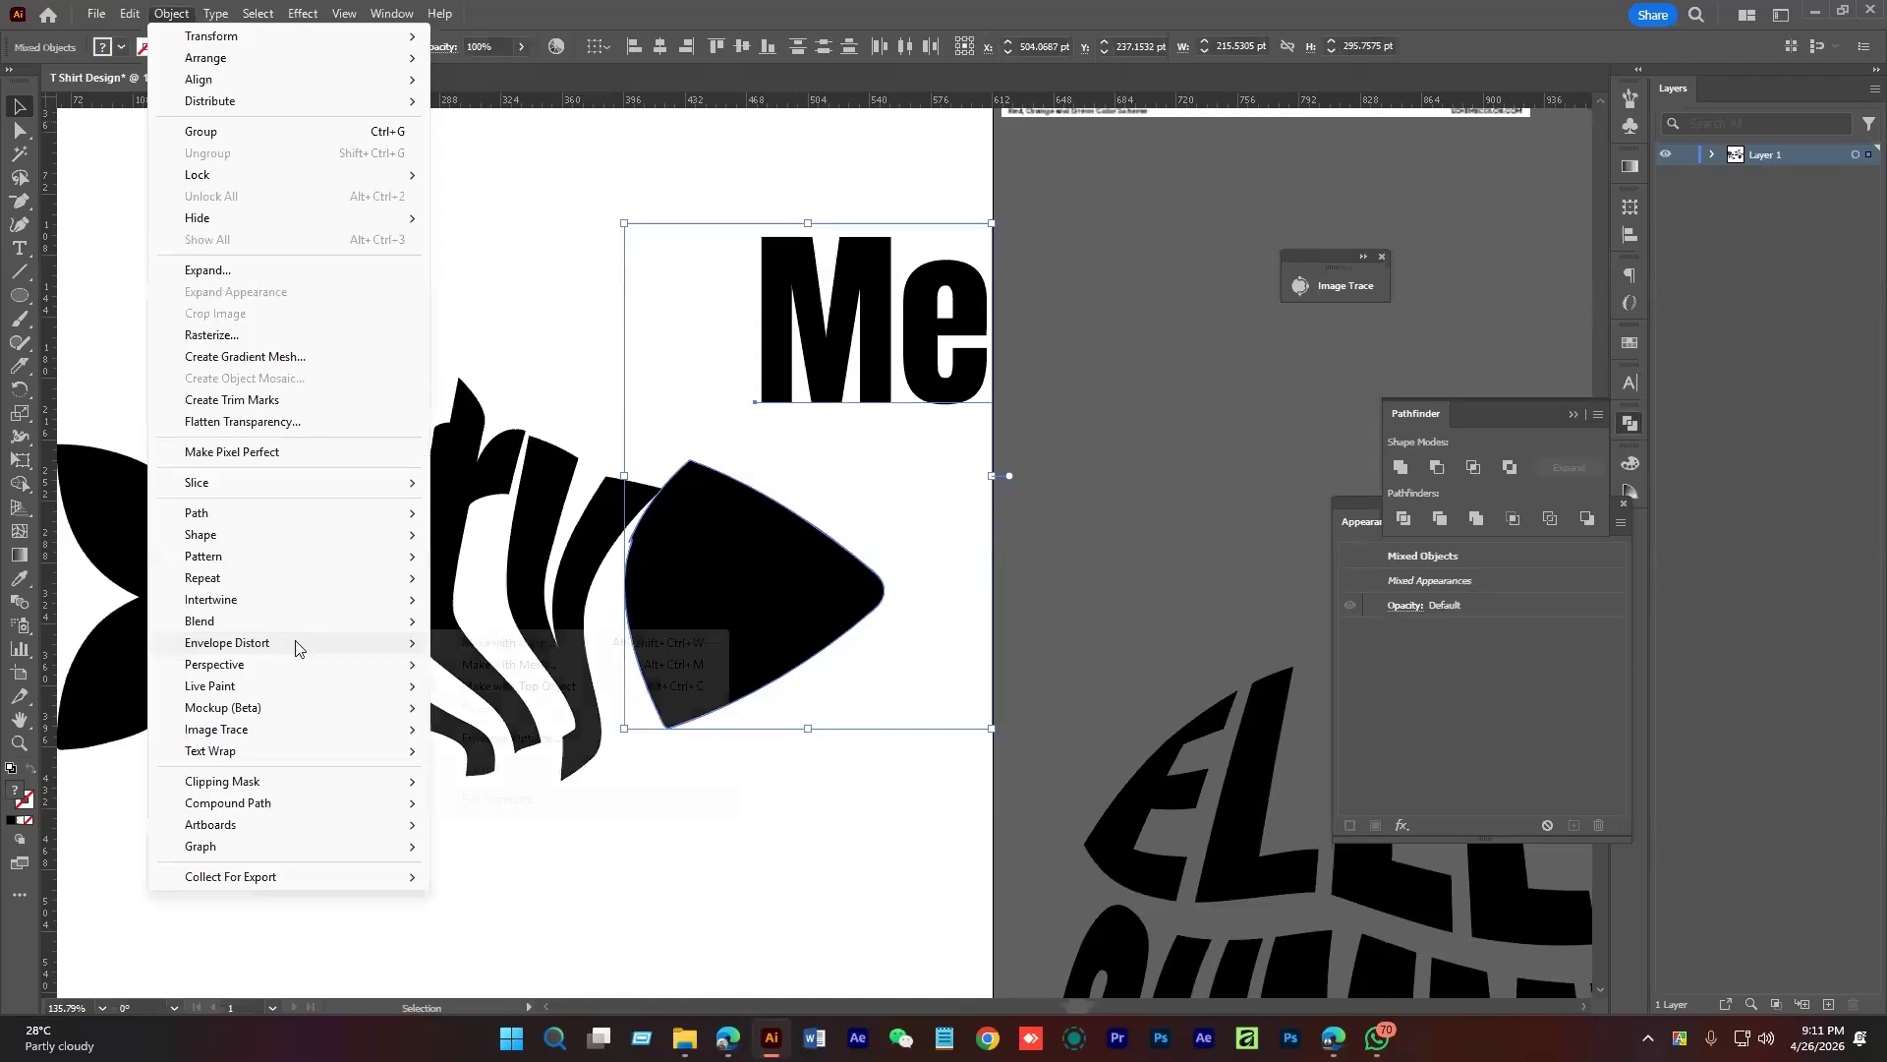
click(551, 686)
click(934, 573)
drag(934, 573, 1065, 517)
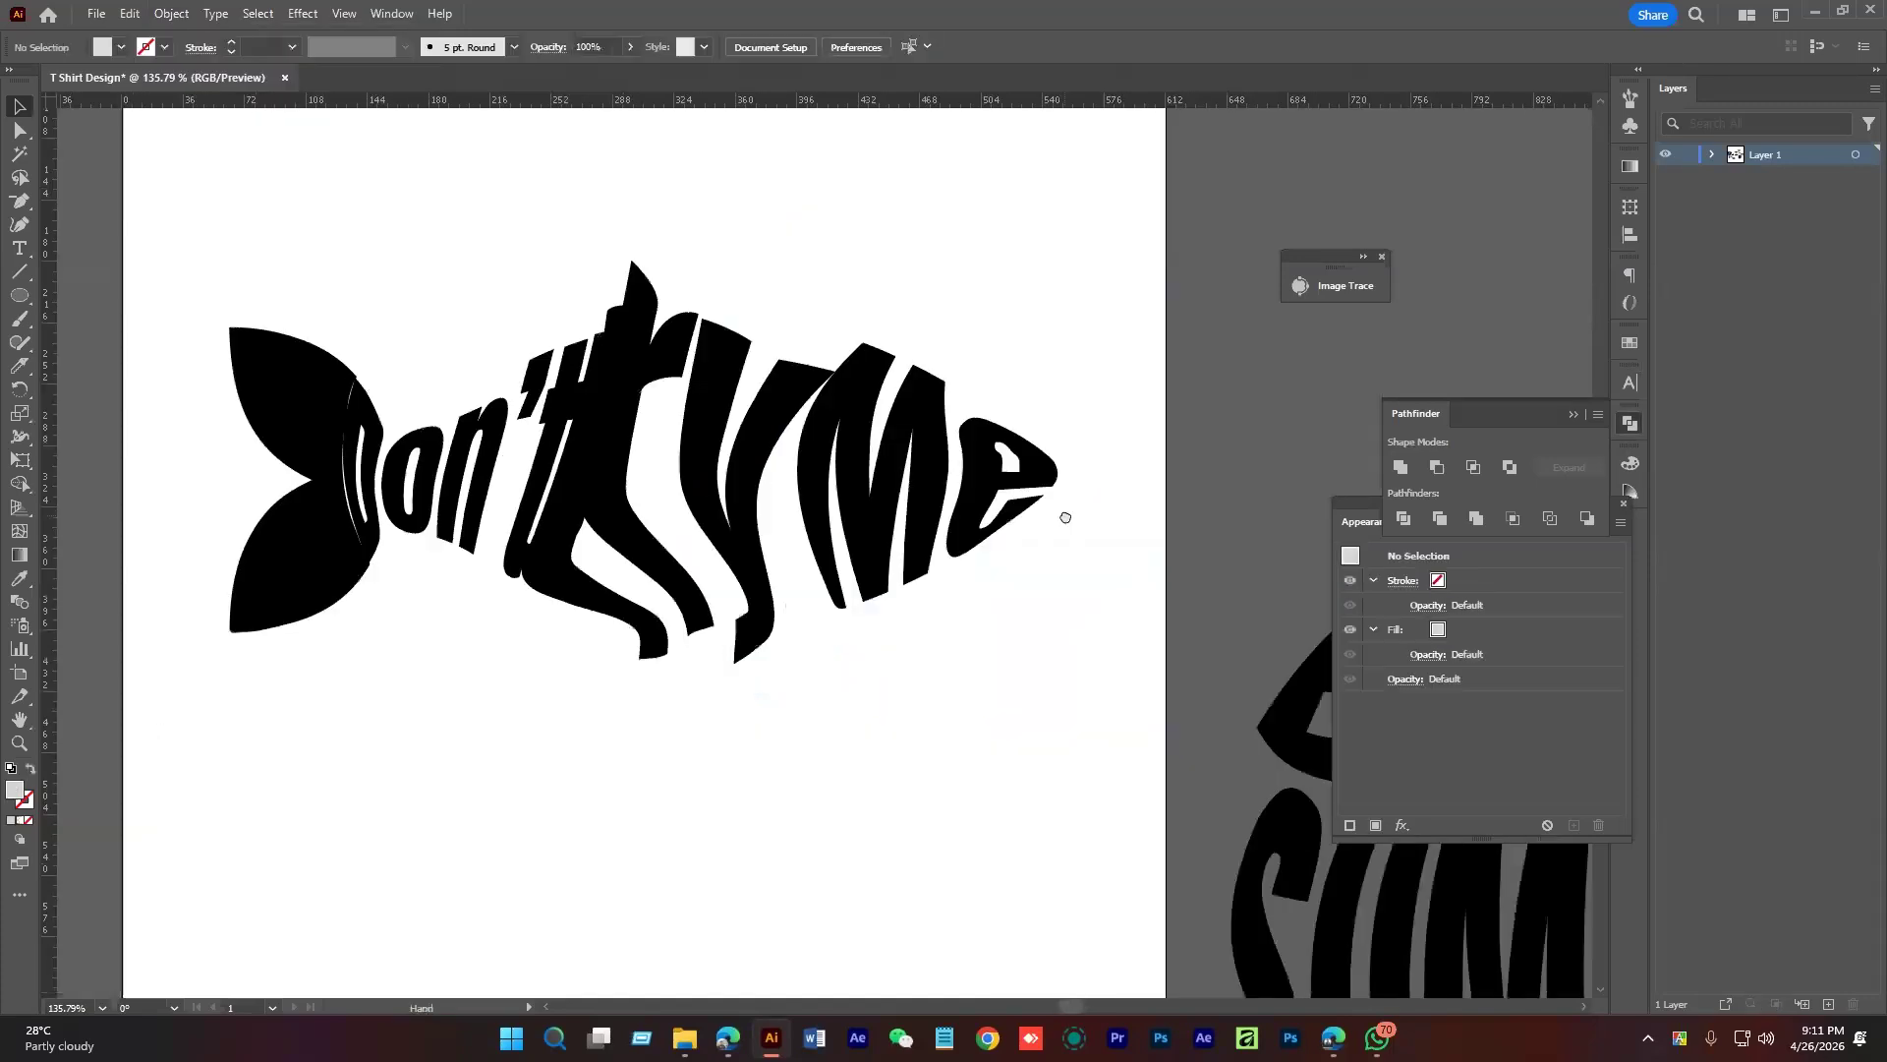
Move the distorted "Me" head piece slightly down to line it up with the rest of the fish
scroll(1066, 517, down, 3)
click(927, 590)
drag(928, 590, 931, 538)
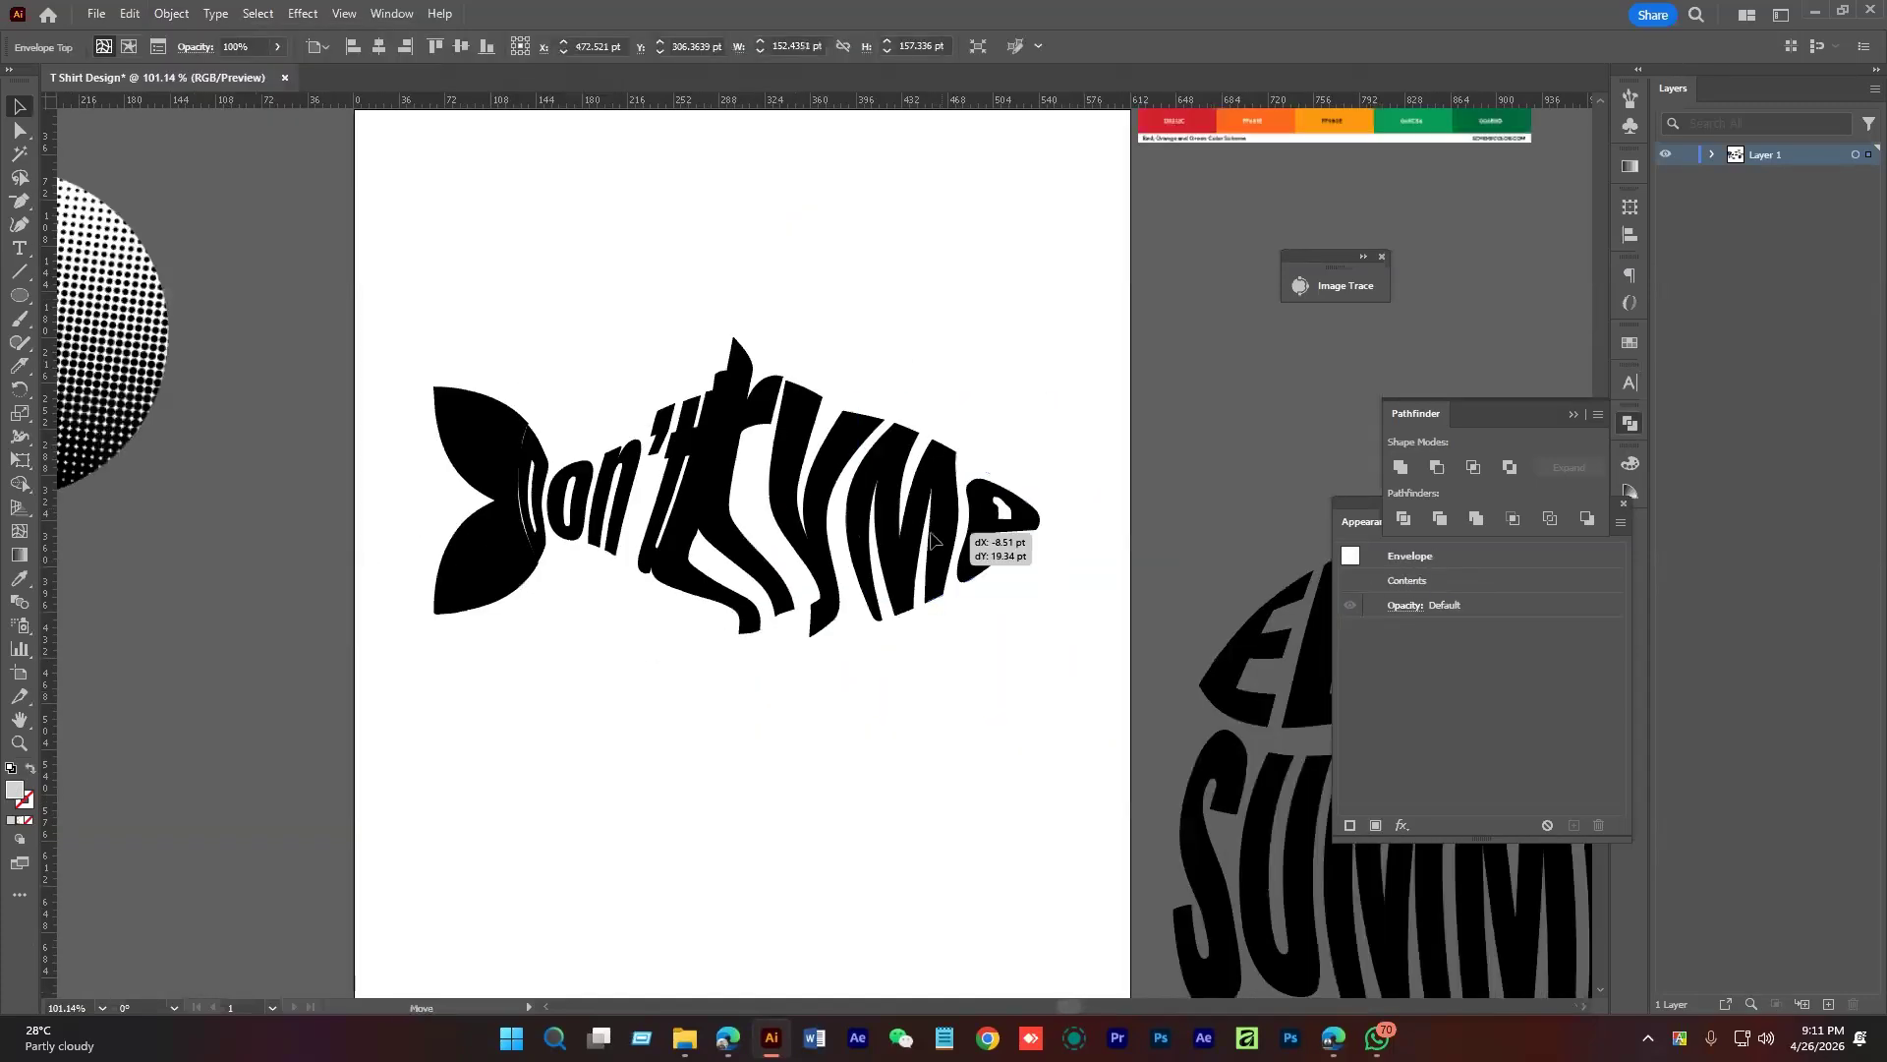
click(888, 327)
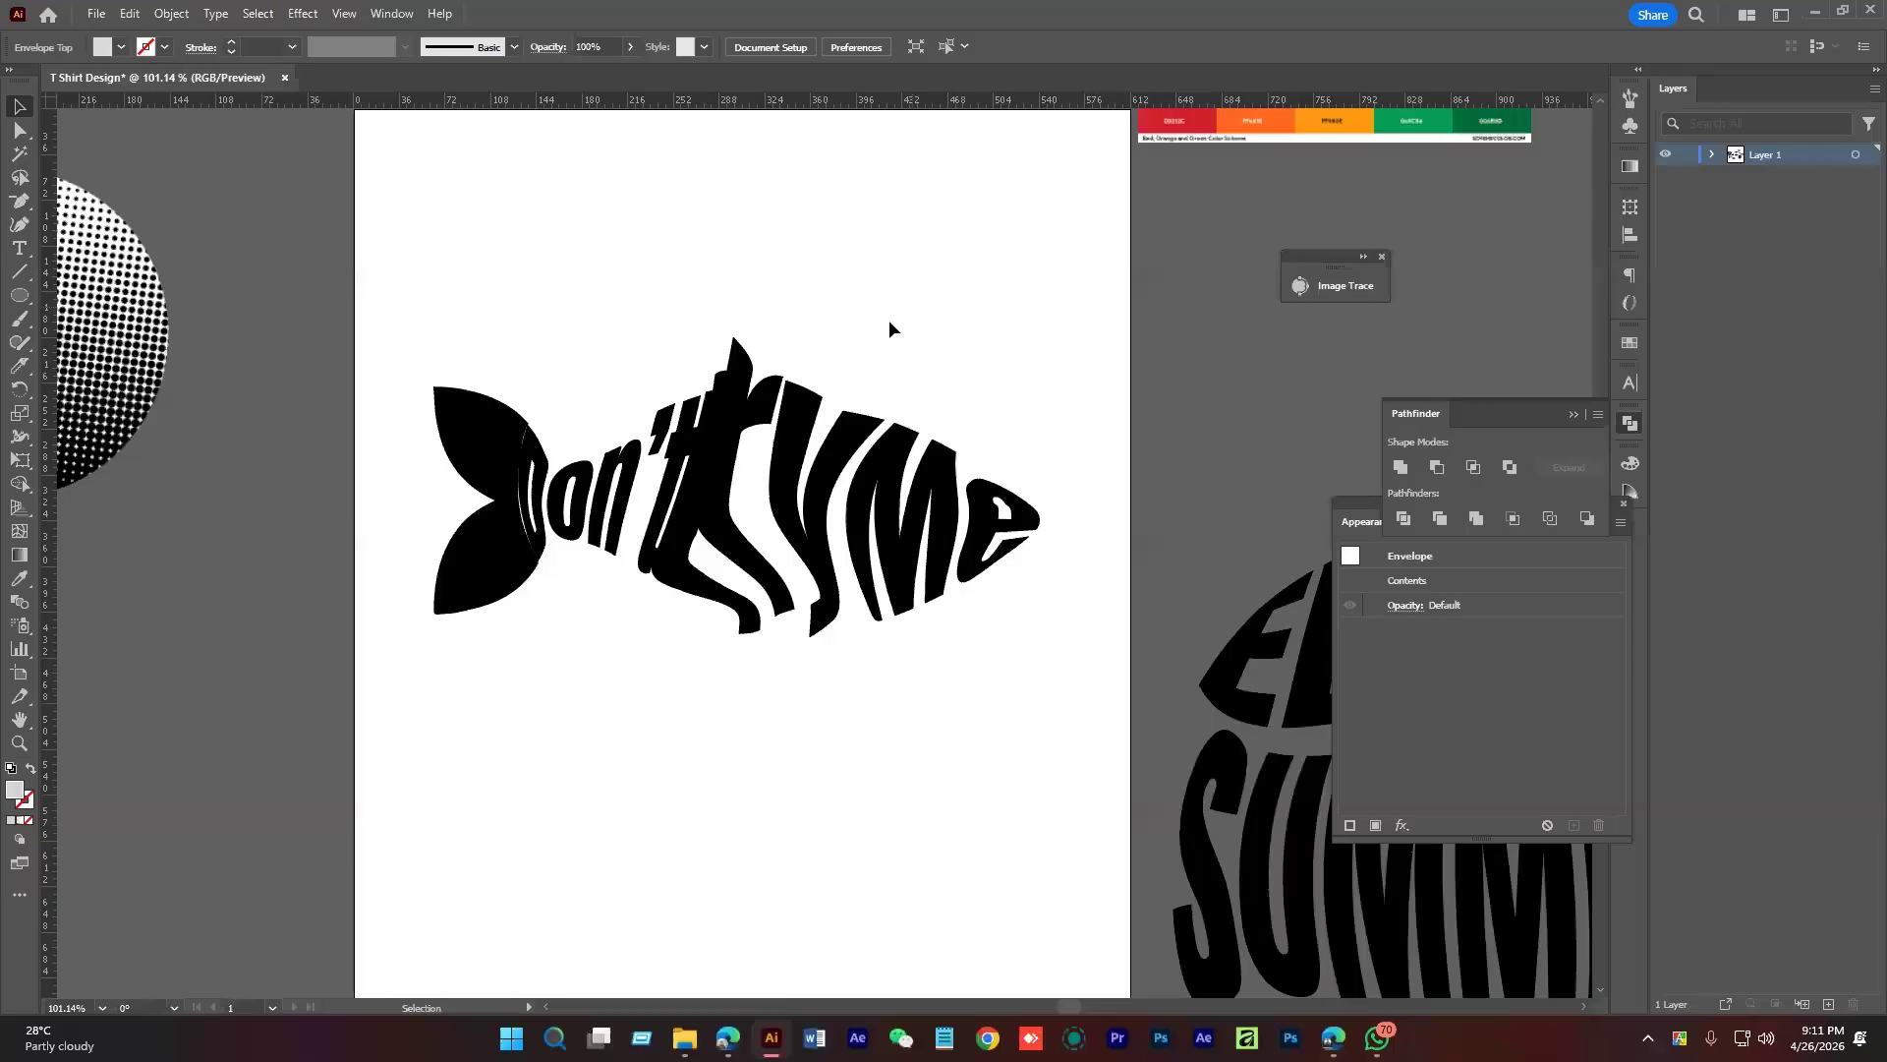
scroll(739, 386, down, 3)
scroll(739, 386, down, 1)
Spread the tail fin and the distorted word pieces apart horizontally so small gaps separate them
drag(709, 421, 713, 458)
click(705, 458)
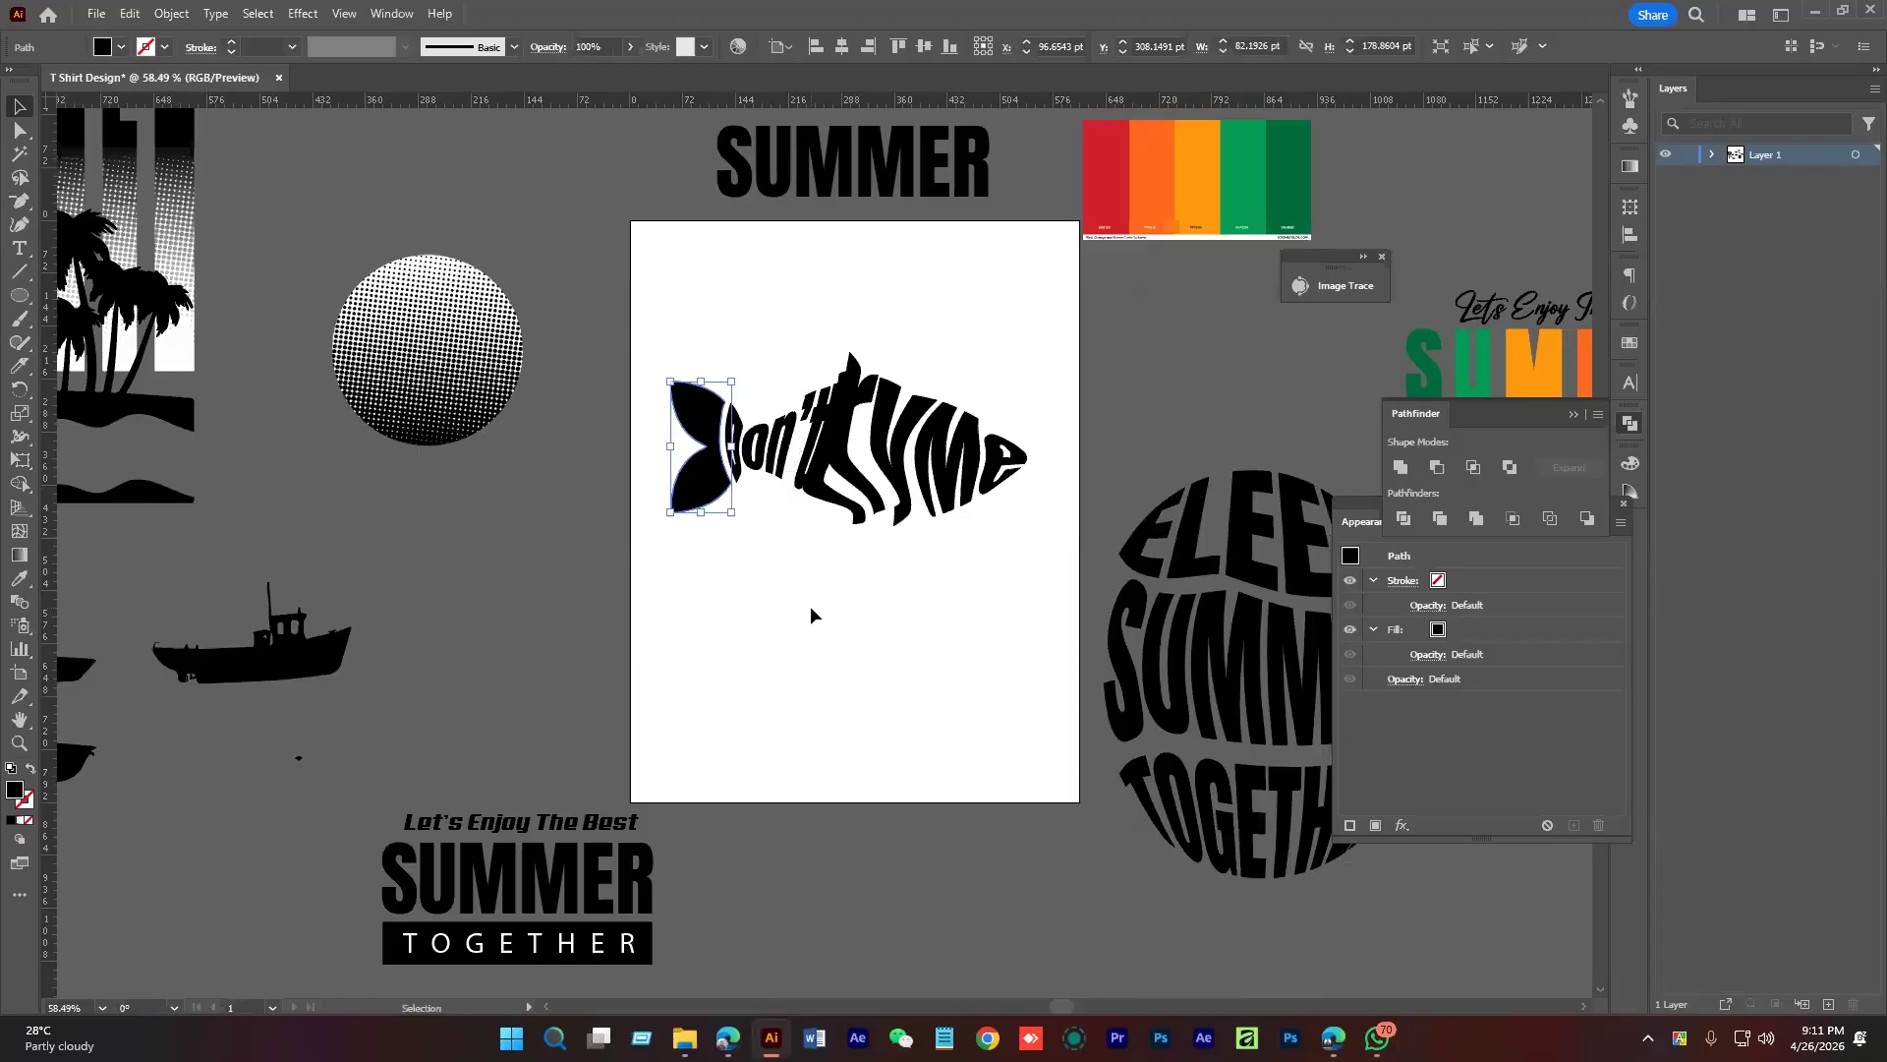
click(811, 607)
drag(810, 608, 754, 639)
click(767, 452)
key(ctrl+space)
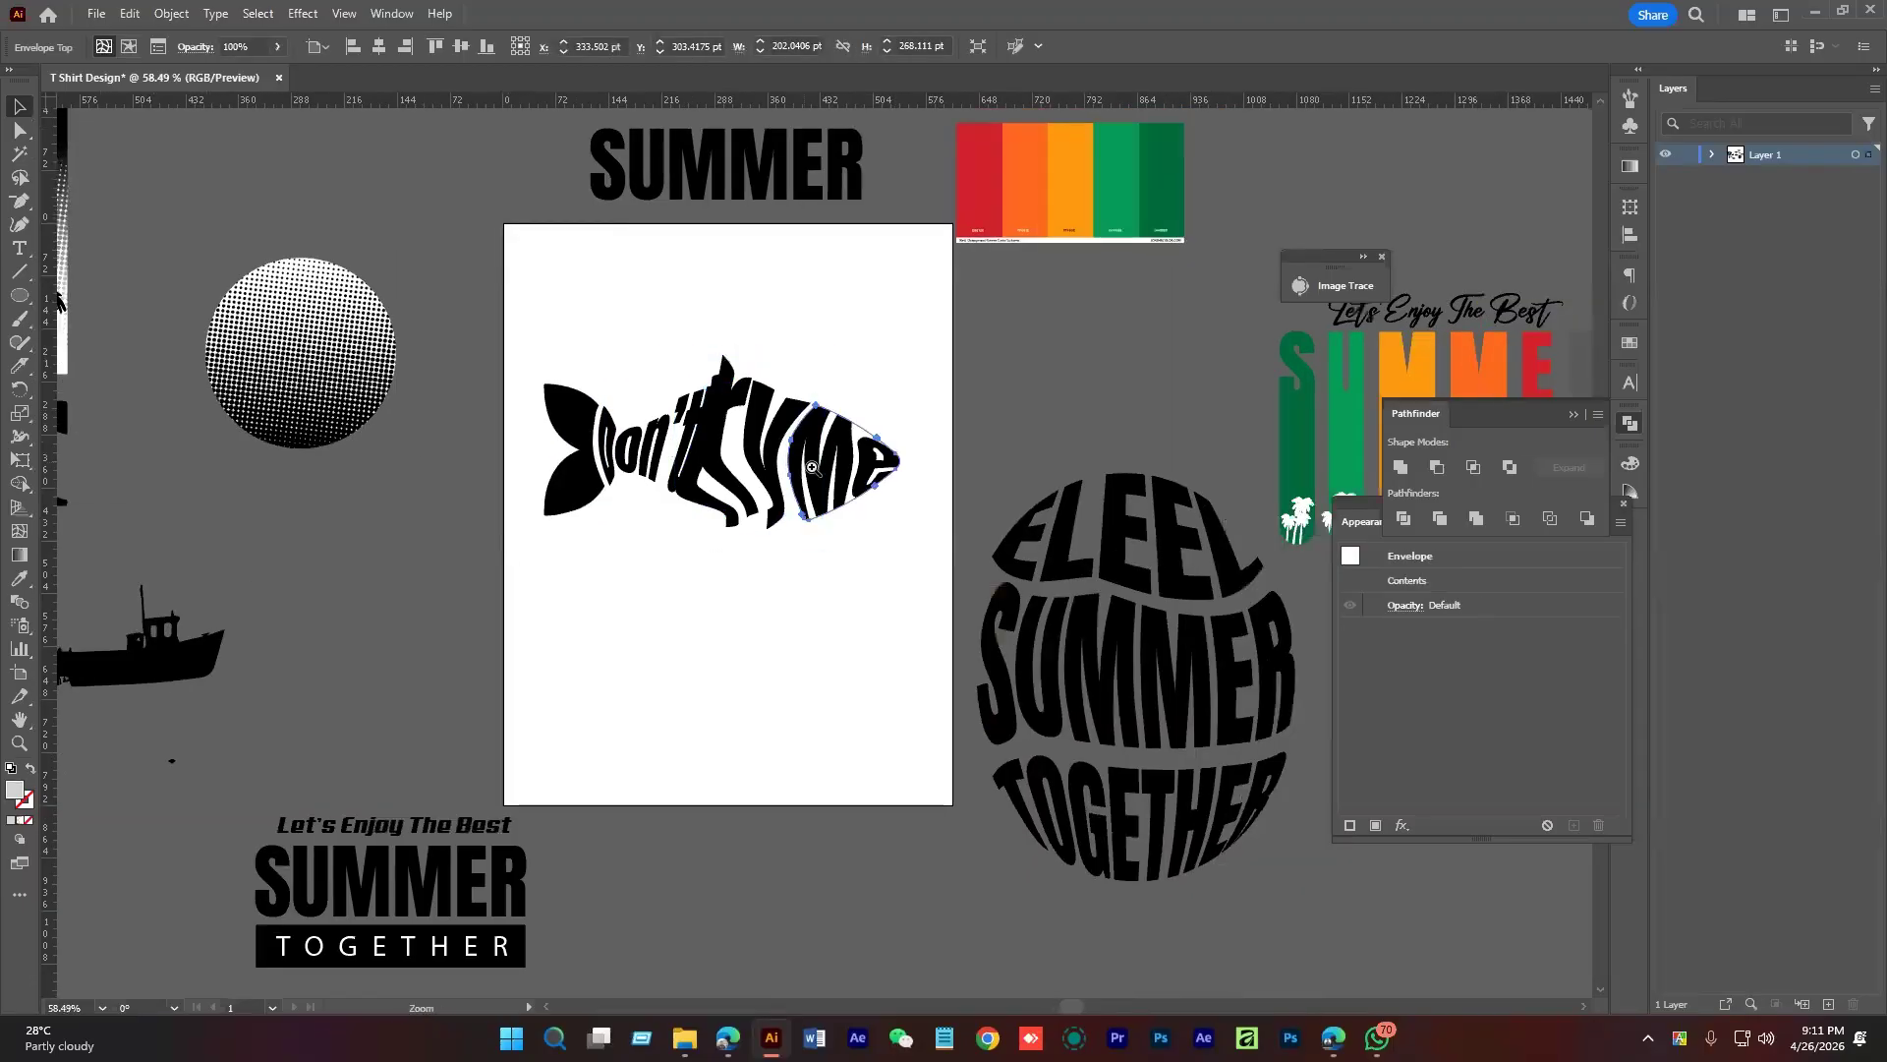
click(812, 467)
drag(746, 452, 731, 442)
click(848, 648)
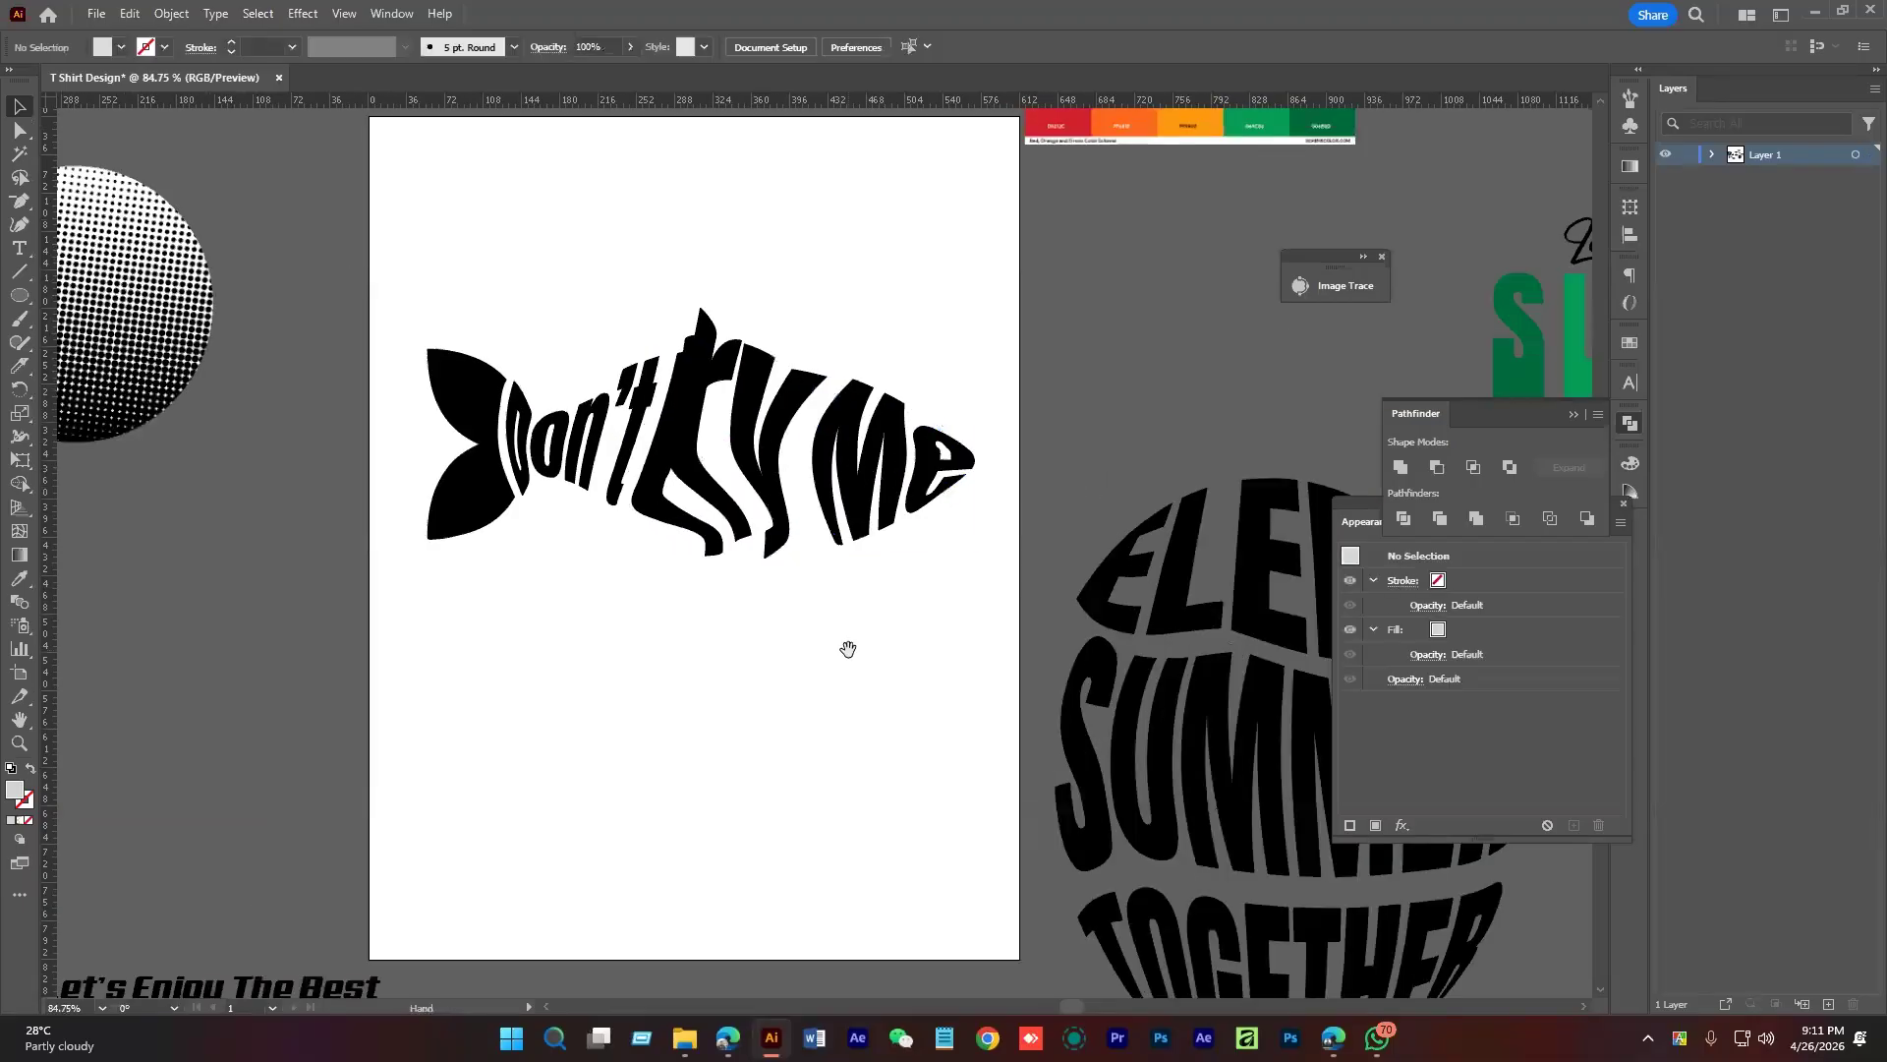
Expand the tail fin and all the envelope-distorted words of the fish into plain shapes
scroll(849, 648, down, 2)
drag(873, 629, 683, 503)
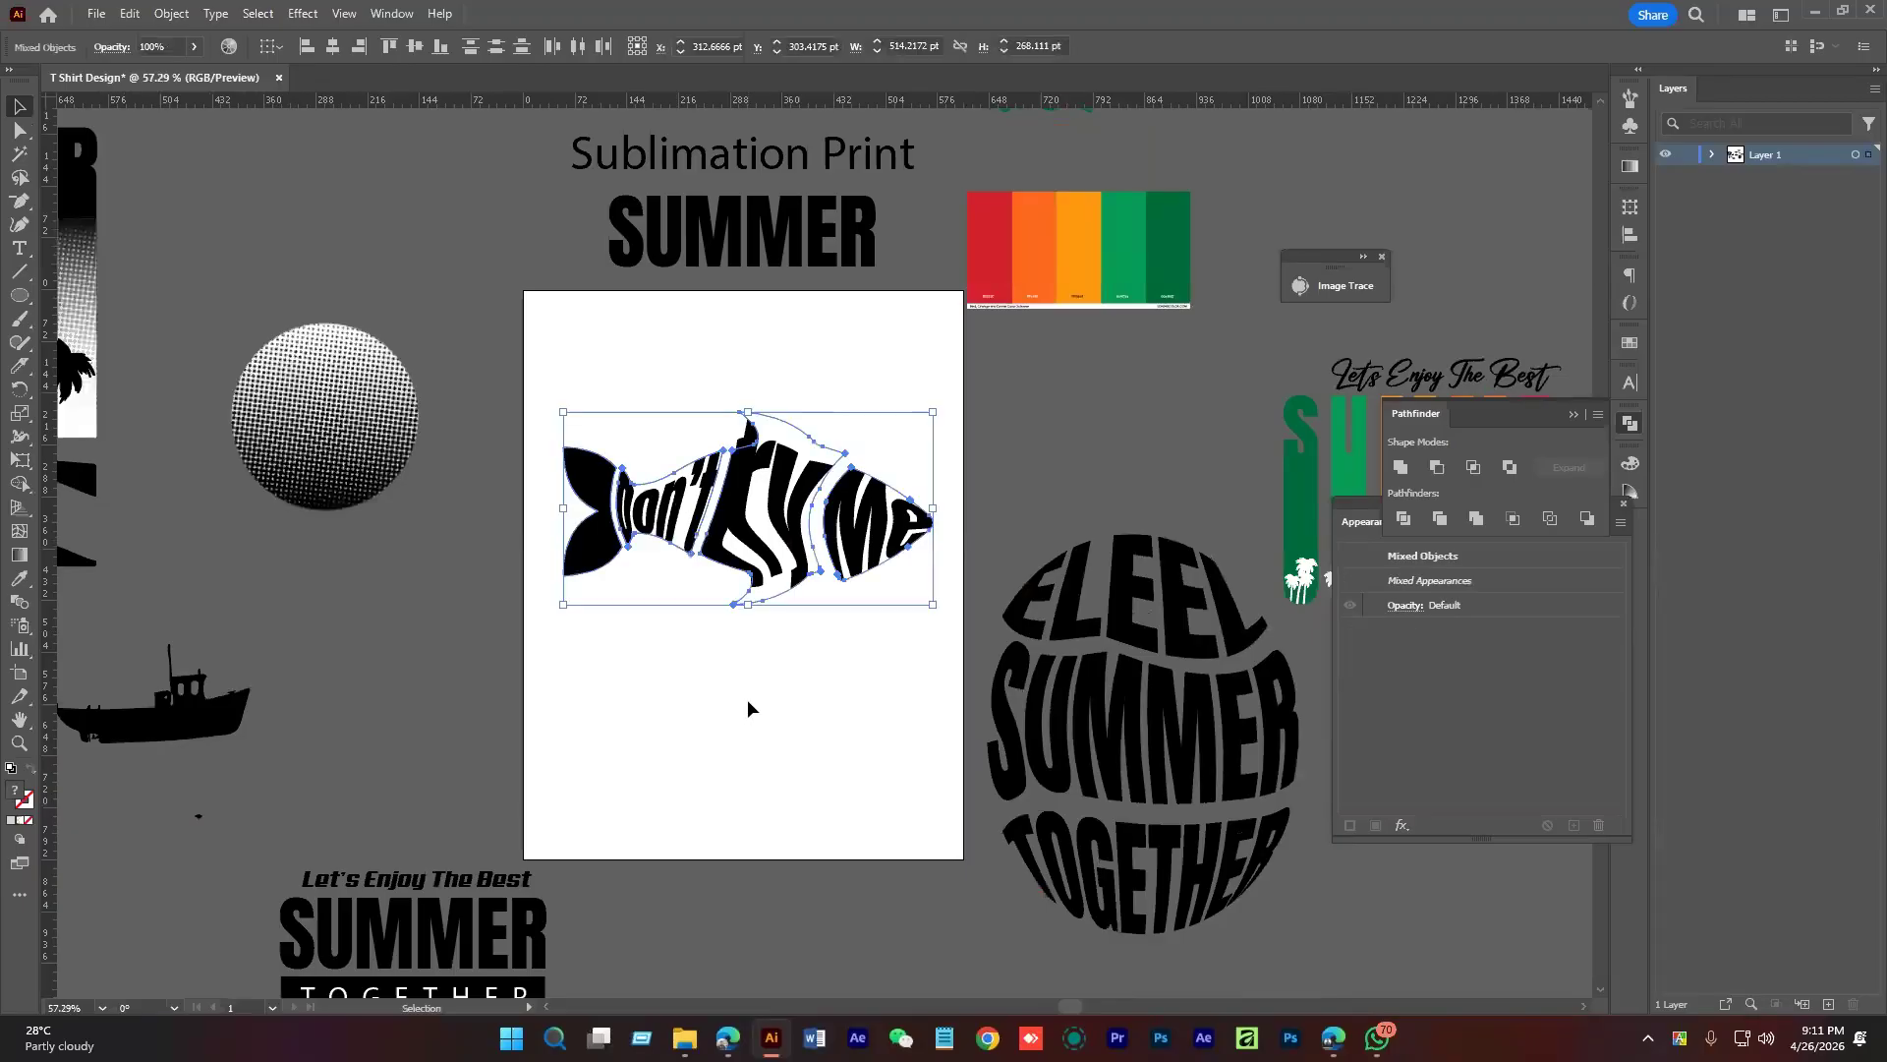
click(171, 12)
click(249, 271)
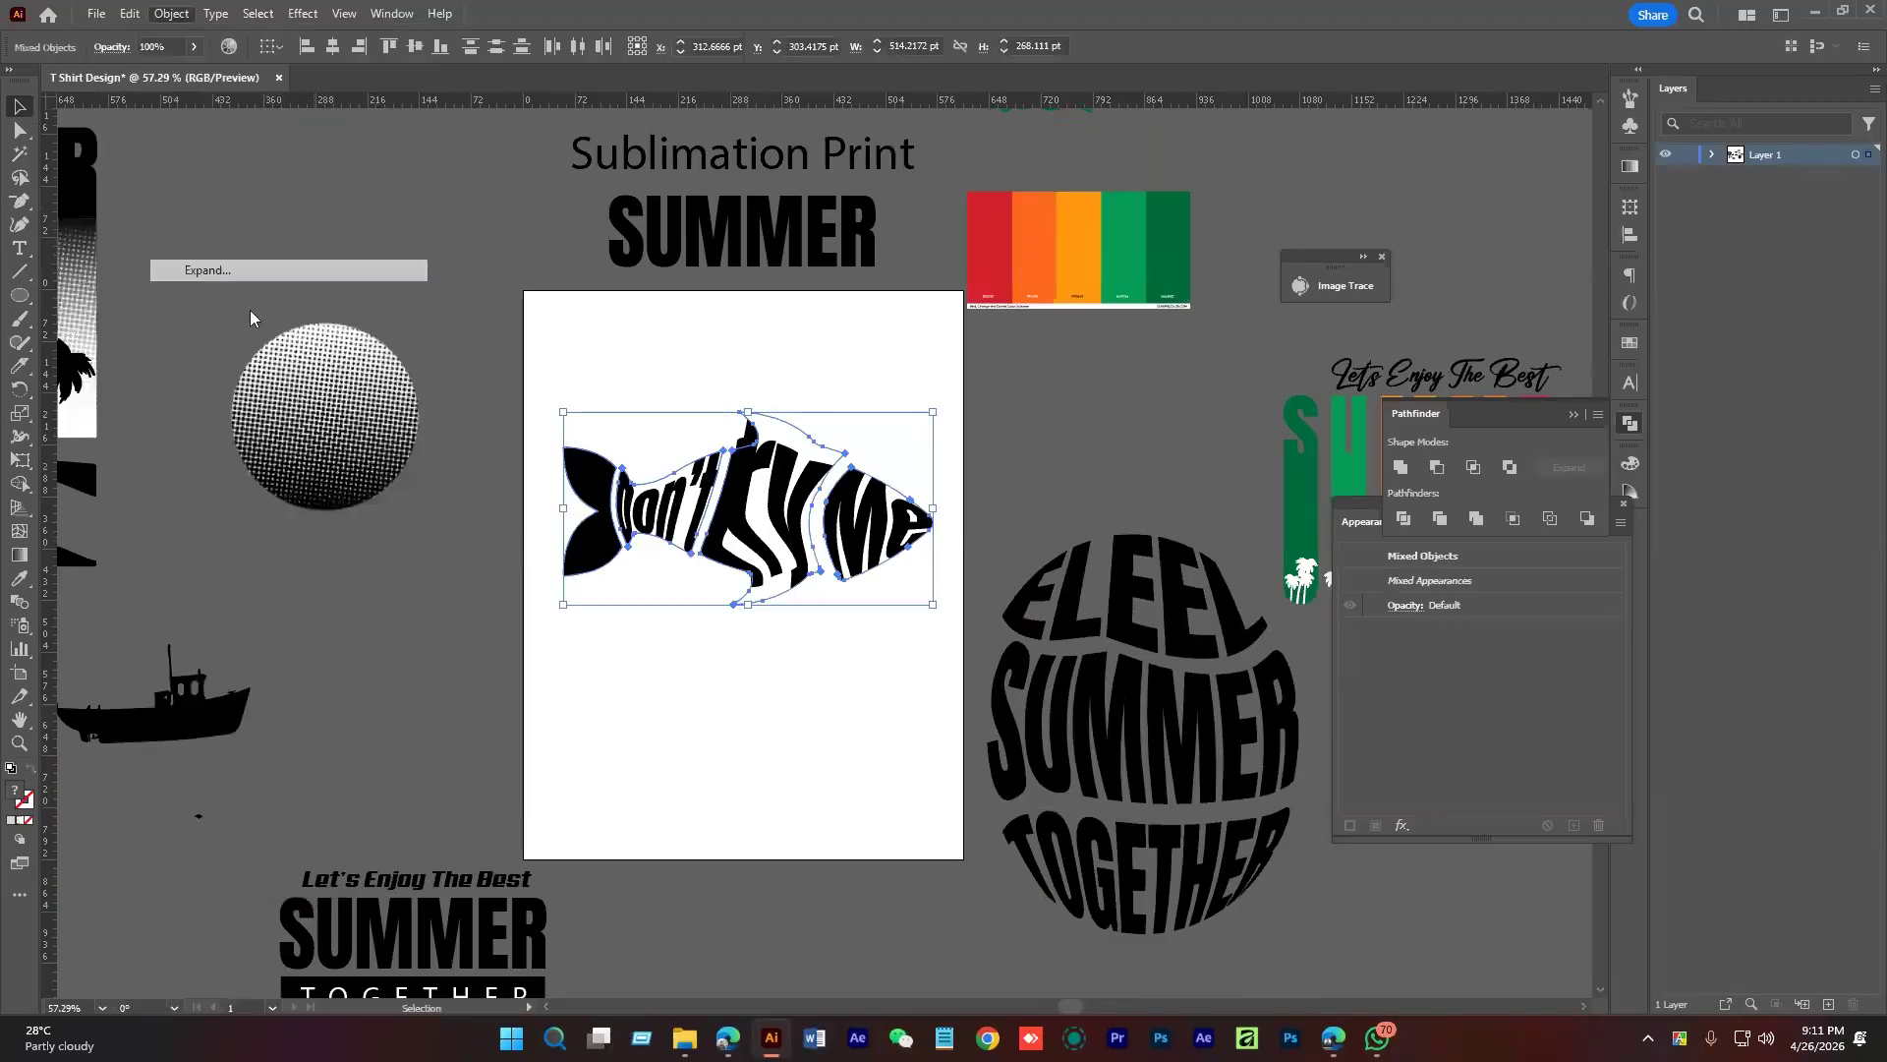
drag(783, 488, 896, 711)
click(873, 710)
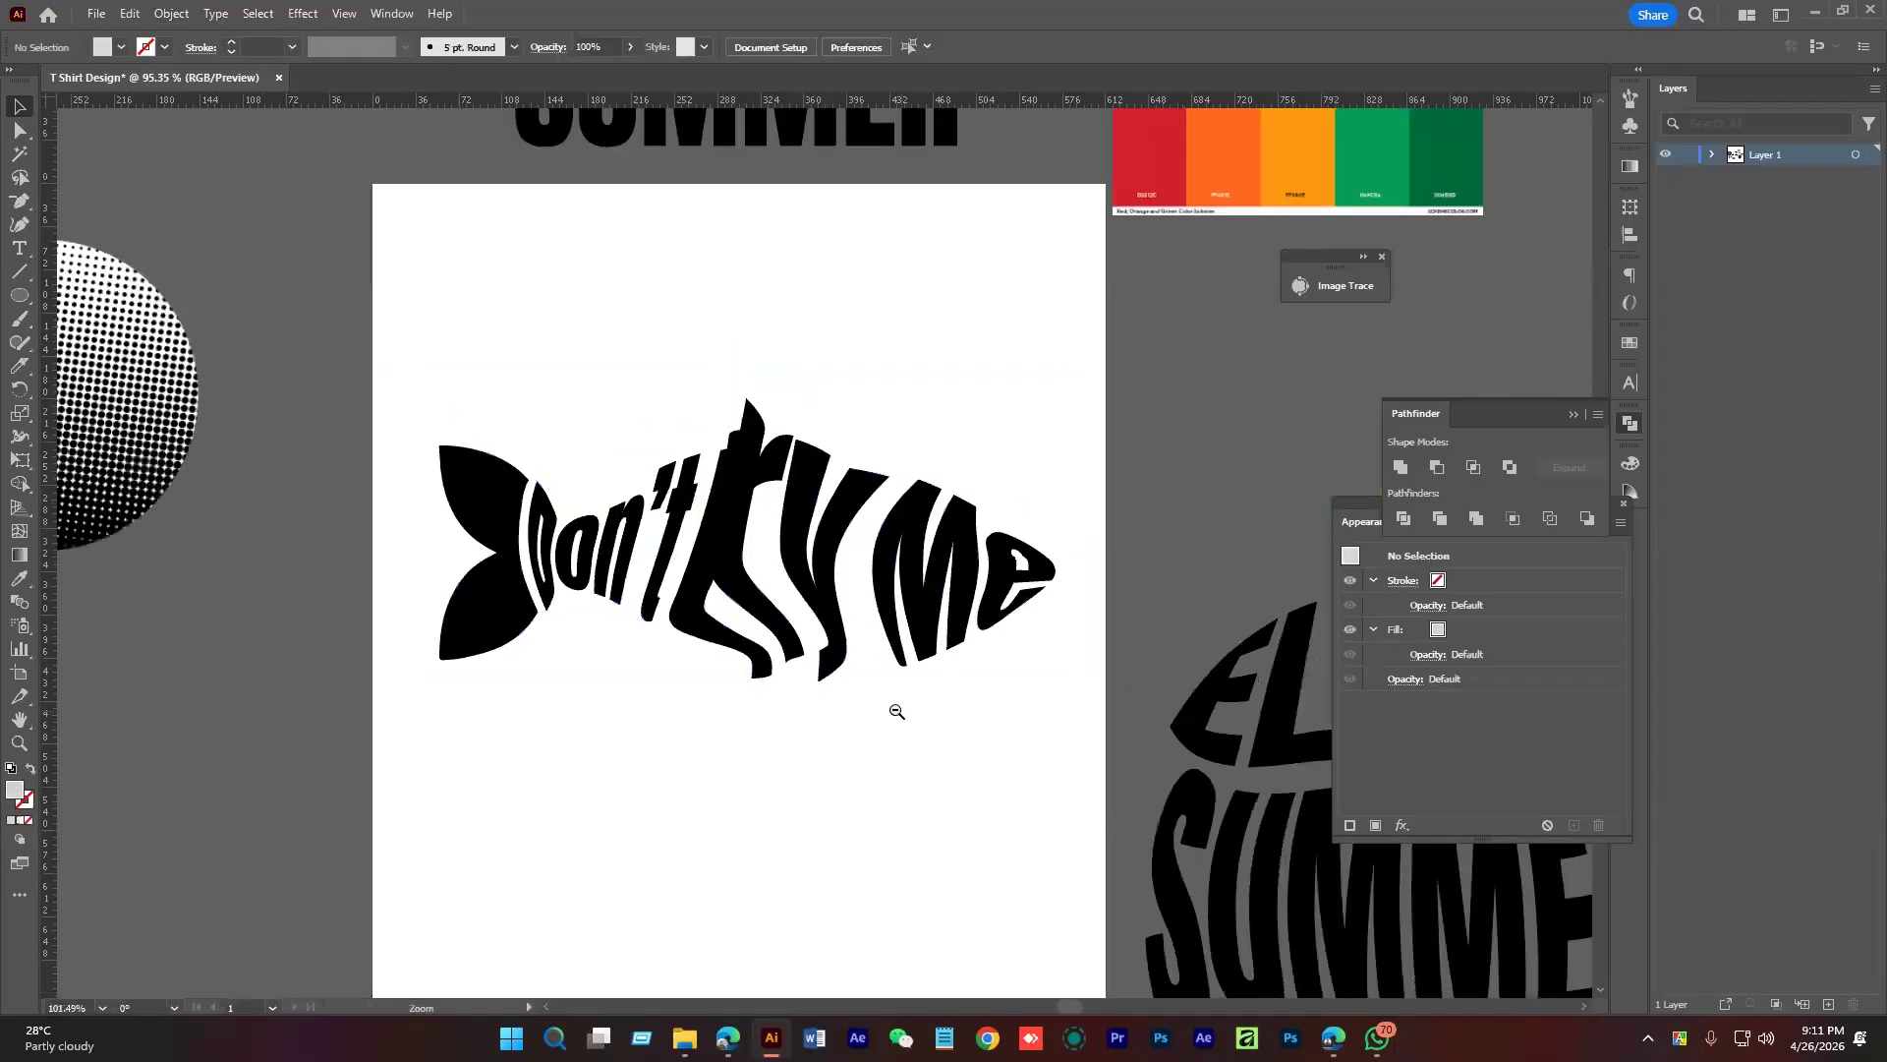
Recolor the "Me" piece with the palette's yellow-orange swatch using the Eyedropper
click(897, 711)
click(929, 589)
key(i)
click(1212, 277)
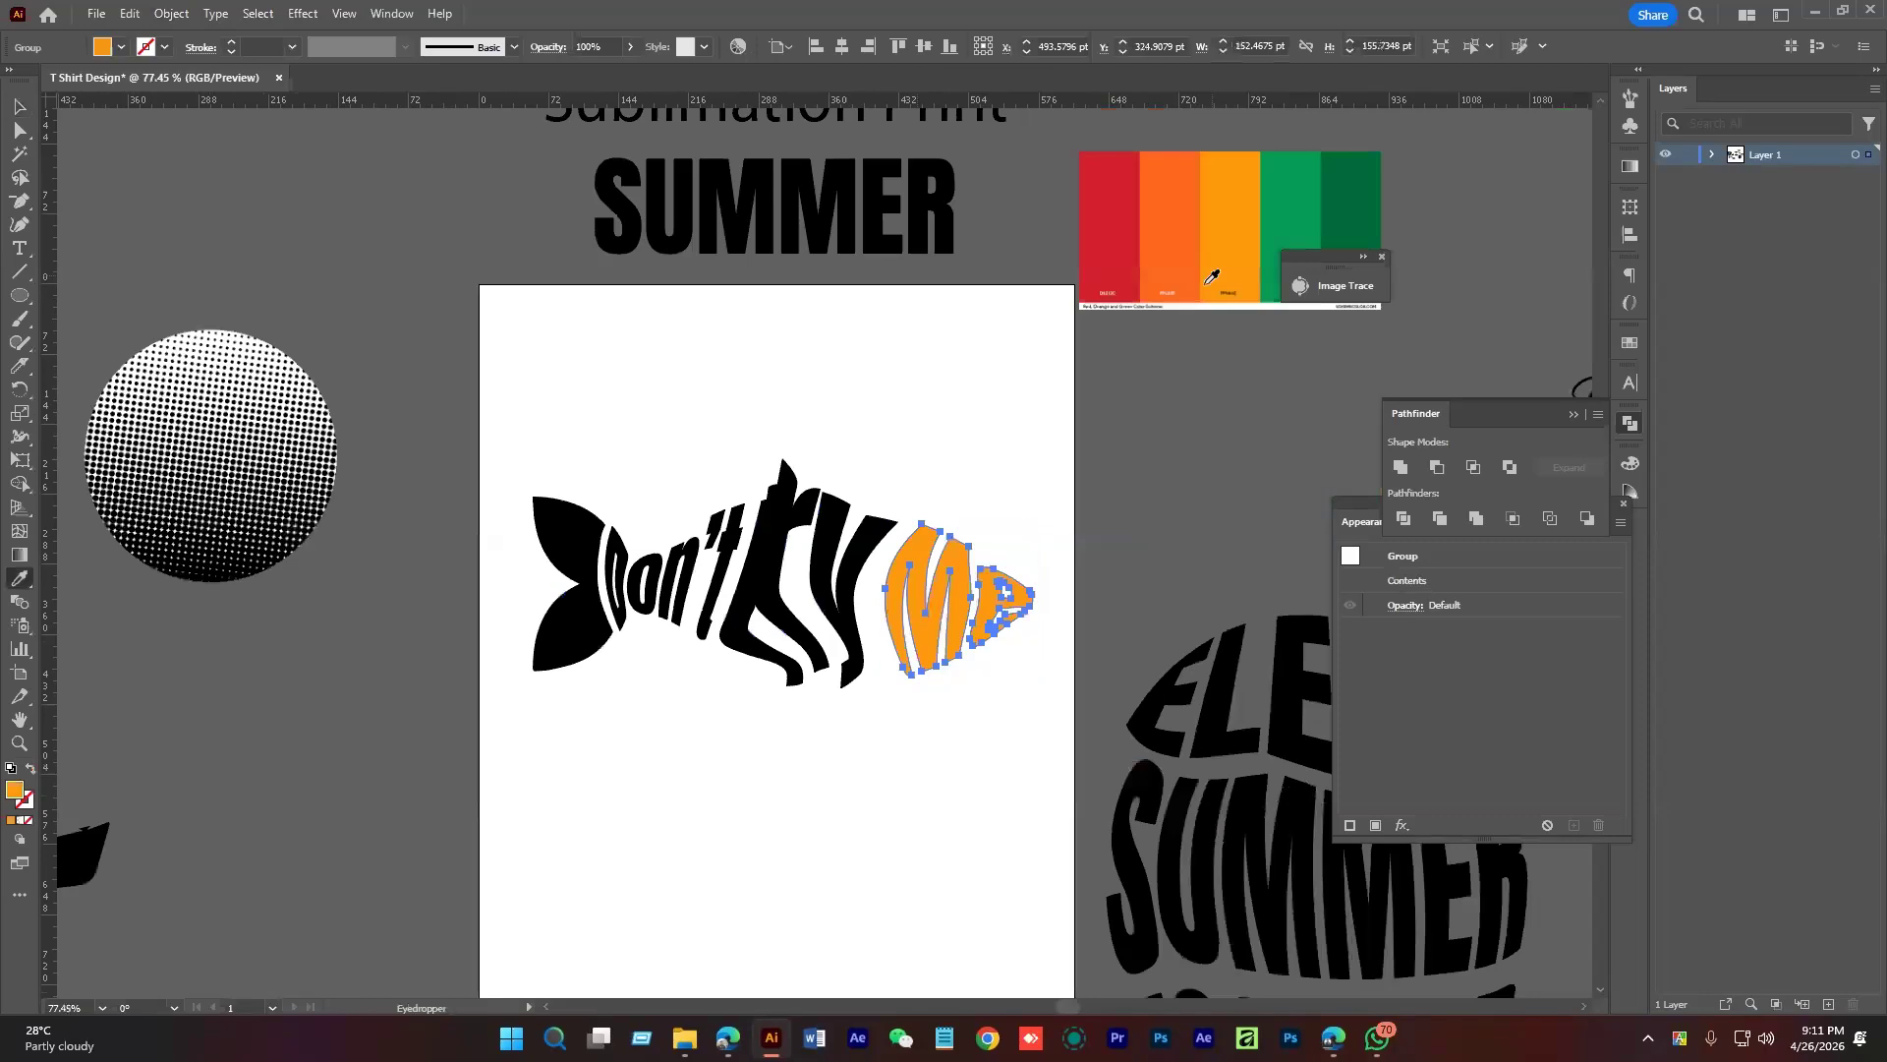
key(v)
Recolor the "Fry" piece with the palette's lighter green swatch using the Eyedropper
click(859, 548)
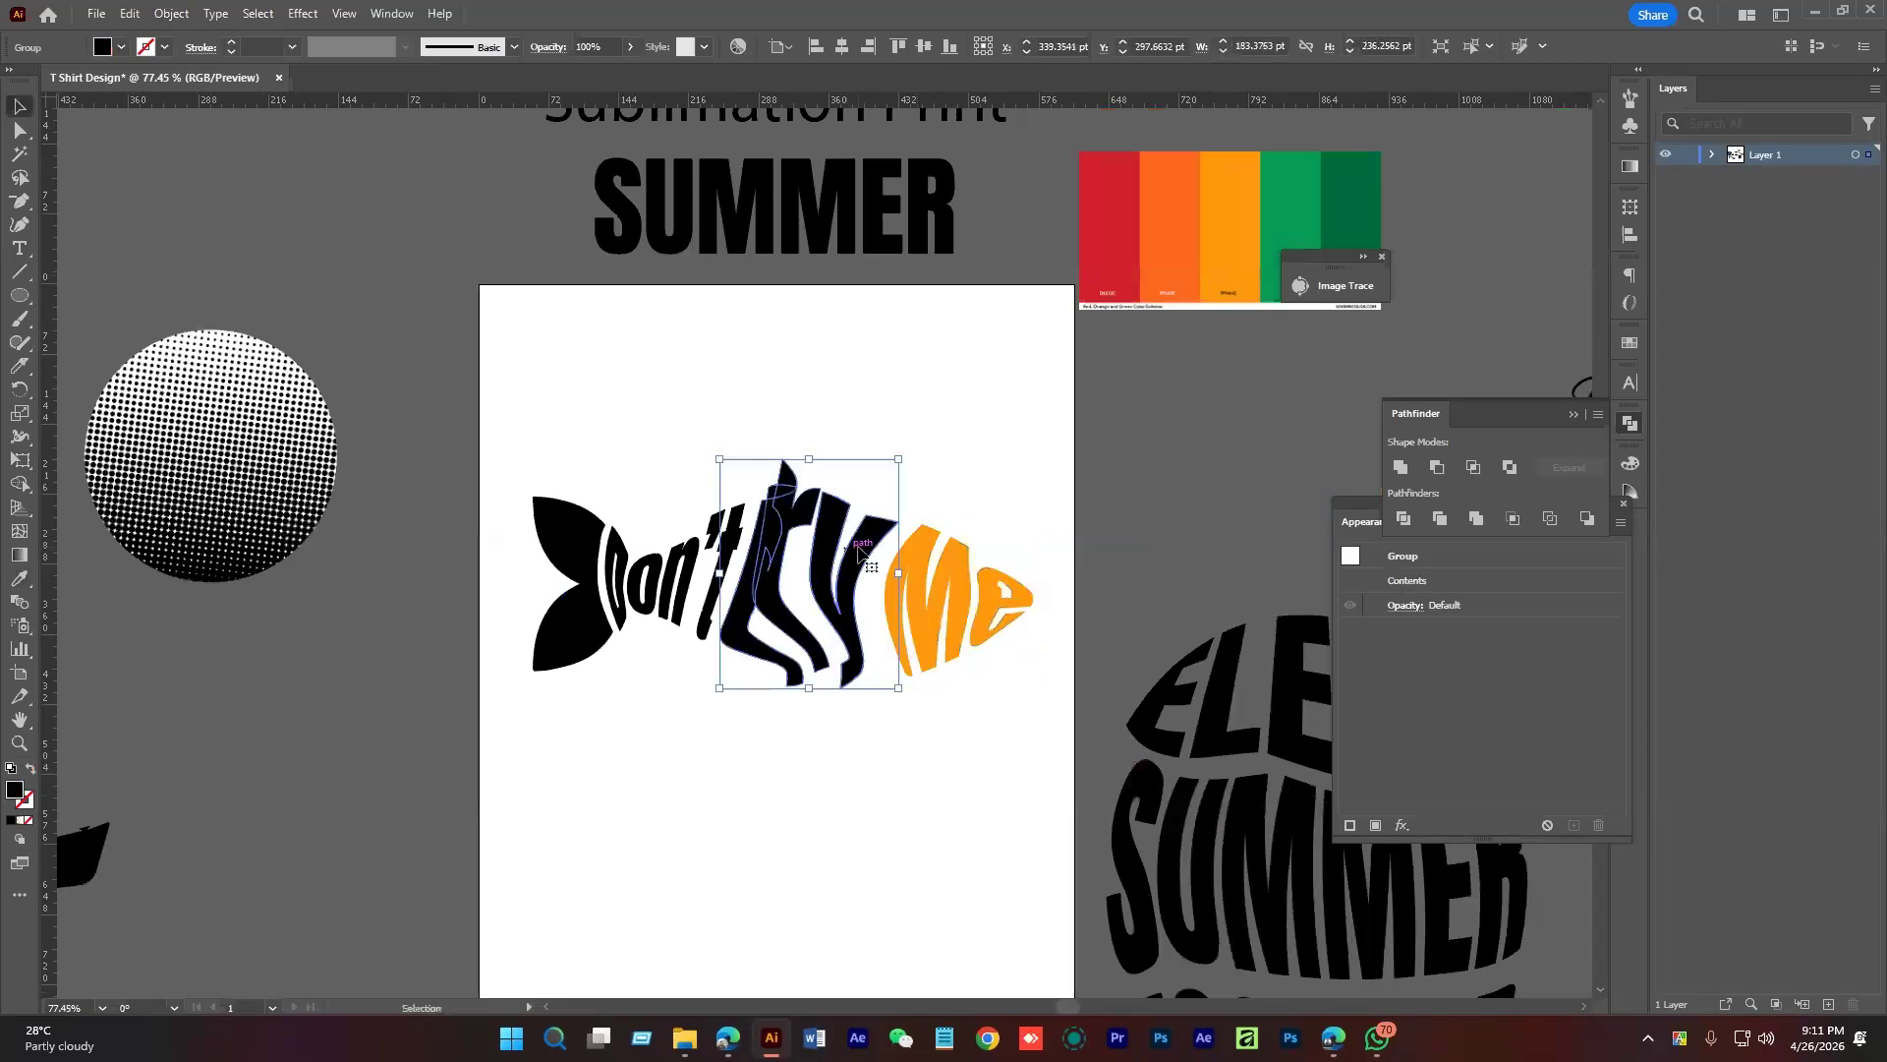
key(i)
click(1277, 278)
key(v)
click(768, 518)
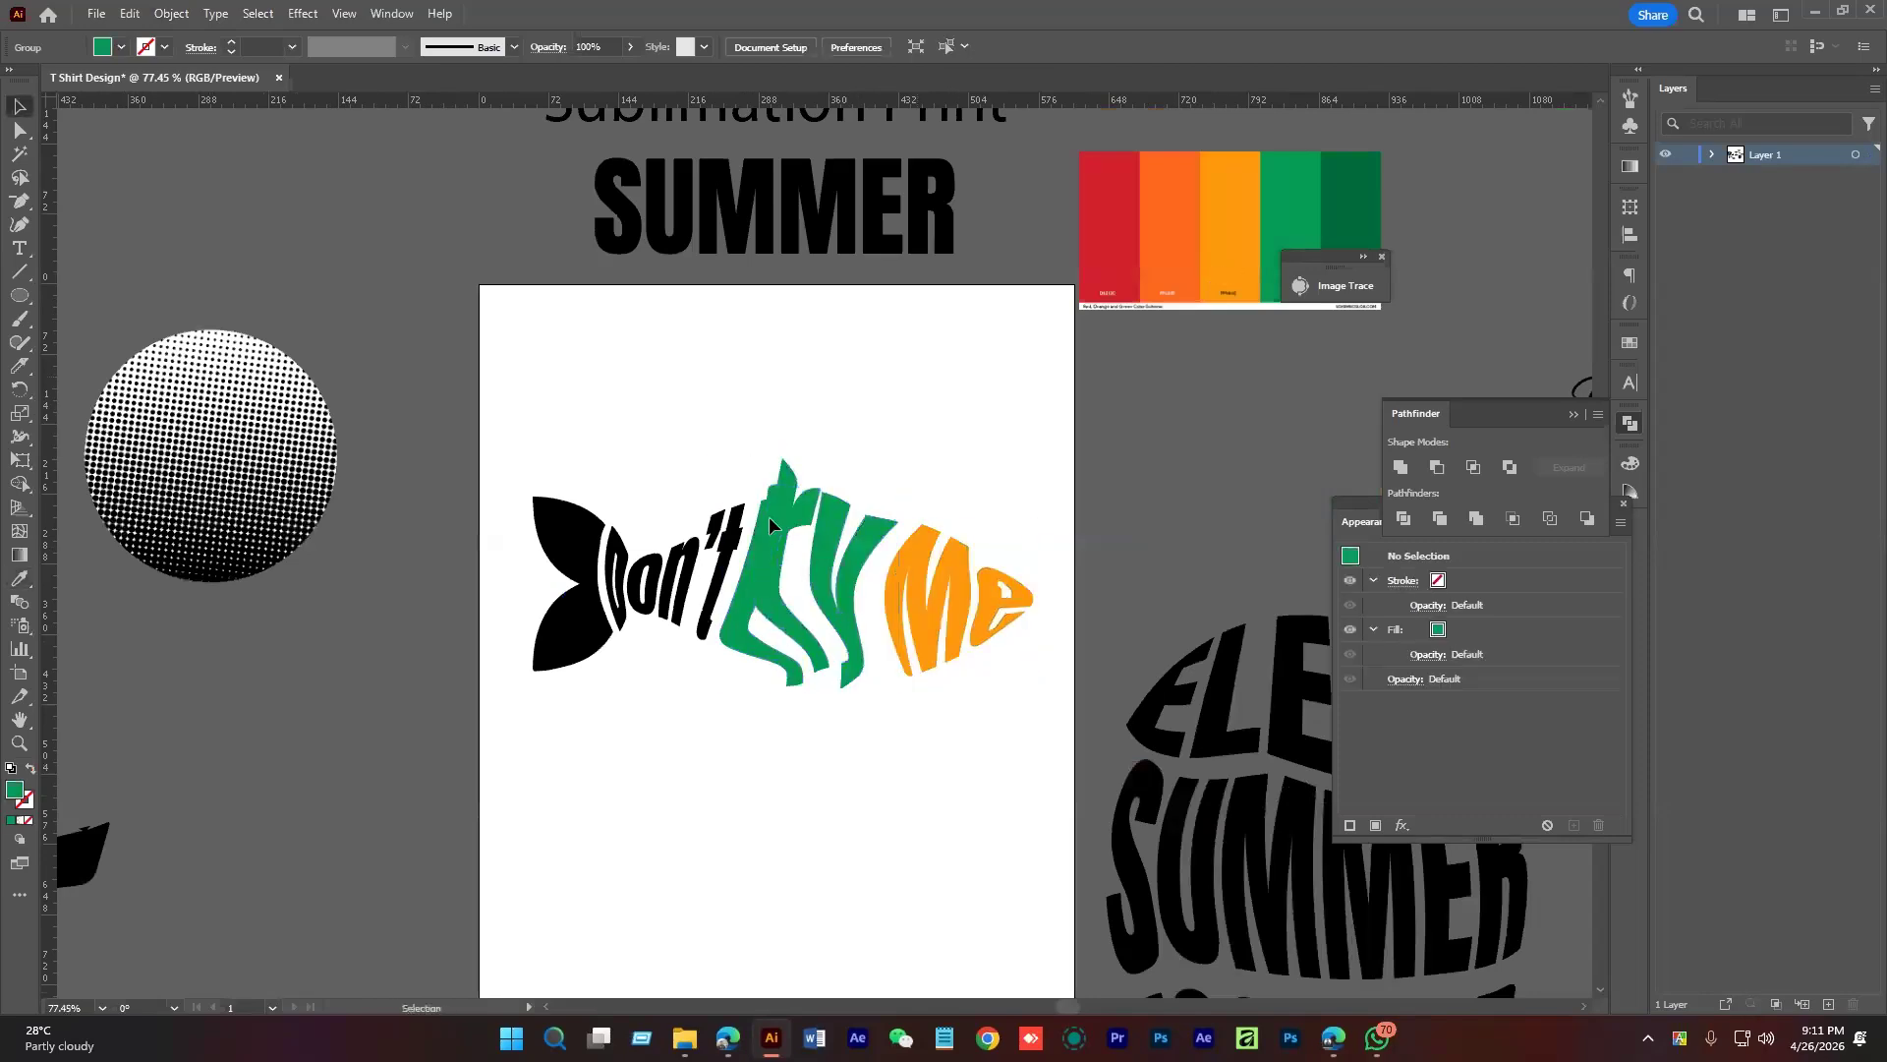
Recolor the "Don't" piece with the palette's red swatch using the Eyedropper
click(668, 588)
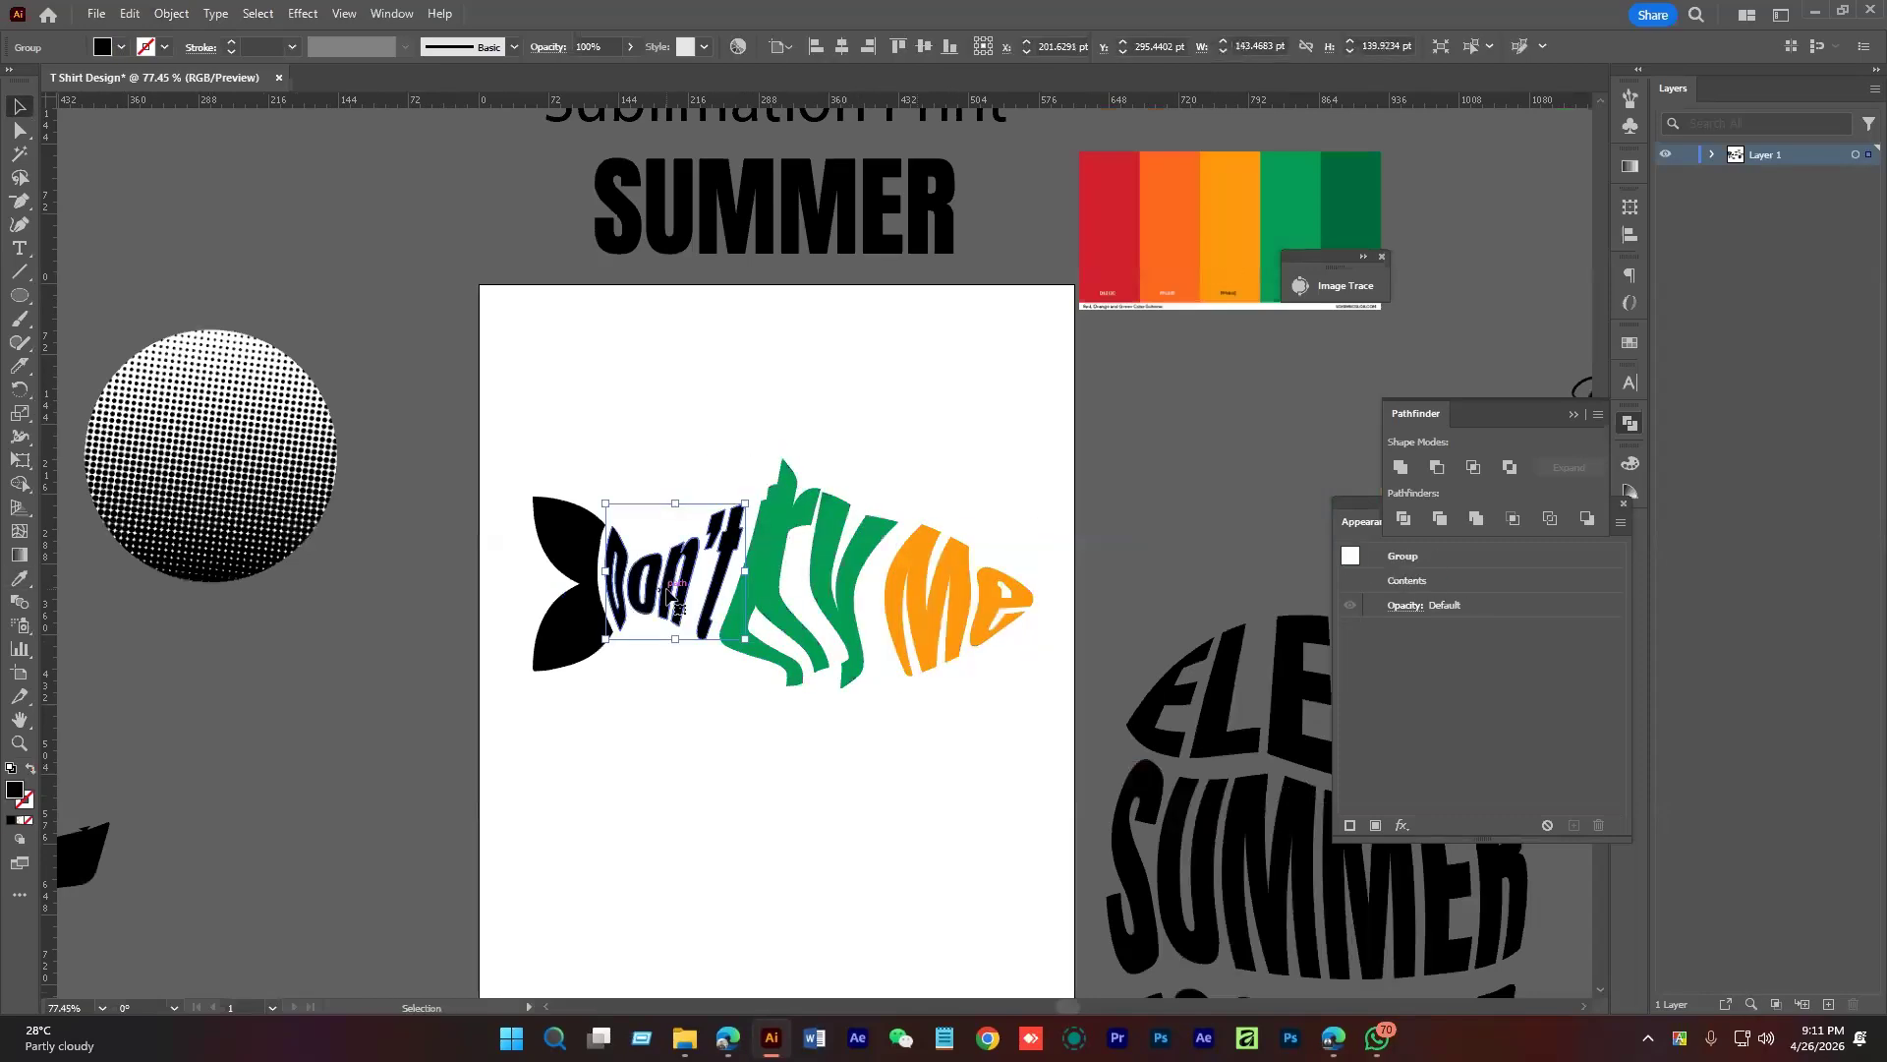
key(i)
click(1109, 227)
key(v)
click(709, 464)
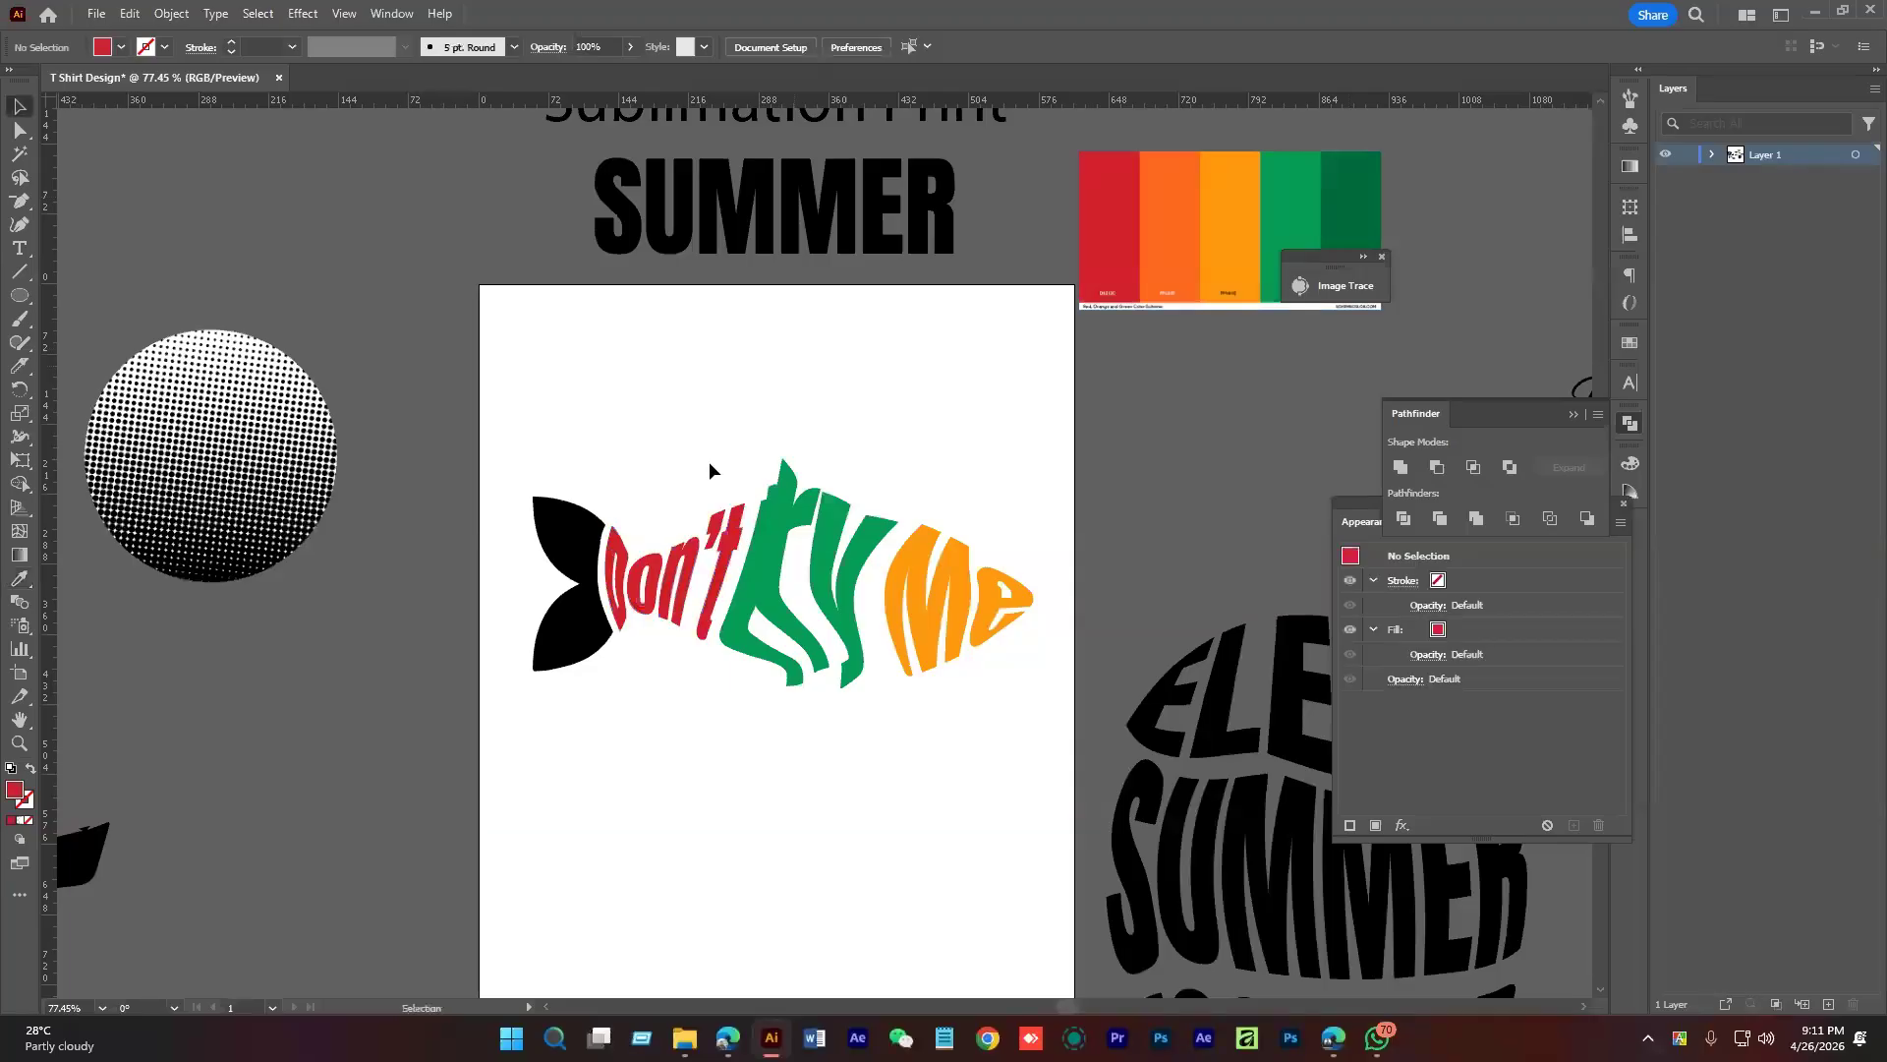
Fill the fish's tail fin with a medium gray swatch
click(562, 535)
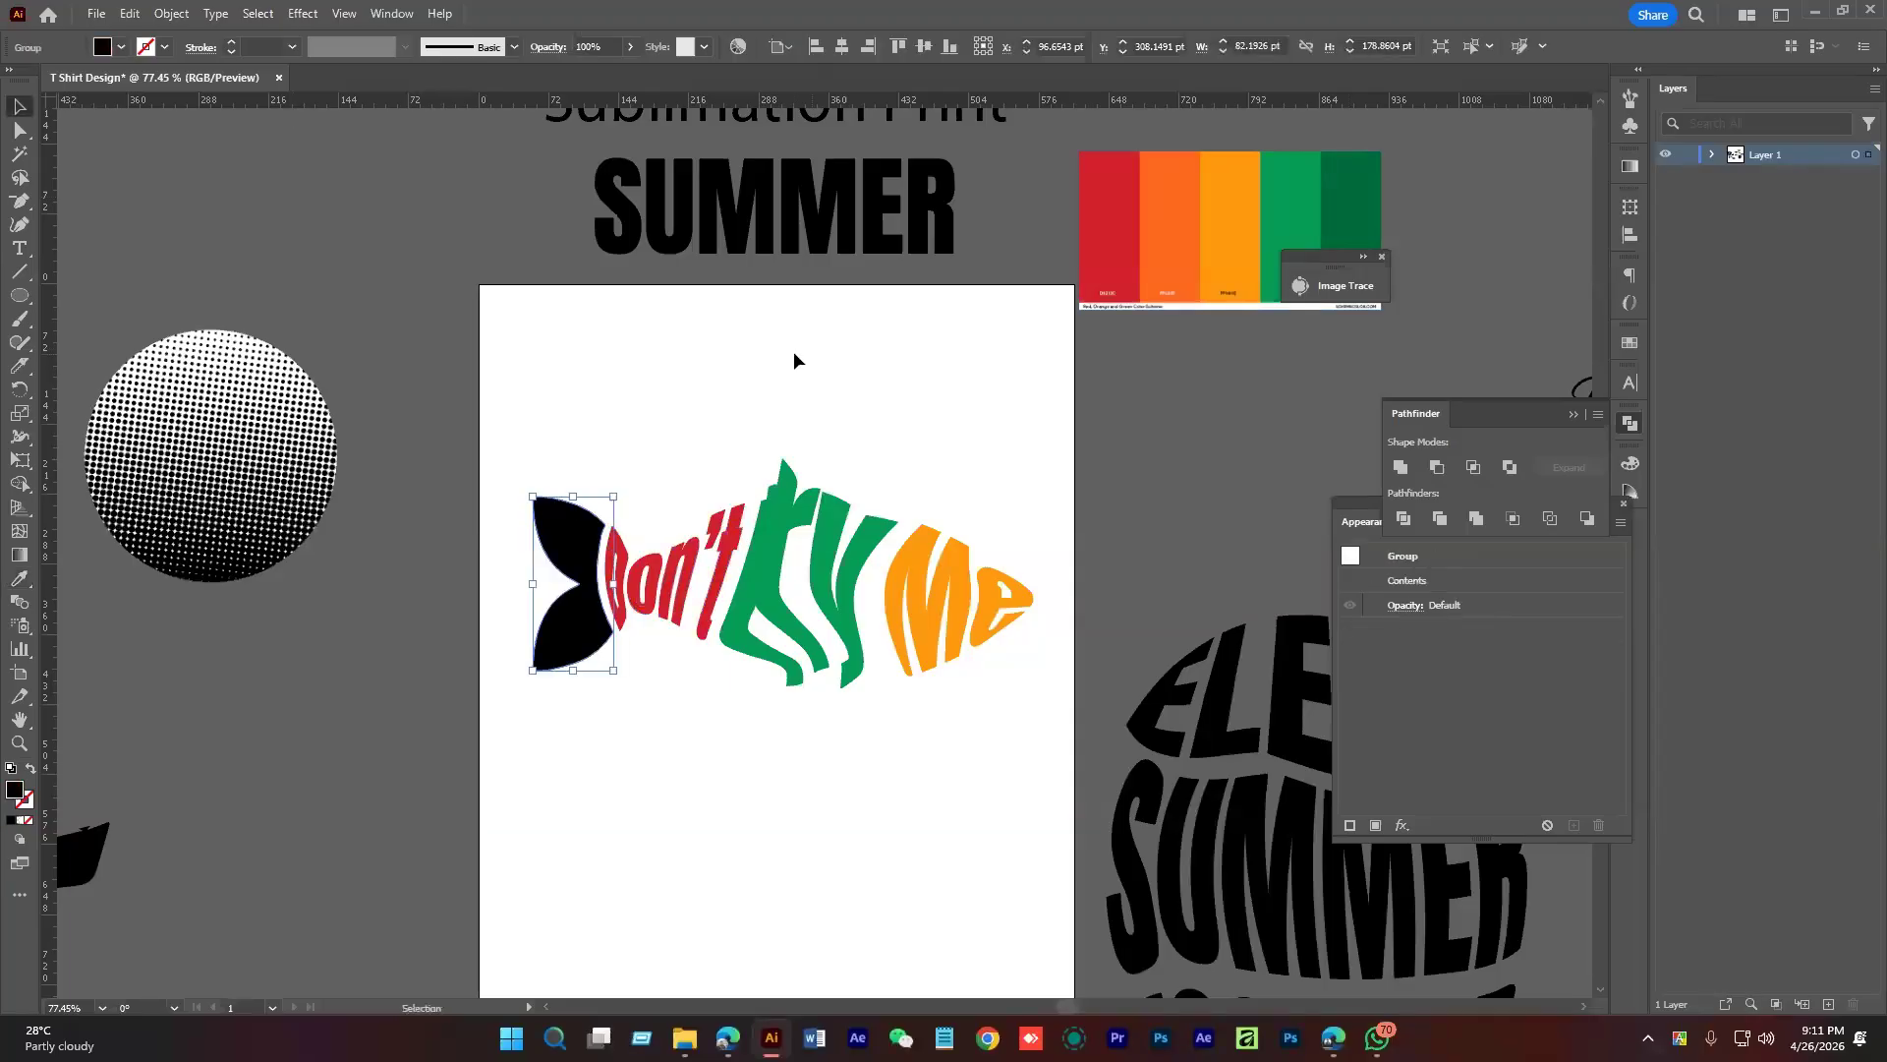
click(121, 47)
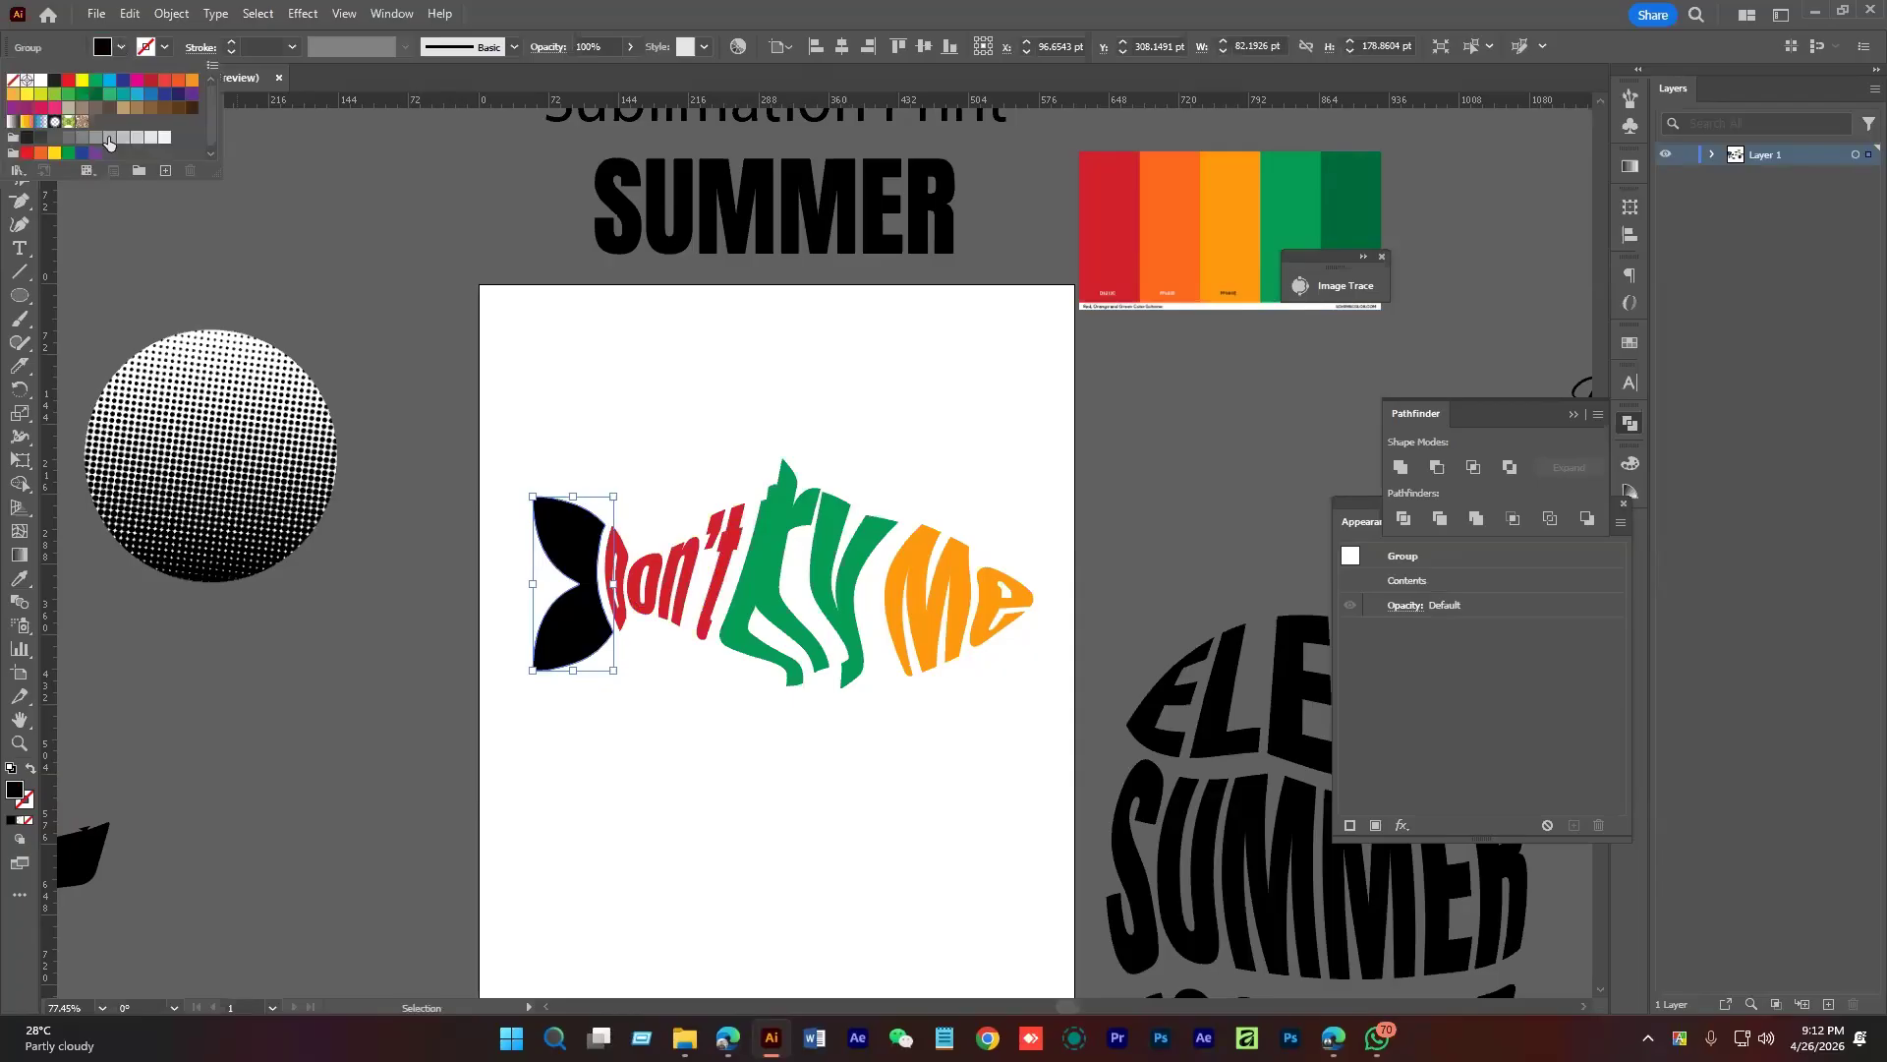
click(108, 141)
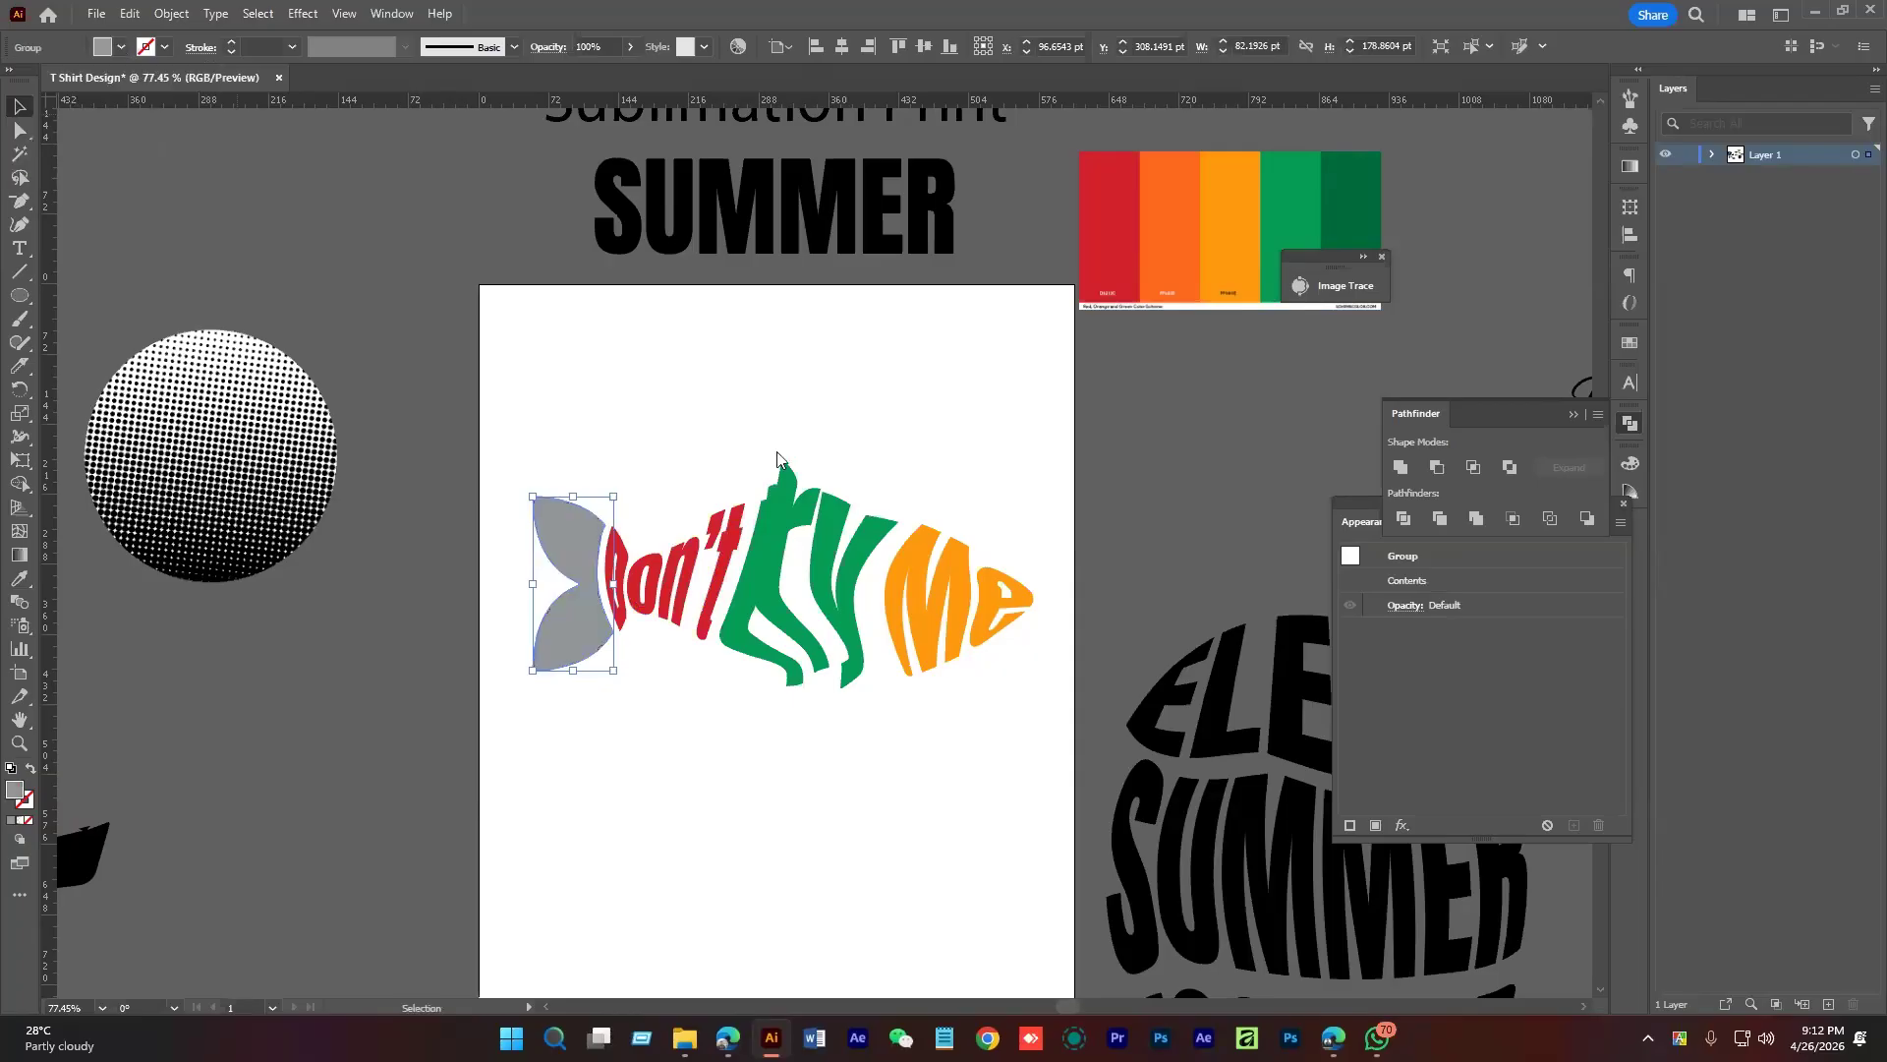
Group the gray tail fin with the "Don't", "Fry" and "Me" pieces so the fish is one object
click(776, 459)
scroll(752, 459, down, 2)
alt+click(726, 459)
drag(619, 432, 844, 546)
key(v)
click(800, 621)
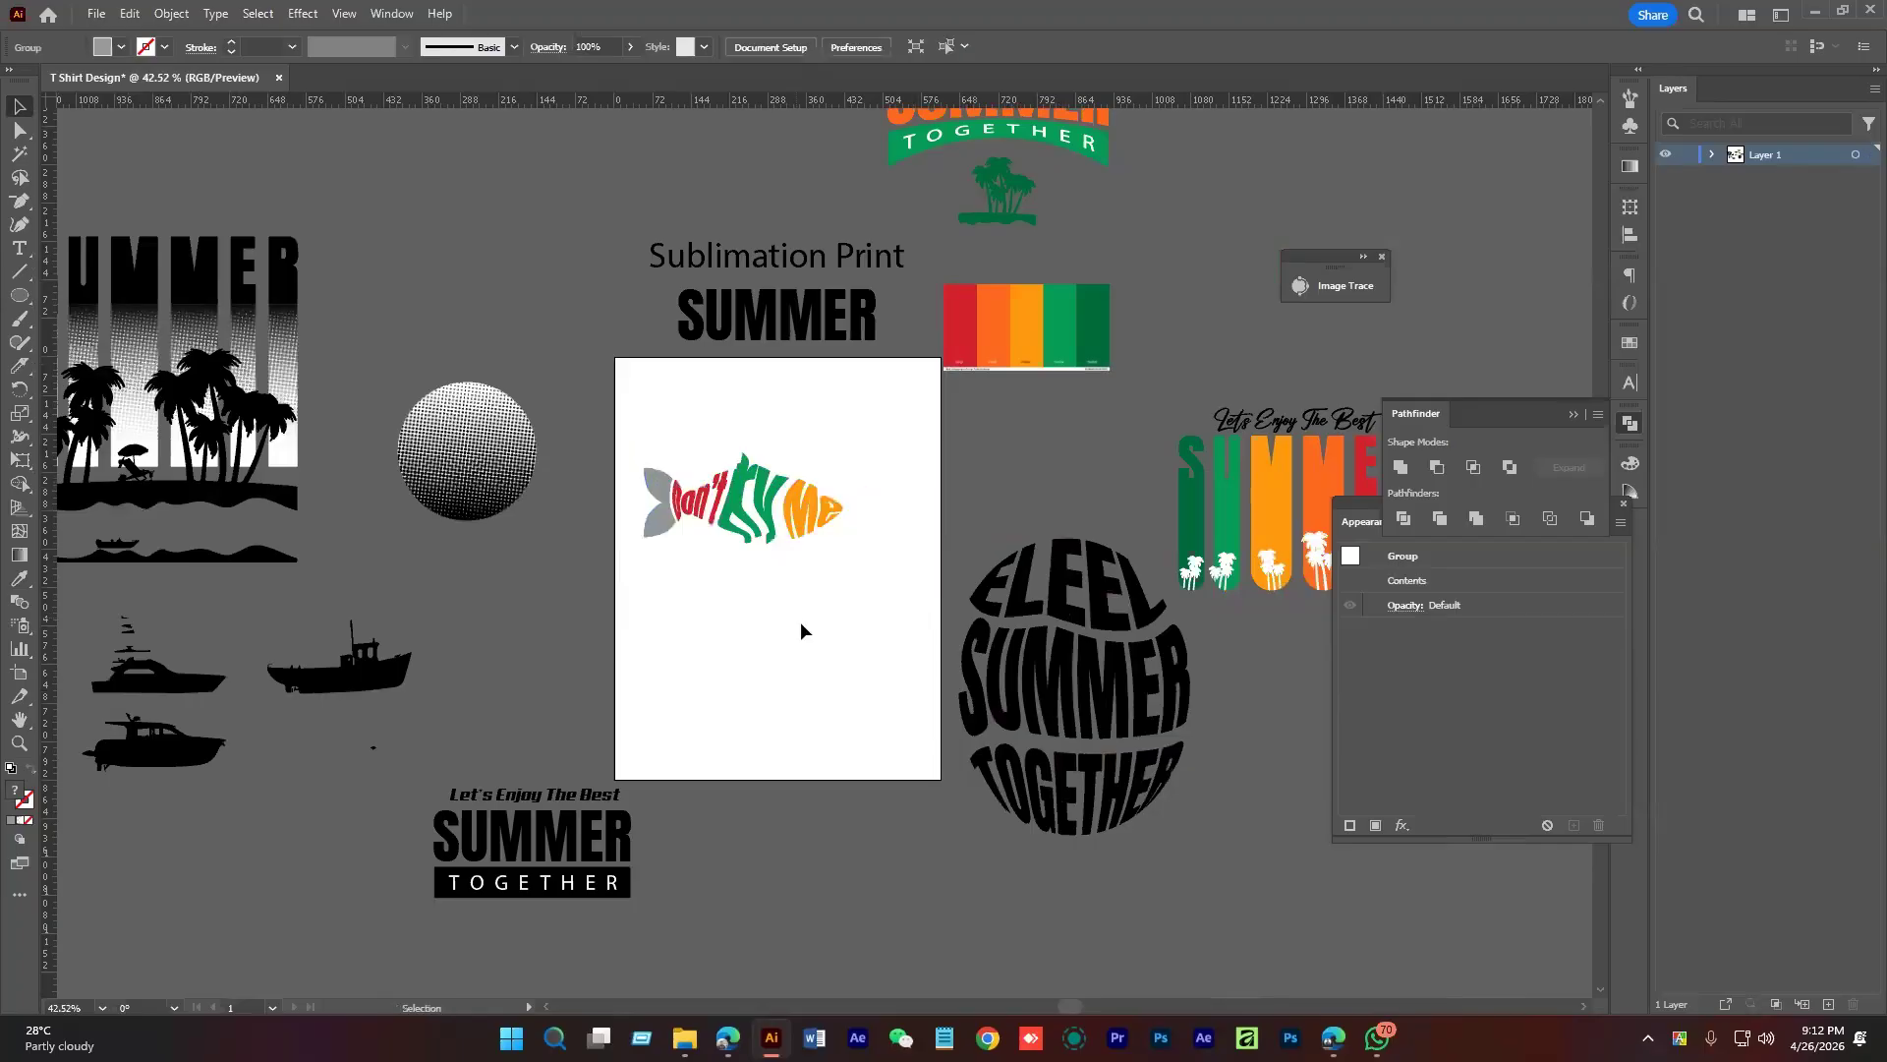
drag(757, 640, 894, 663)
click(899, 536)
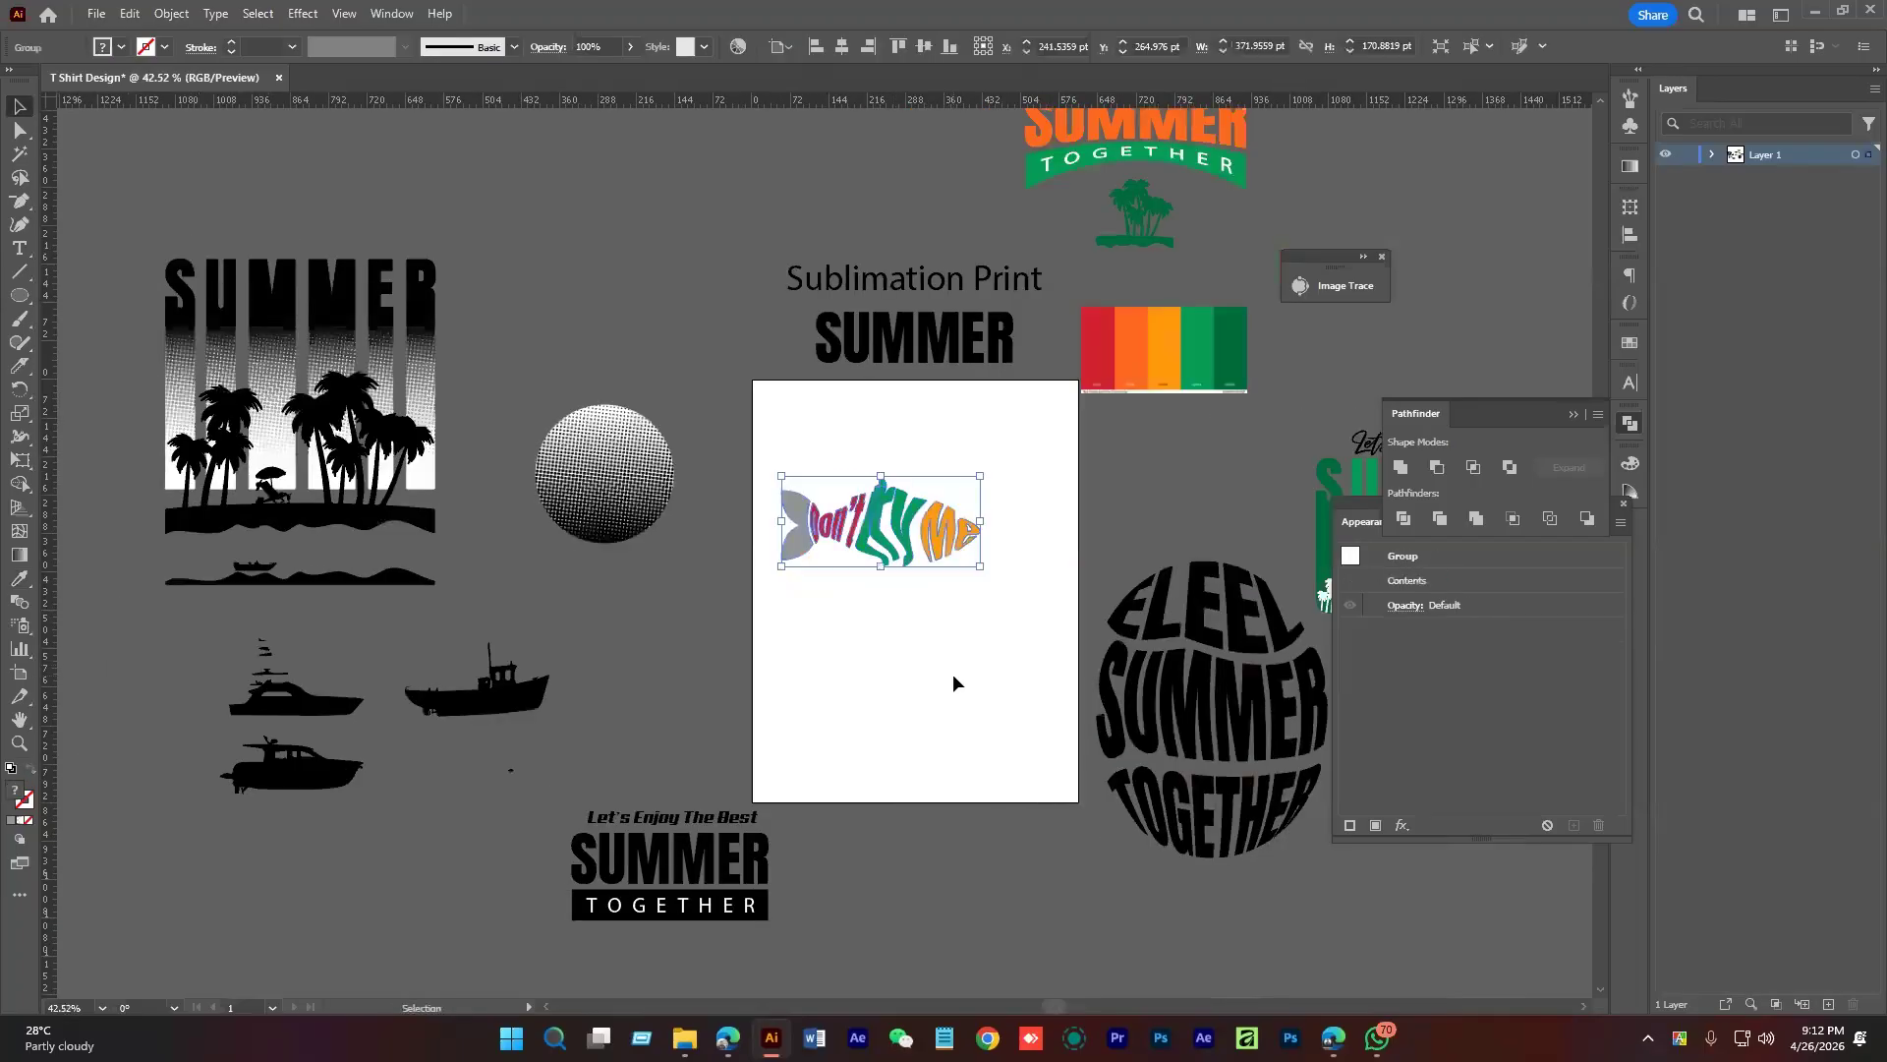
click(953, 675)
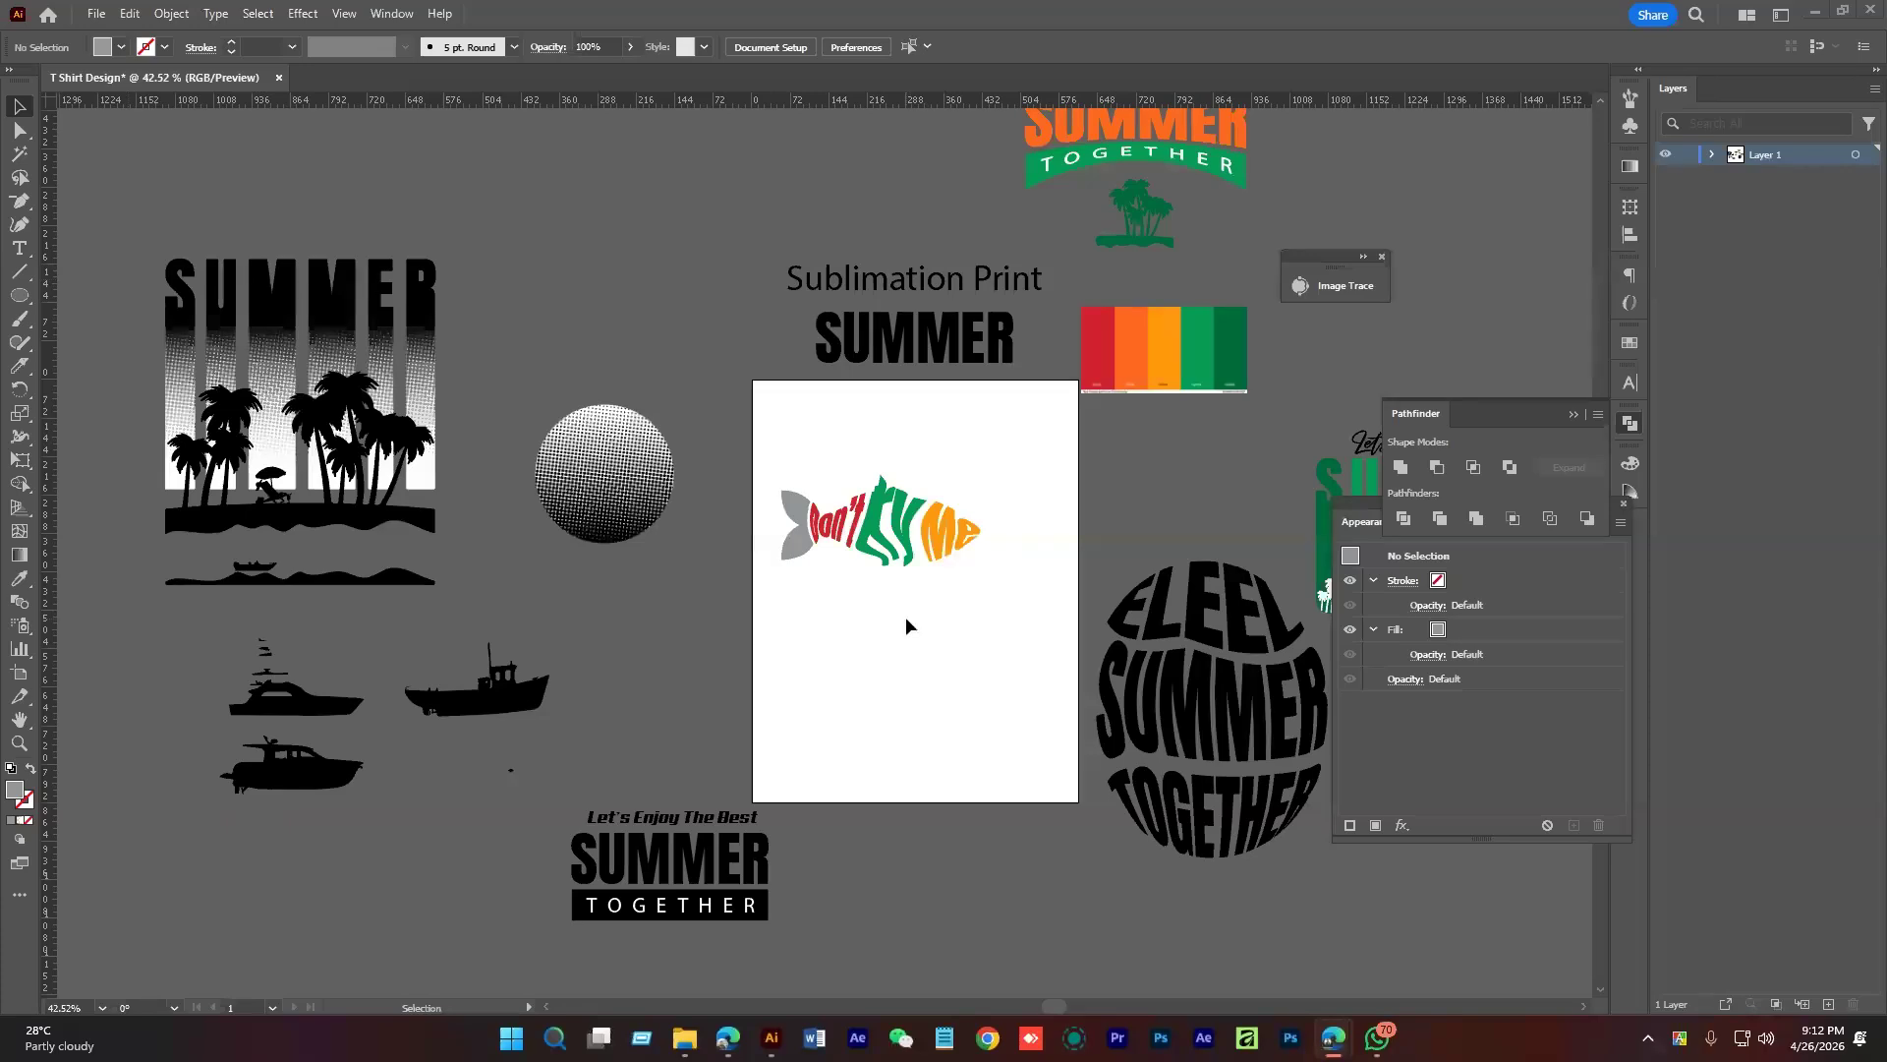
Move the striped, multicolored SUMMER design with palm trees up beside the color palette
scroll(880, 597, down, 2)
scroll(880, 597, right, 2)
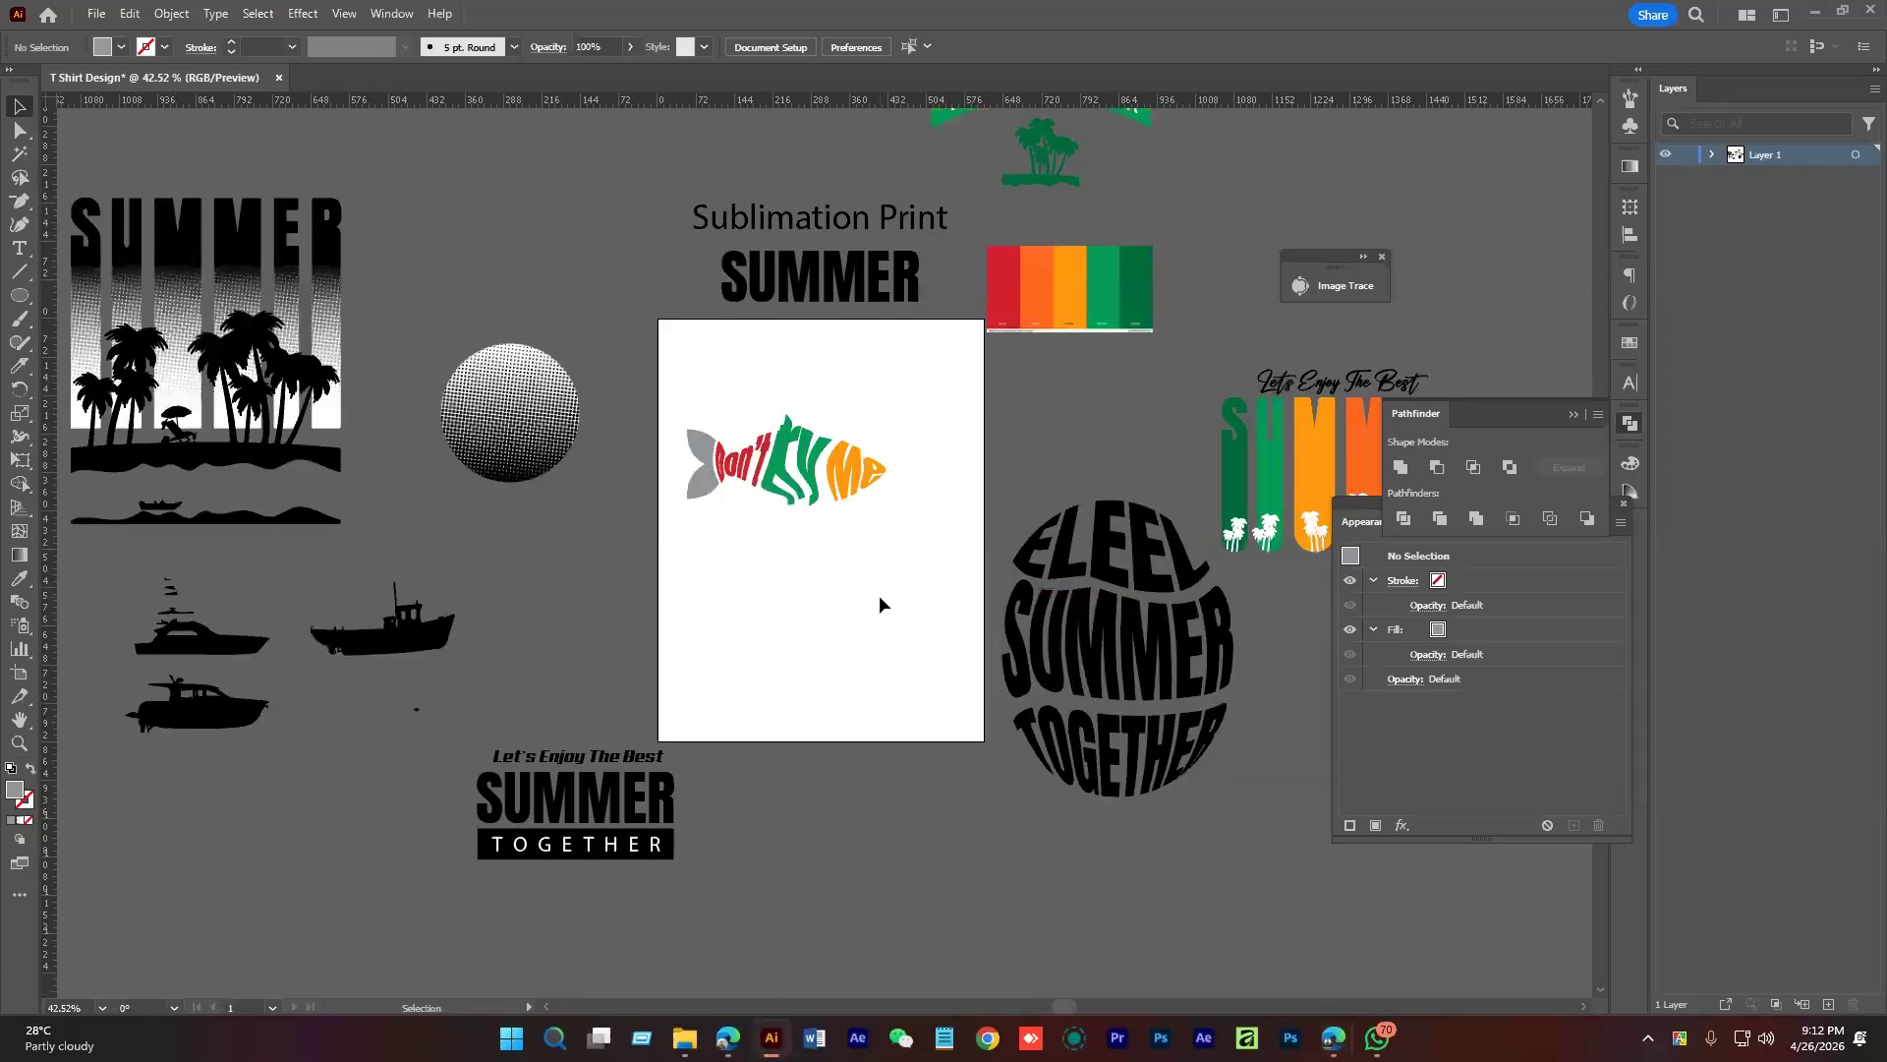
scroll(875, 595, right, 2)
click(1022, 545)
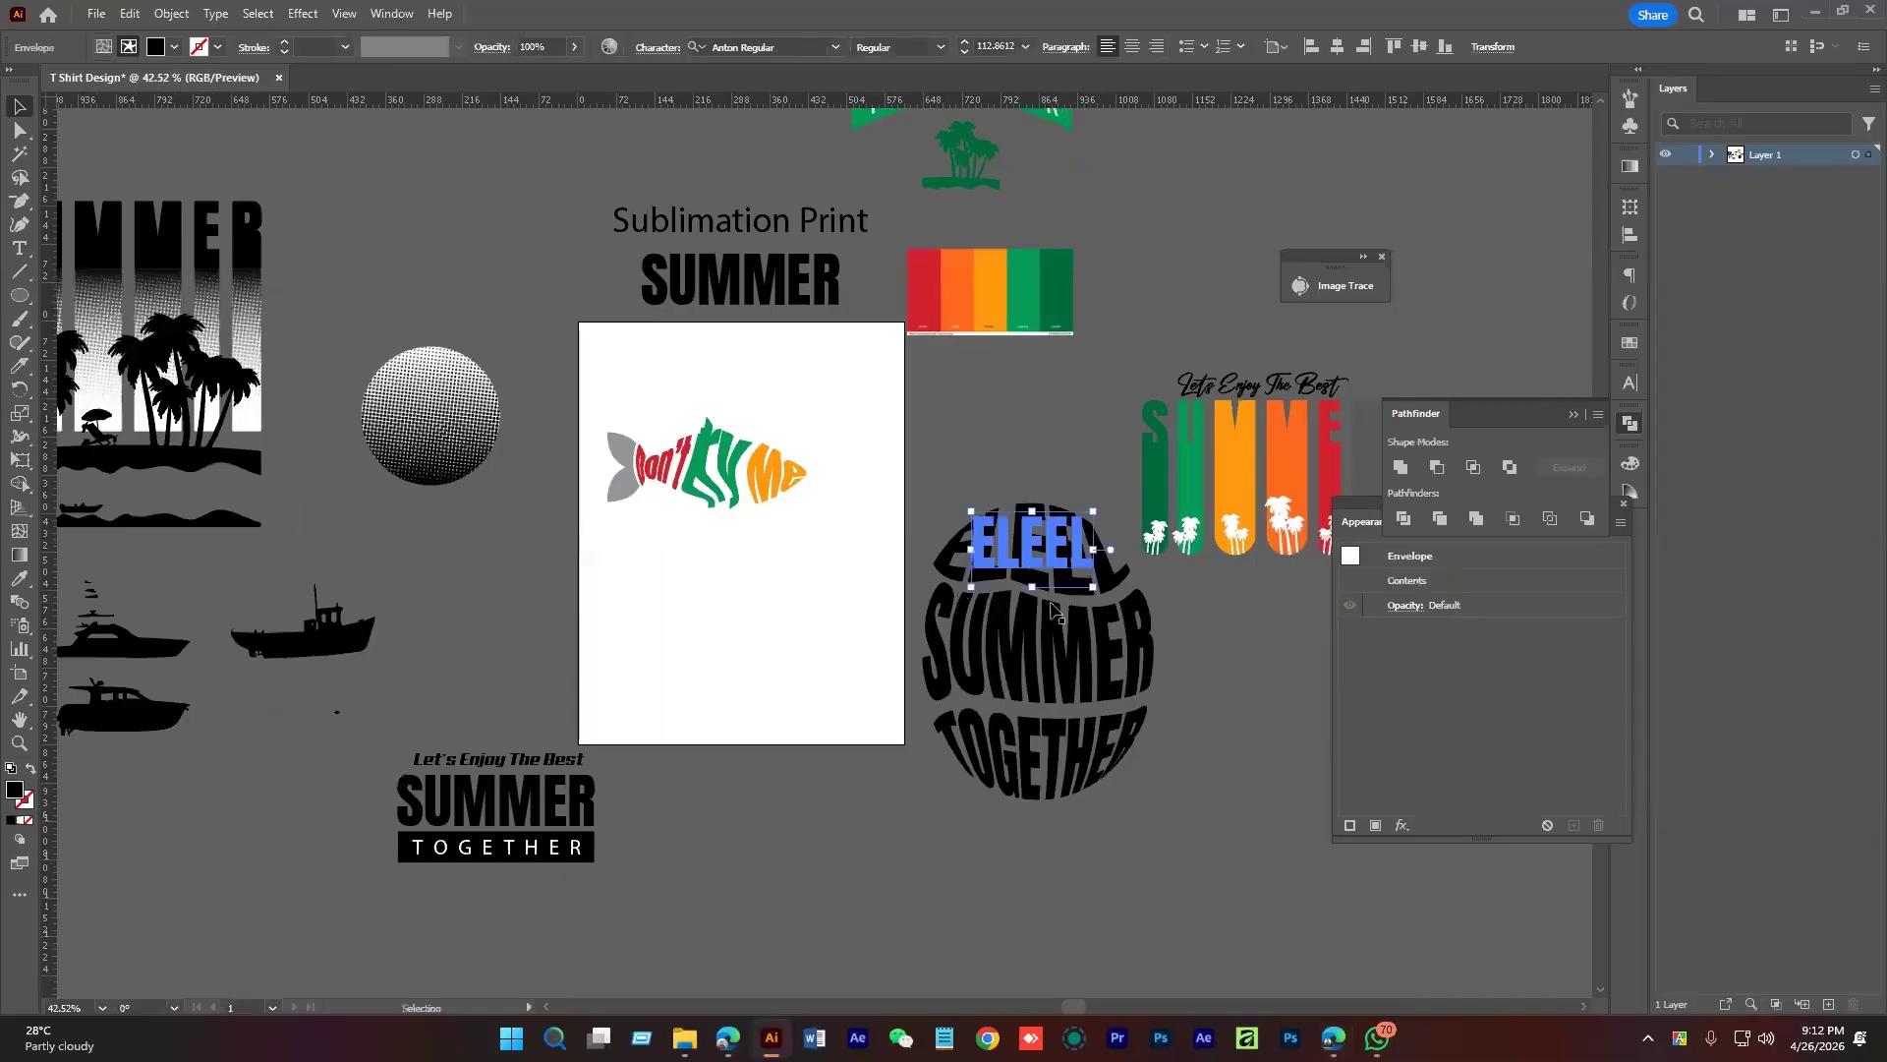
drag(1220, 705, 1194, 690)
click(1198, 695)
scroll(1189, 600, right, 2)
scroll(1189, 599, up, 1)
drag(1175, 509, 1138, 349)
drag(682, 617, 780, 619)
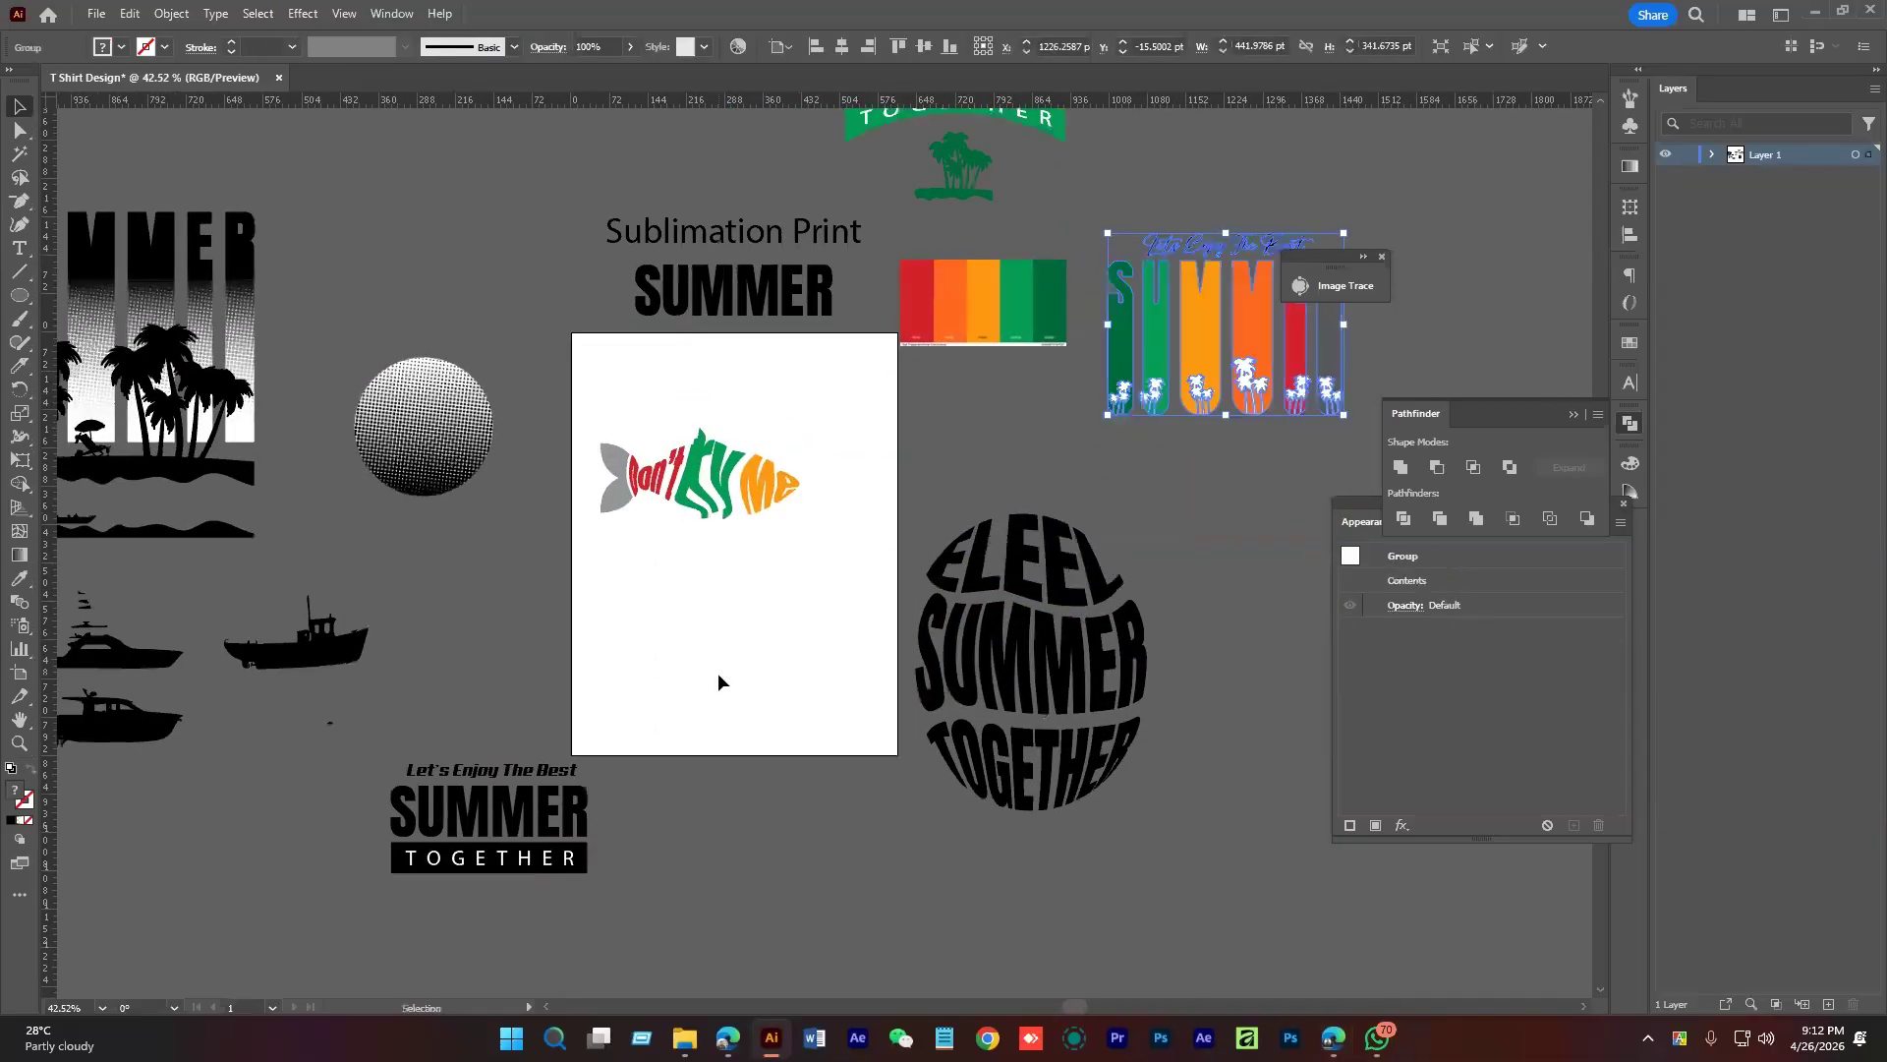
click(530, 810)
click(612, 694)
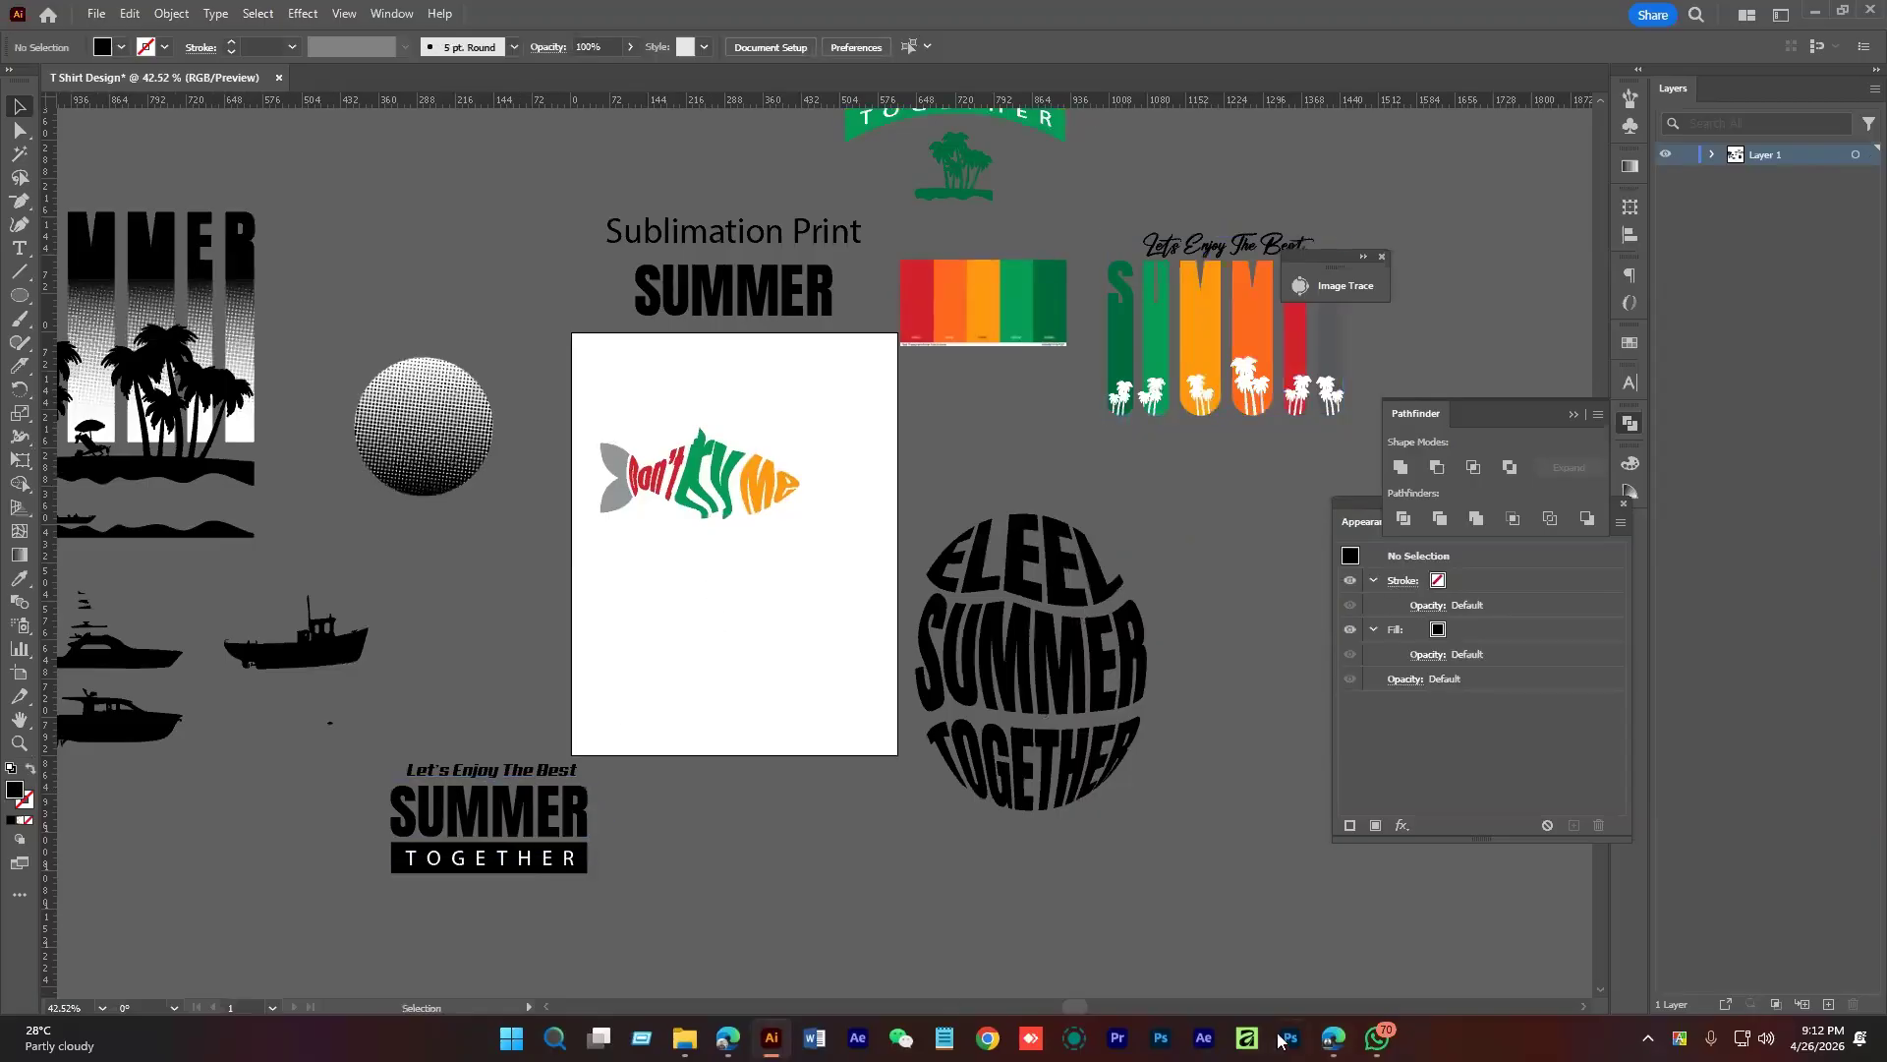
Switch to the browser and search Google Images for "t shirt mockup"
mouse_move(1333, 1038)
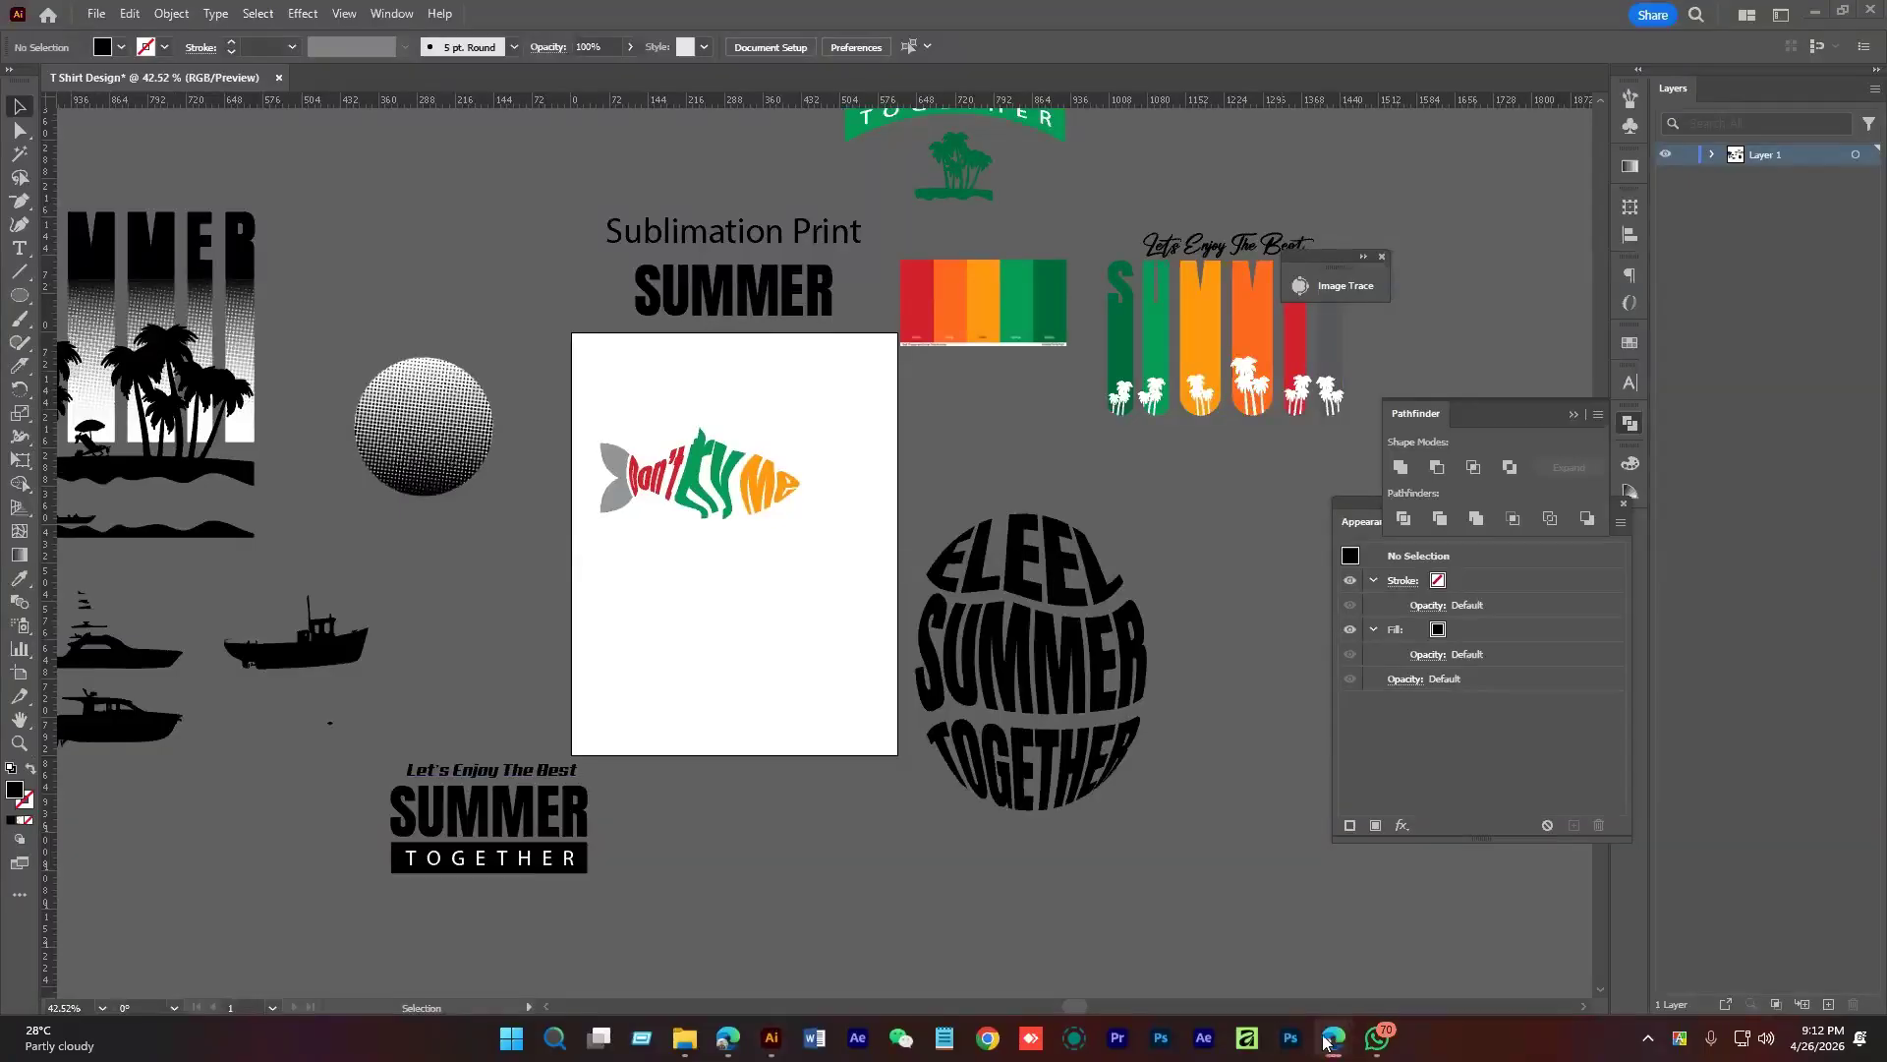
mouse_move(723, 1037)
click(854, 966)
click(397, 153)
key(ctrl+a)
text(t shirt ,o)
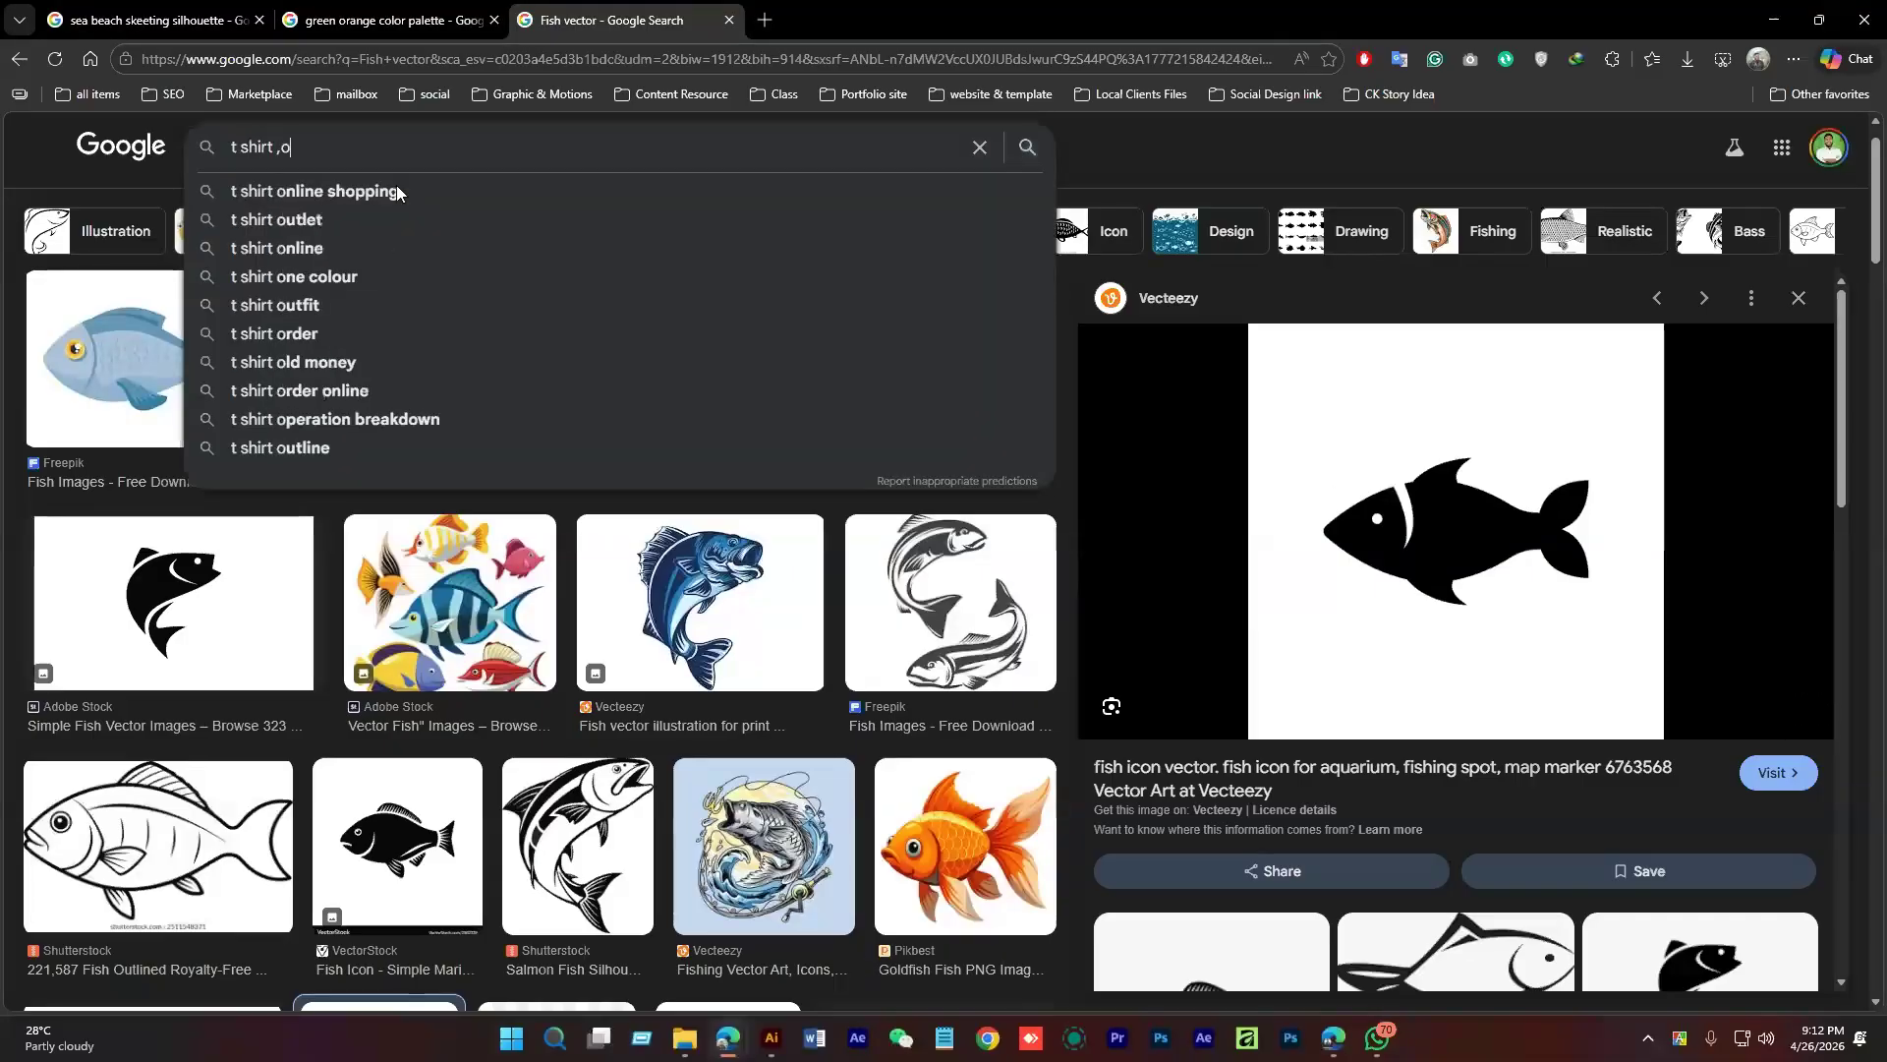
key(BackSpace)
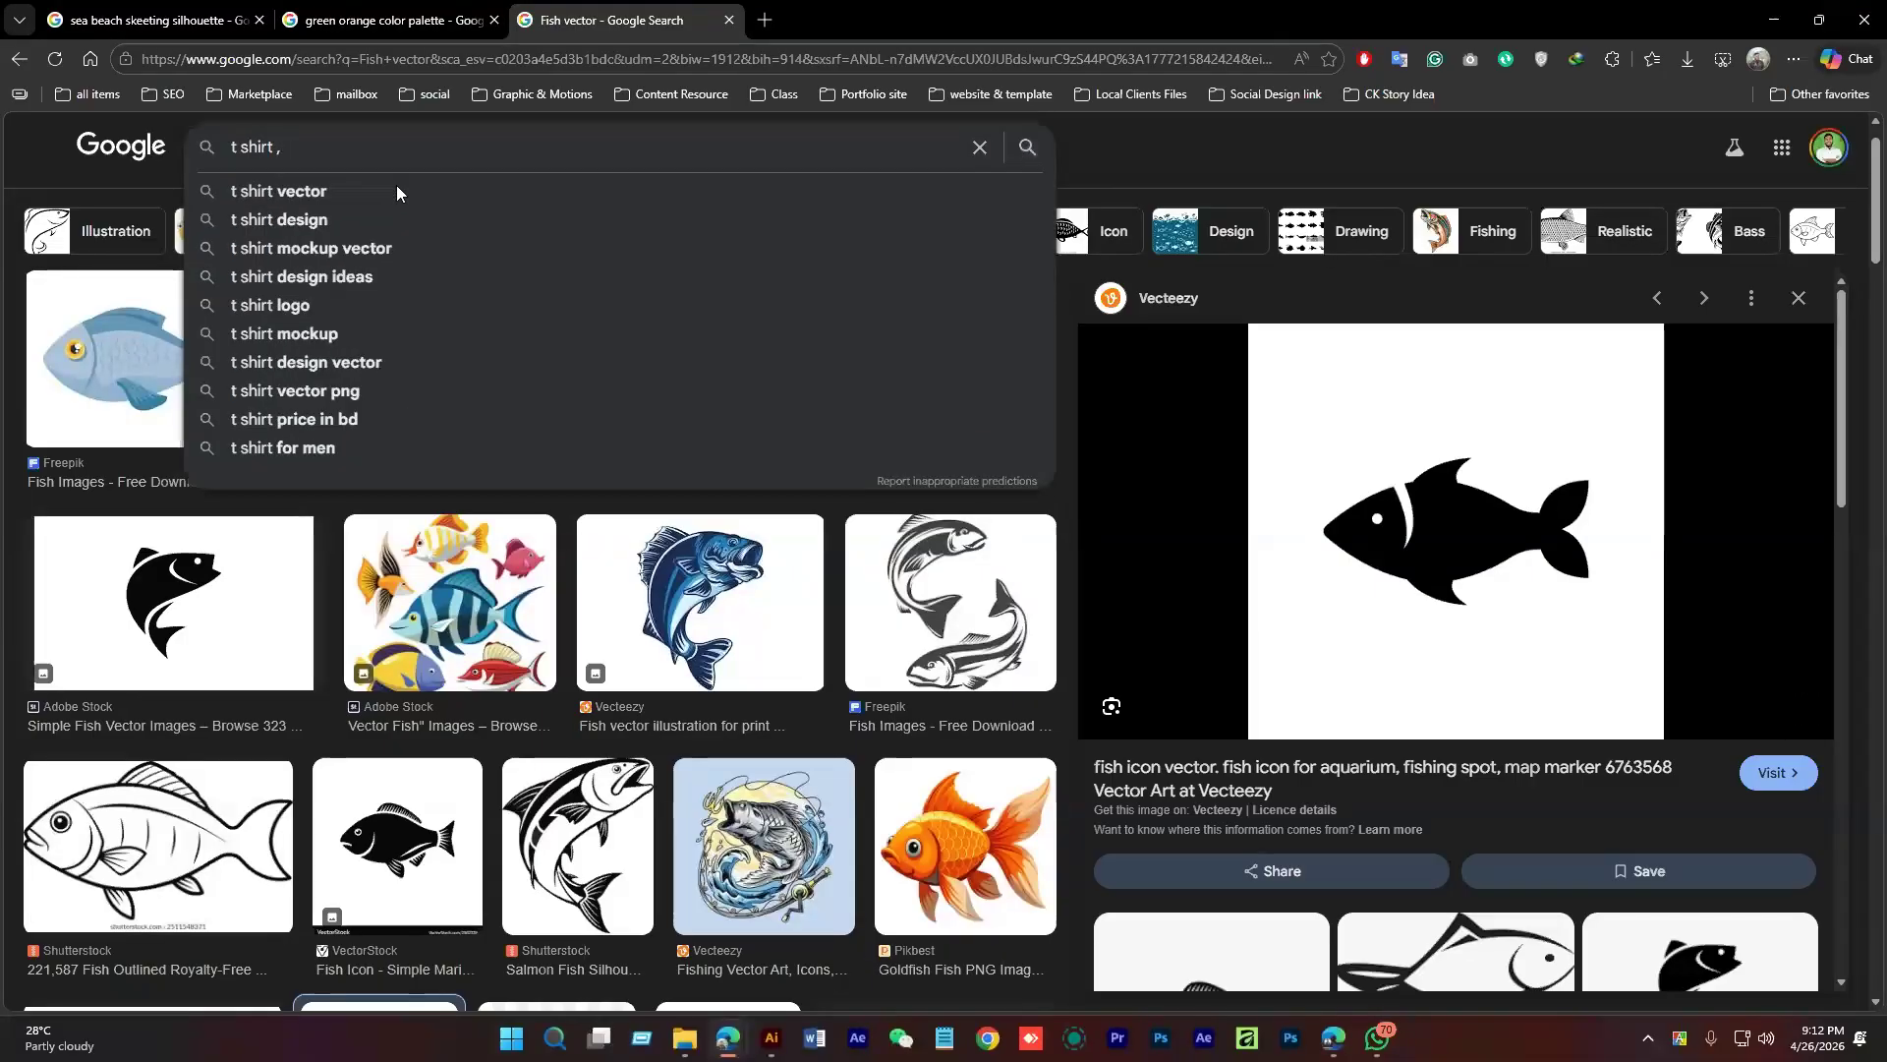
text(mockupo)
key(Return)
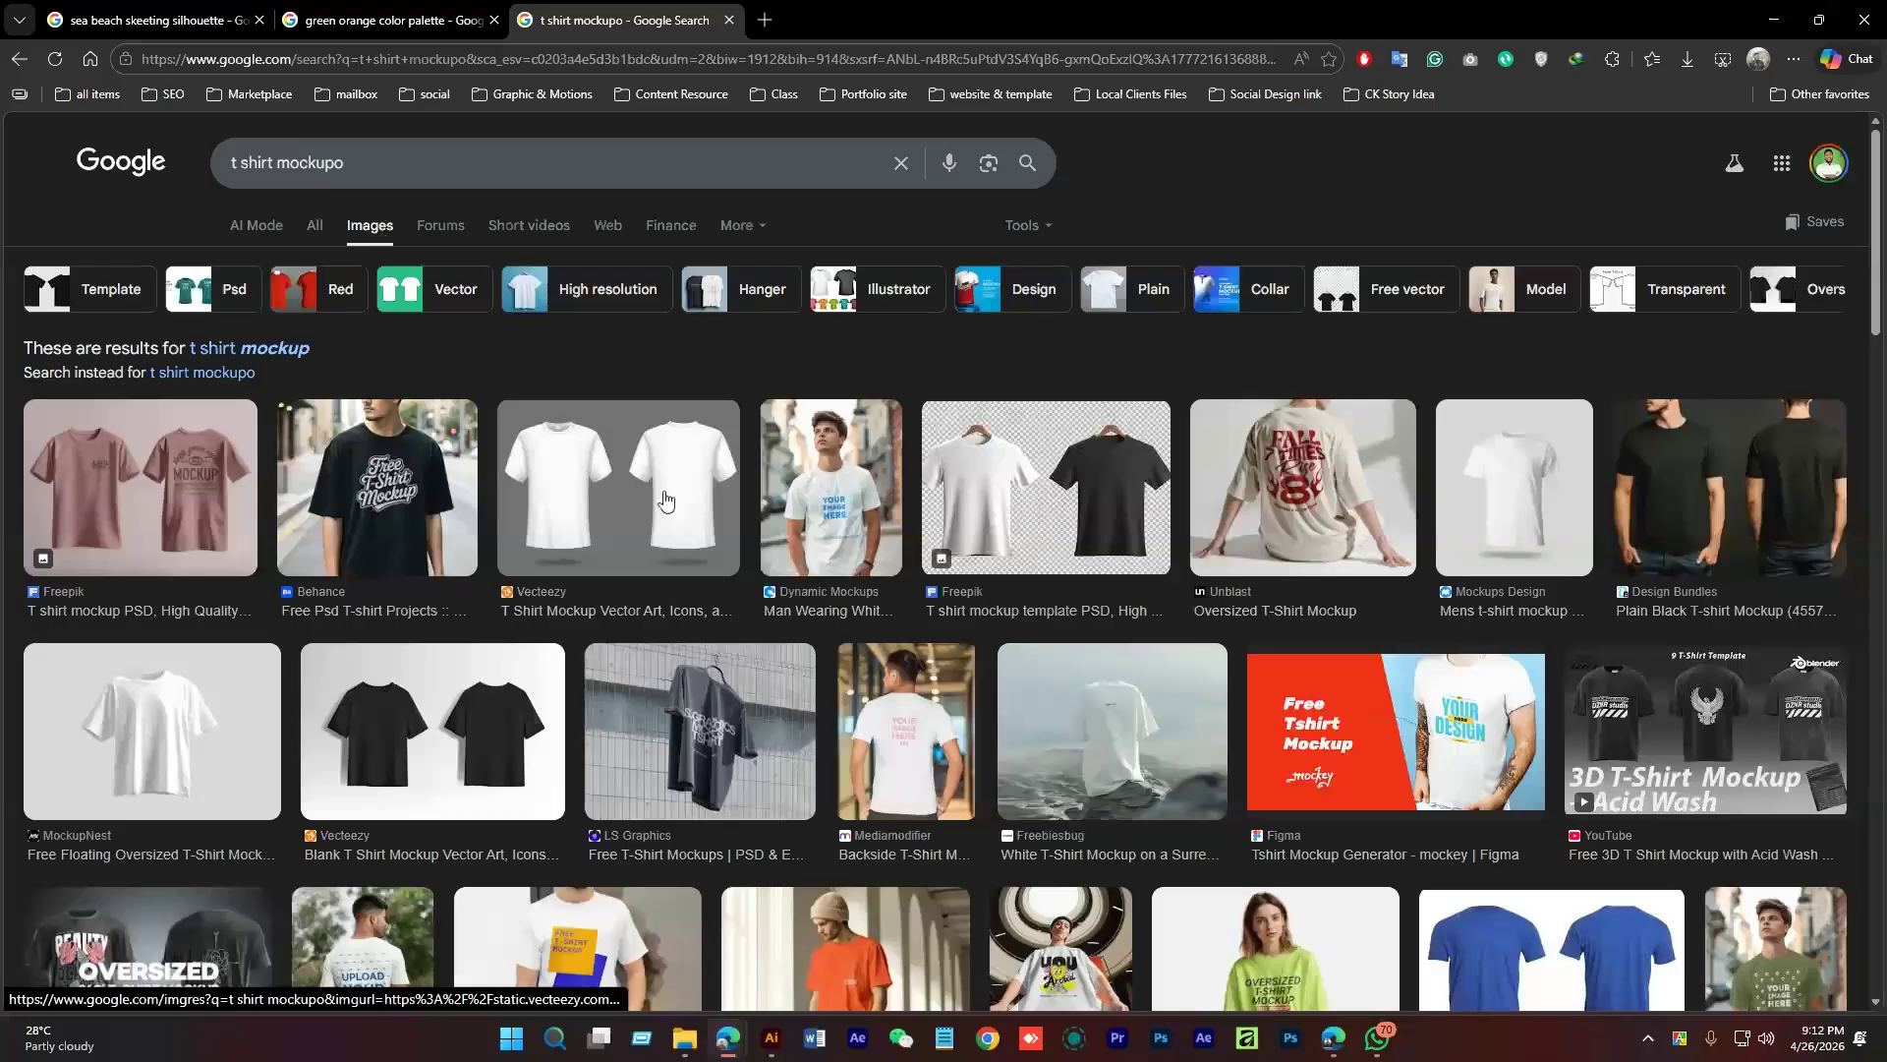
Find the blank white "Men's T-shirt Mockup" from Unblast among the related results and copy its image
click(665, 502)
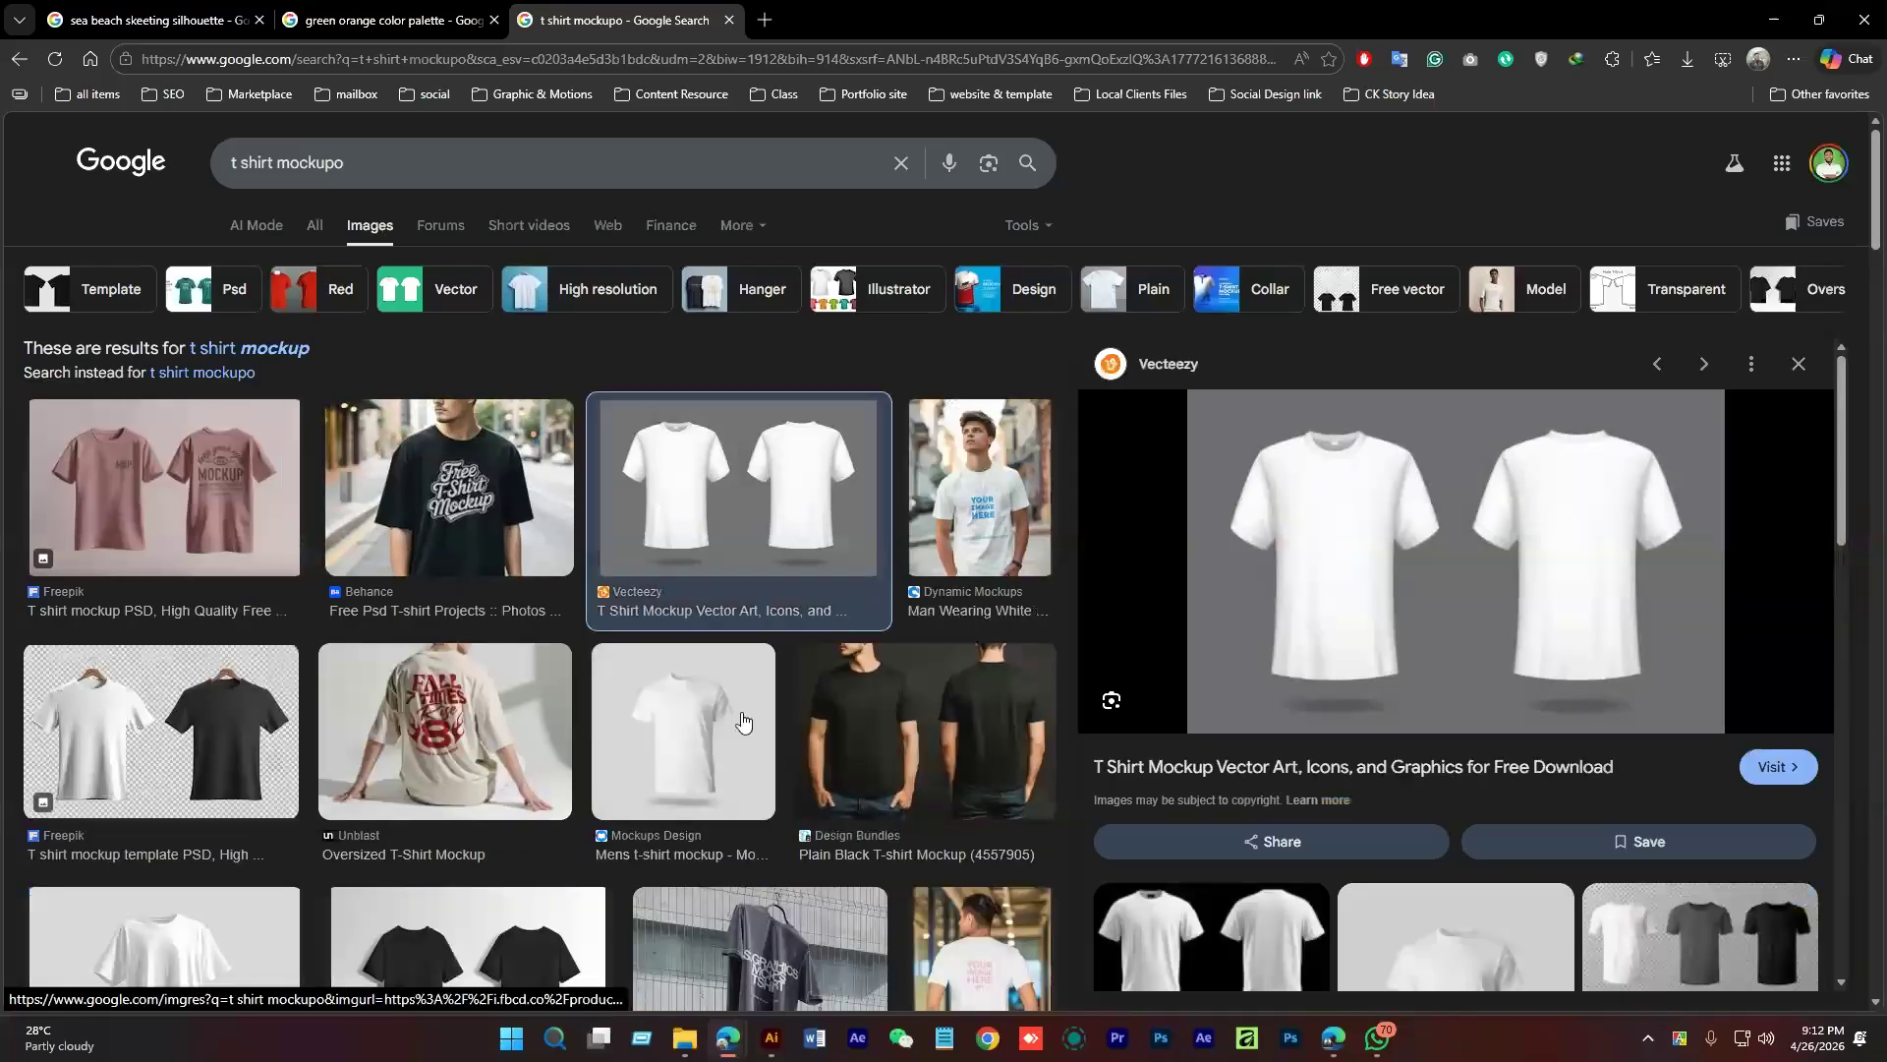
scroll(657, 676, down, 4)
scroll(1518, 417, down, 5)
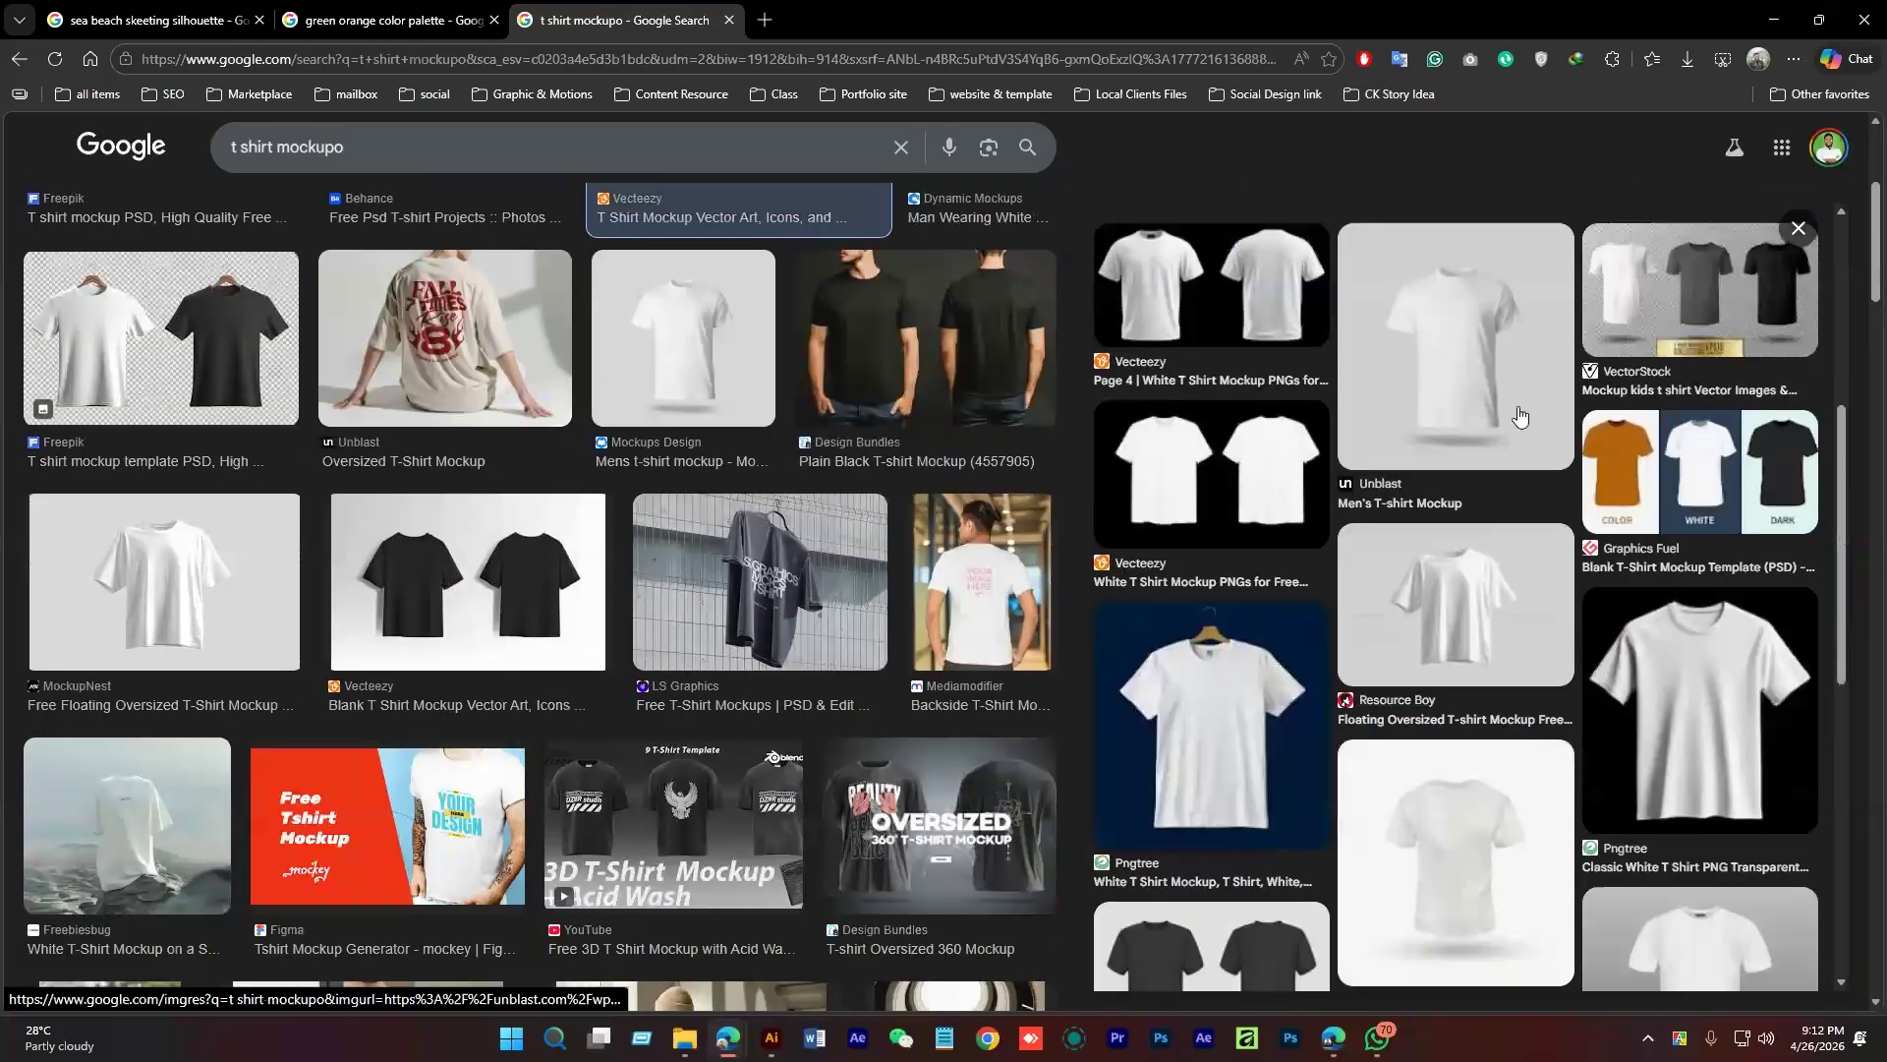
click(1439, 354)
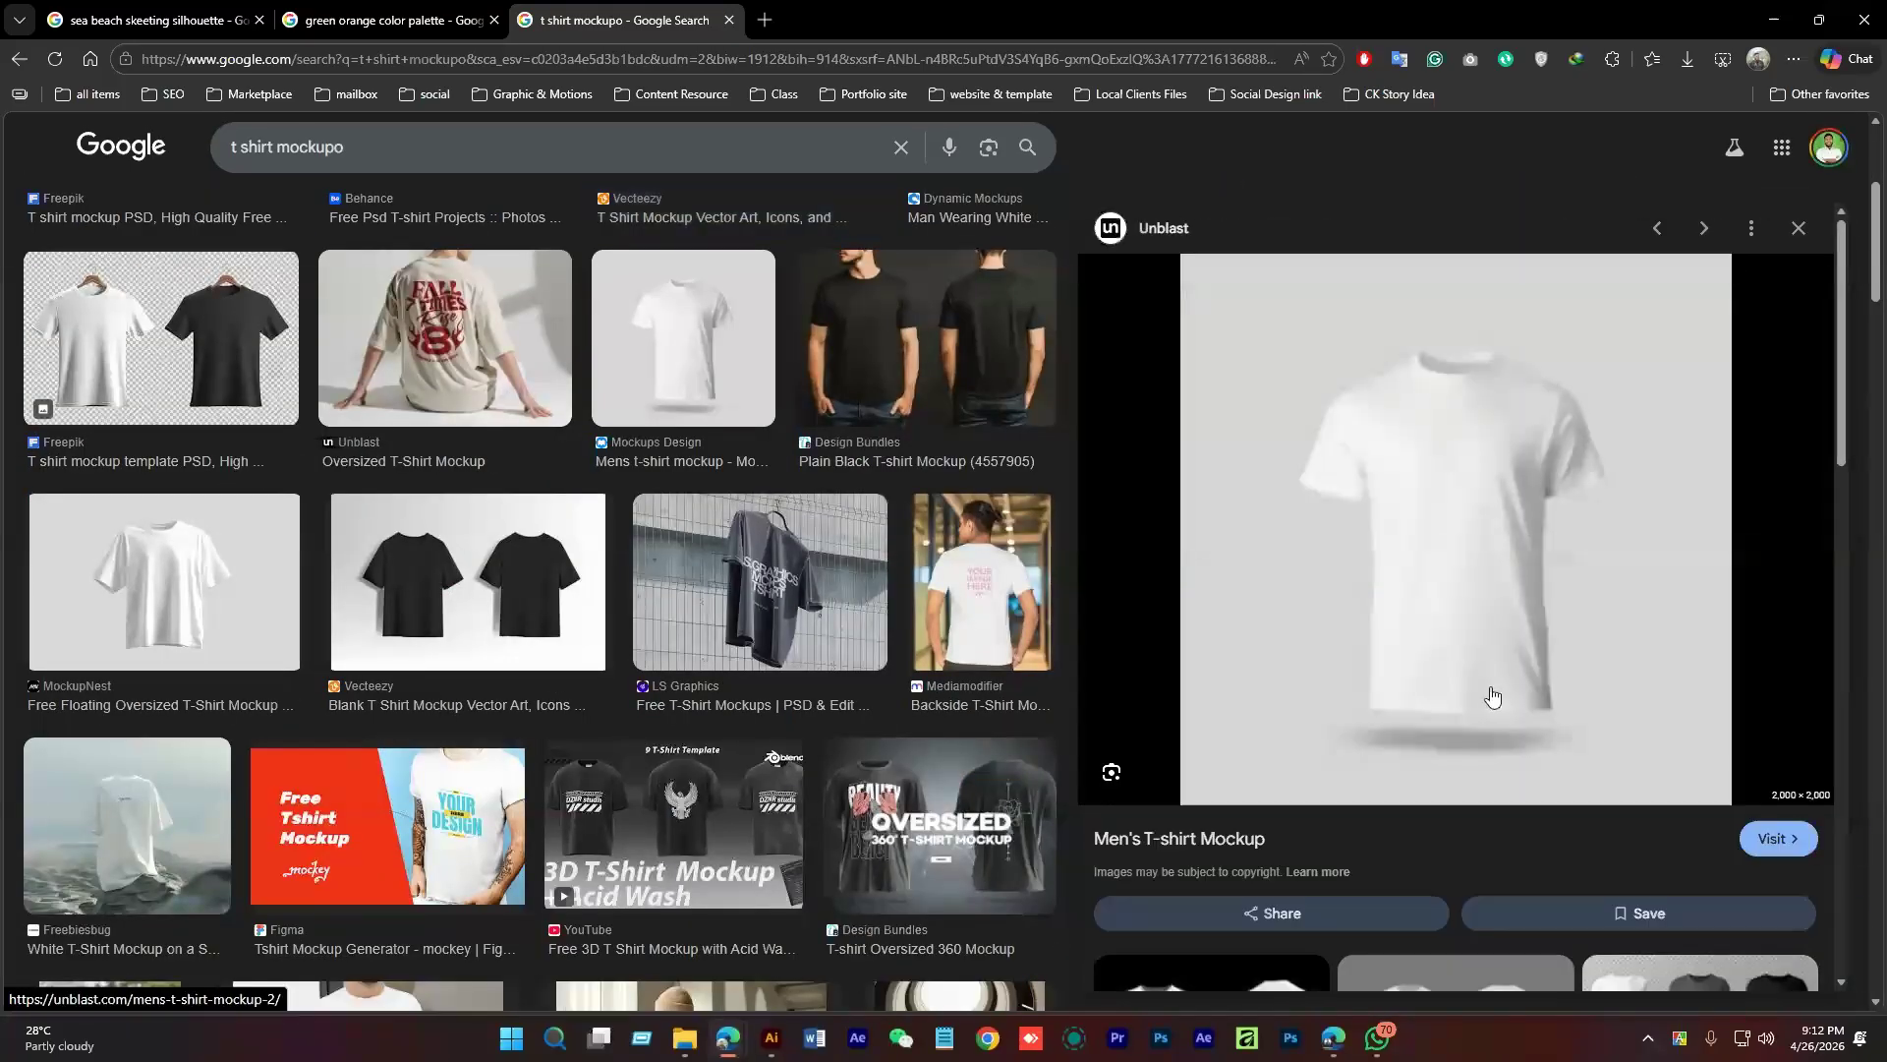
right_click(1451, 480)
click(1494, 715)
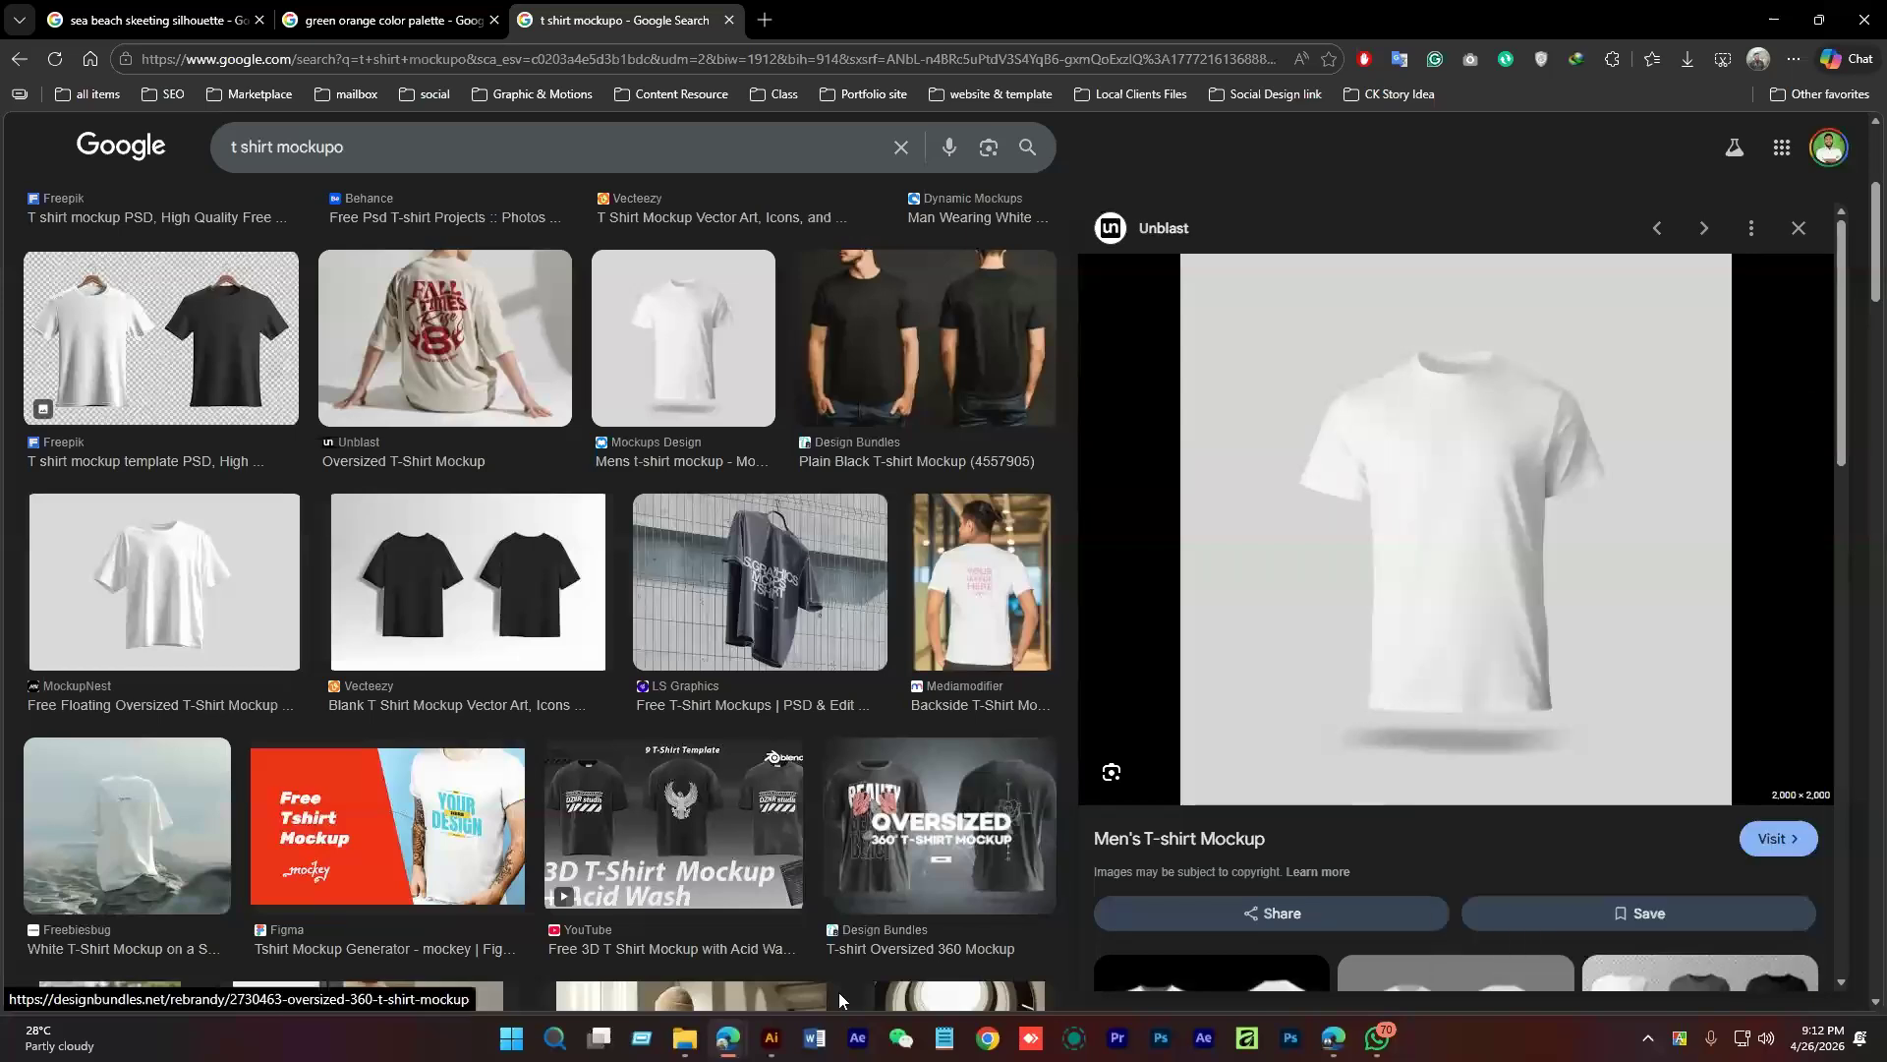
Switch to Illustrator, move the fish off the artboard, and shift the round "ELEEL SUMMER TOGETHER" design beyond the striped one
click(778, 1038)
drag(783, 661, 629, 594)
click(752, 539)
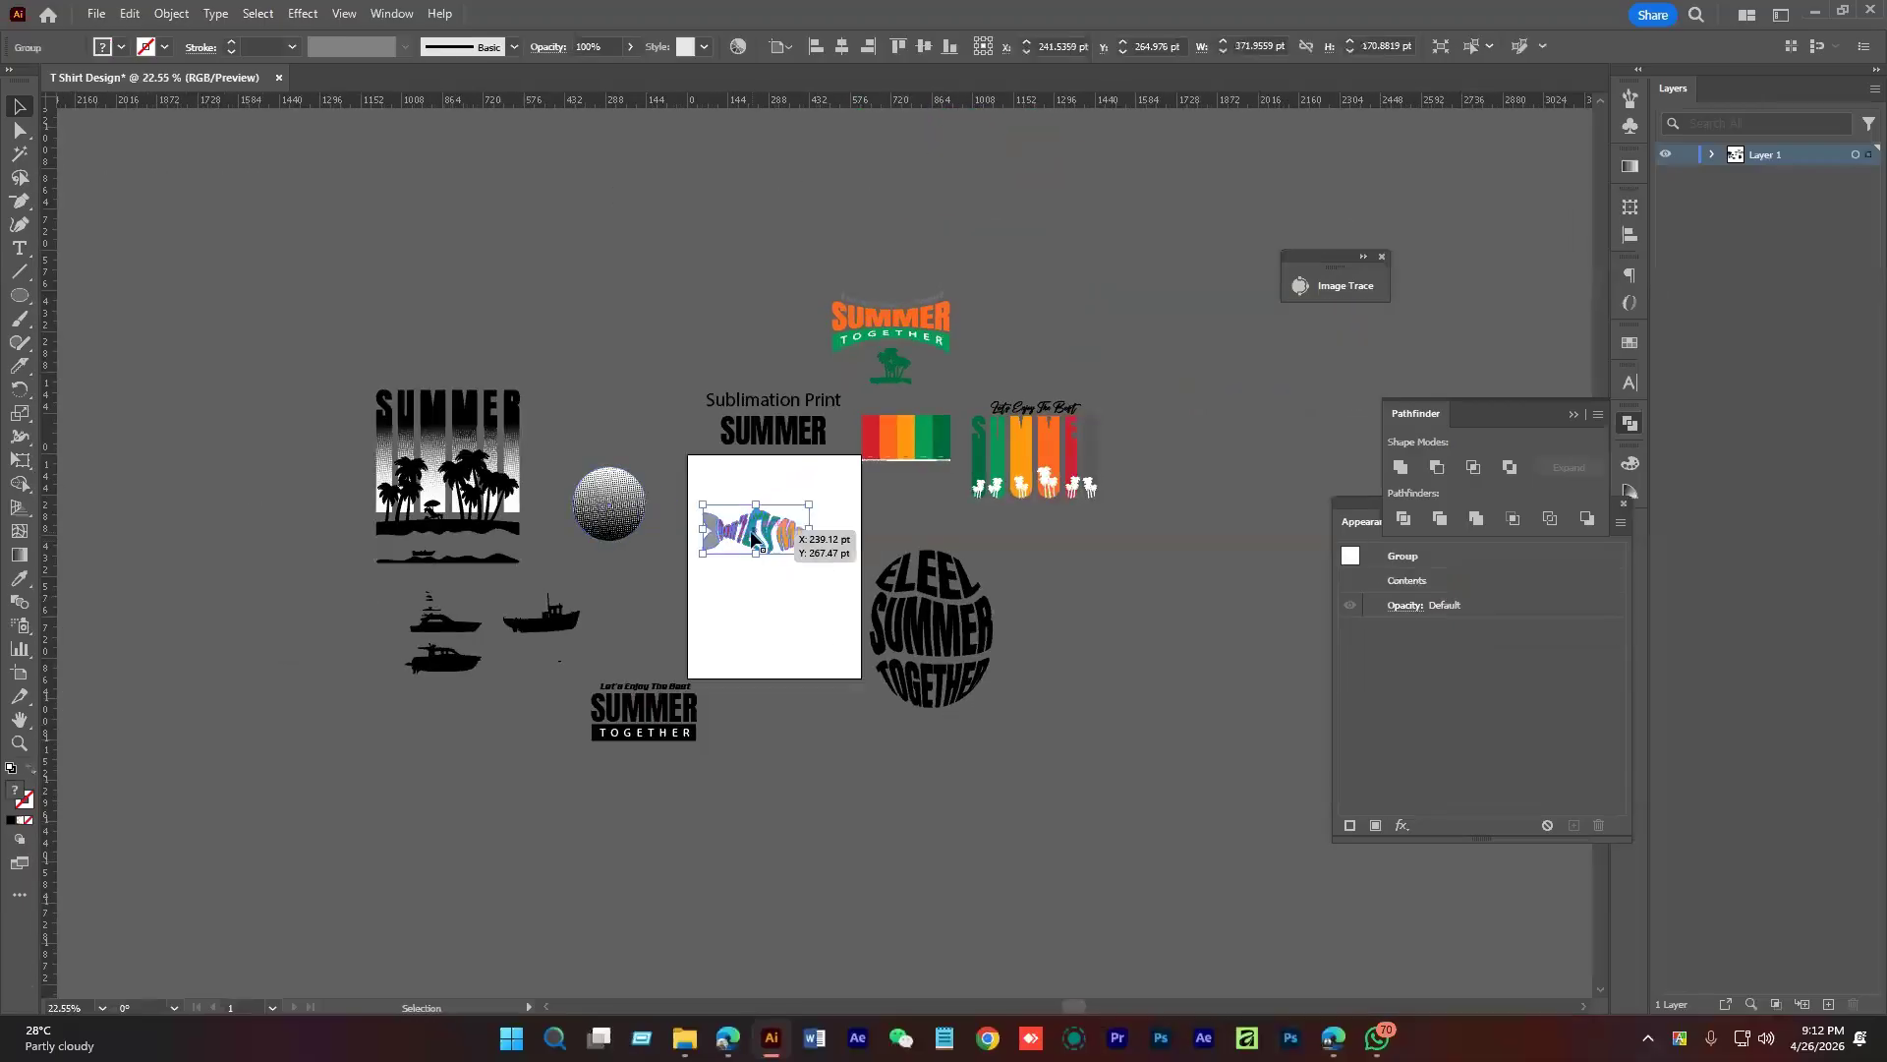
drag(752, 538, 1130, 621)
drag(932, 629, 1208, 481)
Paste the T-shirt mockup image and scale it to about 791 pt square, covering the artboard
click(766, 594)
key(ctrl+v)
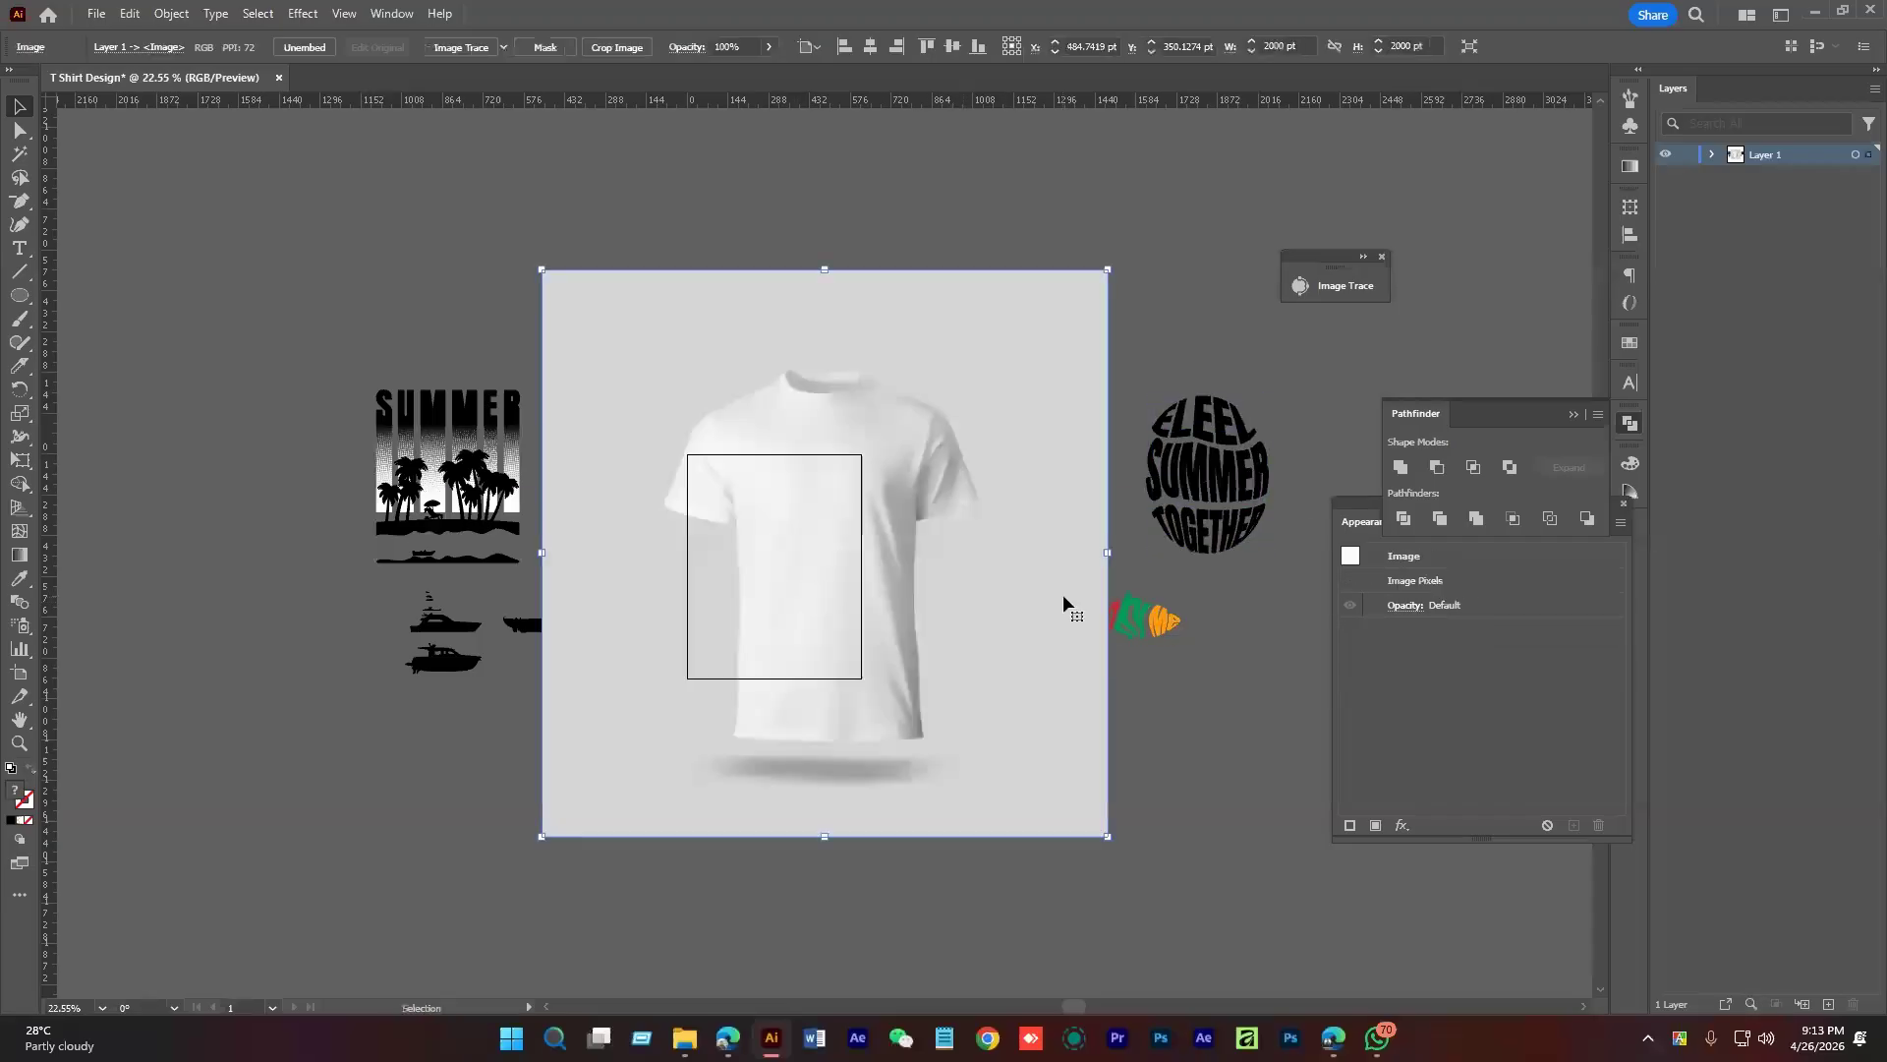
drag(1105, 562, 839, 568)
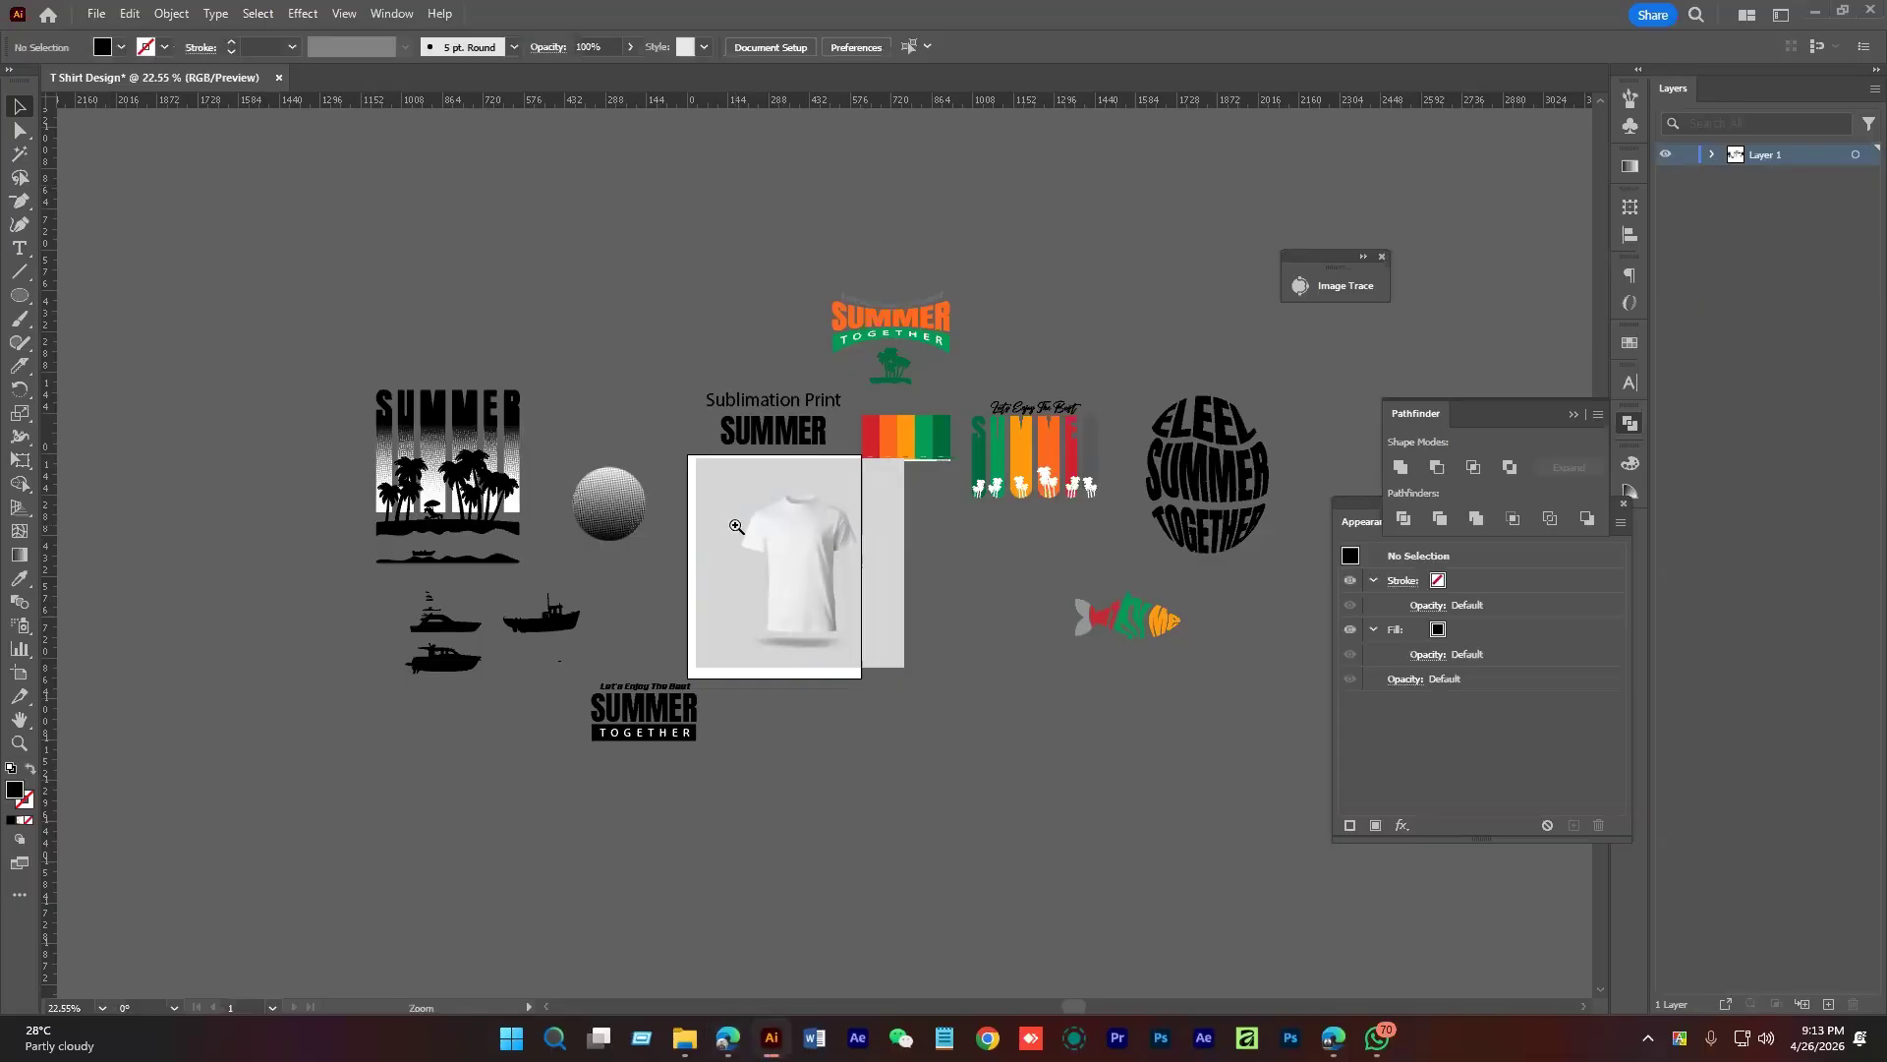
scroll(1013, 657, up, 3)
drag(935, 598, 905, 590)
drag(1036, 572, 1108, 634)
scroll(832, 564, up, 2)
scroll(1095, 695, down, 2)
drag(792, 852, 792, 871)
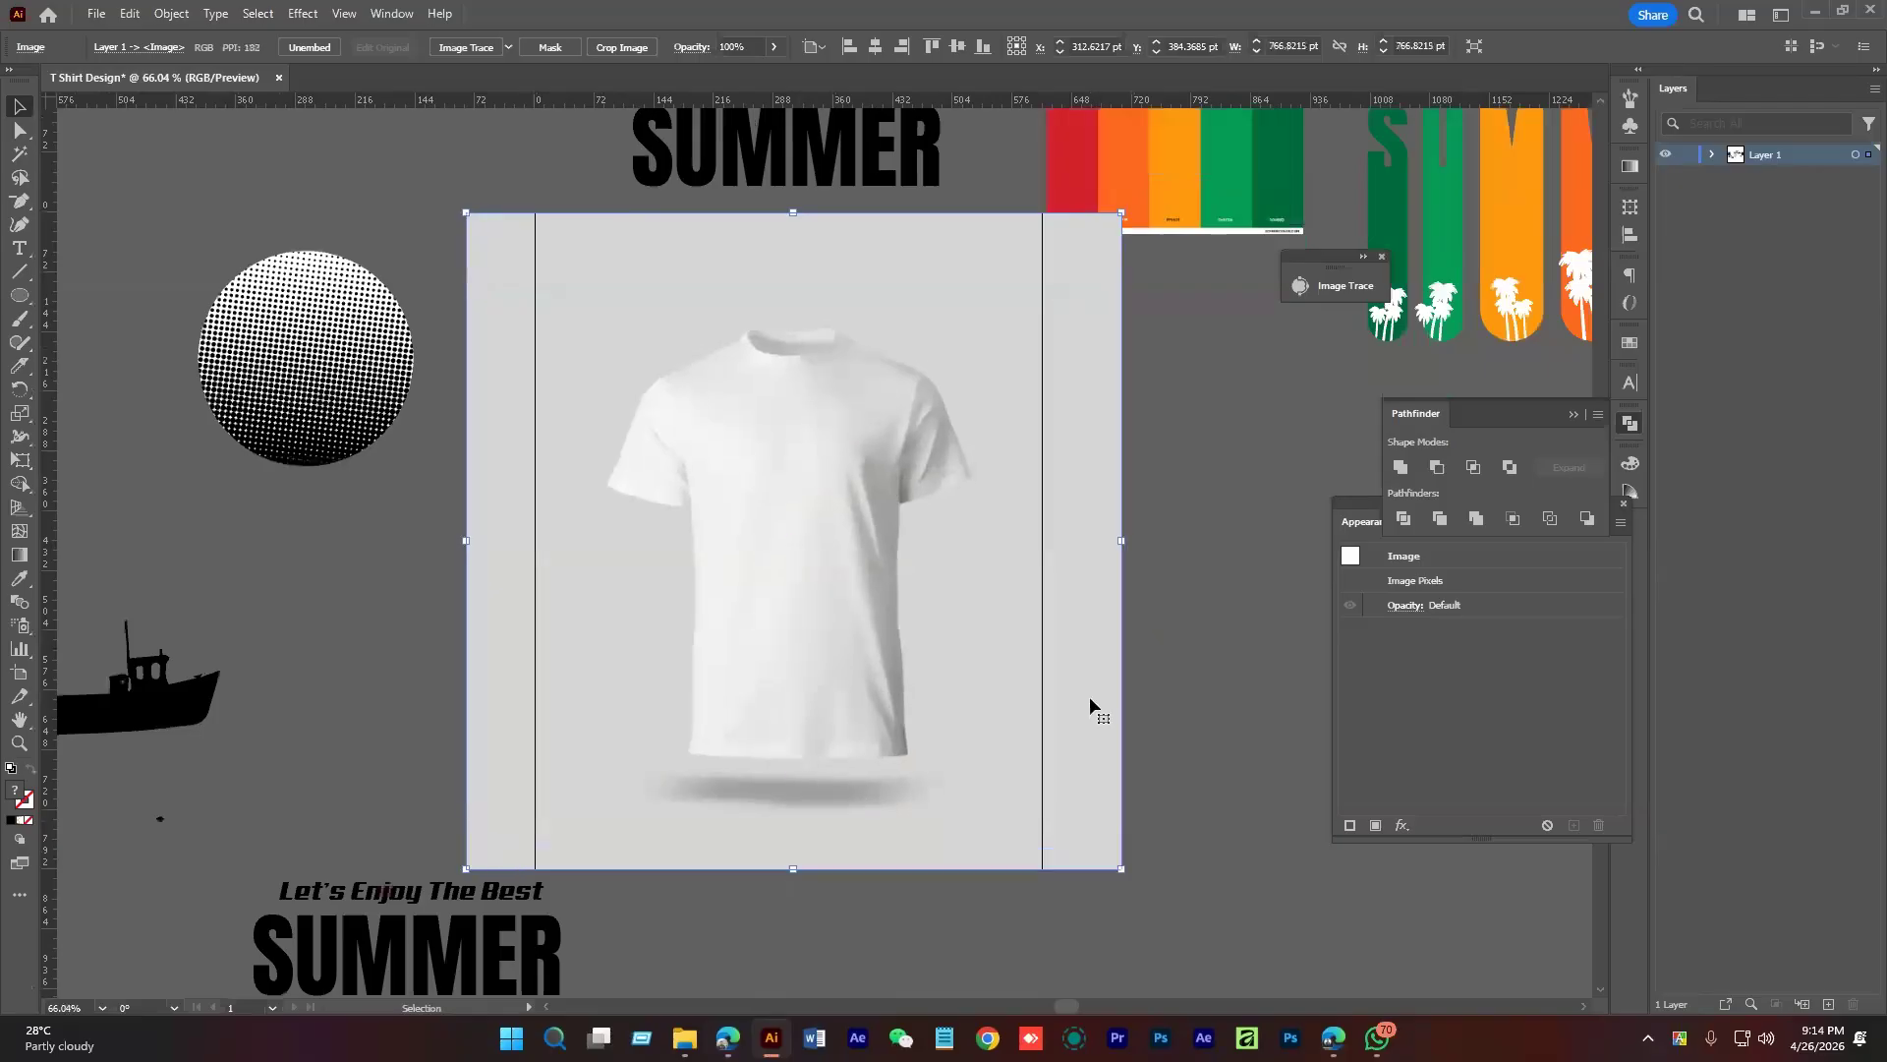
Place a reduced copy of the striped SUMMER palm design on the T-shirt mockup
scroll(1089, 696, down, 2)
click(1186, 410)
drag(1186, 405, 658, 616)
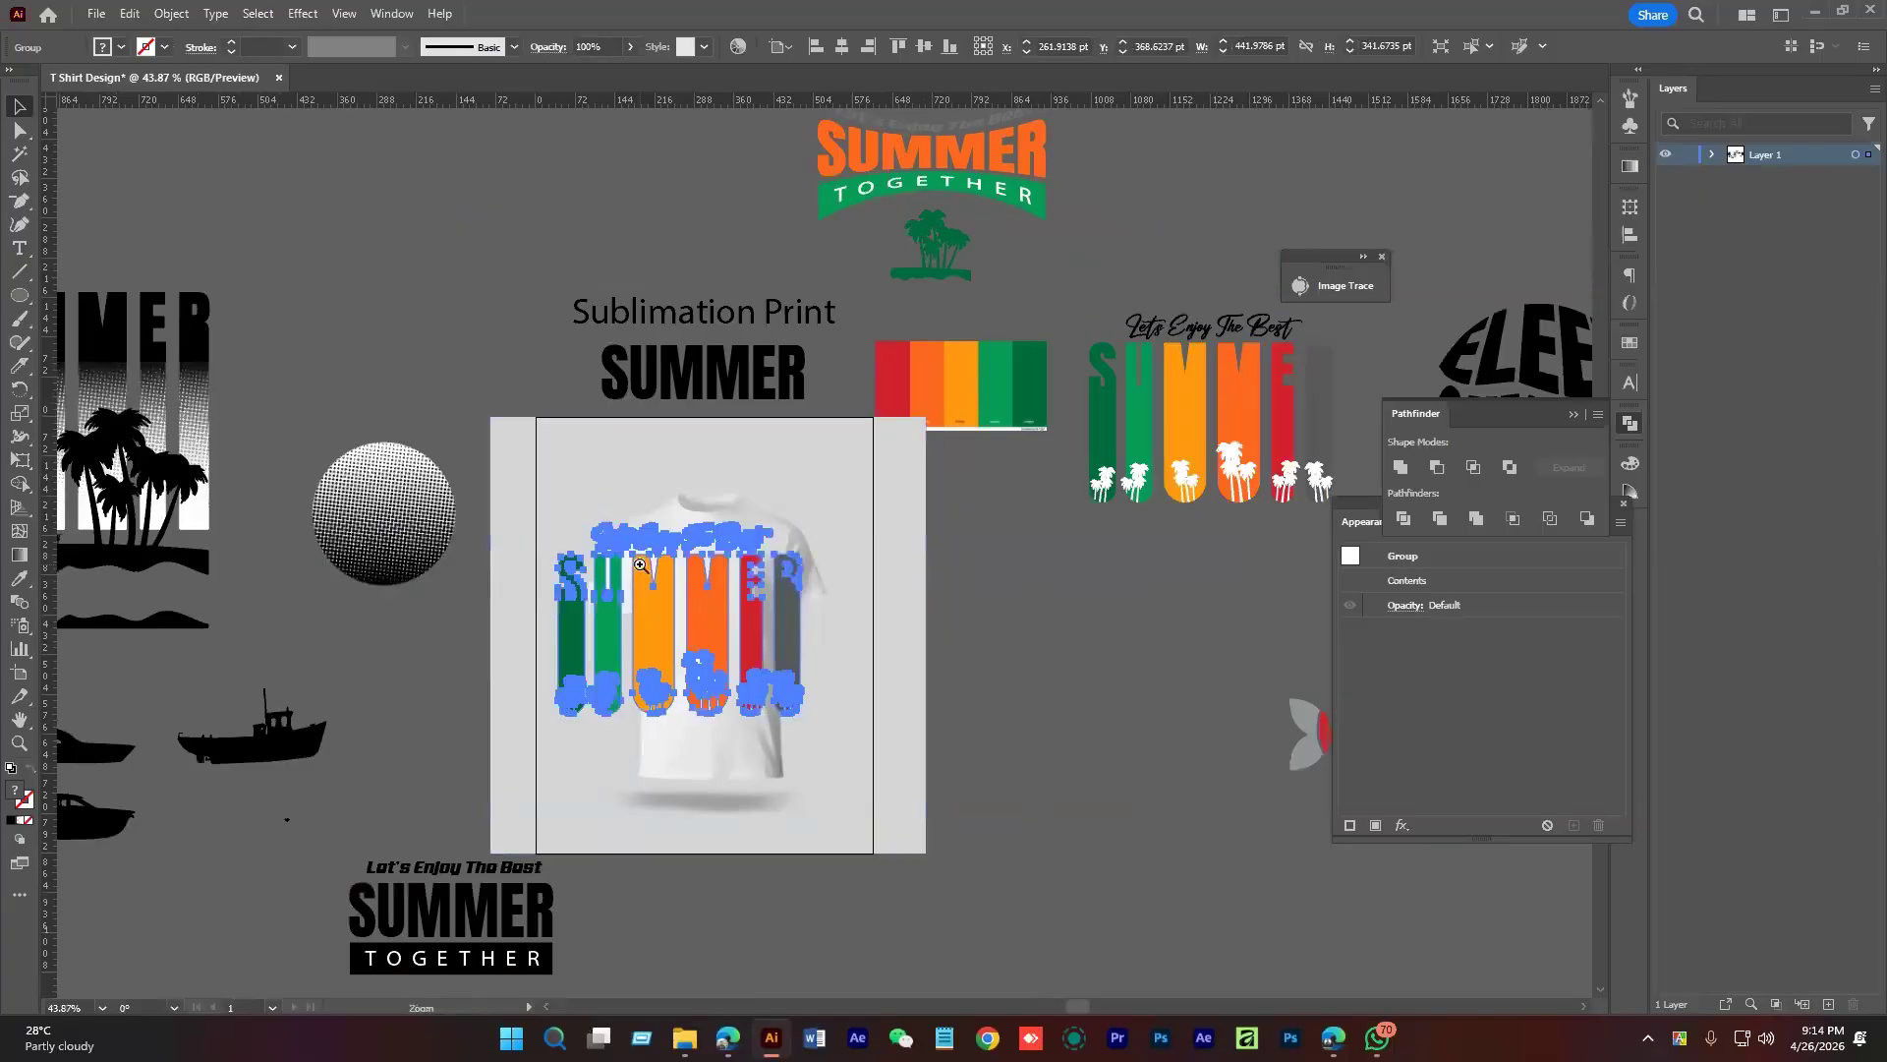
scroll(654, 580, up, 3)
drag(680, 525, 707, 618)
Scale the striped SUMMER copy down to about 137 × 106 pt on the middle of the T-shirt's chest
scroll(729, 676, up, 3)
drag(1032, 882, 949, 822)
drag(872, 747, 905, 737)
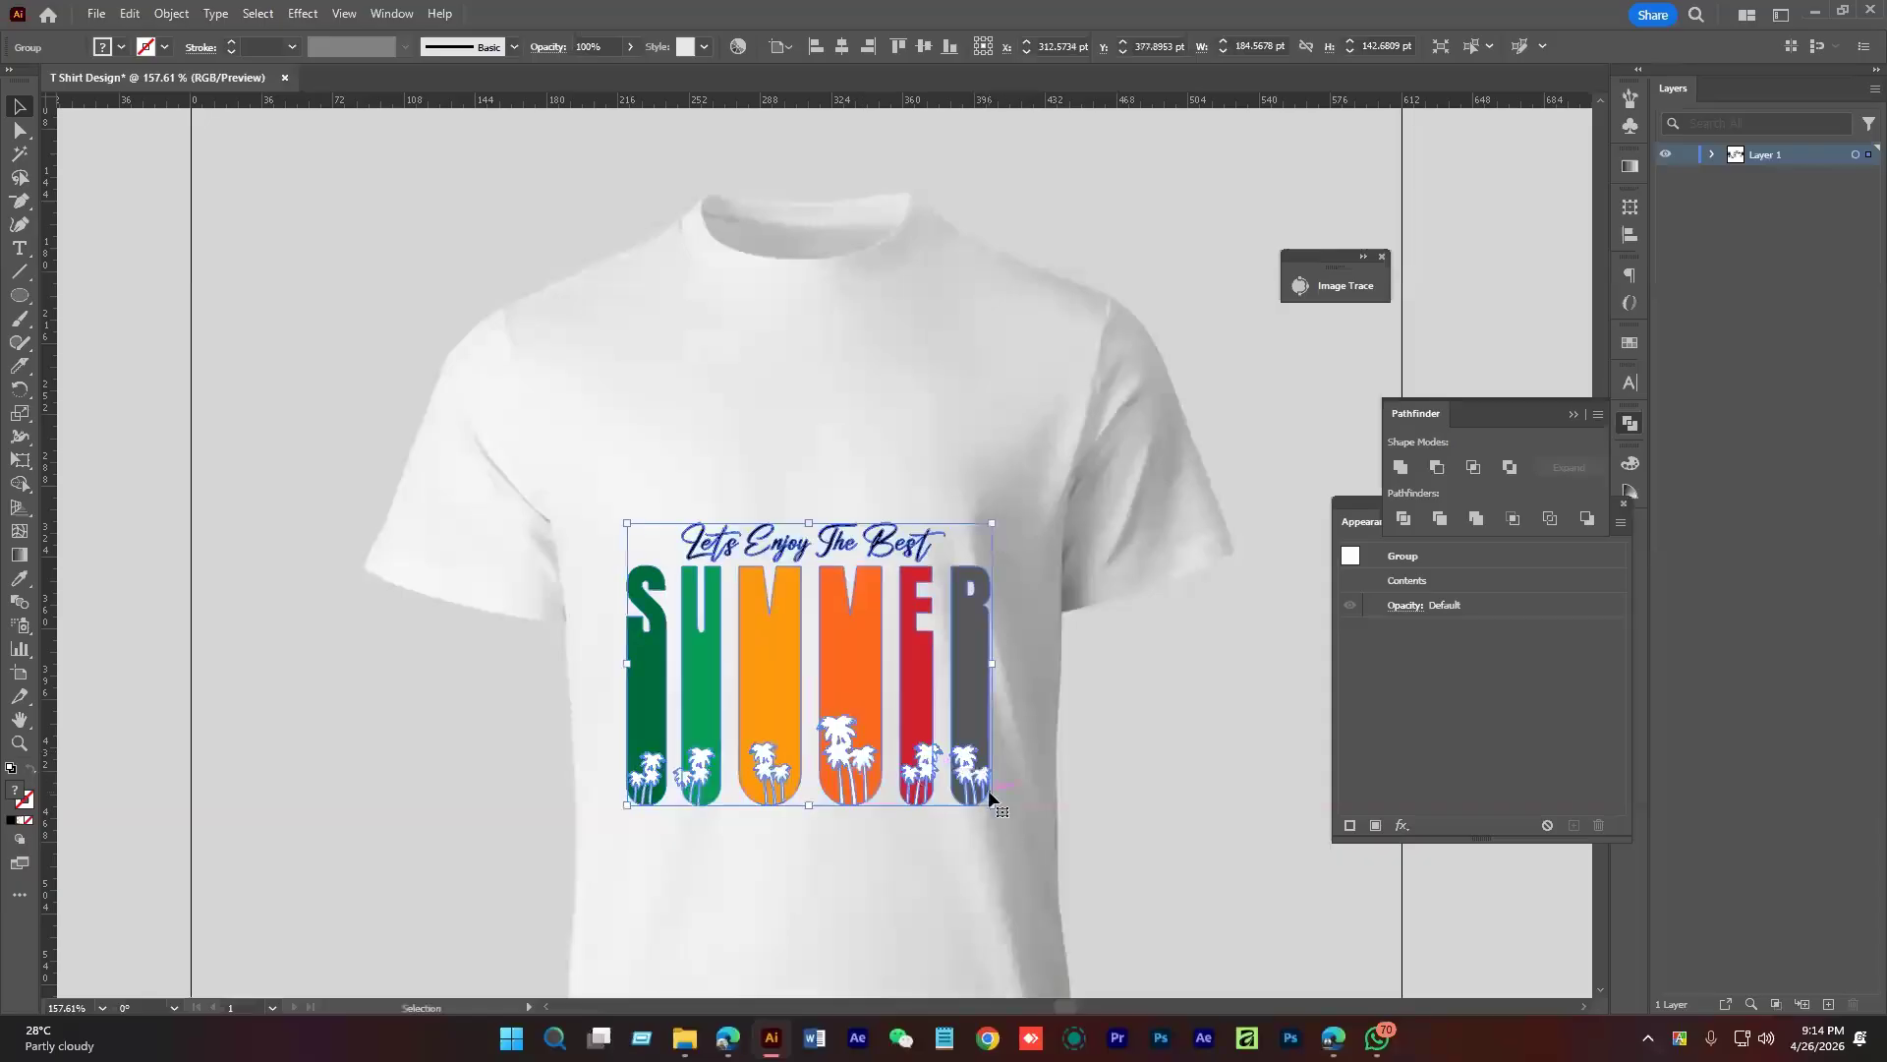
drag(759, 665, 776, 648)
drag(645, 735, 658, 729)
drag(806, 629, 820, 621)
click(1201, 791)
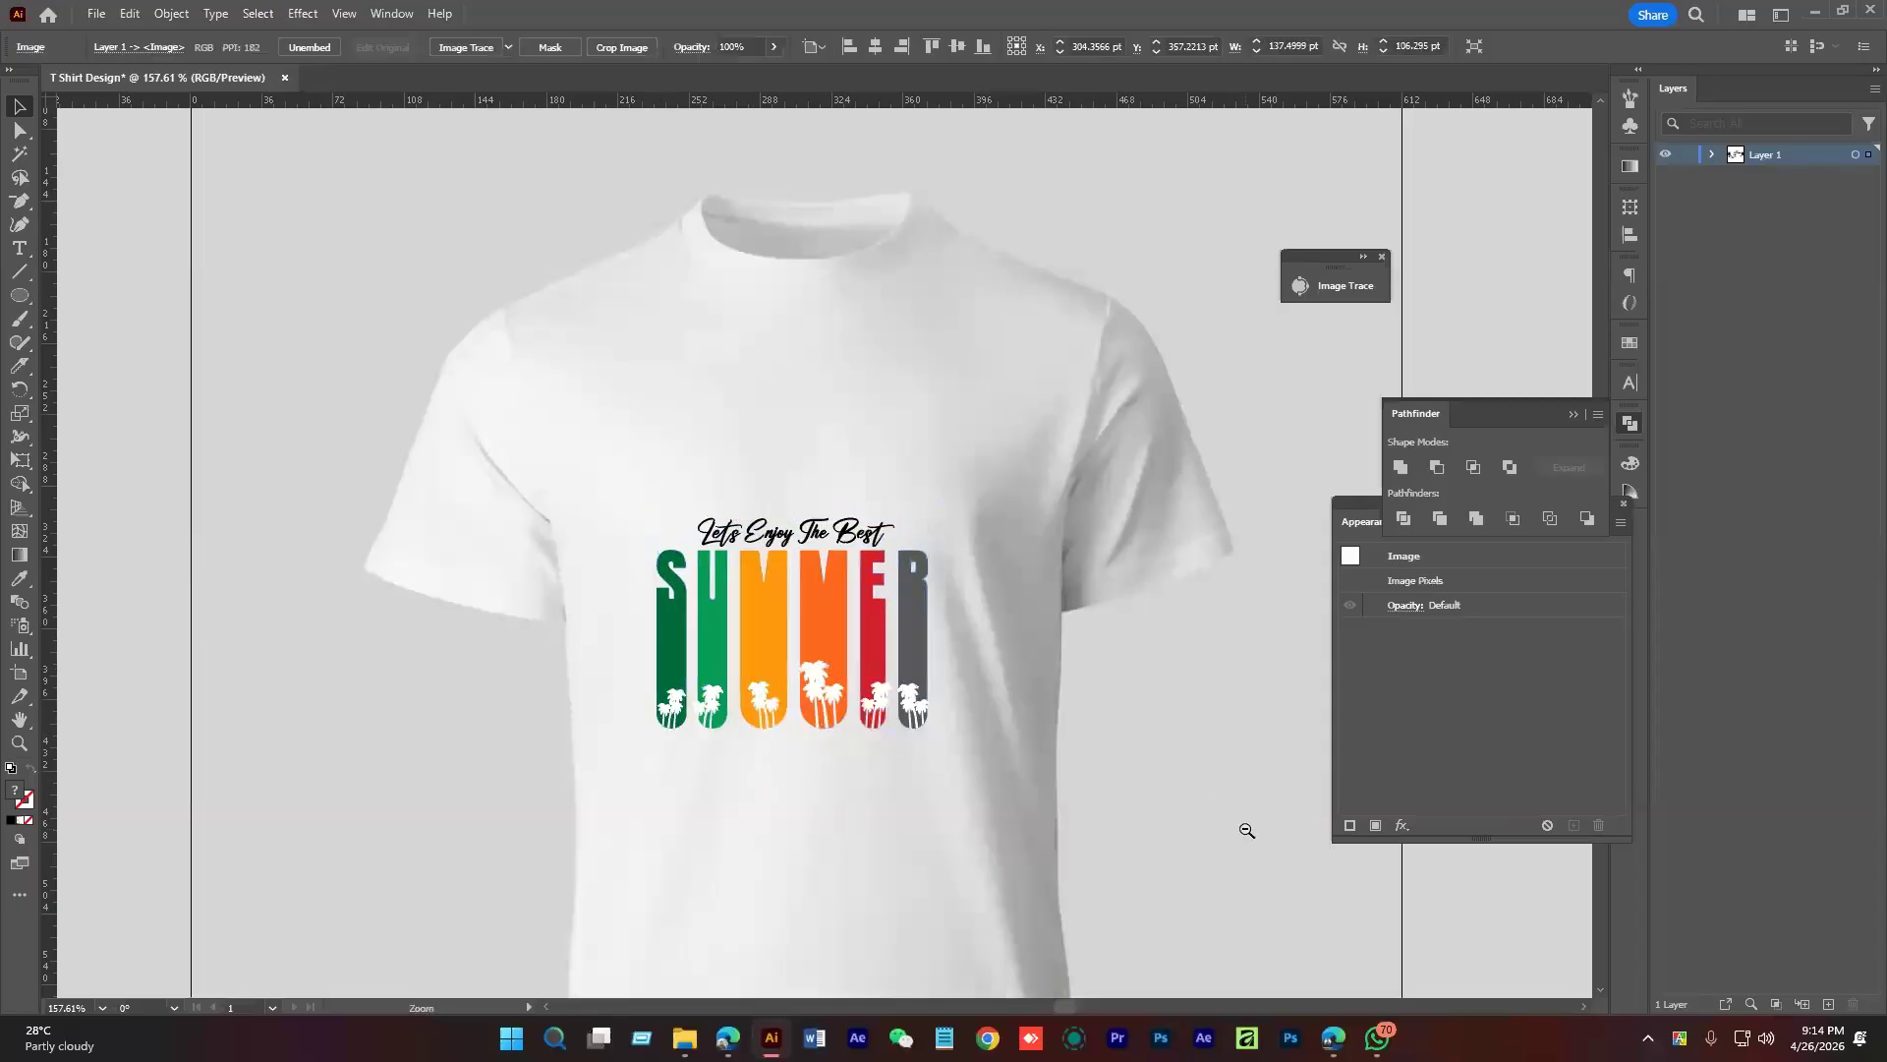
Shift the striped SUMMER design slightly lower on the T-shirt's chest
scroll(792, 758, down, 3)
scroll(983, 552, up, 1)
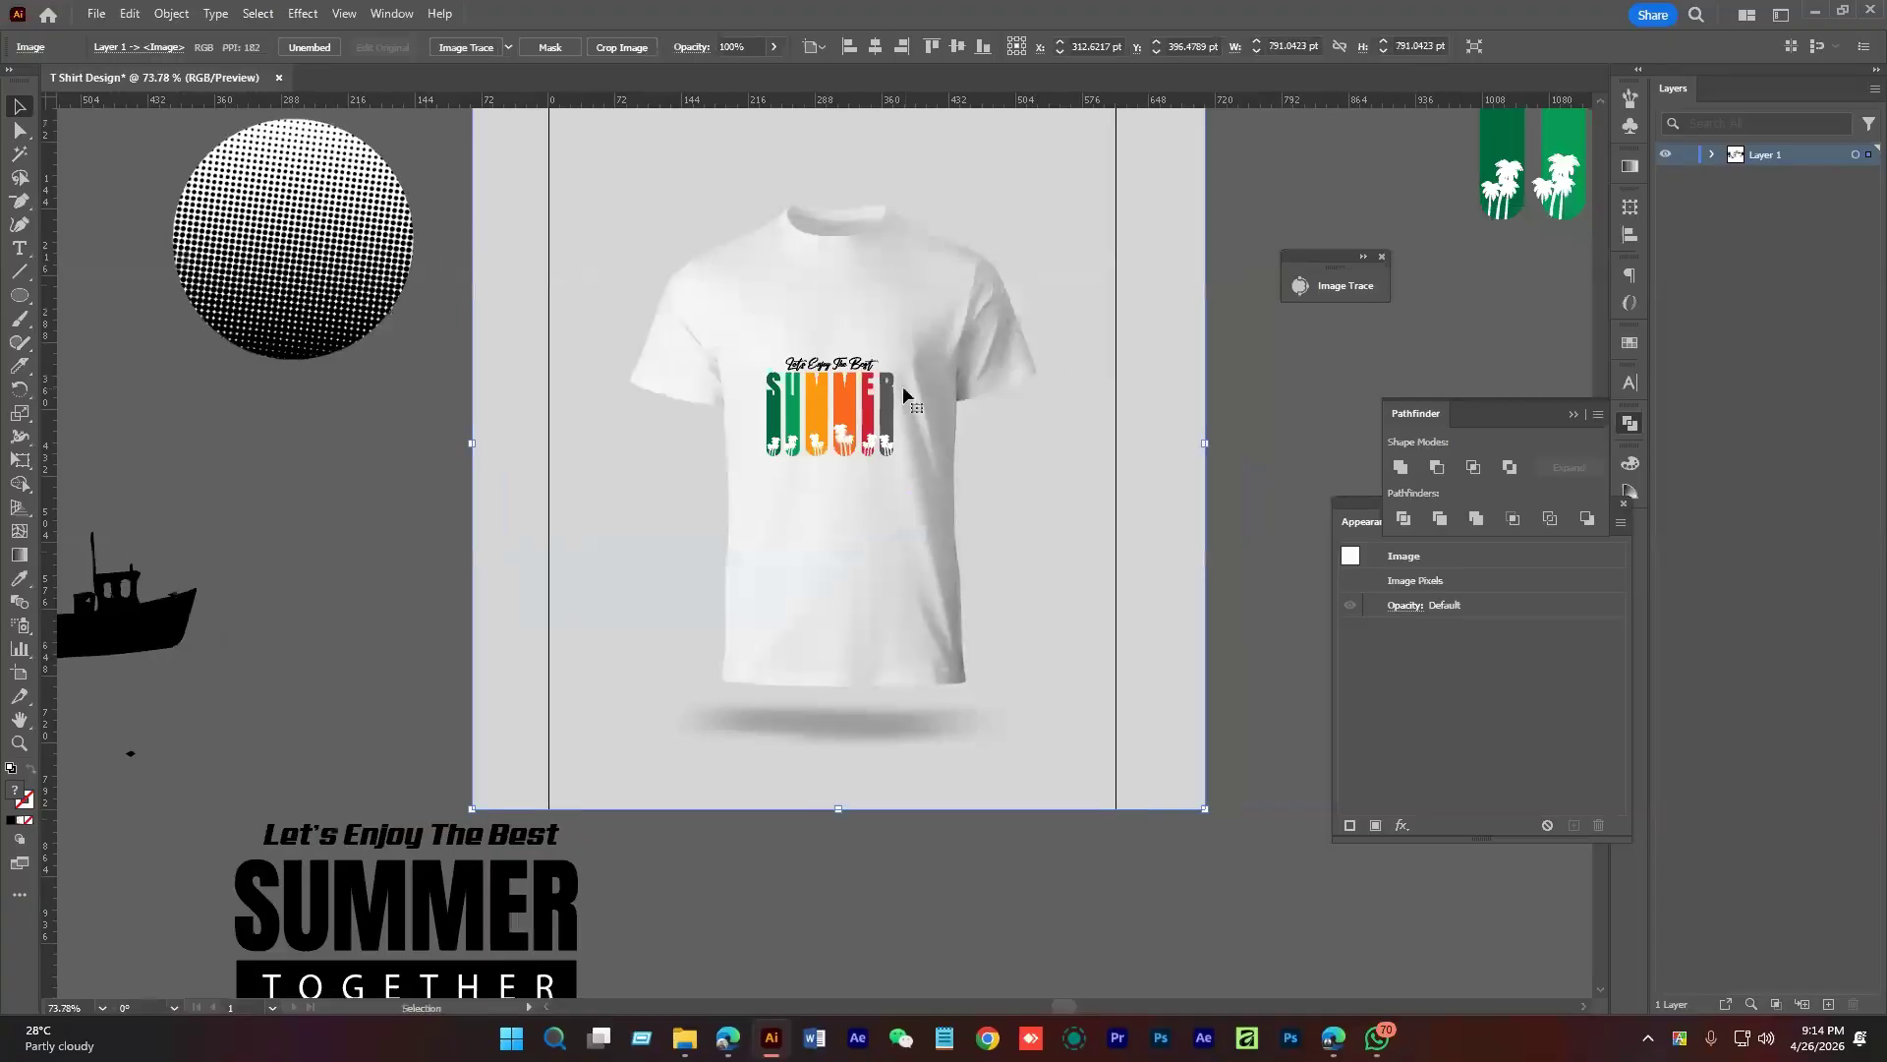
scroll(853, 414, up, 2)
drag(874, 431, 838, 431)
scroll(1074, 551, down, 4)
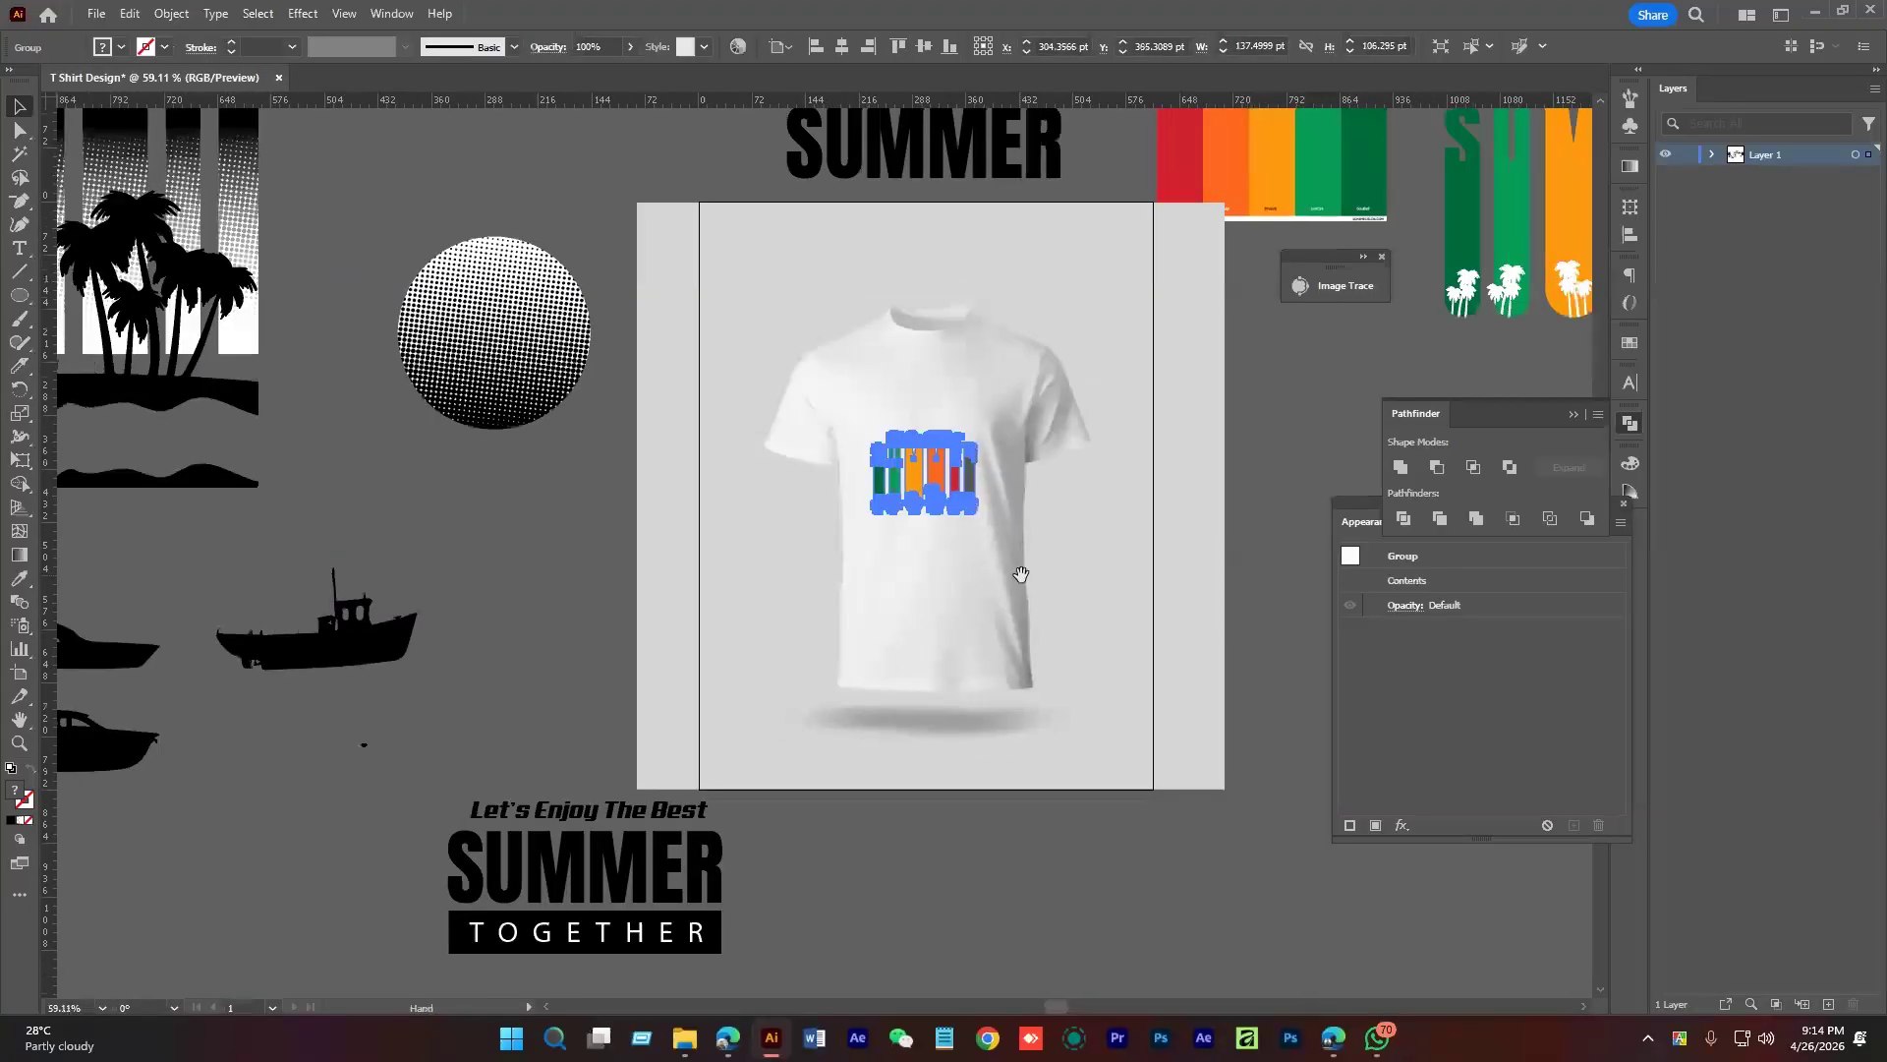
click(1173, 481)
Start a Save for Web JPEG export of the mockup and browse to Documents > ELE Mentoring Class > Batch 5
scroll(1173, 482, right, 3)
scroll(876, 514, up, 2)
click(876, 514)
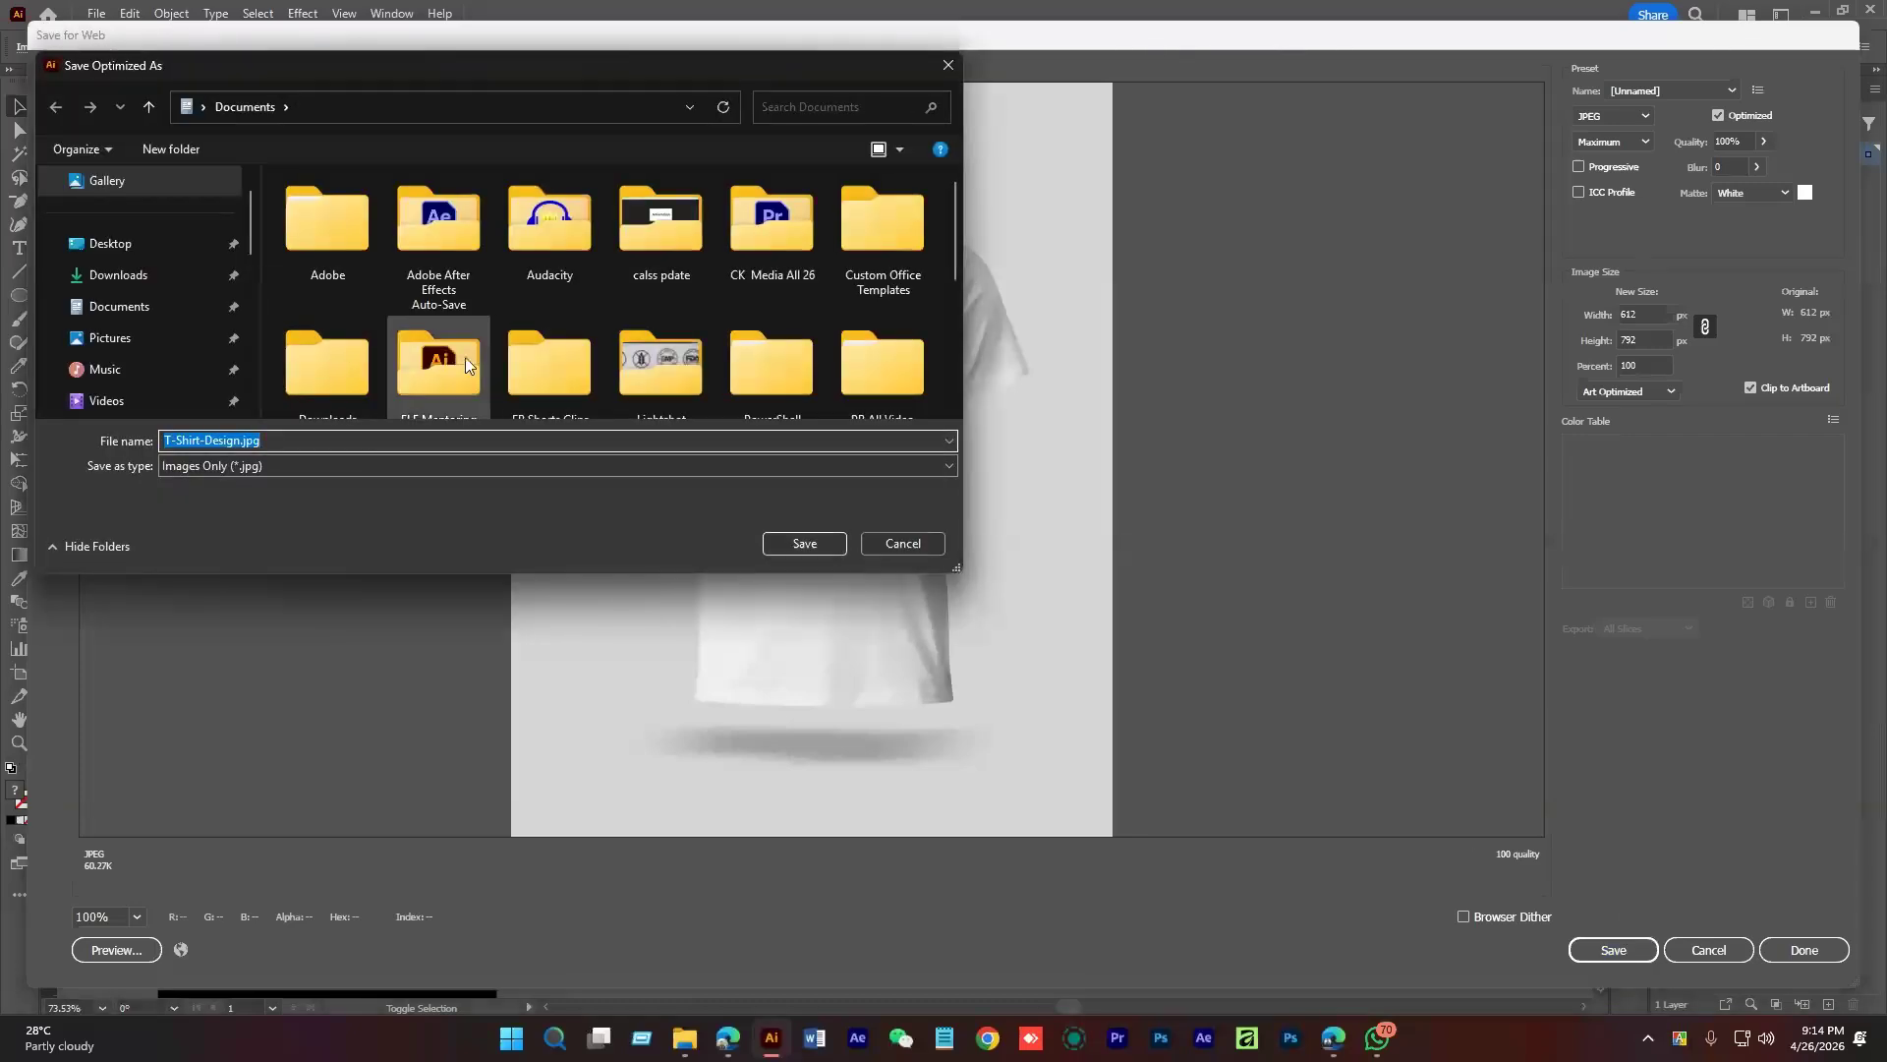
scroll(464, 362, down, 1)
double_click(464, 357)
double_click(328, 225)
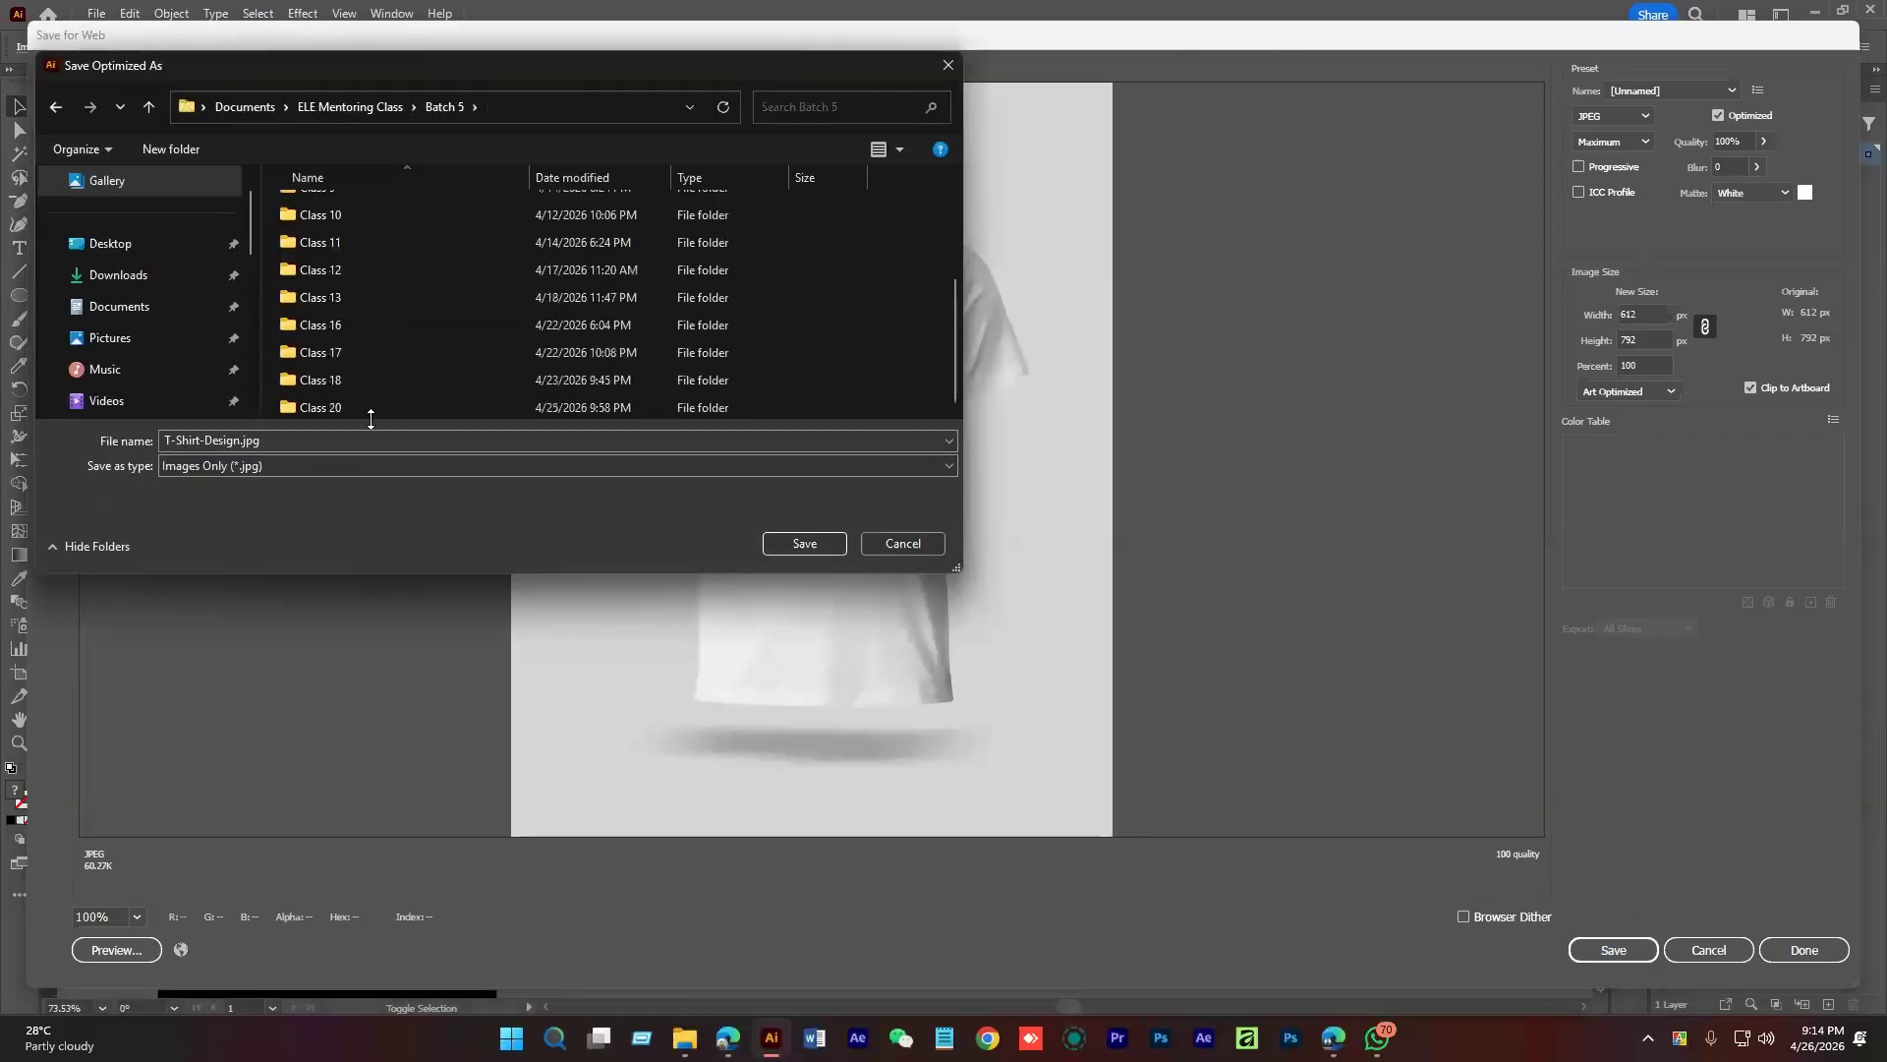
Create a folder named Class 21 and save the export in it as T-Shirt-Design.jpg
click(200, 150)
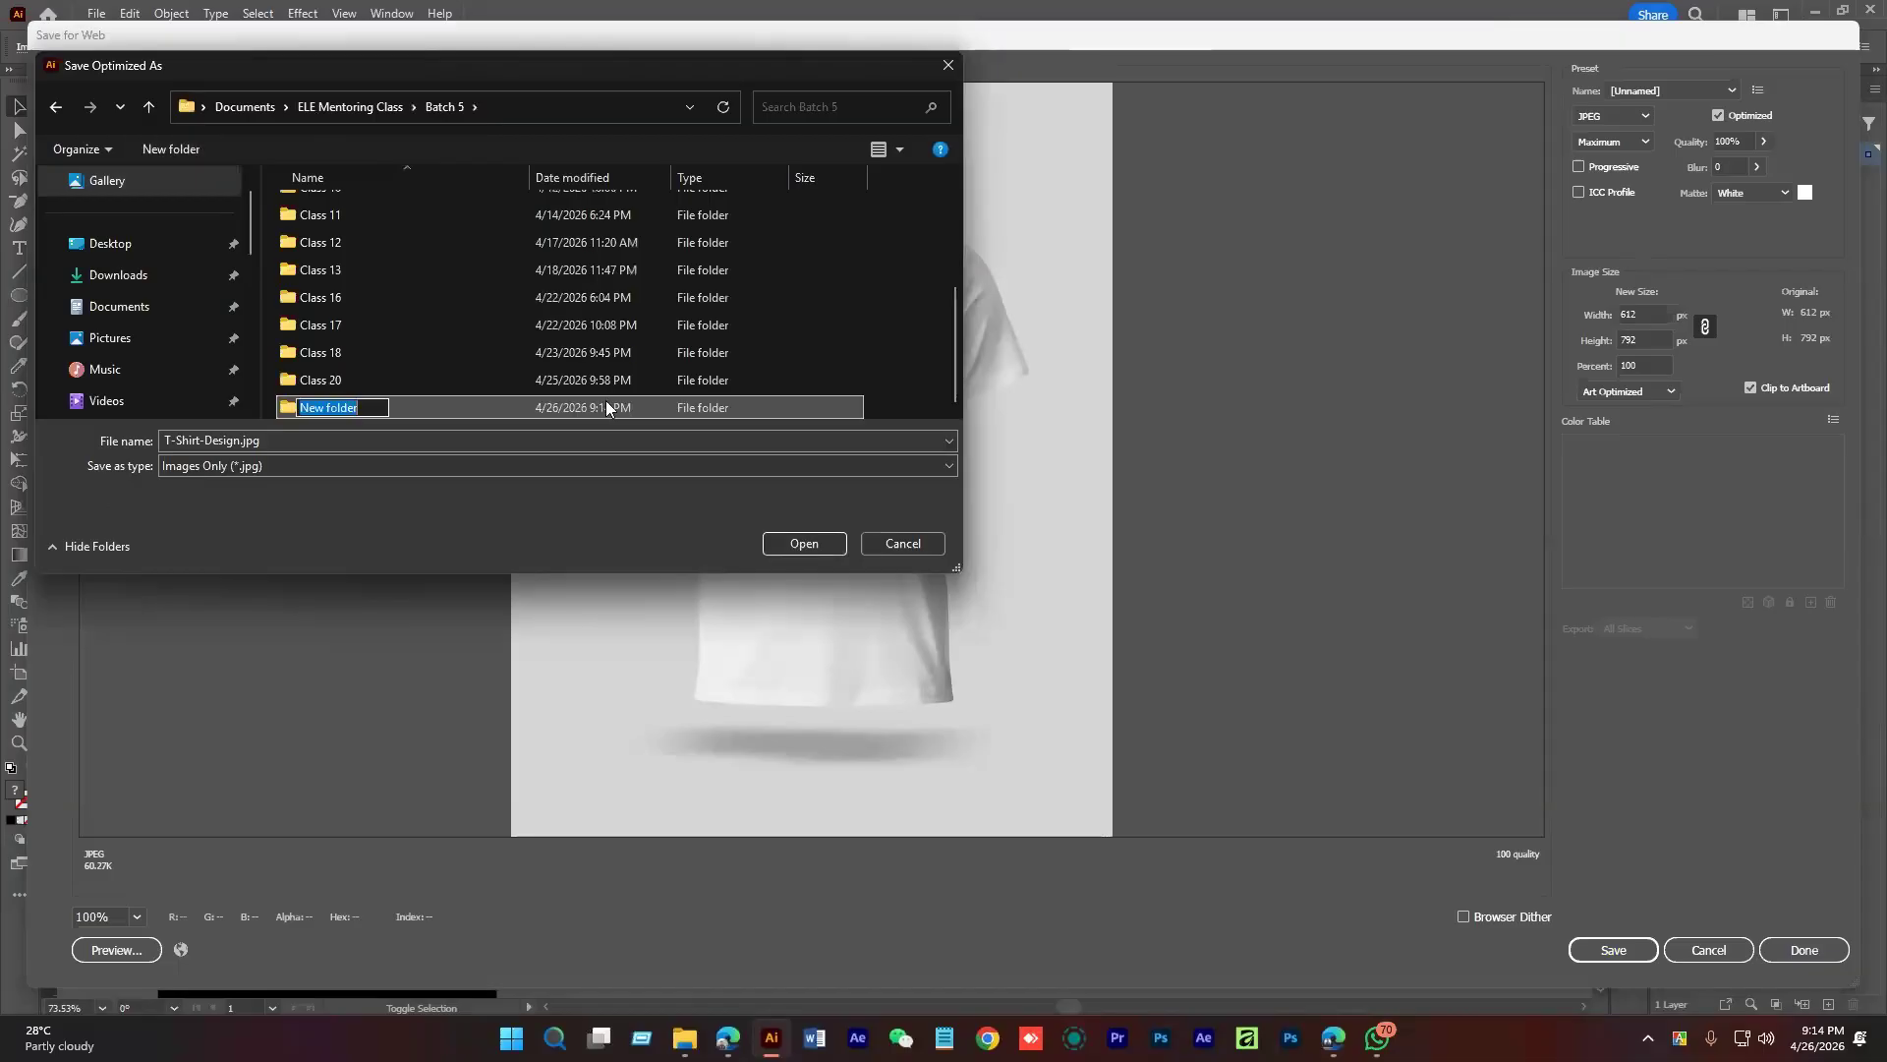
text(Cl)
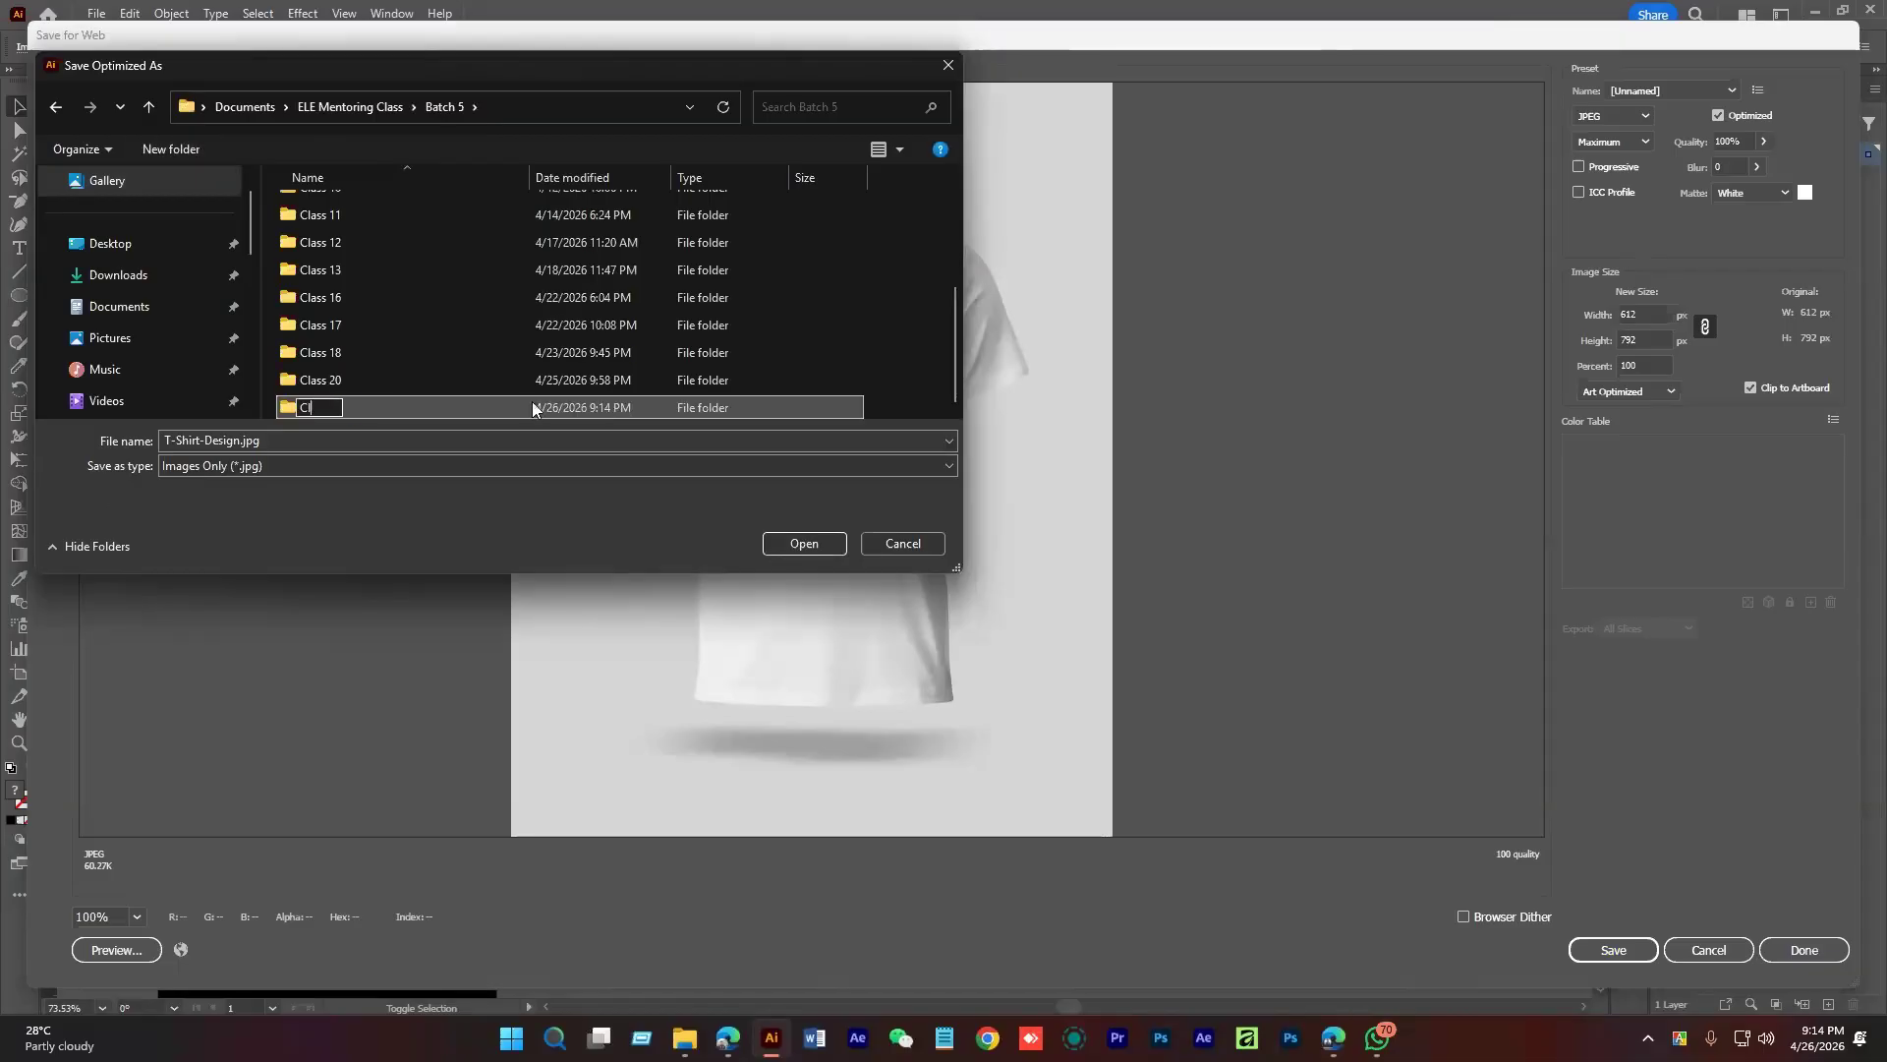
text(ass 21)
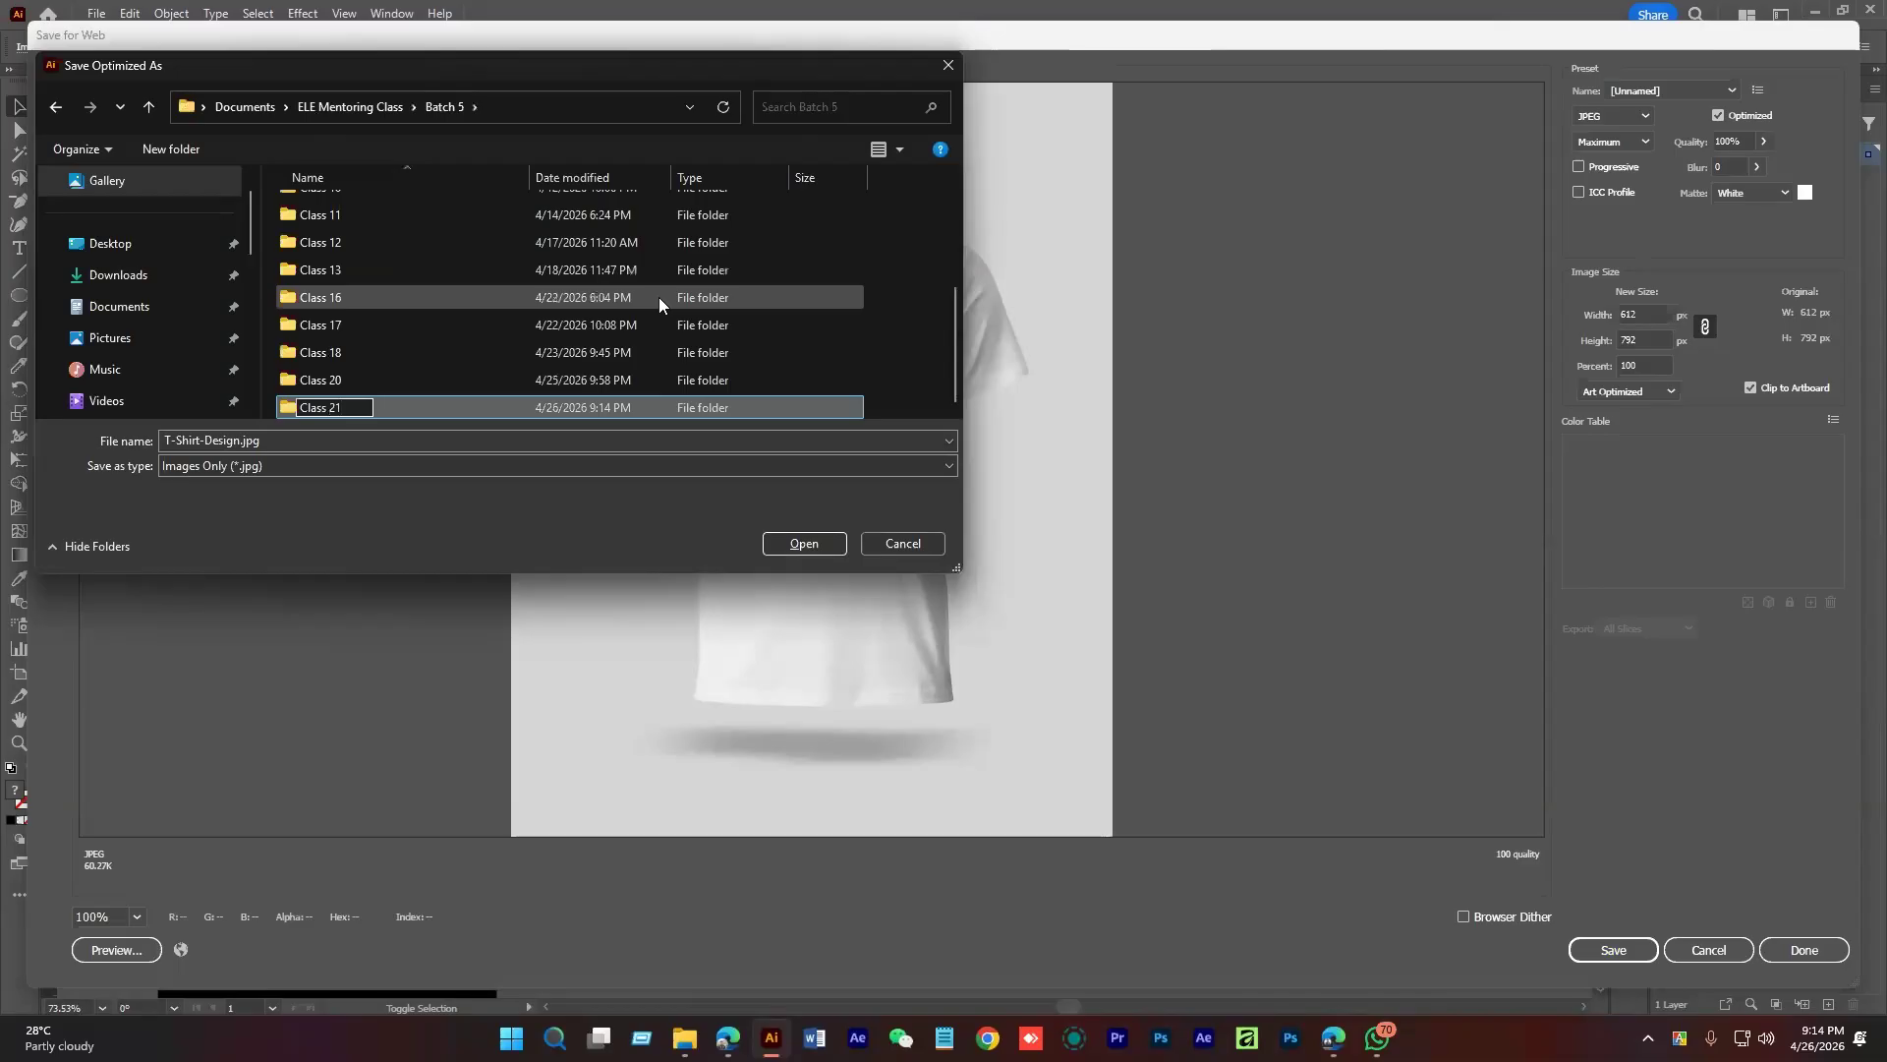
key(Return)
key(Return)
click(804, 544)
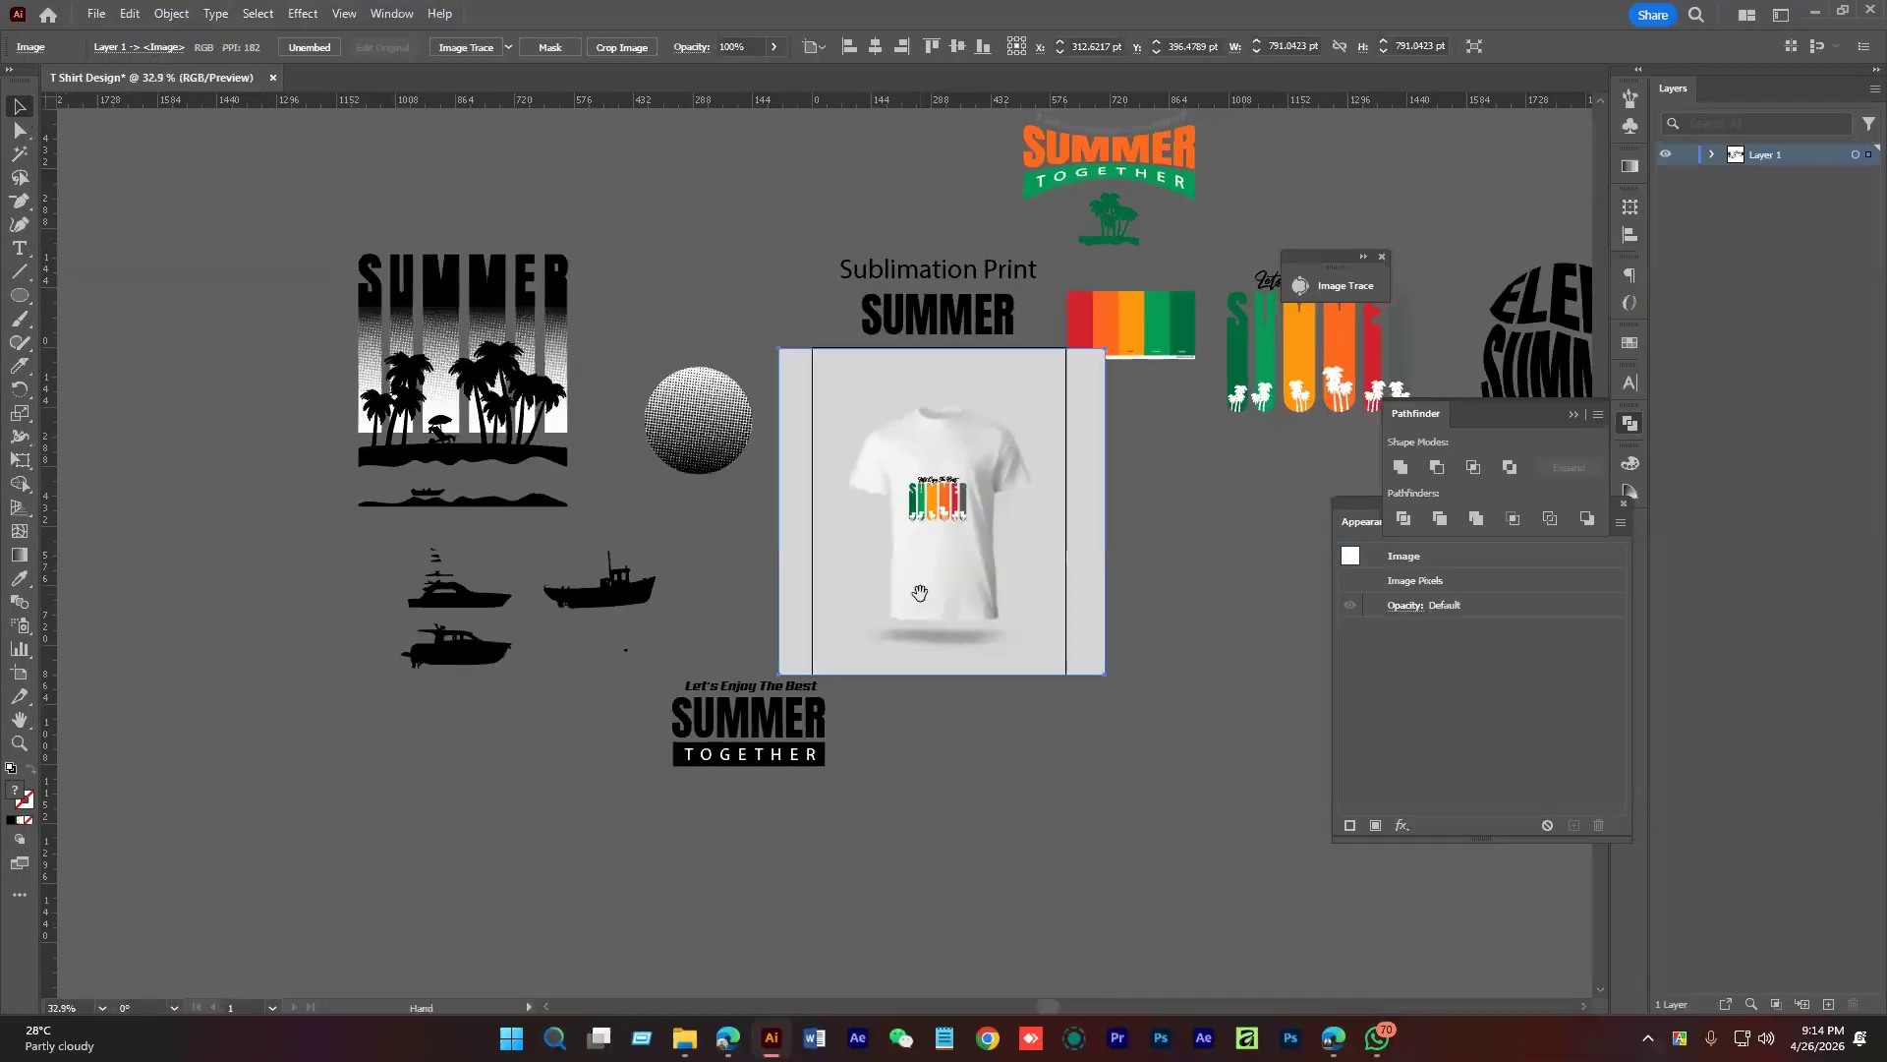
Move the small striped SUMMER design off the T-shirt onto the empty canvas below the mockup
drag(919, 592, 888, 593)
drag(907, 500, 969, 788)
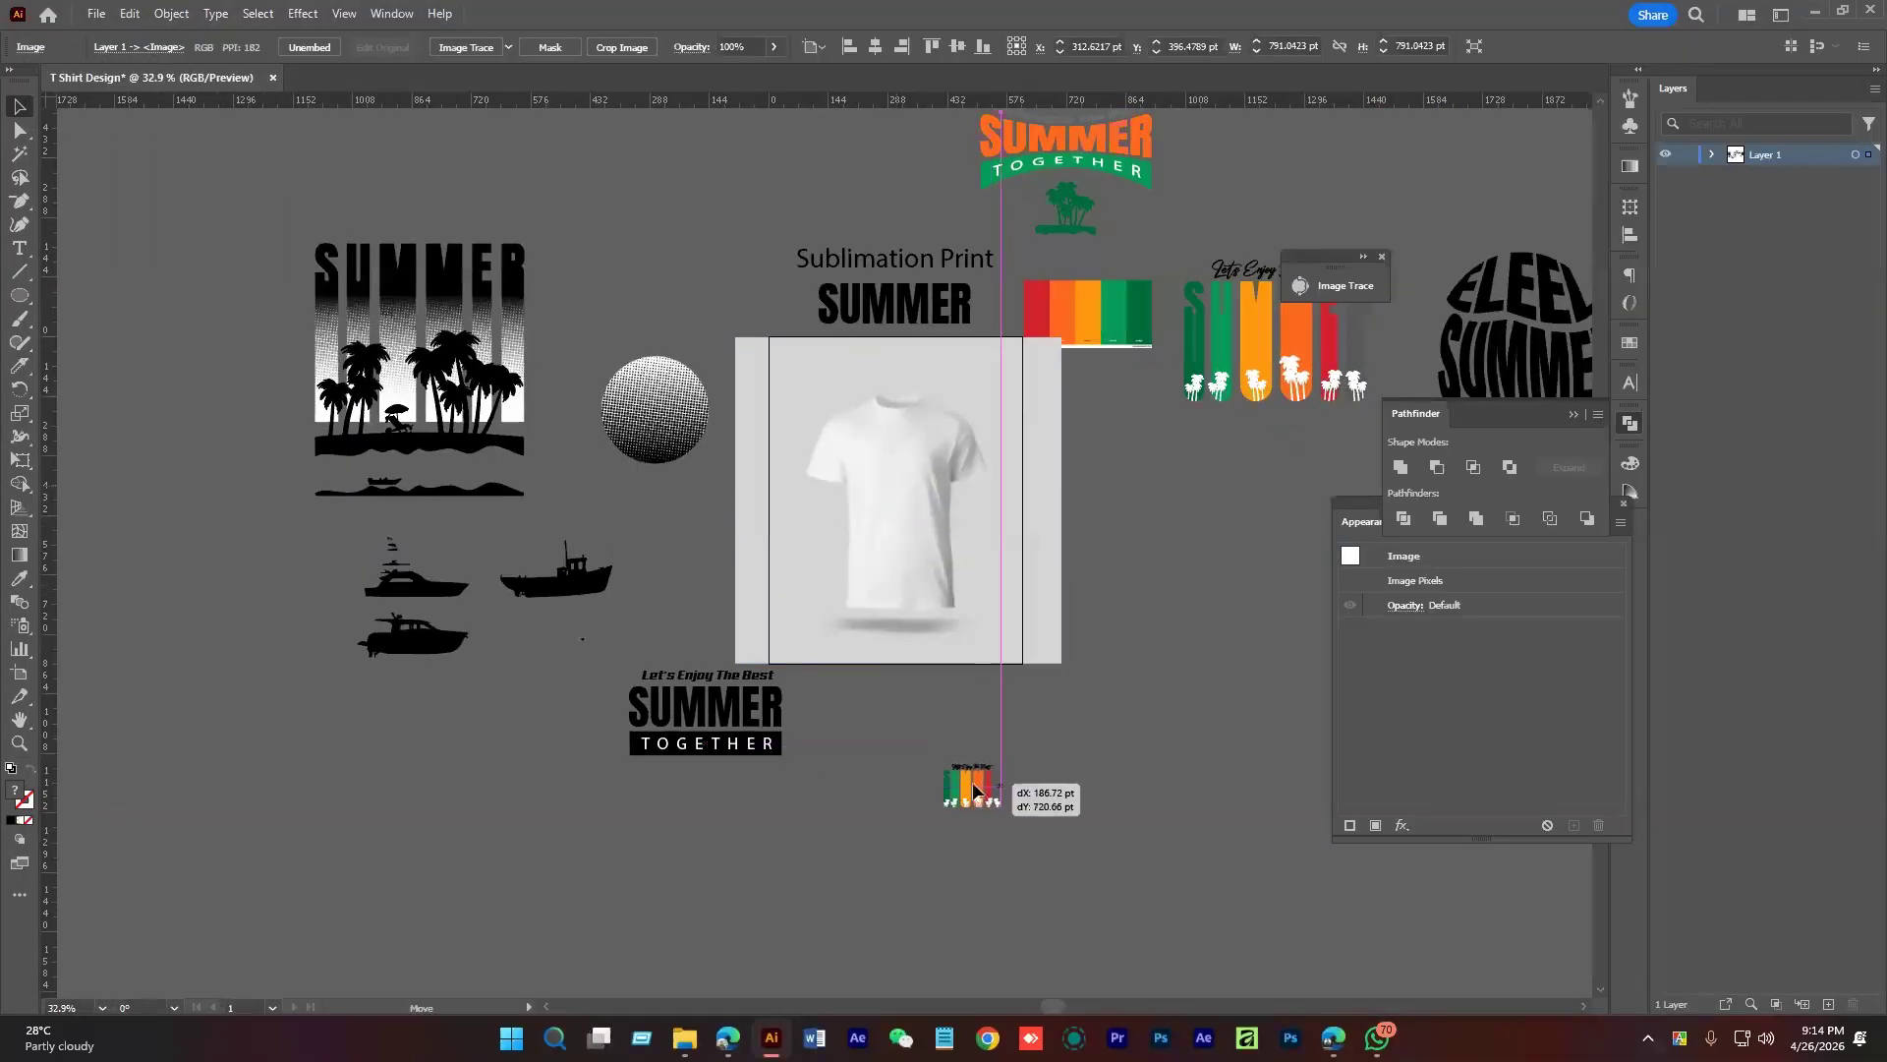
drag(1210, 463, 1155, 587)
Move the arched orange and green SUMMER TOGETHER design onto the T-shirt's chest and scale it to about 165 × 131 pt
drag(1047, 252, 906, 594)
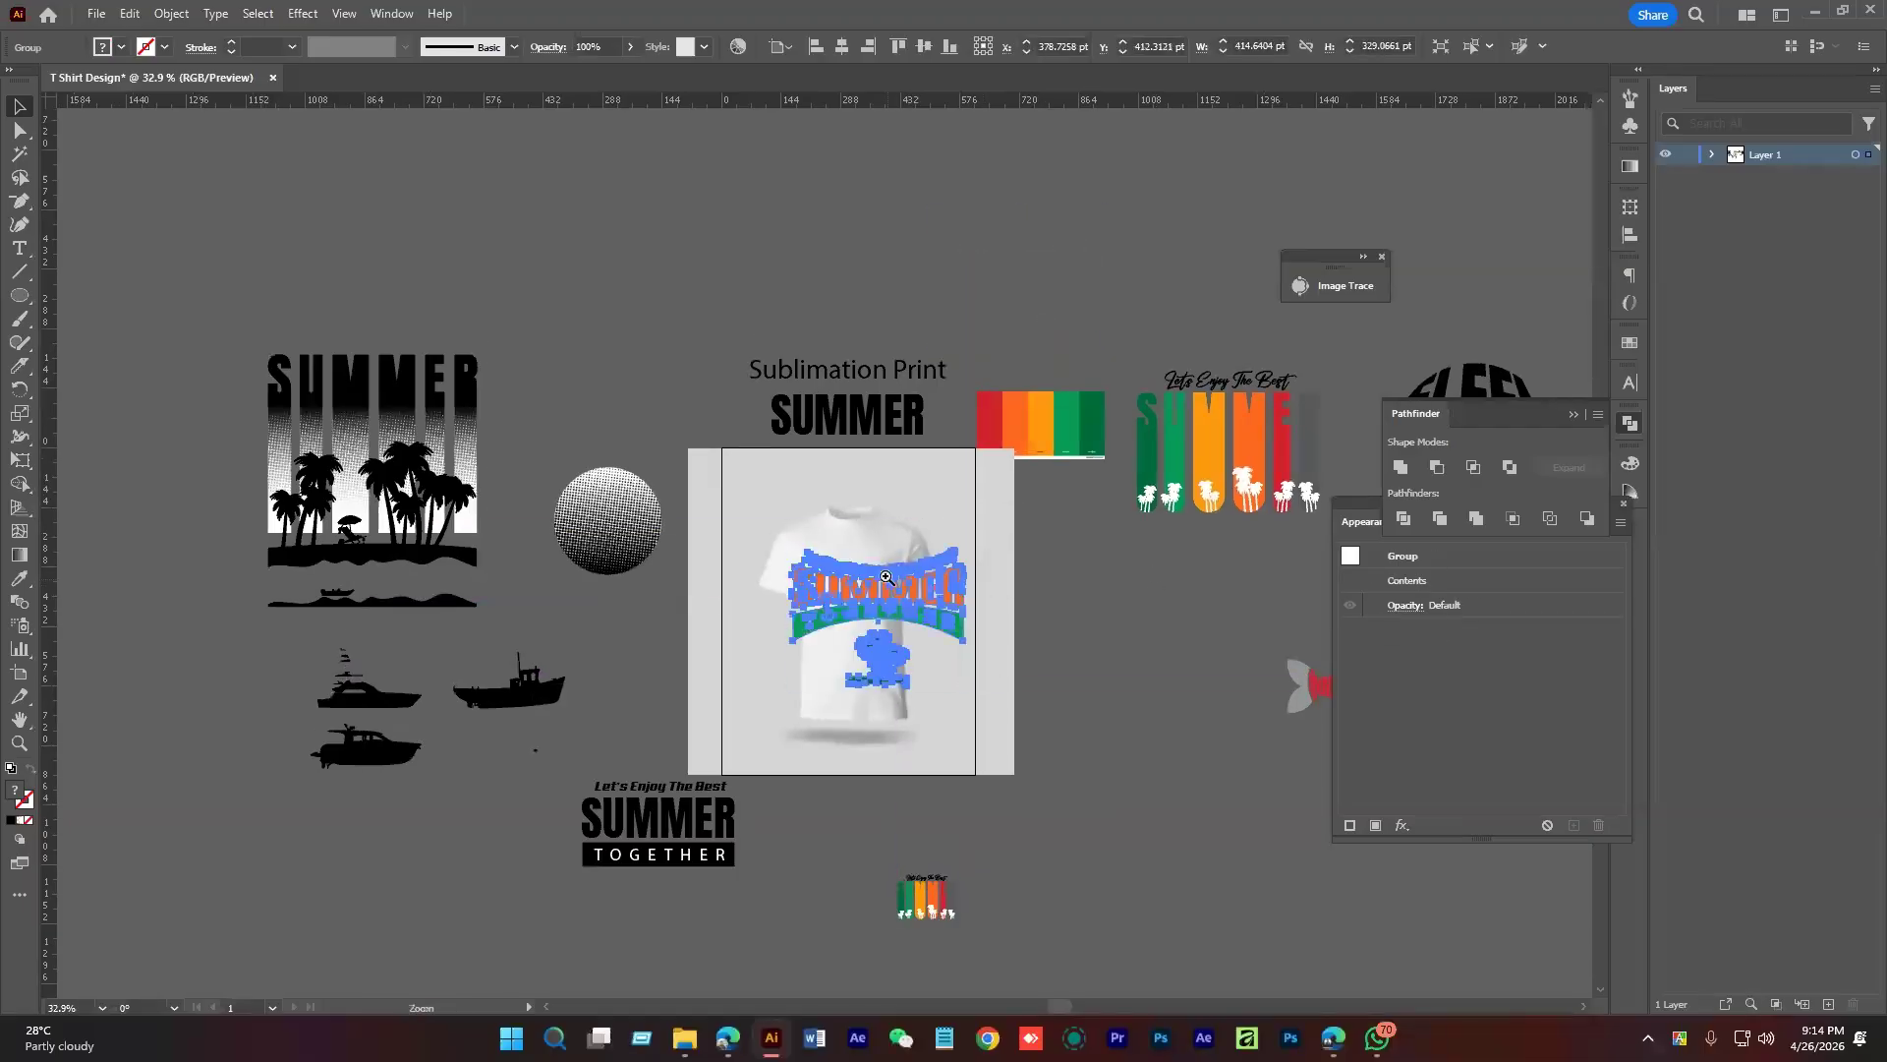
scroll(889, 571, up, 5)
drag(1130, 719, 816, 680)
scroll(816, 680, up, 3)
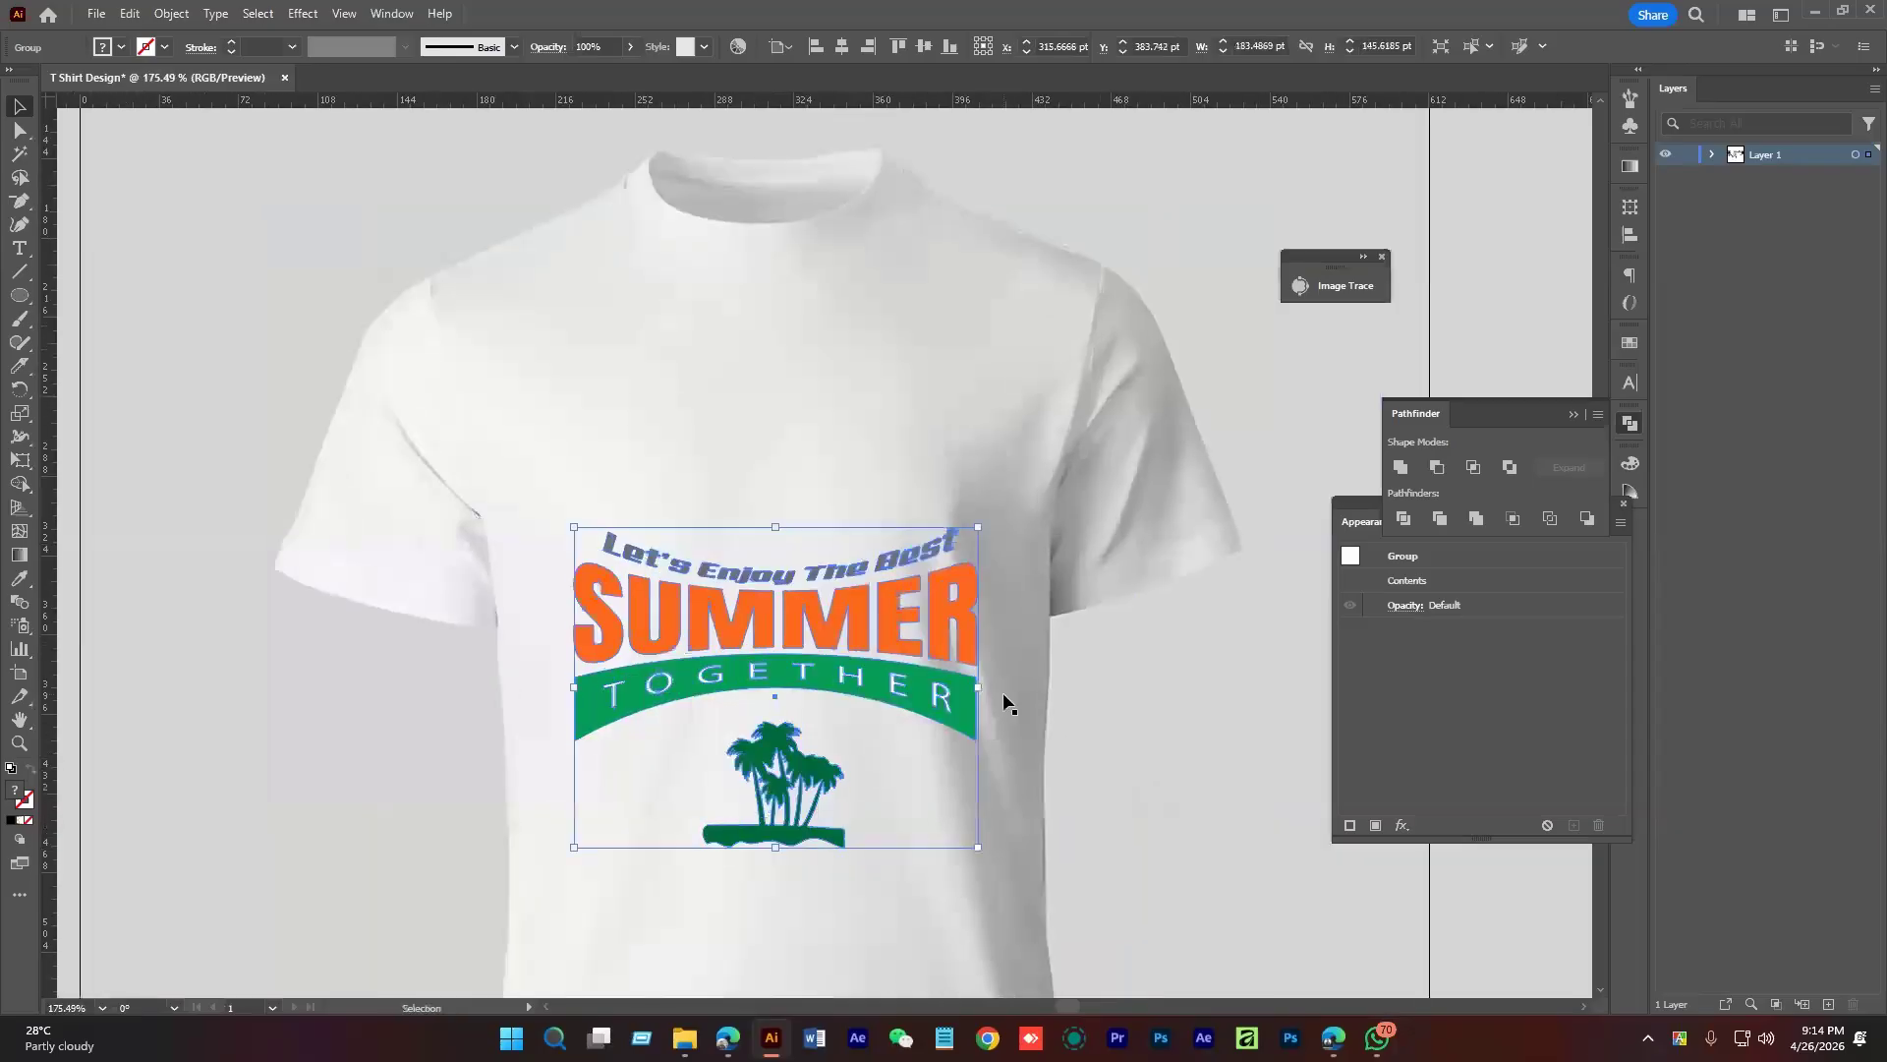
drag(981, 683, 903, 683)
scroll(834, 582, down, 4)
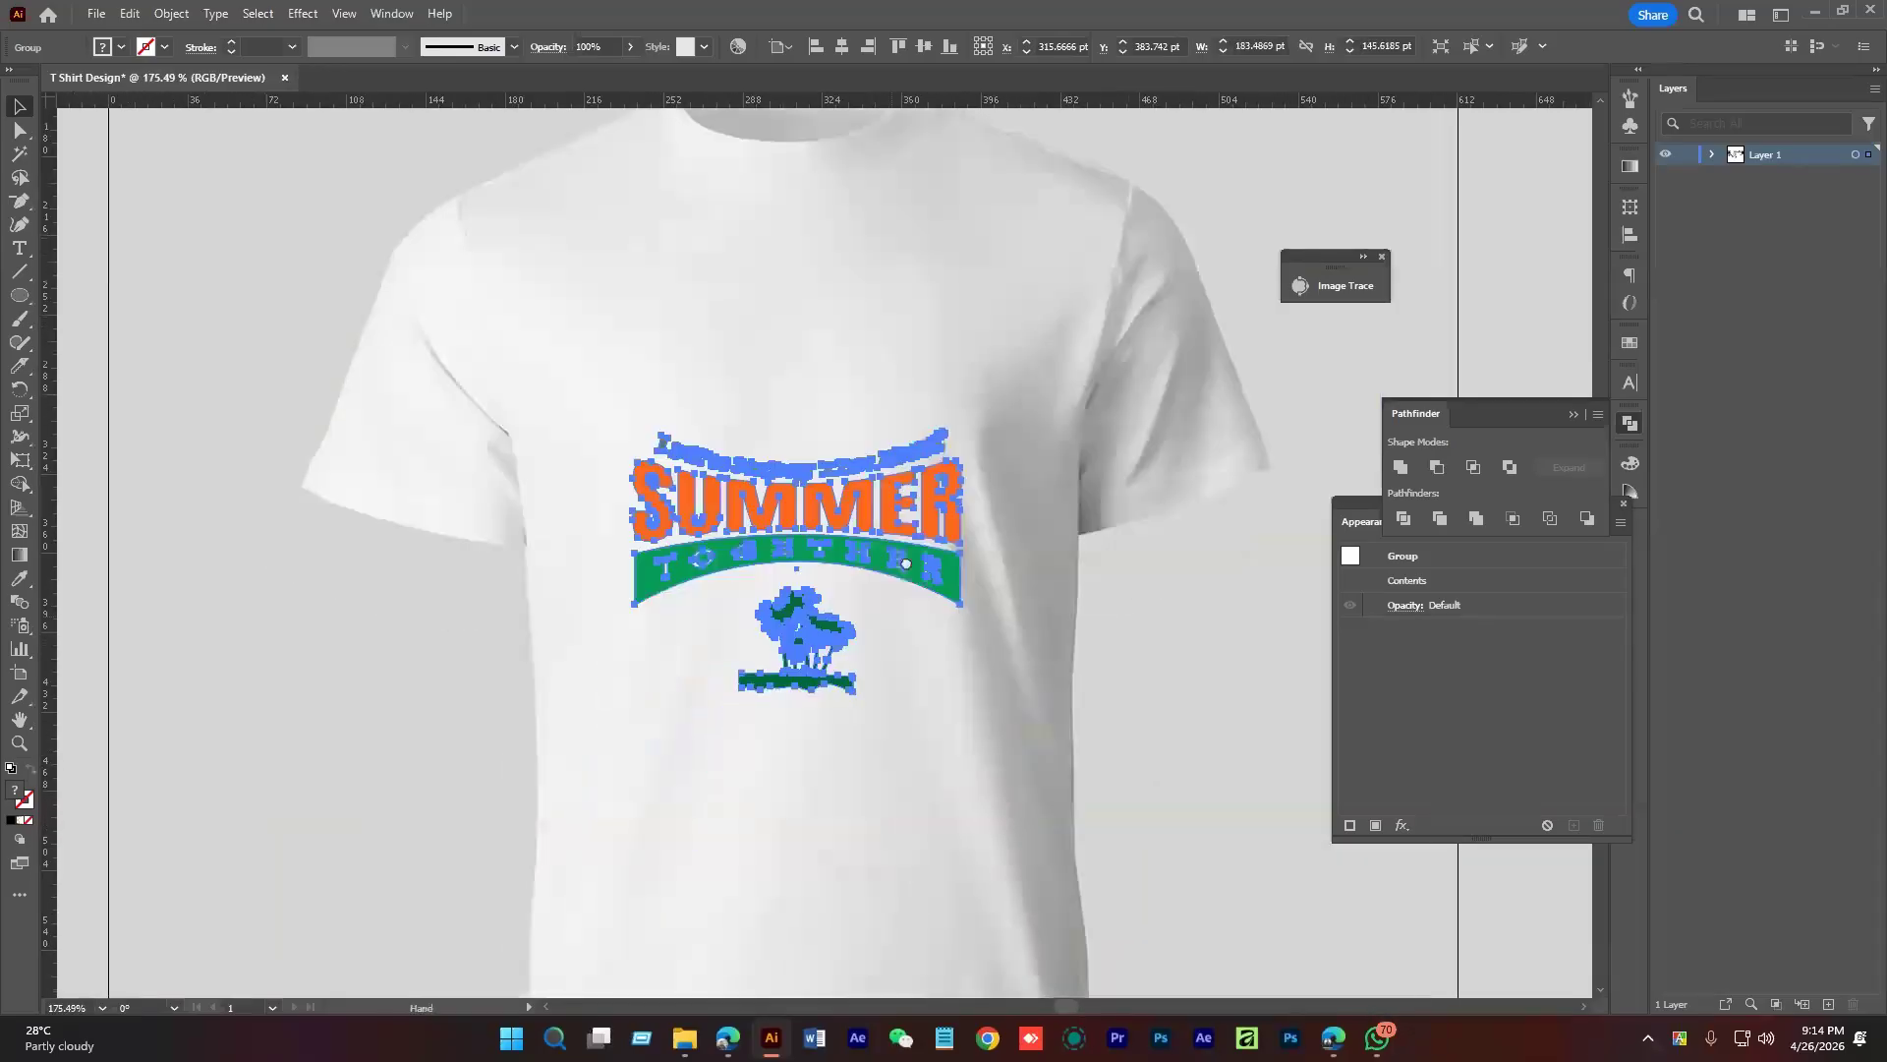
key(space)
scroll(608, 490, down, 5)
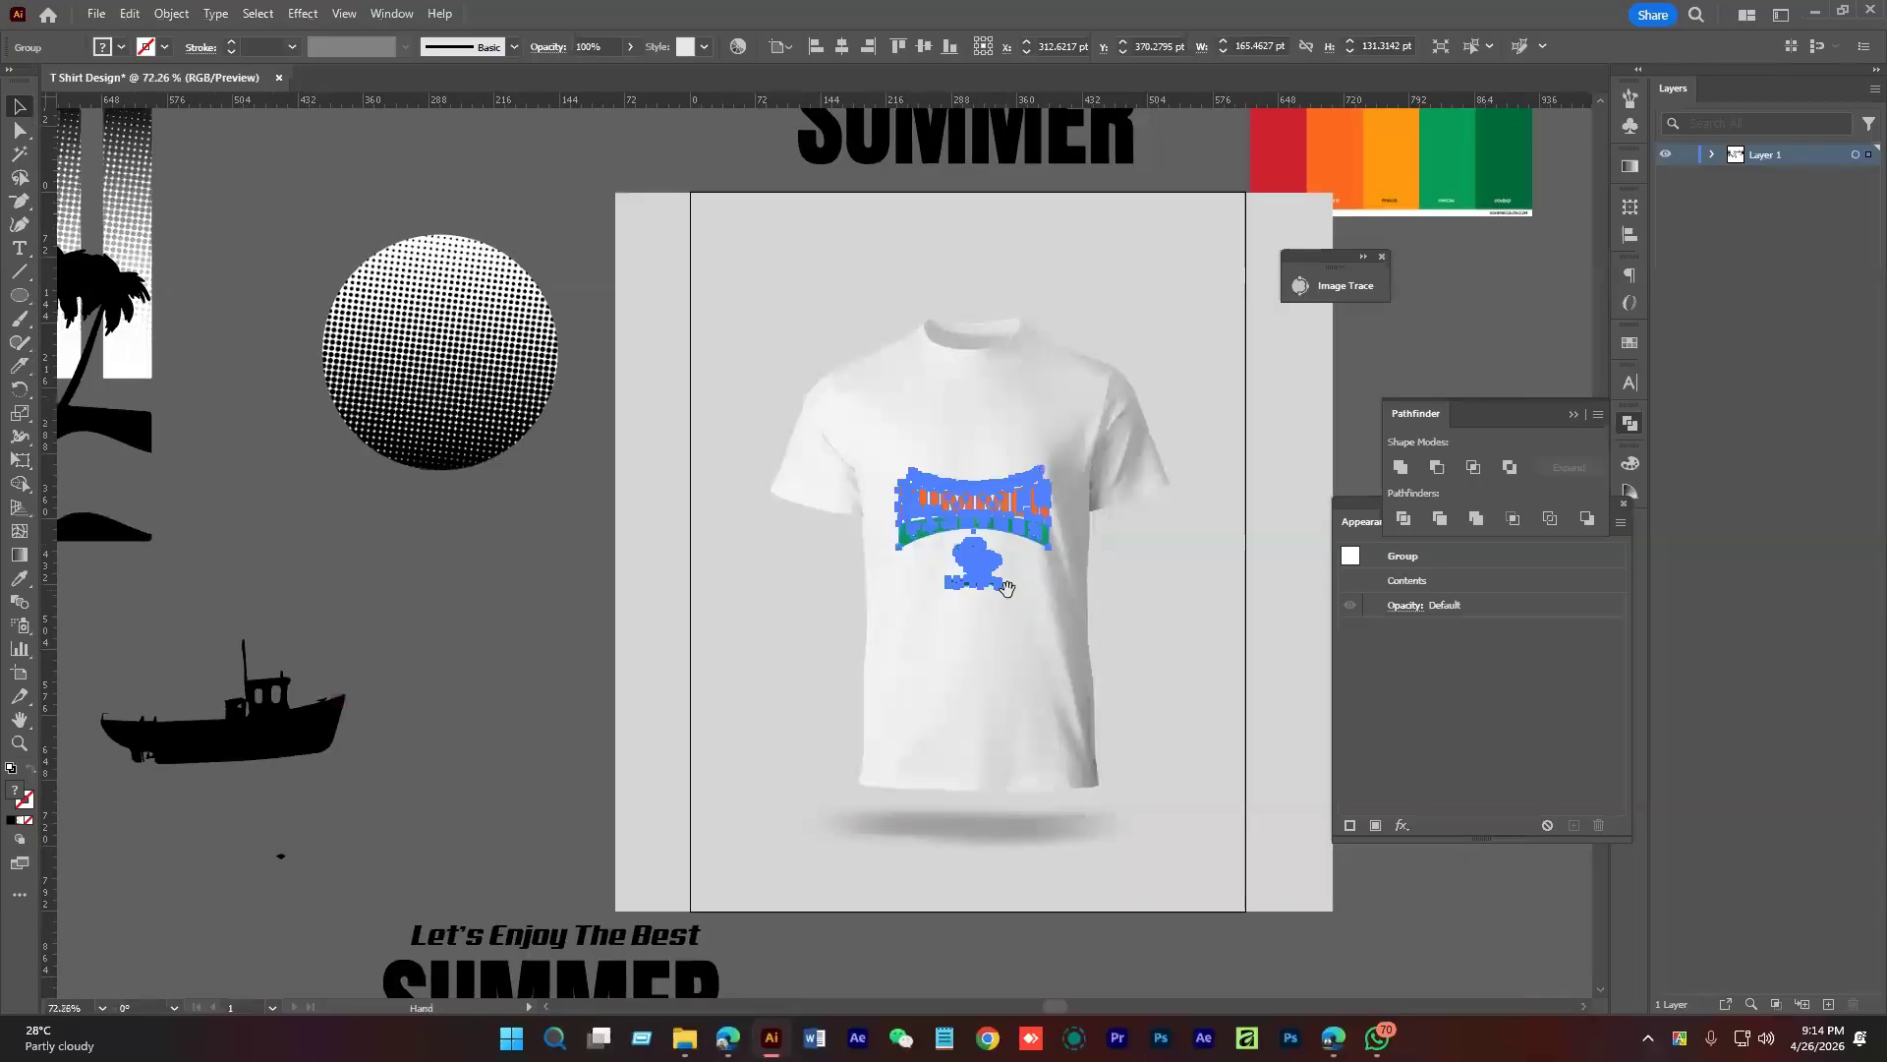
Export the SUMMER TOGETHER mockup as a maximum-quality JPEG for web named T-Shirt-Design-2.jpg in the Class 21 folder
click(1136, 409)
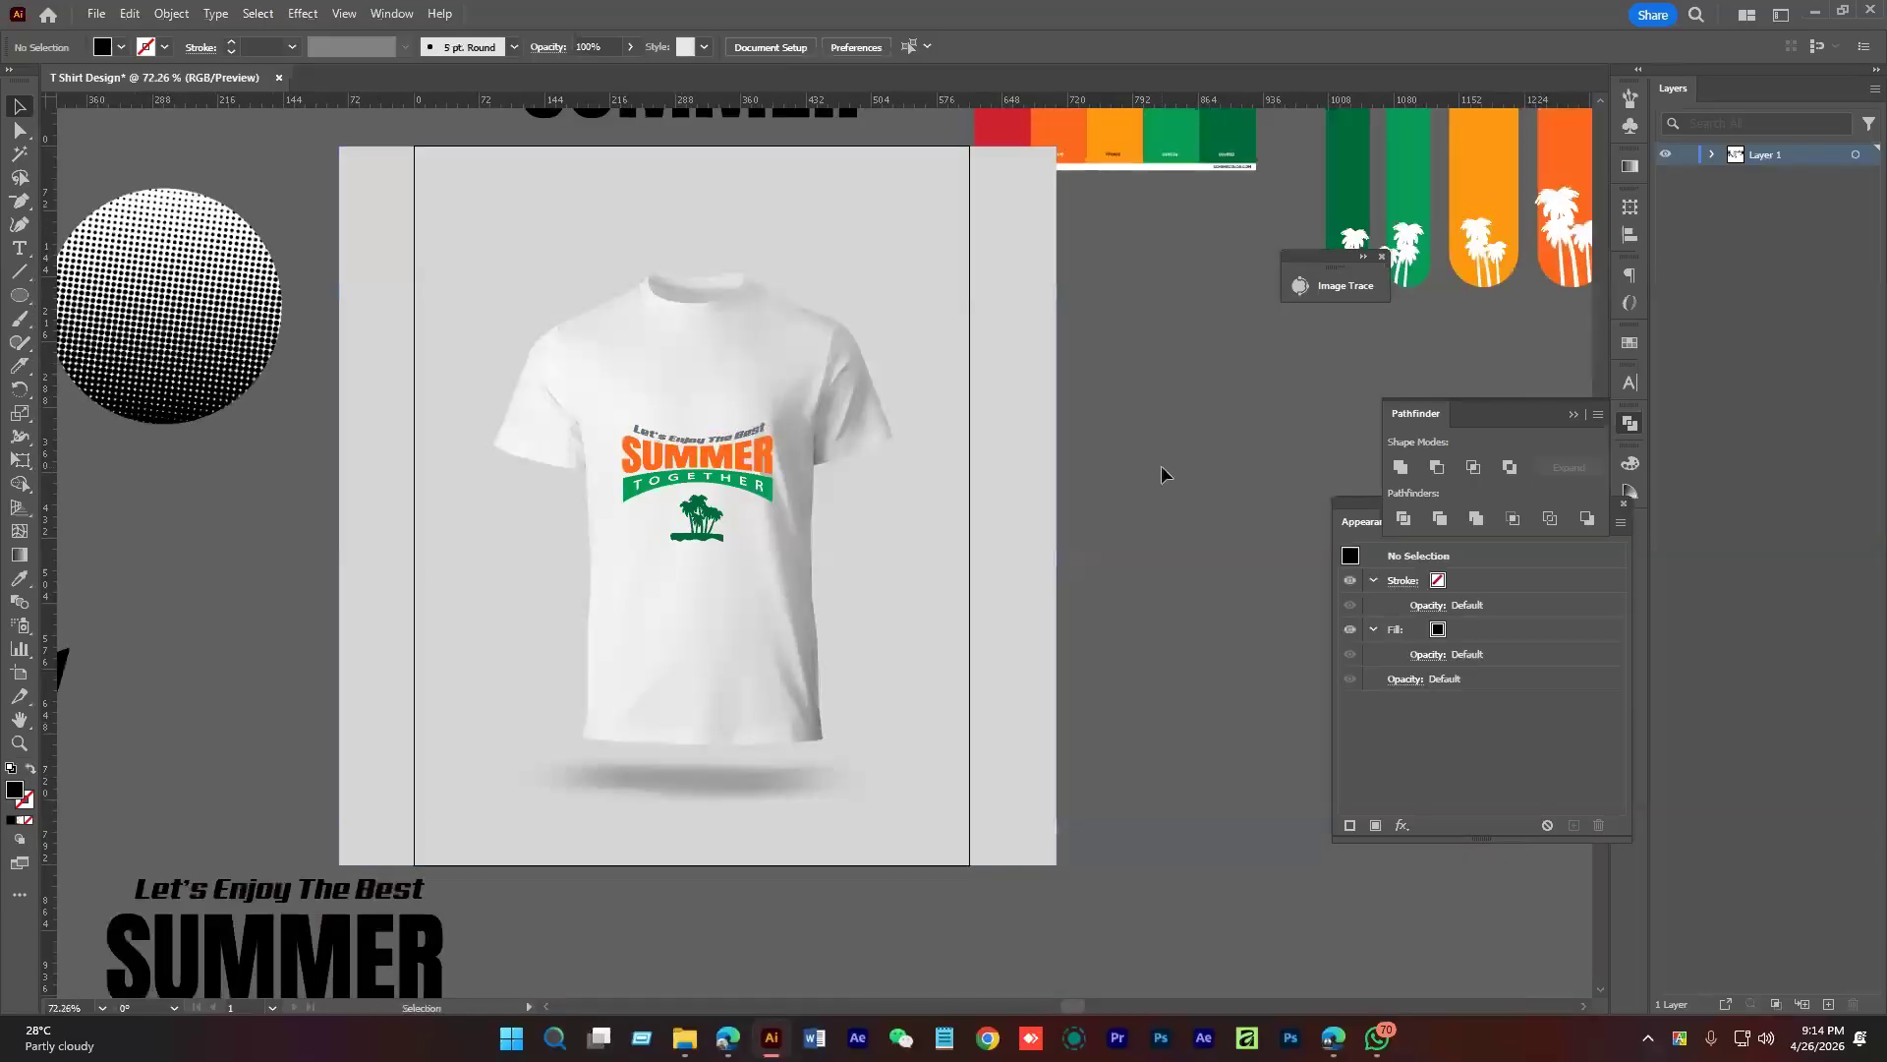
key(ctrl+alt+shift+s)
ctrl+alt+click(926, 390)
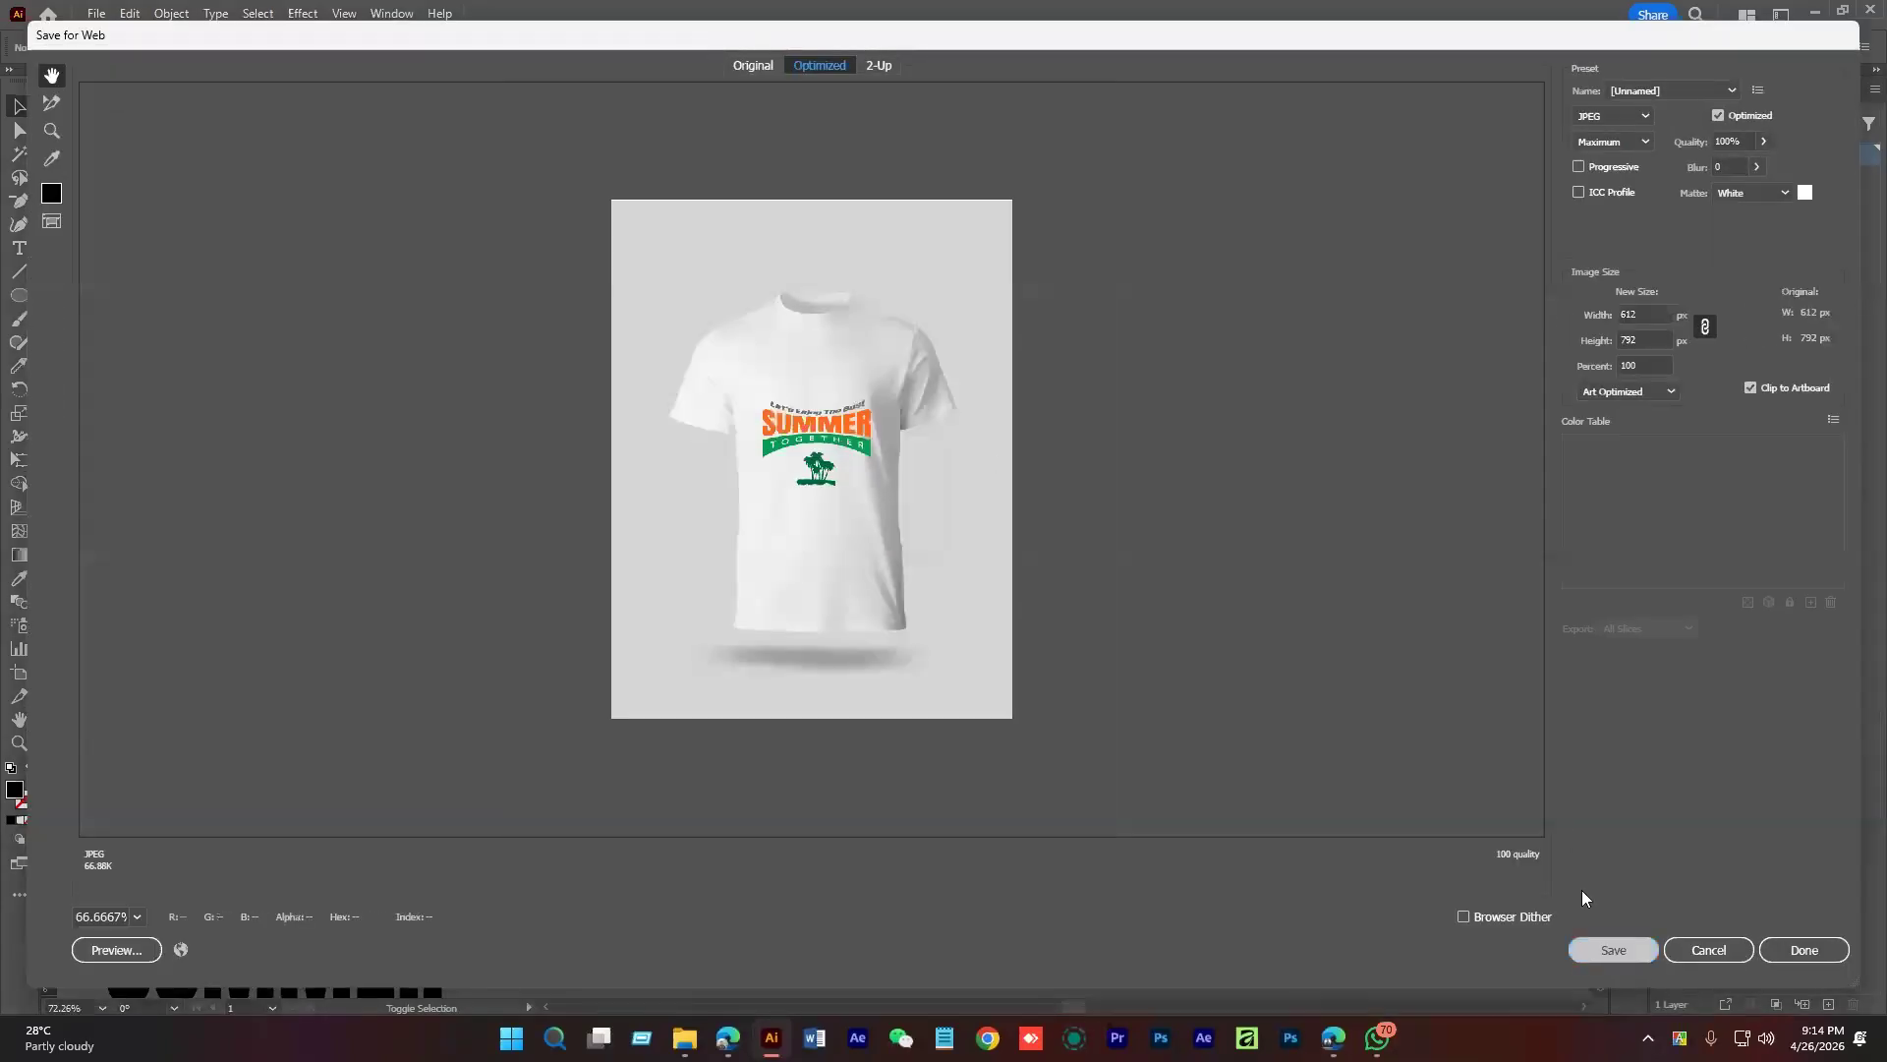
click(1613, 949)
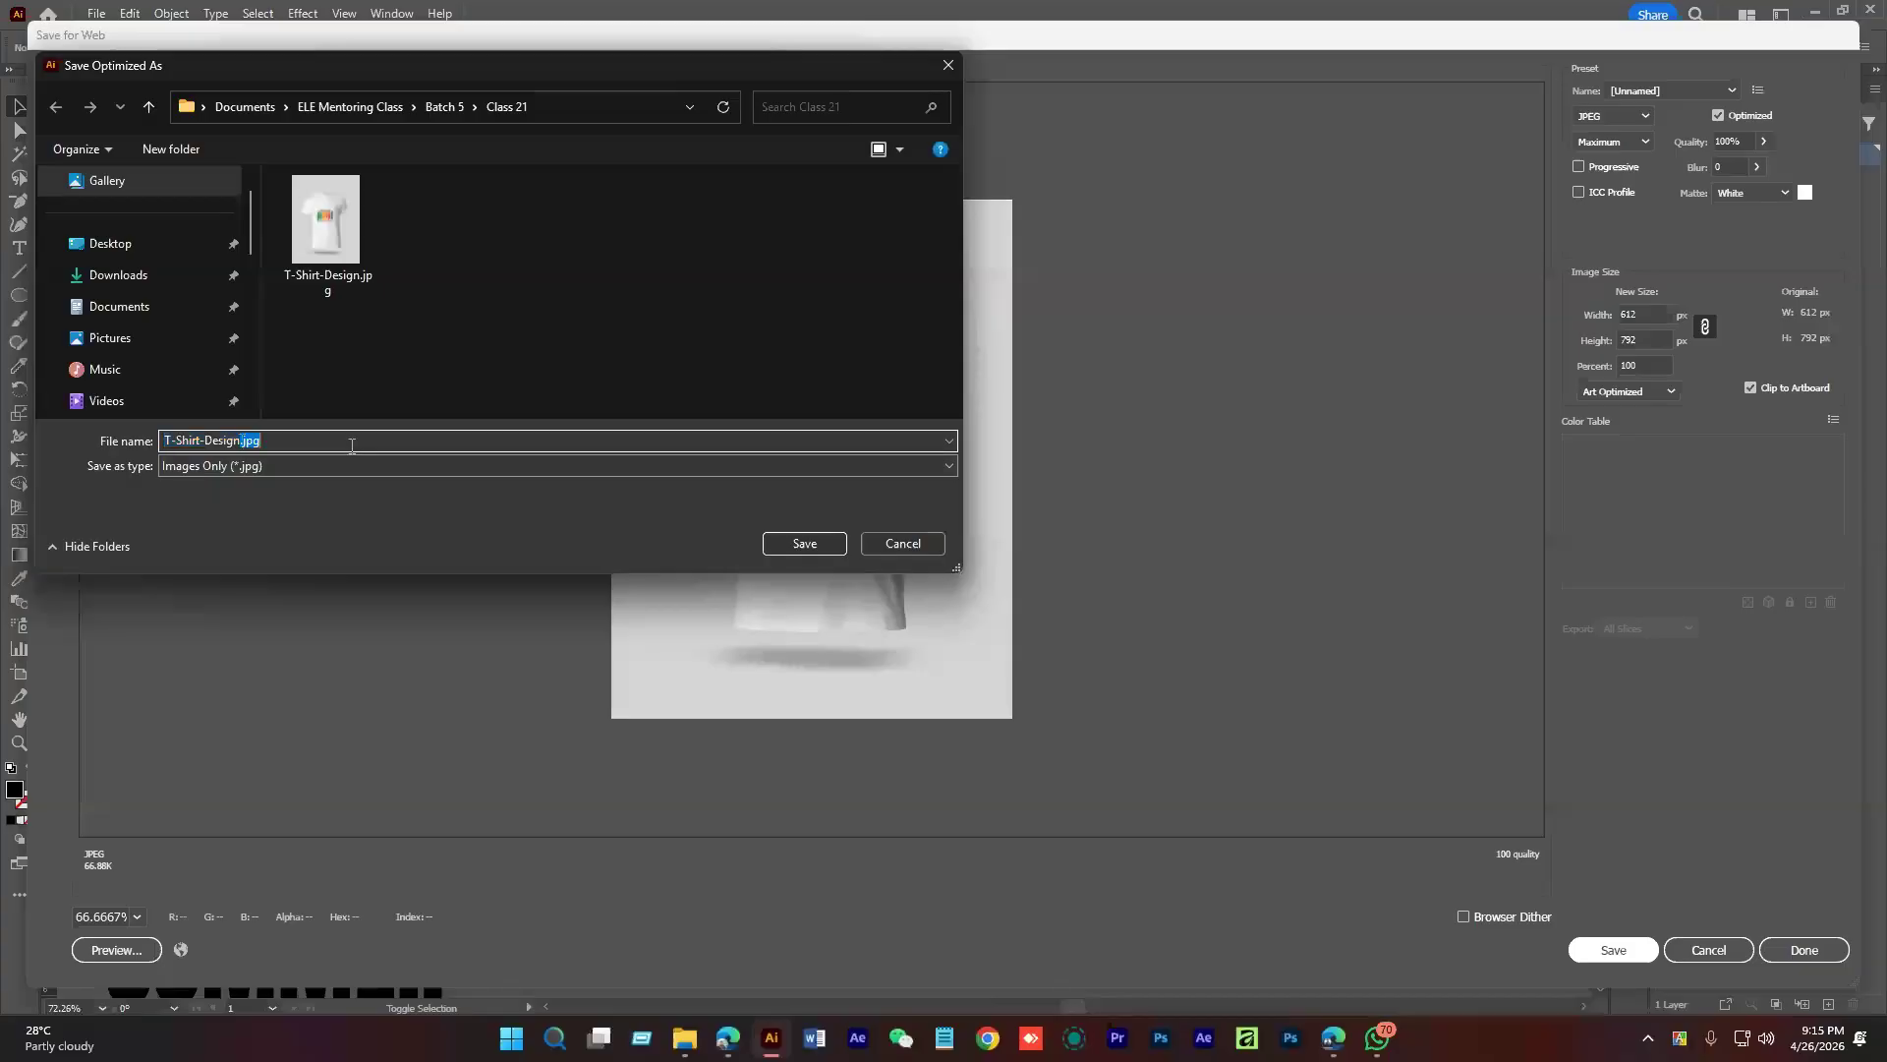
key(Return)
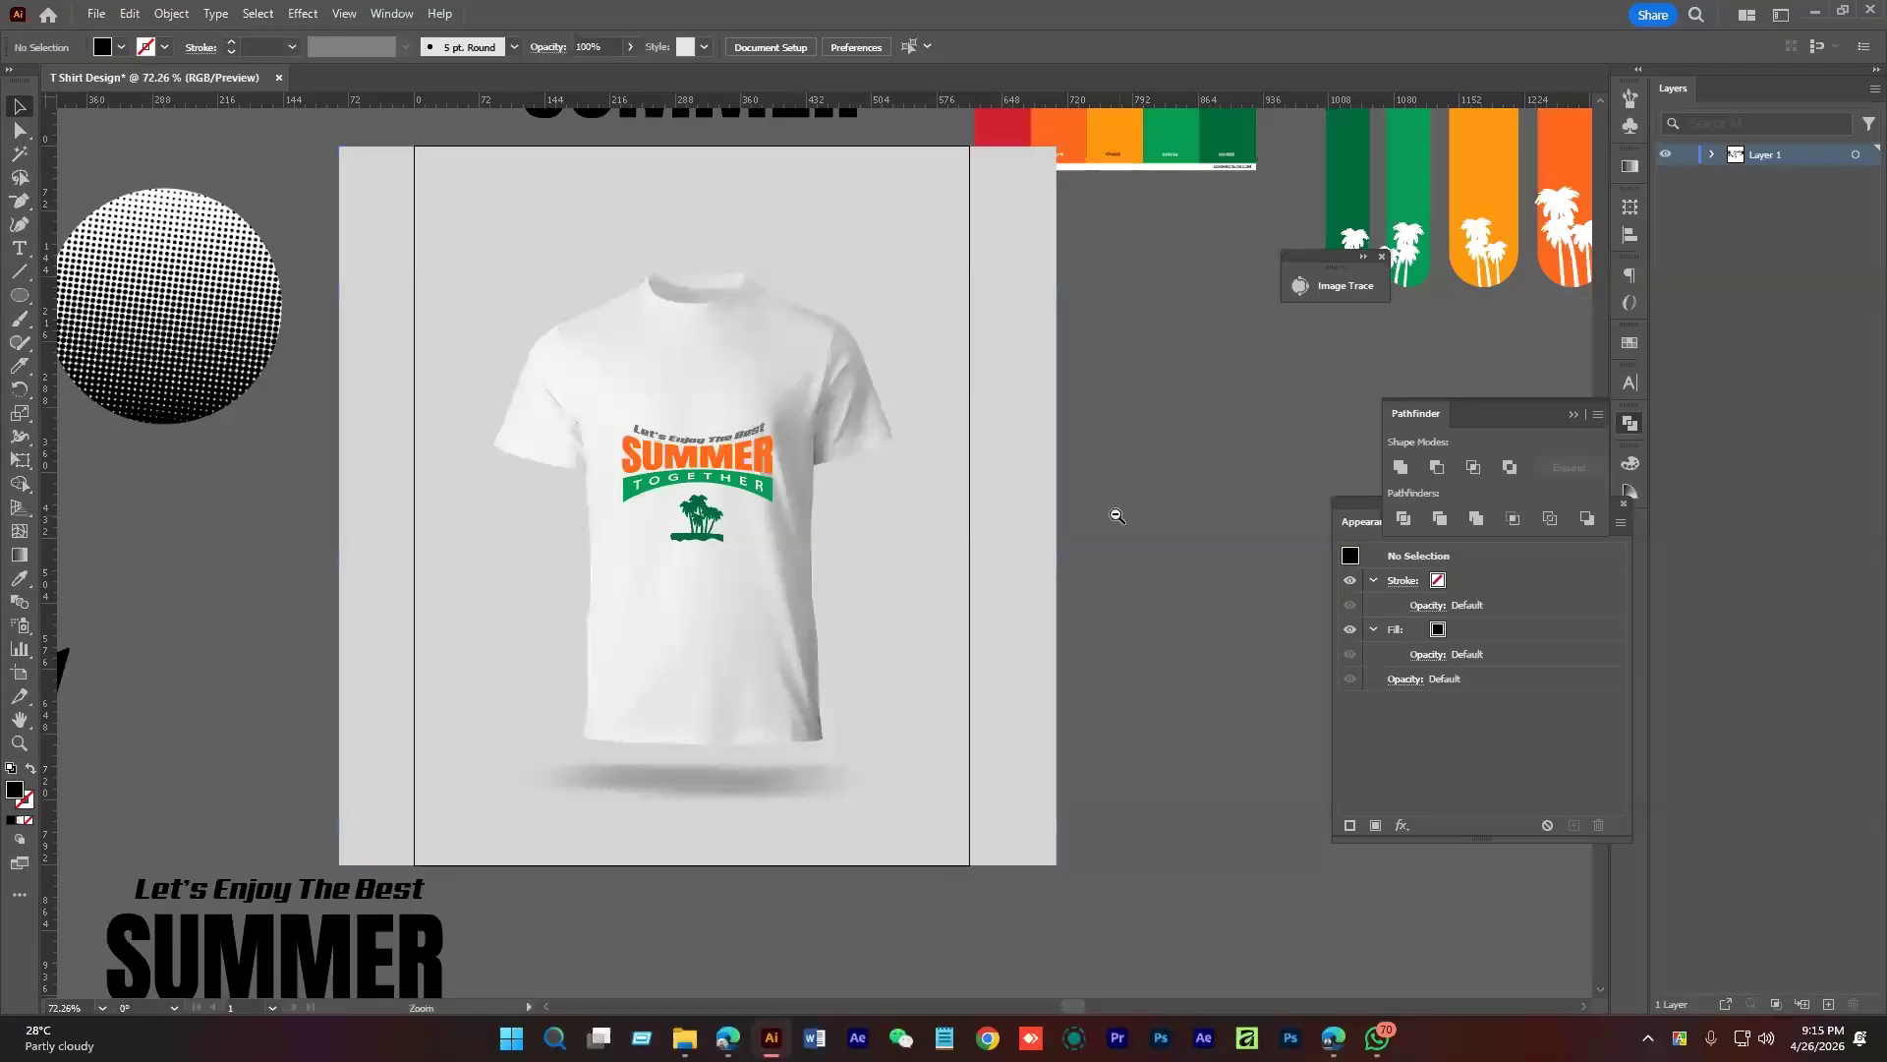
Move the arched SUMMER TOGETHER design off the T-shirt onto the empty canvas beside the mockup
alt+click(934, 558)
drag(935, 558, 679, 564)
drag(634, 499, 899, 767)
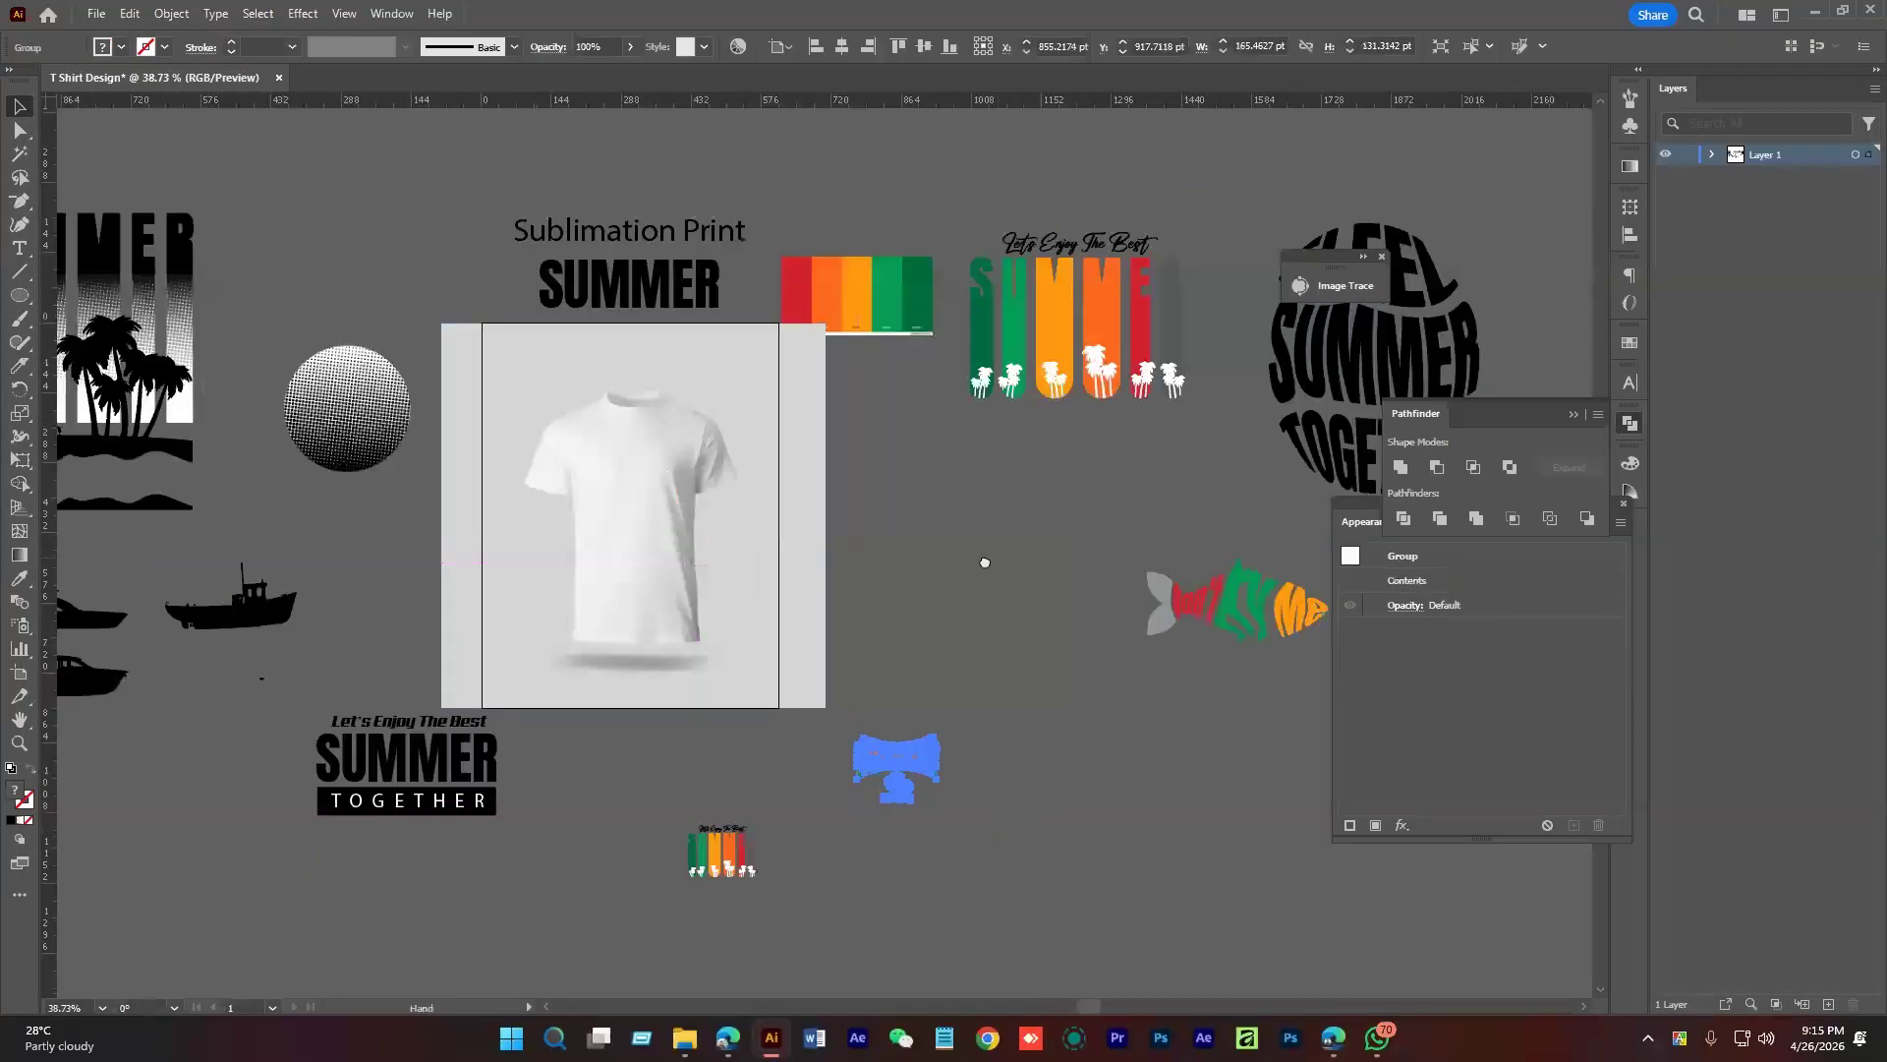
Move the colourful fish-shaped lettering onto the T-shirt's chest and scale it to about 163 × 75 pt
drag(985, 561, 909, 572)
click(1155, 635)
drag(1155, 637, 547, 537)
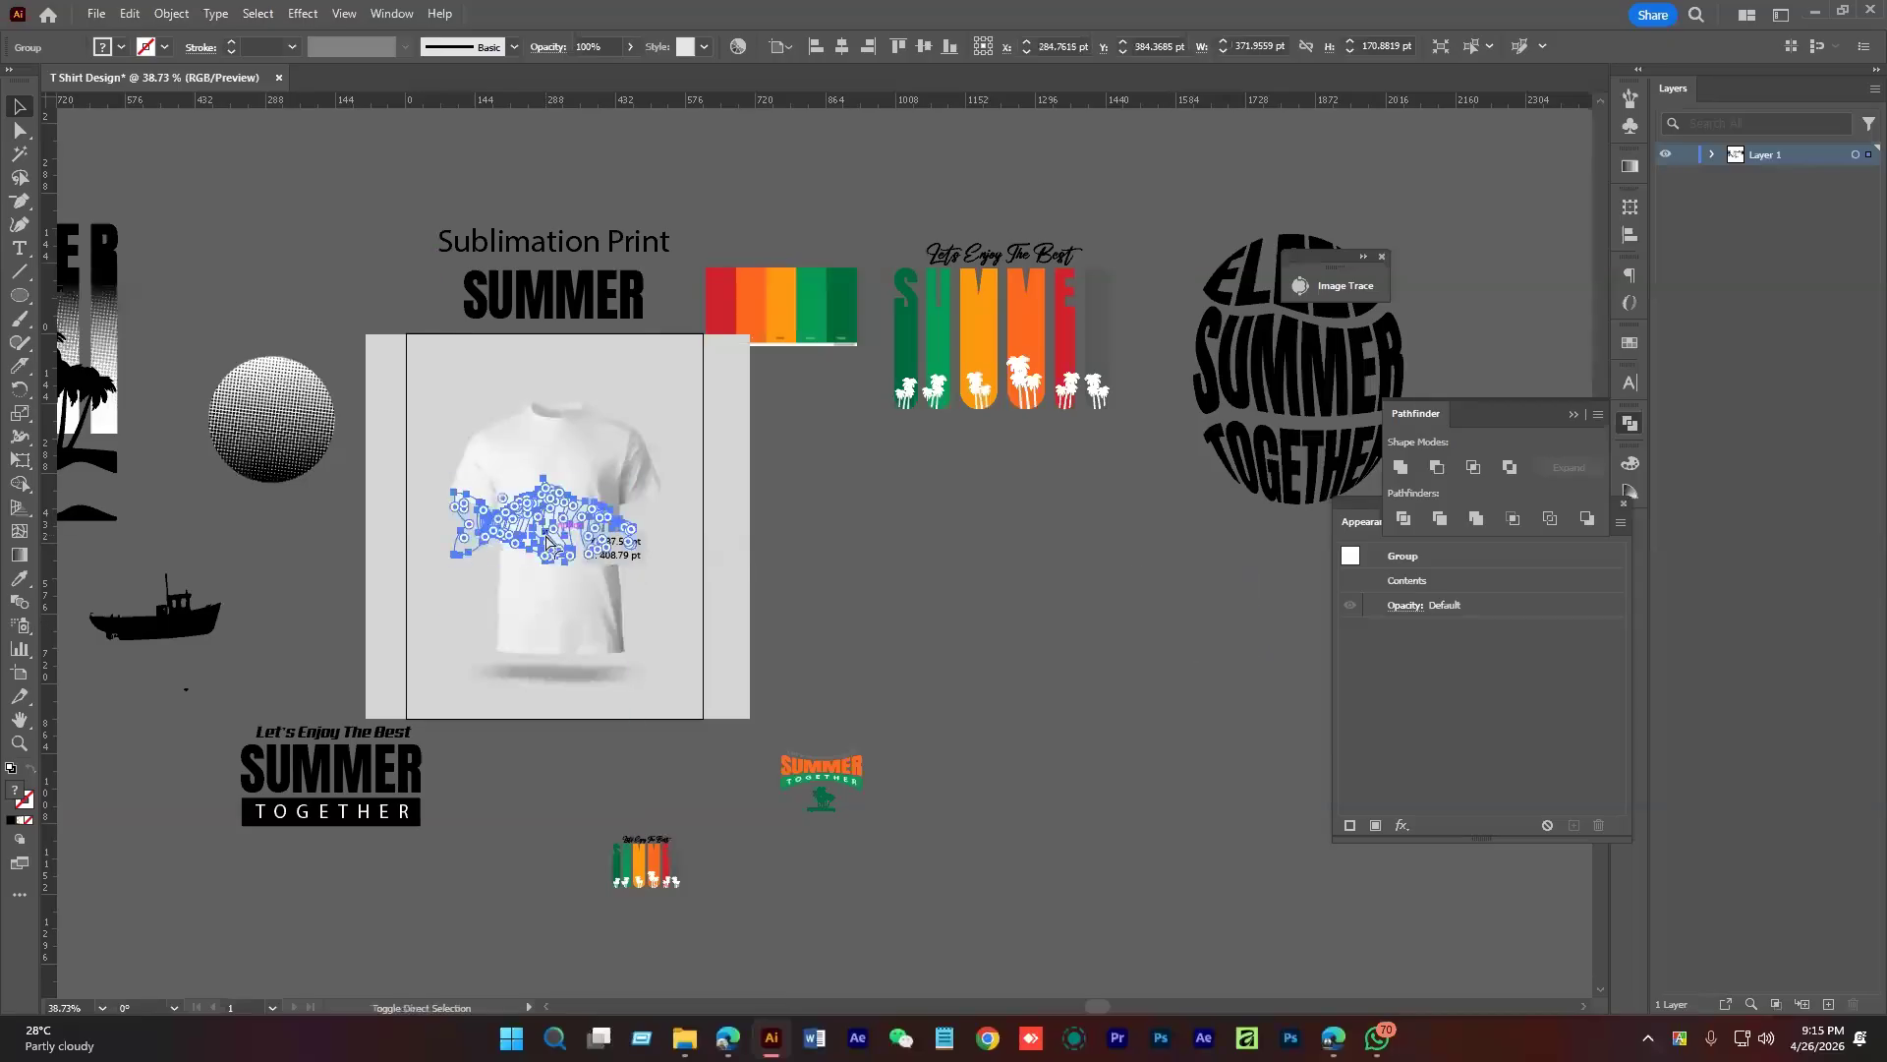
scroll(546, 539, up, 5)
drag(854, 539, 691, 513)
drag(571, 489, 606, 433)
click(1218, 607)
Export the fish mockup as a JPEG for web named T-Shirt-Design-3.jpg in the Class 21 folder
key(ctrl+alt+shift+s)
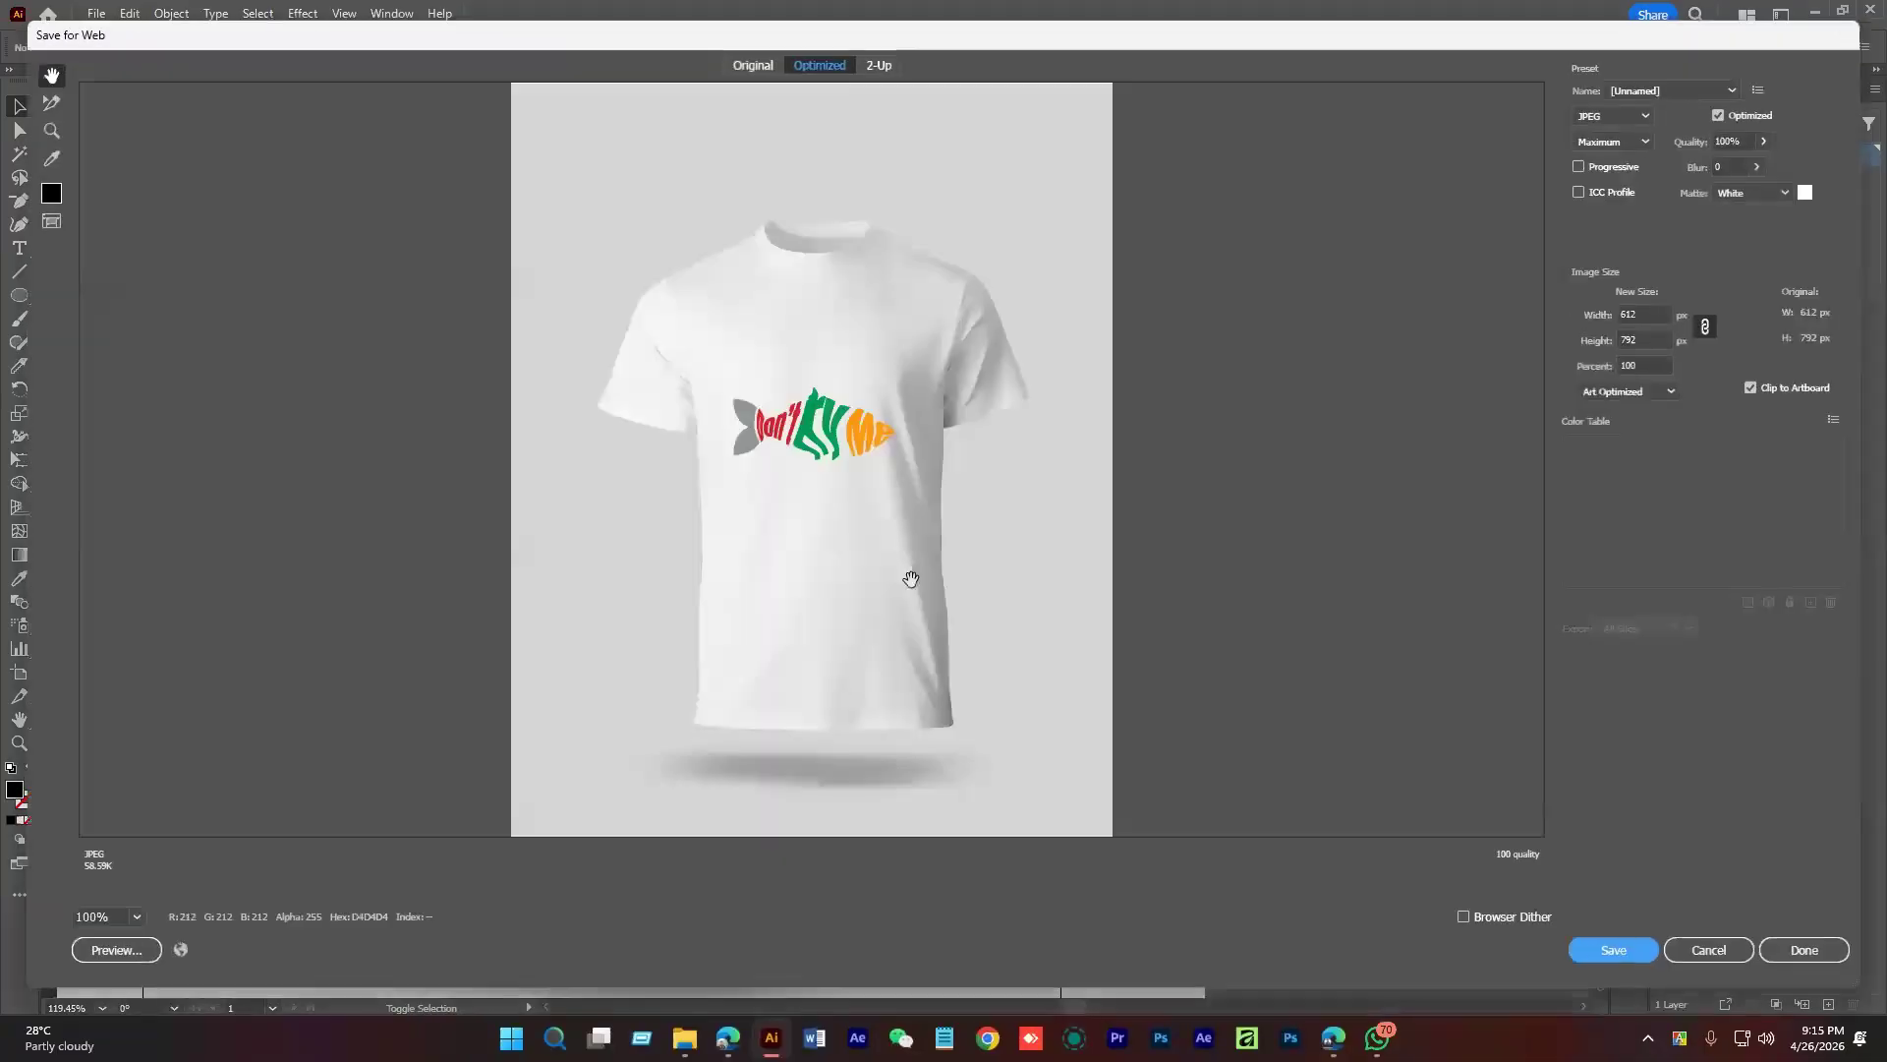
key(Return)
double_click(249, 439)
key(Return)
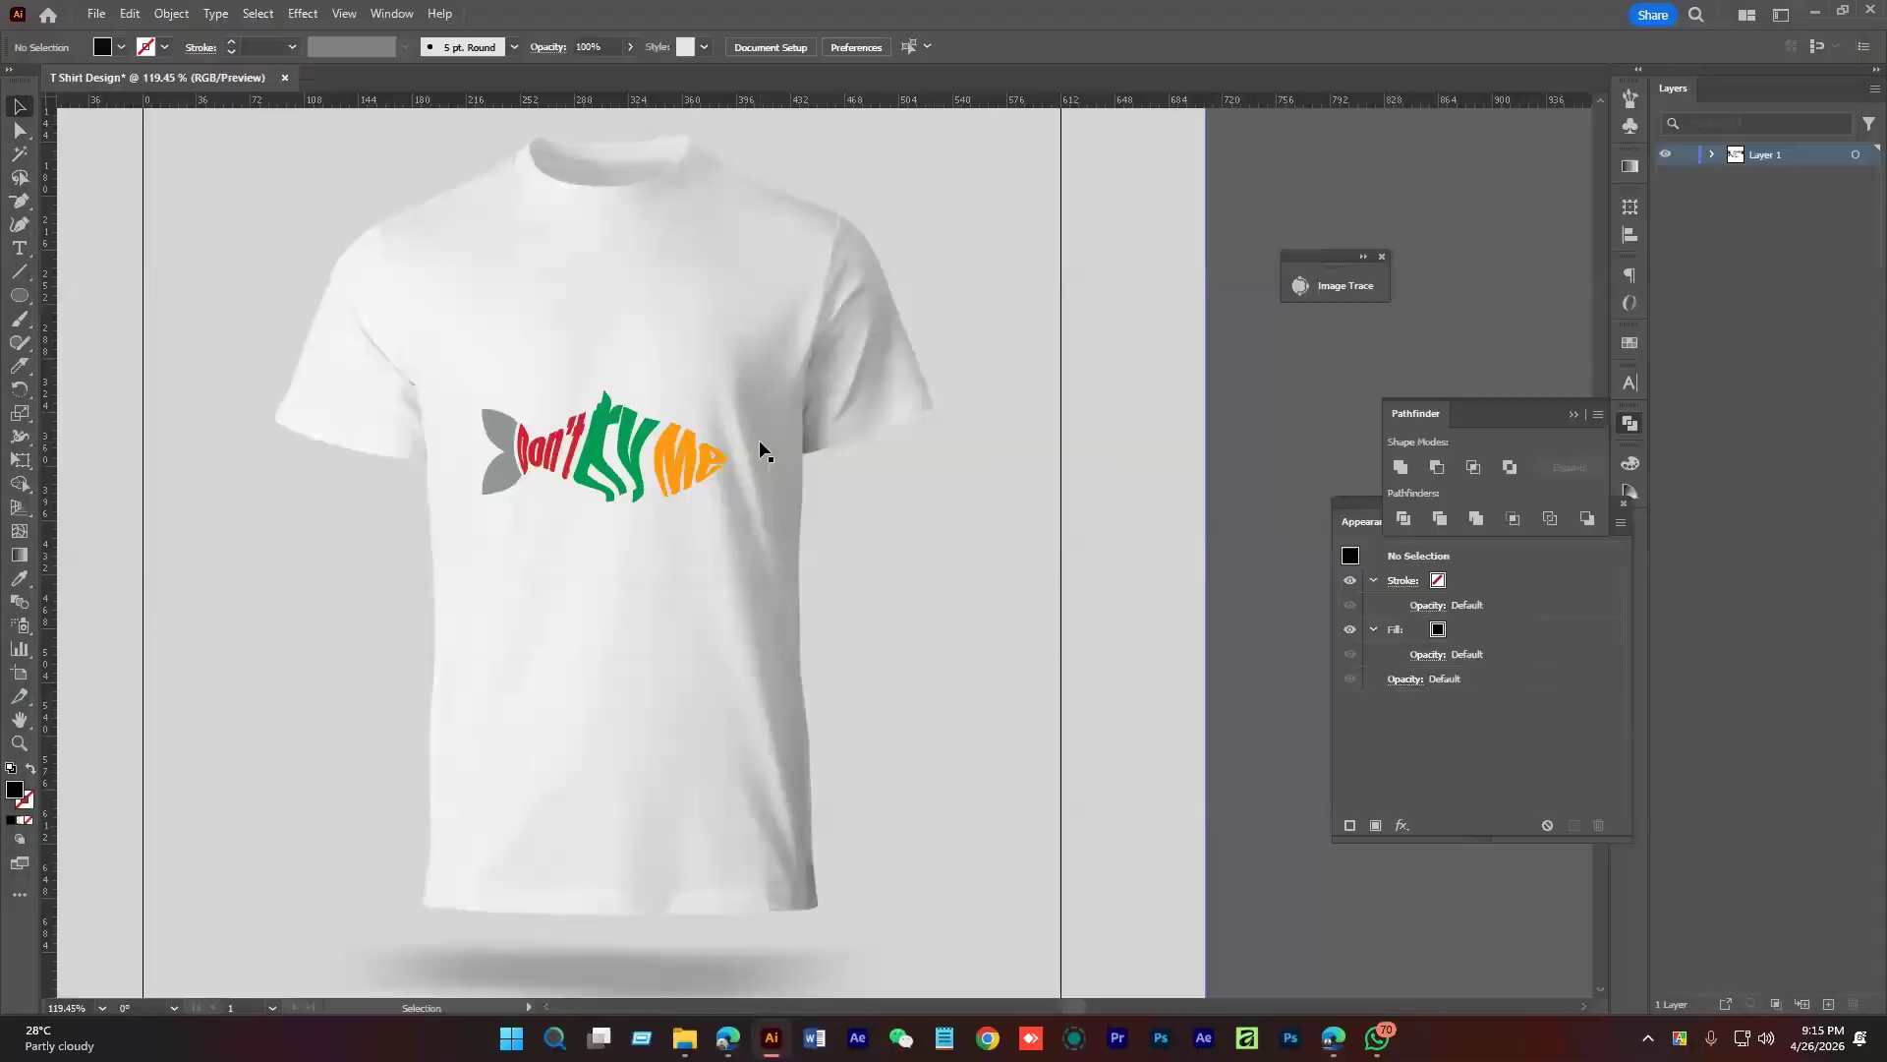
Move the fish design off the T-shirt onto the empty canvas above the arched SUMMER design
ctrl+alt+click(760, 528)
drag(760, 528, 1162, 633)
drag(1137, 423, 1499, 620)
Duplicate the black SUMMER palm-beach design and place the copy above the T-shirt mockup
click(399, 344)
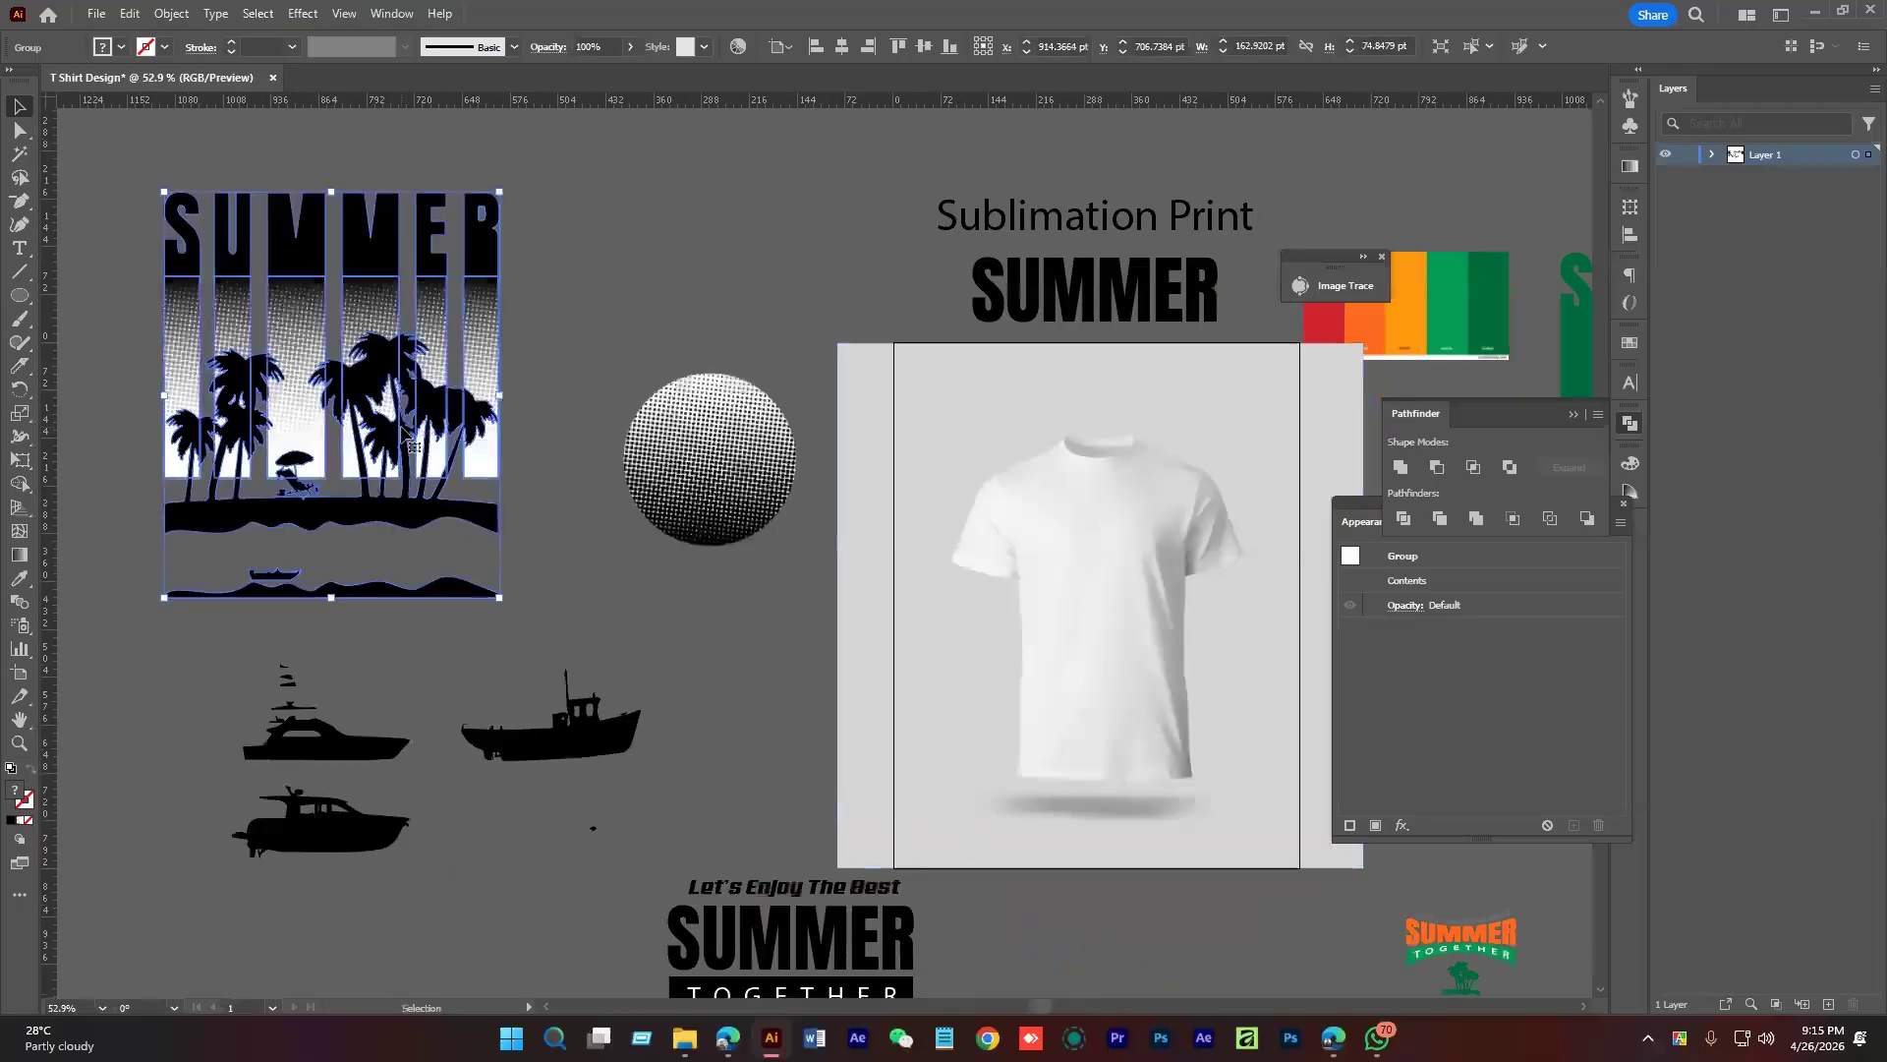
scroll(423, 412, down, 2)
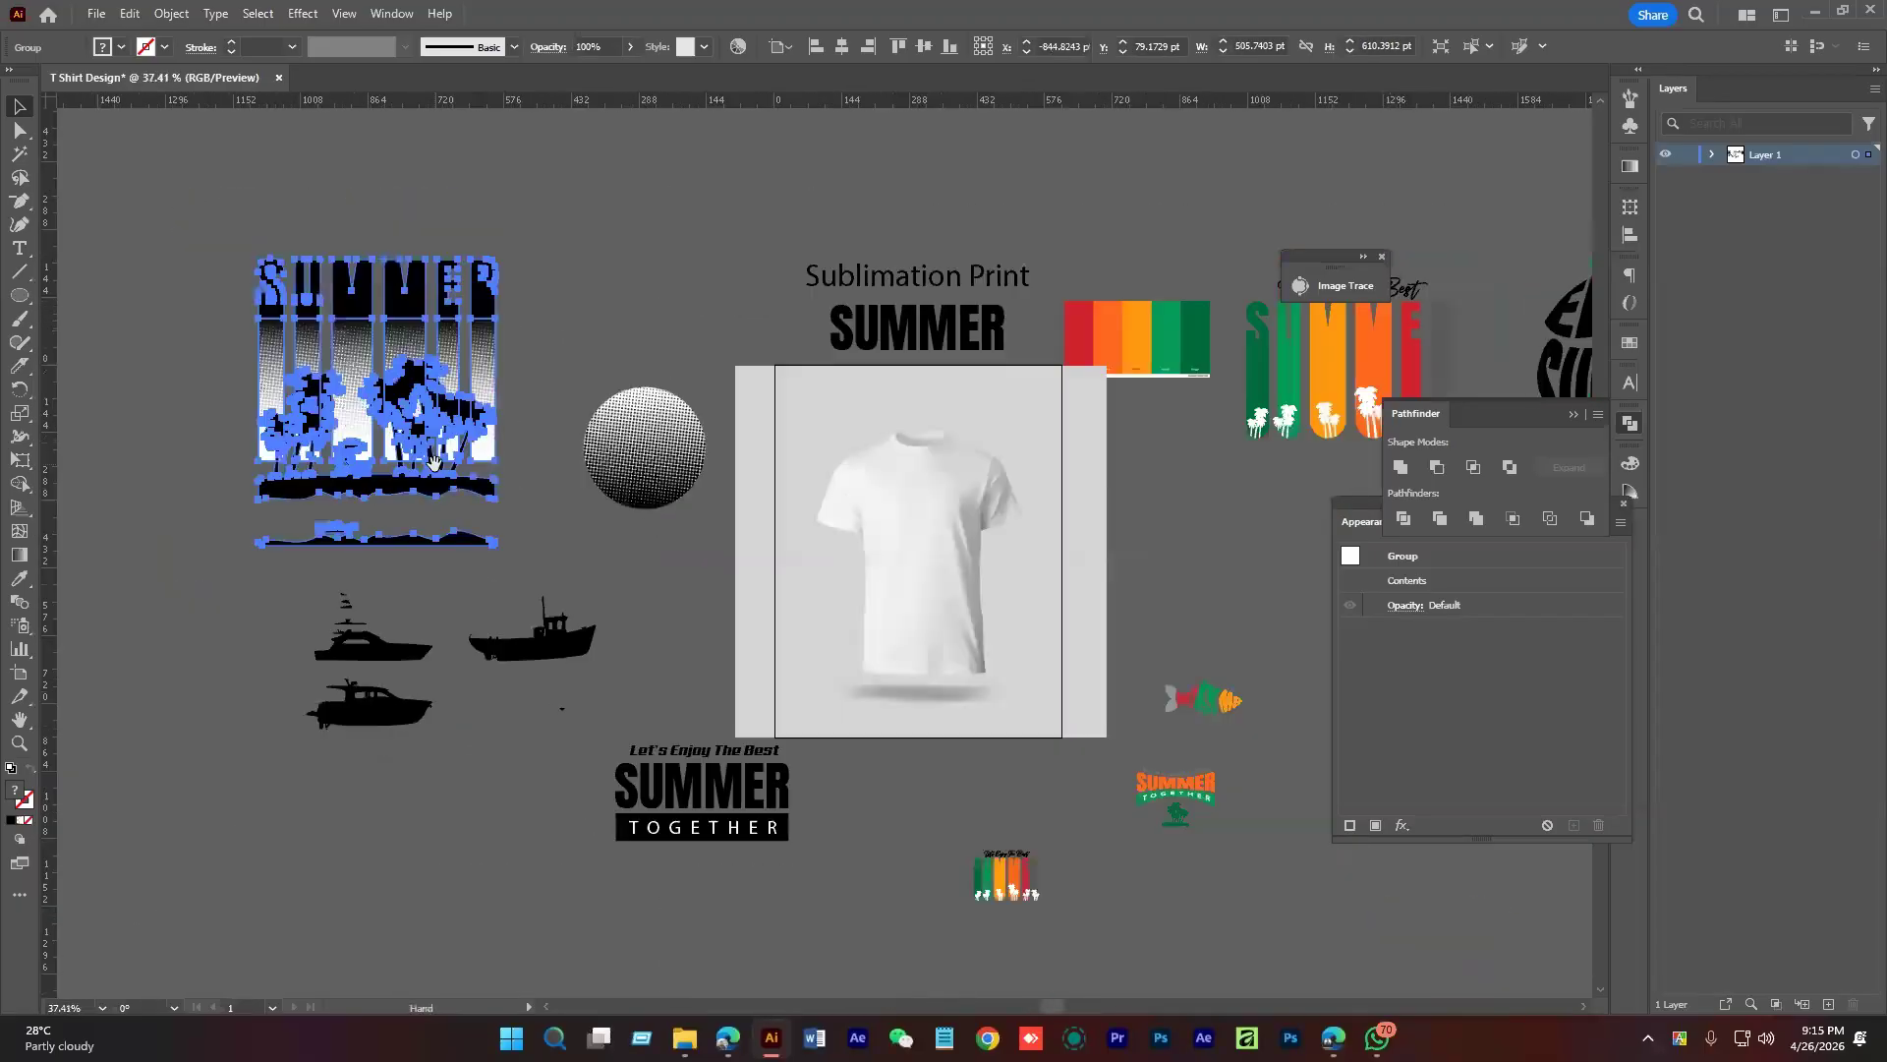
drag(447, 354, 678, 255)
Expand the appearance and objects of the copied palm-beach design and keep its parts together as one group
click(171, 13)
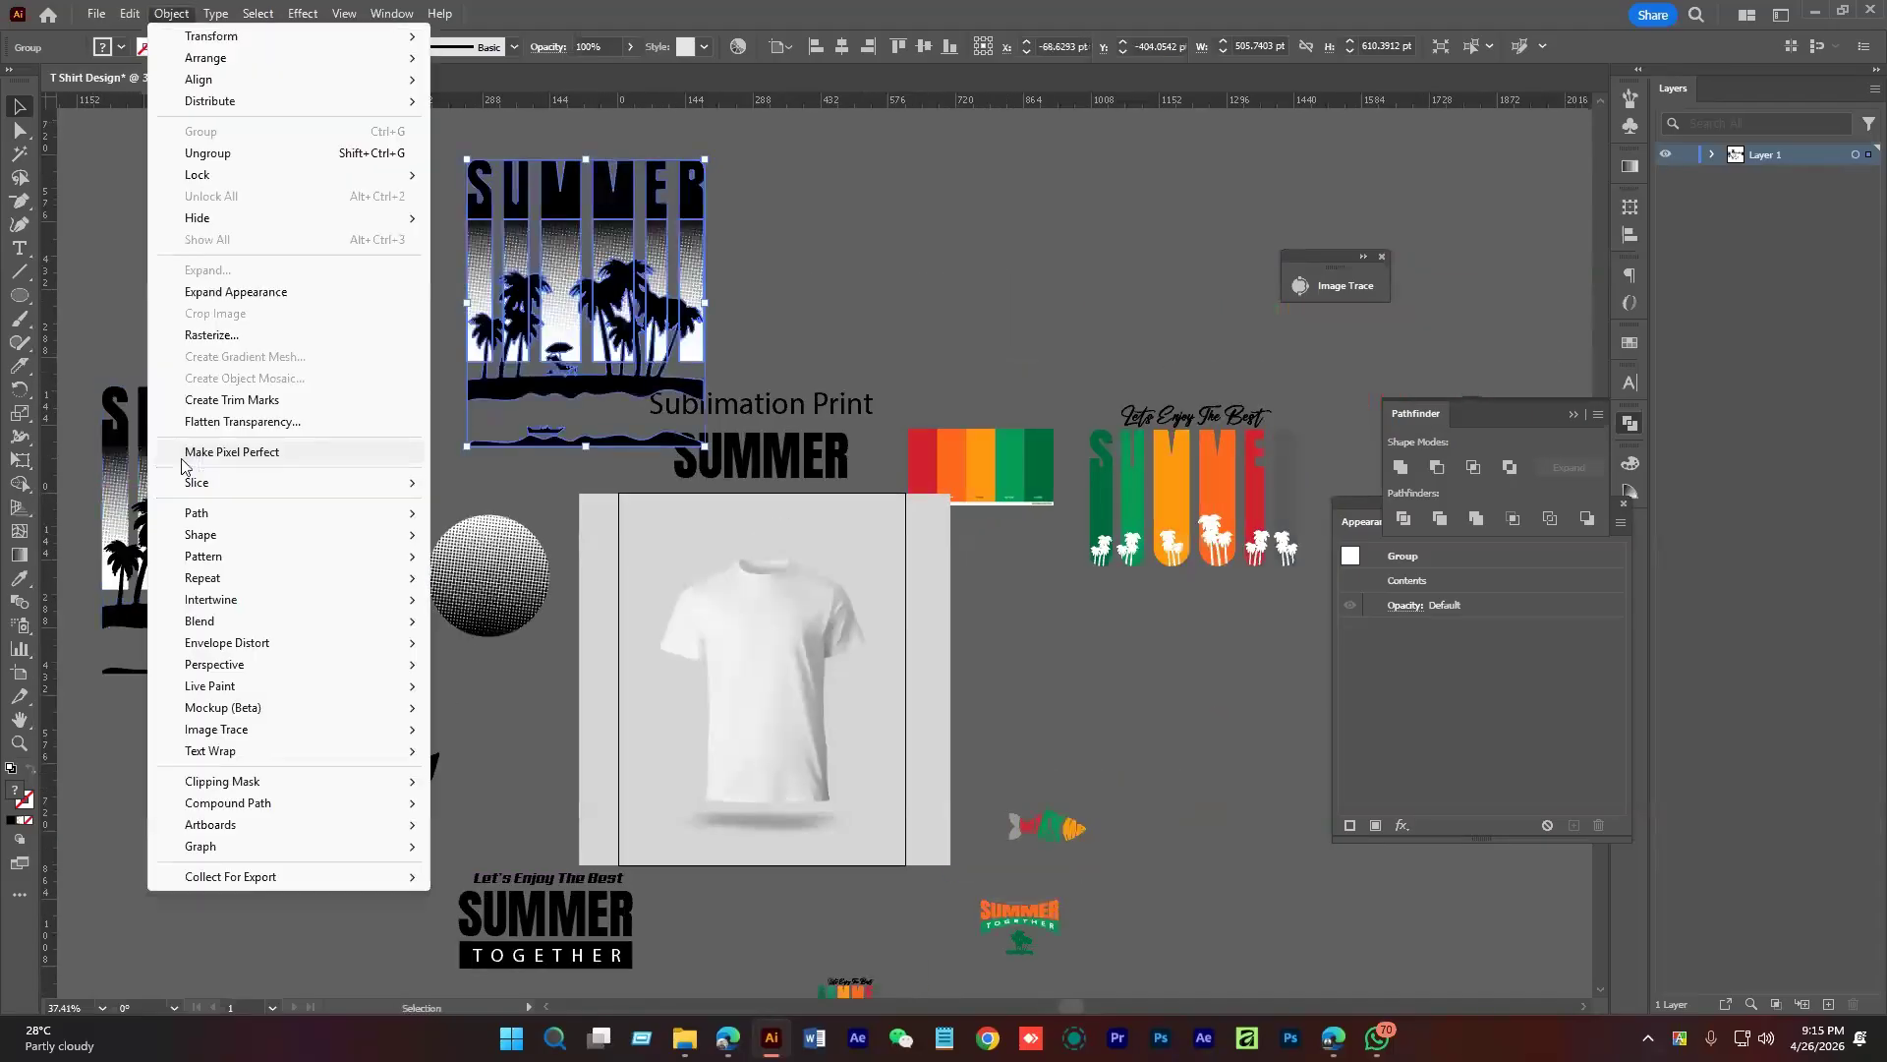
click(221, 291)
click(171, 13)
click(236, 270)
click(892, 629)
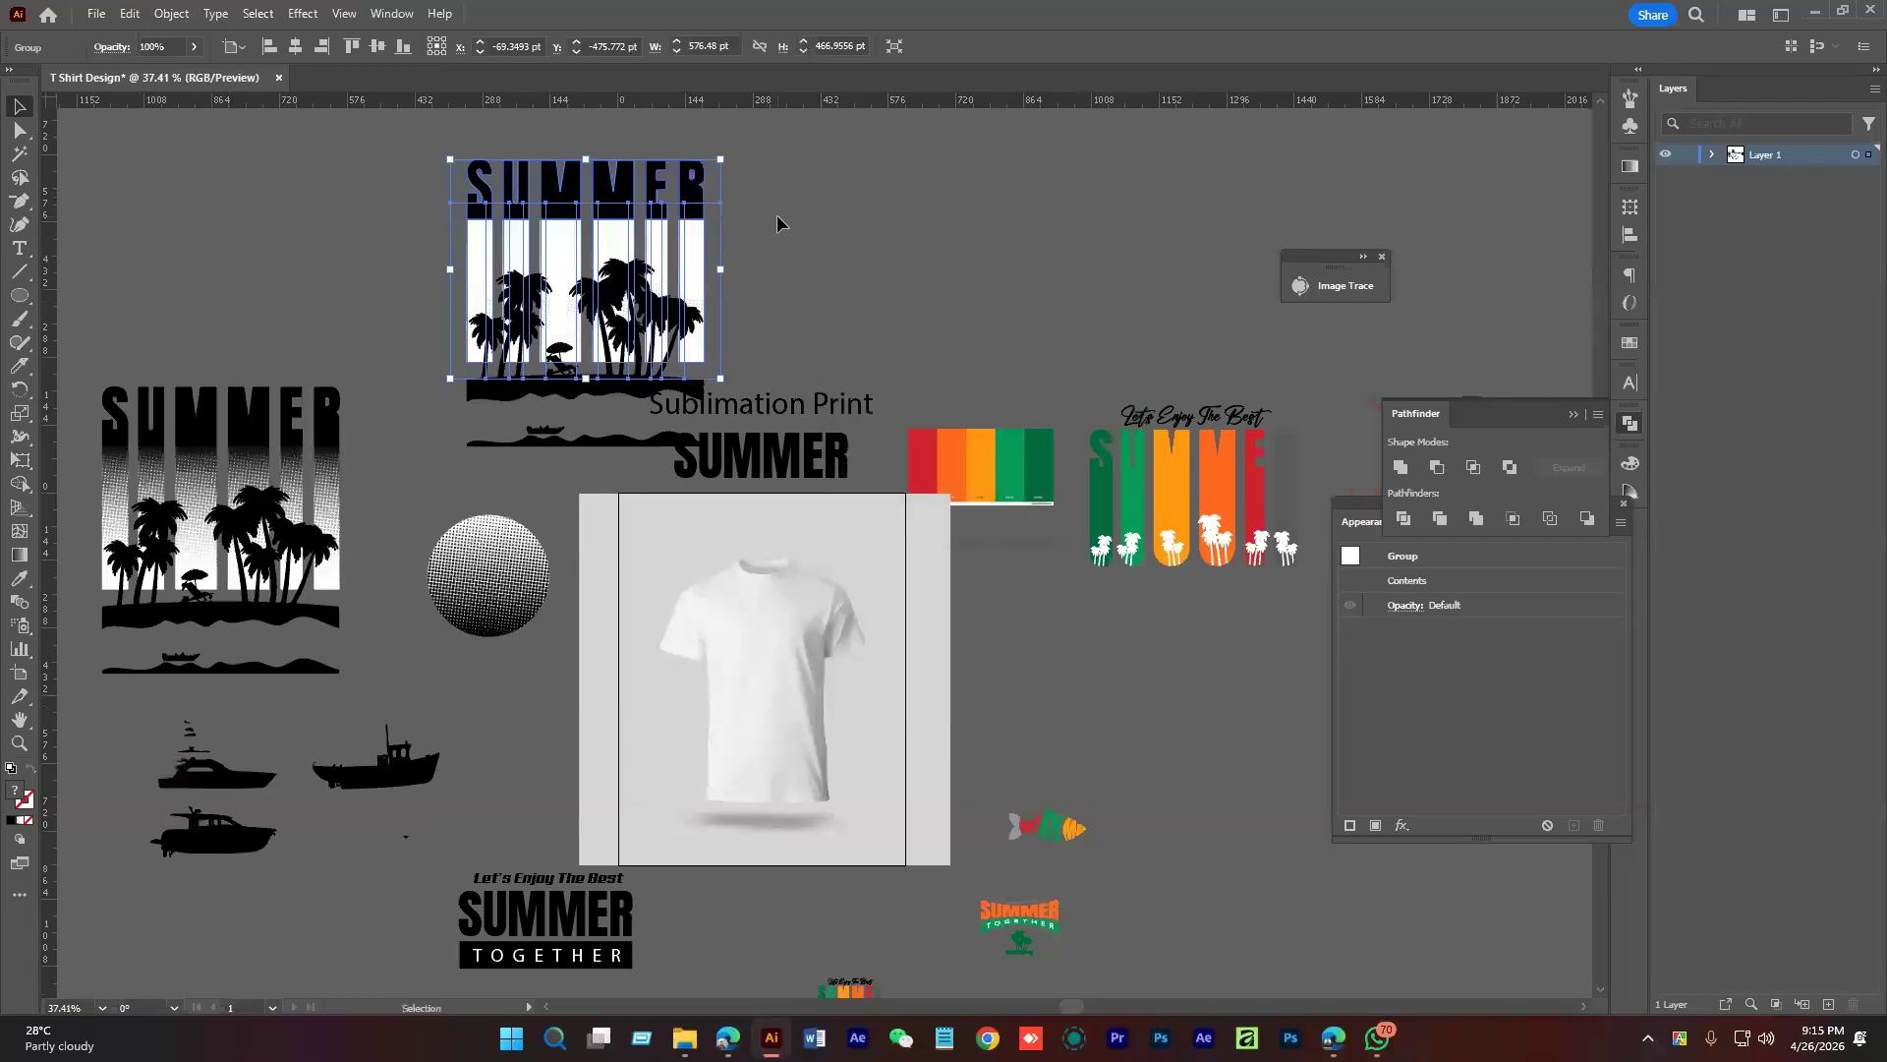
key(ctrl+z)
Isolate the SUMMER lettering inside the copied group and delete the six white strips covering its halftone bars
scroll(575, 209, up, 5)
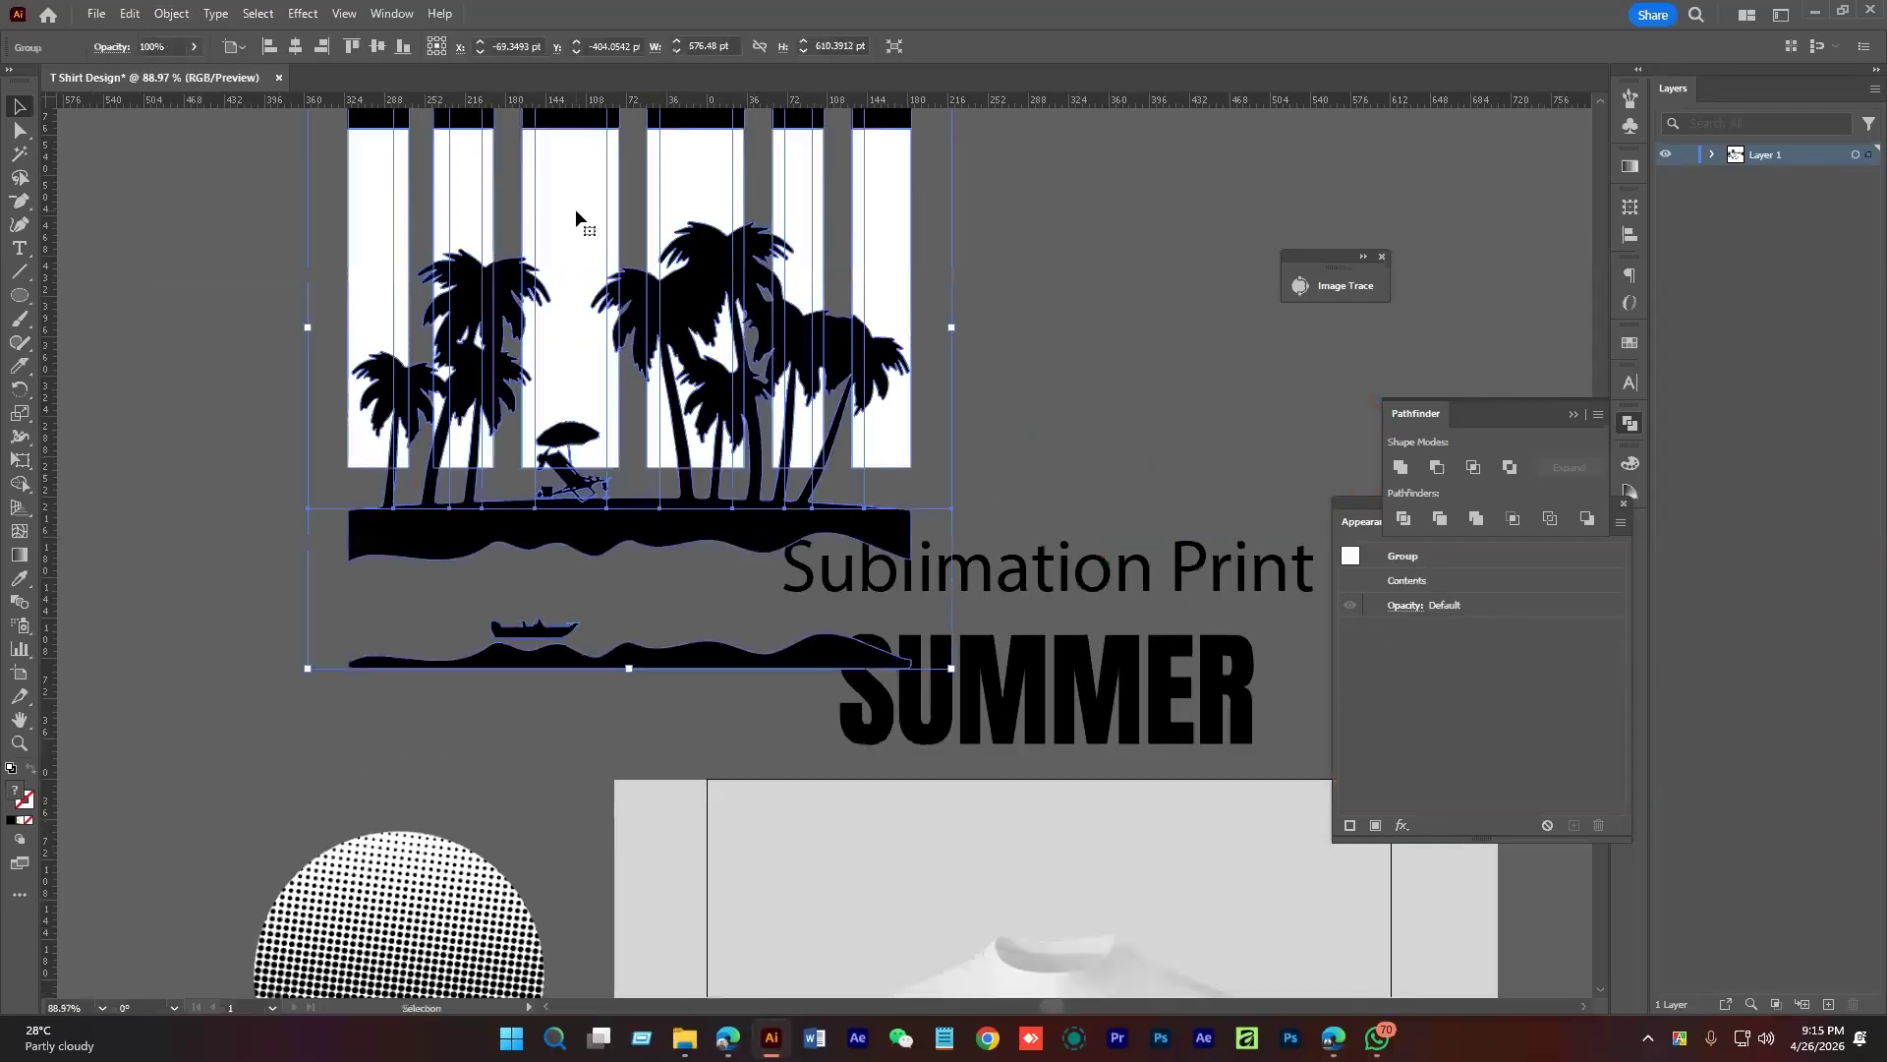
double_click(575, 208)
drag(575, 208, 639, 384)
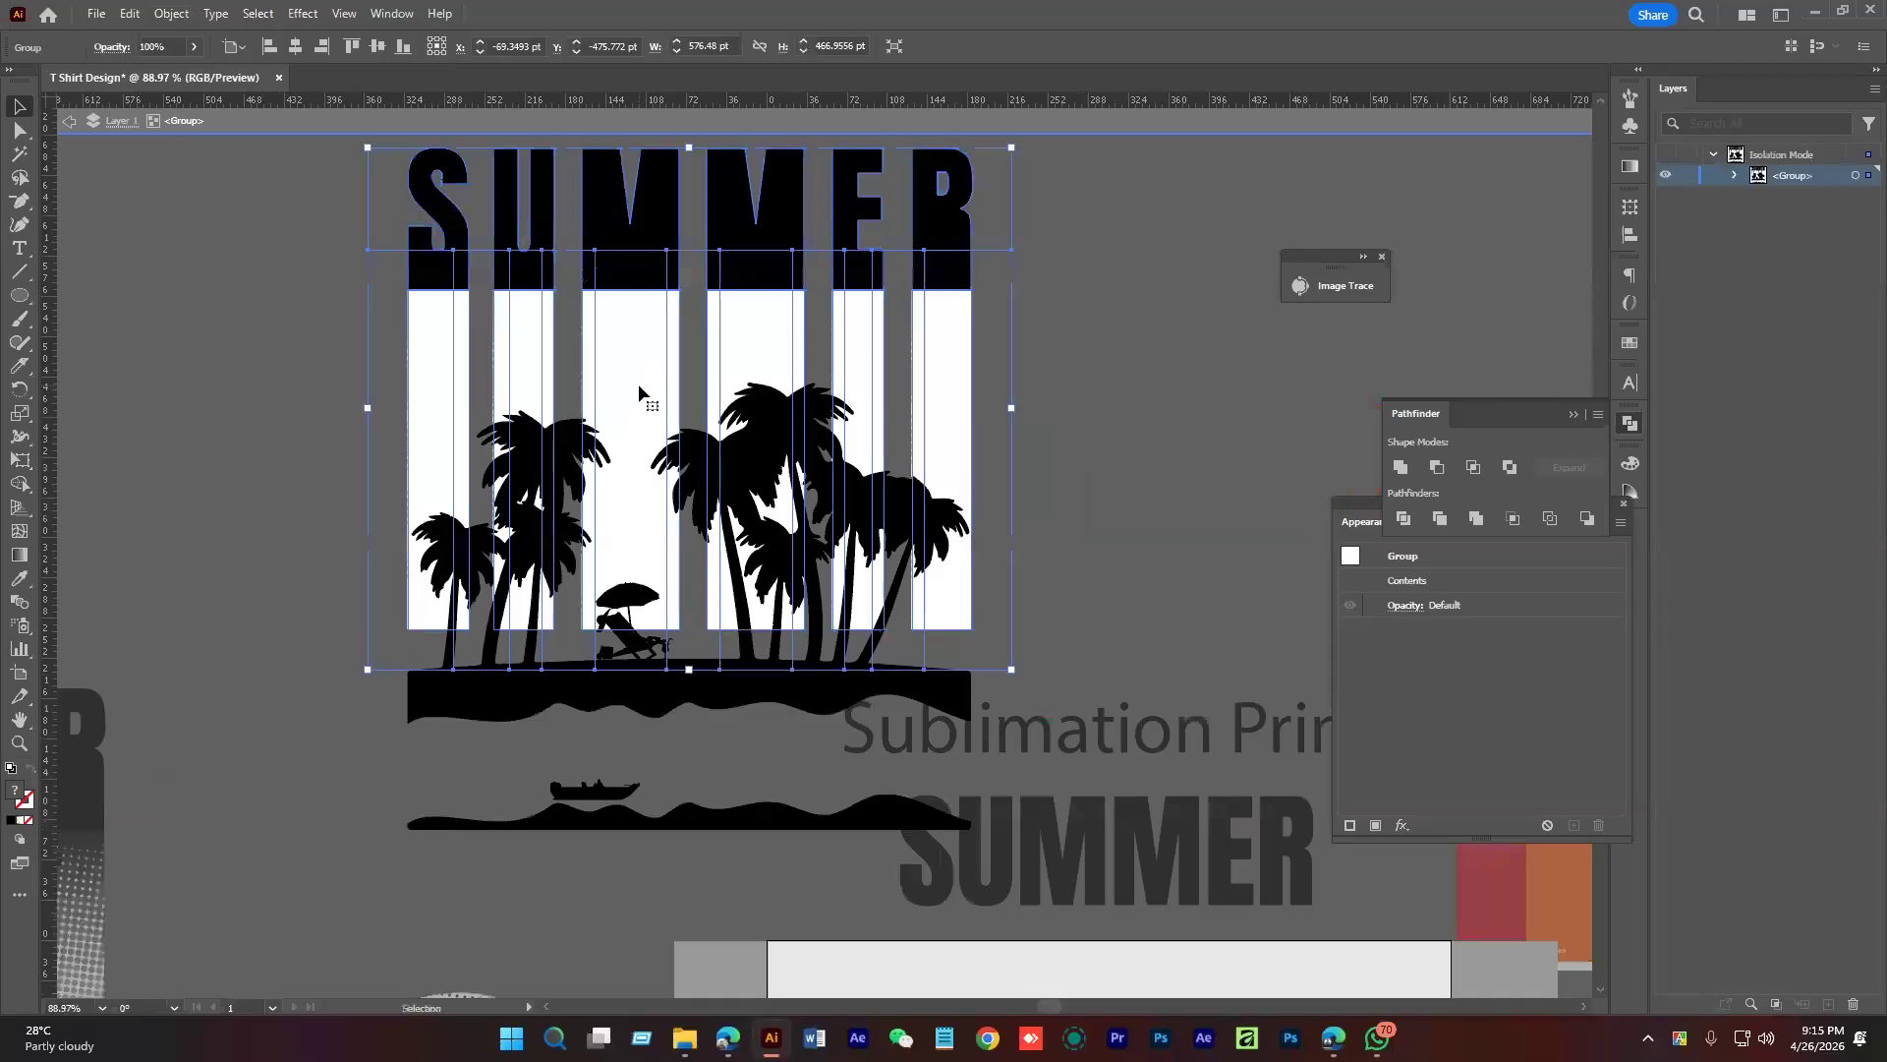
double_click(639, 386)
key(Delete)
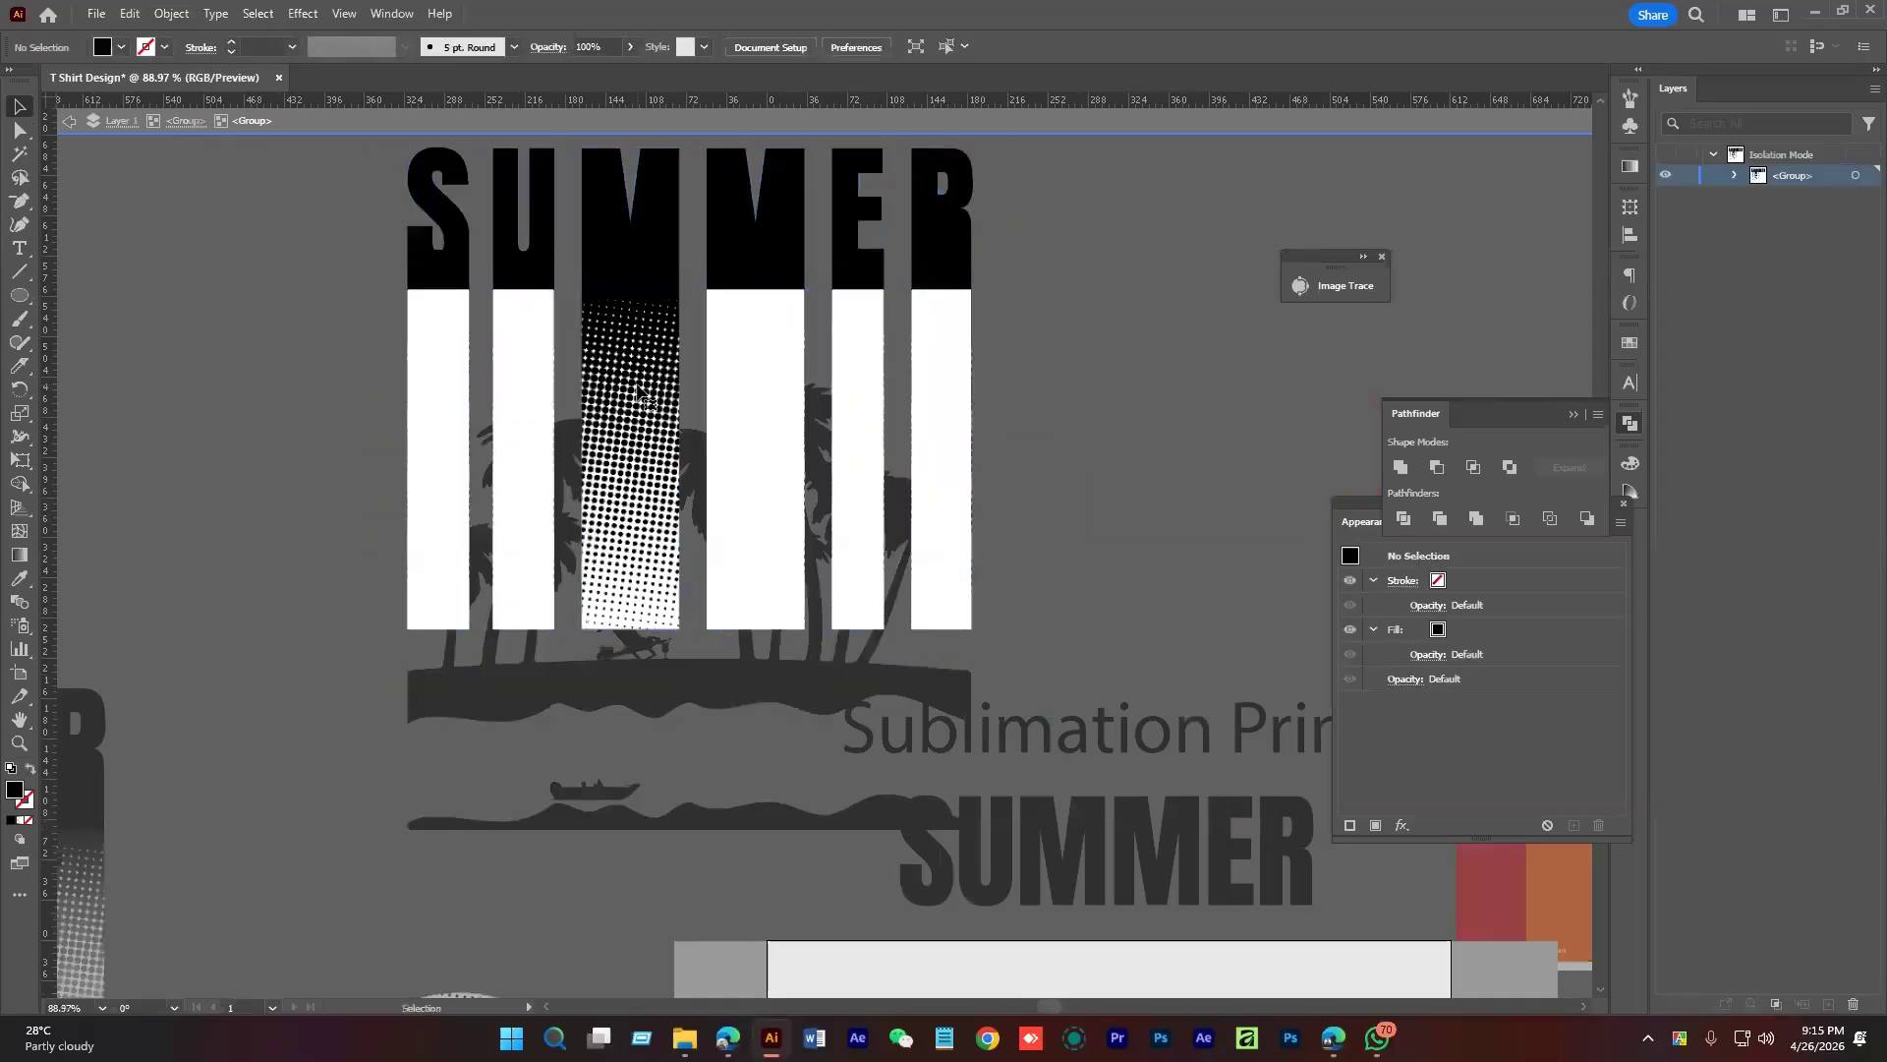
key(ctrl+z)
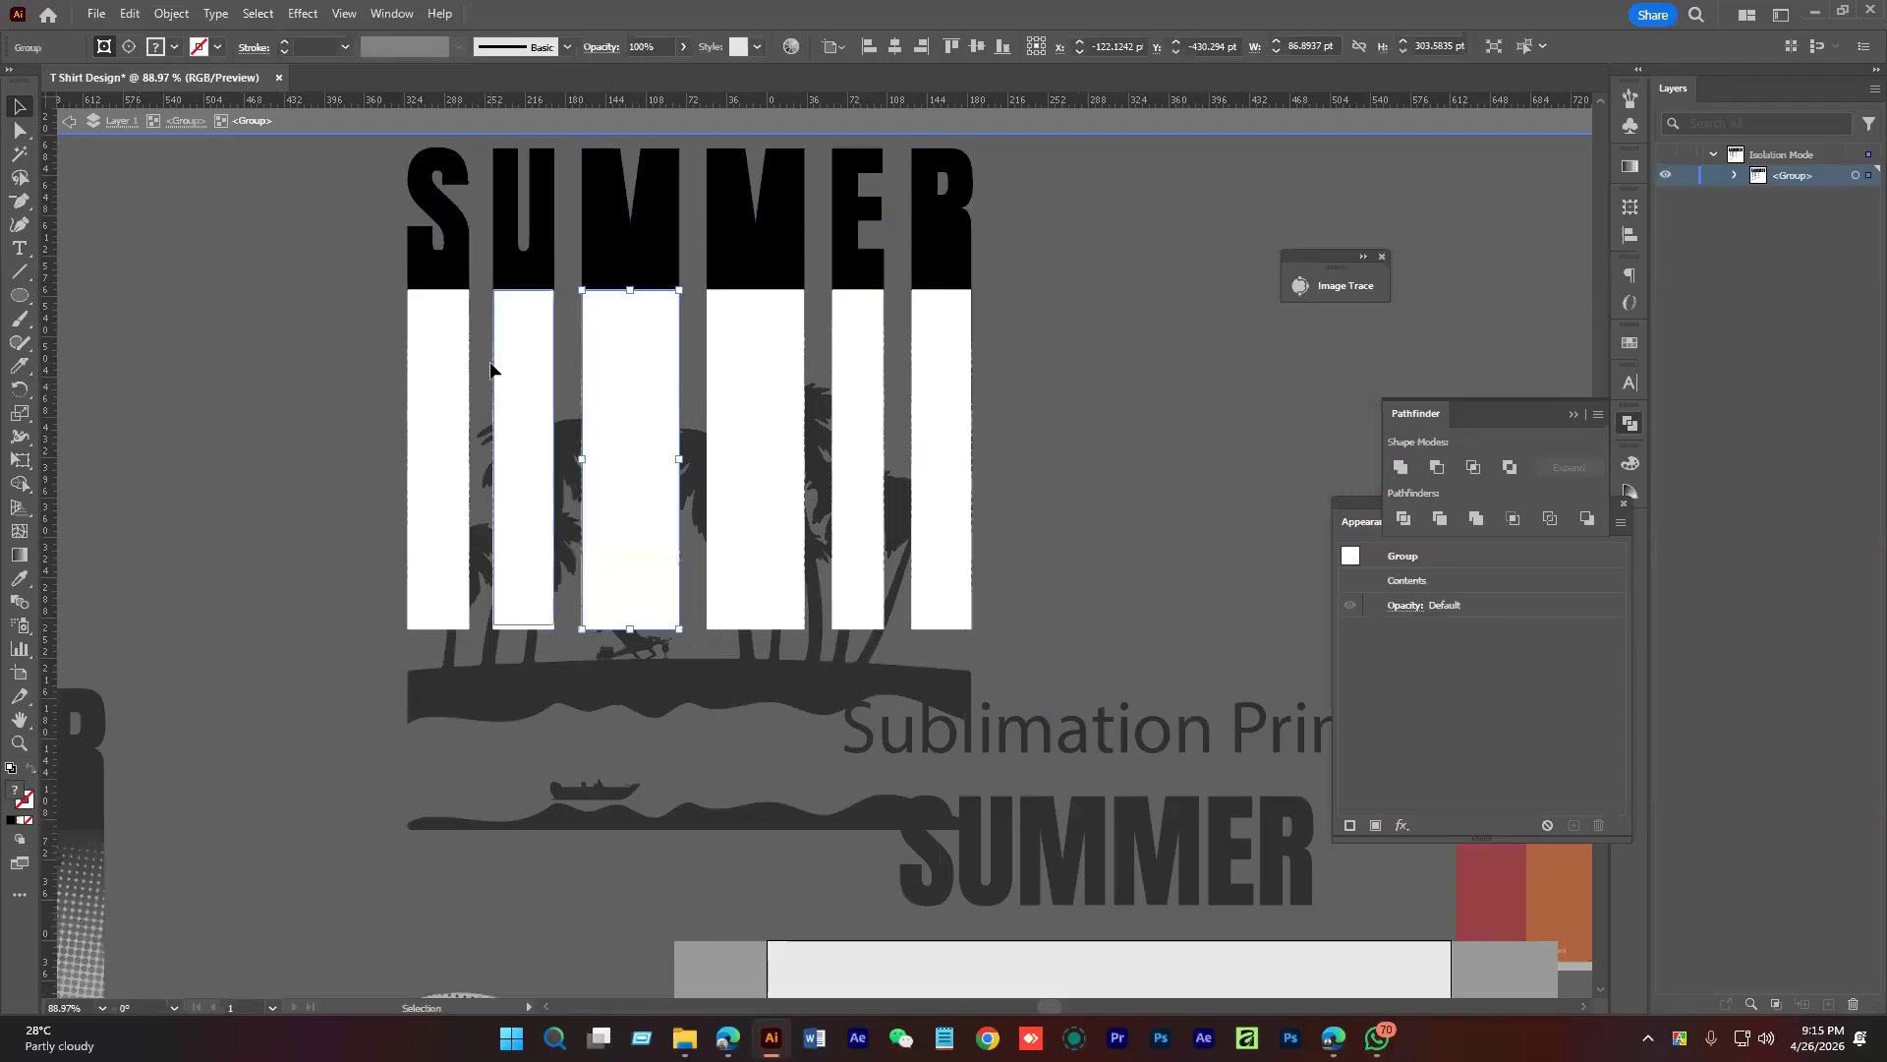
shift+click(438, 358)
shift+click(518, 360)
shift+click(746, 362)
shift+click(864, 363)
shift+click(963, 354)
key(Delete)
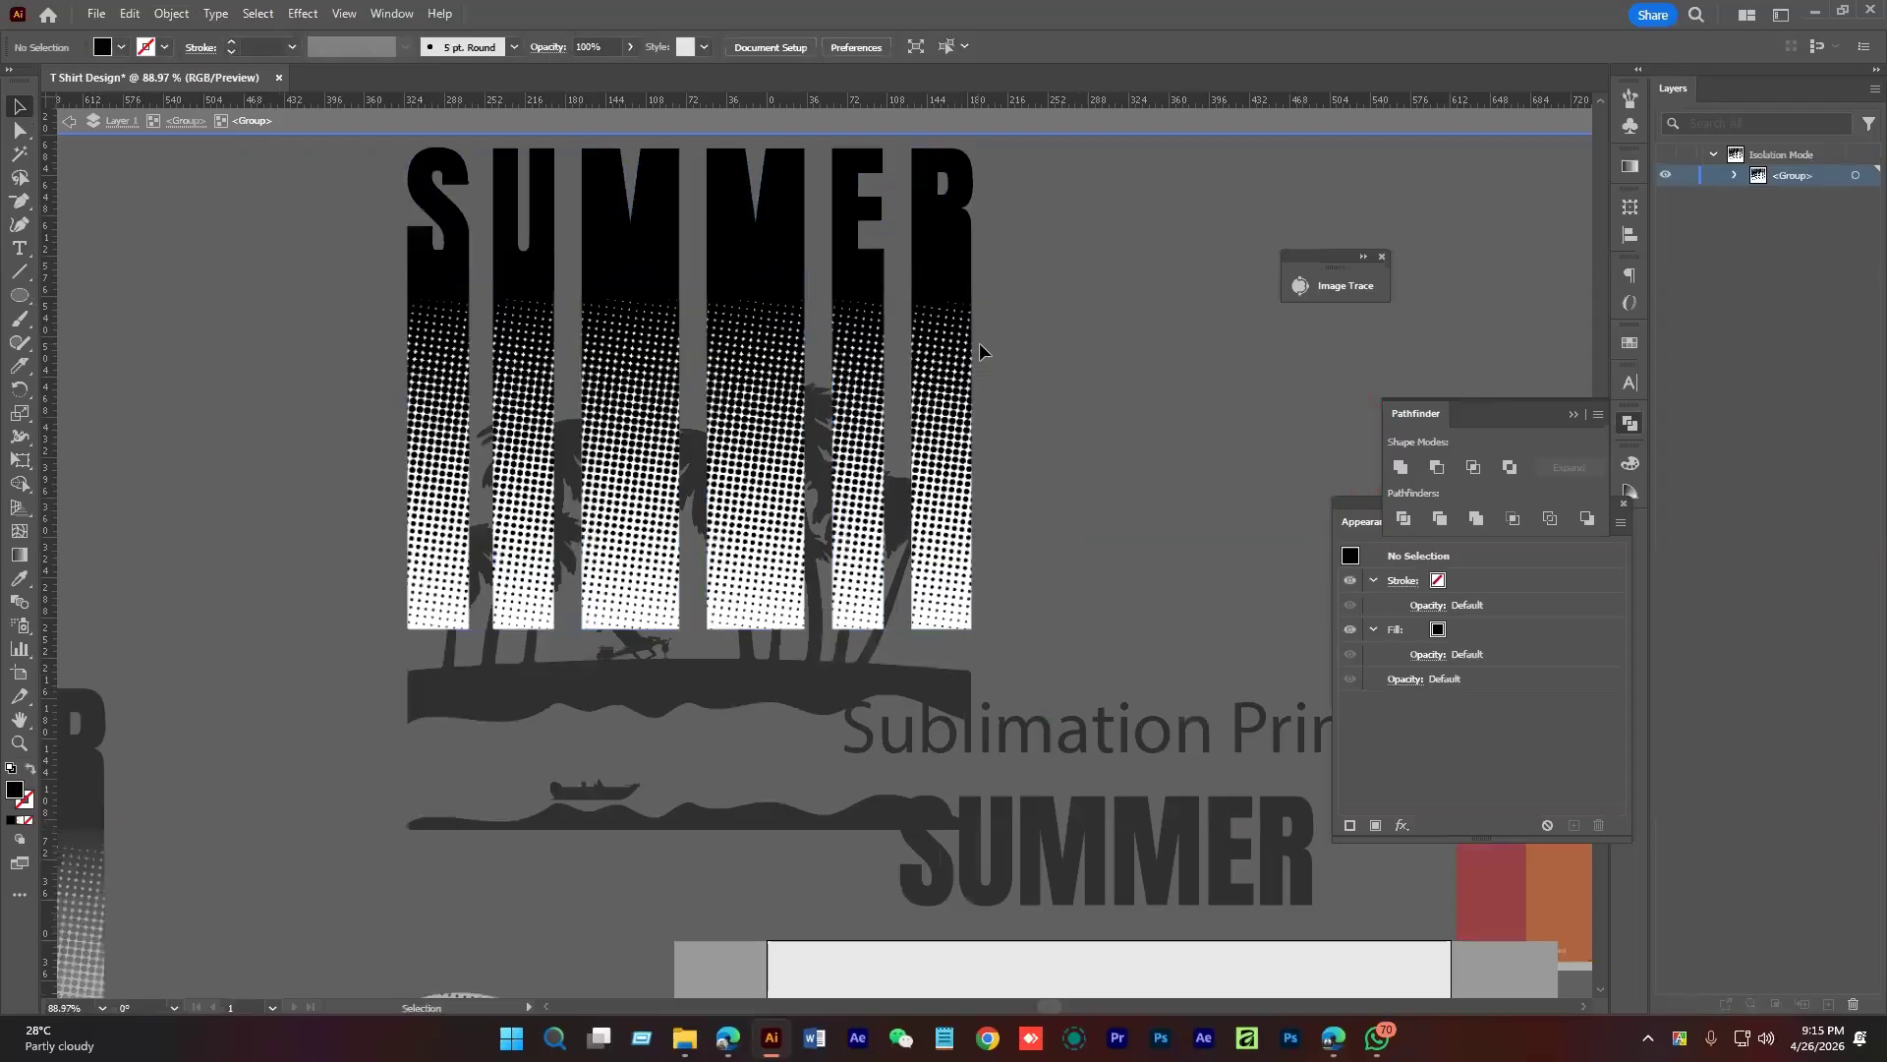
double_click(1072, 311)
Move the copied palm-beach design onto the T-shirt's chest and scale it to about 166 × 176 pt
scroll(1096, 341, down, 3)
drag(968, 435, 898, 674)
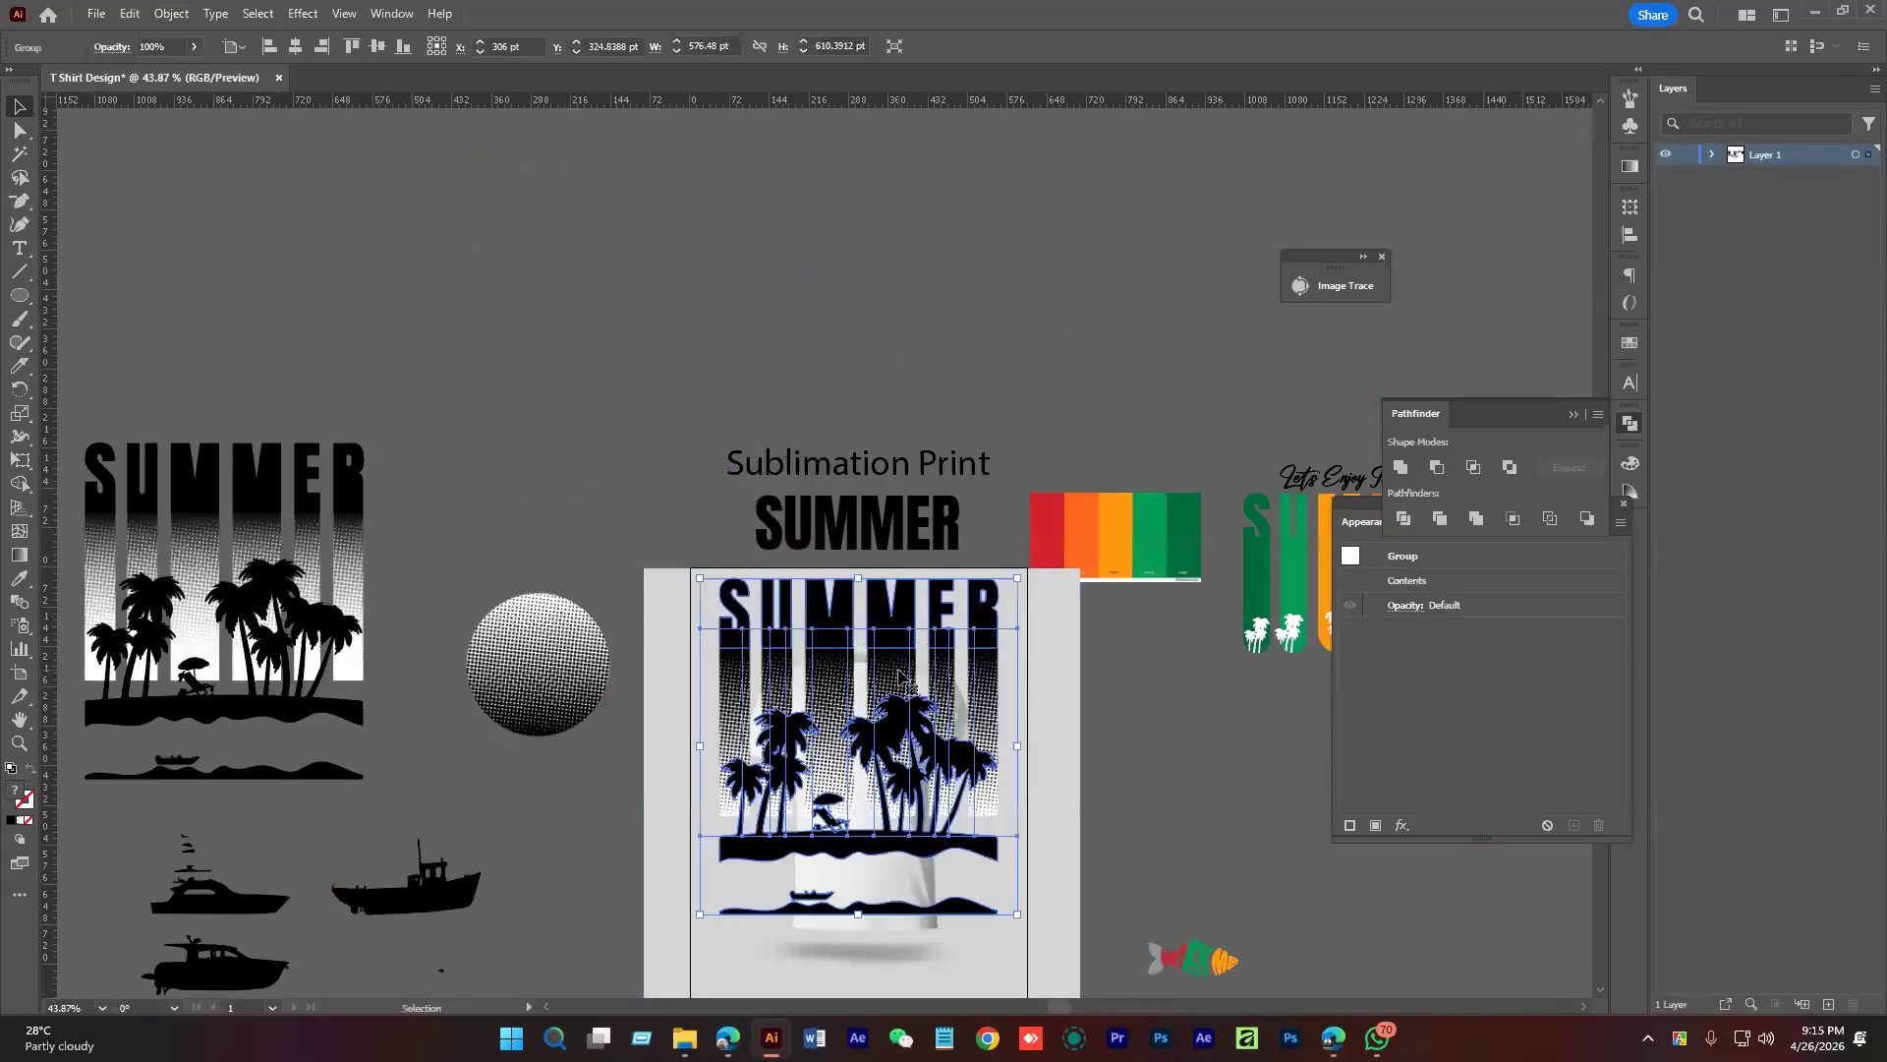
scroll(872, 421, down, 4)
drag(872, 420, 865, 656)
drag(865, 657, 1111, 777)
drag(896, 733, 935, 499)
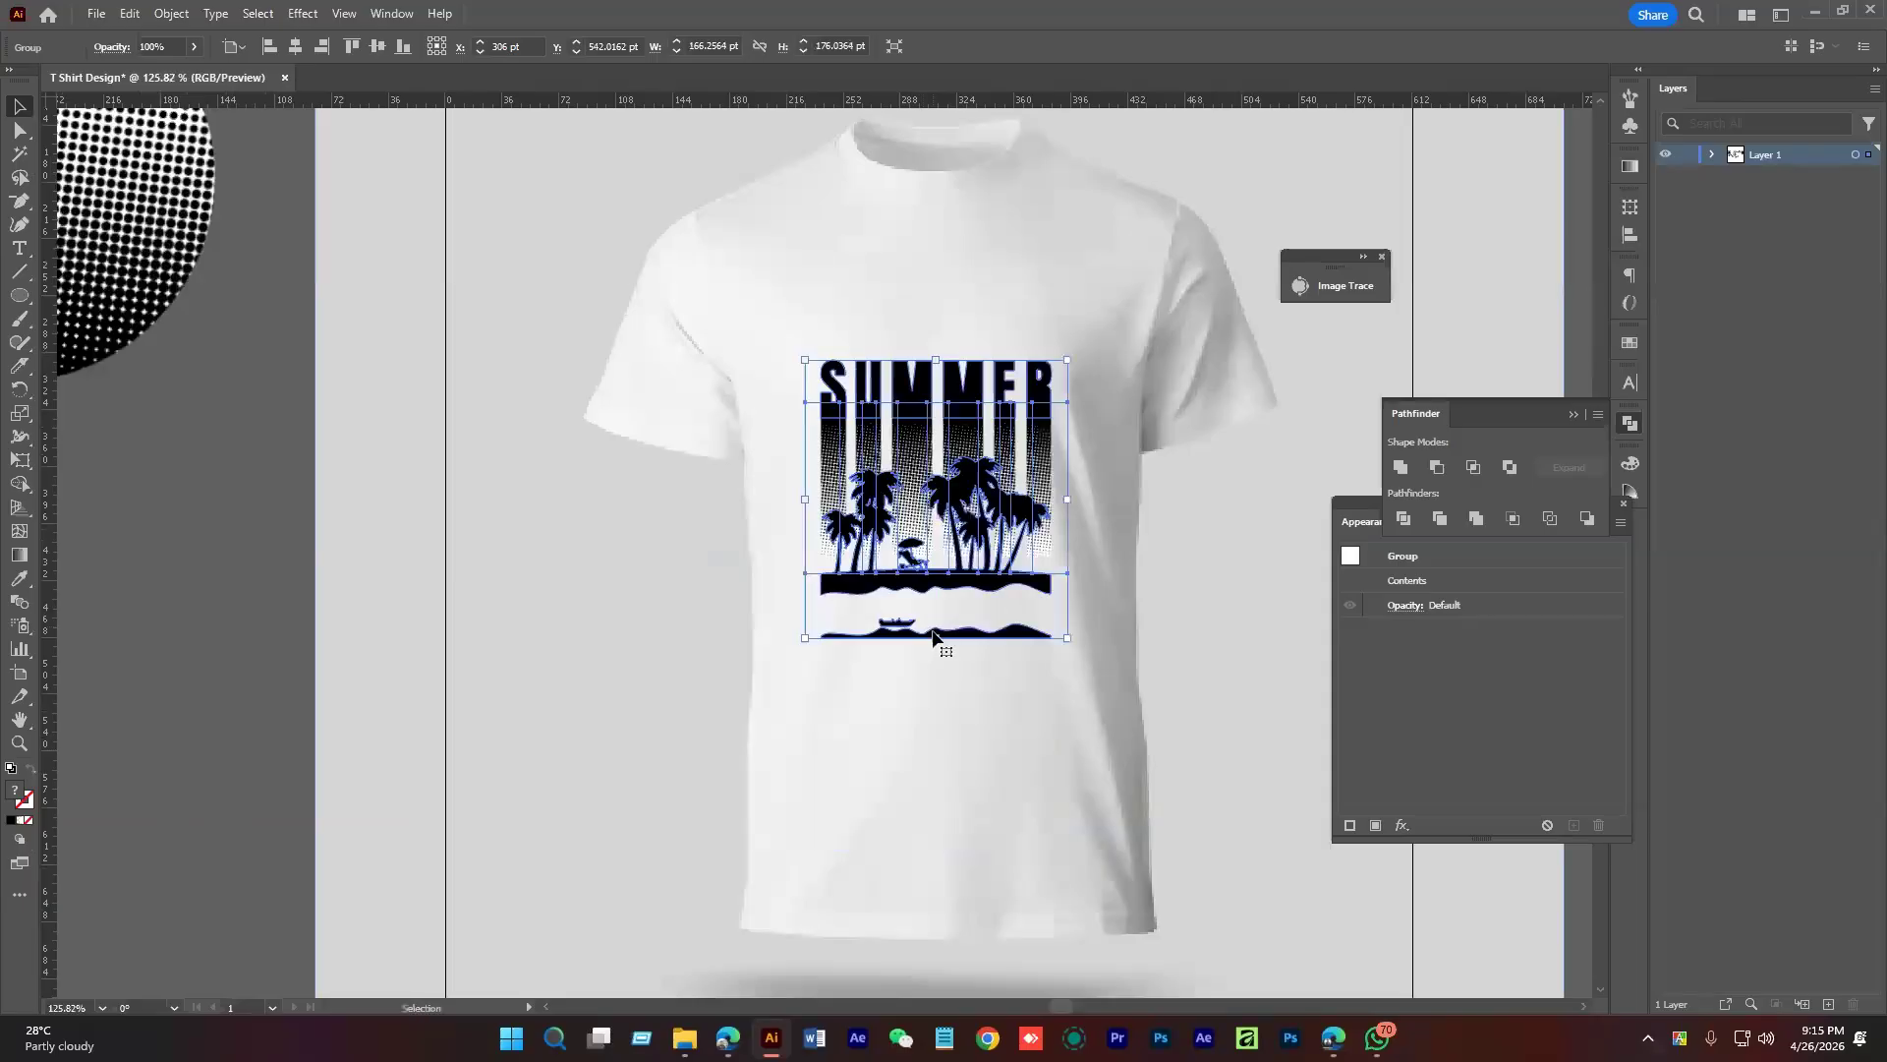
Shrink the palm-beach design slightly and nudge it into place on the T-shirt's chest
drag(934, 638, 935, 617)
drag(971, 512, 963, 528)
click(1044, 584)
Export the palm-beach mockup as a JPEG for web named T-Shirt-Design4.jpg in the Class 21 folder
scroll(1045, 584, down, 5)
drag(800, 765, 733, 654)
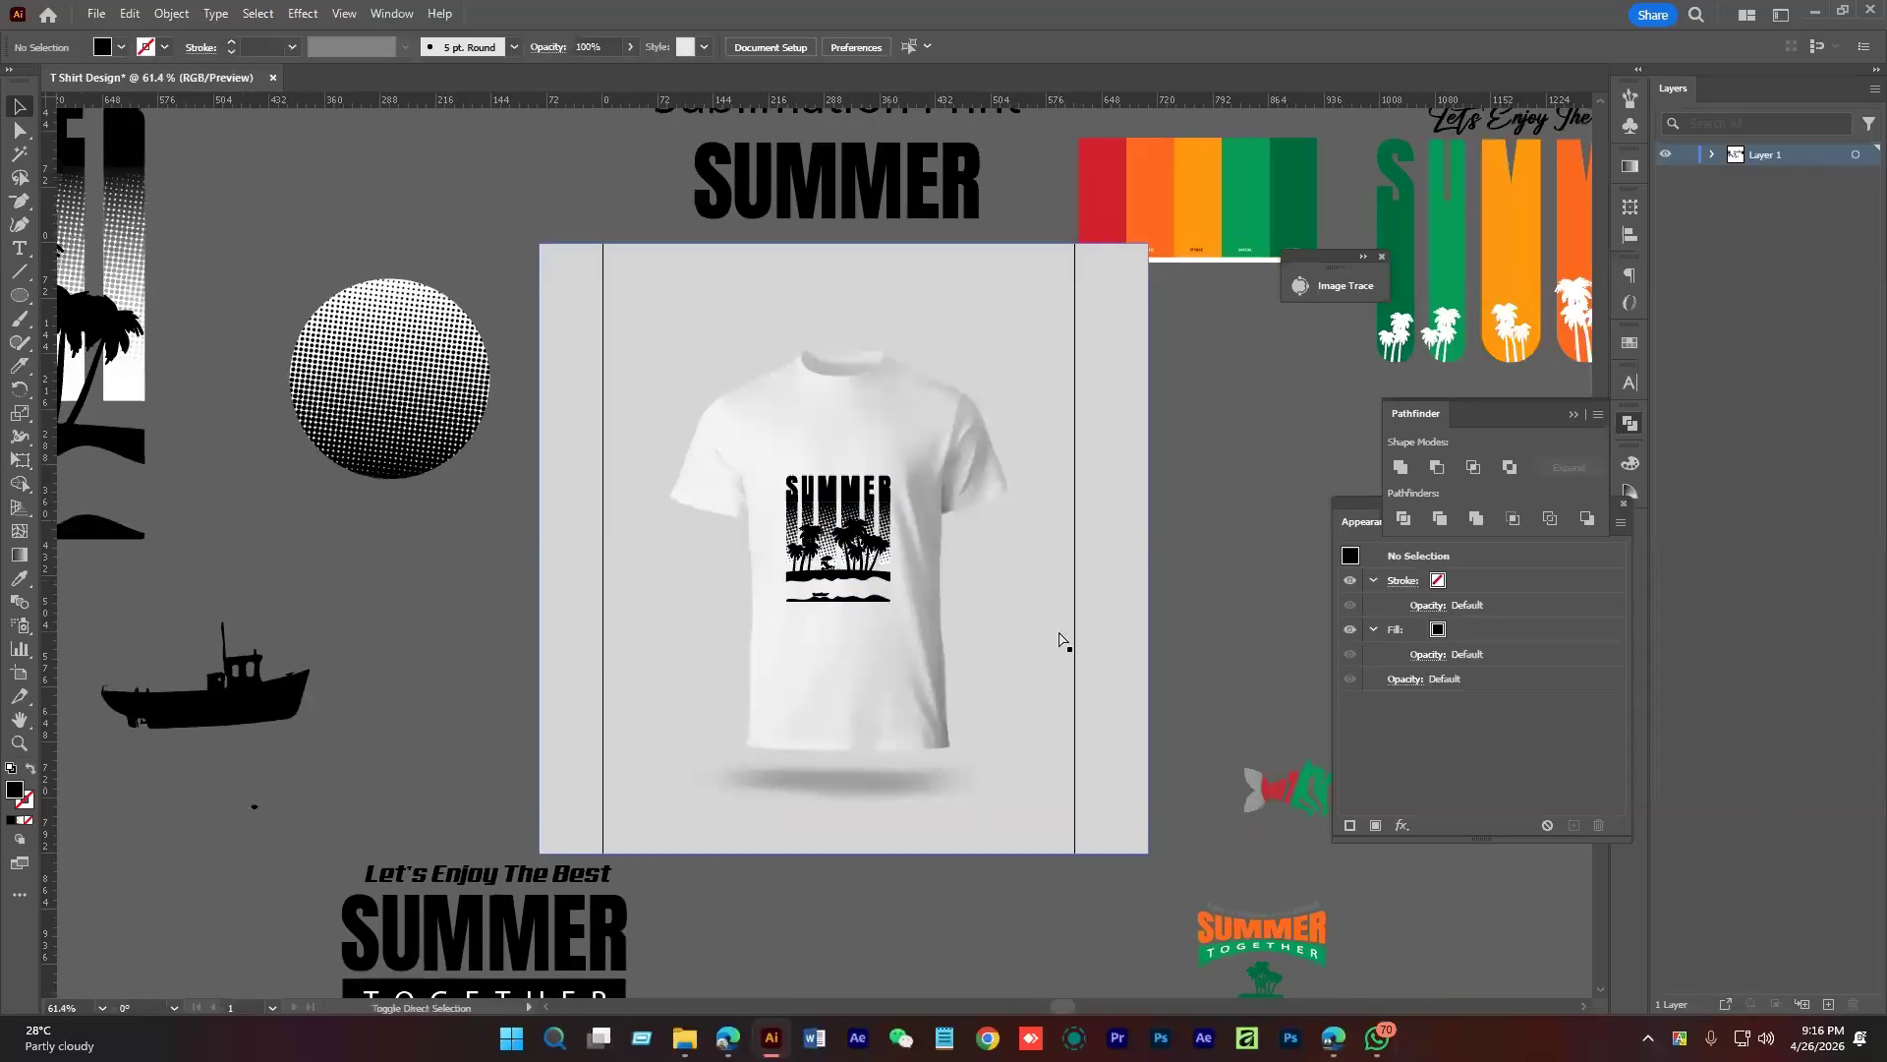
key(ctrl+alt+shift+s)
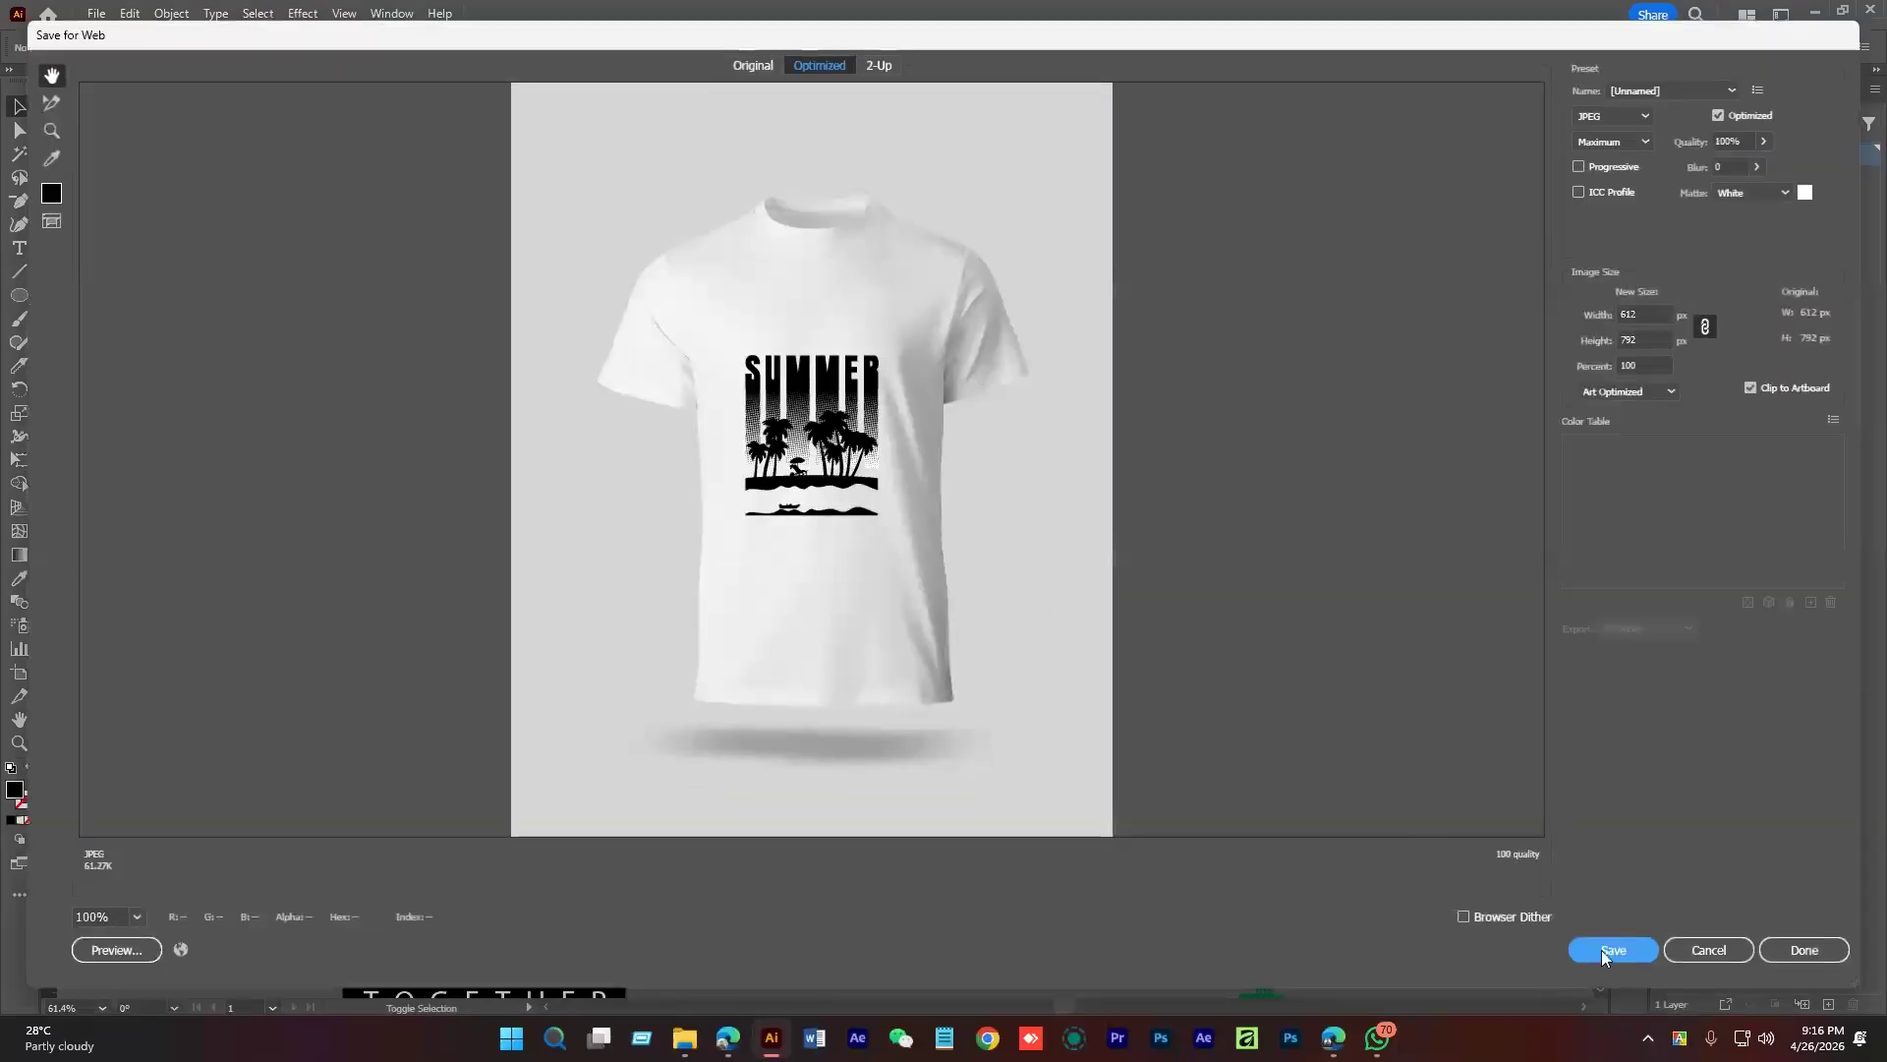
click(1612, 950)
click(241, 442)
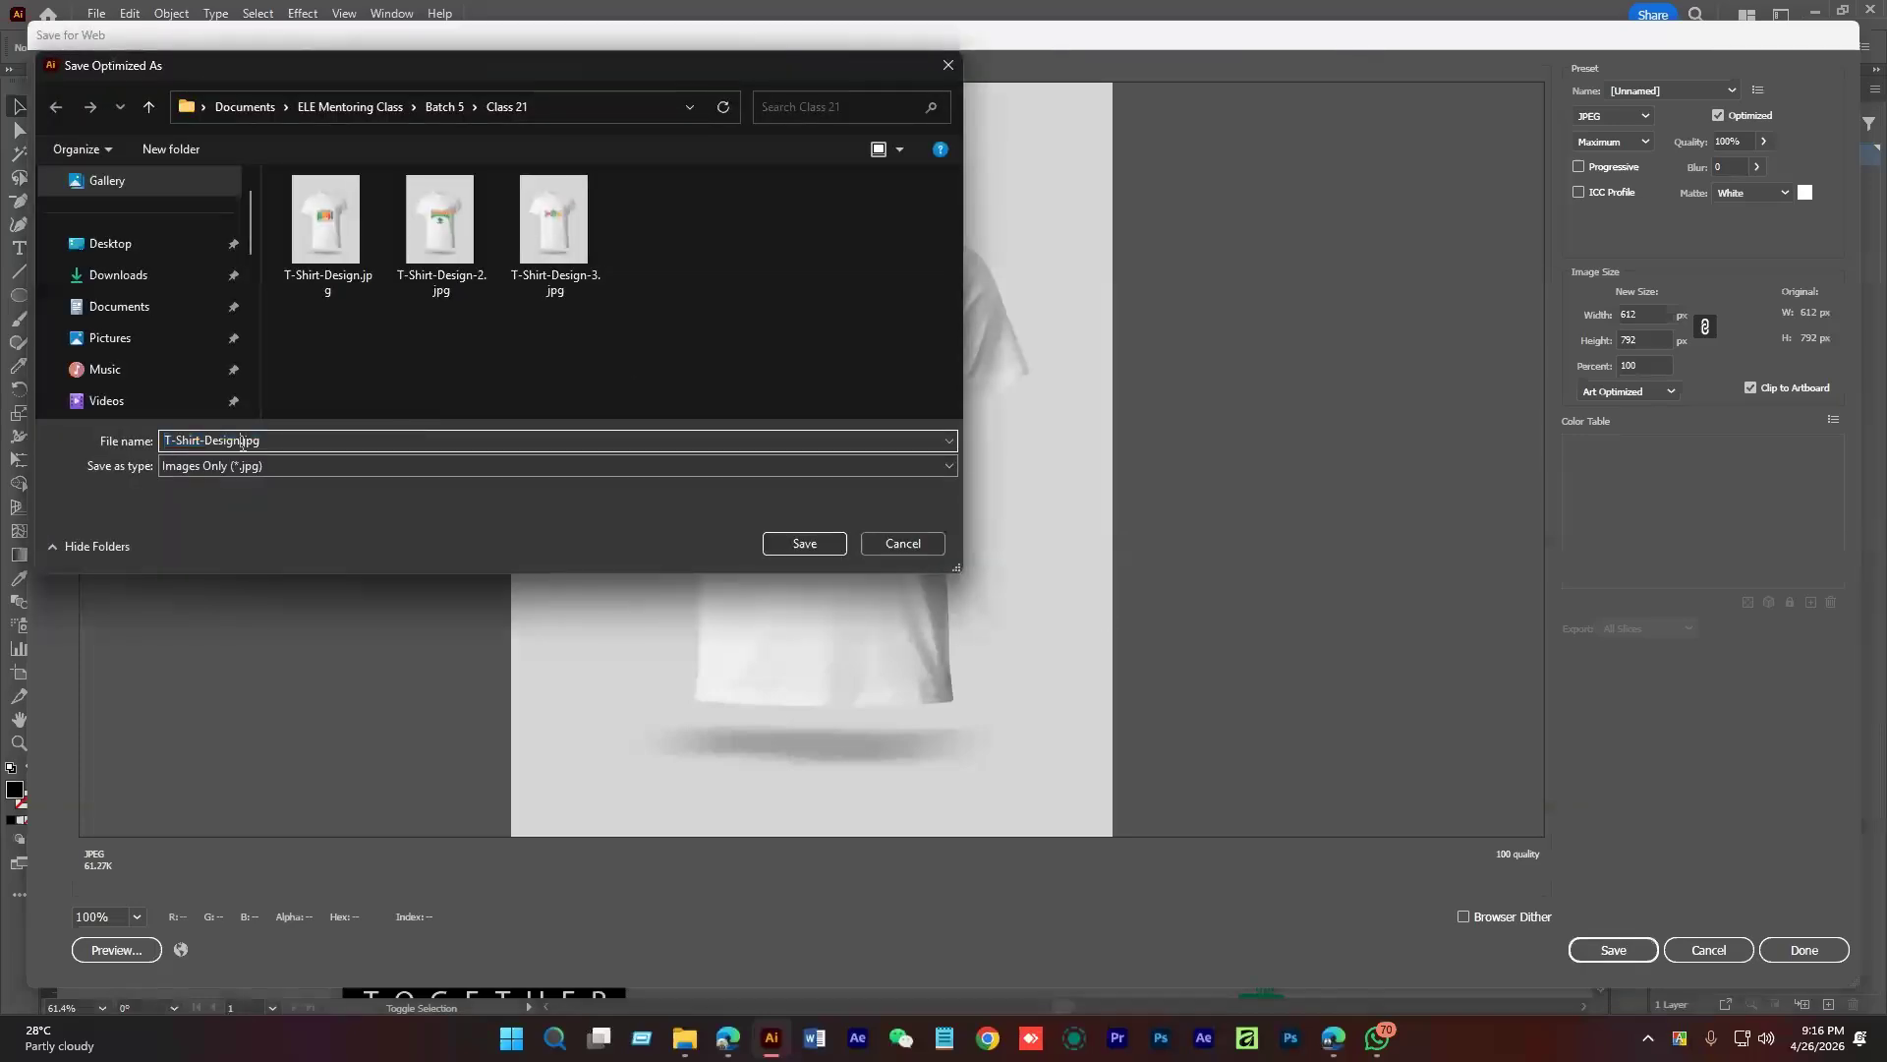
key(BackSpace)
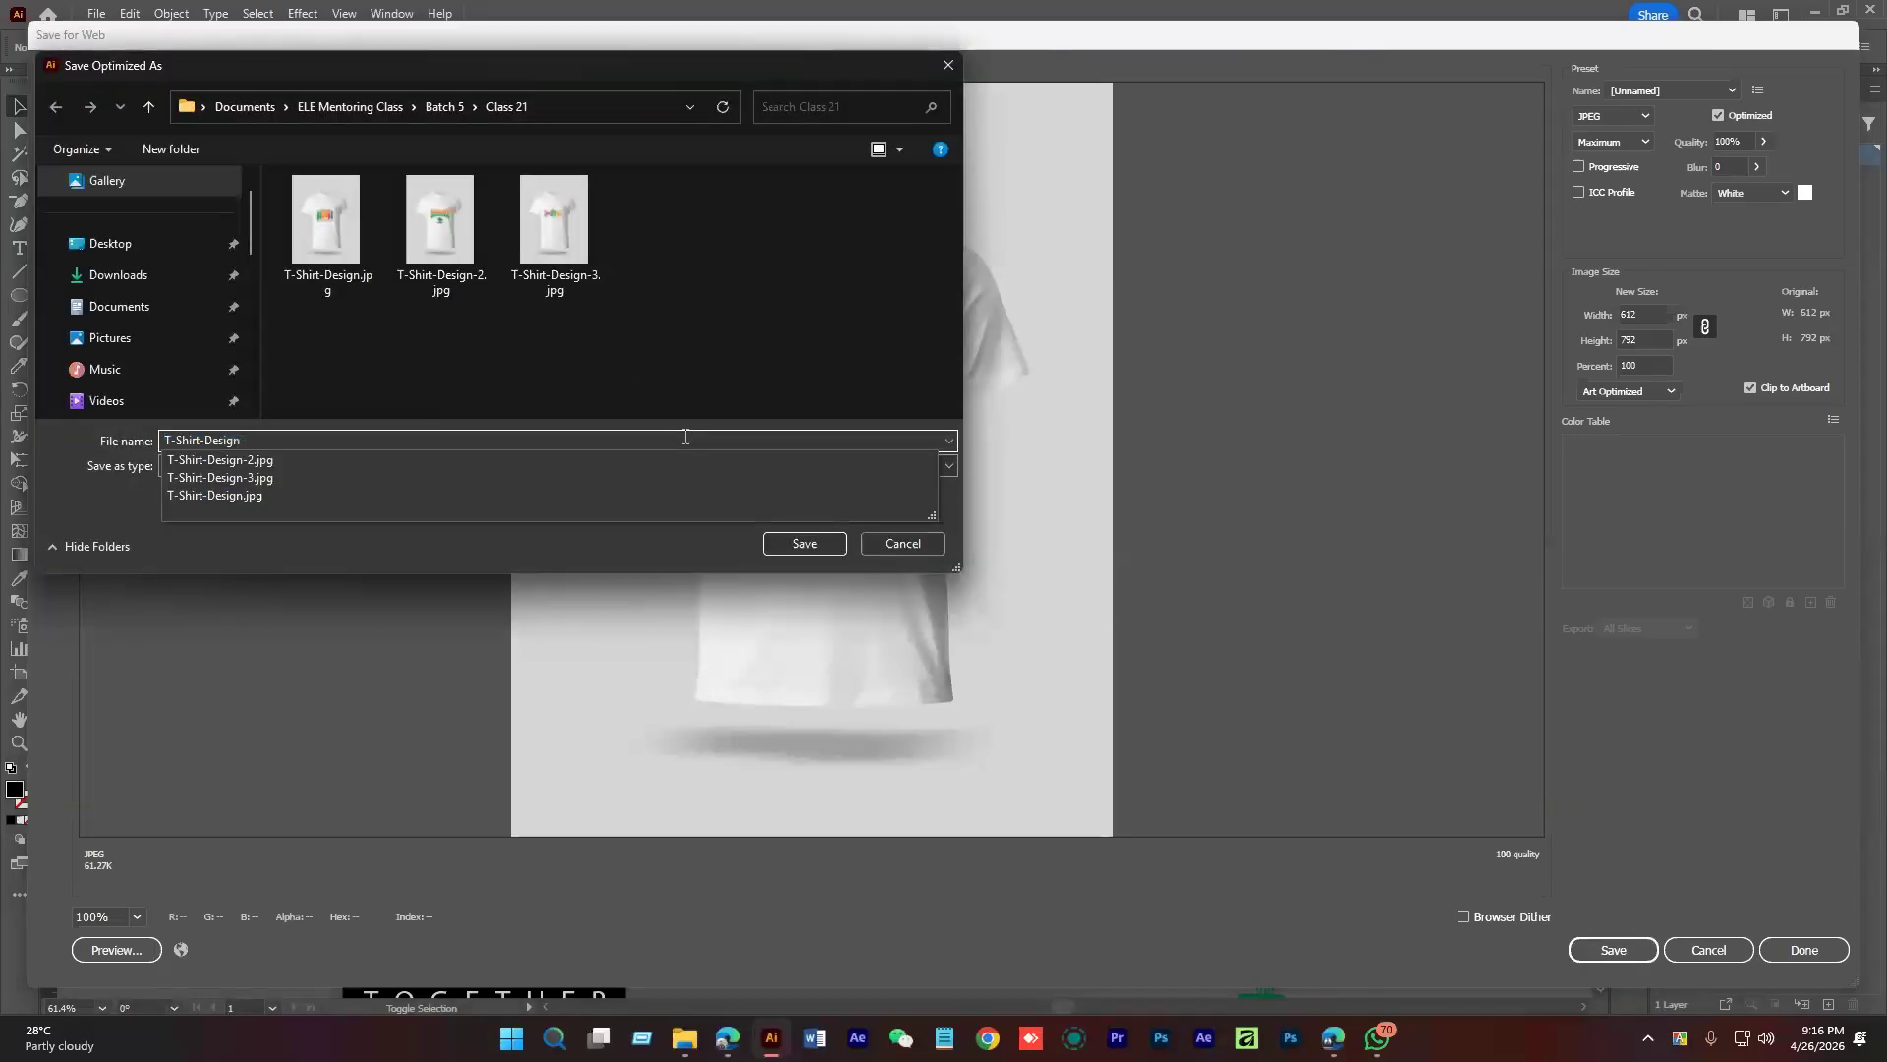
text(4)
key(Return)
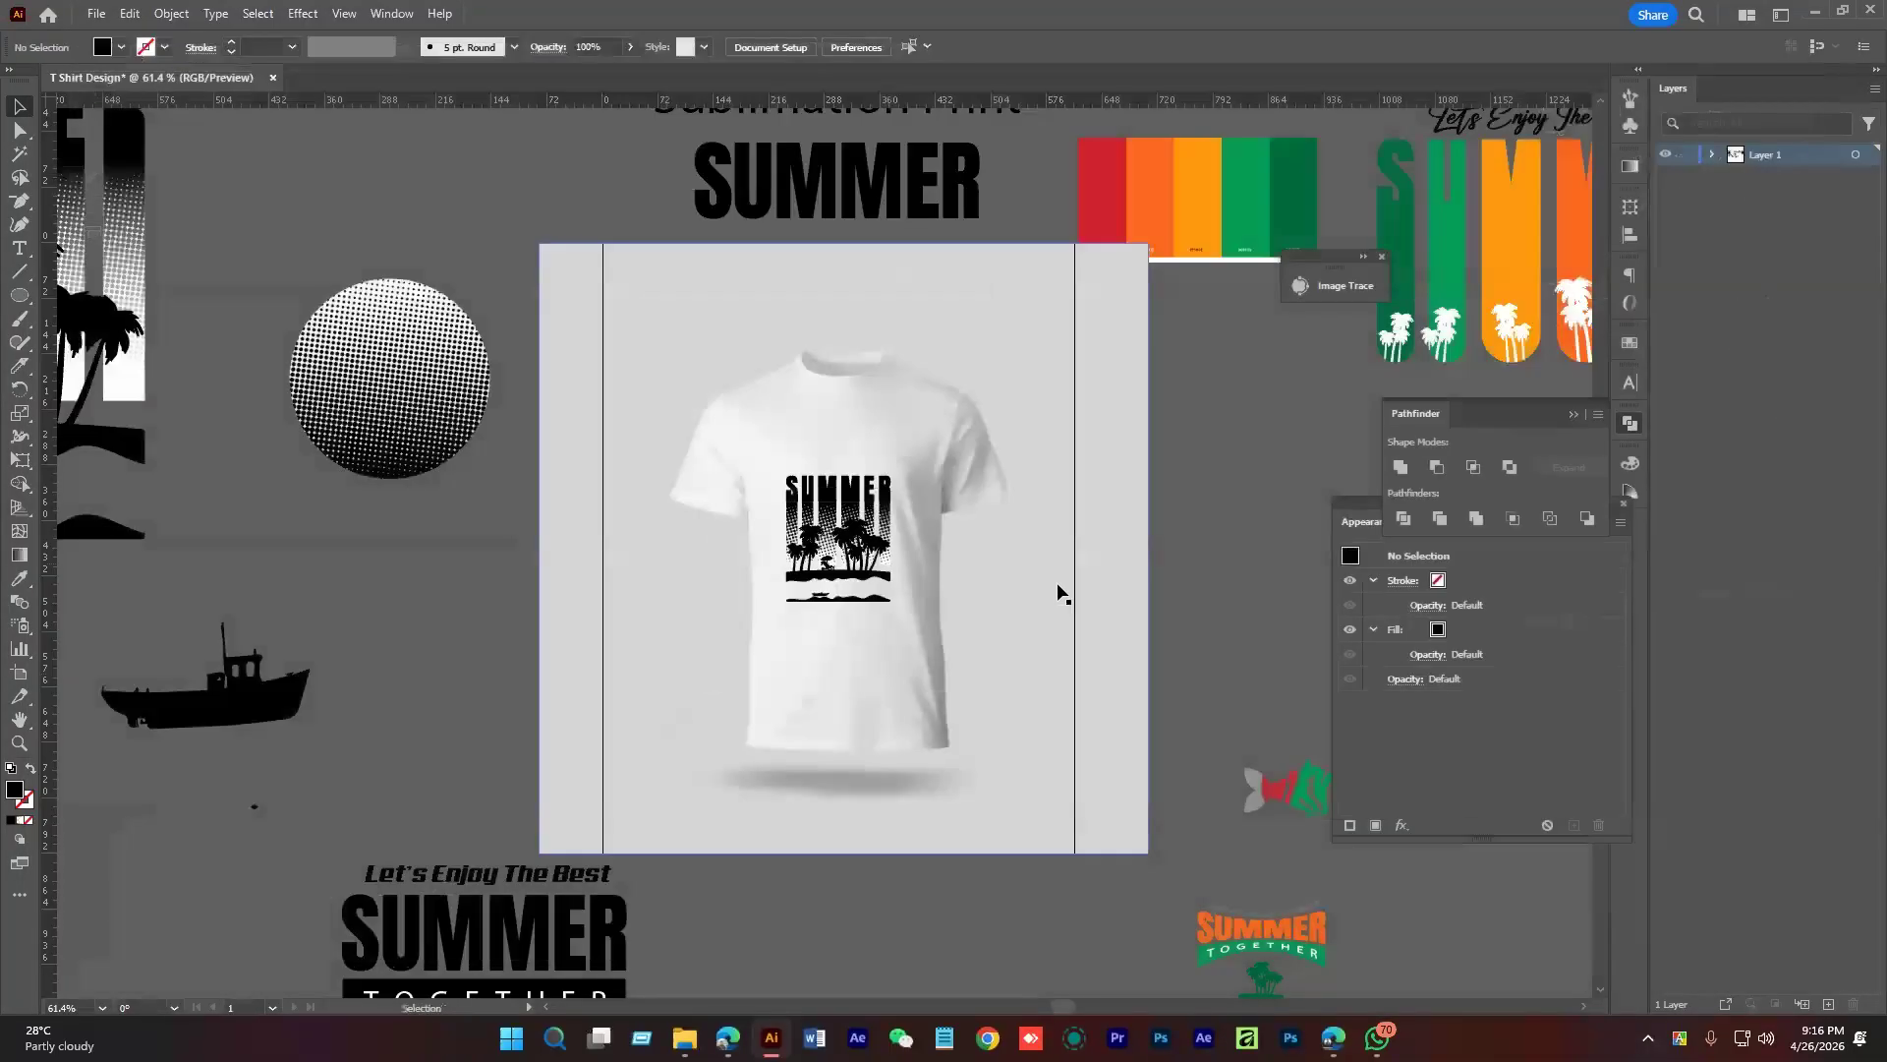
Move the palm-beach design off the T-shirt onto the empty canvas above the fish design
drag(1205, 535, 1103, 515)
drag(1042, 529, 910, 529)
drag(1018, 495, 688, 546)
drag(570, 535, 927, 627)
Duplicate the round ELEEL SUMMER TOGETHER lettering and place the copy over the T-shirt mockup
click(1367, 378)
drag(1222, 472, 982, 482)
drag(1101, 389, 454, 575)
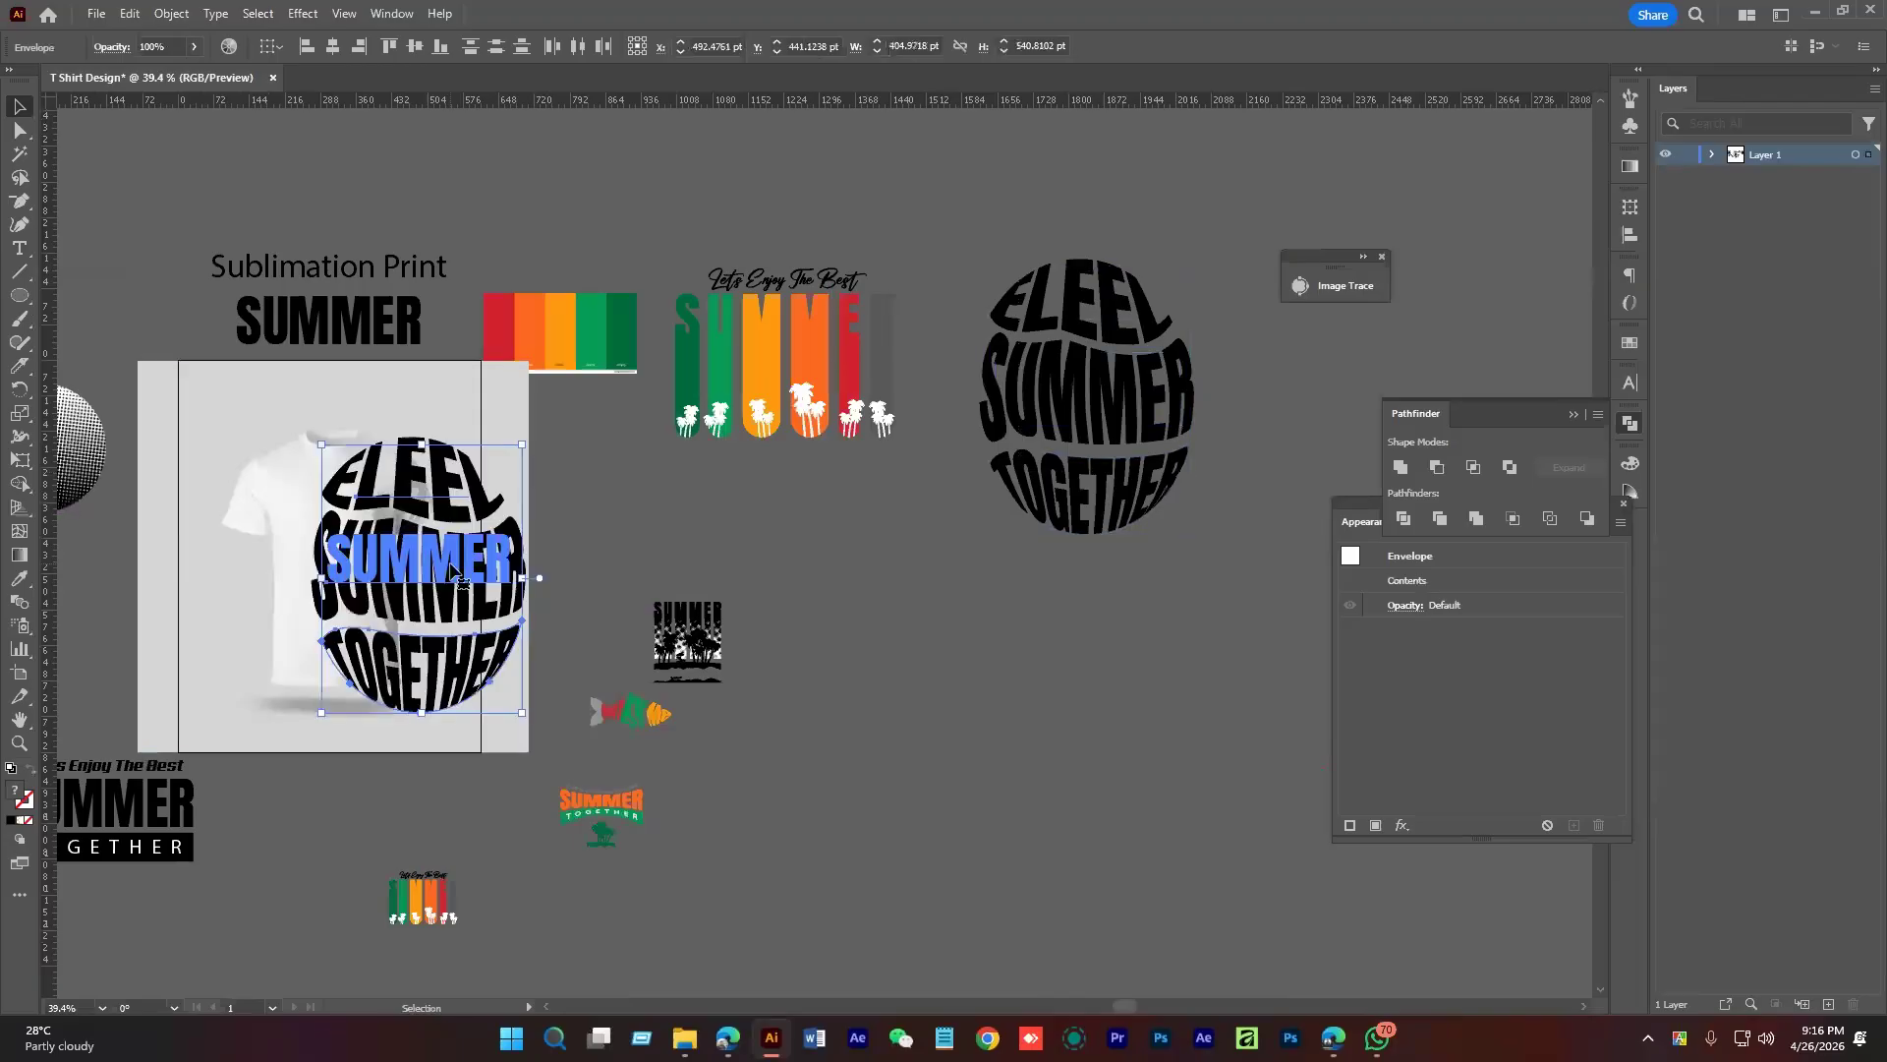
Scale the round lettering copy to about 124 × 166 pt and position it on the T-shirt's chest
scroll(521, 570, up, 4)
drag(632, 604, 710, 565)
drag(861, 870, 489, 572)
scroll(1012, 434, left, 3)
scroll(1012, 434, up, 1)
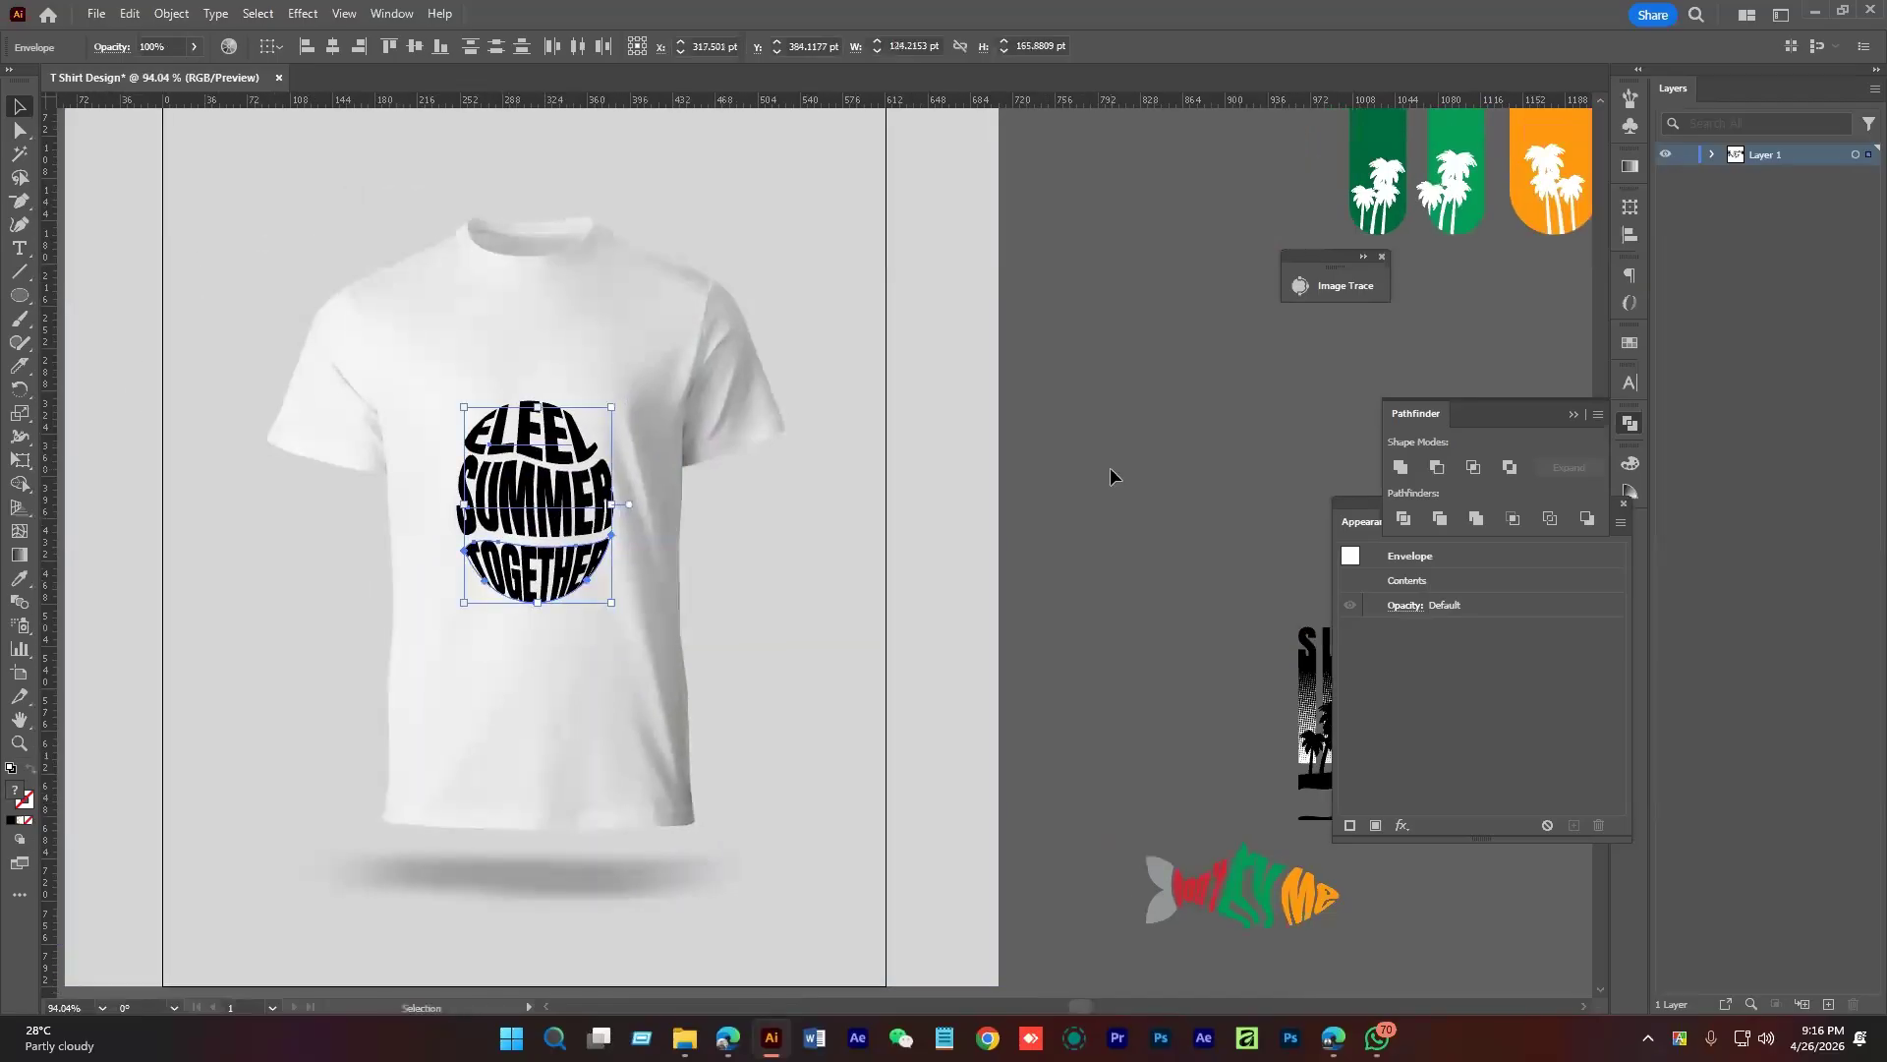
click(1111, 463)
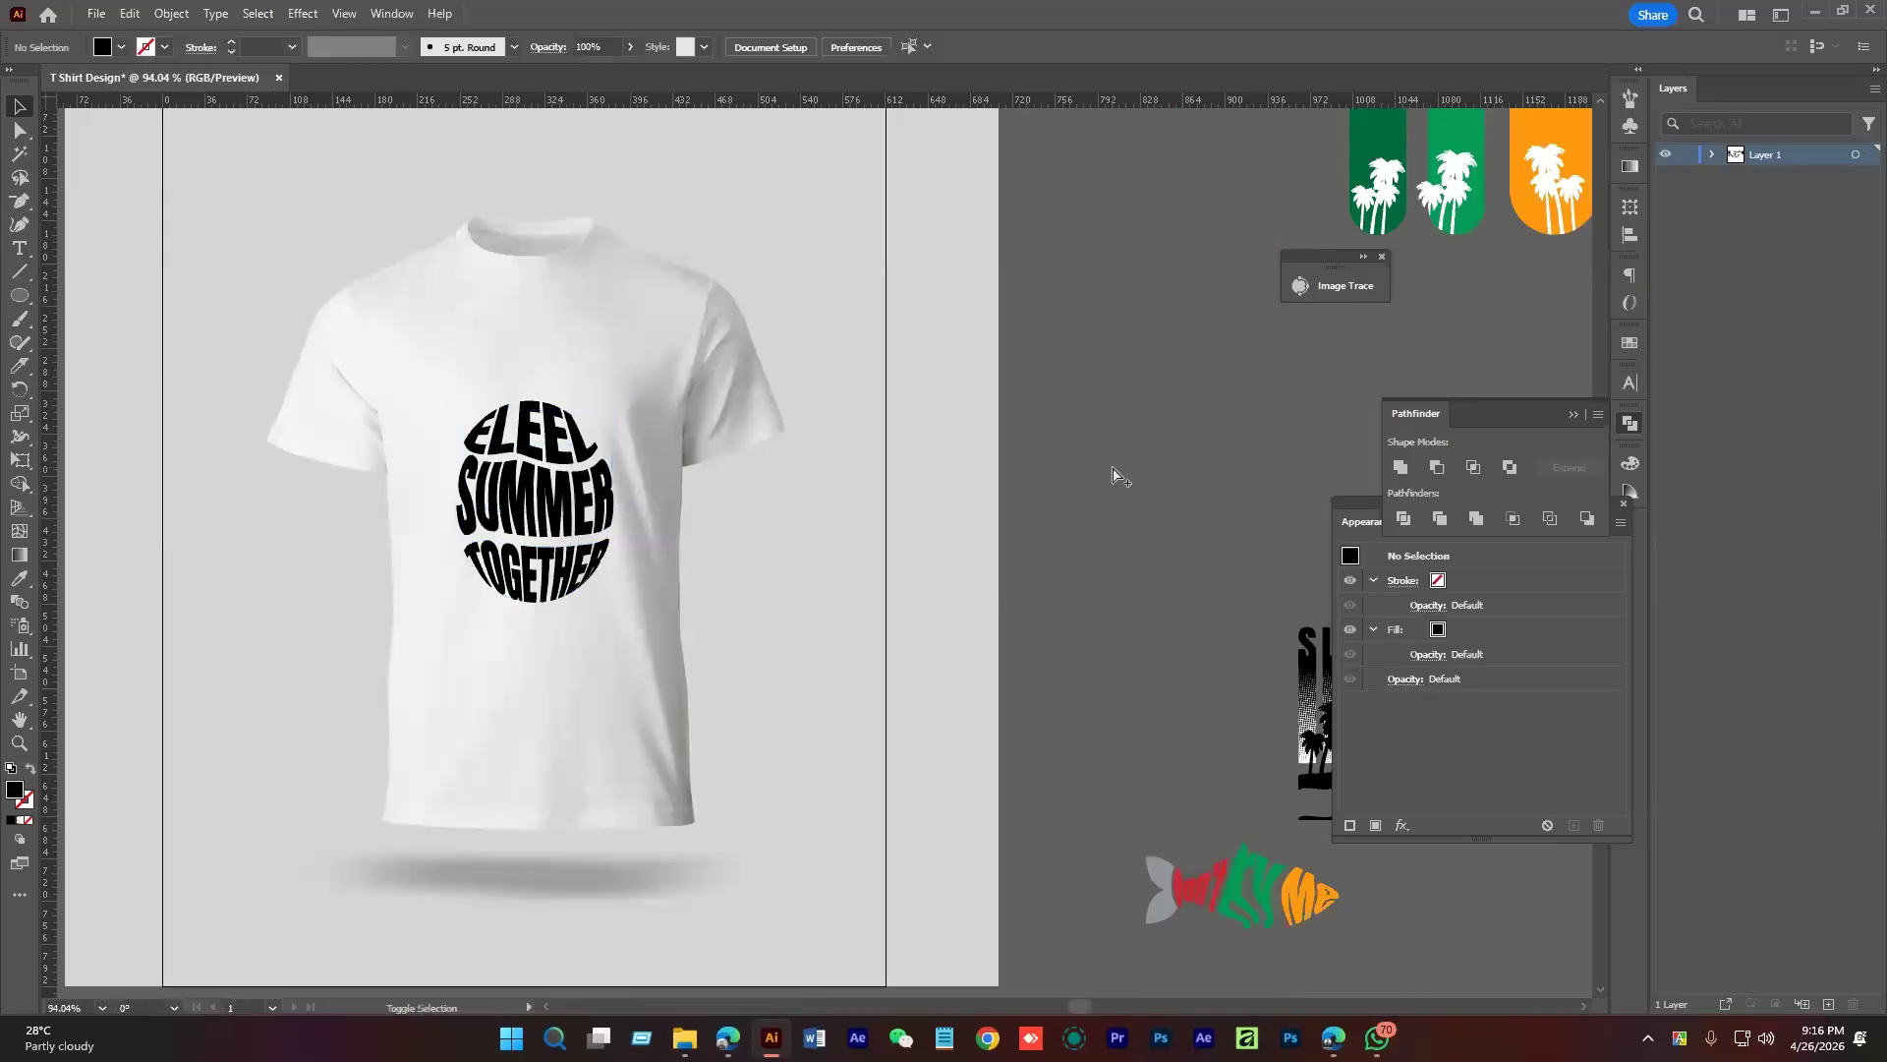
Export the round lettering mockup as a JPEG for web named T-Shirt-Design5 in the Class 21 folder
key(ctrl+alt+shift+s)
click(1597, 946)
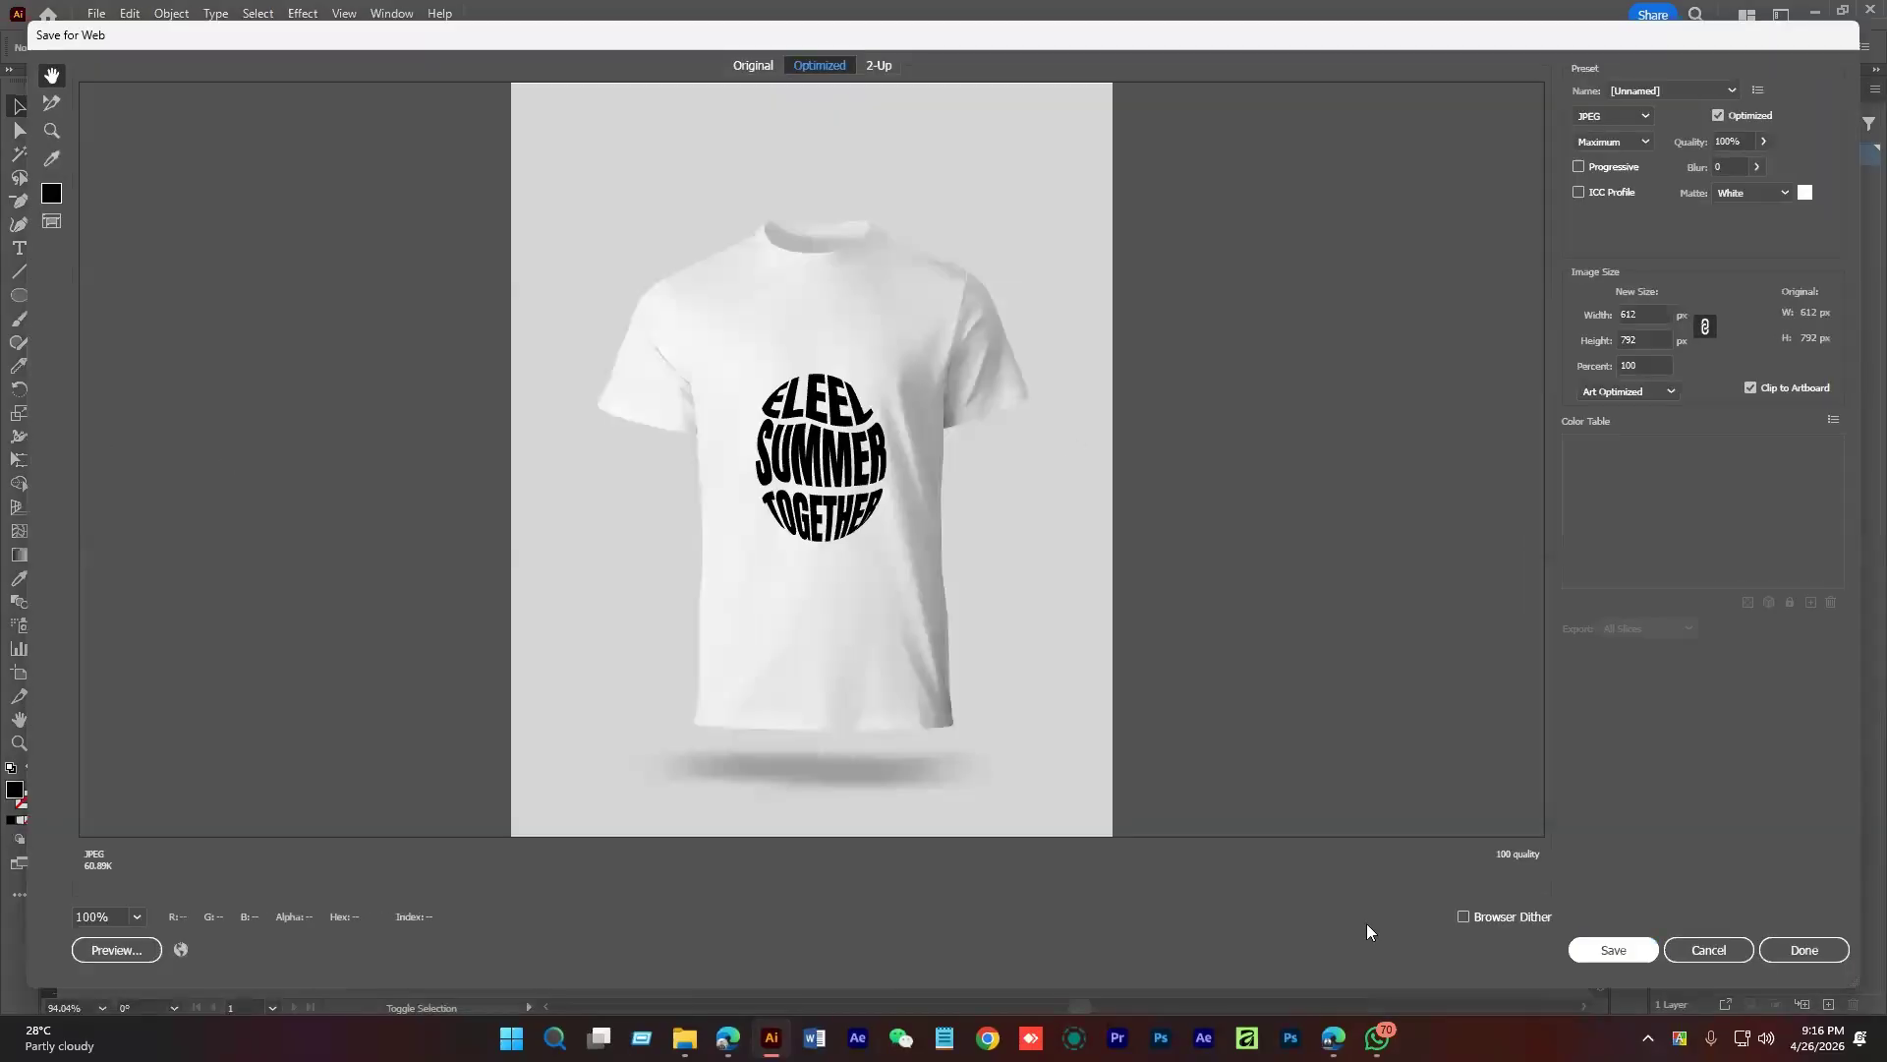
click(244, 440)
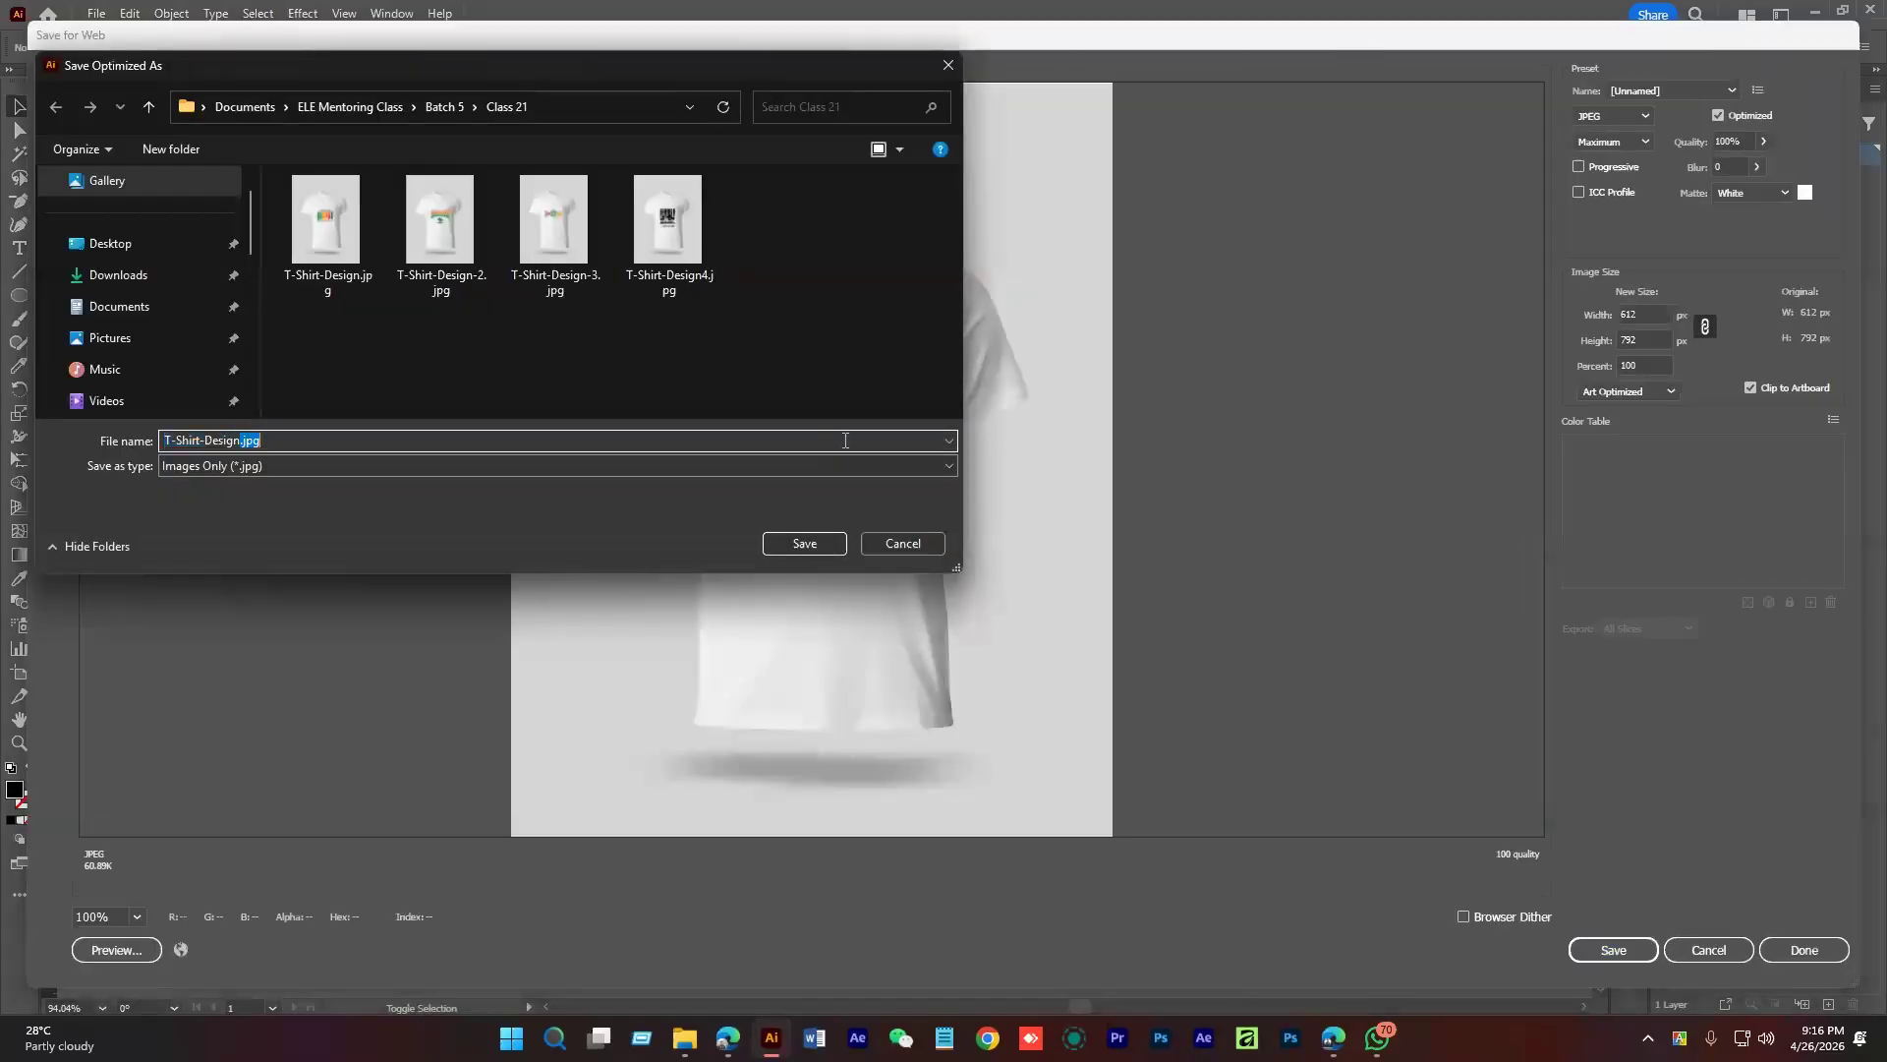
text(5)
key(Return)
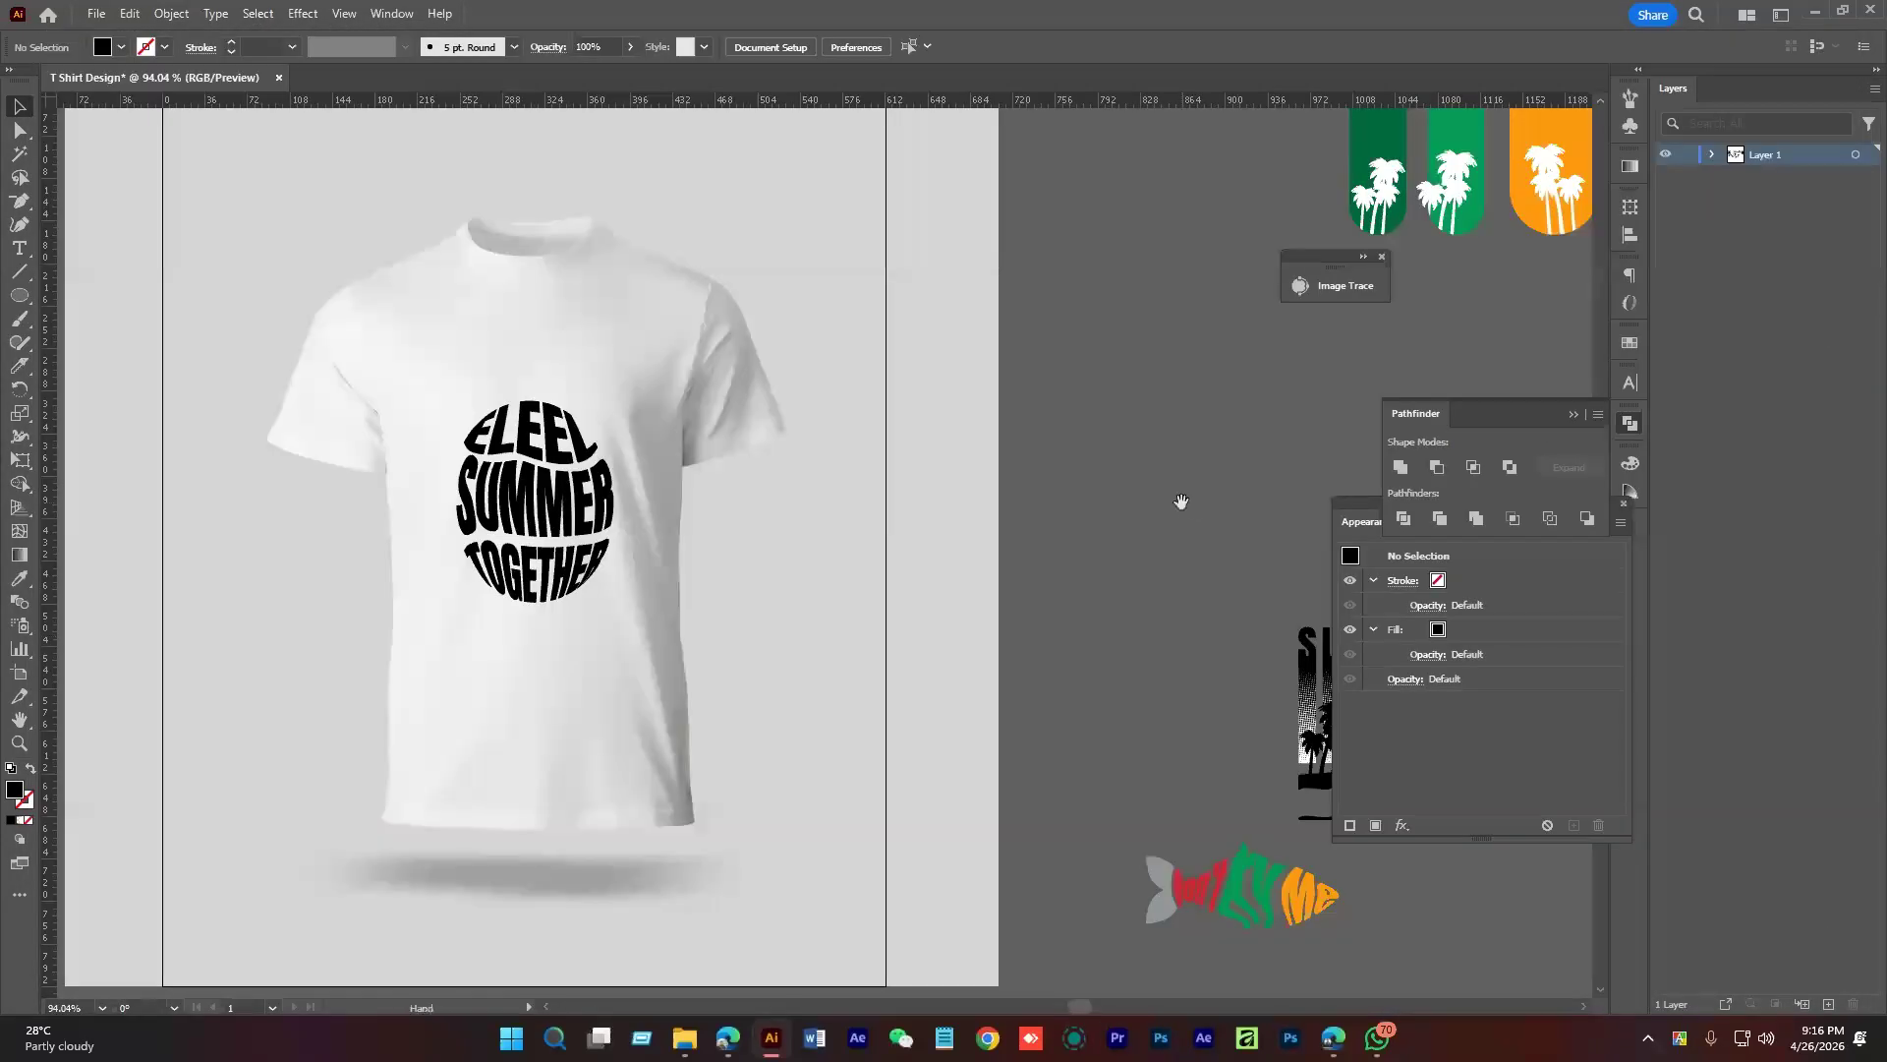
scroll(1137, 509, down, 3)
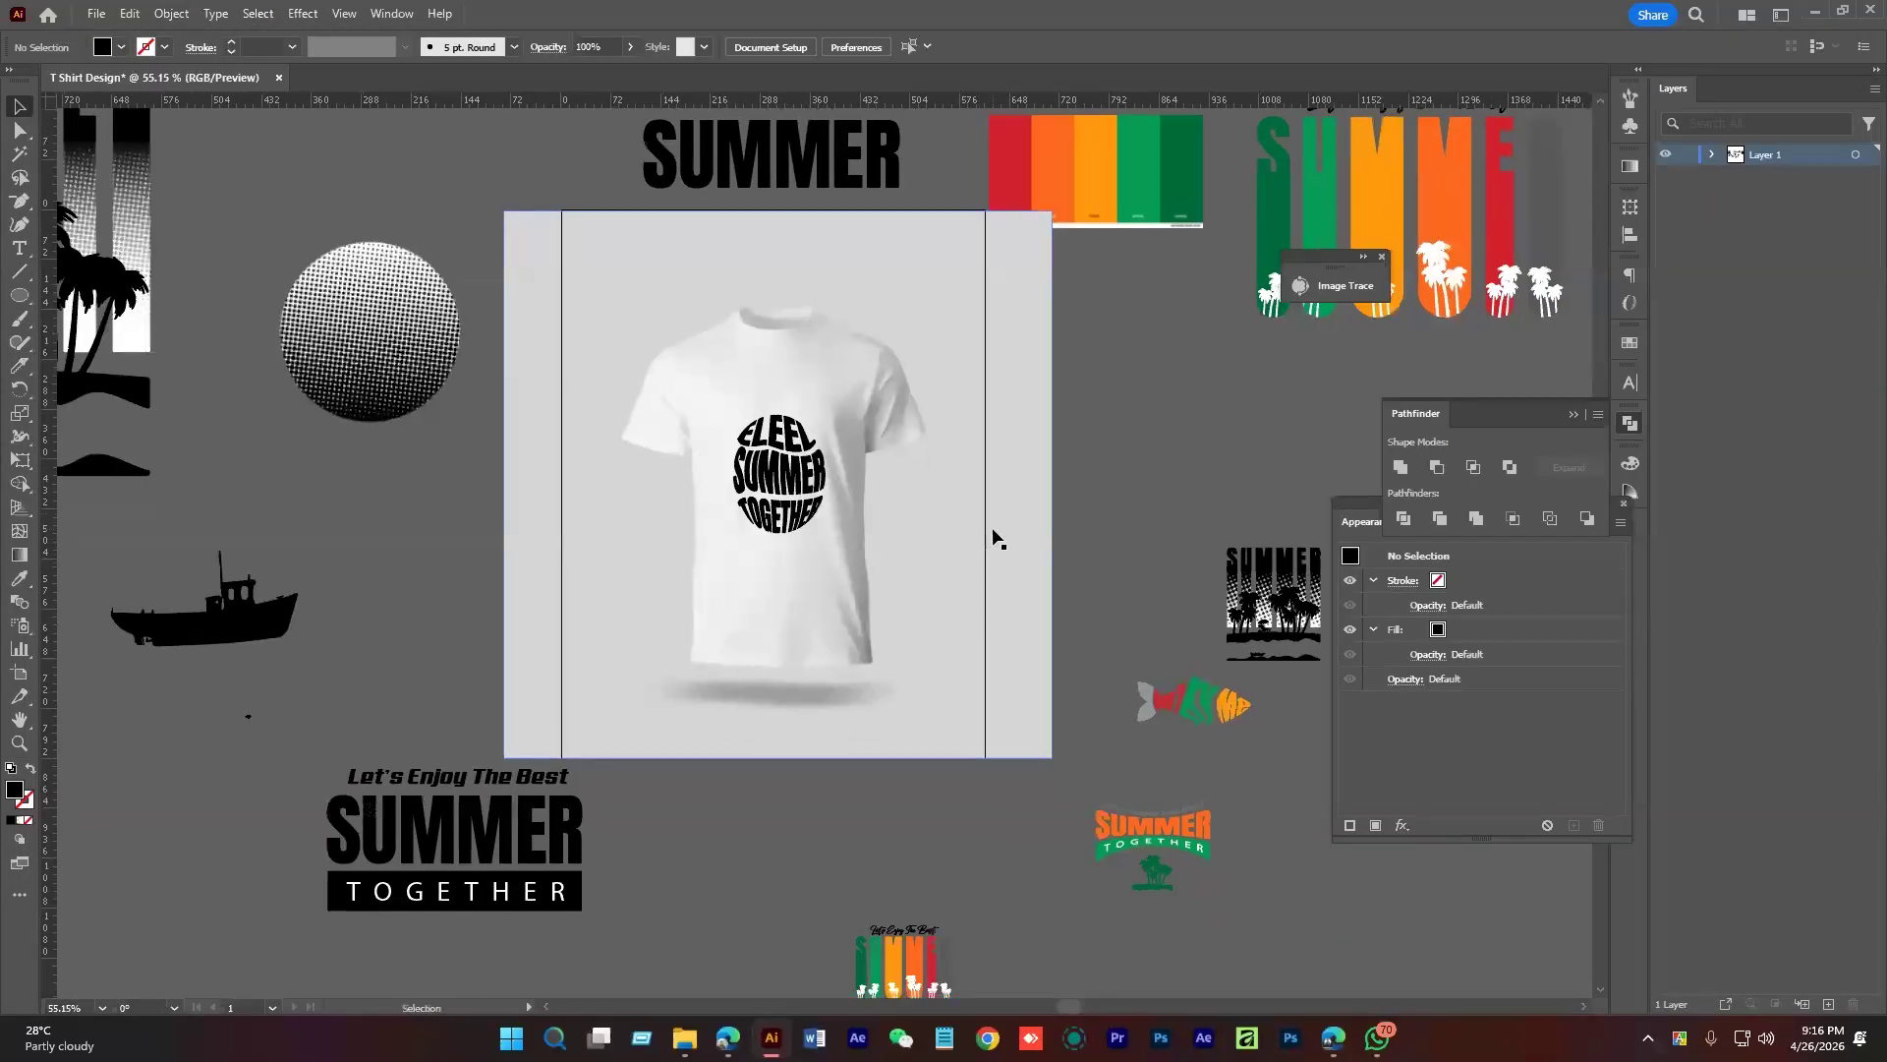
scroll(980, 551, right, 3)
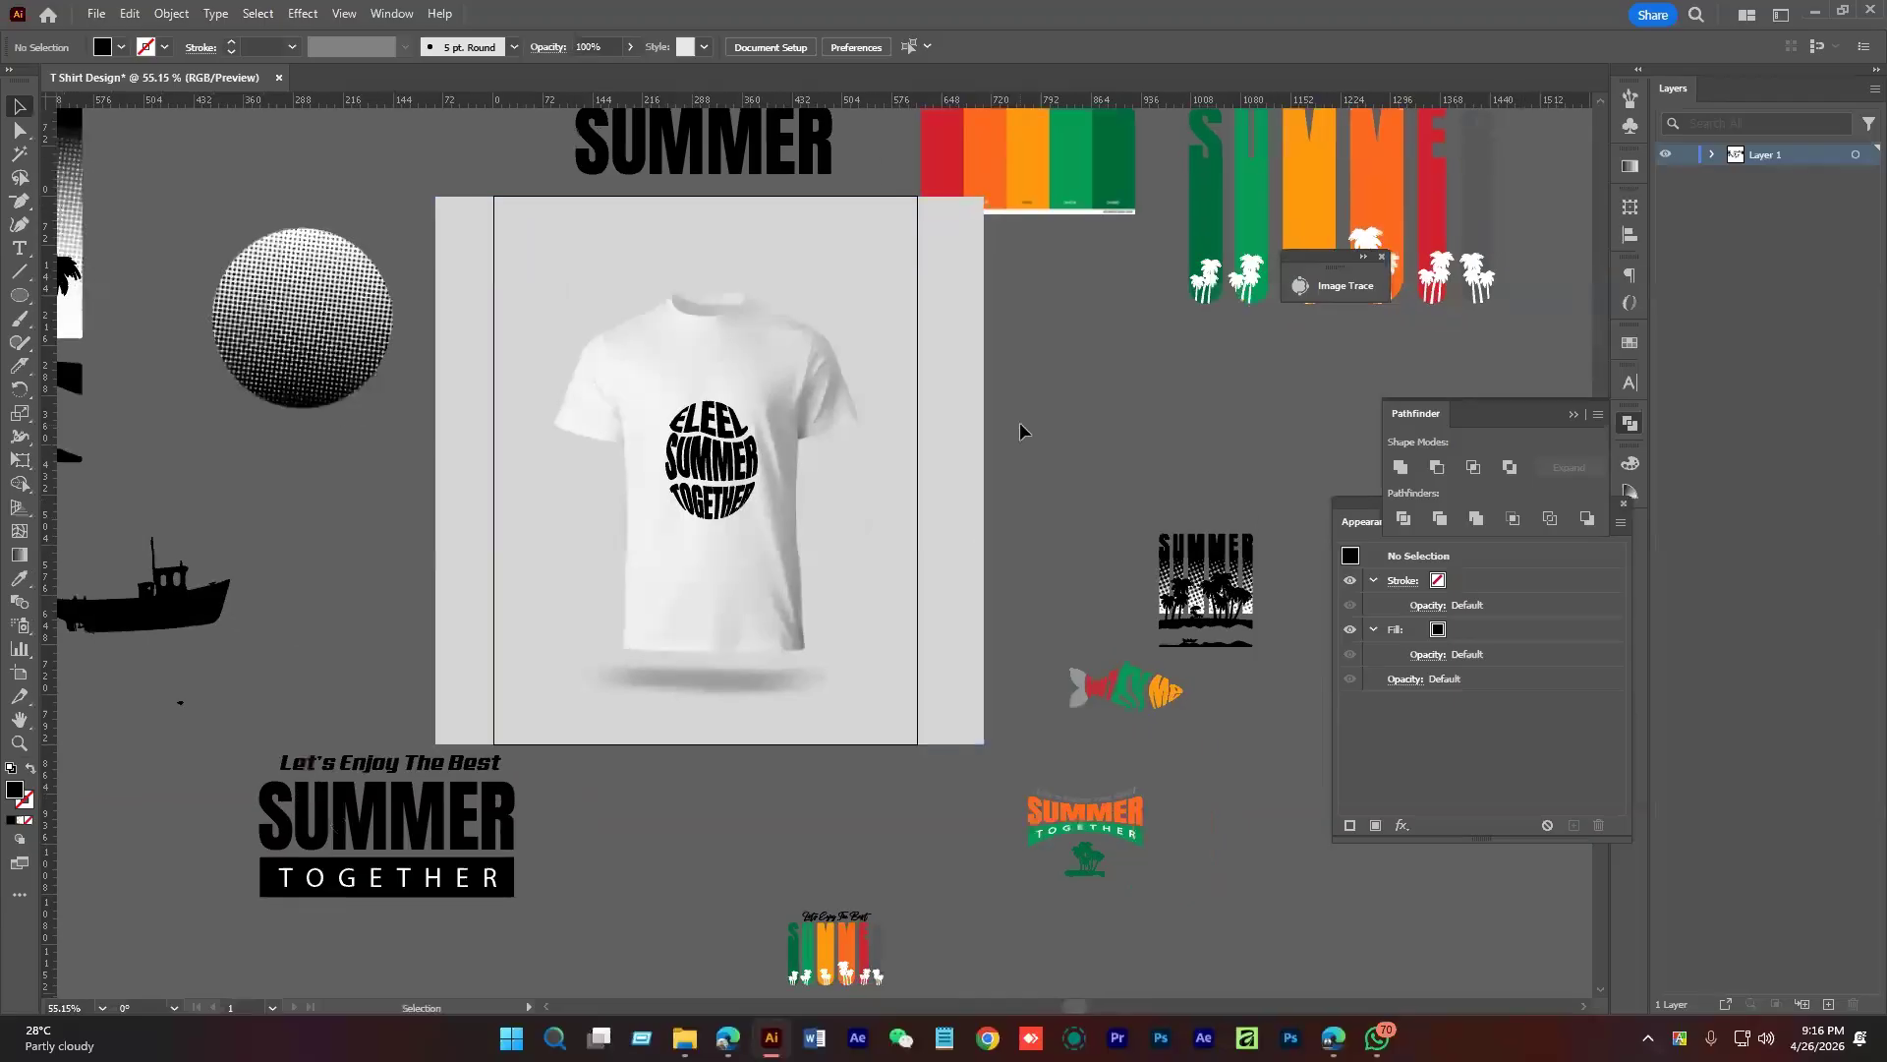
drag(1012, 436, 1022, 455)
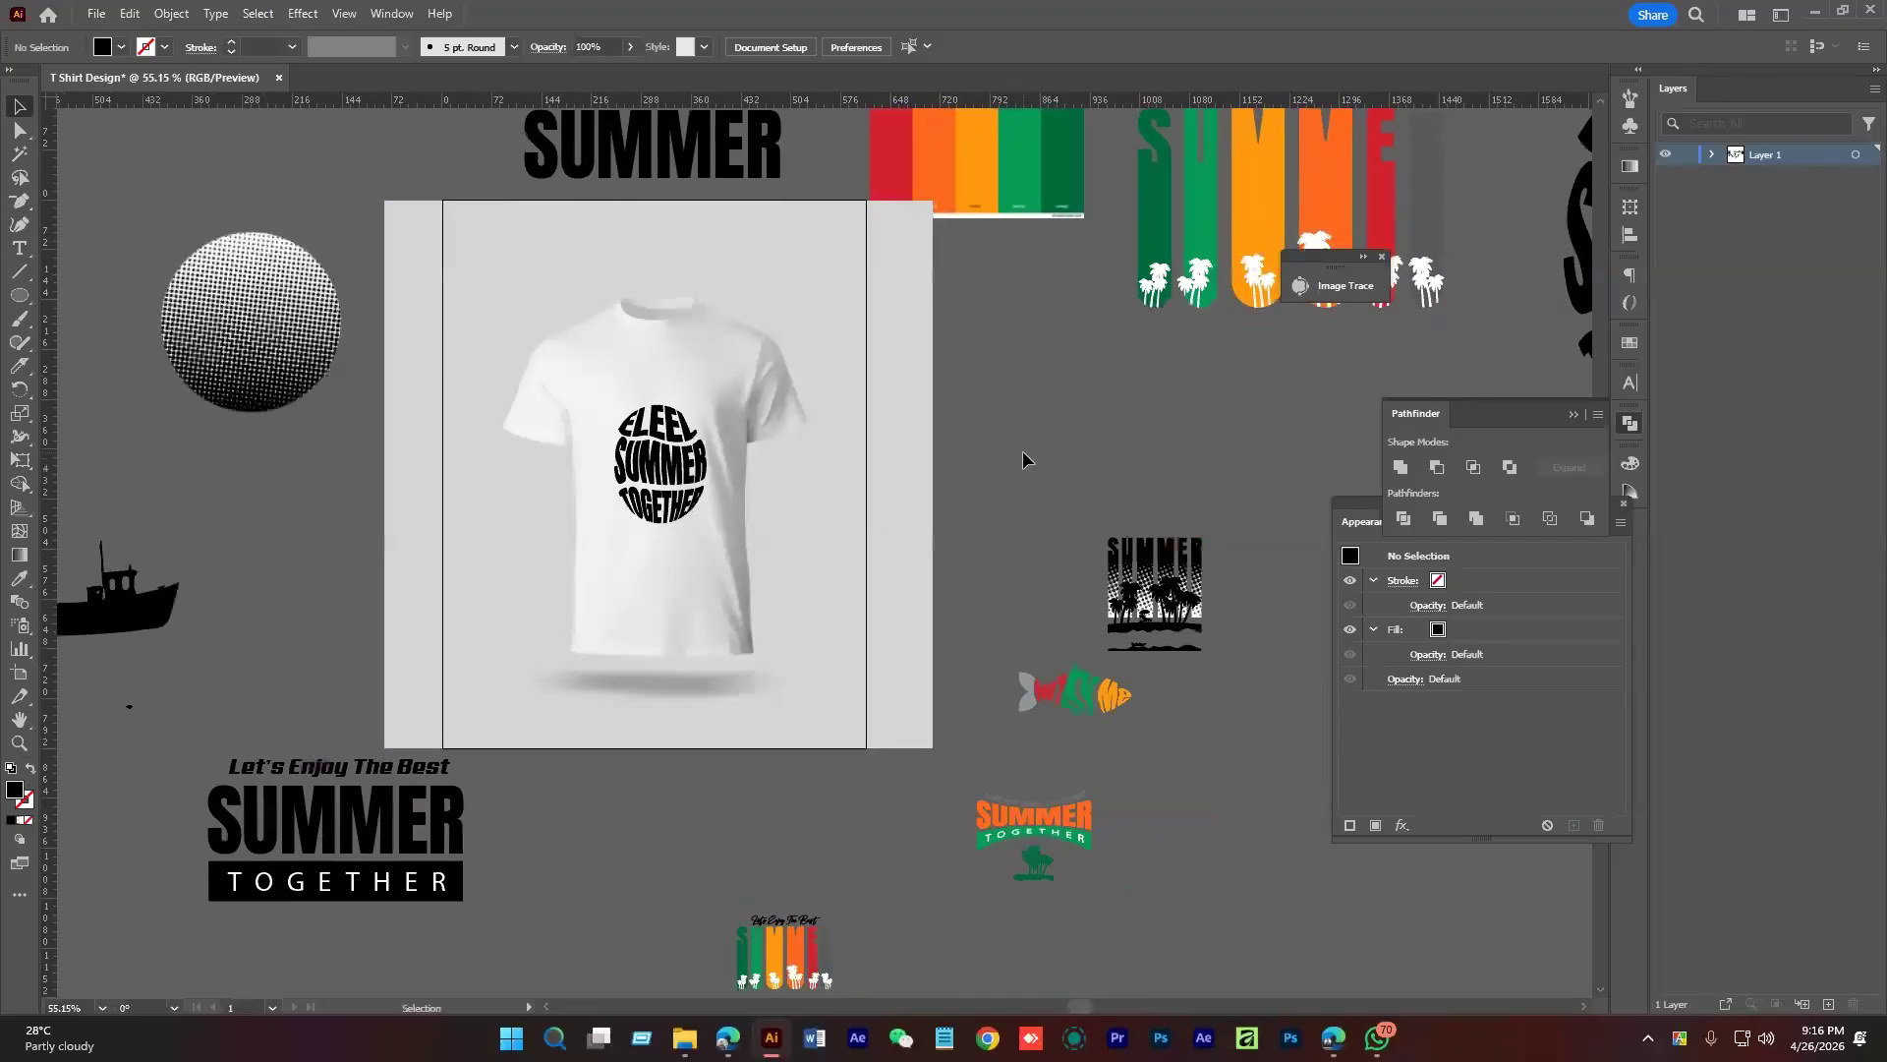
drag(1054, 578, 1038, 512)
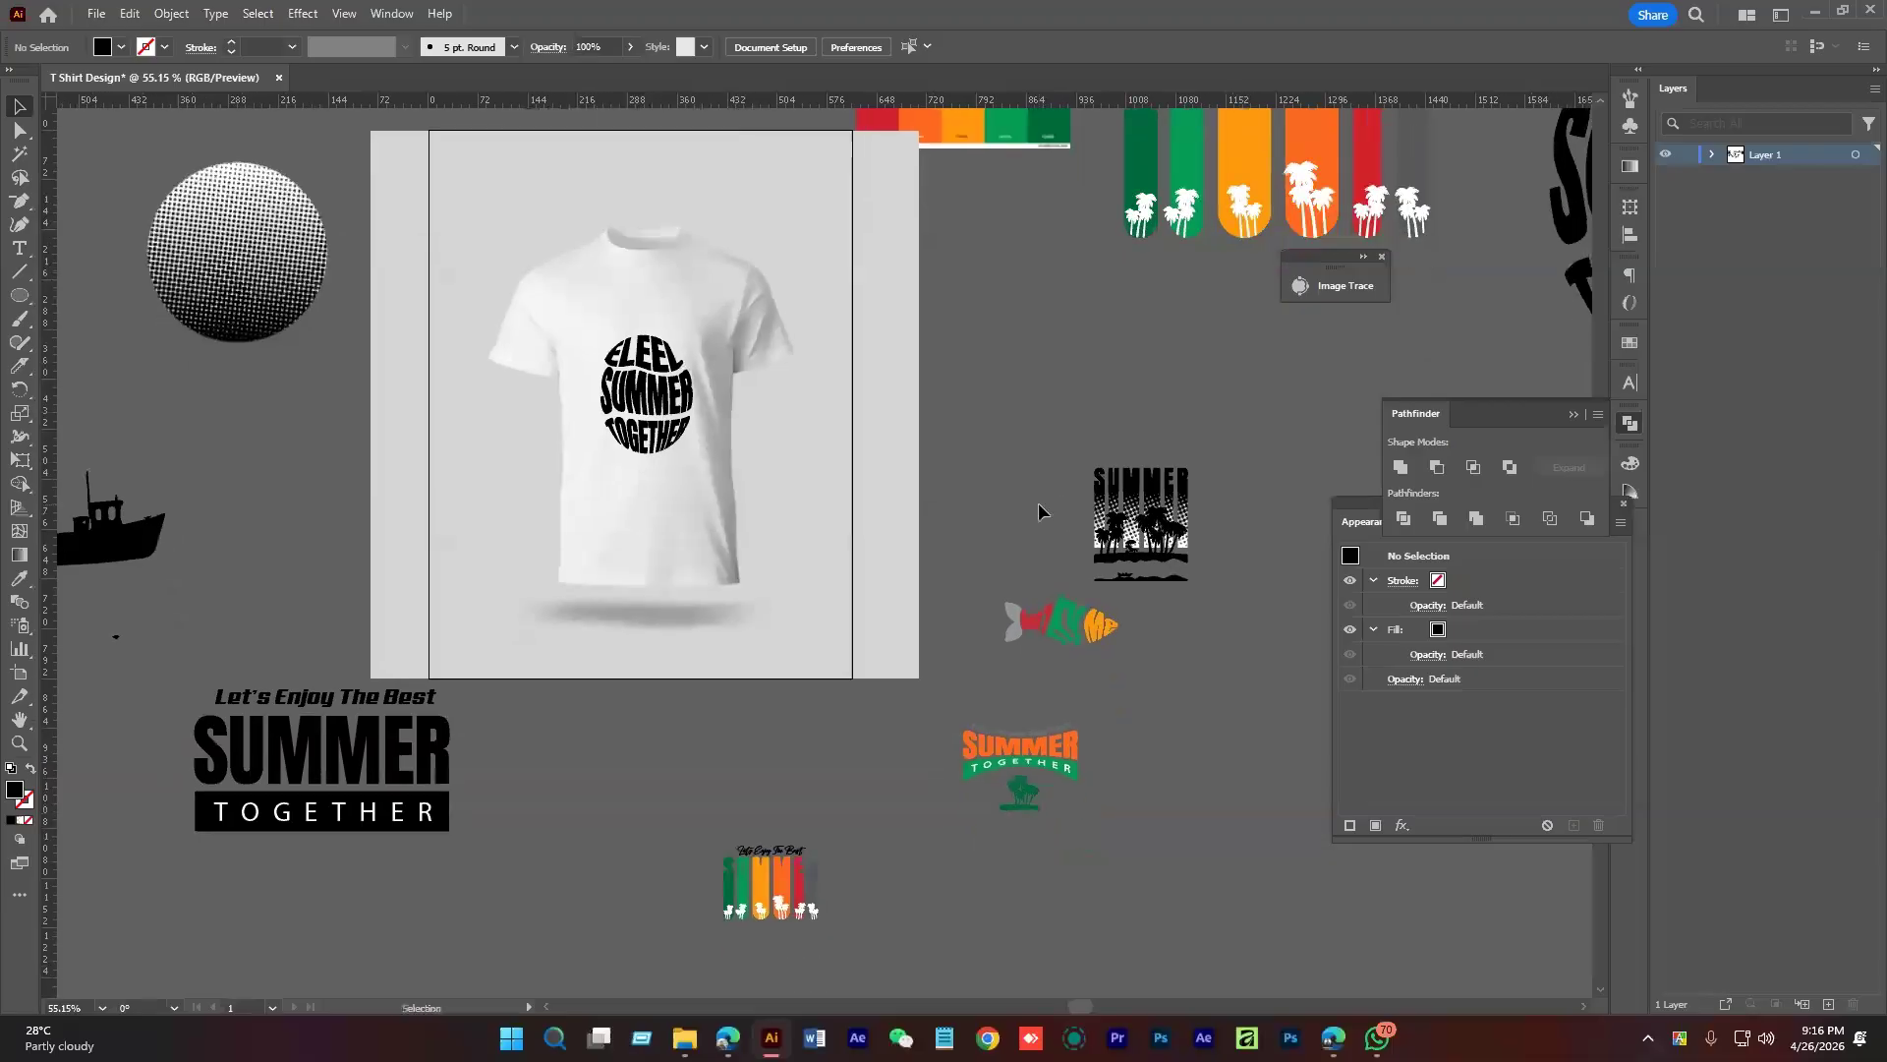
drag(865, 777, 786, 780)
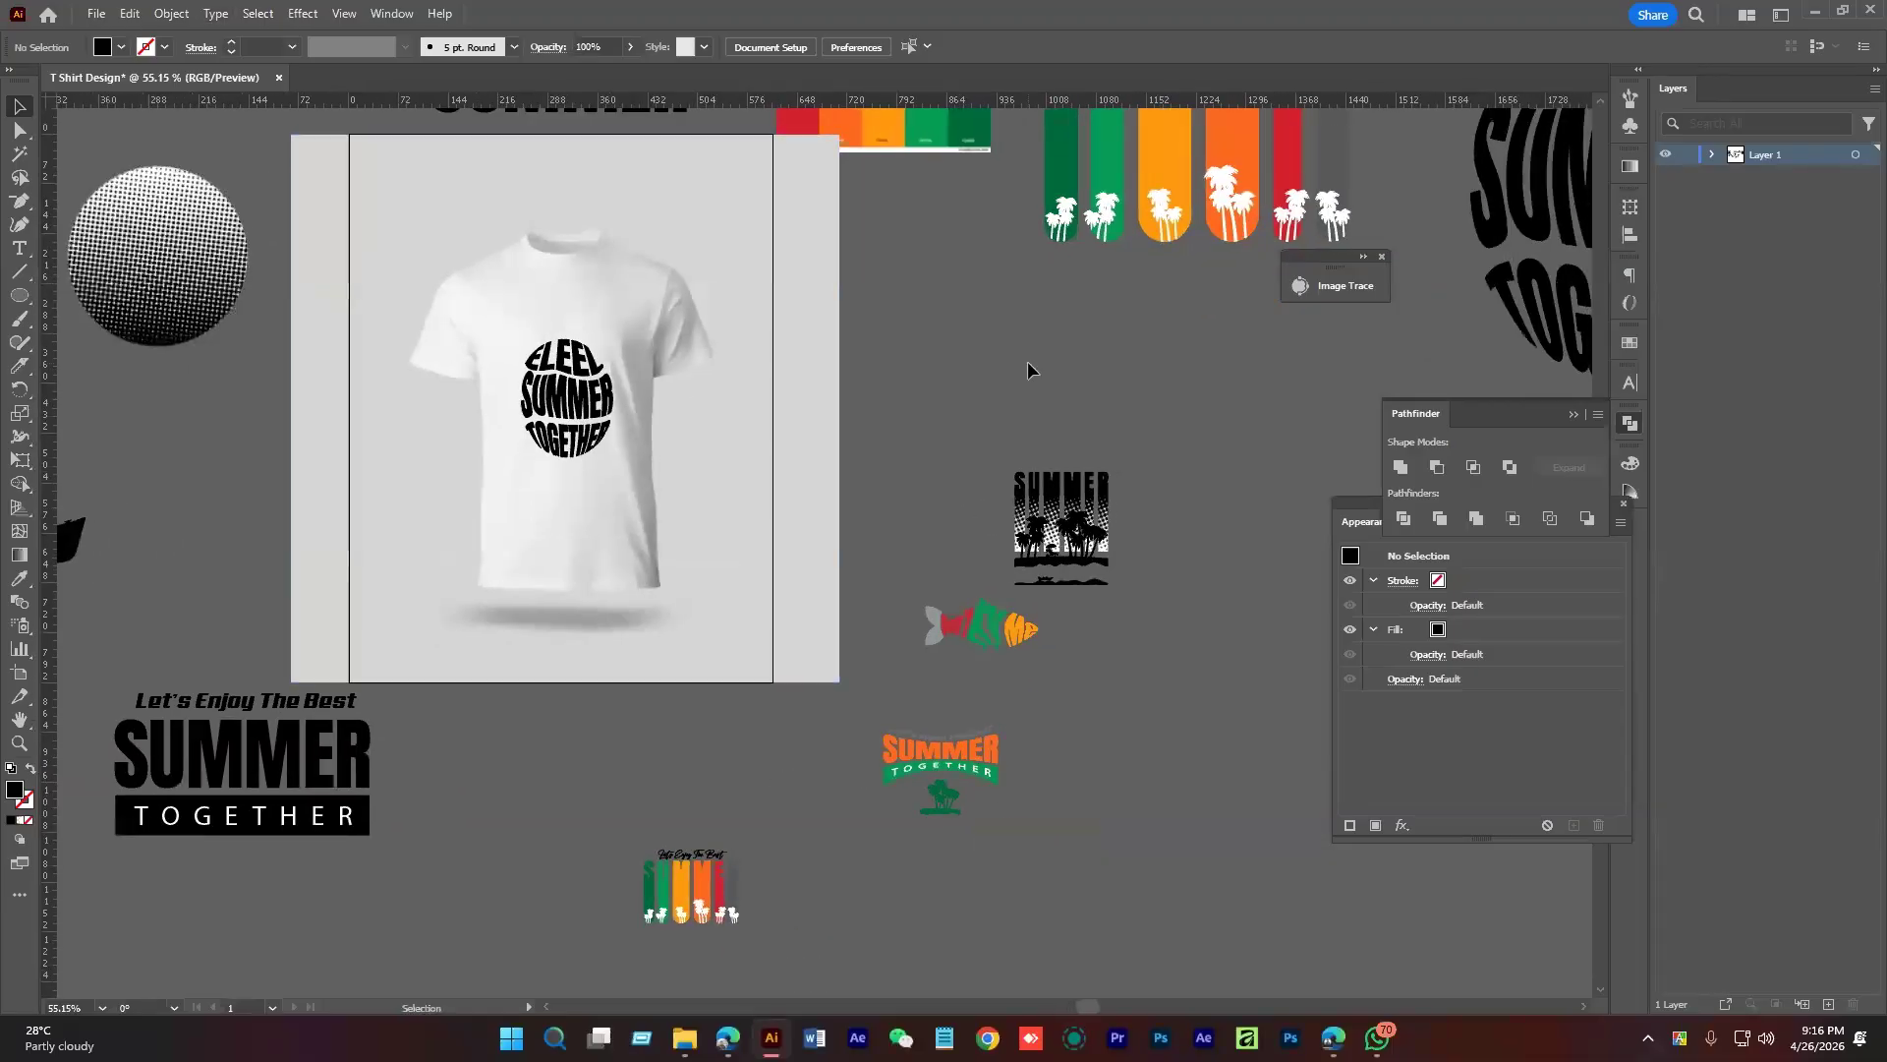
Scale the colored SUMMER TOGETHER badge to about 102 × 81 pt and move it into the lower-right corner of the T-shirt mockup artboard
scroll(998, 423, up, 2)
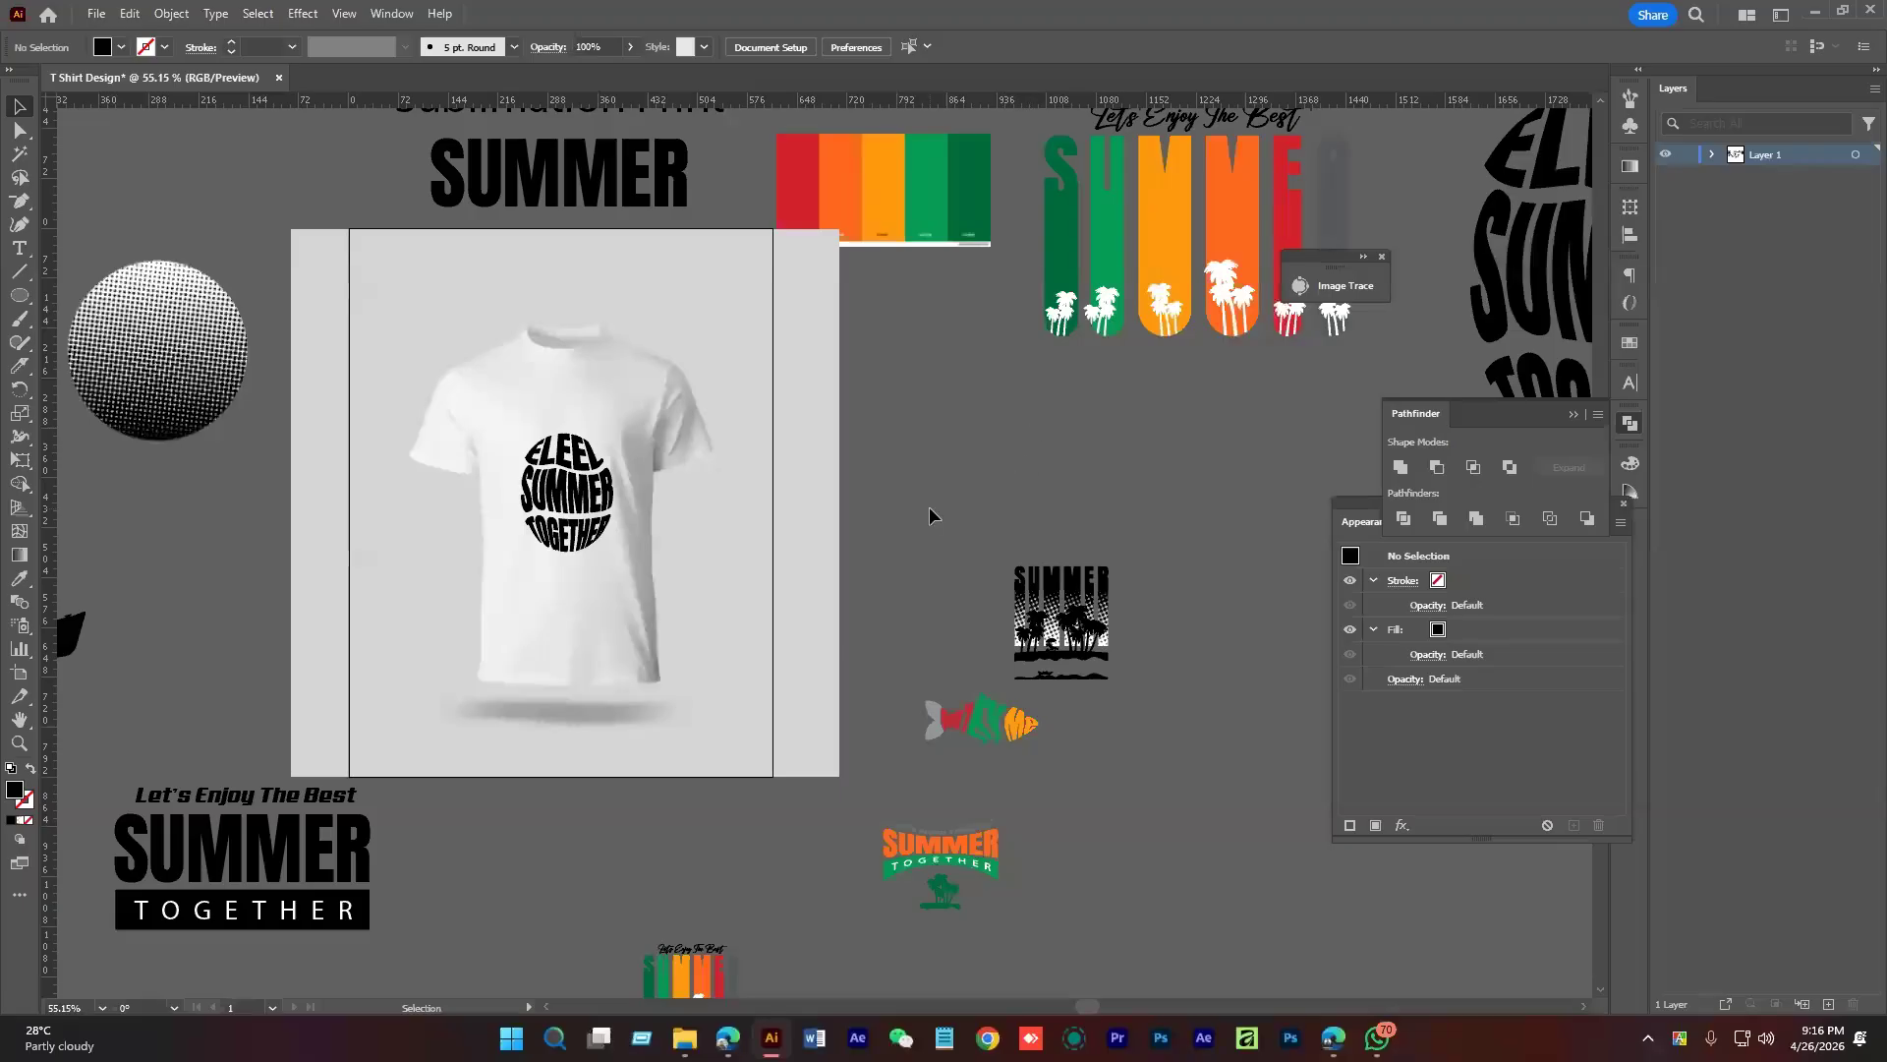
drag(912, 863, 1227, 697)
drag(1146, 562, 1013, 572)
click(1011, 523)
drag(960, 490, 907, 663)
drag(1094, 665, 804, 526)
drag(699, 467, 775, 531)
mouse_move(825, 552)
mouse_down()
mouse_move(808, 567)
mouse_move(827, 574)
mouse_up()
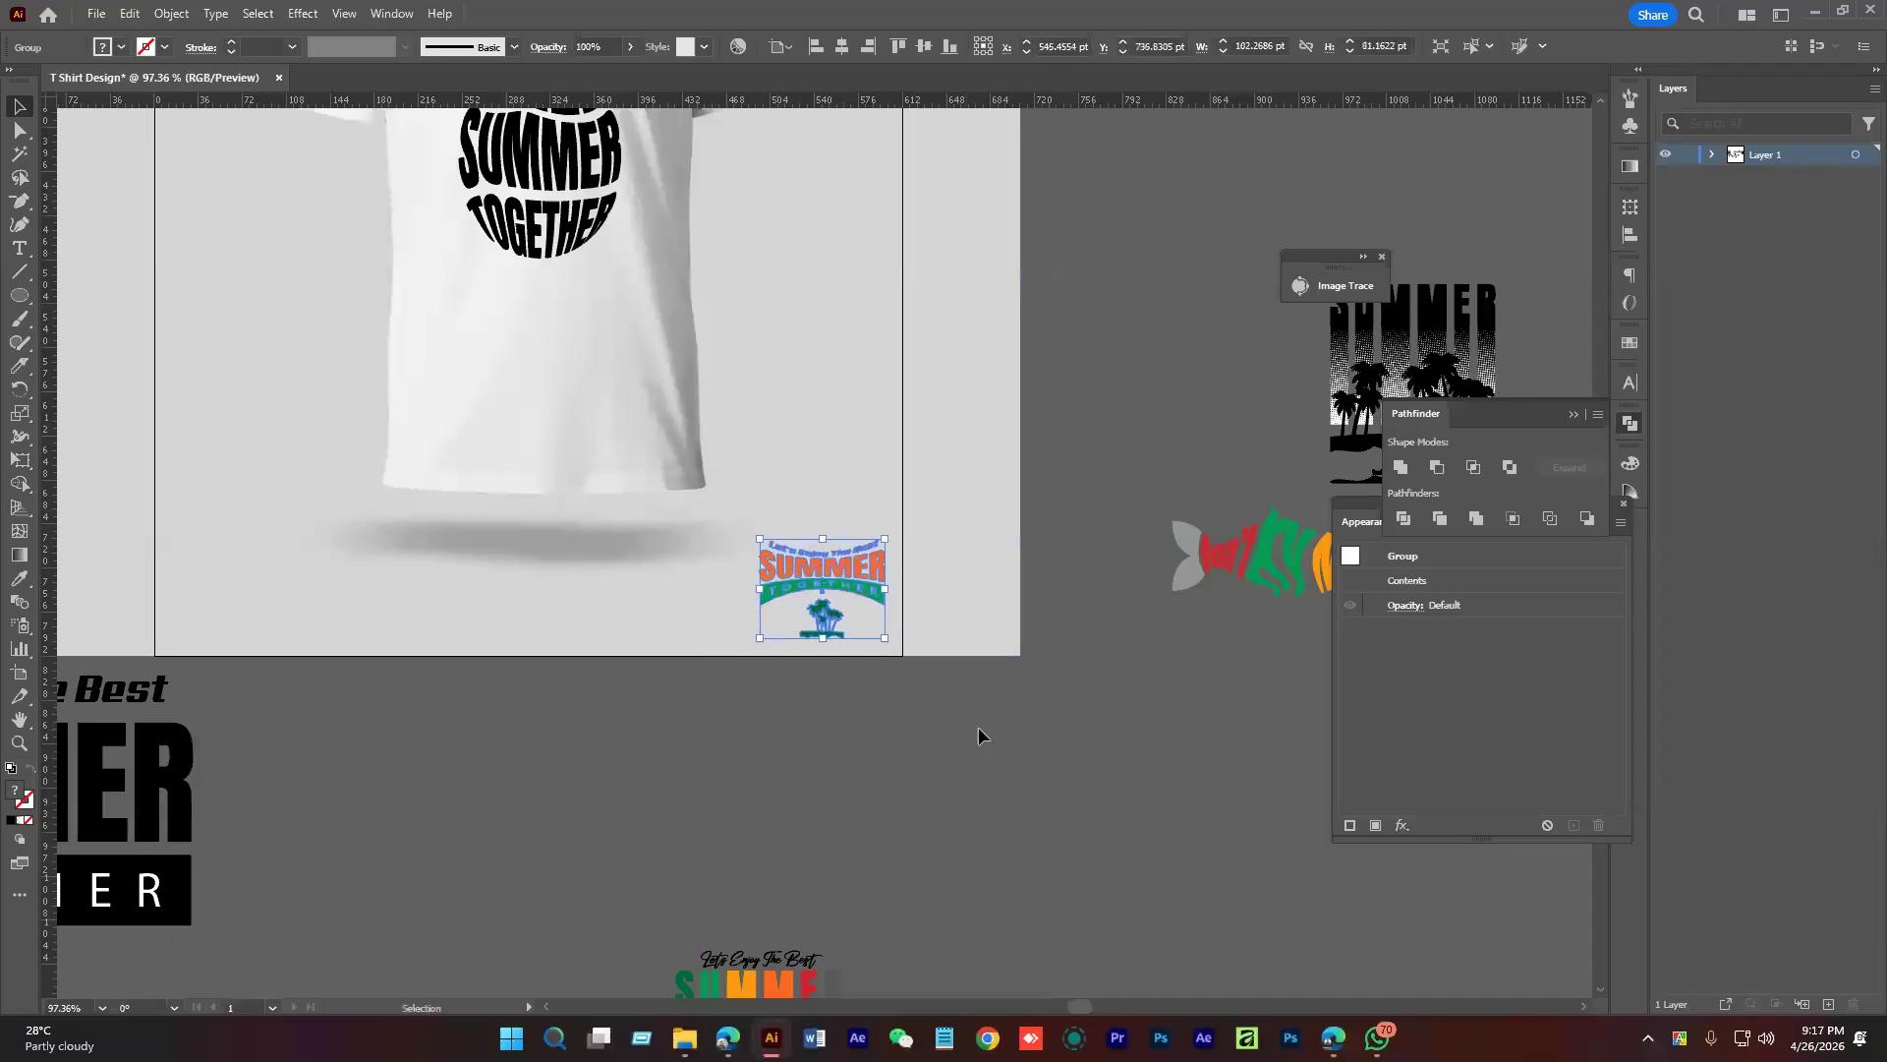
click(1022, 742)
drag(1026, 744, 678, 702)
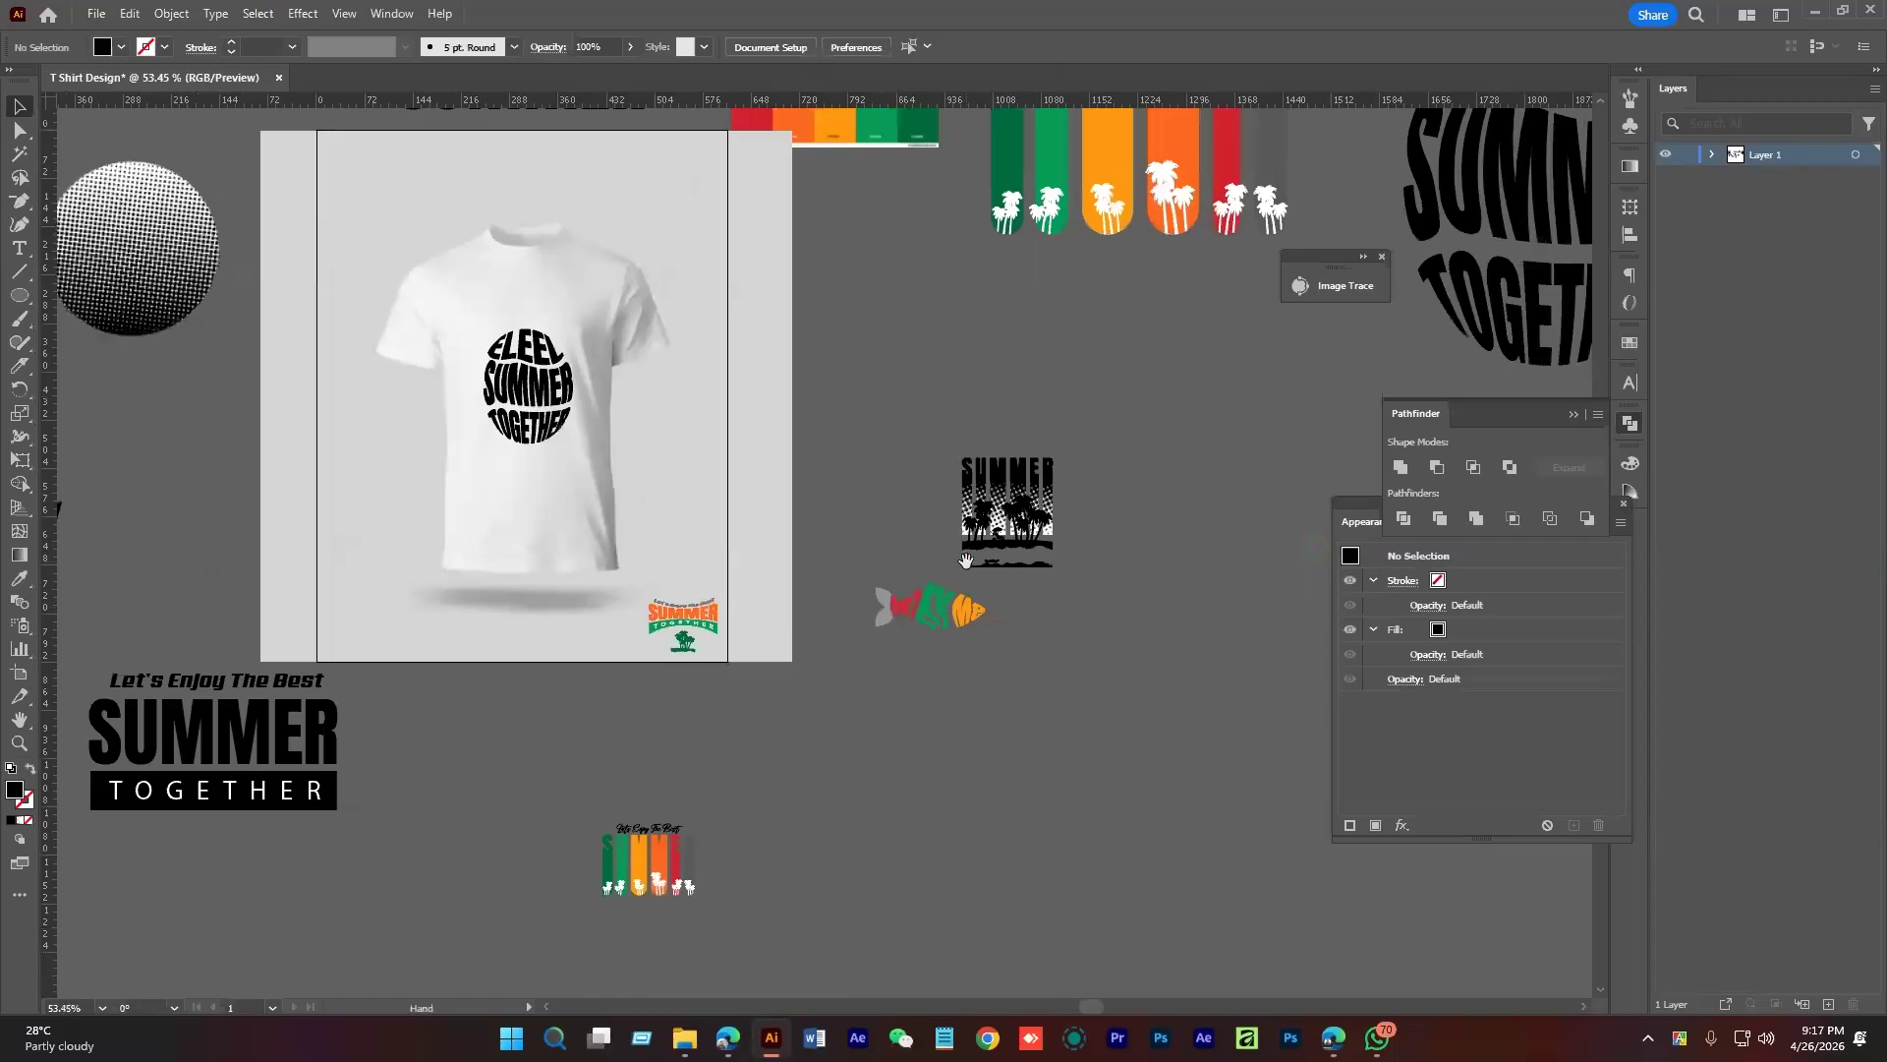
Isolate the nested group of halftone image strips in the small palm-beach SUMMER design
click(1034, 521)
drag(1030, 528, 1317, 615)
click(428, 446)
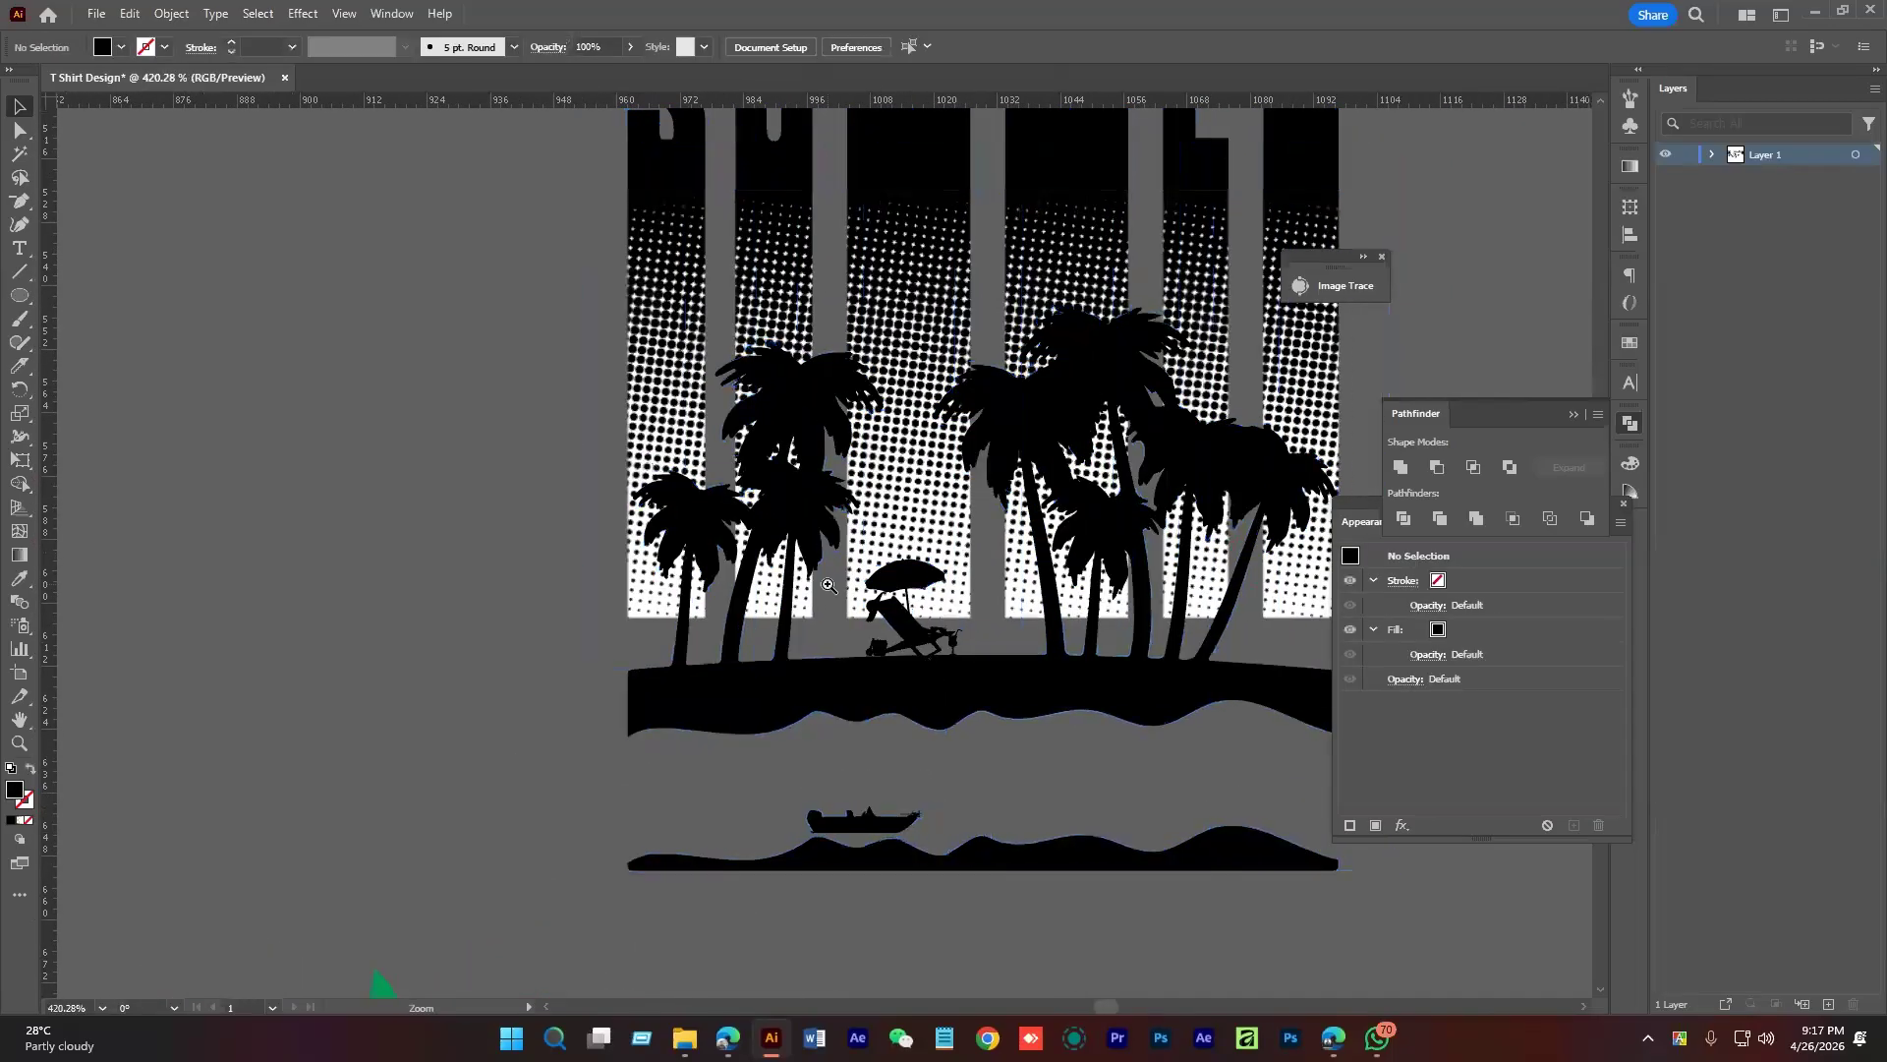
drag(833, 587, 944, 596)
key(a)
scroll(1124, 657, down, 5)
click(1037, 407)
key(v)
double_click(1040, 290)
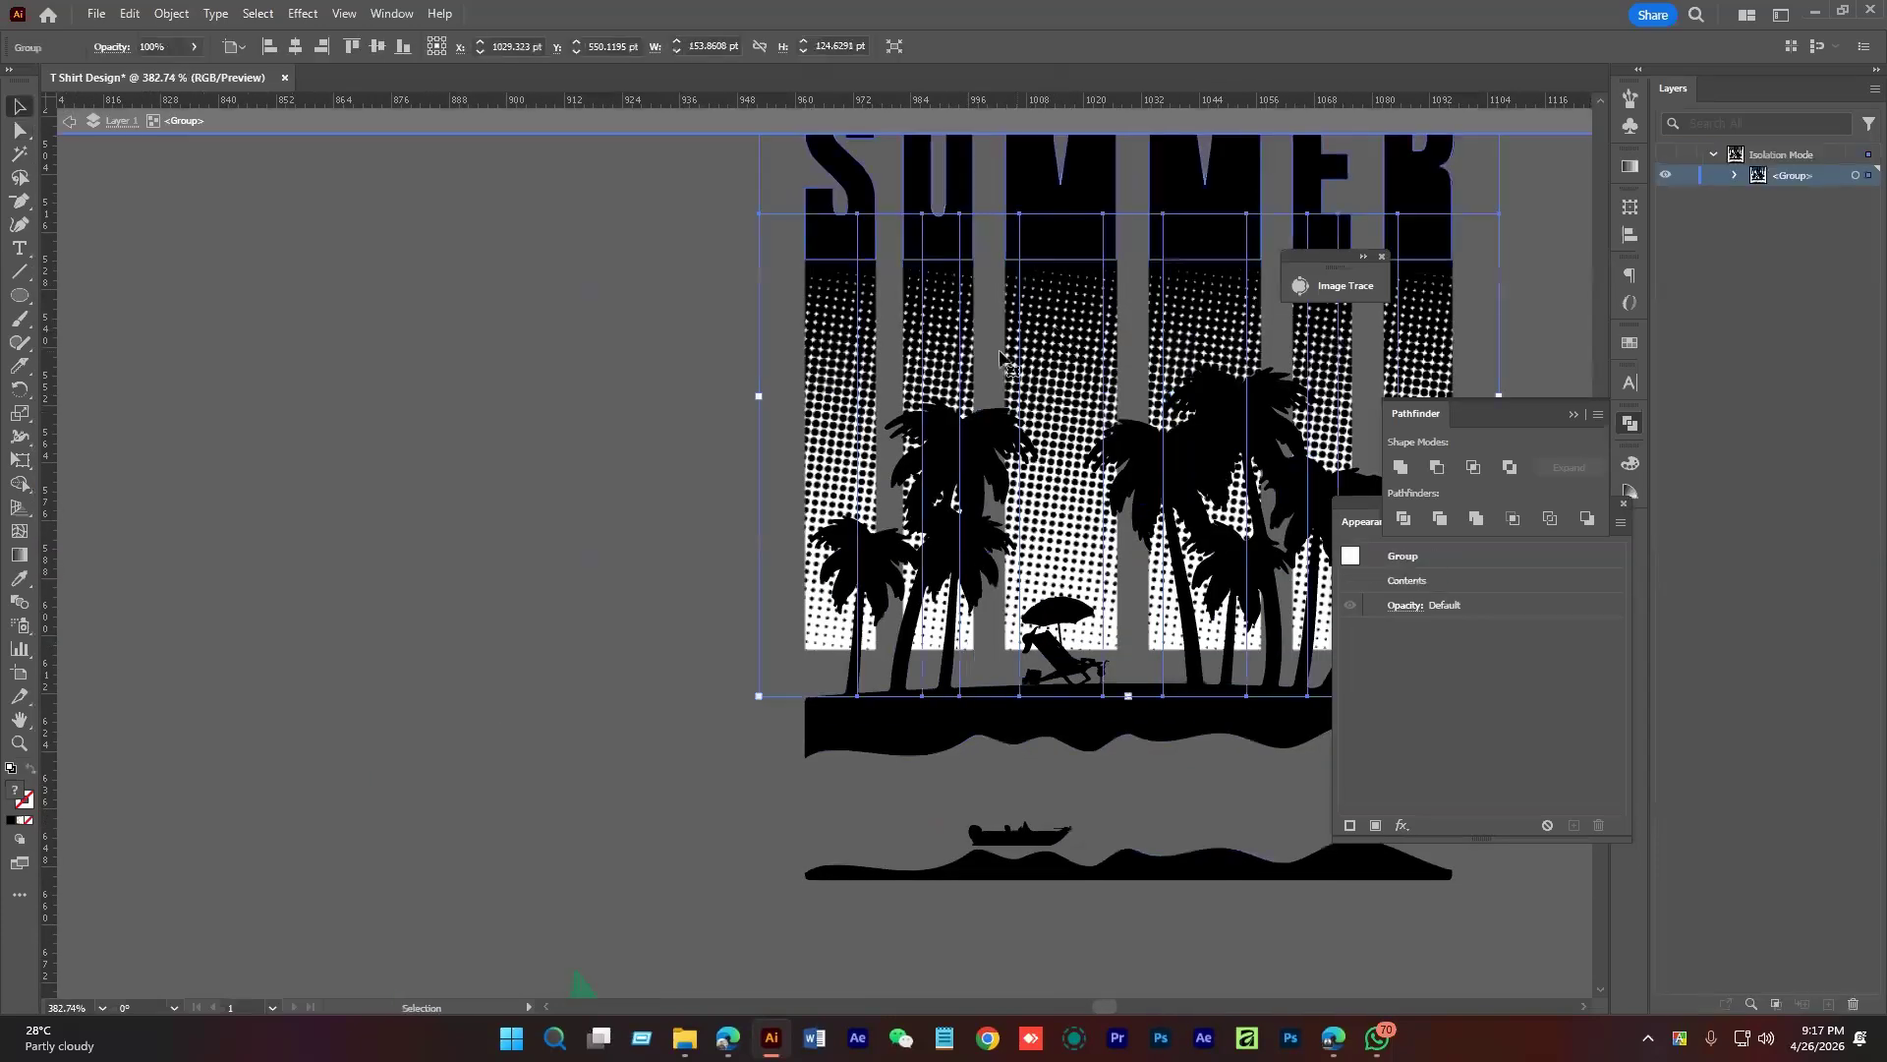
double_click(838, 324)
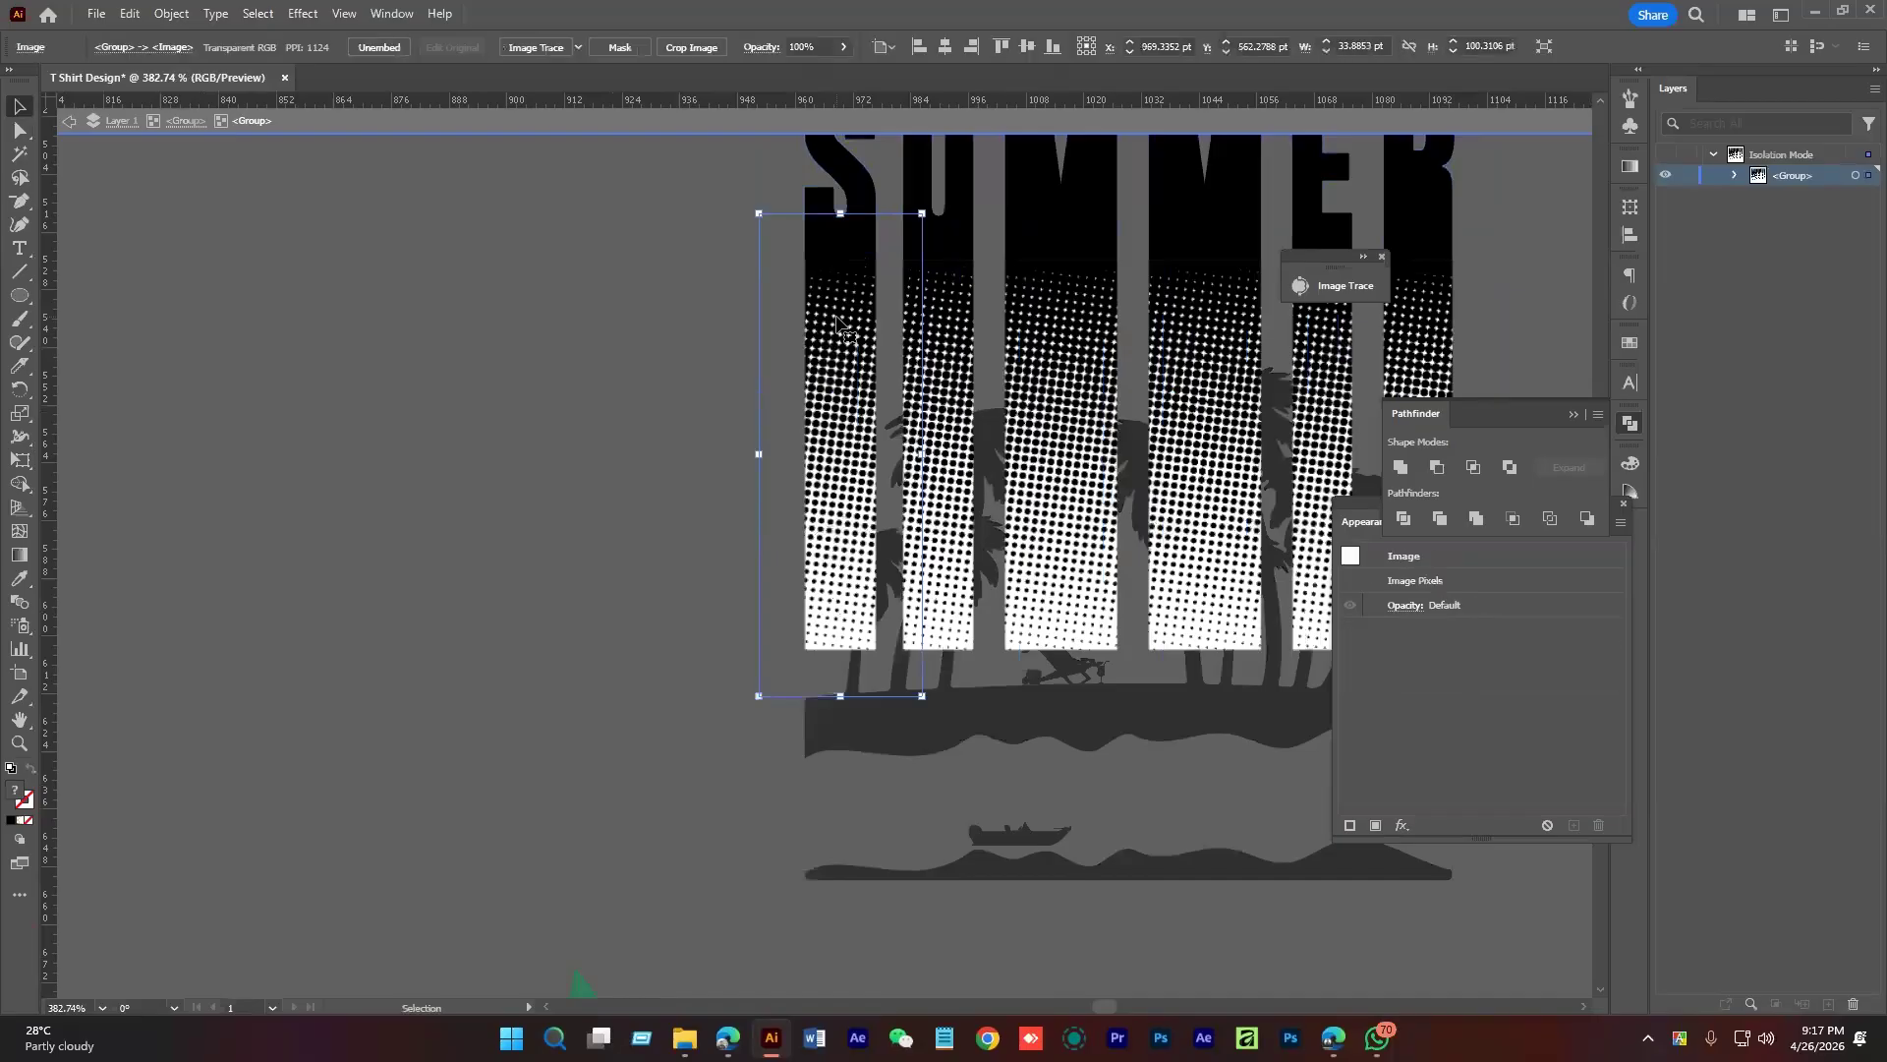
drag(809, 411, 678, 464)
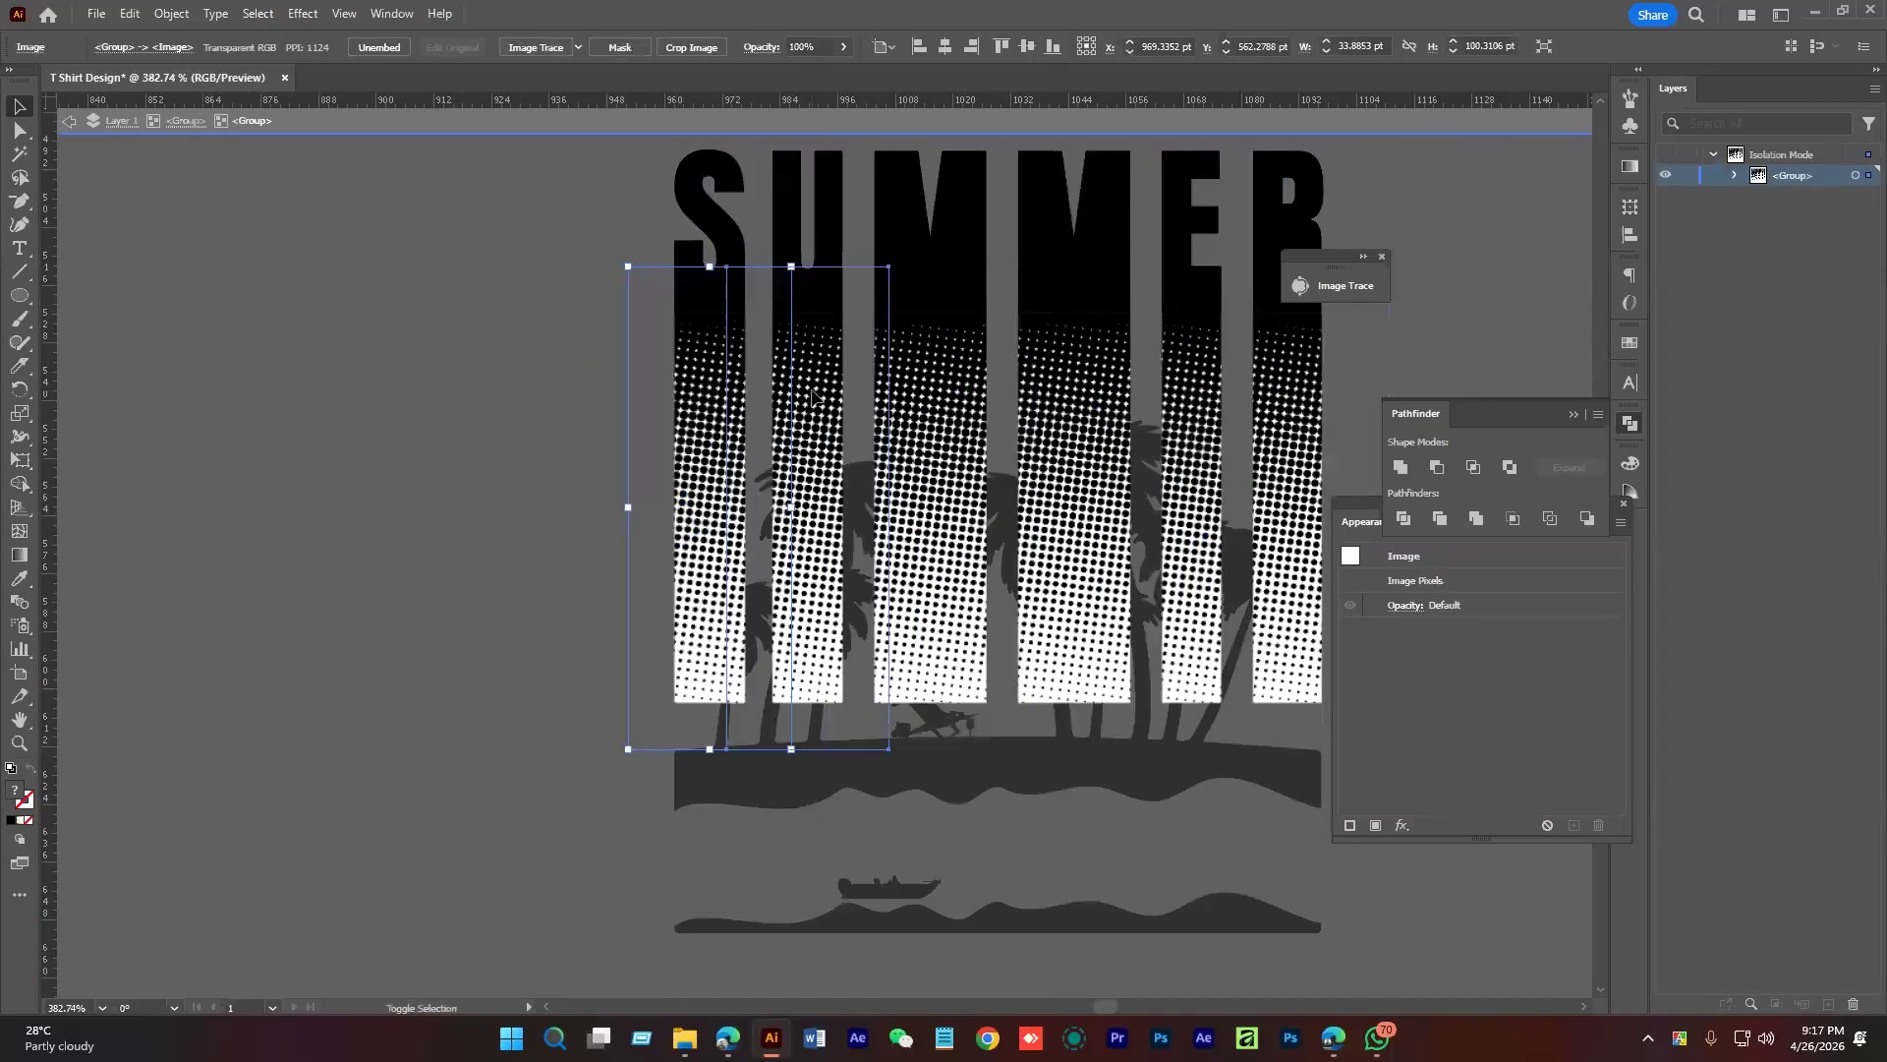
shift+click(853, 398)
shift+click(1073, 386)
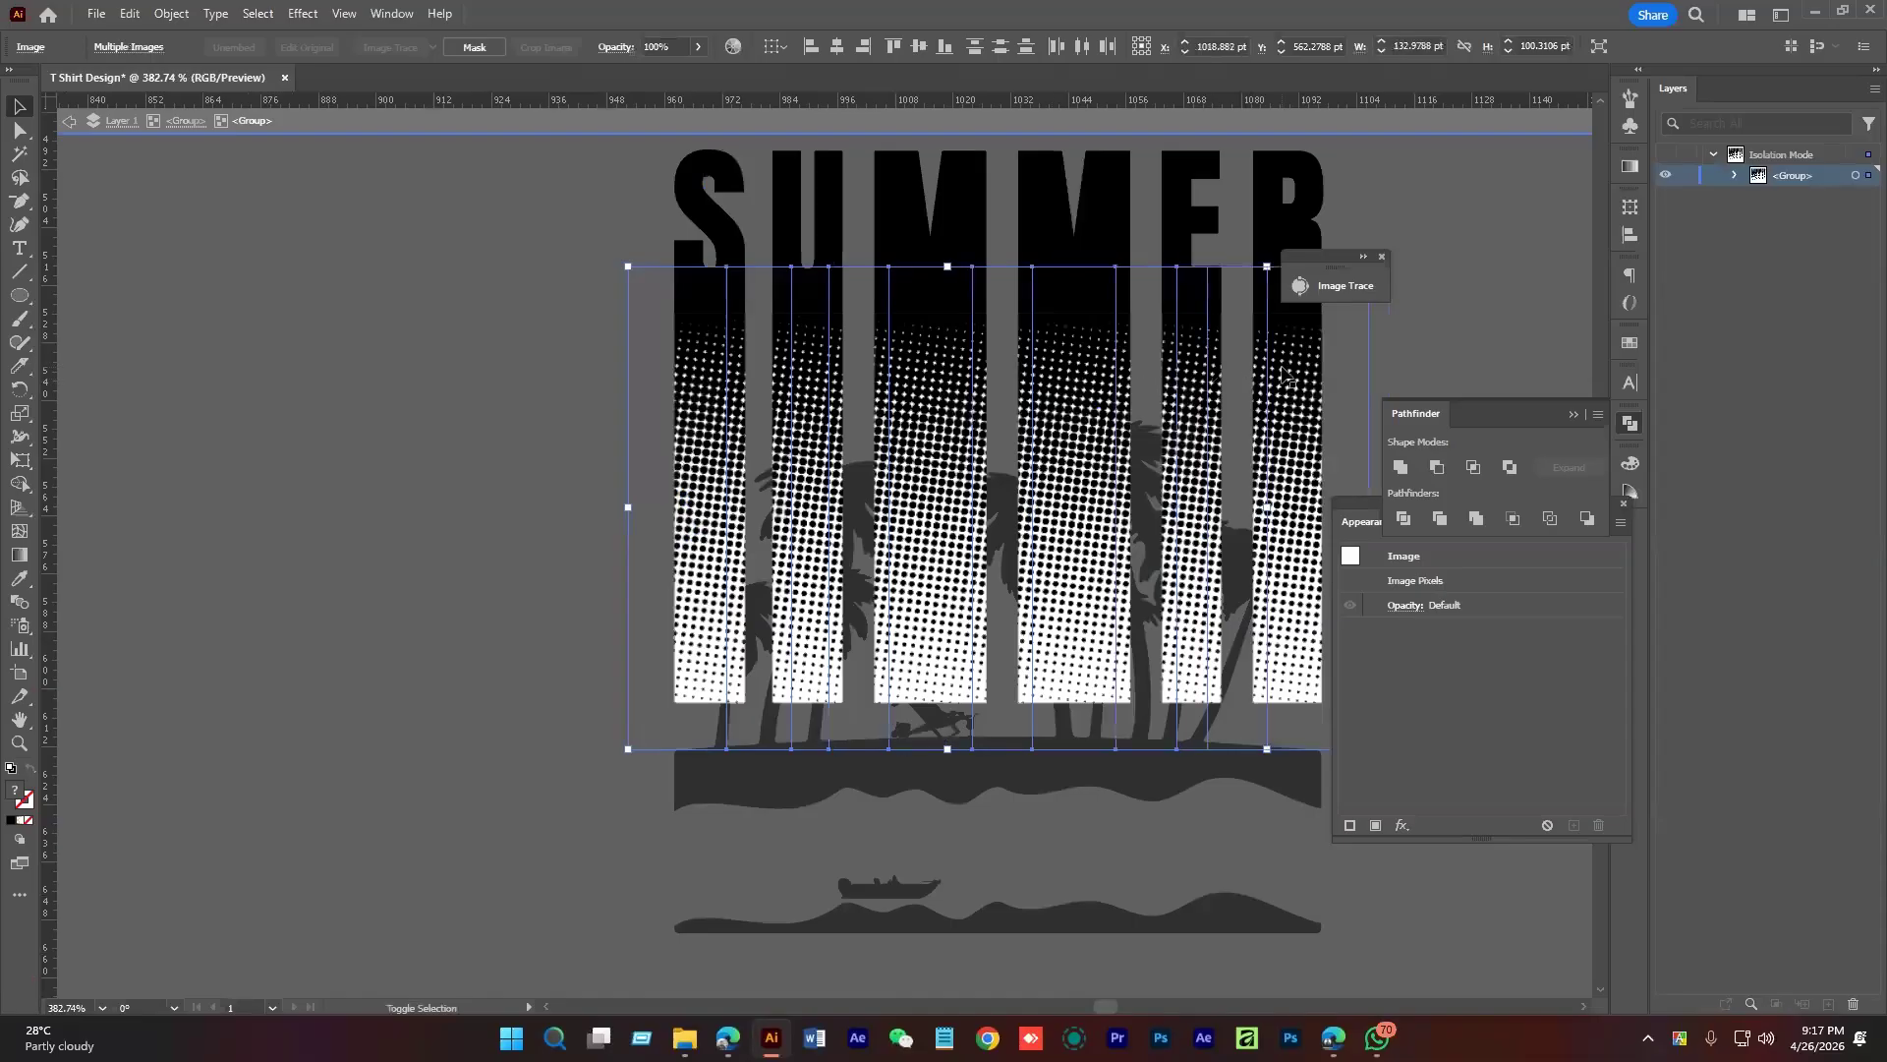
click(650, 375)
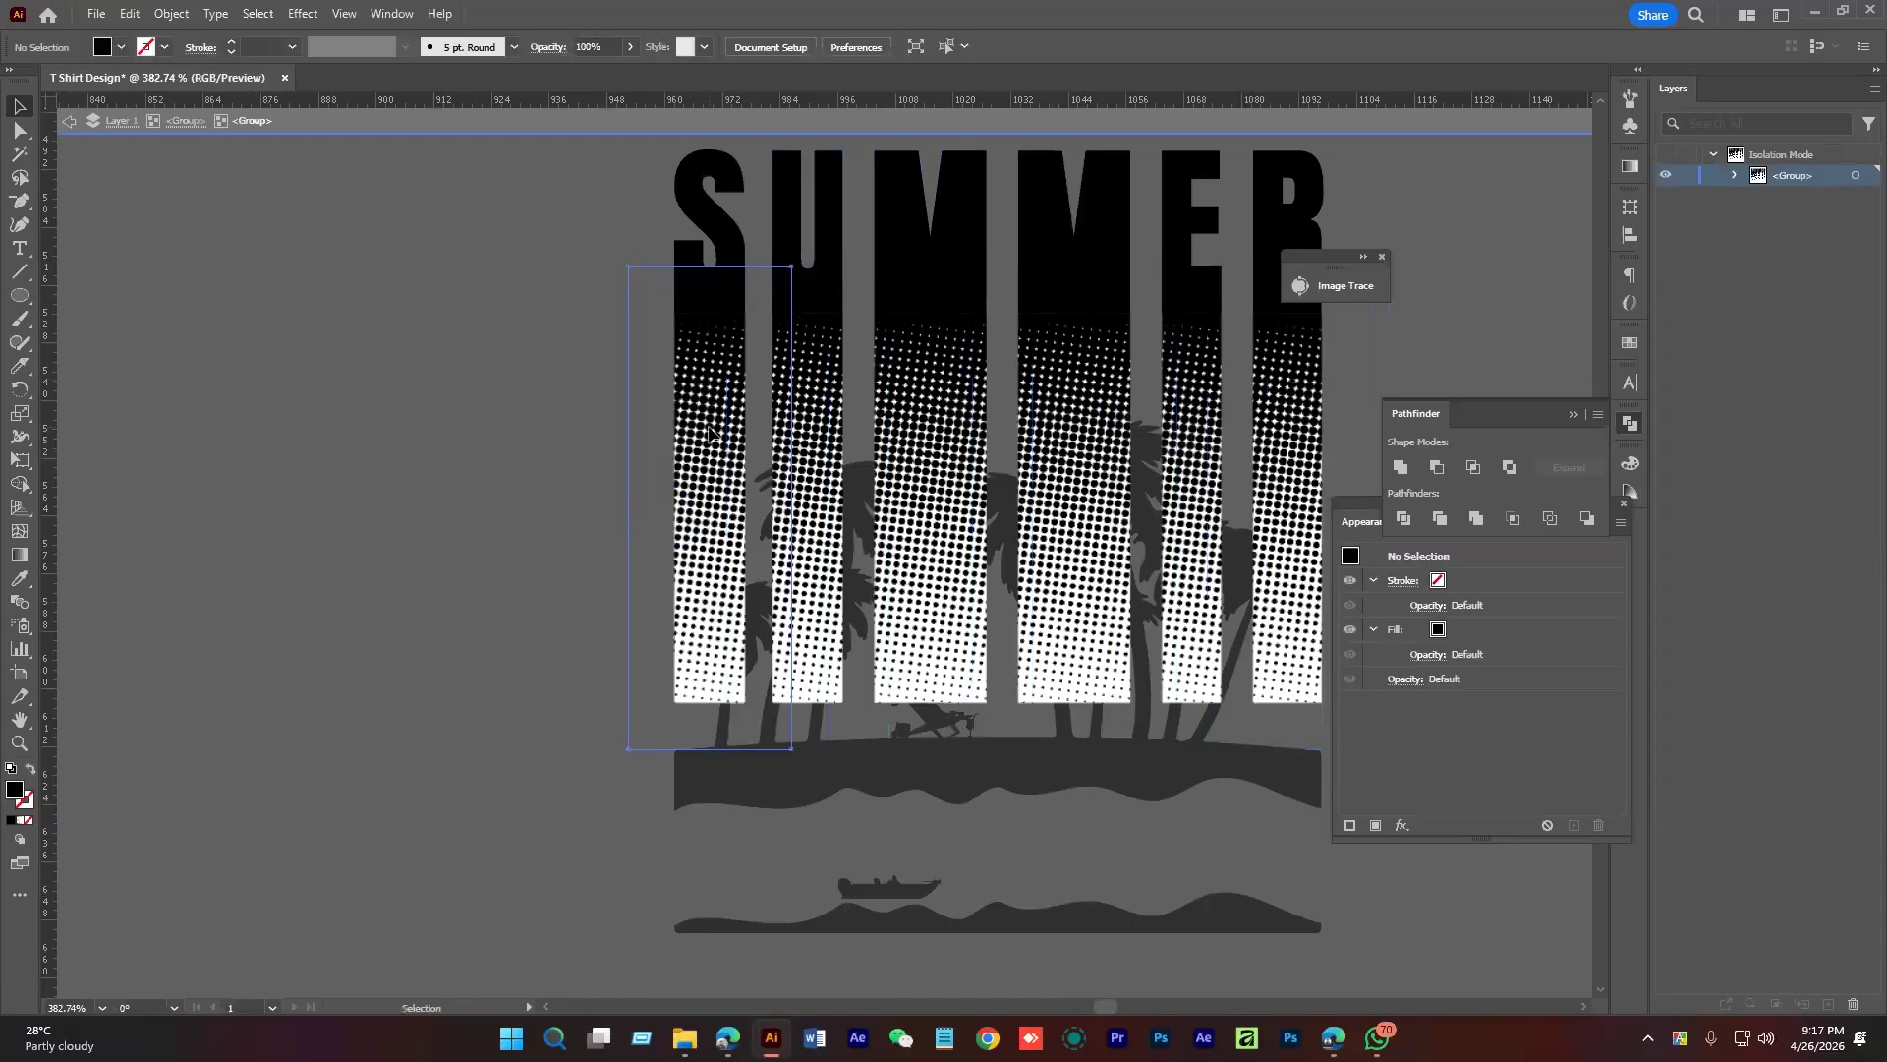
Image-trace the halftone strip under the letter S with the Silhouettes preset and expand the result
click(537, 48)
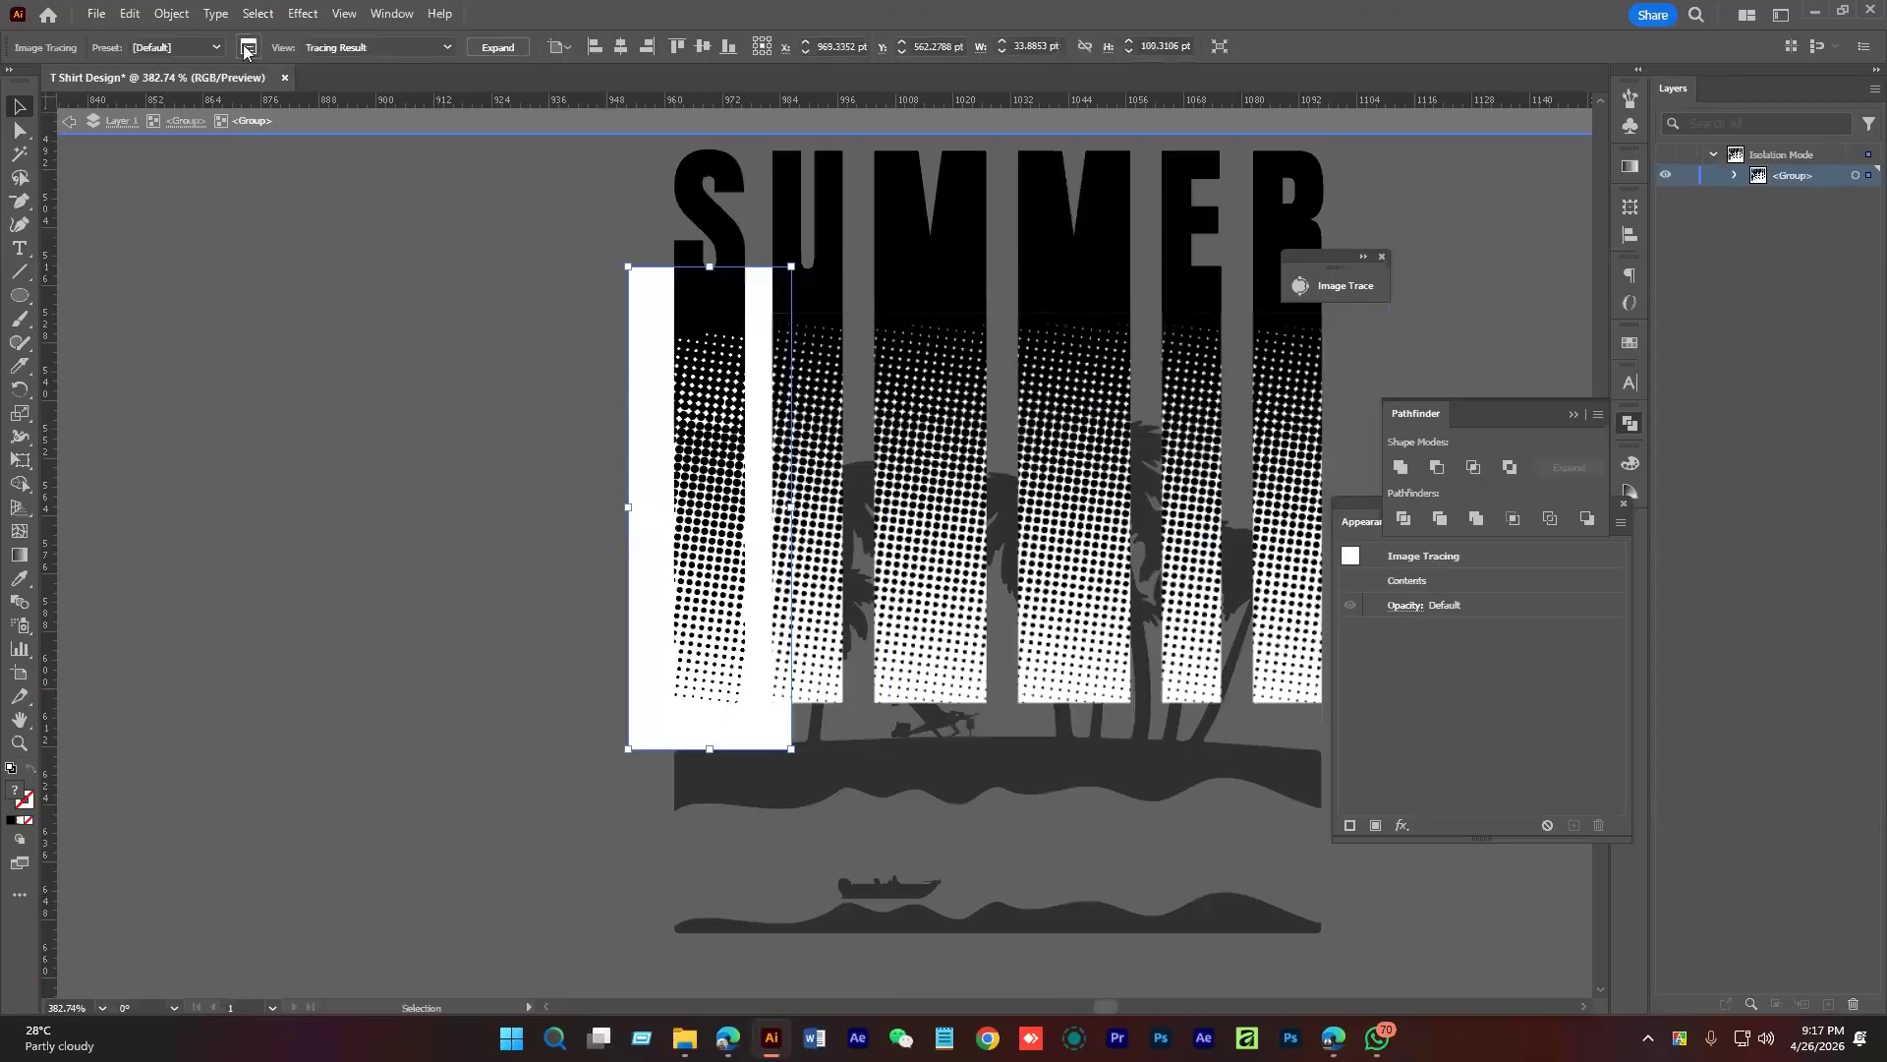
click(248, 47)
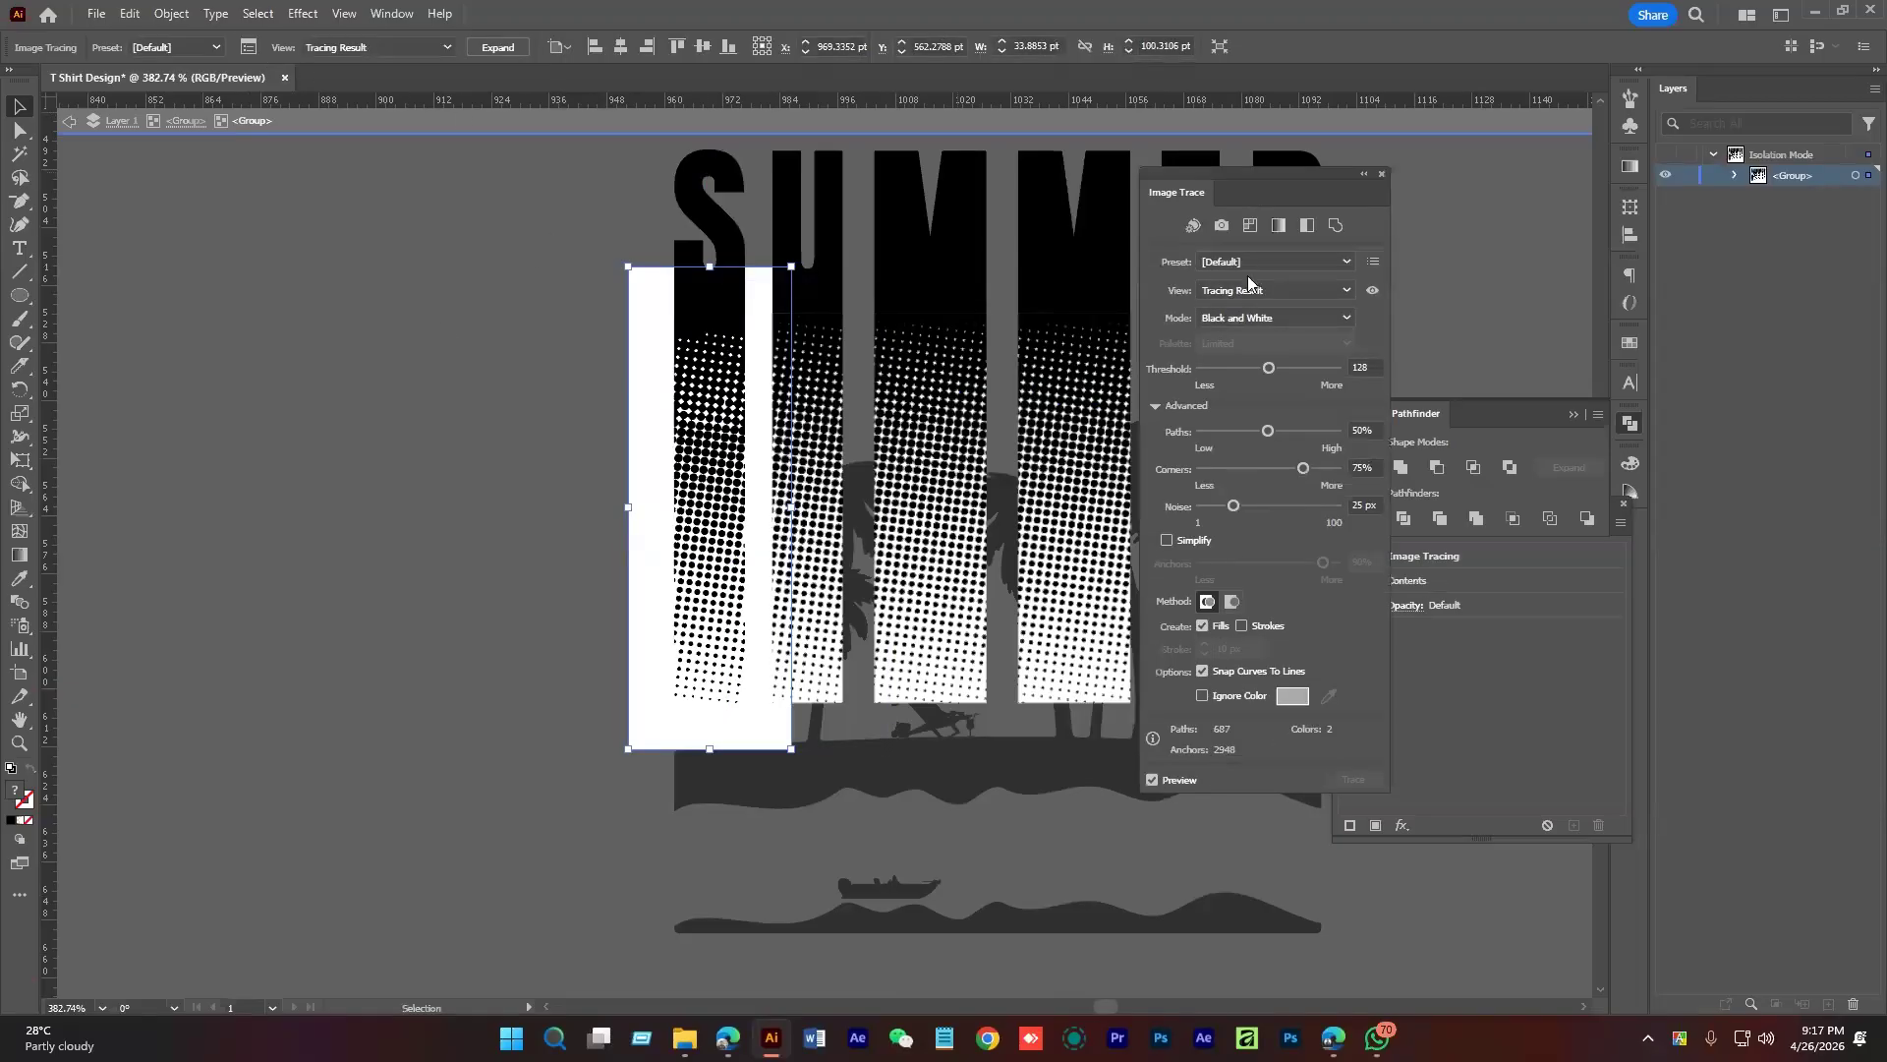
click(1249, 263)
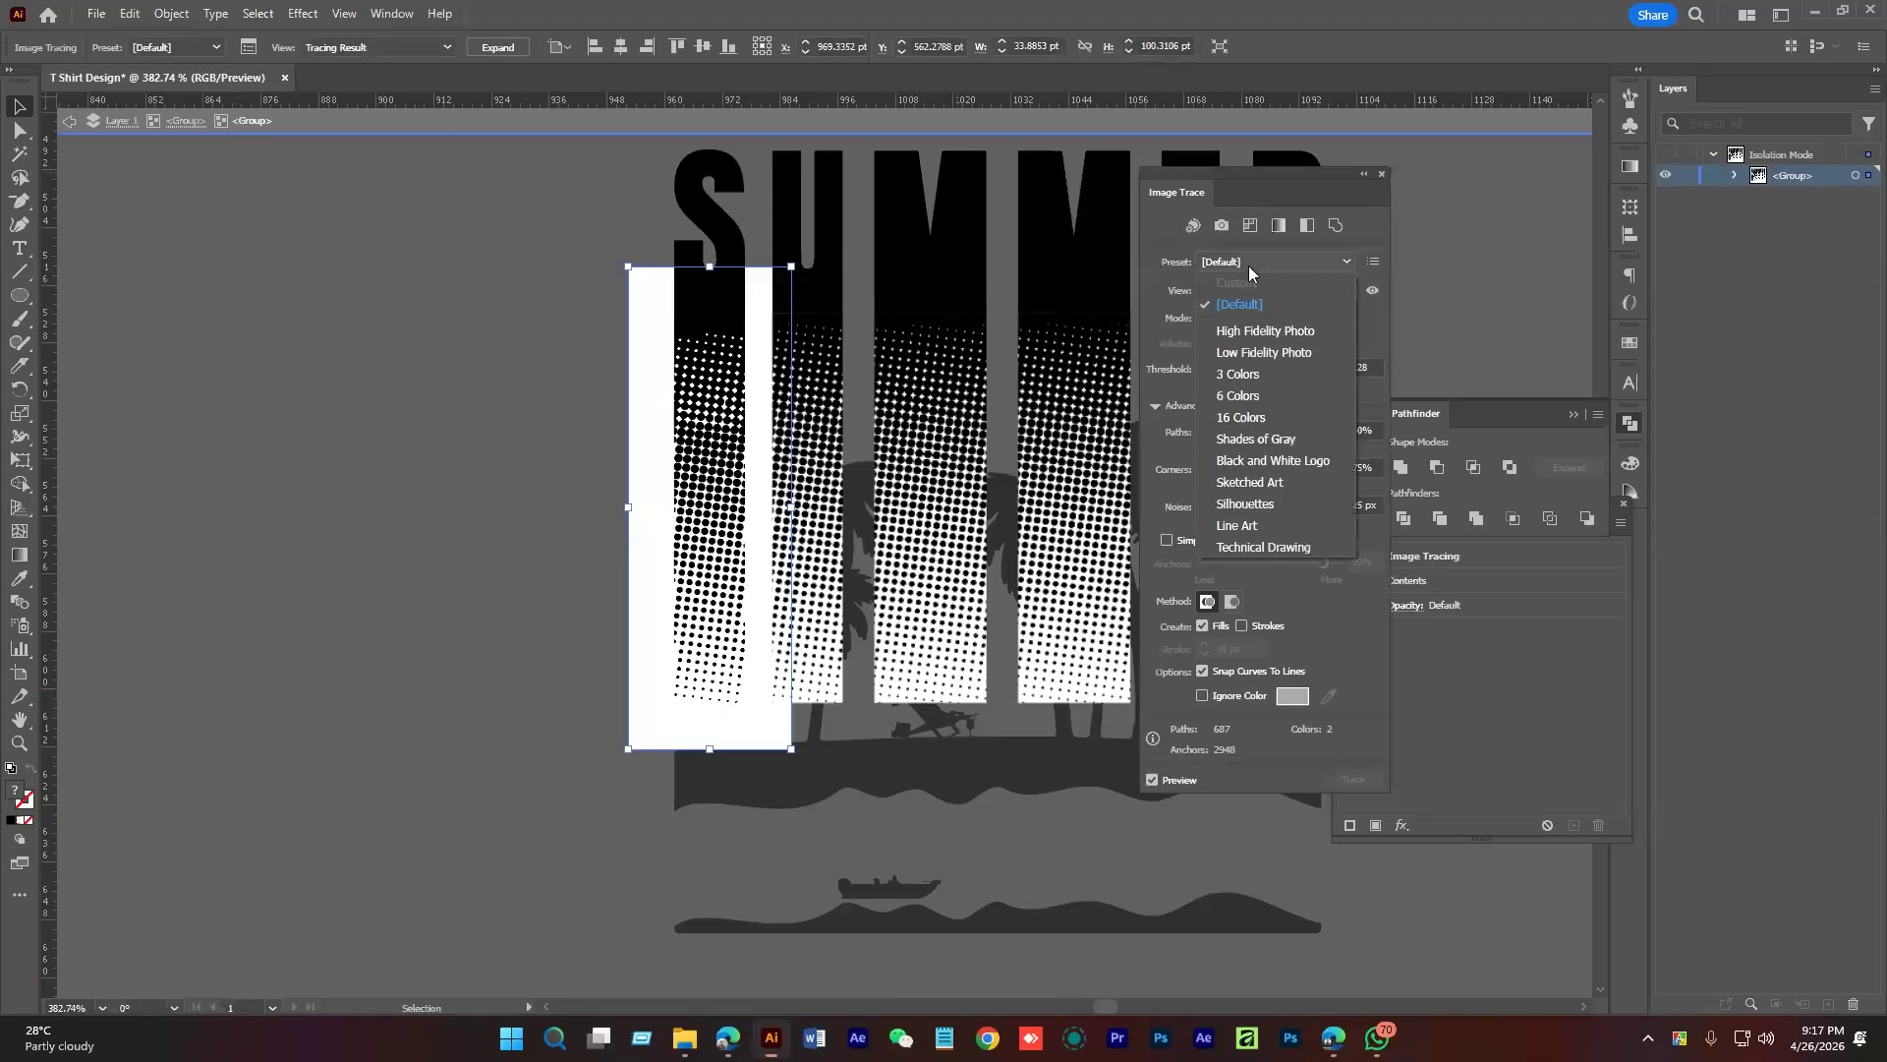
click(1258, 507)
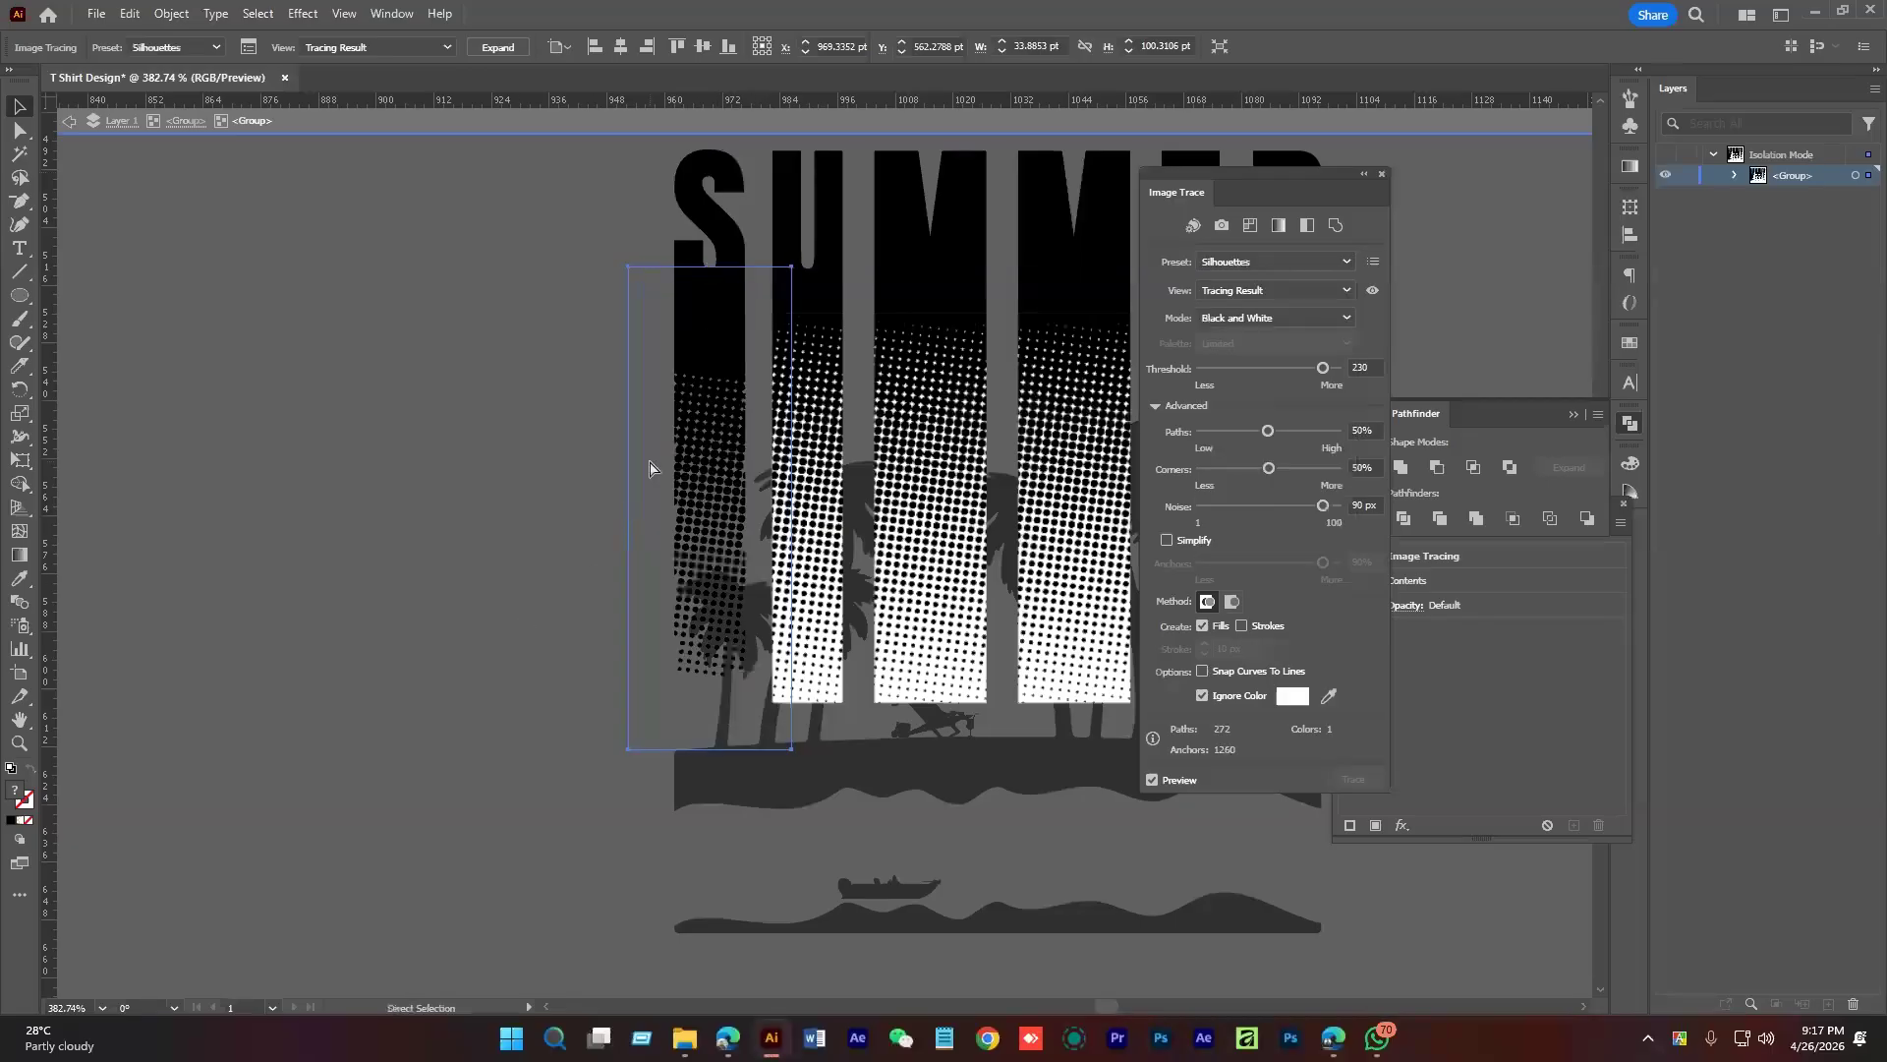
scroll(648, 466, up, 4)
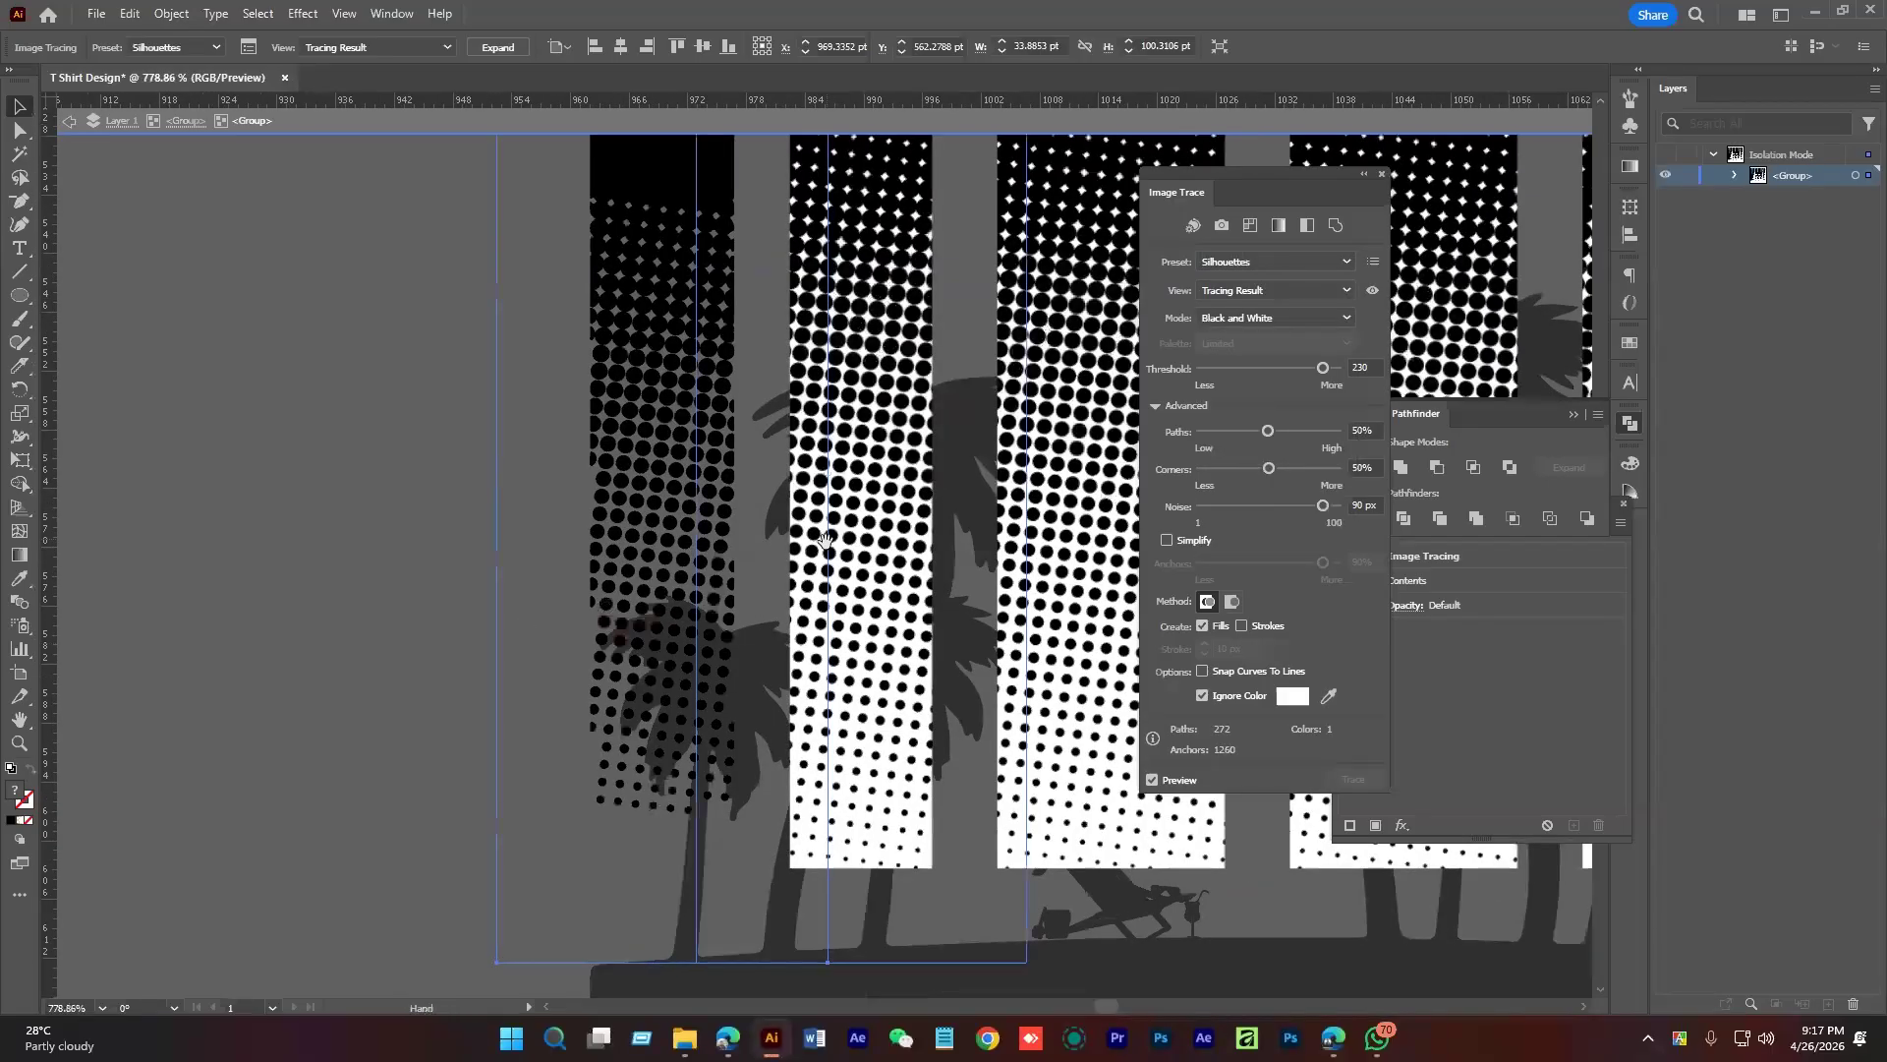
drag(797, 566, 645, 605)
click(1382, 175)
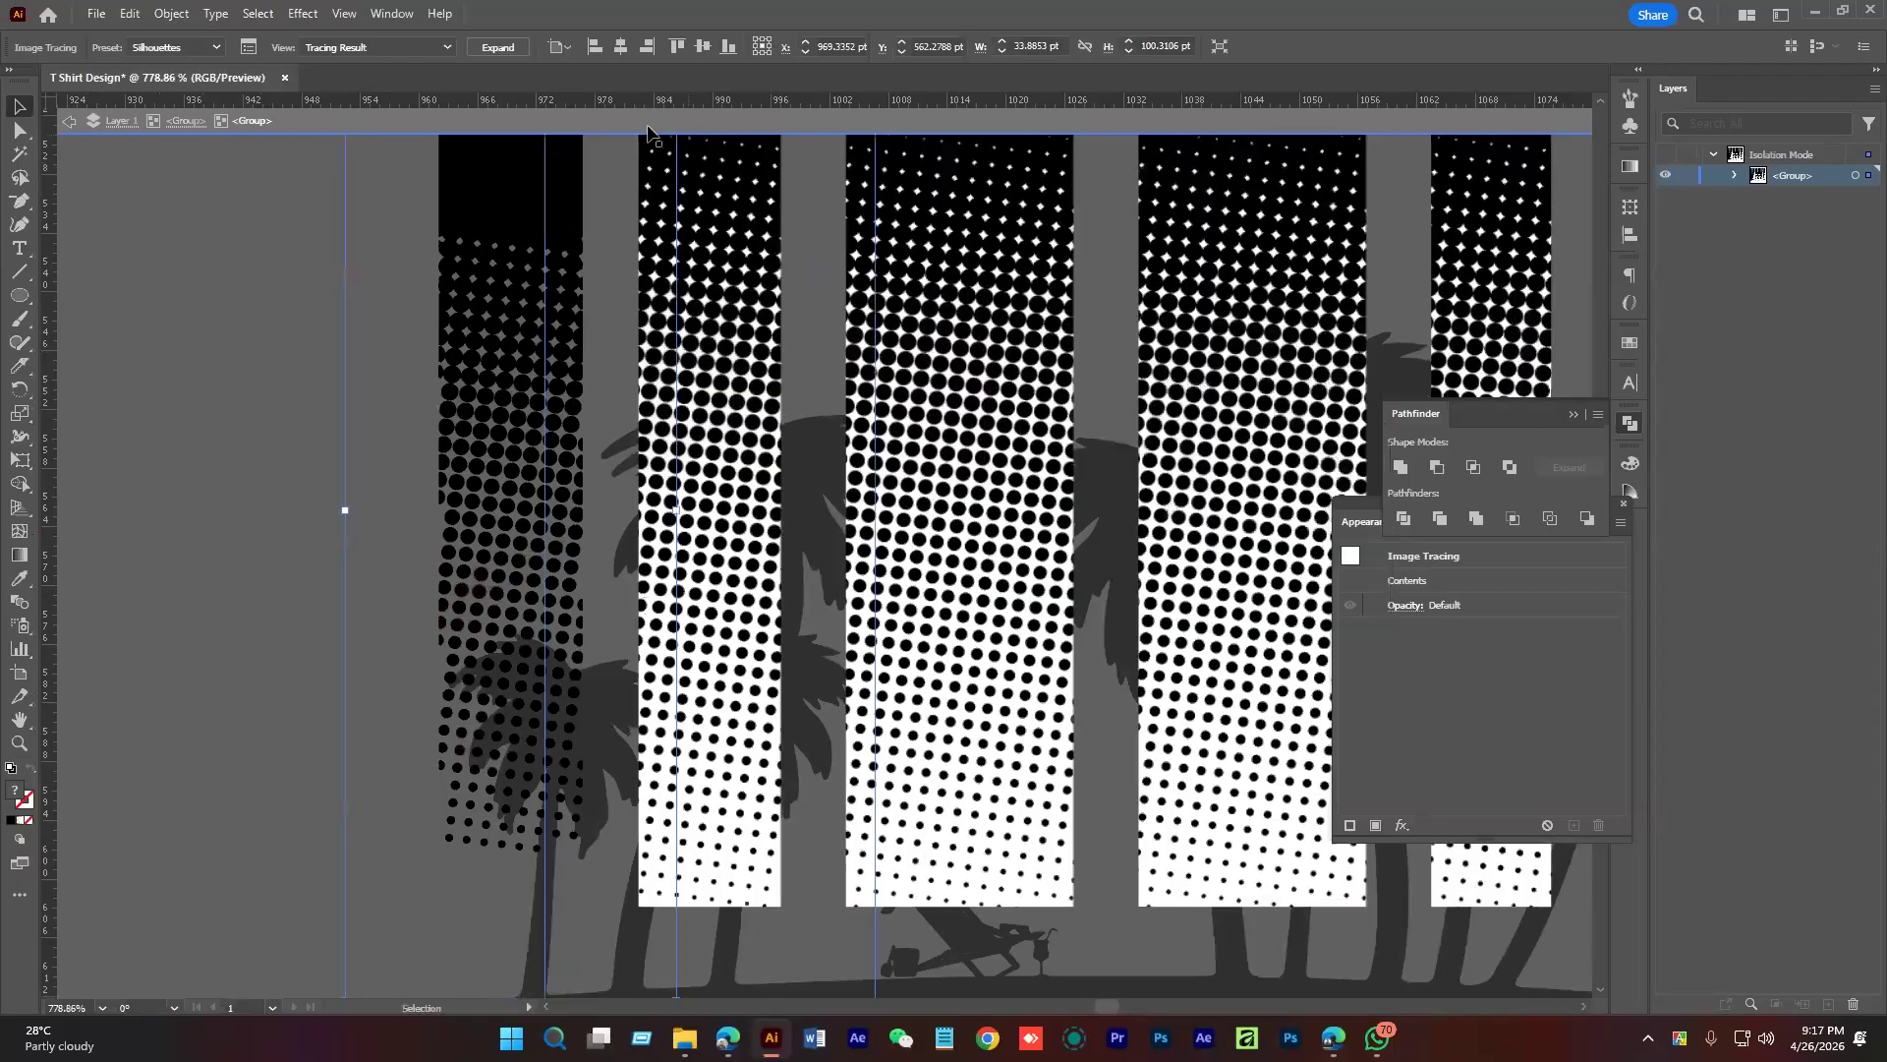
click(507, 49)
click(268, 393)
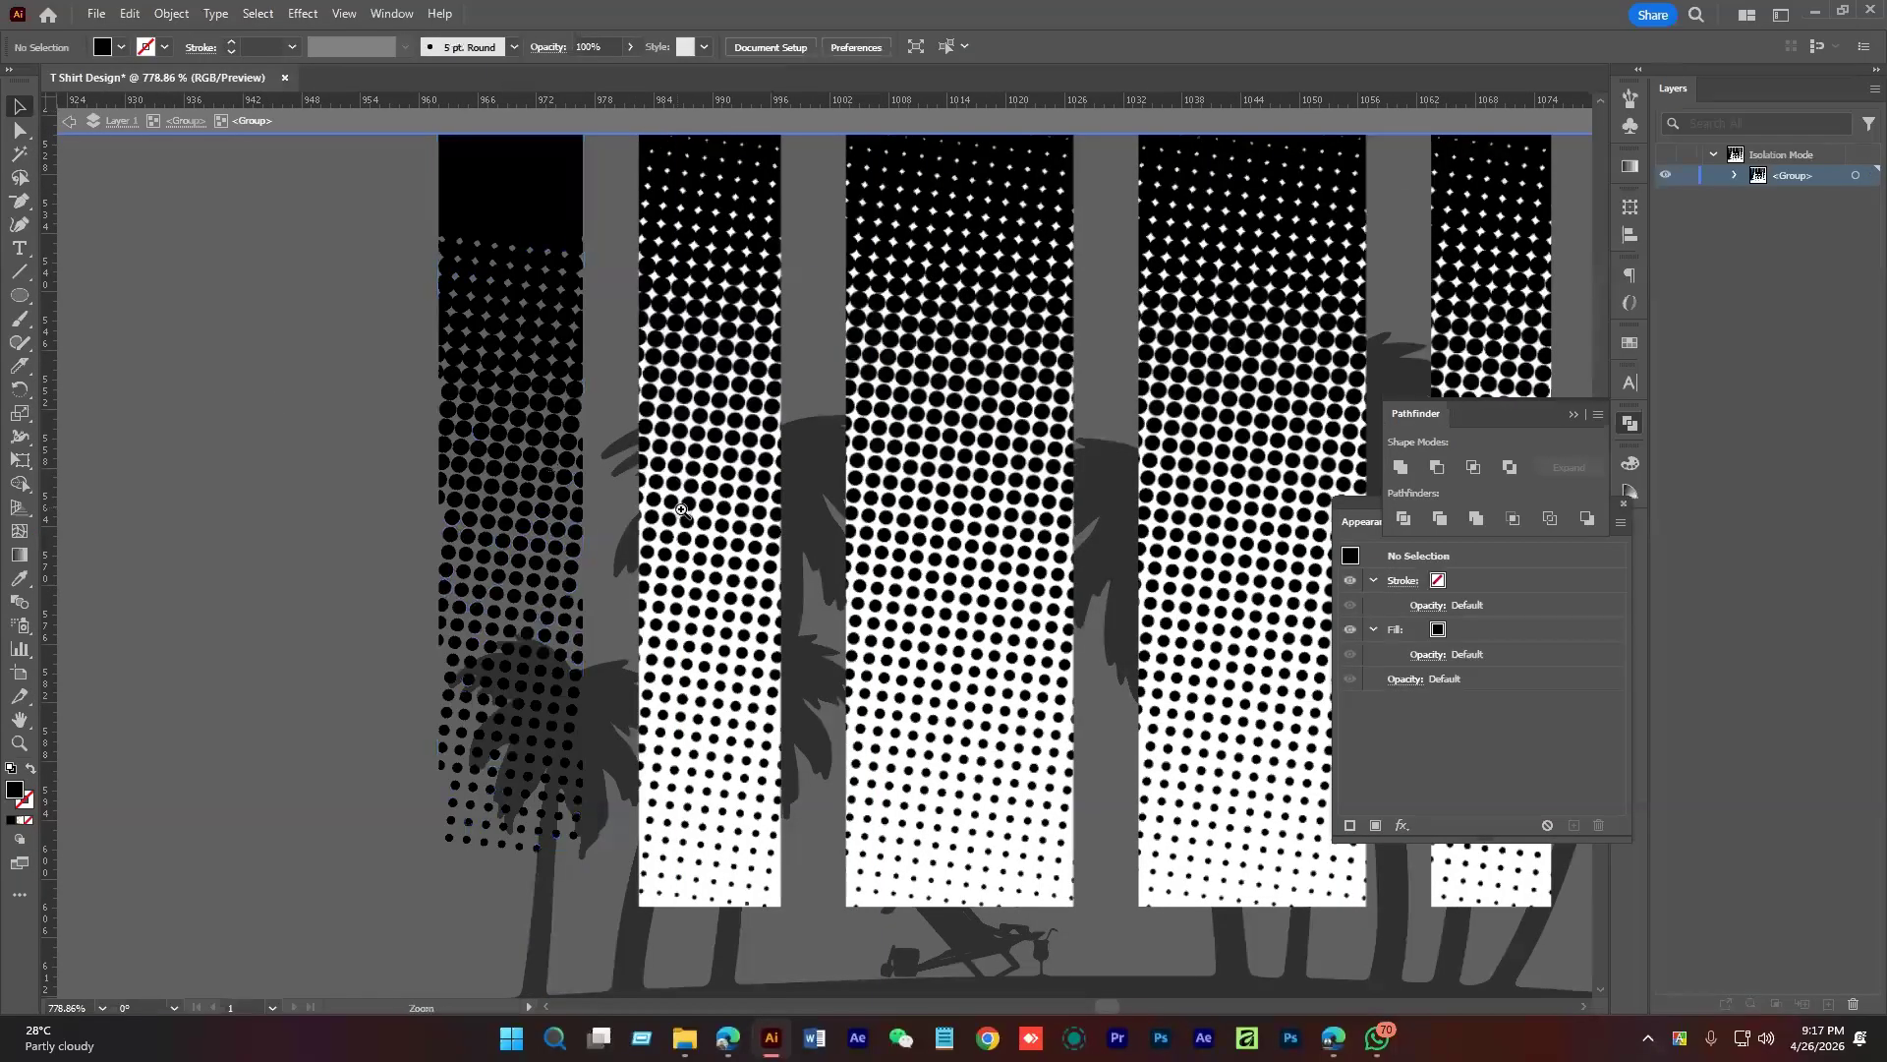
Image-trace the halftone strip under the letter U with the Silhouettes preset and expand it
scroll(493, 546, down, 3)
drag(660, 688, 677, 388)
click(677, 388)
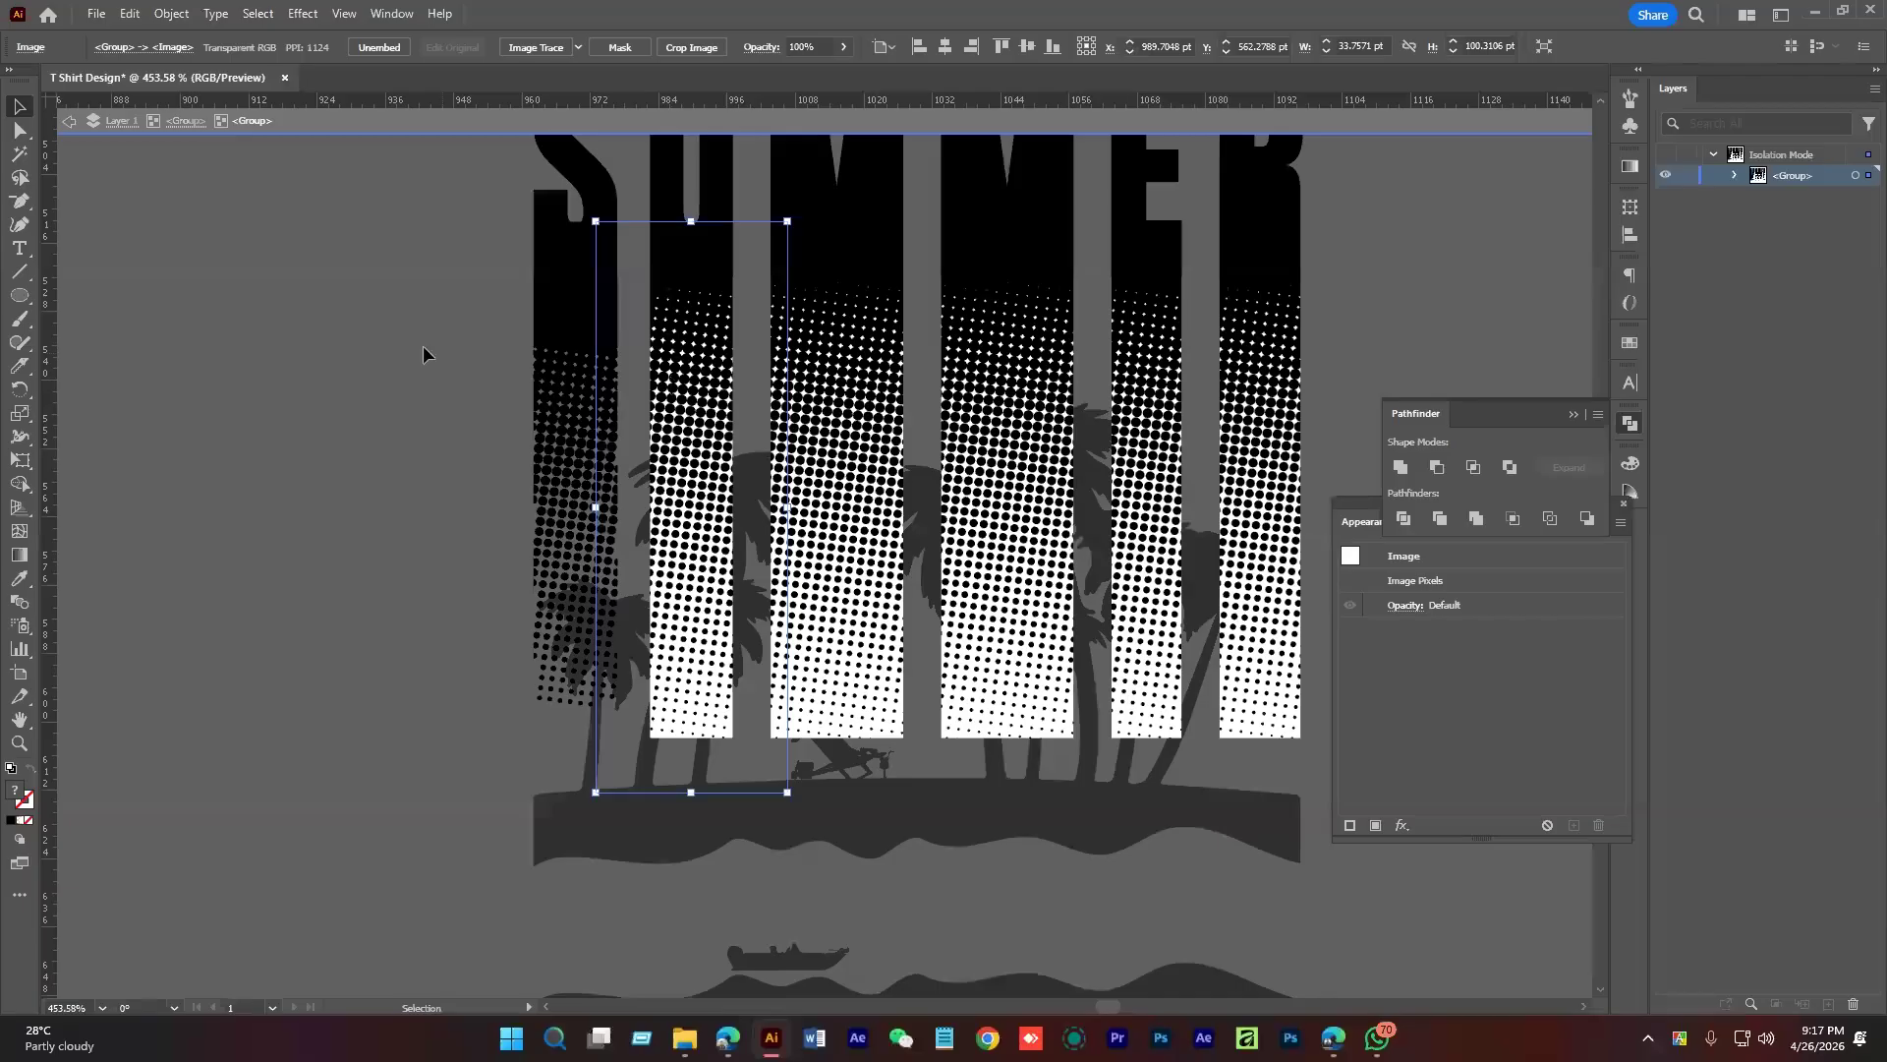
click(535, 47)
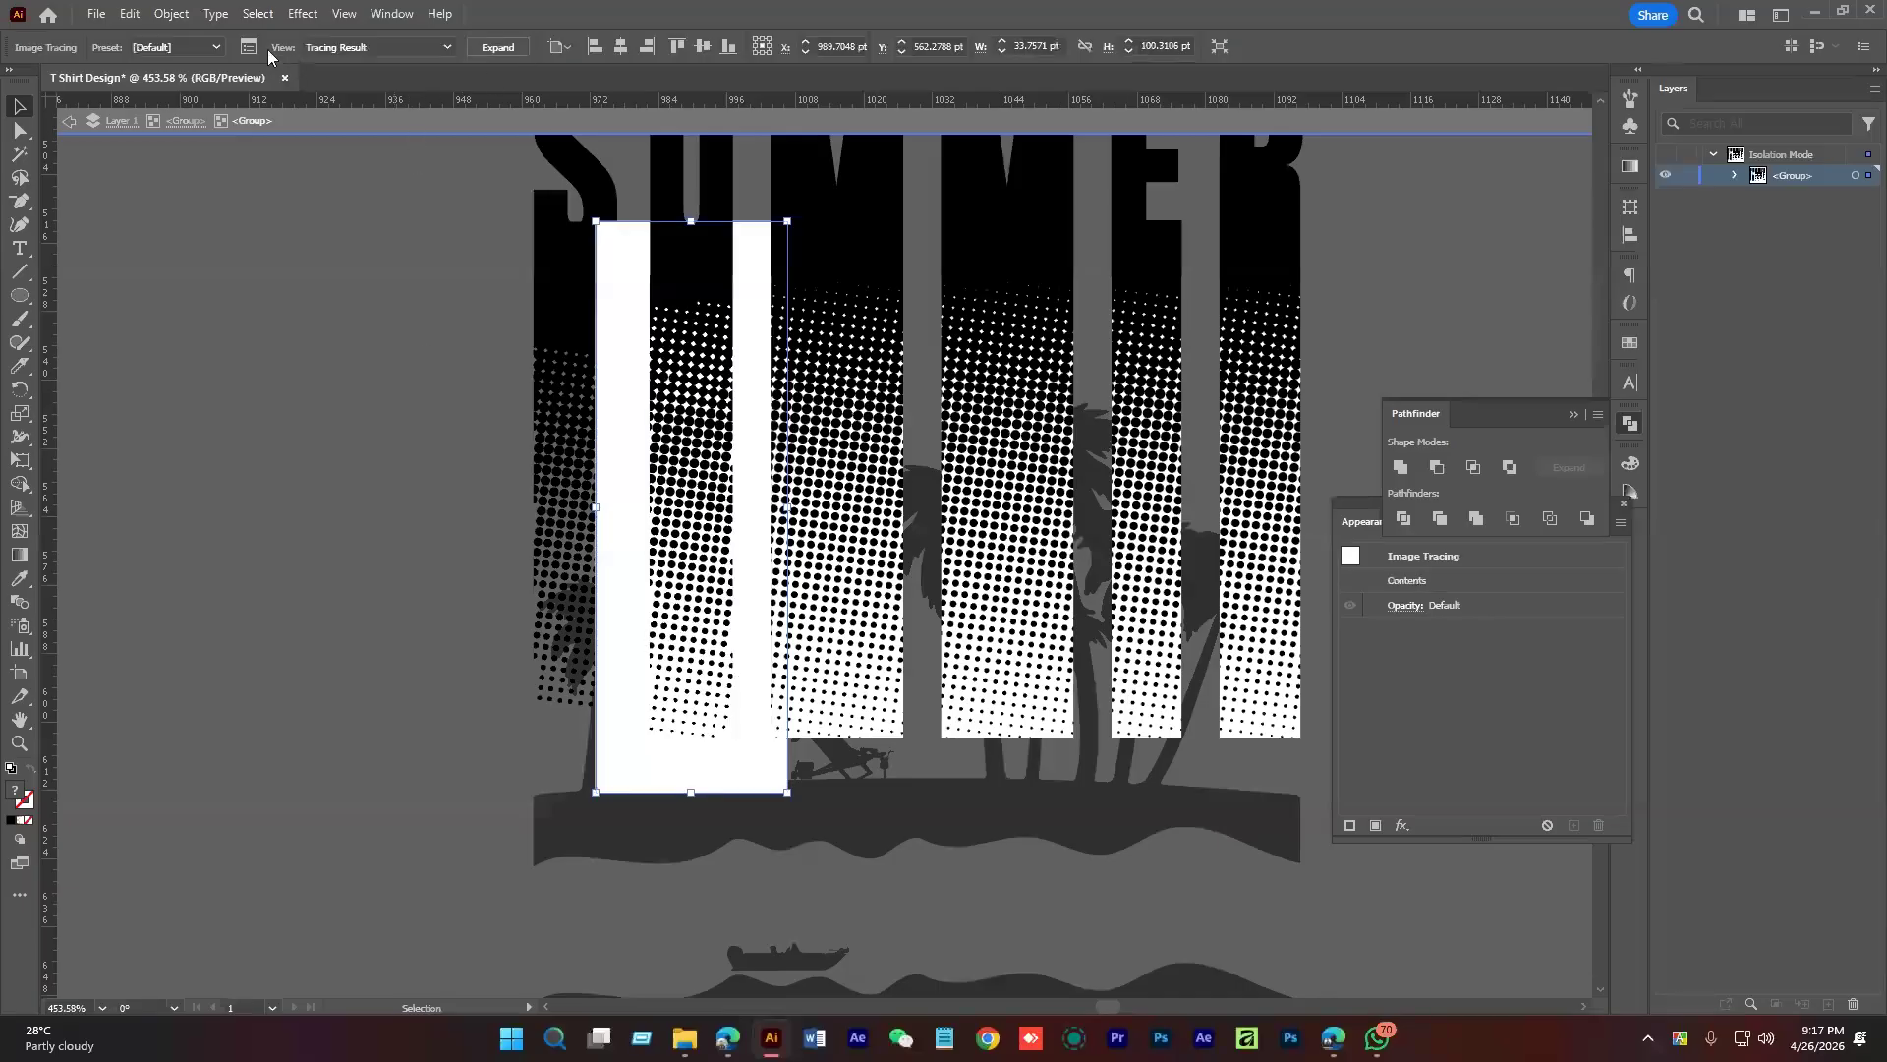
click(252, 47)
click(1275, 261)
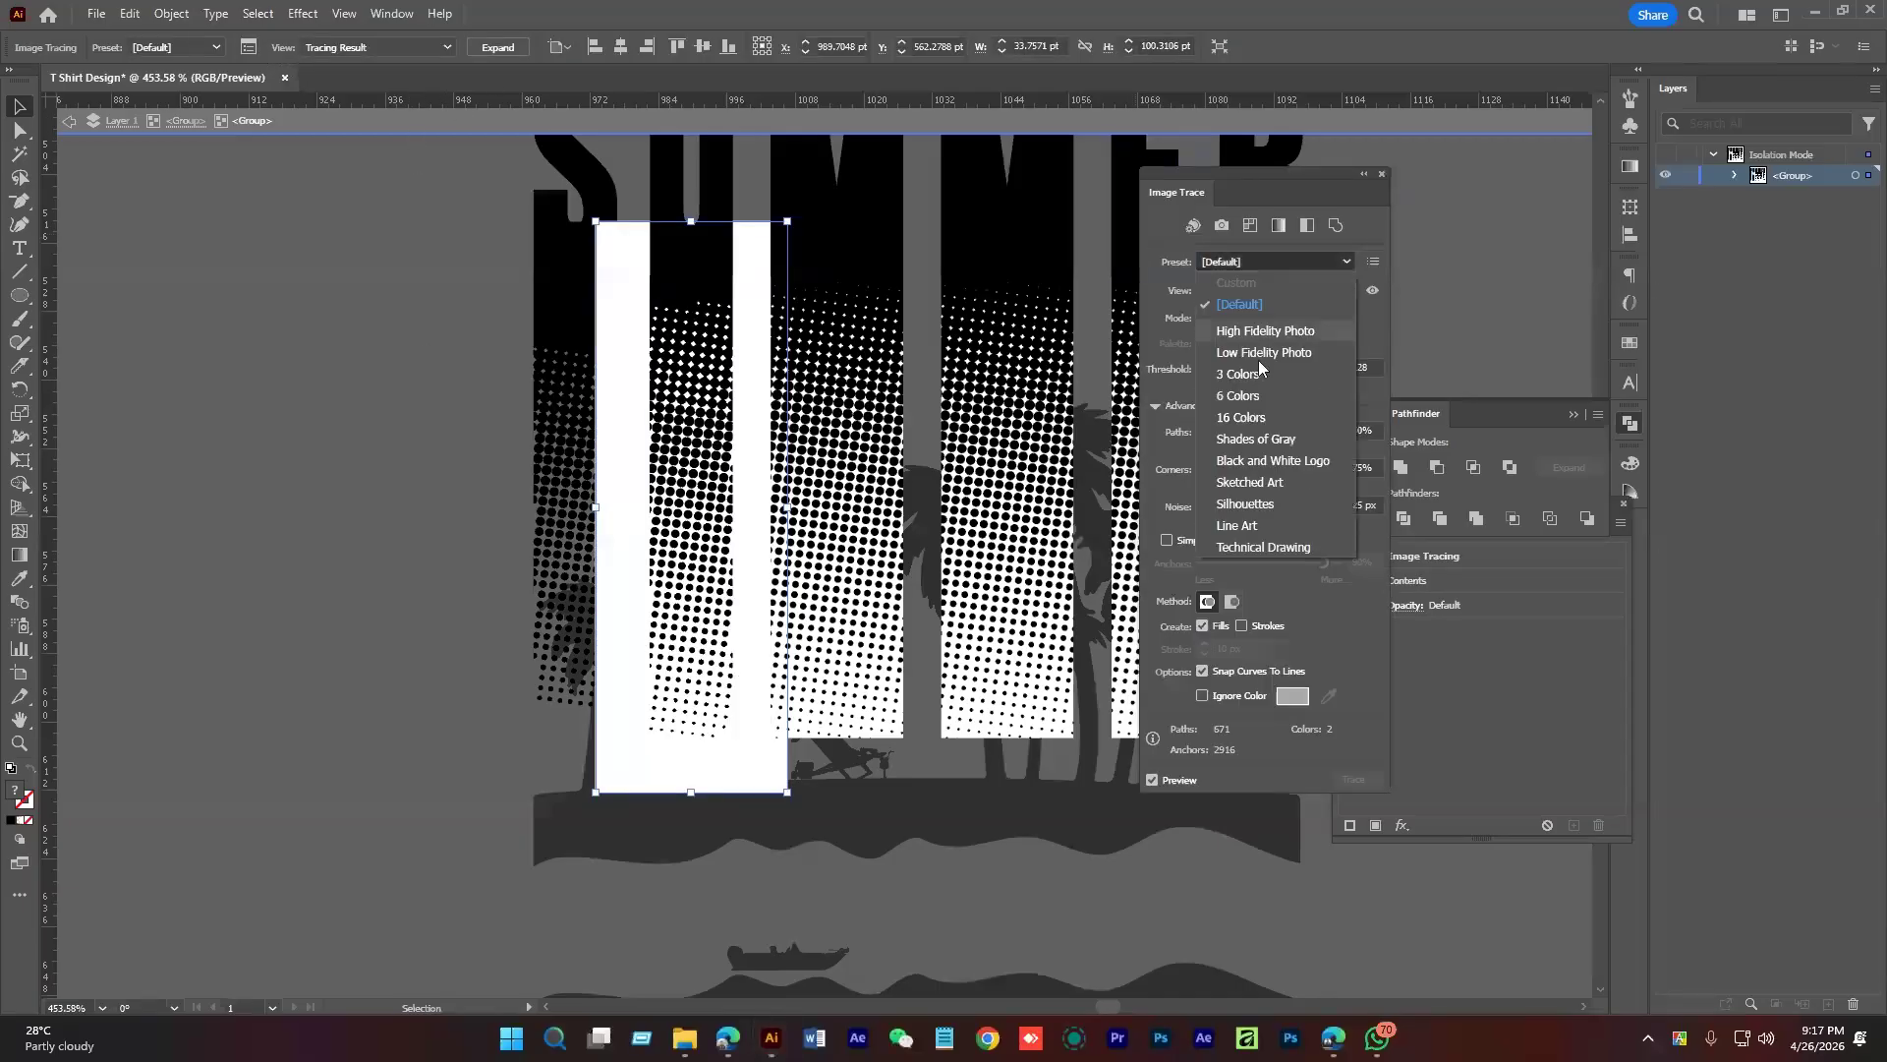
click(1241, 503)
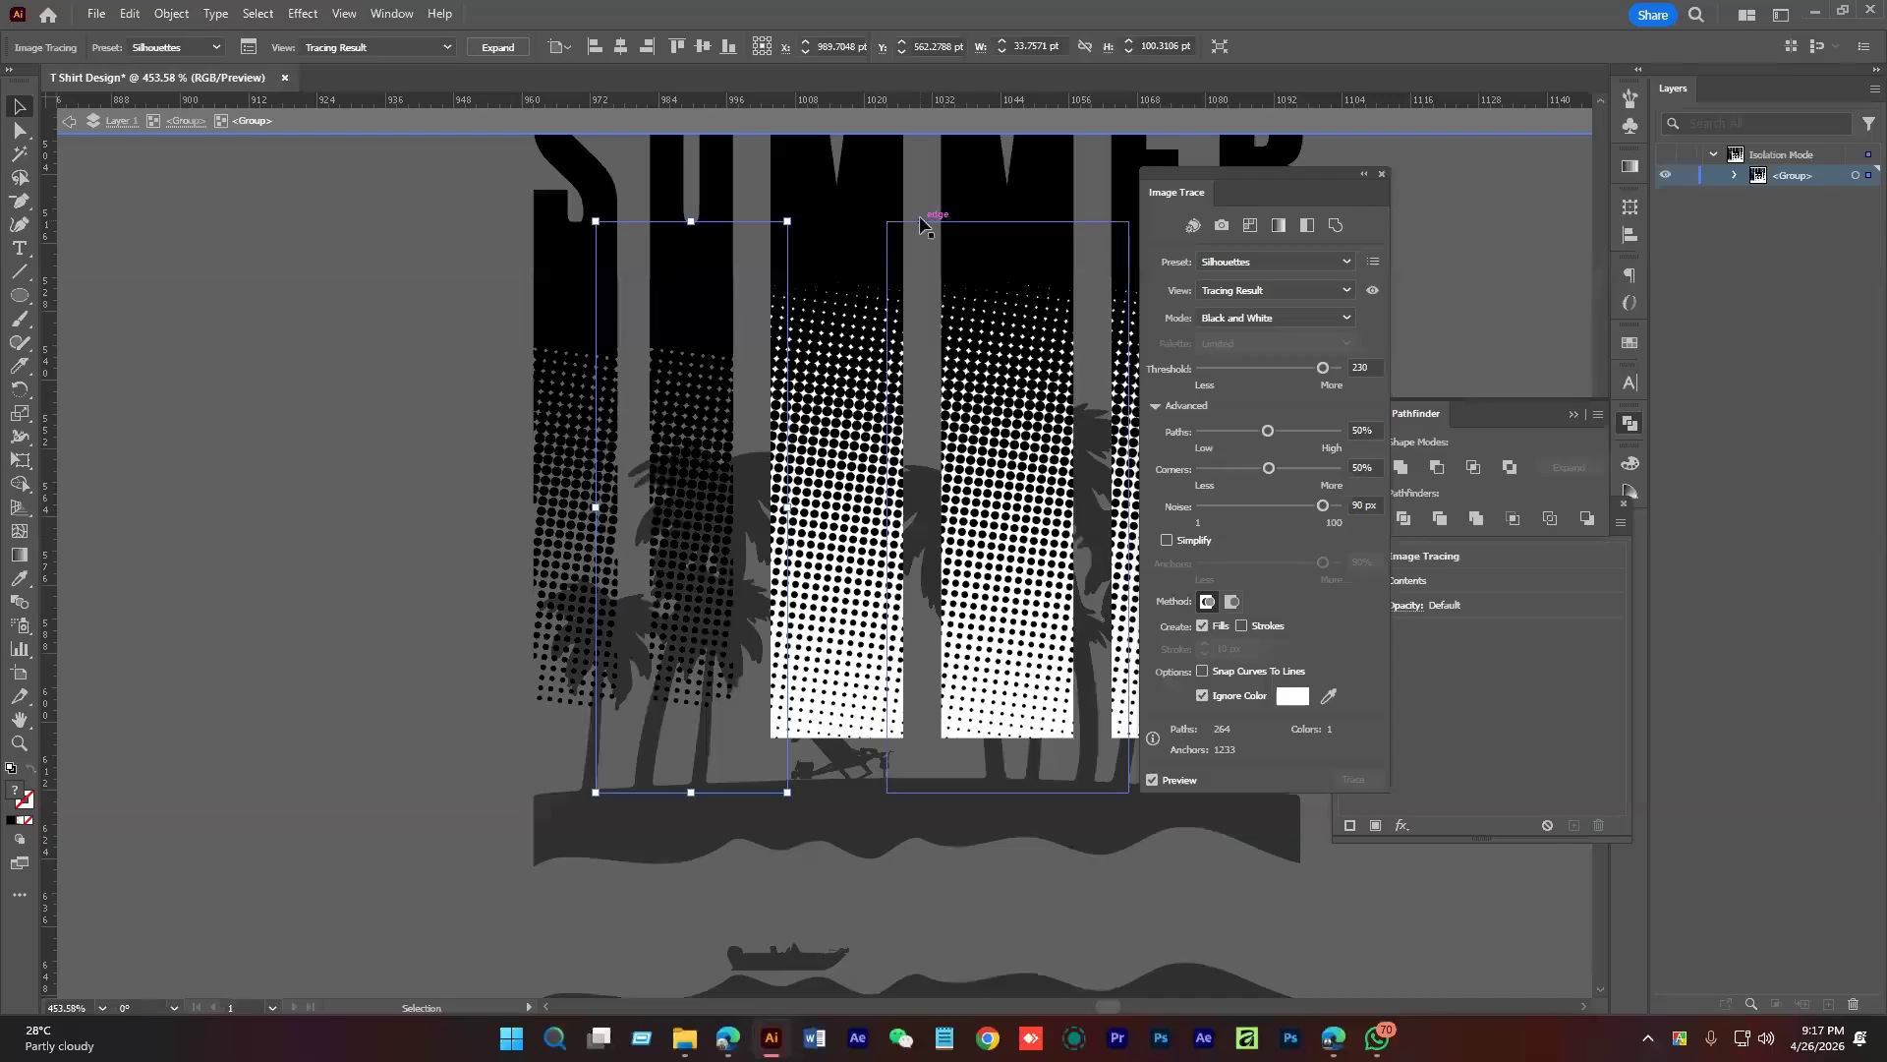
click(497, 47)
Image-trace the halftone strip under the first M with the Silhouettes preset
key(ctrl+z)
key(ctrl+z)
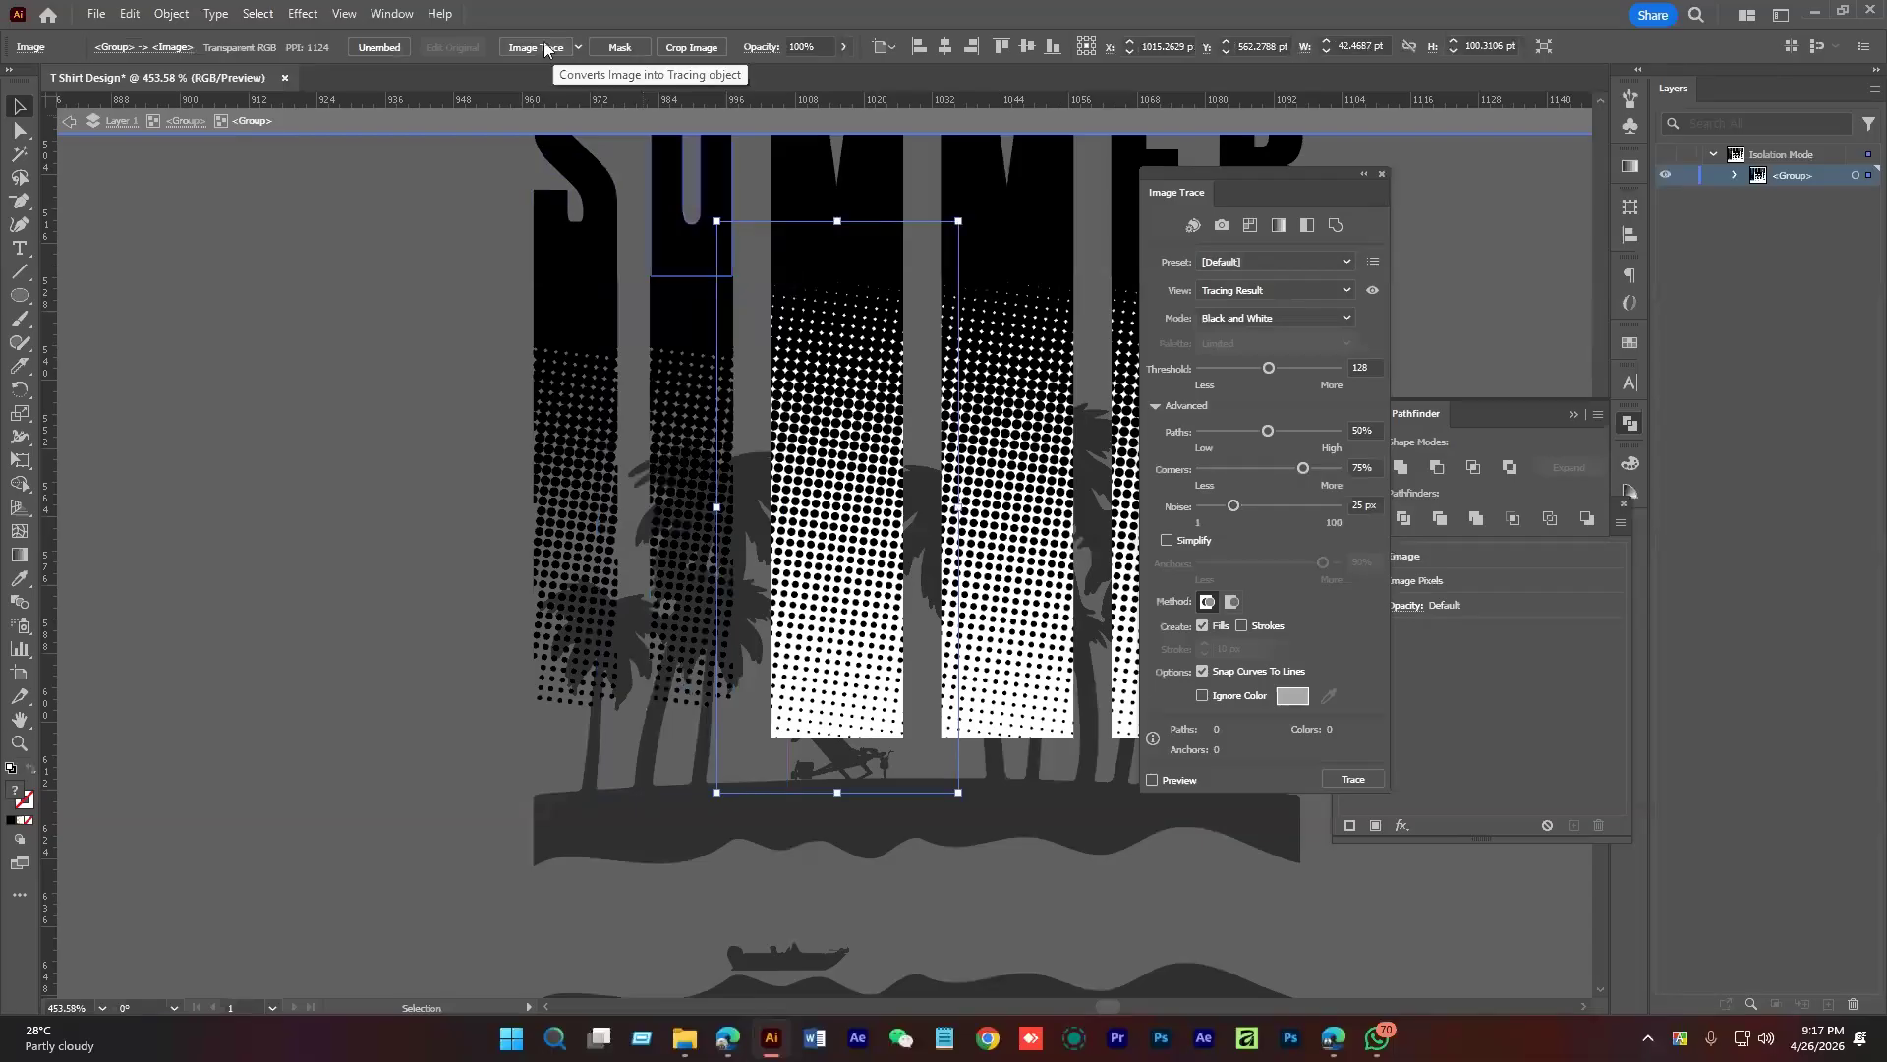
click(1250, 261)
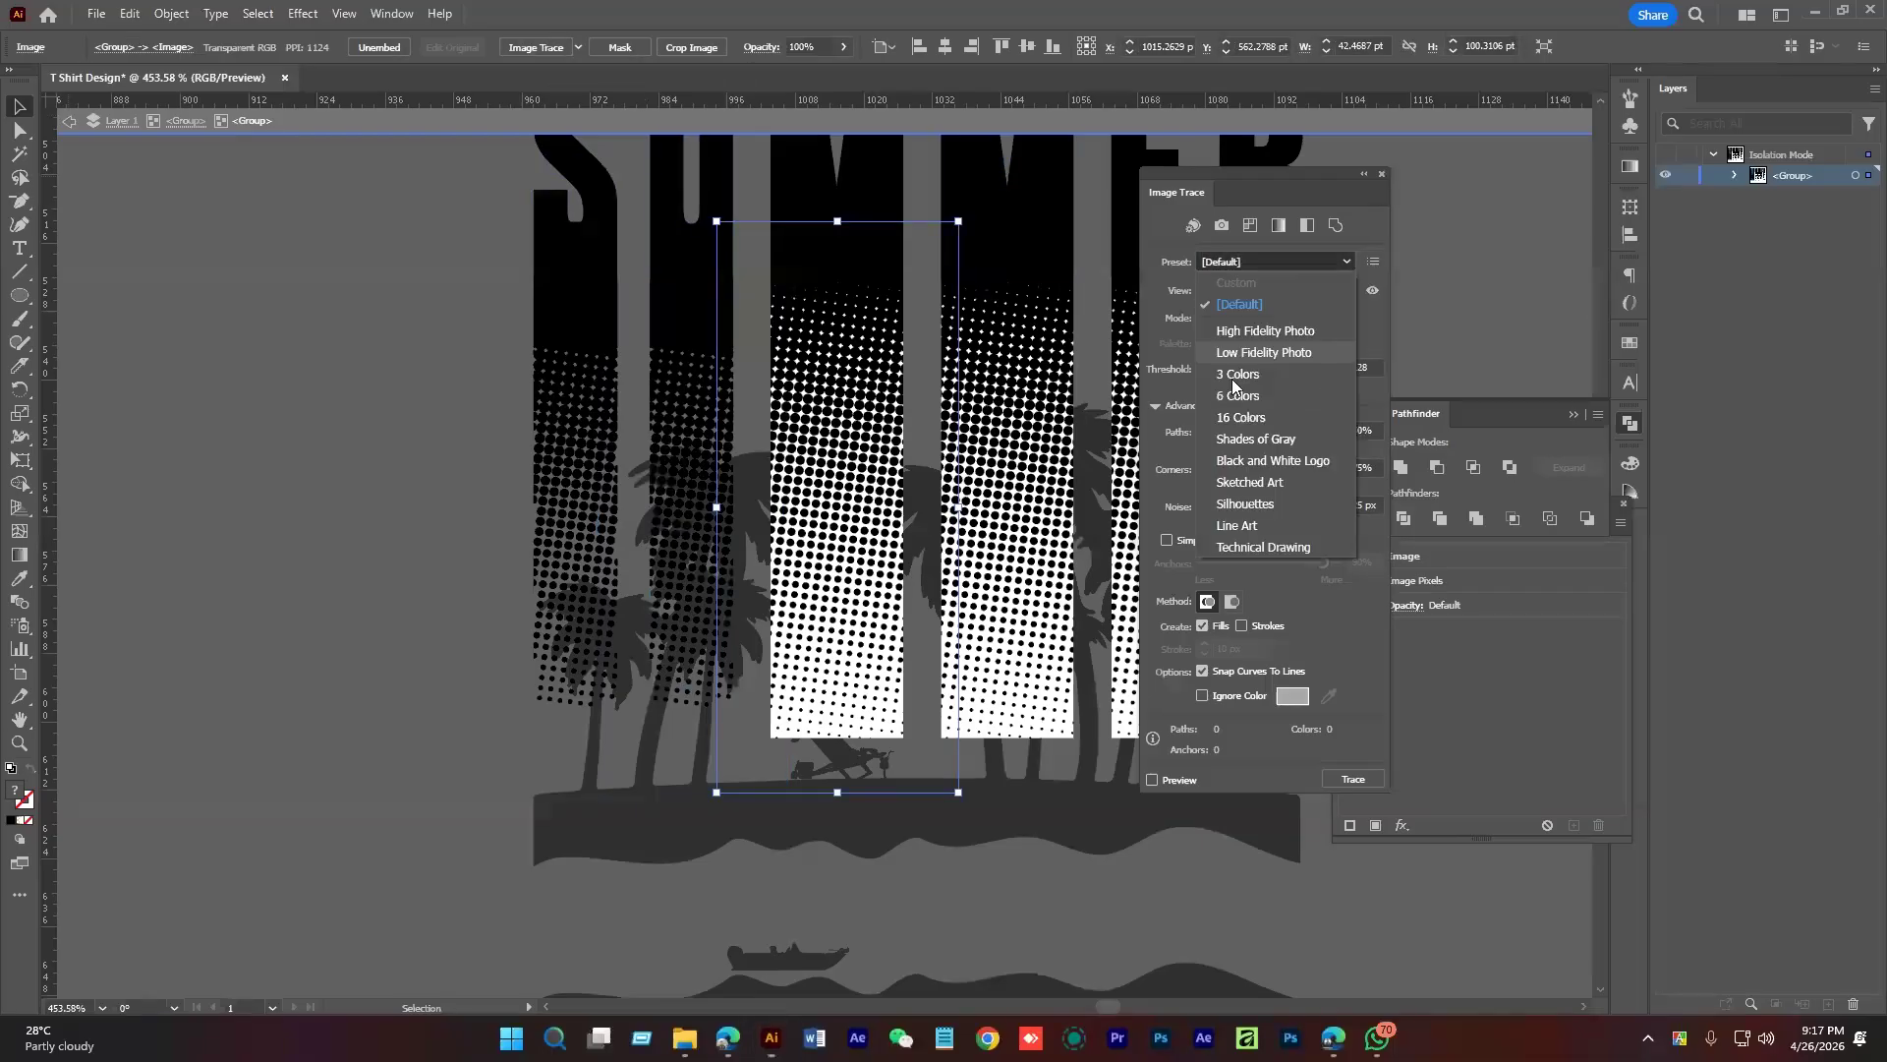
click(1286, 506)
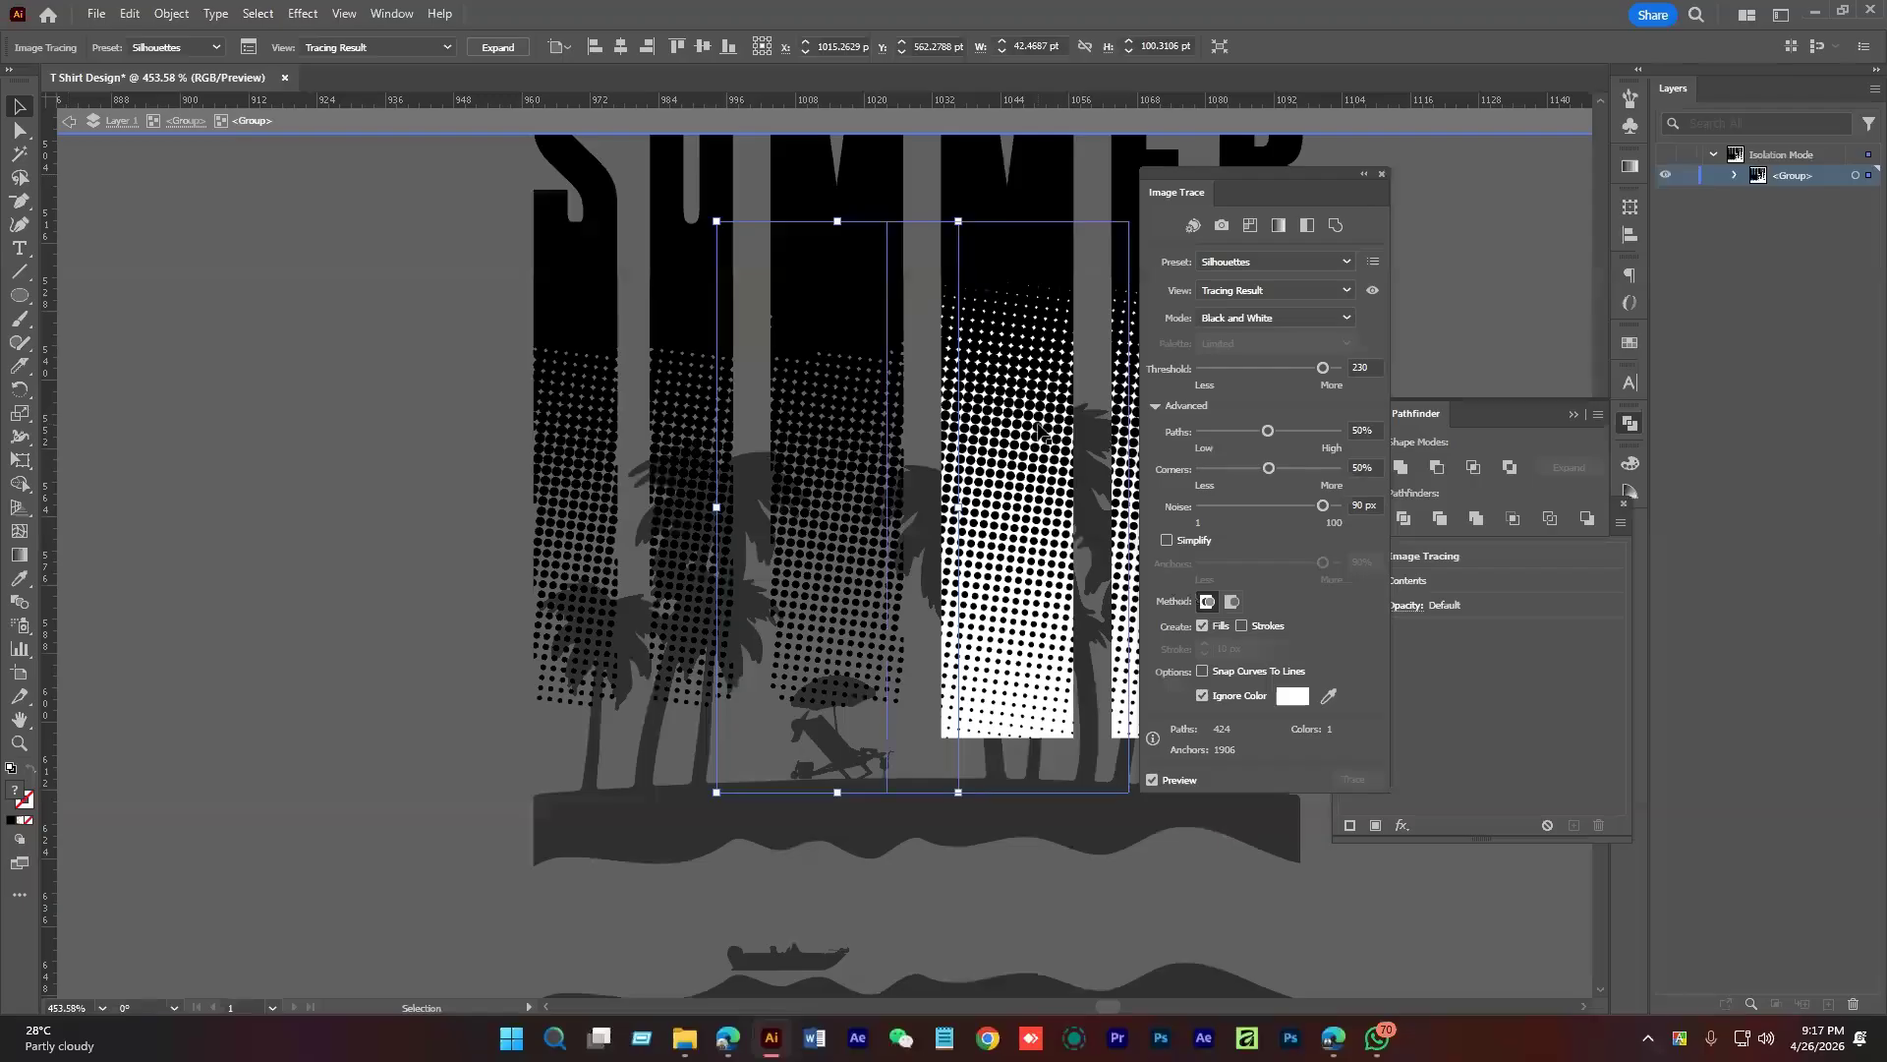
Image-trace the halftone strip under the second M with the Silhouettes preset and expand it
click(1007, 506)
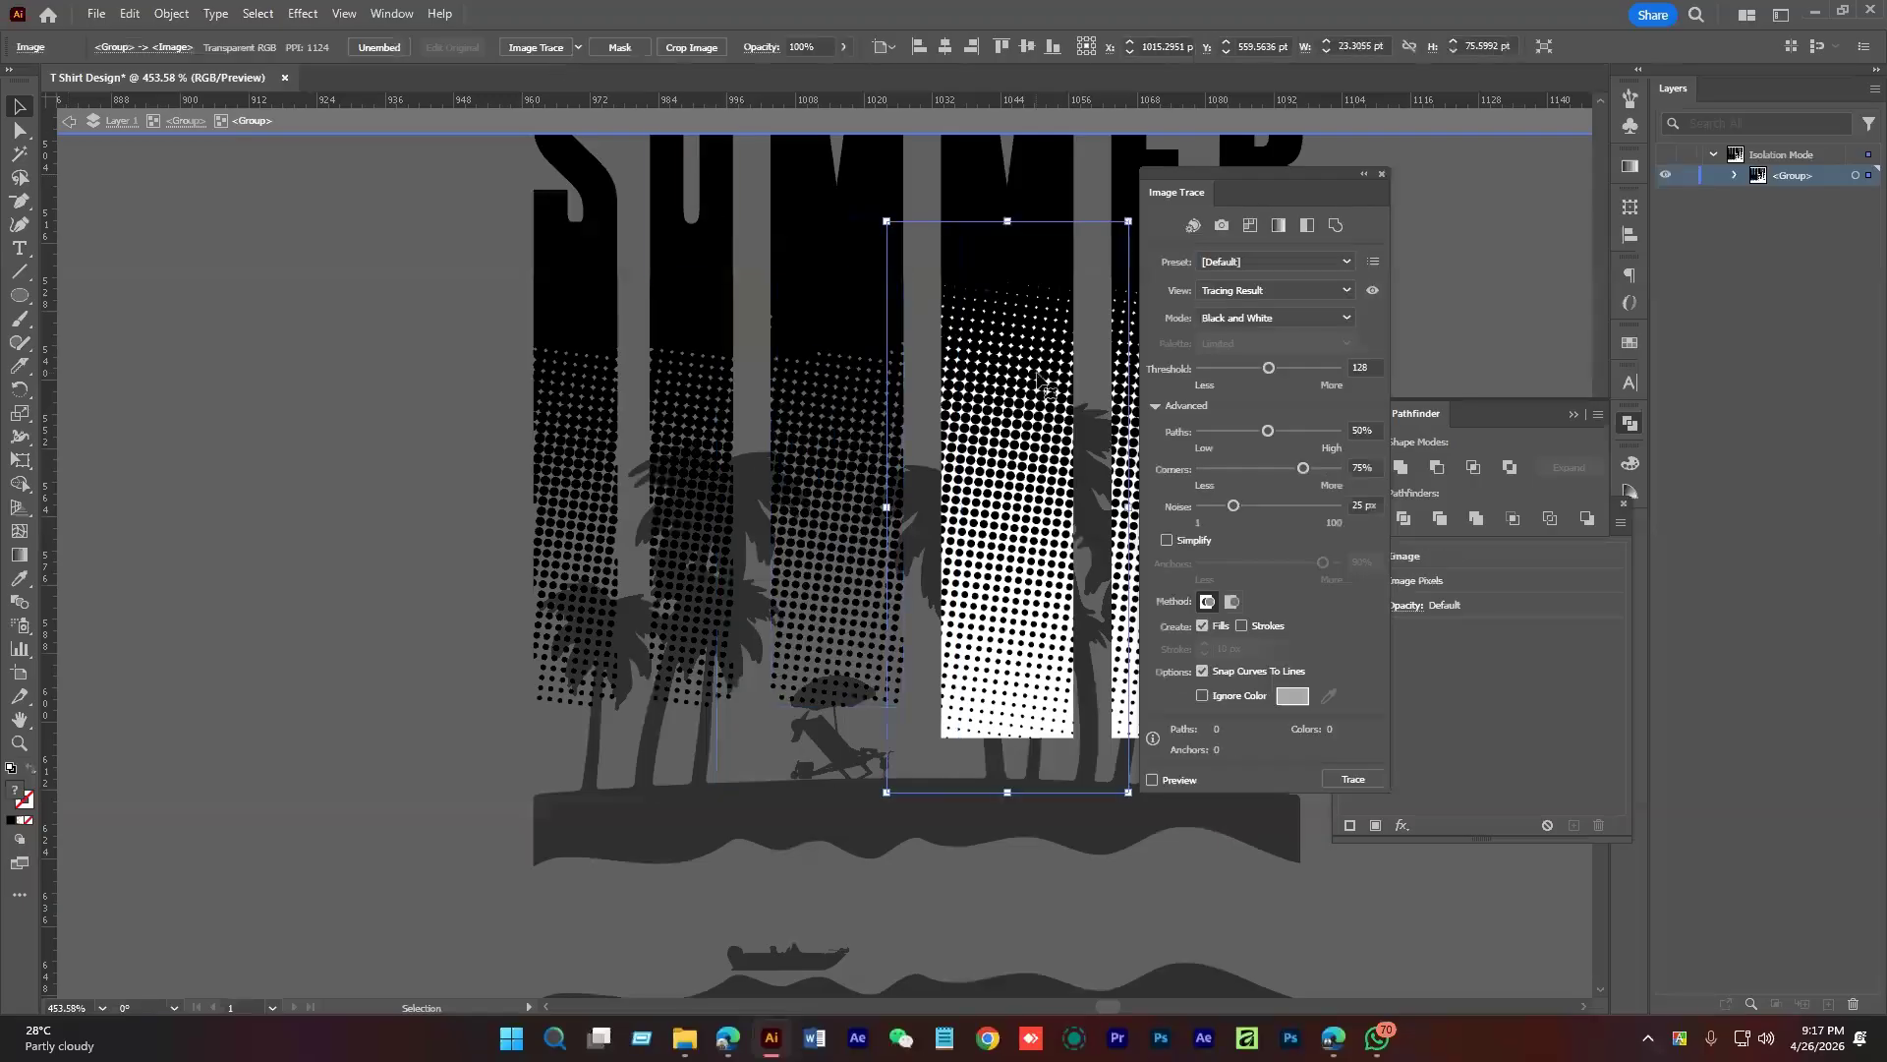
click(1278, 262)
click(1263, 504)
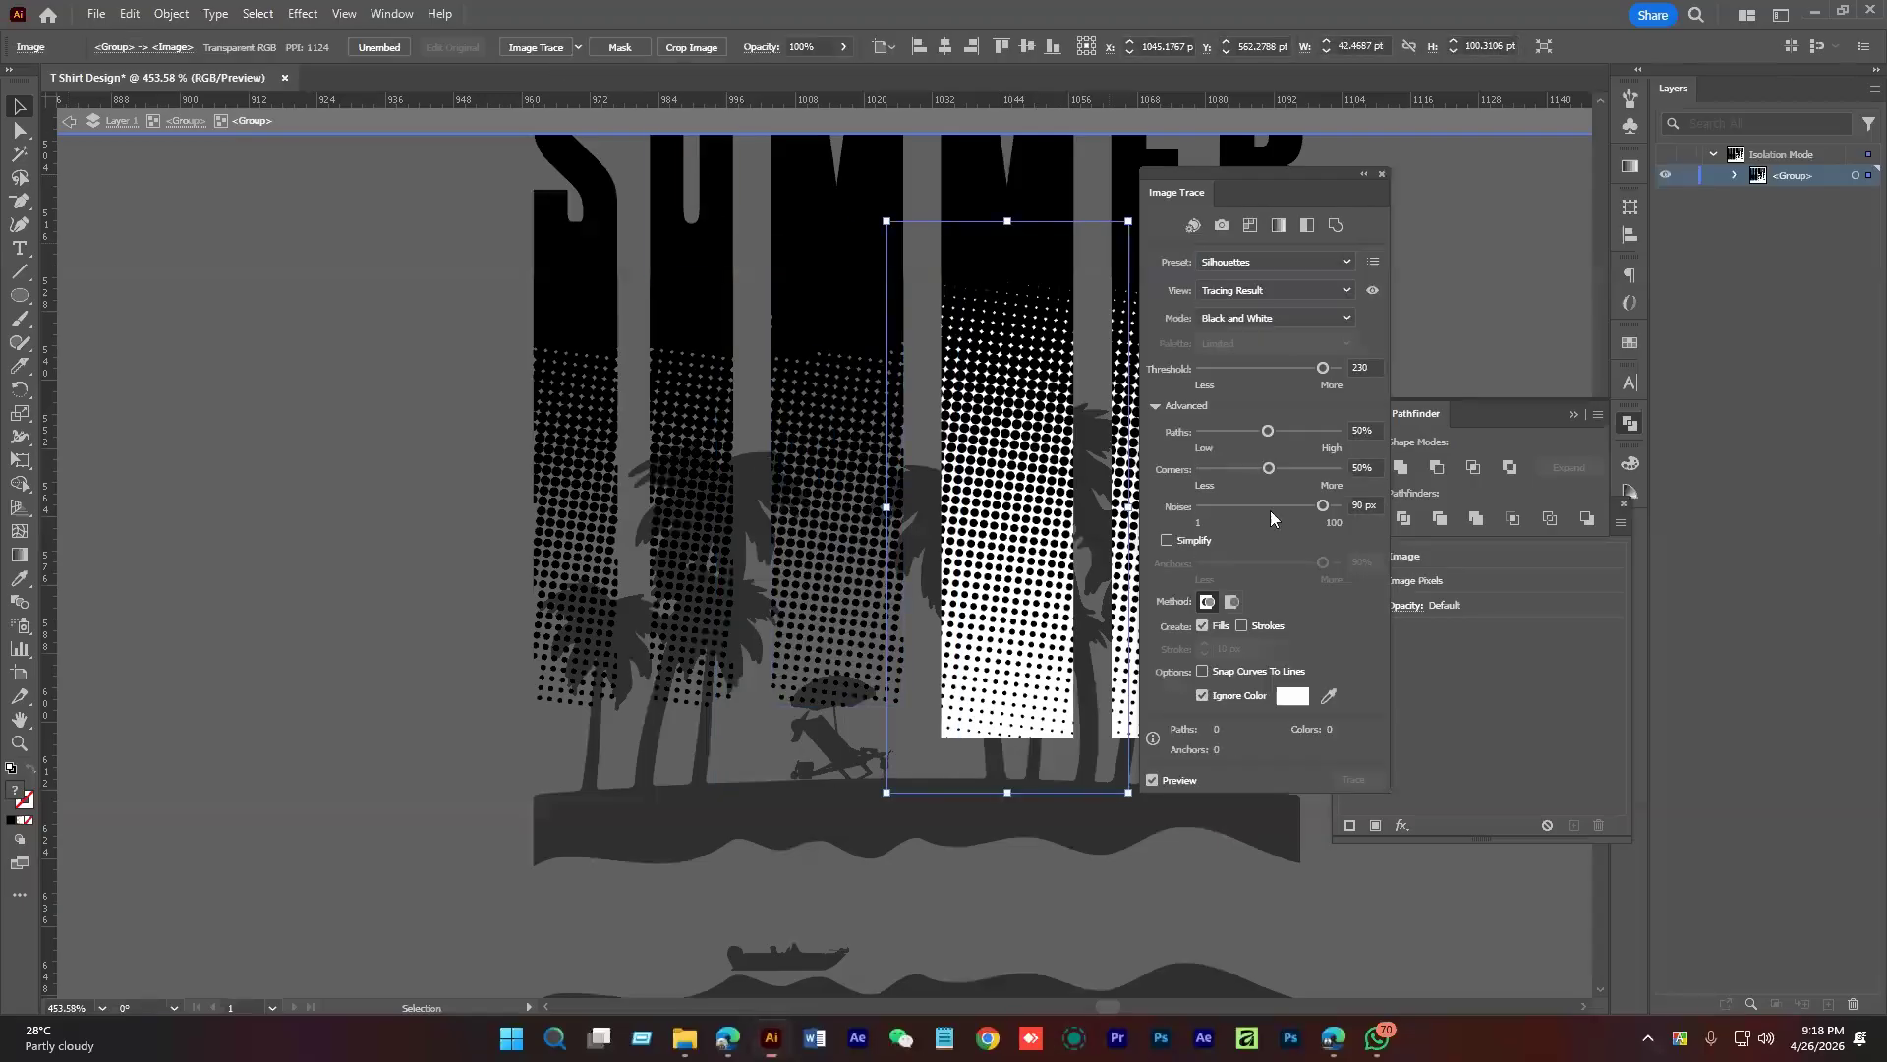
click(485, 51)
Image-trace the halftone strip under the letter E with the Silhouettes preset
scroll(885, 423, right, 6)
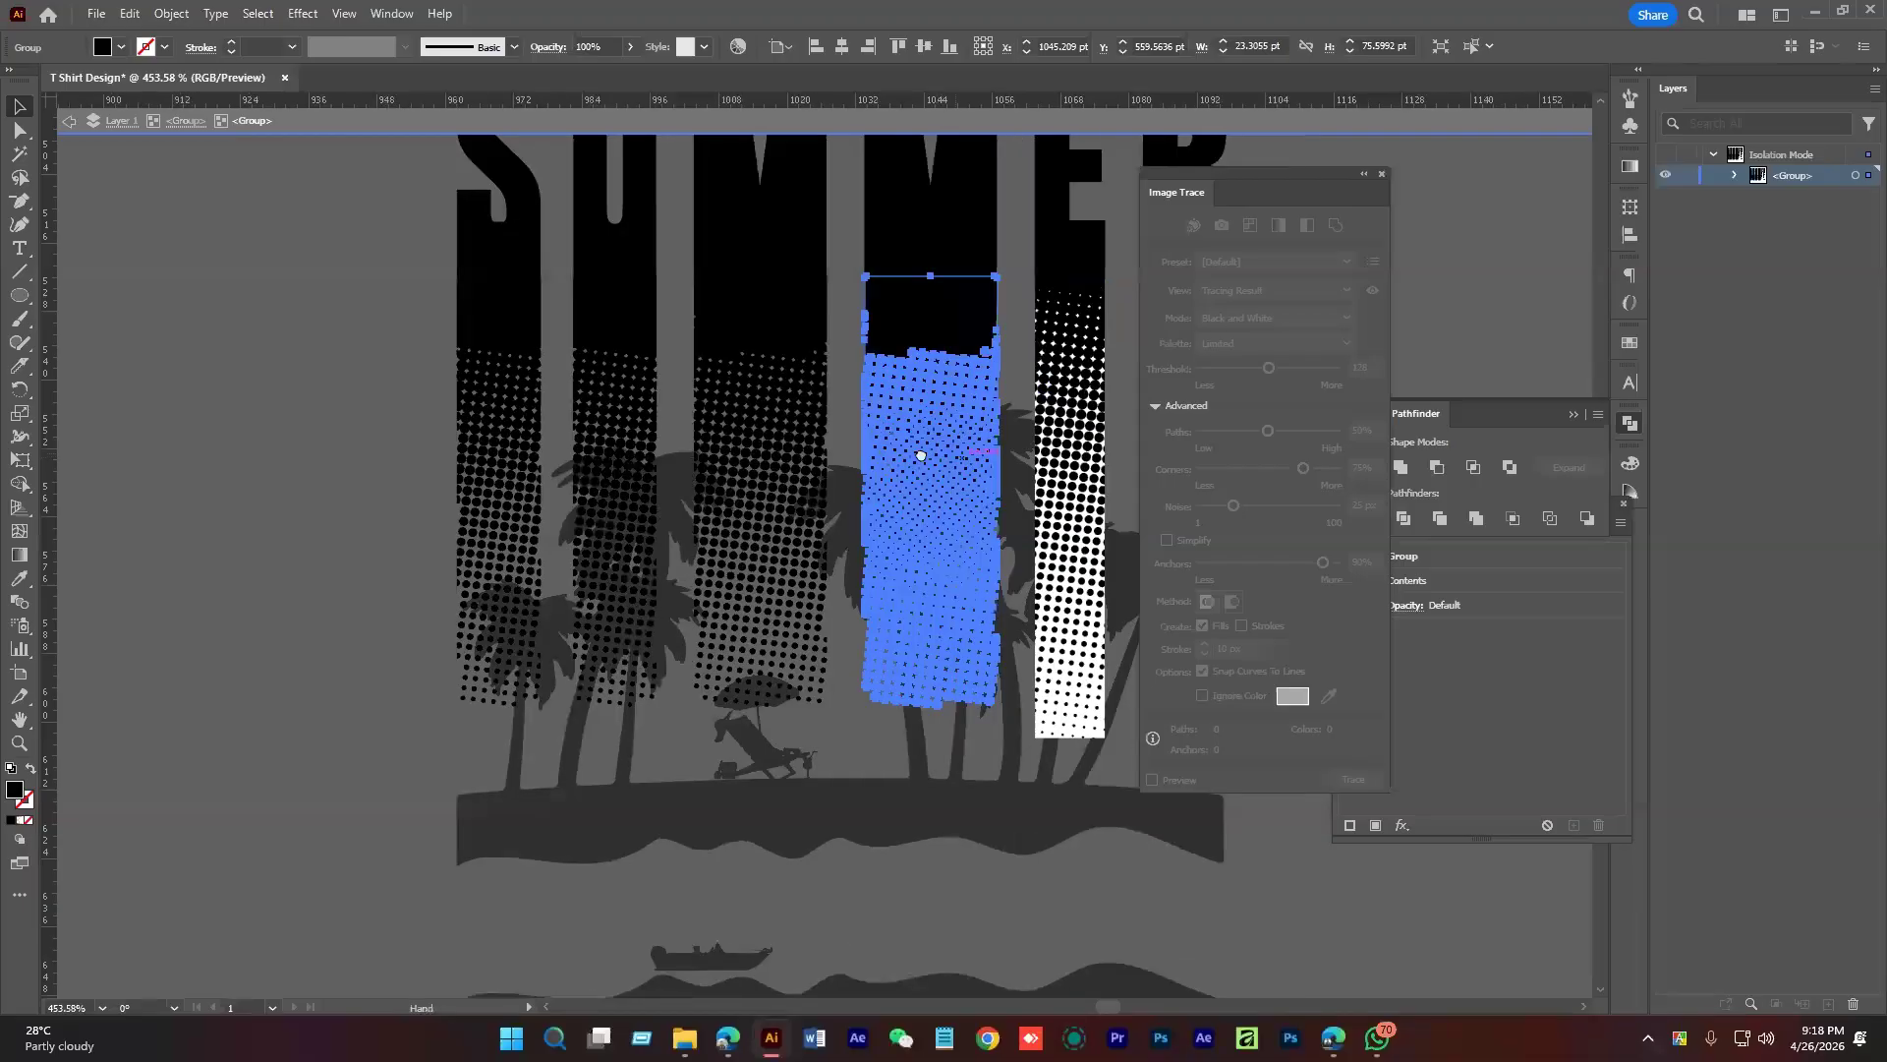
click(796, 412)
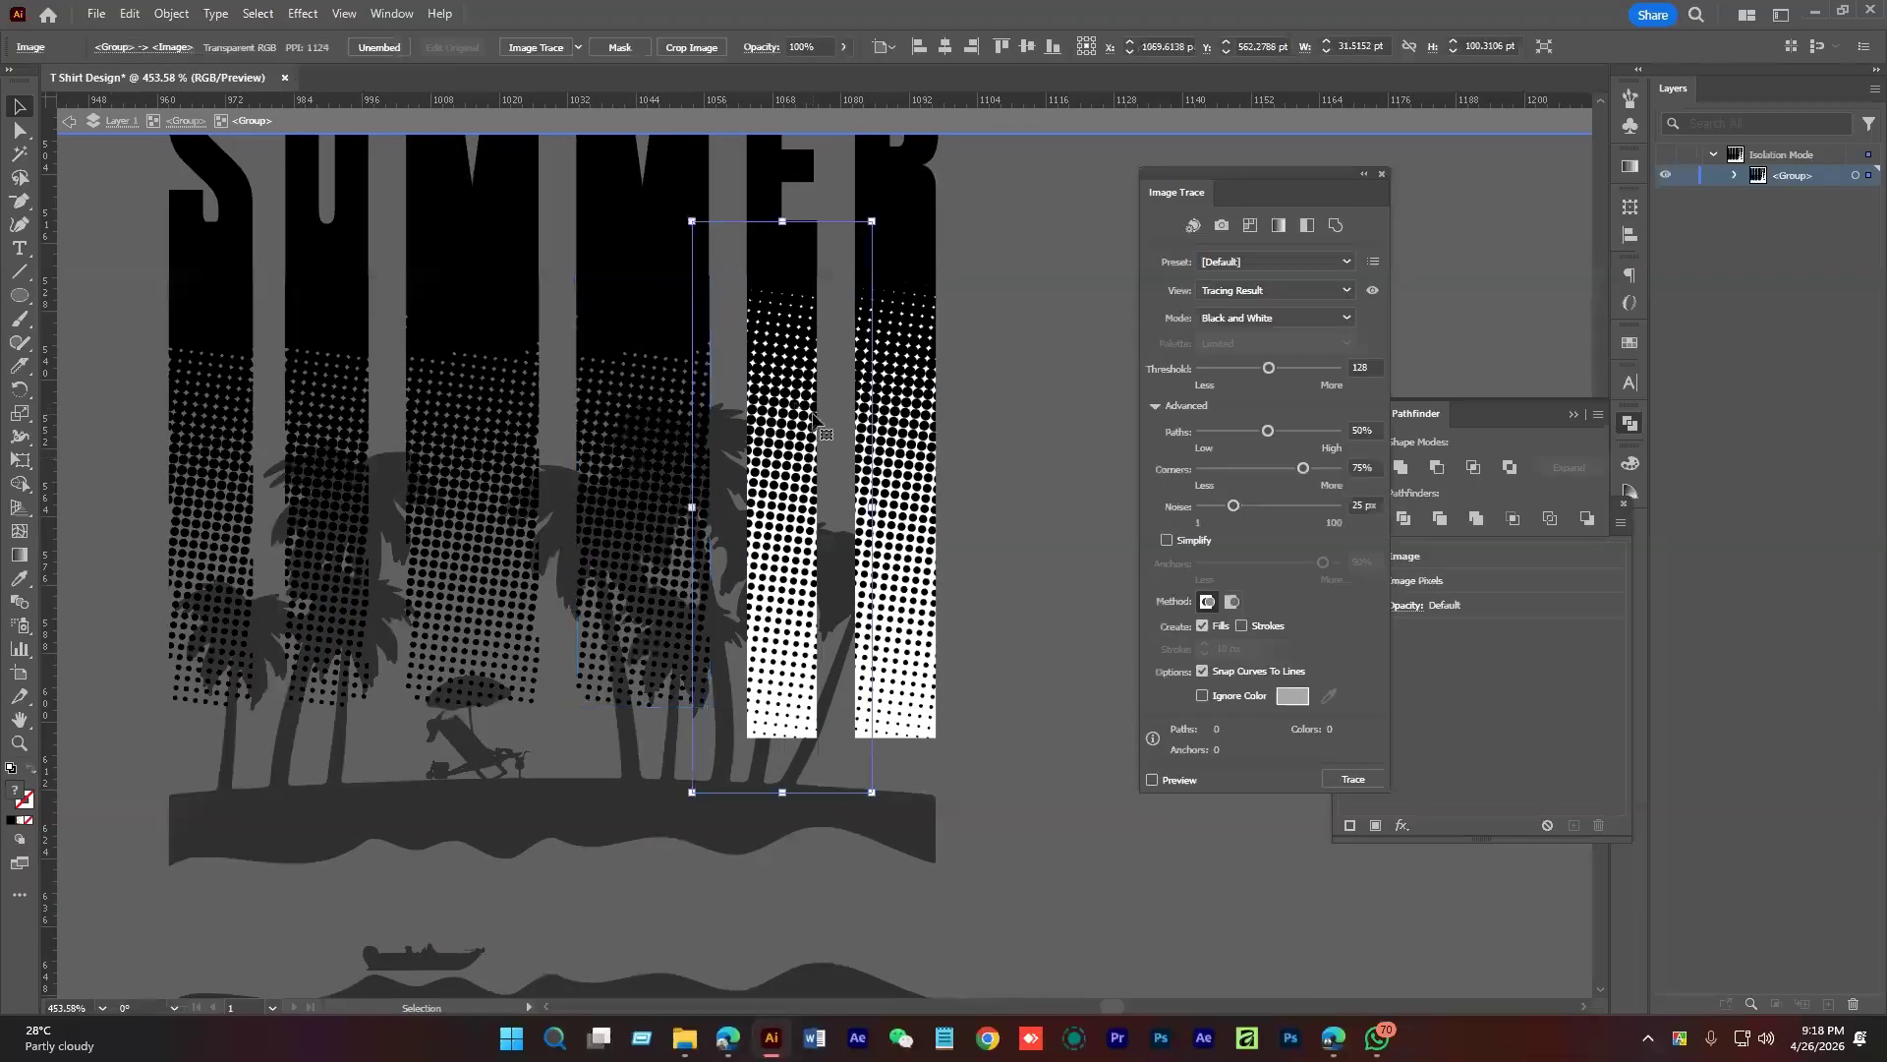
click(1278, 262)
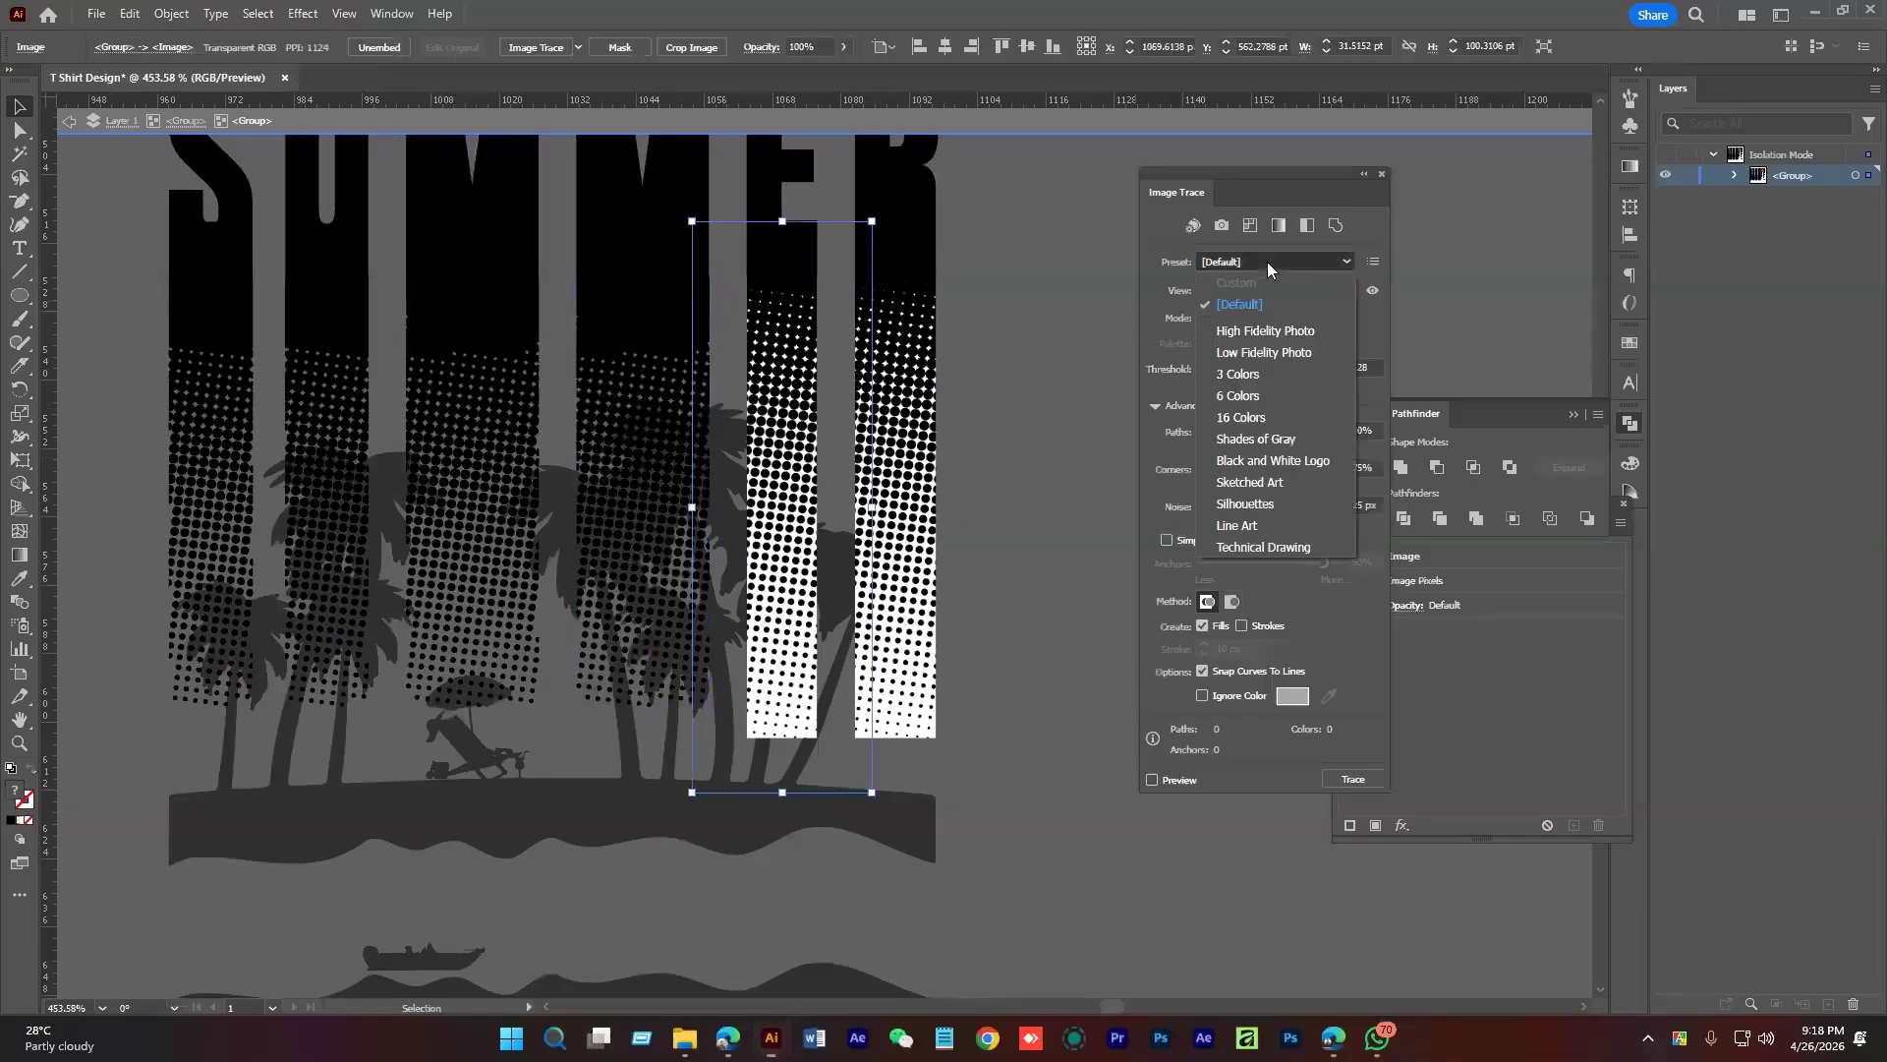
click(1265, 504)
key(ctrl+z)
key(ctrl+z)
key(ctrl+z)
key(ctrl+z)
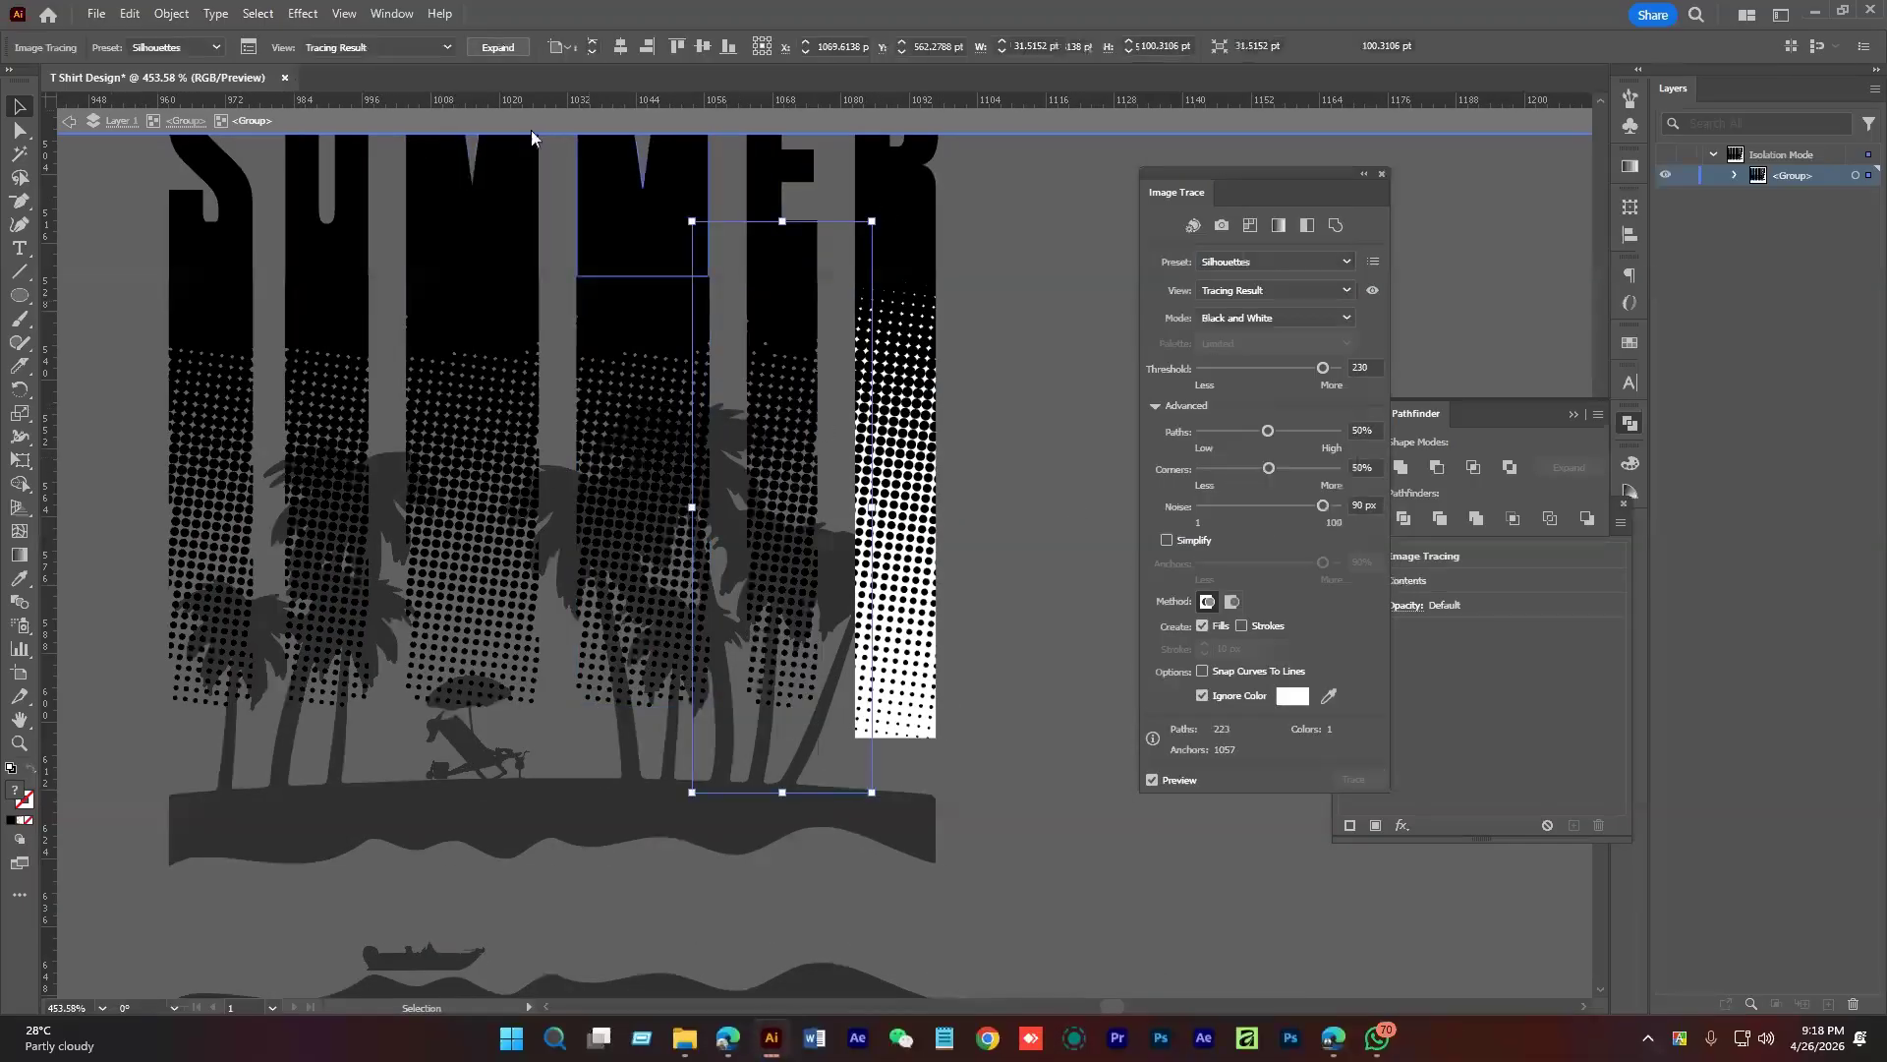
Image-trace the halftone strip under the letter R with the Silhouettes preset, expand it and leave isolation mode
click(1246, 264)
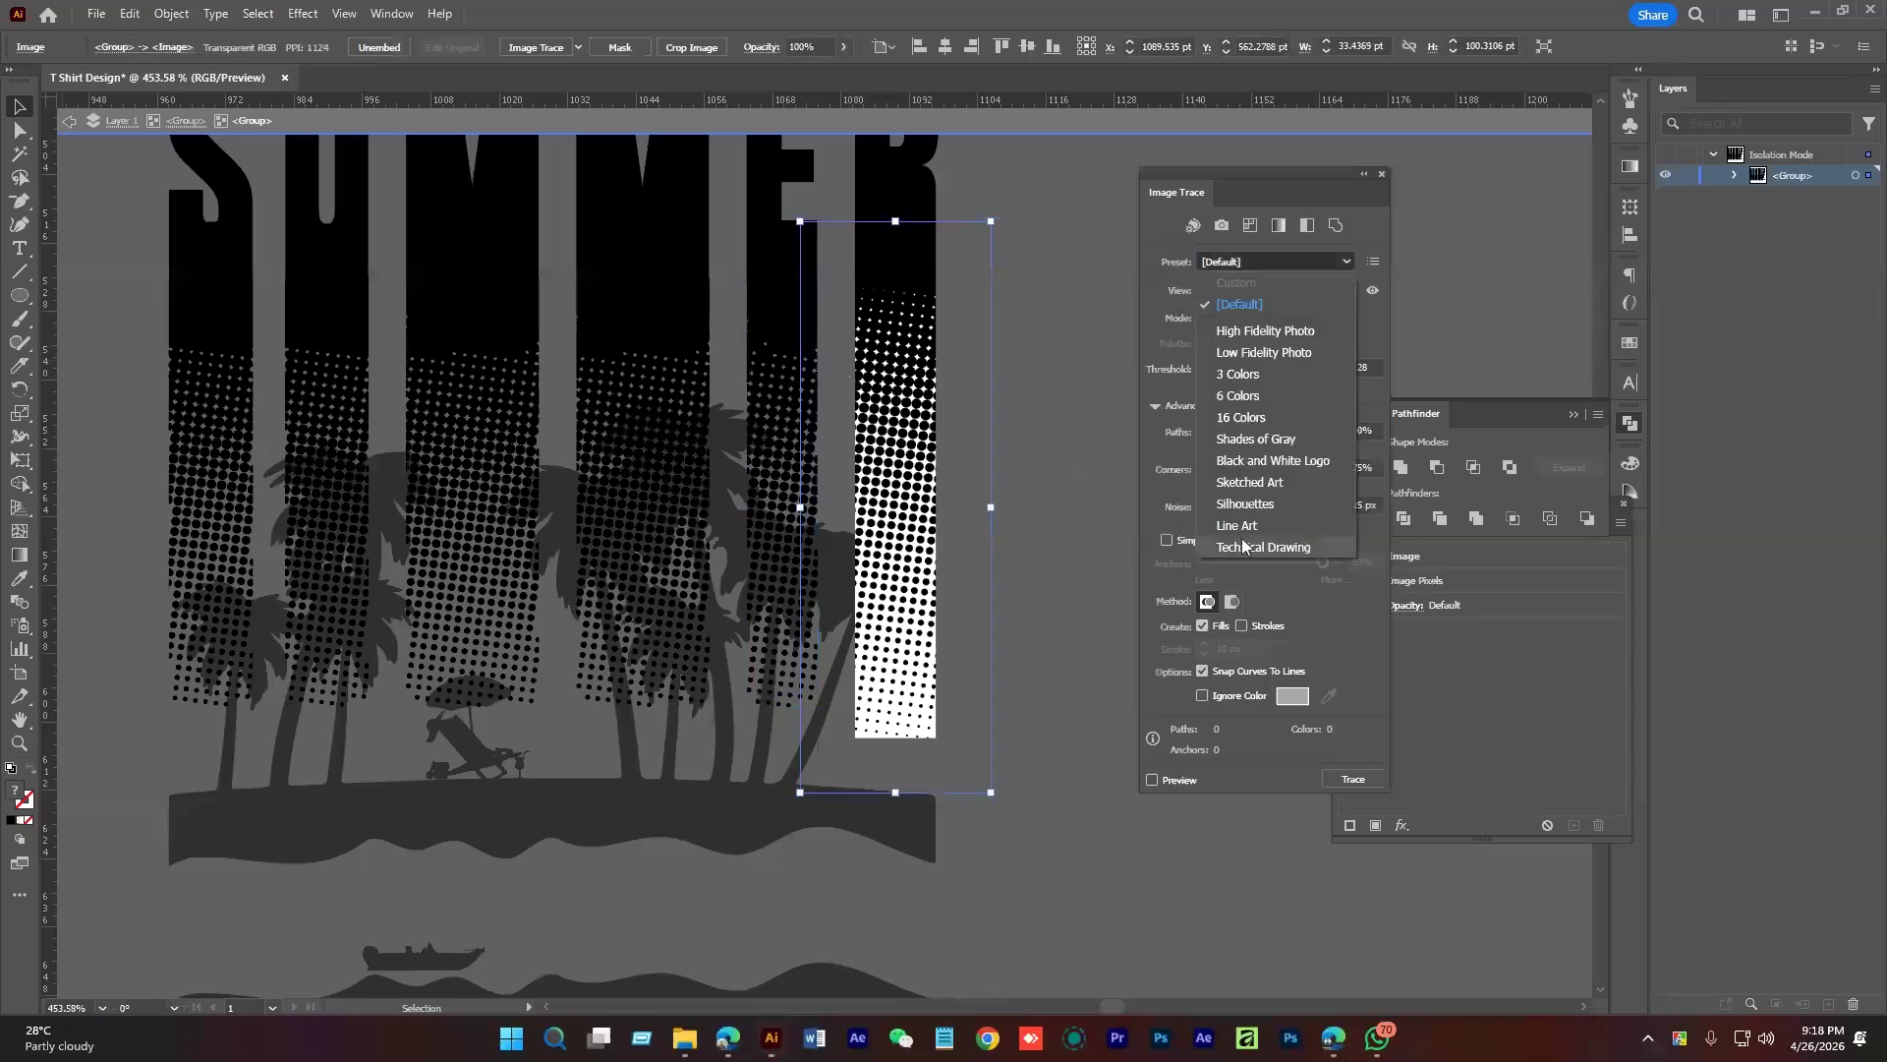
click(1259, 508)
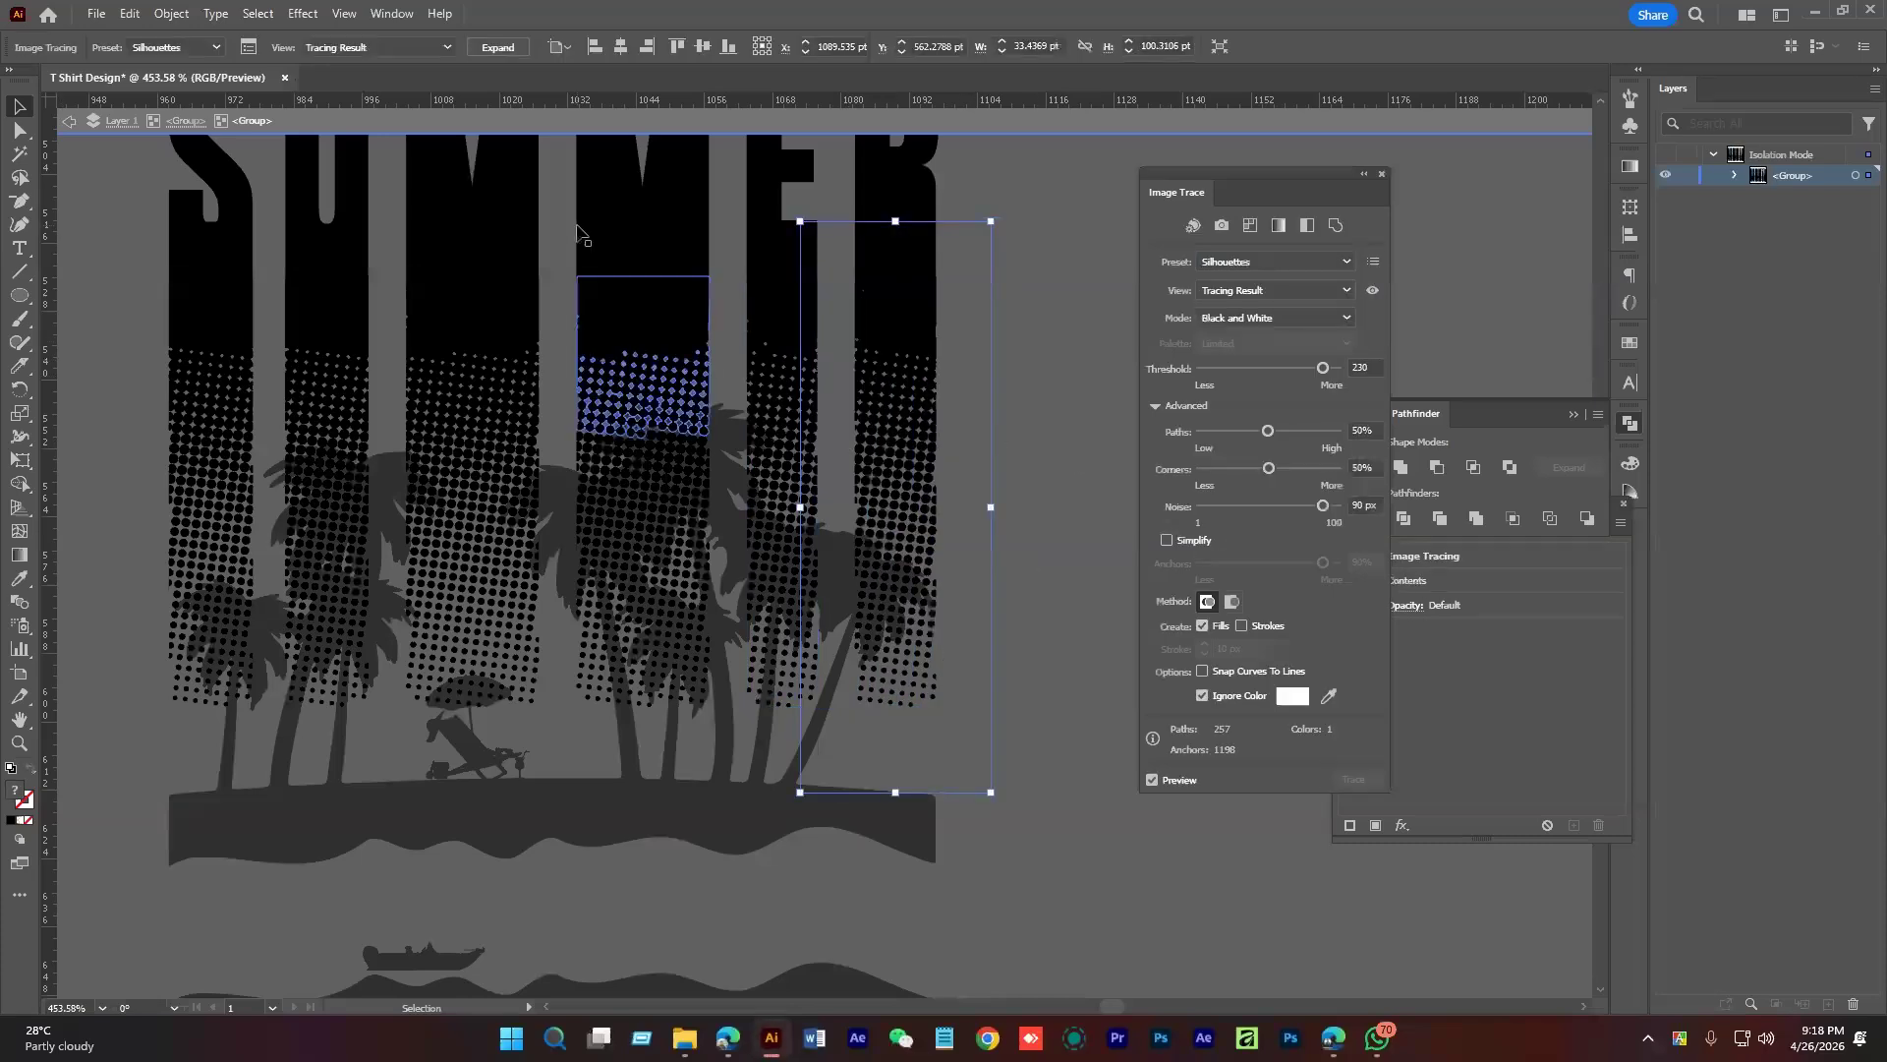
click(497, 47)
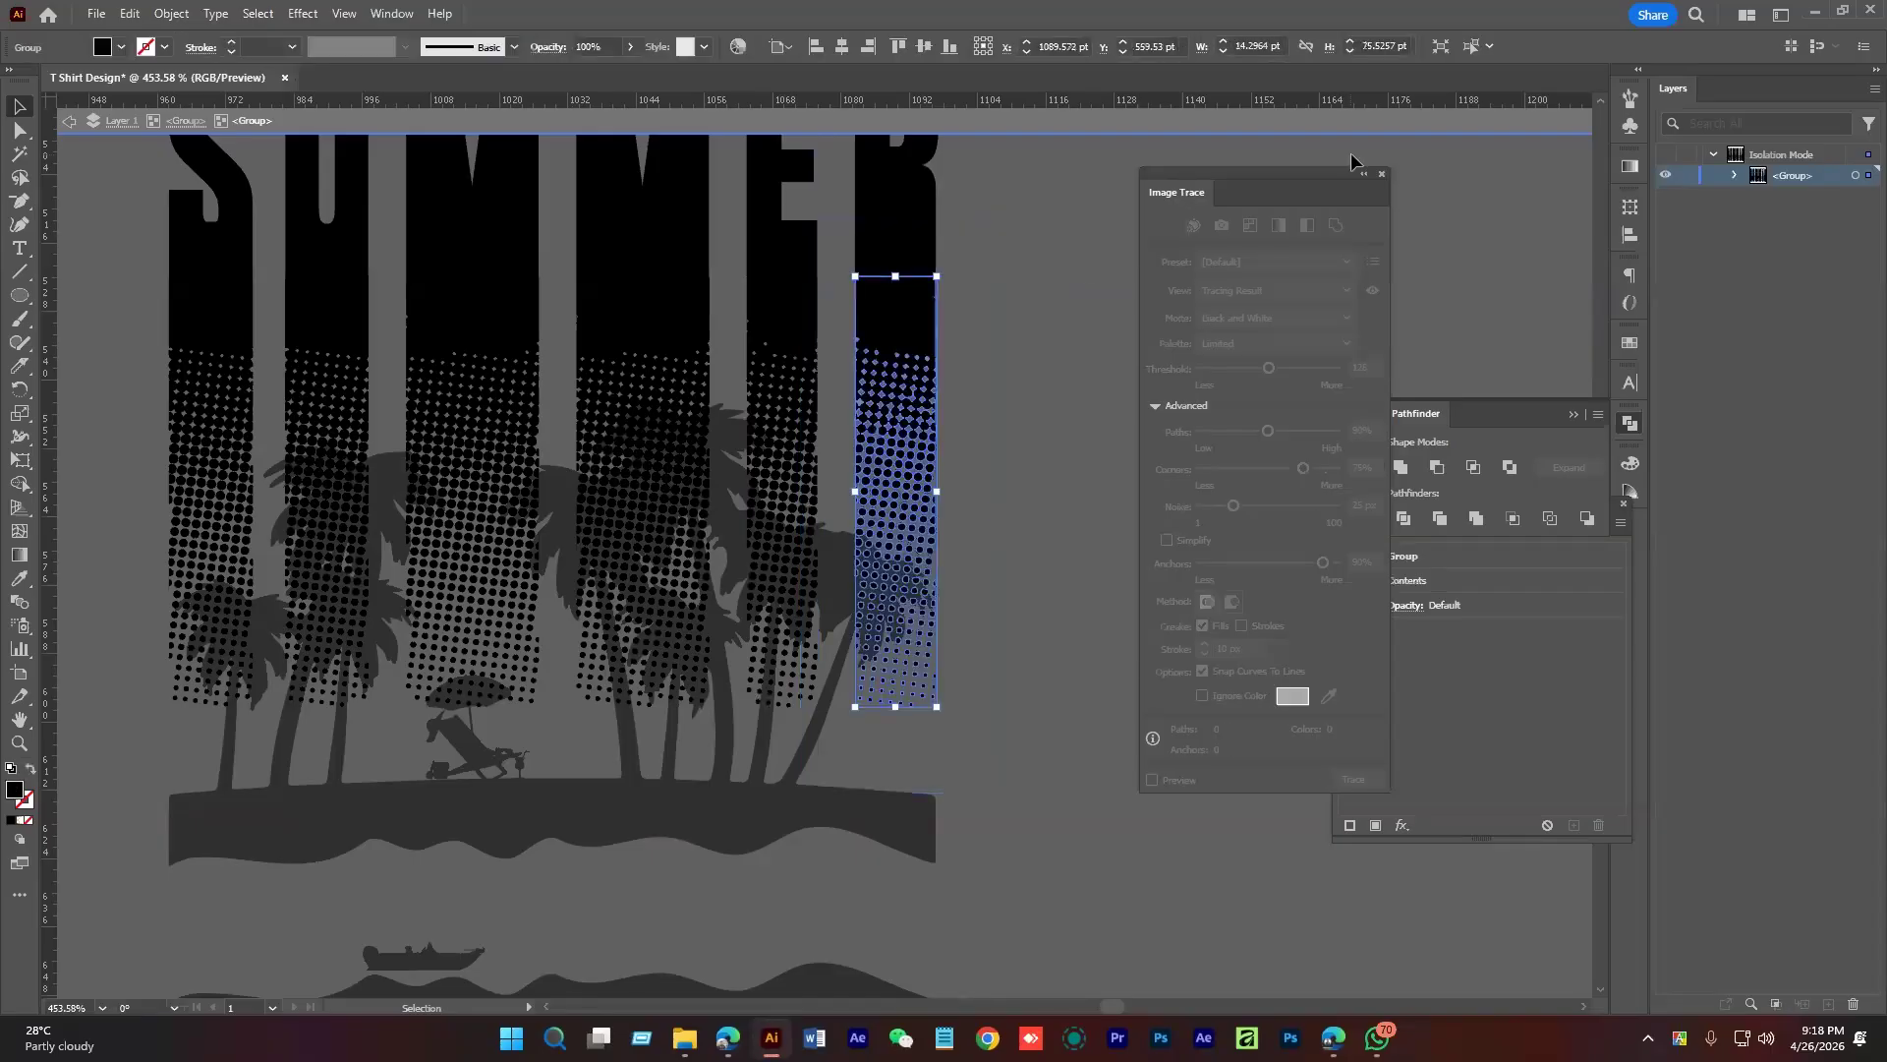
click(1371, 125)
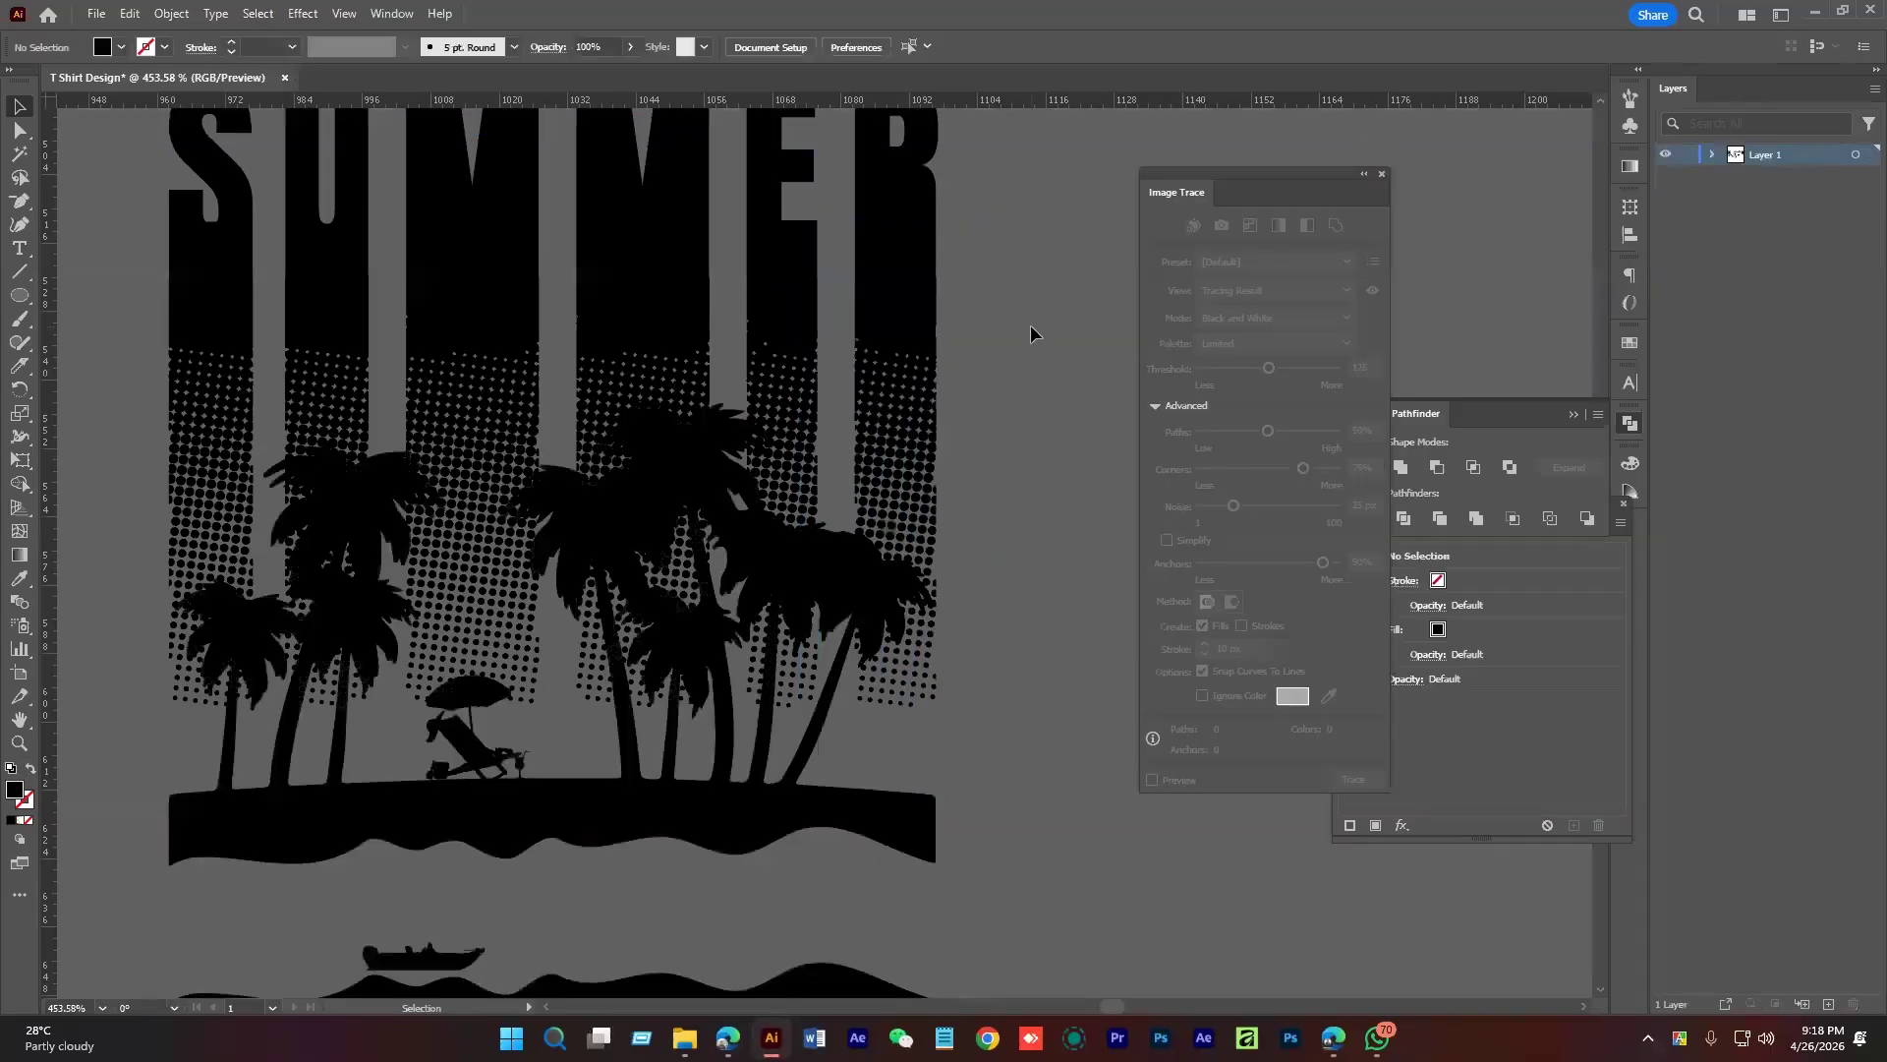
Move the small palm-beach SUMMER design onto the mockup artboard, directly above the colored SUMMER TOGETHER badge
scroll(1007, 393, down, 5)
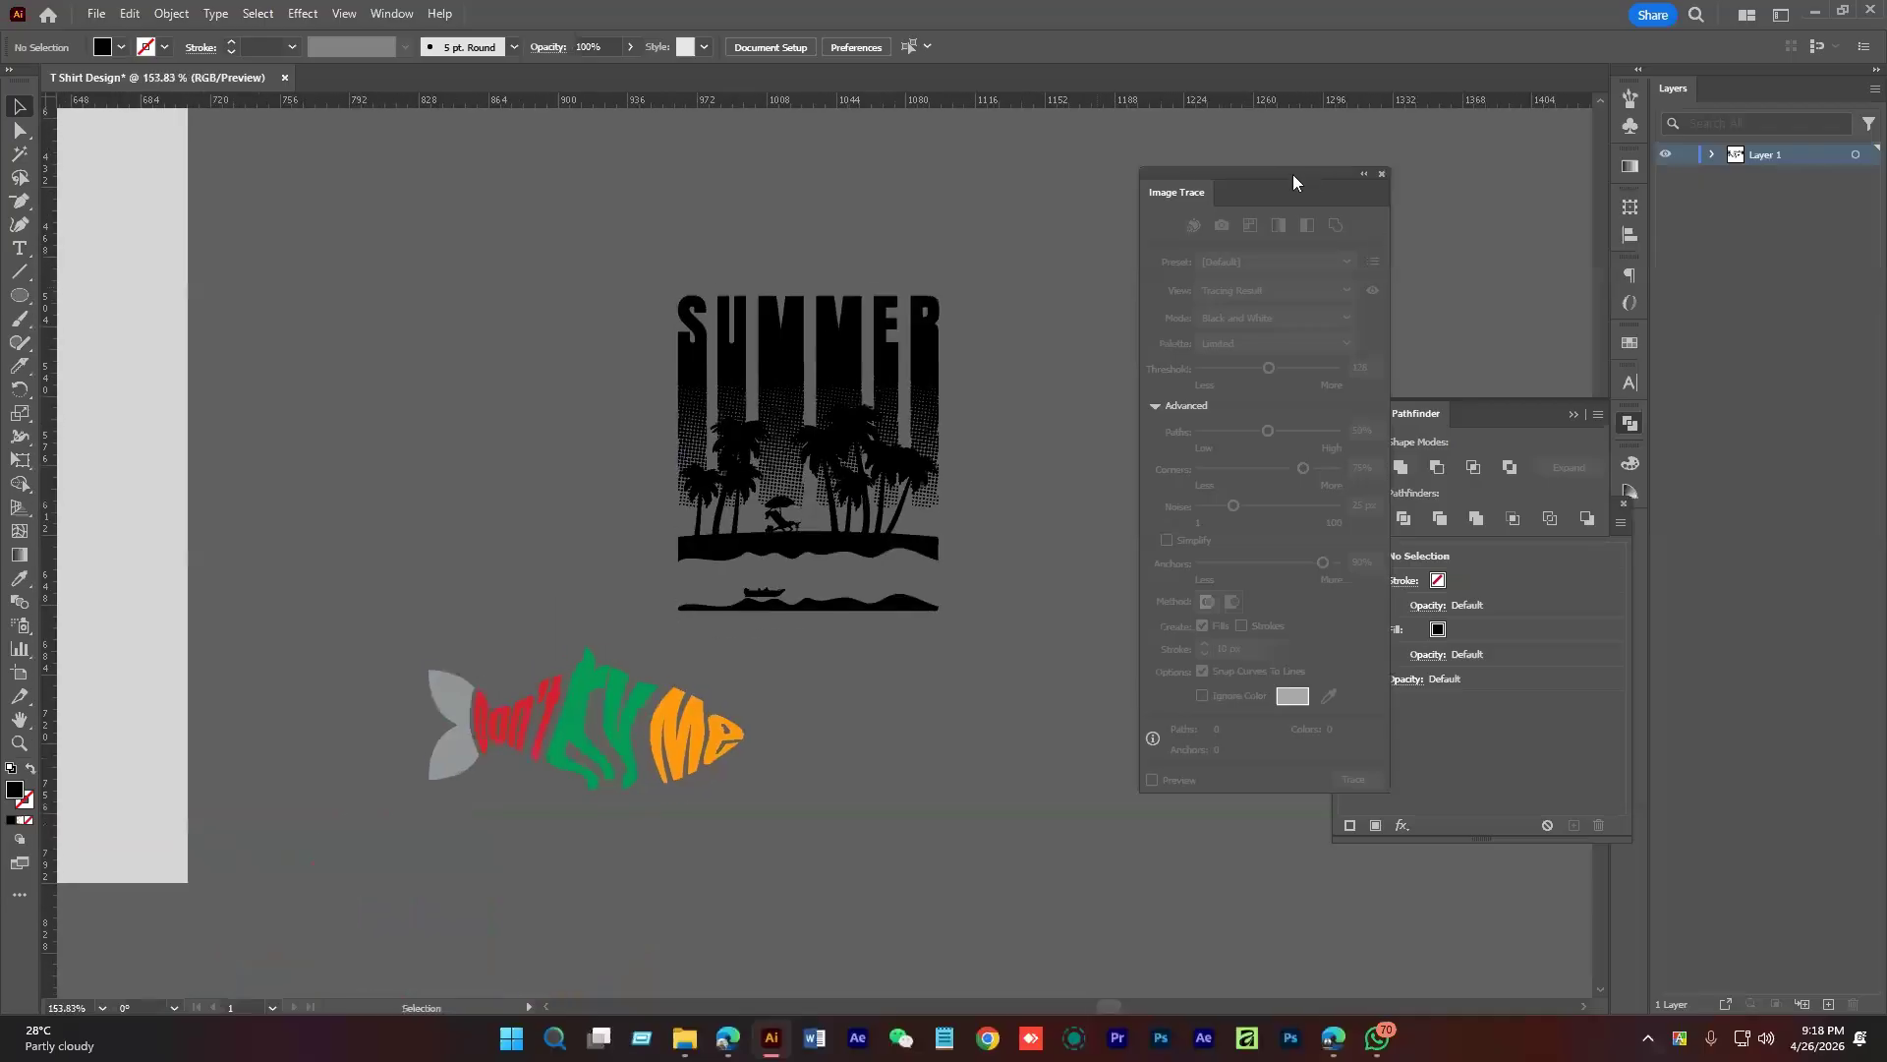
scroll(1010, 505, down, 3)
scroll(977, 472, down, 1)
click(808, 442)
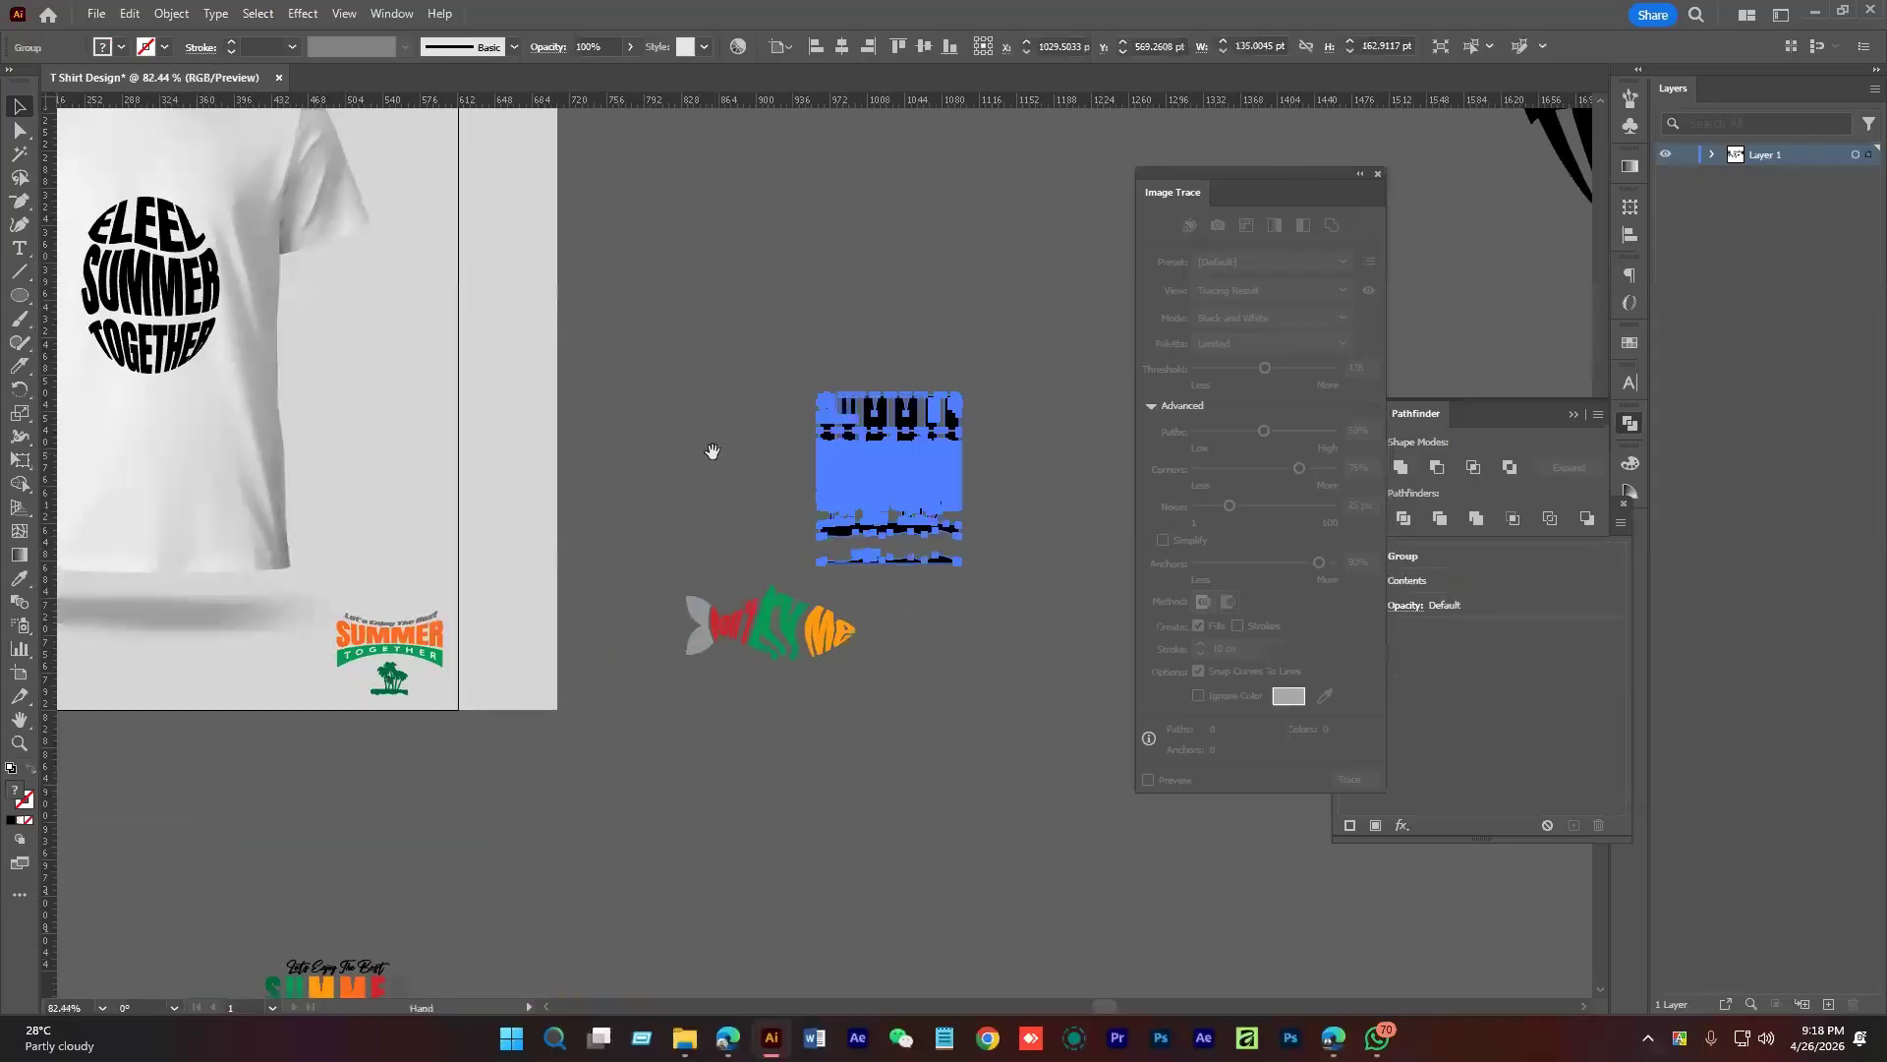
drag(712, 451, 802, 491)
click(800, 462)
drag(986, 510, 778, 626)
drag(778, 626, 466, 552)
drag(769, 658, 868, 793)
drag(909, 621, 780, 576)
key(v)
click(780, 576)
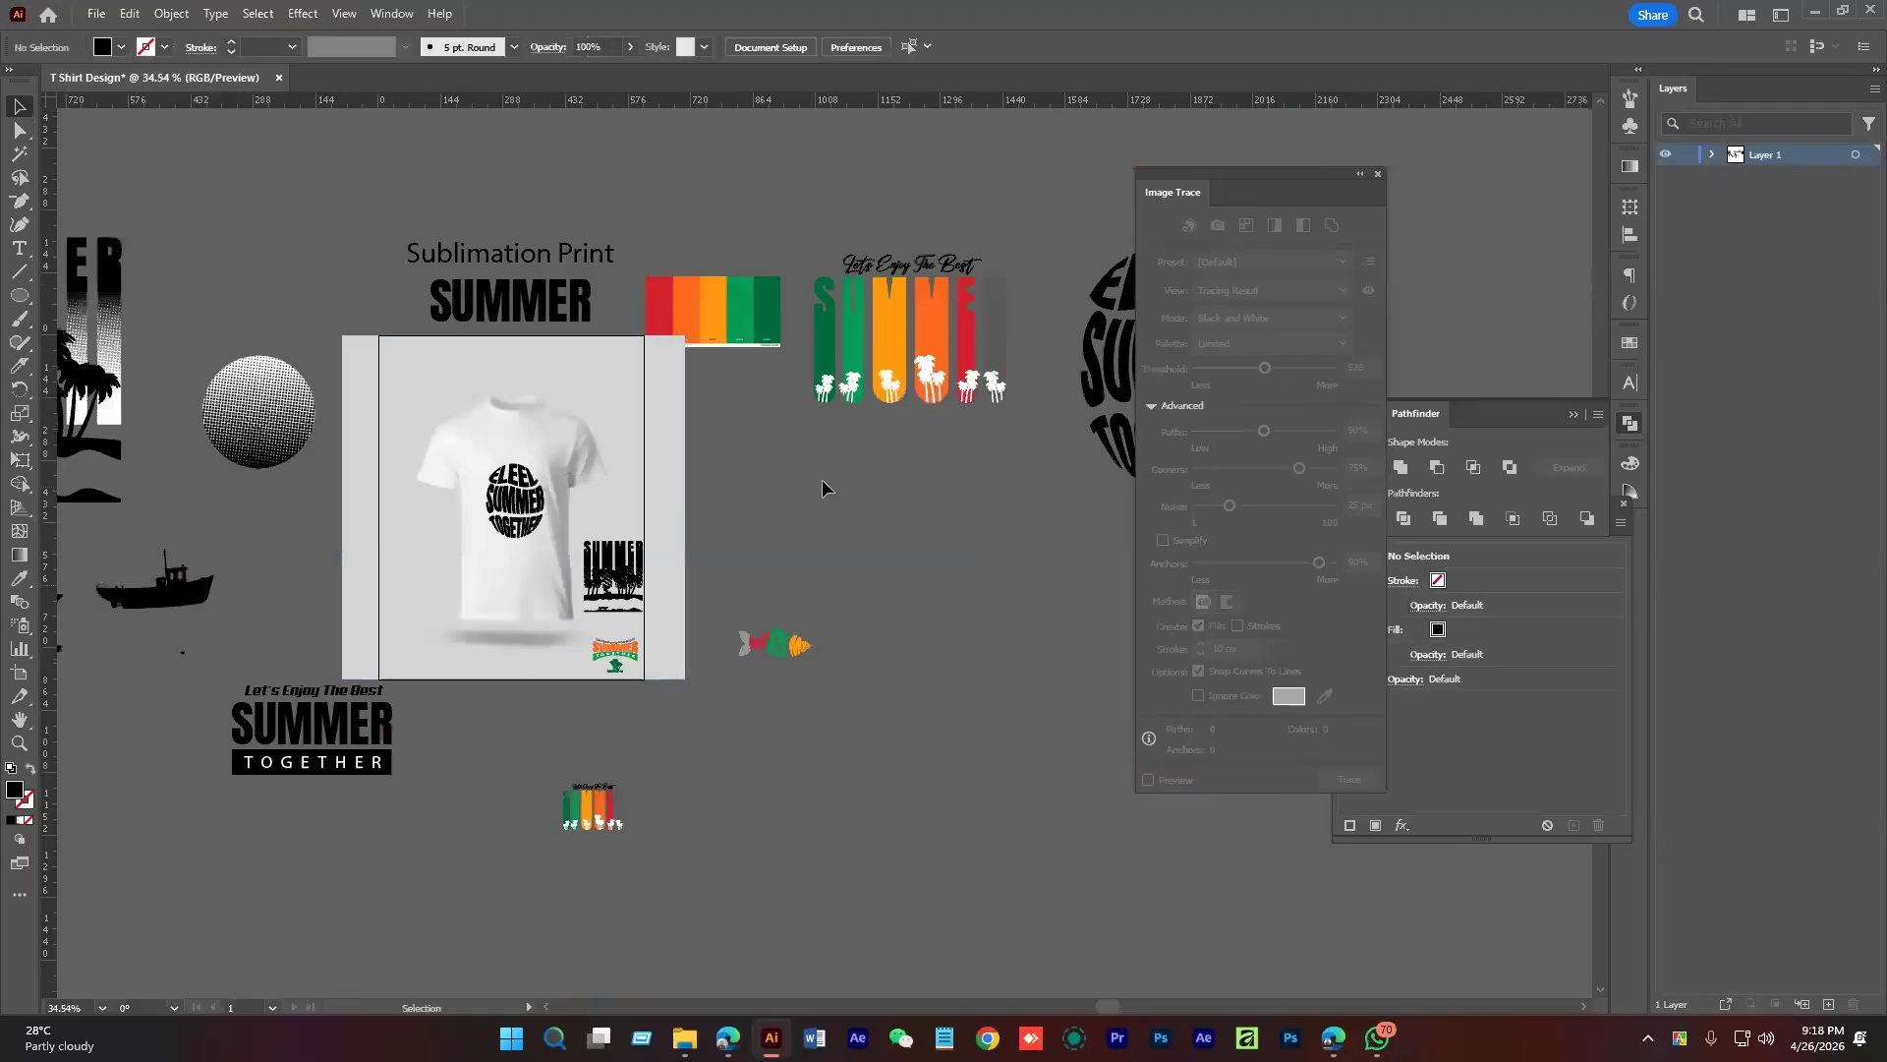
Move the Sublimation Print heading, color swatches, striped SUMMER design and large round lettering farther up the canvas, away from the mockup
drag(855, 508, 848, 631)
drag(525, 346, 750, 232)
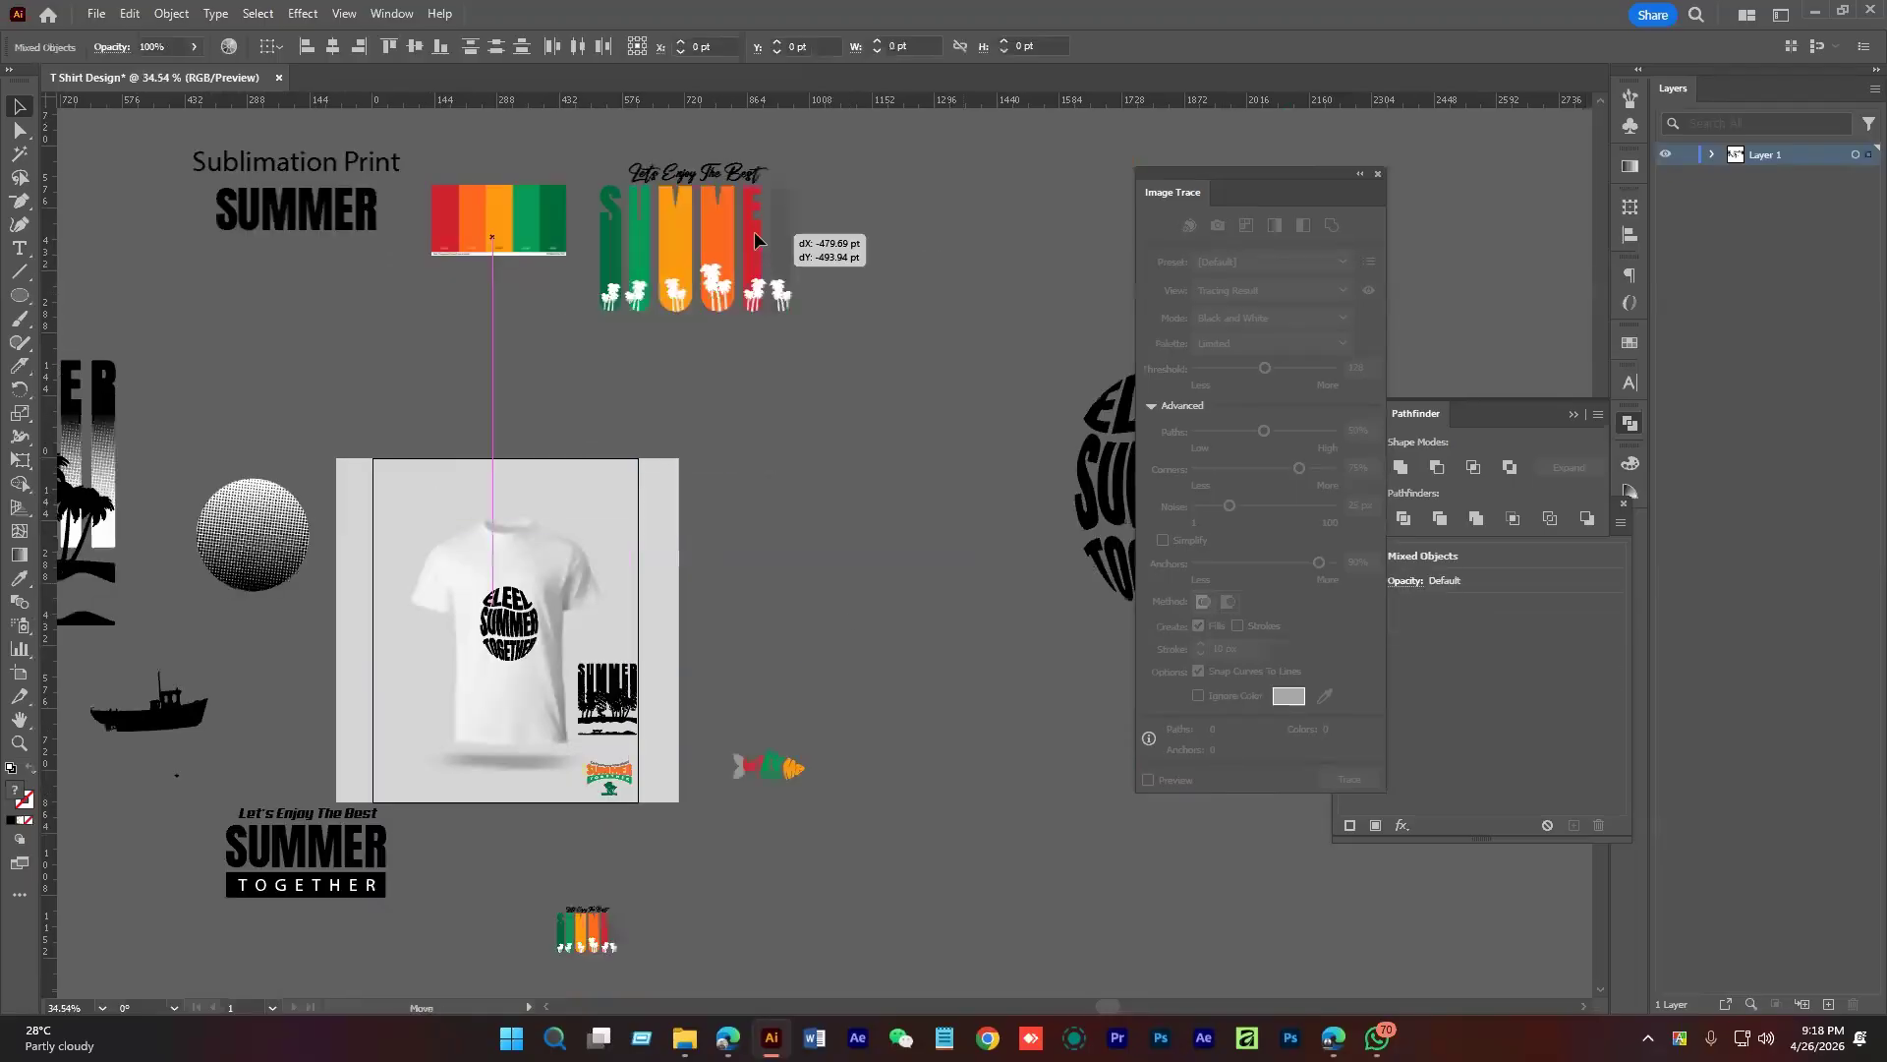
drag(951, 510, 785, 544)
click(993, 516)
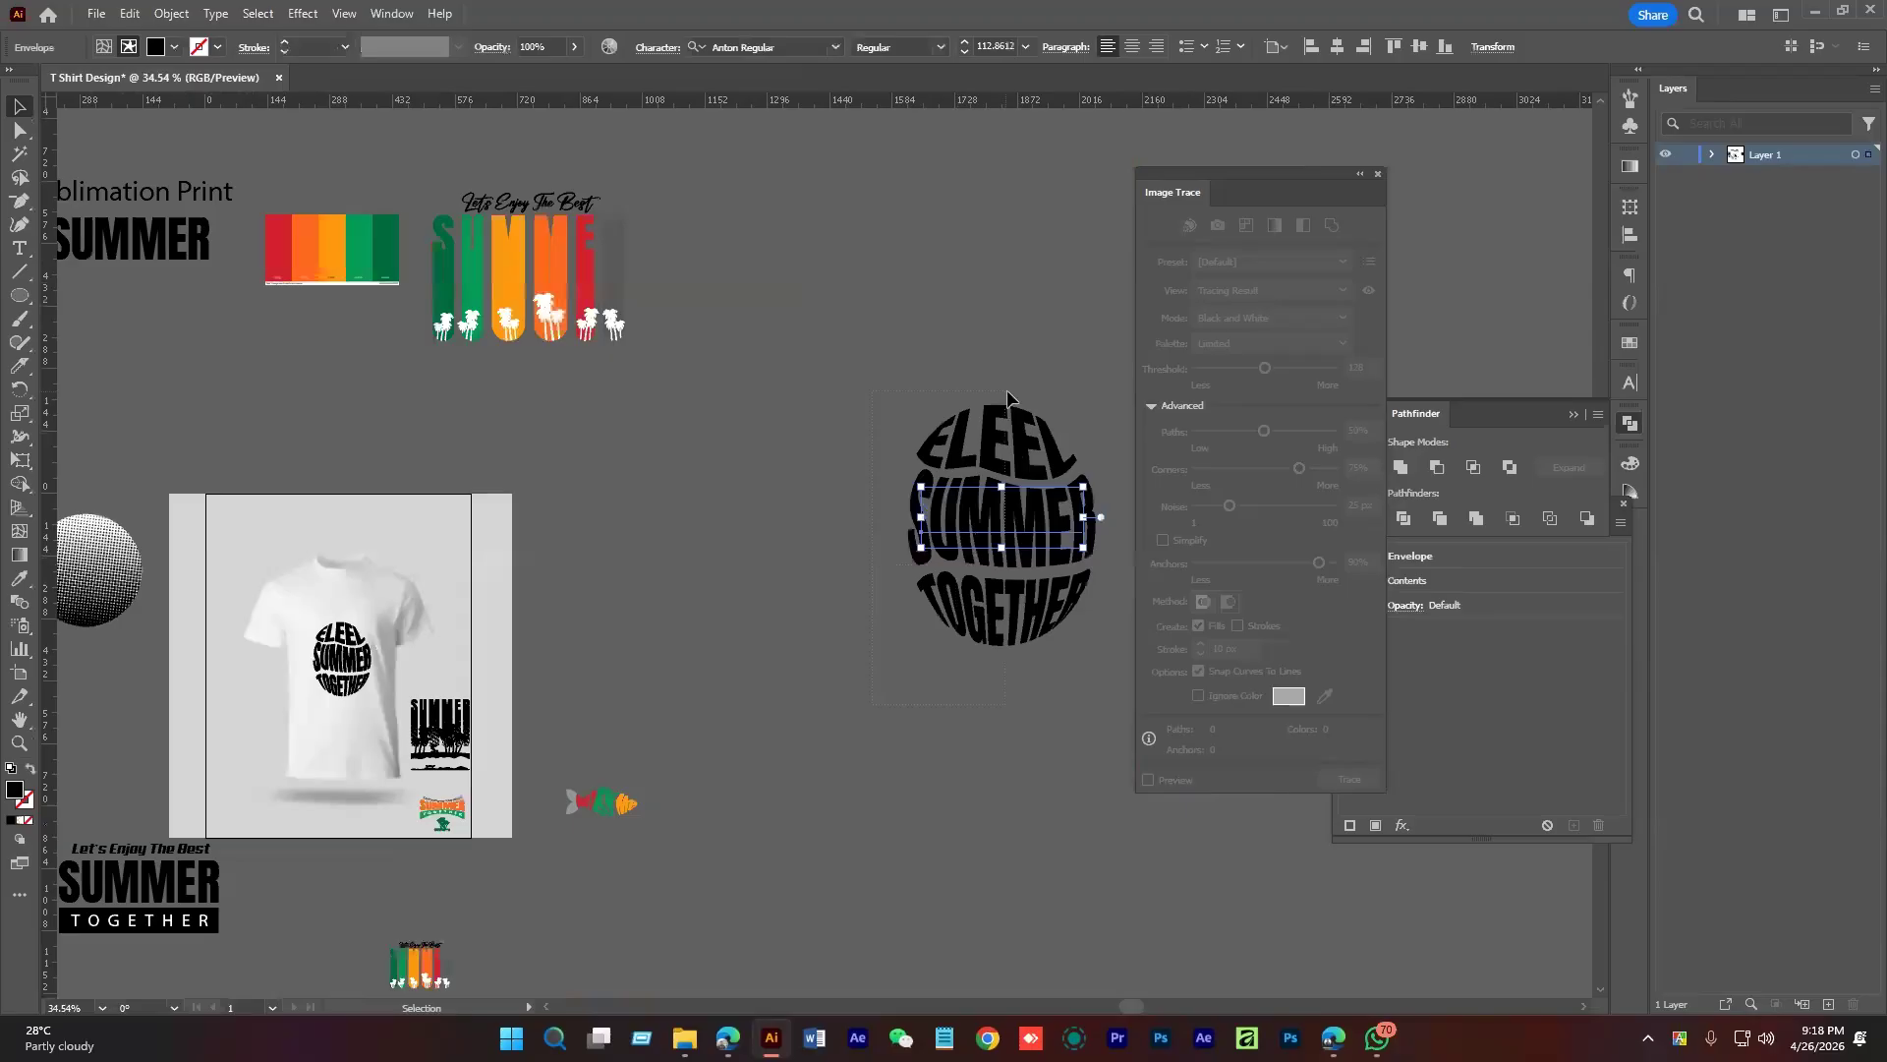
drag(1007, 398, 814, 95)
drag(674, 596, 930, 485)
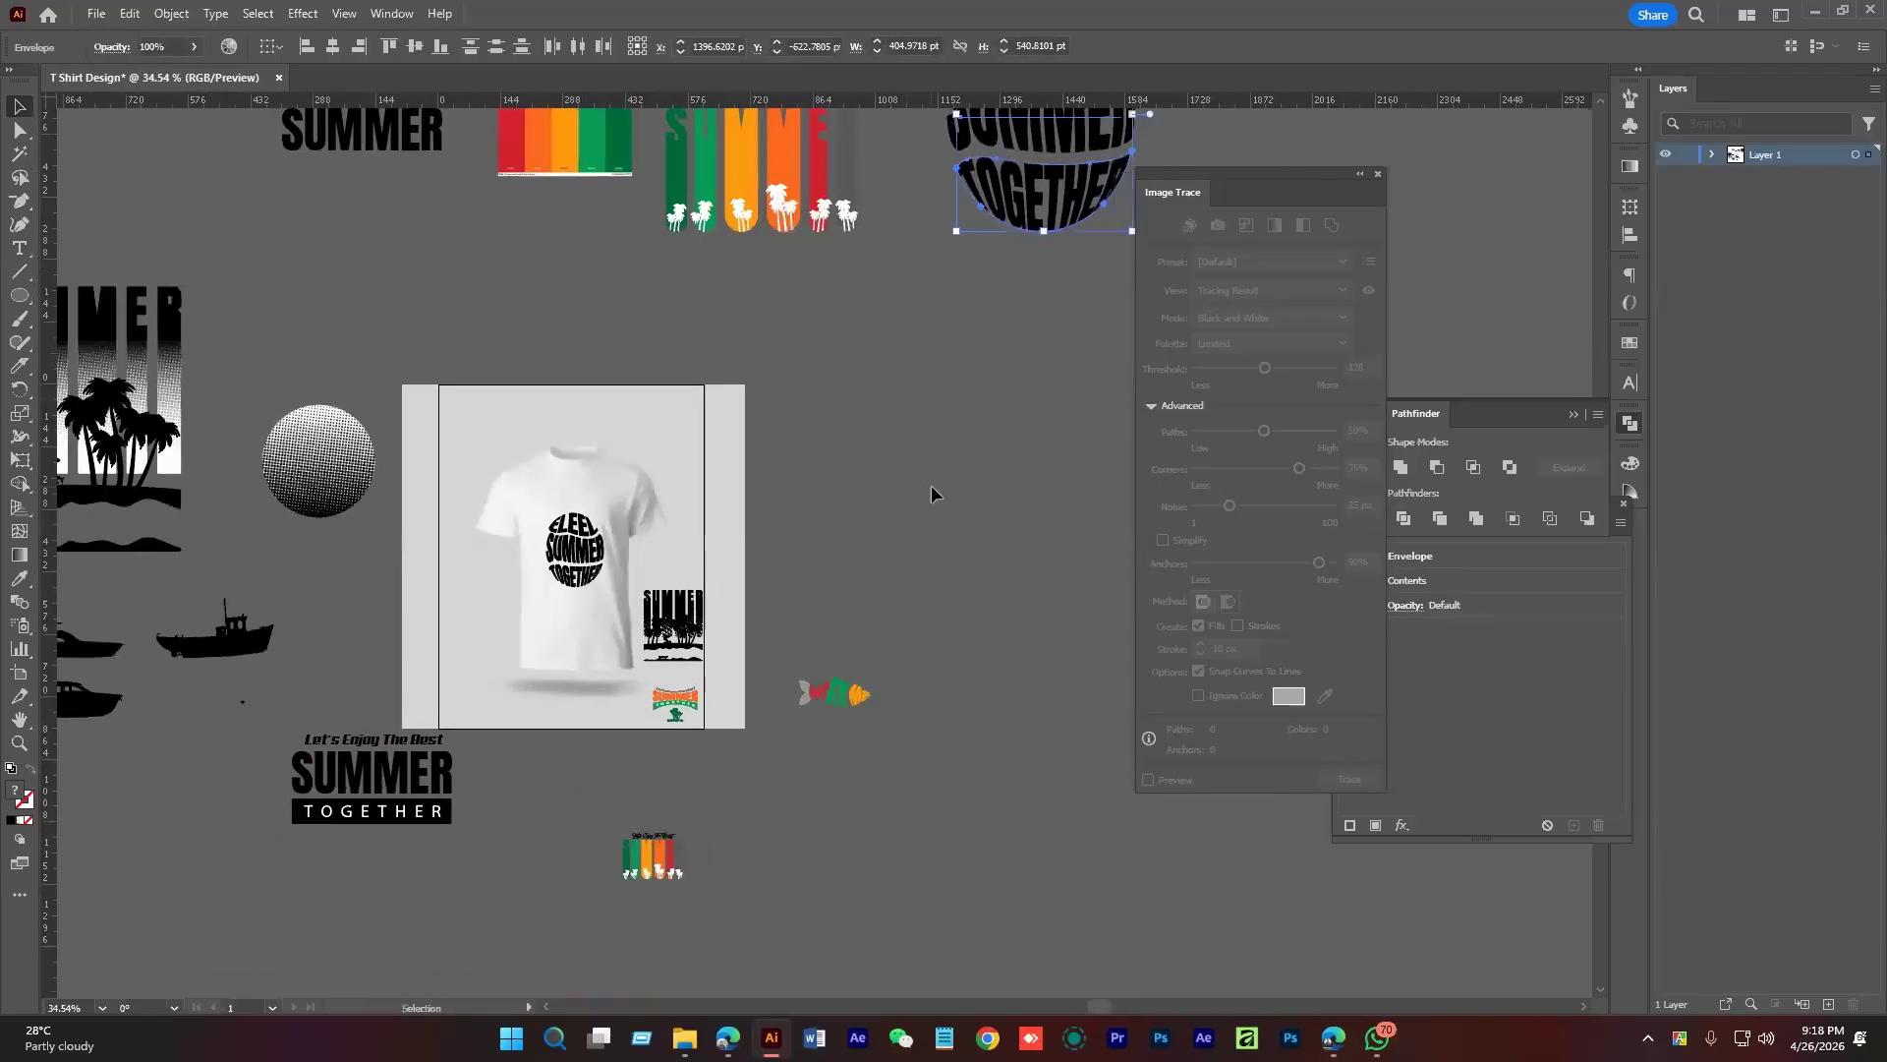
click(930, 486)
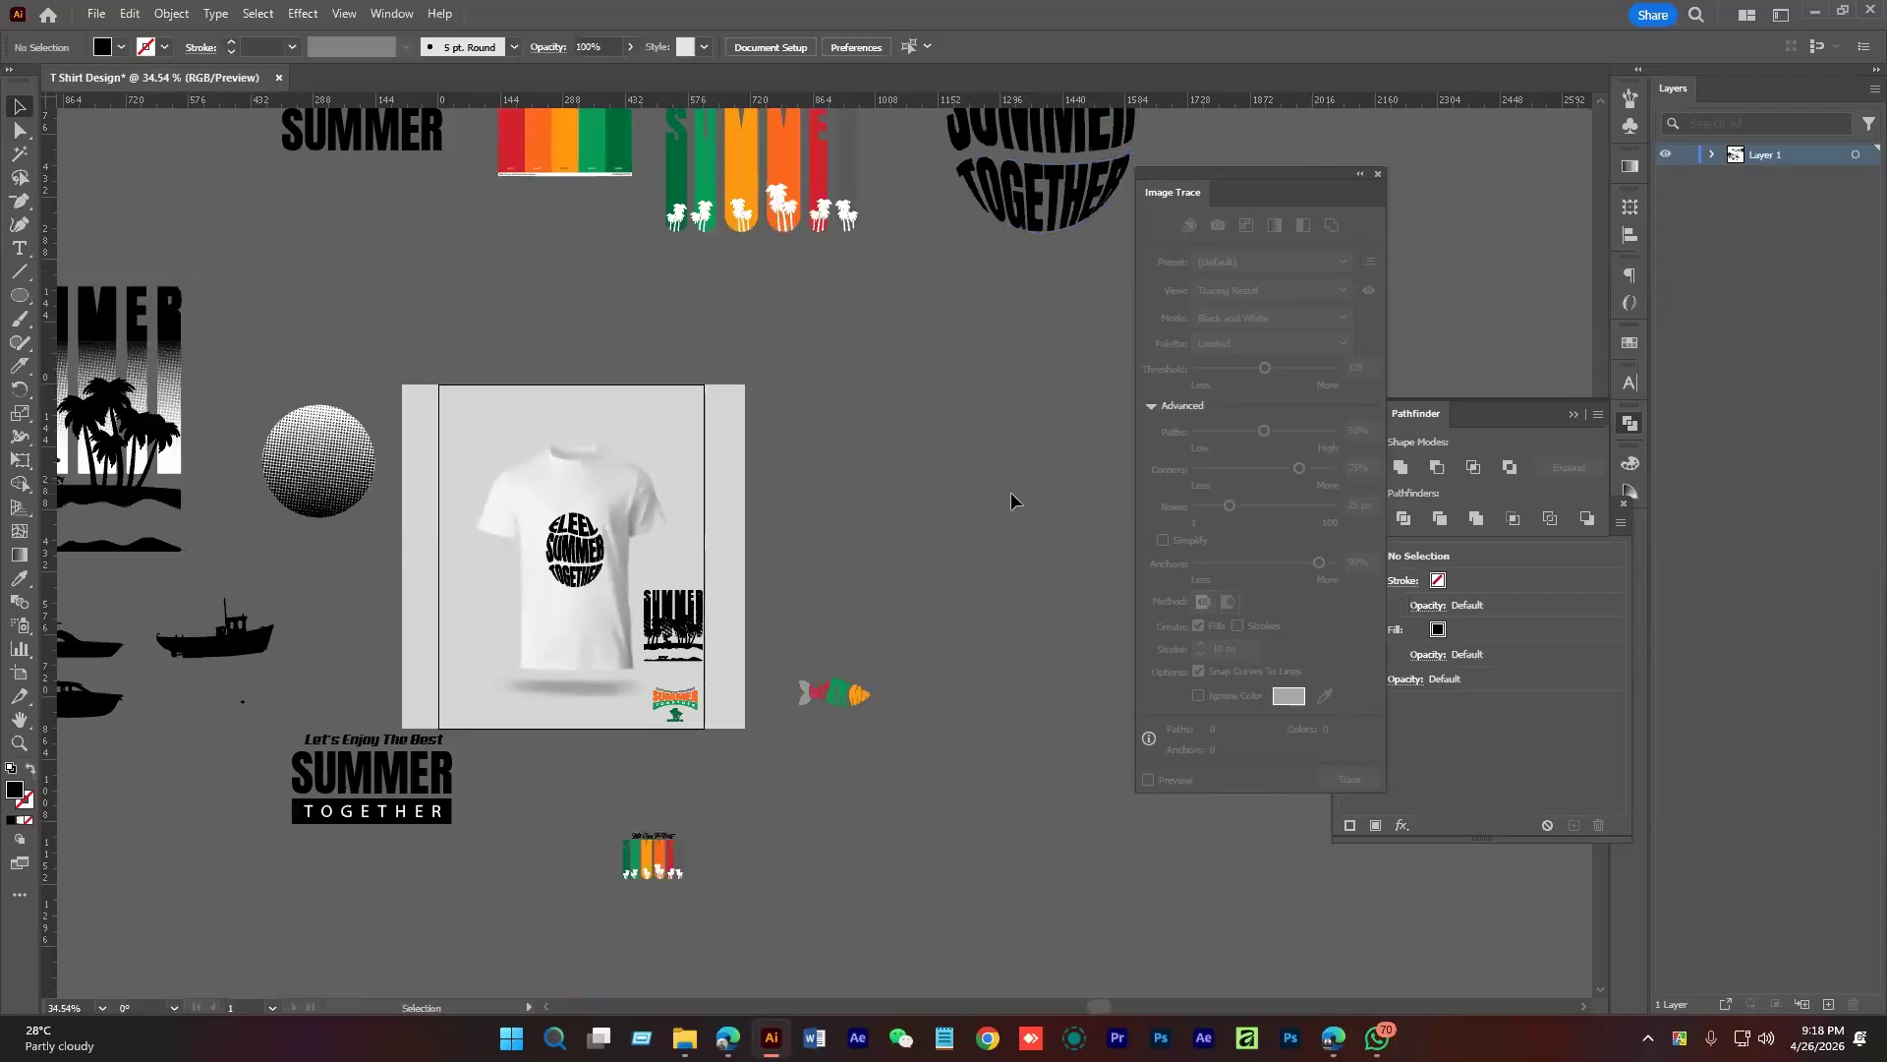